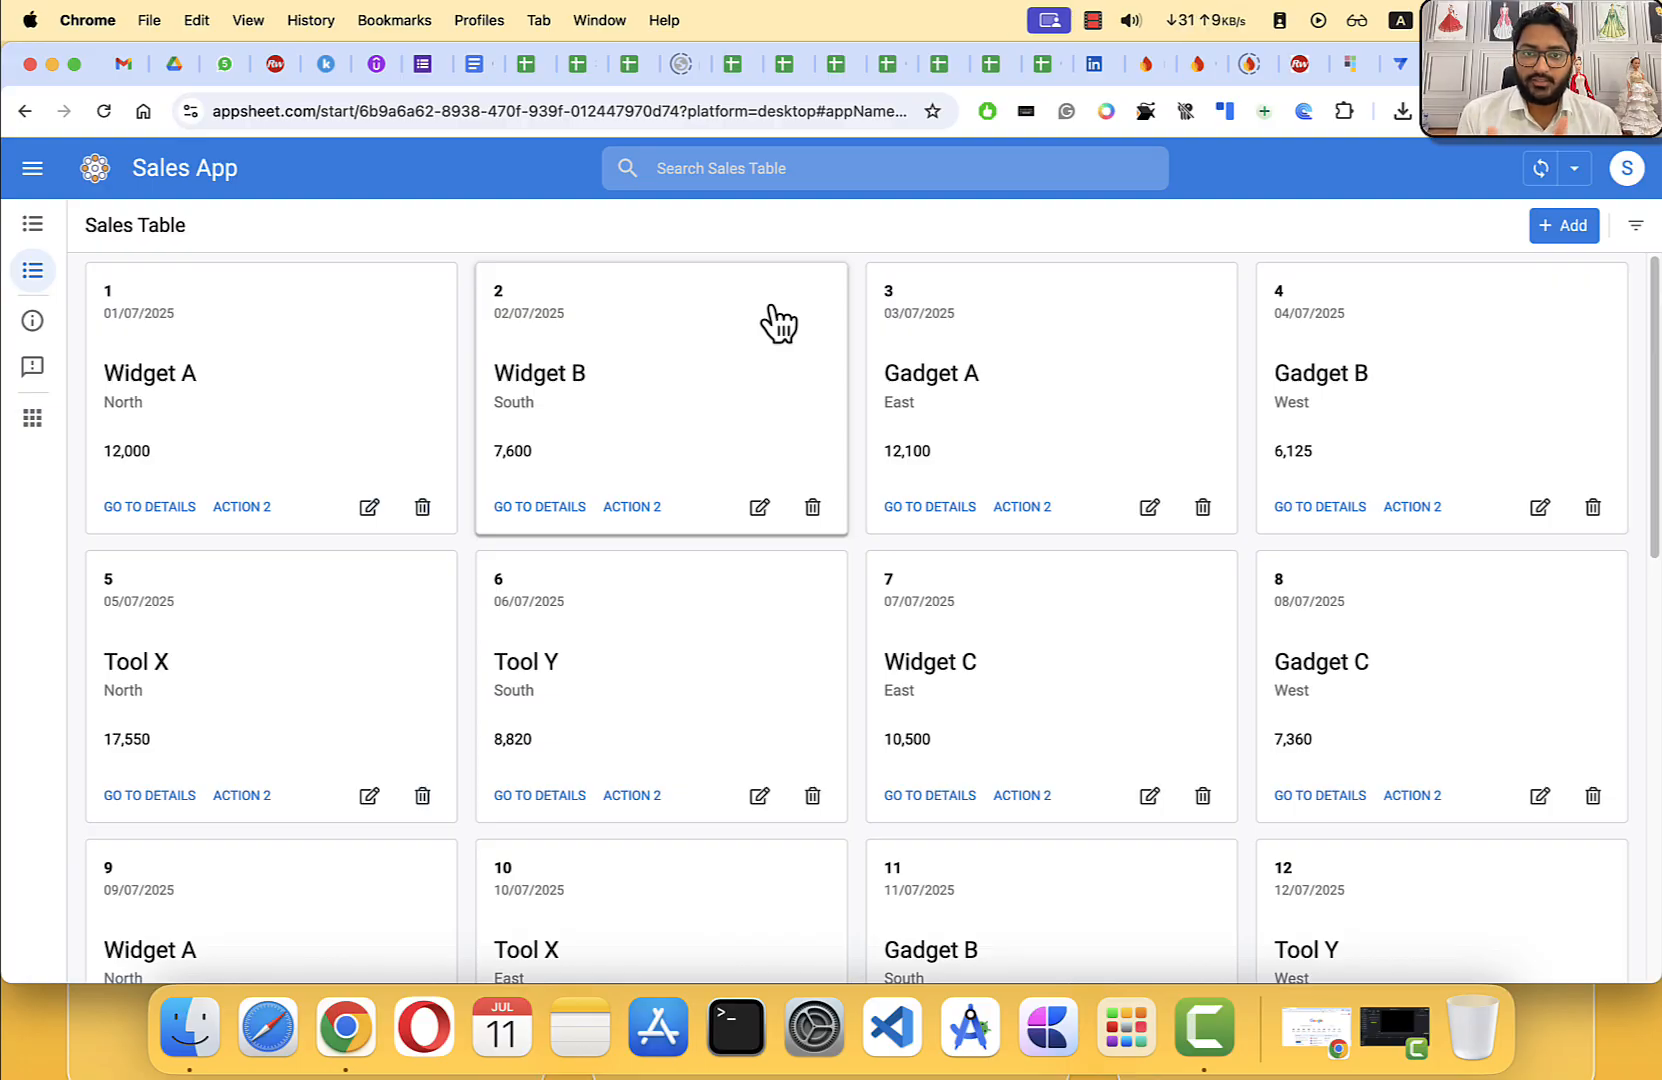
Step: Look through the Sales Table record cards from the first record to the last ones
{"action": "scroll", "coordinate": [831, 545], "scroll_direction": "down", "scroll_amount": 10}
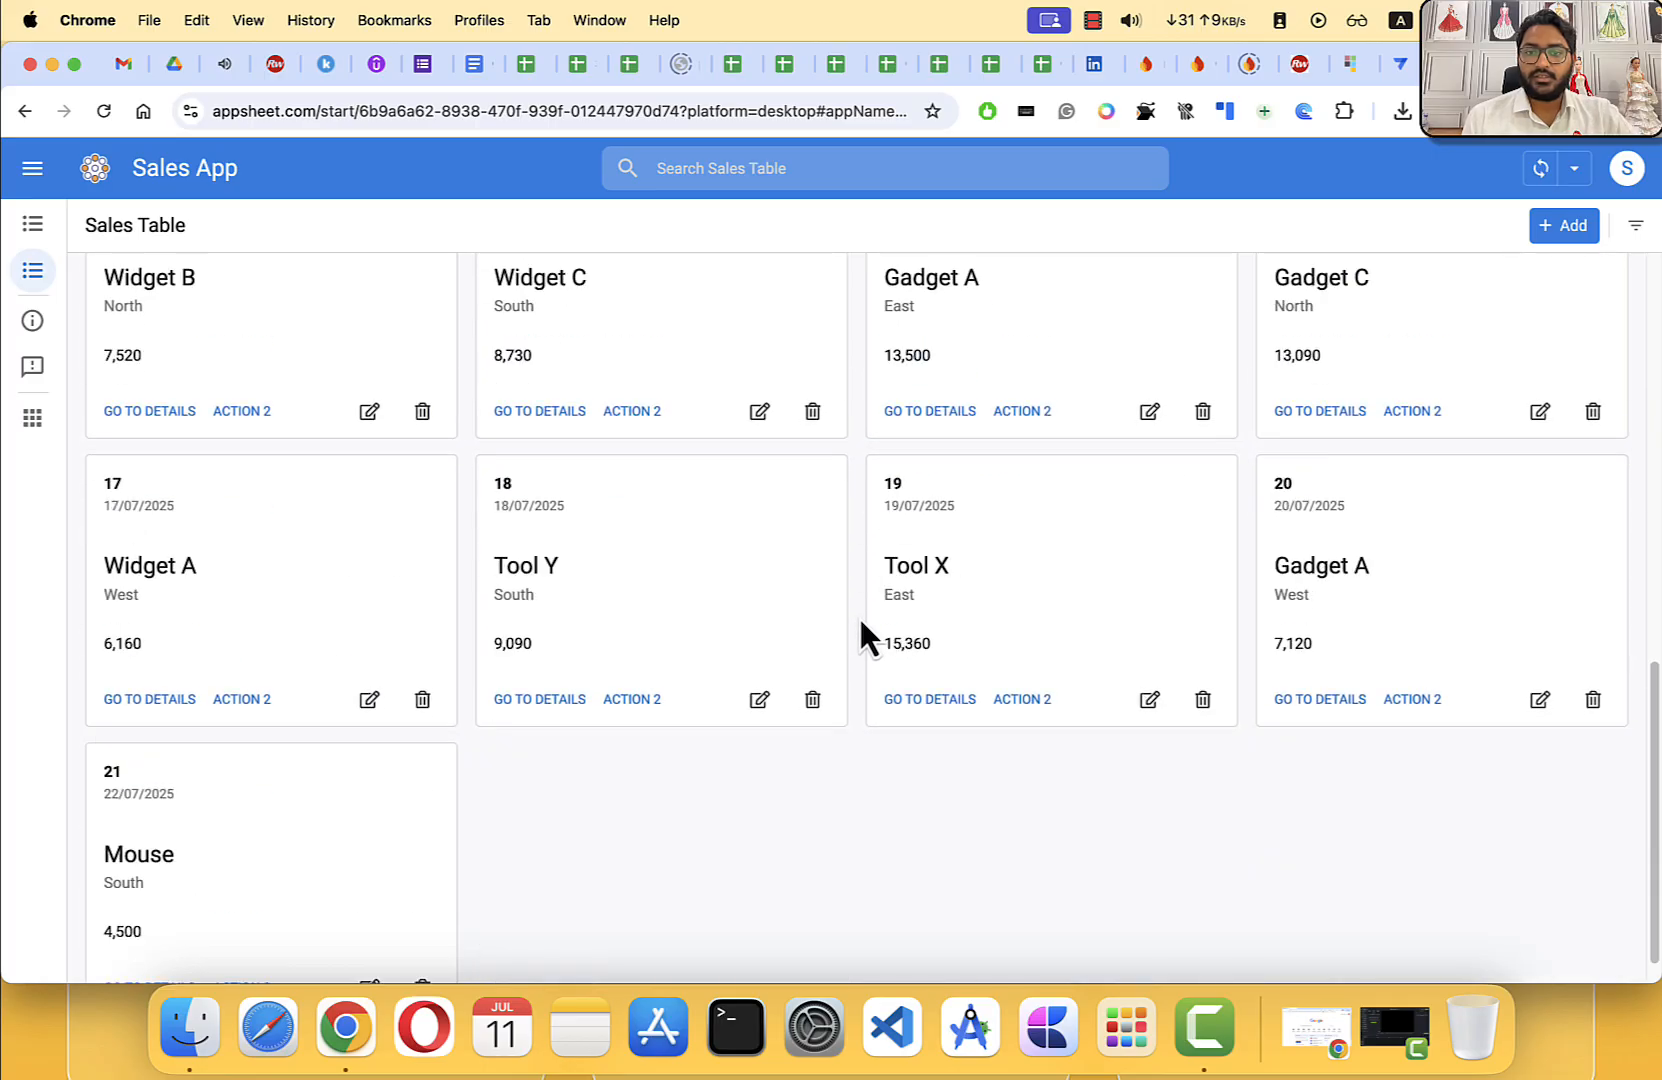
{"action": "scroll", "coordinate": [859, 622], "scroll_direction": "up", "scroll_amount": 10}
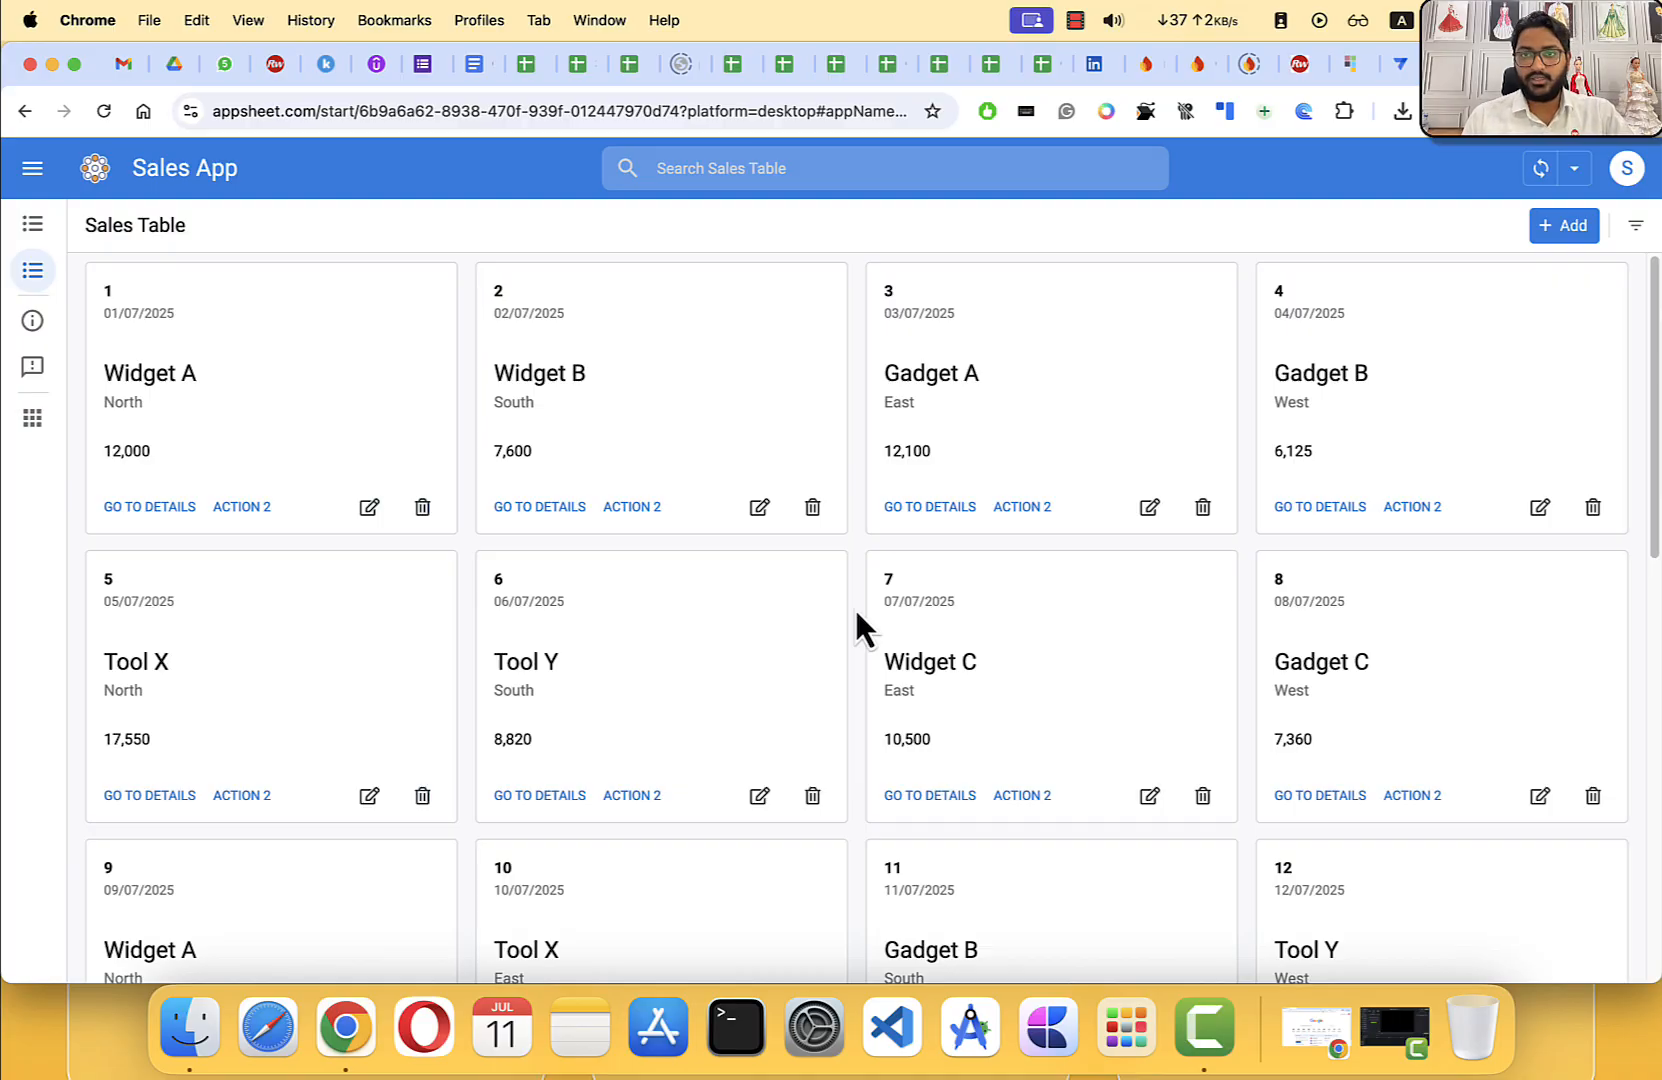
{"action": "scroll", "coordinate": [857, 614], "scroll_direction": "down", "scroll_amount": 10}
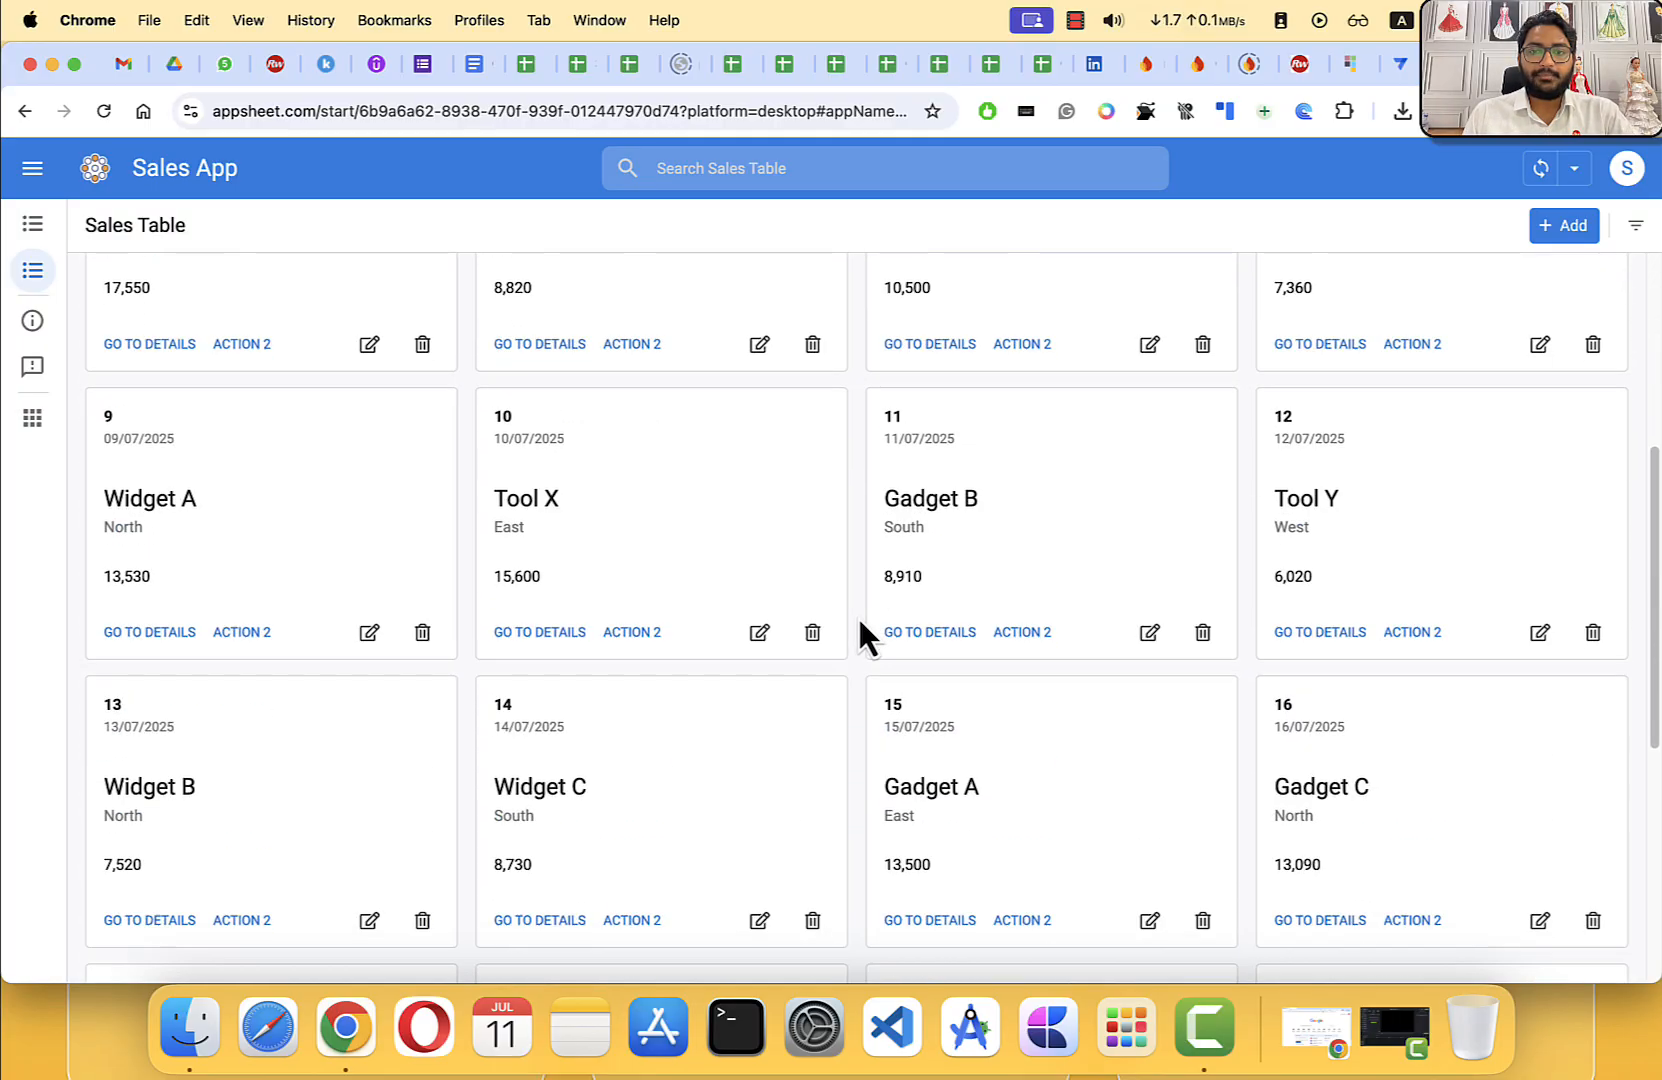
{"action": "scroll", "coordinate": [278, 800], "scroll_direction": "up", "scroll_amount": 10}
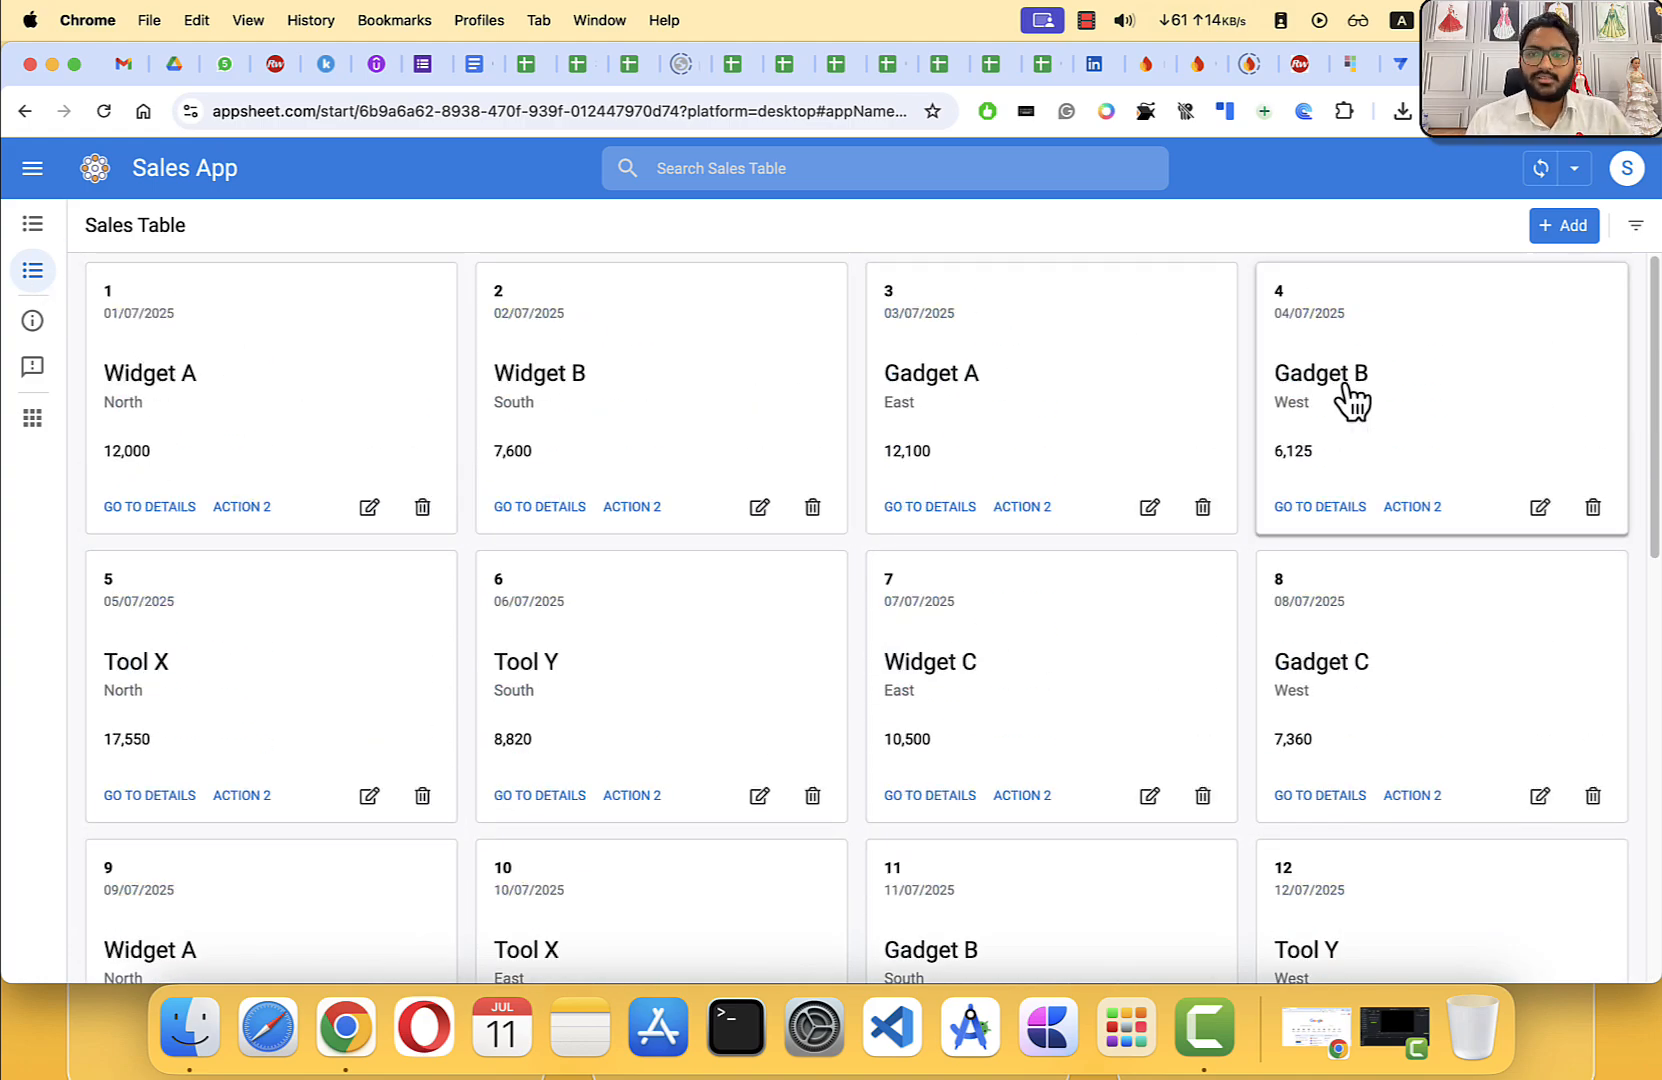
{"action": "scroll", "coordinate": [497, 638], "scroll_direction": "down", "scroll_amount": 10}
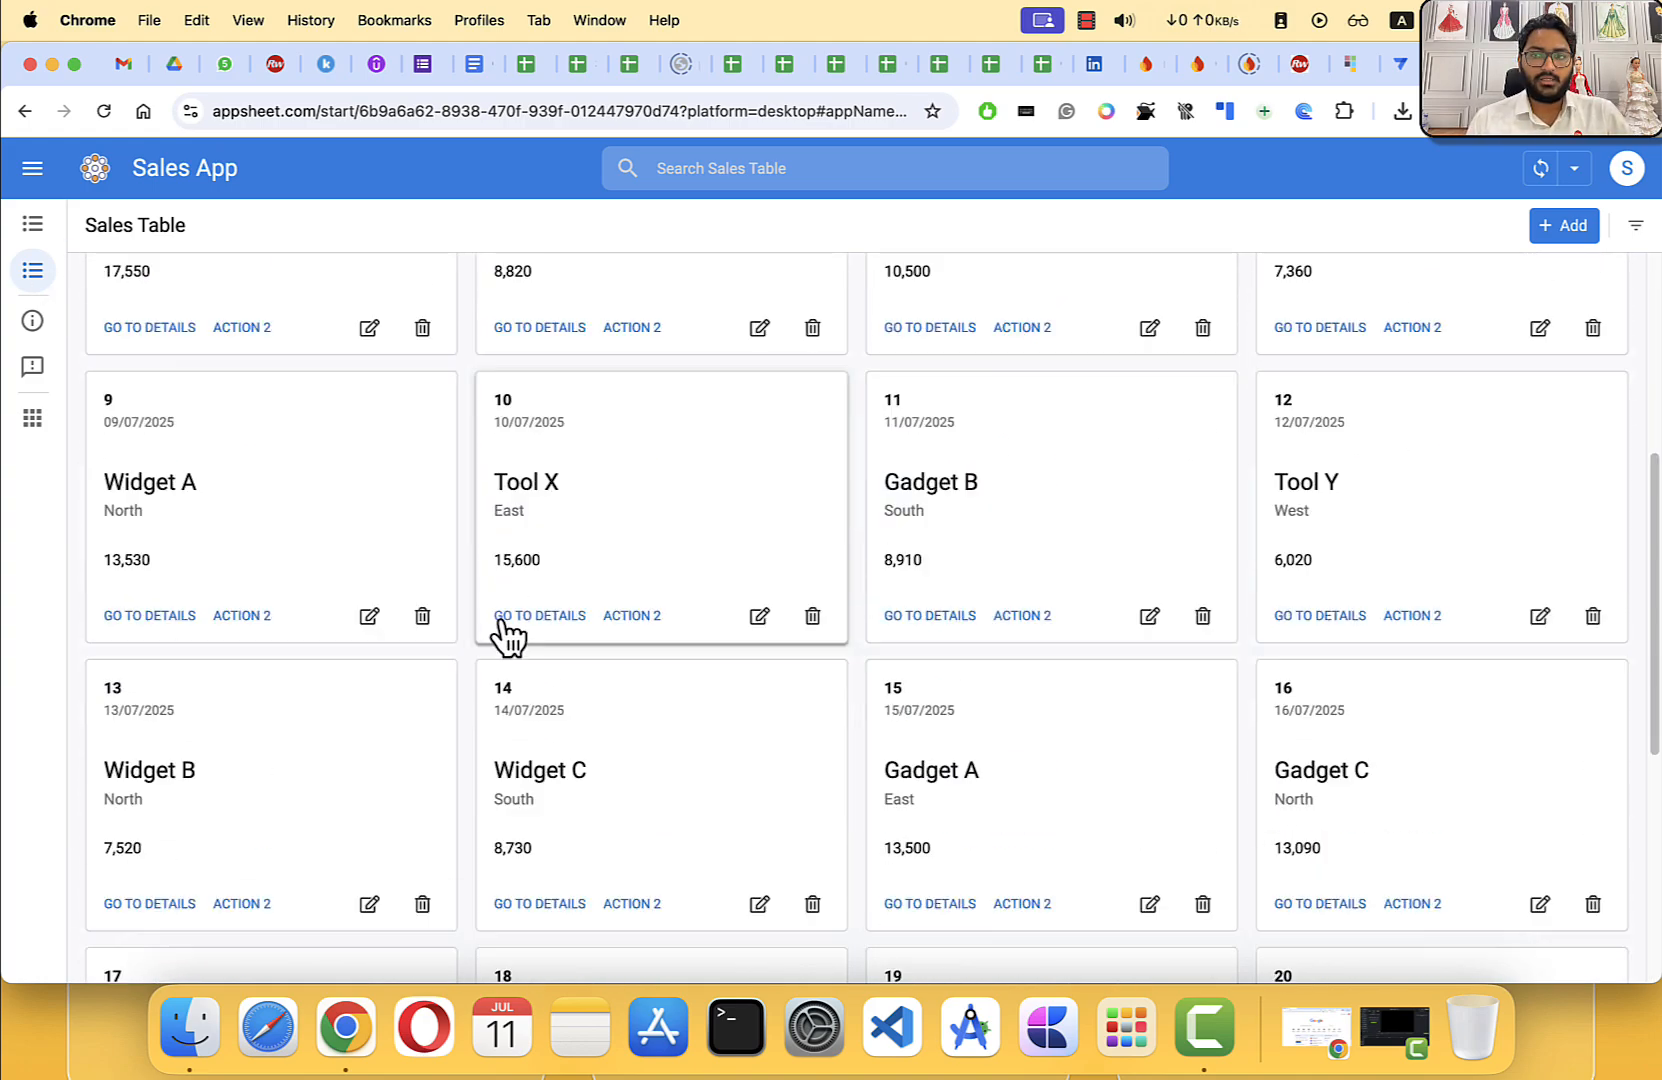
{"action": "scroll", "coordinate": [505, 635], "scroll_direction": "up", "scroll_amount": 10}
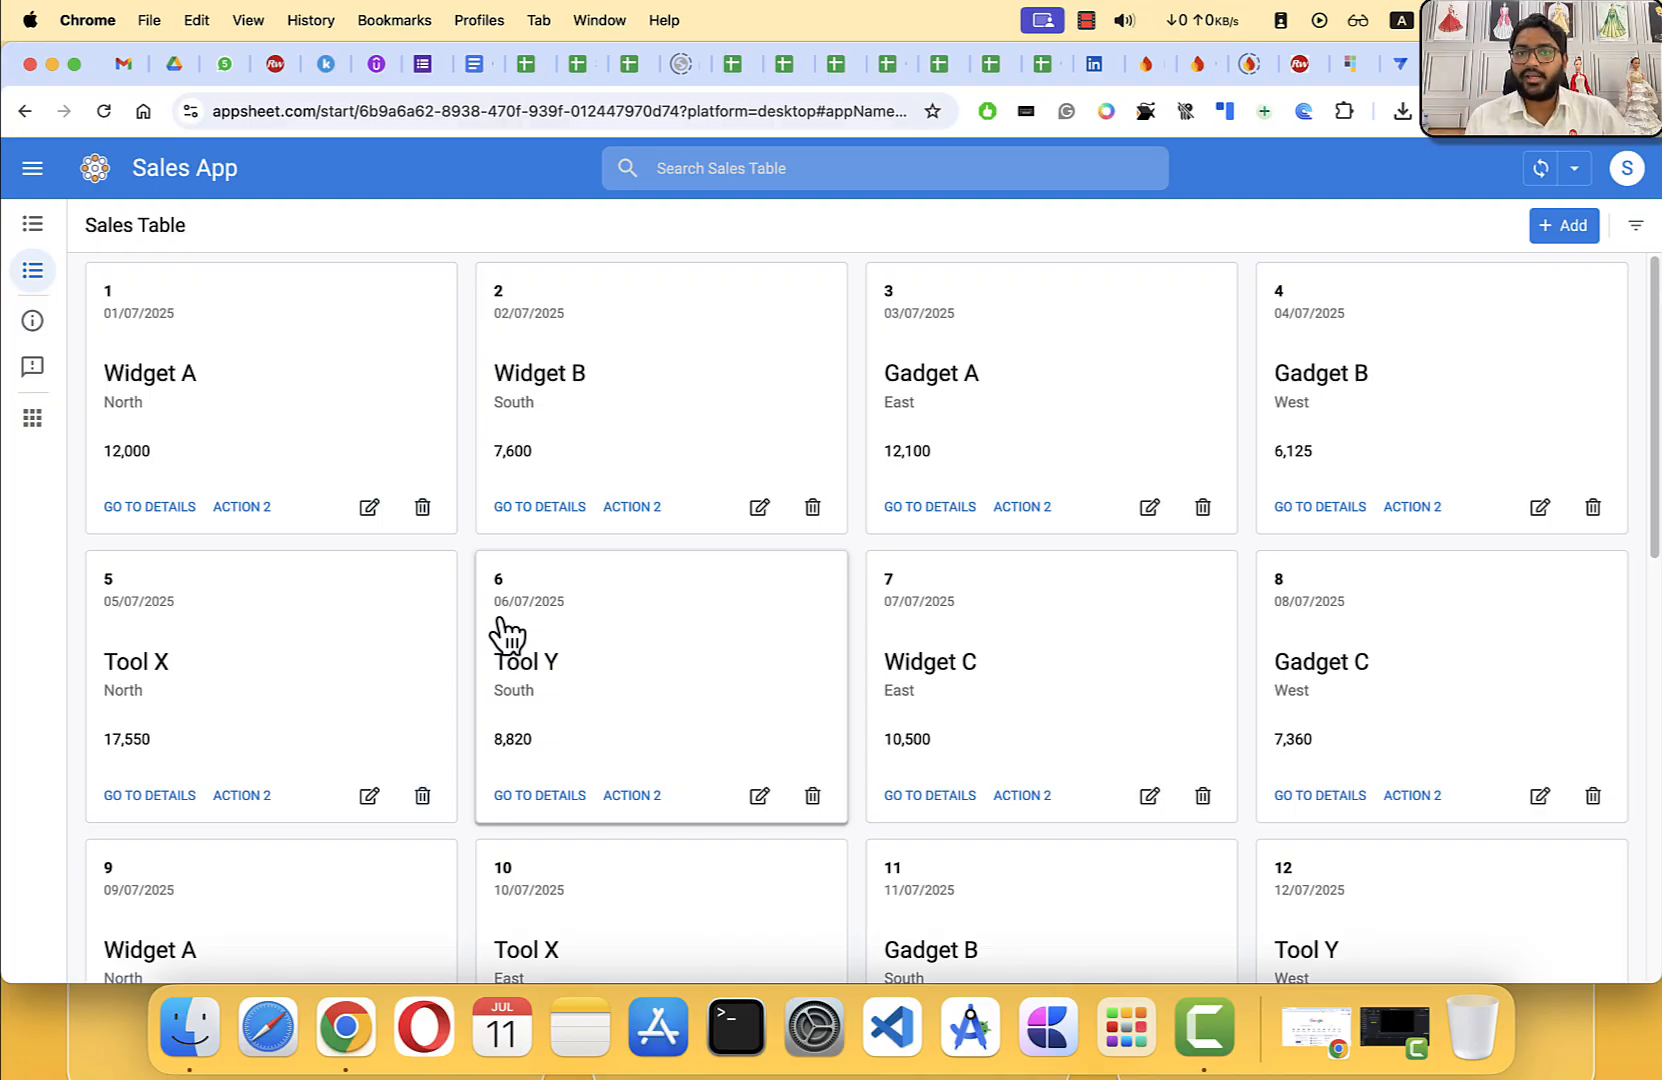
Step: Open the Dashboard view and inspect the values in the Regional Sales % and Total Sales charts
{"action": "left_click", "coordinate": [34, 226]}
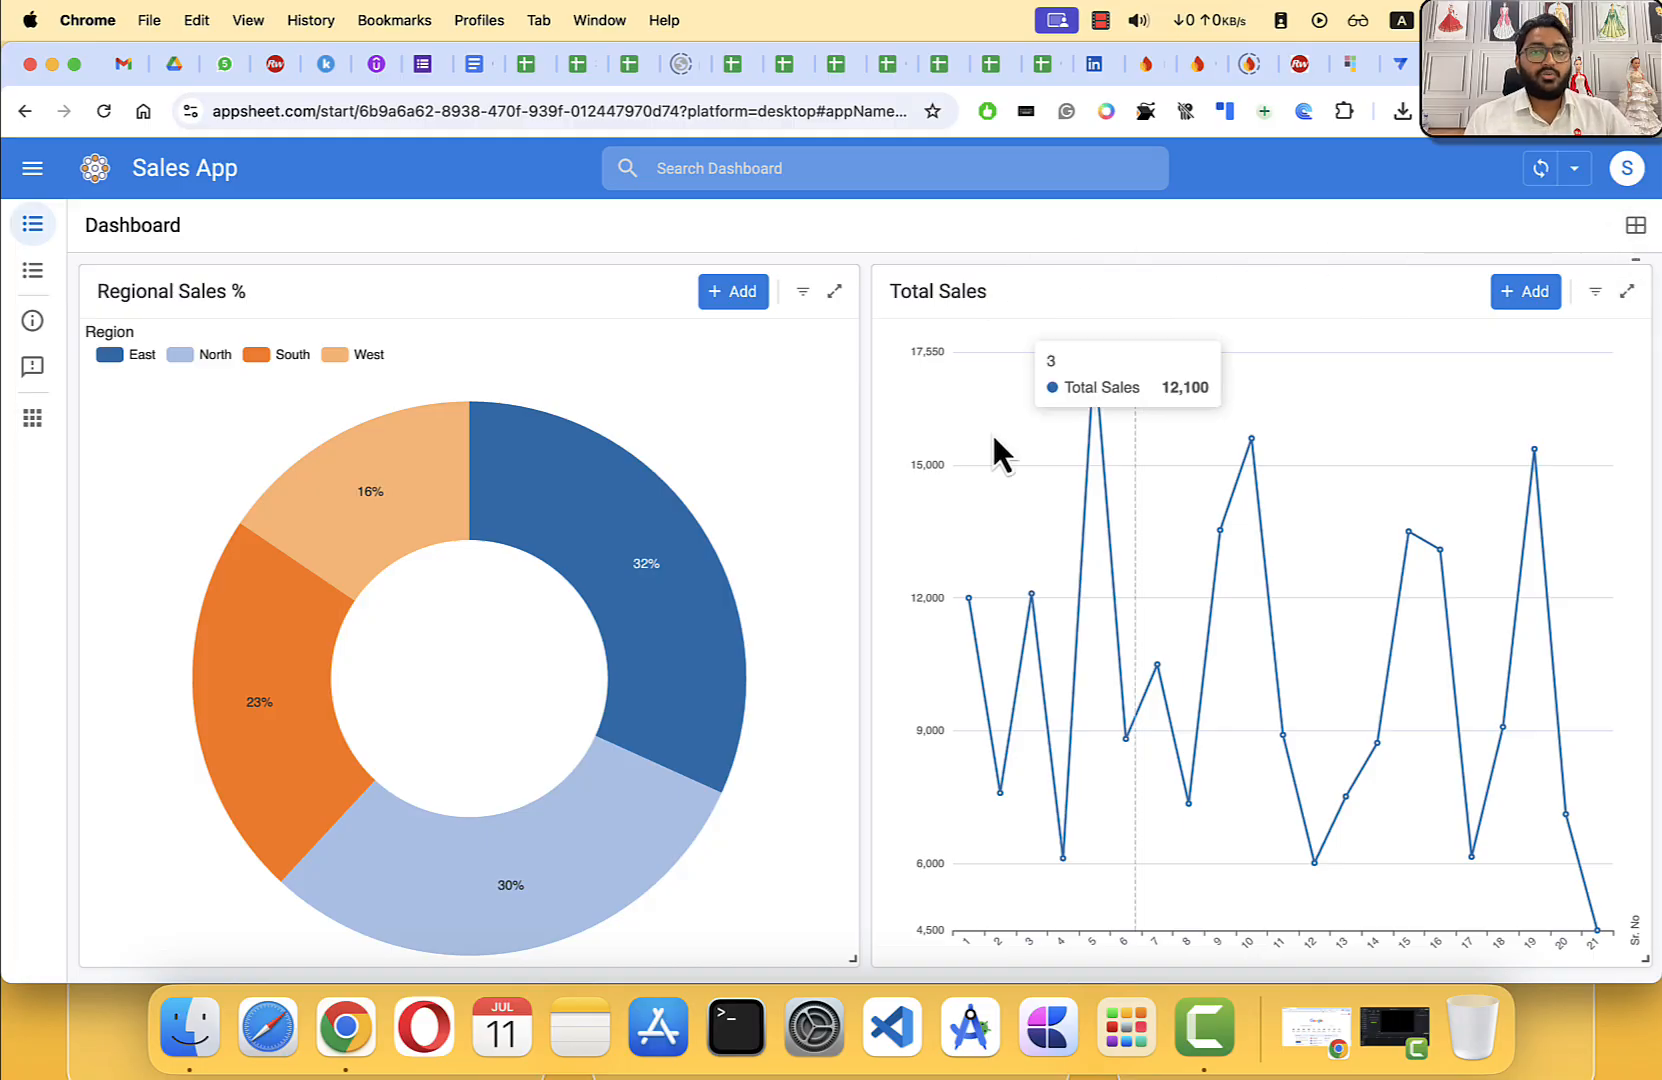
{"action": "mouse_move", "coordinate": [662, 605]}
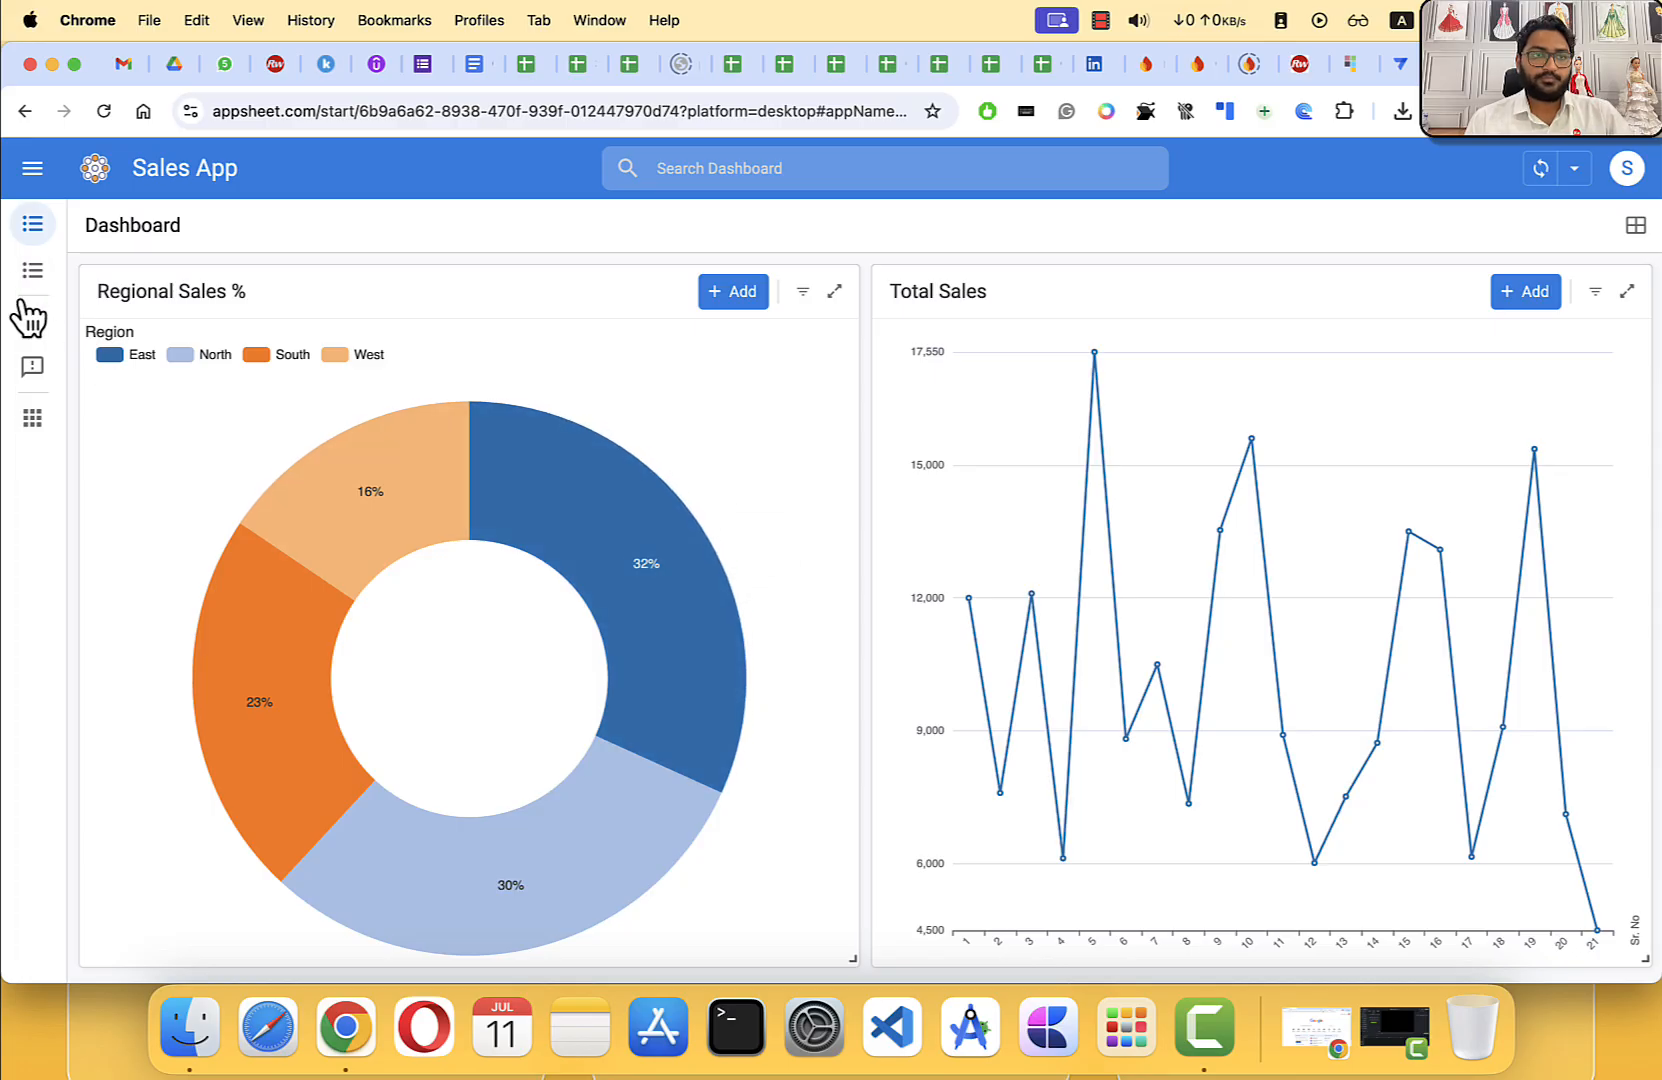
{"action": "mouse_move", "coordinate": [565, 530]}
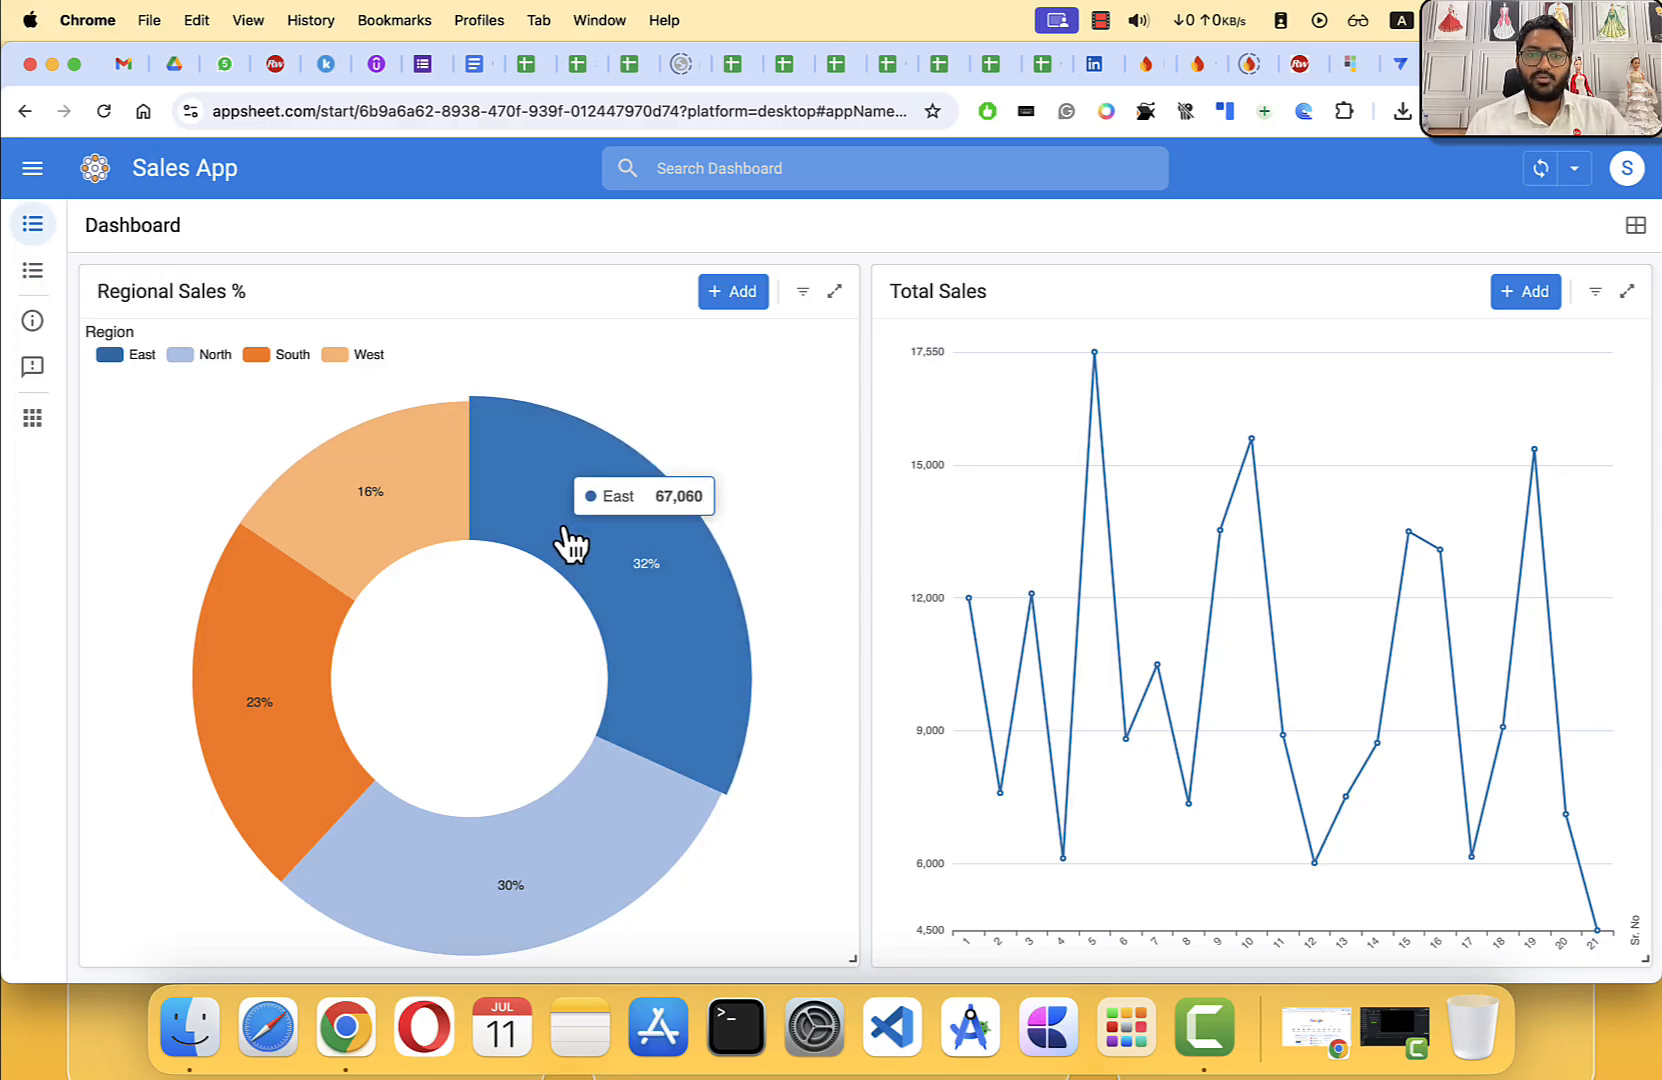
{"action": "mouse_move", "coordinate": [555, 862]}
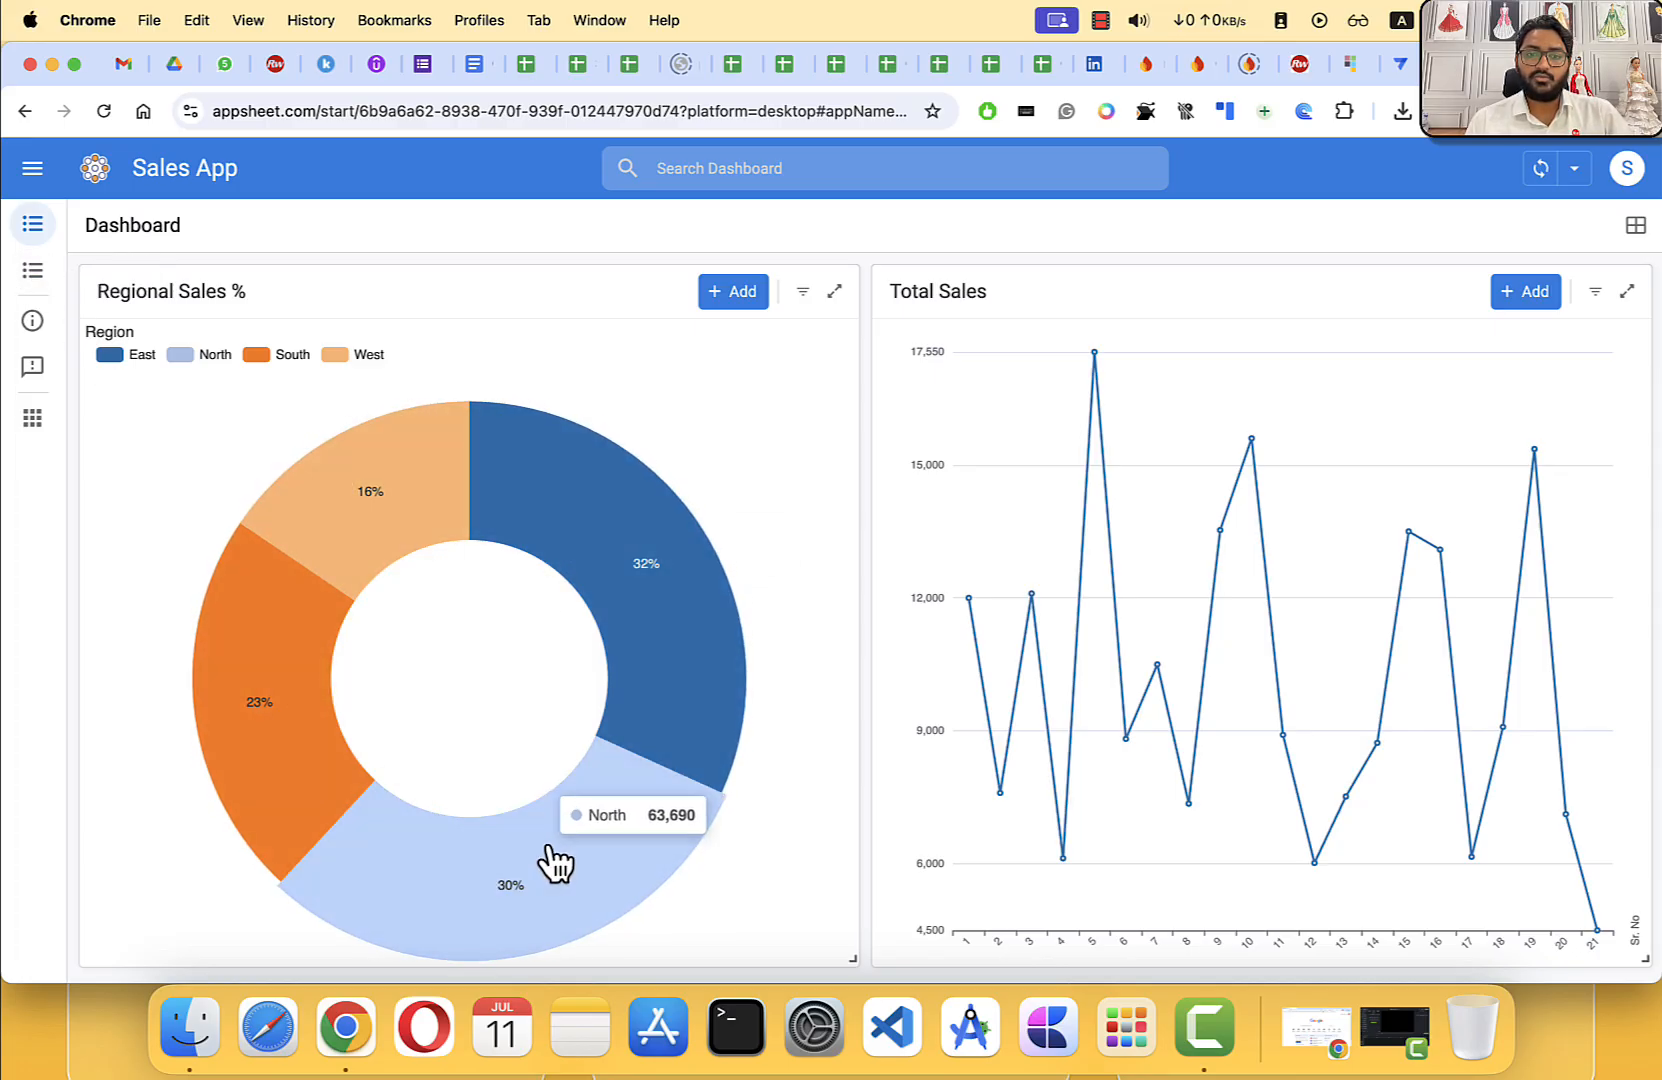
{"action": "mouse_move", "coordinate": [1173, 652]}
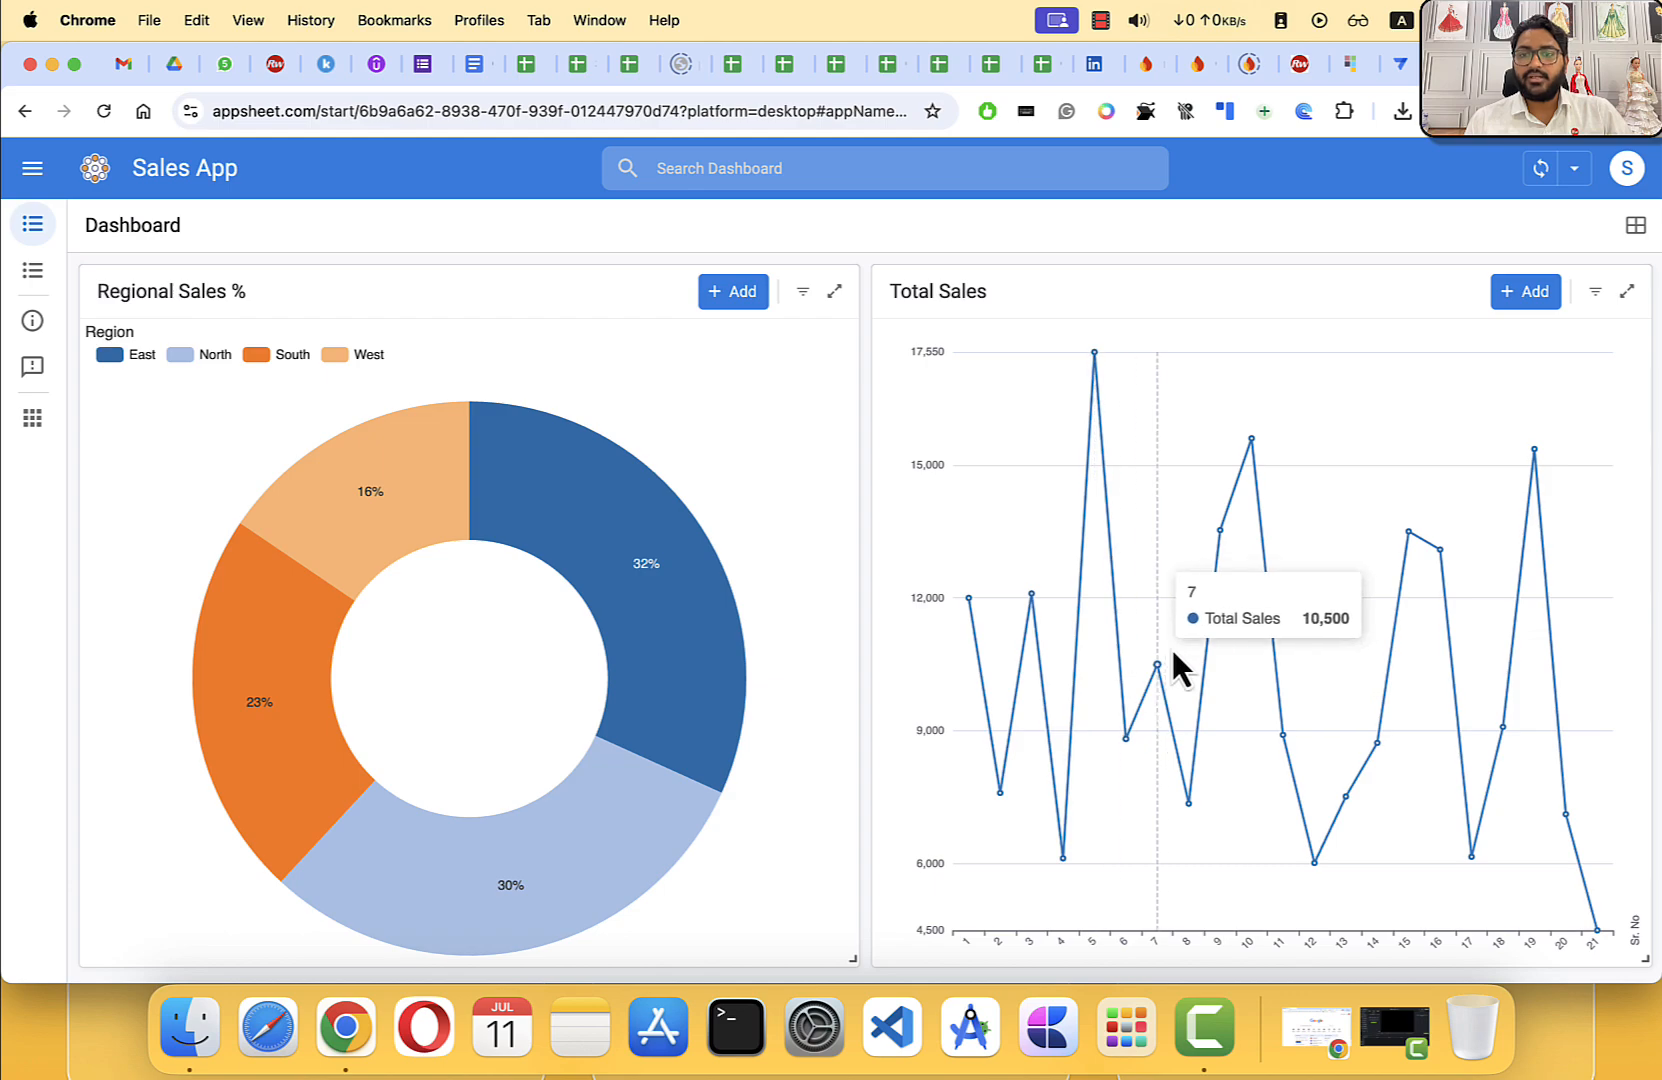
{"action": "mouse_move", "coordinate": [1561, 633]}
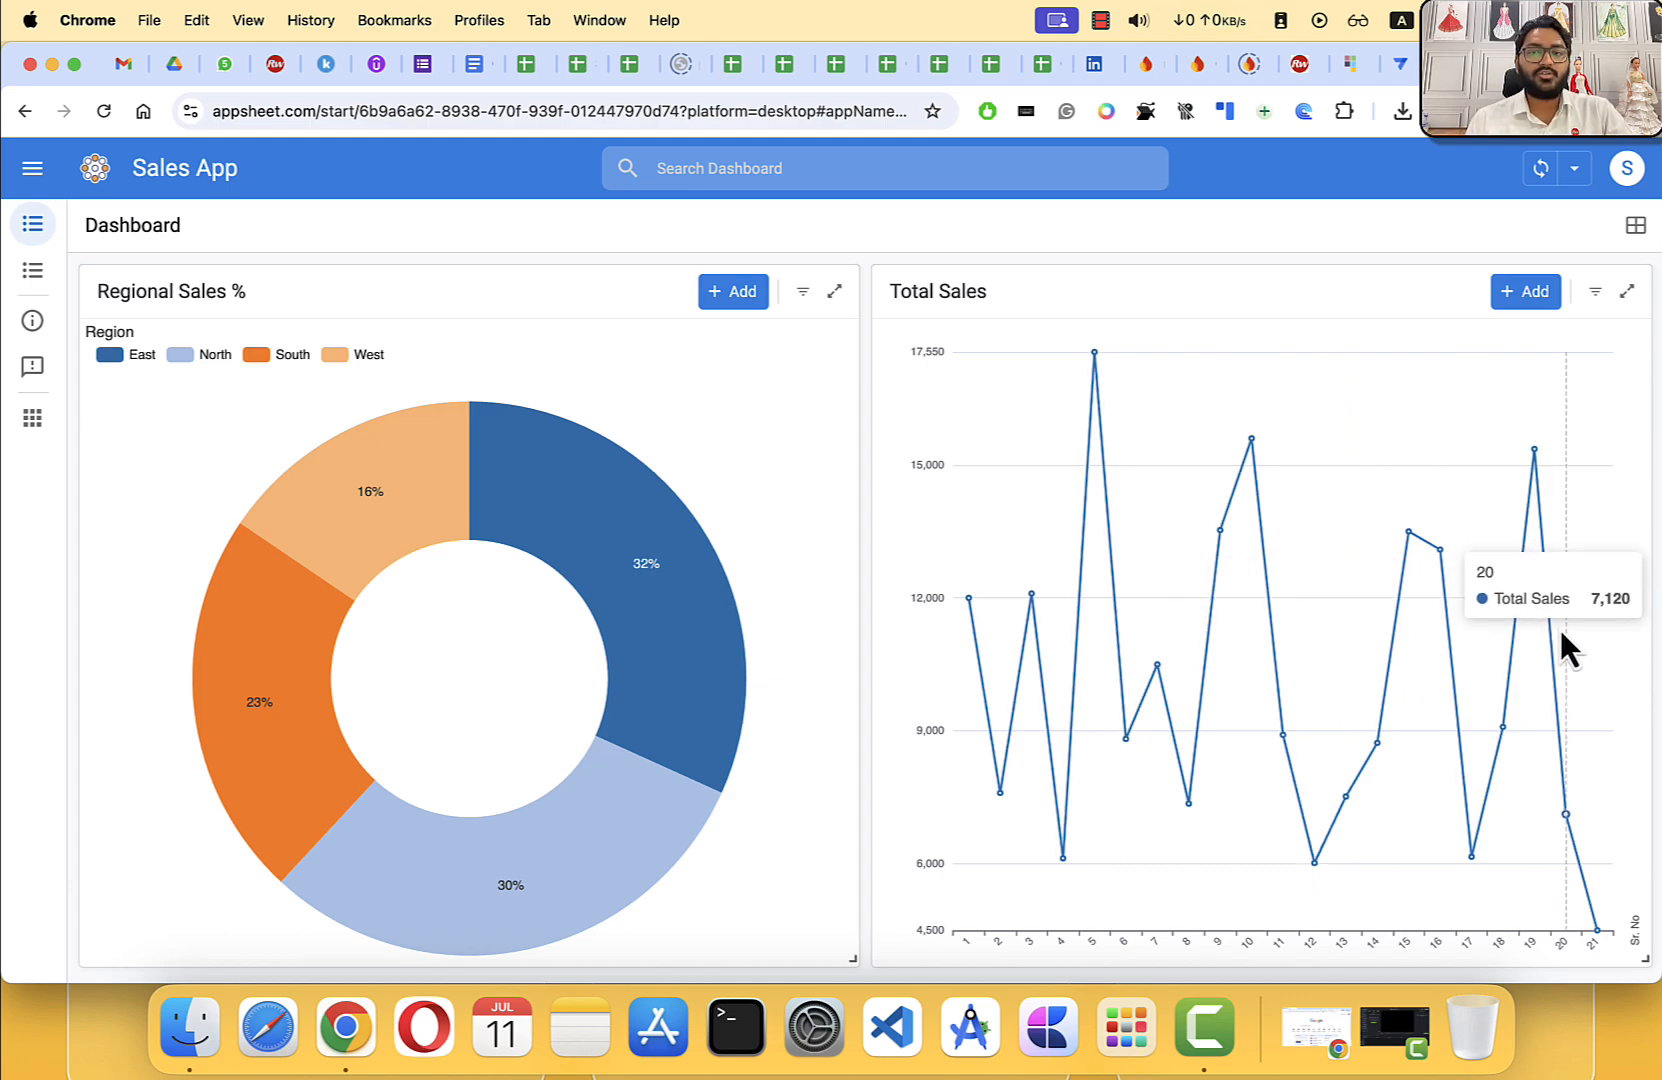
{"action": "mouse_move", "coordinate": [328, 655]}
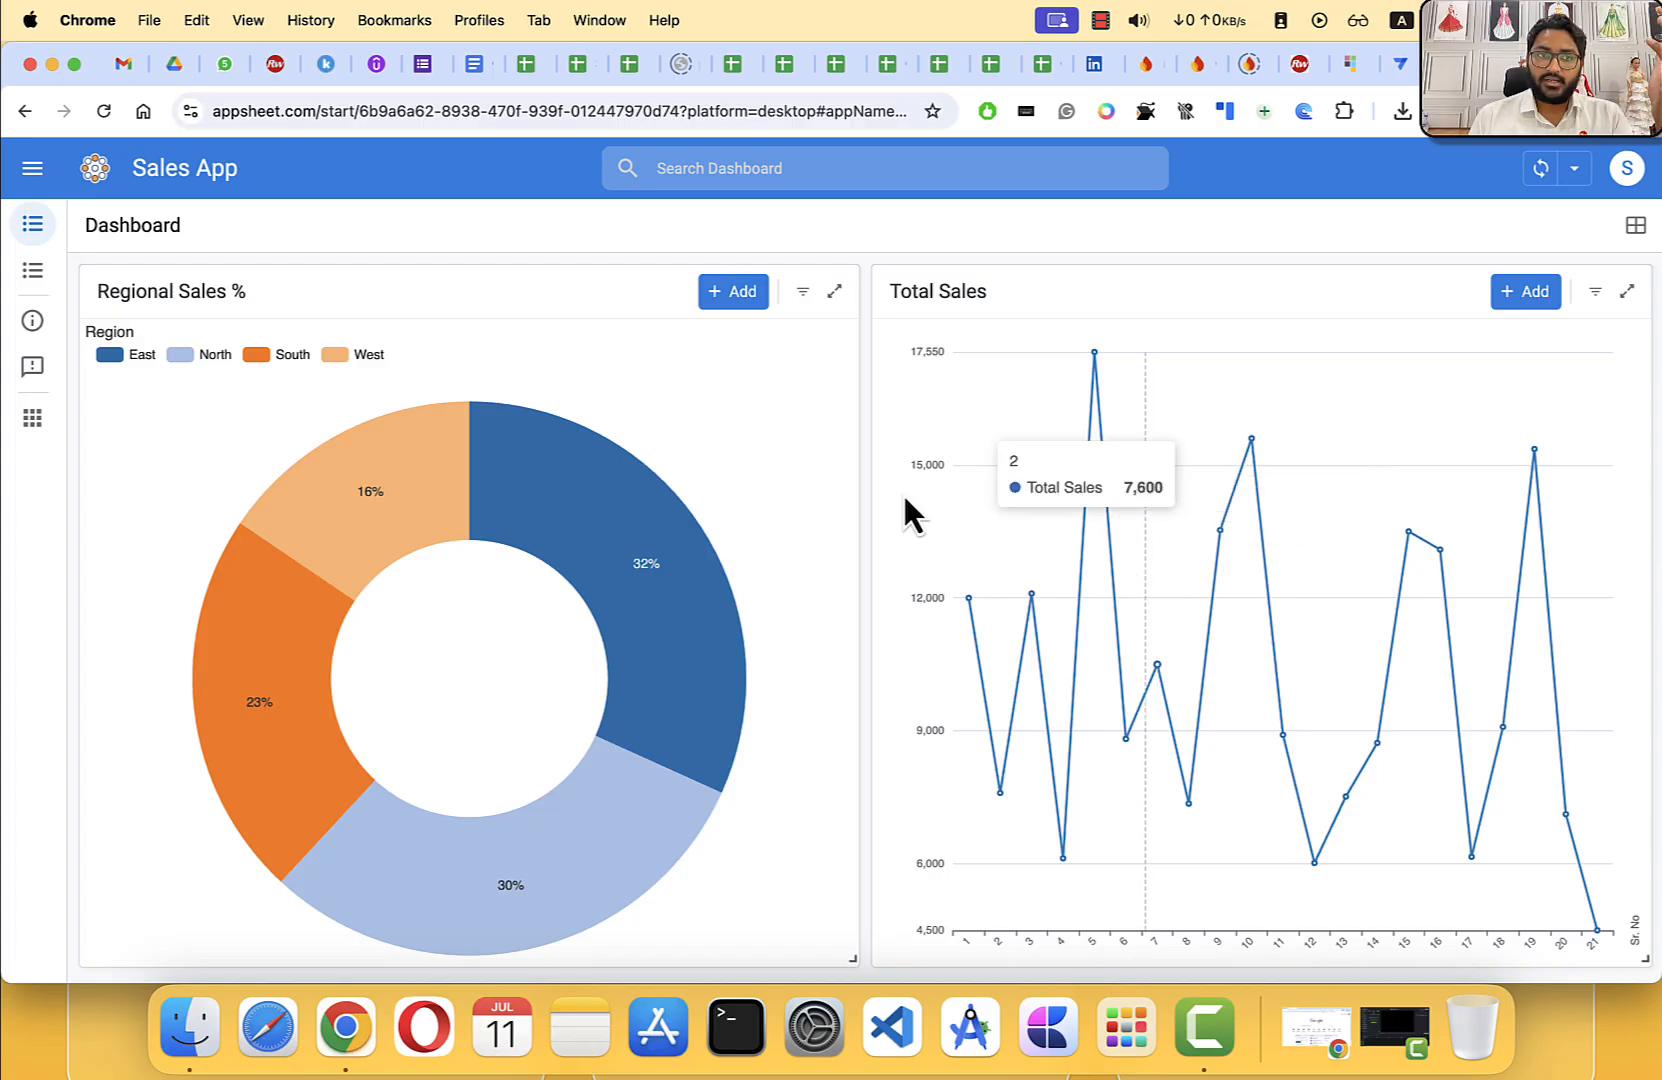
Step: Return to the Sales Table view and browse its record cards
{"action": "left_click", "coordinate": [32, 272]}
{"action": "scroll", "coordinate": [860, 532], "scroll_direction": "down", "scroll_amount": 1}
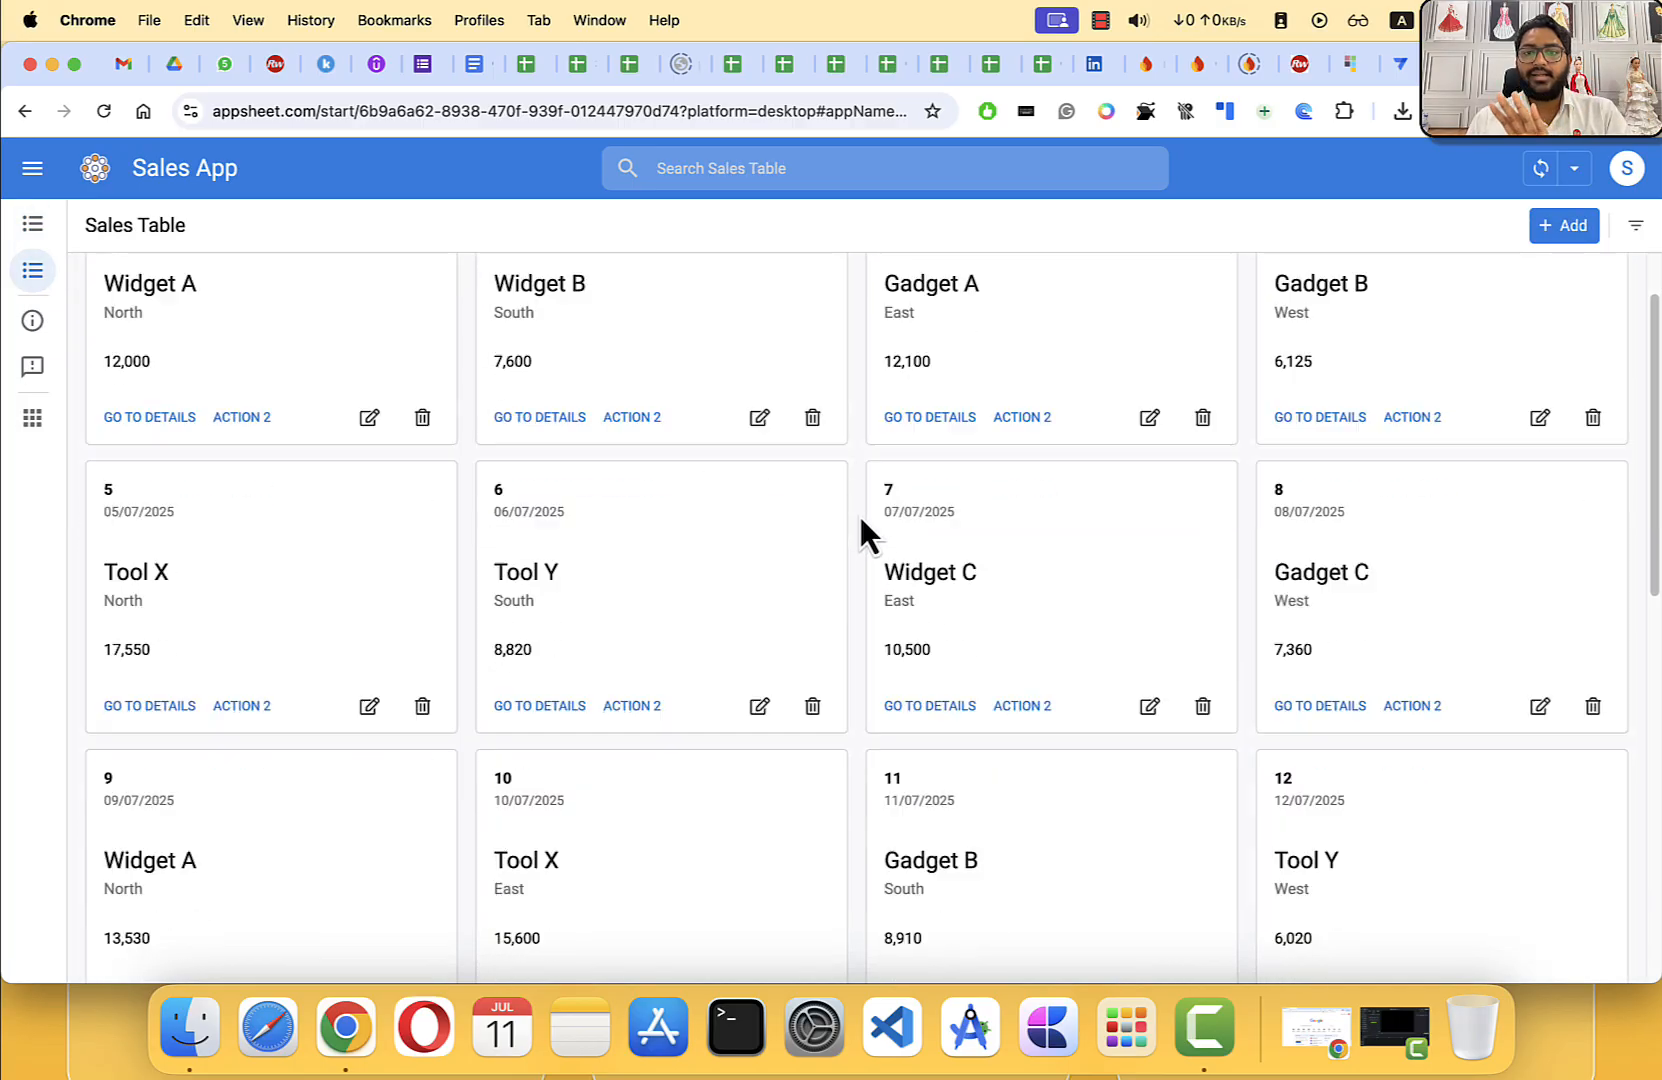
{"action": "scroll", "coordinate": [858, 520], "scroll_direction": "down", "scroll_amount": 5}
{"action": "scroll", "coordinate": [854, 528], "scroll_direction": "up", "scroll_amount": 6}
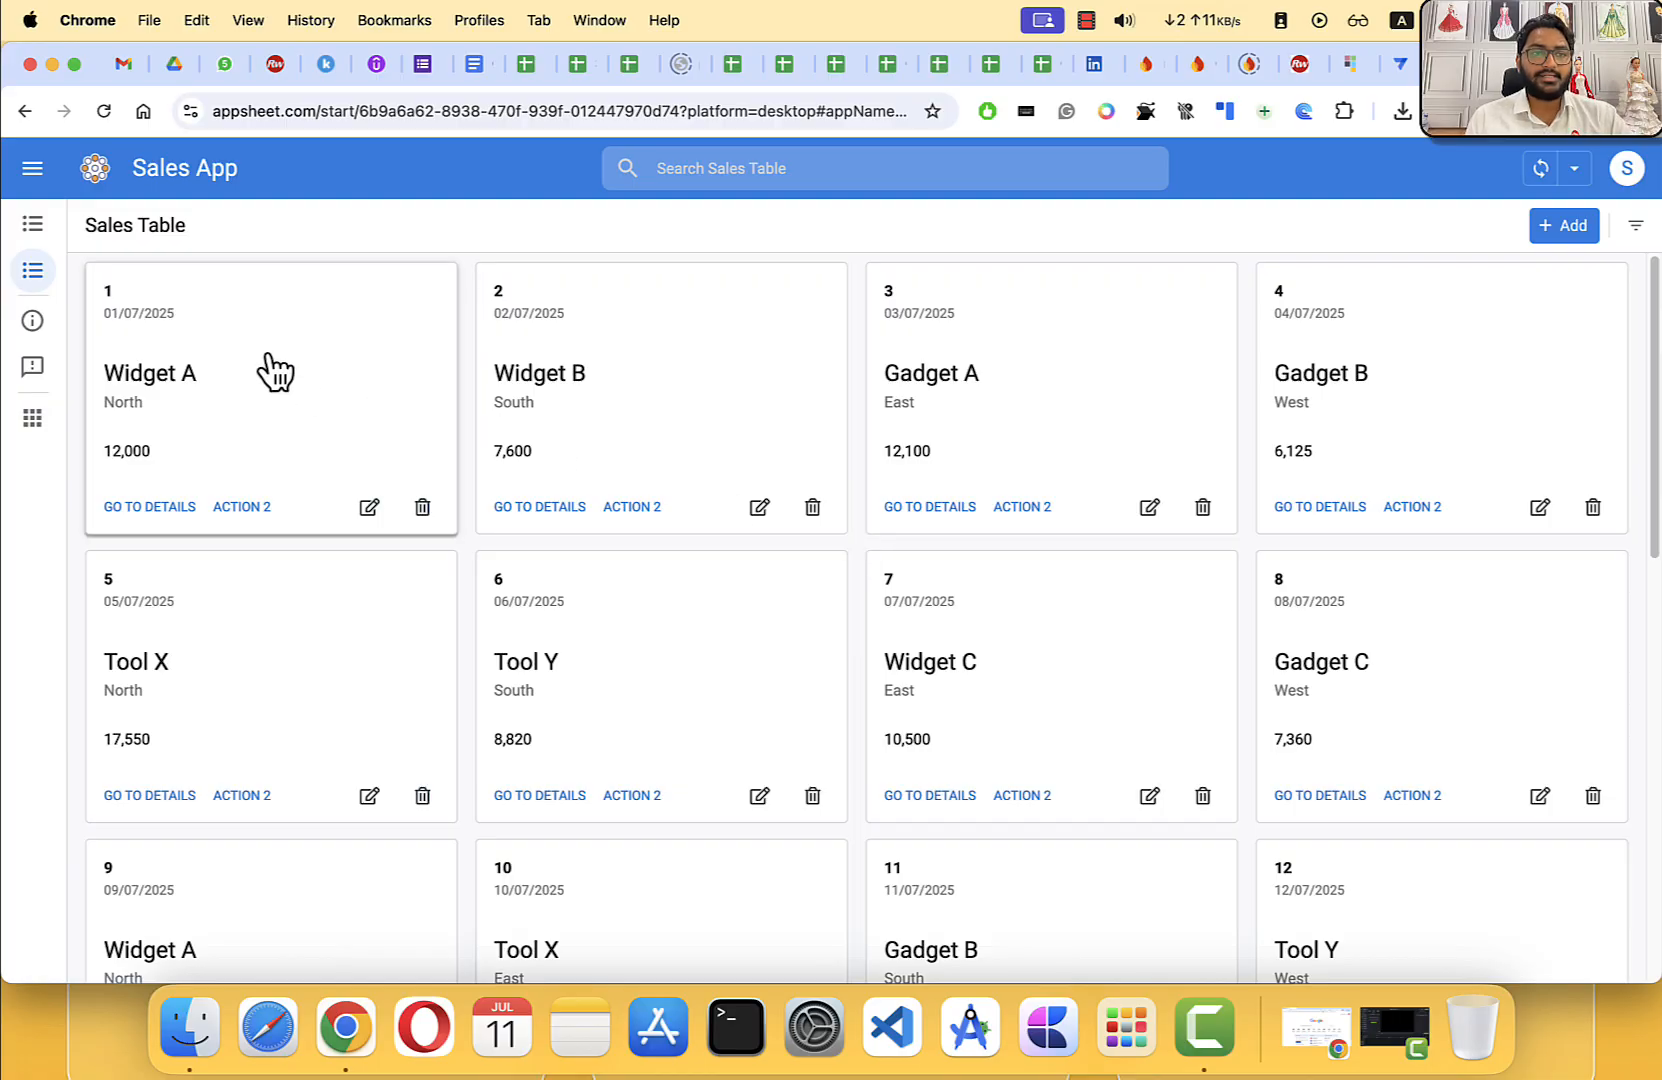
Step: Check the Dashboard briefly and review the Sales Table cards down to the last record and back
{"action": "left_click", "coordinate": [33, 226]}
{"action": "left_click", "coordinate": [35, 275]}
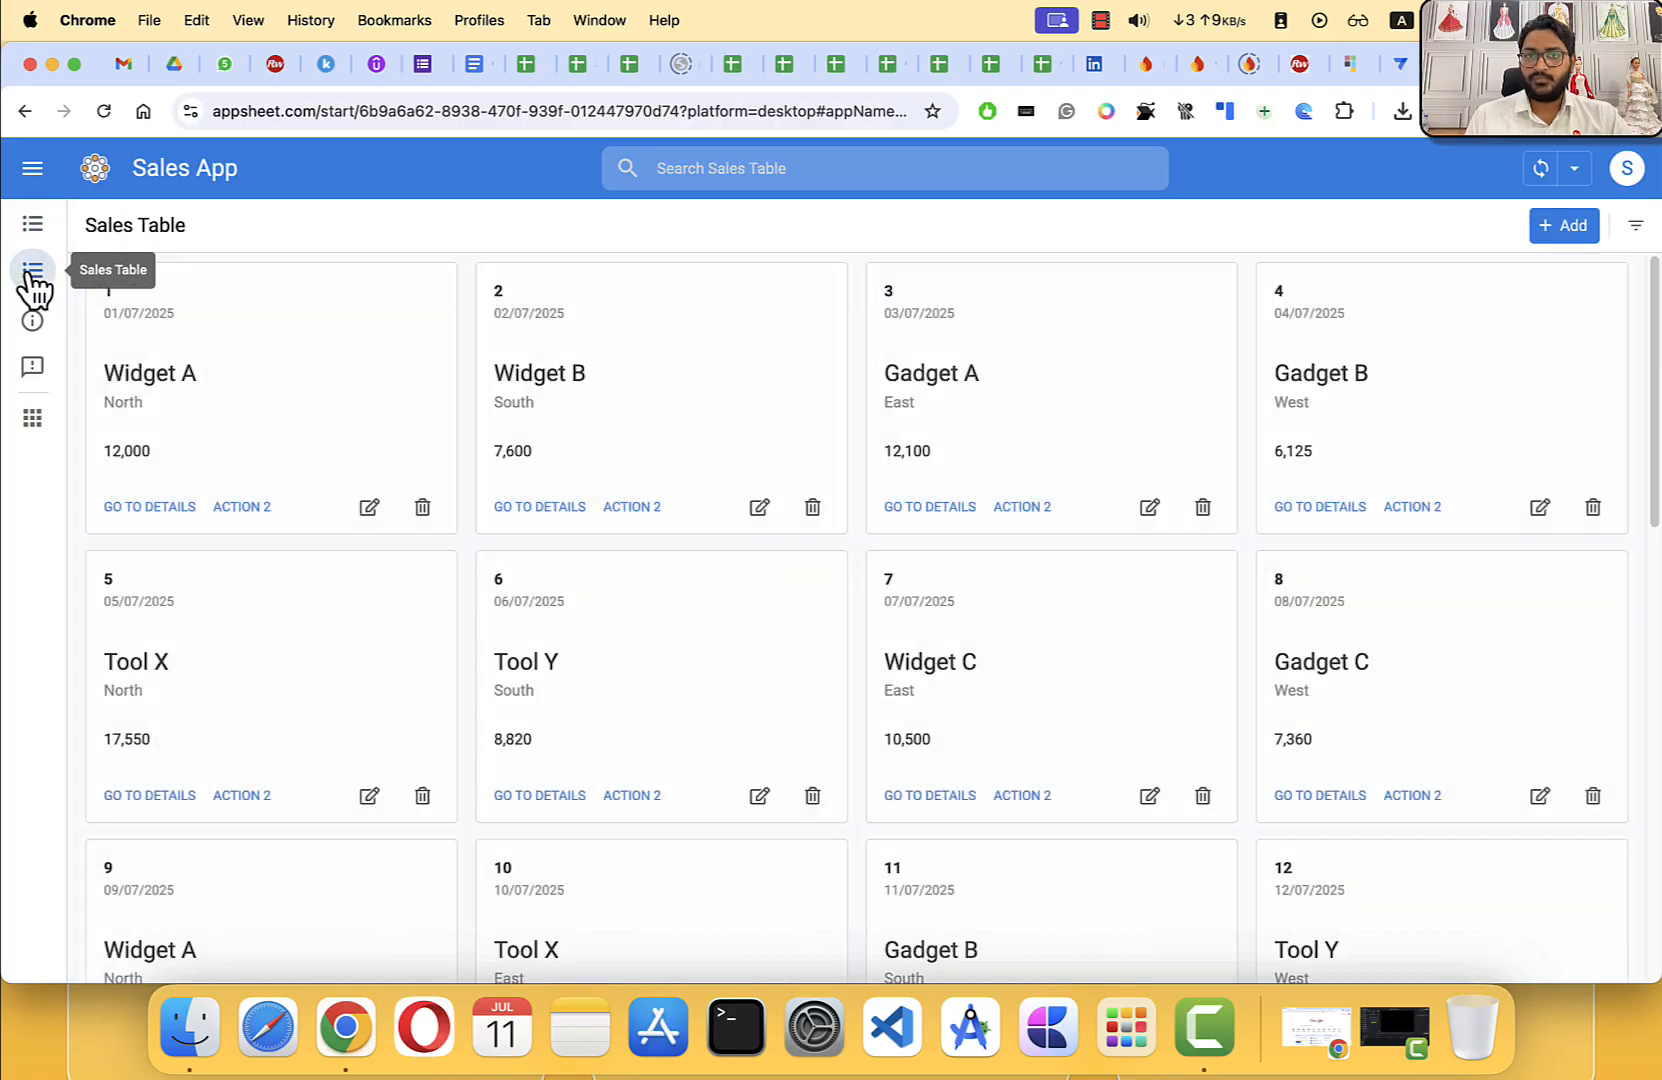
{"action": "scroll", "coordinate": [903, 600], "scroll_direction": "down", "scroll_amount": 2}
{"action": "scroll", "coordinate": [900, 595], "scroll_direction": "down", "scroll_amount": 10}
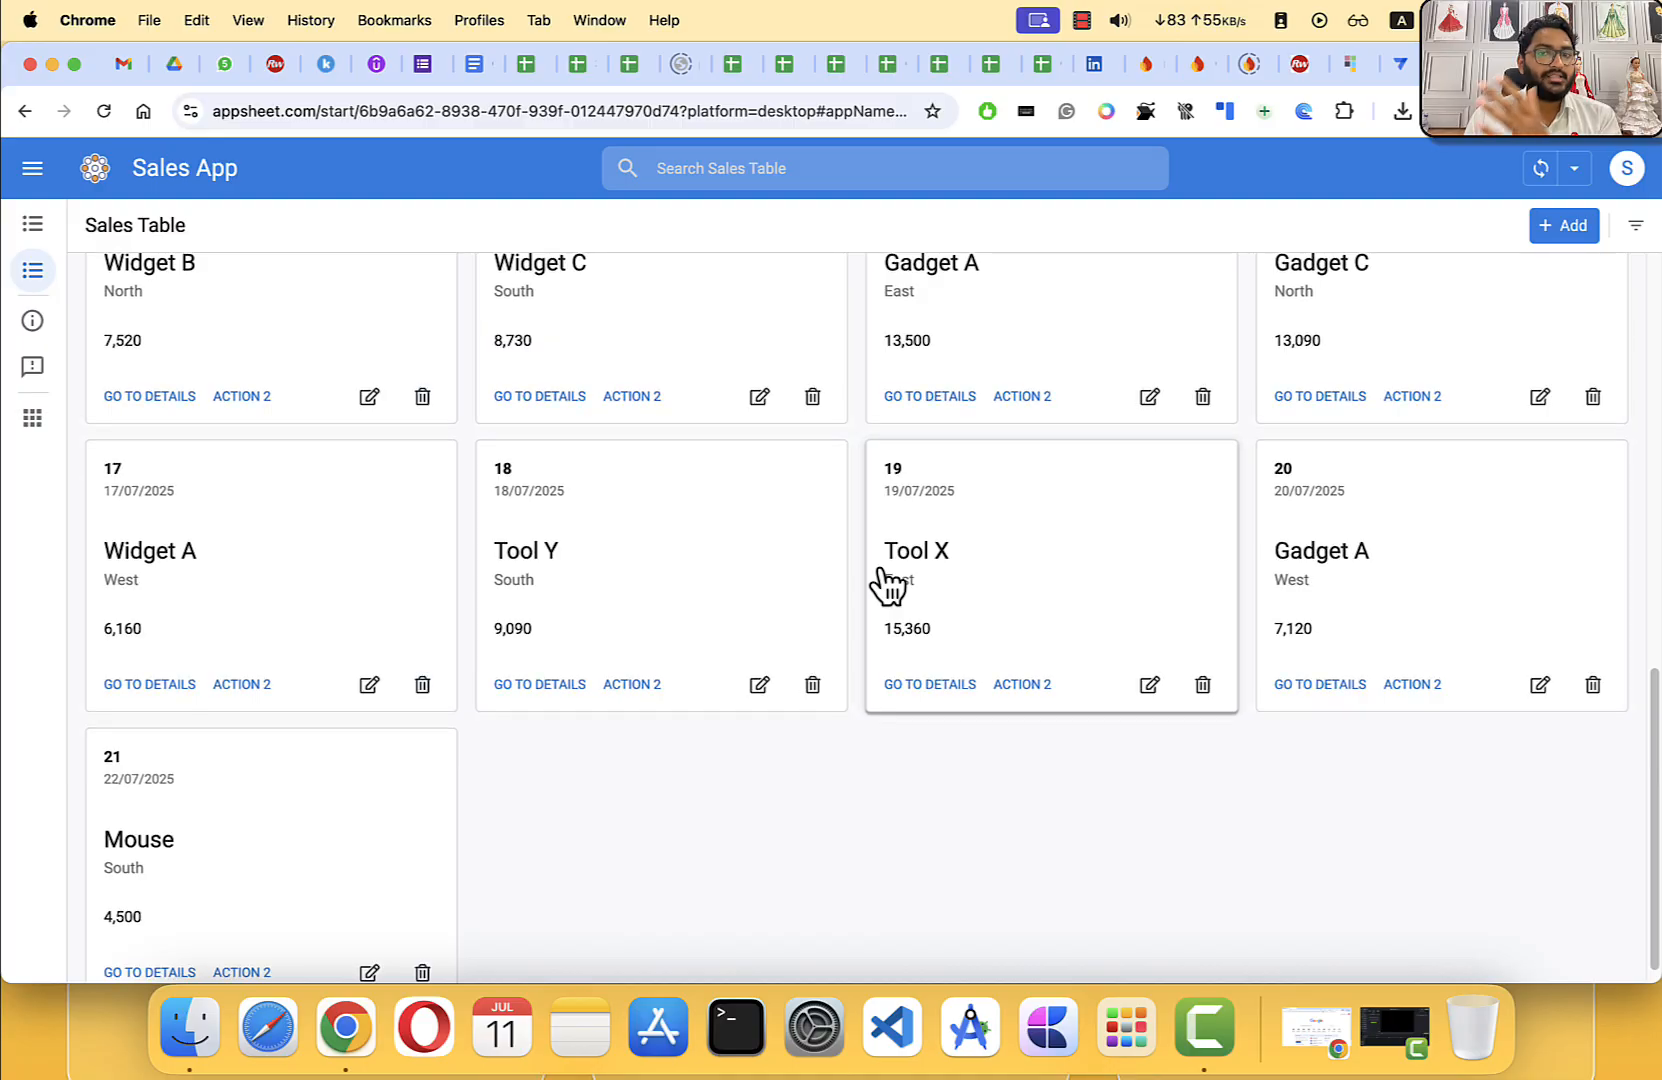
{"action": "scroll", "coordinate": [888, 584], "scroll_direction": "up", "scroll_amount": 15}
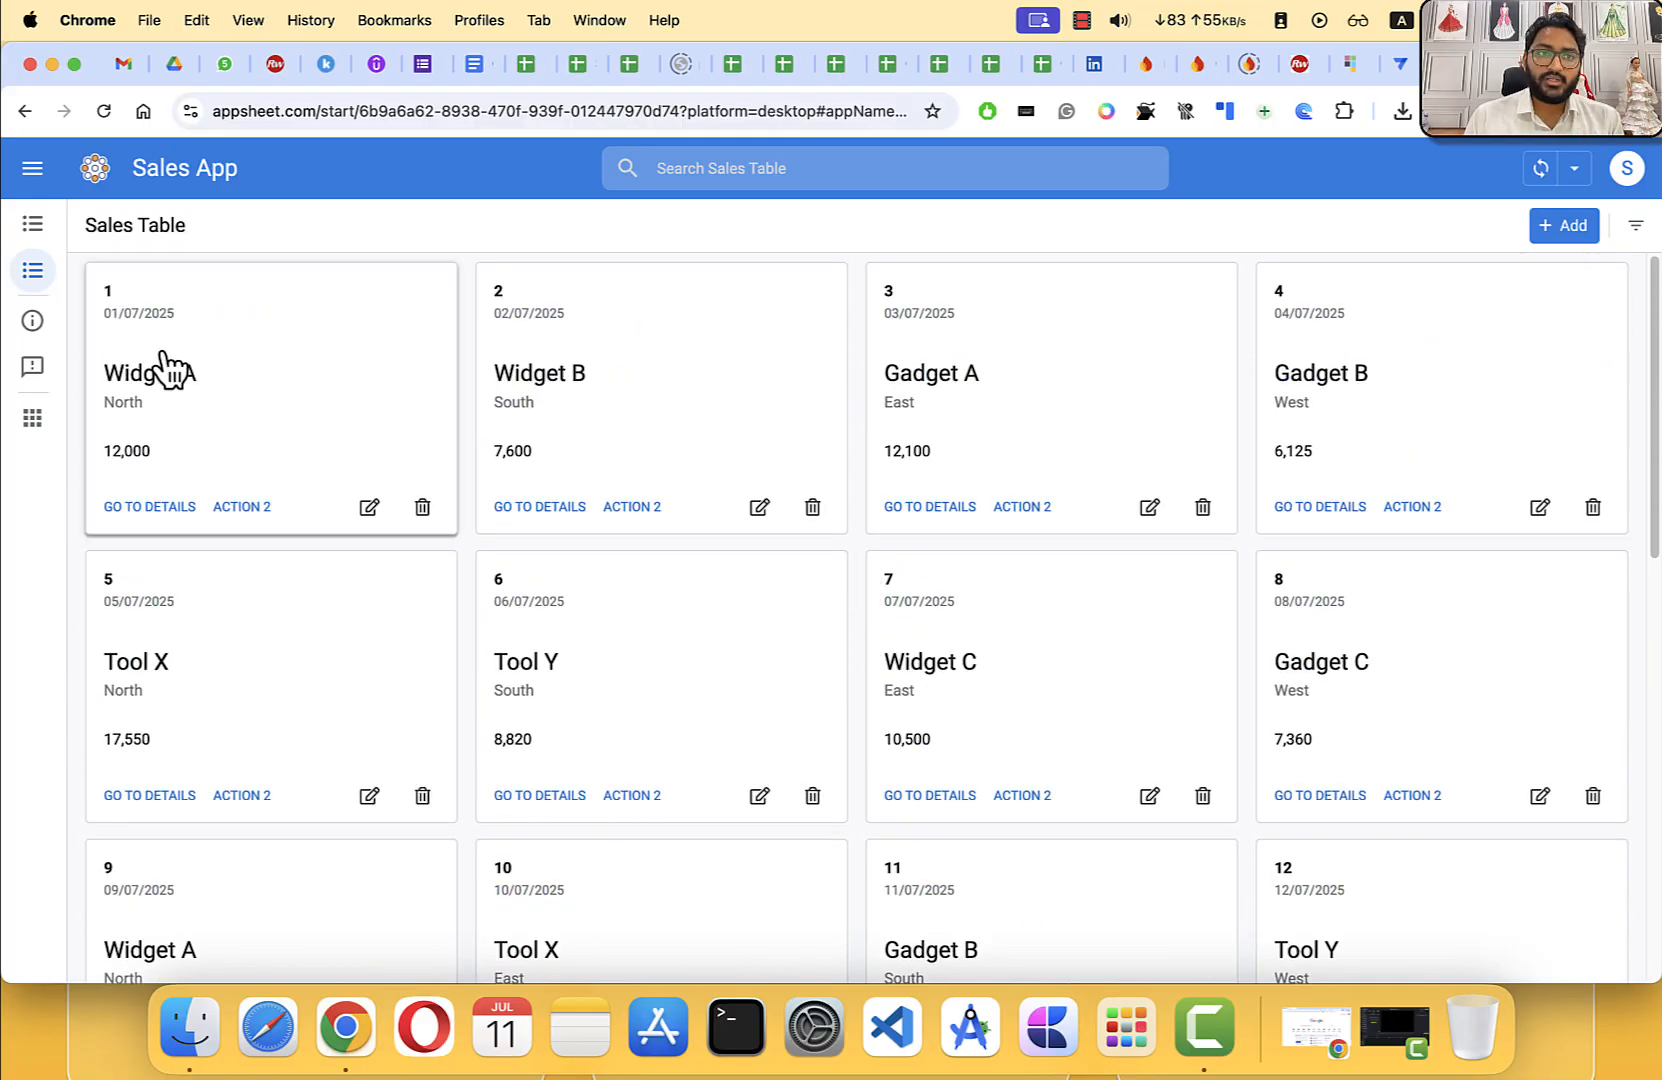
Step: Alternate between the Dashboard charts and the full list of Sales Table records, finishing on the Sales Table
{"action": "left_click", "coordinate": [33, 225]}
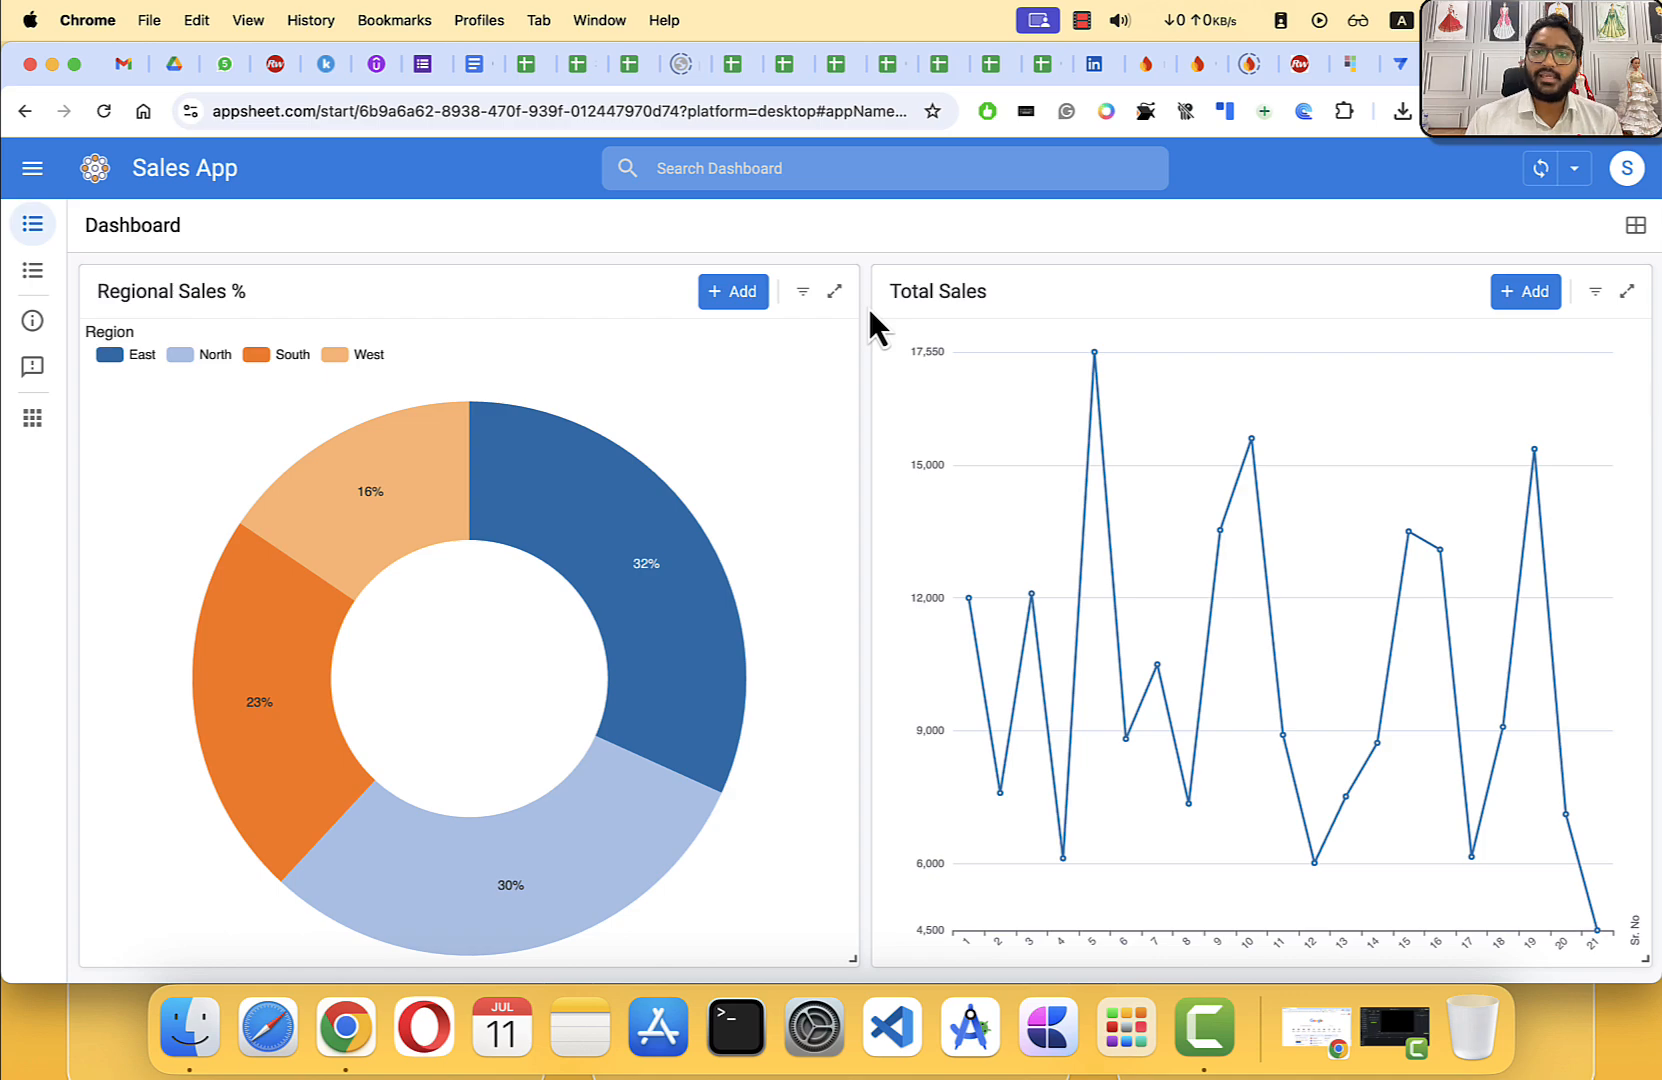
{"action": "left_click", "coordinate": [33, 270]}
{"action": "scroll", "coordinate": [900, 370], "scroll_direction": "down", "scroll_amount": 12}
{"action": "scroll", "coordinate": [885, 375], "scroll_direction": "up", "scroll_amount": 10}
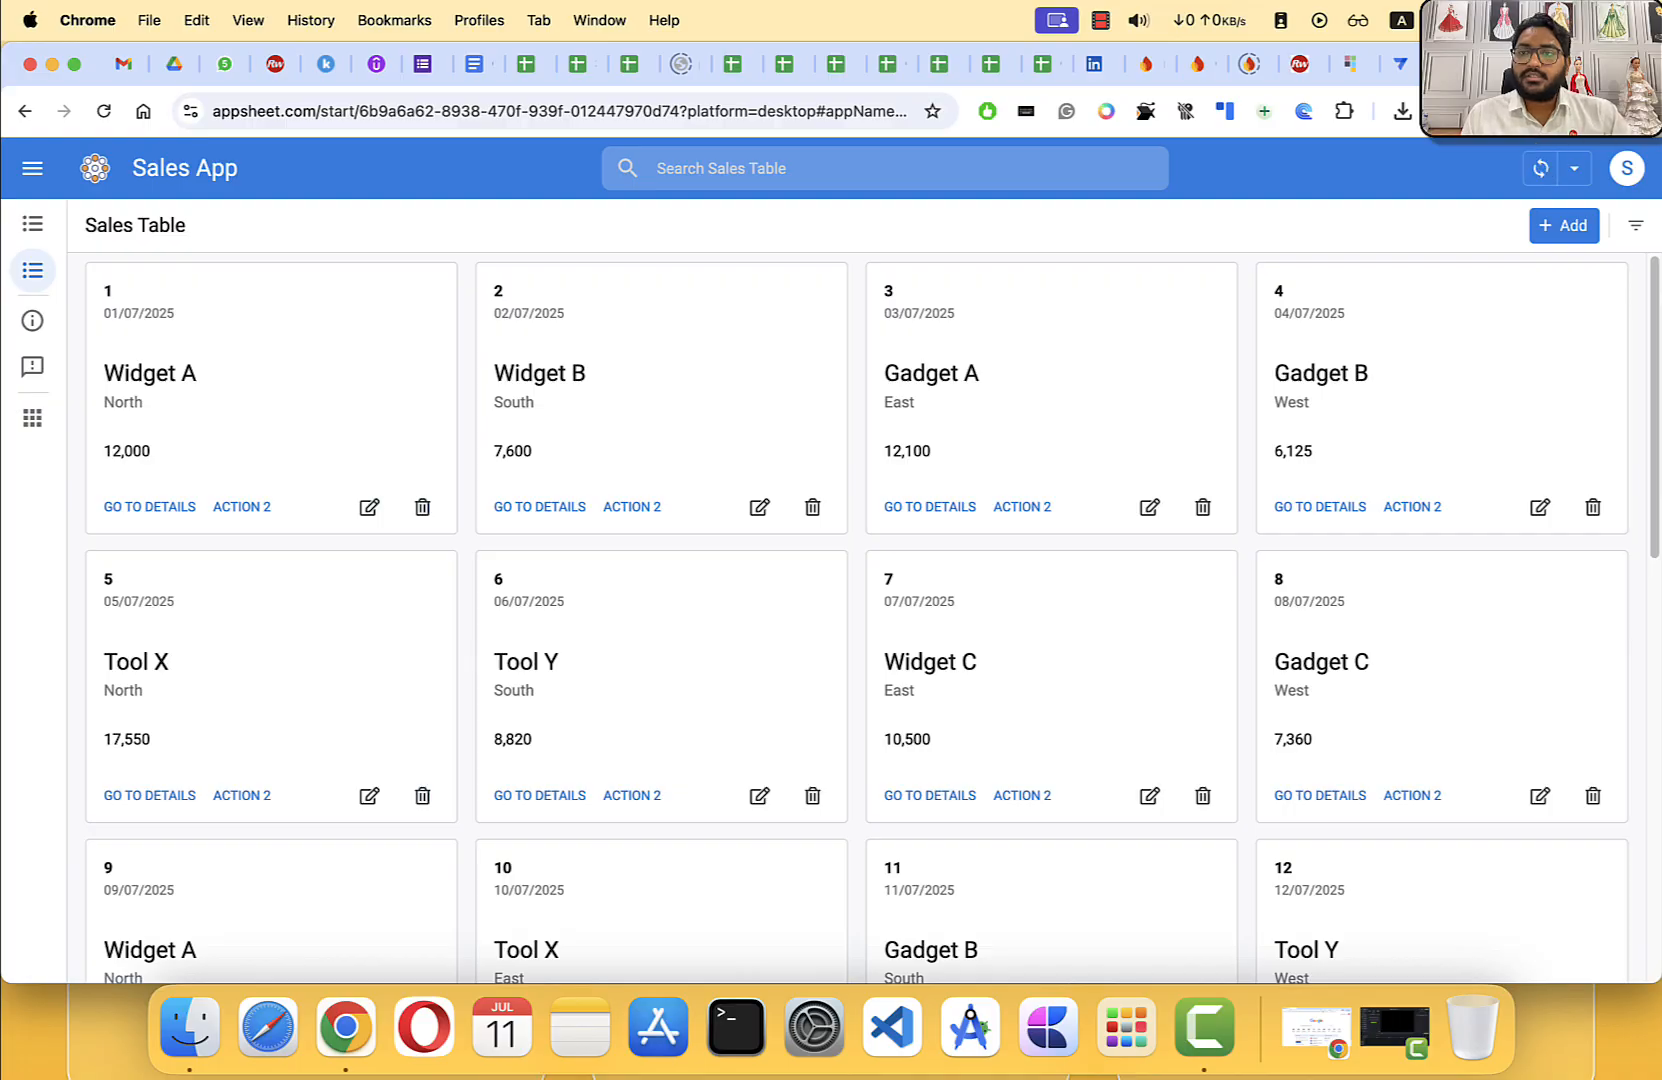
{"action": "scroll", "coordinate": [512, 620], "scroll_direction": "down", "scroll_amount": 10}
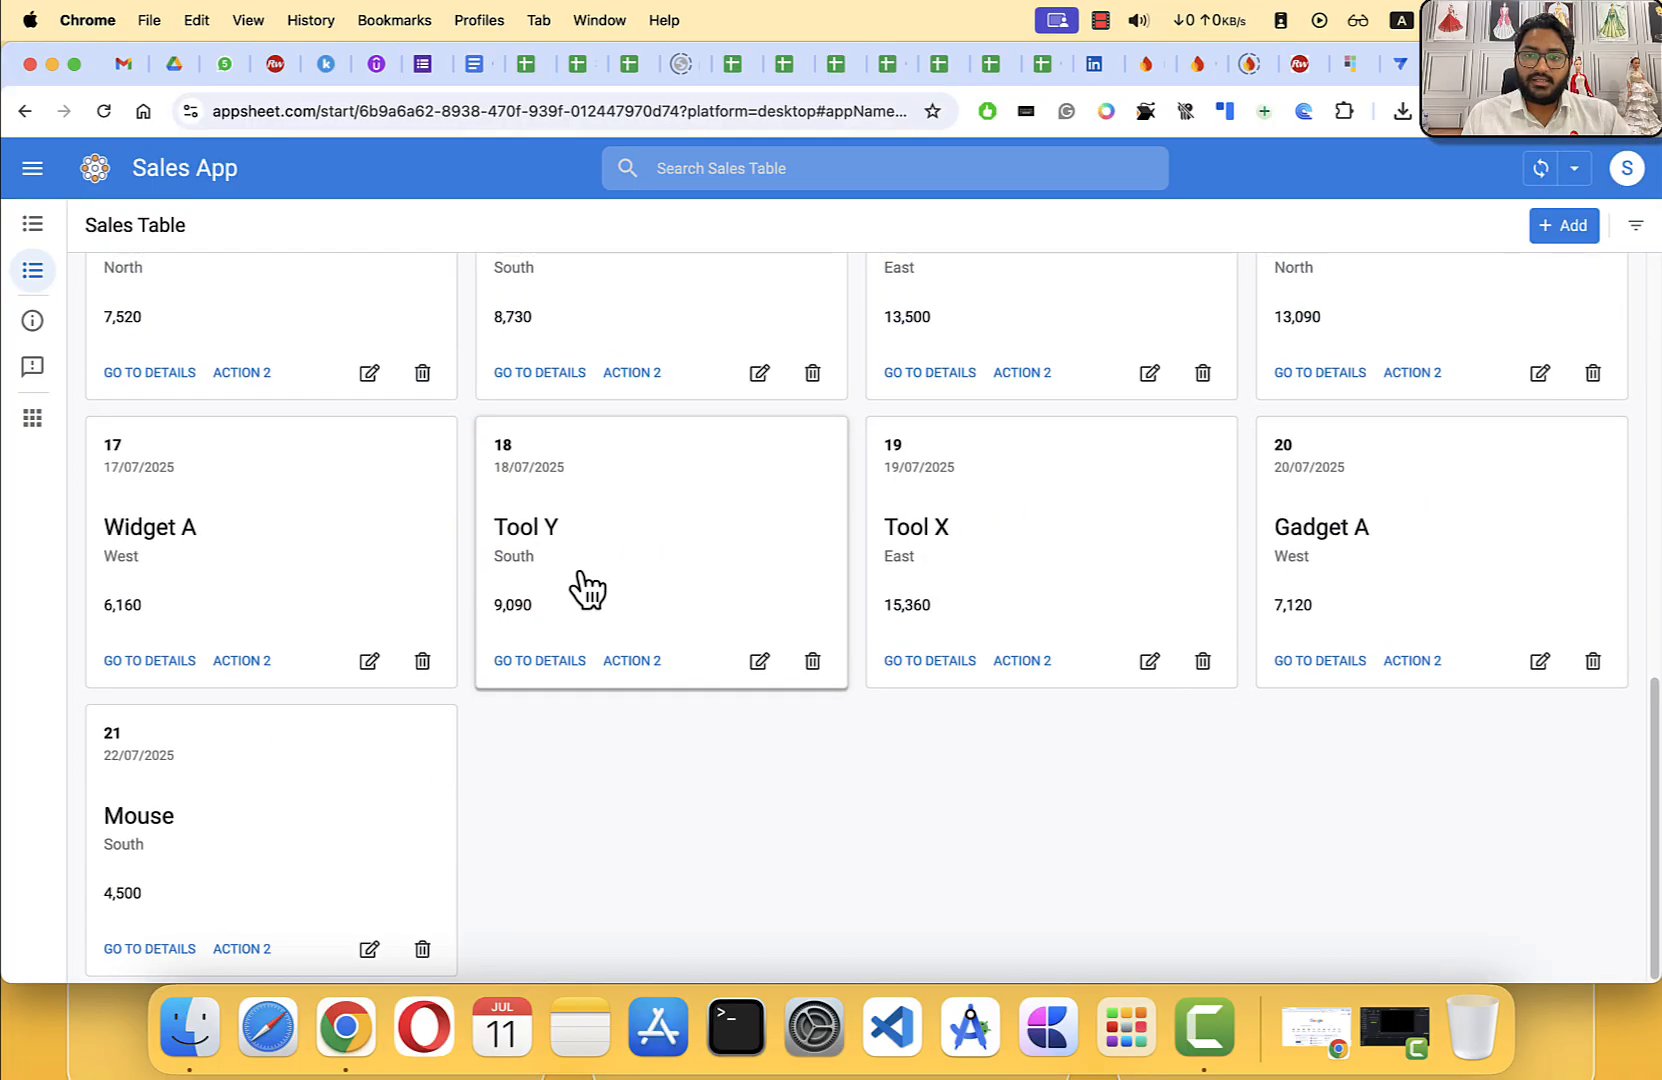
{"action": "scroll", "coordinate": [586, 586], "scroll_direction": "up", "scroll_amount": 10}
{"action": "left_click", "coordinate": [35, 232]}
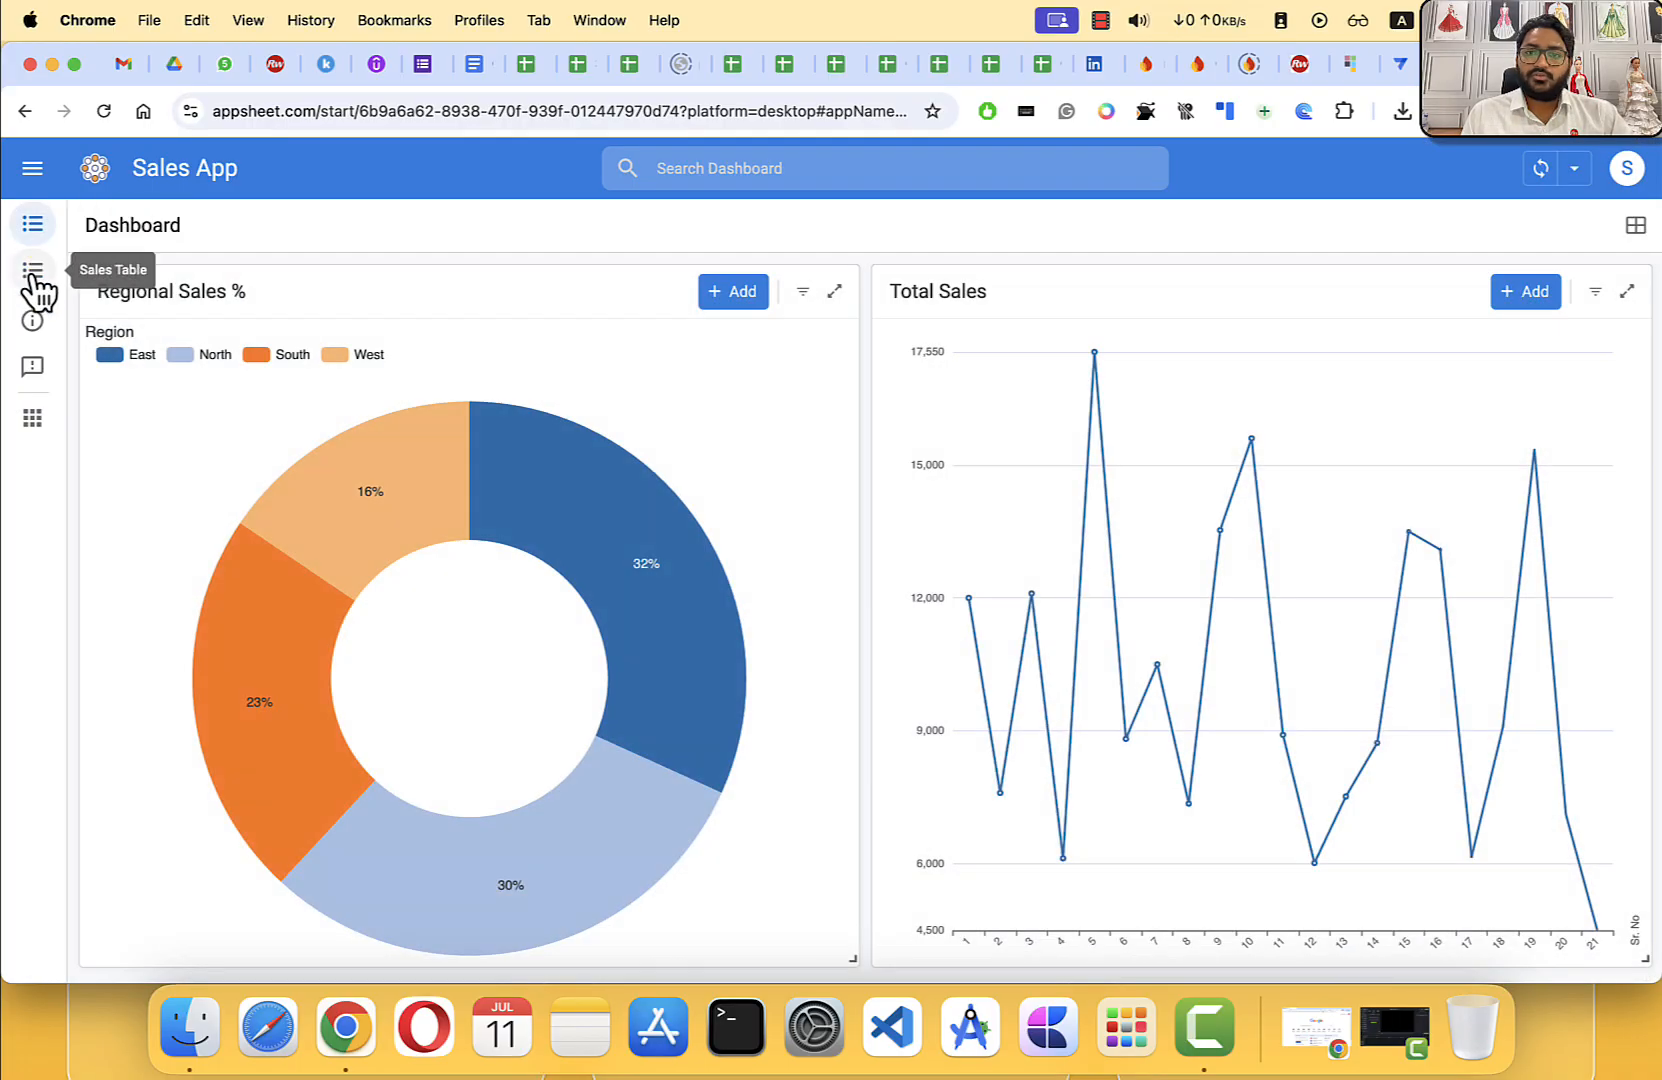
{"action": "left_click", "coordinate": [40, 287]}
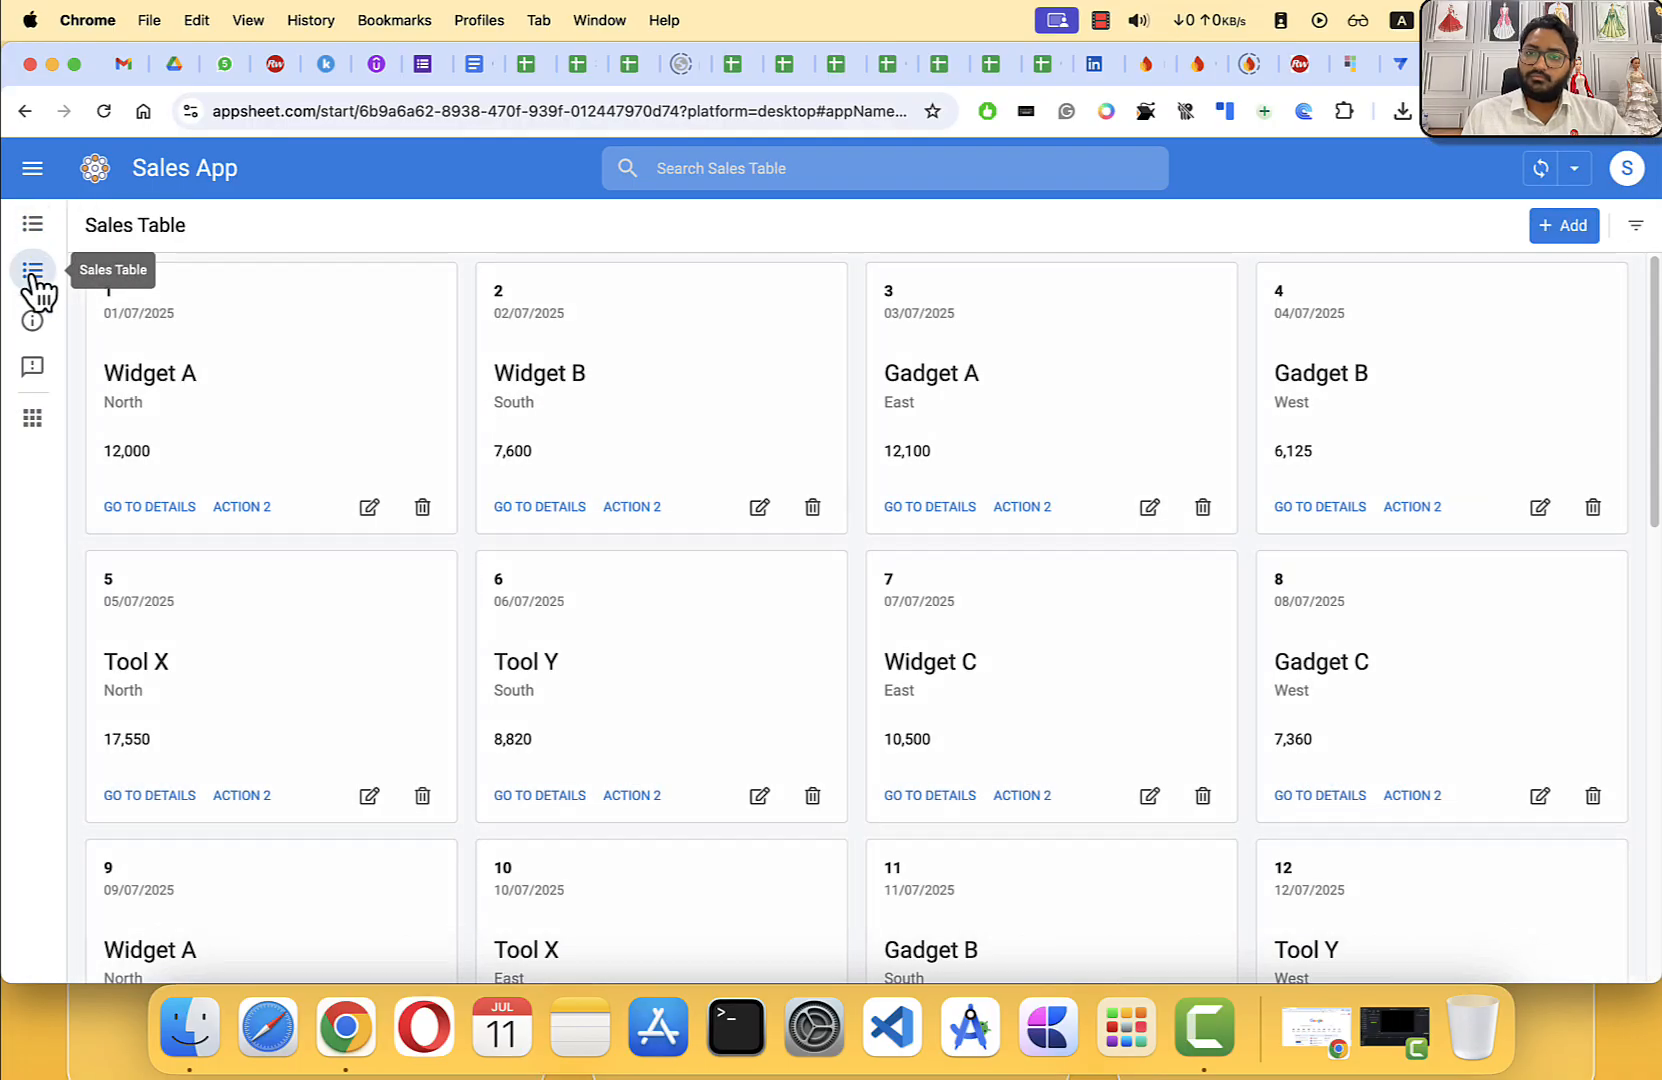
Step: Switch to the Sales App's AppSheet editor and review both Dashboard charts in the phone preview
{"action": "left_click", "coordinate": [1402, 71]}
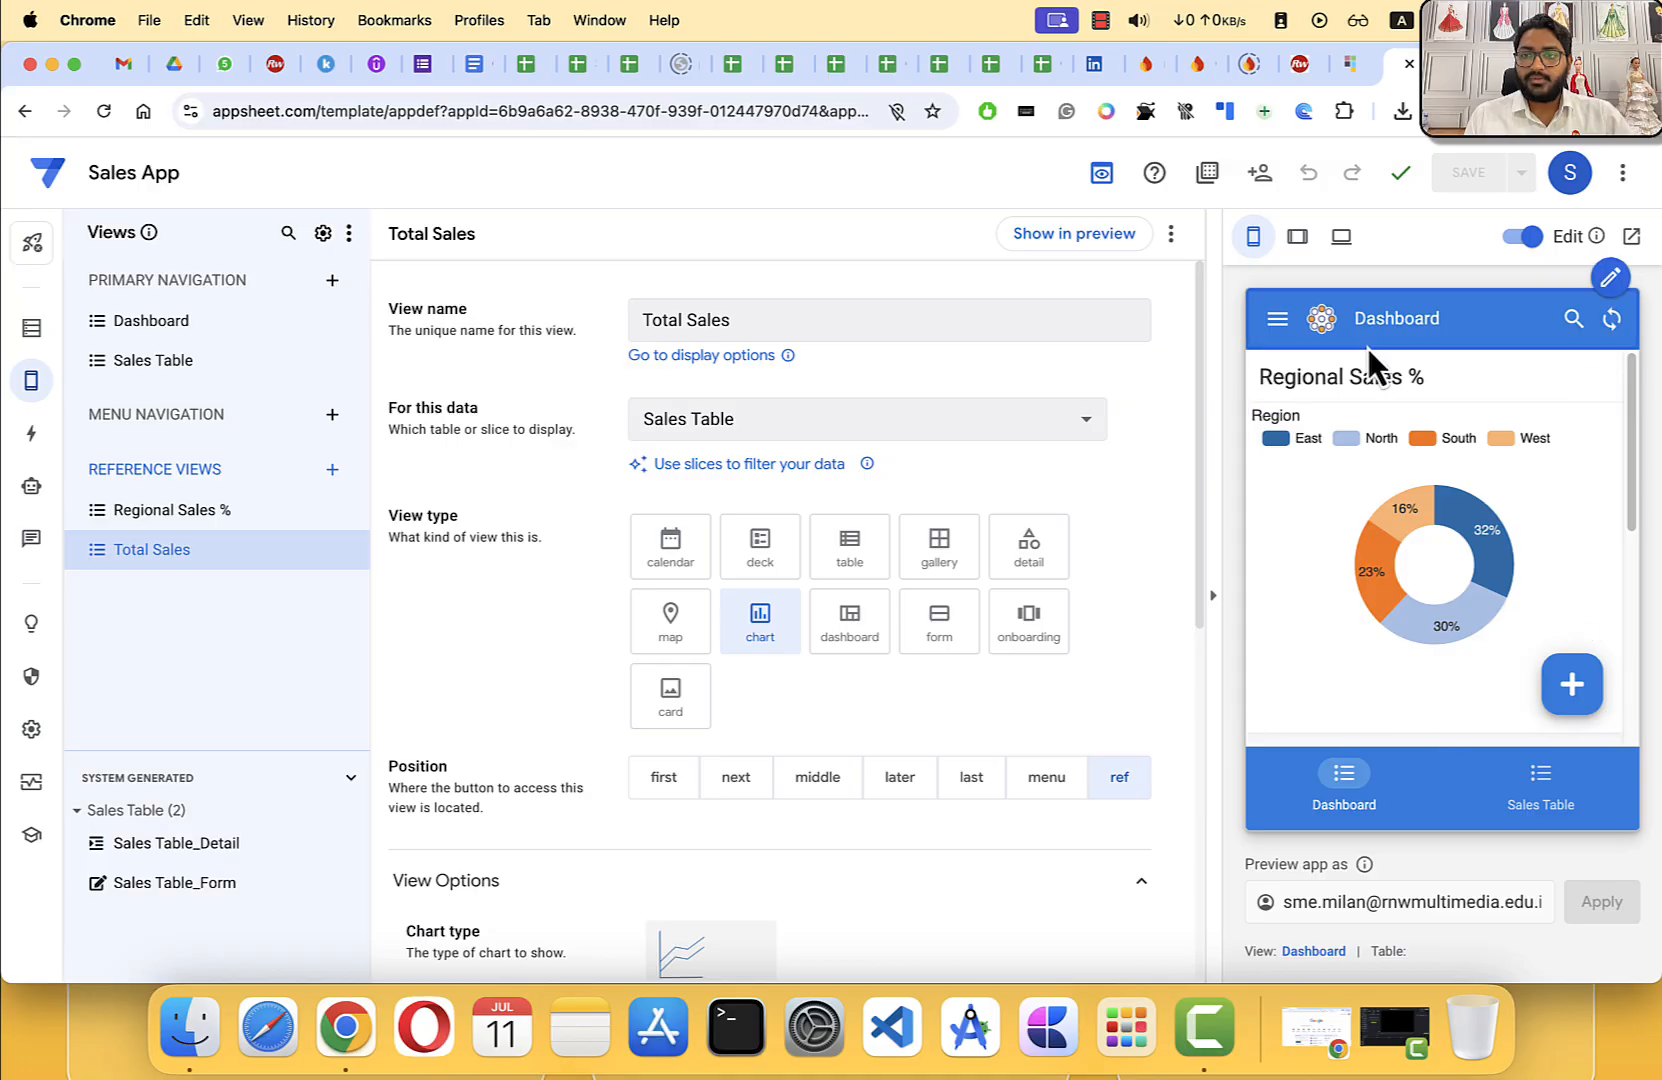
{"action": "scroll", "coordinate": [1452, 575], "scroll_direction": "down", "scroll_amount": 1}
{"action": "scroll", "coordinate": [1456, 560], "scroll_direction": "down", "scroll_amount": 5}
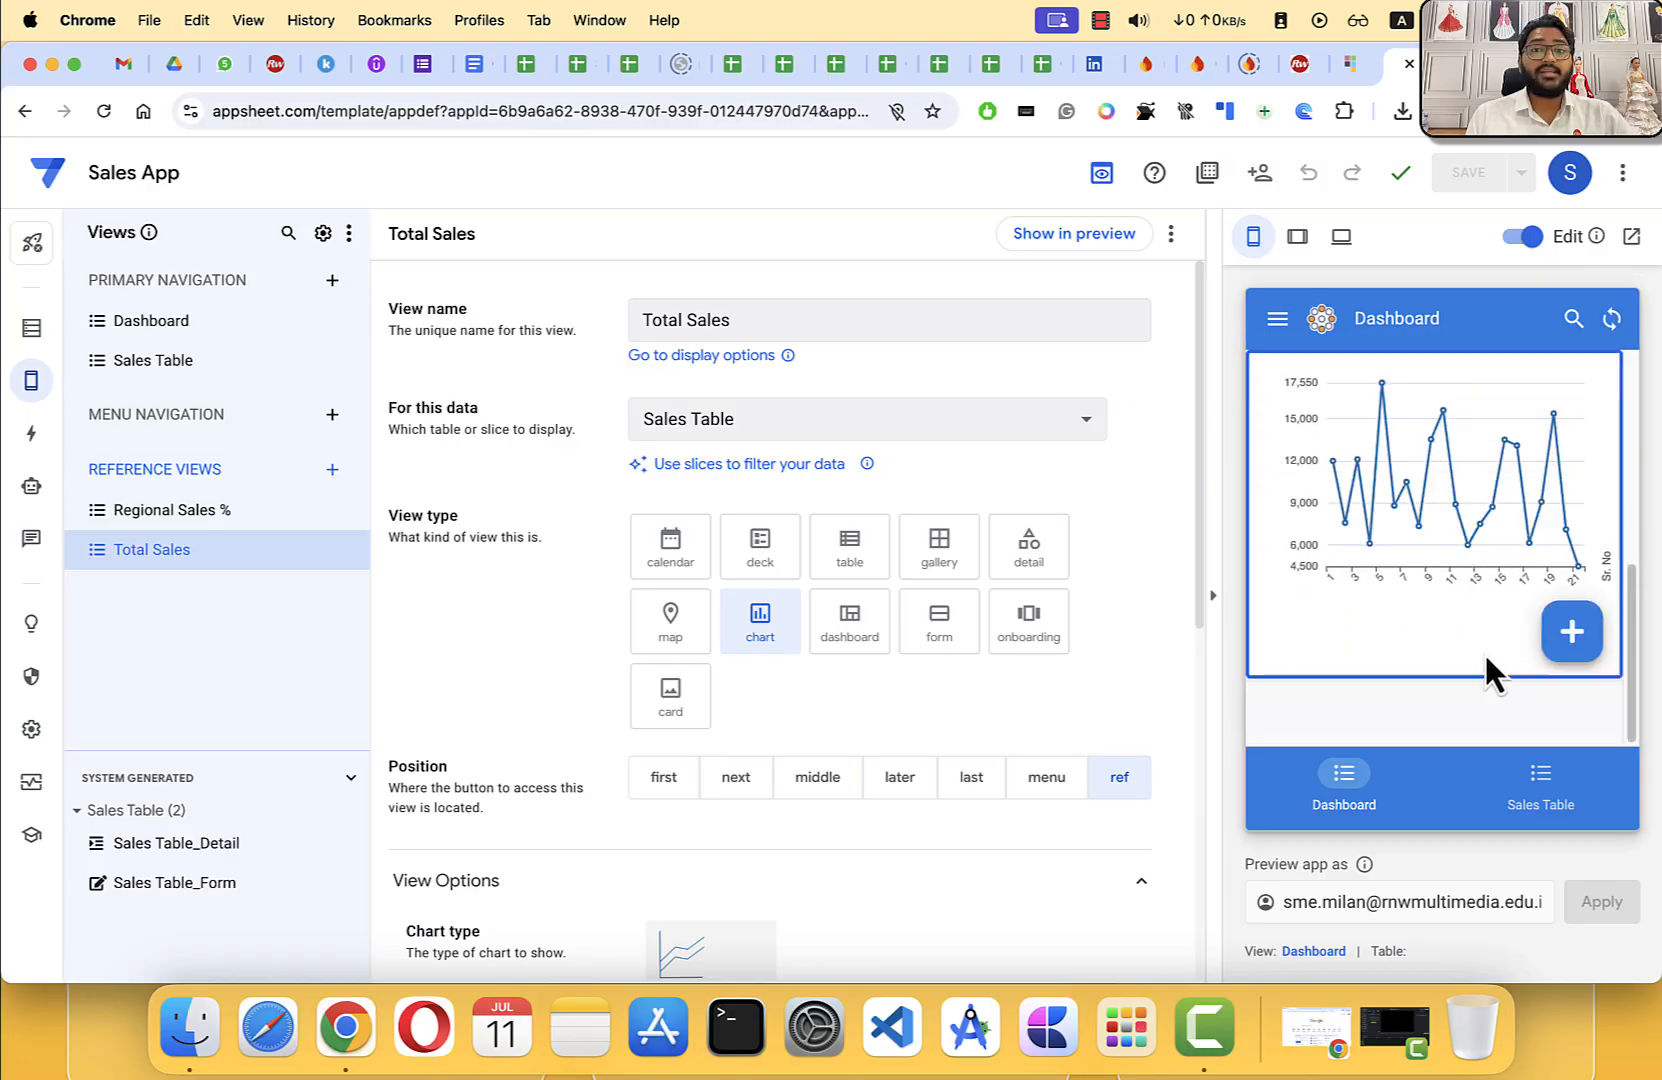
{"action": "scroll", "coordinate": [1453, 654], "scroll_direction": "up", "scroll_amount": 3}
{"action": "scroll", "coordinate": [1453, 654], "scroll_direction": "up", "scroll_amount": 3}
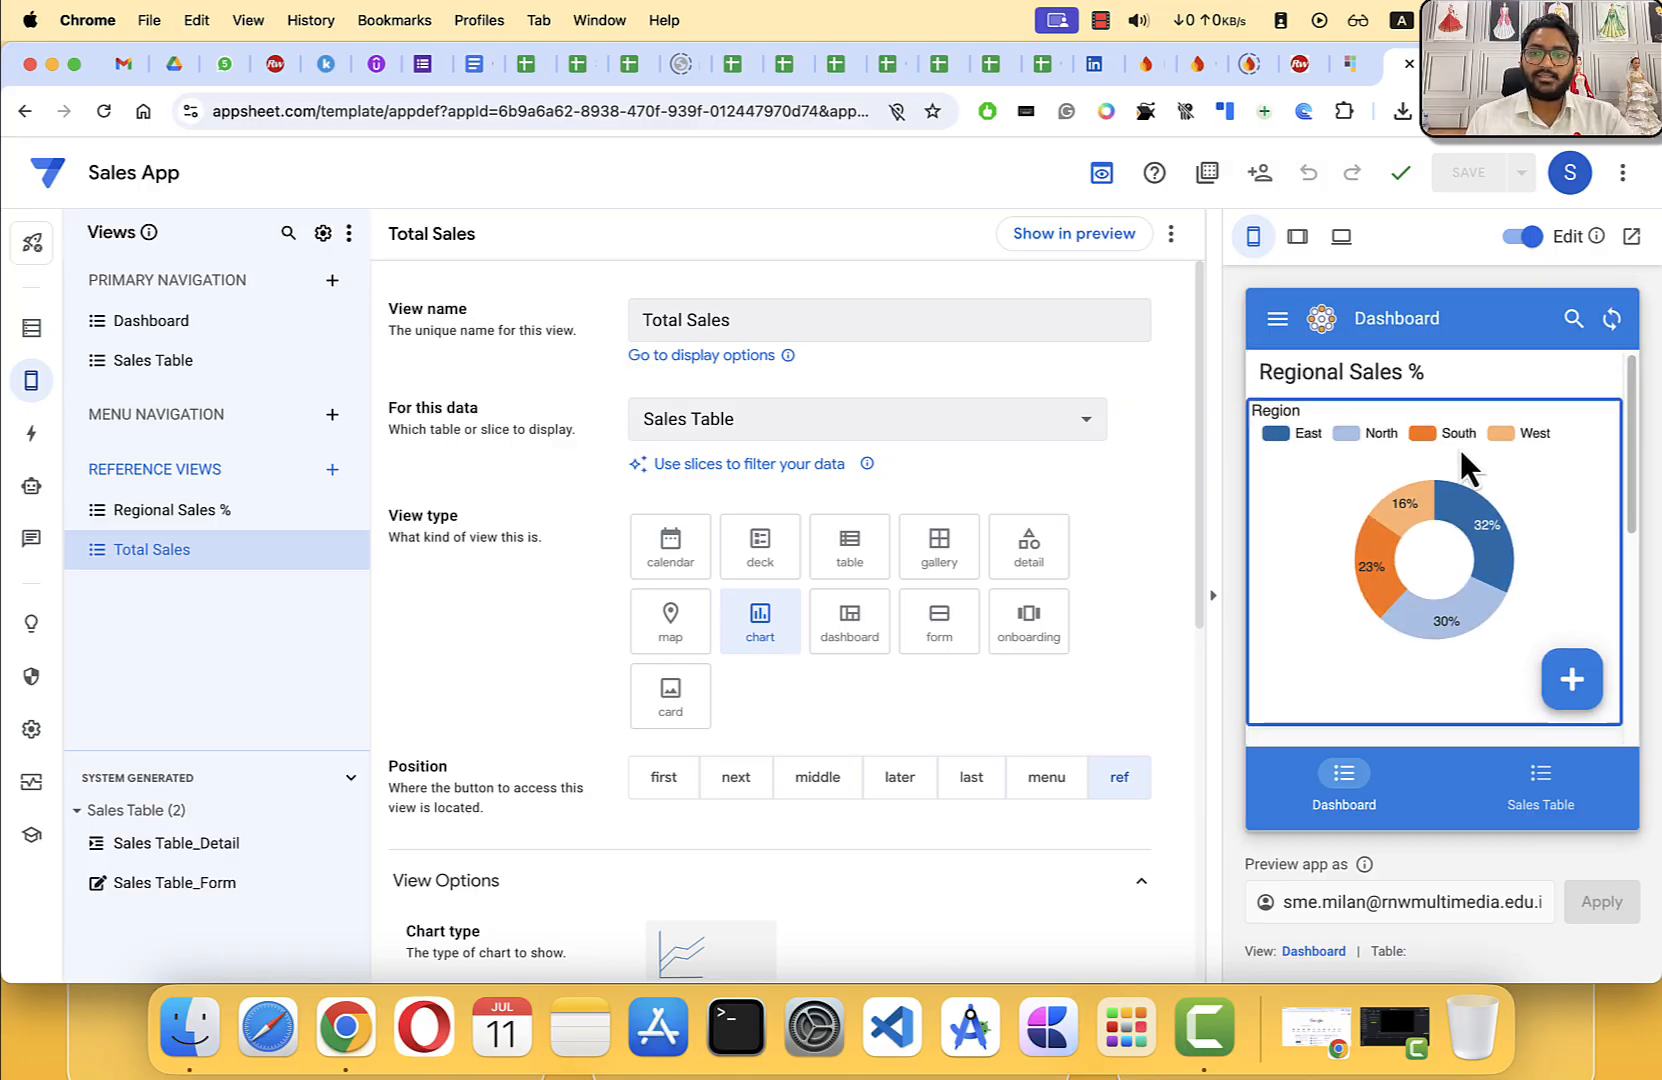
{"action": "scroll", "coordinate": [1465, 470], "scroll_direction": "down", "scroll_amount": 5}
{"action": "scroll", "coordinate": [1471, 668], "scroll_direction": "up", "scroll_amount": 5}
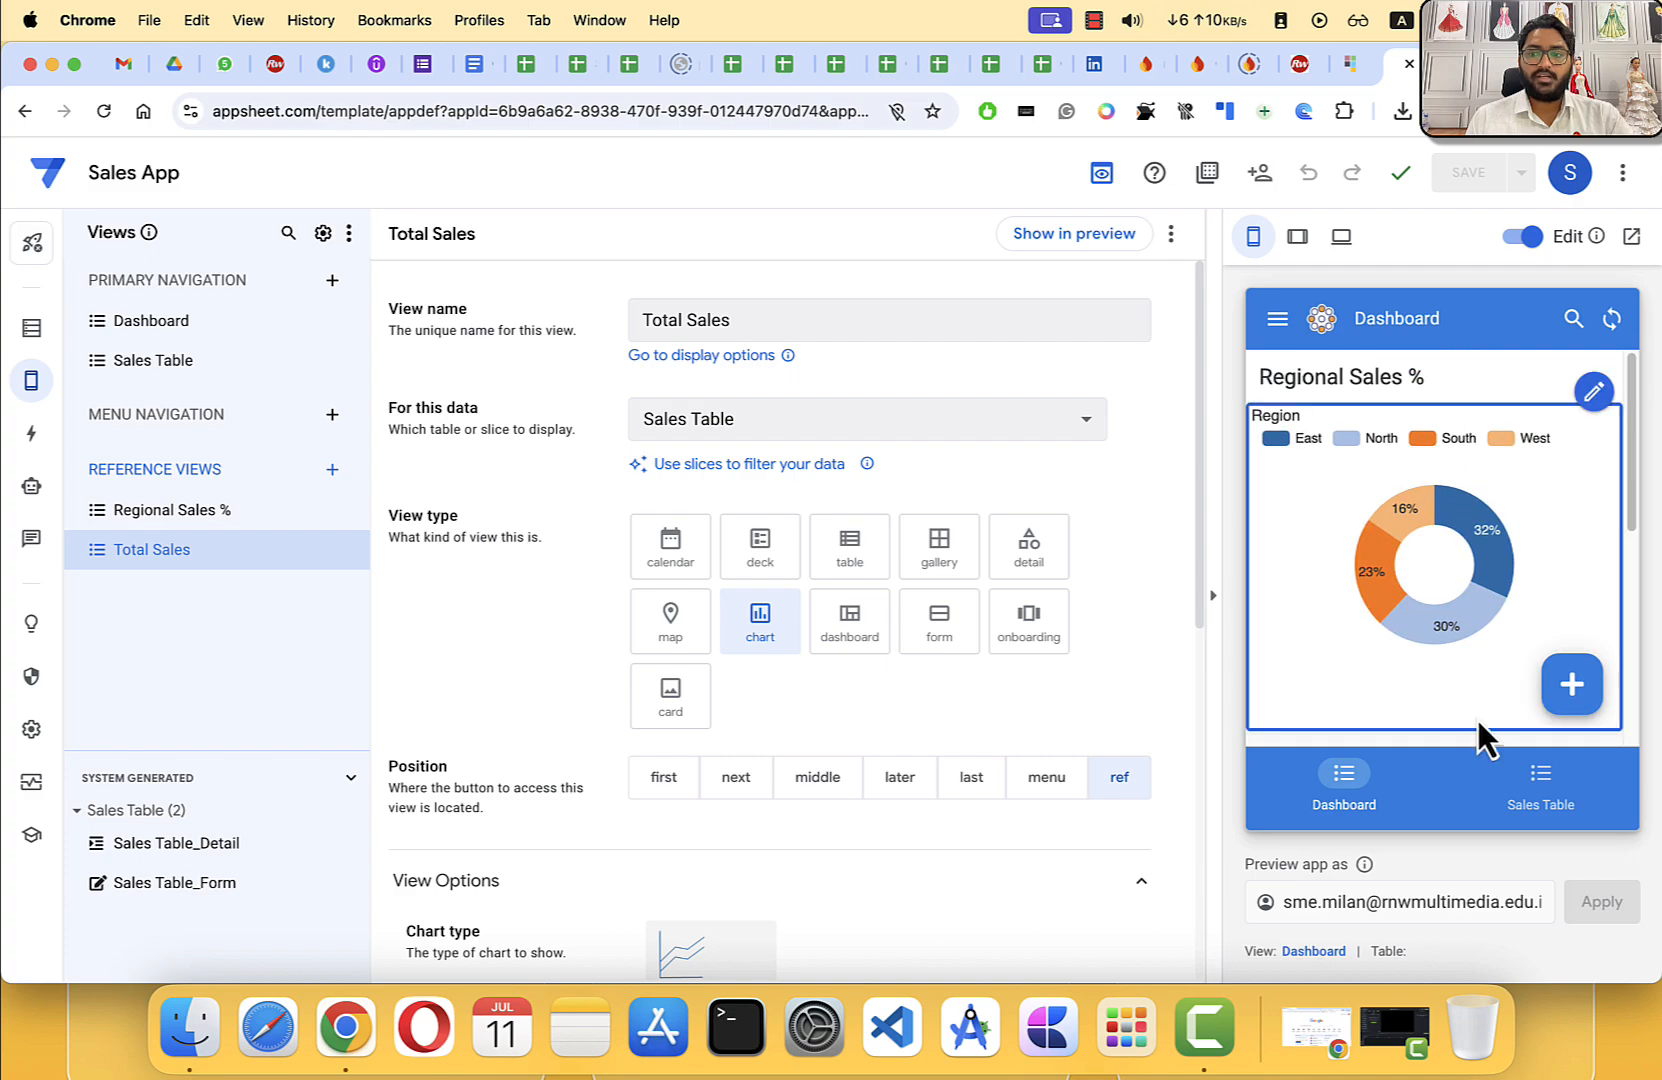
Step: Show the Sales Table view in the phone preview and browse its record cards, returning to the first record
{"action": "left_click", "coordinate": [1560, 795]}
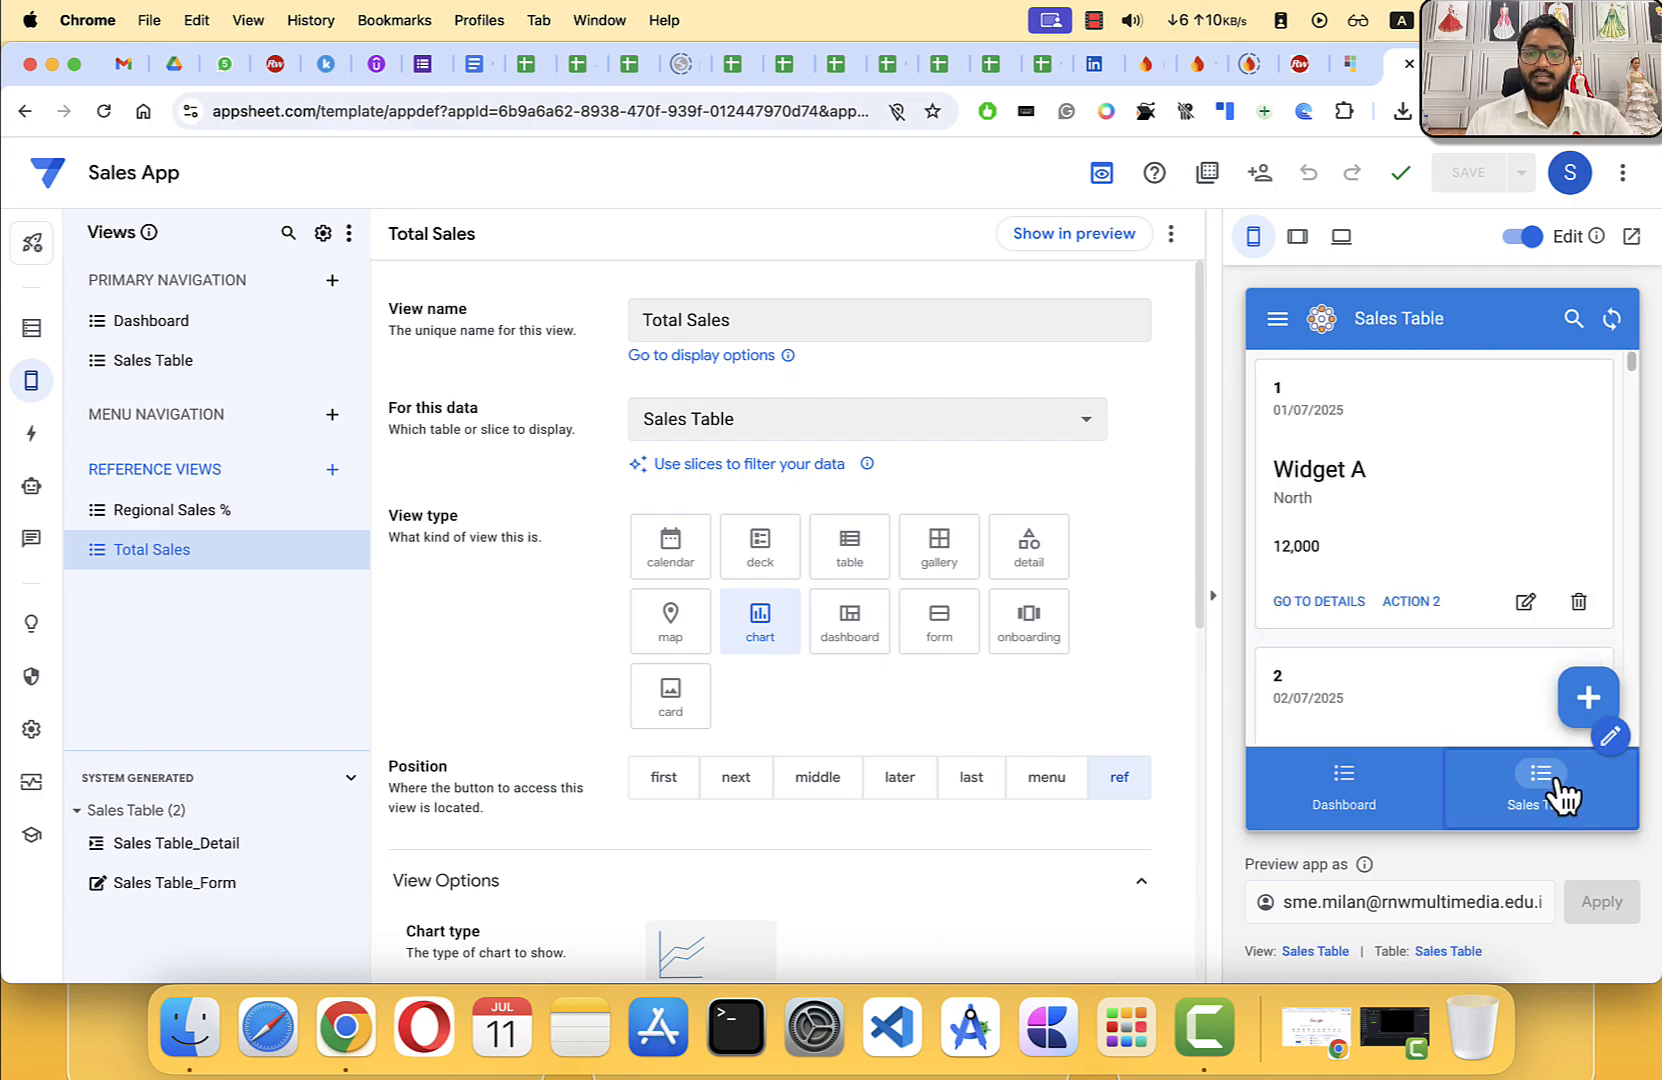
{"action": "scroll", "coordinate": [1390, 445], "scroll_direction": "down", "scroll_amount": 1}
{"action": "scroll", "coordinate": [1390, 450], "scroll_direction": "down", "scroll_amount": 10}
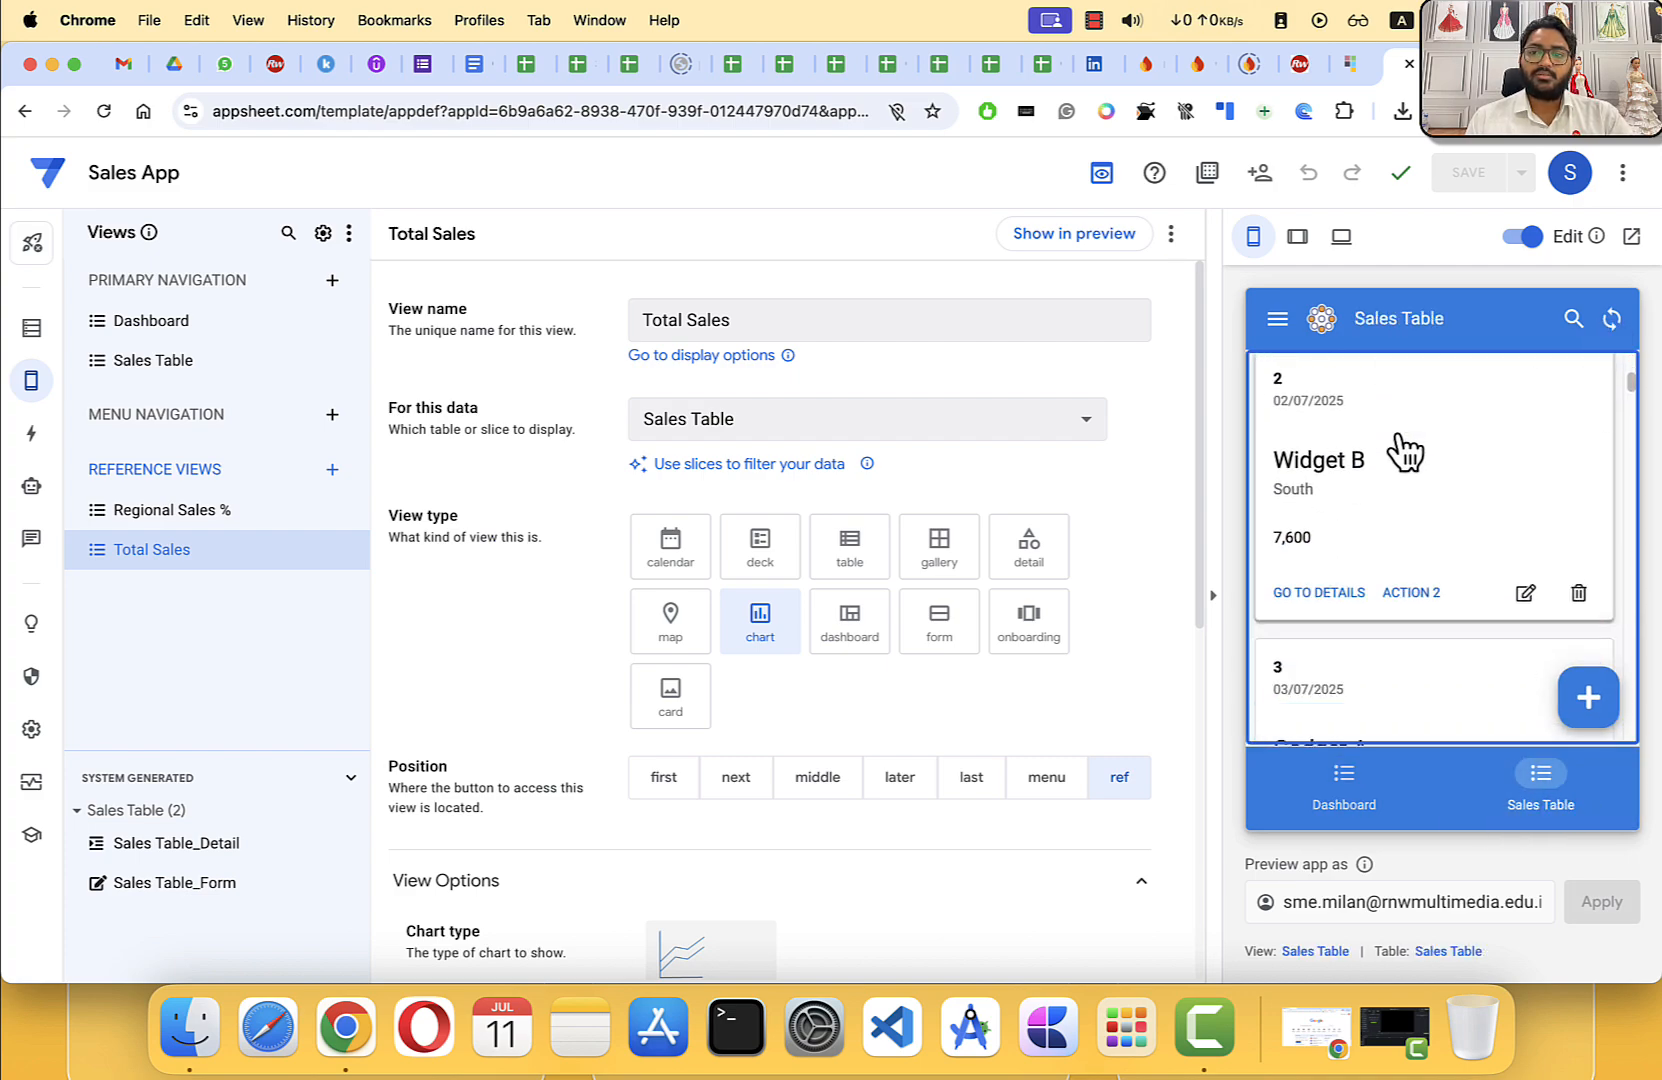
{"action": "scroll", "coordinate": [1410, 448], "scroll_direction": "down", "scroll_amount": 8}
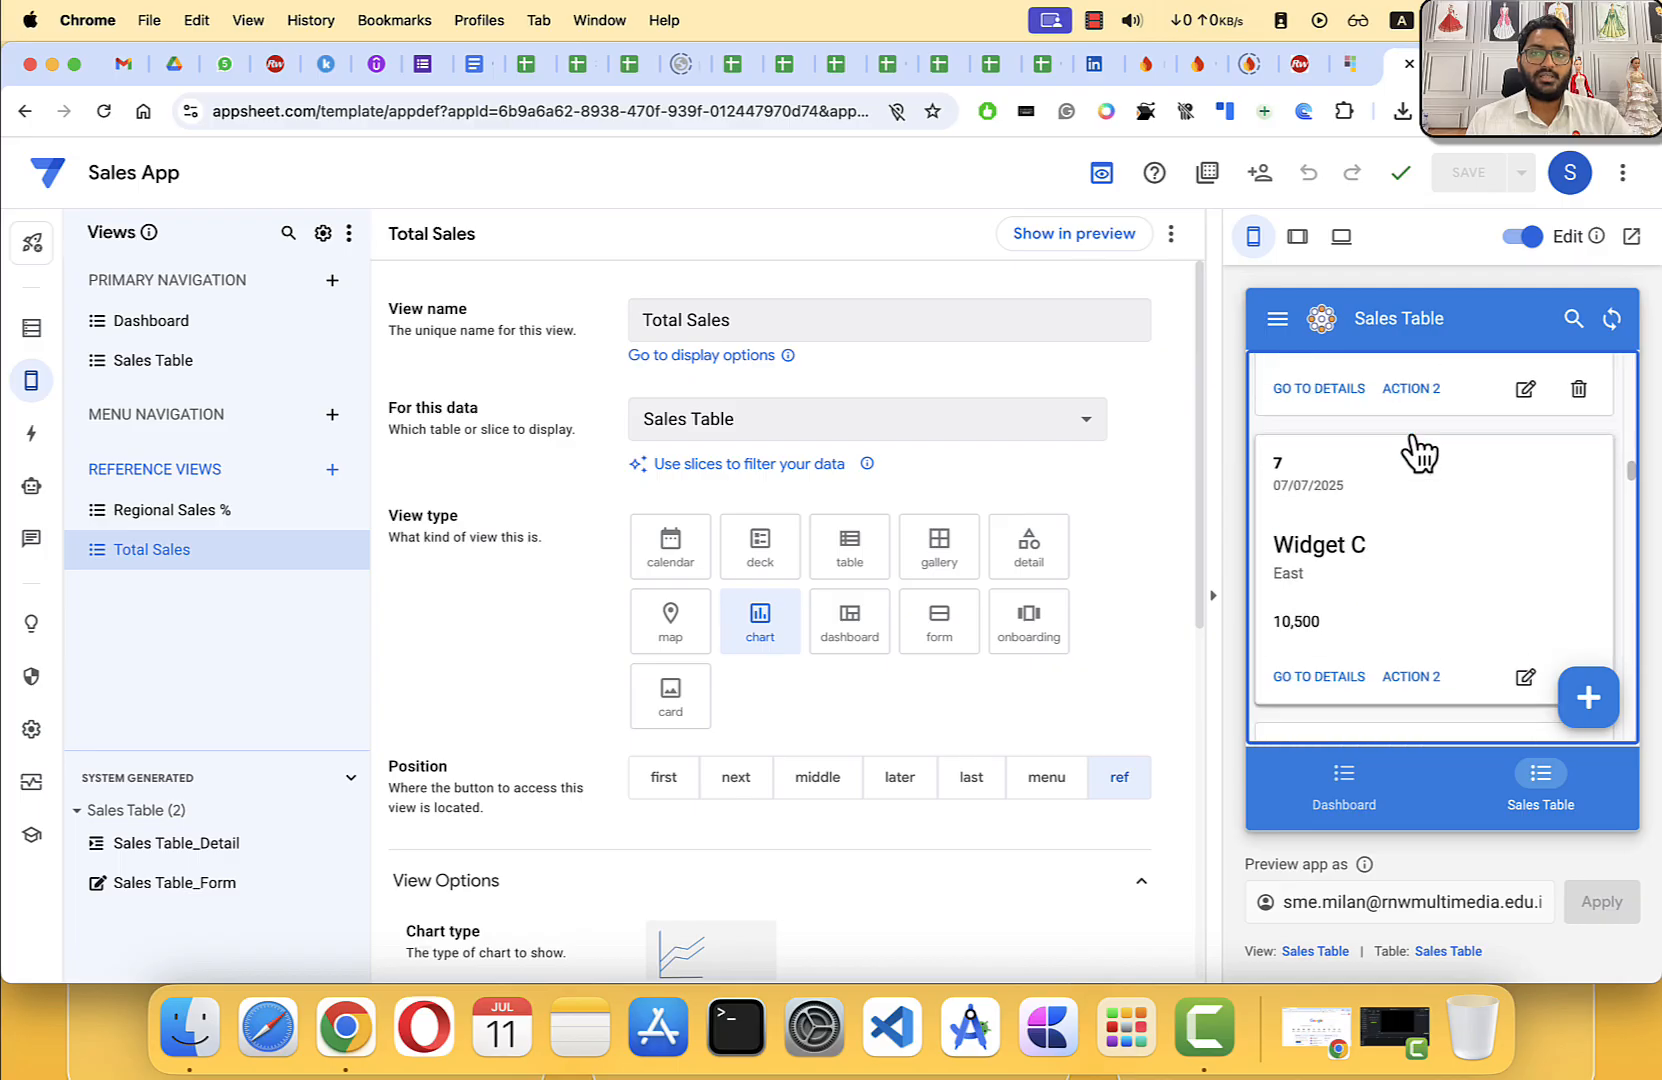
{"action": "scroll", "coordinate": [1432, 487], "scroll_direction": "up", "scroll_amount": 1}
{"action": "scroll", "coordinate": [1432, 487], "scroll_direction": "up", "scroll_amount": 15}
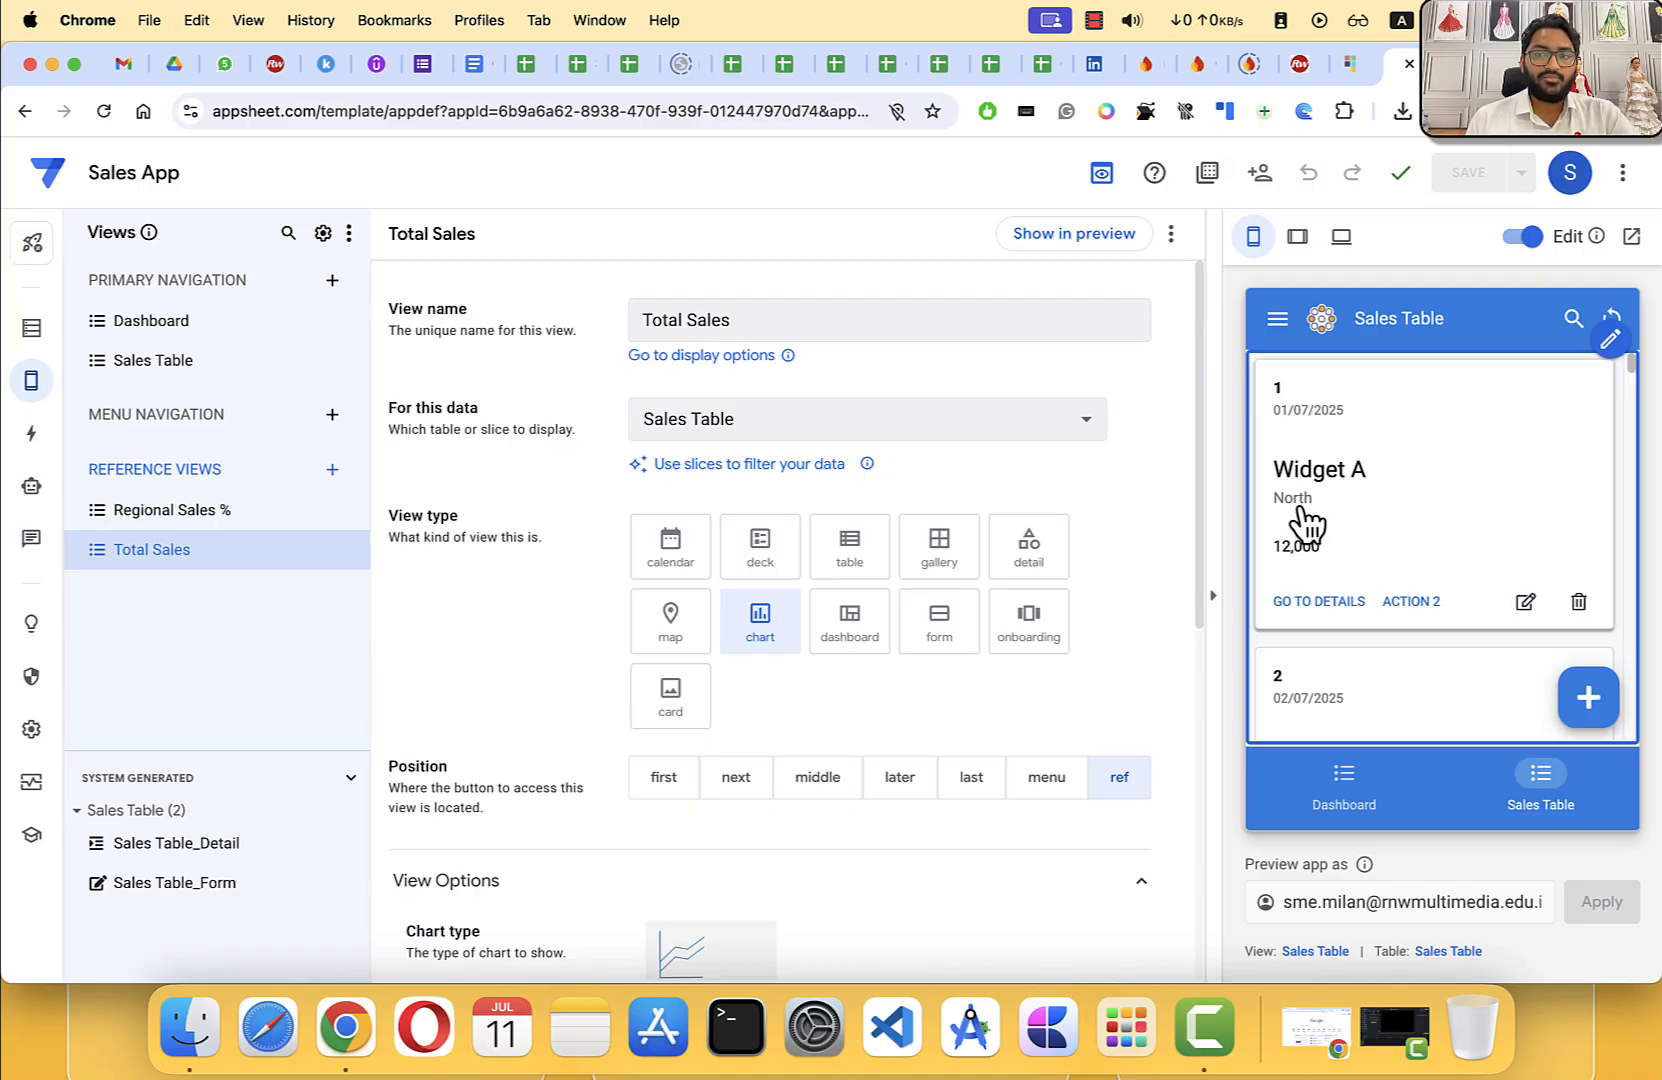
Step: View all the details of record 1, Widget A, in the preview and return to the Sales Table
{"action": "left_click", "coordinate": [1320, 601]}
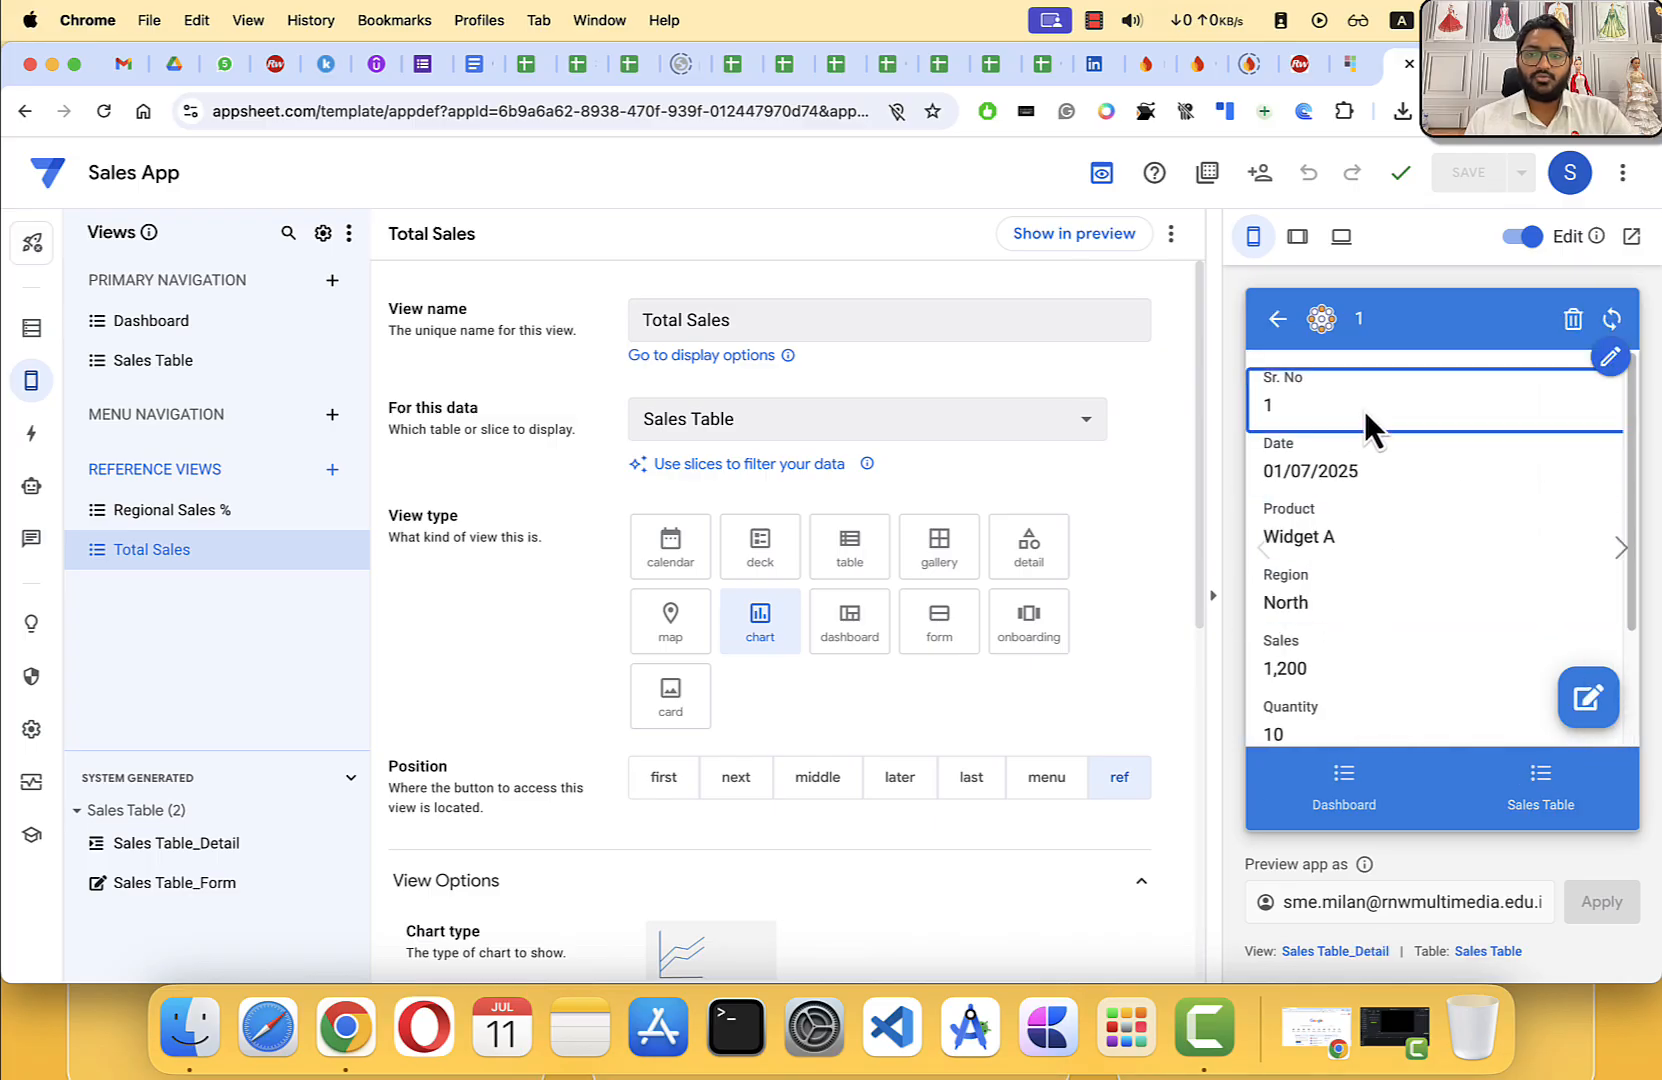
{"action": "scroll", "coordinate": [1370, 450], "scroll_direction": "down", "scroll_amount": 3}
{"action": "scroll", "coordinate": [1371, 617], "scroll_direction": "up", "scroll_amount": 3}
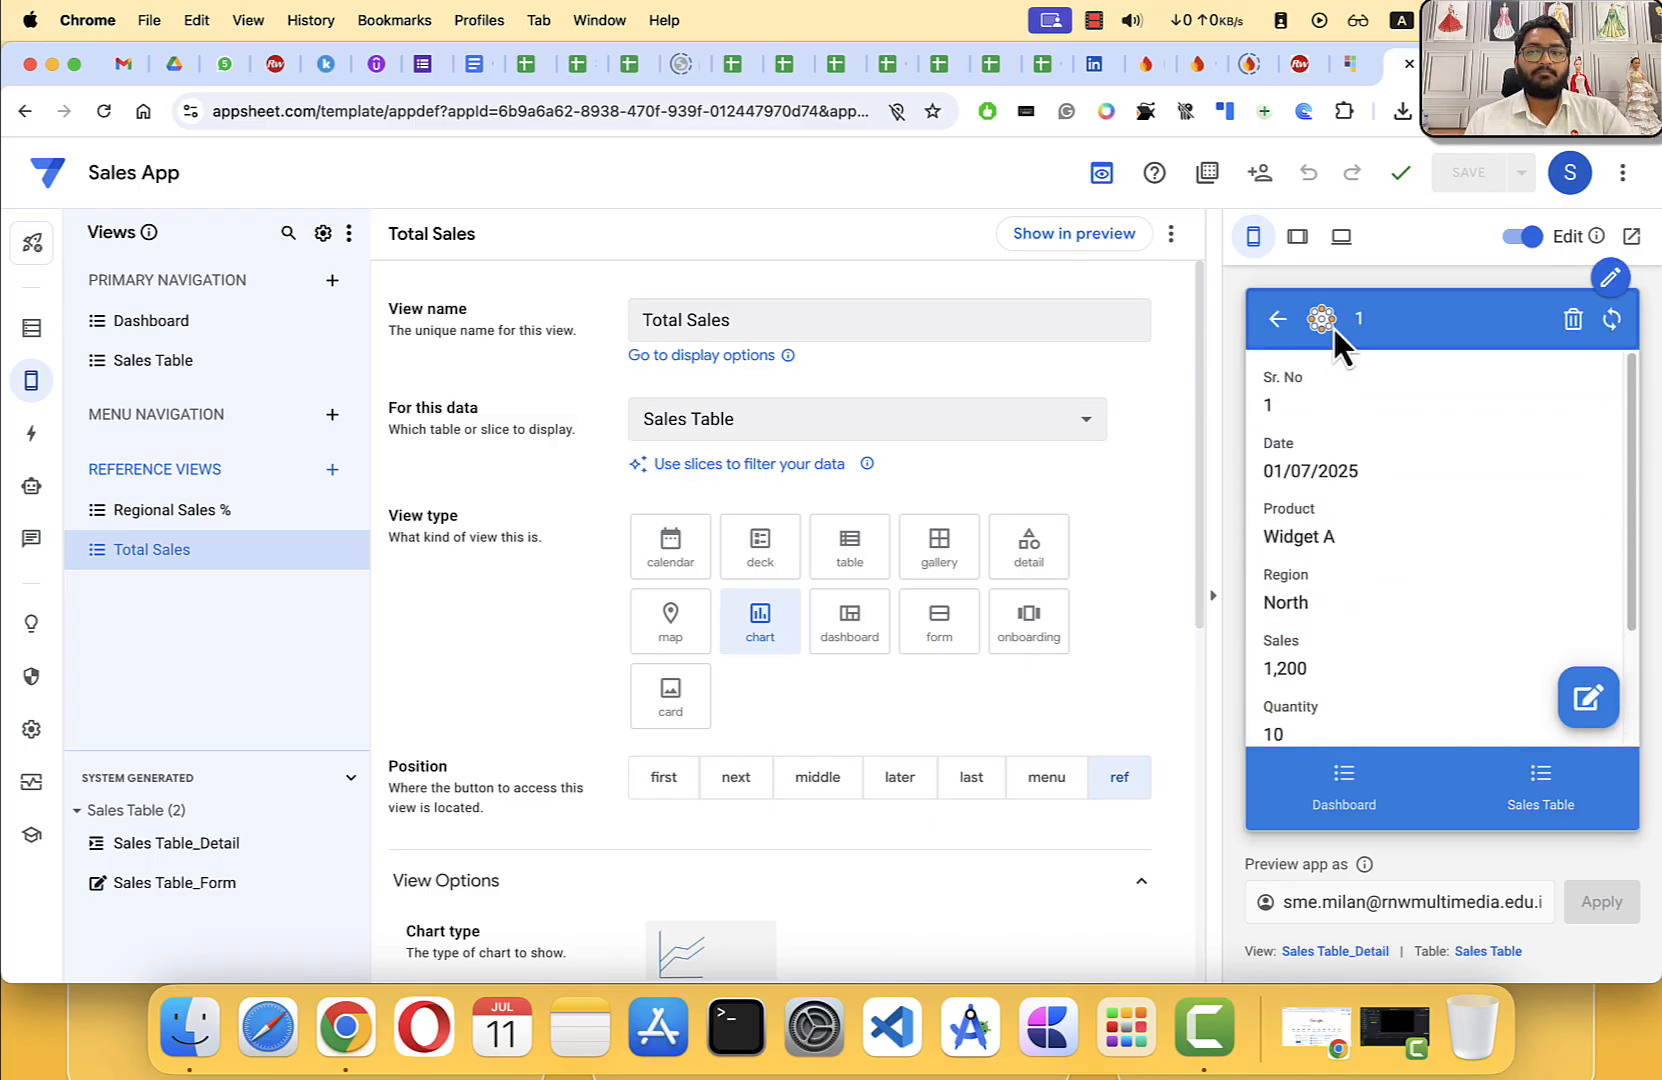
{"action": "left_click", "coordinate": [1278, 319]}
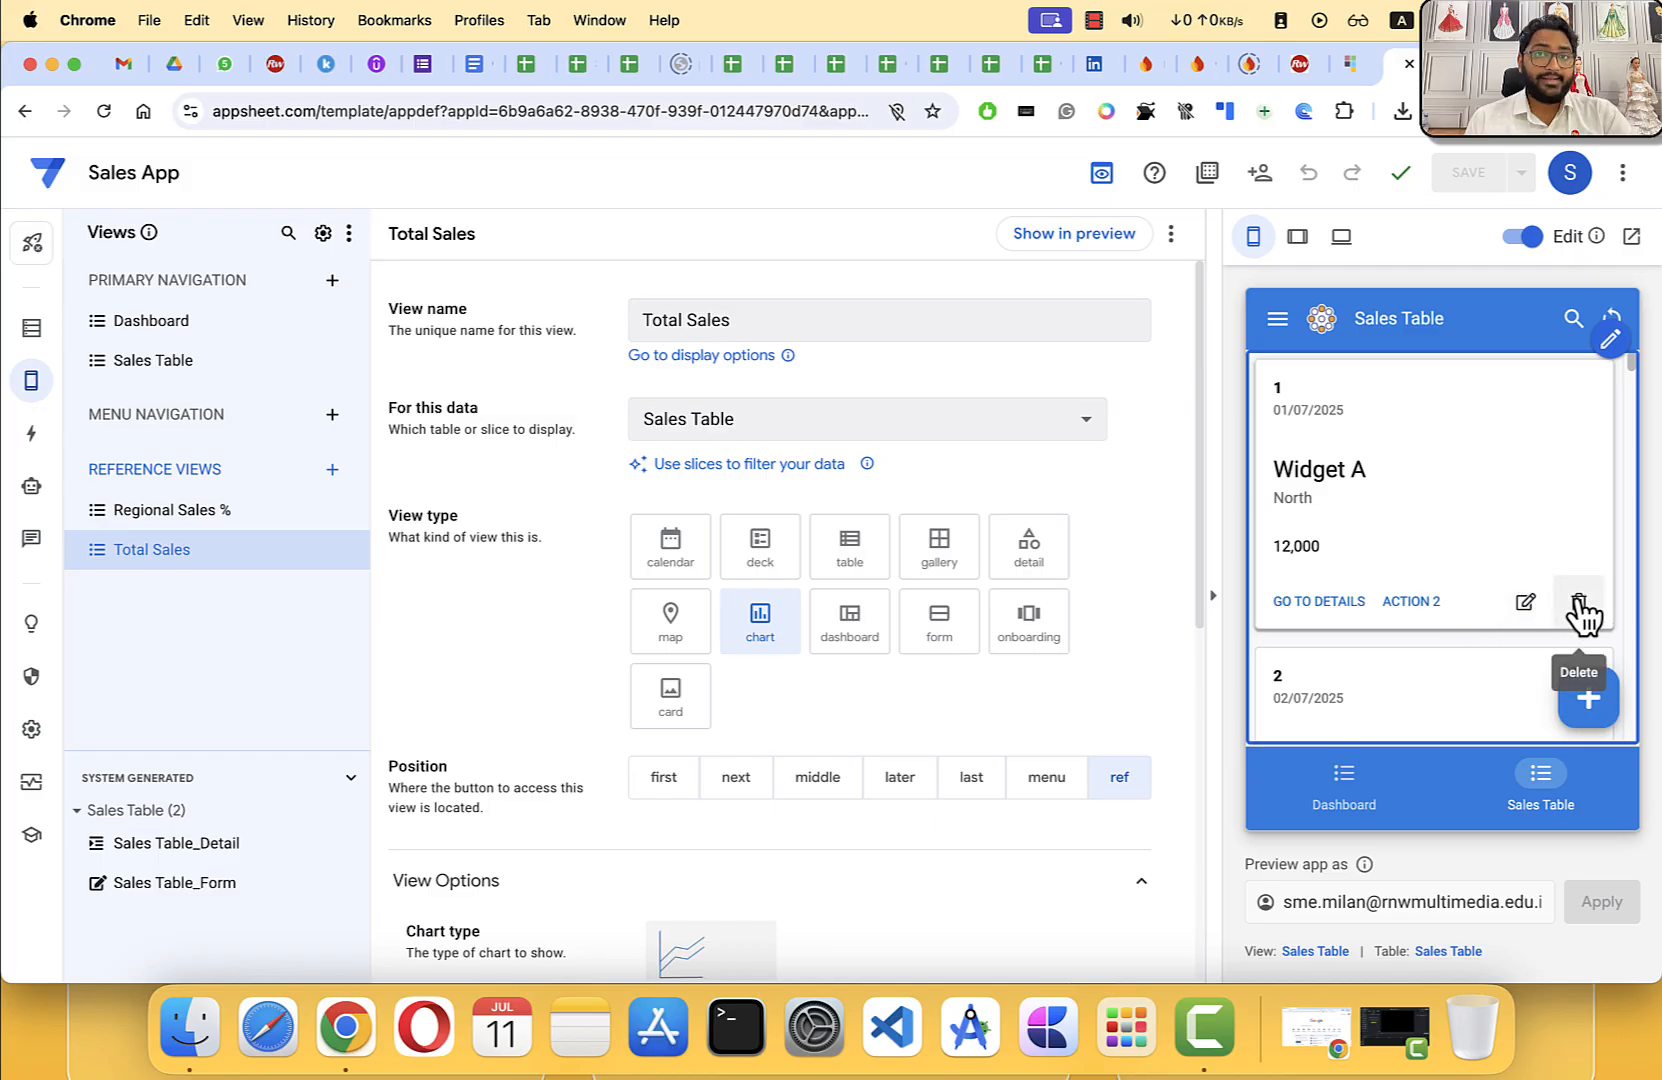
Step: Edit record 1 in the phone preview, raising its Sales value by two and lowering it back to 1200
{"action": "left_click", "coordinate": [1526, 604]}
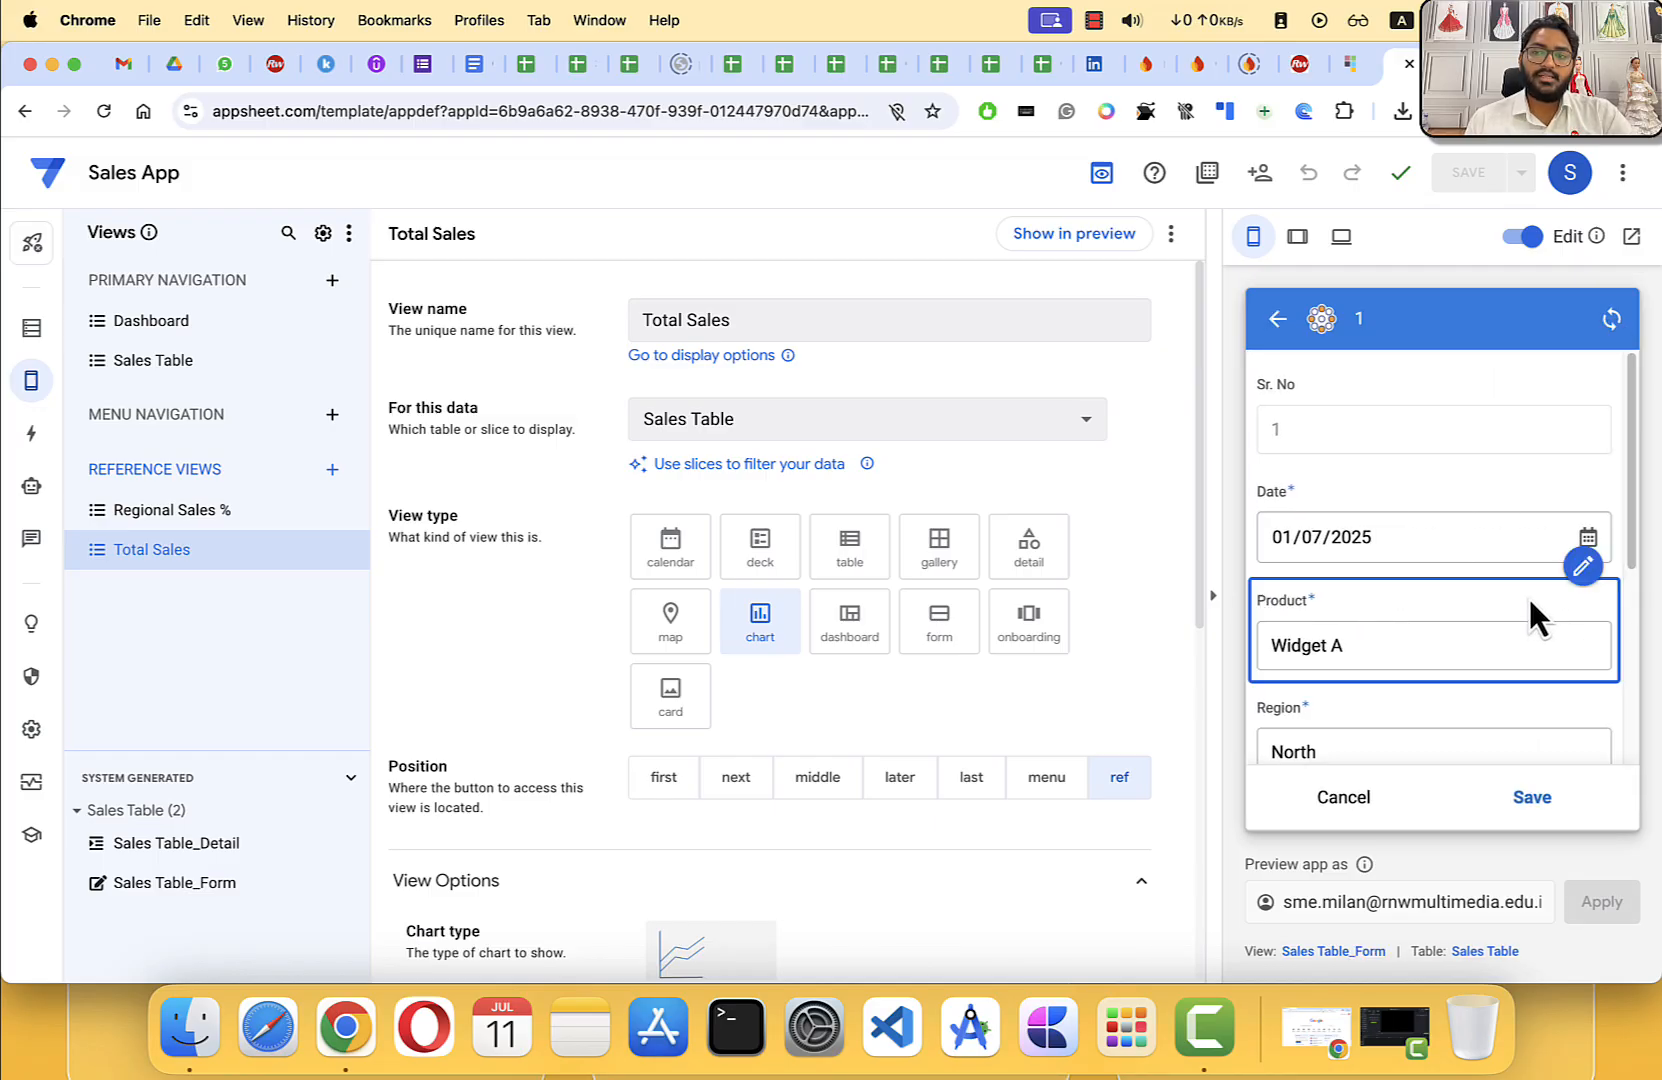
{"action": "scroll", "coordinate": [1380, 568], "scroll_direction": "down", "scroll_amount": 1}
{"action": "scroll", "coordinate": [1388, 570], "scroll_direction": "down", "scroll_amount": 3}
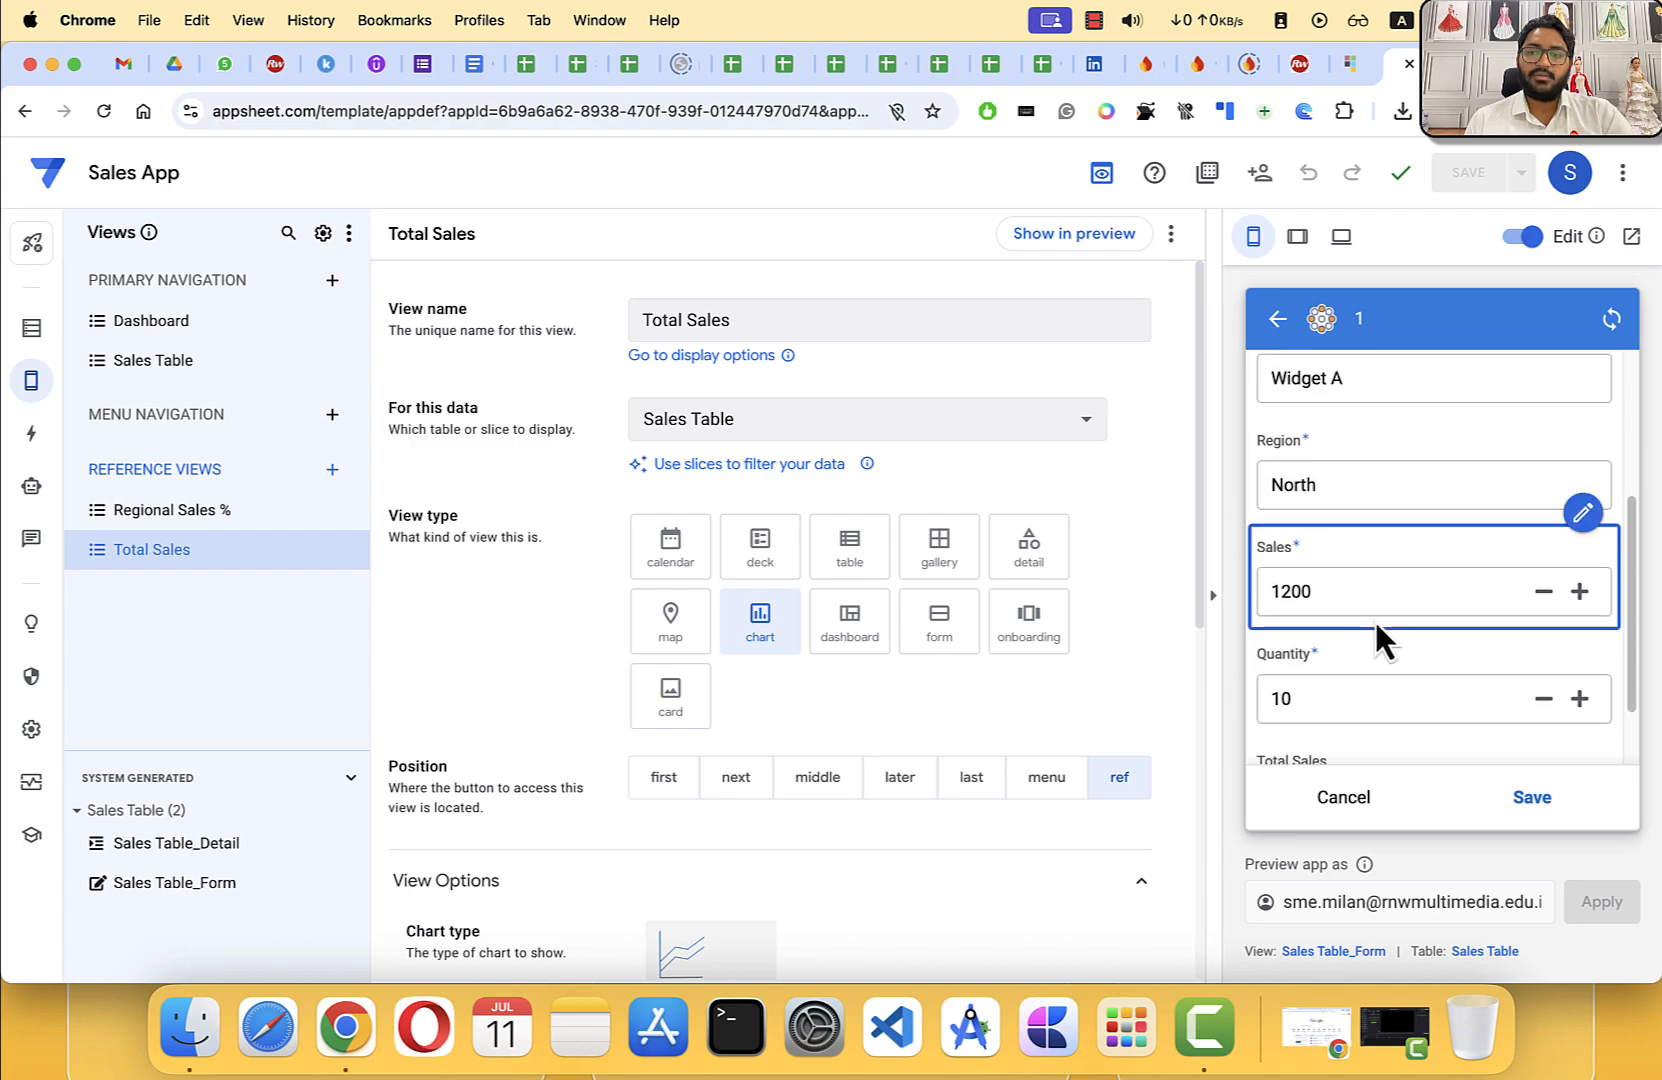
{"action": "left_click", "coordinate": [1579, 591]}
{"action": "left_click", "coordinate": [1579, 591]}
{"action": "left_click", "coordinate": [1543, 591]}
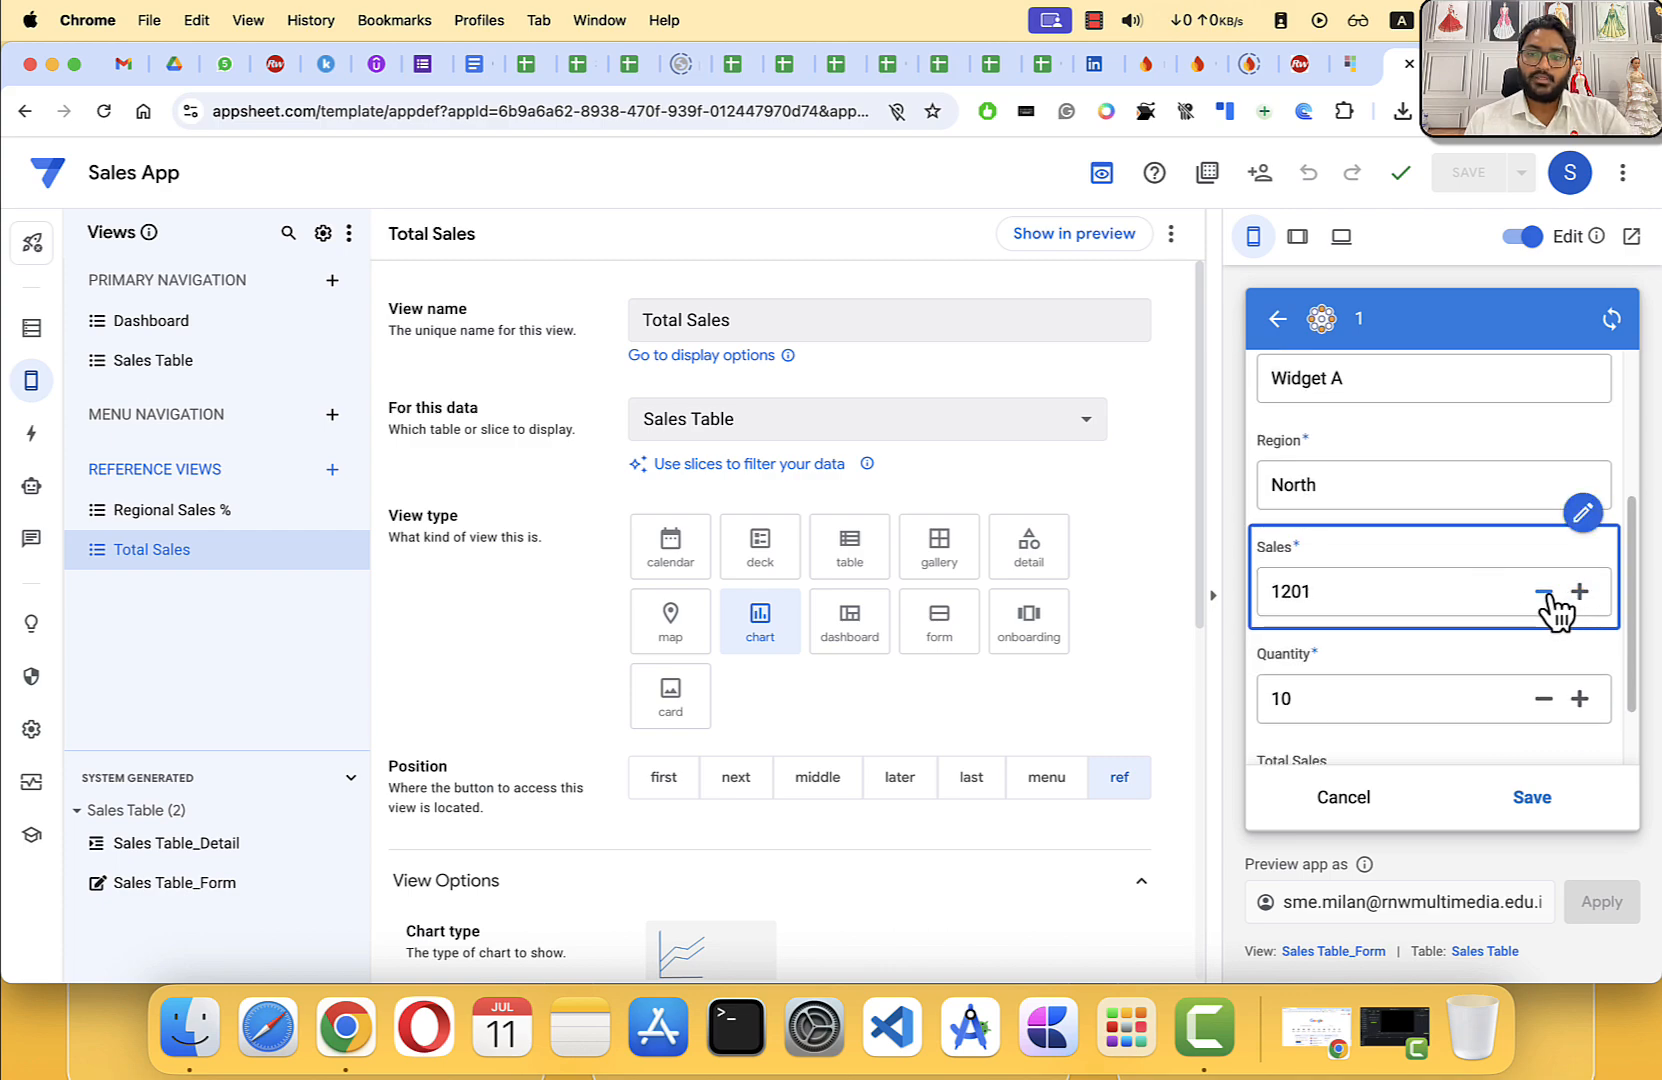
{"action": "left_click", "coordinate": [1543, 591]}
Step: Examine the Sales, Quantity and Total Sales fields of record 1's form and leave it, discarding the edits
{"action": "left_click", "coordinate": [1321, 580]}
{"action": "left_click", "coordinate": [1332, 694]}
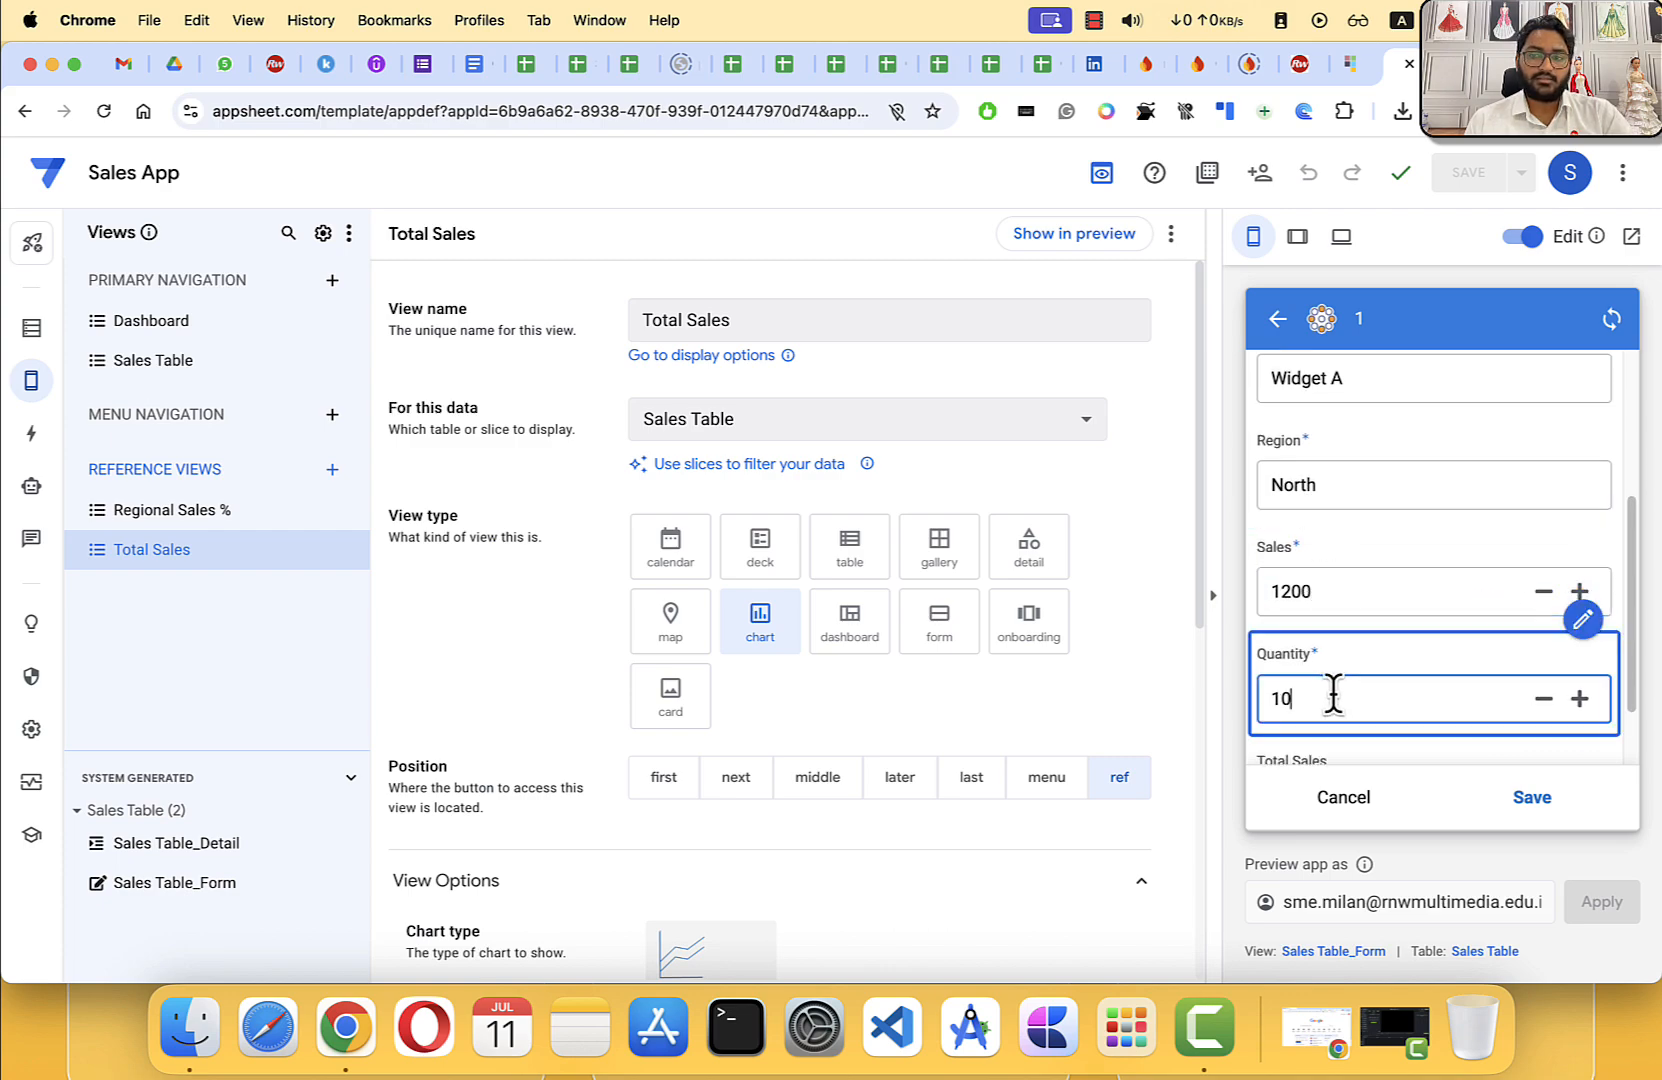
{"action": "scroll", "coordinate": [1337, 688], "scroll_direction": "down", "scroll_amount": 2}
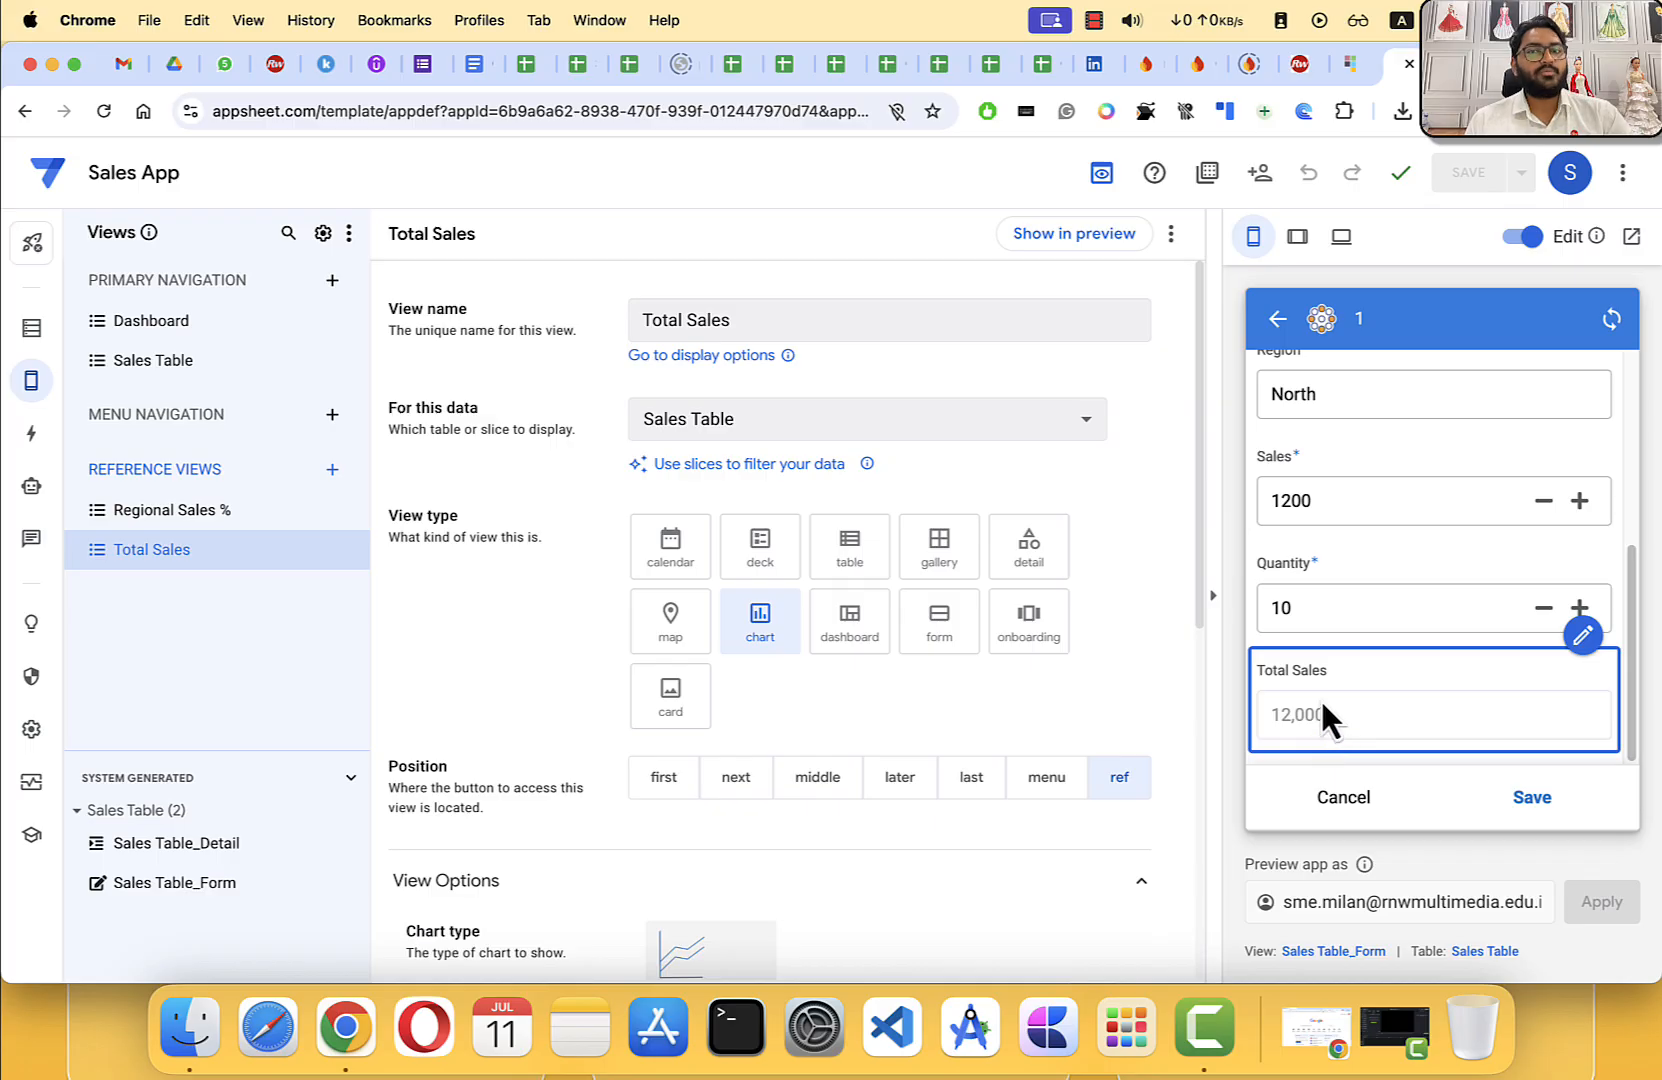
{"action": "left_click", "coordinate": [1343, 484]}
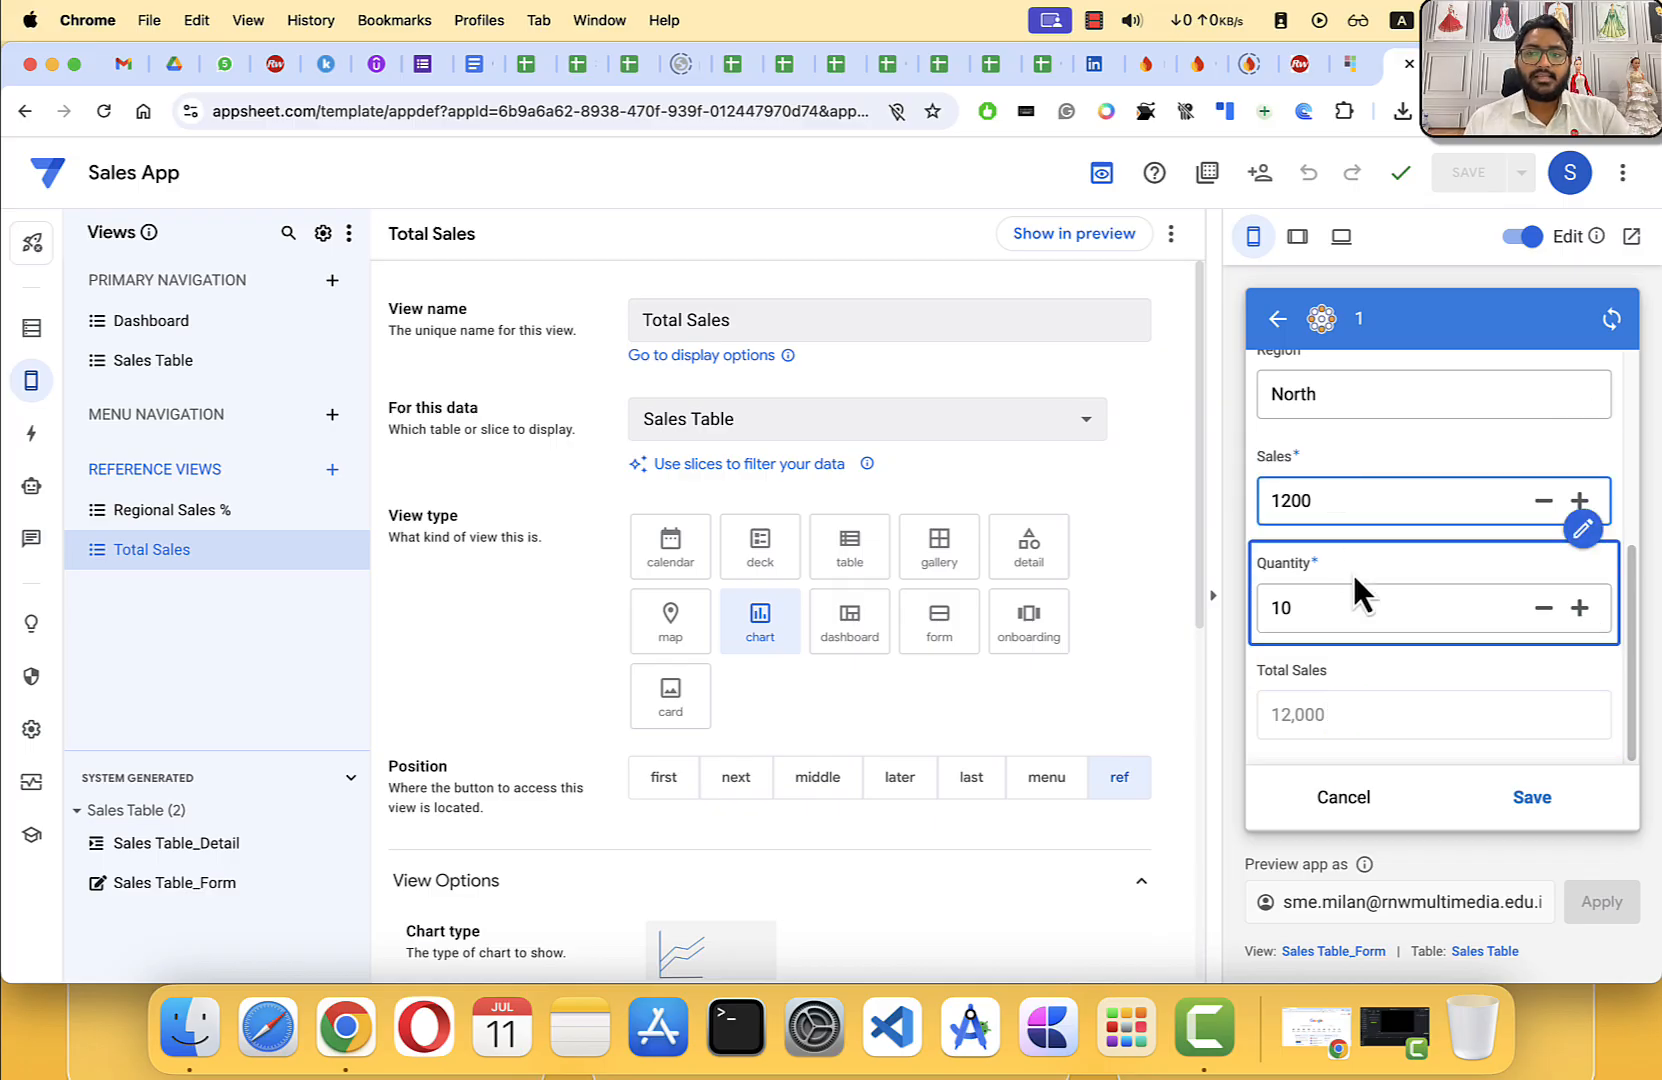
{"action": "left_click", "coordinate": [1345, 600]}
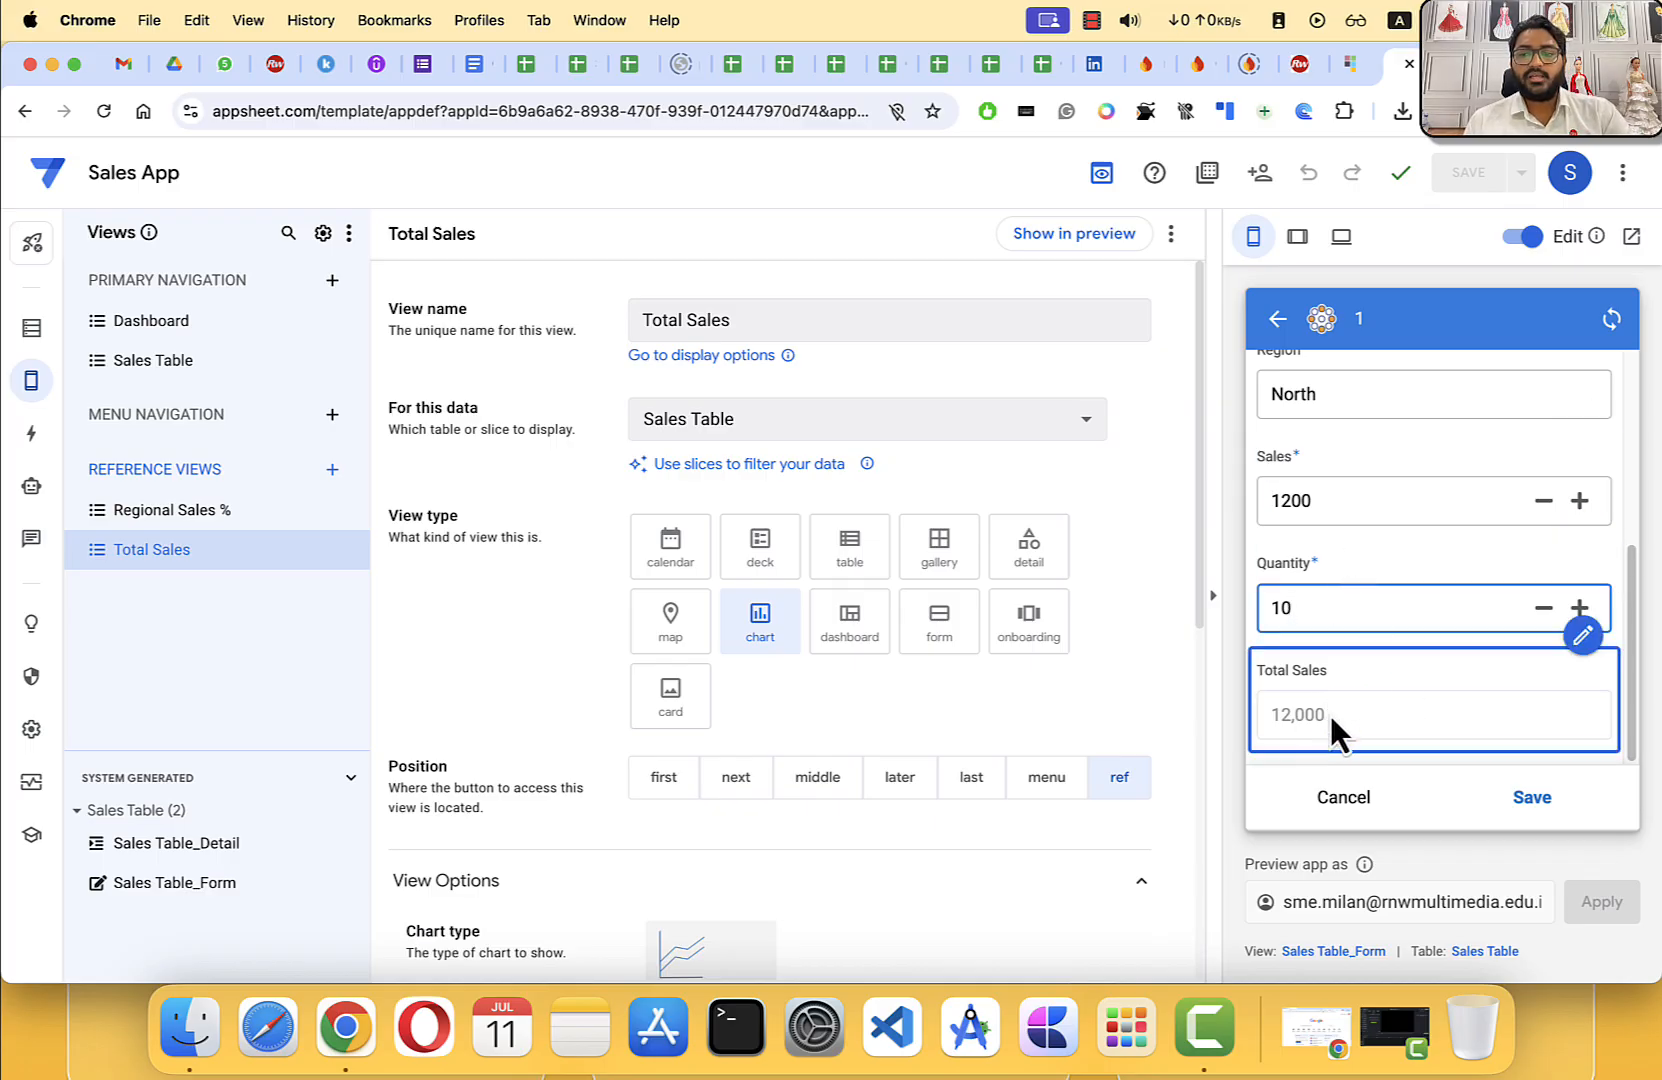
{"action": "left_click", "coordinate": [1277, 318]}
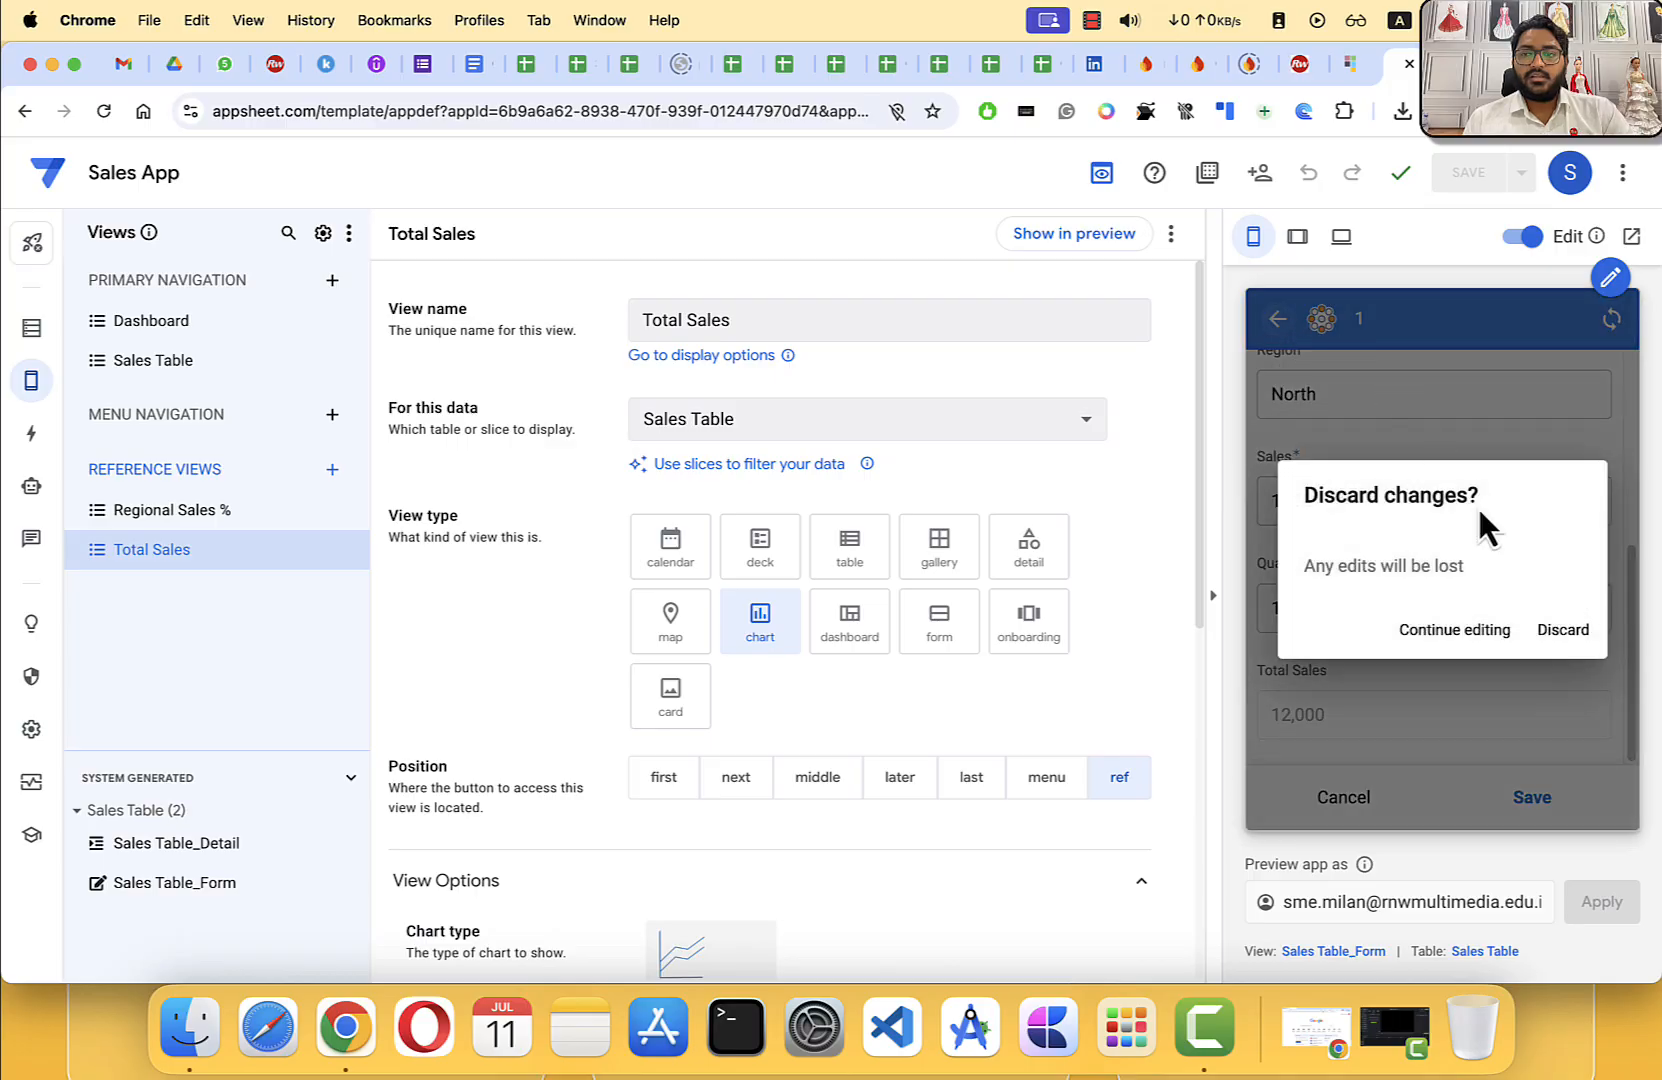
{"action": "left_click", "coordinate": [1560, 629]}
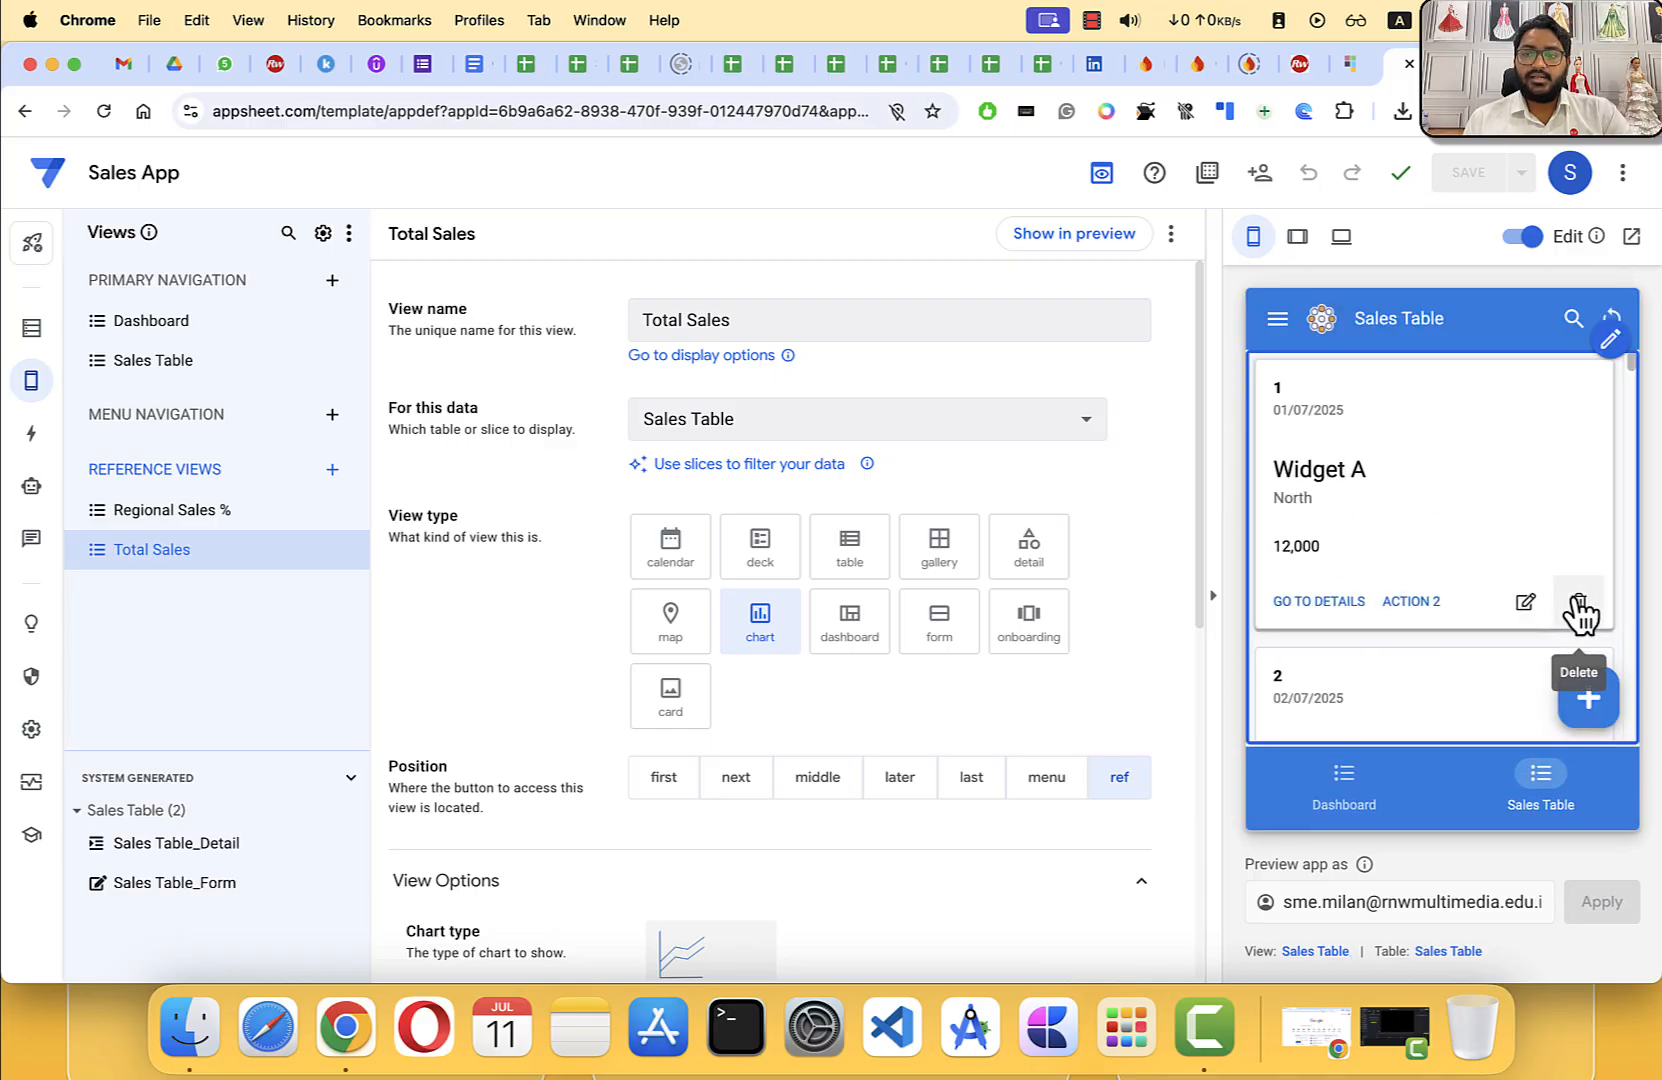
Step: Call up the deletion prompt for record 1 and decline it, and check the Dashboard before returning to the Sales Table
{"action": "left_click", "coordinate": [1578, 608]}
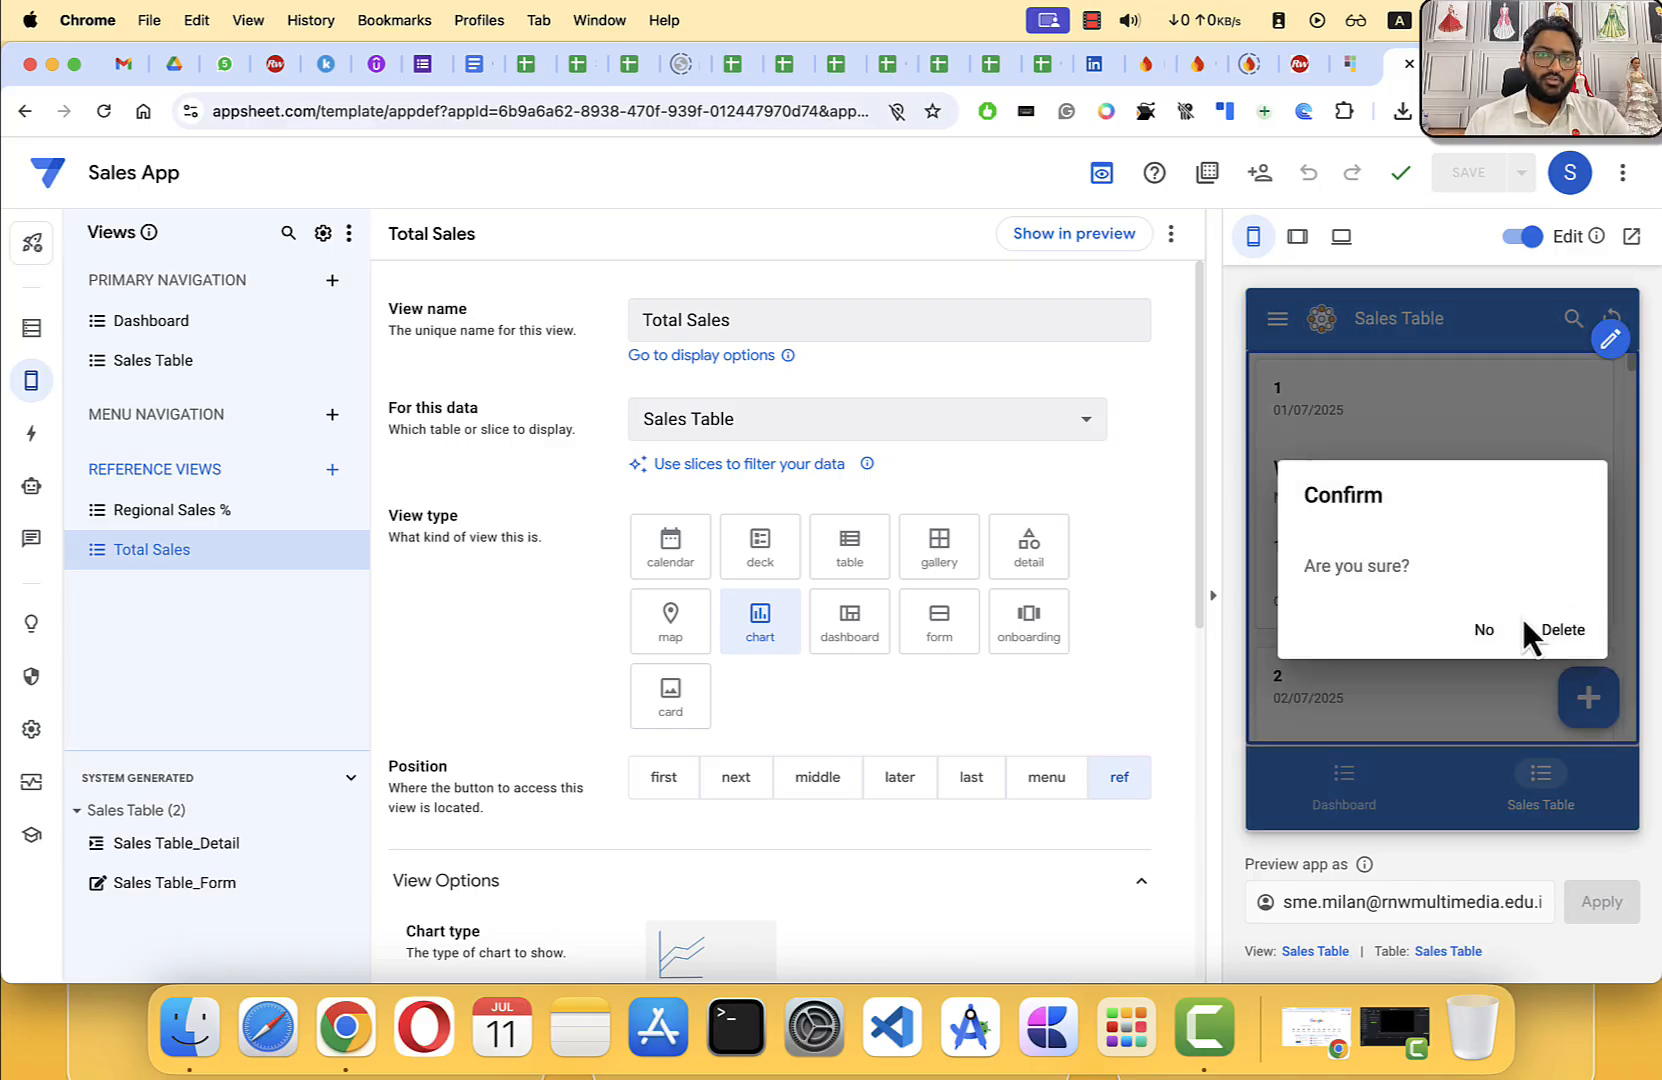
{"action": "left_click", "coordinate": [1483, 630]}
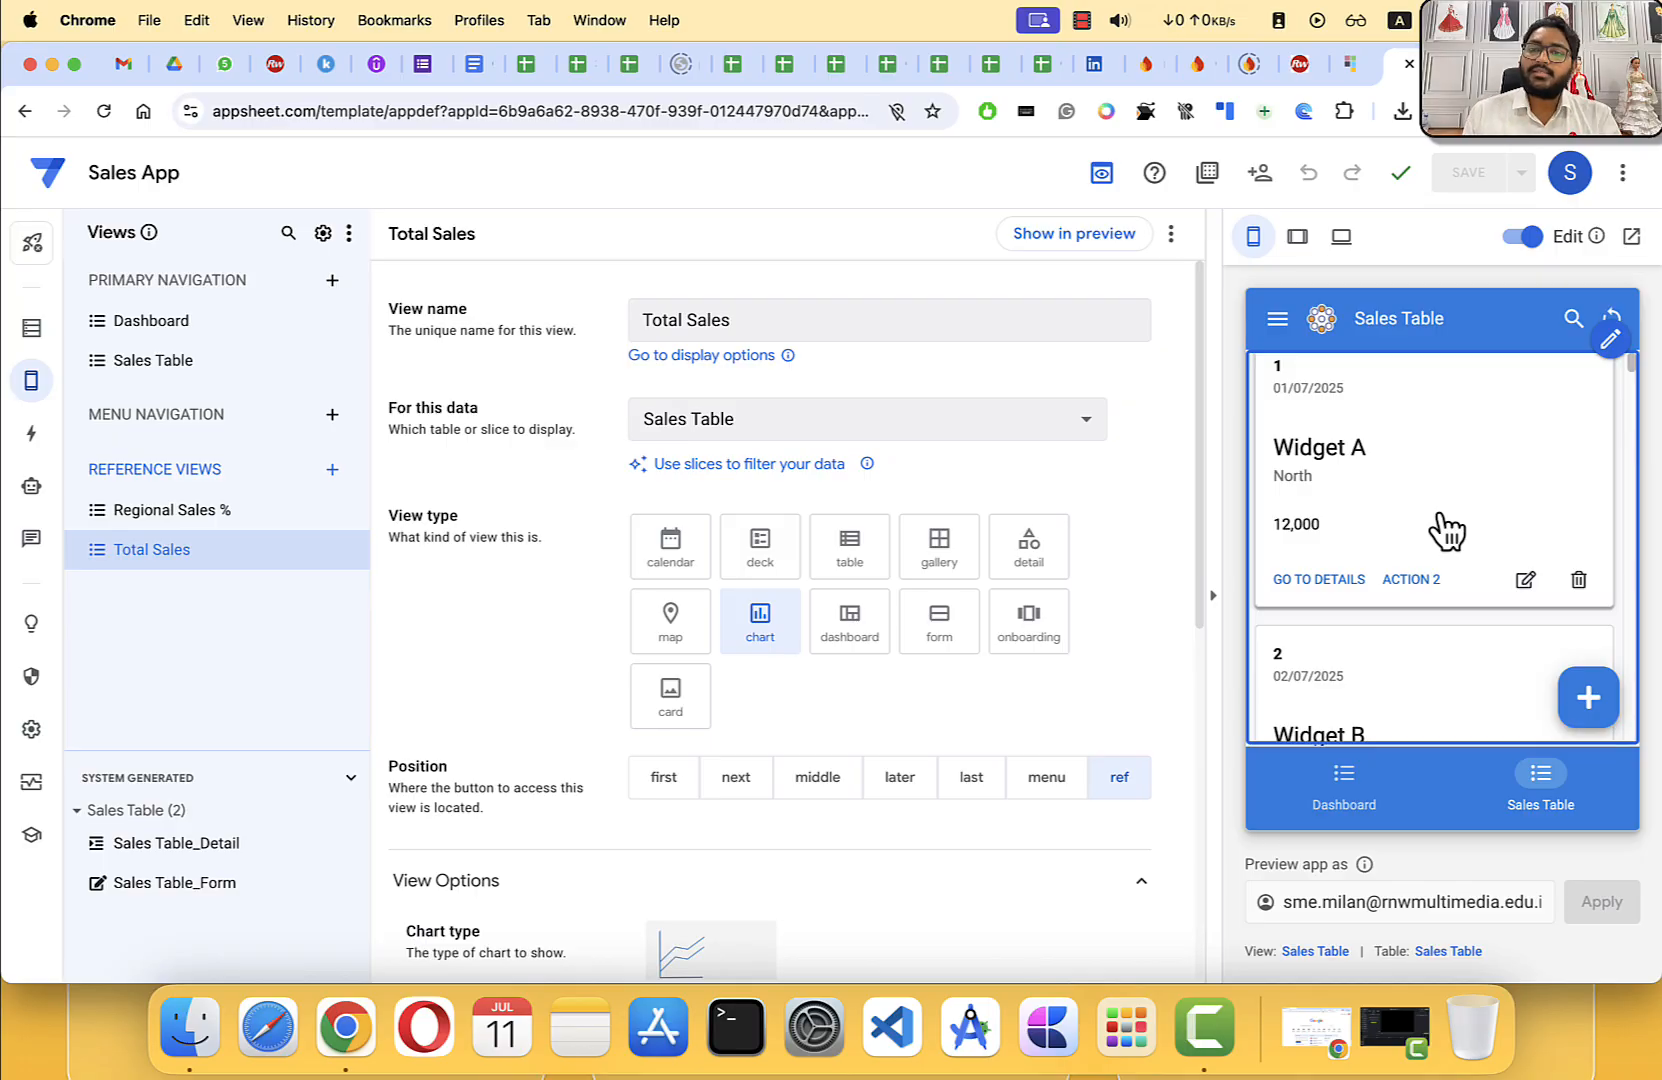
{"action": "left_click", "coordinate": [1375, 805]}
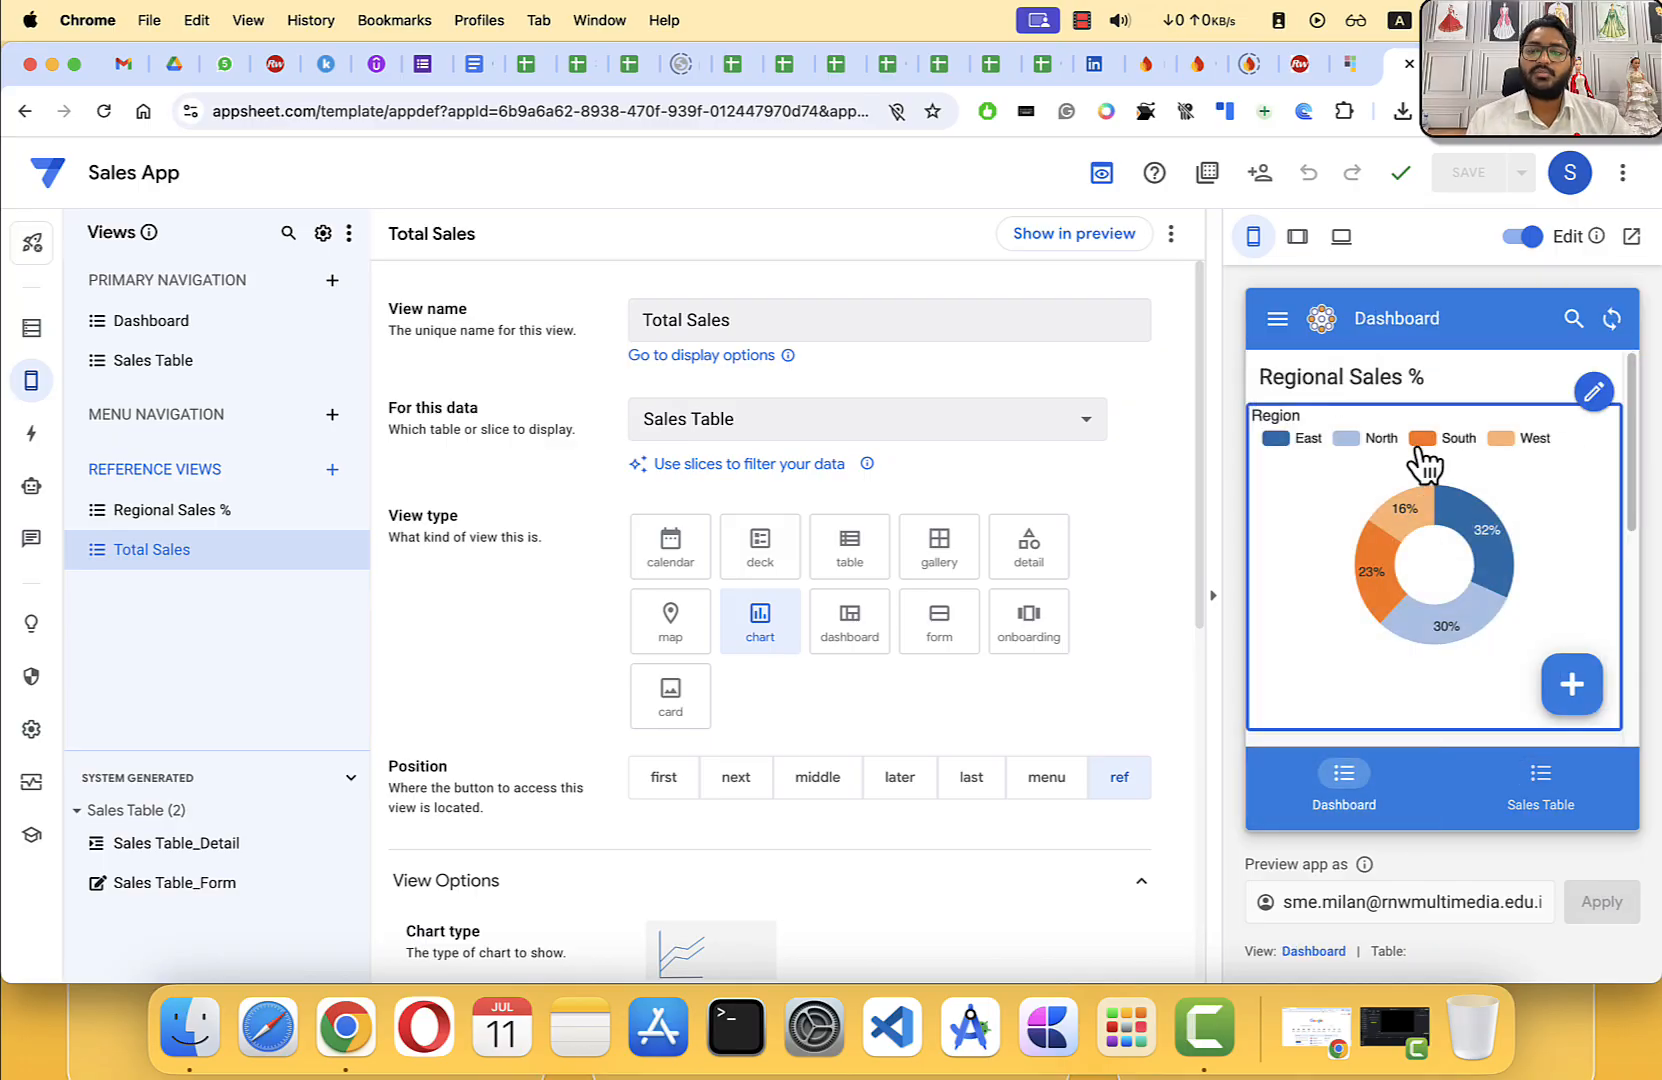
{"action": "left_click", "coordinate": [1537, 805]}
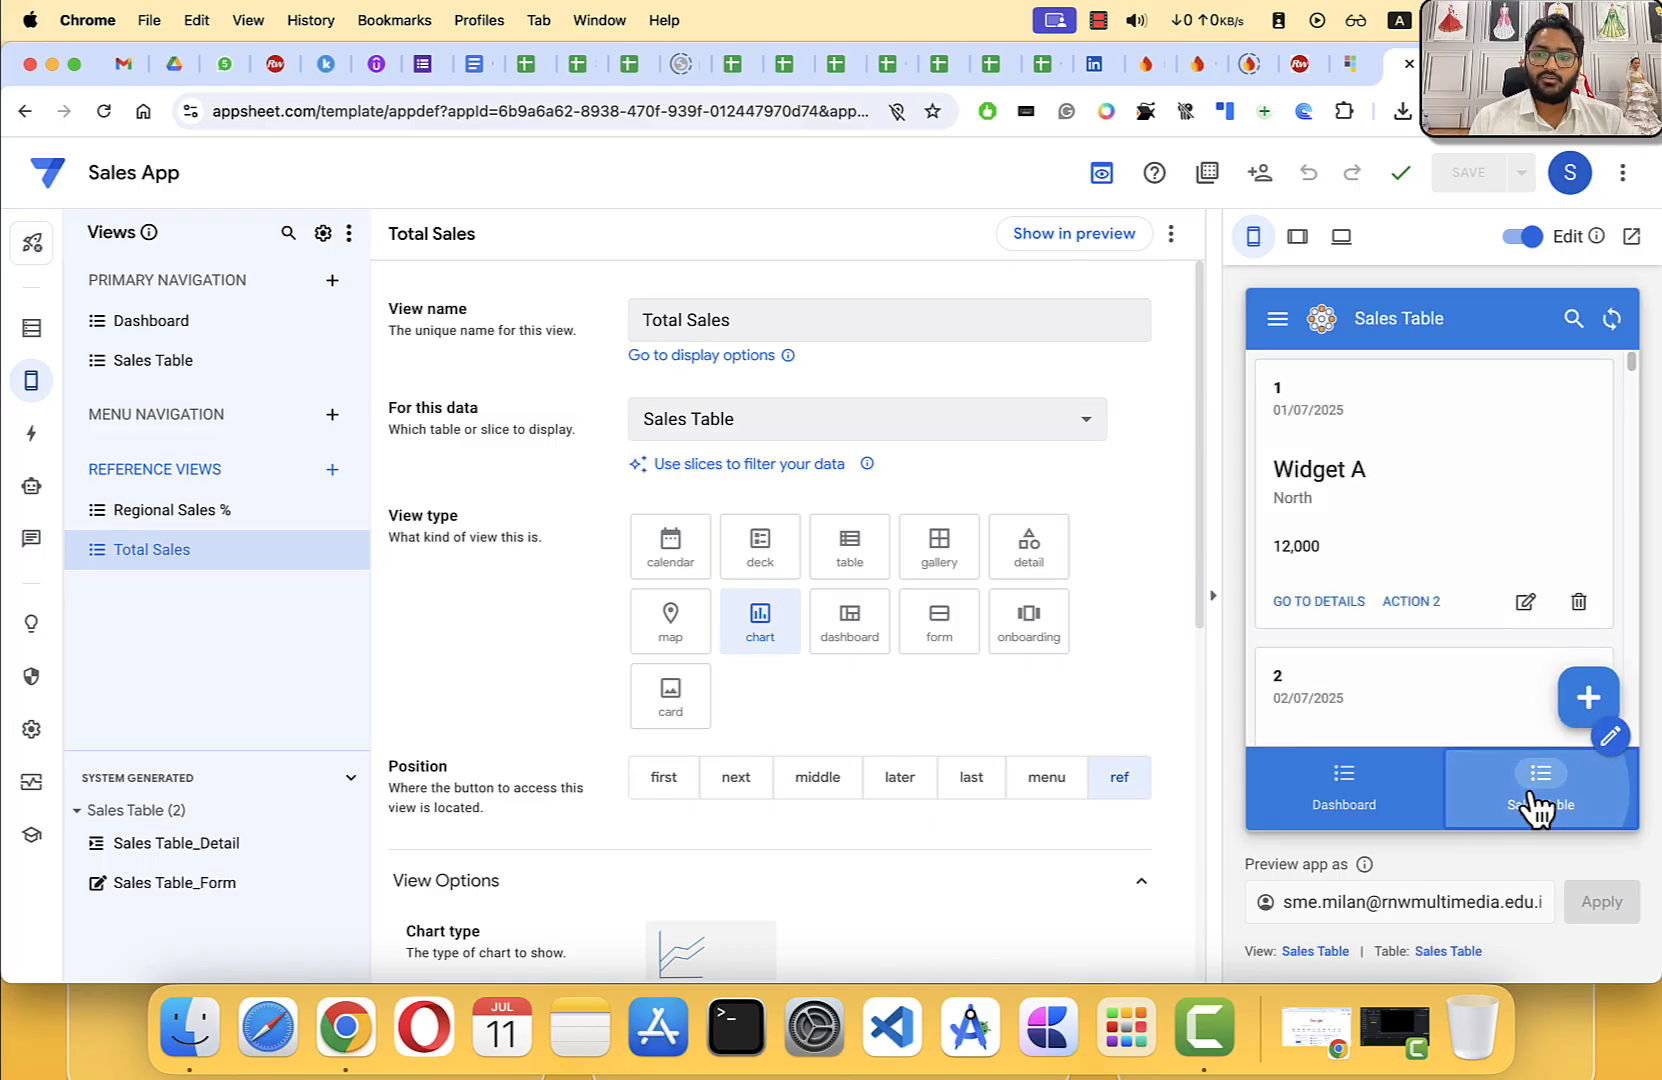
Step: Review all fields of the blank form for adding a Sales Table record and cancel the new entry
{"action": "left_click", "coordinate": [1597, 712]}
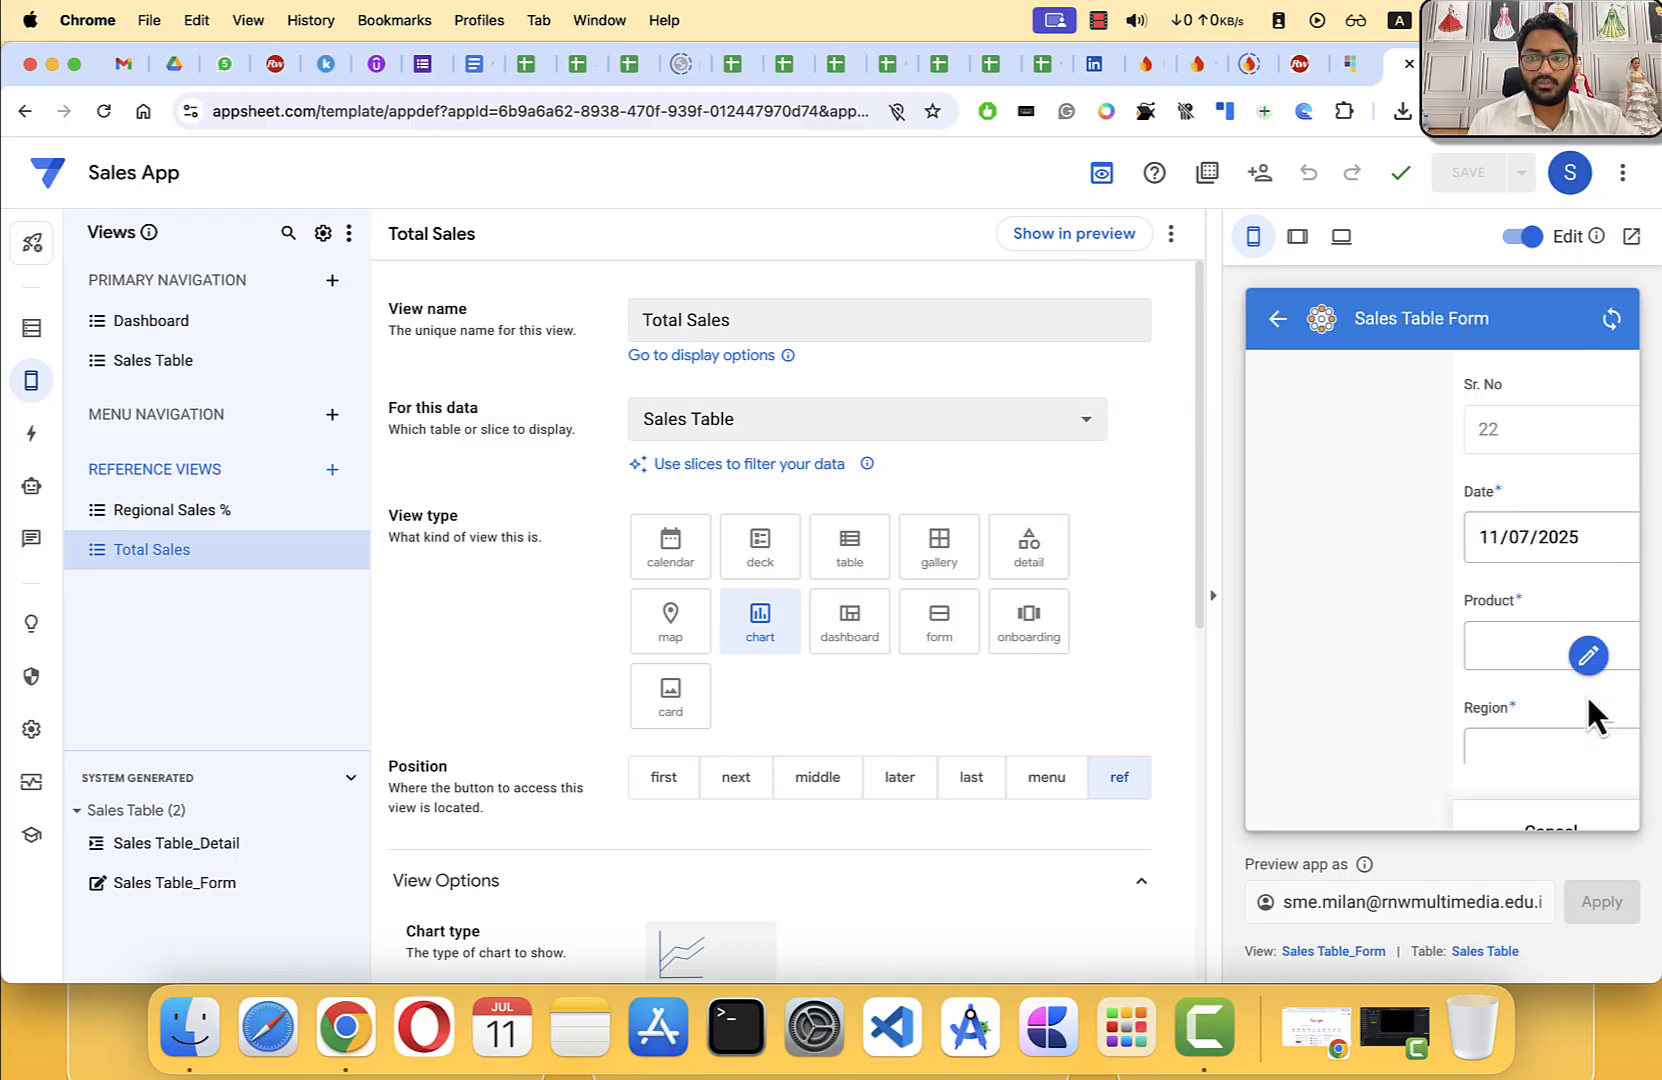
{"action": "scroll", "coordinate": [1436, 571], "scroll_direction": "down", "scroll_amount": 3}
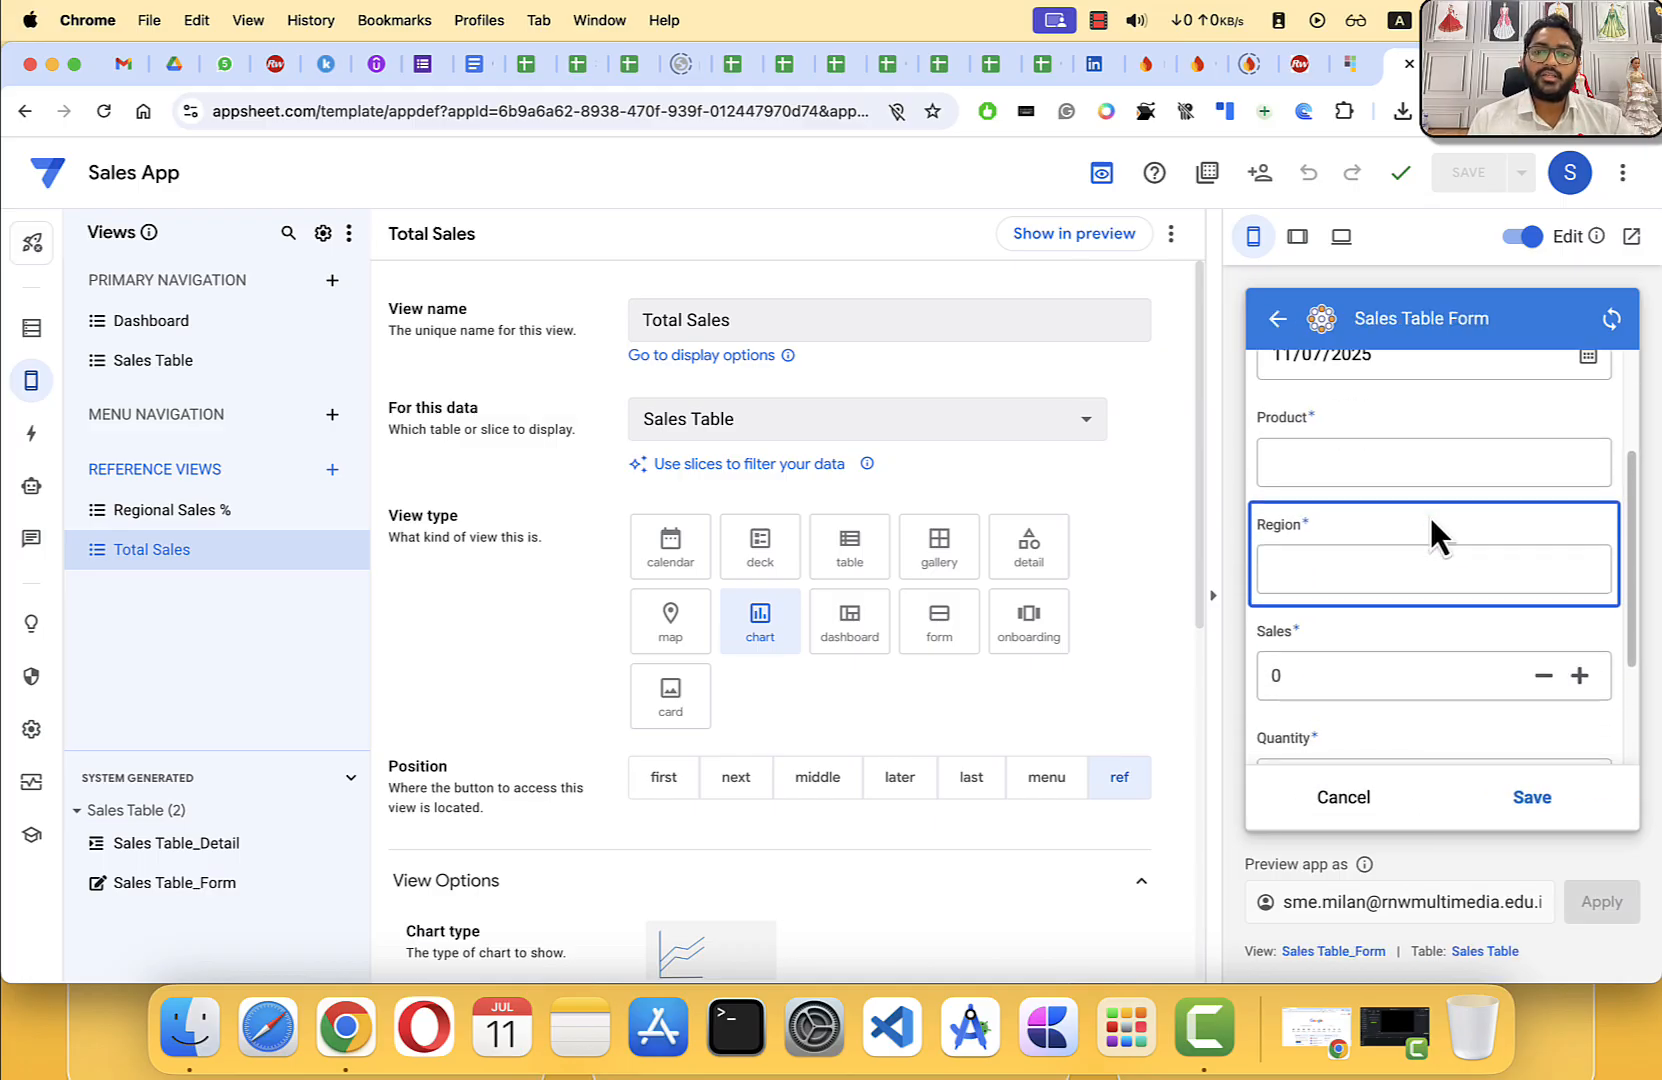
{"action": "scroll", "coordinate": [1432, 525], "scroll_direction": "down", "scroll_amount": 2}
{"action": "scroll", "coordinate": [1435, 620], "scroll_direction": "up", "scroll_amount": 4}
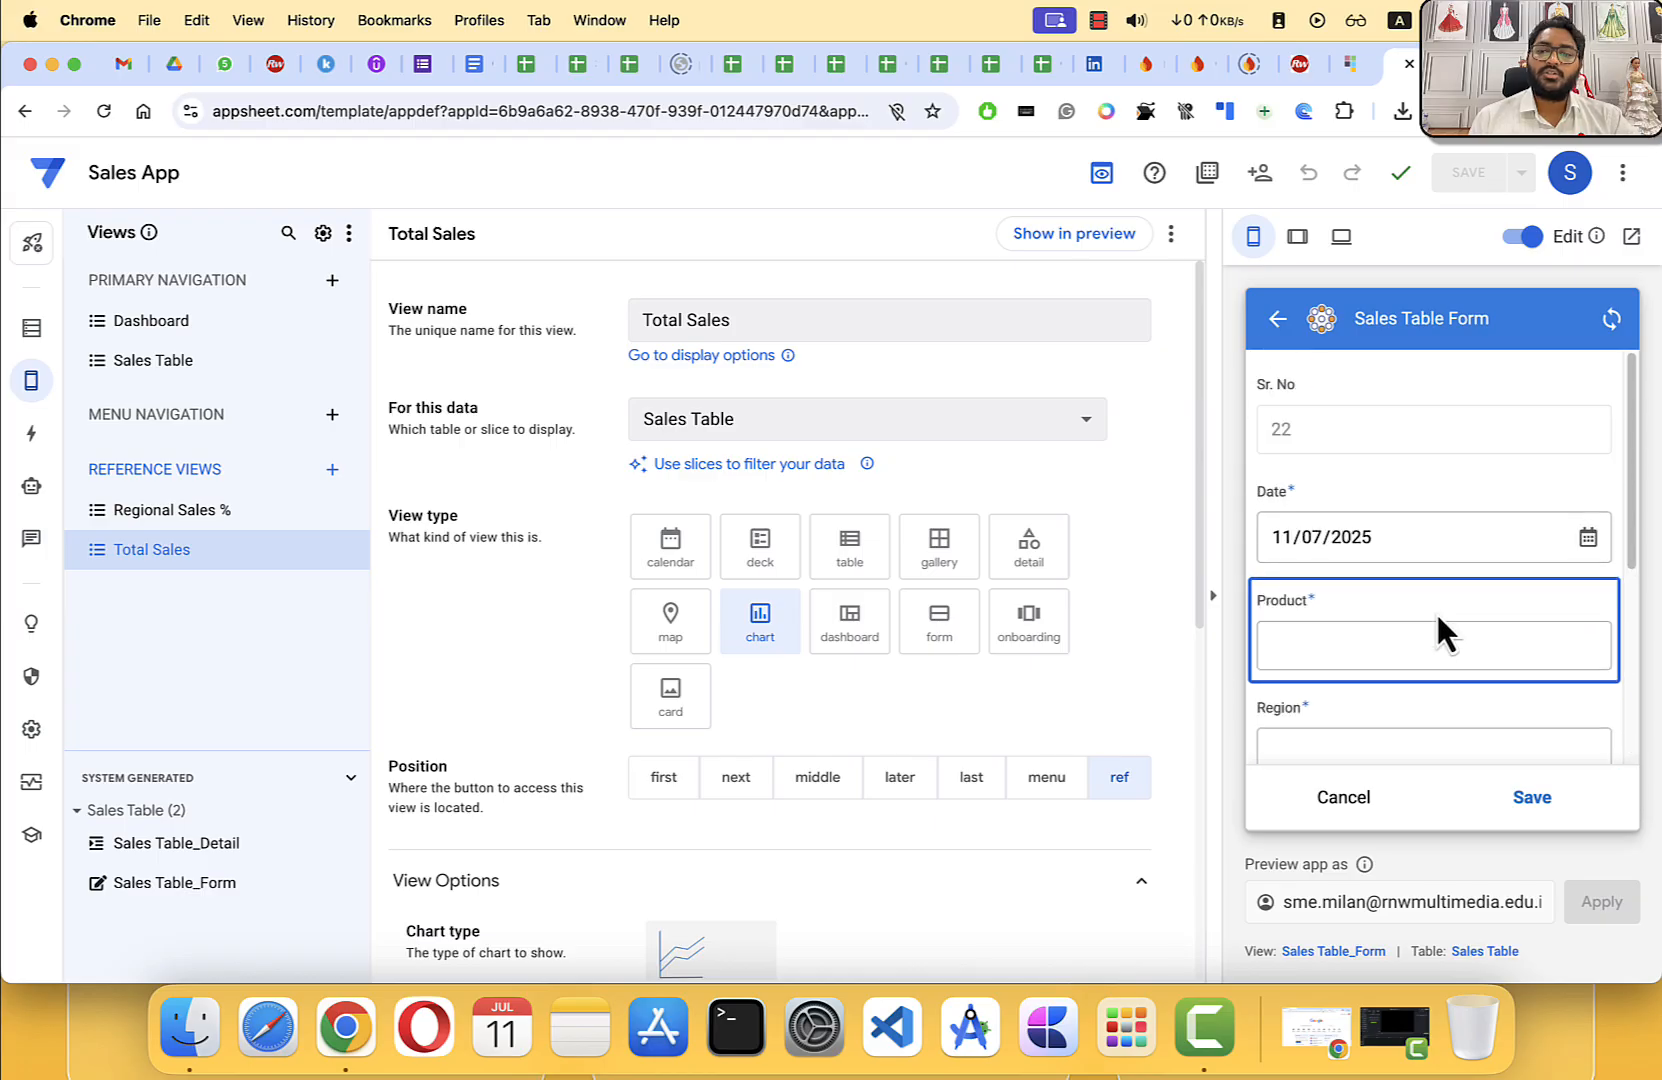
{"action": "left_click", "coordinate": [1378, 812]}
Step: Browse the Sales Table cards in the phone preview down to the last record and return to the first
{"action": "scroll", "coordinate": [1317, 501], "scroll_direction": "down", "scroll_amount": 5}
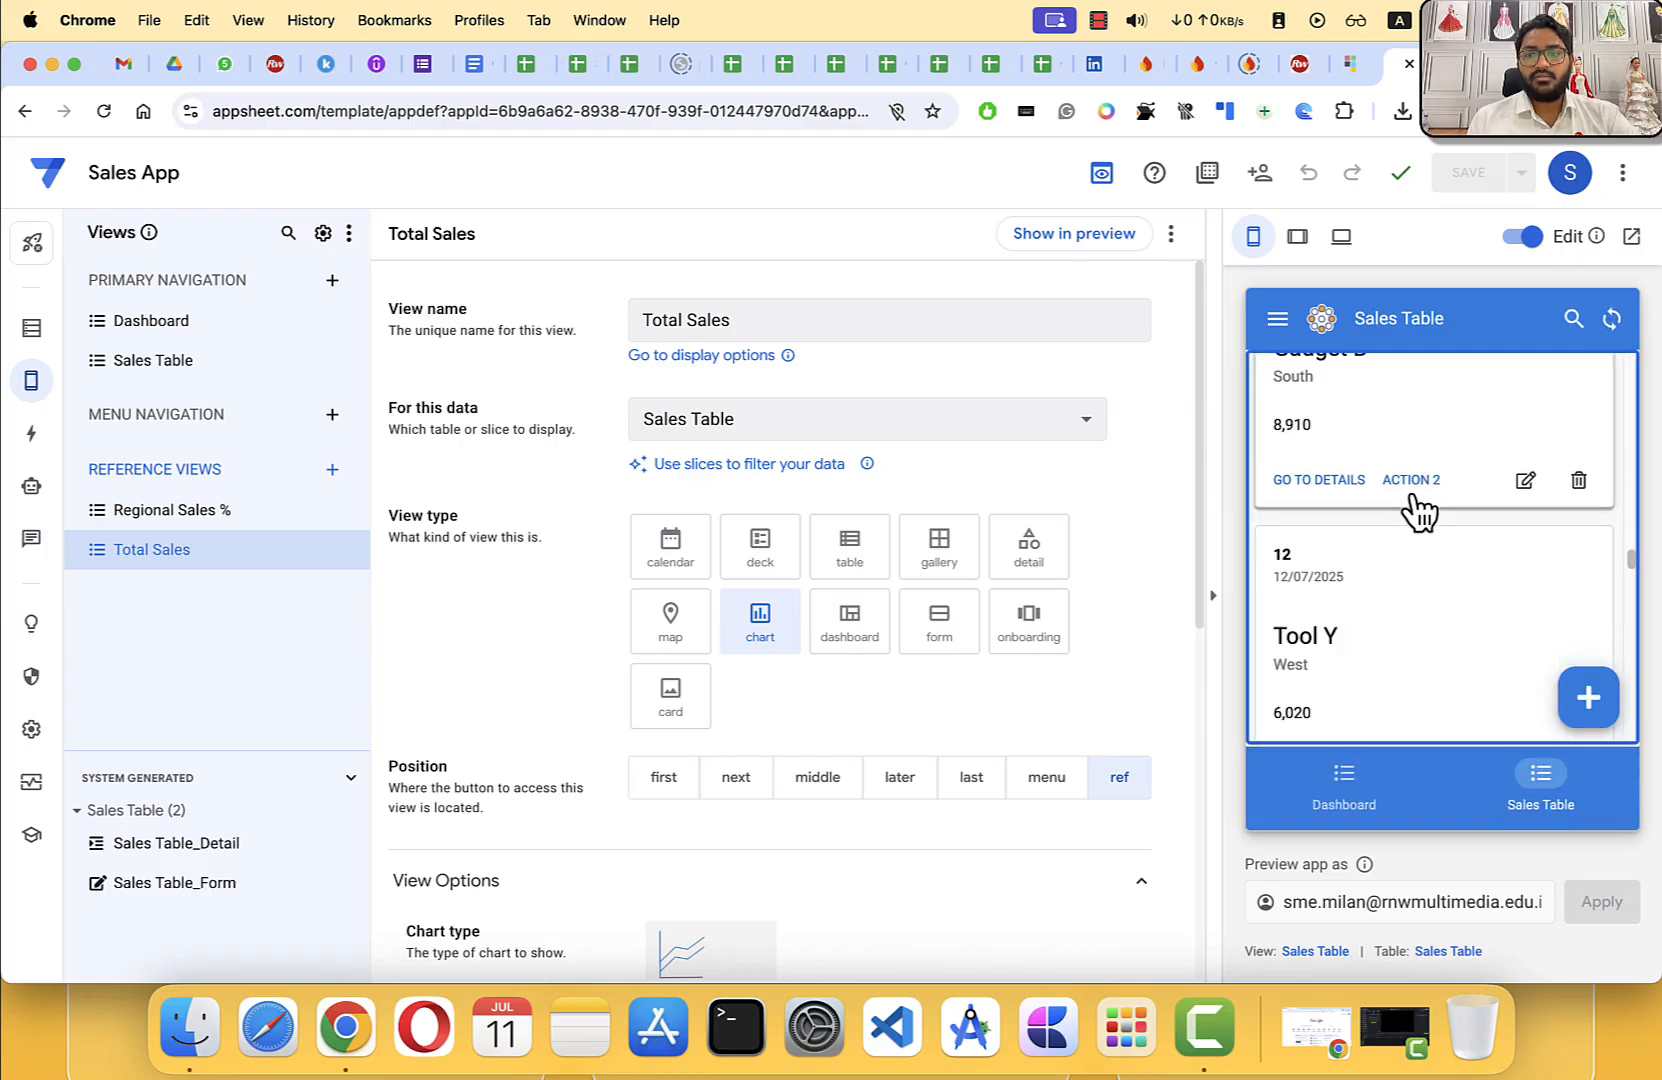
{"action": "scroll", "coordinate": [1418, 512], "scroll_direction": "down", "scroll_amount": 5}
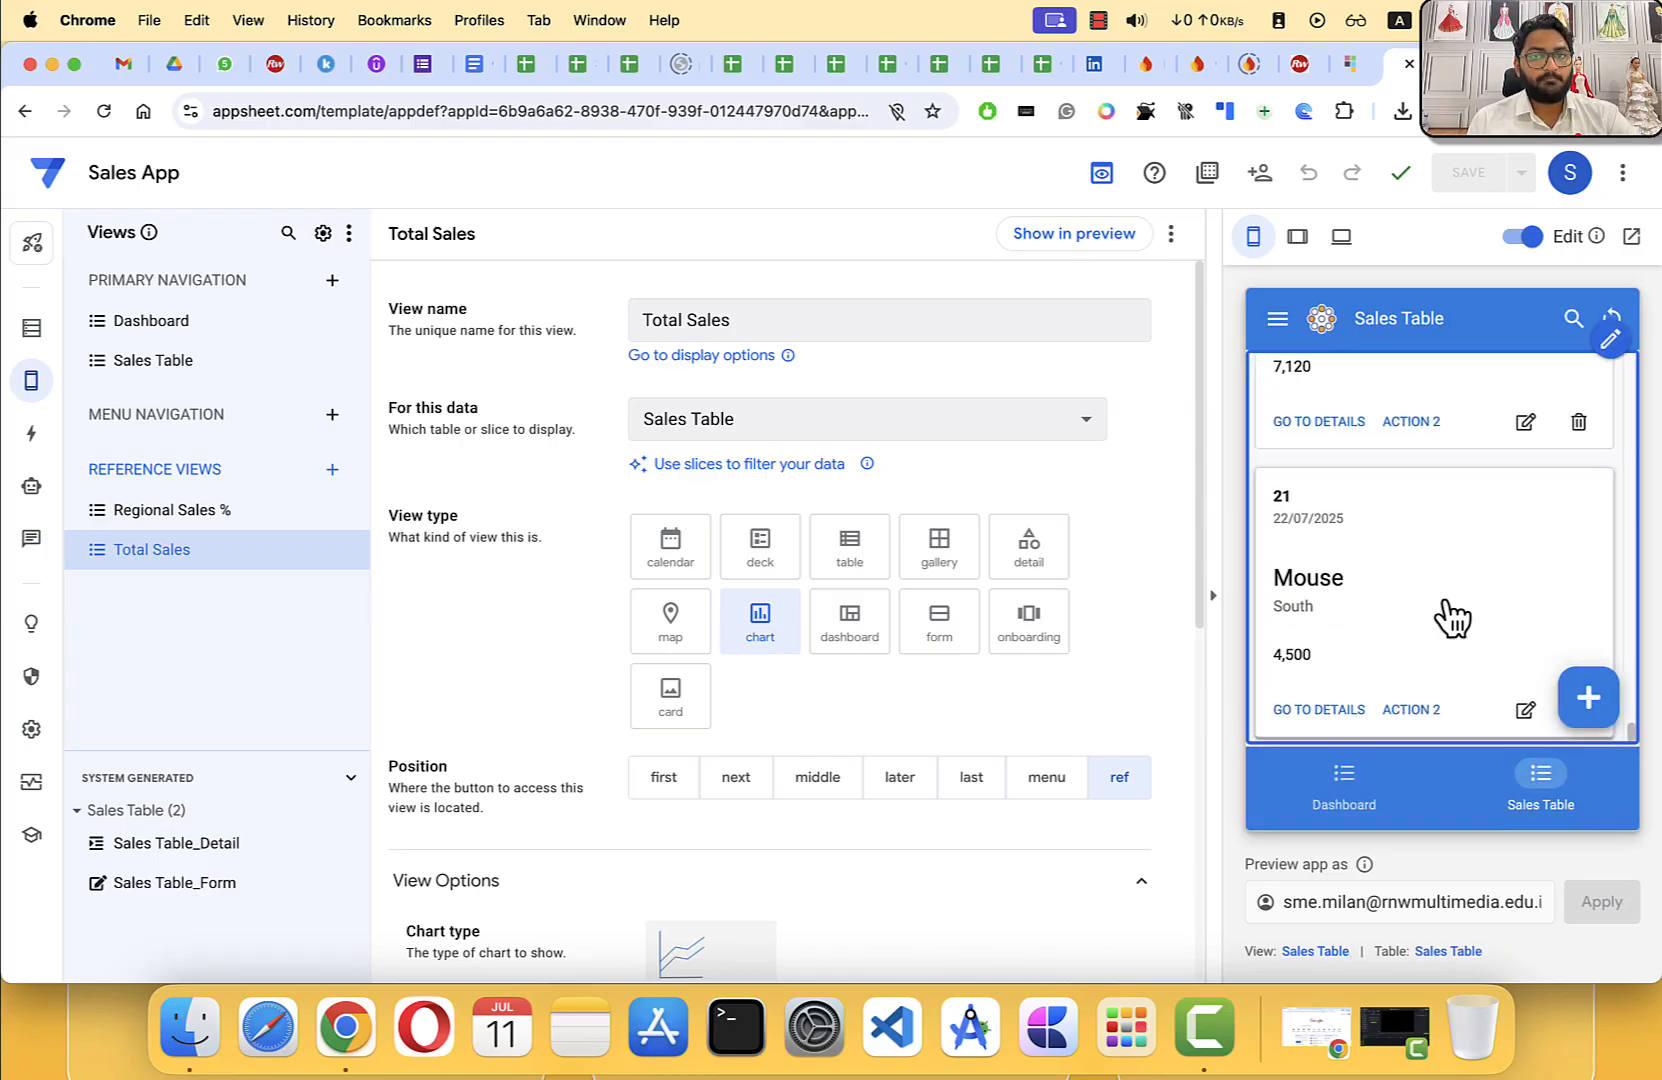
{"action": "scroll", "coordinate": [1455, 610], "scroll_direction": "up", "scroll_amount": 15}
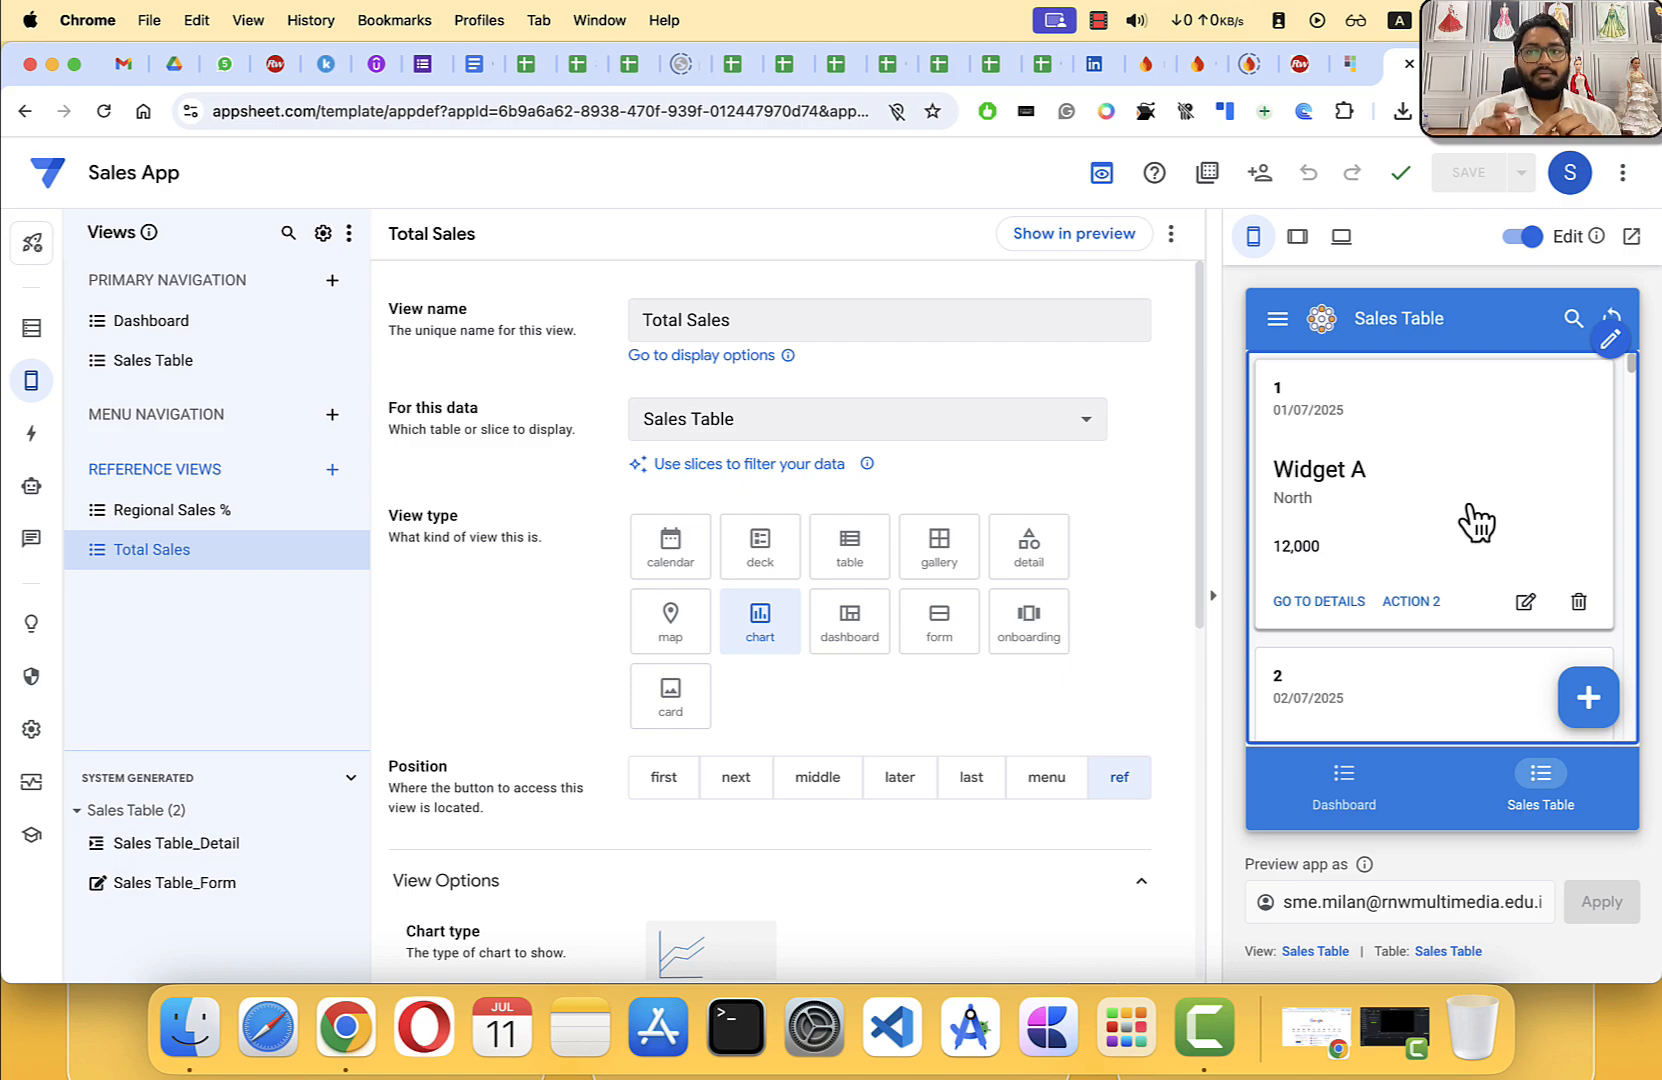
Step: Preview the Sales Table in the tablet layout and in the desktop layout, browsing the desktop record cards
{"action": "left_click", "coordinate": [1297, 236]}
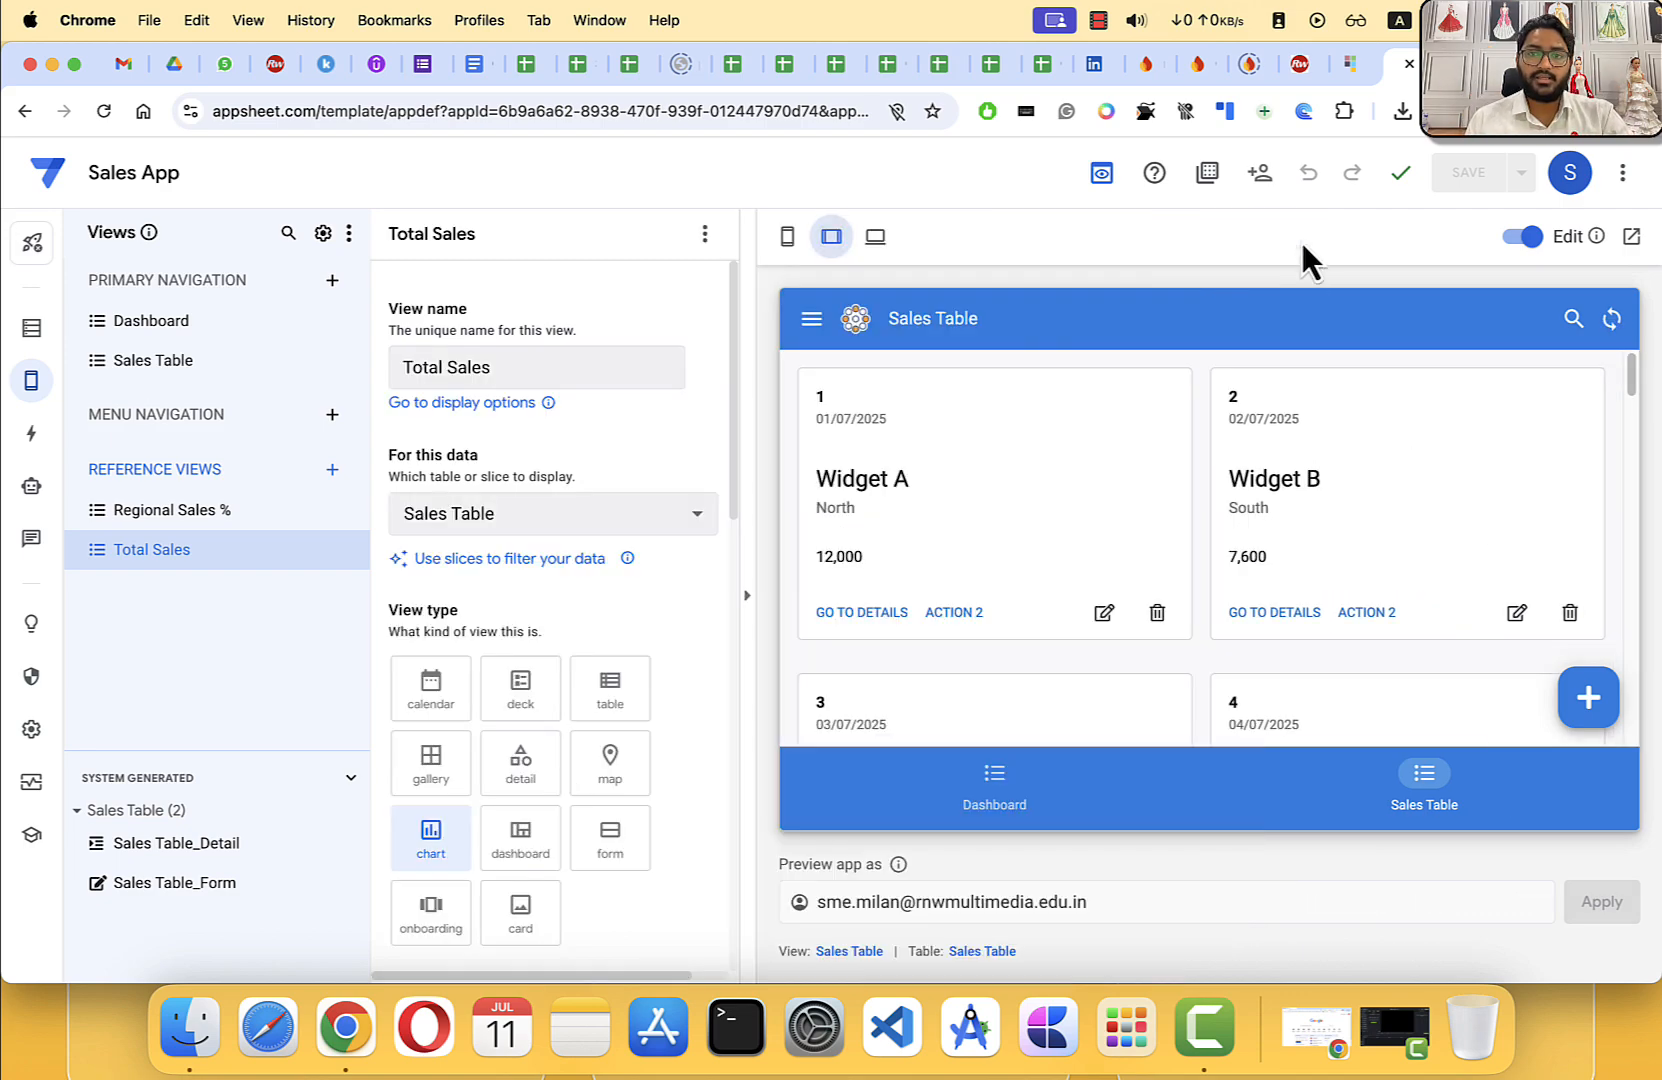
{"action": "left_click", "coordinate": [876, 238]}
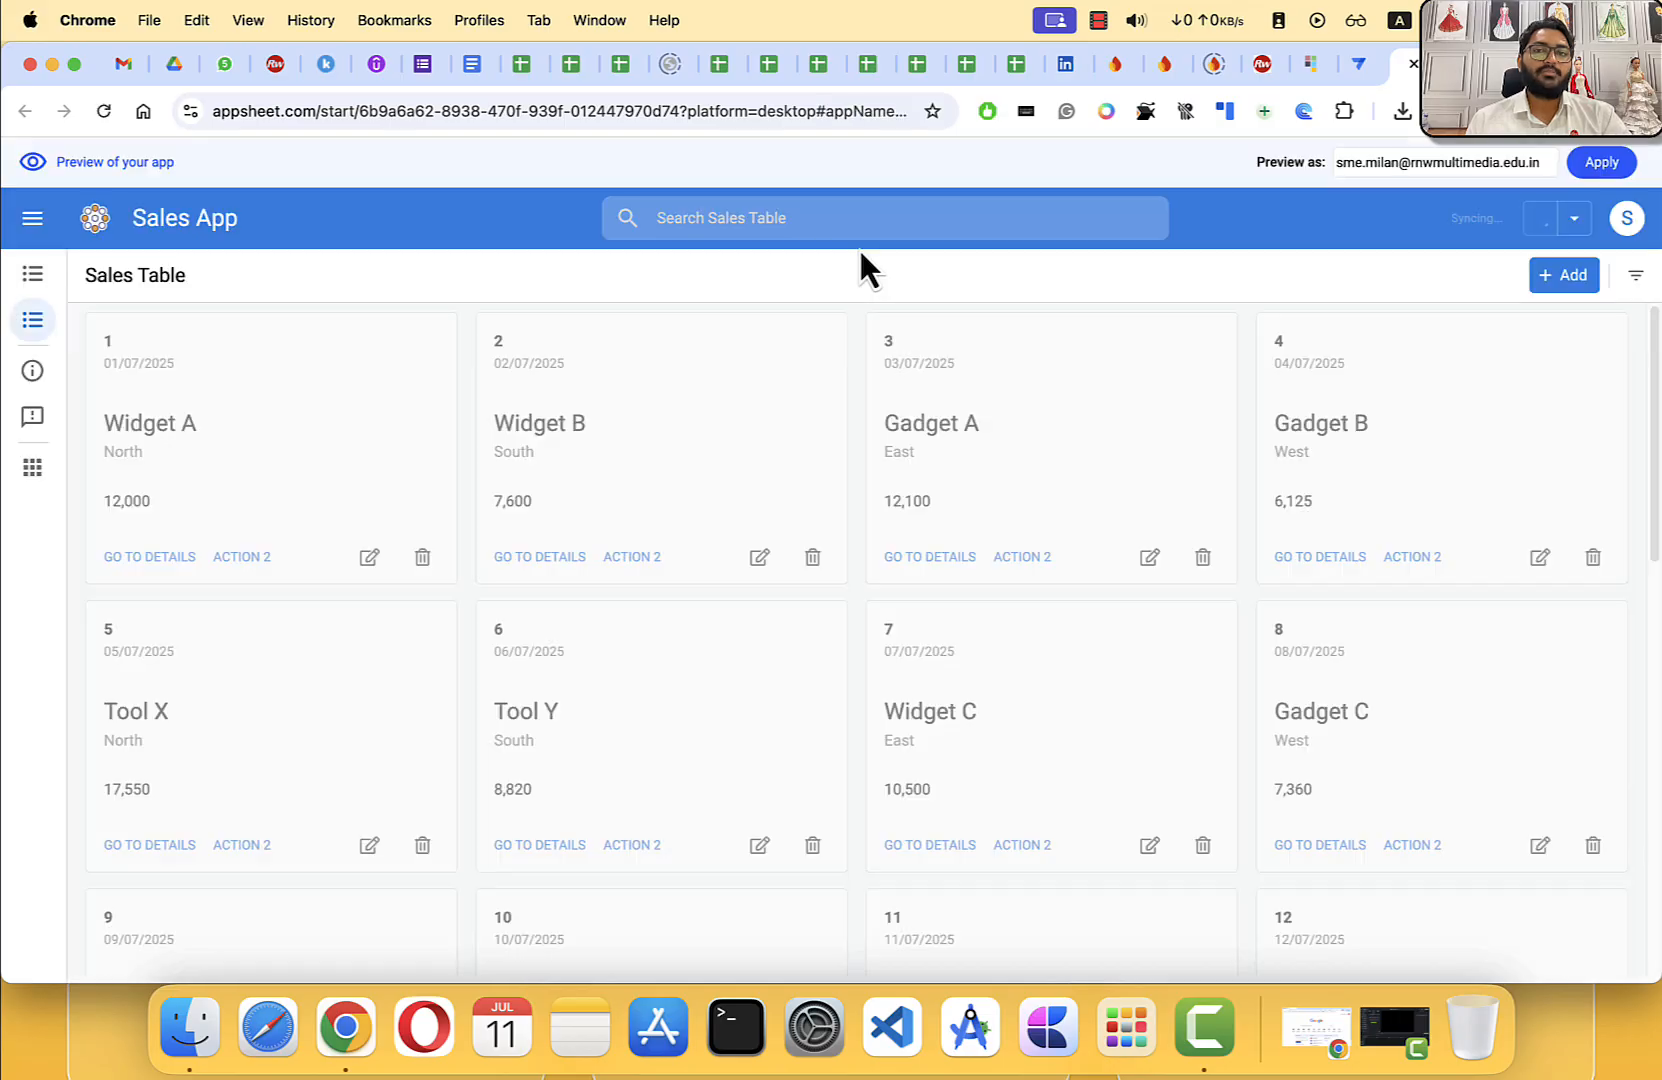
{"action": "scroll", "coordinate": [1160, 455], "scroll_direction": "down", "scroll_amount": 7}
{"action": "scroll", "coordinate": [1155, 463], "scroll_direction": "up", "scroll_amount": 7}
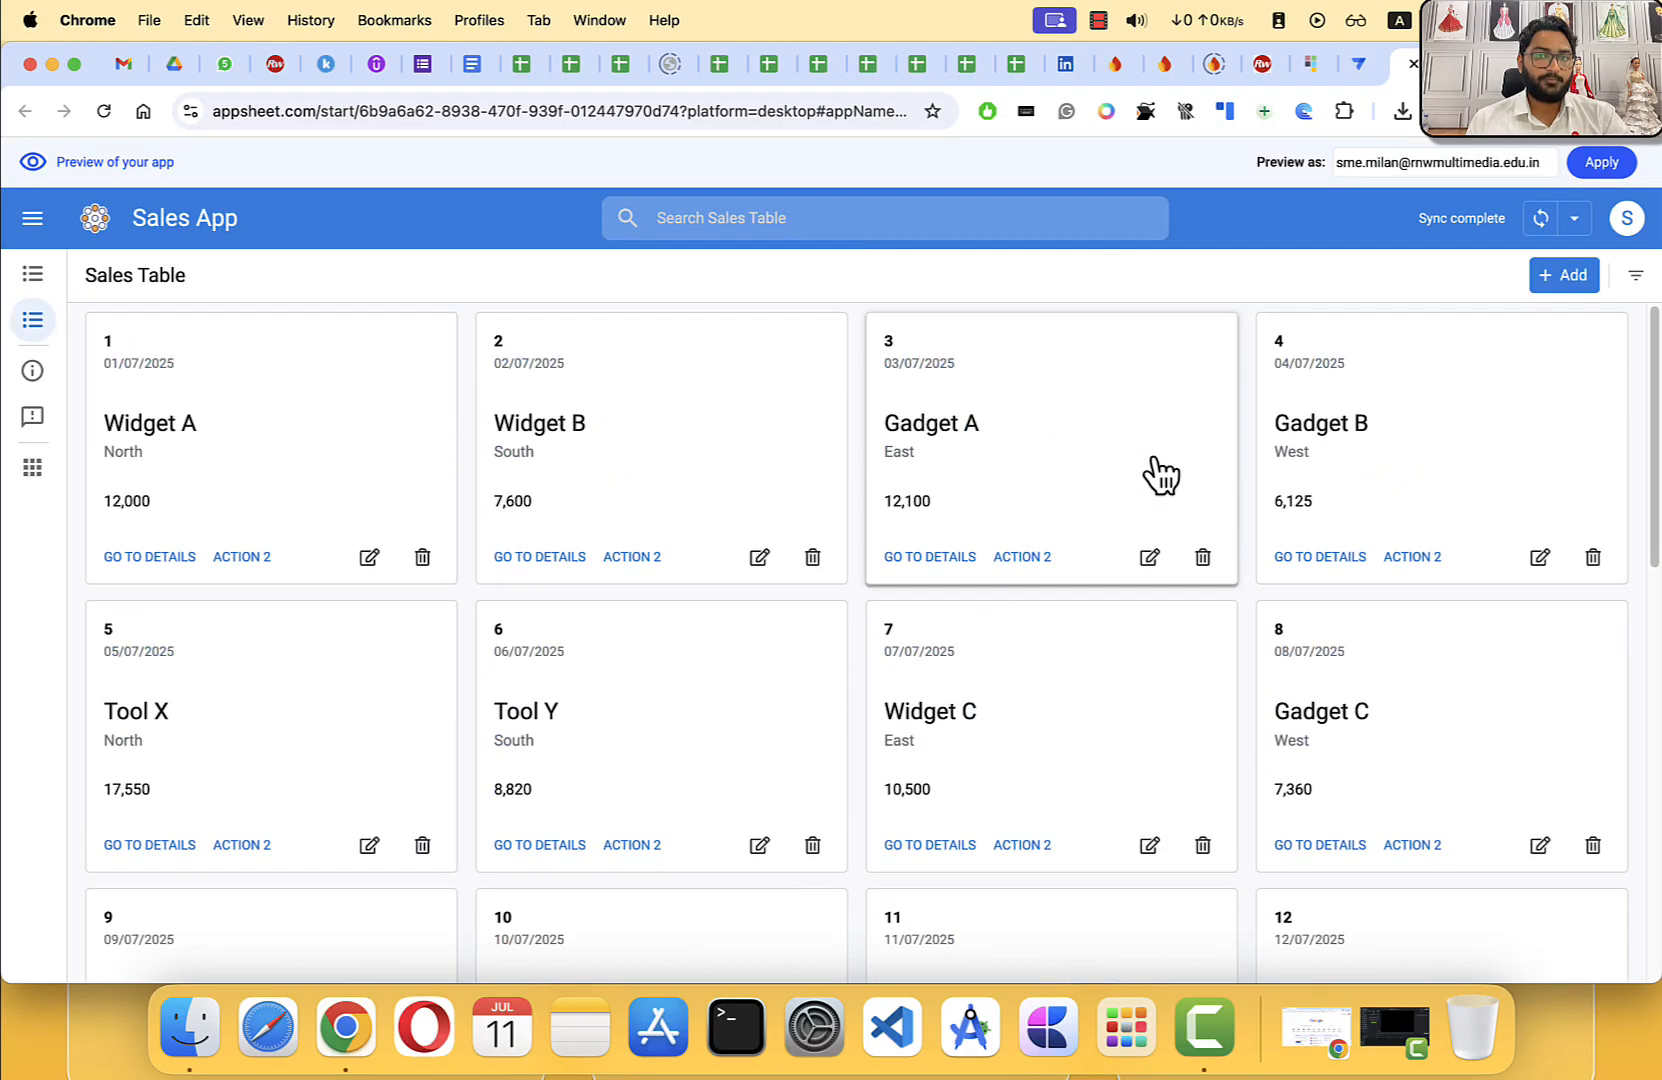
Step: View the Dashboard charts in the desktop preview, close that preview and restore the editor's phone preview
{"action": "left_click", "coordinate": [33, 278]}
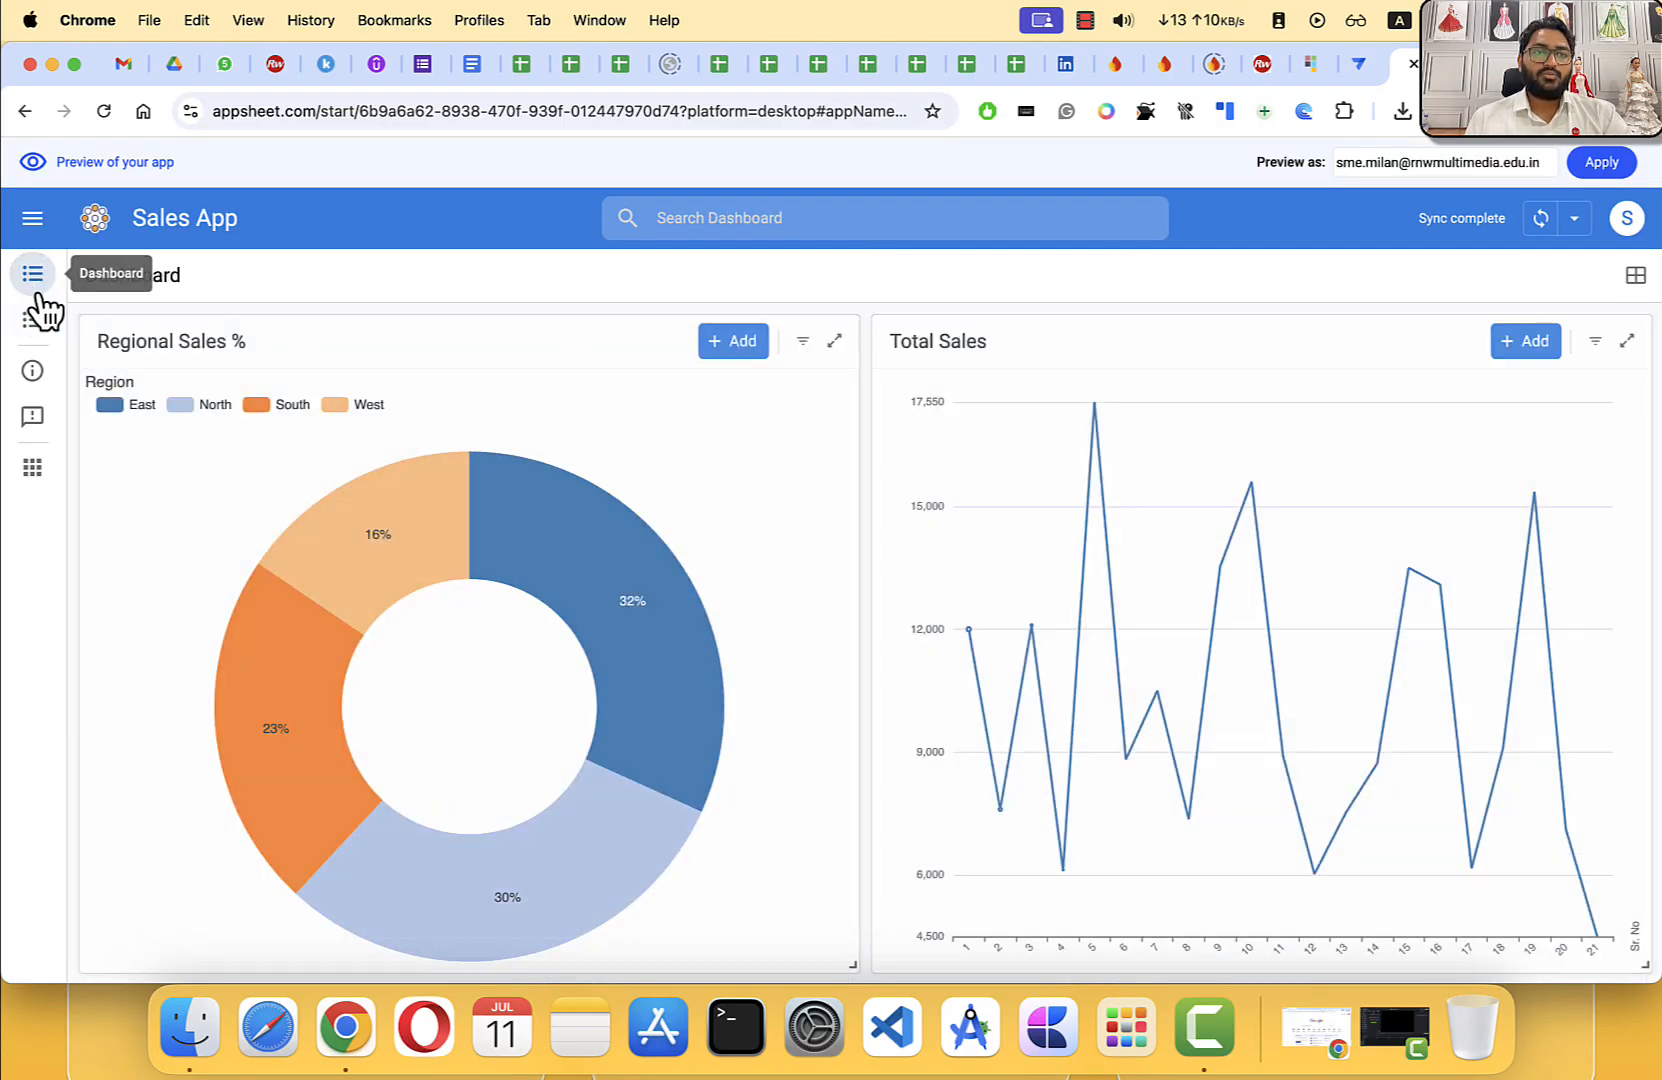
{"action": "left_click", "coordinate": [32, 319]}
{"action": "left_click", "coordinate": [1412, 63]}
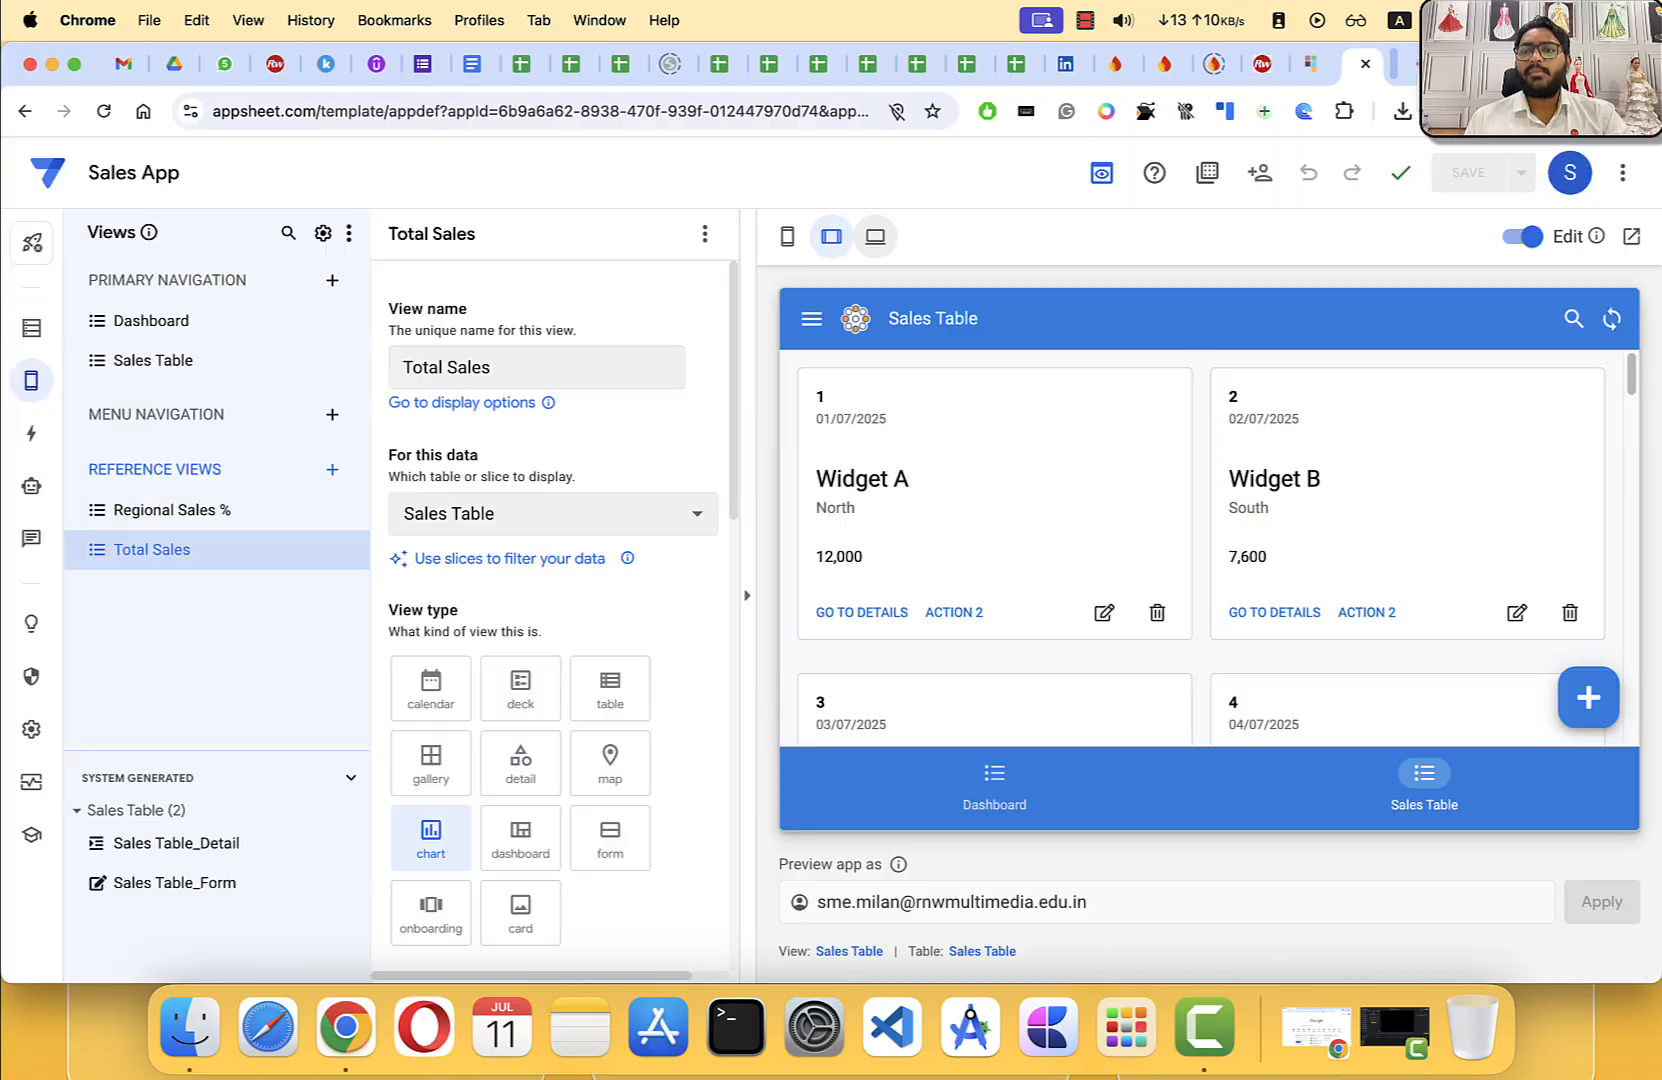
{"action": "left_click", "coordinate": [788, 235]}
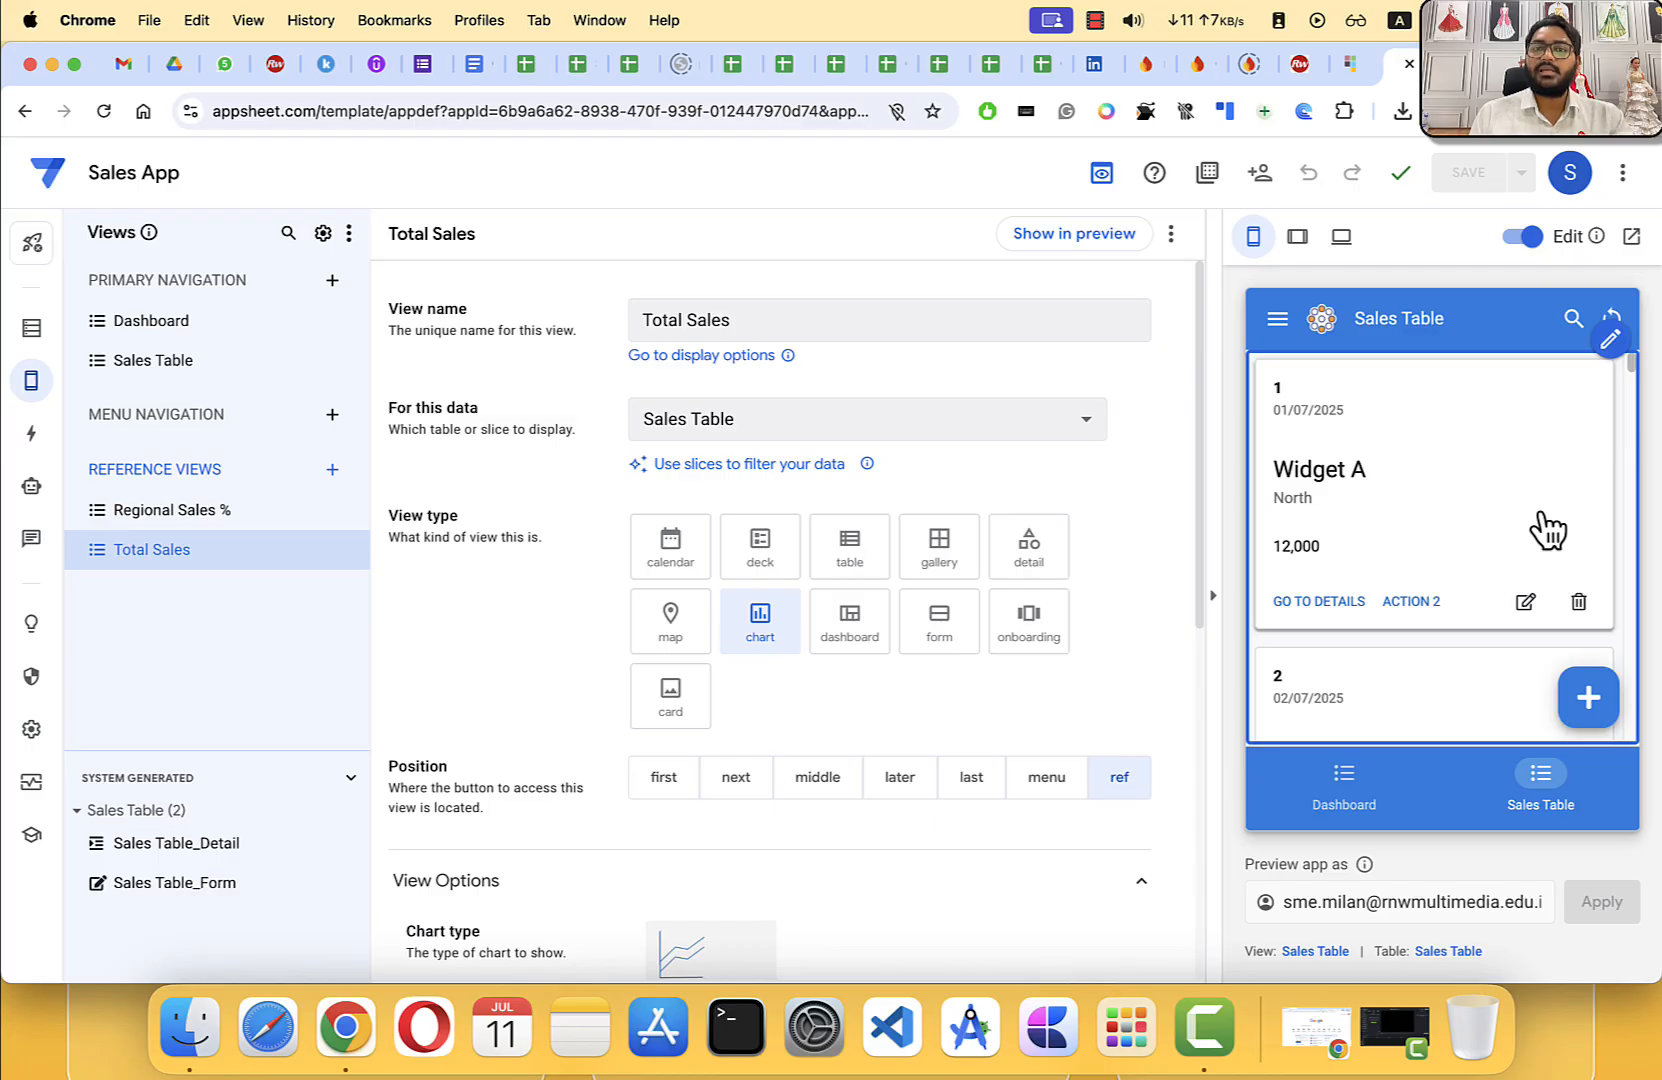
Step: Switch to a fresh browser window, search Google for "appsheet" and open the official Google AppSheet site
{"action": "left_click", "coordinate": [1312, 1068]}
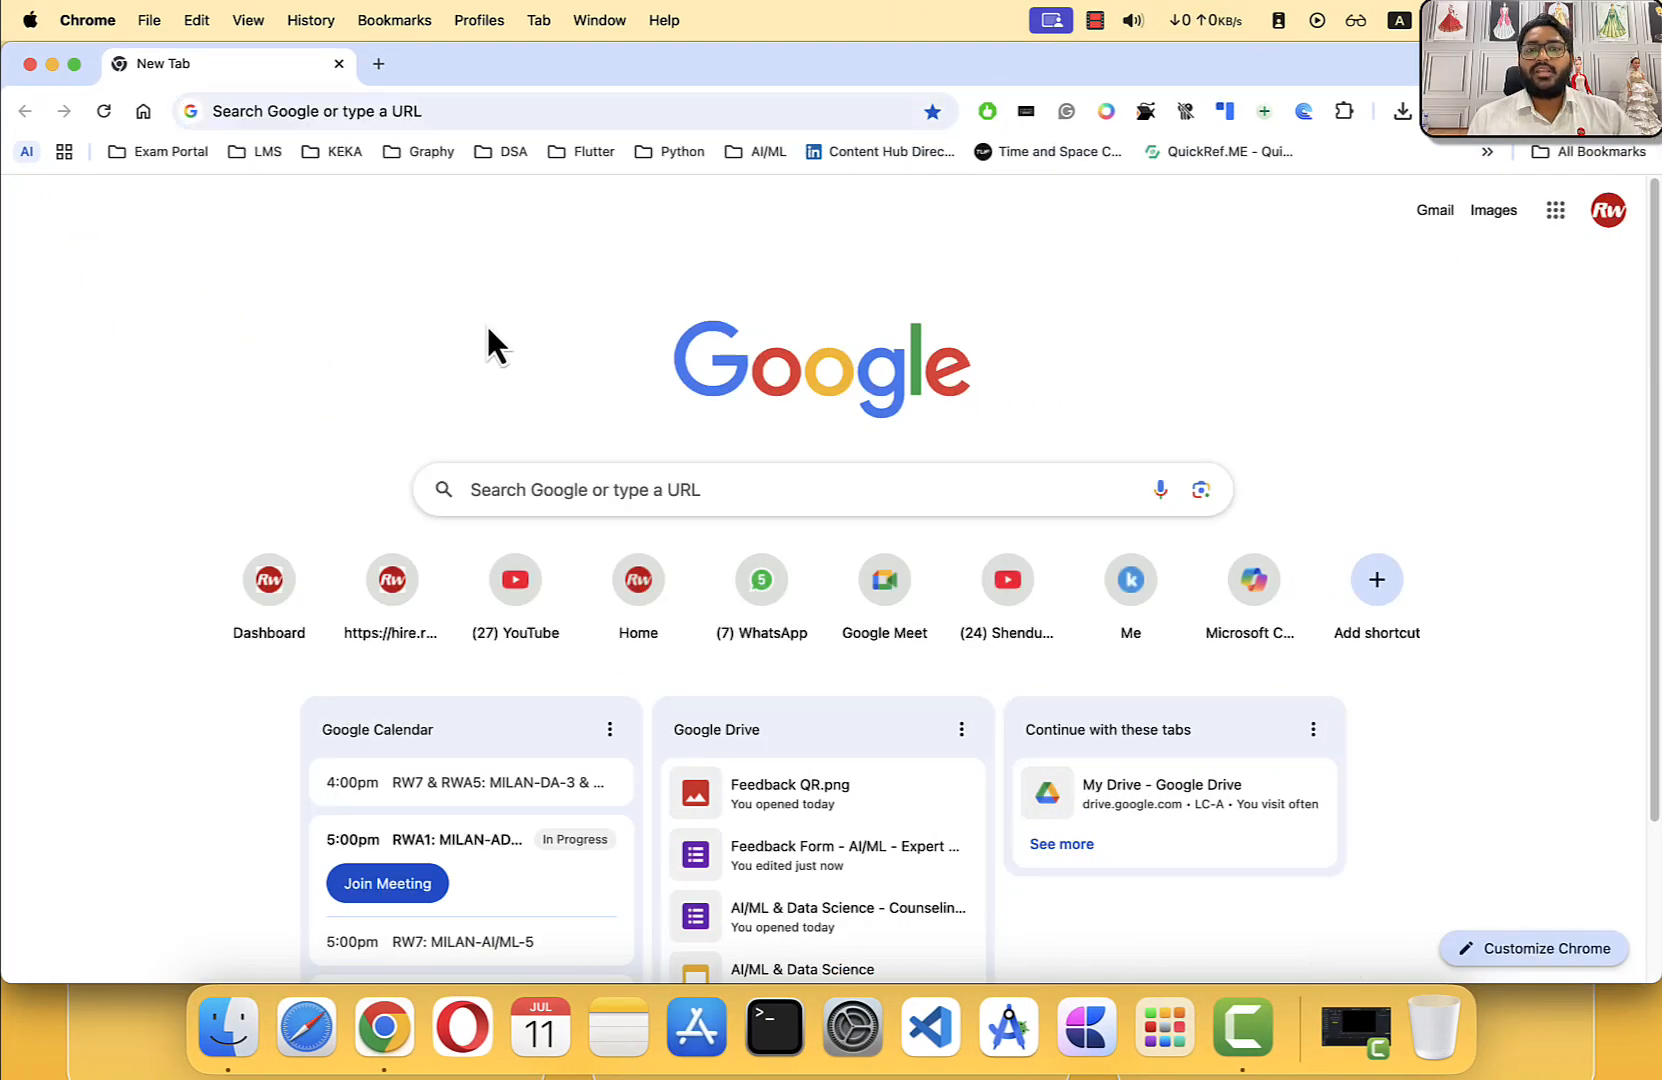
{"action": "left_click", "coordinate": [406, 114]}
{"action": "type", "text": "ap"}
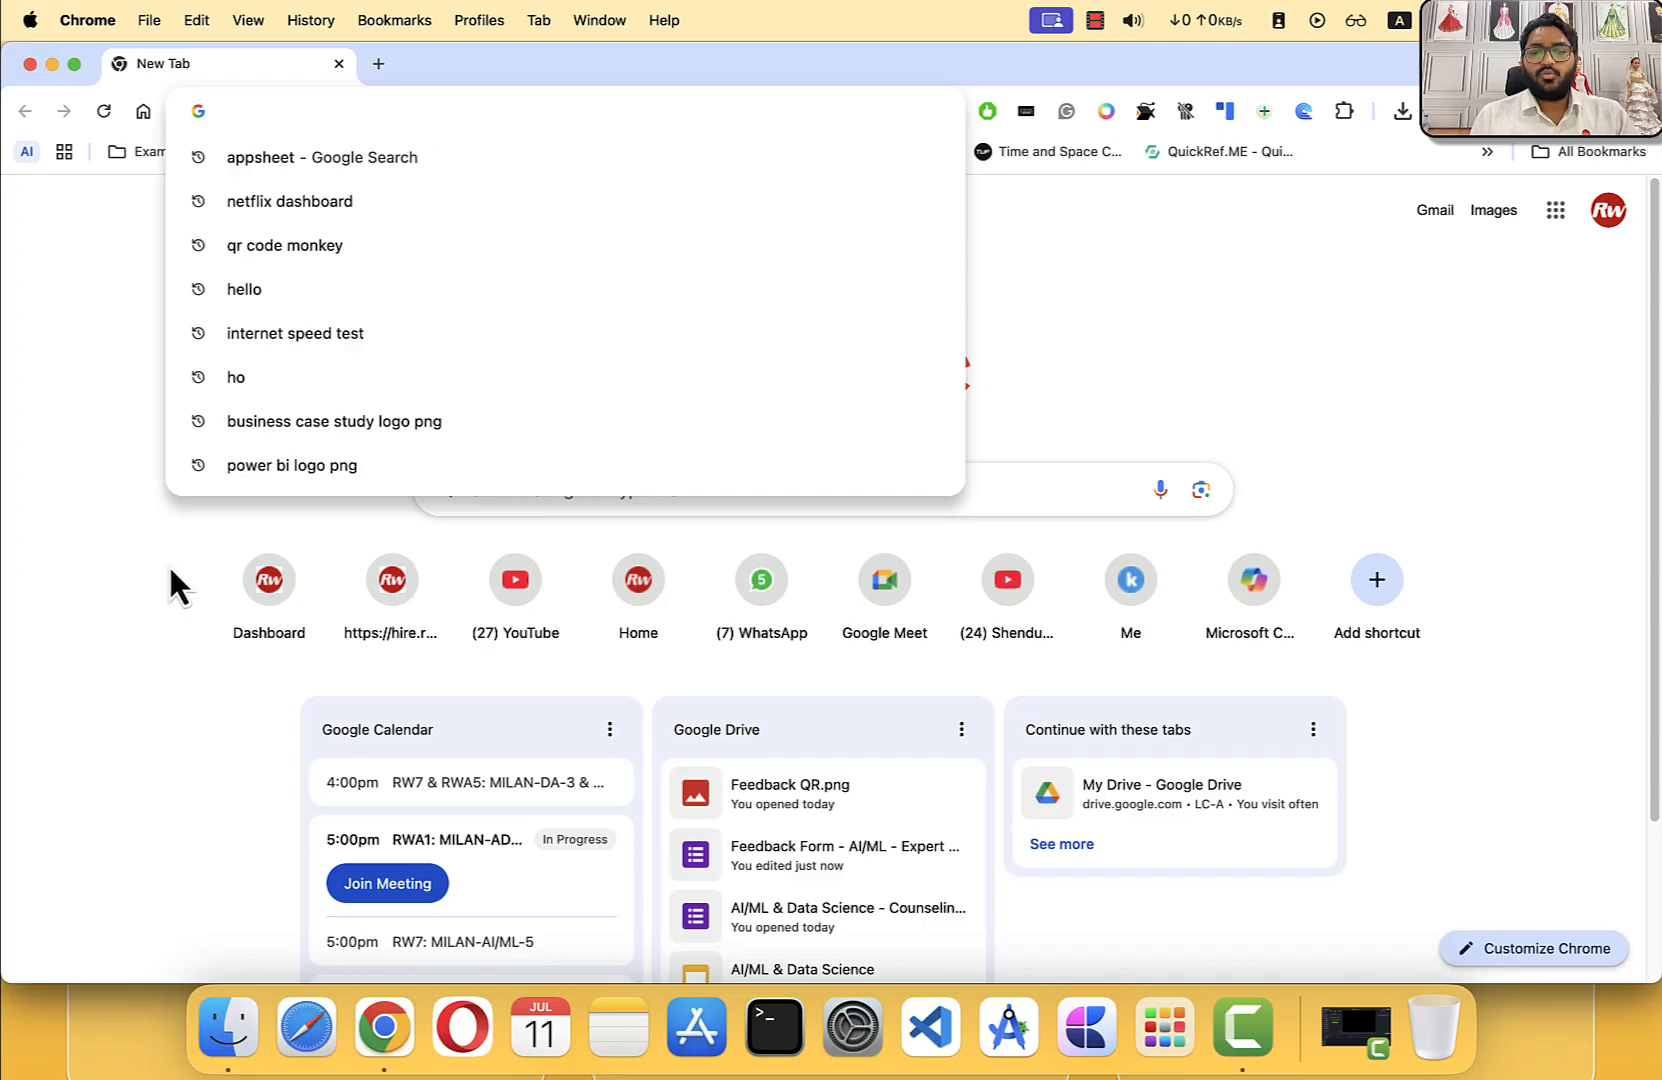
{"action": "type", "text": "psheet"}
{"action": "key", "text": "Return"}
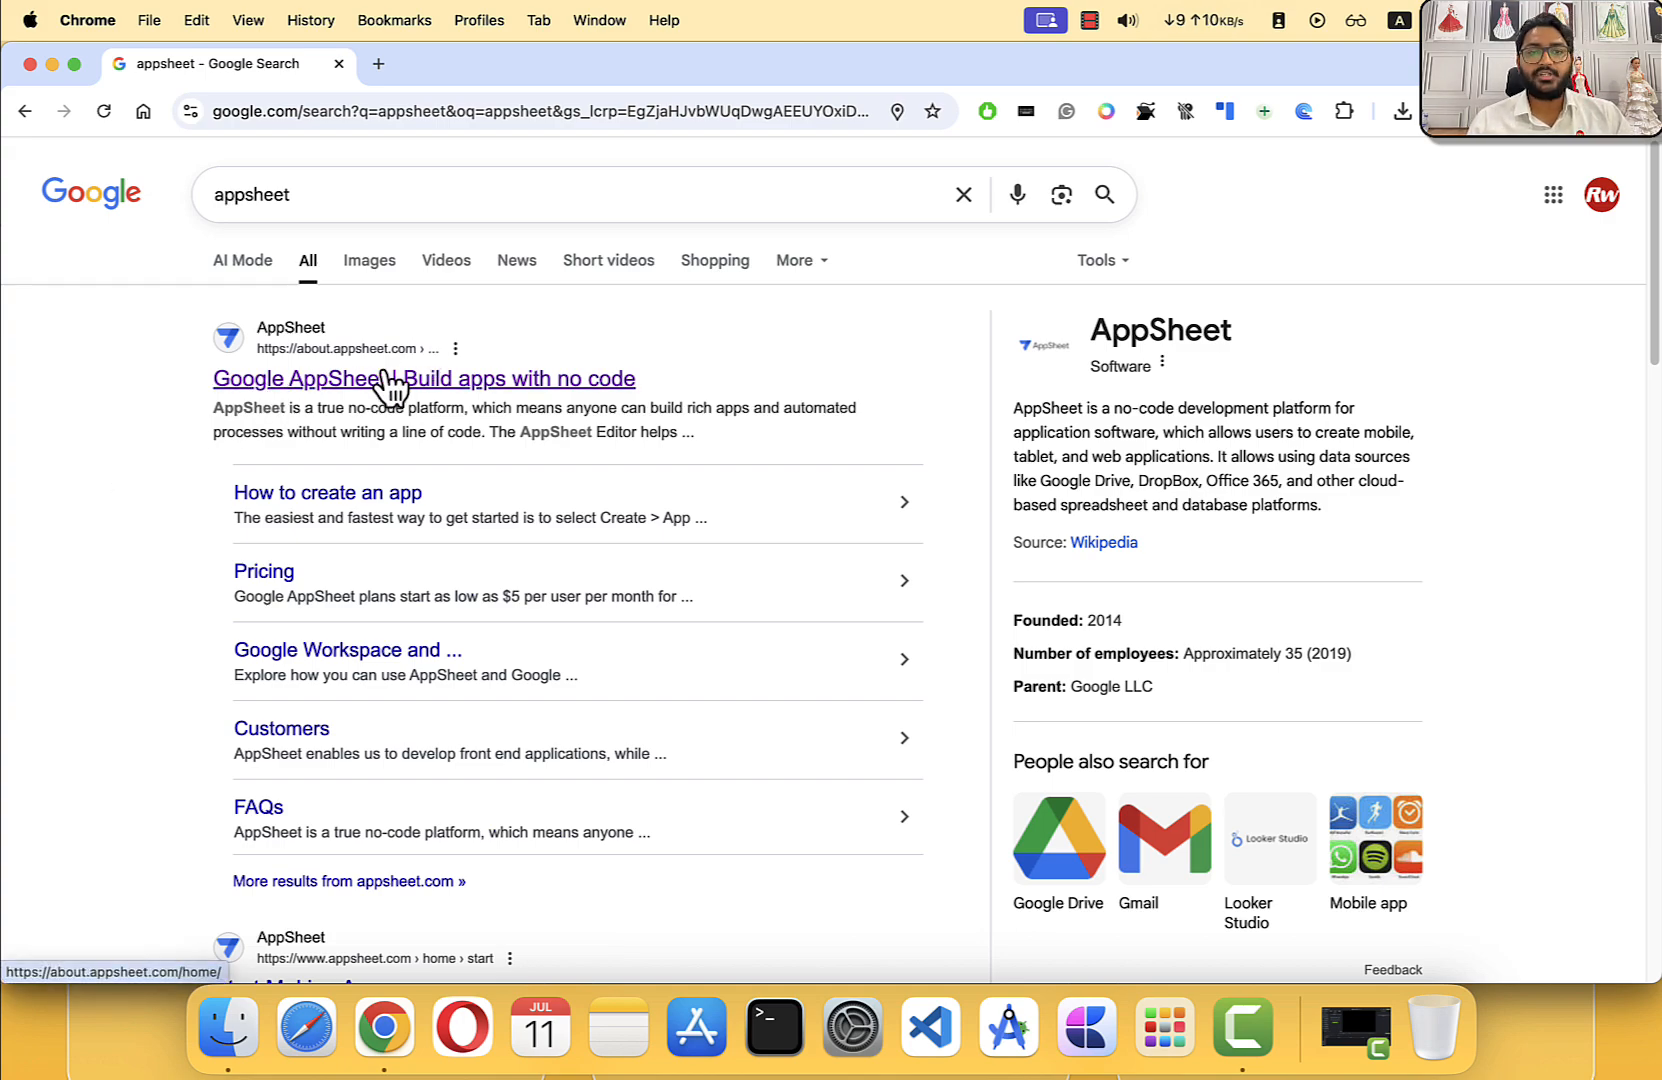
{"action": "left_click", "coordinate": [351, 386]}
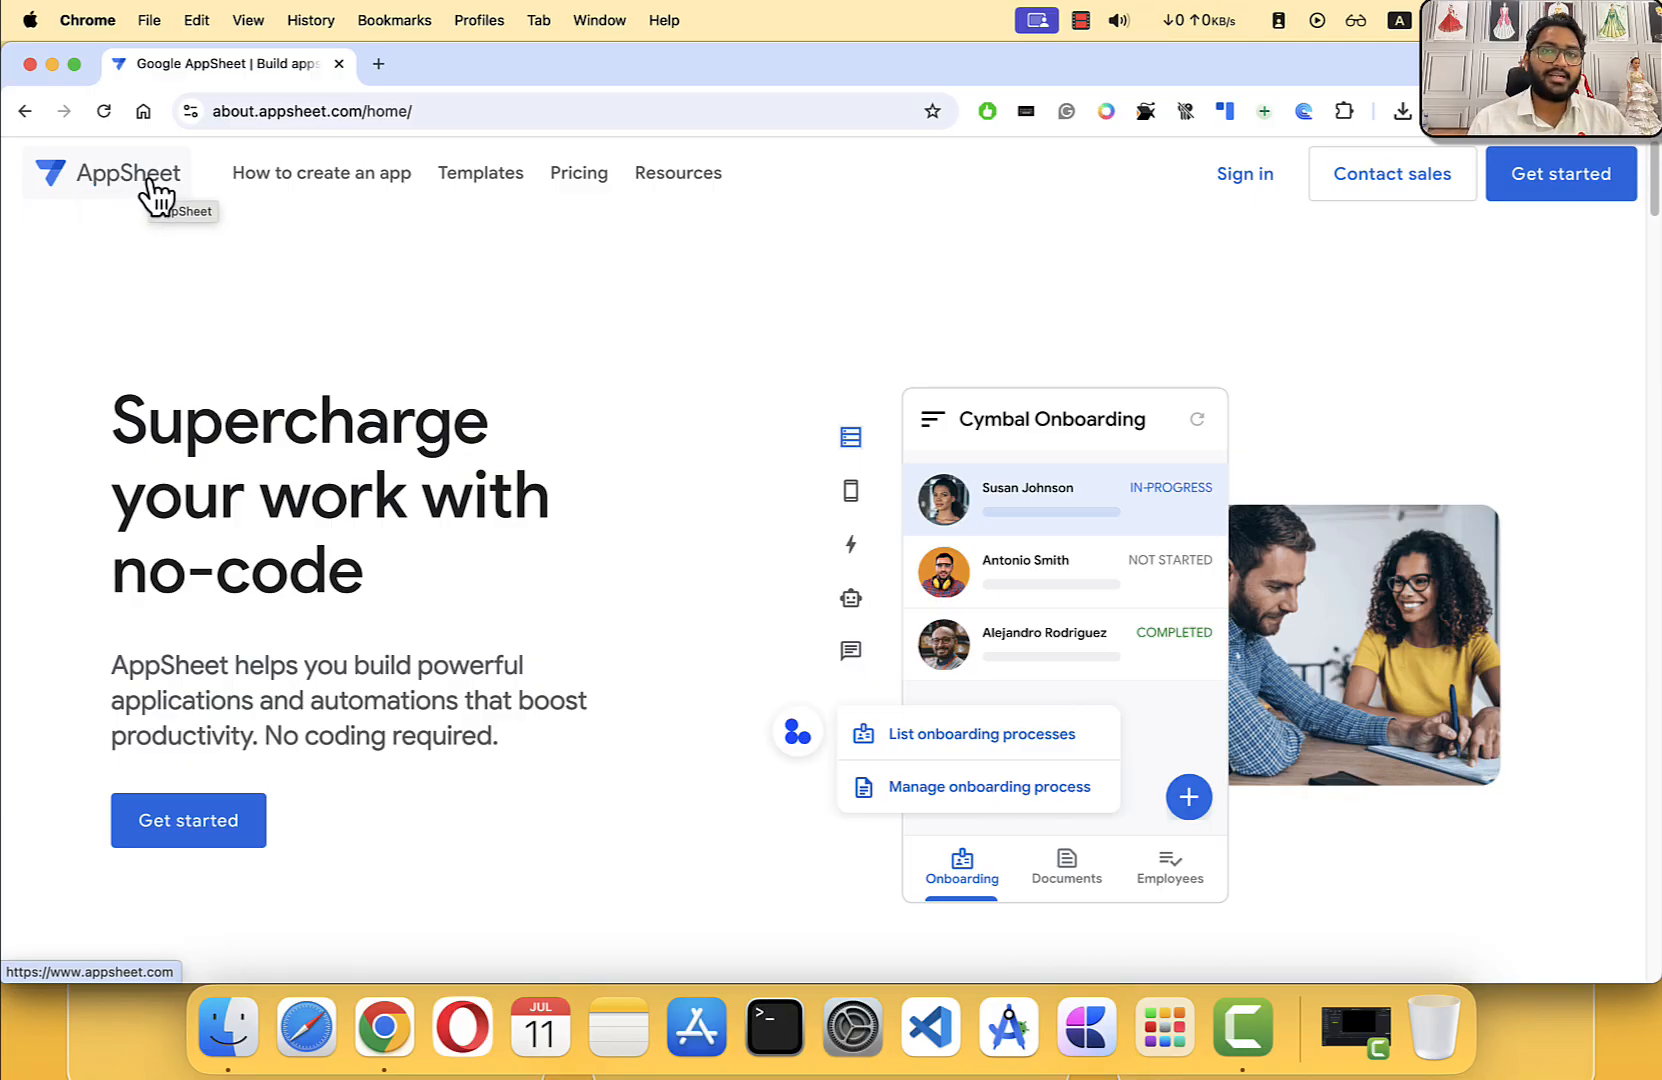
Step: Get started with AppSheet by signing in with Google, choosing the first listed account and continuing to the permissions request
{"action": "left_click", "coordinate": [1555, 195]}
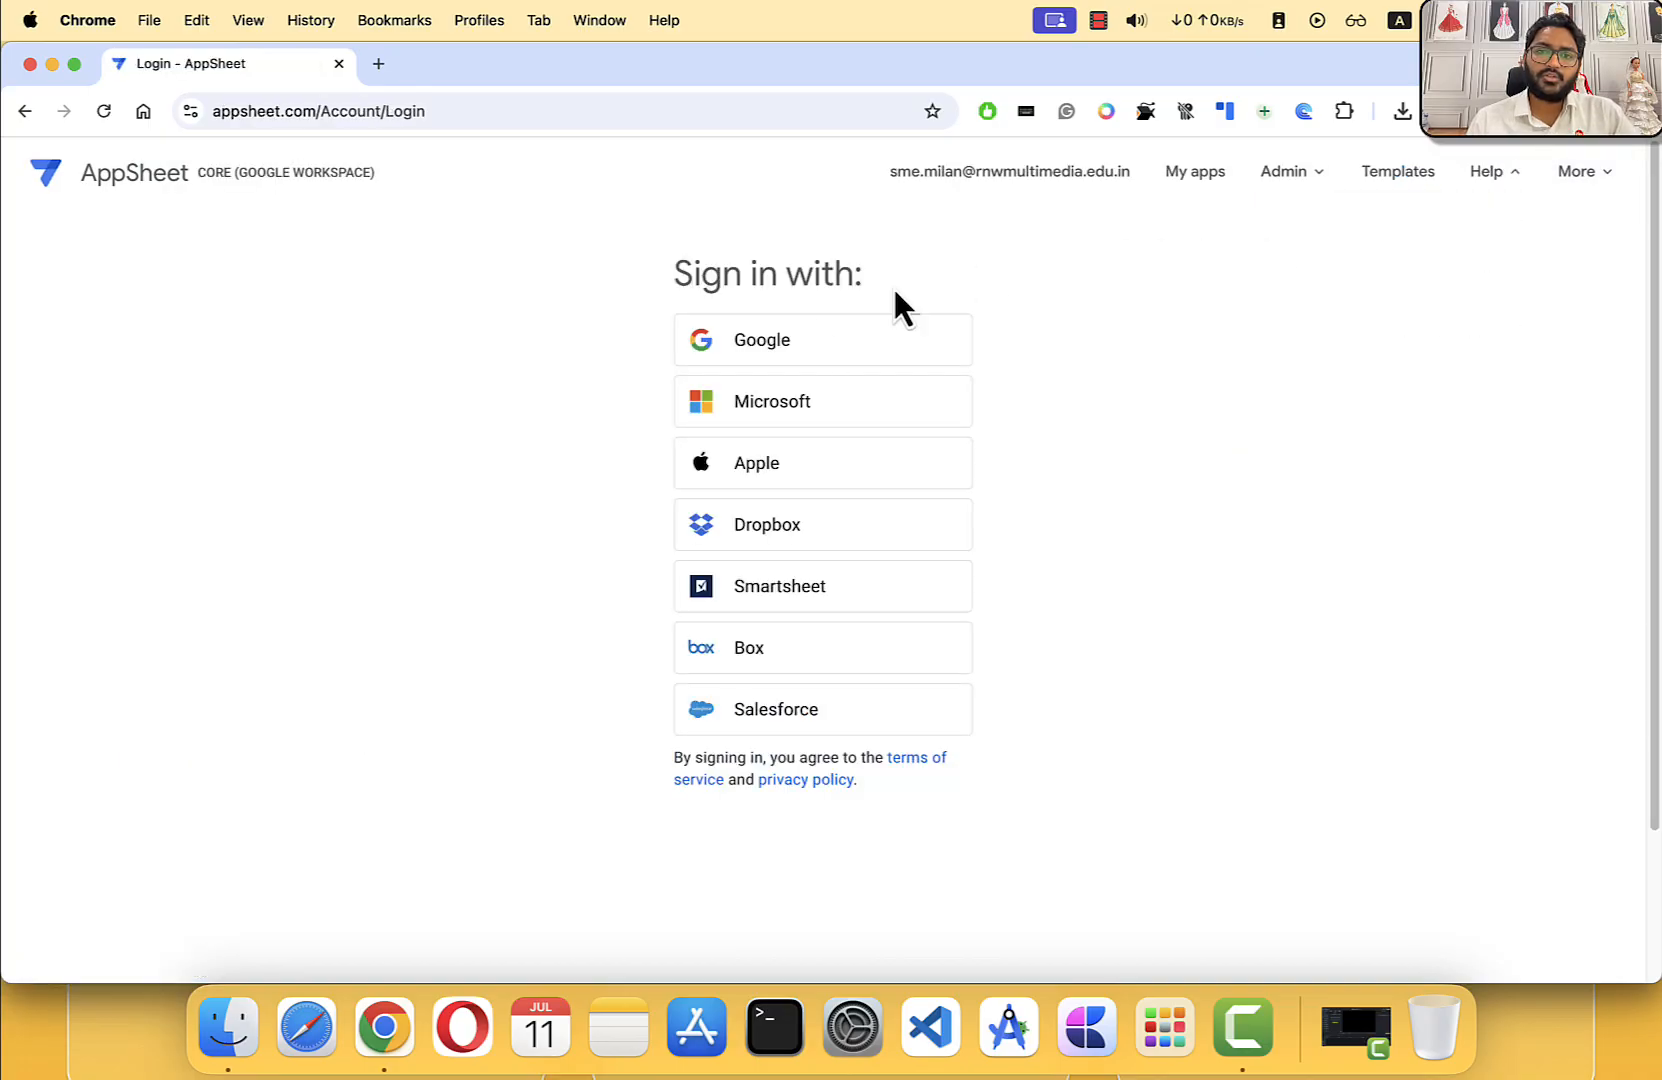
{"action": "left_click", "coordinate": [800, 352]}
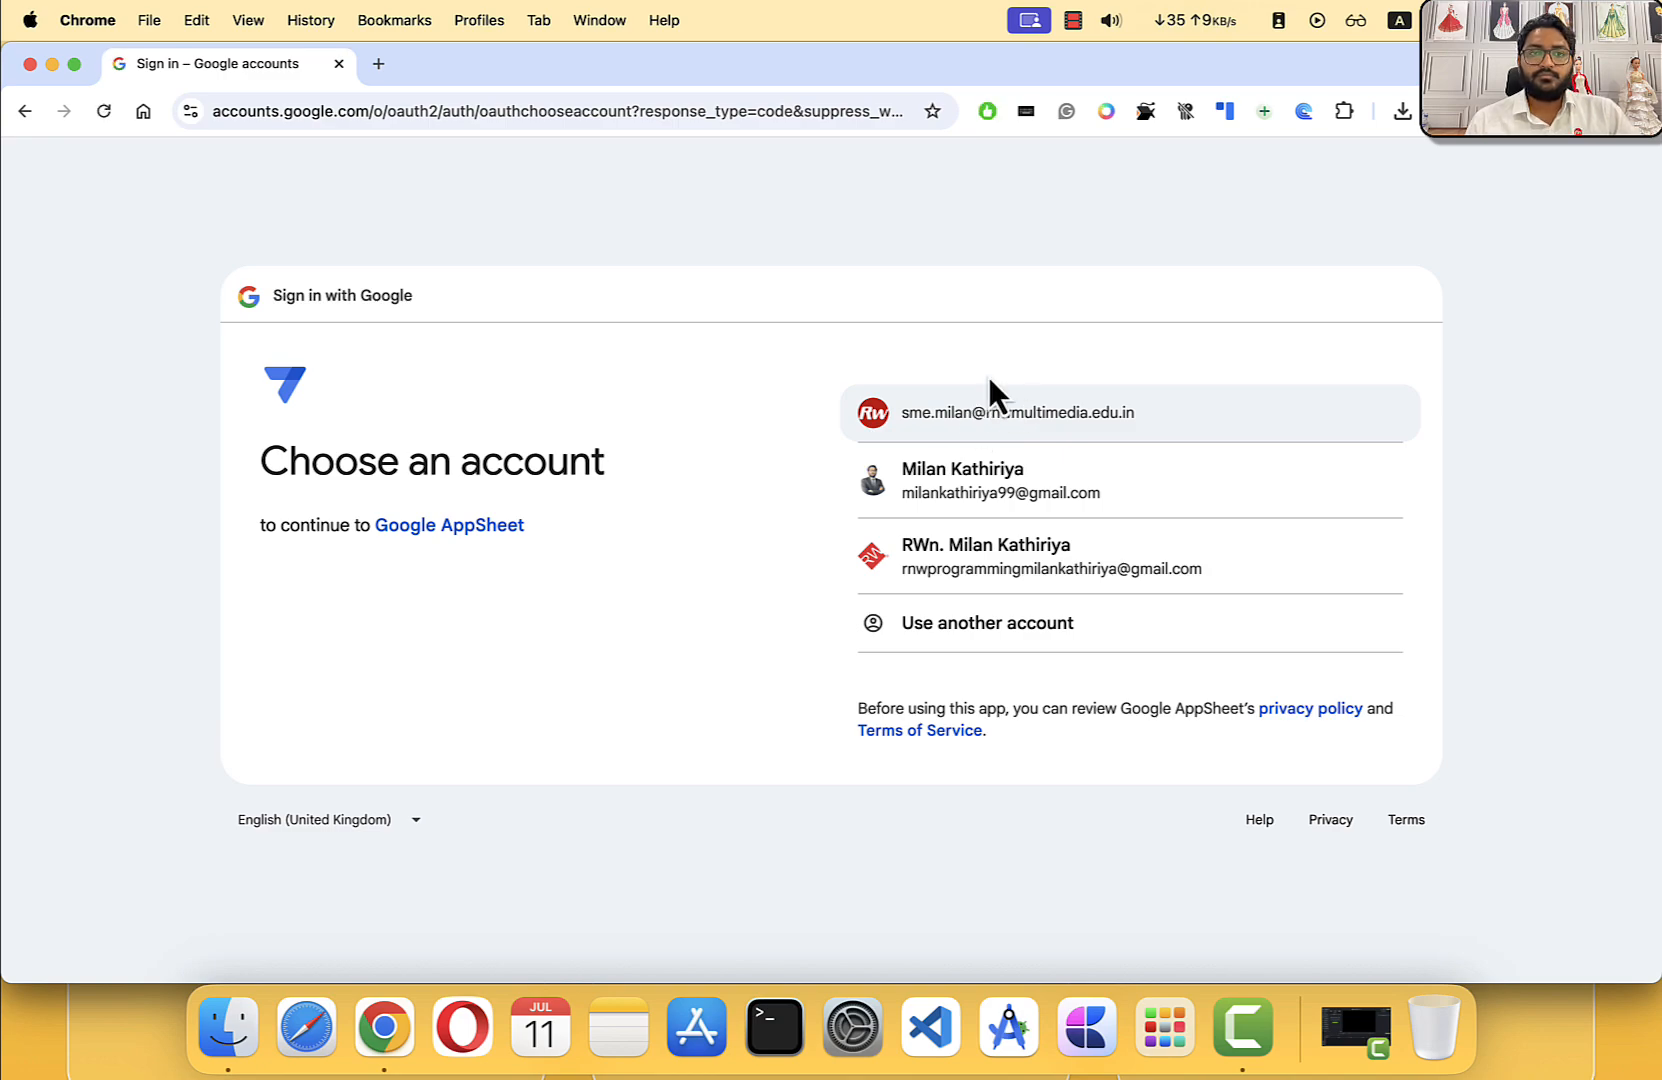
{"action": "left_click", "coordinate": [960, 424]}
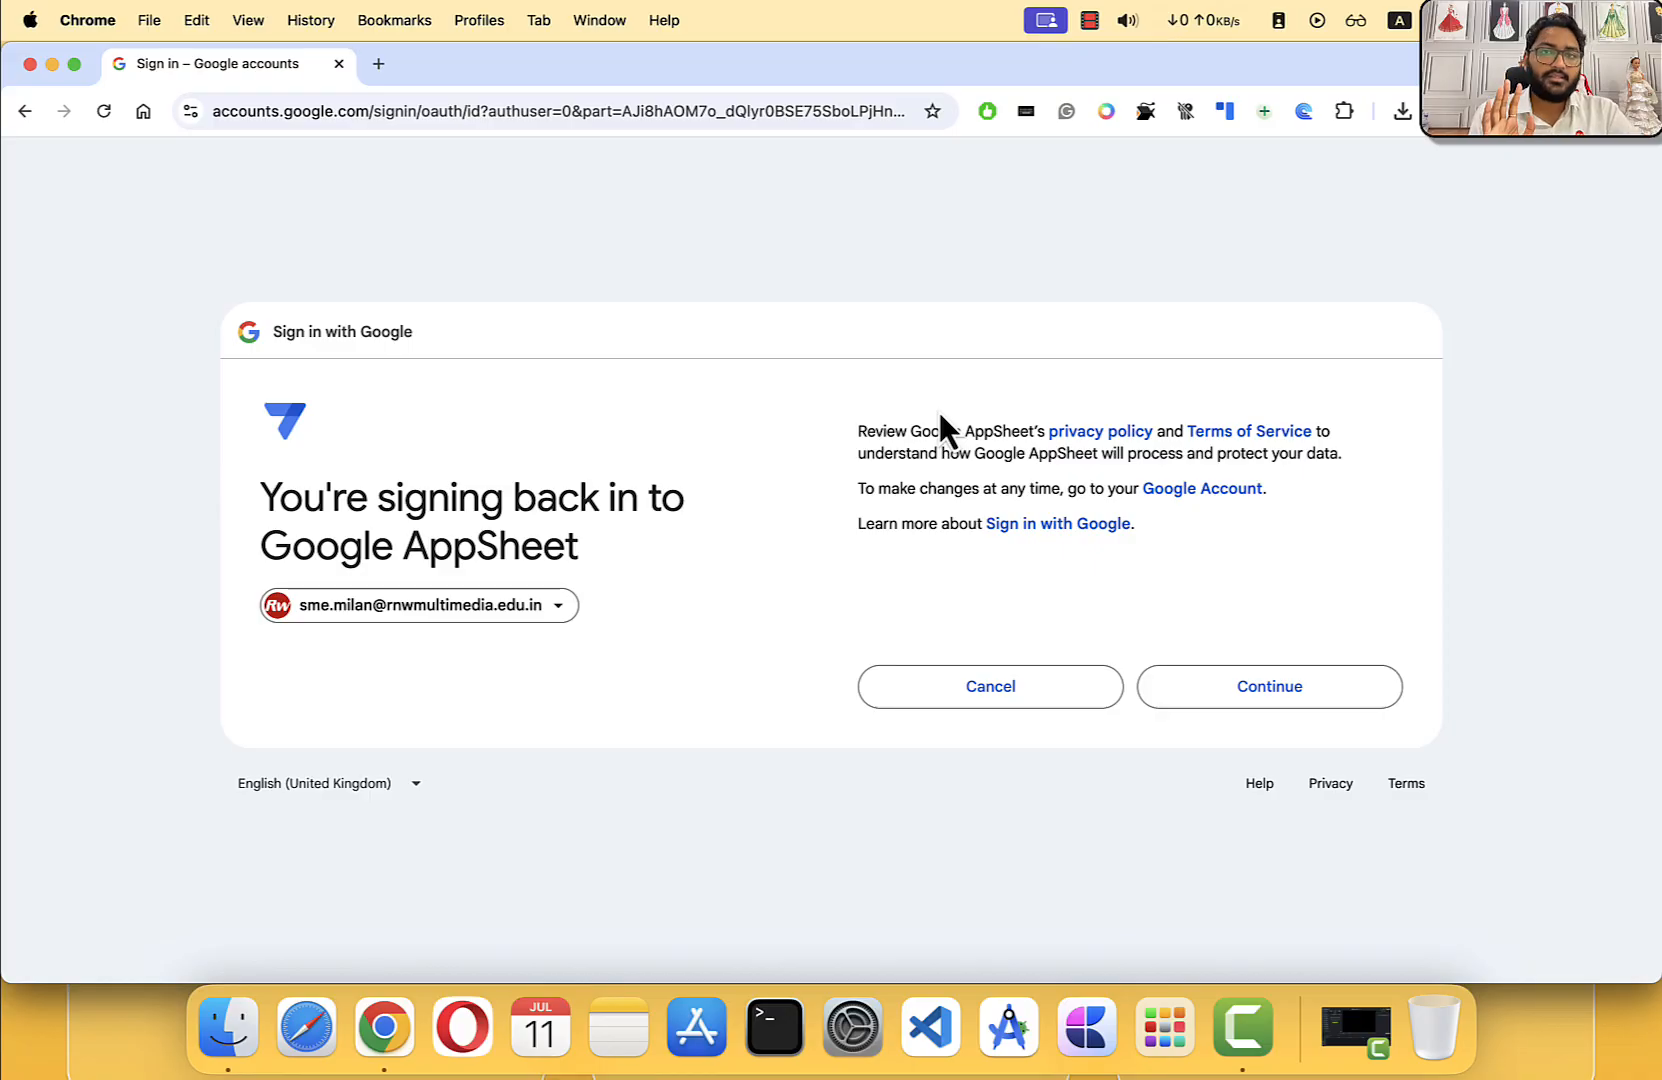
{"action": "left_click", "coordinate": [1247, 688]}
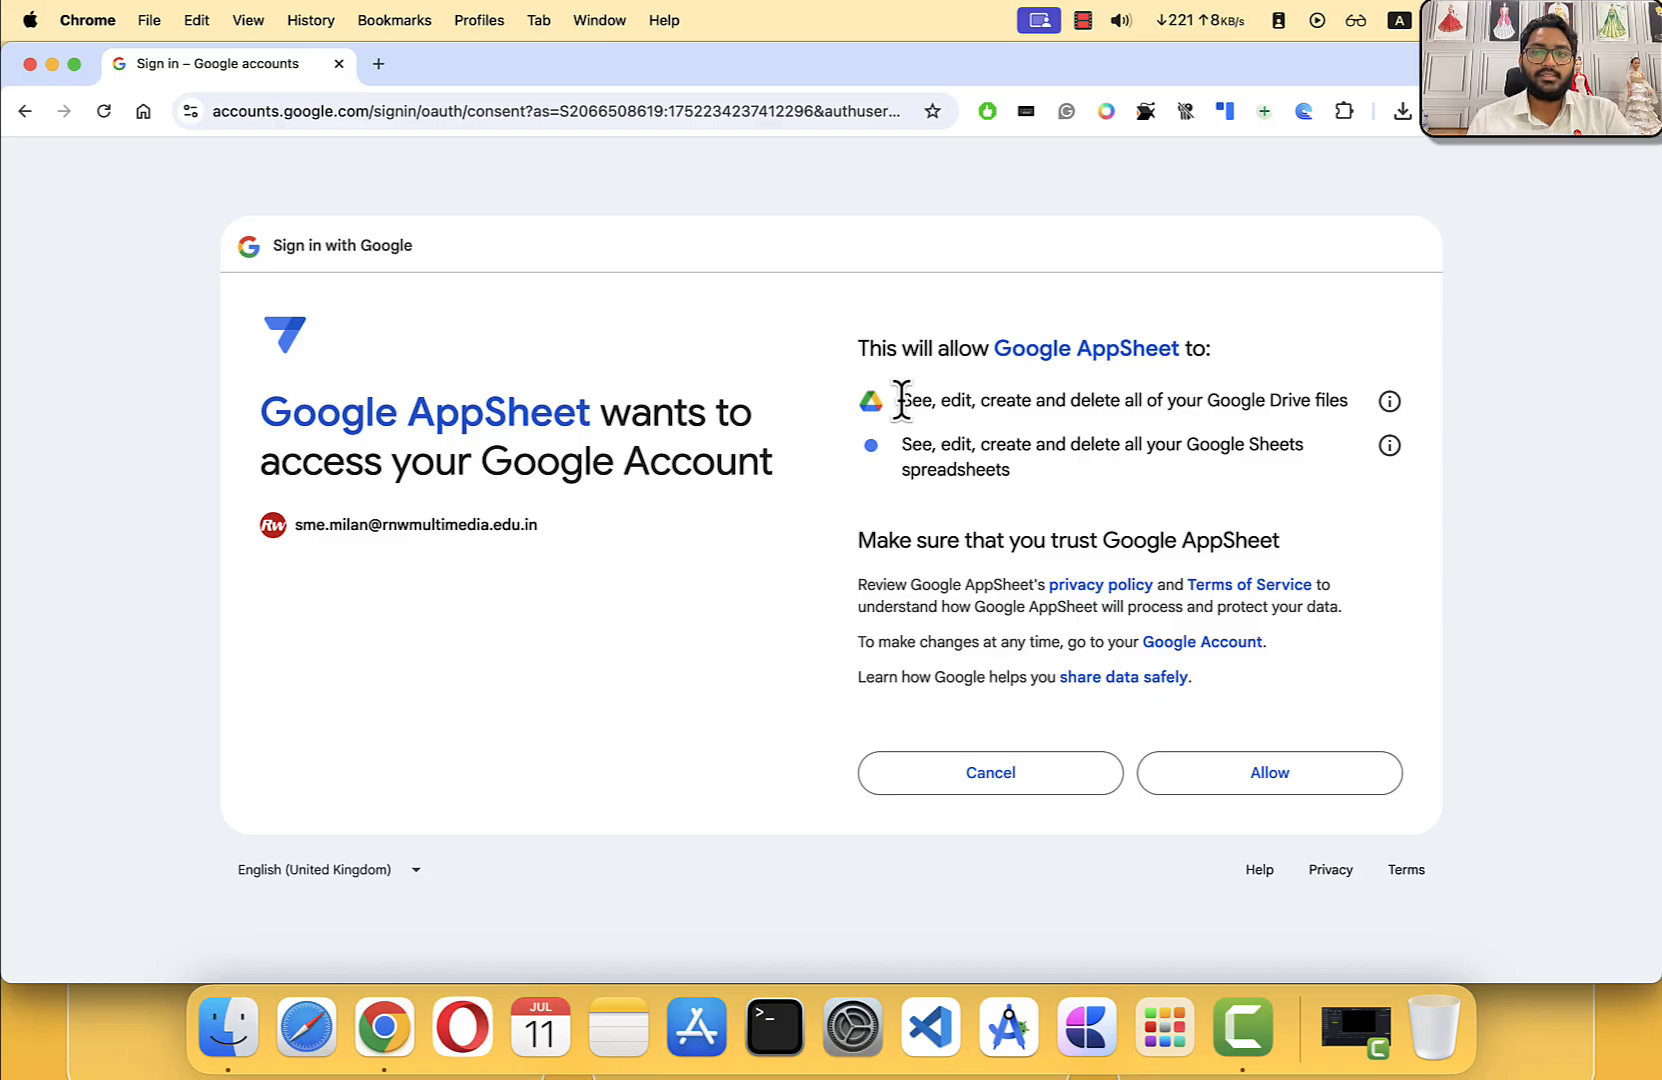
Step: Review the requested Google Drive and Google Sheets permissions and allow AppSheet to access the account
{"action": "left_click_drag", "start_coordinate": [900, 401], "coordinate": [1318, 398]}
{"action": "left_click", "coordinate": [1211, 491]}
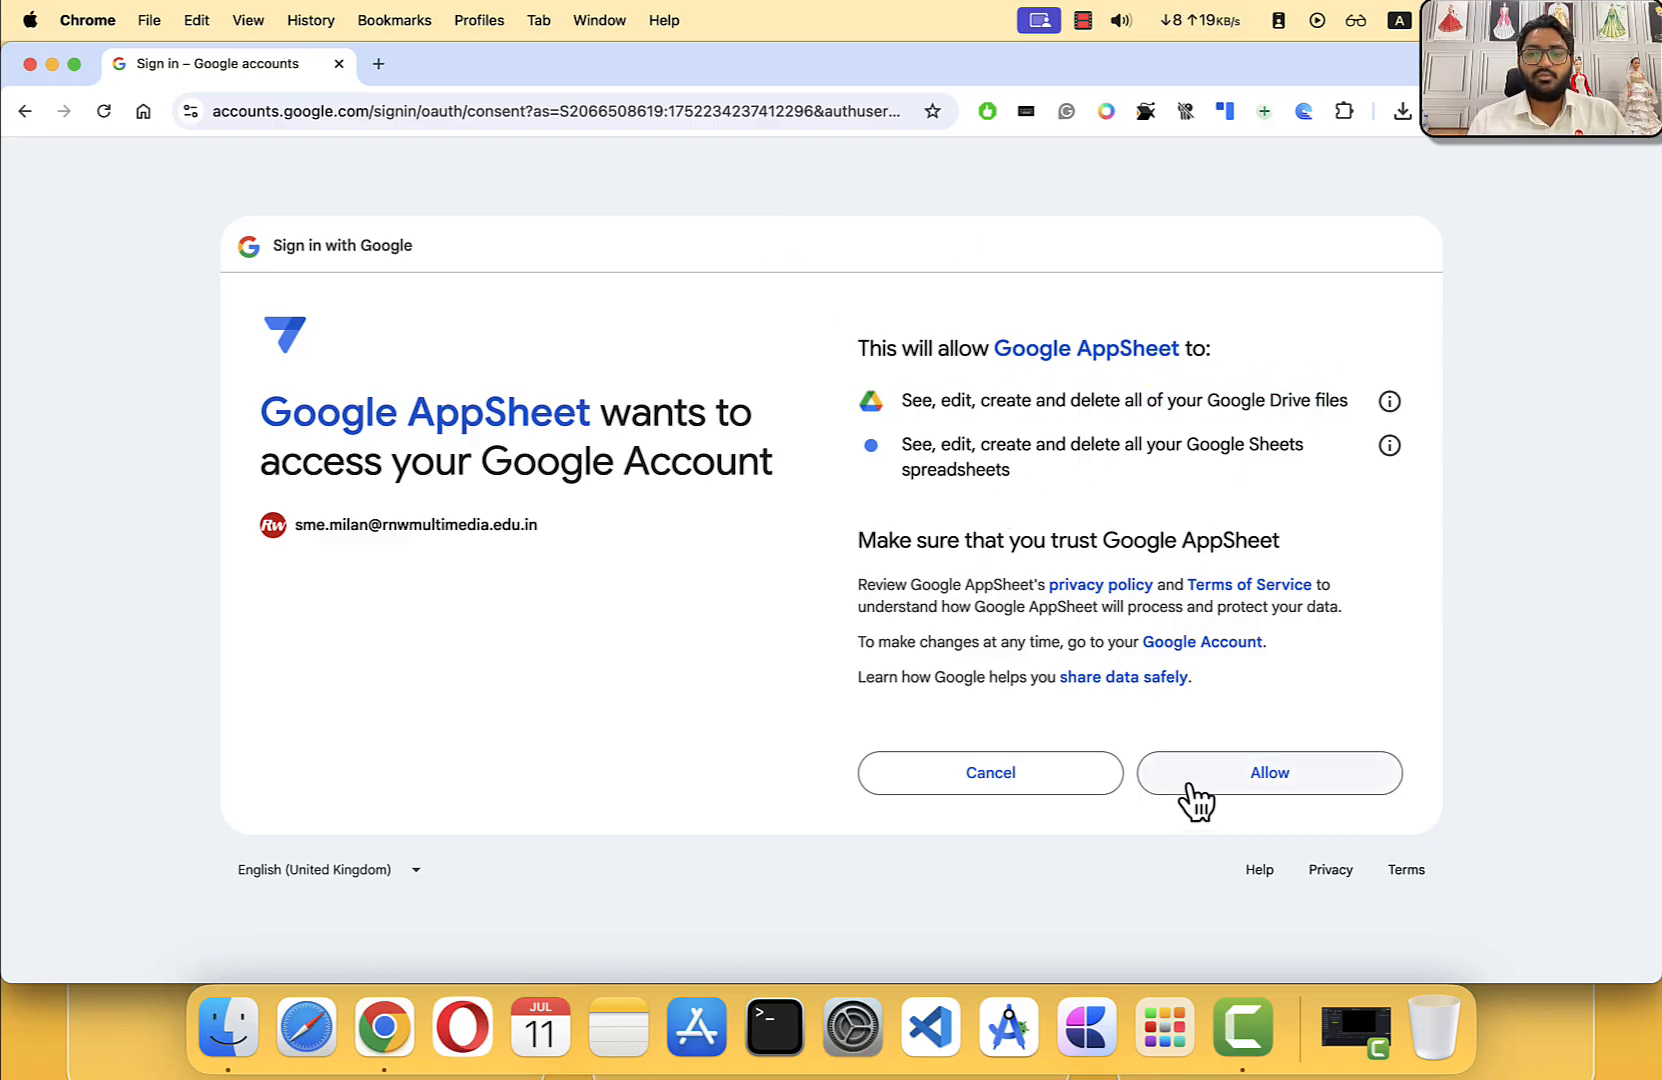
{"action": "left_click", "coordinate": [1282, 786]}
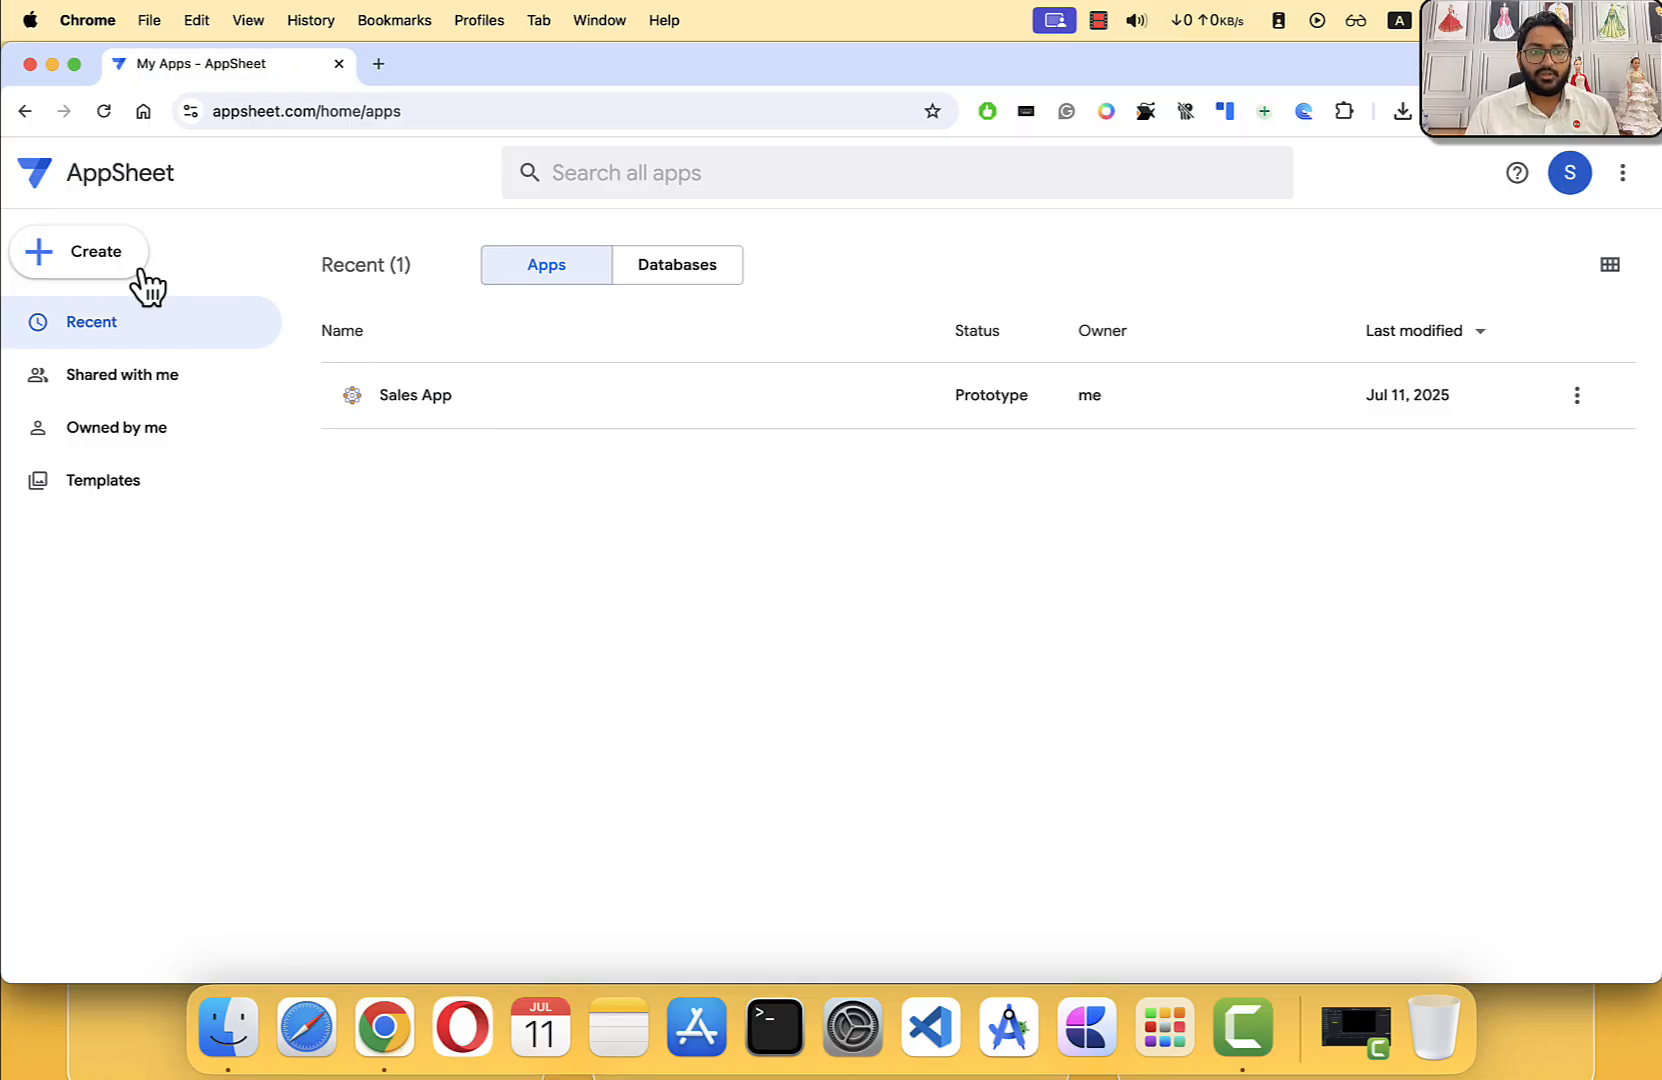
Step: Look over the creation options and compare the recent Apps and Databases lists on the My Apps page
{"action": "left_click", "coordinate": [82, 258]}
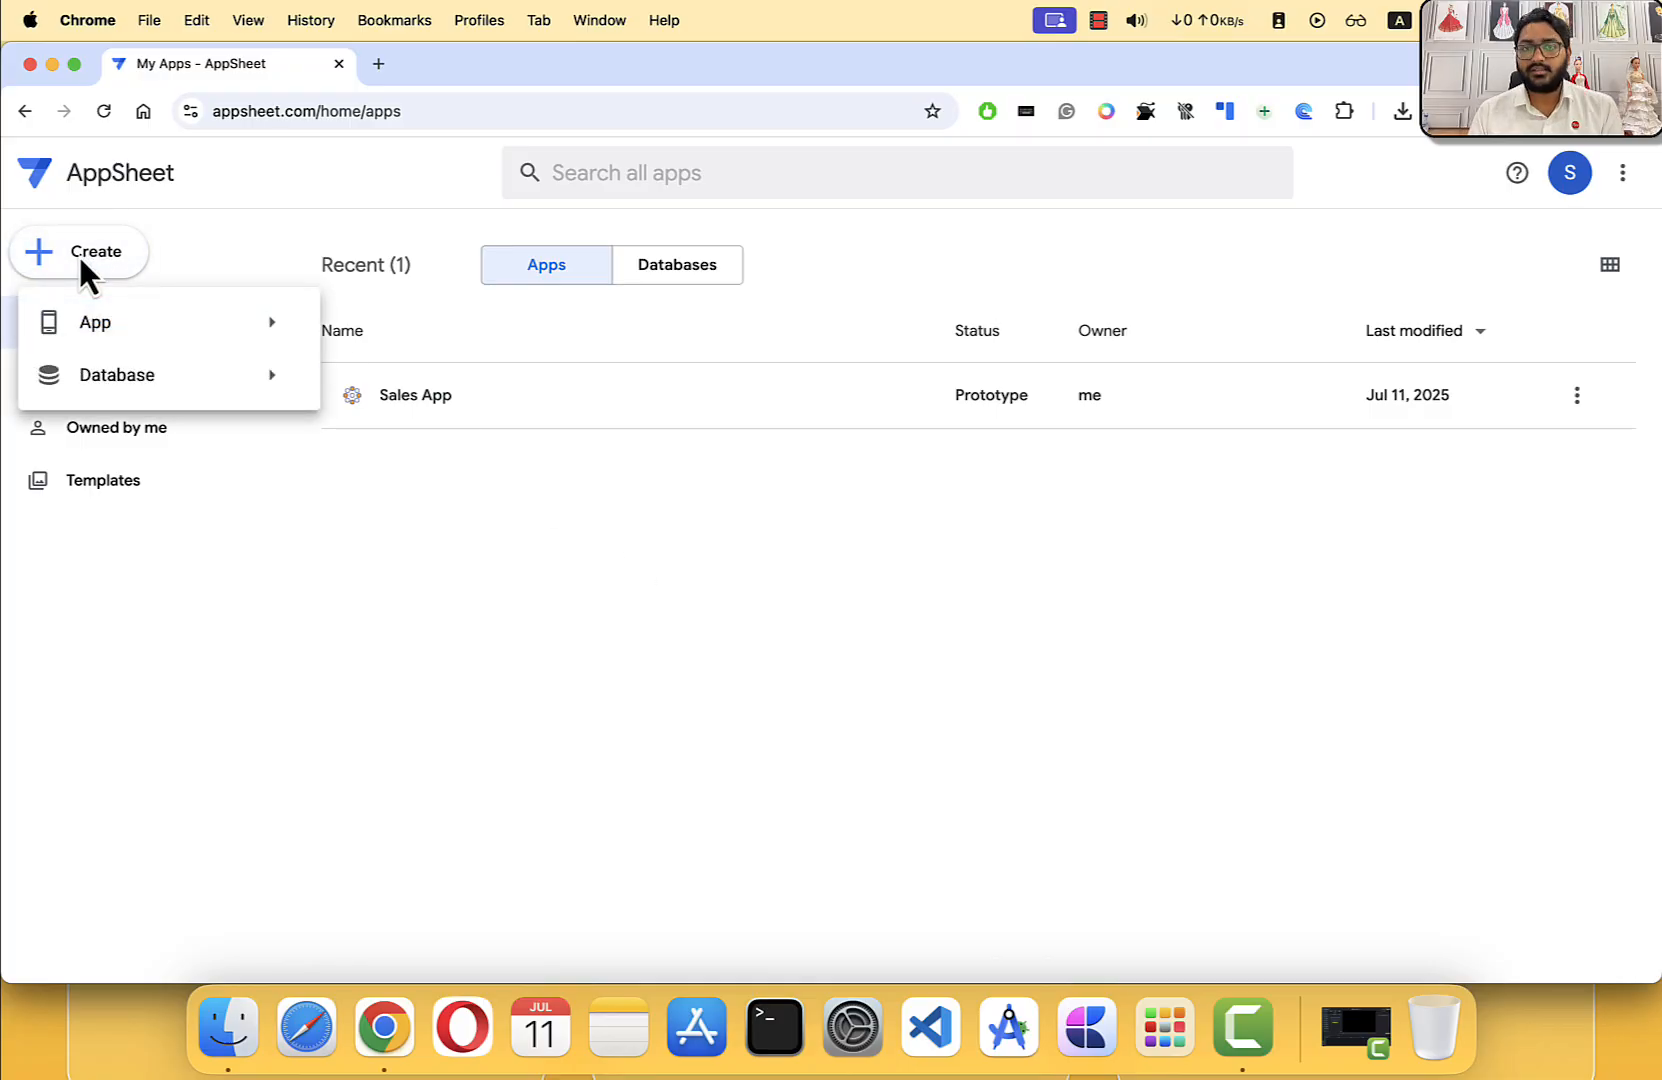
{"action": "left_click", "coordinate": [589, 540]}
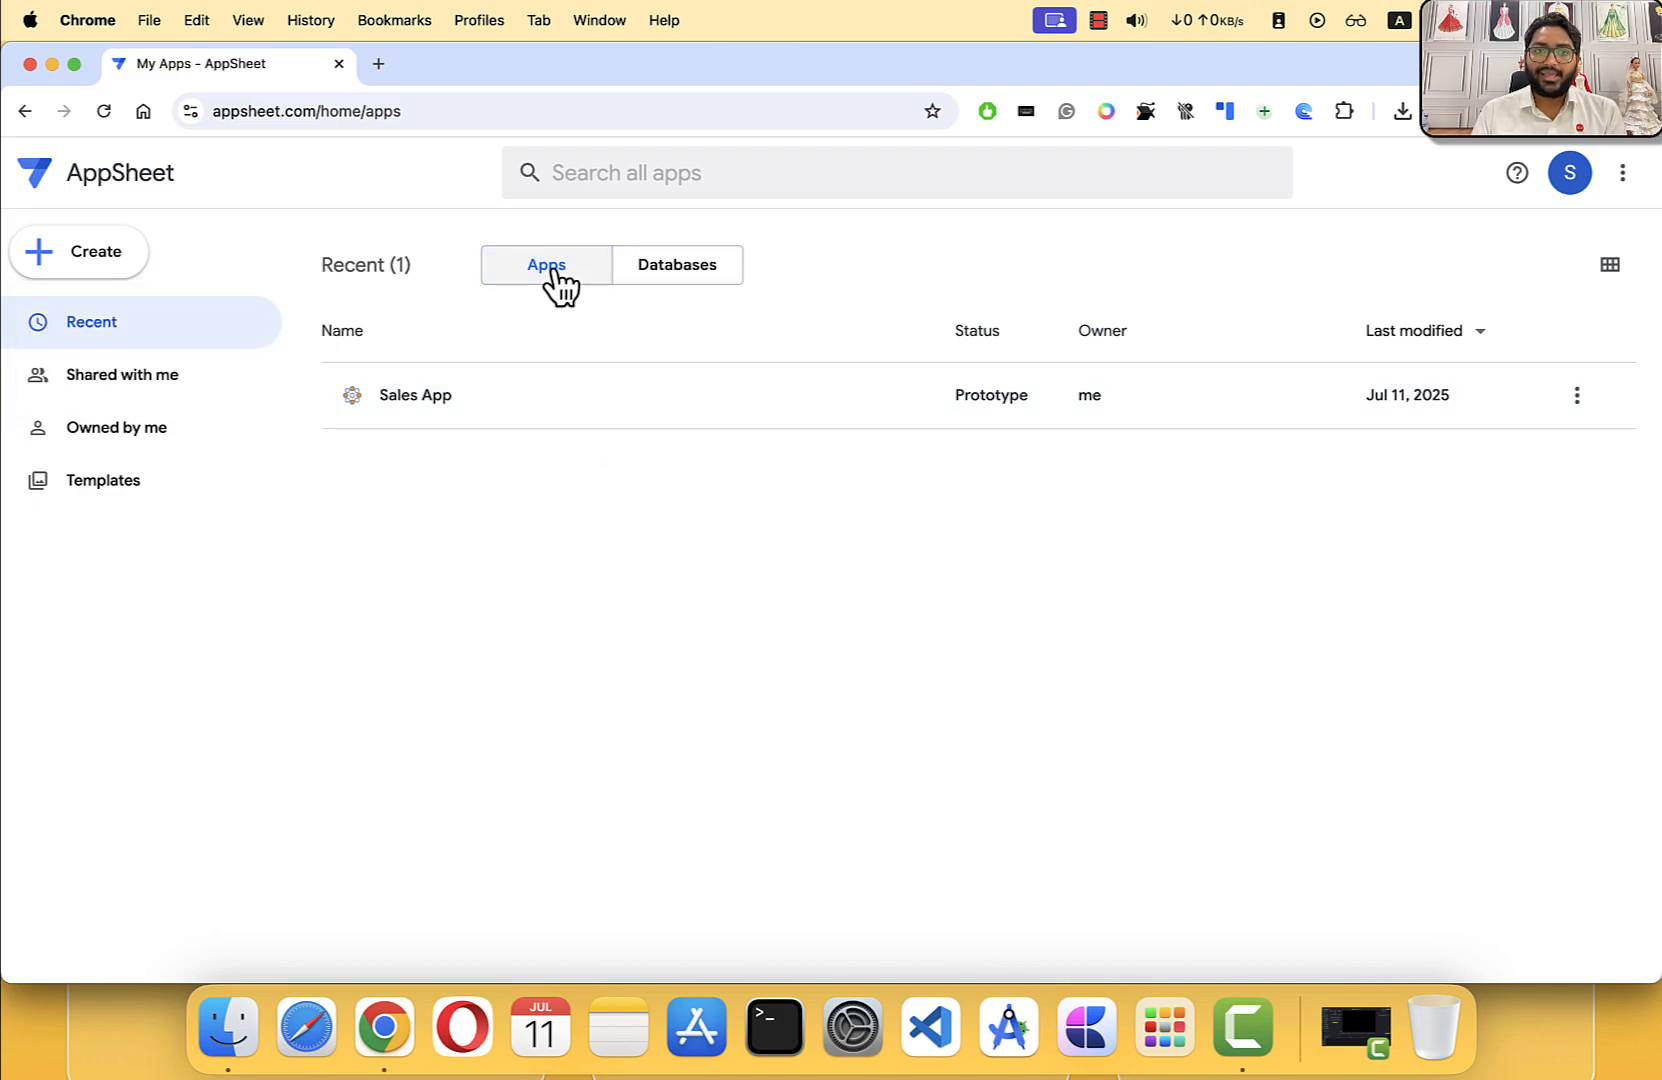
{"action": "left_click", "coordinate": [570, 278]}
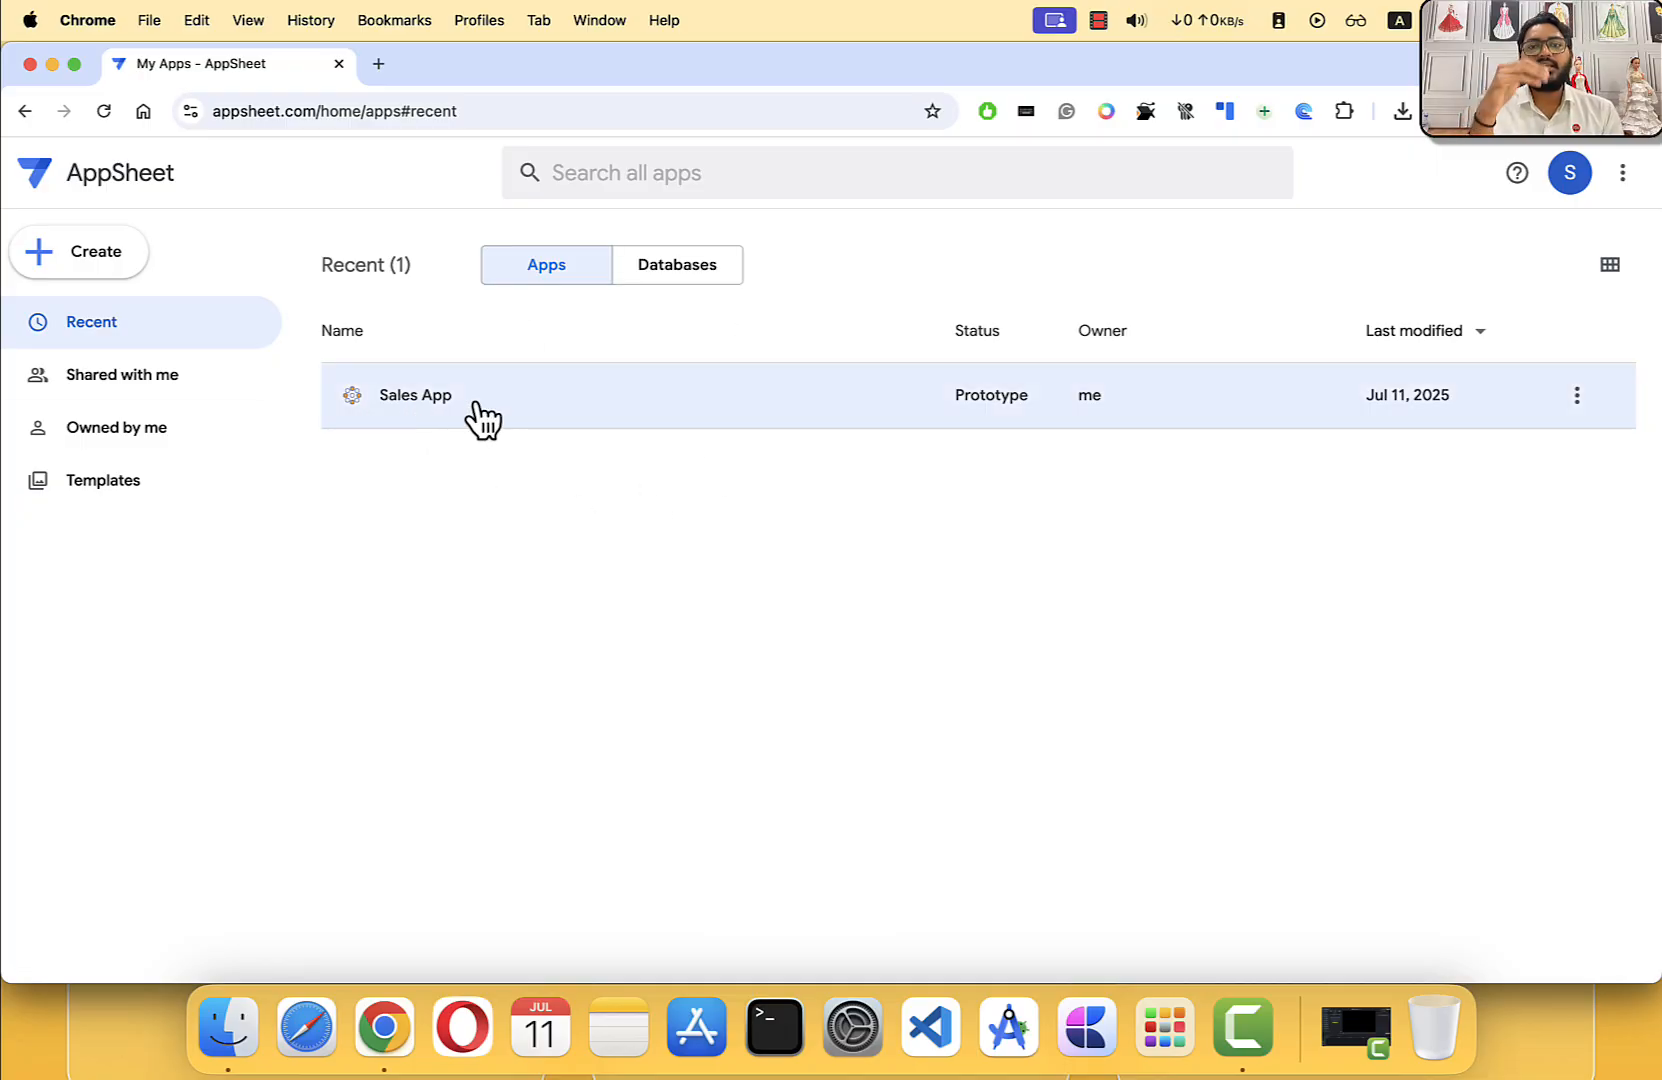
{"action": "left_click", "coordinate": [688, 266]}
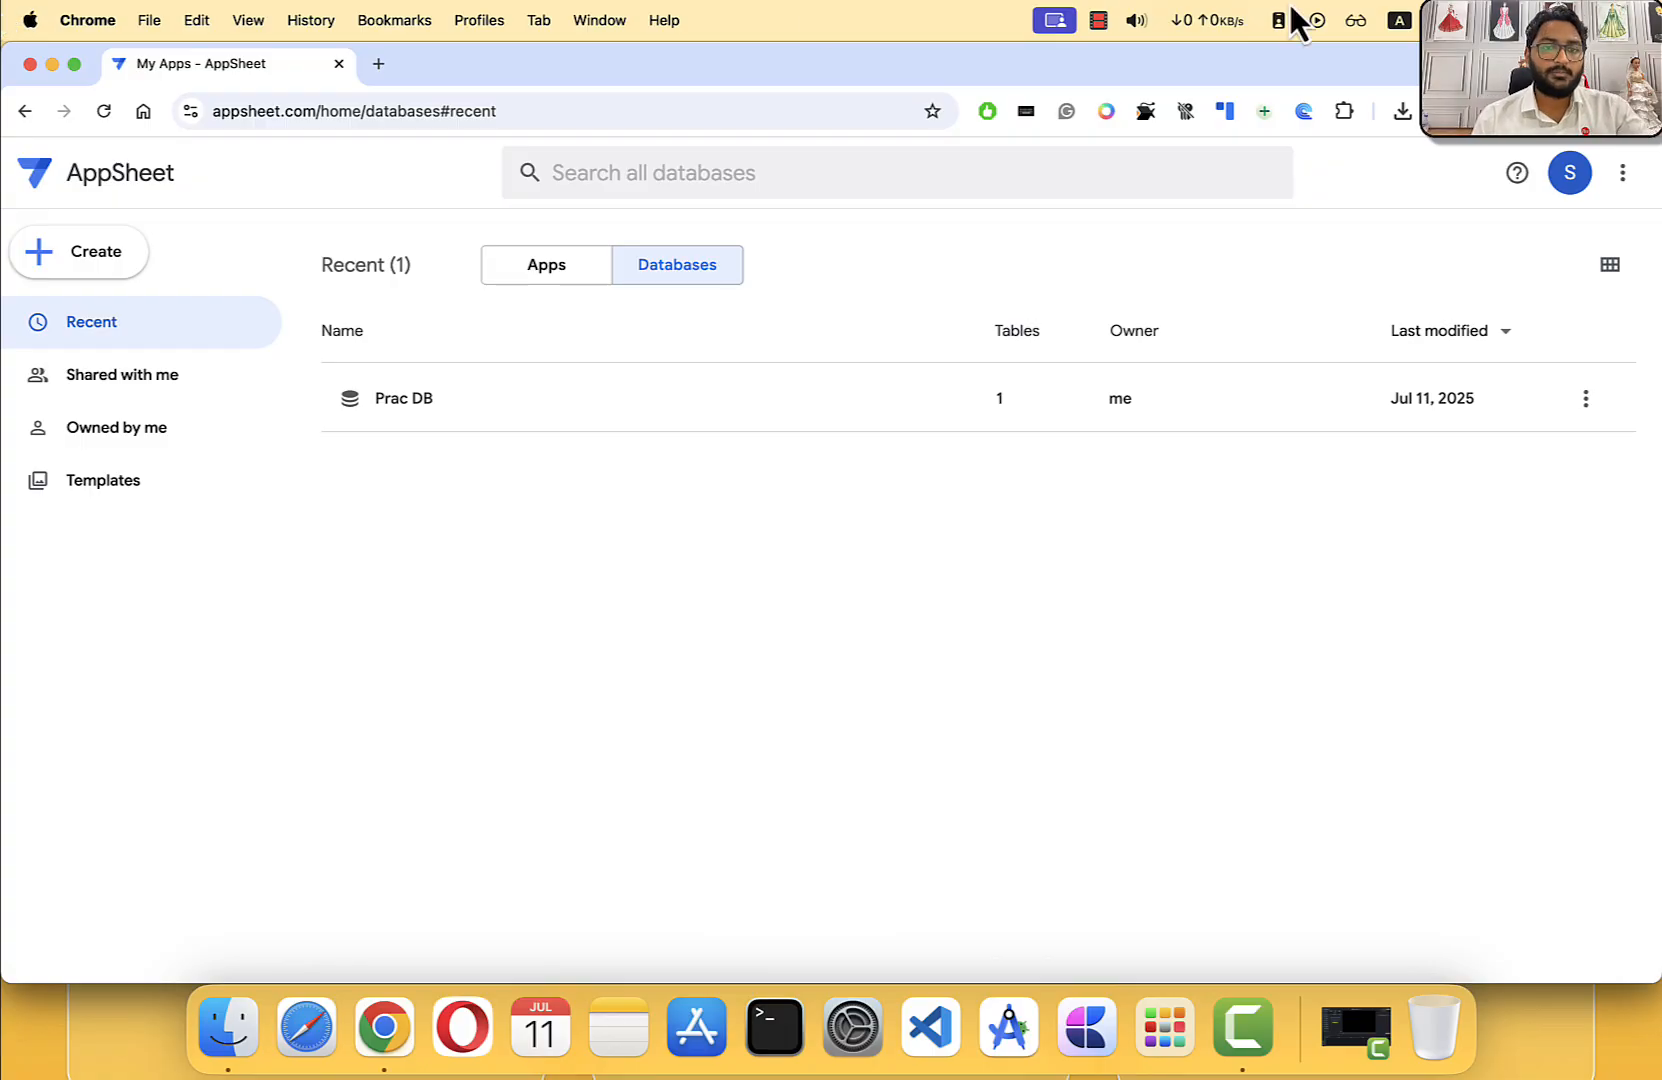
{"action": "left_click", "coordinate": [528, 268]}
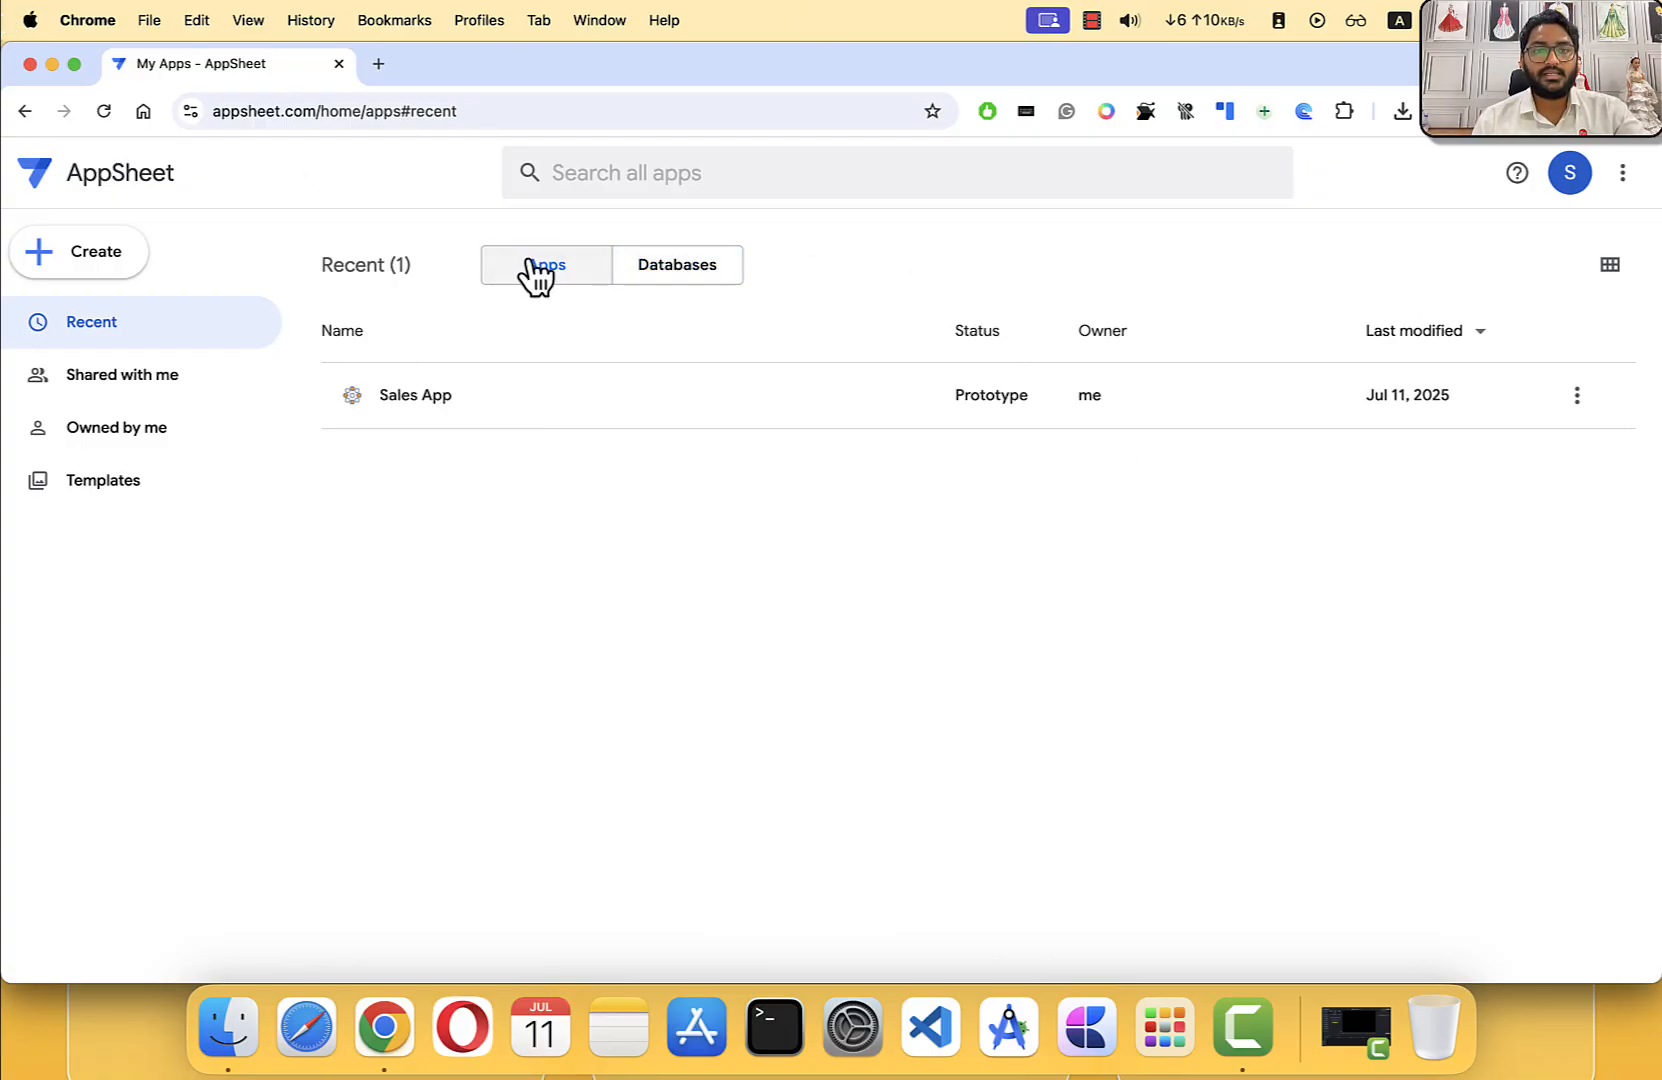
Step: Create a new blank AppSheet database instead of importing one from Sheets
{"action": "left_click", "coordinate": [80, 262]}
{"action": "mouse_move", "coordinate": [128, 385]}
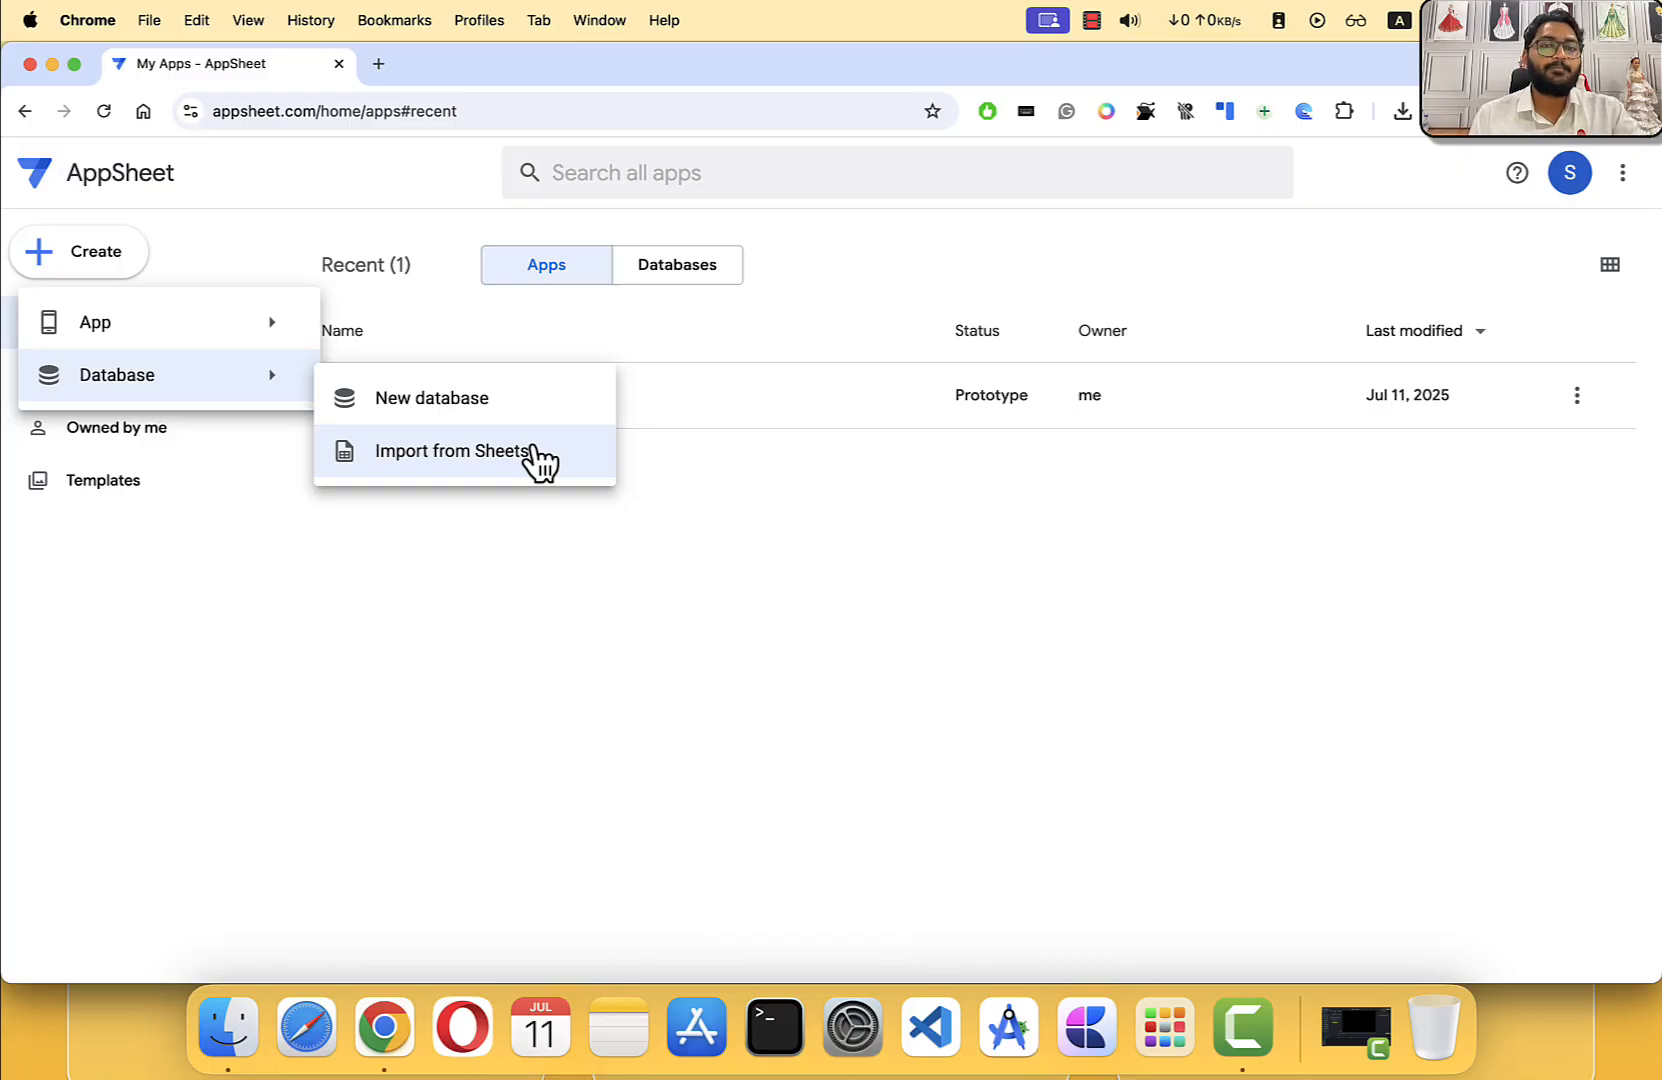
{"action": "left_click", "coordinate": [468, 412]}
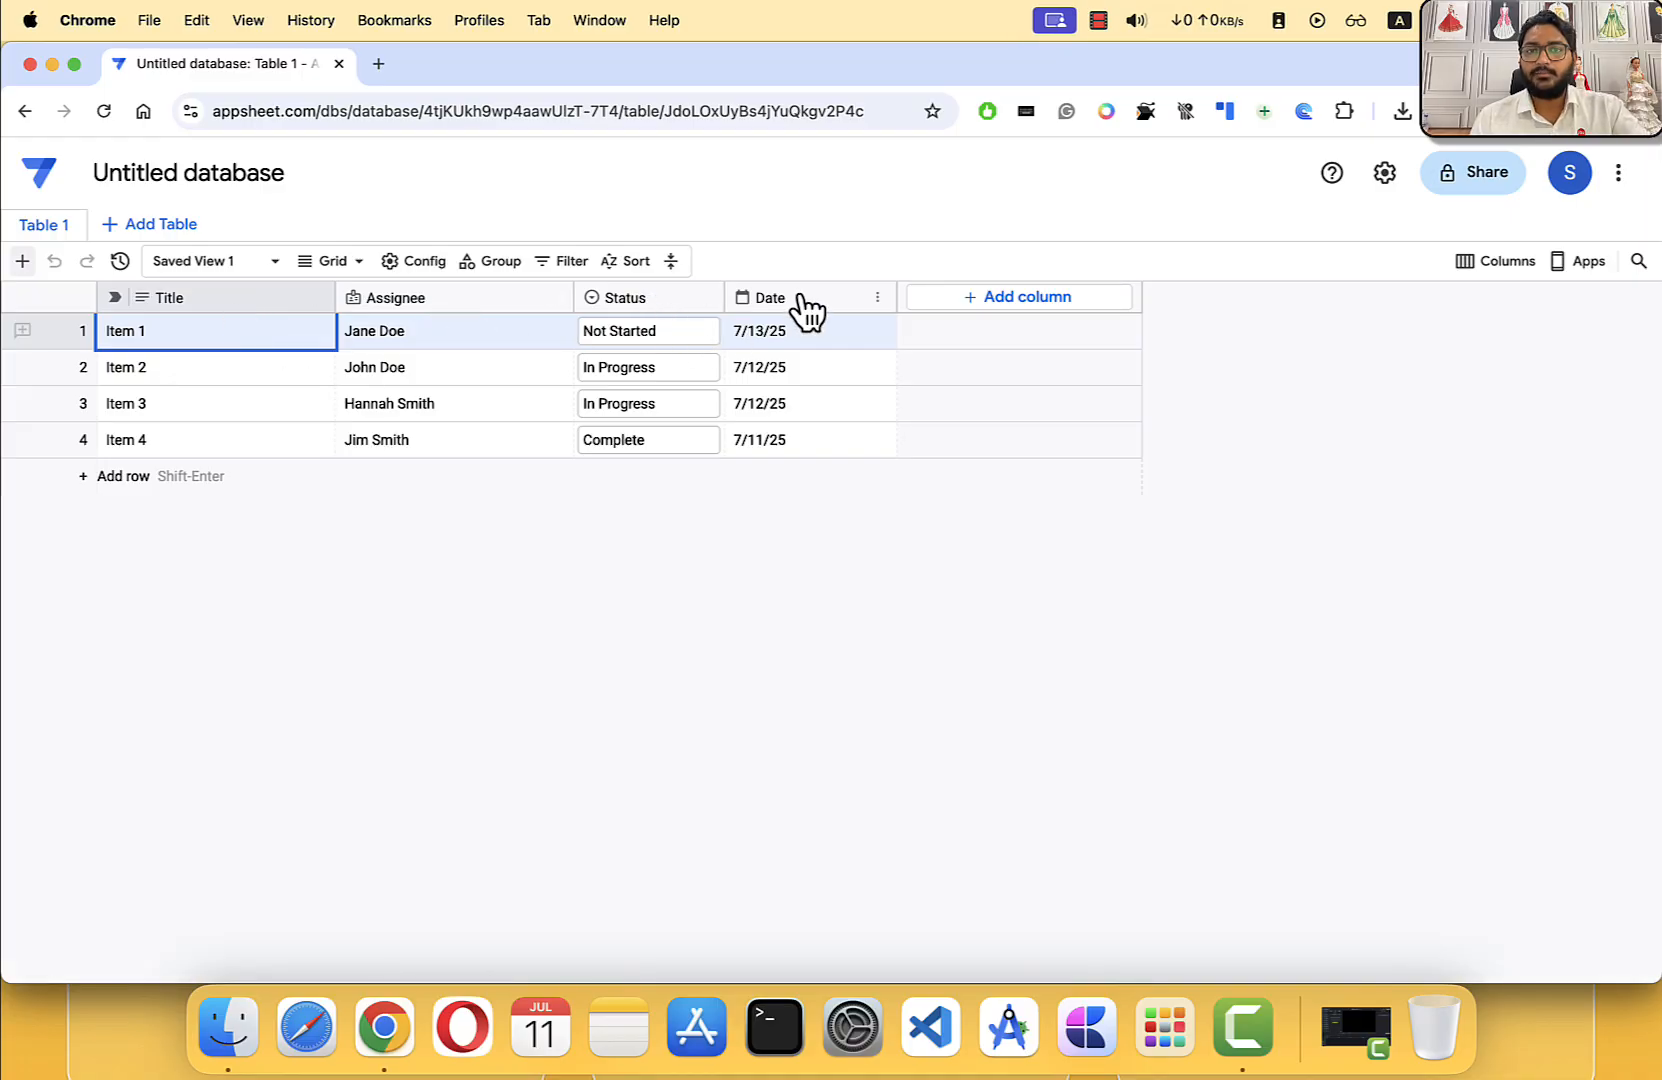
Step: Clear all sample values from the four rows of Table 1, from the Title column through Date
{"action": "left_click_drag", "start_coordinate": [174, 345], "coordinate": [842, 445]}
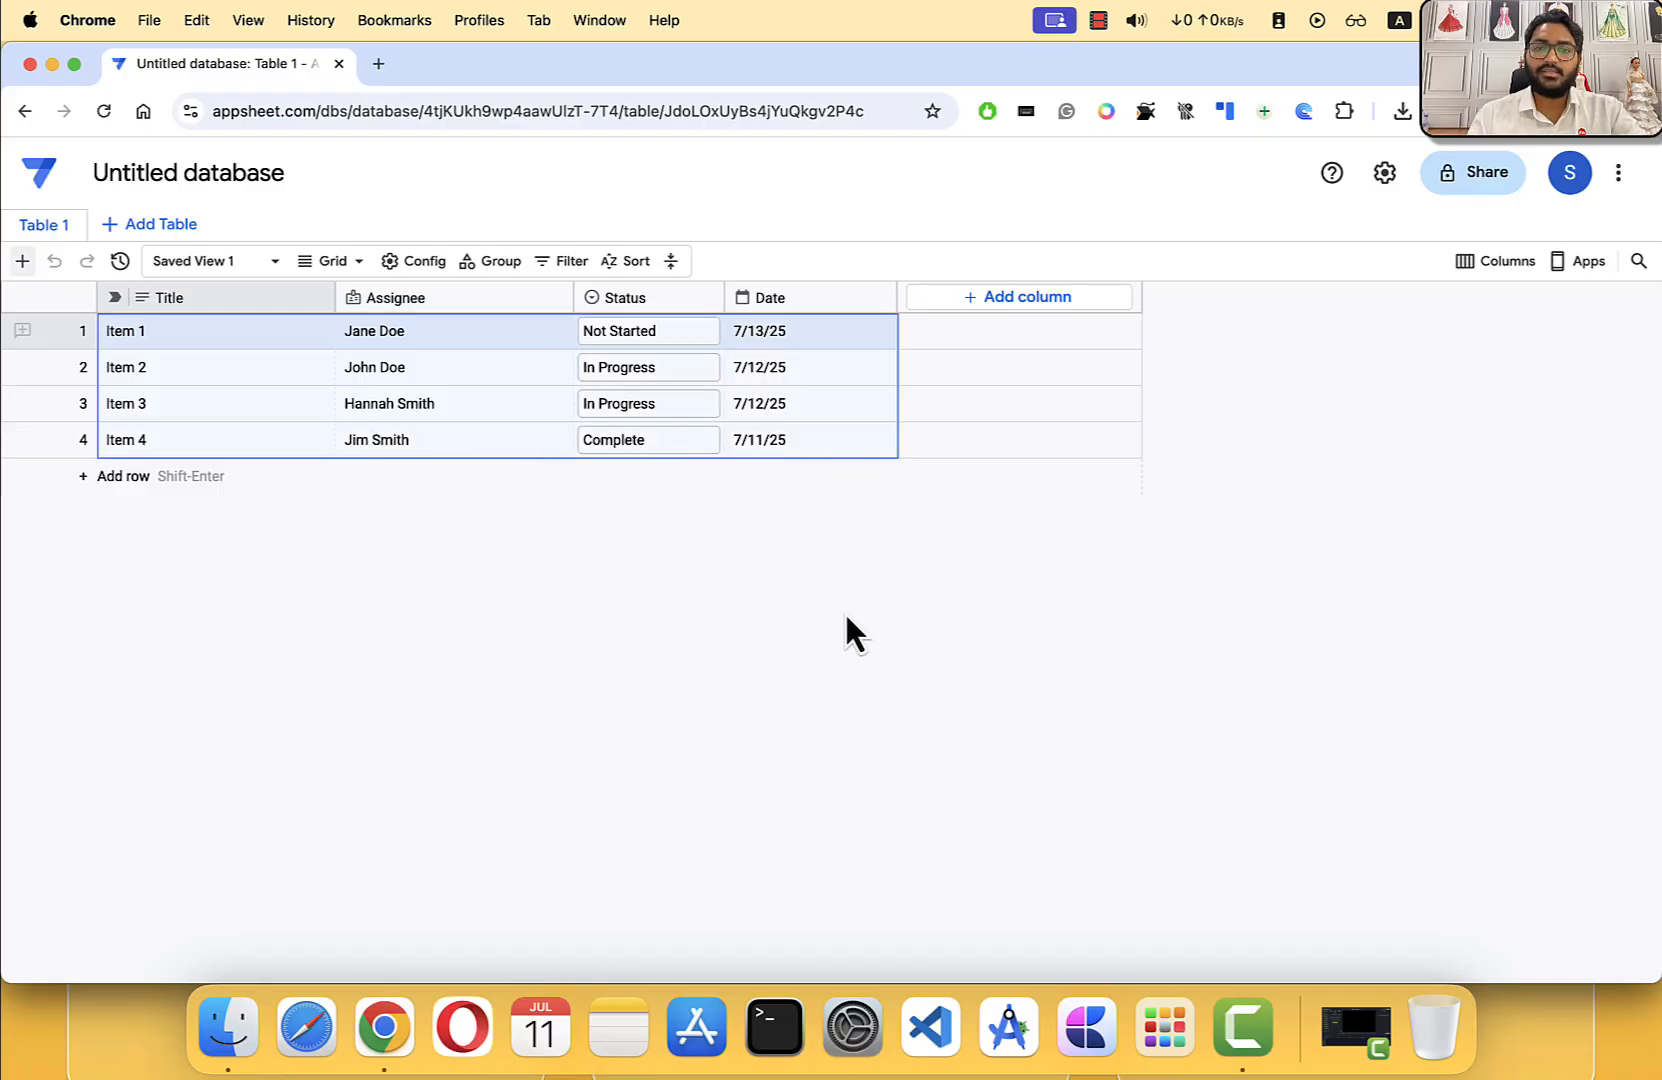
{"action": "key", "text": "BackSpace"}
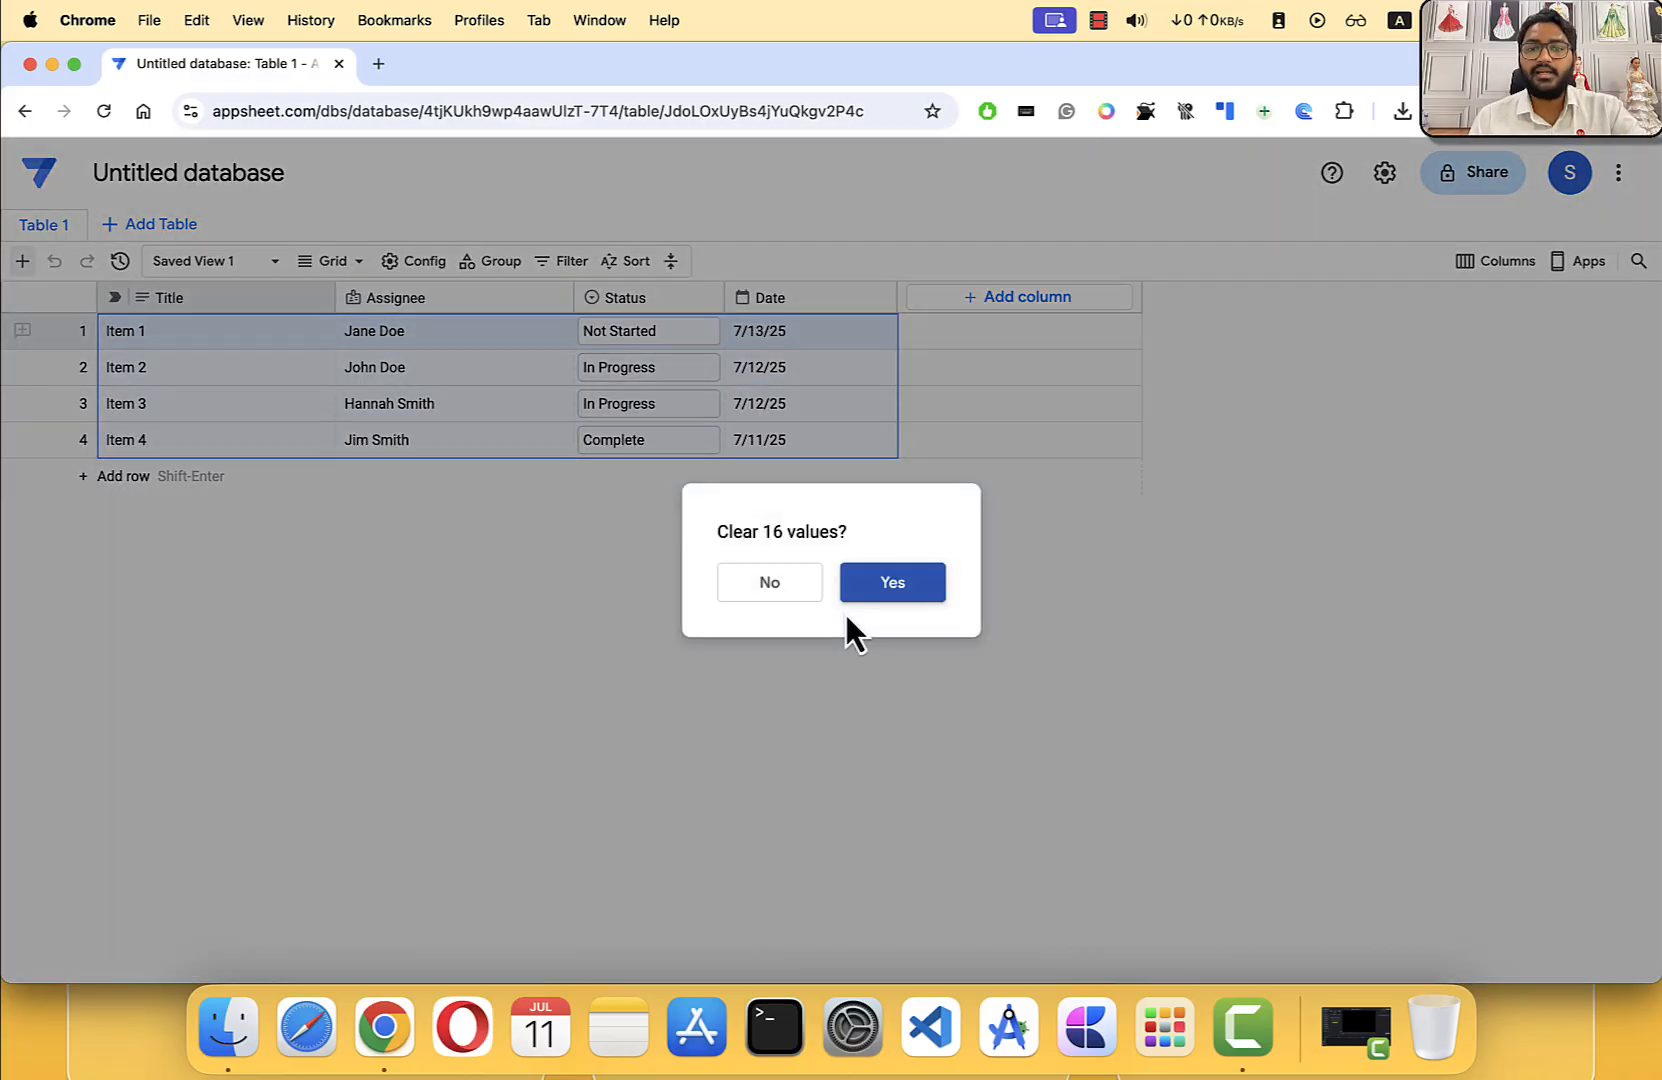
{"action": "left_click", "coordinate": [891, 583]}
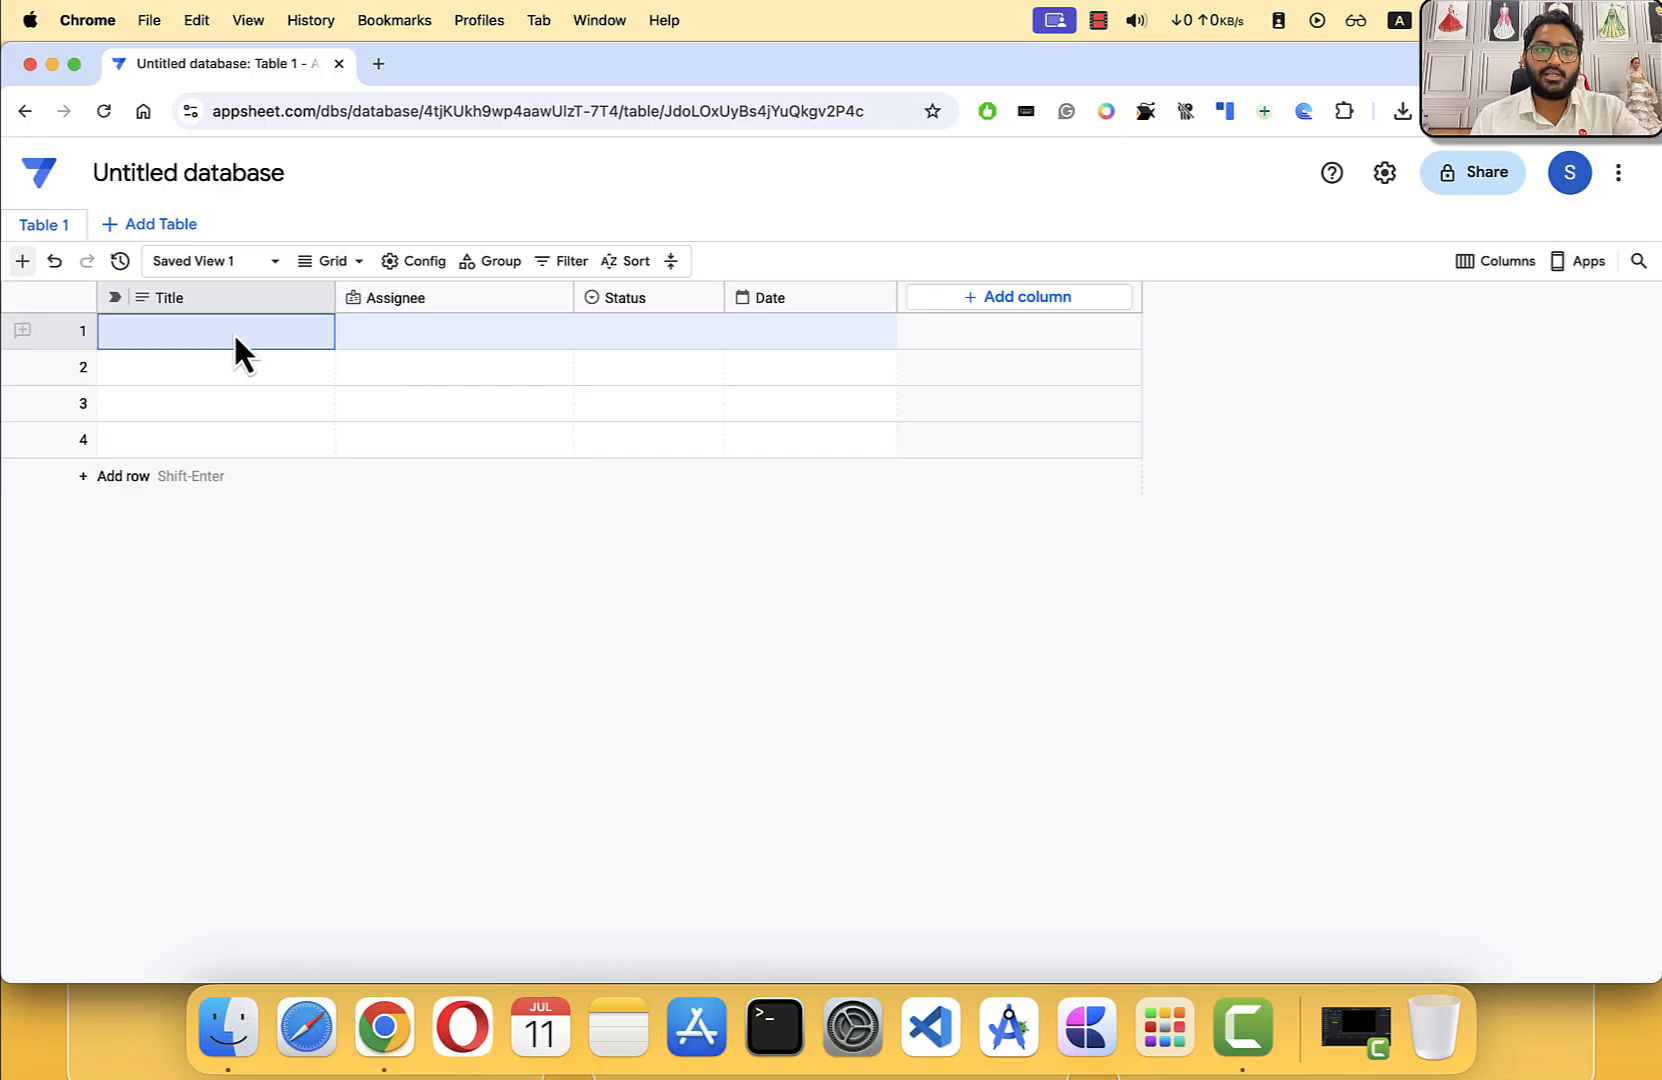
{"action": "left_click_drag", "start_coordinate": [815, 446], "coordinate": [167, 326]}
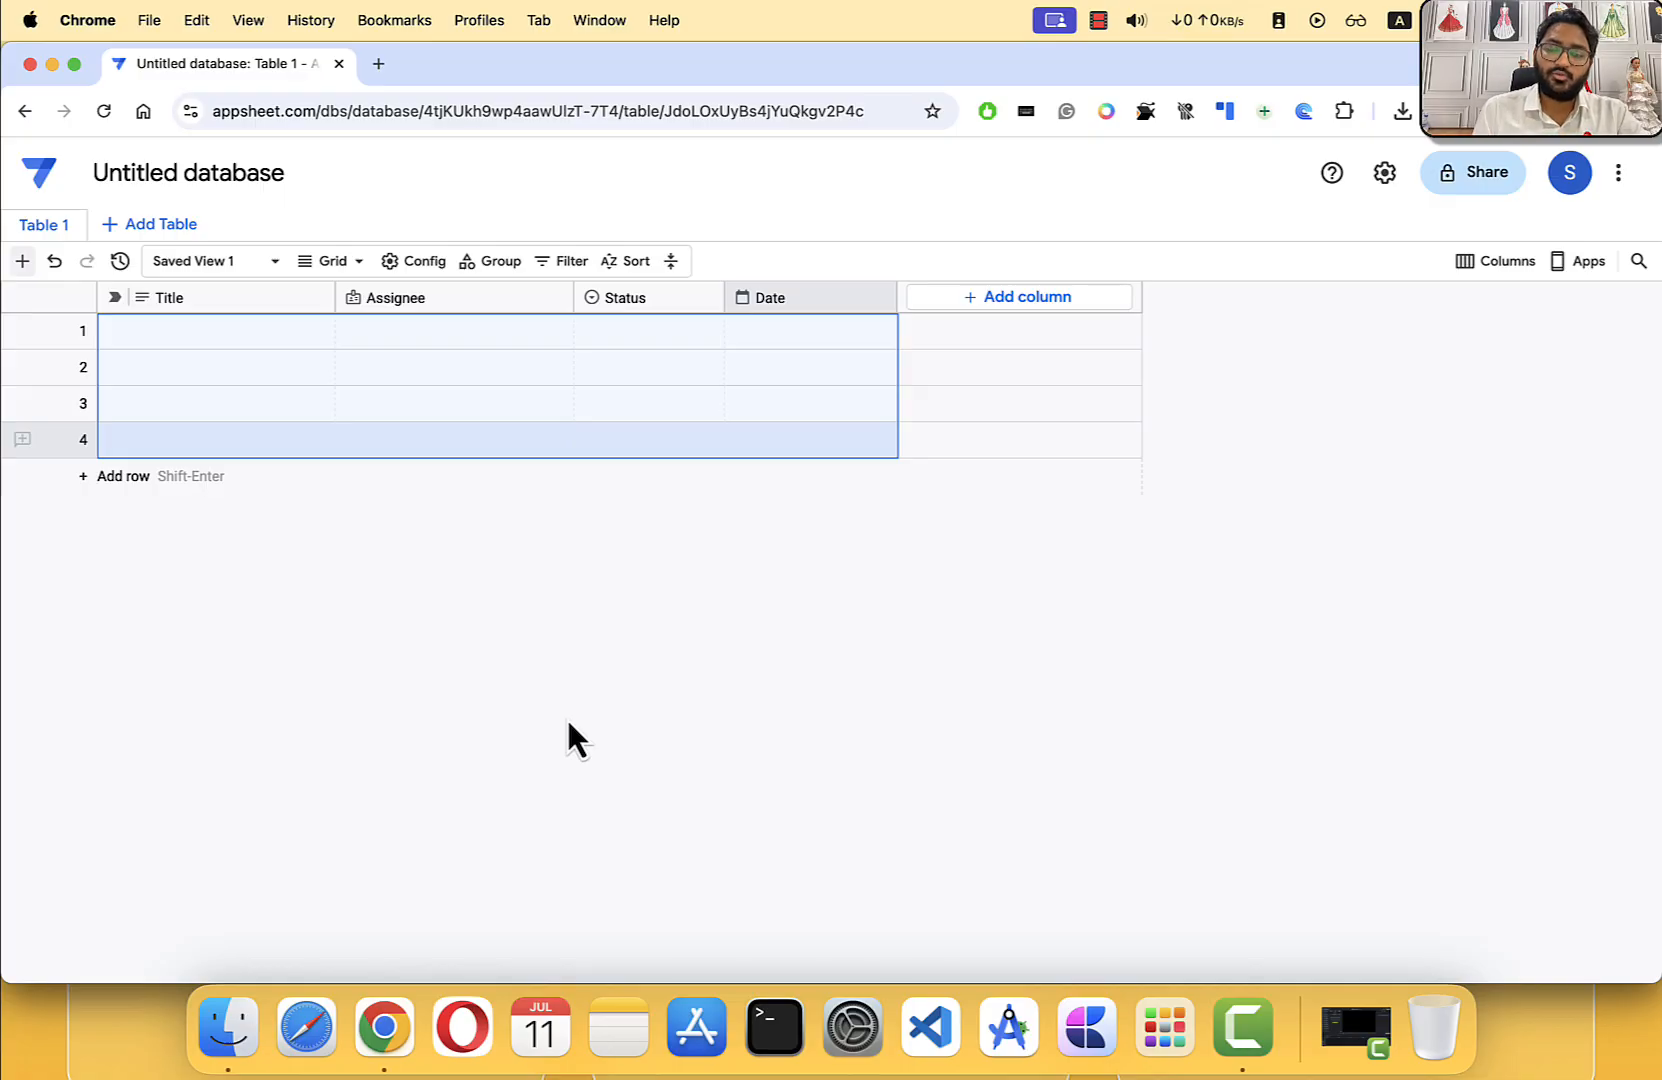
Step: Review the data types offered for a new column in Table 1, and close the column form without saving
{"action": "left_click", "coordinate": [1050, 296]}
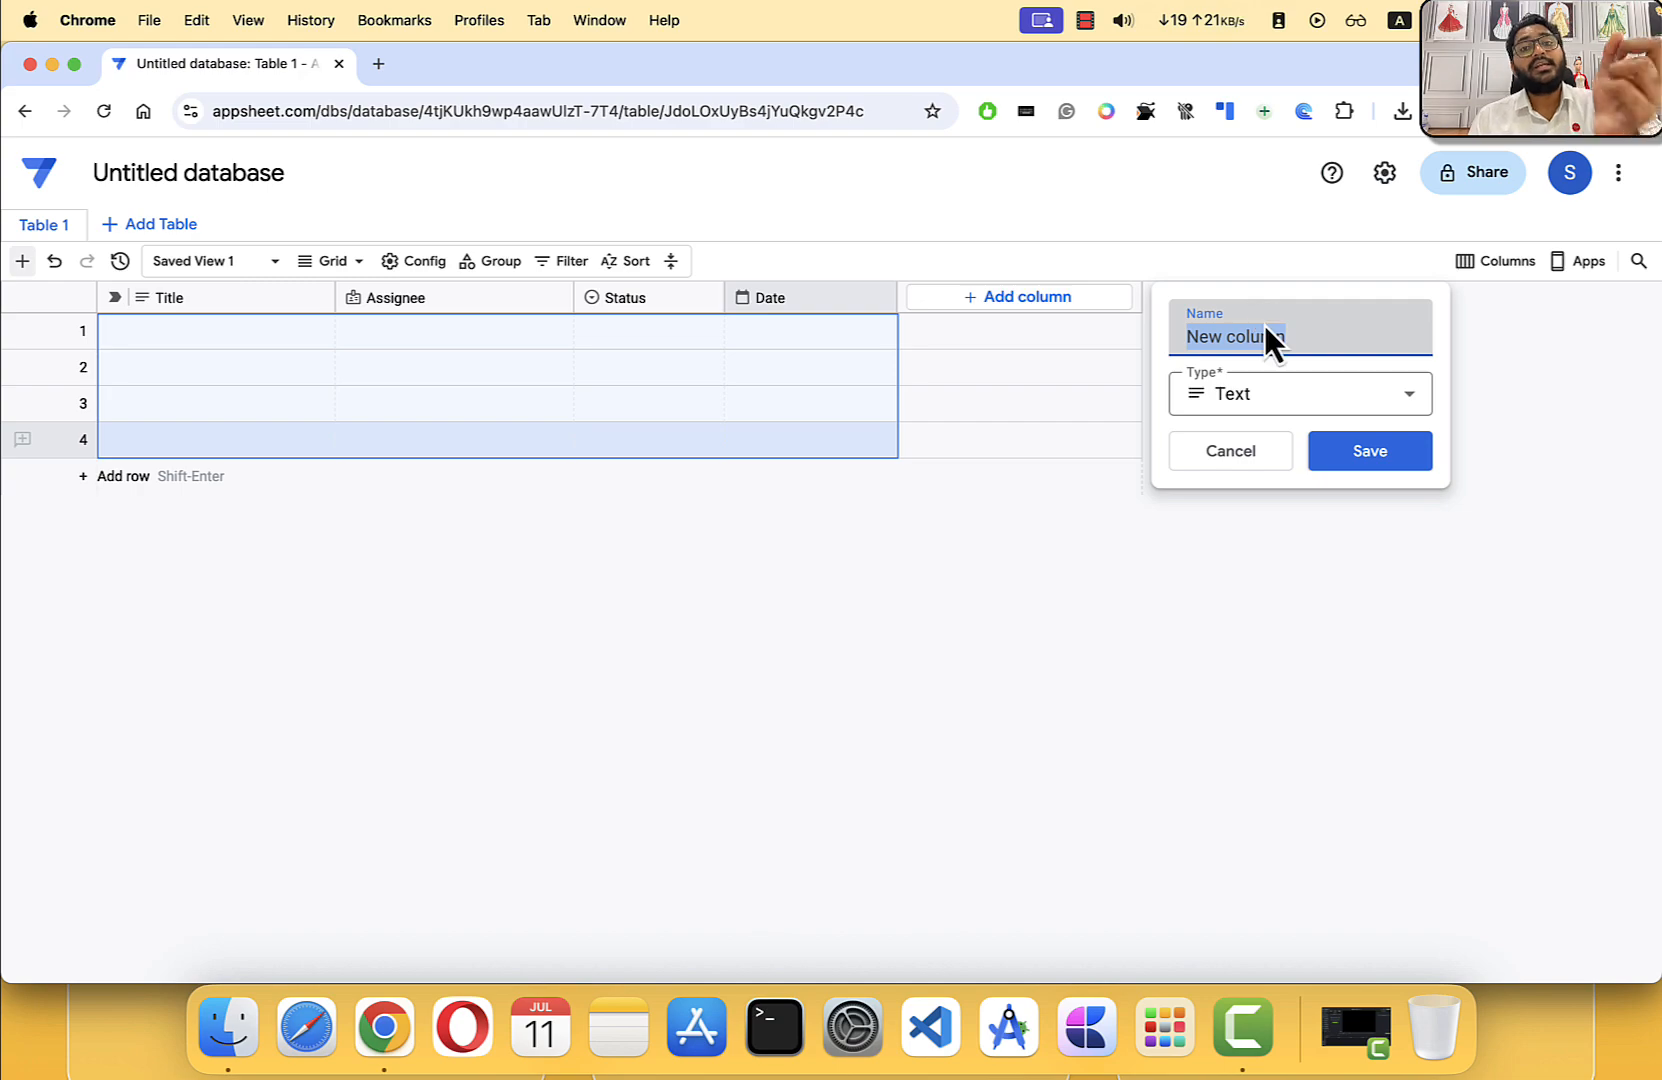
{"action": "left_click", "coordinate": [1283, 415]}
{"action": "scroll", "coordinate": [1290, 790], "scroll_direction": "down", "scroll_amount": 2}
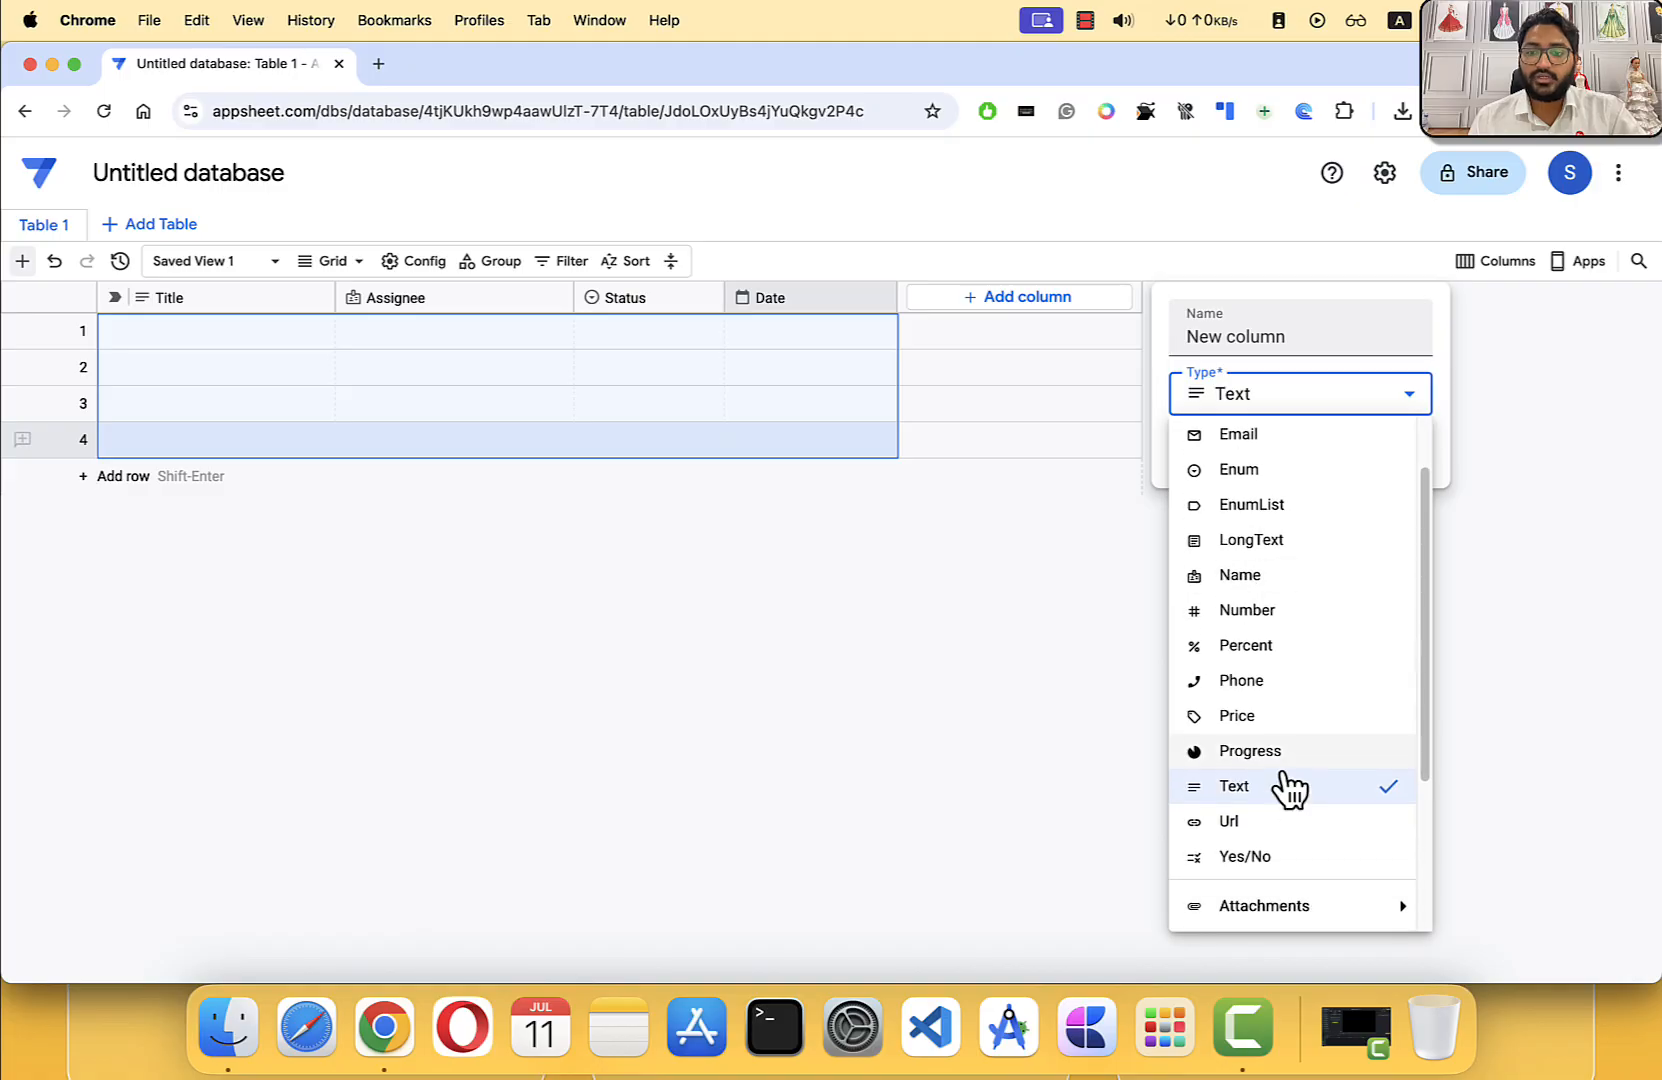
{"action": "scroll", "coordinate": [1310, 650], "scroll_direction": "up", "scroll_amount": 2}
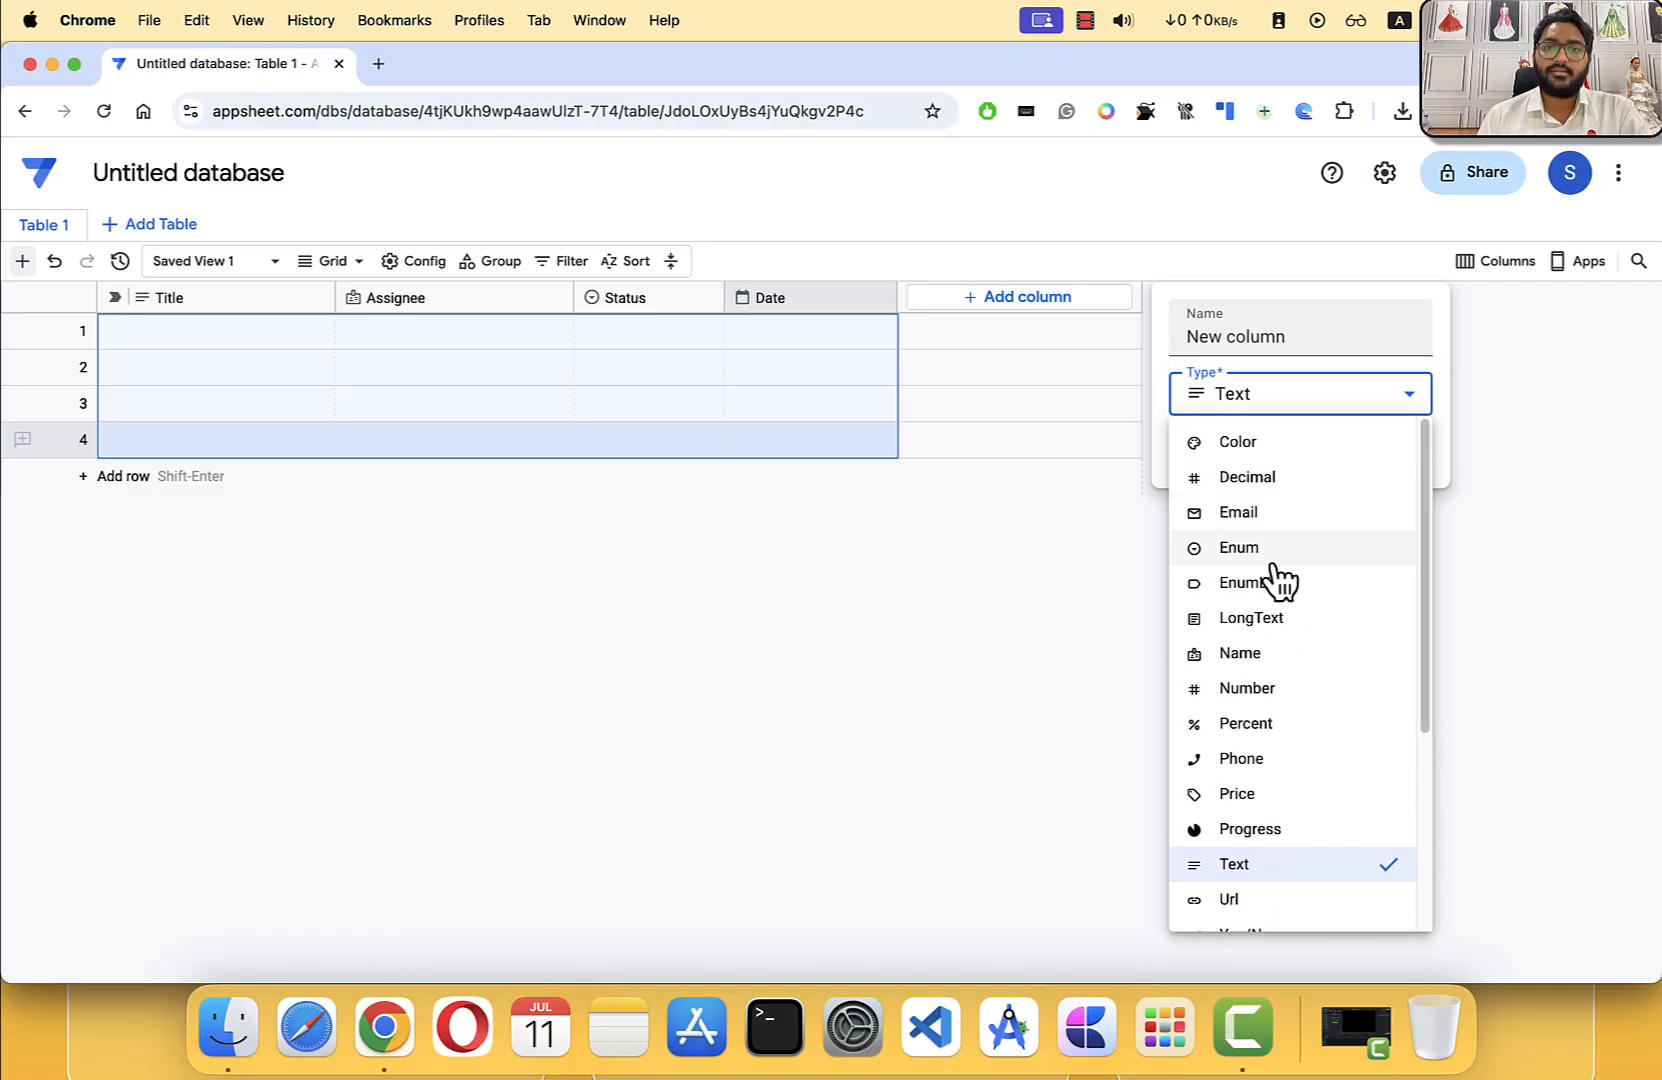
{"action": "left_click", "coordinate": [1254, 310]}
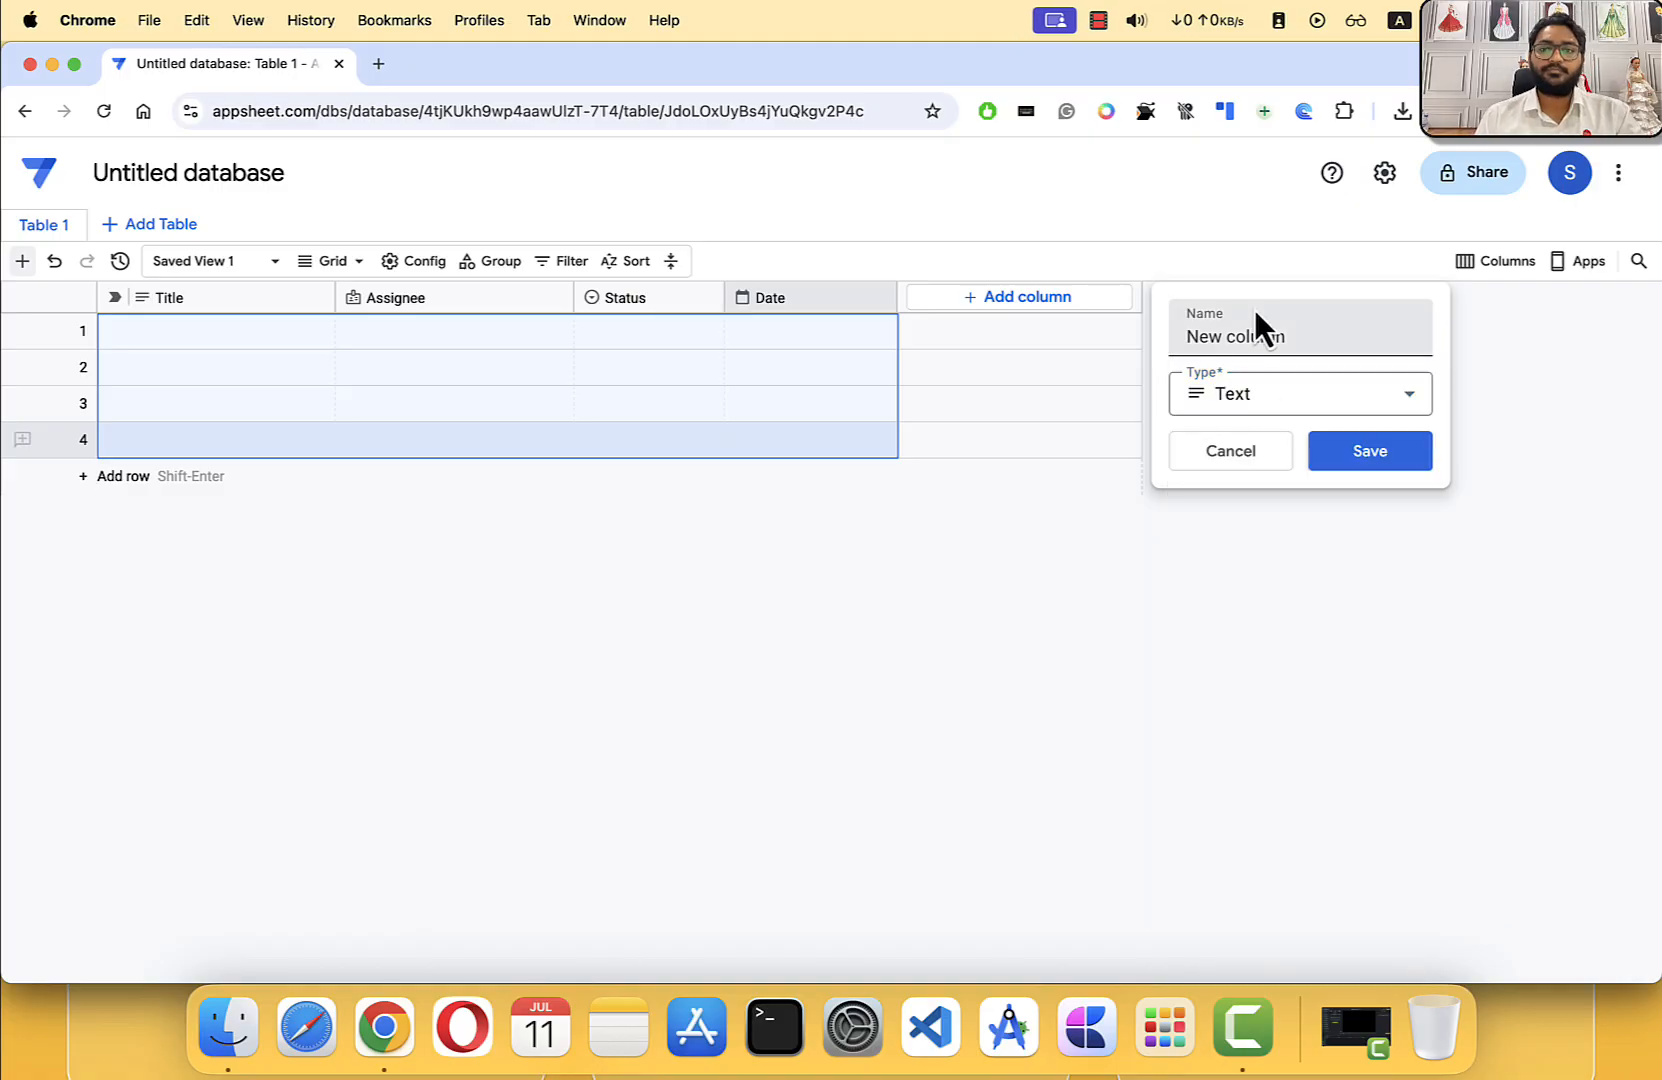
{"action": "left_click", "coordinate": [984, 382]}
{"action": "left_click", "coordinate": [913, 581]}
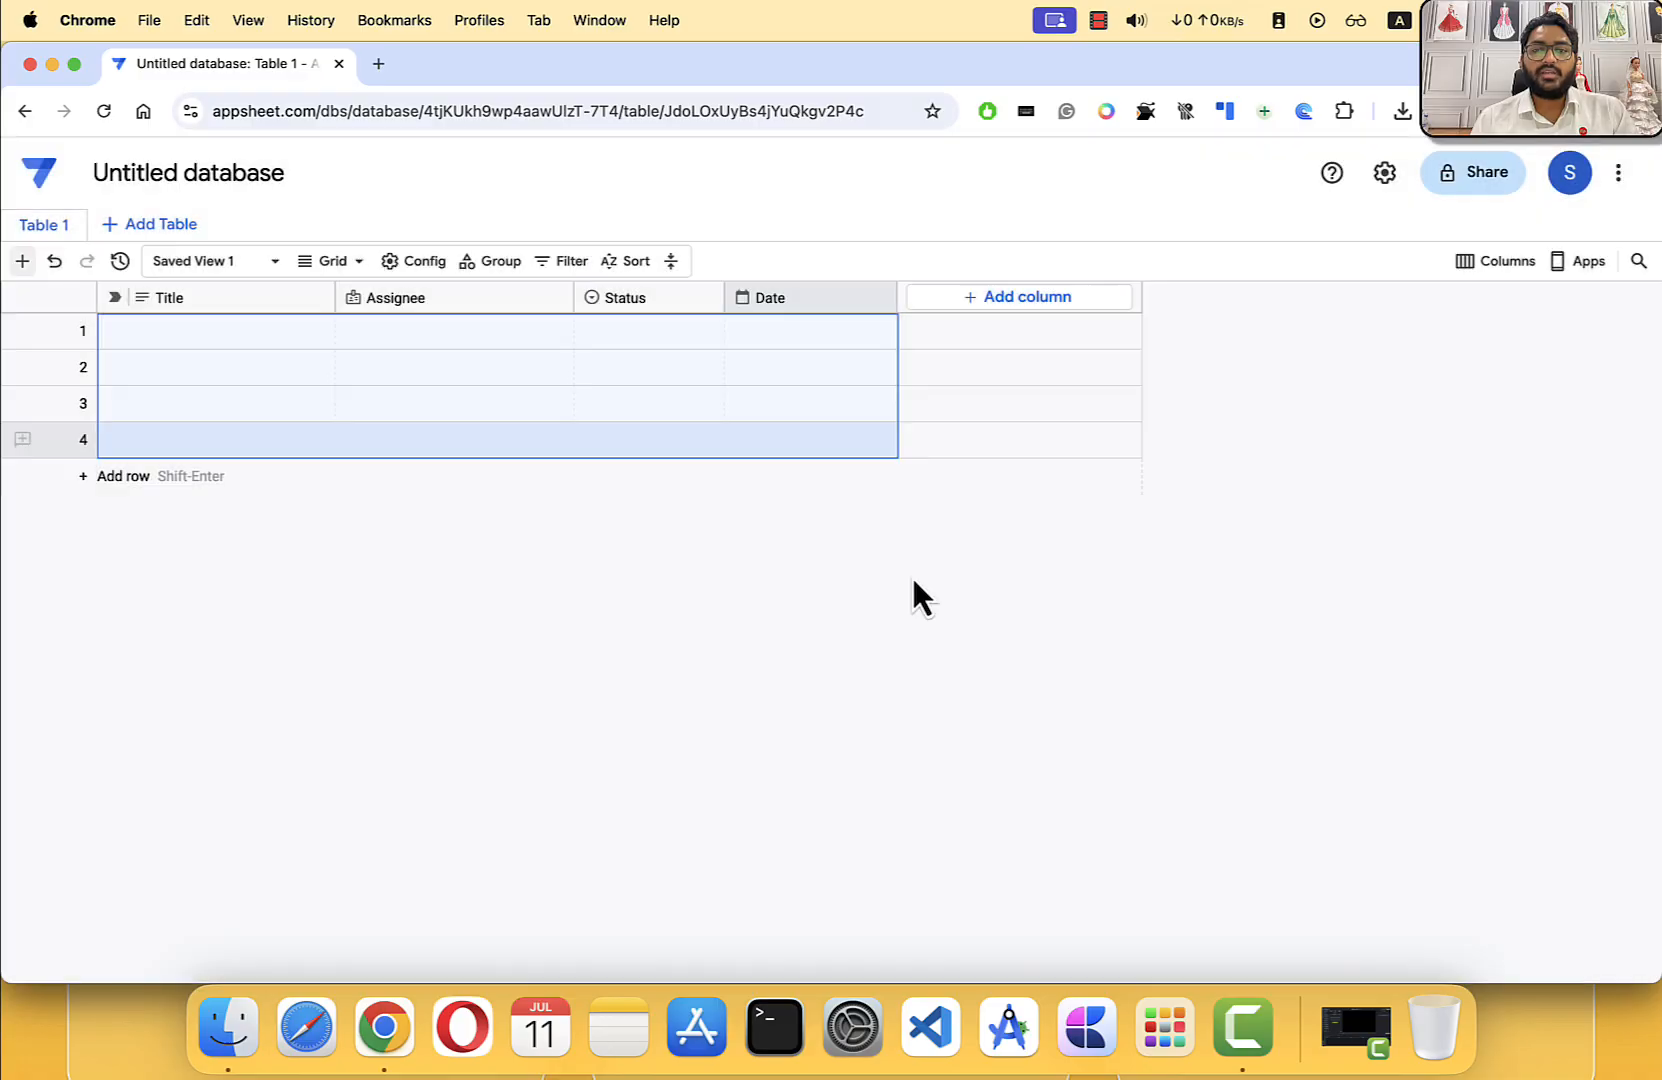
Step: Move the Untitled database window aside and bring up the Prac DB database in the browser window behind it
{"action": "key", "text": "super+Tab"}
{"action": "key", "text": "super+shift+Tab"}
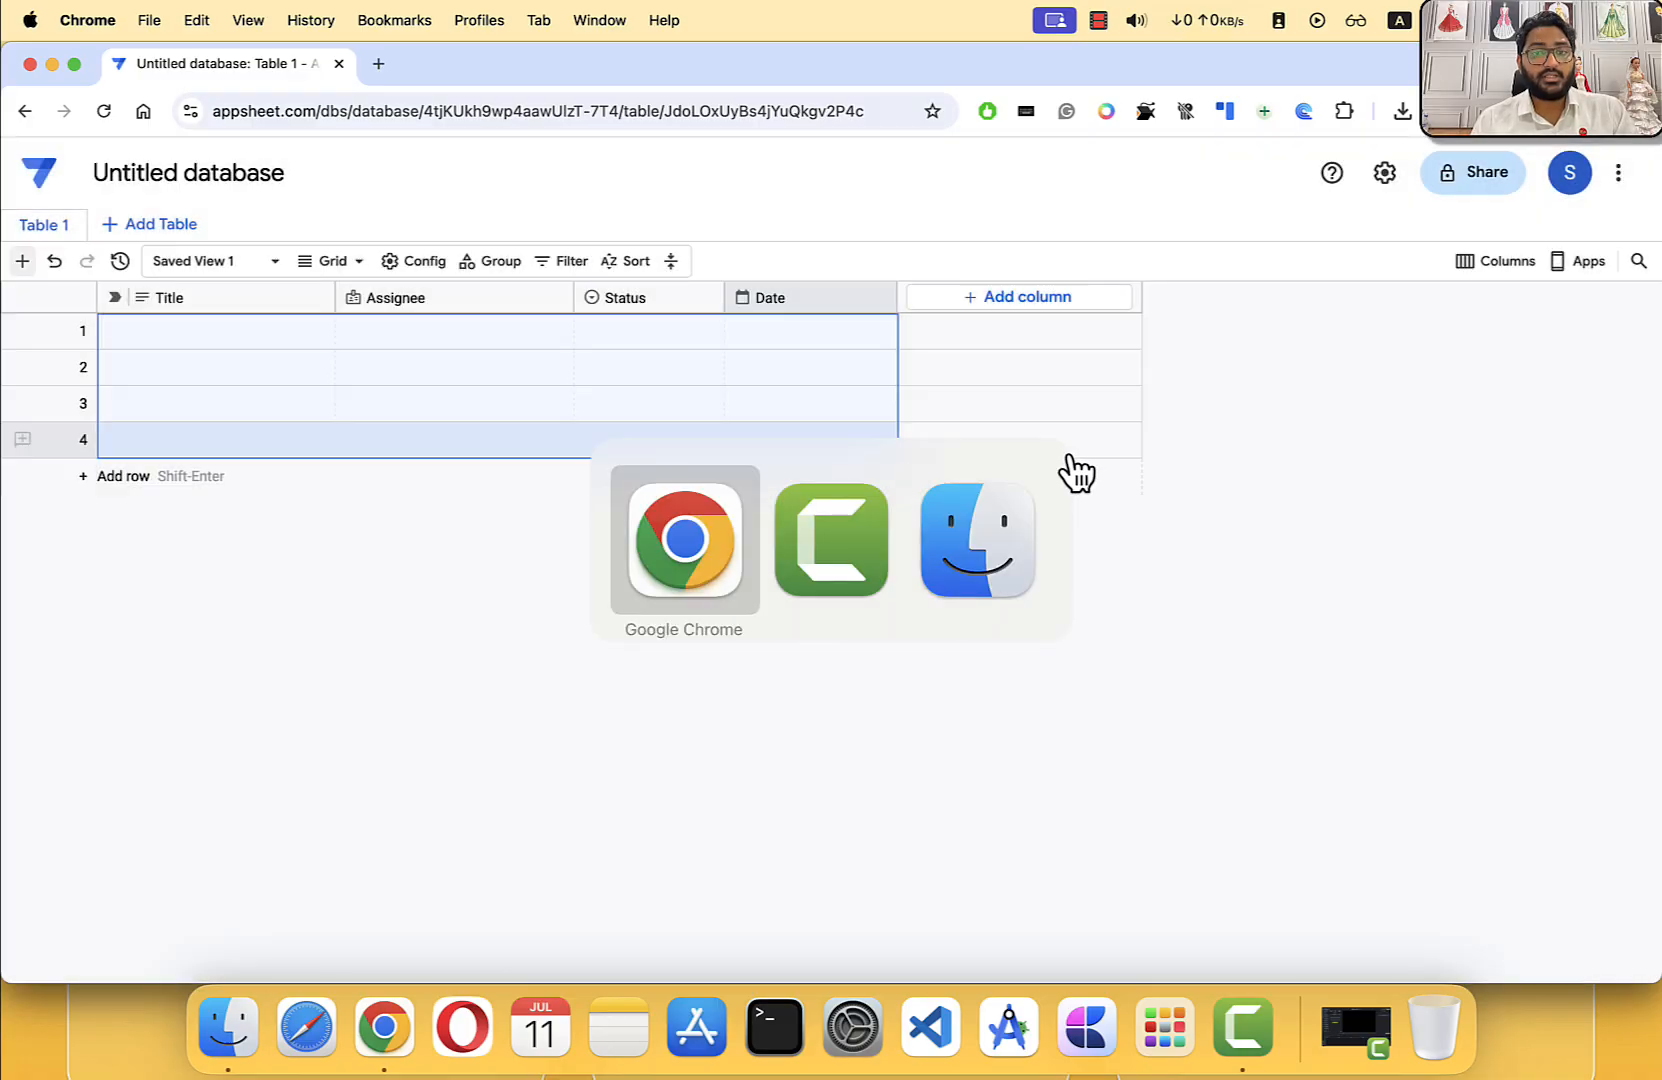
{"action": "left_click_drag", "start_coordinate": [610, 68], "coordinate": [586, 666]}
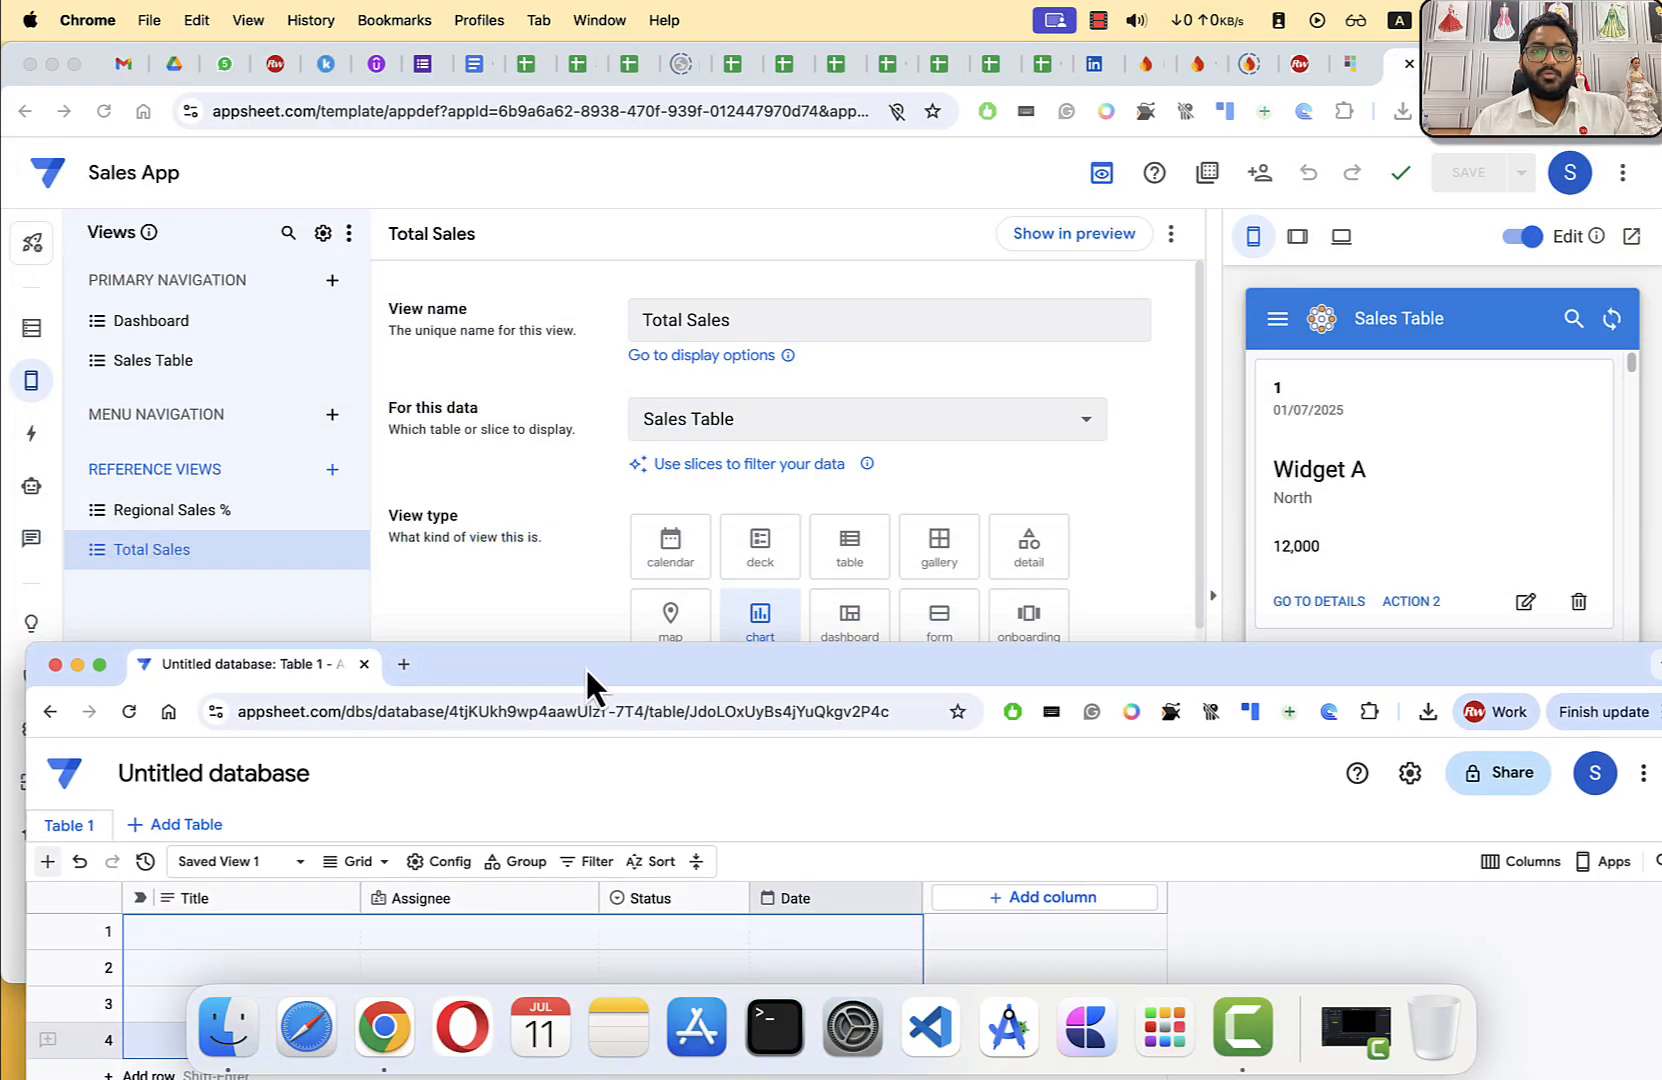
{"action": "left_click", "coordinate": [928, 171]}
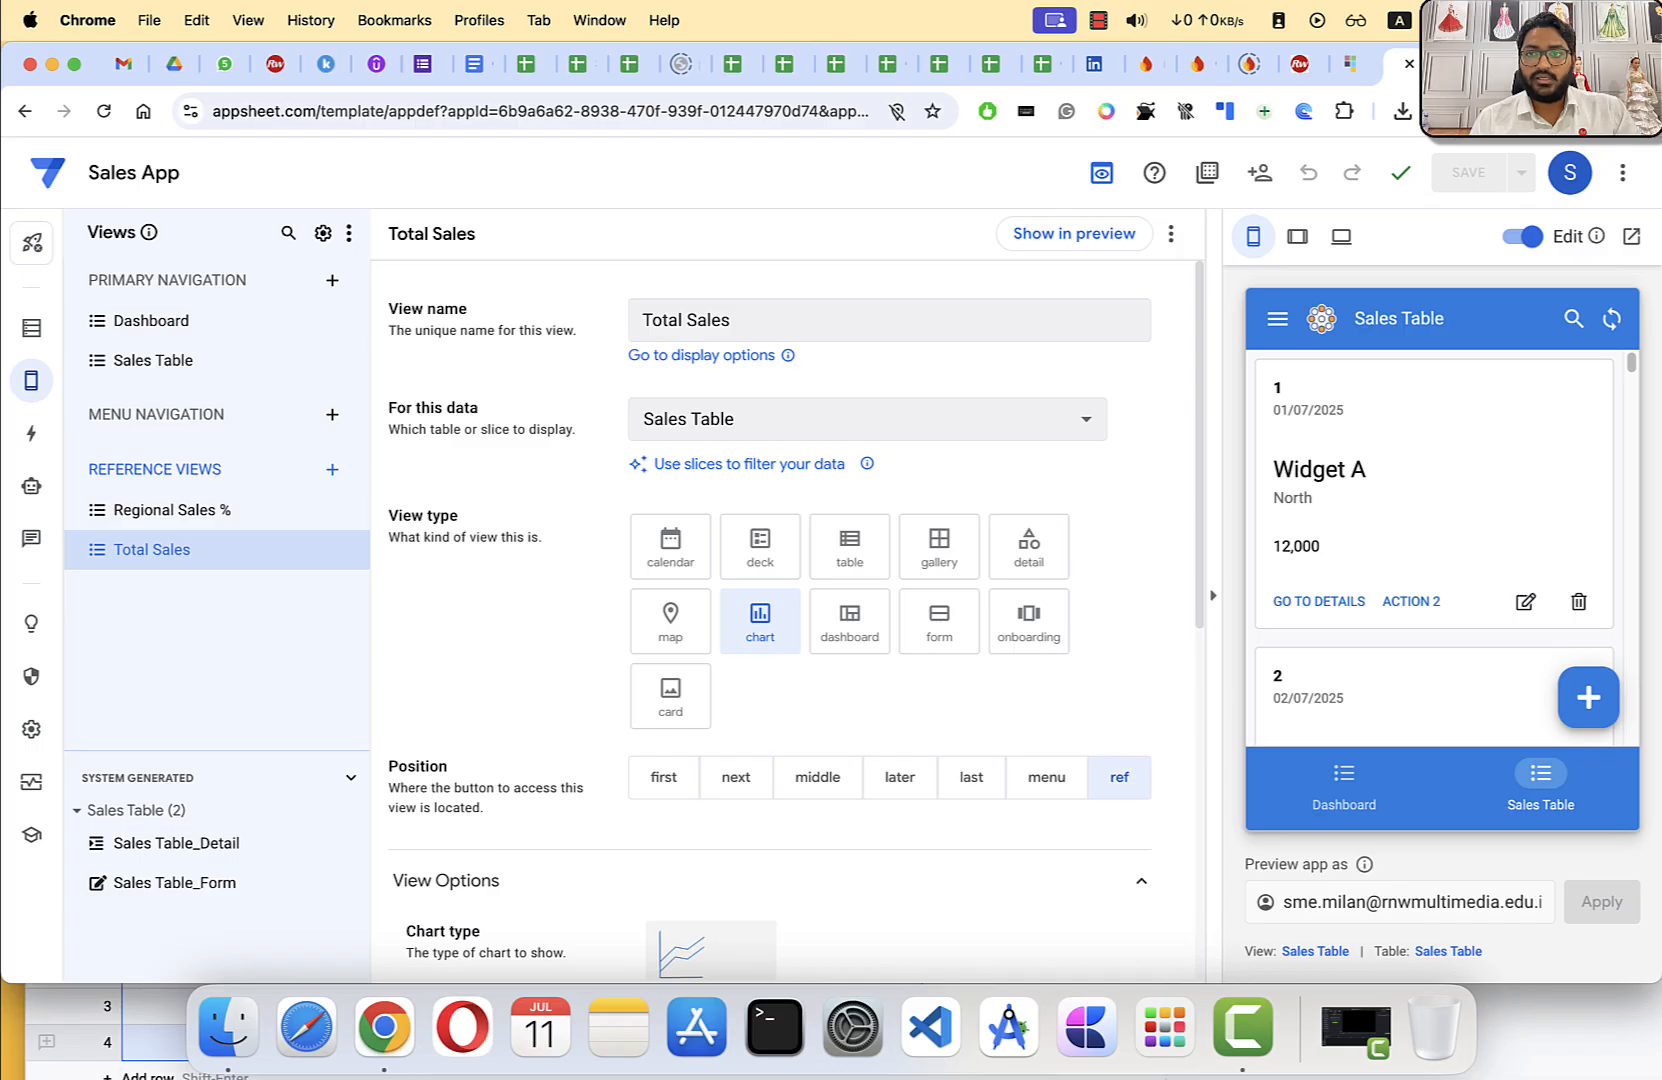
{"action": "left_click", "coordinate": [1456, 64]}
Step: Examine the rows of the Sales Table in Prac DB and its Date, Product, Region, Sales and Quantity columns
{"action": "scroll", "coordinate": [464, 440], "scroll_direction": "down", "scroll_amount": 4}
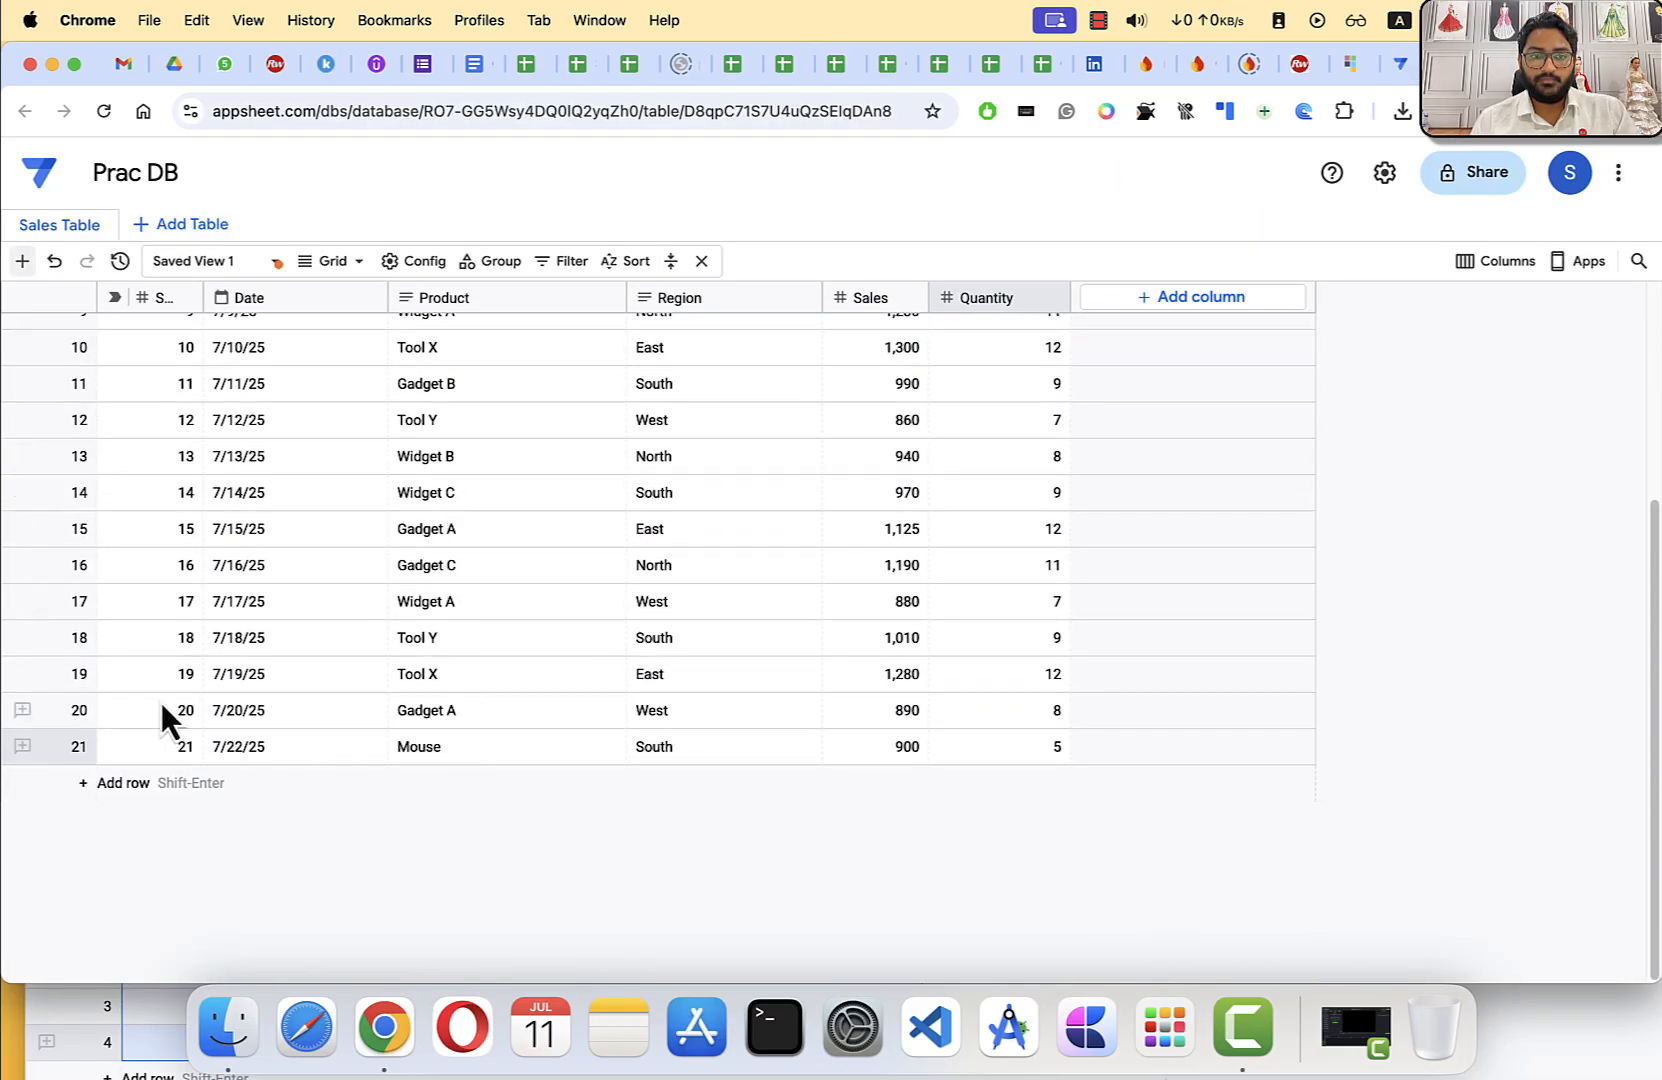
{"action": "scroll", "coordinate": [880, 710], "scroll_direction": "up", "scroll_amount": 5}
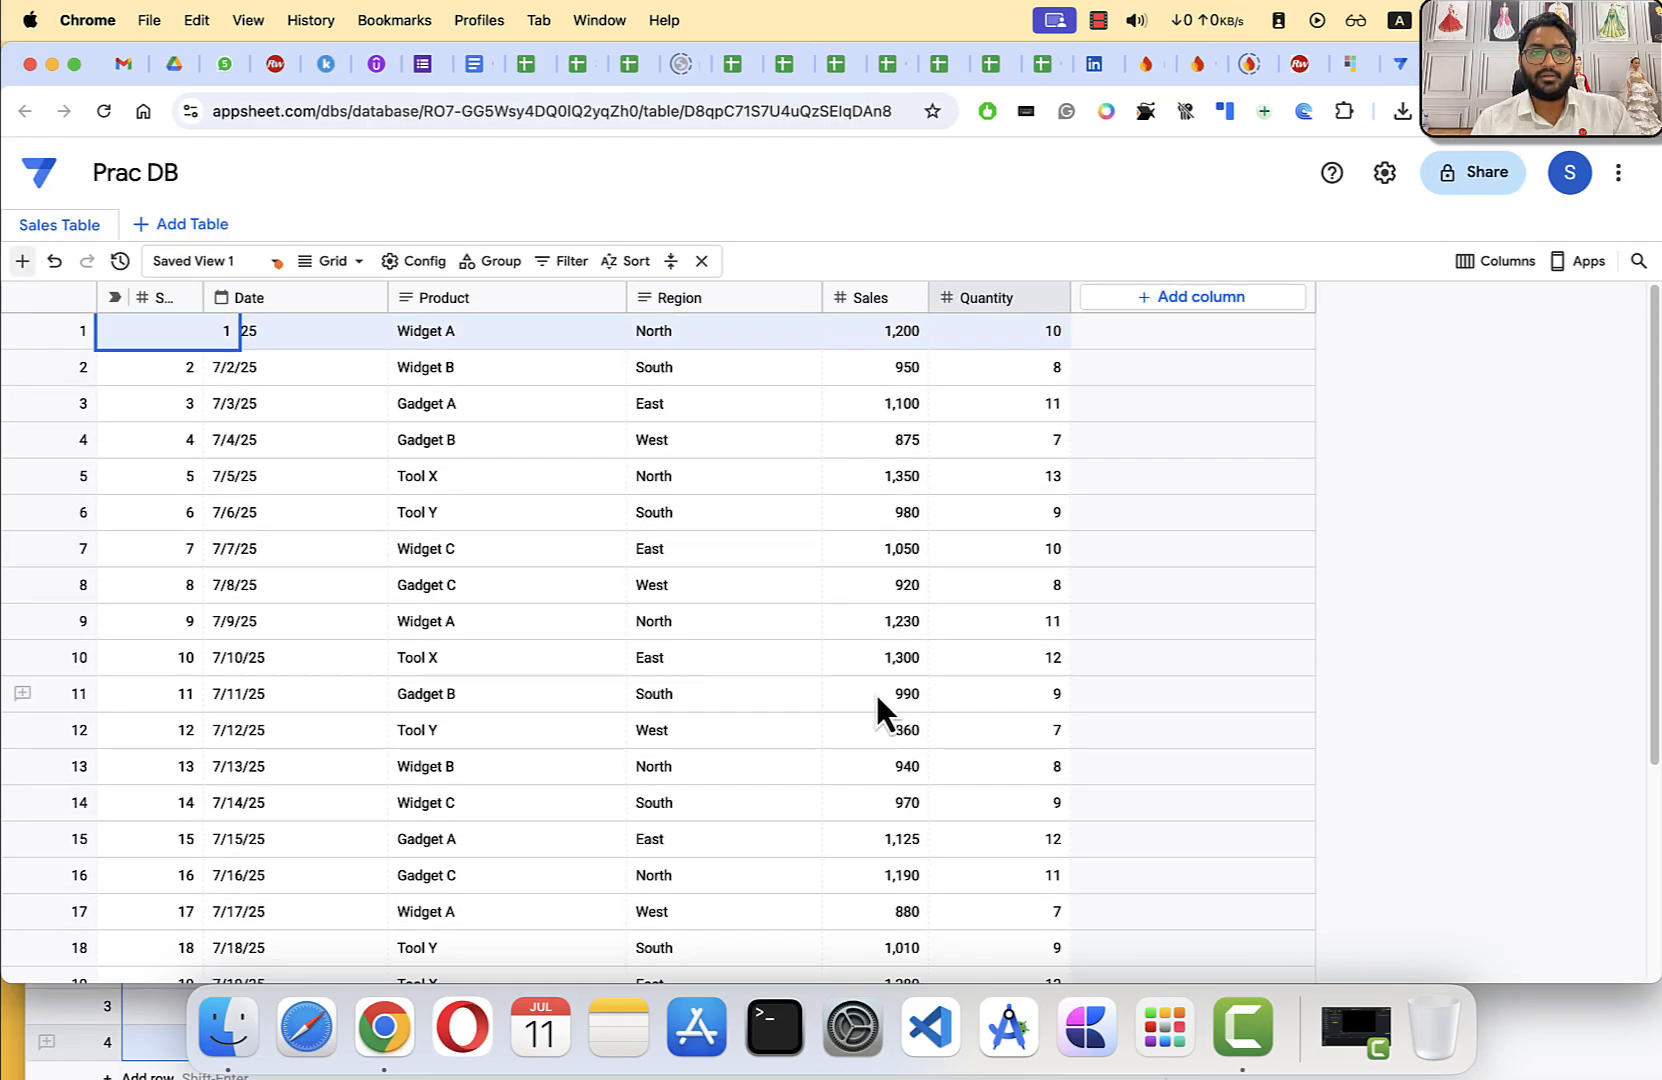
{"action": "left_click", "coordinate": [301, 440]}
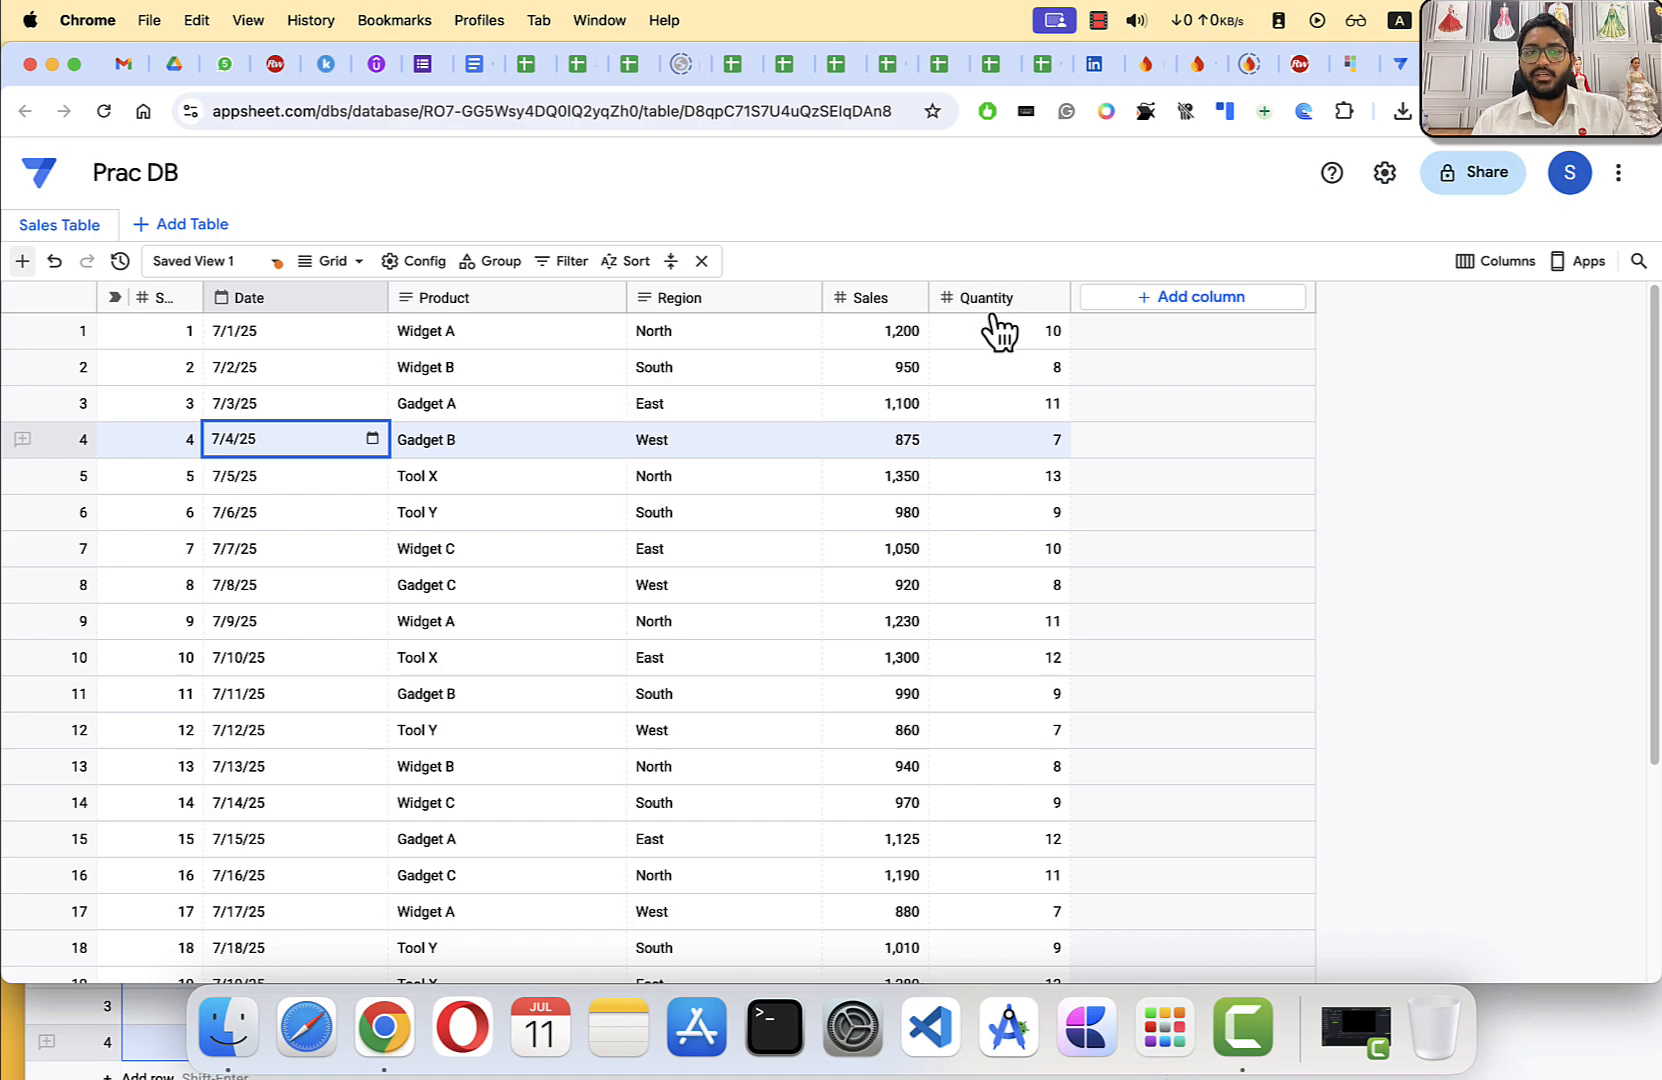
{"action": "left_click_drag", "start_coordinate": [129, 332], "coordinate": [1027, 745]}
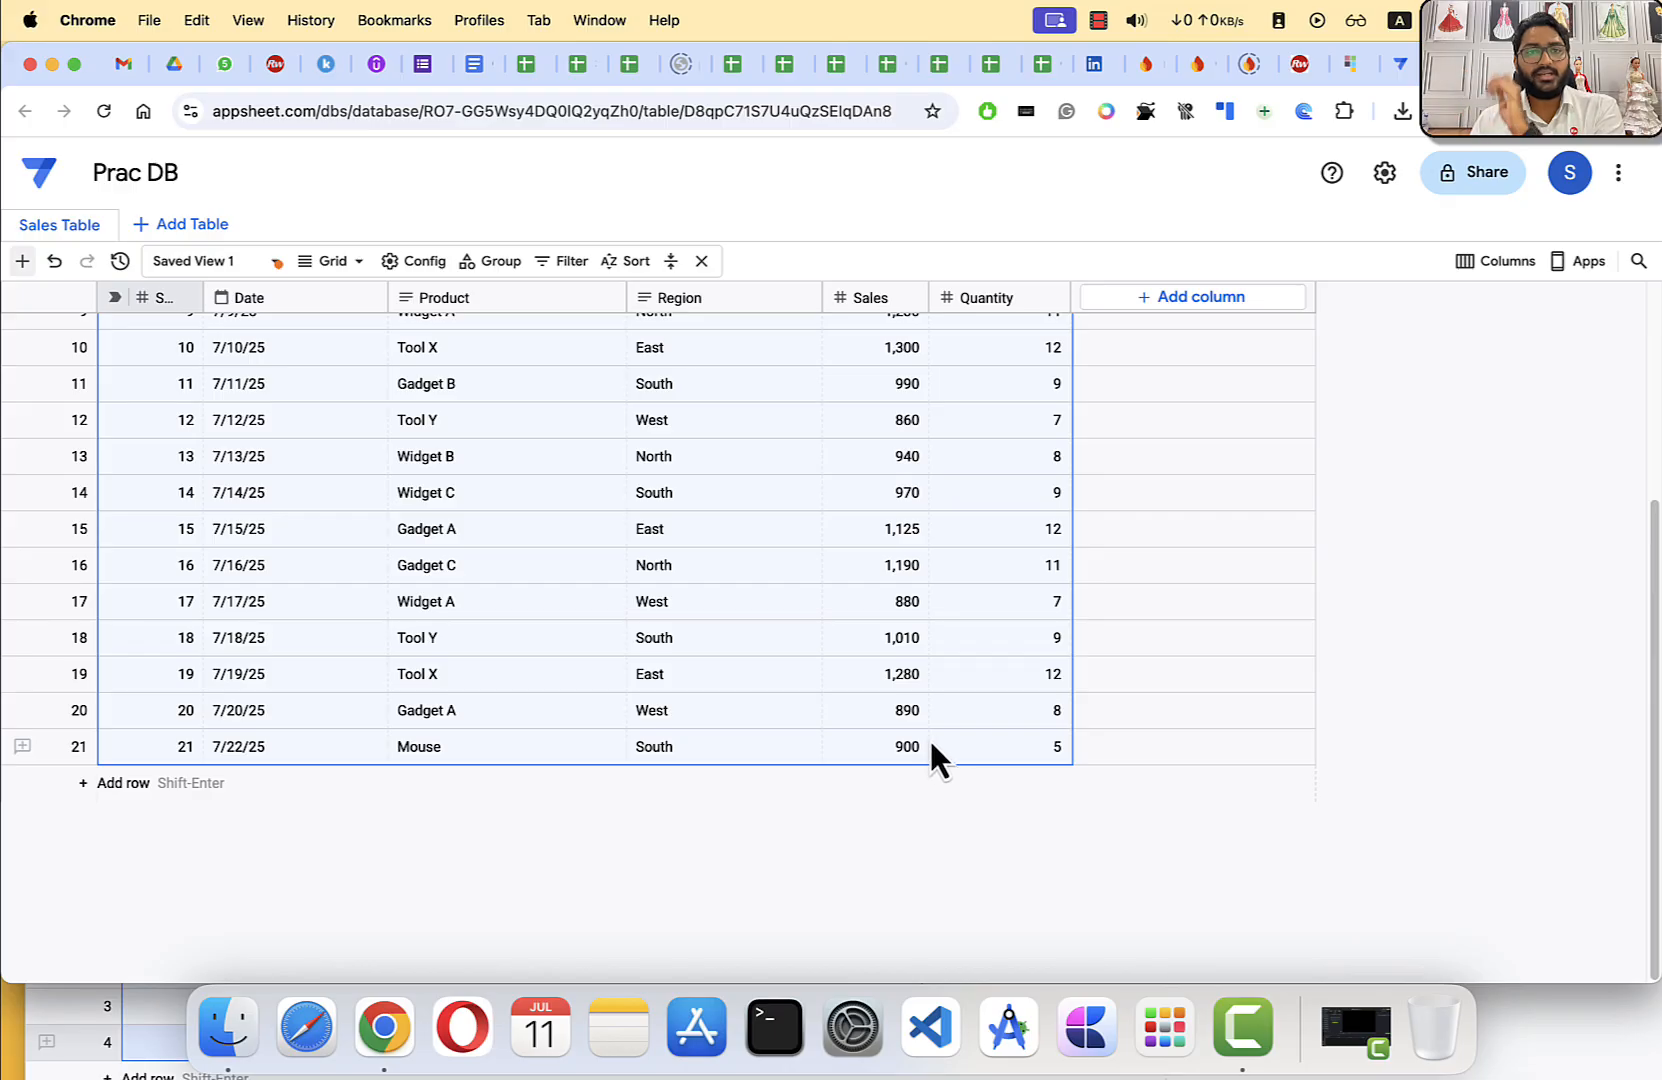
{"action": "scroll", "coordinate": [928, 740], "scroll_direction": "up", "scroll_amount": 5}
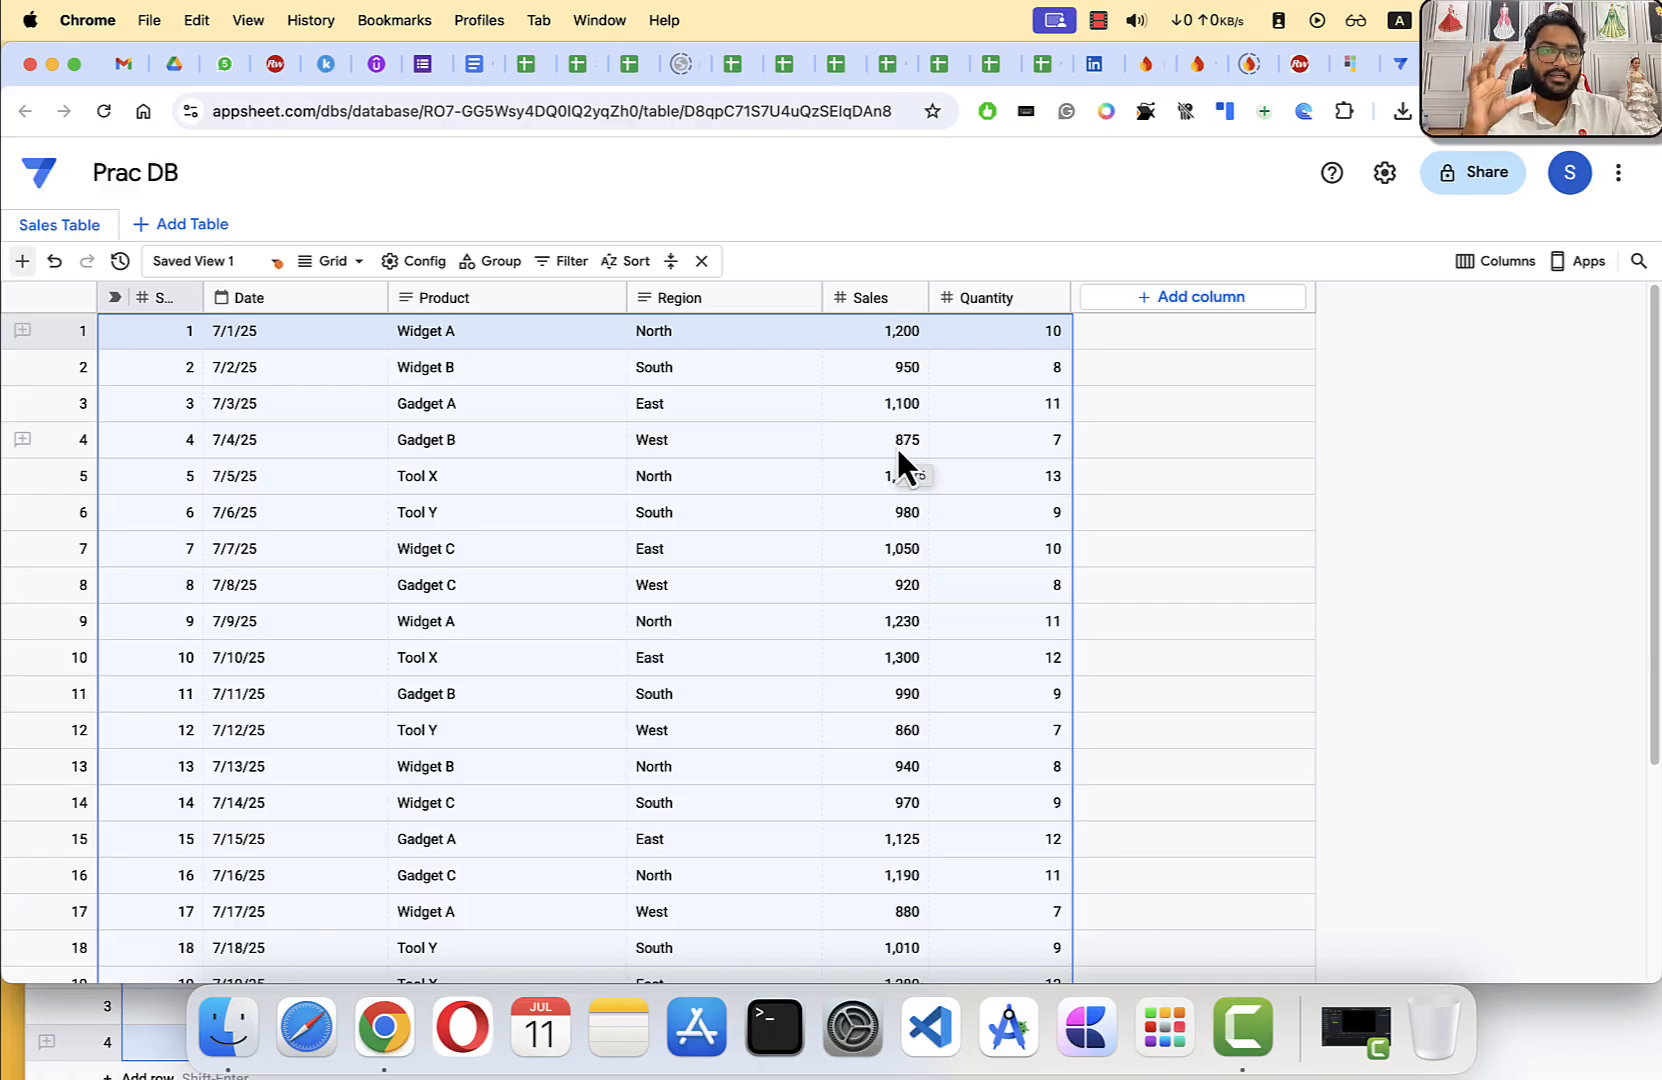
{"action": "left_click", "coordinate": [177, 392]}
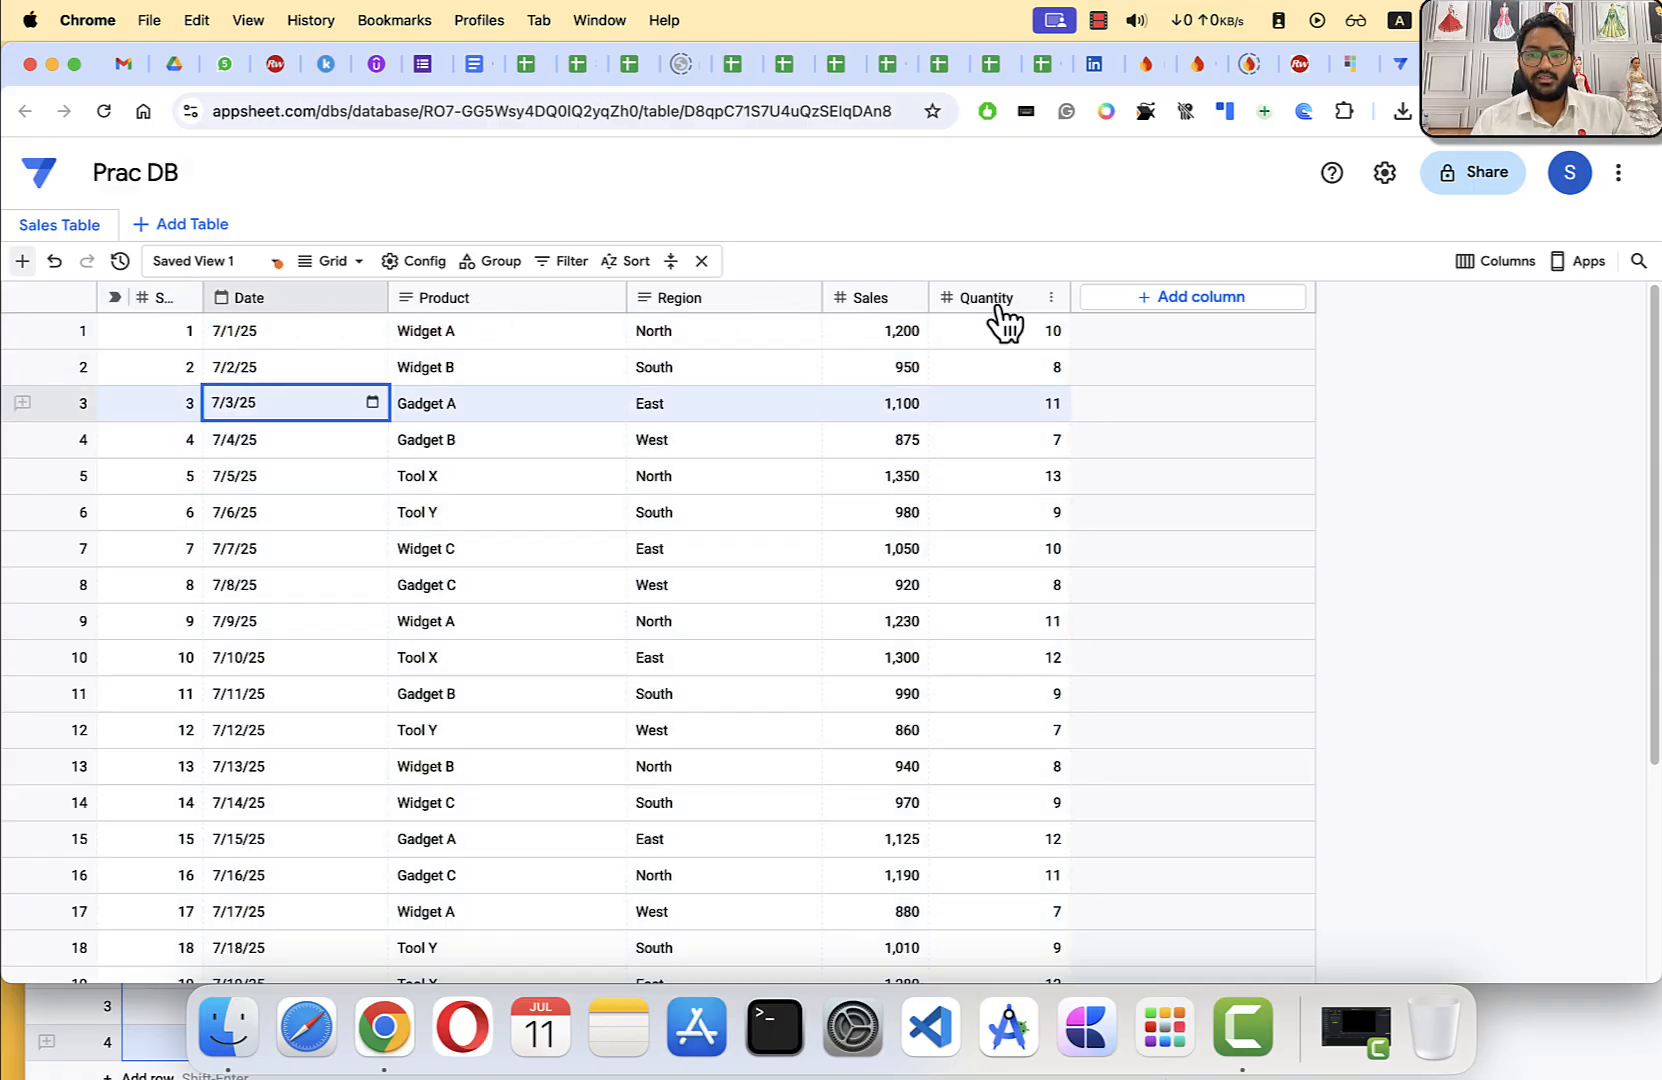
Step: Return to the Untitled database window and add a column named Sales with type Number to Table 1
{"action": "left_click", "coordinate": [55, 1008]}
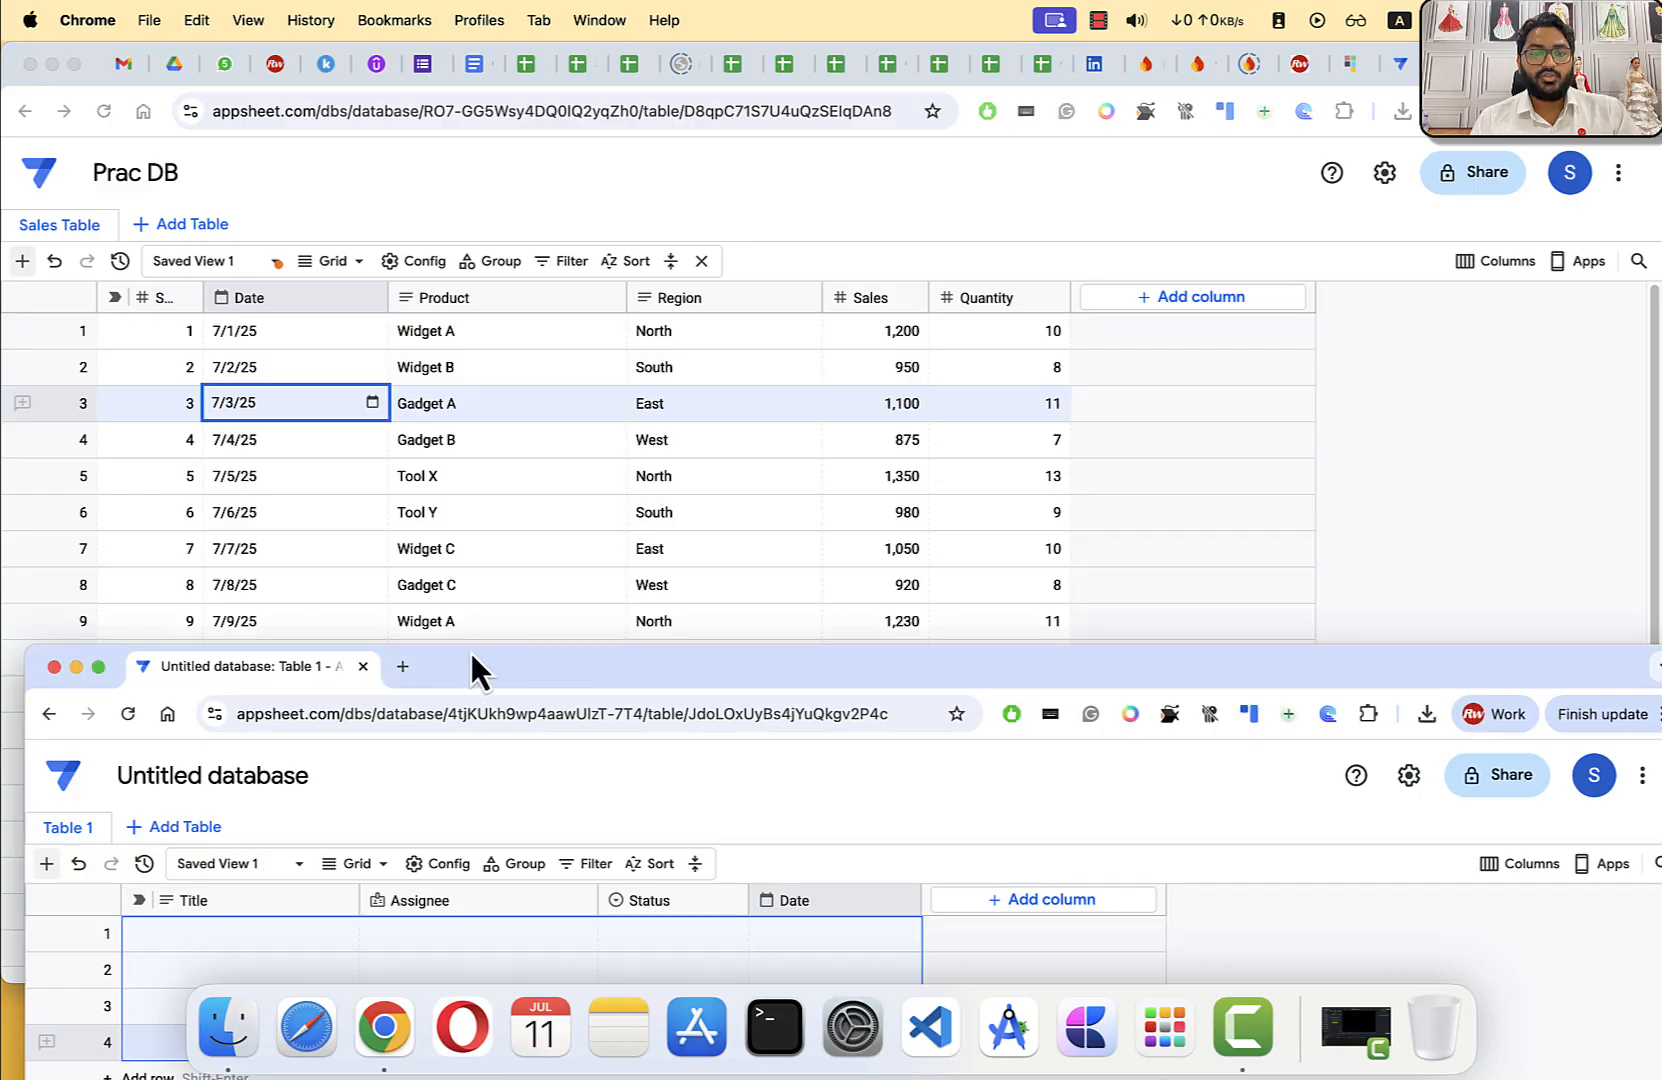
{"action": "left_click_drag", "start_coordinate": [545, 660], "coordinate": [525, 47]}
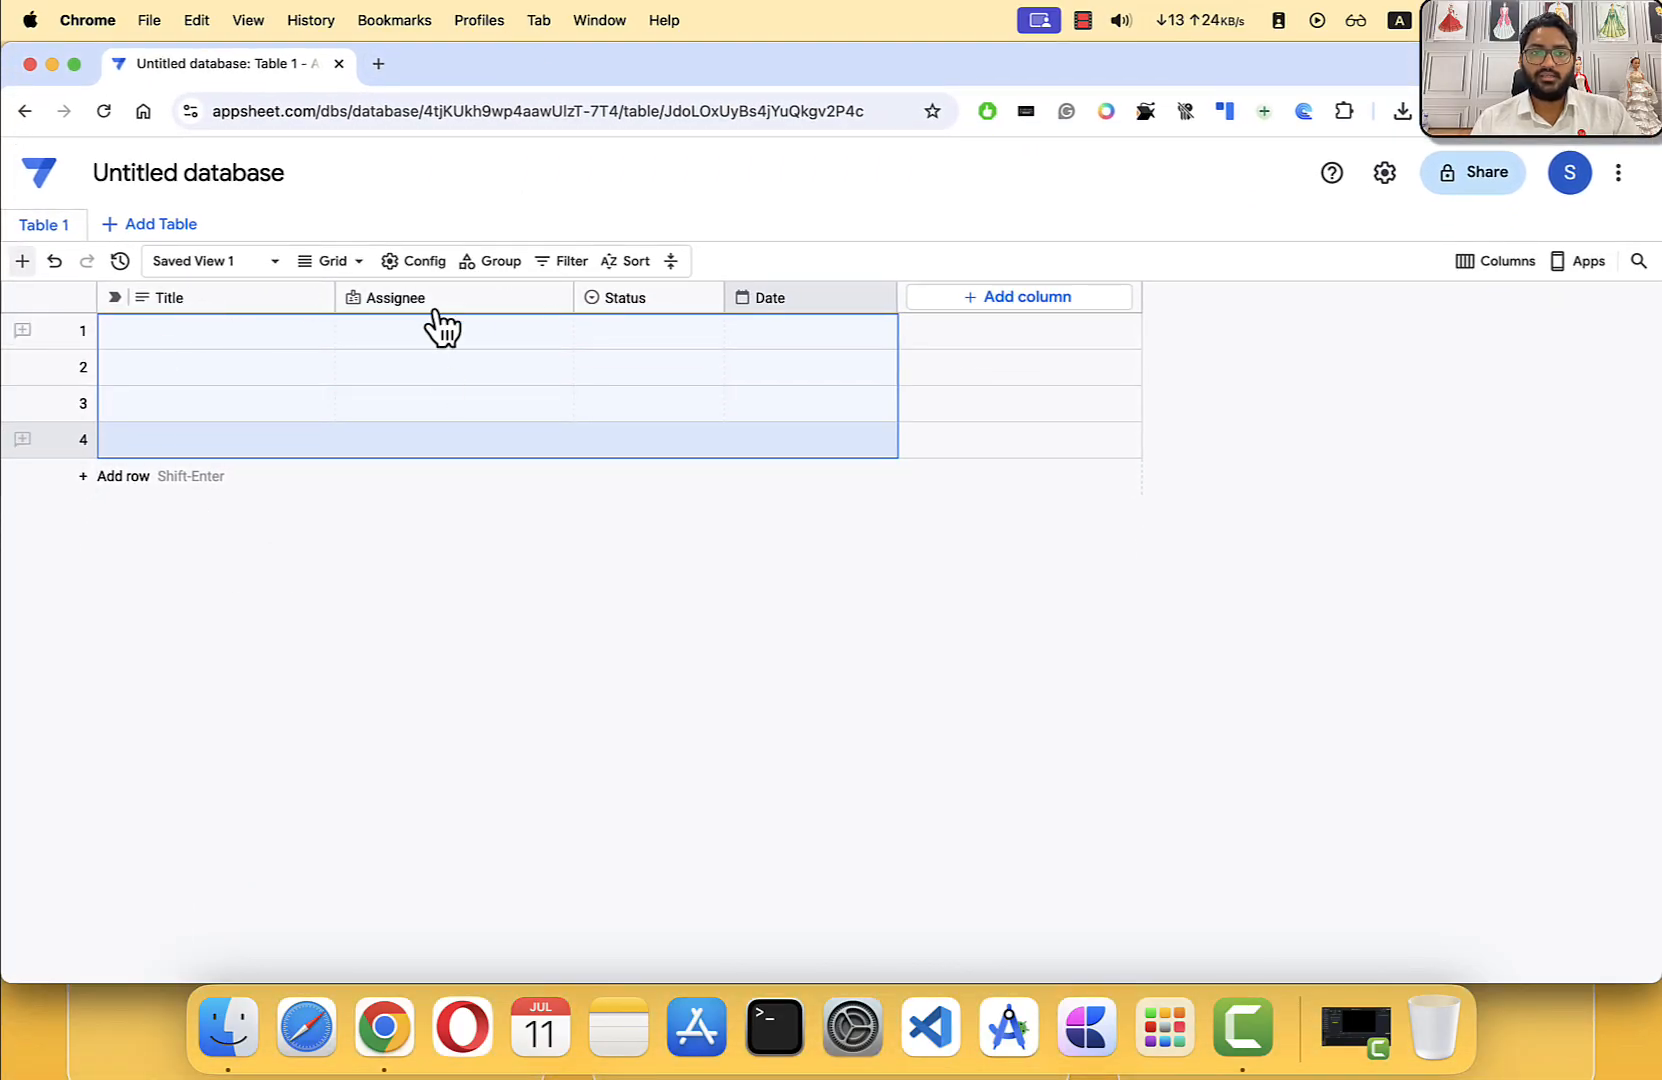
{"action": "left_click", "coordinate": [995, 300]}
{"action": "type", "text": "Sale"}
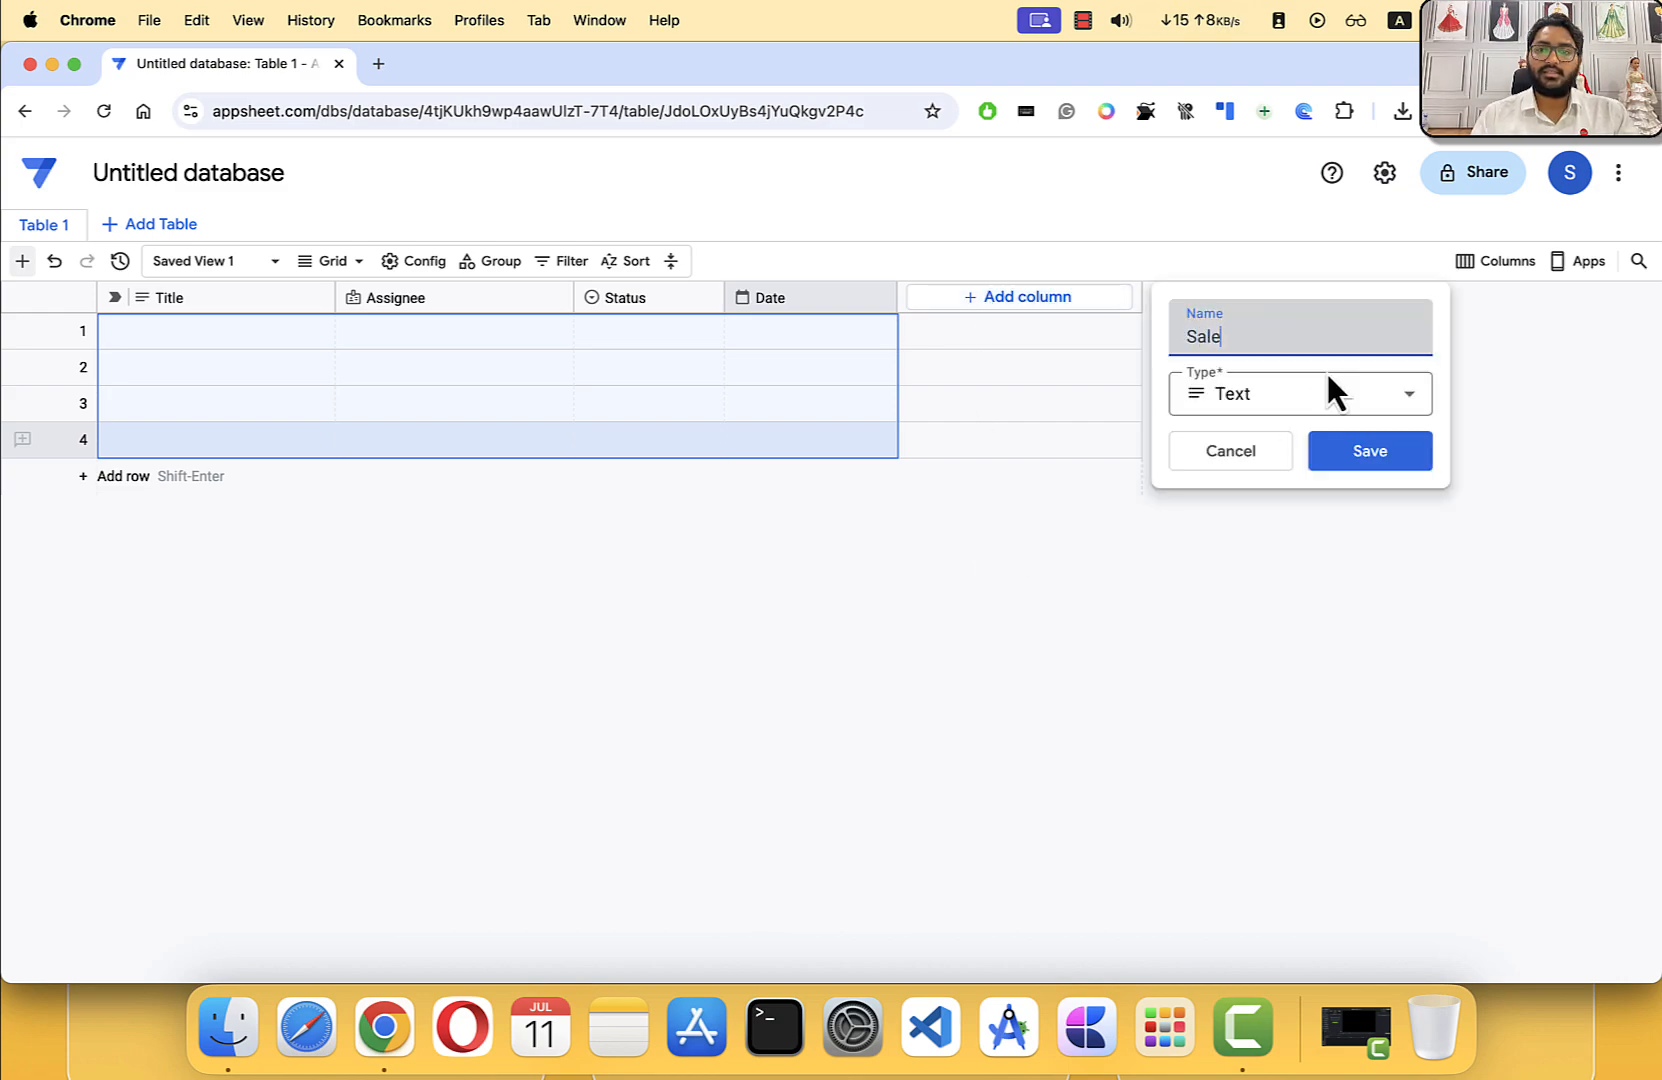
{"action": "type", "text": "s"}
{"action": "left_click", "coordinate": [1316, 393]}
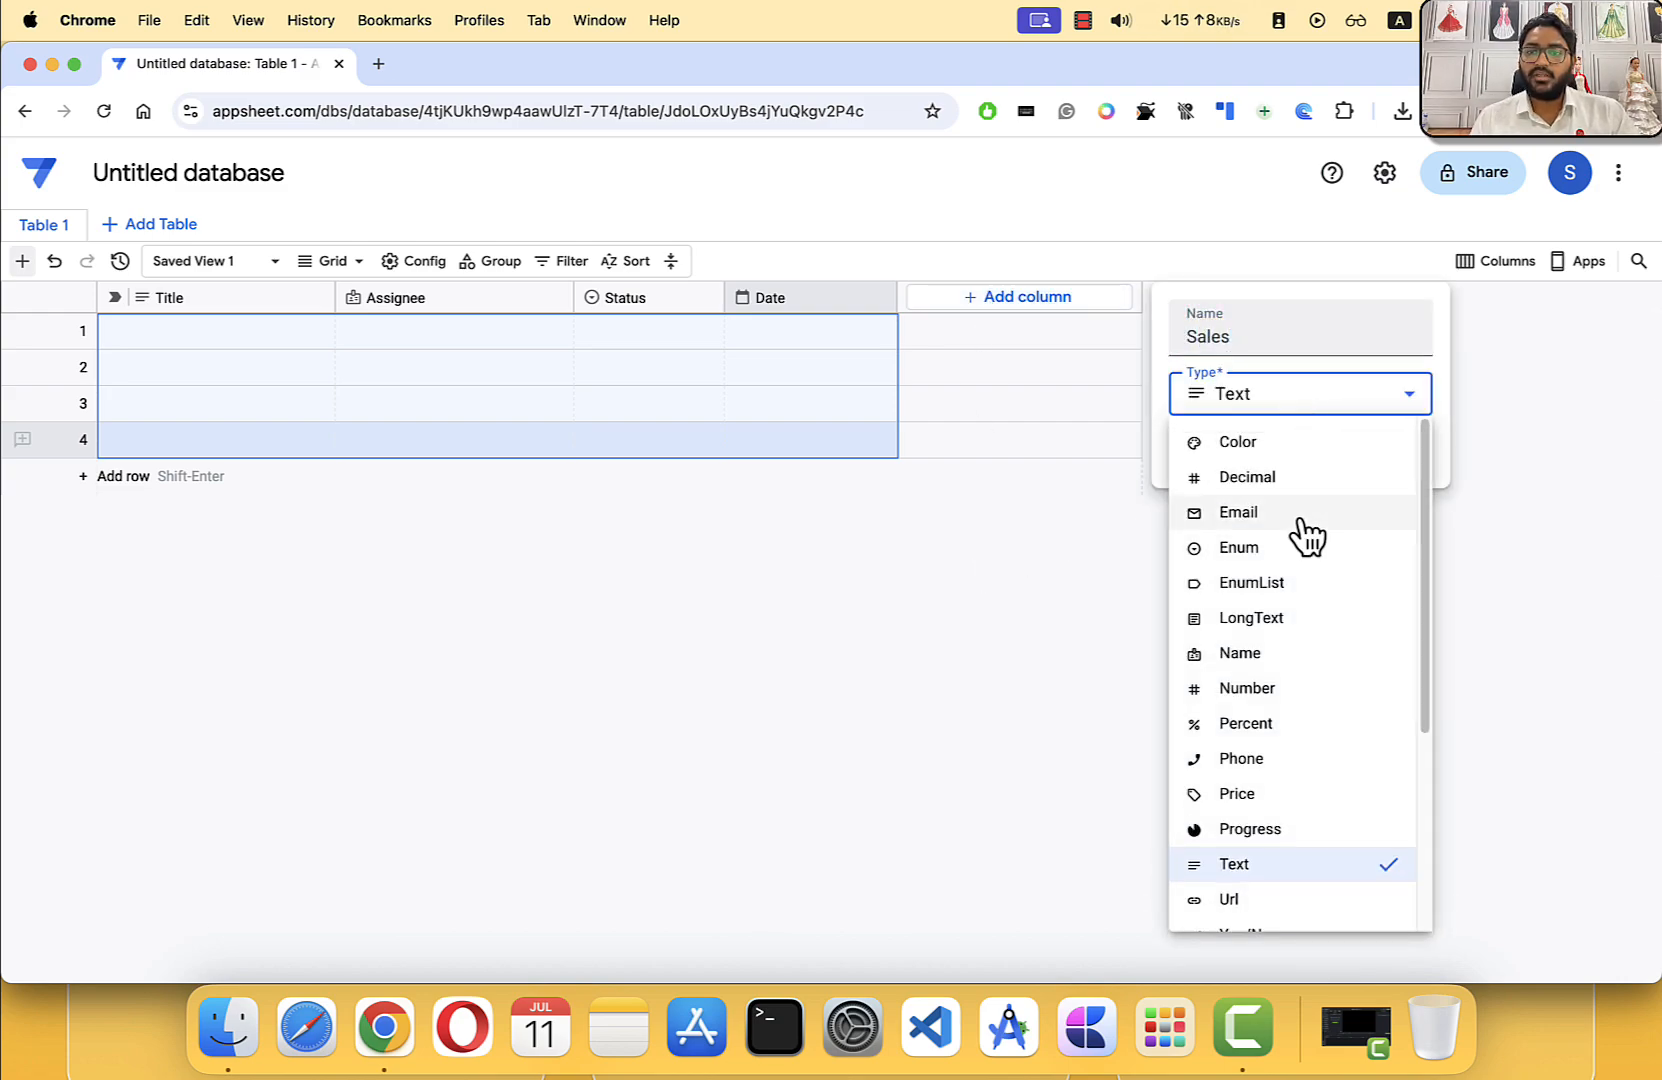
{"action": "left_click", "coordinate": [1258, 690]}
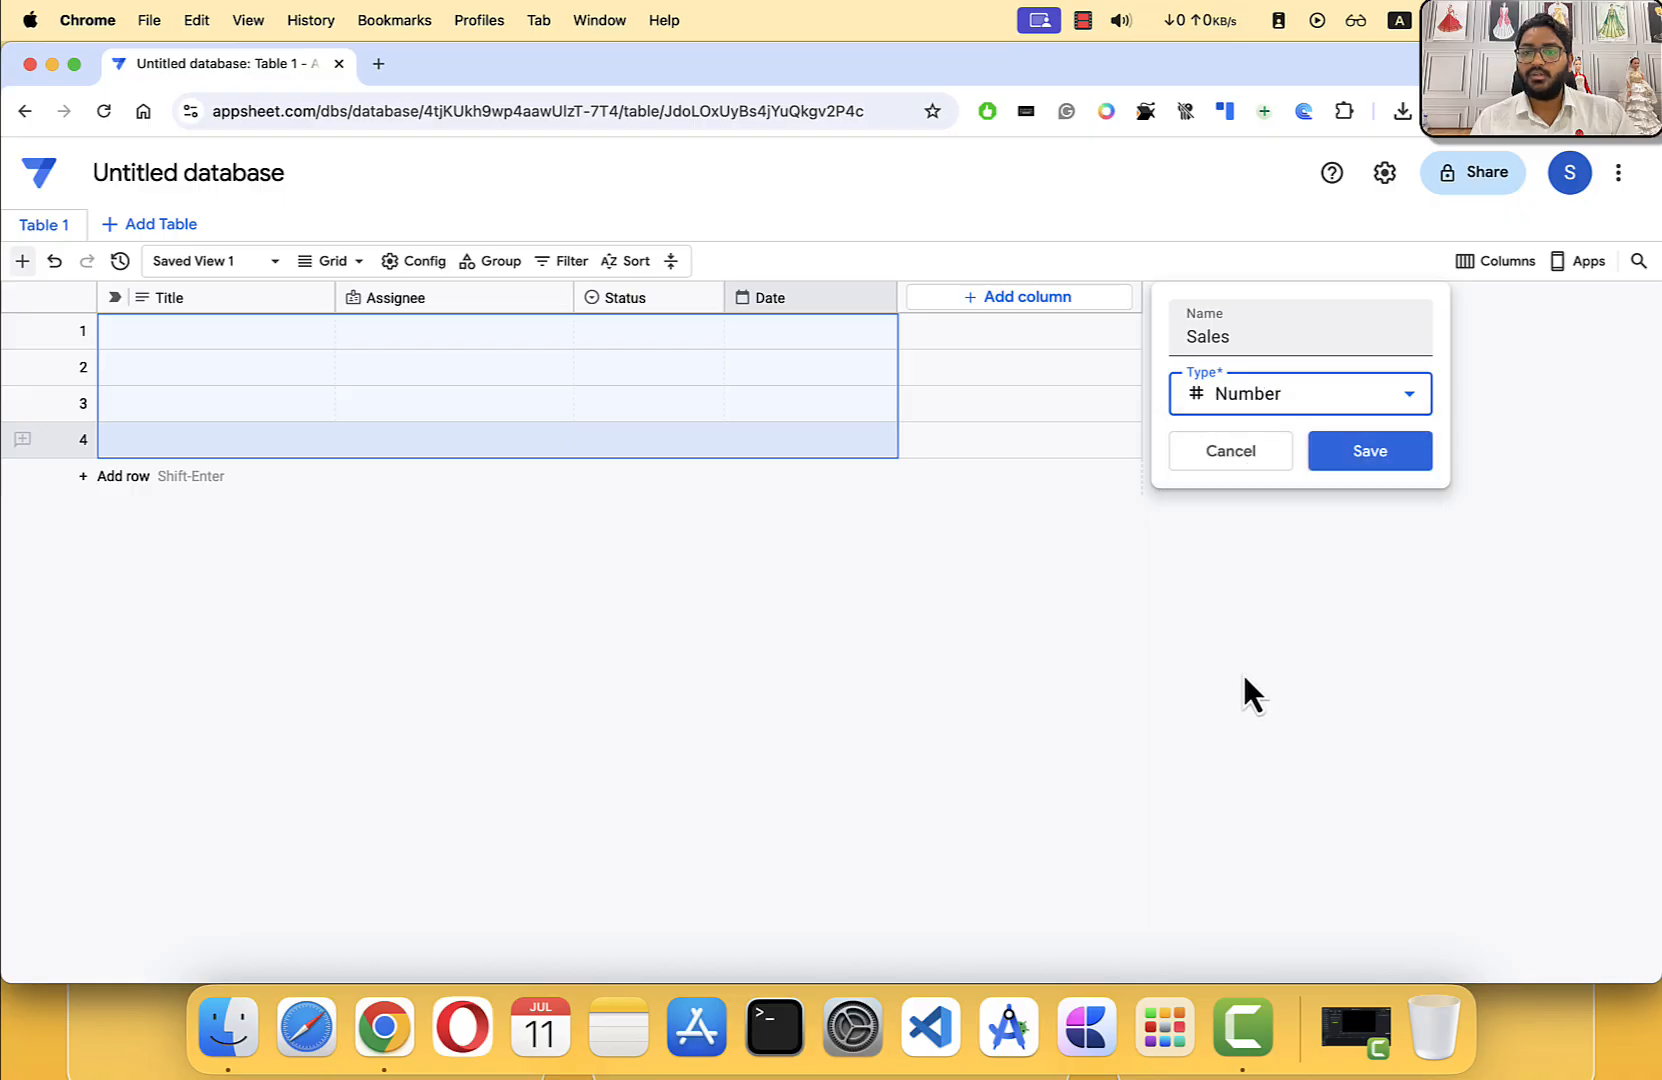
{"action": "left_click", "coordinate": [1362, 455]}
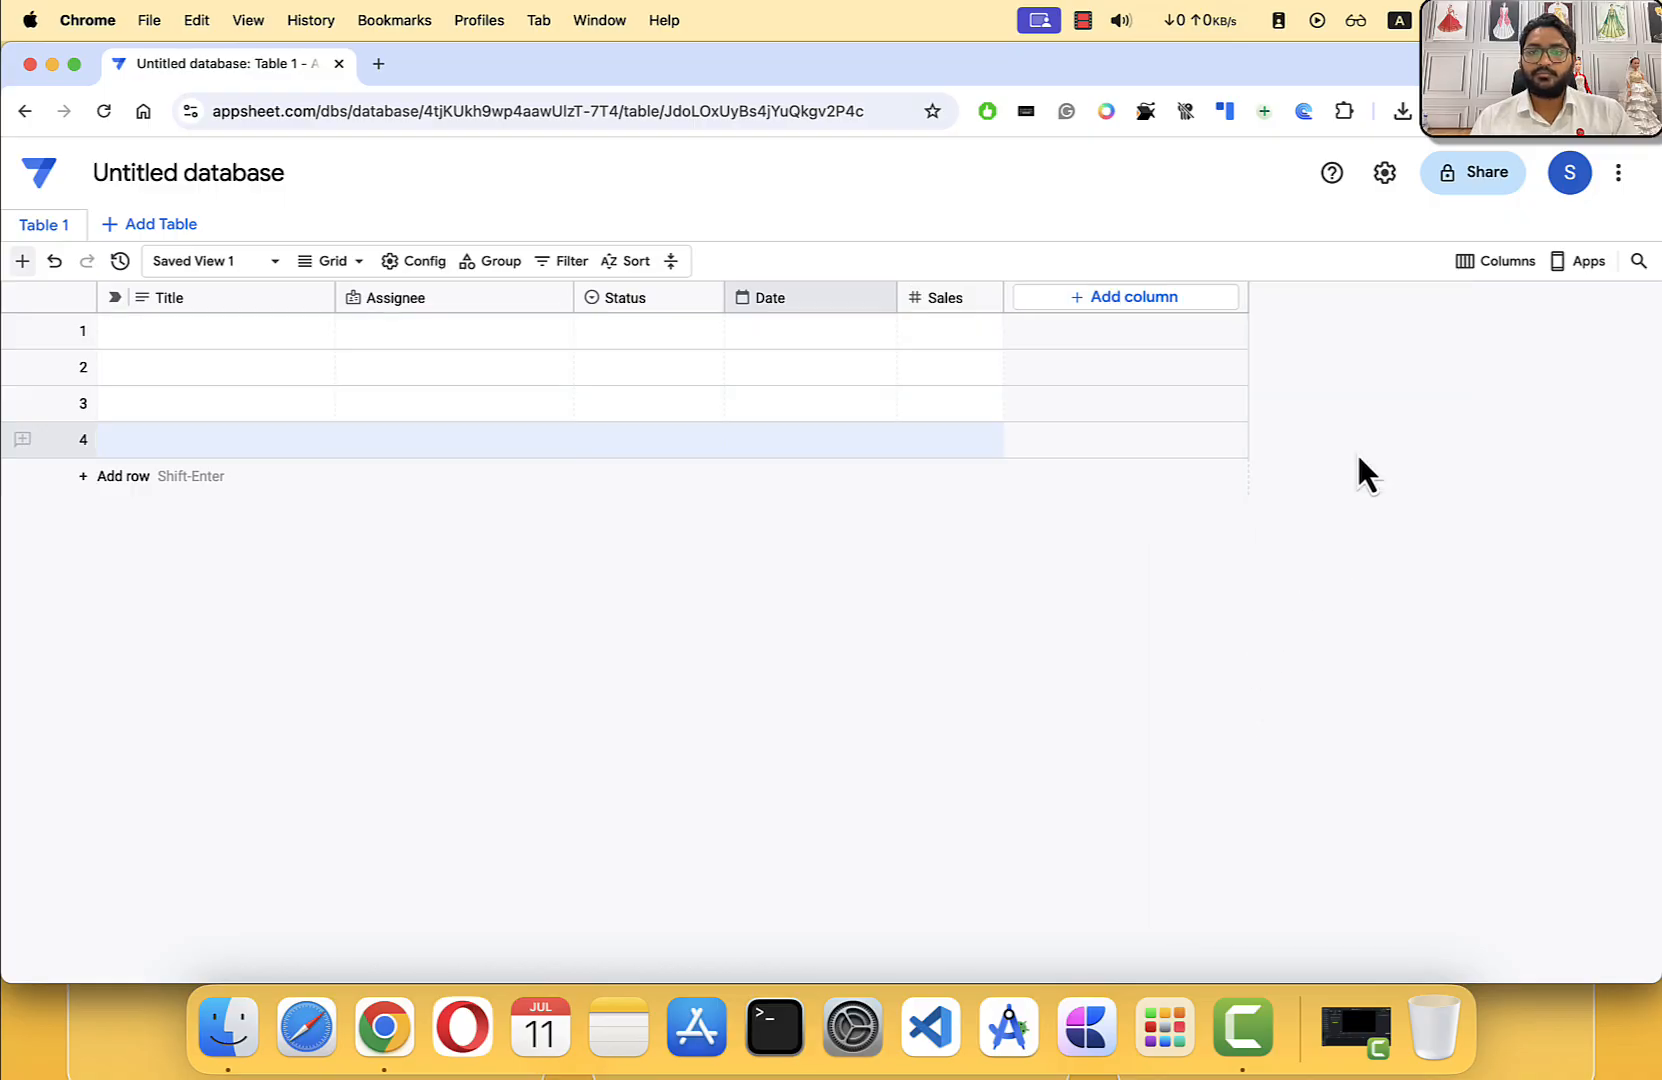
Step: Add a column named Quantity with type Number to Table 1
{"action": "left_click", "coordinate": [1131, 297]}
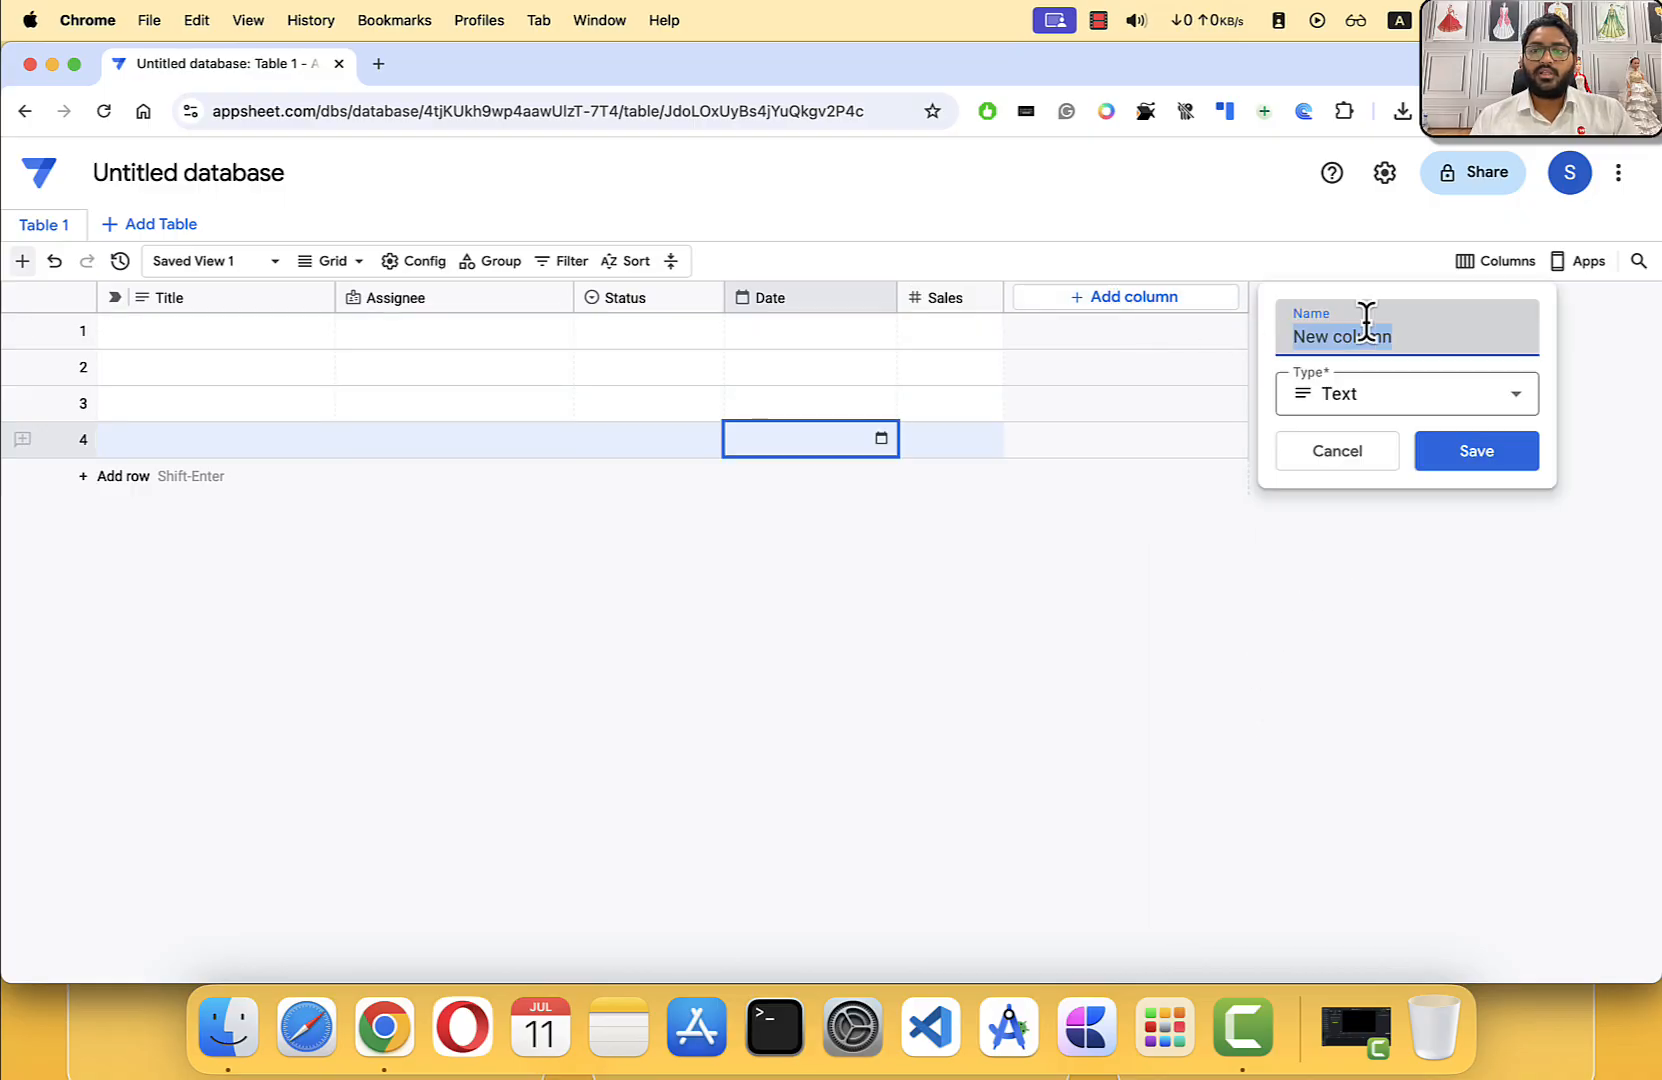
{"action": "type", "text": "Quantity"}
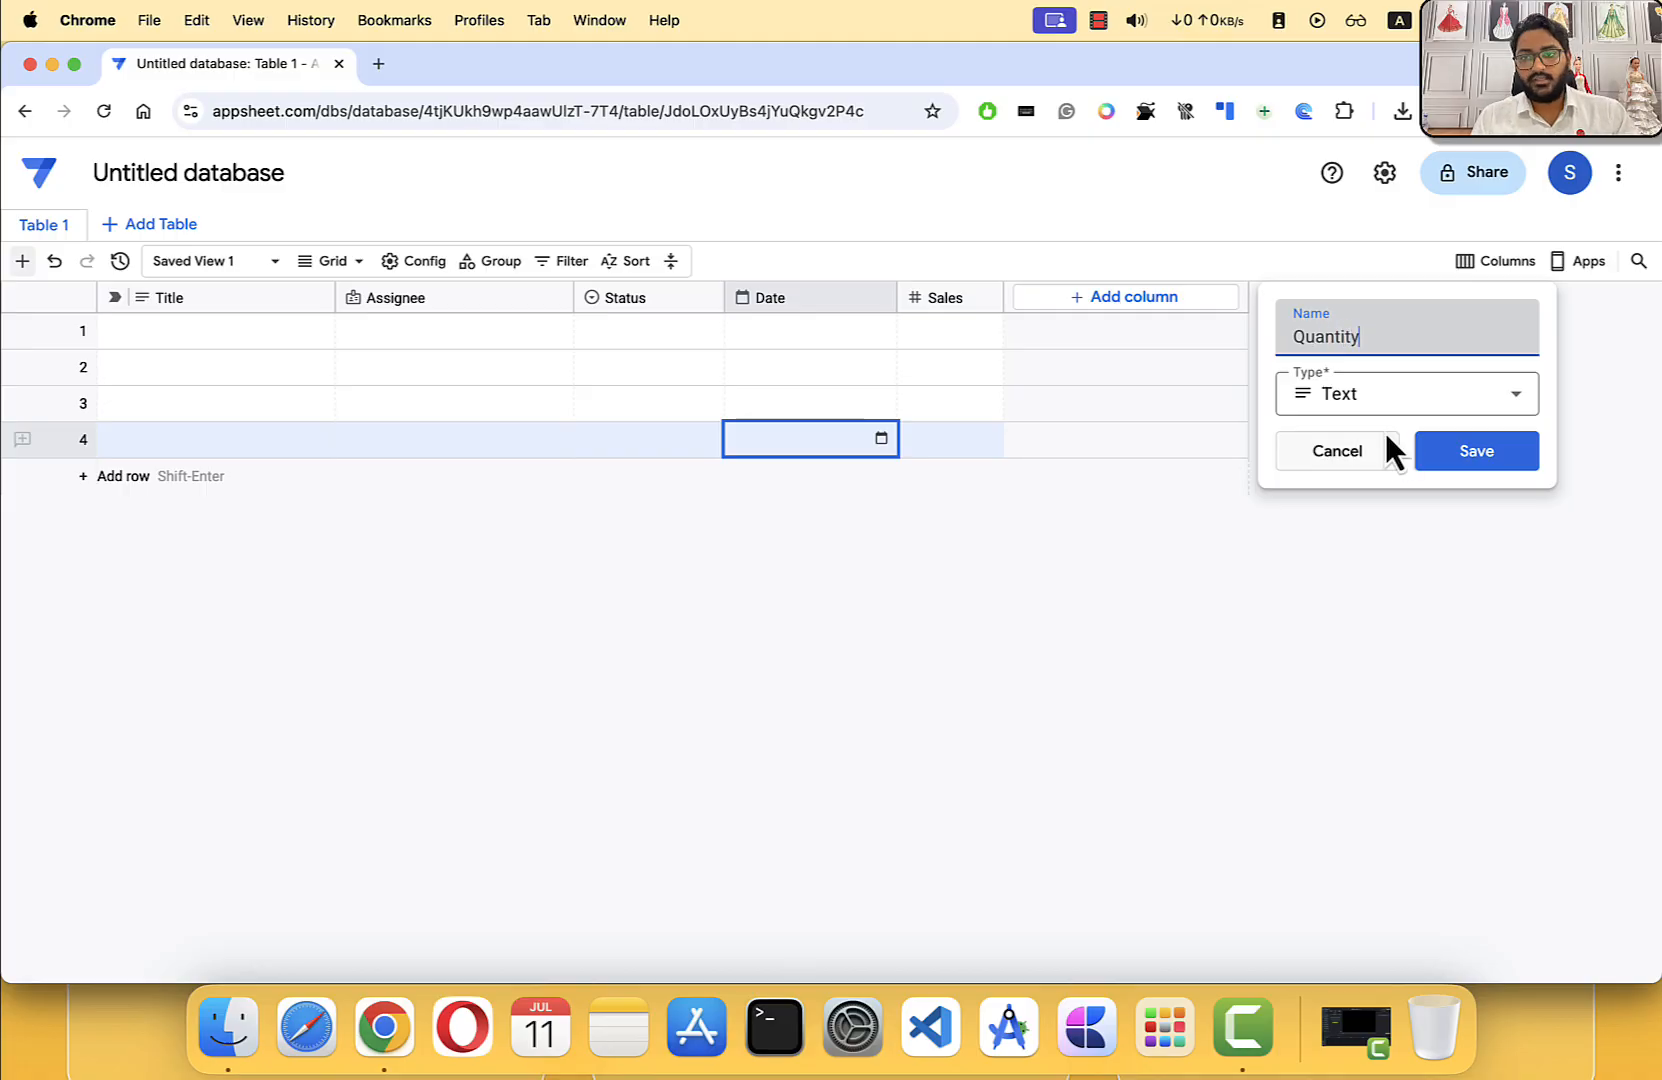
{"action": "left_click", "coordinate": [1363, 399]}
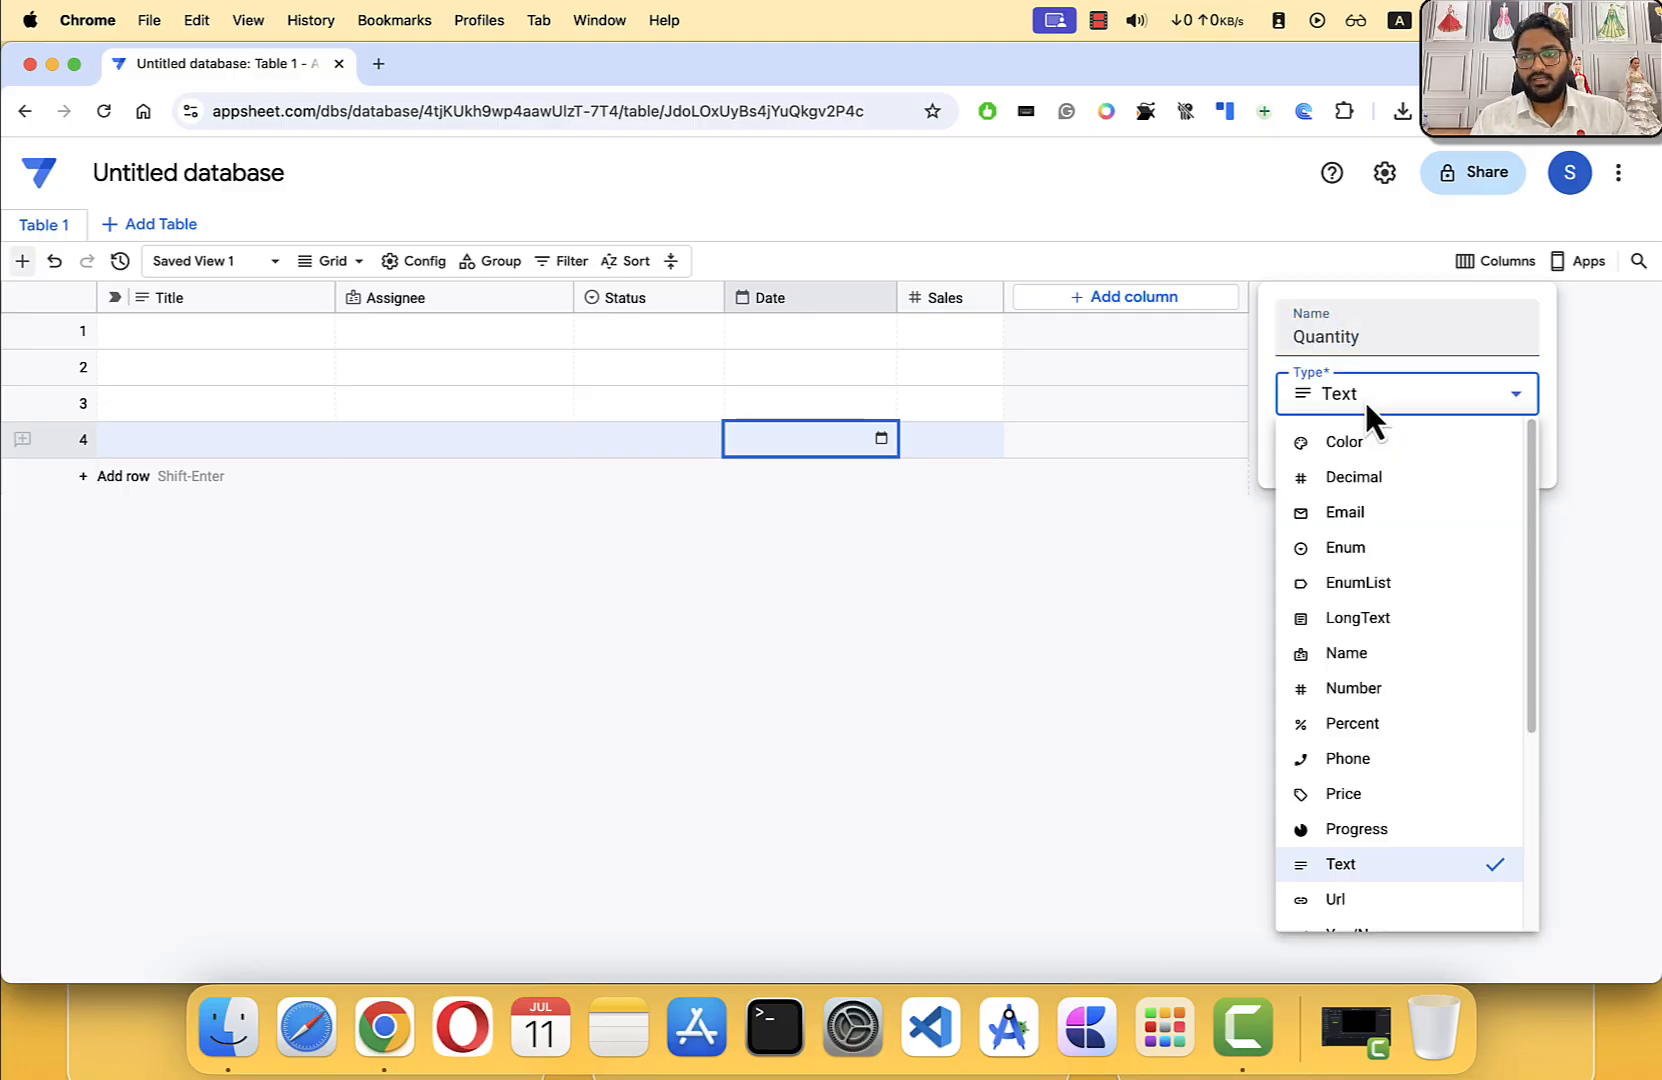
{"action": "left_click", "coordinate": [1398, 690]}
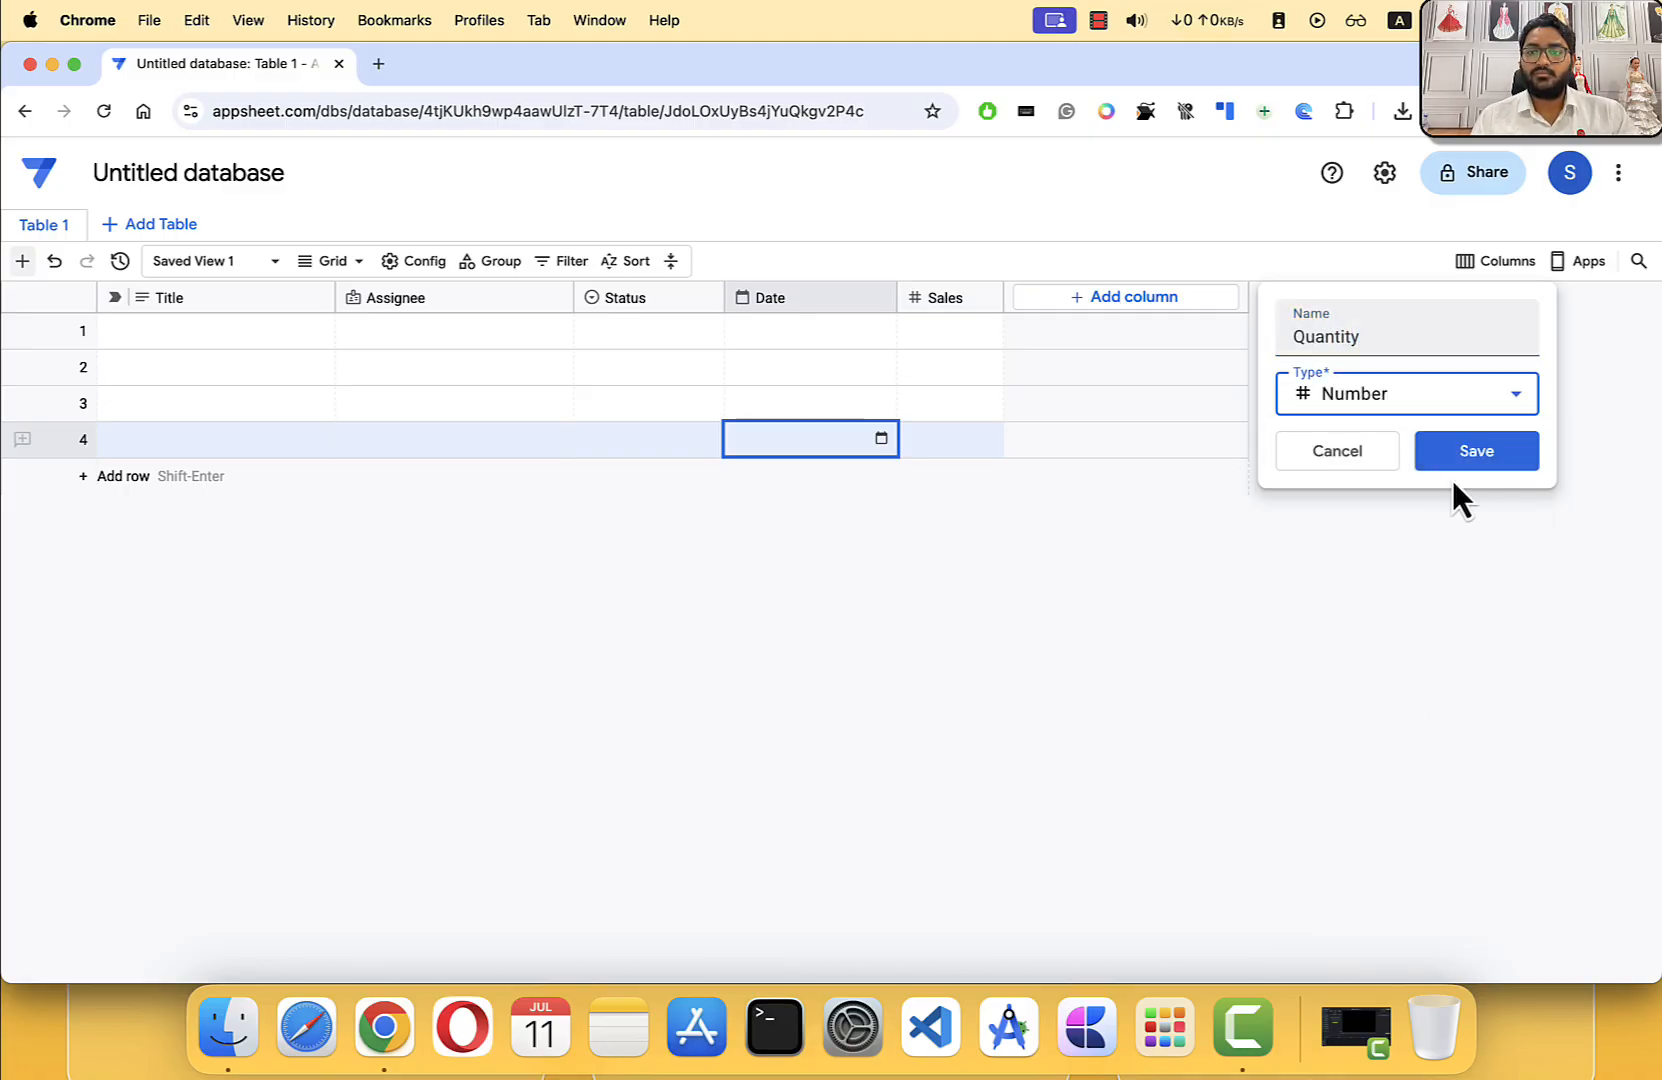
{"action": "left_click", "coordinate": [1466, 452]}
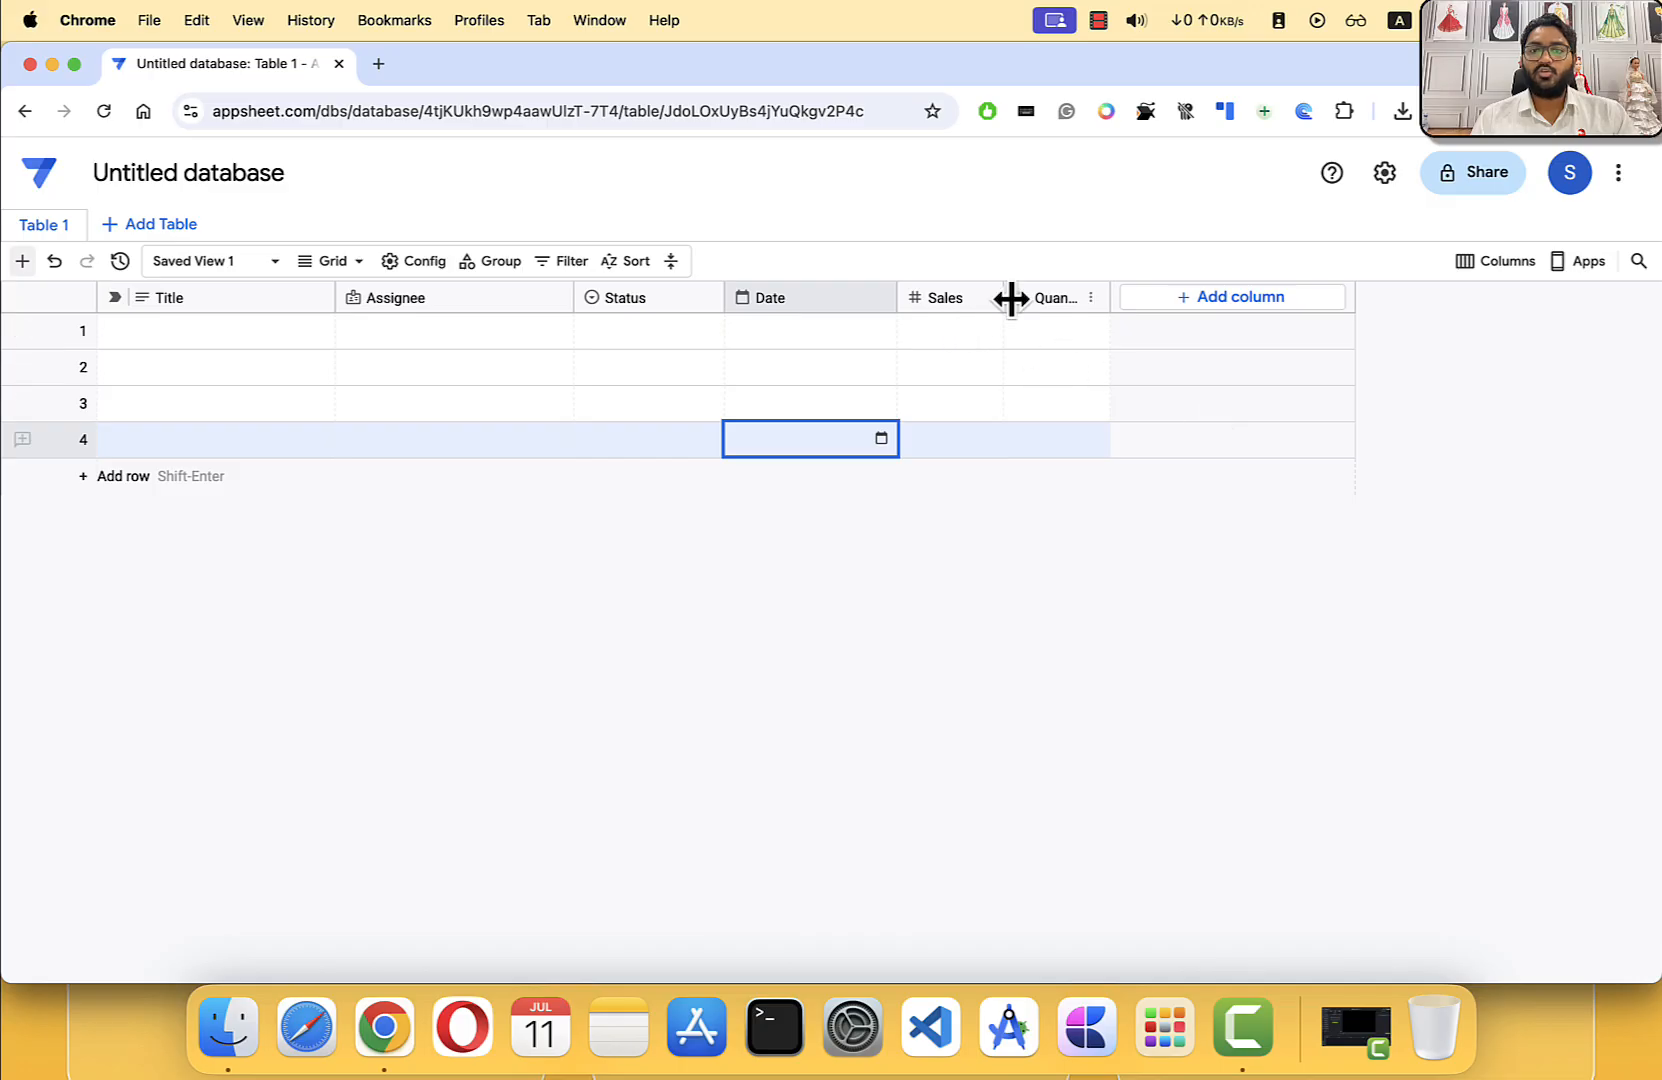
Step: Try to rename the Title label column to Sr. No and set its type to Number
{"action": "left_click", "coordinate": [182, 300]}
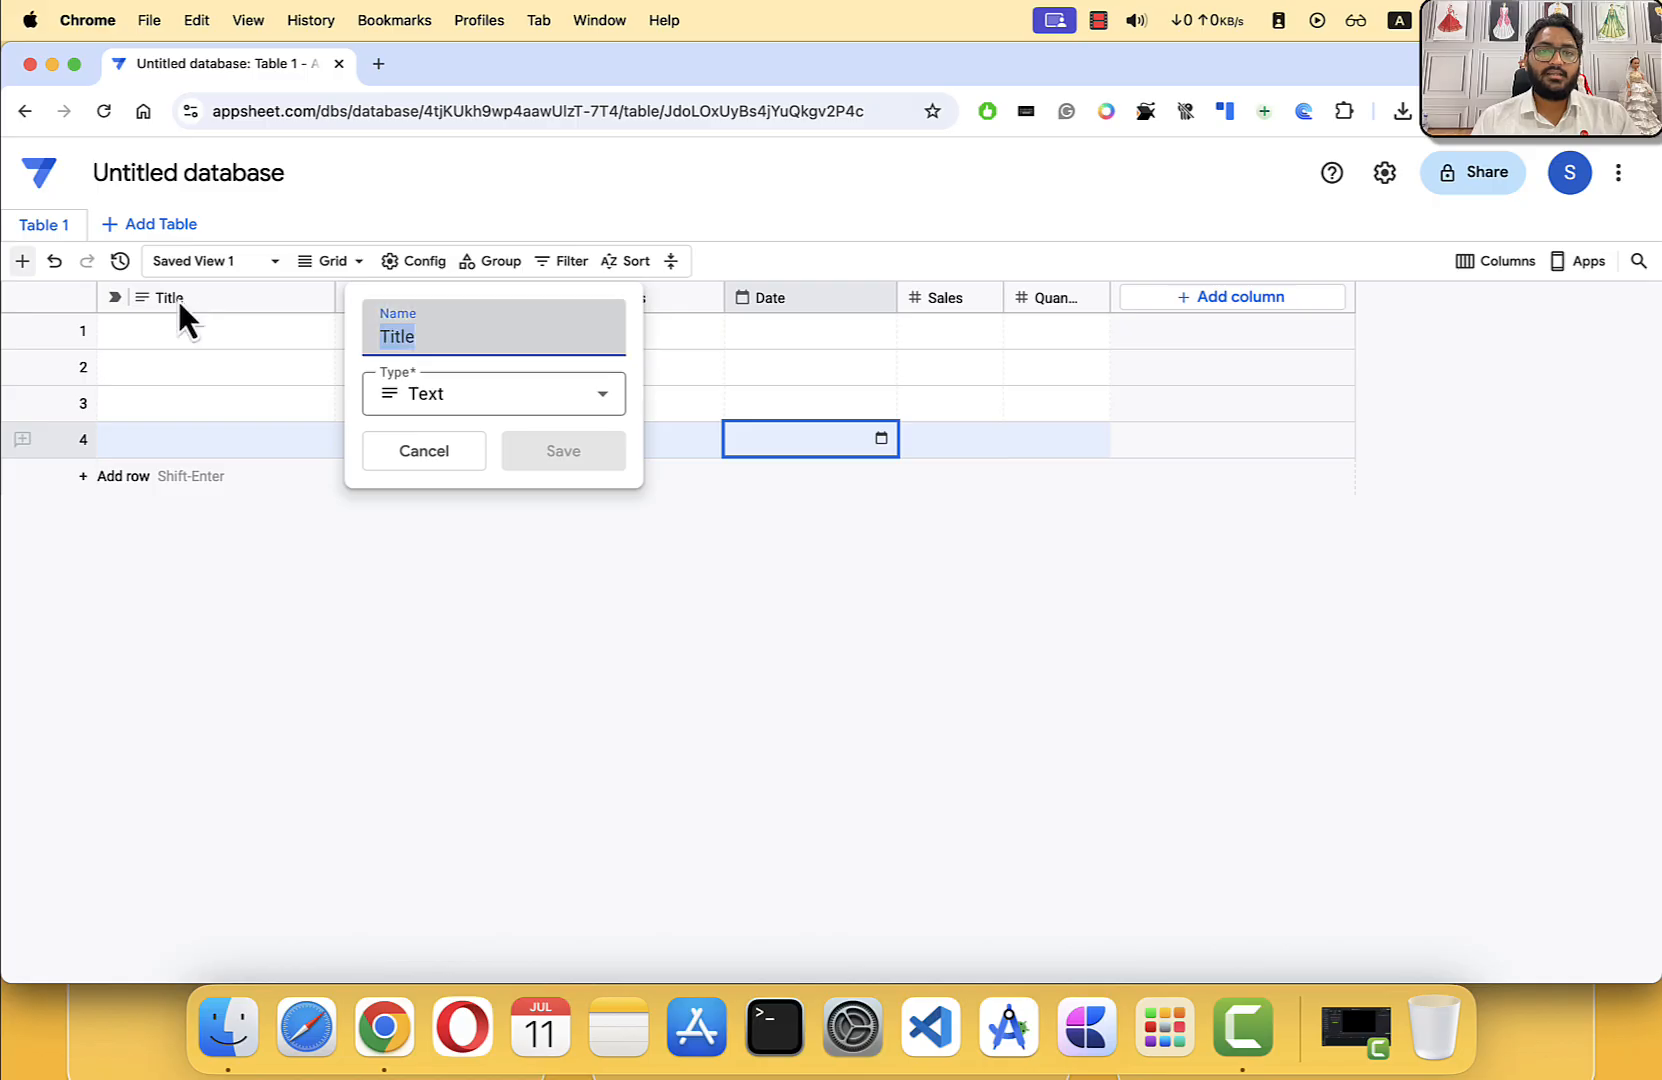
{"action": "left_click", "coordinate": [406, 464]}
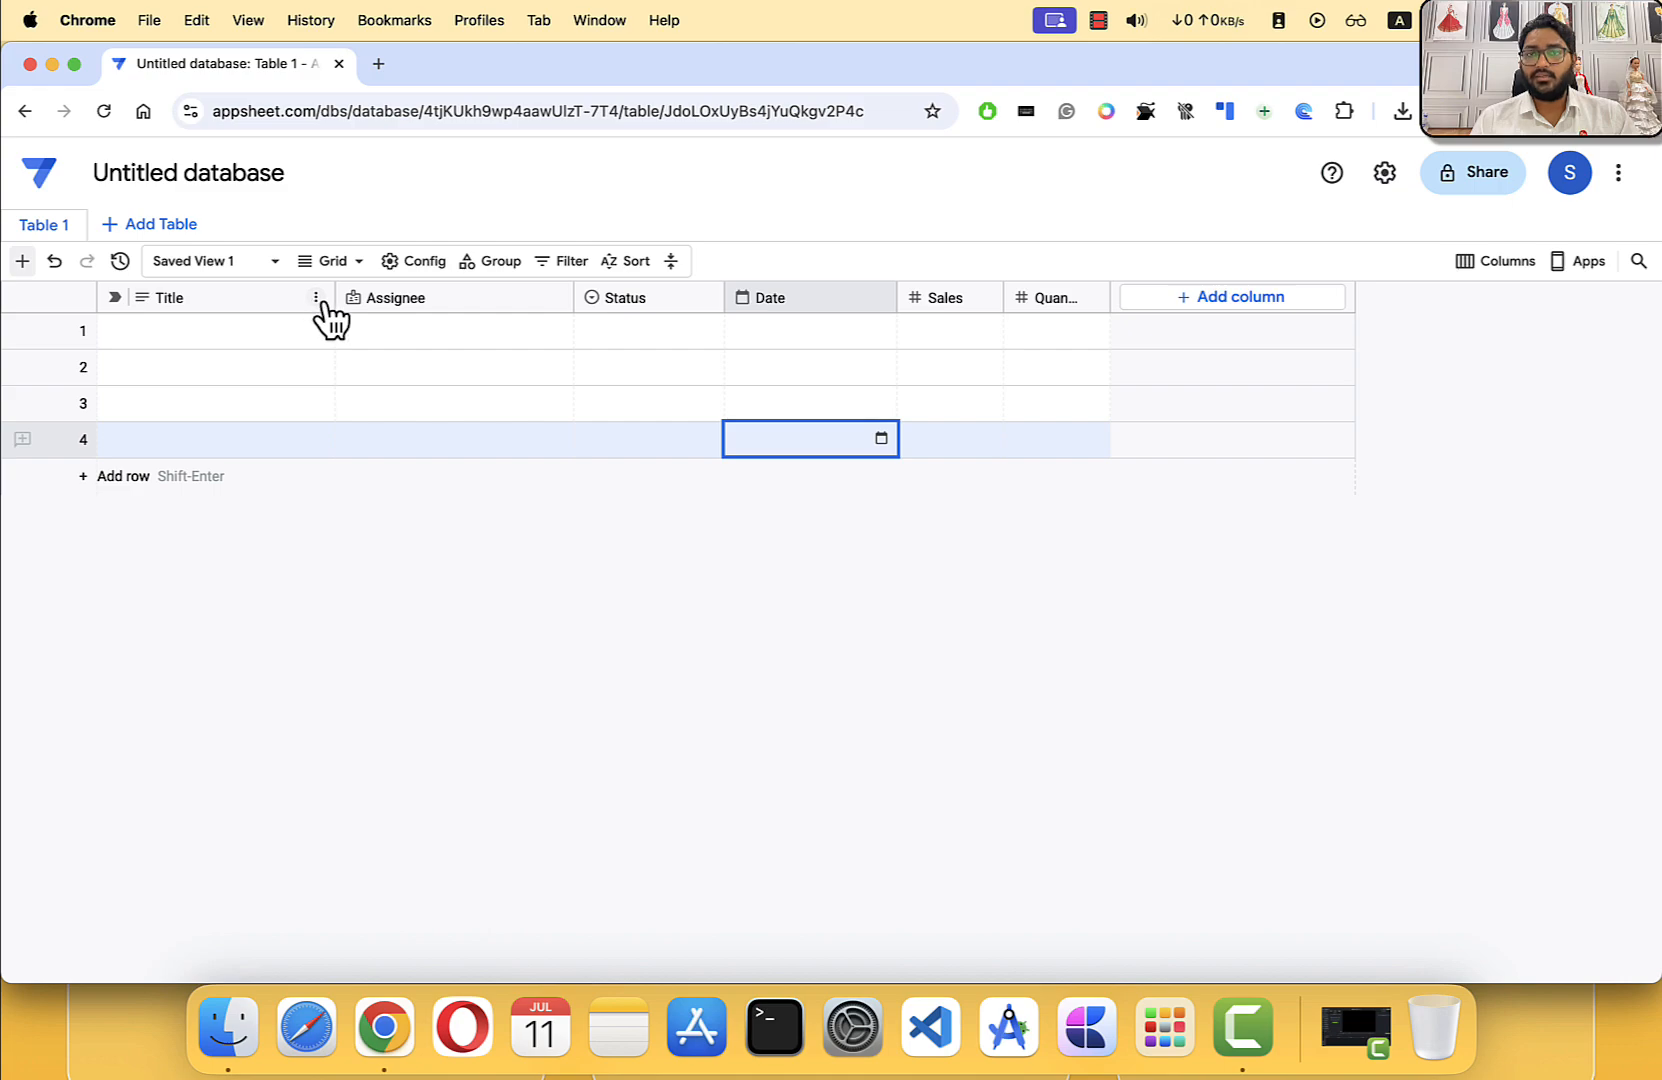
{"action": "key", "text": "super+equal"}
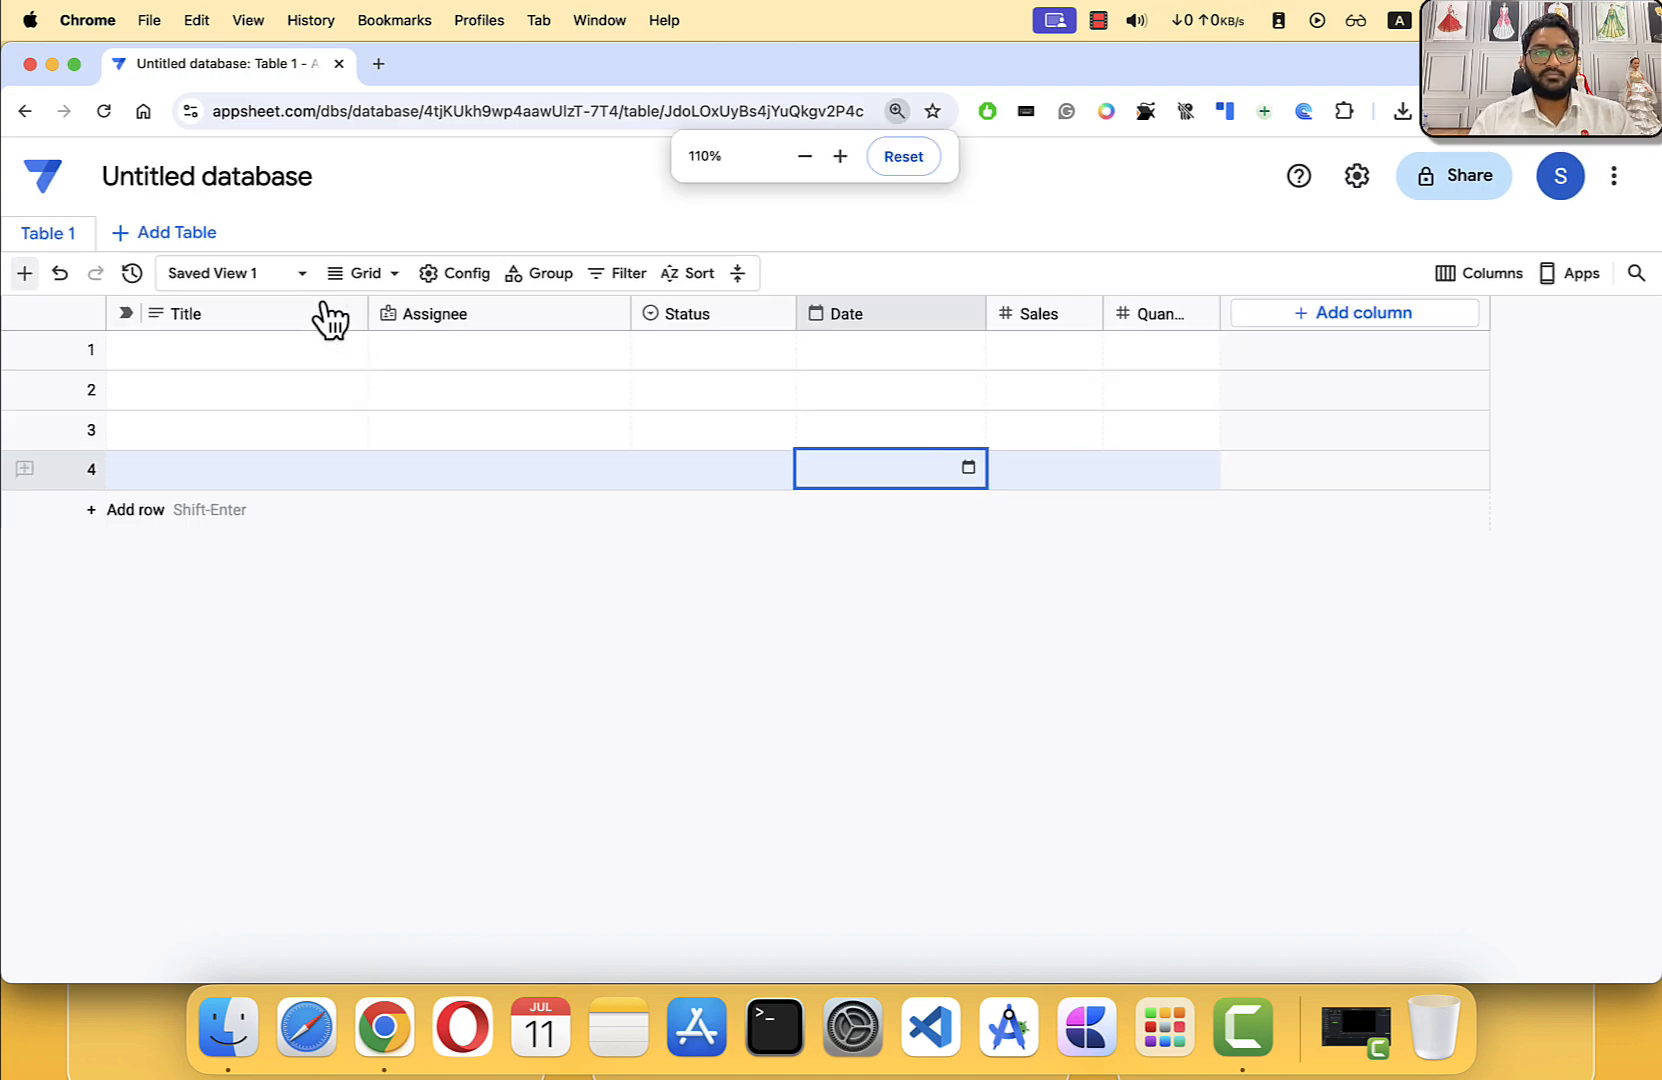
{"action": "key", "text": "super+equal"}
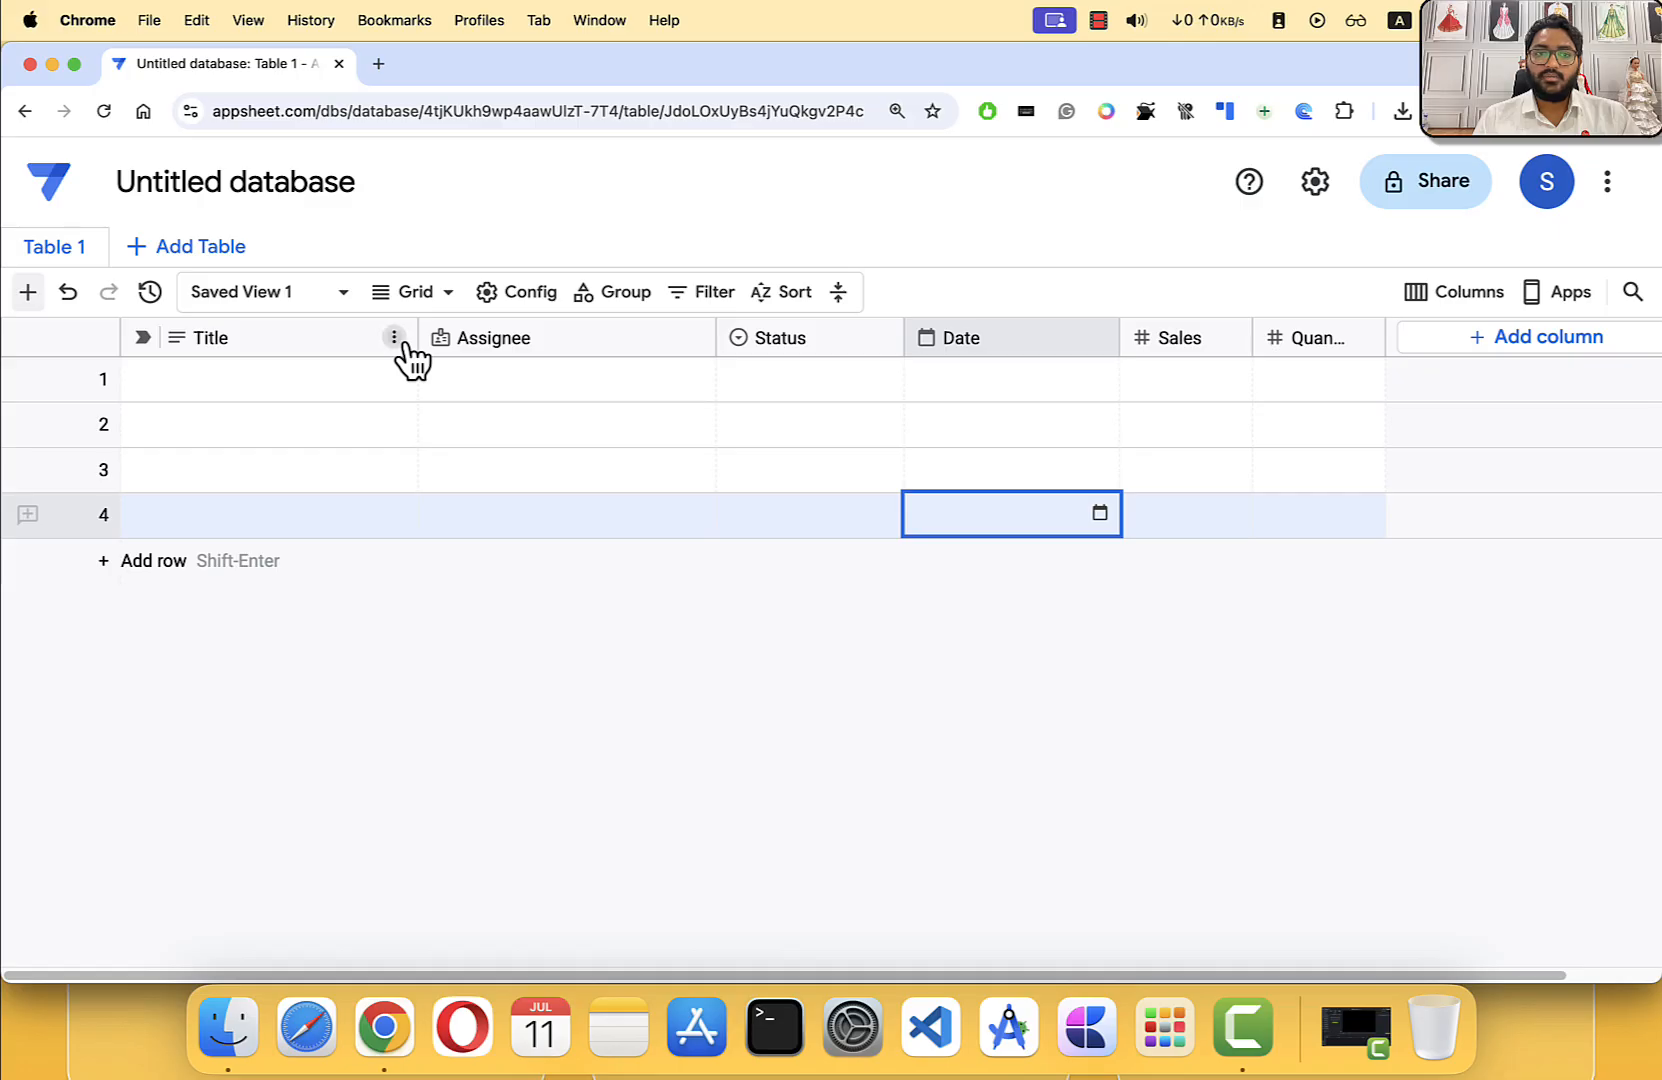
{"action": "left_click", "coordinate": [394, 338]}
{"action": "left_click", "coordinate": [442, 387]}
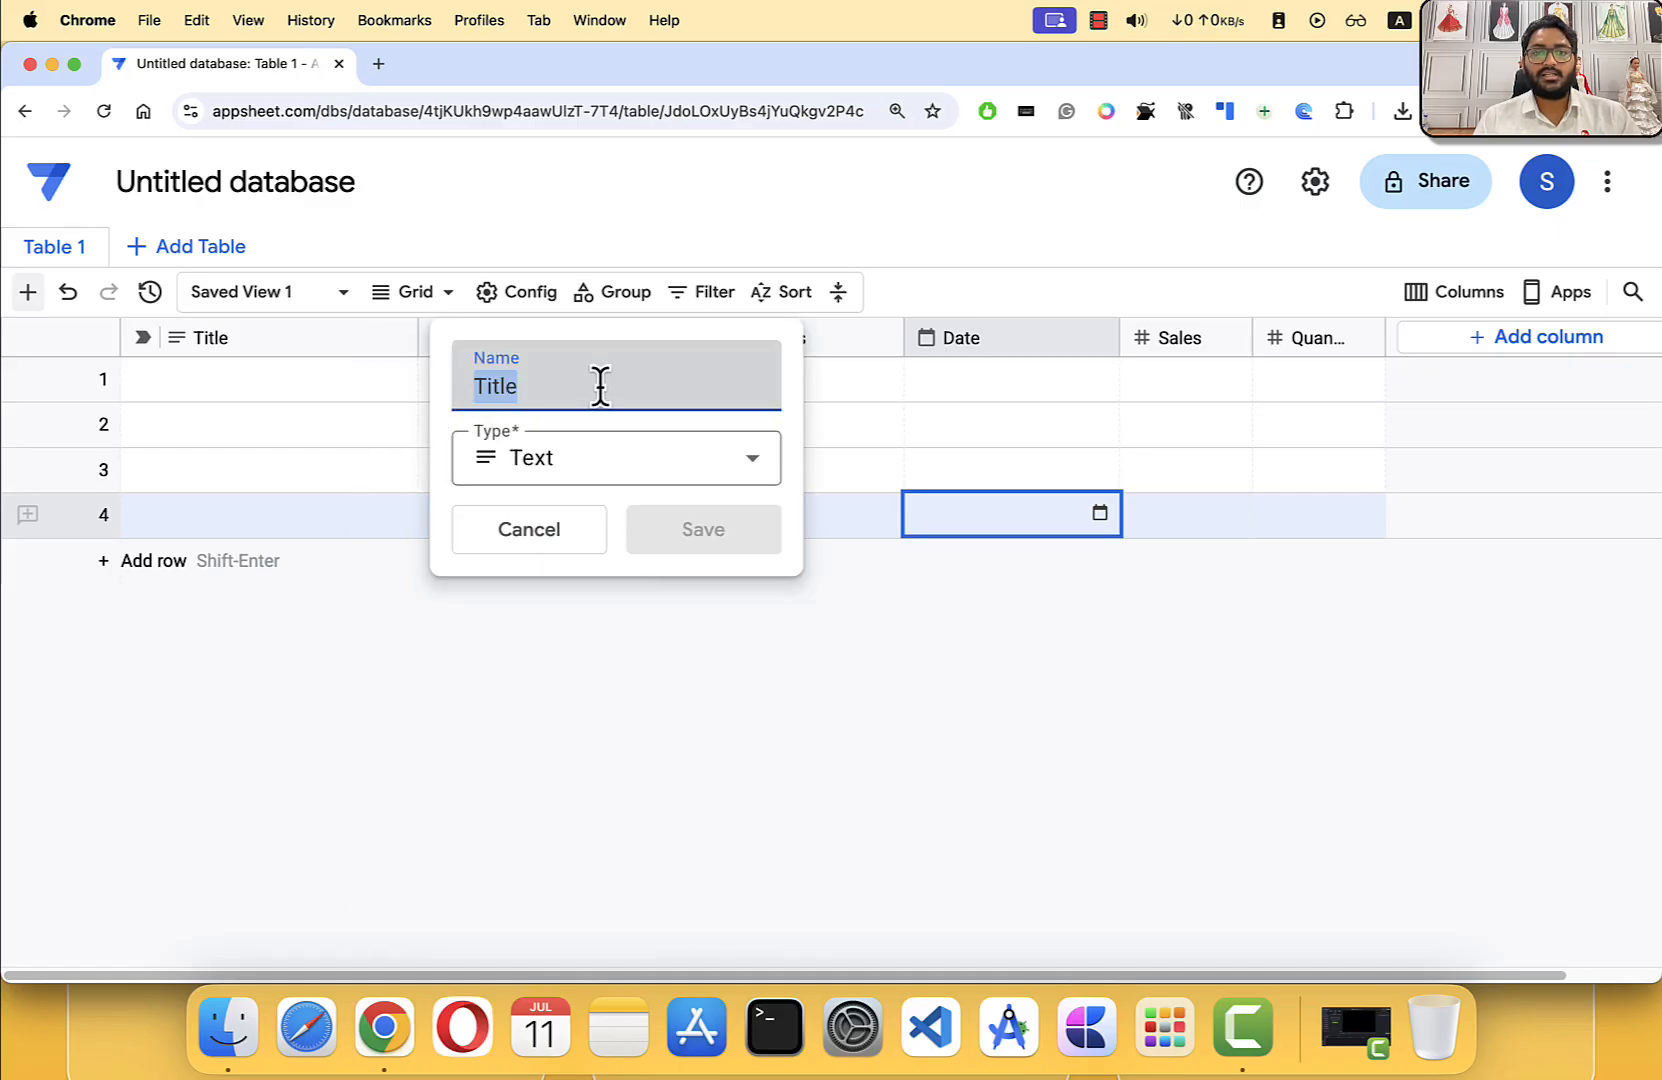
{"action": "type", "text": "Sr. No"}
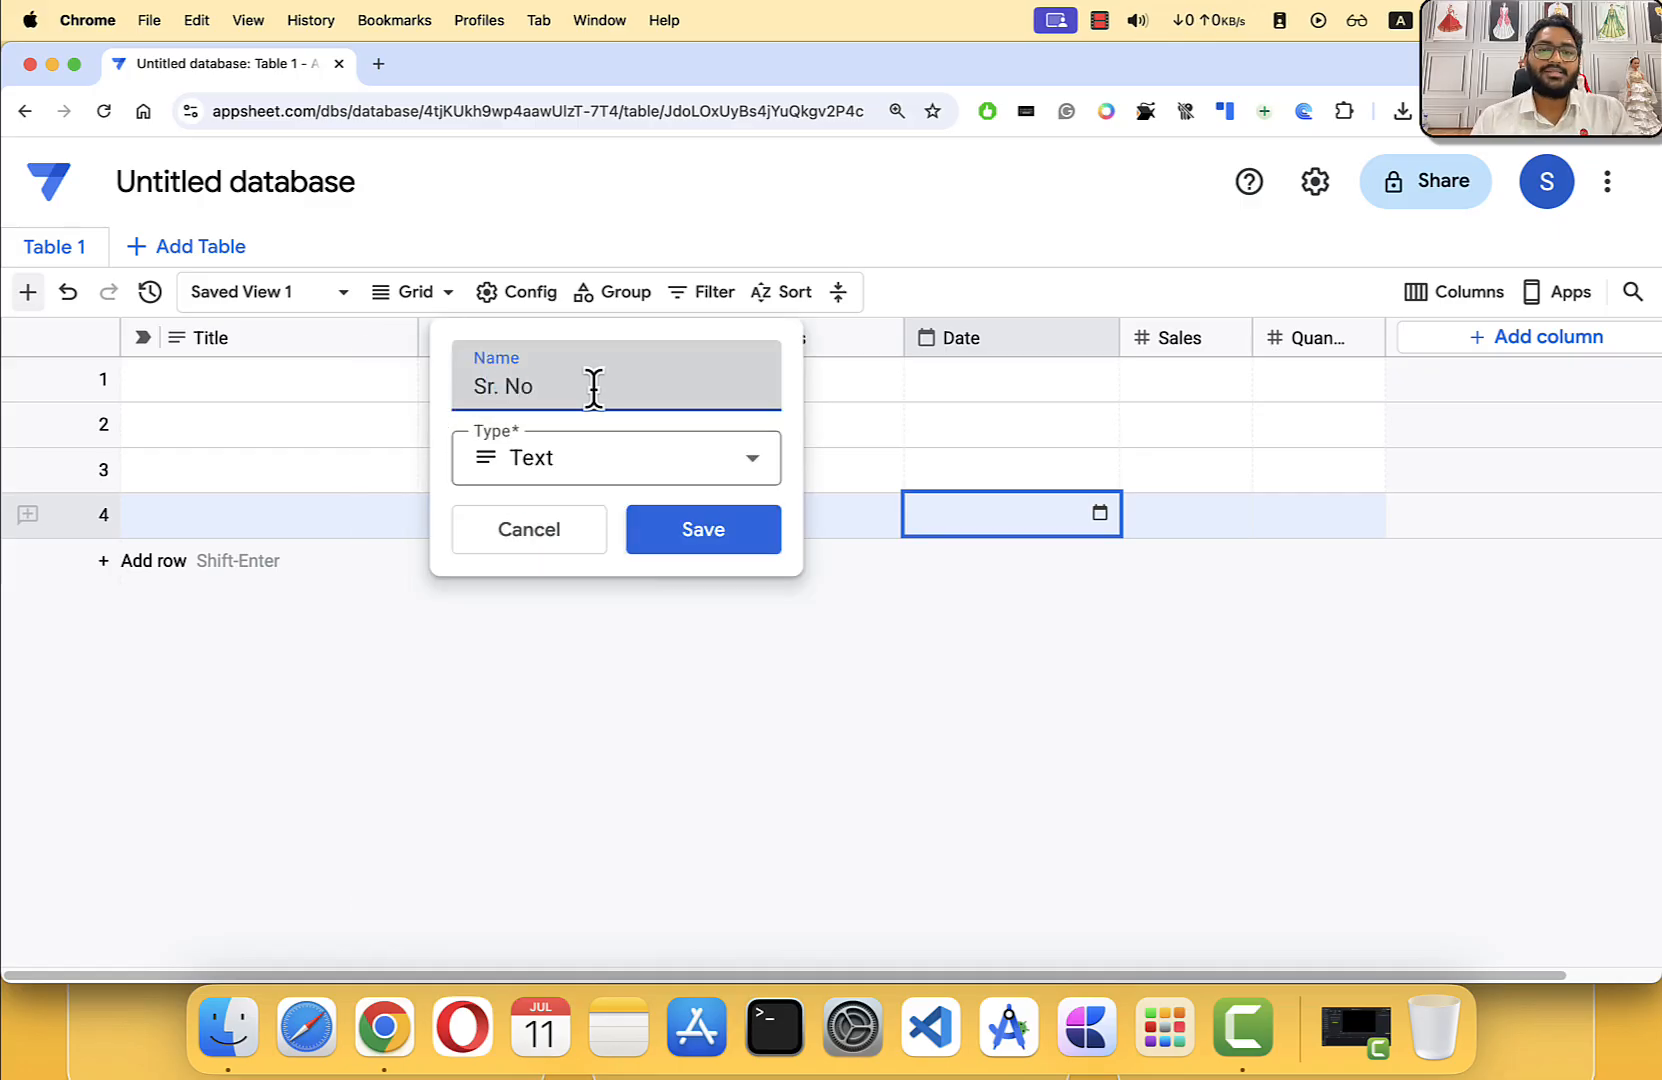
{"action": "left_click", "coordinate": [675, 467]}
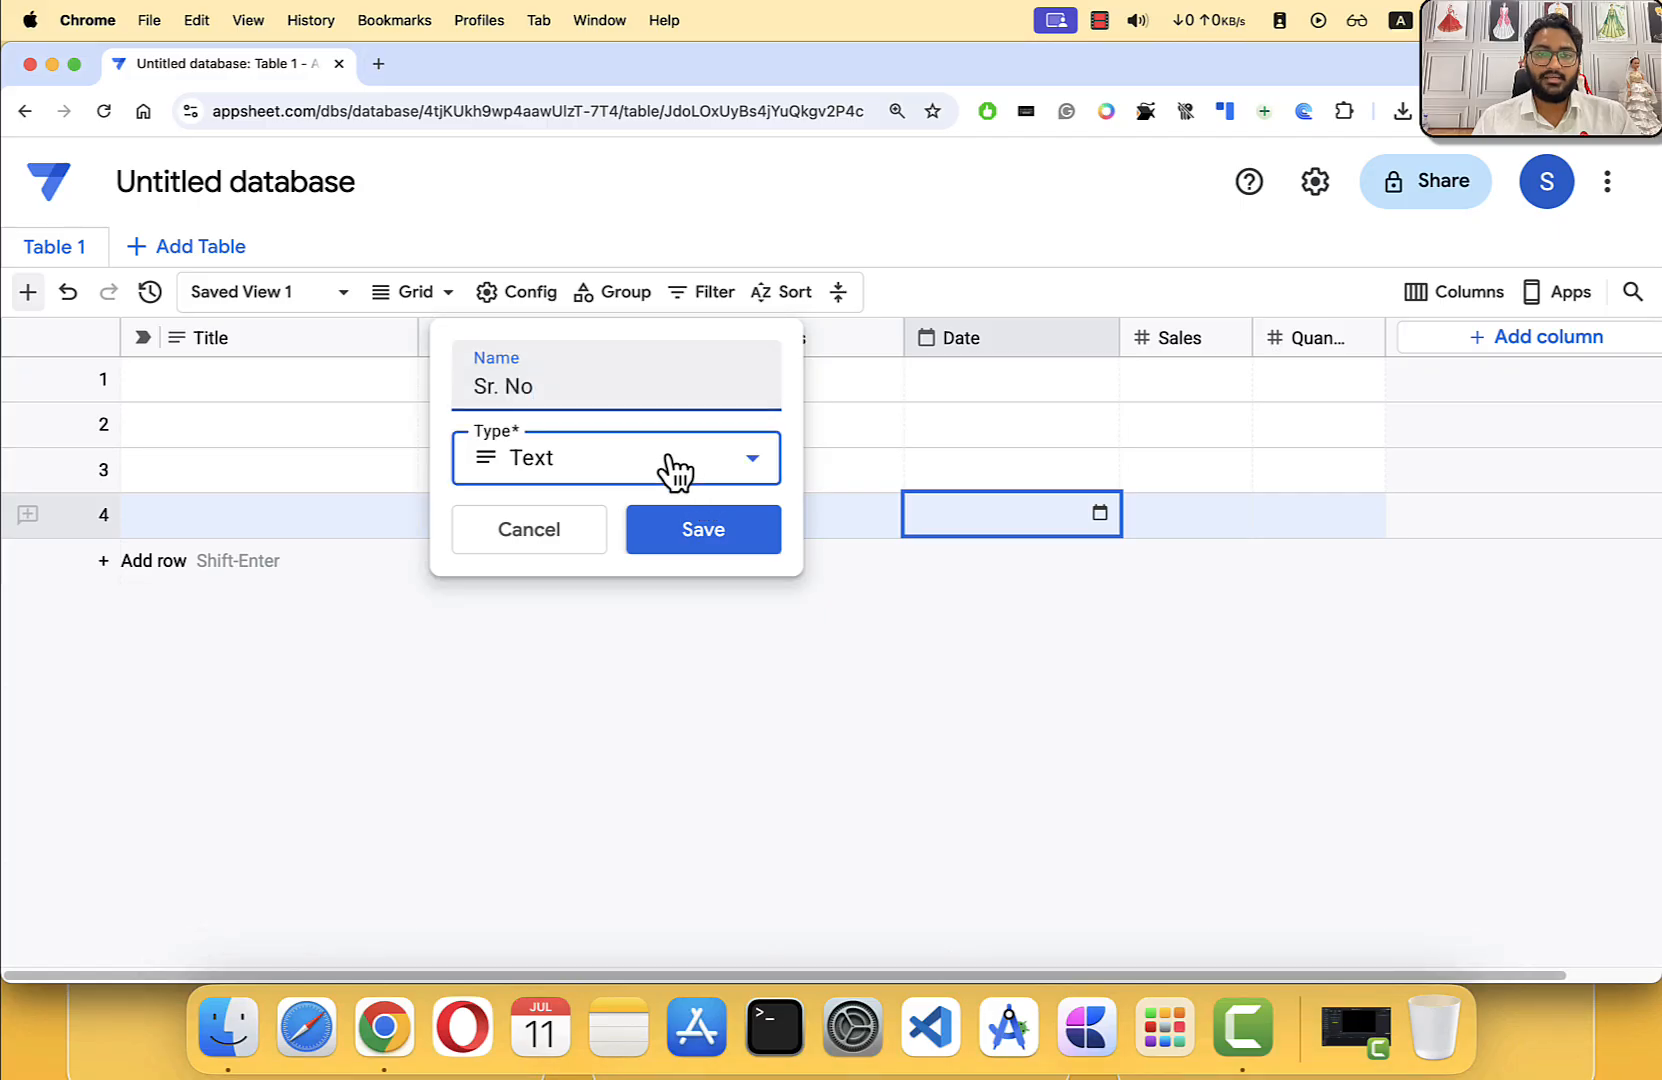
{"action": "left_click", "coordinate": [612, 676]}
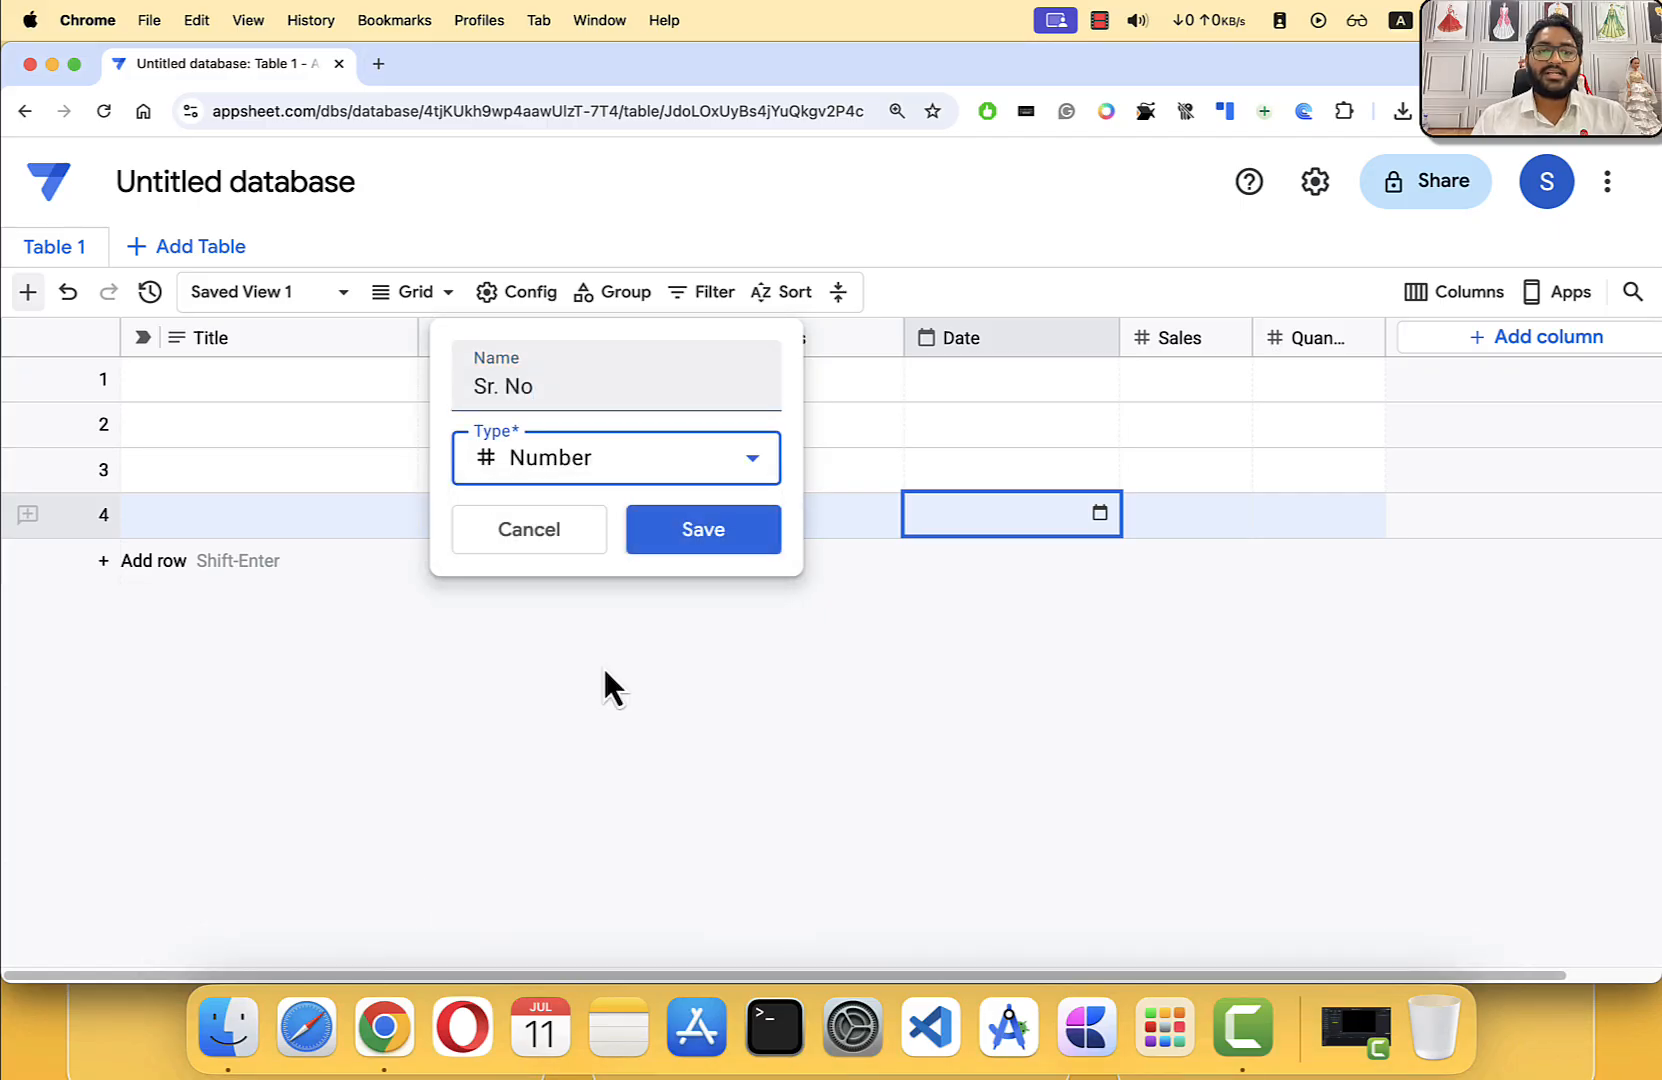
{"action": "left_click", "coordinate": [712, 534]}
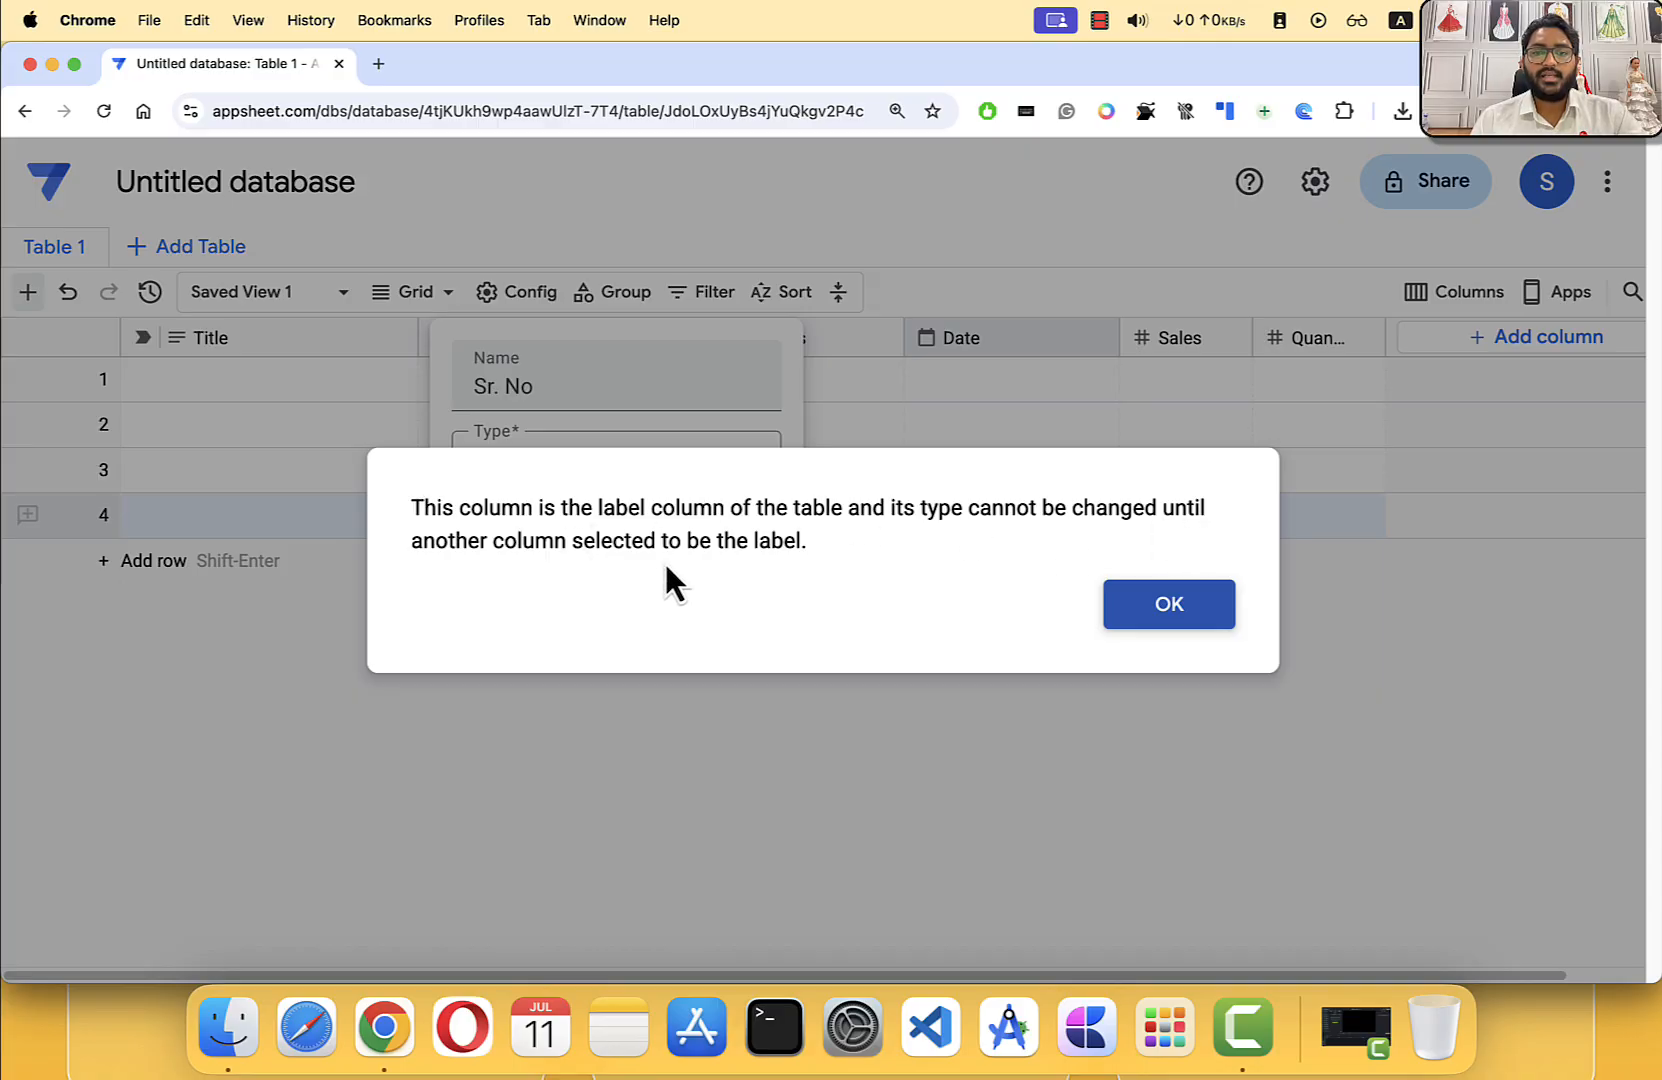
{"action": "left_click", "coordinate": [1118, 612]}
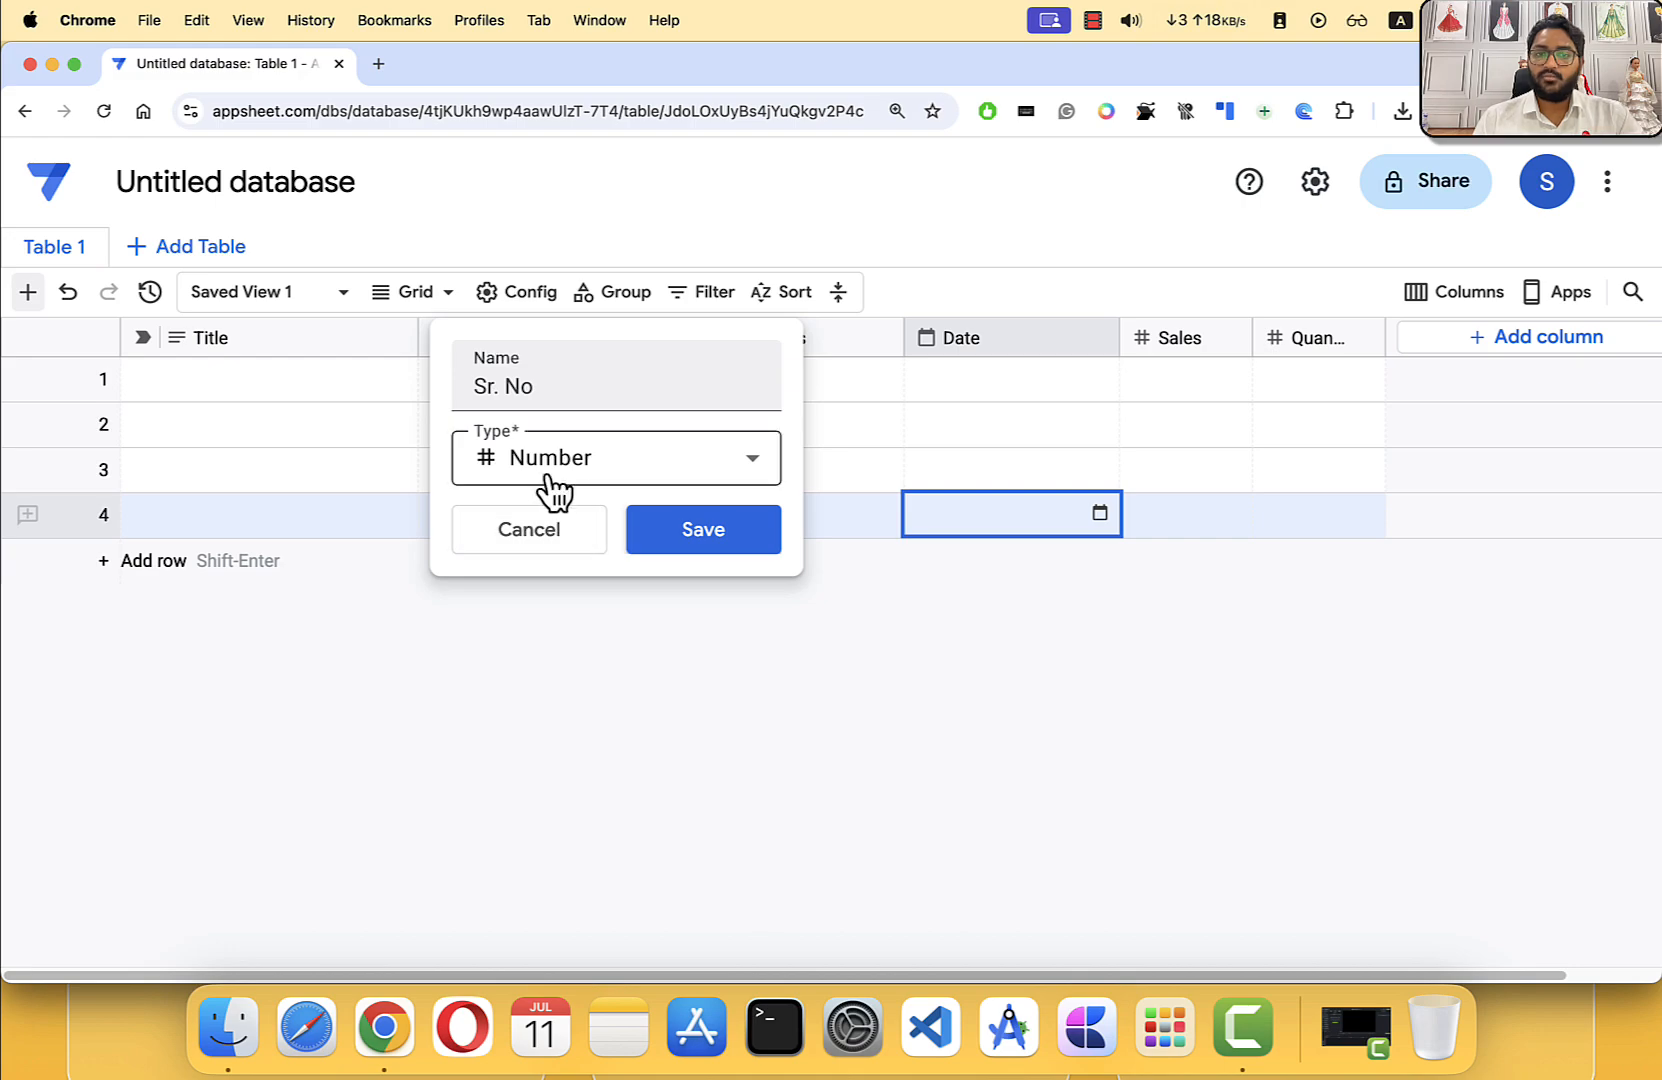
{"action": "left_click", "coordinate": [557, 541]}
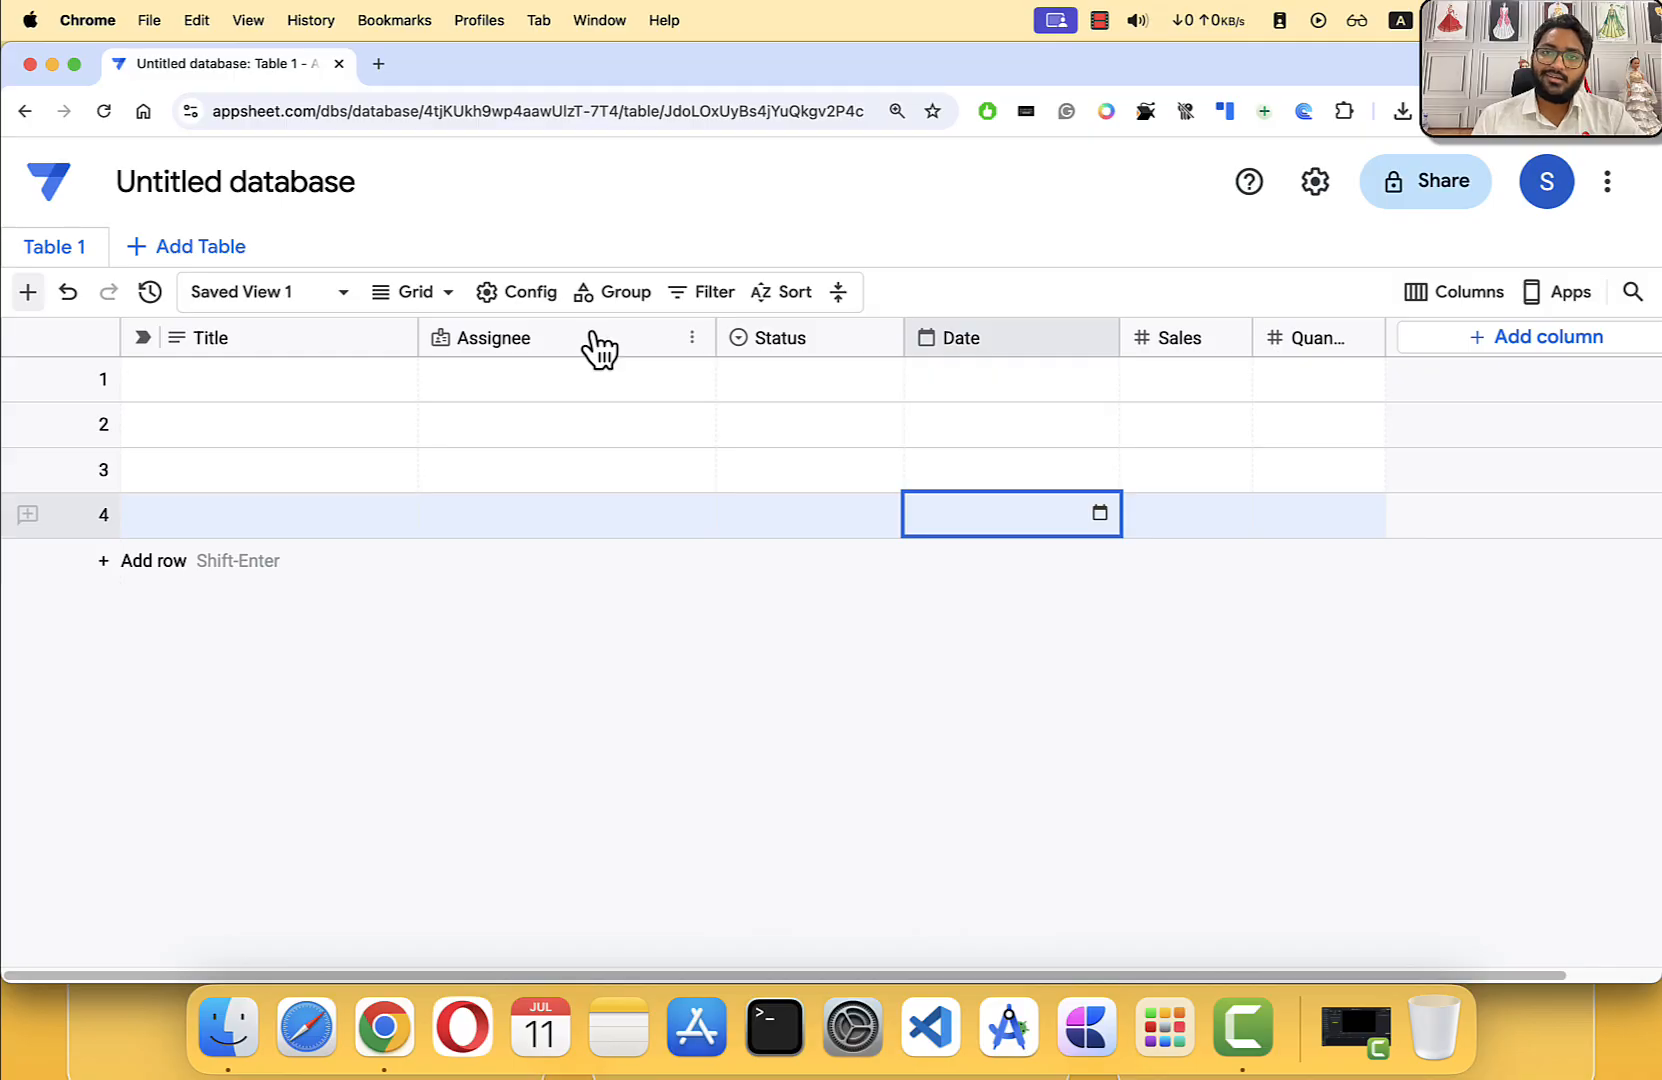
Step: Use the Assignee column as the table's label, and change the Title column to Sr. No with type Number
{"action": "left_click", "coordinate": [693, 340]}
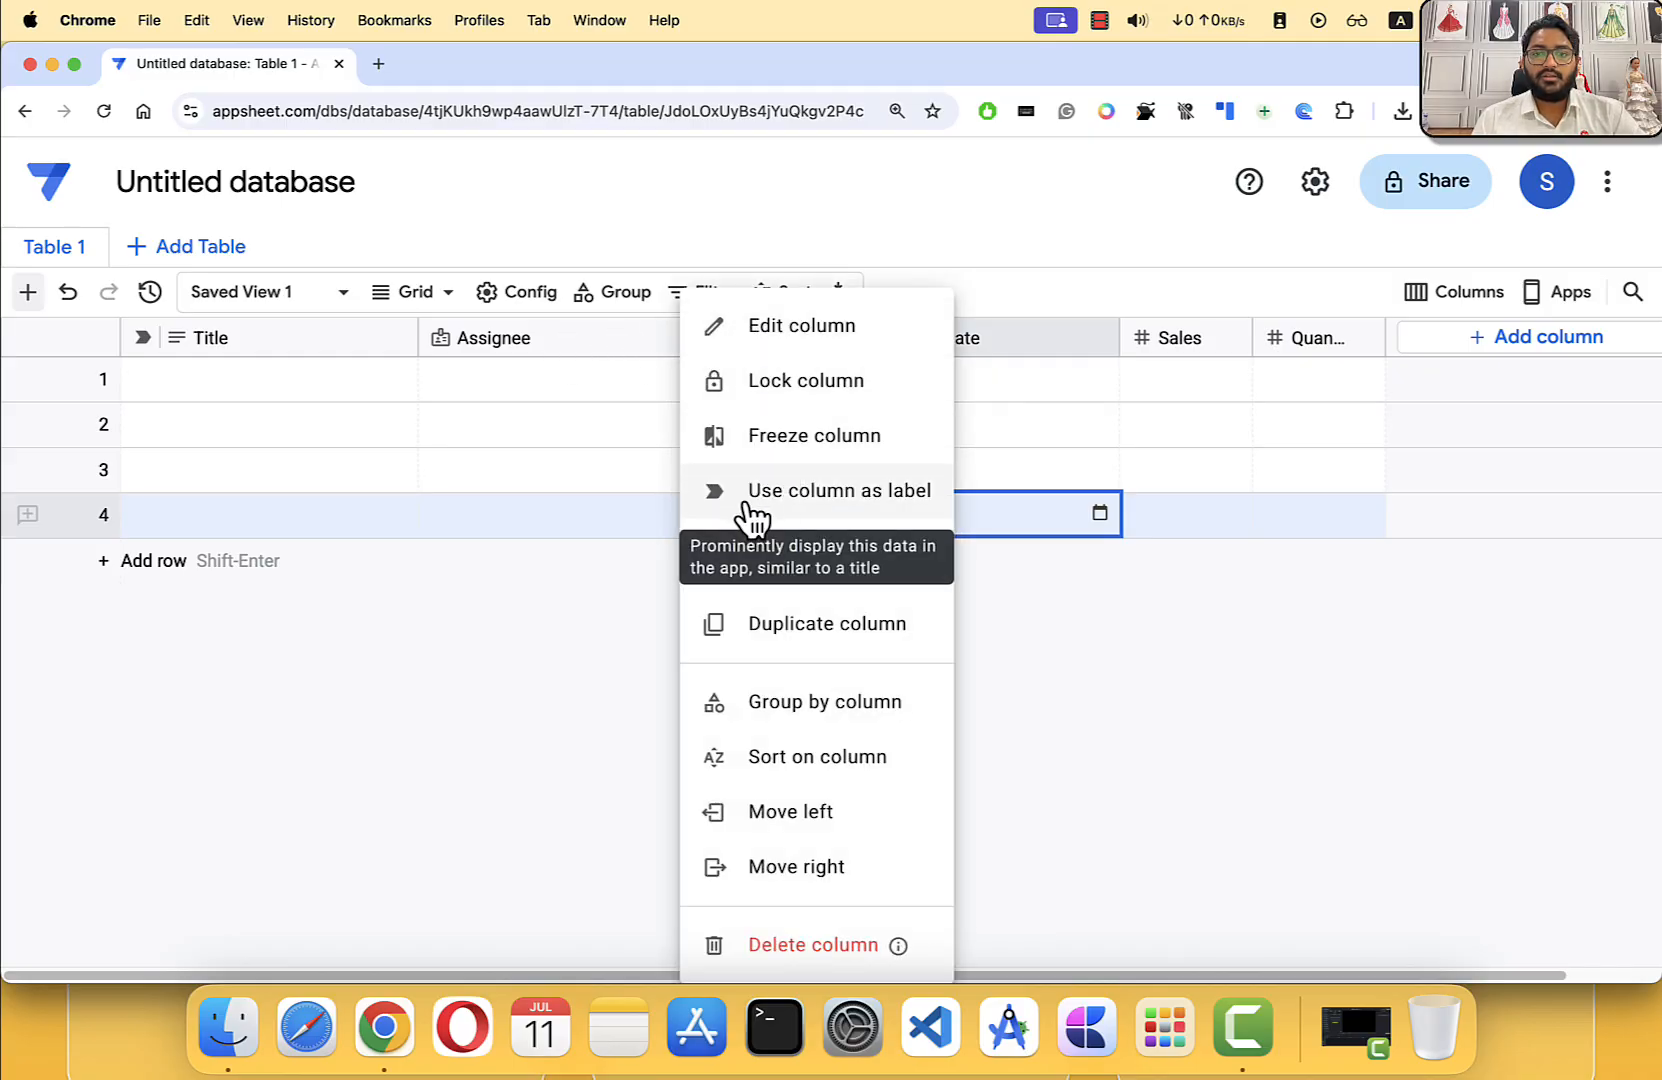
{"action": "left_click", "coordinate": [905, 502]}
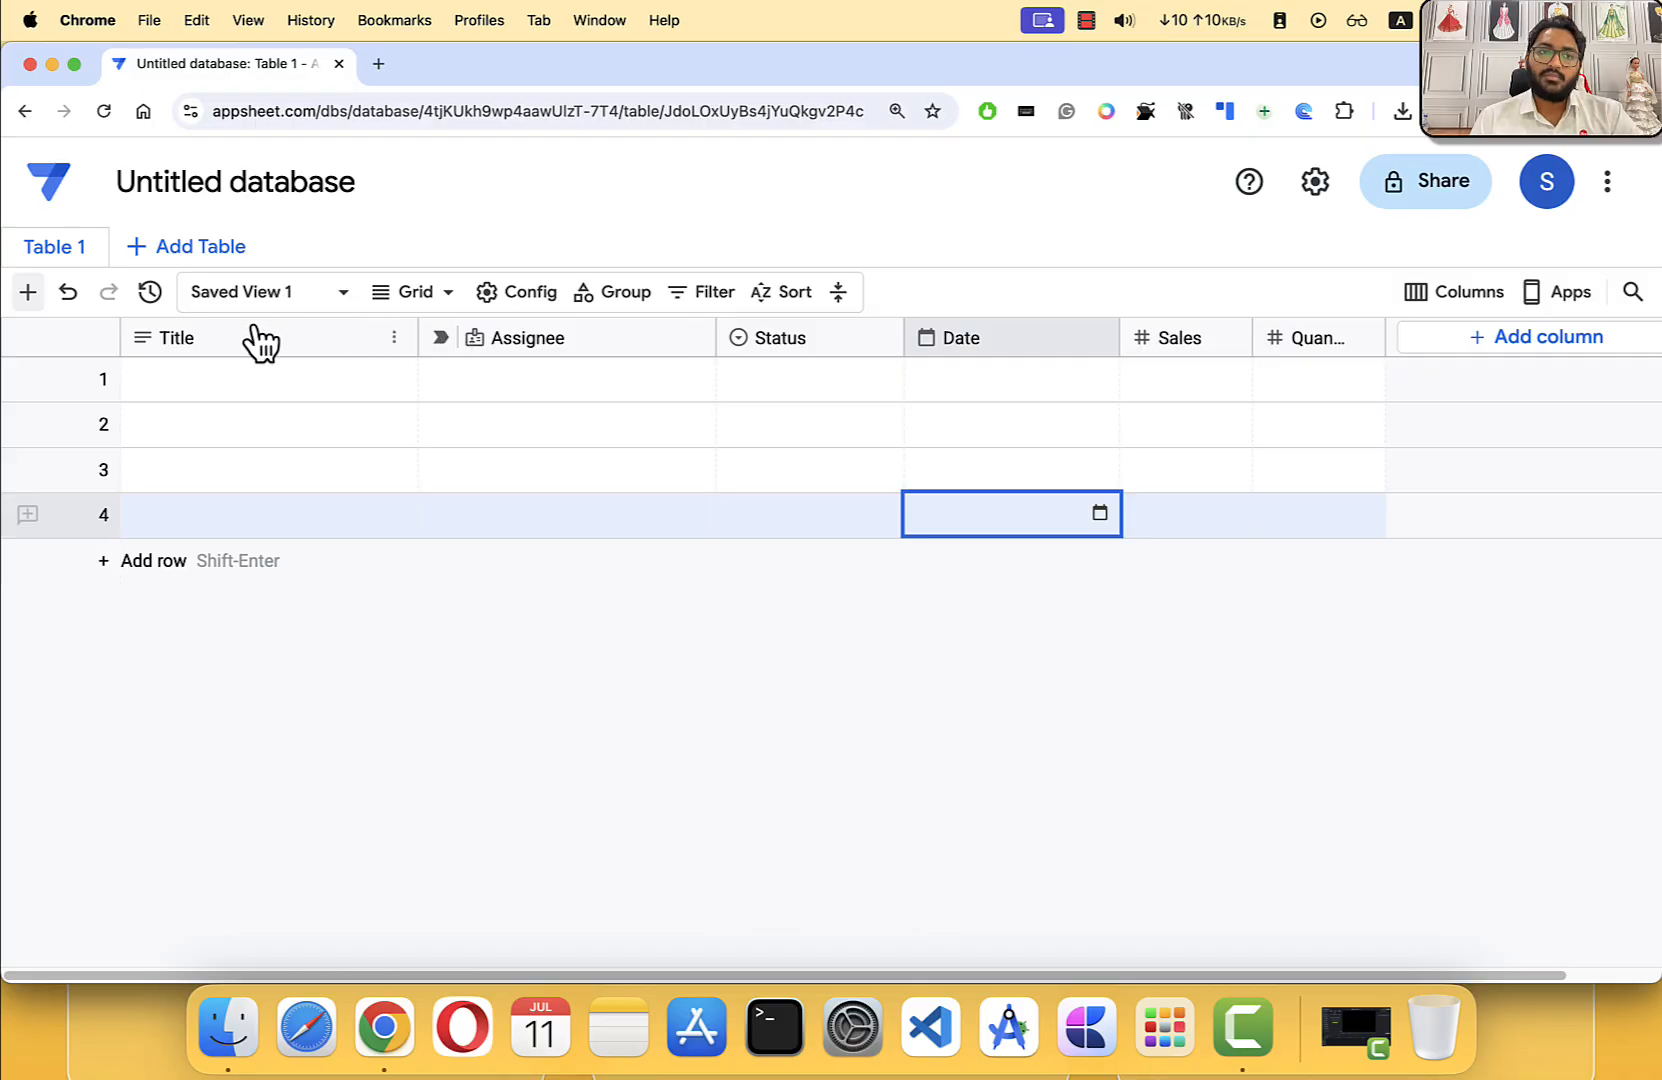
{"action": "left_click", "coordinate": [187, 337]}
{"action": "type", "text": "Sr. No"}
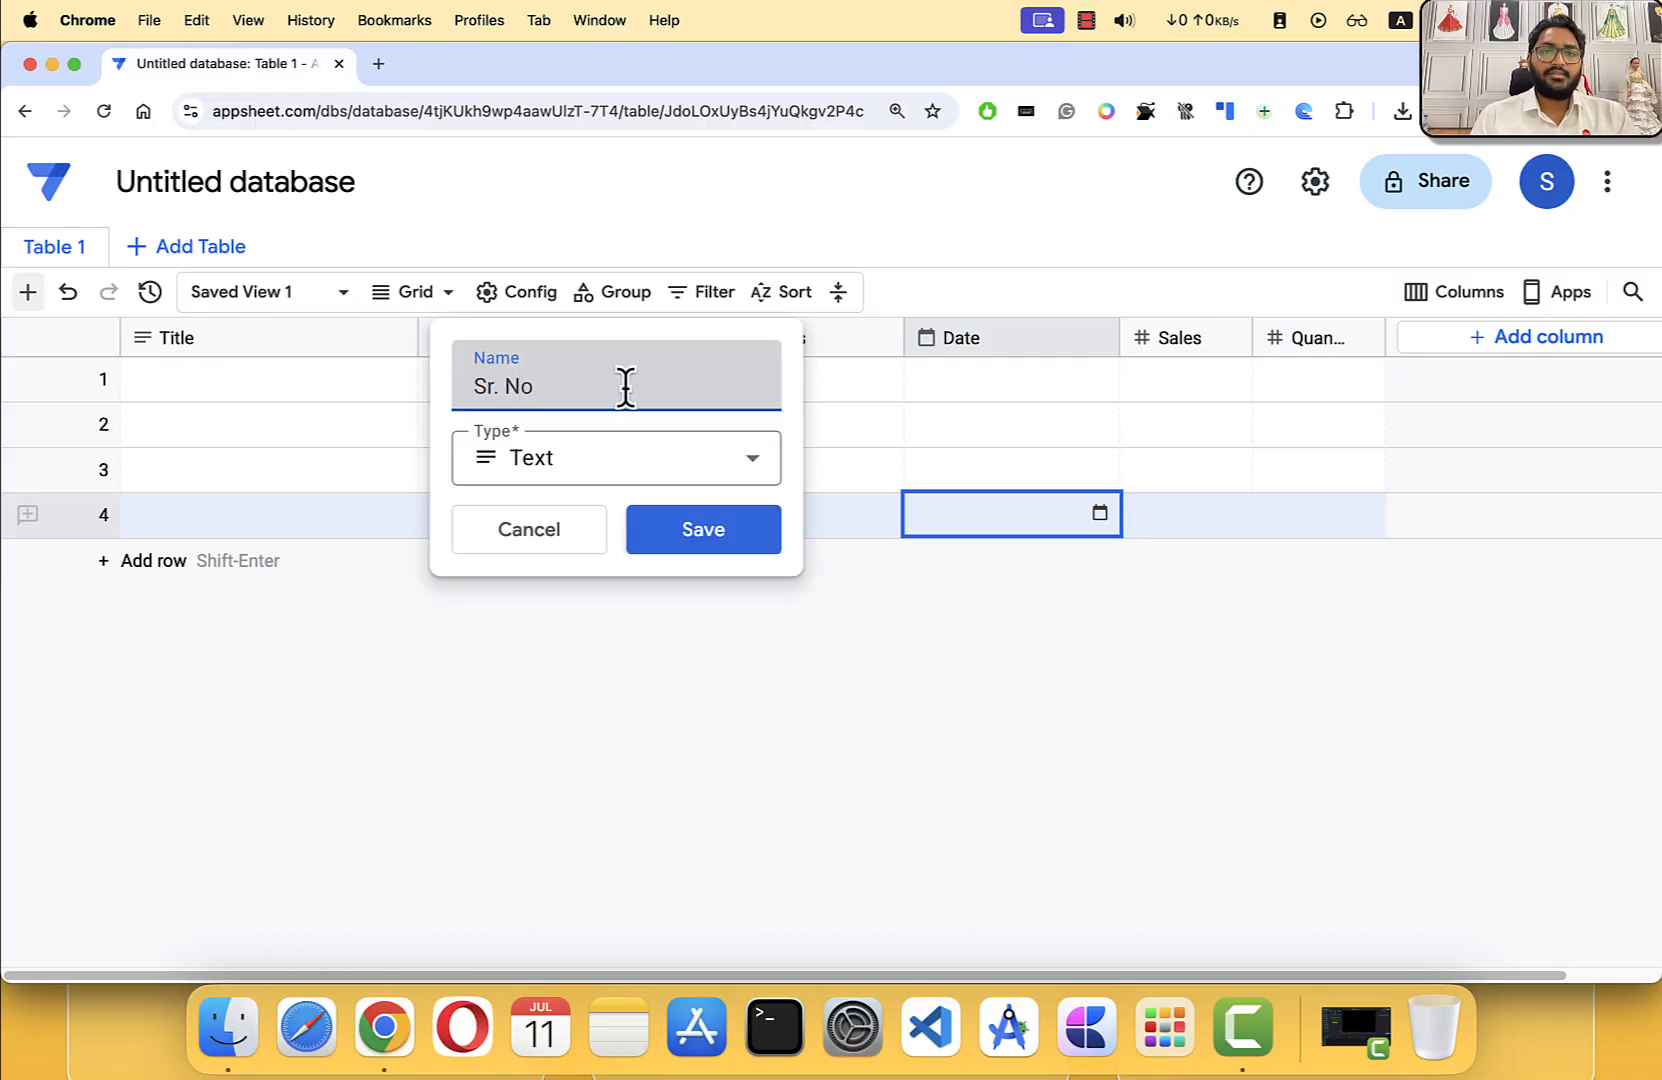
{"action": "left_click", "coordinate": [570, 458]}
{"action": "left_click", "coordinate": [578, 690]}
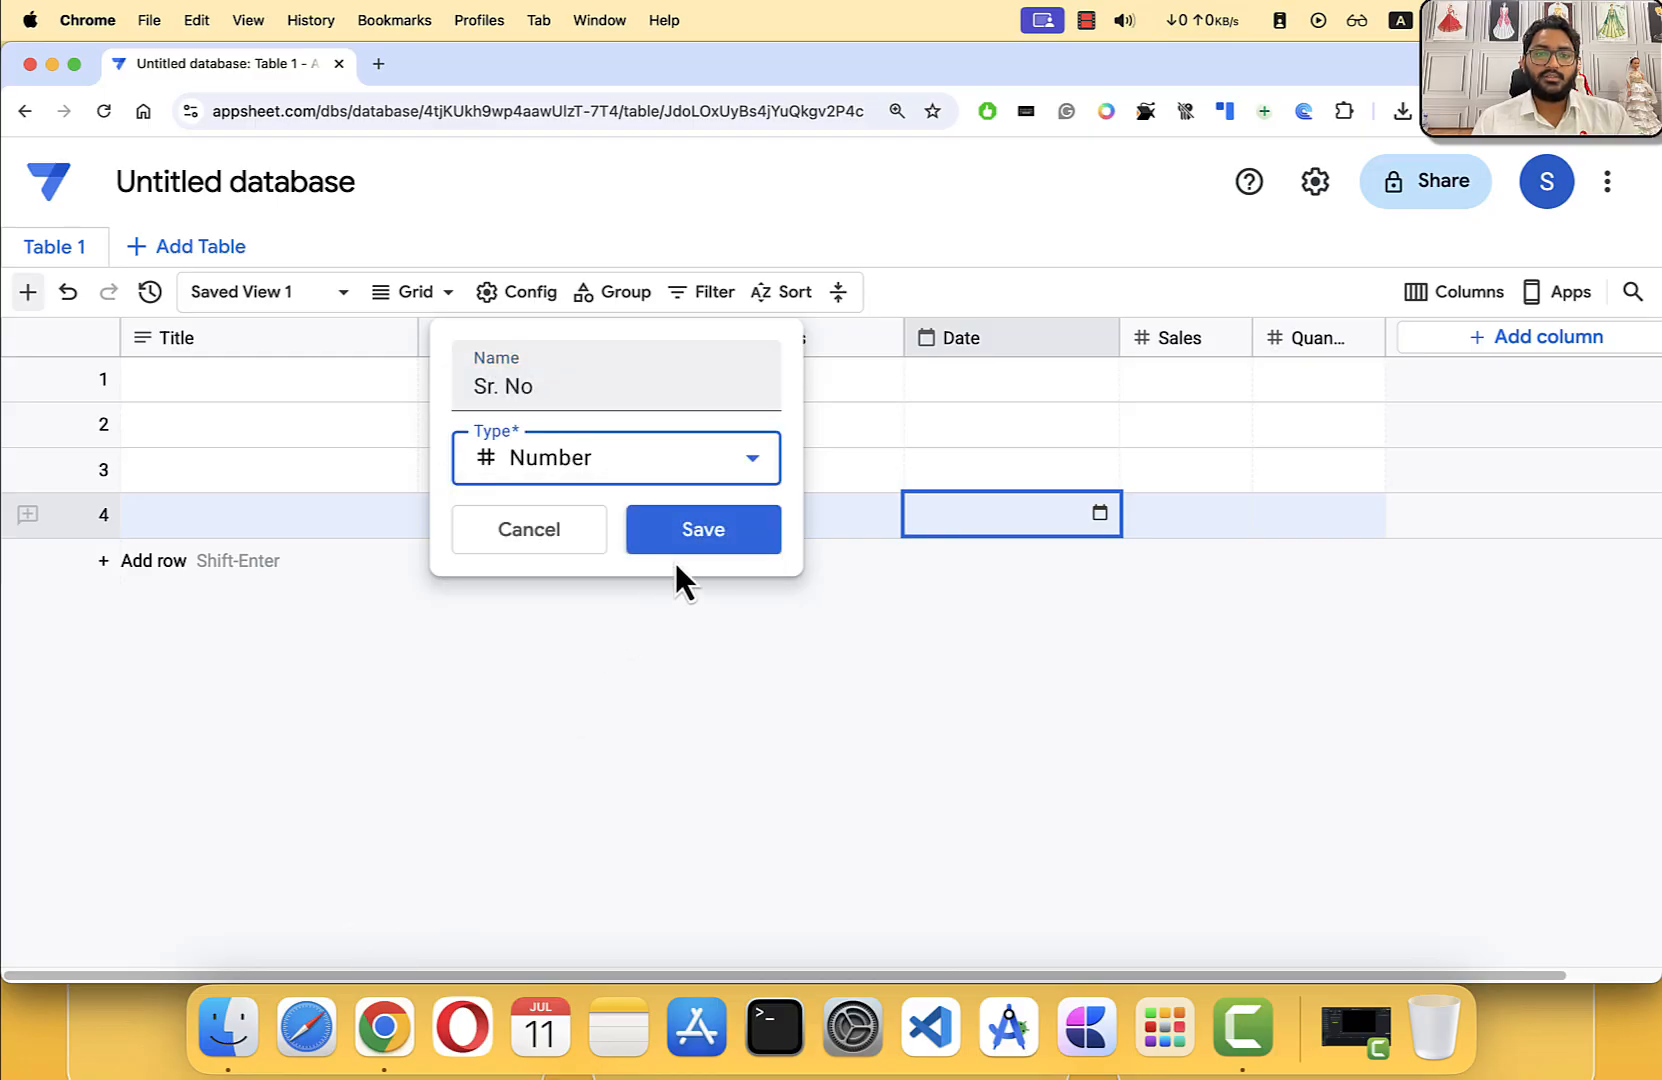
{"action": "left_click", "coordinate": [690, 538]}
{"action": "left_click", "coordinate": [1160, 645]}
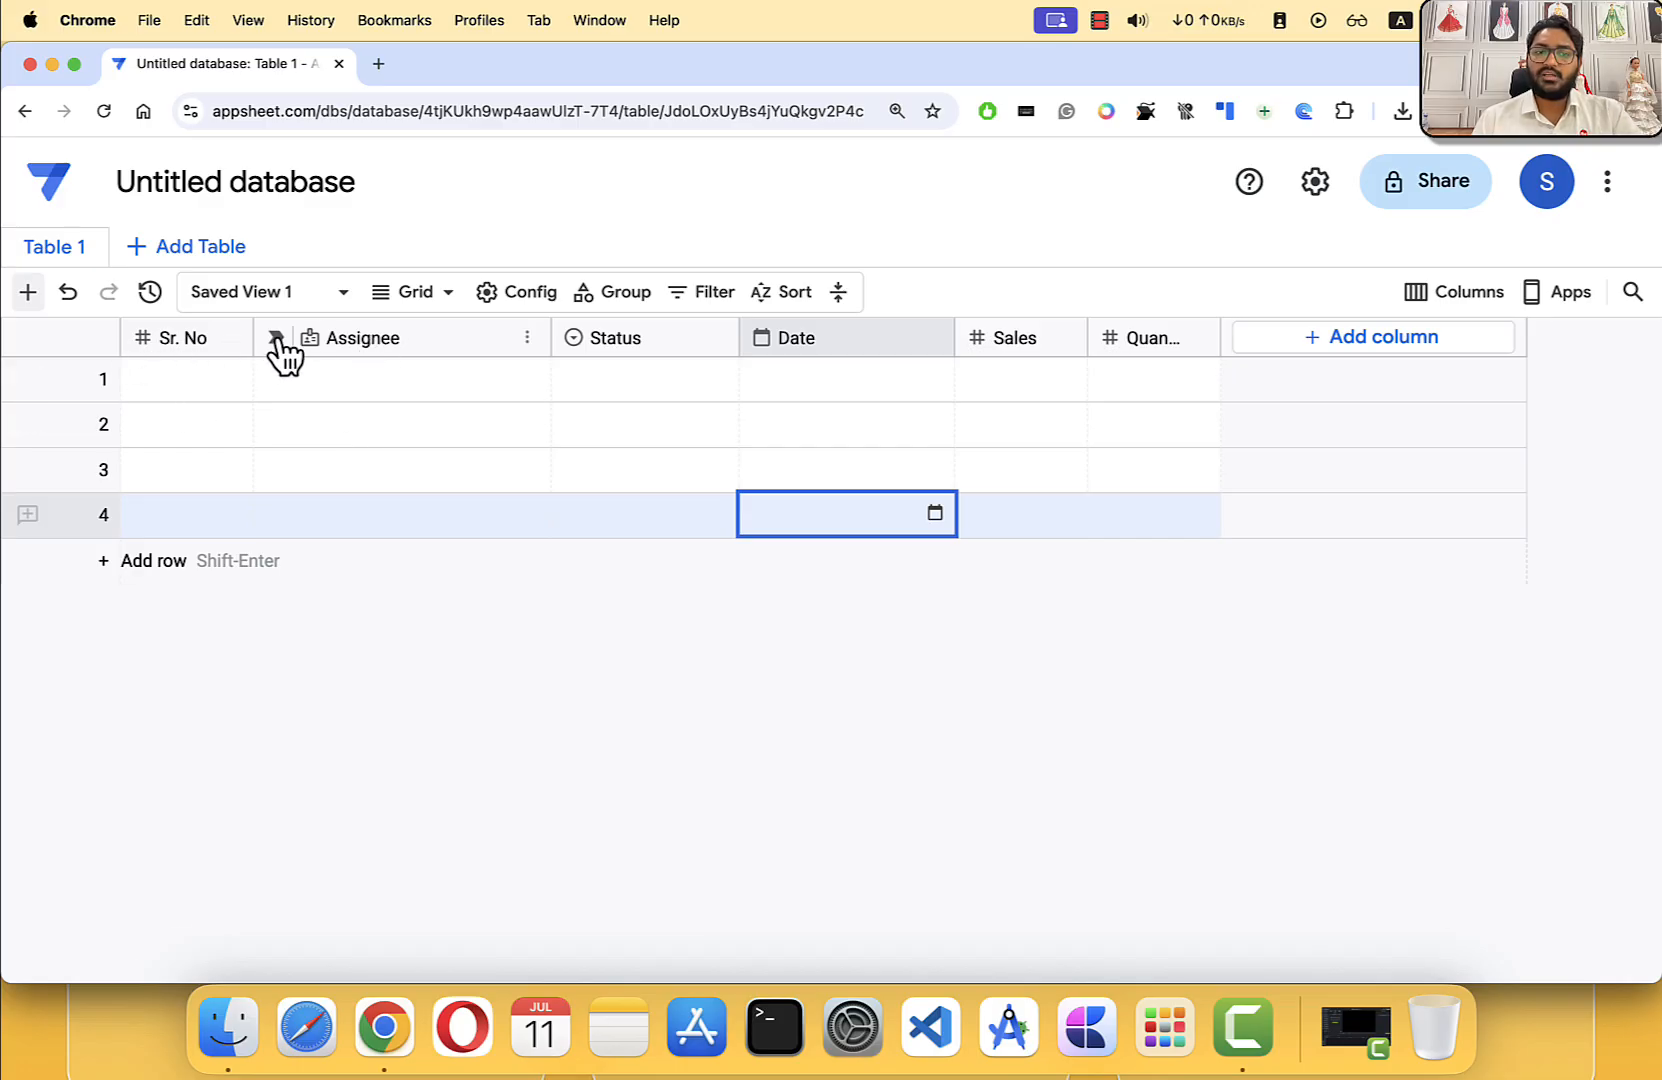
Step: Use the Sr. No column as the table's label and widen it enough to fit its full name
{"action": "left_click", "coordinate": [236, 340]}
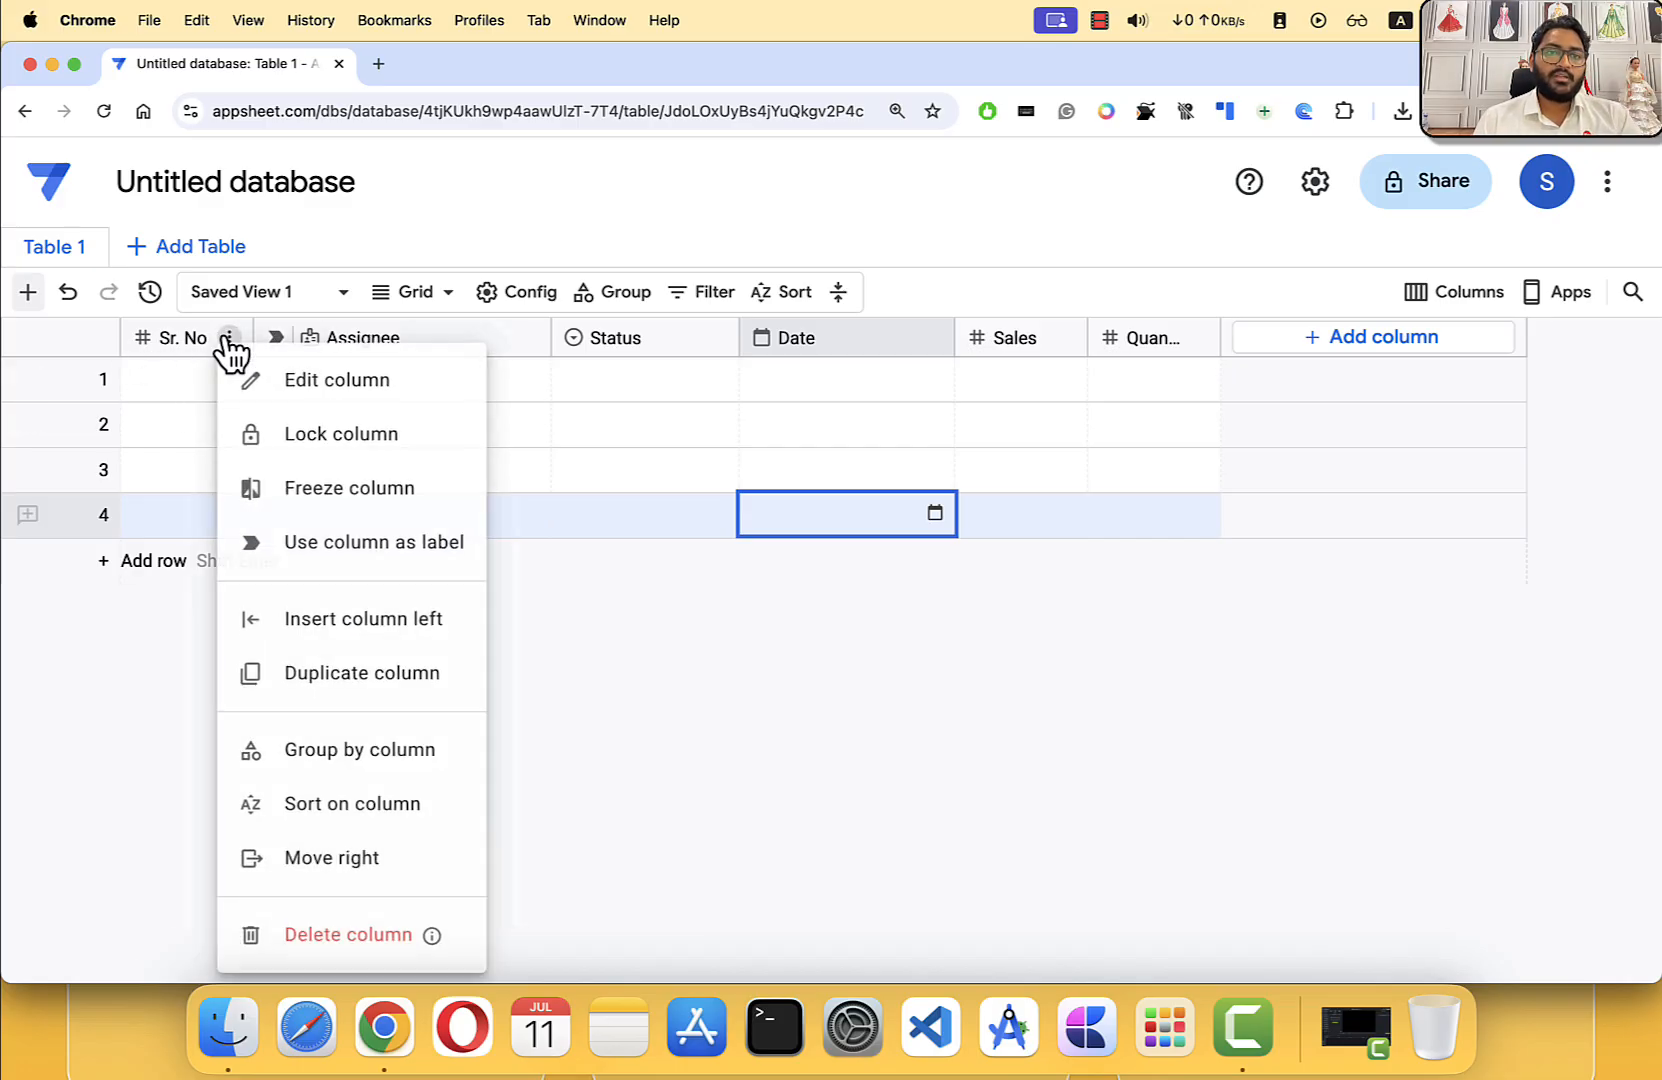
{"action": "left_click", "coordinate": [283, 382]}
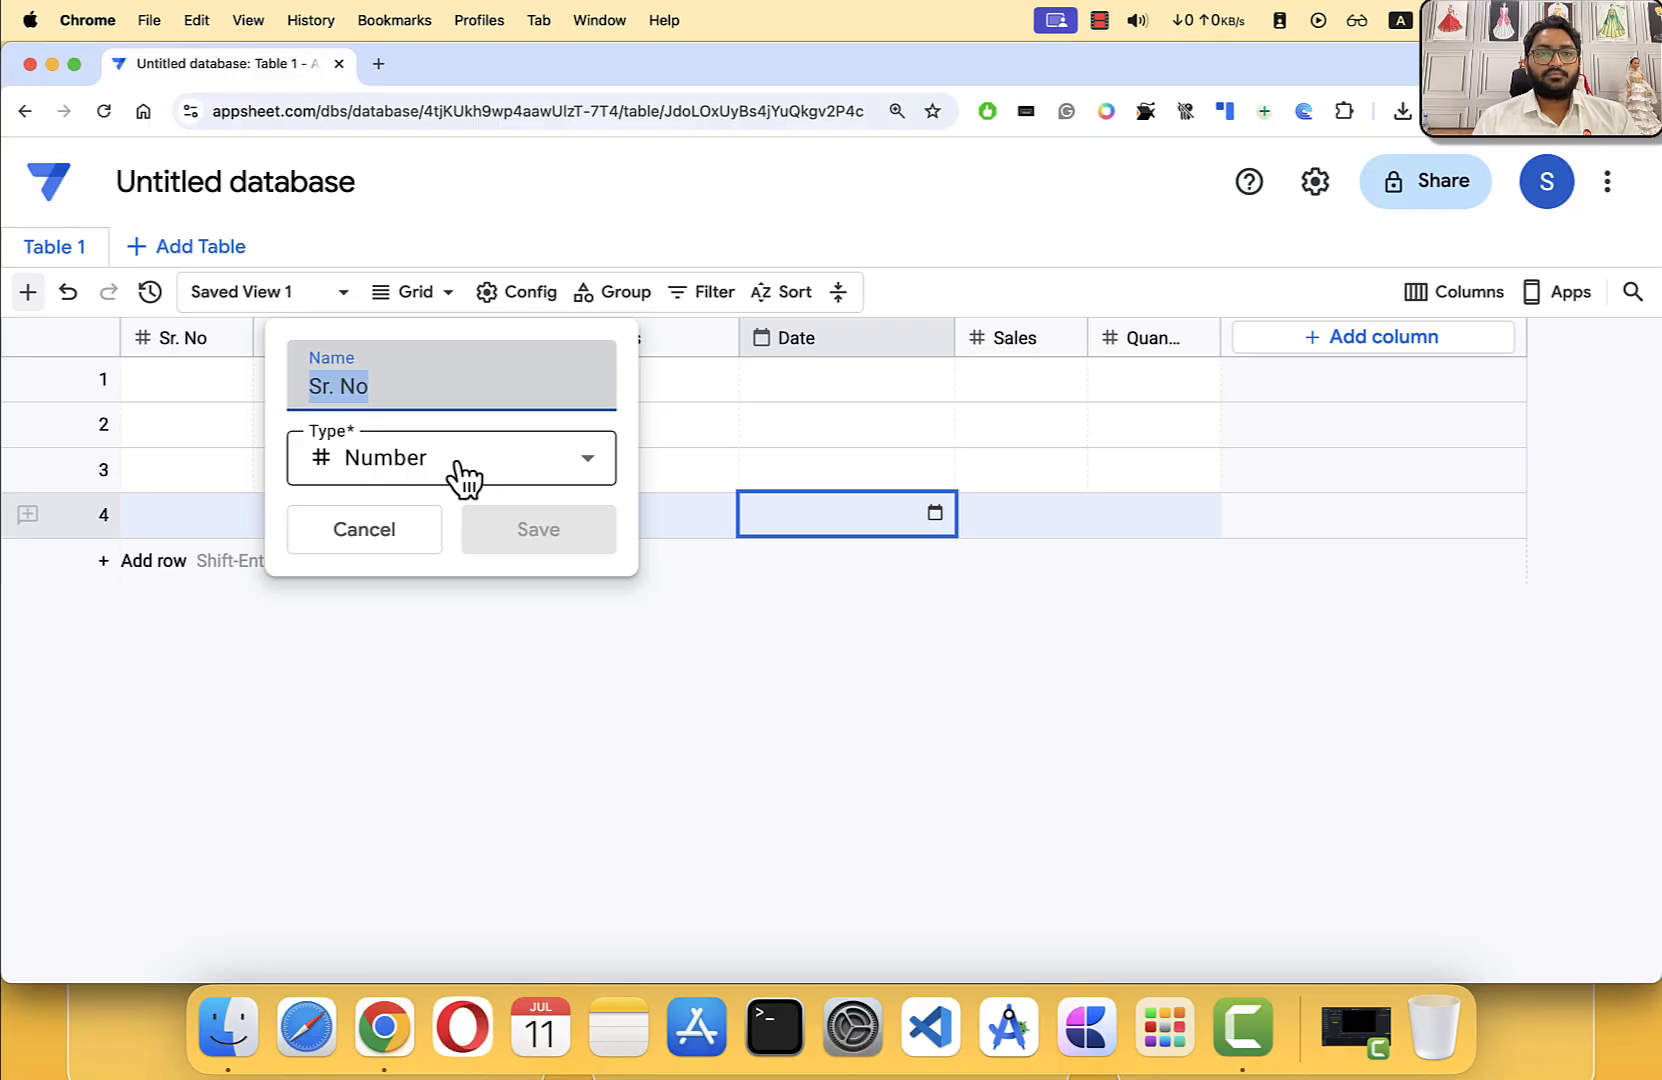
{"action": "left_click", "coordinate": [364, 529]}
{"action": "left_click", "coordinate": [232, 339]}
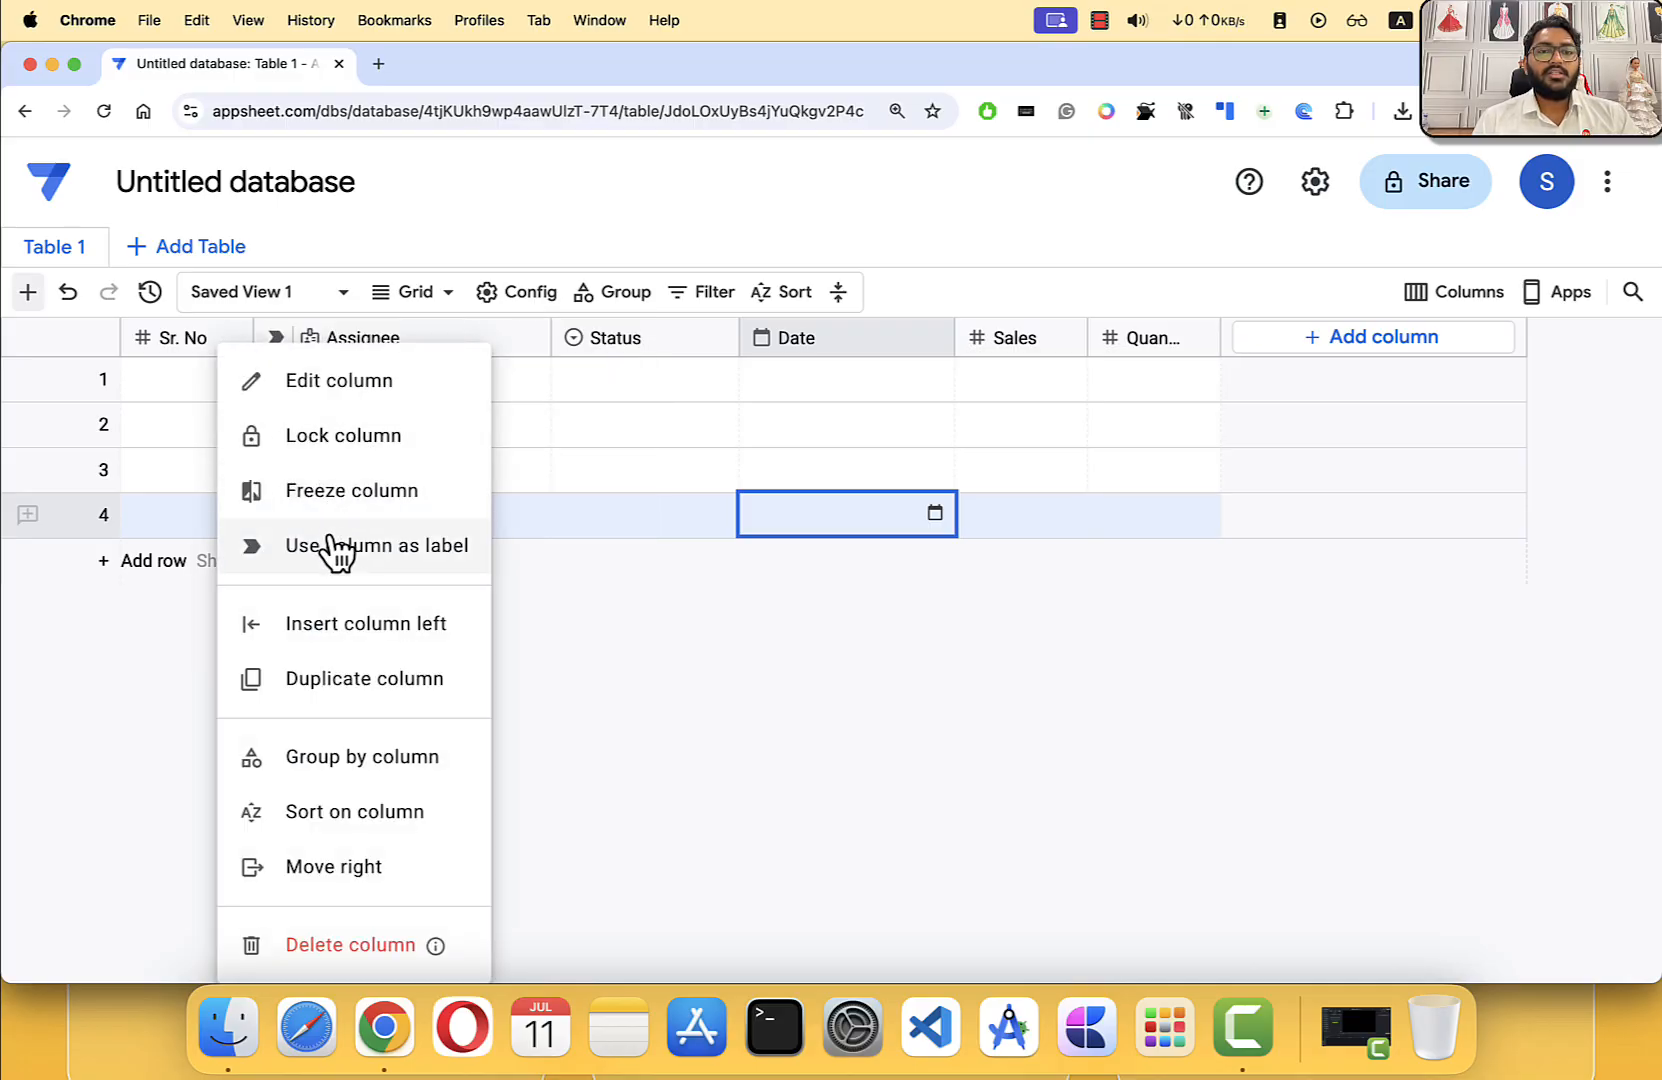
{"action": "left_click", "coordinate": [413, 548]}
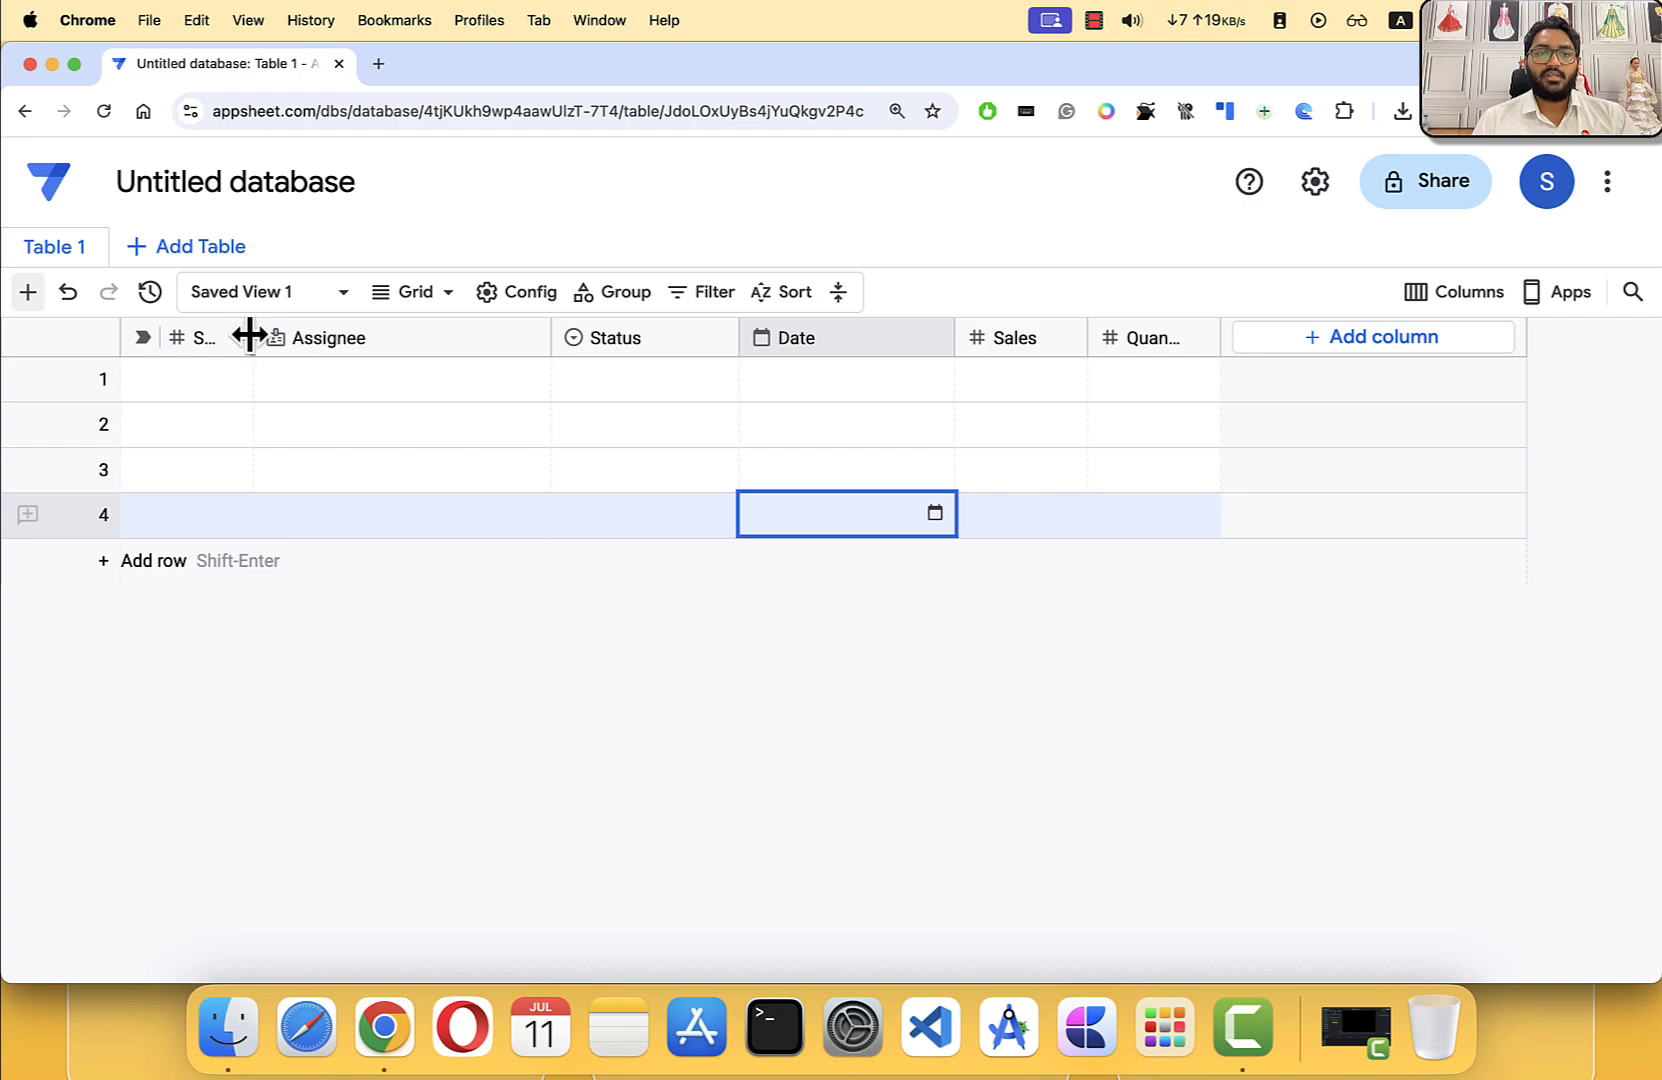
{"action": "left_click_drag", "start_coordinate": [250, 337], "coordinate": [285, 331]}
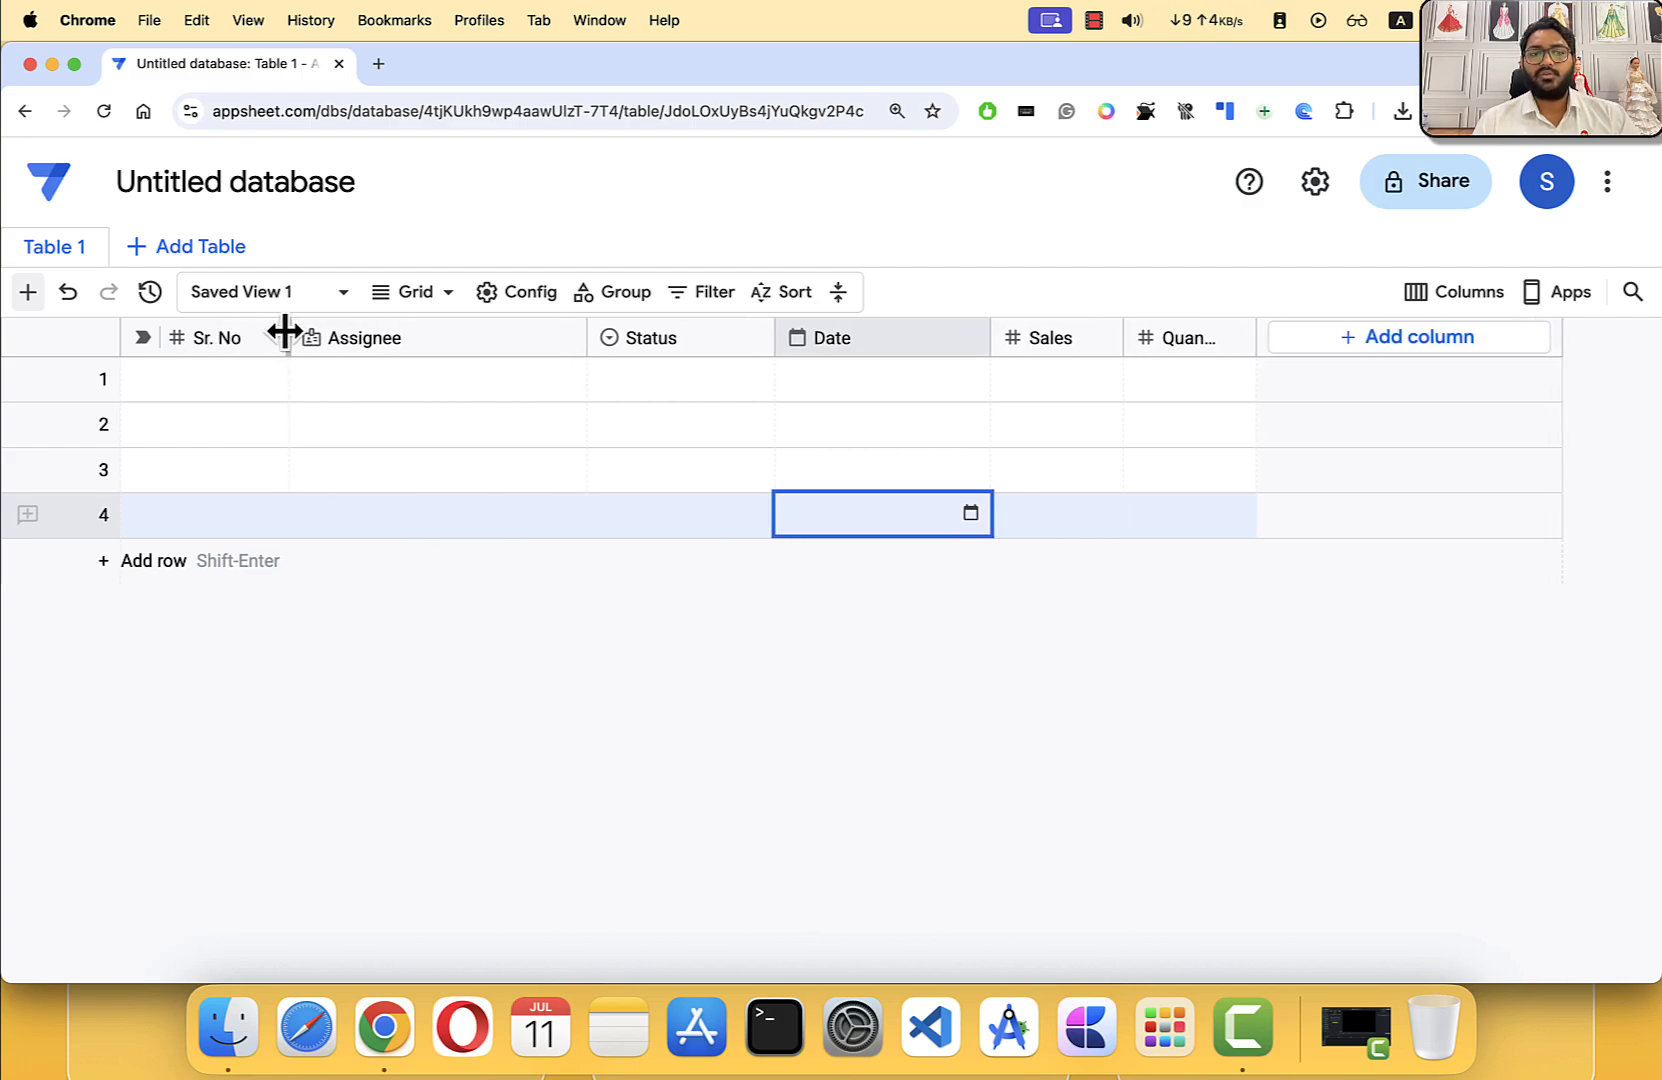
Step: Rename the Assignee column to Product and set its type to Text
{"action": "left_click", "coordinate": [436, 337]}
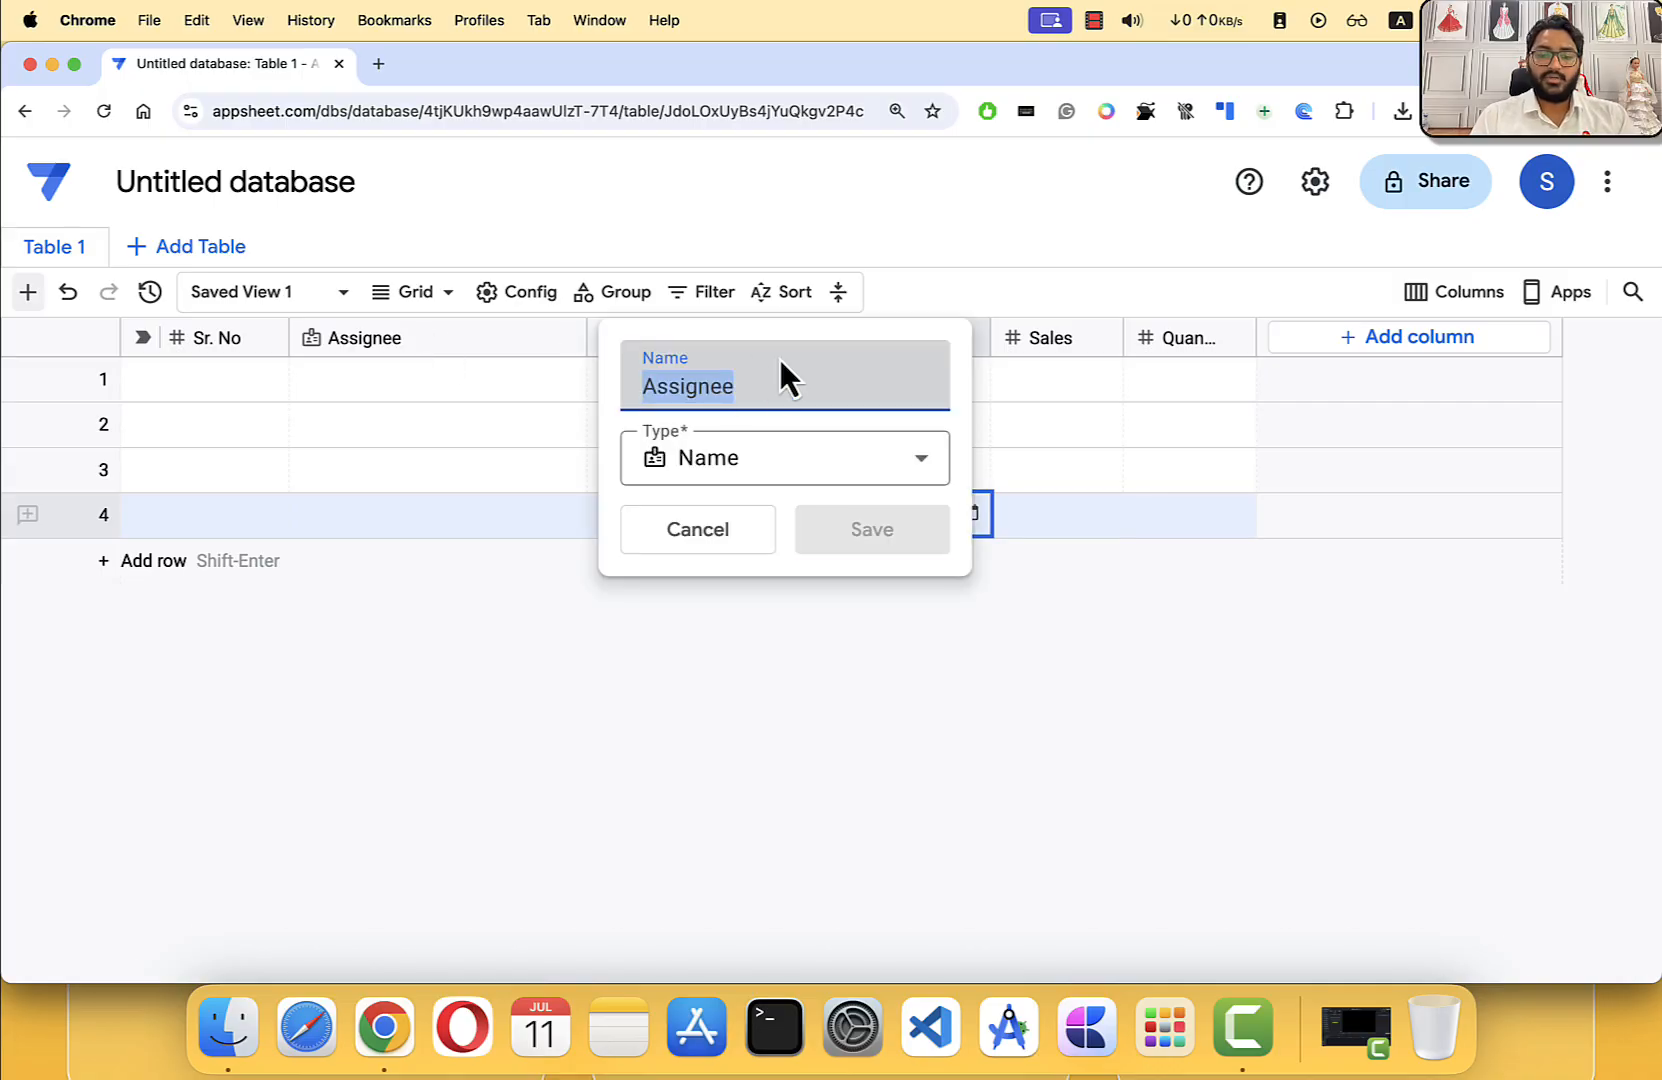
{"action": "type", "text": "Product"}
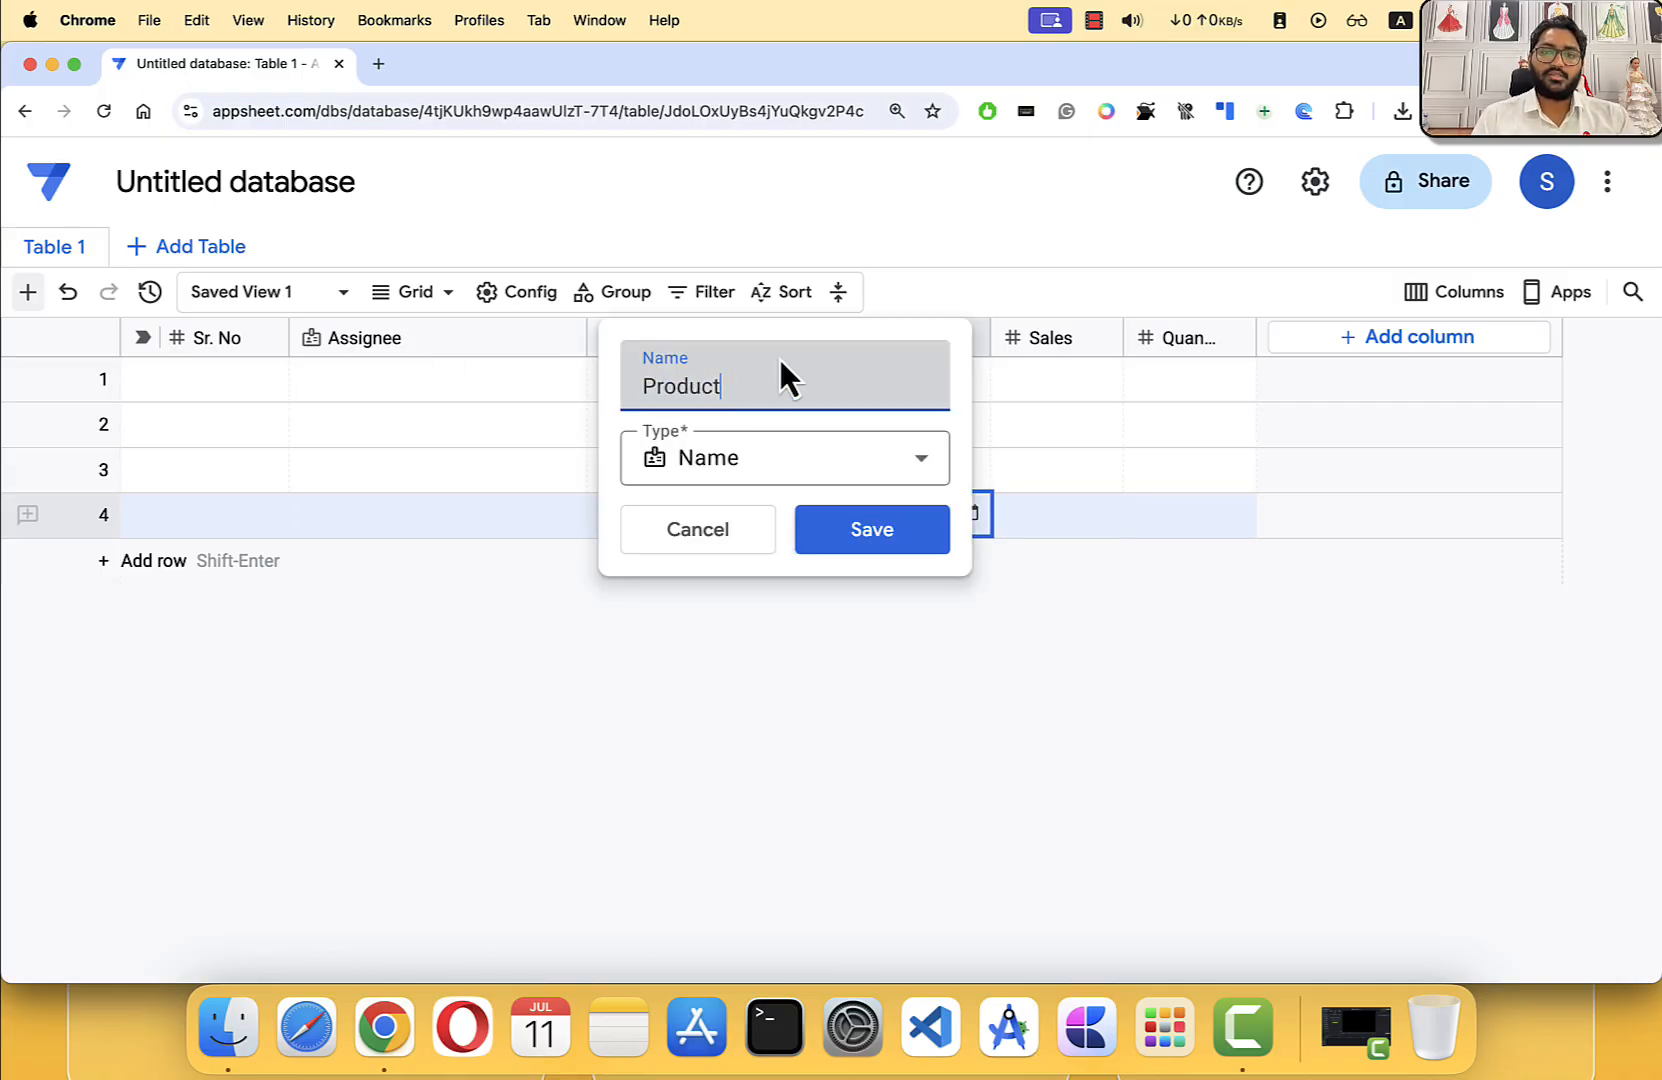
{"action": "left_click", "coordinate": [822, 470]}
{"action": "scroll", "coordinate": [798, 650], "scroll_direction": "down", "scroll_amount": 3}
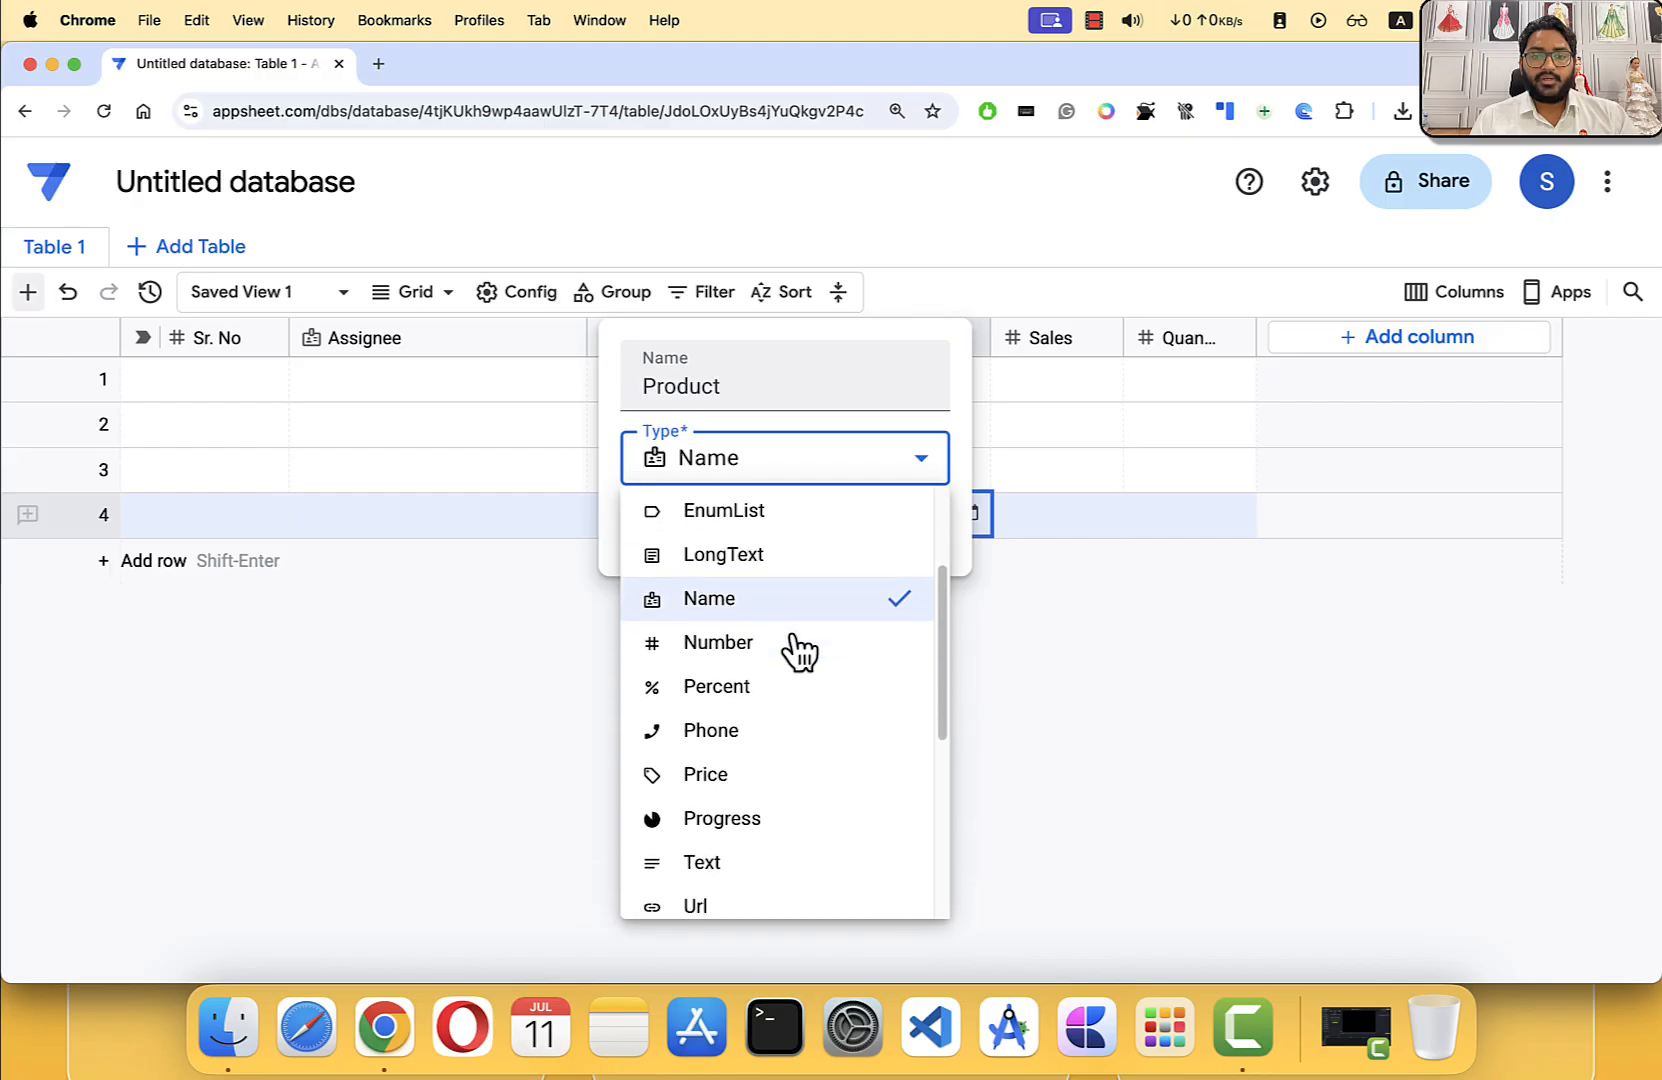
{"action": "left_click", "coordinate": [760, 772]}
{"action": "left_click", "coordinate": [858, 535]}
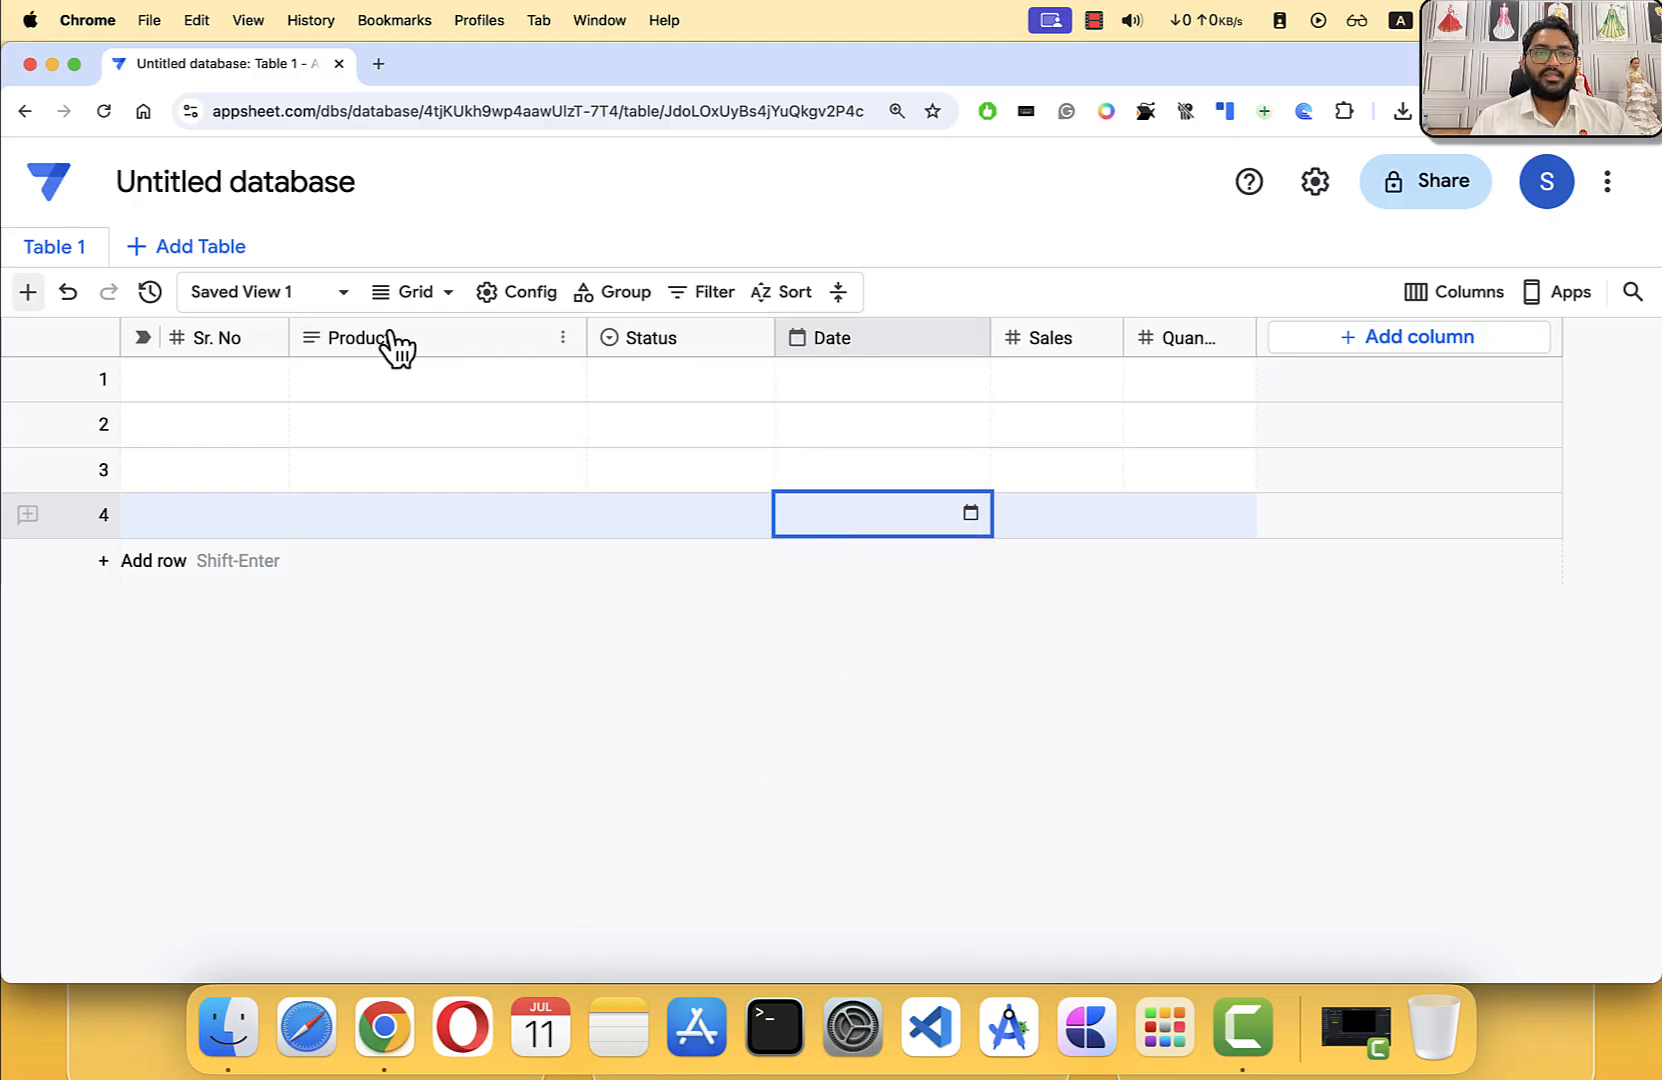
Step: Review the Status column's settings and the actions offered for the Date column, closing both without making a change
{"action": "left_click", "coordinate": [645, 350]}
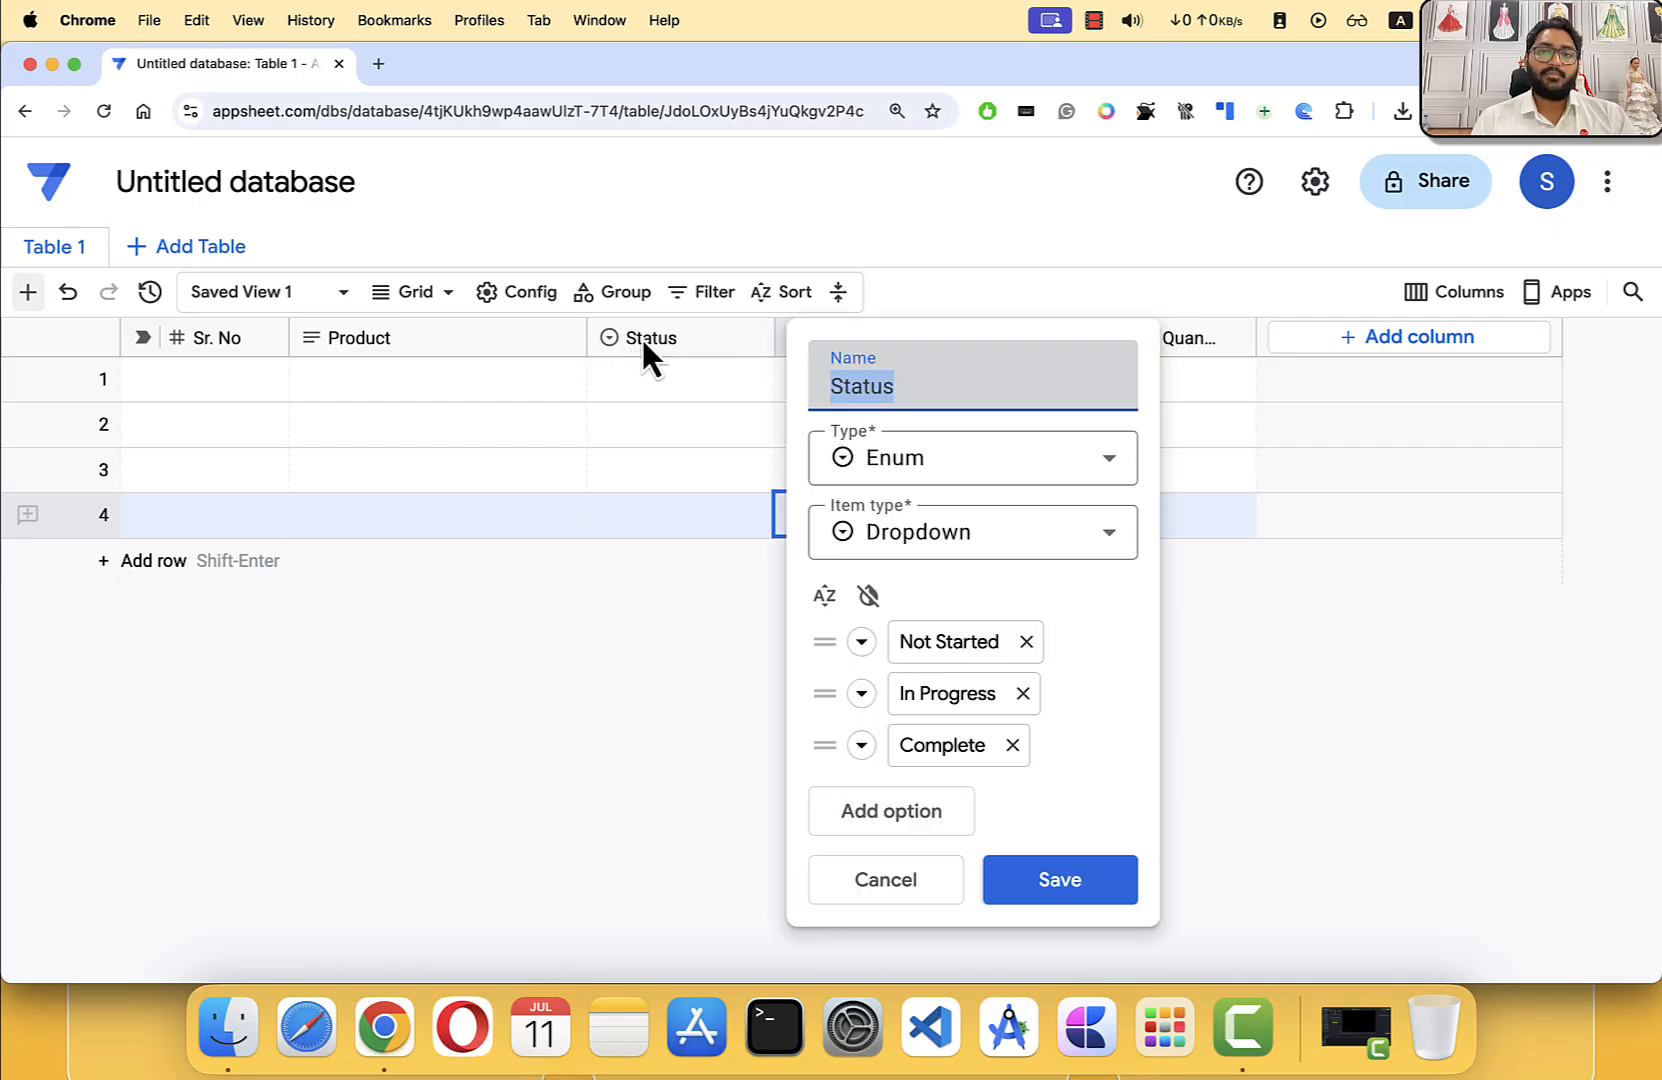
{"action": "left_click", "coordinate": [866, 900]}
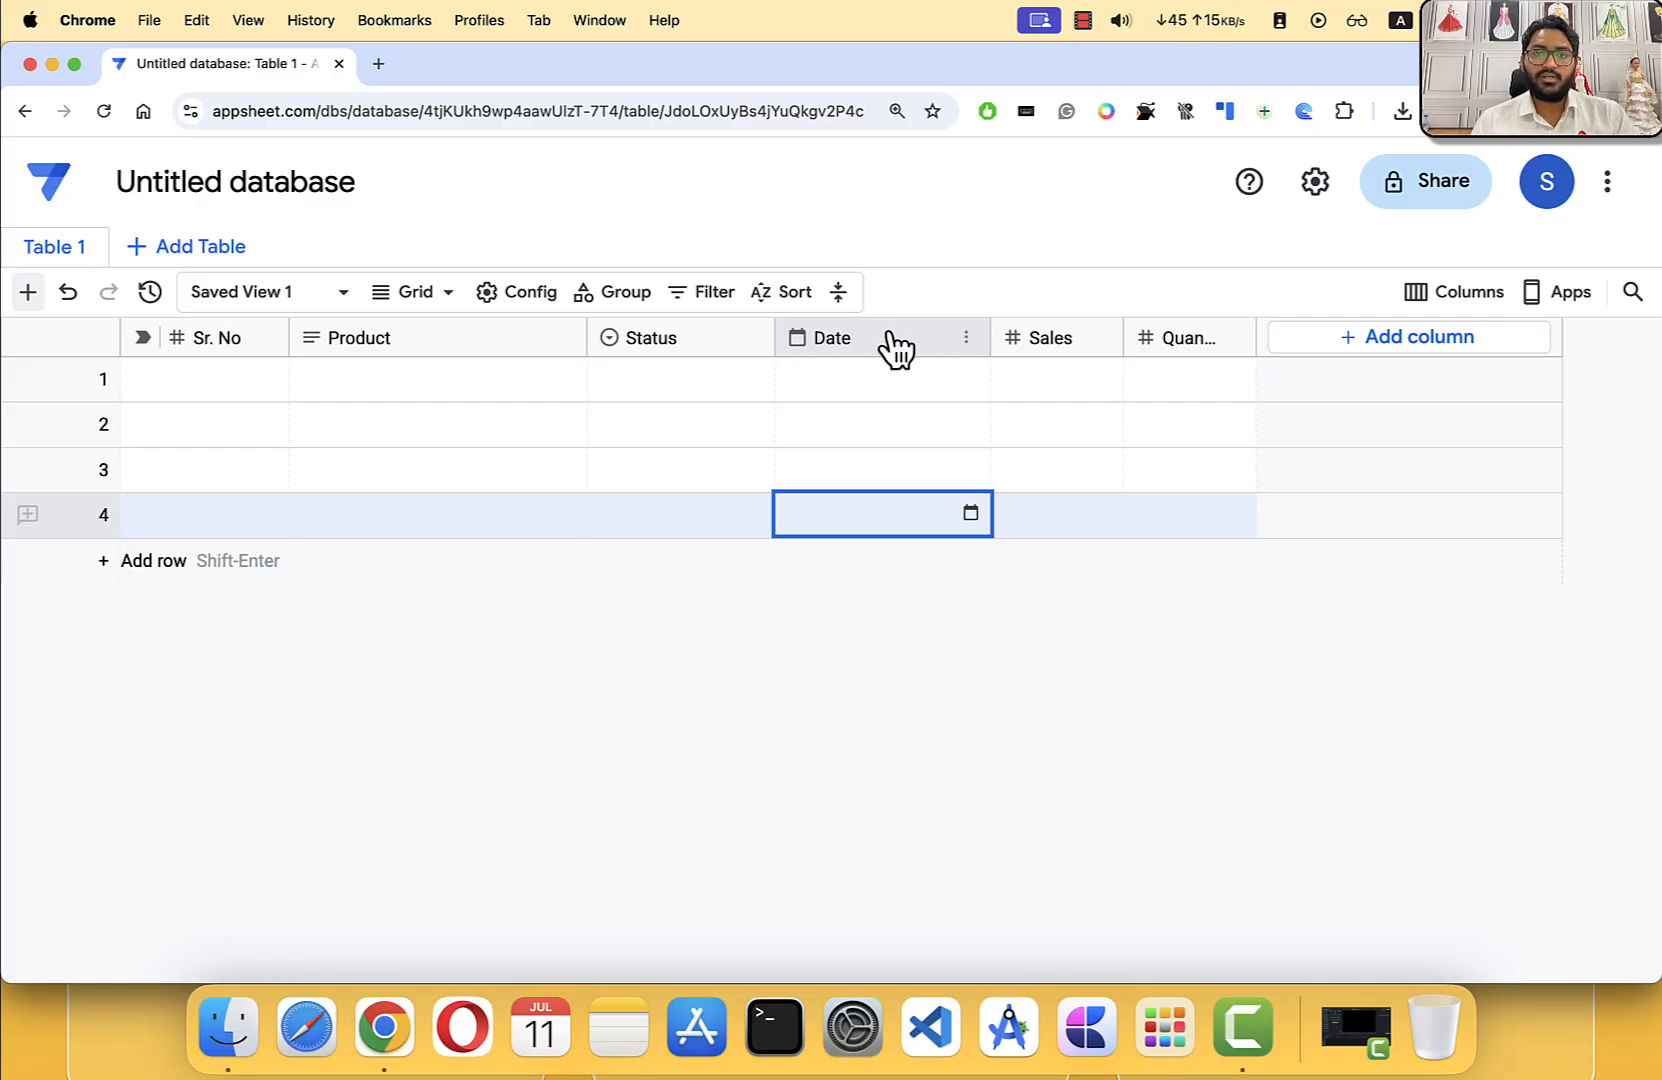
{"action": "left_click", "coordinate": [966, 340]}
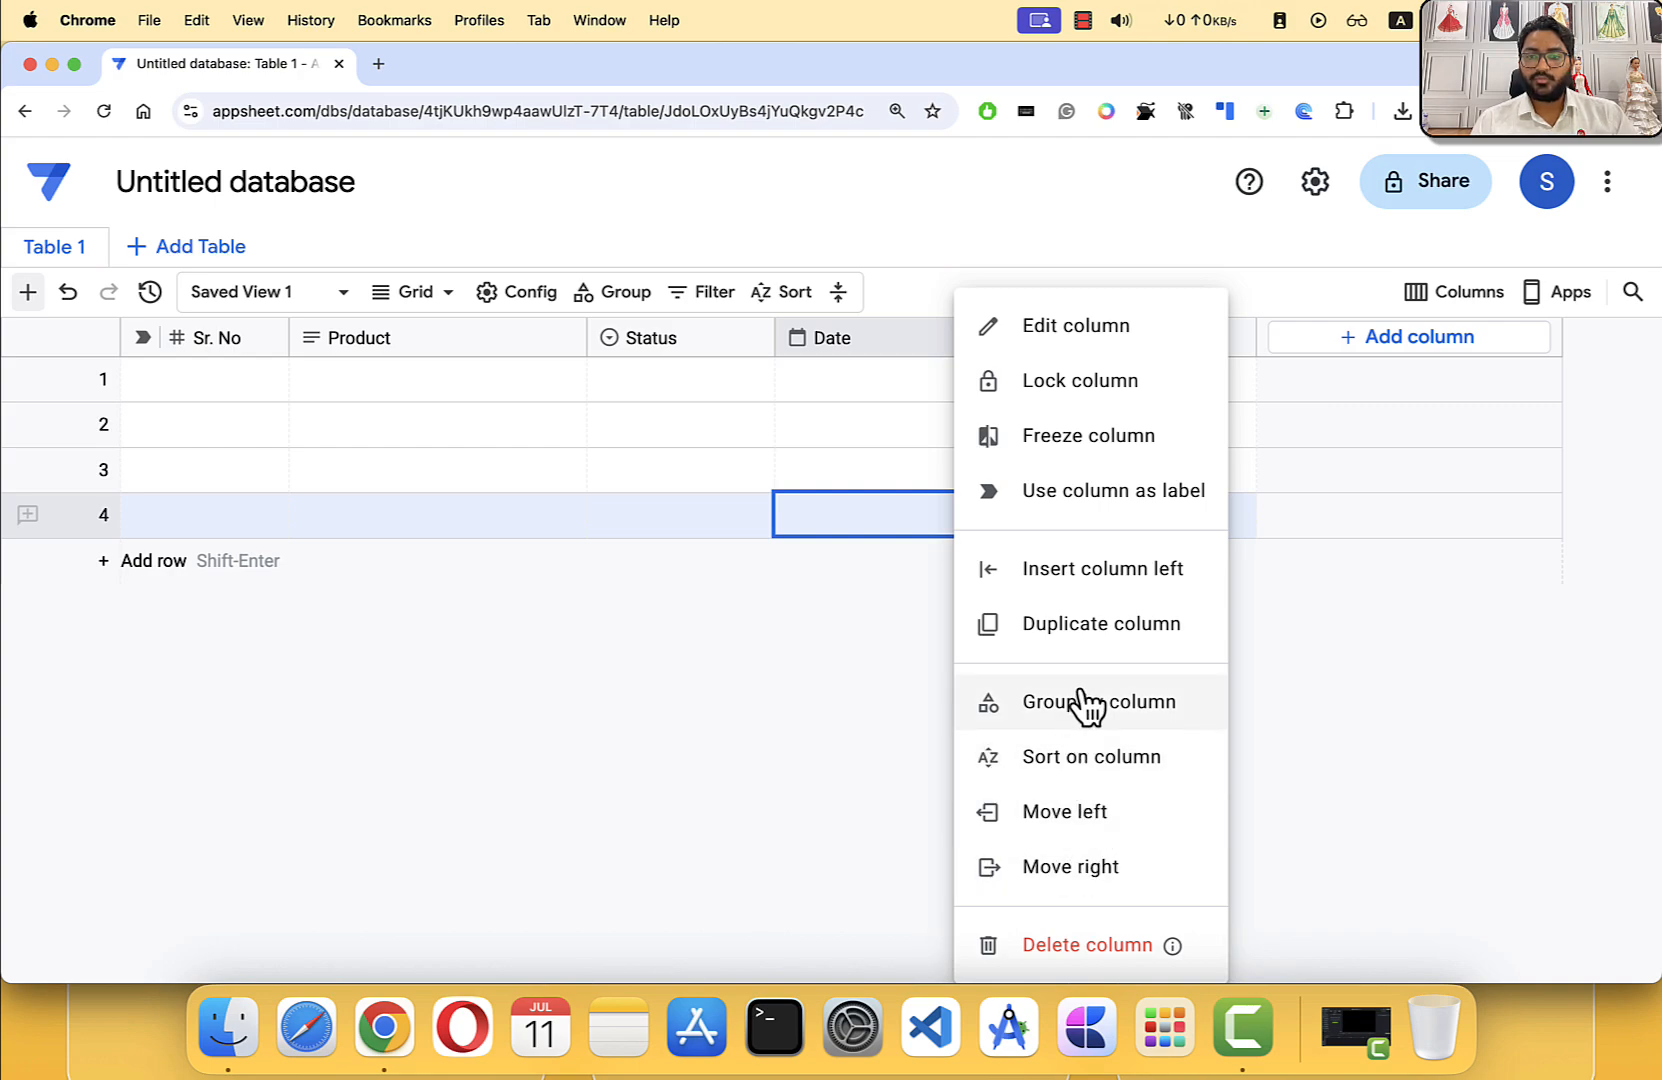
{"action": "left_click", "coordinate": [1433, 603]}
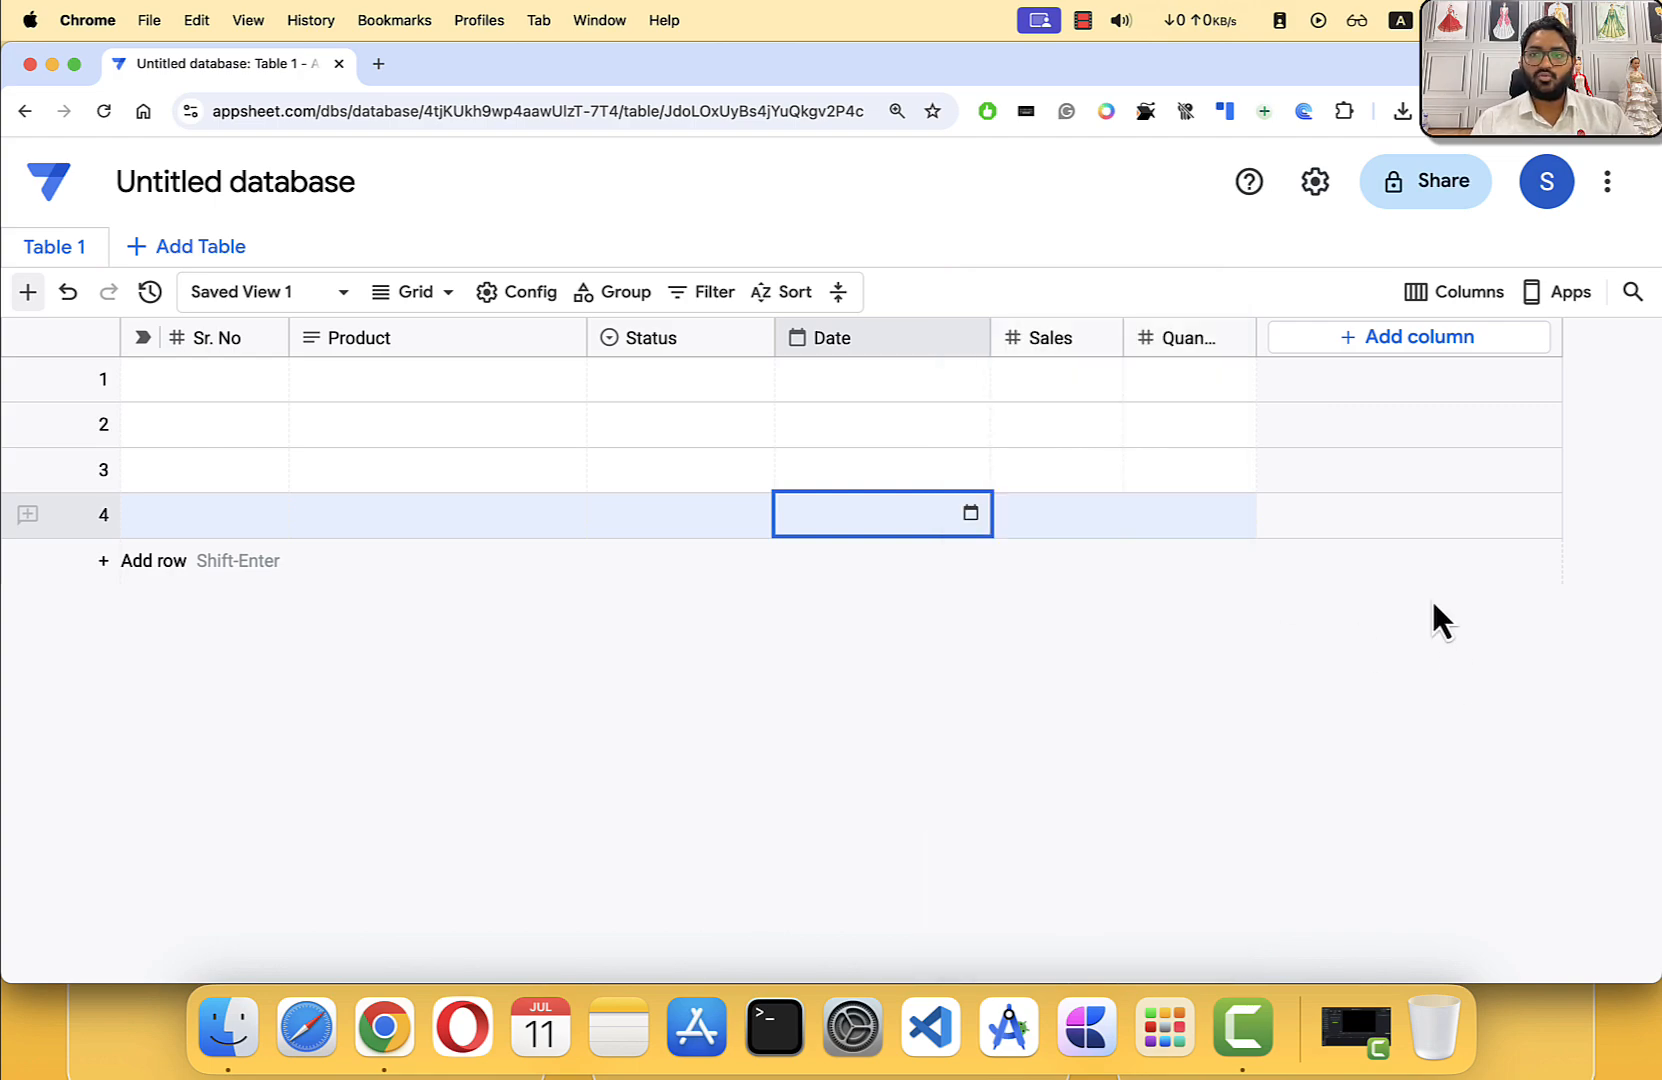
{"action": "key", "text": "super+minus"}
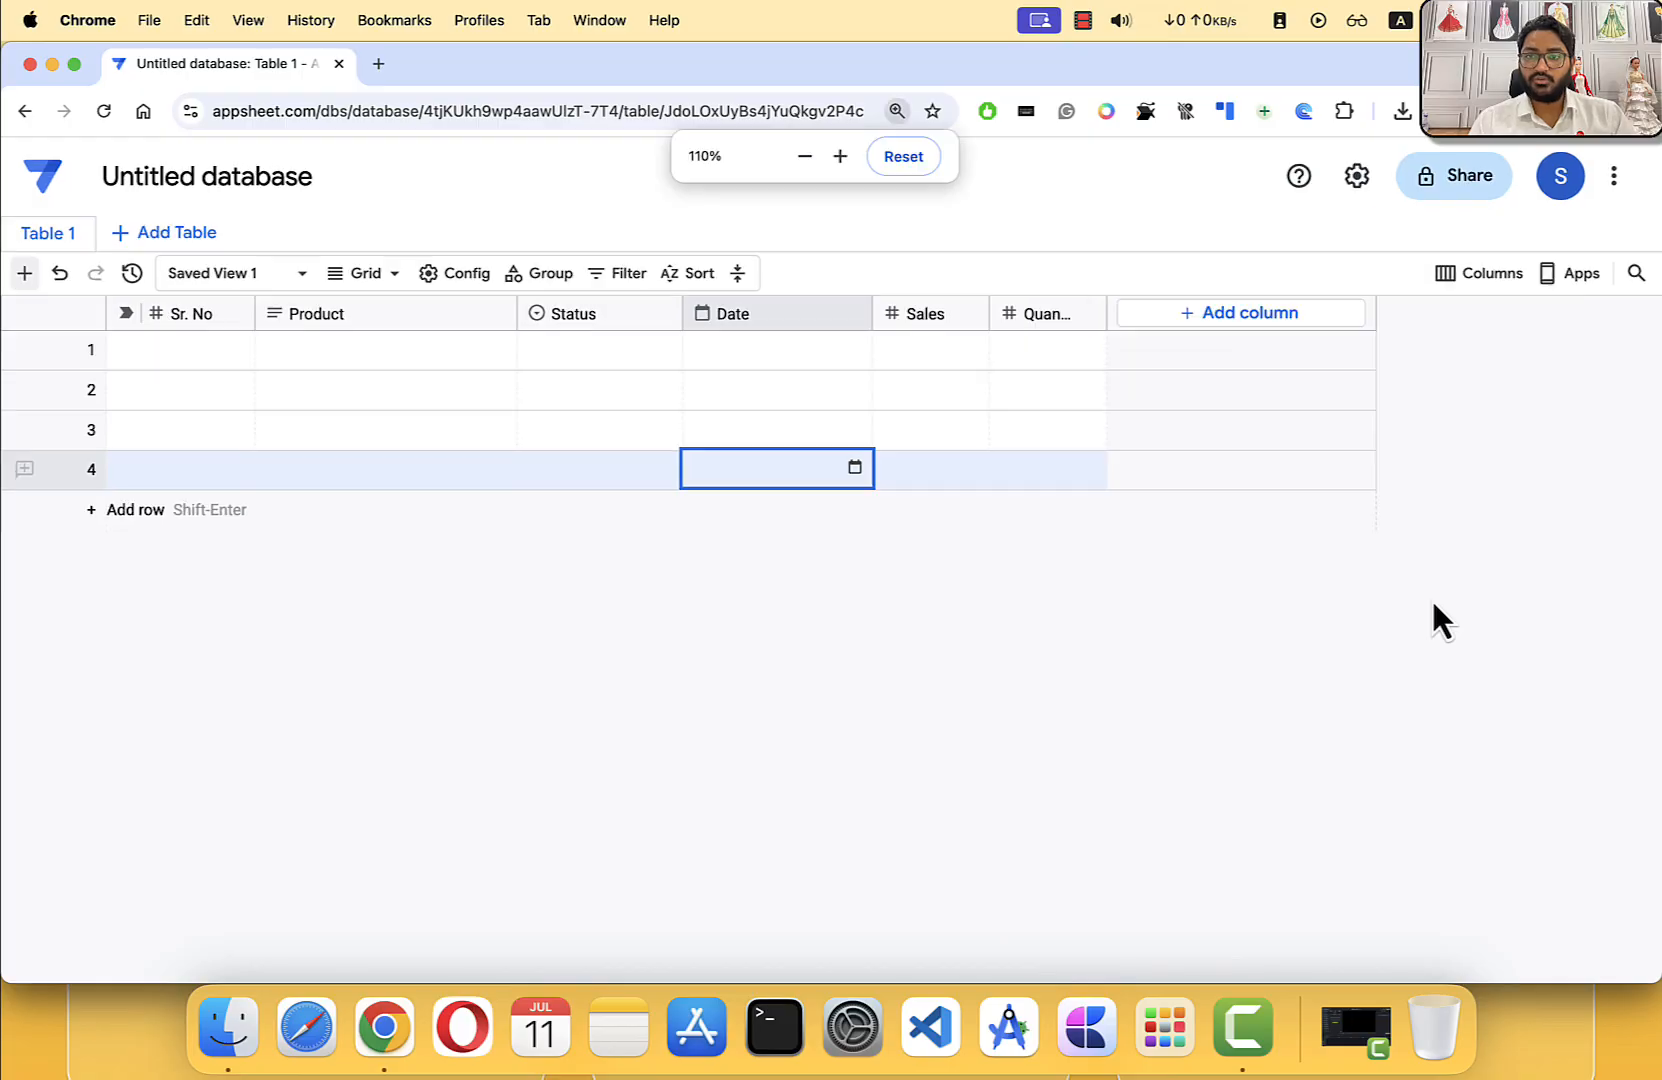
Step: Reorder the table columns to Sr. No, Date, Product, Status, Sales, Quantity and close the column editor
{"action": "left_click", "coordinate": [1478, 275]}
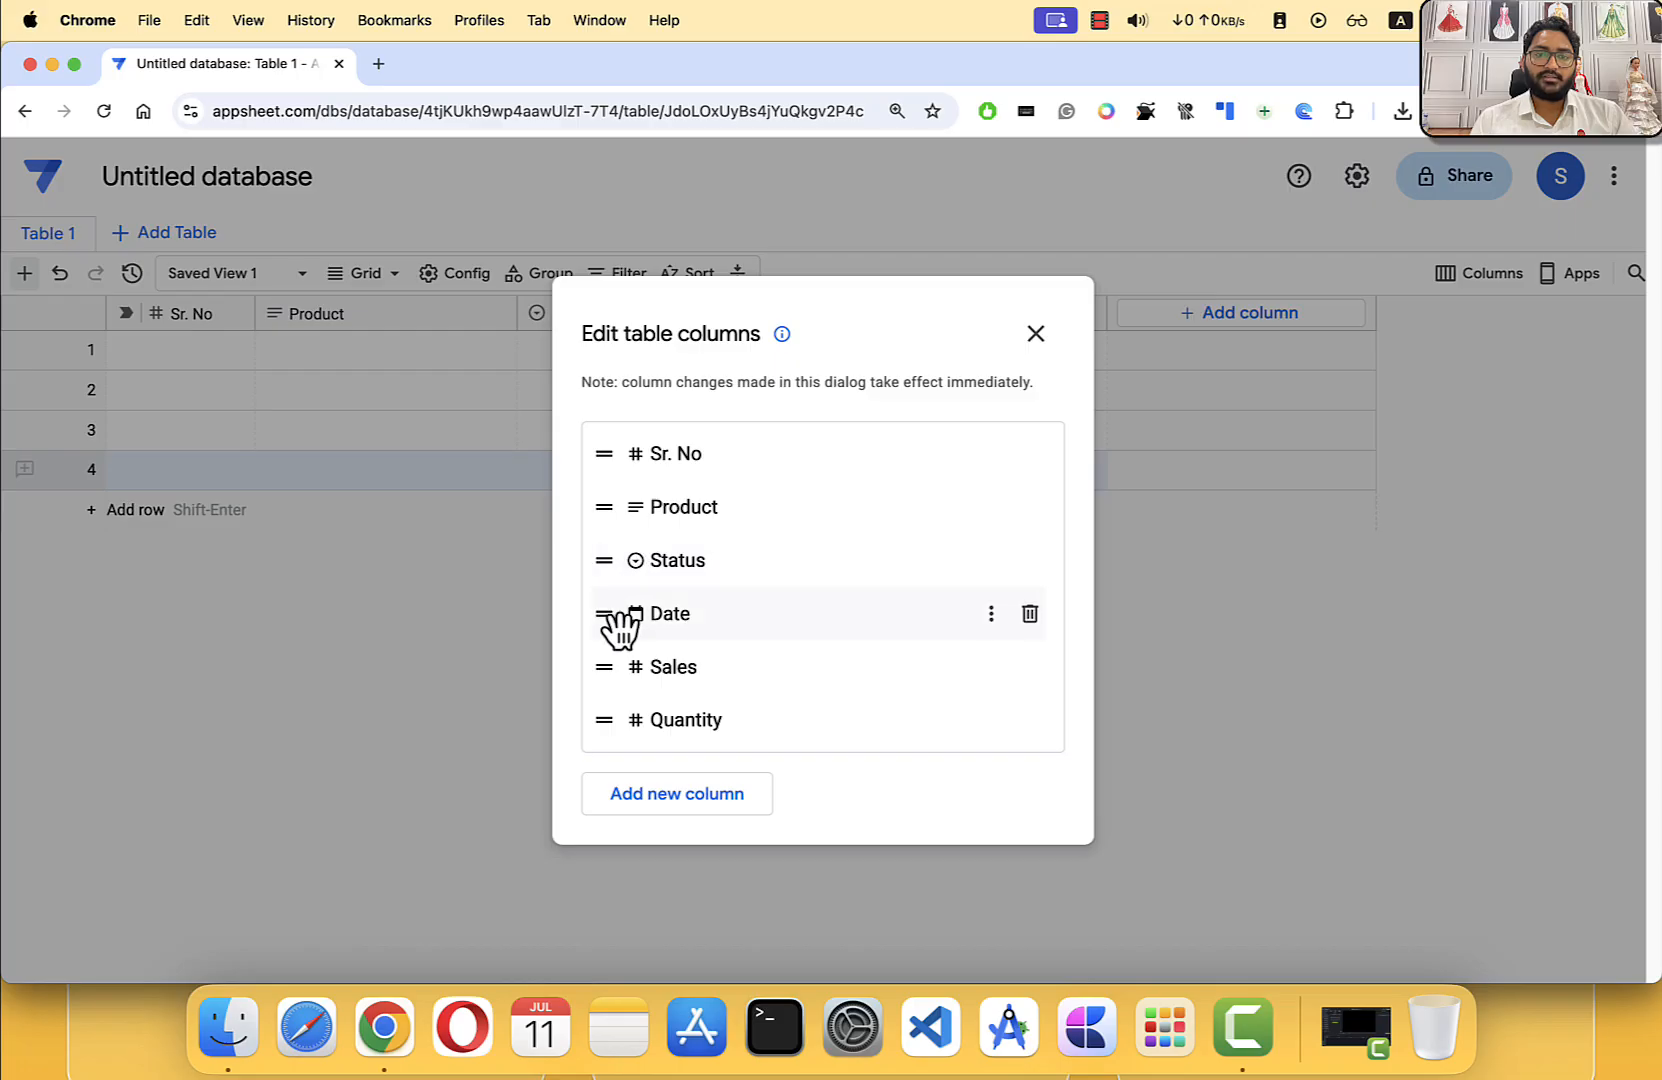
{"action": "left_click_drag", "start_coordinate": [620, 628], "coordinate": [615, 512]}
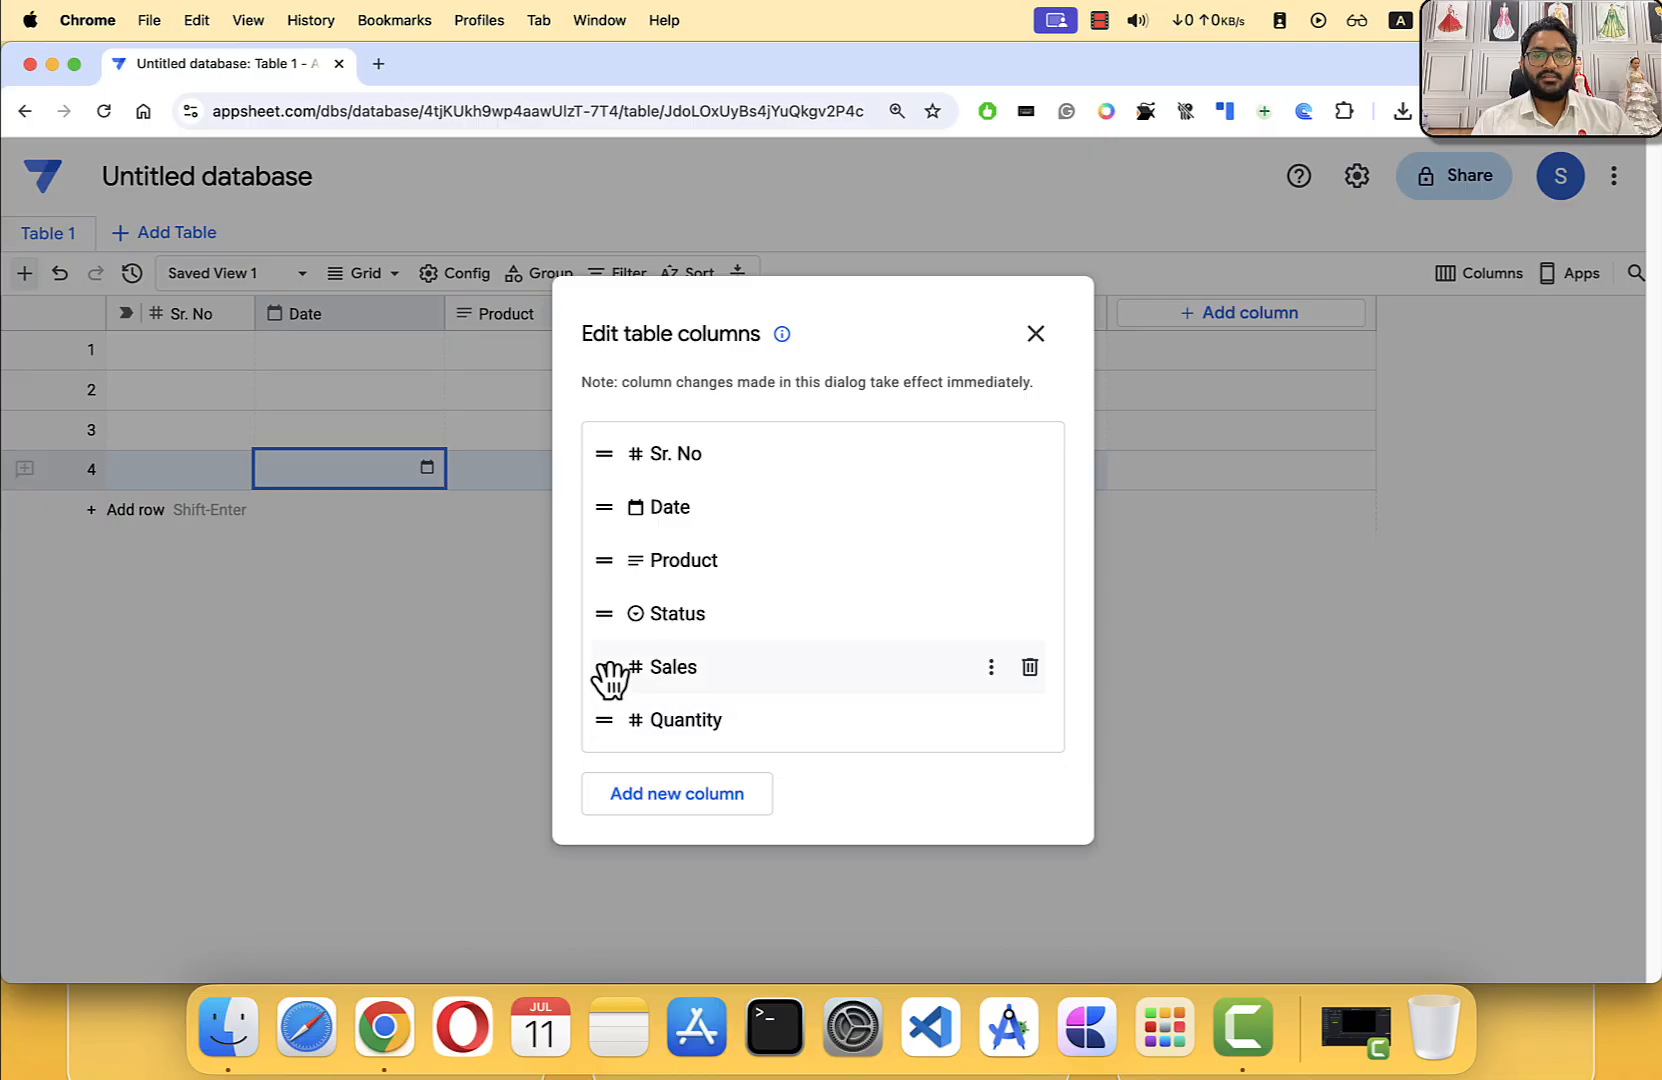
{"action": "left_click_drag", "start_coordinate": [604, 668], "coordinate": [605, 625]}
{"action": "left_click_drag", "start_coordinate": [612, 730], "coordinate": [622, 678]}
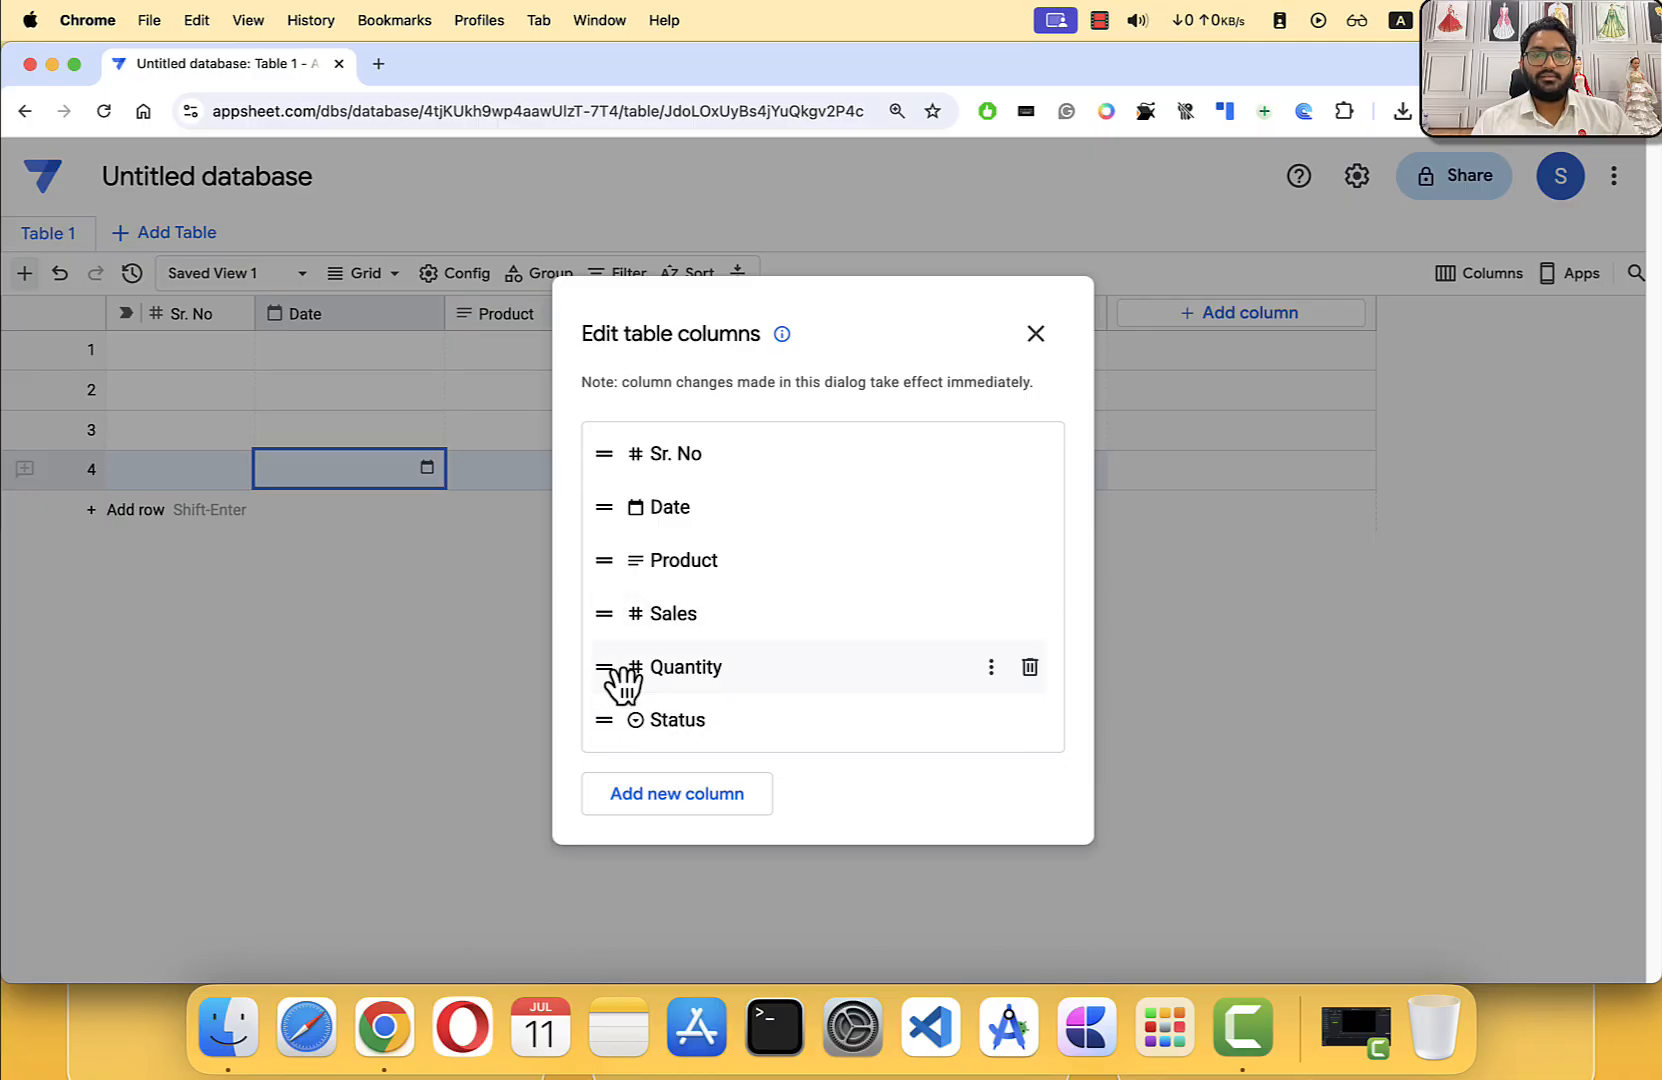
{"action": "mouse_move", "coordinate": [522, 61]}
{"action": "left_mouse_down"}
{"action": "mouse_move", "coordinate": [549, 477]}
{"action": "mouse_move", "coordinate": [571, 138]}
{"action": "mouse_move", "coordinate": [549, 118]}
{"action": "mouse_move", "coordinate": [549, 471]}
{"action": "mouse_move", "coordinate": [526, 56]}
{"action": "left_mouse_up"}
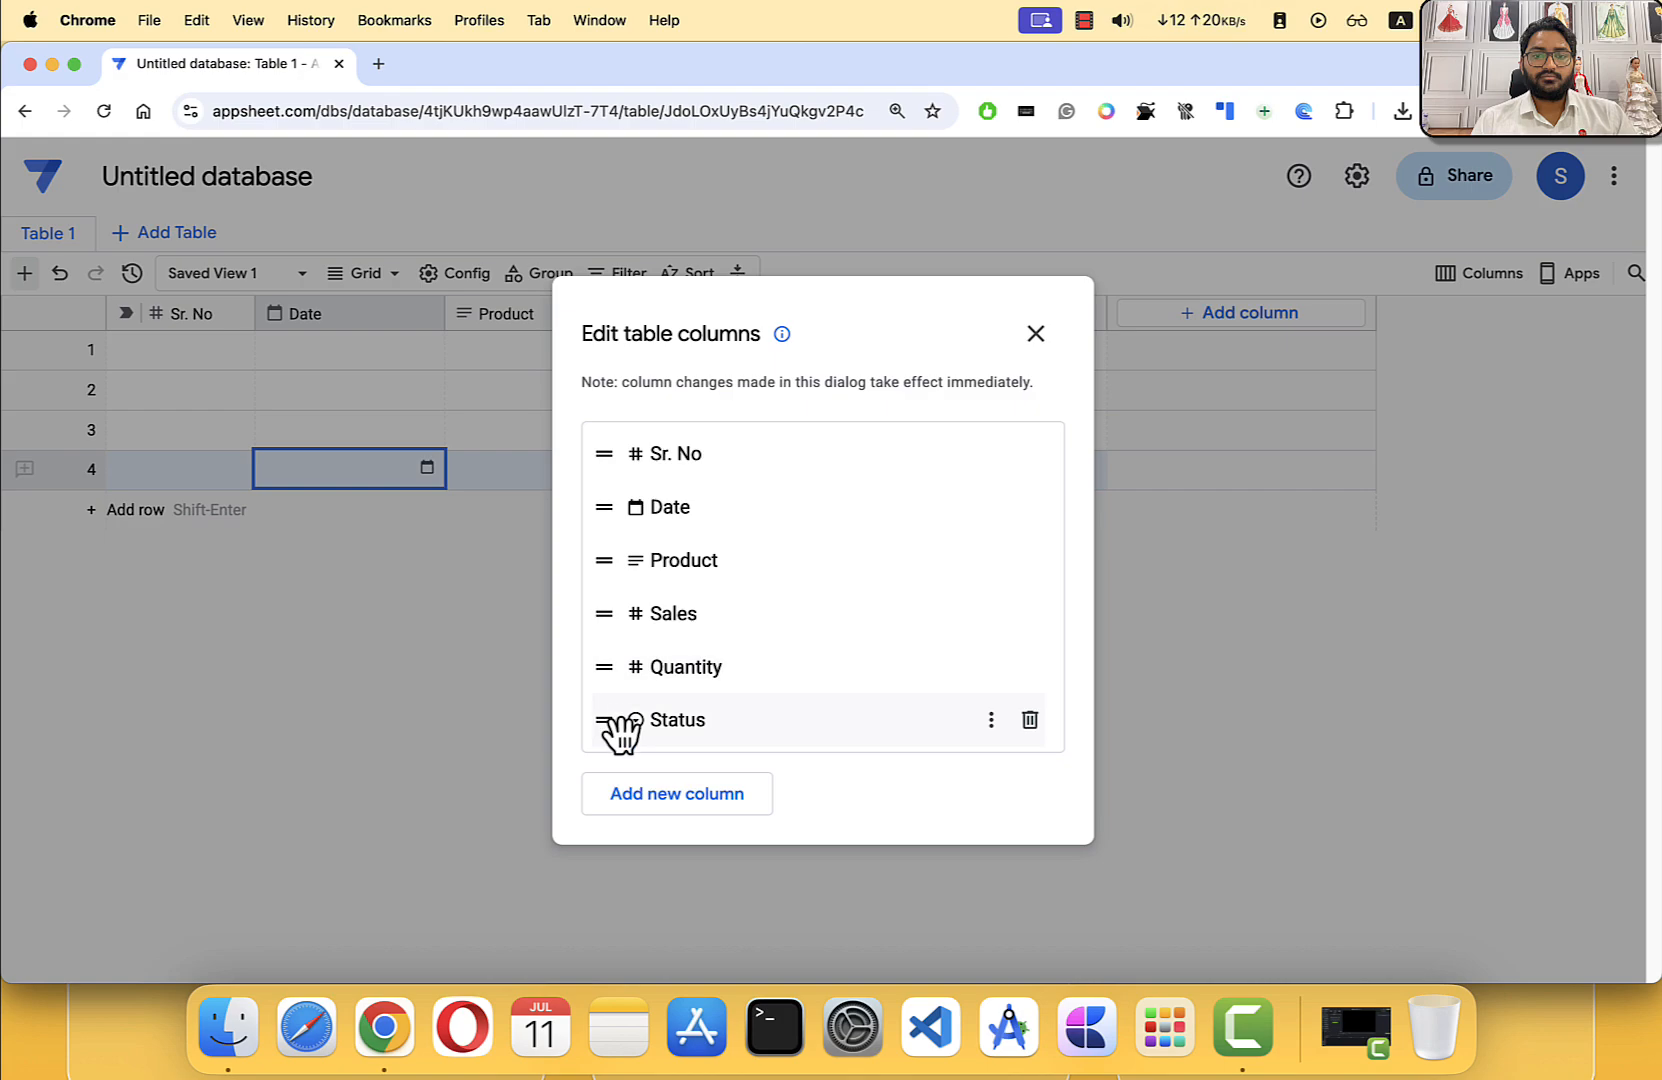
{"action": "left_click_drag", "start_coordinate": [613, 724], "coordinate": [617, 599]}
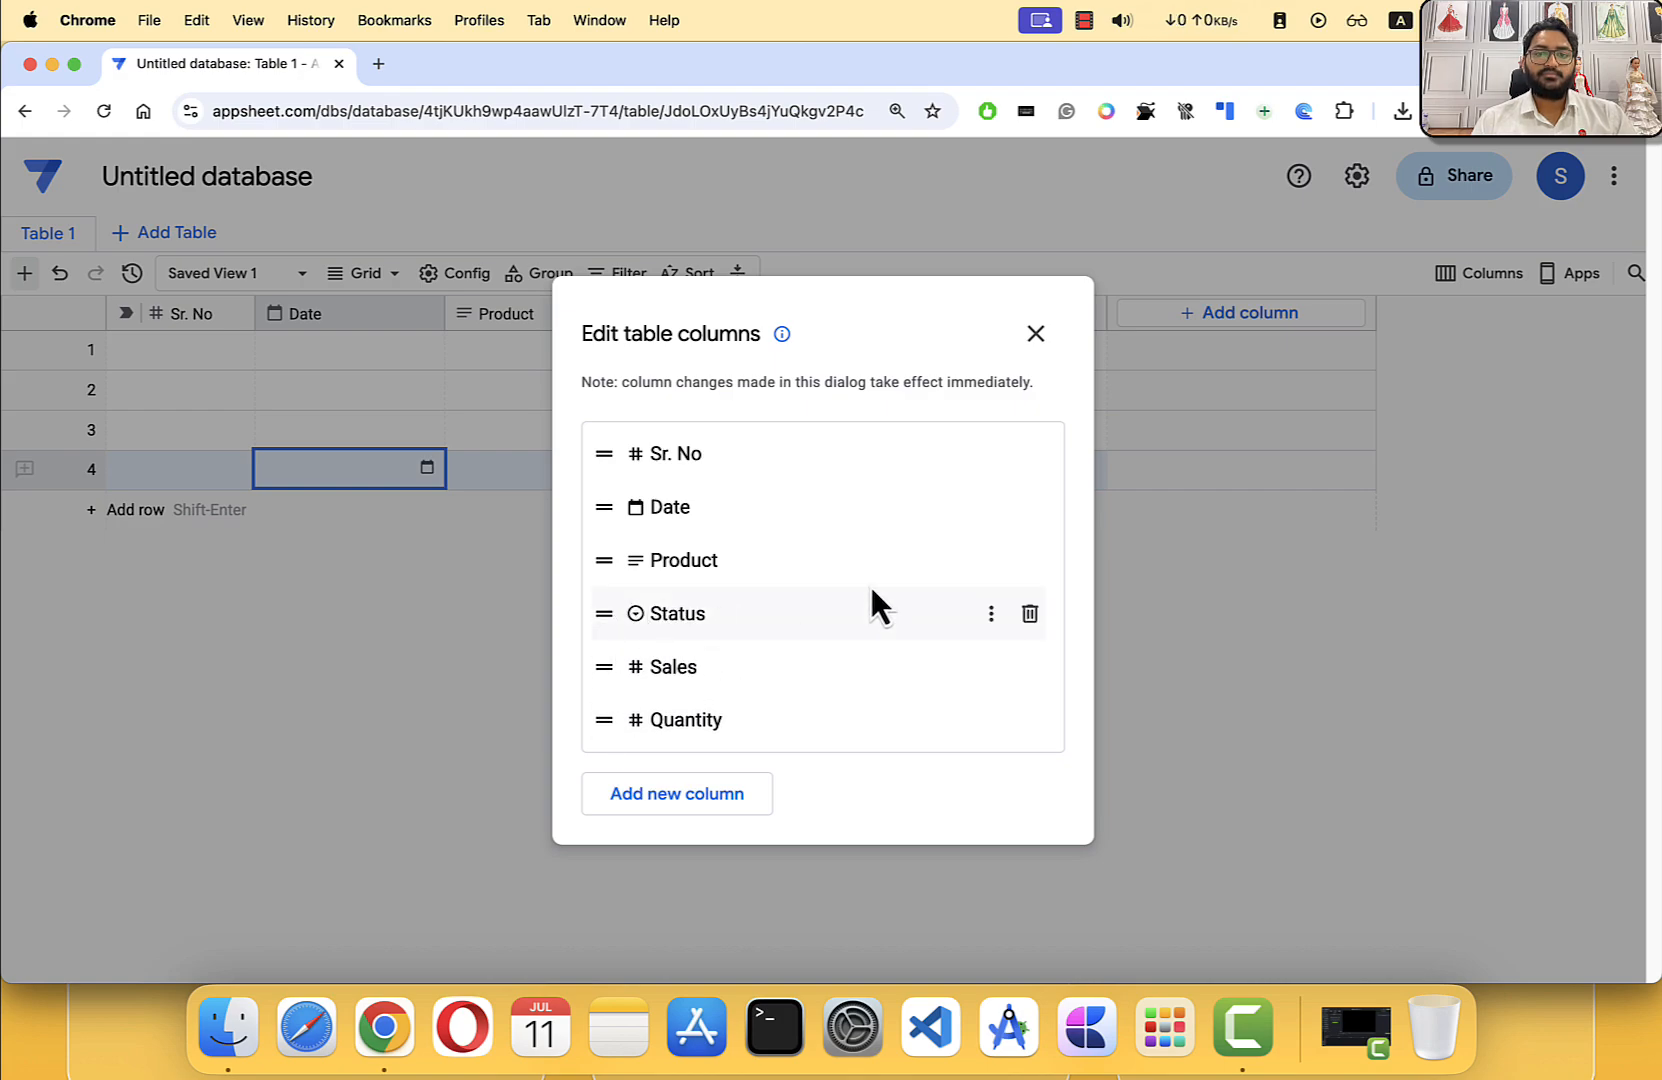
{"action": "left_click", "coordinate": [1036, 333]}
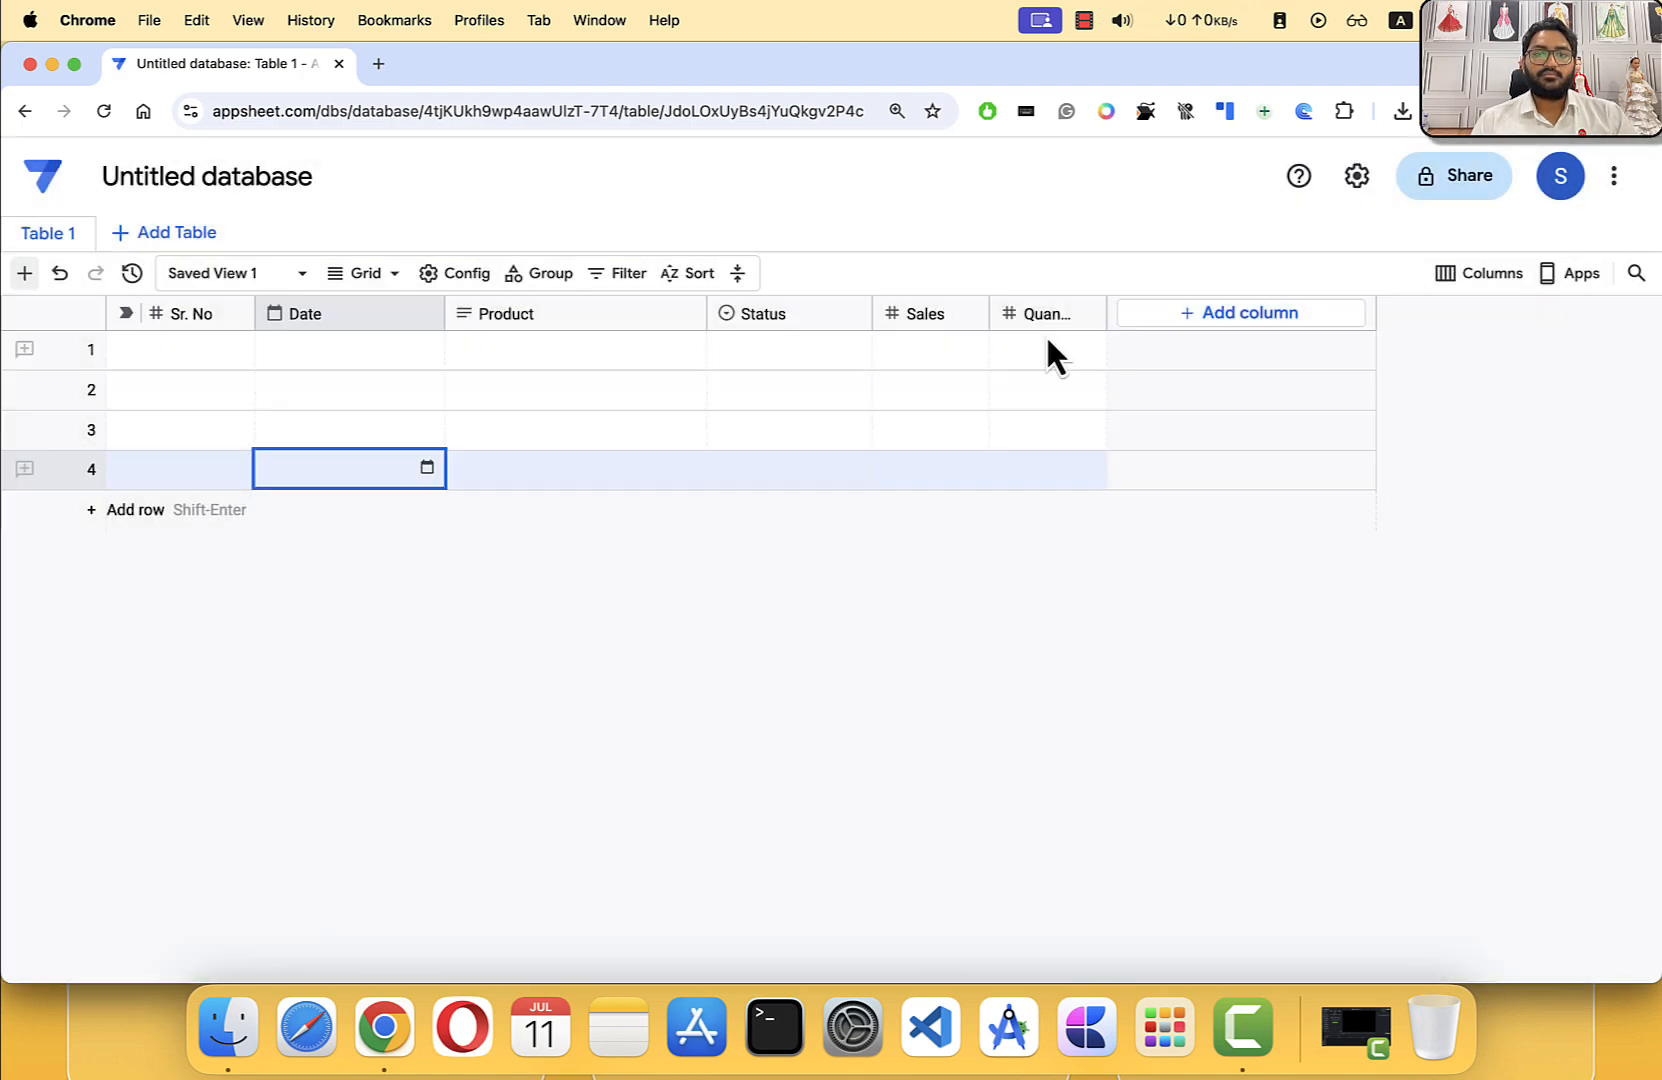
Step: Rename the Status column to Region, change its type to Text, and save it
{"action": "left_click", "coordinate": [777, 318]}
{"action": "type", "text": "Region"}
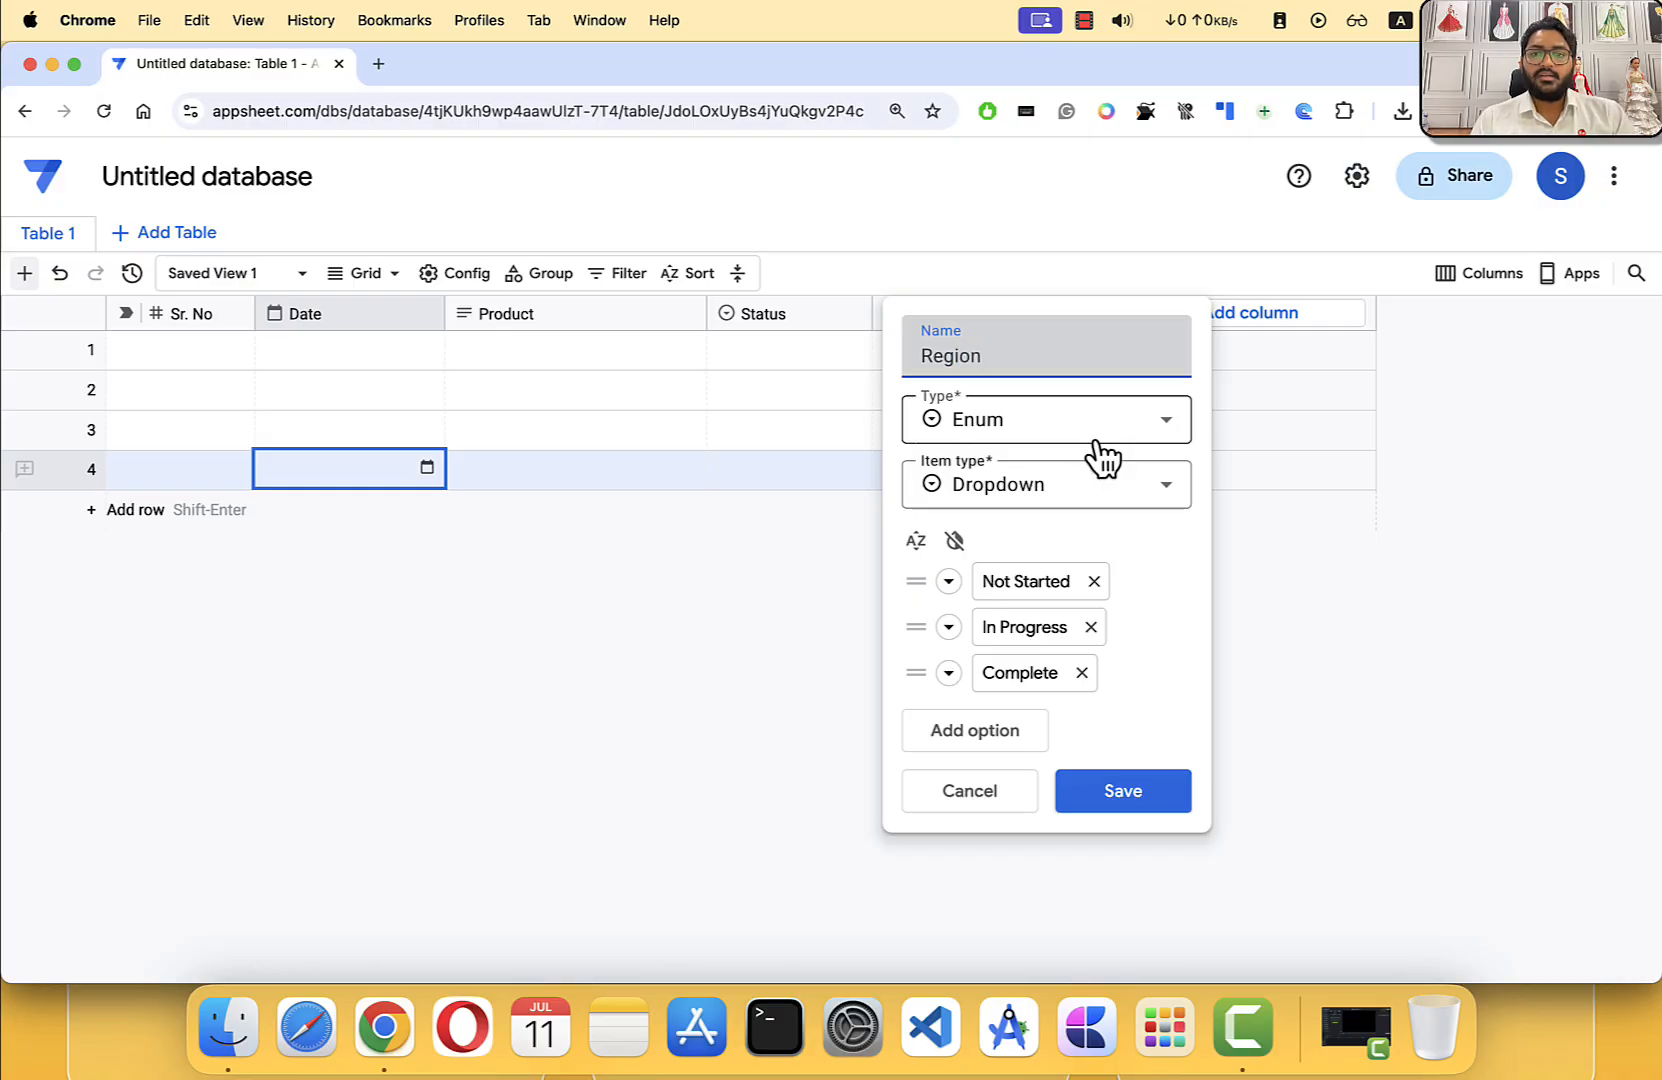
{"action": "left_click", "coordinate": [1095, 428]}
{"action": "scroll", "coordinate": [1050, 600], "scroll_direction": "down", "scroll_amount": 3}
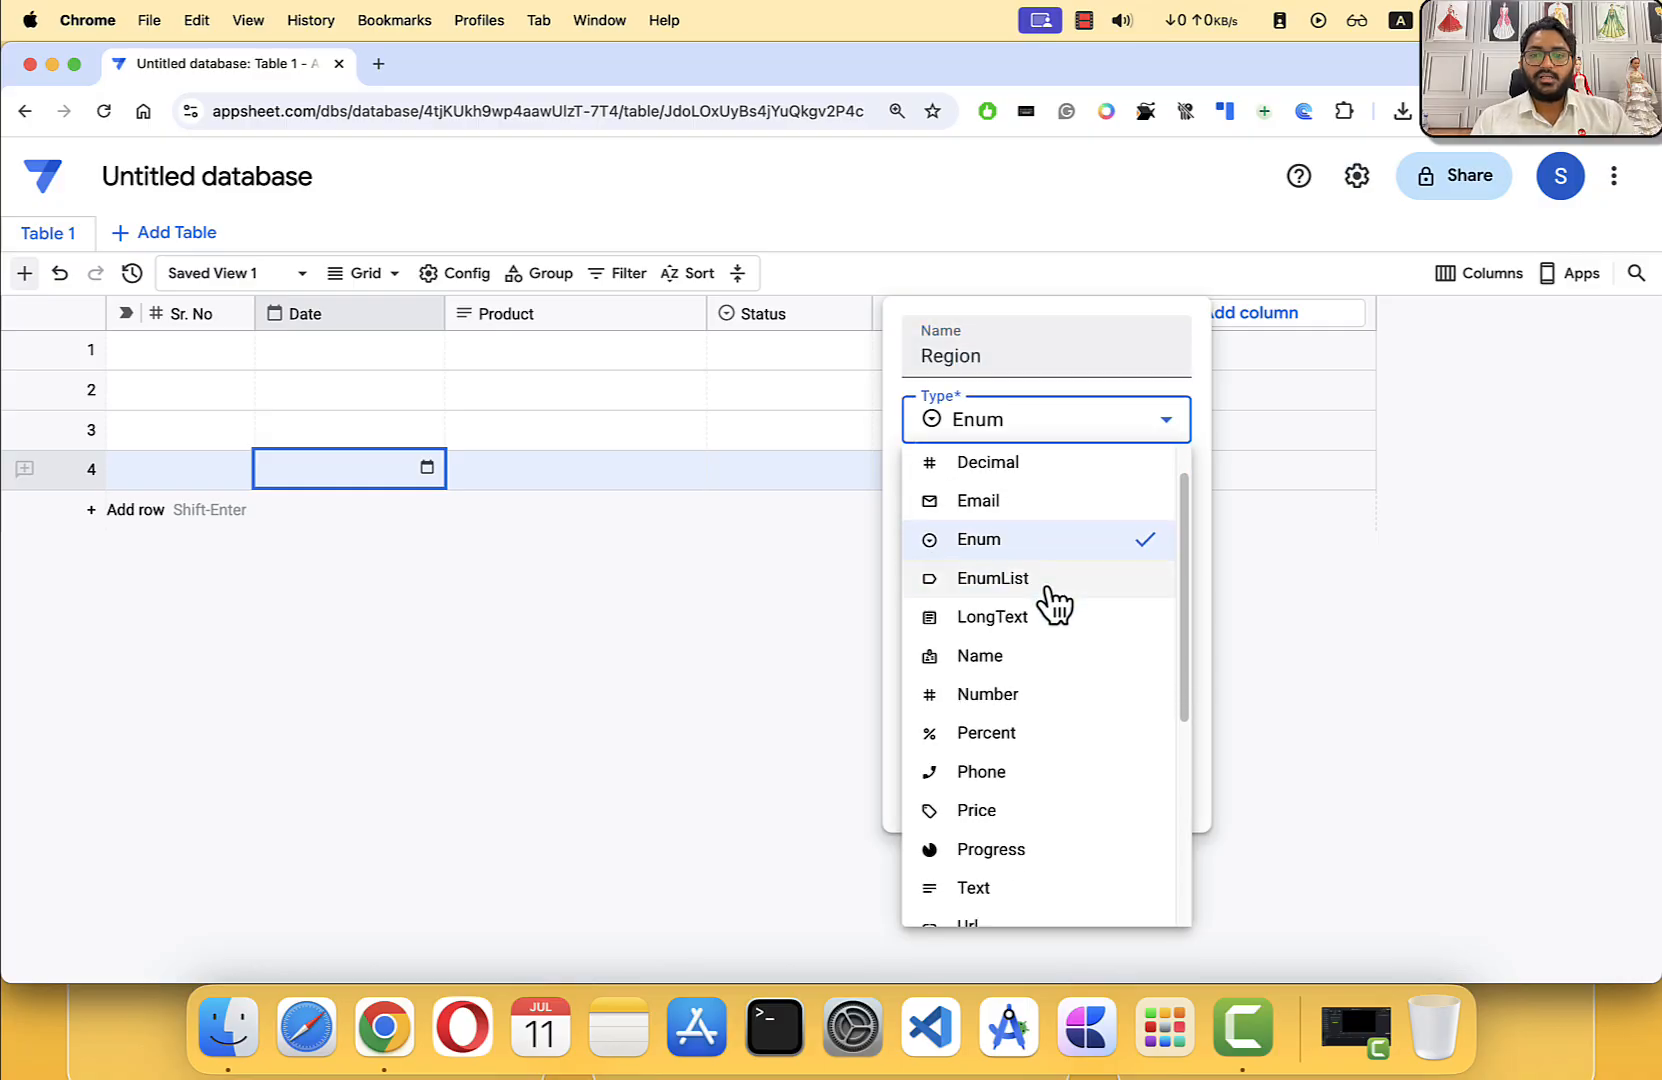
{"action": "left_click", "coordinate": [1012, 821]}
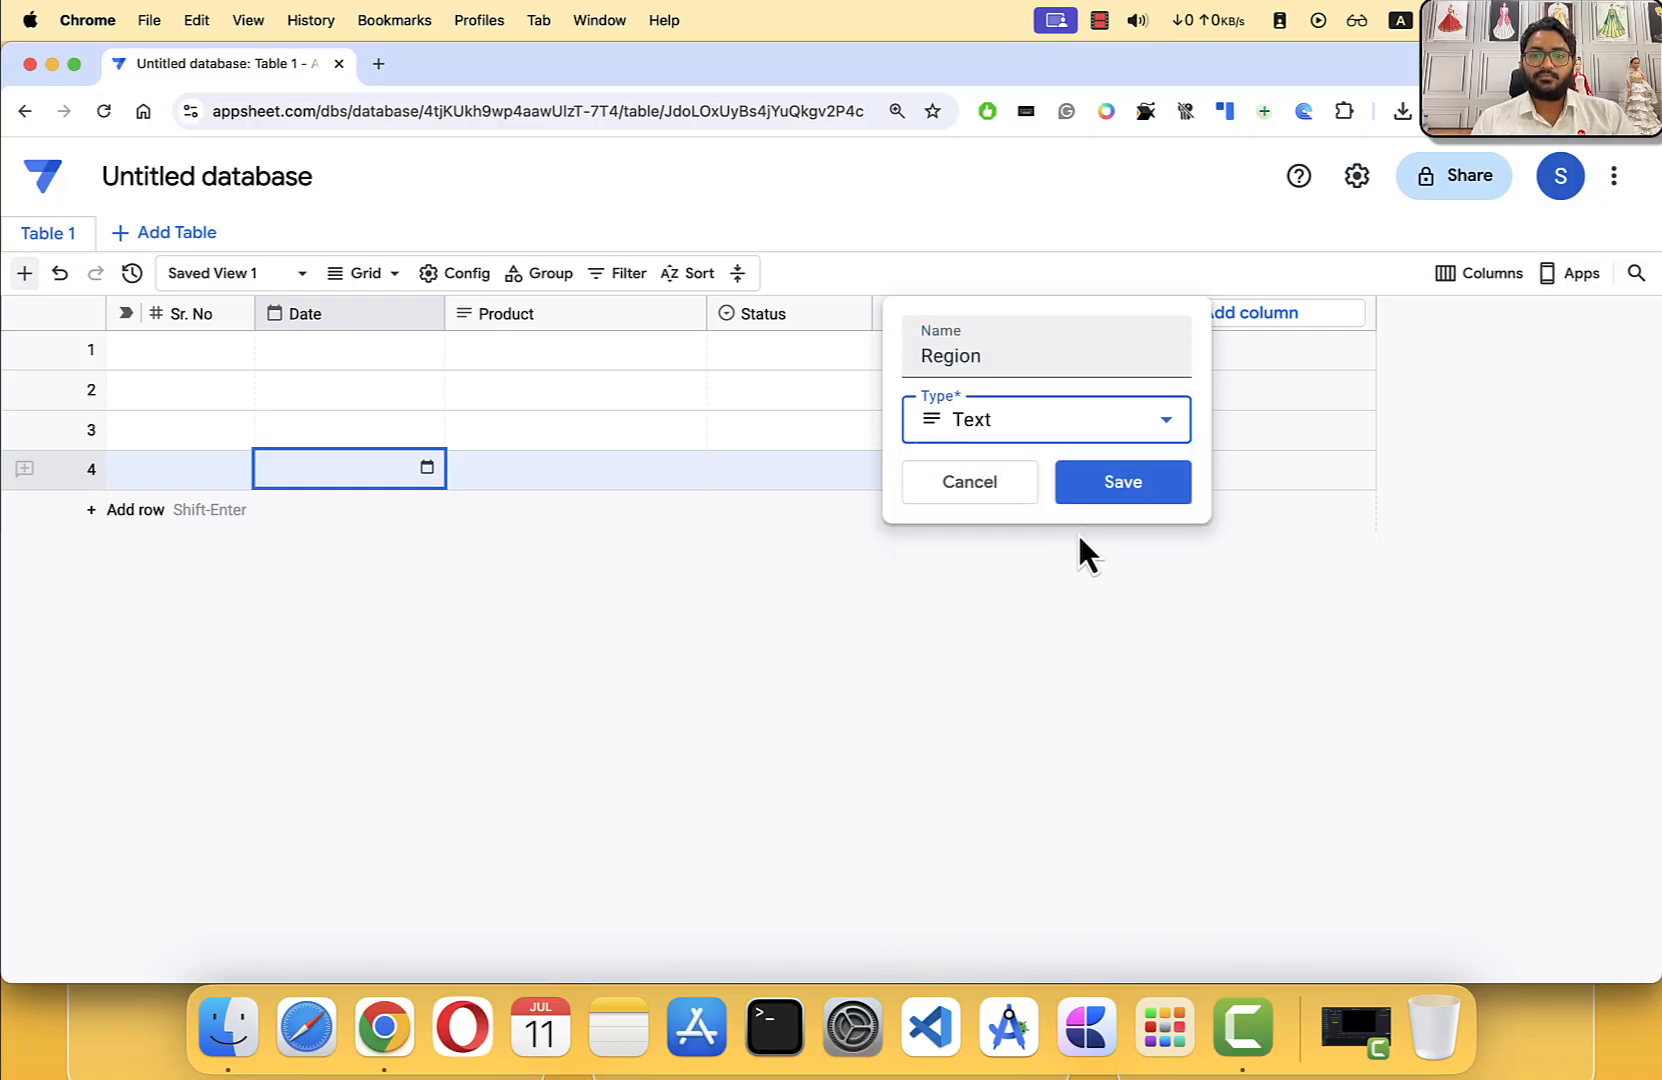
{"action": "left_click", "coordinate": [1087, 486]}
{"action": "left_click", "coordinate": [1111, 621]}
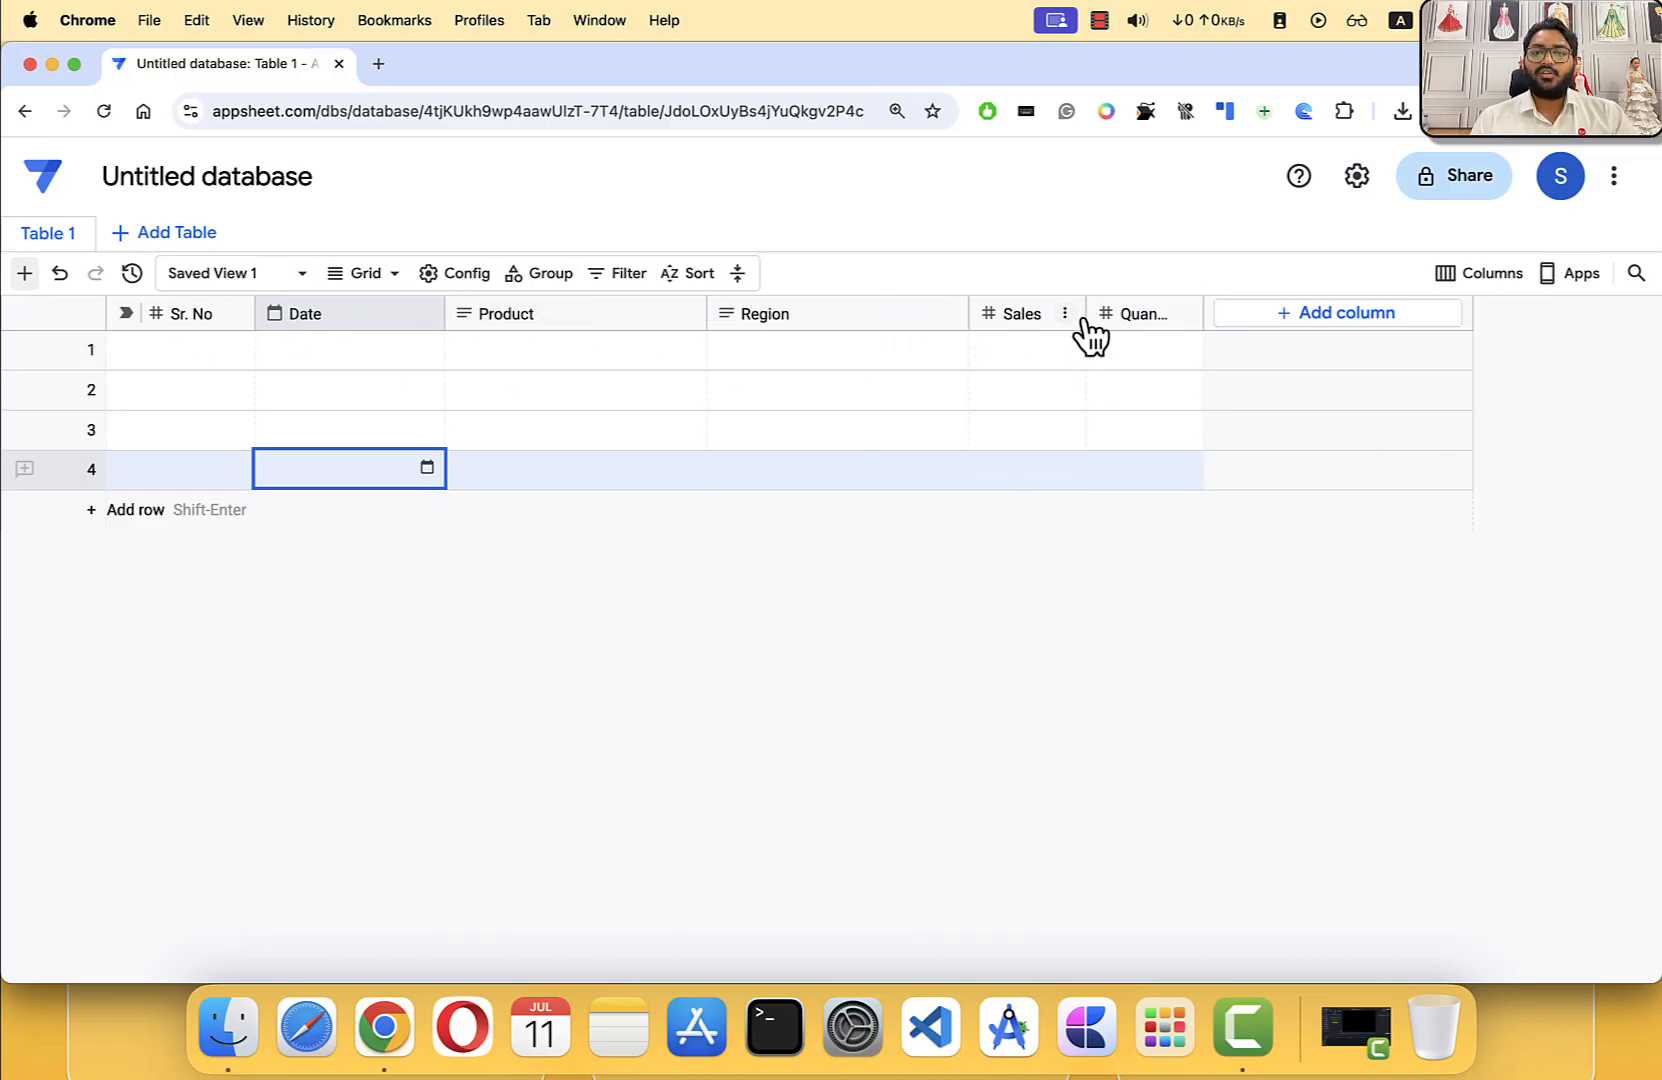
Step: Copy all records of the Prac DB Sales Table across every column and return to the untitled database's window
{"action": "left_click", "coordinate": [172, 352]}
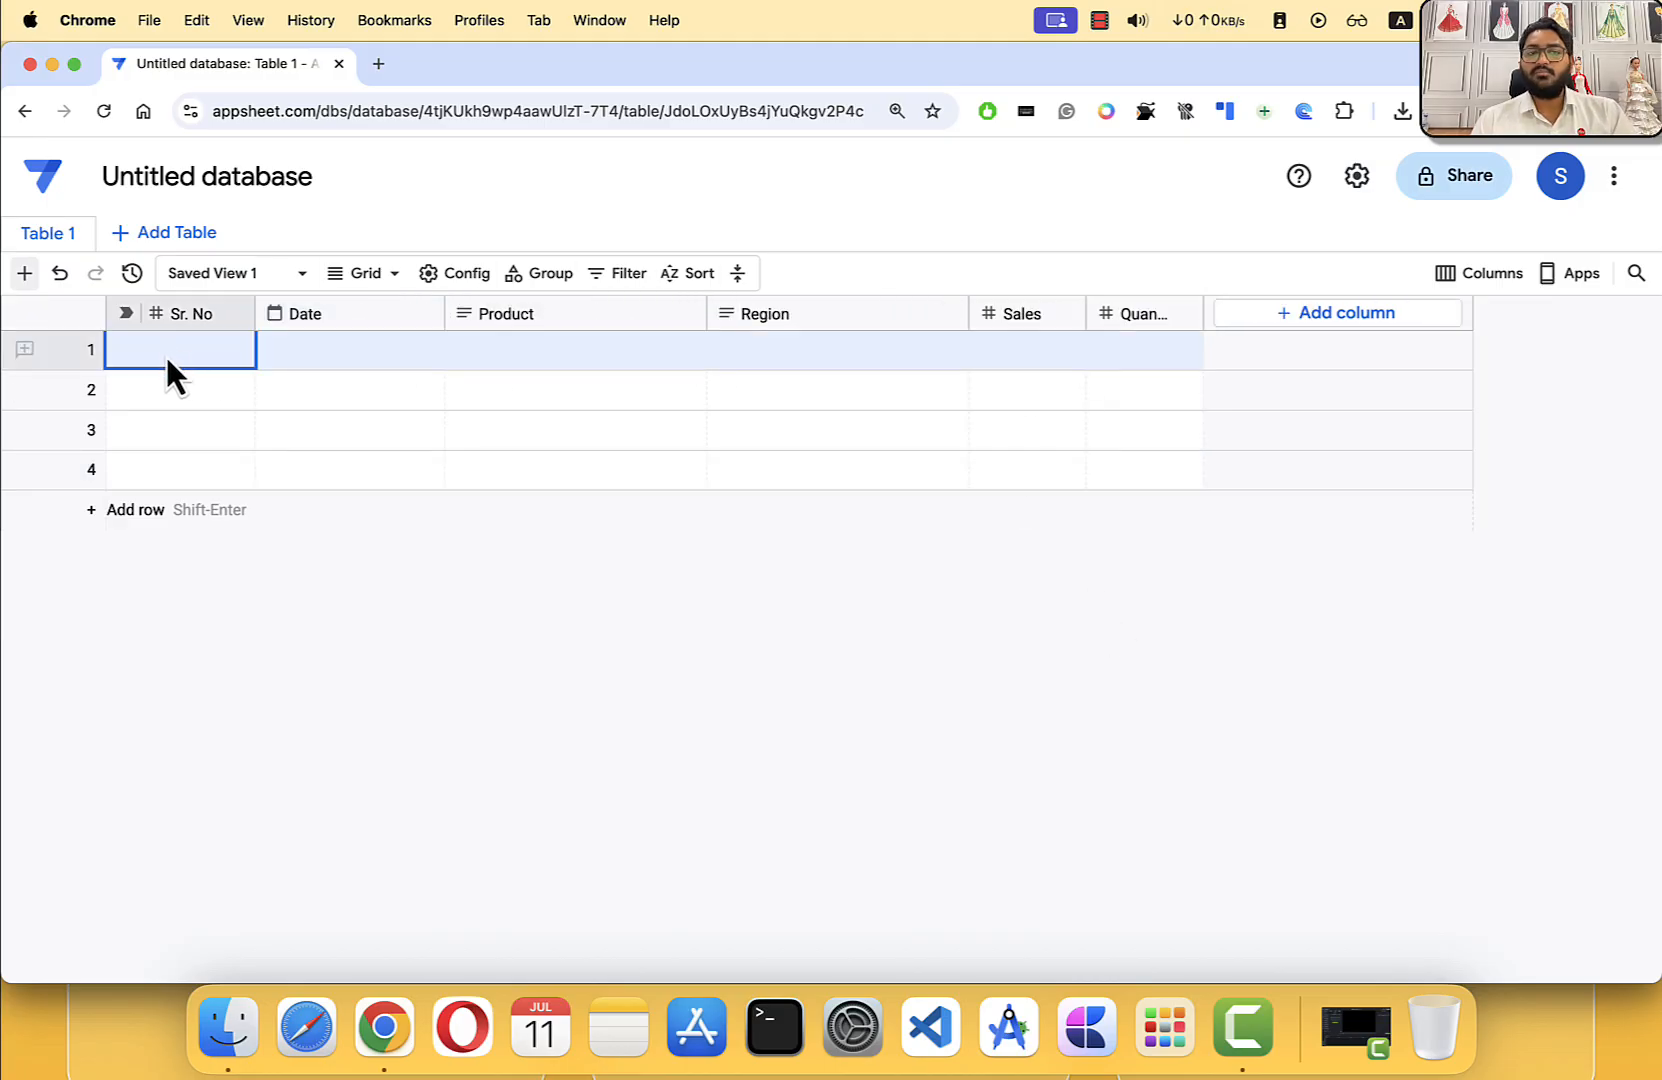
{"action": "left_click_drag", "start_coordinate": [482, 69], "coordinate": [482, 577]}
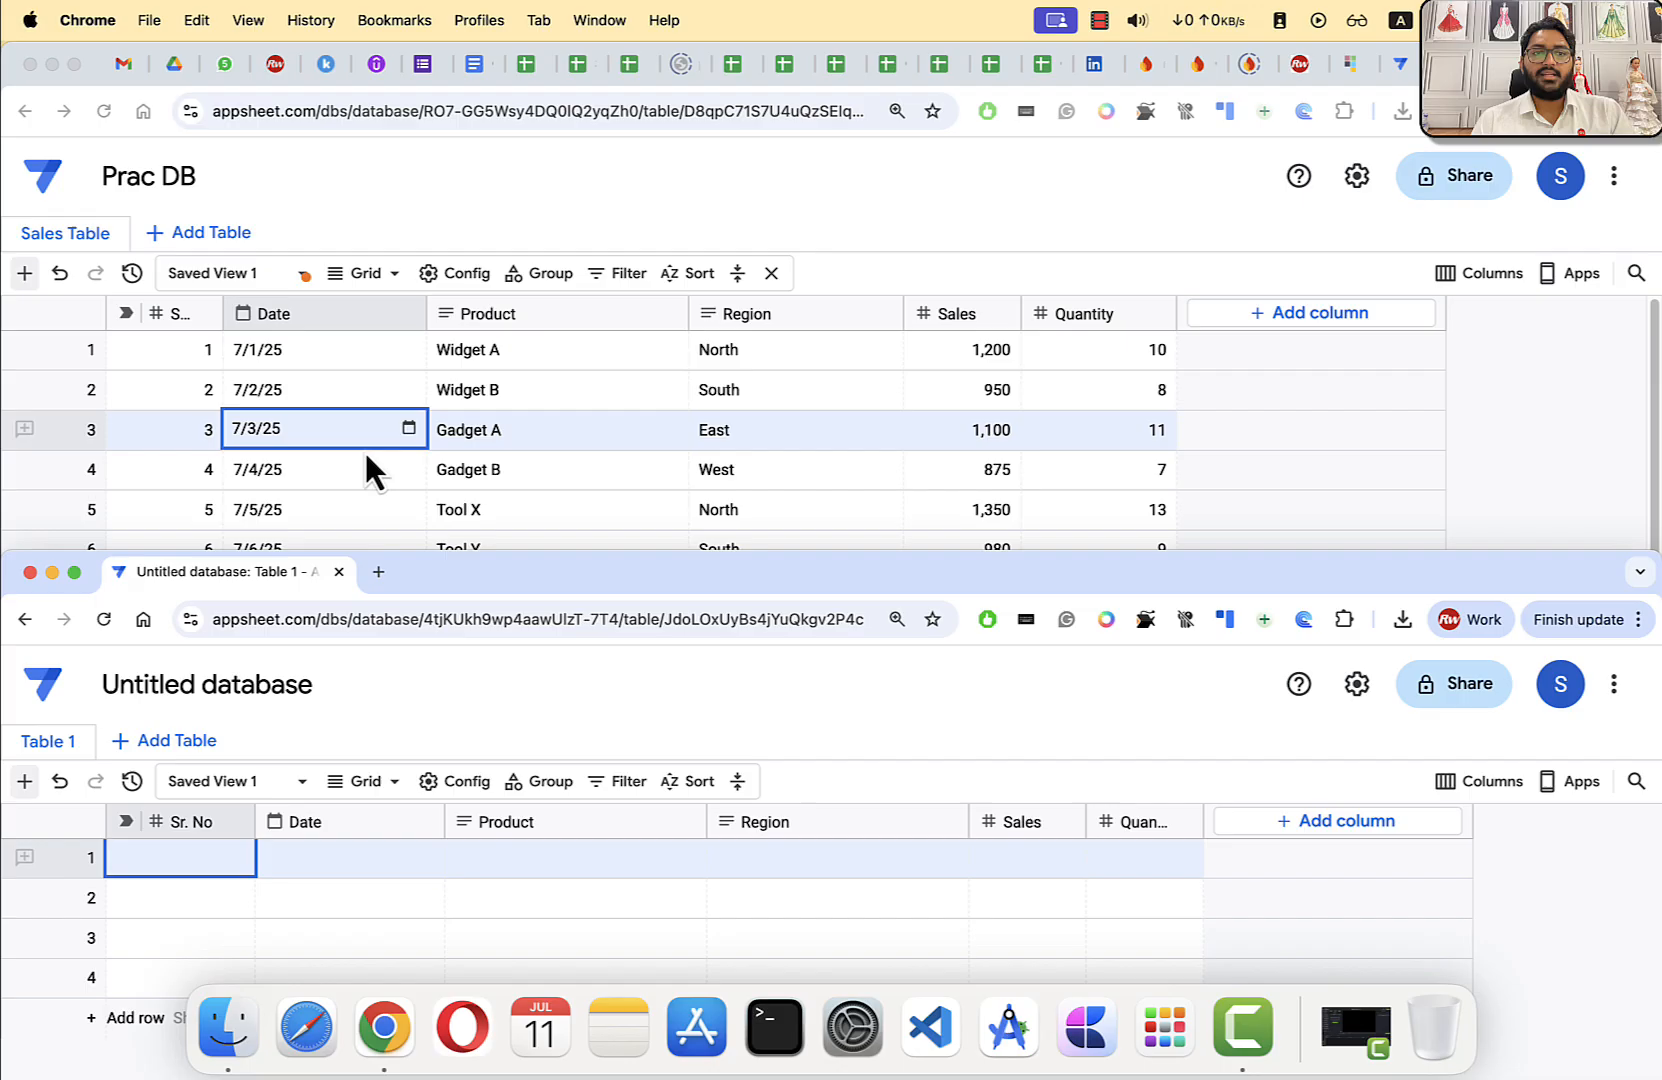
{"action": "left_click", "coordinate": [192, 357]}
{"action": "left_click", "coordinate": [178, 352]}
{"action": "key", "text": "super+shift+Down"}
{"action": "key", "text": "super+shift+Right"}
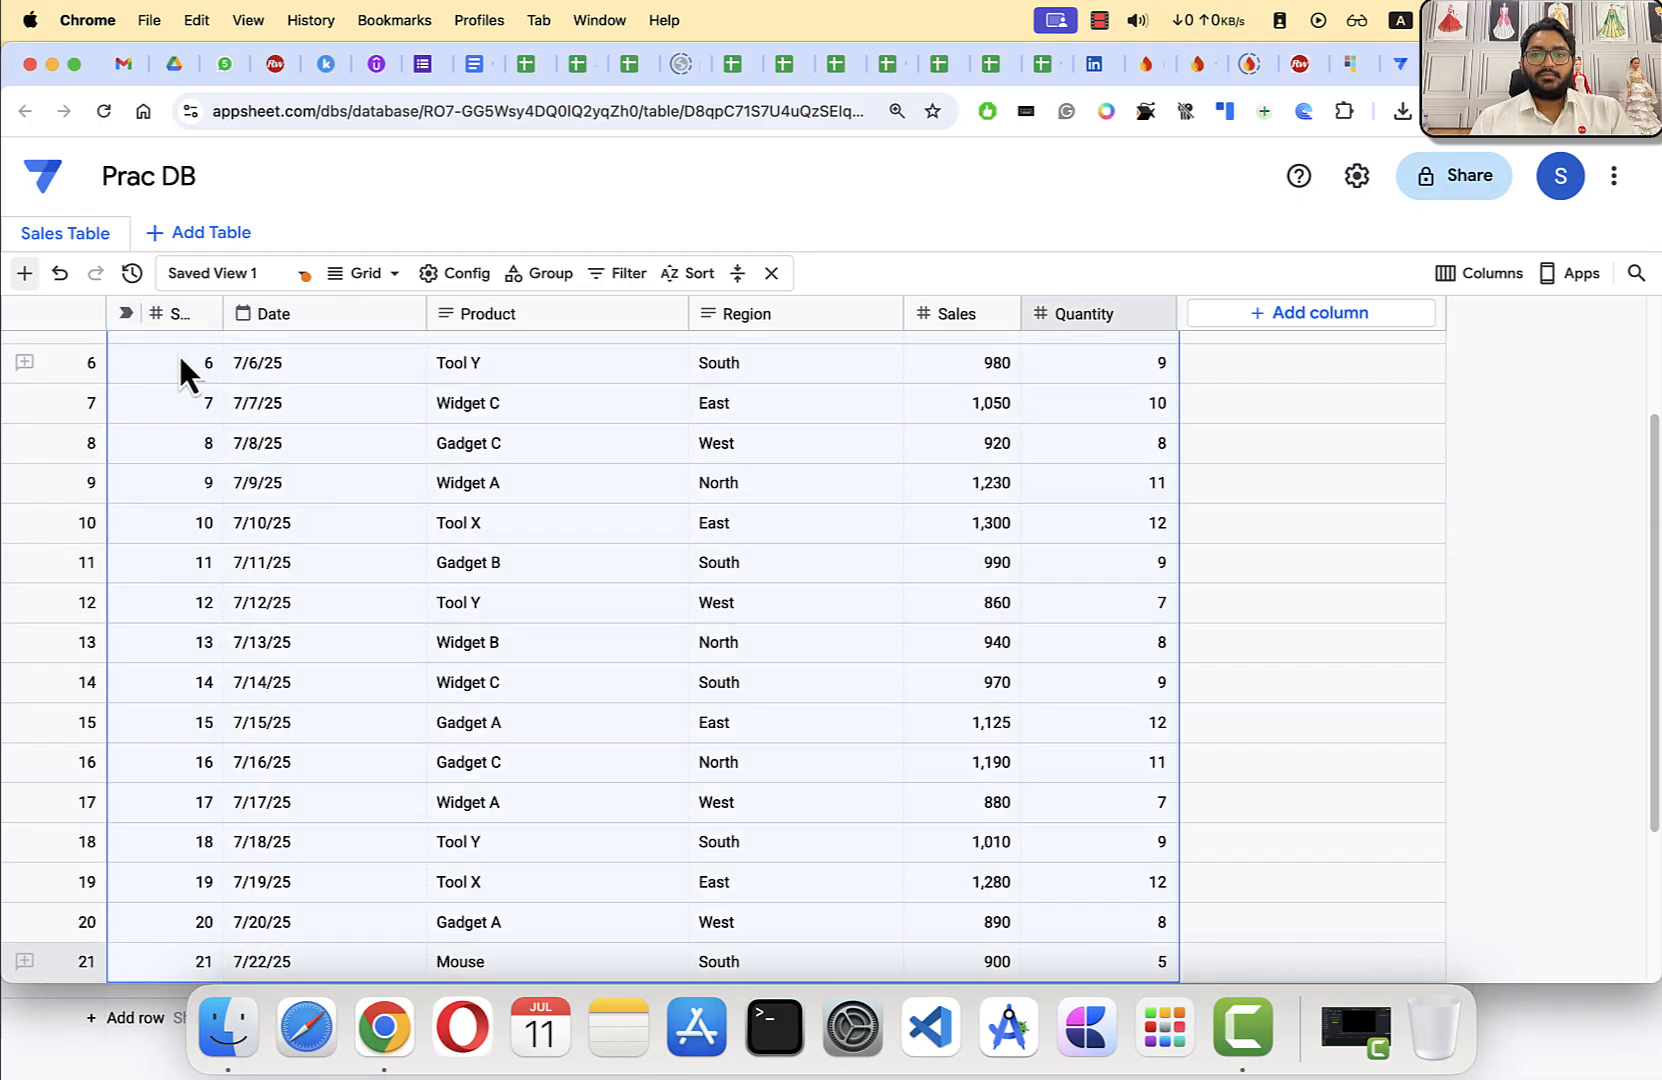
{"action": "key", "text": "super+c"}
{"action": "key", "text": "Escape"}
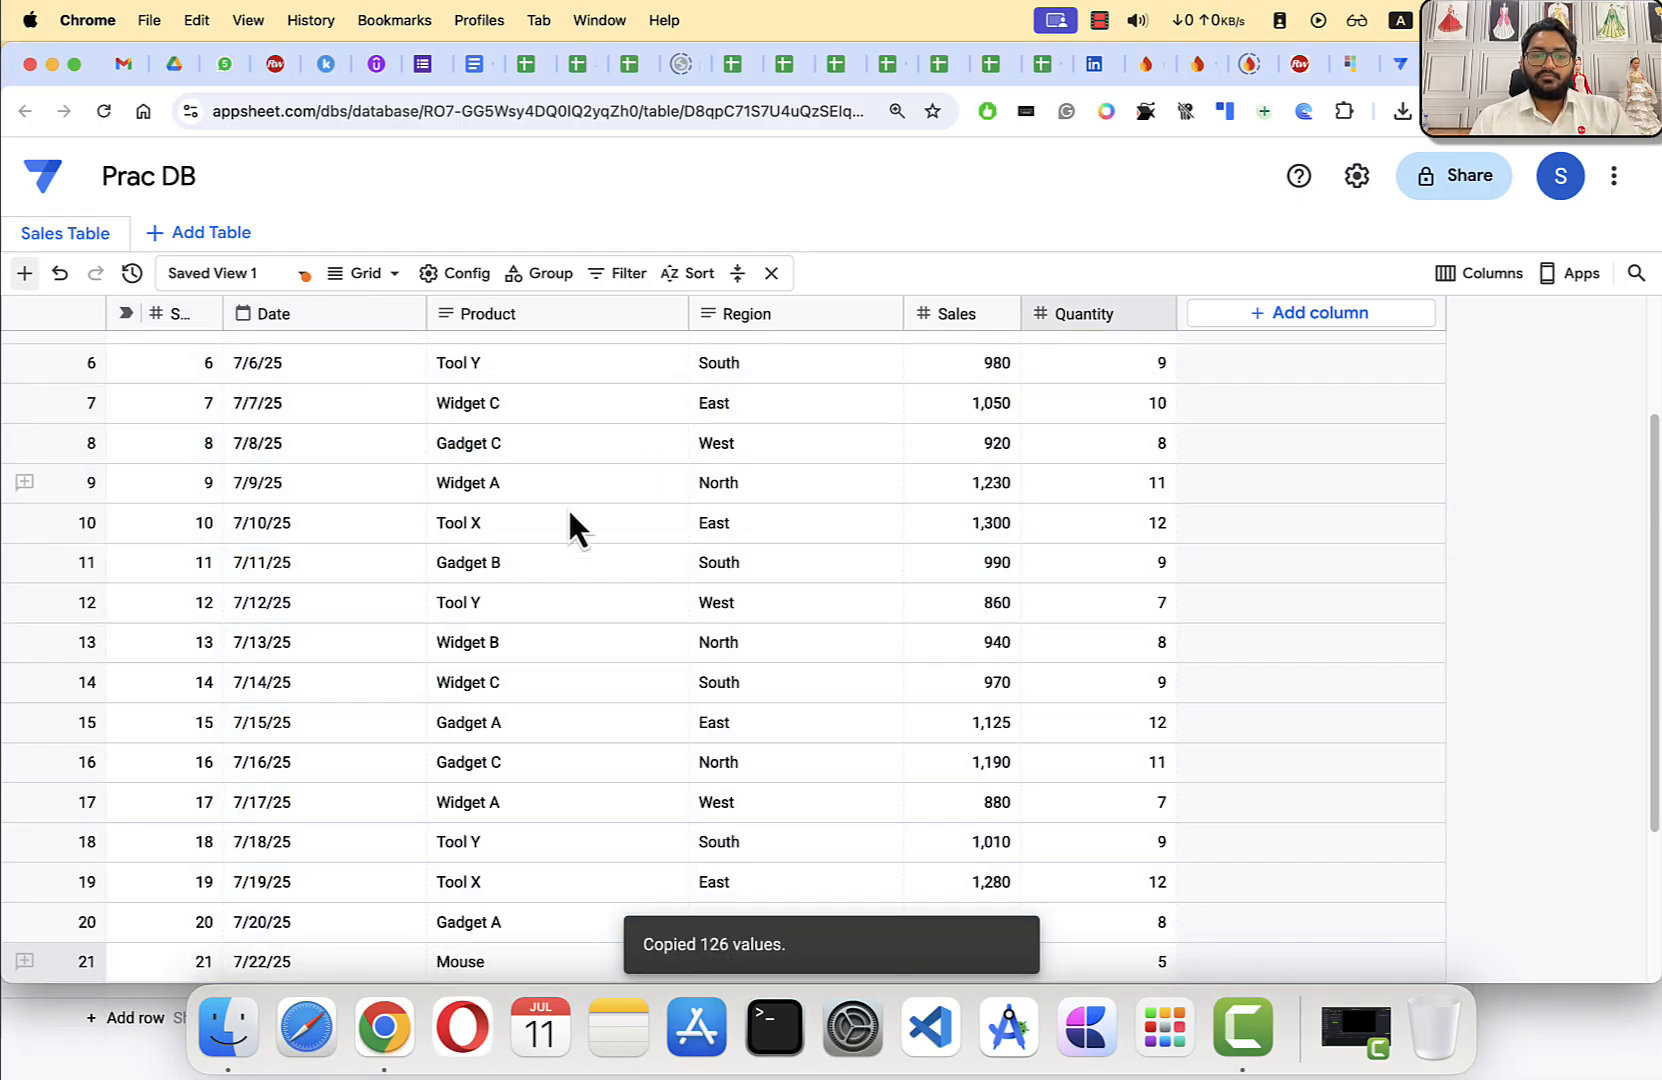
{"action": "left_click", "coordinate": [115, 1062]}
{"action": "left_click_drag", "start_coordinate": [387, 600], "coordinate": [439, 30]}
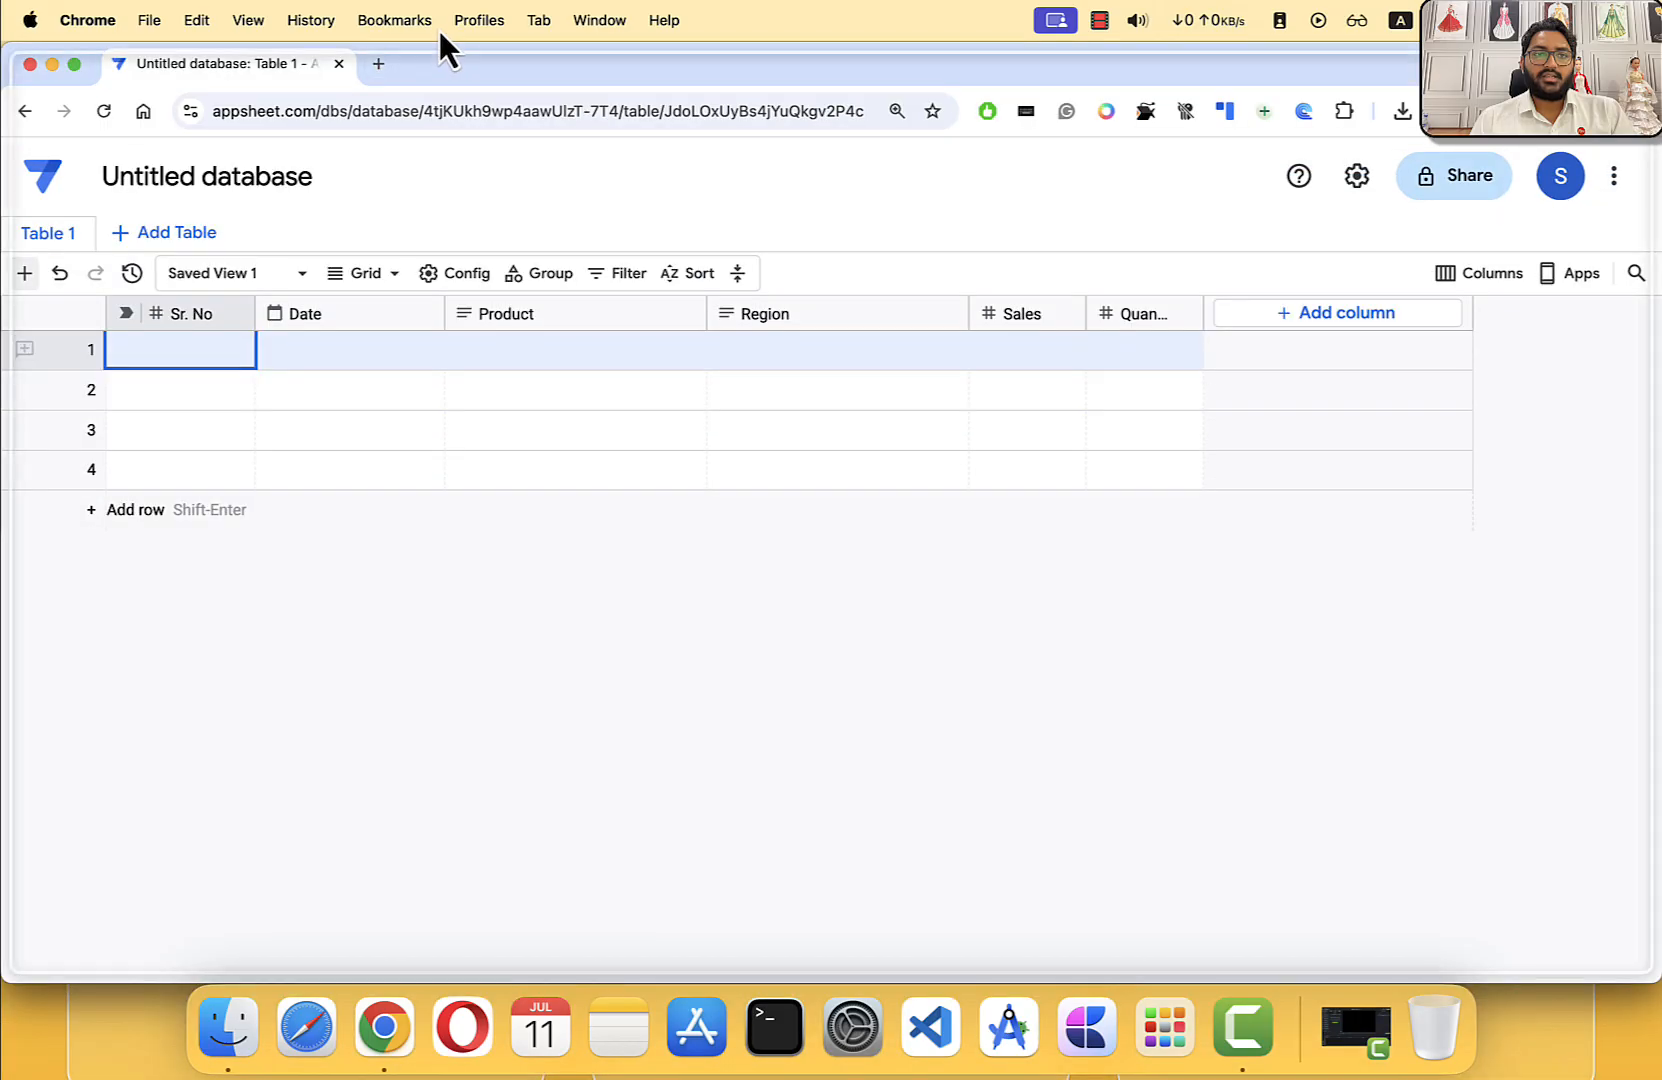
Step: Try to paste the copied sales records into Table 1, accepting the extra rows, and check the pasted rows through the end
{"action": "key", "text": "super+v"}
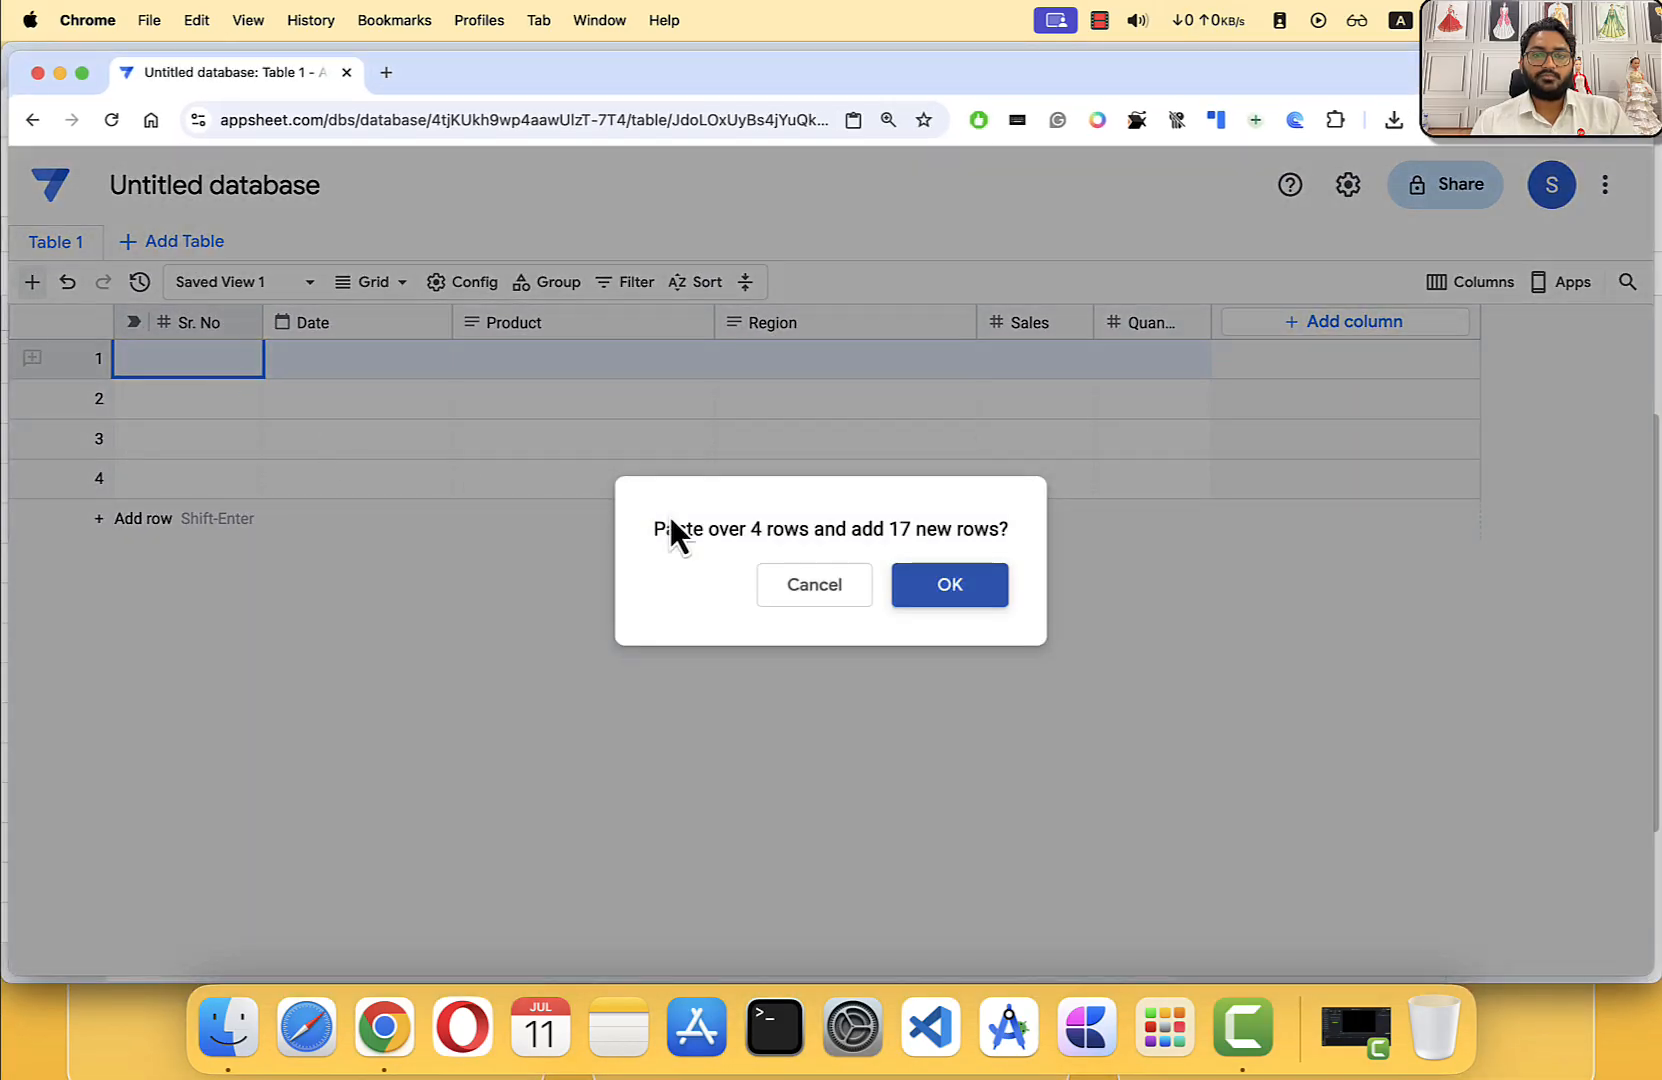
{"action": "left_click", "coordinate": [963, 592]}
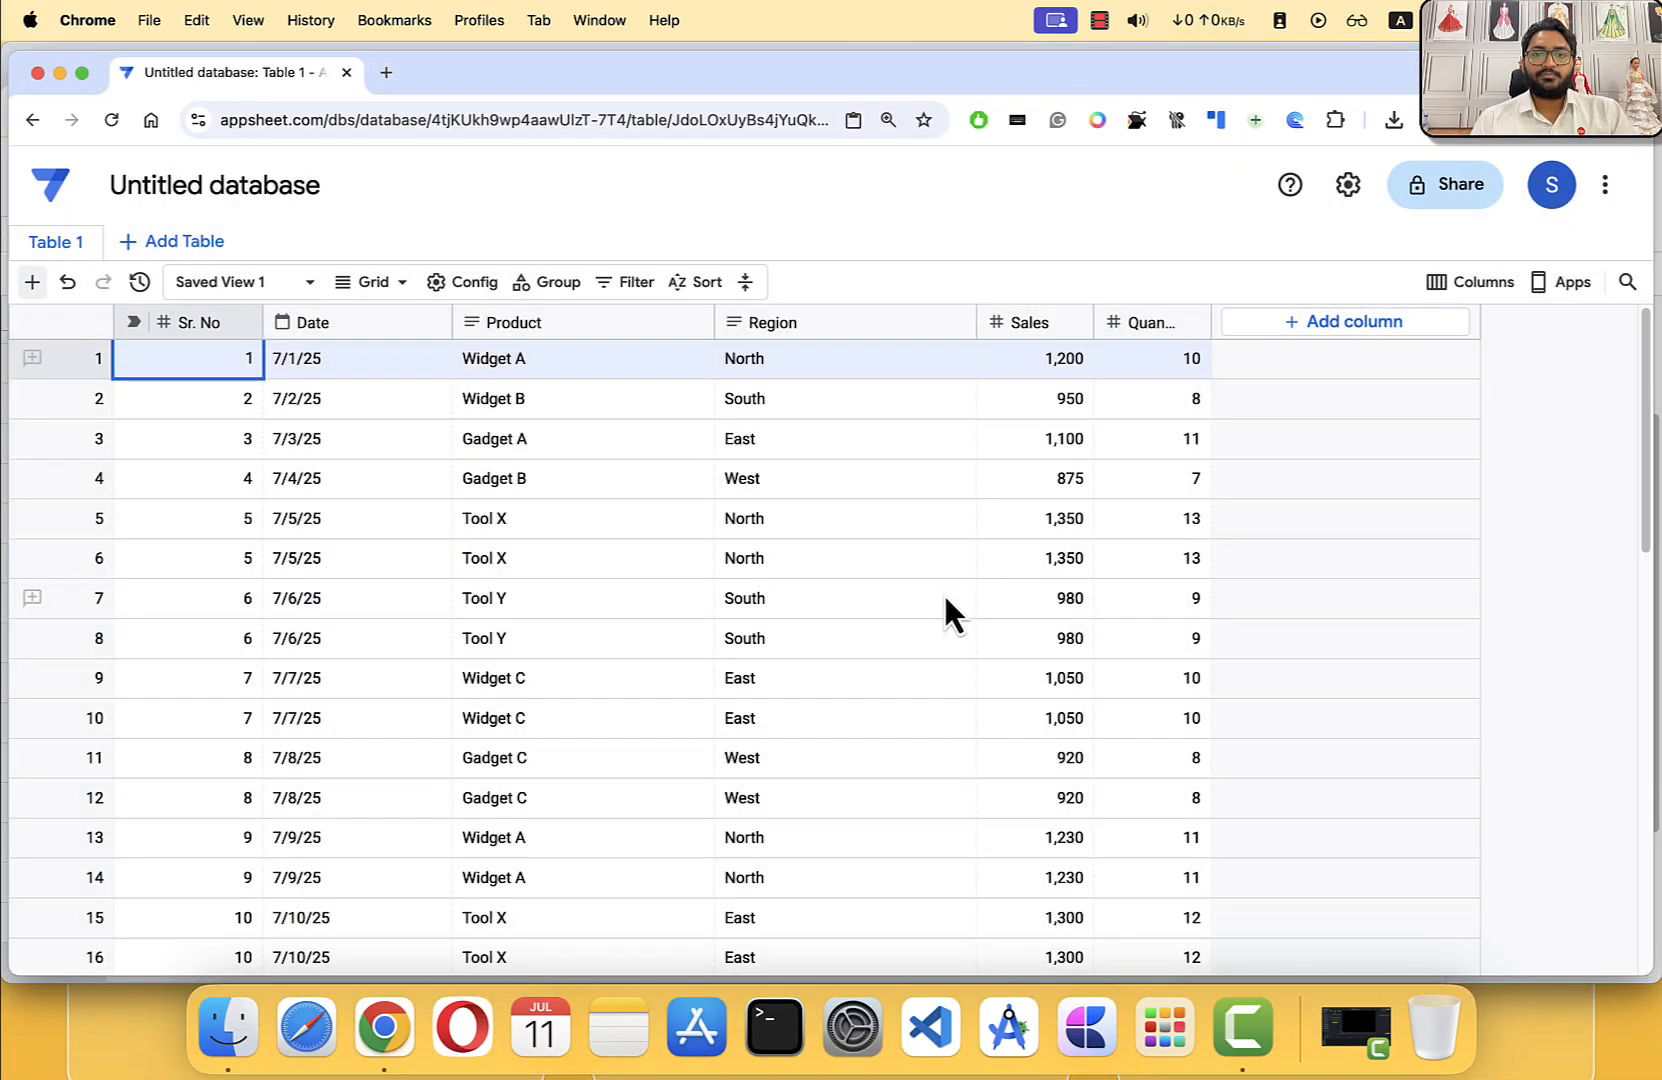
{"action": "scroll", "coordinate": [932, 590], "scroll_direction": "down", "scroll_amount": 5}
{"action": "scroll", "coordinate": [597, 835], "scroll_direction": "down", "scroll_amount": 6}
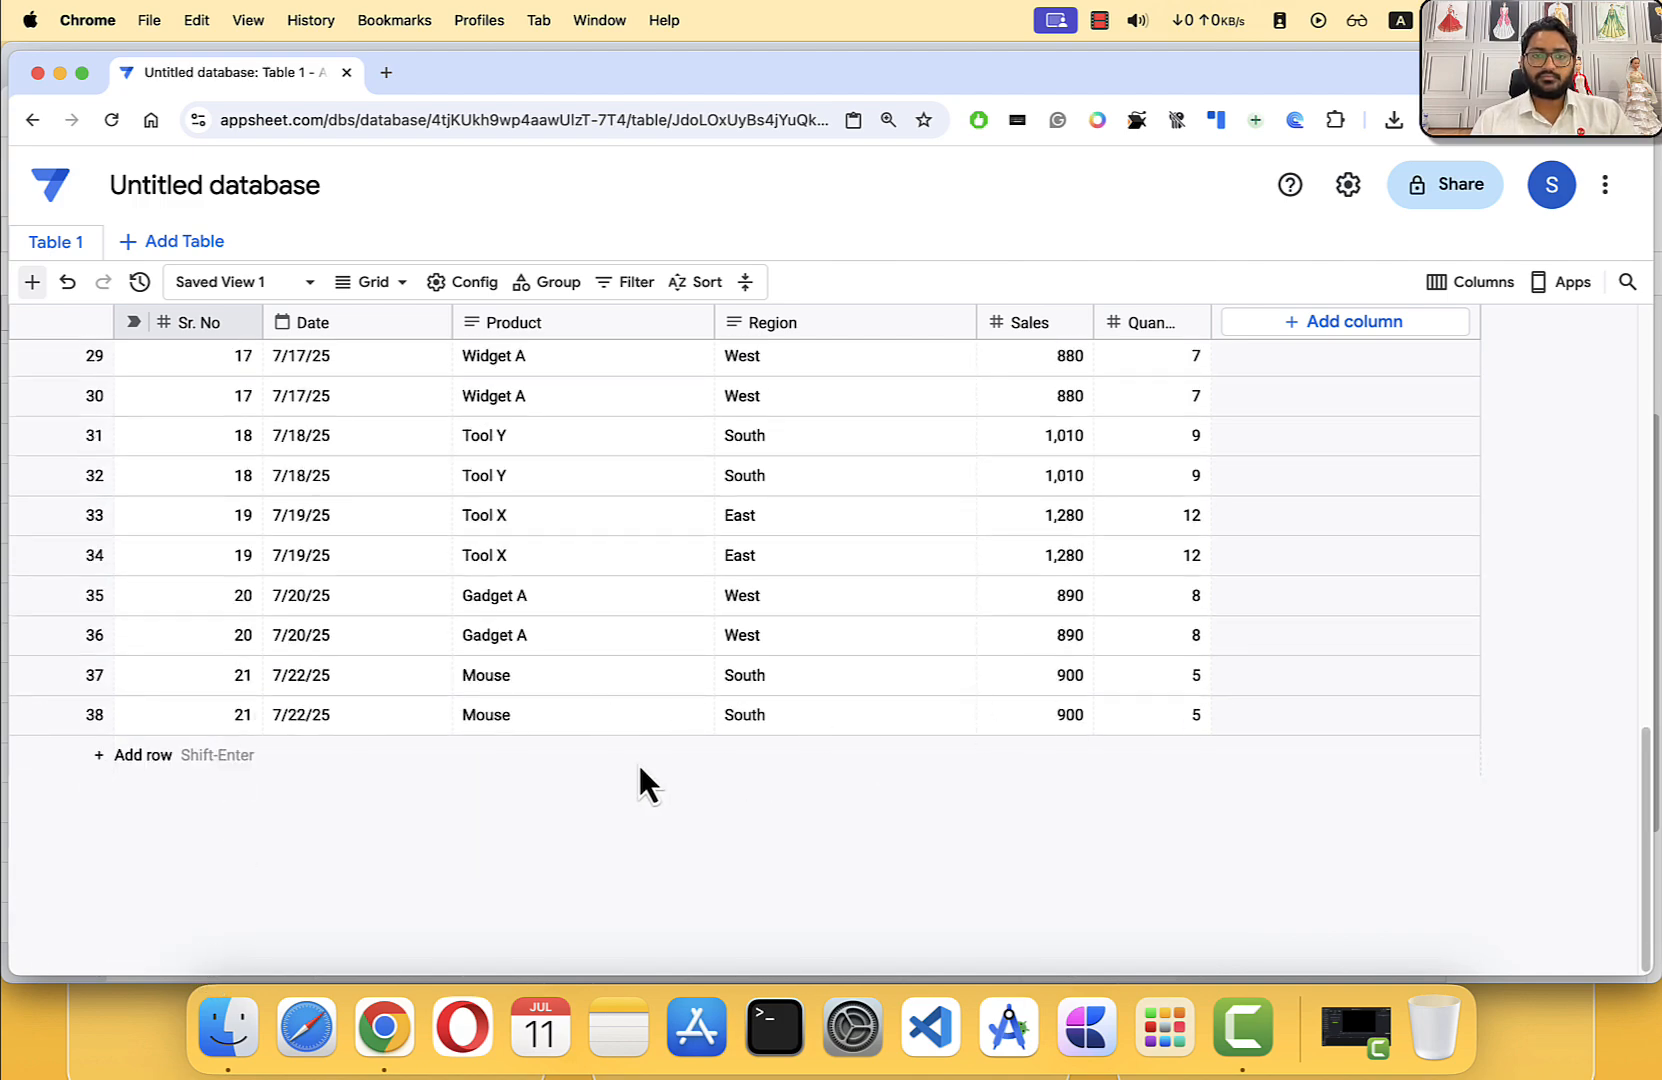
Step: Undo the paste of the sales records in Table 1
{"action": "scroll", "coordinate": [638, 762], "scroll_direction": "up", "scroll_amount": 10}
{"action": "left_click", "coordinate": [340, 518]}
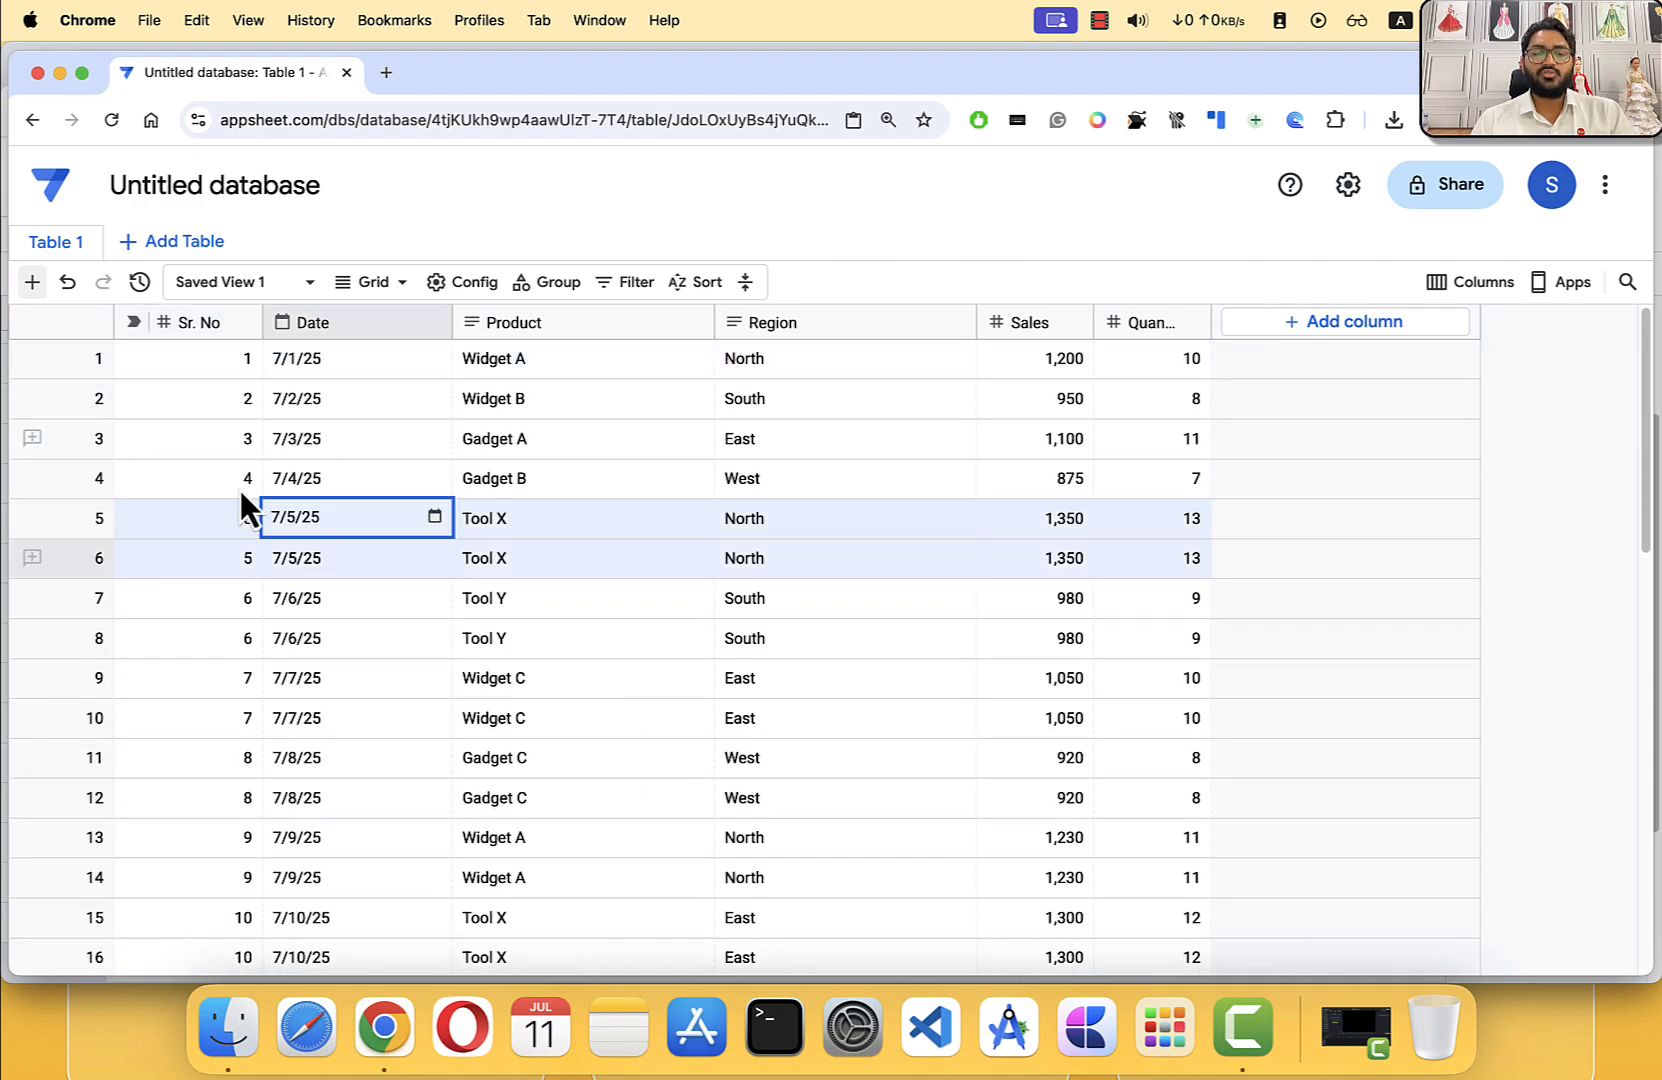
{"action": "left_click", "coordinate": [358, 472]}
{"action": "key", "text": "super+z"}
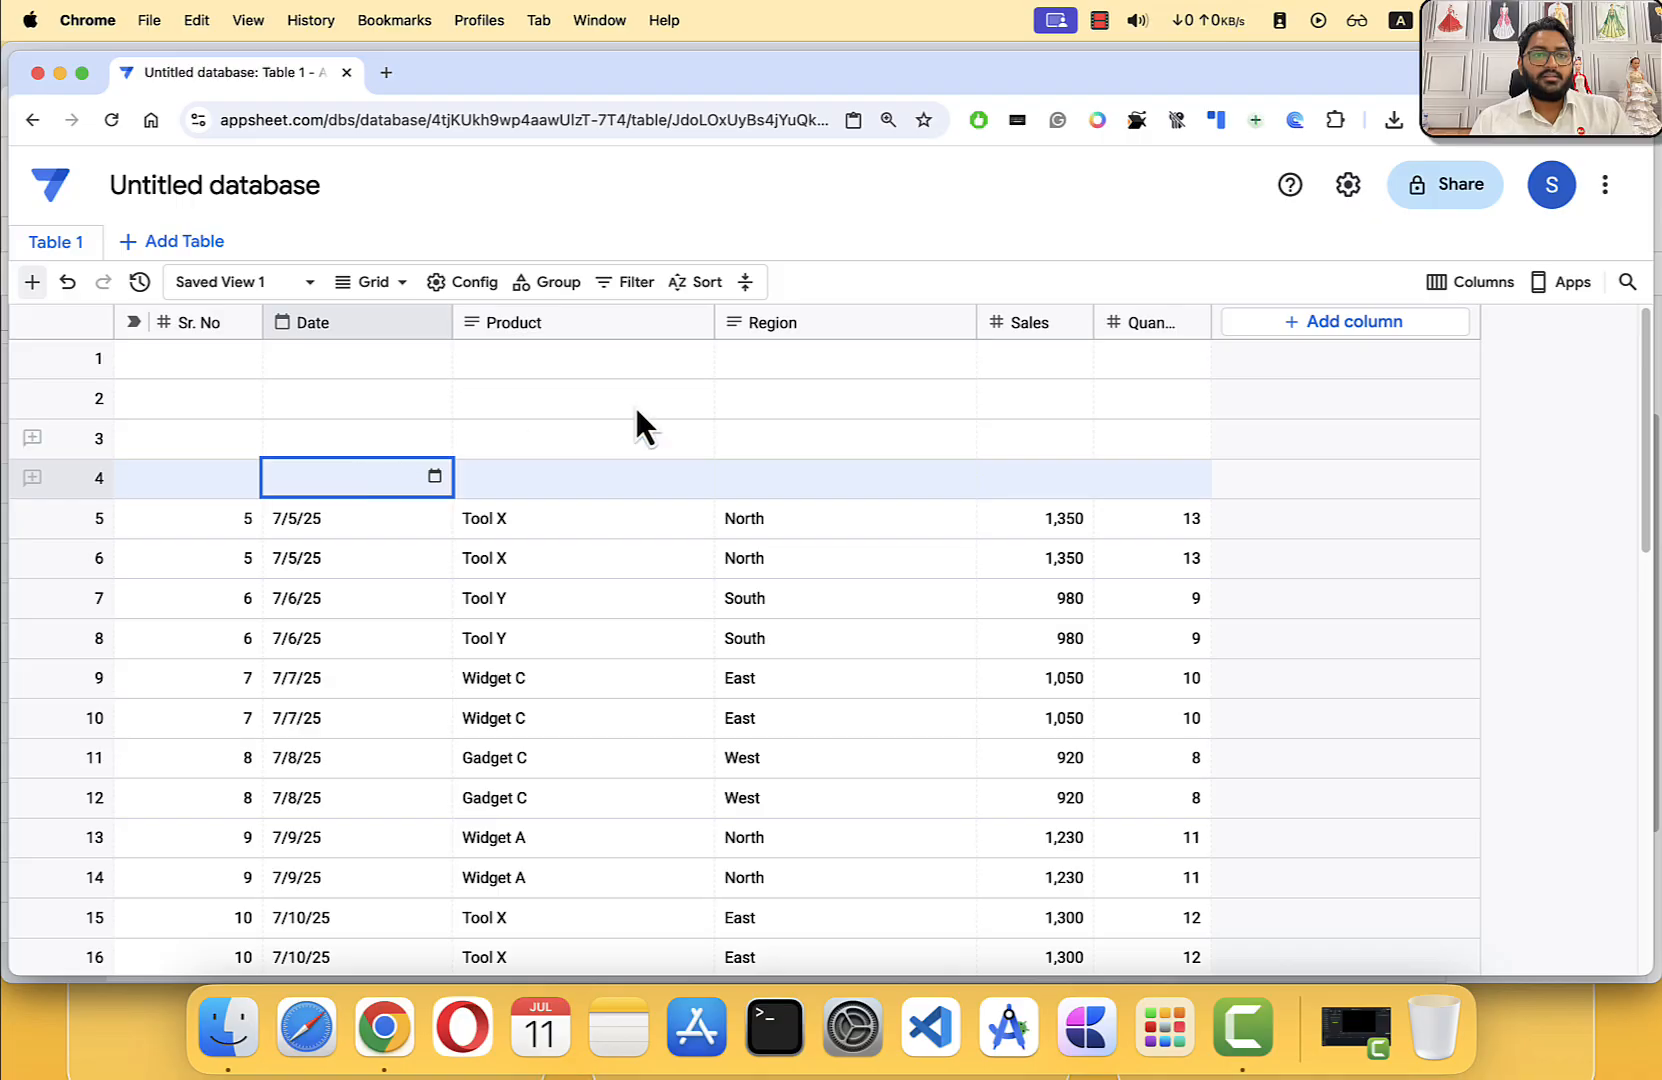
Step: Paste the copied sales records from the first Sr. No cell, over the four empty rows and adding 17 new rows
{"action": "left_click", "coordinate": [222, 362]}
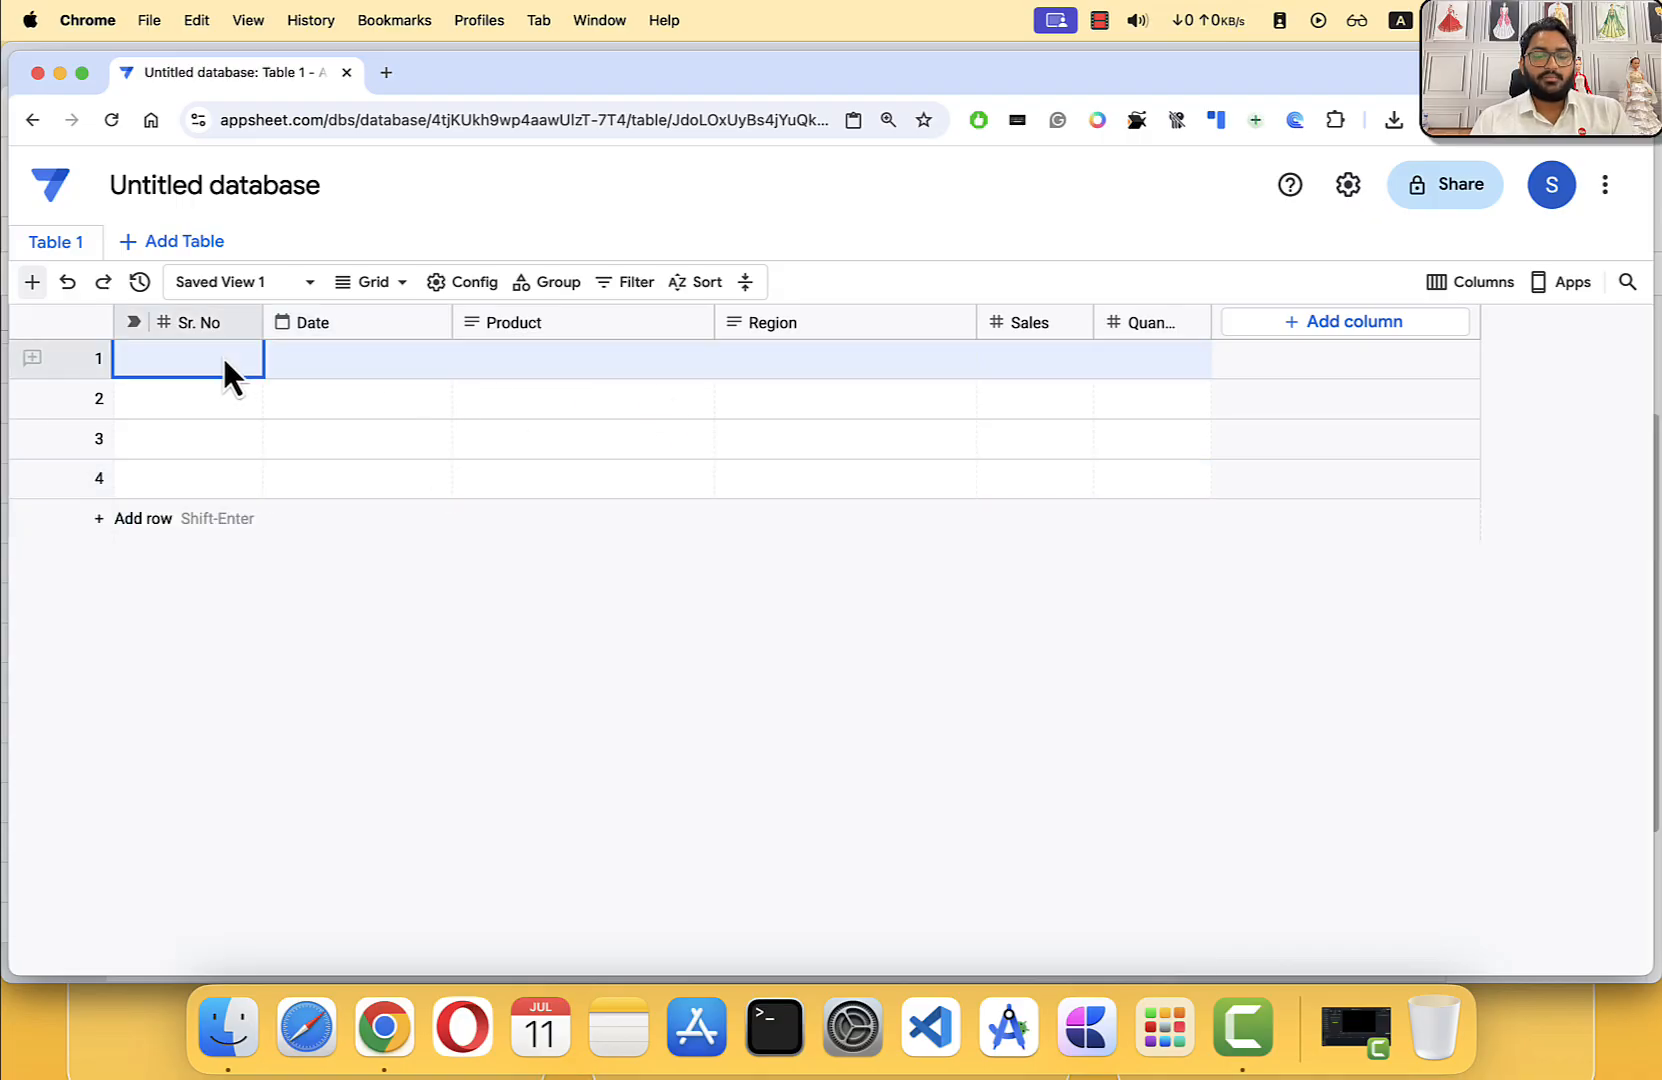
{"action": "key", "text": "super+v"}
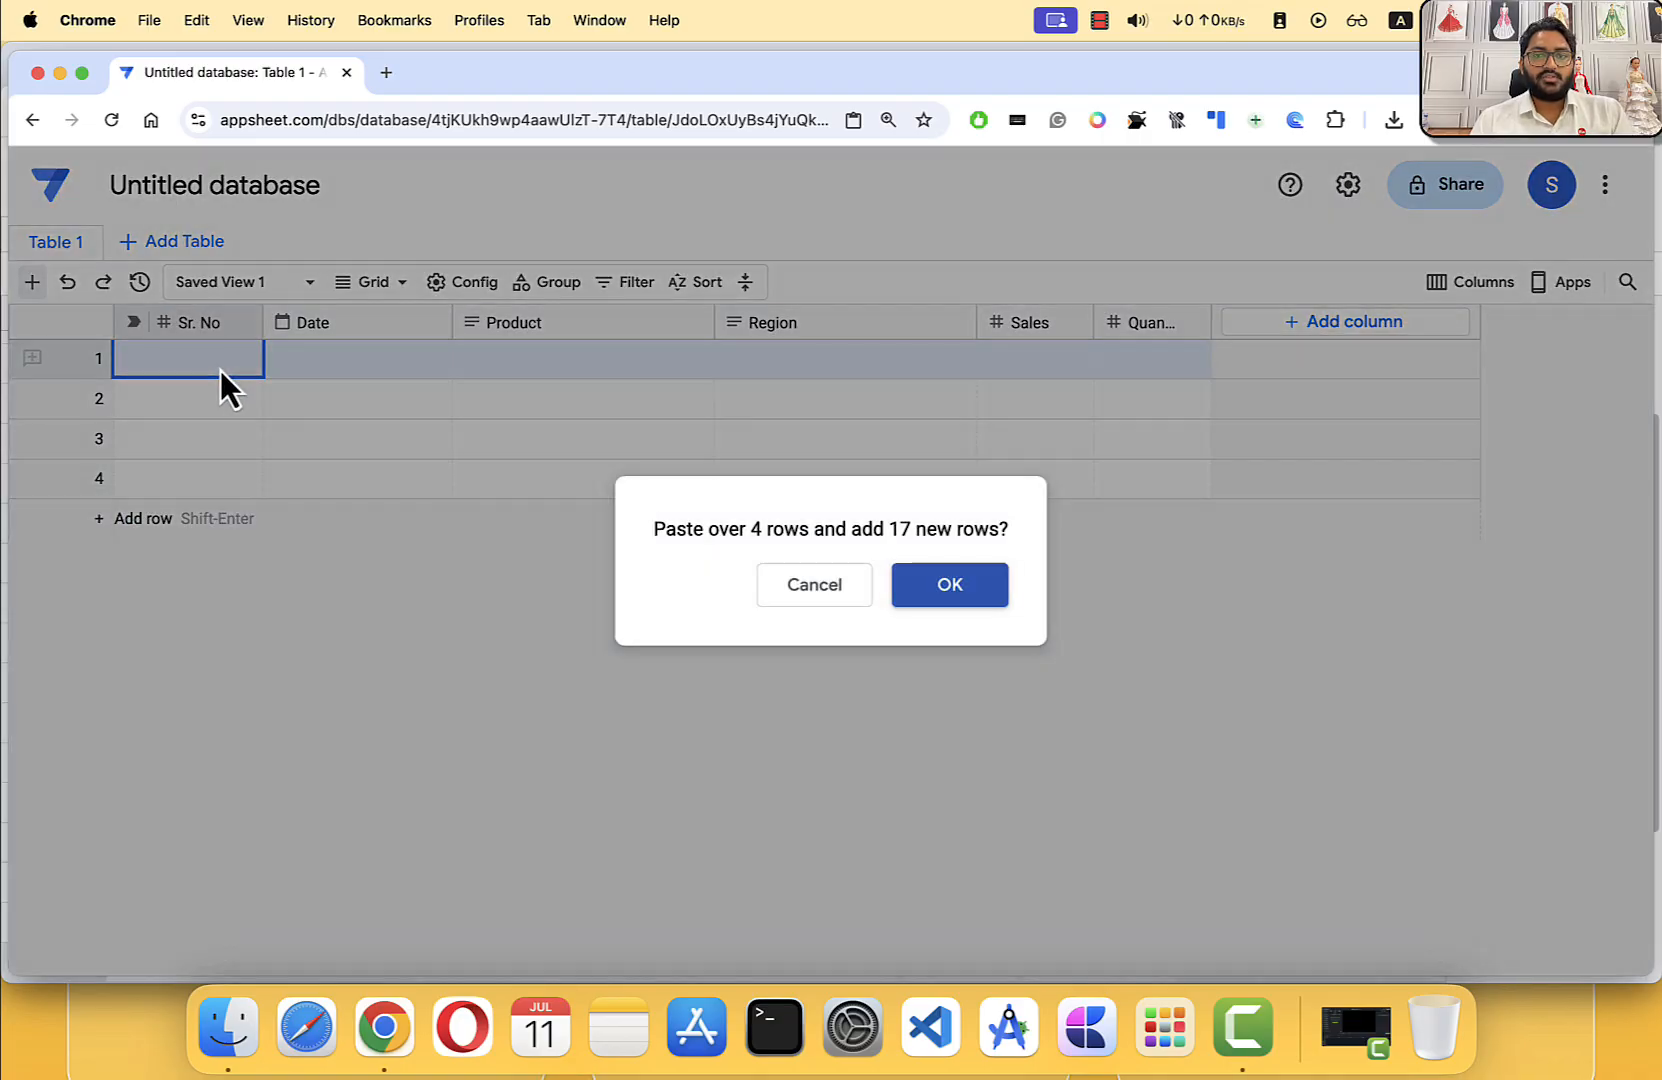
{"action": "left_click", "coordinate": [955, 590]}
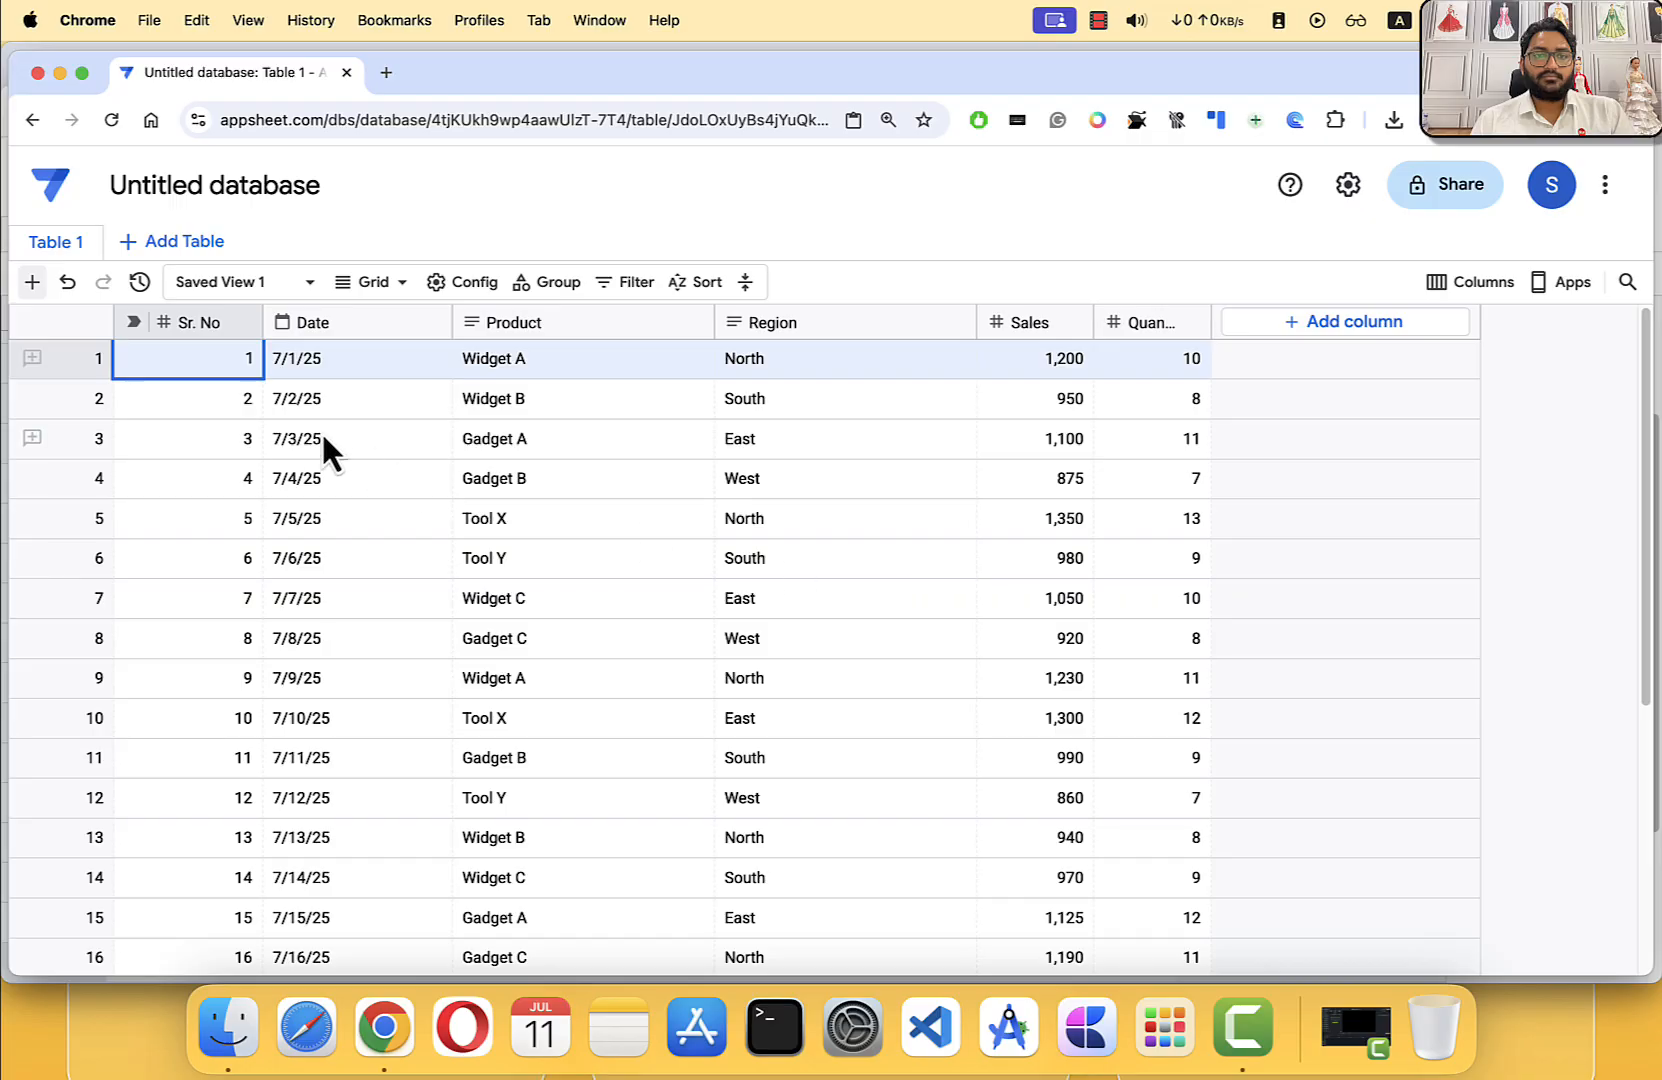
{"action": "scroll", "coordinate": [323, 449], "scroll_direction": "down", "scroll_amount": 5}
{"action": "scroll", "coordinate": [264, 712], "scroll_direction": "up", "scroll_amount": 5}
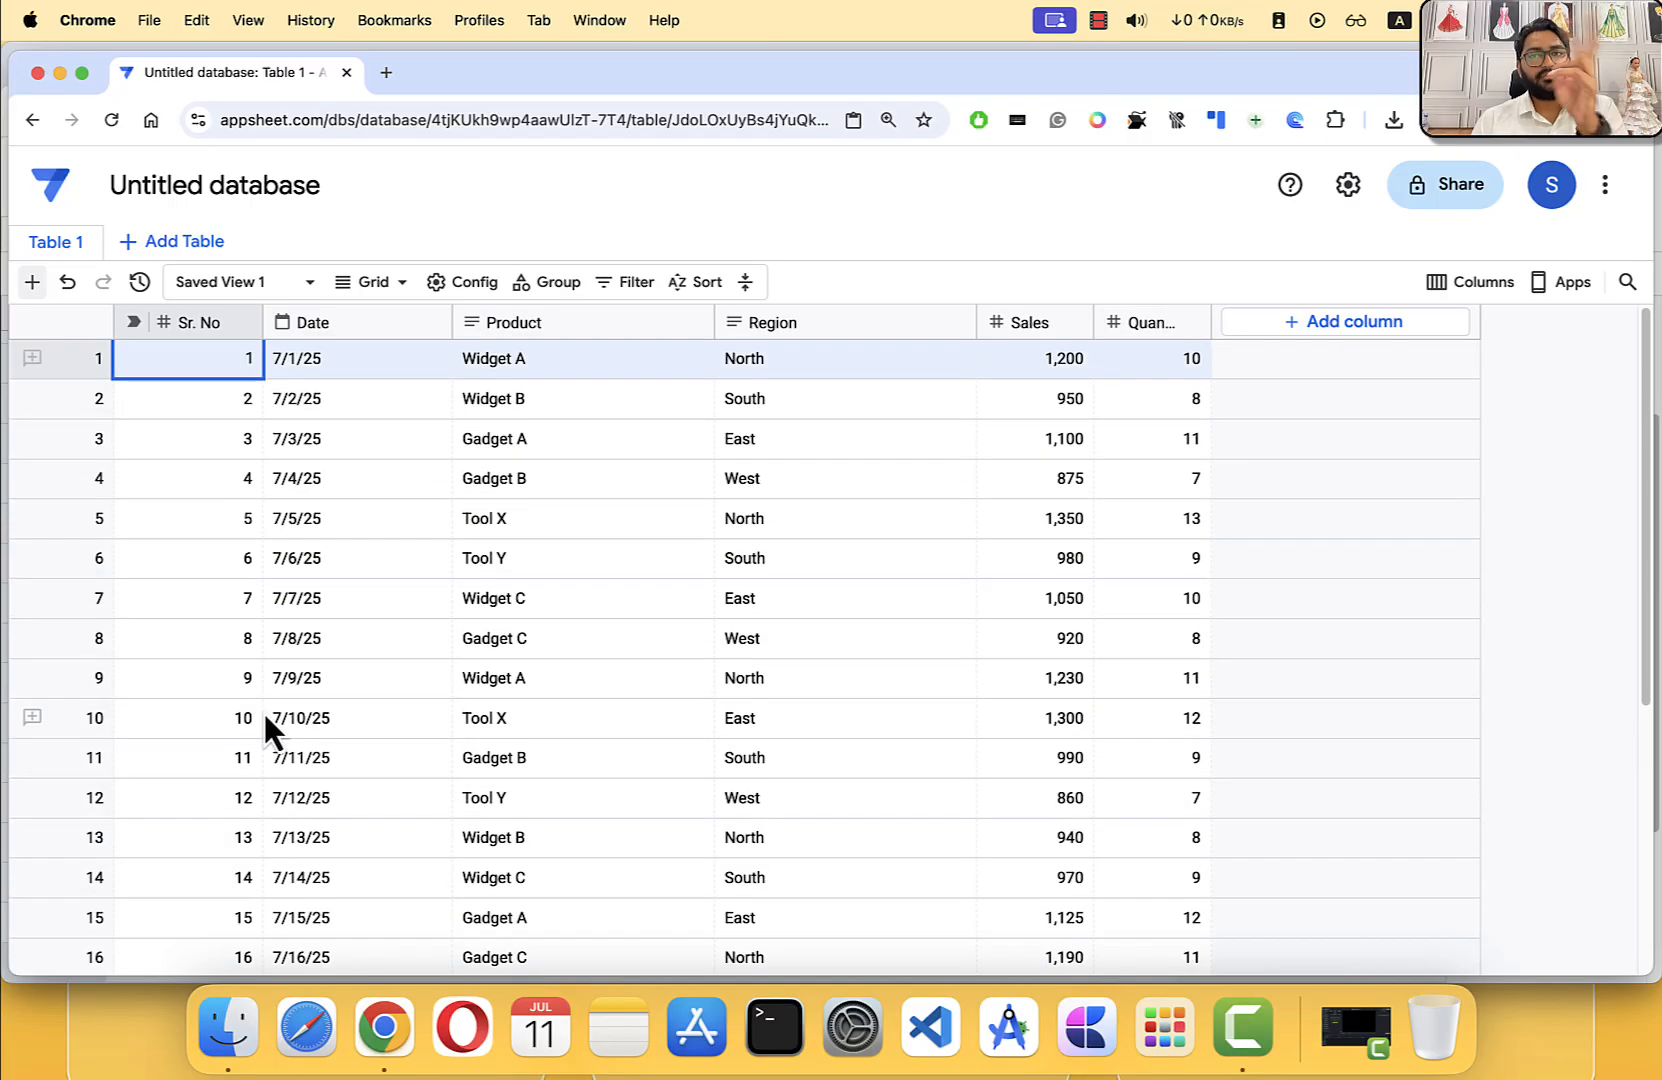
{"action": "scroll", "coordinate": [290, 475], "scroll_direction": "down", "scroll_amount": 4}
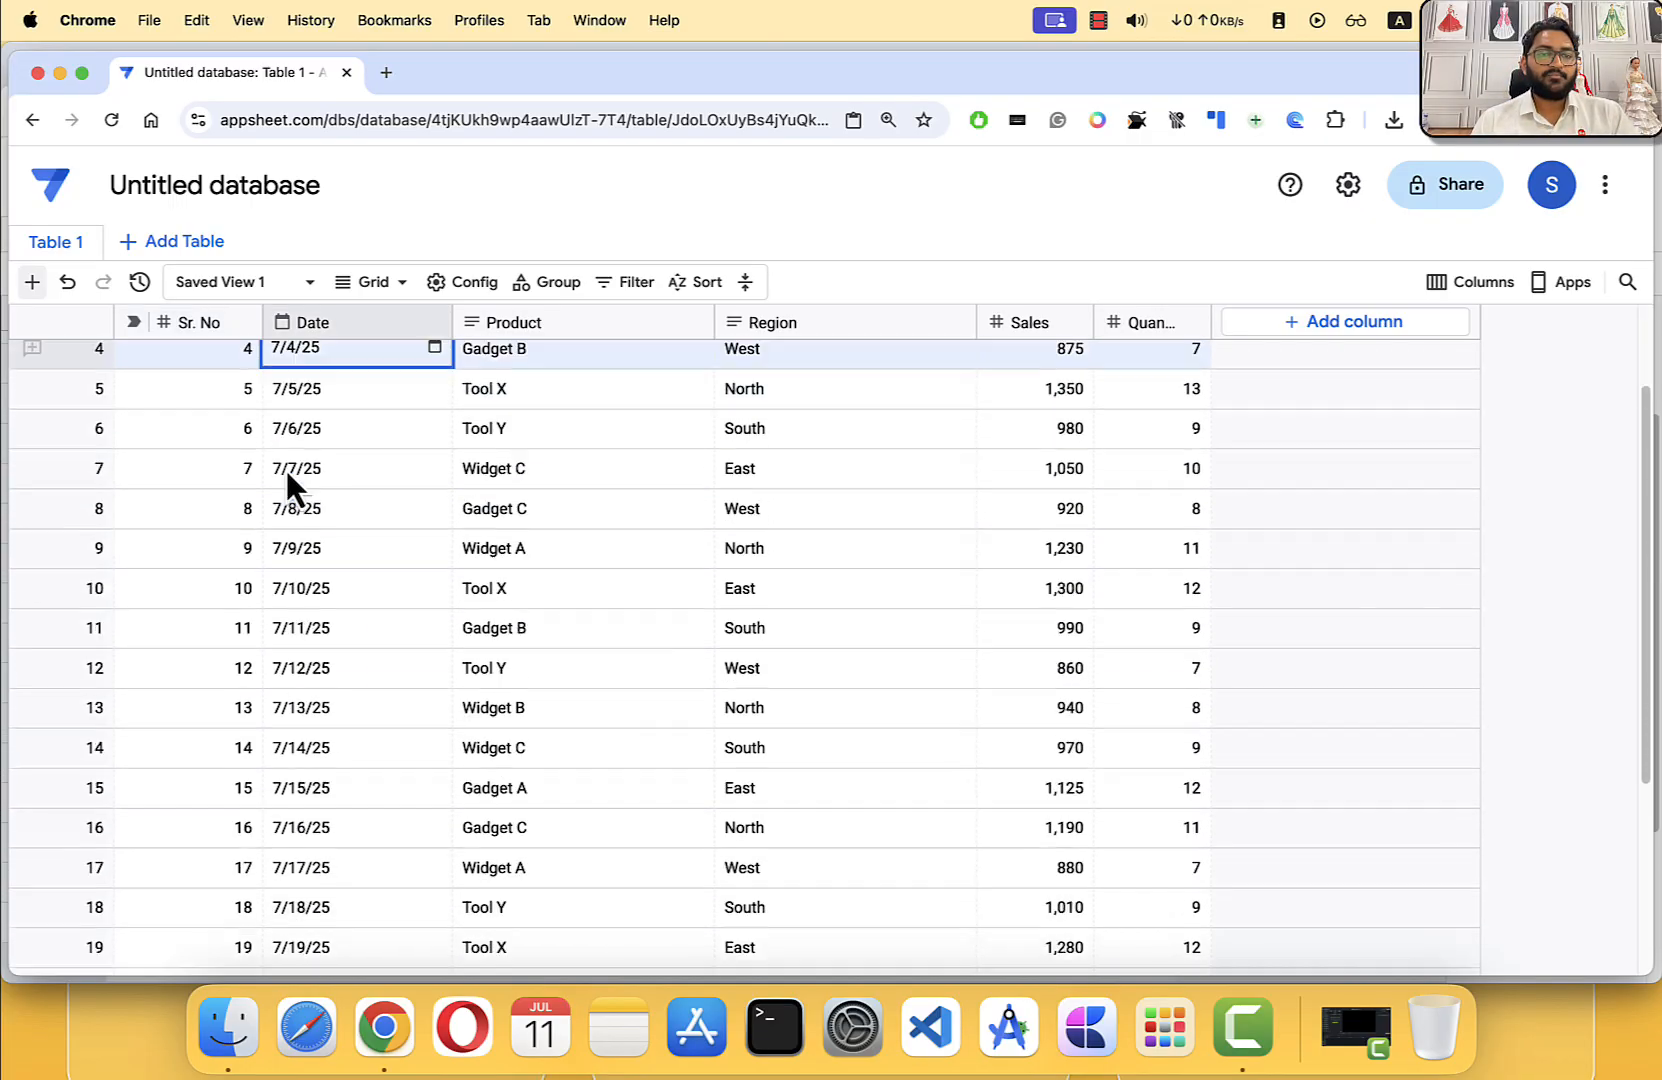
{"action": "scroll", "coordinate": [1074, 802], "scroll_direction": "up", "scroll_amount": 4}
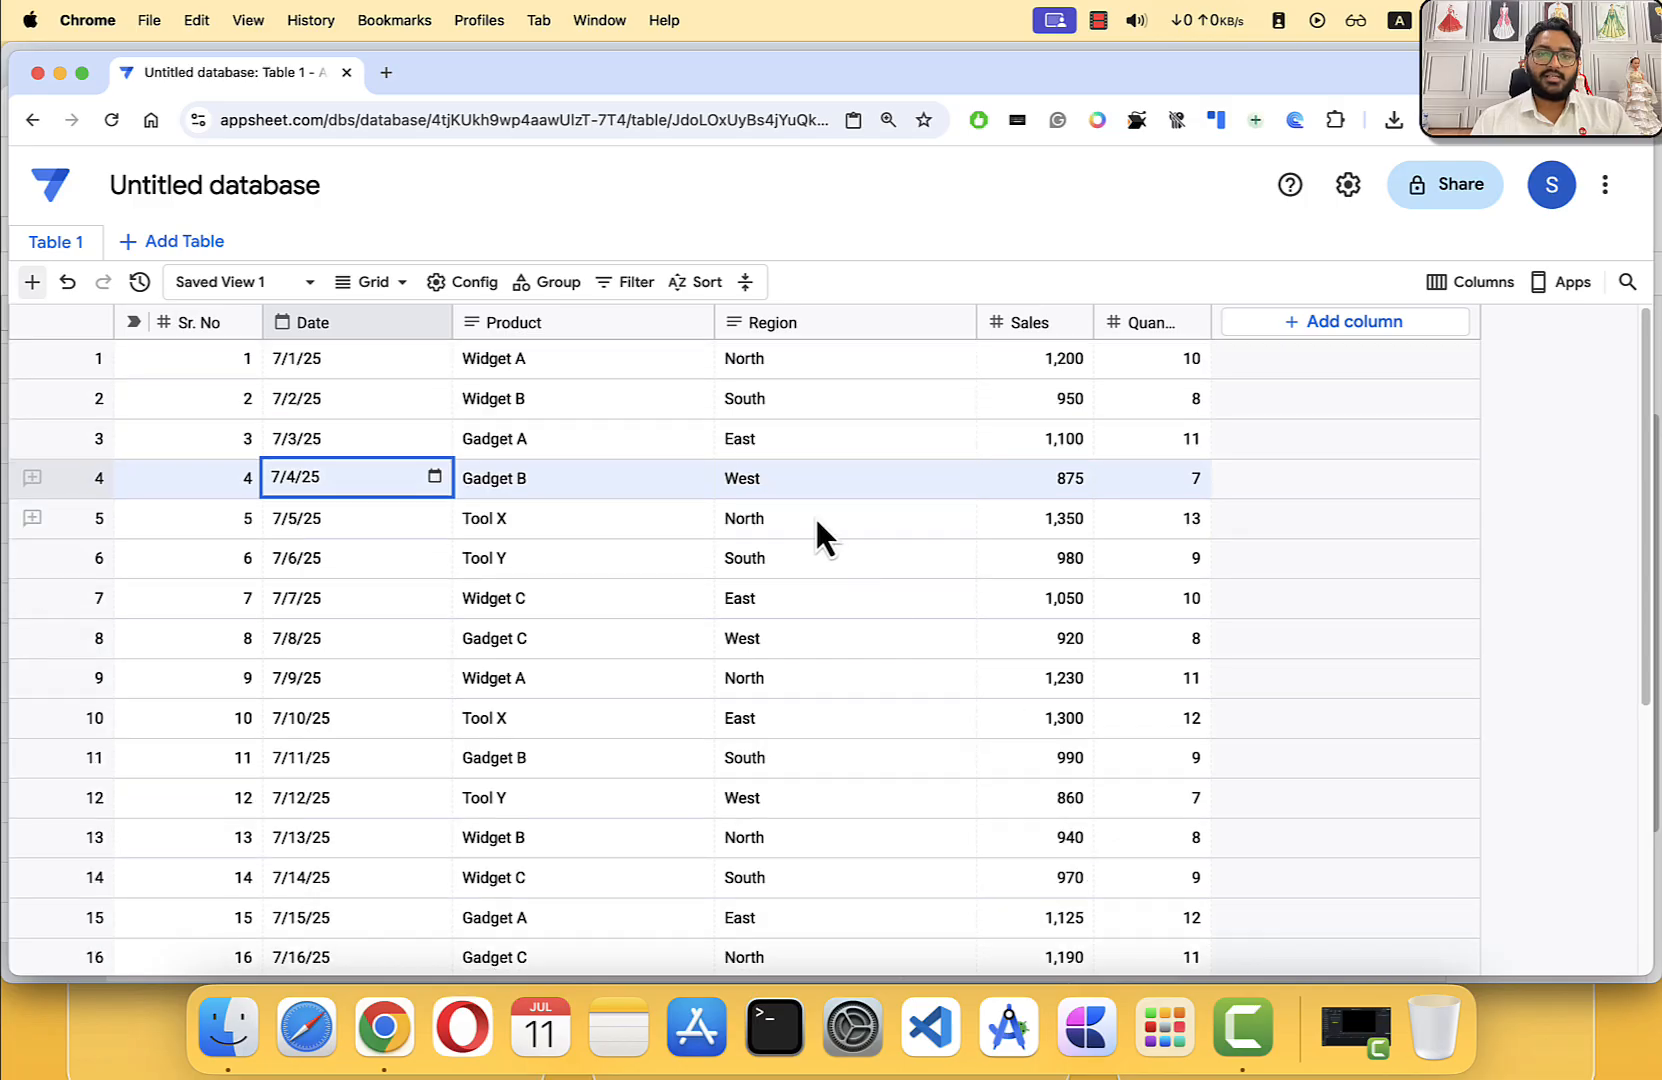
Step: Expand the browser window to fill the screen and widen the Quantity column to fit its full name
{"action": "left_click", "coordinate": [608, 370]}
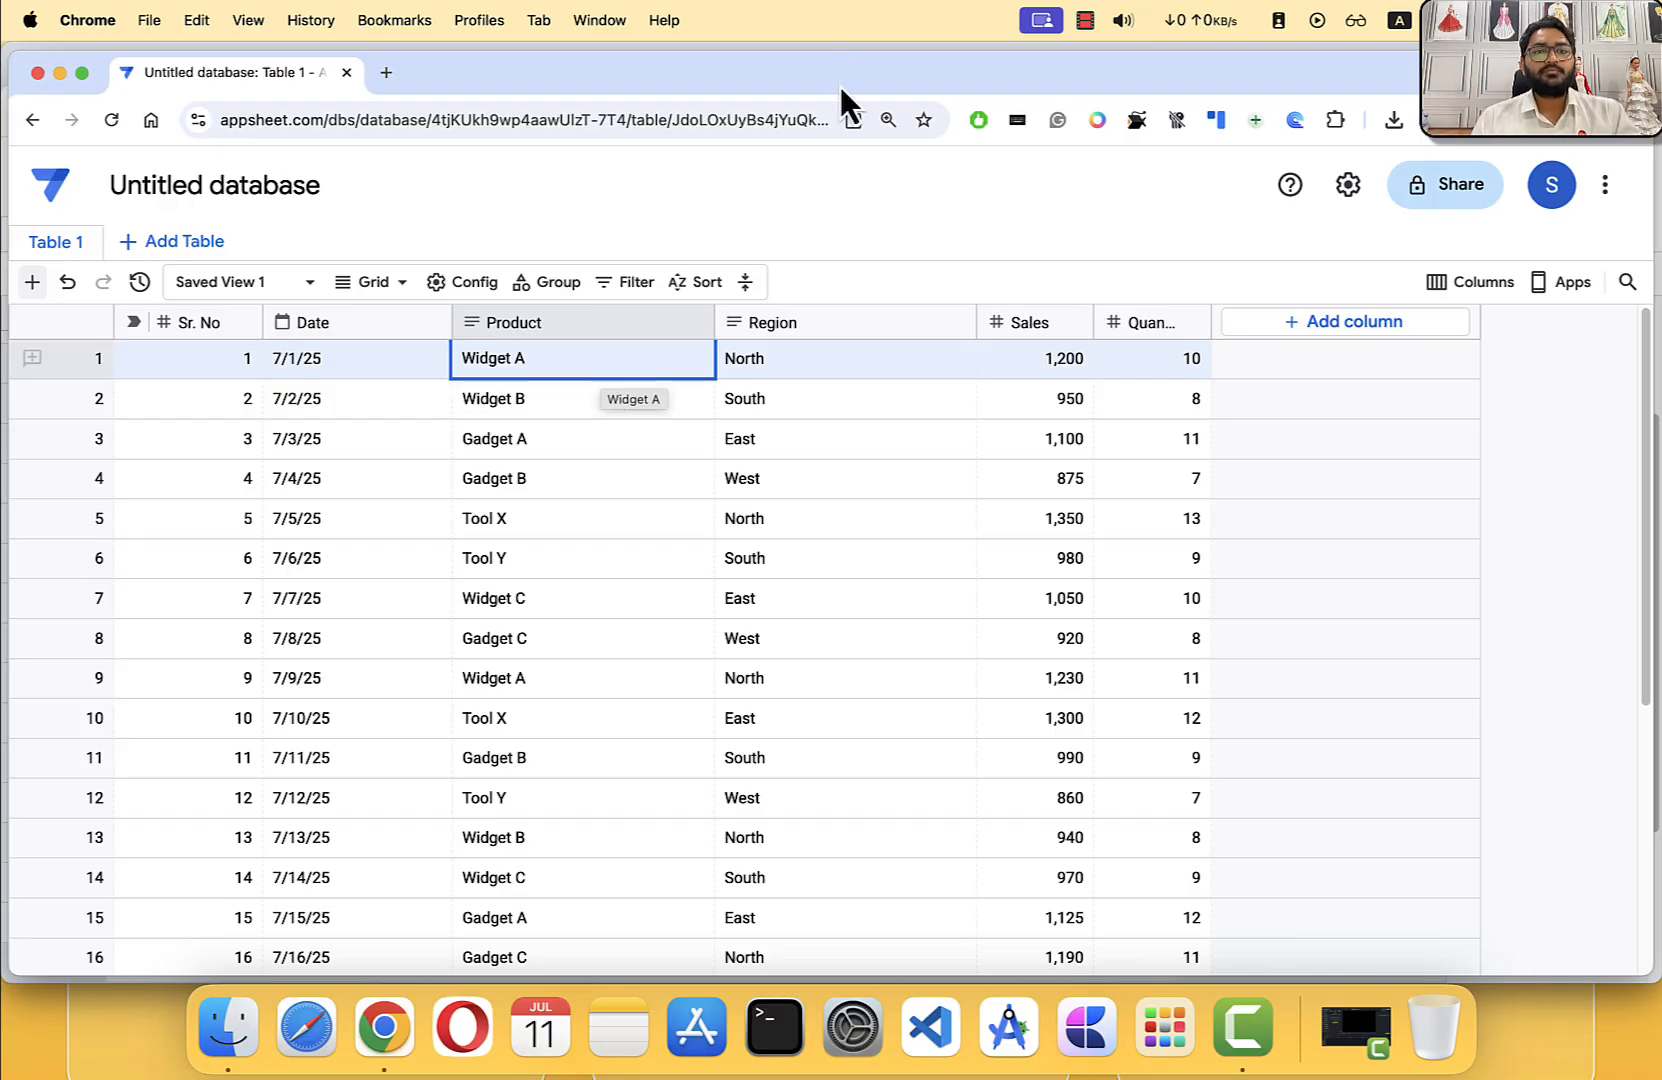
{"action": "double_click", "coordinate": [808, 70]}
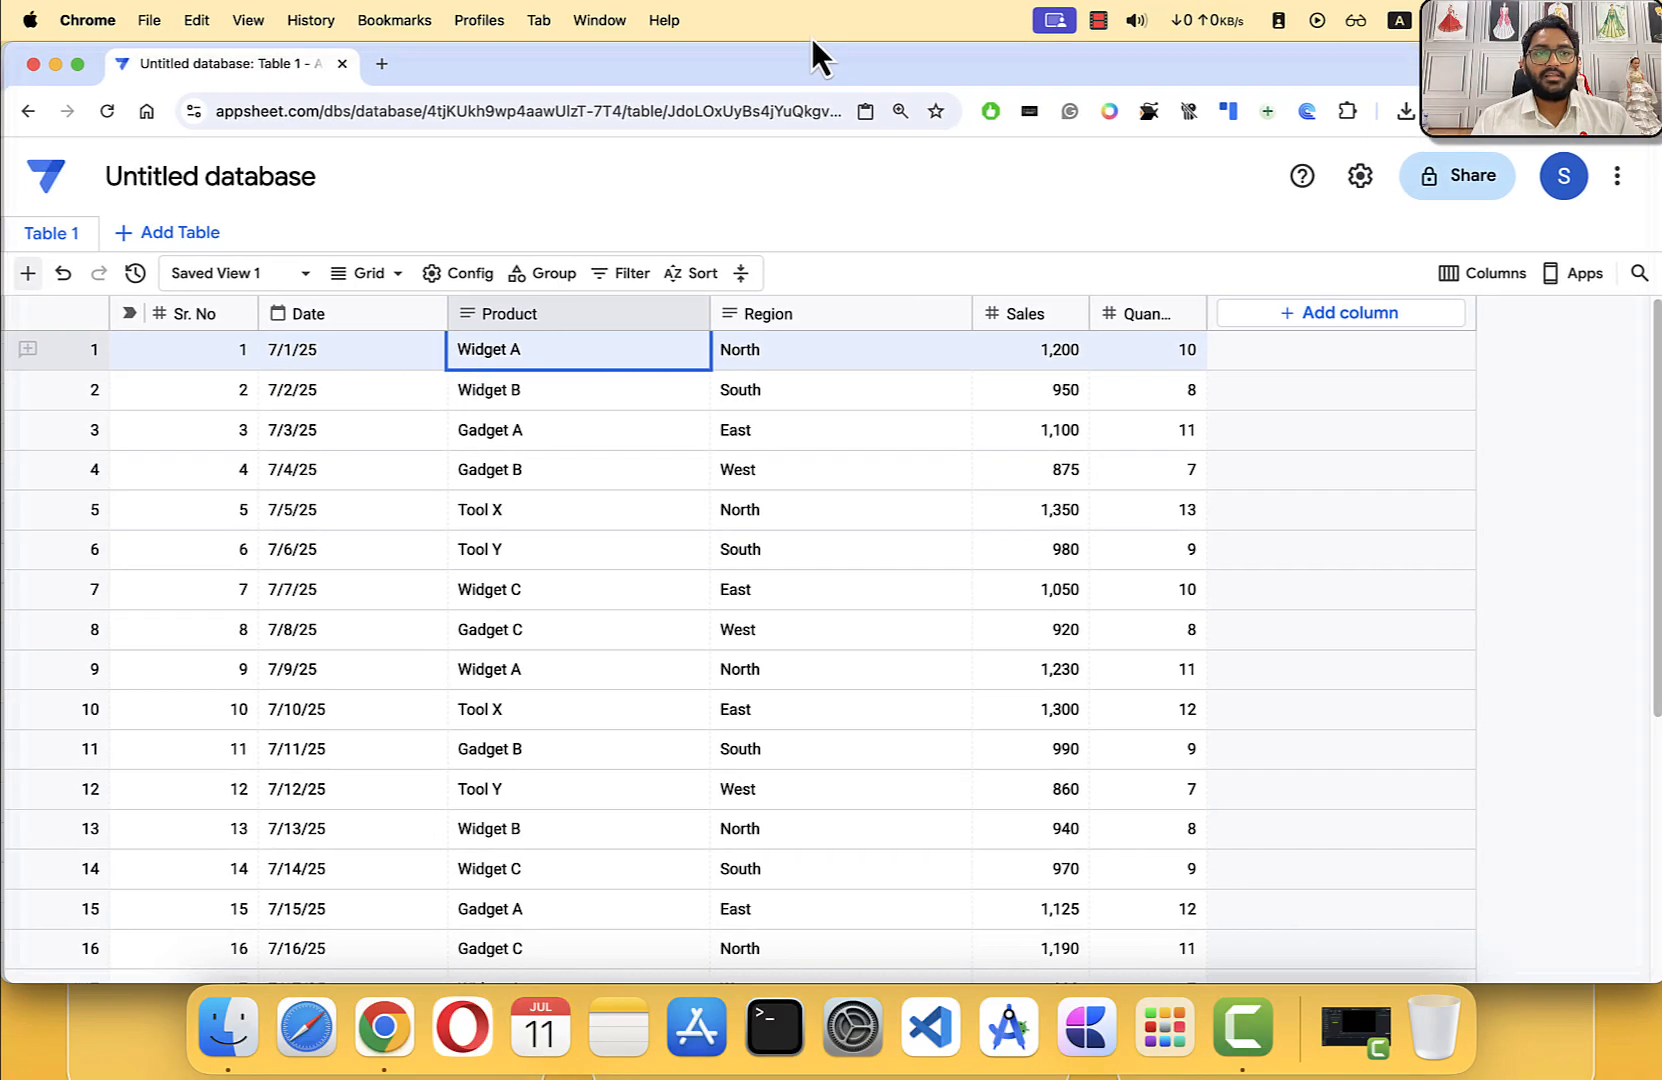
{"action": "left_click", "coordinate": [1097, 600]}
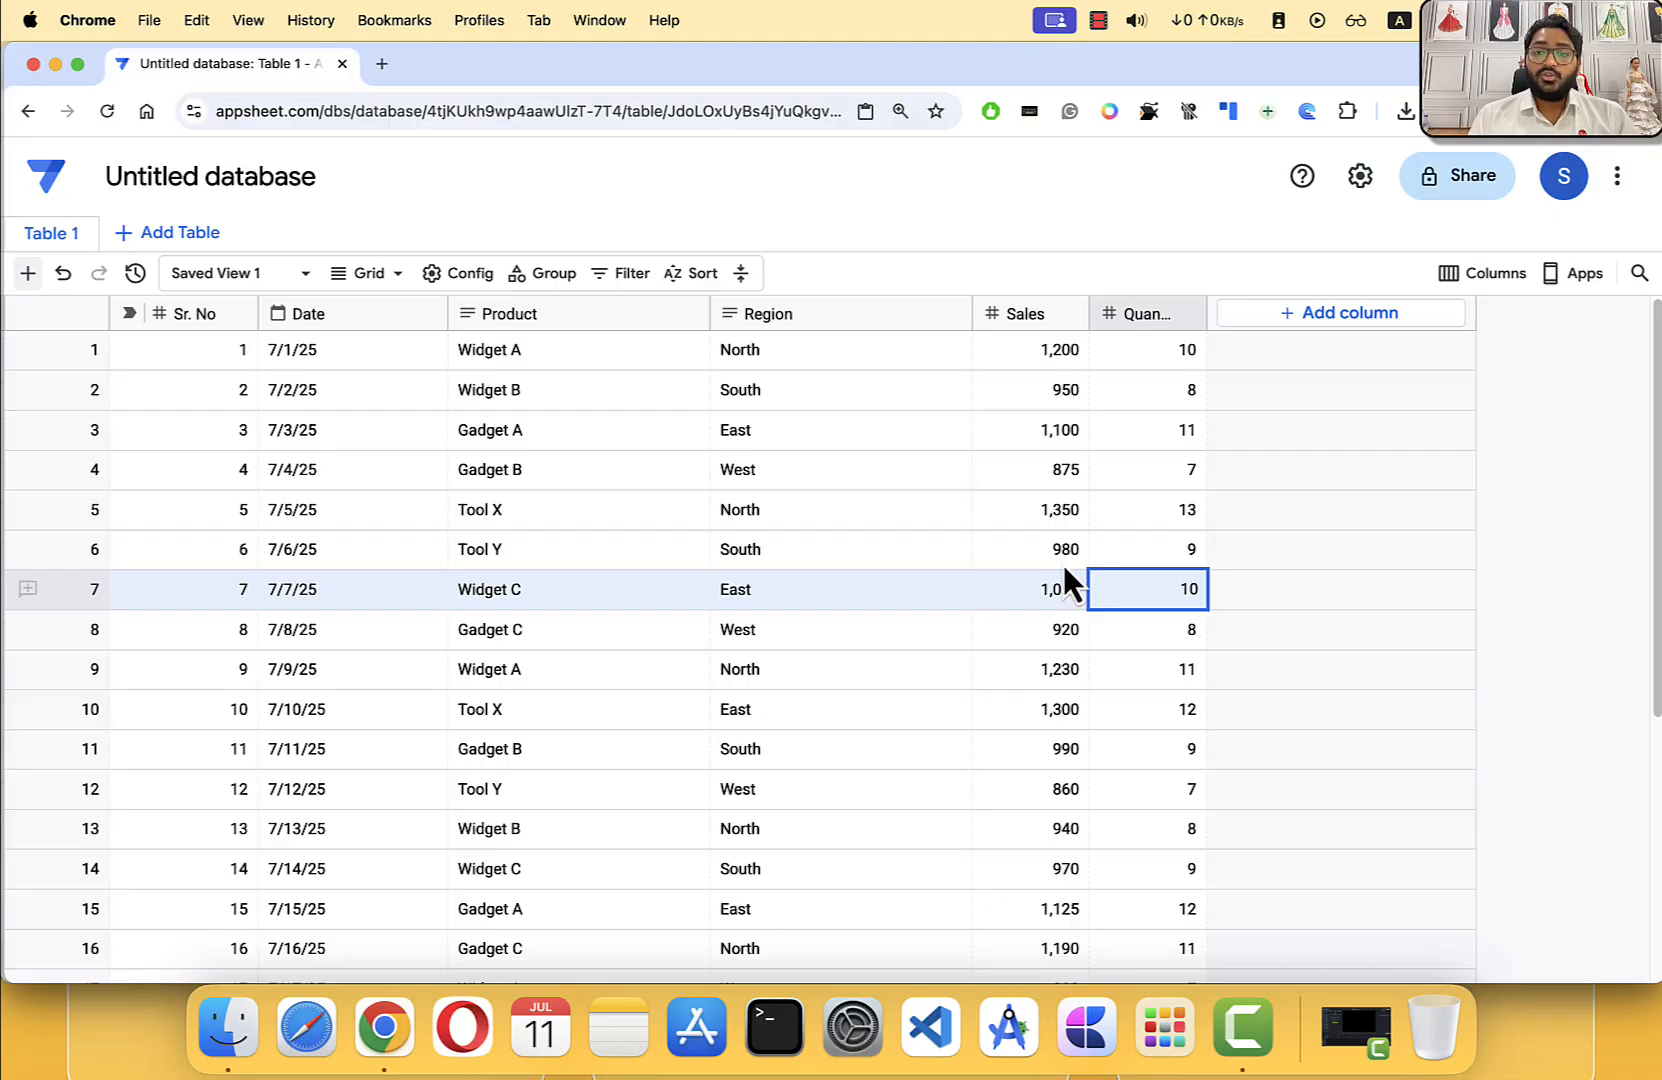
{"action": "left_click_drag", "start_coordinate": [1207, 313], "coordinate": [1266, 313]}
Step: Review the Sr. No column's name and type settings and close them without making a change
{"action": "left_click", "coordinate": [175, 316]}
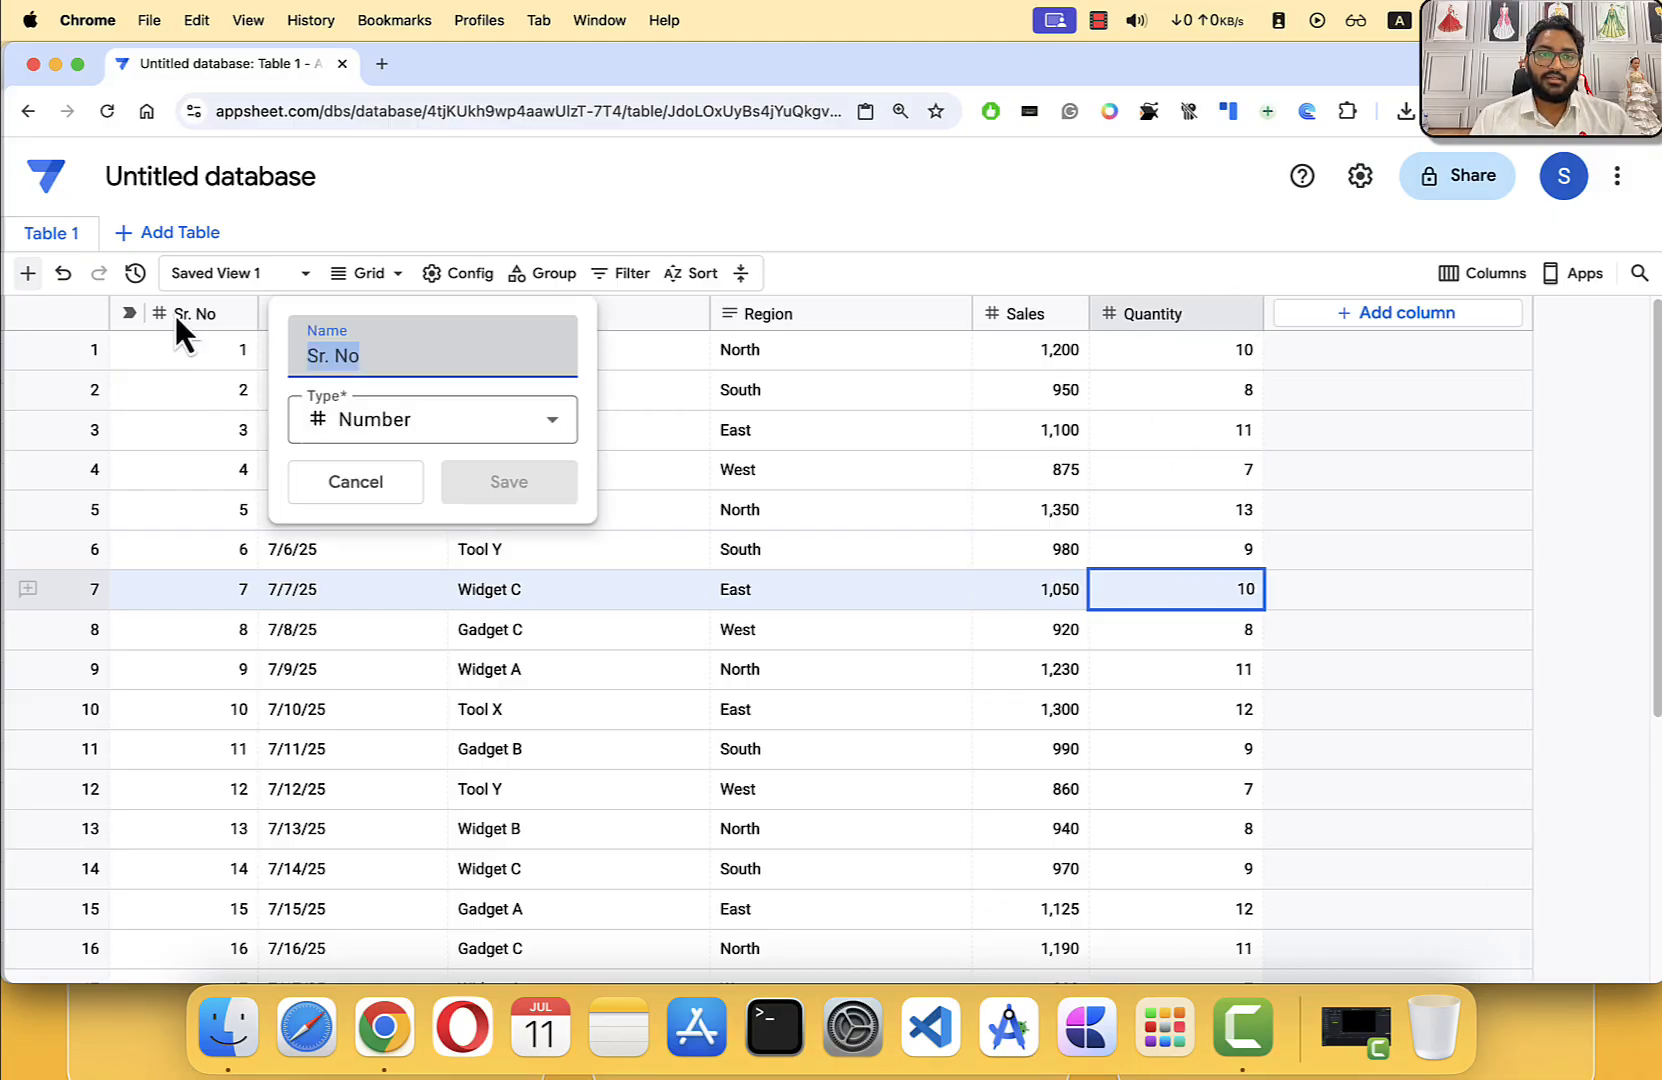
{"action": "left_click", "coordinate": [355, 484]}
{"action": "left_click", "coordinate": [215, 352]}
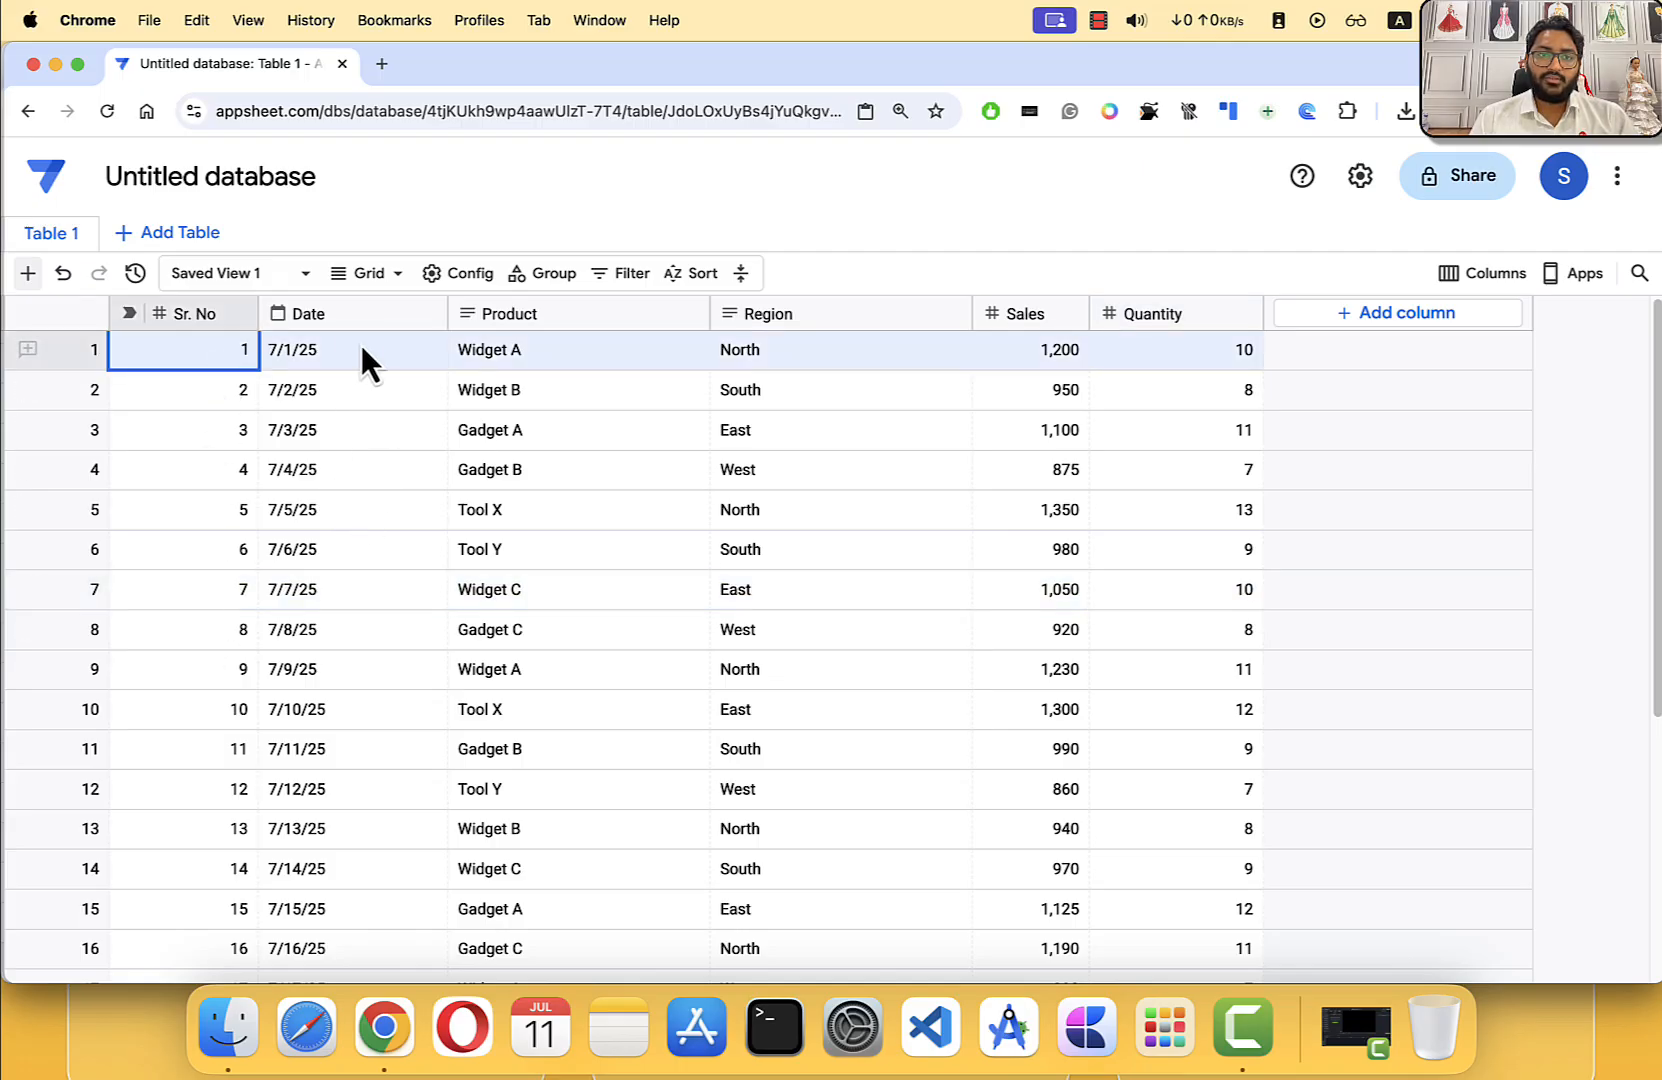
Step: Change the Date column's type to DateTime, save it, and check how the dates display across all the records
{"action": "left_click", "coordinate": [326, 314]}
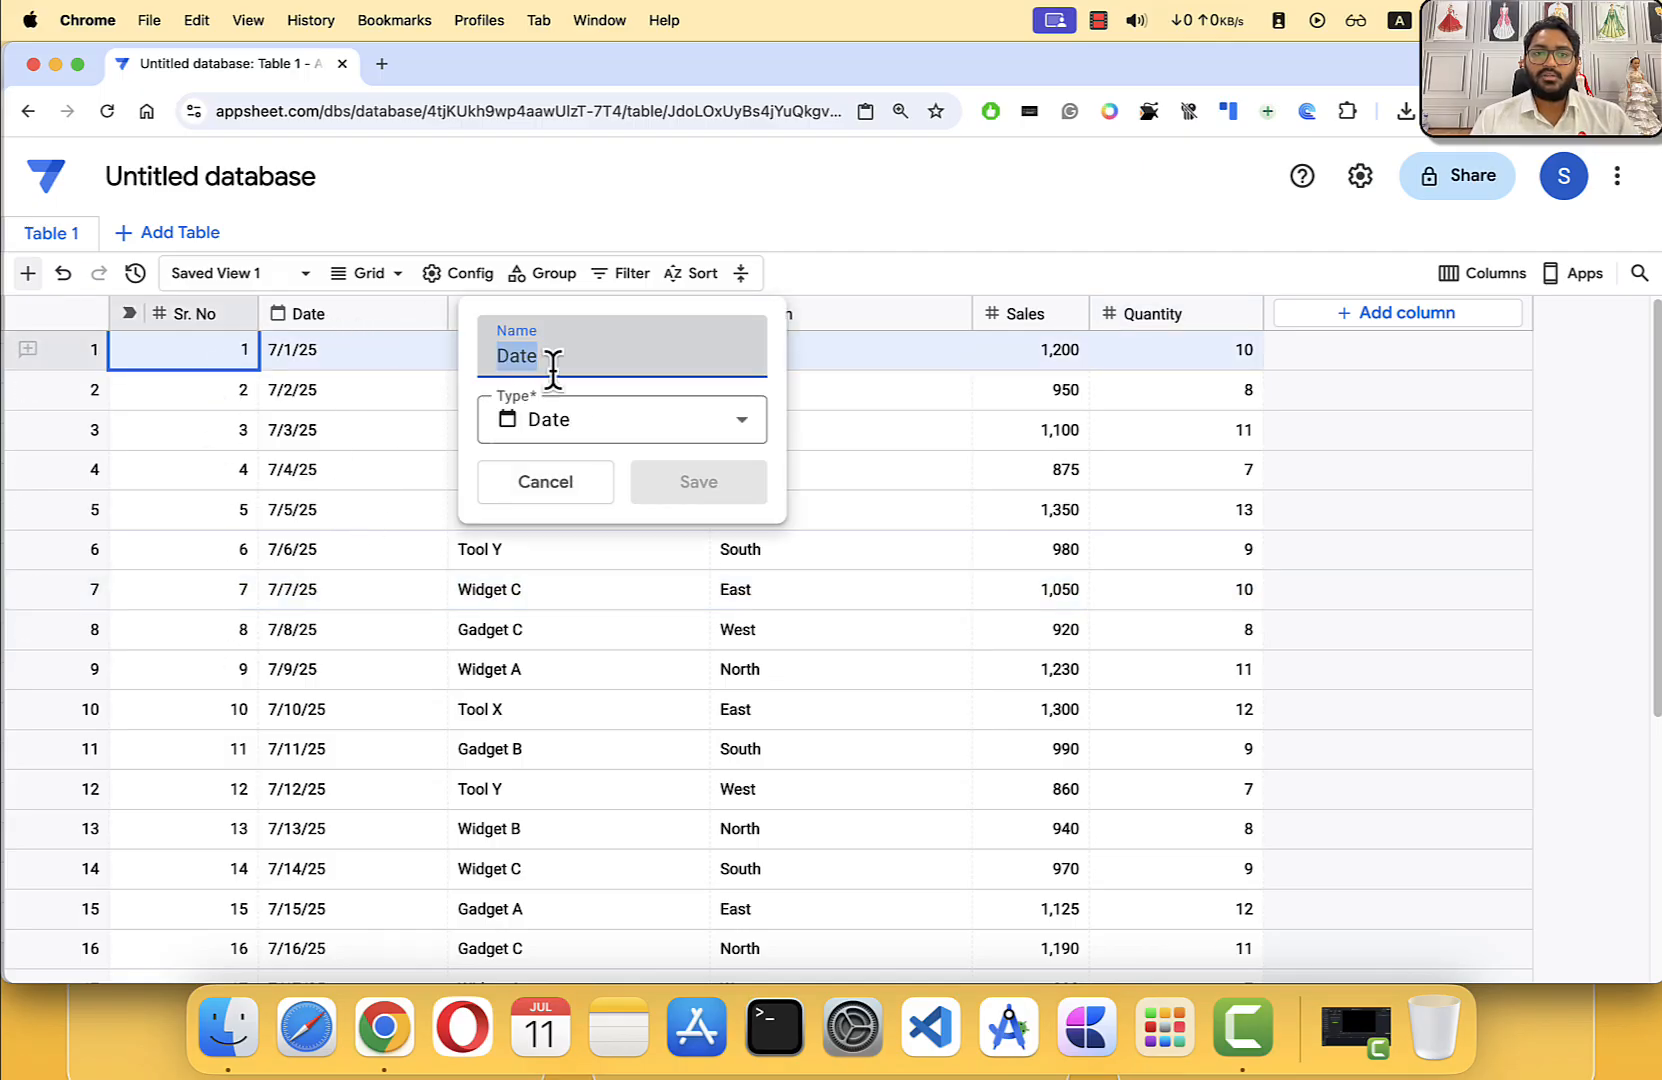
{"action": "left_click", "coordinate": [566, 422]}
{"action": "scroll", "coordinate": [604, 672], "scroll_direction": "down", "scroll_amount": 3}
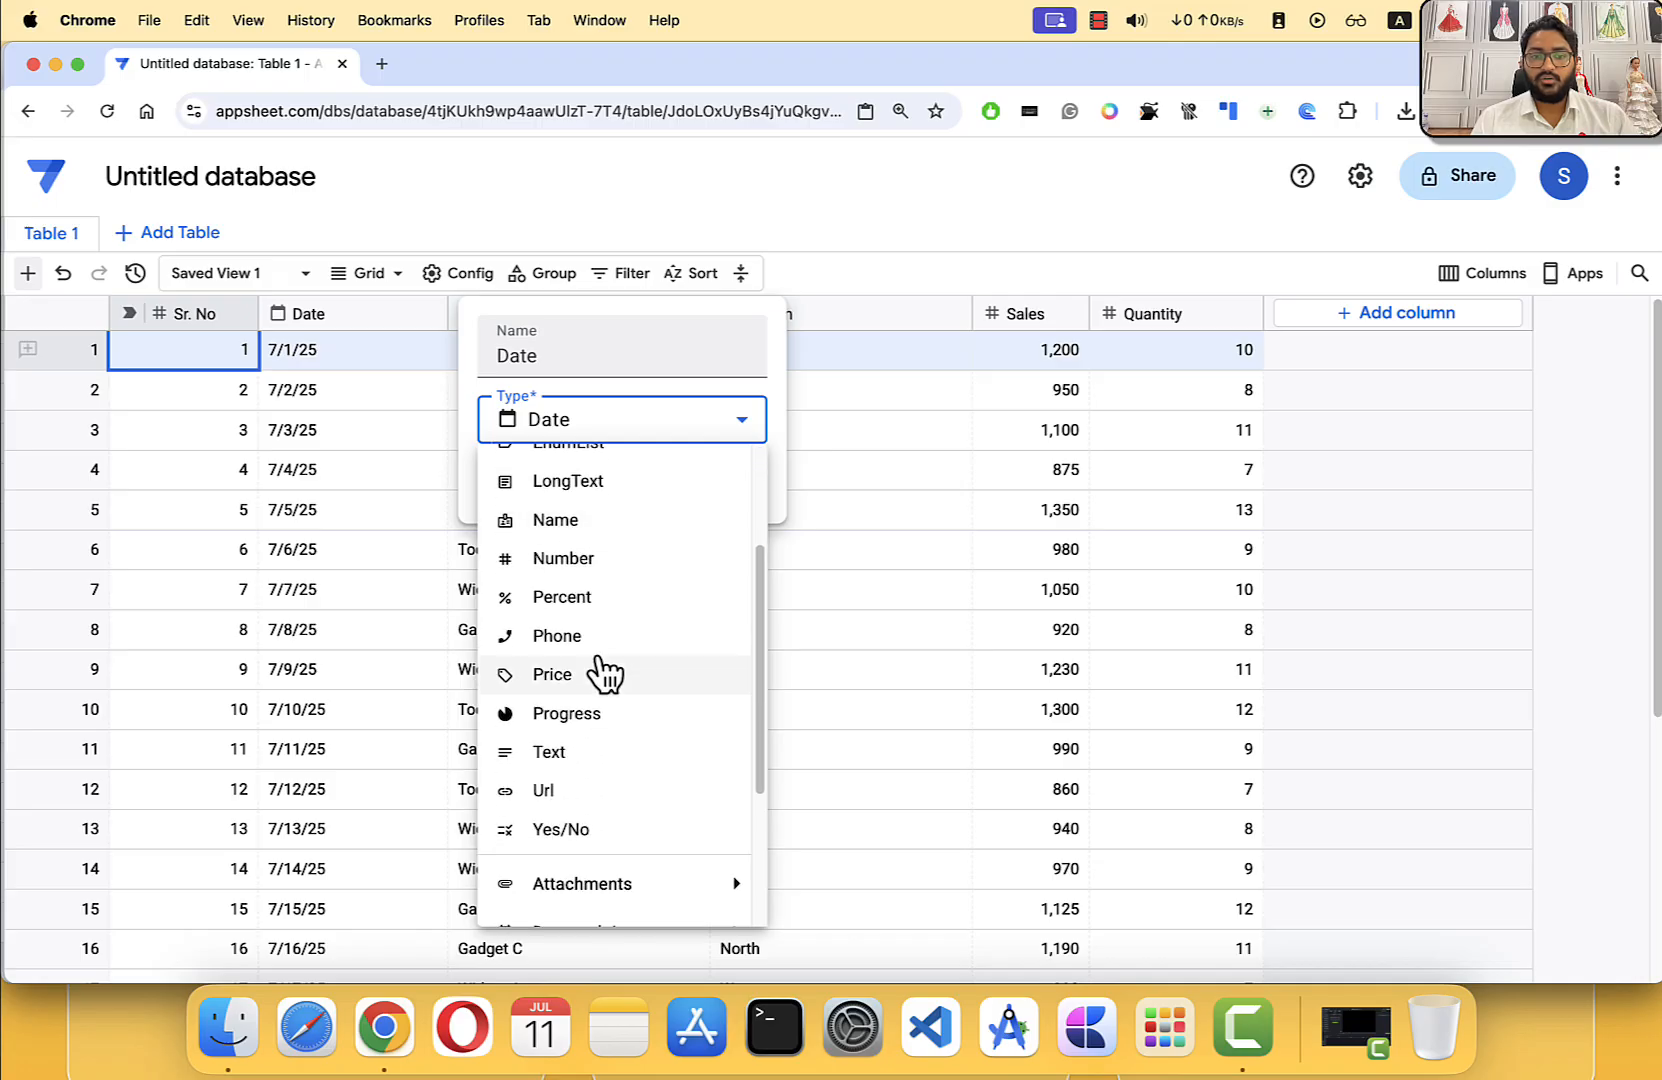
{"action": "scroll", "coordinate": [604, 672], "scroll_direction": "down", "scroll_amount": 3}
{"action": "mouse_move", "coordinate": [579, 686]}
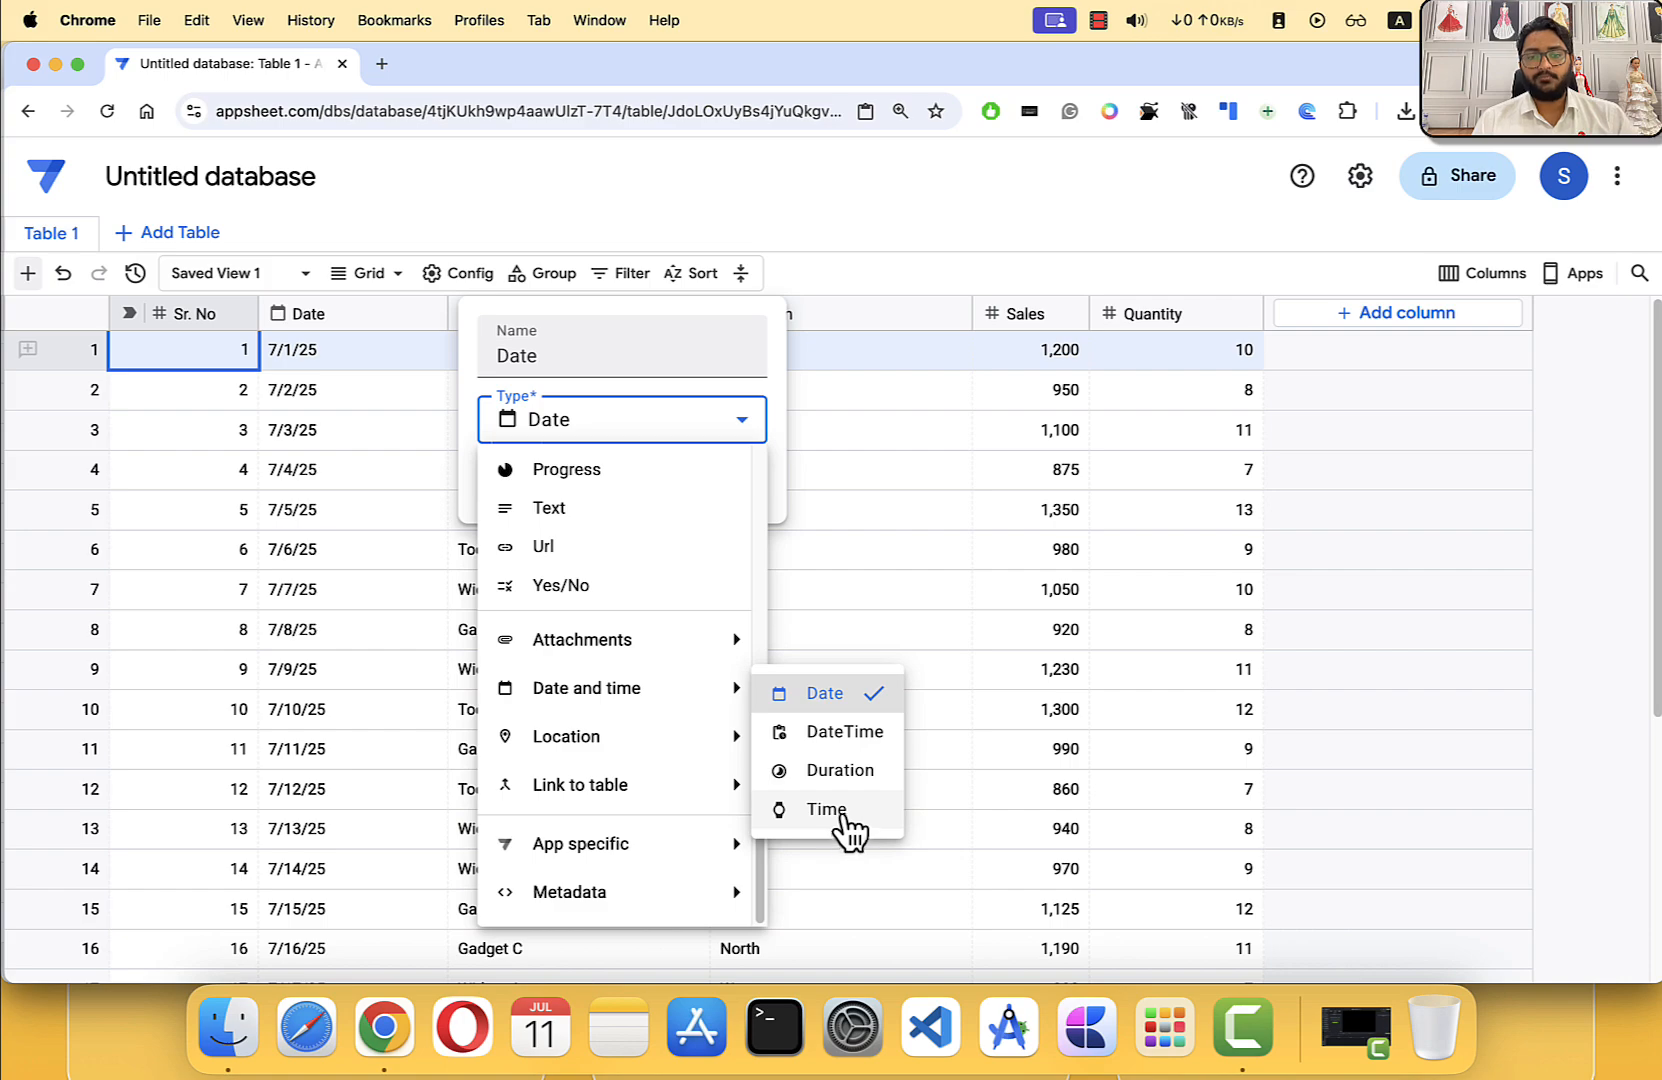
{"action": "left_click", "coordinate": [846, 735]}
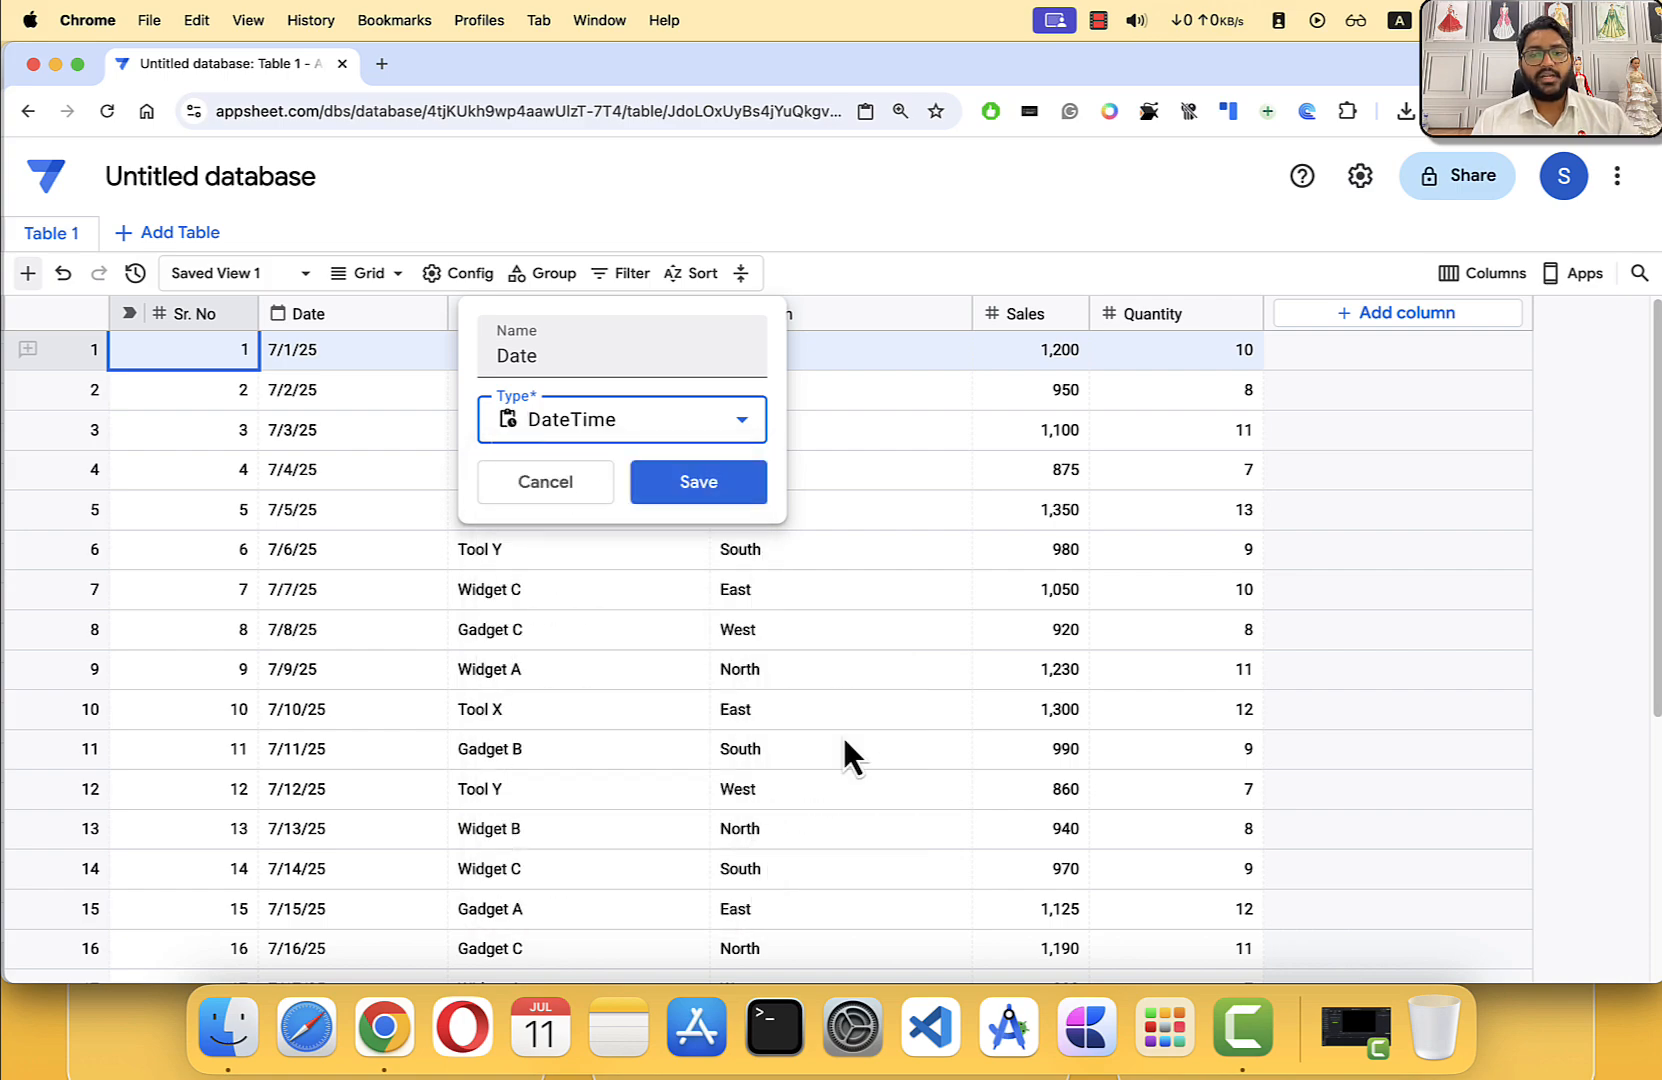
{"action": "left_click", "coordinate": [695, 484]}
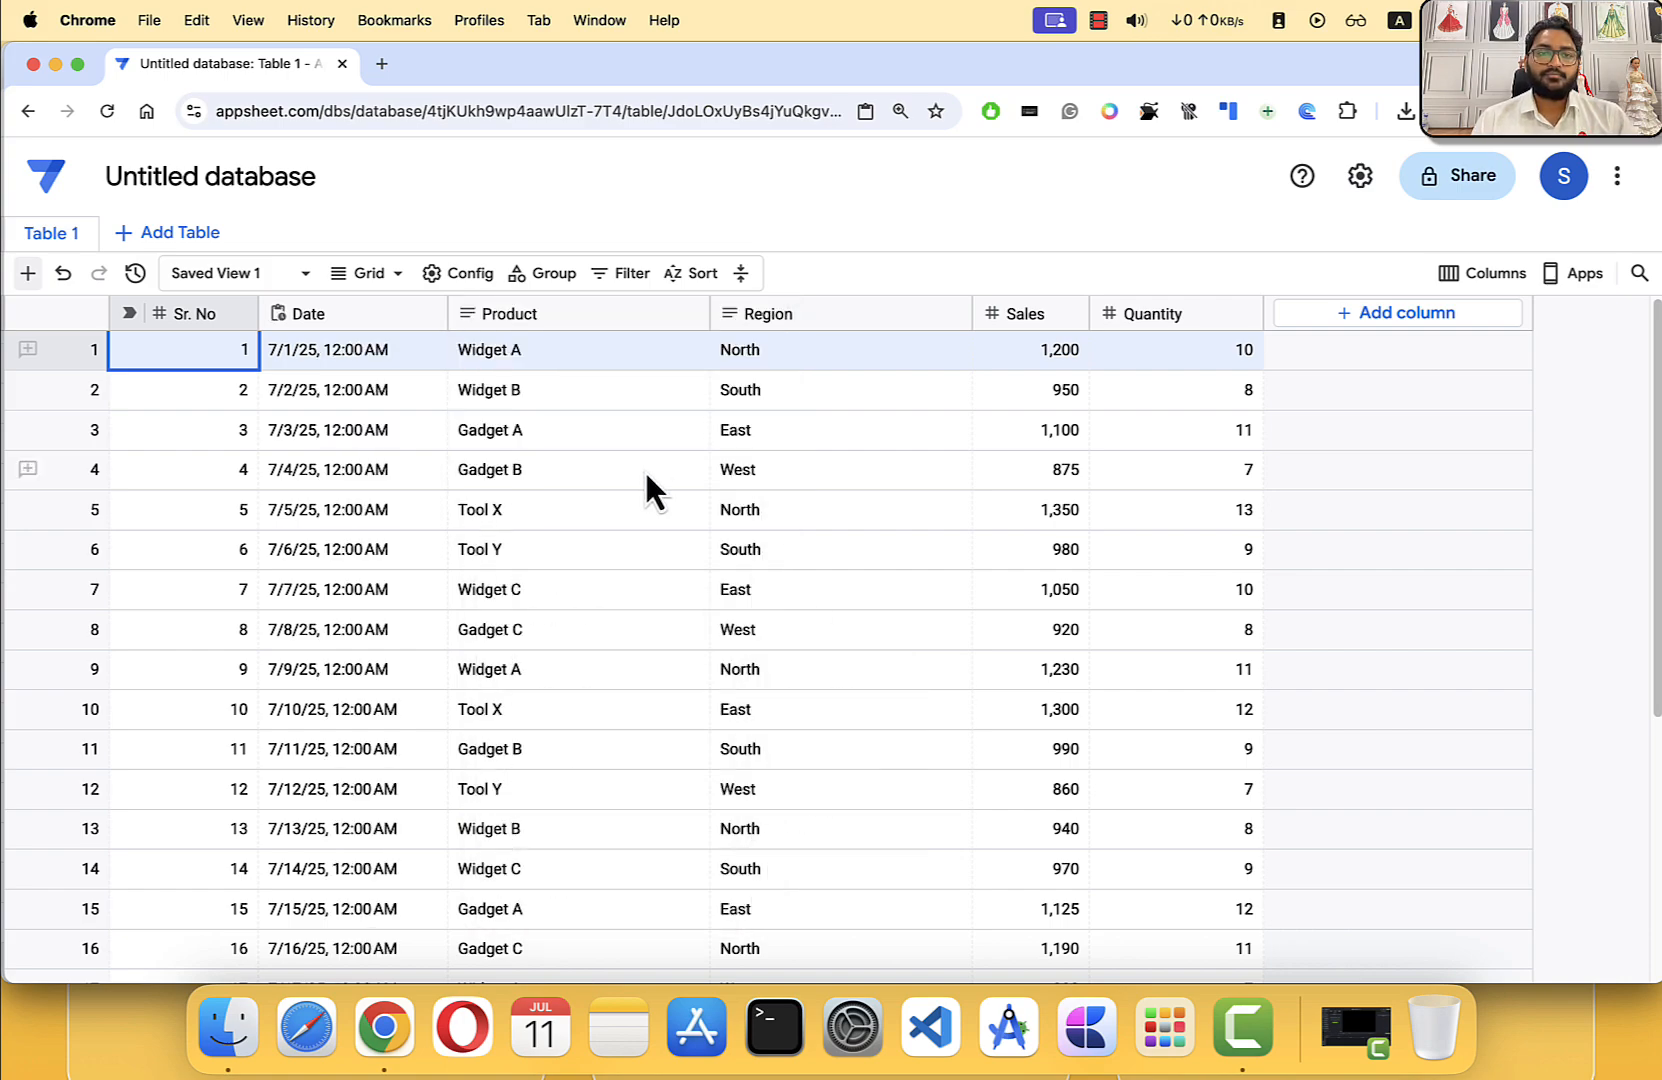
{"action": "scroll", "coordinate": [362, 560], "scroll_direction": "down", "scroll_amount": 5}
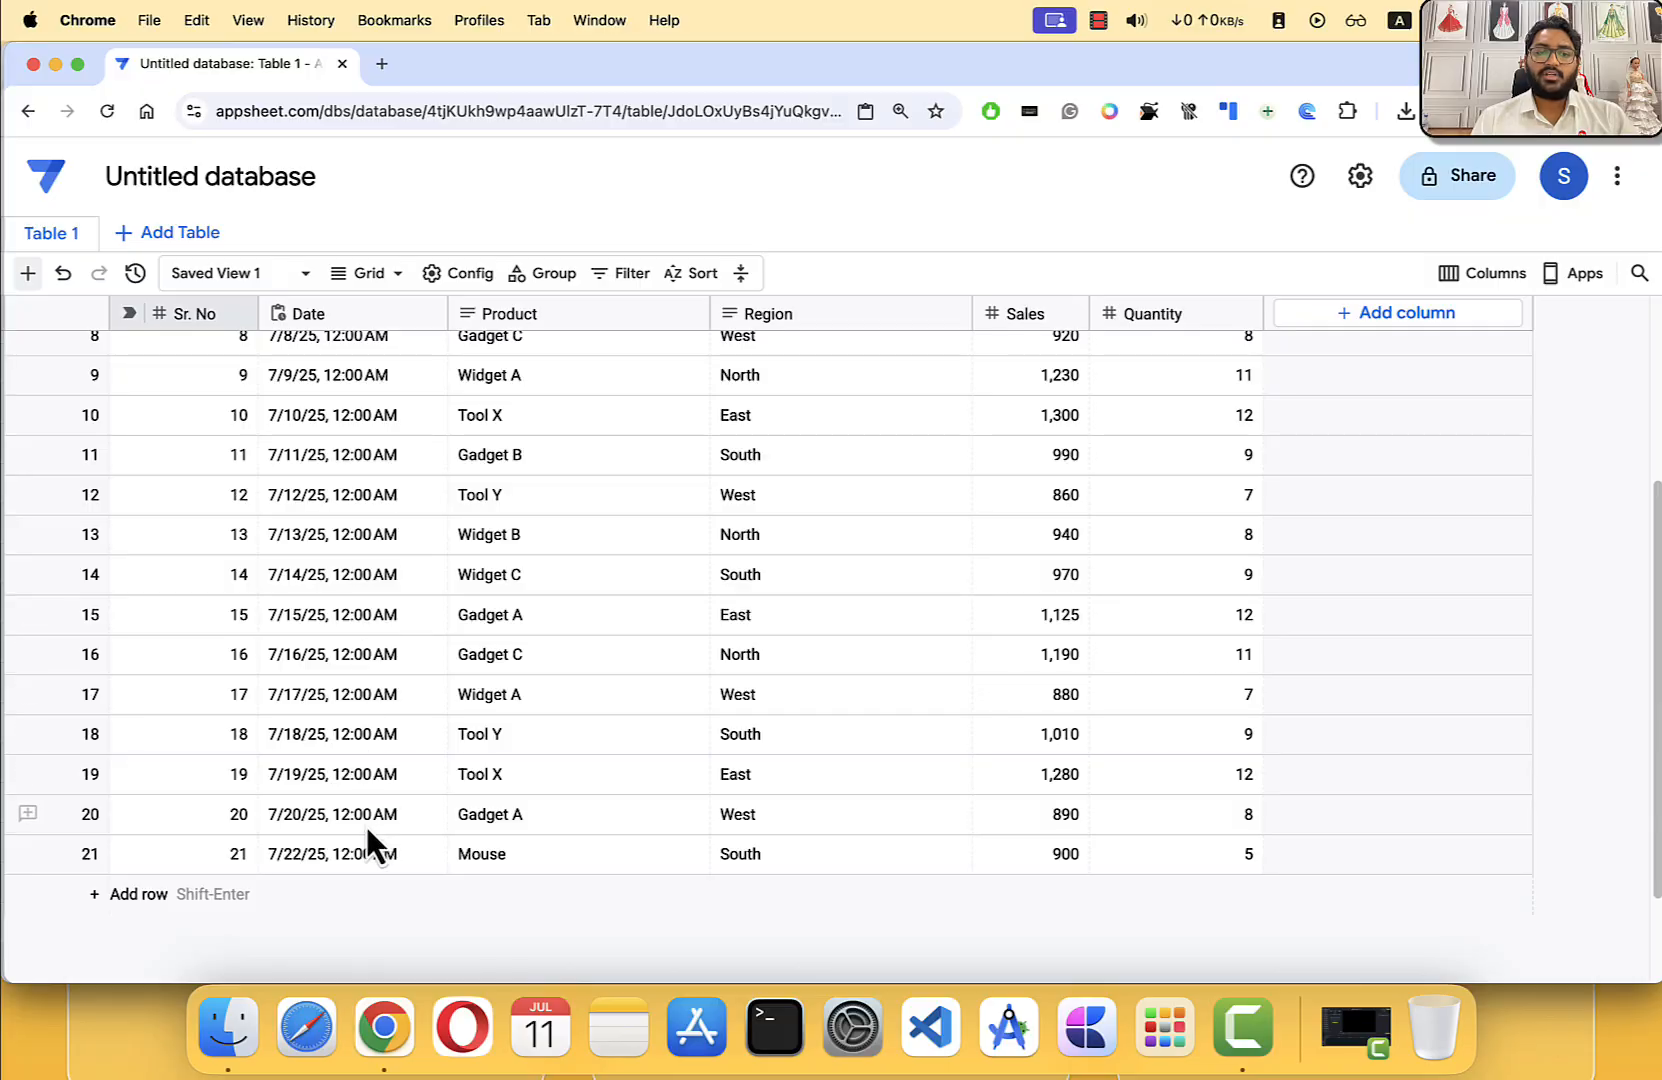
{"action": "scroll", "coordinate": [366, 835], "scroll_direction": "up", "scroll_amount": 3}
{"action": "scroll", "coordinate": [367, 843], "scroll_direction": "up", "scroll_amount": 2}
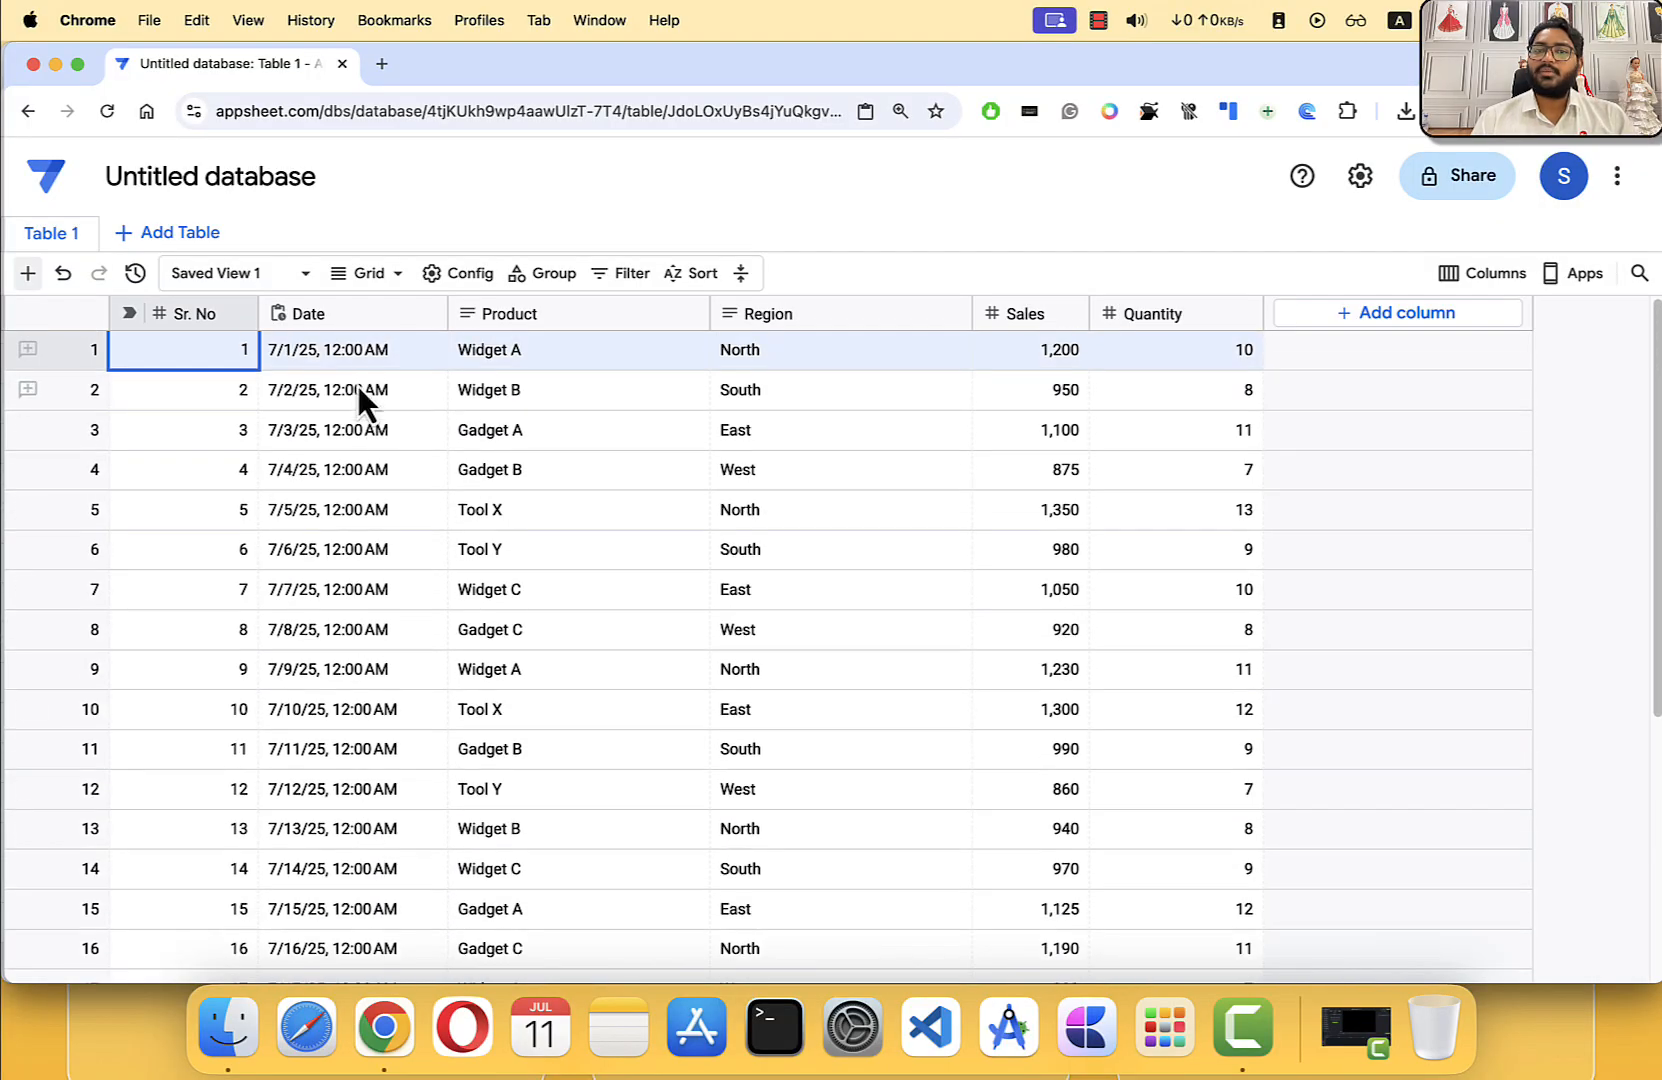
Step: Set the Date column's type back to Date and save the change
{"action": "left_click", "coordinate": [352, 318]}
{"action": "left_click", "coordinate": [655, 440]}
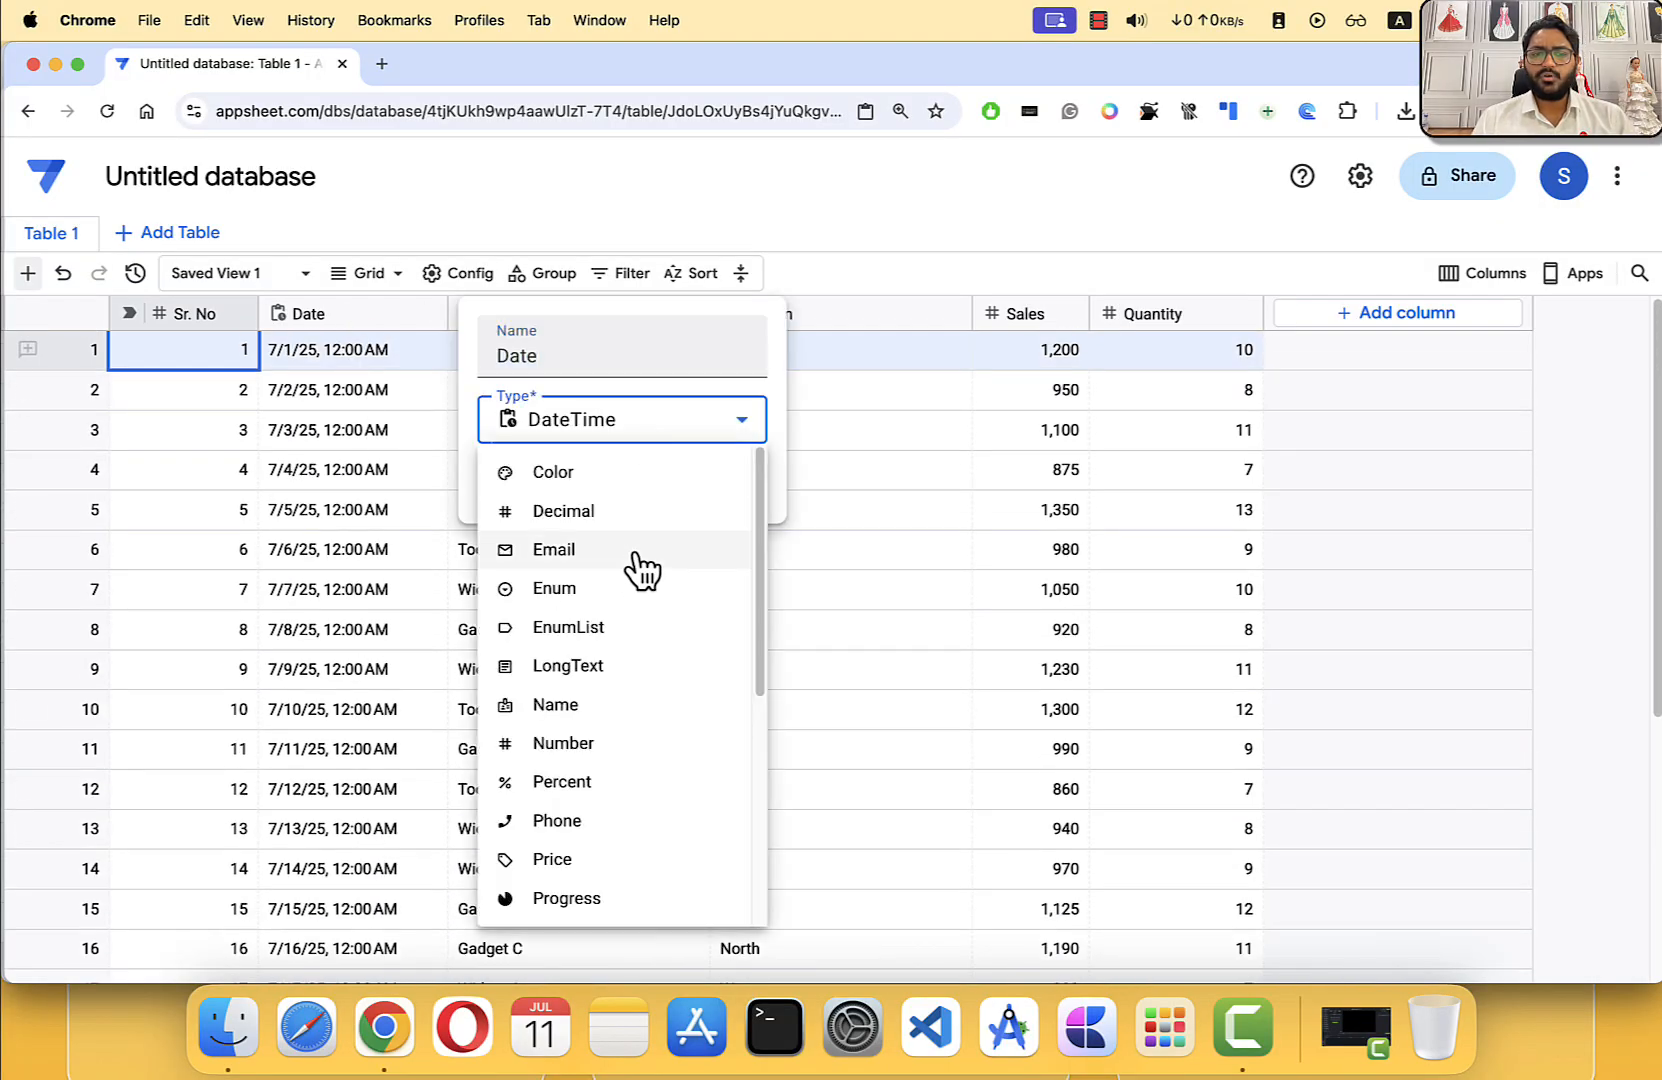
{"action": "scroll", "coordinate": [636, 580], "scroll_direction": "down", "scroll_amount": 5}
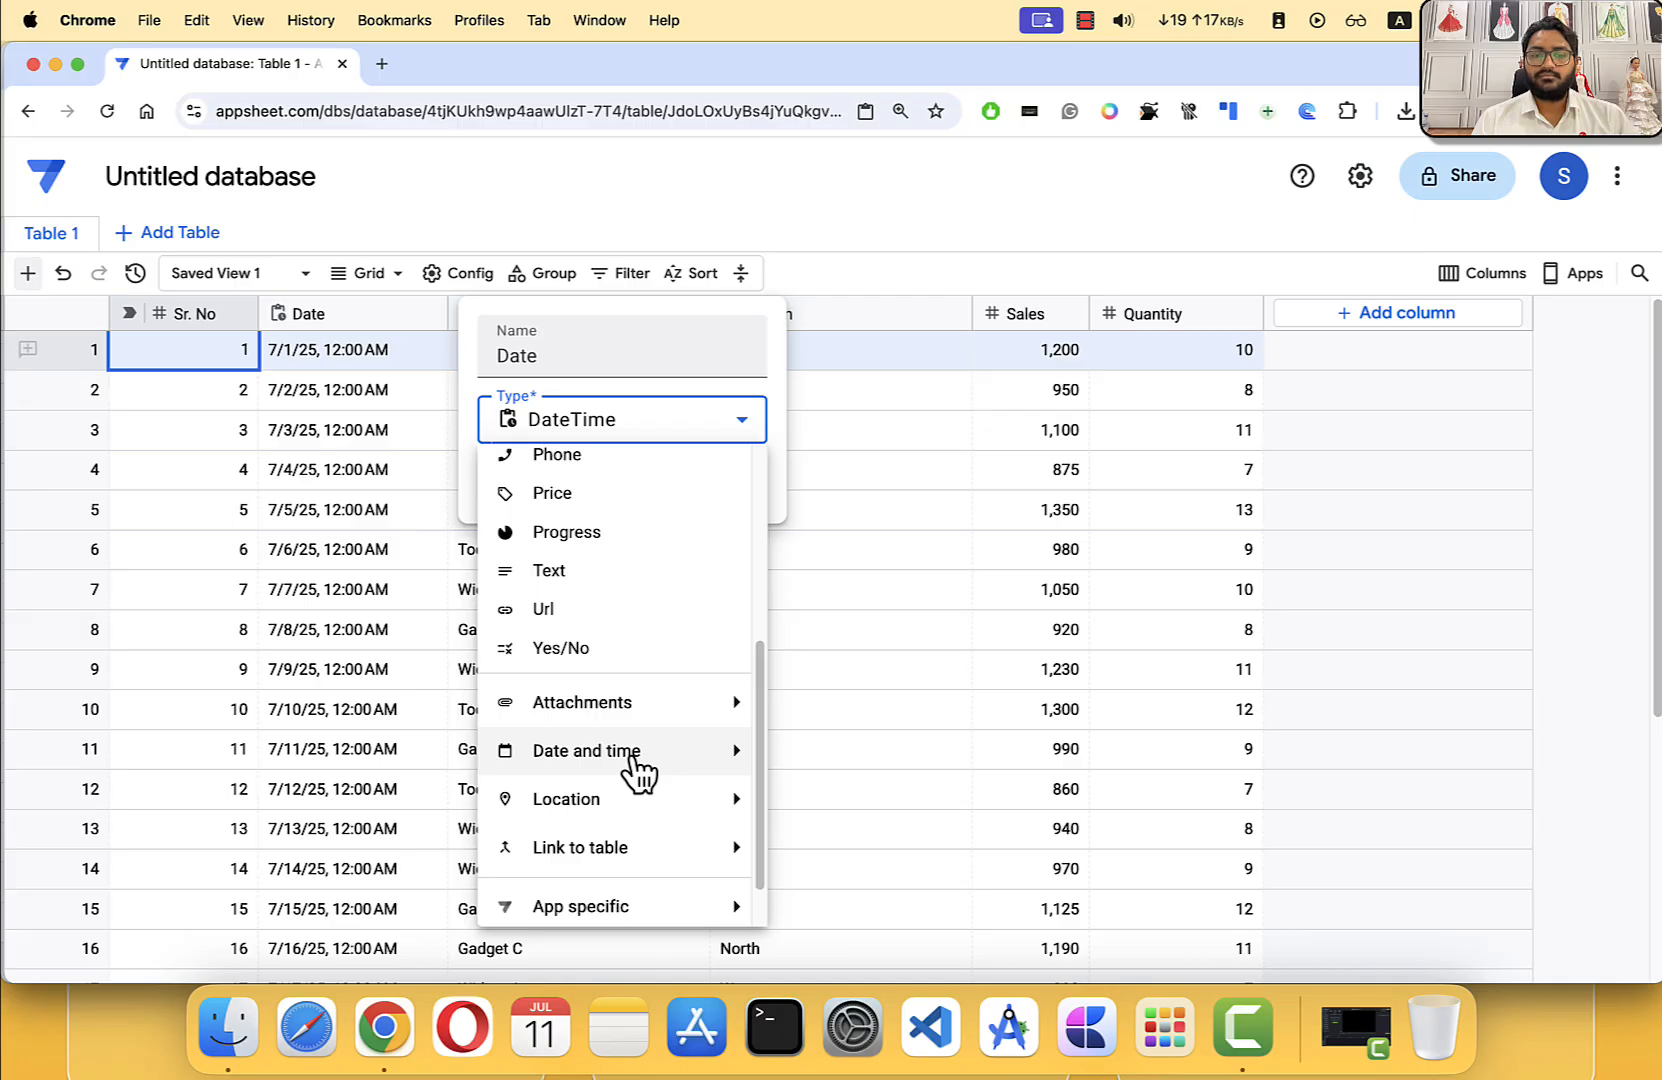
{"action": "mouse_move", "coordinate": [638, 770]}
{"action": "left_click", "coordinate": [822, 753]}
{"action": "left_click", "coordinate": [706, 487]}
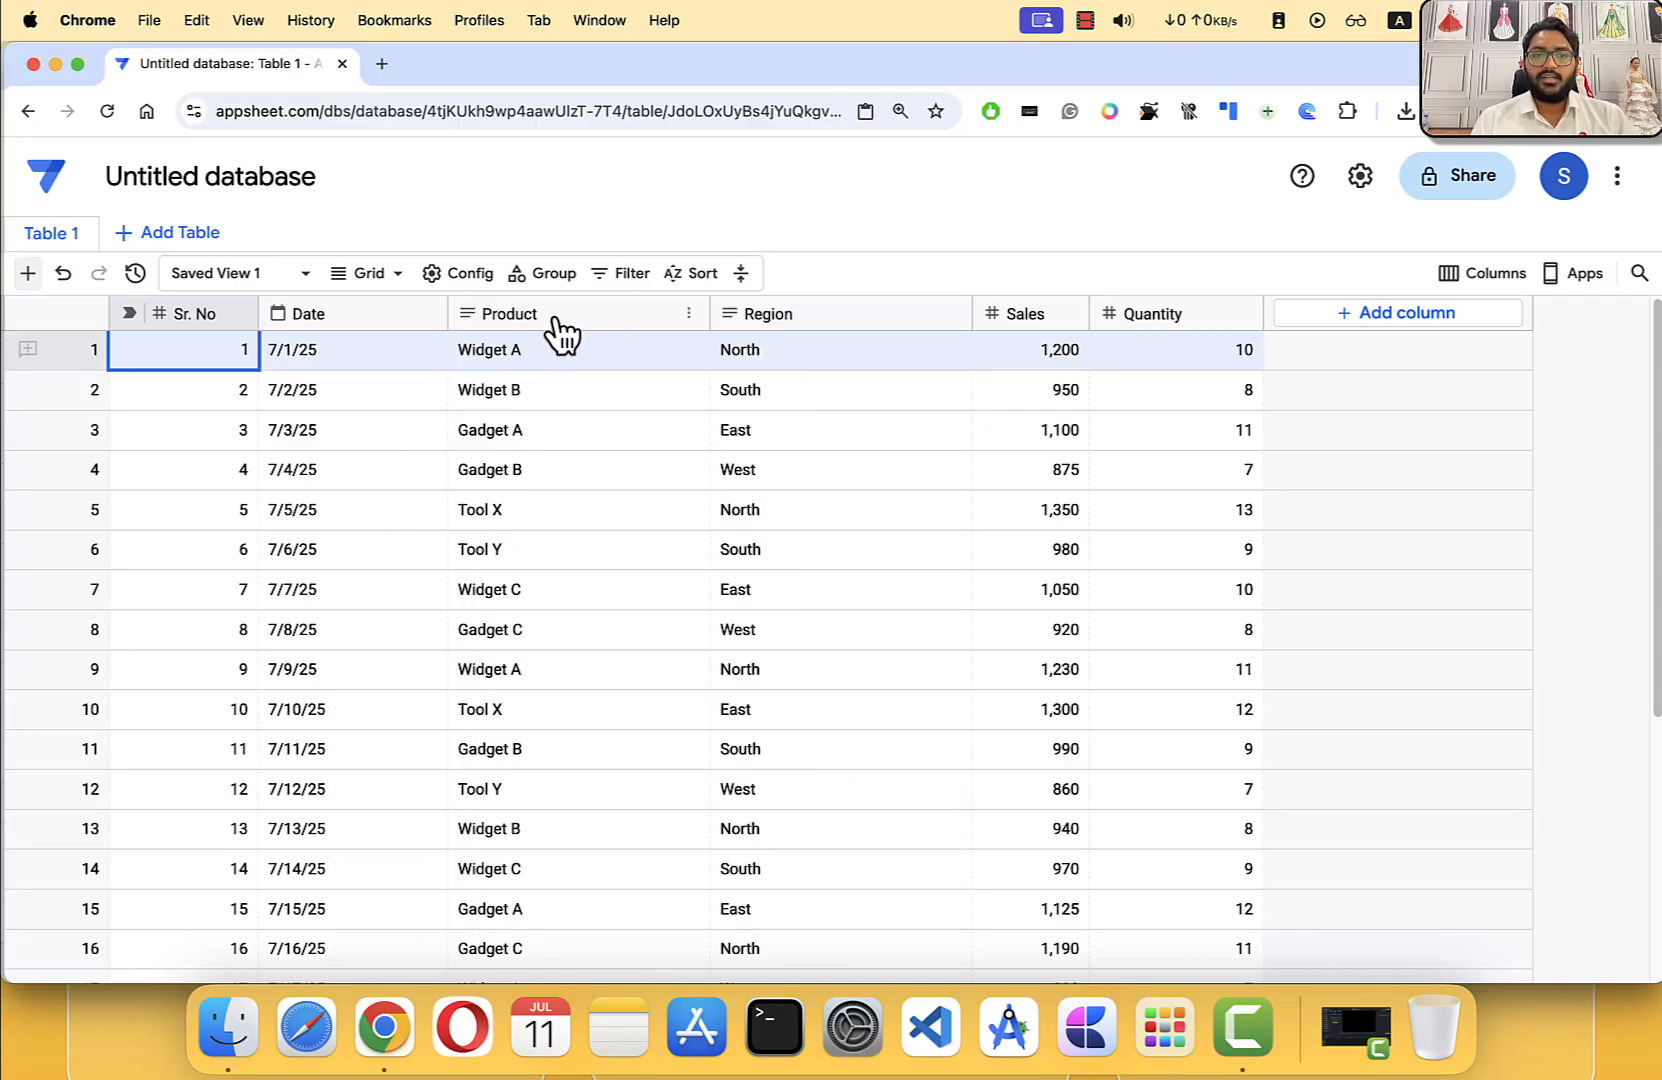
Step: Review the type settings of the Product and Sales columns and close each without making a change
{"action": "left_click", "coordinate": [556, 318]}
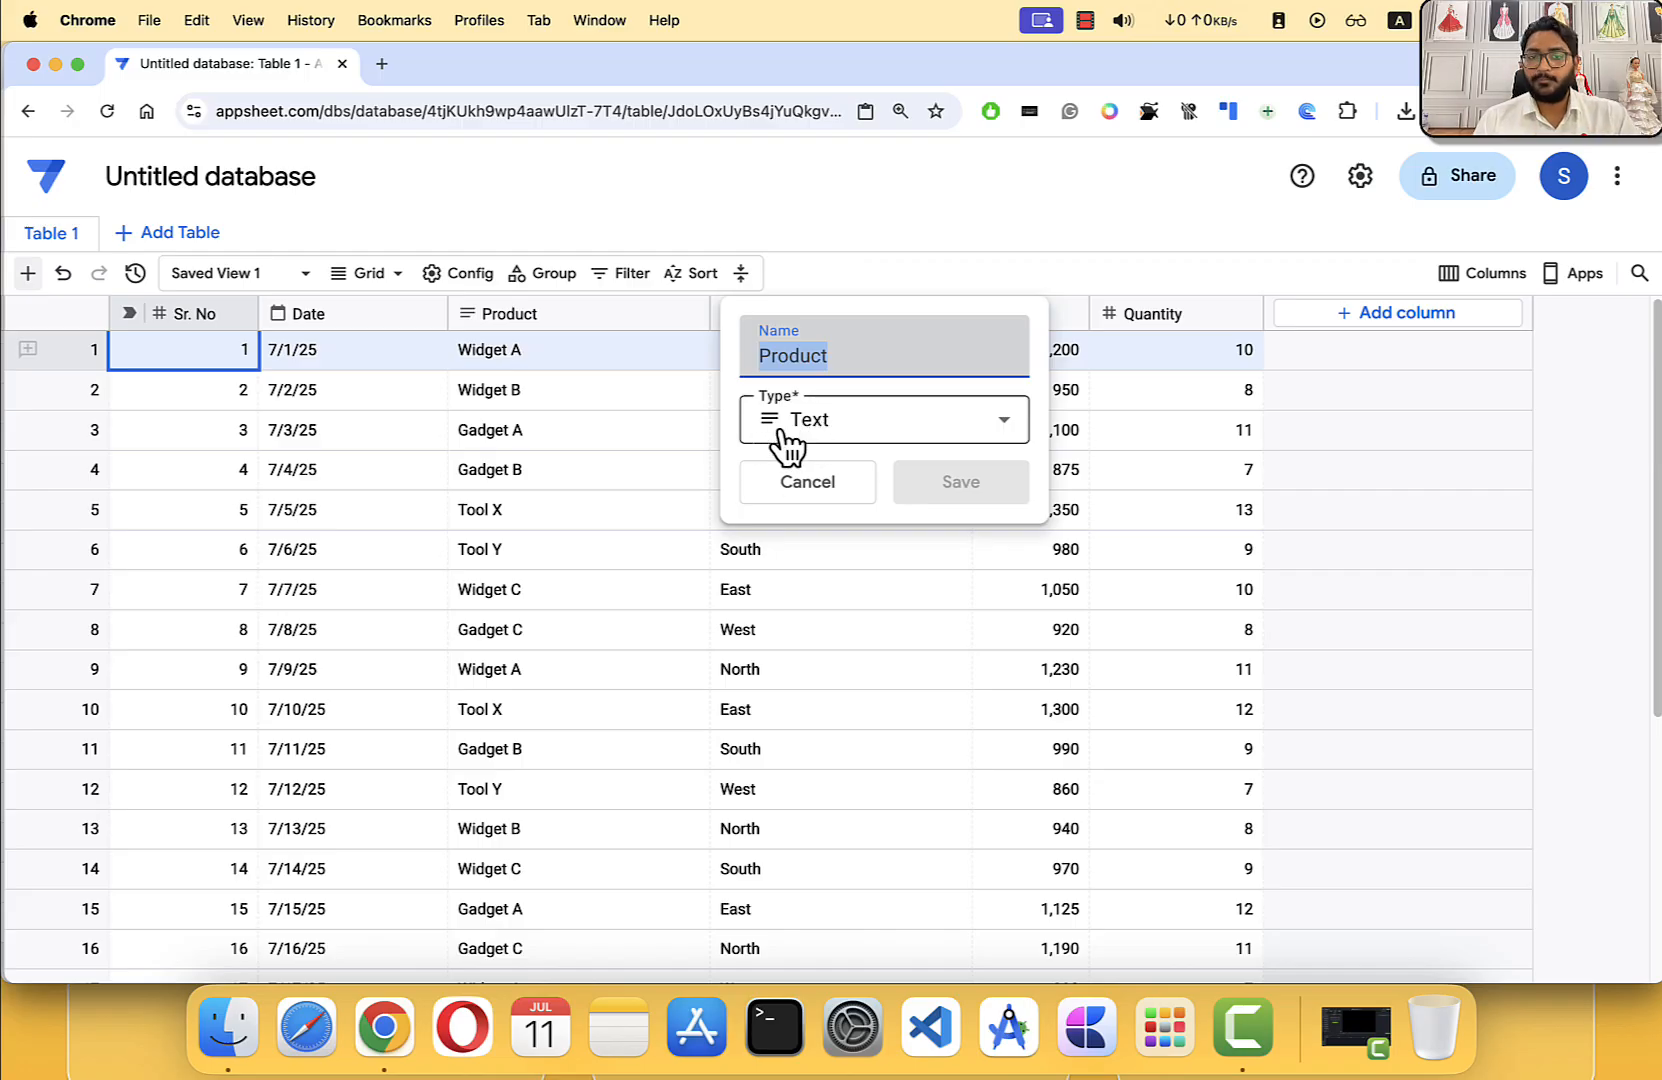
{"action": "left_click", "coordinate": [789, 480]}
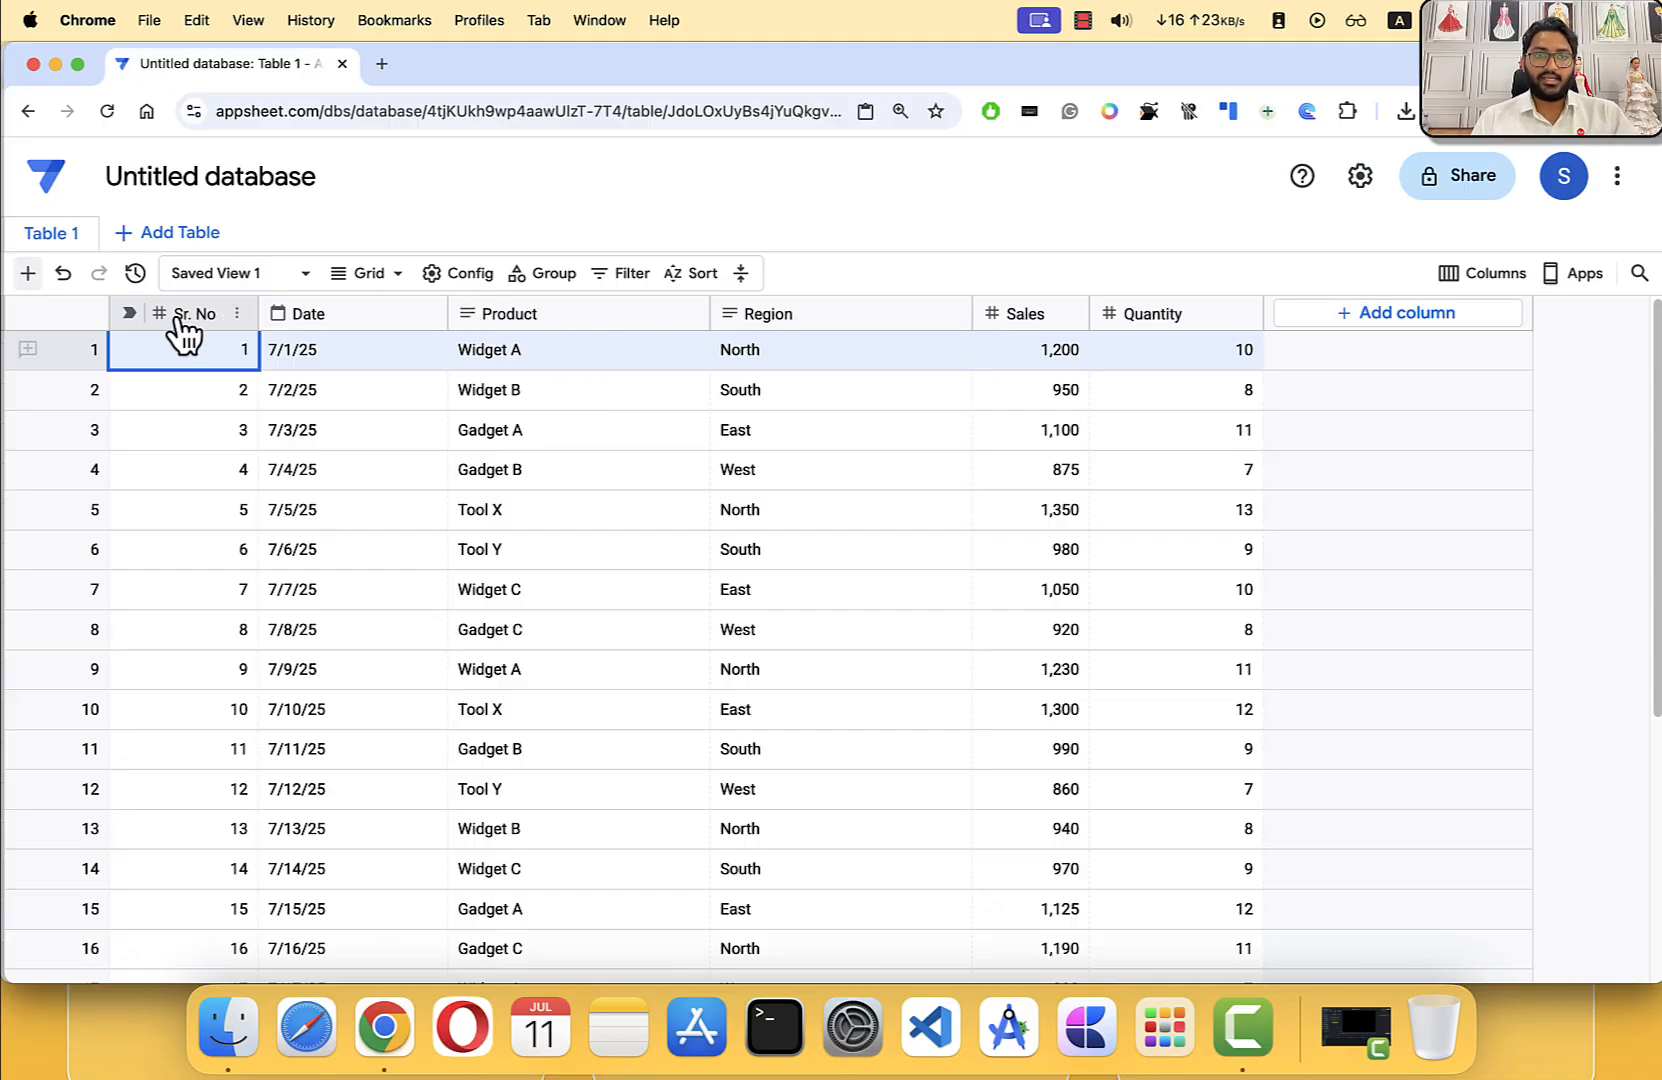
{"action": "left_click", "coordinate": [1018, 316]}
{"action": "left_click", "coordinate": [1178, 484]}
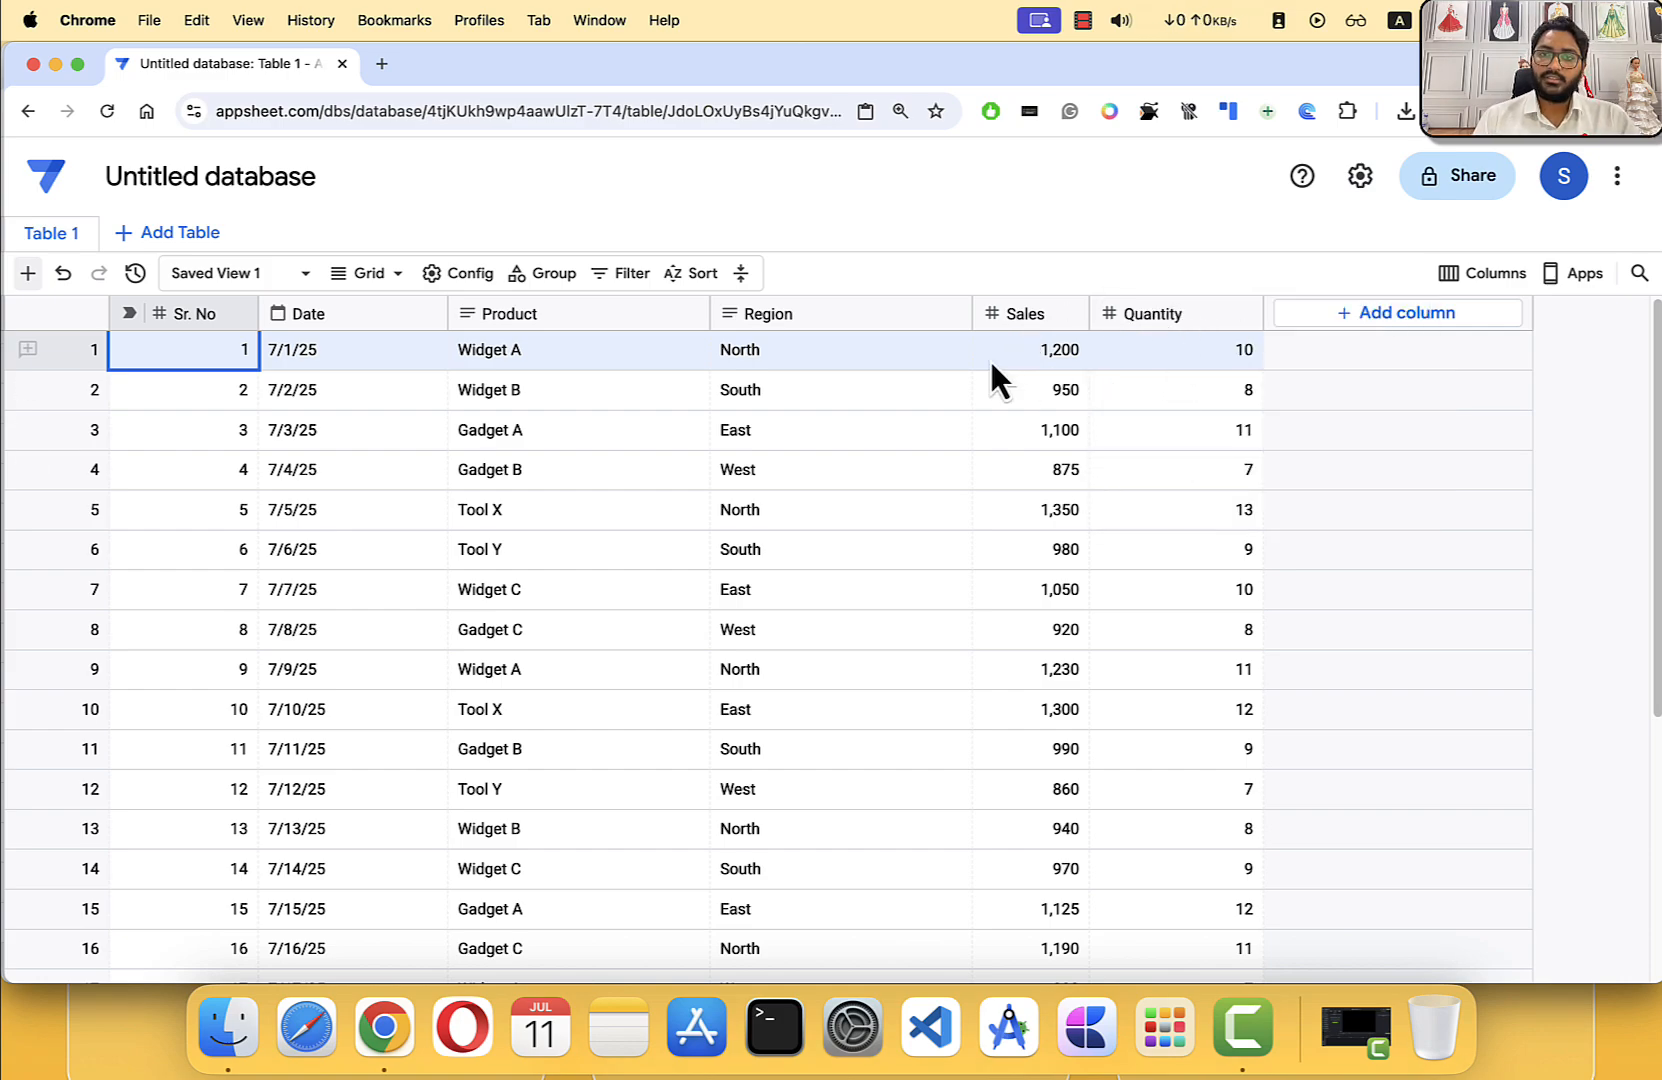
Step: Narrow the Region column to a little over half its width and look over the table's records
{"action": "left_click_drag", "start_coordinate": [972, 316], "coordinate": [857, 313]}
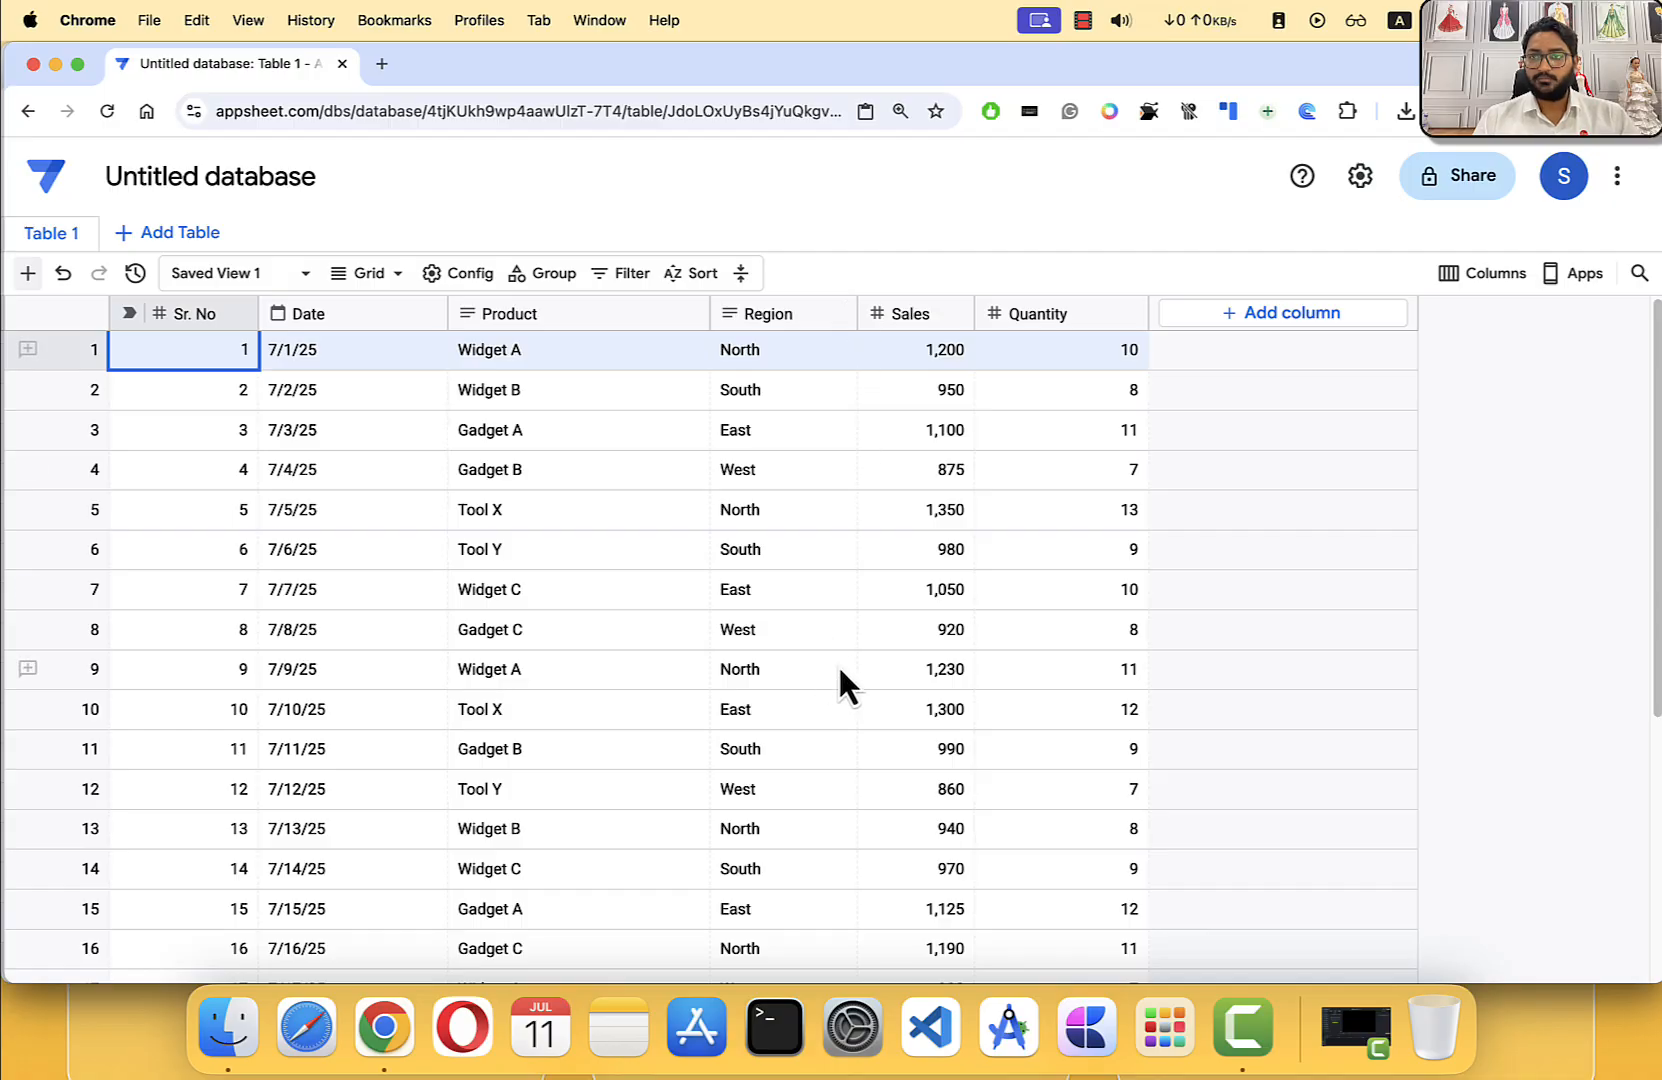
{"action": "scroll", "coordinate": [839, 669], "scroll_direction": "down", "scroll_amount": 5}
{"action": "scroll", "coordinate": [837, 670], "scroll_direction": "up", "scroll_amount": 5}
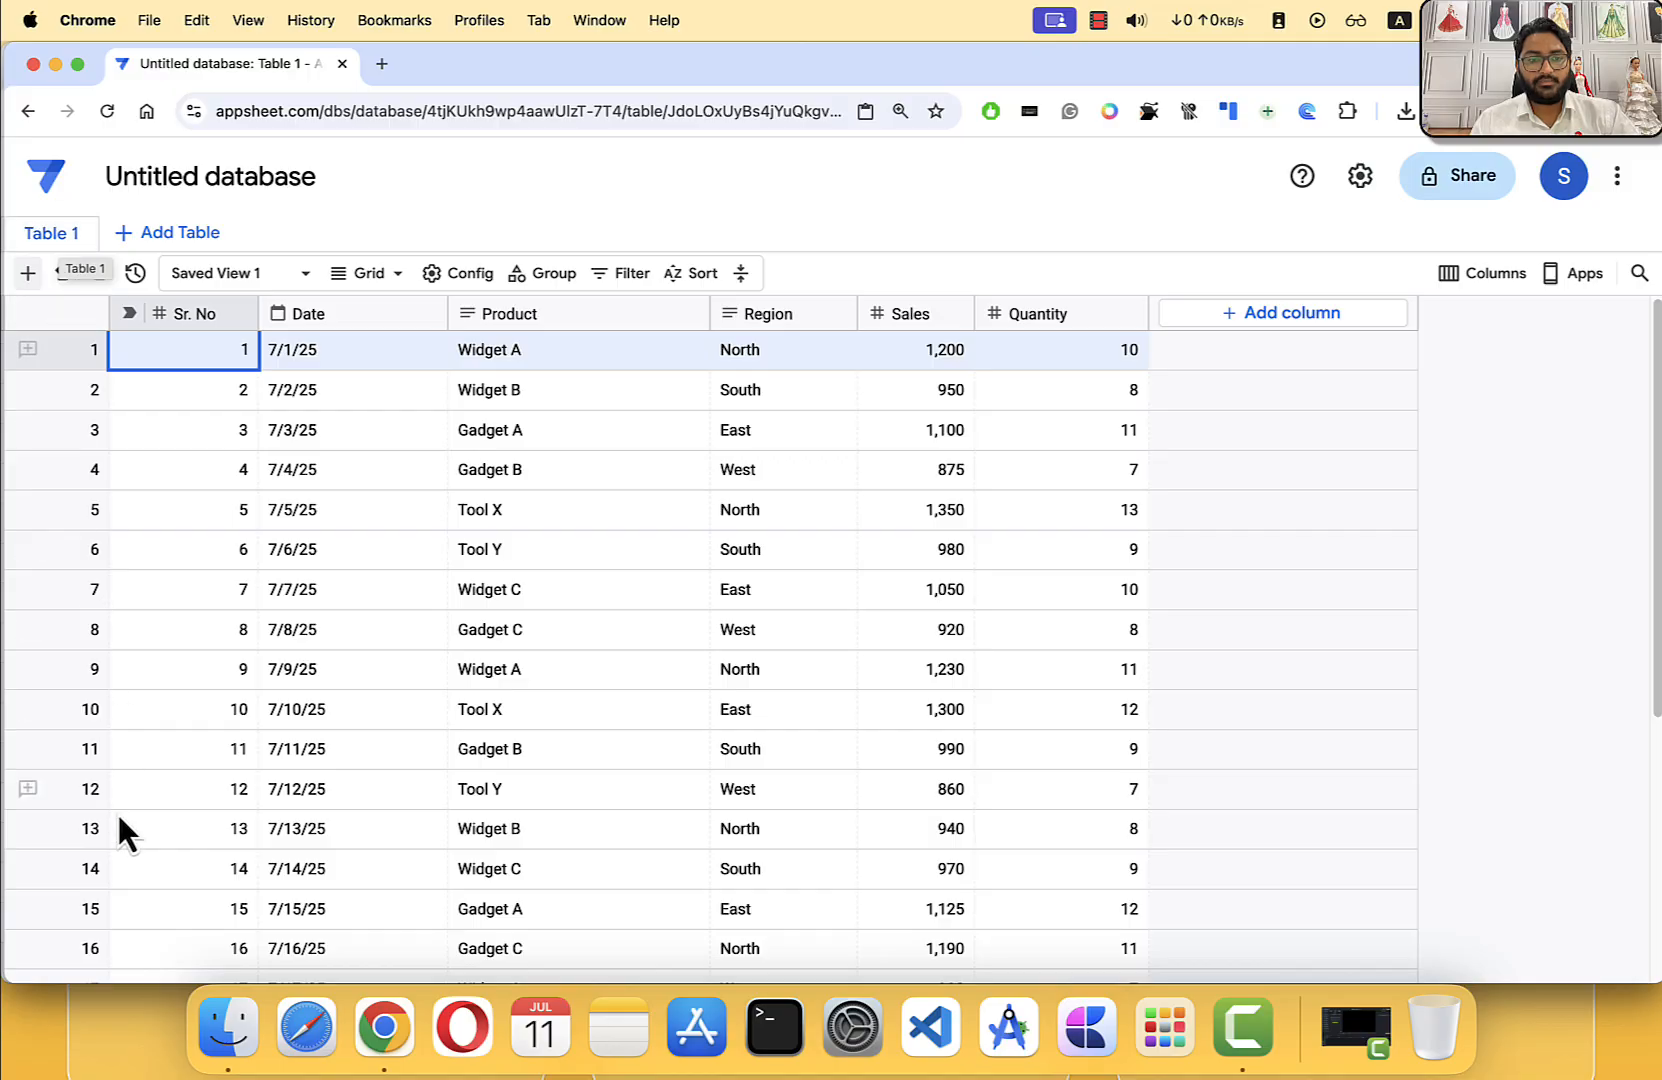
Step: Rename Table 1 as Products Table in its table settings and save them
{"action": "double_click", "coordinate": [50, 234]}
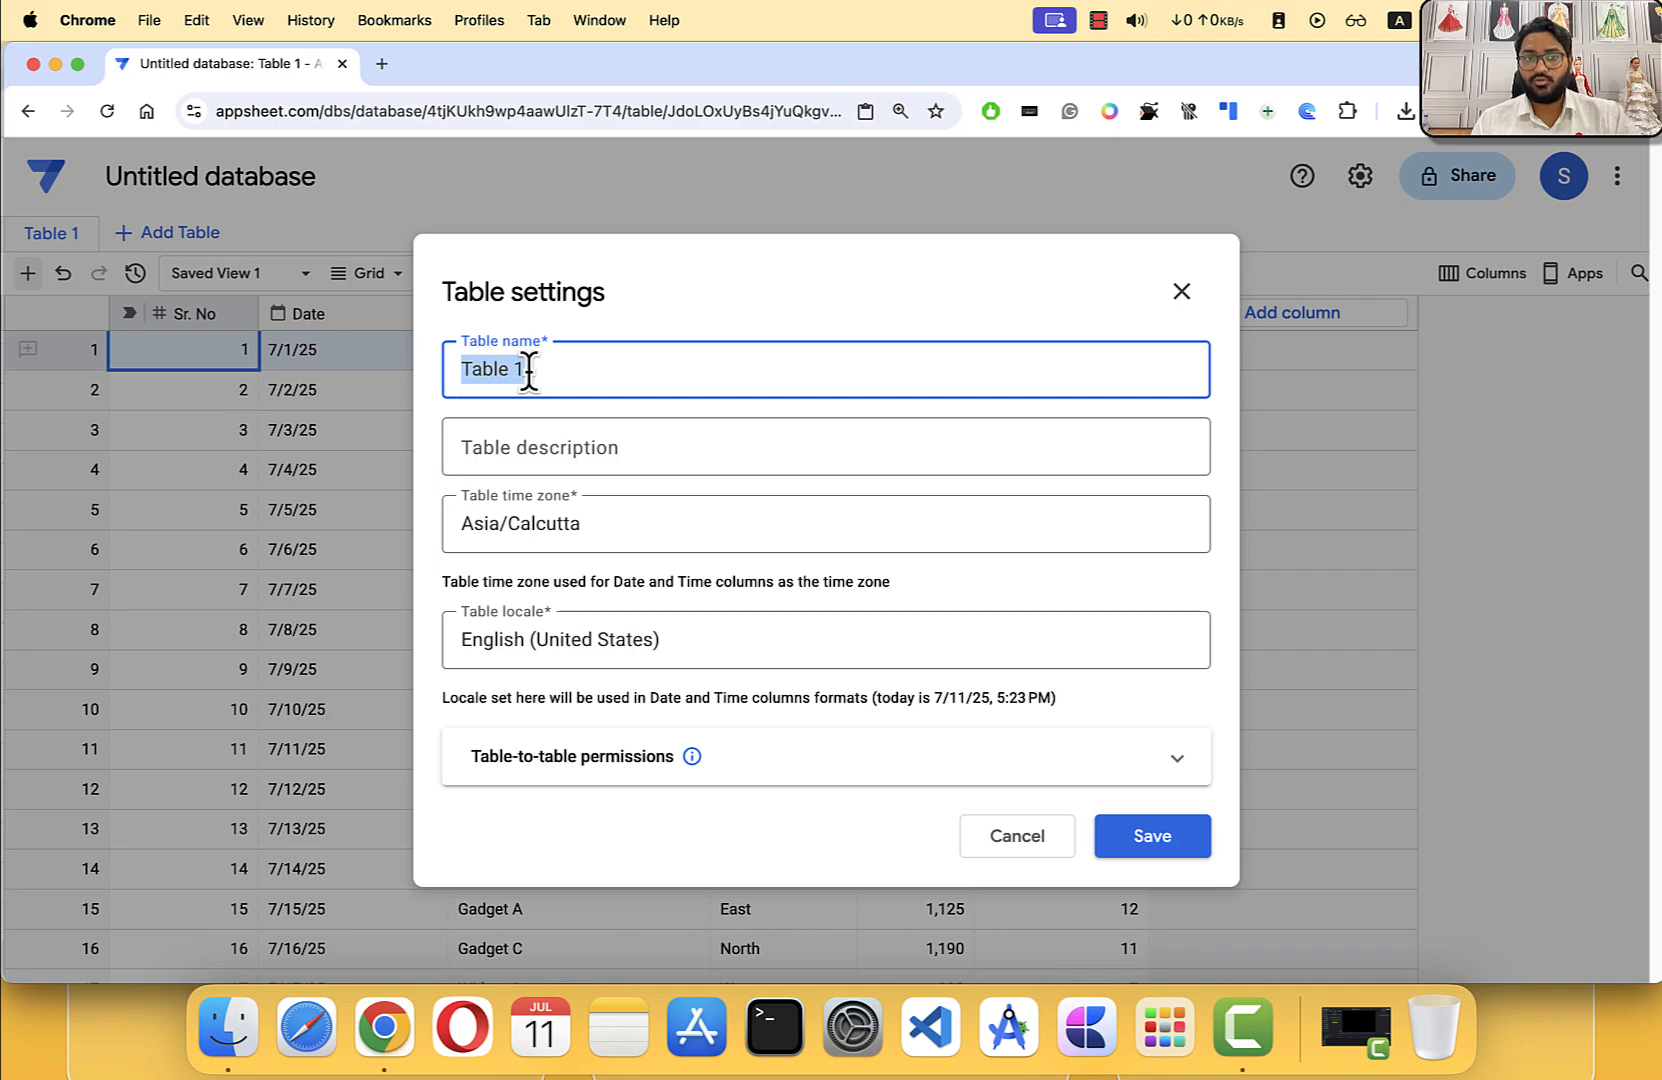
{"action": "type", "text": "P"}
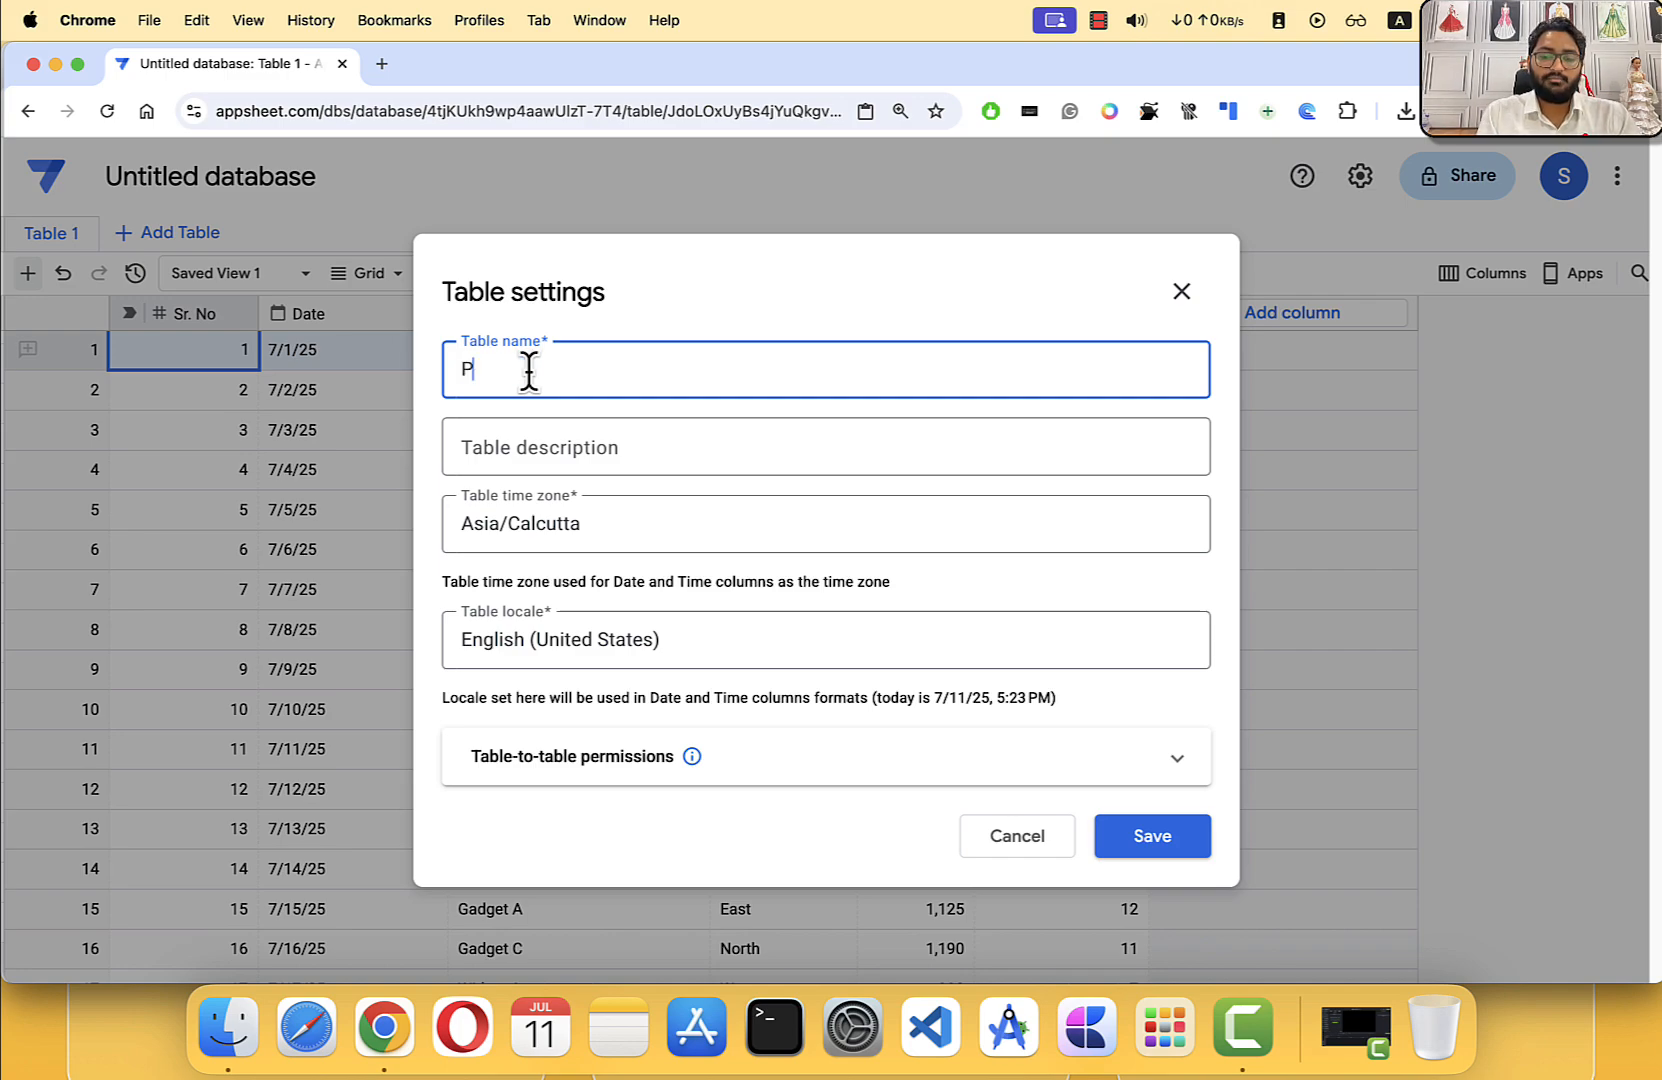
{"action": "type", "text": "roducts "}
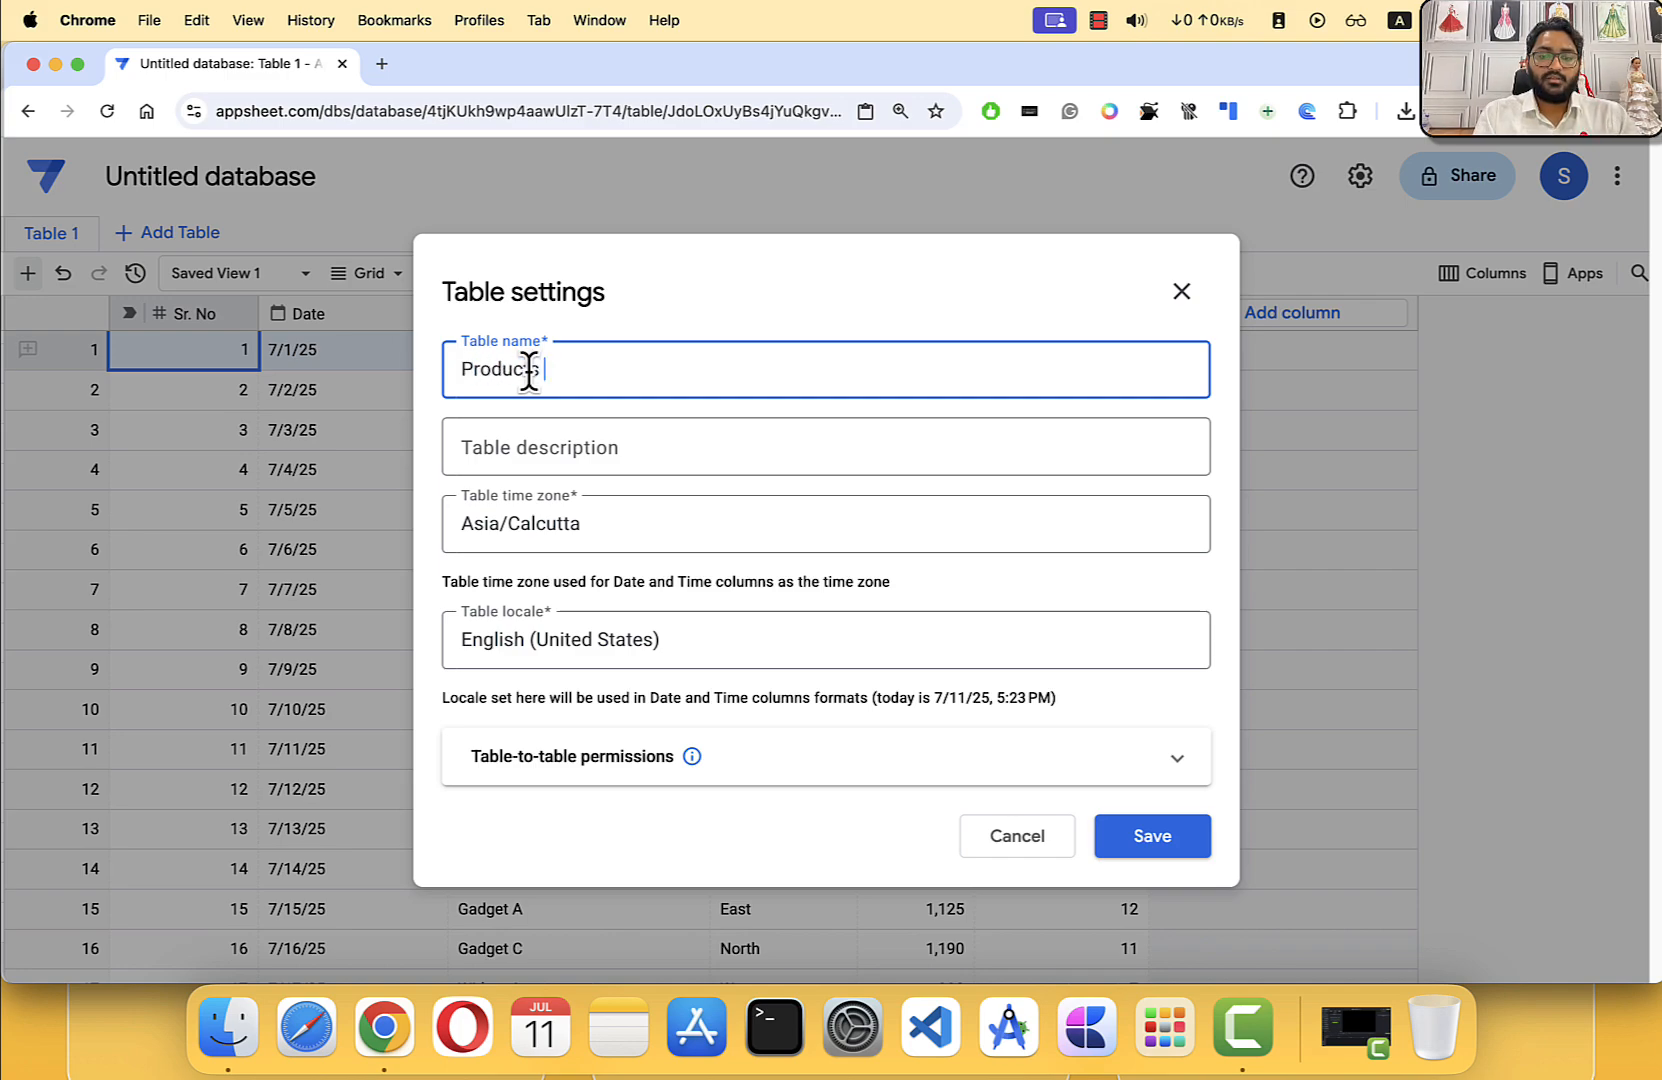
{"action": "type", "text": "Table"}
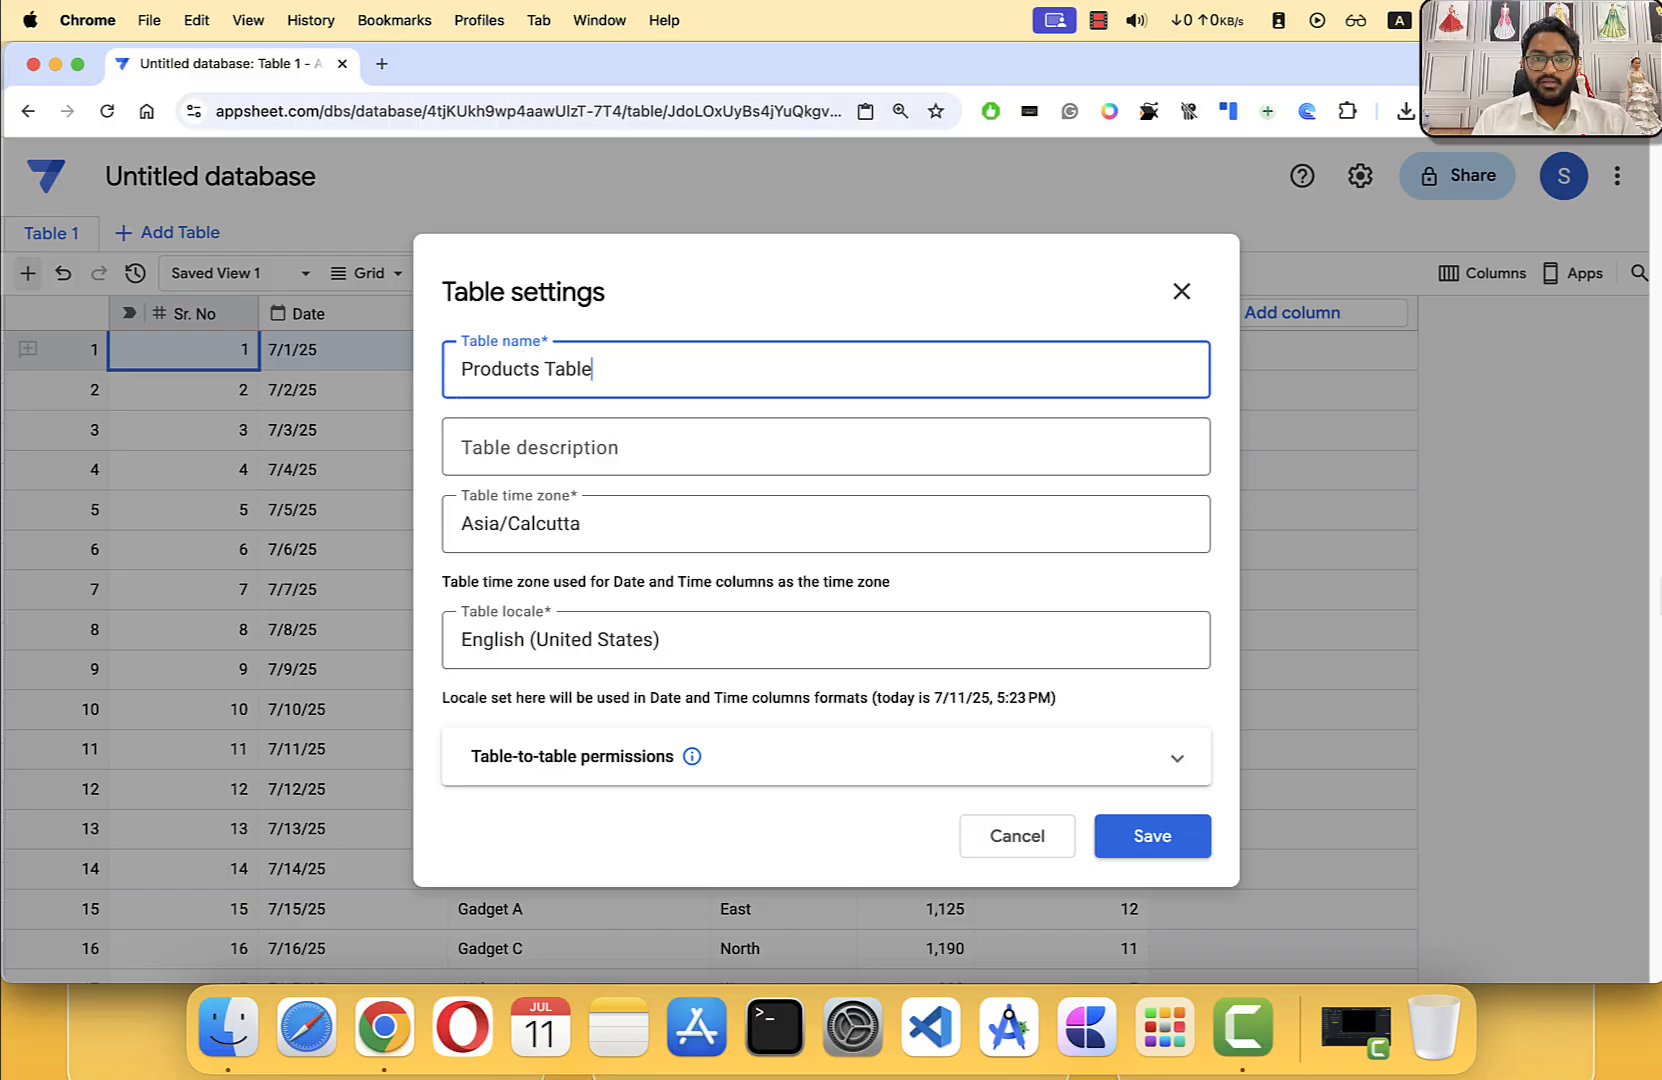
{"action": "left_click", "coordinate": [1150, 835]}
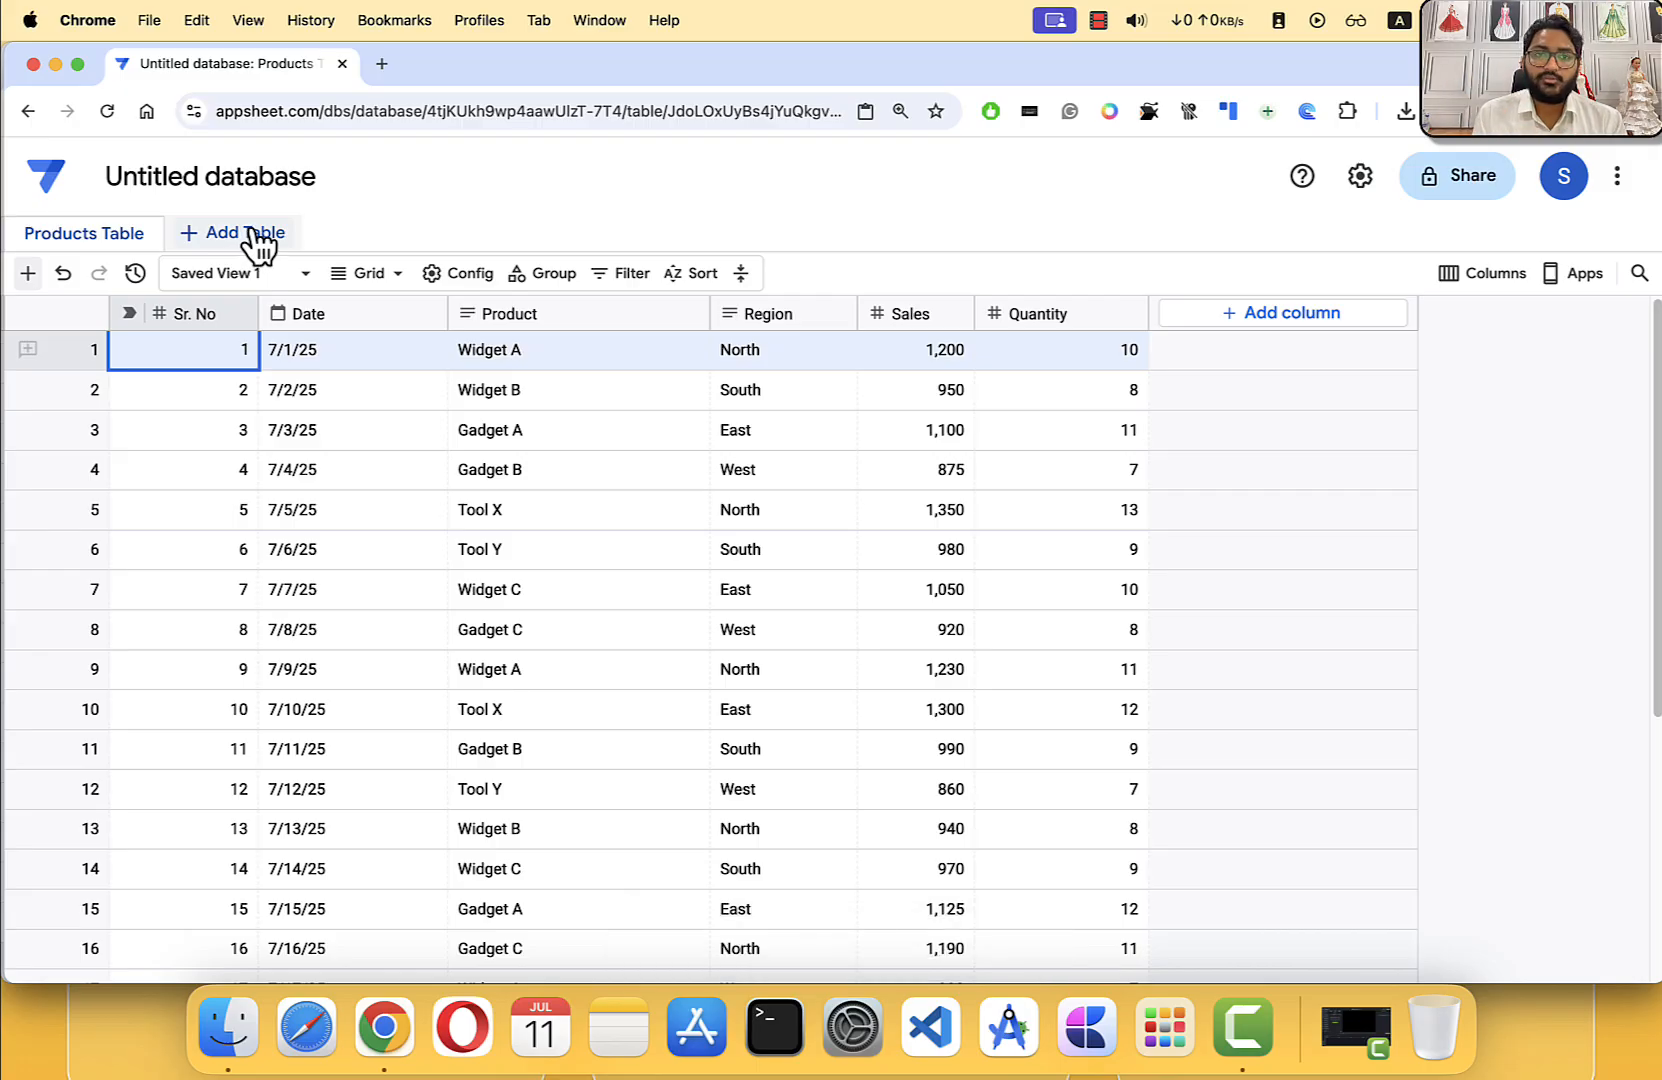
Step: Rename the untitled database as RNW DB
{"action": "left_click", "coordinate": [137, 165]}
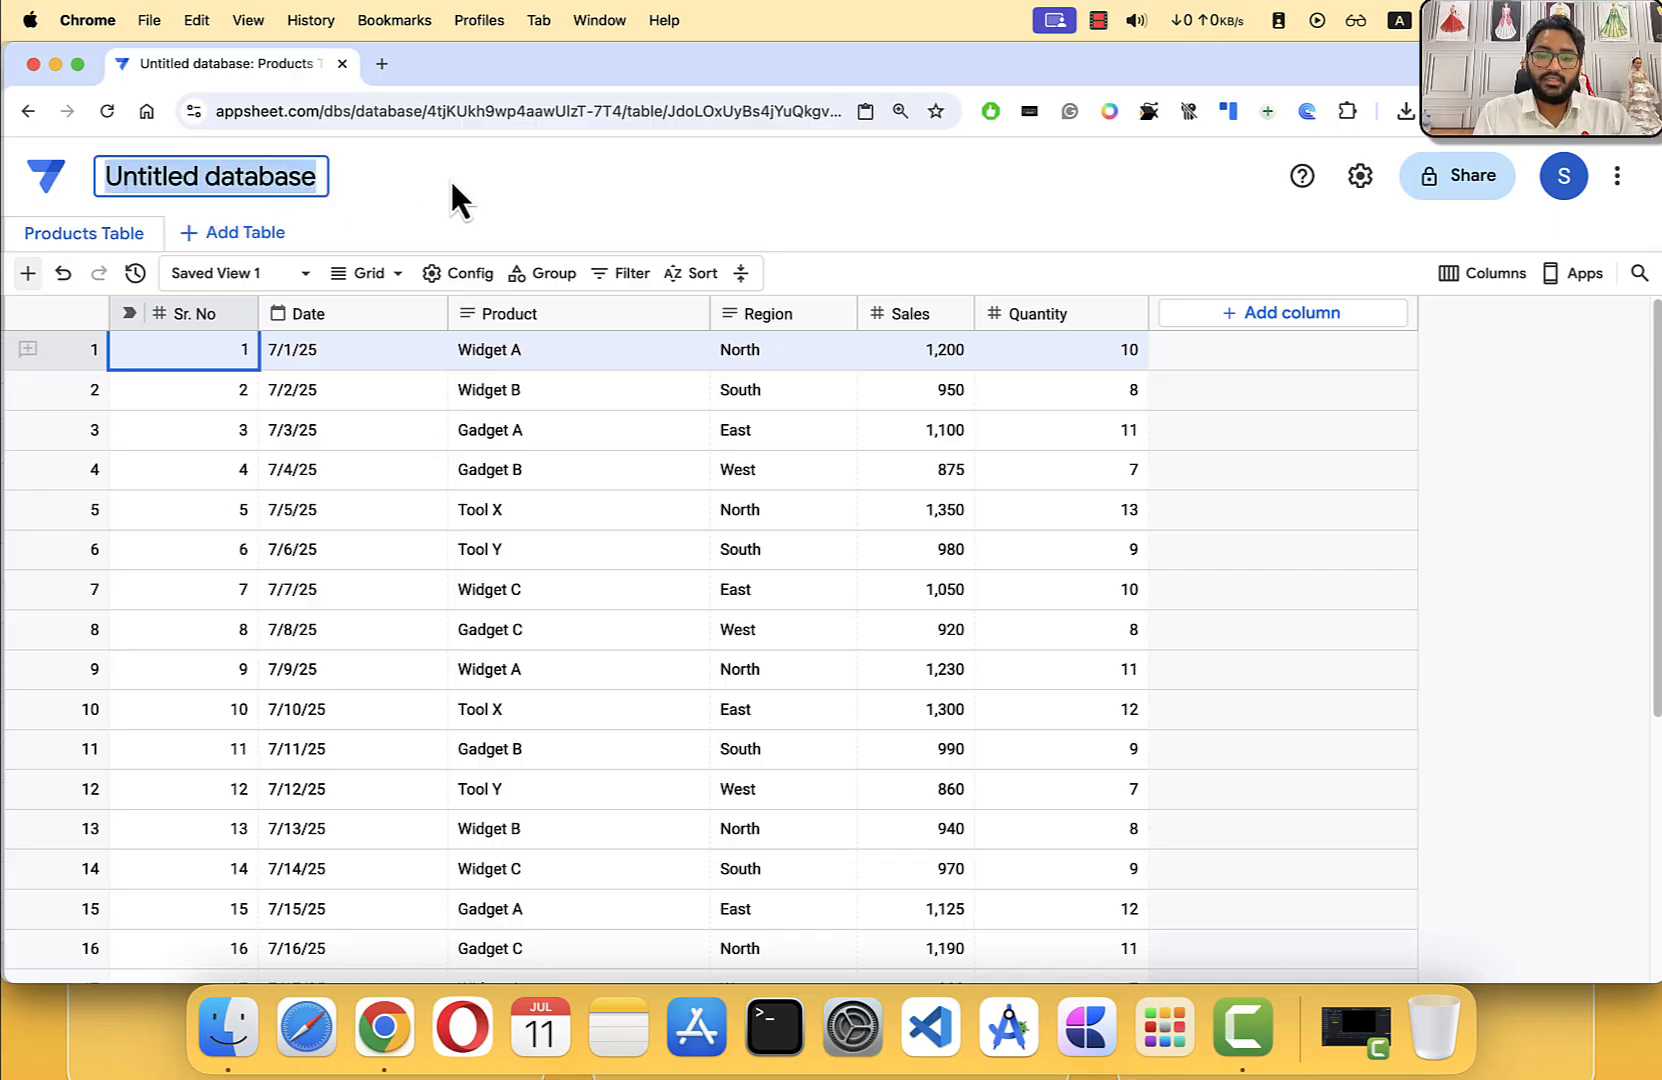
{"action": "type", "text": "RNW DB"}
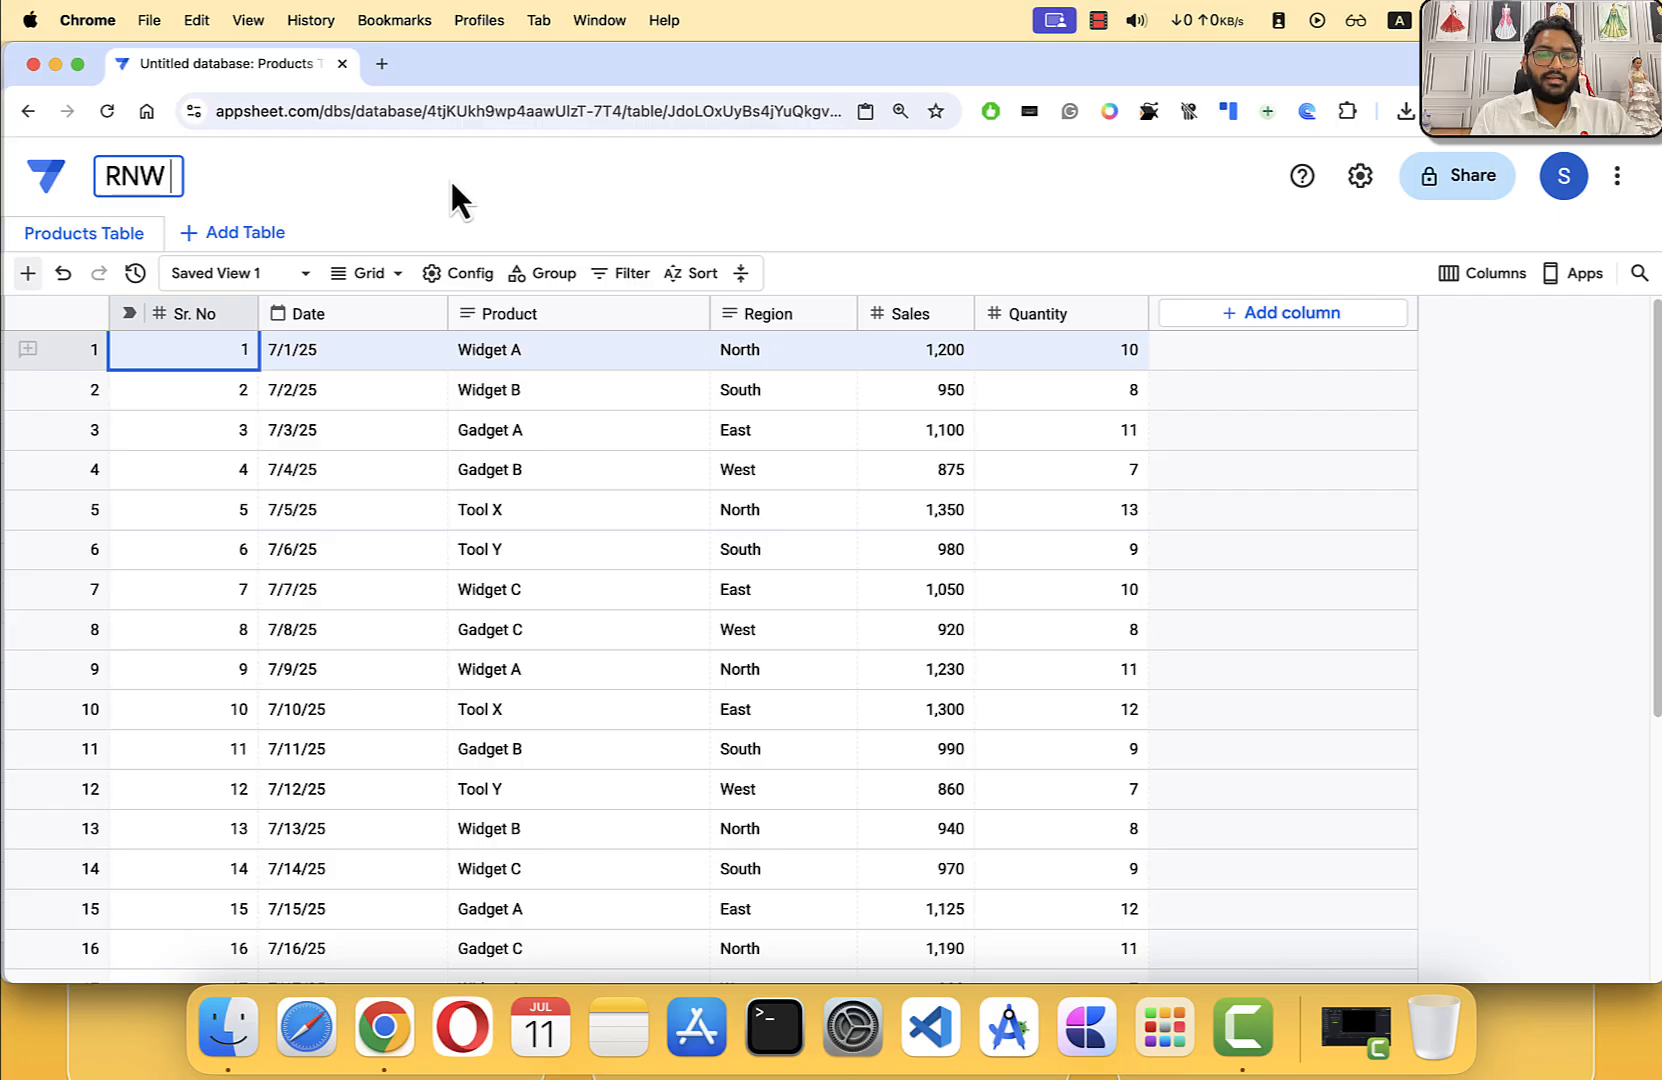
{"action": "key", "text": "Return"}
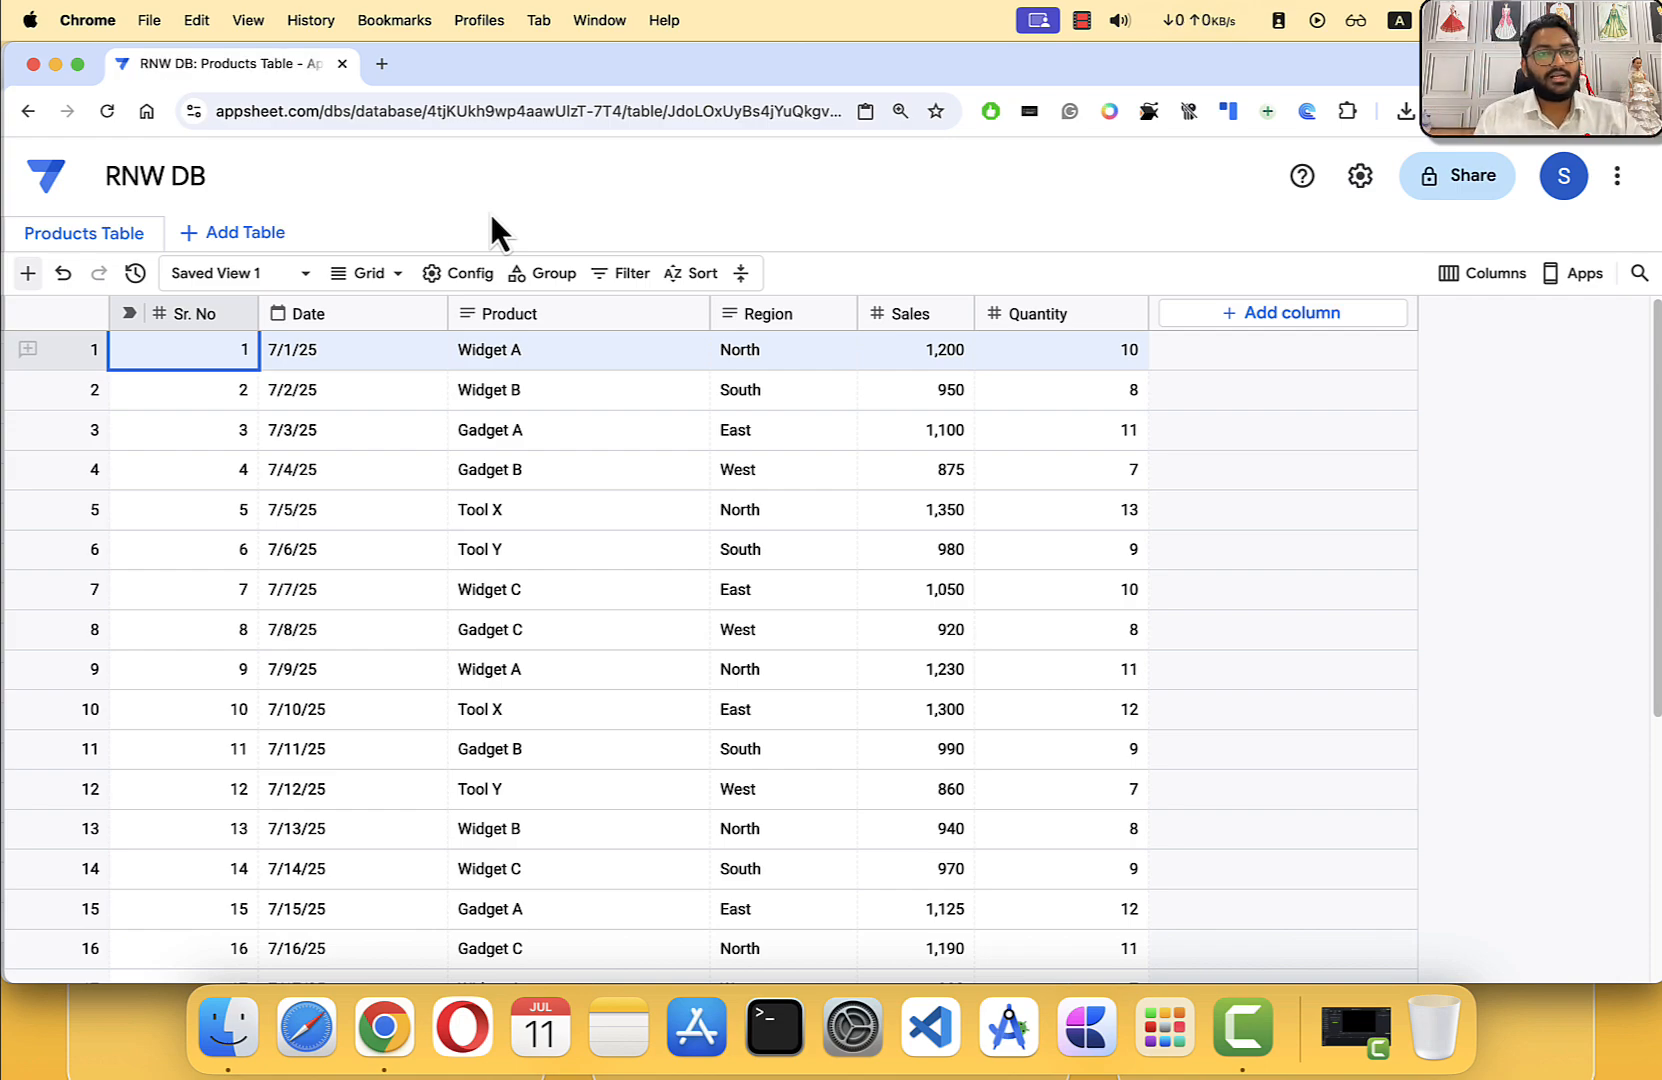
Step: Return to the AppSheet home page's list of apps and start creating a new app from existing data
{"action": "left_click", "coordinate": [53, 178]}
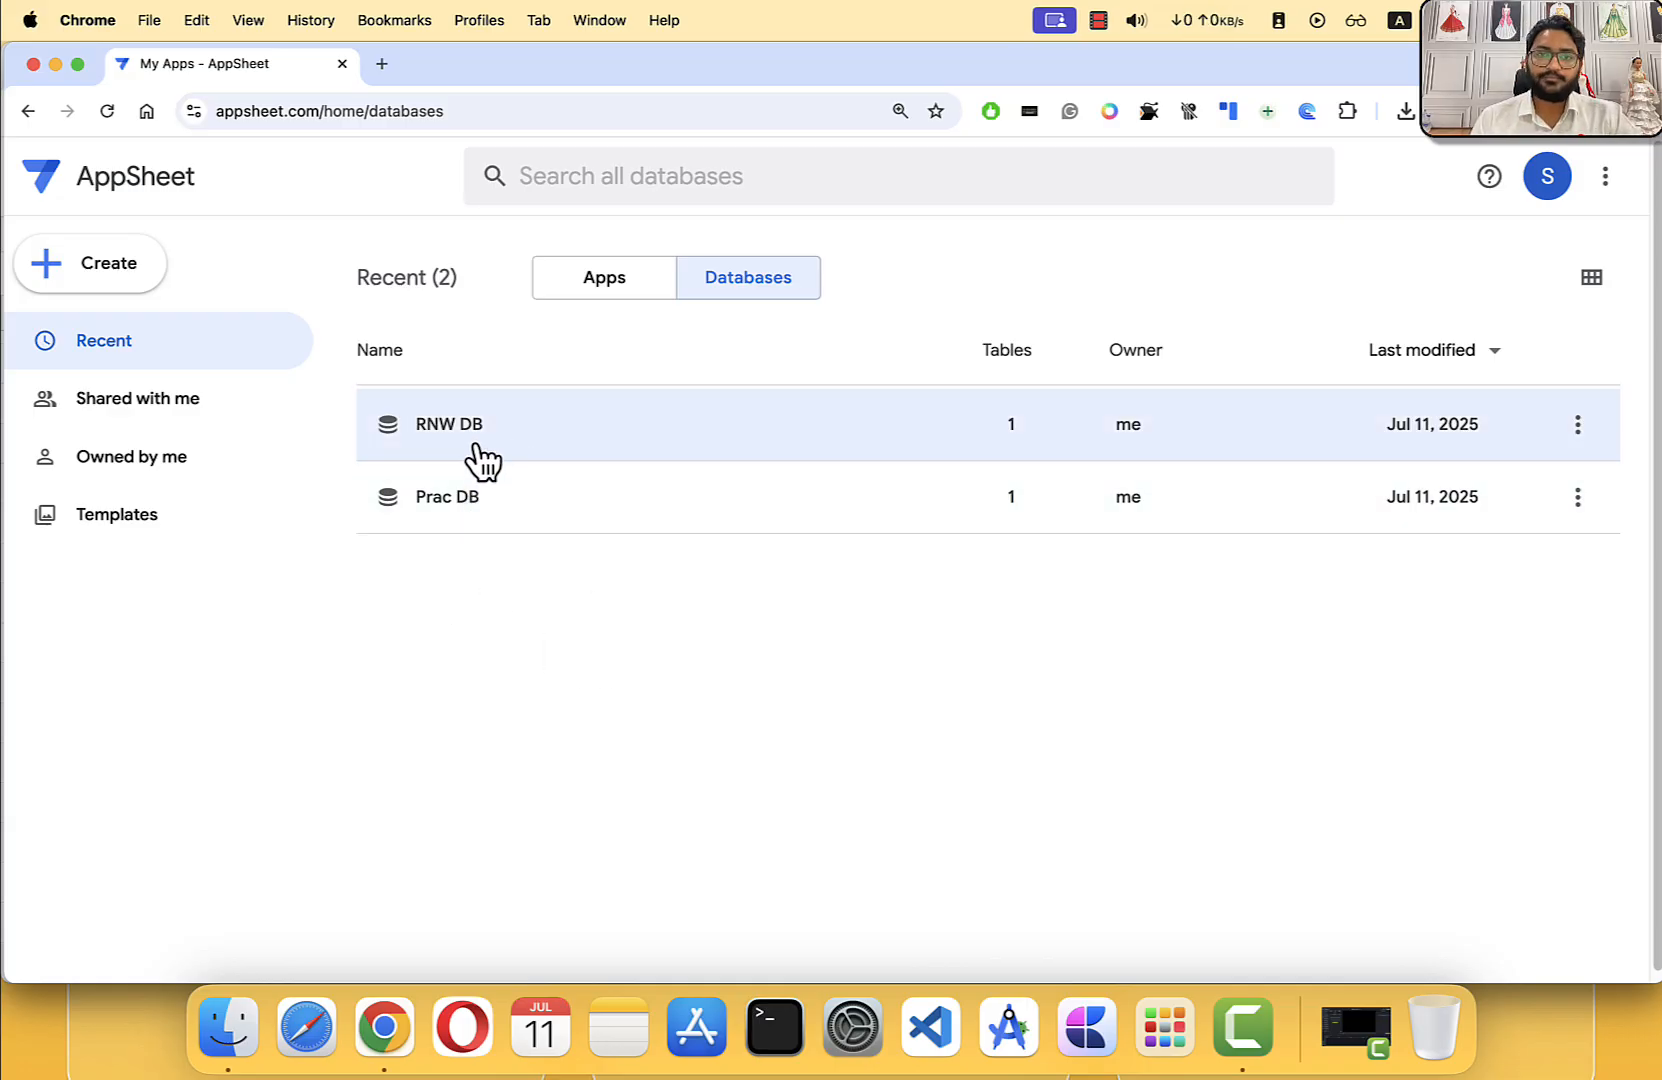
{"action": "left_click", "coordinate": [614, 285]}
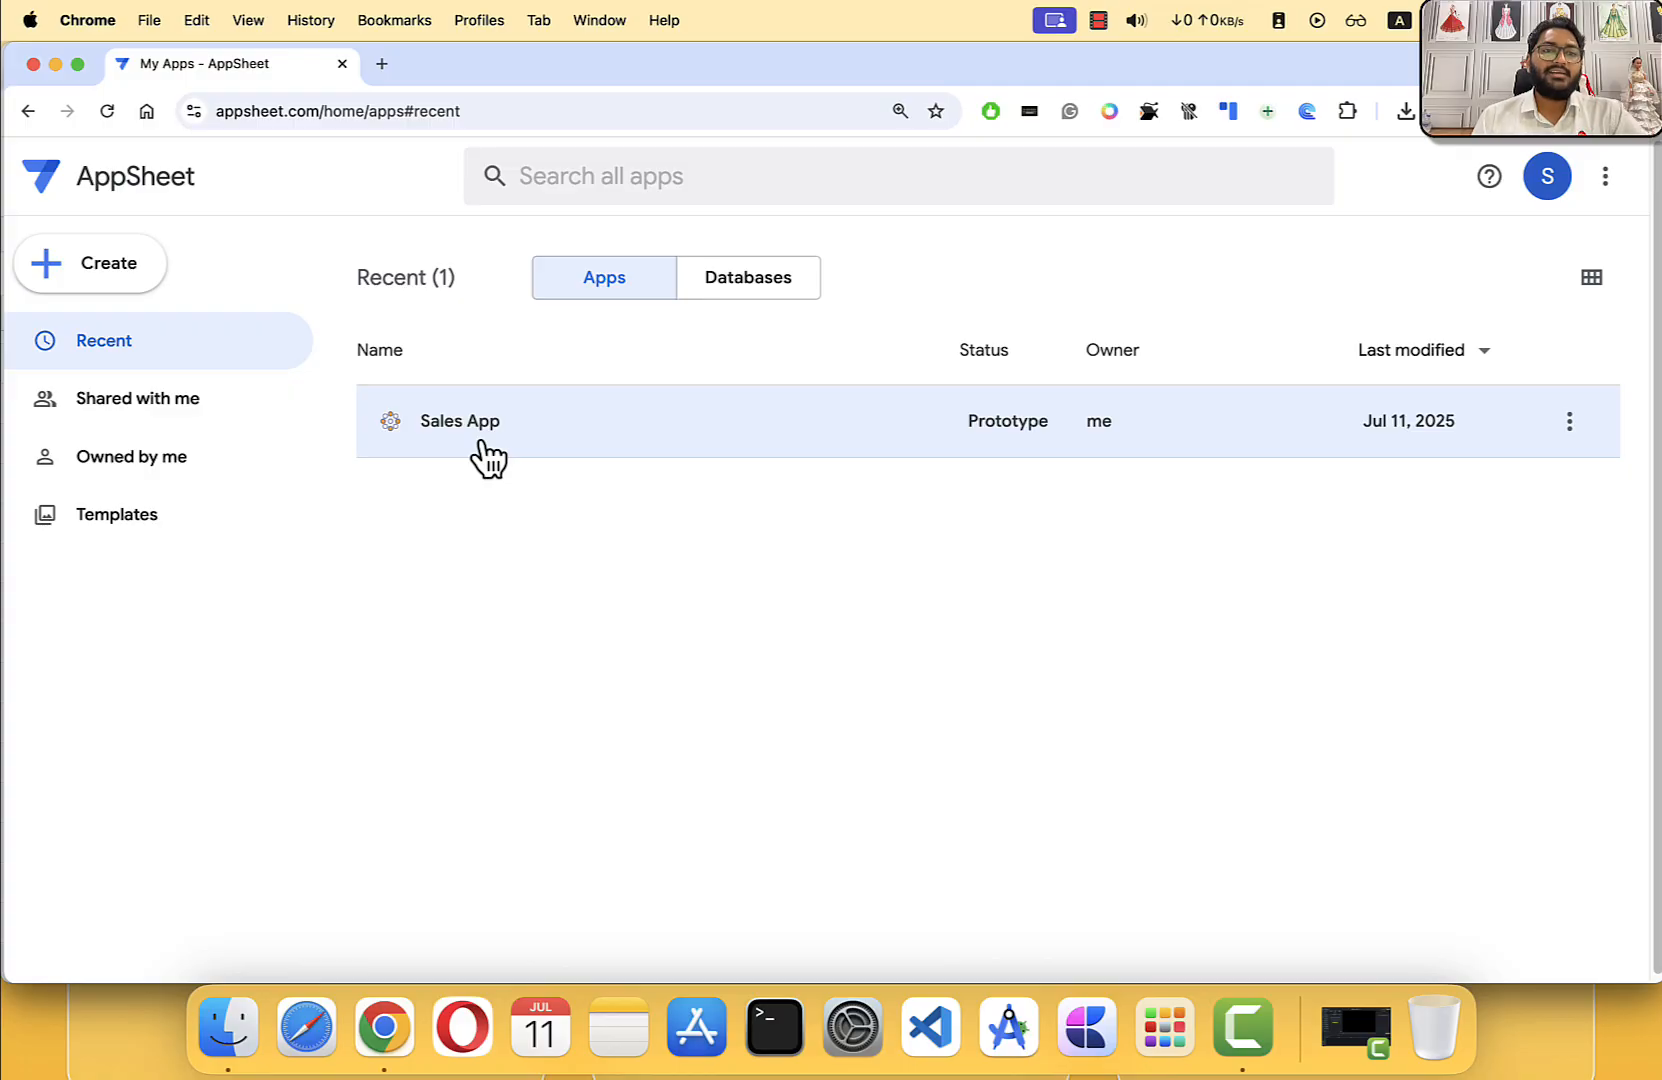
{"action": "left_click", "coordinate": [110, 262]}
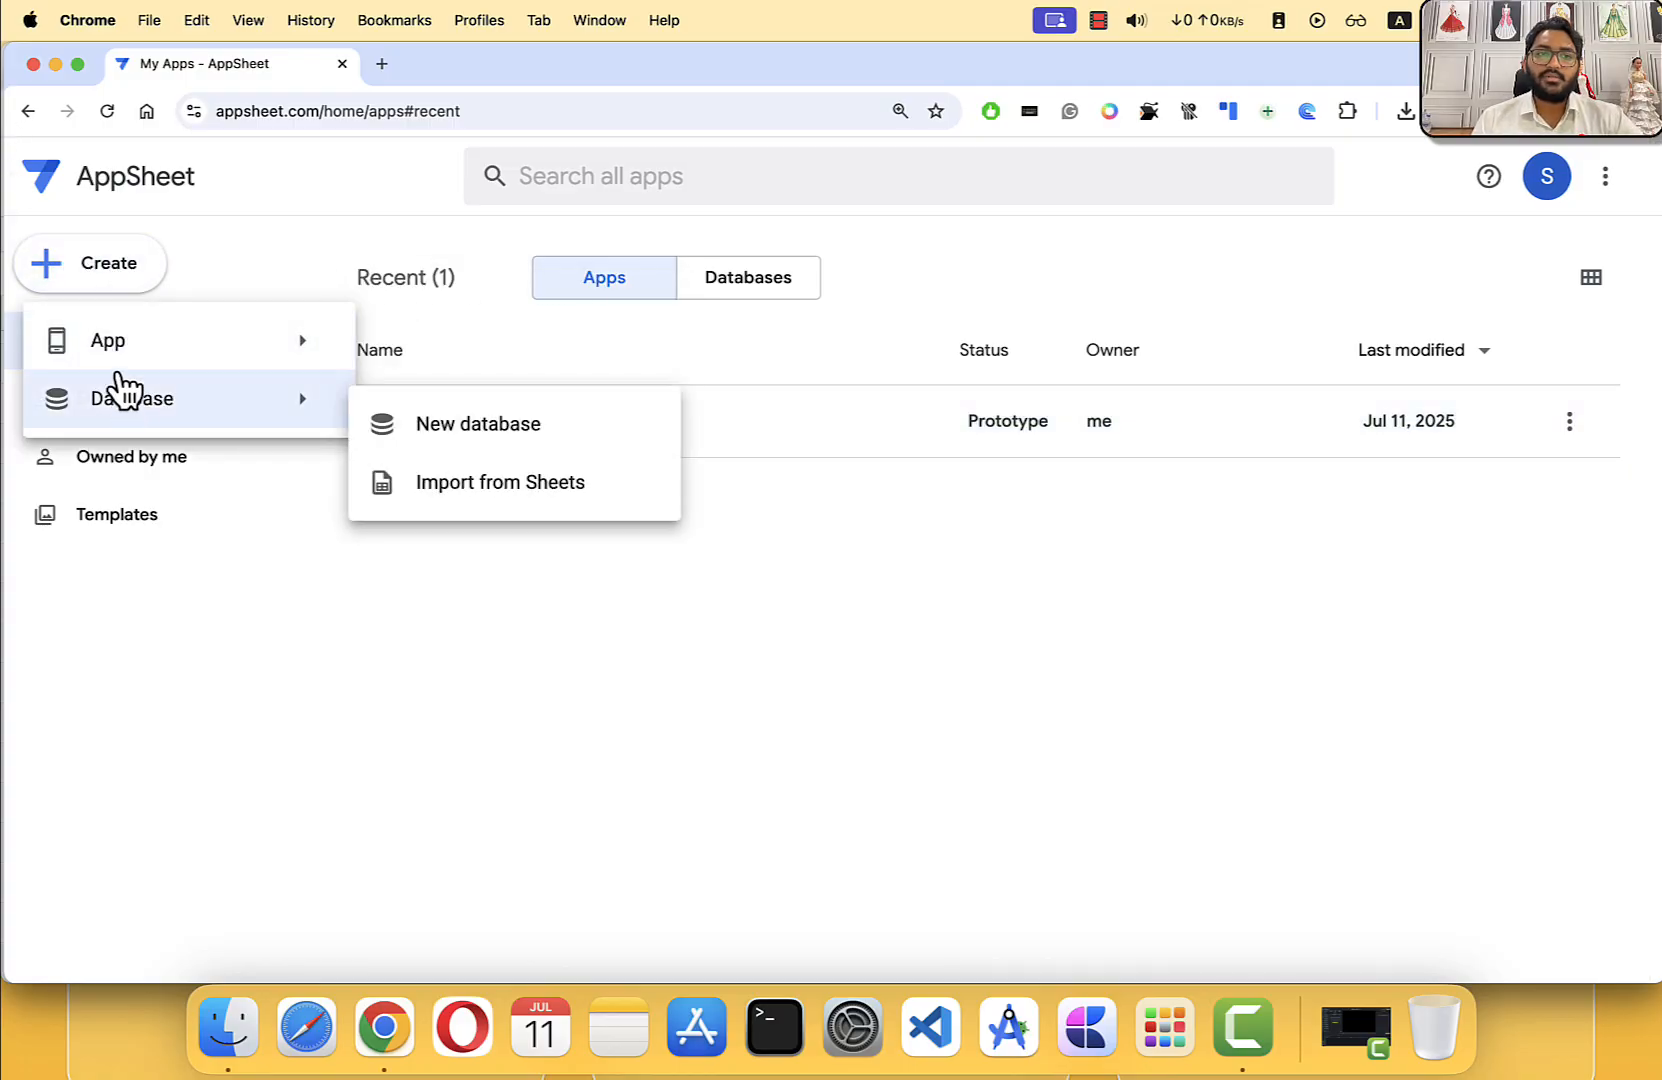
{"action": "mouse_move", "coordinate": [112, 346]}
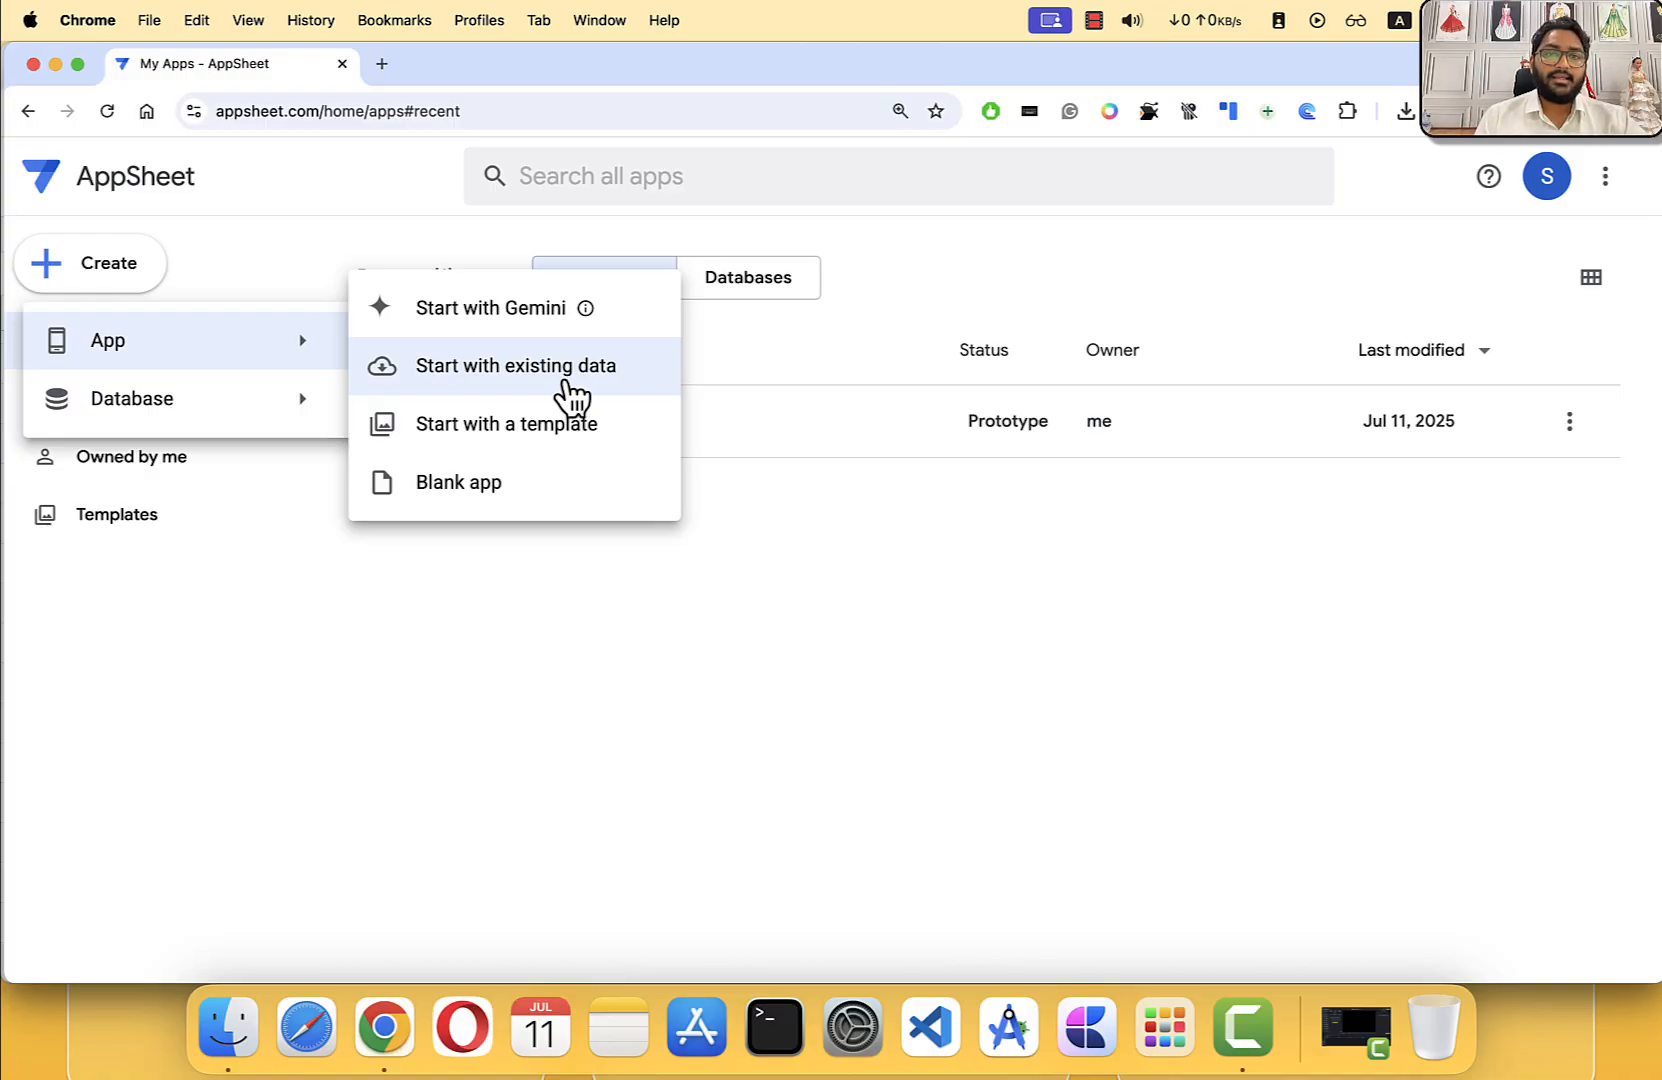
{"action": "left_click", "coordinate": [580, 380]}
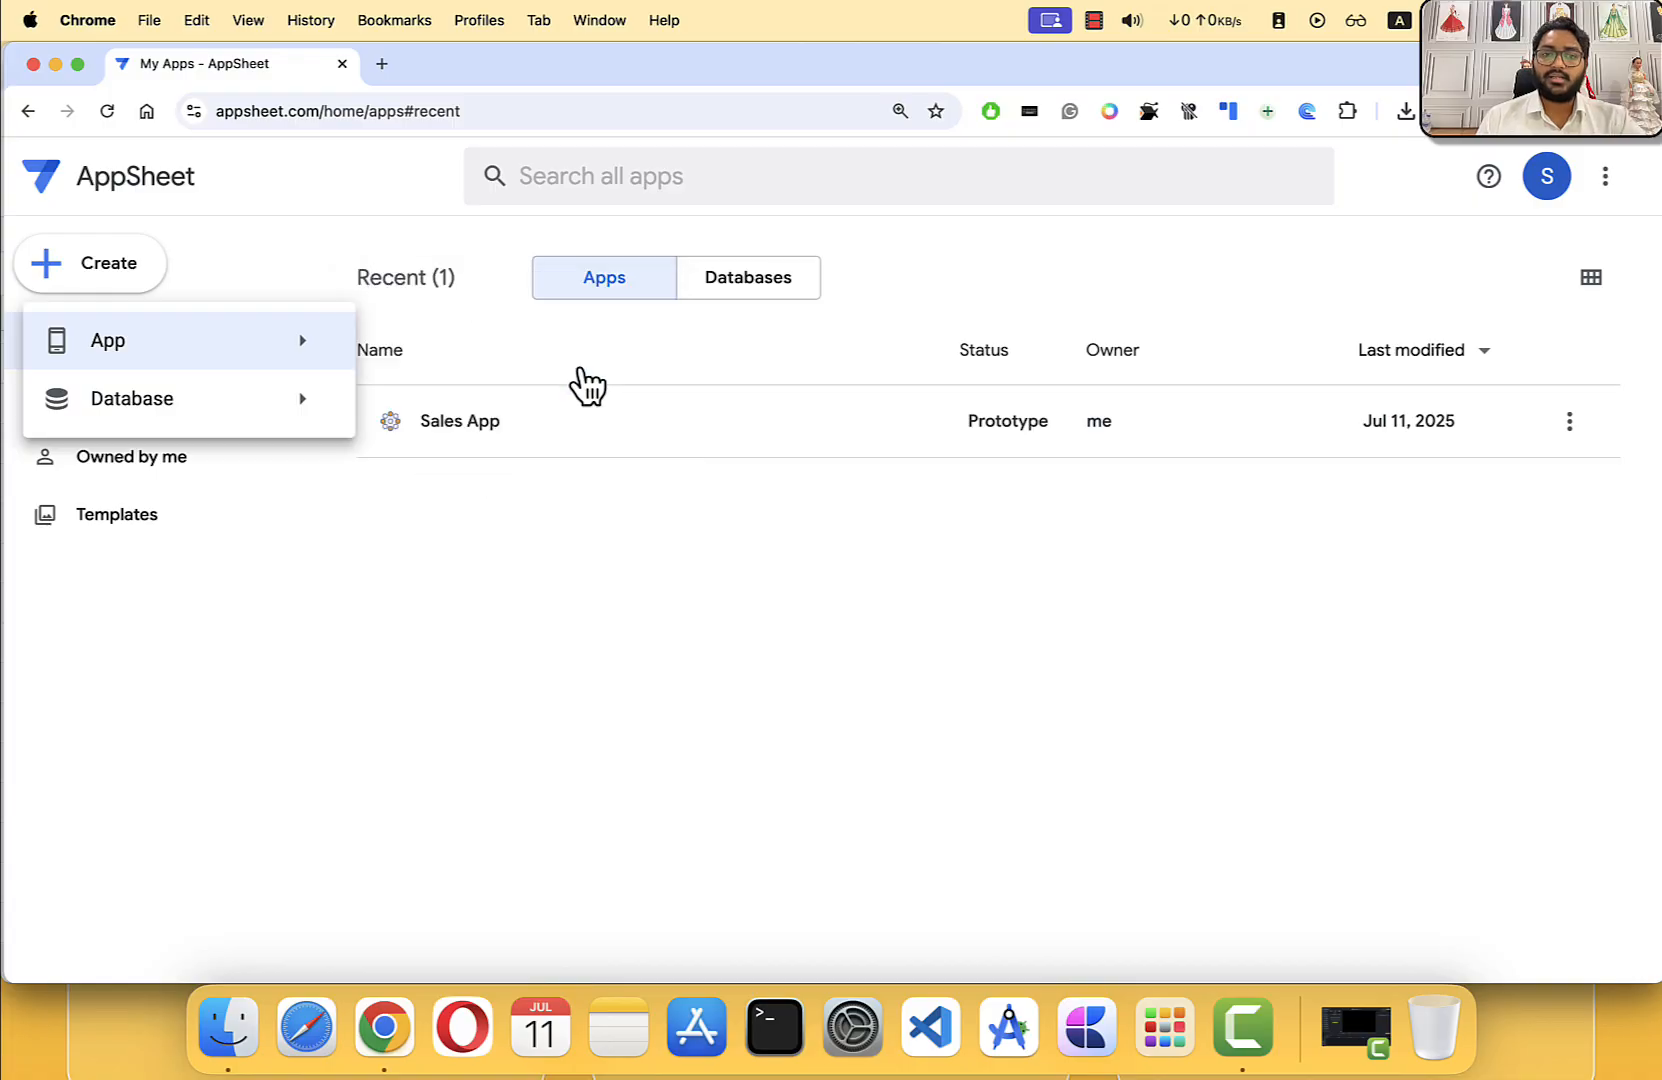
Step: Name the new app My Shop, set its category to Sales & CRM, and proceed to the data source selection
{"action": "left_click_drag", "start_coordinate": [631, 300], "coordinate": [512, 290]}
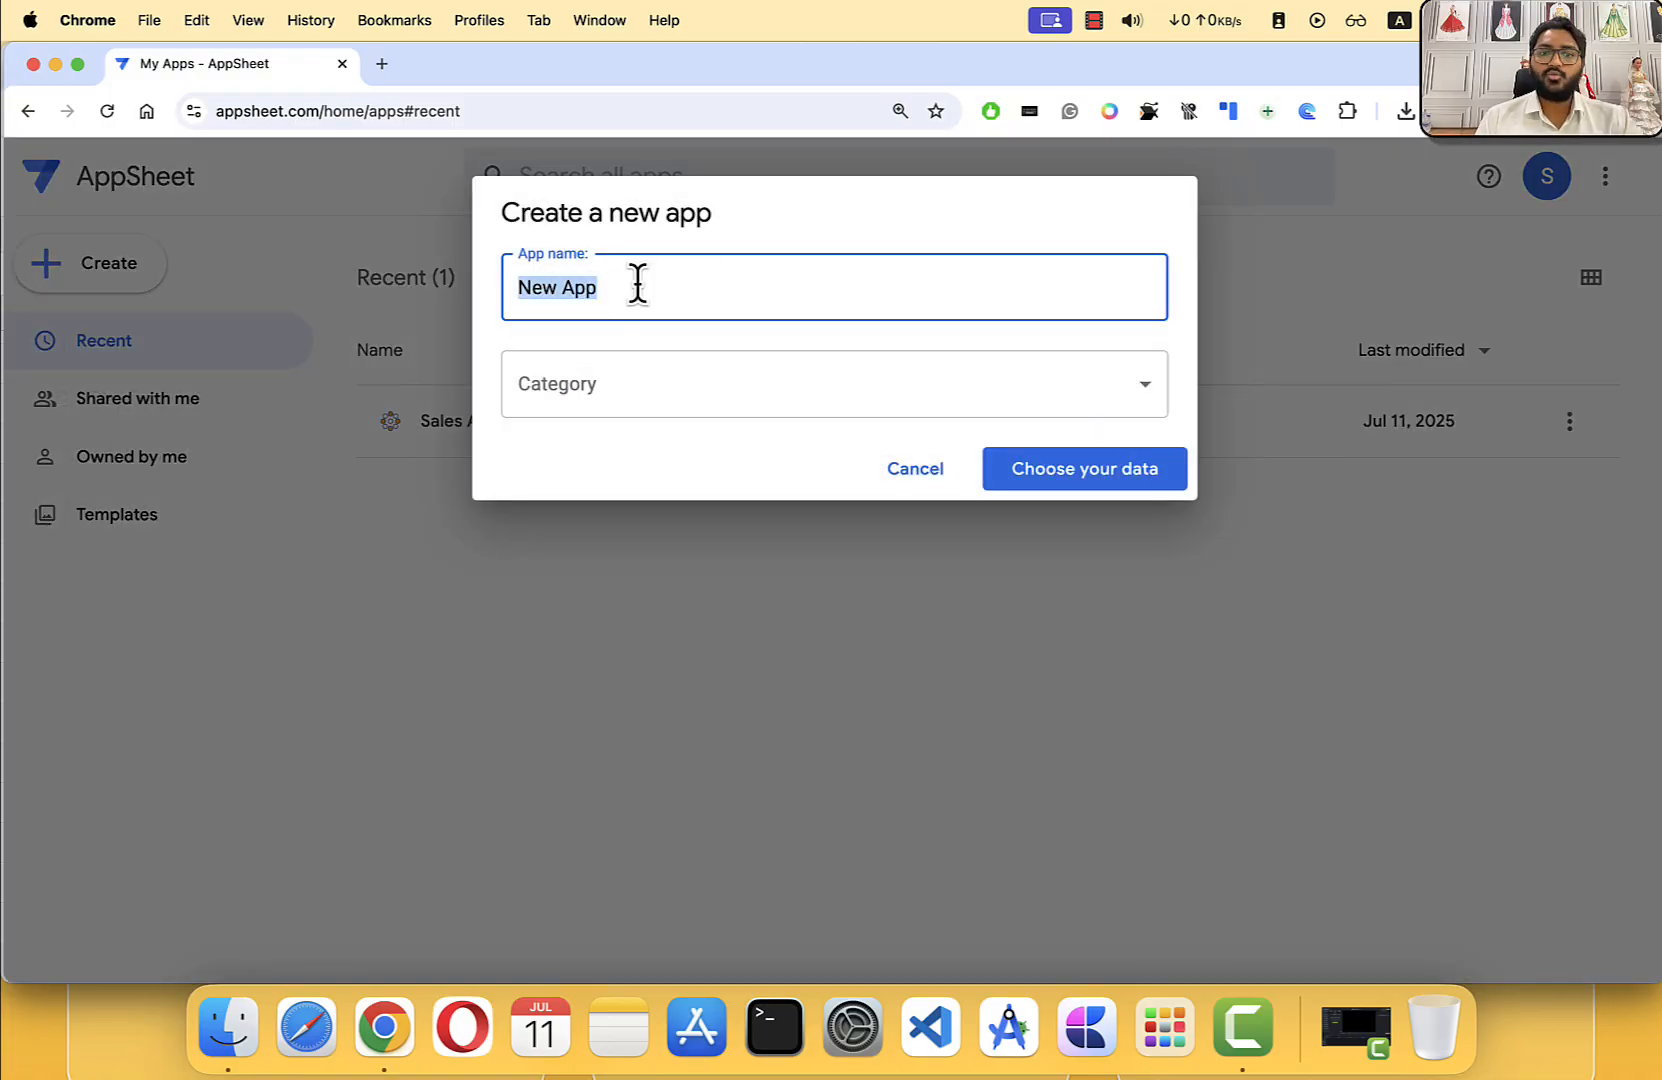
{"action": "type", "text": "M"}
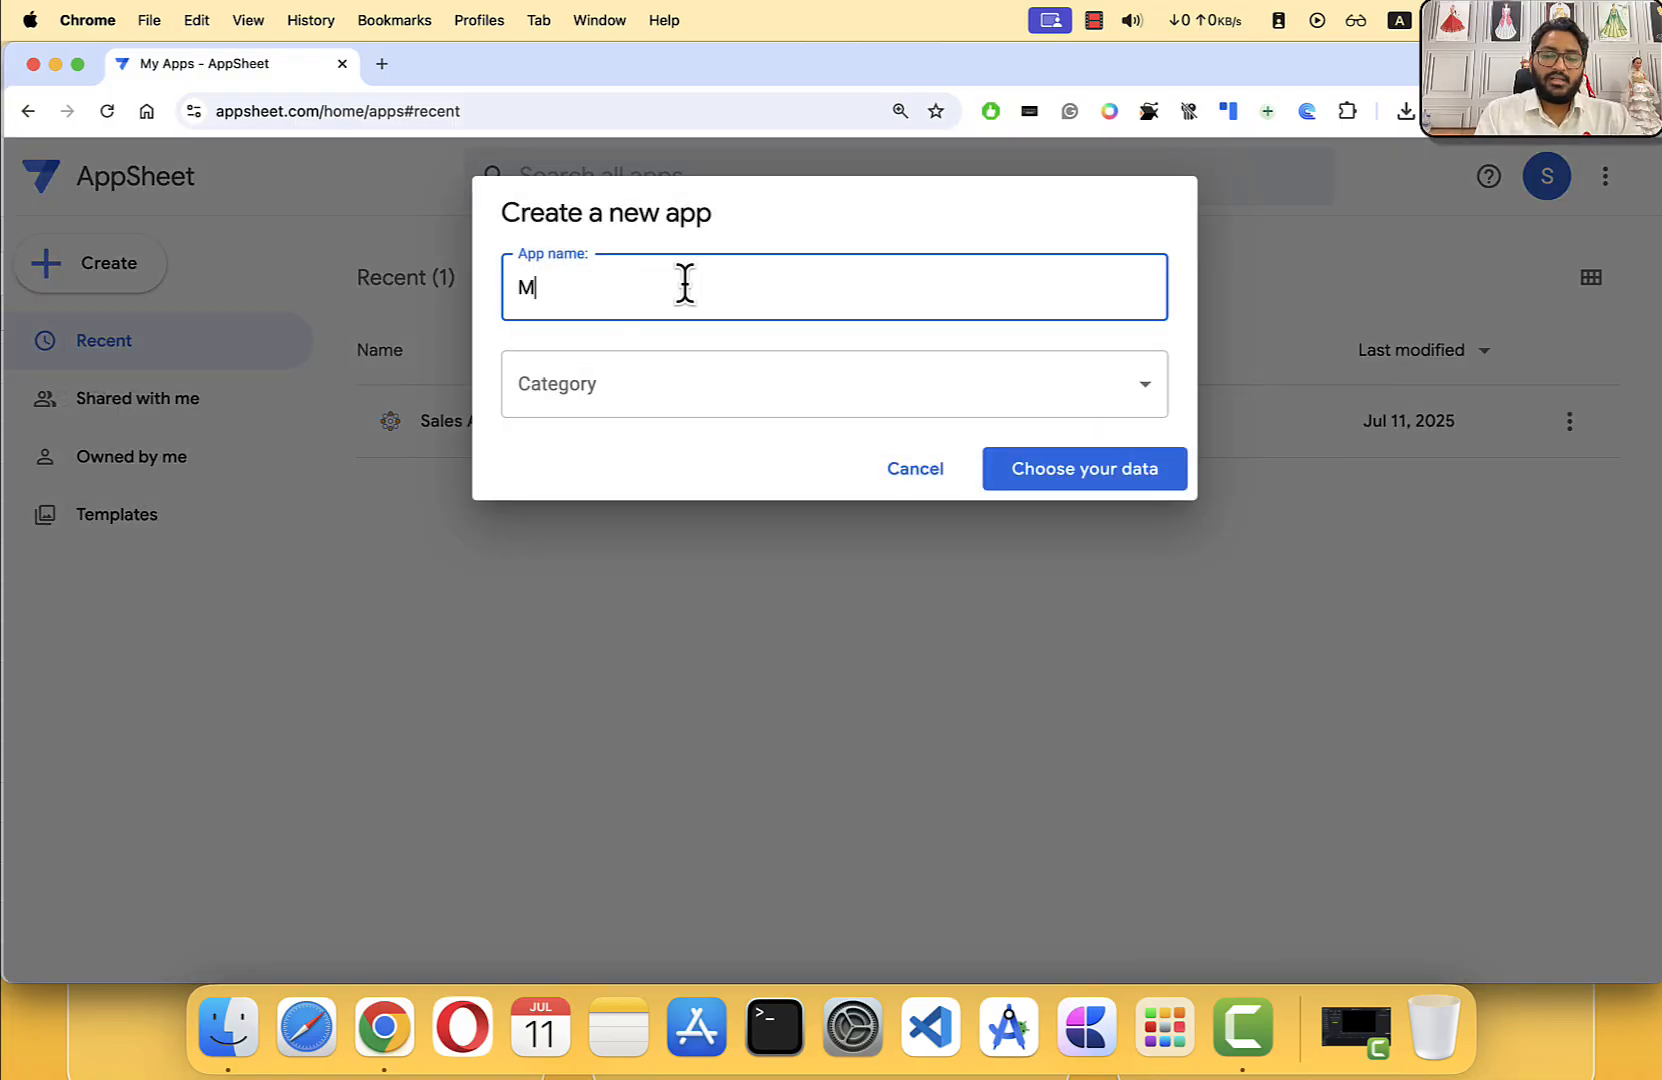
{"action": "type", "text": "y "}
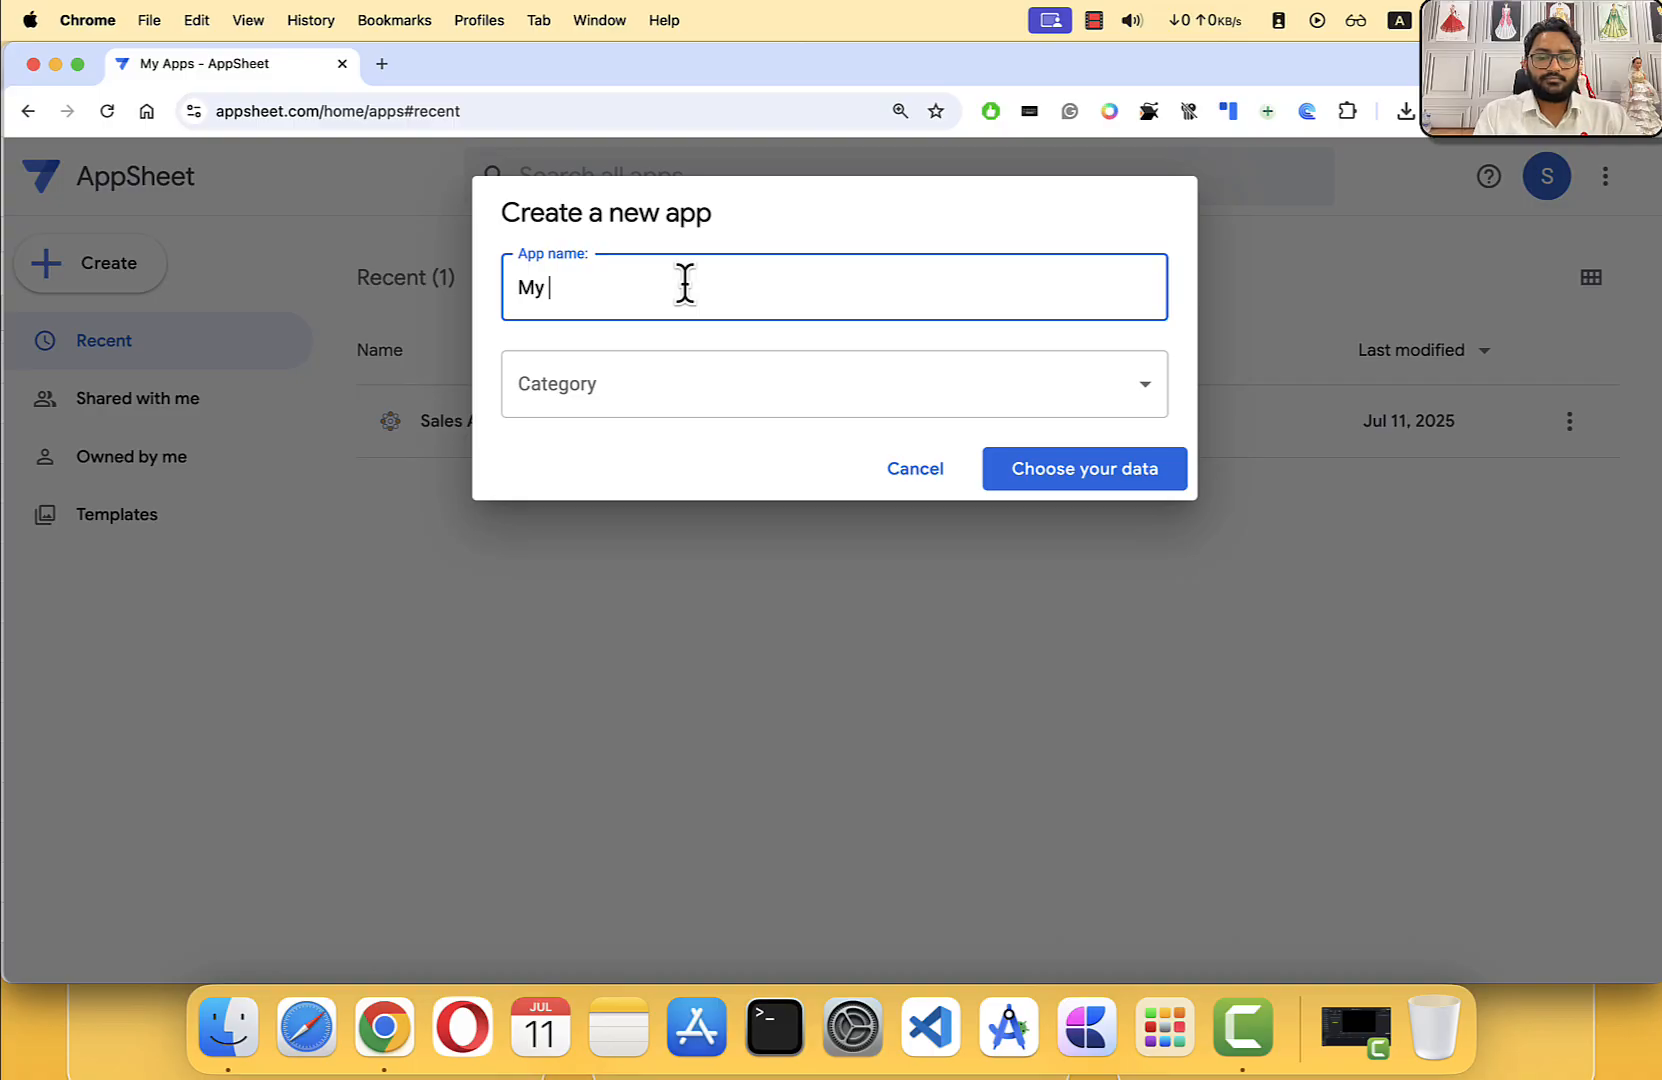
{"action": "type", "text": "Shop"}
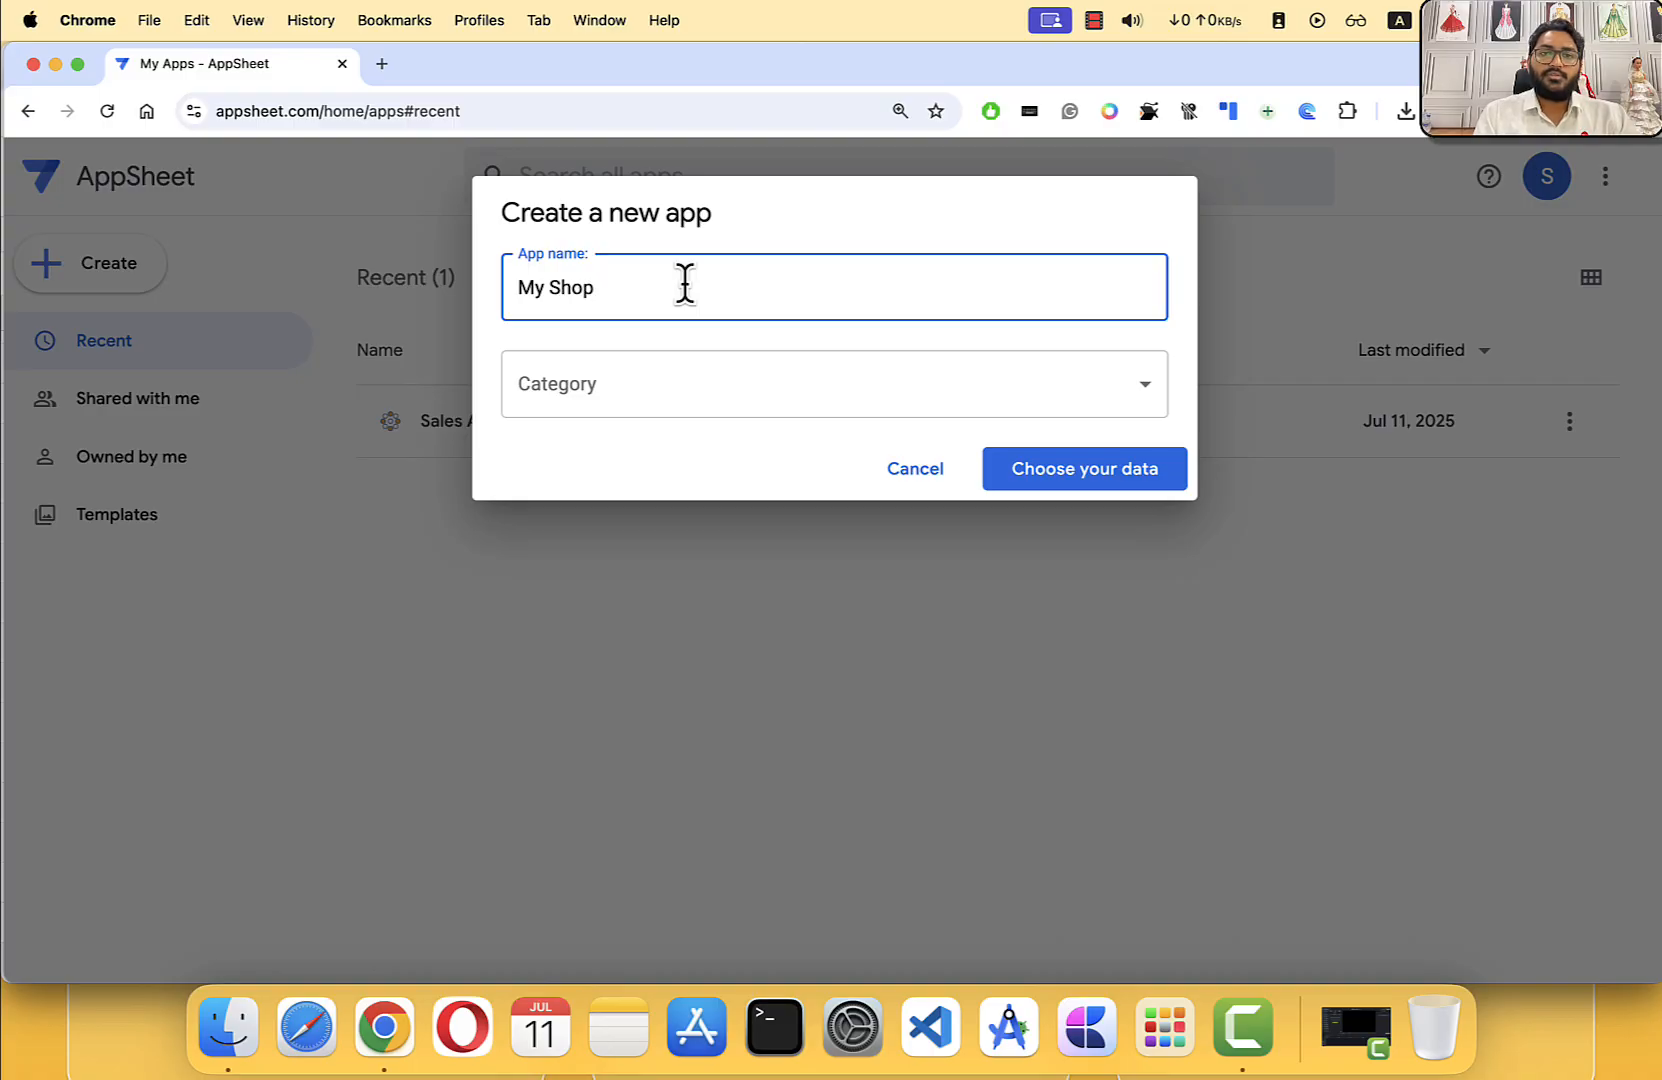
{"action": "left_click", "coordinate": [576, 389]}
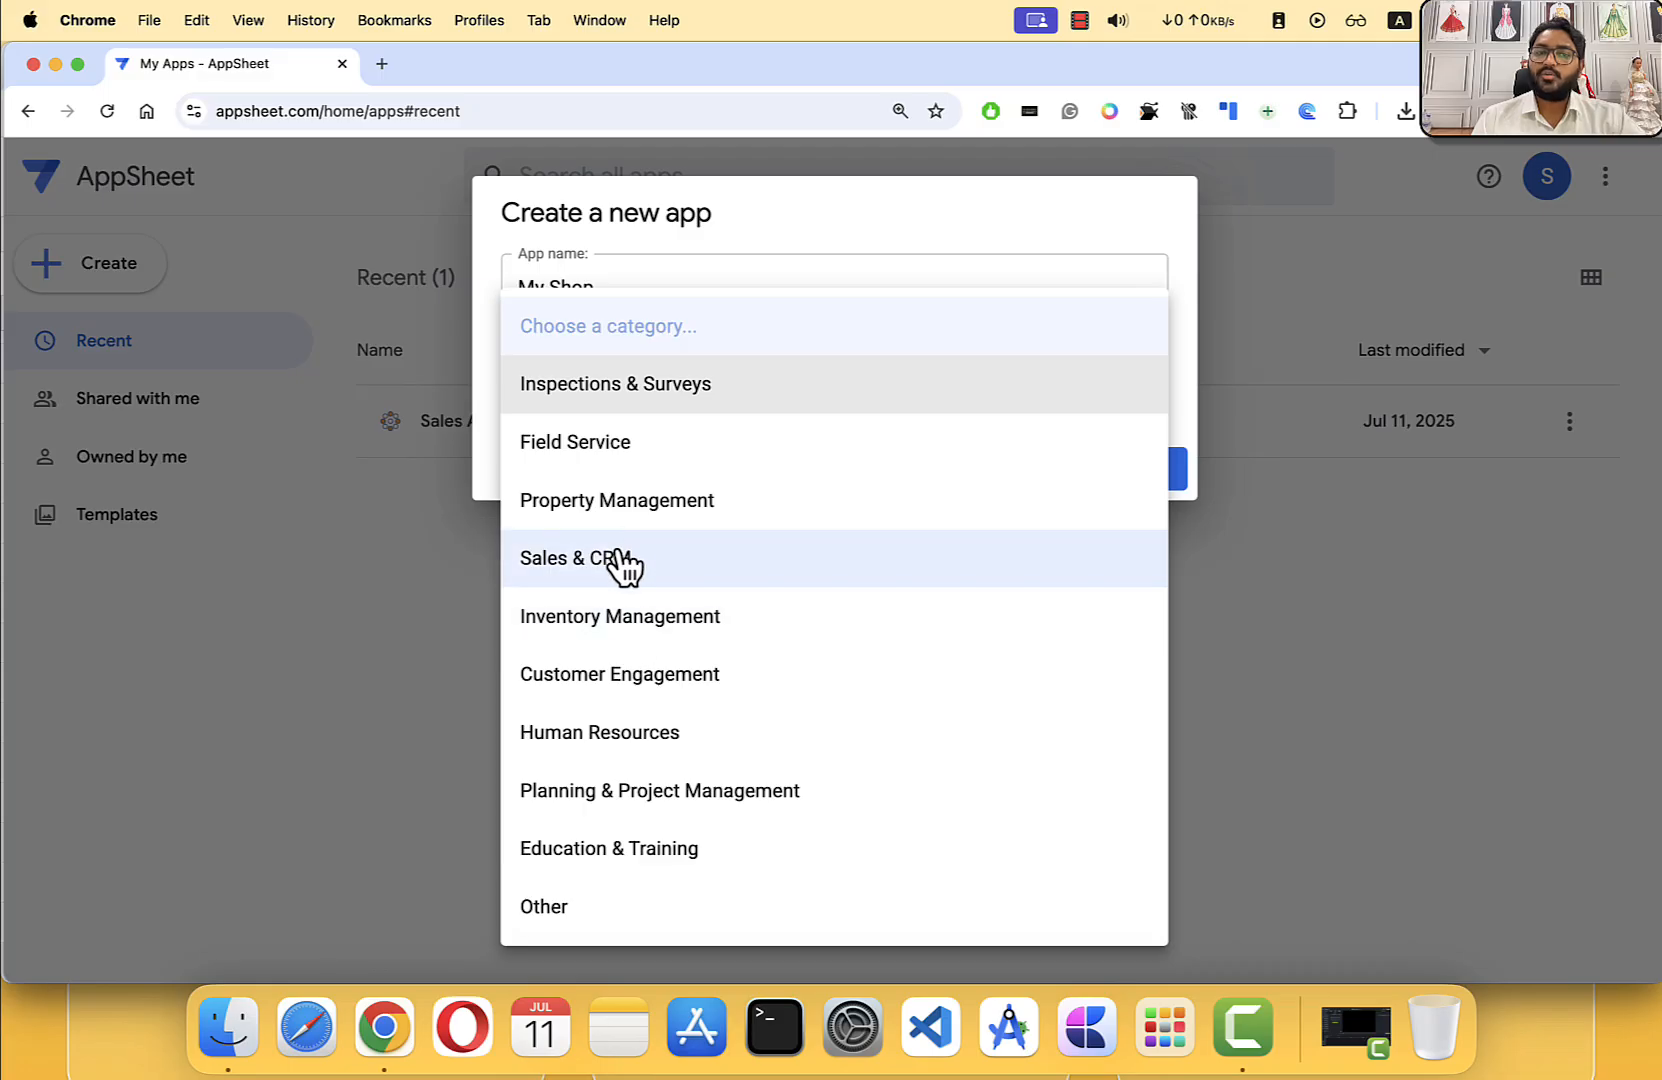
{"action": "left_click", "coordinate": [550, 565]}
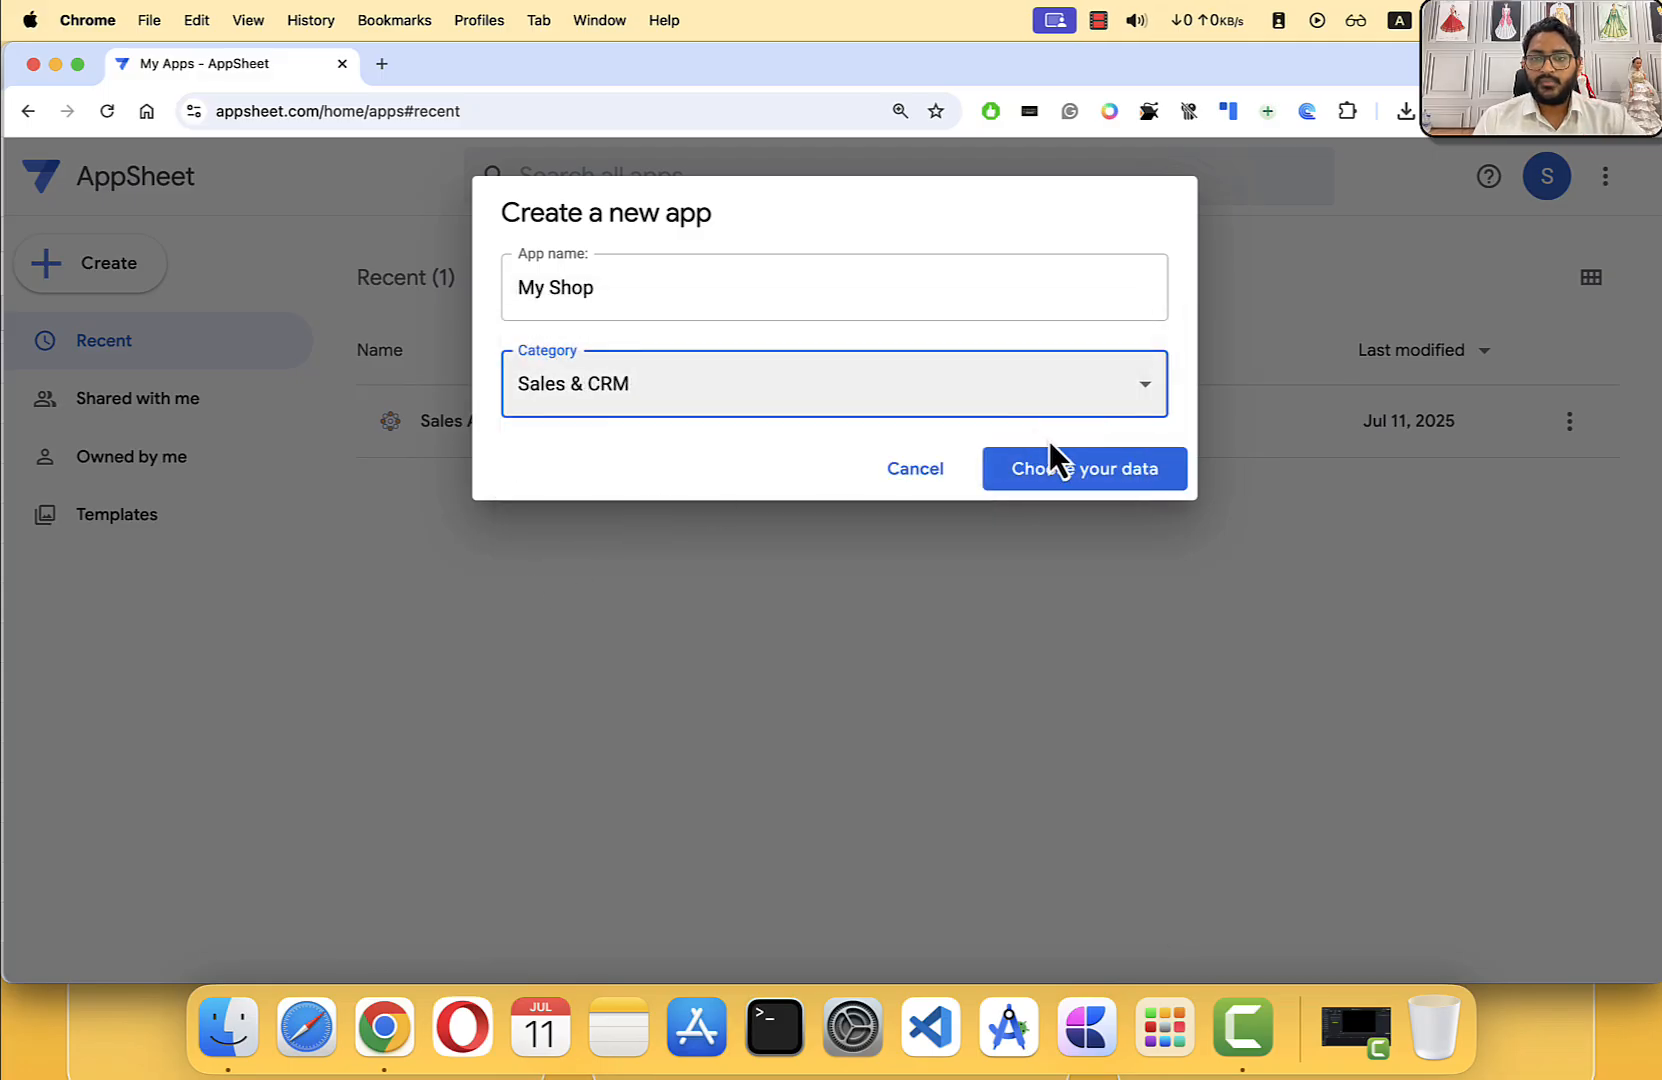
{"action": "left_click", "coordinate": [1066, 489]}
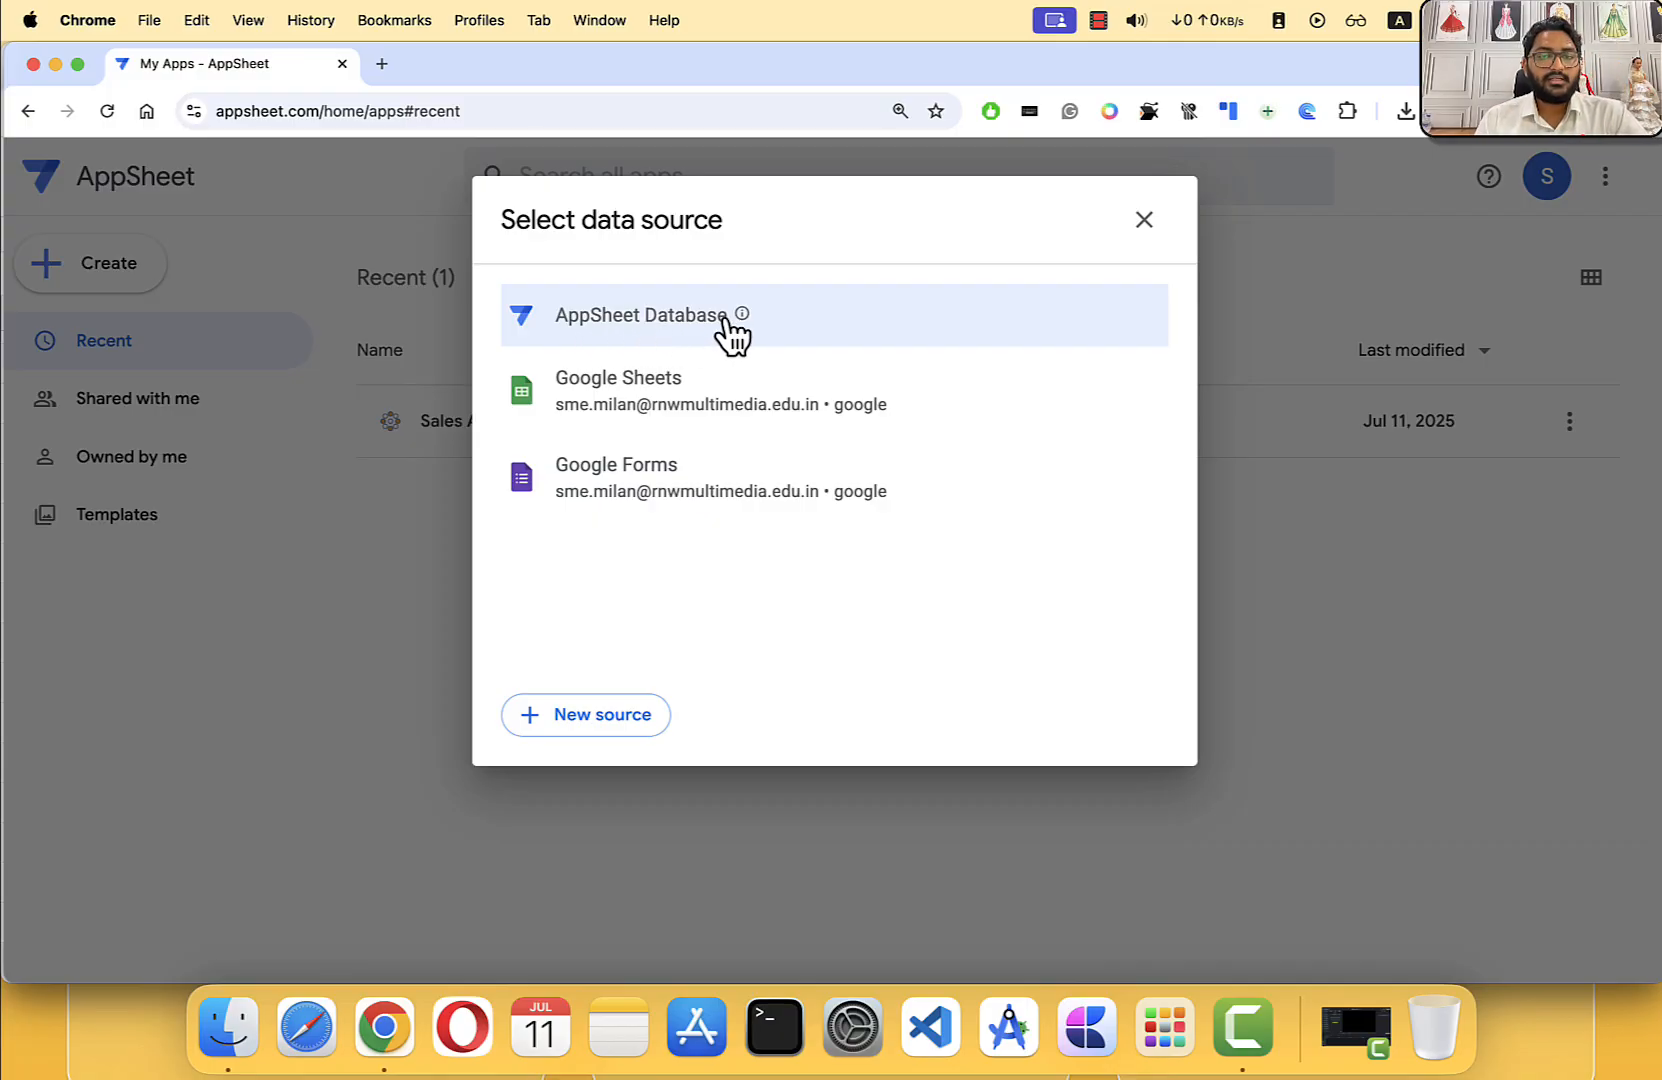
Step: Review the providers available for adding a new data source, and return to the list of apps
{"action": "left_click", "coordinate": [590, 730]}
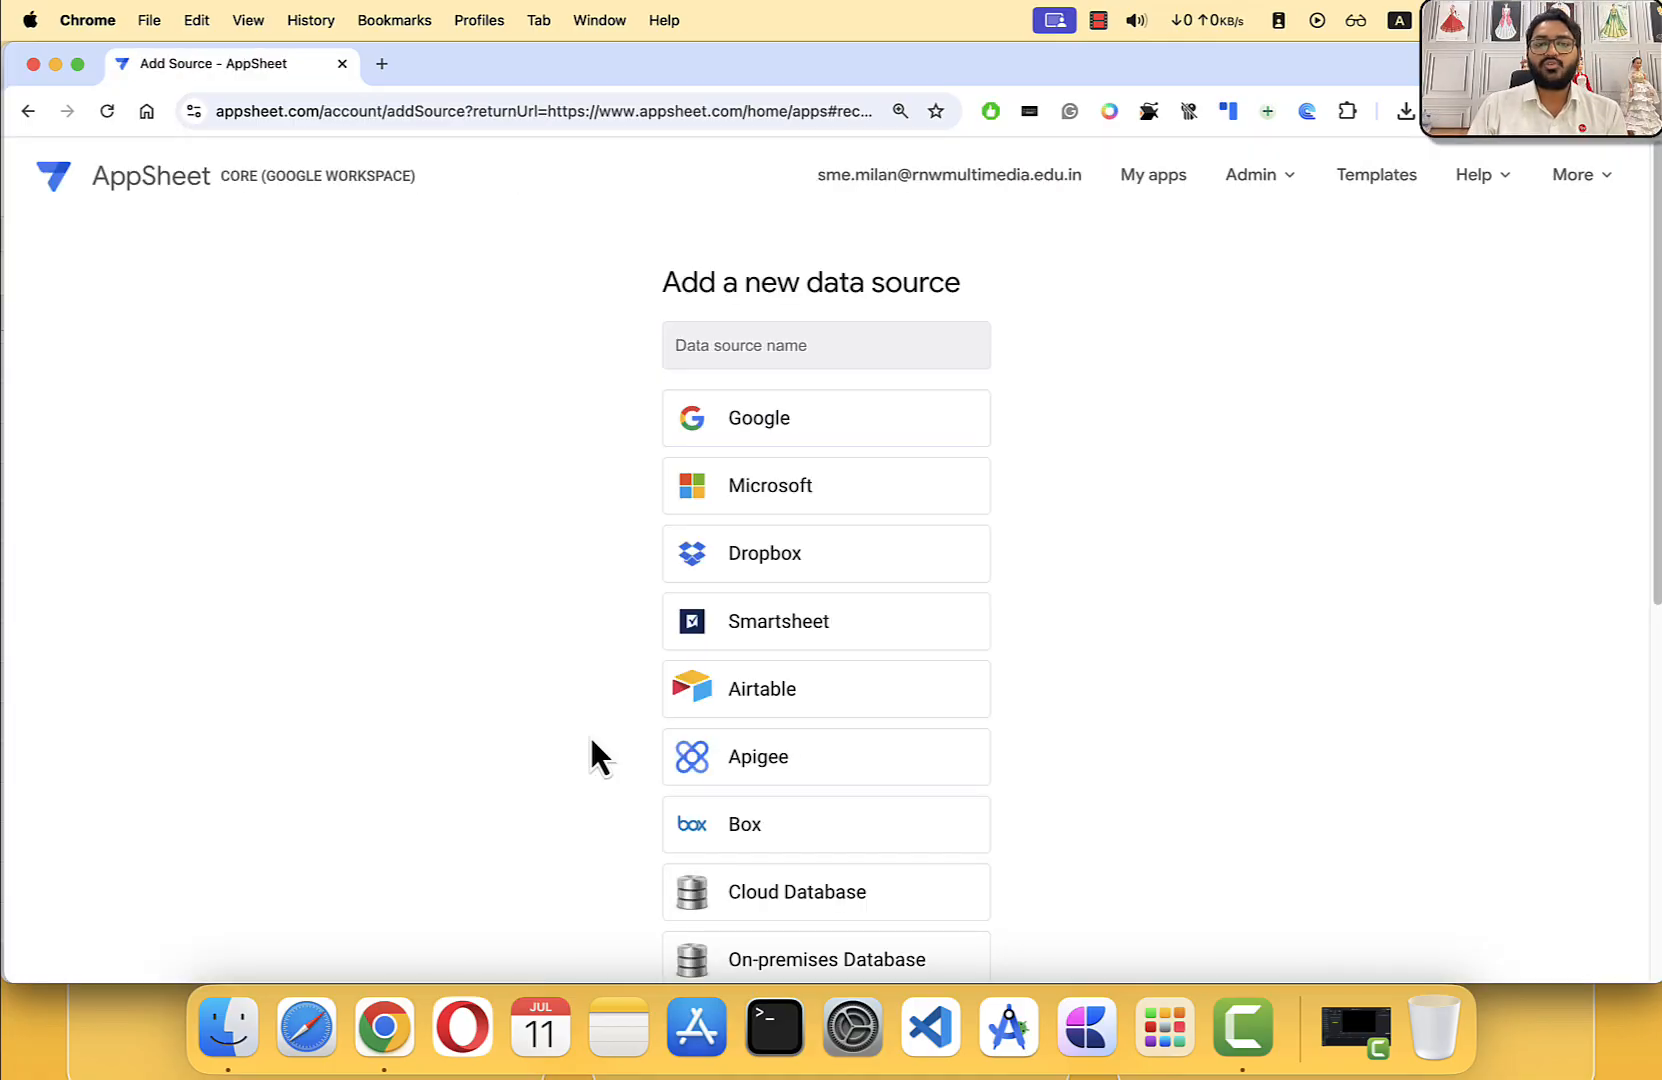
{"action": "scroll", "coordinate": [880, 380], "scroll_direction": "down", "scroll_amount": 5}
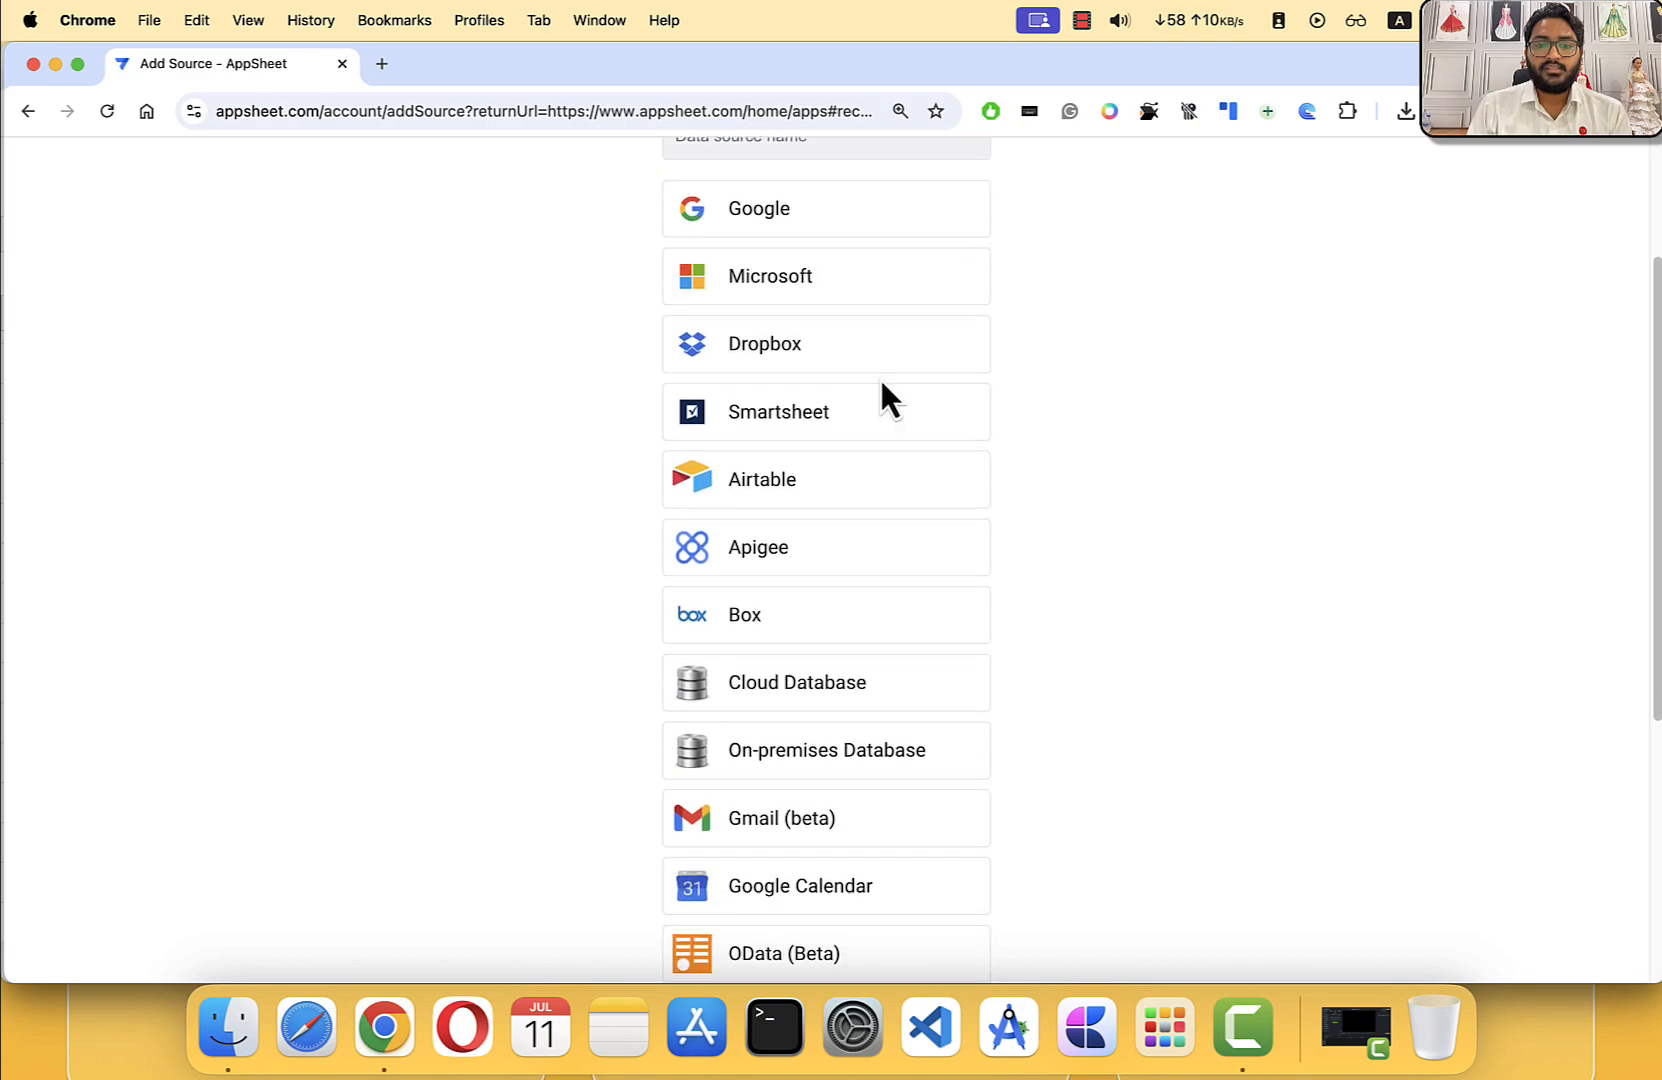
{"action": "scroll", "coordinate": [886, 390], "scroll_direction": "down", "scroll_amount": 2}
{"action": "scroll", "coordinate": [846, 575], "scroll_direction": "up", "scroll_amount": 3}
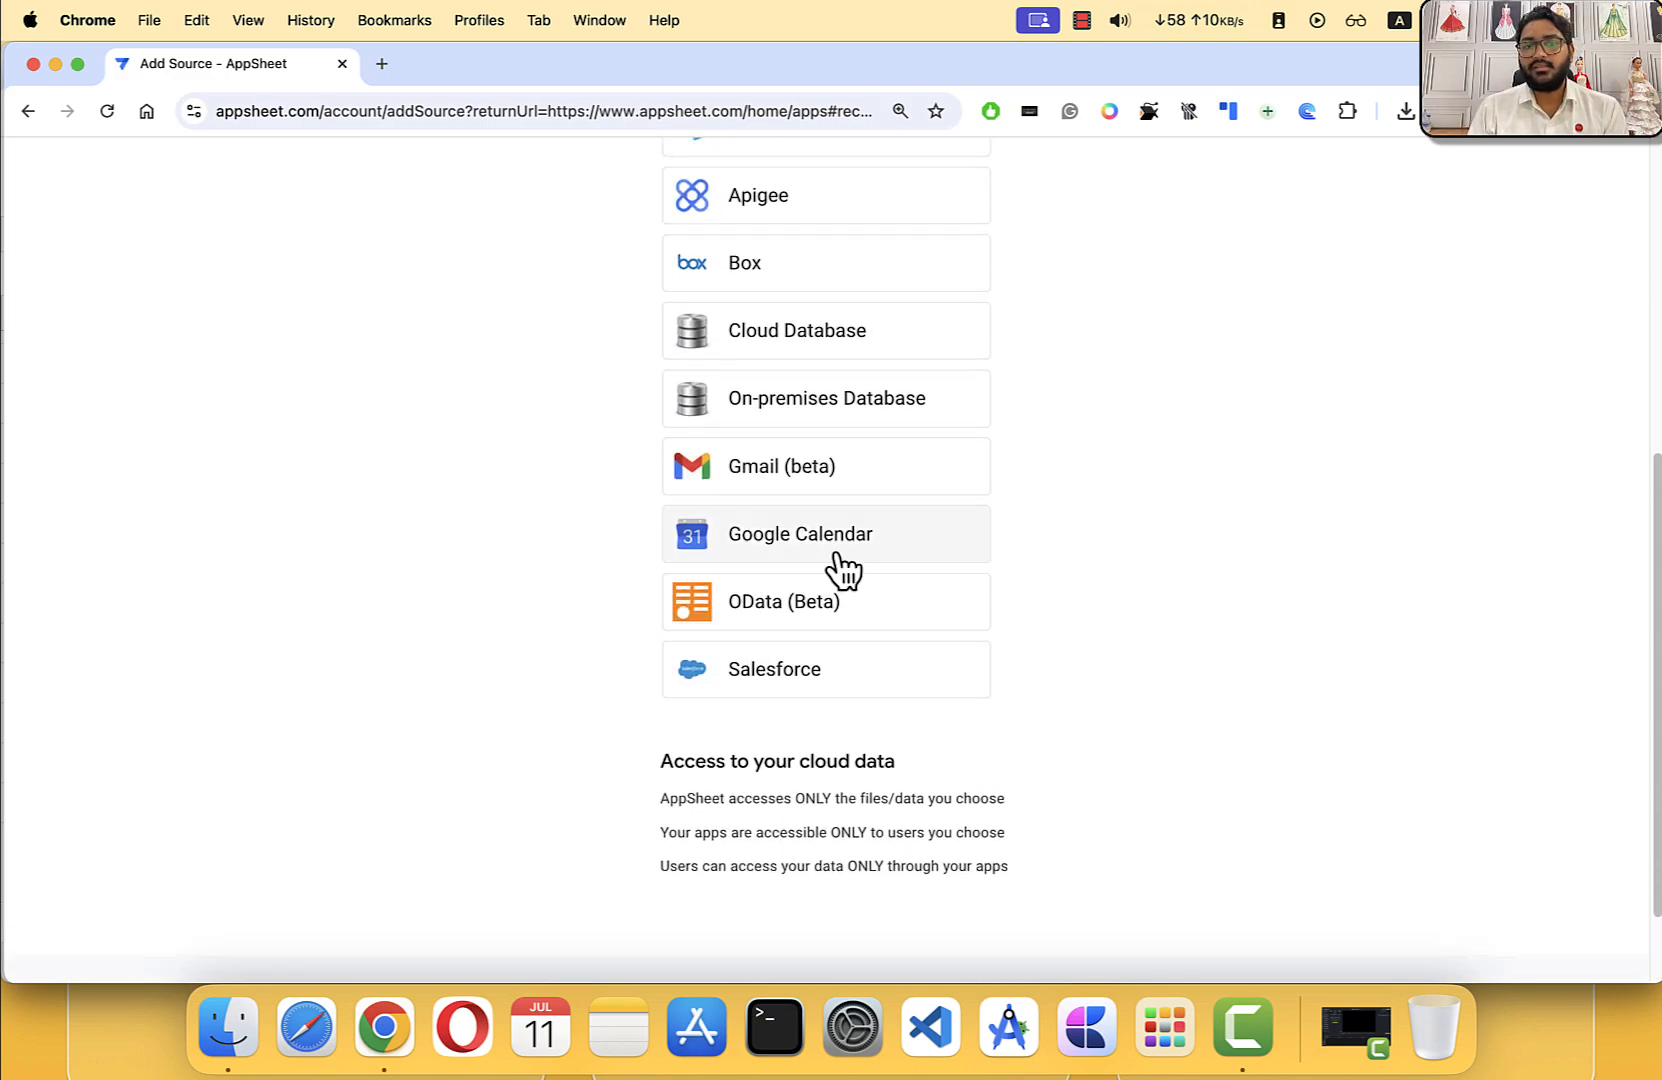
{"action": "scroll", "coordinate": [840, 550], "scroll_direction": "up", "scroll_amount": 5}
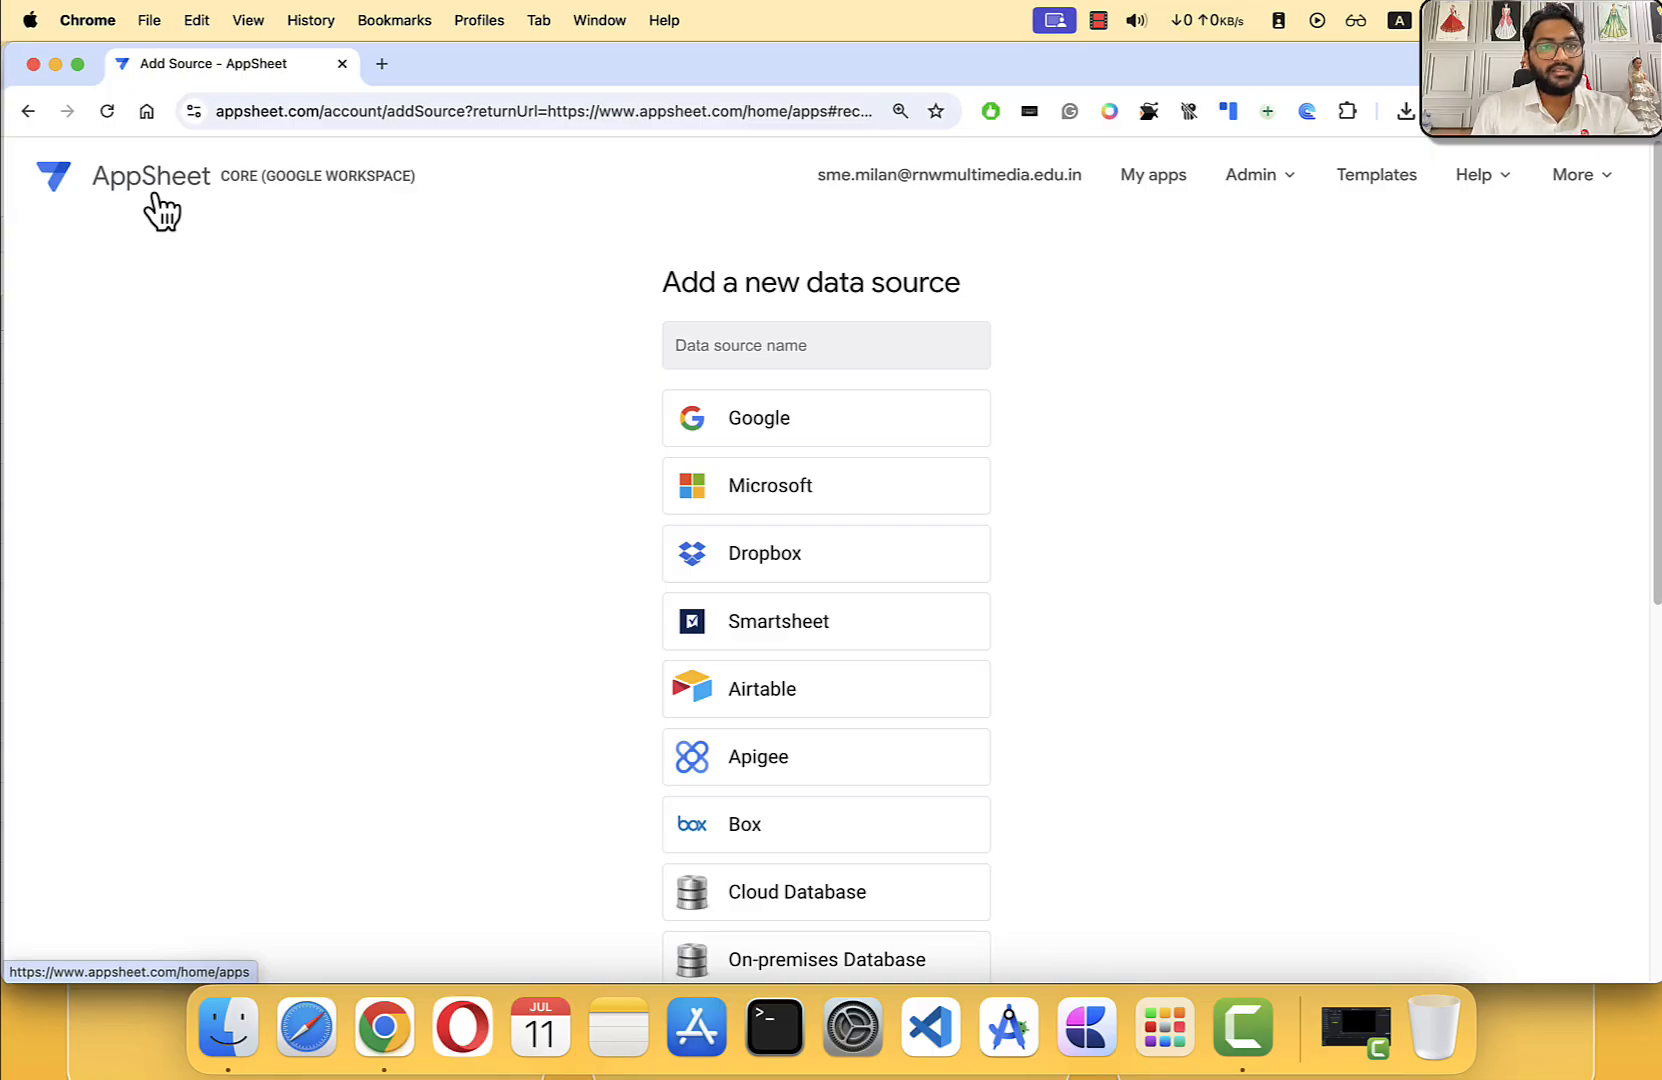
{"action": "left_click", "coordinate": [24, 110]}
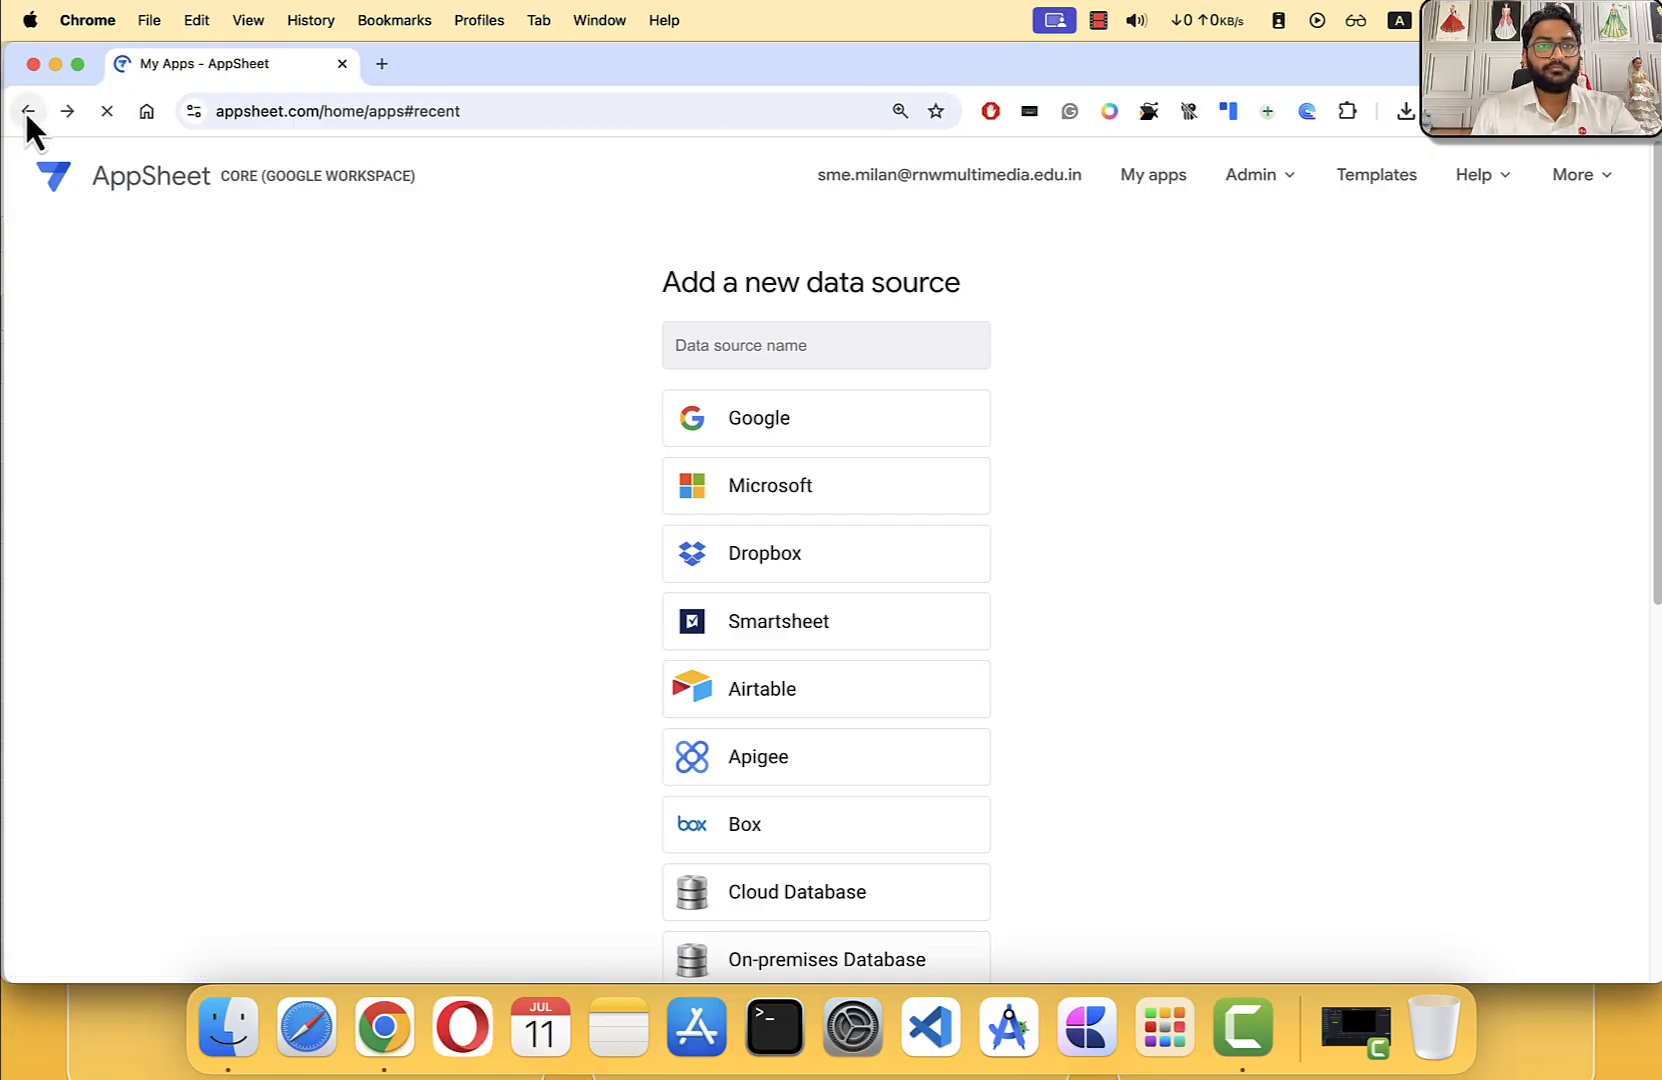
Step: Start a new app from existing data, named My Shop in the Sales & CRM category, and proceed to choosing its data
{"action": "left_click", "coordinate": [110, 263]}
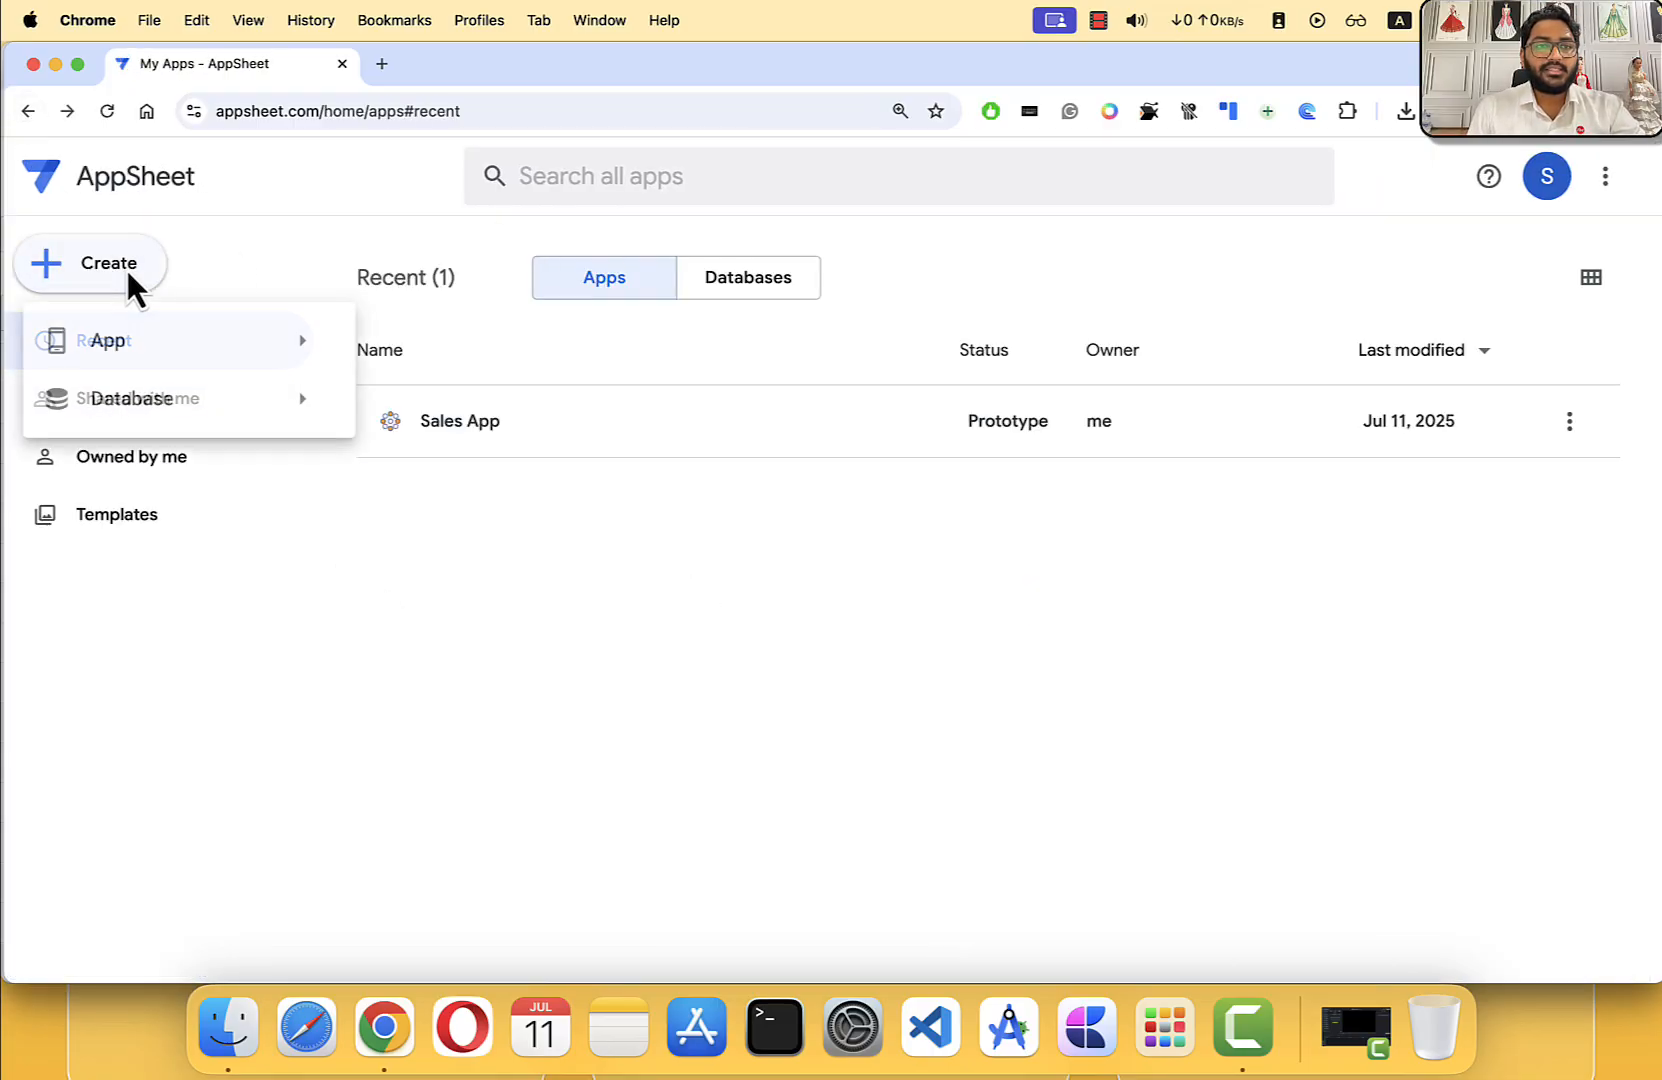
{"action": "mouse_move", "coordinate": [148, 341]}
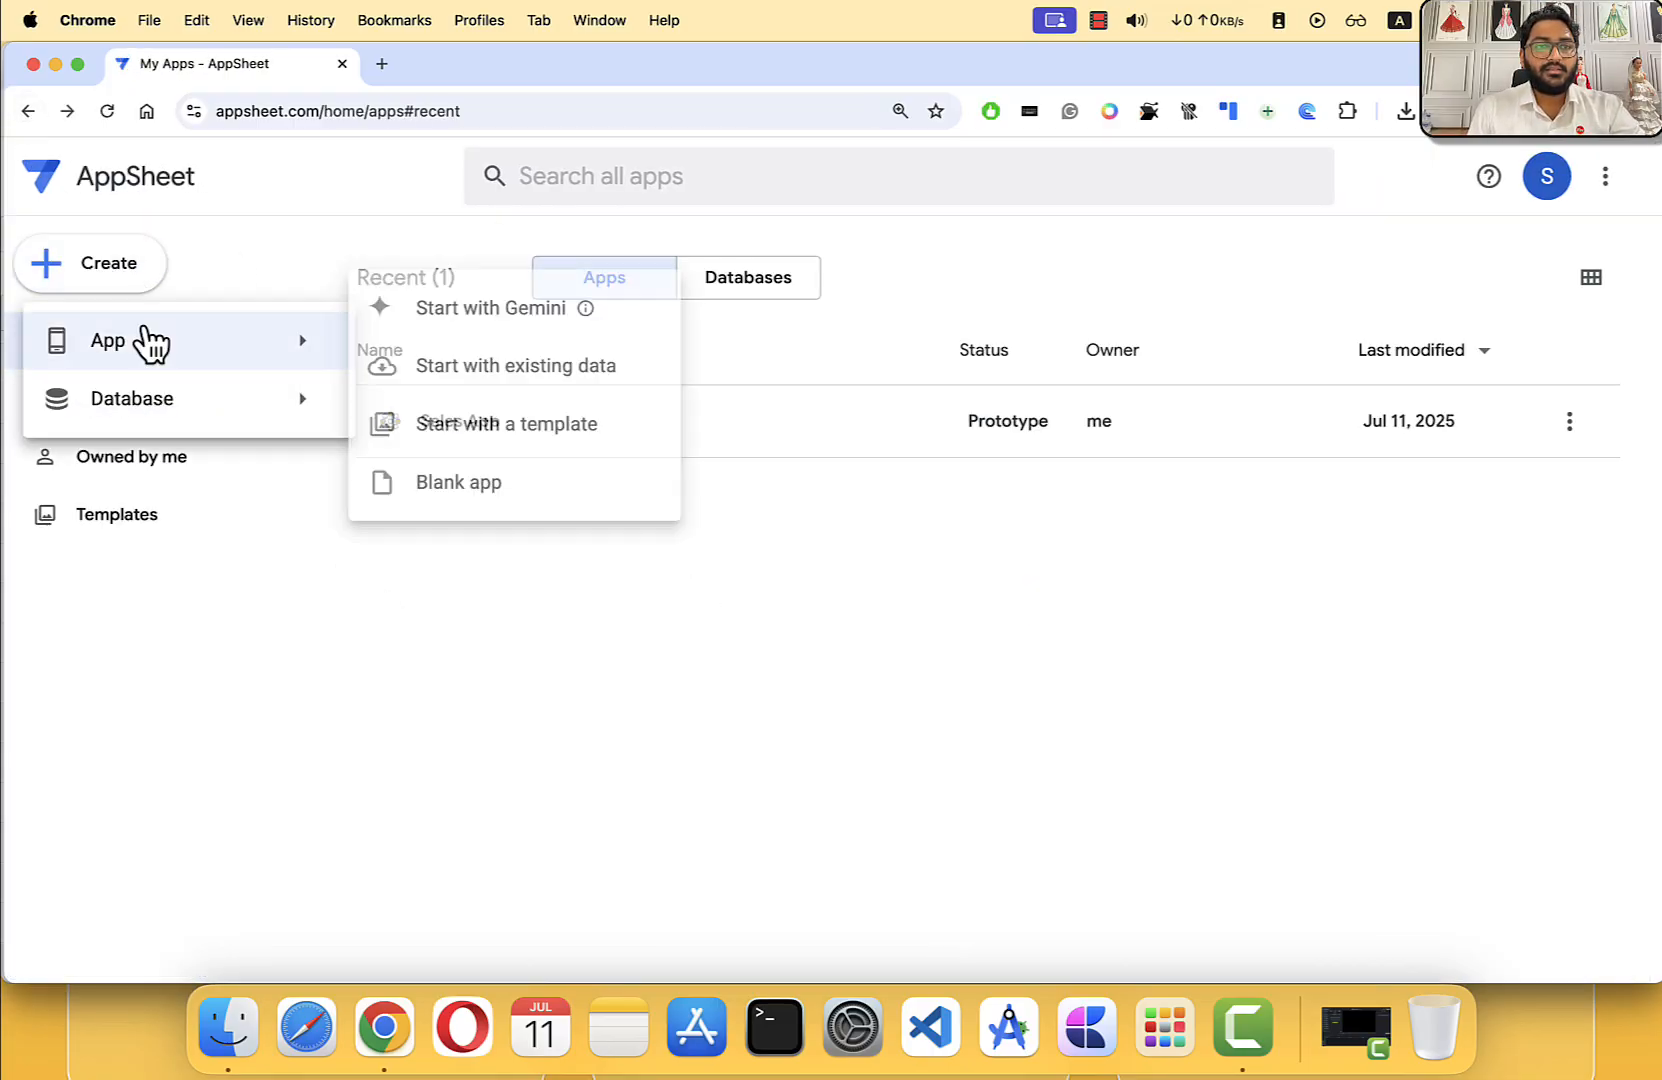
{"action": "left_click", "coordinate": [490, 372]}
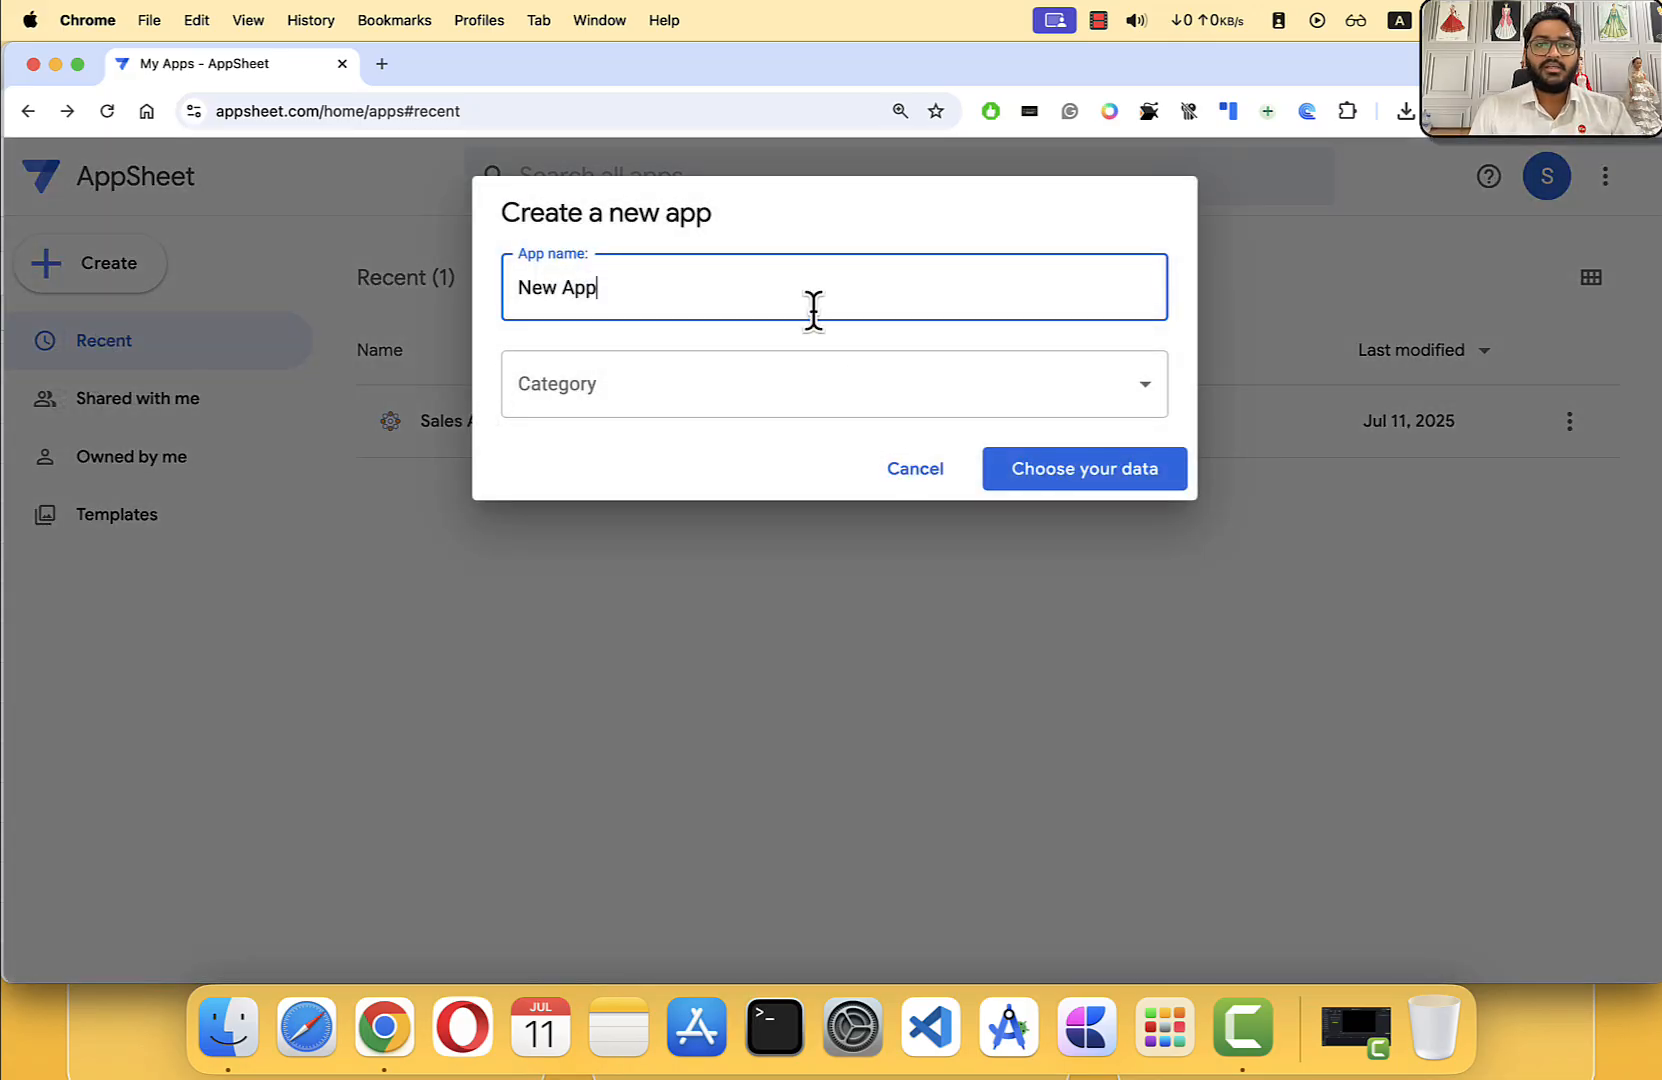
{"action": "left_click_drag", "start_coordinate": [813, 310], "coordinate": [496, 290]}
{"action": "type", "text": "My "}
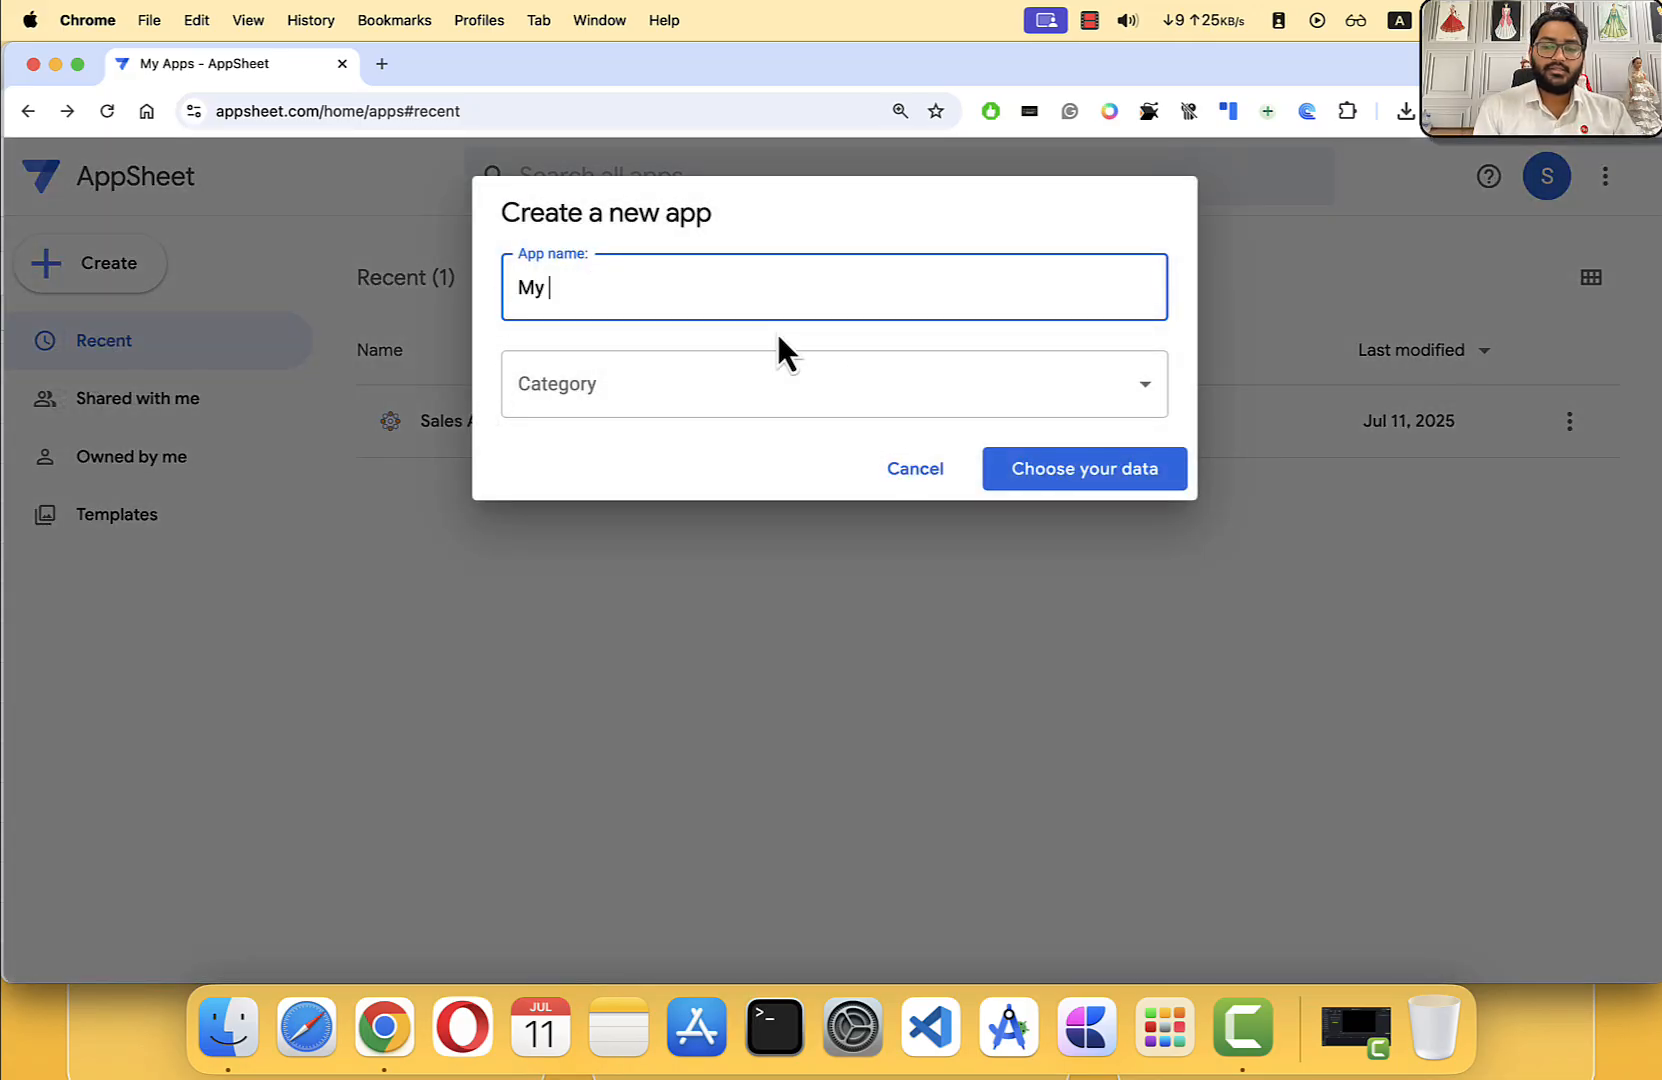
{"action": "type", "text": "Shop"}
{"action": "left_click", "coordinate": [769, 412]}
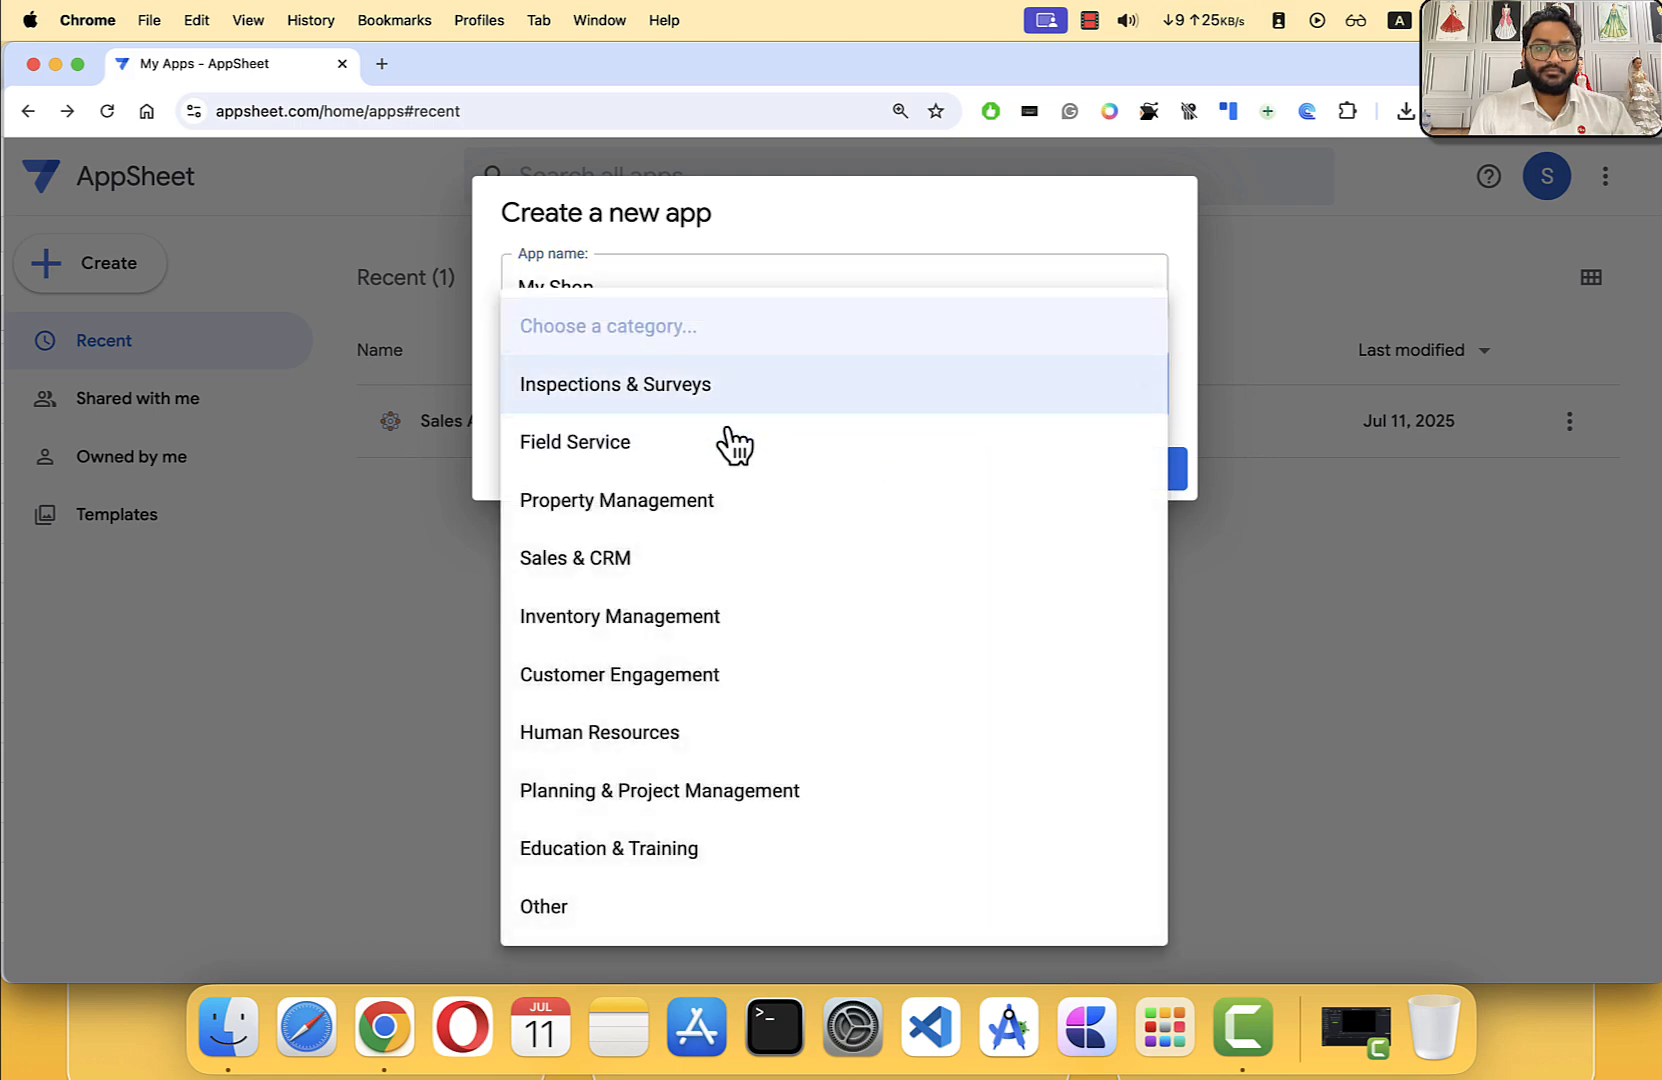
{"action": "left_click", "coordinate": [570, 560]}
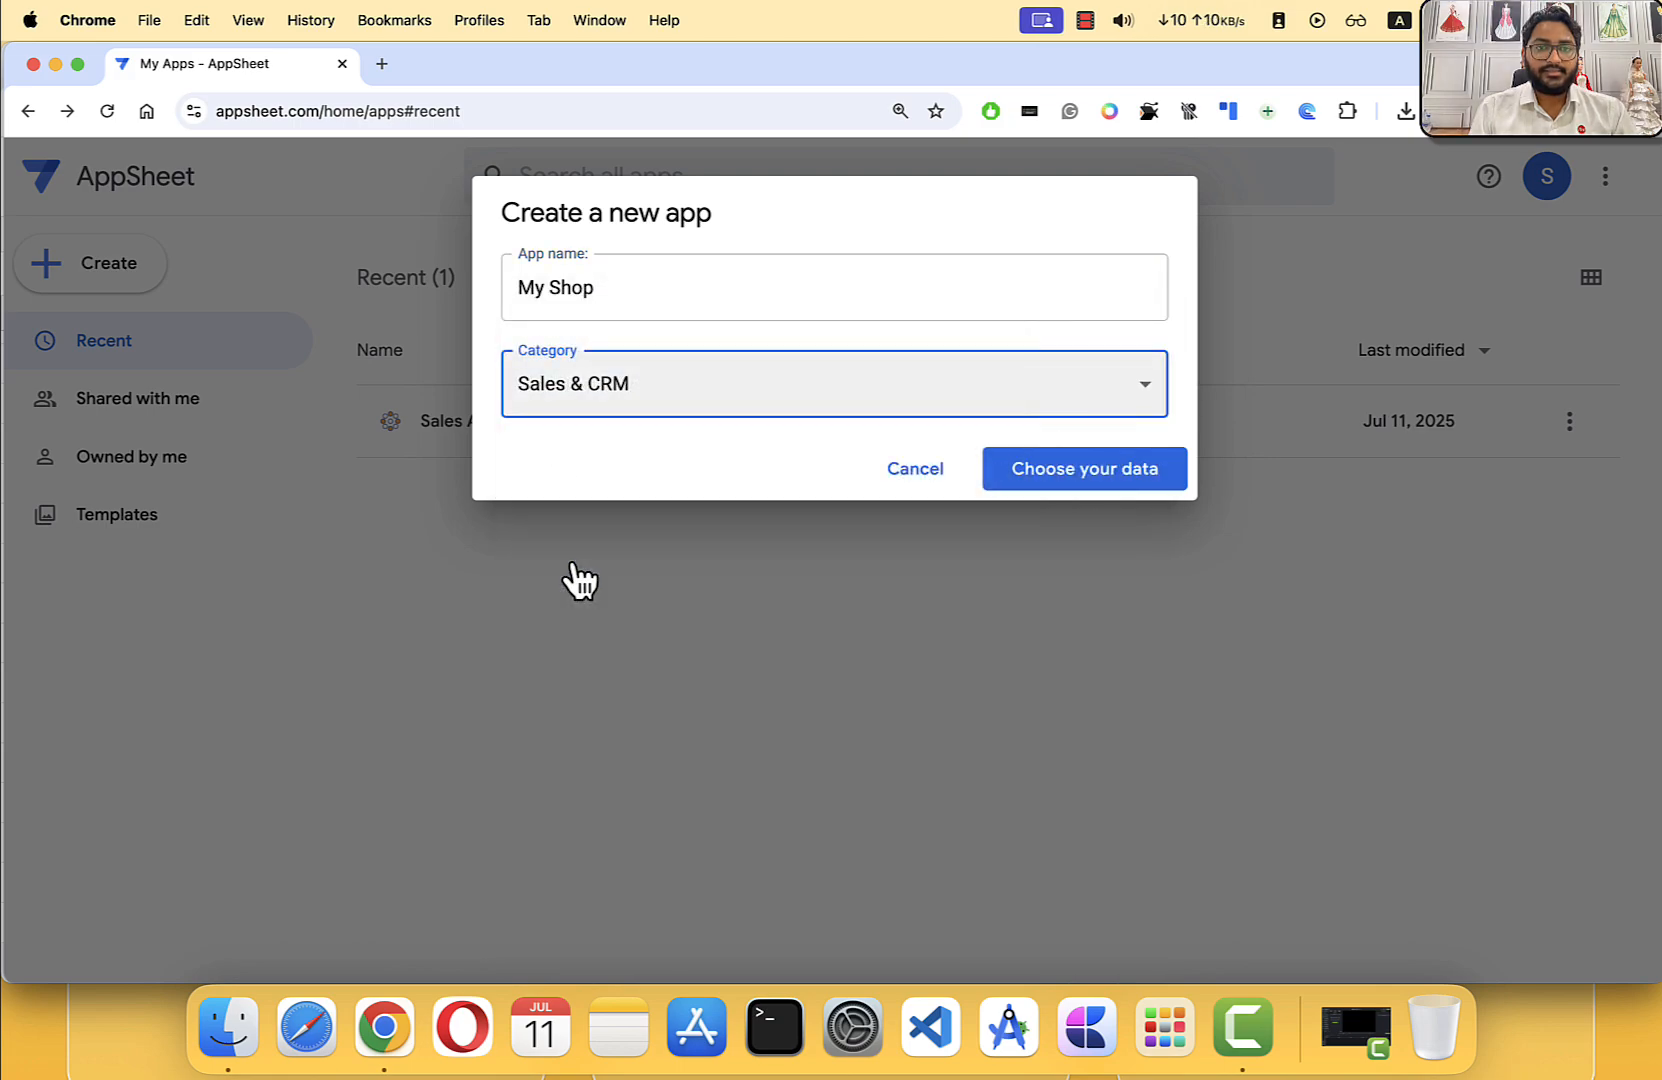
{"action": "left_click", "coordinate": [1064, 487]}
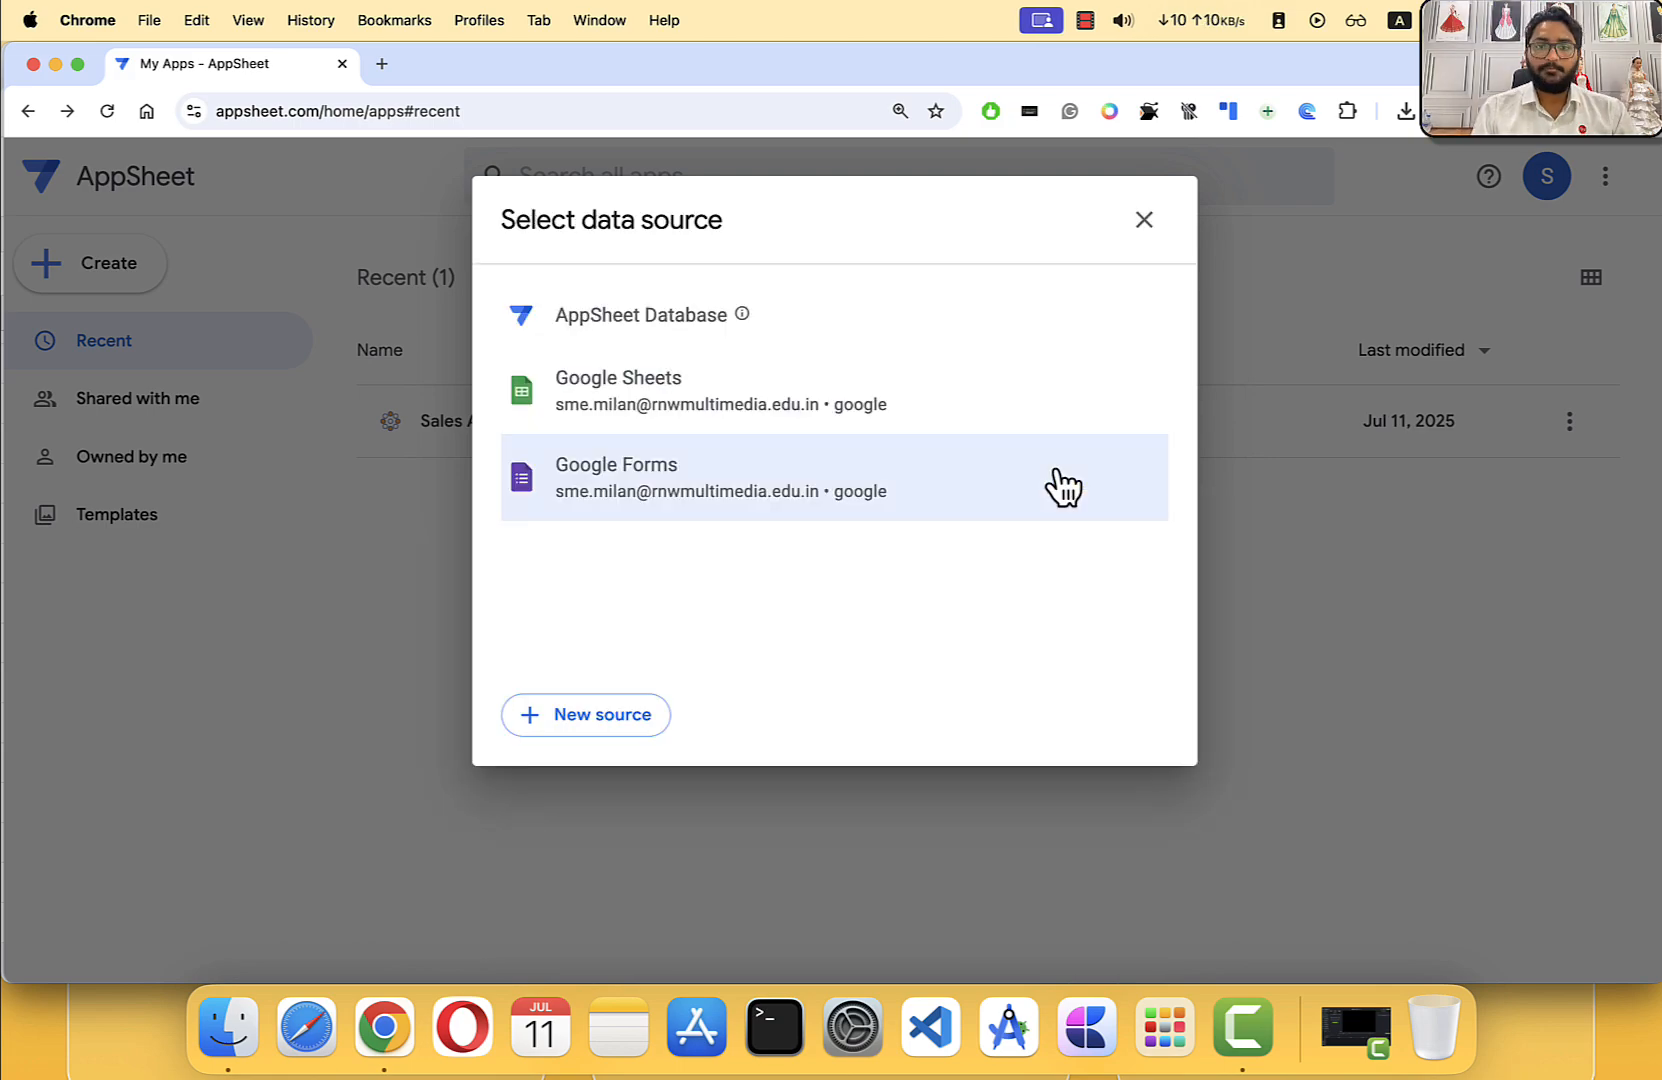
Step: Create the app from the Products Table of the RNW DB AppSheet database
{"action": "left_click", "coordinate": [624, 326]}
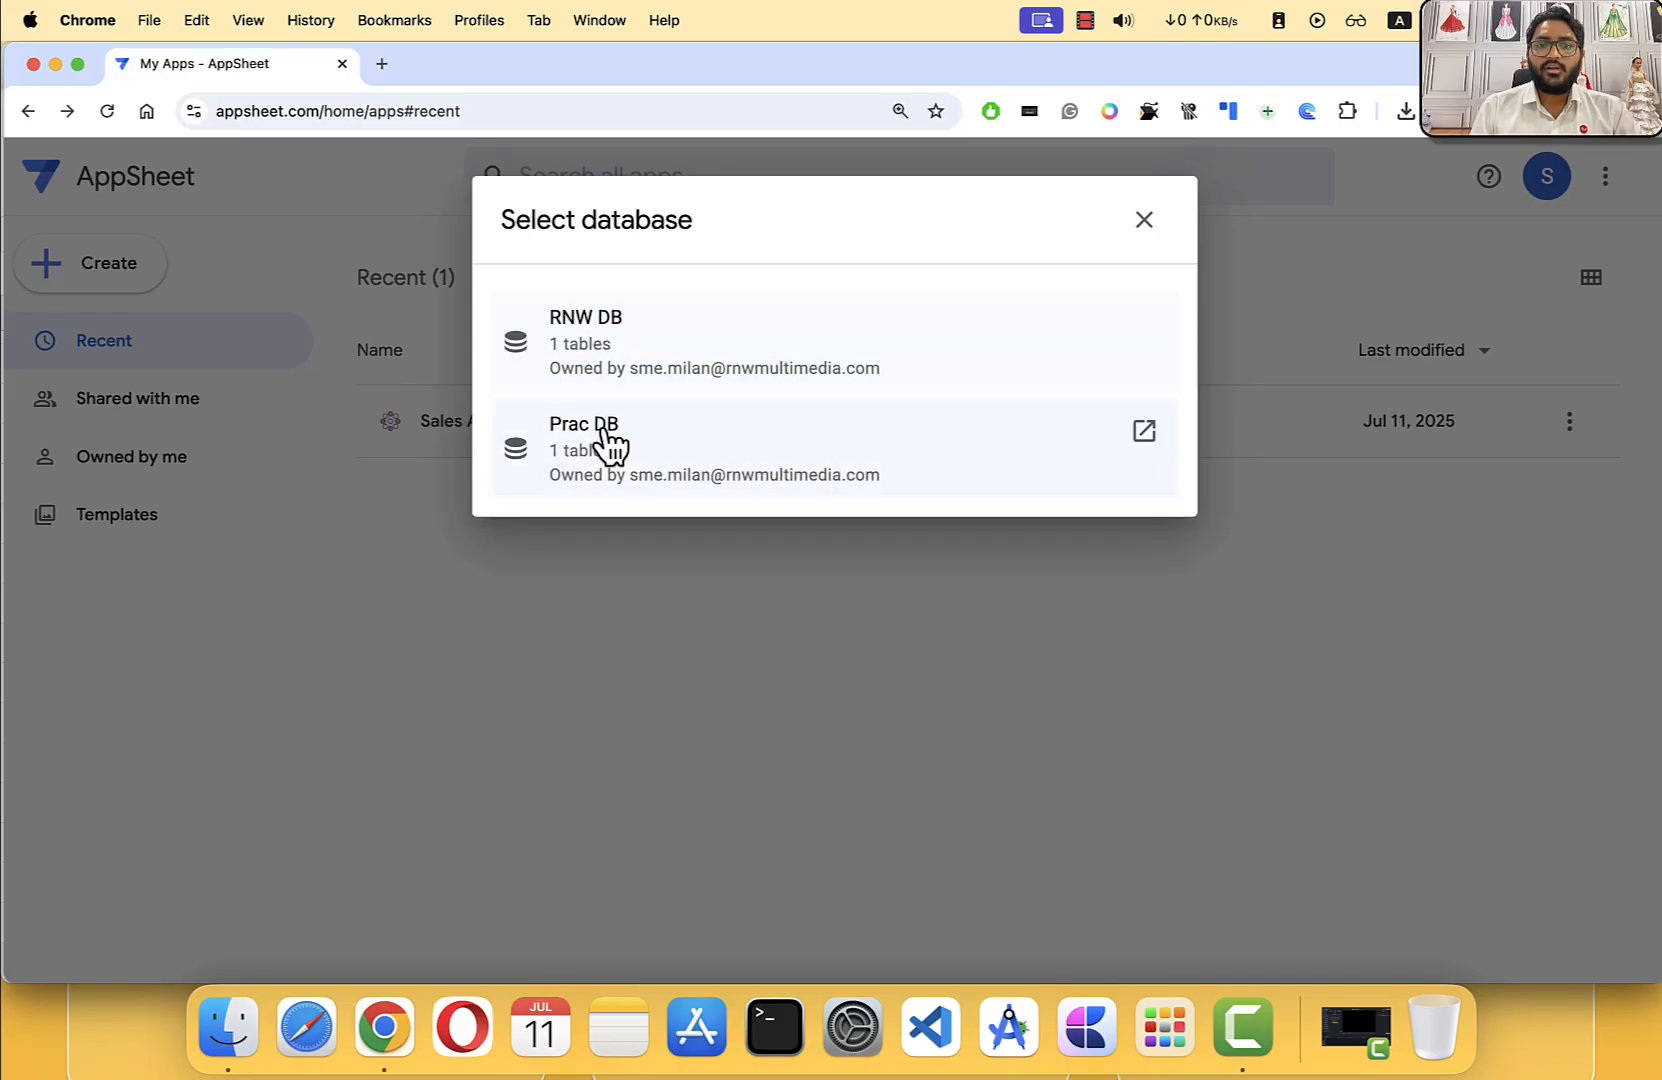
{"action": "left_click", "coordinate": [592, 364]}
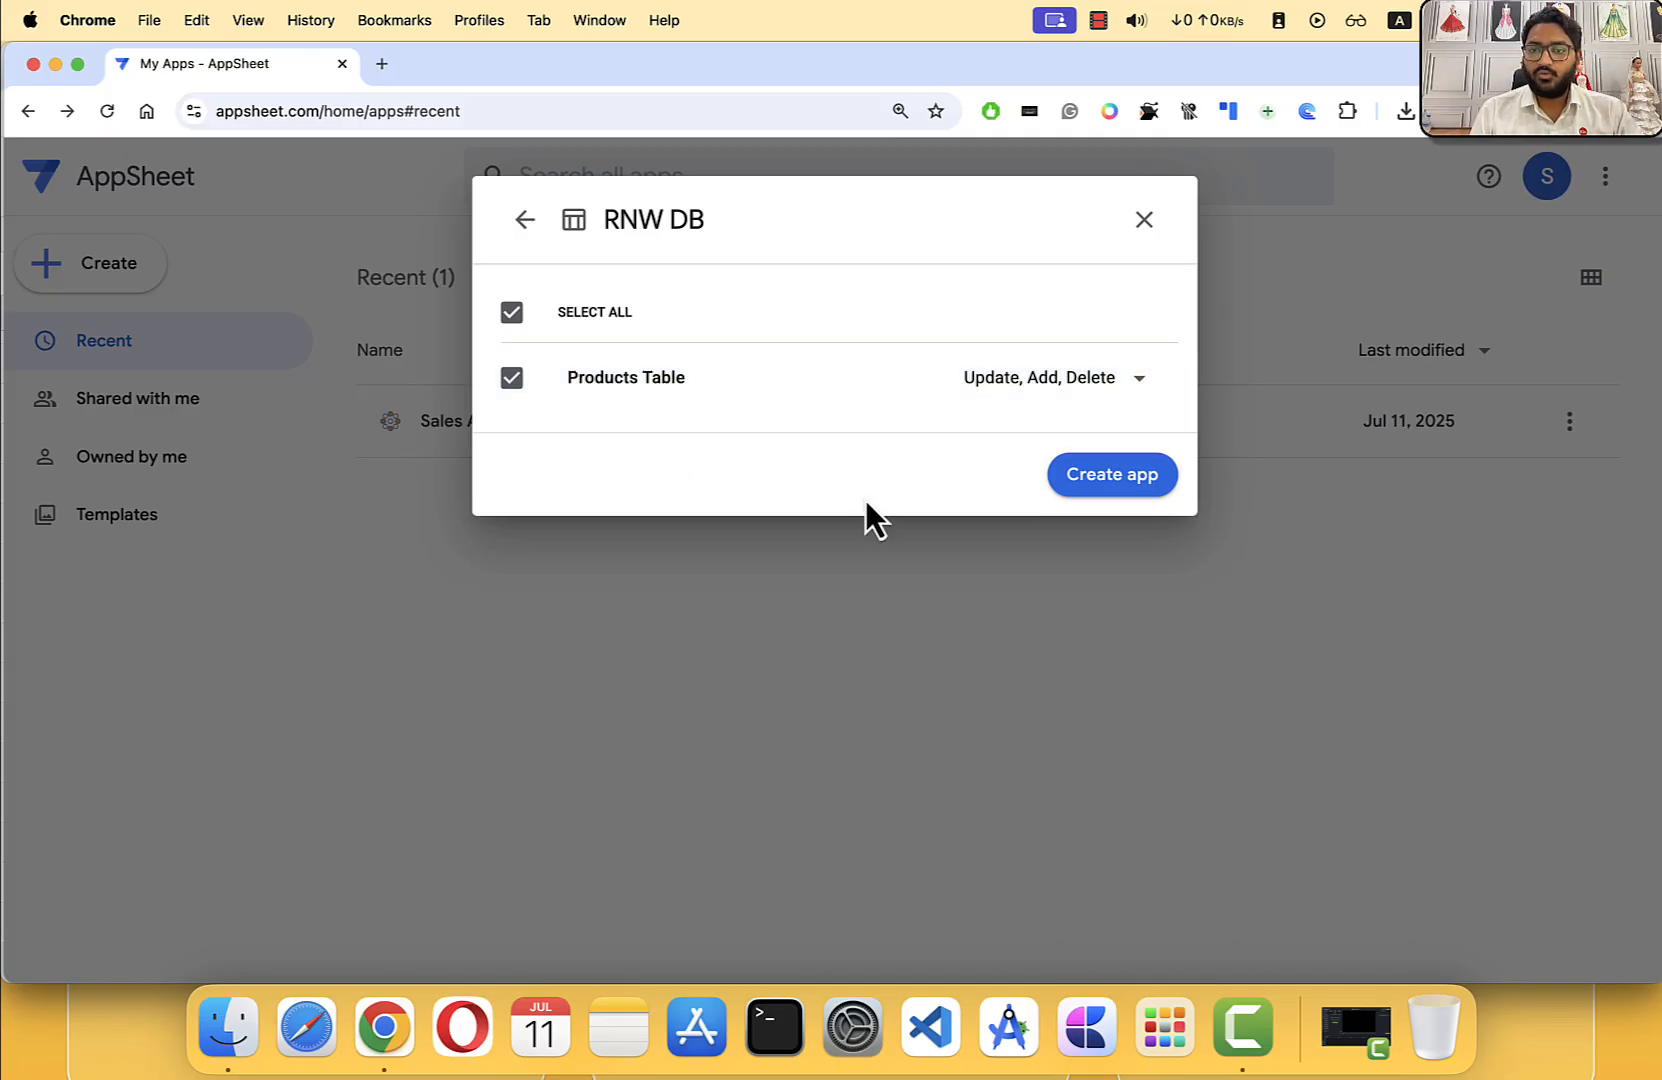
{"action": "left_click", "coordinate": [1116, 481]}
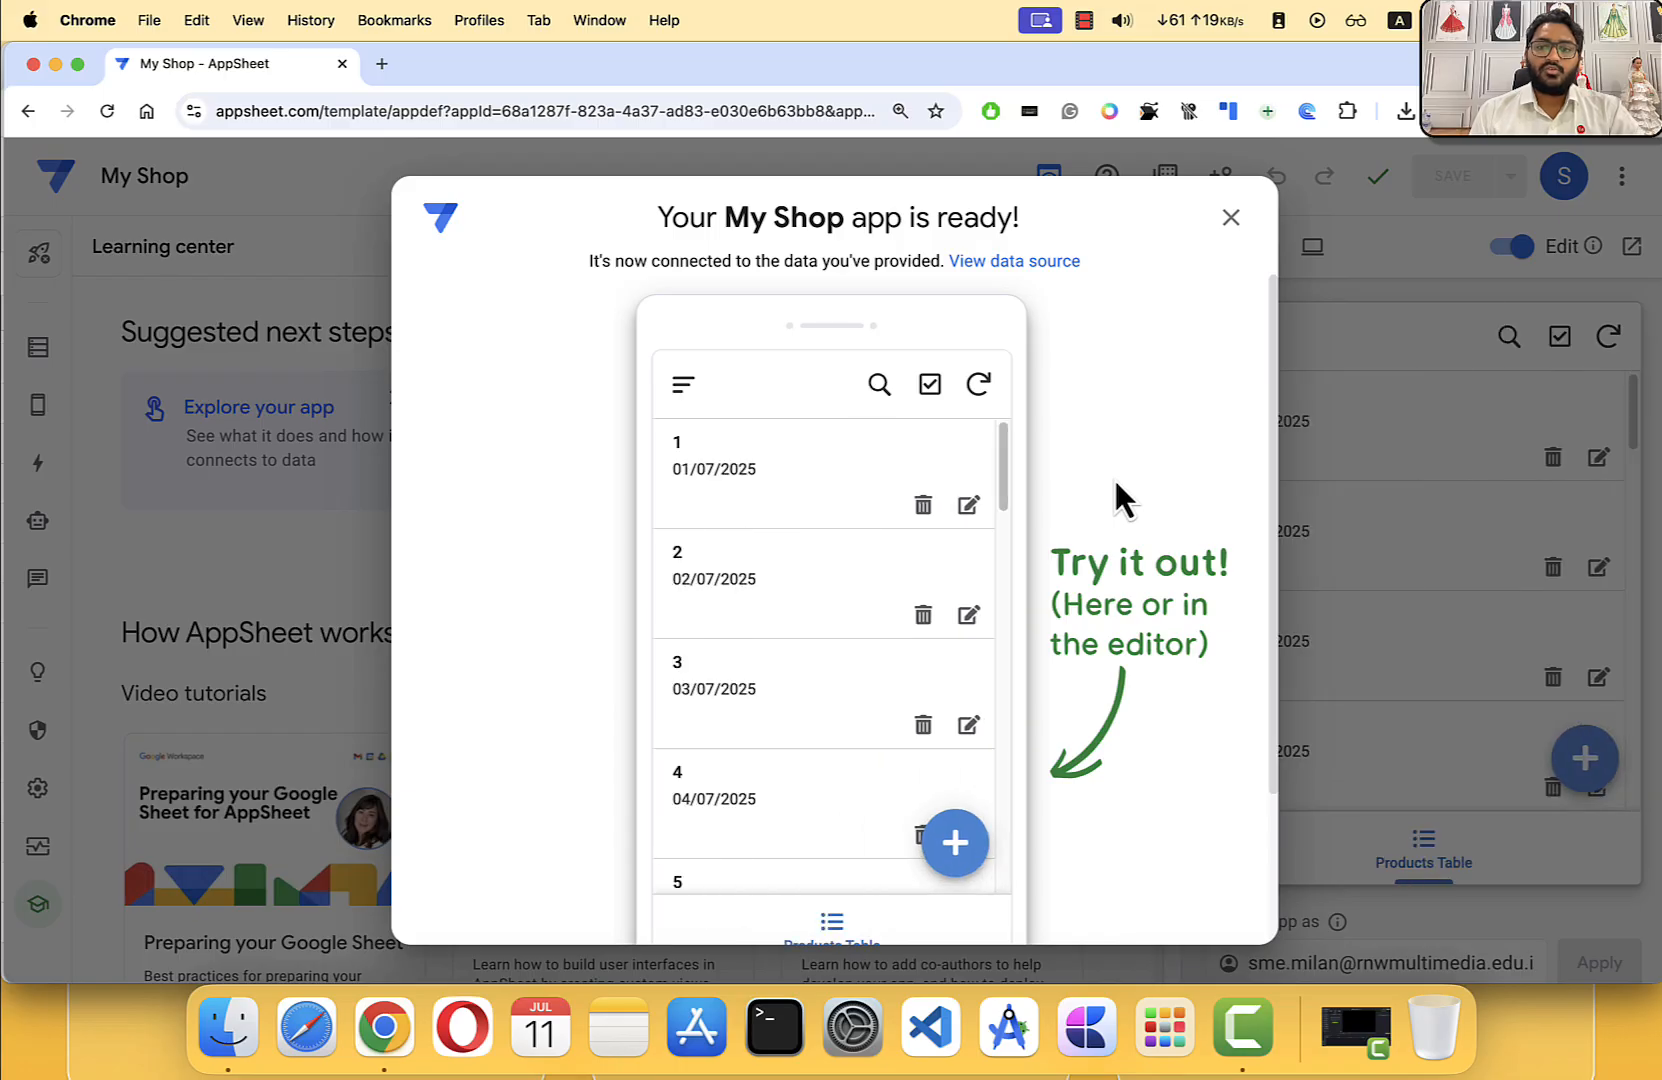
Step: Look through the Products Table records in the My Shop app preview, from the first to the last
{"action": "left_click_drag", "start_coordinate": [722, 217], "coordinate": [845, 219]}
{"action": "left_click", "coordinate": [1088, 250]}
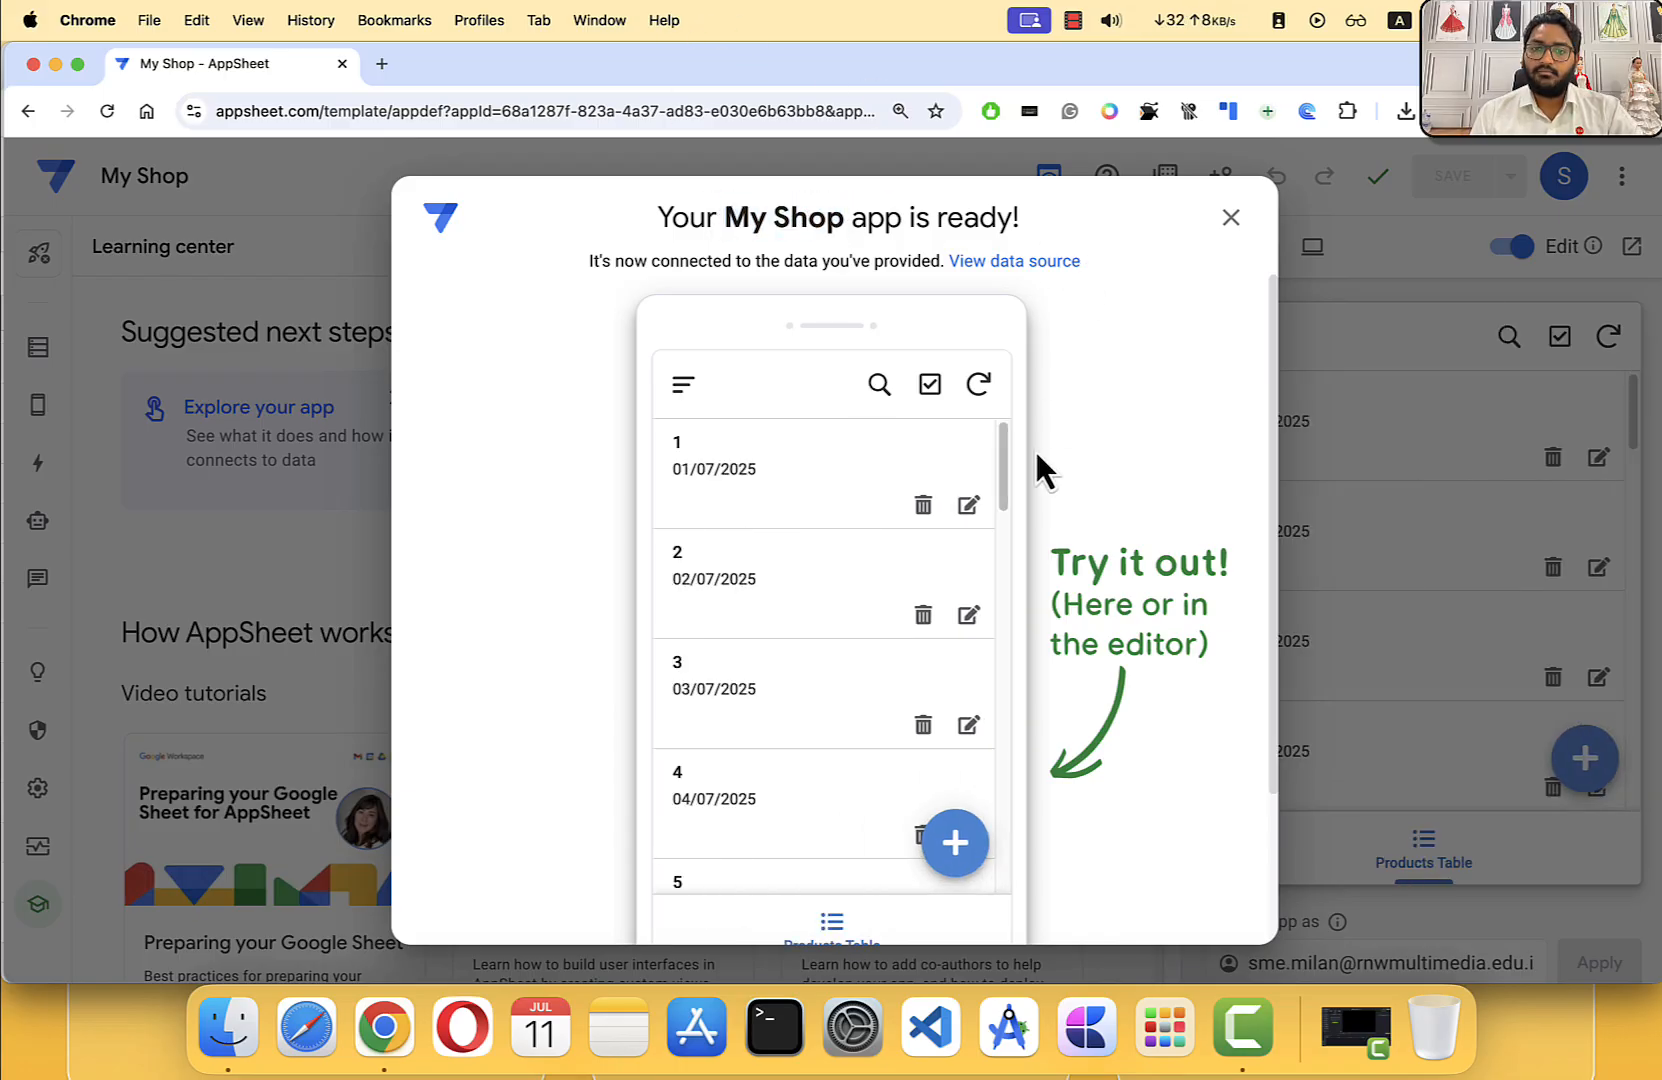
{"action": "scroll", "coordinate": [894, 530], "scroll_direction": "down", "scroll_amount": 15}
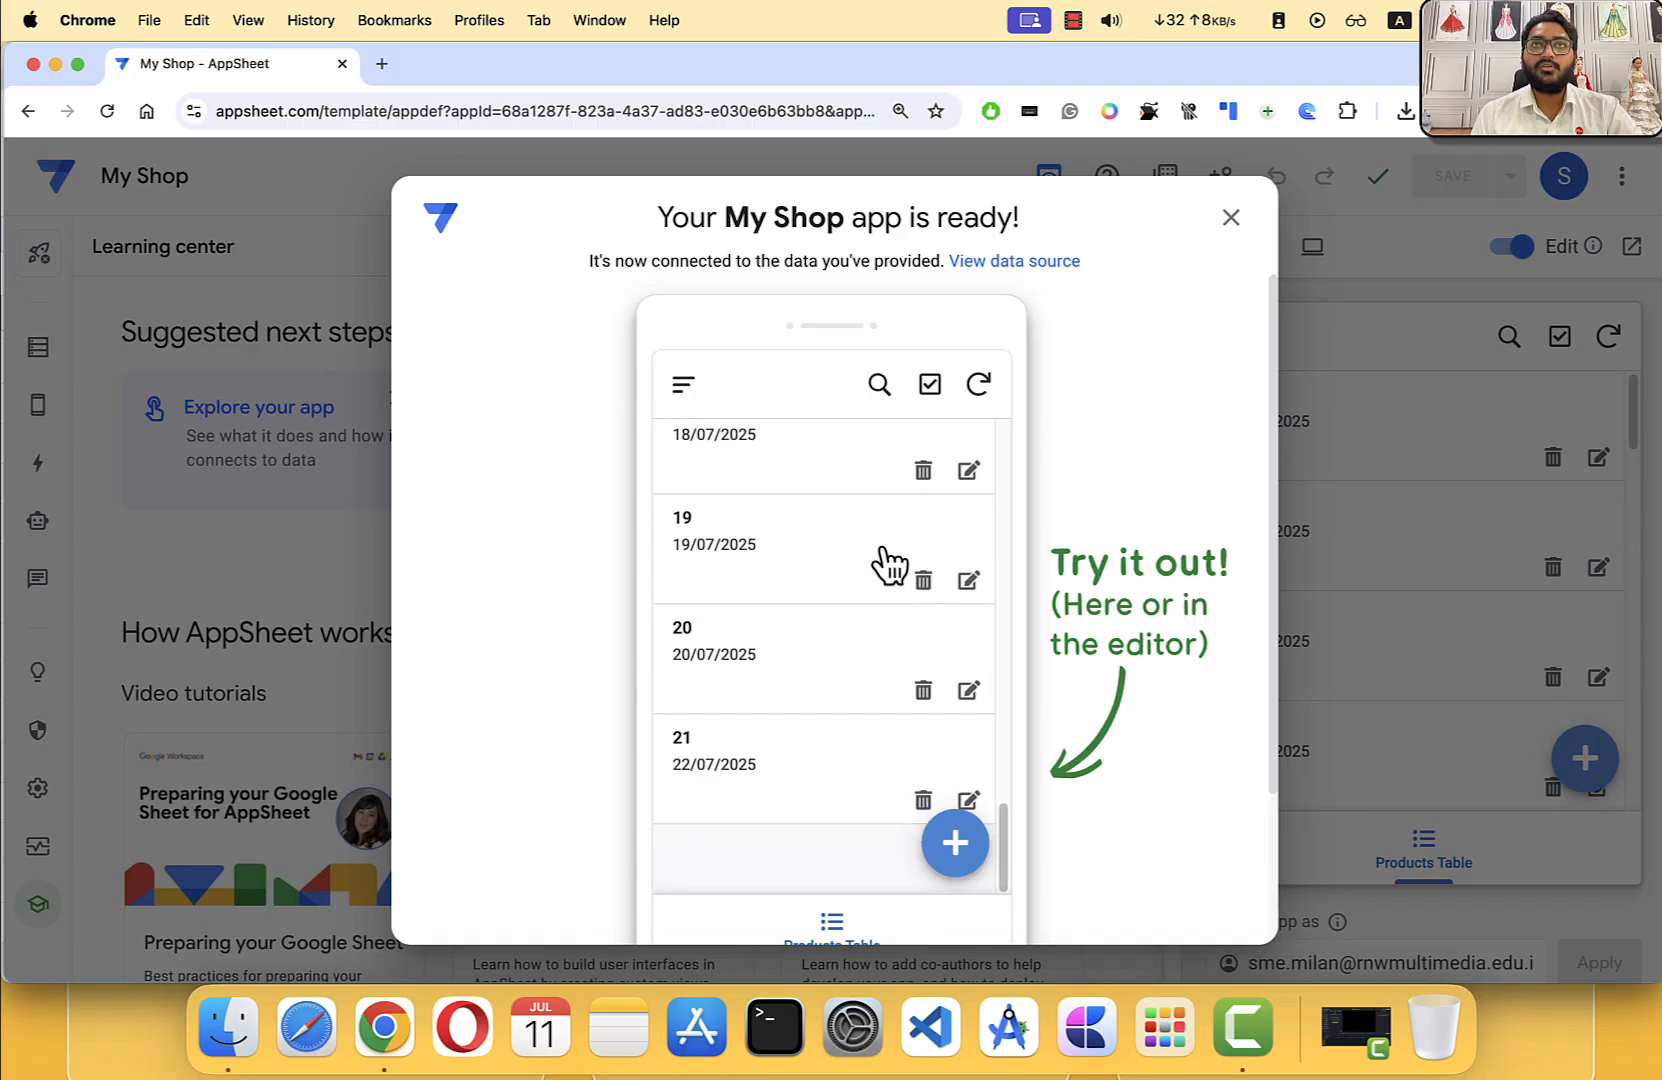
{"action": "scroll", "coordinate": [890, 562], "scroll_direction": "up", "scroll_amount": 15}
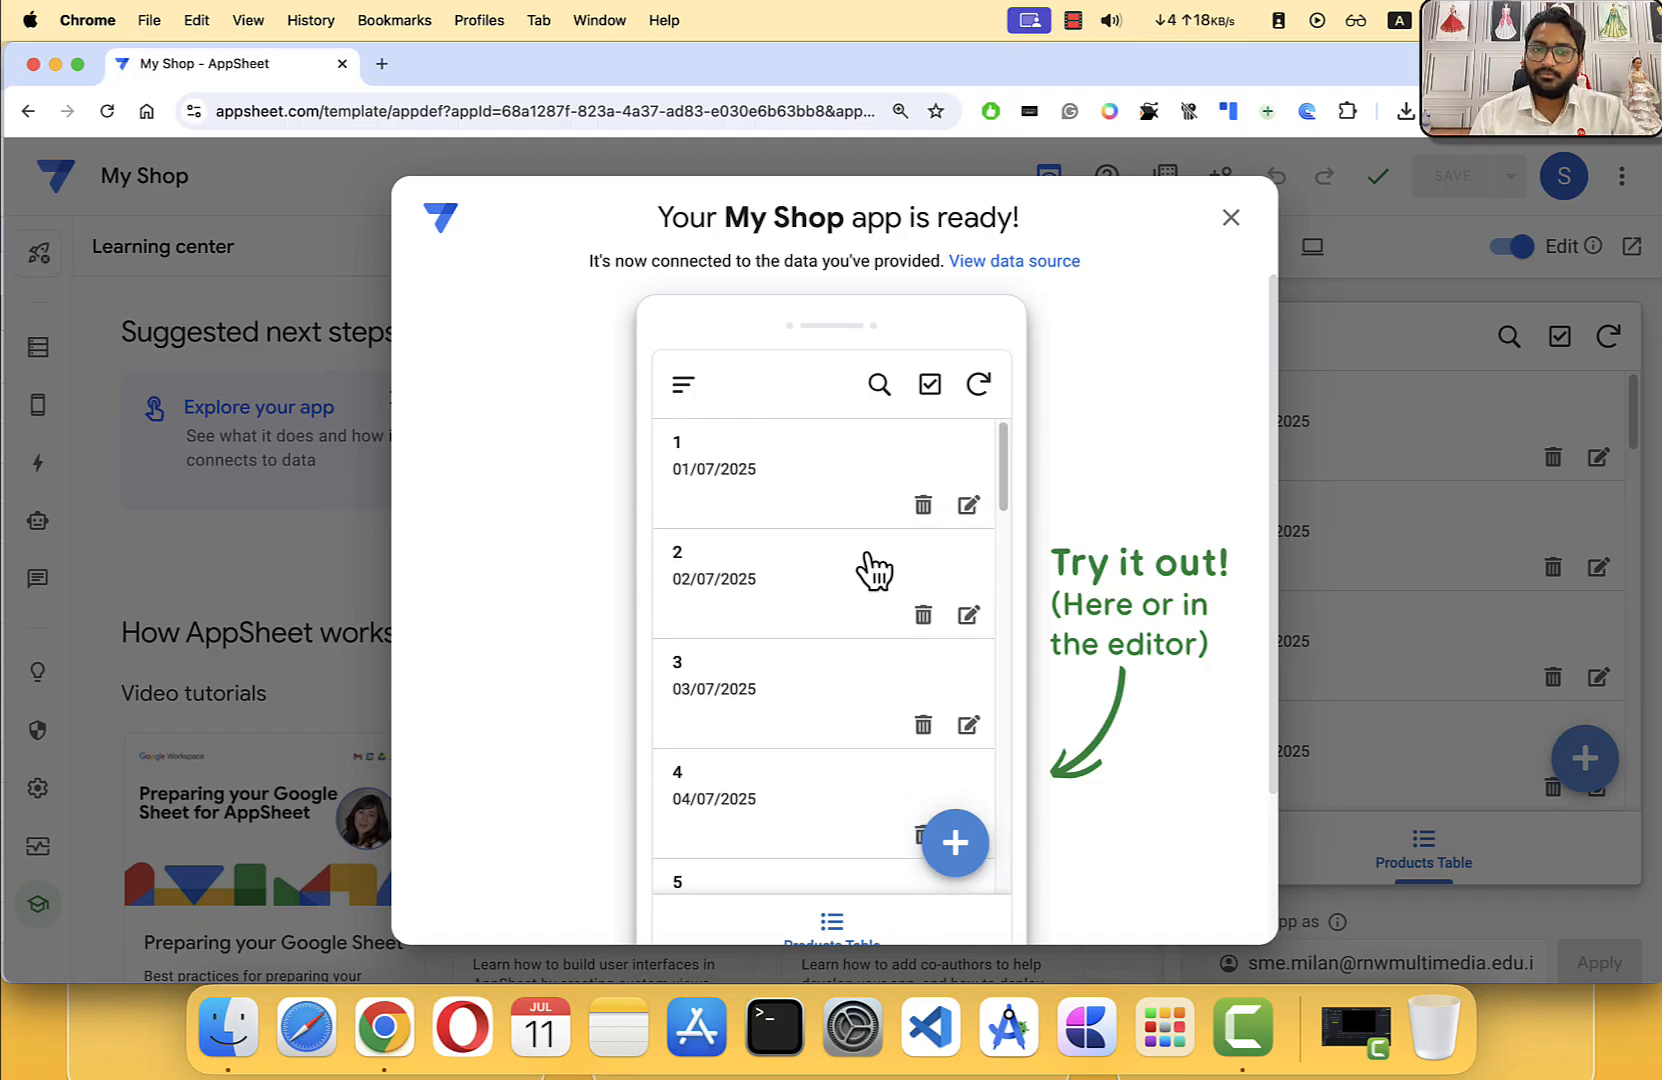
{"action": "scroll", "coordinate": [809, 497], "scroll_direction": "down", "scroll_amount": 10}
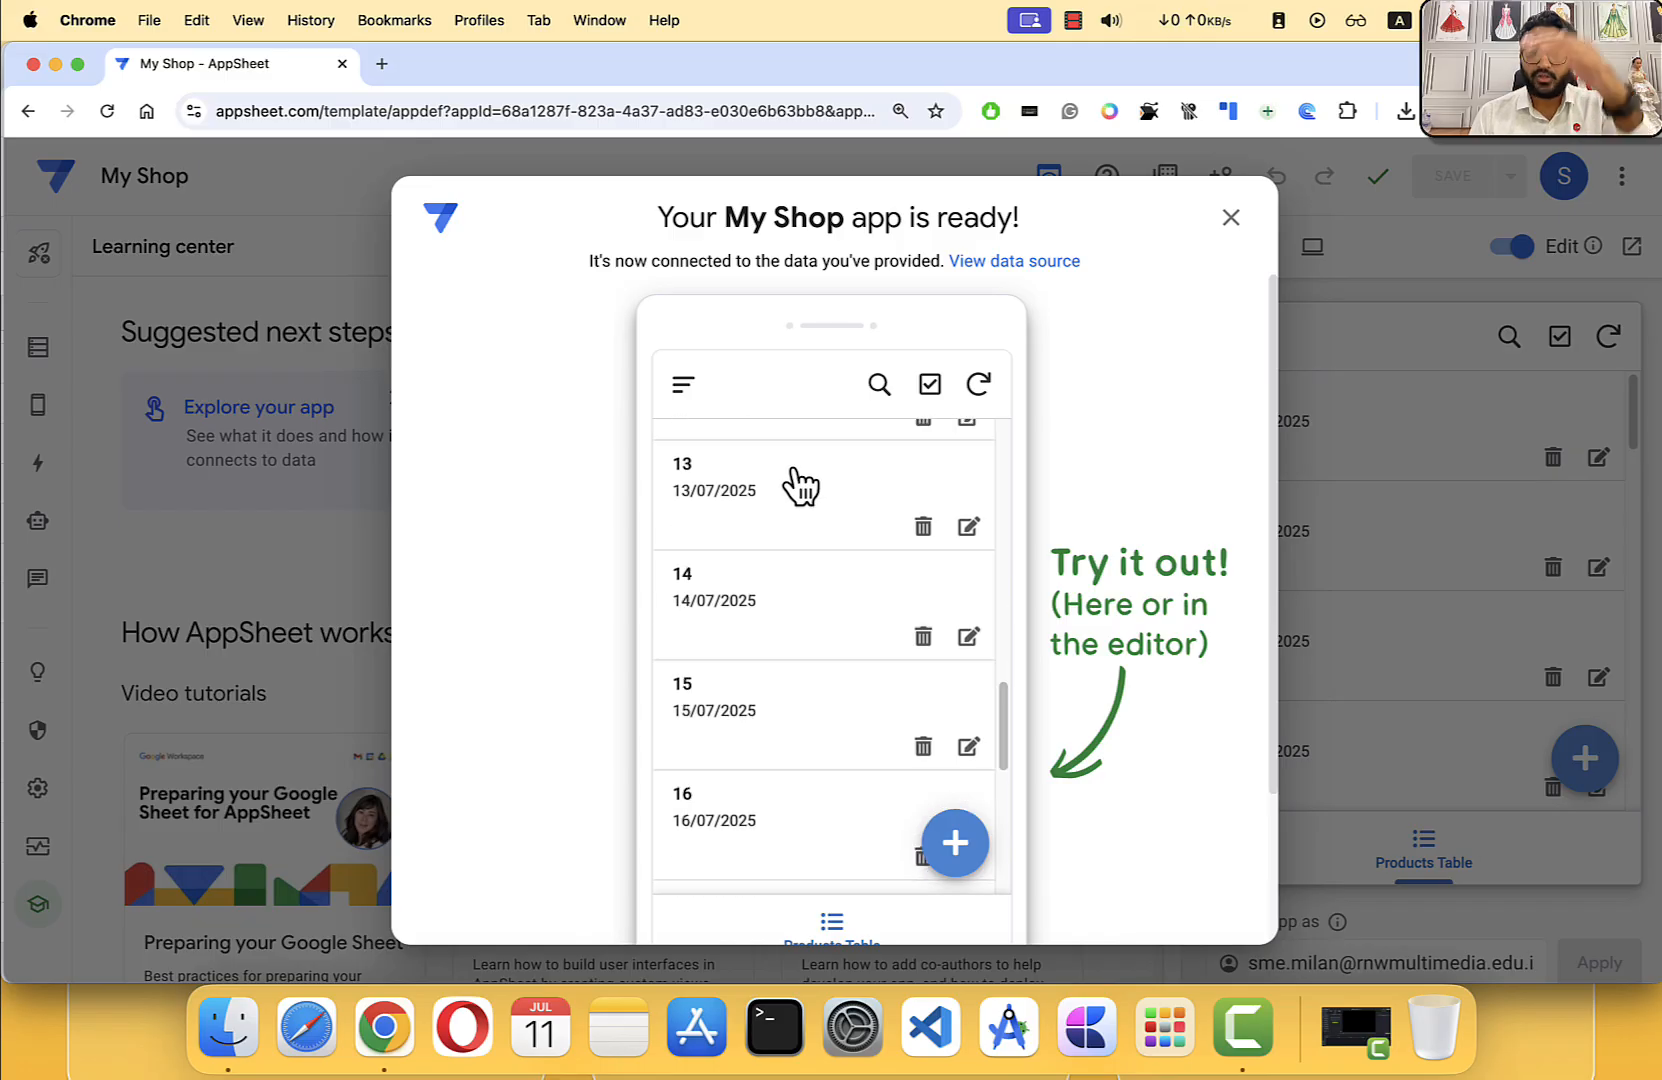
{"action": "scroll", "coordinate": [800, 487], "scroll_direction": "down", "scroll_amount": 6}
{"action": "scroll", "coordinate": [745, 565], "scroll_direction": "up", "scroll_amount": 2}
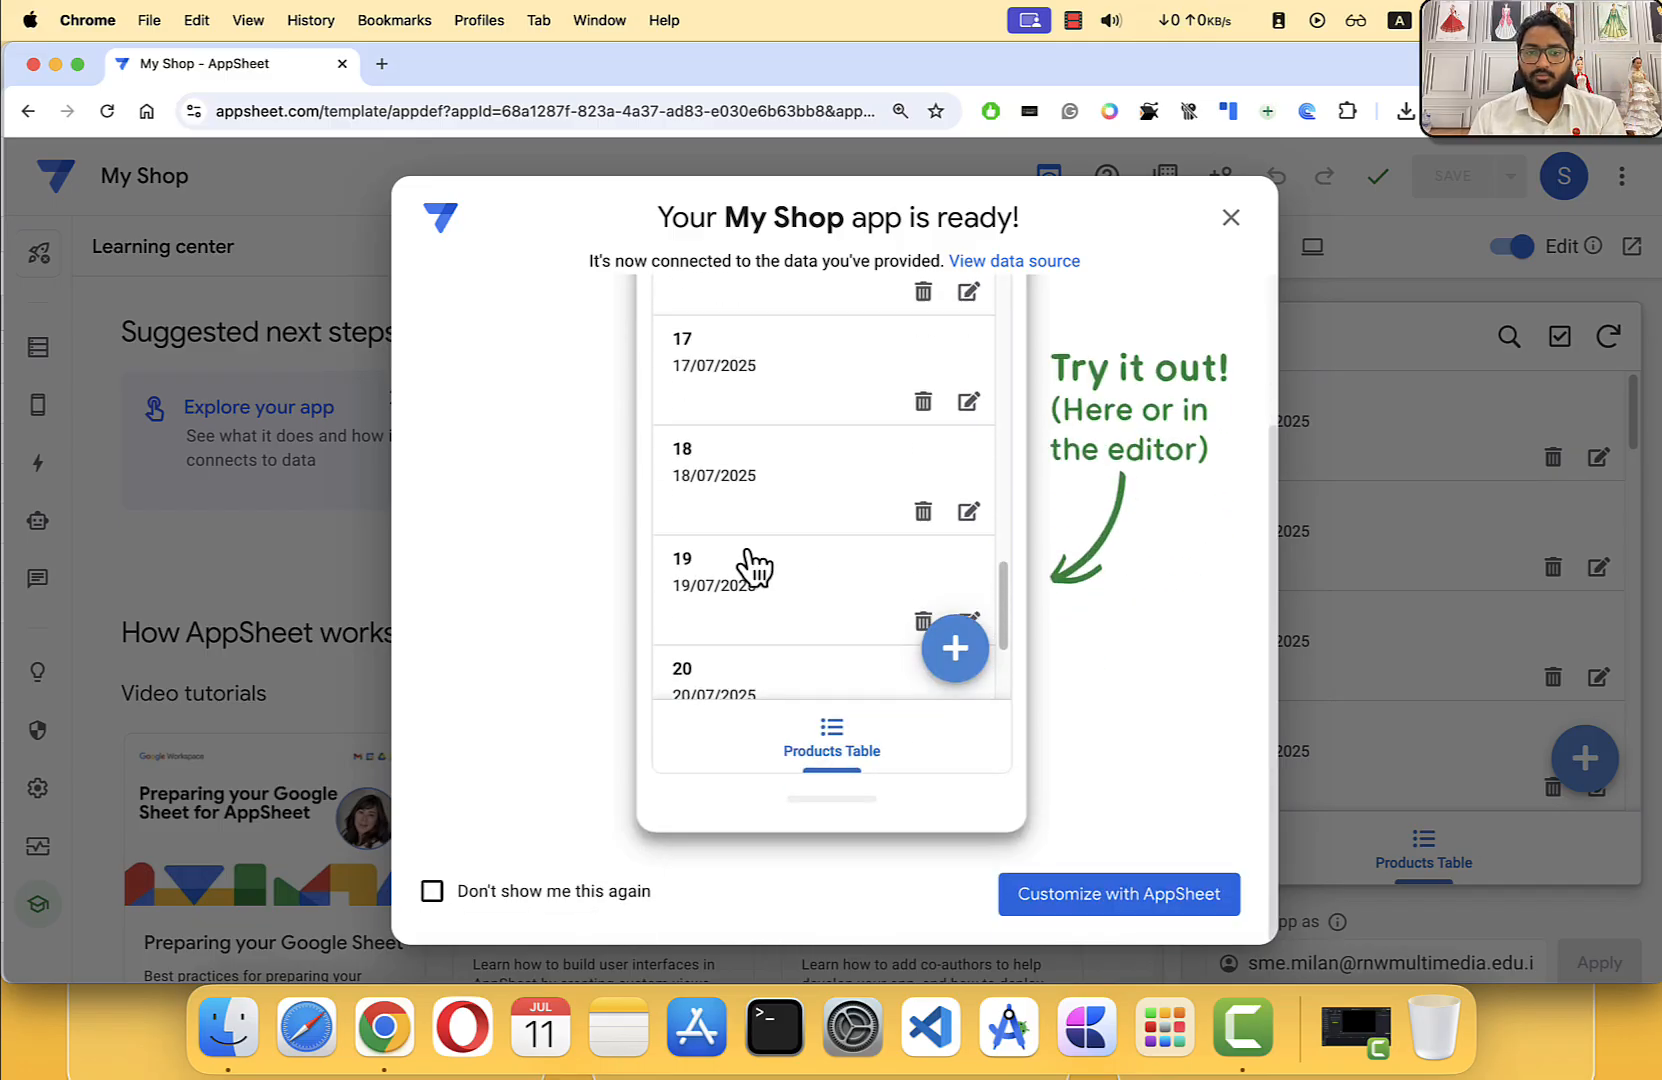
{"action": "scroll", "coordinate": [760, 550], "scroll_direction": "up", "scroll_amount": 18}
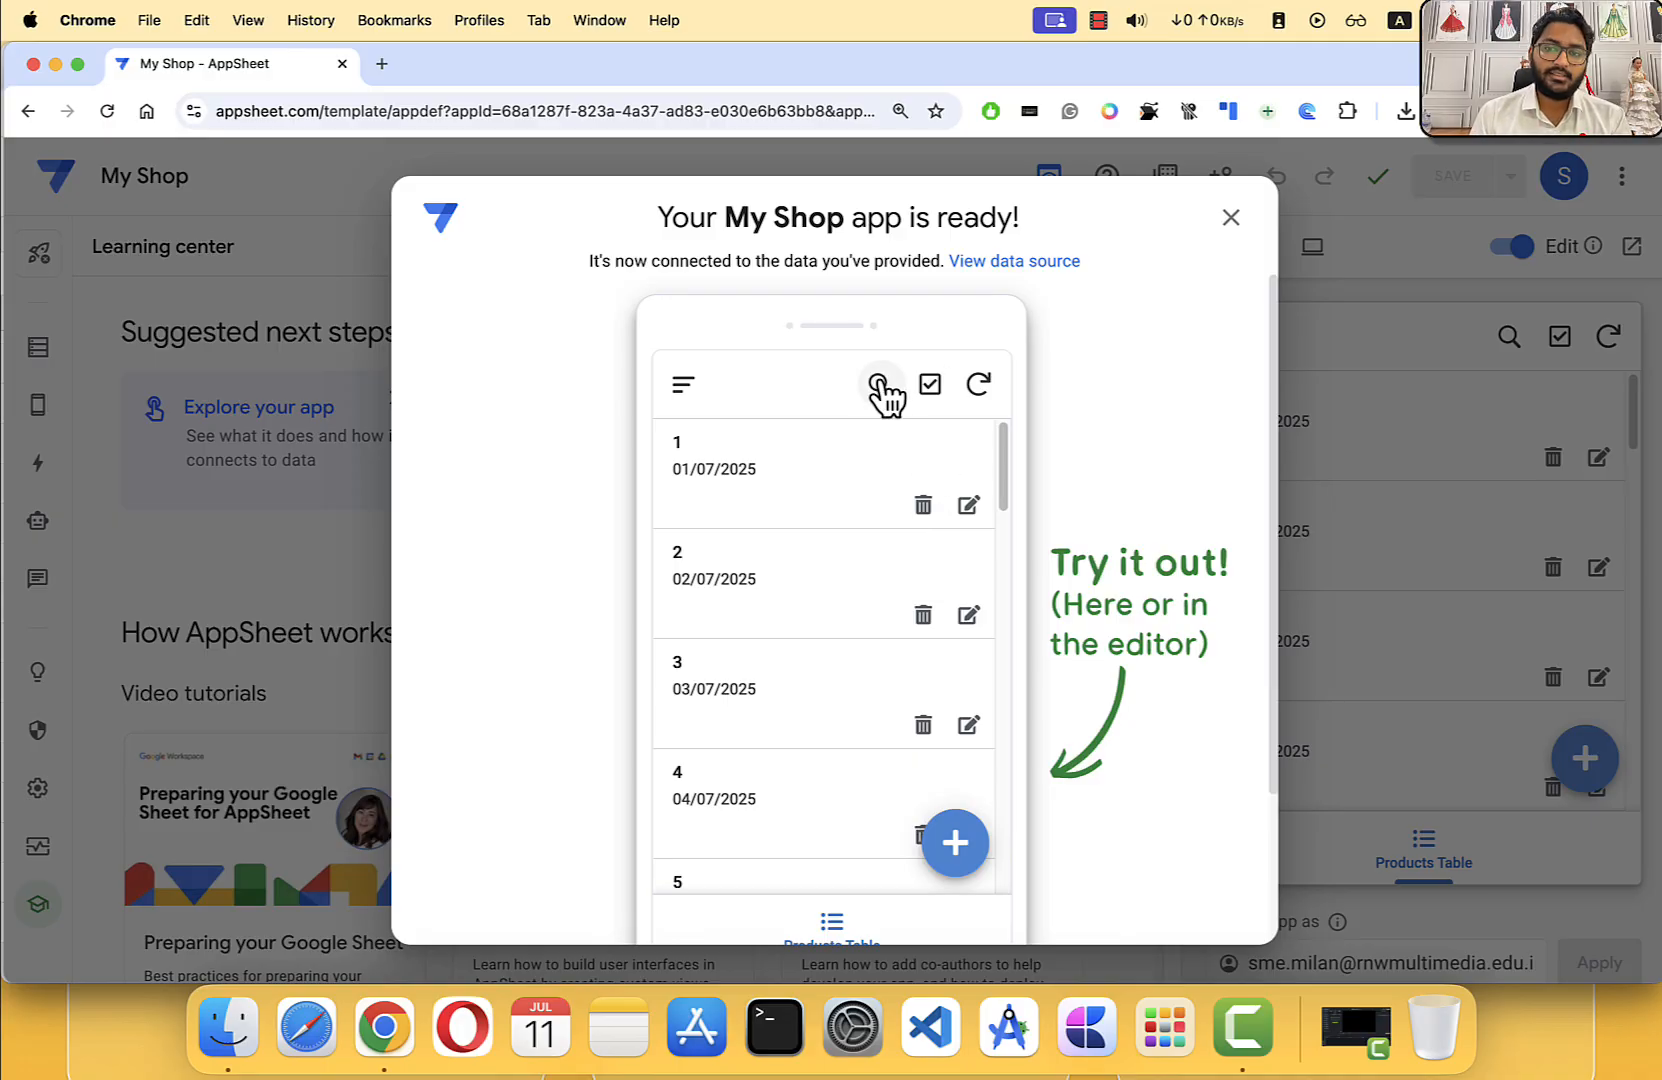
Step: Select records 1, 2 and 3 together in the app preview, request their deletion, and decline the confirmation
{"action": "left_click", "coordinate": [928, 387]}
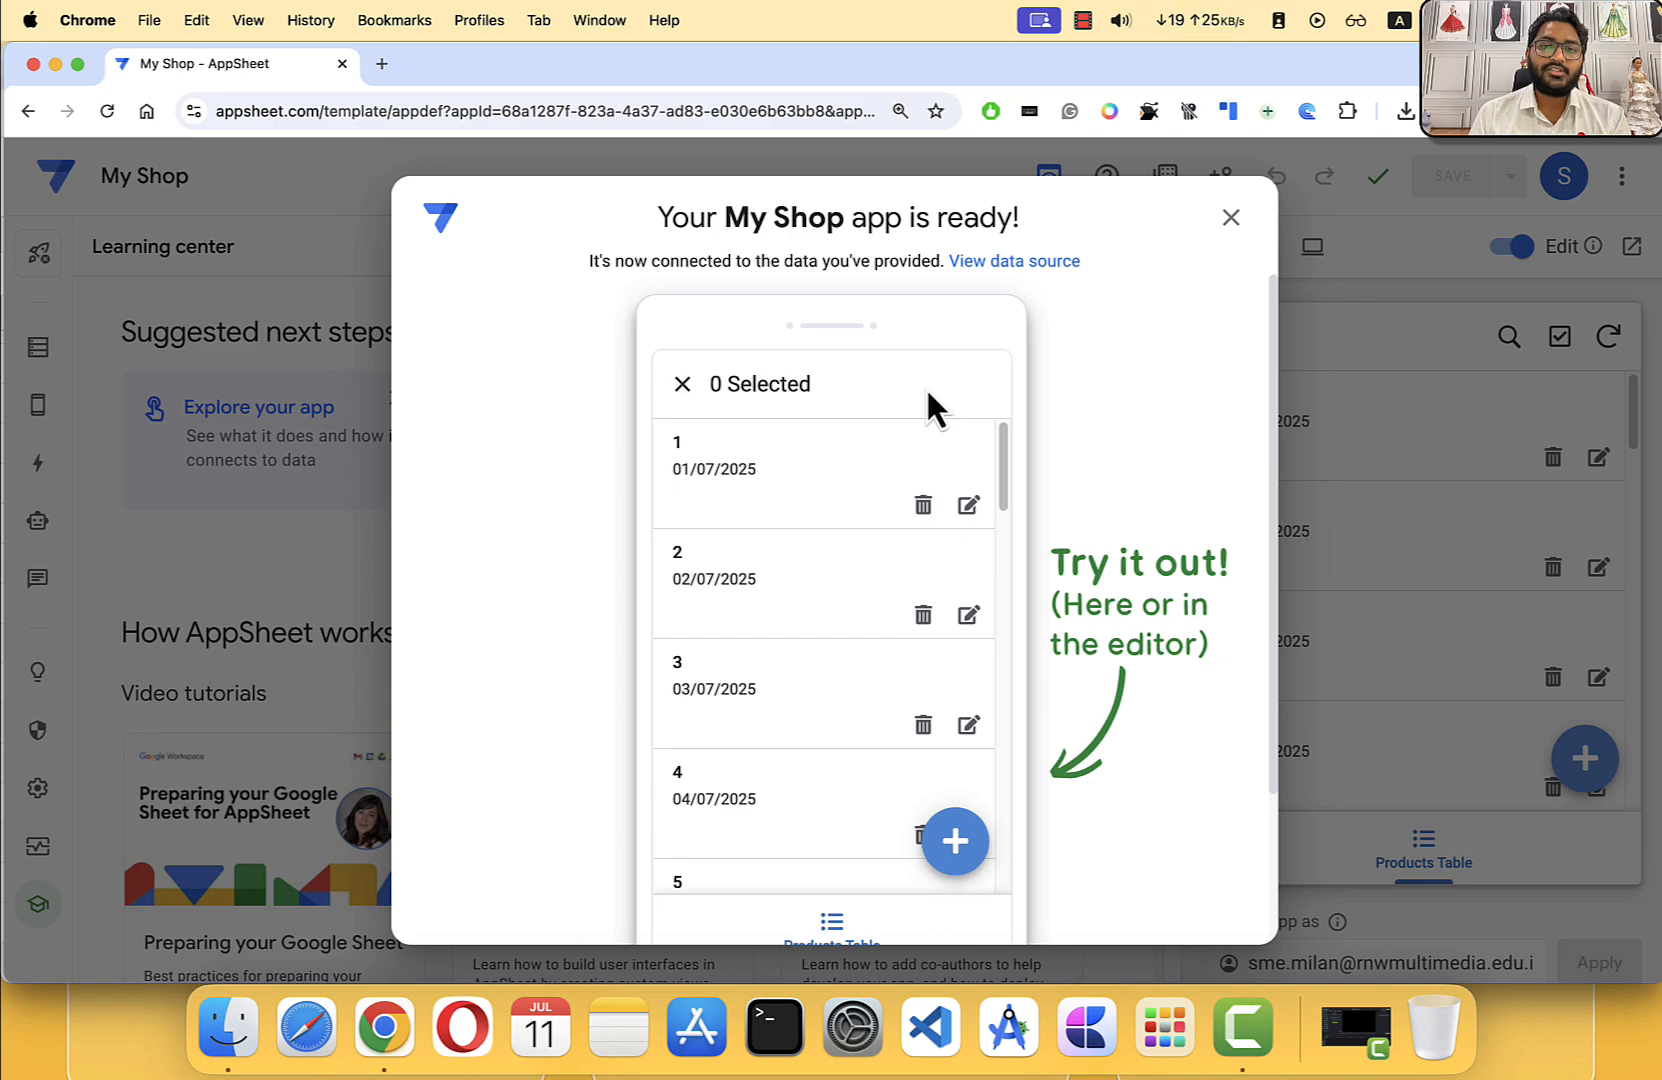
{"action": "left_click", "coordinate": [748, 481]}
{"action": "left_click", "coordinate": [752, 582]}
{"action": "left_click", "coordinate": [762, 684]}
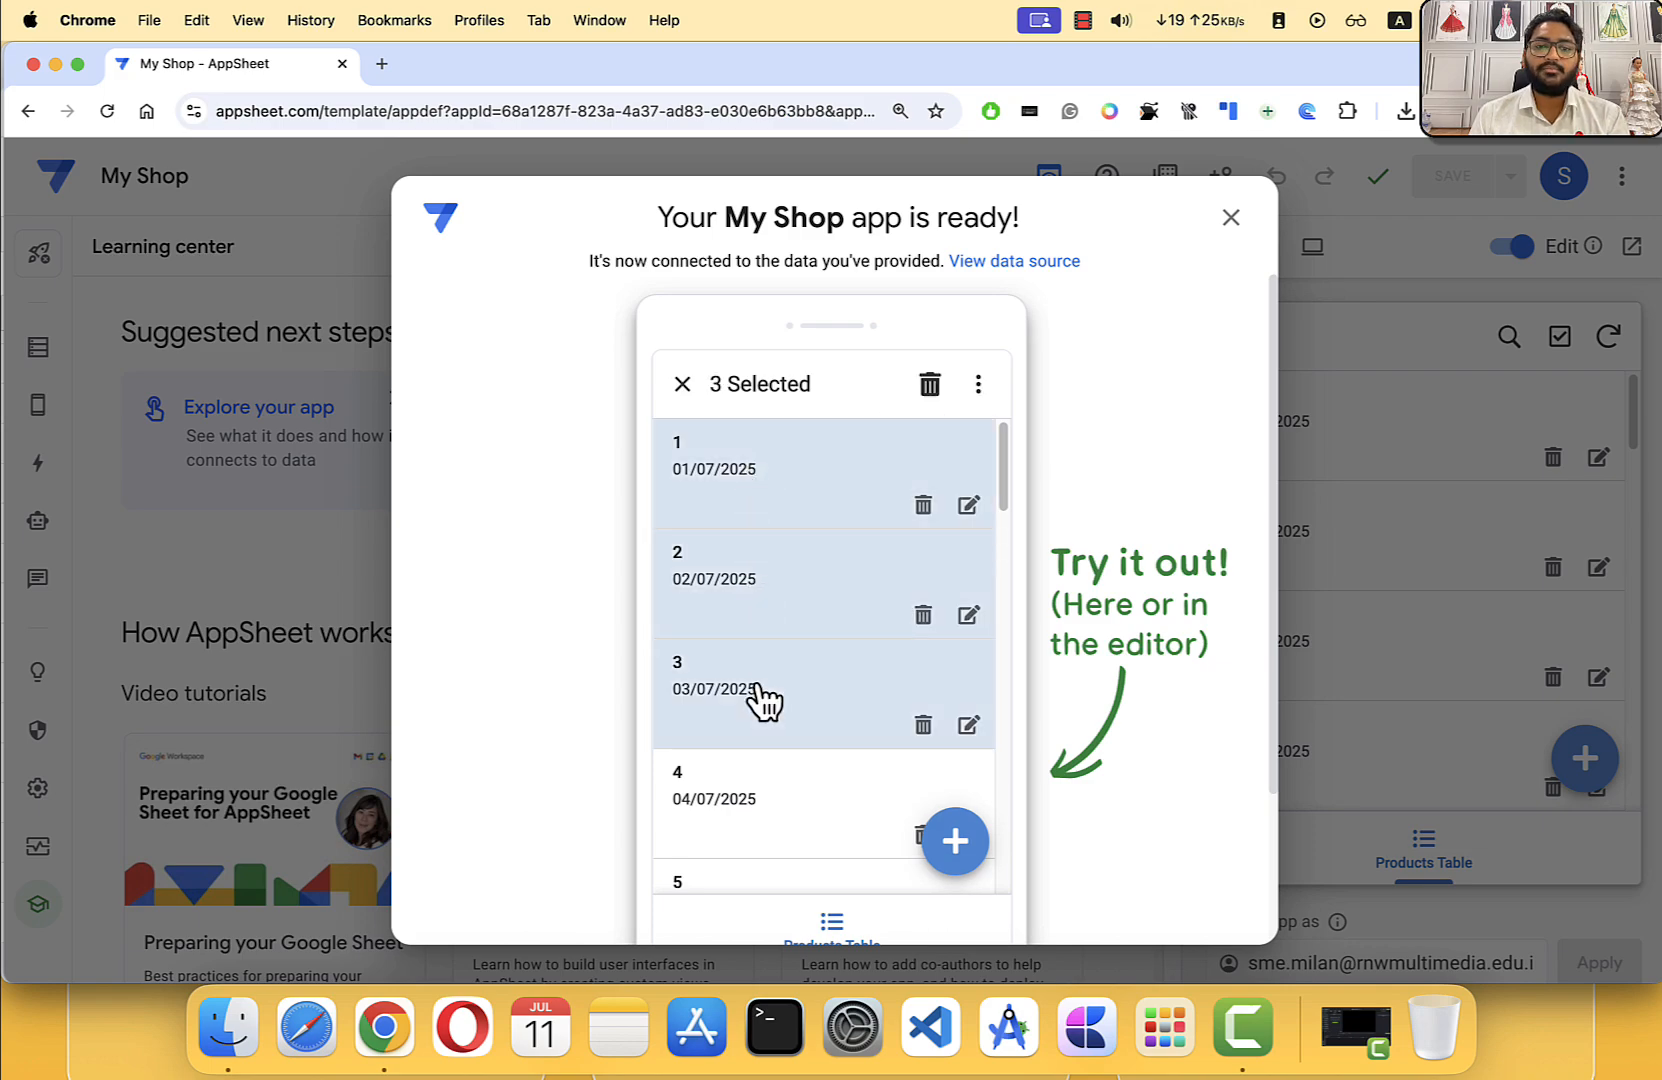
{"action": "left_click", "coordinate": [929, 387]}
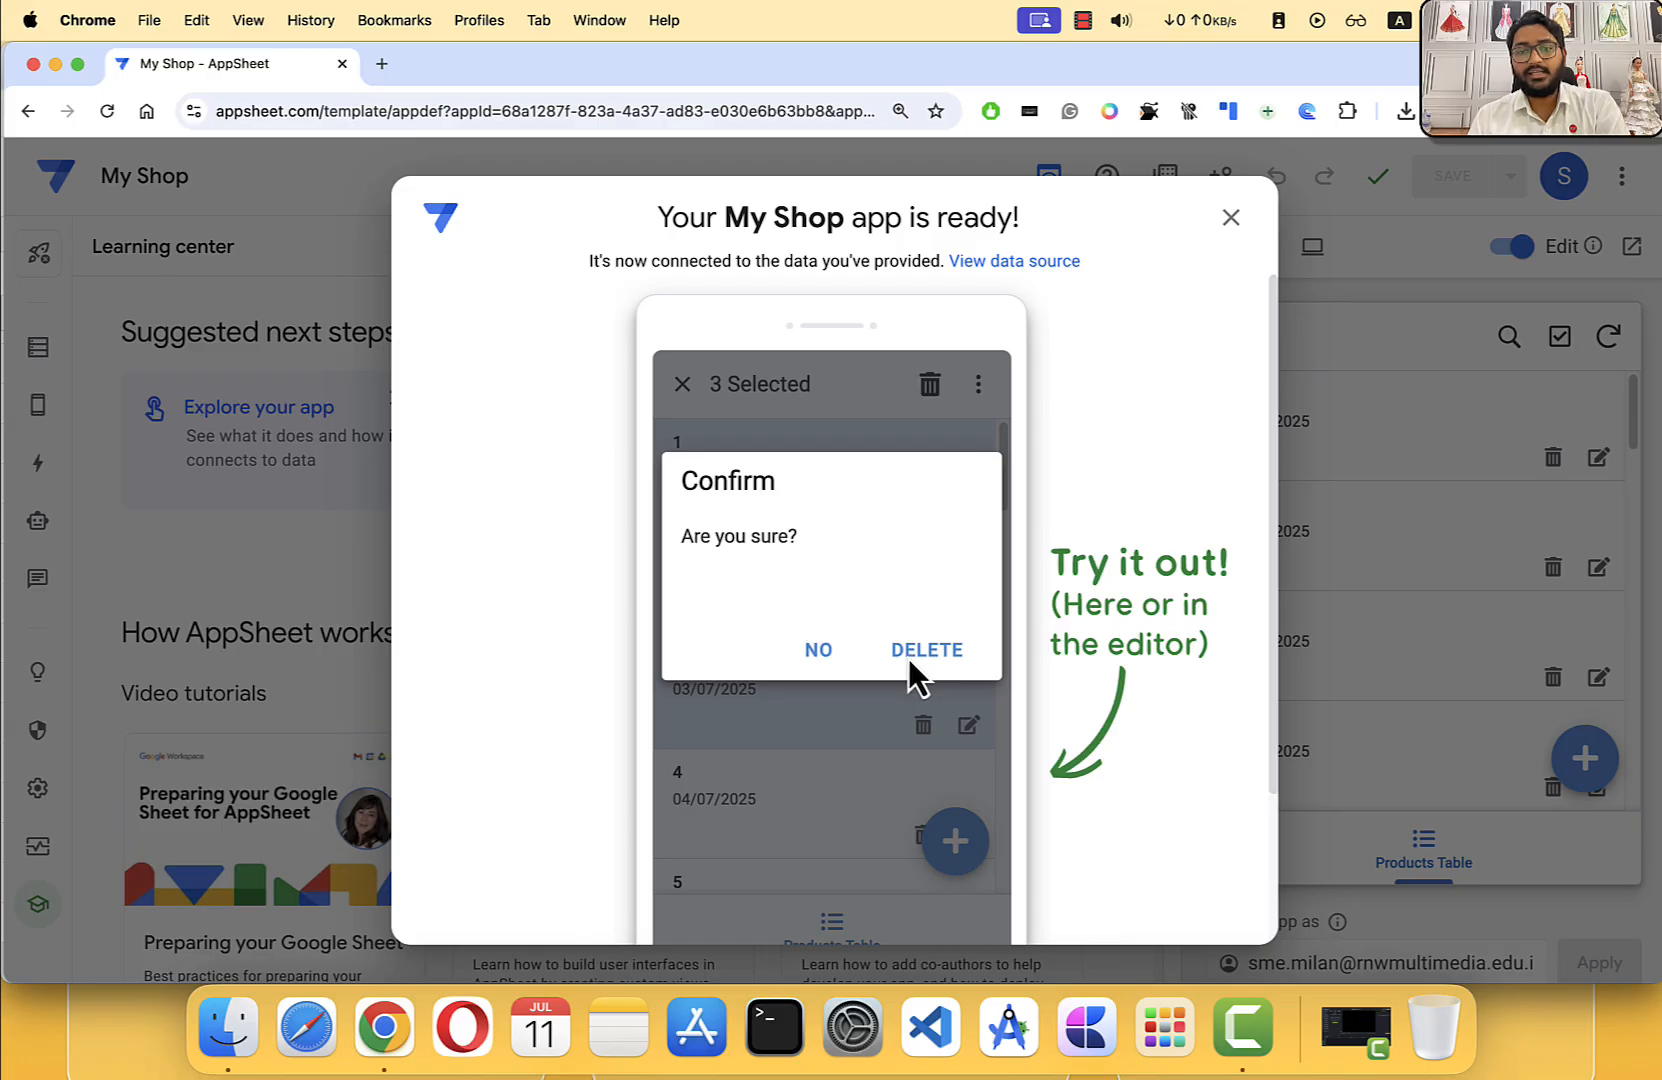
{"action": "left_click", "coordinate": [820, 650]}
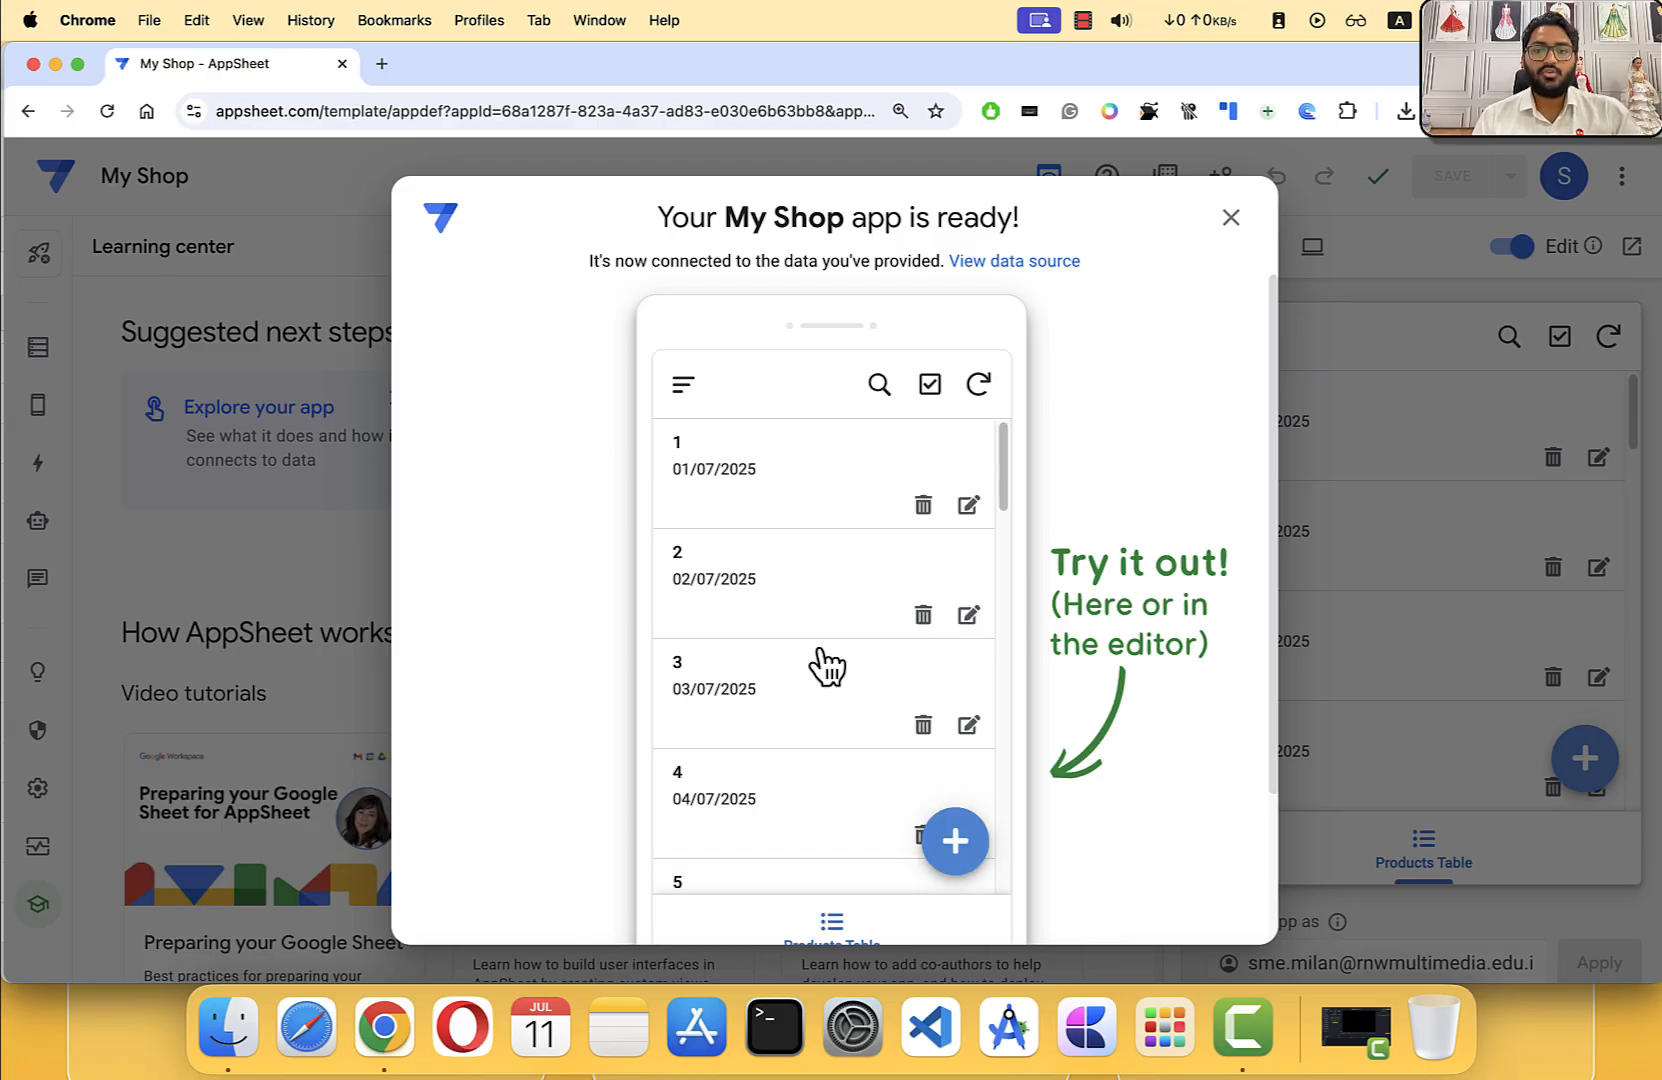
Step: Sync the previewed app's data, look over its main menu, and close the menu
{"action": "left_click", "coordinate": [978, 390]}
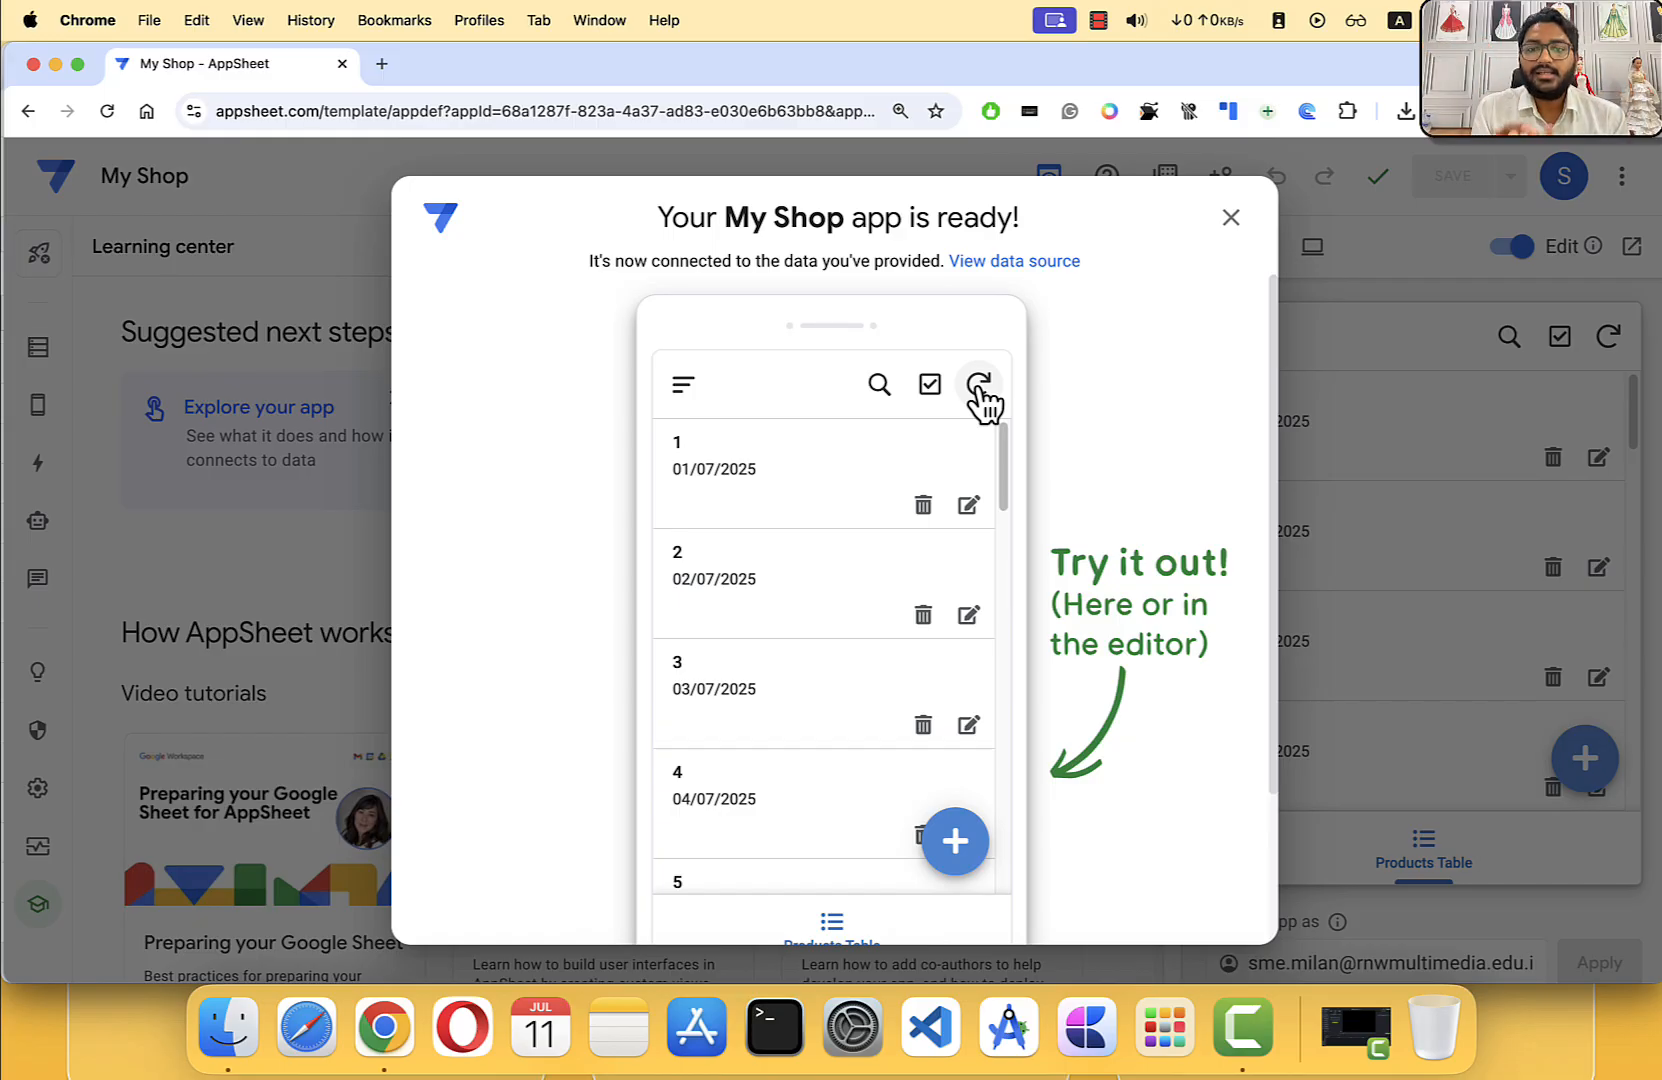
{"action": "left_click", "coordinate": [979, 386]}
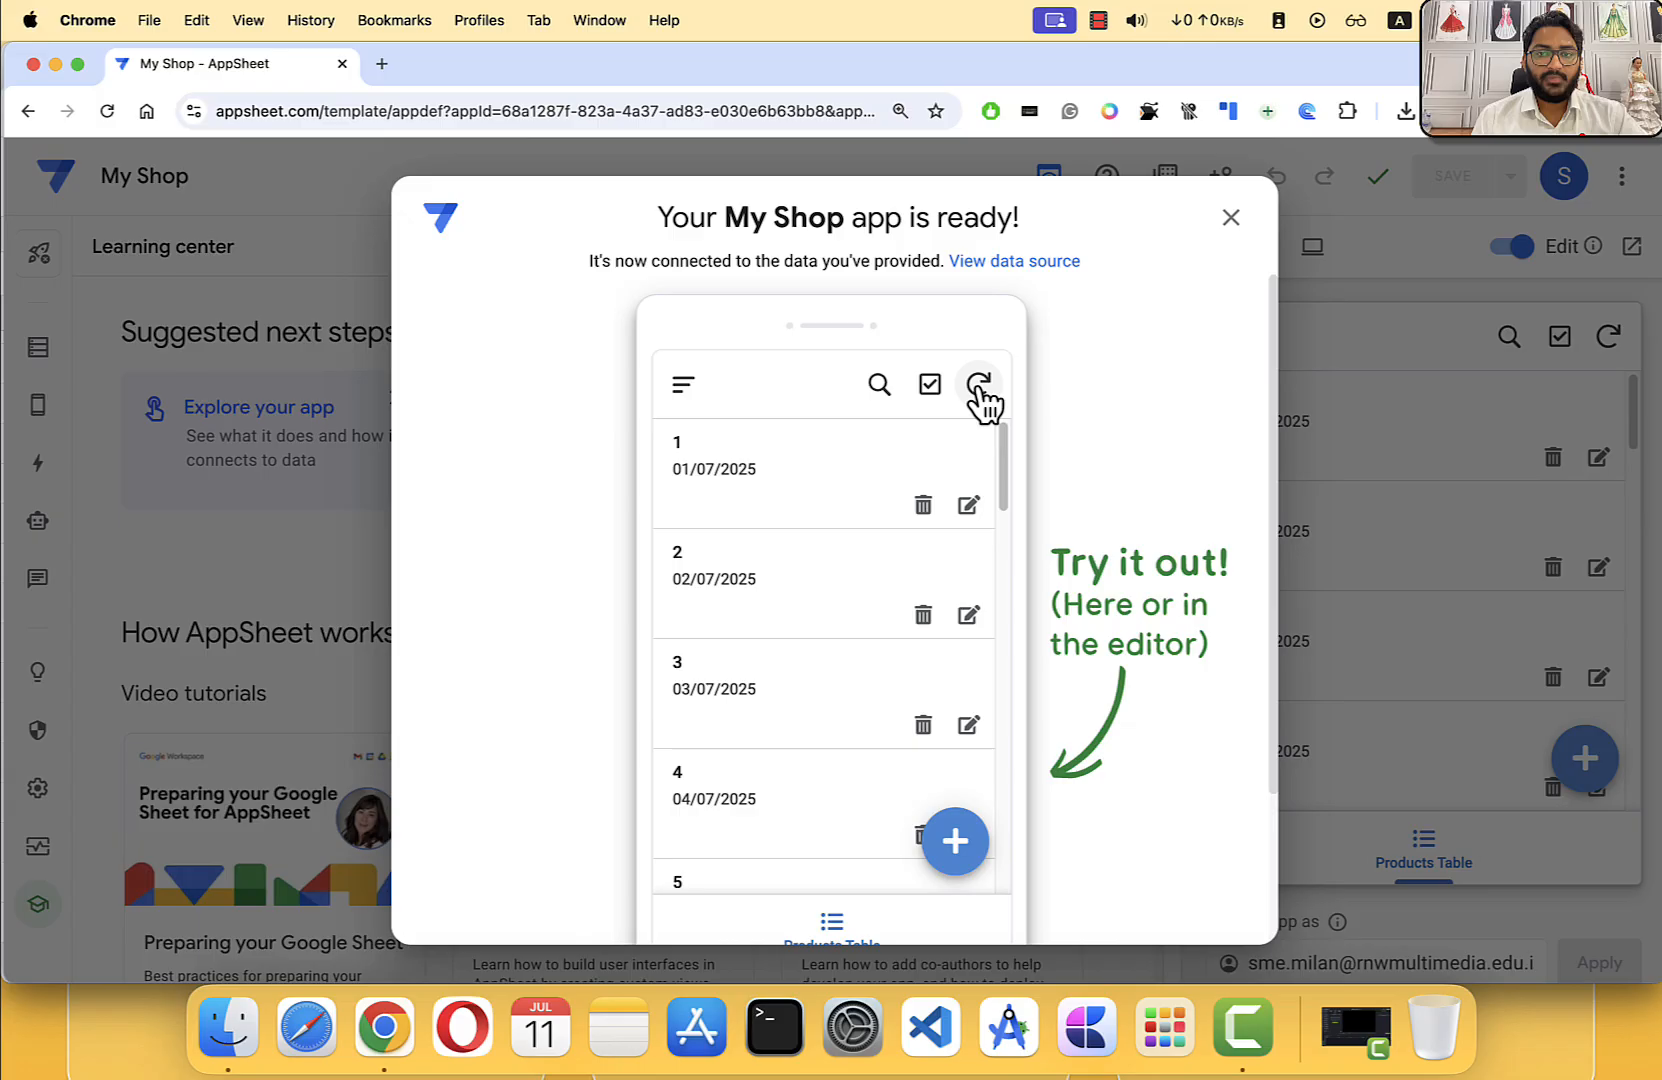
{"action": "left_click", "coordinate": [683, 386]}
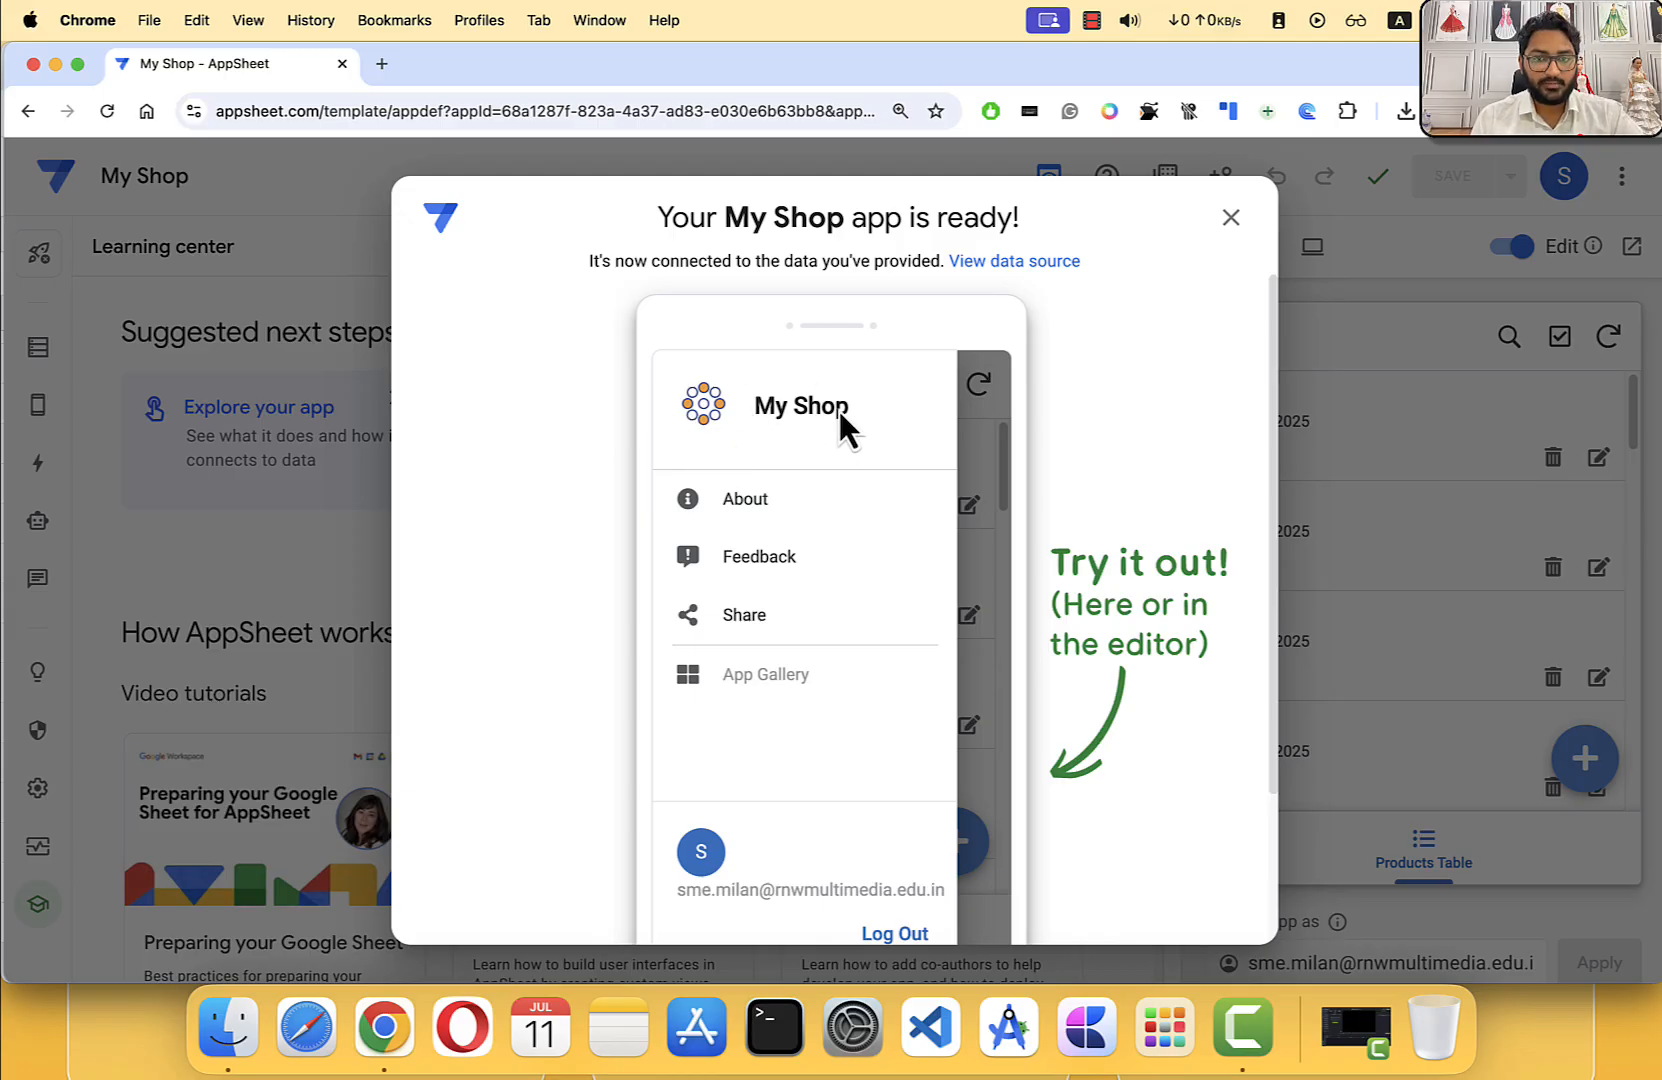
{"action": "scroll", "coordinate": [834, 470], "scroll_direction": "down", "scroll_amount": 2}
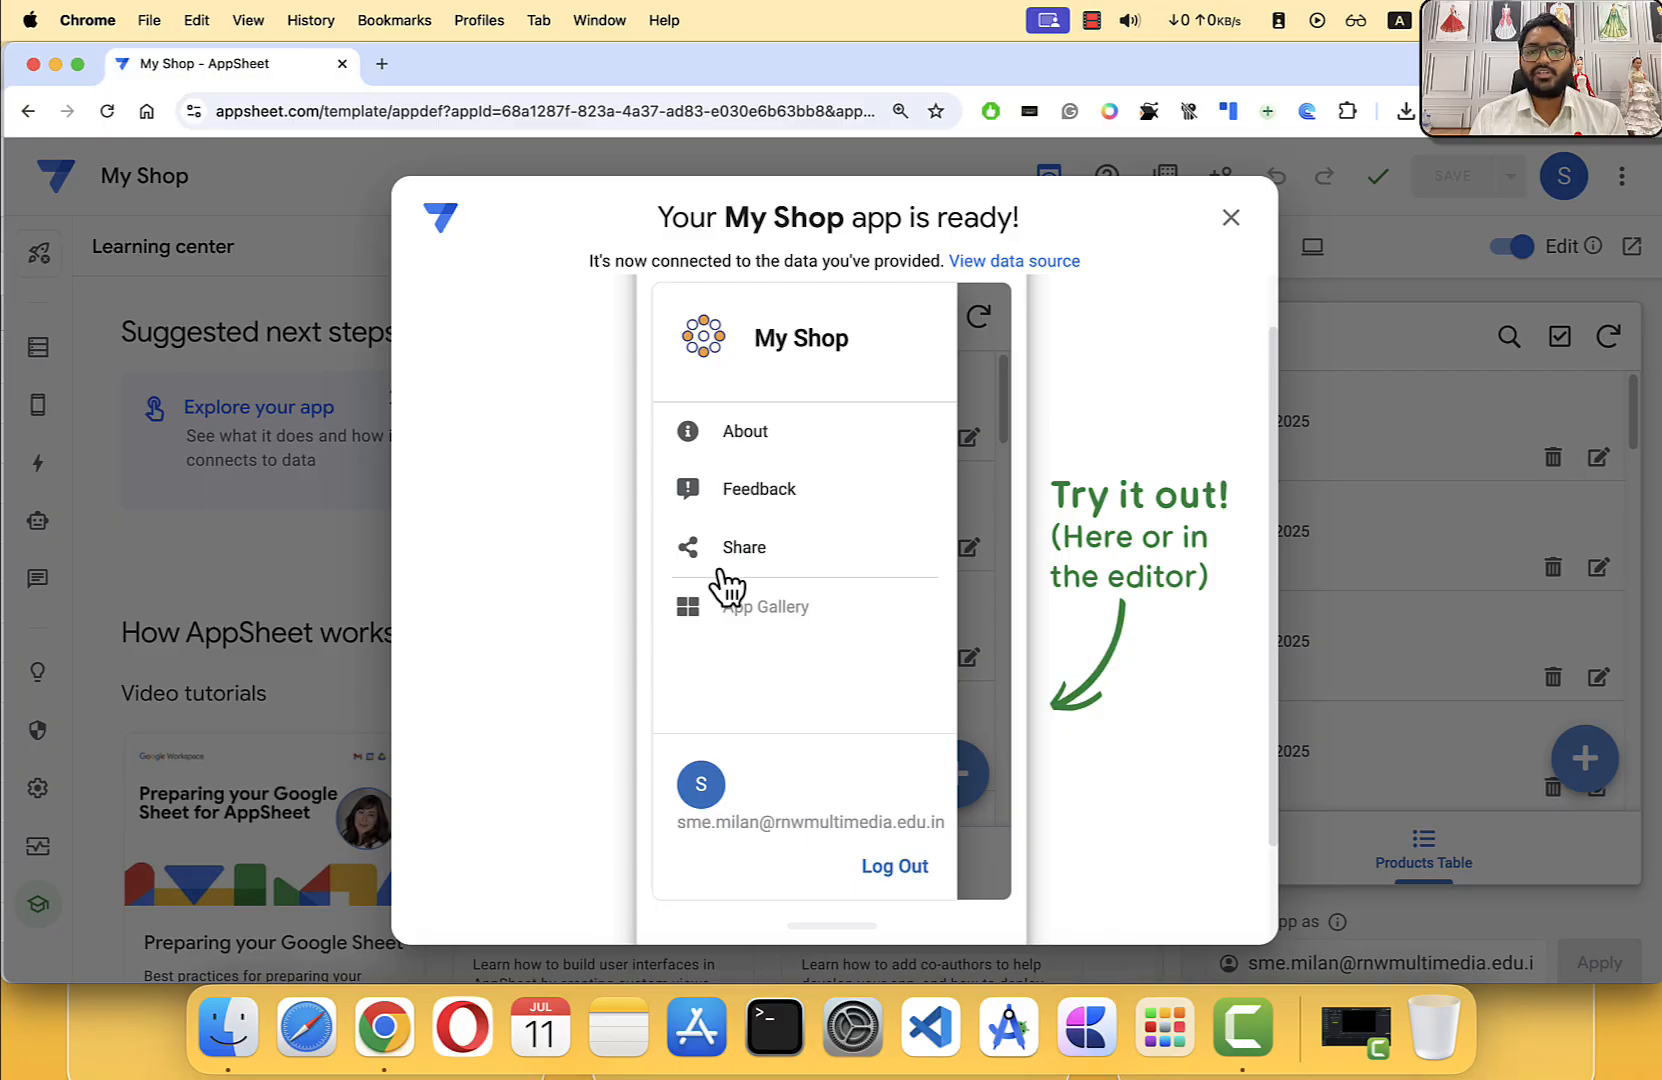
{"action": "left_click", "coordinate": [982, 372]}
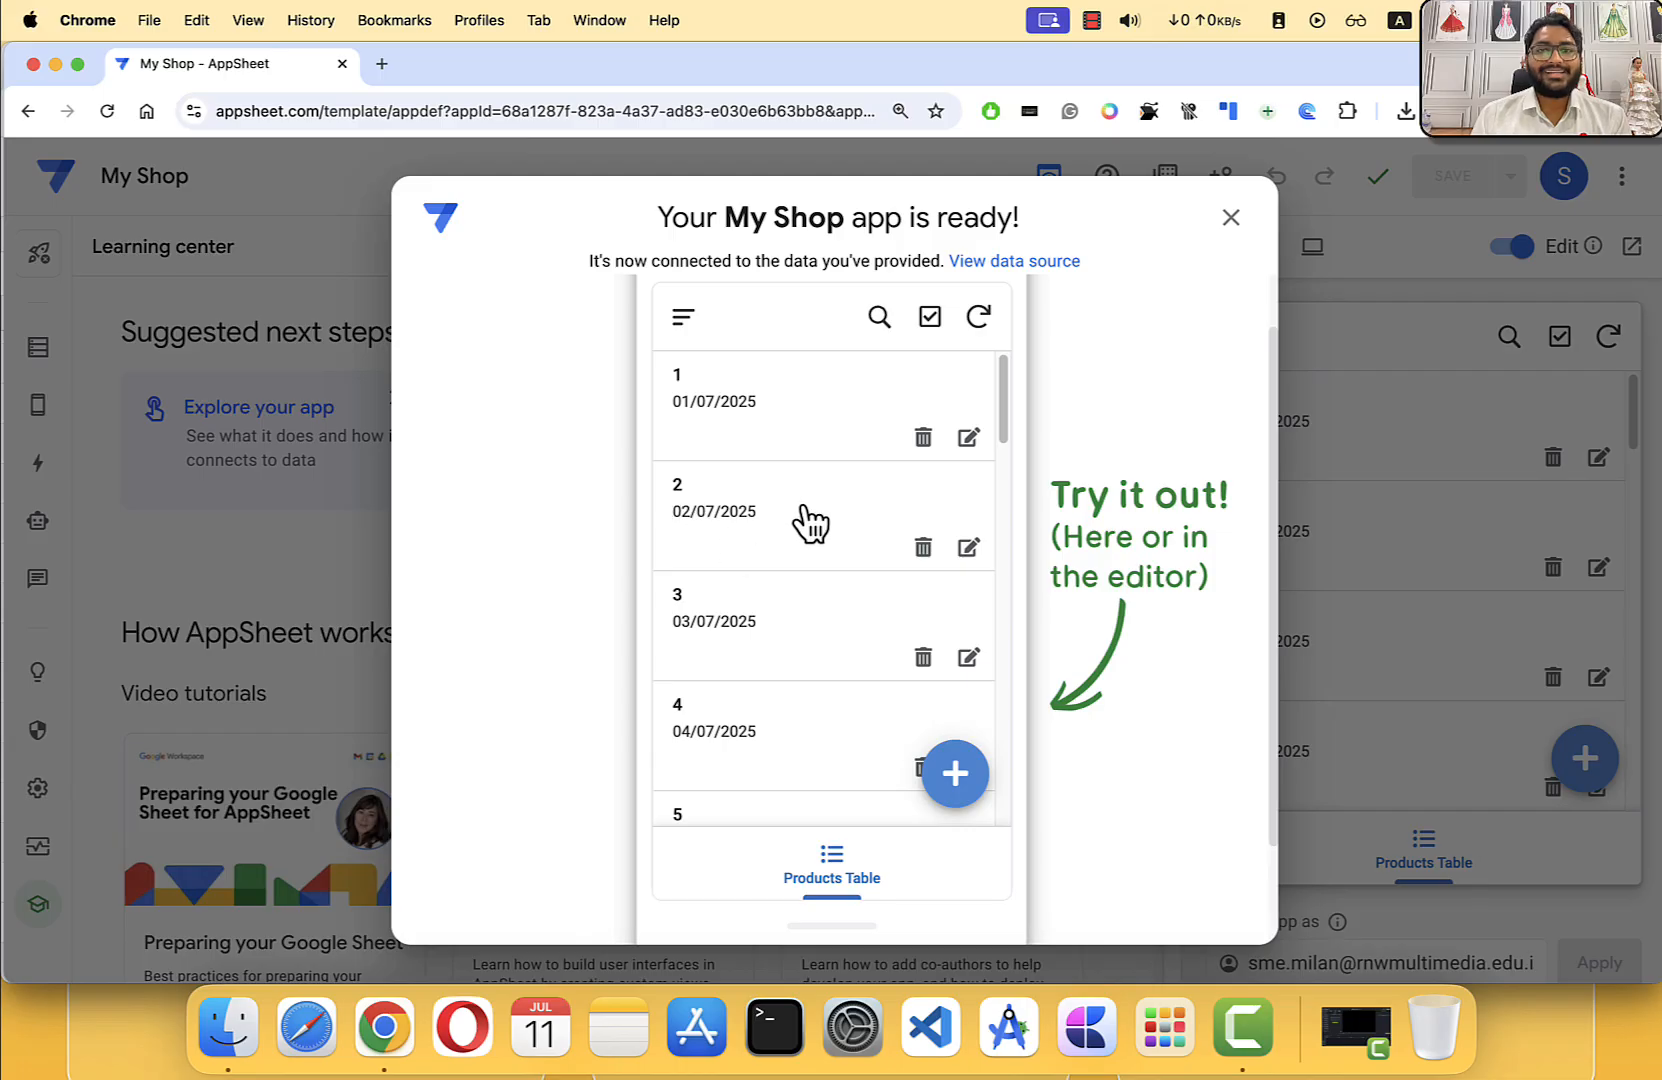
Step: View the details of record 2 and record 21 in the app preview, and move from record 21 to the previous record
{"action": "left_click", "coordinate": [780, 522]}
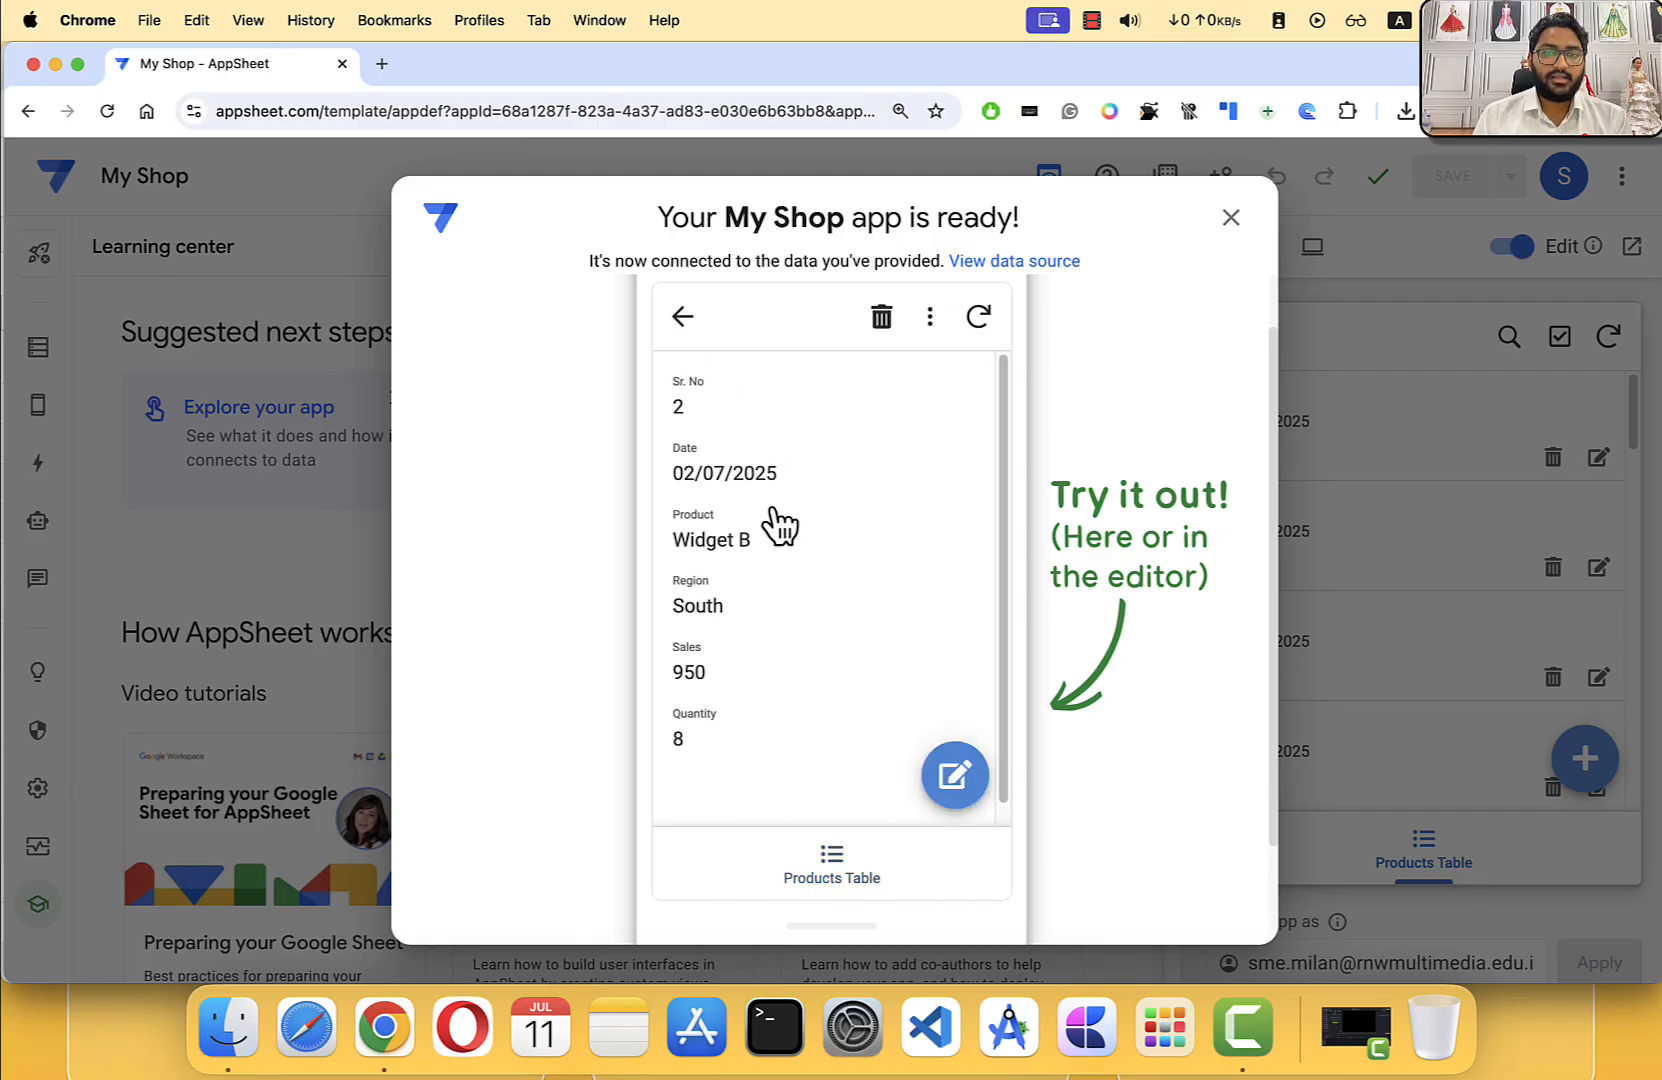
{"action": "scroll", "coordinate": [767, 652], "scroll_direction": "up", "scroll_amount": 1}
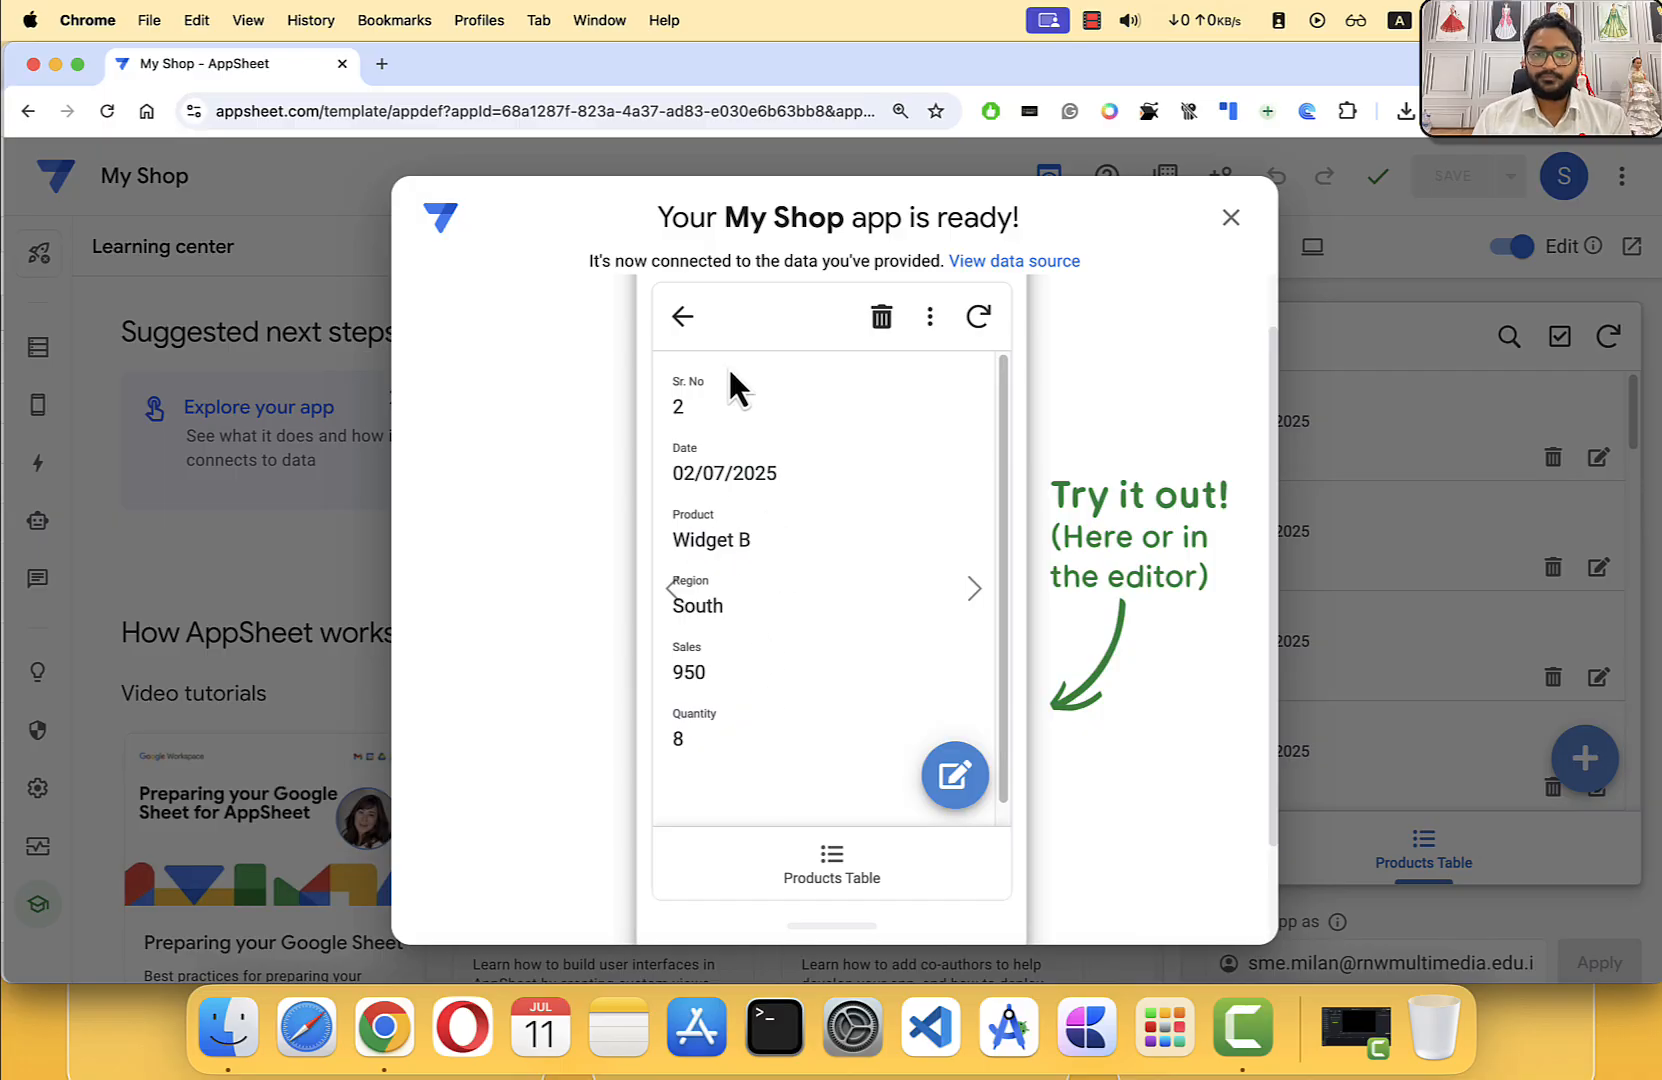
{"action": "left_click", "coordinate": [683, 317]}
{"action": "scroll", "coordinate": [745, 510], "scroll_direction": "down", "scroll_amount": 15}
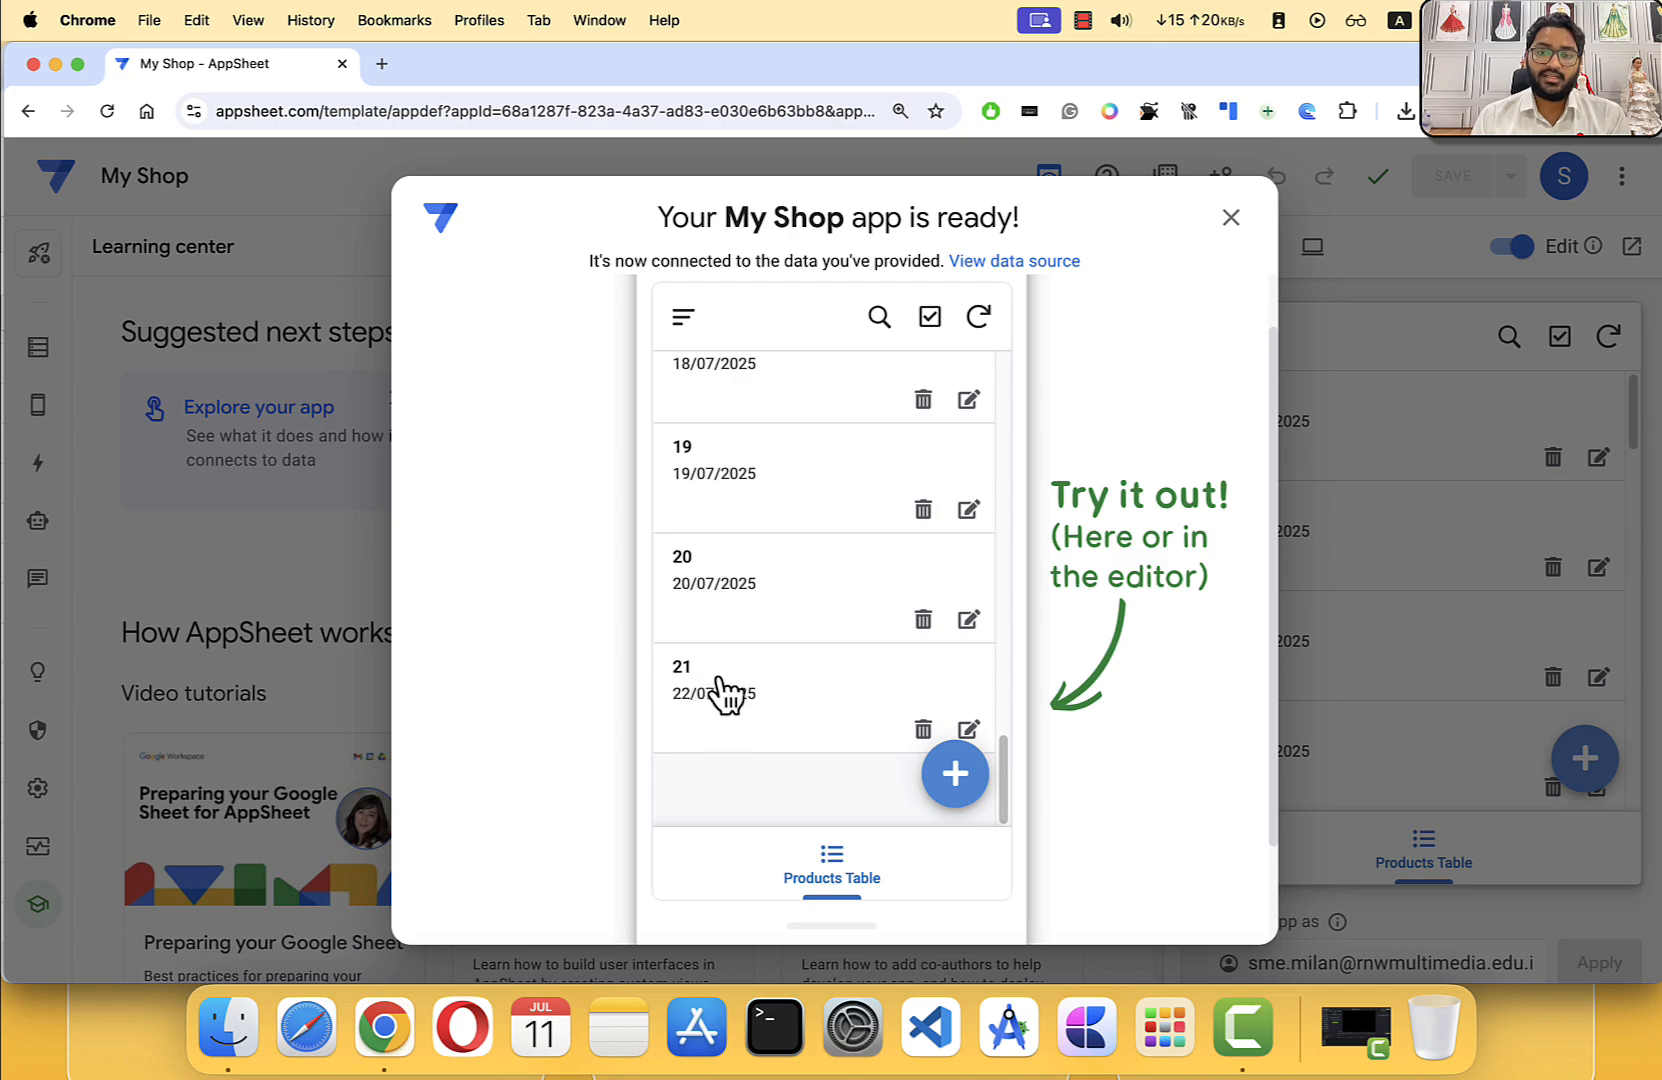
{"action": "left_click", "coordinate": [700, 690]}
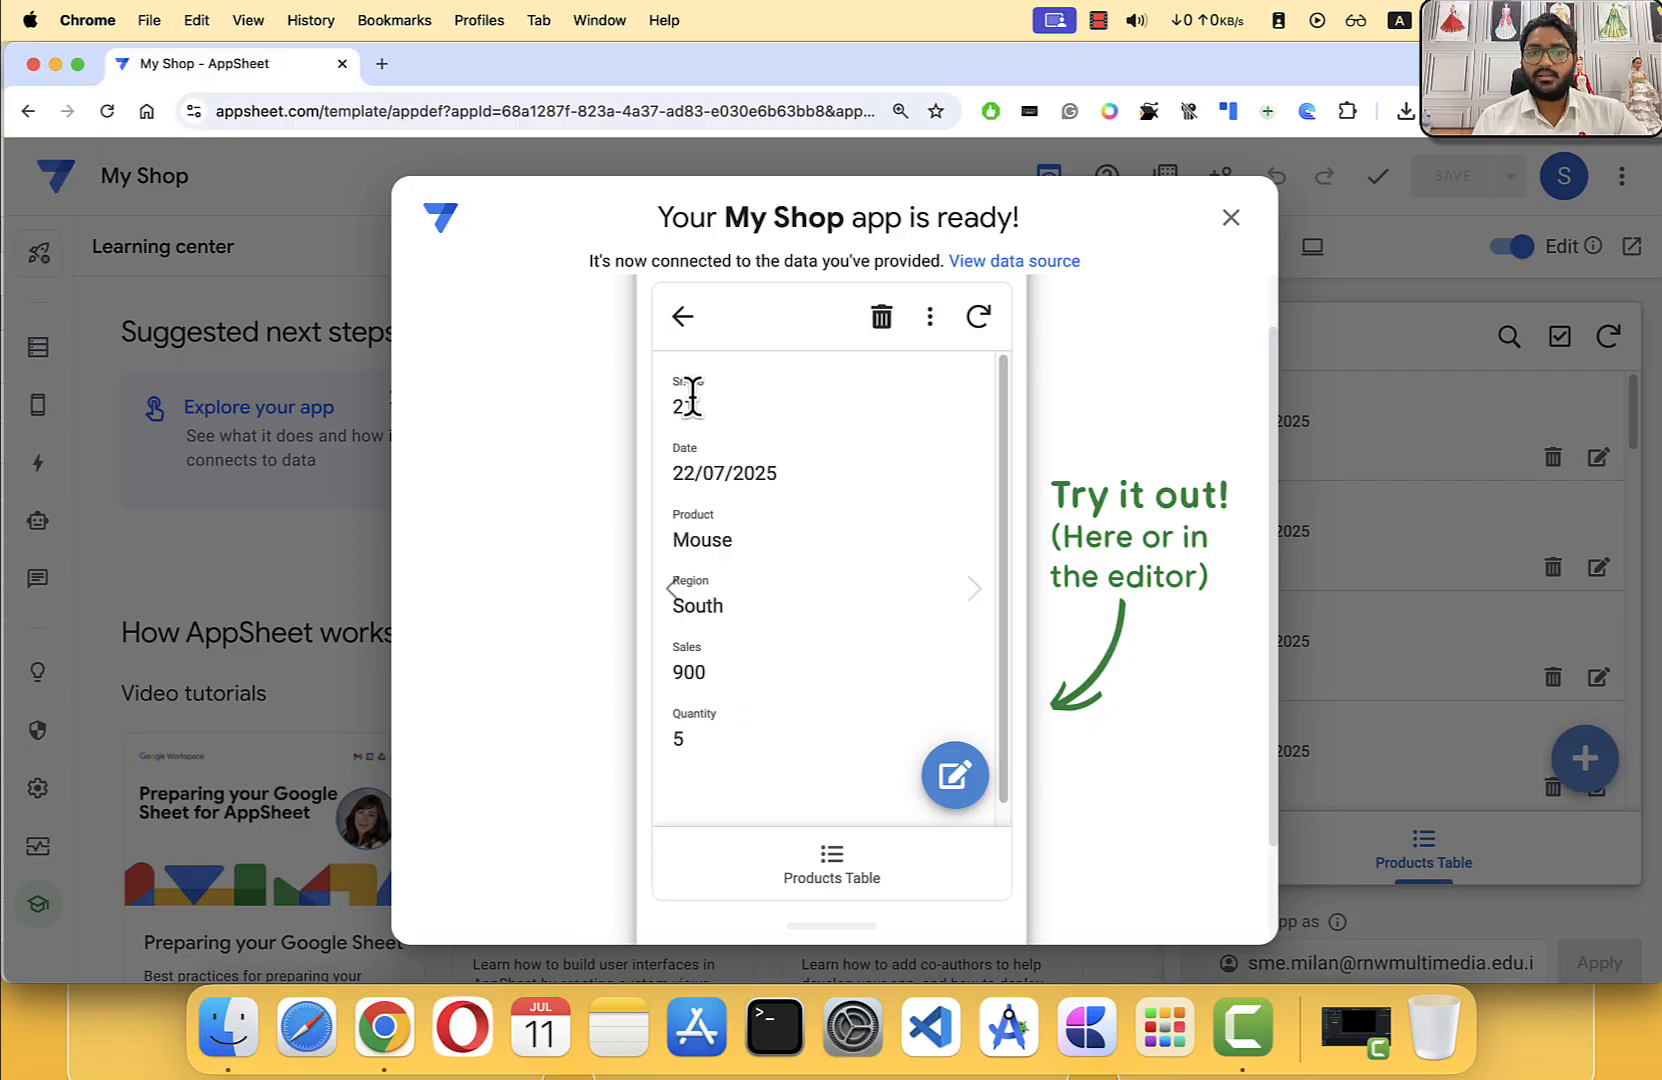
{"action": "left_click", "coordinate": [674, 590]}
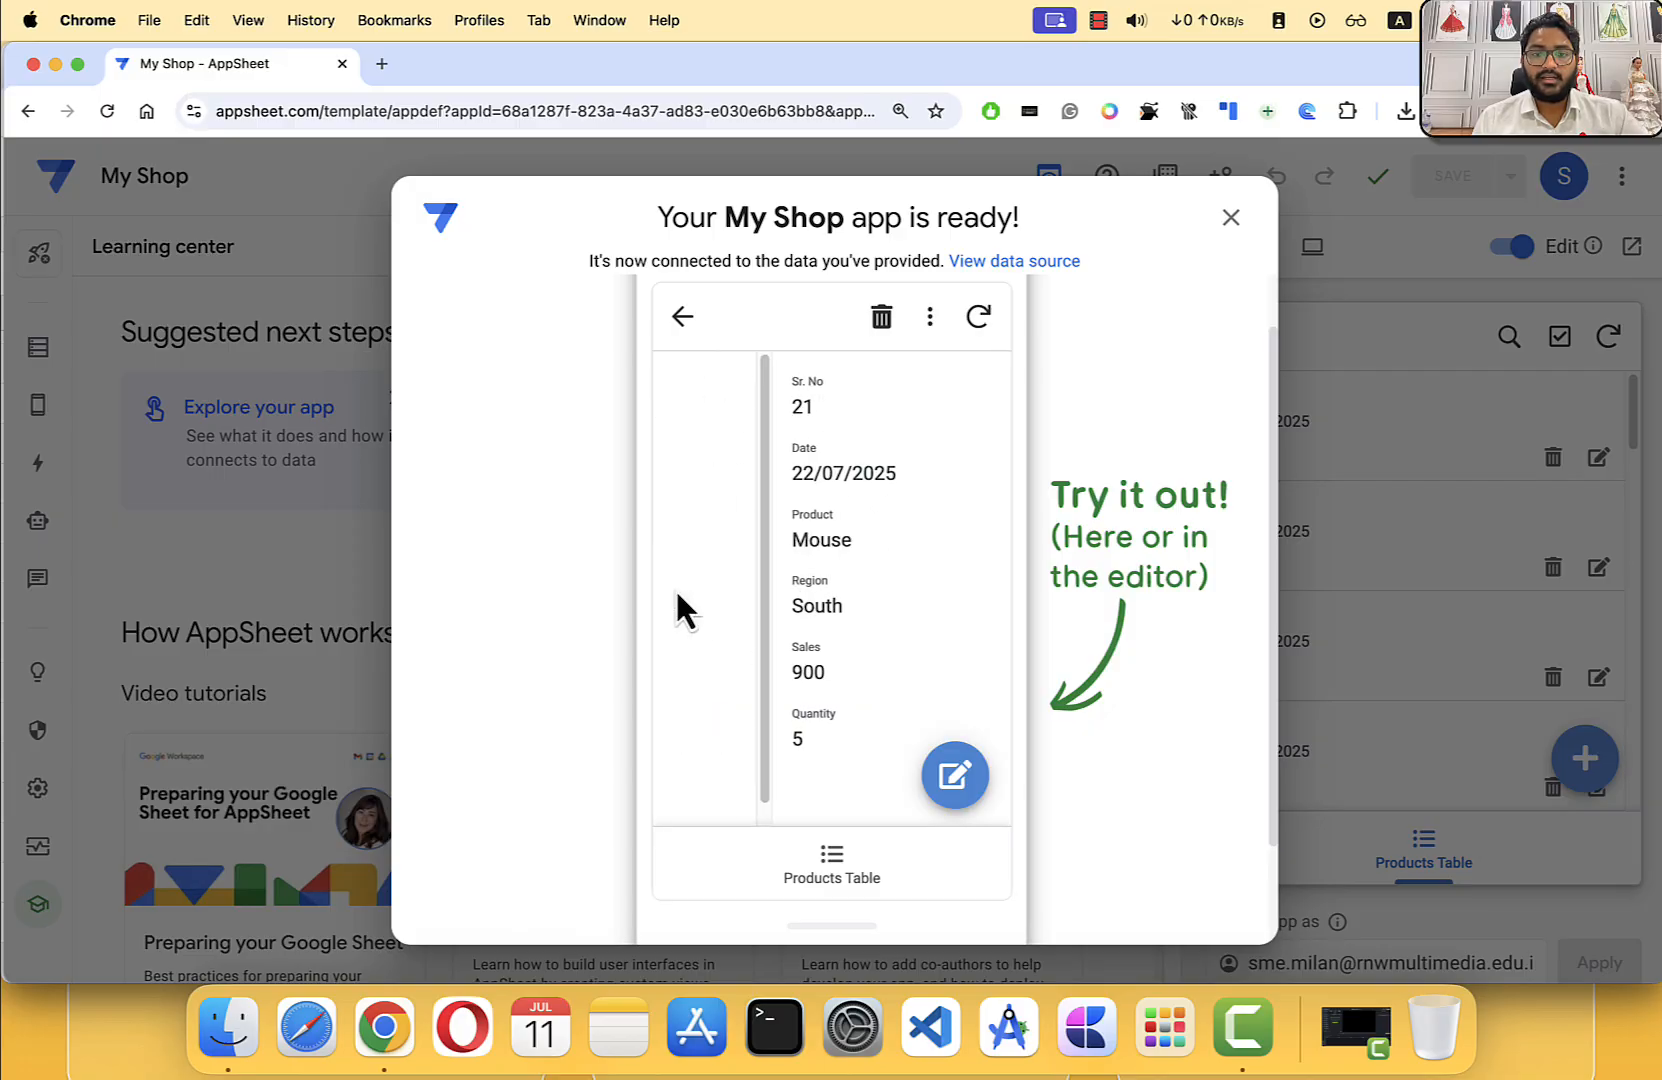
Step: Step back to record 19 and forward again to record 21 in the detail view, and return to the records list
{"action": "left_click", "coordinate": [676, 591]}
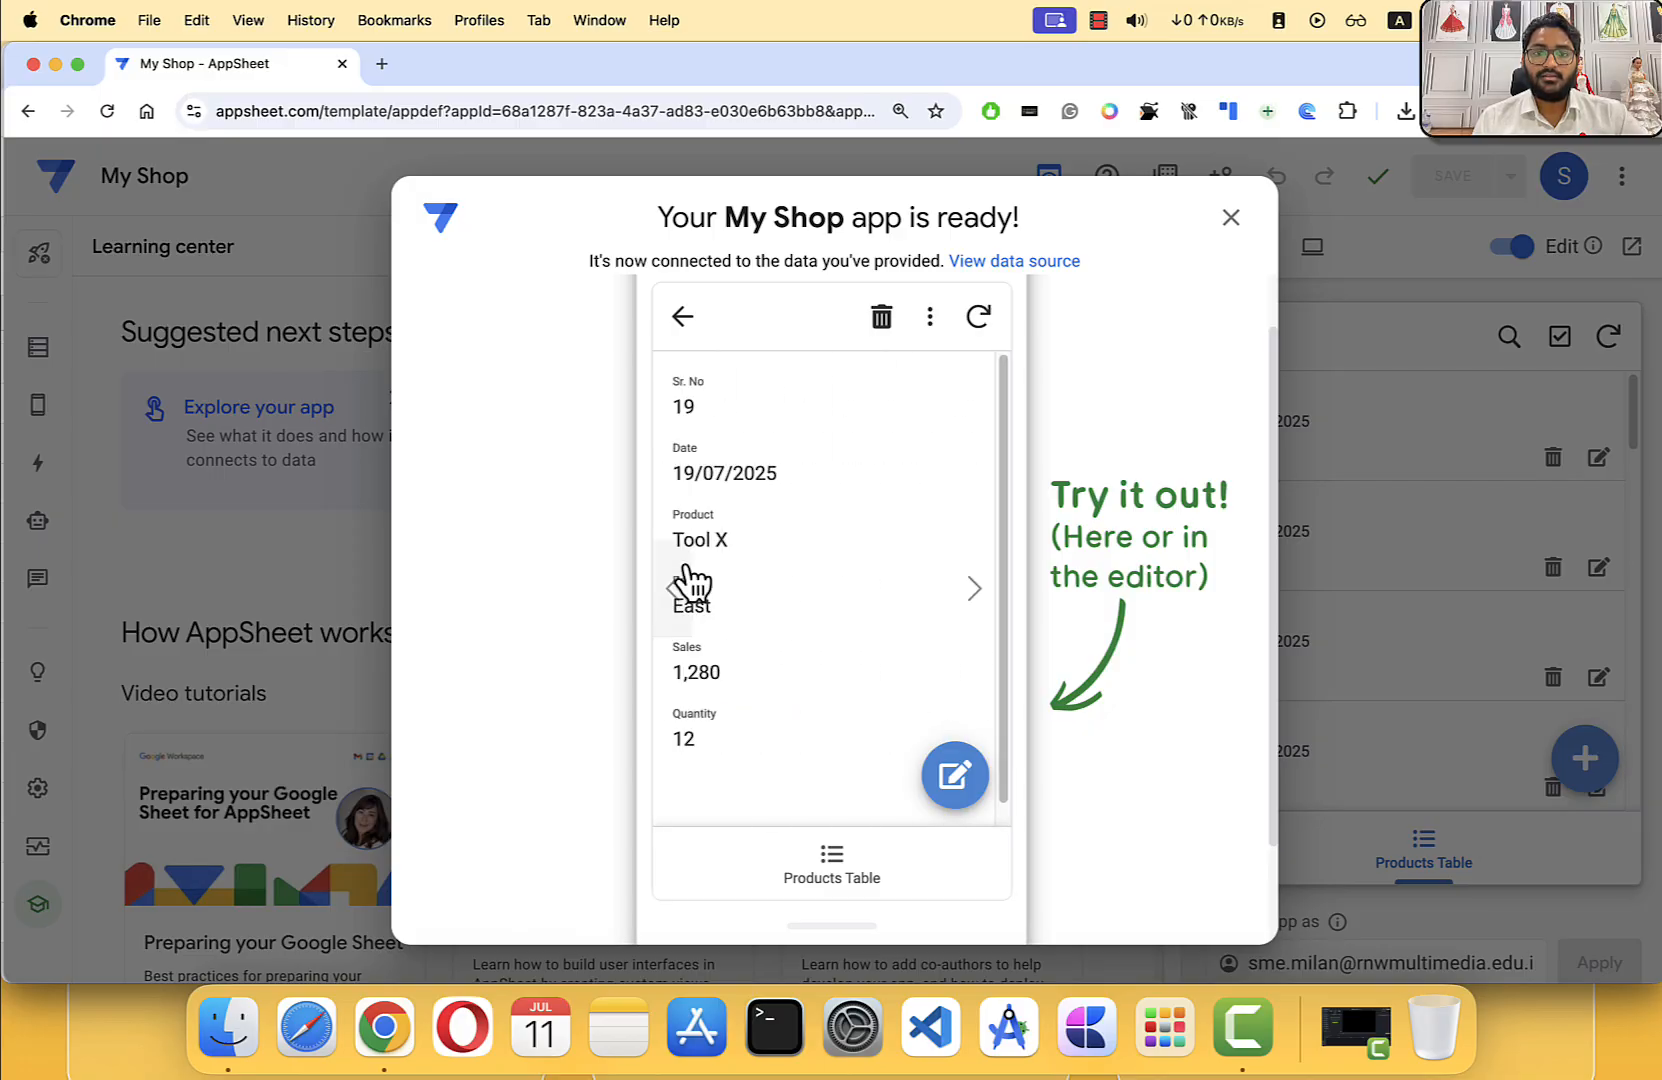
{"action": "left_click", "coordinate": [968, 590]}
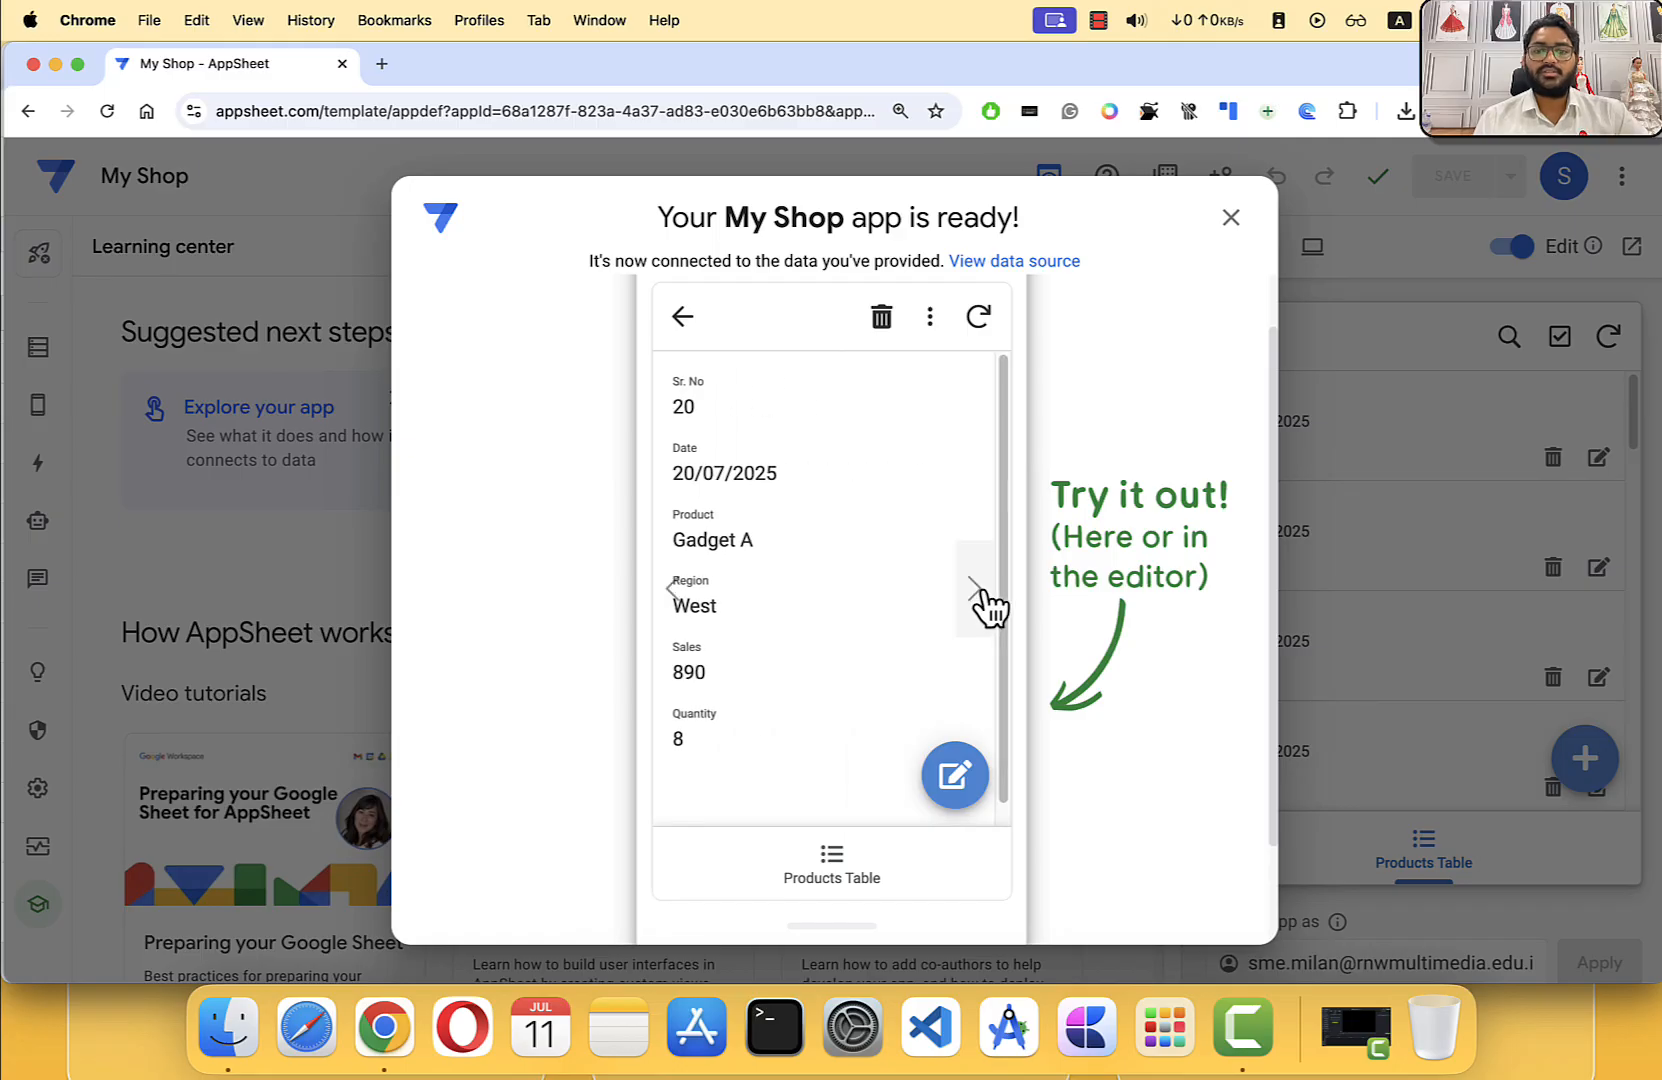
{"action": "left_click", "coordinate": [988, 603]}
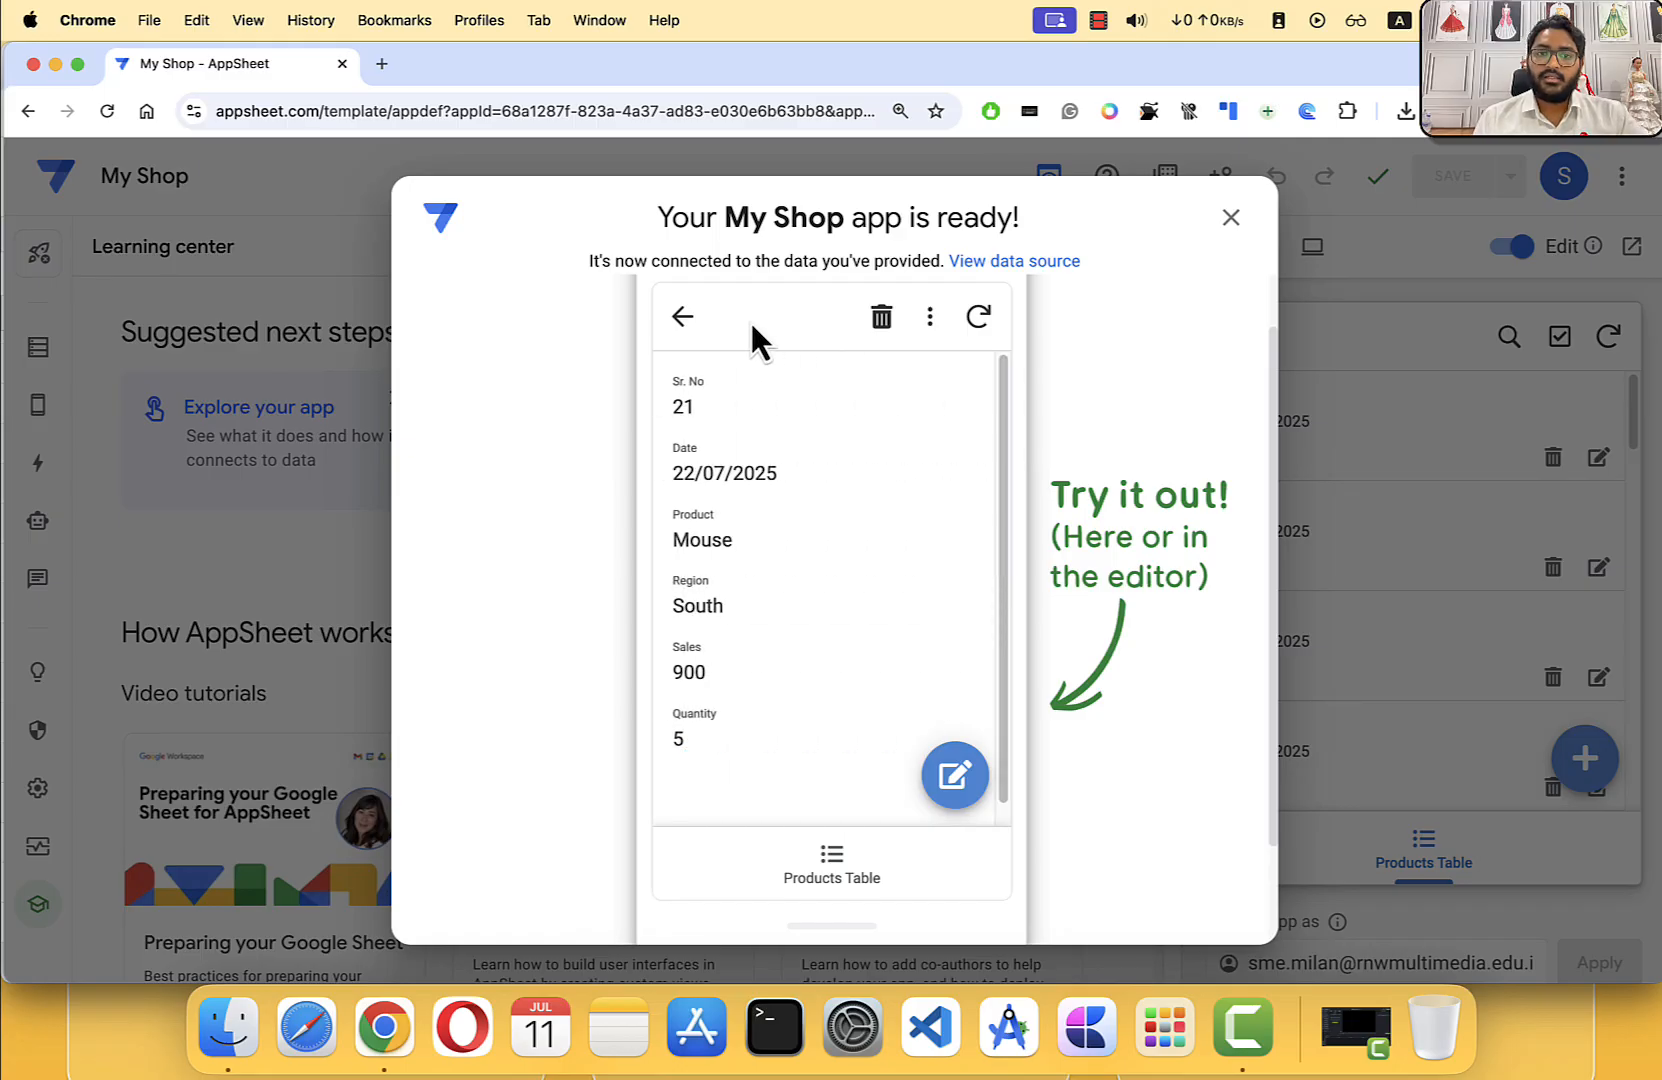
{"action": "left_click", "coordinate": [684, 318]}
Step: Open record 19 for editing, look over its form fields, and return to the records list without saving
{"action": "left_click", "coordinate": [764, 484]}
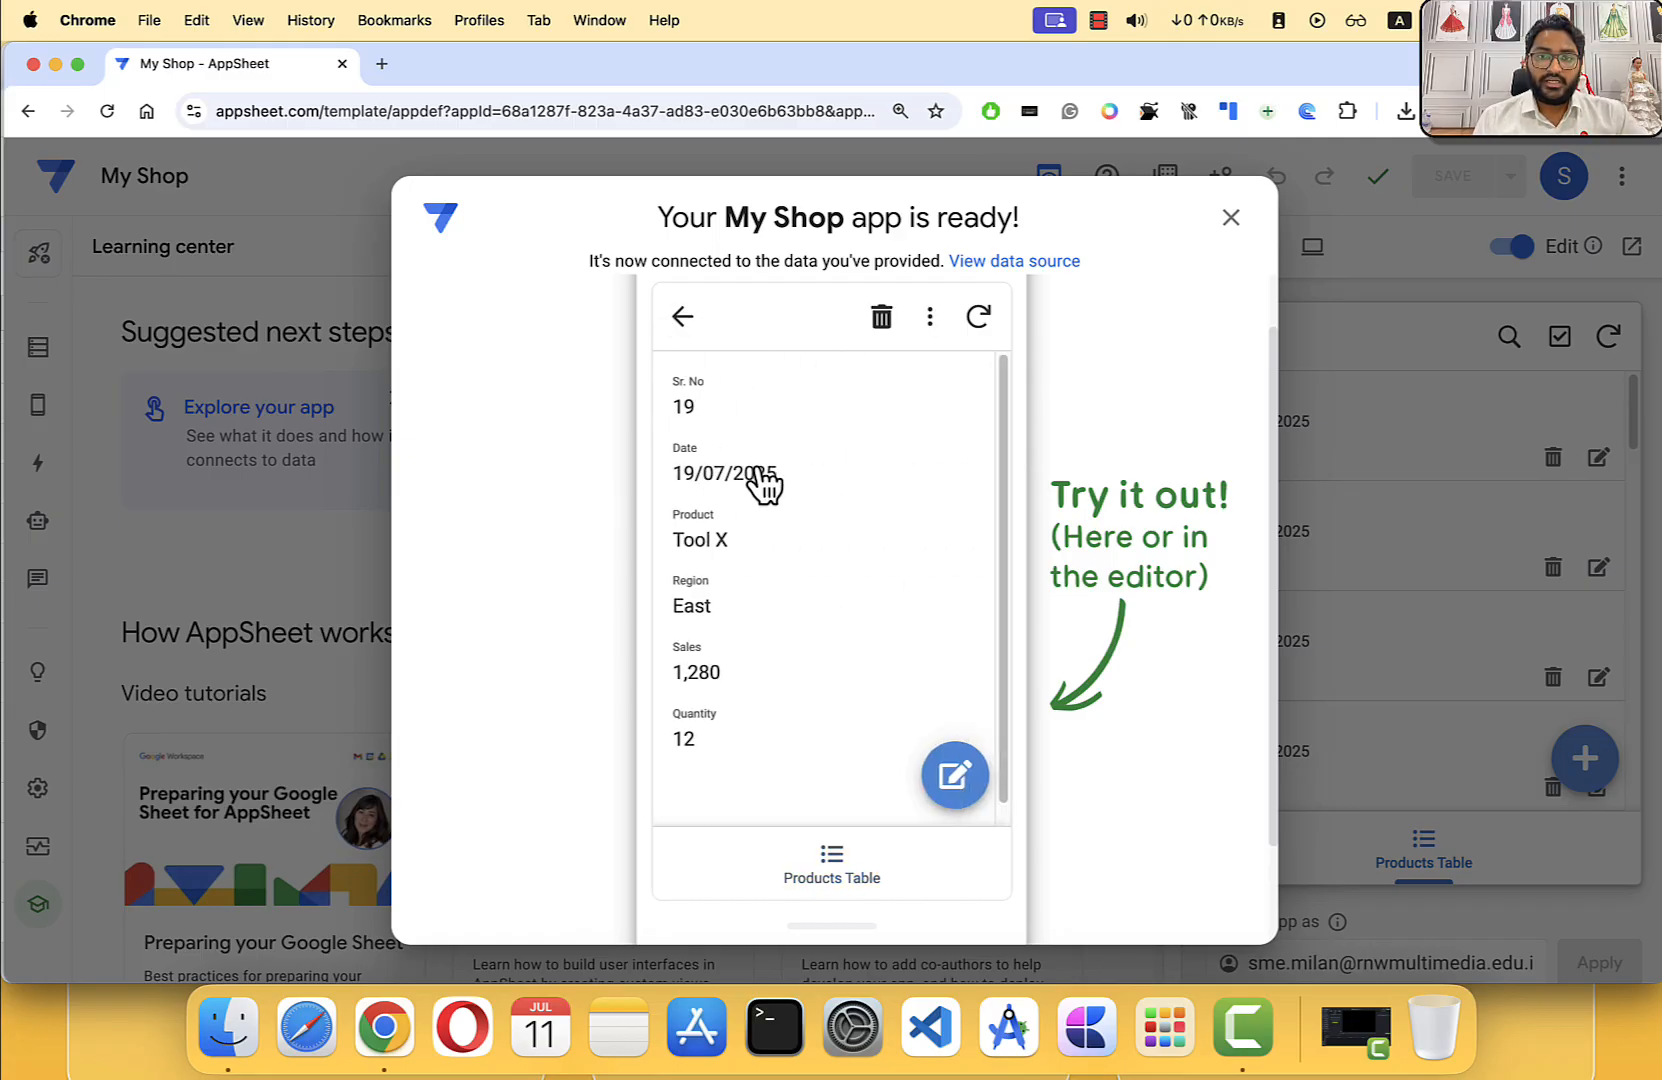
{"action": "left_click", "coordinate": [954, 770]}
{"action": "scroll", "coordinate": [778, 575], "scroll_direction": "down", "scroll_amount": 5}
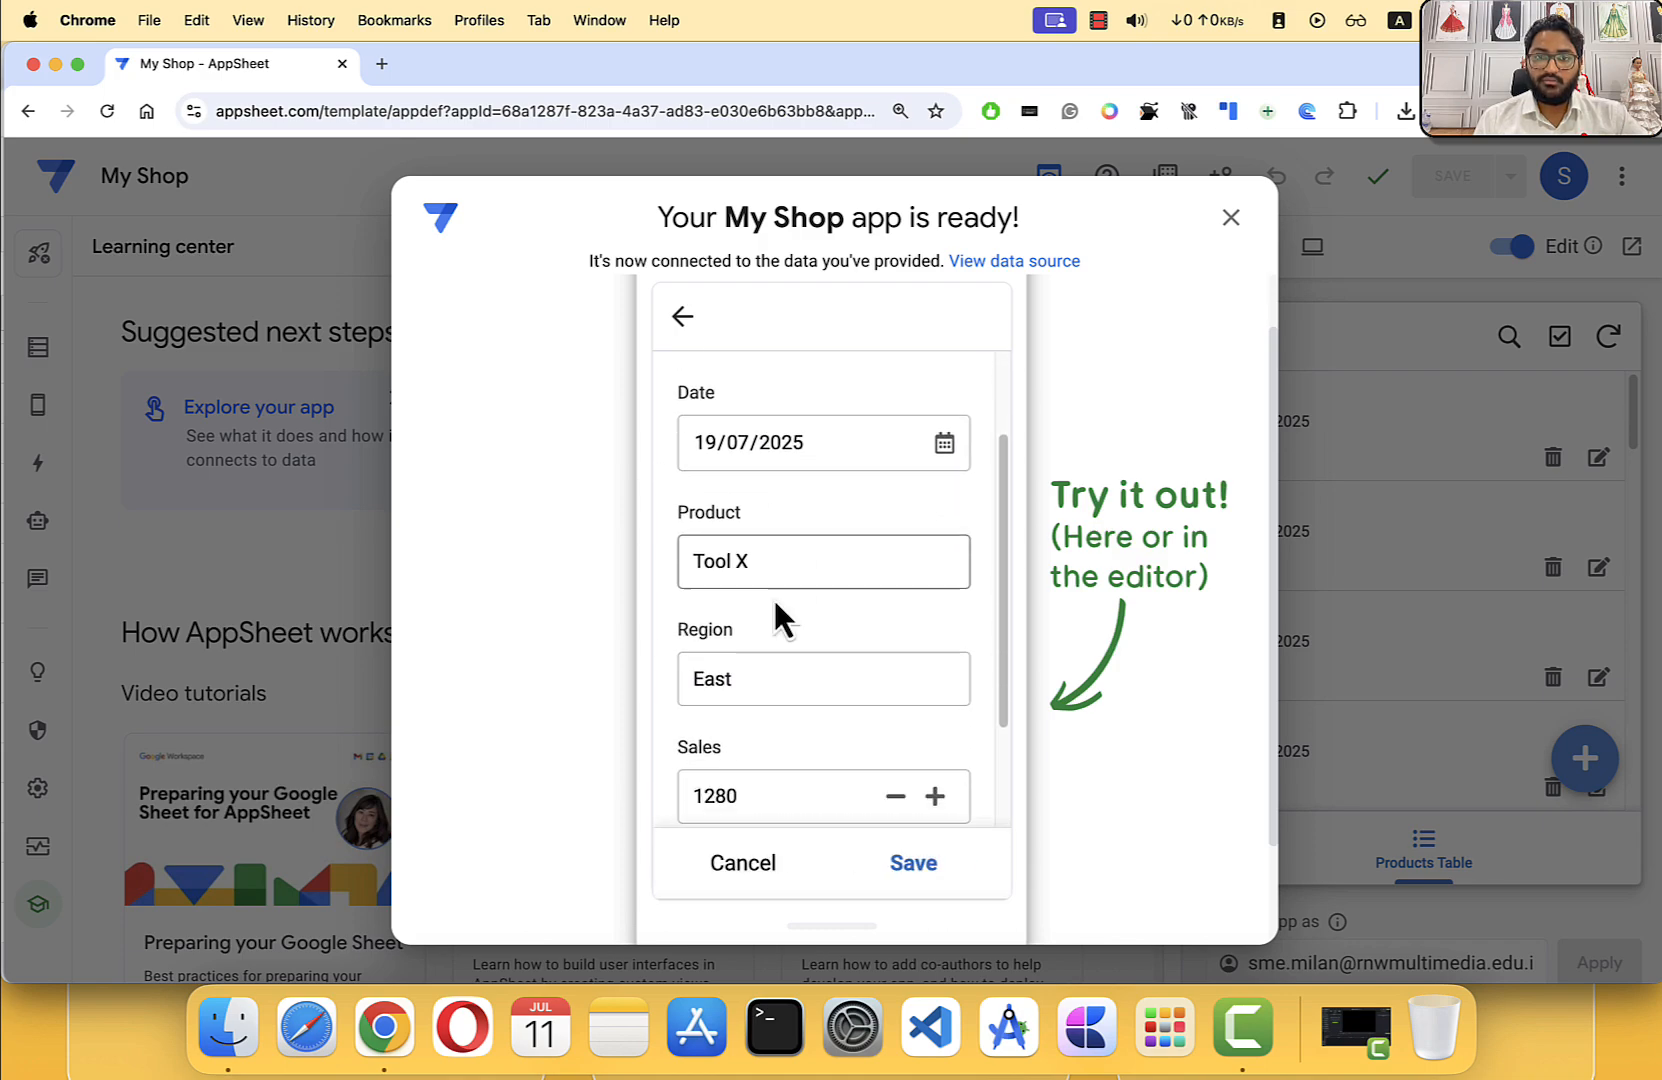
{"action": "scroll", "coordinate": [772, 638], "scroll_direction": "up", "scroll_amount": 5}
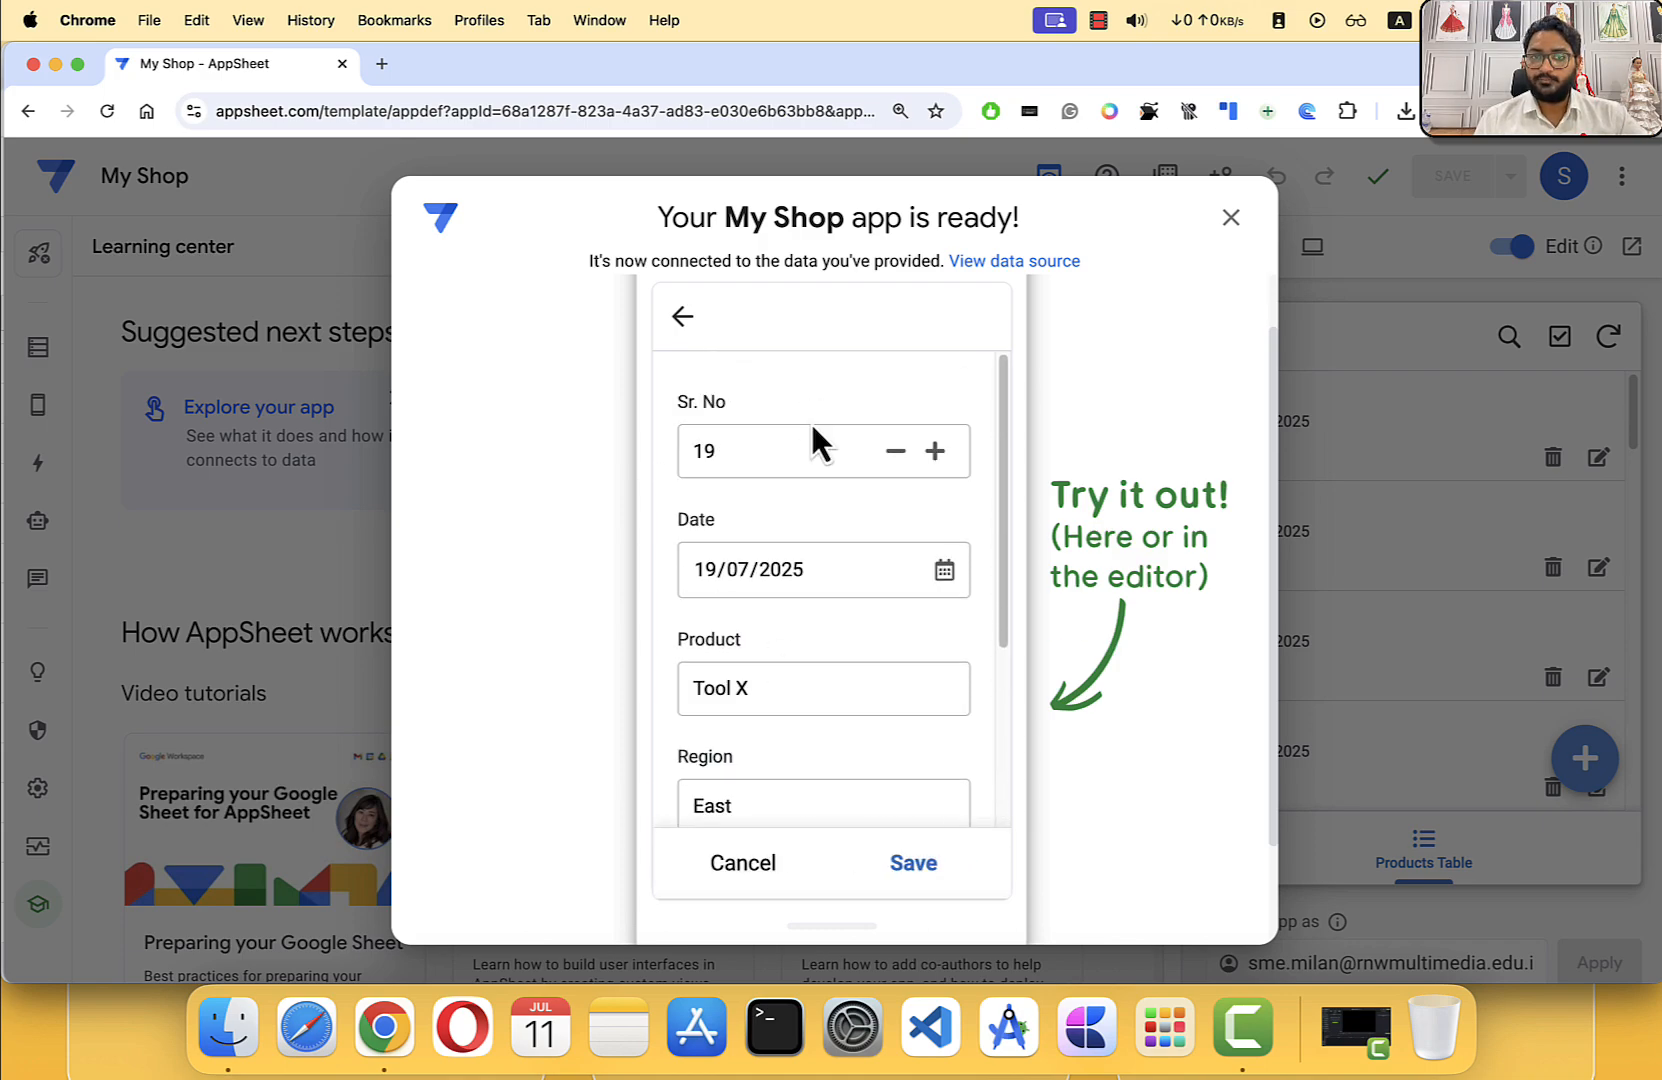
{"action": "left_click", "coordinate": [737, 445]}
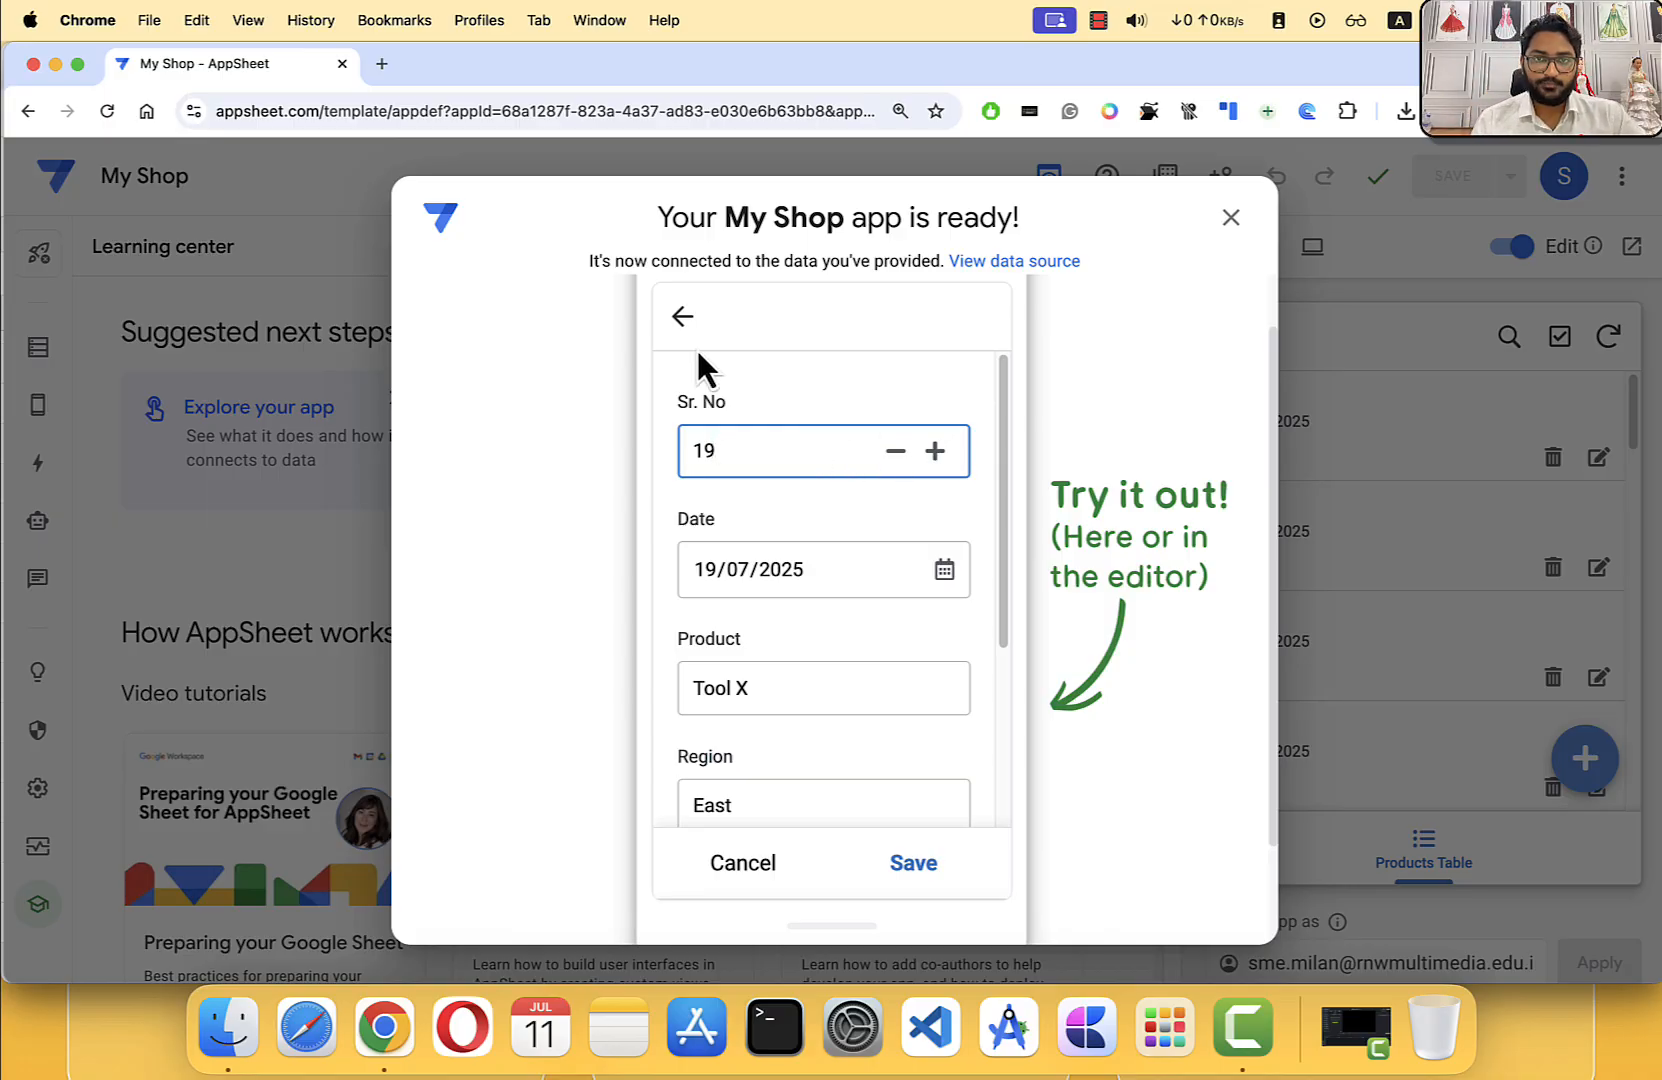
{"action": "left_click", "coordinate": [683, 318]}
{"action": "left_click", "coordinate": [684, 318]}
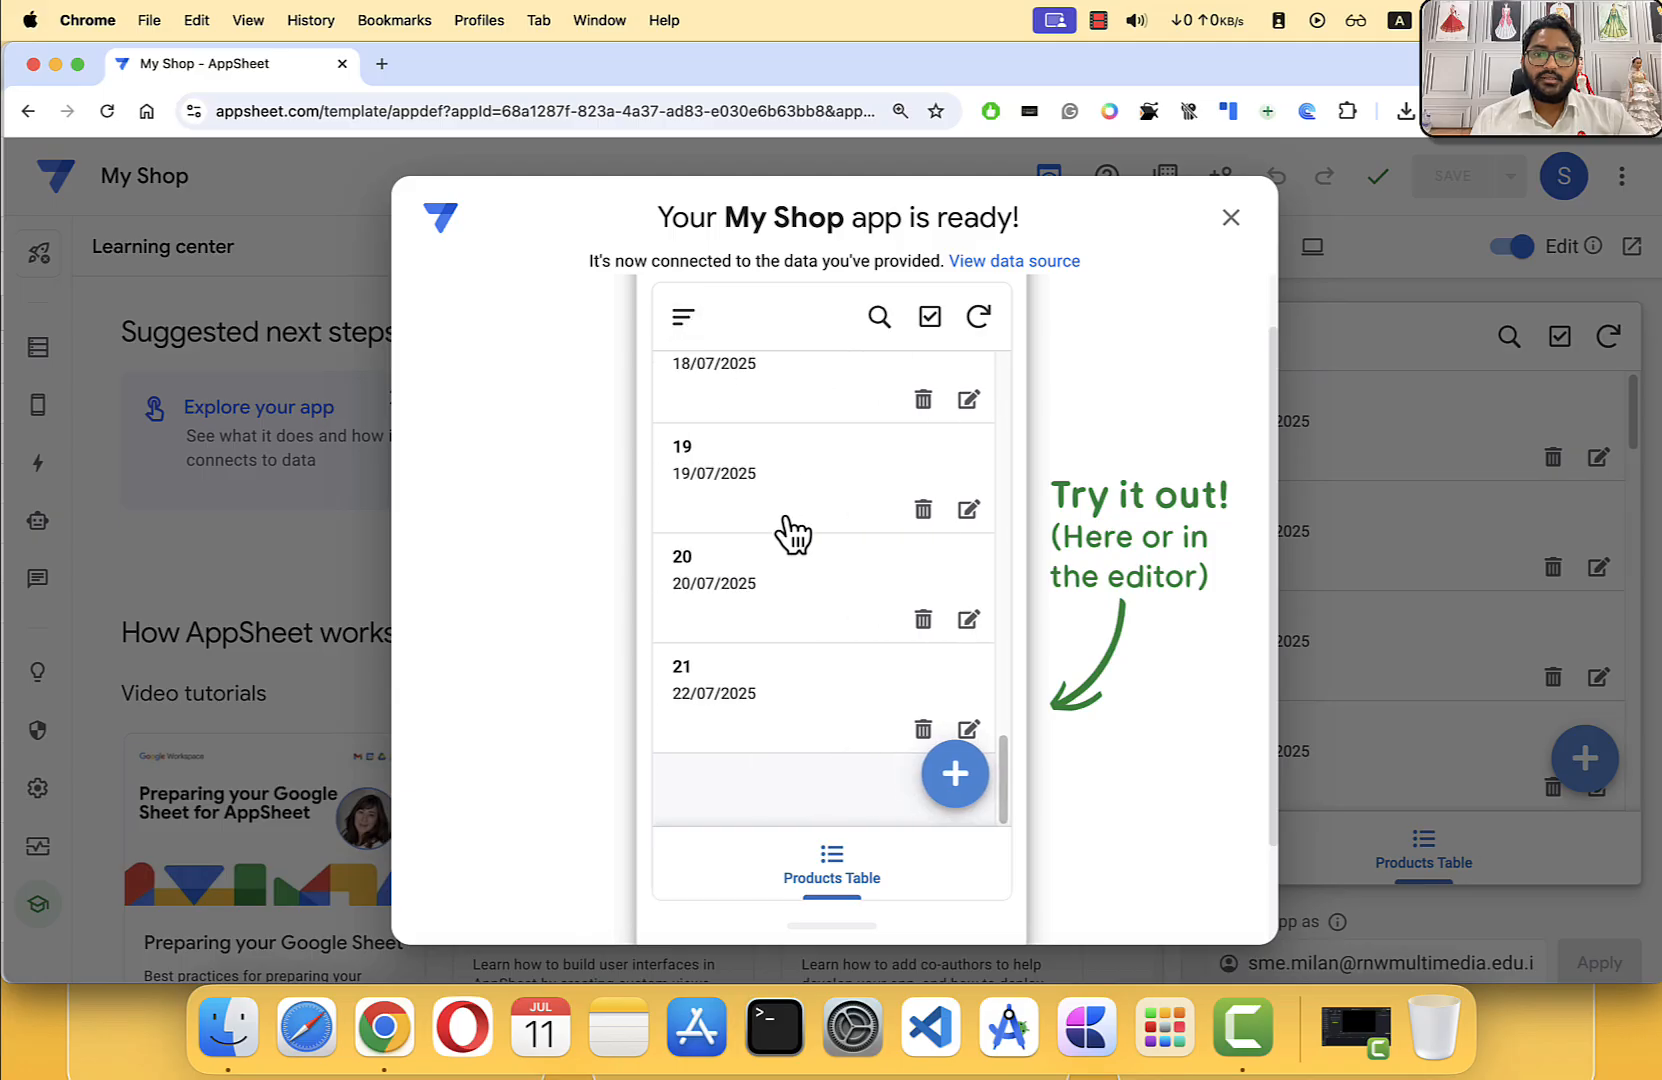
Step: Start a new Products Table record in the app preview with Sr. No 22 and the date 24/07/2025
{"action": "scroll", "coordinate": [785, 600], "scroll_direction": "down", "scroll_amount": 2}
{"action": "scroll", "coordinate": [779, 668], "scroll_direction": "up", "scroll_amount": 15}
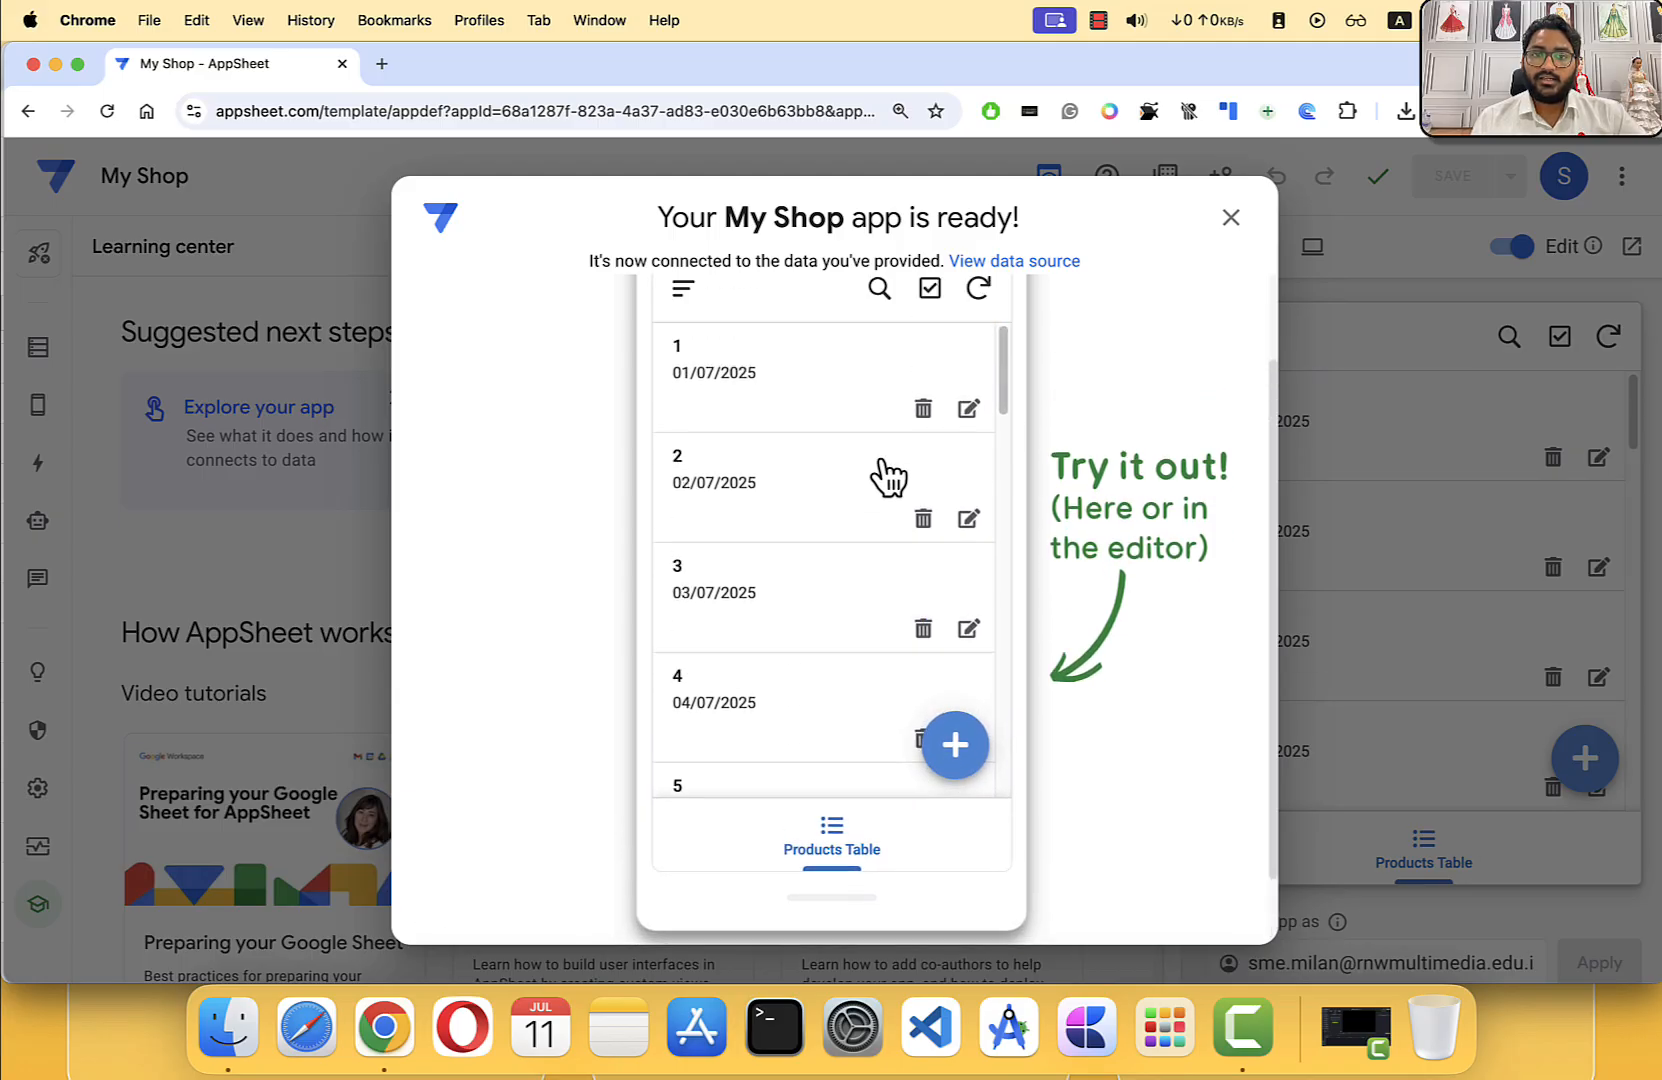
{"action": "scroll", "coordinate": [887, 478], "scroll_direction": "up", "scroll_amount": 2}
{"action": "scroll", "coordinate": [853, 482], "scroll_direction": "down", "scroll_amount": 15}
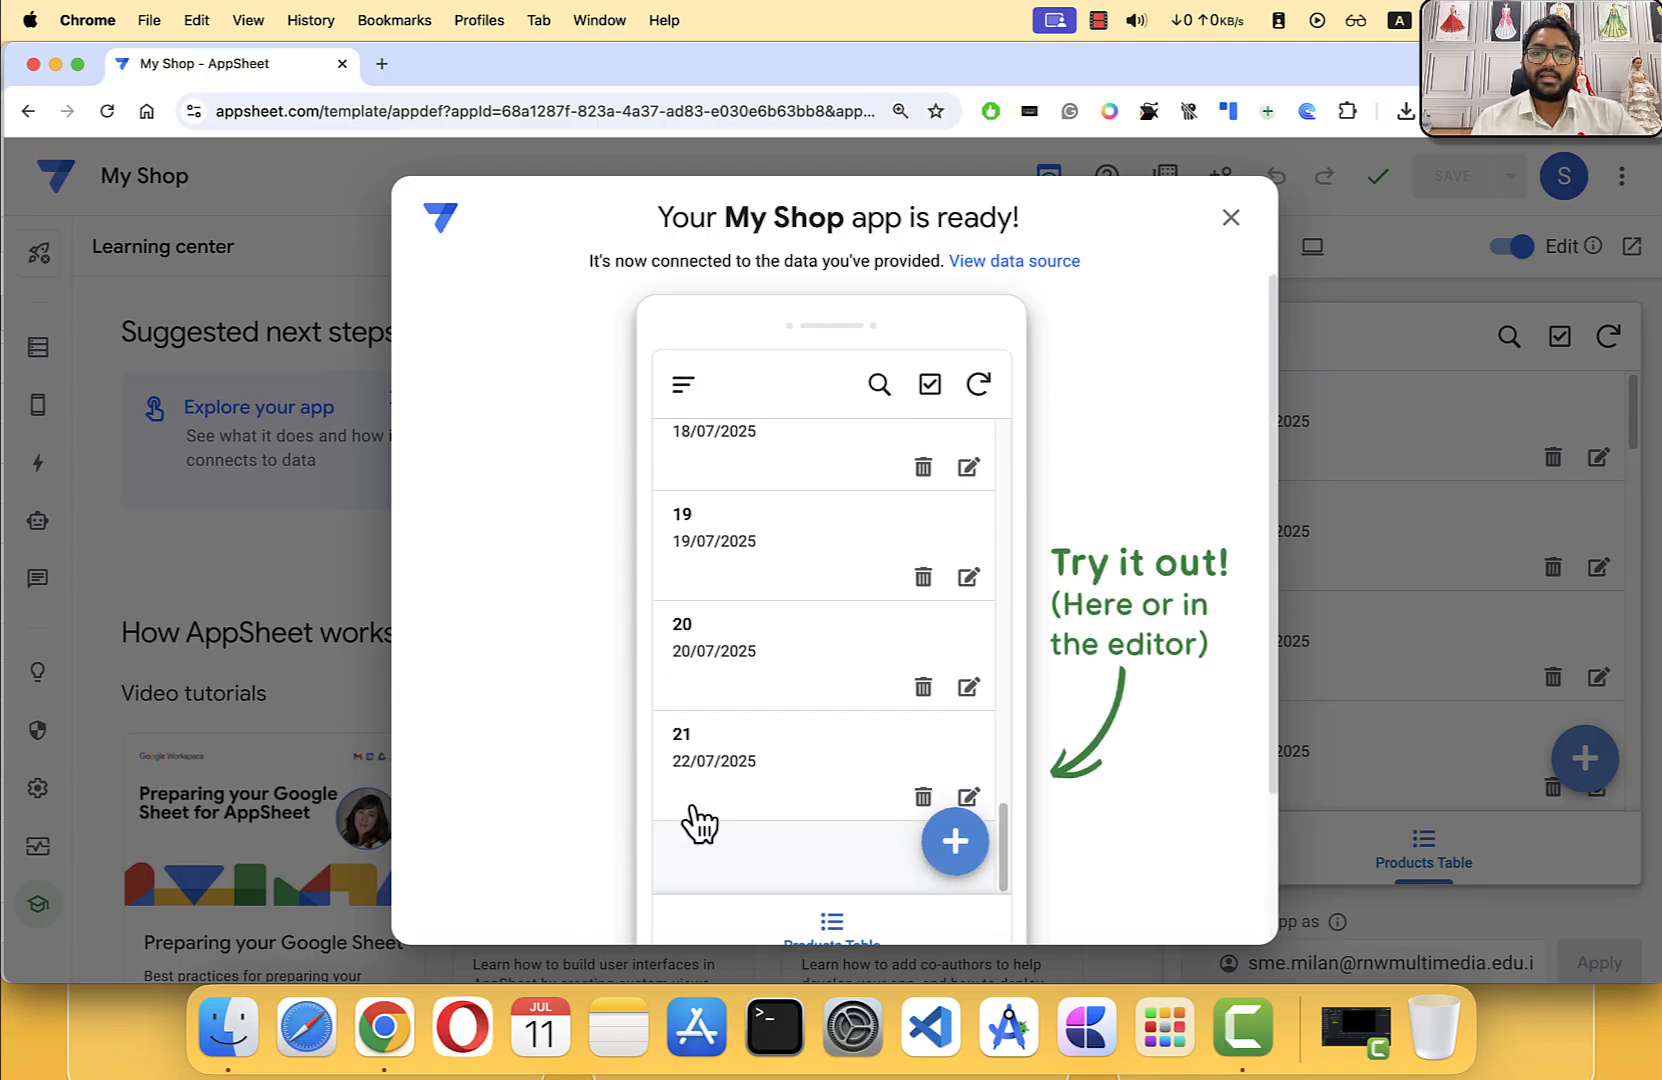
{"action": "left_click", "coordinate": [958, 845]}
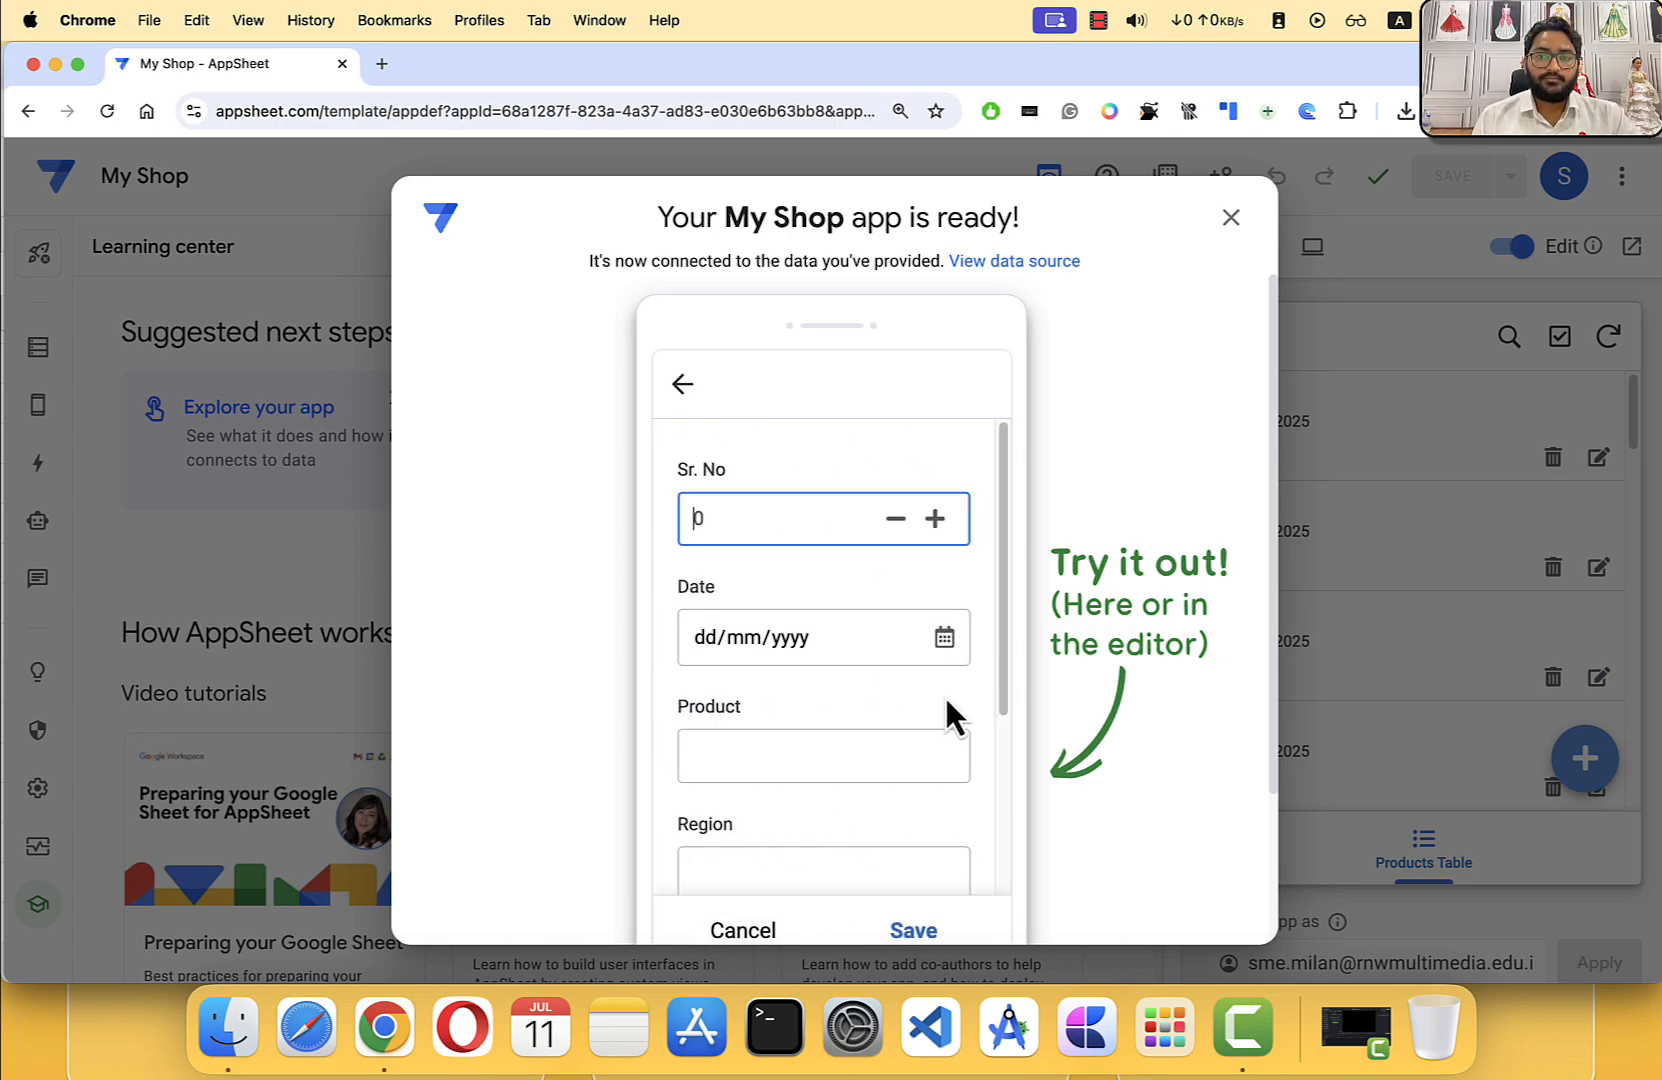
{"action": "type", "text": "22"}
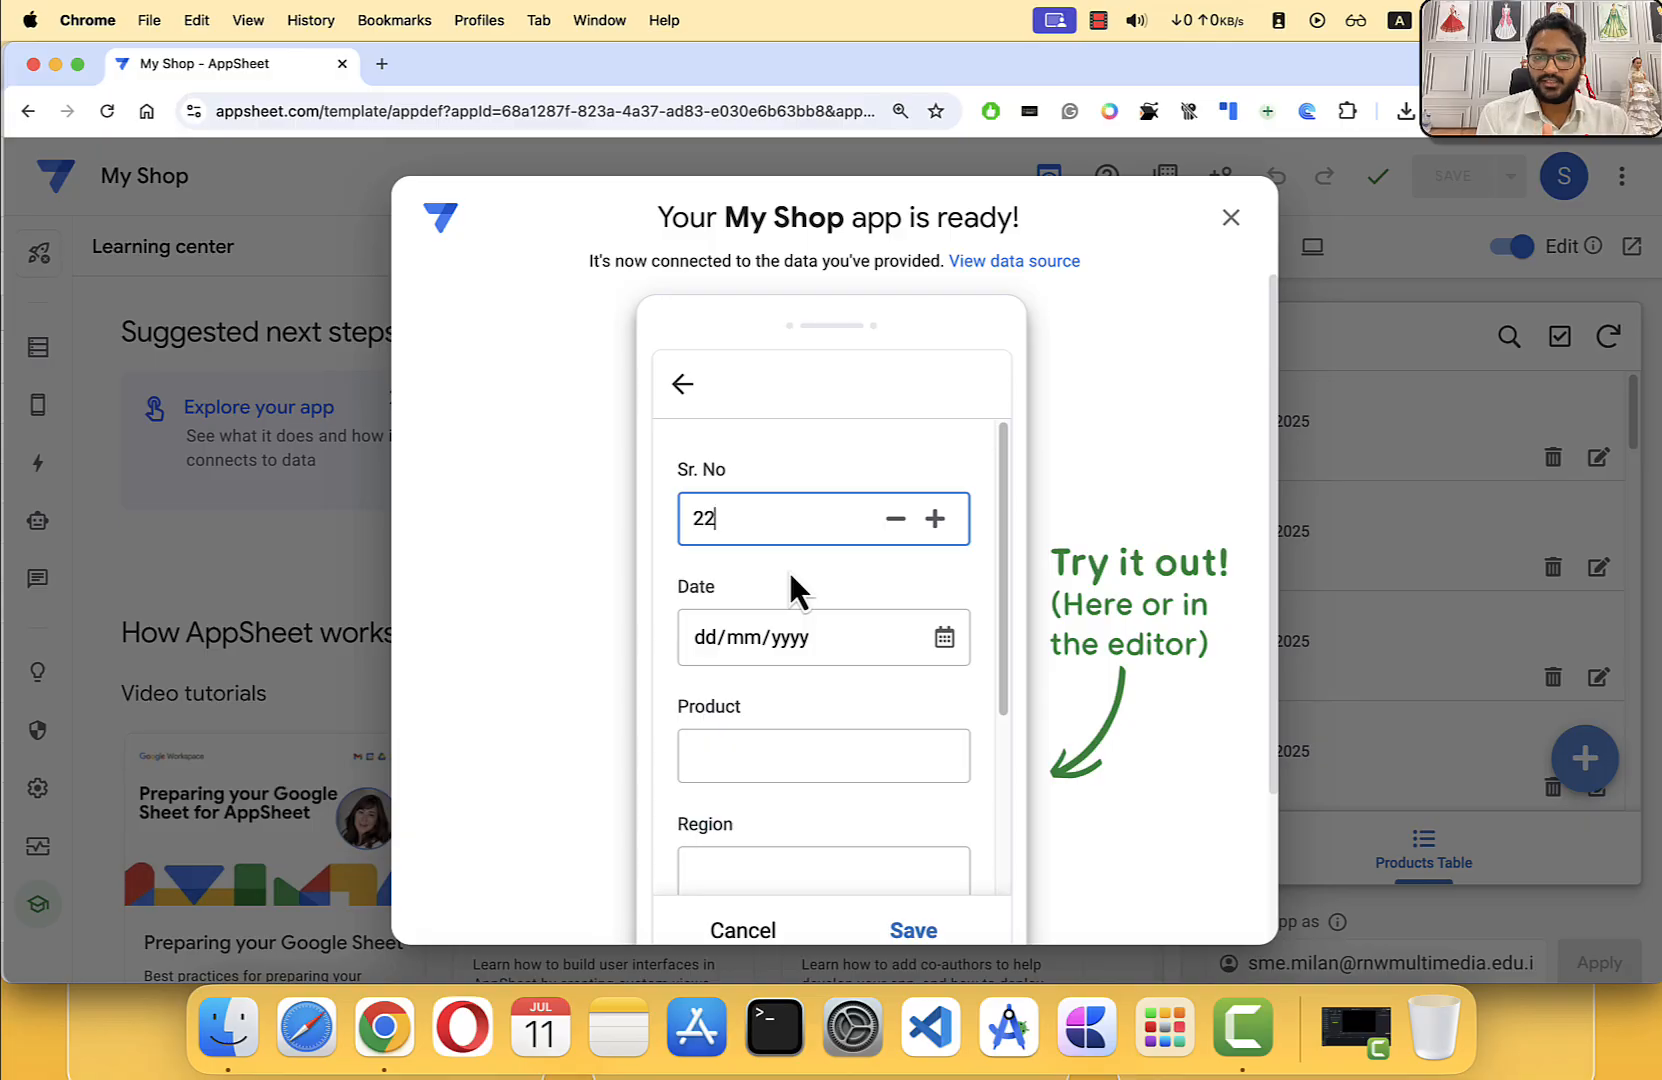
{"action": "scroll", "coordinate": [790, 575], "scroll_direction": "down", "scroll_amount": 1}
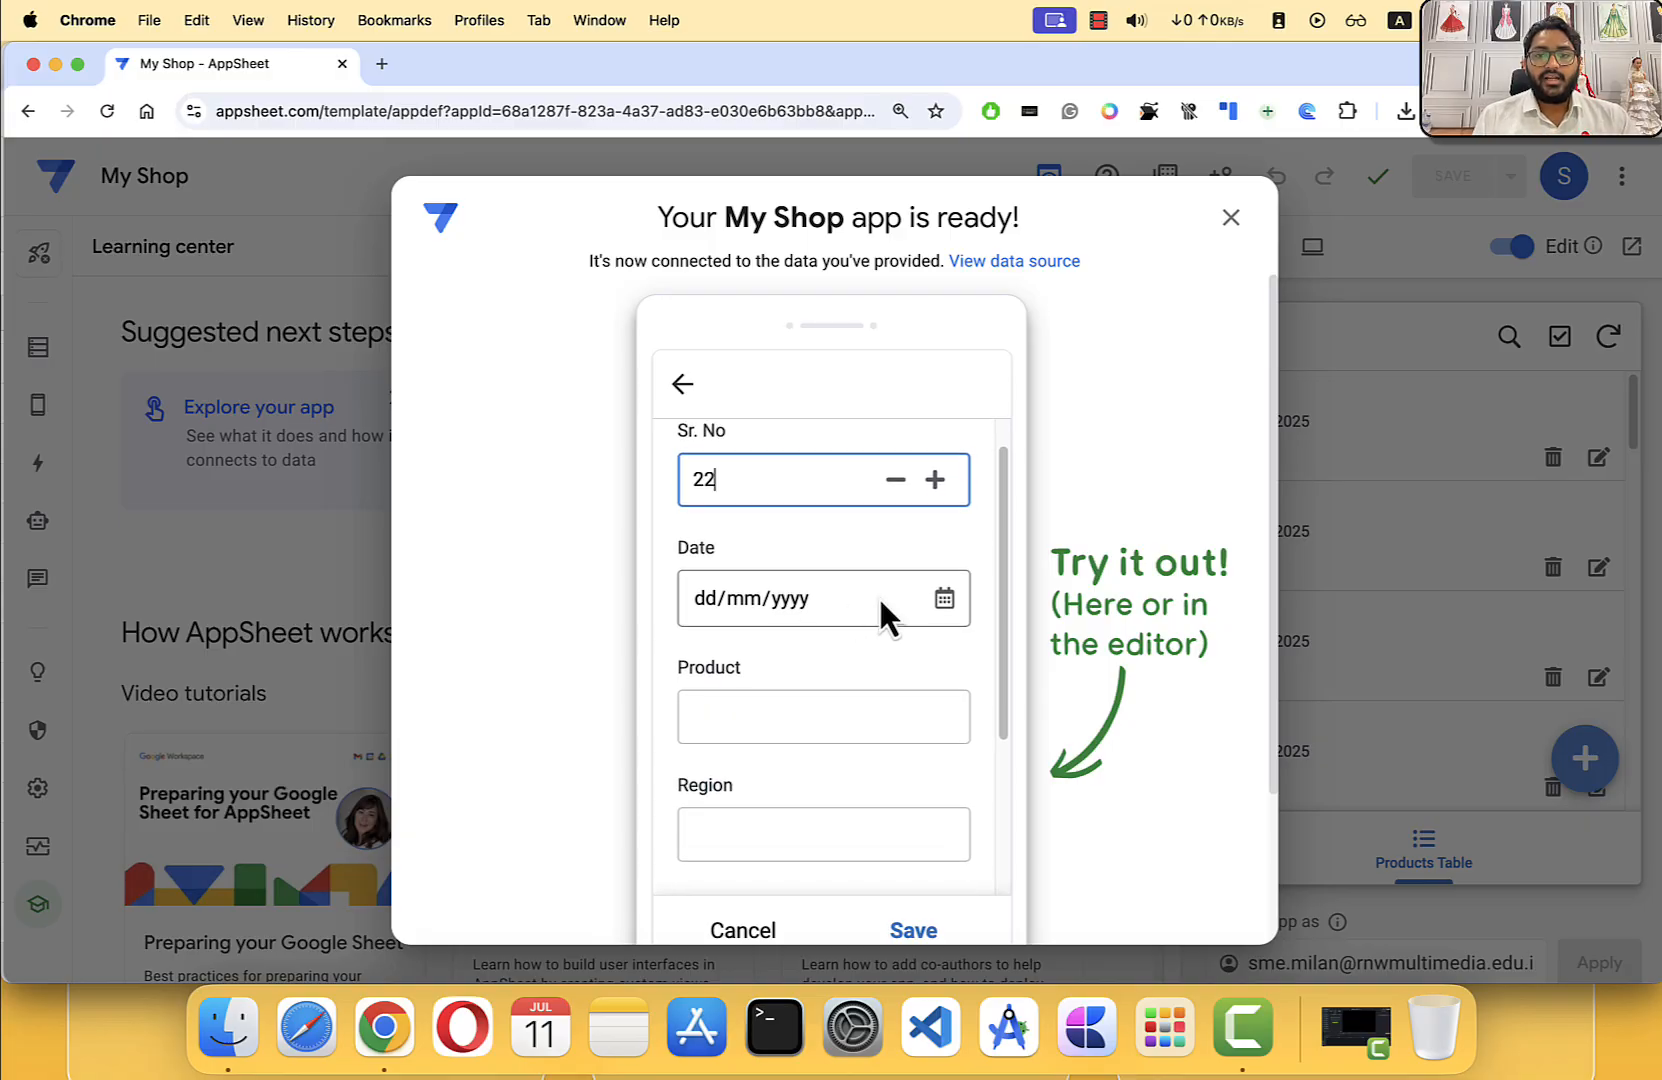
{"action": "left_click", "coordinate": [944, 600]}
{"action": "left_click", "coordinate": [843, 835]}
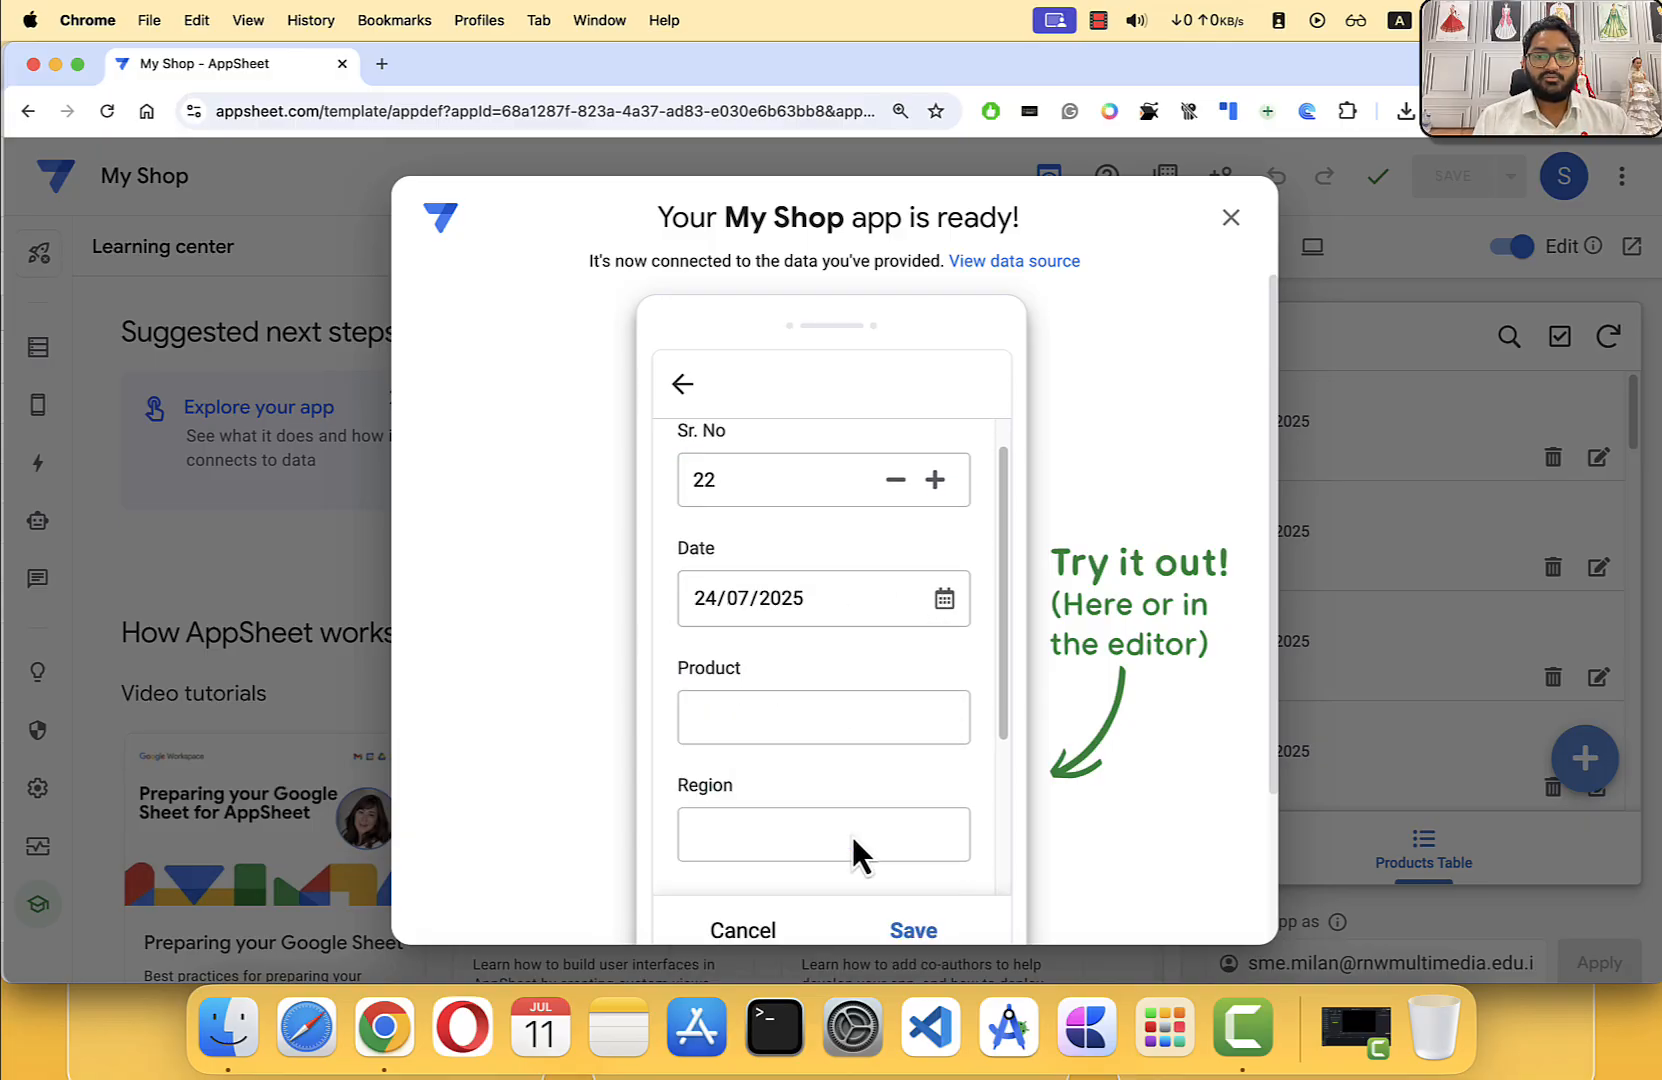
Step: Enter Keyboard as the new record's product and North as its region
{"action": "scroll", "coordinate": [805, 662], "scroll_direction": "down", "scroll_amount": 3}
{"action": "left_click", "coordinate": [757, 580]}
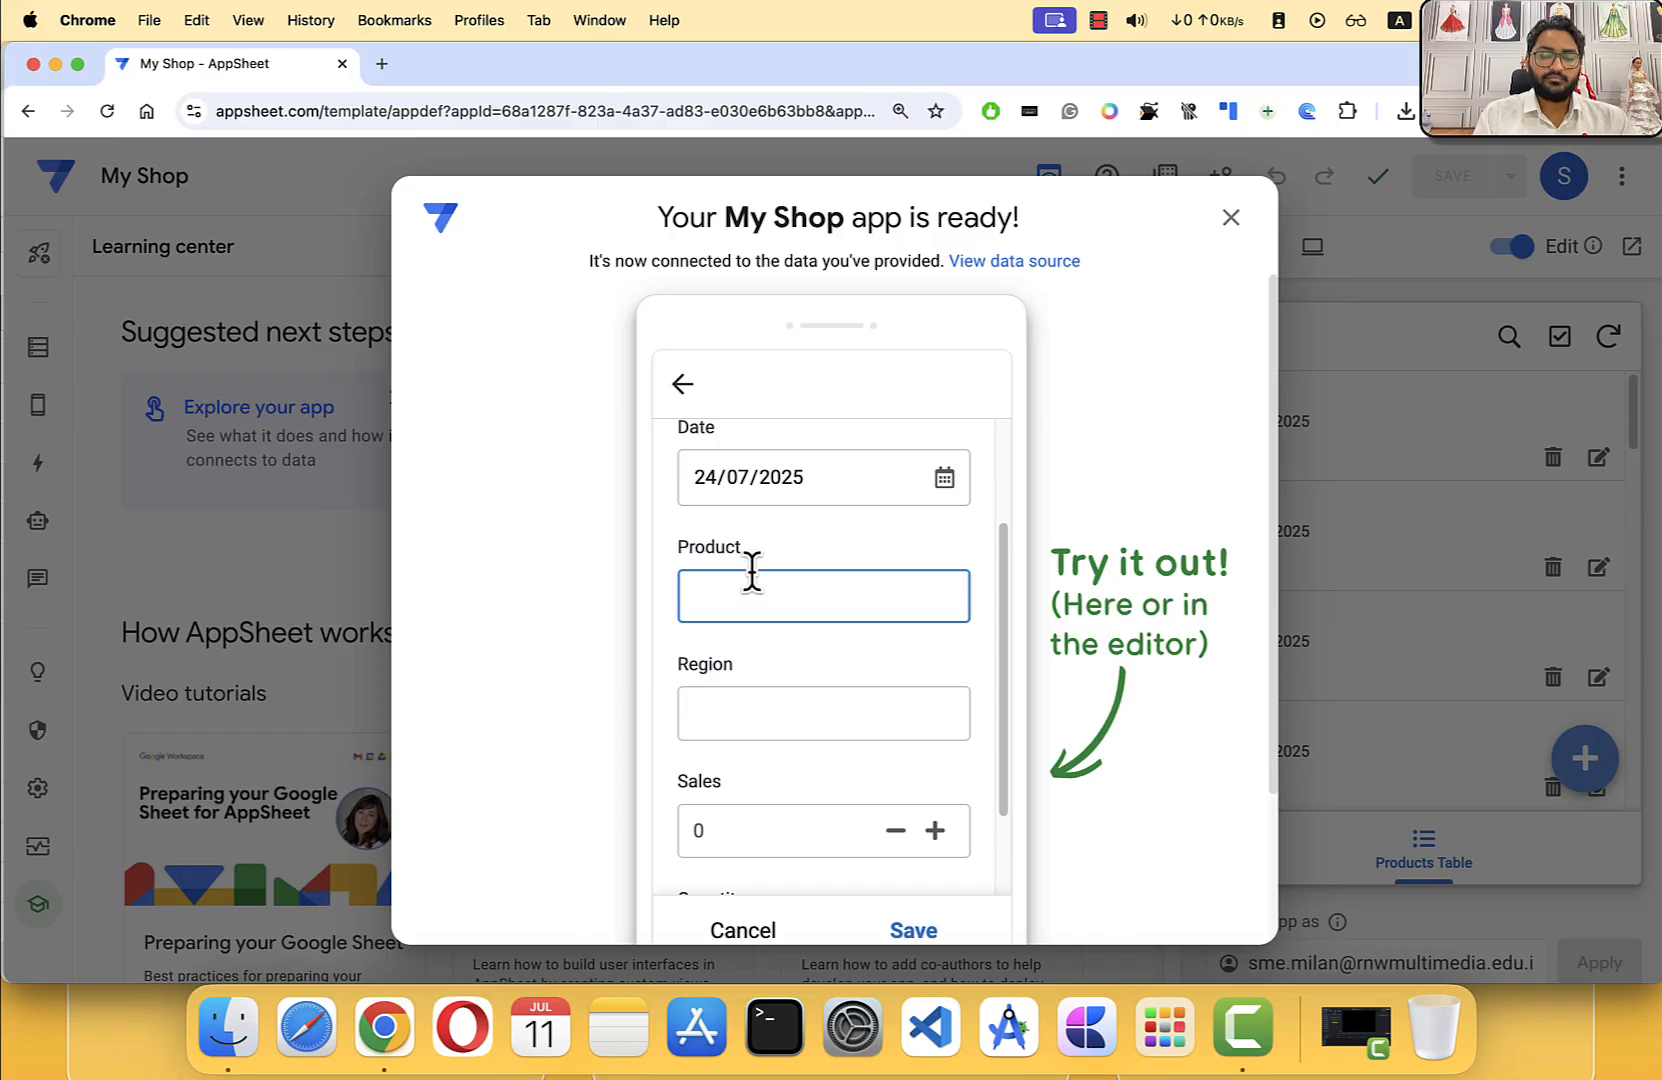
{"action": "type", "text": "Keyboard"}
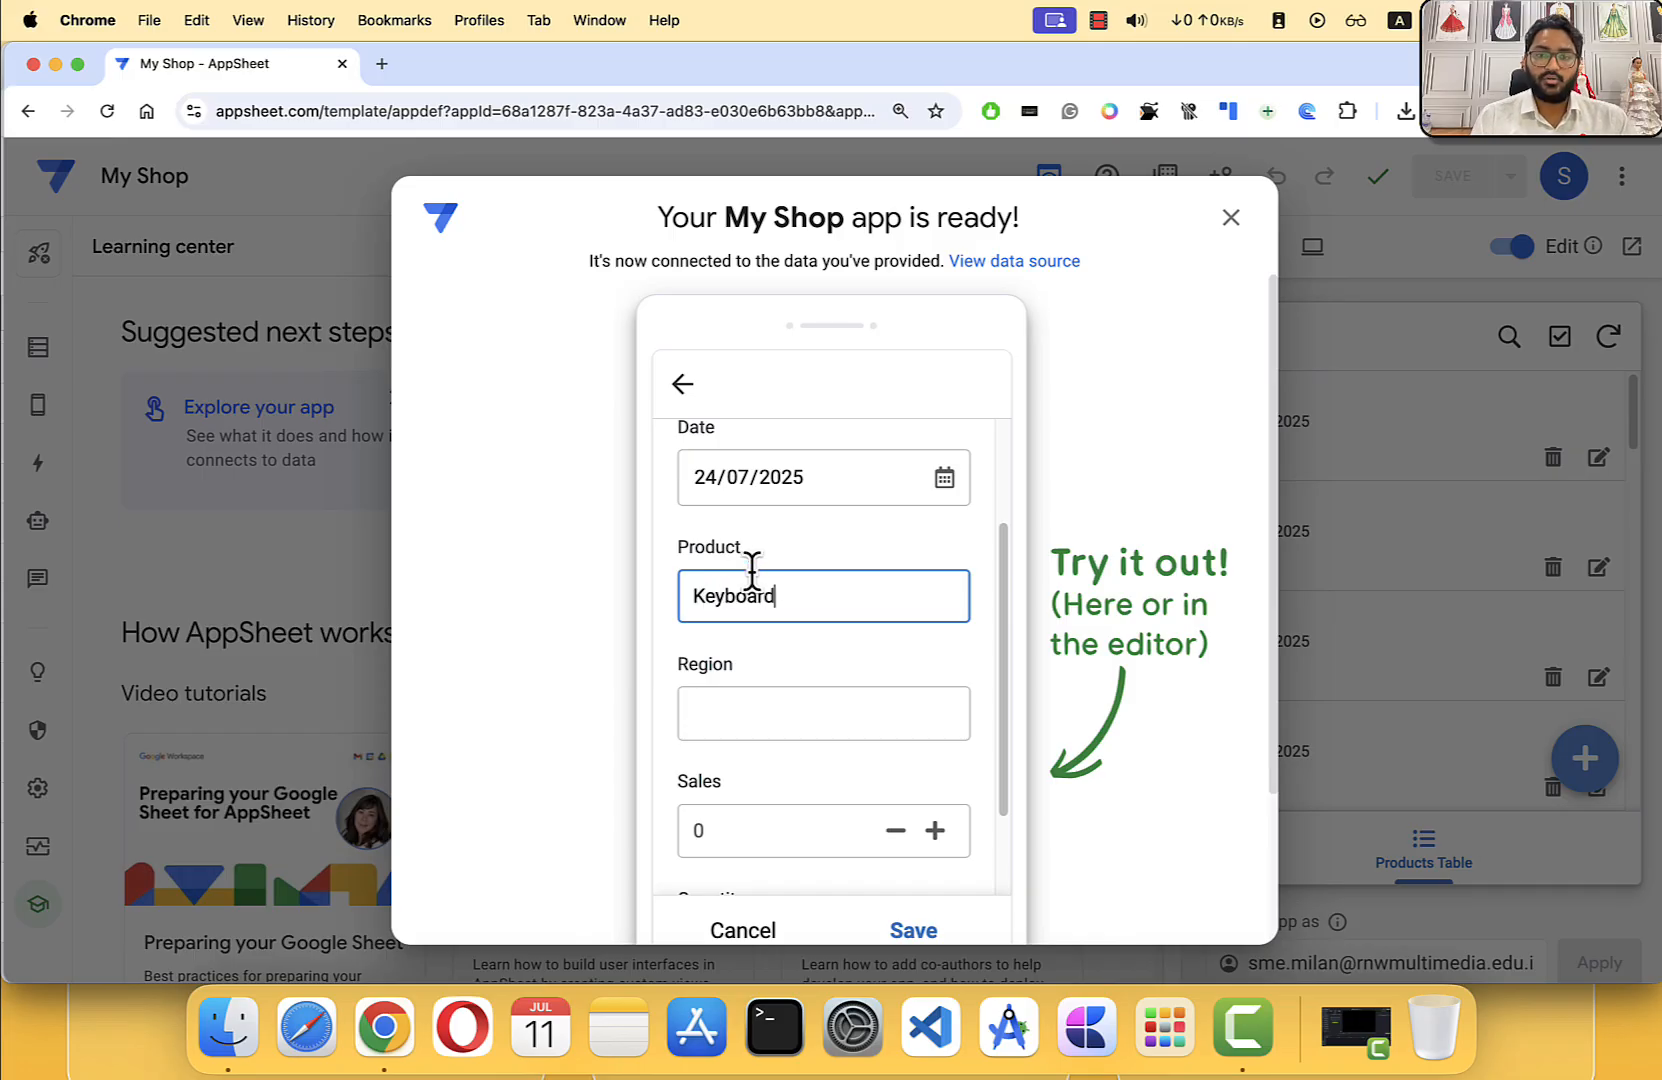
{"action": "left_click", "coordinate": [752, 715]}
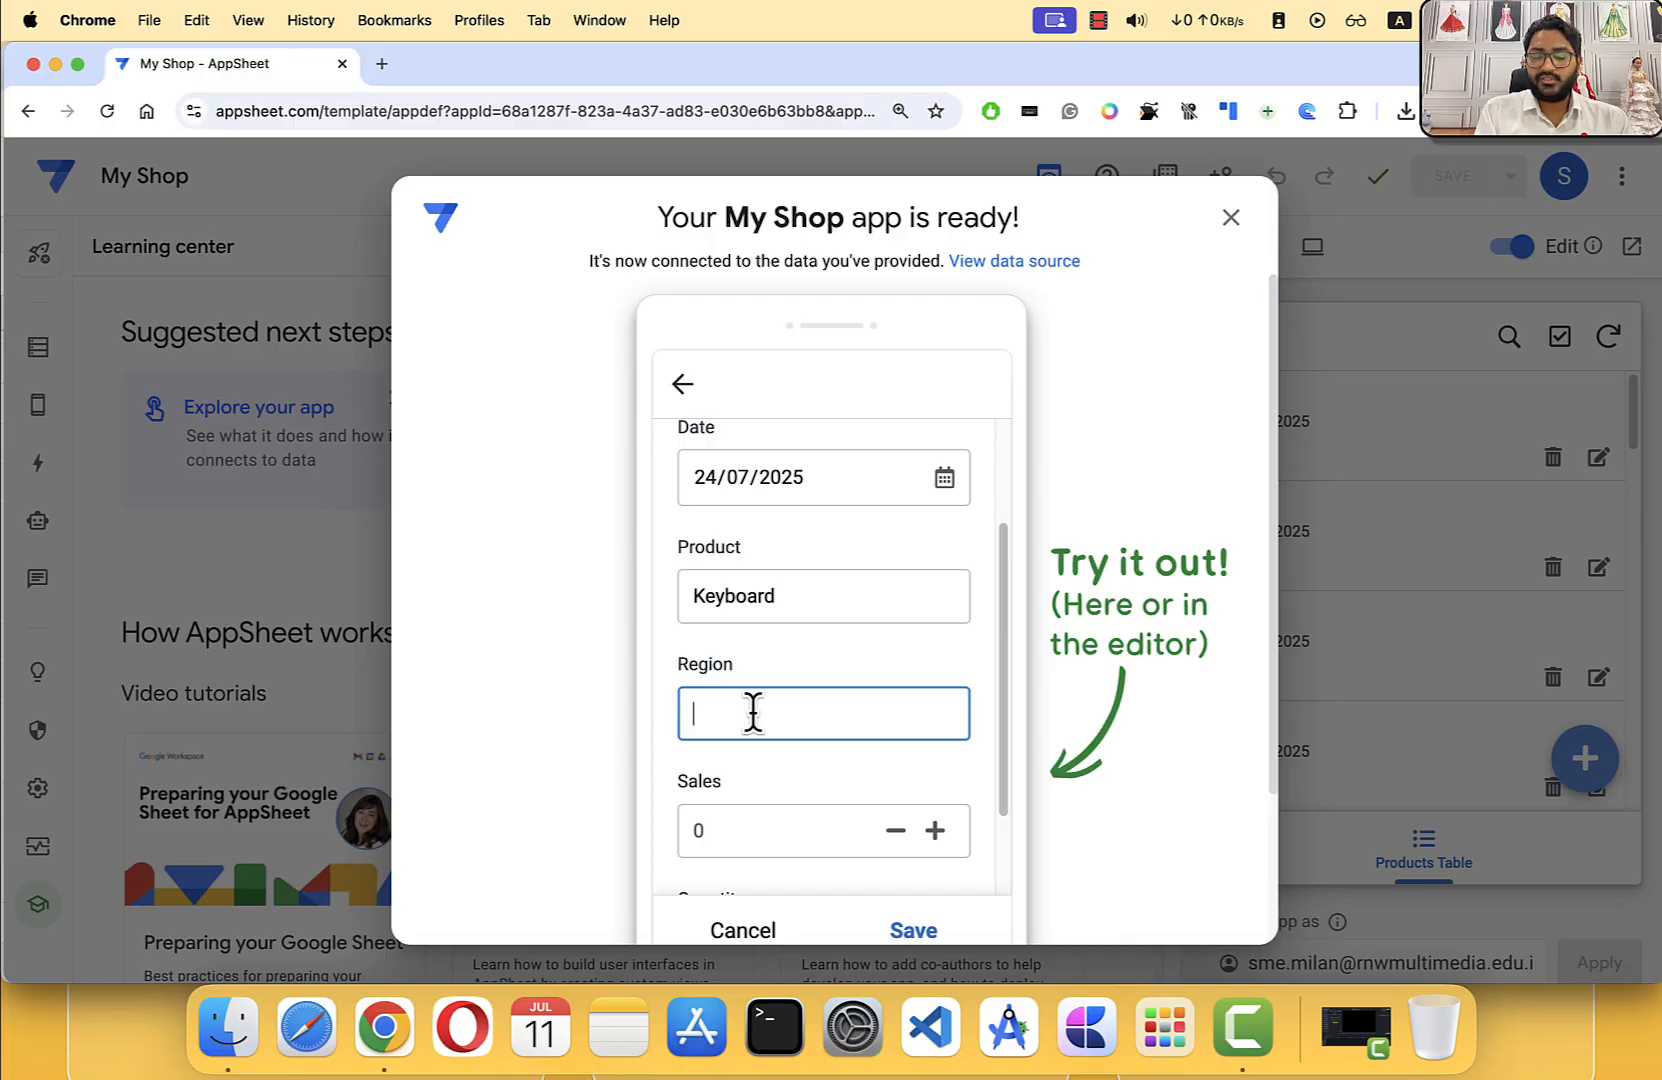
{"action": "type", "text": "North"}
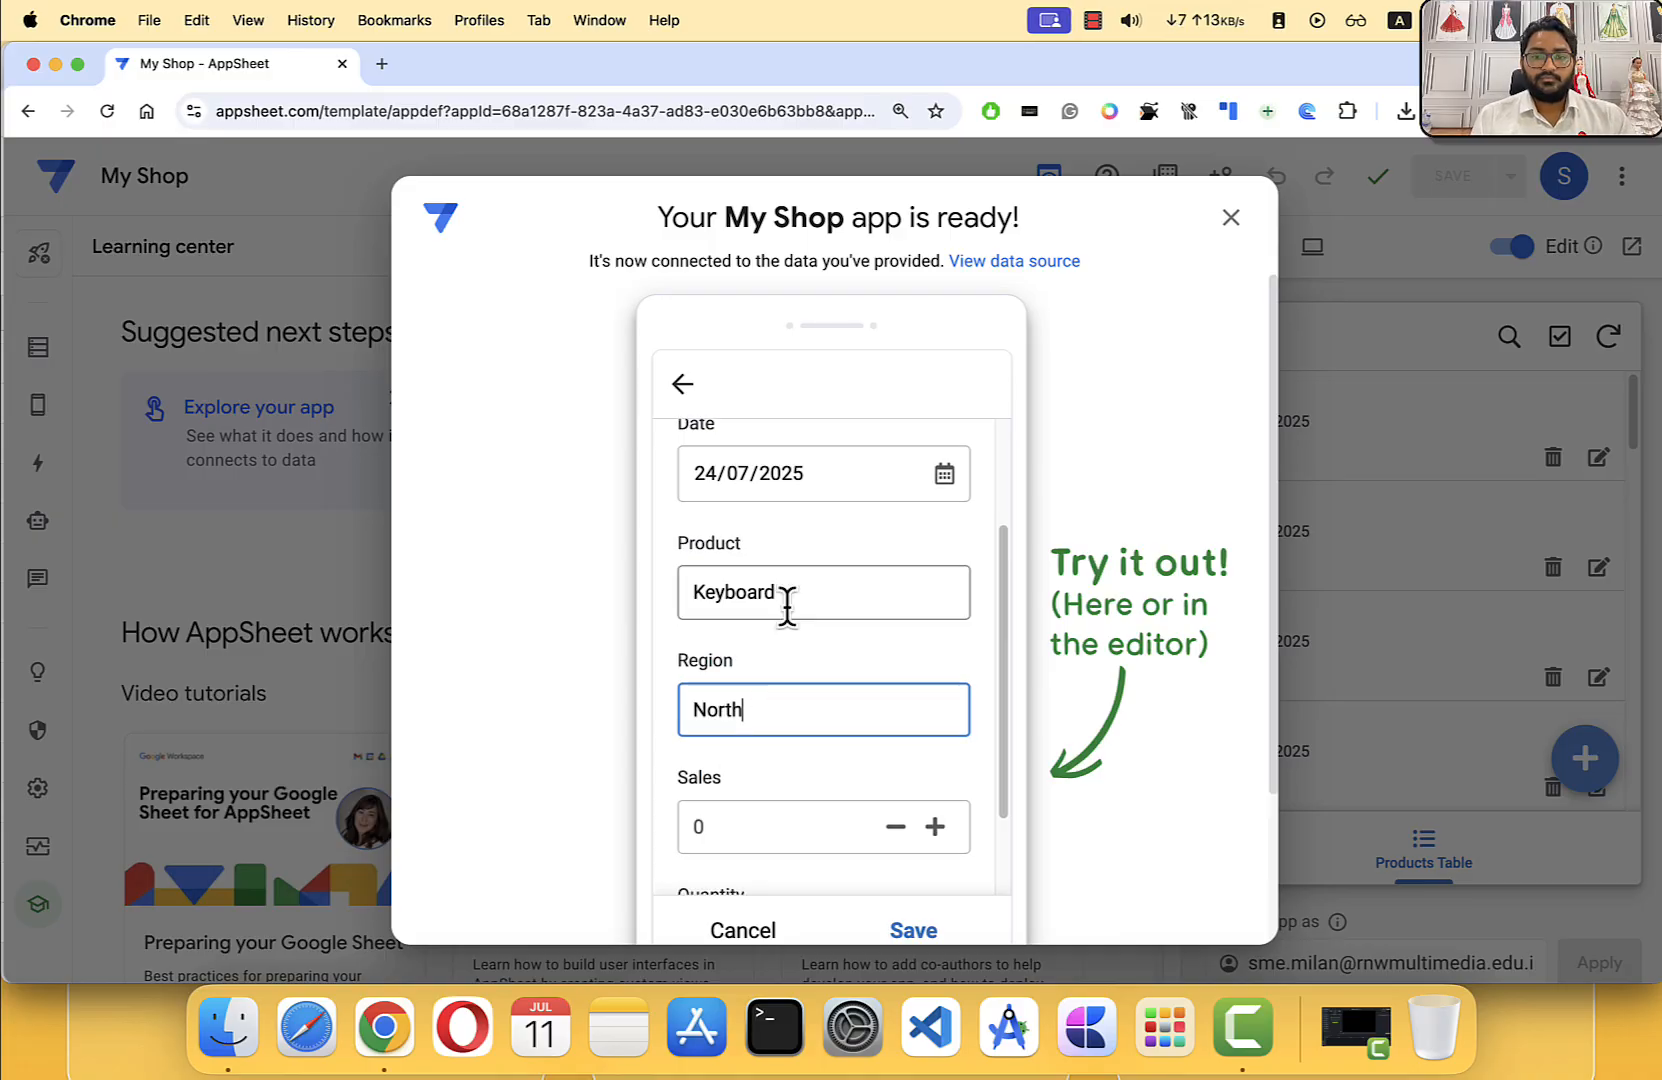
Step: Set the new record's sales to 1500 and quantity to 3, and save the record
{"action": "scroll", "coordinate": [787, 605], "scroll_direction": "down", "scroll_amount": 3}
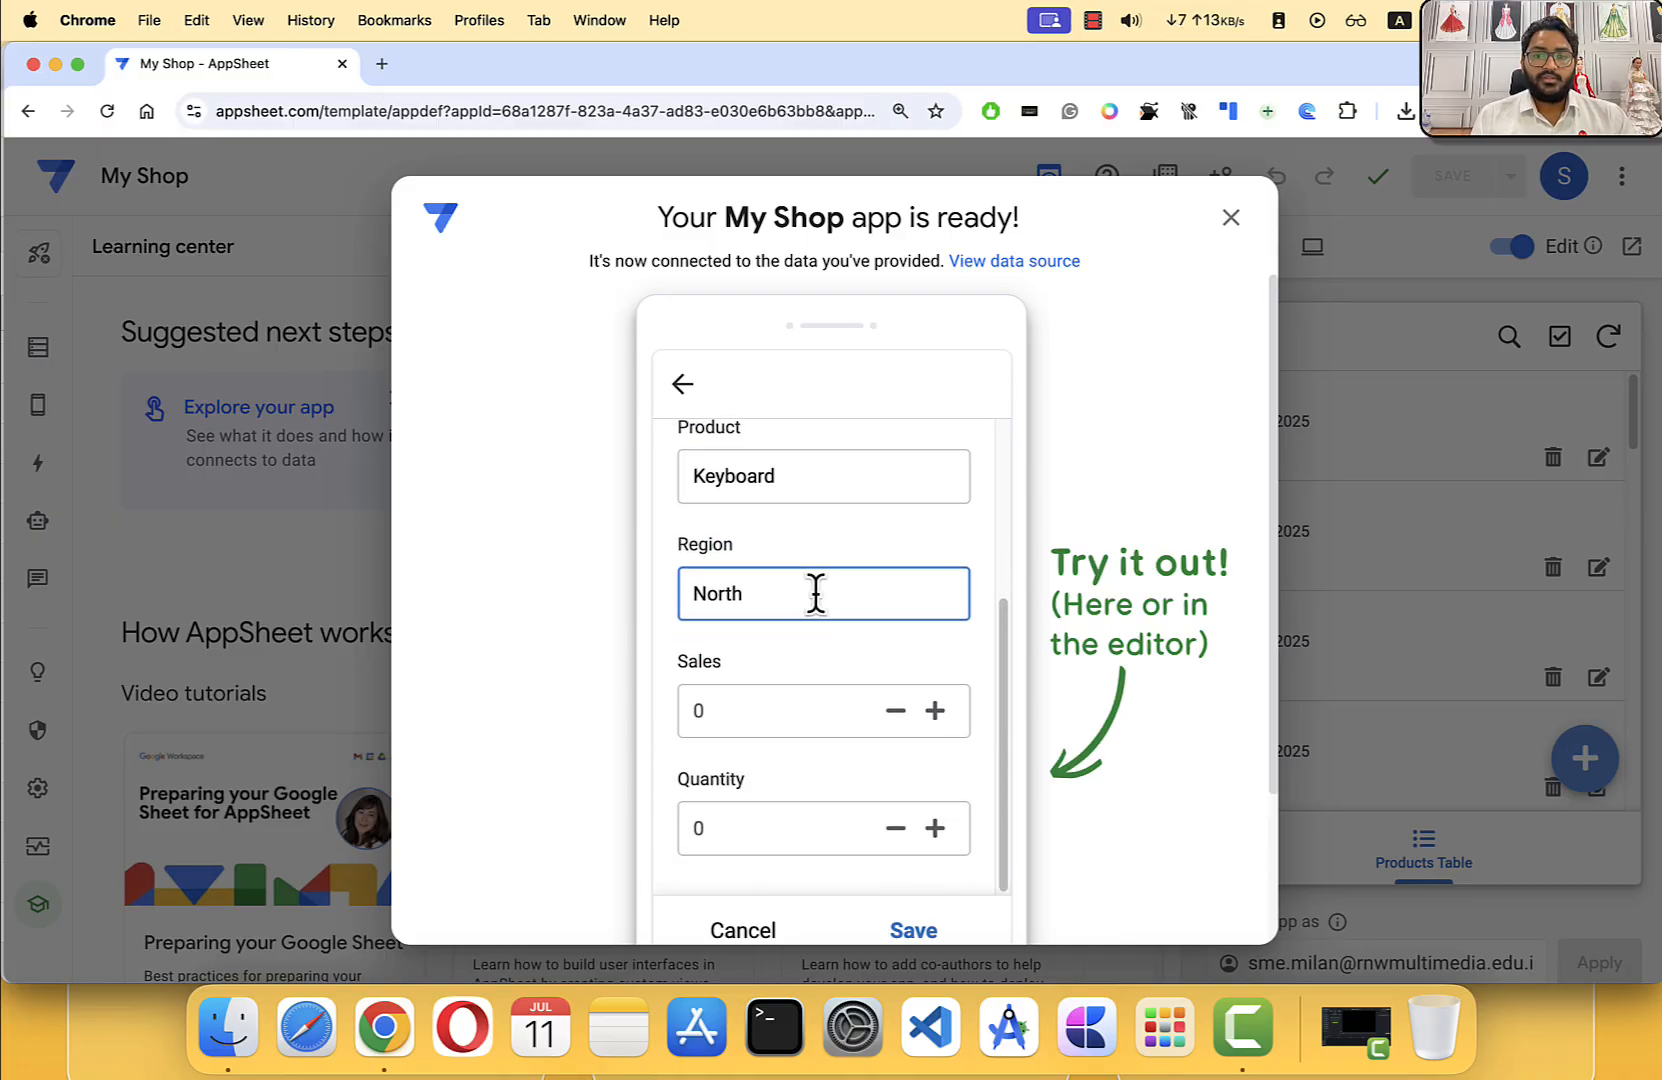
{"action": "left_click", "coordinate": [725, 684]}
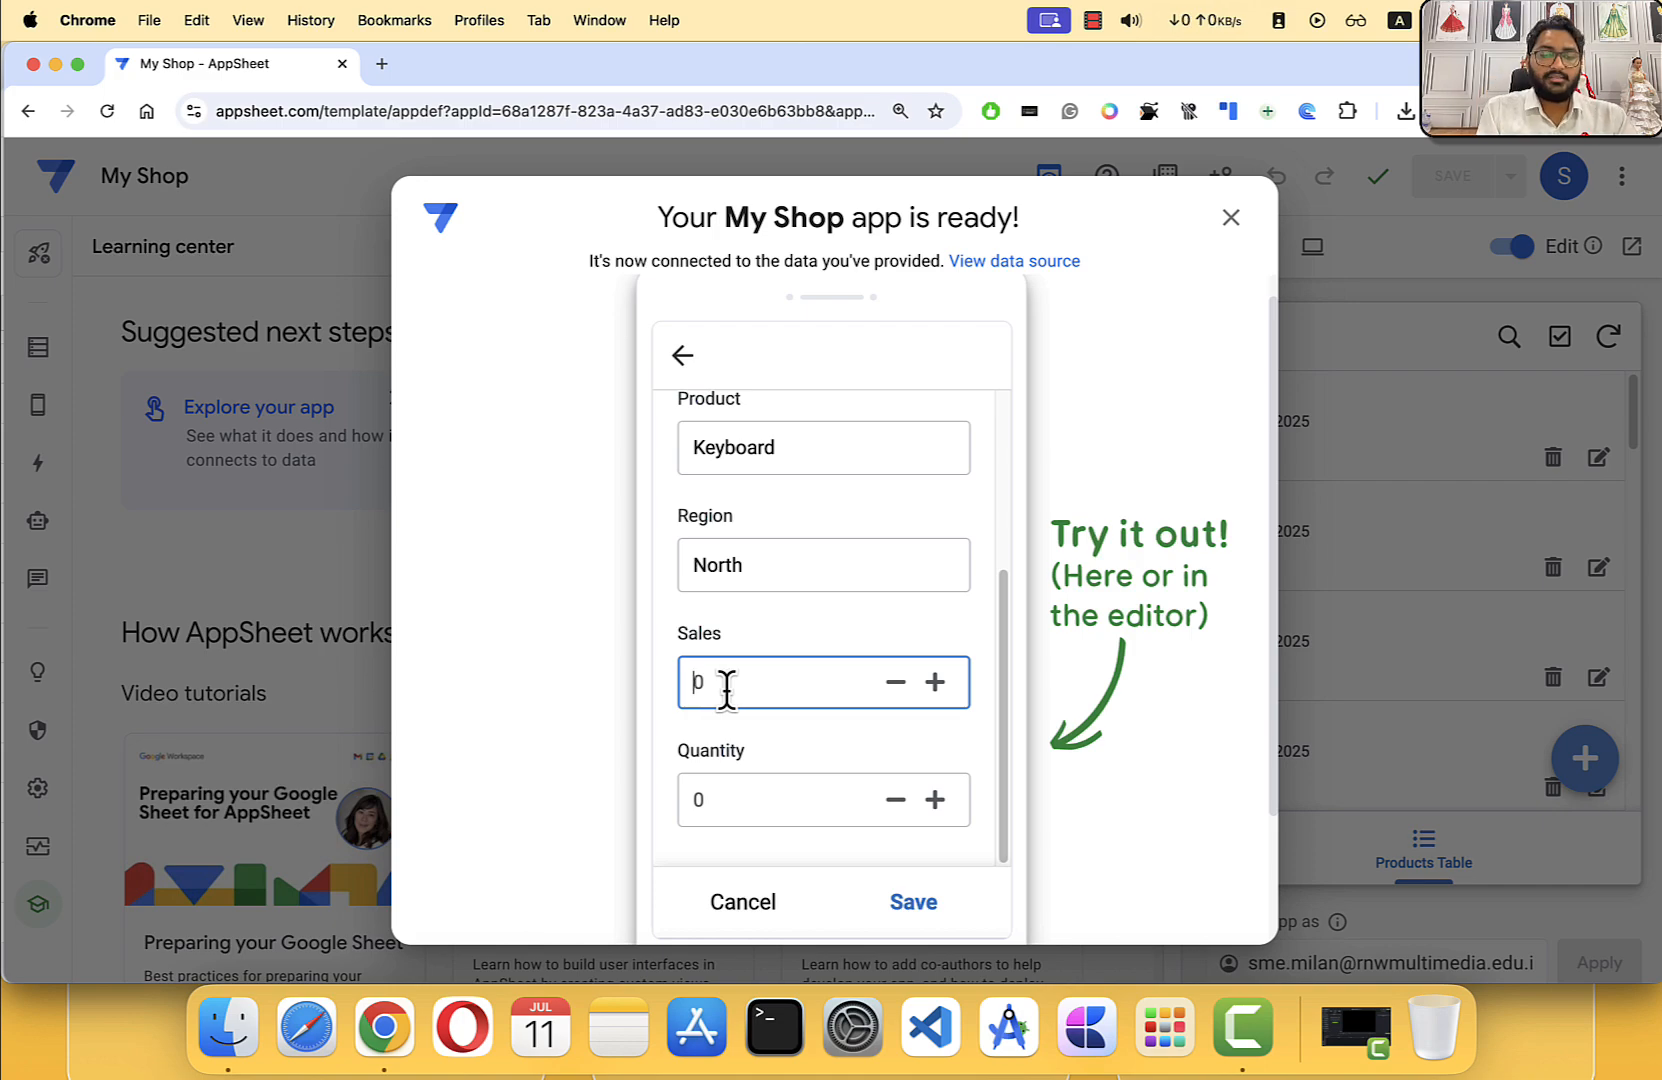
{"action": "type", "text": "1500"}
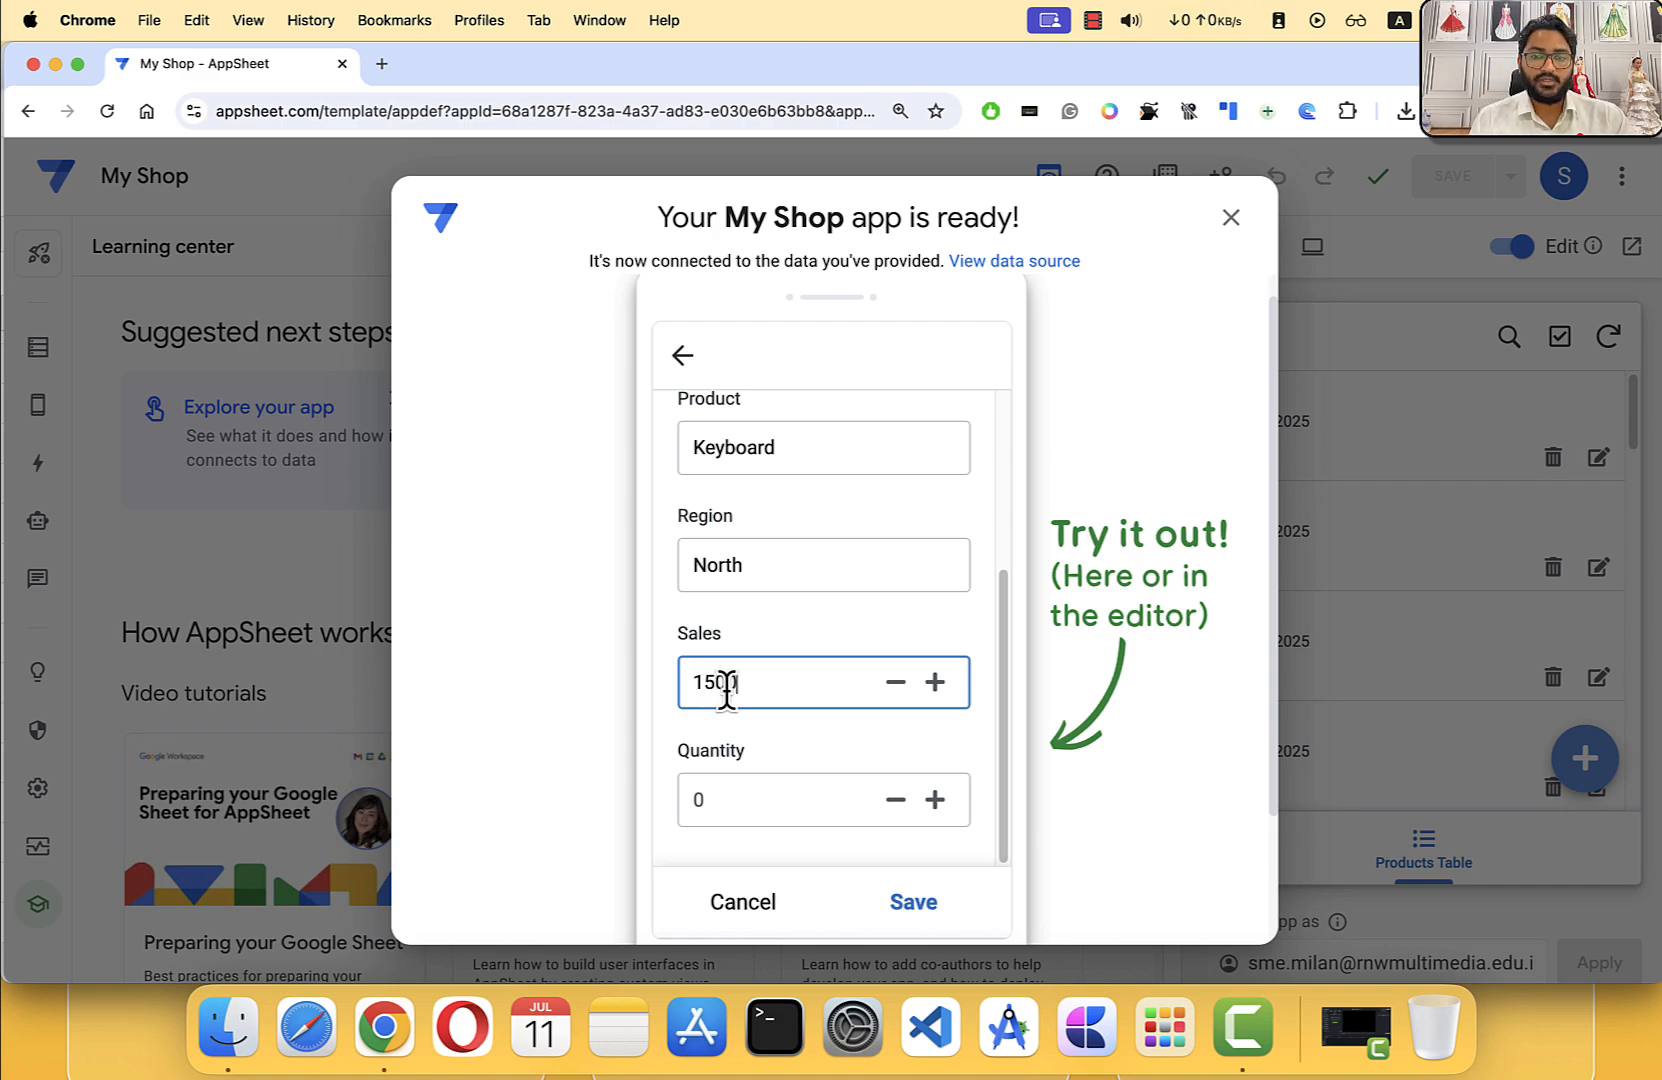
{"action": "left_click", "coordinate": [712, 795]}
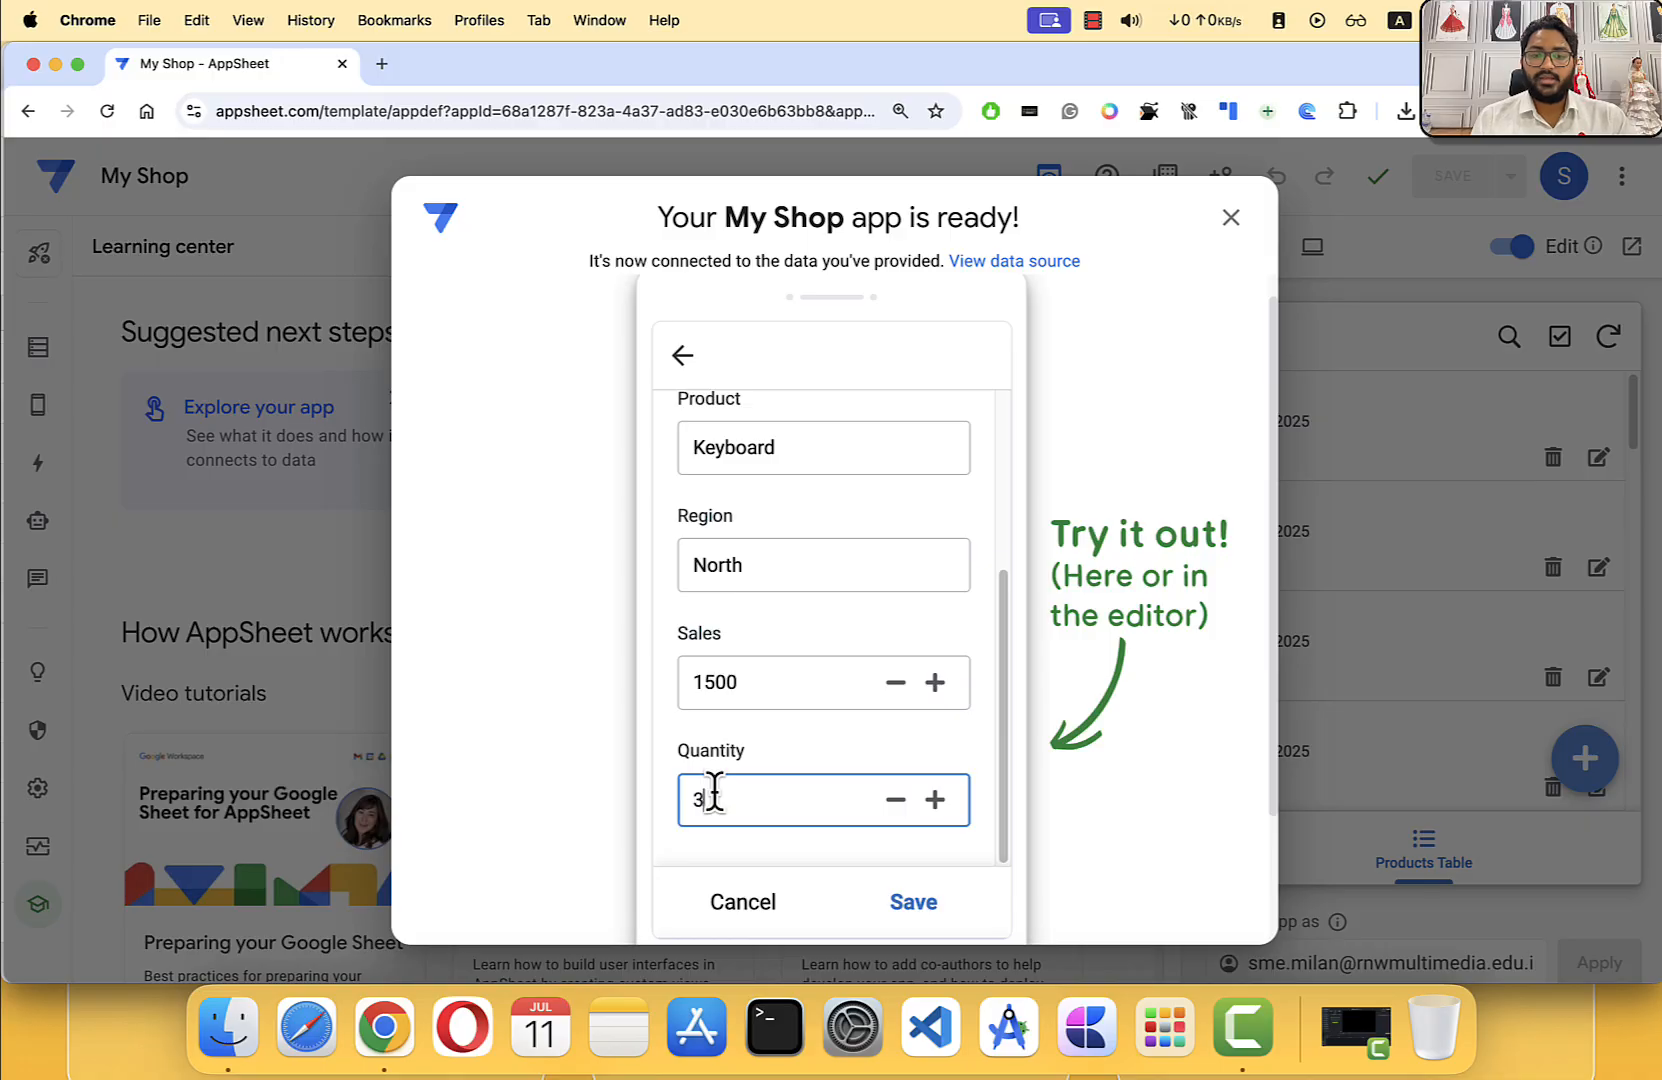
{"action": "left_click", "coordinate": [916, 904]}
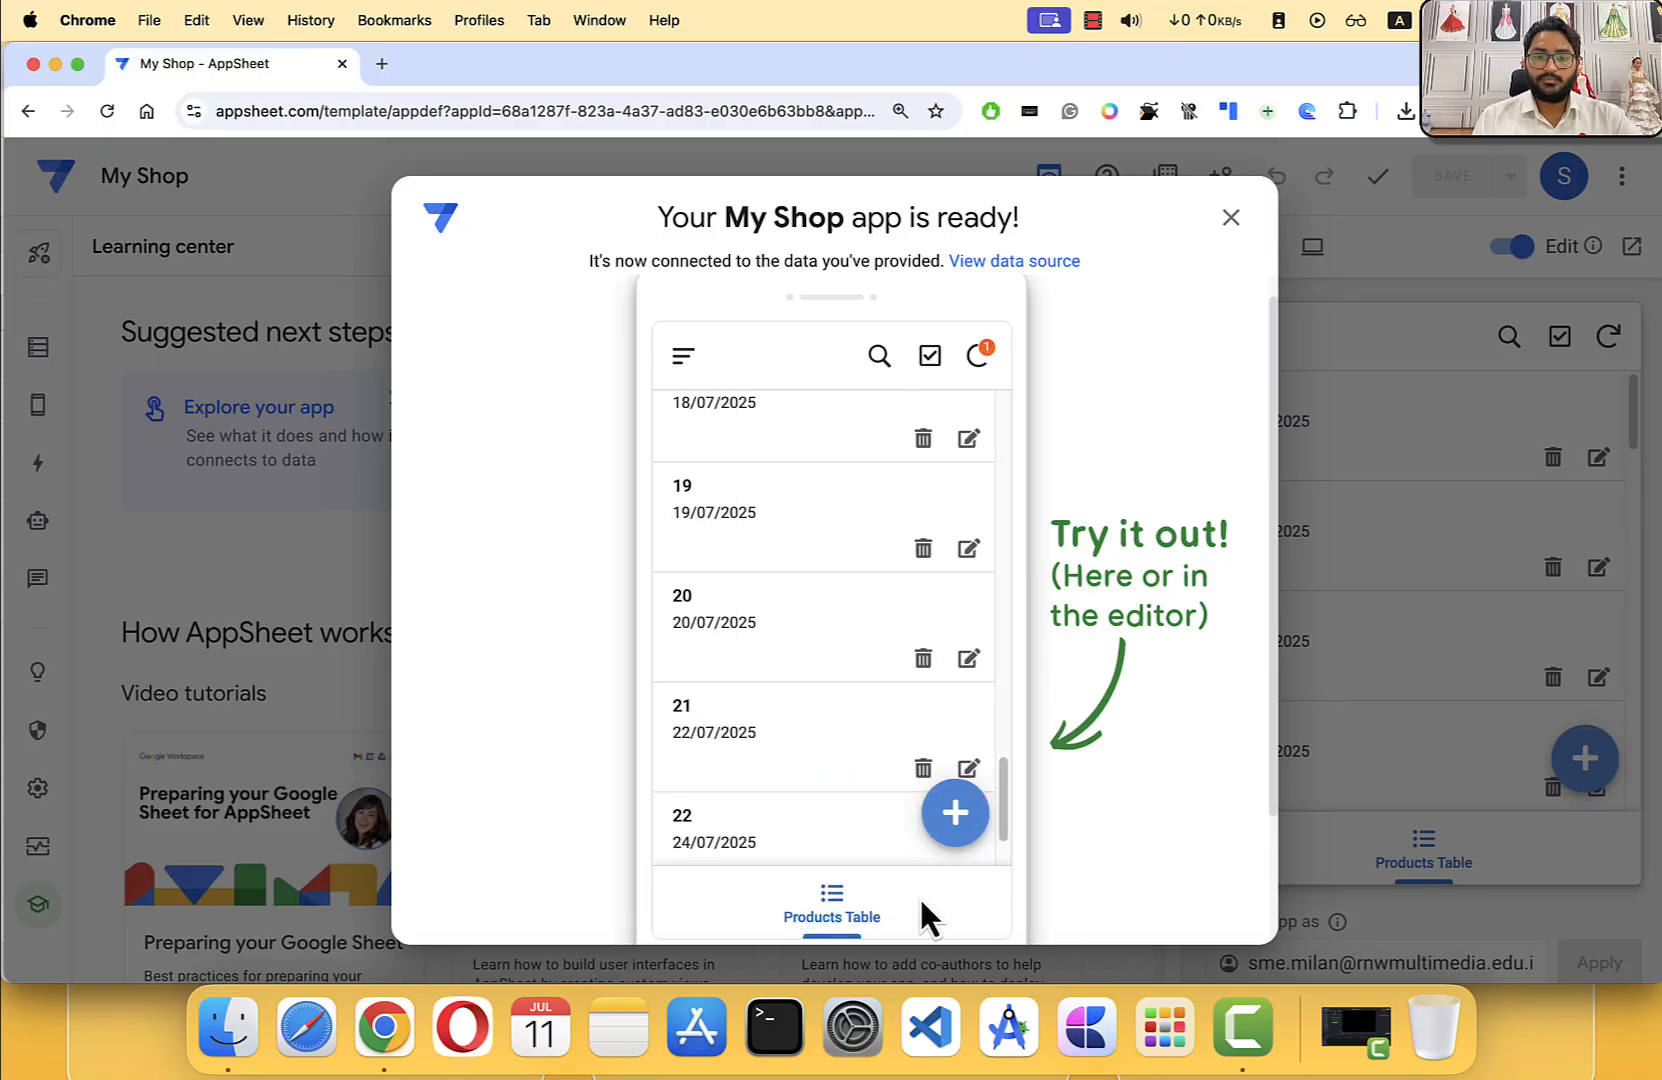
Step: View the details of the newly added record 22 and return to the records list
{"action": "scroll", "coordinate": [883, 668], "scroll_direction": "down", "scroll_amount": 2}
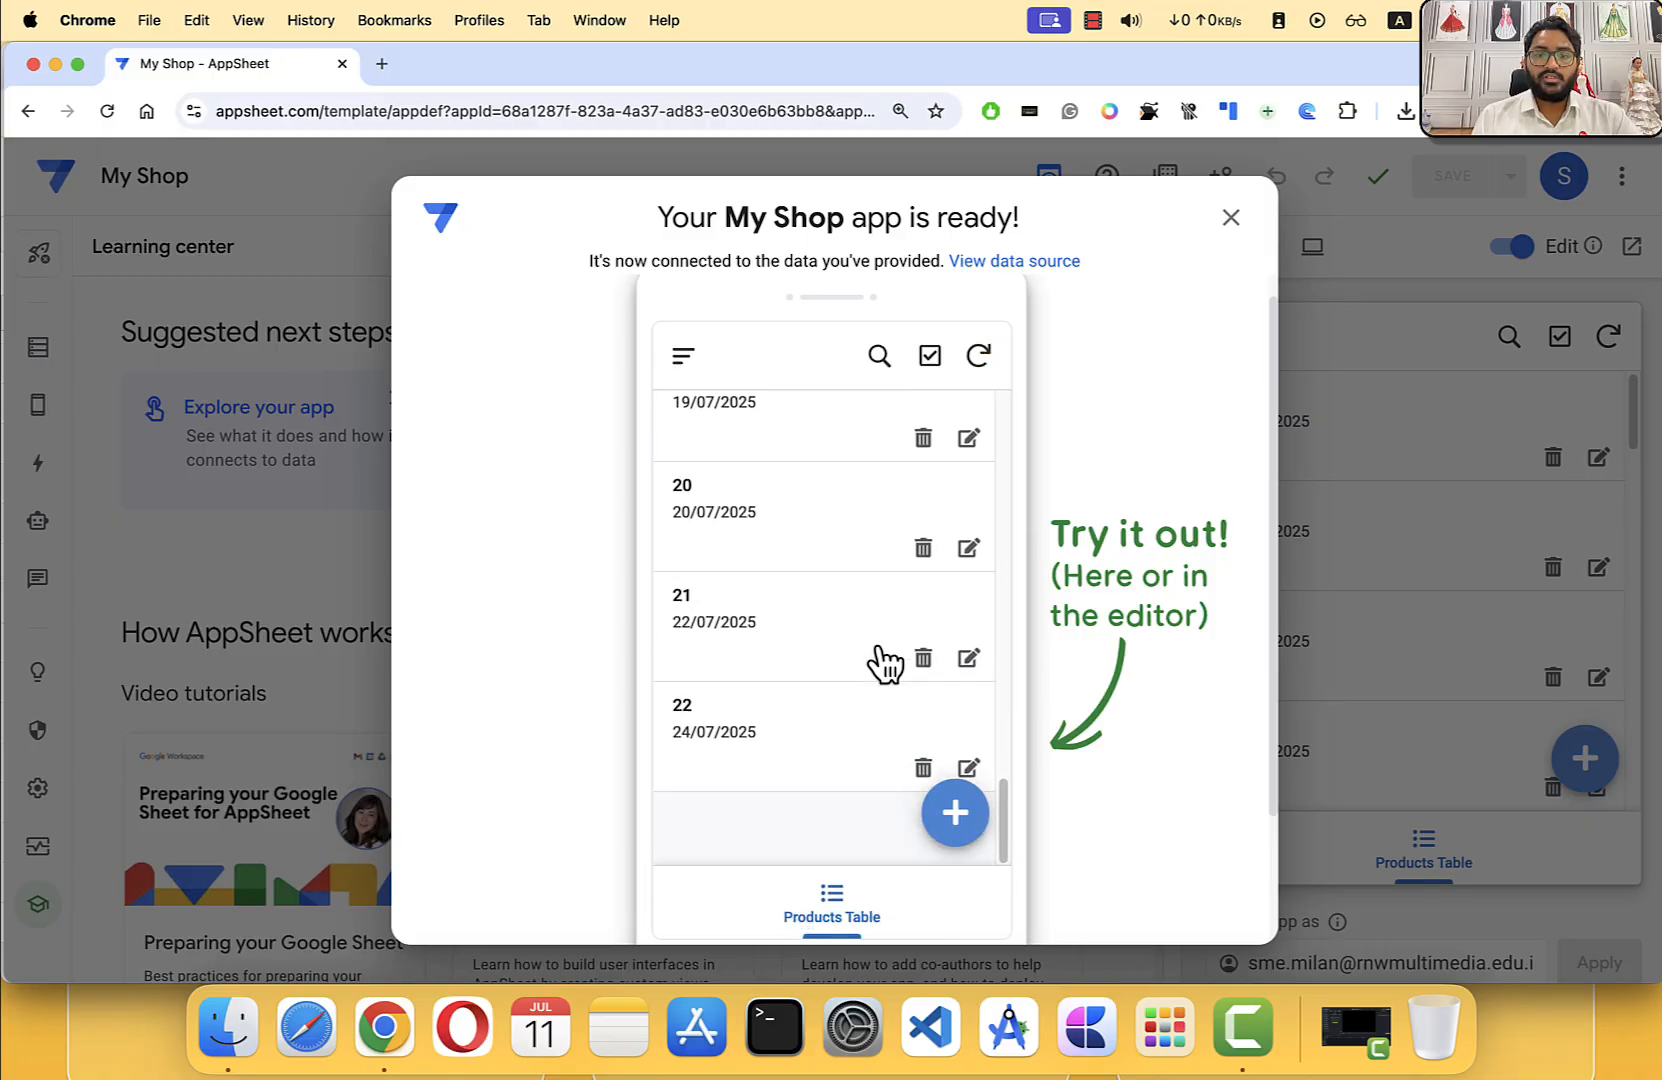
{"action": "left_click", "coordinate": [774, 742]}
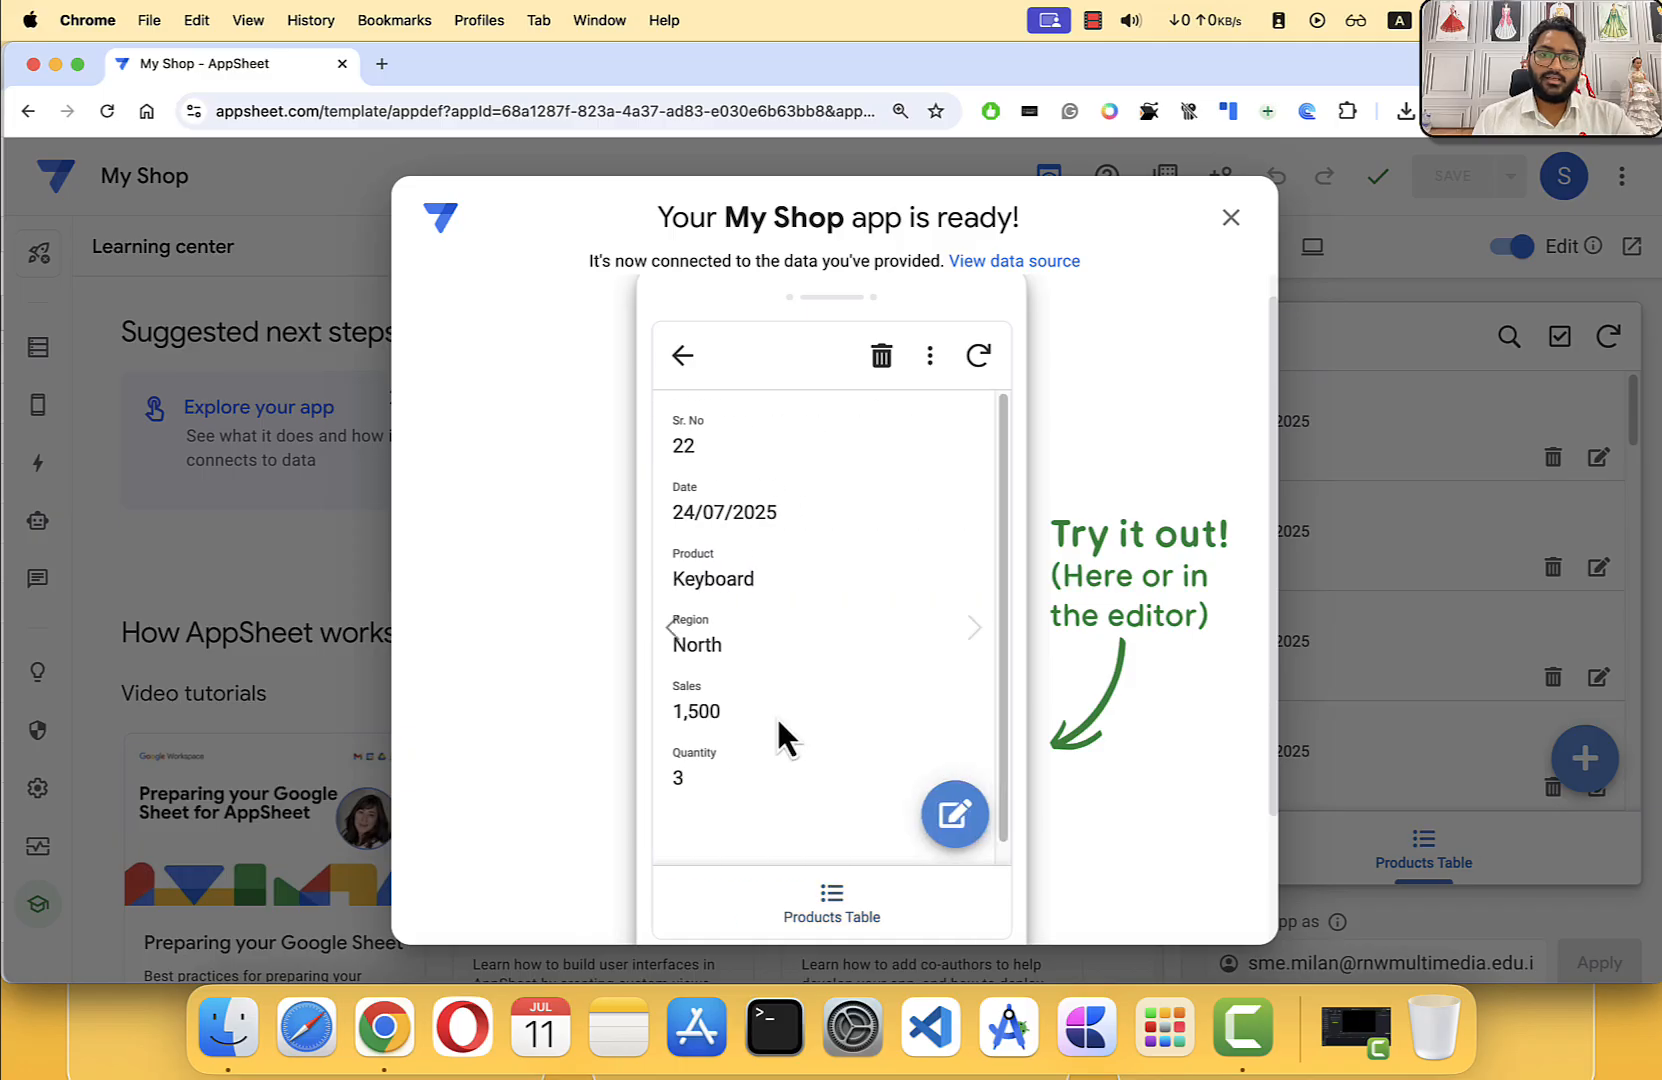
{"action": "scroll", "coordinate": [776, 715], "scroll_direction": "down", "scroll_amount": 1}
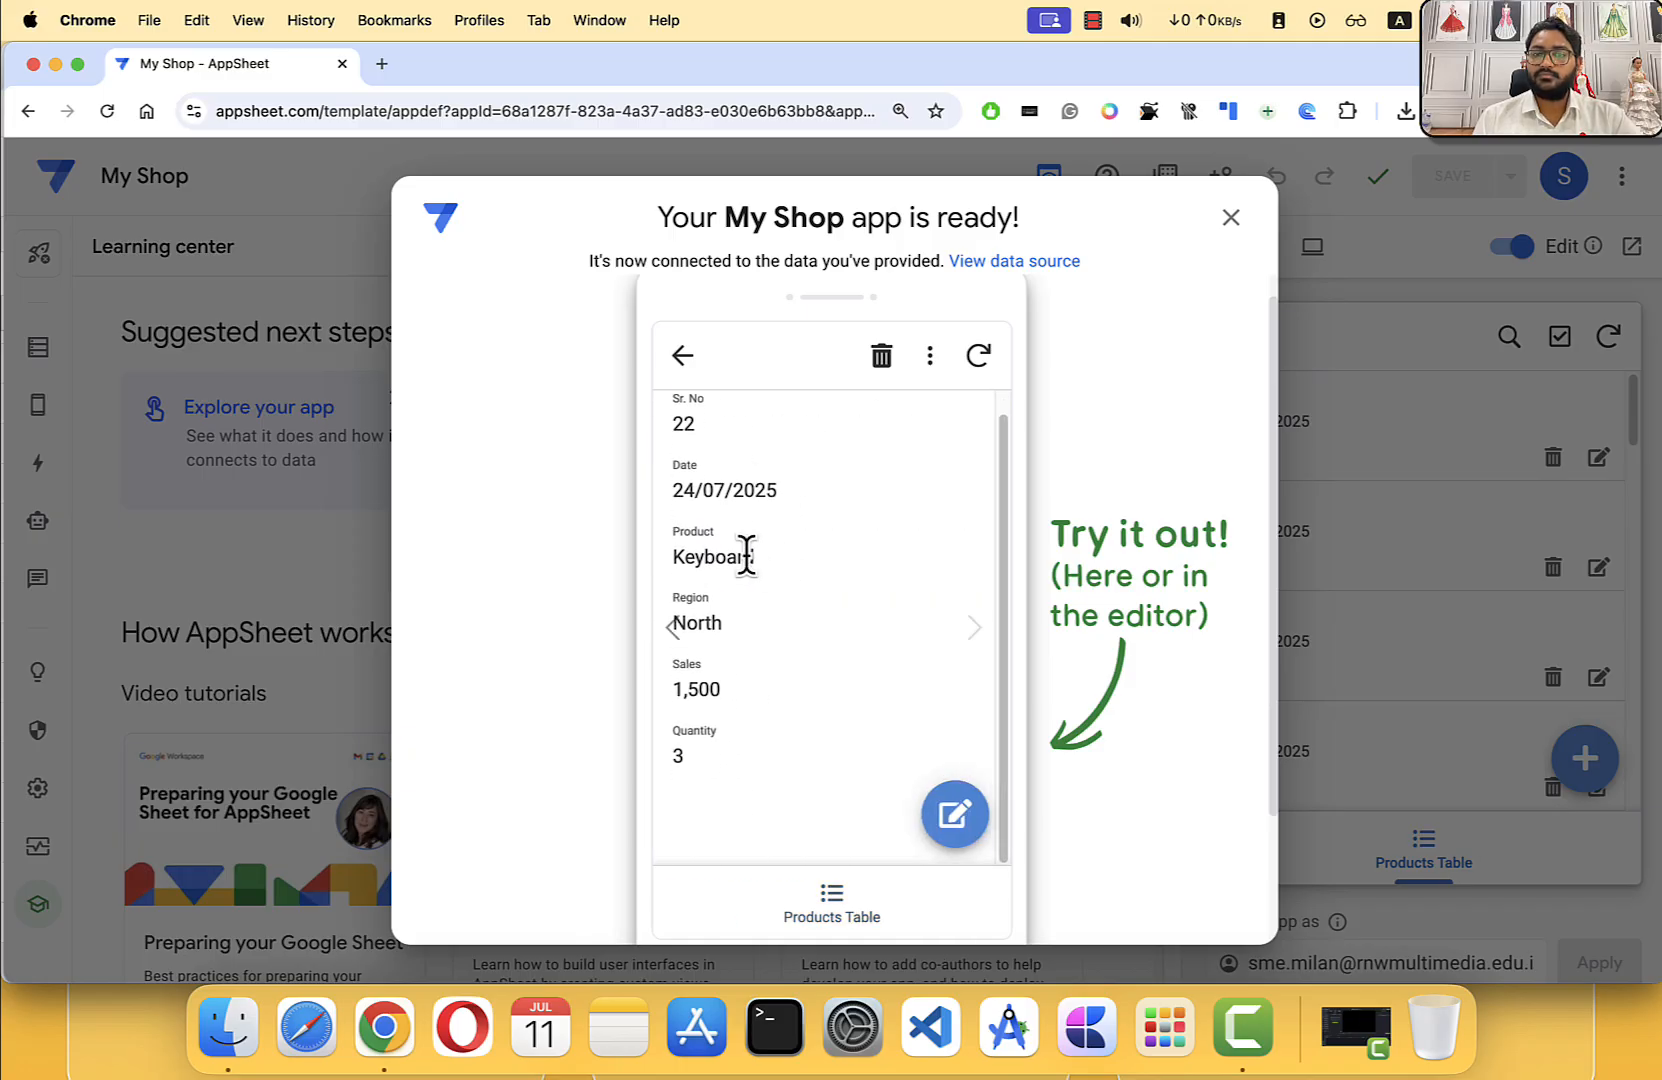
{"action": "left_click", "coordinate": [688, 360]}
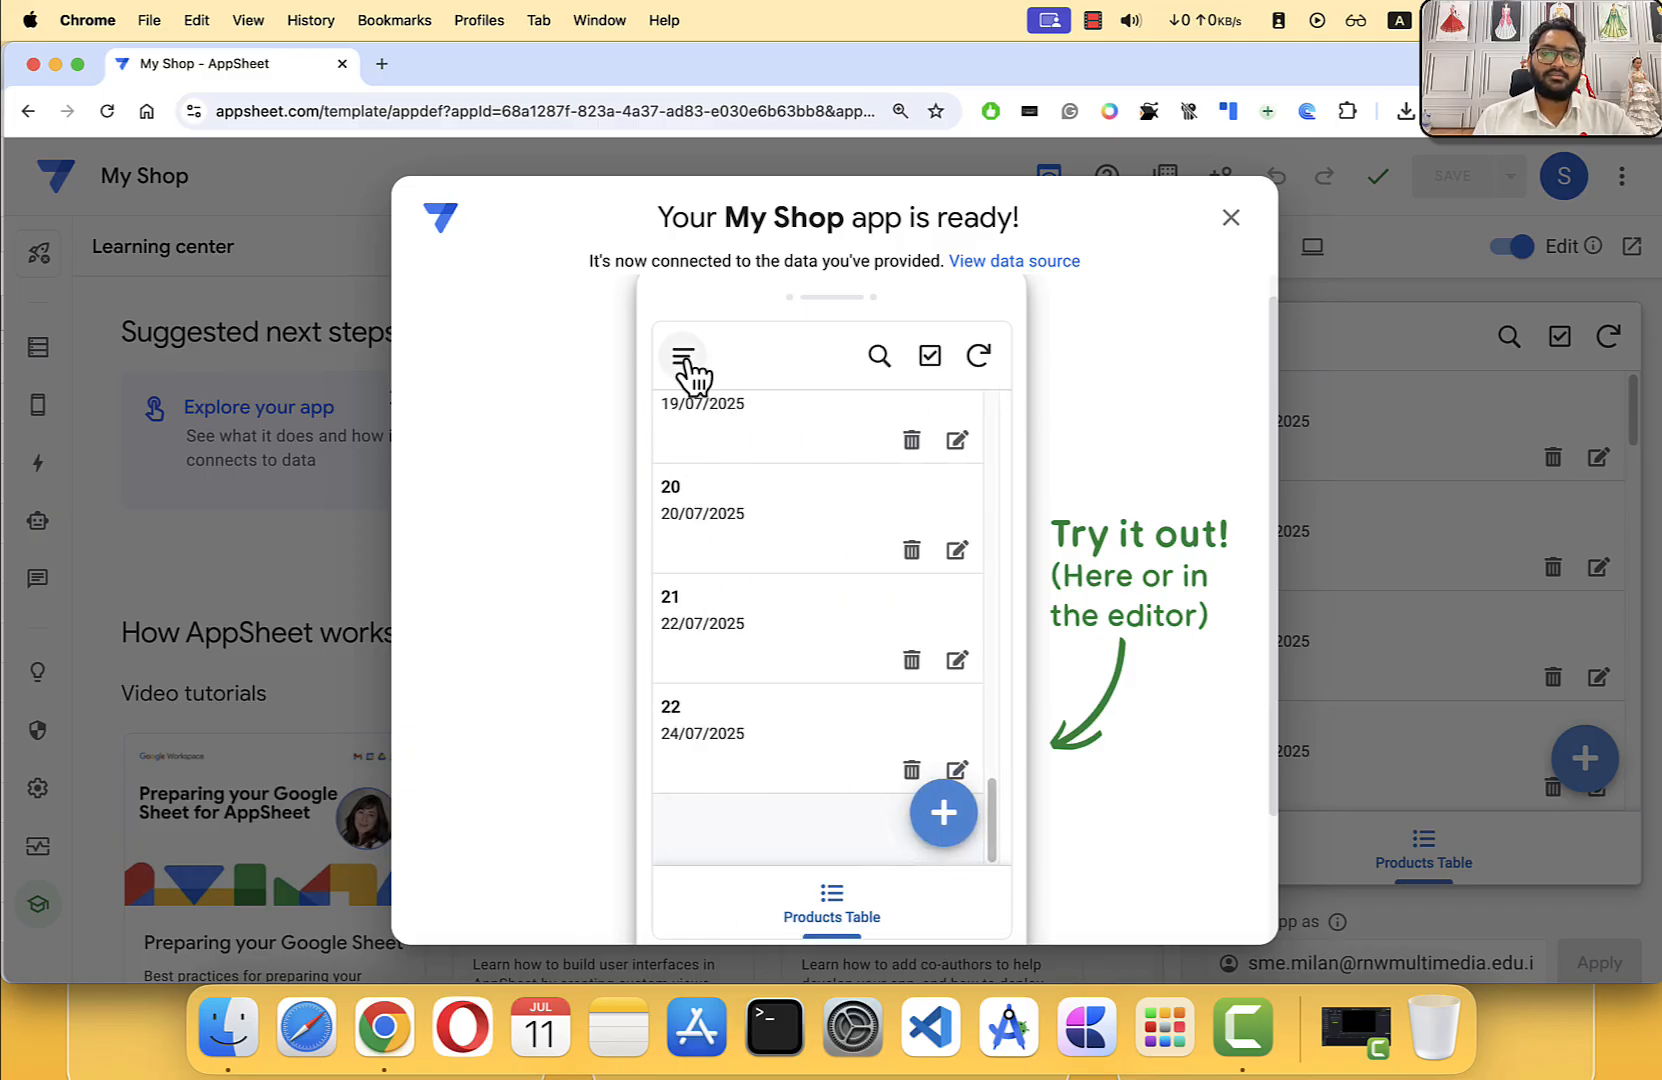
Step: Request deletion of record 21 but decline the confirmation, and open its edit form and leave it without saving
{"action": "left_click", "coordinate": [921, 662]}
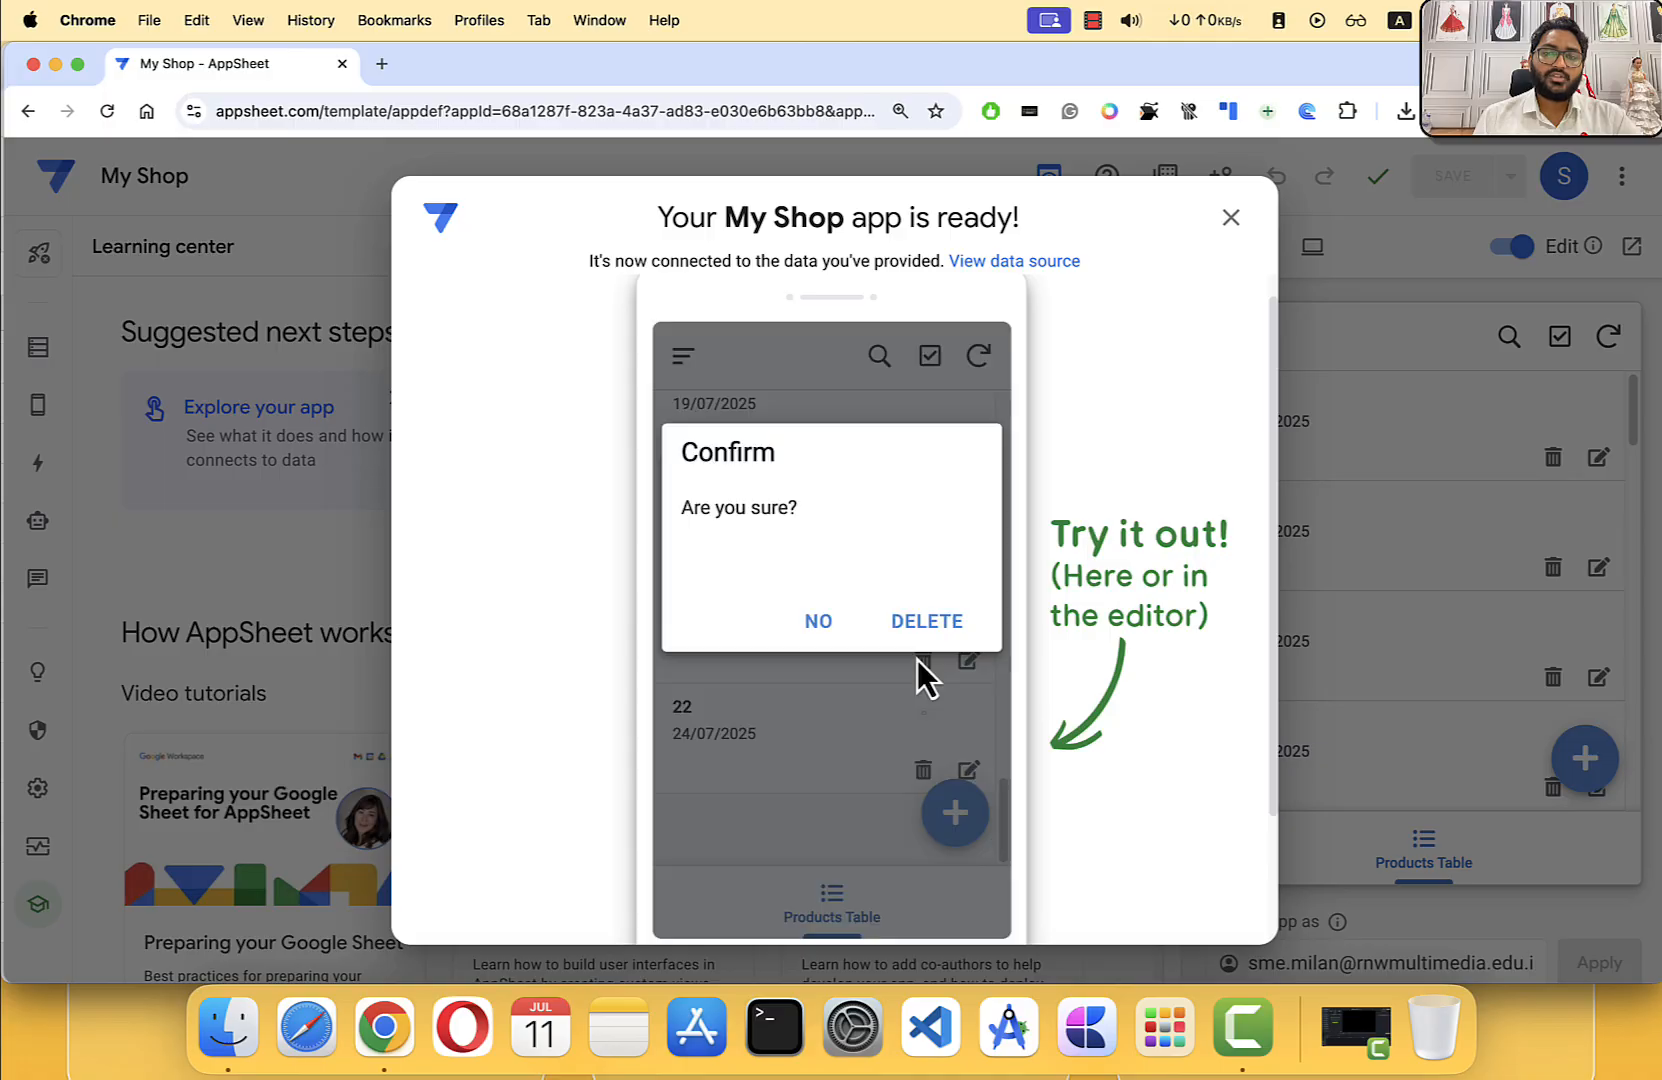
{"action": "left_click", "coordinate": [812, 630]}
{"action": "left_click", "coordinate": [970, 666]}
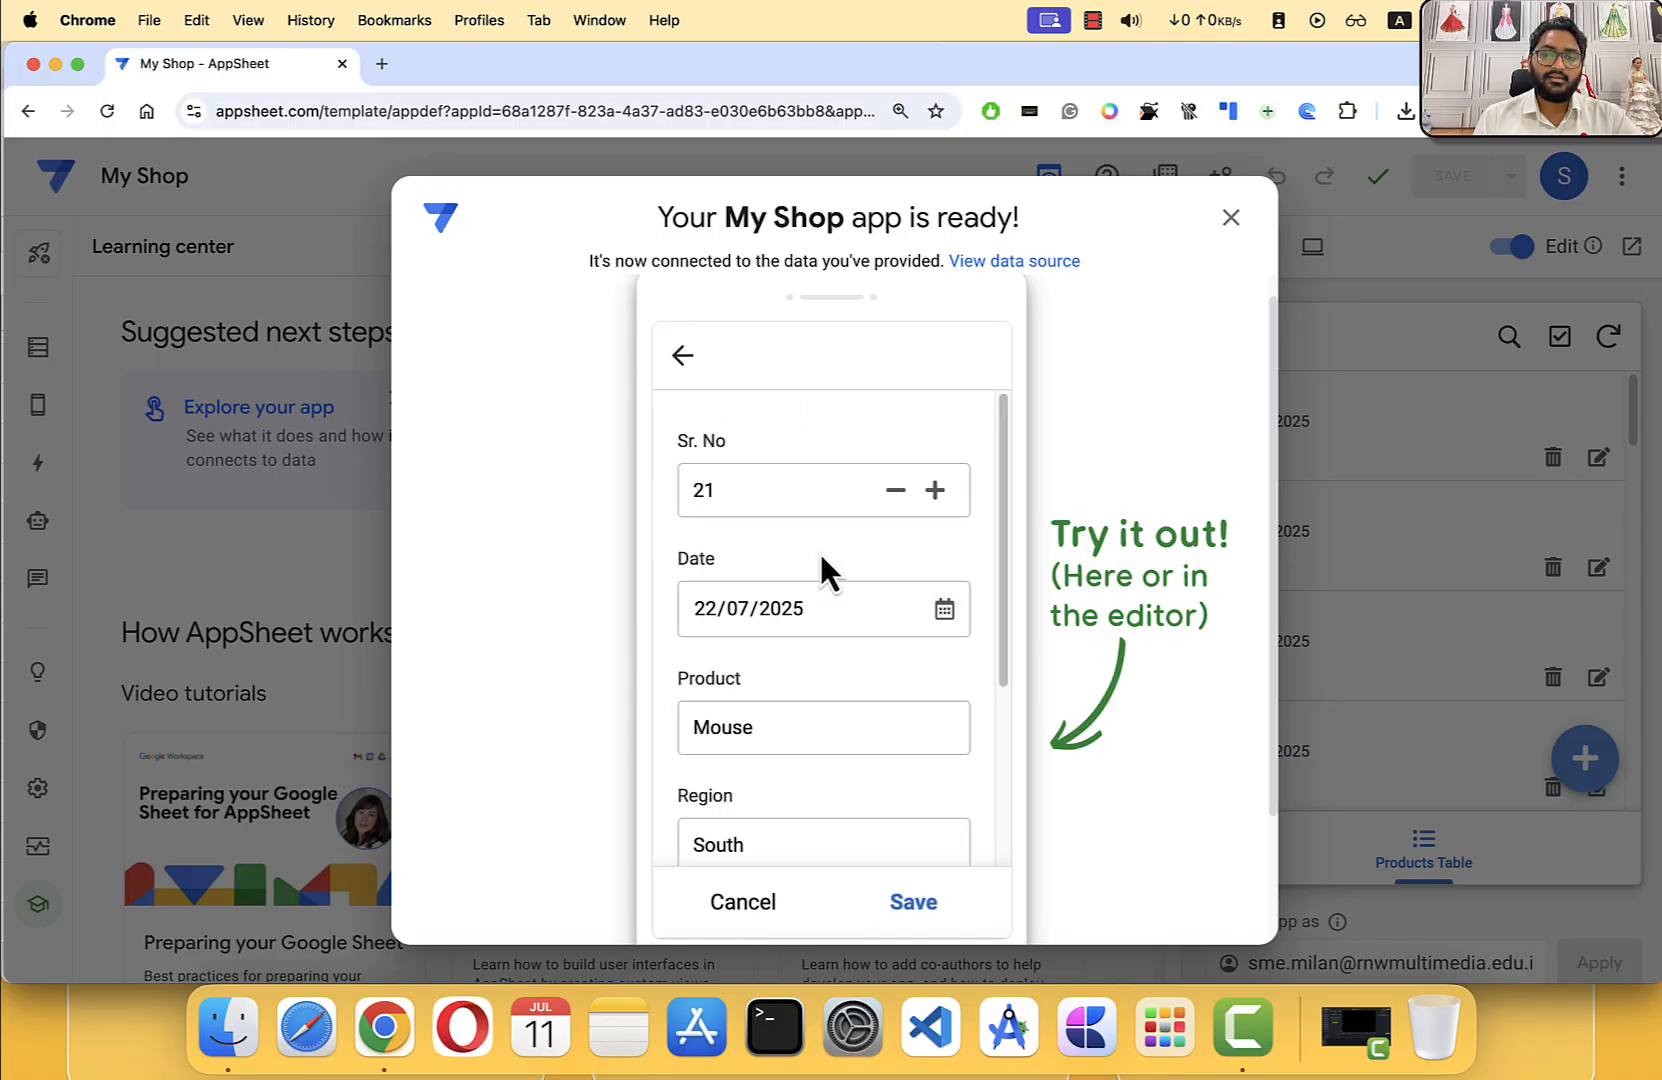
{"action": "scroll", "coordinate": [818, 565], "scroll_direction": "down", "scroll_amount": 3}
{"action": "scroll", "coordinate": [787, 565], "scroll_direction": "up", "scroll_amount": 3}
{"action": "left_click", "coordinate": [681, 356]}
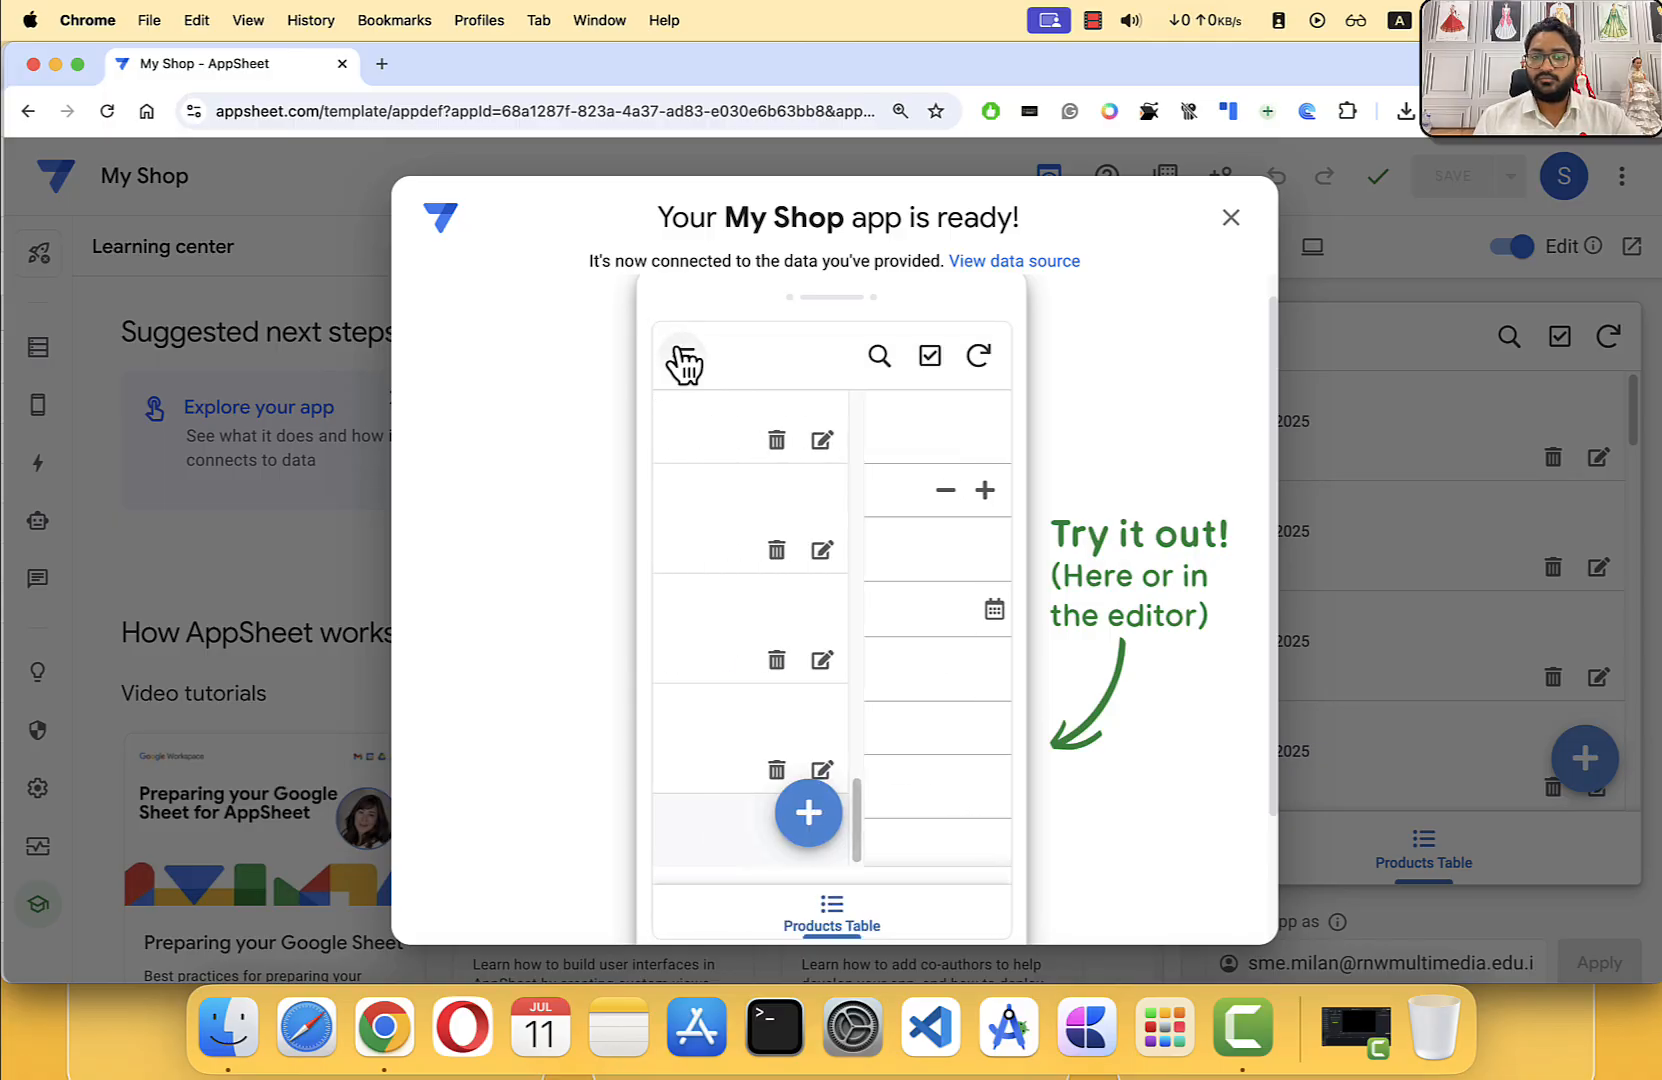
Step: Leave the app-ready dialog to customize My Shop in the AppSheet editor, and browse the records in the editor's app preview
{"action": "scroll", "coordinate": [779, 564], "scroll_direction": "up", "scroll_amount": 15}
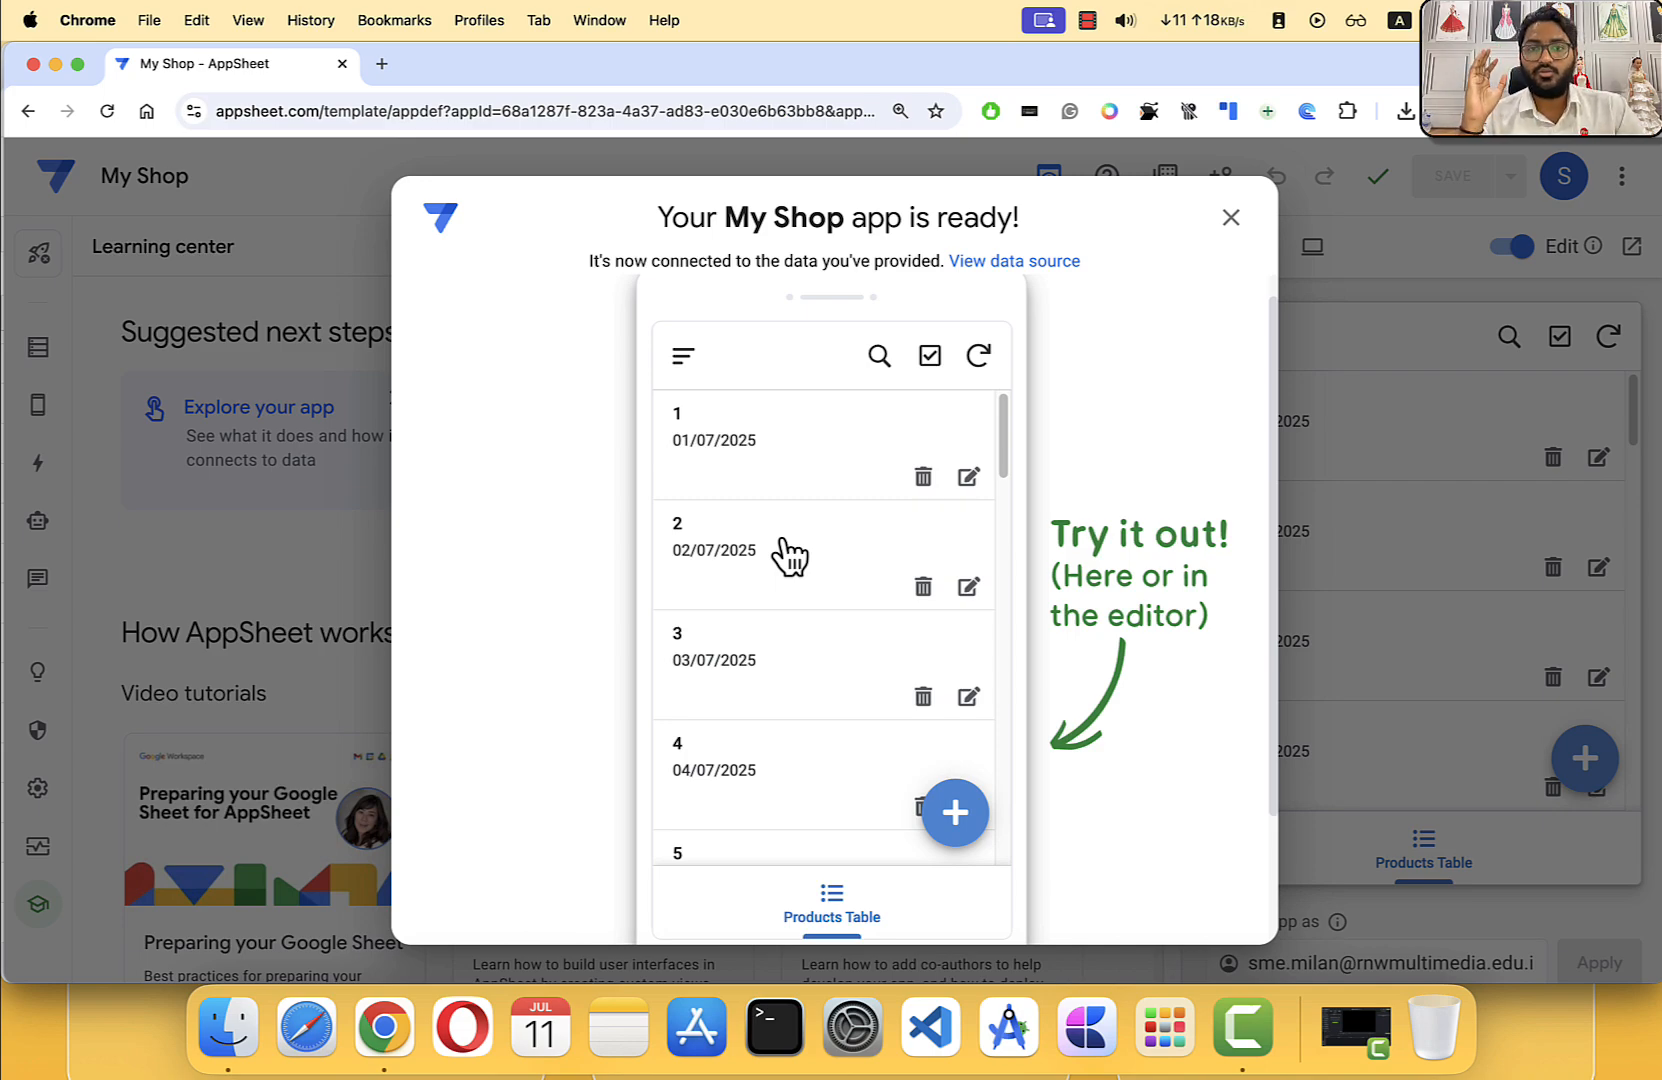
{"action": "scroll", "coordinate": [1061, 552], "scroll_direction": "down", "scroll_amount": 3}
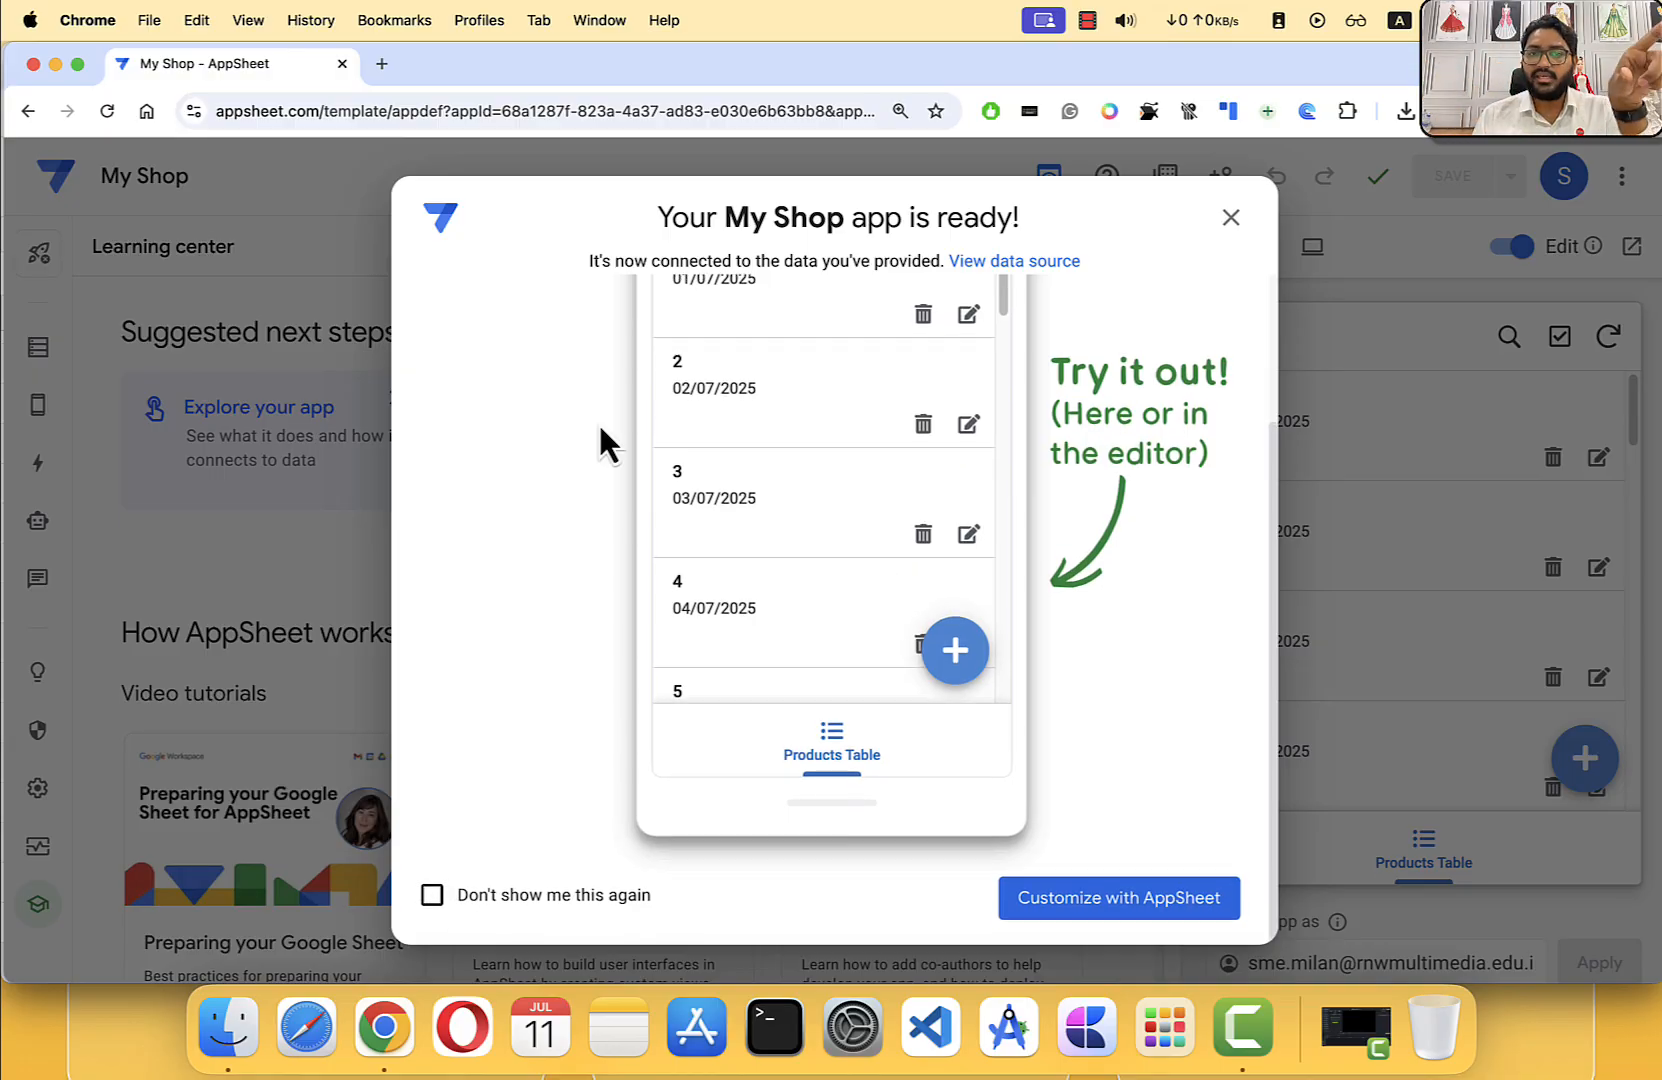
{"action": "scroll", "coordinate": [600, 420], "scroll_direction": "up", "scroll_amount": 3}
{"action": "scroll", "coordinate": [596, 428], "scroll_direction": "down", "scroll_amount": 3}
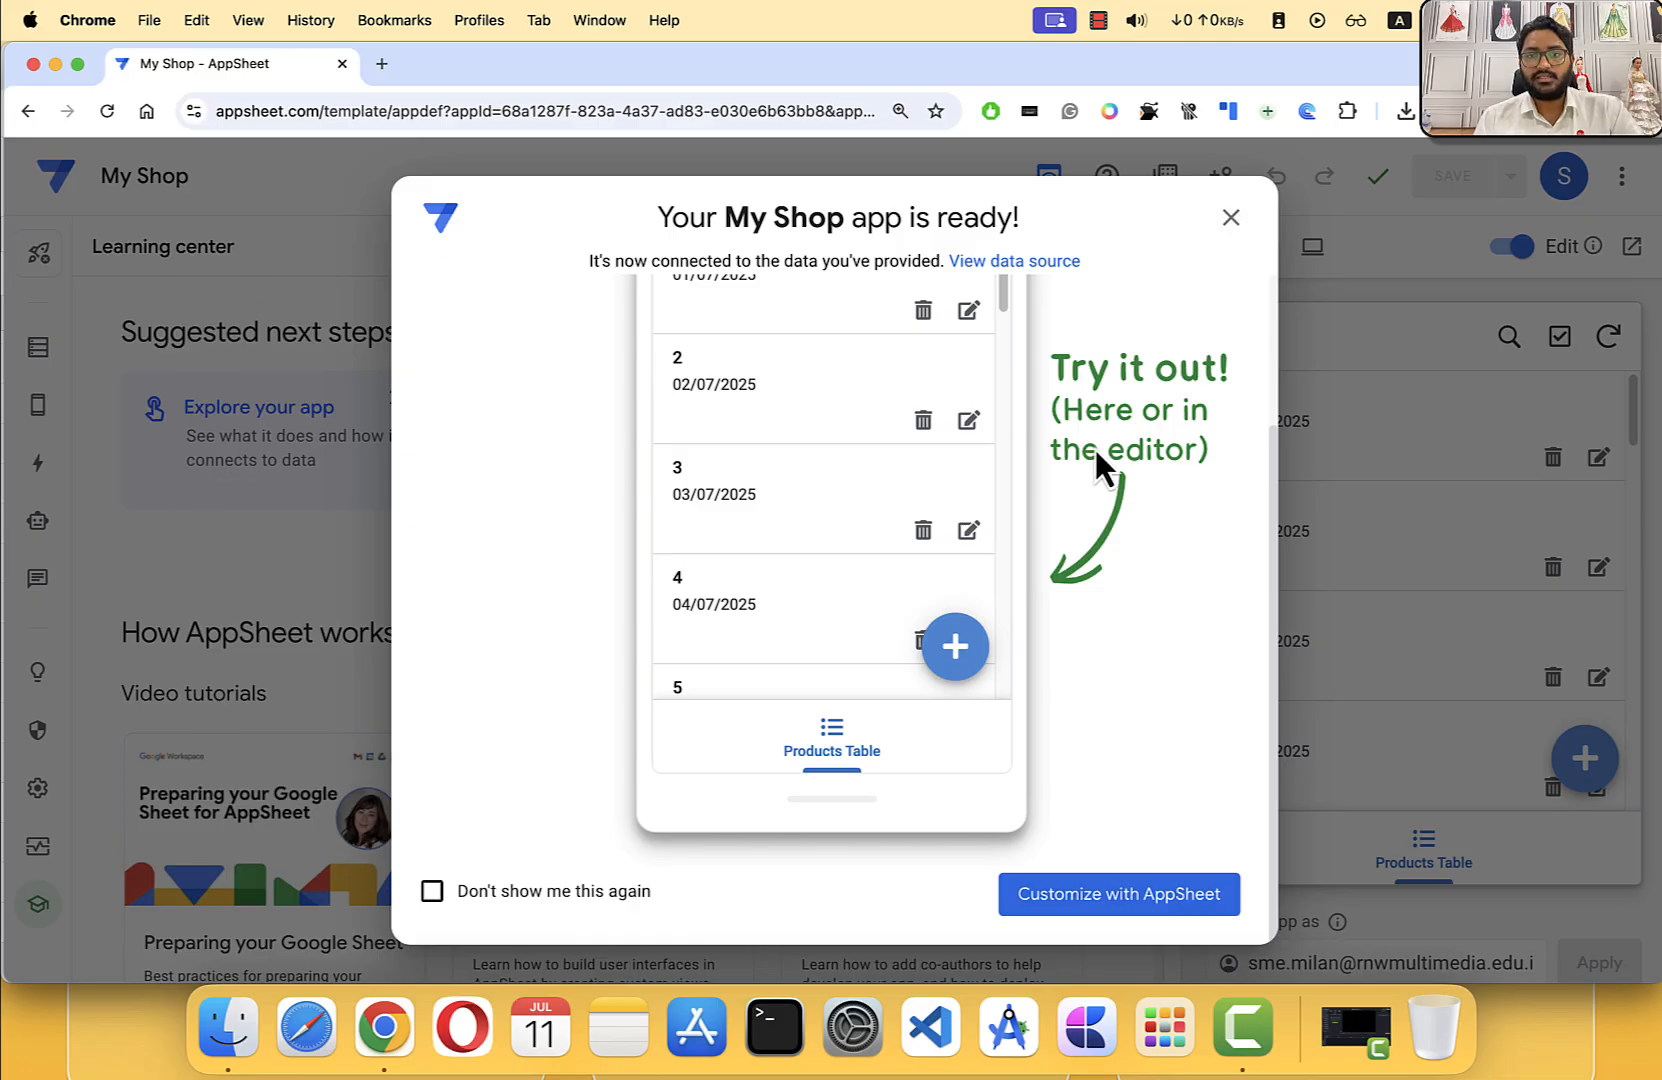
{"action": "left_click", "coordinate": [1066, 894]}
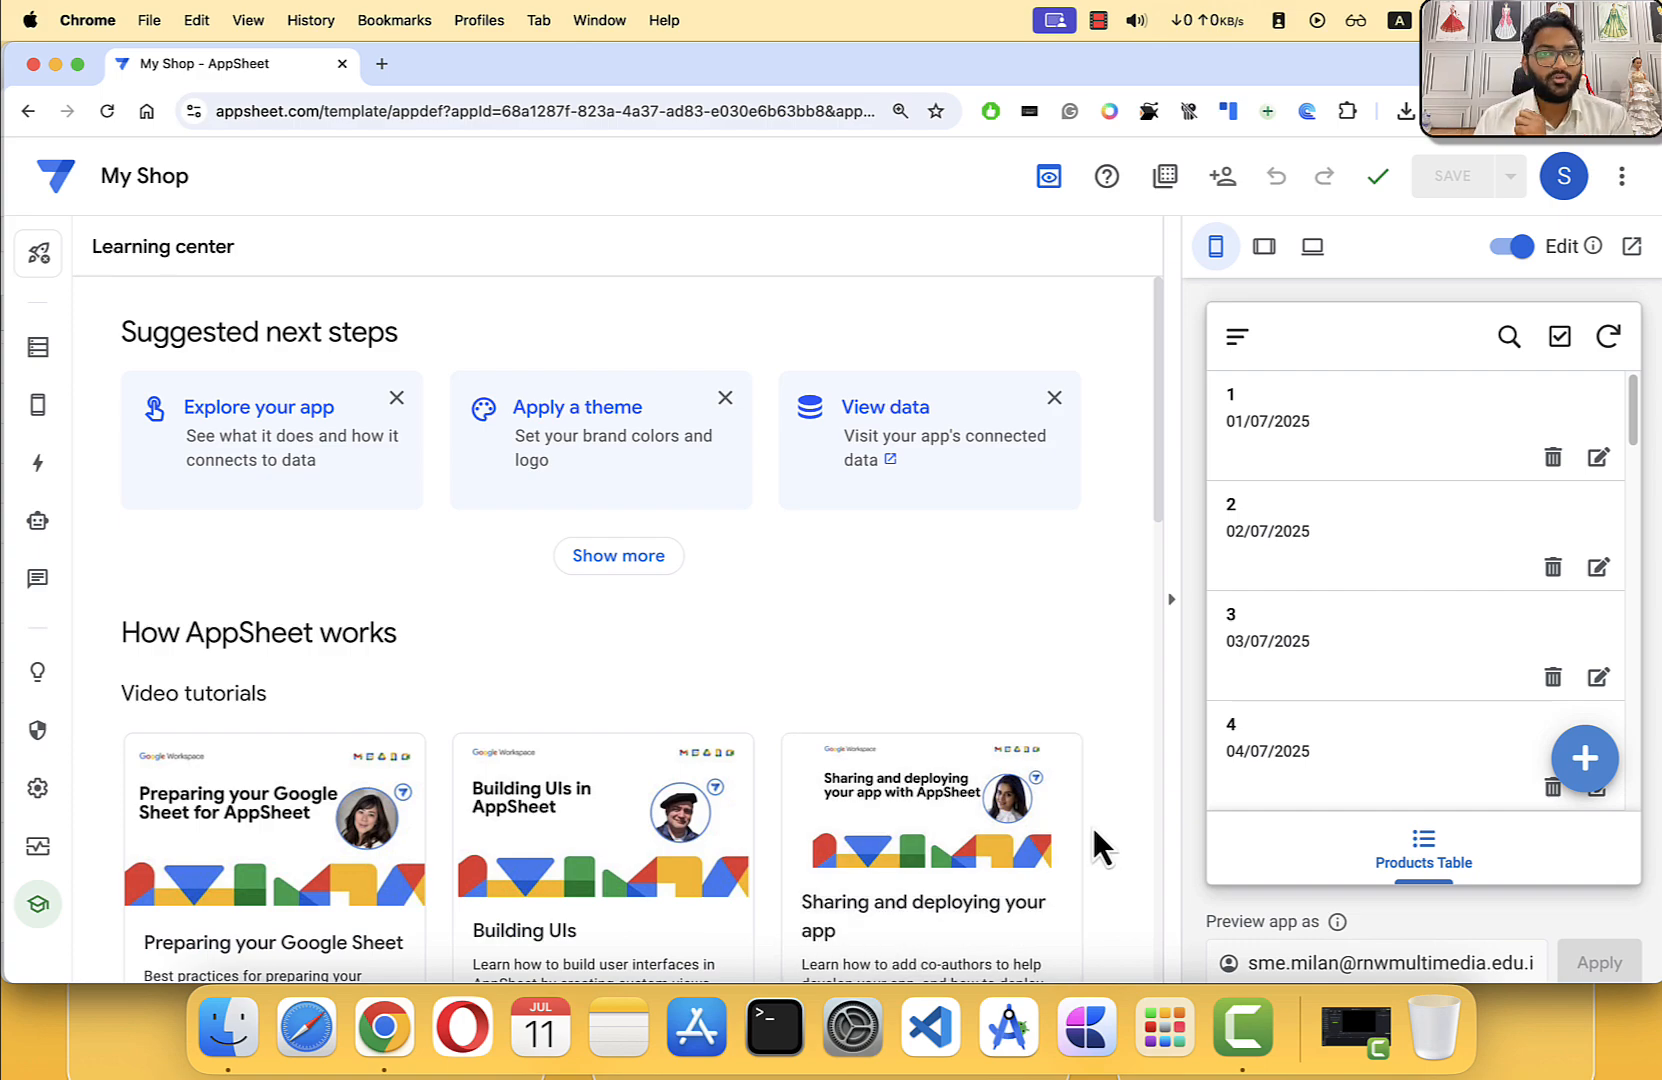
{"action": "scroll", "coordinate": [1340, 480], "scroll_direction": "down", "scroll_amount": 5}
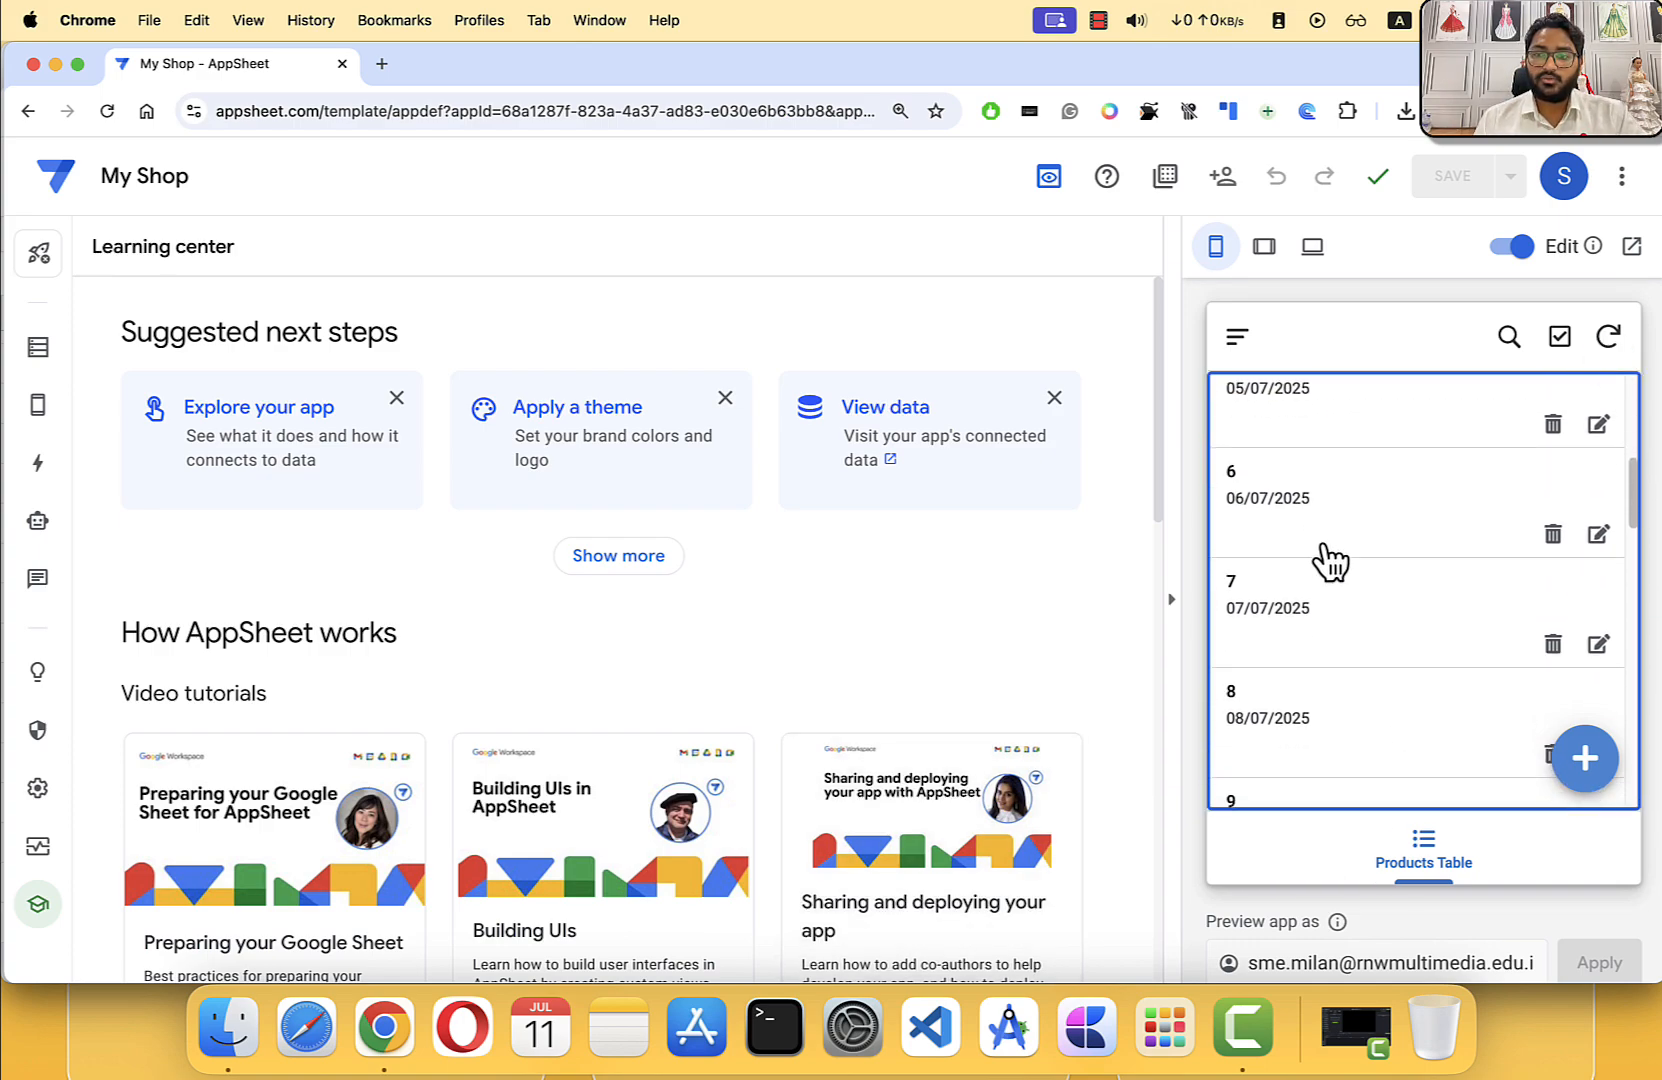
Step: Browse the records list in the app preview, view the details of record 1, and return to the list
{"action": "scroll", "coordinate": [1330, 560], "scroll_direction": "down", "scroll_amount": 15}
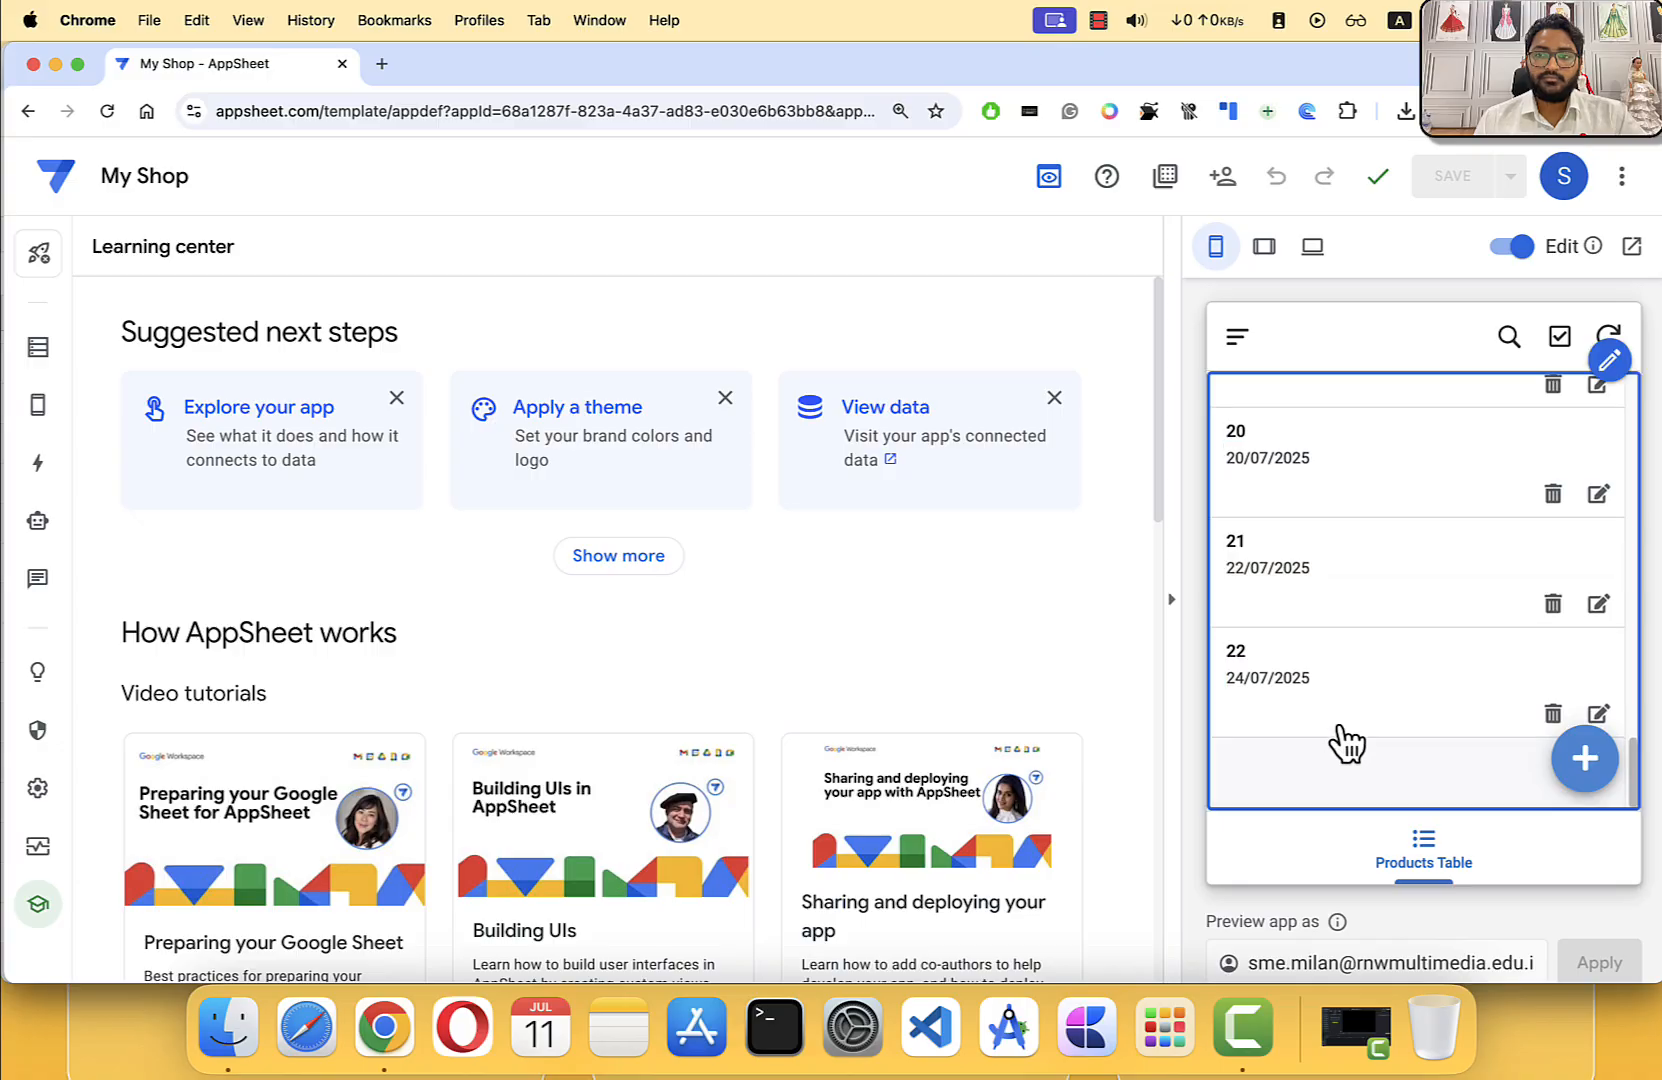
{"action": "scroll", "coordinate": [1345, 742], "scroll_direction": "up", "scroll_amount": 20}
{"action": "left_click", "coordinate": [1324, 420]}
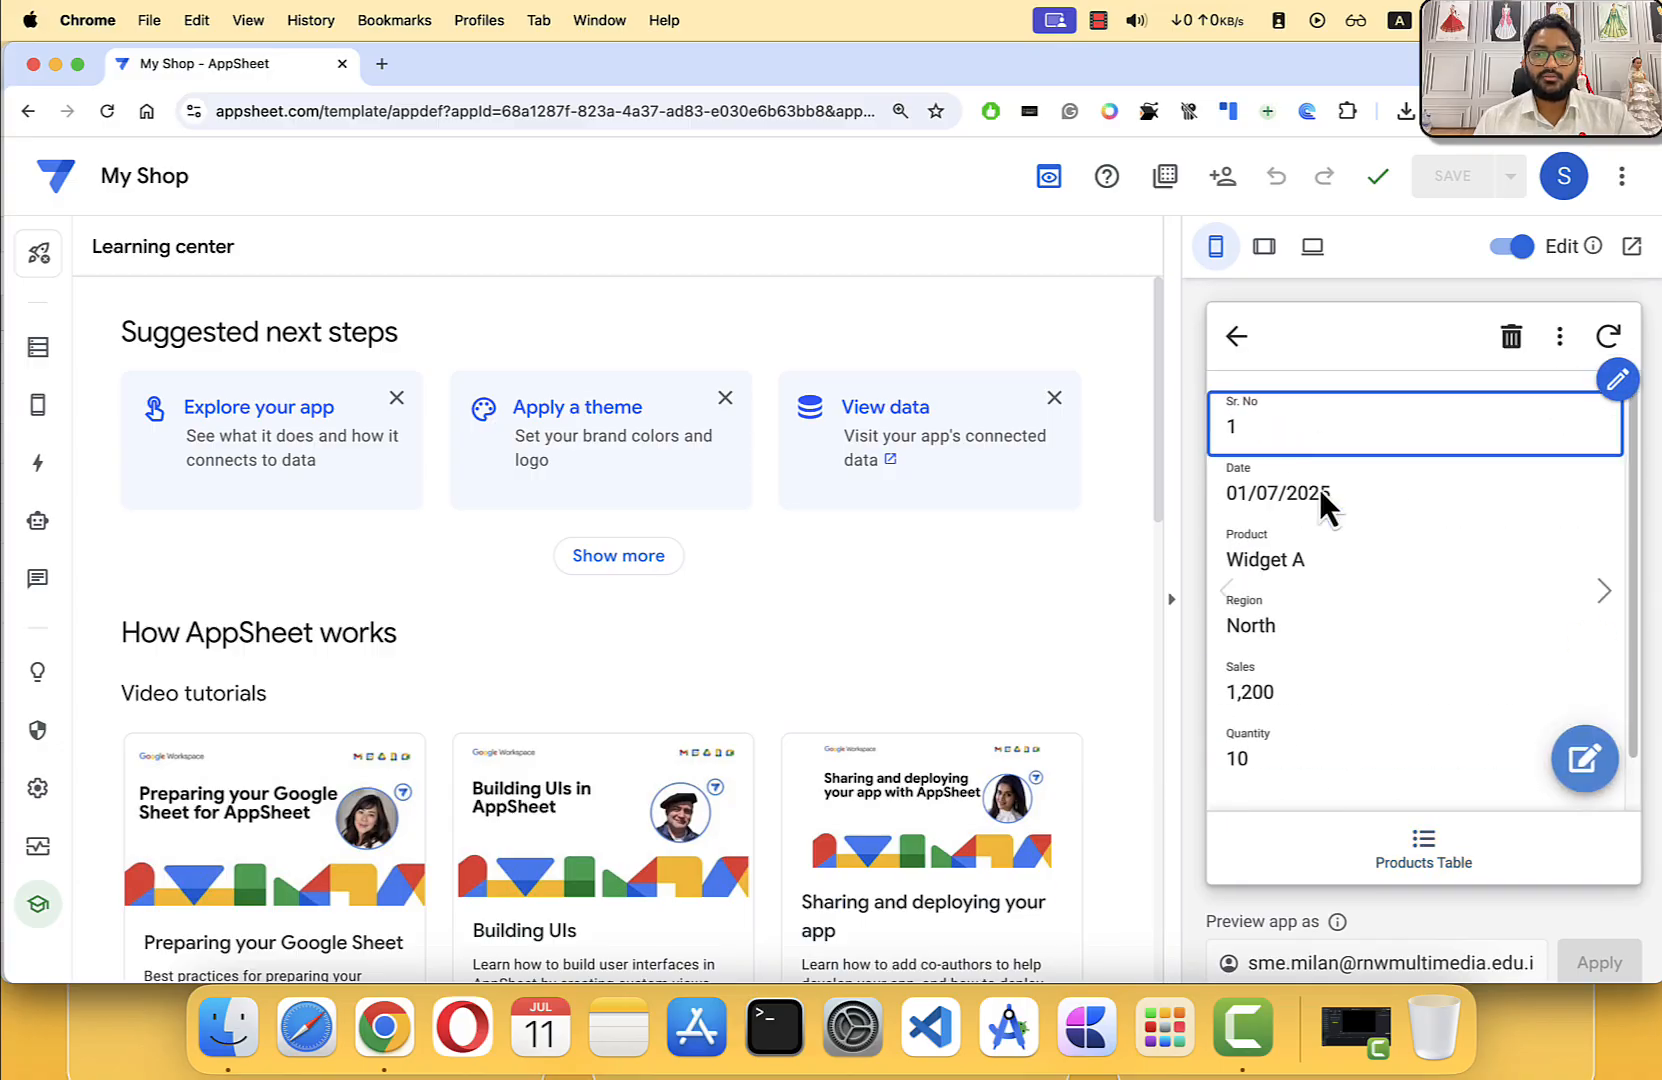
{"action": "left_click", "coordinate": [1243, 345]}
Step: Select records 1, 2 and 3 together in the app preview's multi-select mode and leave that mode without changing them
{"action": "left_click", "coordinate": [1559, 338]}
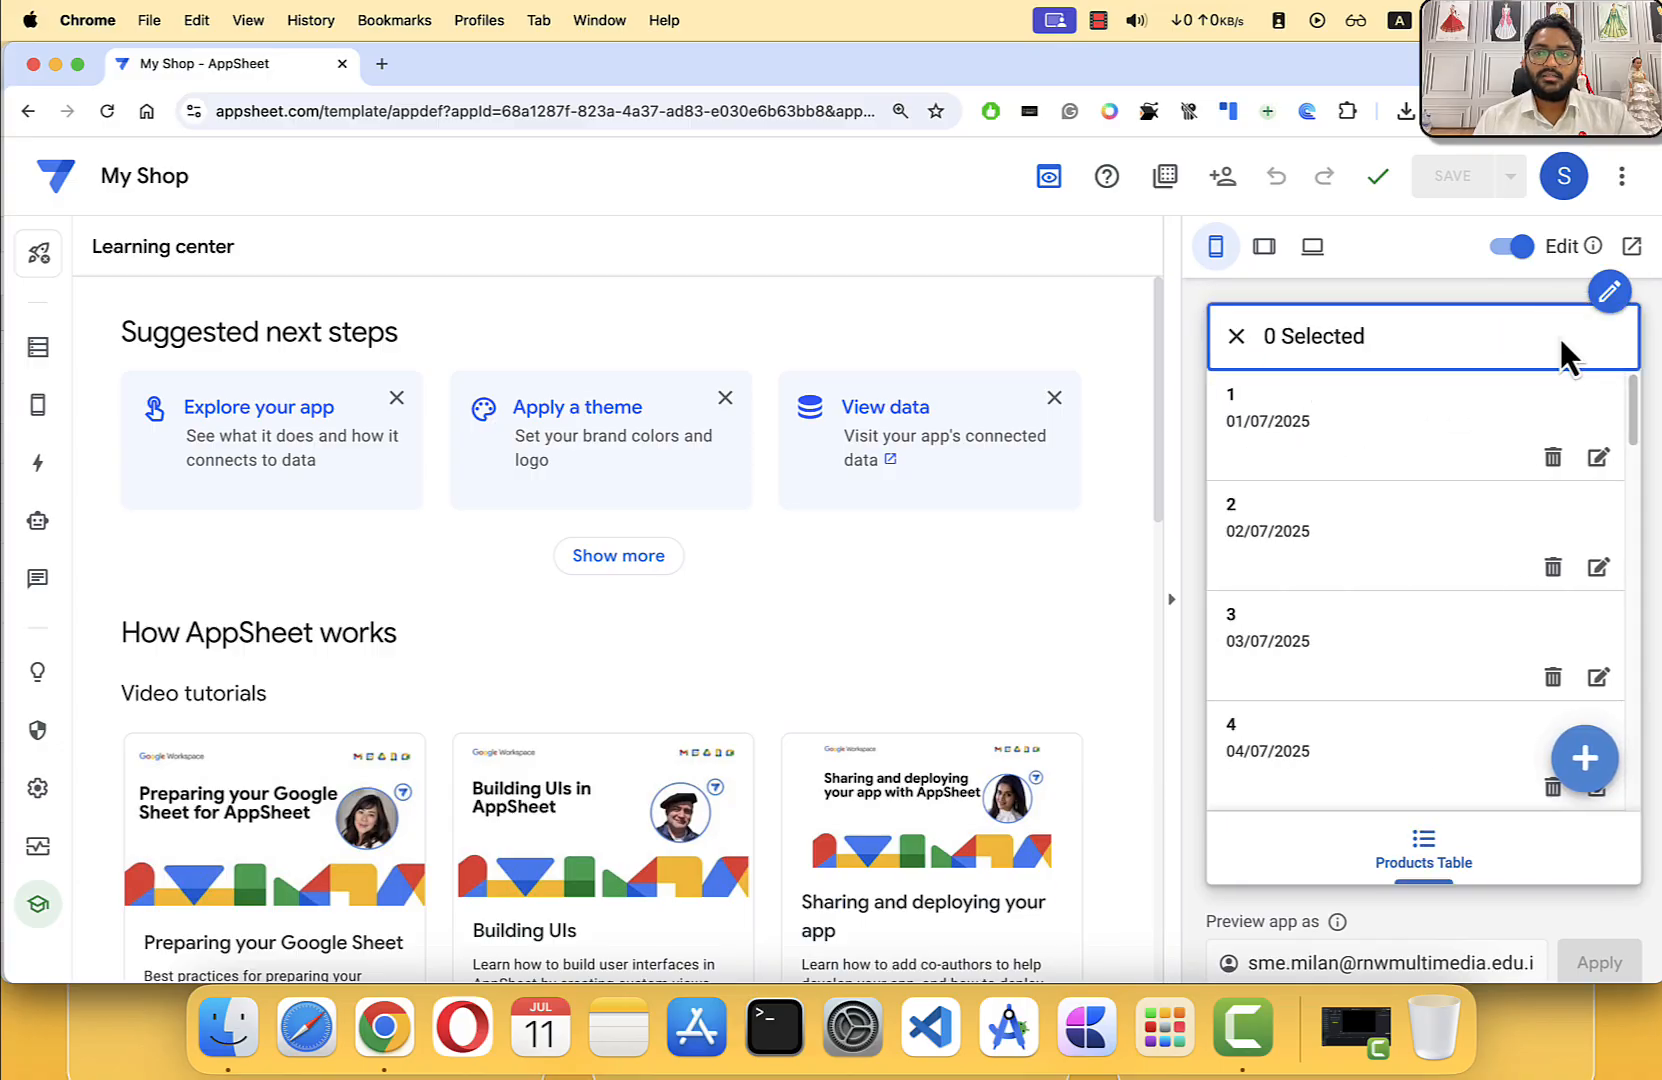
{"action": "left_click", "coordinate": [1347, 445]}
{"action": "left_click", "coordinate": [1350, 505]}
{"action": "left_click", "coordinate": [1336, 625]}
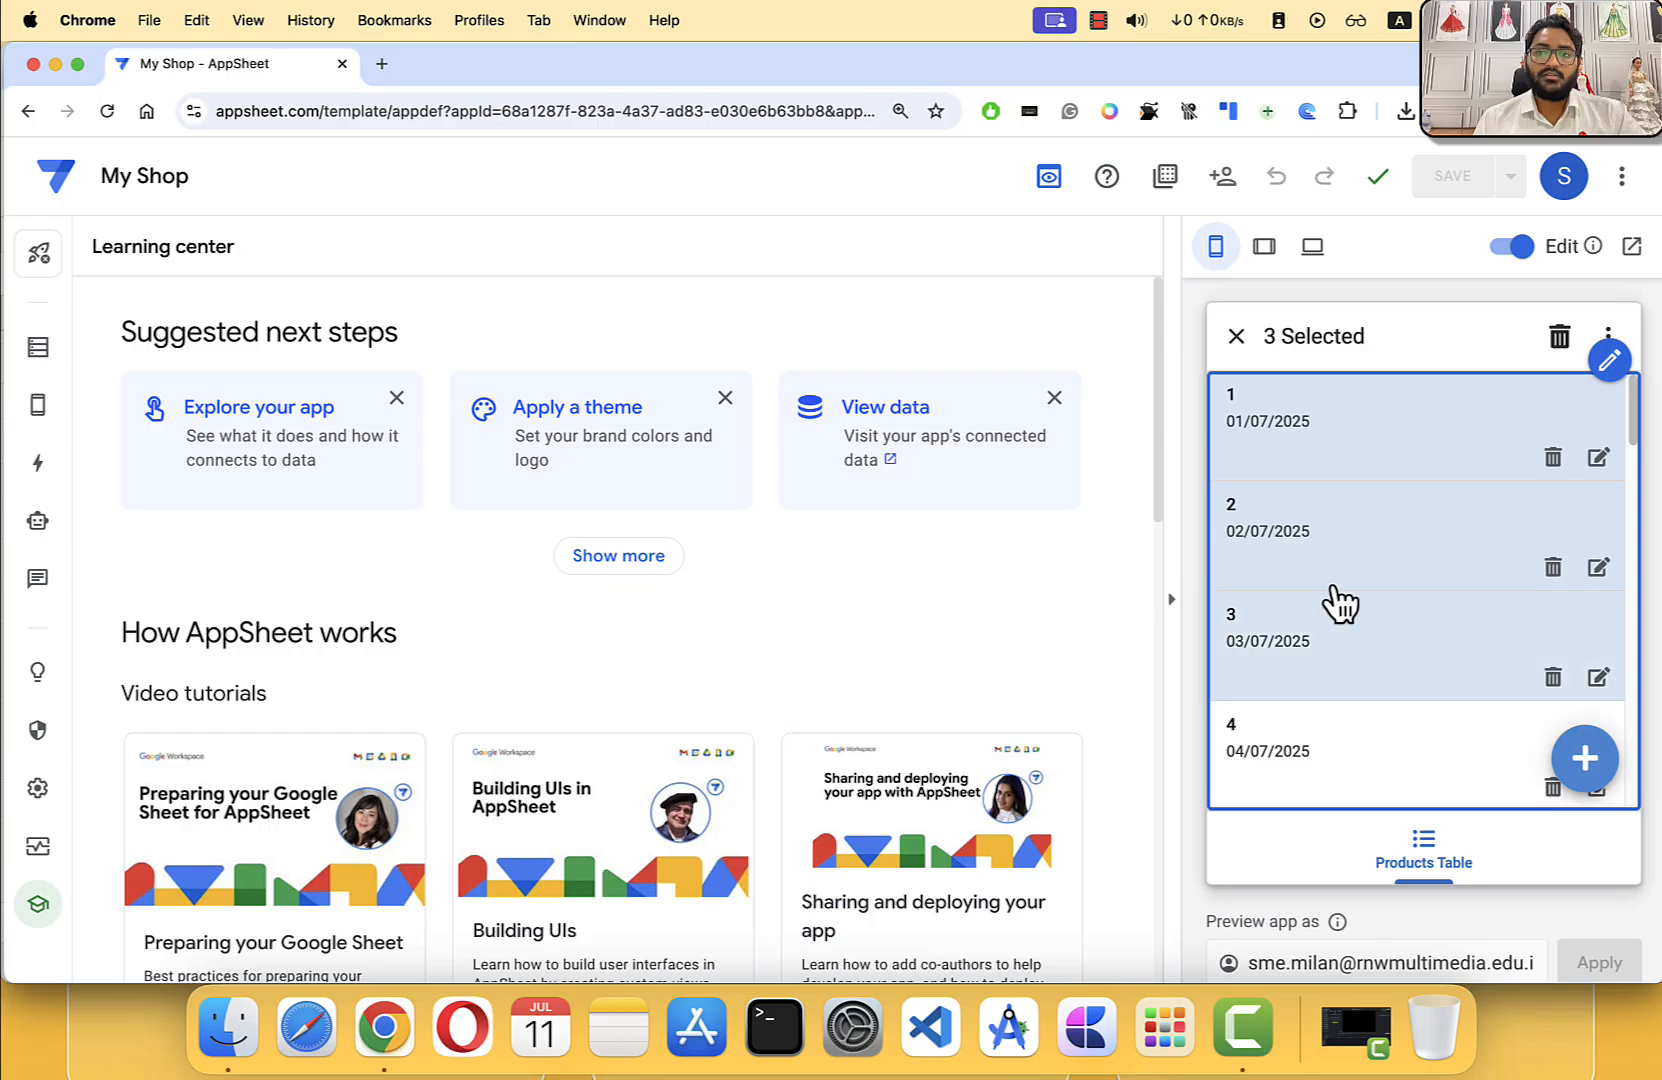
{"action": "left_click", "coordinate": [1236, 336]}
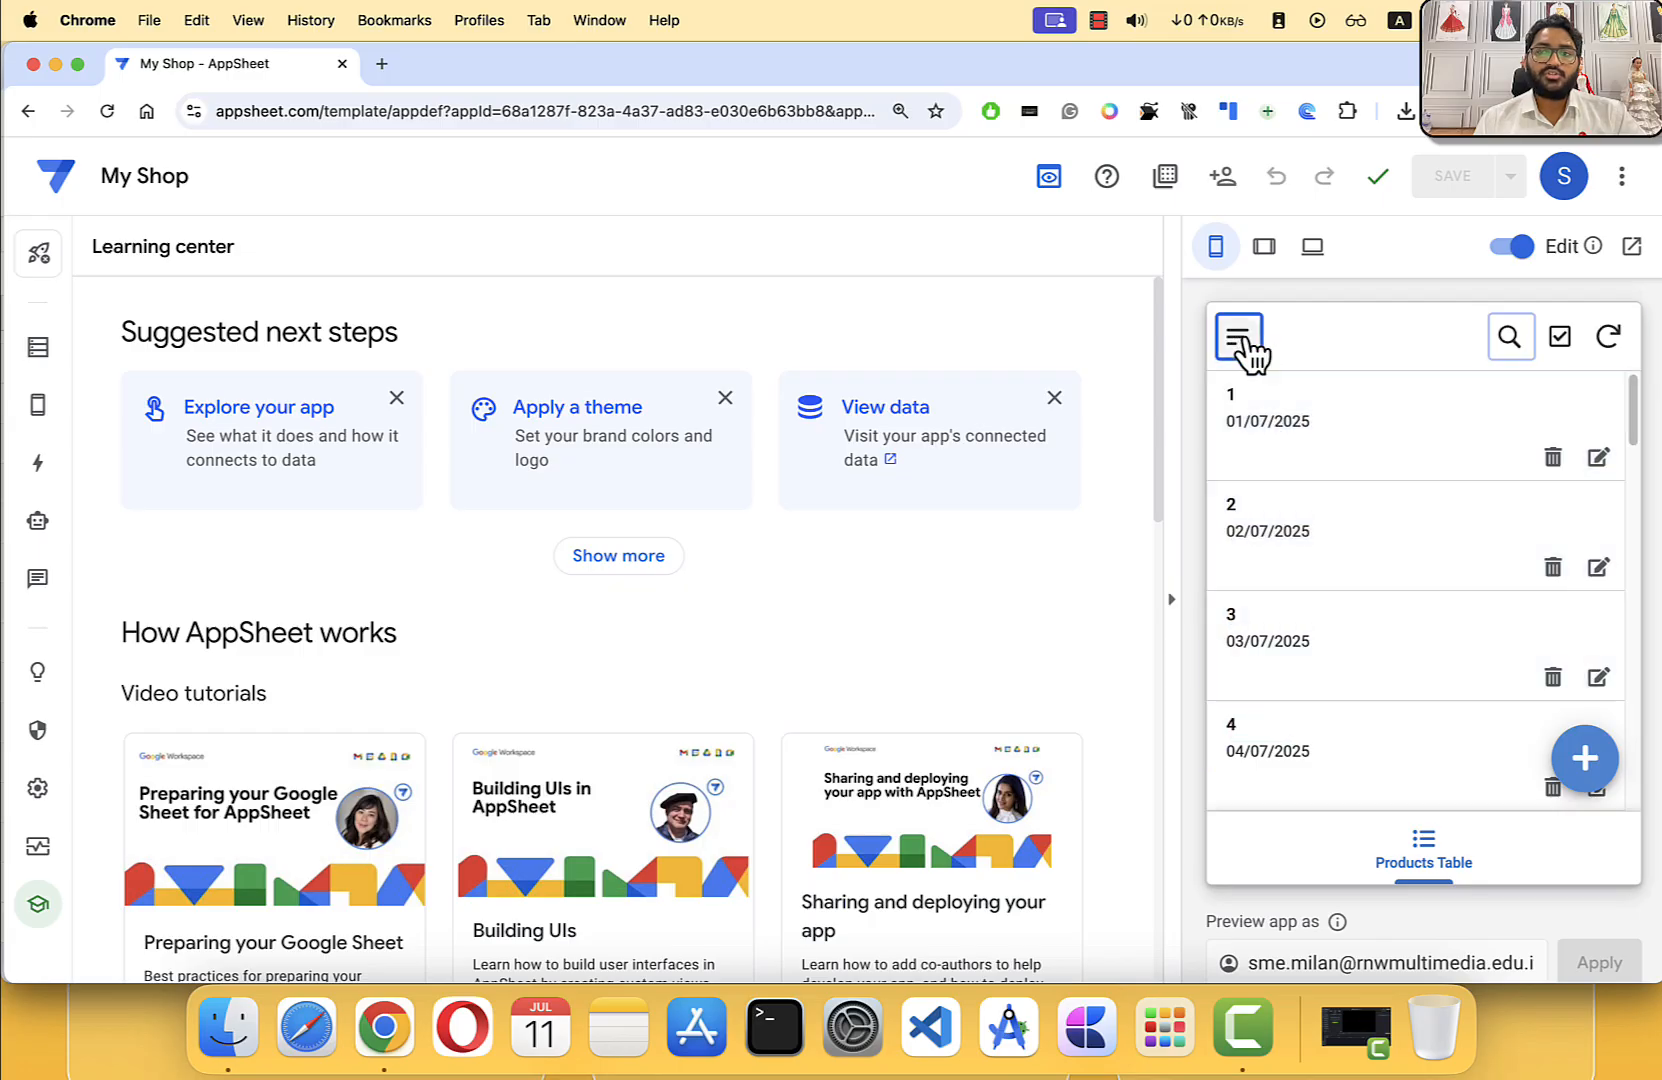
Step: Search the records for "Mouse", view the details of the matching record, and clear and close the search
{"action": "left_click", "coordinate": [1510, 337]}
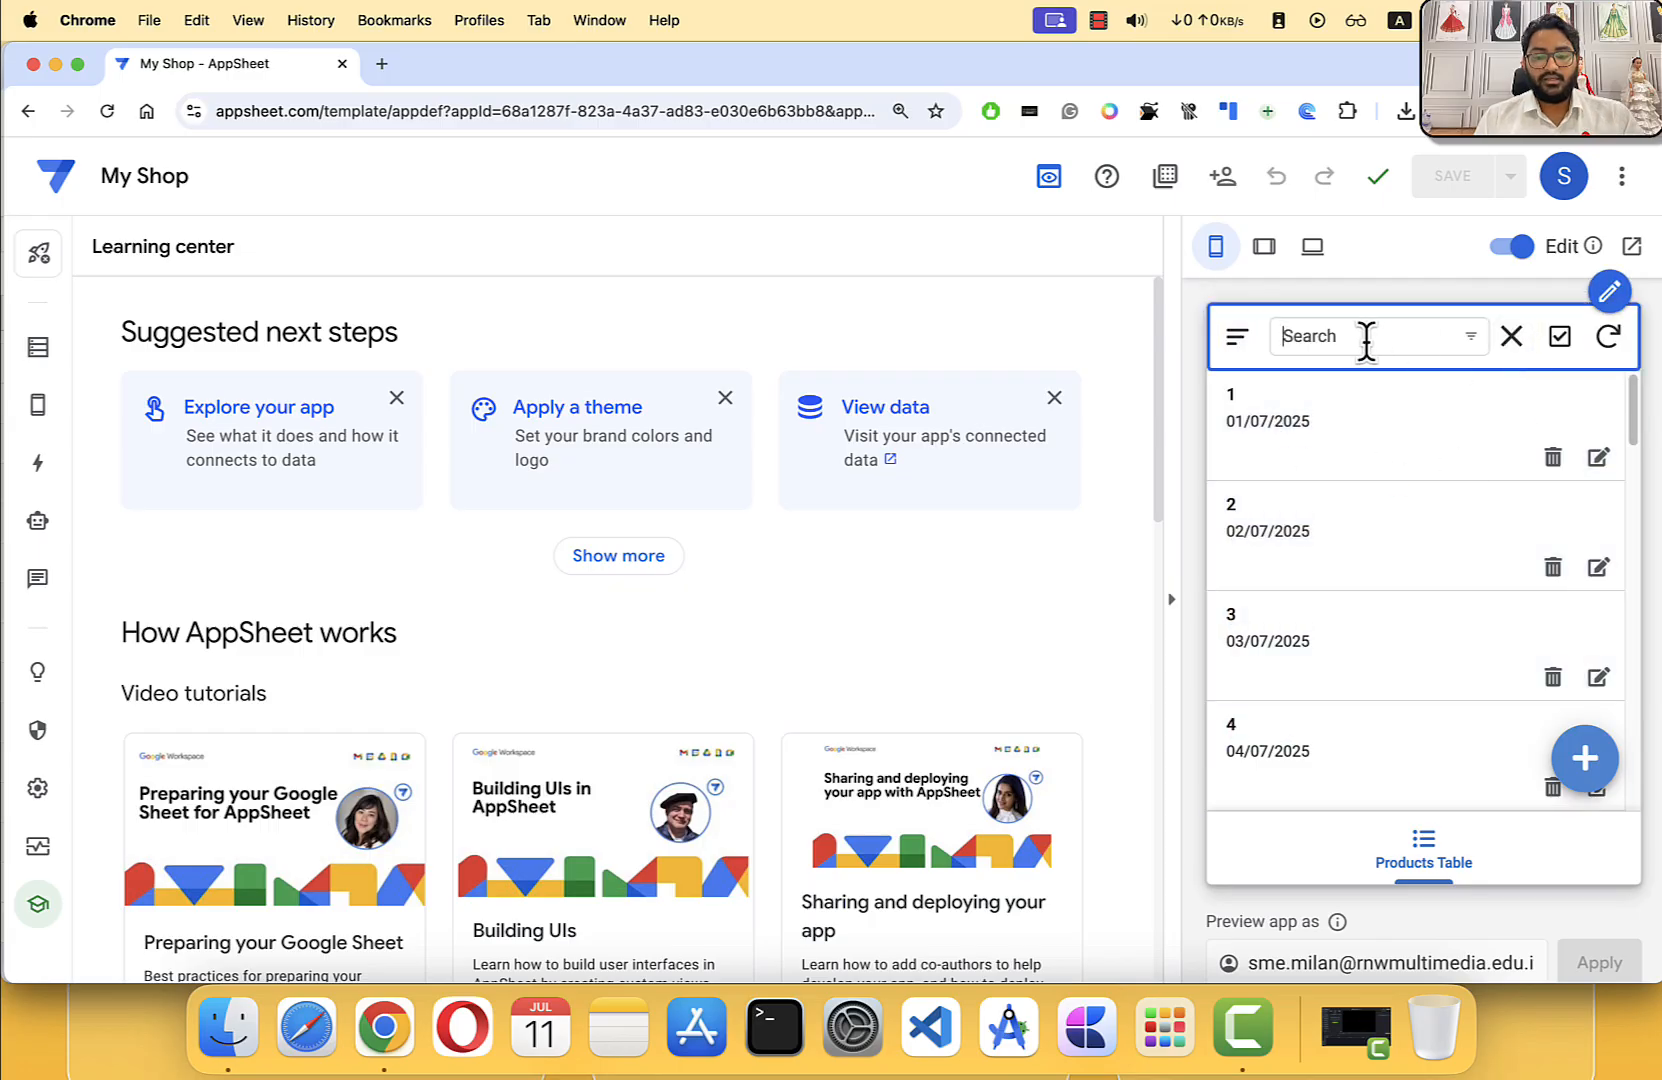
{"action": "type", "text": "Mouse"}
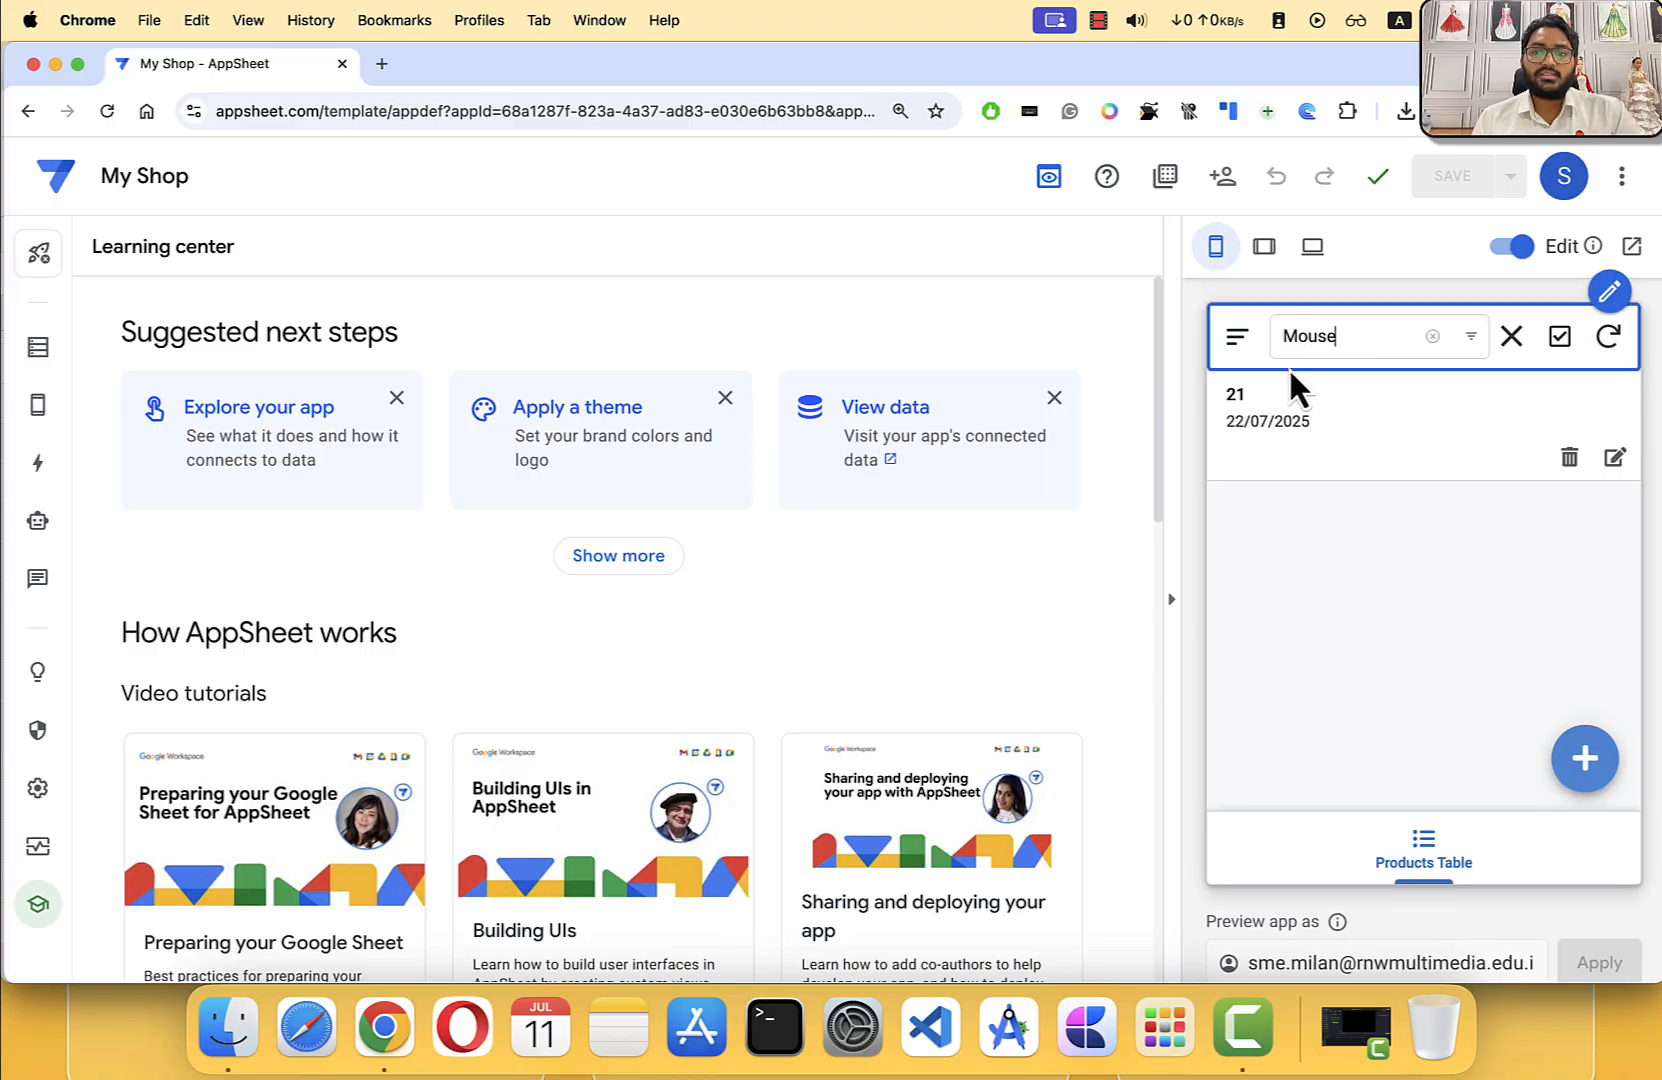
{"action": "left_click", "coordinate": [1363, 465]}
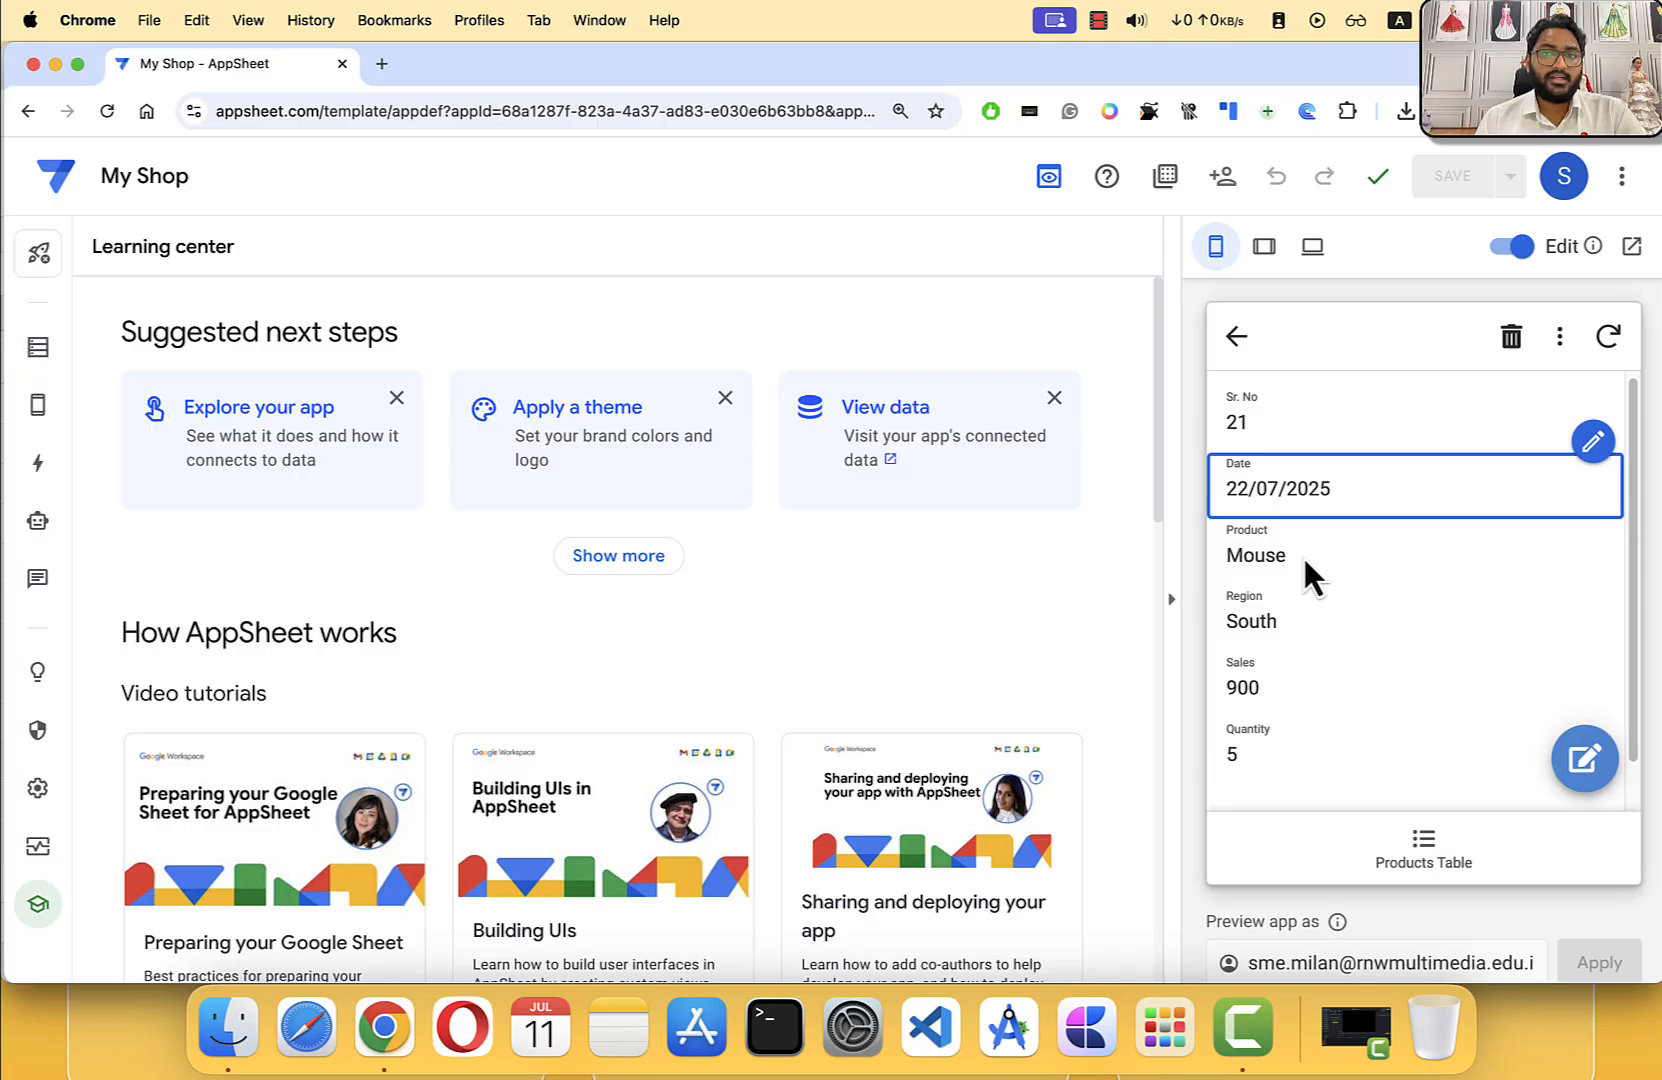
{"action": "left_click", "coordinate": [1240, 337]}
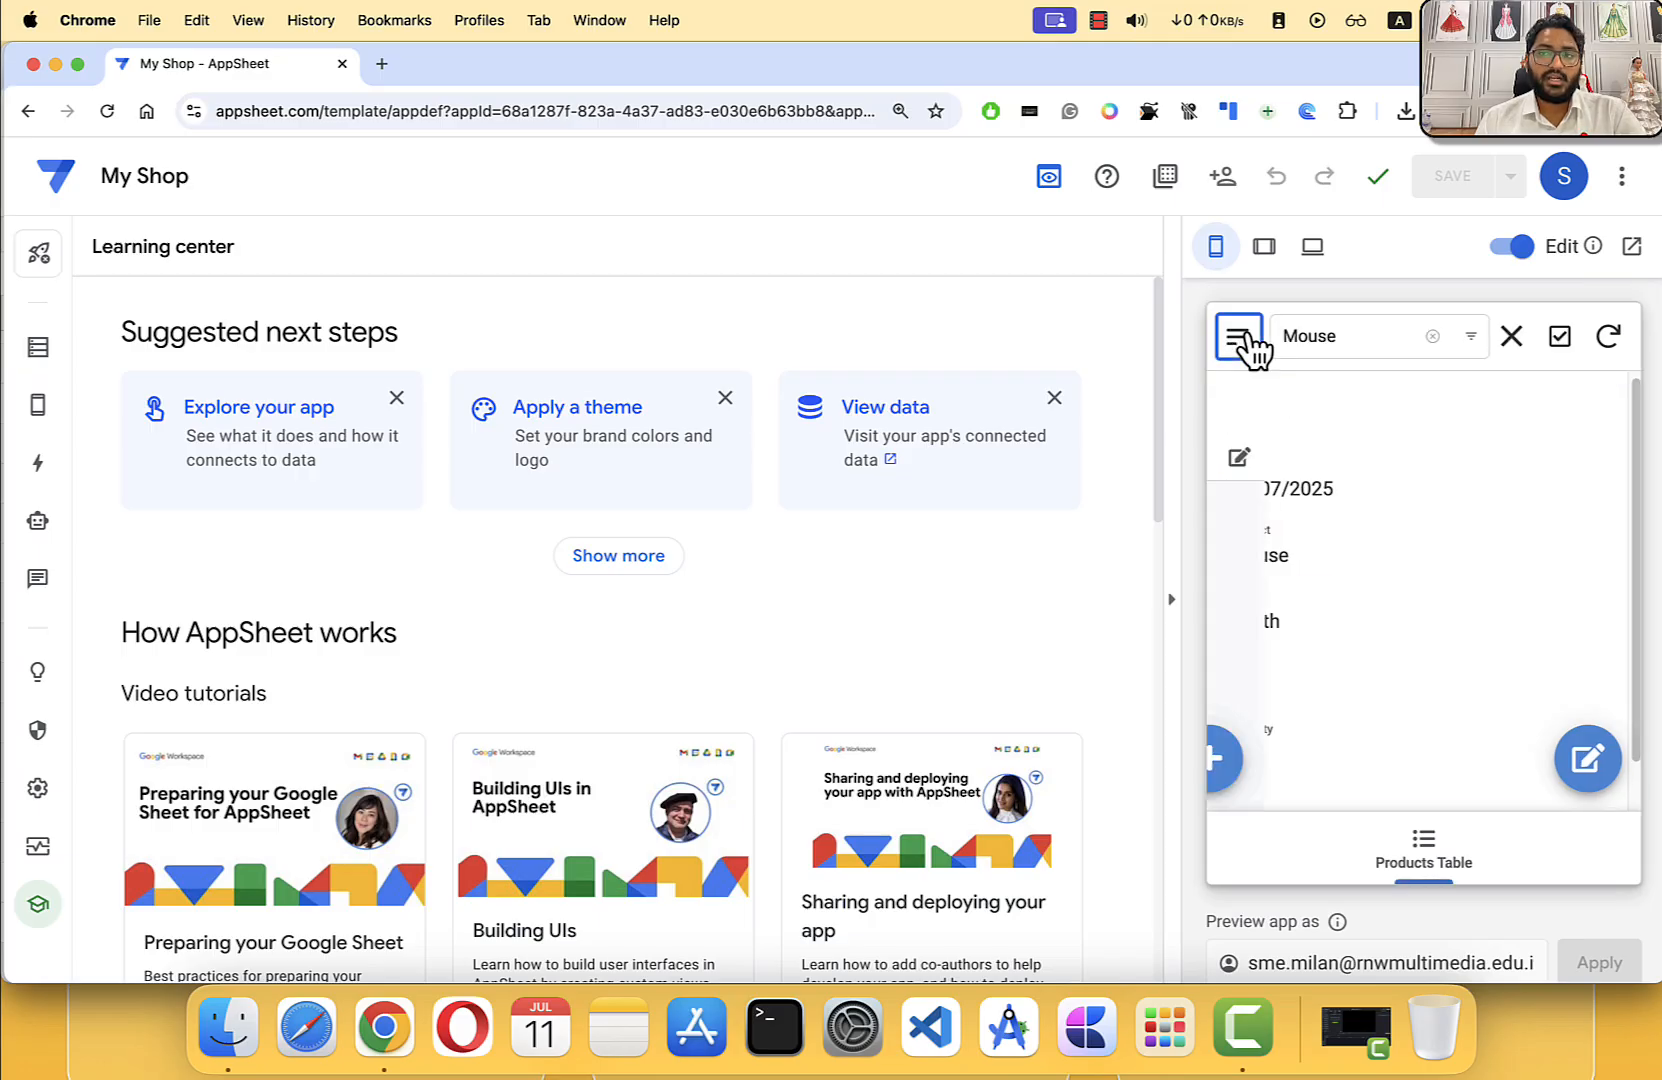
{"action": "left_click", "coordinate": [1432, 337]}
{"action": "left_click", "coordinate": [1509, 340]}
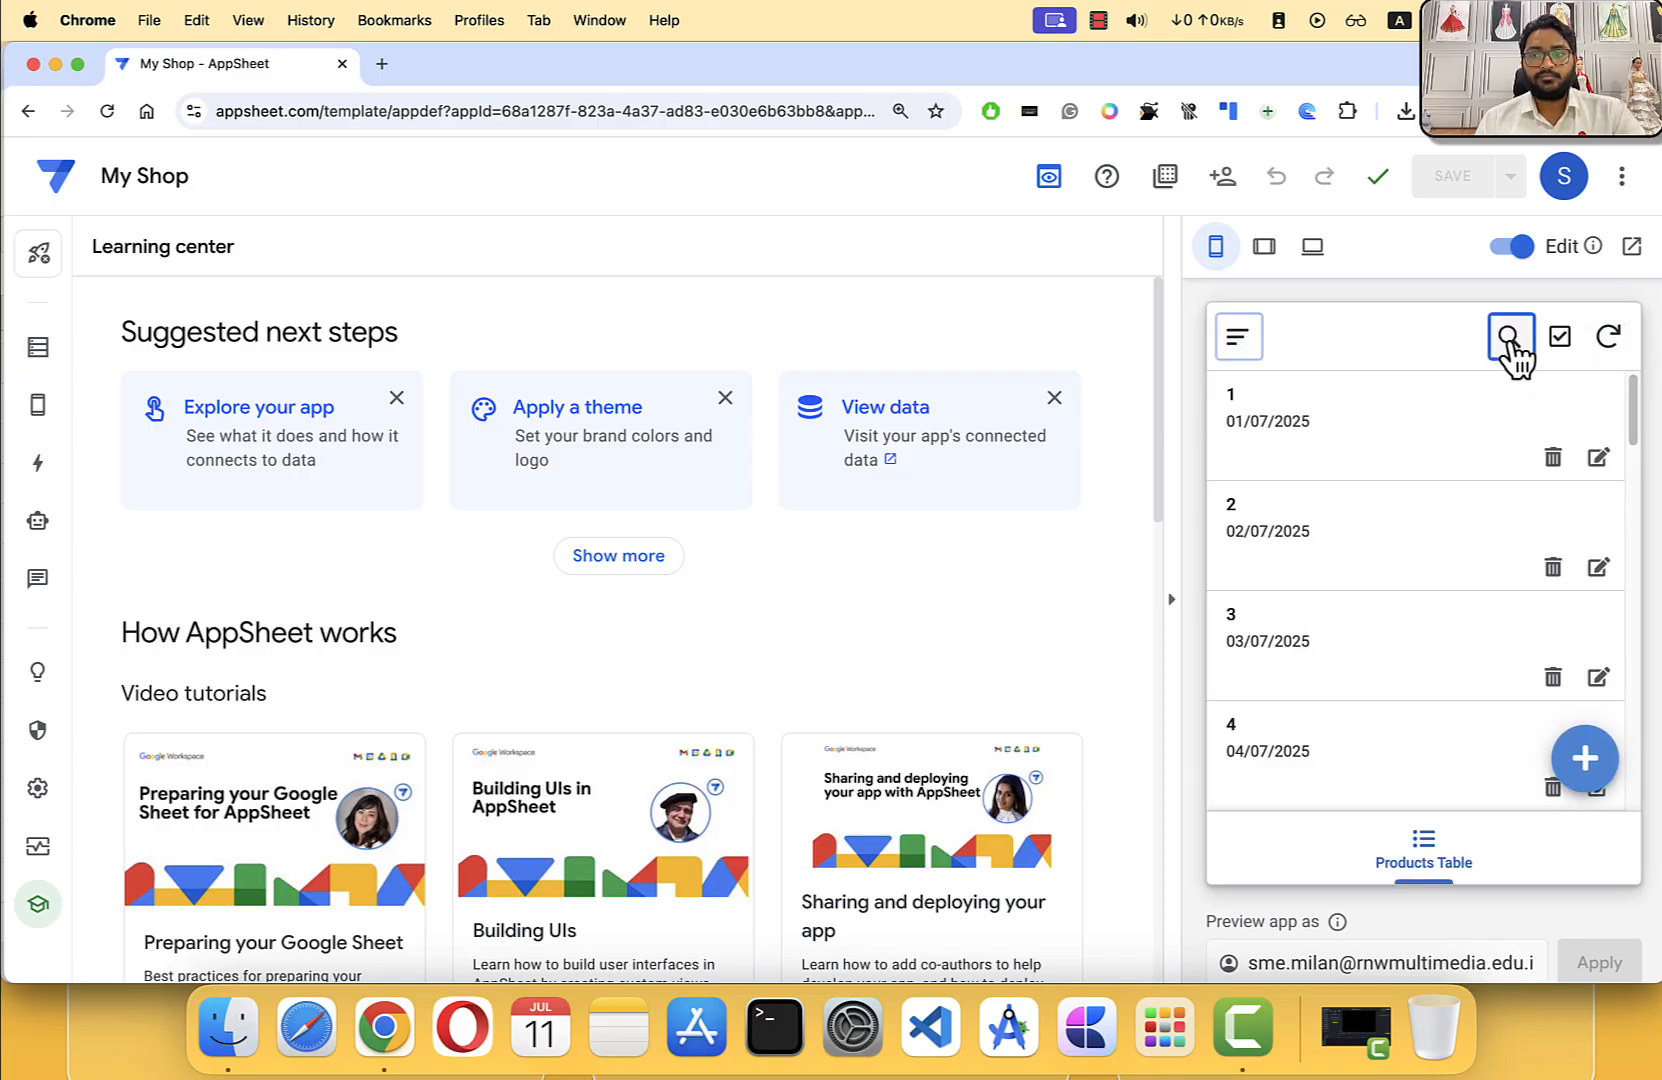
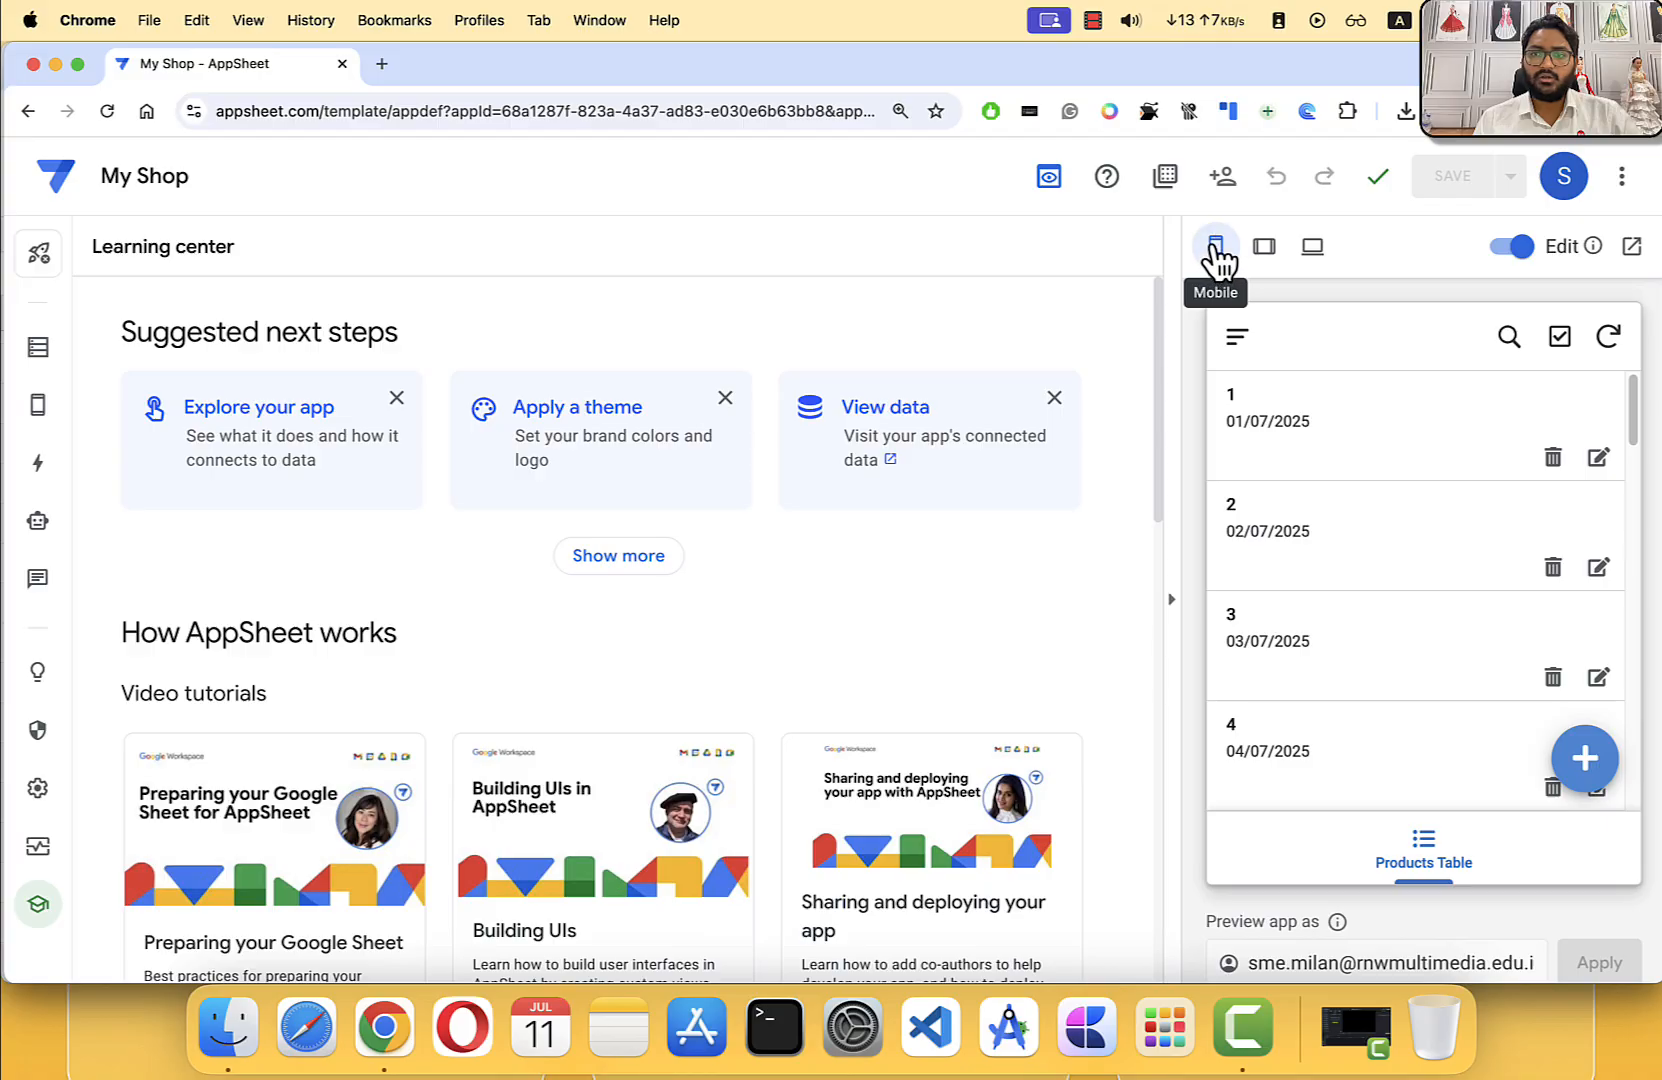
Step: Switch the app preview to the tablet layout and browse the records list in it
{"action": "left_click", "coordinate": [1264, 246]}
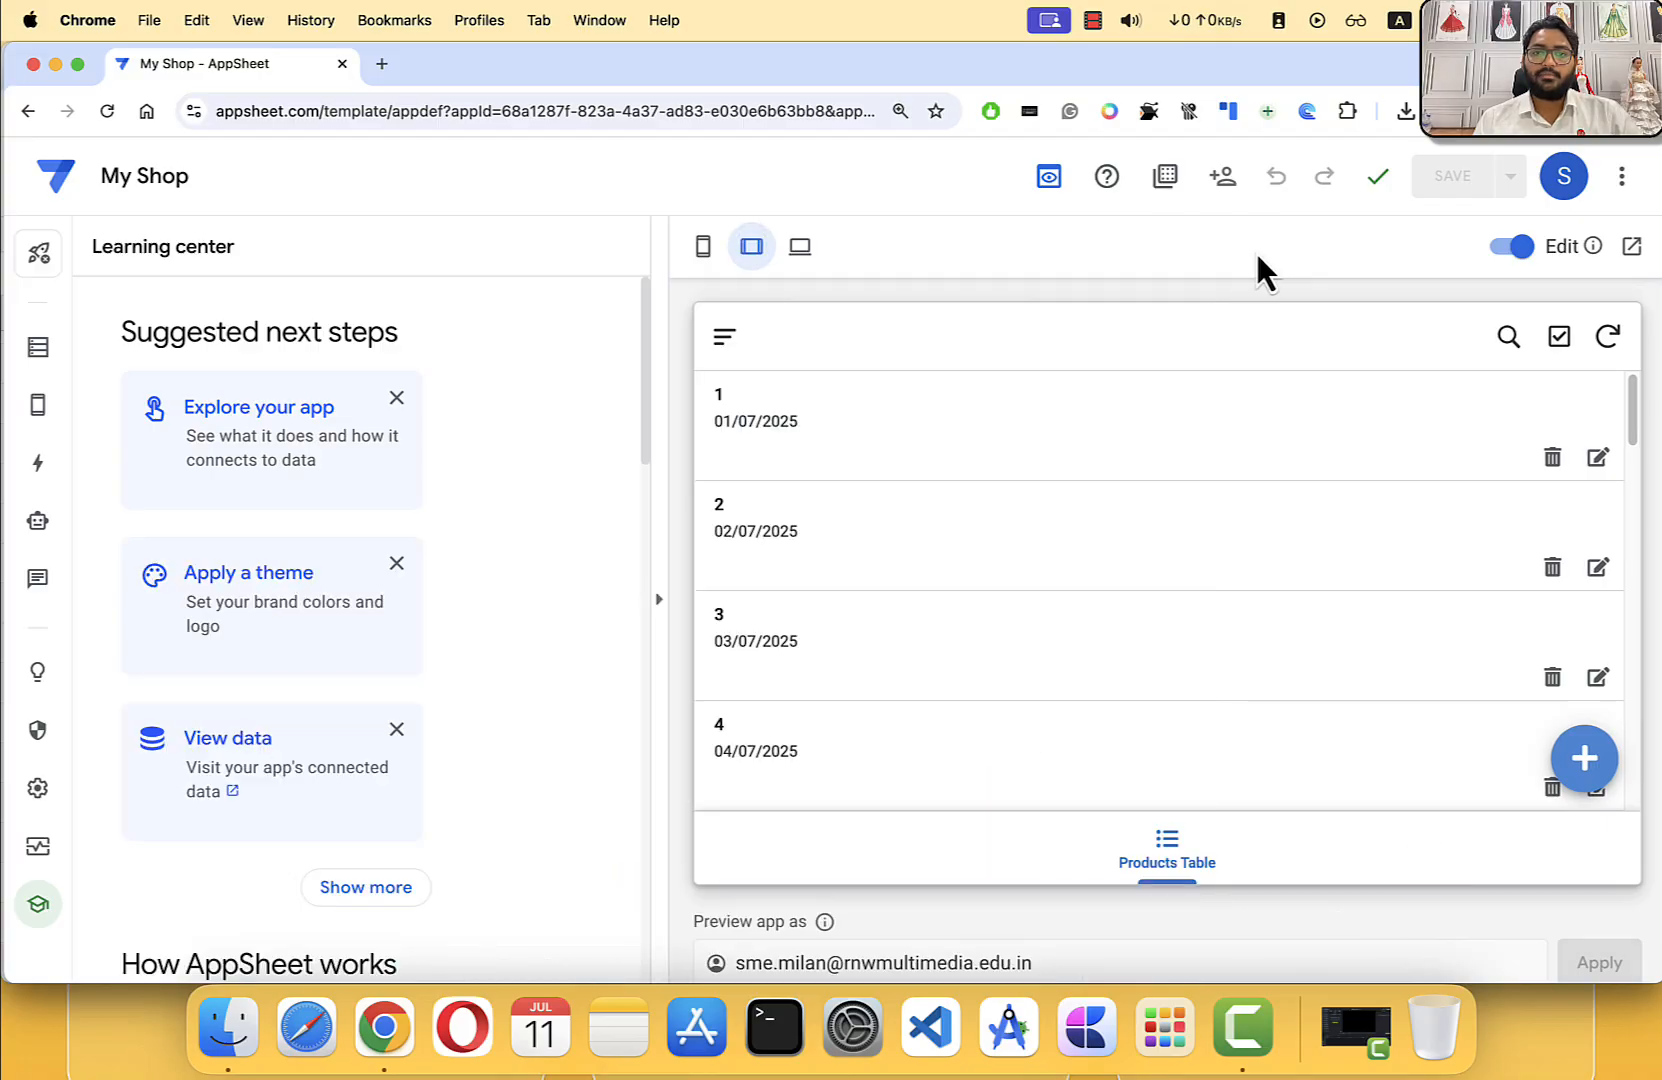
{"action": "scroll", "coordinate": [1082, 555], "scroll_direction": "down", "scroll_amount": 8}
{"action": "scroll", "coordinate": [1060, 560], "scroll_direction": "up", "scroll_amount": 8}
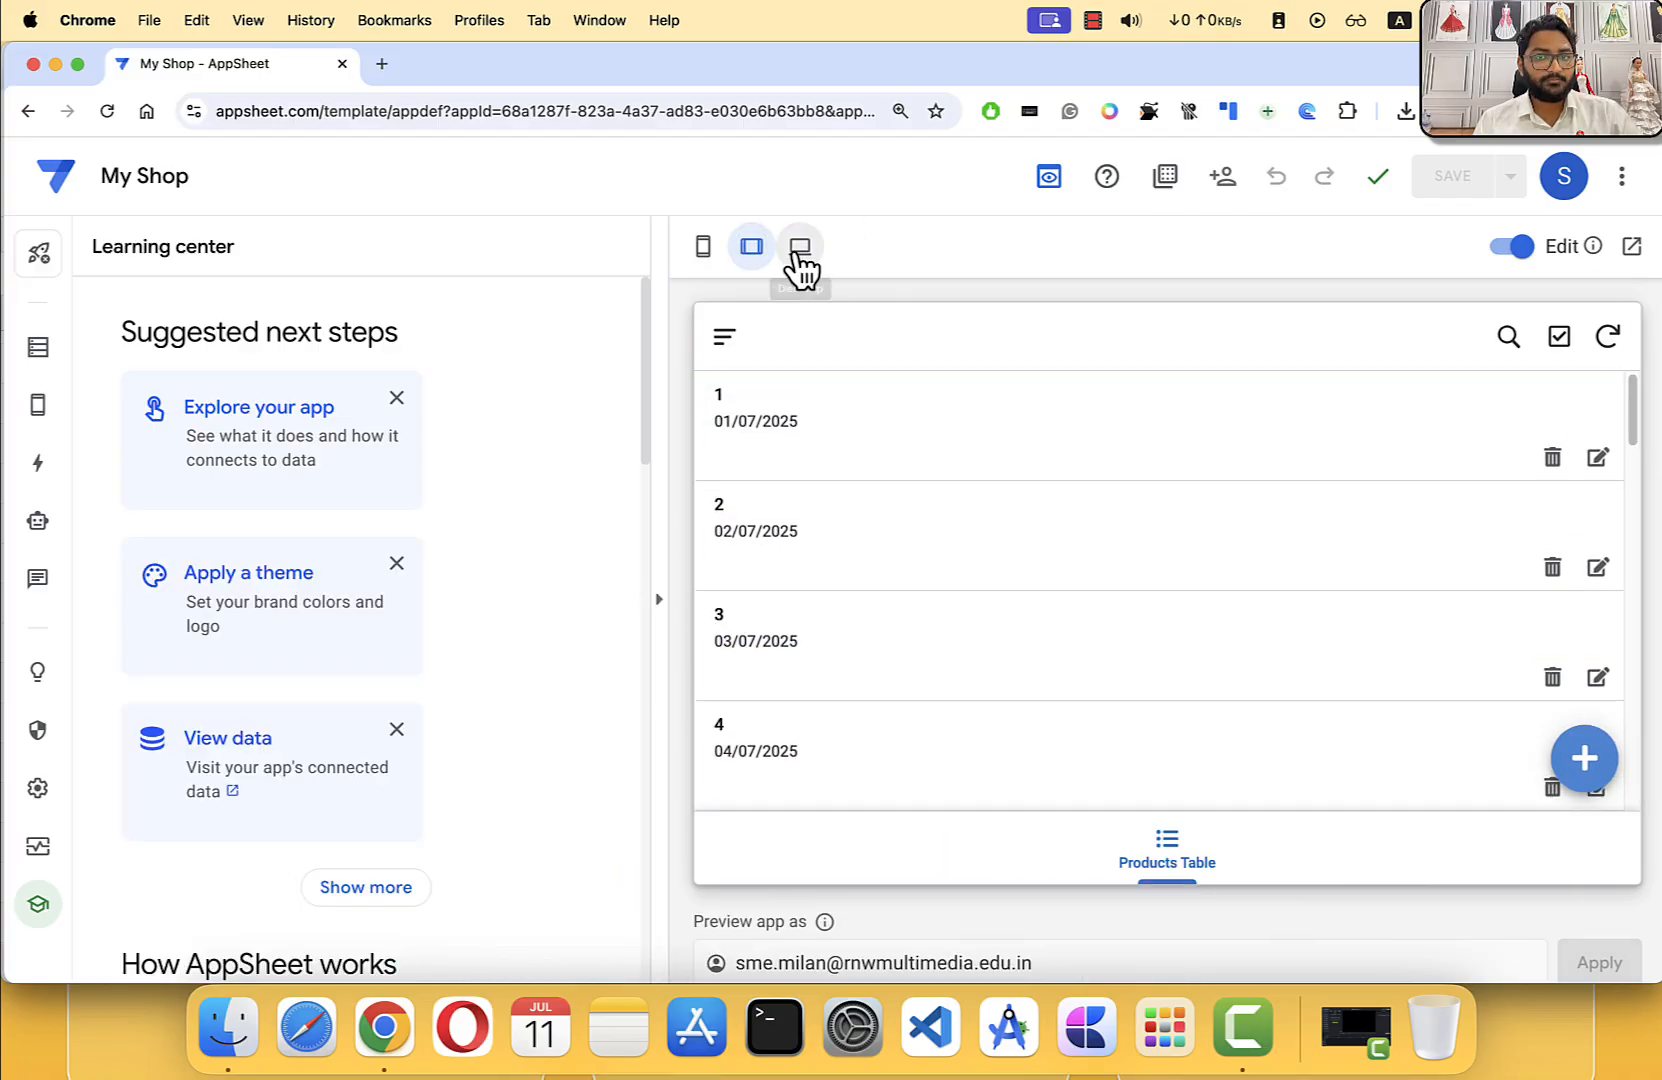
Step: Open the desktop preview of My Shop and browse the Products Table records in it
{"action": "left_click", "coordinate": [797, 252]}
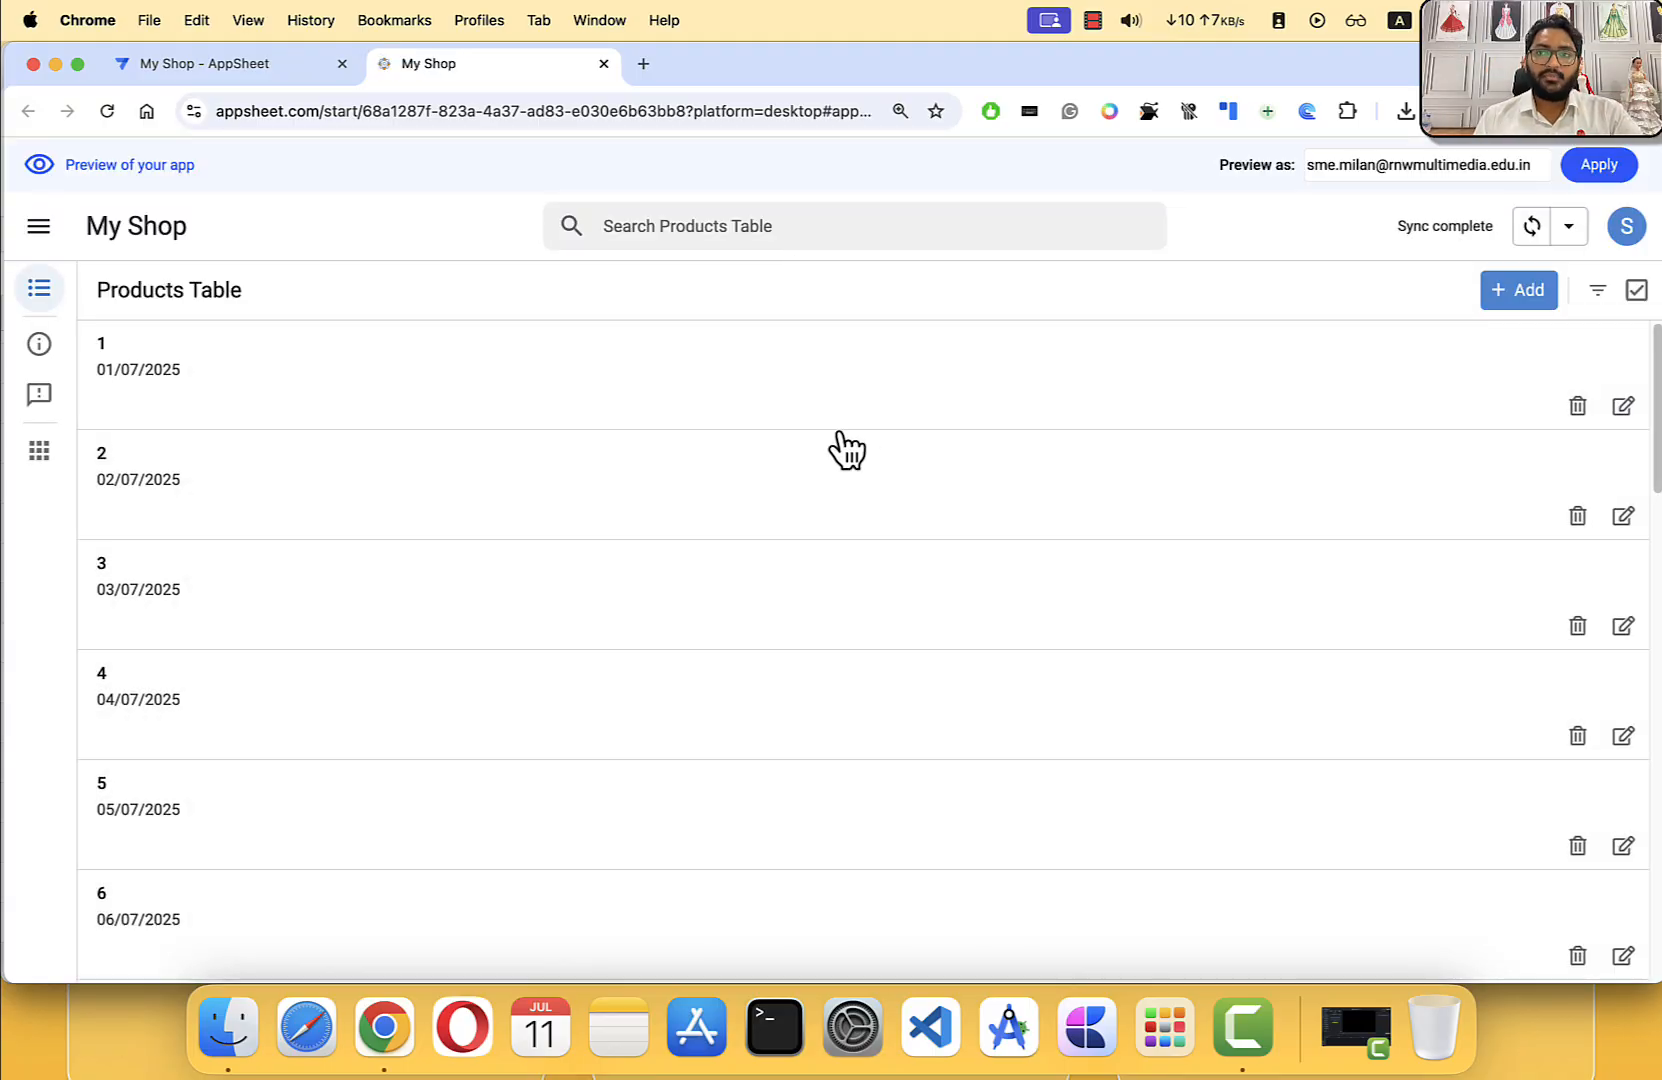
{"action": "scroll", "coordinate": [846, 460], "scroll_direction": "down", "scroll_amount": 10}
{"action": "scroll", "coordinate": [846, 468], "scroll_direction": "up", "scroll_amount": 10}
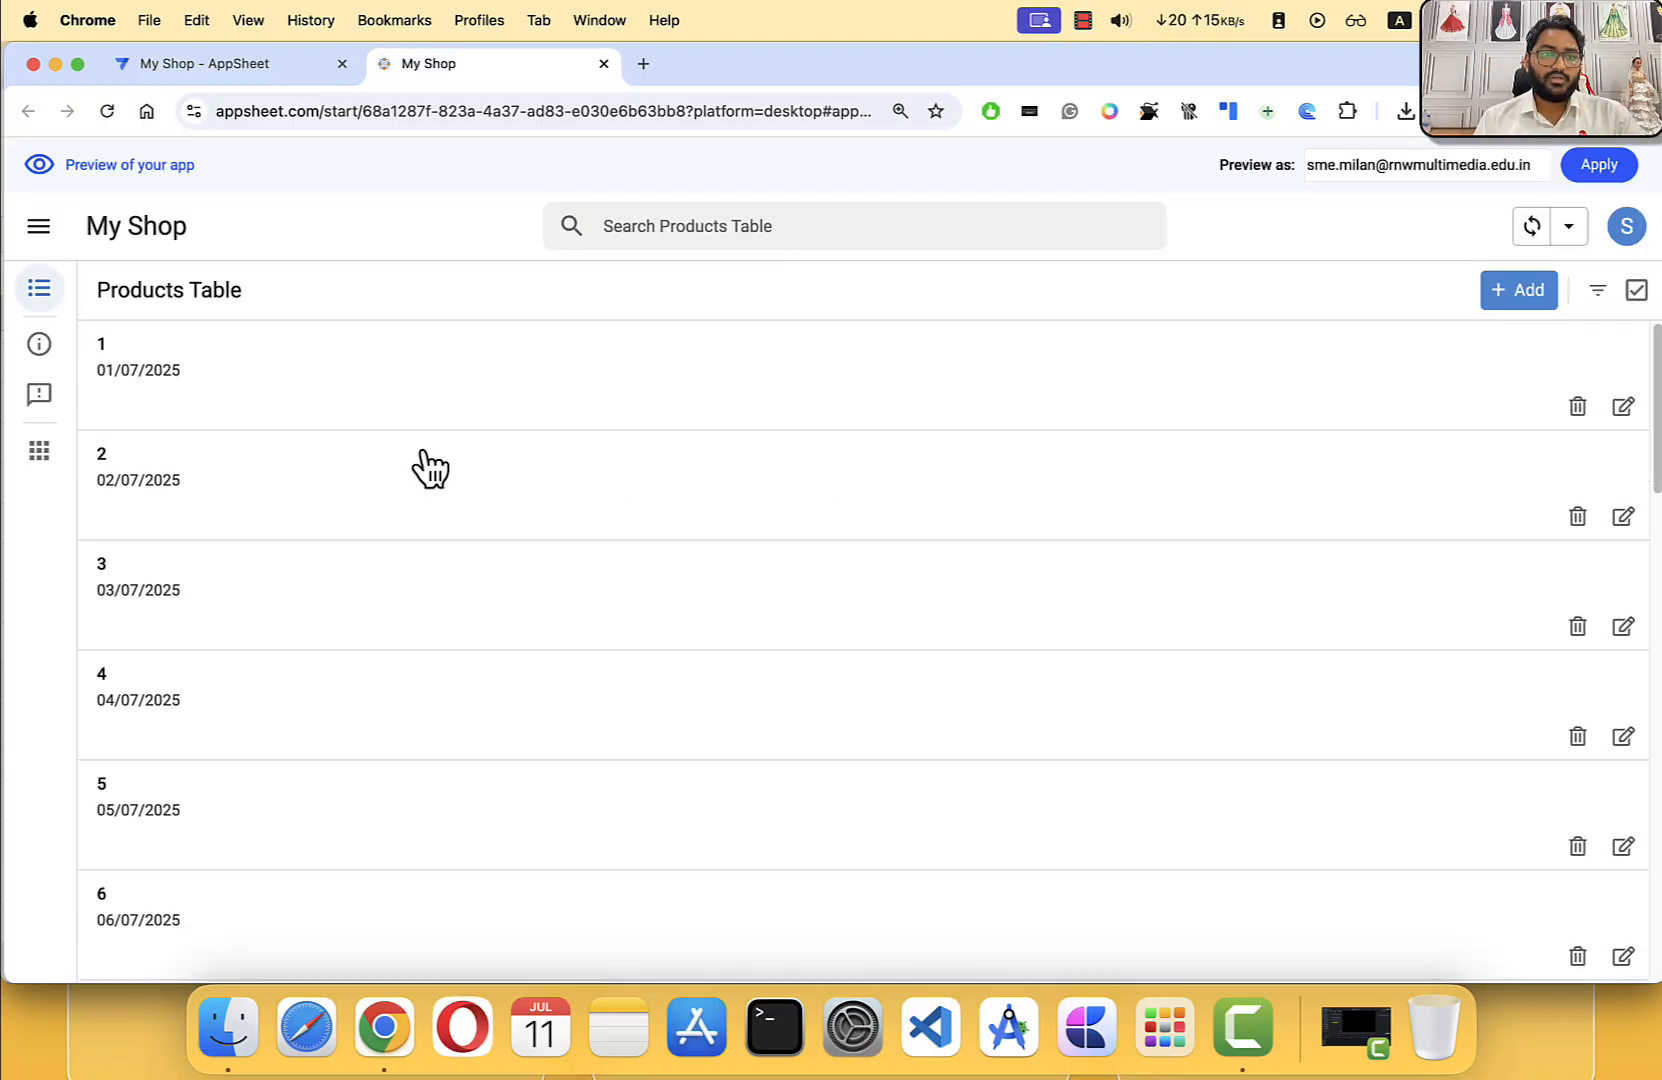
{"action": "scroll", "coordinate": [371, 568], "scroll_direction": "down", "scroll_amount": 10}
{"action": "scroll", "coordinate": [388, 560], "scroll_direction": "up", "scroll_amount": 10}
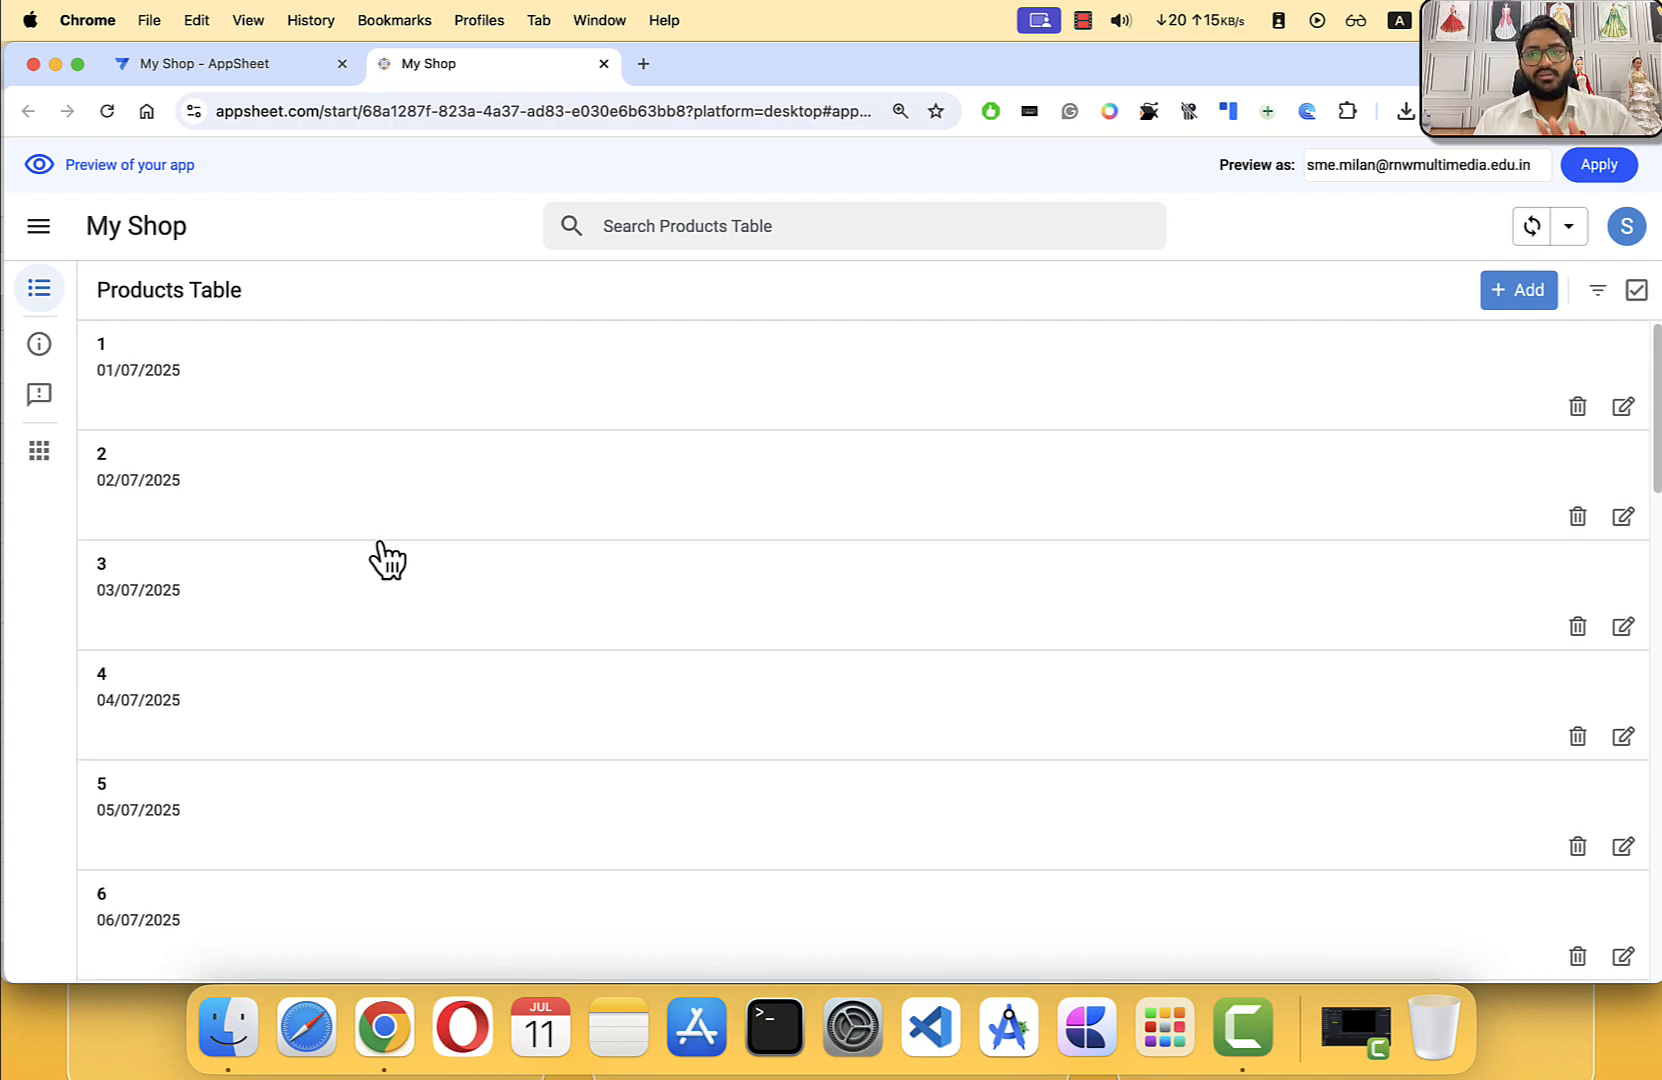
Step: View the blank new-record form in the desktop preview, dismiss it without saving, and close the desktop preview
{"action": "left_click", "coordinate": [1499, 290]}
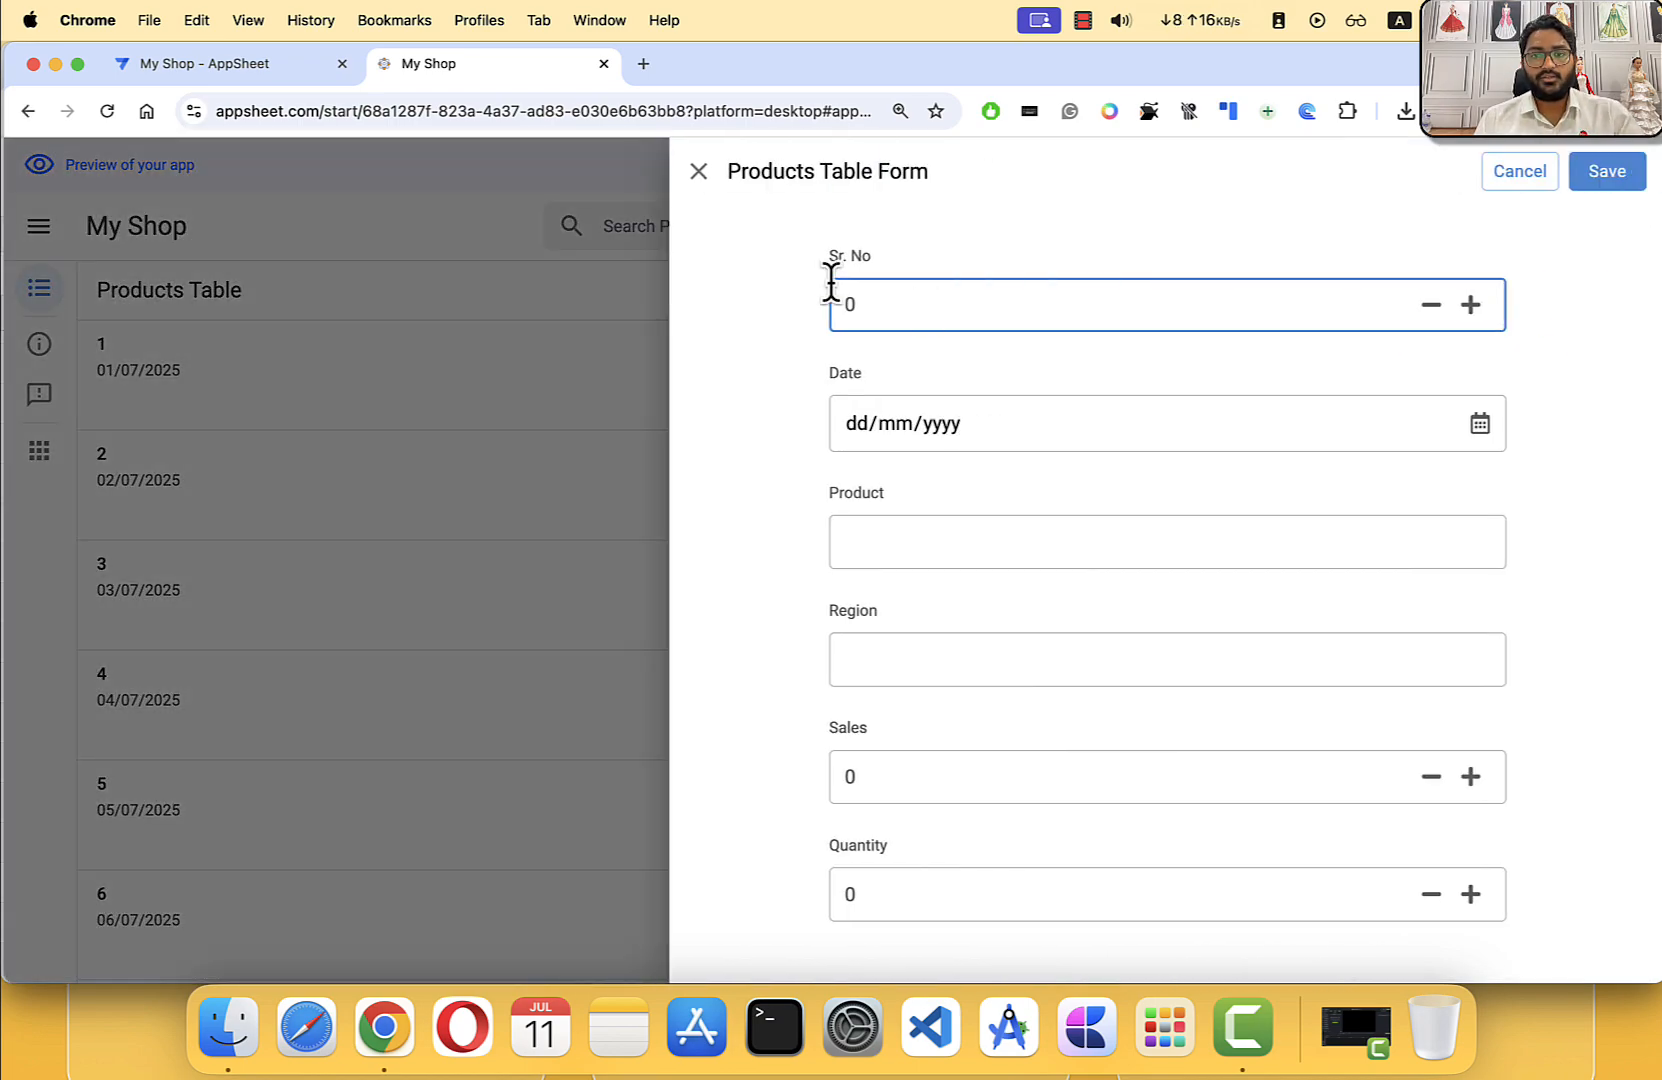
{"action": "left_click", "coordinate": [712, 170]}
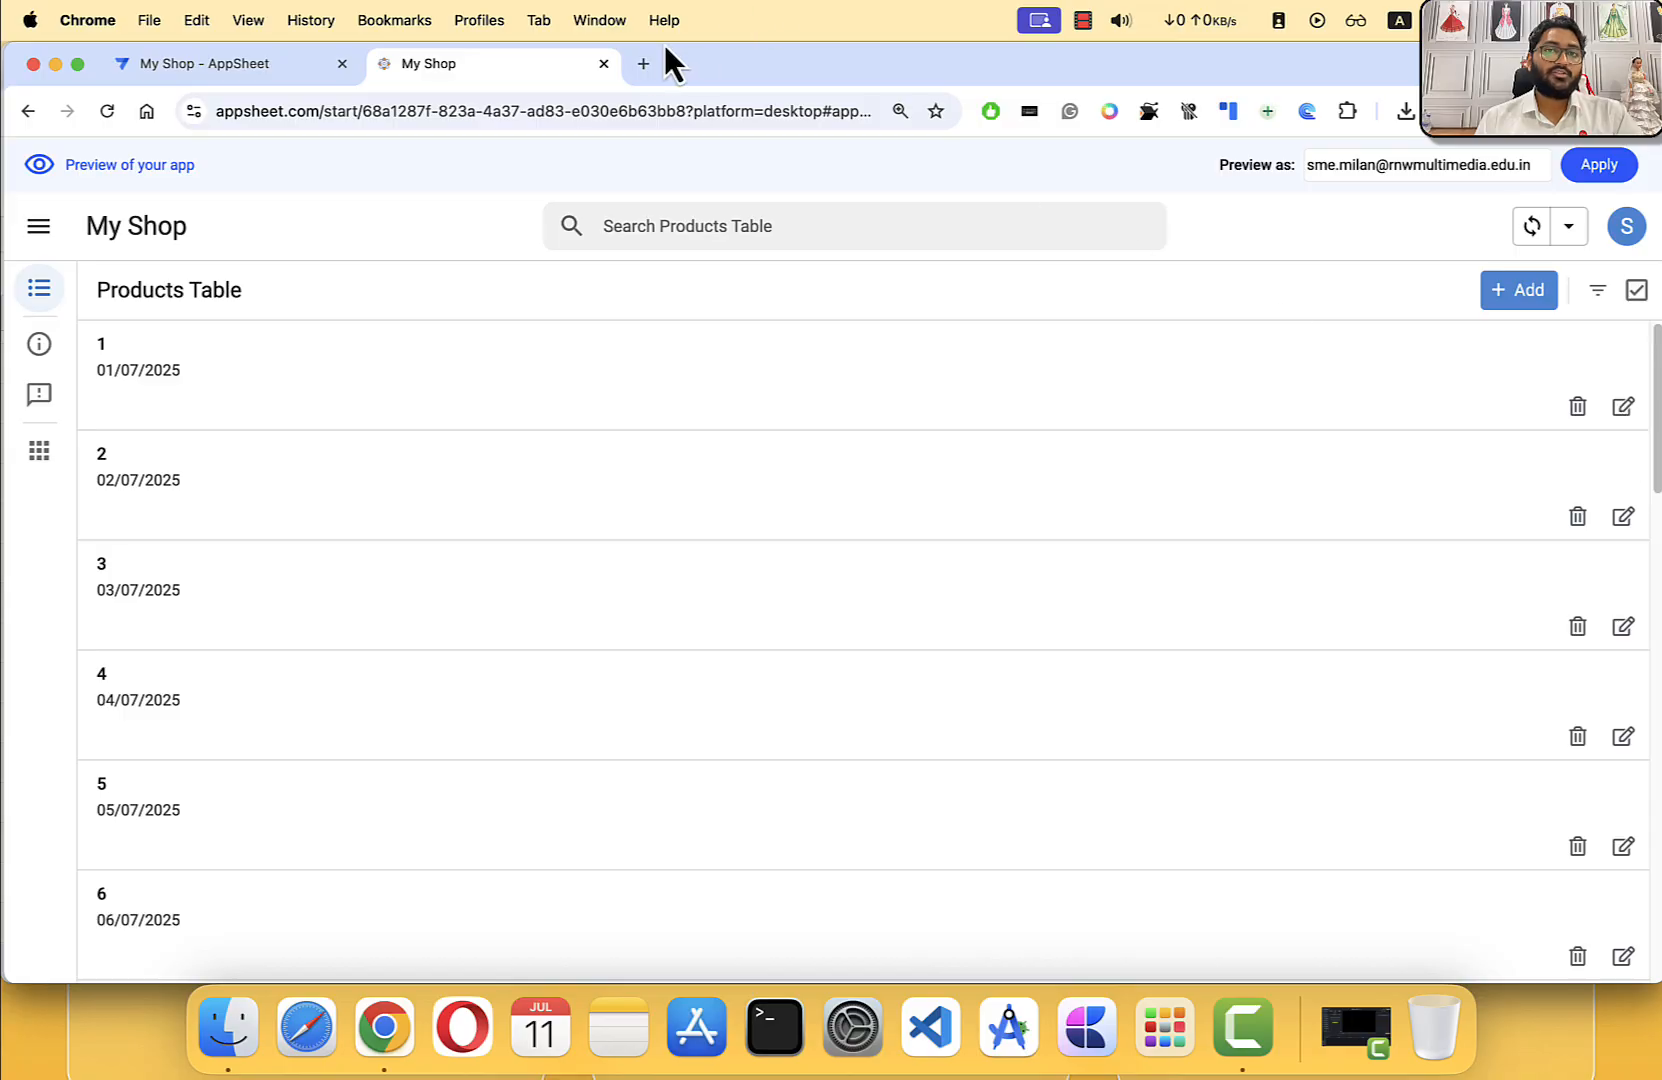
{"action": "left_click", "coordinate": [603, 63]}
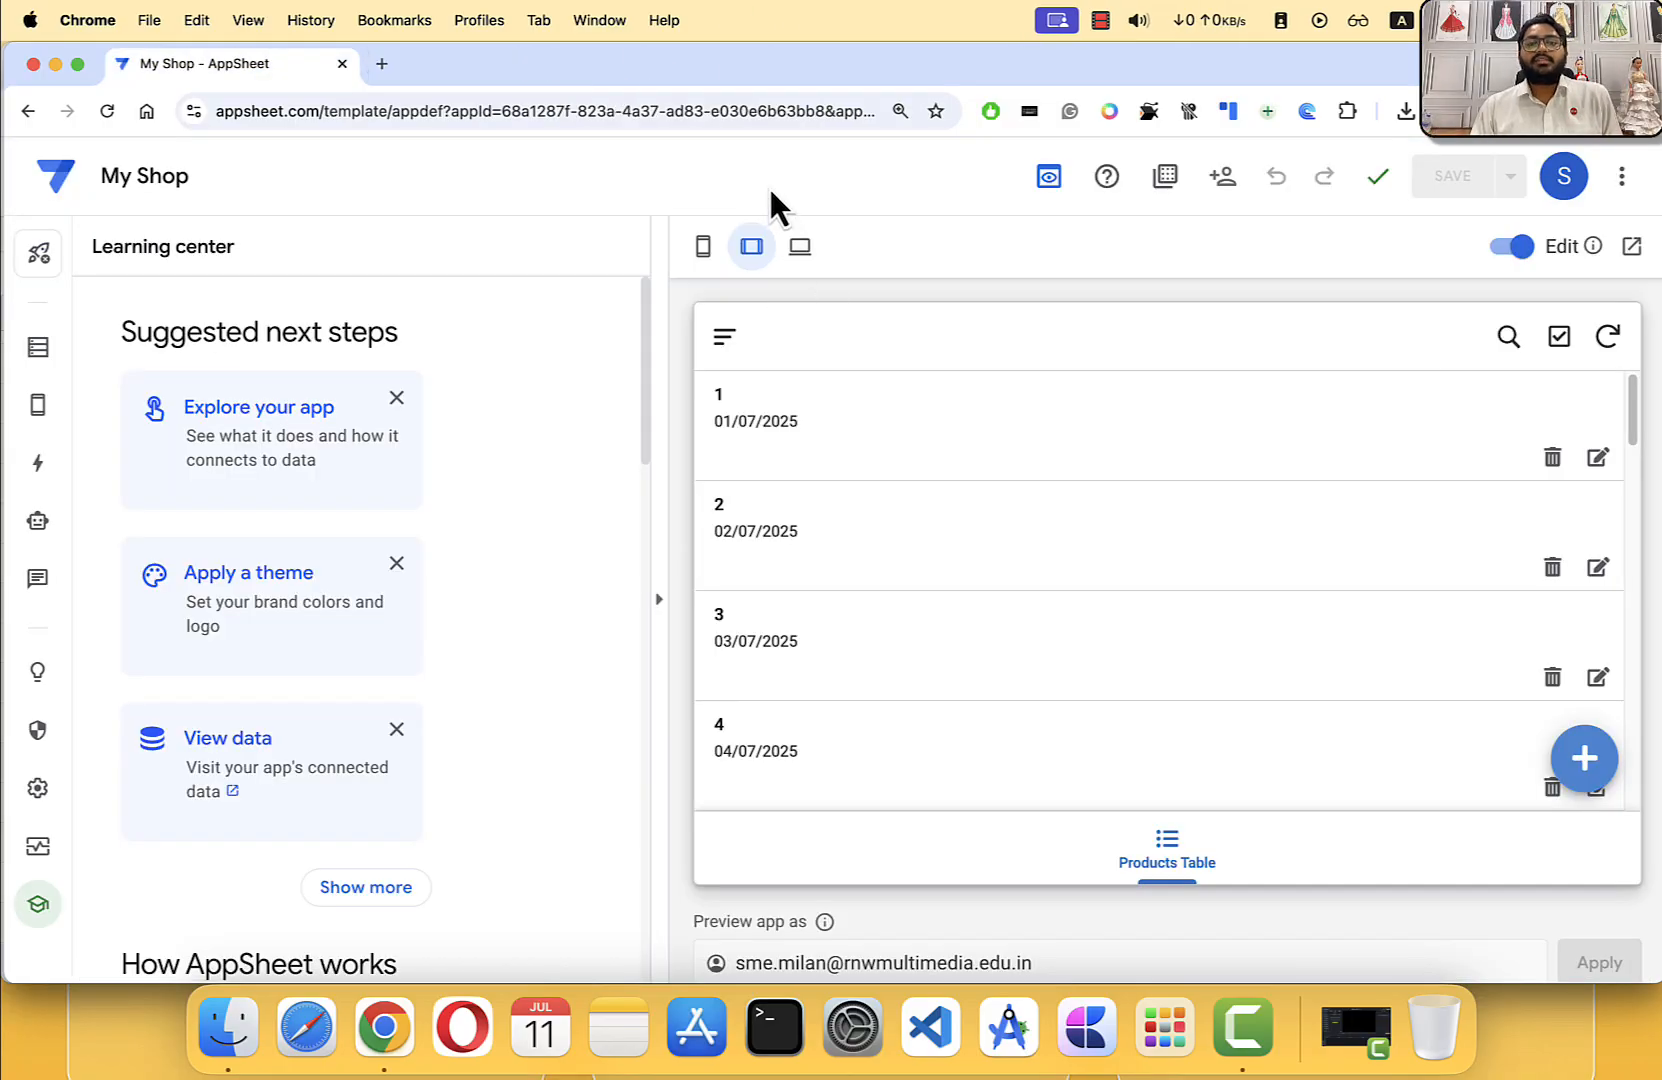
Step: Return the app preview to the mobile layout and look through the How AppSheet works section of the Learning center
{"action": "left_click", "coordinate": [702, 250]}
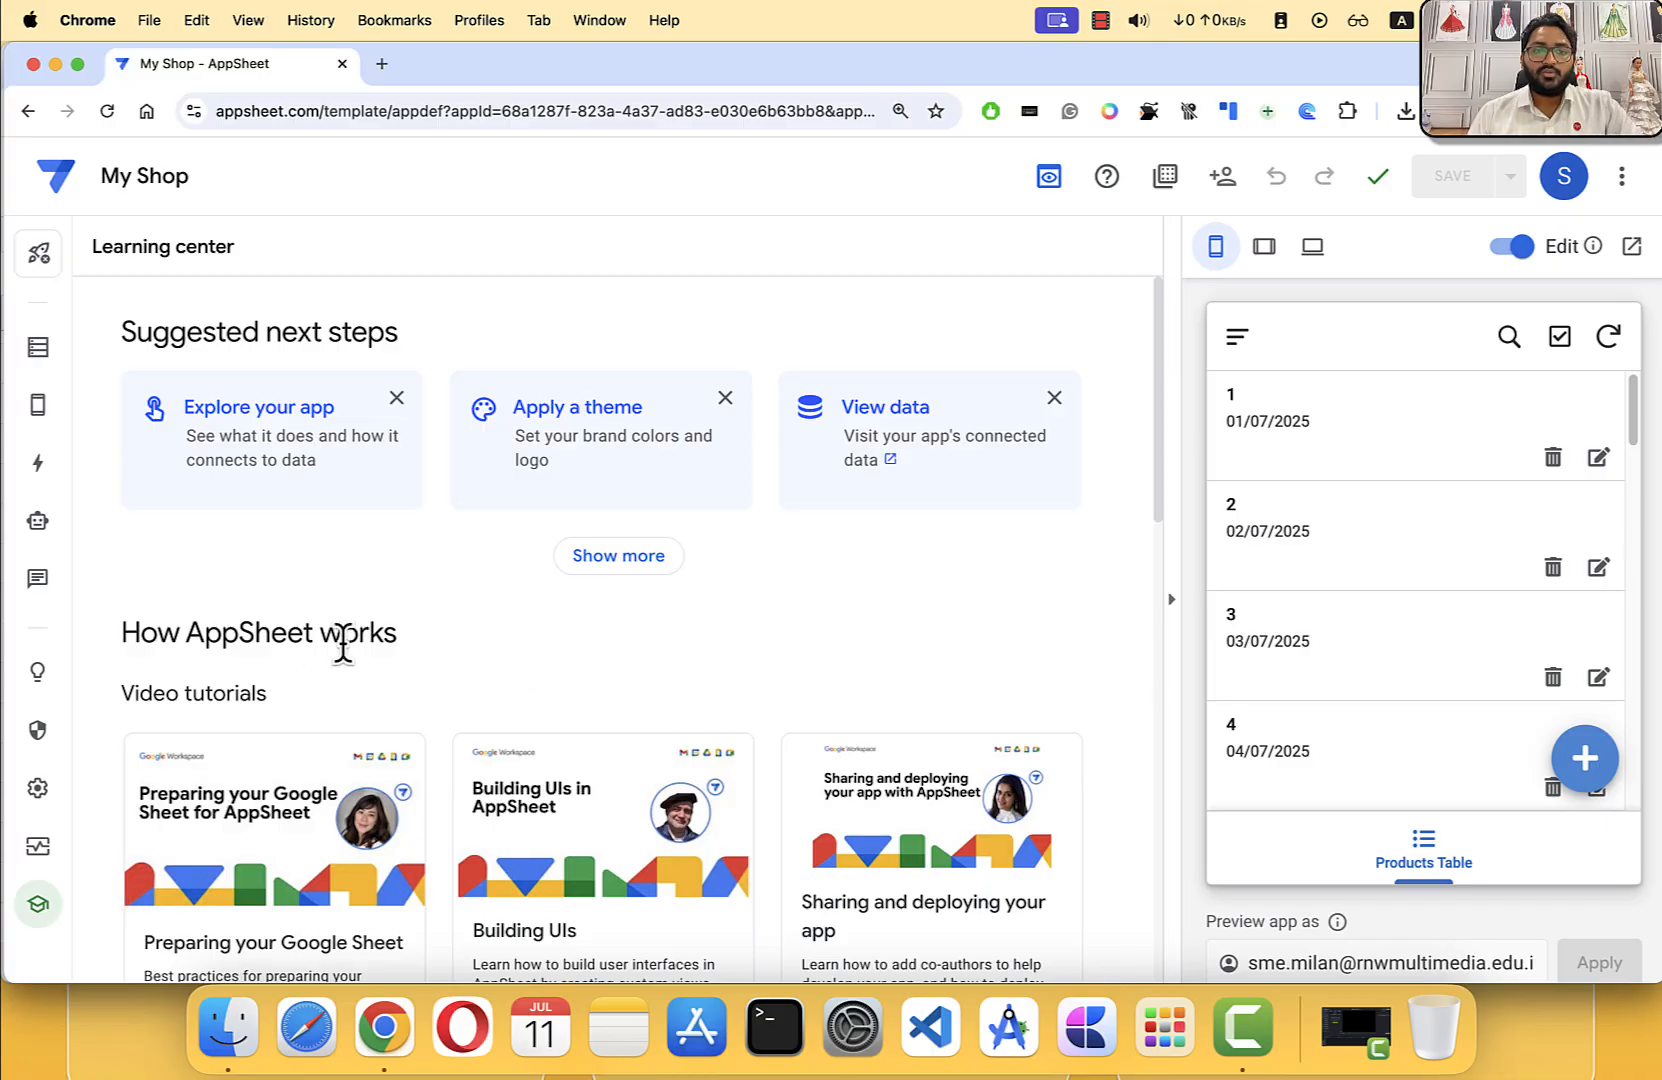
{"action": "triple_click", "coordinate": [244, 641]}
{"action": "left_click", "coordinate": [467, 640]}
{"action": "scroll", "coordinate": [449, 599], "scroll_direction": "down", "scroll_amount": 5}
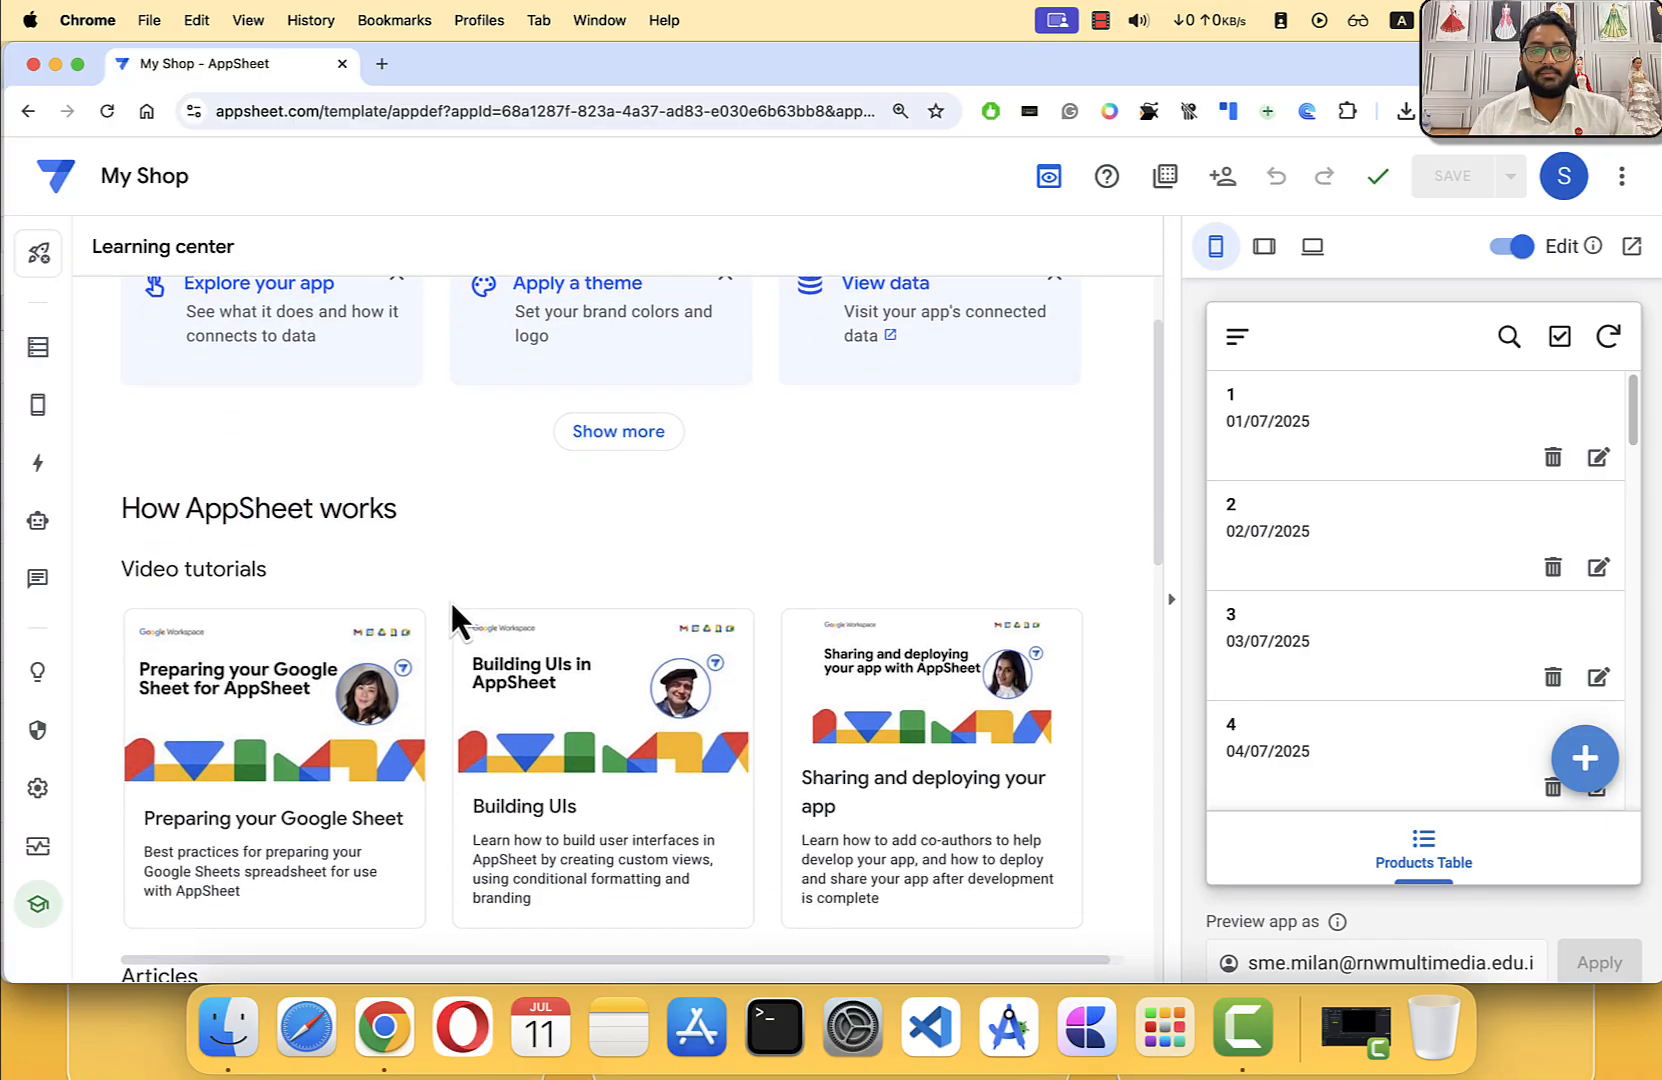
Step: Examine the Learning center's video tutorials, articles and AppSheet templates
{"action": "scroll", "coordinate": [443, 575], "scroll_direction": "down", "scroll_amount": 5}
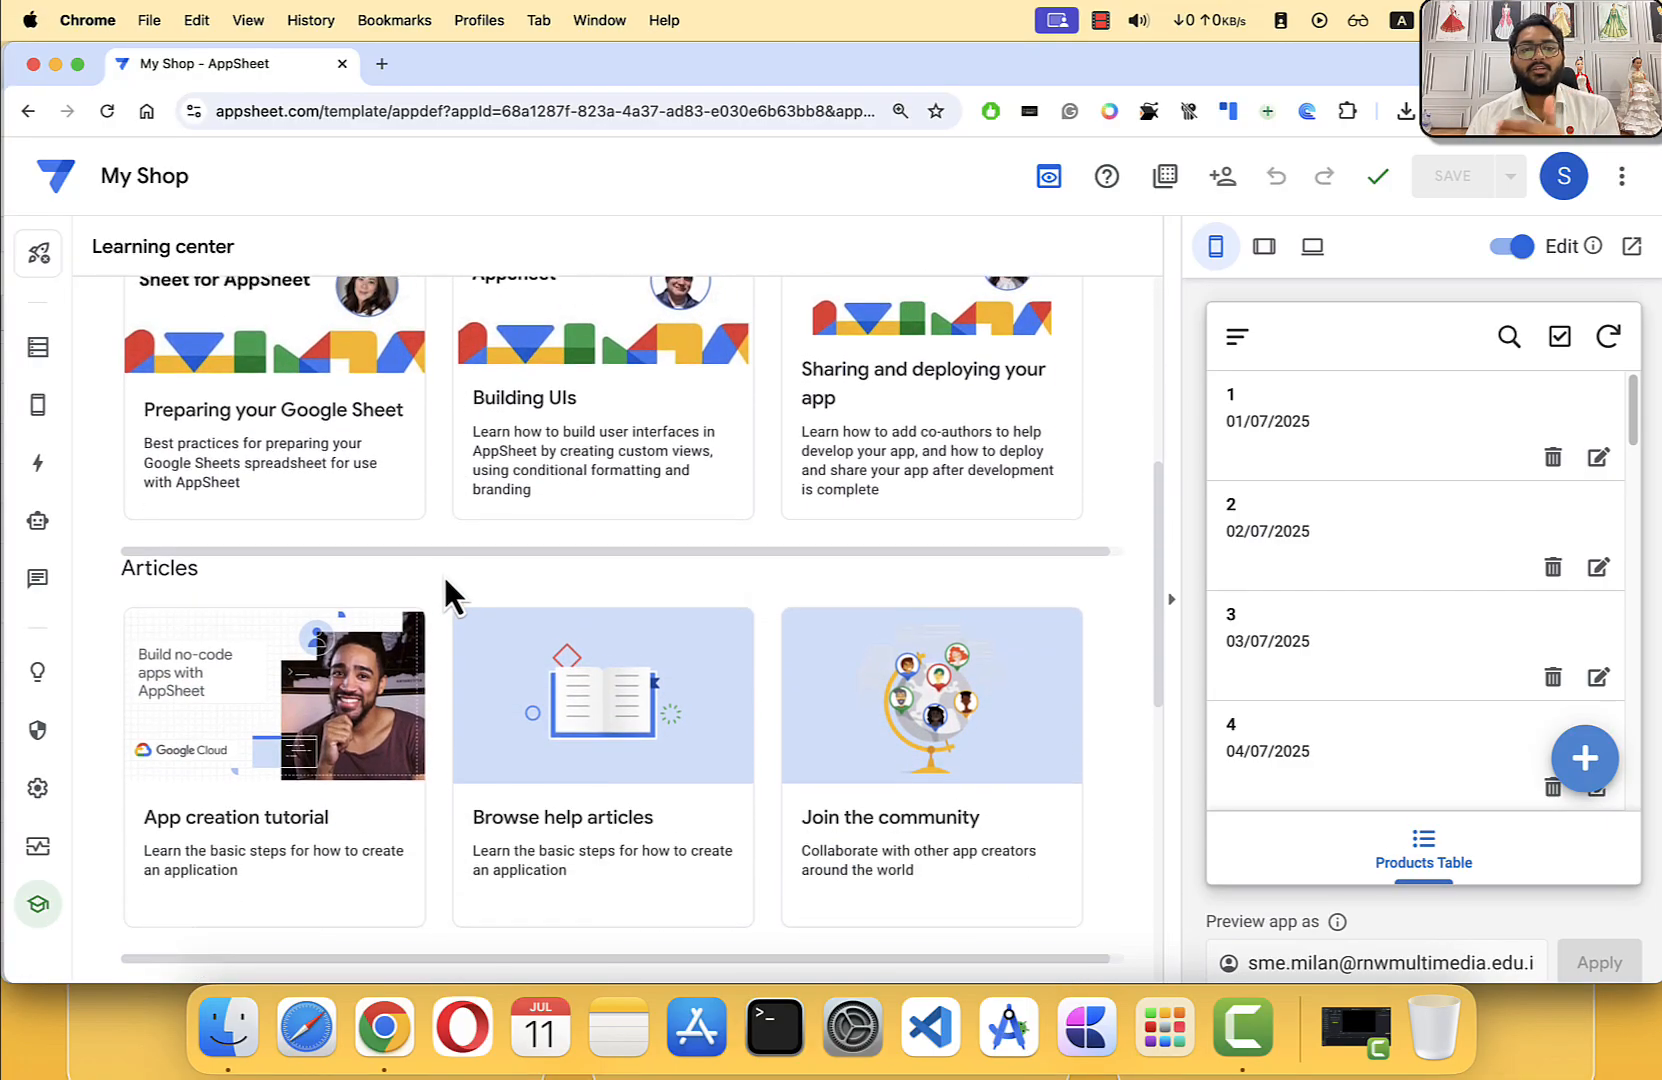
{"action": "scroll", "coordinate": [445, 567], "scroll_direction": "down", "scroll_amount": 6}
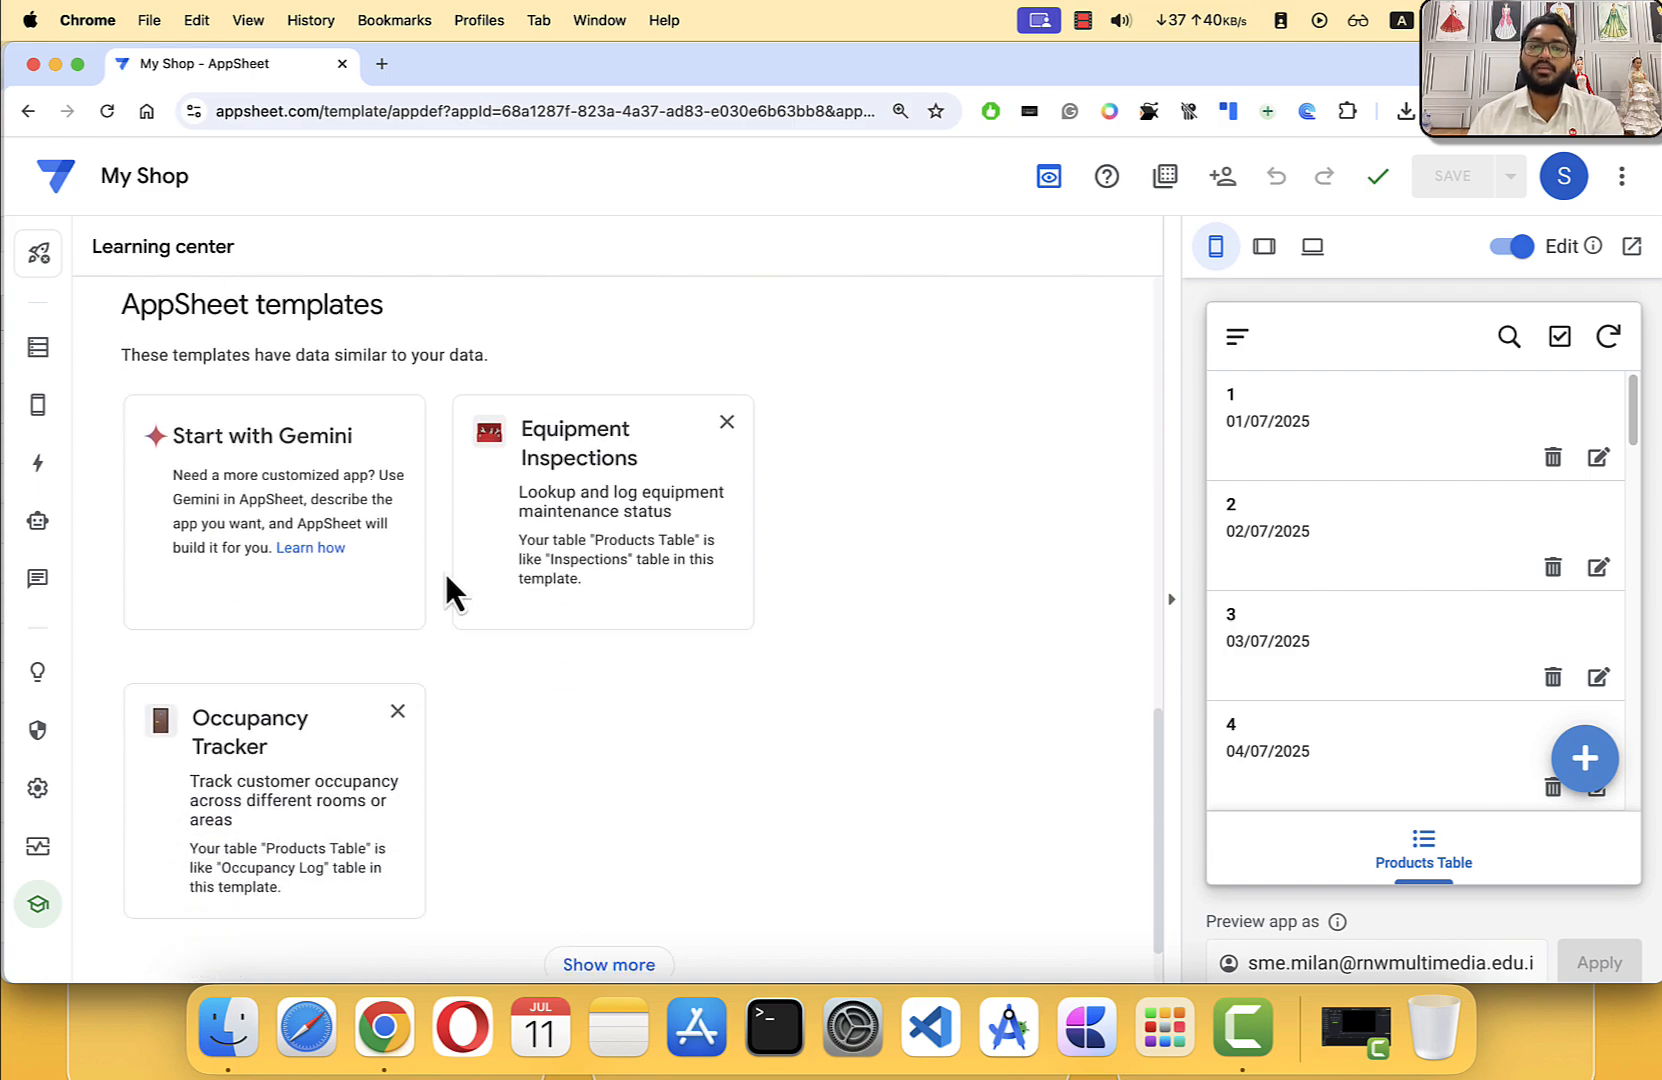
{"action": "scroll", "coordinate": [443, 578], "scroll_direction": "up", "scroll_amount": 15}
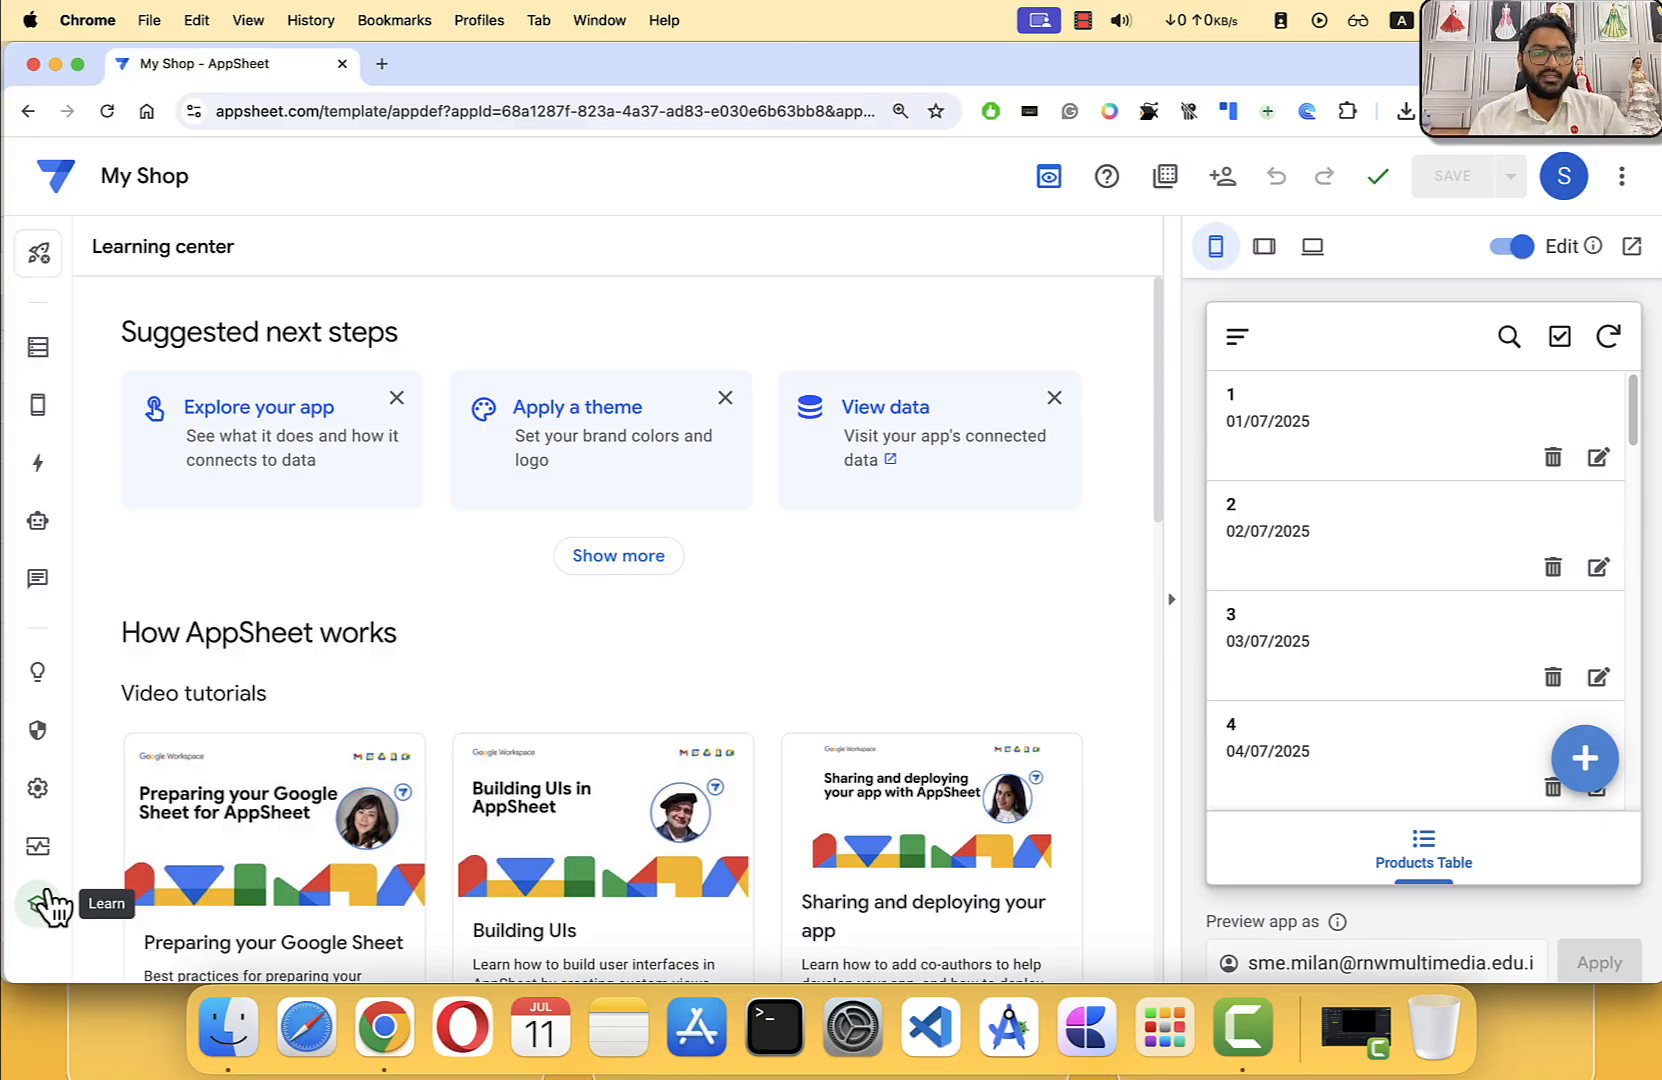
Step: Review the app's Deploy management options and its Collaborate & Publish options
{"action": "left_click", "coordinate": [38, 850]}
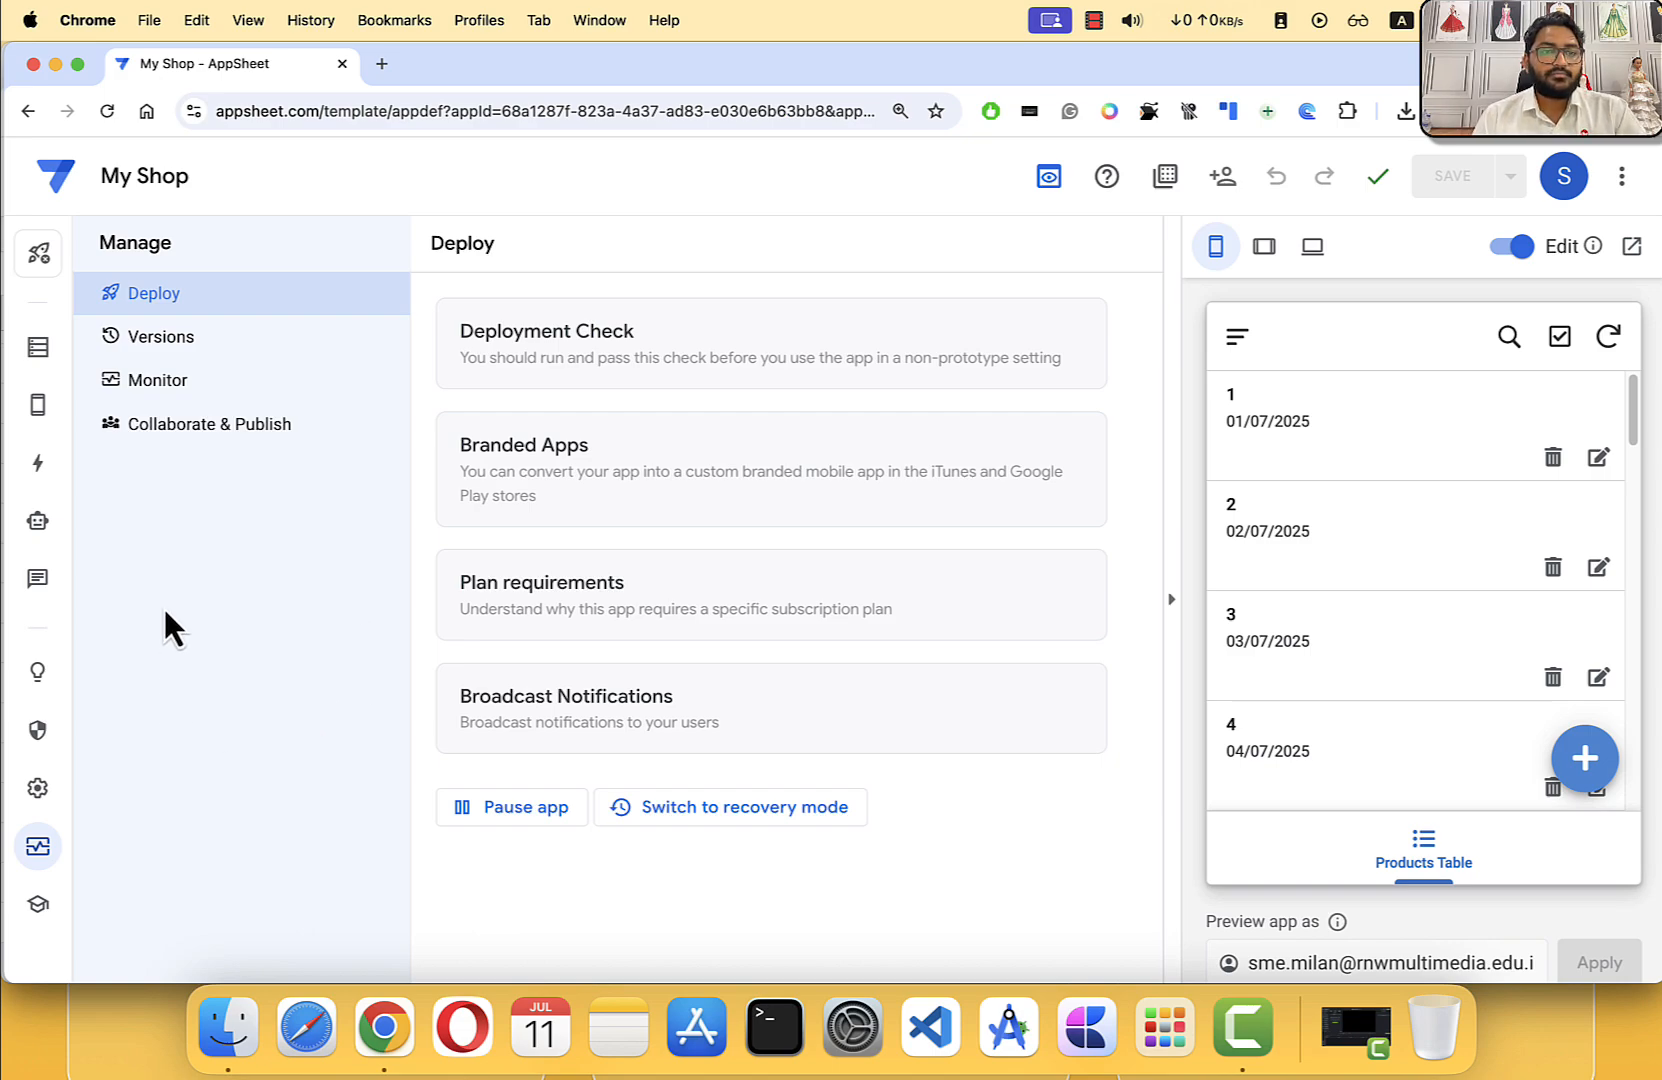
{"action": "left_click", "coordinate": [250, 430]}
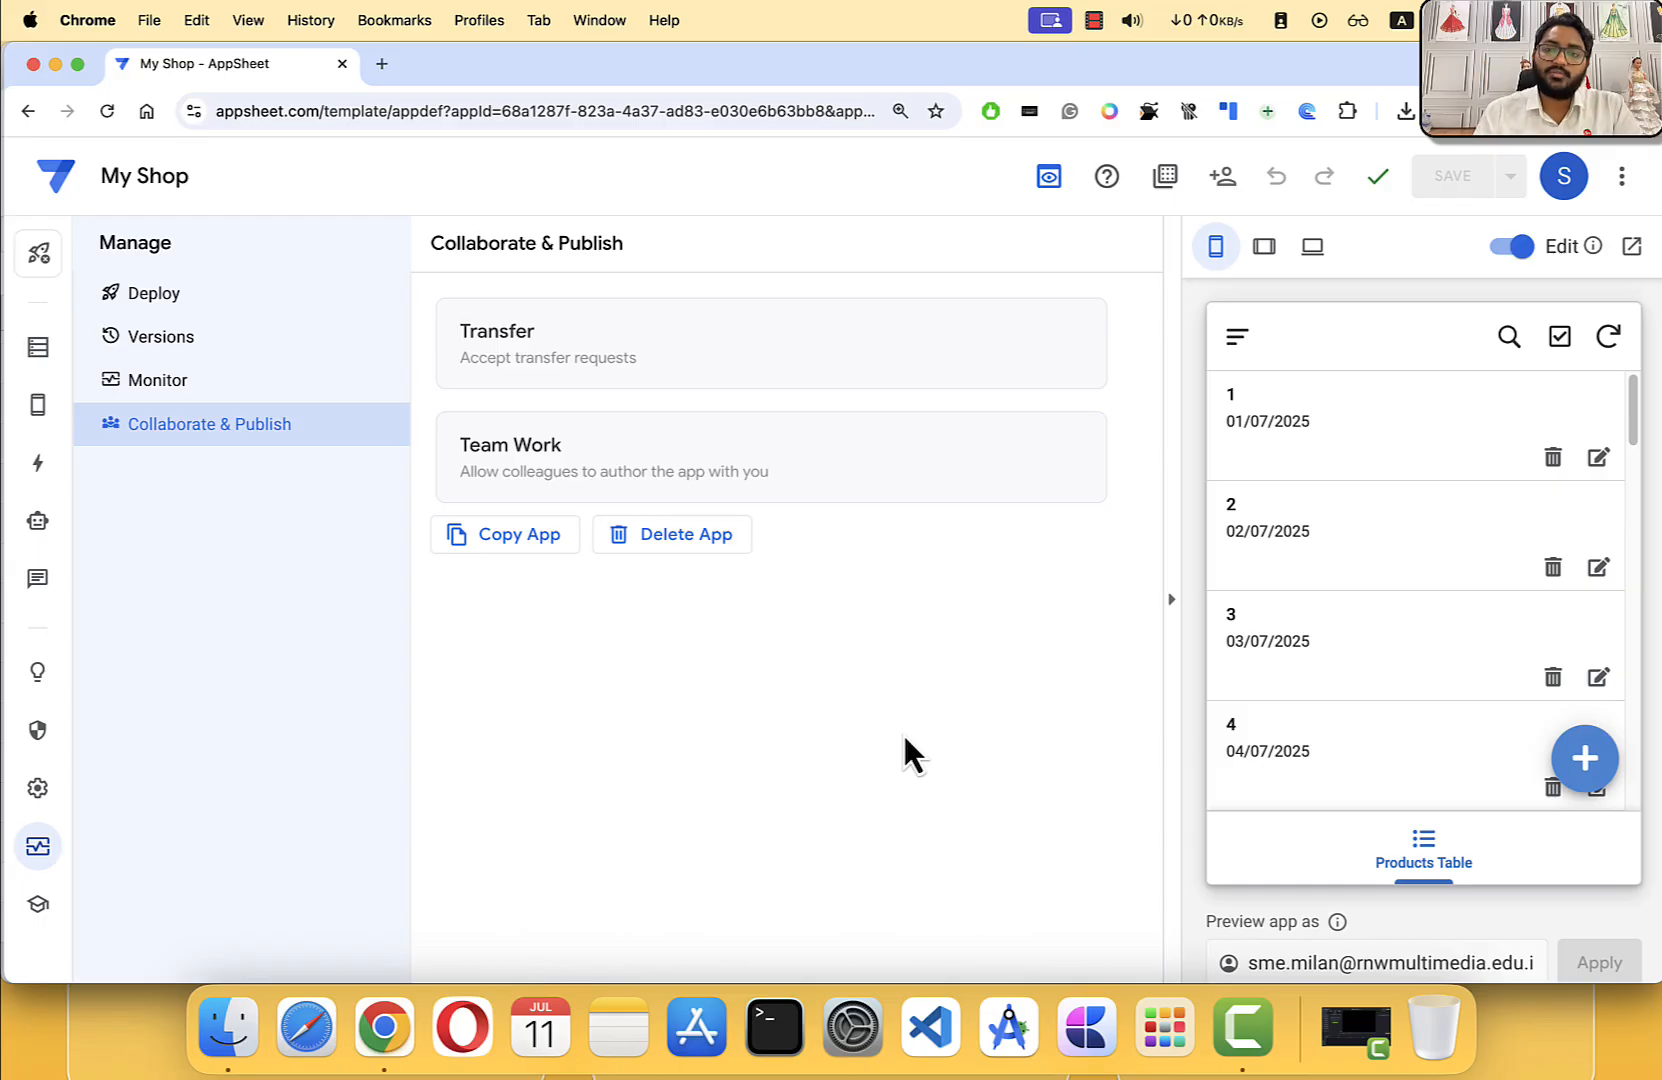
{"action": "scroll", "coordinate": [1410, 505], "scroll_direction": "down", "scroll_amount": 10}
{"action": "scroll", "coordinate": [1410, 505], "scroll_direction": "up", "scroll_amount": 10}
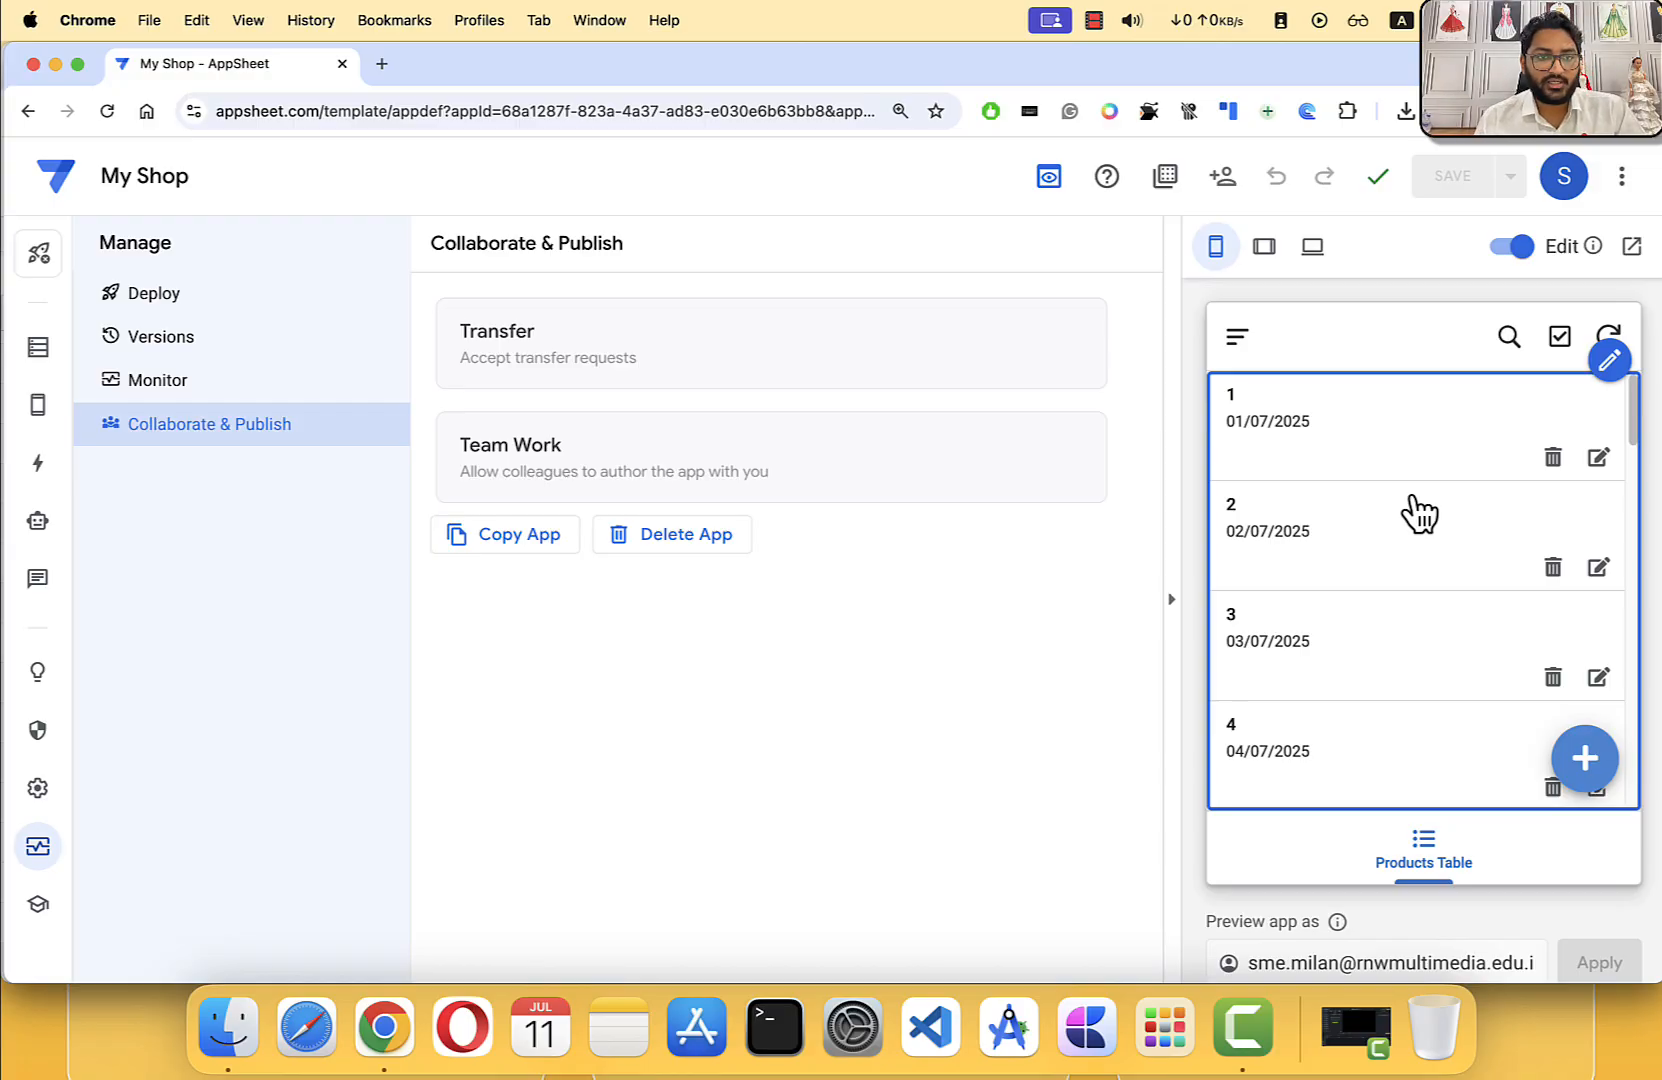
Step: Examine the app's Information settings, covering app properties, information for app users and app documentation
{"action": "left_click", "coordinate": [36, 790]}
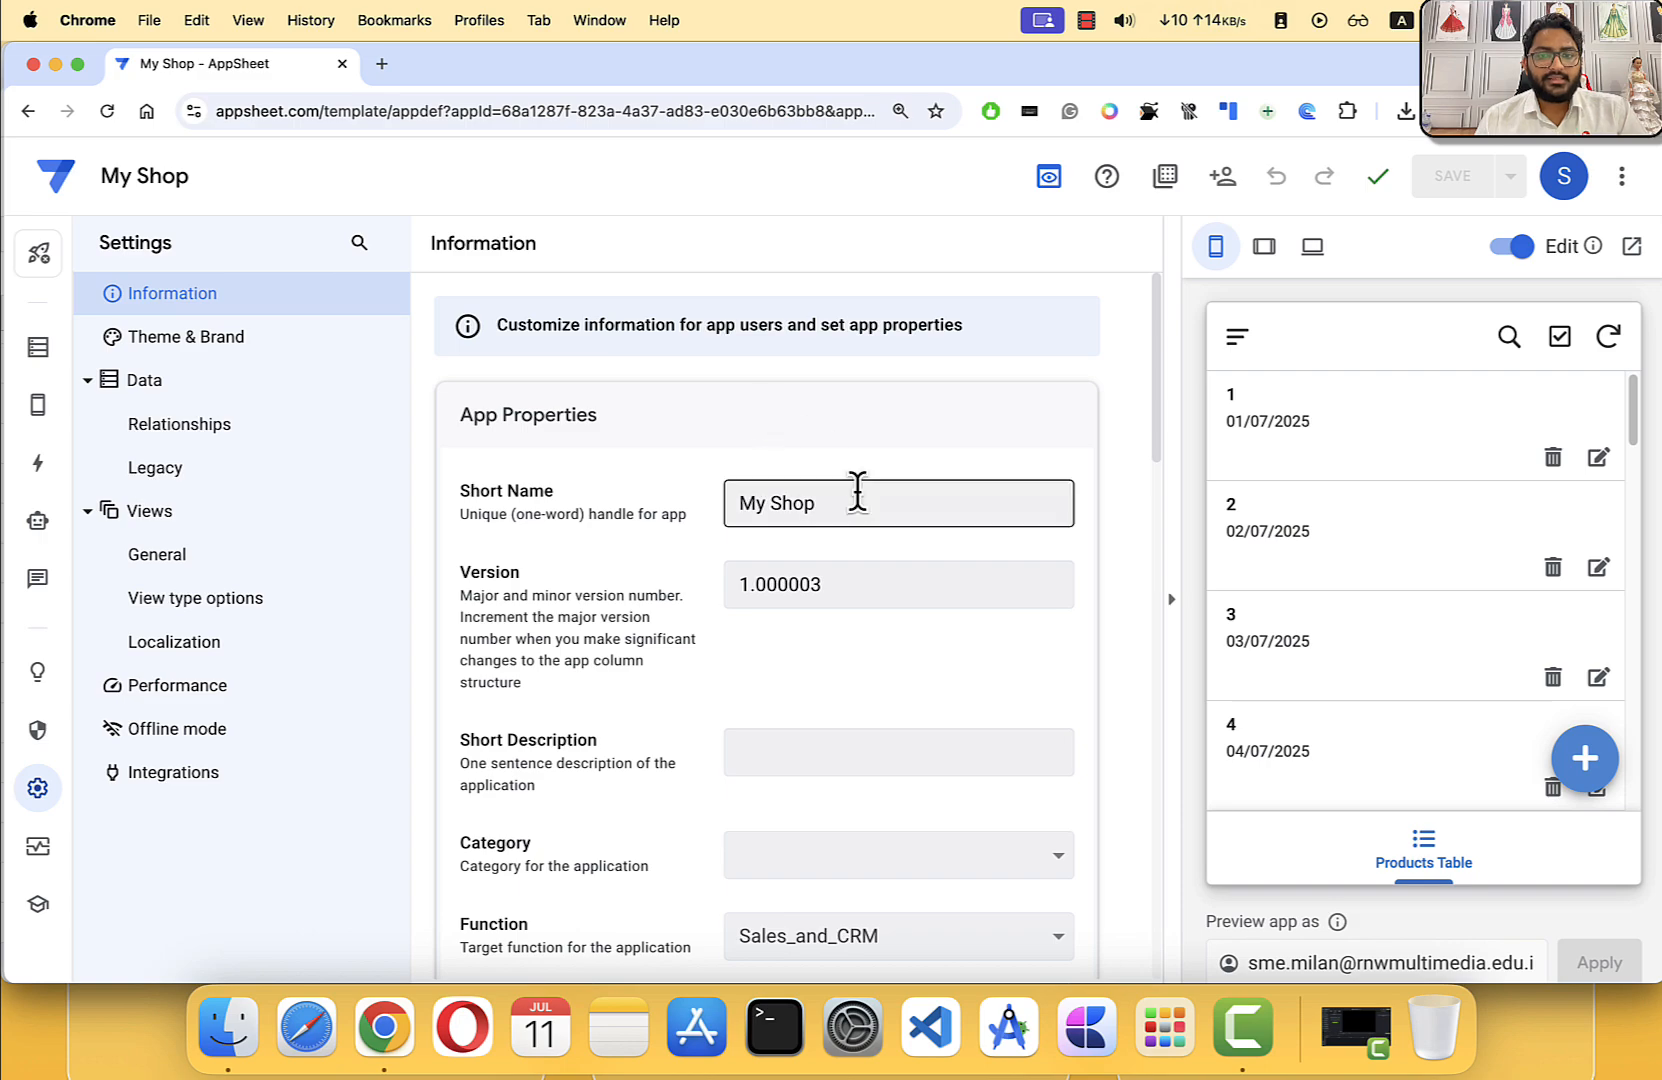
{"action": "left_click", "coordinate": [827, 500]}
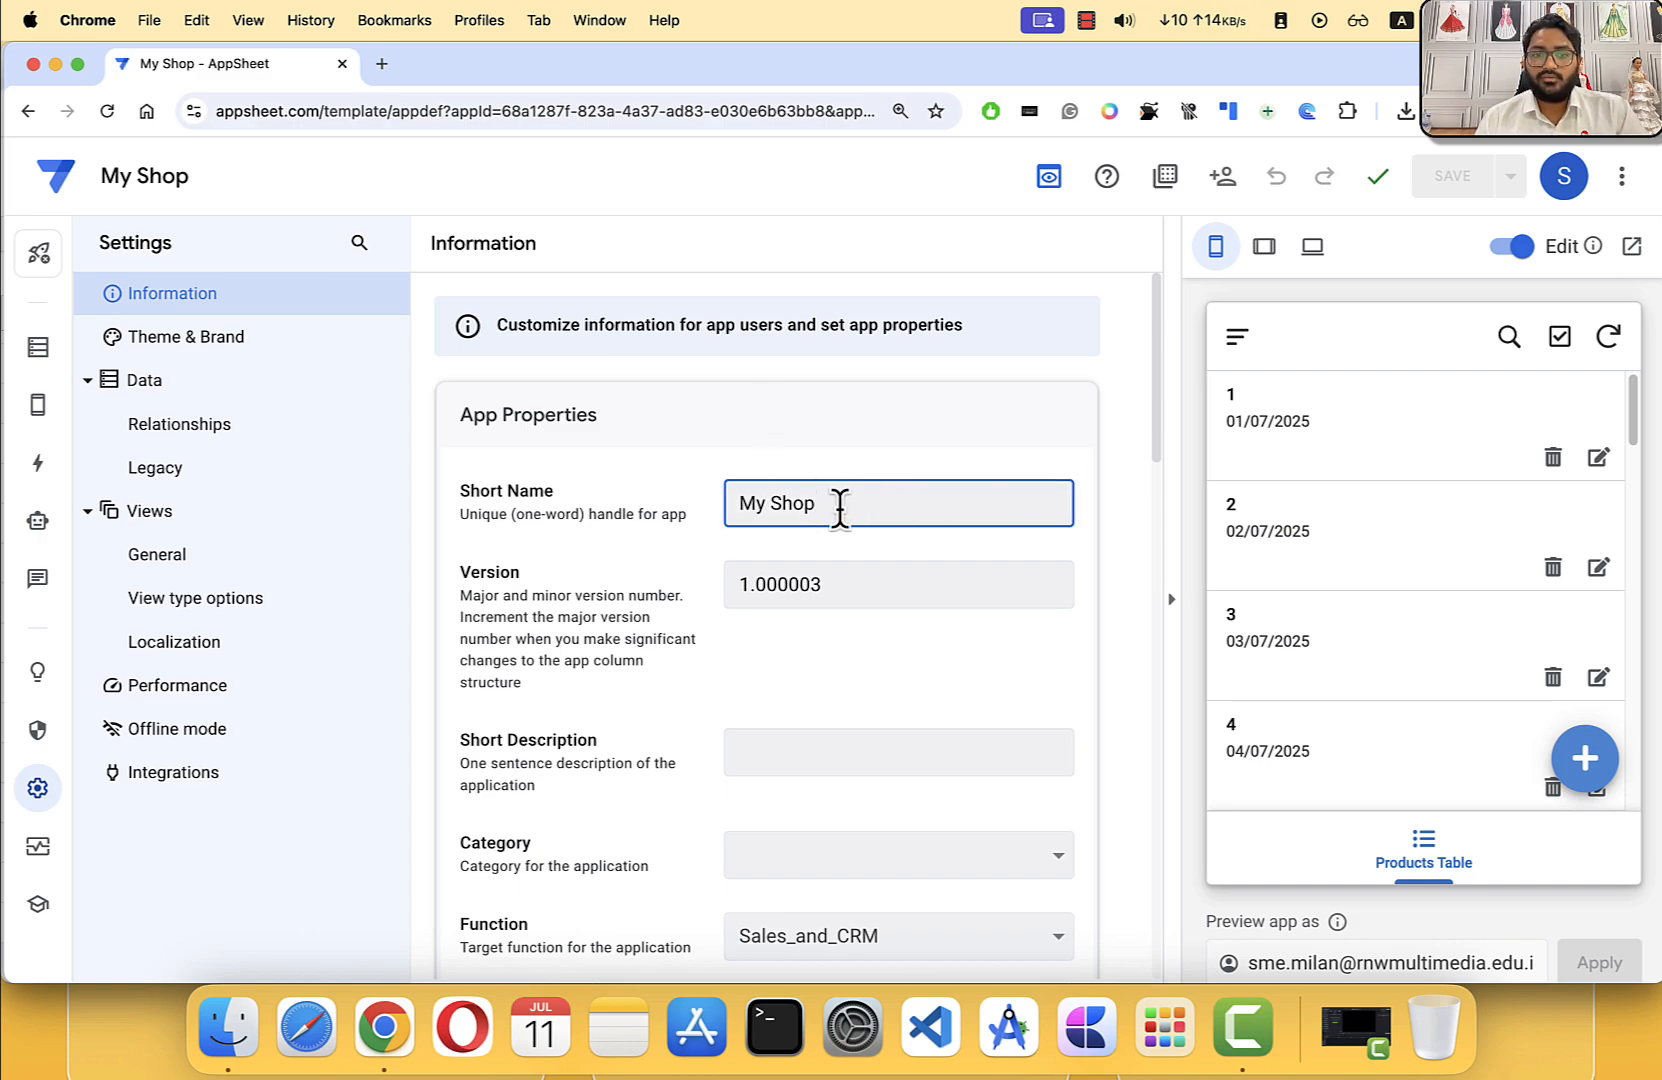
{"action": "scroll", "coordinate": [666, 523], "scroll_direction": "down", "scroll_amount": 1}
{"action": "scroll", "coordinate": [892, 520], "scroll_direction": "down", "scroll_amount": 5}
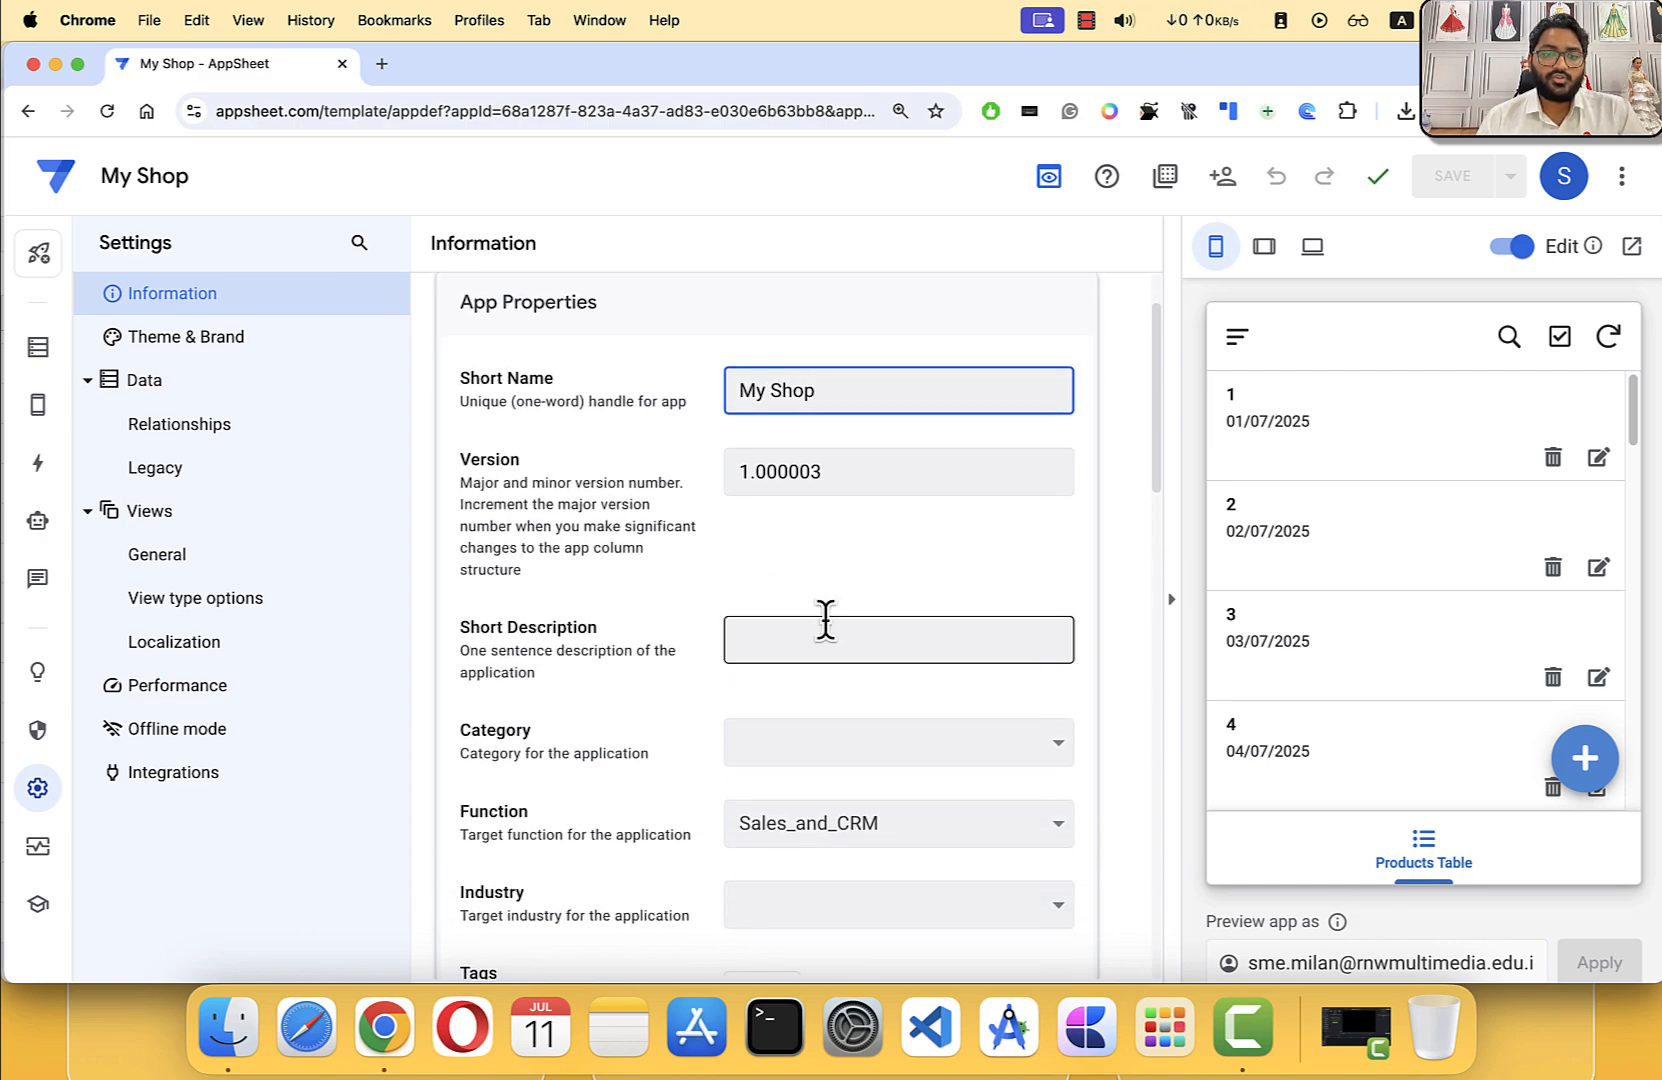
{"action": "scroll", "coordinate": [757, 632], "scroll_direction": "down", "scroll_amount": 1}
{"action": "scroll", "coordinate": [767, 500], "scroll_direction": "down", "scroll_amount": 12}
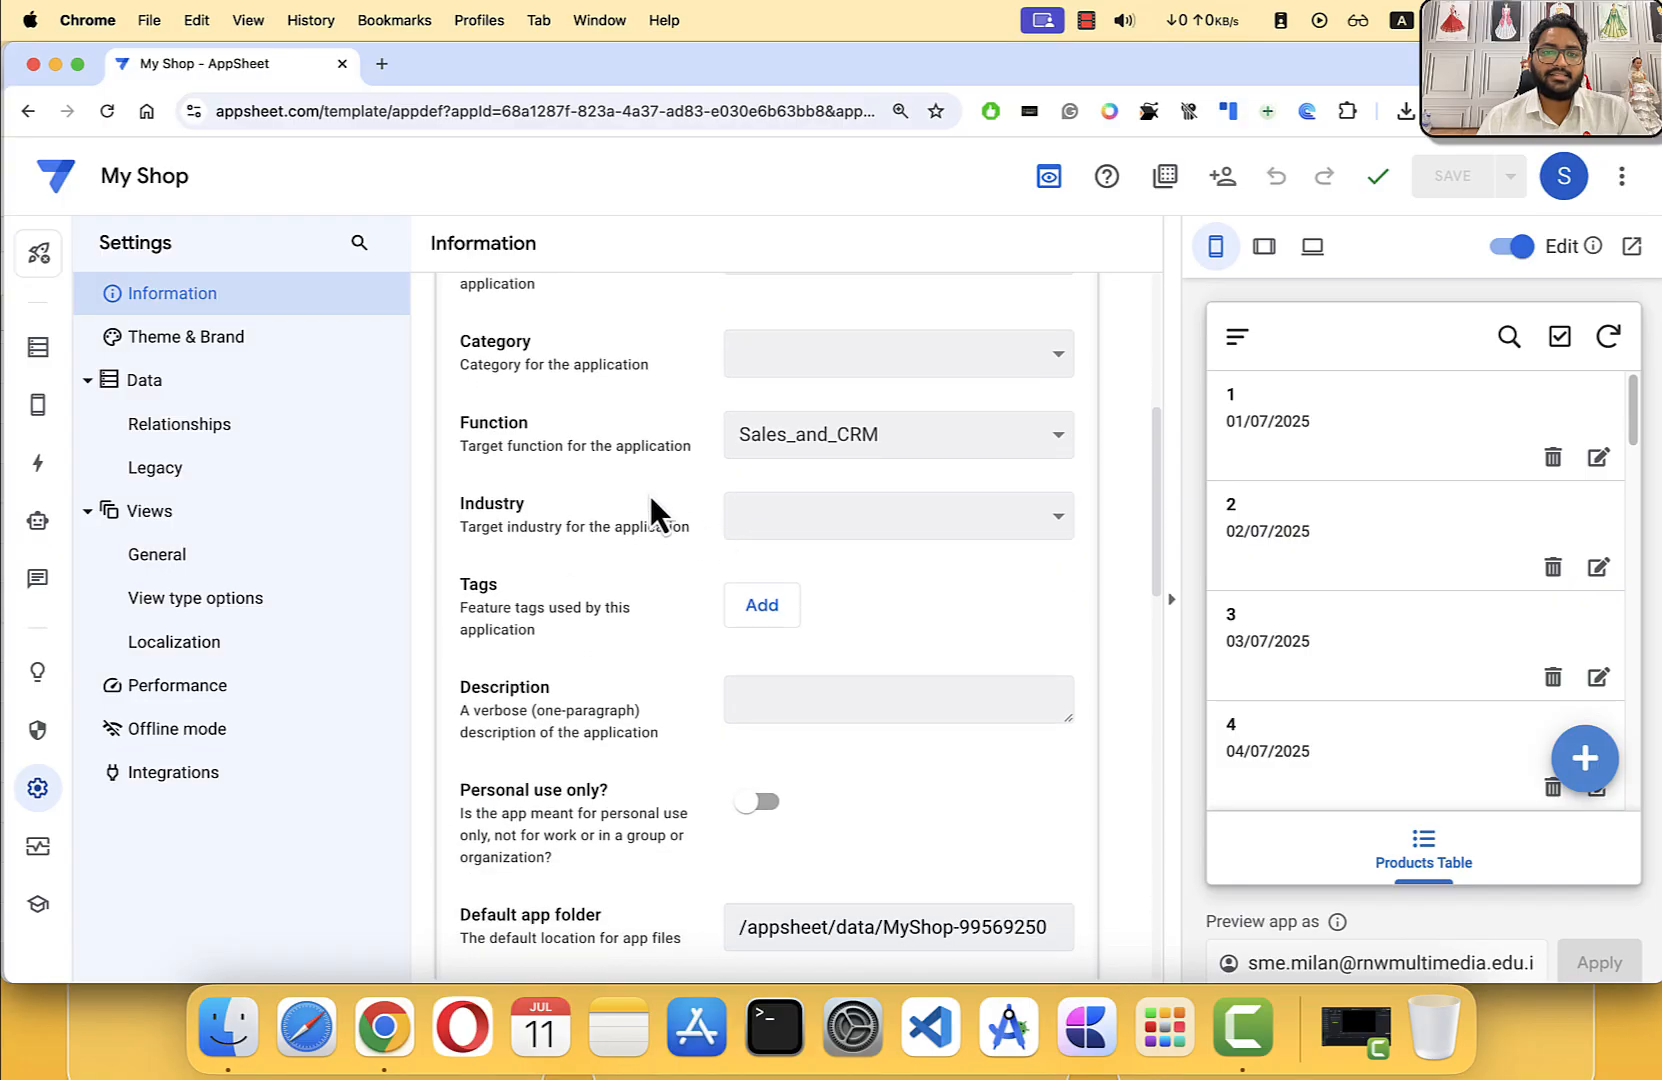
{"action": "scroll", "coordinate": [675, 485], "scroll_direction": "down", "scroll_amount": 1}
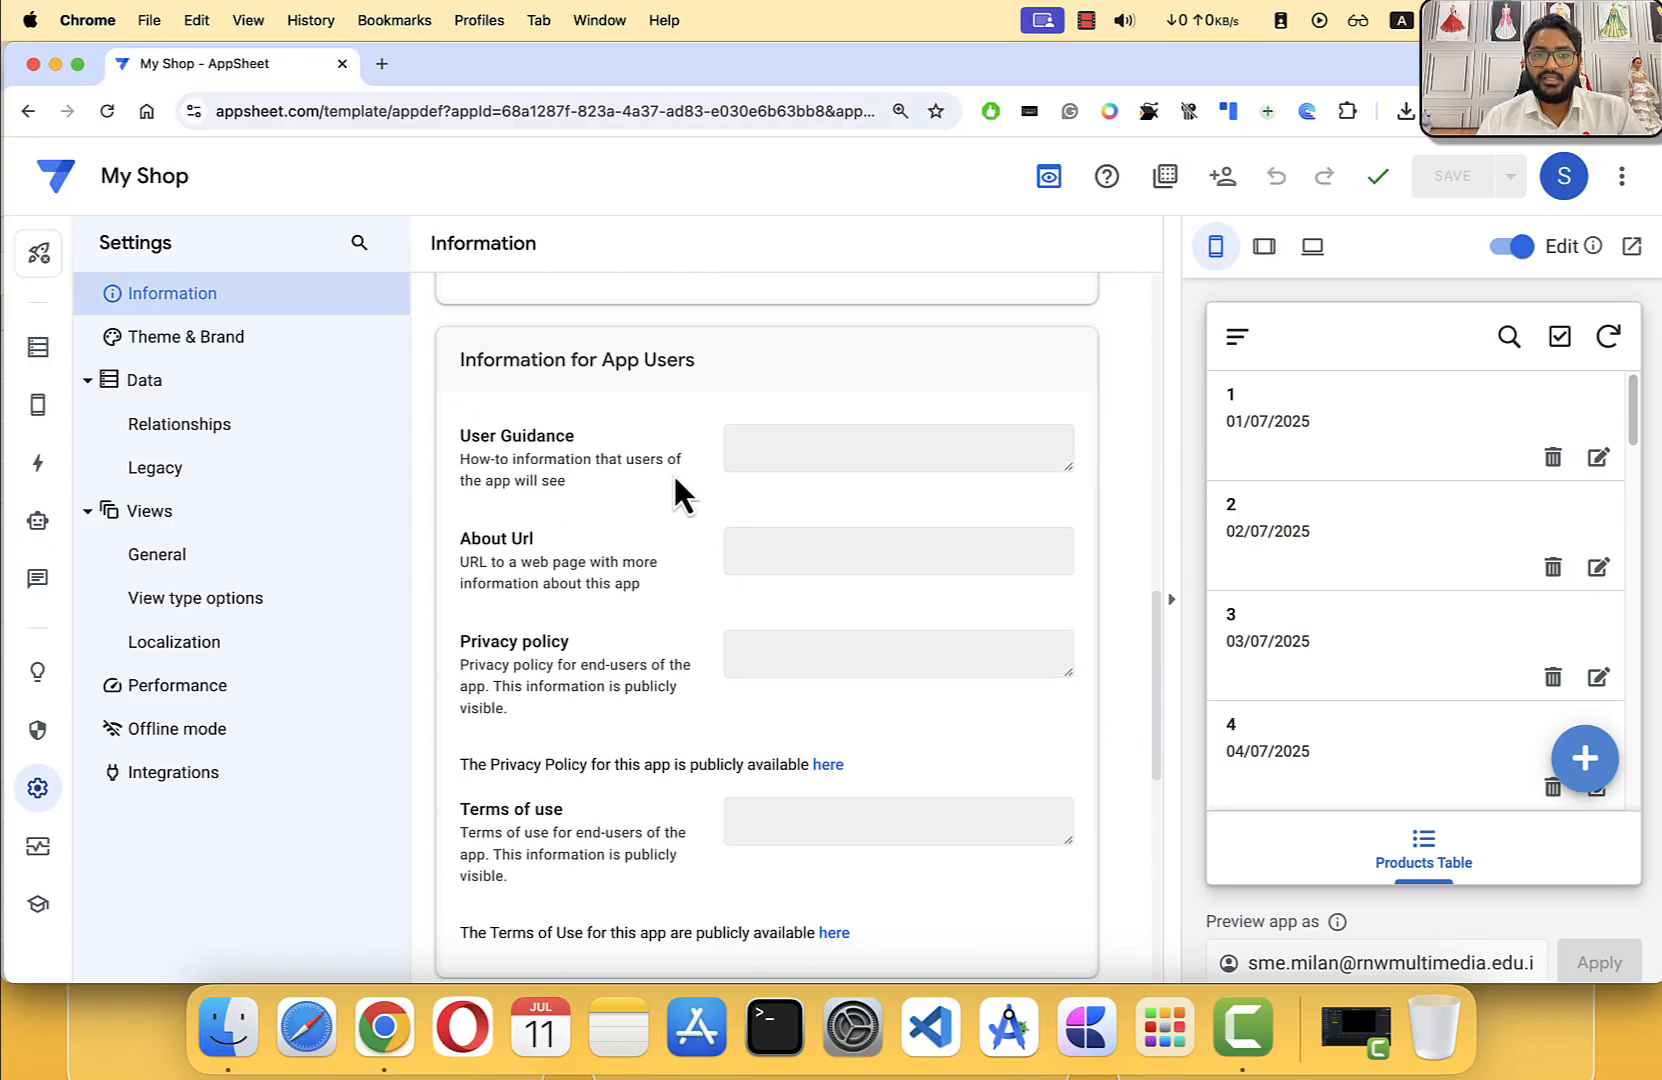
{"action": "scroll", "coordinate": [671, 479], "scroll_direction": "down", "scroll_amount": 3}
{"action": "scroll", "coordinate": [668, 485], "scroll_direction": "up", "scroll_amount": 2}
{"action": "scroll", "coordinate": [660, 469], "scroll_direction": "up", "scroll_amount": 10}
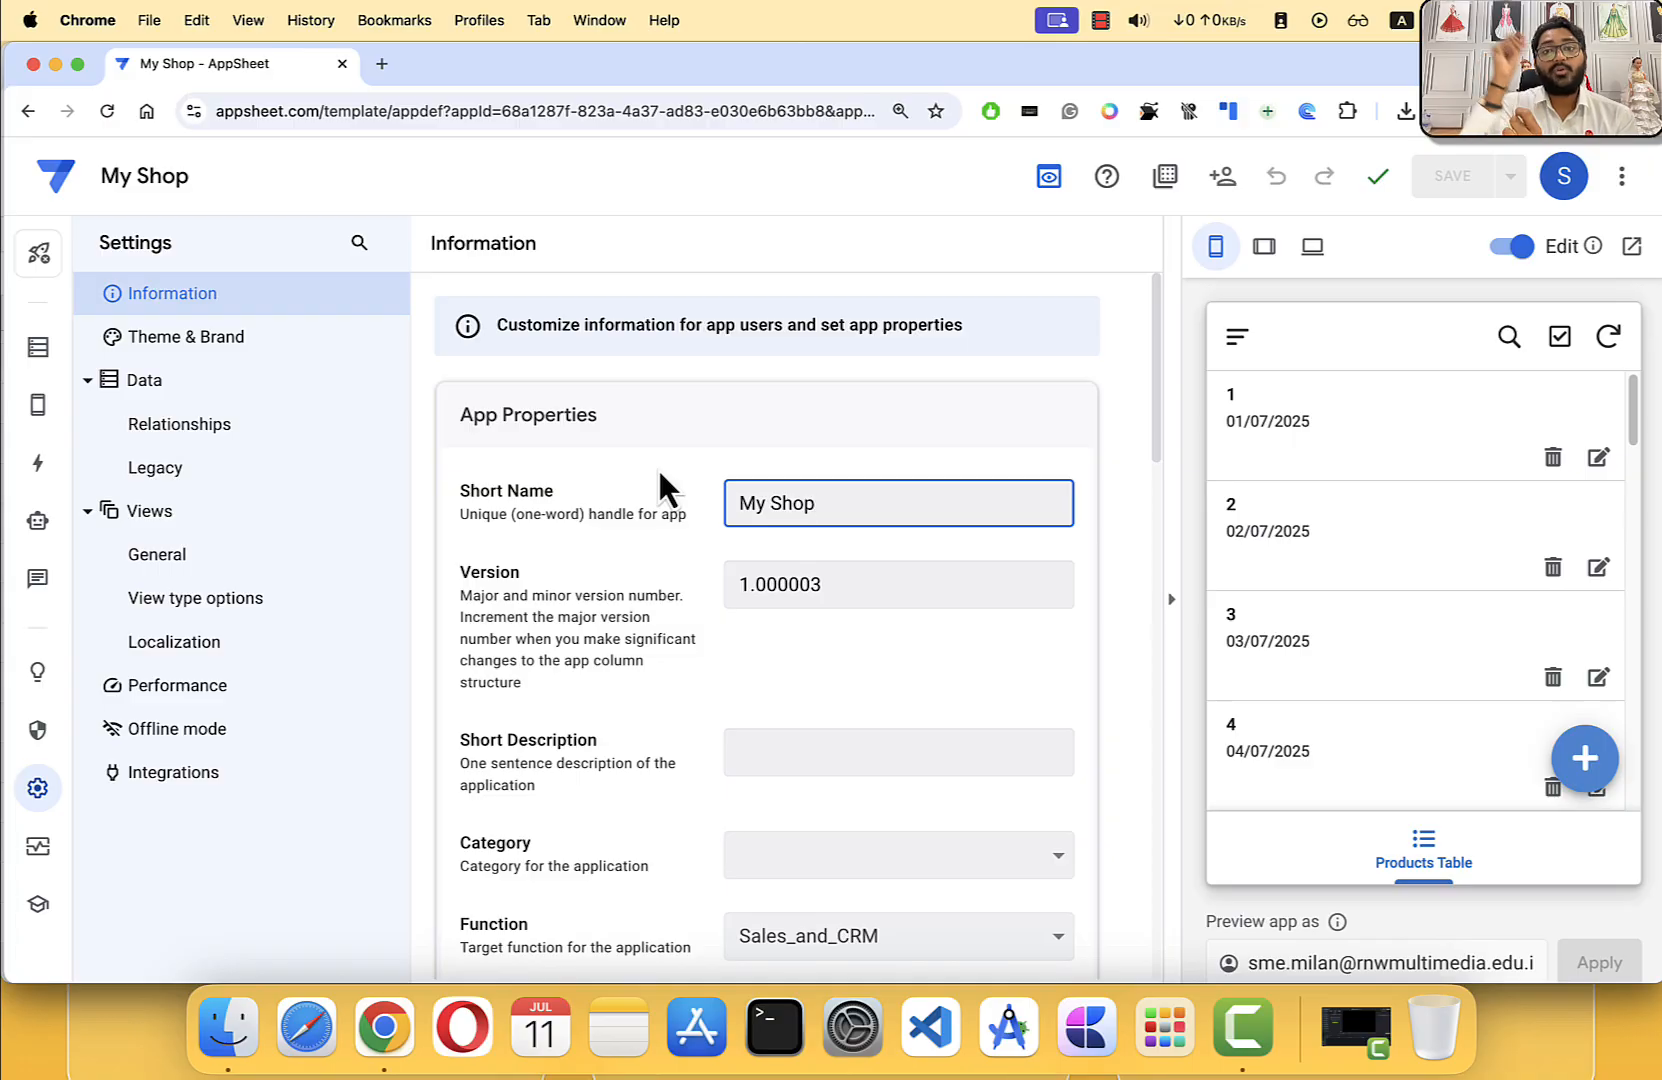
{"action": "scroll", "coordinate": [700, 600], "scroll_direction": "down", "scroll_amount": 10}
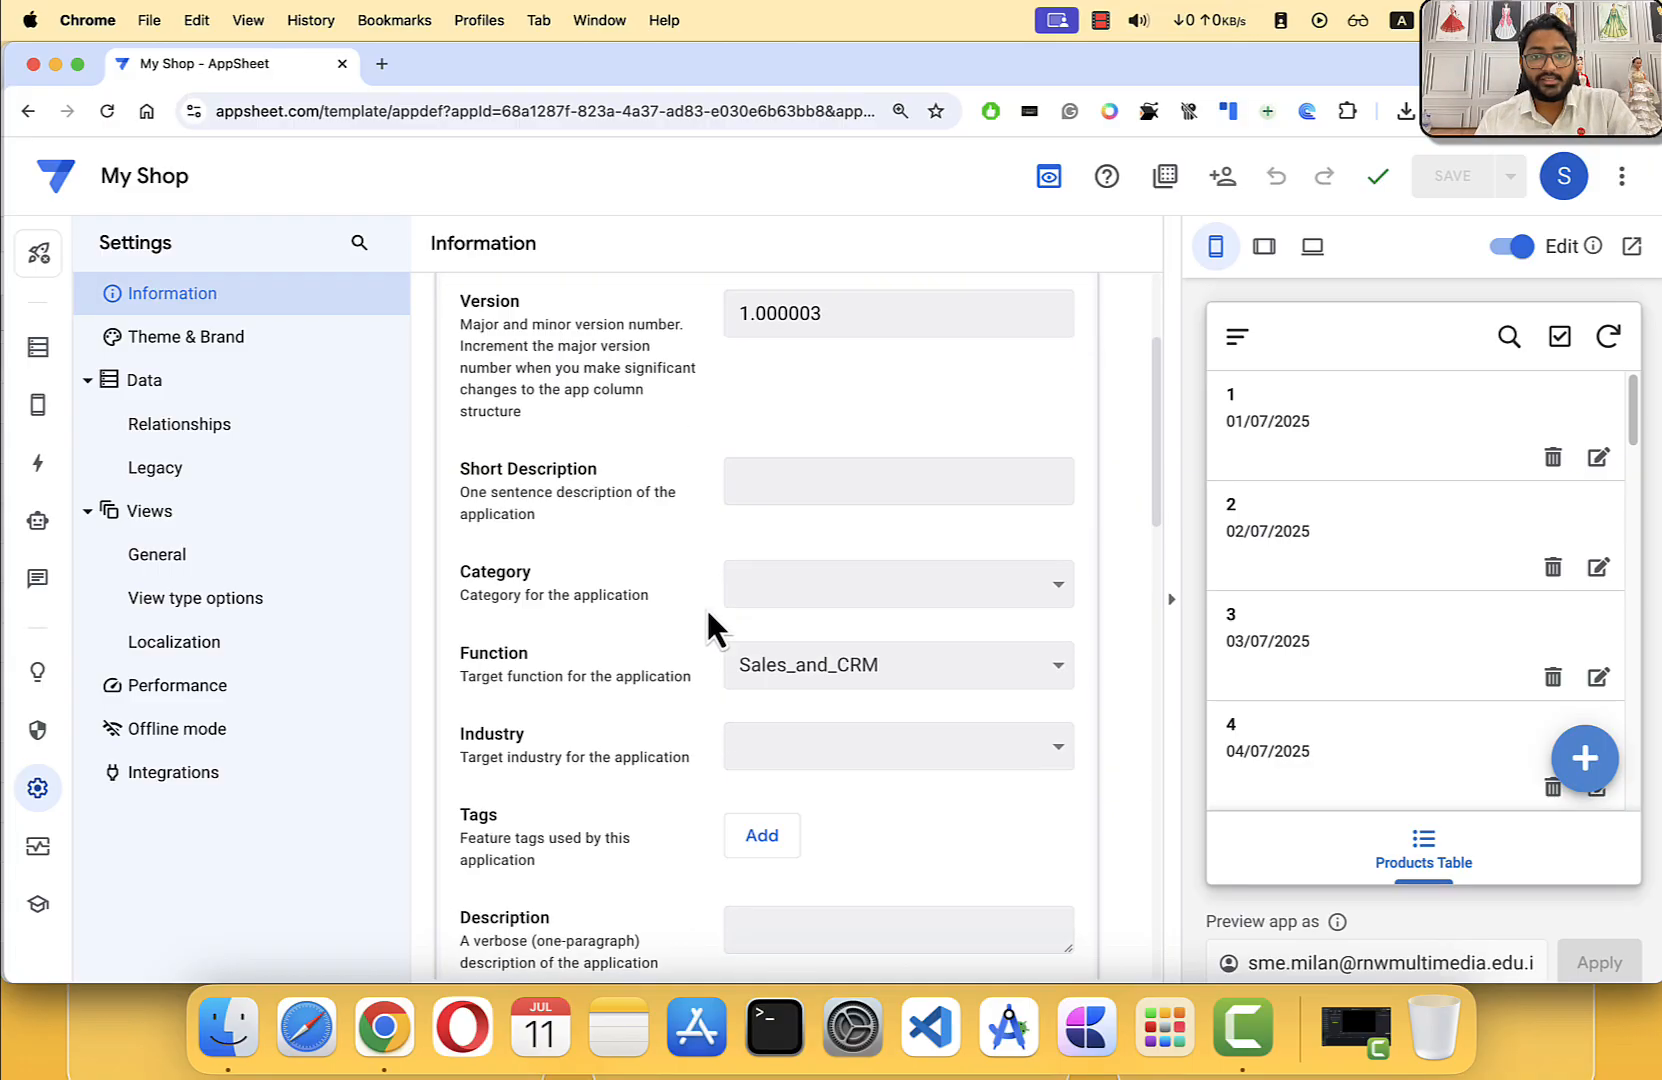
{"action": "scroll", "coordinate": [700, 600], "scroll_direction": "down", "scroll_amount": 3}
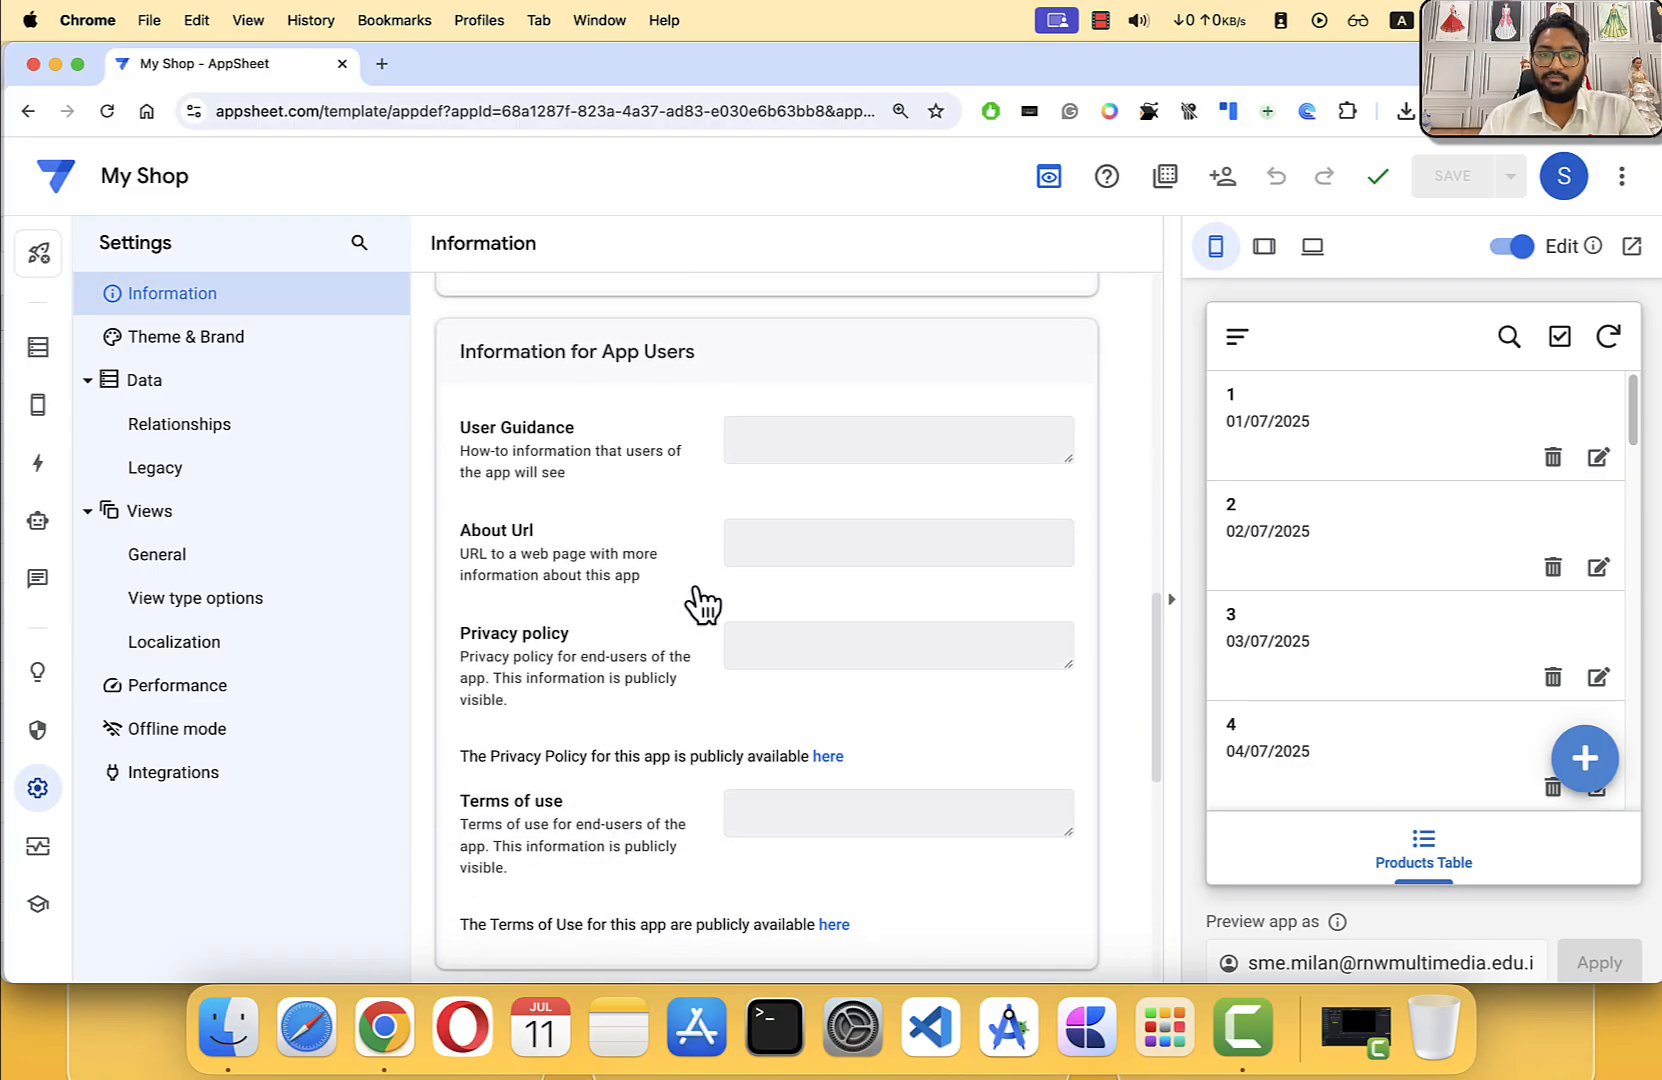
{"action": "scroll", "coordinate": [775, 679], "scroll_direction": "down", "scroll_amount": 6}
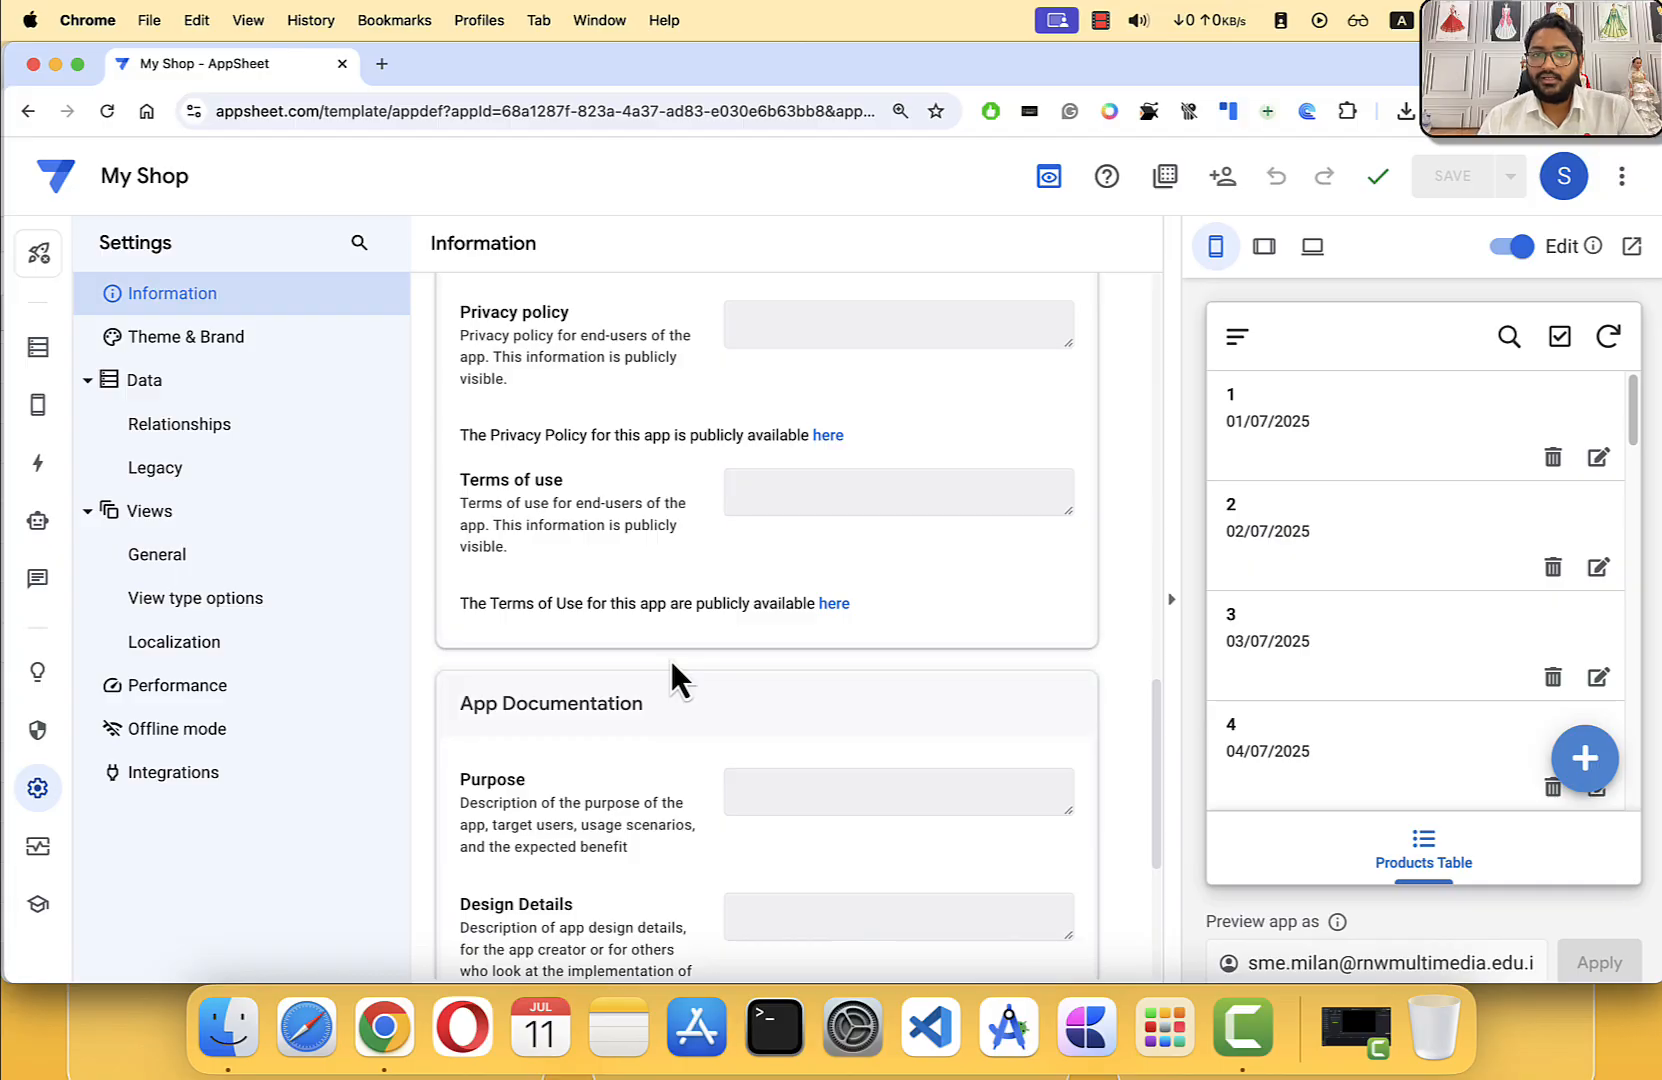
{"action": "scroll", "coordinate": [671, 665], "scroll_direction": "up", "scroll_amount": 15}
{"action": "scroll", "coordinate": [673, 650], "scroll_direction": "up", "scroll_amount": 2}
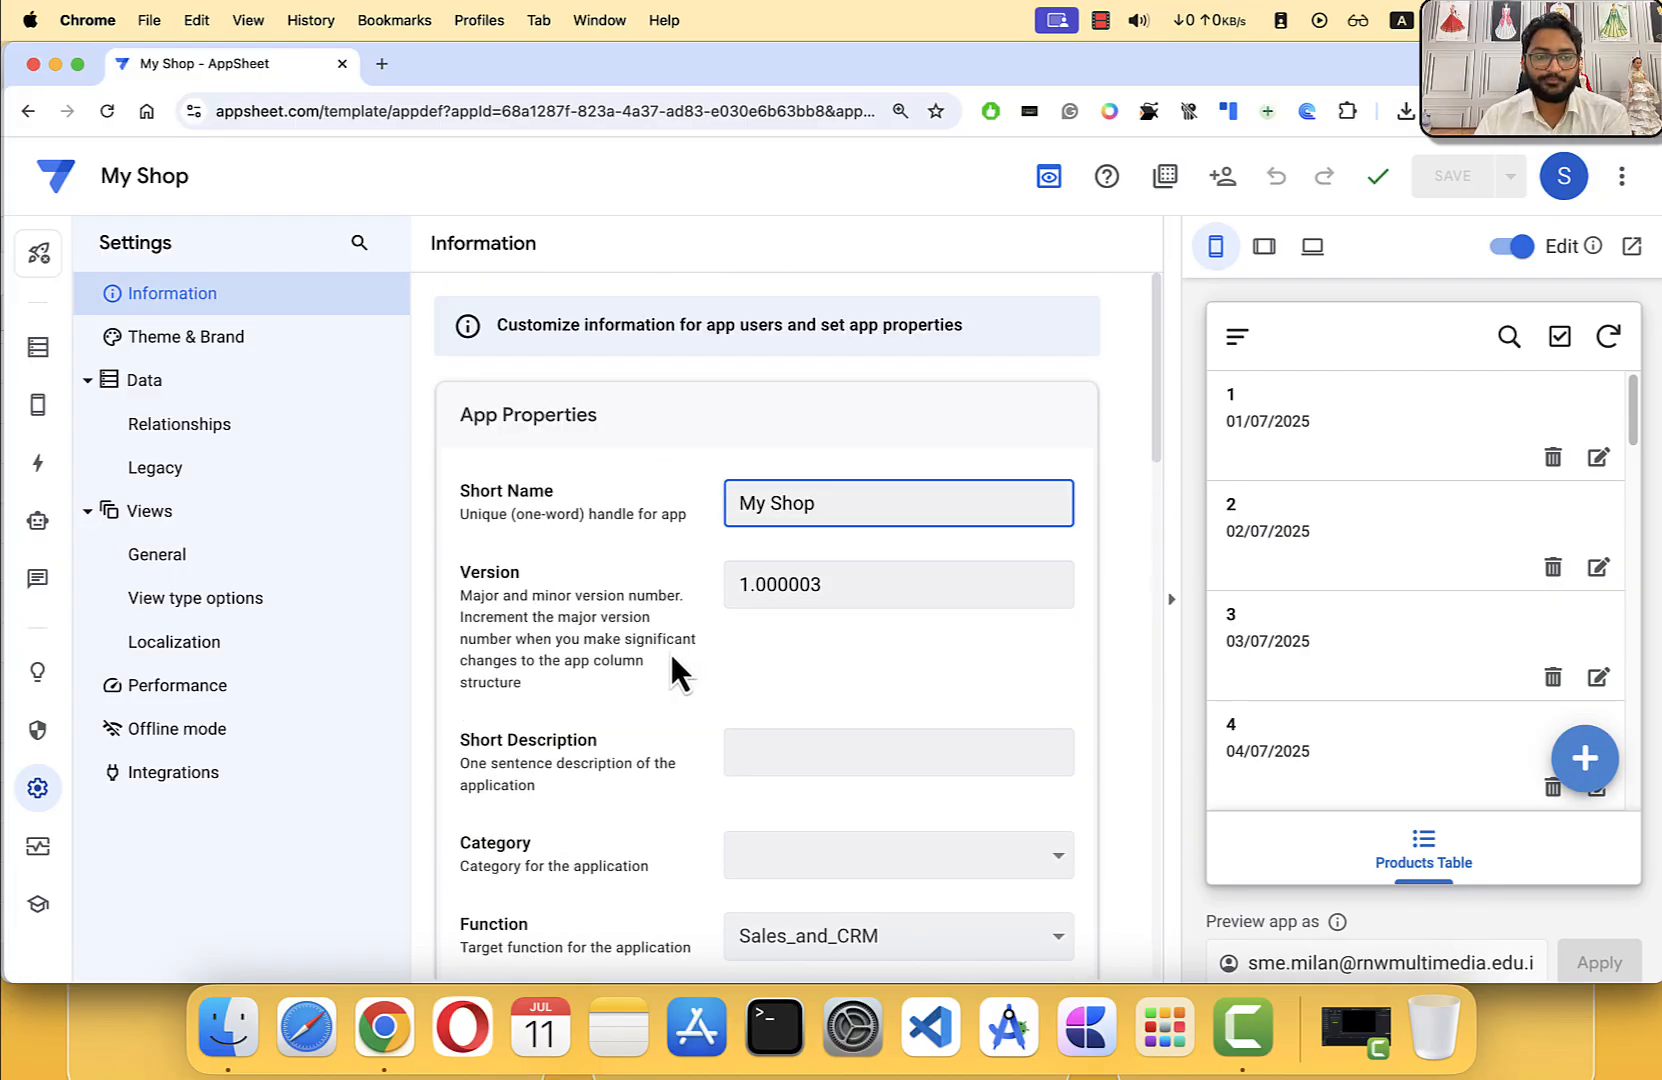
Step: Open the Theme & Brand section of the app settings
{"action": "left_click", "coordinate": [38, 792]}
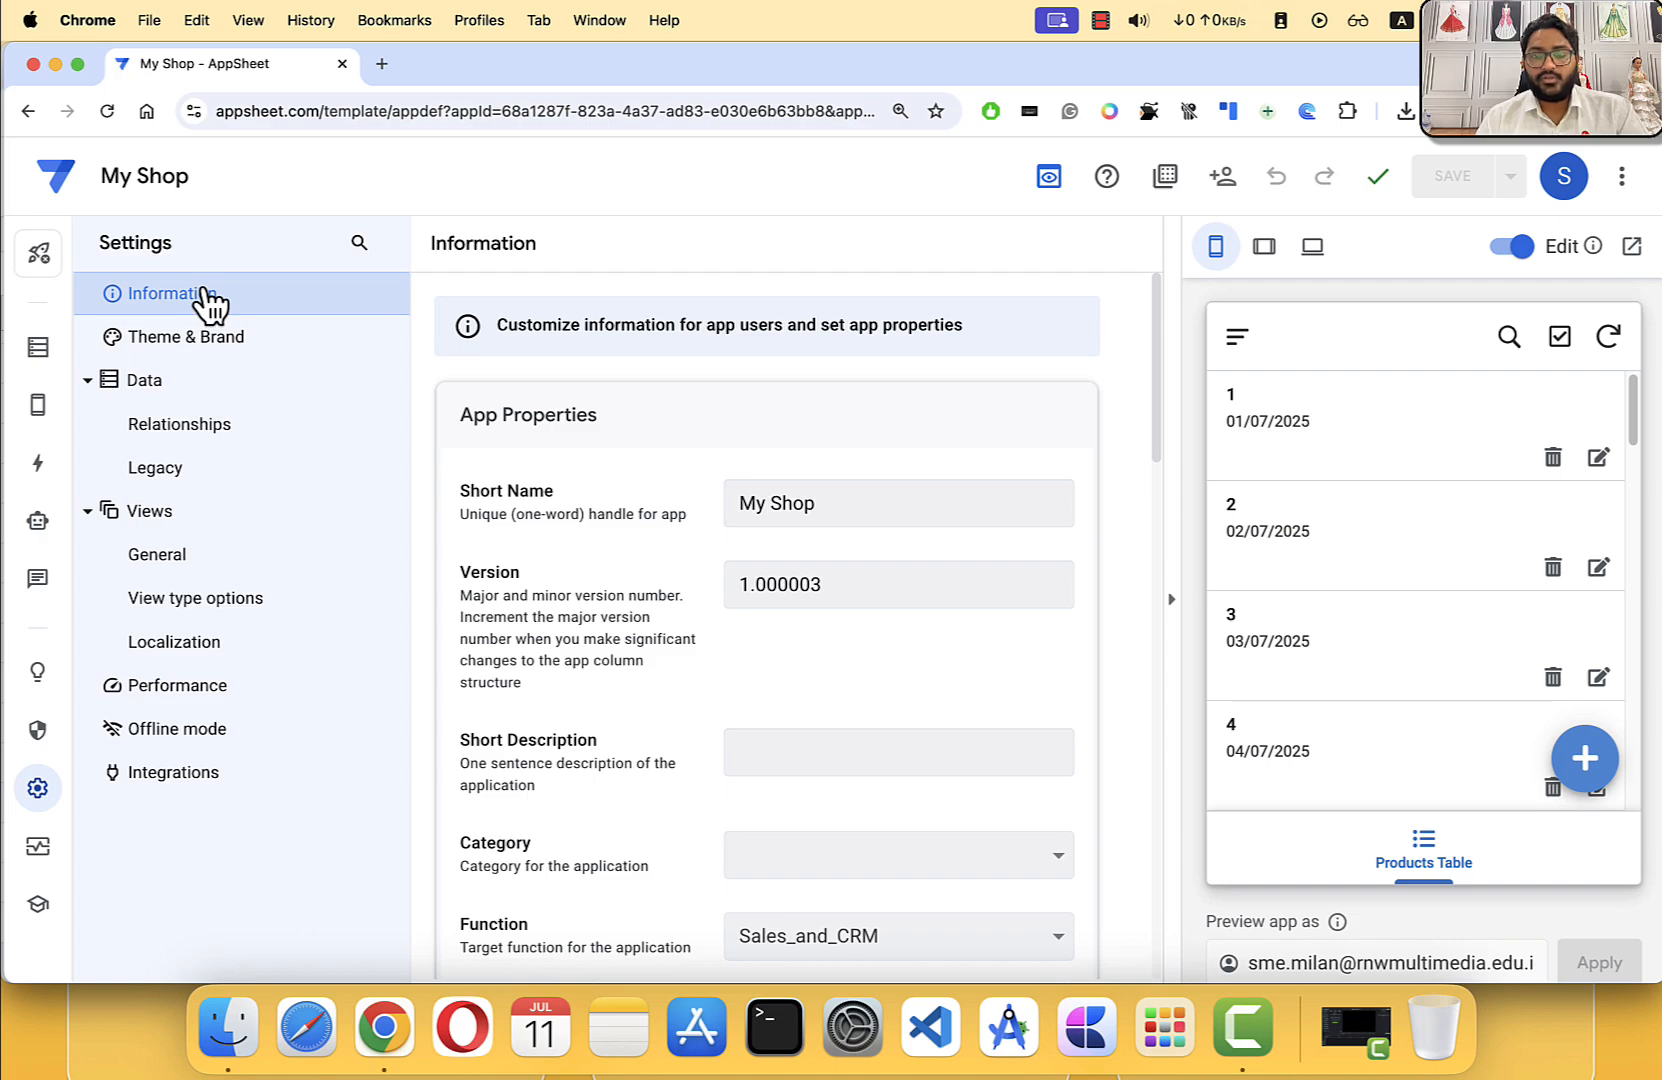
{"action": "left_click", "coordinate": [210, 350]}
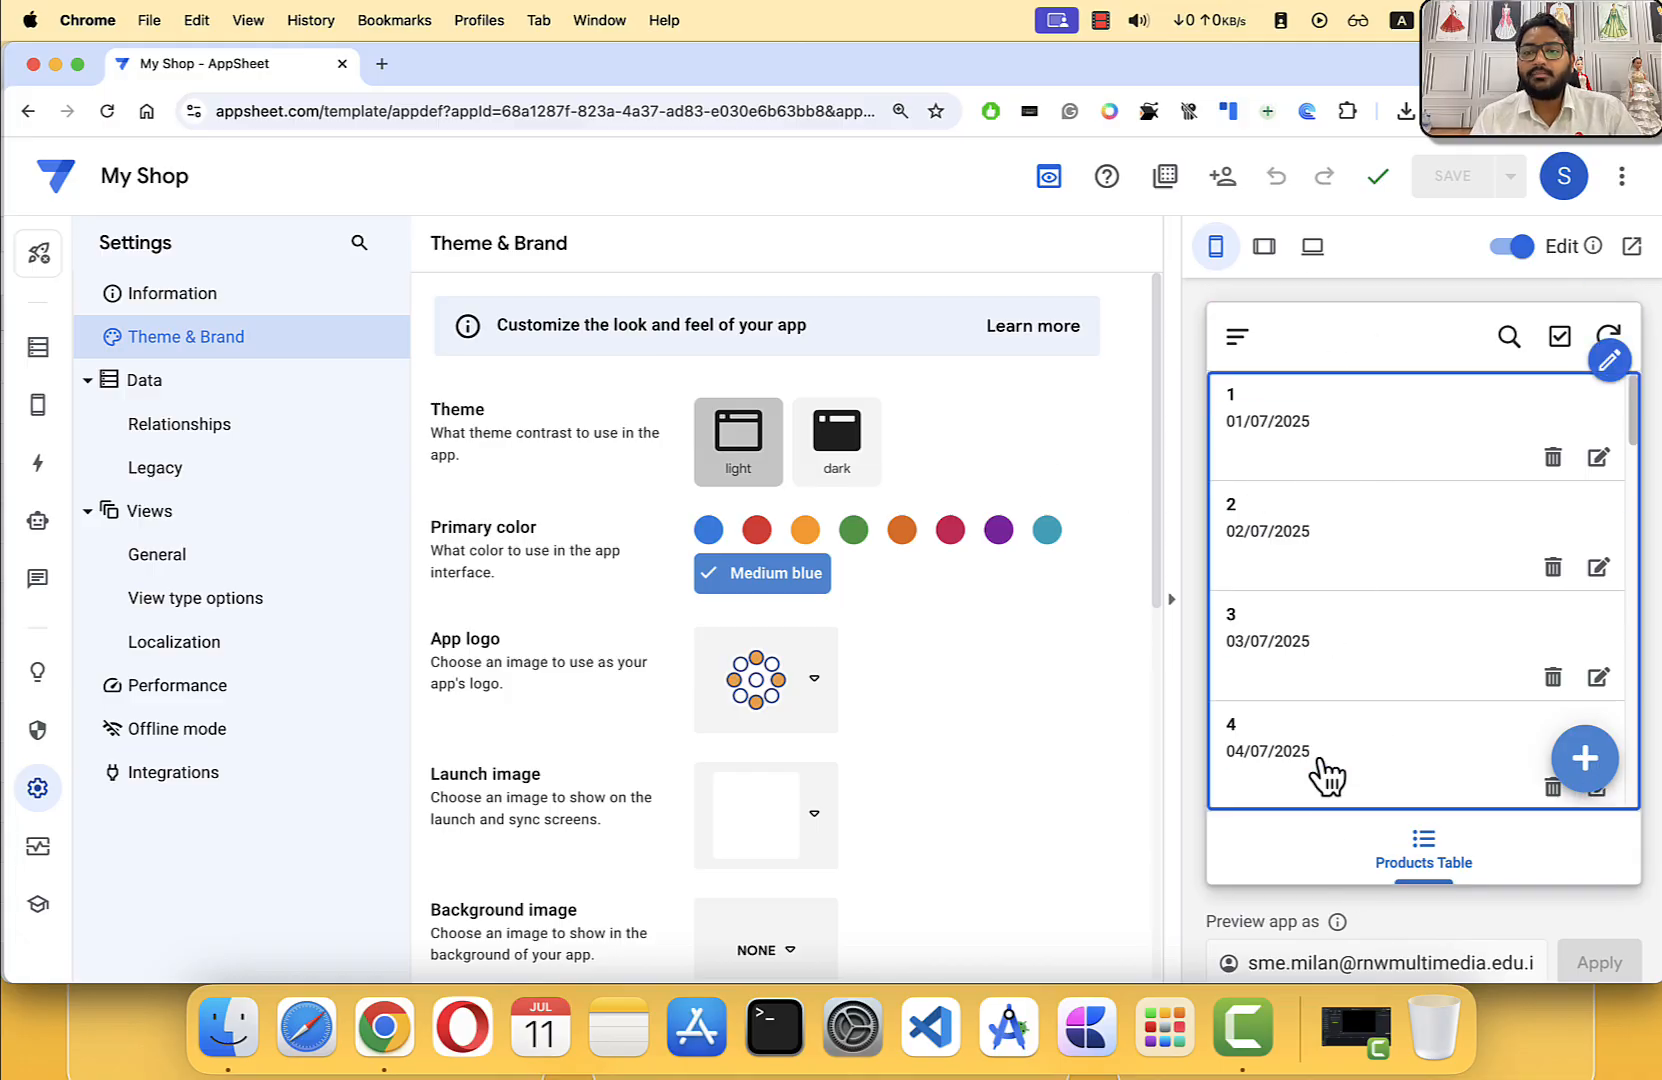
Step: Try the dark theme, check the side menu in the app preview, and restore the light theme
{"action": "left_click", "coordinate": [852, 452]}
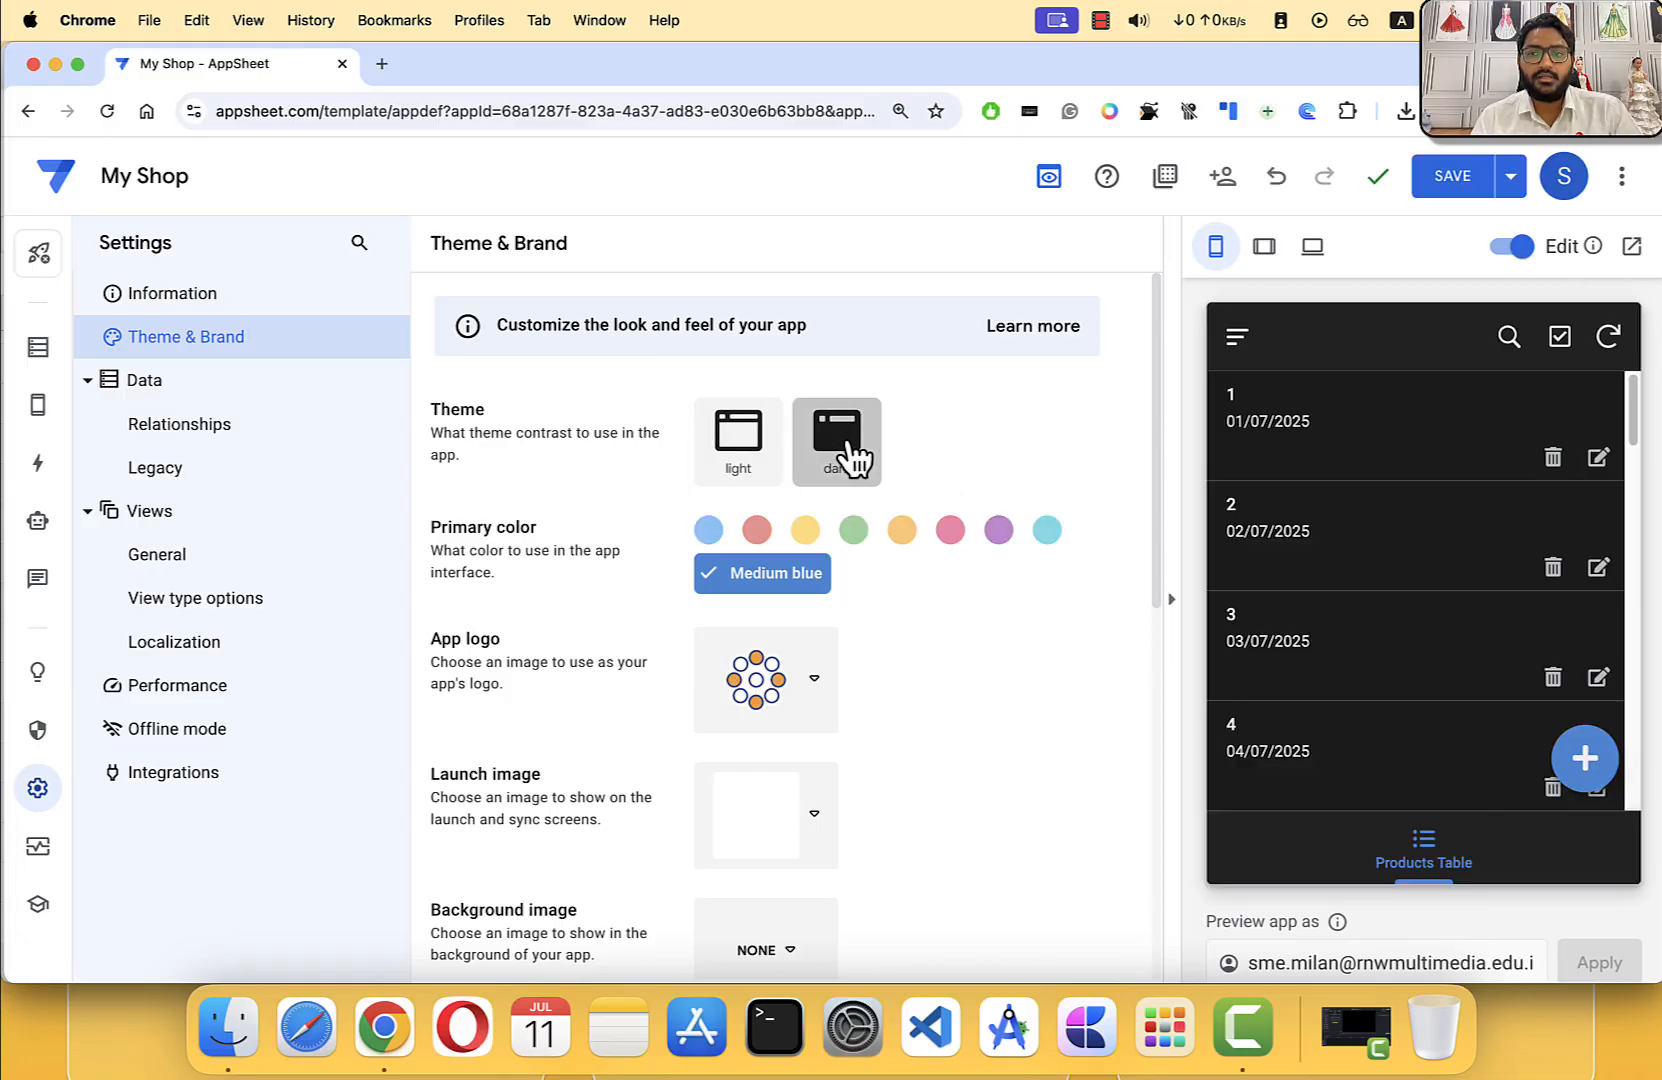
{"action": "left_click", "coordinate": [1248, 344]}
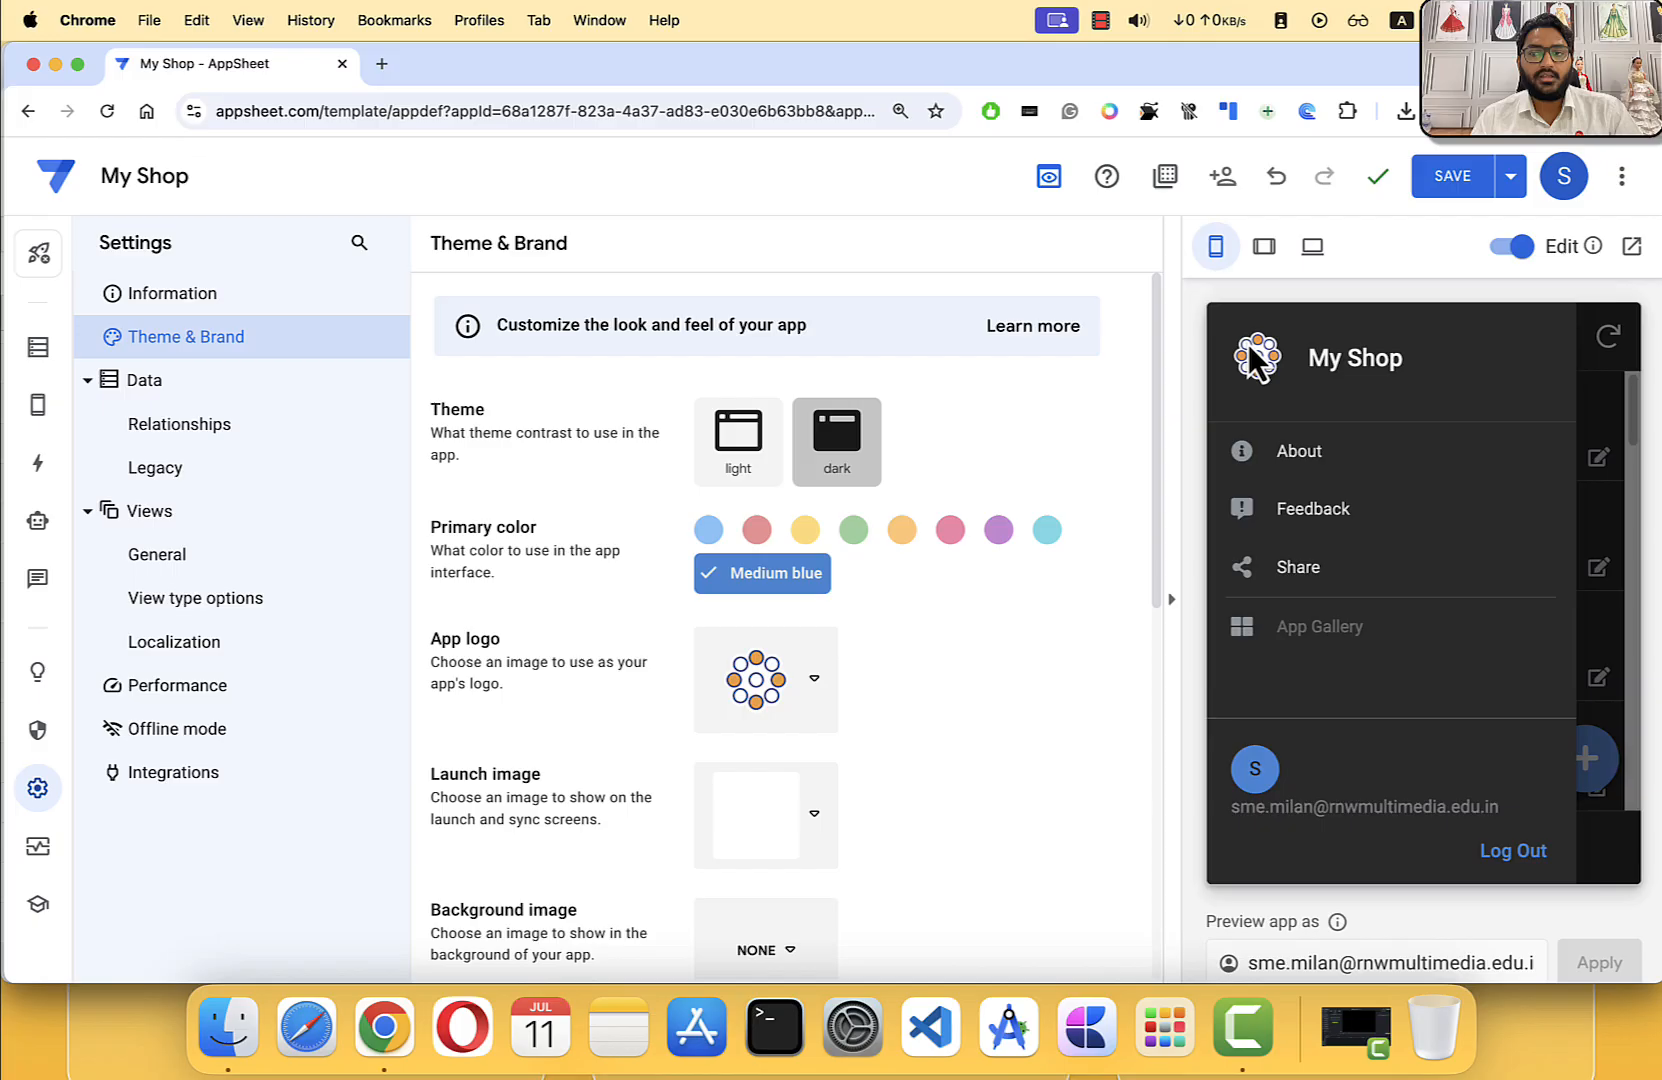
{"action": "left_click", "coordinate": [1606, 508]}
{"action": "left_click", "coordinate": [750, 462]}
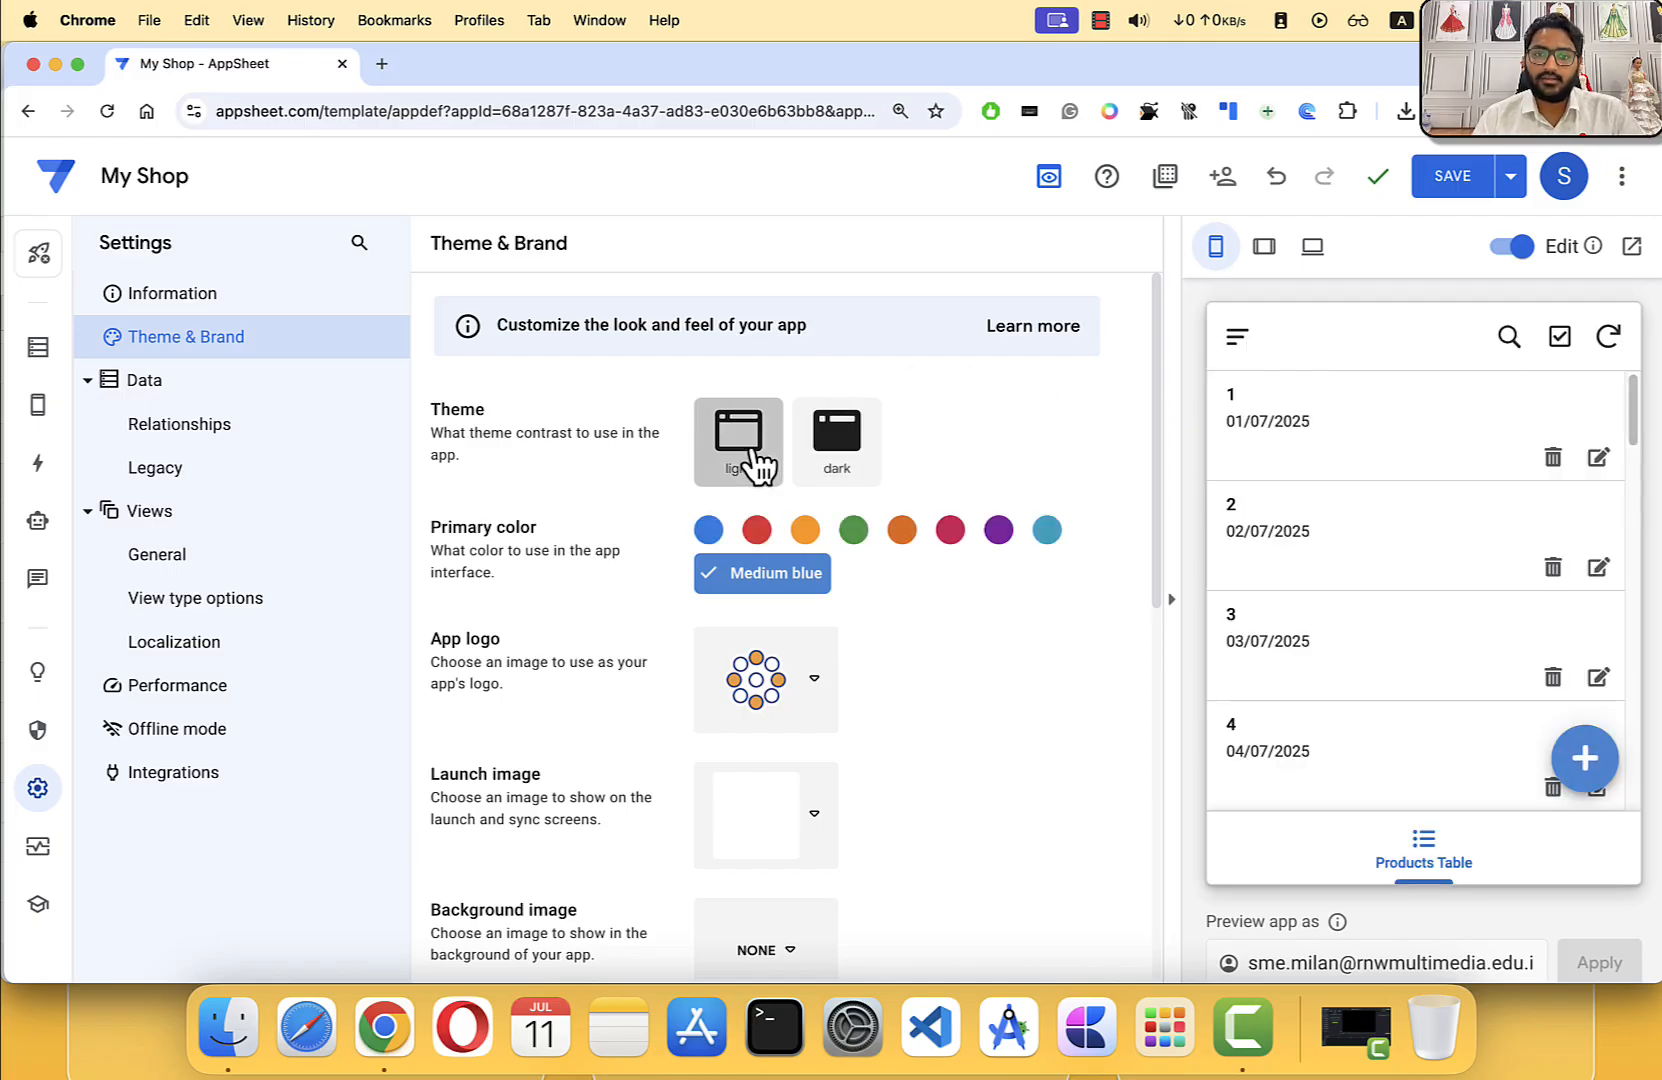
Step: Set the primary color to red and check it in the side menu of the app preview
{"action": "triple_click", "coordinate": [512, 530]}
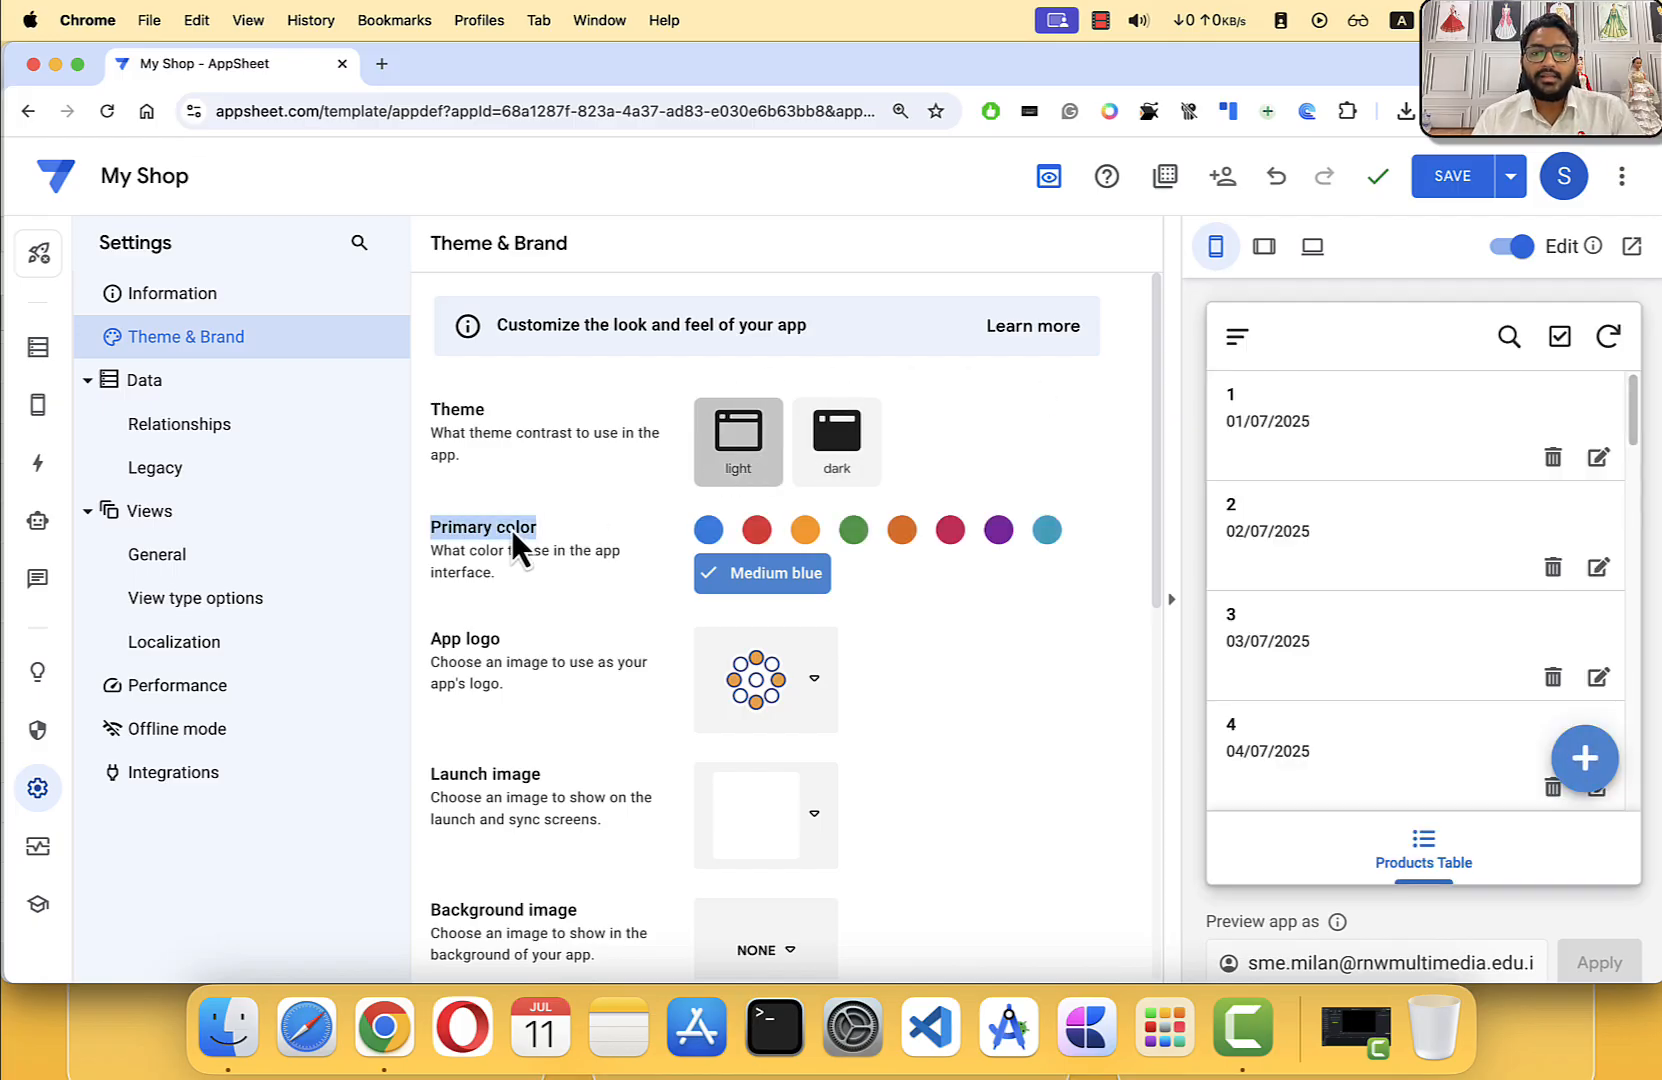
{"action": "left_click", "coordinate": [554, 506]}
{"action": "left_click", "coordinate": [764, 536]}
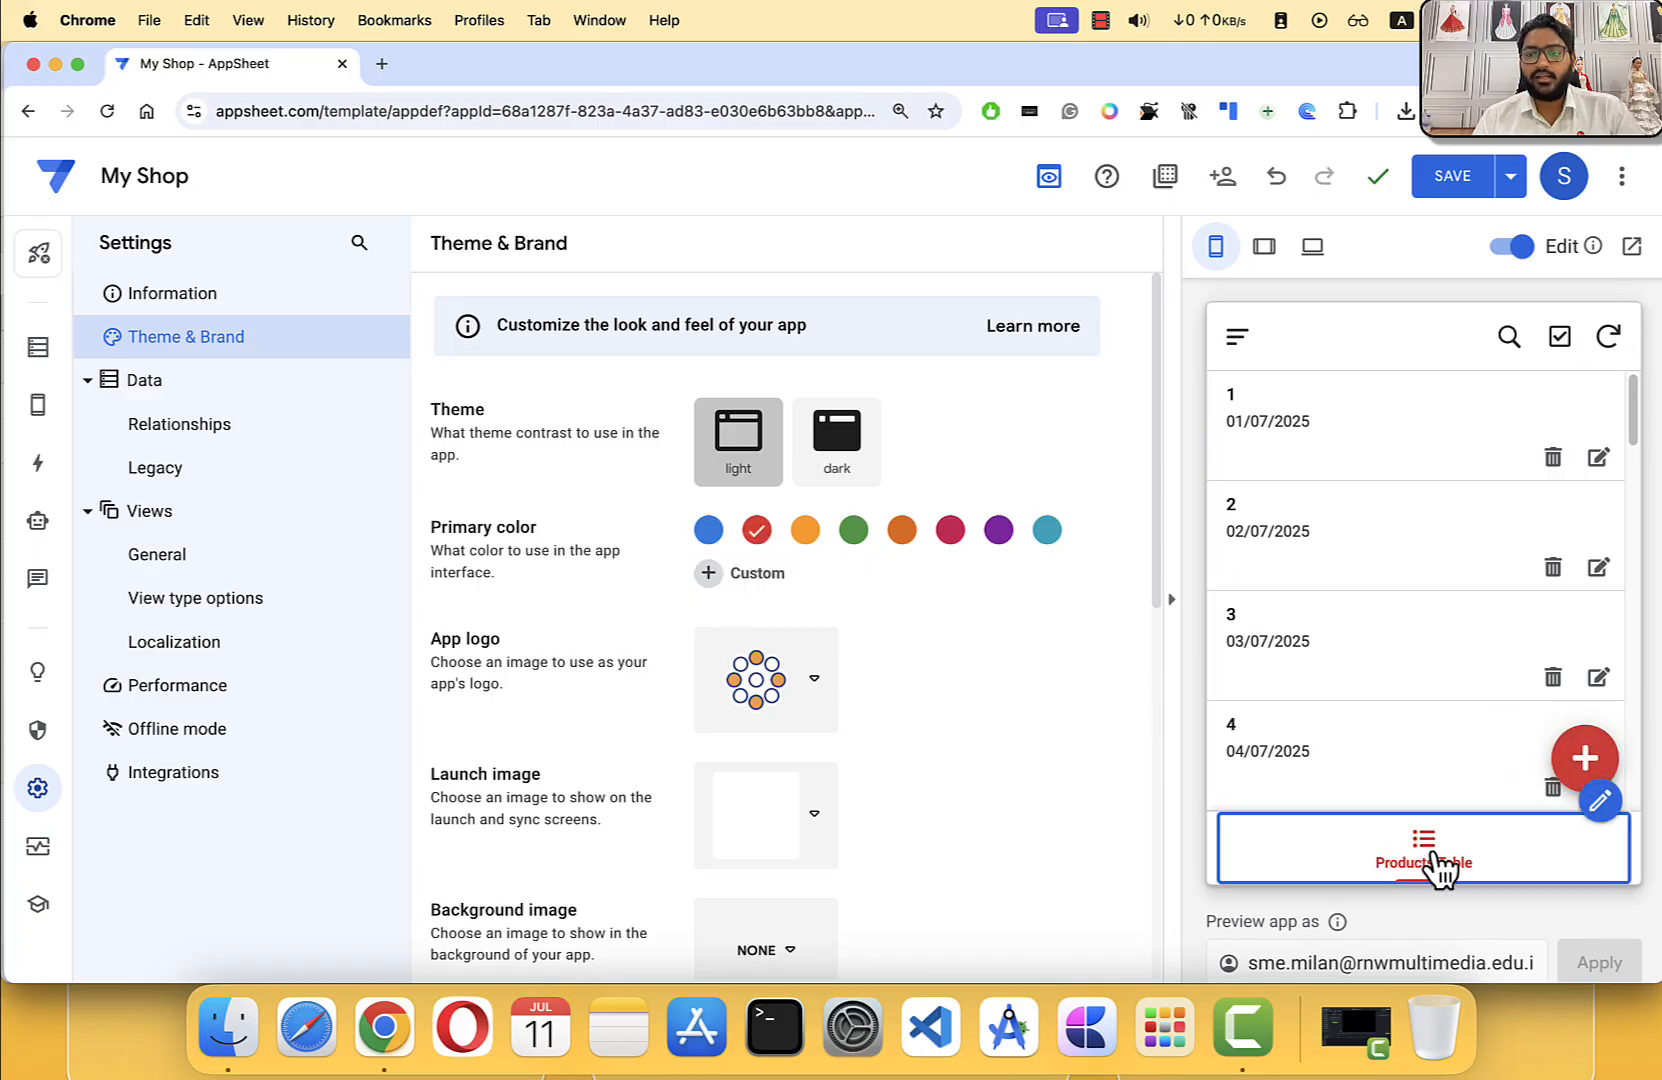
{"action": "left_click", "coordinate": [1250, 345]}
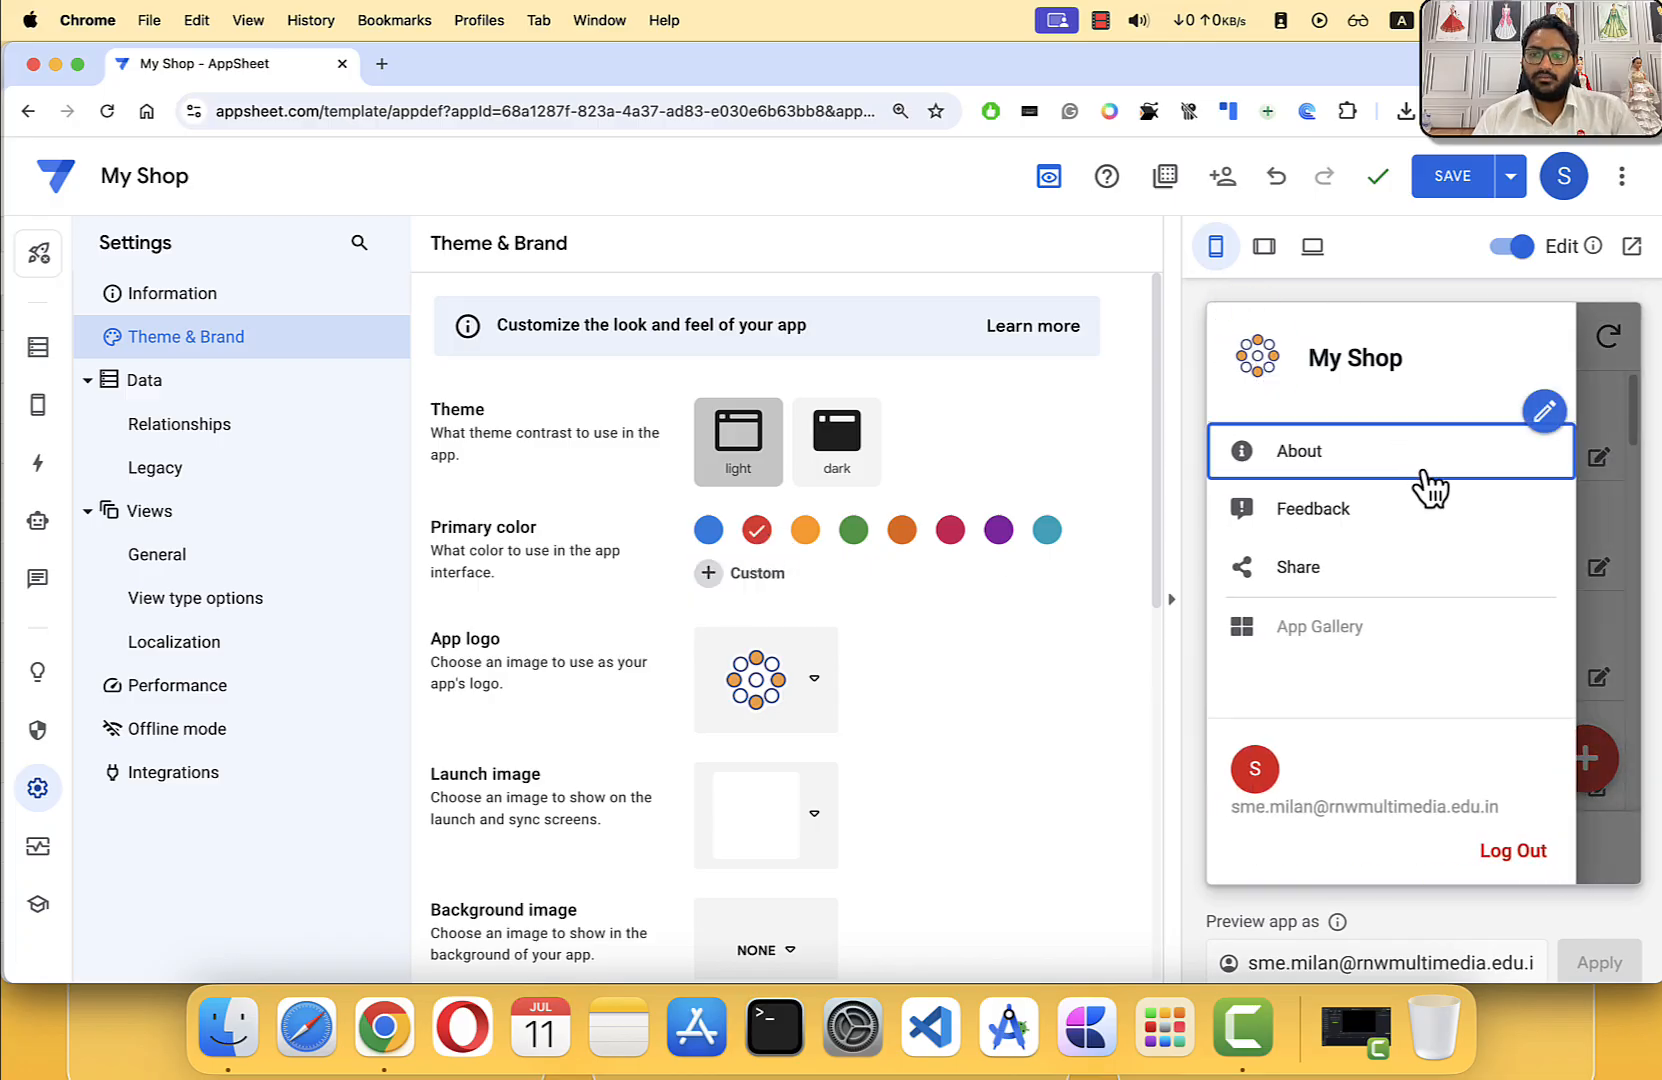
{"action": "left_click", "coordinate": [1593, 579]}
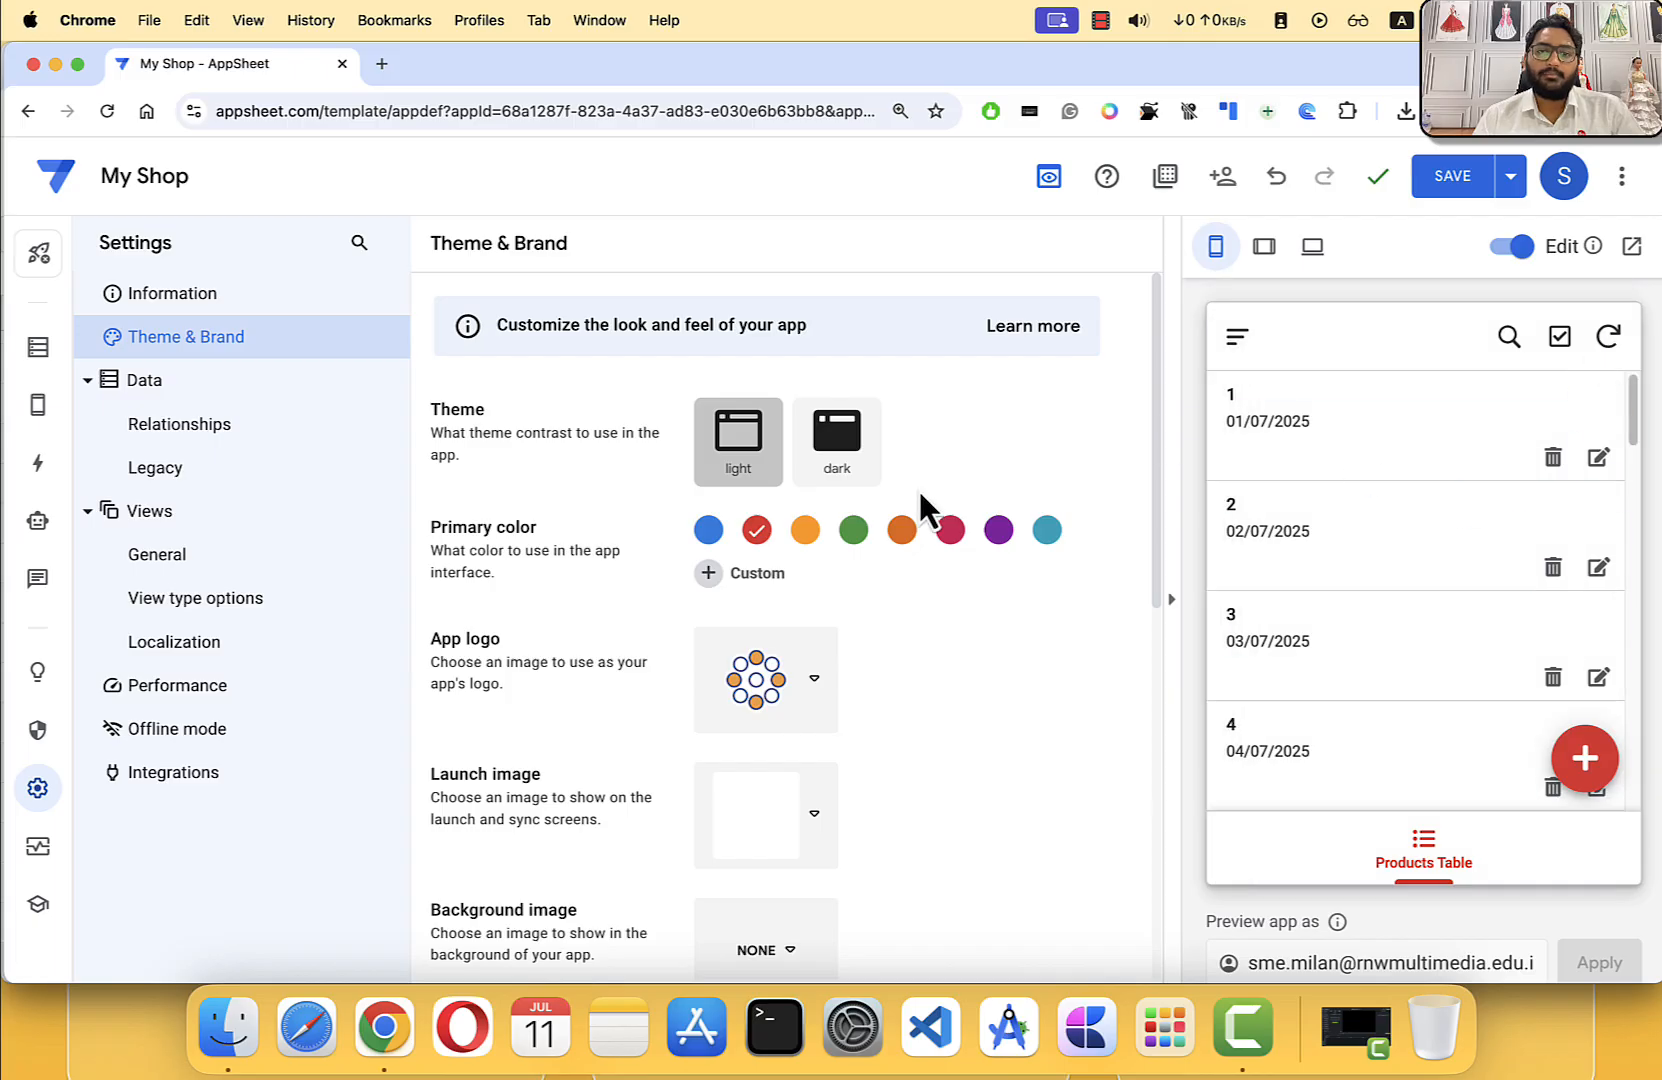
Step: Try the remaining preset primary colors from orange to teal and set the primary color to the blue preset
{"action": "left_click", "coordinate": [805, 533]}
{"action": "left_click", "coordinate": [855, 533]}
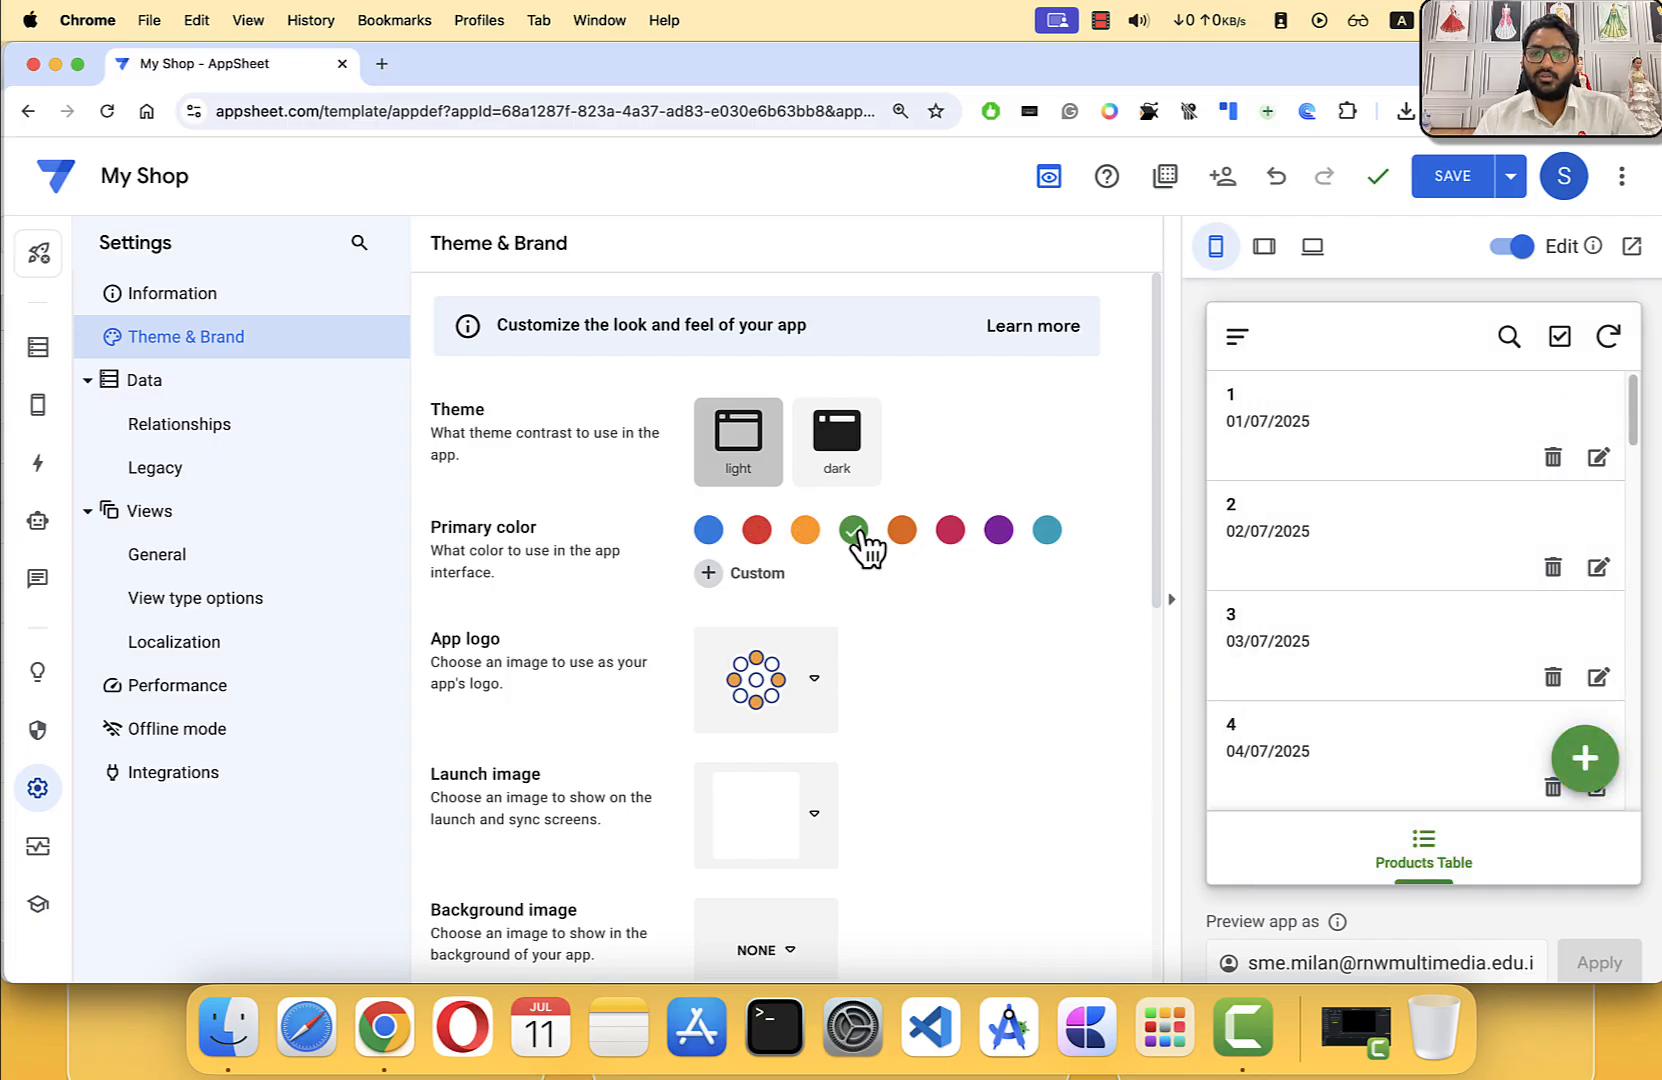
{"action": "left_click", "coordinate": [904, 533]}
{"action": "left_click", "coordinate": [952, 533]}
{"action": "left_click", "coordinate": [1000, 533]}
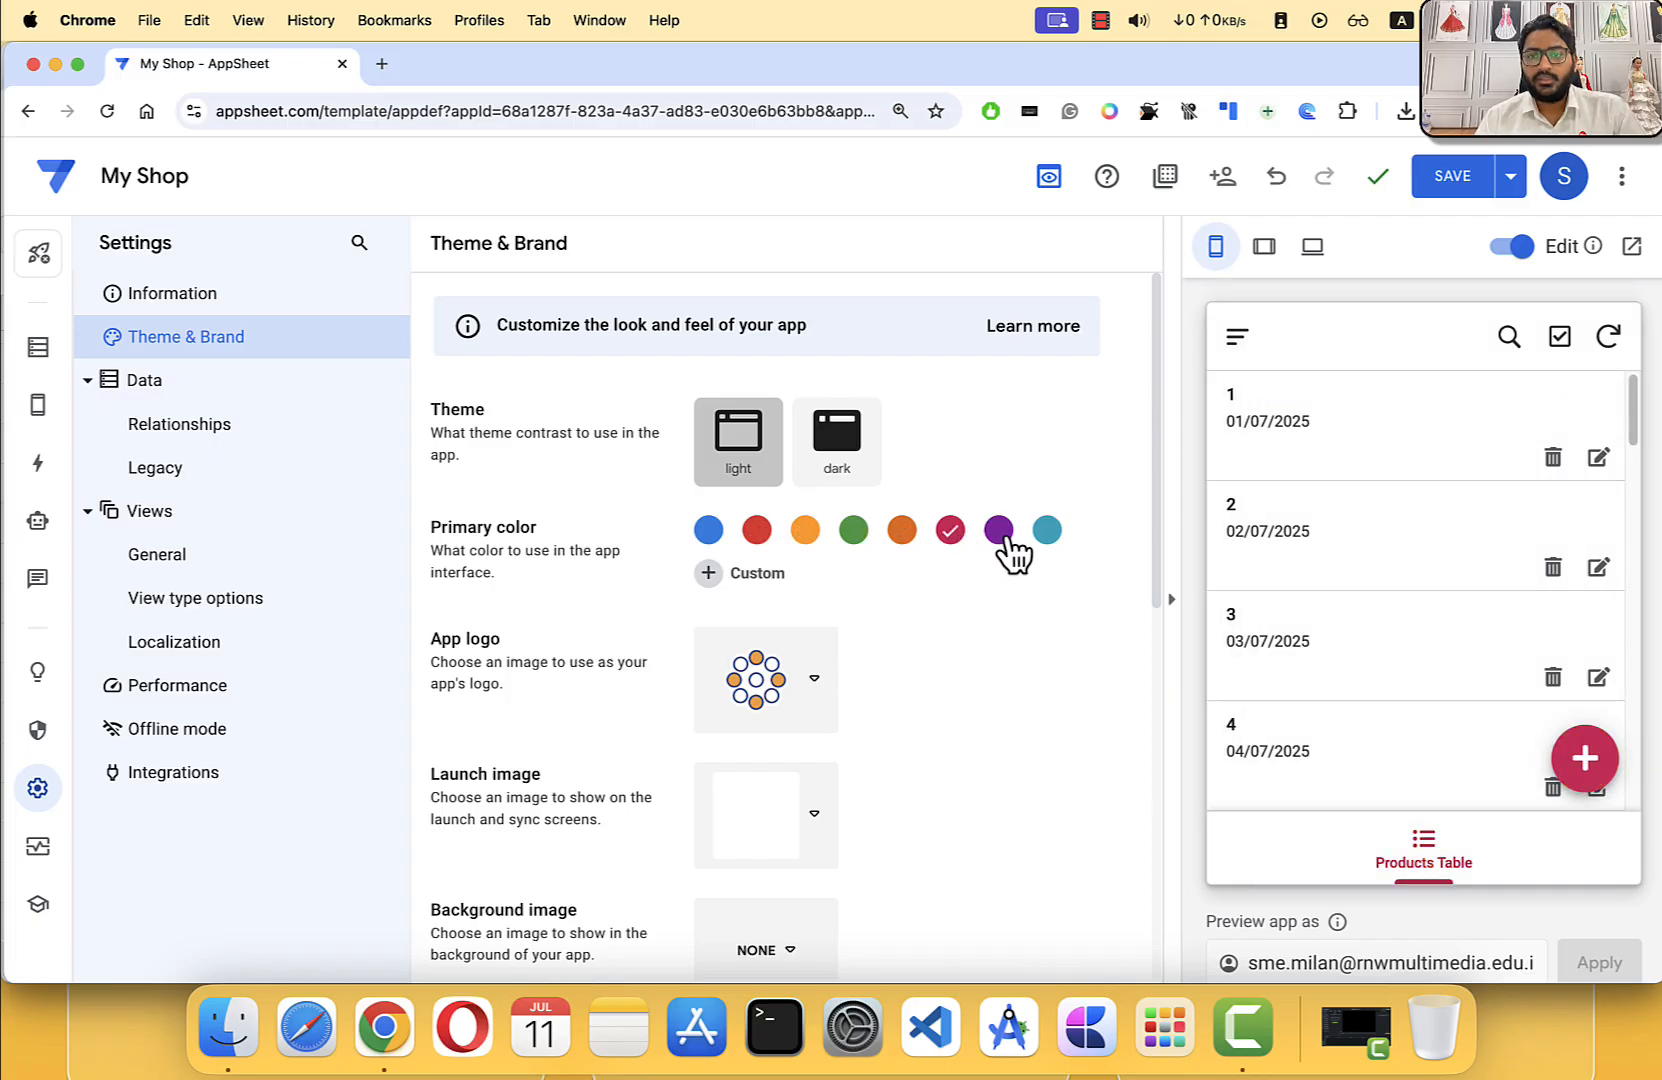
{"action": "left_click", "coordinate": [1047, 533]}
{"action": "left_click", "coordinate": [708, 530]}
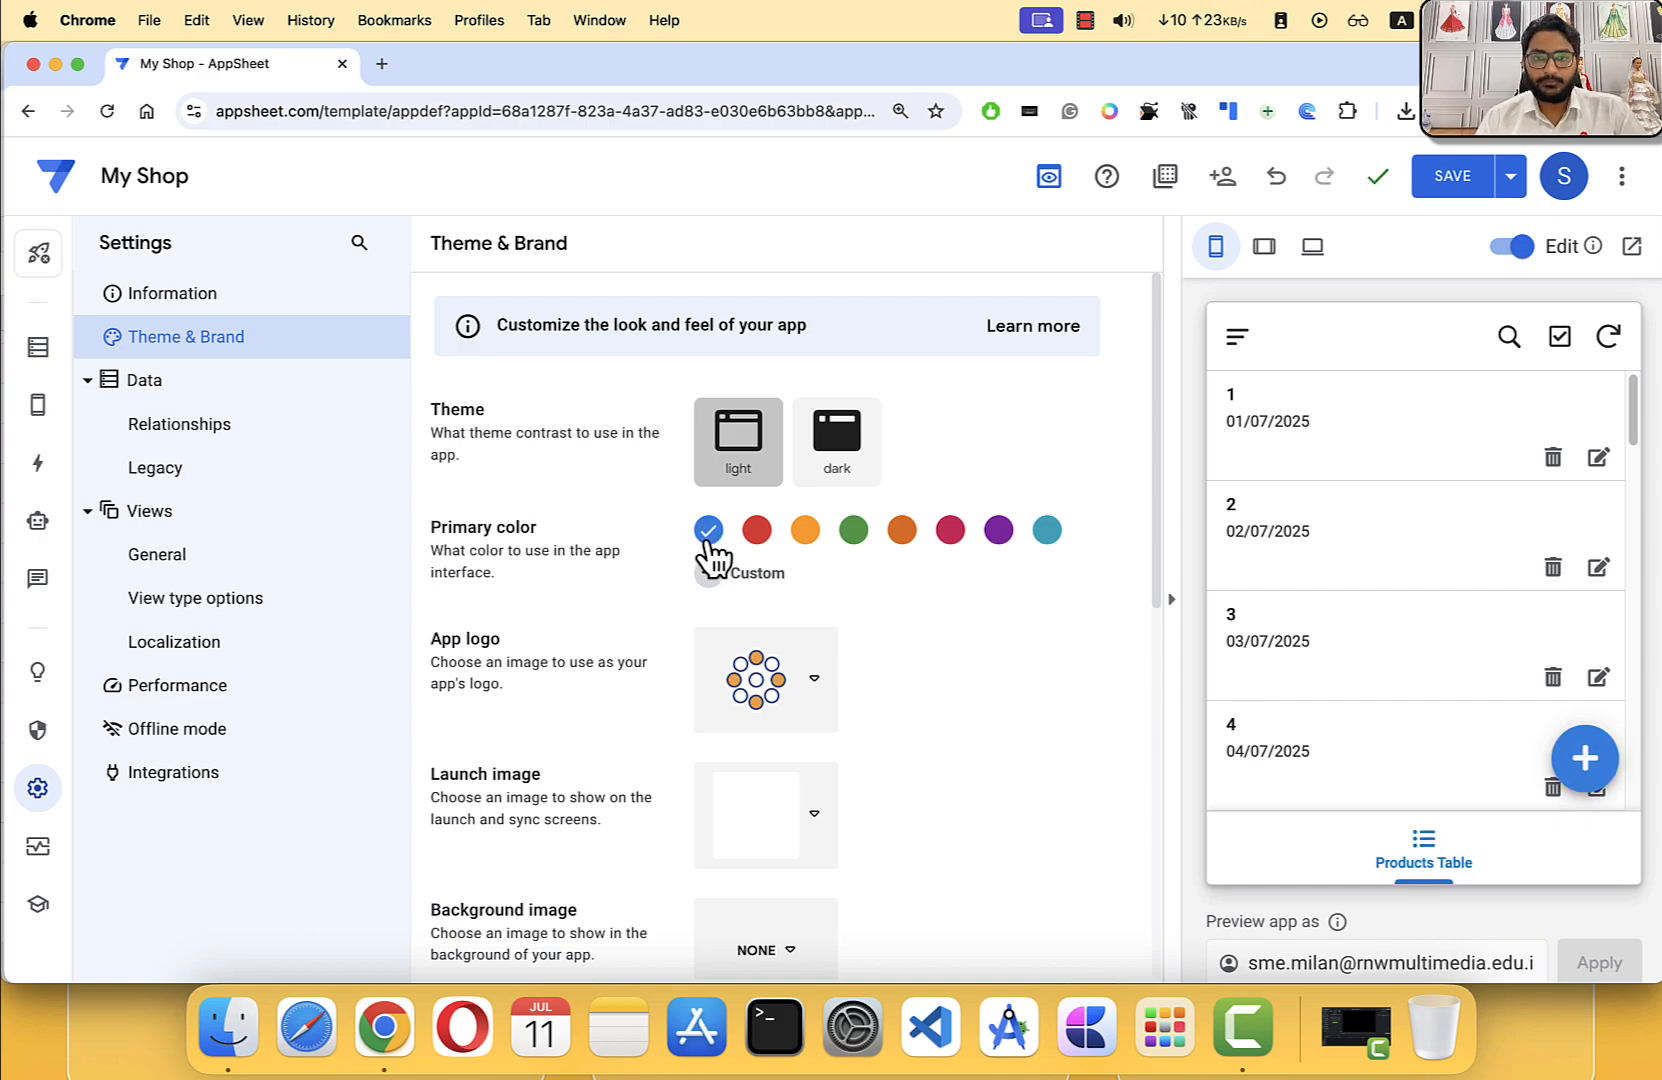
Step: View the custom picker and the additional swatches for the primary color without choosing one
{"action": "left_click", "coordinate": [712, 576]}
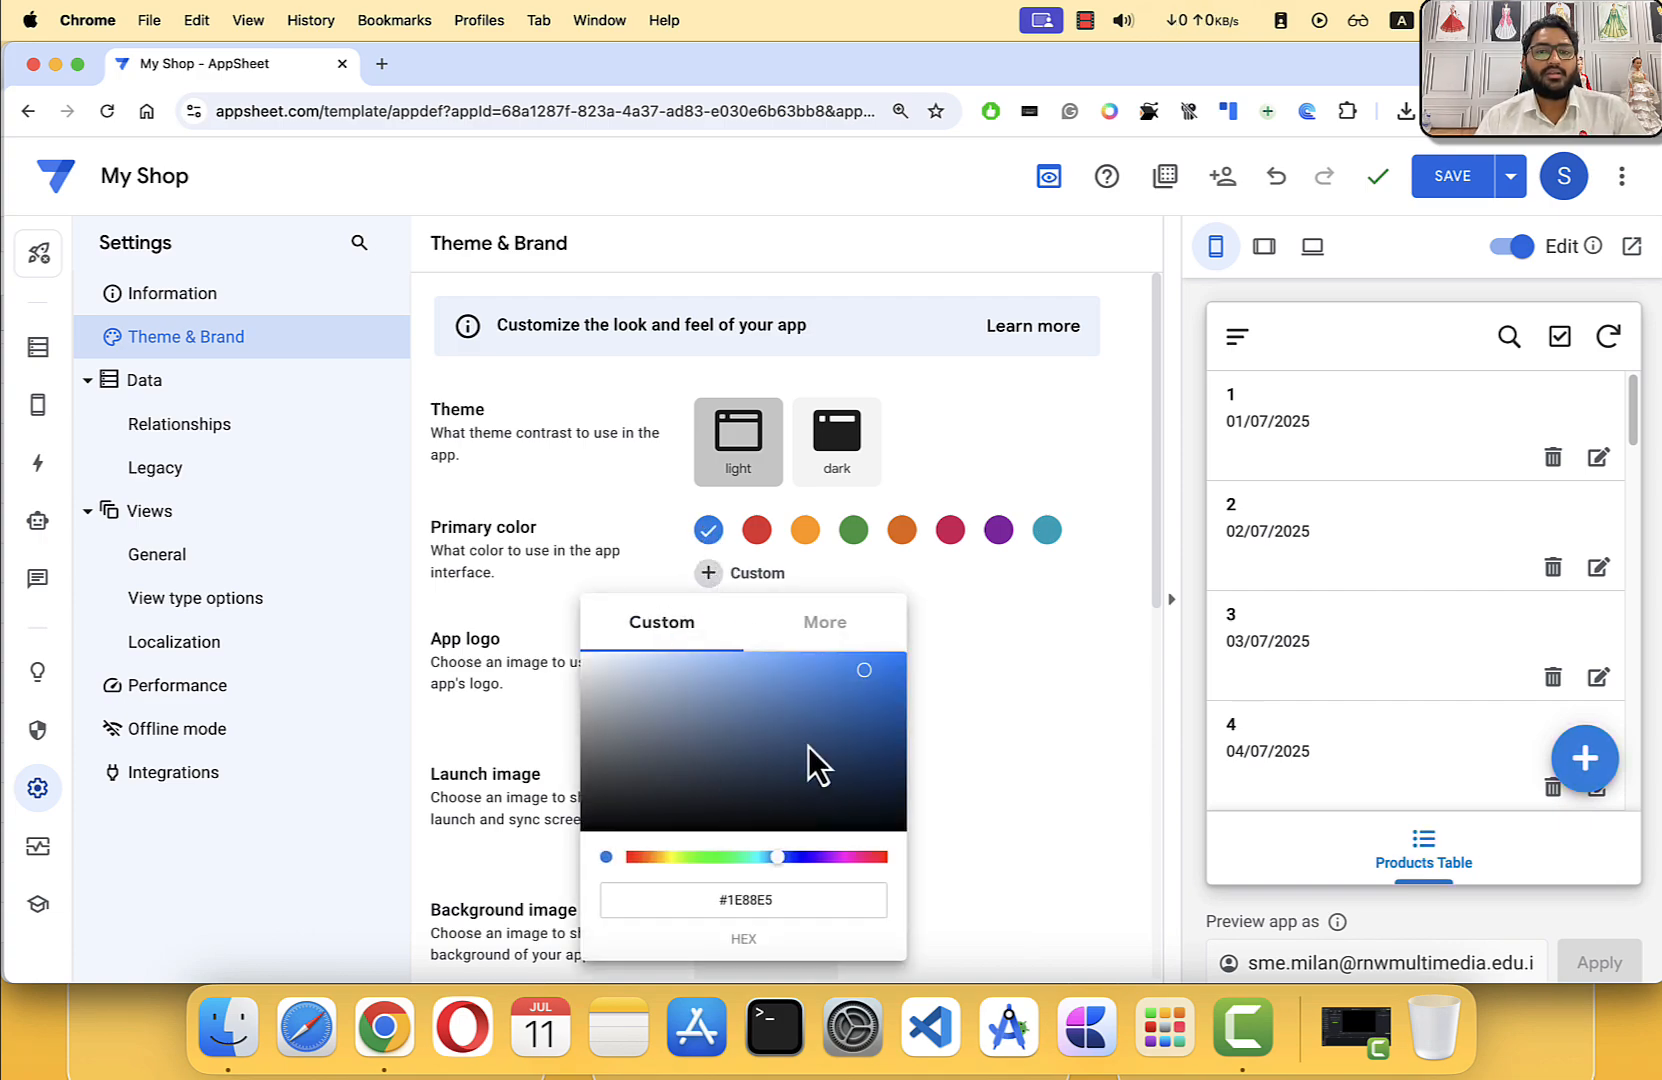
{"action": "left_click", "coordinate": [822, 632]}
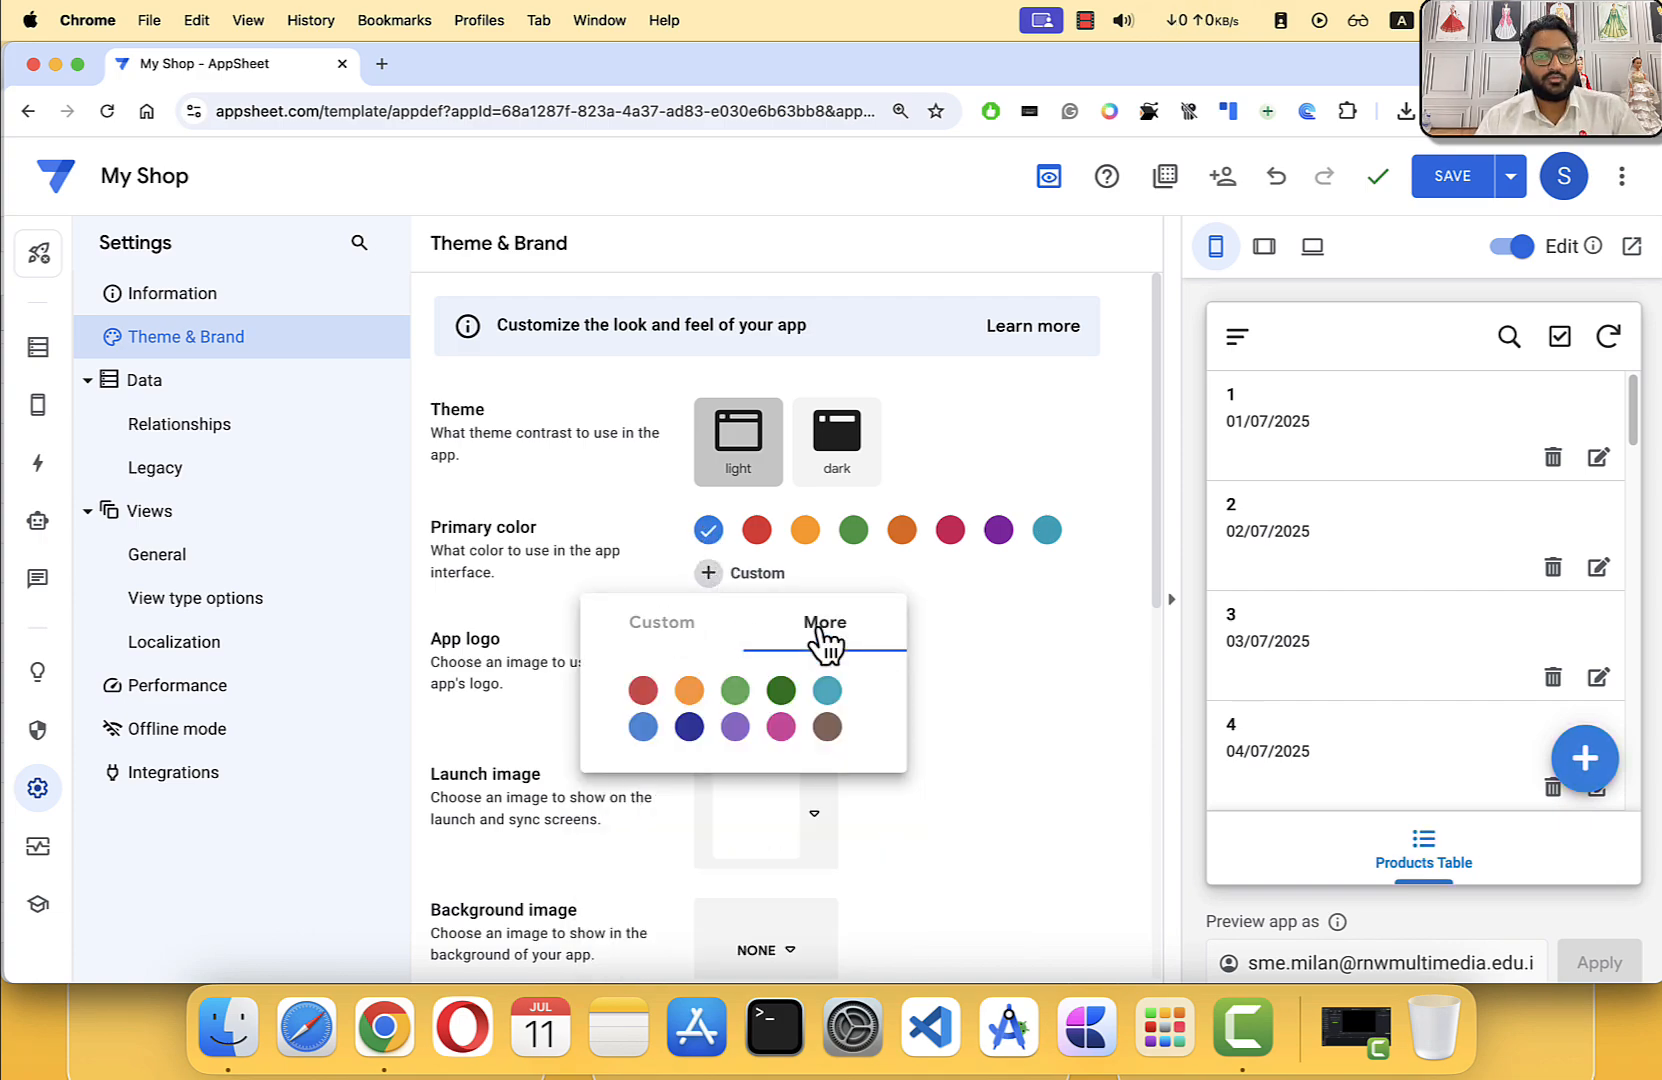
{"action": "left_click", "coordinate": [962, 620]}
Step: Check the current app logo in the side menu of the app preview
{"action": "scroll", "coordinate": [955, 620], "scroll_direction": "down", "scroll_amount": 2}
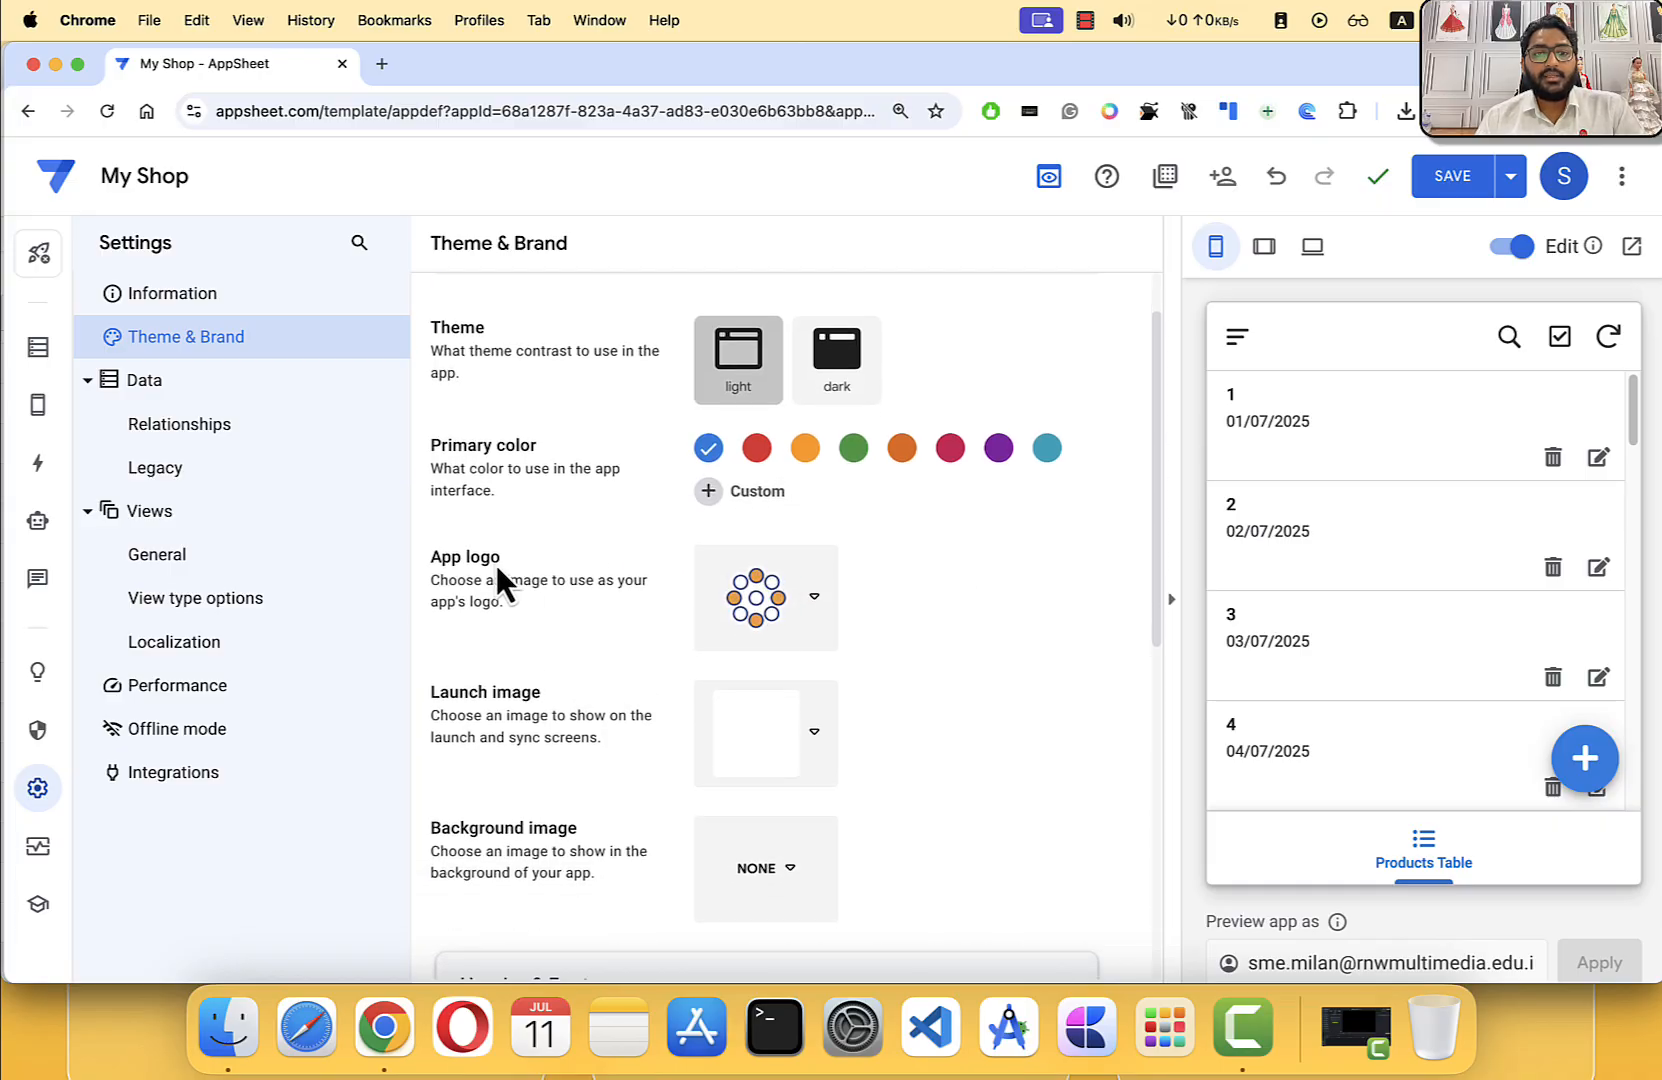
{"action": "left_click", "coordinate": [1238, 336]}
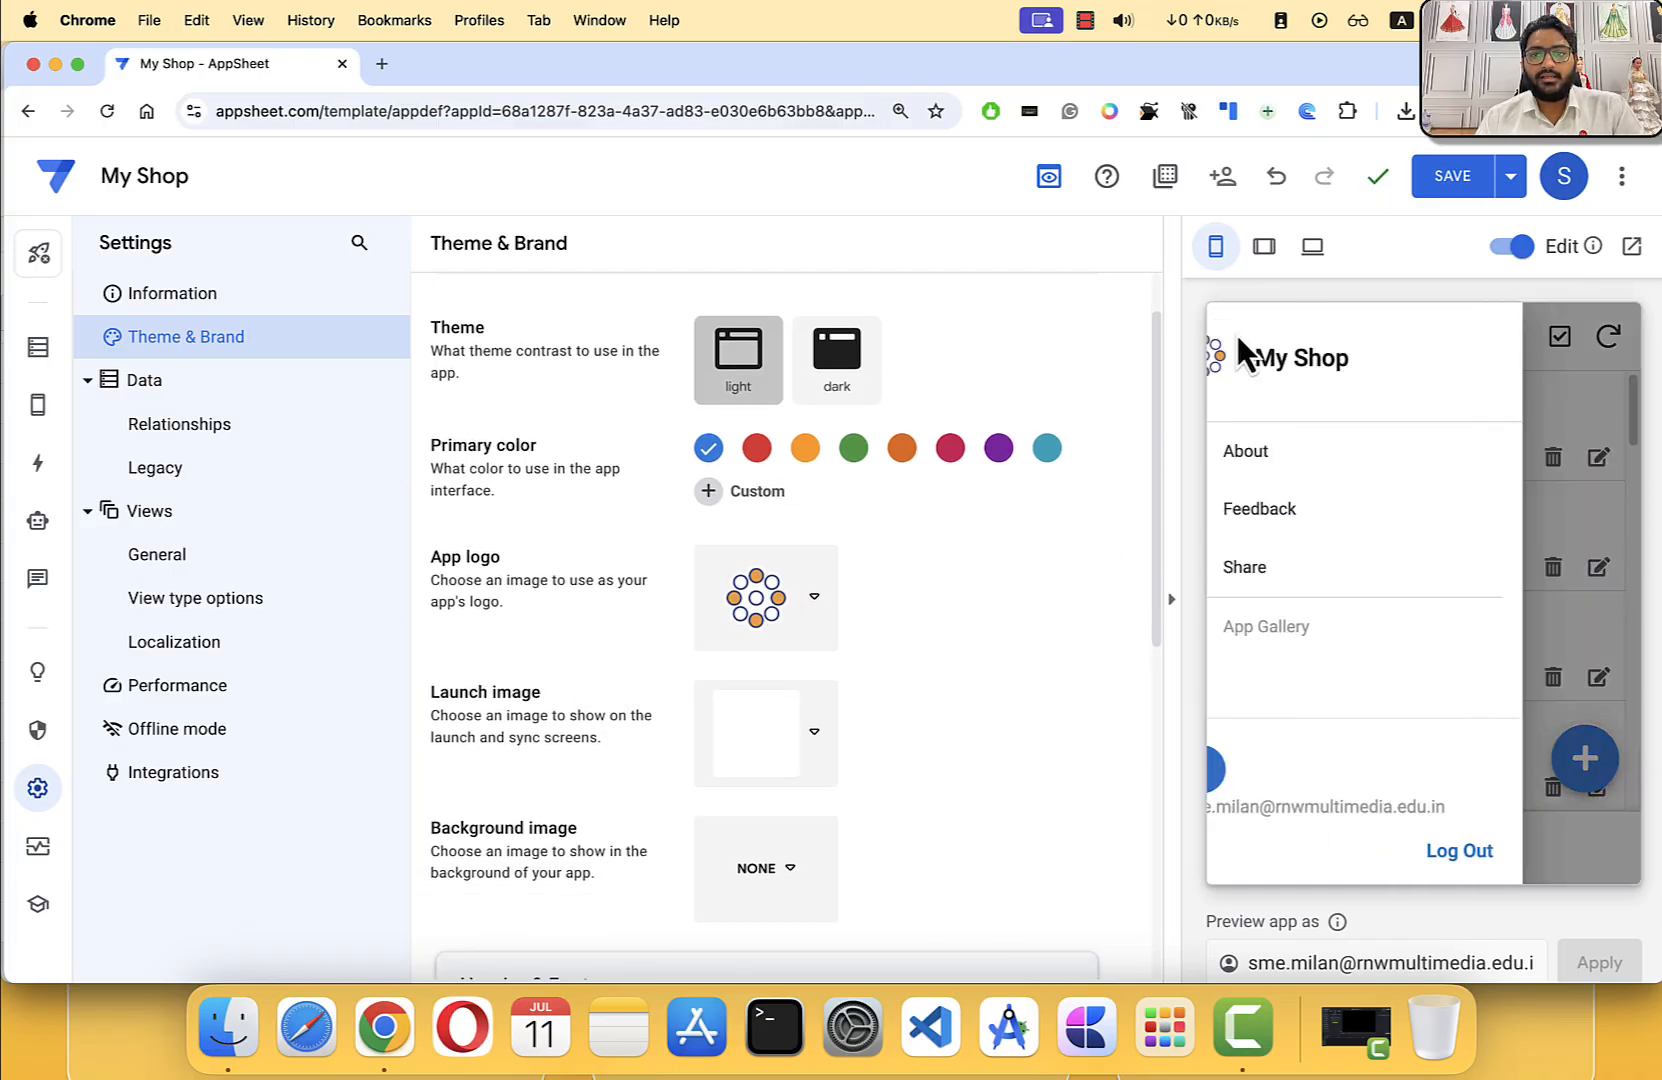
{"action": "left_click", "coordinate": [1598, 458]}
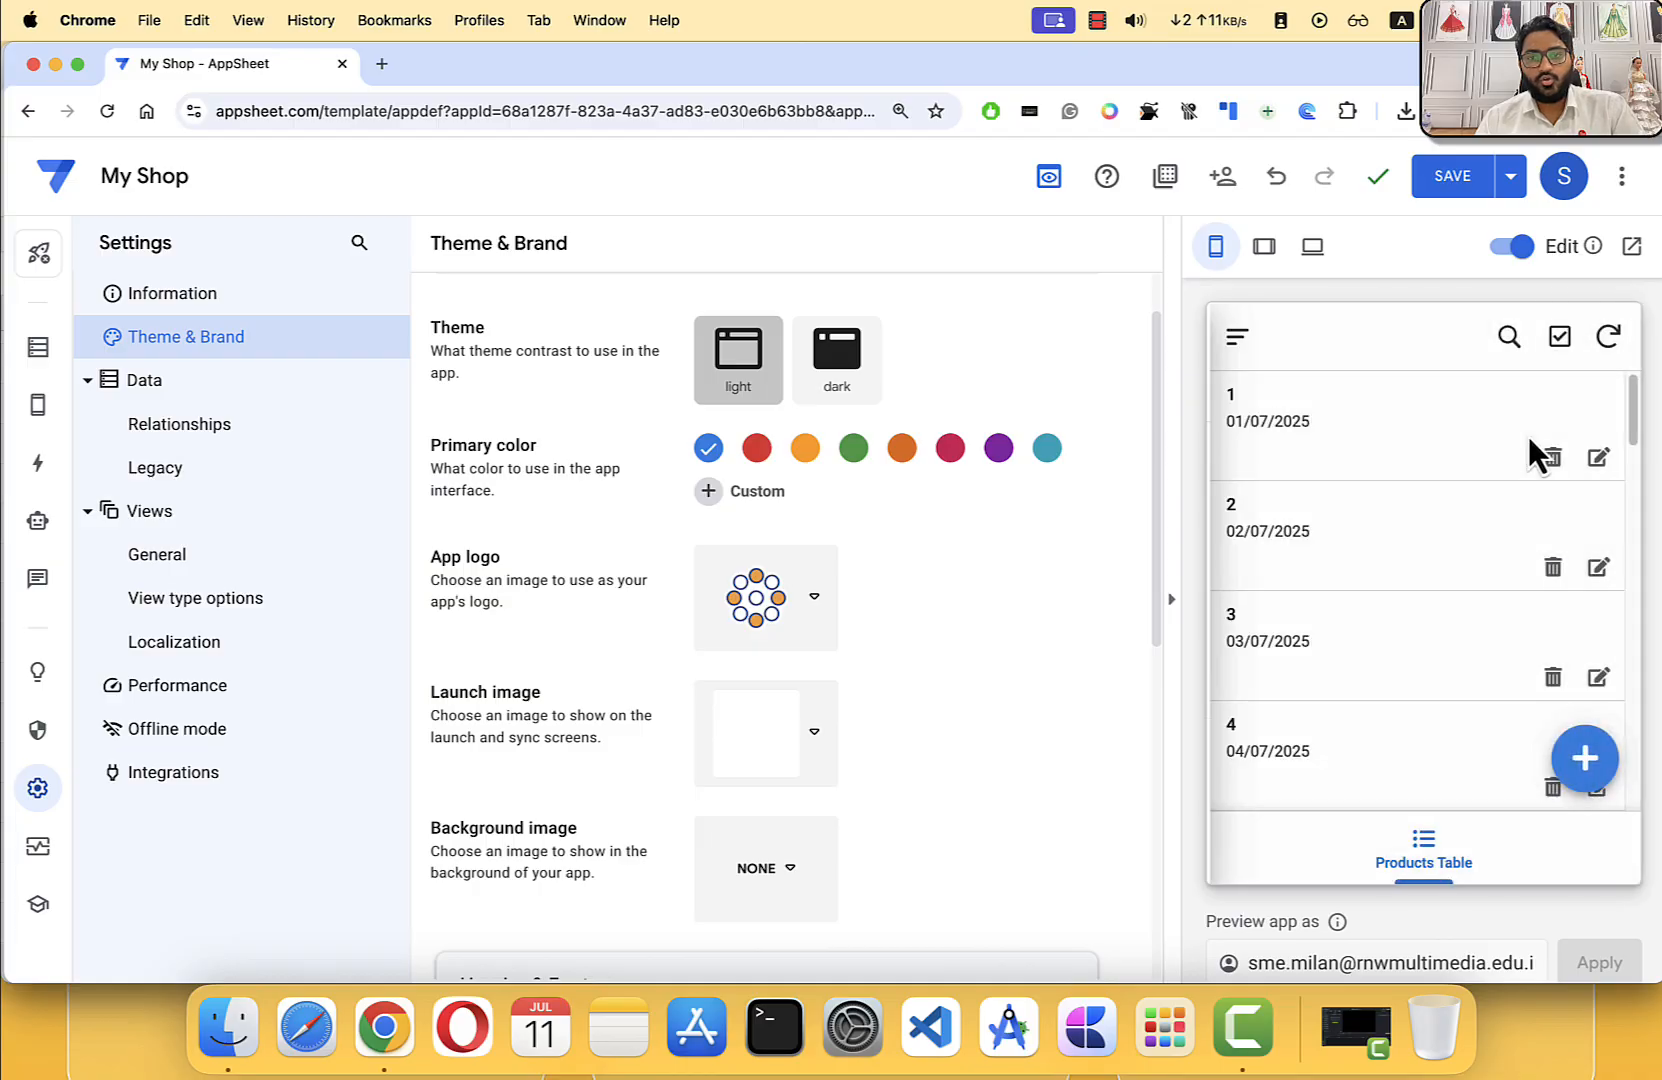
Step: Look through the preset app logos and set the app logo to the shopping cart image
{"action": "left_click", "coordinate": [798, 605]}
{"action": "scroll", "coordinate": [870, 685], "scroll_direction": "down", "scroll_amount": 3}
{"action": "scroll", "coordinate": [872, 683], "scroll_direction": "down", "scroll_amount": 5}
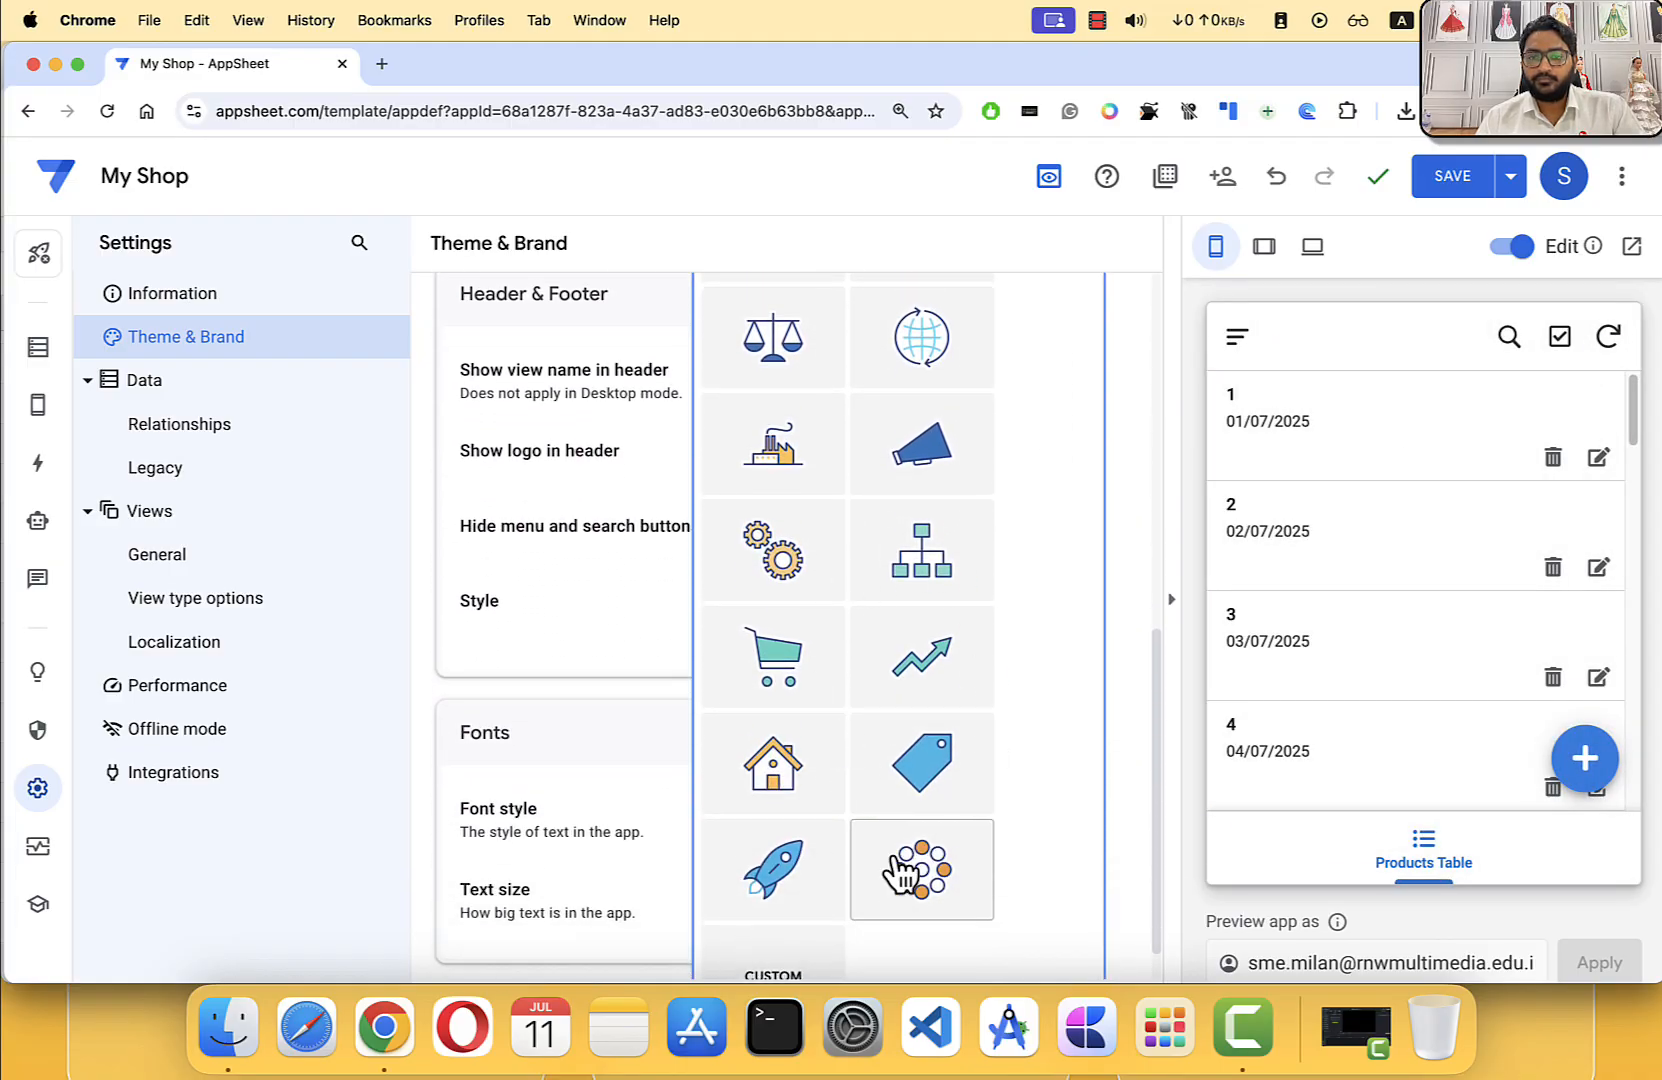
{"action": "scroll", "coordinate": [960, 688], "scroll_direction": "up", "scroll_amount": 2}
{"action": "scroll", "coordinate": [911, 686], "scroll_direction": "up", "scroll_amount": 5}
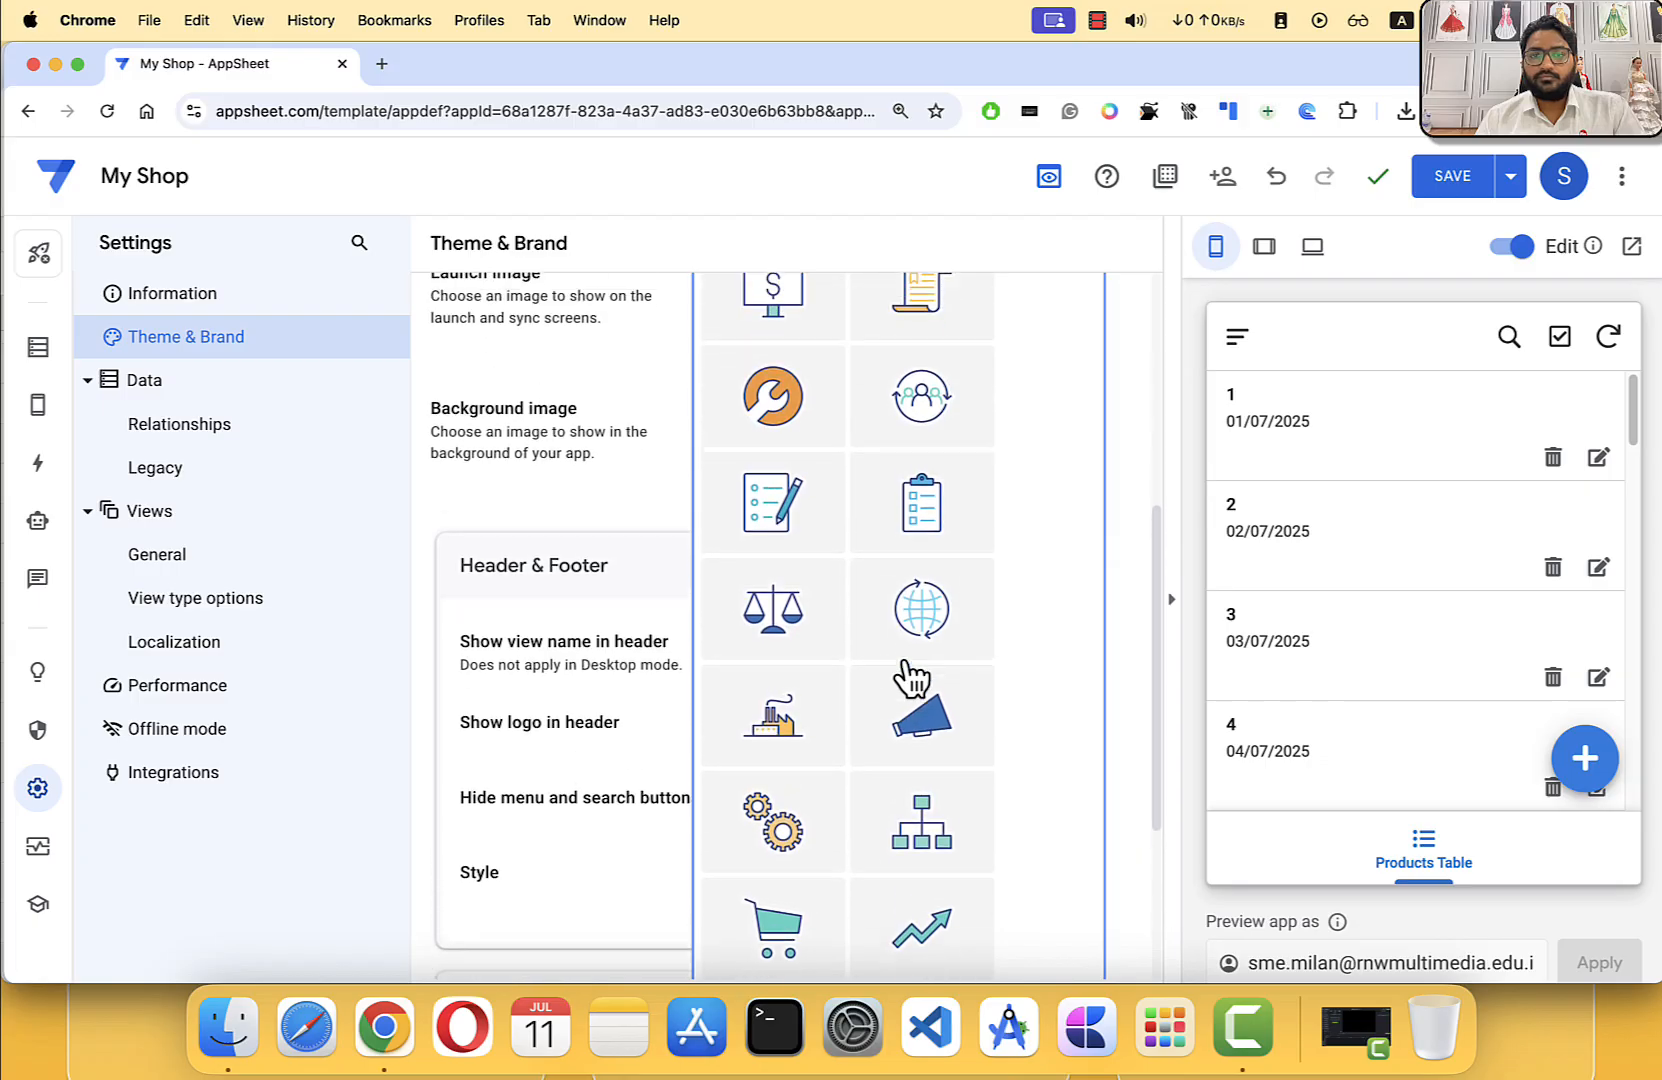
{"action": "scroll", "coordinate": [910, 676], "scroll_direction": "down", "scroll_amount": 5}
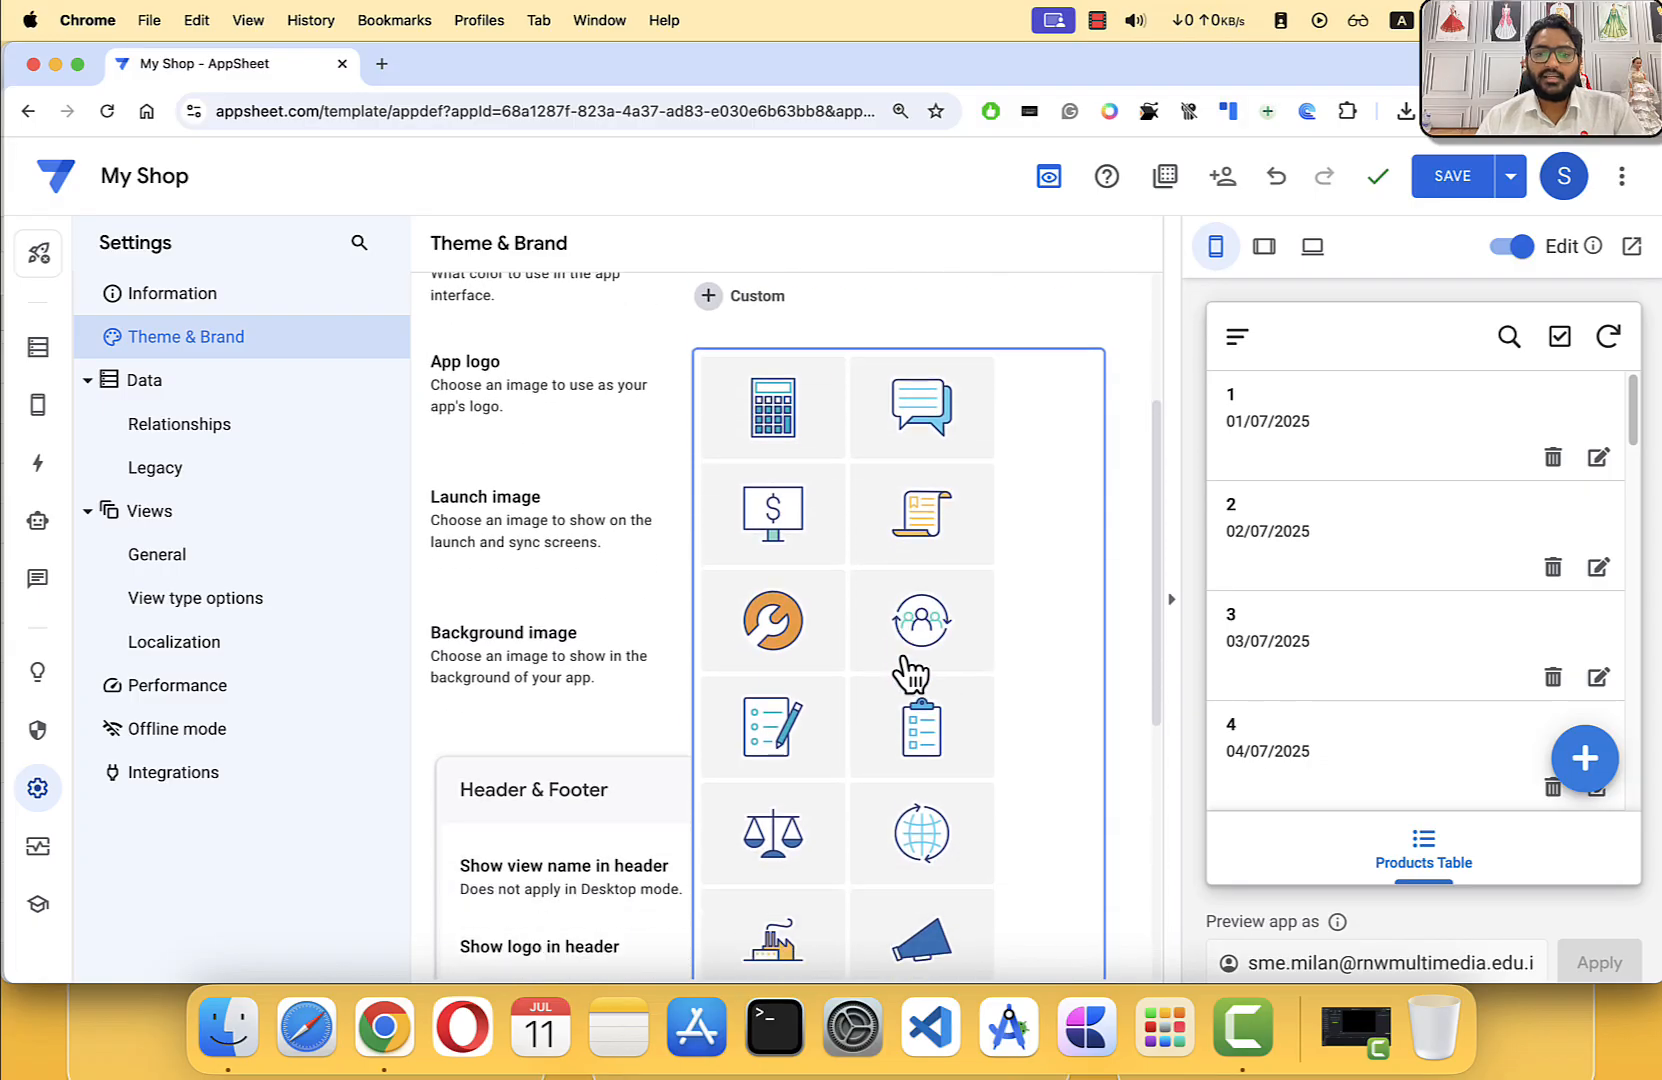
{"action": "scroll", "coordinate": [905, 668], "scroll_direction": "down", "scroll_amount": 2}
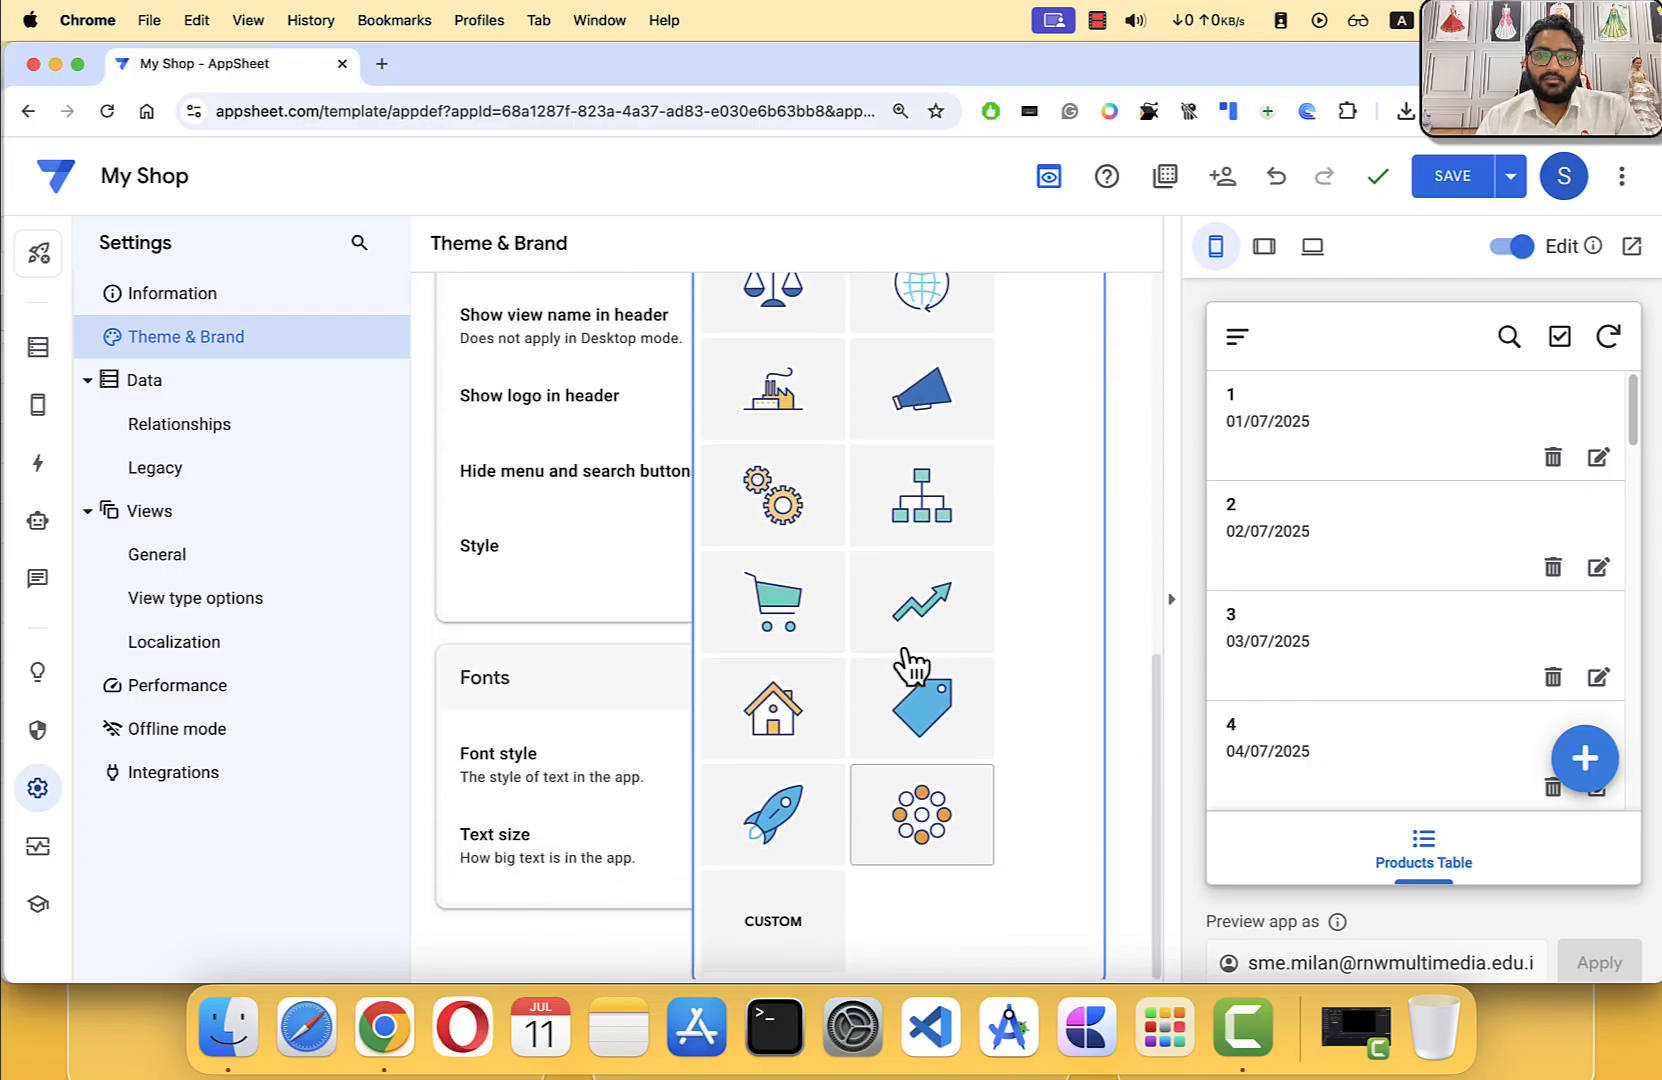
{"action": "left_click", "coordinate": [743, 608]}
{"action": "scroll", "coordinate": [994, 456], "scroll_direction": "up", "scroll_amount": 6}
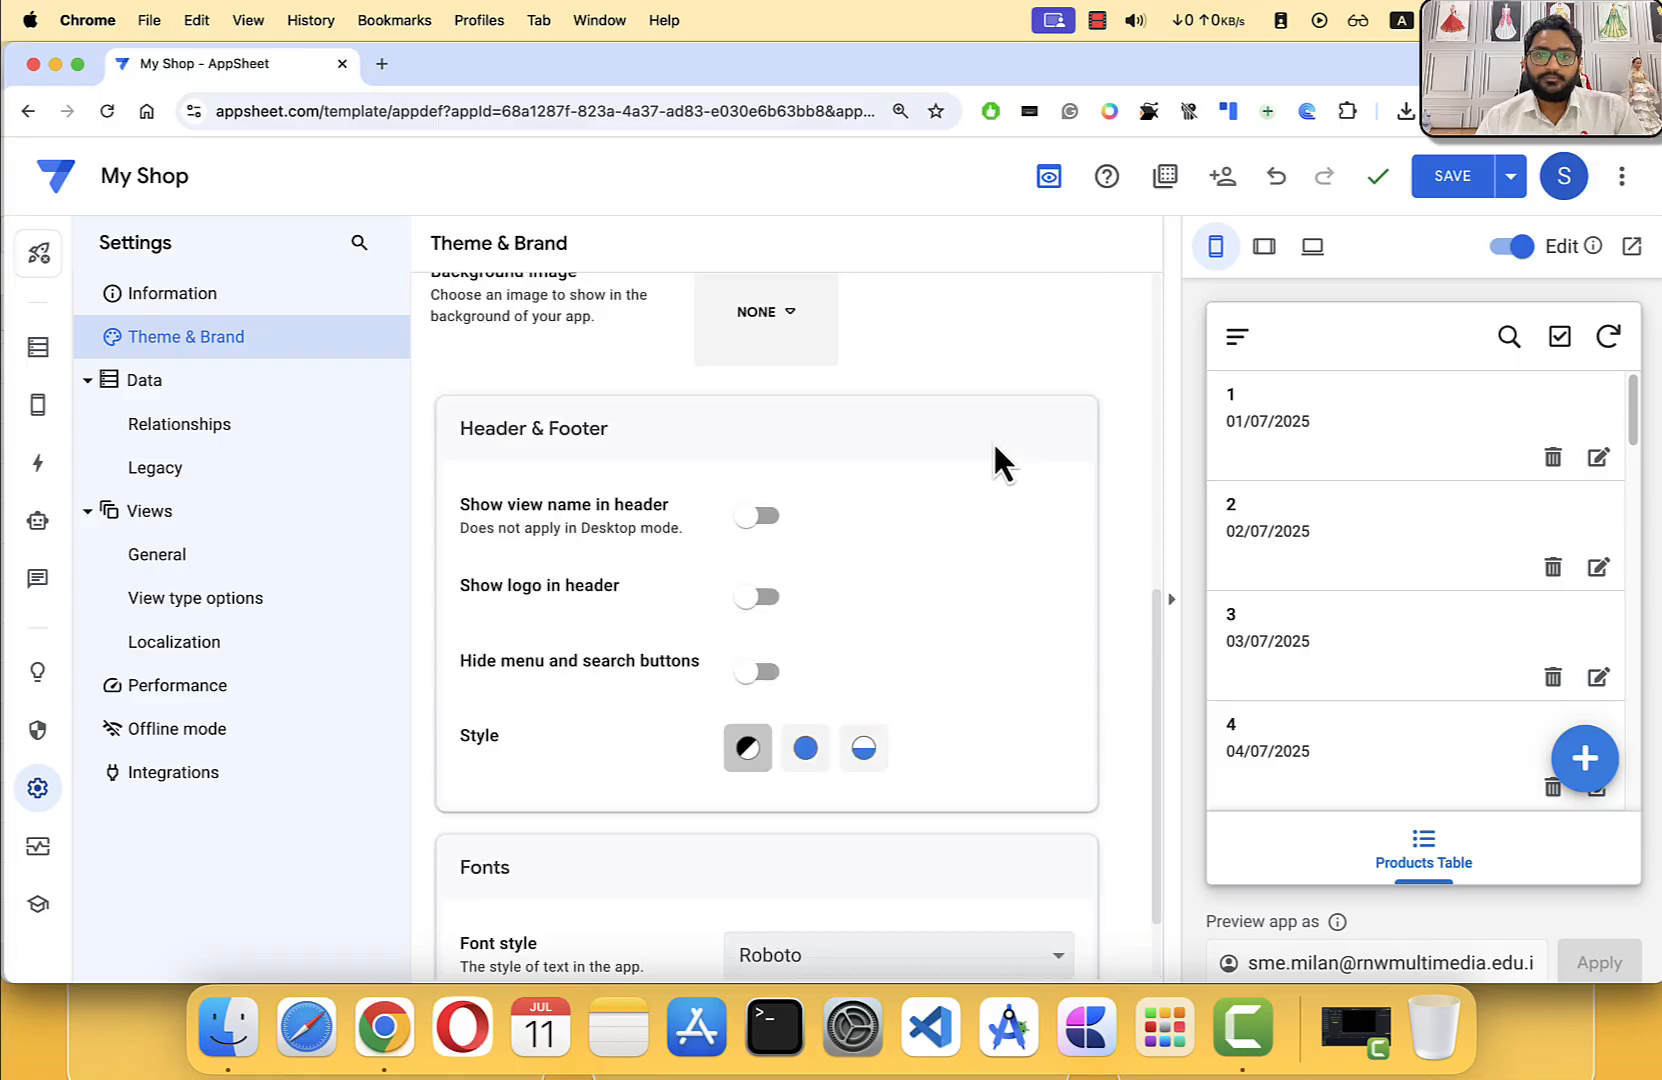
Step: Try the custom image option for the app logo and restore the preset shopping cart image
{"action": "left_click", "coordinate": [810, 628]}
{"action": "scroll", "coordinate": [850, 640], "scroll_direction": "down", "scroll_amount": 10}
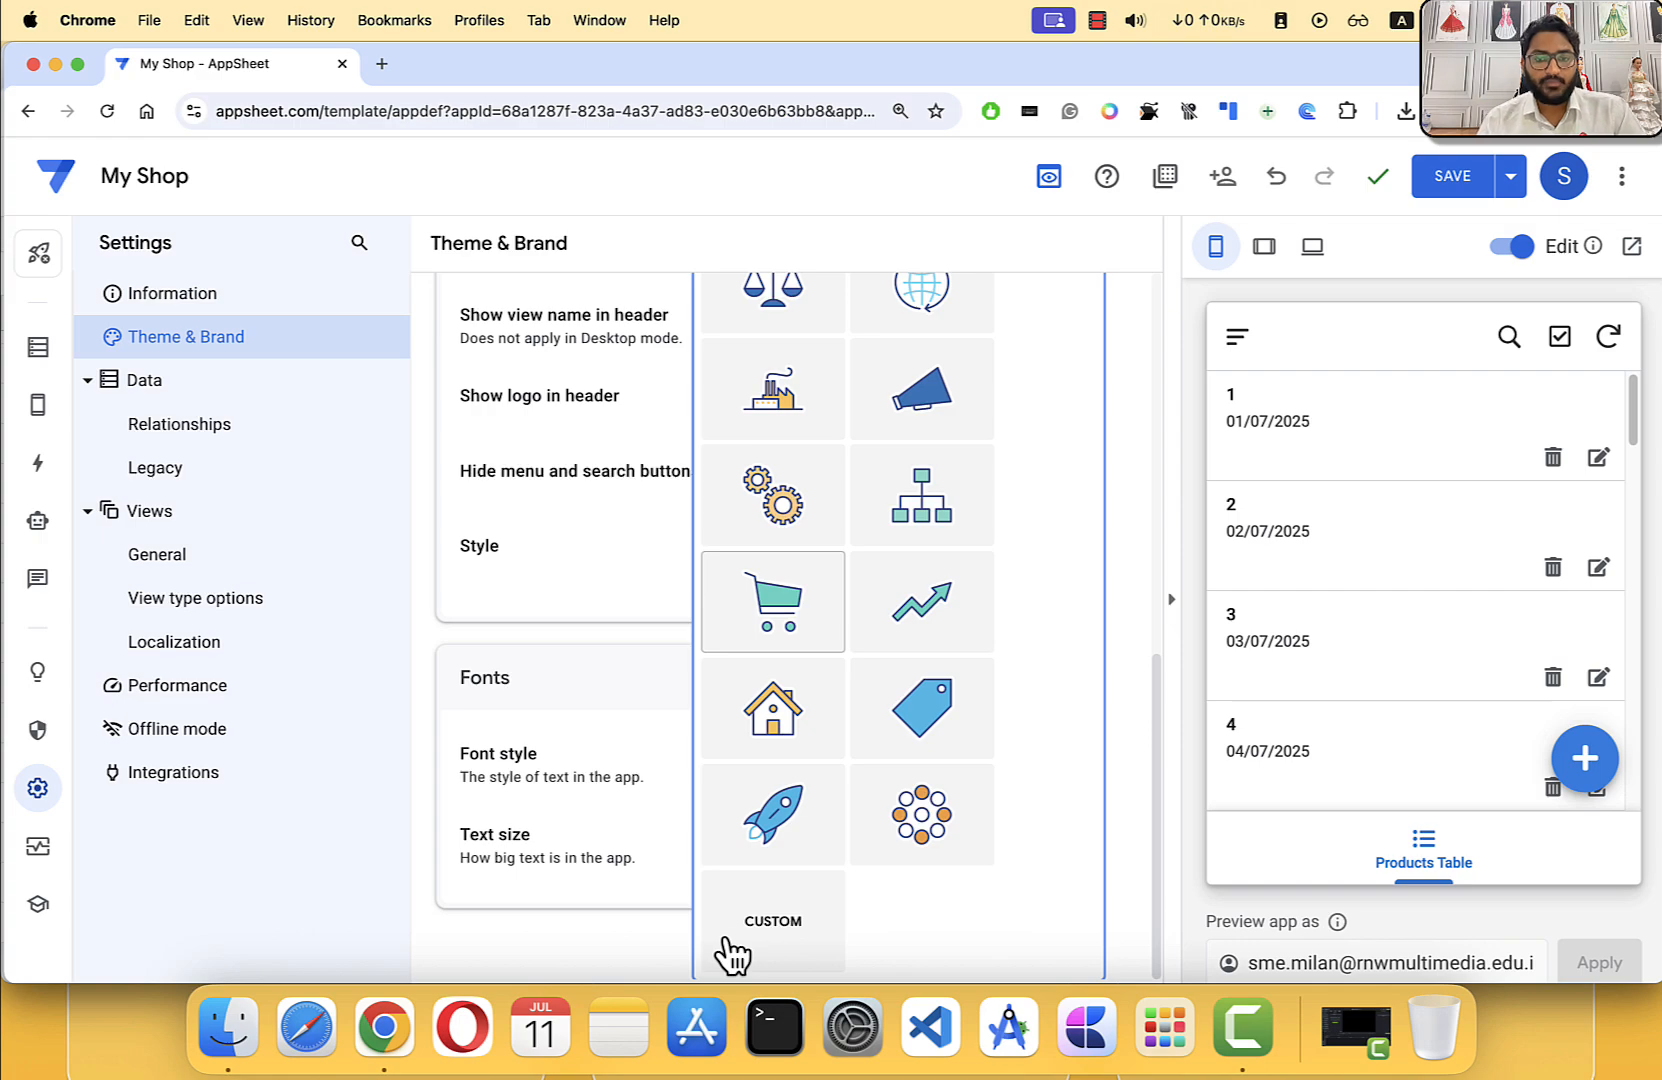
{"action": "scroll", "coordinate": [812, 760], "scroll_direction": "up", "scroll_amount": 1}
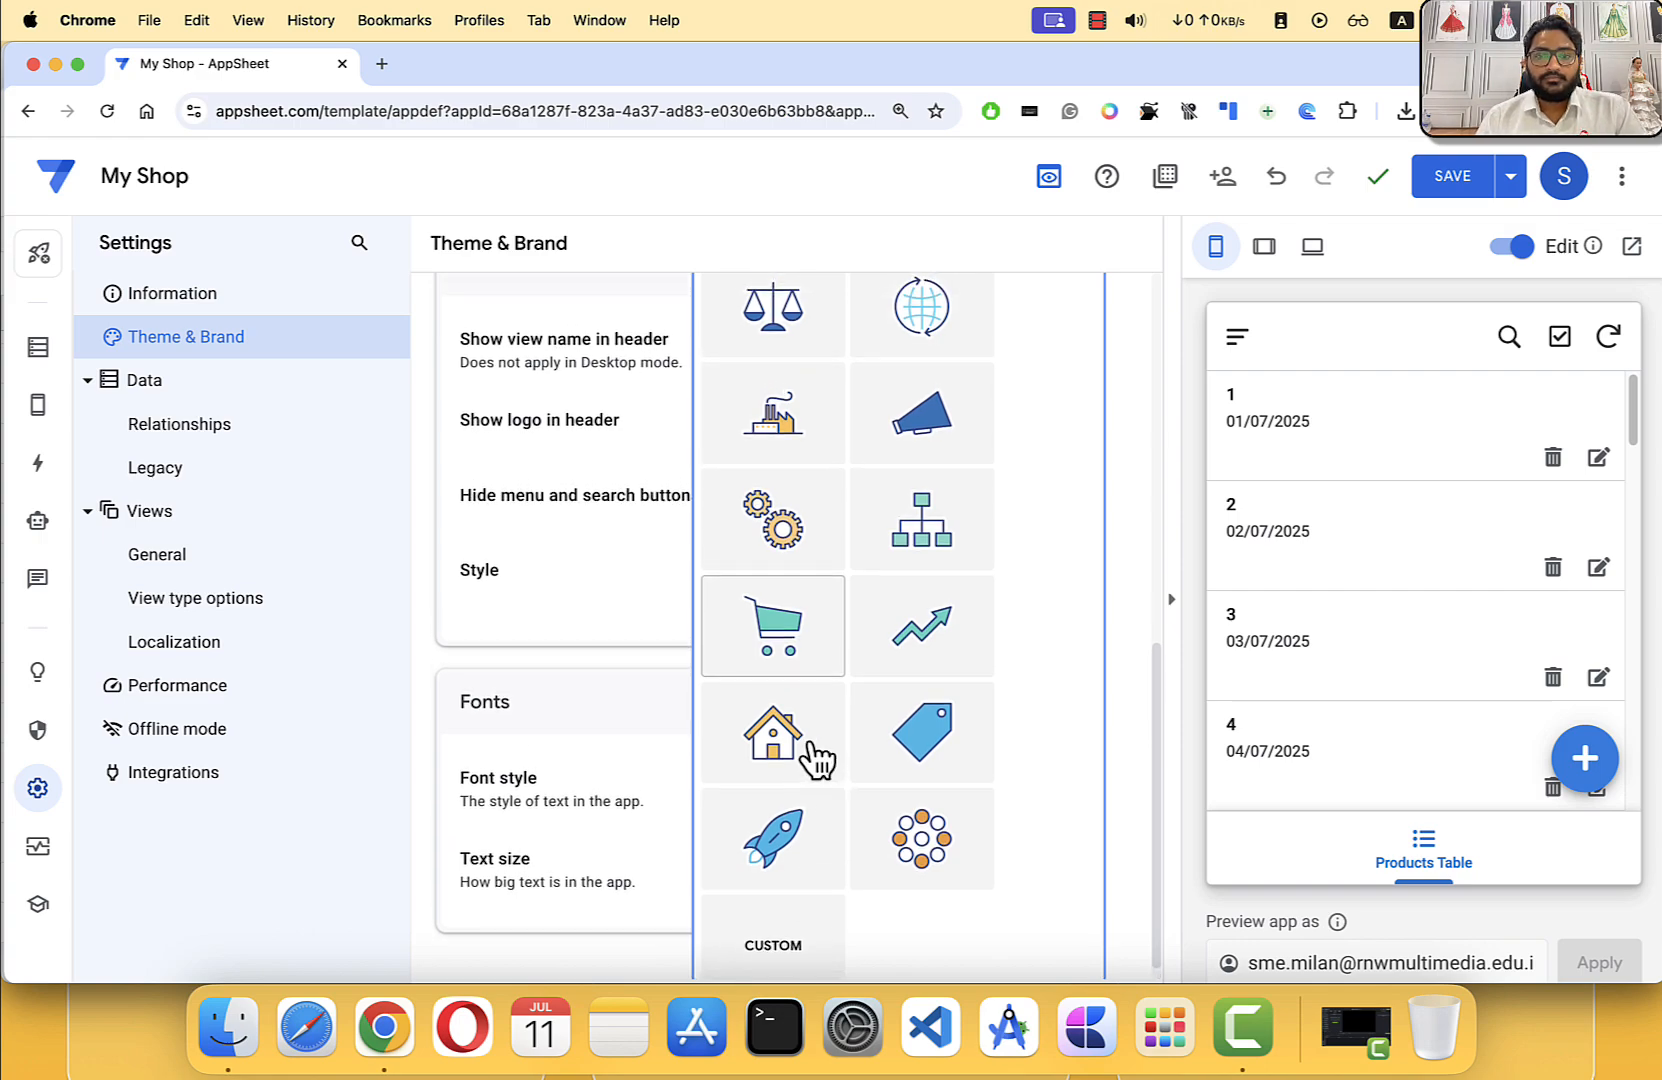
{"action": "scroll", "coordinate": [800, 850], "scroll_direction": "down", "scroll_amount": 1}
{"action": "left_click", "coordinate": [788, 940]}
{"action": "scroll", "coordinate": [850, 560], "scroll_direction": "up", "scroll_amount": 6}
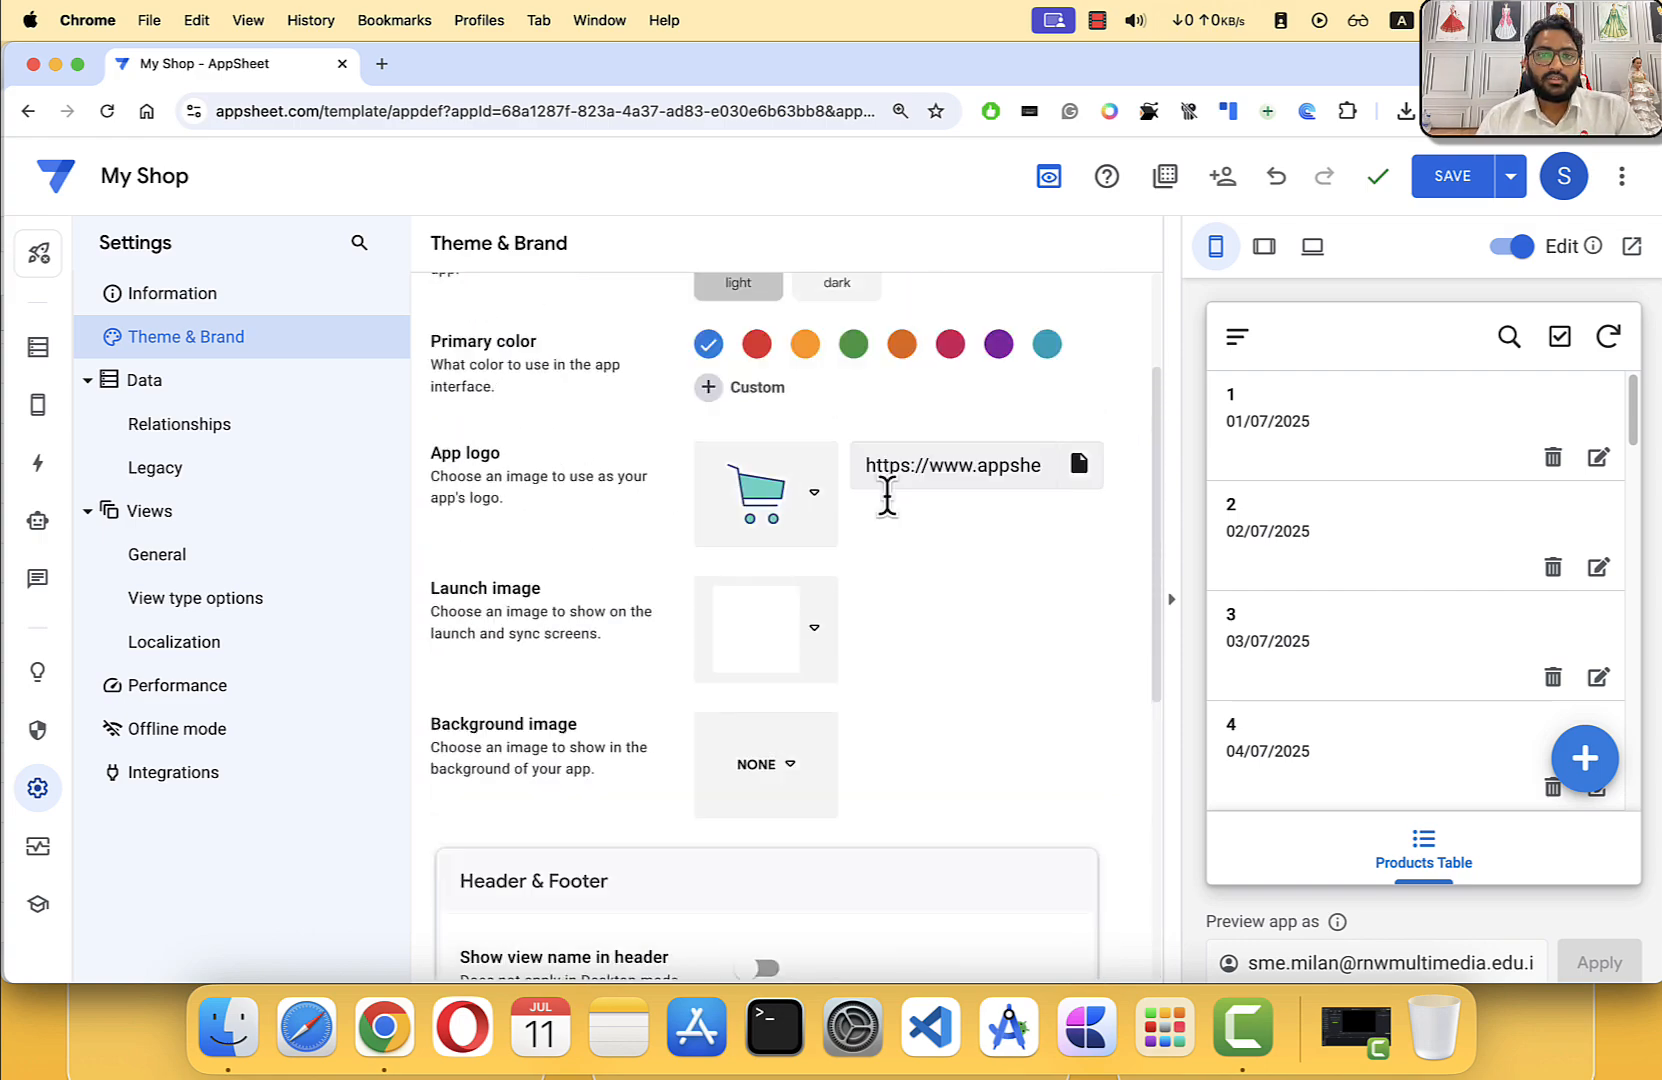
{"action": "left_click", "coordinate": [961, 485]}
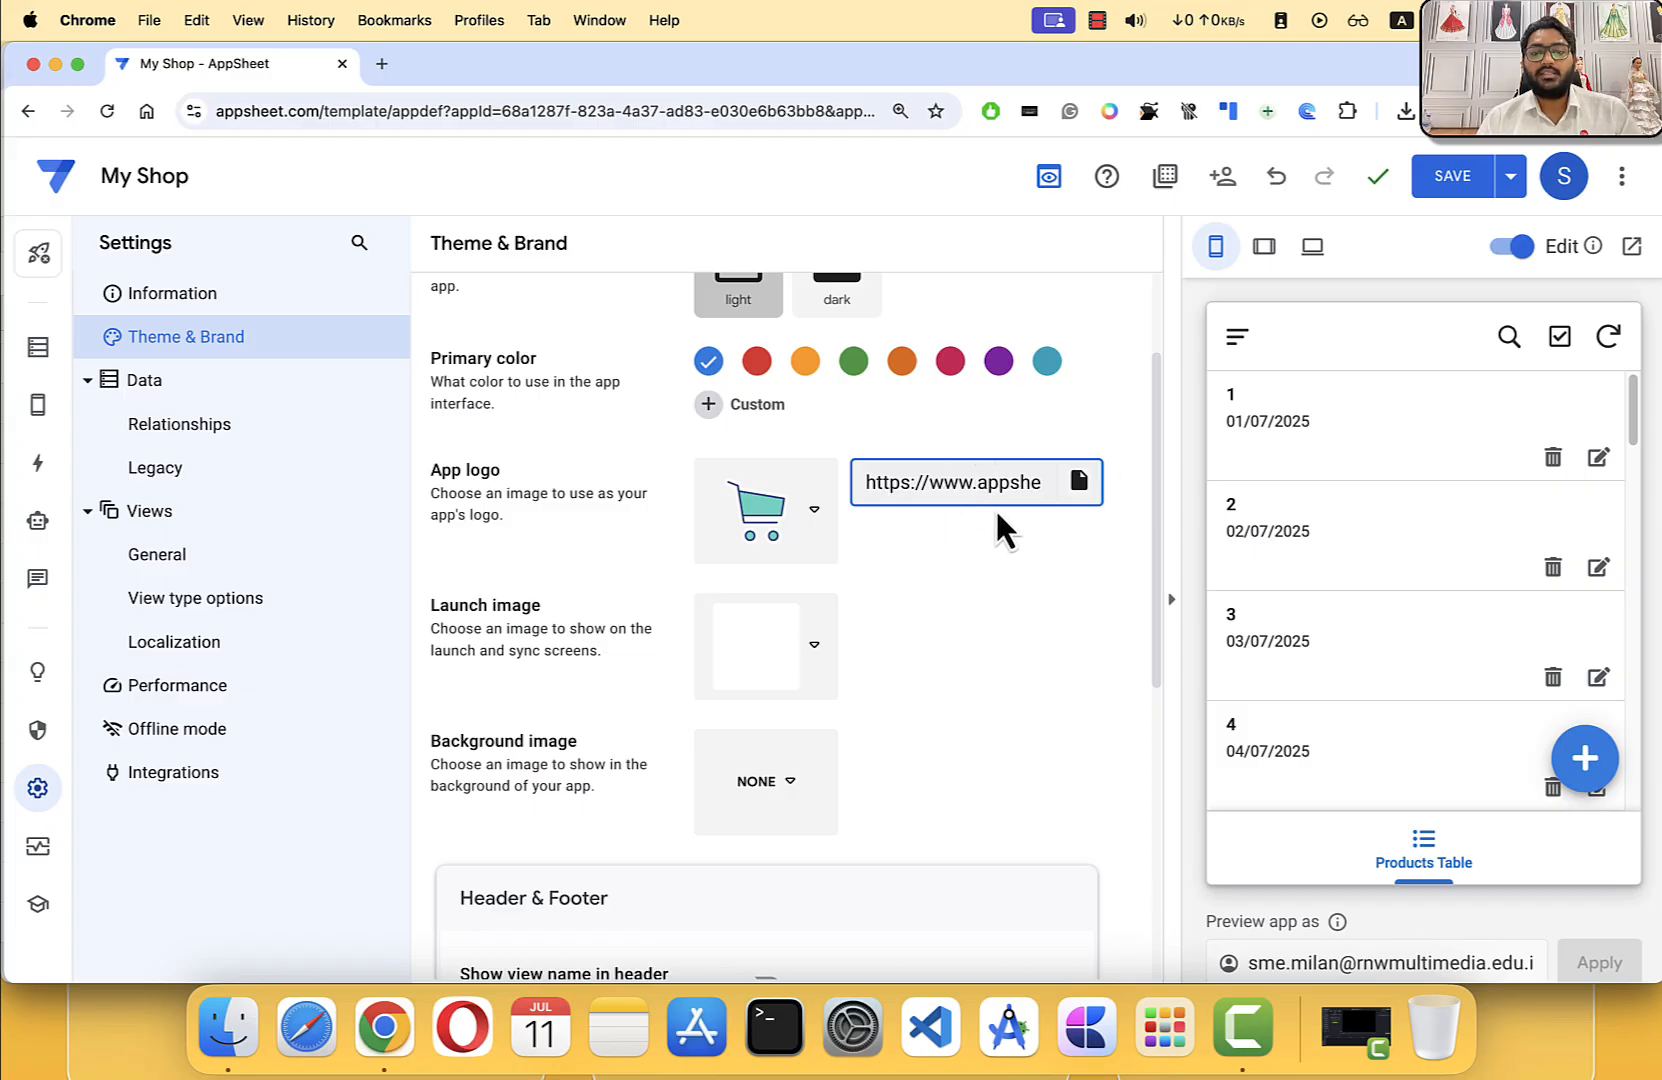
{"action": "left_click", "coordinate": [822, 523]}
{"action": "scroll", "coordinate": [800, 690], "scroll_direction": "down", "scroll_amount": 5}
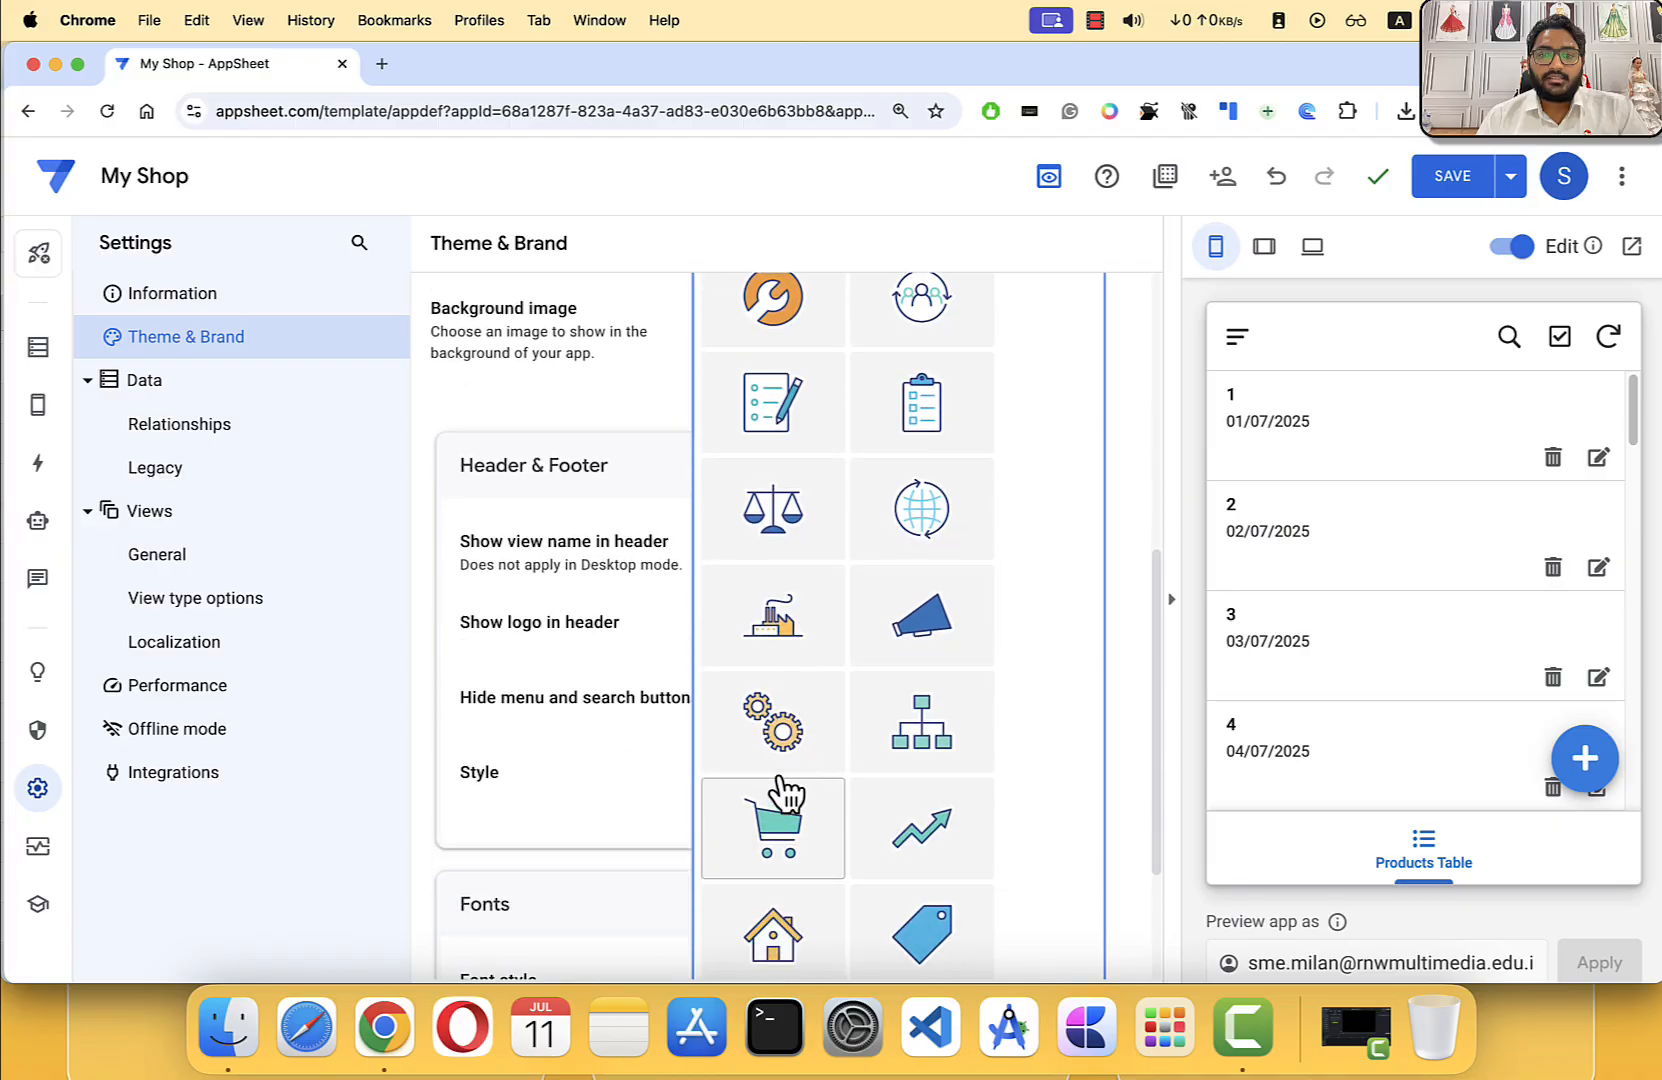
{"action": "left_click", "coordinate": [784, 792]}
{"action": "scroll", "coordinate": [849, 567], "scroll_direction": "up", "scroll_amount": 5}
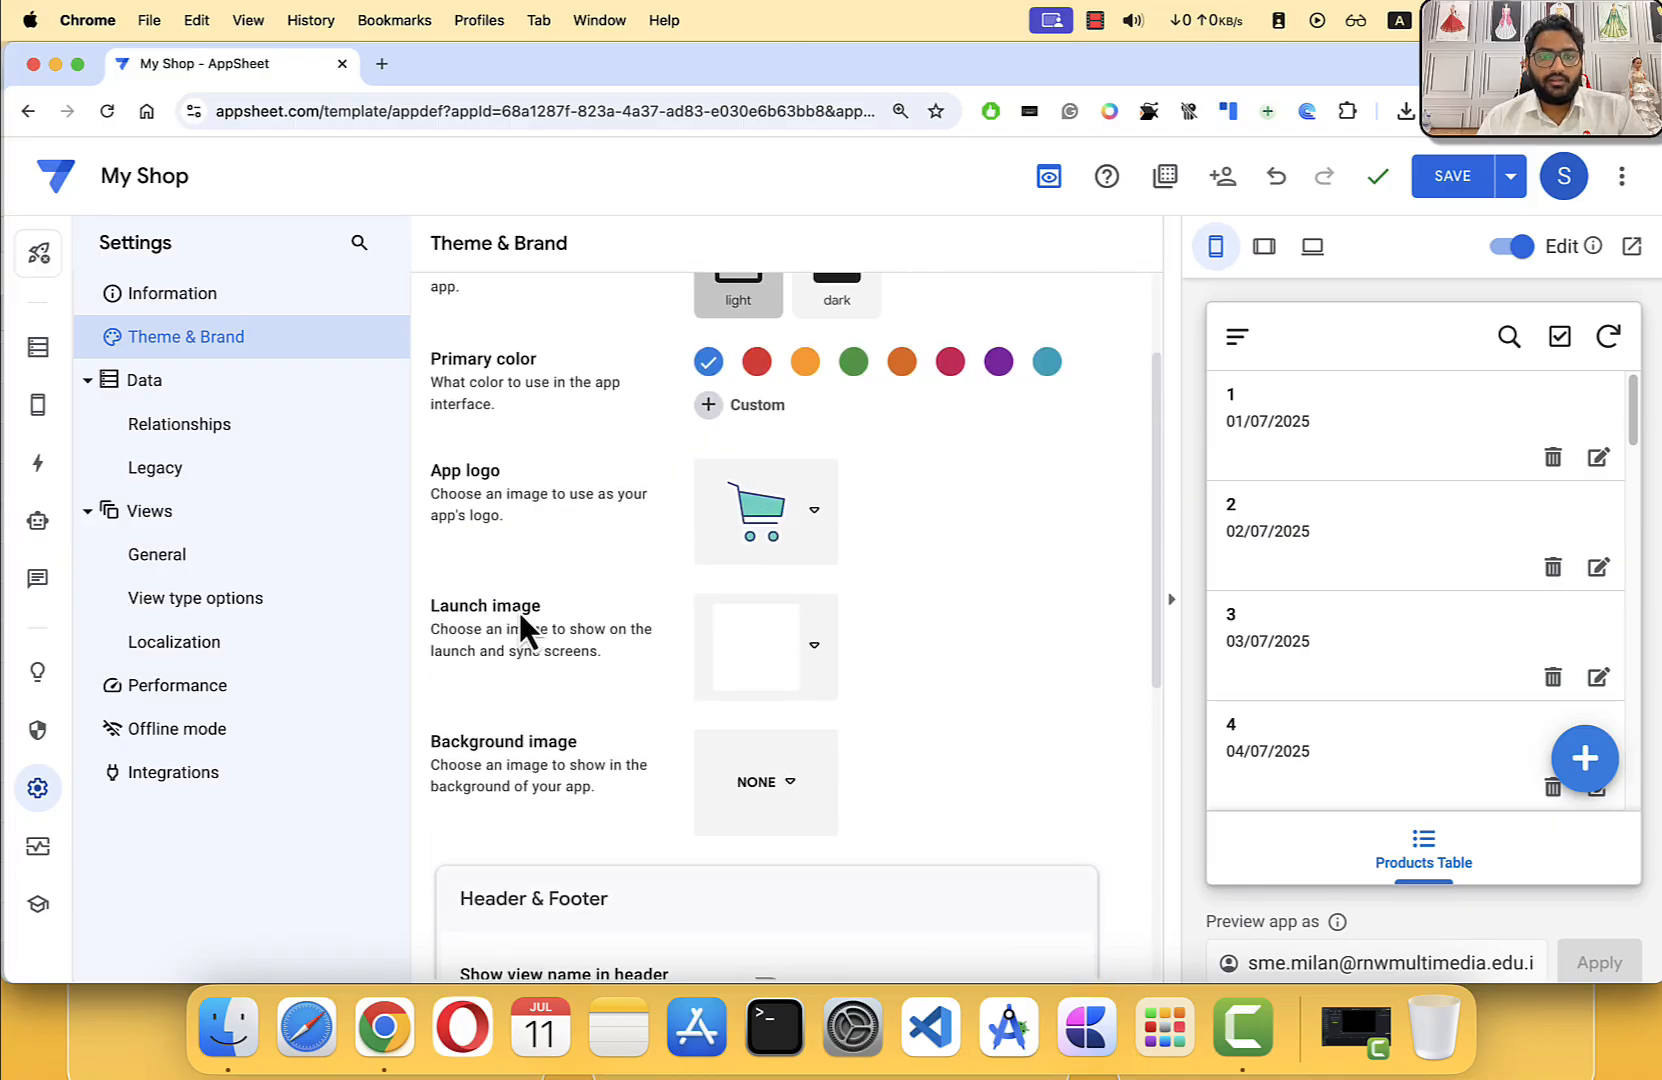
Step: View the available launch images and background images without choosing one
{"action": "left_click", "coordinate": [812, 672]}
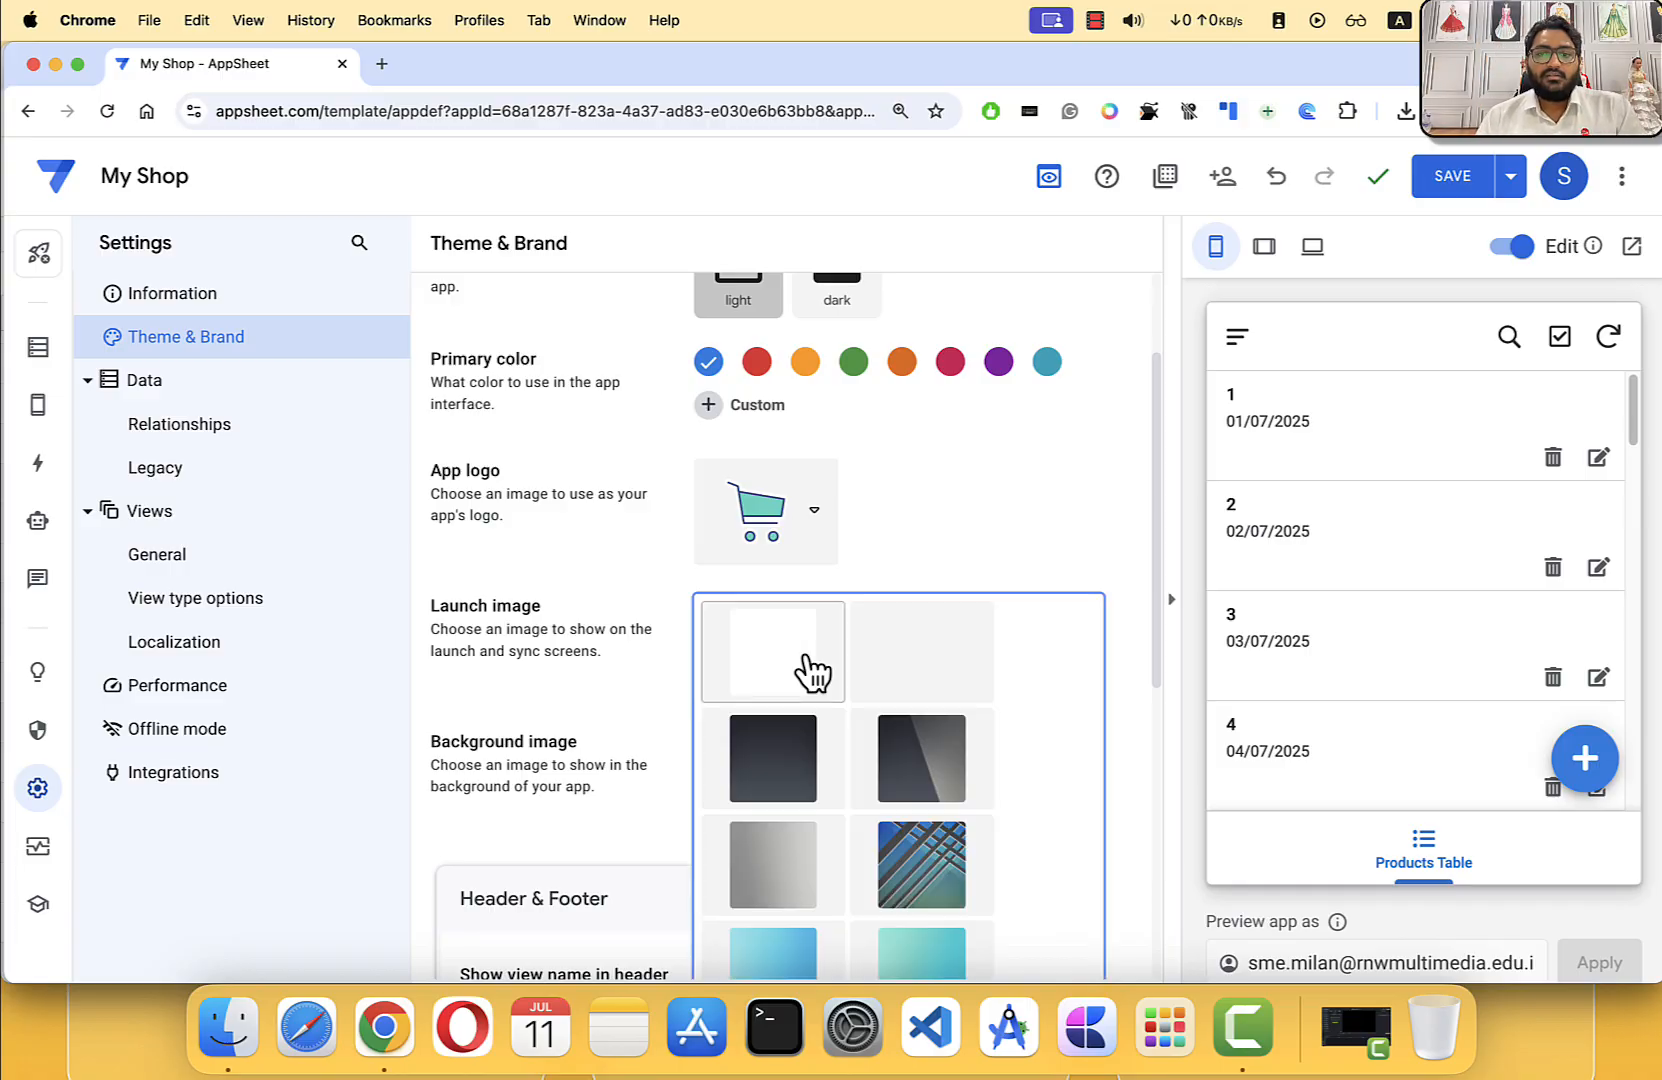
{"action": "scroll", "coordinate": [1097, 660], "scroll_direction": "down", "scroll_amount": 3}
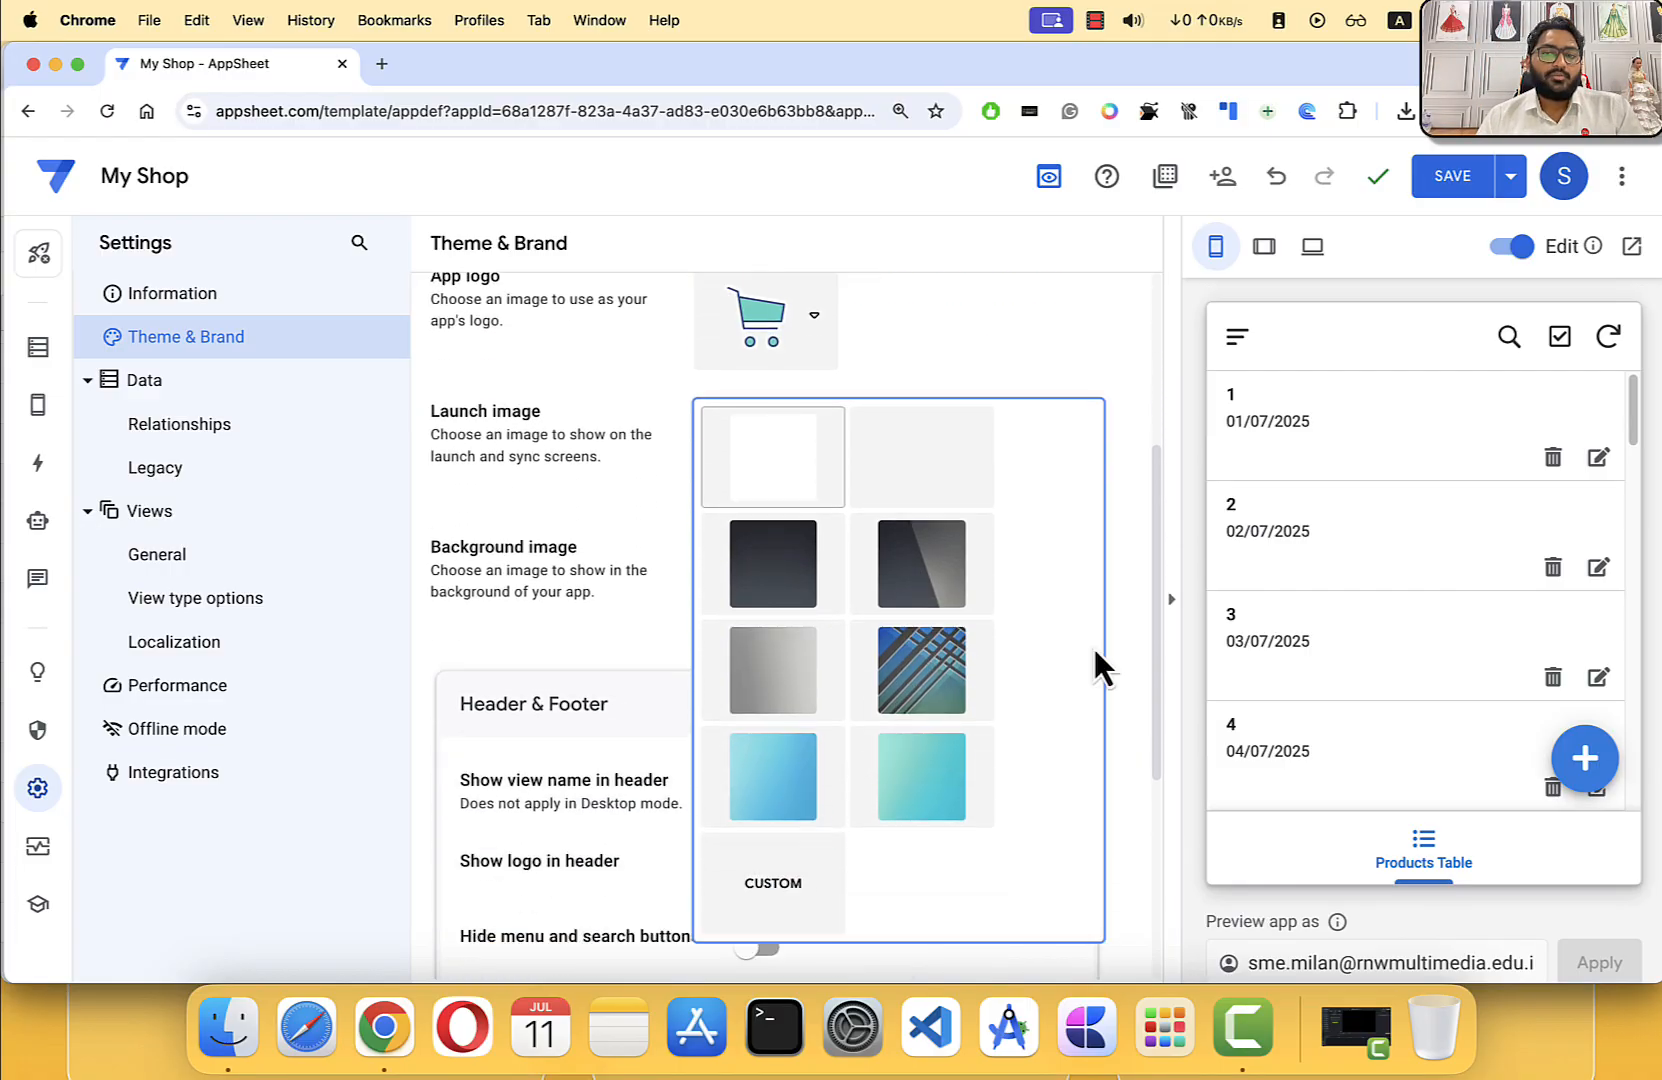
{"action": "left_click", "coordinate": [1014, 362]}
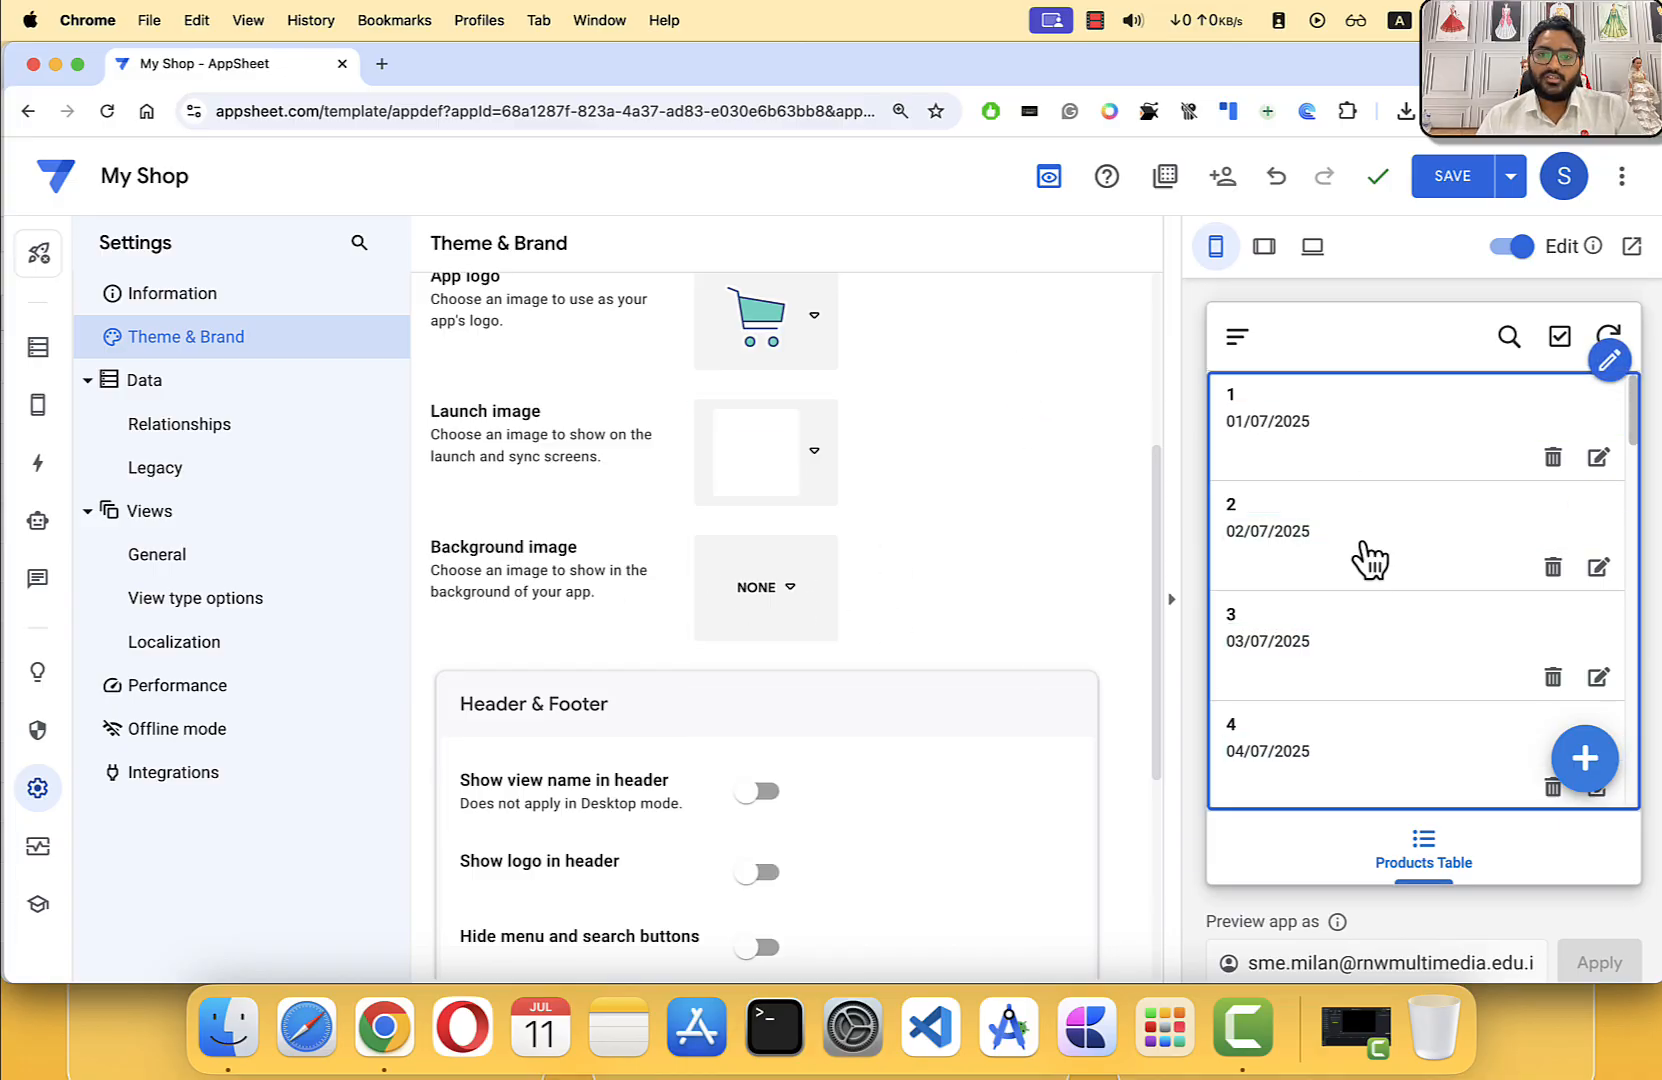
{"action": "left_click", "coordinate": [803, 598]}
{"action": "scroll", "coordinate": [803, 660], "scroll_direction": "down", "scroll_amount": 1}
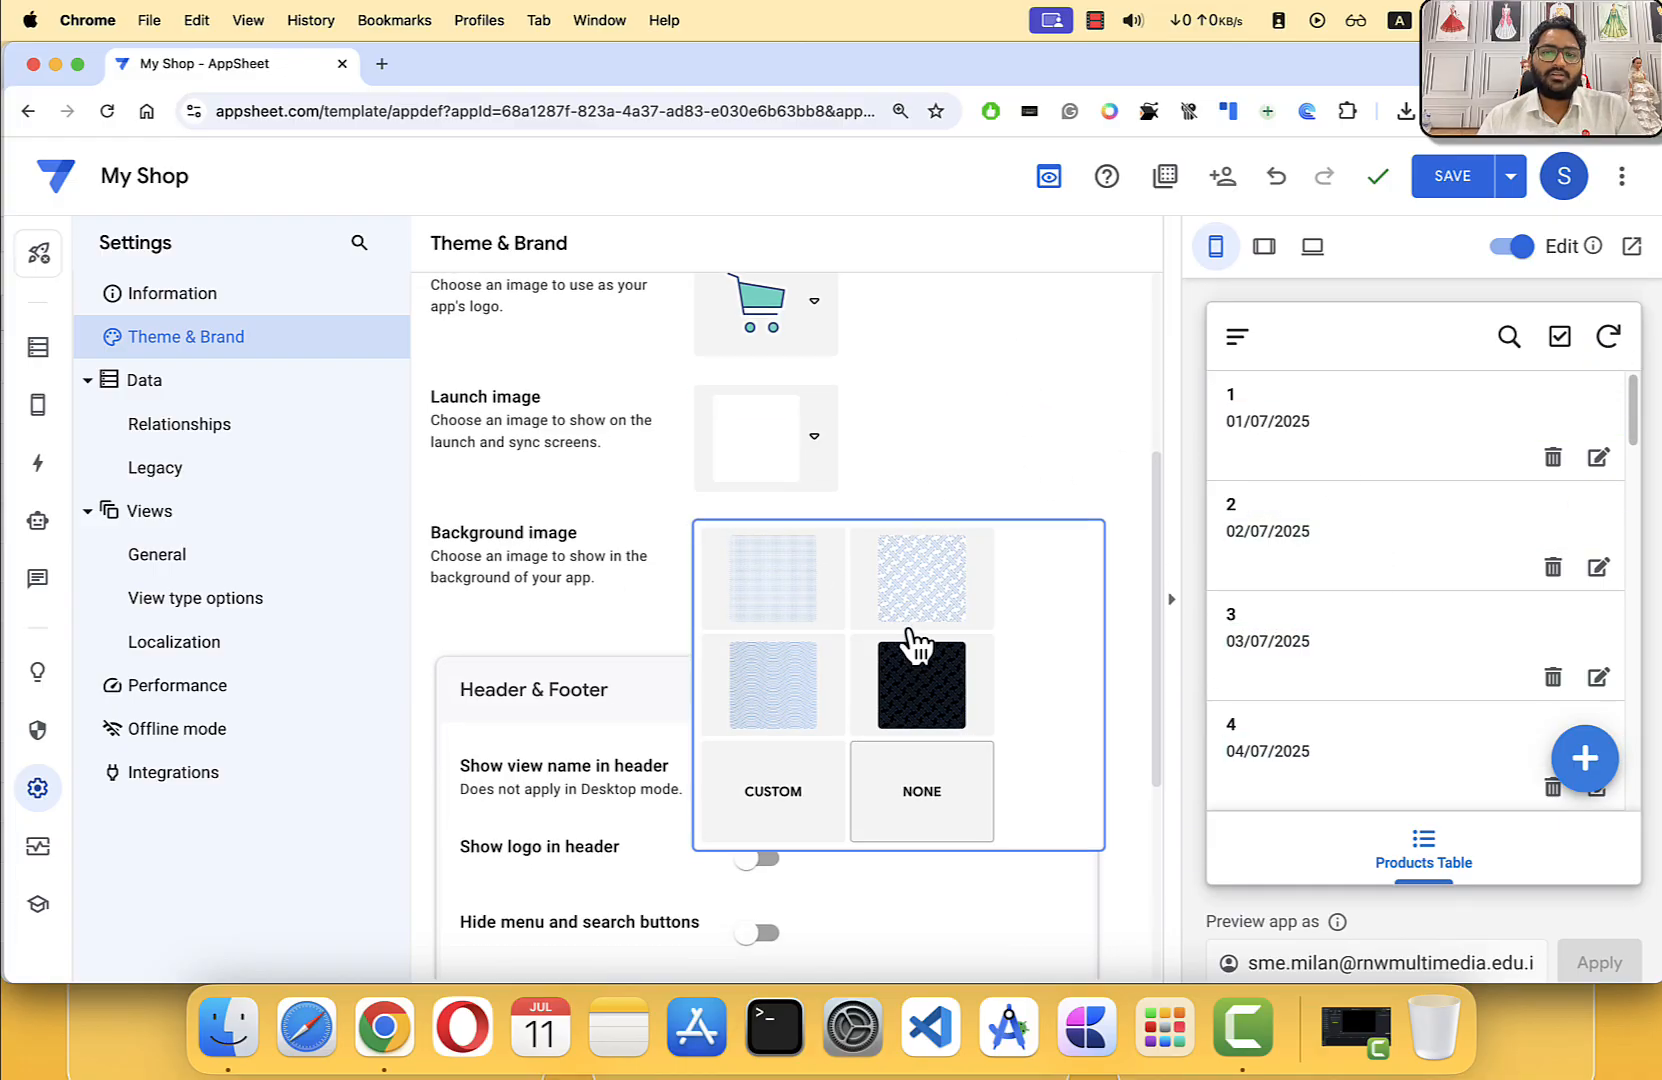
{"action": "left_click", "coordinate": [953, 404]}
Step: Show both the view name and the app logo in the app's header
{"action": "scroll", "coordinate": [950, 420], "scroll_direction": "down", "scroll_amount": 5}
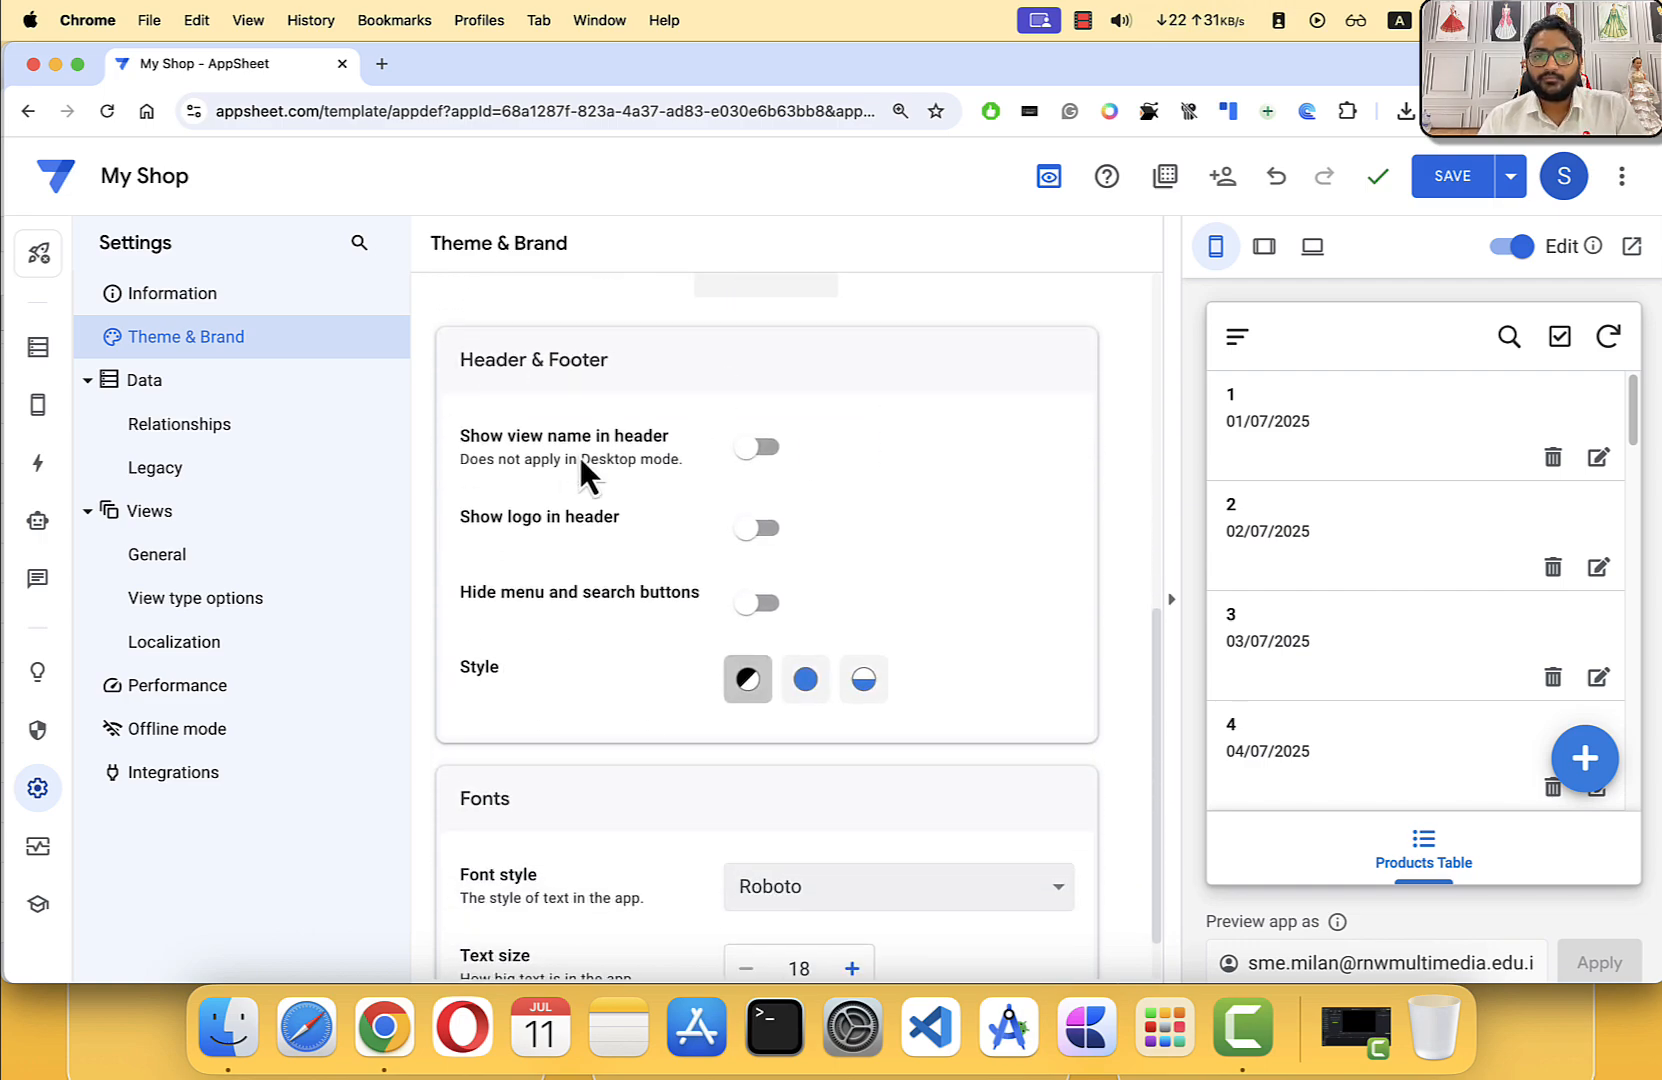
{"action": "left_click", "coordinate": [760, 452]}
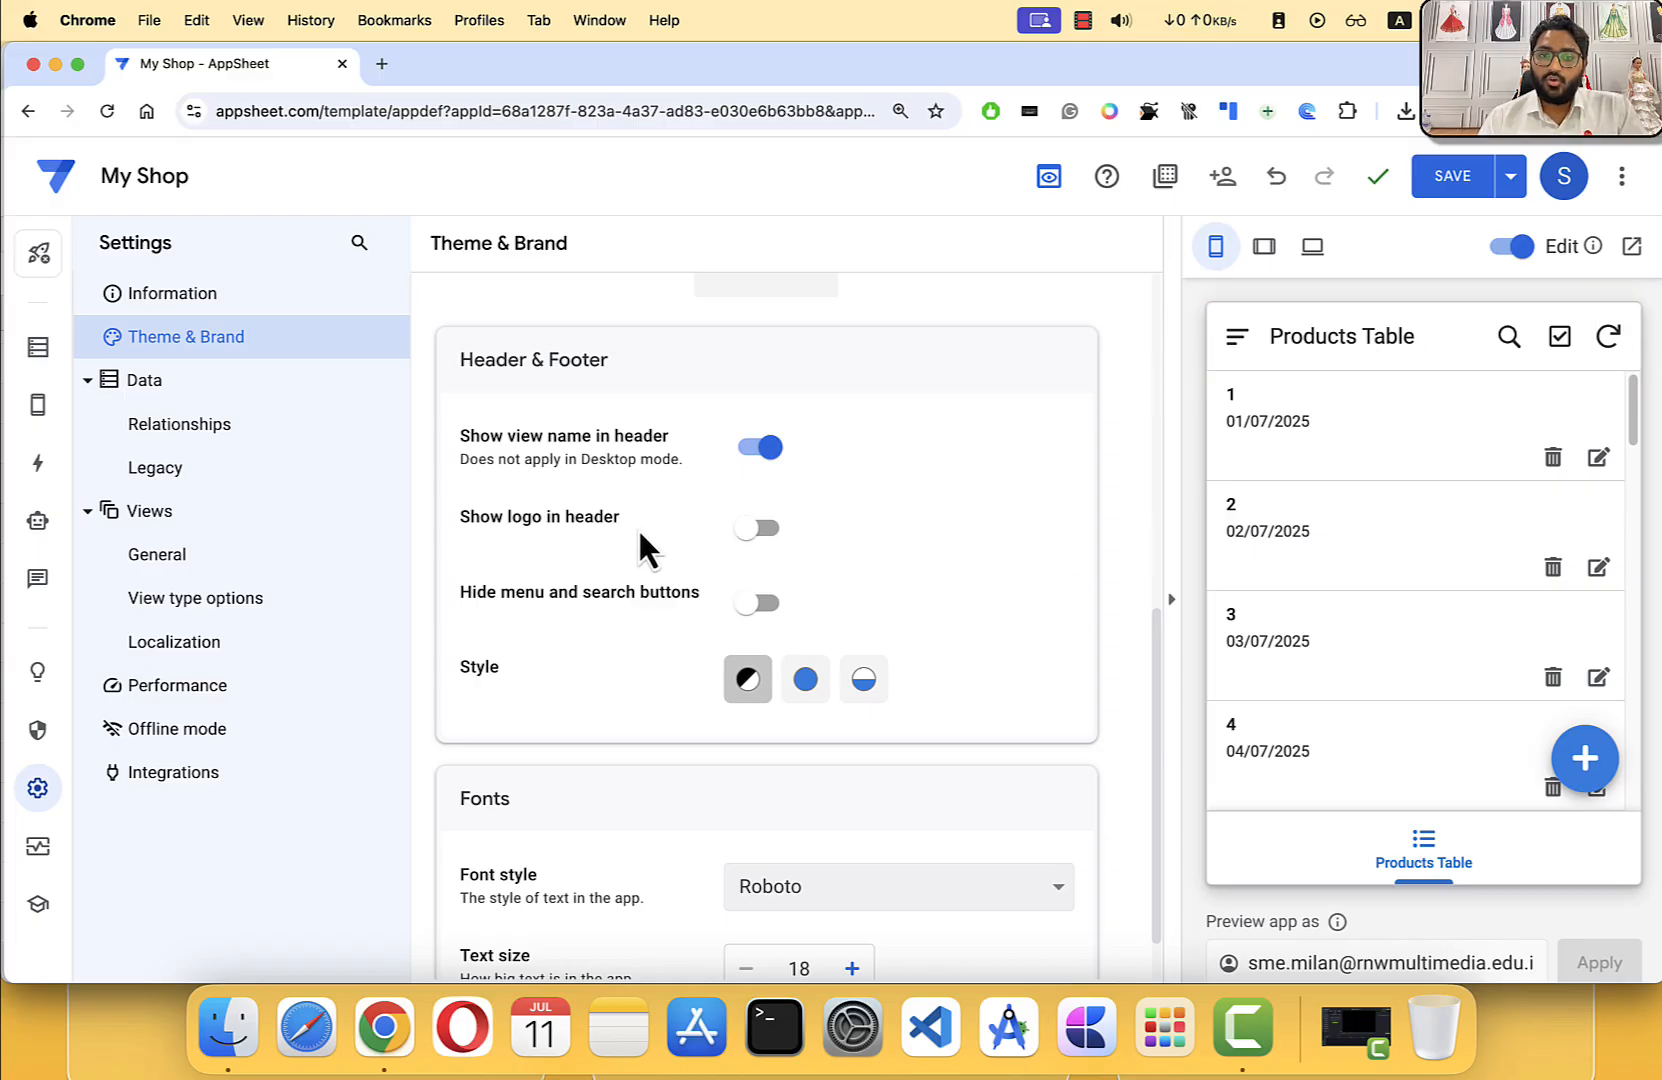
{"action": "left_click", "coordinate": [779, 538]}
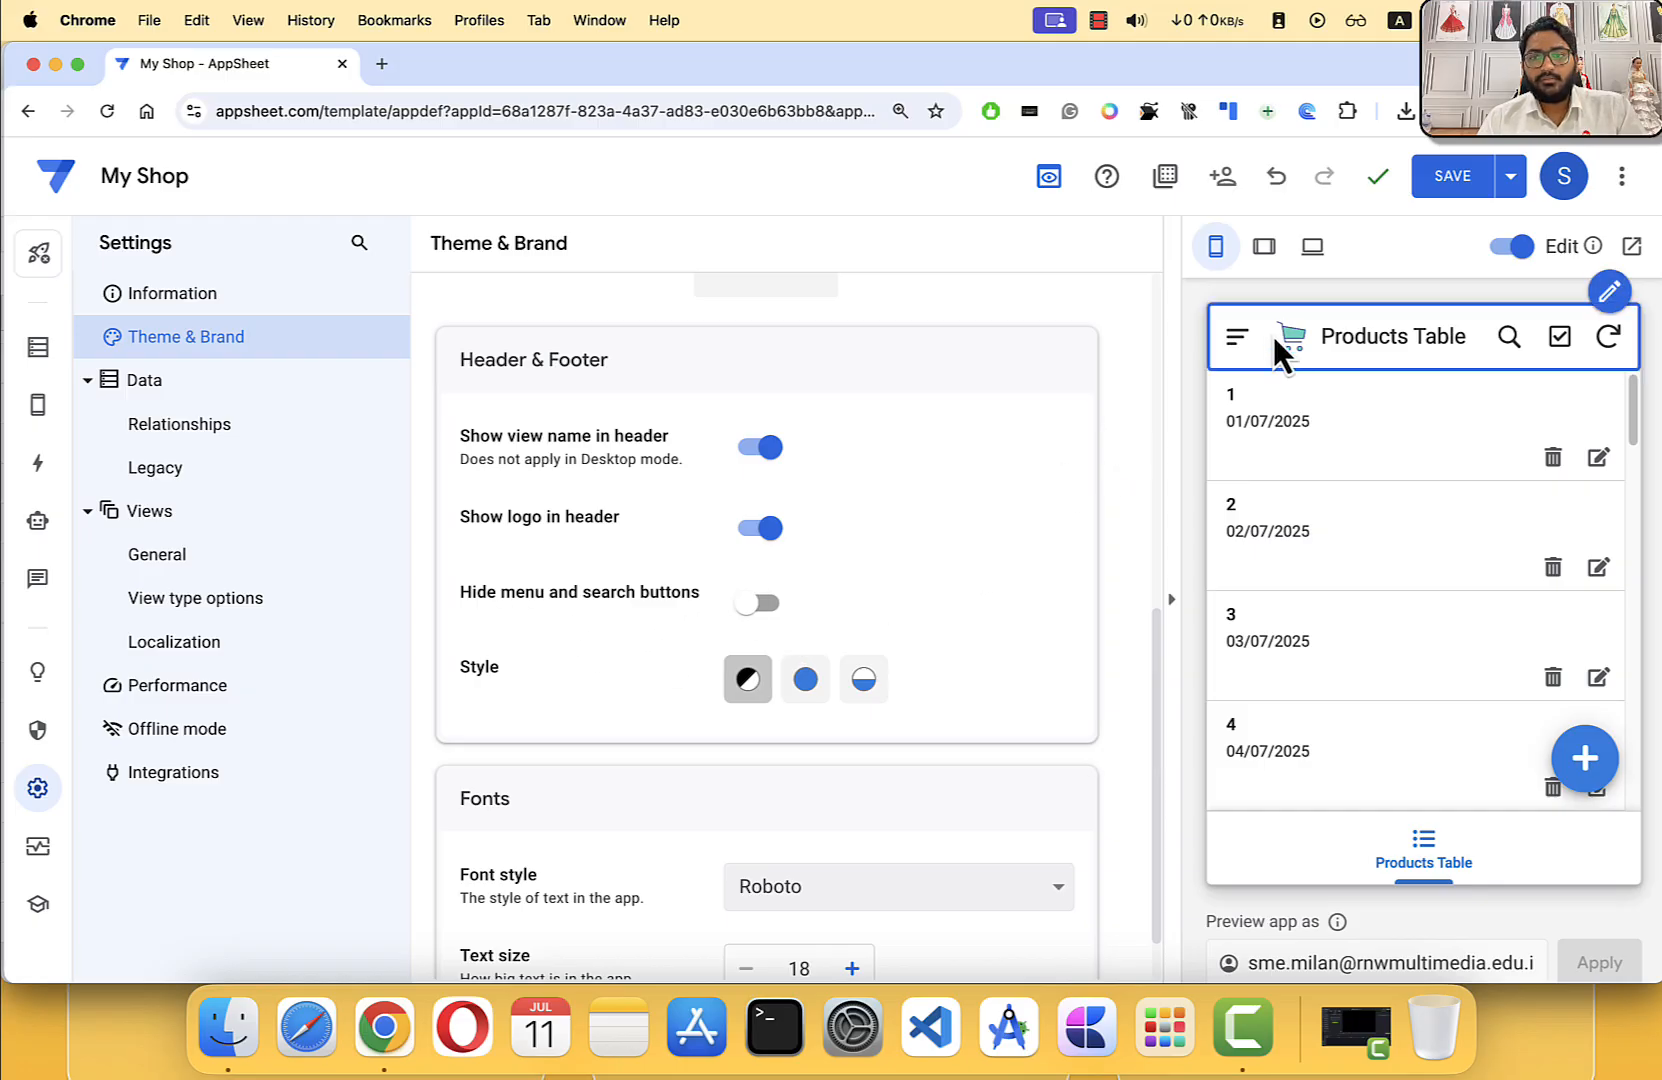
Step: Check the side menu in the app preview, try hiding the menu and search buttons, and show them again
{"action": "left_click", "coordinate": [1238, 336]}
{"action": "left_click", "coordinate": [1594, 416]}
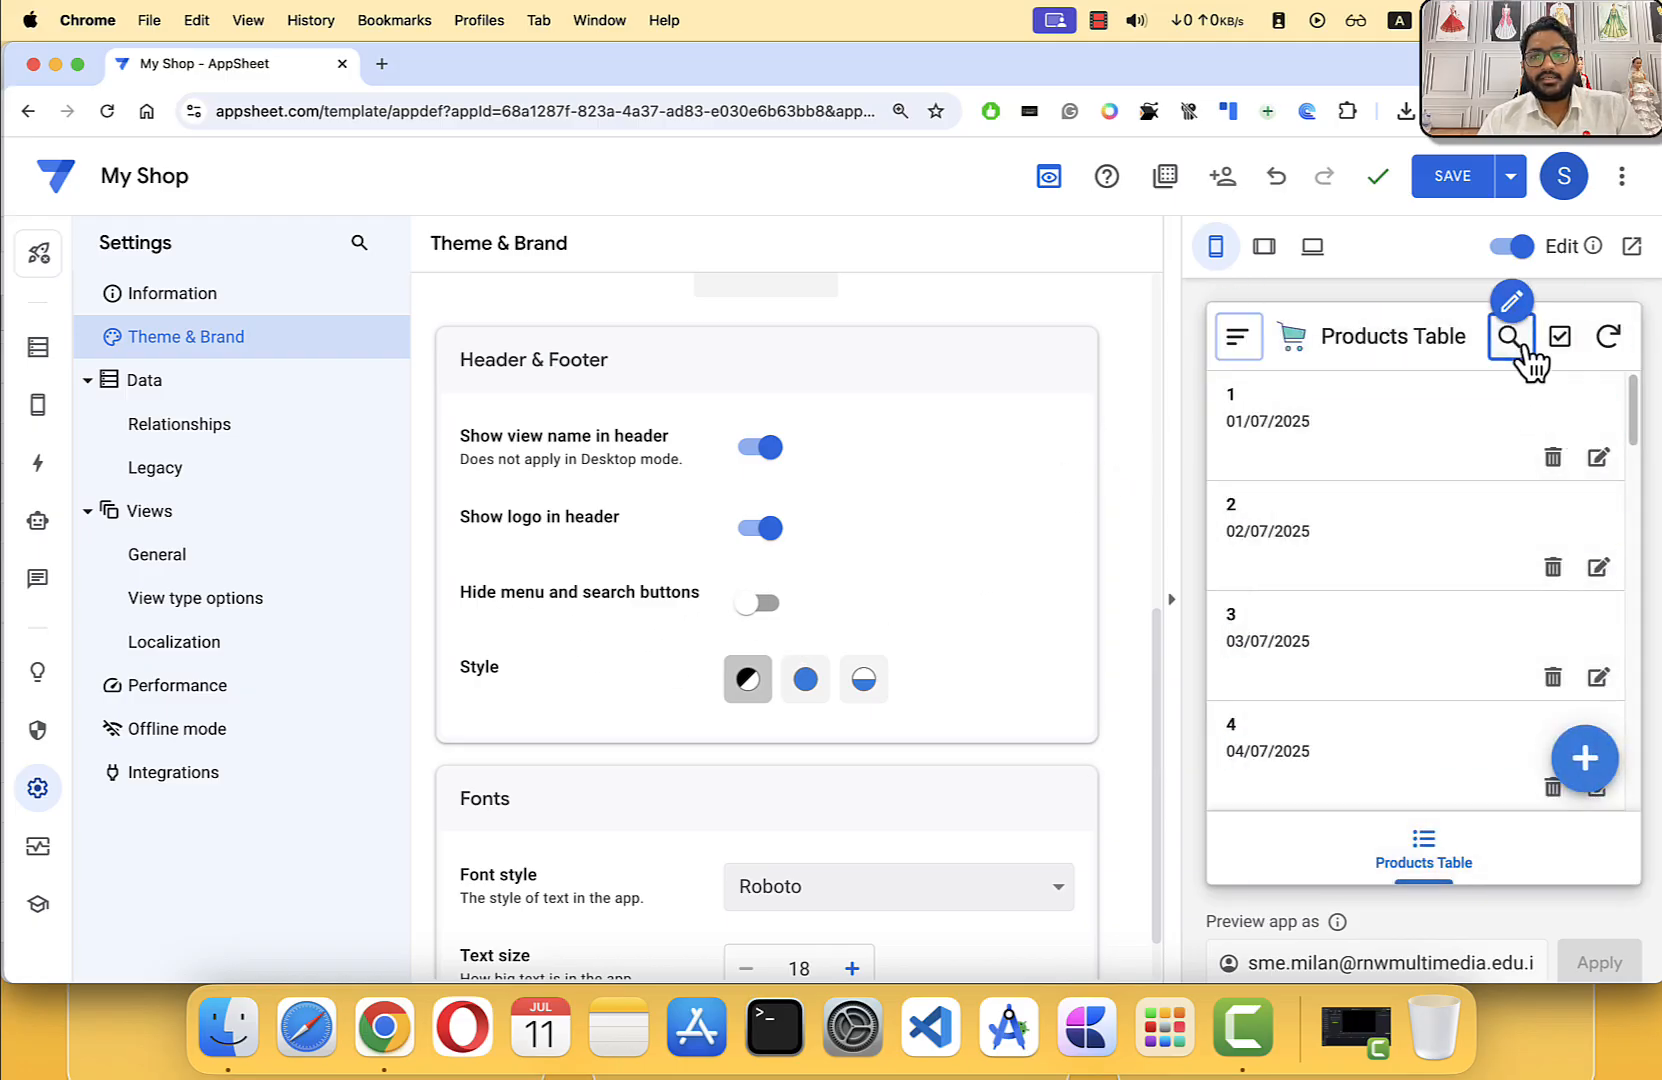
{"action": "left_click", "coordinate": [757, 607]}
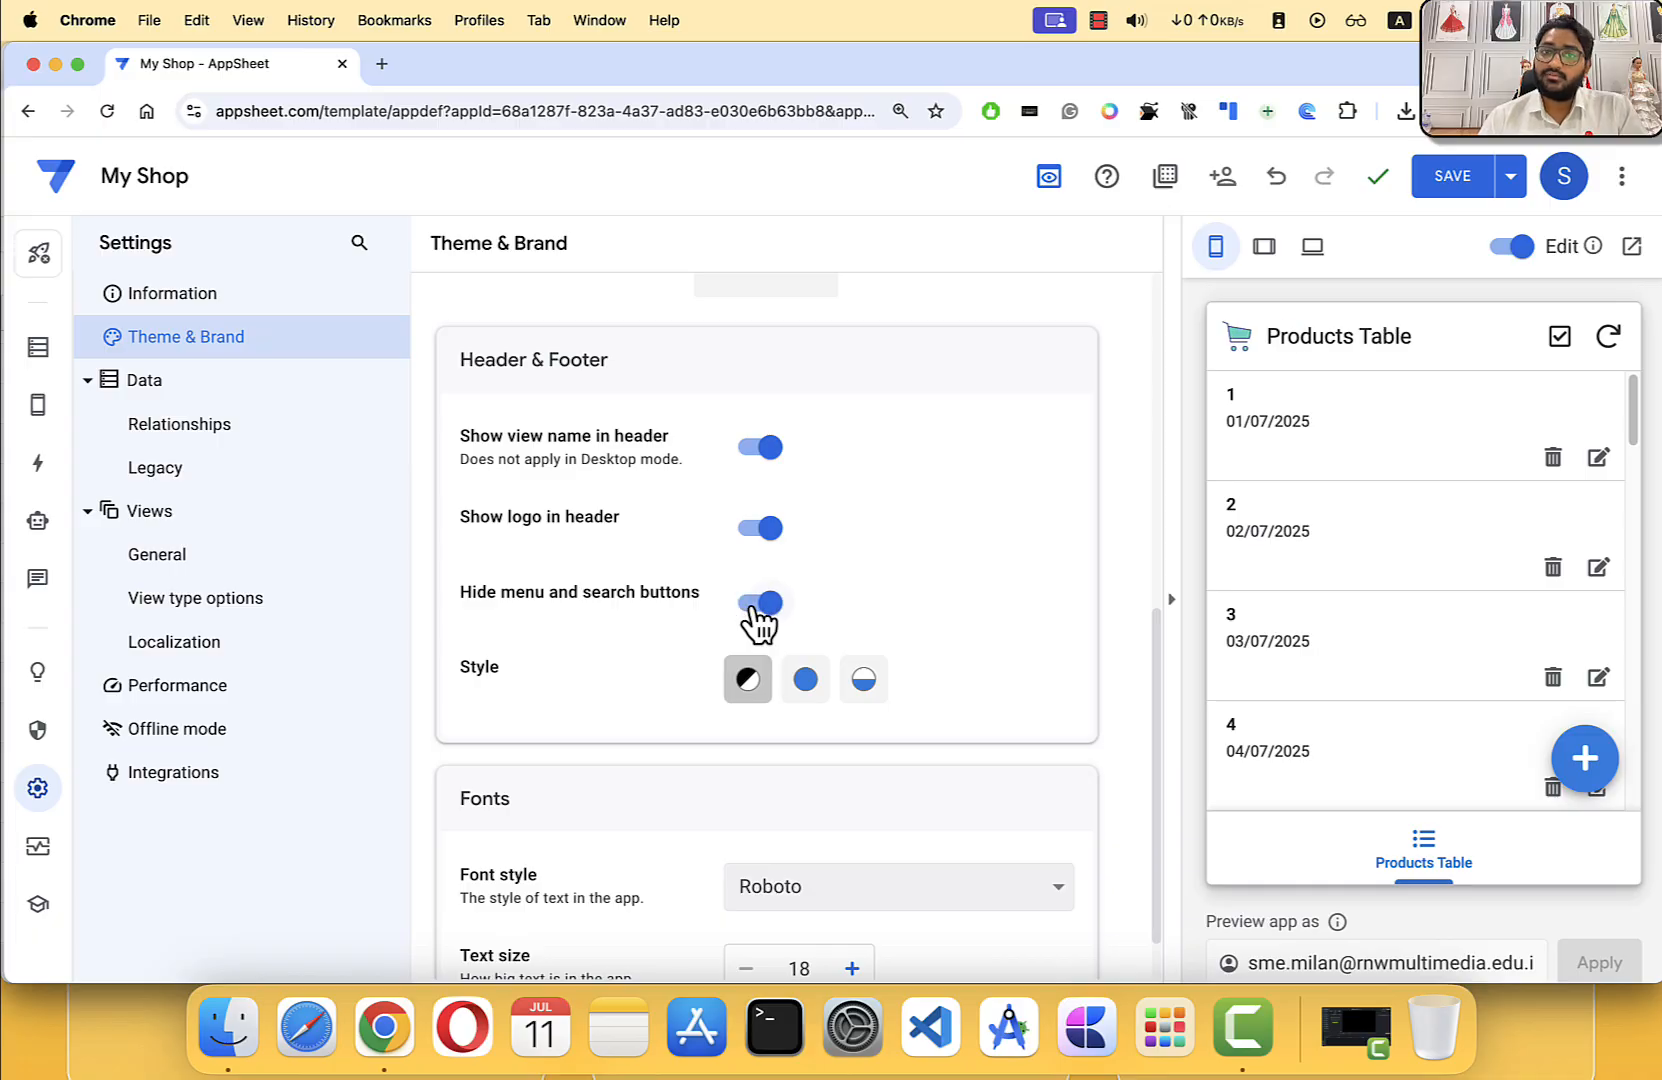
{"action": "left_click", "coordinate": [760, 606]}
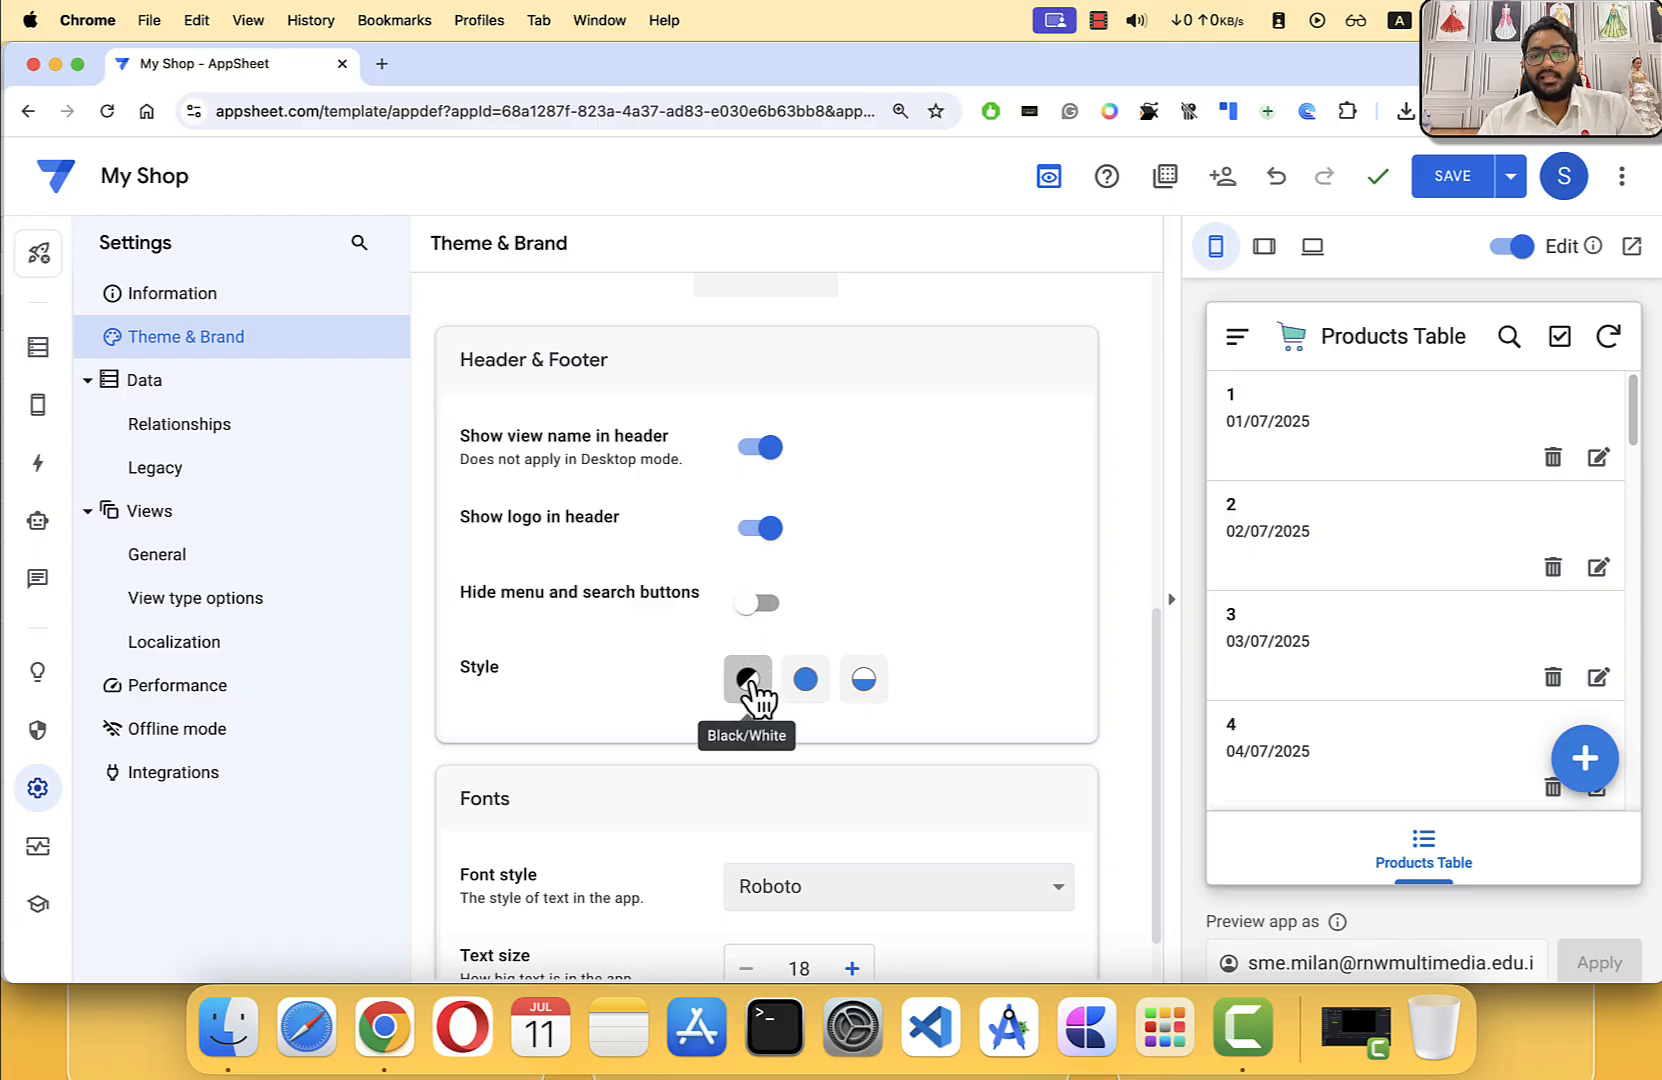
Step: Compare the Accented Footer style and set the header and footer style to the solid primary color
{"action": "left_click", "coordinate": [807, 682]}
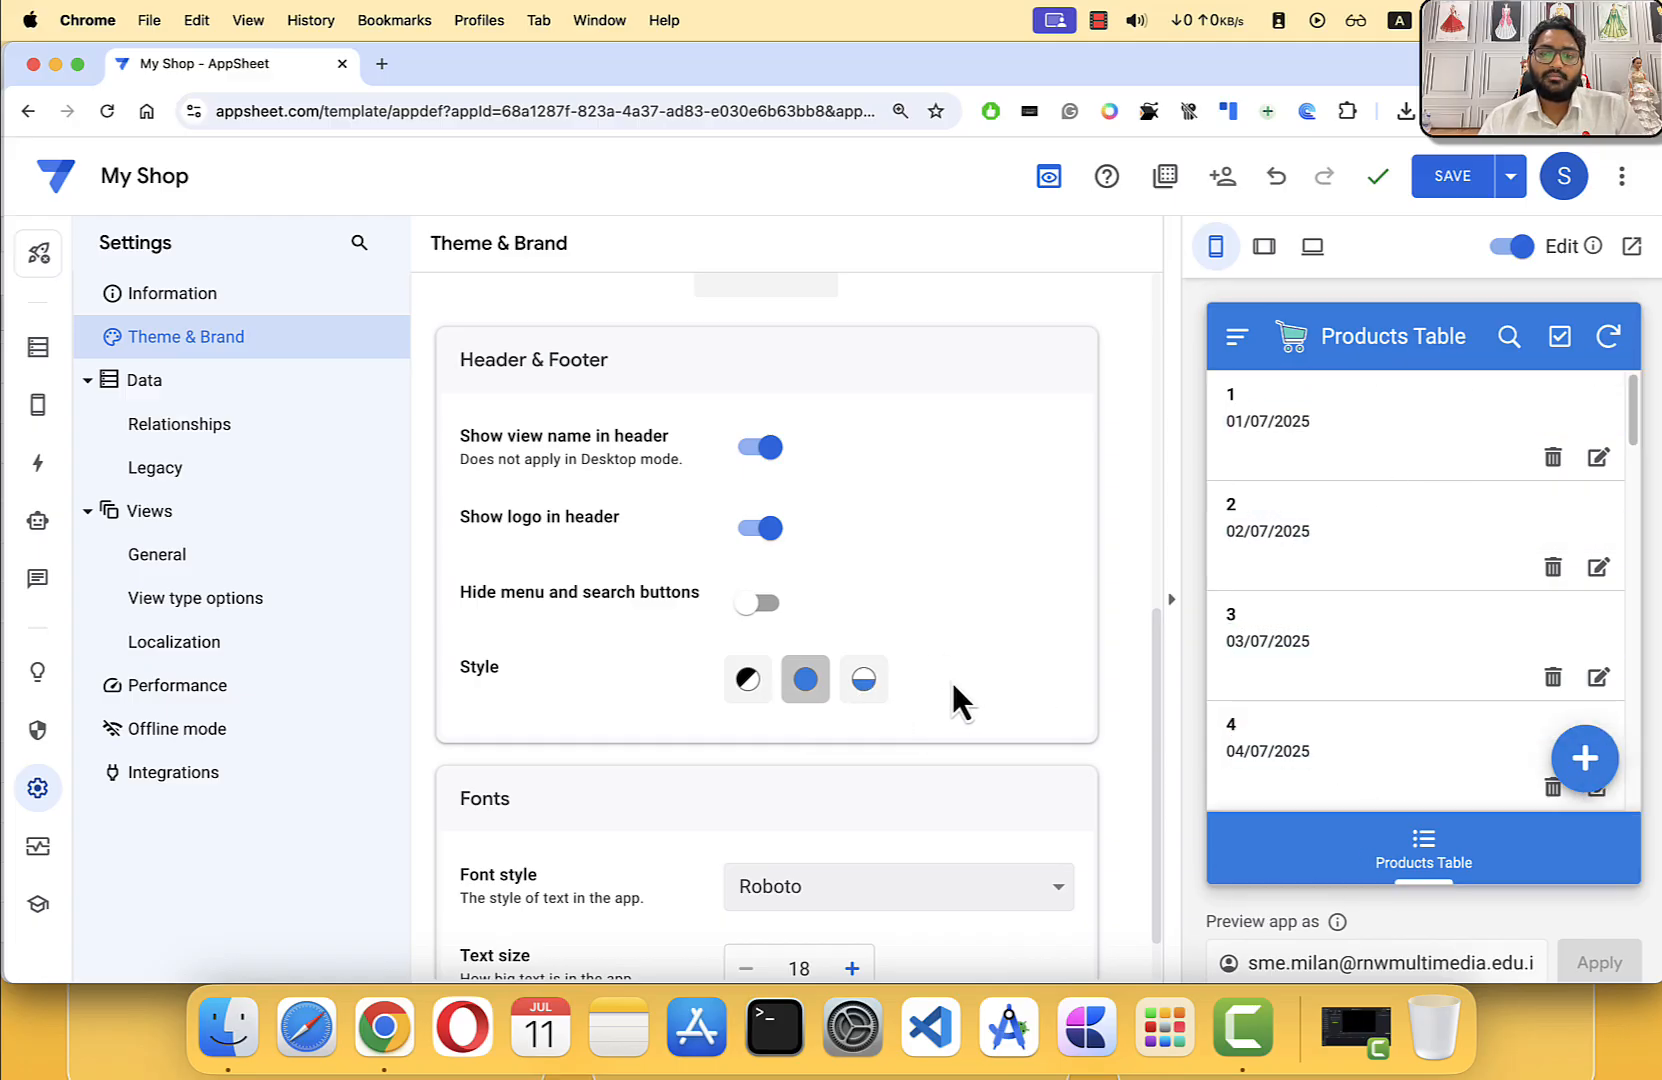
{"action": "left_click", "coordinate": [870, 680]}
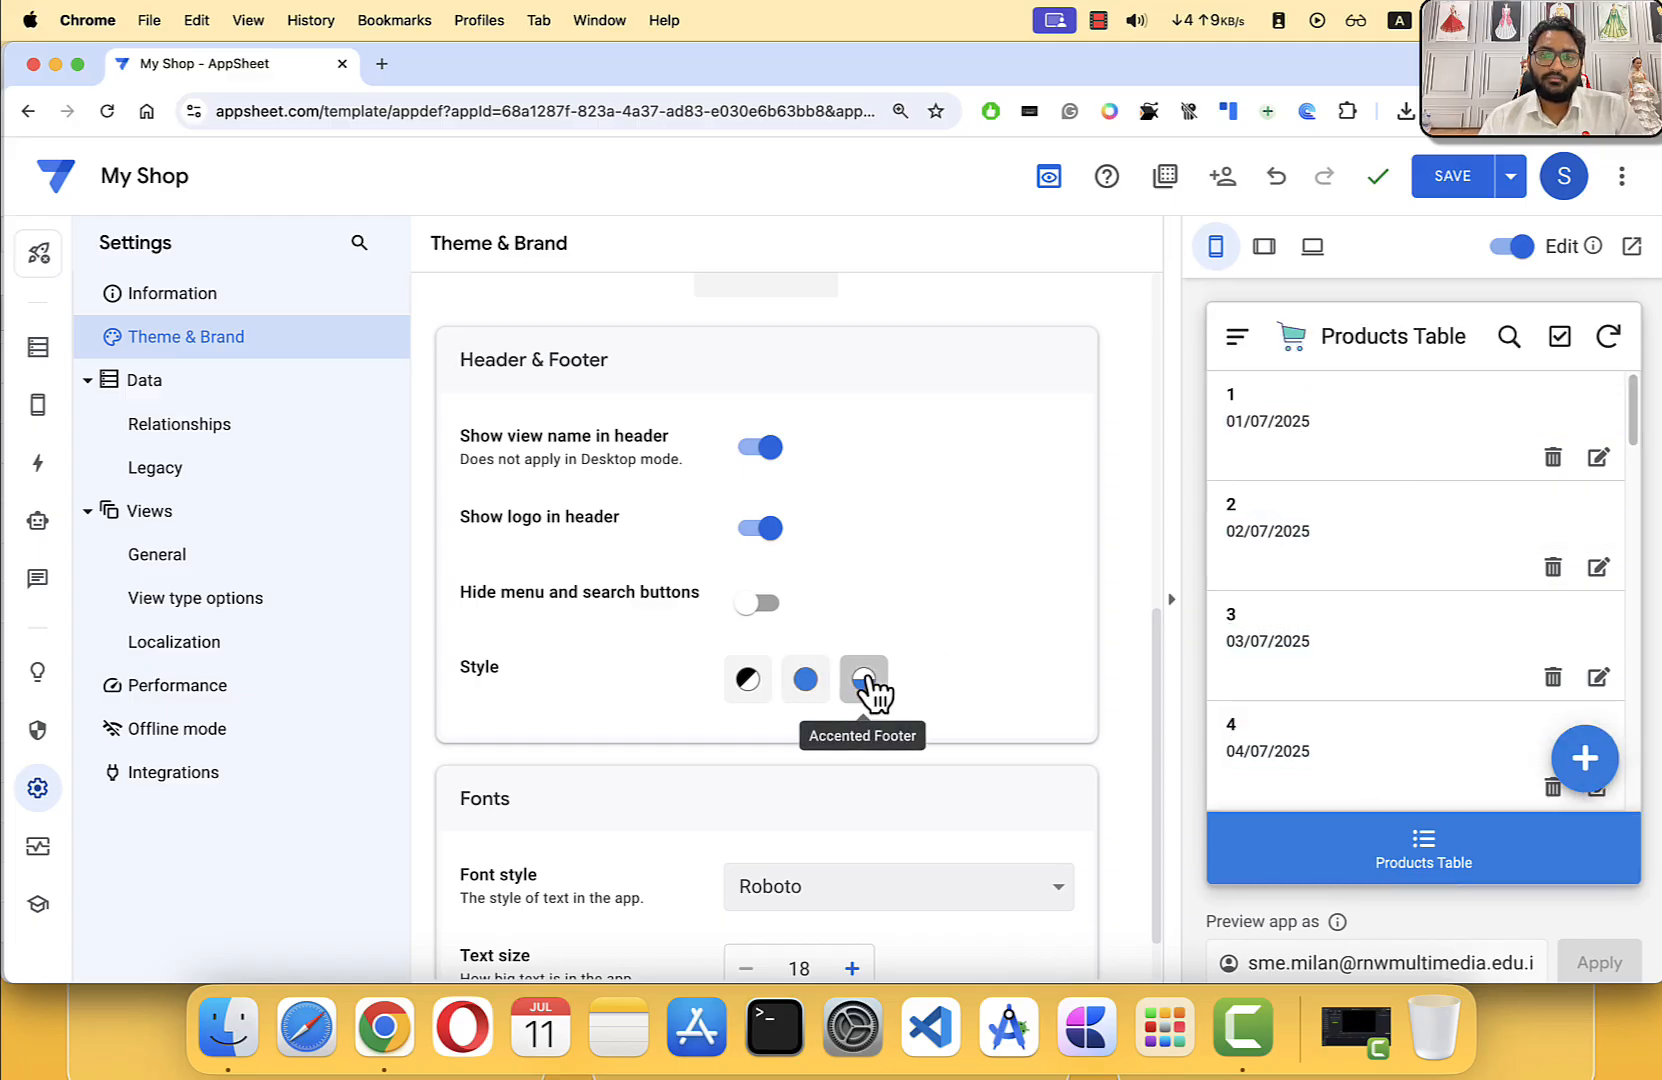
{"action": "left_click", "coordinate": [806, 681]}
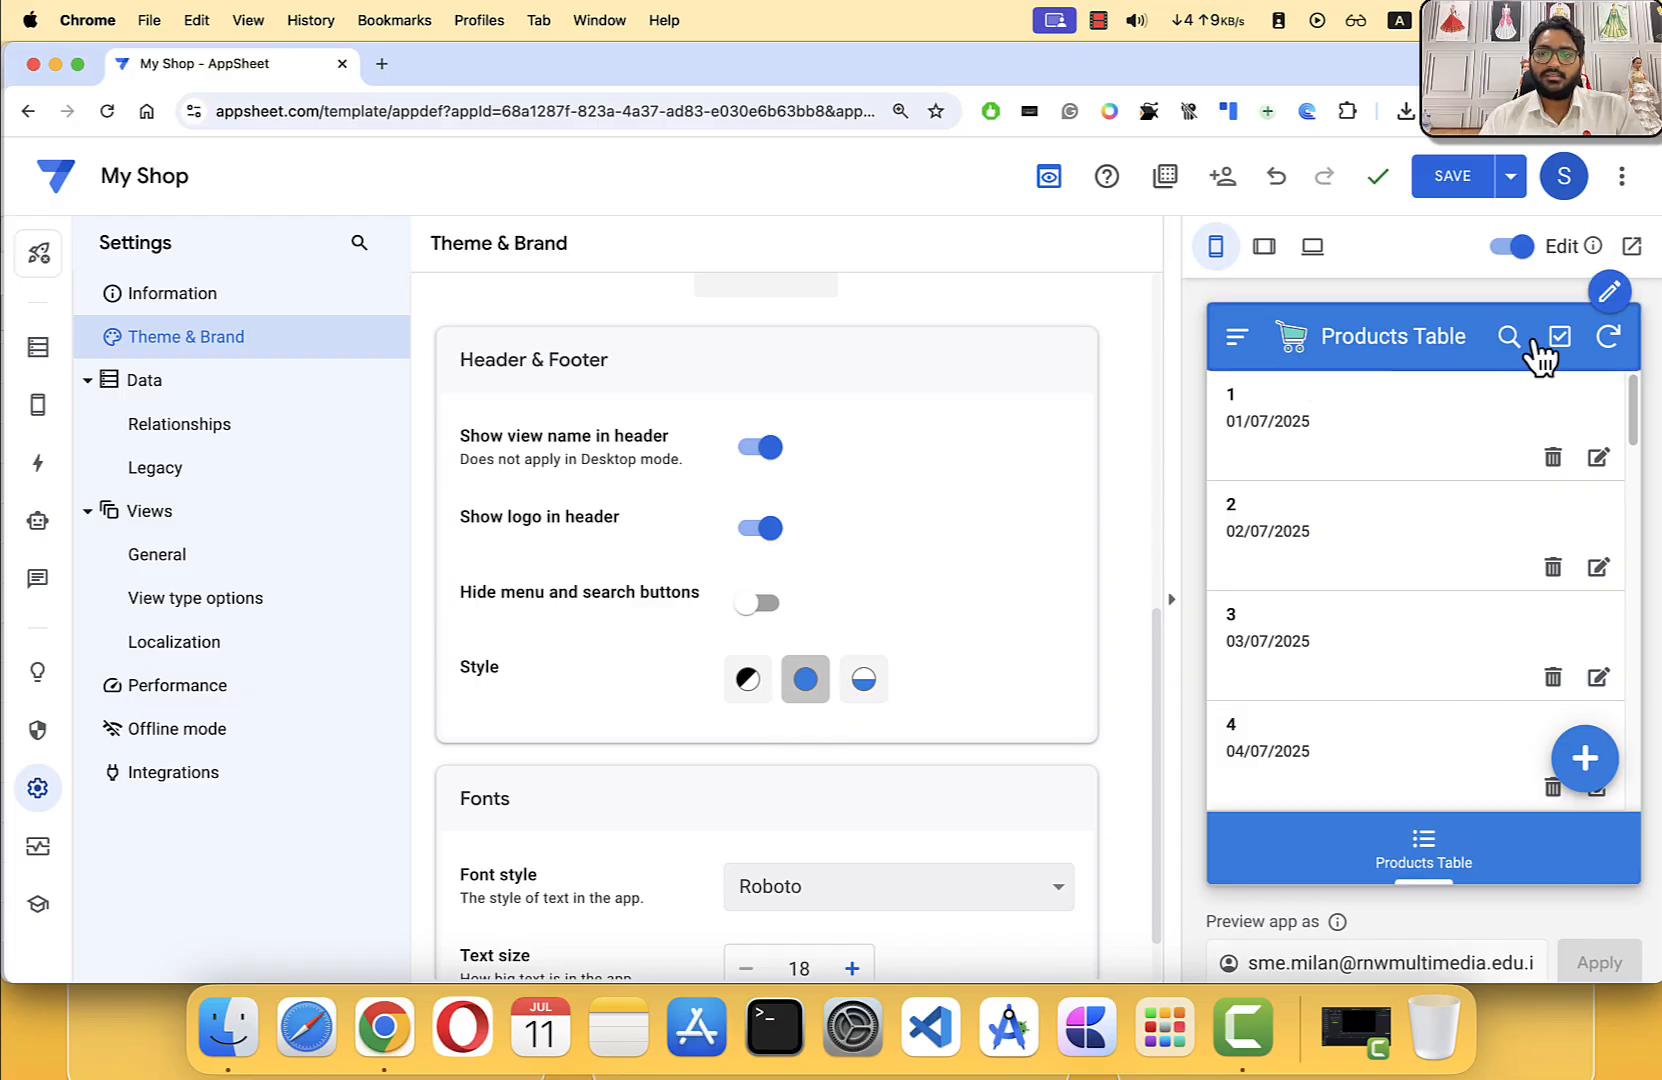
Step: Try the red, orange, green, purple, teal and pink primary colors and the dark theme, and restore the light theme with the blue primary color
{"action": "scroll", "coordinate": [995, 593], "scroll_direction": "up", "scroll_amount": 10}
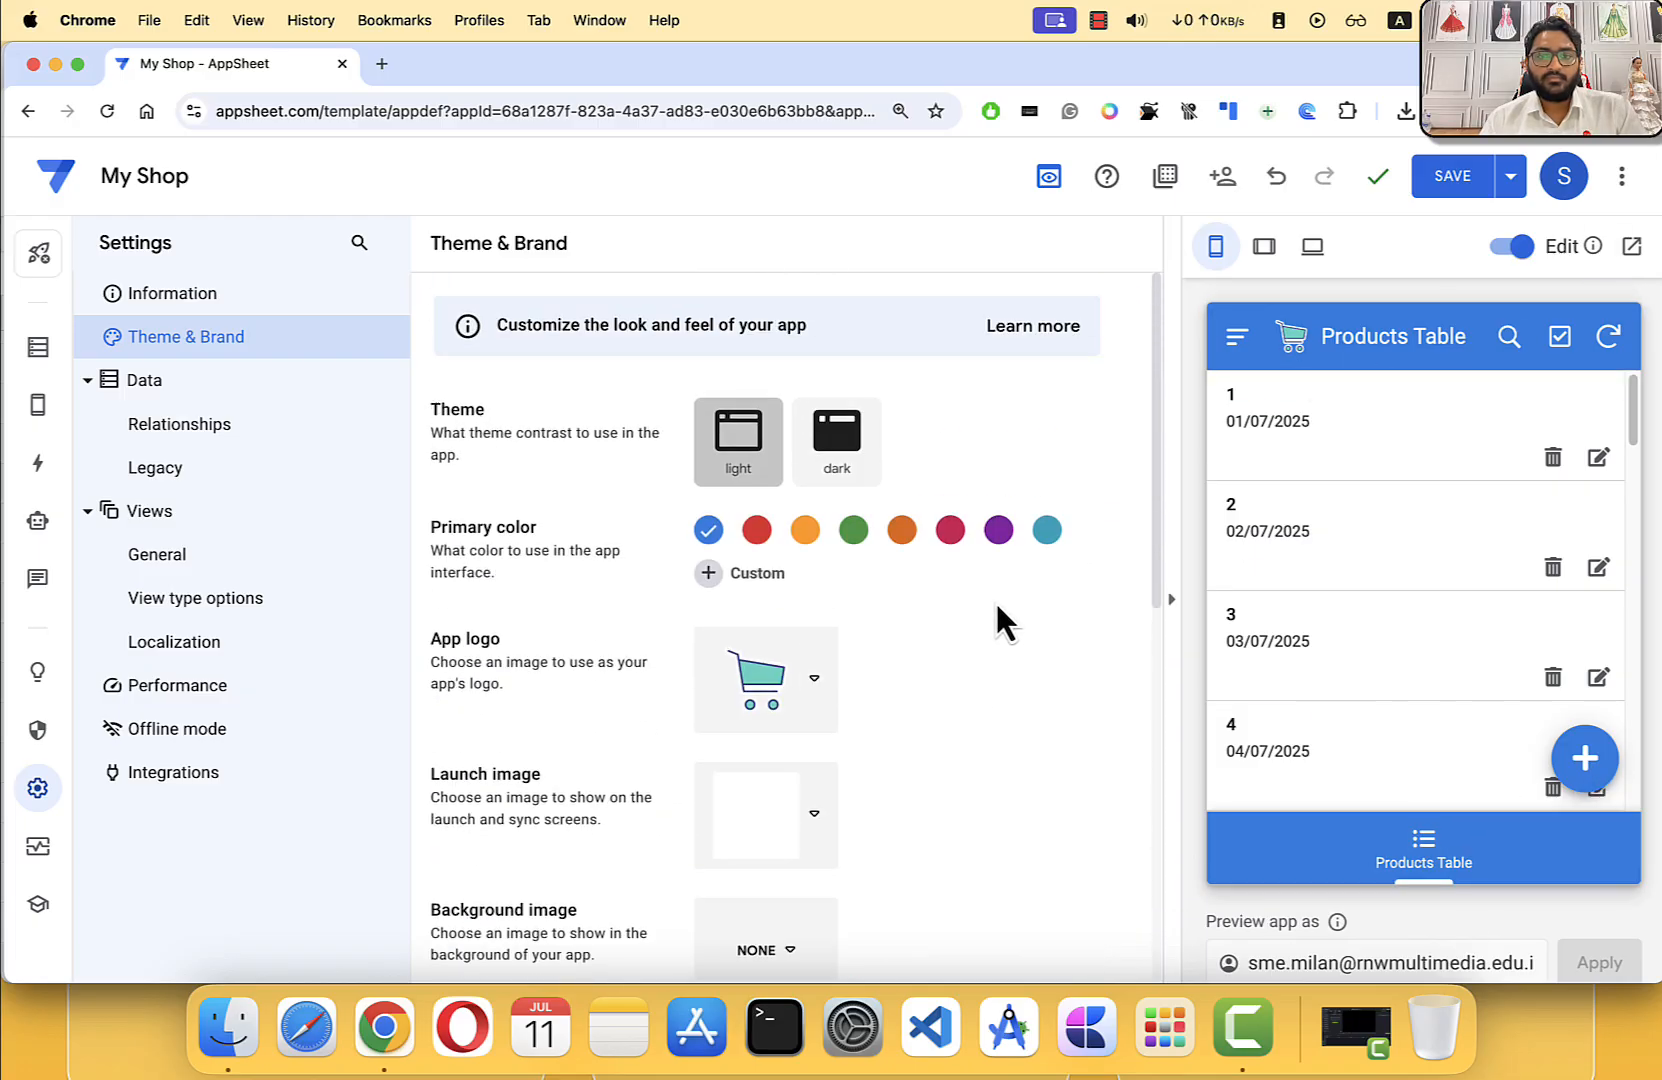
{"action": "left_click", "coordinate": [758, 532]}
{"action": "left_click", "coordinate": [804, 532]}
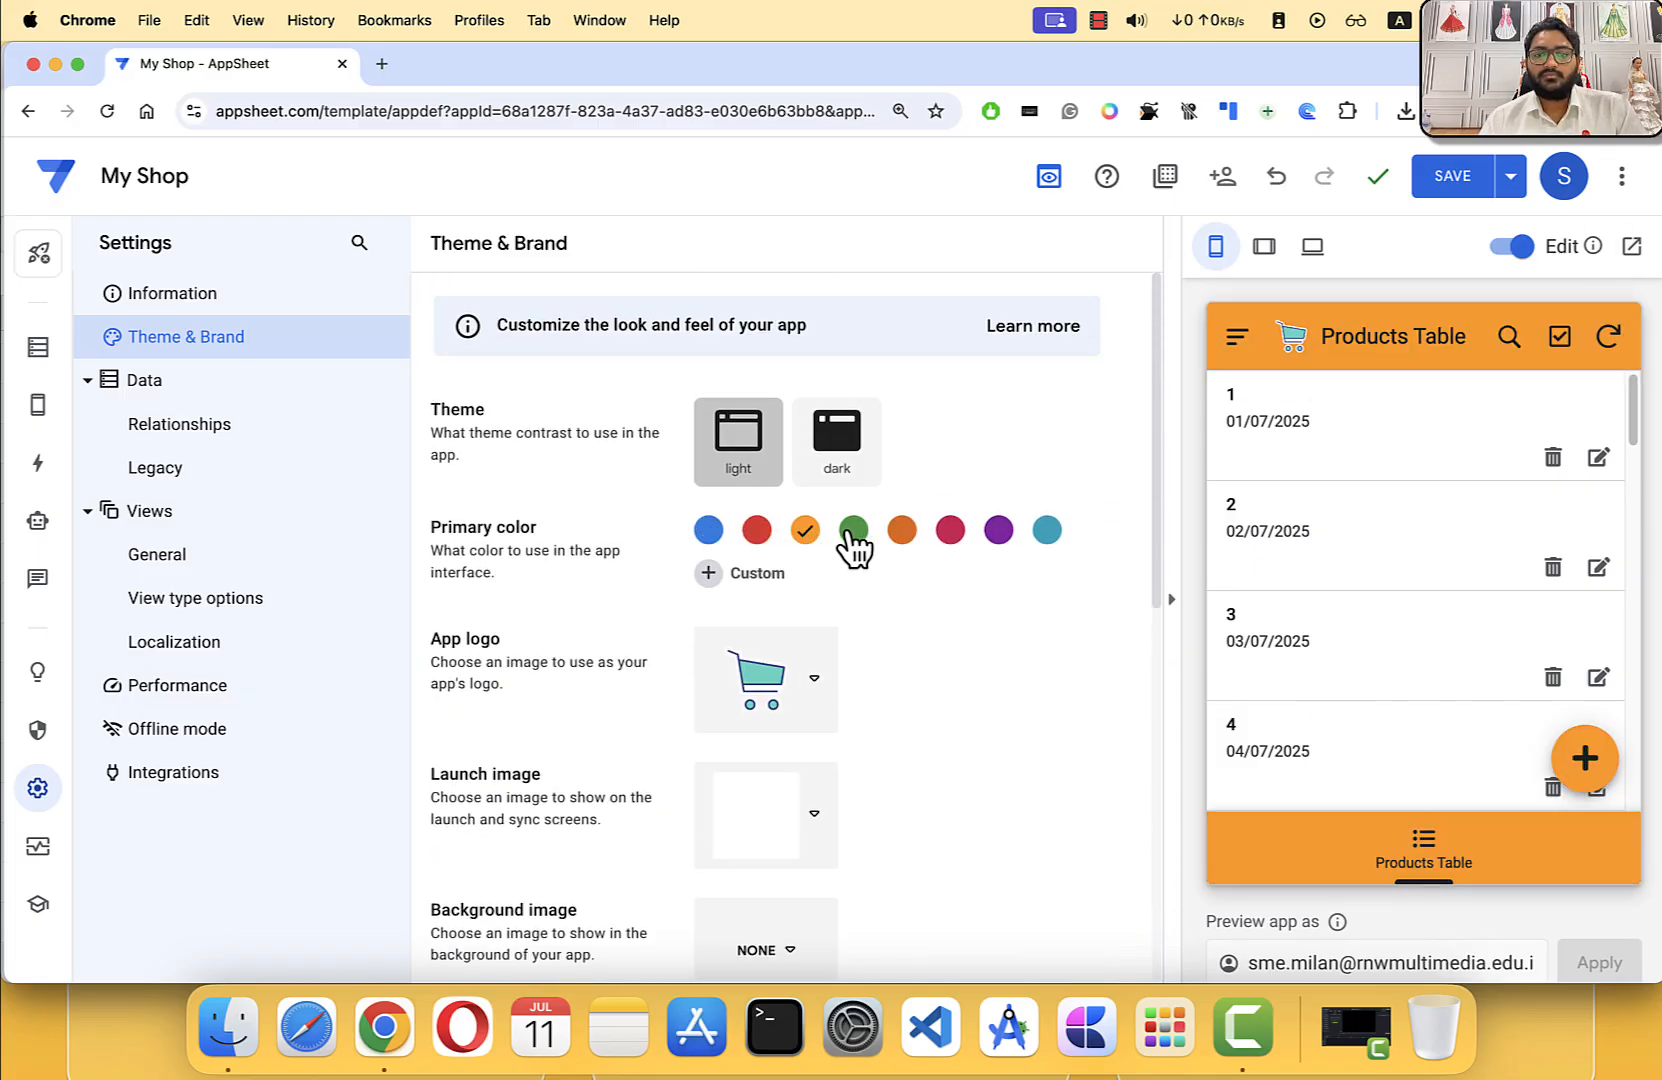
{"action": "left_click", "coordinate": [853, 531]}
{"action": "left_click", "coordinate": [997, 532]}
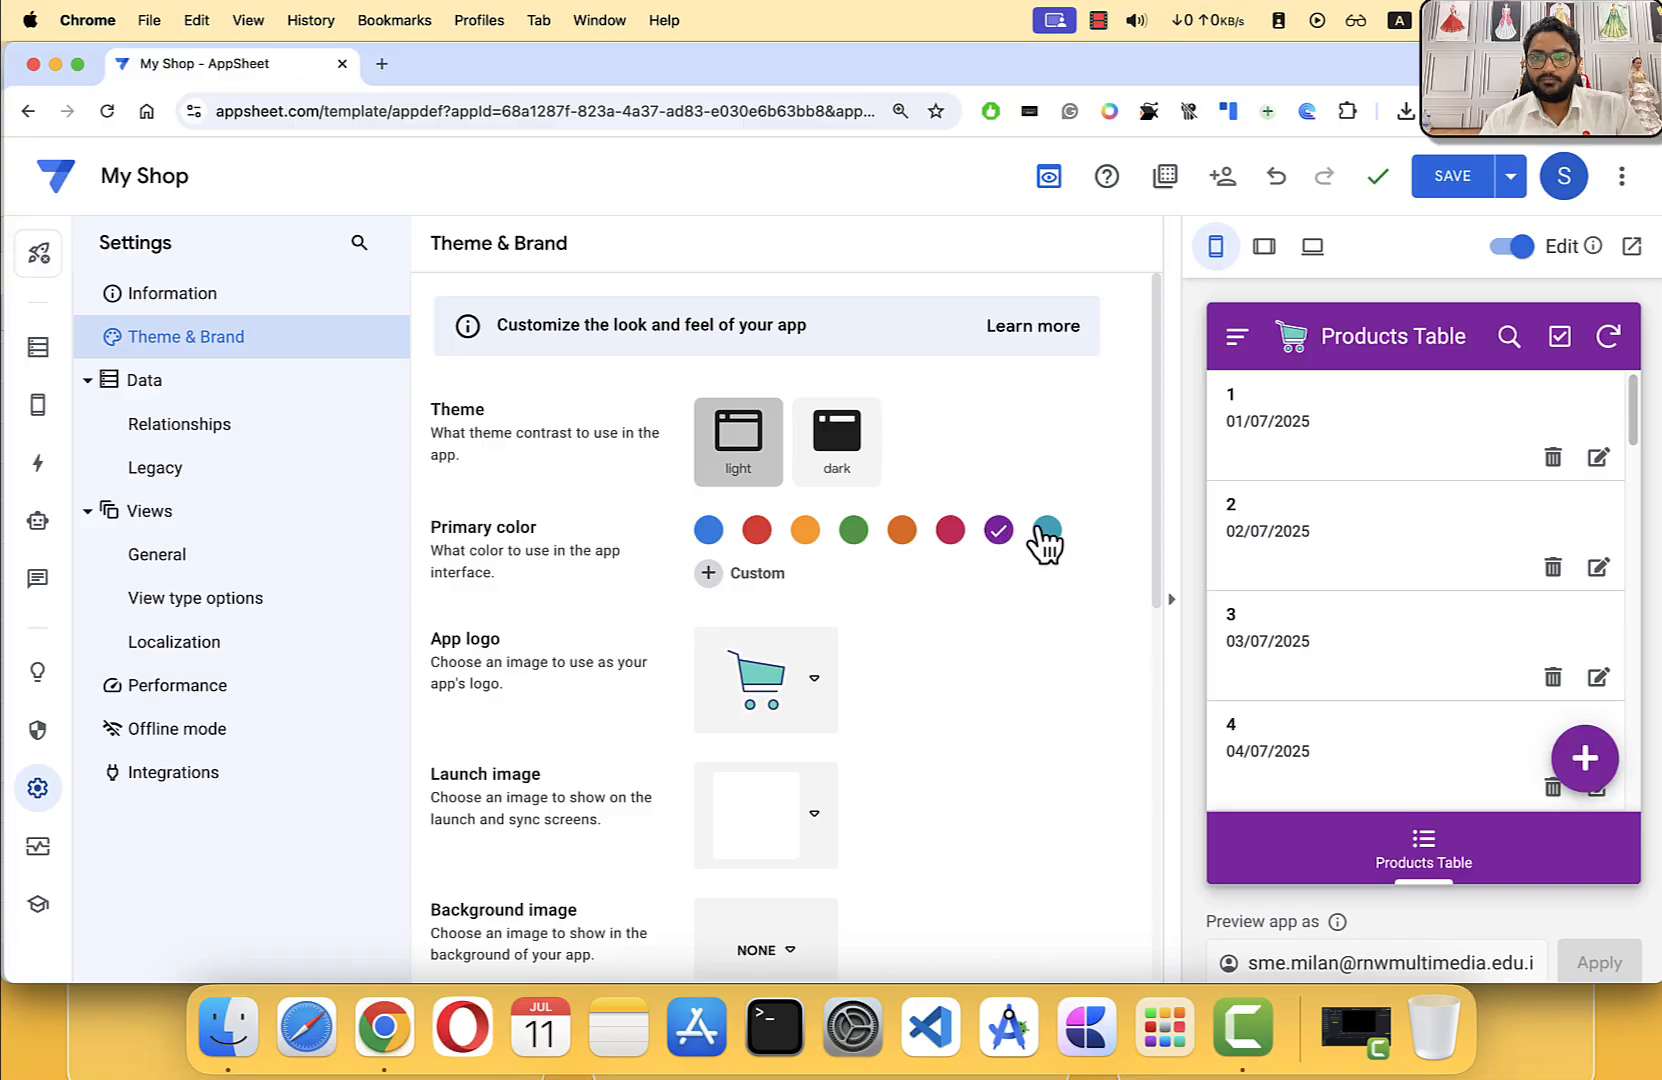
{"action": "left_click", "coordinate": [1046, 534]}
{"action": "left_click", "coordinate": [952, 532]}
{"action": "left_click", "coordinate": [850, 470]}
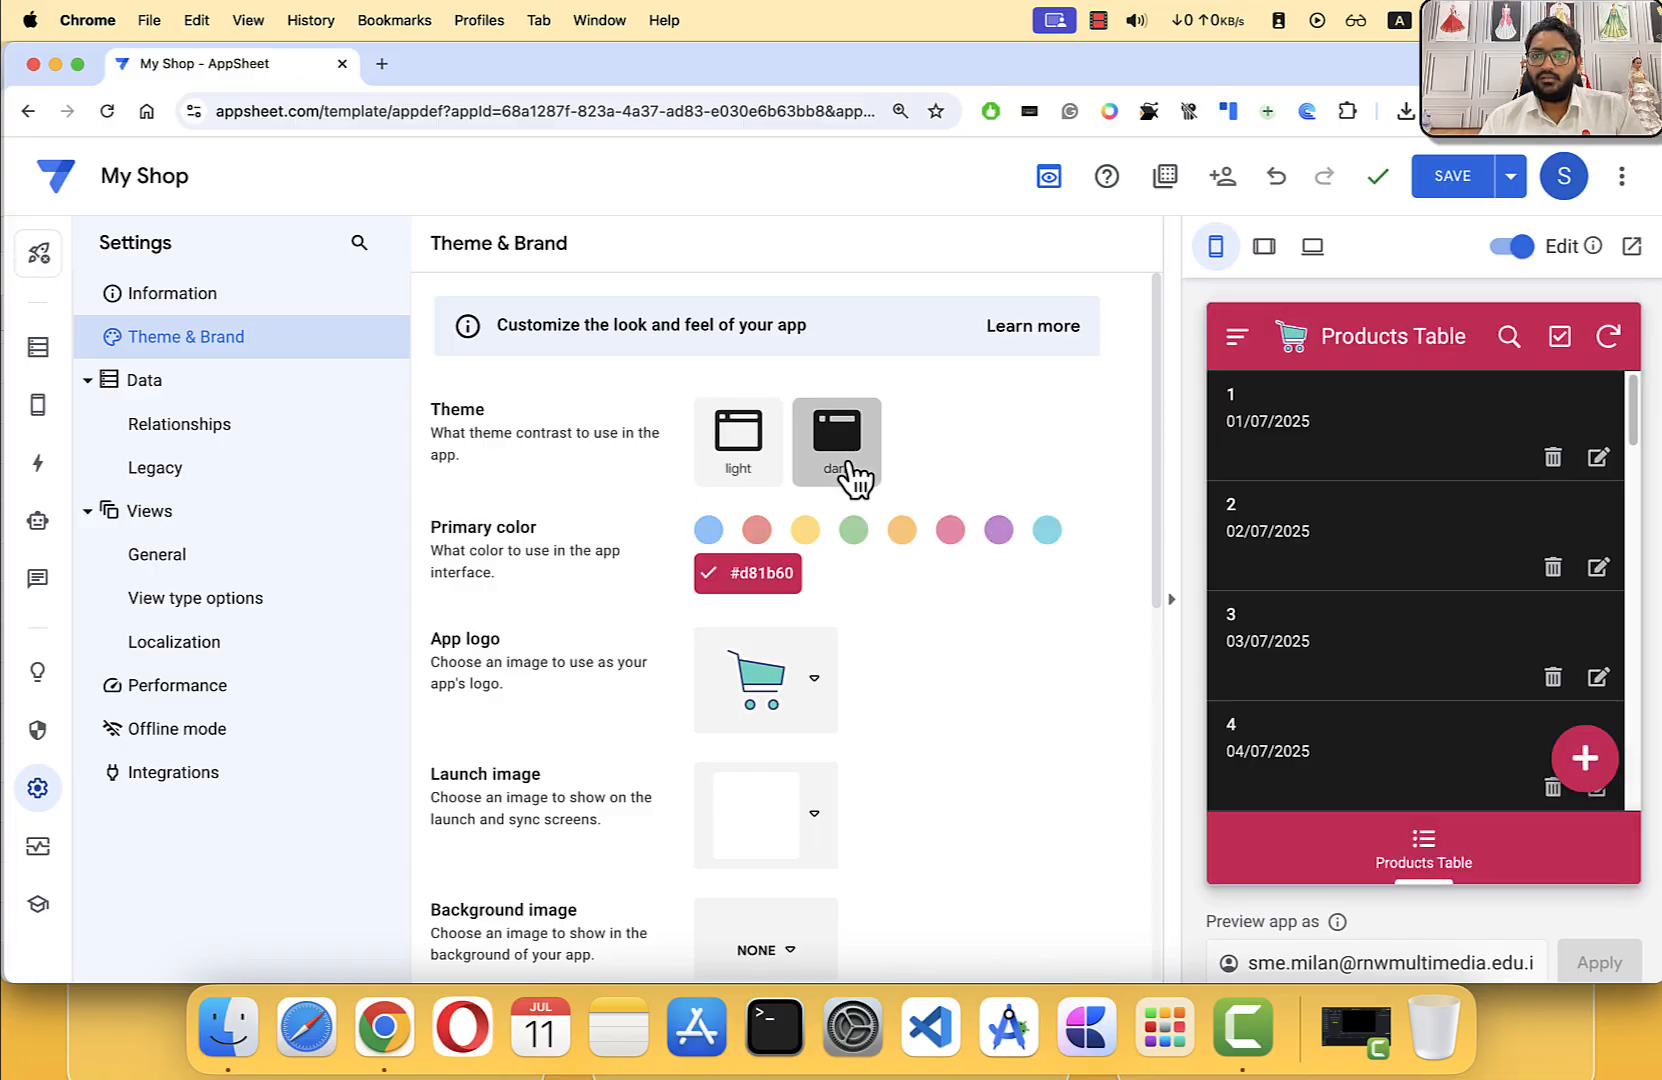
{"action": "left_click", "coordinate": [758, 462]}
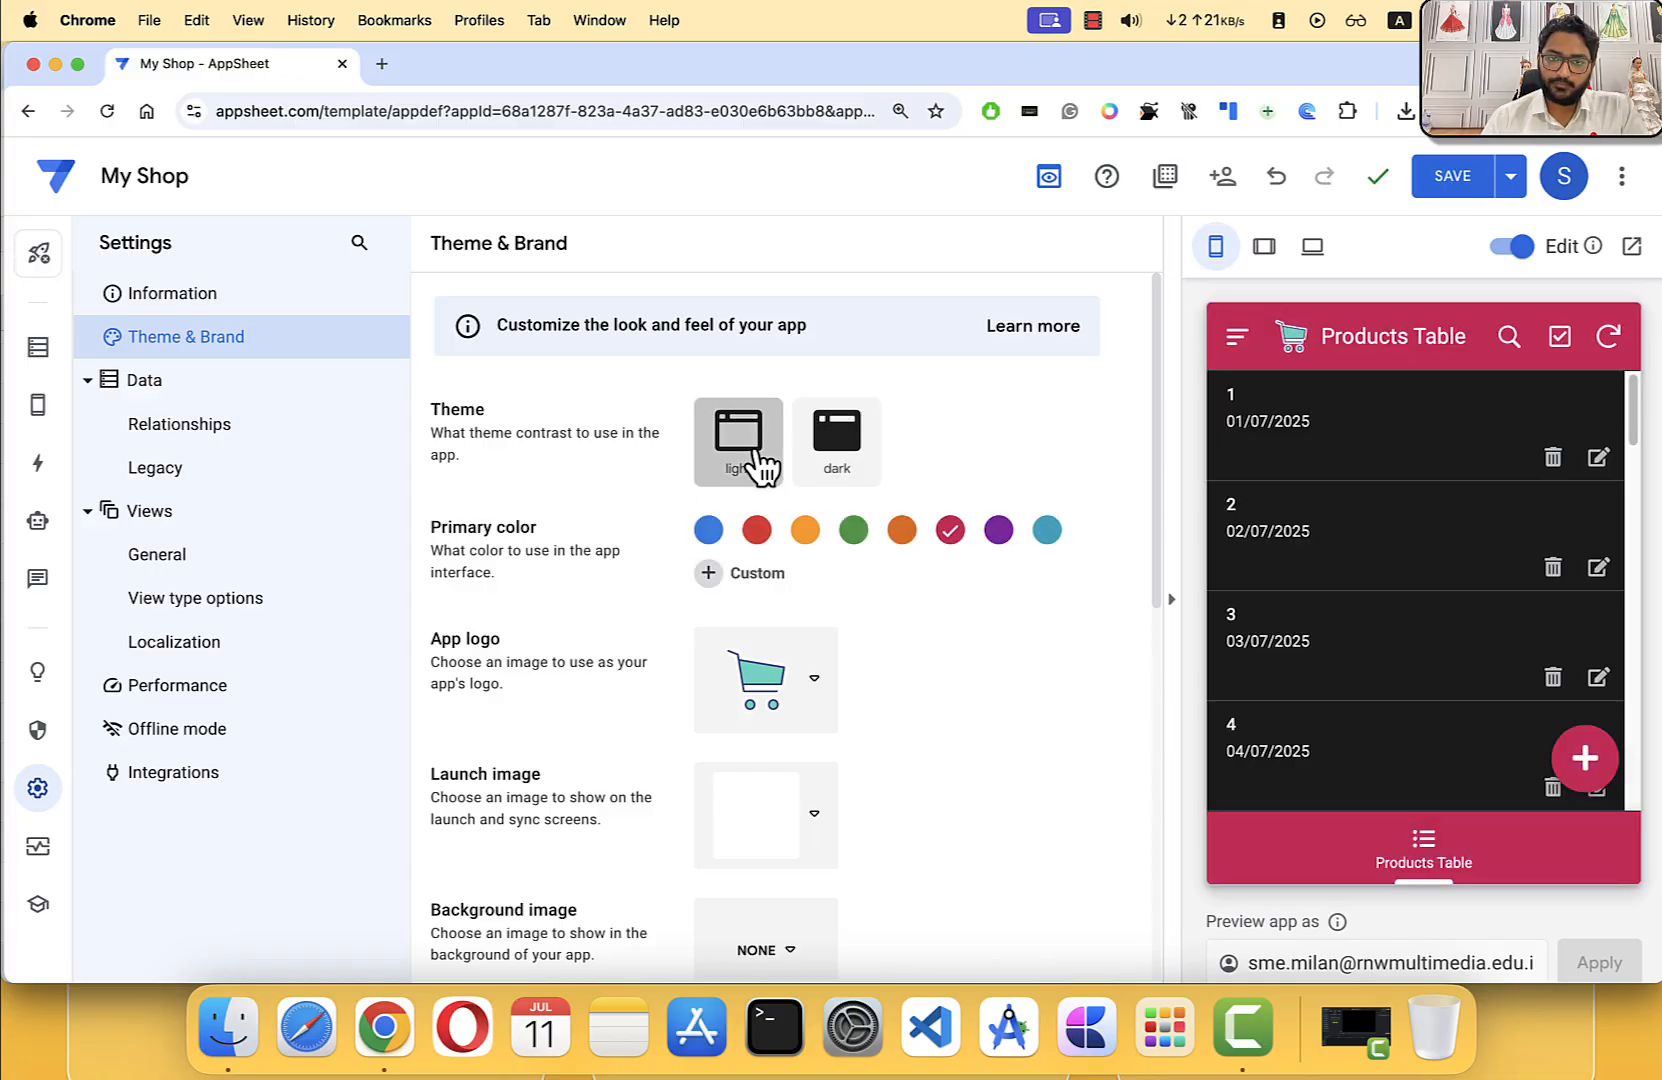
Step: Look over the header, footer and font settings of the app's theme
{"action": "scroll", "coordinate": [987, 683], "scroll_direction": "down", "scroll_amount": 6}
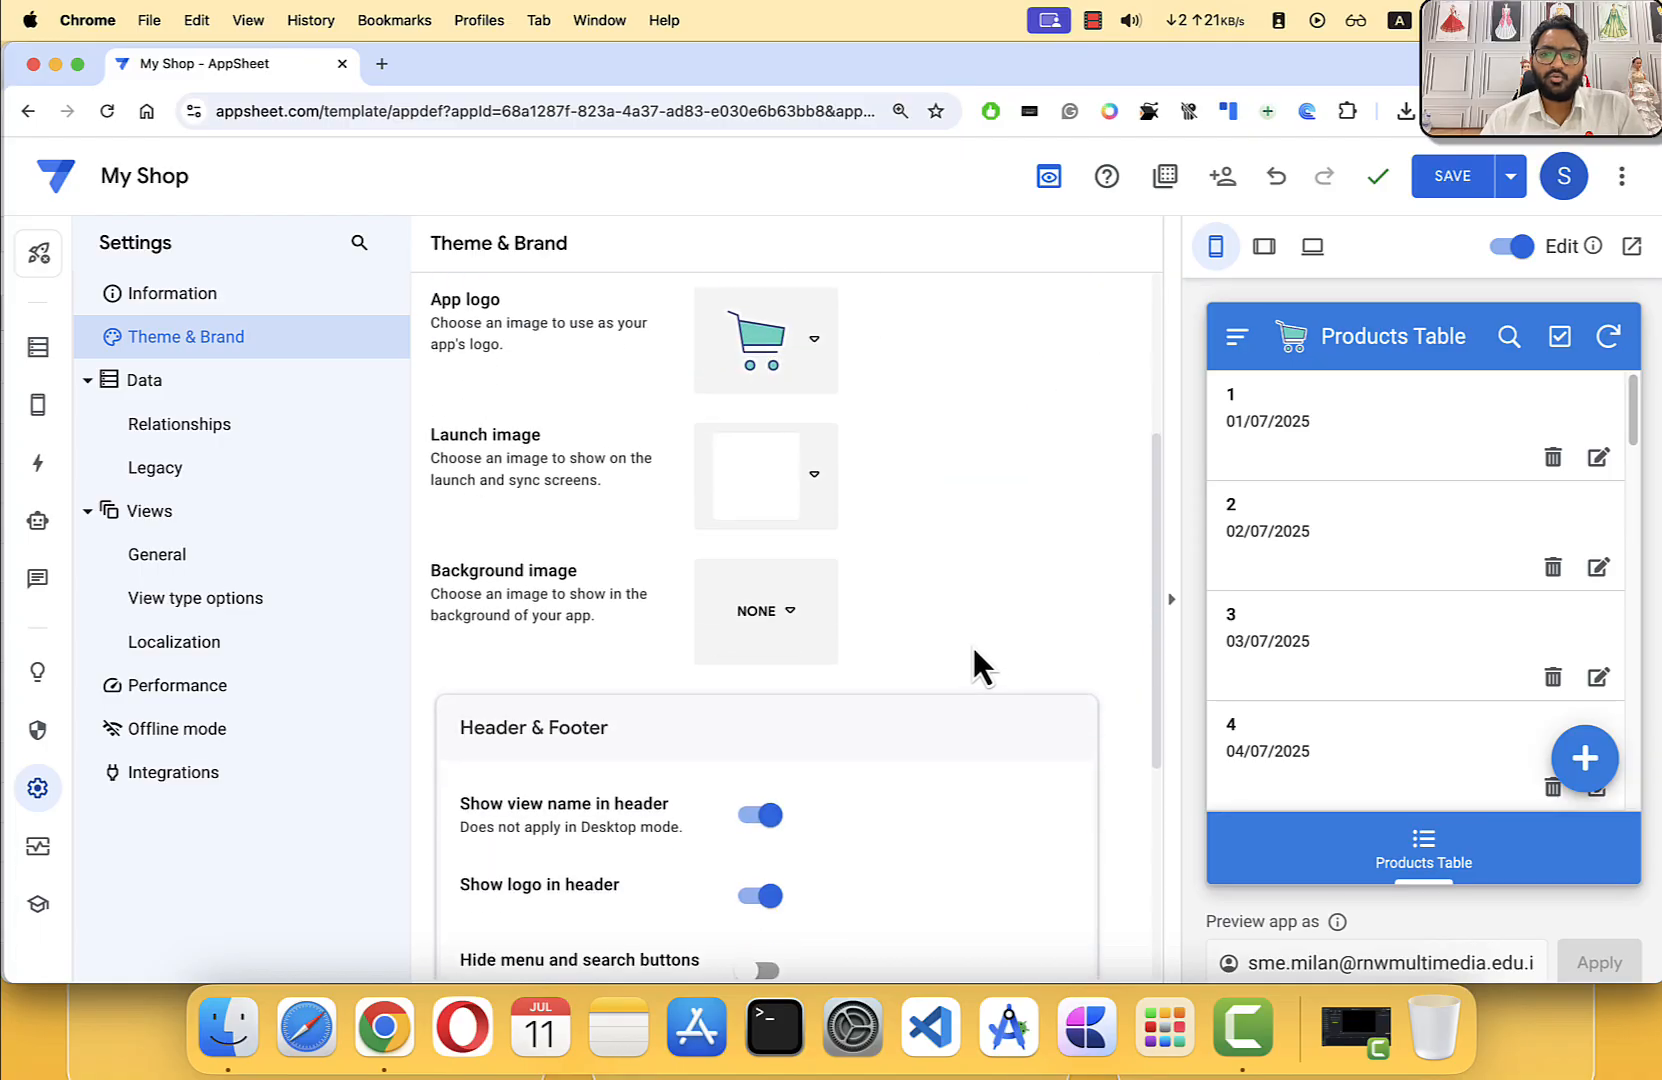
{"action": "scroll", "coordinate": [995, 665], "scroll_direction": "down", "scroll_amount": 3}
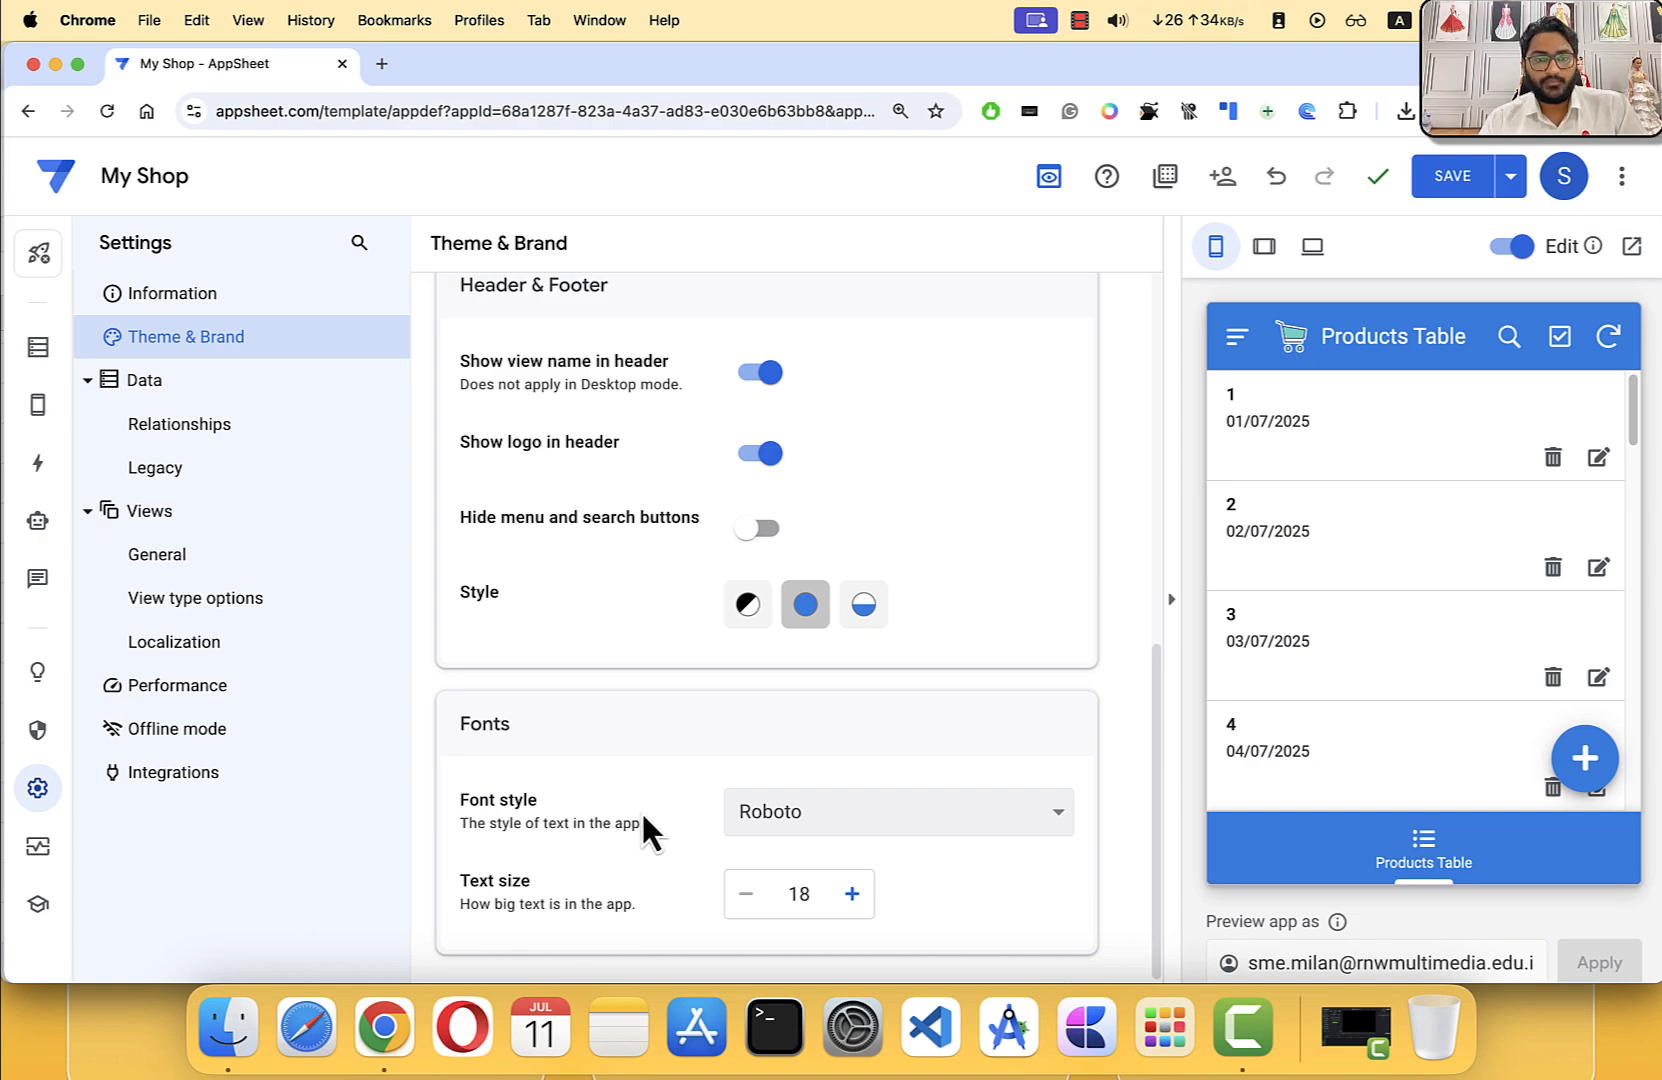
{"action": "scroll", "coordinate": [538, 821], "scroll_direction": "up", "scroll_amount": 5}
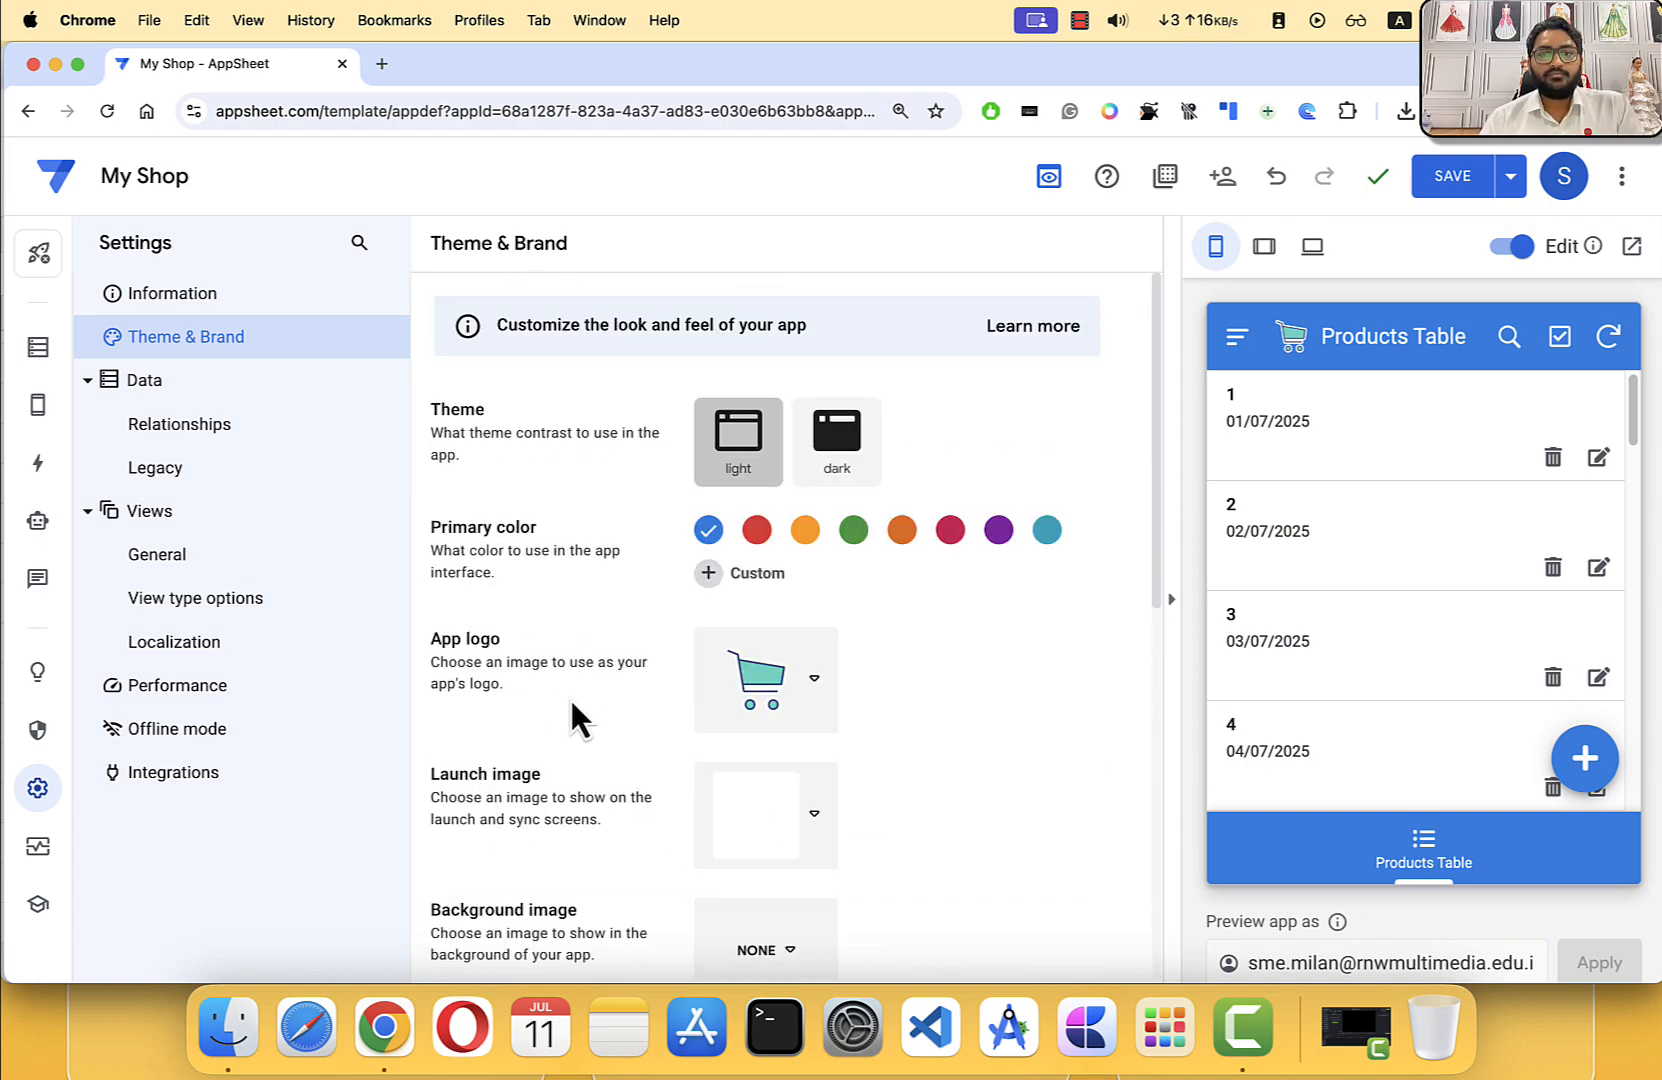
Step: Look over the data relationships and legacy settings and the general view settings, including the new mobile framework preview option
{"action": "left_click", "coordinate": [178, 424]}
{"action": "left_click", "coordinate": [170, 470]}
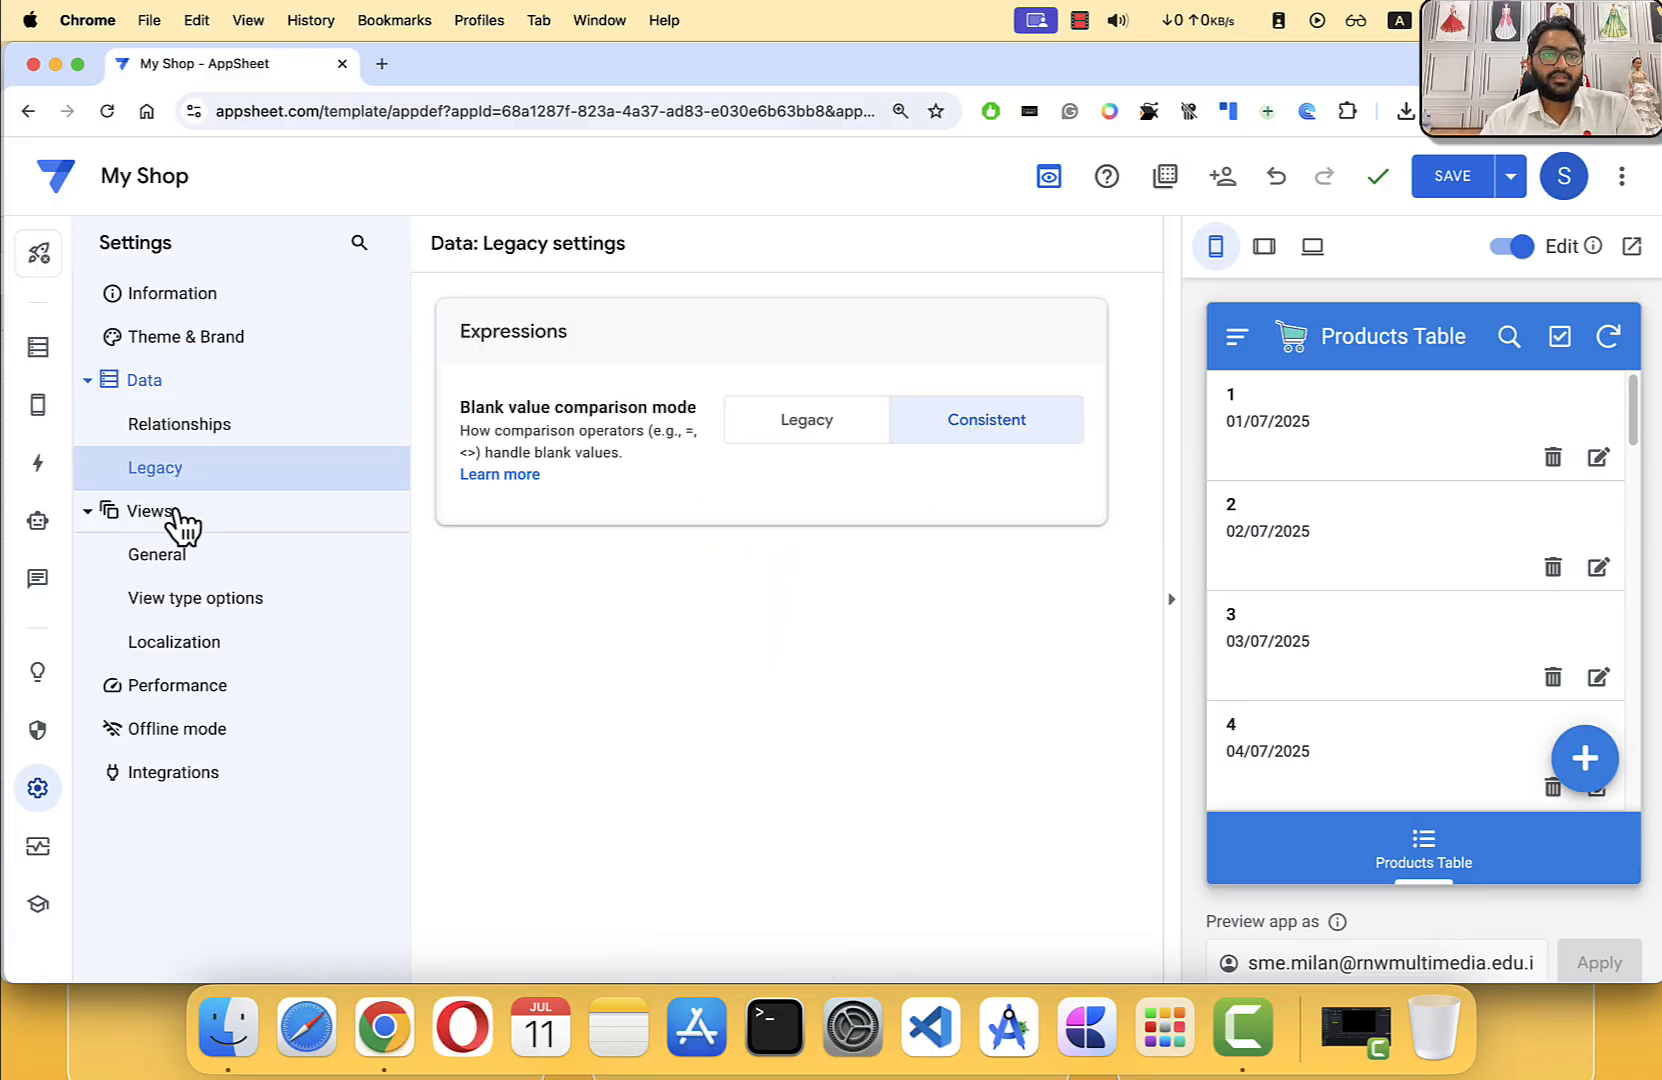
{"action": "left_click", "coordinate": [170, 549]}
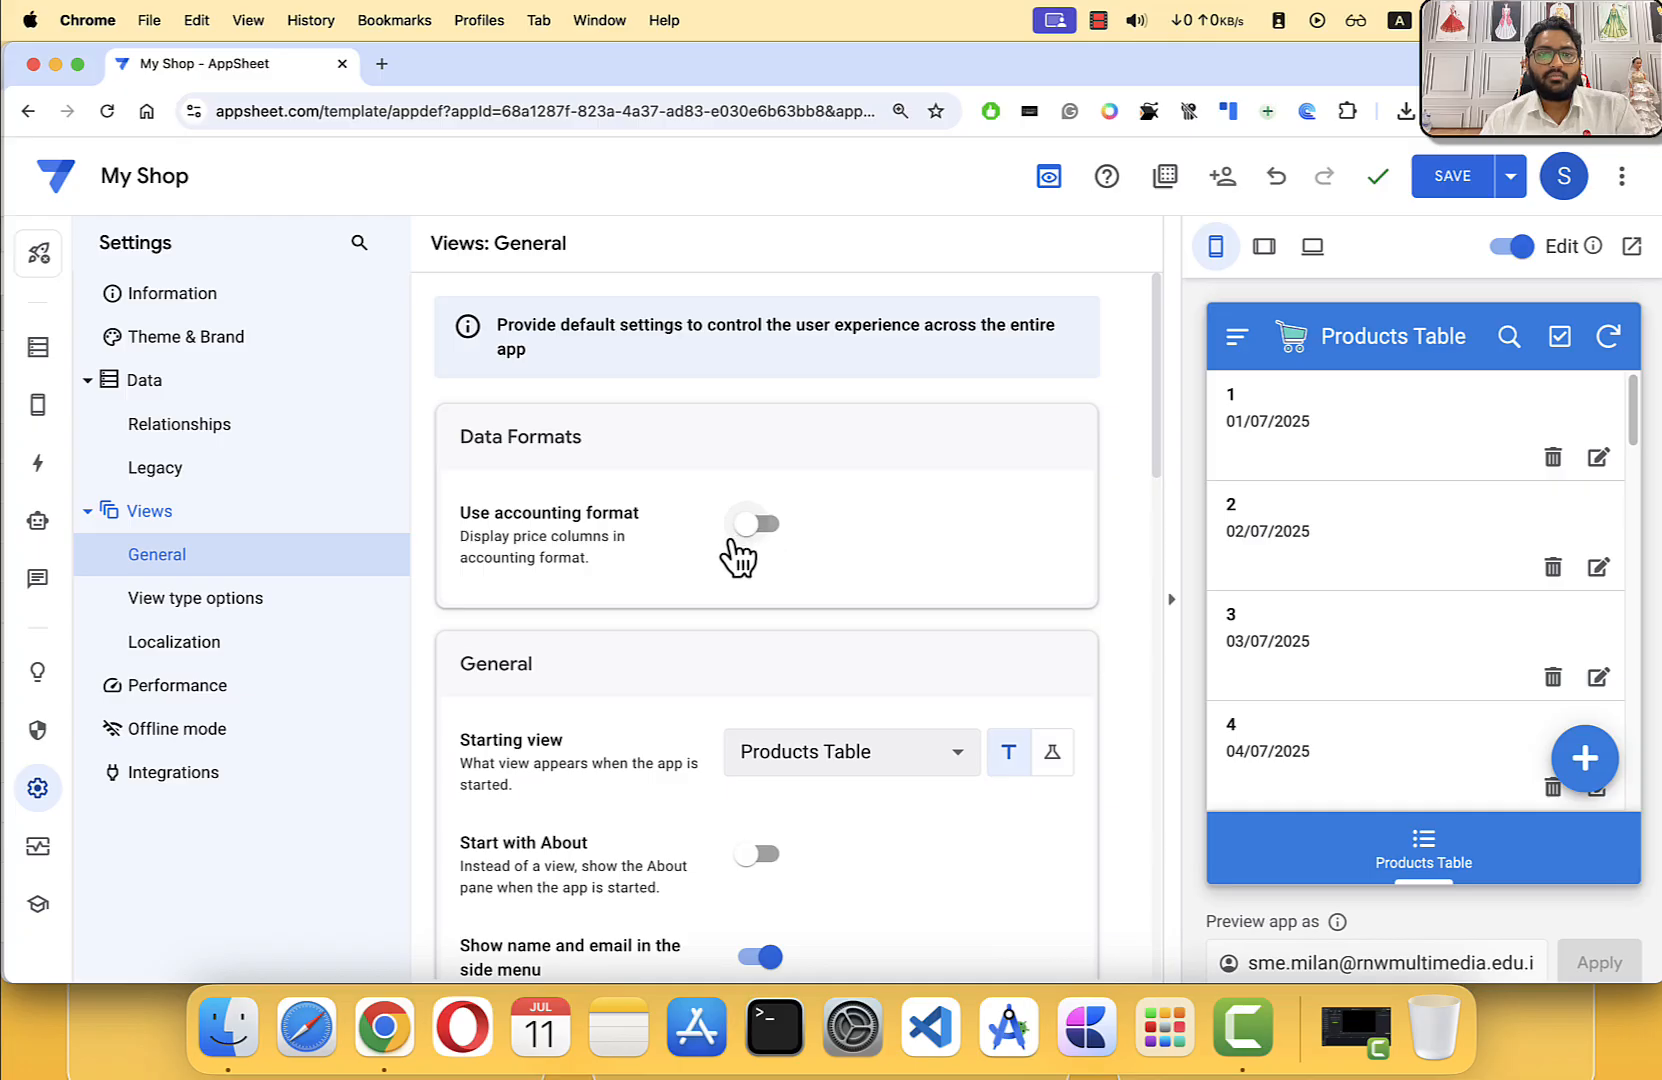
{"action": "scroll", "coordinate": [562, 558], "scroll_direction": "down", "scroll_amount": 3}
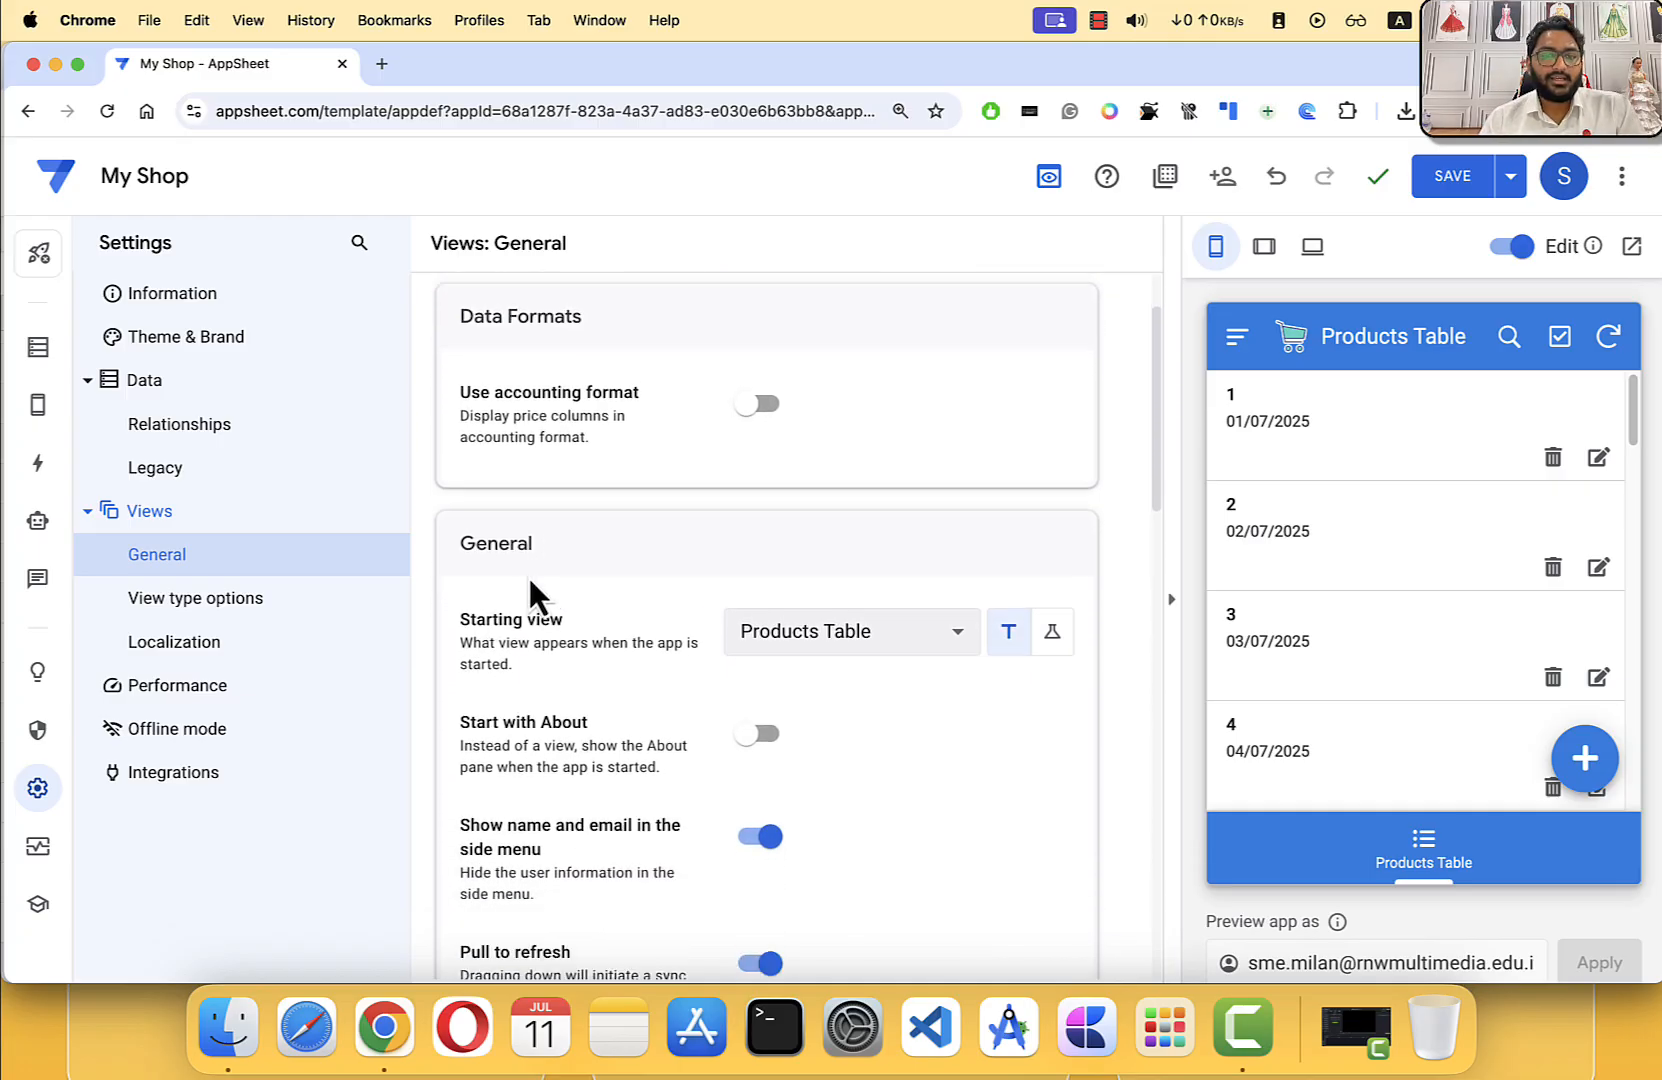
{"action": "scroll", "coordinate": [540, 540], "scroll_direction": "down", "scroll_amount": 9}
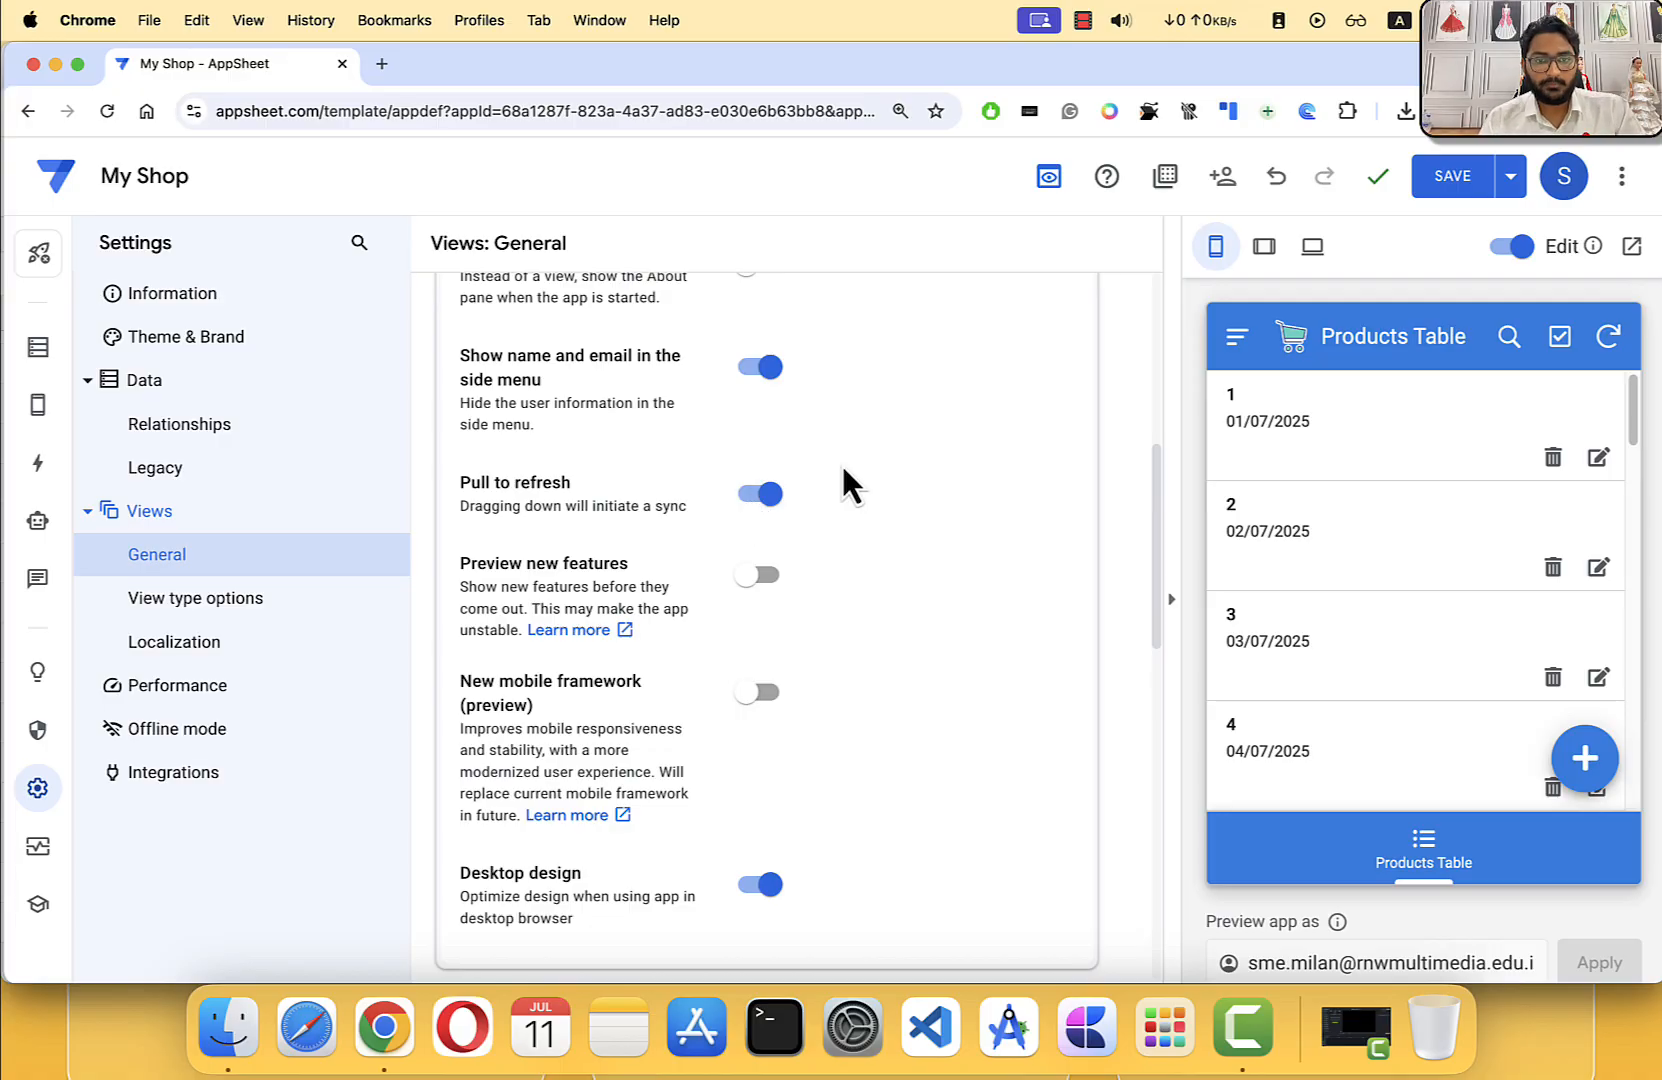
{"action": "scroll", "coordinate": [815, 540], "scroll_direction": "down", "scroll_amount": 2}
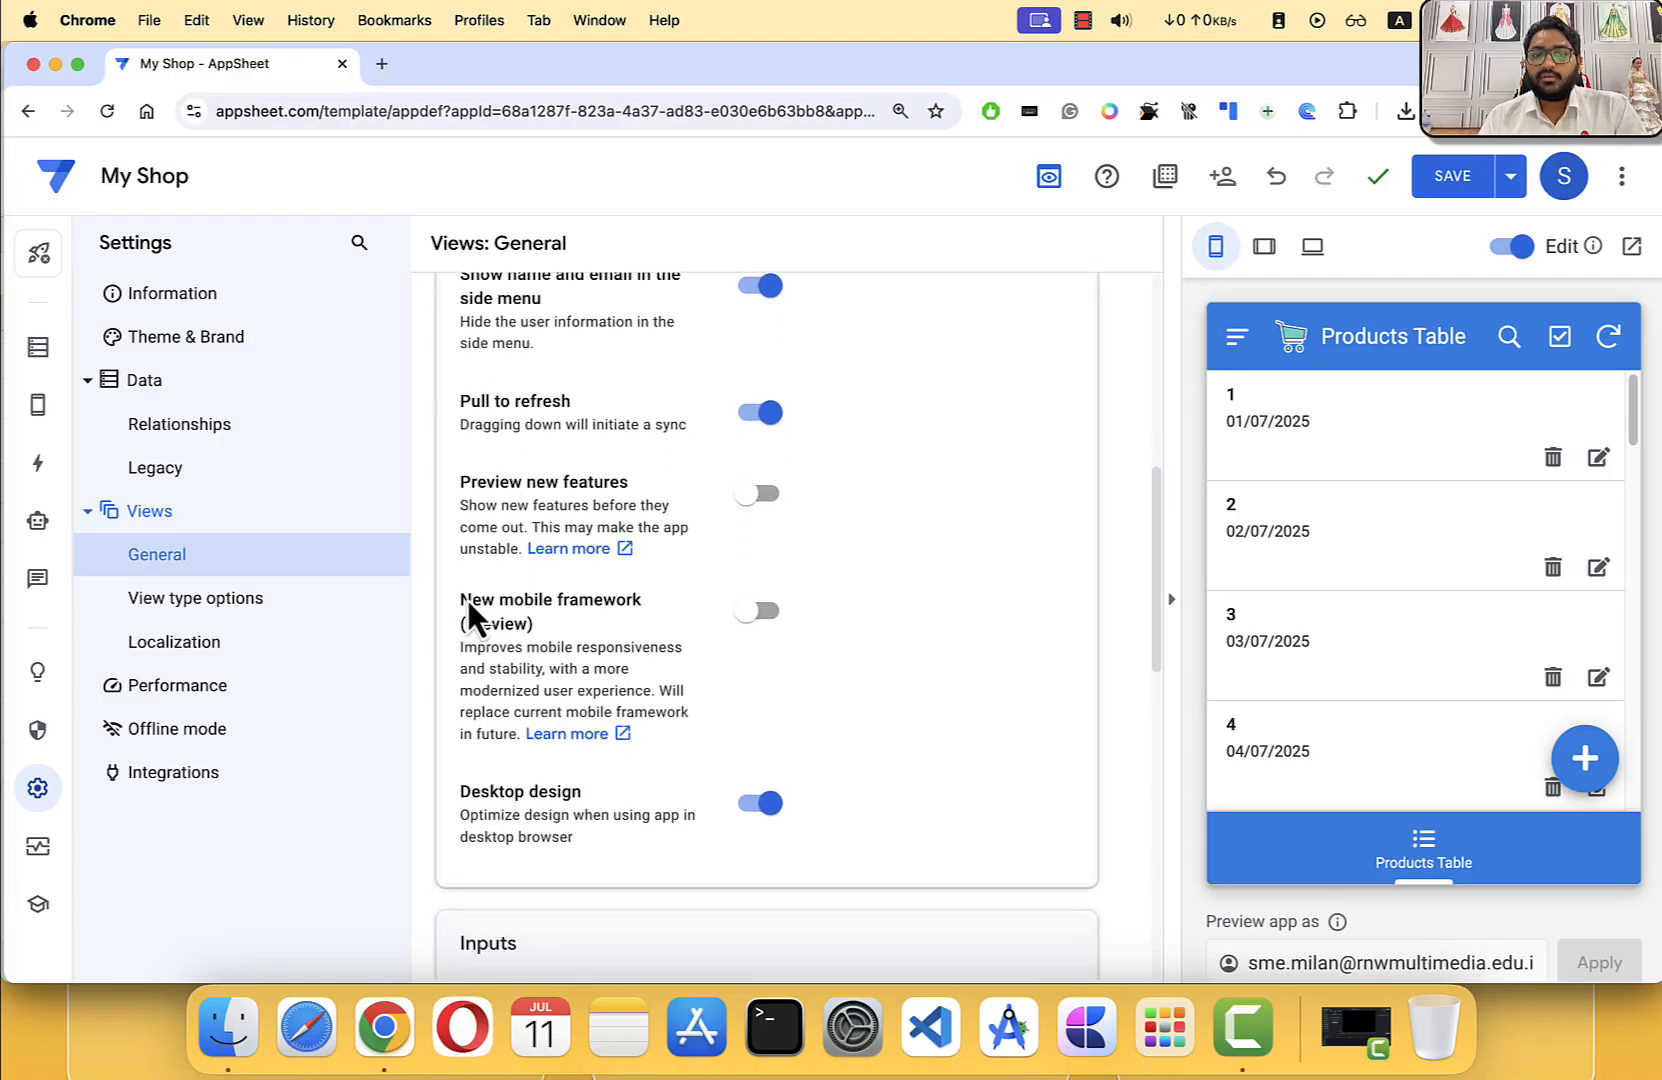
{"action": "left_click", "coordinate": [645, 600]}
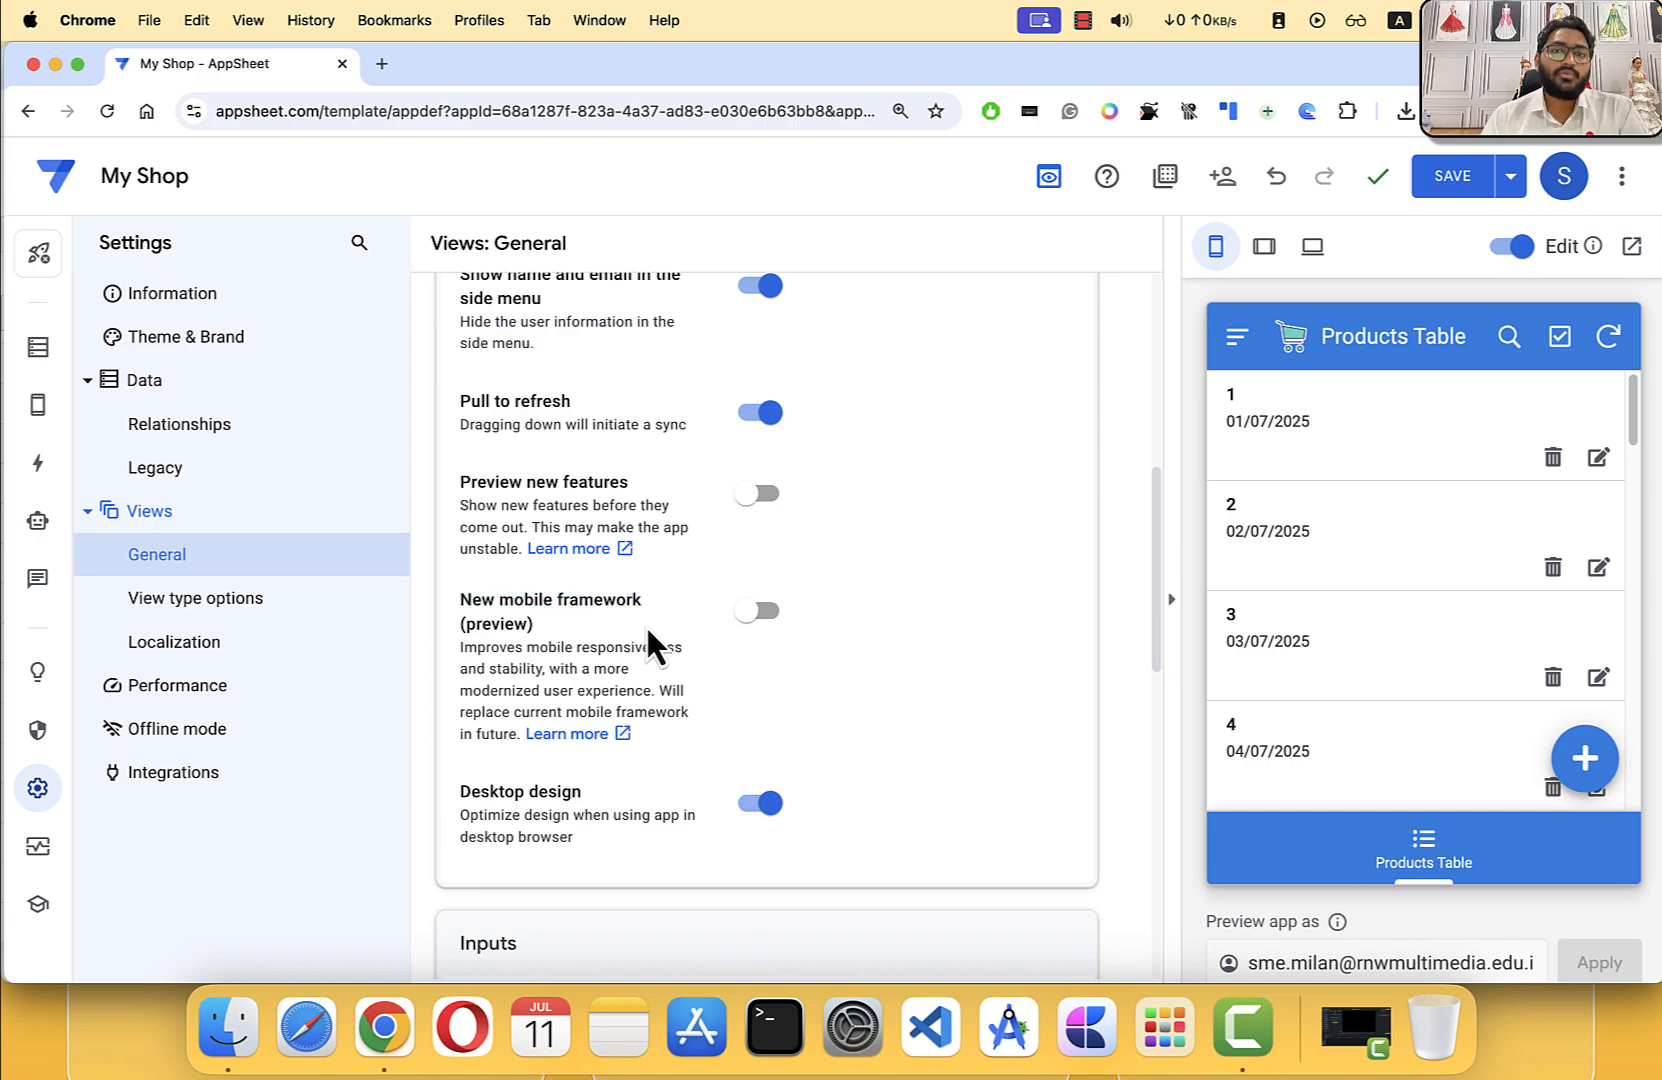
{"action": "scroll", "coordinate": [645, 610], "scroll_direction": "down", "scroll_amount": 4}
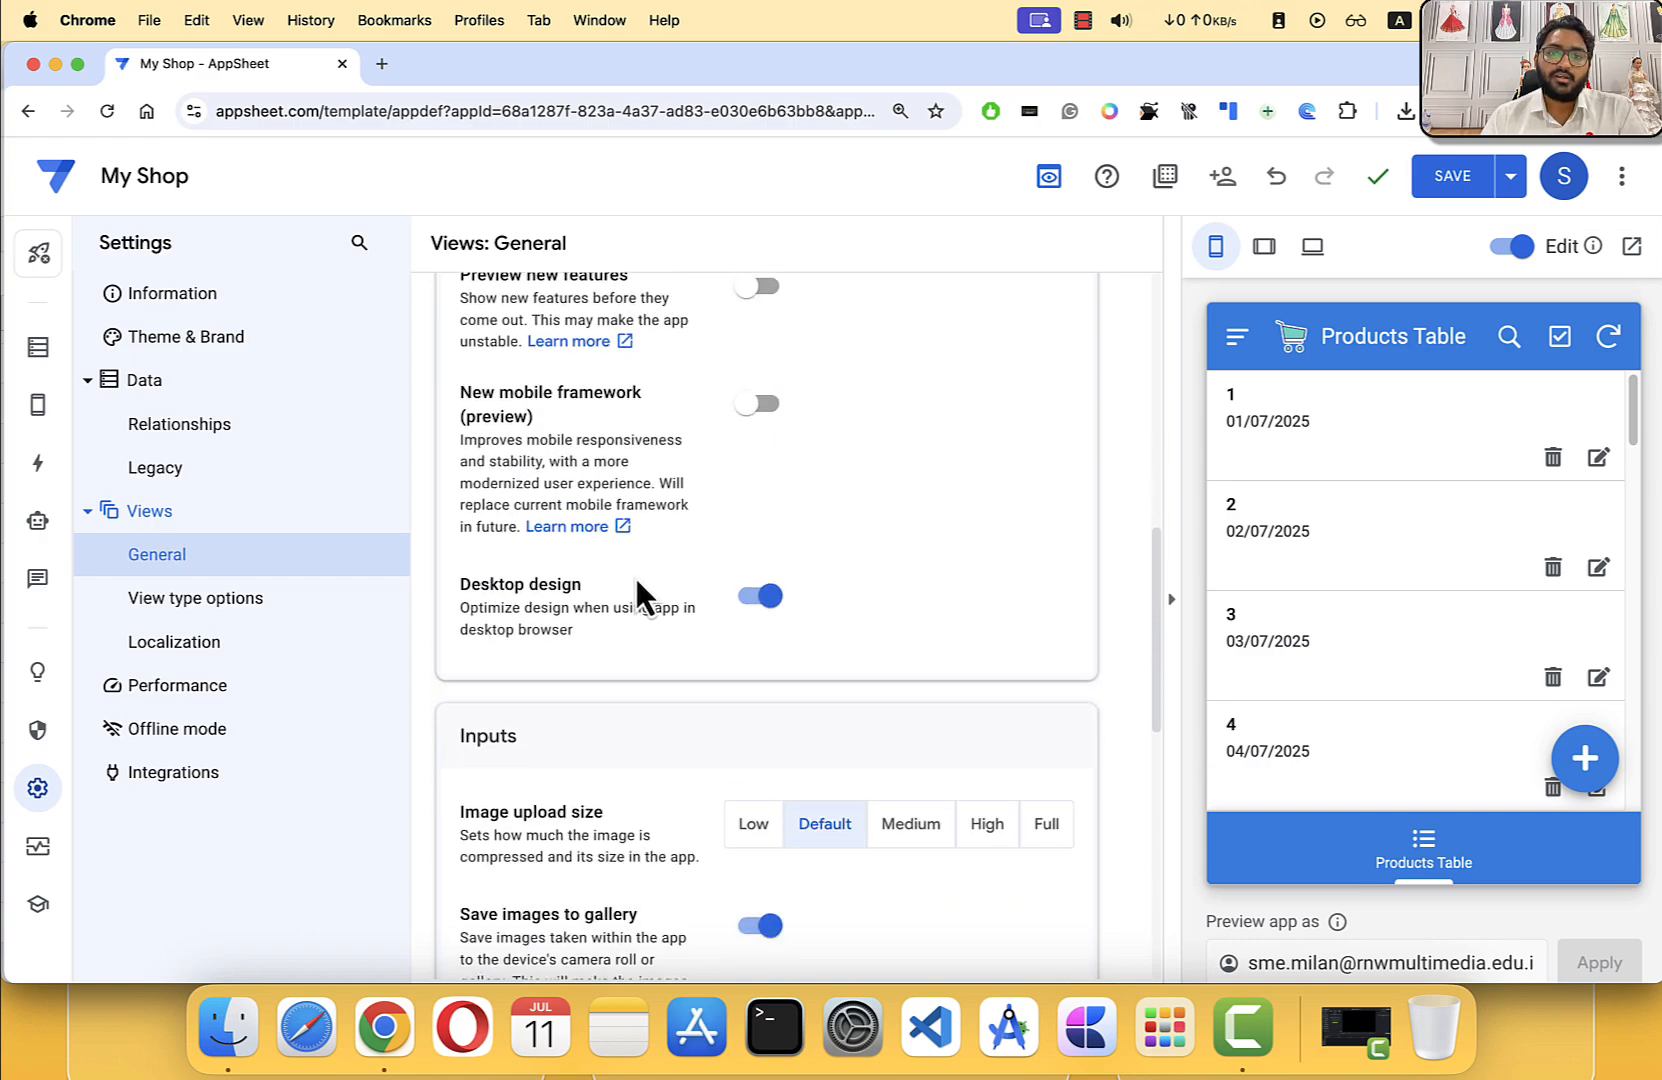
Step: Enable the new mobile framework preview and check the side menu in the app preview
{"action": "left_click", "coordinate": [640, 404]}
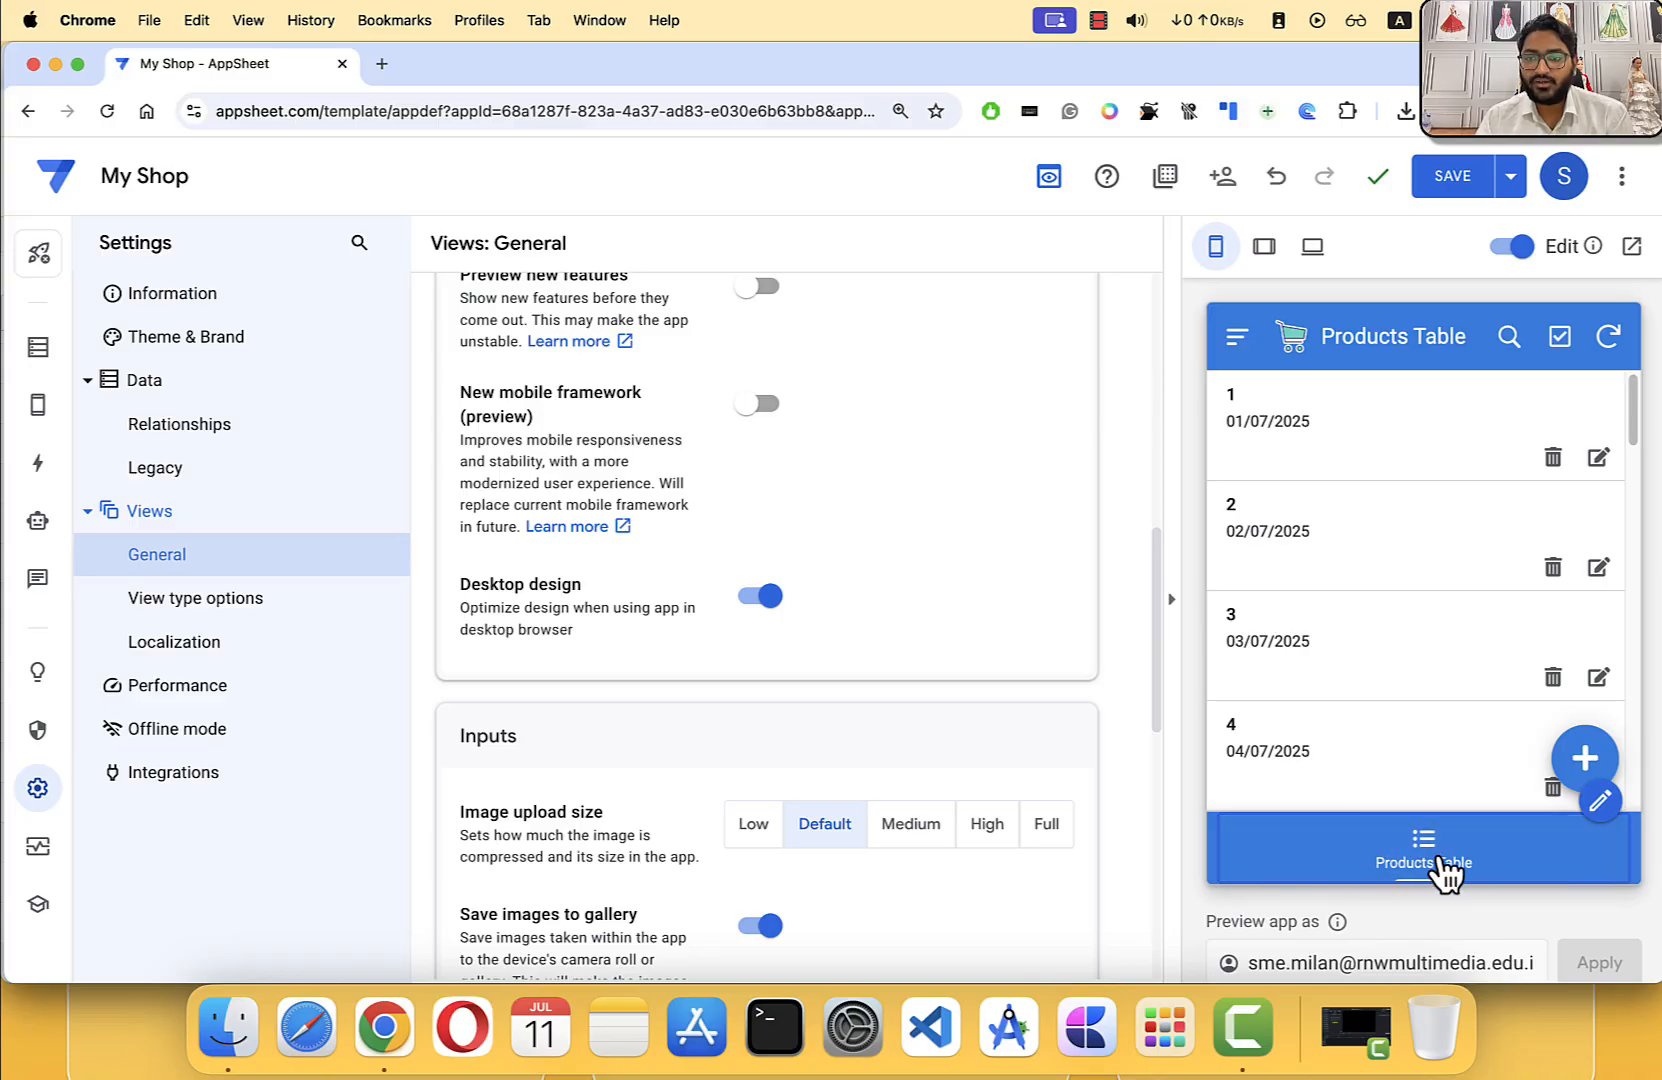
{"action": "left_click", "coordinate": [1240, 338]}
{"action": "left_click", "coordinate": [1602, 470]}
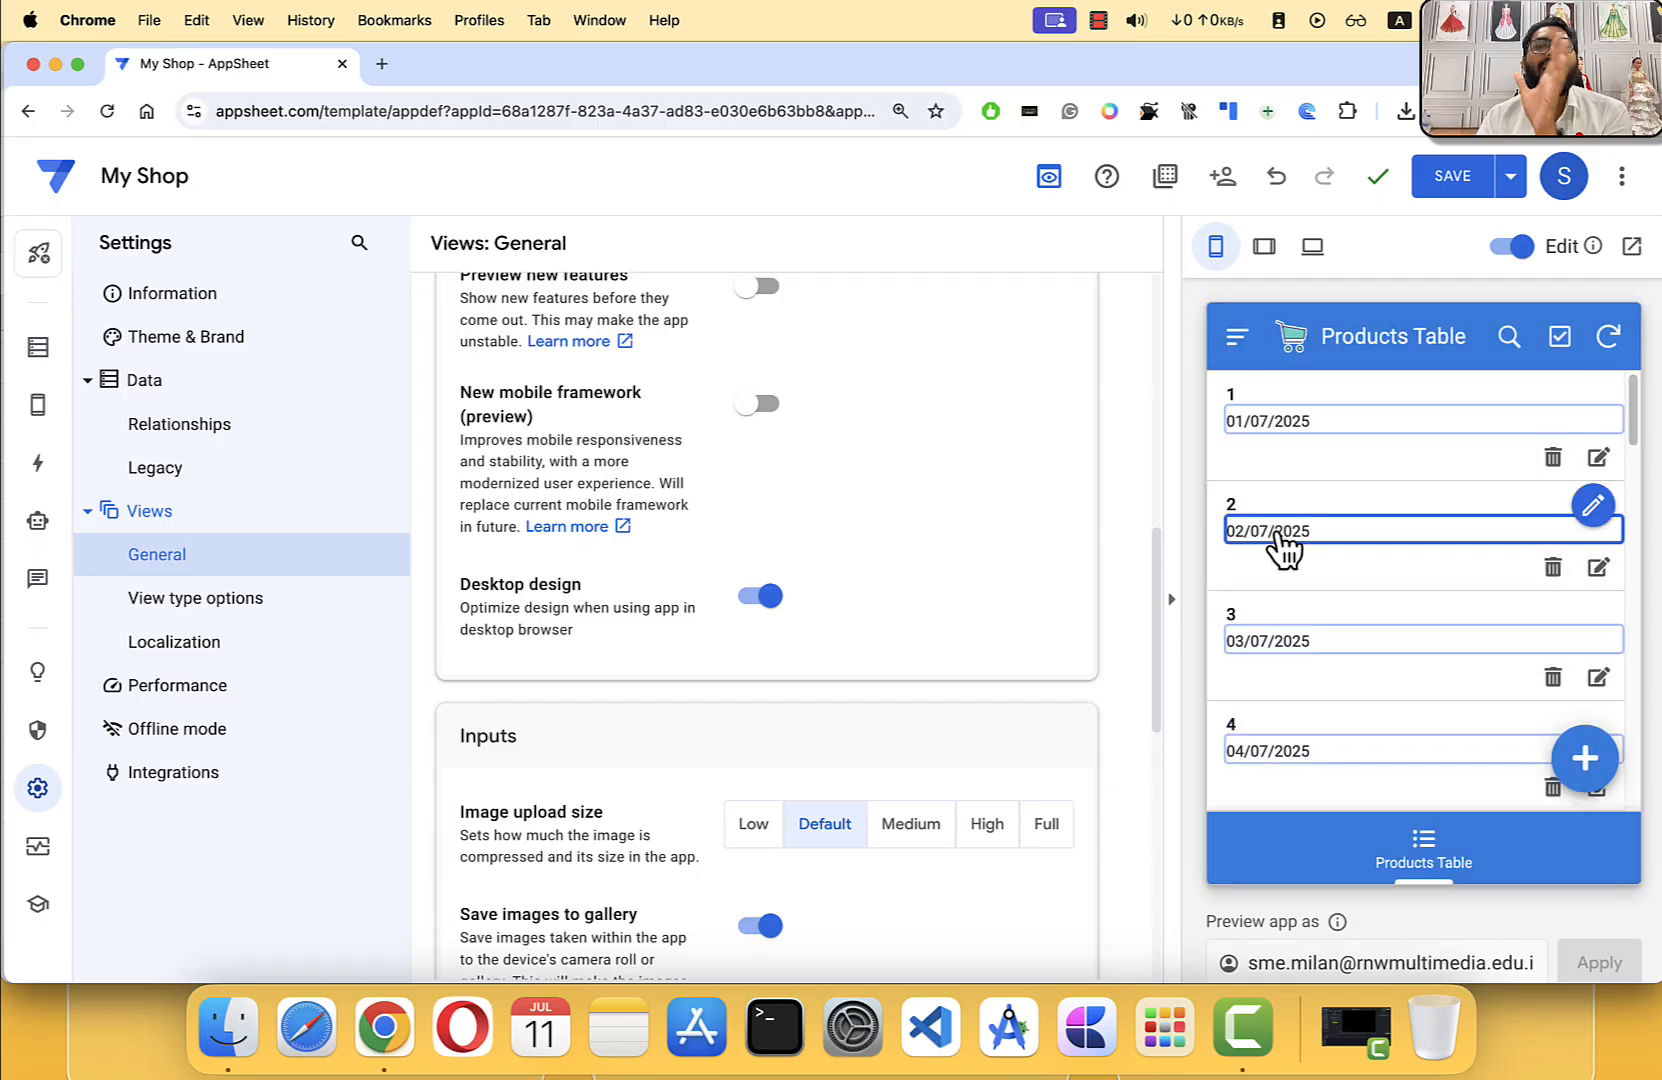
{"action": "left_click", "coordinate": [760, 404]}
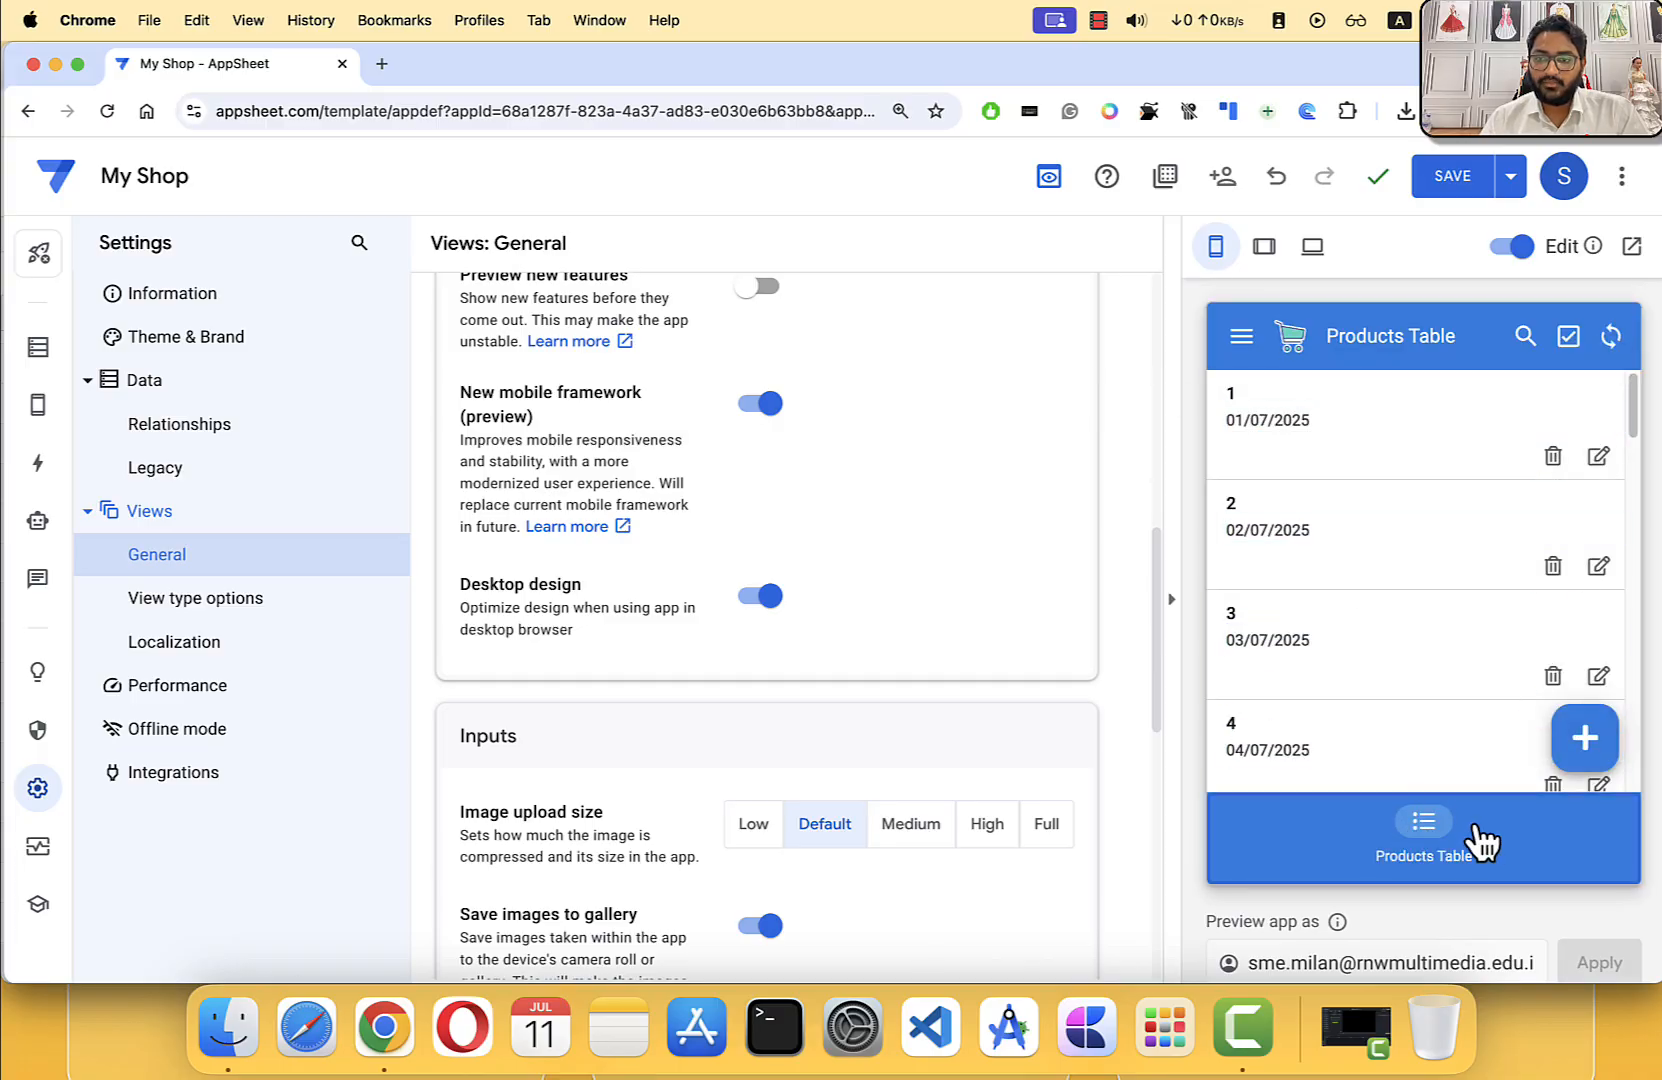
{"action": "mouse_move", "coordinate": [1597, 725]}
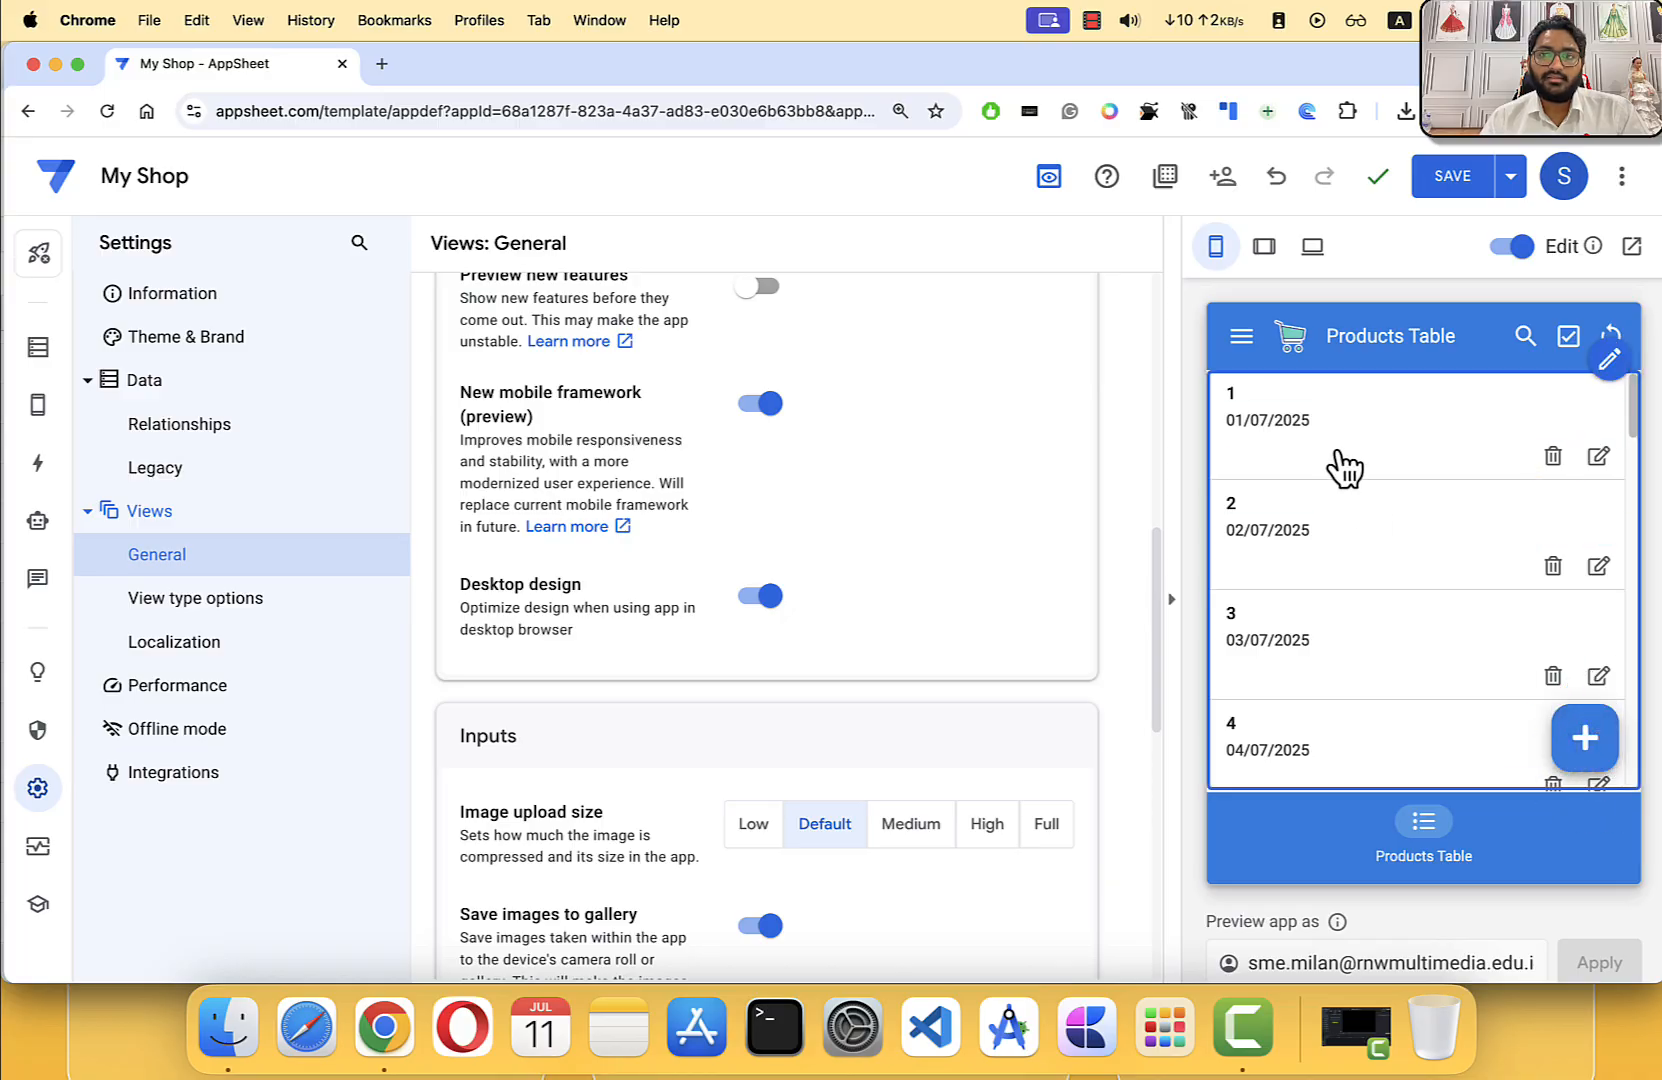
{"action": "left_click", "coordinate": [1243, 340]}
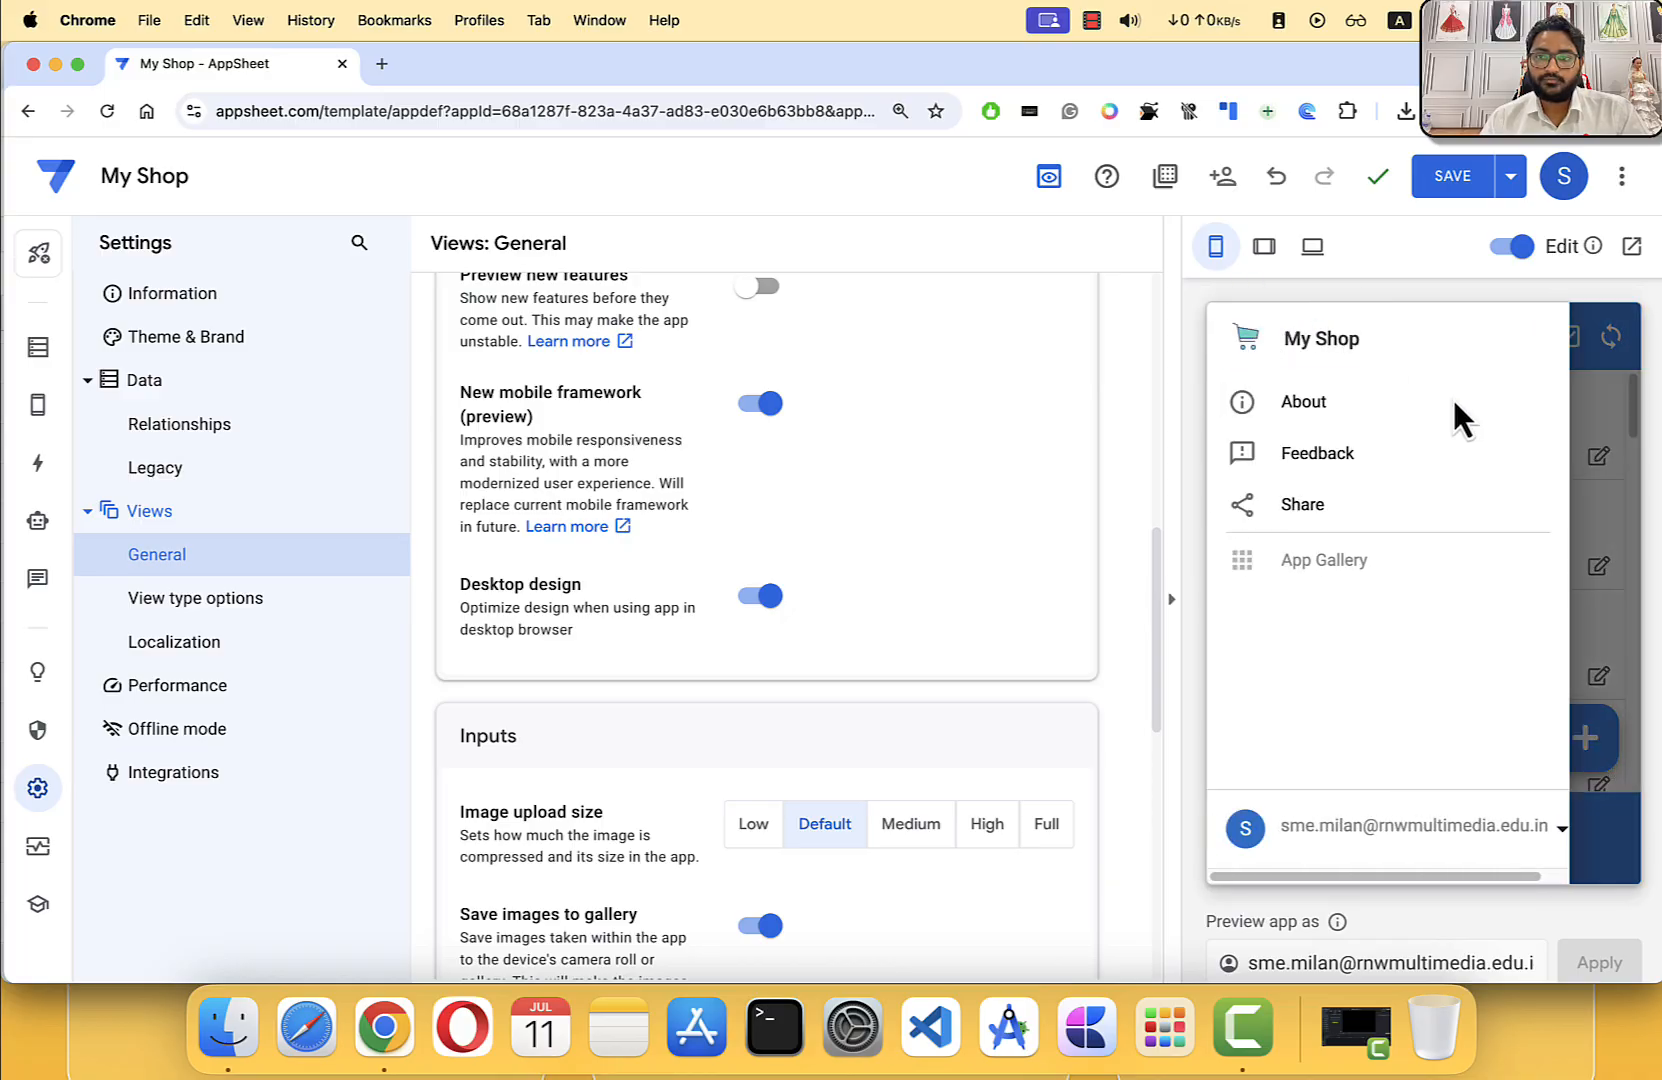
{"action": "left_click", "coordinate": [1598, 622]}
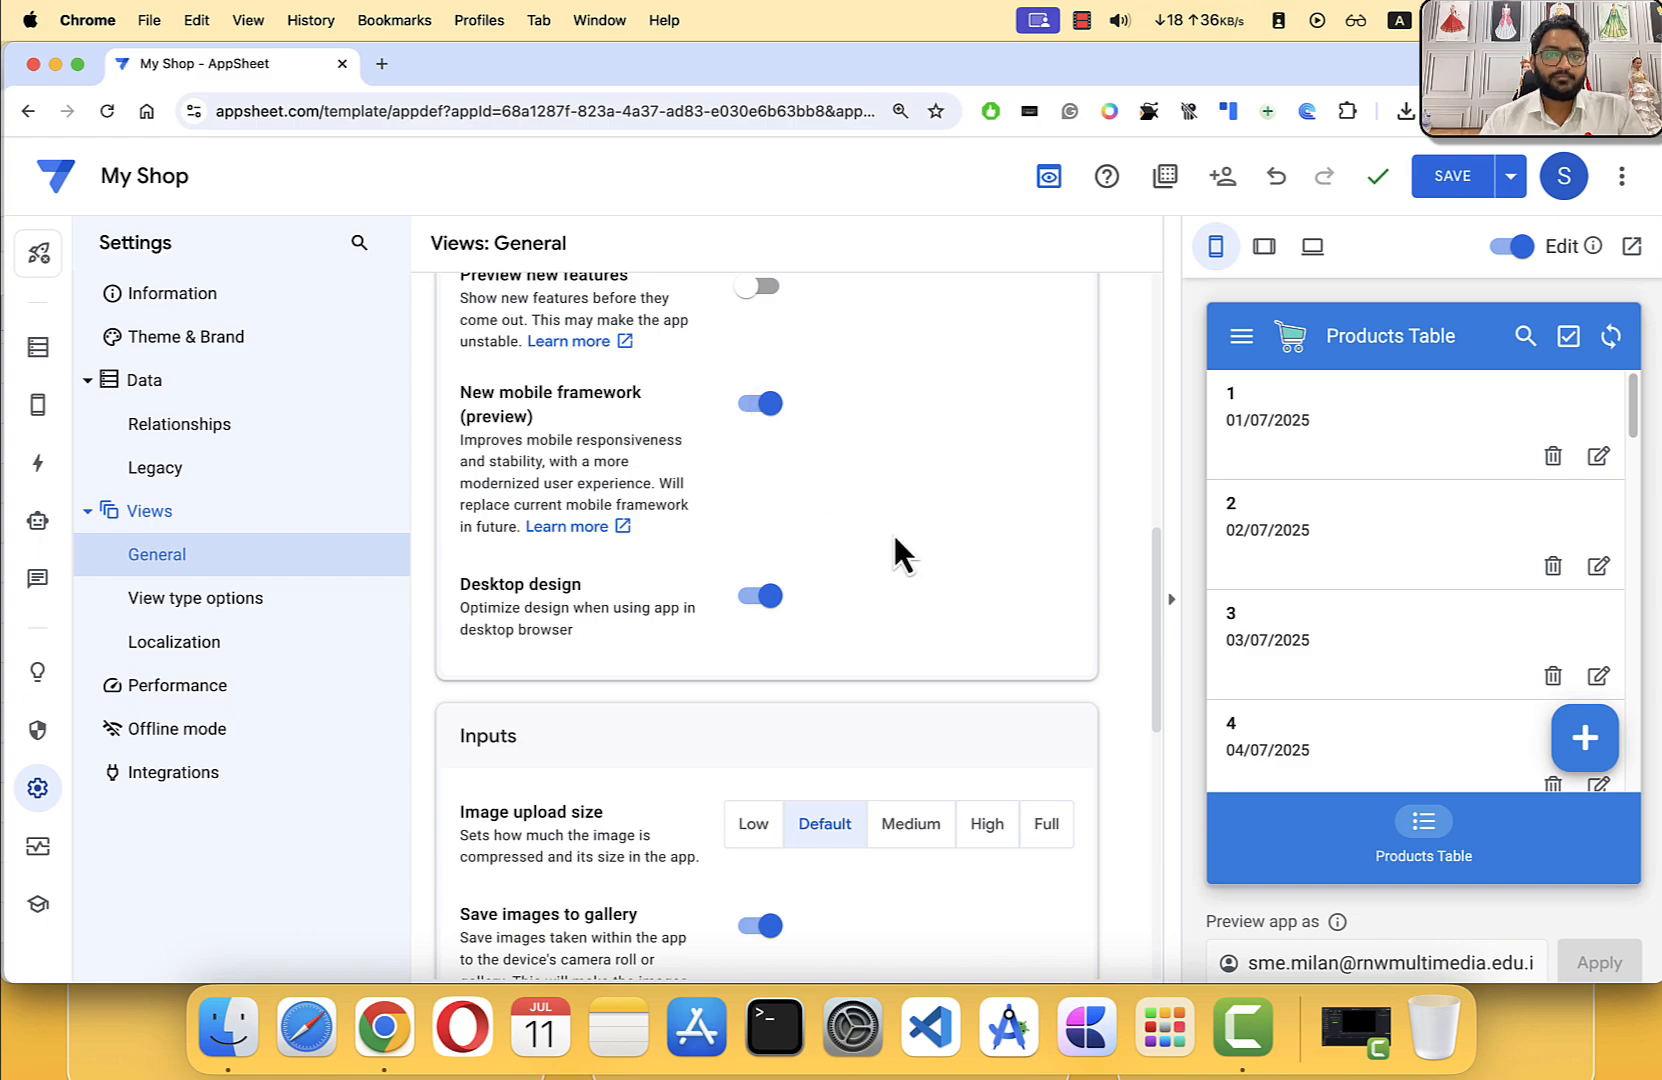
Step: Try disabling the share button, check the app's side menu, and allow the share button again
{"action": "scroll", "coordinate": [875, 530], "scroll_direction": "down", "scroll_amount": 2}
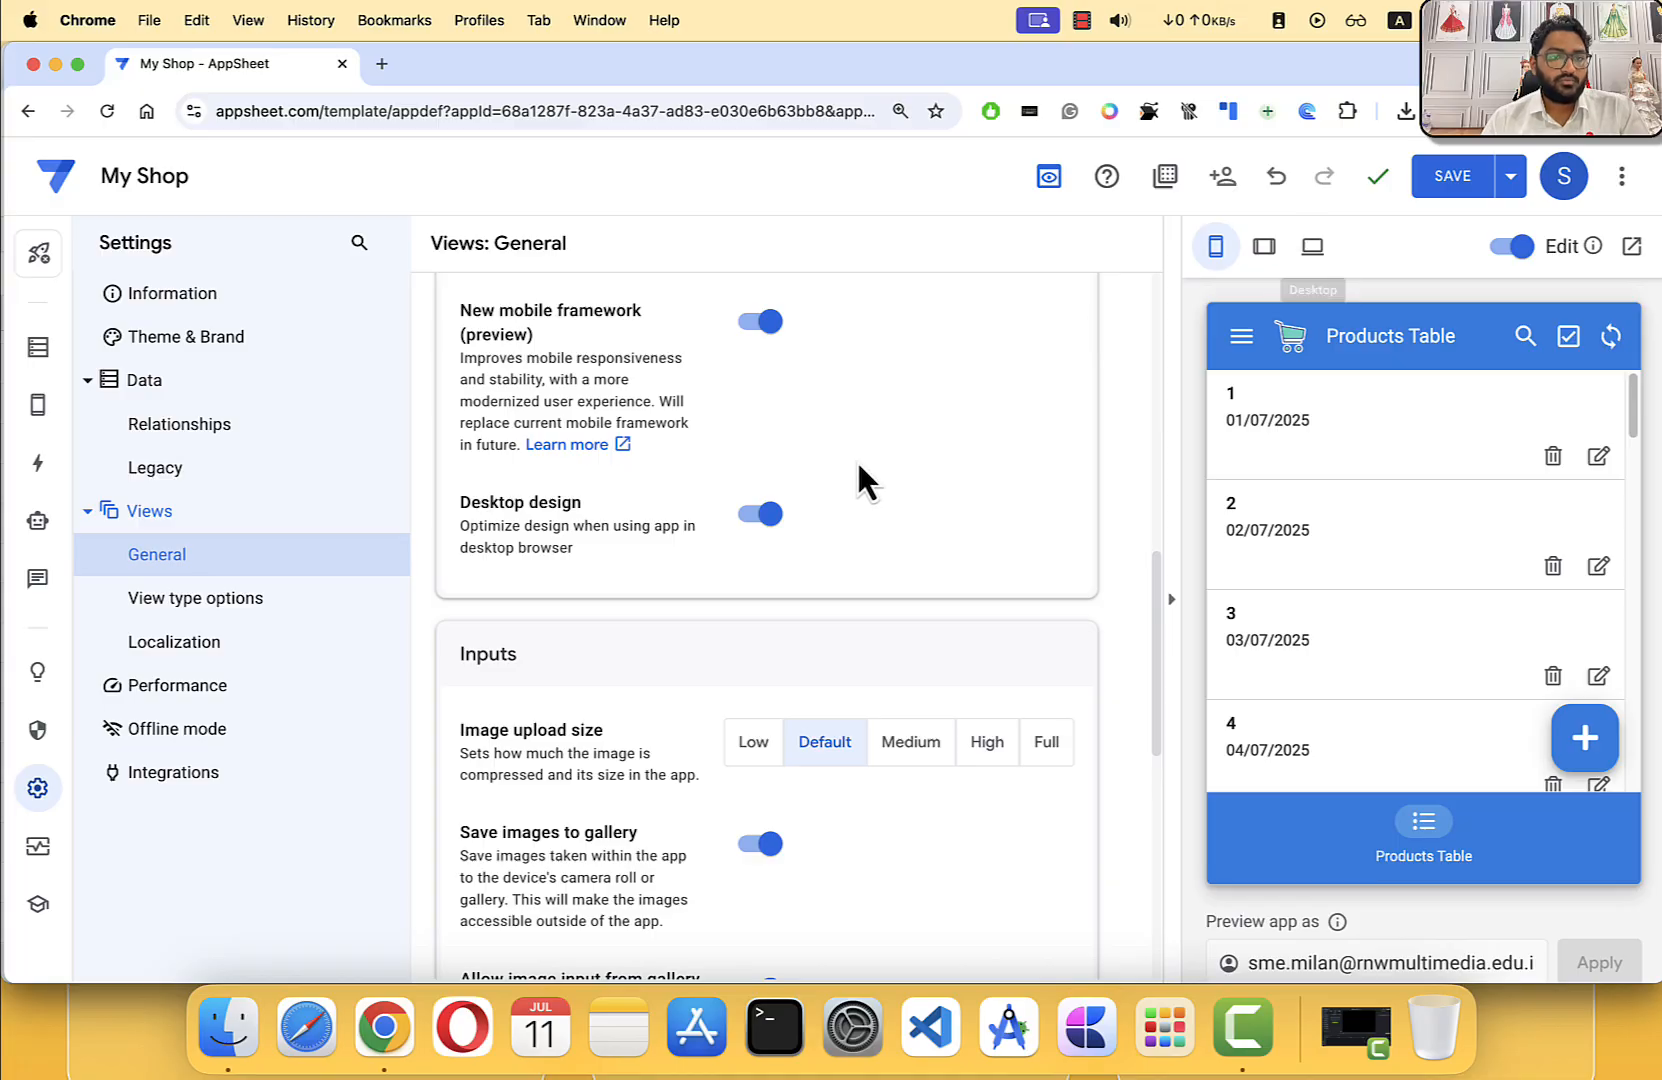
{"action": "scroll", "coordinate": [800, 480], "scroll_direction": "down", "scroll_amount": 10}
{"action": "scroll", "coordinate": [858, 443], "scroll_direction": "down", "scroll_amount": 5}
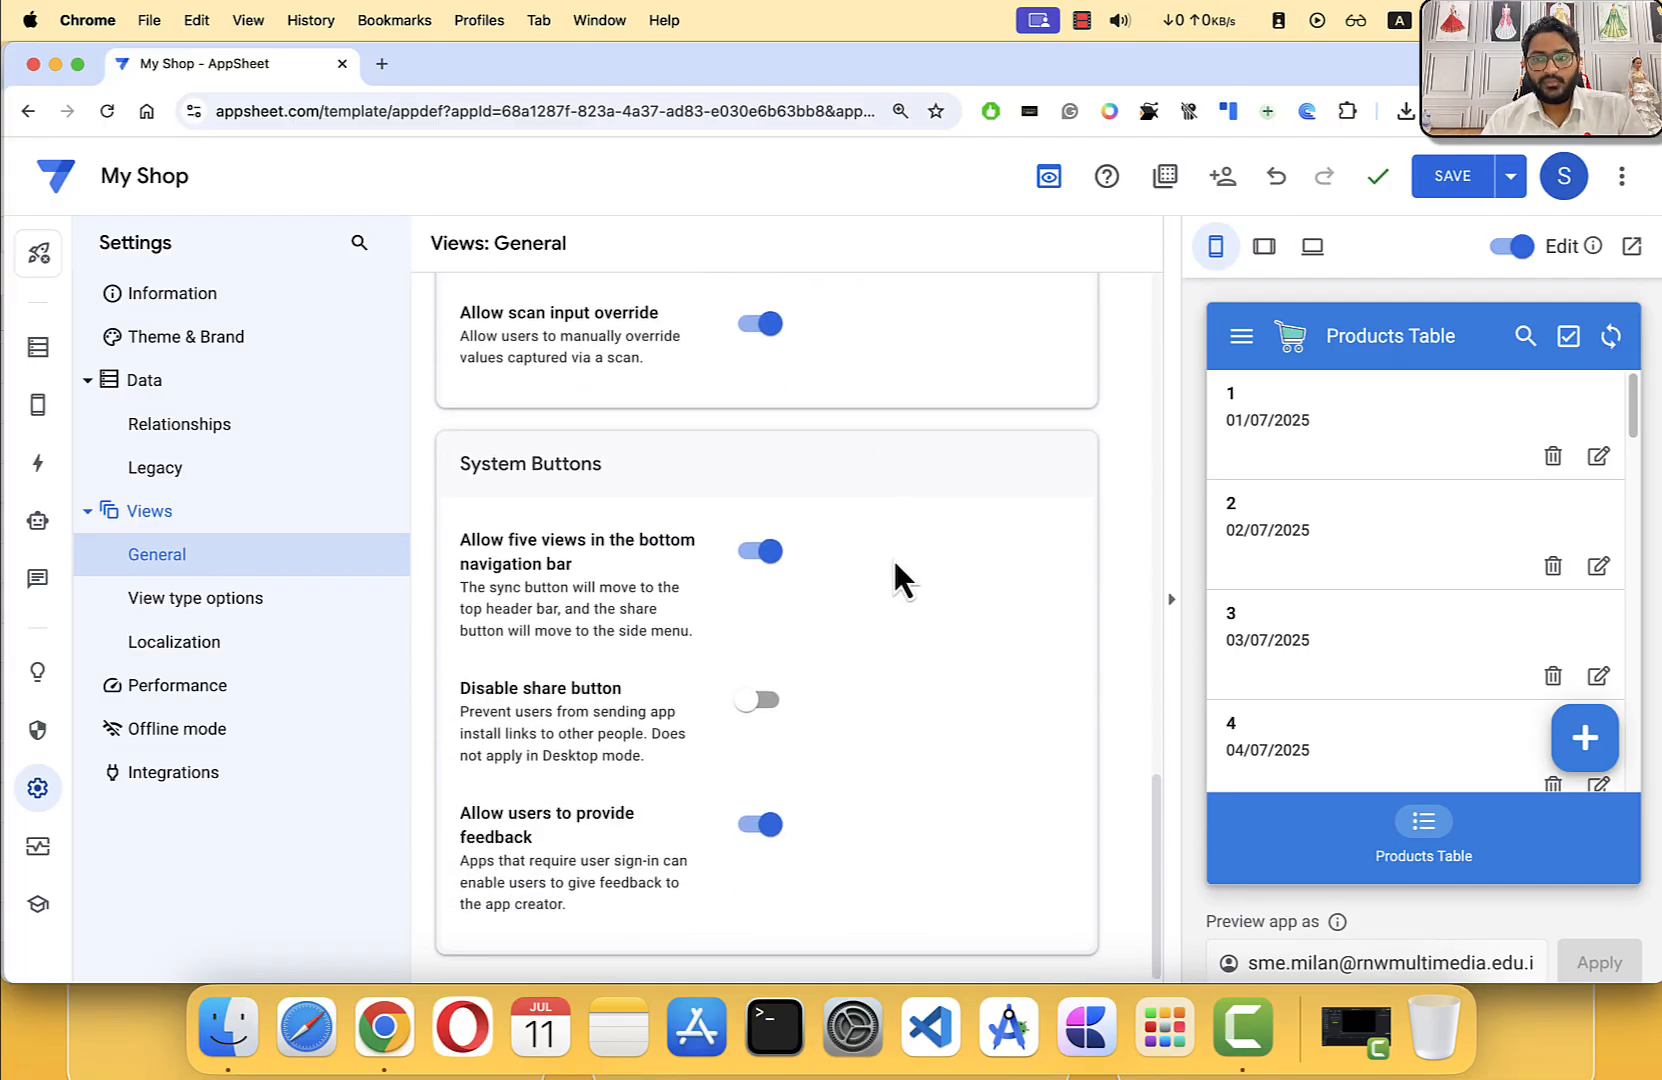
{"action": "left_click", "coordinate": [766, 702]}
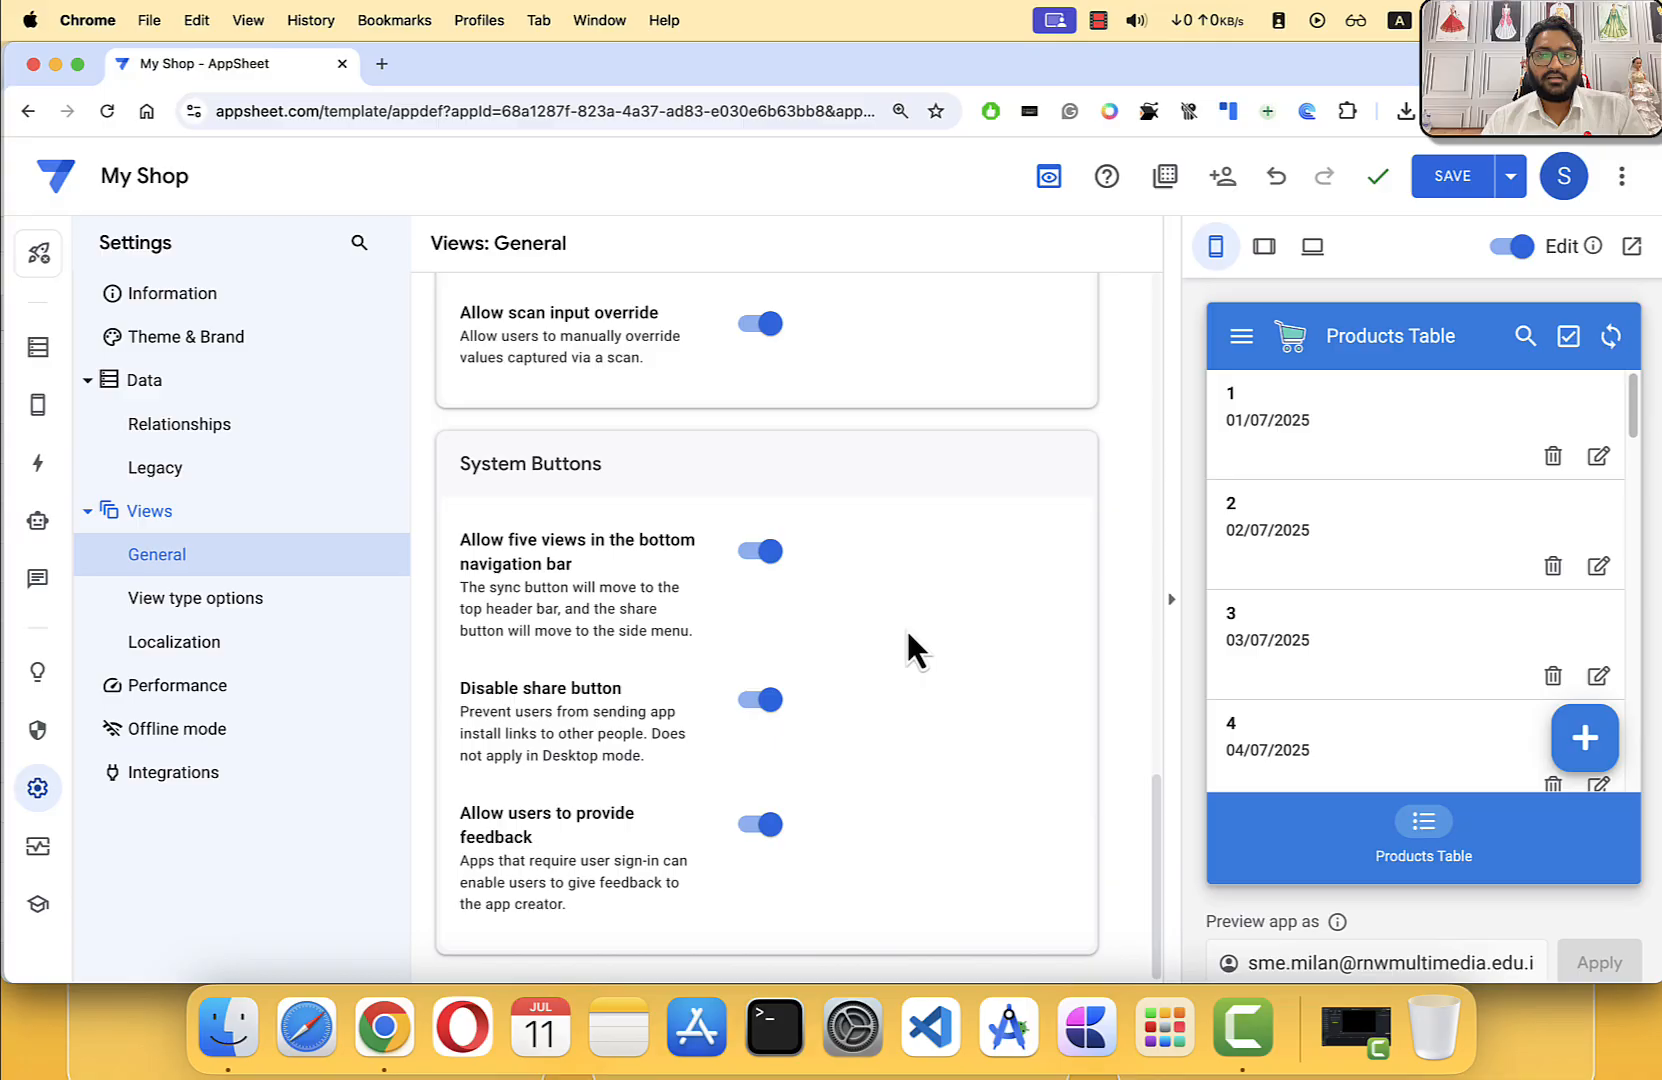
{"action": "left_click", "coordinate": [1243, 338]}
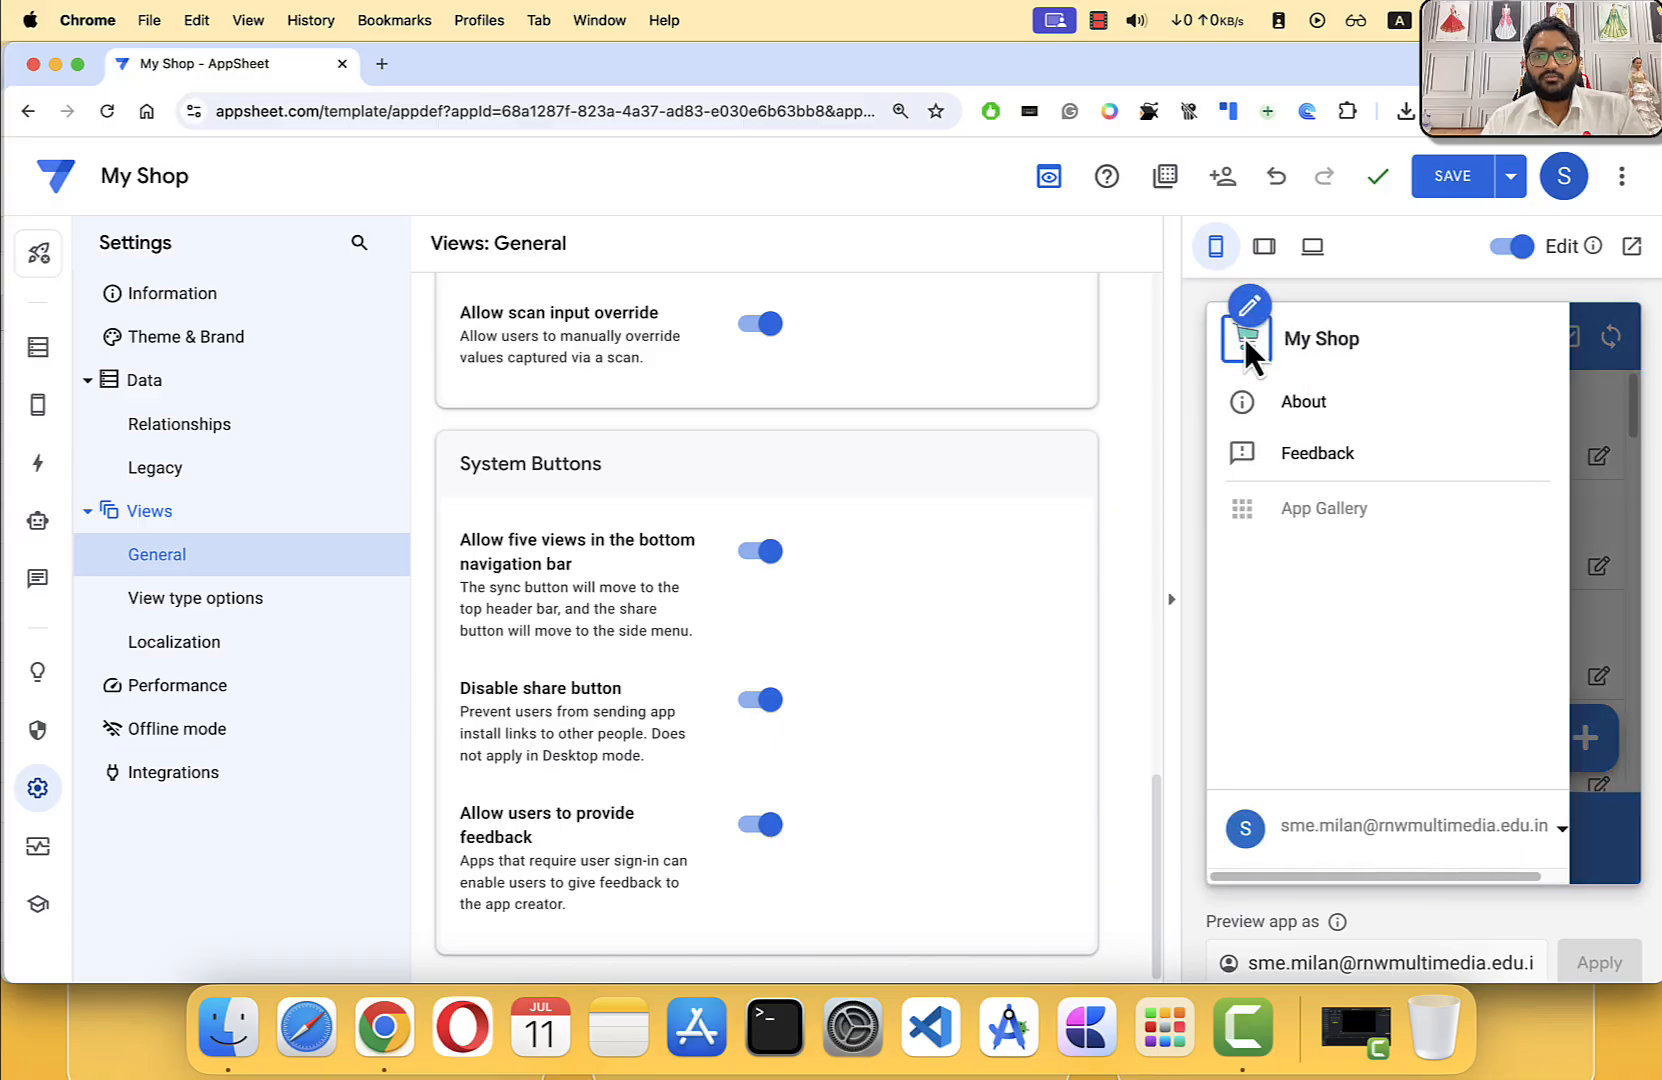
{"action": "left_click", "coordinate": [1606, 512]}
{"action": "left_click", "coordinate": [762, 704]}
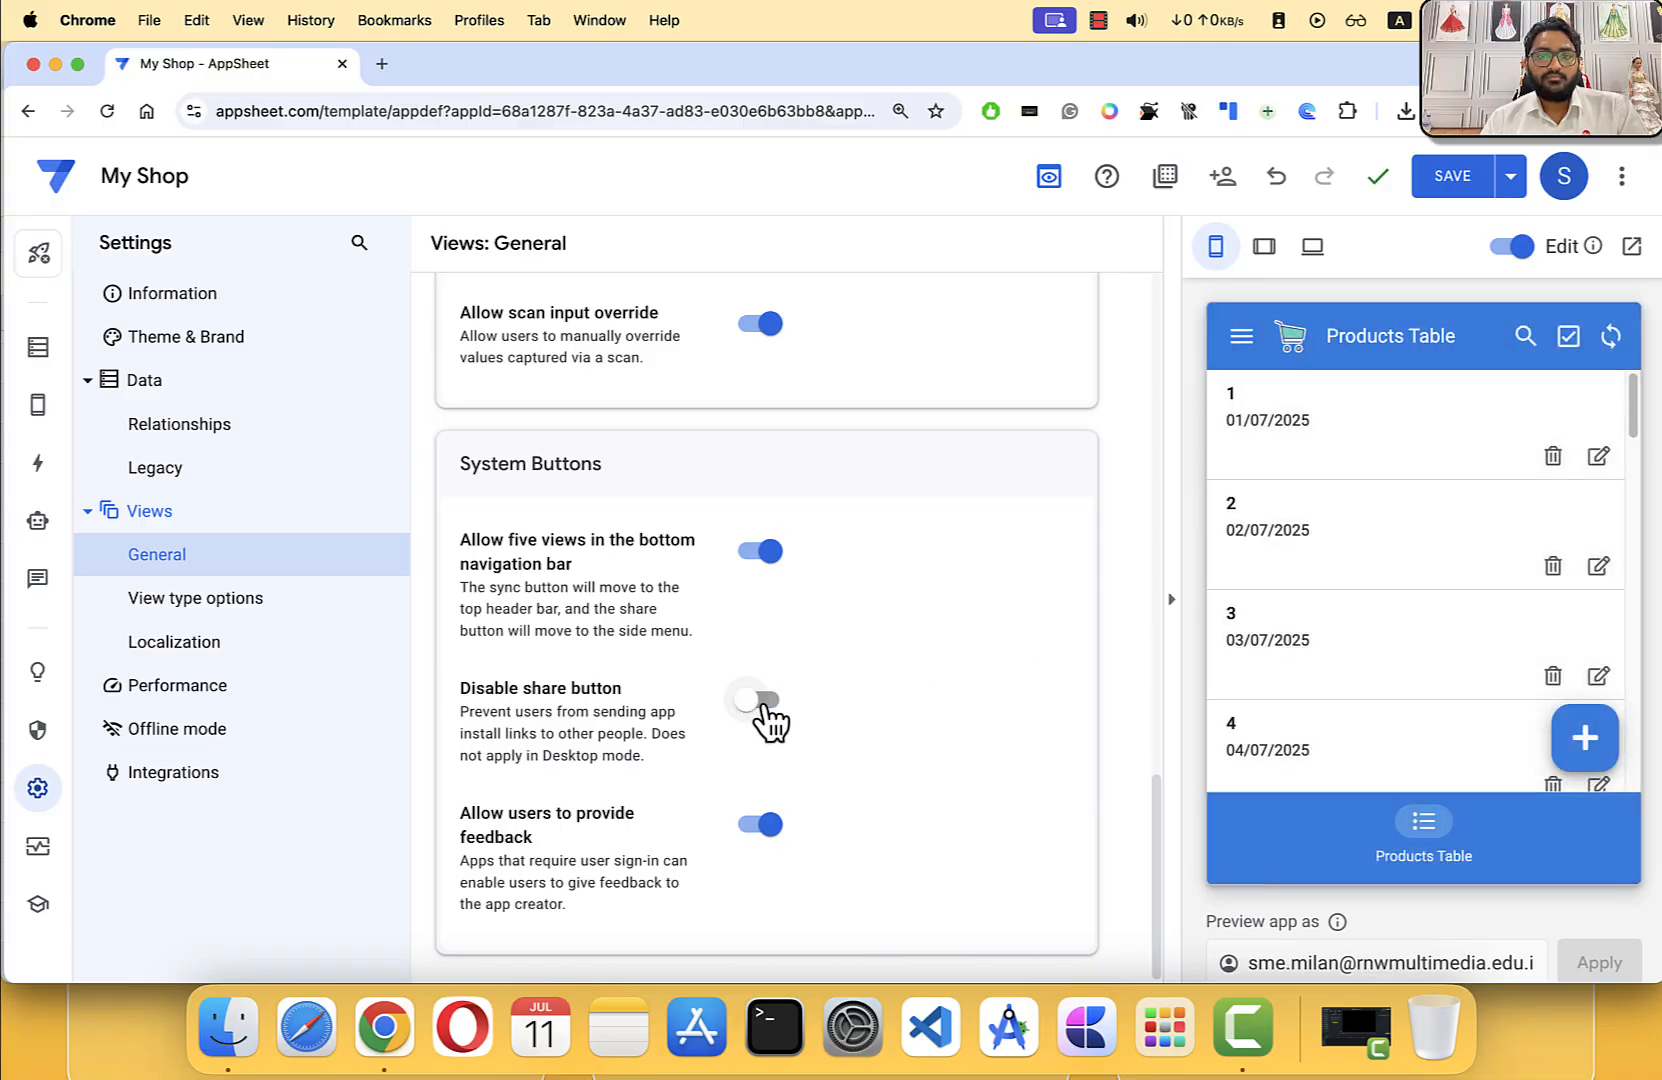
{"action": "left_click", "coordinate": [1243, 340]}
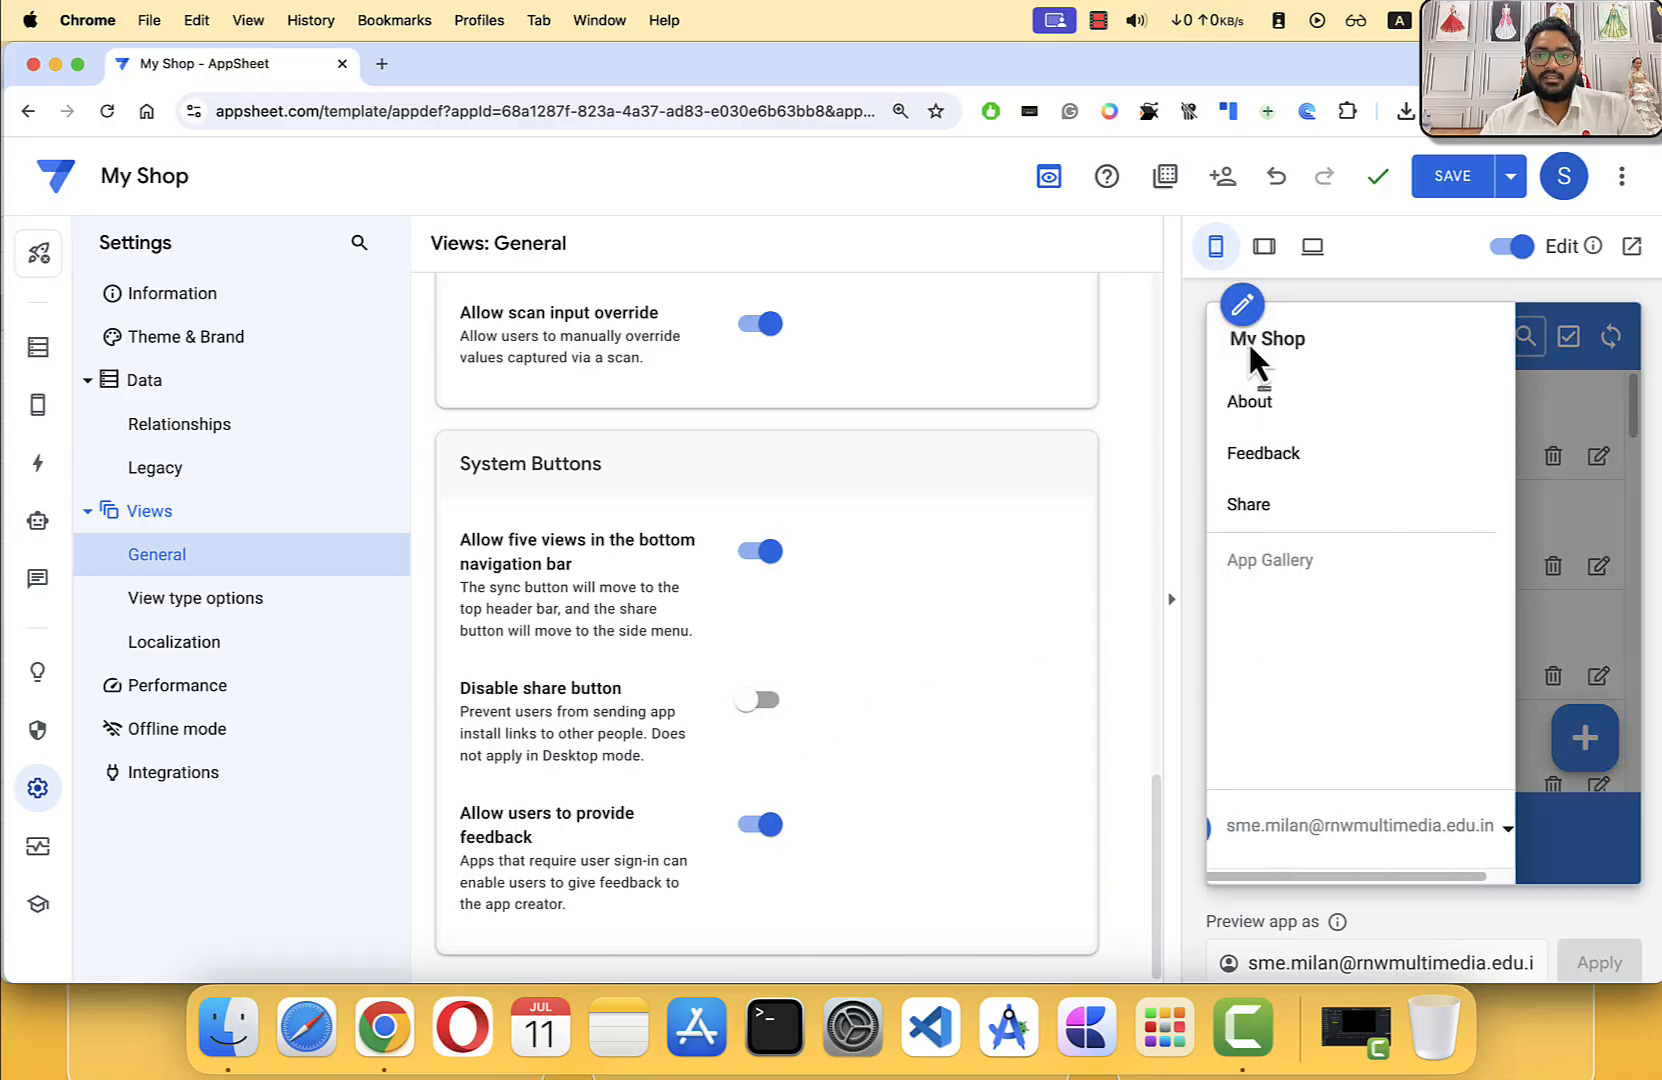
{"action": "left_click", "coordinate": [1578, 548]}
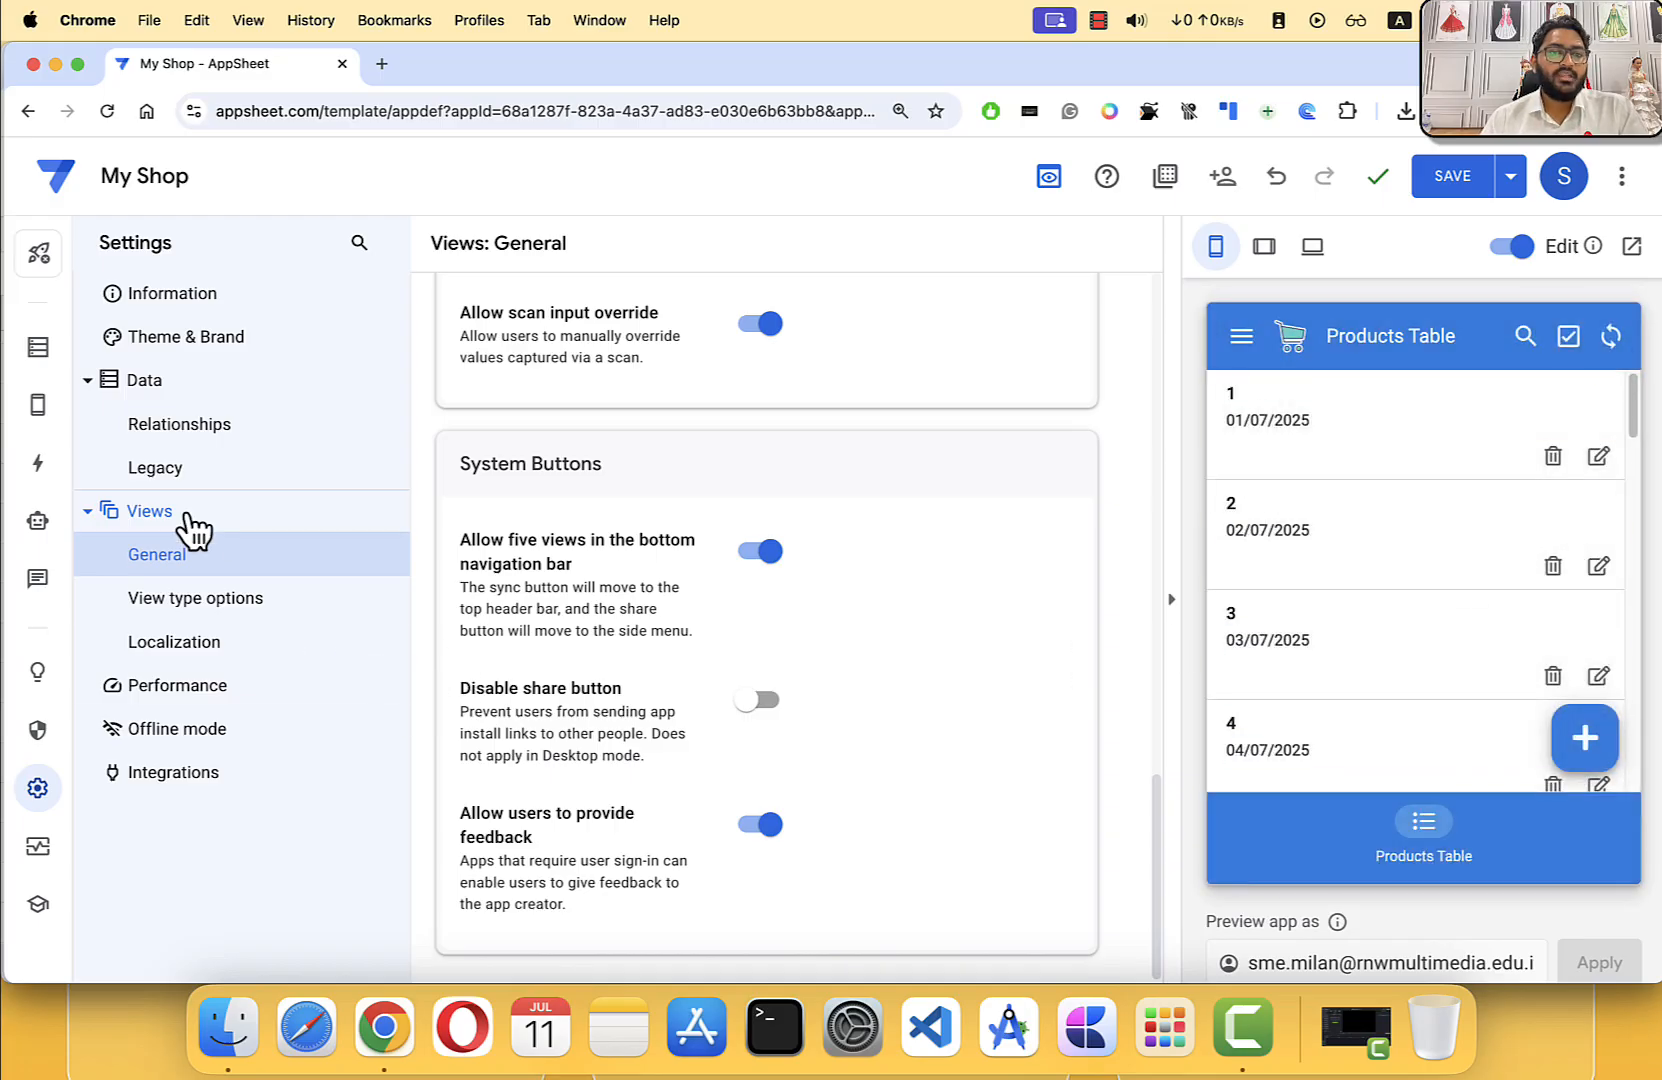
Step: Look over the sign-in security settings and the column types of the Products Table, including the type options for Sr. No
{"action": "left_click", "coordinate": [40, 742]}
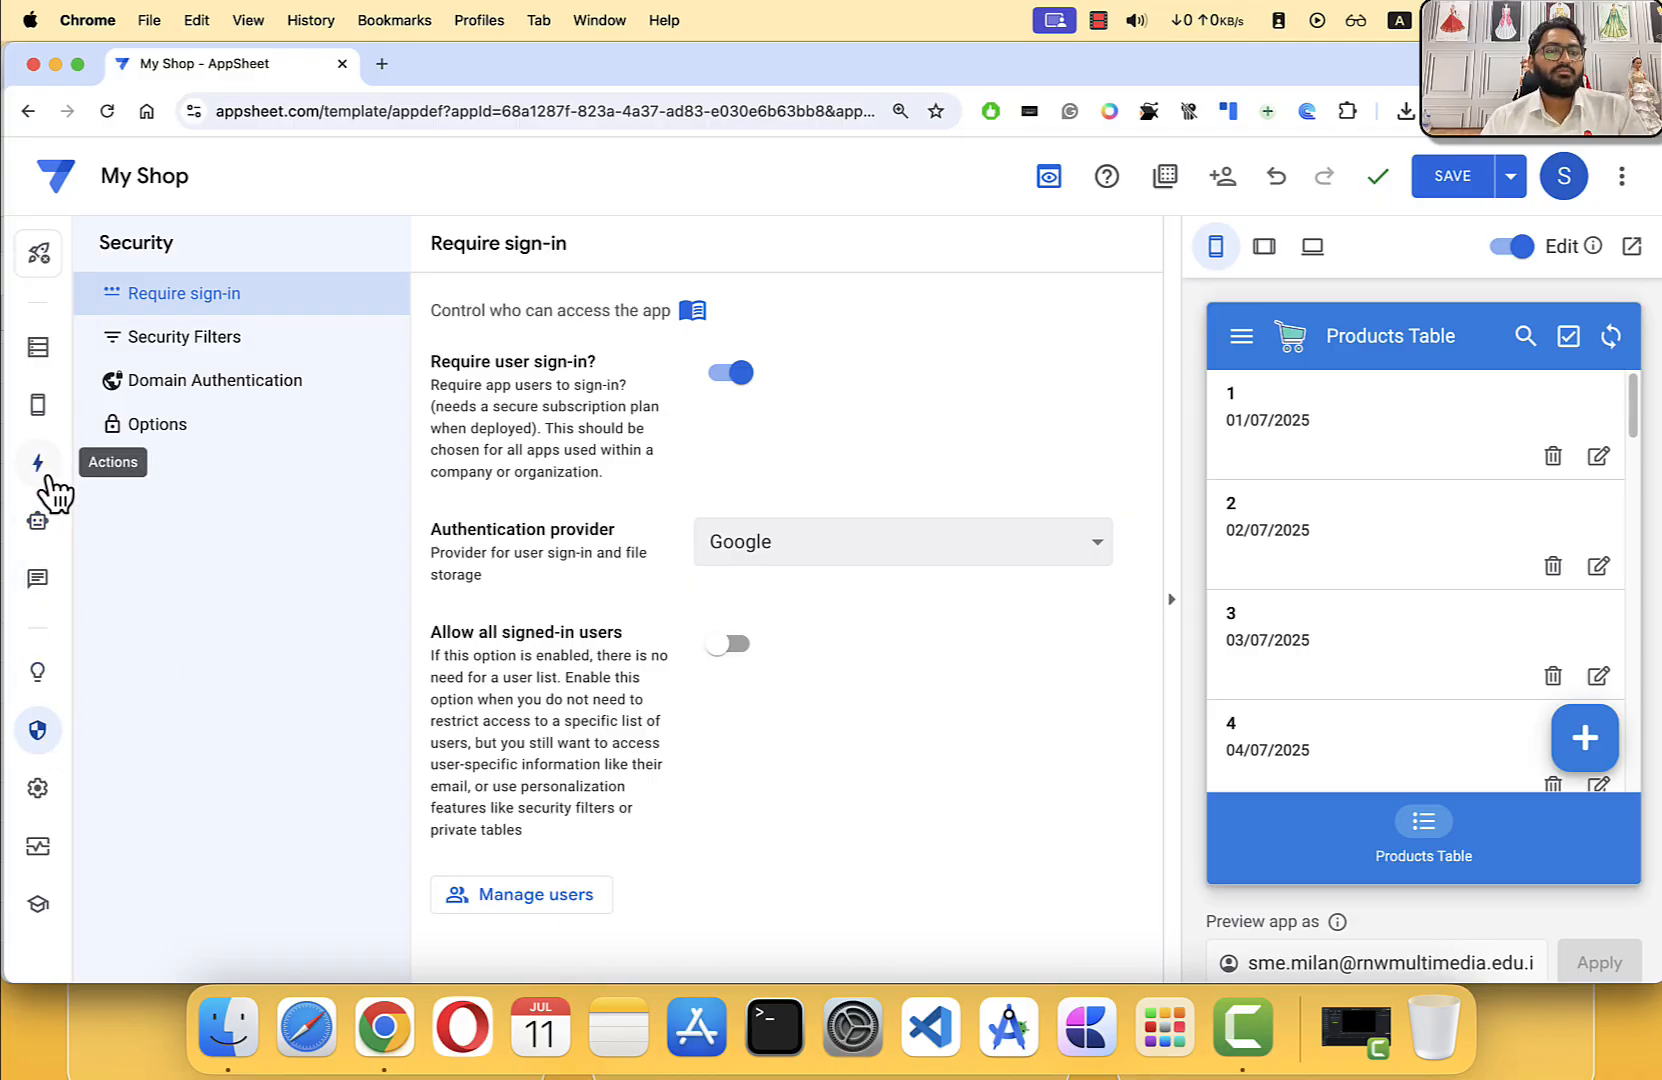
{"action": "mouse_move", "coordinate": [45, 420]}
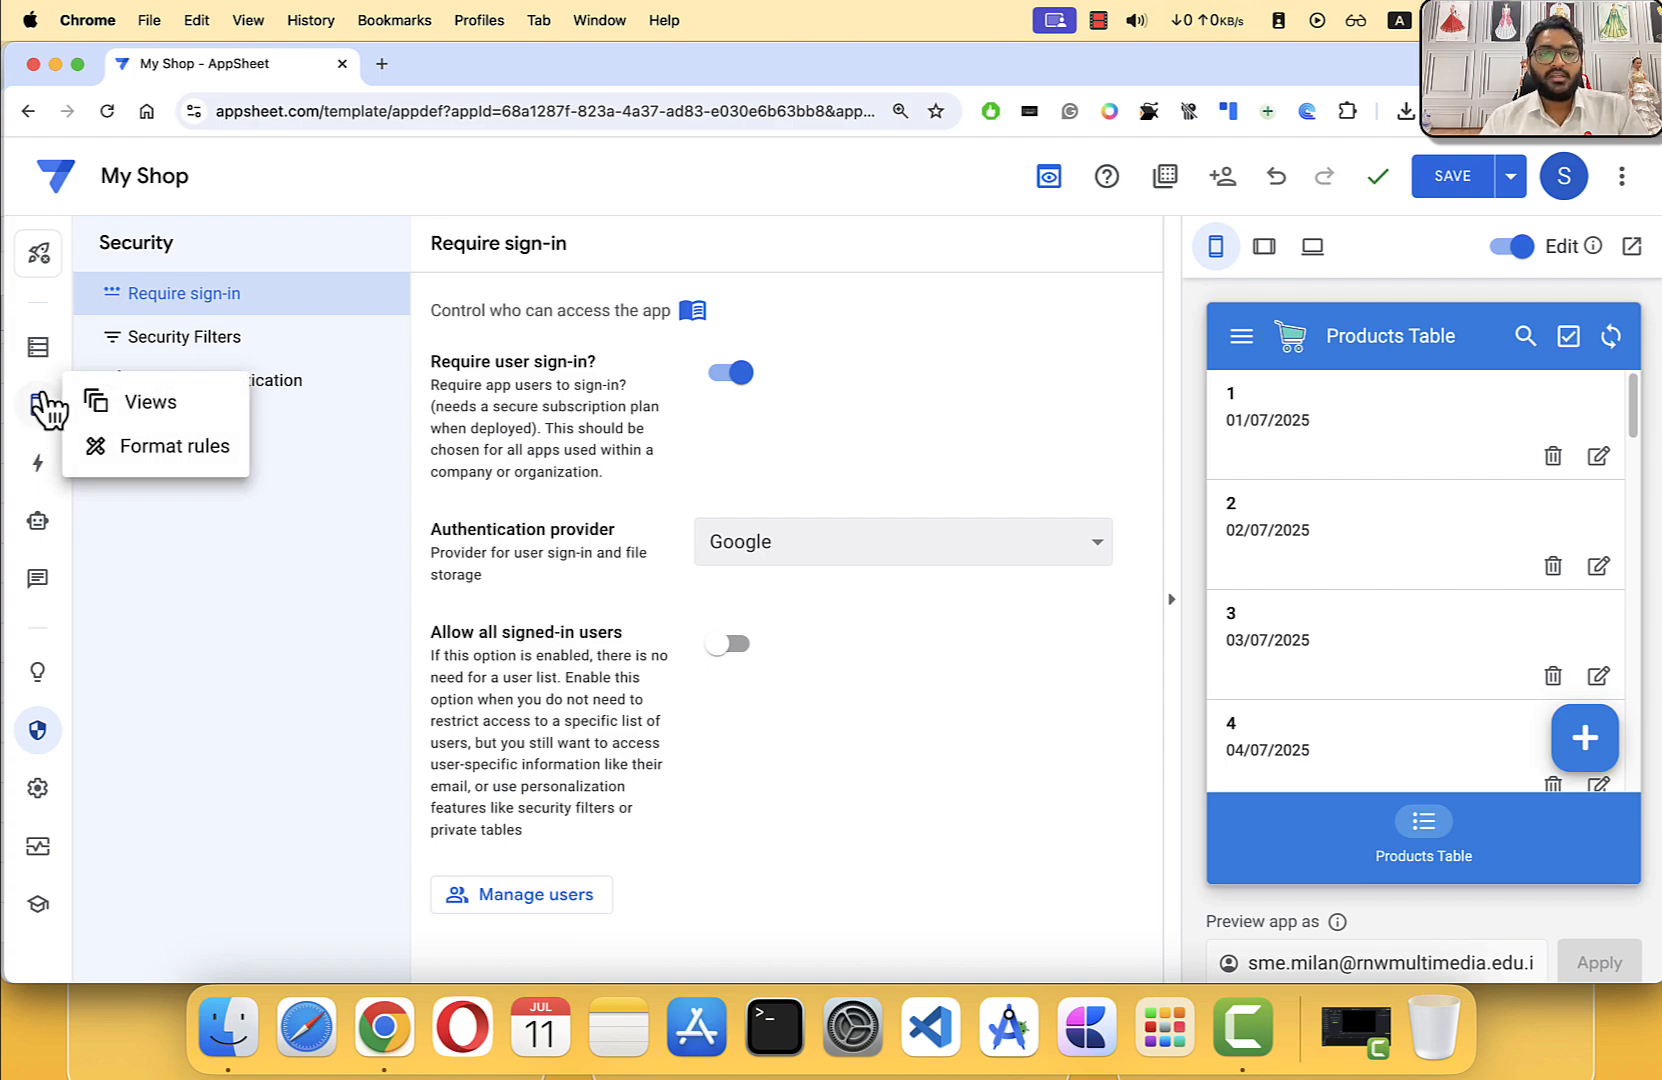
{"action": "left_click", "coordinate": [43, 355]}
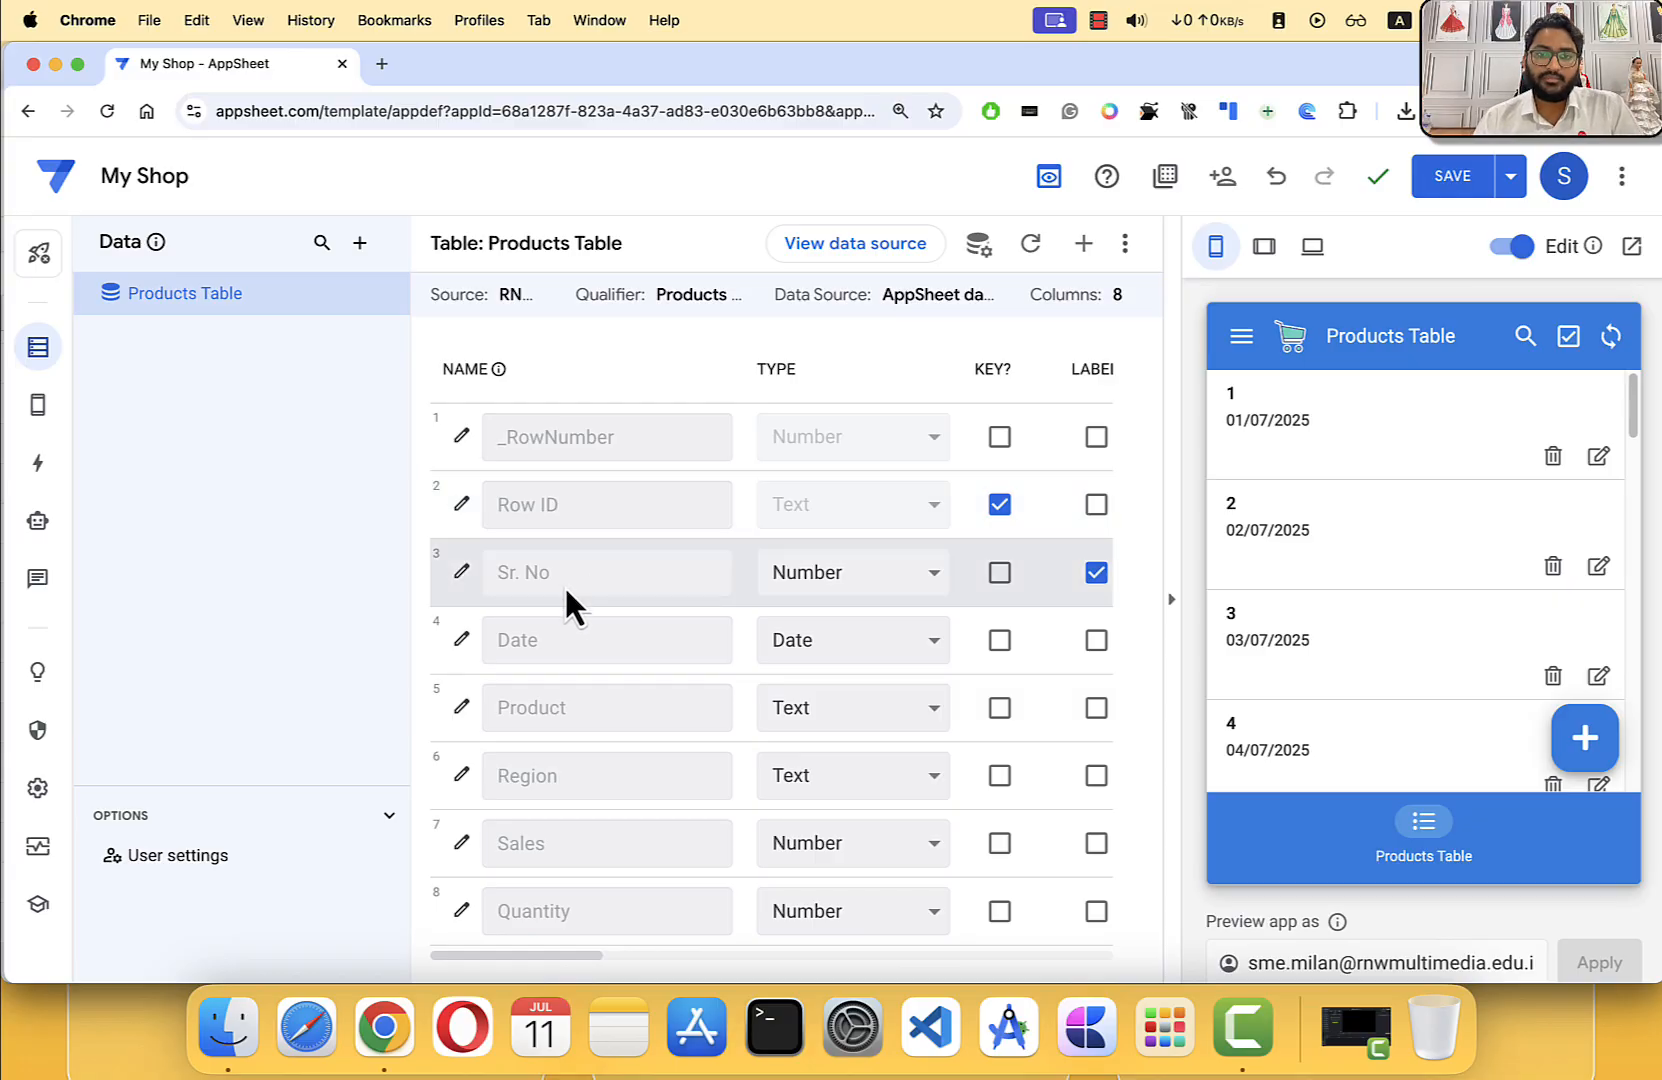
{"action": "left_click", "coordinate": [825, 579]}
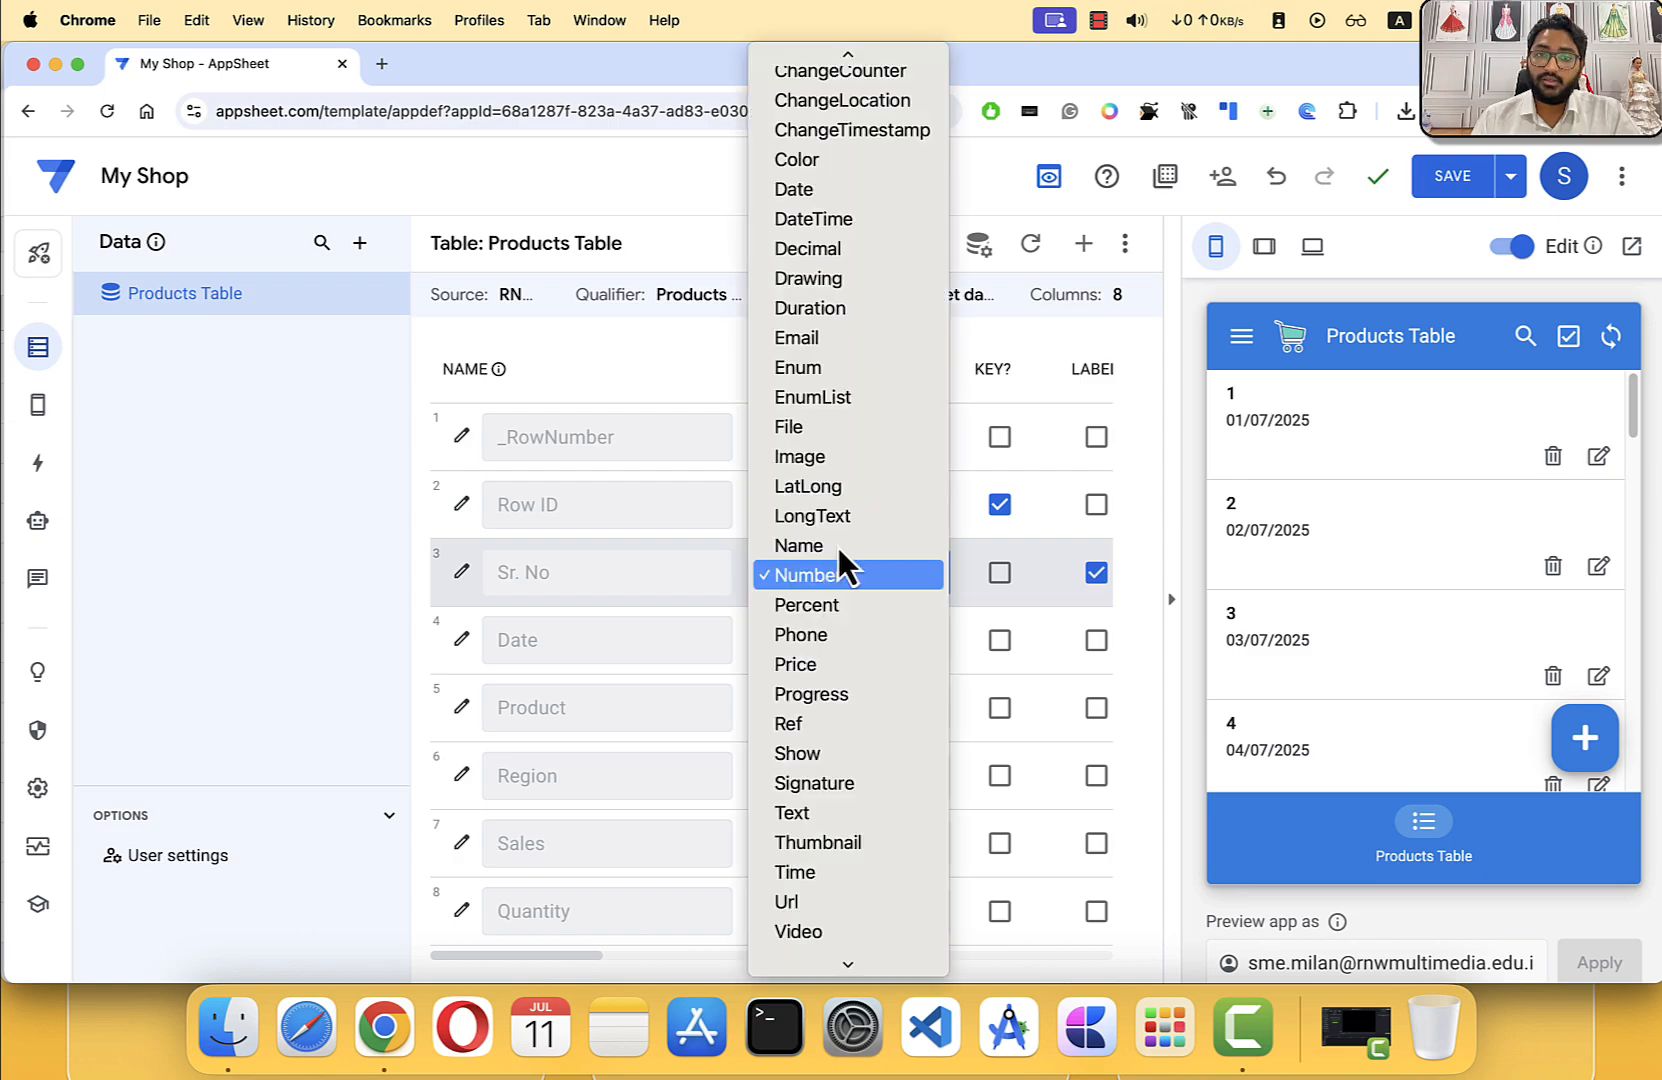
{"action": "left_click", "coordinate": [651, 654]}
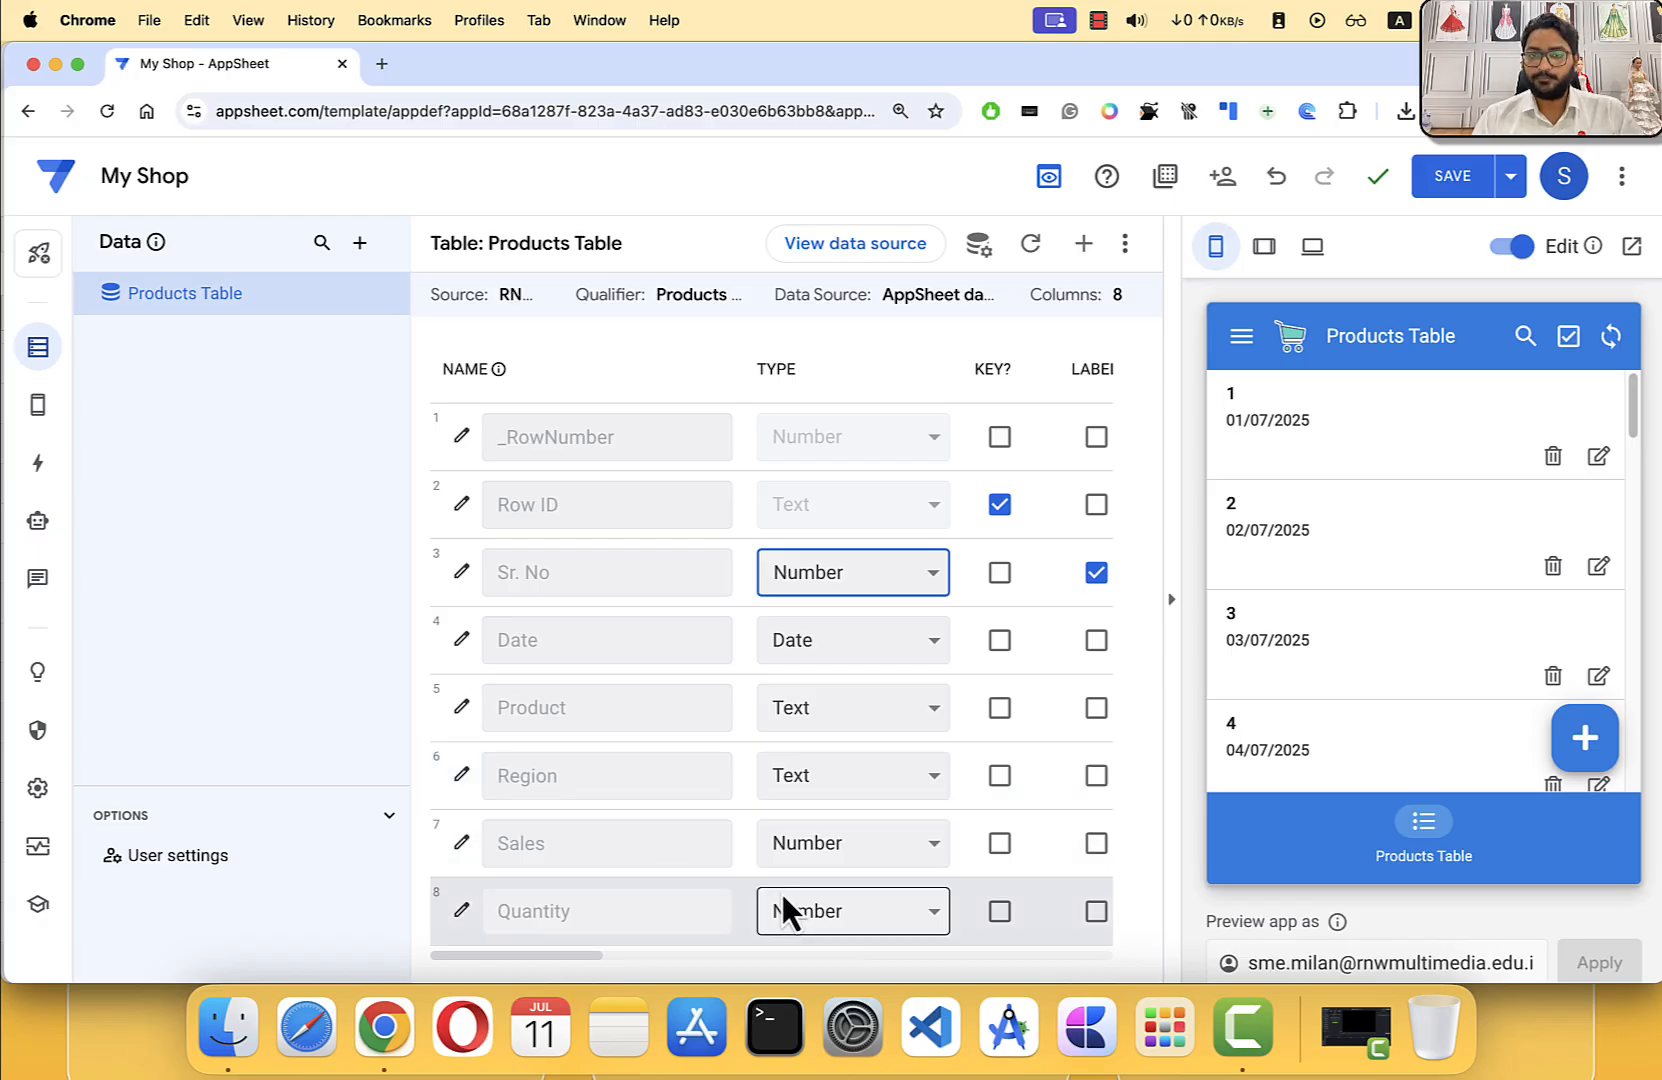
Step: Try hiding the Sr. No column of the Products Table from the app and show it again
{"action": "left_click_drag", "start_coordinate": [558, 954], "coordinate": [575, 948]}
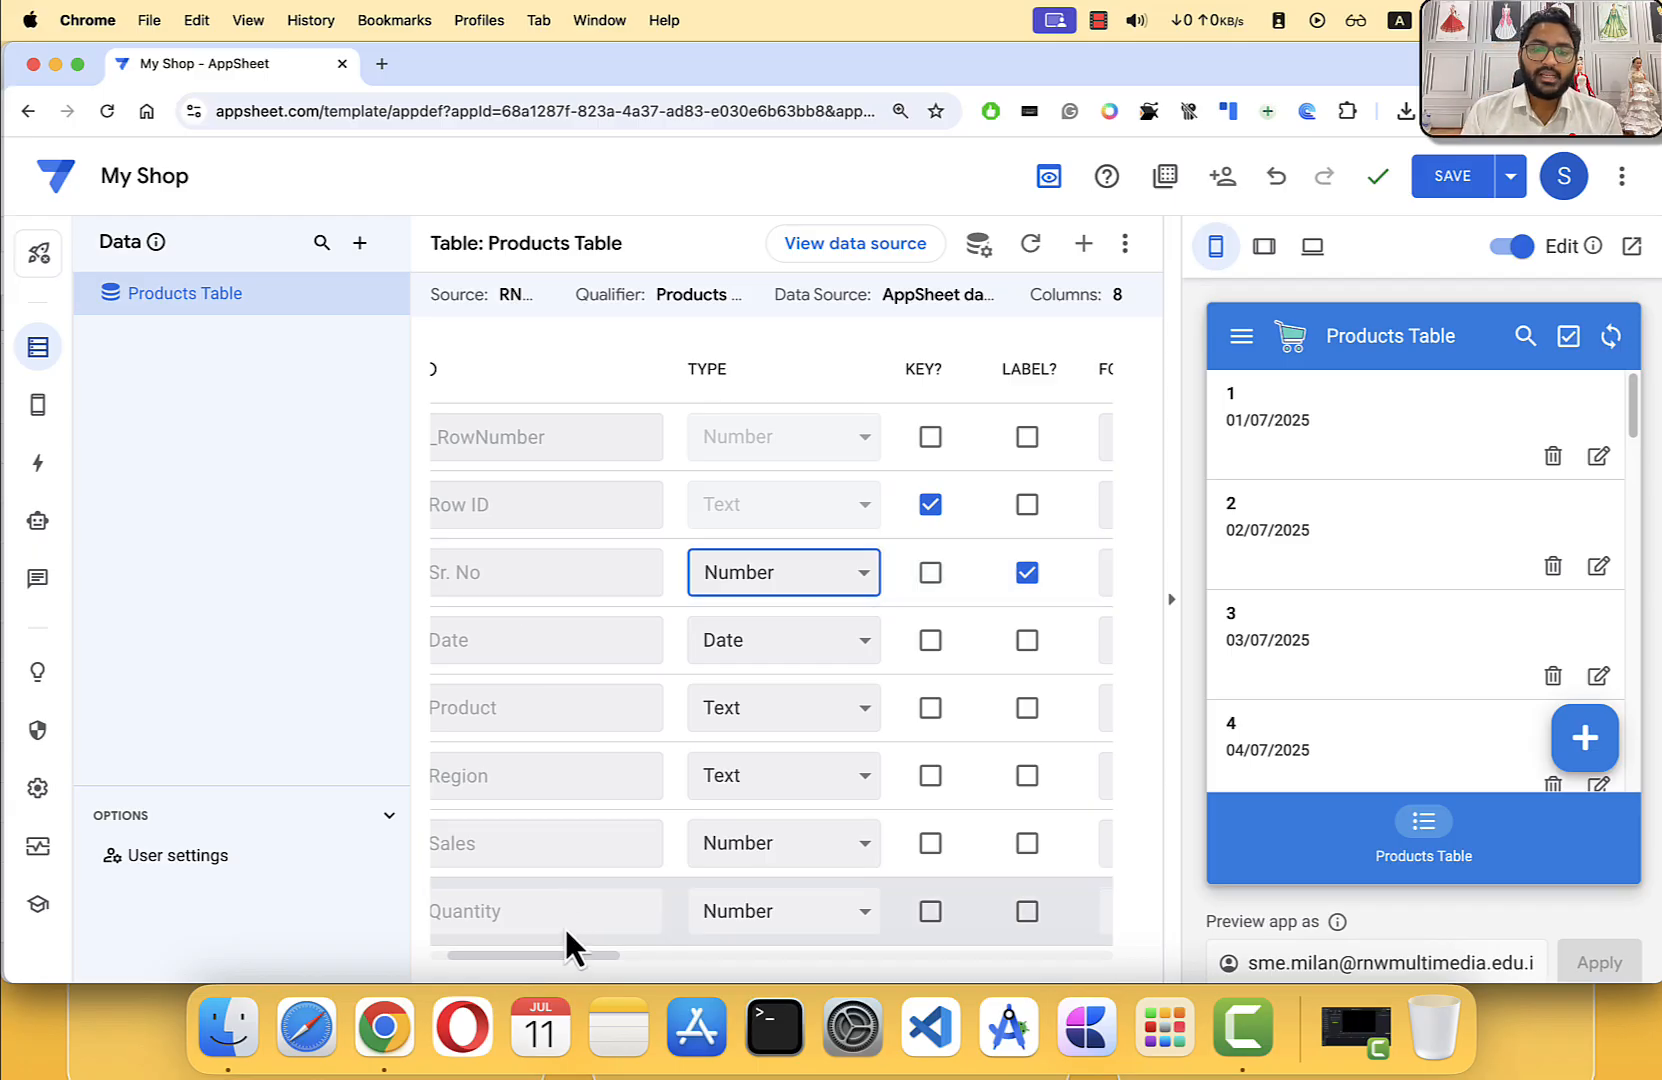
{"action": "left_click_drag", "start_coordinate": [541, 958], "coordinate": [674, 949]}
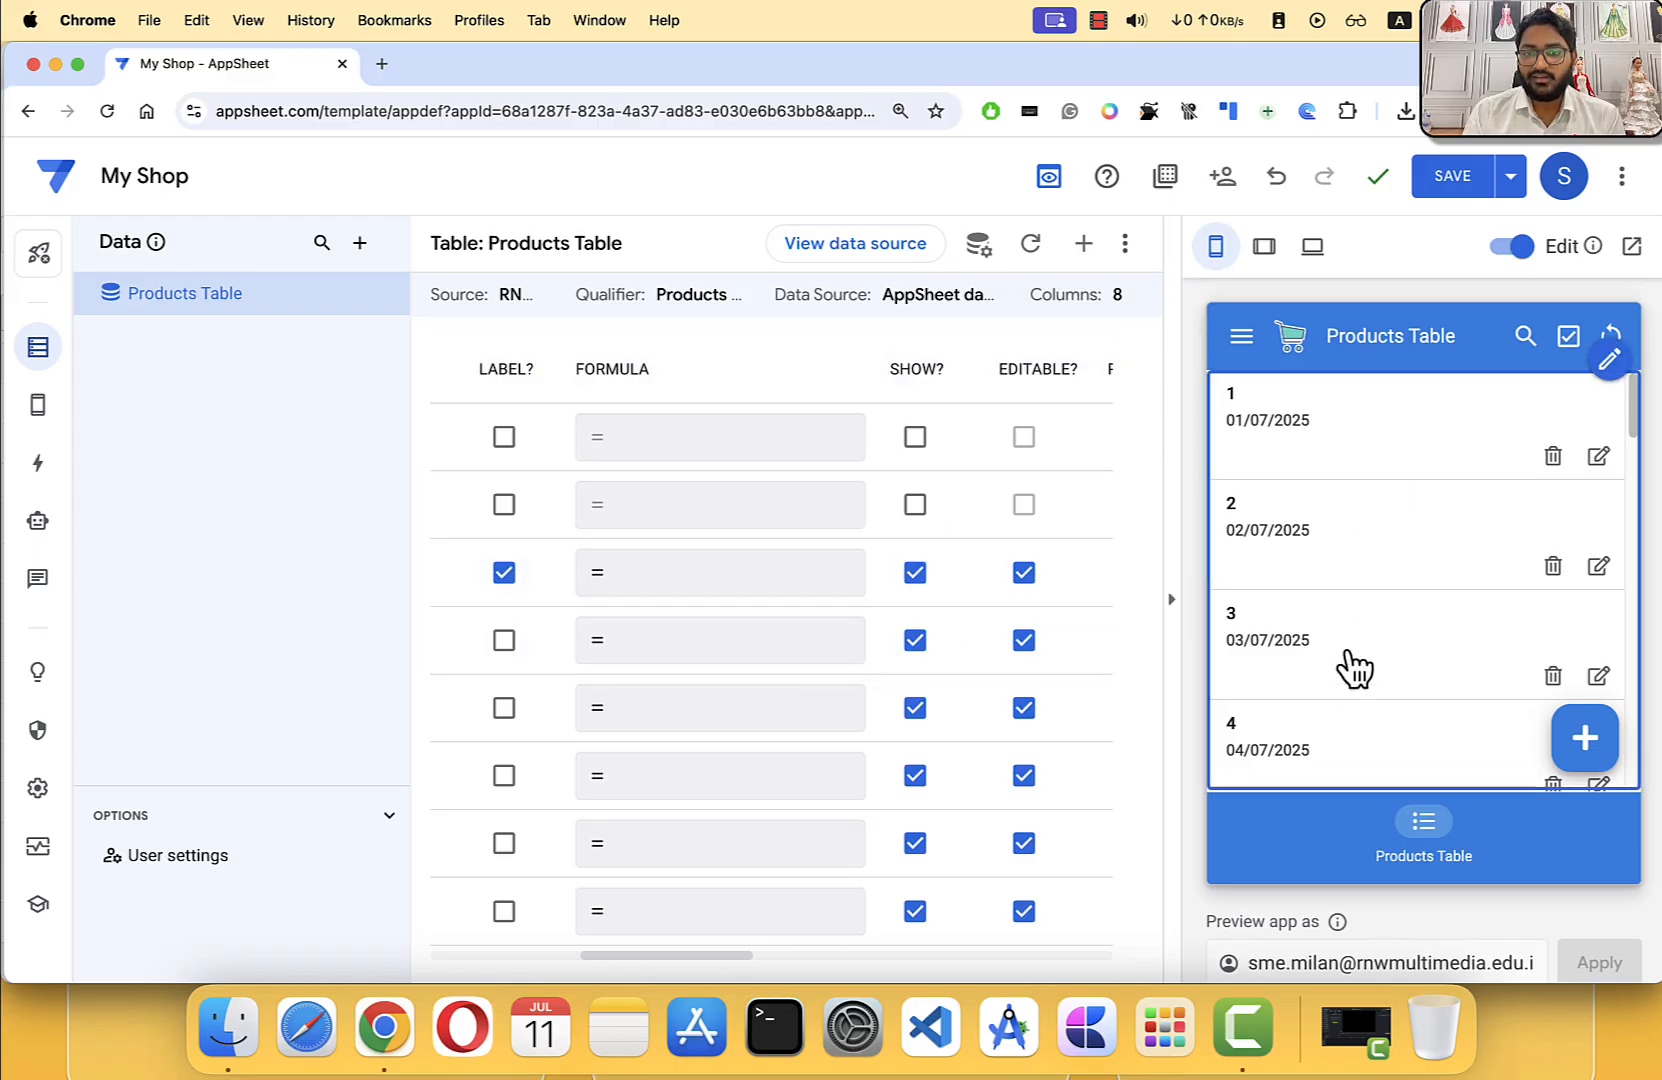
{"action": "left_click", "coordinate": [915, 574]}
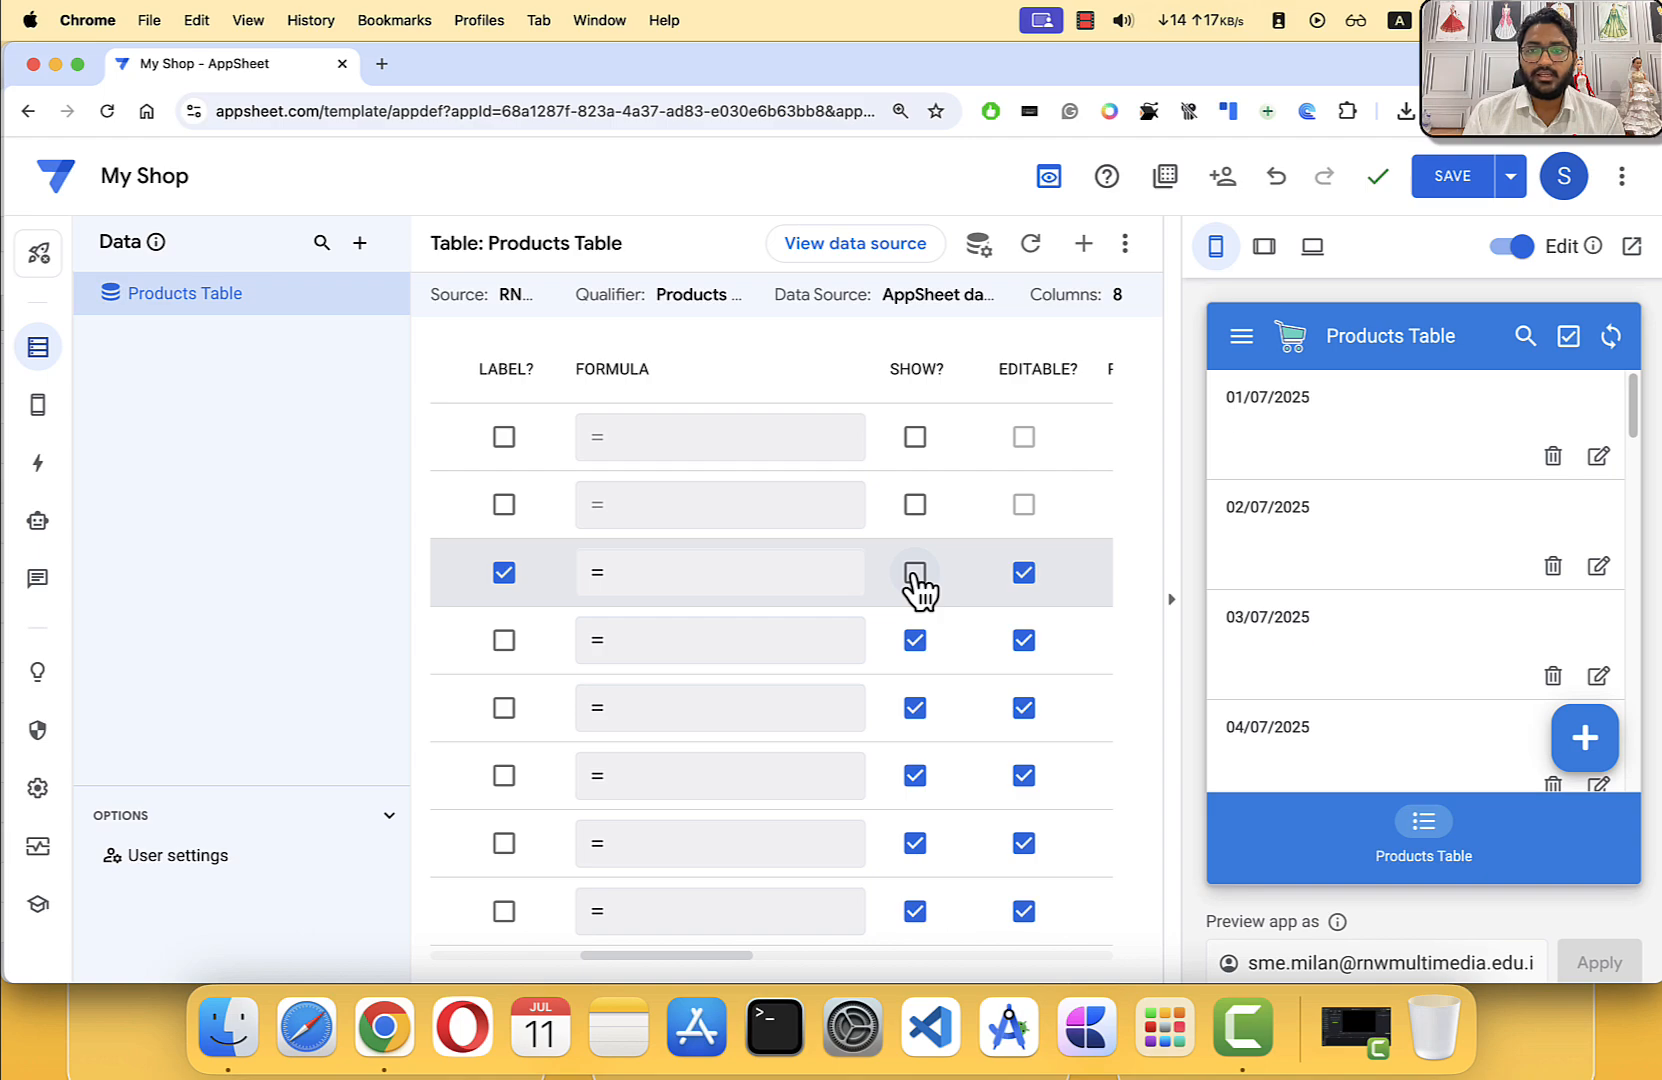
{"action": "left_click", "coordinate": [918, 574]}
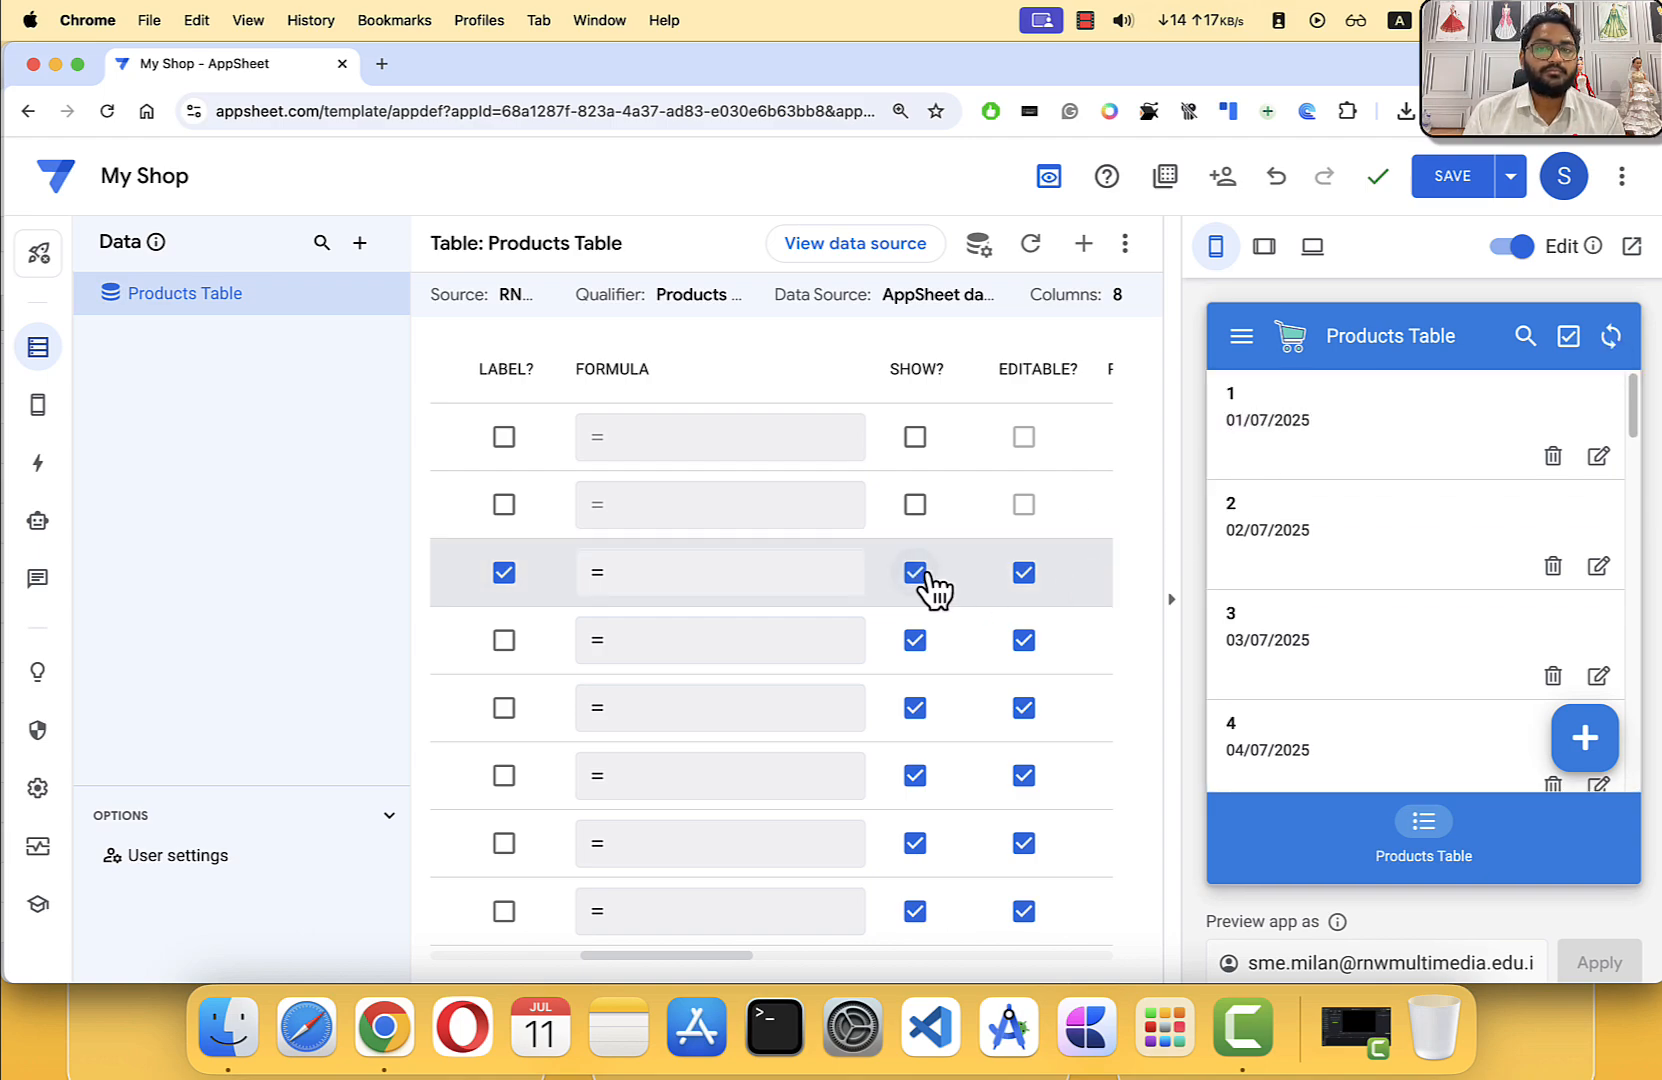
Step: Open the first record's edit form in the app preview and make the Sr. No column non-editable, comparing both states
{"action": "left_click", "coordinate": [1605, 478]}
{"action": "left_click", "coordinate": [1599, 421]}
{"action": "left_click", "coordinate": [1255, 460]}
{"action": "double_click", "coordinate": [1235, 457]}
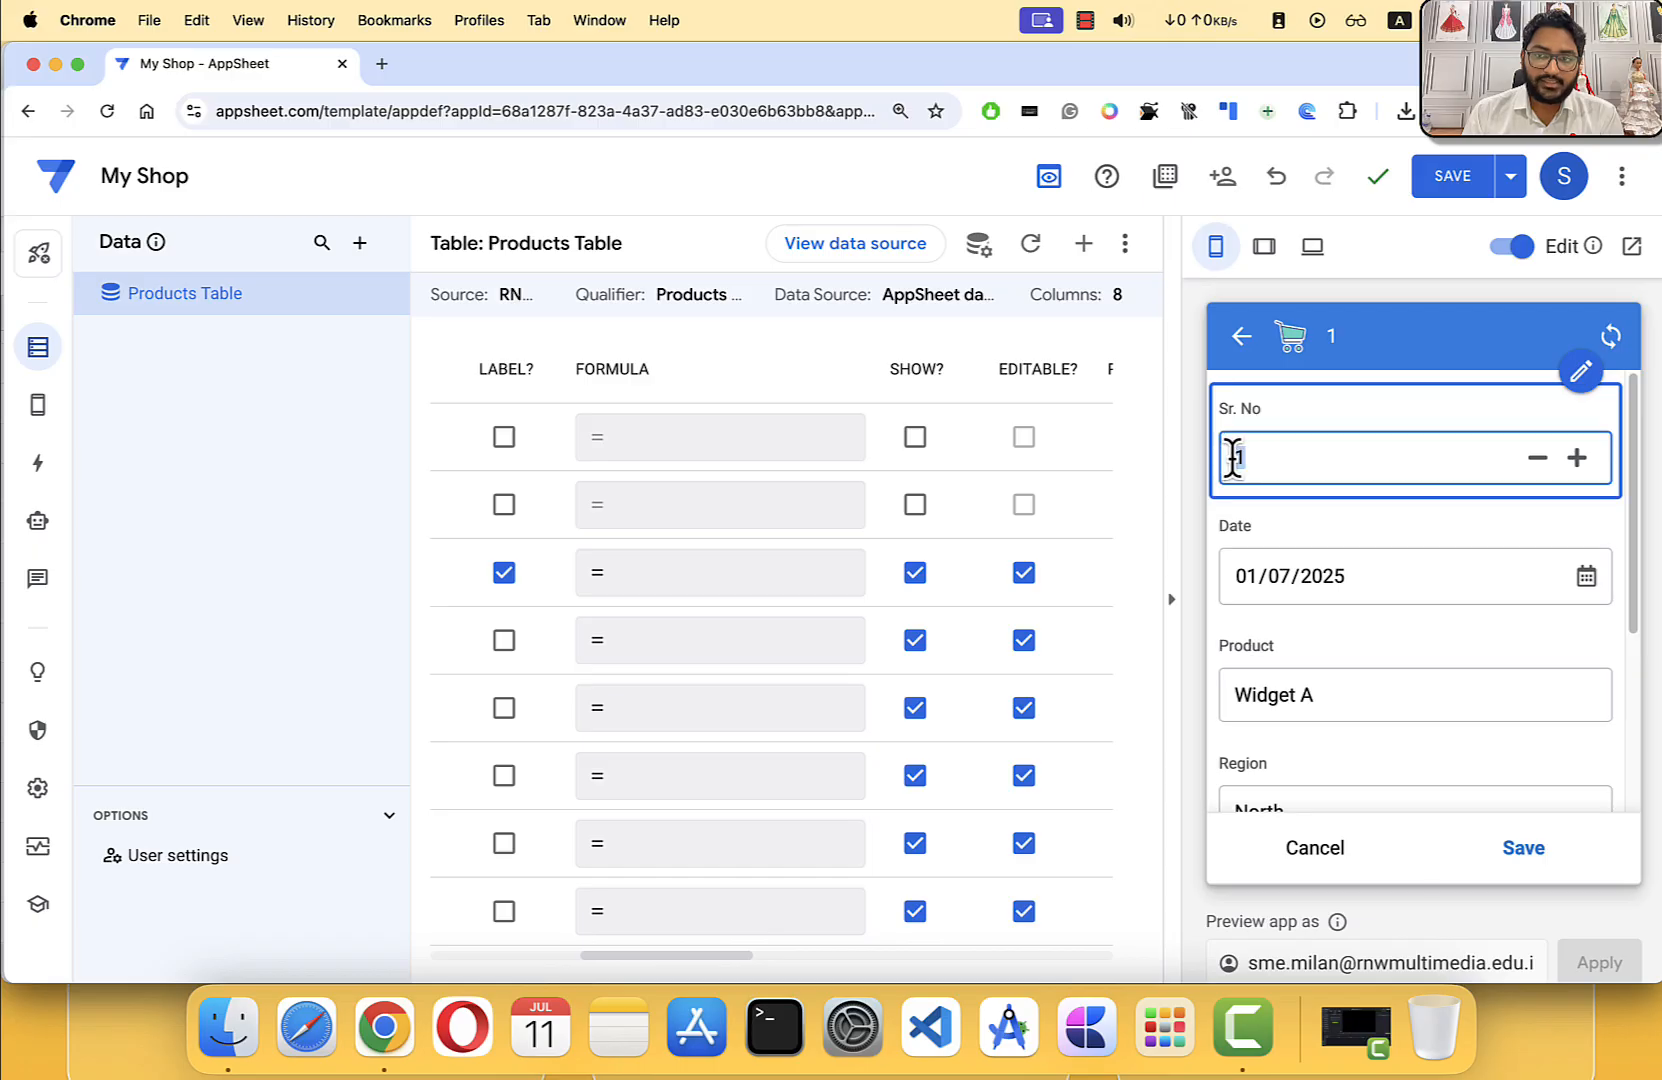
{"action": "left_click", "coordinate": [1266, 457]}
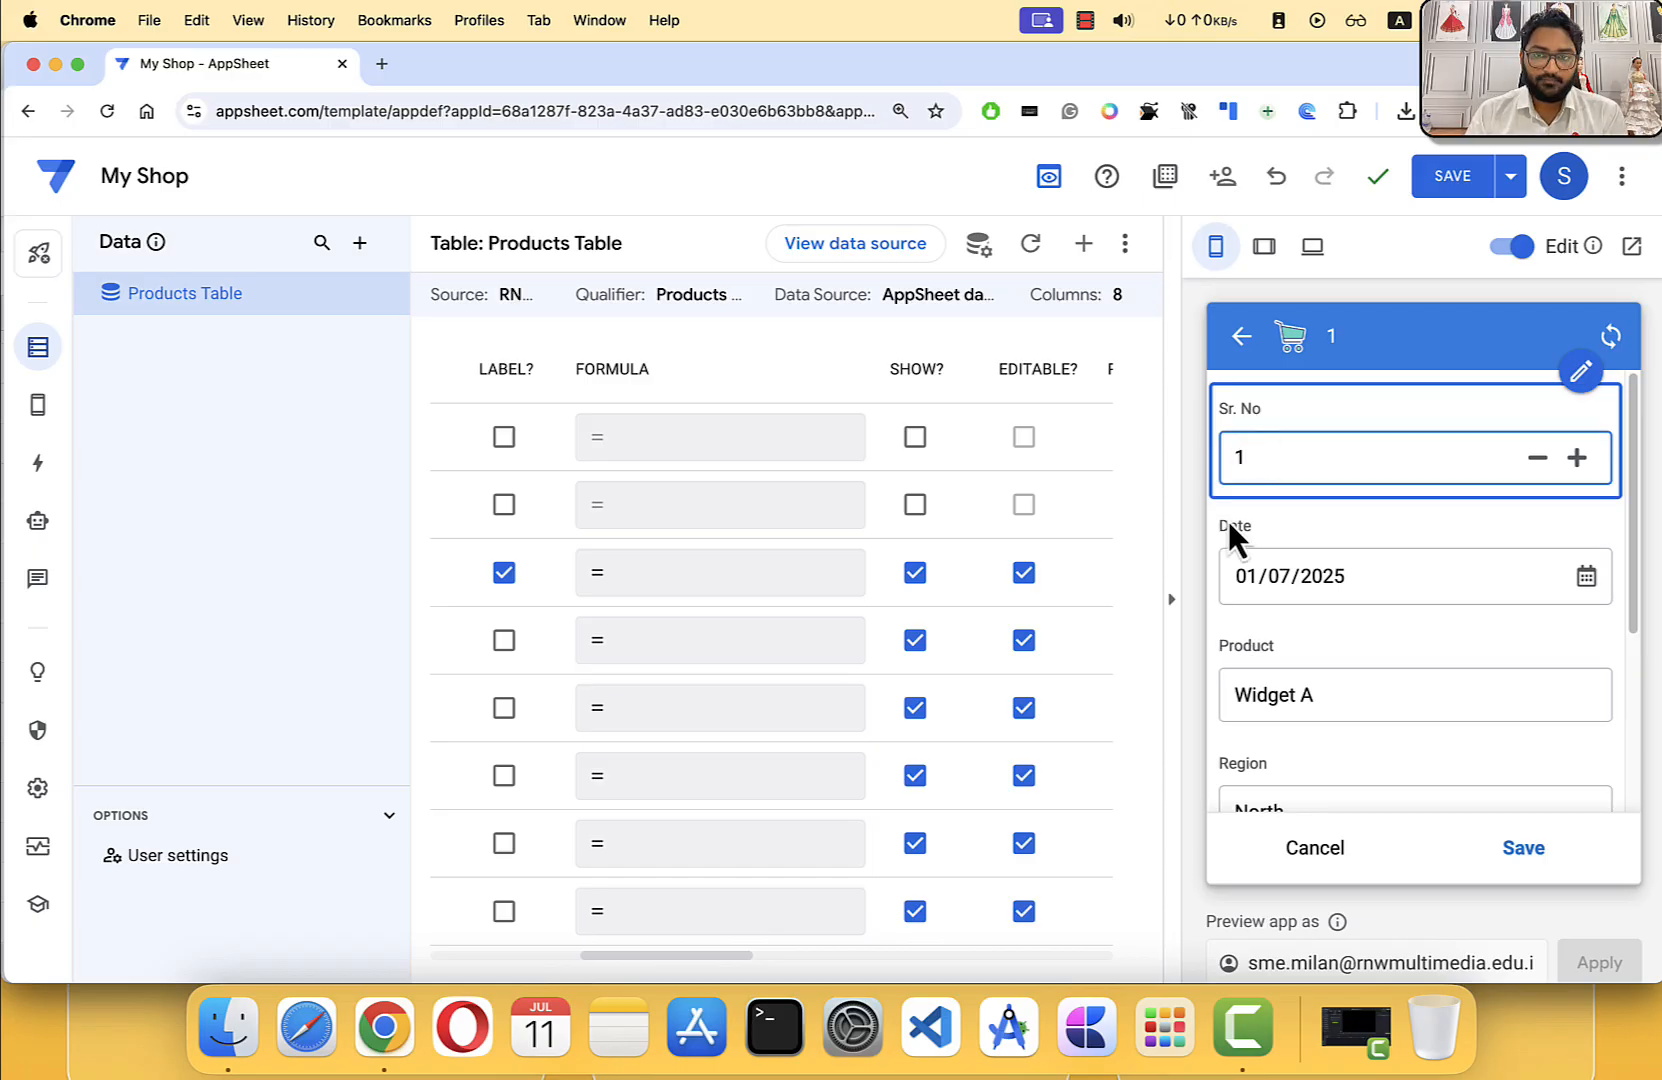
{"action": "left_click", "coordinate": [1024, 573]}
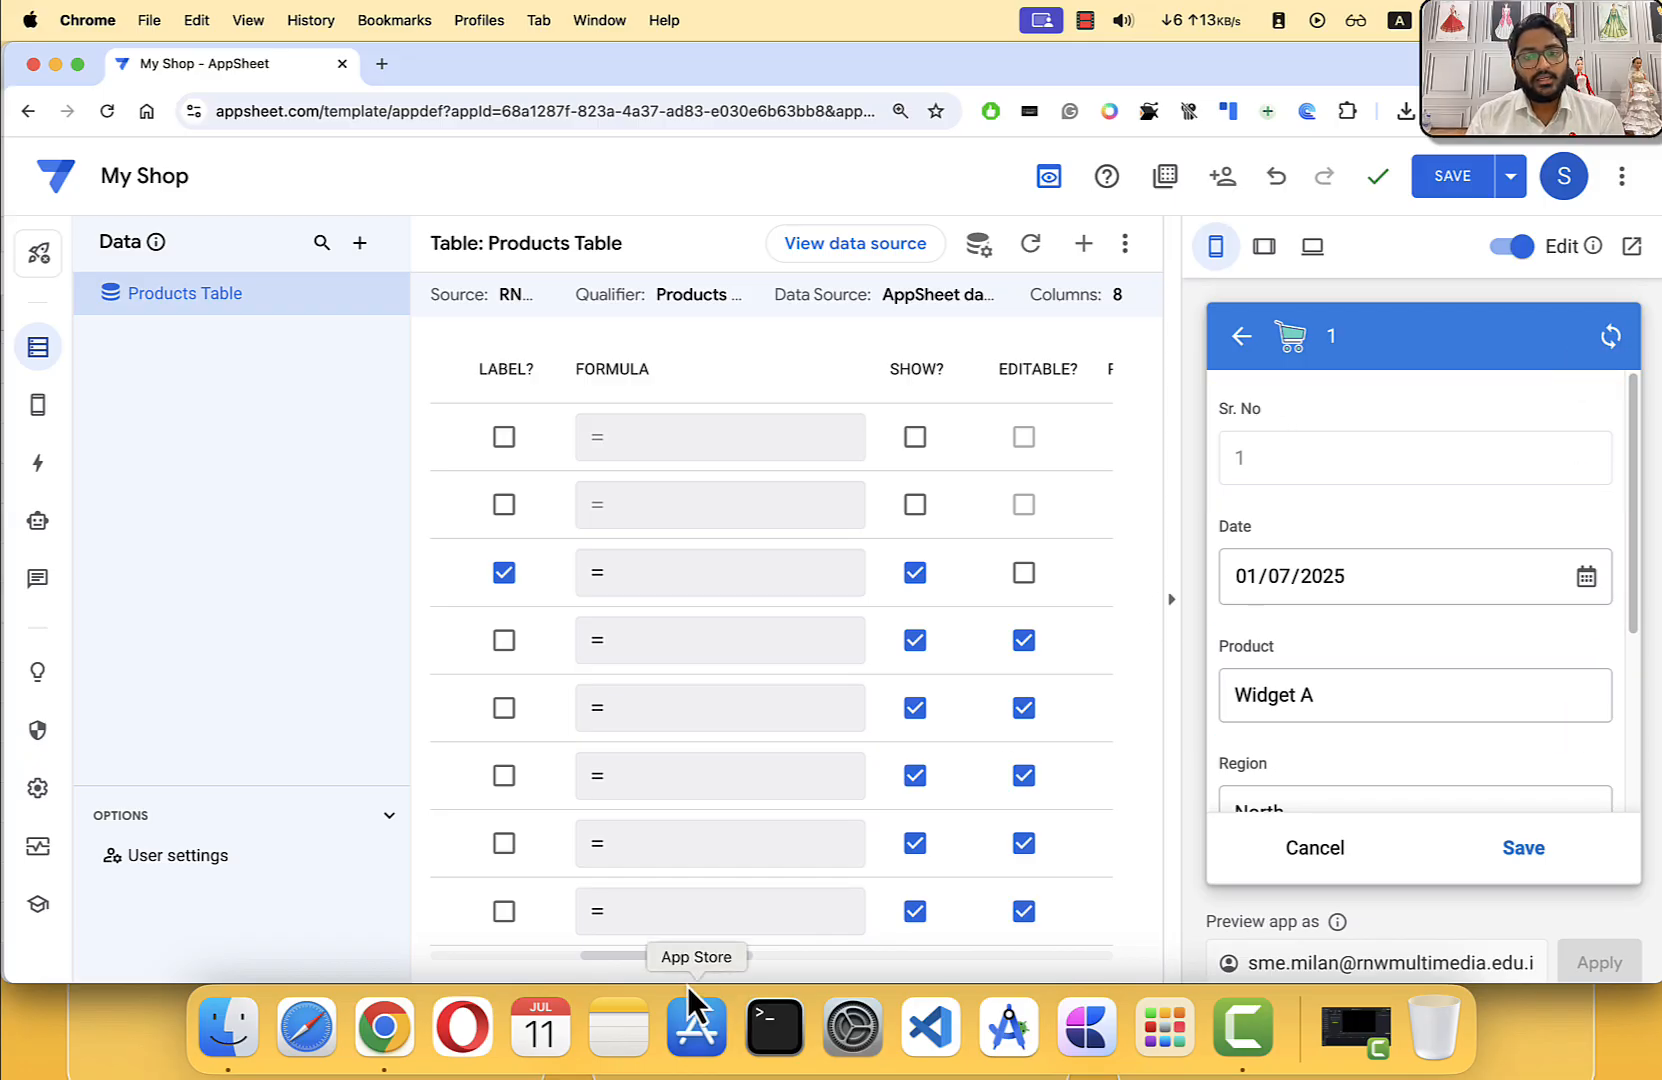
{"action": "mouse_move", "coordinate": [680, 956]}
{"action": "left_mouse_down"}
{"action": "mouse_move", "coordinate": [517, 956]}
{"action": "mouse_move", "coordinate": [666, 956]}
{"action": "mouse_move", "coordinate": [745, 935]}
{"action": "left_mouse_up"}
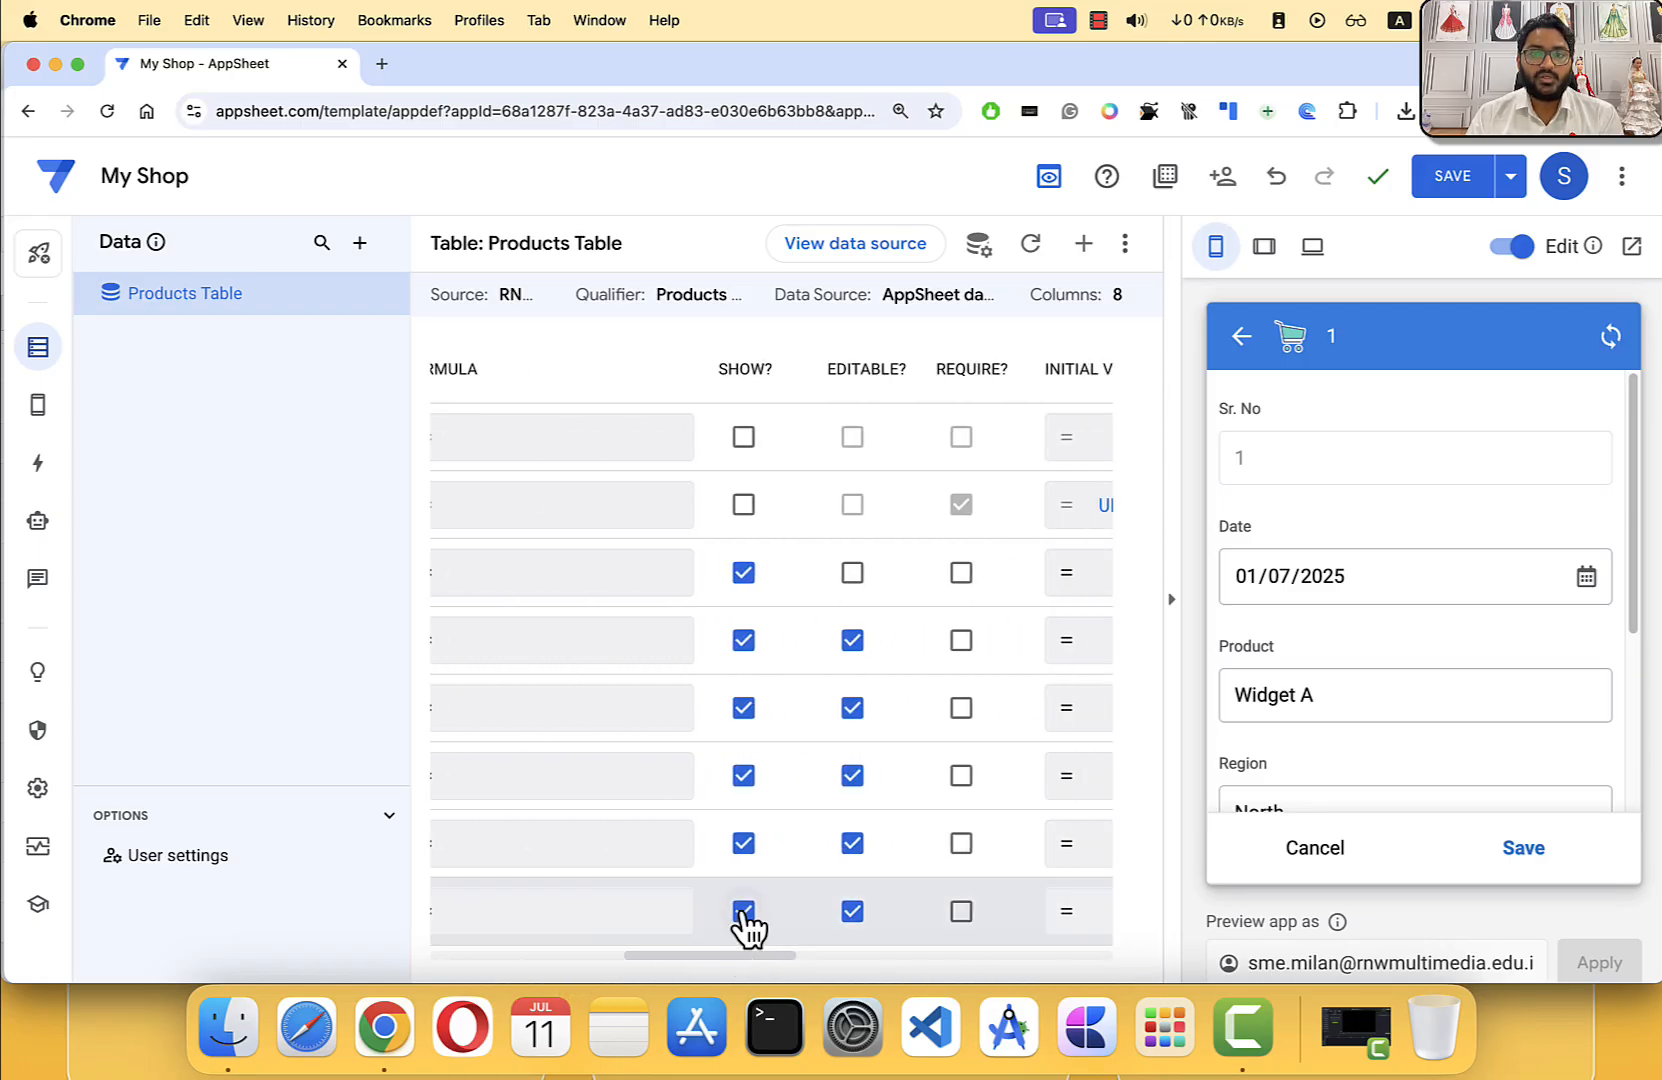
{"action": "left_click", "coordinate": [852, 573]}
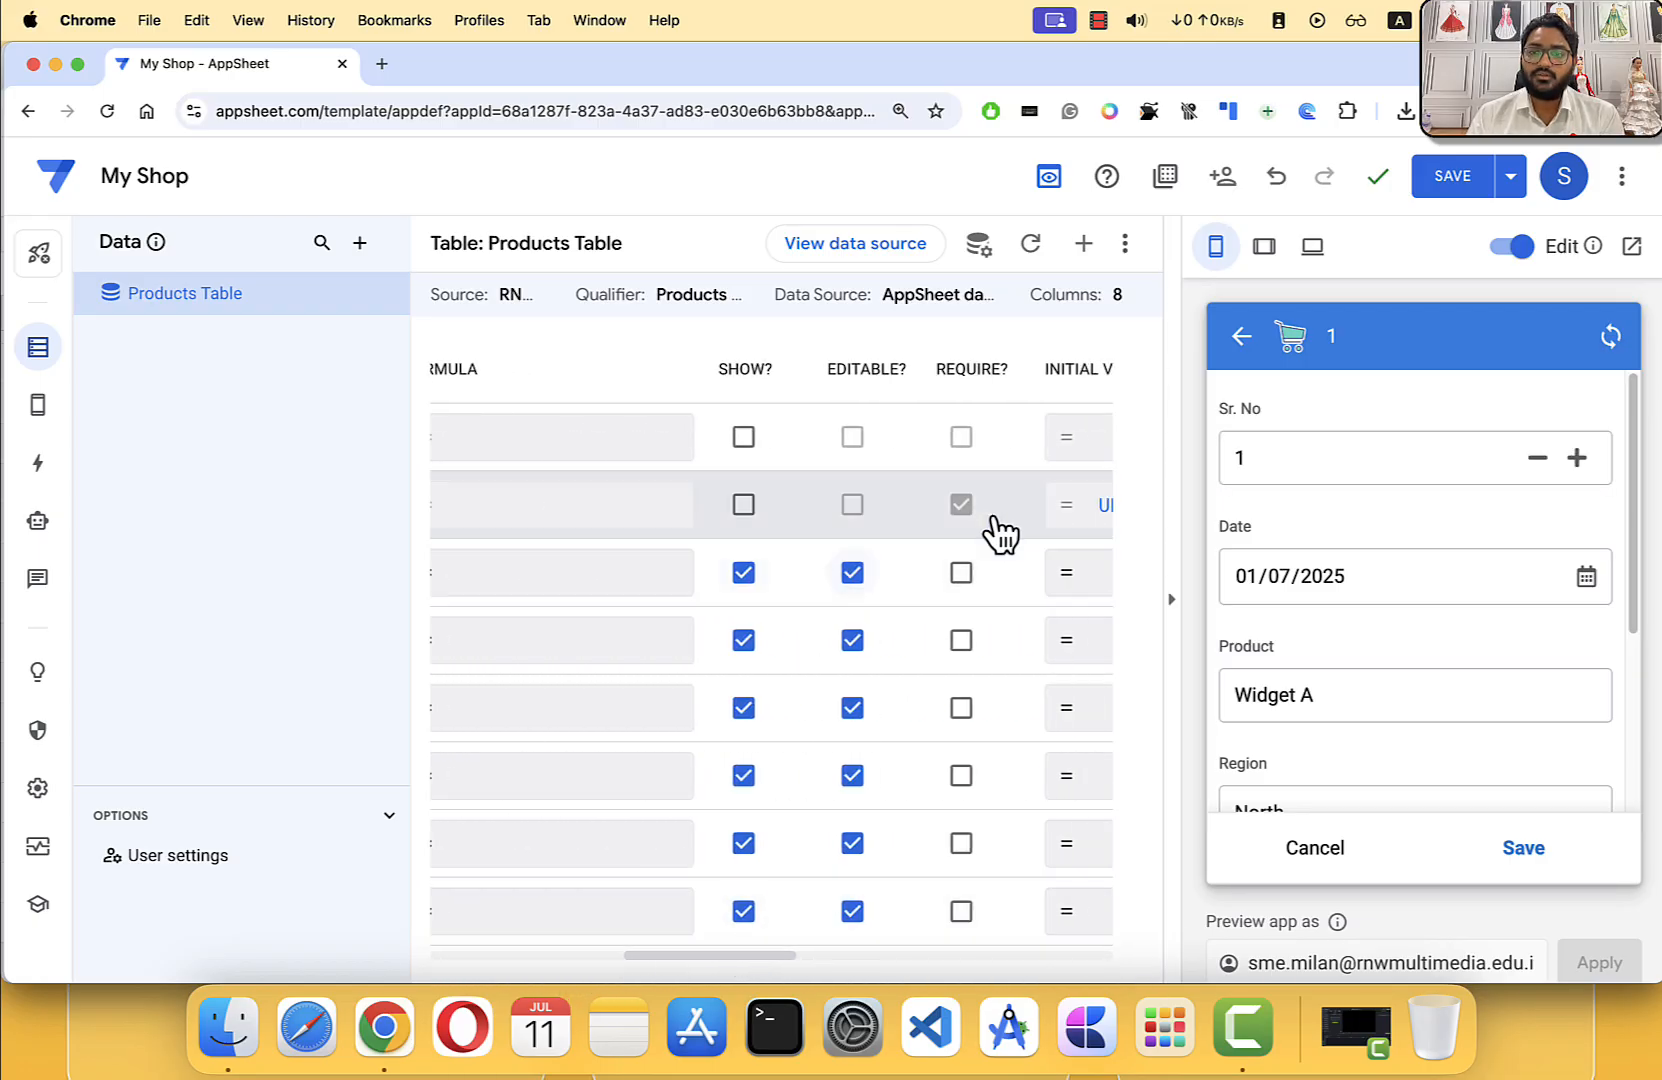
{"action": "left_click", "coordinate": [852, 573]}
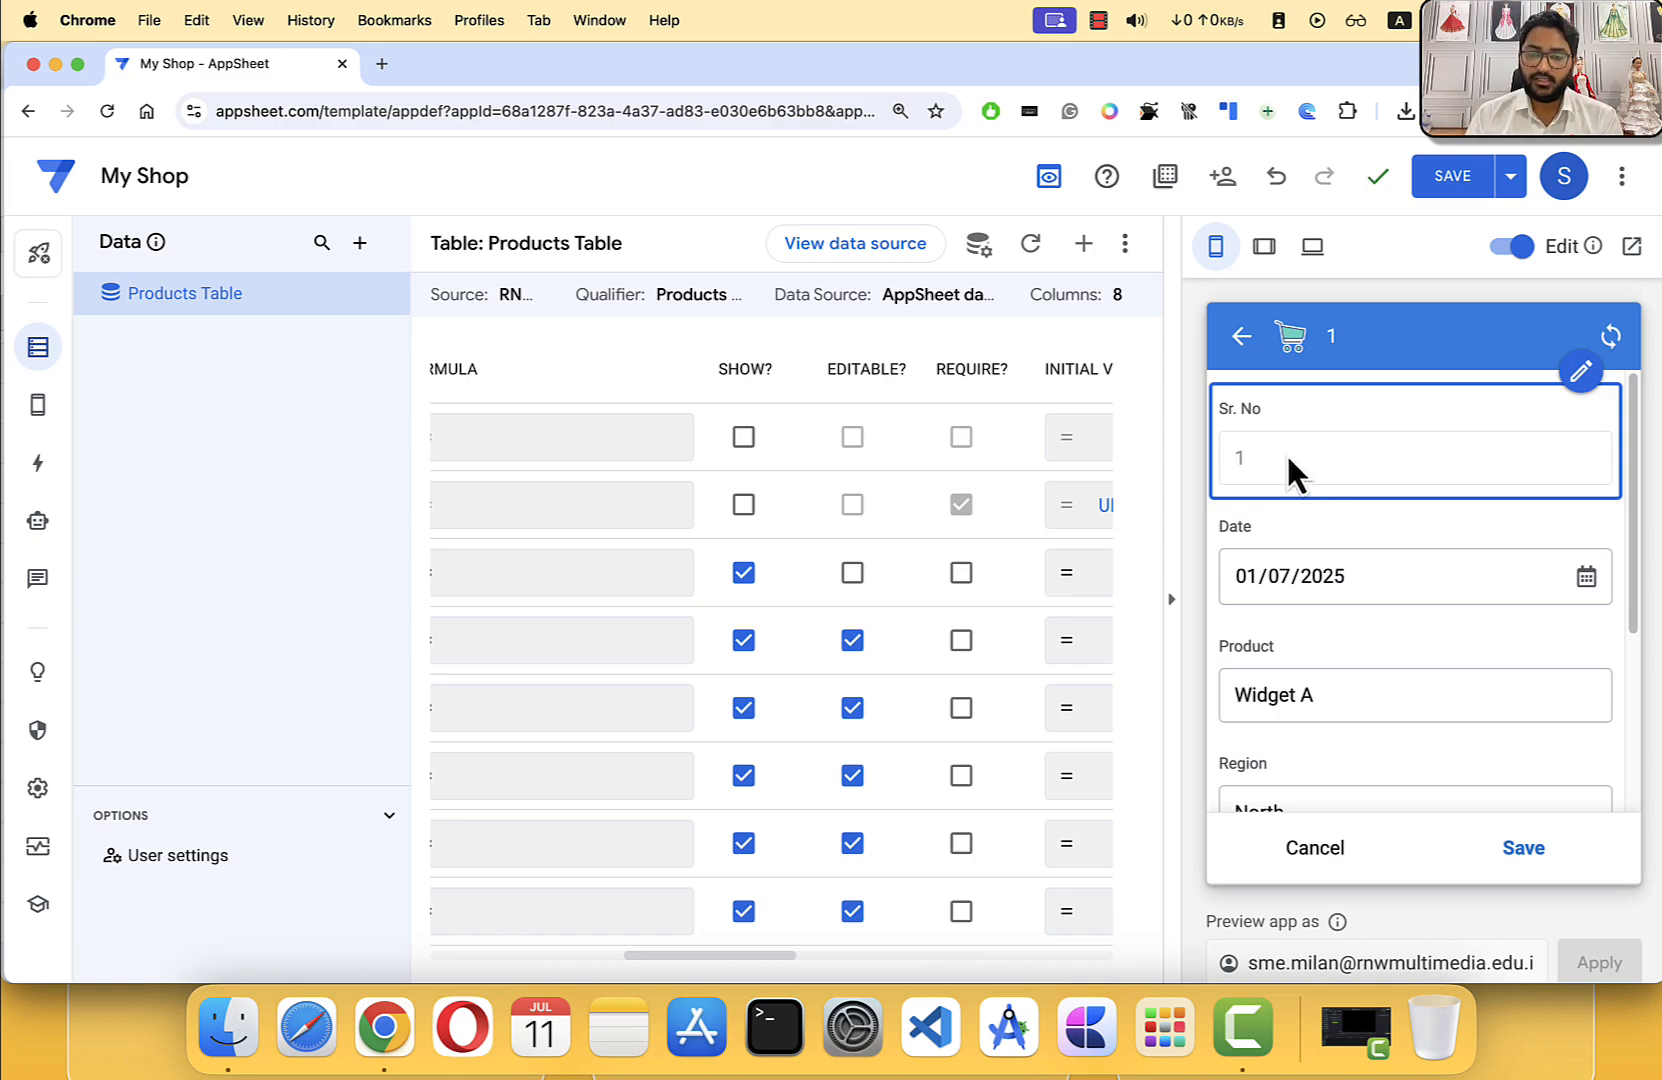
Step: Look through the product list and the new-record form in the app preview to check which fields the form offers
{"action": "left_click", "coordinate": [1242, 337]}
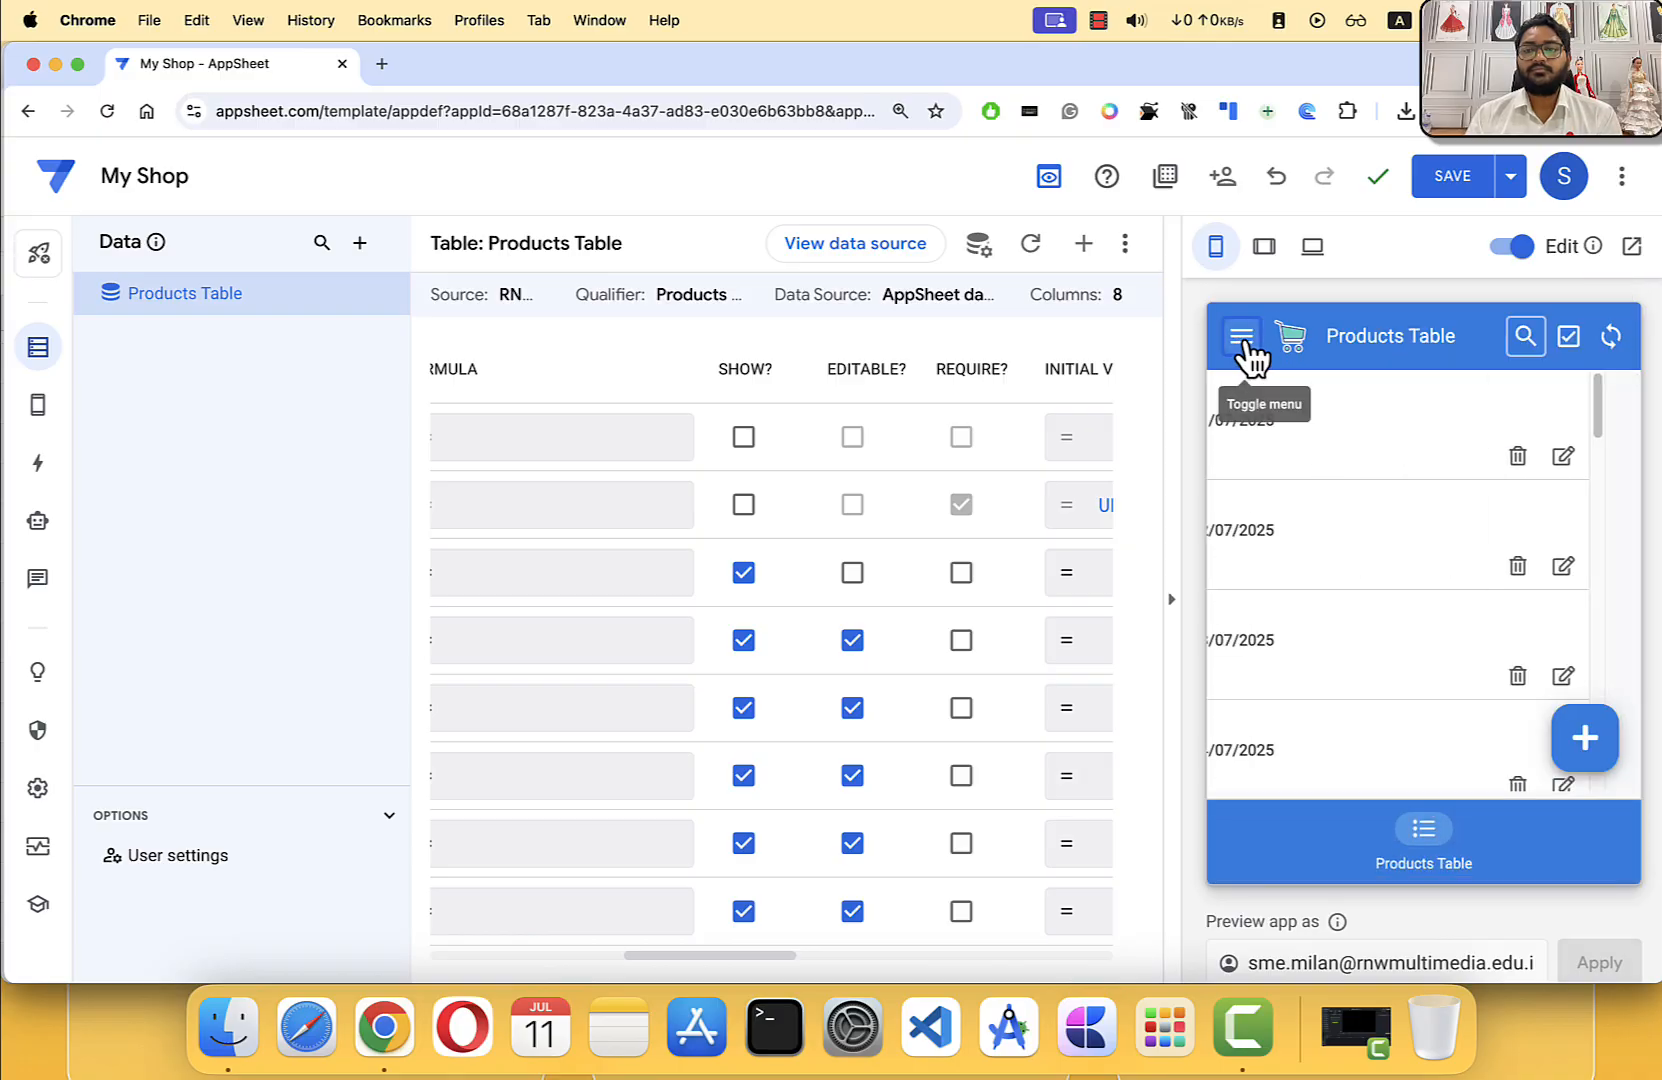
{"action": "scroll", "coordinate": [1410, 590], "scroll_direction": "down", "scroll_amount": 15}
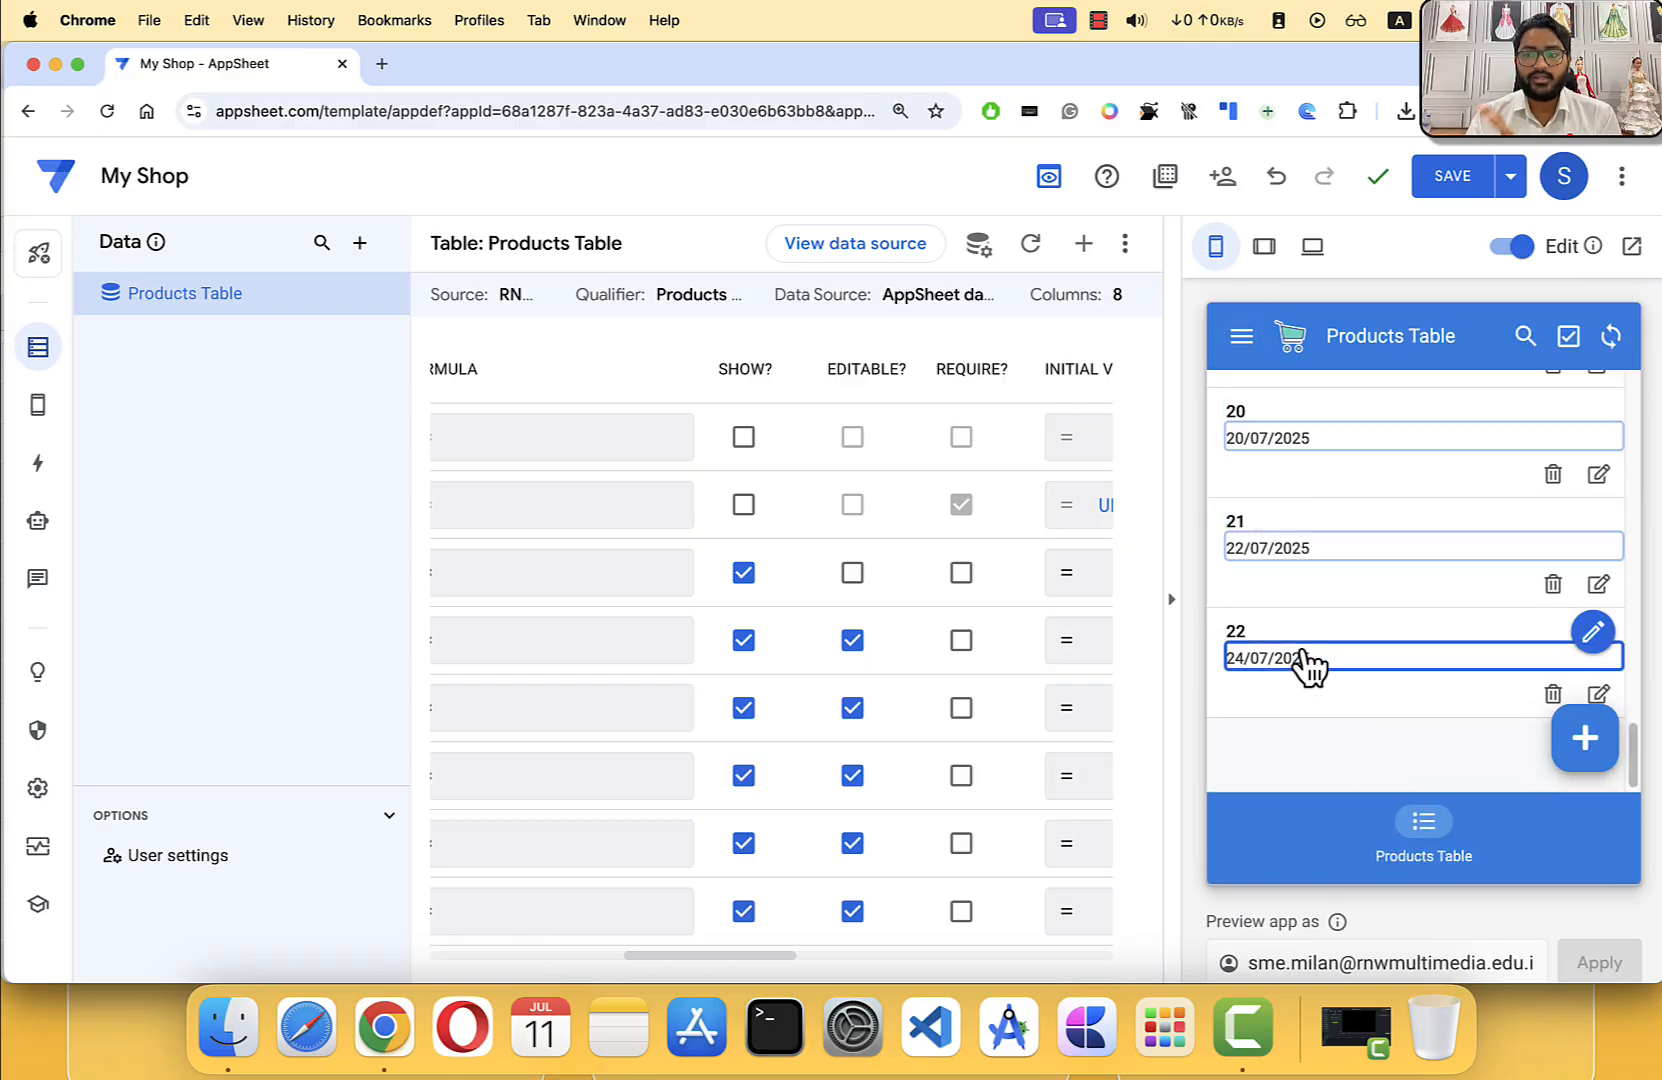
{"action": "left_click", "coordinate": [1582, 740]}
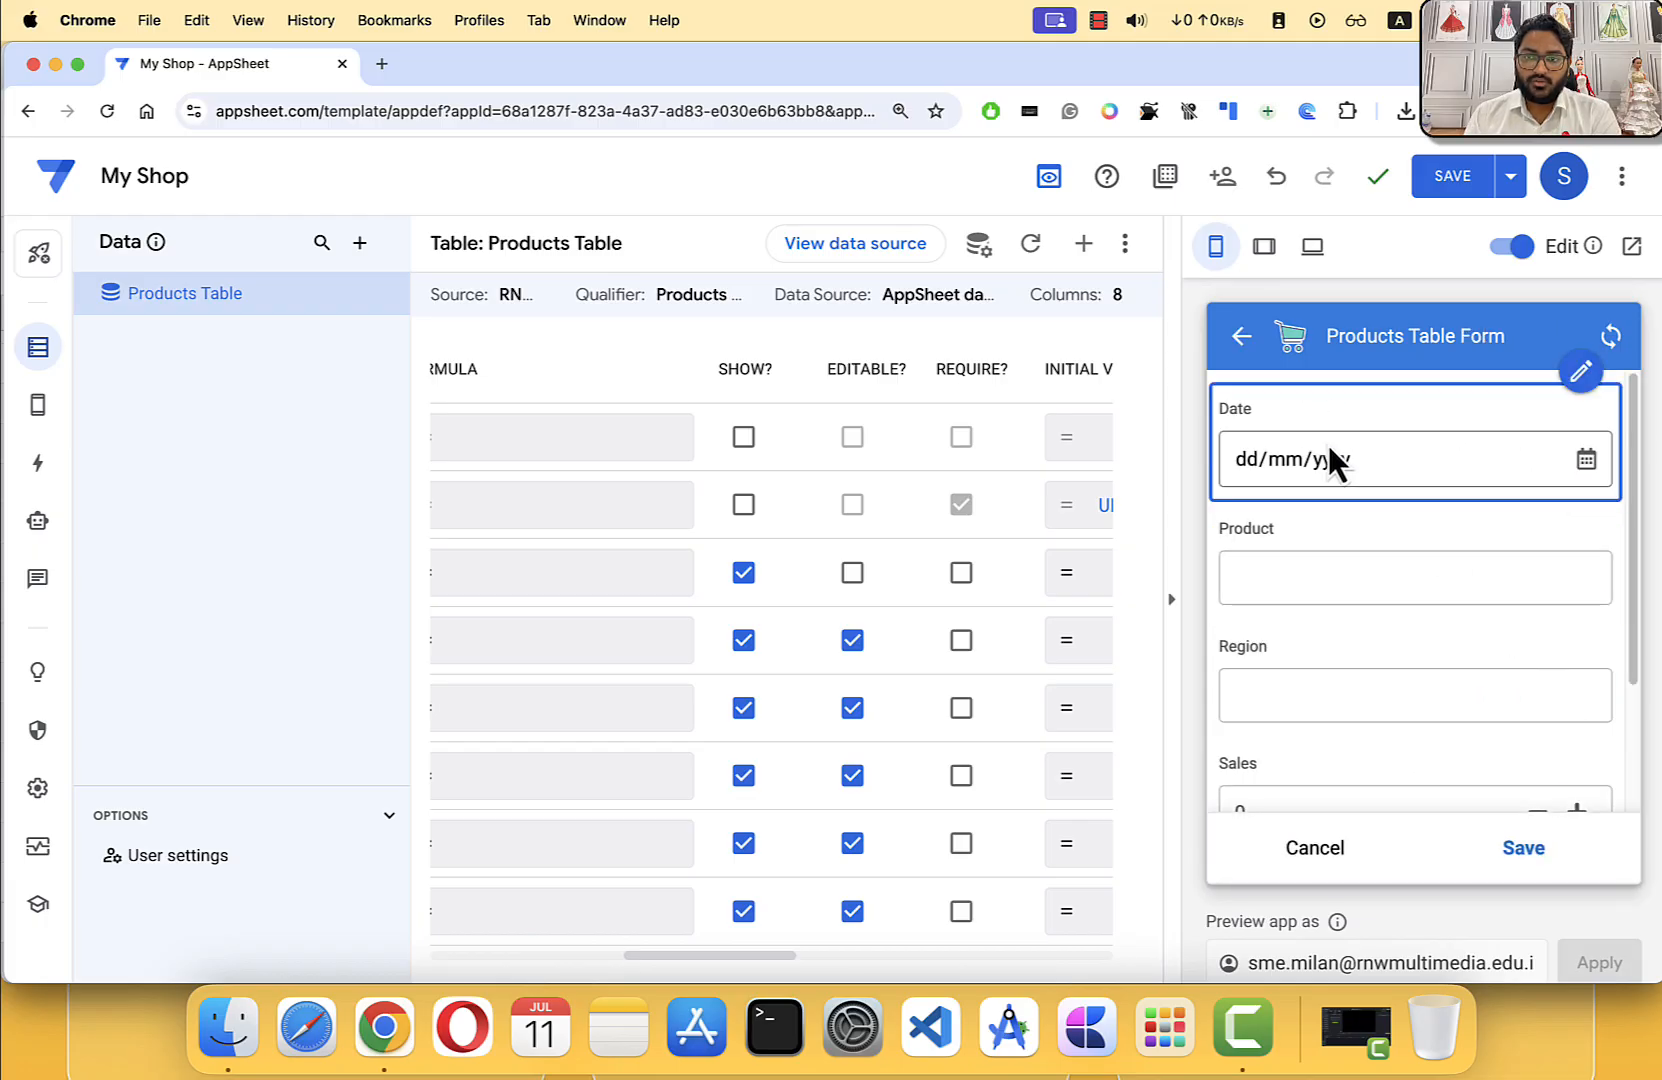
{"action": "scroll", "coordinate": [1330, 480], "scroll_direction": "down", "scroll_amount": 6}
{"action": "scroll", "coordinate": [1340, 700], "scroll_direction": "up", "scroll_amount": 6}
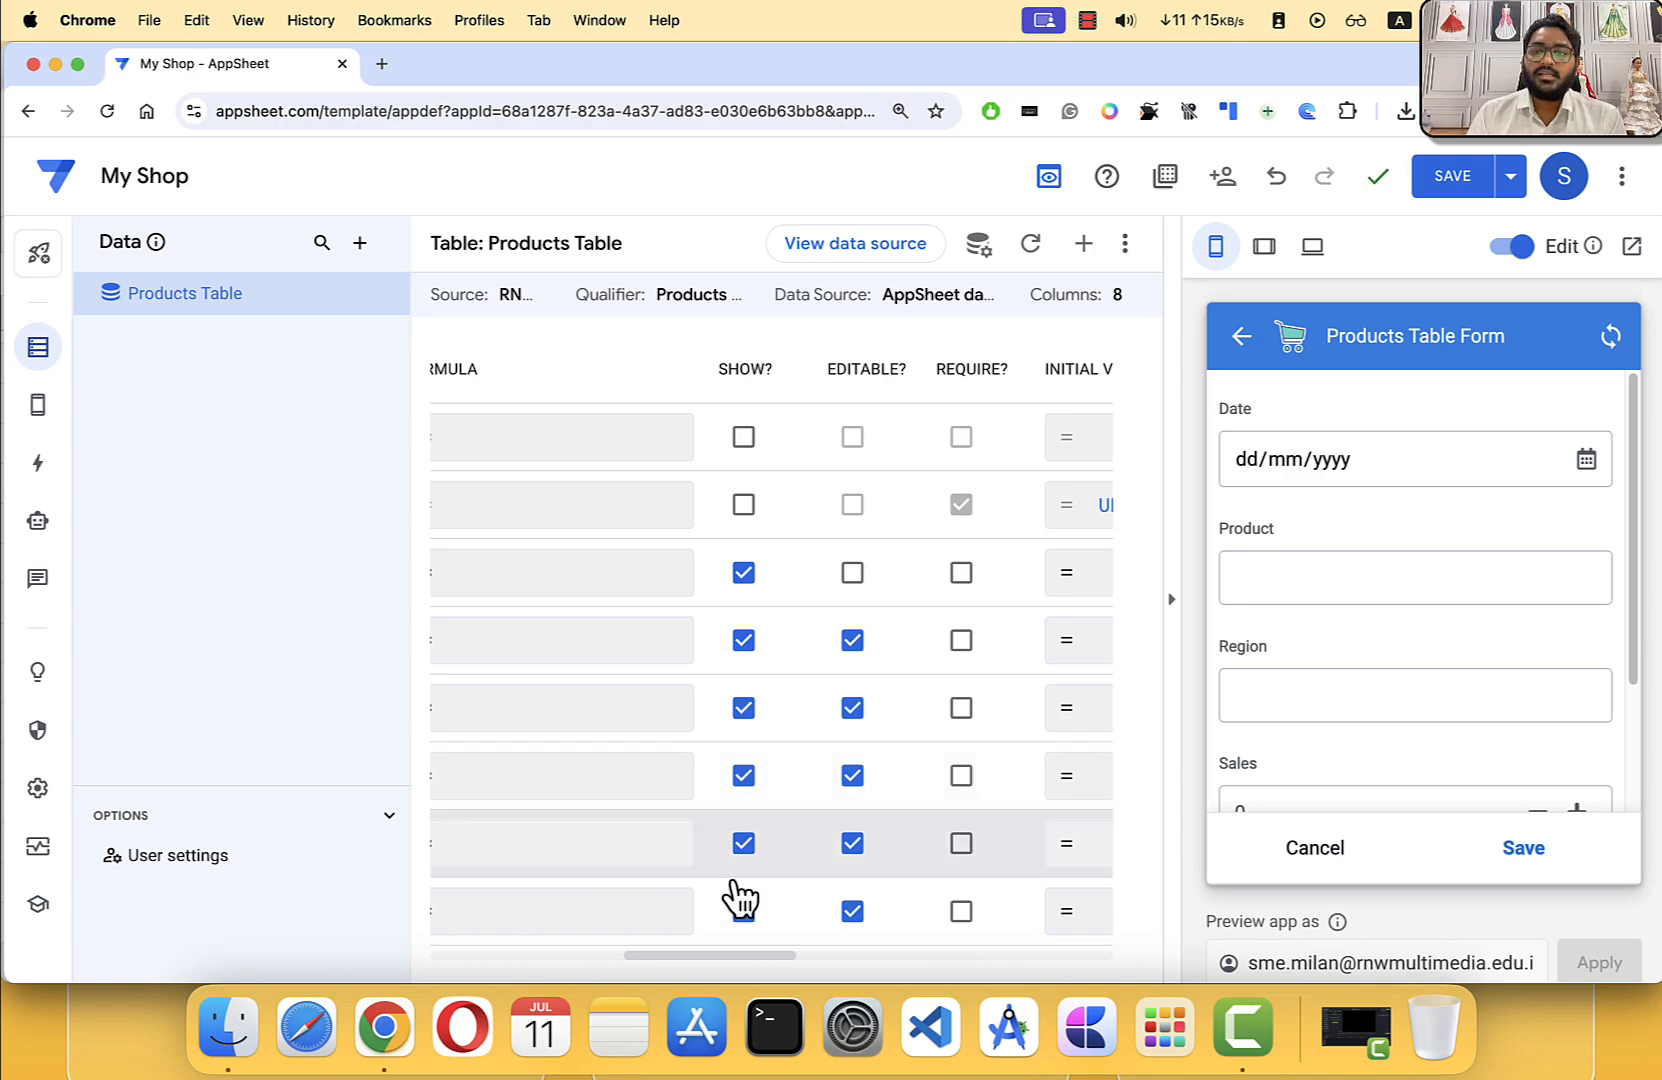
{"action": "left_click", "coordinate": [1243, 338]}
{"action": "scroll", "coordinate": [1328, 613], "scroll_direction": "down", "scroll_amount": 10}
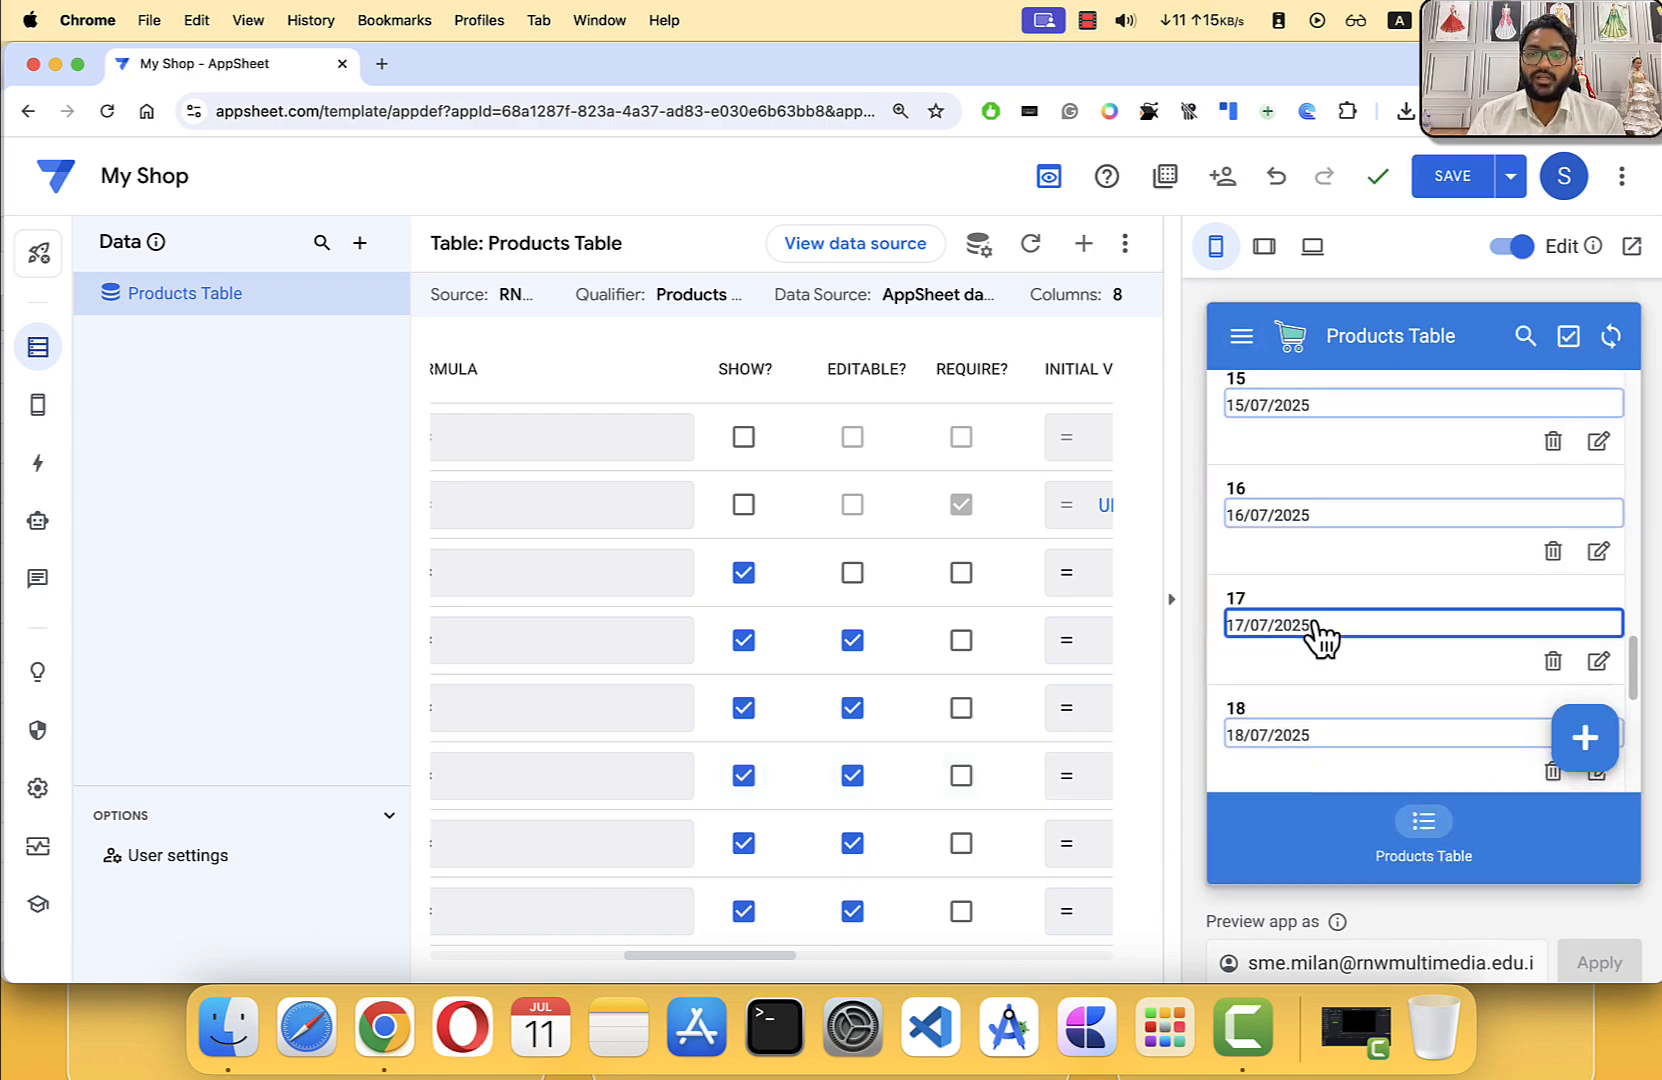
{"action": "left_click", "coordinate": [1582, 738]}
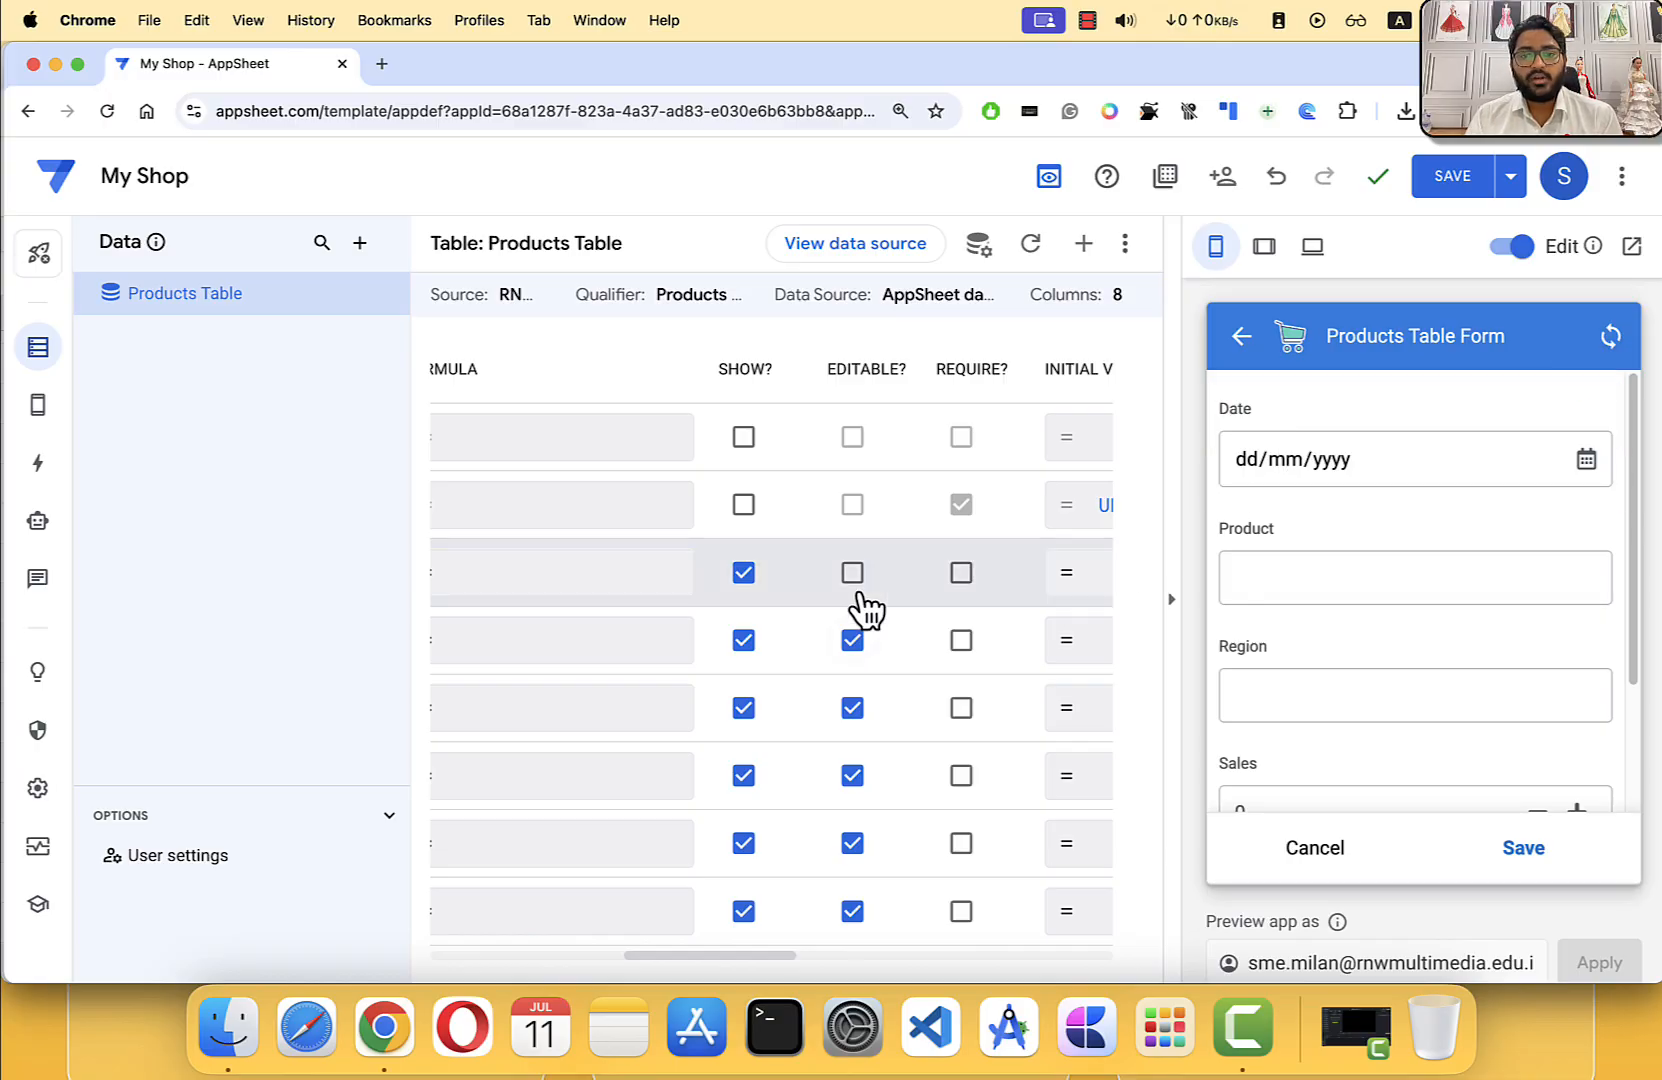
{"action": "left_click", "coordinate": [1243, 342]}
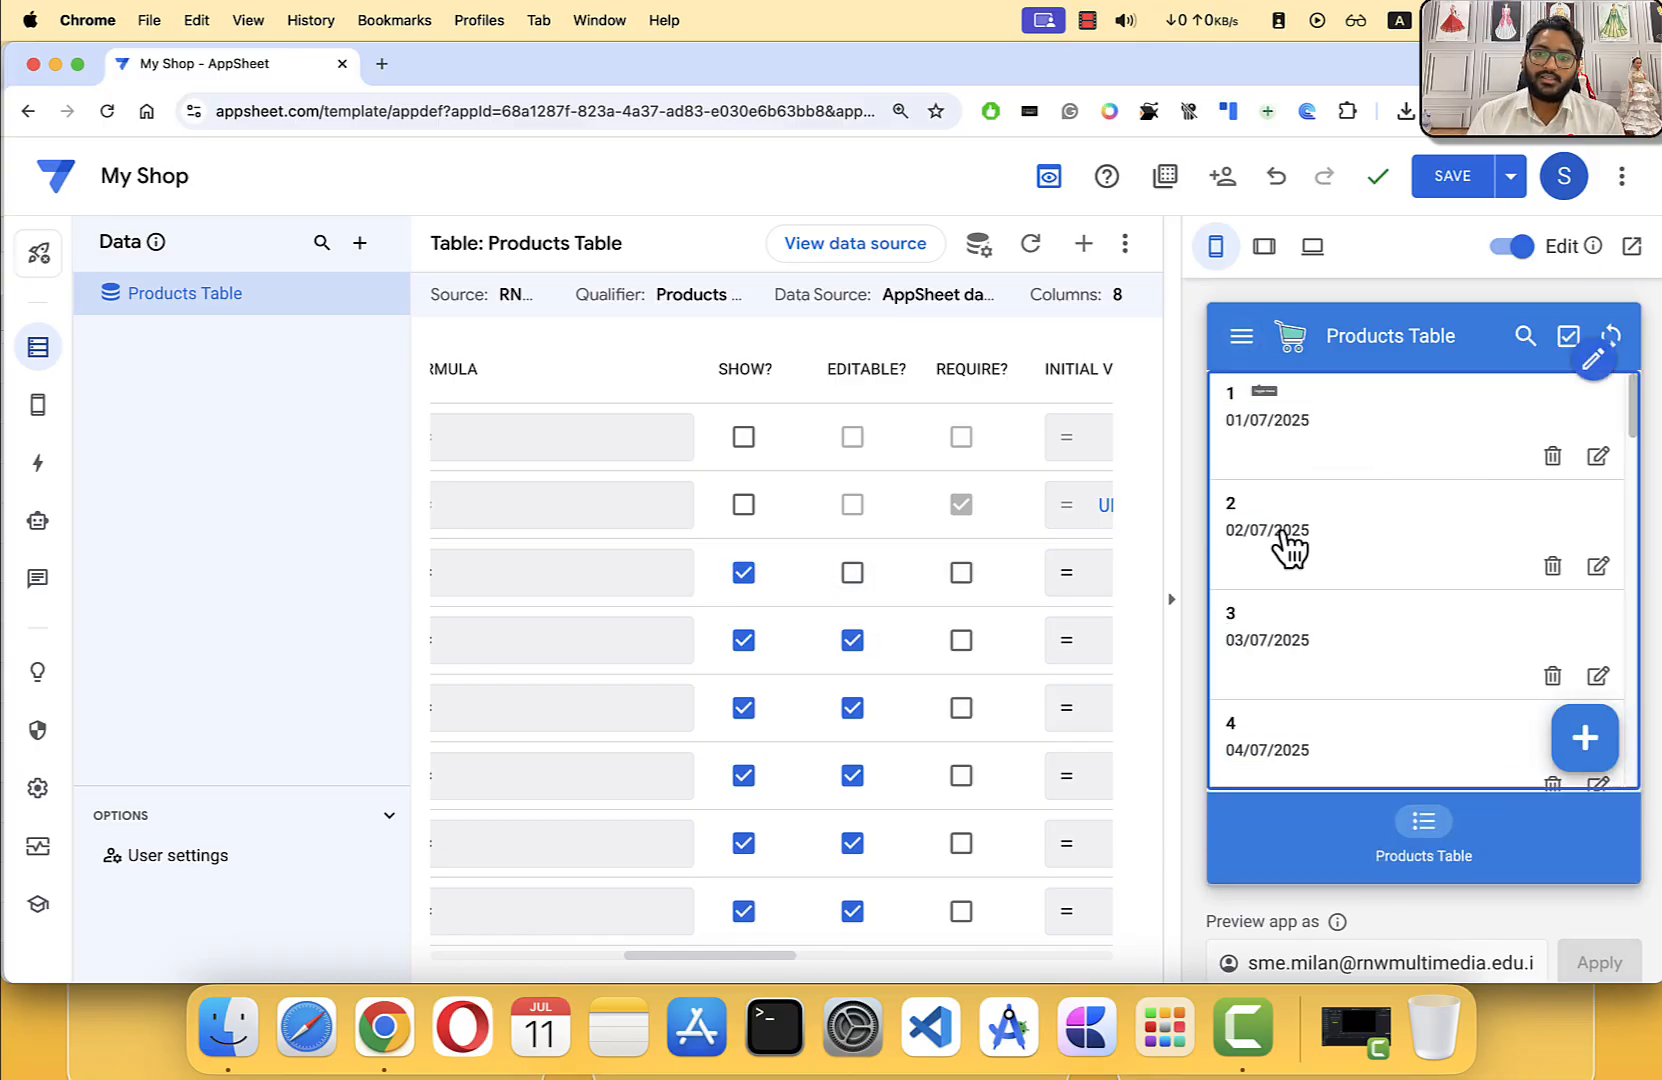
Step: Examine the Sr. No field in record 3's edit form against the column's Editable option, and return to the product list
{"action": "left_click", "coordinate": [1608, 628]}
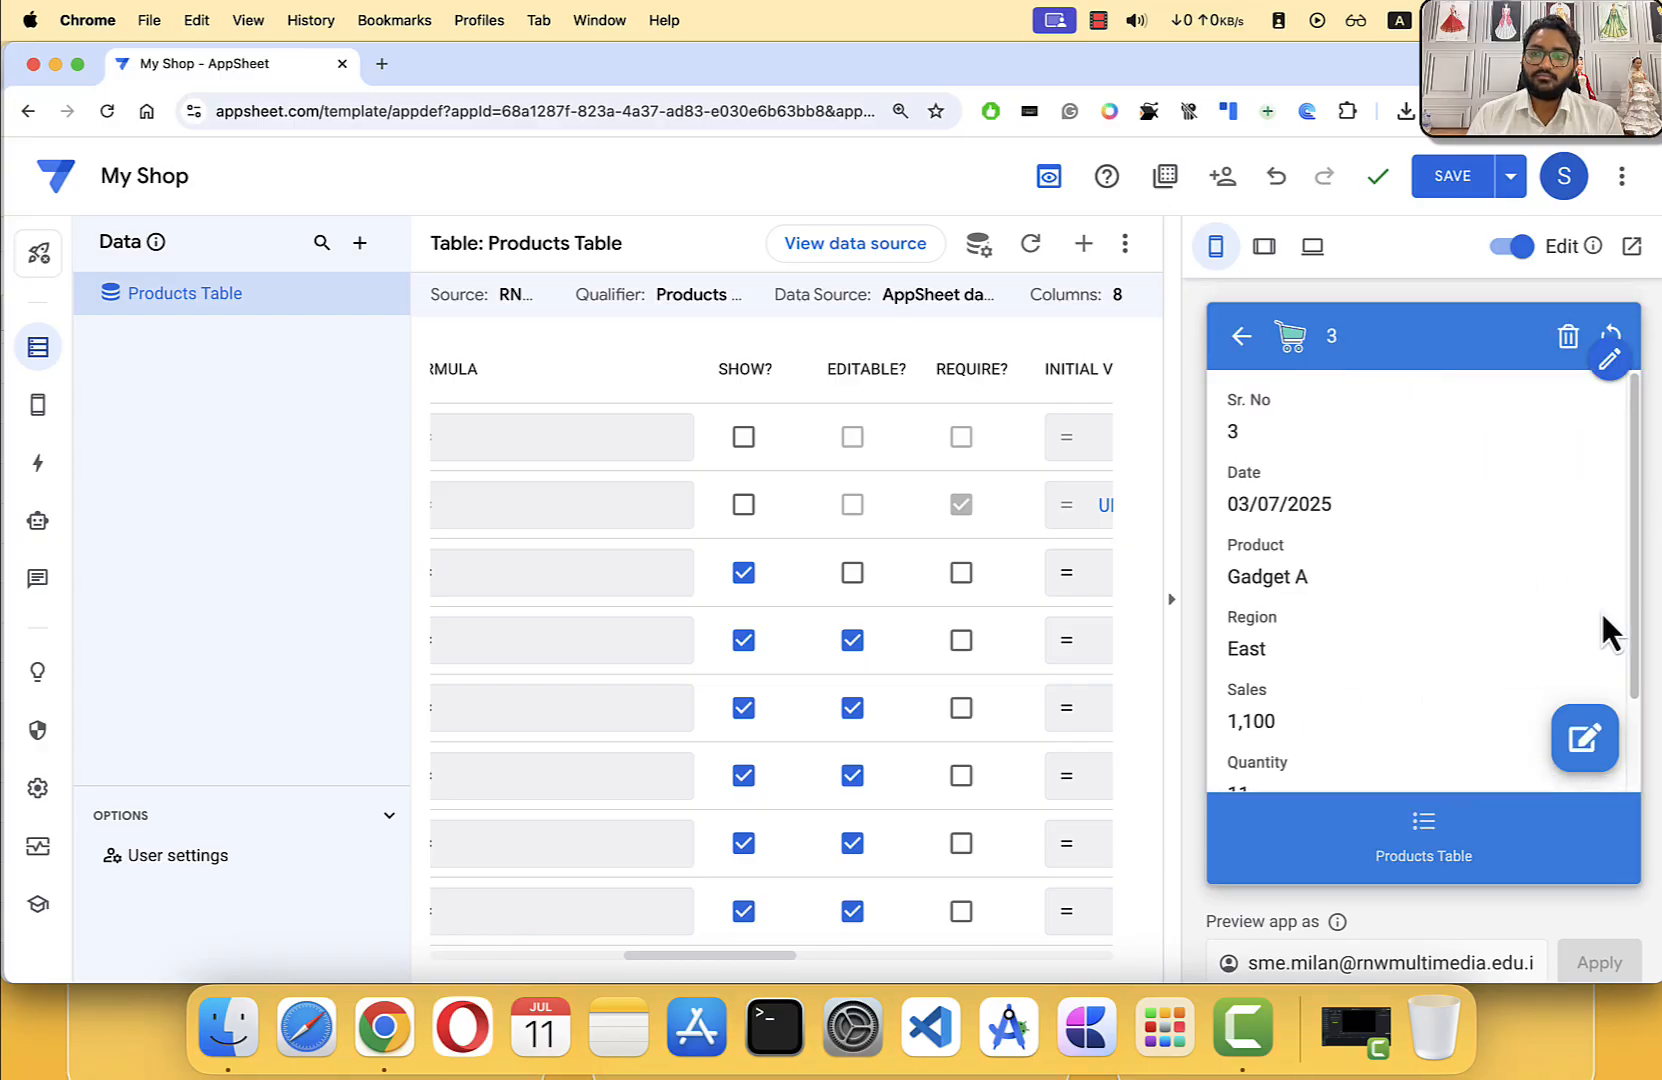
{"action": "left_click", "coordinate": [1593, 380]}
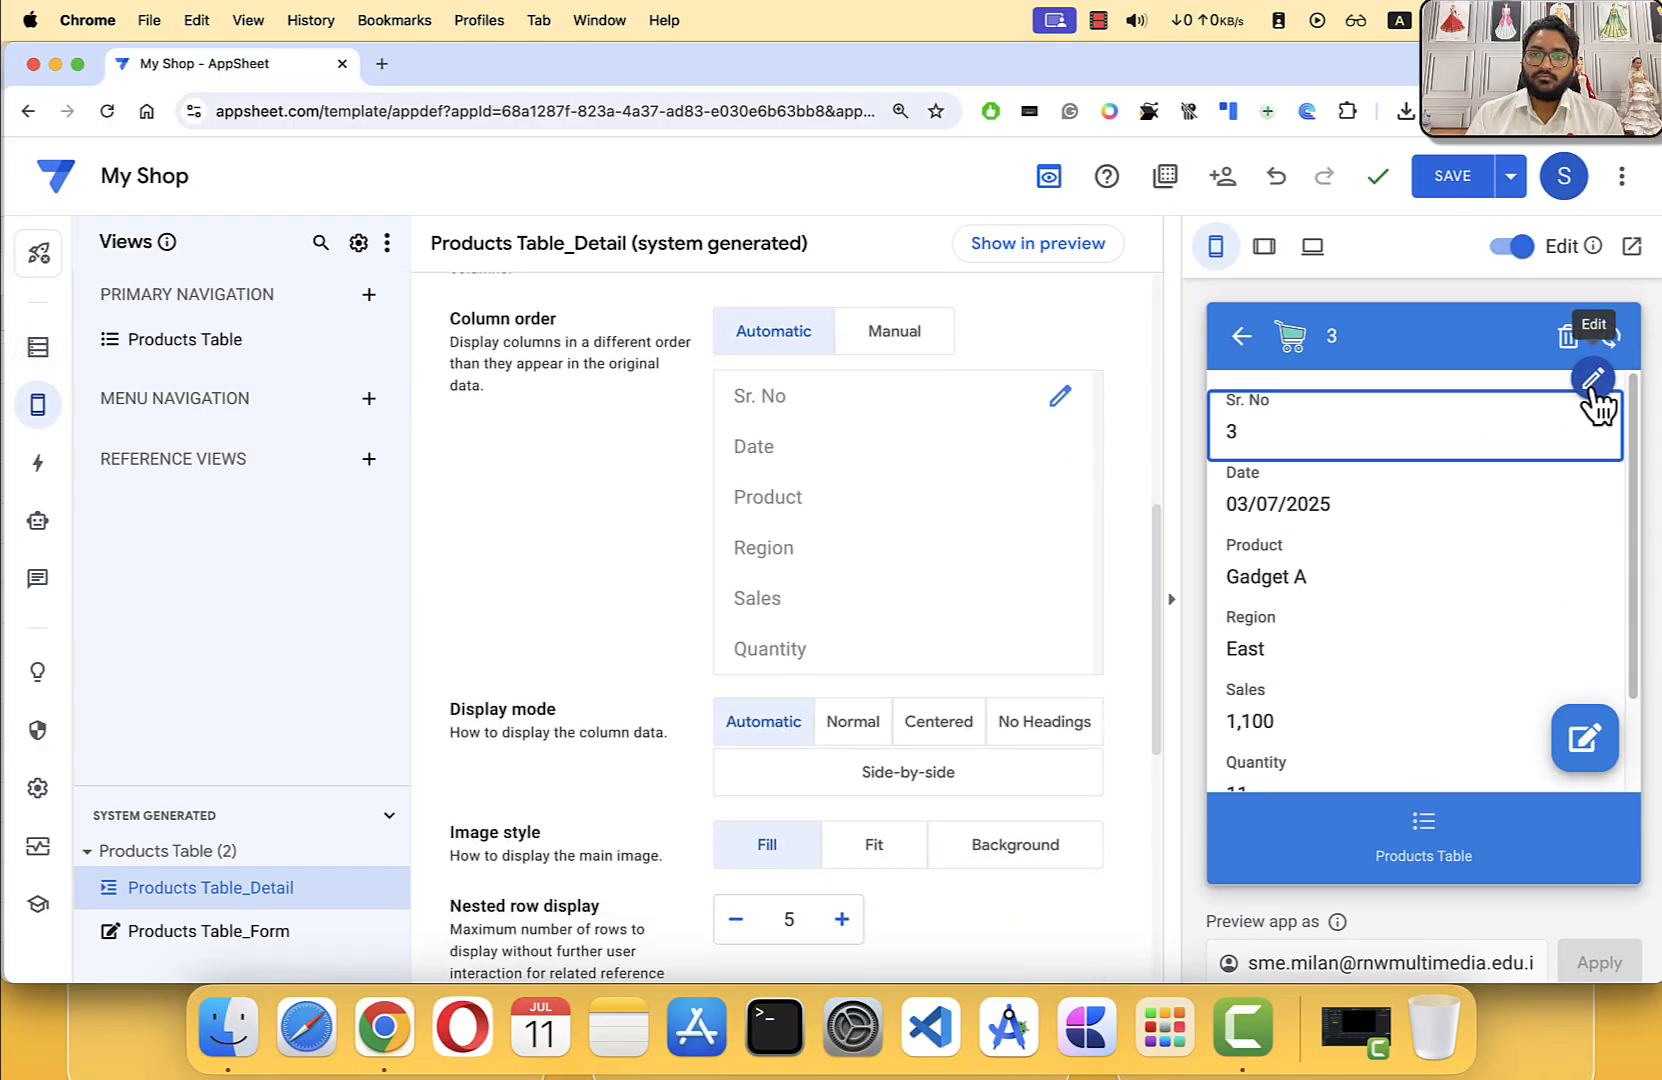
{"action": "left_click", "coordinate": [1585, 738]}
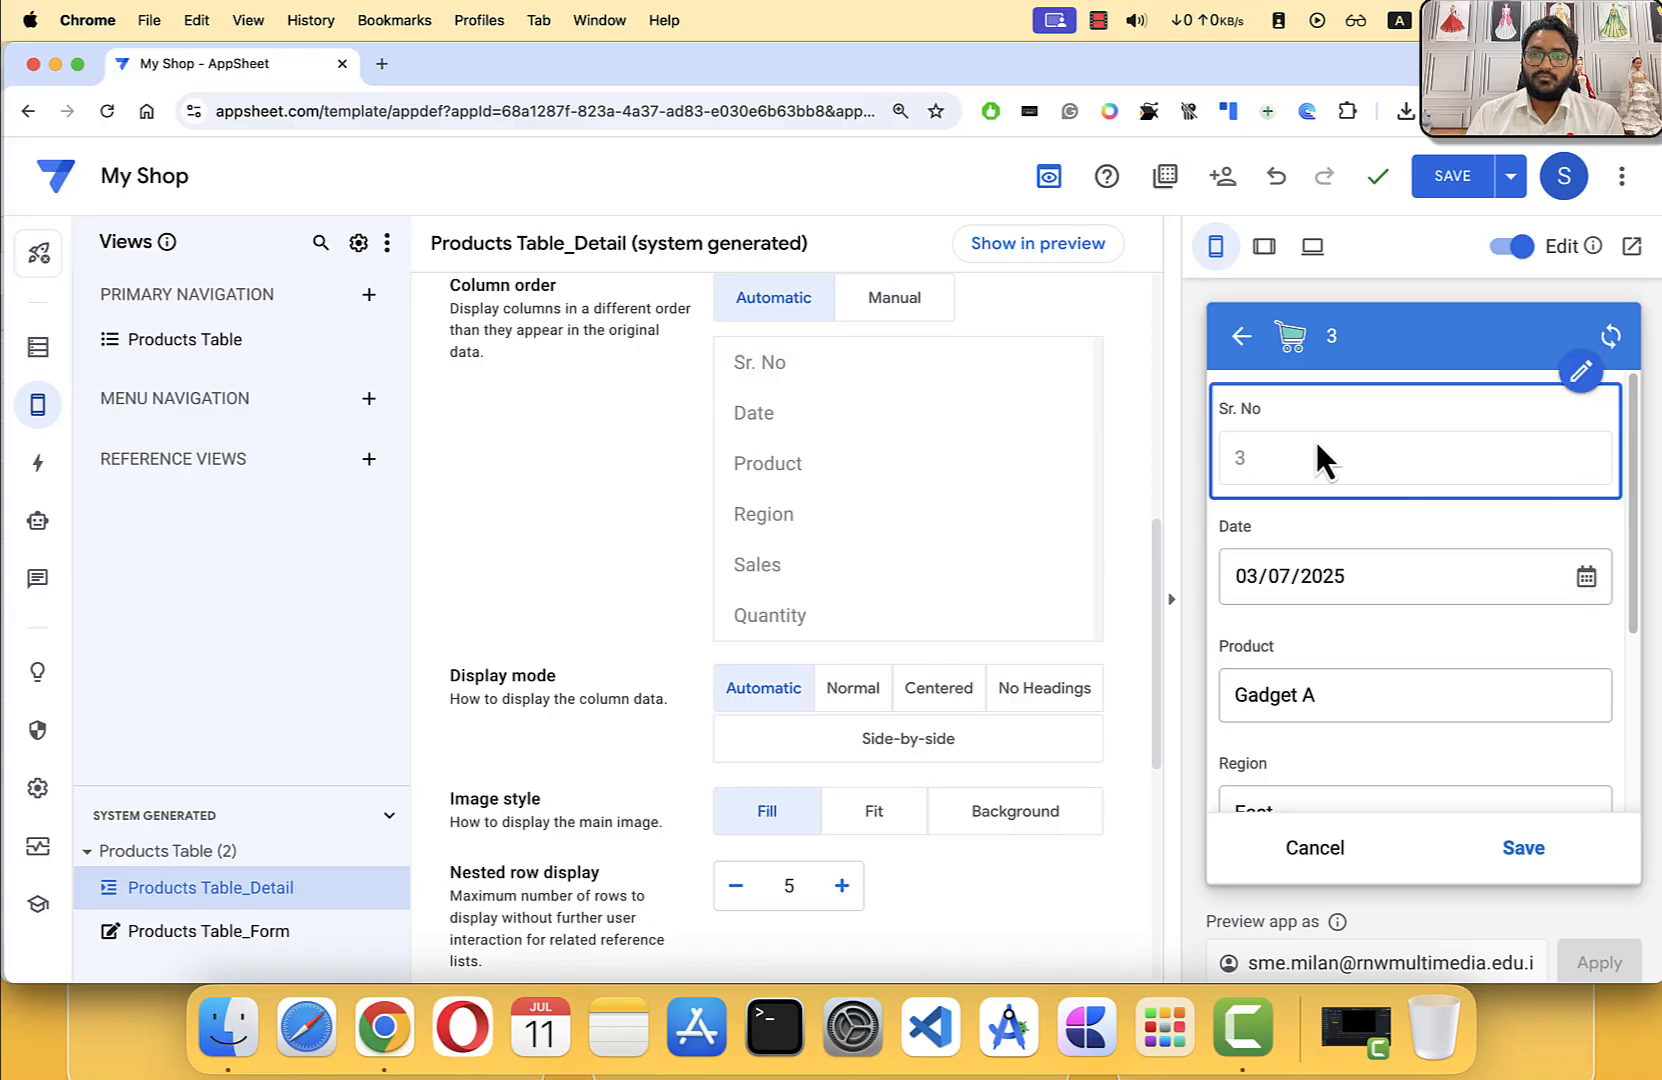
{"action": "left_click", "coordinate": [38, 362]}
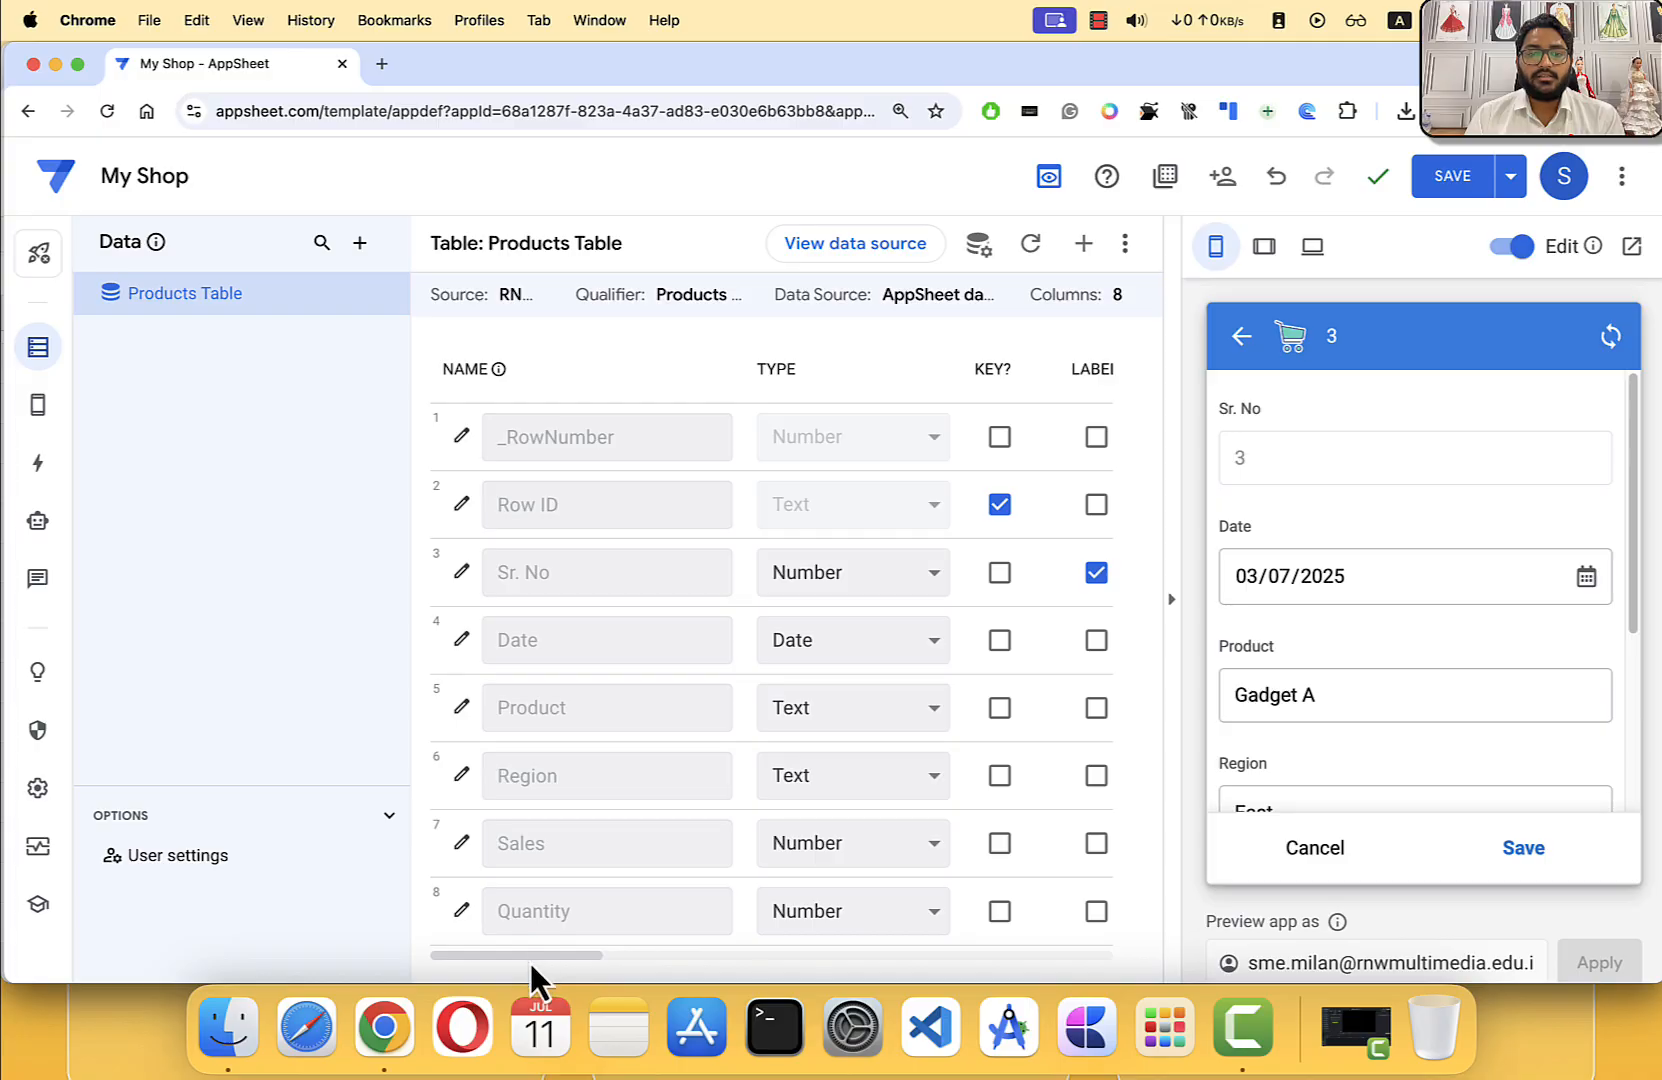
{"action": "left_click_drag", "start_coordinate": [571, 960], "coordinate": [790, 950]}
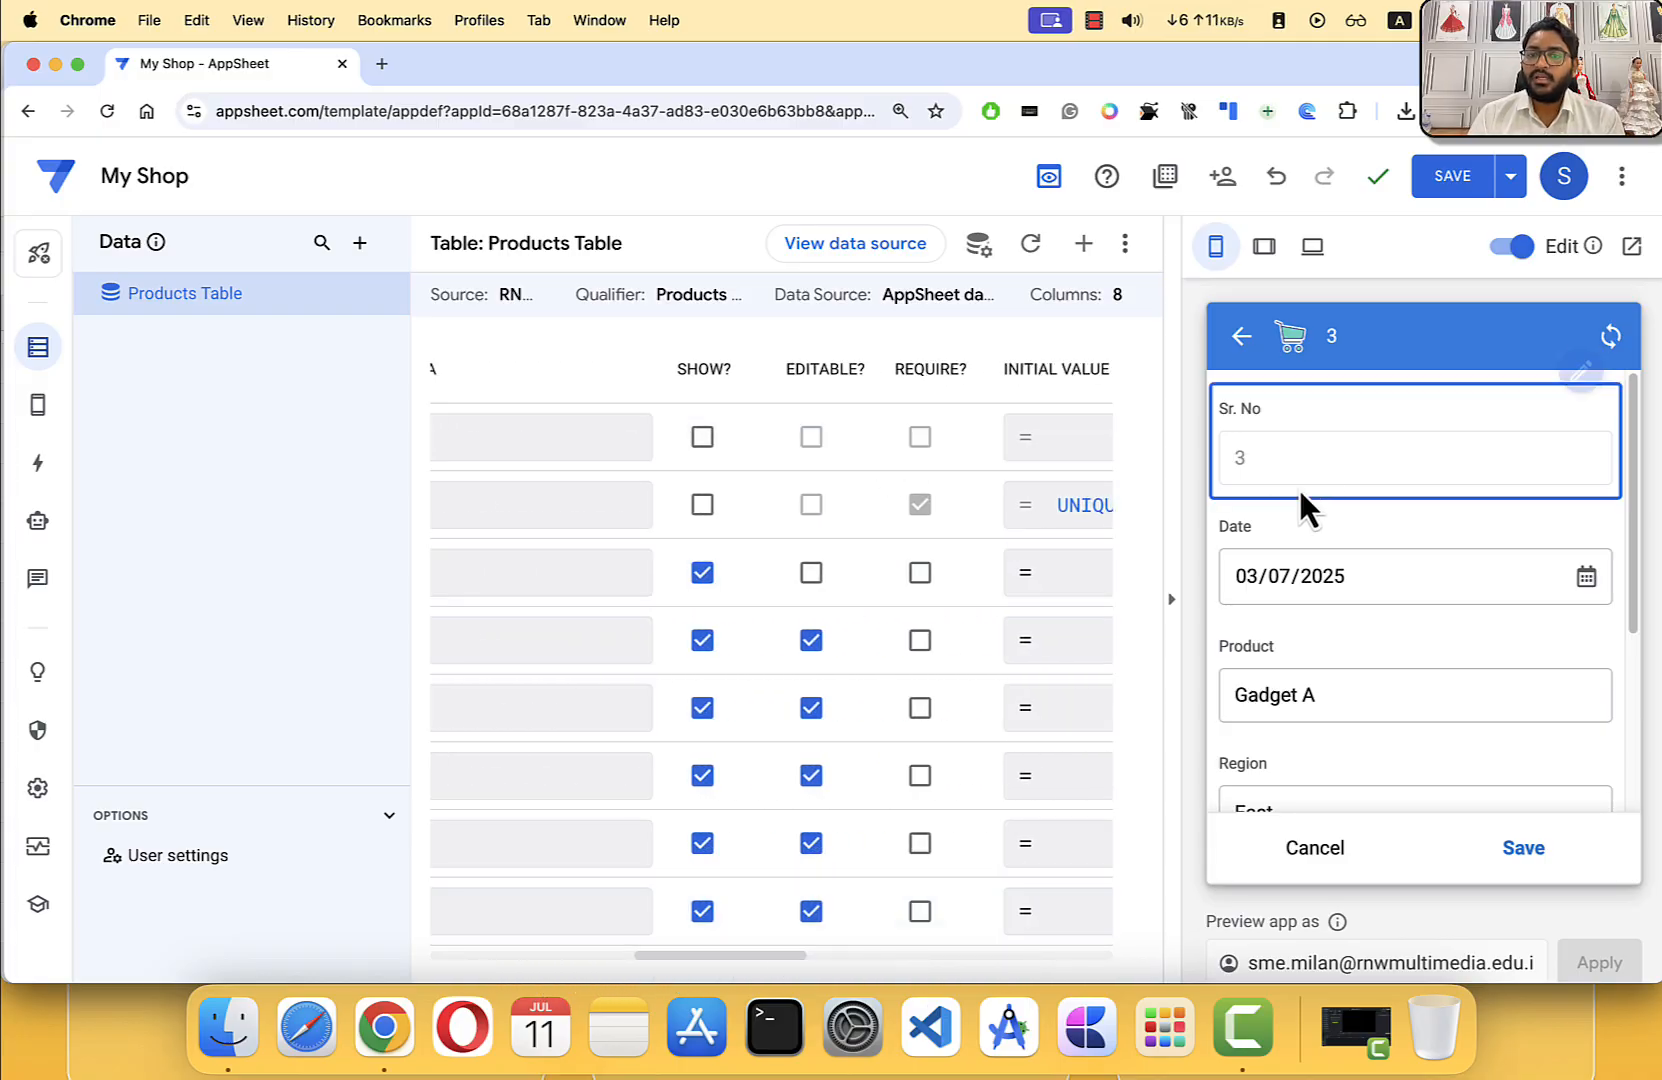
{"action": "left_click", "coordinate": [1243, 338]}
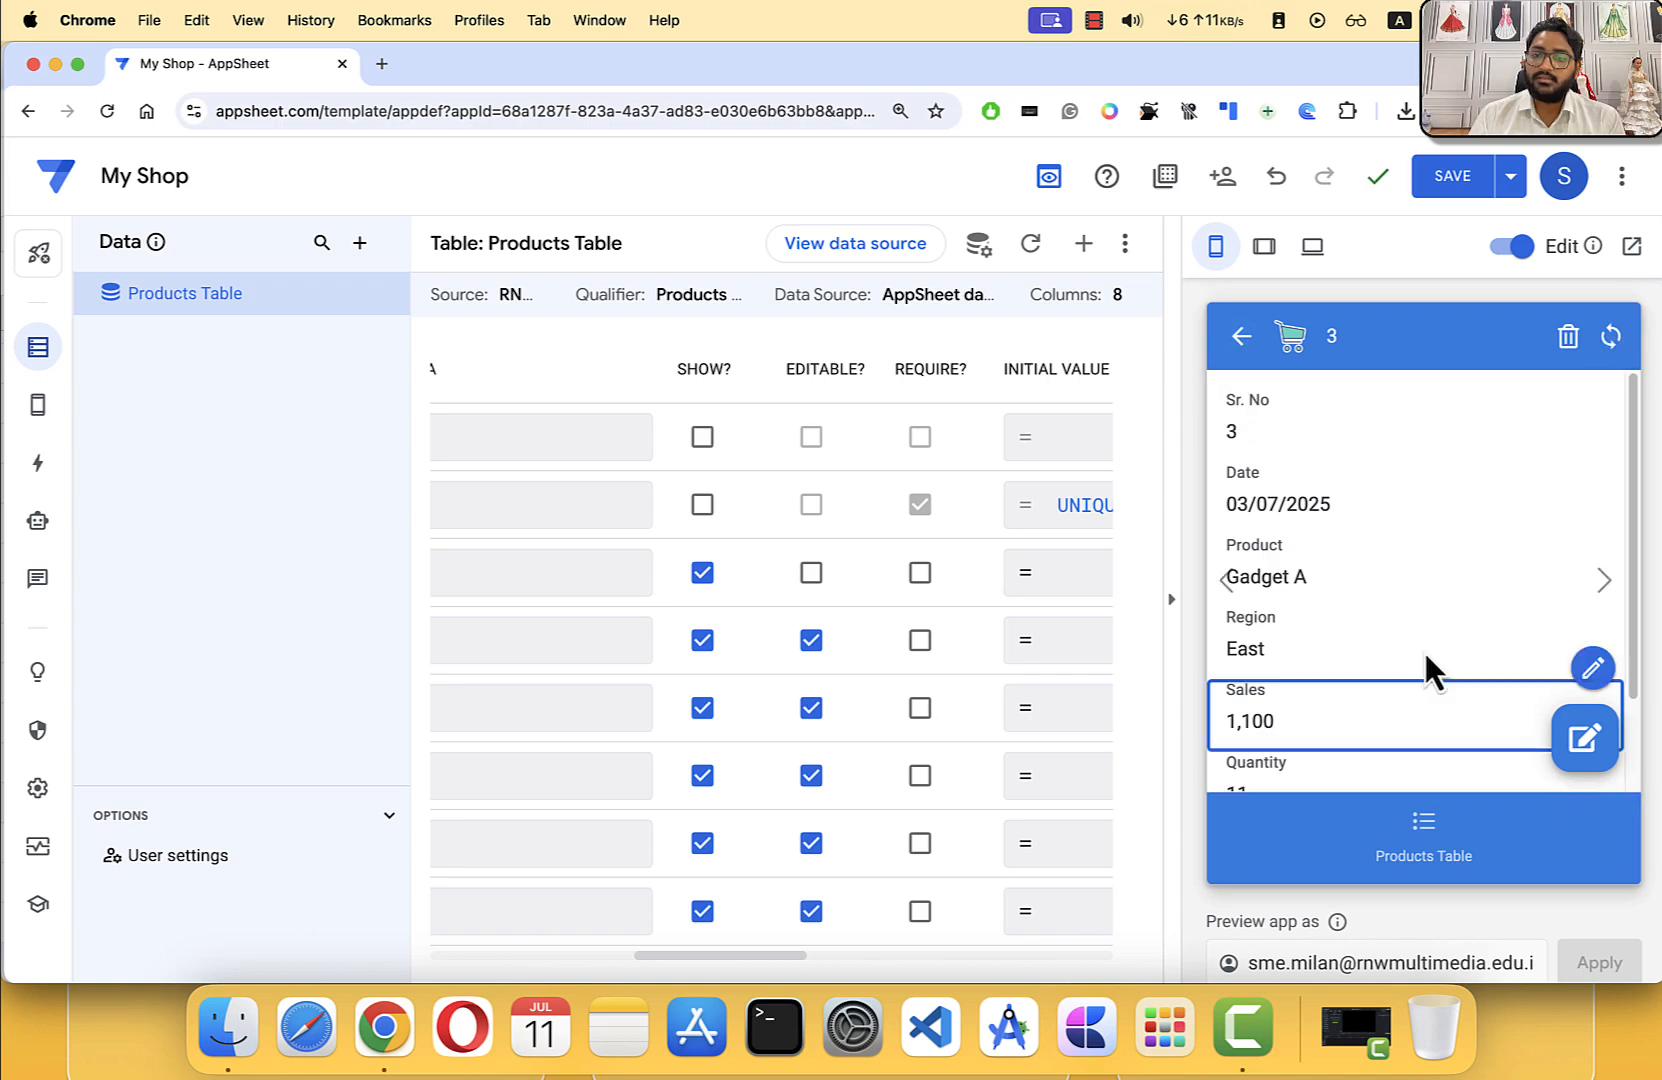
{"action": "left_click", "coordinate": [1245, 345]}
Step: Start a new product record in the app preview and set its date to 31/07/2025
{"action": "left_click", "coordinate": [1585, 745]}
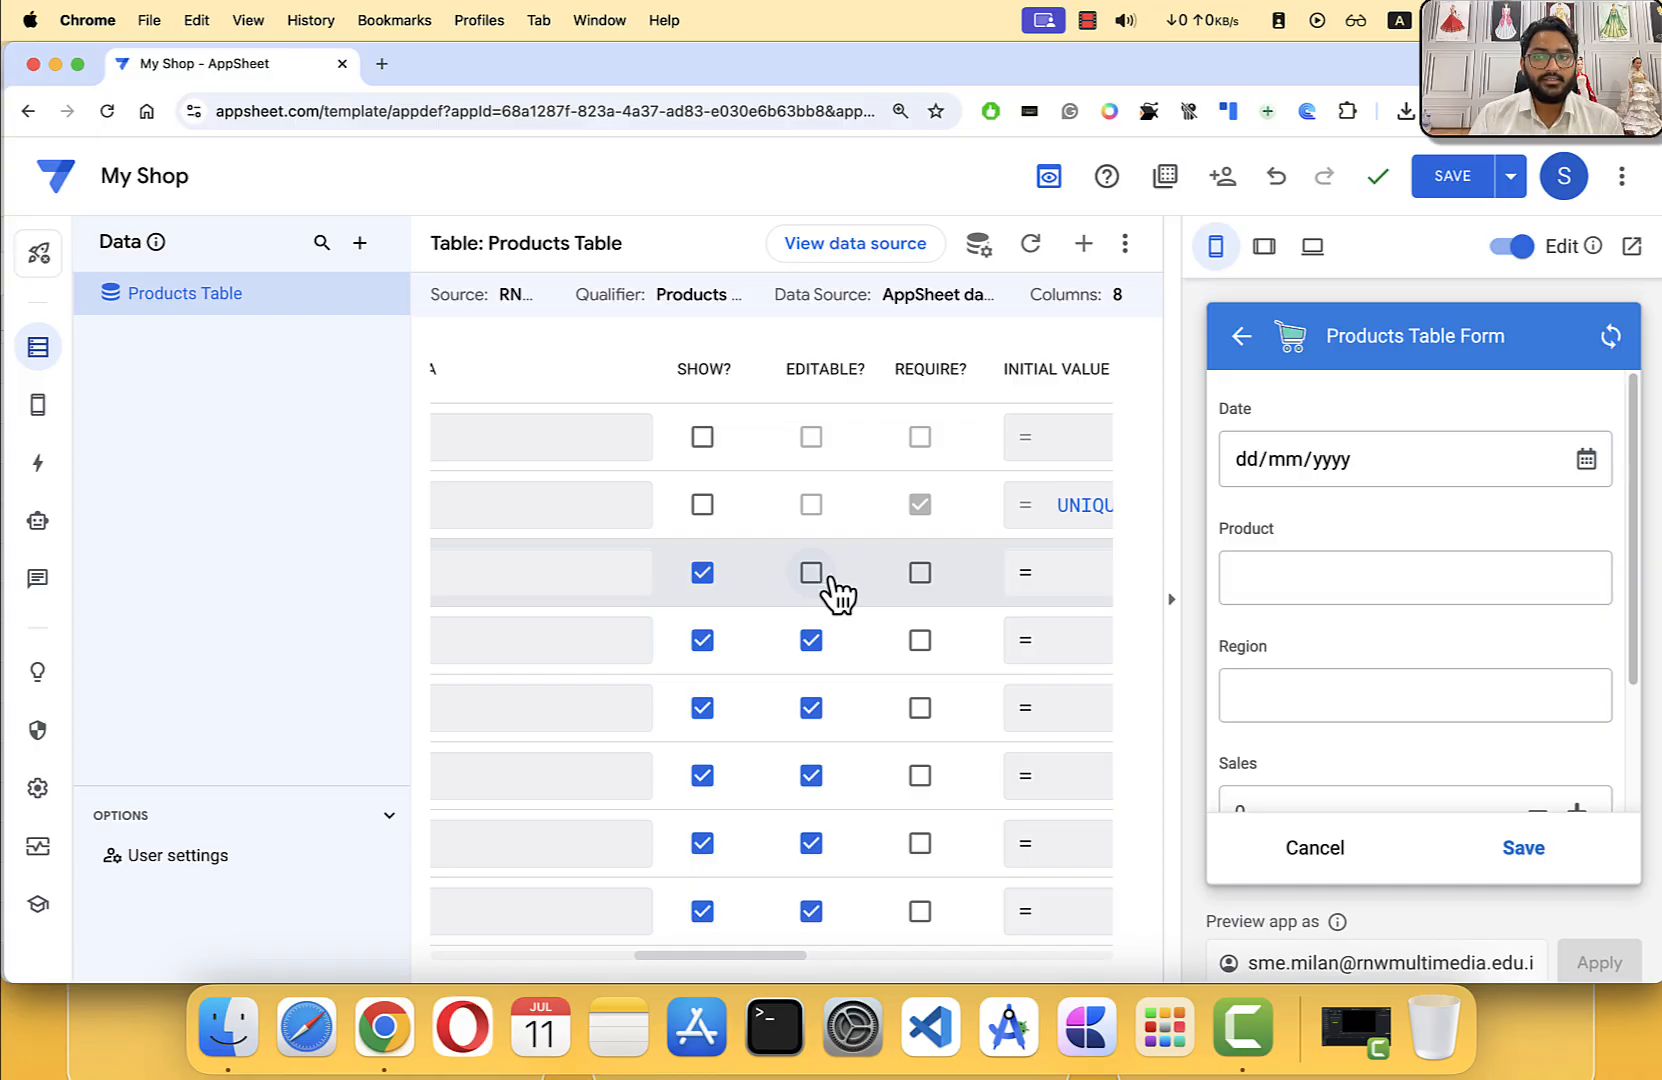
{"action": "left_click", "coordinate": [1381, 450]}
{"action": "left_click", "coordinate": [1576, 456]}
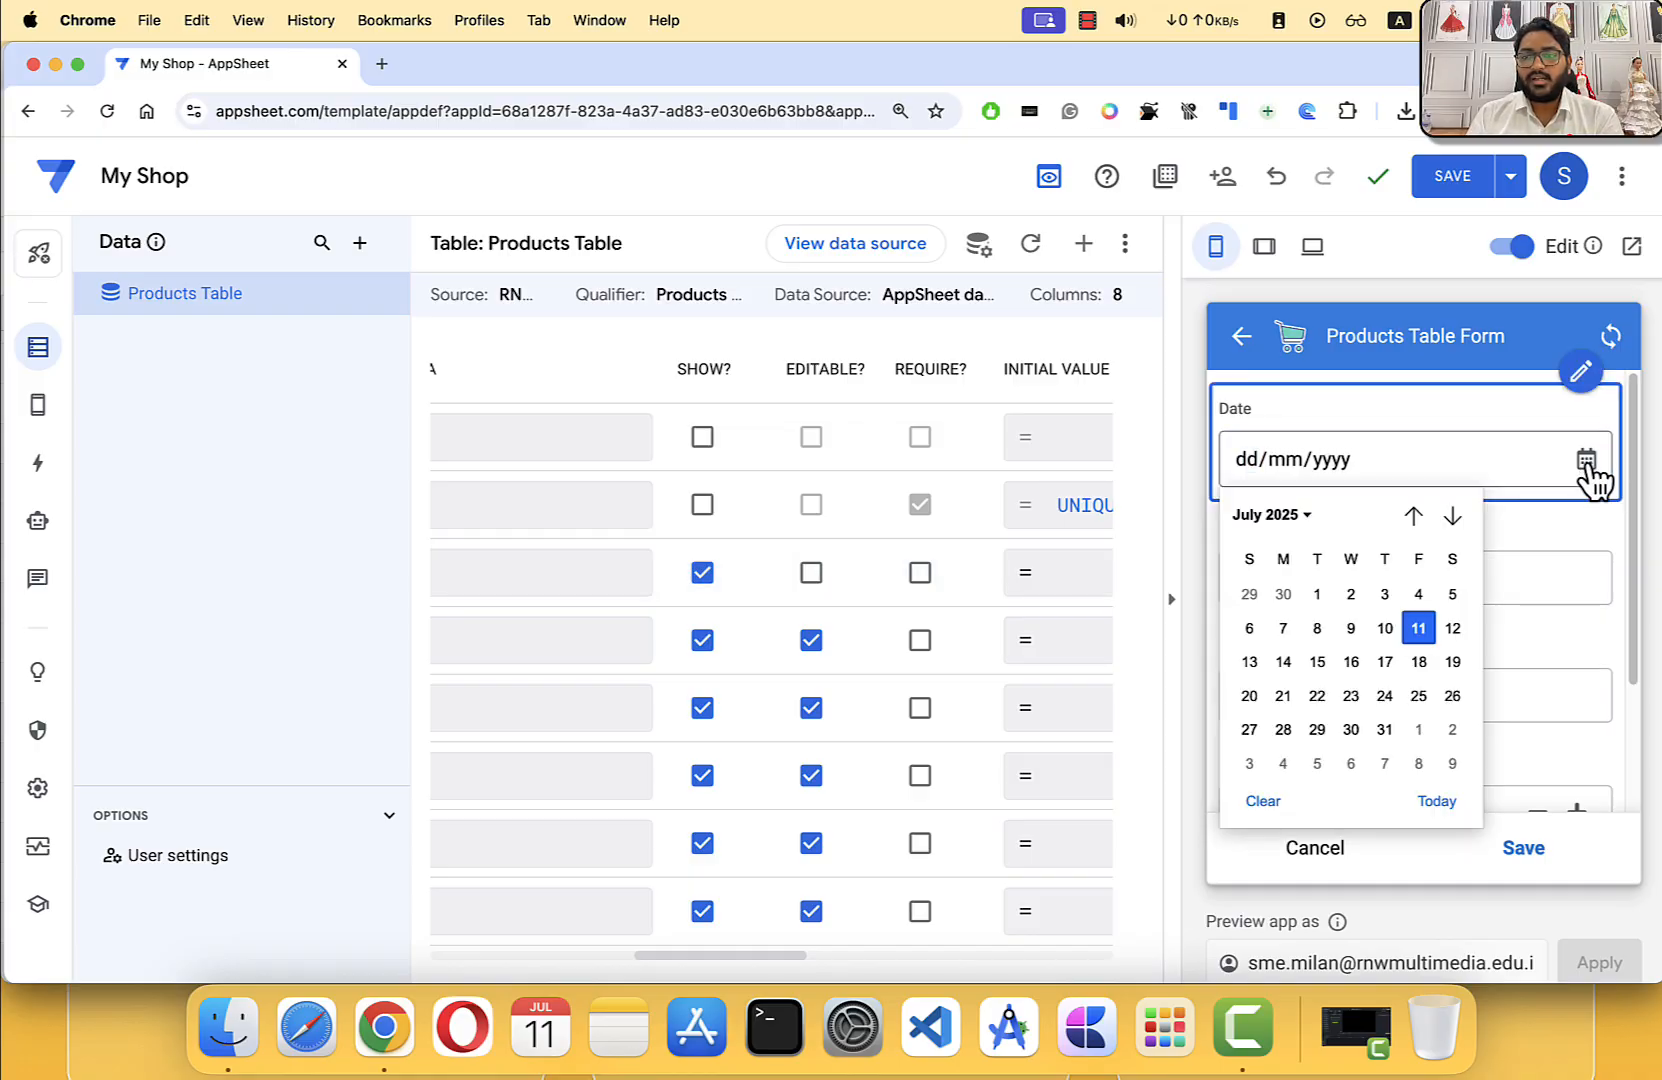
{"action": "left_click", "coordinate": [1418, 661]}
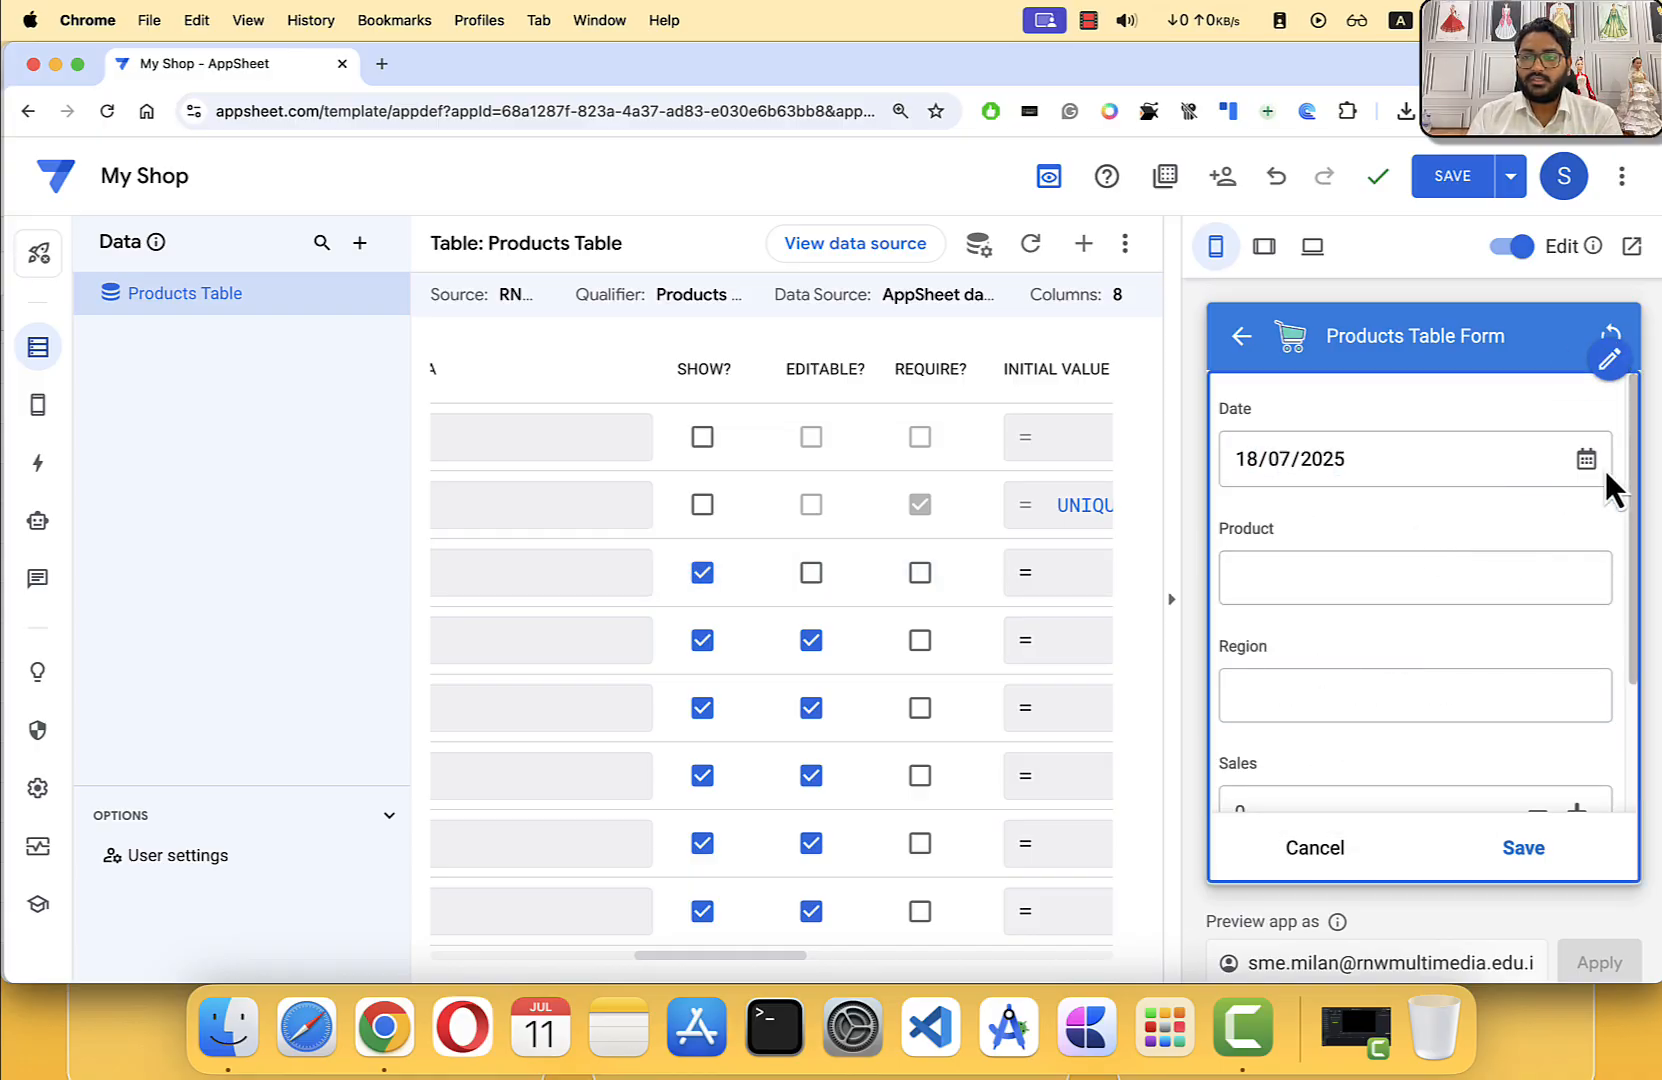
{"action": "left_click", "coordinate": [1590, 462]}
{"action": "left_click", "coordinate": [1394, 724]}
Step: Enter Eraser as the new record's product and East as its region
{"action": "left_click", "coordinate": [1361, 586]}
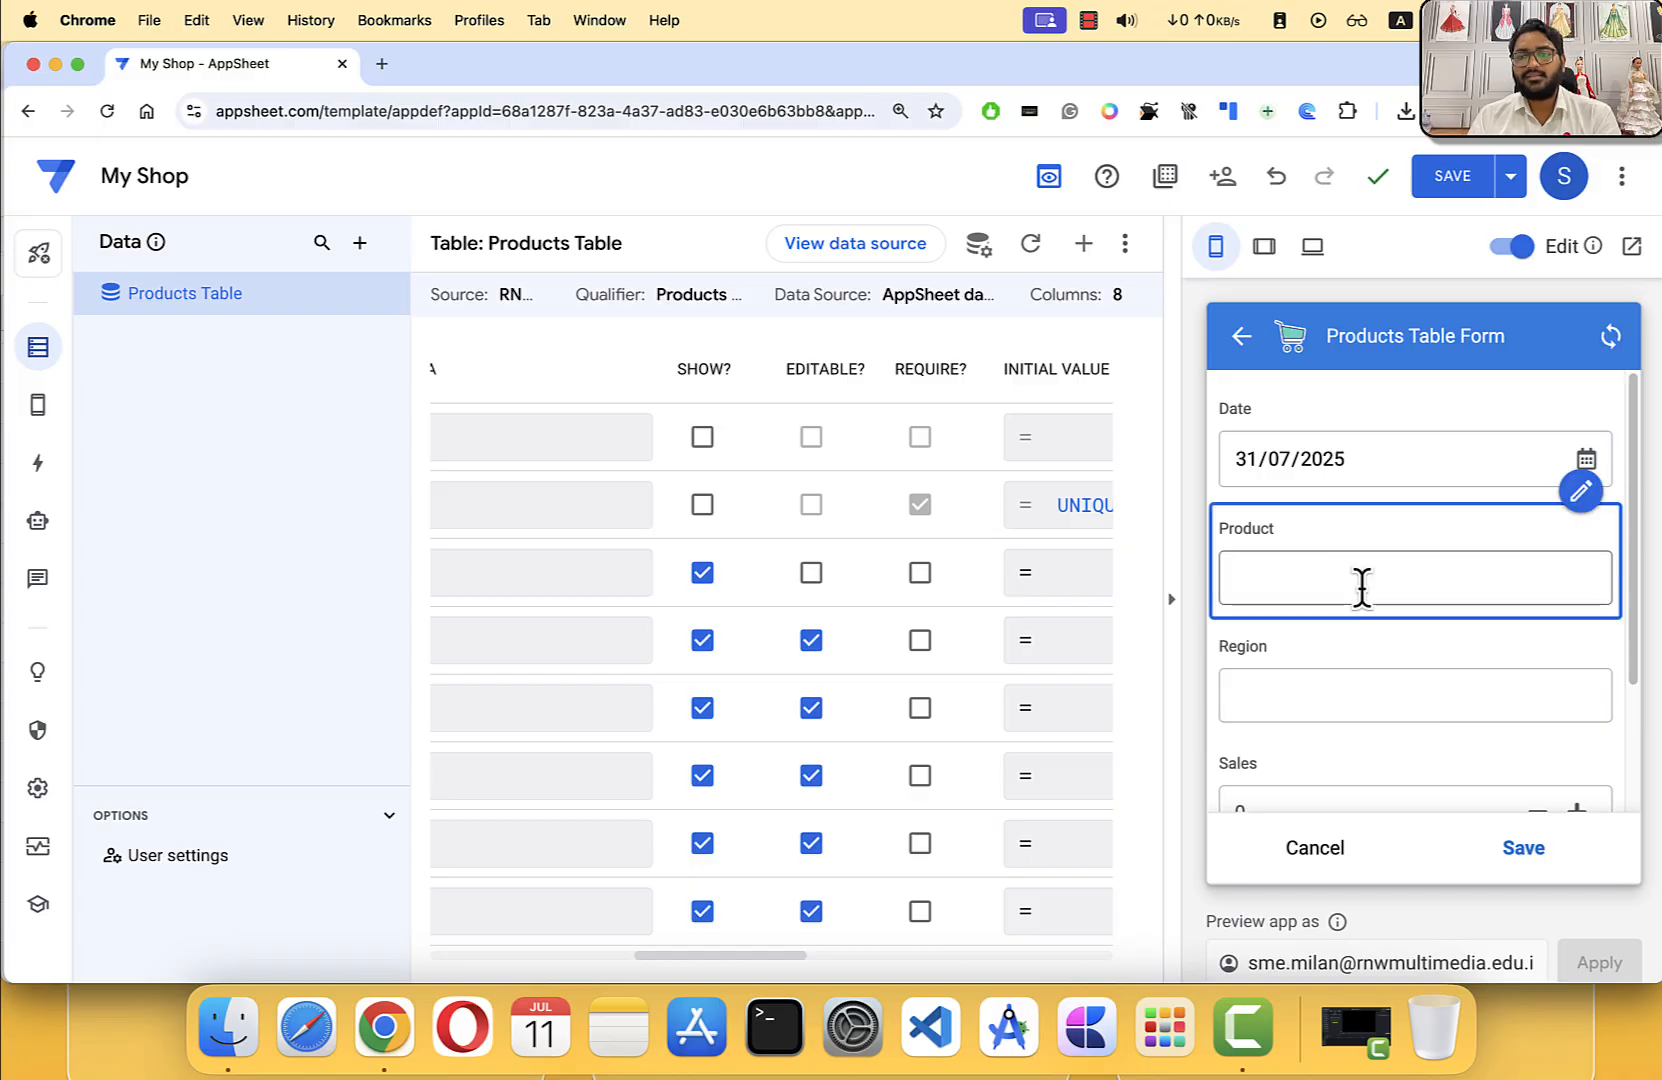
{"action": "type", "text": "E"}
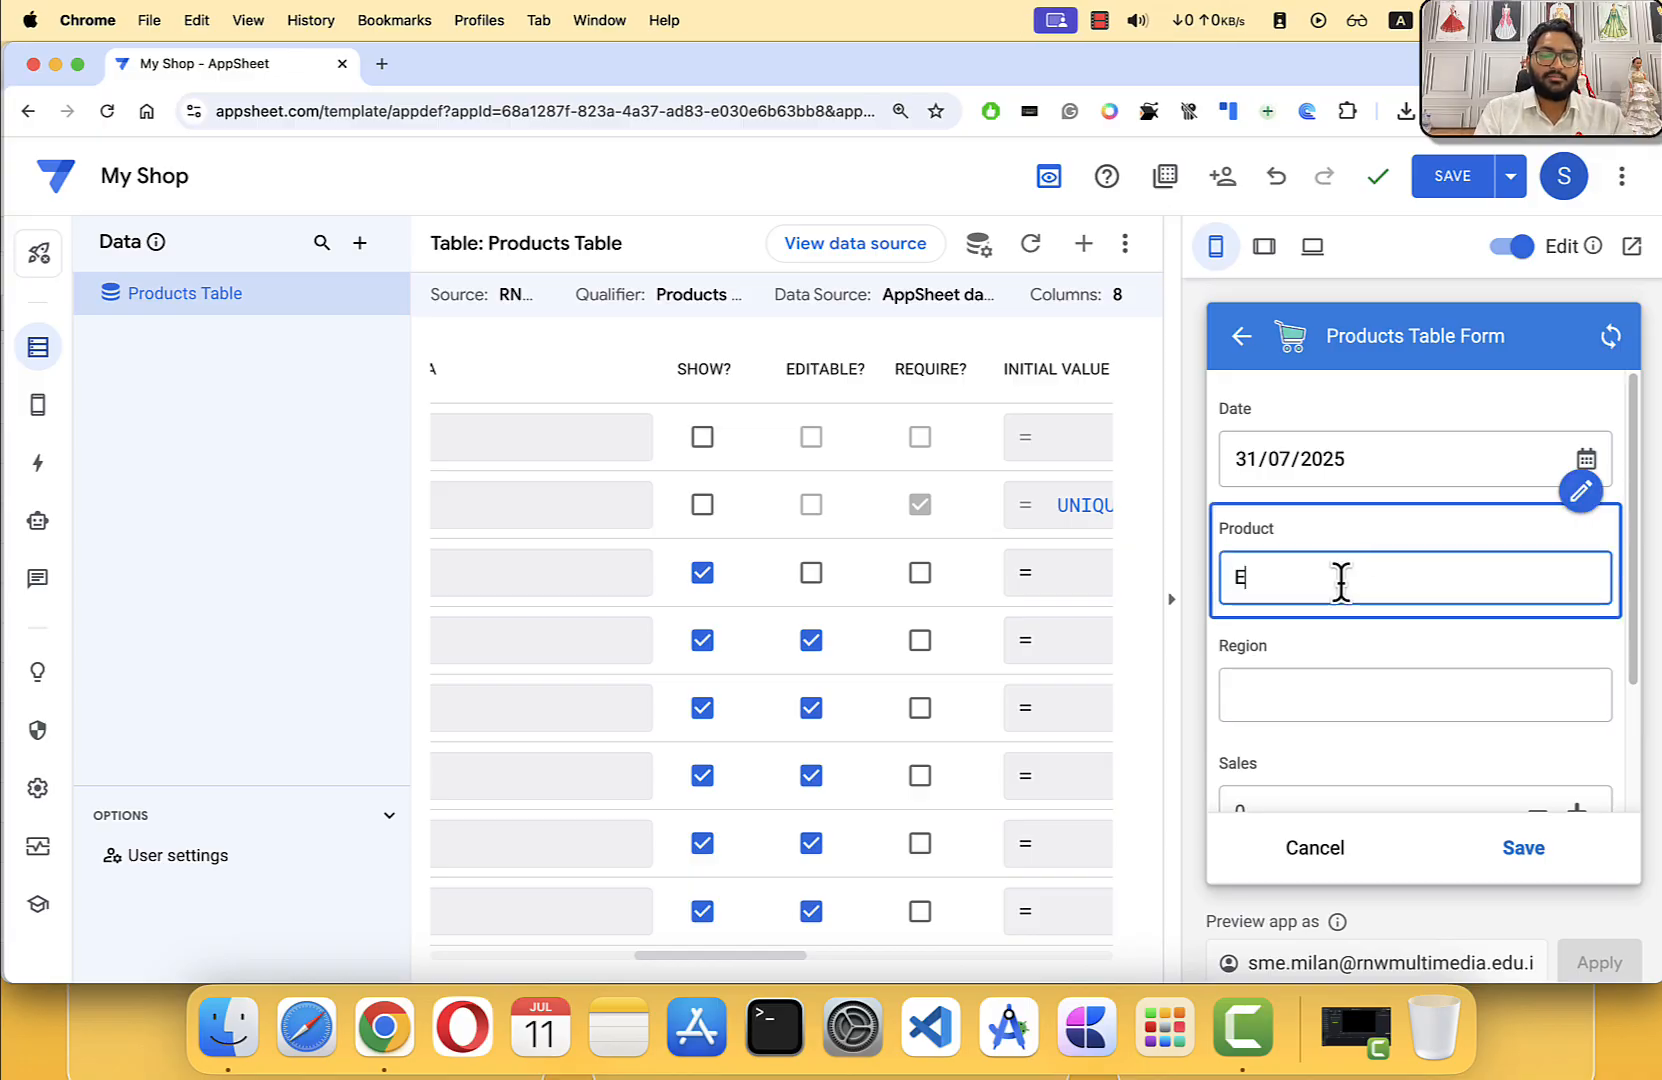
{"action": "type", "text": "raser"}
{"action": "left_click", "coordinate": [1305, 690]}
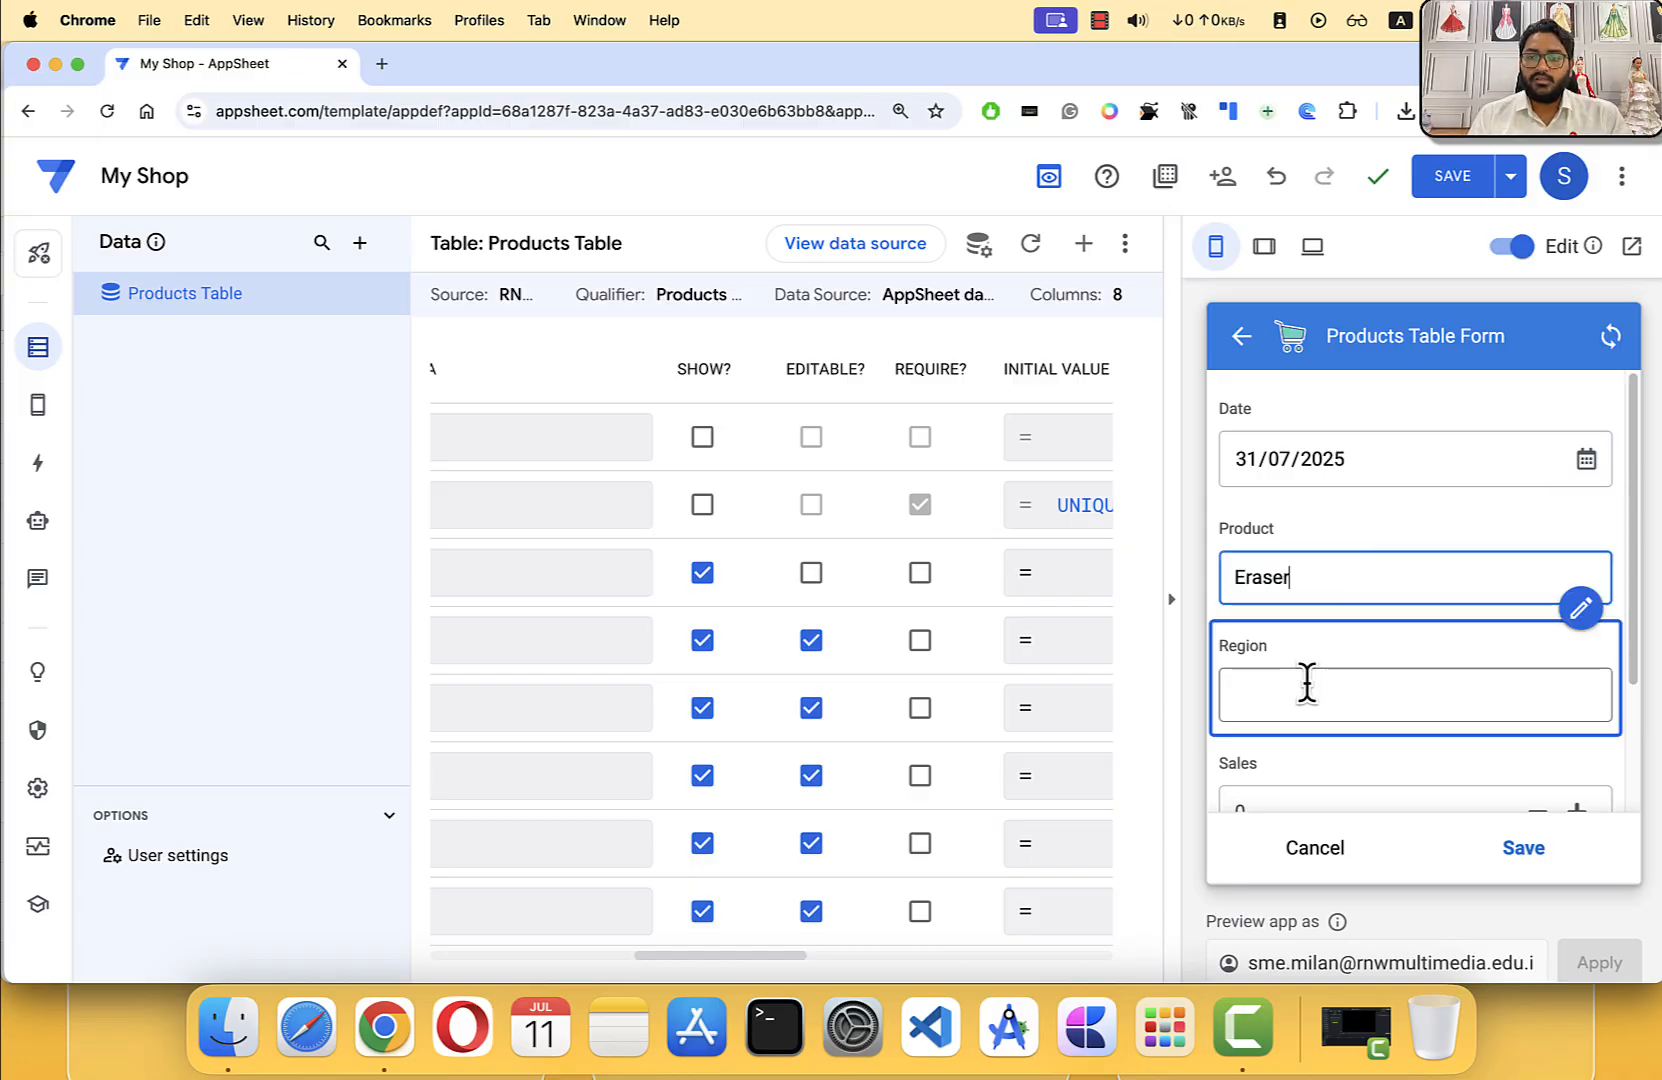
{"action": "type", "text": "East"}
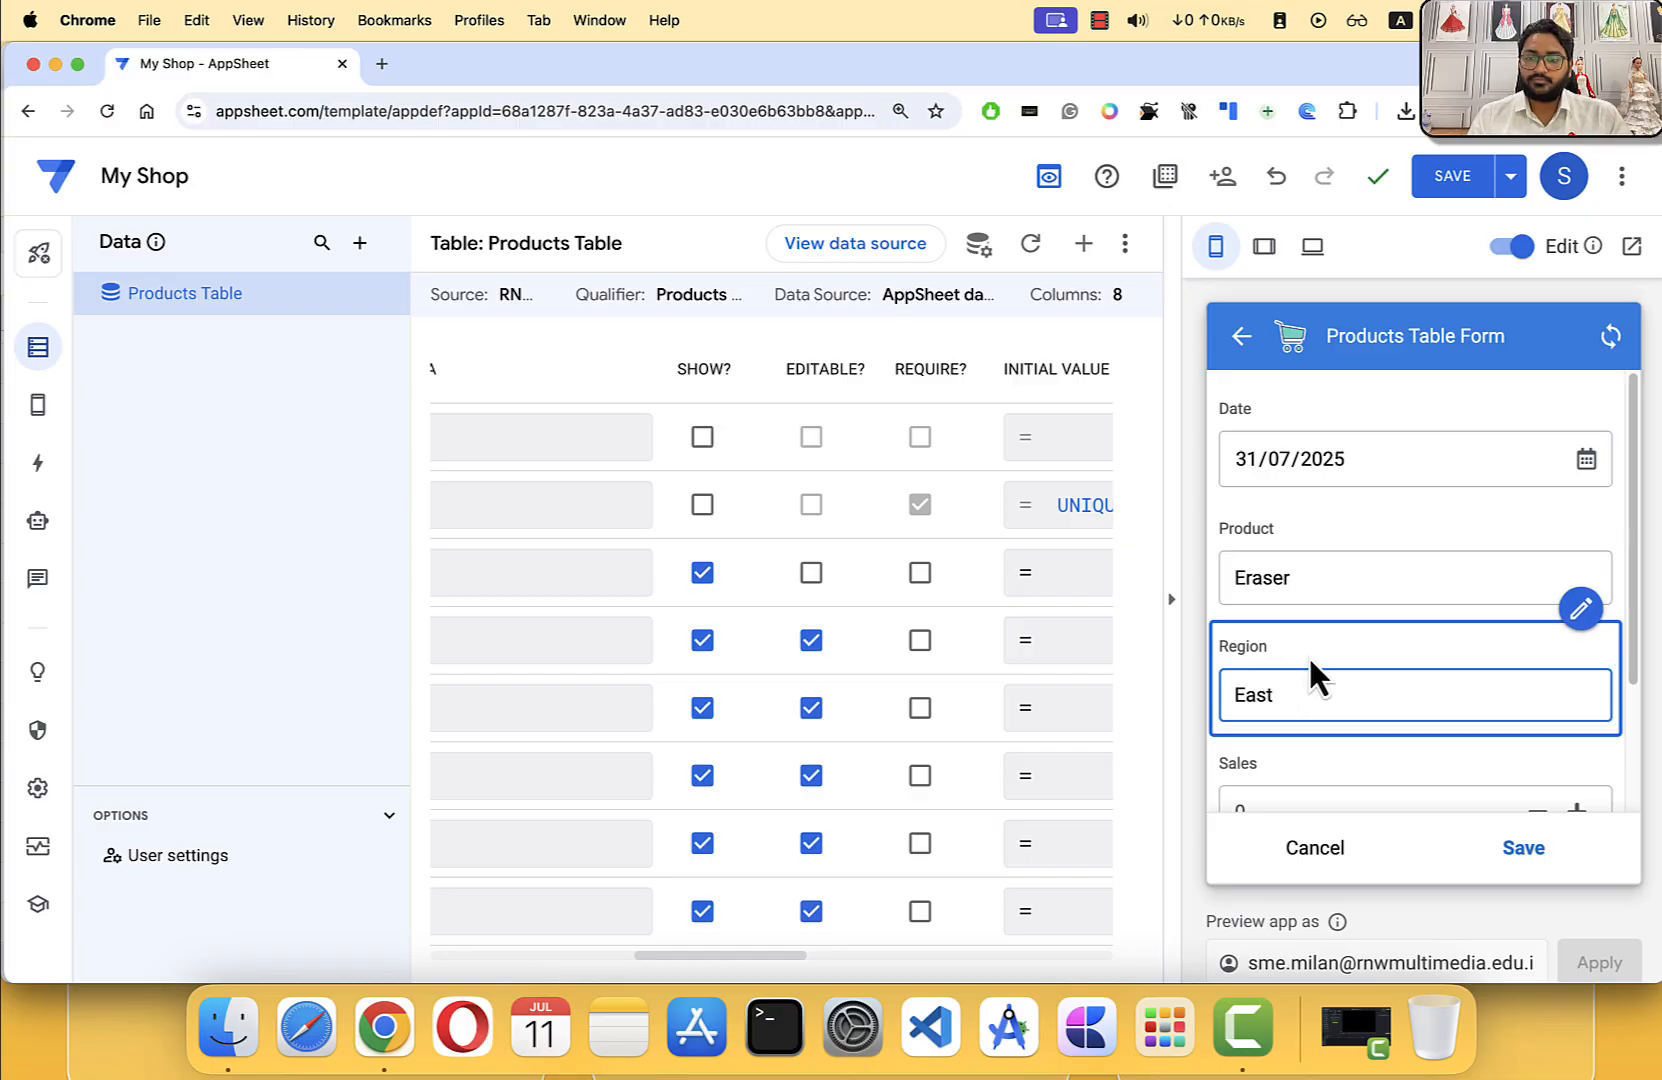
Step: Set the new record's sales to 5 and quantity to 20, and save the record
{"action": "scroll", "coordinate": [1308, 654], "scroll_direction": "down", "scroll_amount": 3}
{"action": "left_click", "coordinate": [1297, 660]}
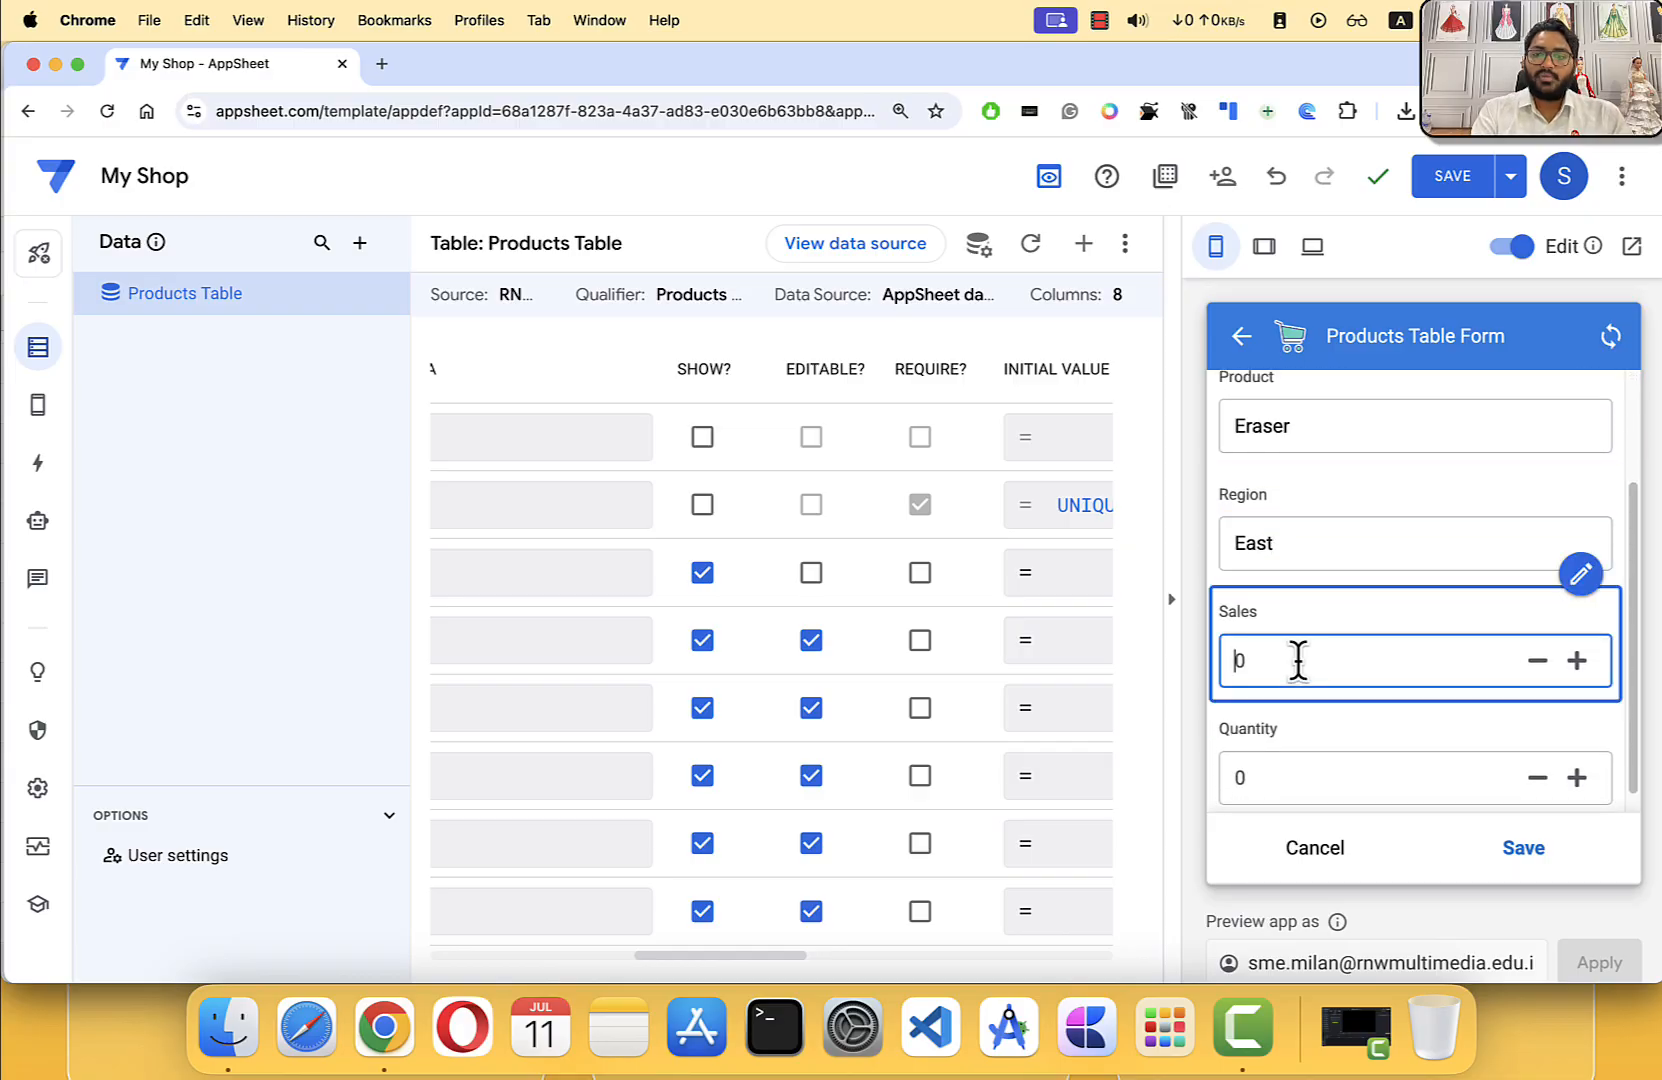
{"action": "left_click", "coordinate": [1297, 765]}
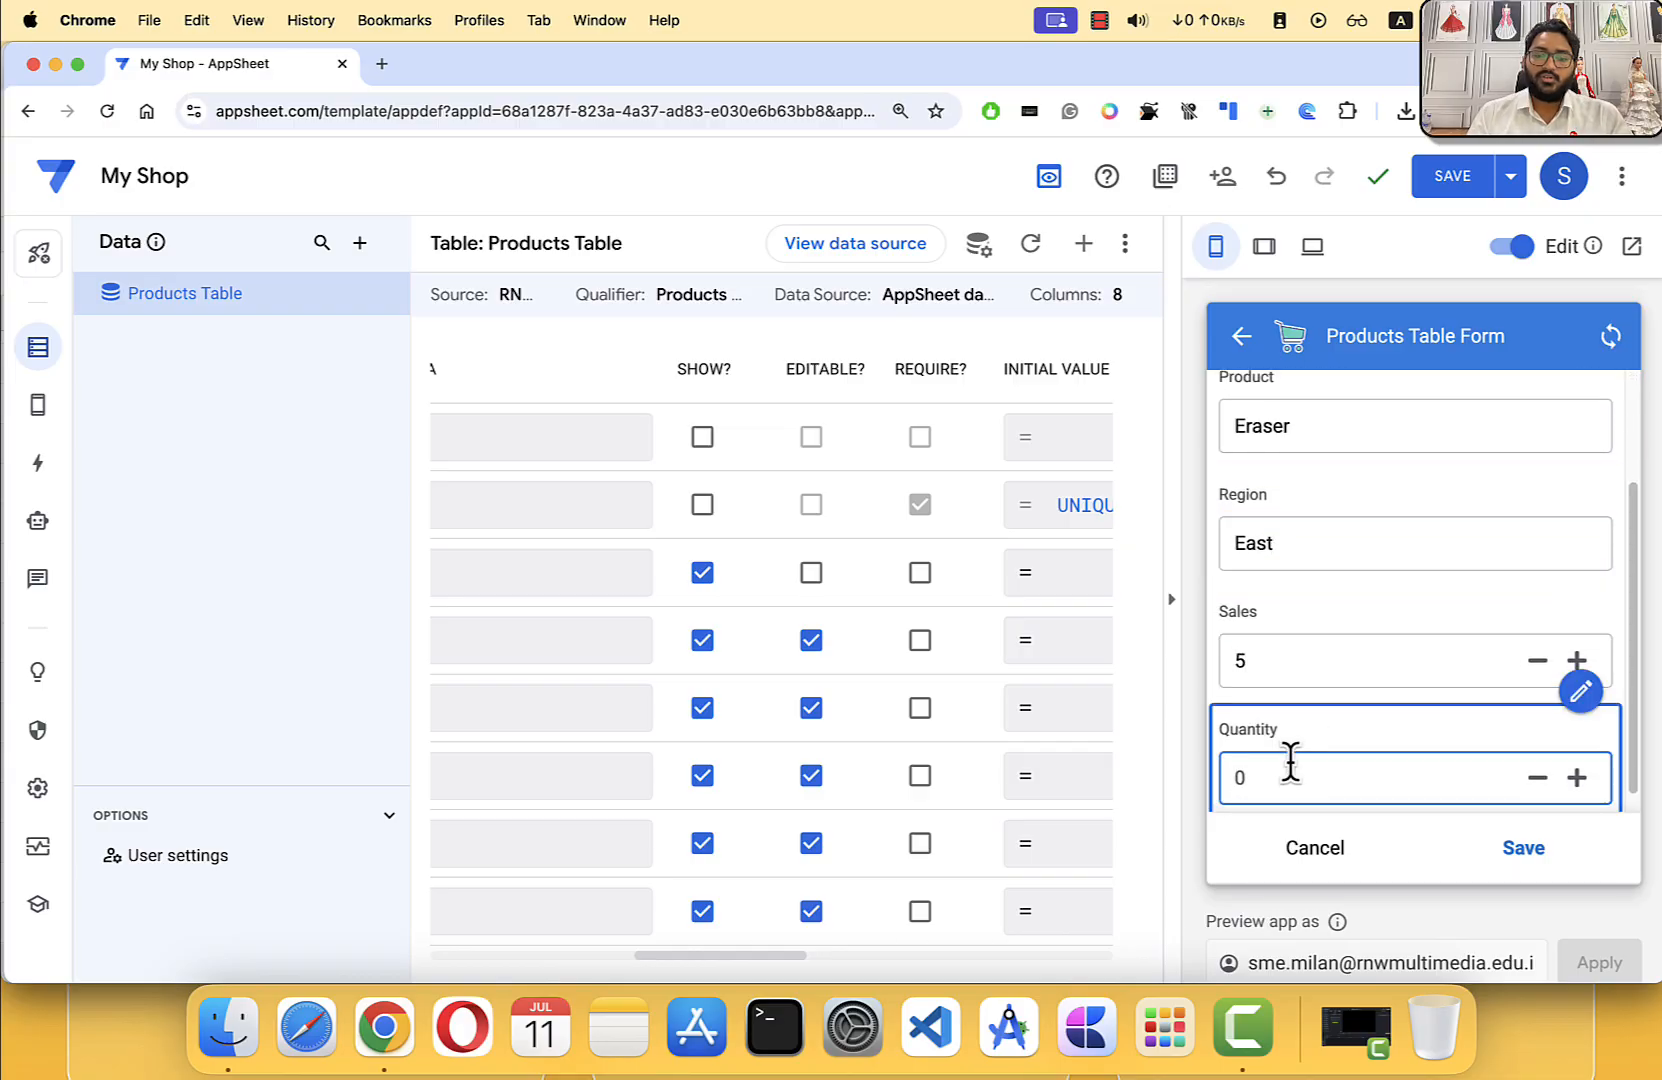
{"action": "type", "text": "20"}
{"action": "scroll", "coordinate": [1298, 757], "scroll_direction": "down", "scroll_amount": 1}
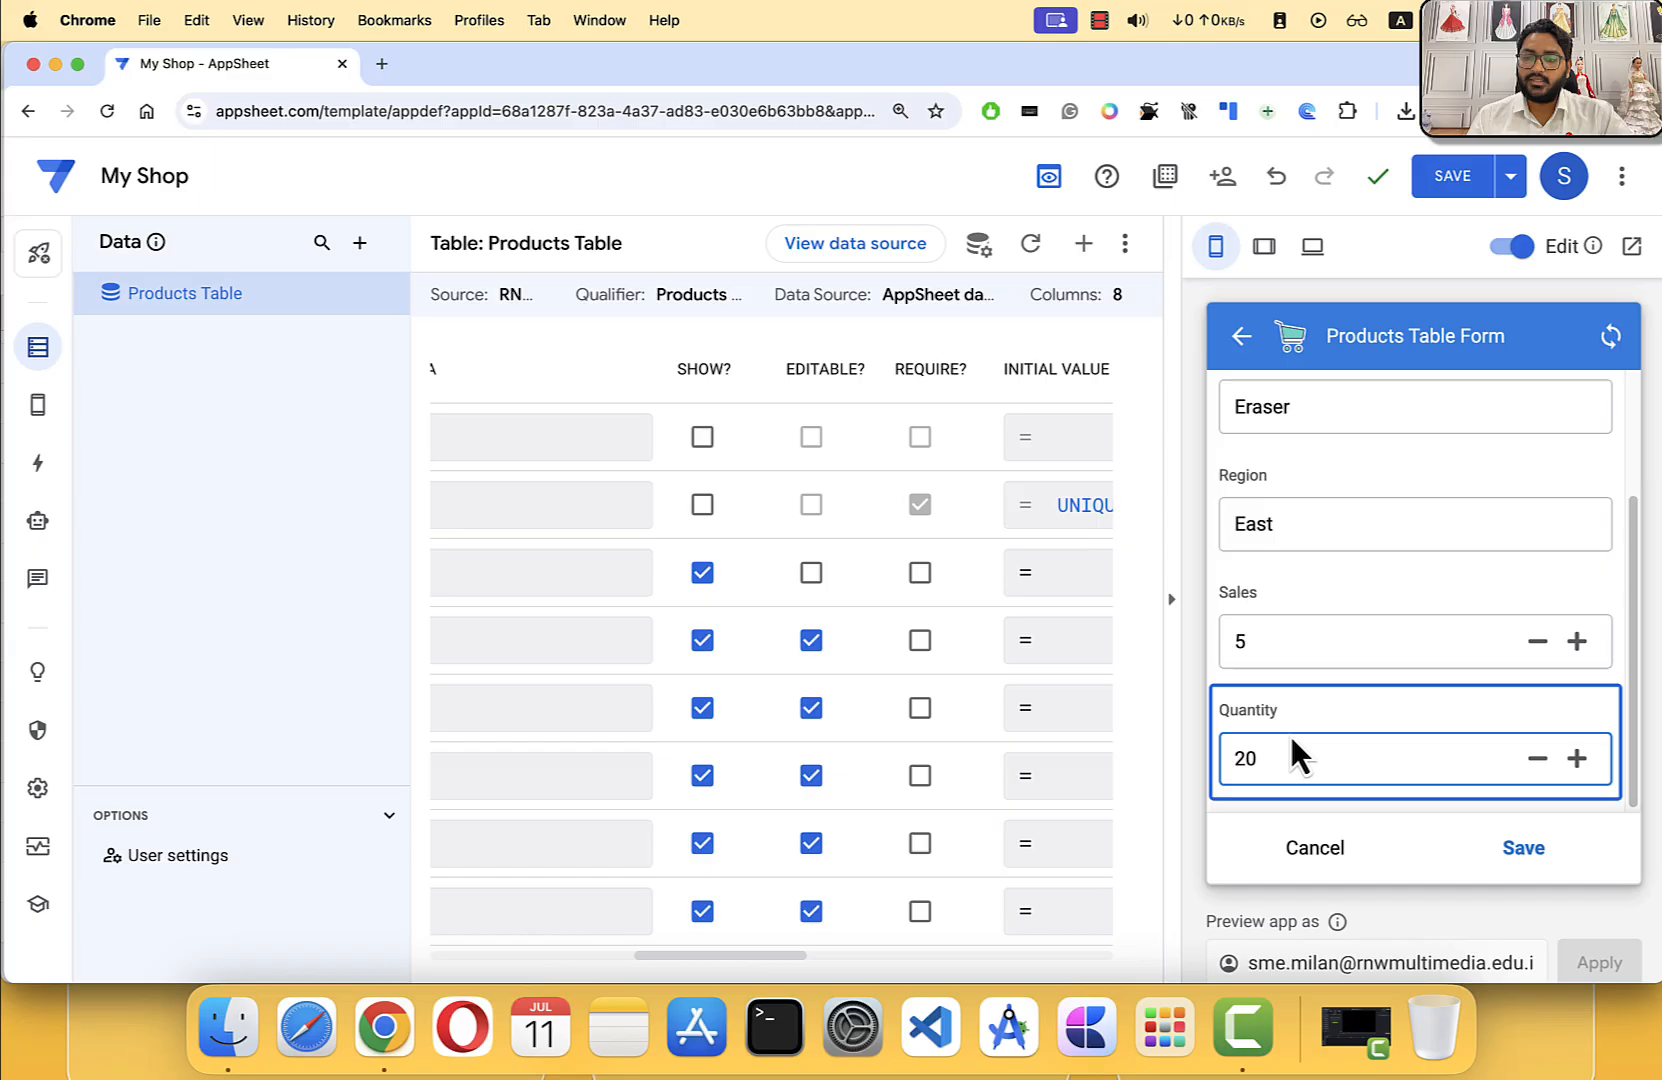
{"action": "left_click", "coordinate": [1510, 850]}
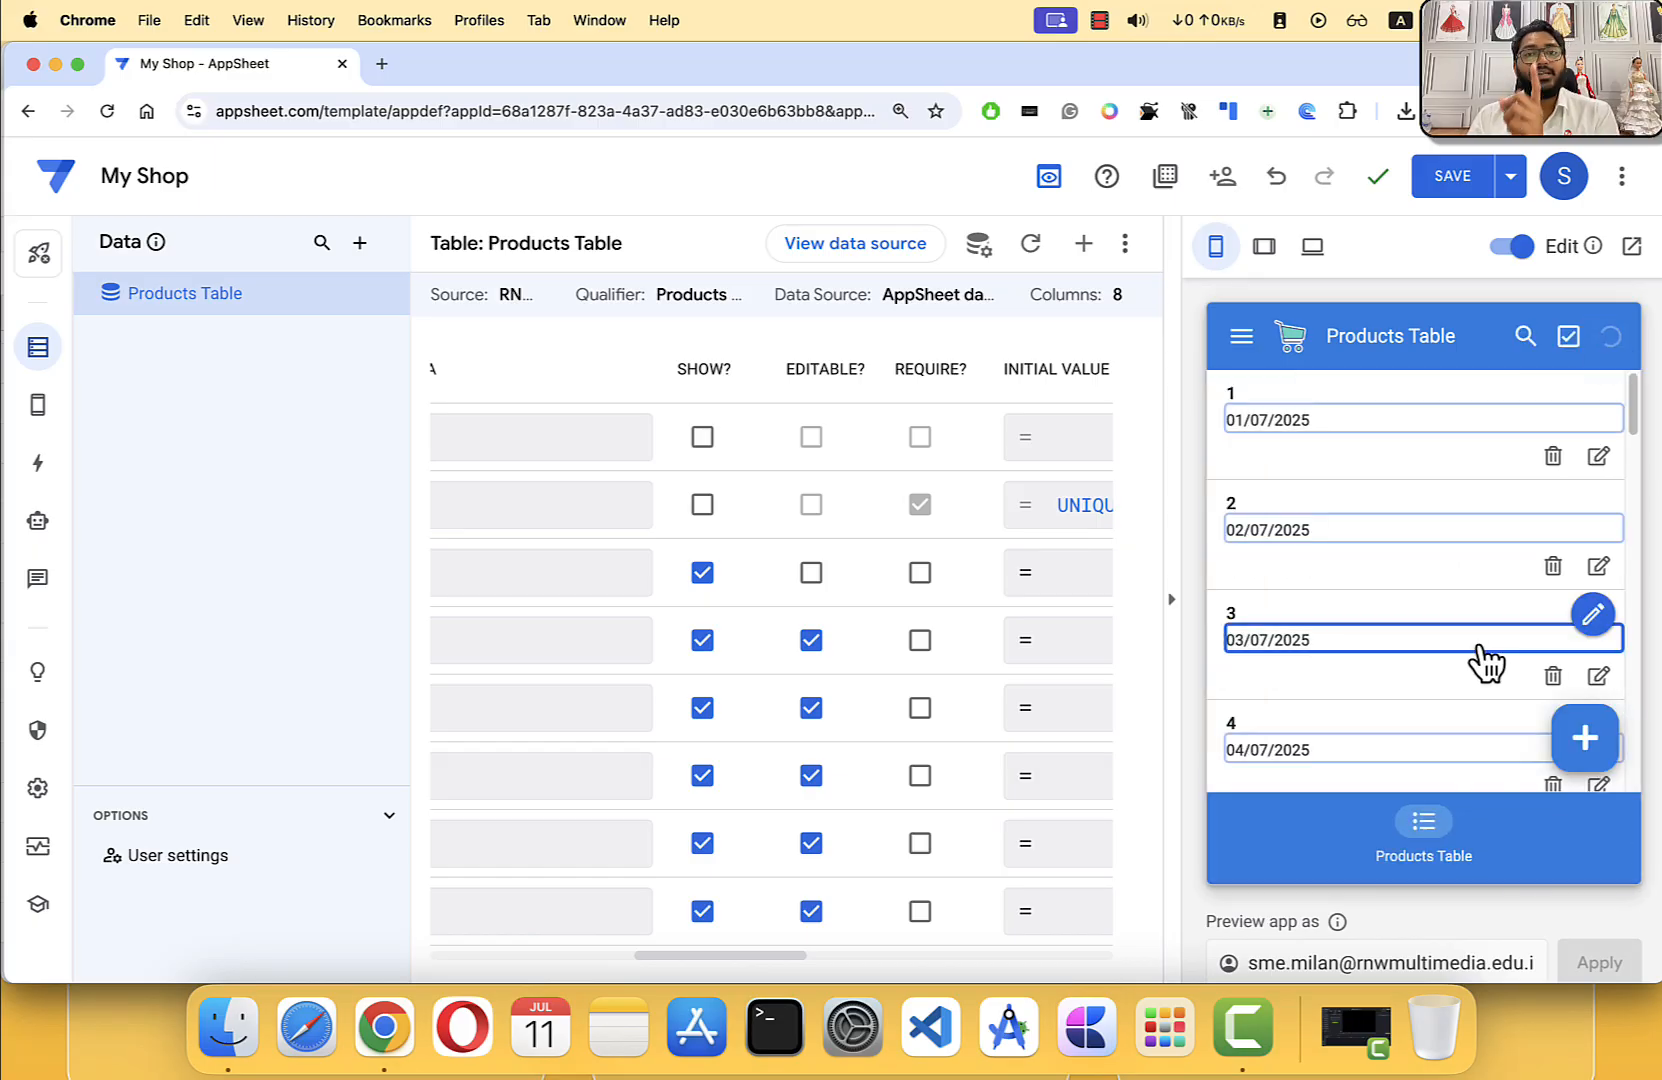
Step: Find the new record dated 31/07/2025 in the preview's product list, keeping the Products Table columns open in the editor
{"action": "scroll", "coordinate": [1480, 655], "scroll_direction": "down", "scroll_amount": 1}
{"action": "scroll", "coordinate": [1467, 610], "scroll_direction": "down", "scroll_amount": 15}
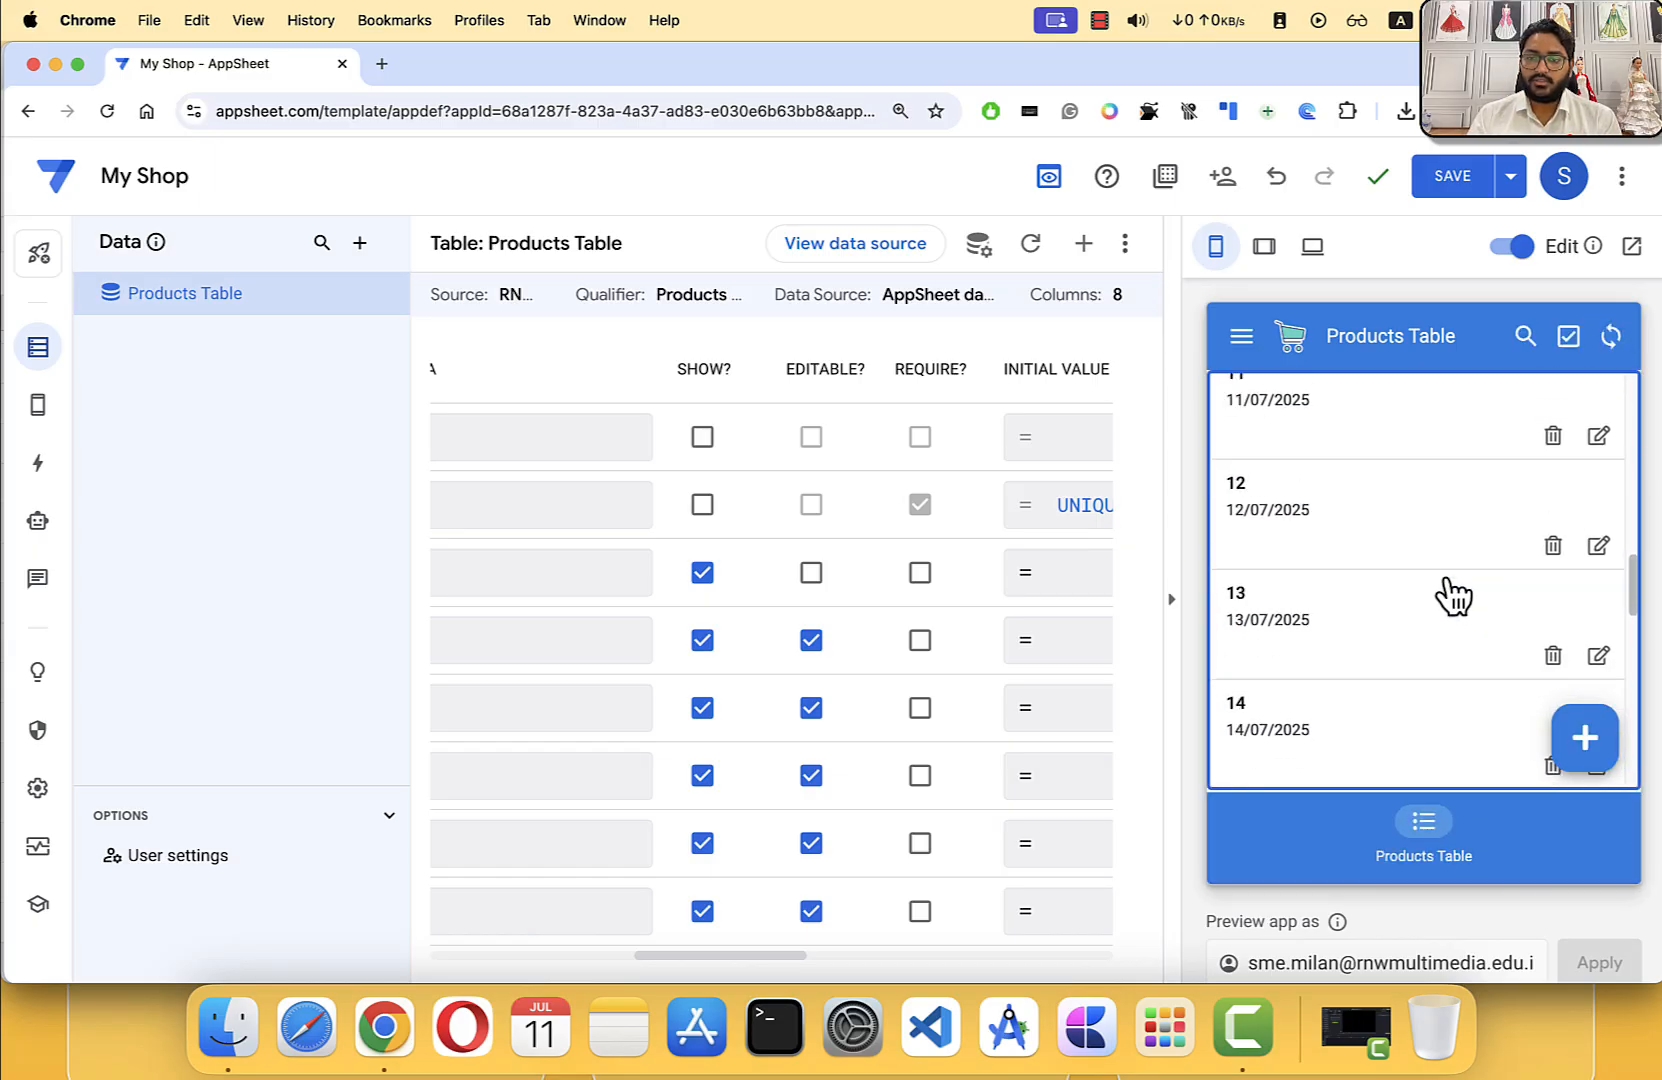
{"action": "scroll", "coordinate": [1450, 592], "scroll_direction": "down", "scroll_amount": 3}
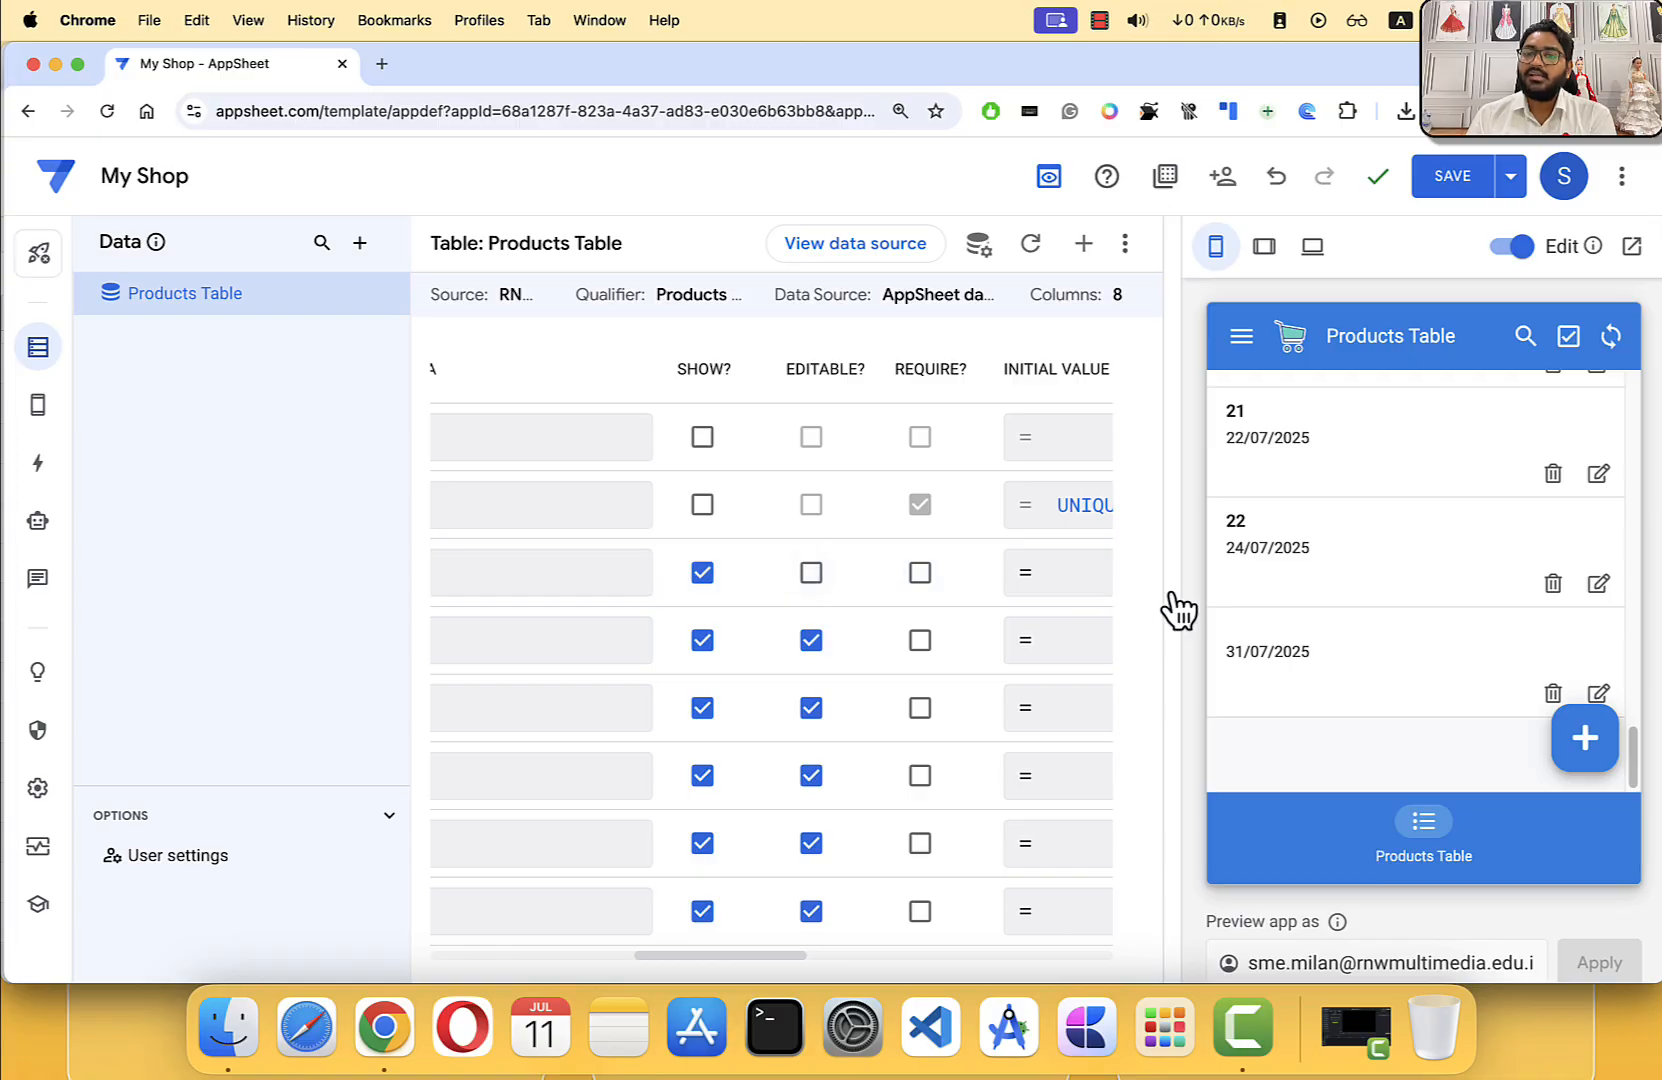
{"action": "left_click", "coordinate": [1600, 638]}
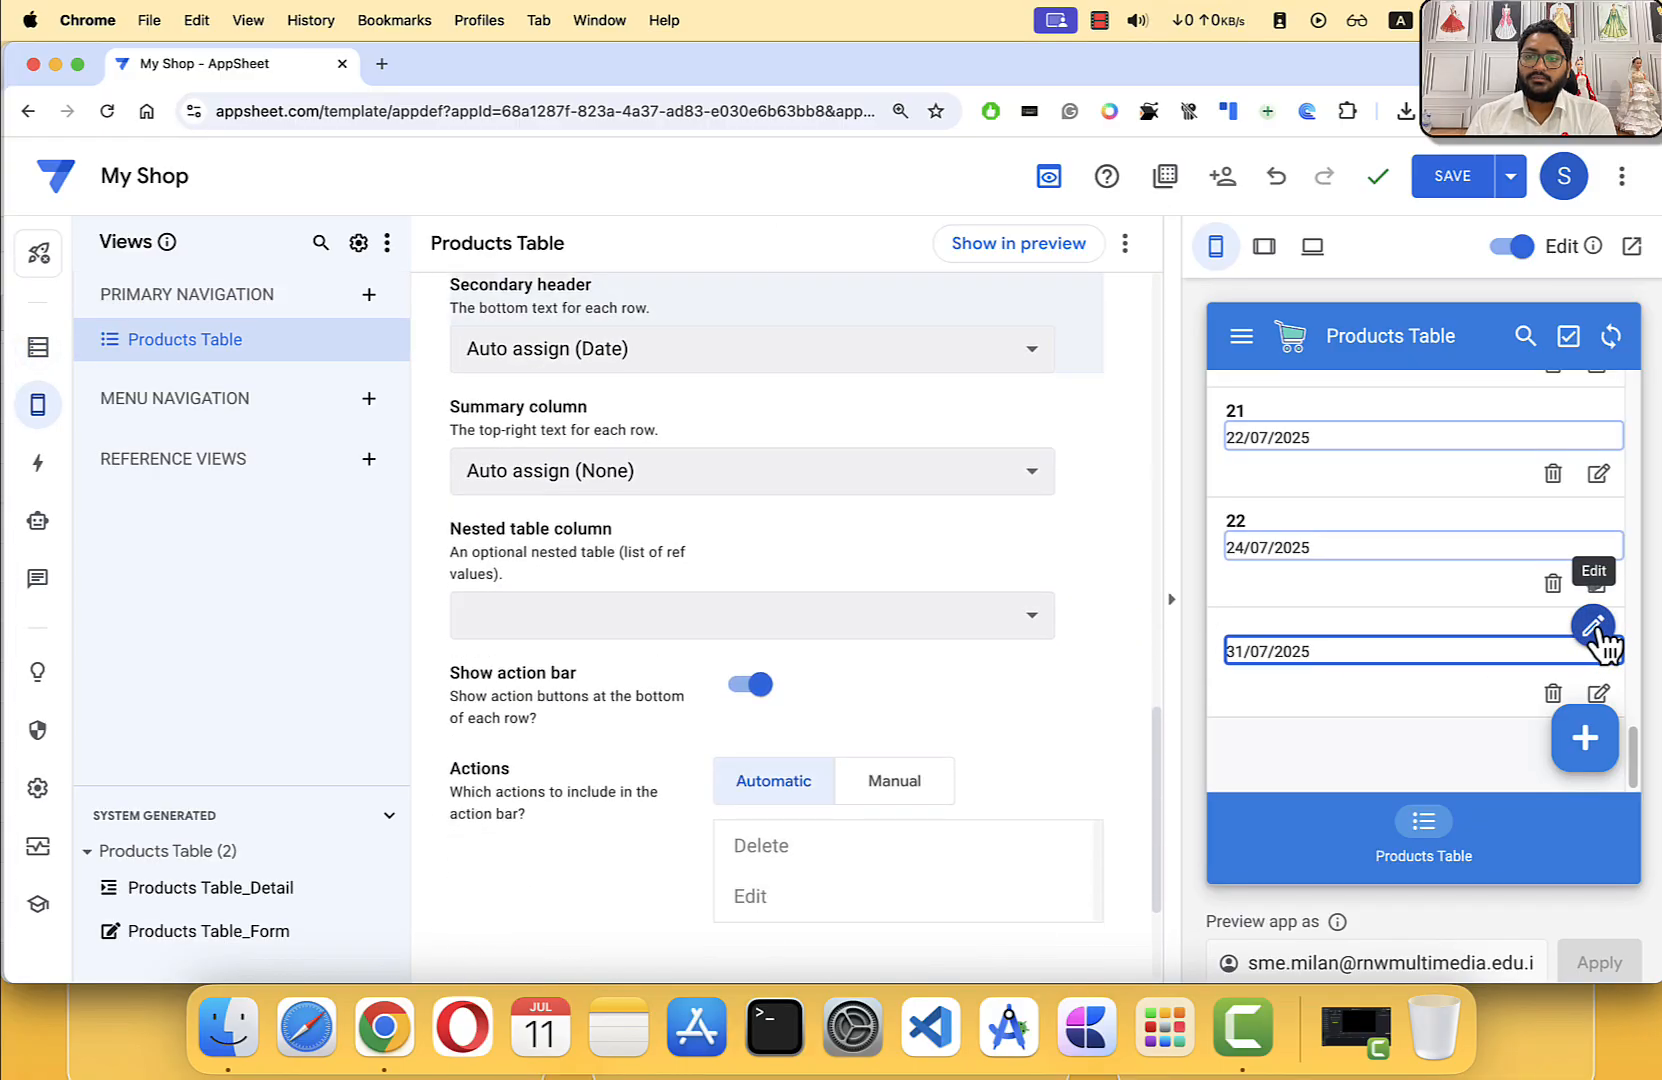
{"action": "left_click", "coordinate": [40, 350]}
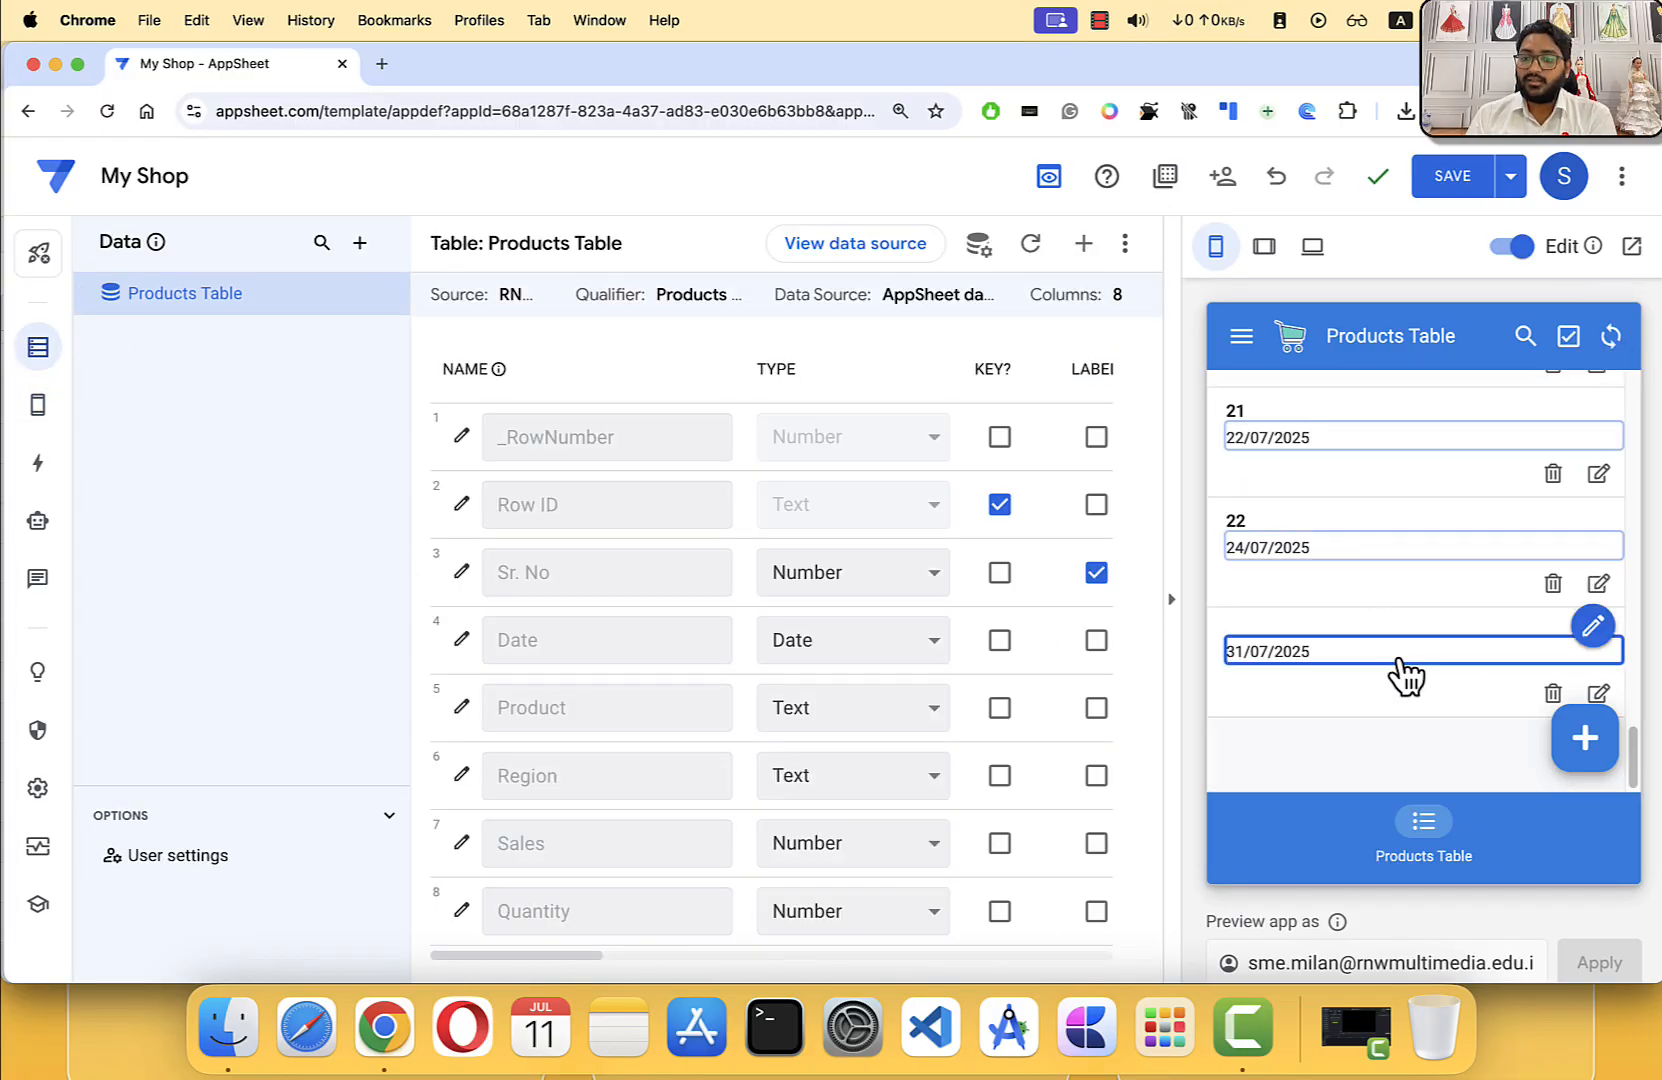
Step: Review the Eraser record's details and edit form for Sr. No, and return to the Products Table's Show, Editable and Require options
{"action": "left_click", "coordinate": [1435, 636]}
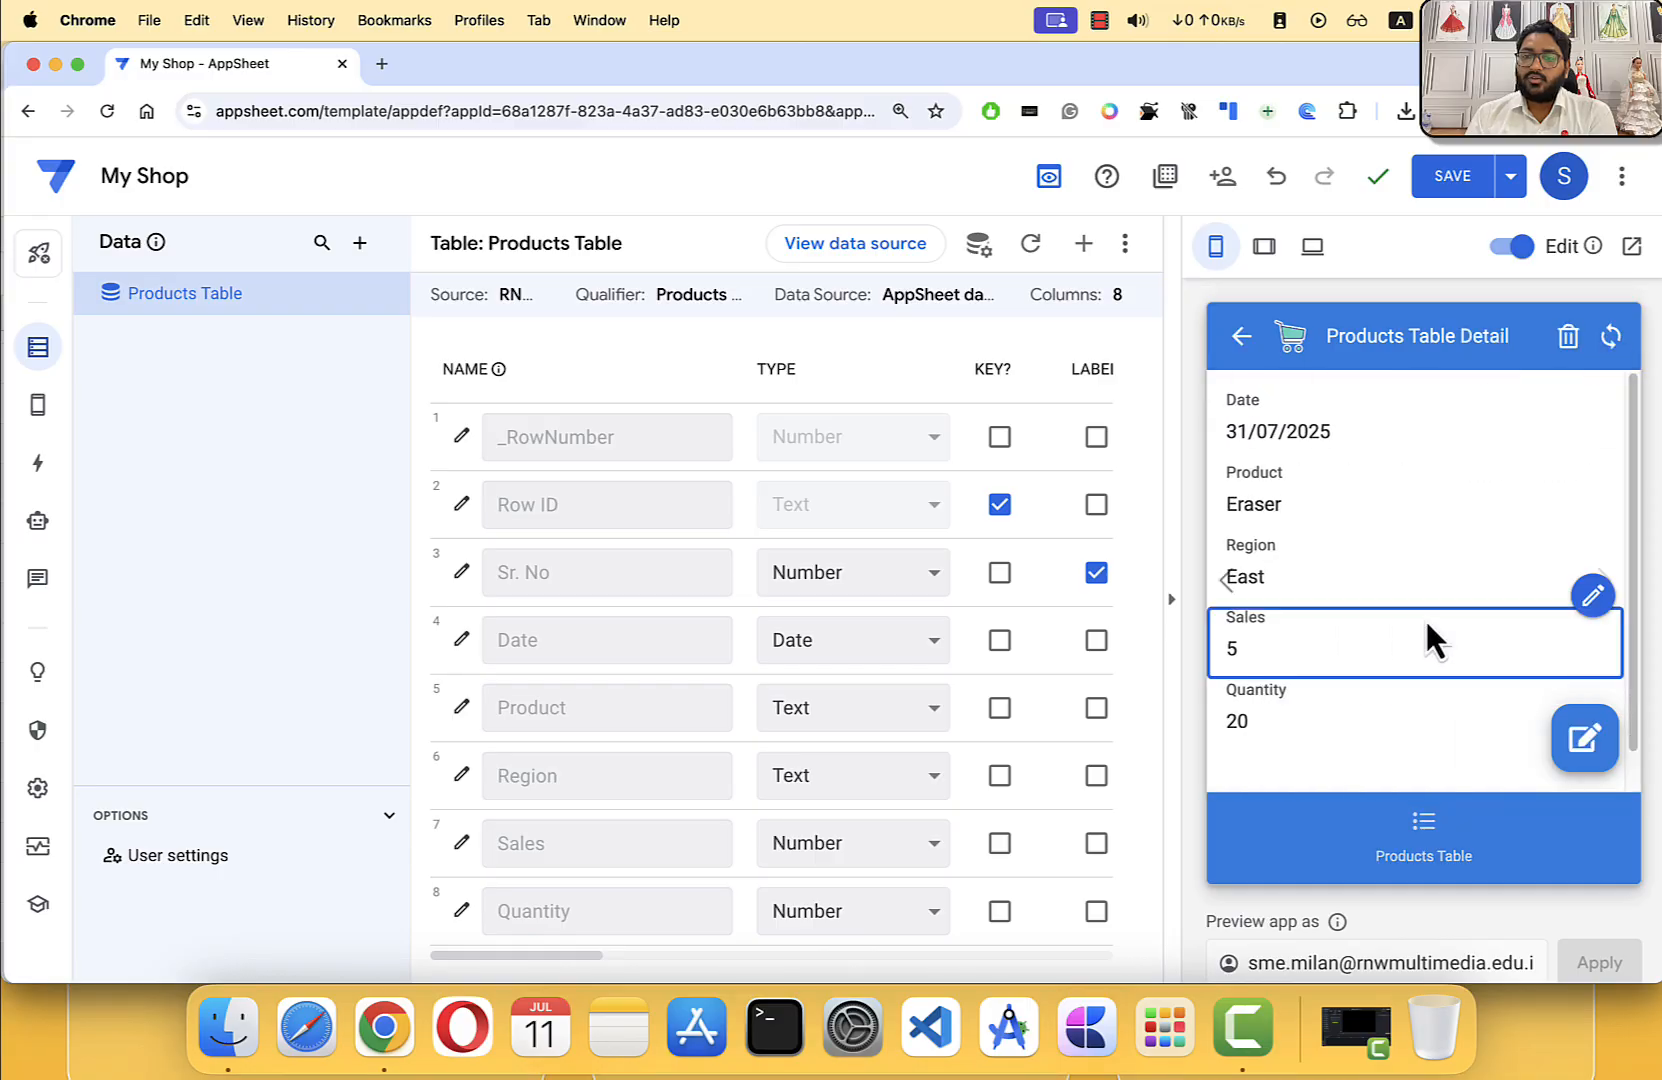
{"action": "left_click", "coordinate": [1584, 745]}
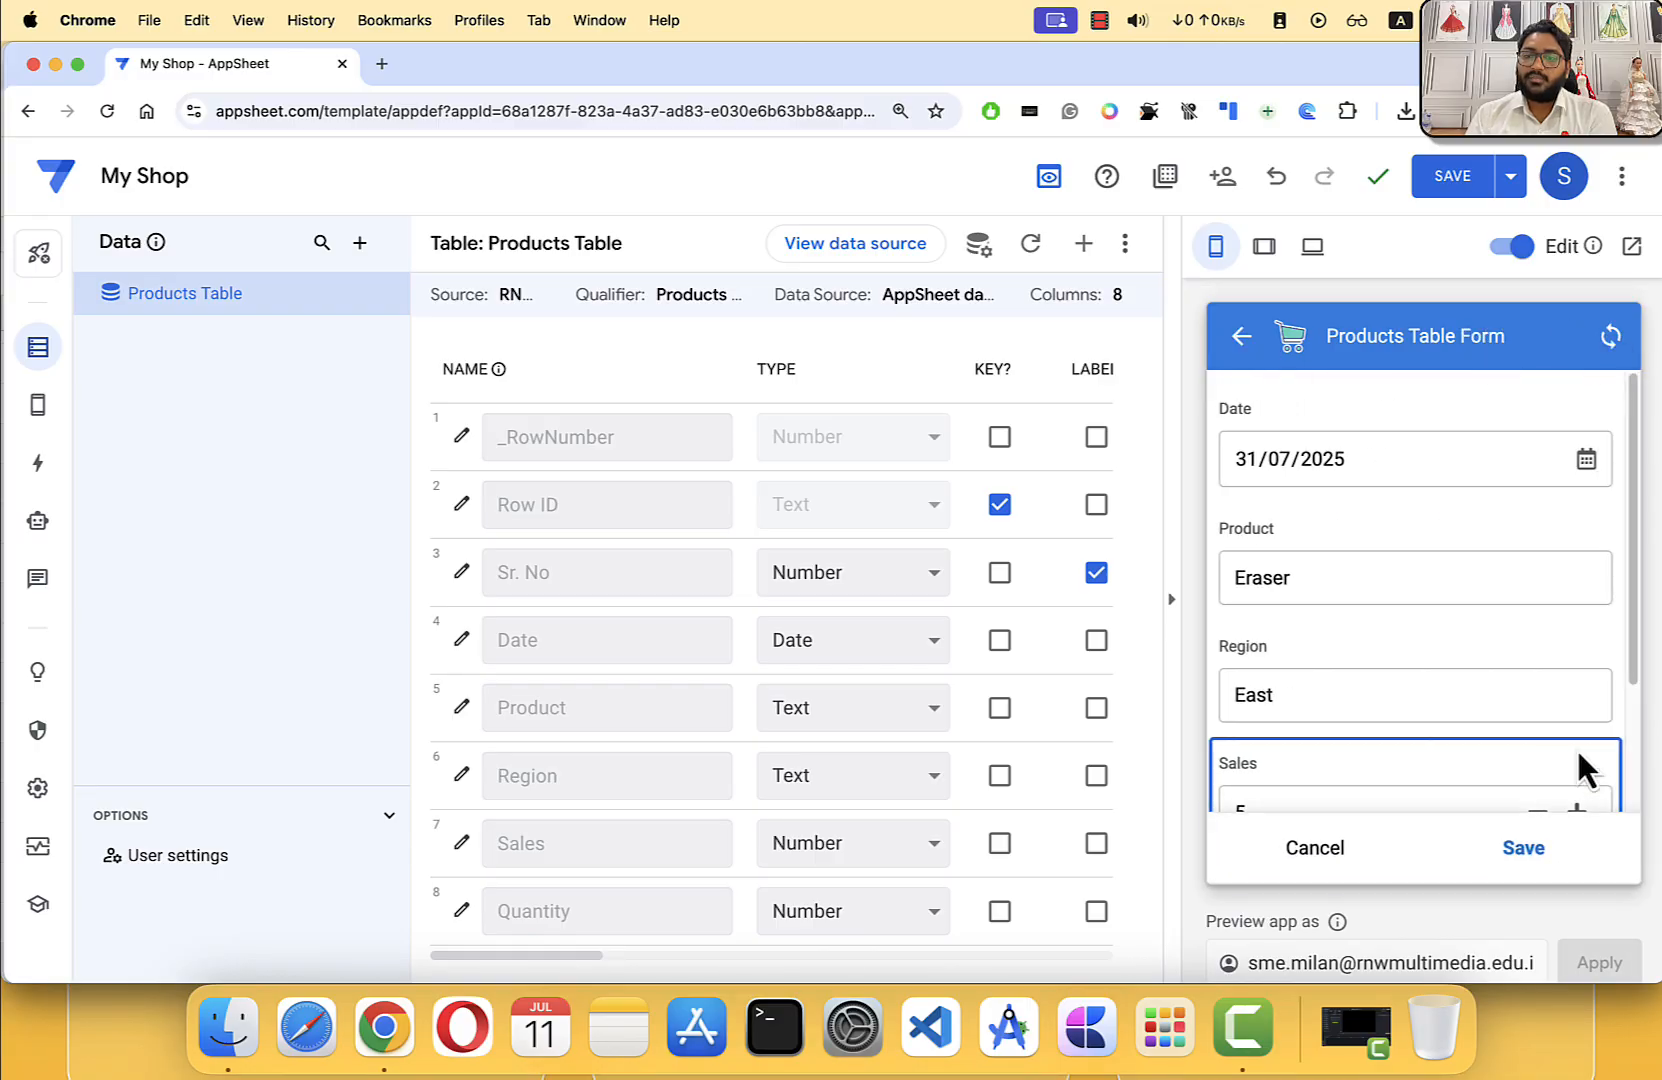
{"action": "scroll", "coordinate": [1321, 430], "scroll_direction": "down", "scroll_amount": 2}
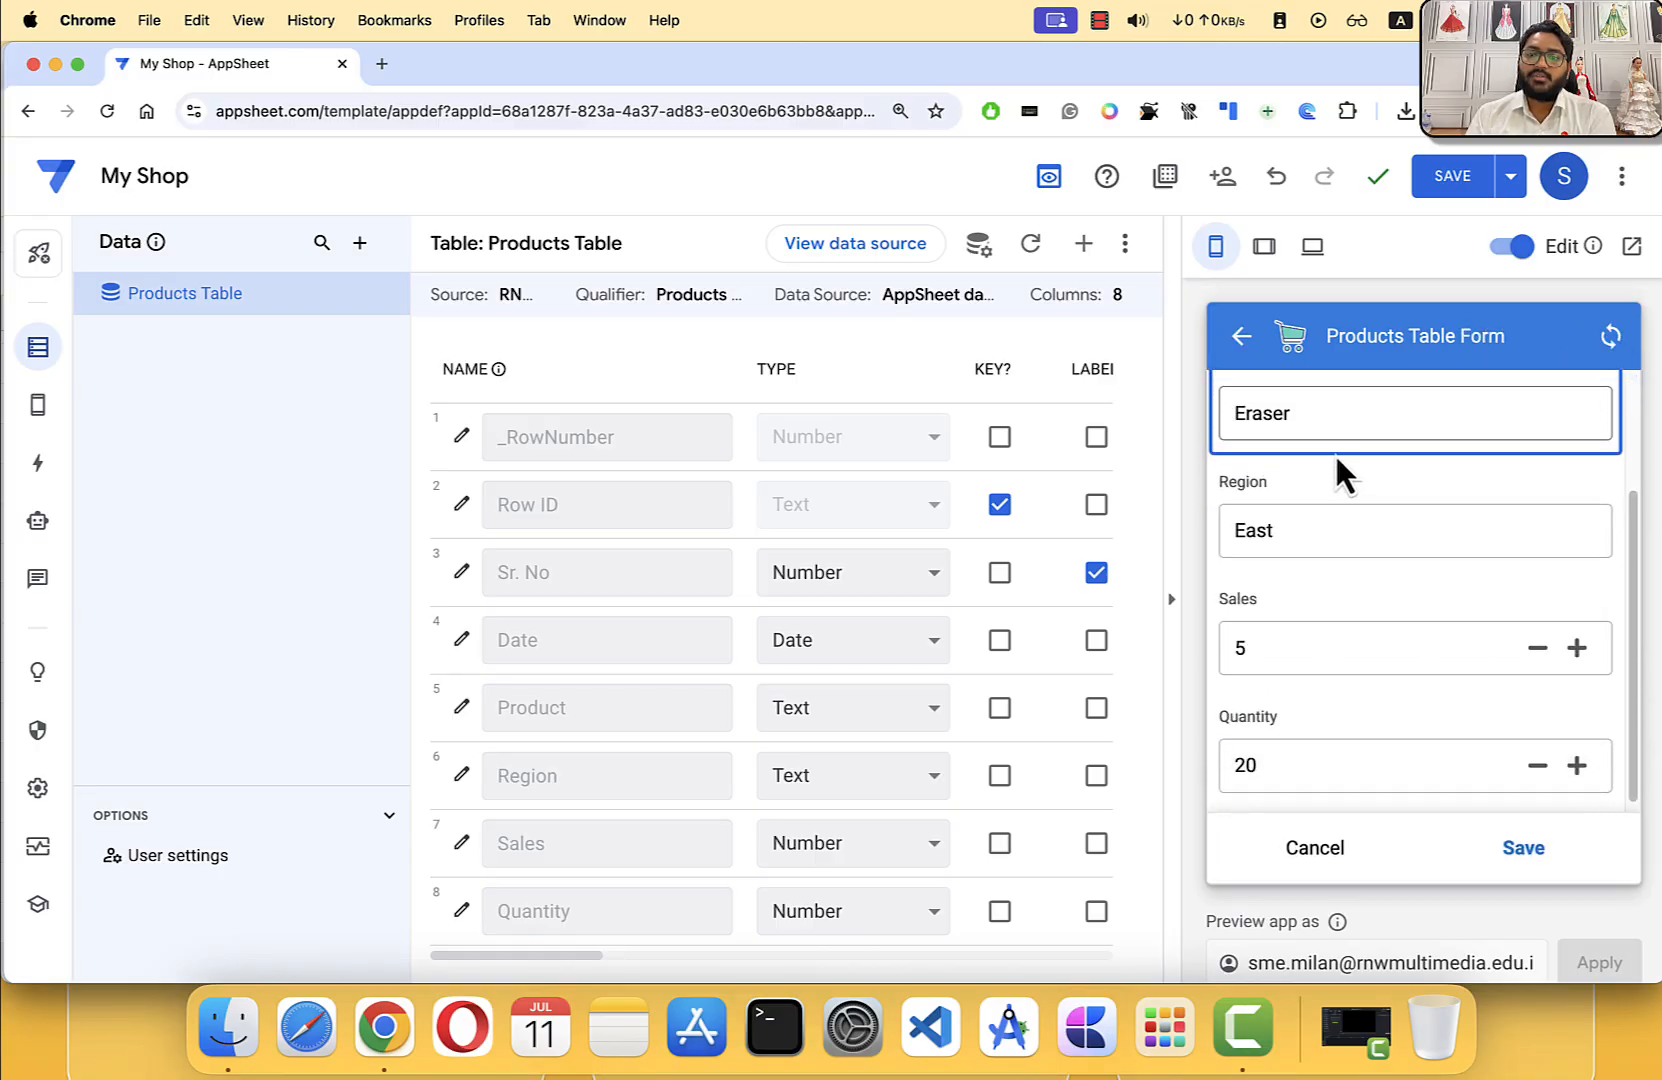
{"action": "scroll", "coordinate": [1336, 475], "scroll_direction": "up", "scroll_amount": 2}
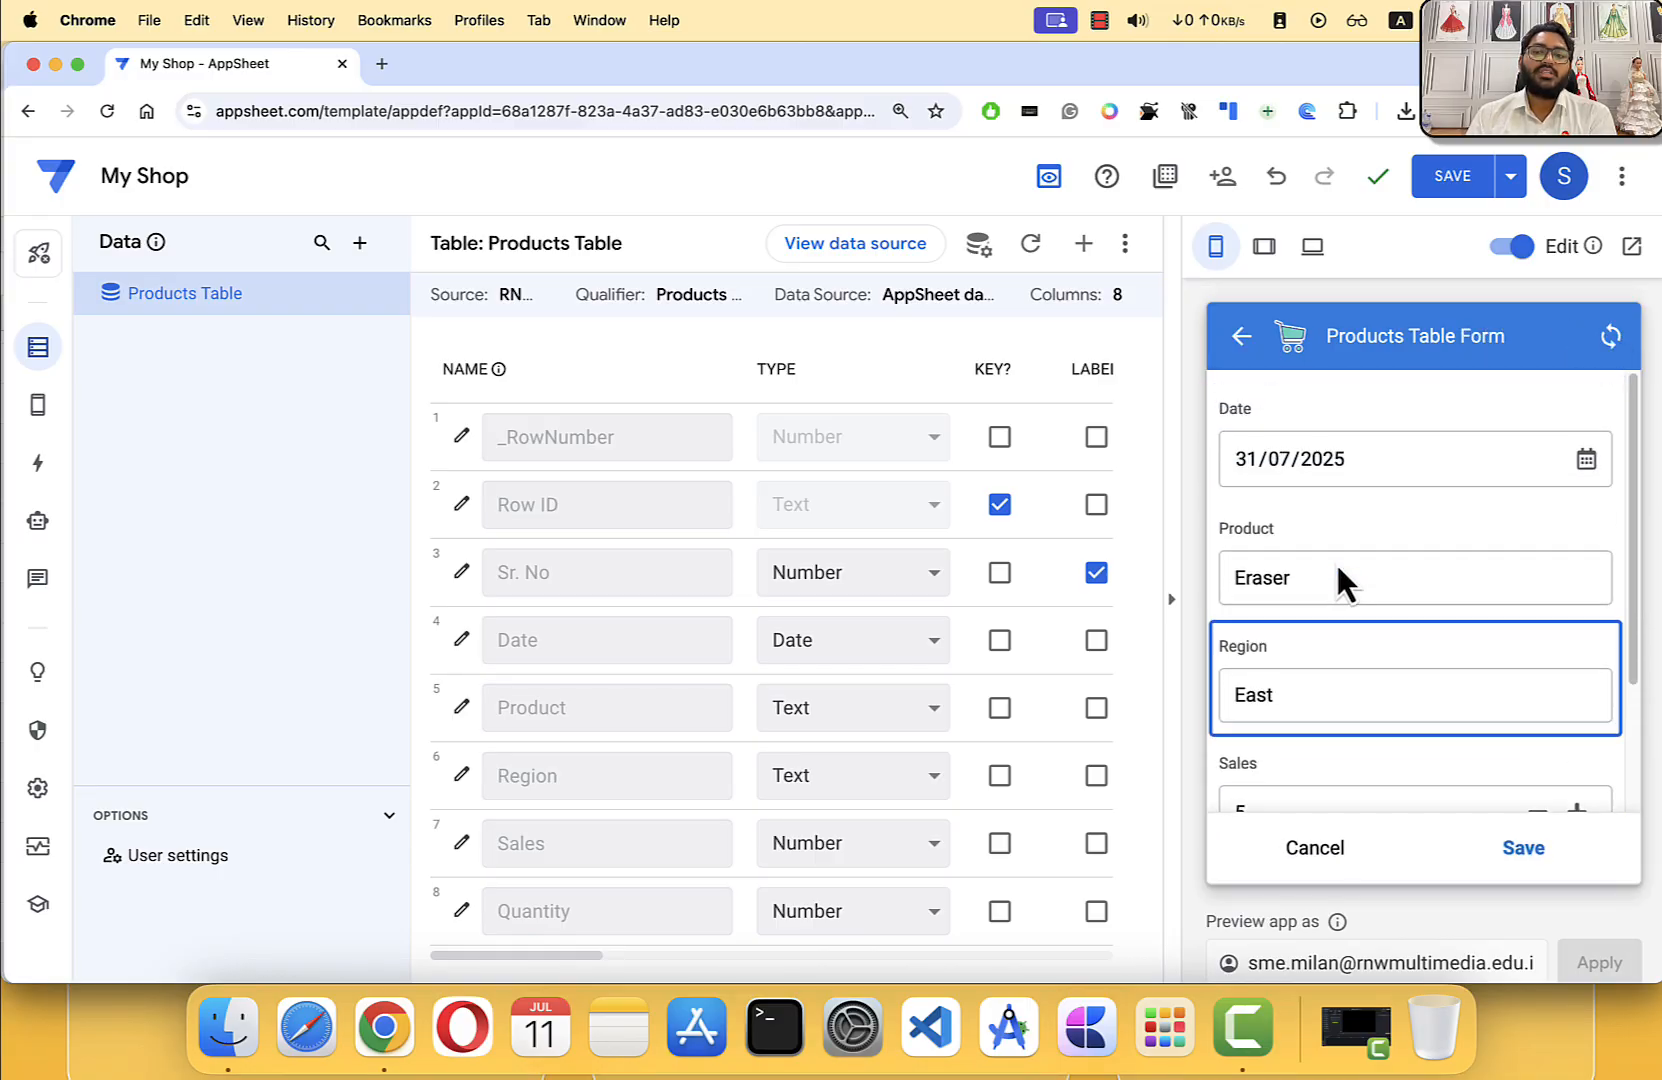
{"action": "left_click", "coordinate": [1241, 336]}
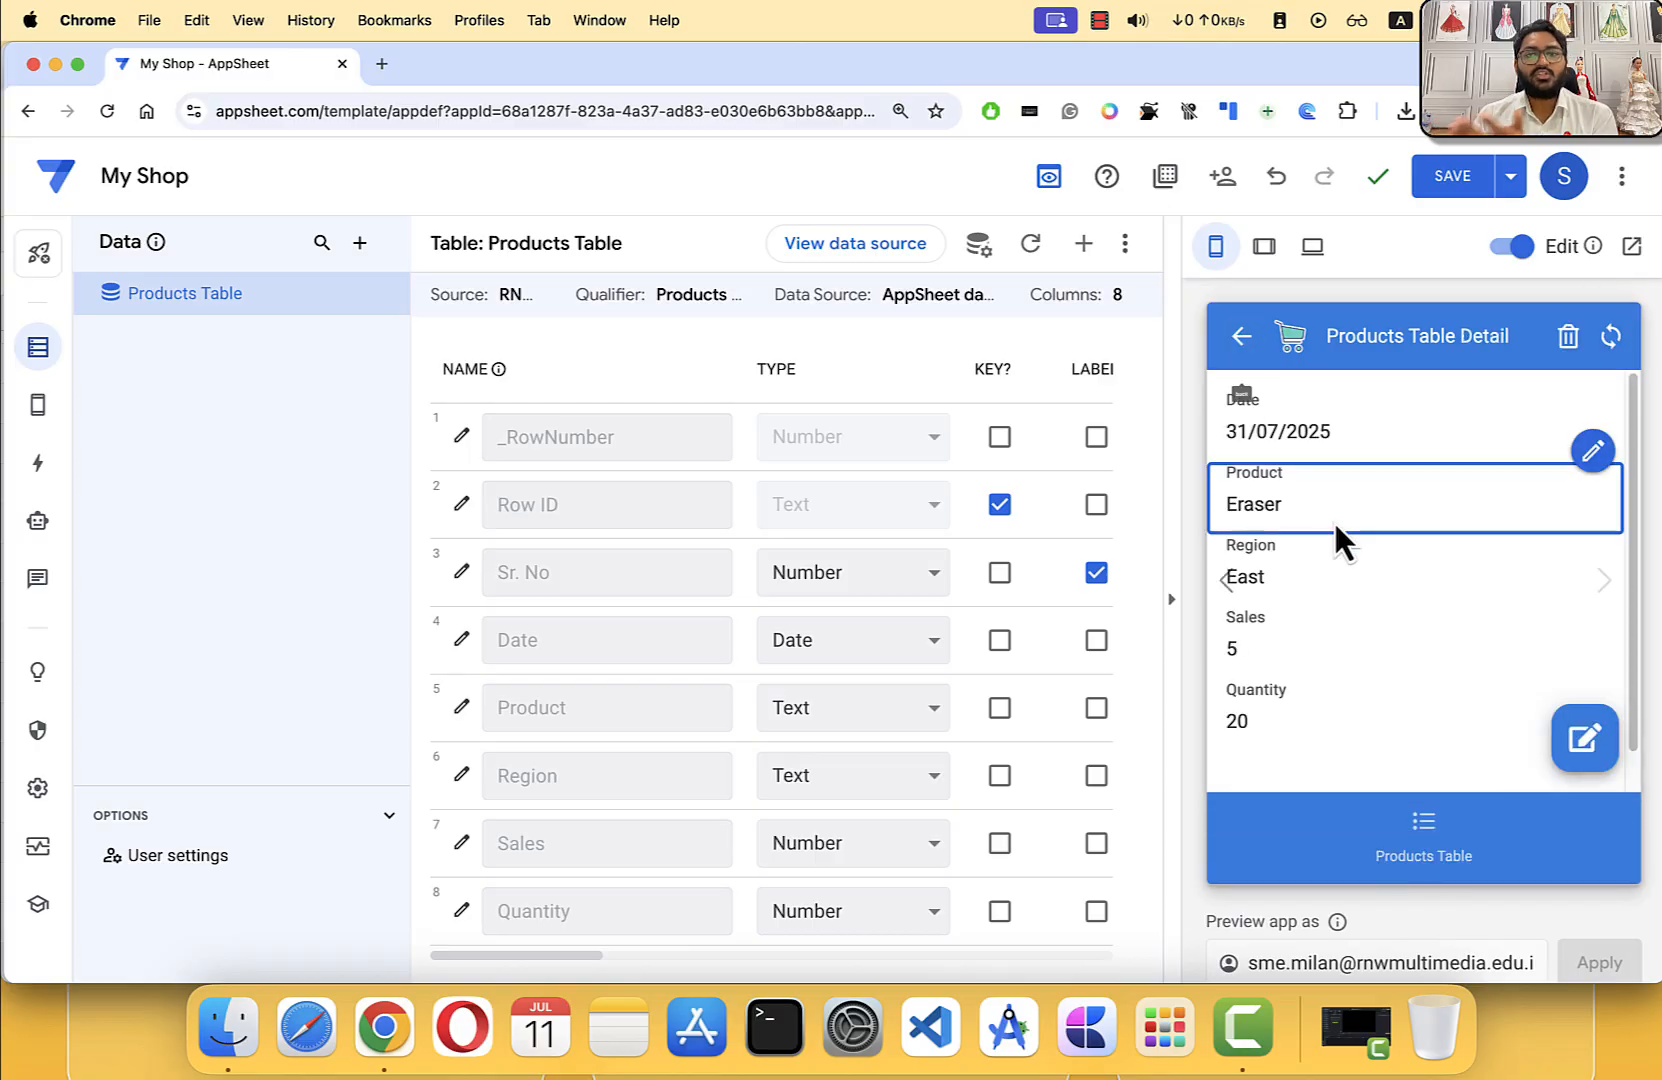
{"action": "left_click", "coordinate": [1241, 338]}
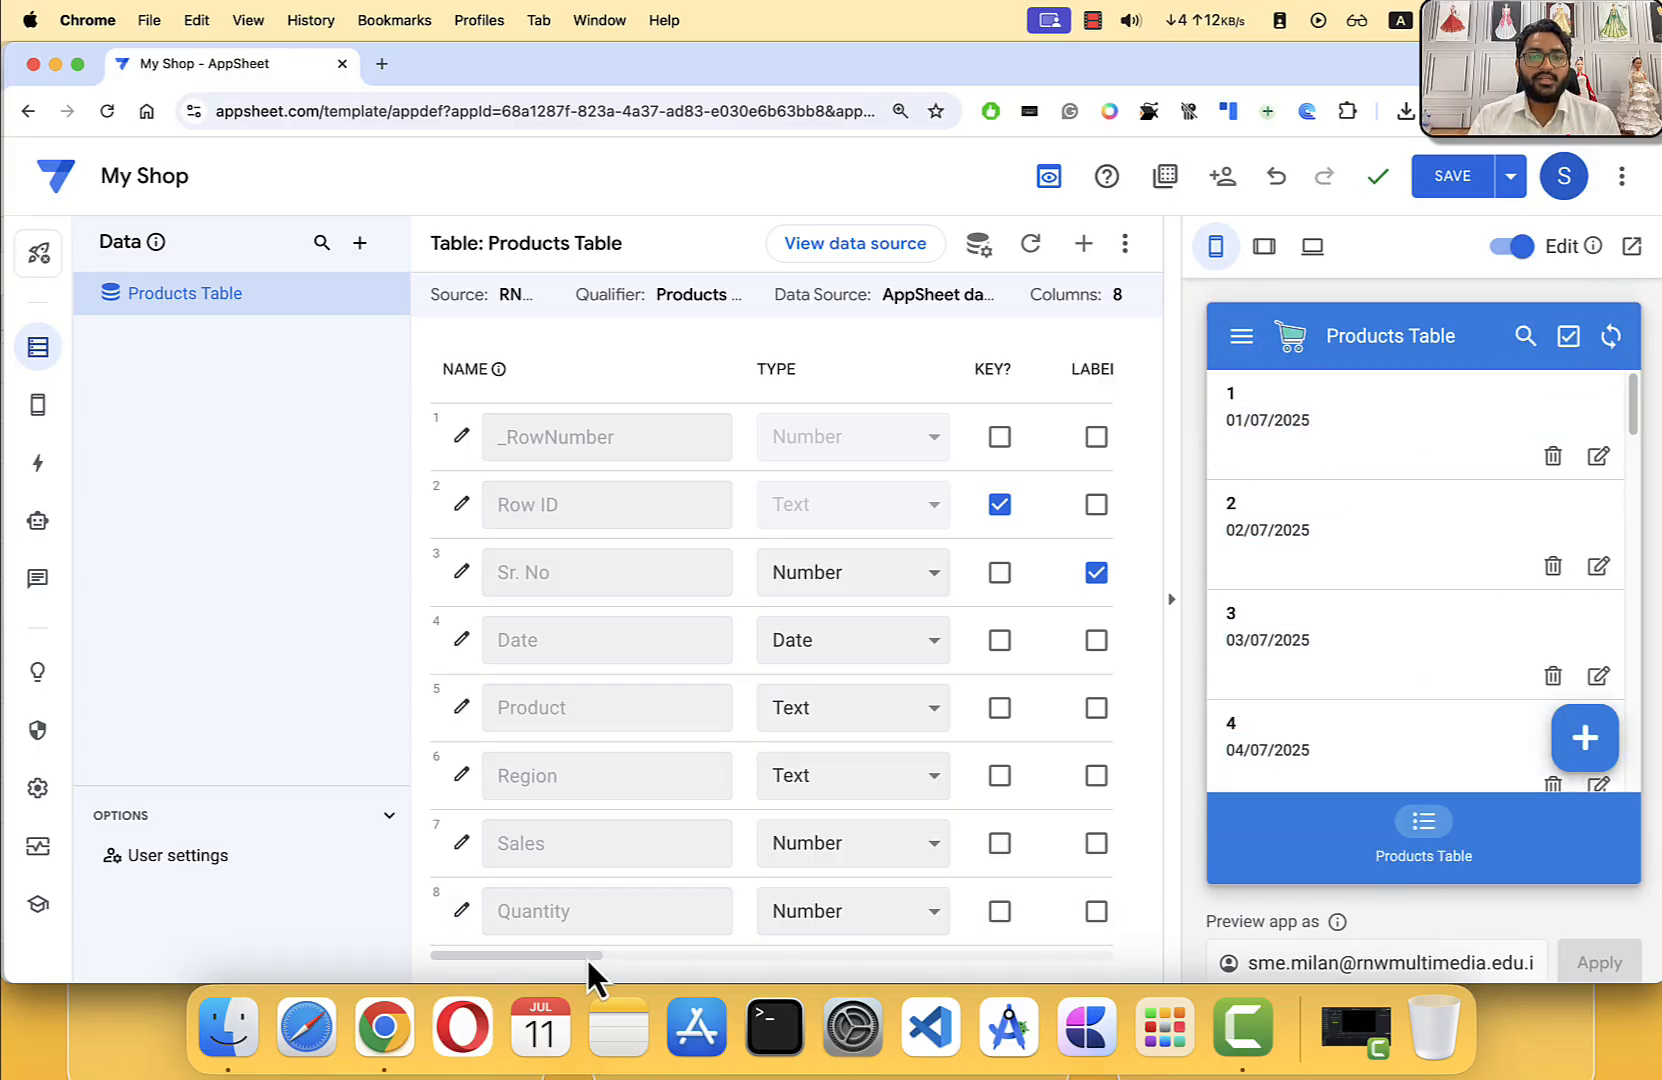
{"action": "left_click_drag", "start_coordinate": [587, 960], "coordinate": [768, 960]}
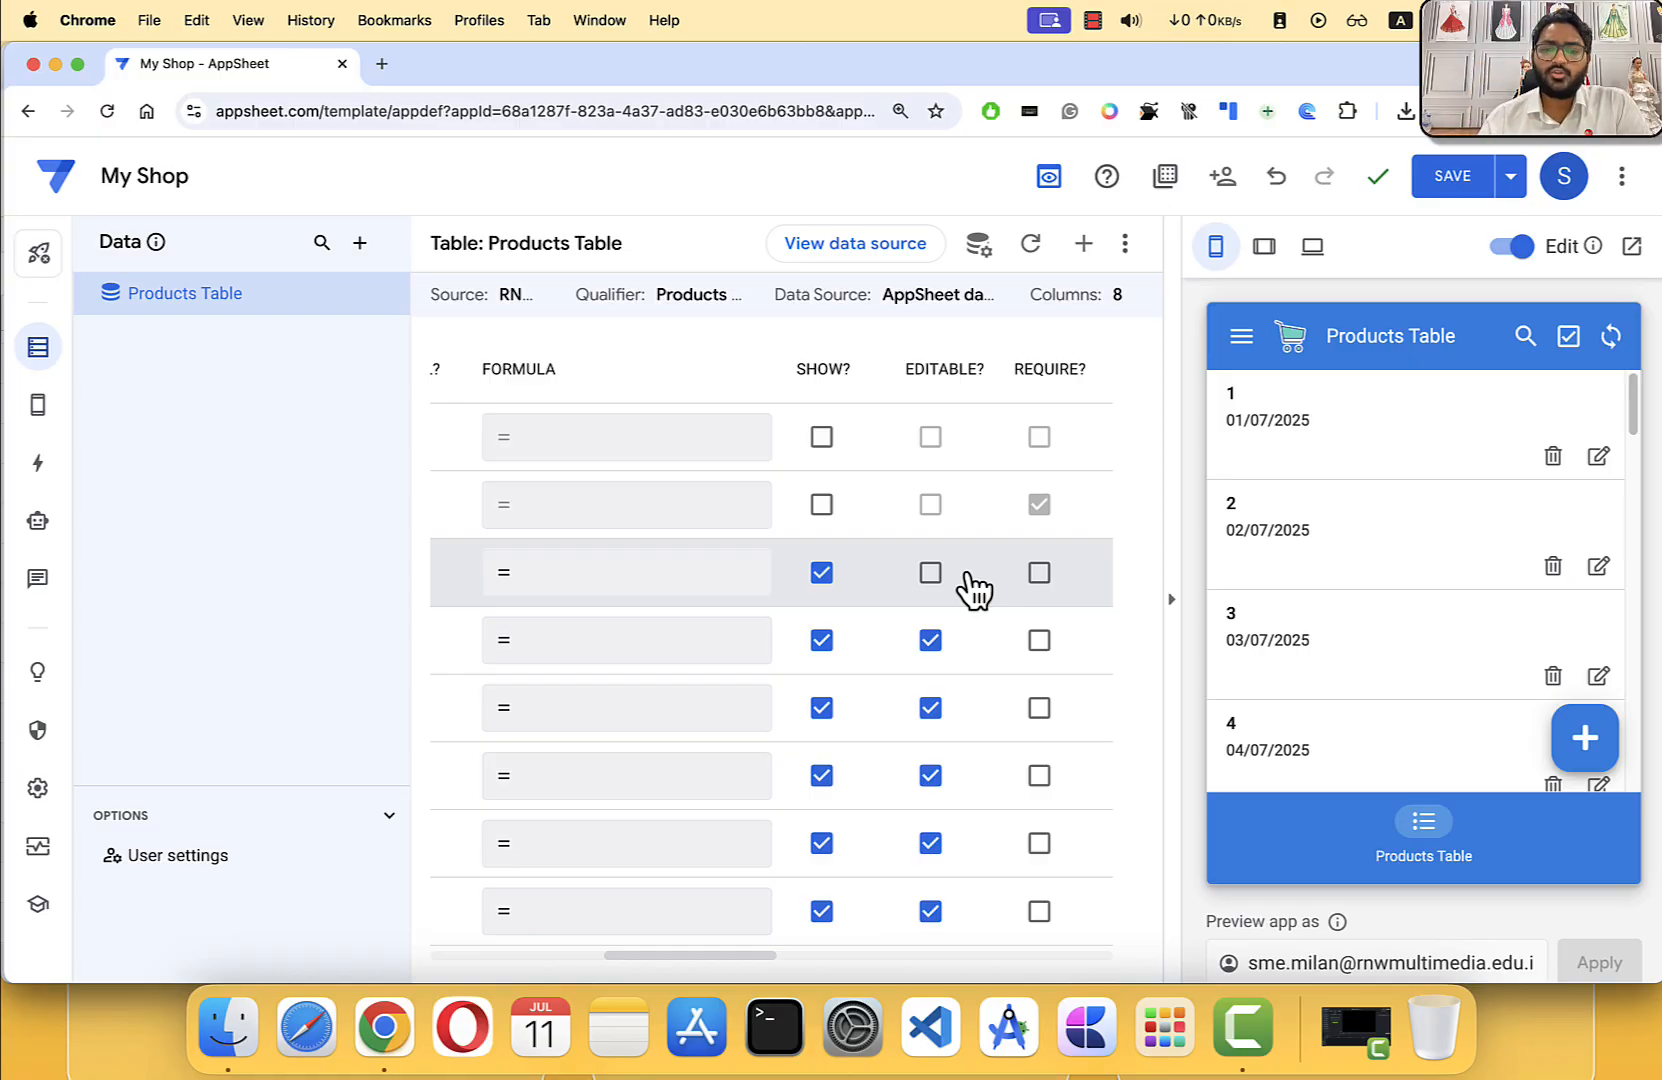
Step: Delete the record dated 31/07/2025 from the preview's product list and confirm the deletion
{"action": "scroll", "coordinate": [1410, 560], "scroll_direction": "down", "scroll_amount": 5}
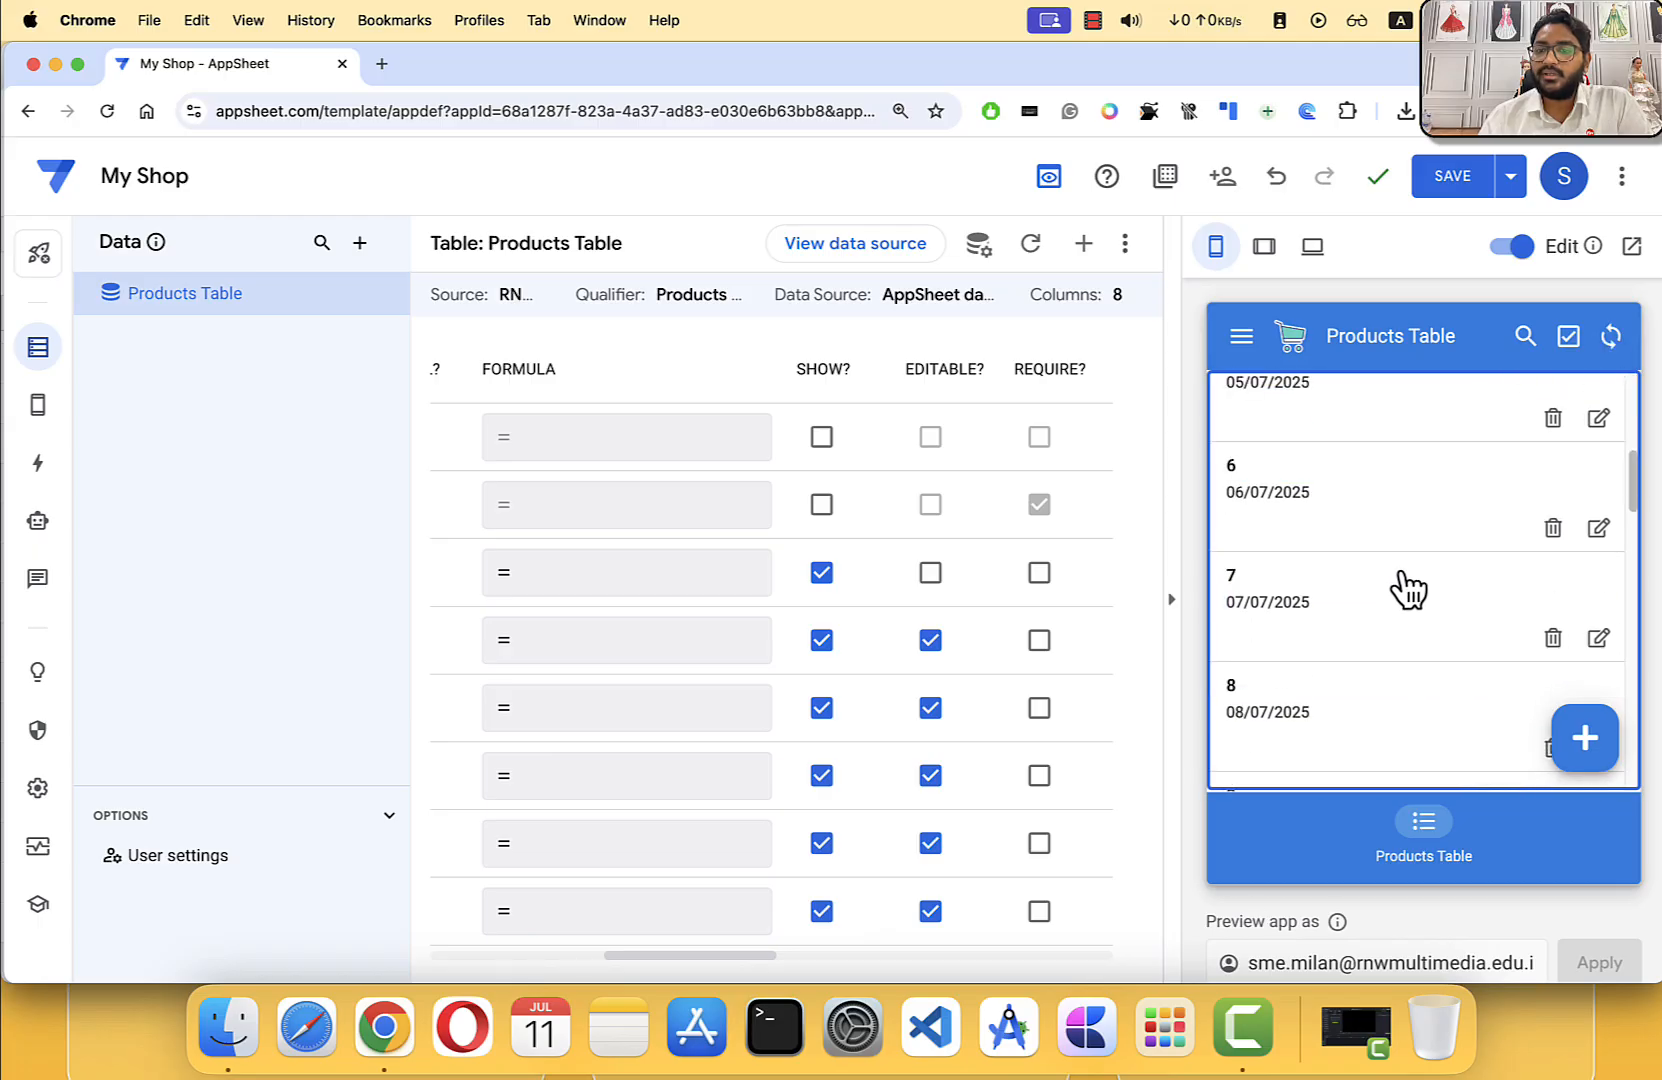
{"action": "scroll", "coordinate": [1408, 610], "scroll_direction": "down", "scroll_amount": 15}
{"action": "scroll", "coordinate": [1406, 623], "scroll_direction": "up", "scroll_amount": 20}
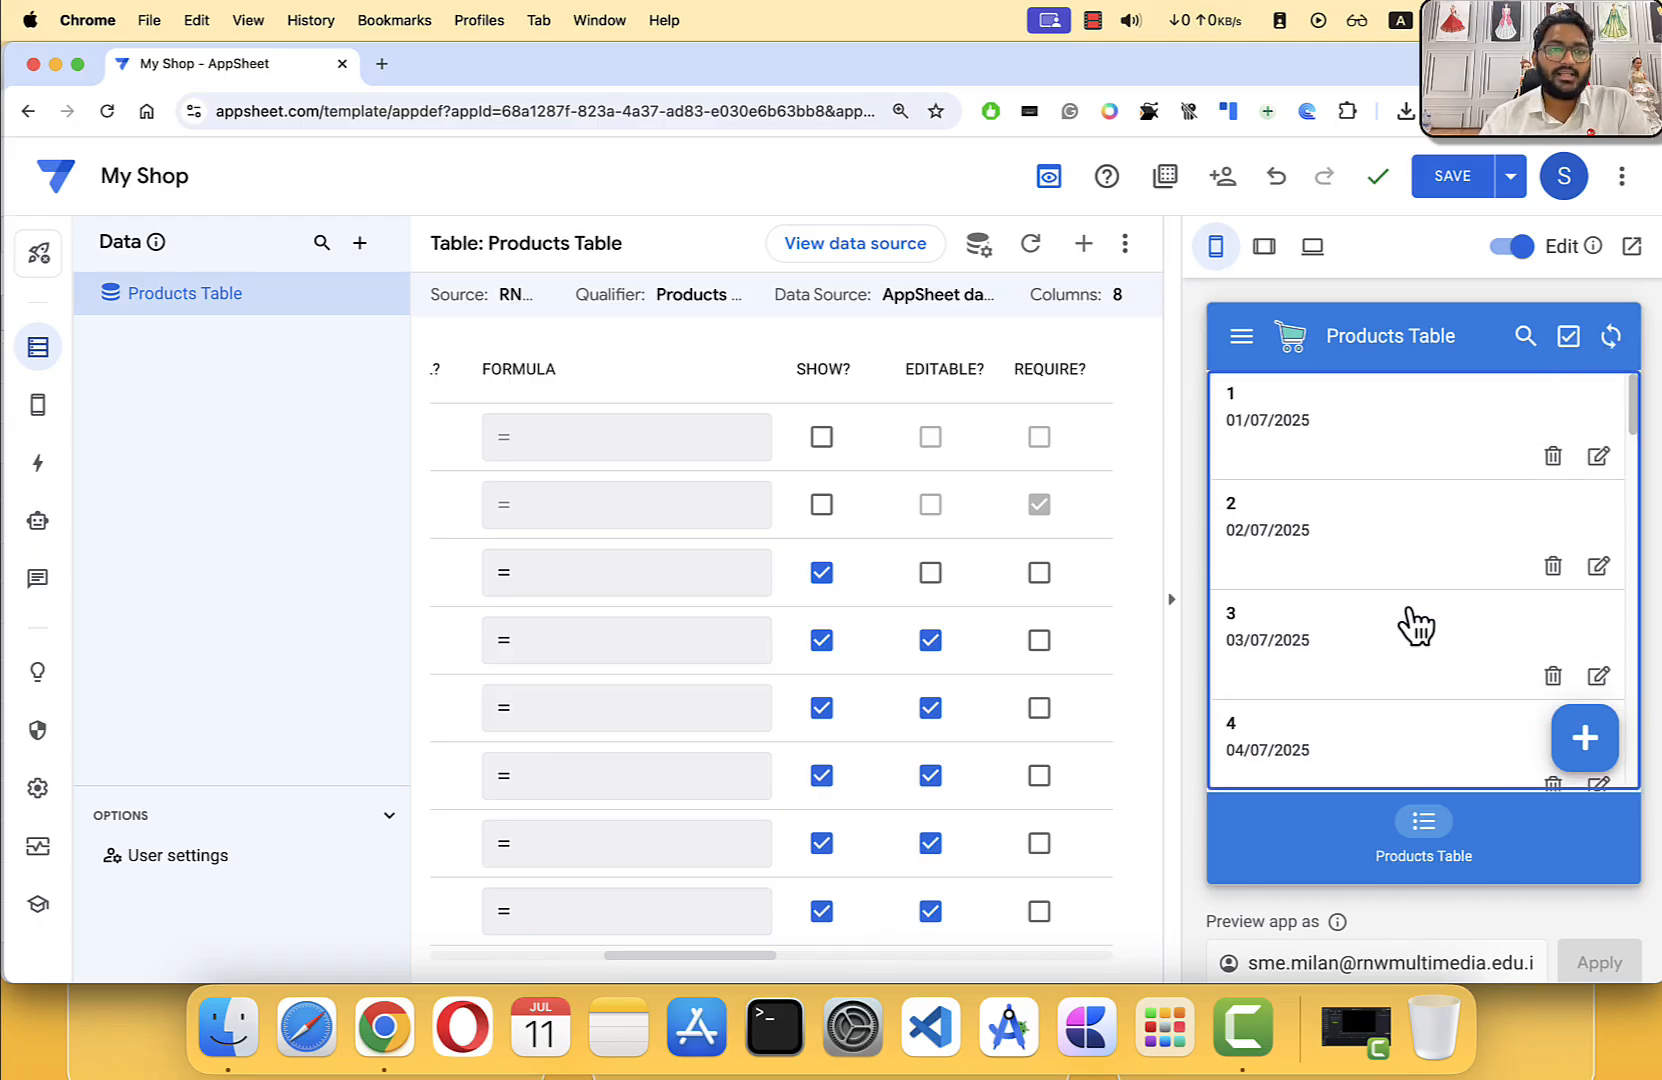
{"action": "scroll", "coordinate": [1413, 595], "scroll_direction": "down", "scroll_amount": 20}
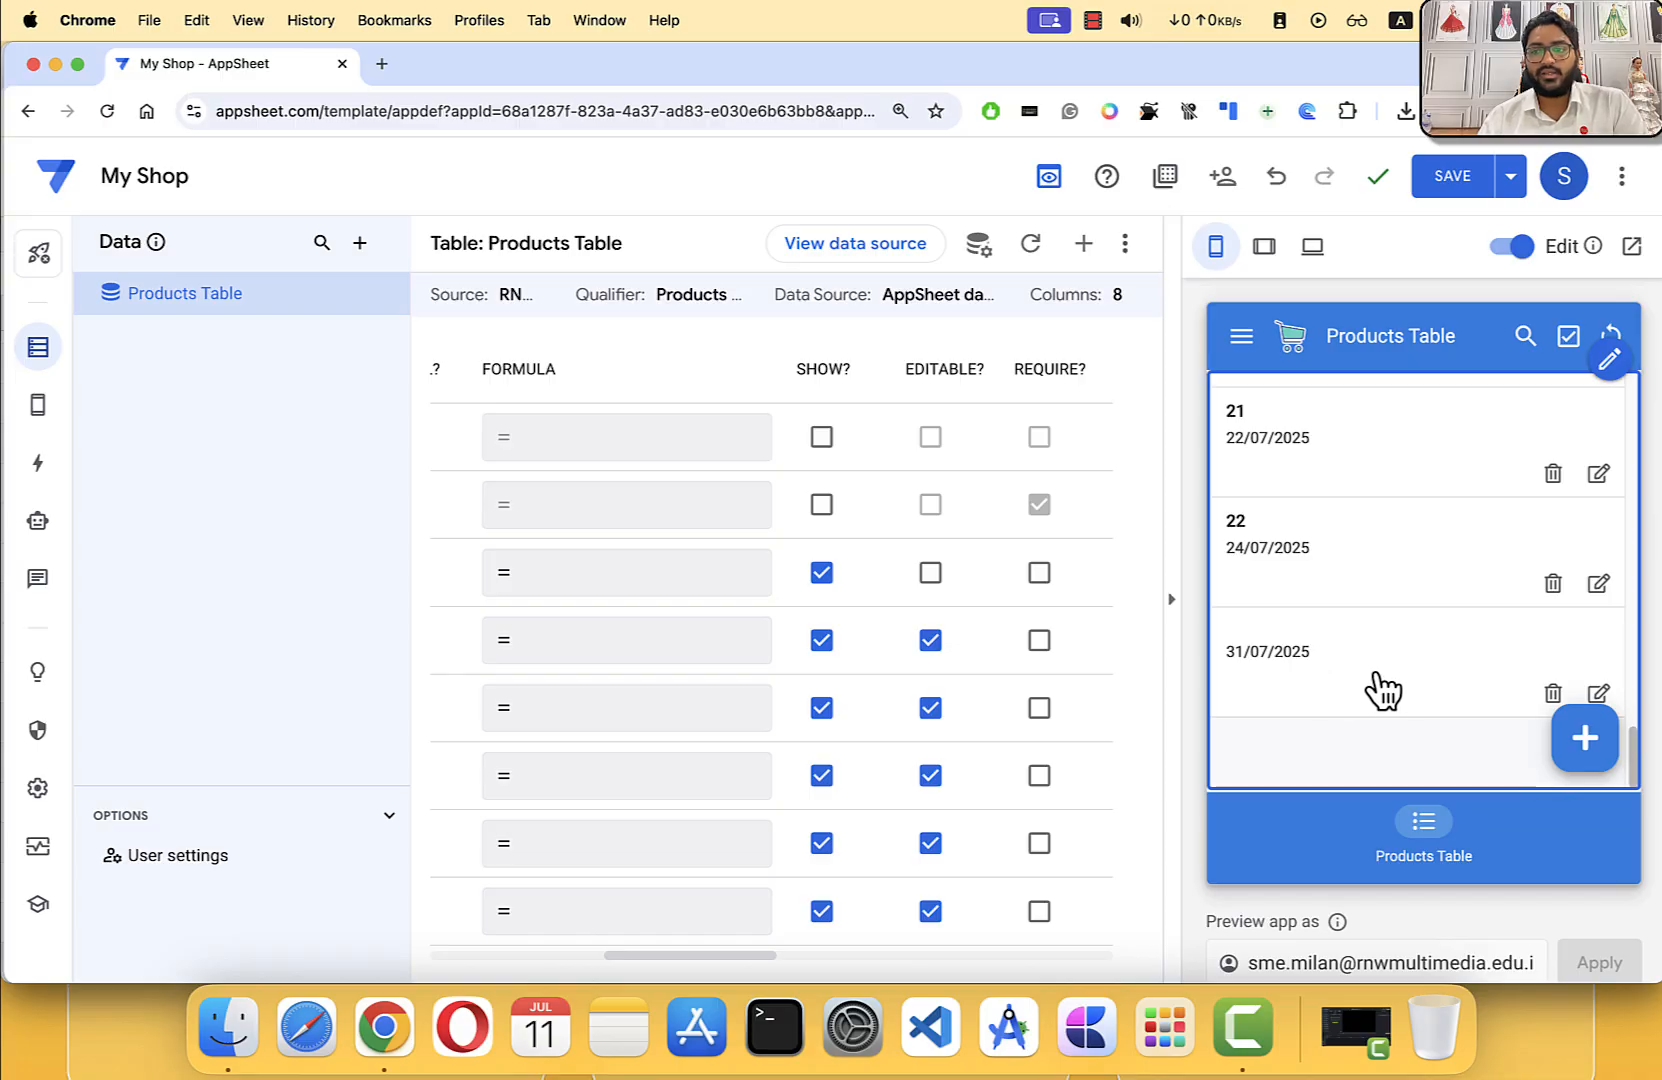
{"action": "left_click", "coordinate": [1550, 695]}
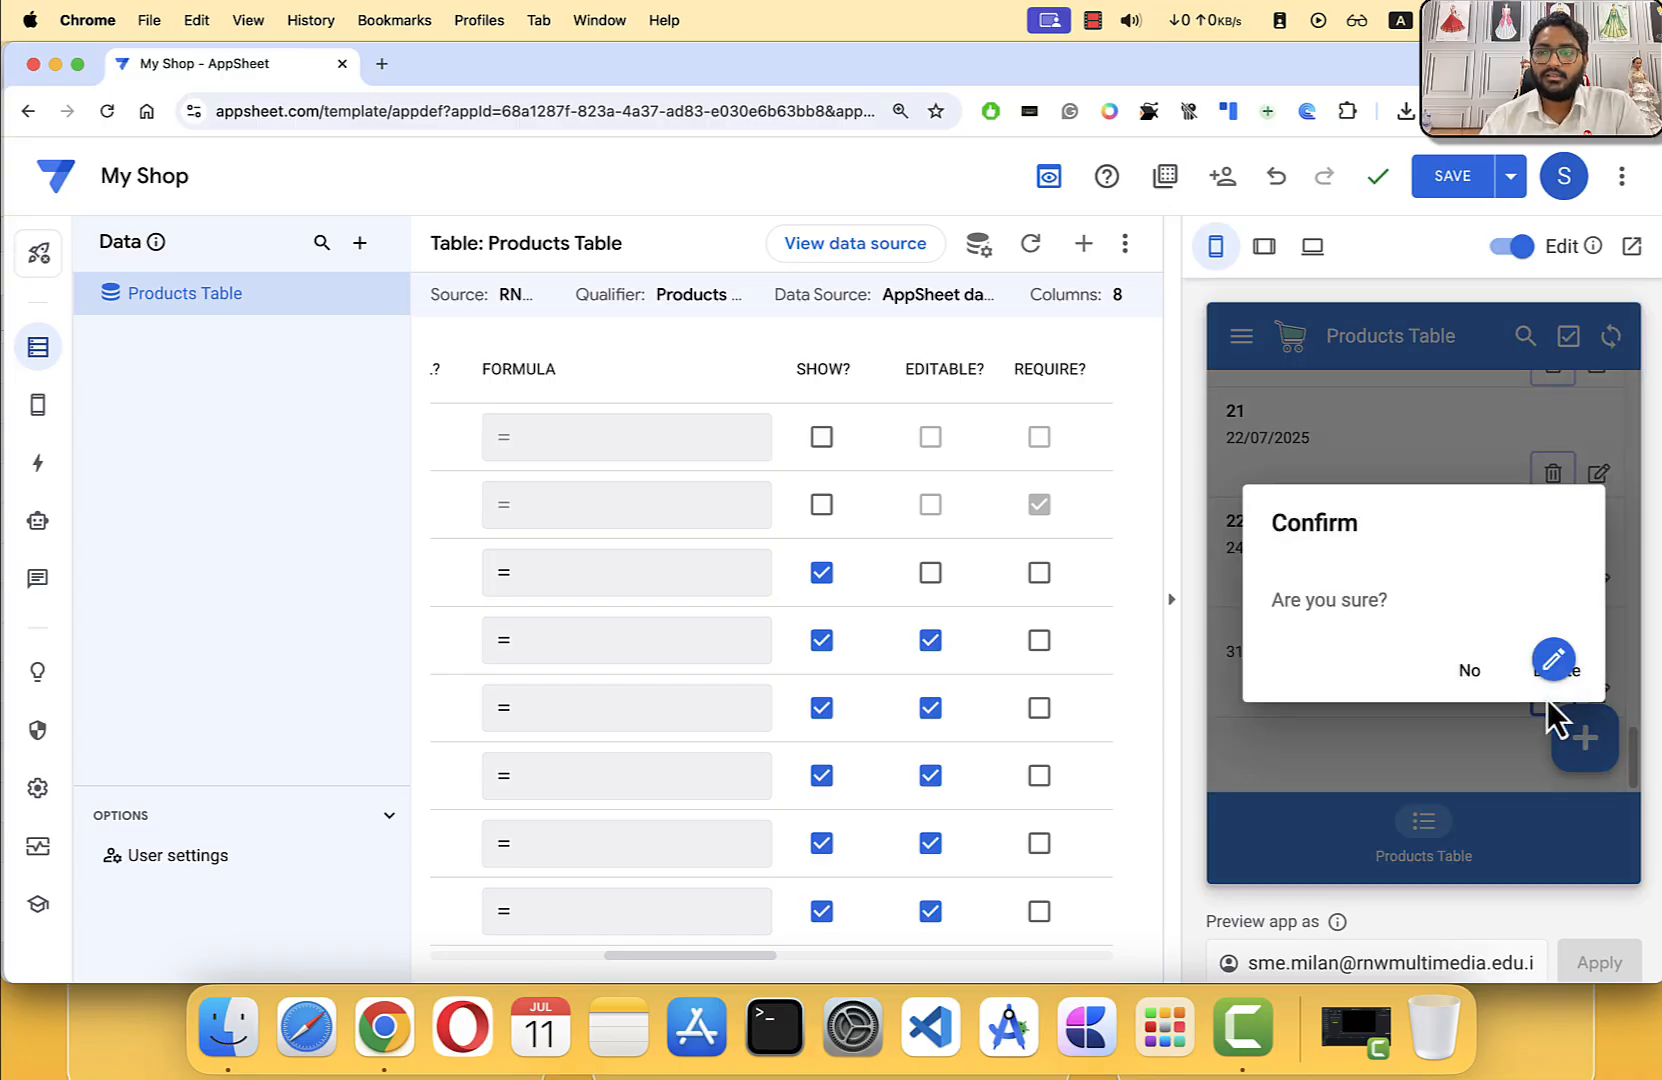
{"action": "left_click", "coordinate": [1526, 682]}
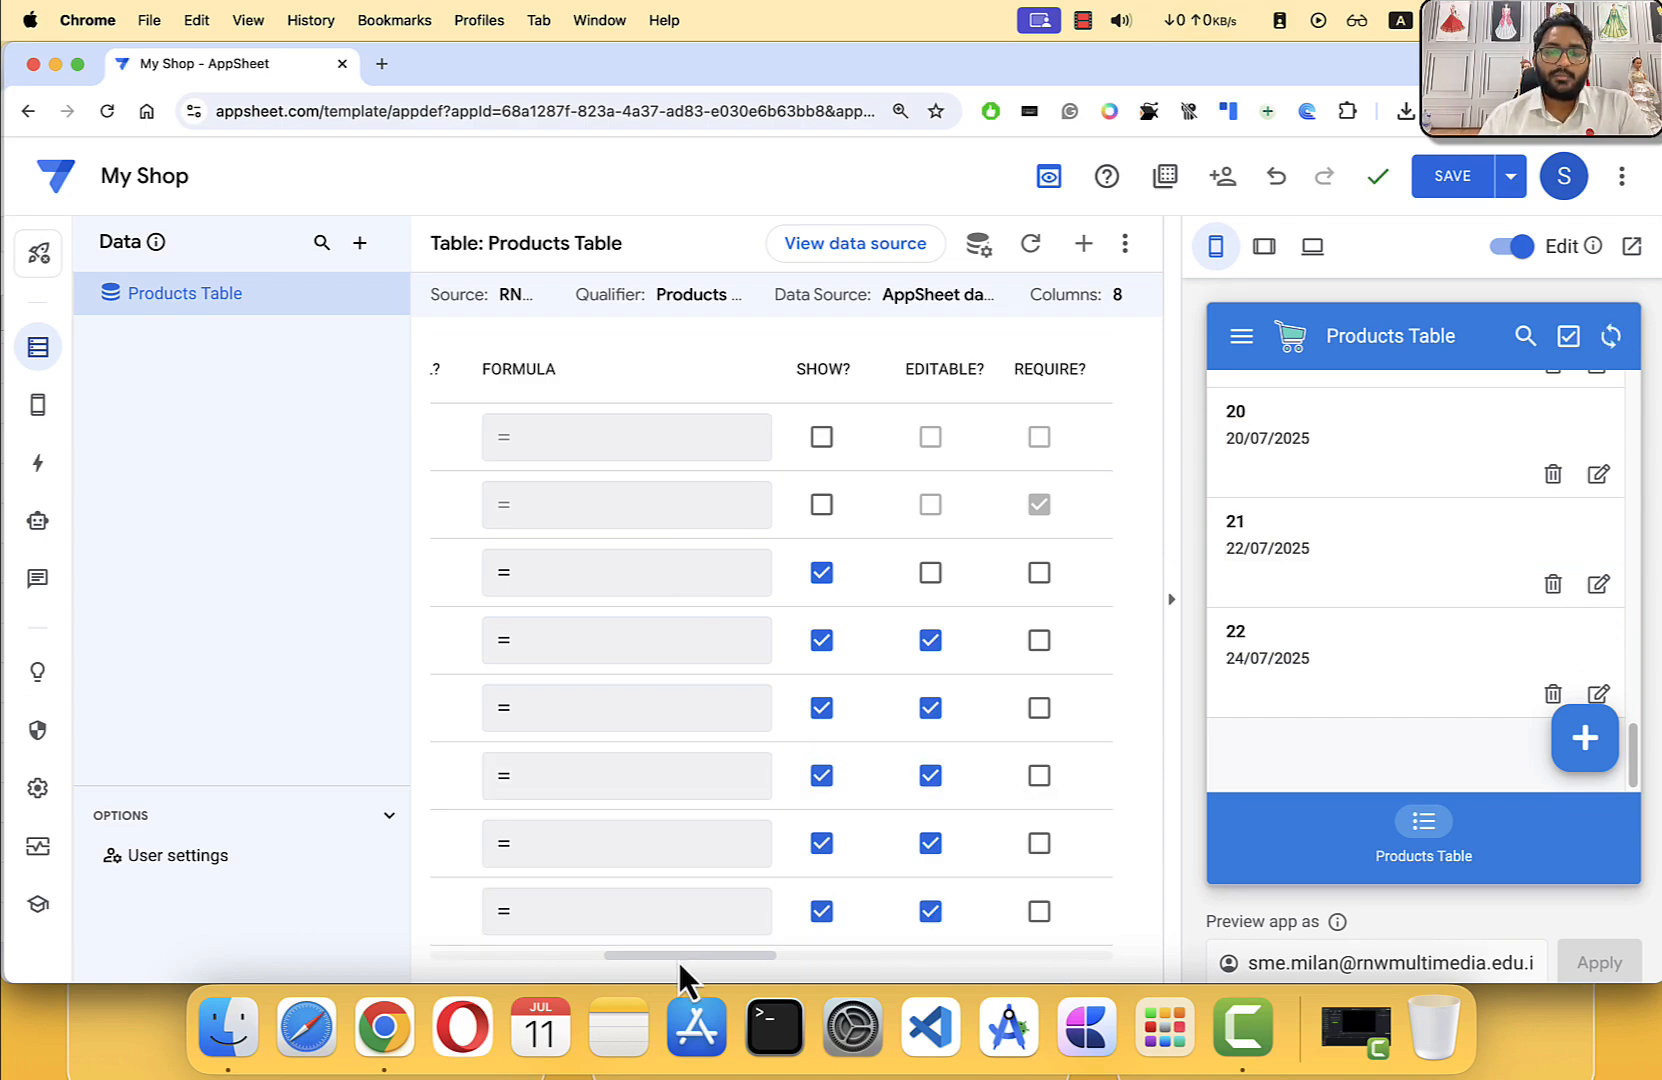
Step: Open the Initial Value formula of the Sr. No column in the Expression Assistant
{"action": "left_click_drag", "start_coordinate": [681, 956], "coordinate": [471, 954]}
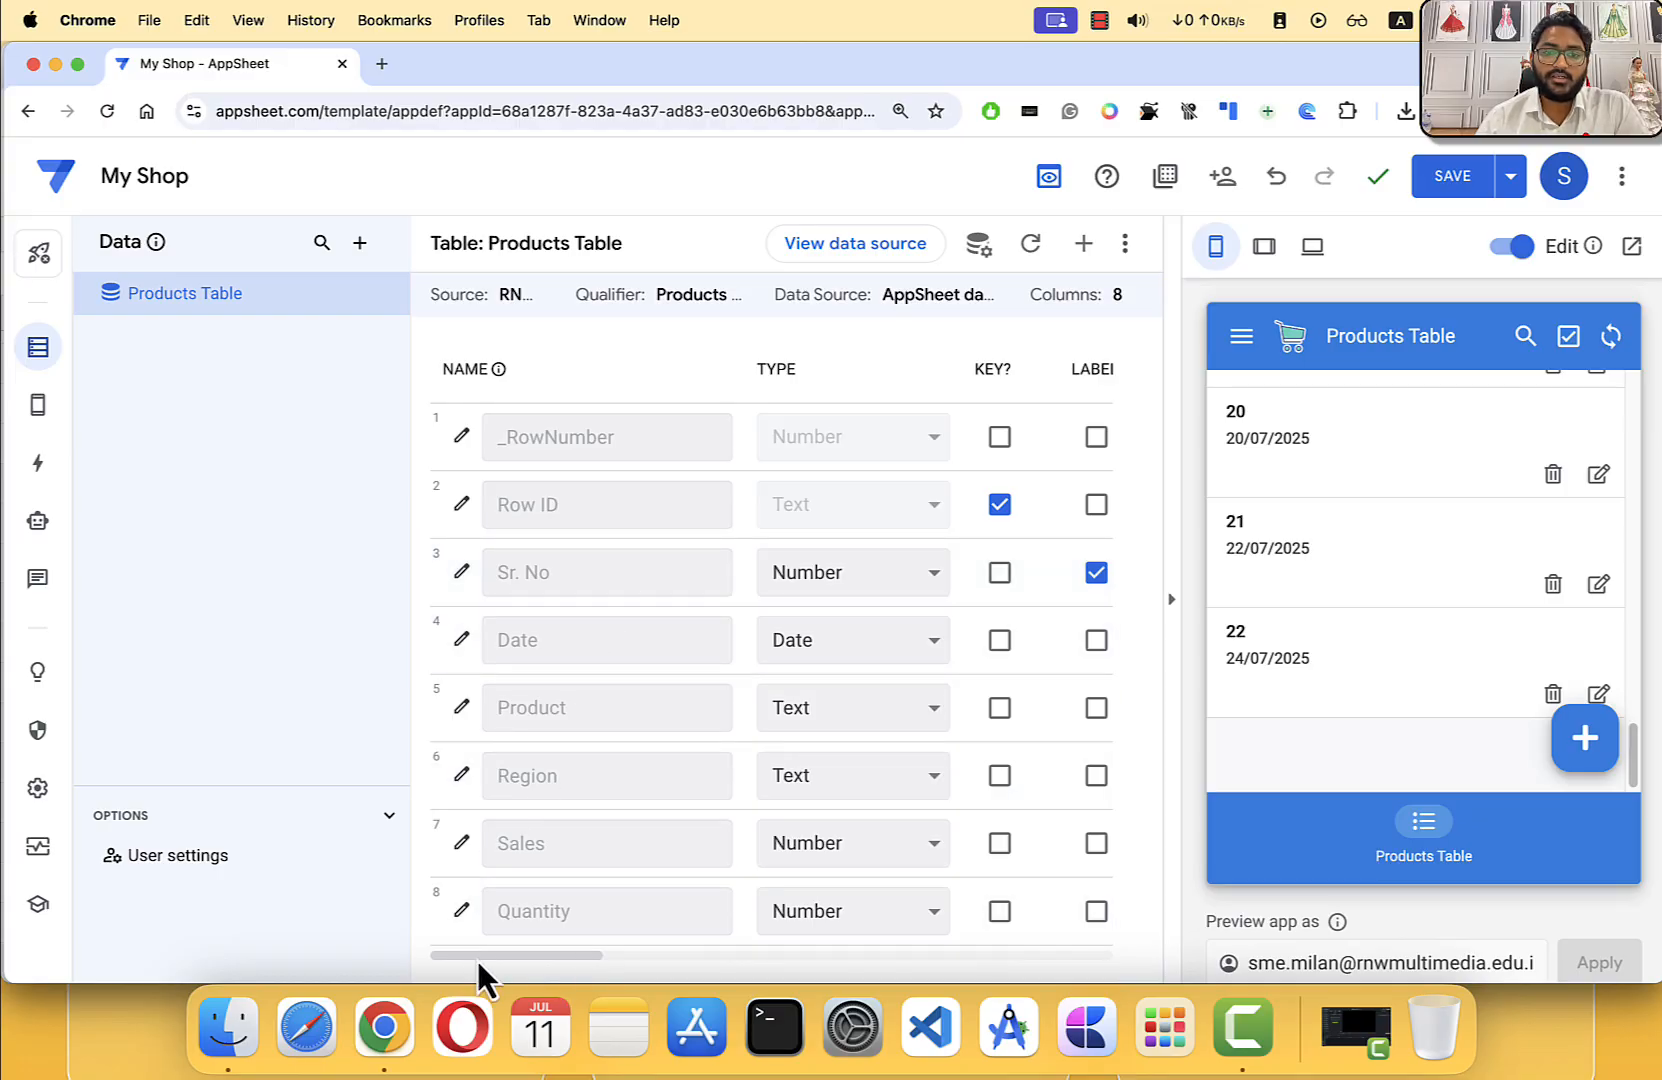
{"action": "left_click_drag", "start_coordinate": [477, 958], "coordinate": [786, 935]}
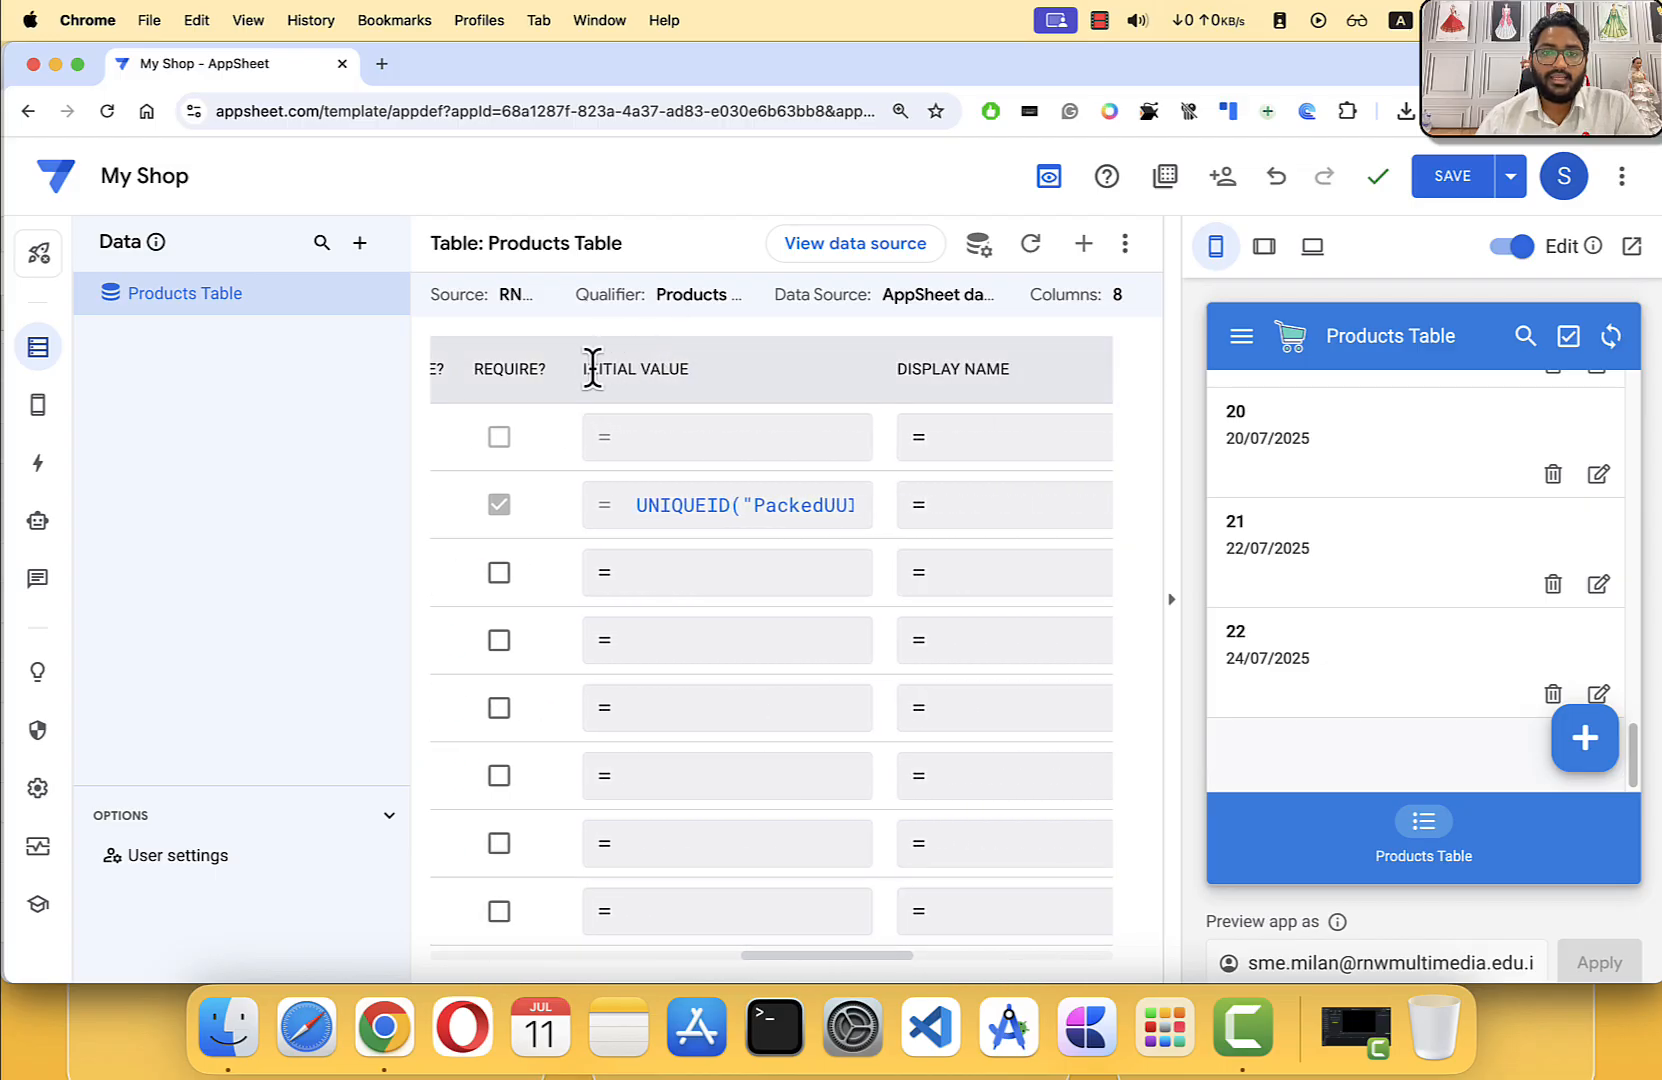
{"action": "left_click_drag", "start_coordinate": [614, 368], "coordinate": [700, 368]}
{"action": "left_click", "coordinate": [702, 371]}
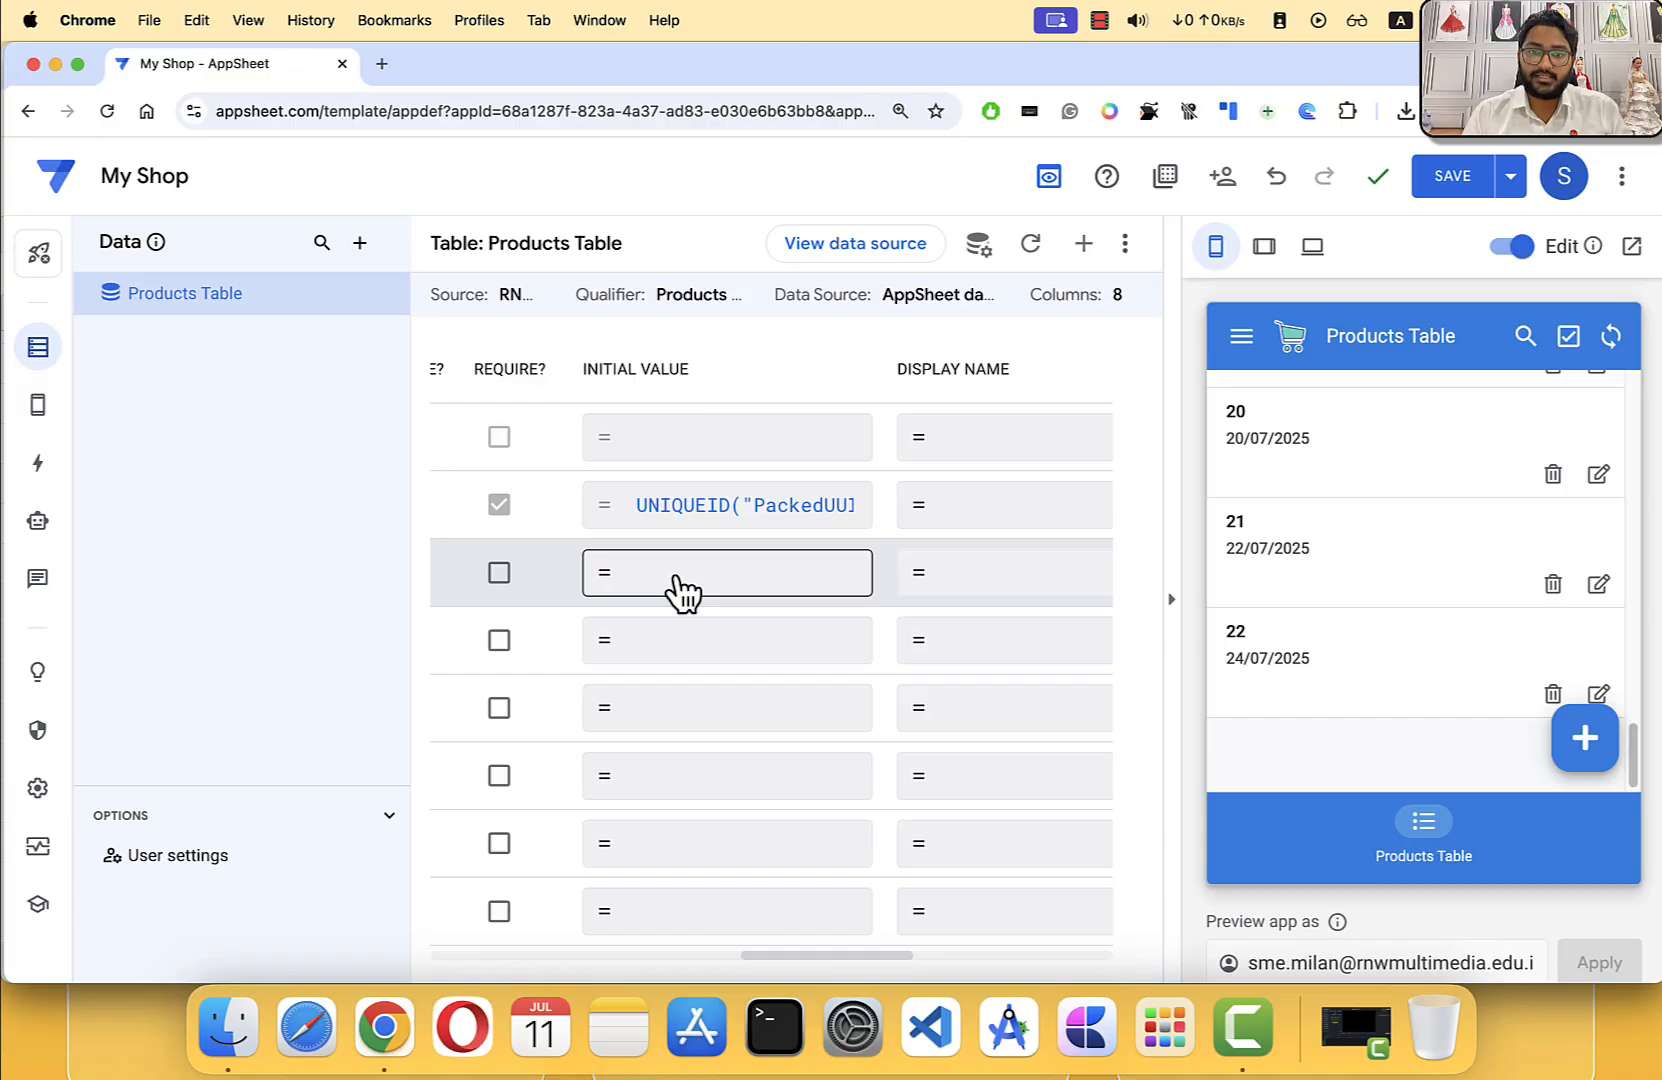
{"action": "left_click", "coordinate": [645, 590]}
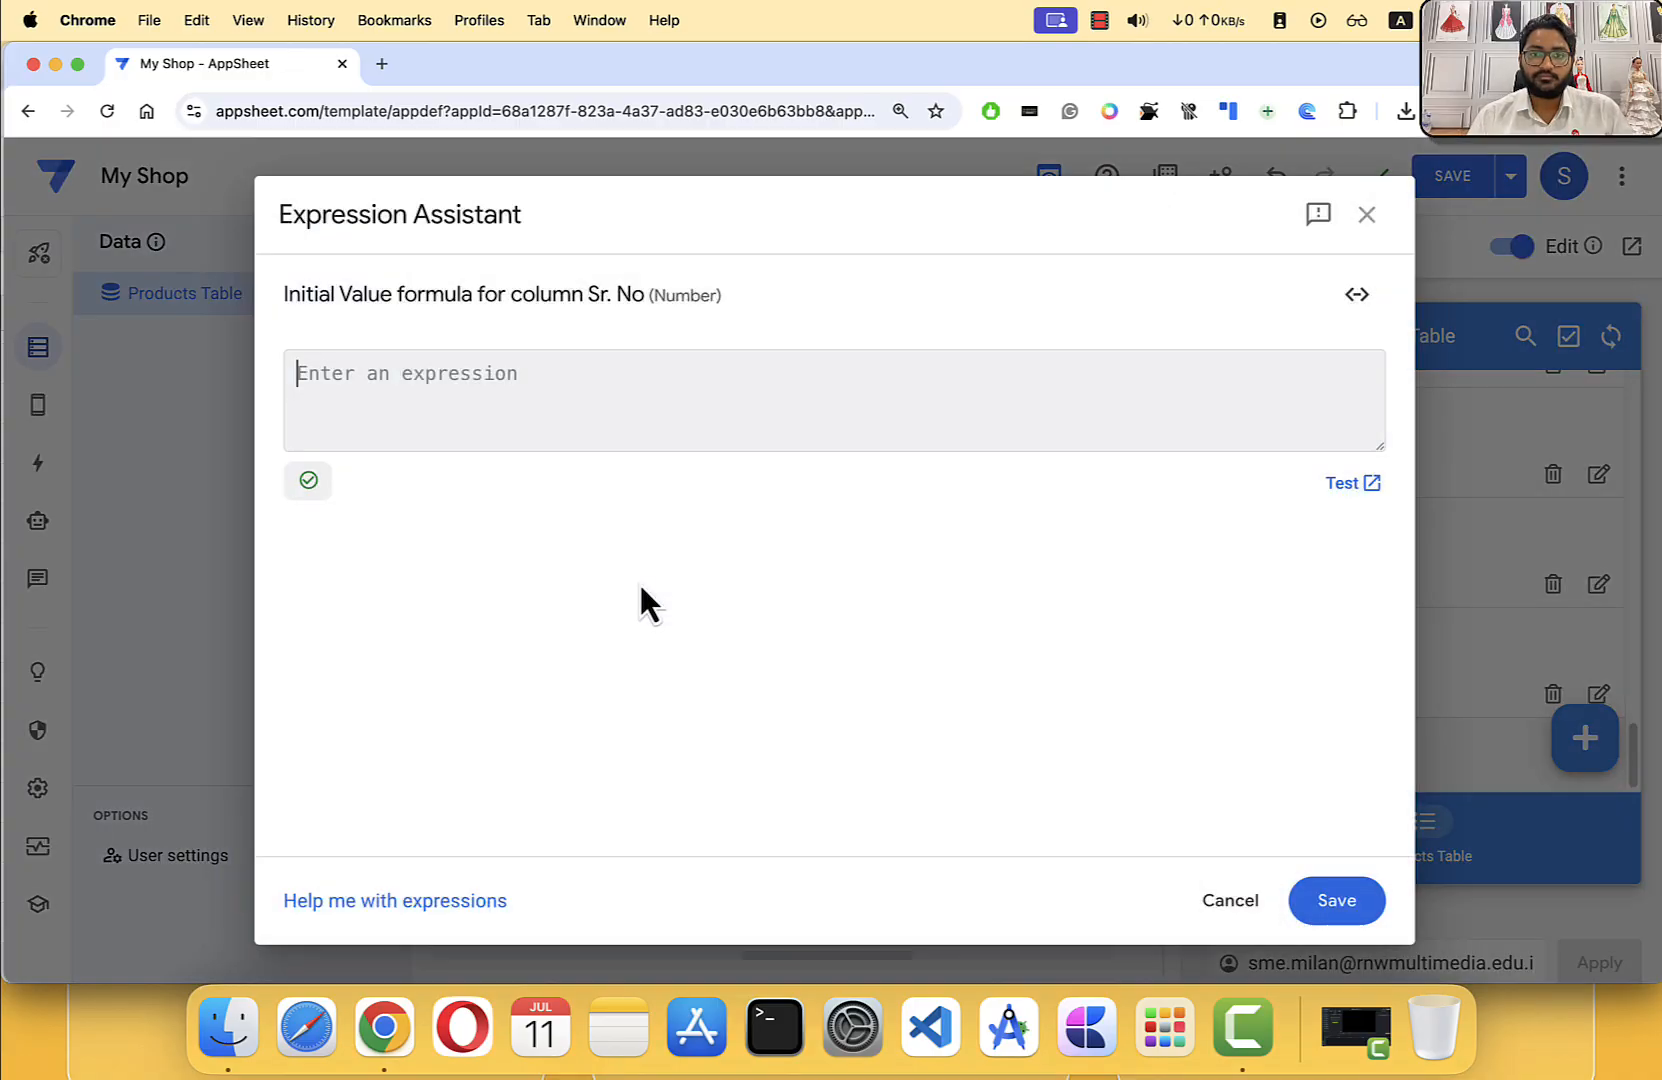
Step: Enter Products Table[Sr. No] as the Initial Value expression, picking the table and column from the suggestions
{"action": "left_click", "coordinate": [551, 376]}
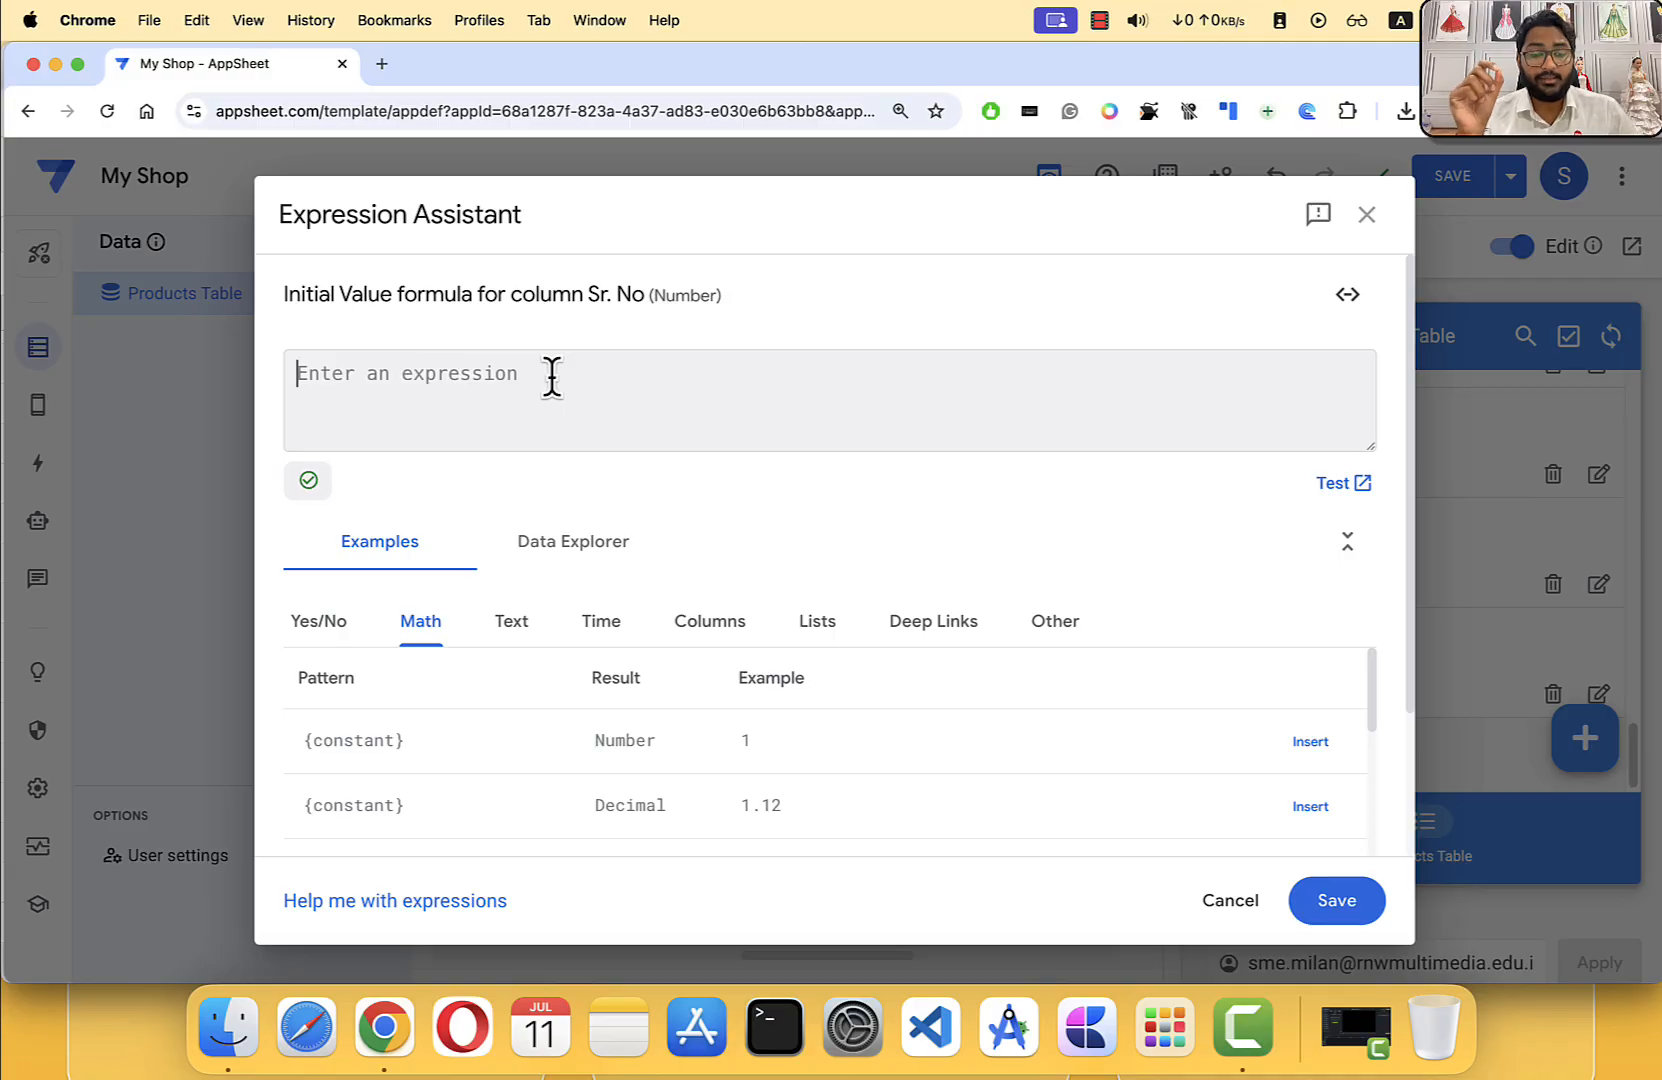
{"action": "type", "text": "S"}
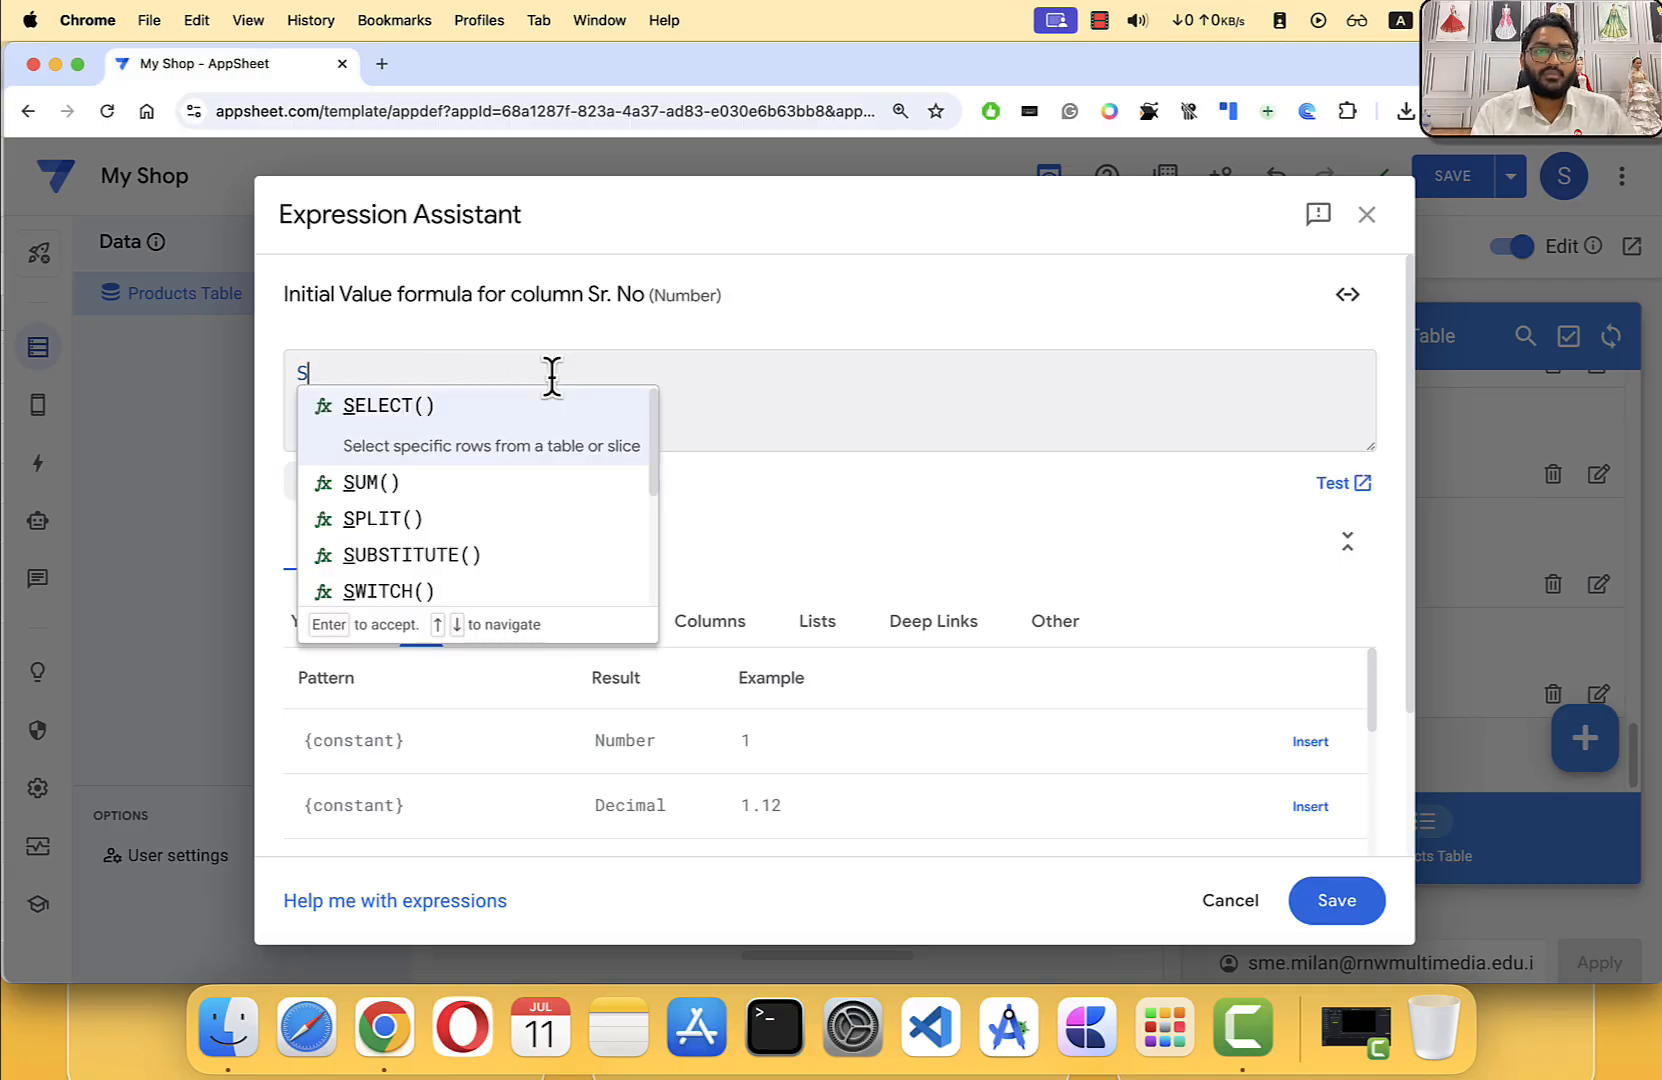
{"action": "key", "text": "BackSpace"}
{"action": "type", "text": "Pro"}
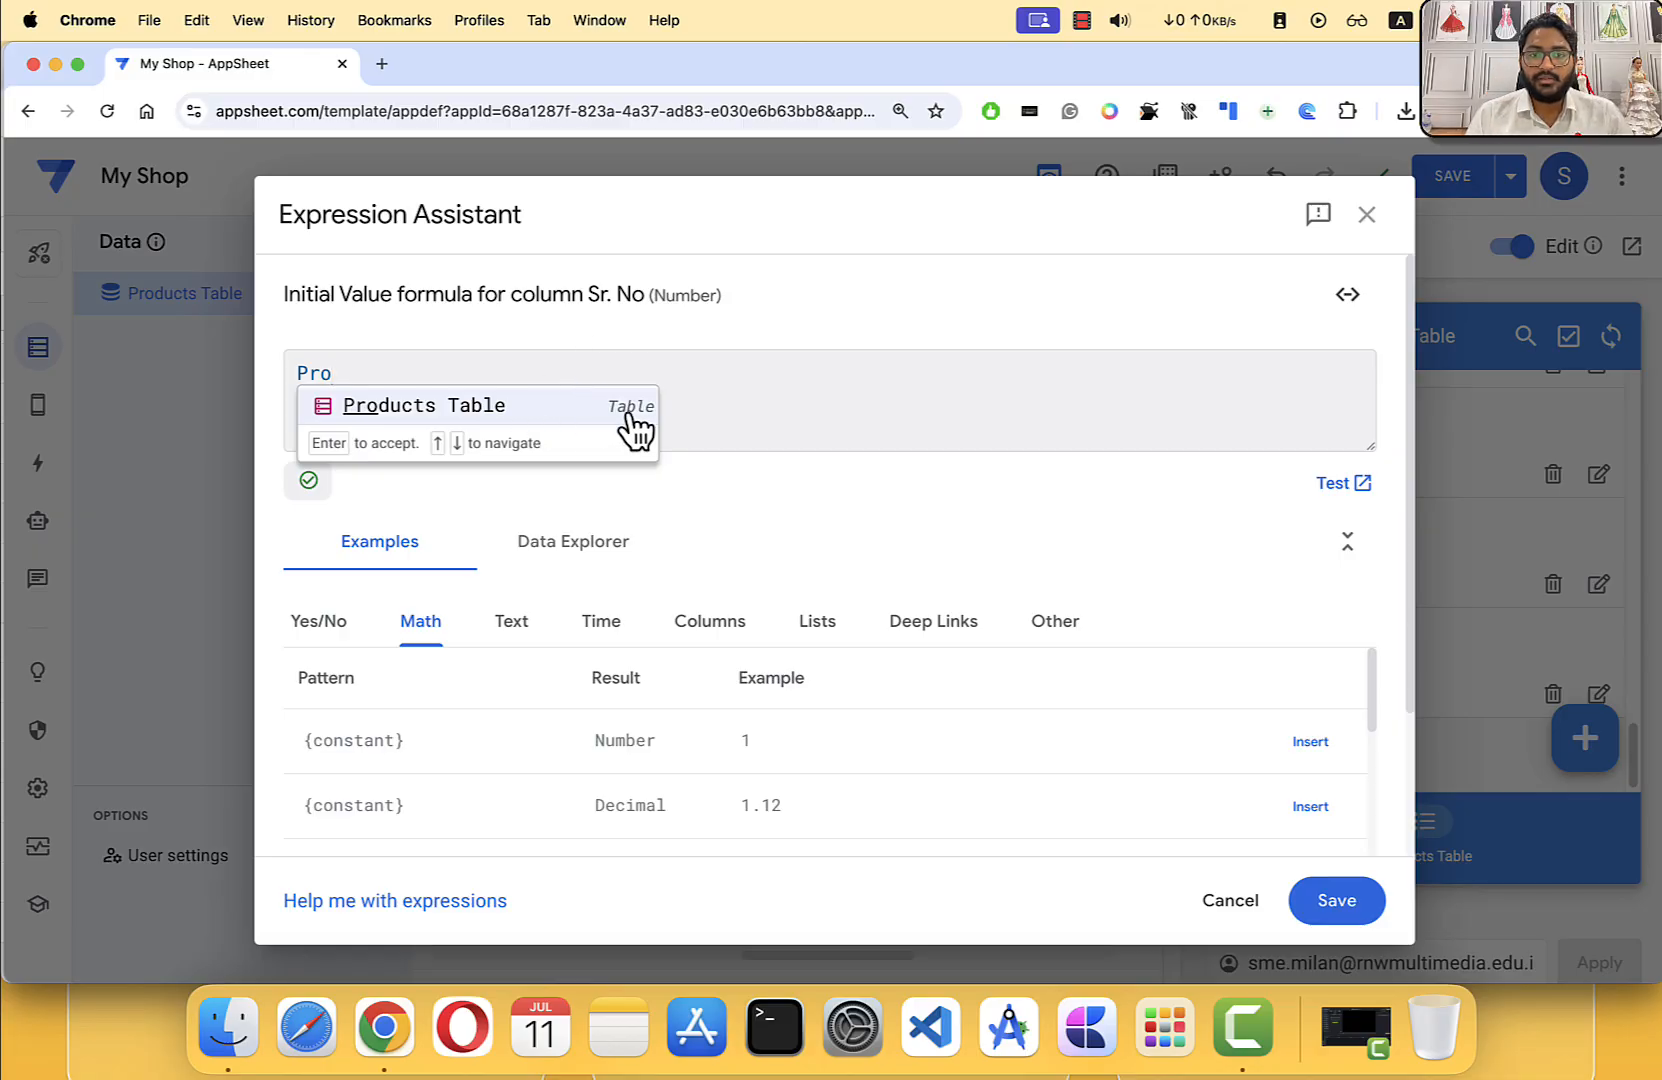
{"action": "left_click", "coordinate": [578, 408]}
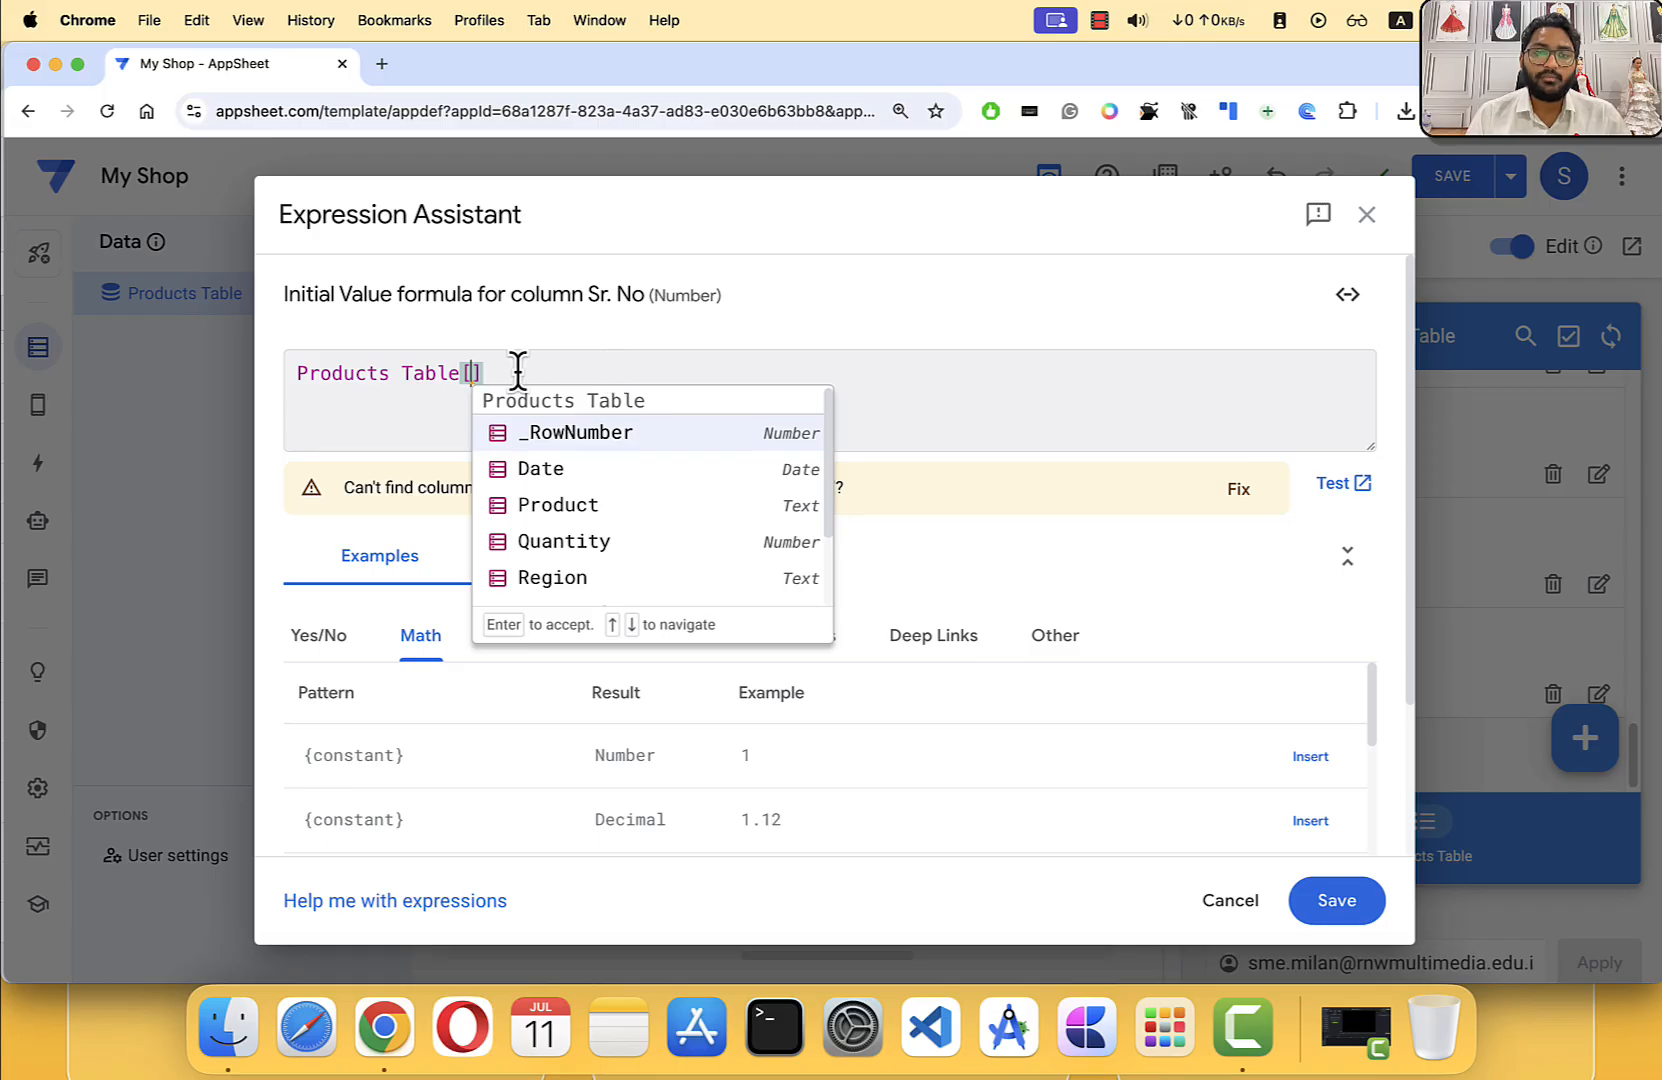
{"action": "key", "text": "Escape"}
{"action": "key", "text": "BackSpace"}
{"action": "key", "text": "BackSpace"}
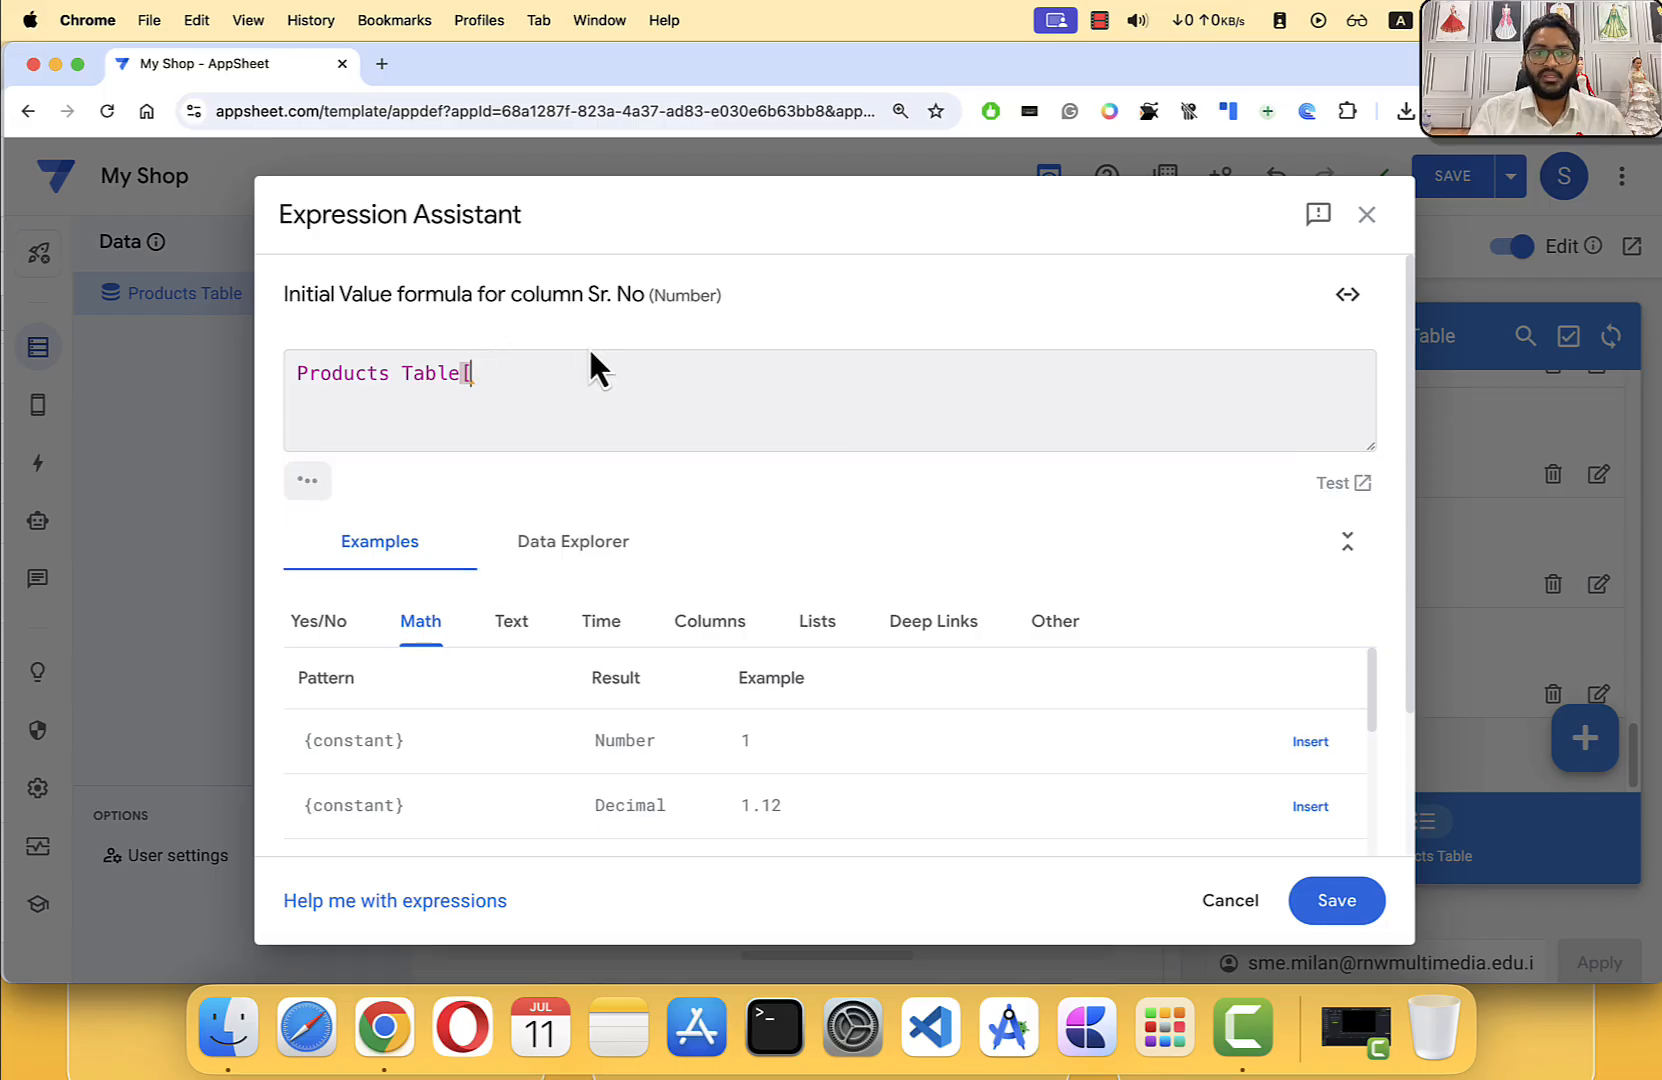
{"action": "type", "text": "["}
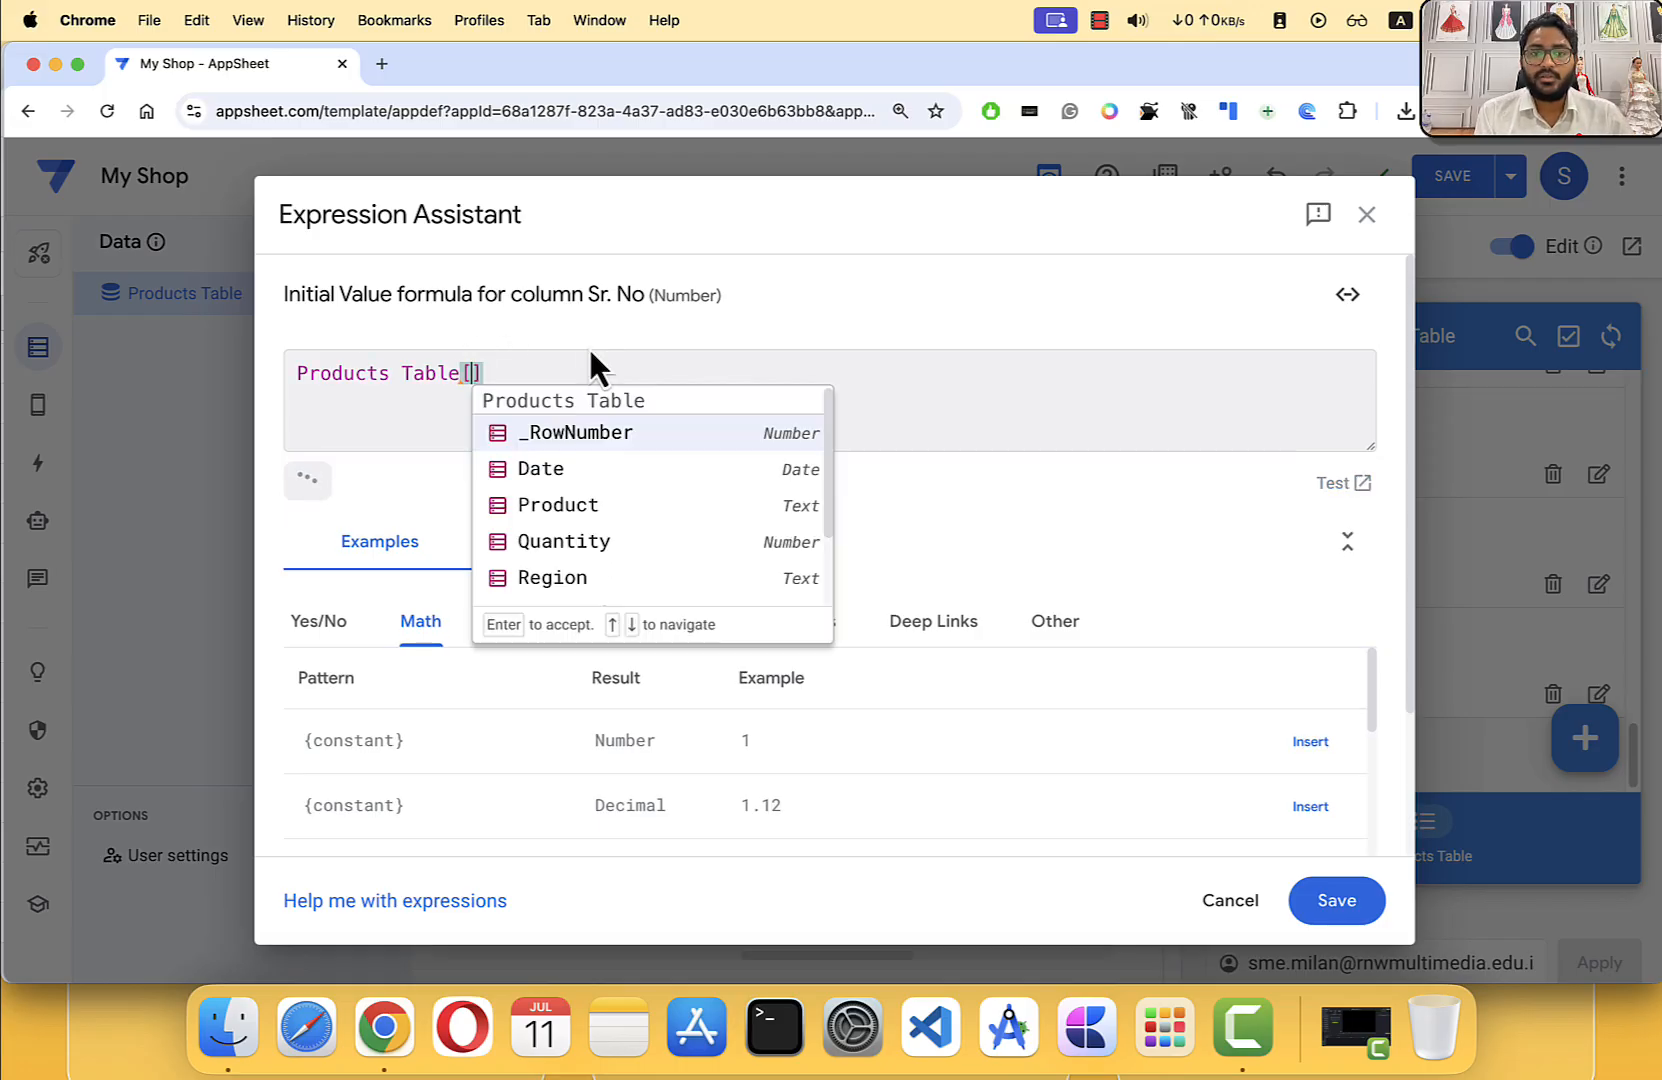
{"action": "scroll", "coordinate": [578, 490], "scroll_direction": "down", "scroll_amount": 2}
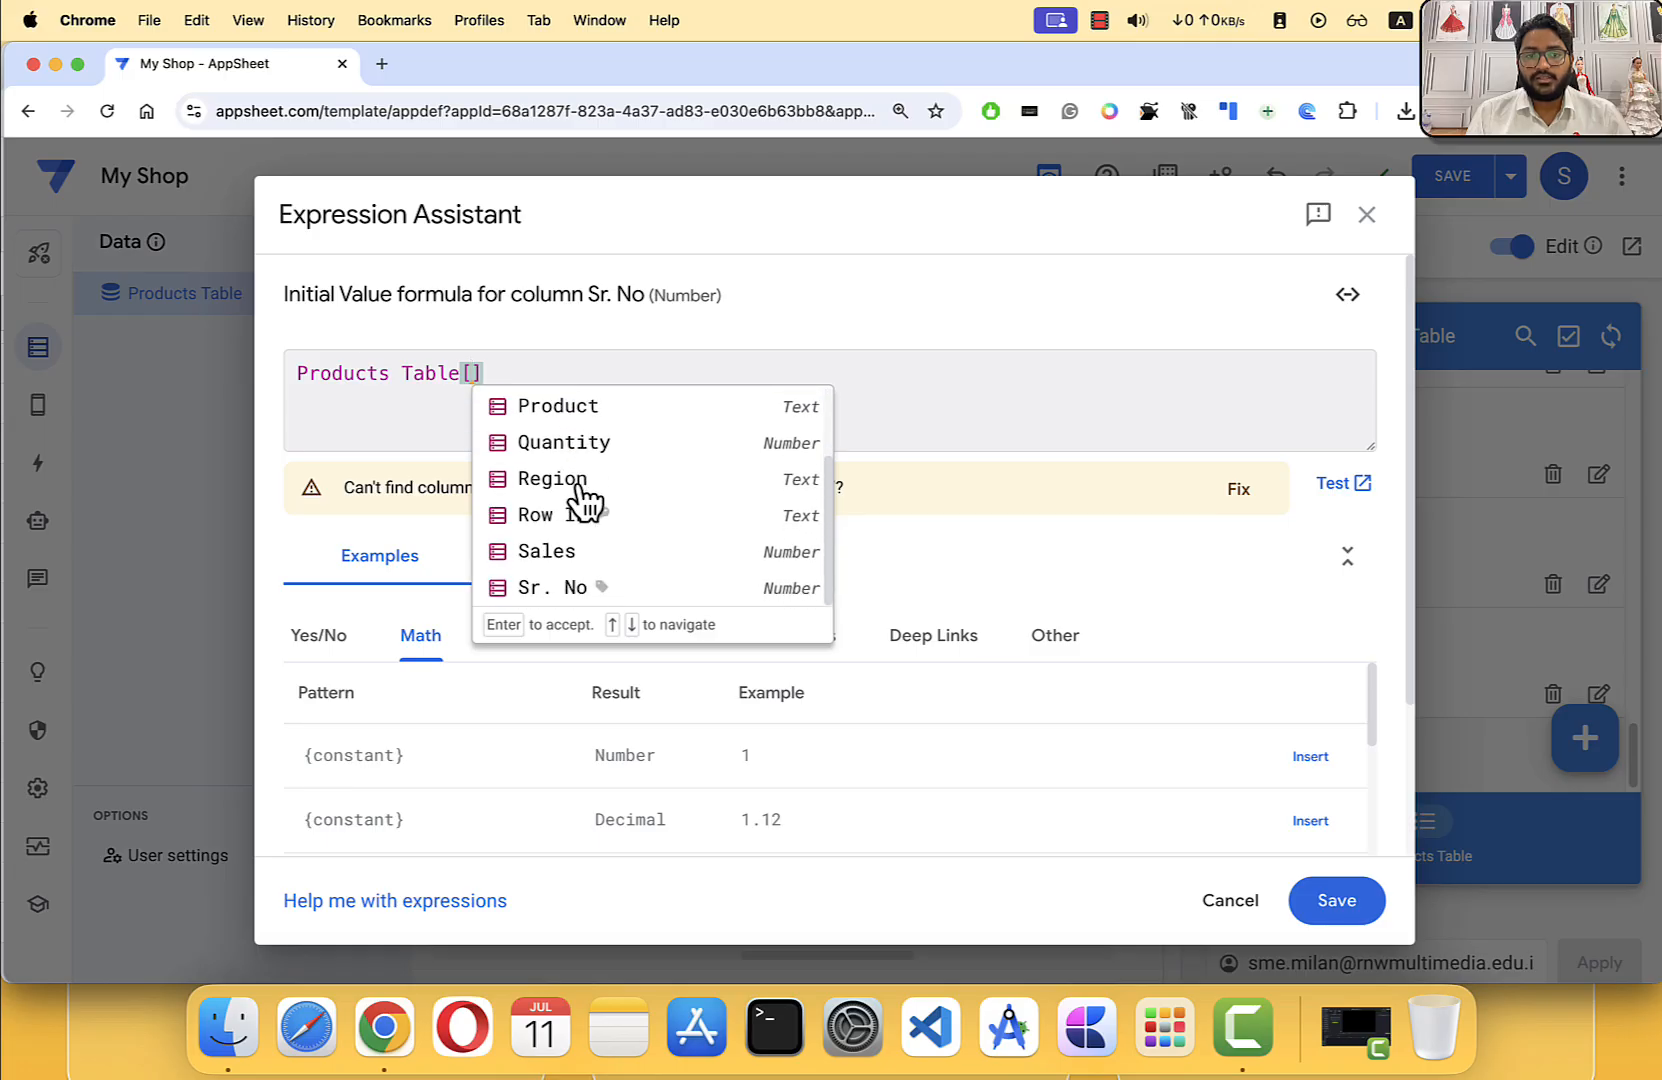
{"action": "scroll", "coordinate": [630, 568], "scroll_direction": "up", "scroll_amount": 2}
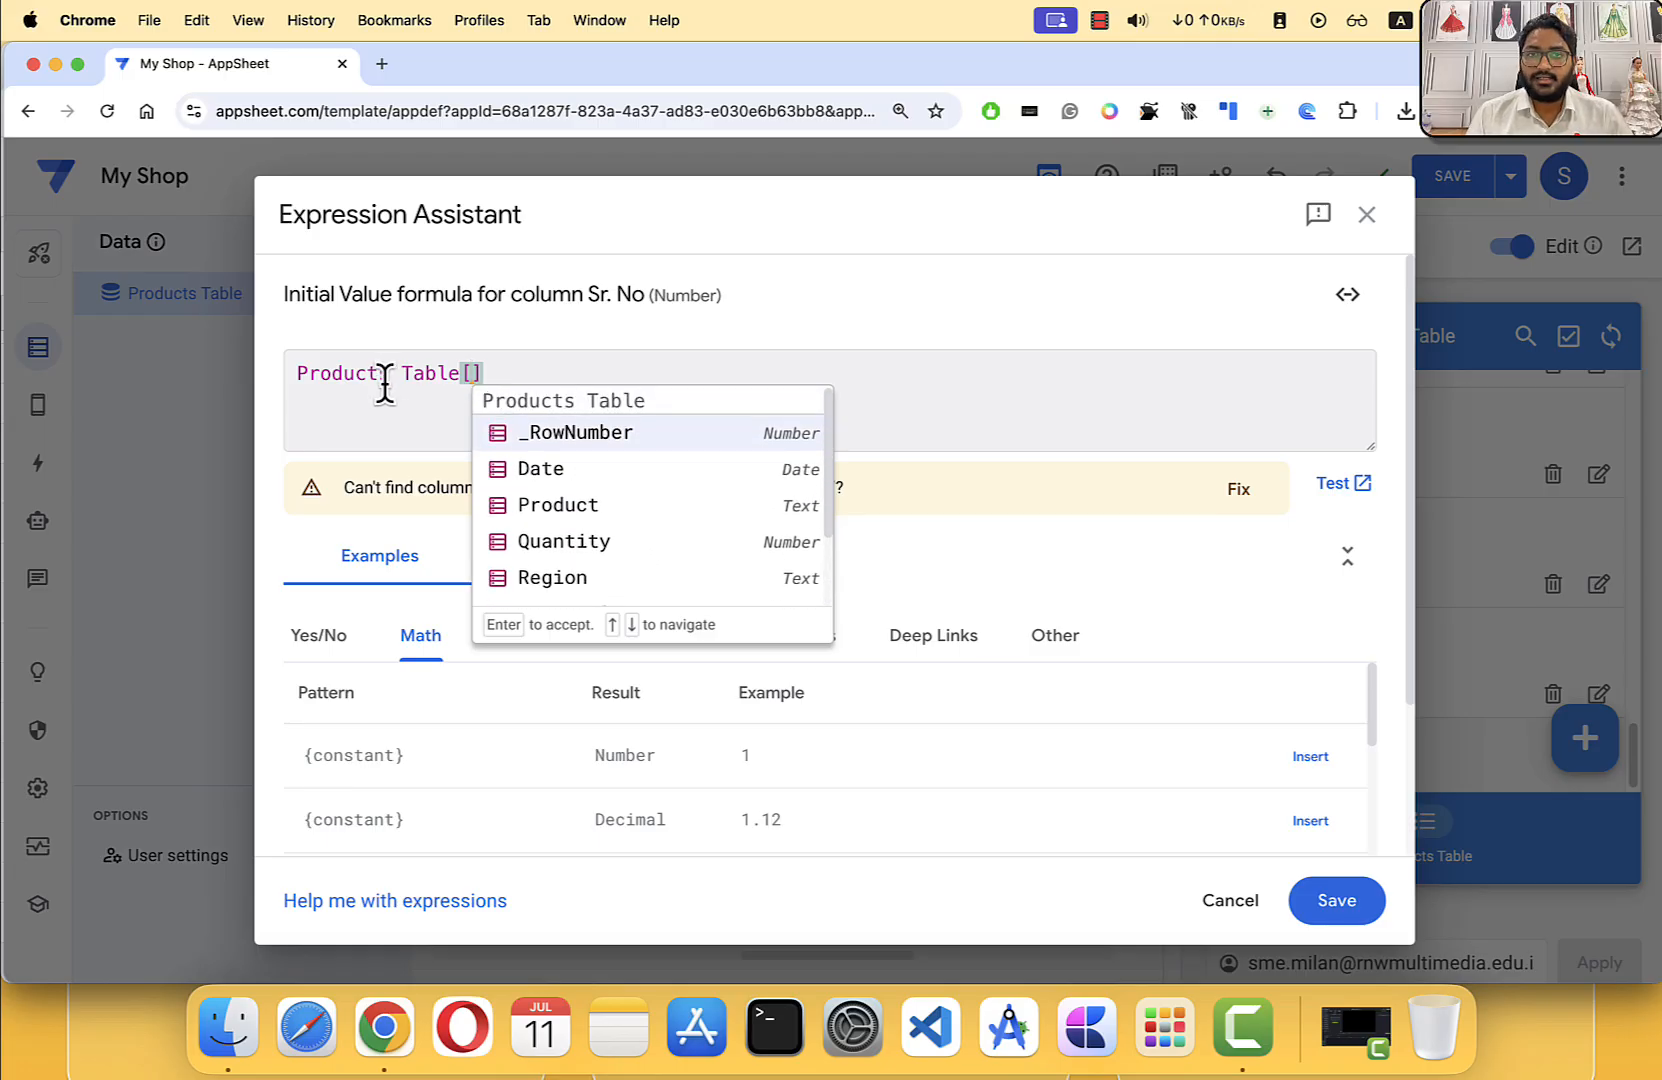
{"action": "scroll", "coordinate": [594, 478], "scroll_direction": "down", "scroll_amount": 3}
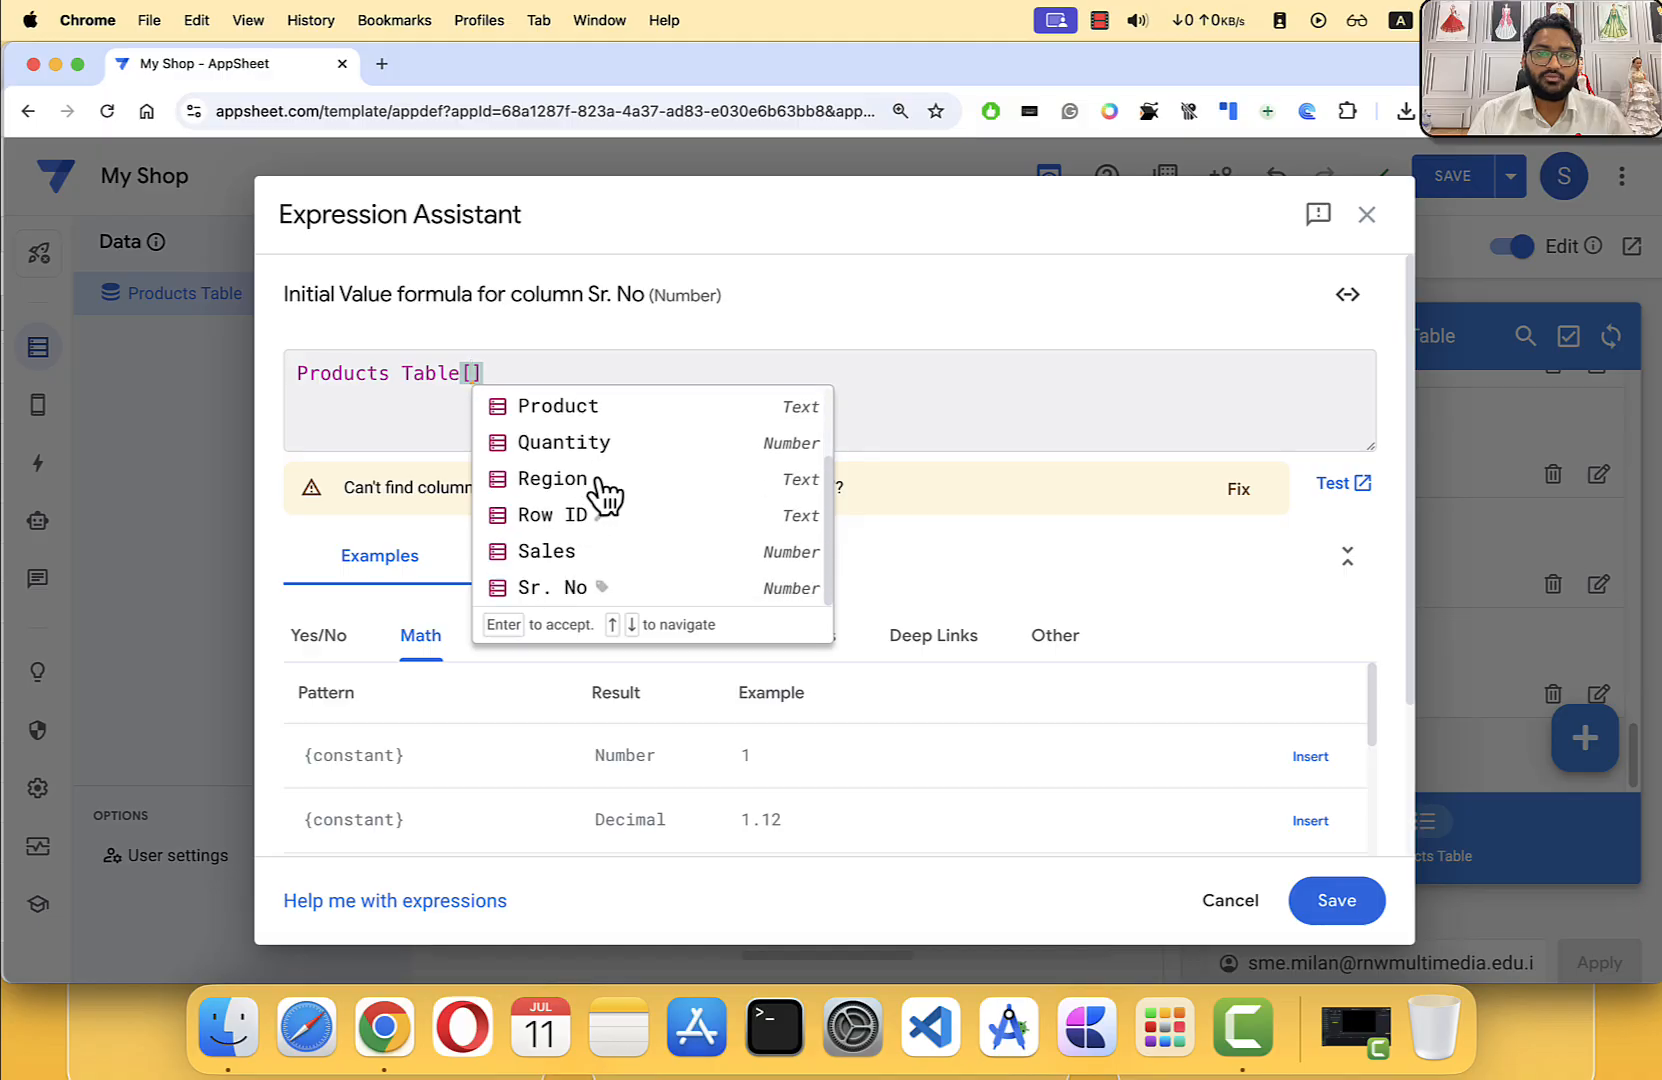
{"action": "left_click", "coordinate": [562, 590]}
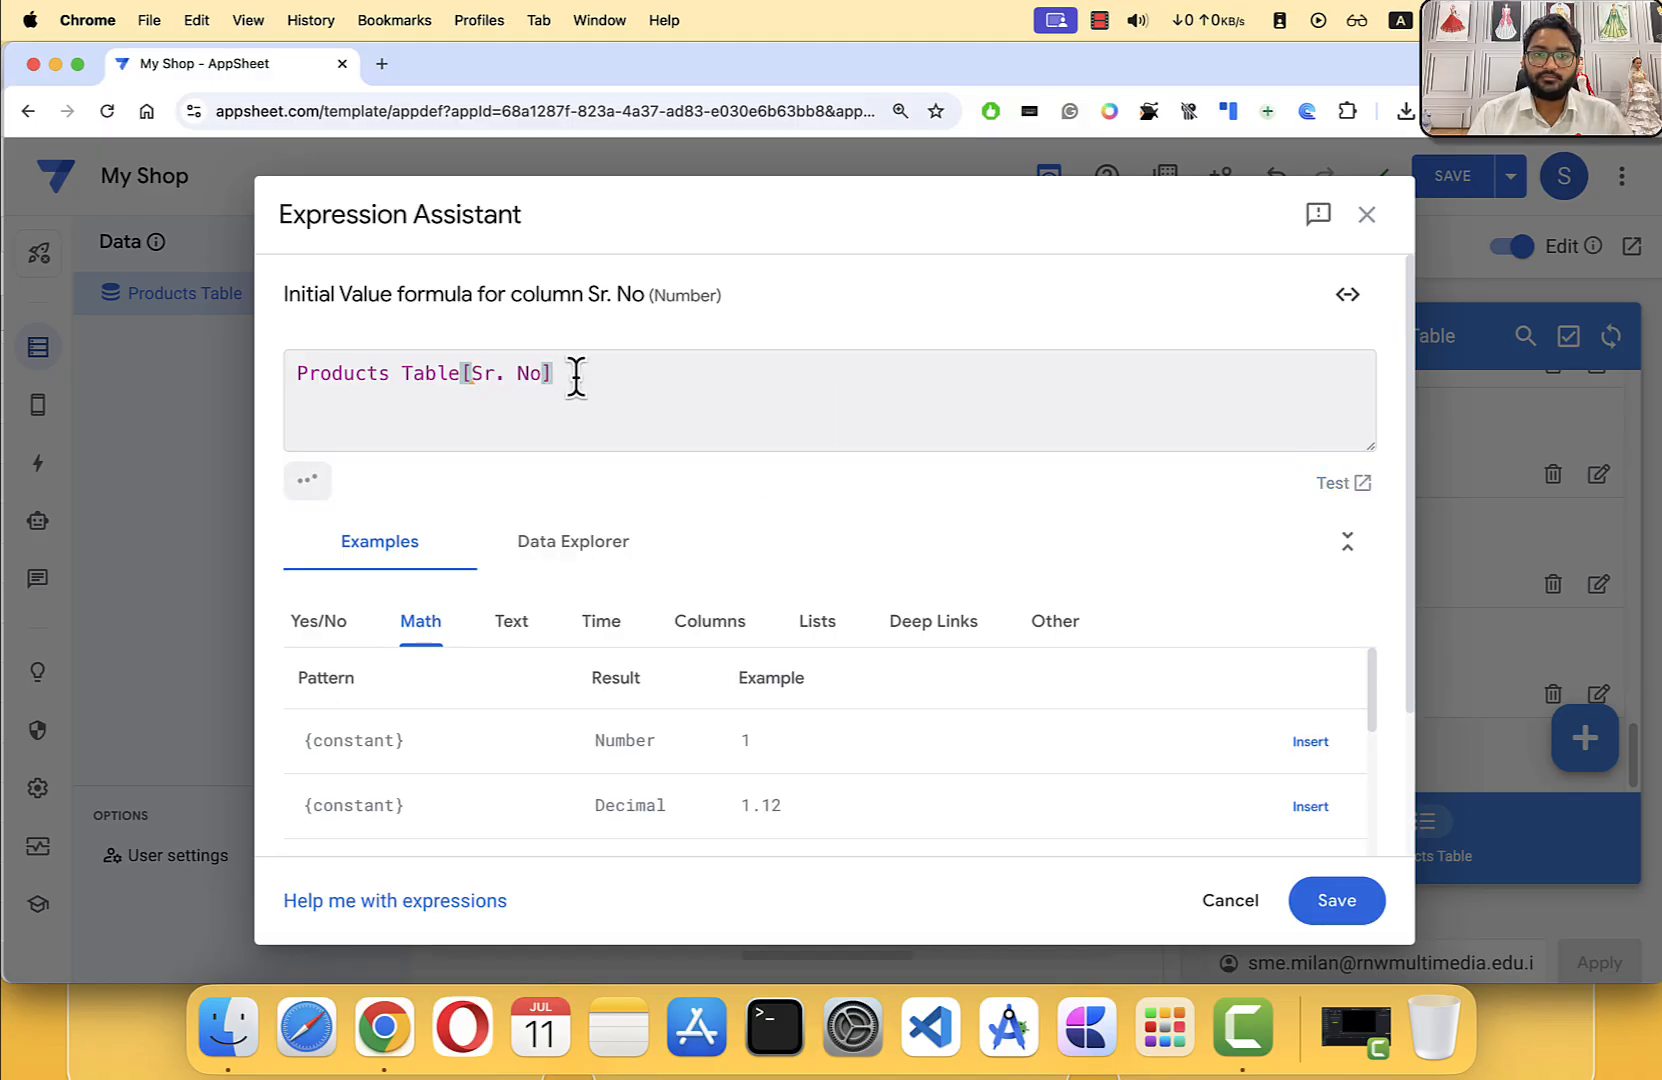
Step: Wrap the Products Table[Sr. No] reference in a MAX() function
{"action": "left_click_drag", "start_coordinate": [616, 375], "coordinate": [296, 375]}
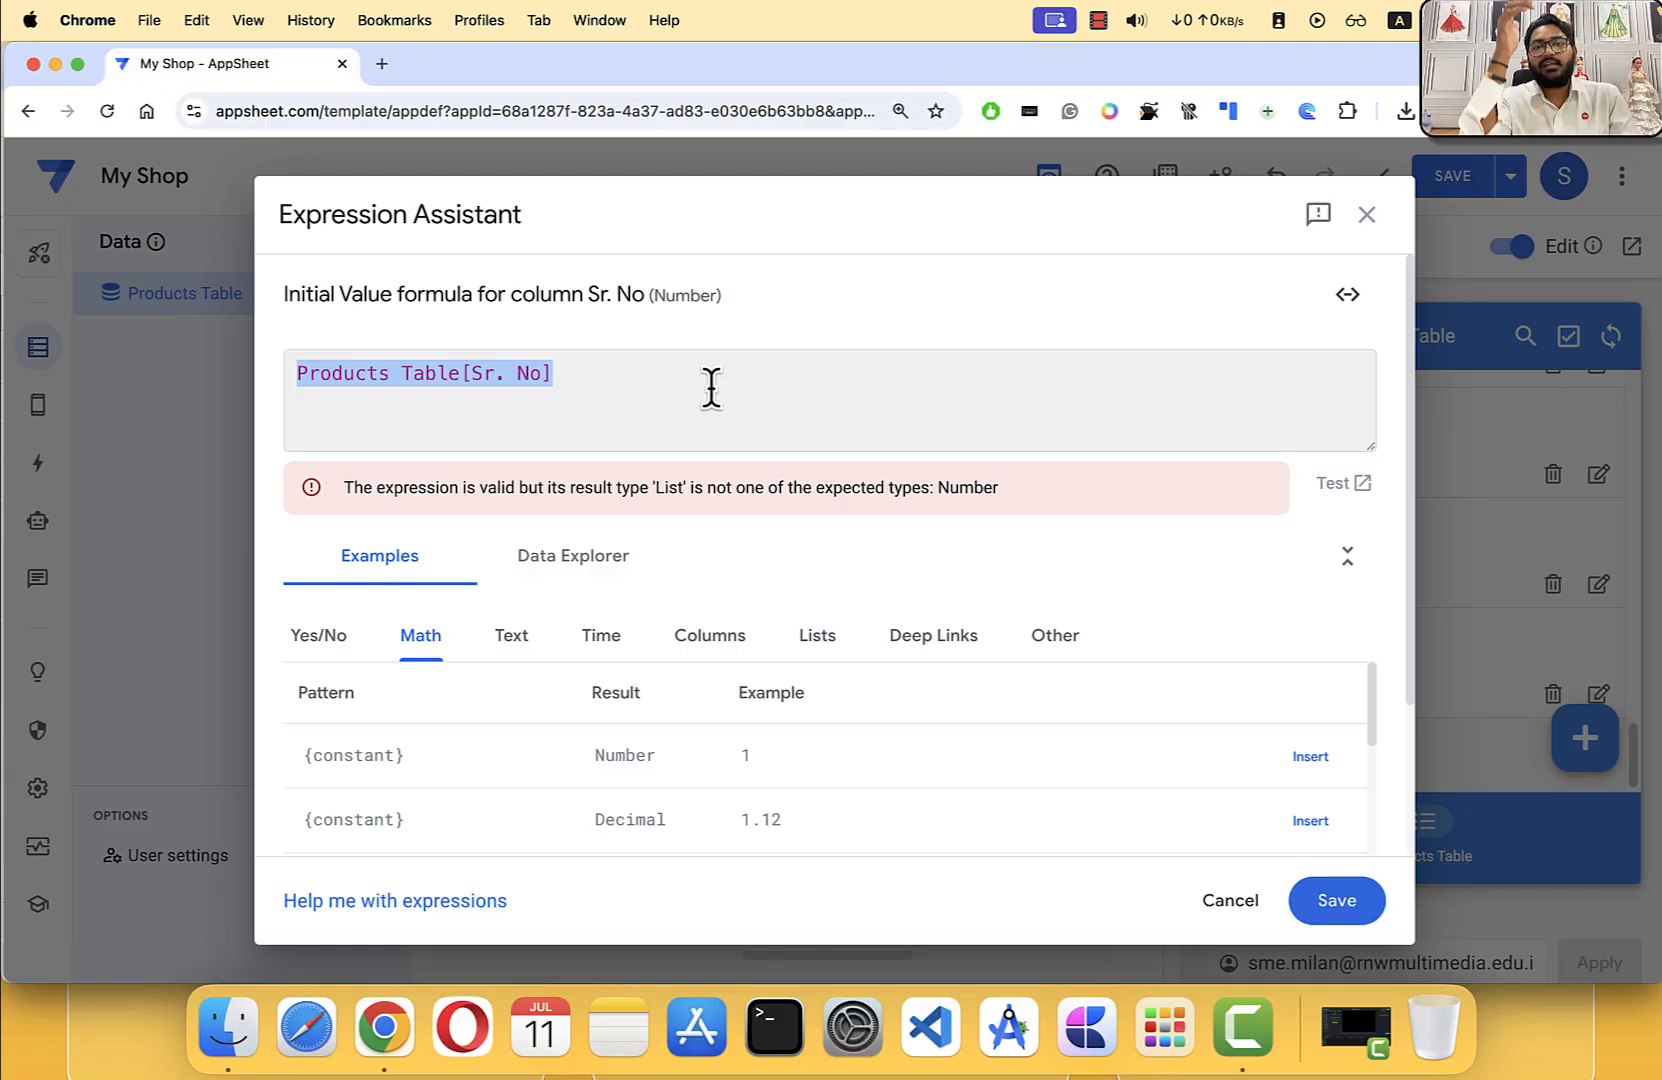
{"action": "left_click_drag", "start_coordinate": [708, 386], "coordinate": [229, 387]}
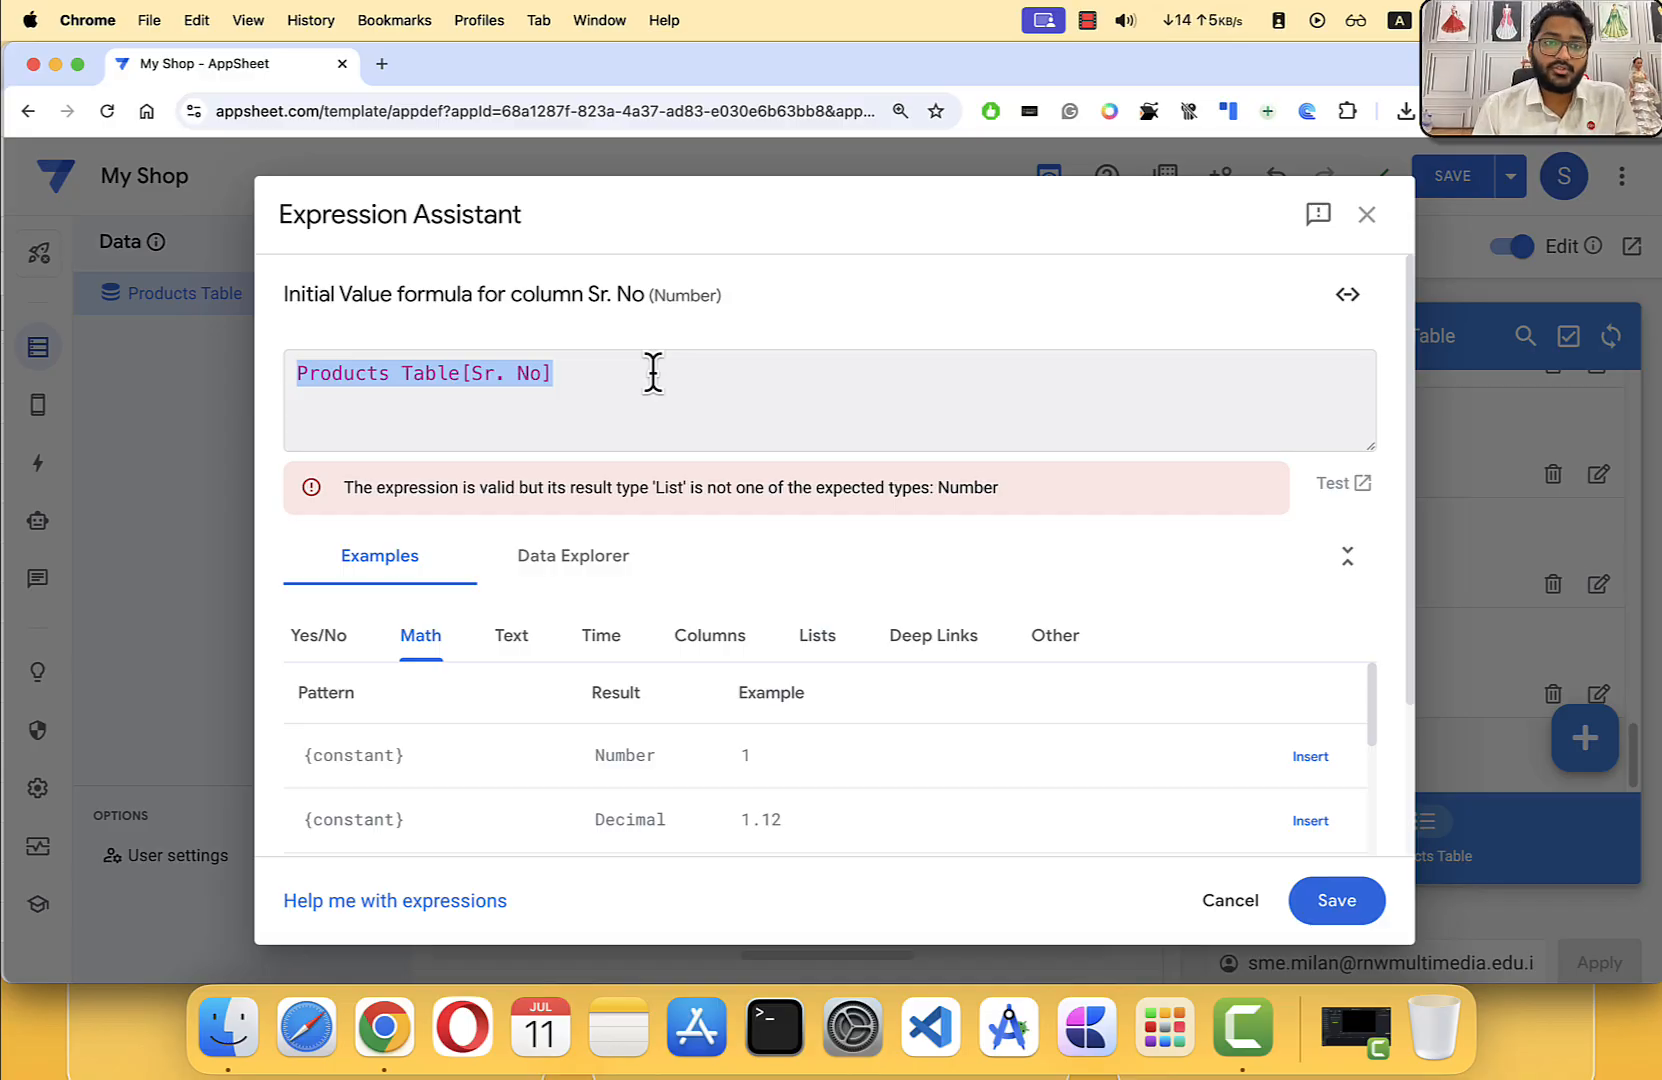
{"action": "key", "text": "Left"}
{"action": "type", "text": "MAX("}
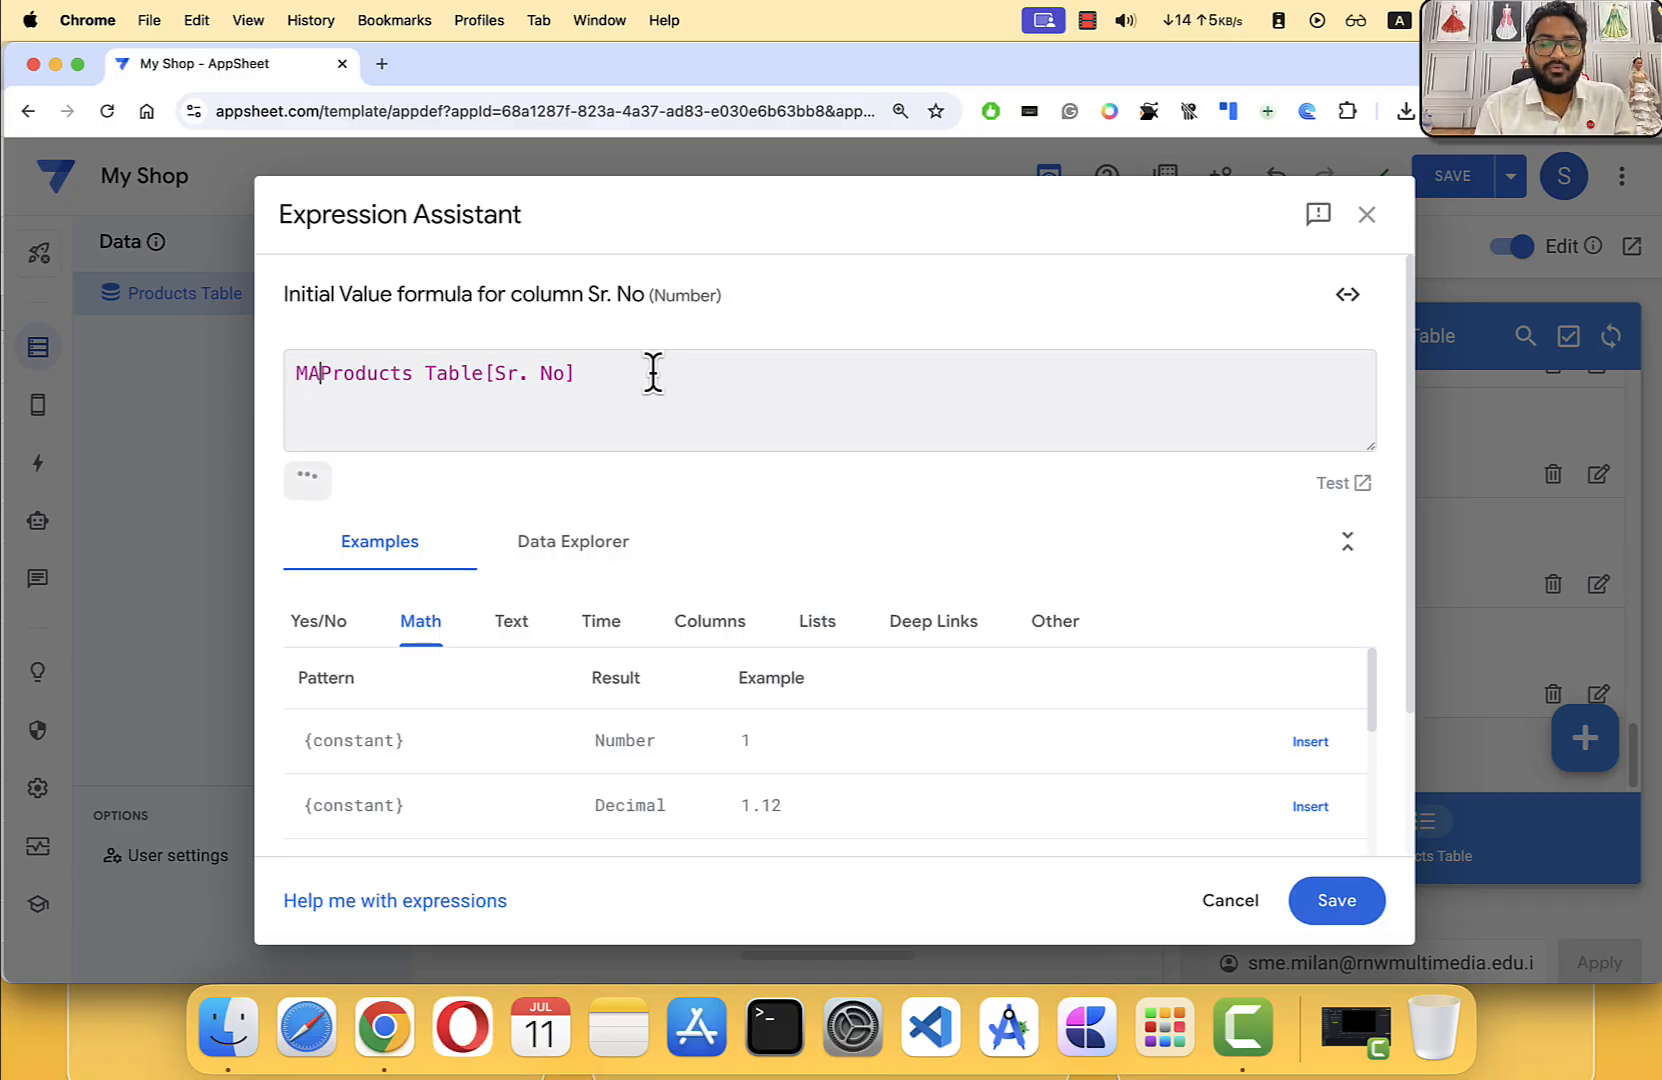
{"action": "left_click", "coordinate": [652, 373]}
{"action": "type", "text": ")"}
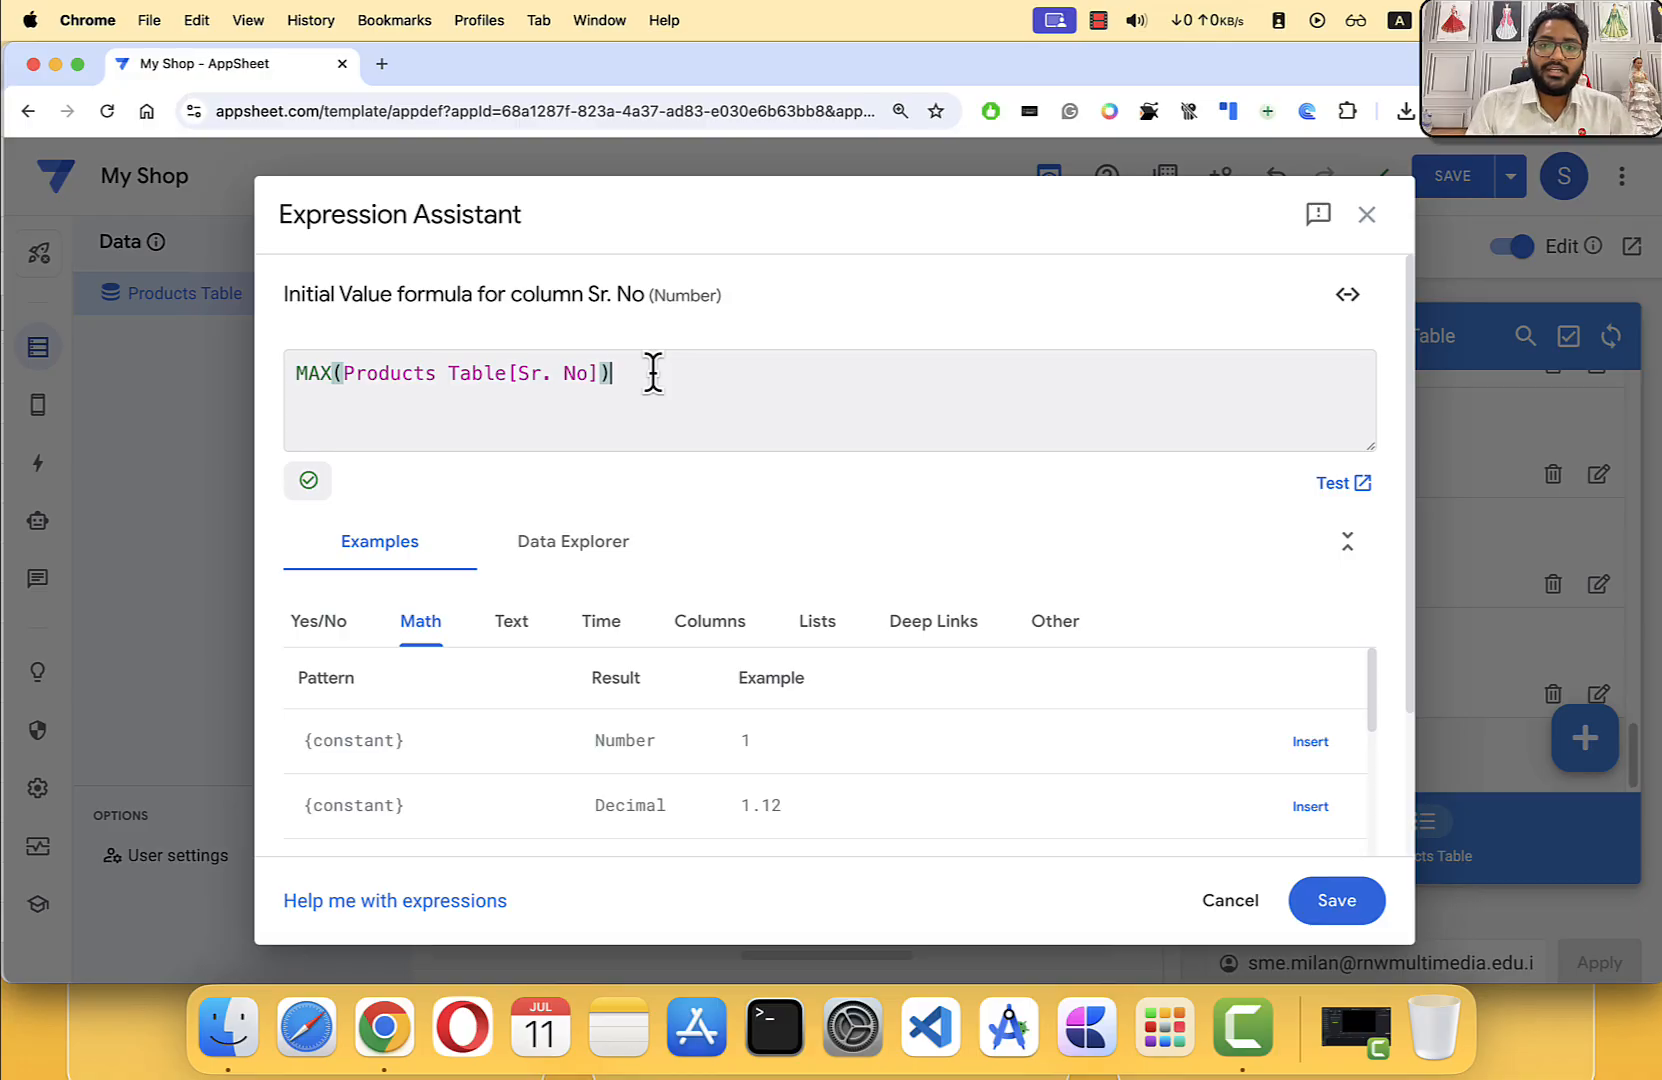
Step: Append + 1 to the expression so it reads MAX(Products Table[Sr. No]) + 1
{"action": "key", "text": "super+a"}
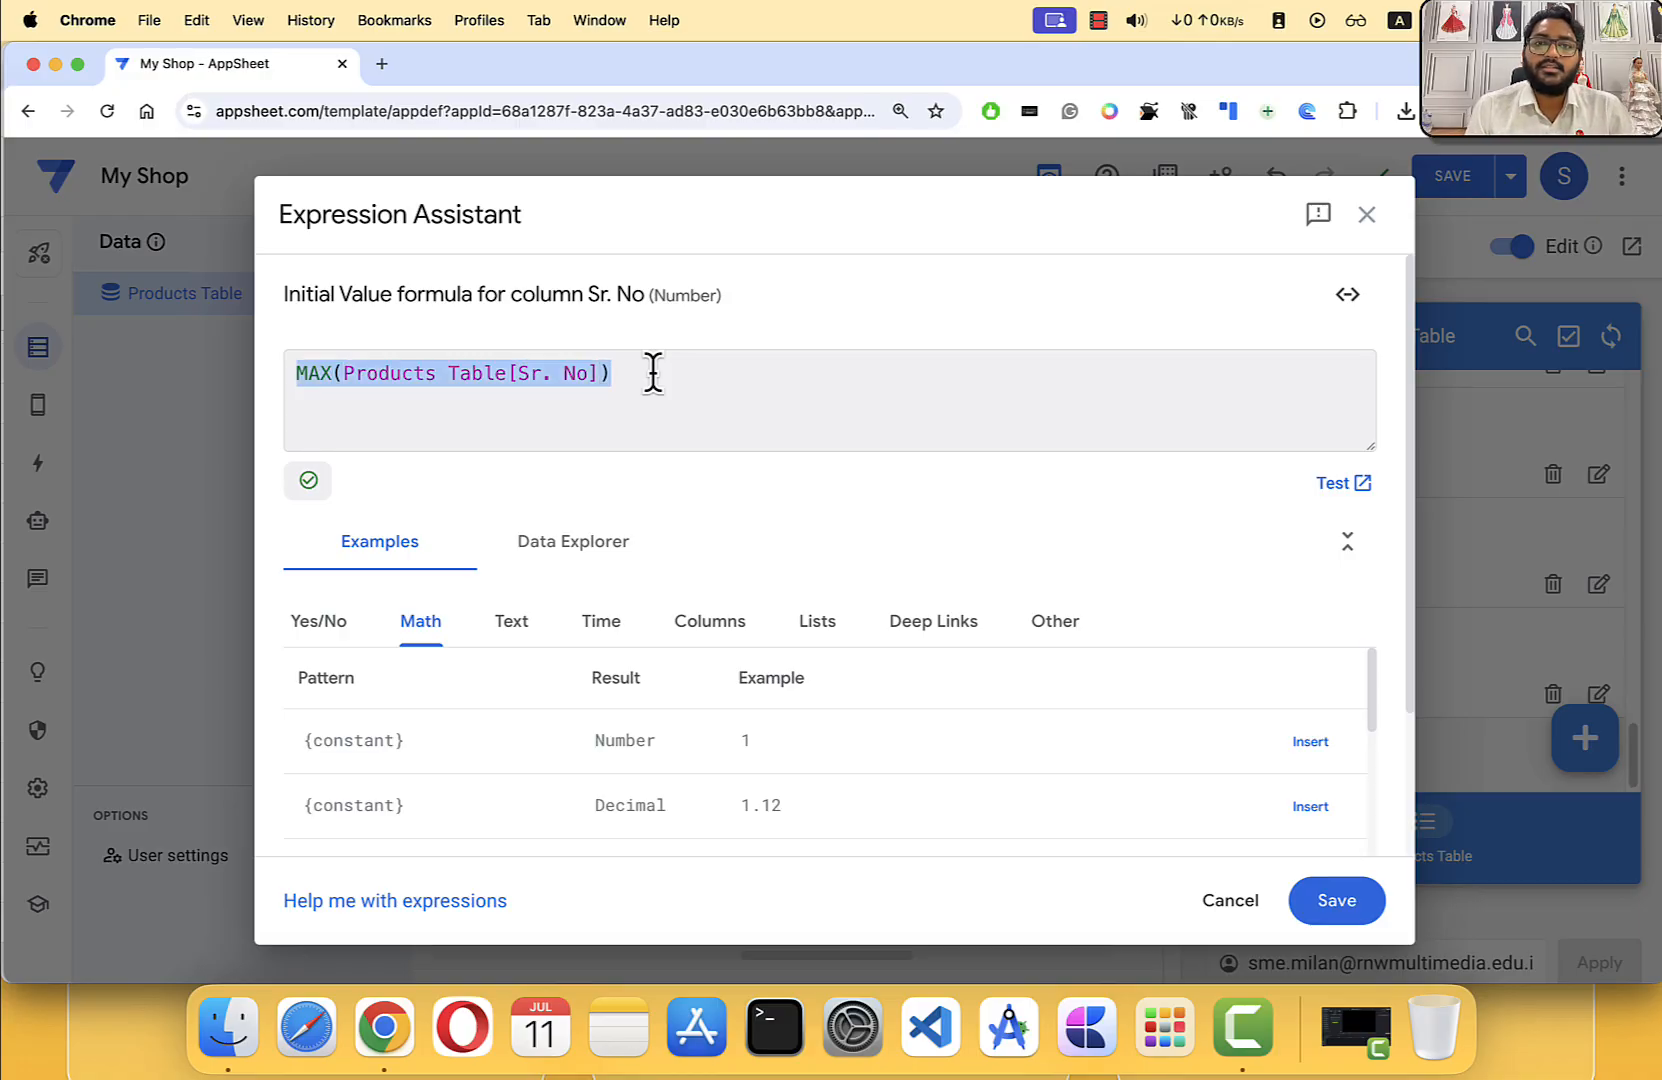
{"action": "left_click", "coordinate": [653, 373]}
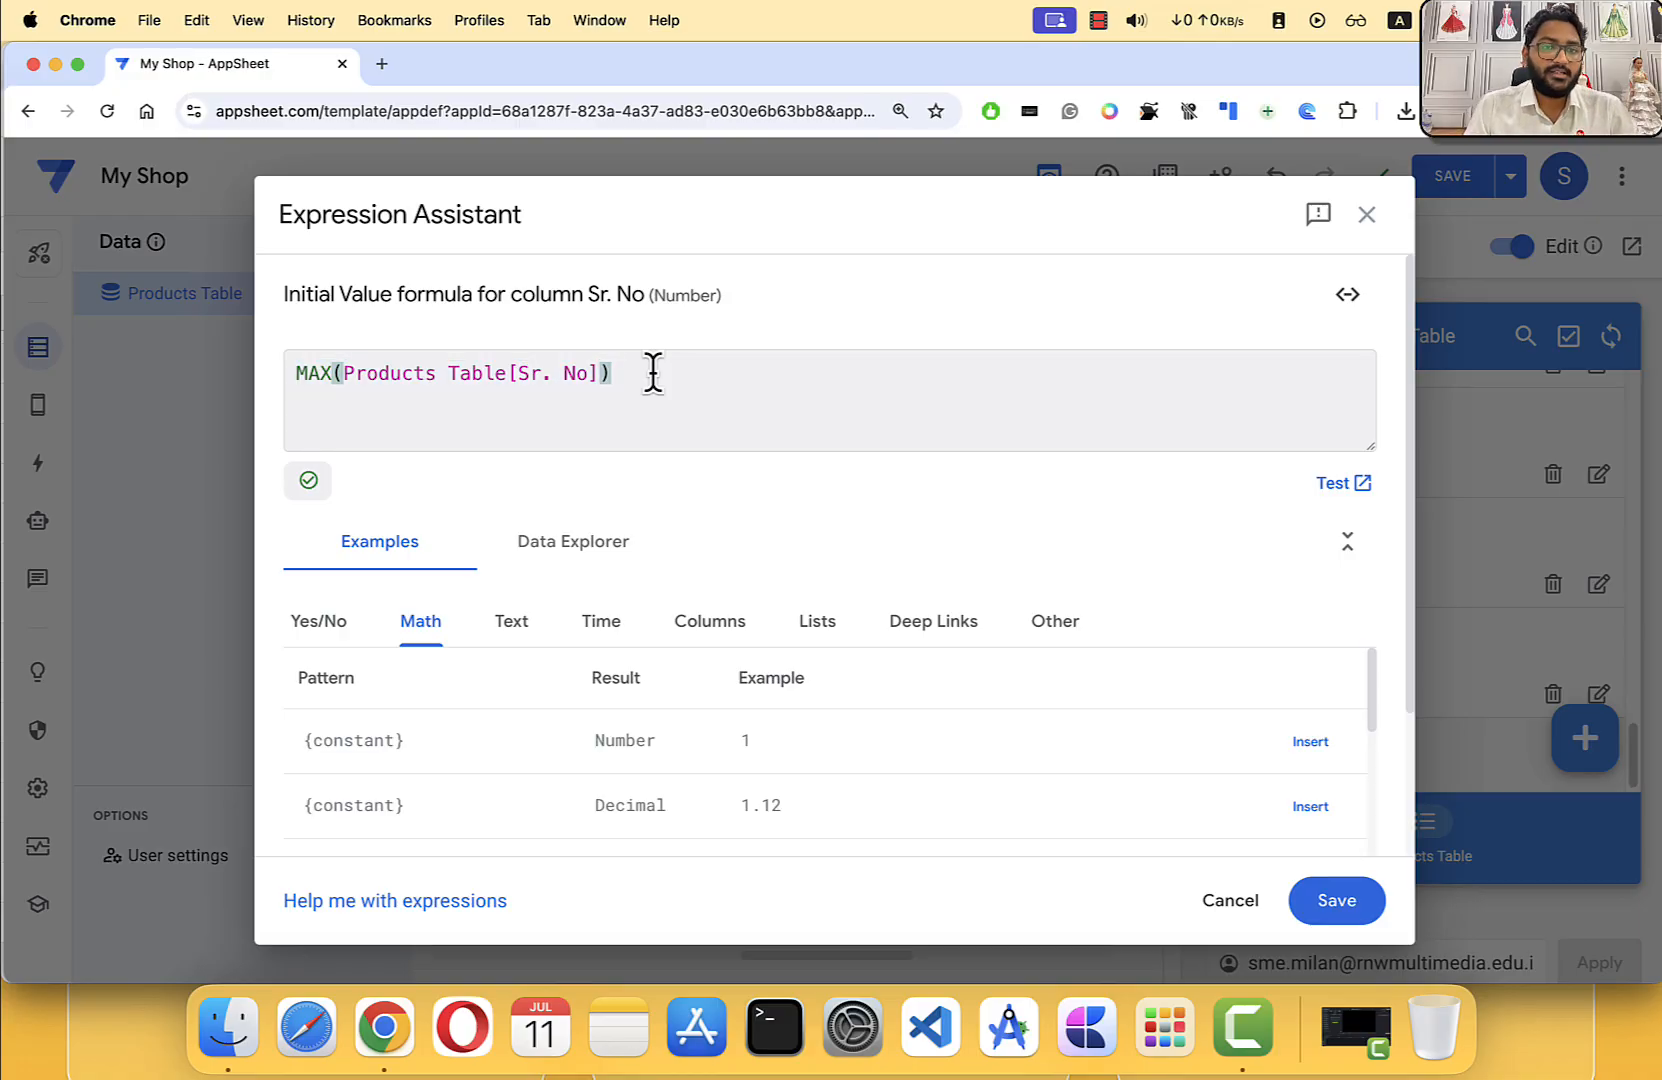
{"action": "left_click_drag", "start_coordinate": [603, 370], "coordinate": [341, 368]}
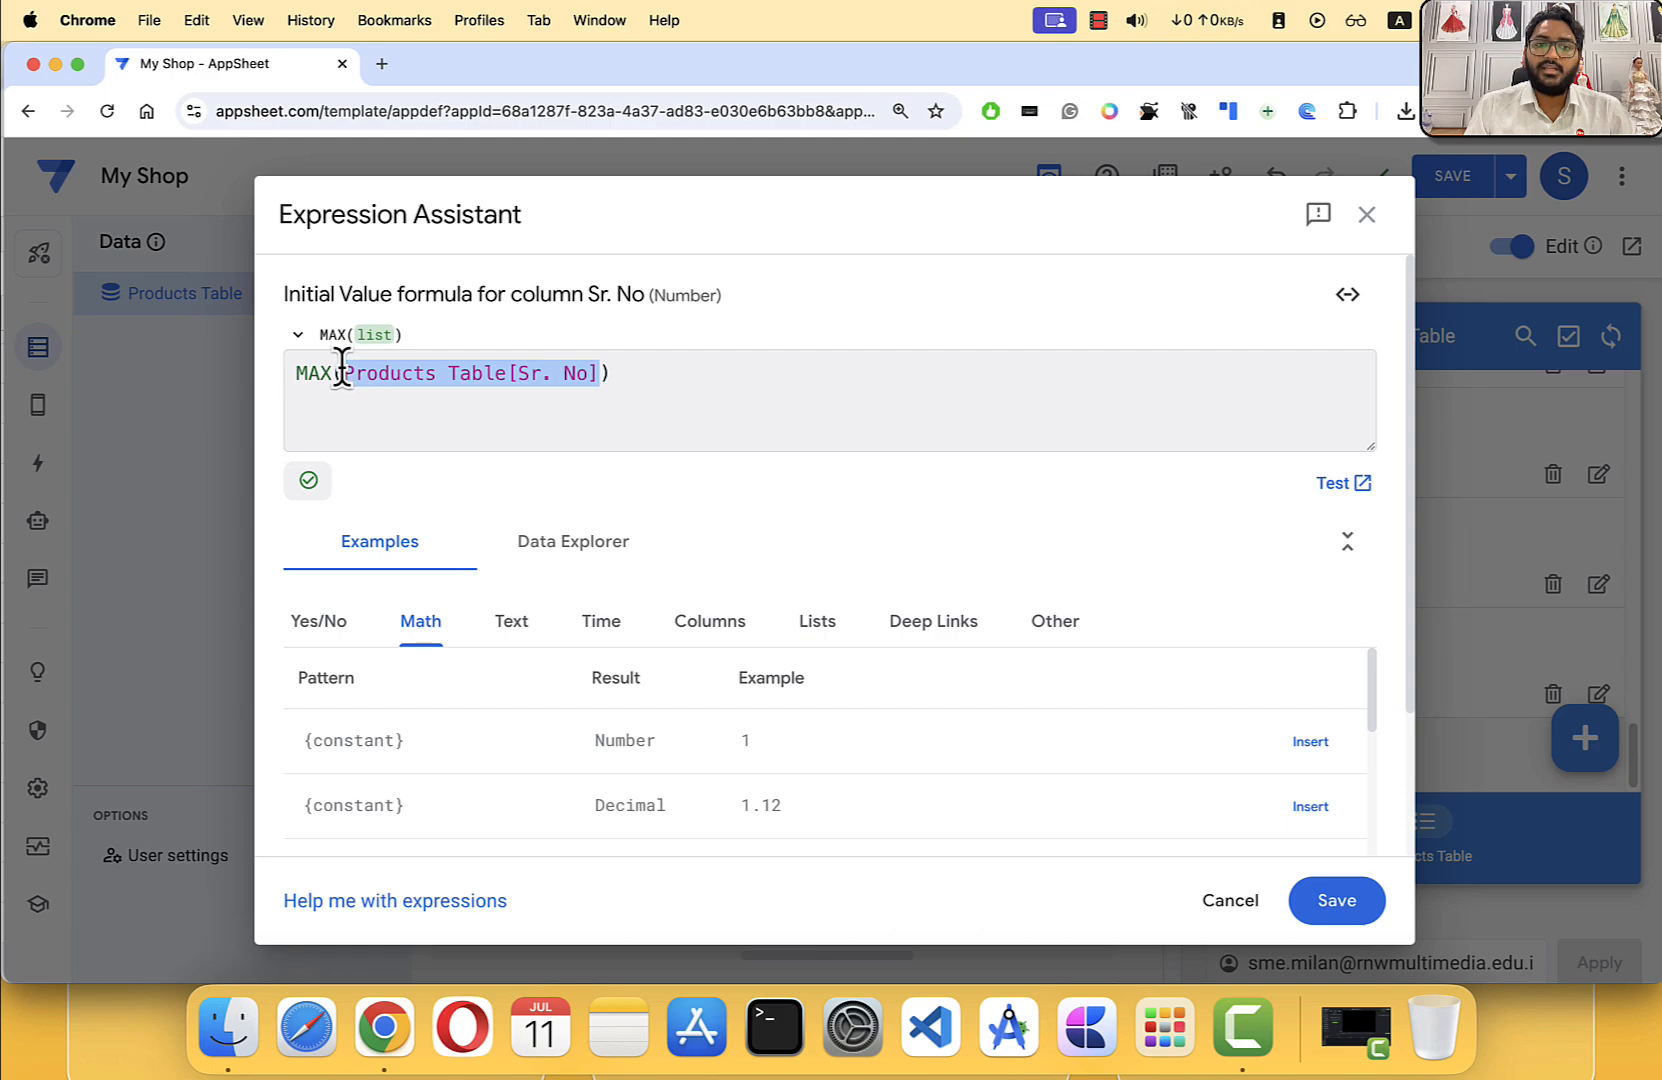
{"action": "double_click", "coordinate": [315, 372]}
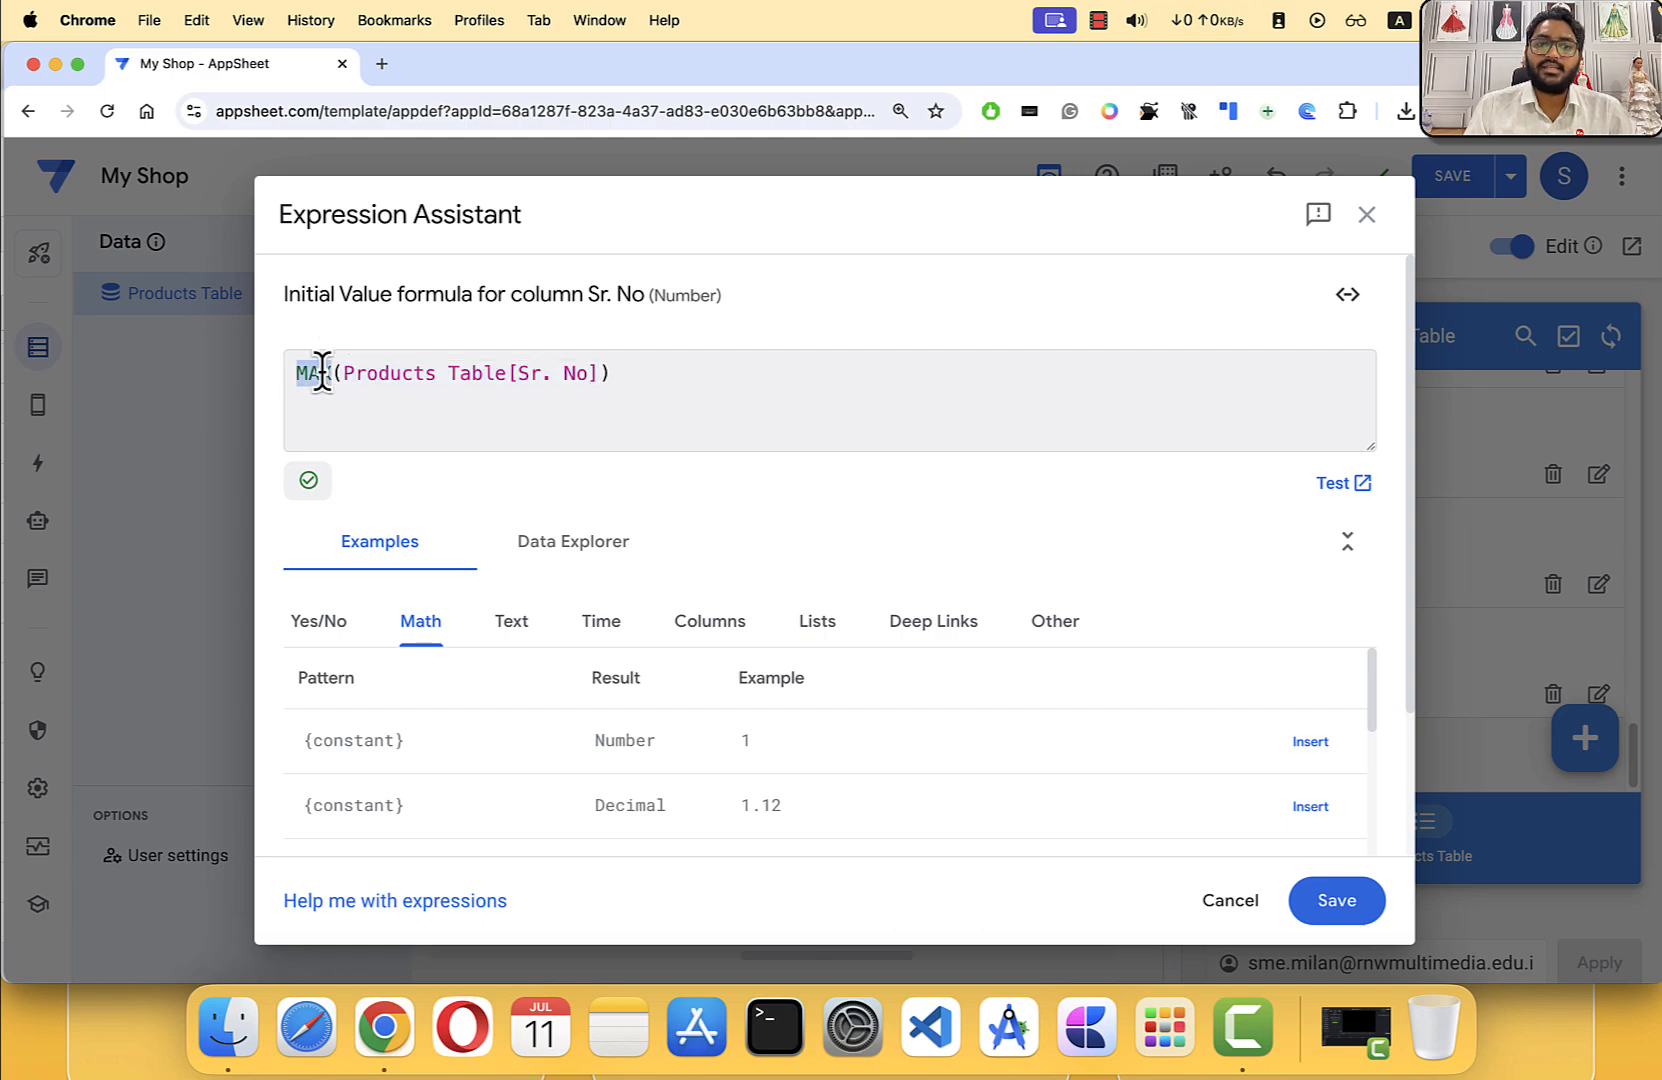
{"action": "left_click", "coordinate": [736, 376]}
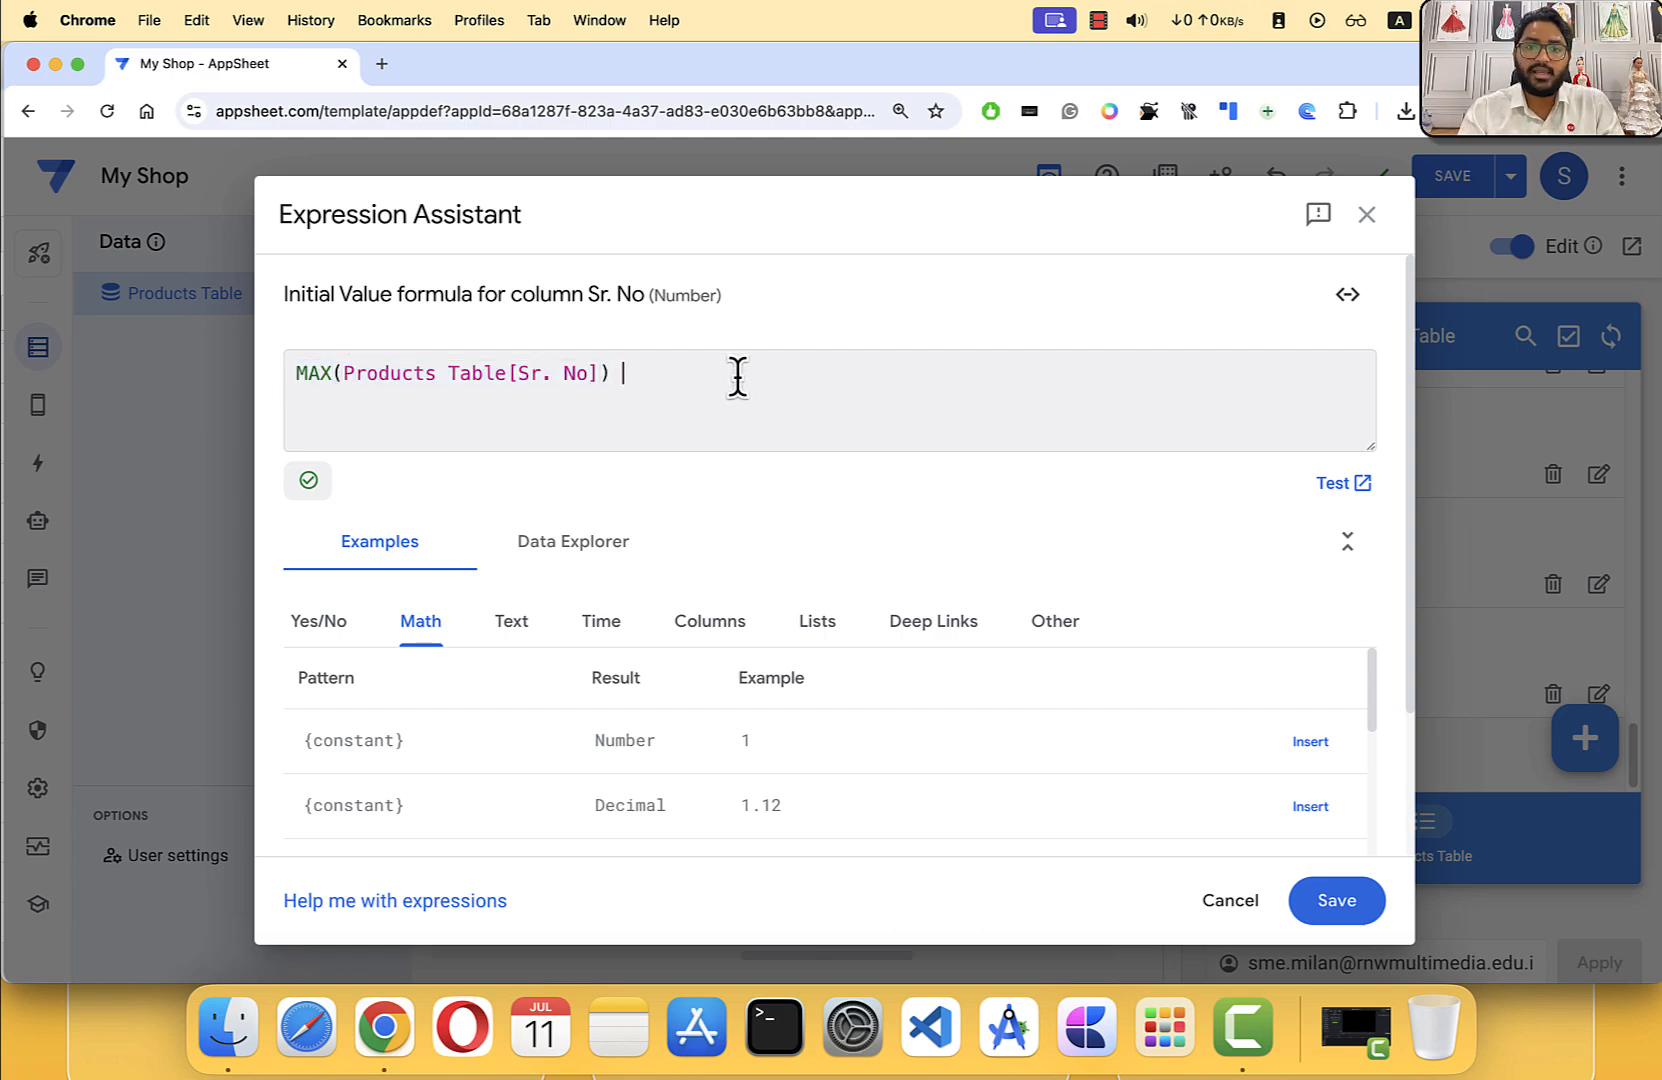
{"action": "type", "text": "+ 1"}
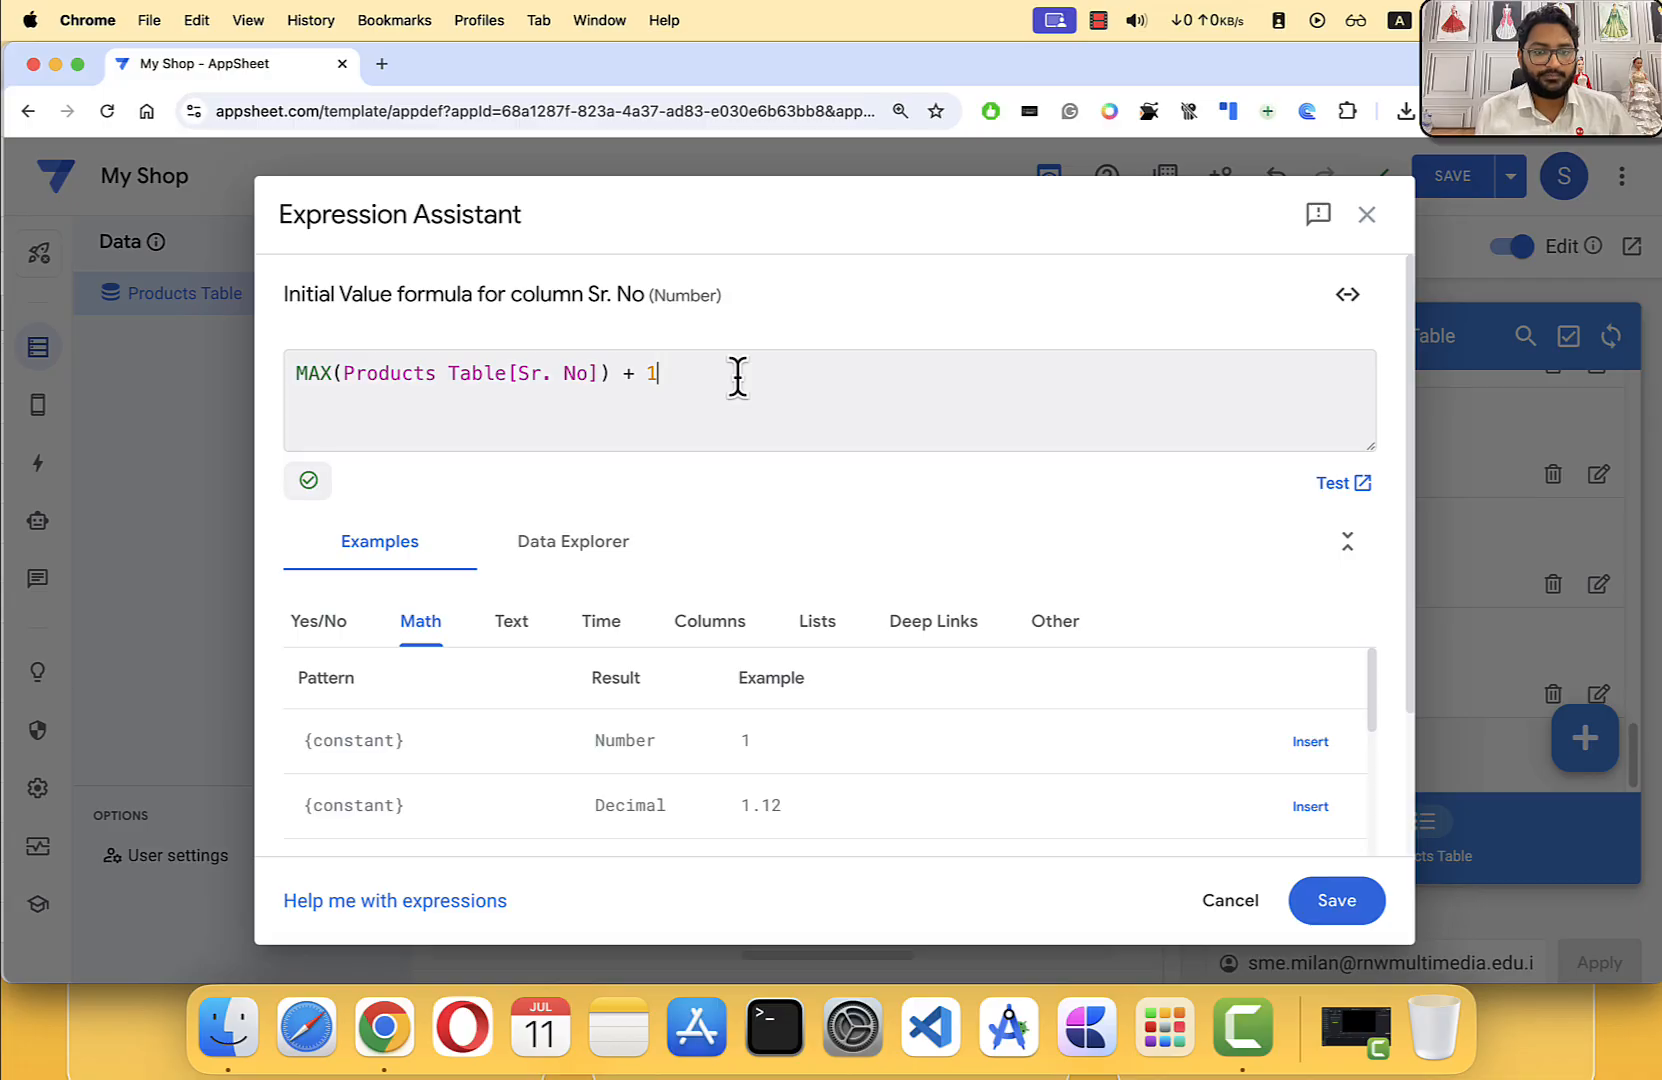
Step: Browse the Expression Assistant's example patterns for Math, Text and Time, and return to the Math examples
{"action": "scroll", "coordinate": [419, 740], "scroll_direction": "down", "scroll_amount": 10}
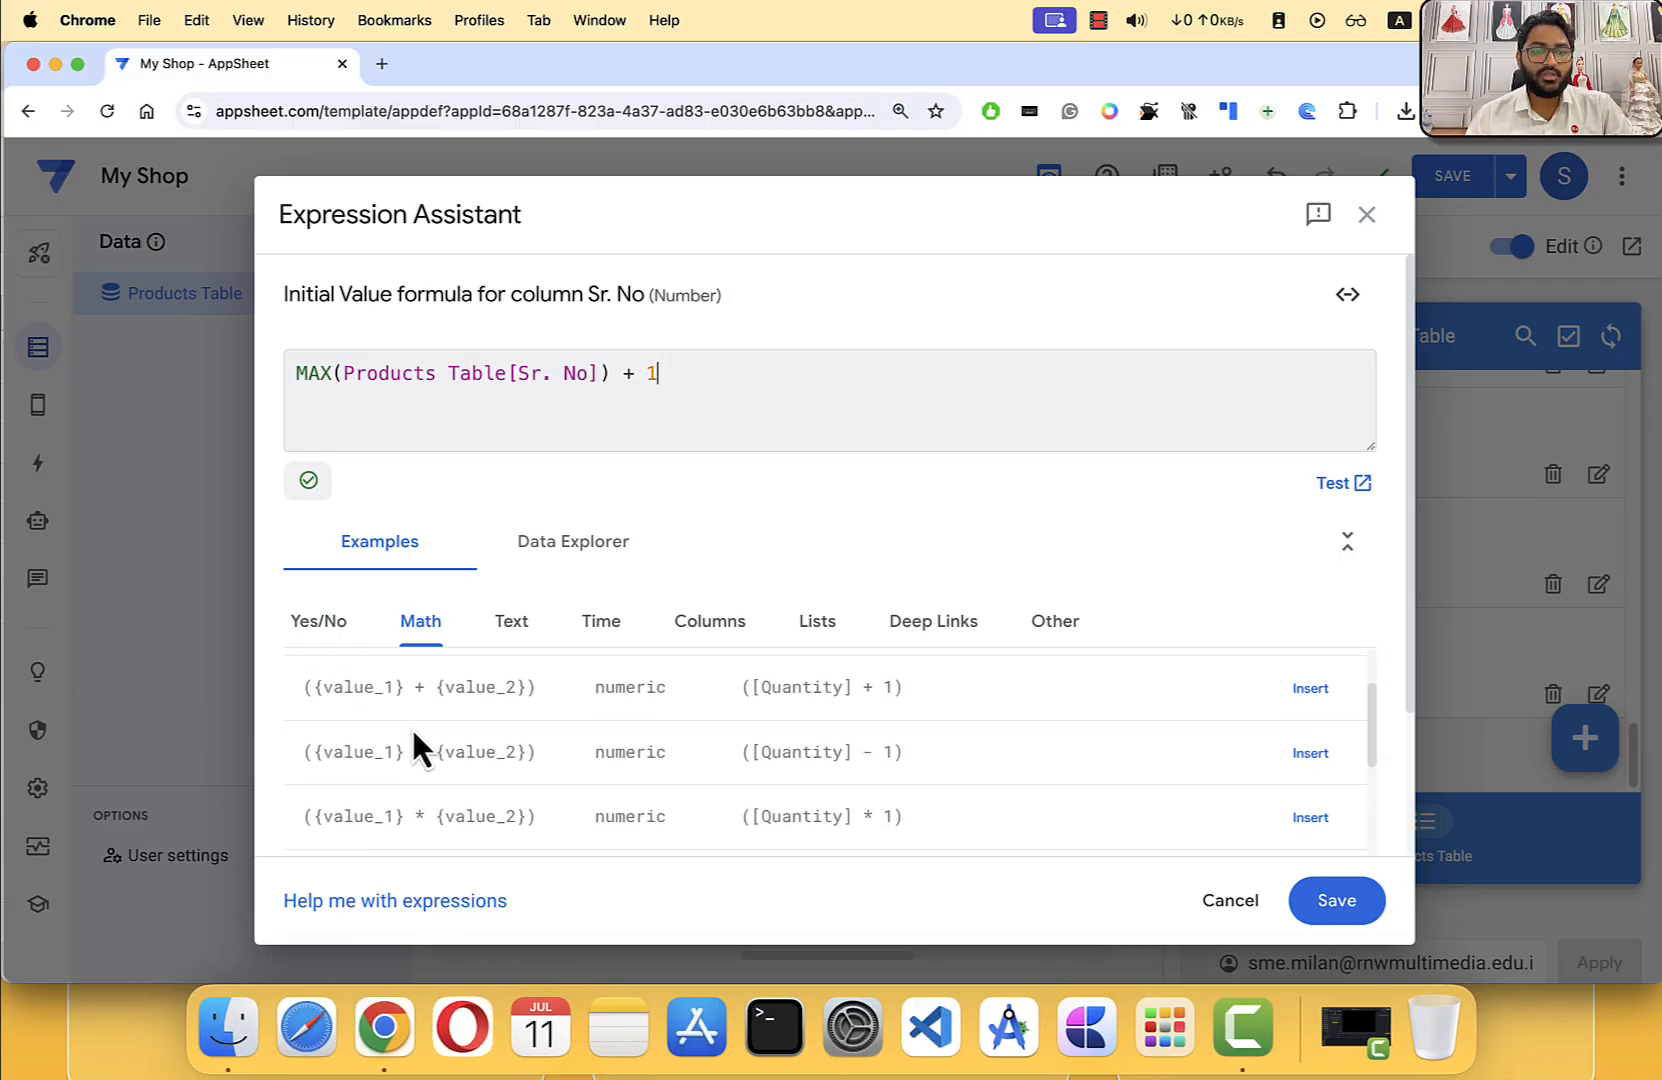
{"action": "scroll", "coordinate": [438, 713], "scroll_direction": "down", "scroll_amount": 1}
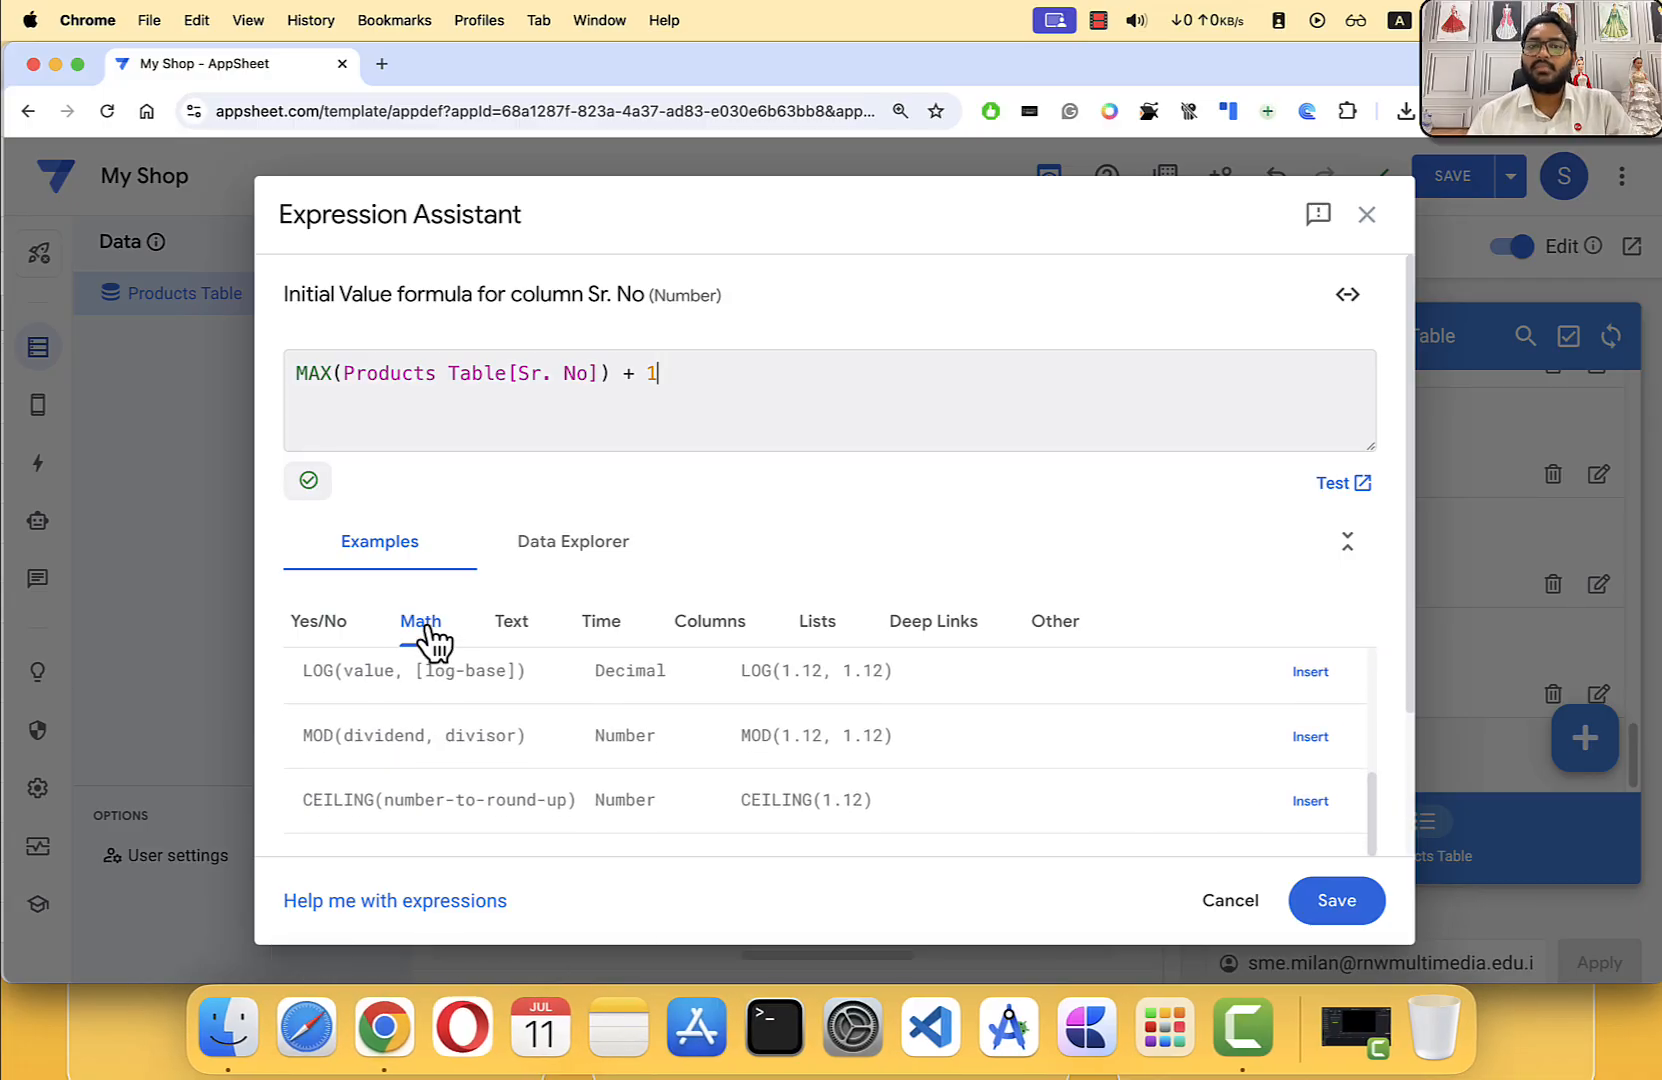
{"action": "left_click", "coordinate": [512, 630]}
{"action": "scroll", "coordinate": [512, 670], "scroll_direction": "down", "scroll_amount": 5}
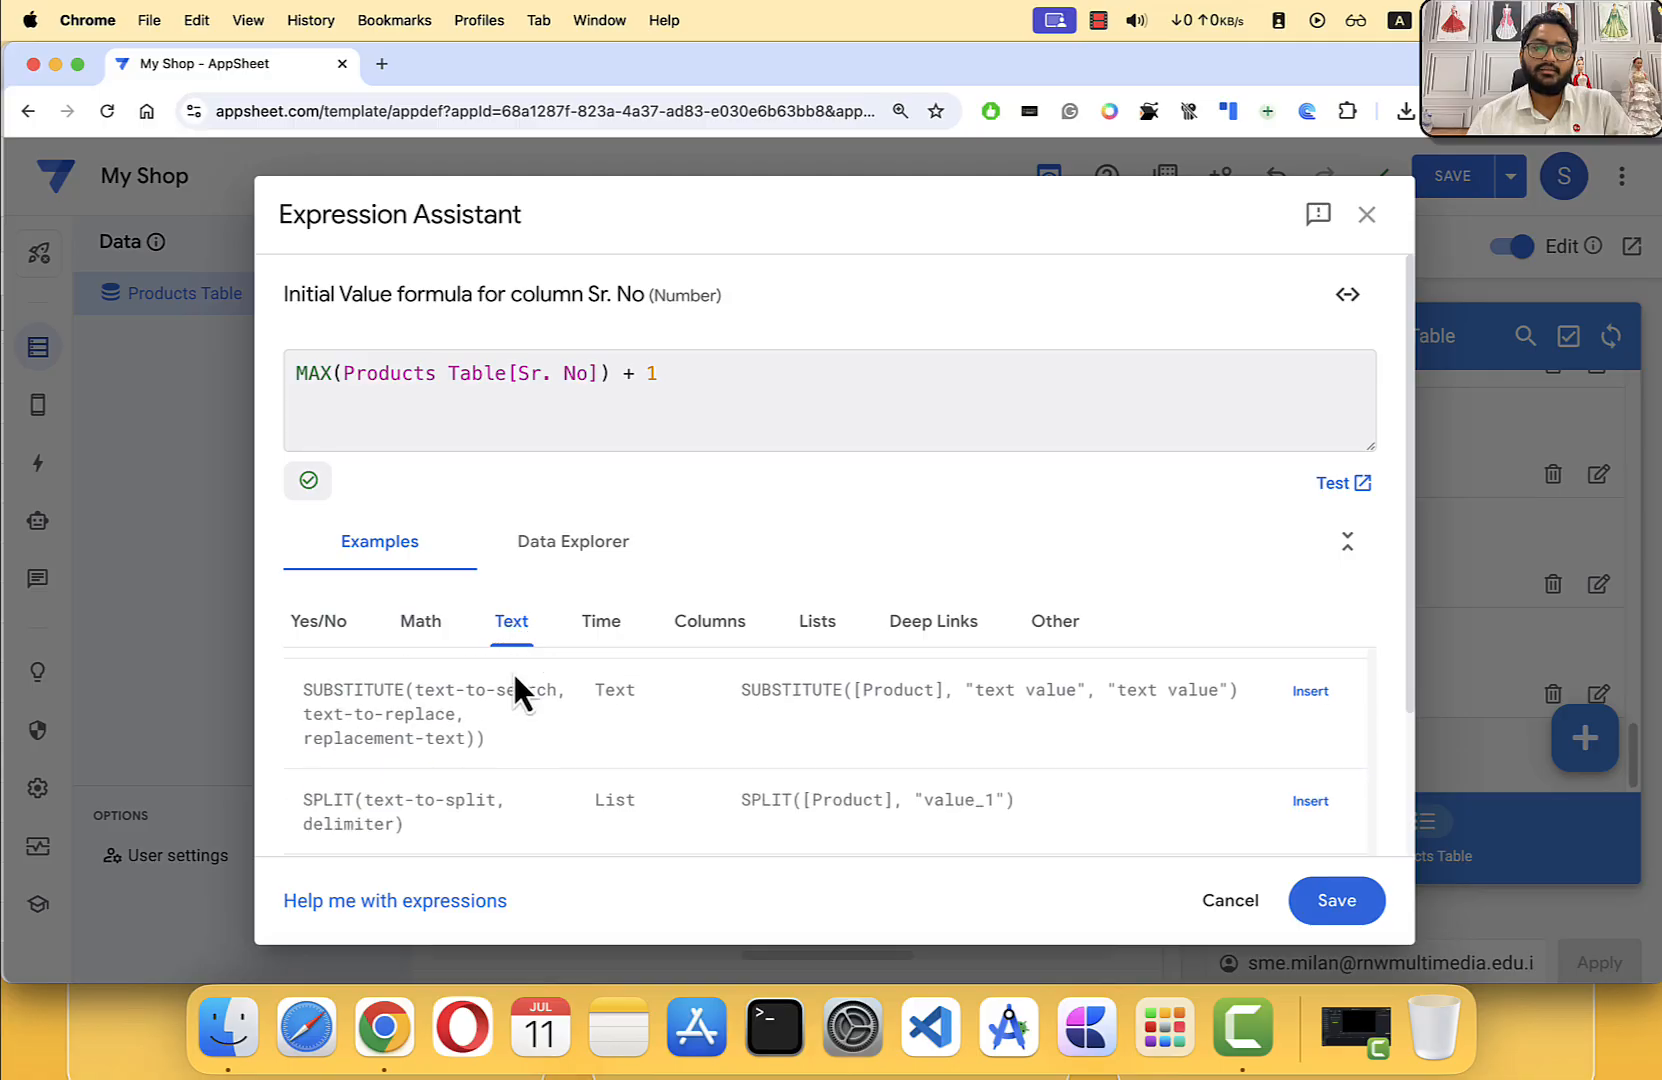
{"action": "left_click", "coordinate": [598, 627]}
{"action": "scroll", "coordinate": [420, 715], "scroll_direction": "down", "scroll_amount": 5}
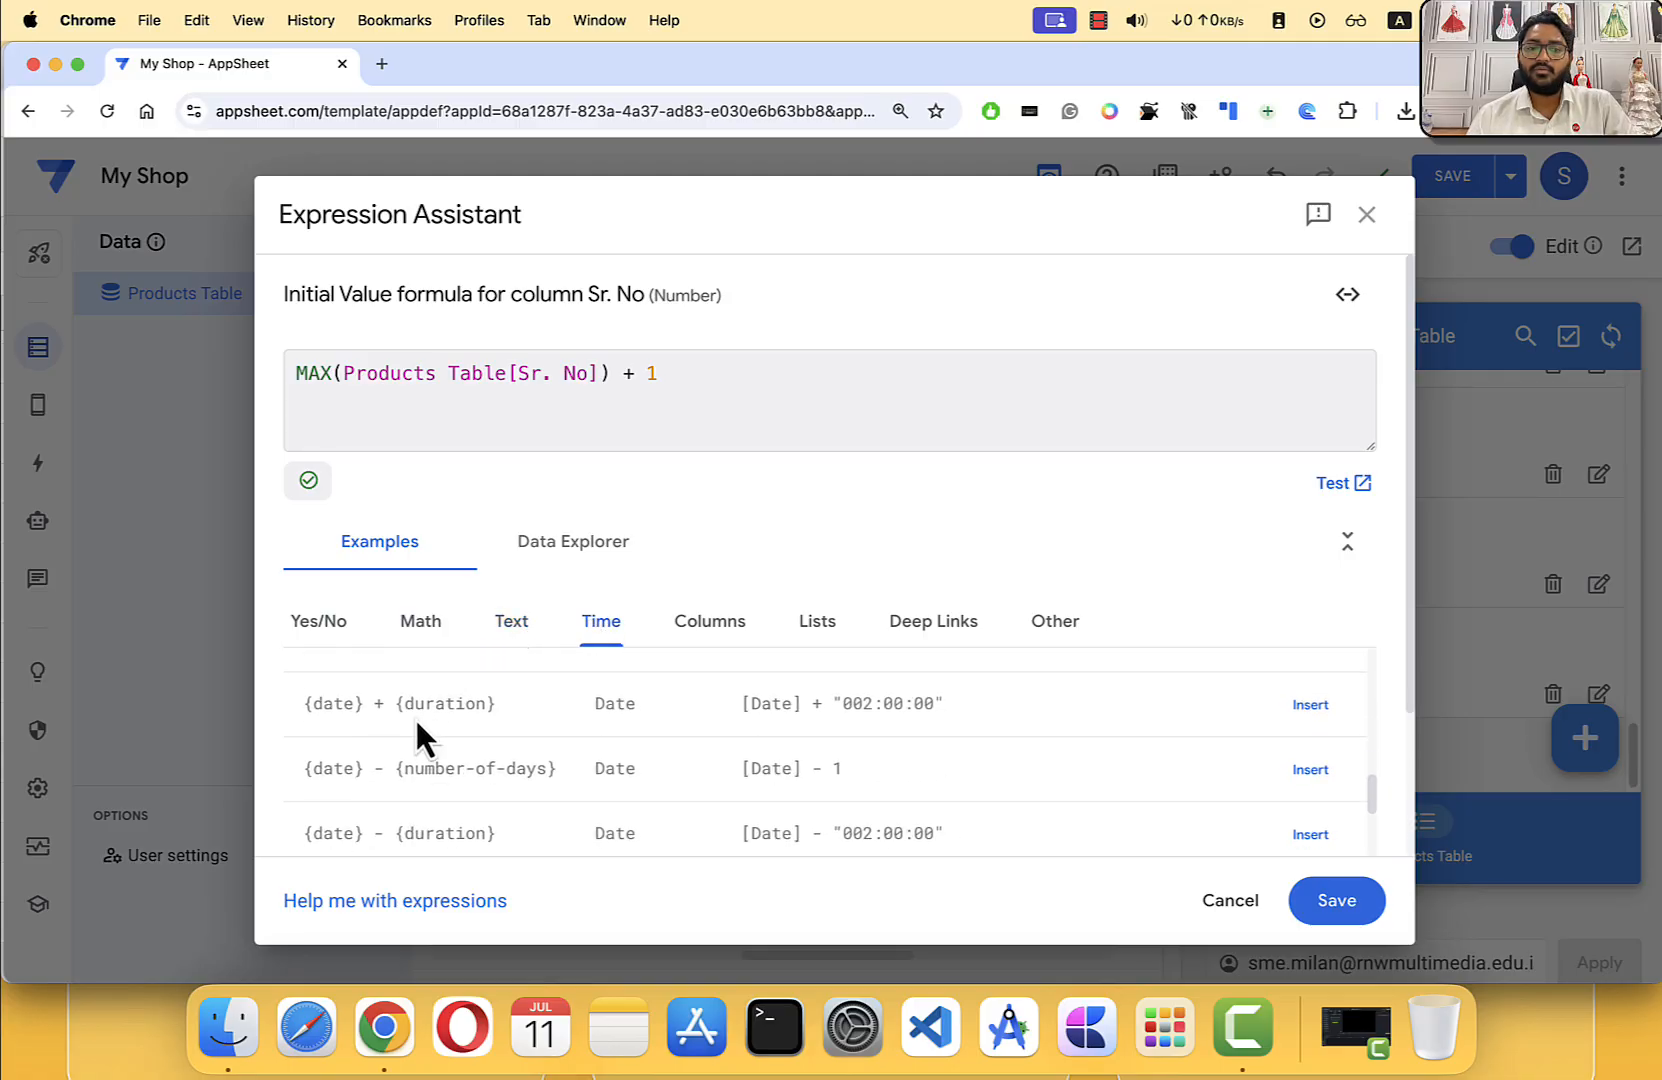
{"action": "scroll", "coordinate": [415, 725], "scroll_direction": "down", "scroll_amount": 5}
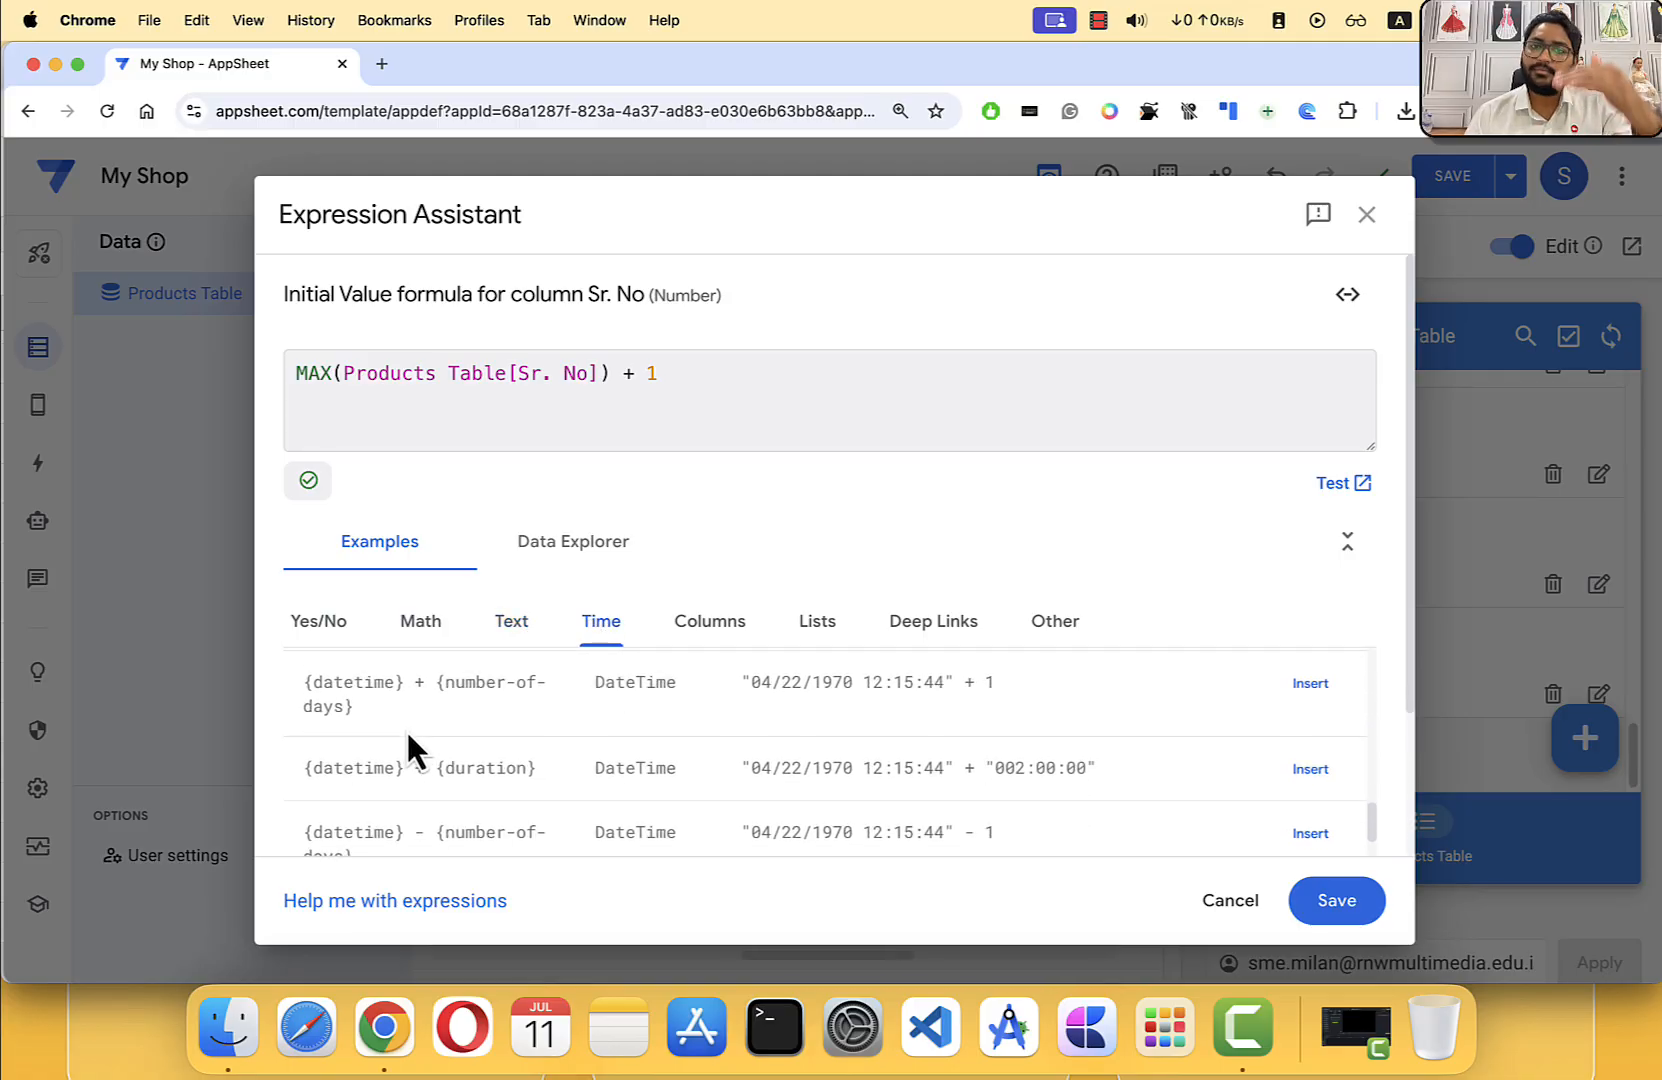
{"action": "scroll", "coordinate": [408, 735], "scroll_direction": "down", "scroll_amount": 3}
{"action": "left_click", "coordinate": [425, 635]}
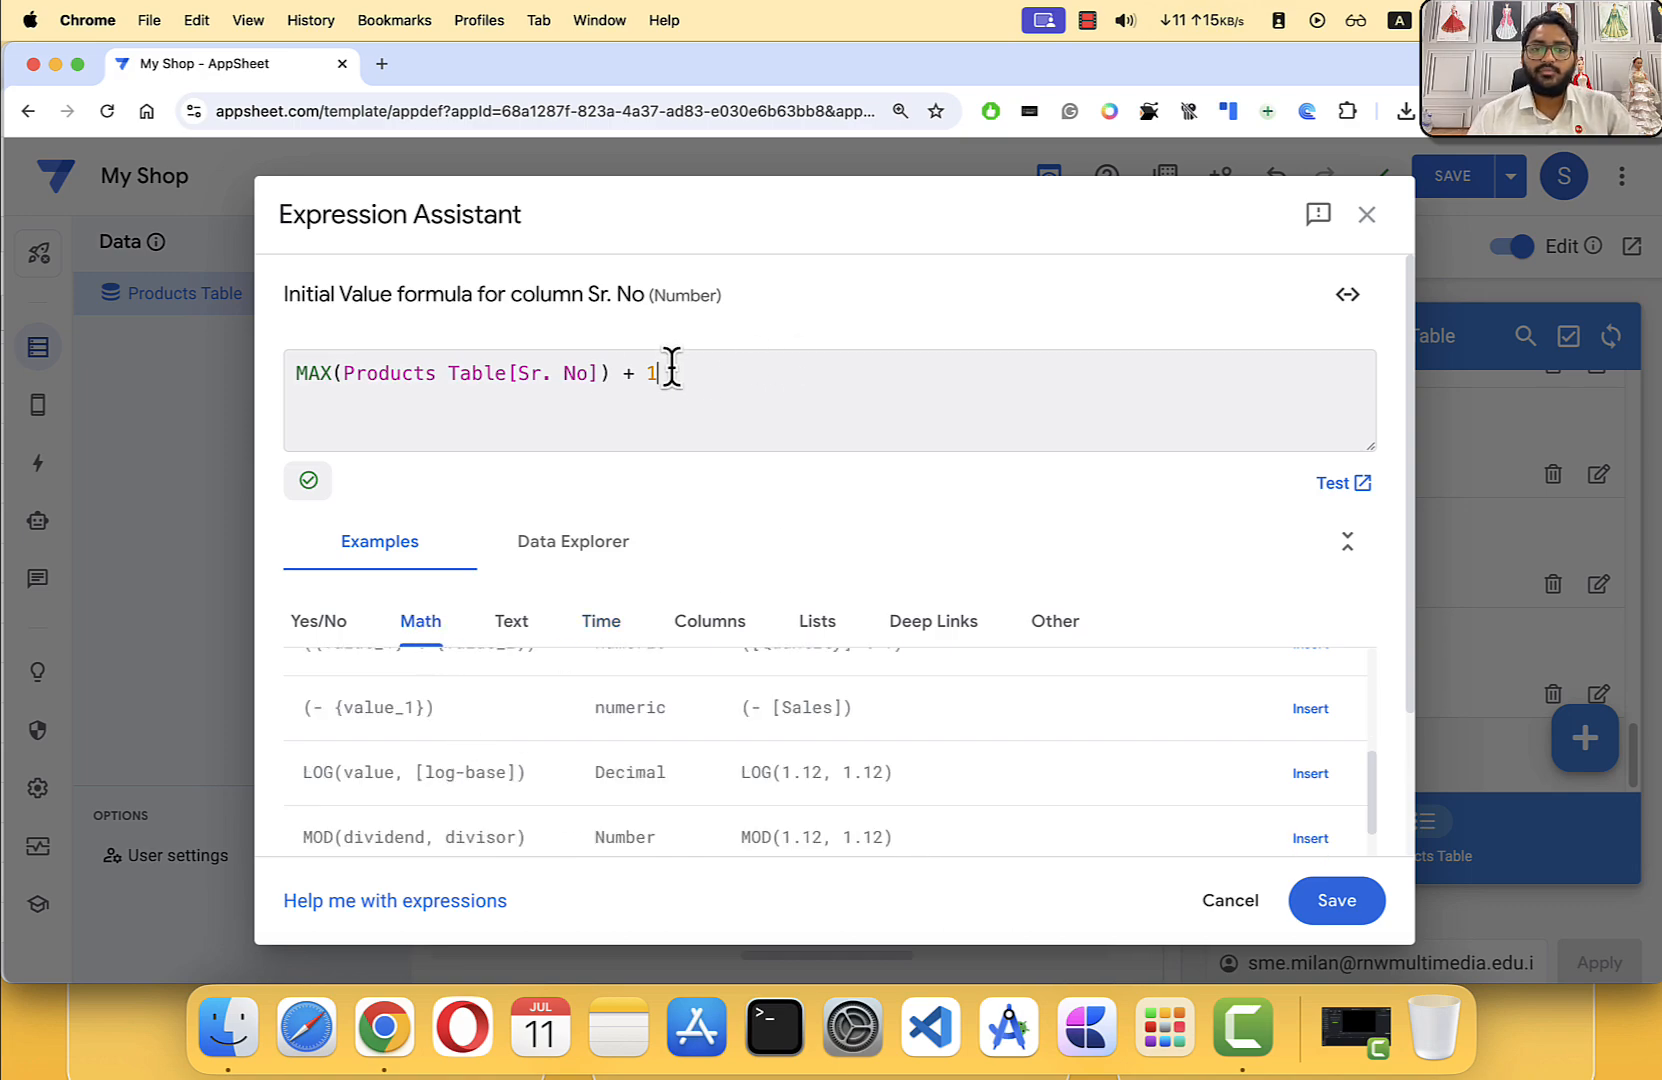
Step: Save the Sr. No Initial Value formula and save the changes to the app
{"action": "left_click", "coordinate": [1337, 901]}
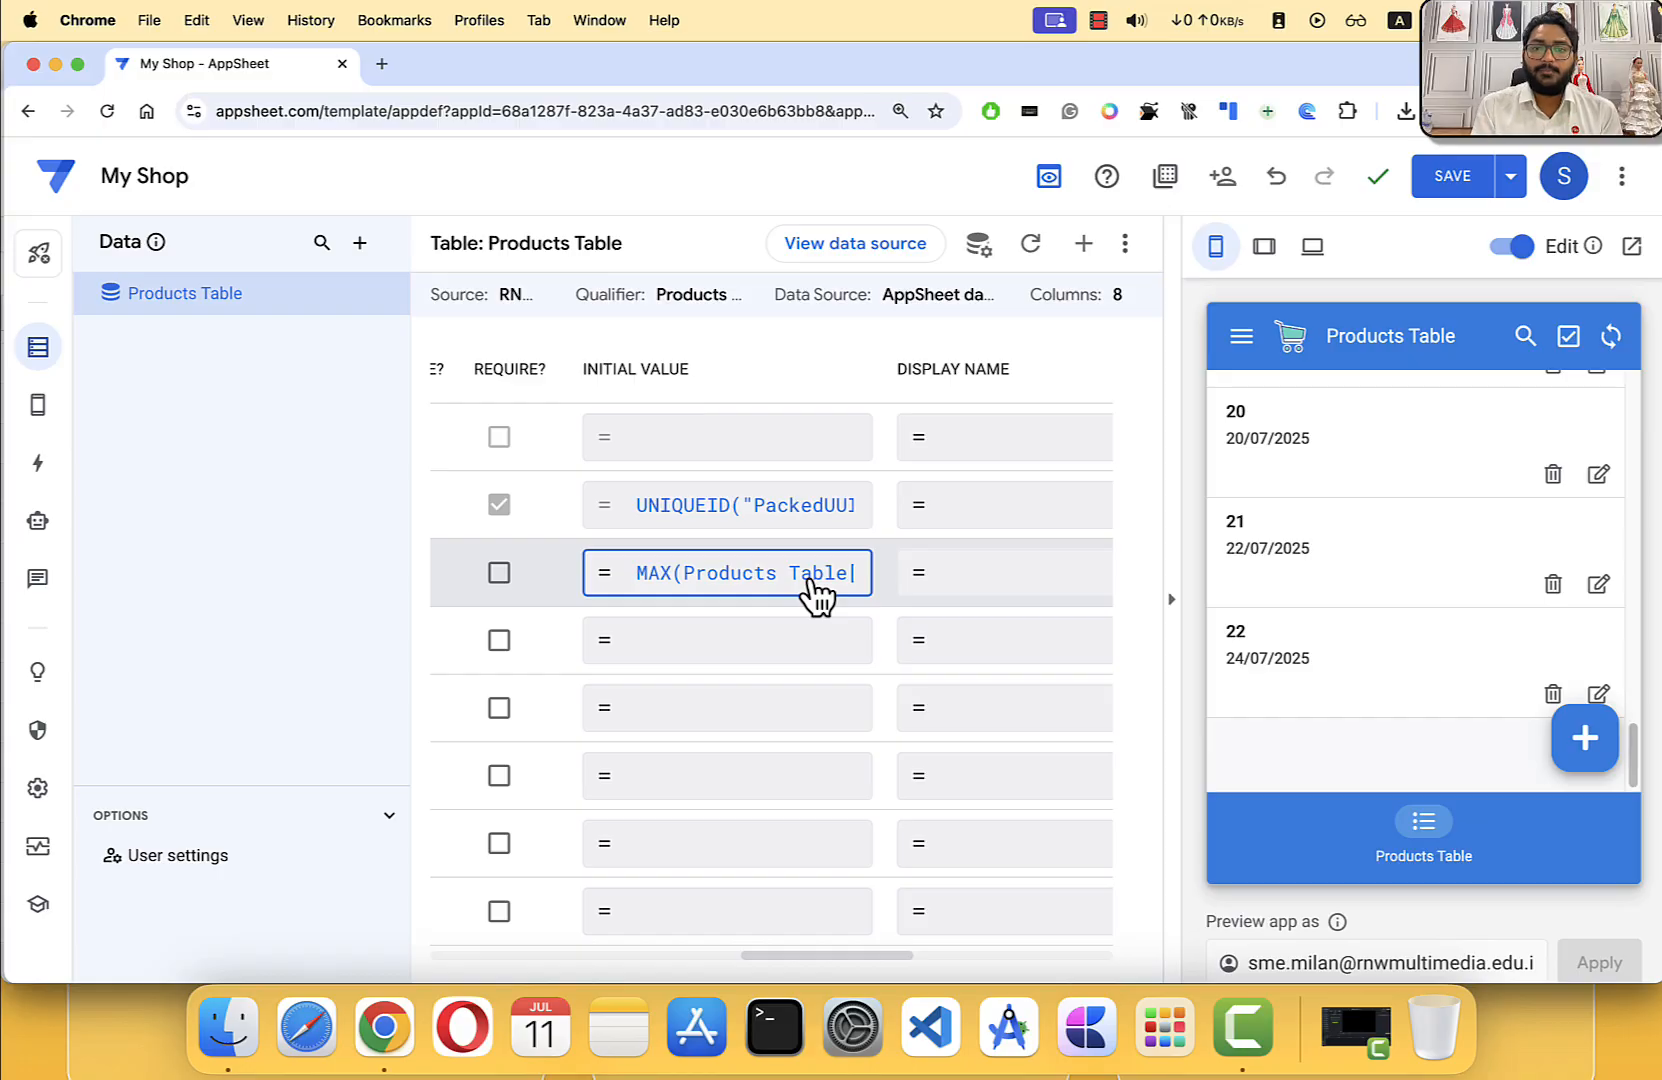
{"action": "left_click", "coordinate": [1452, 180]}
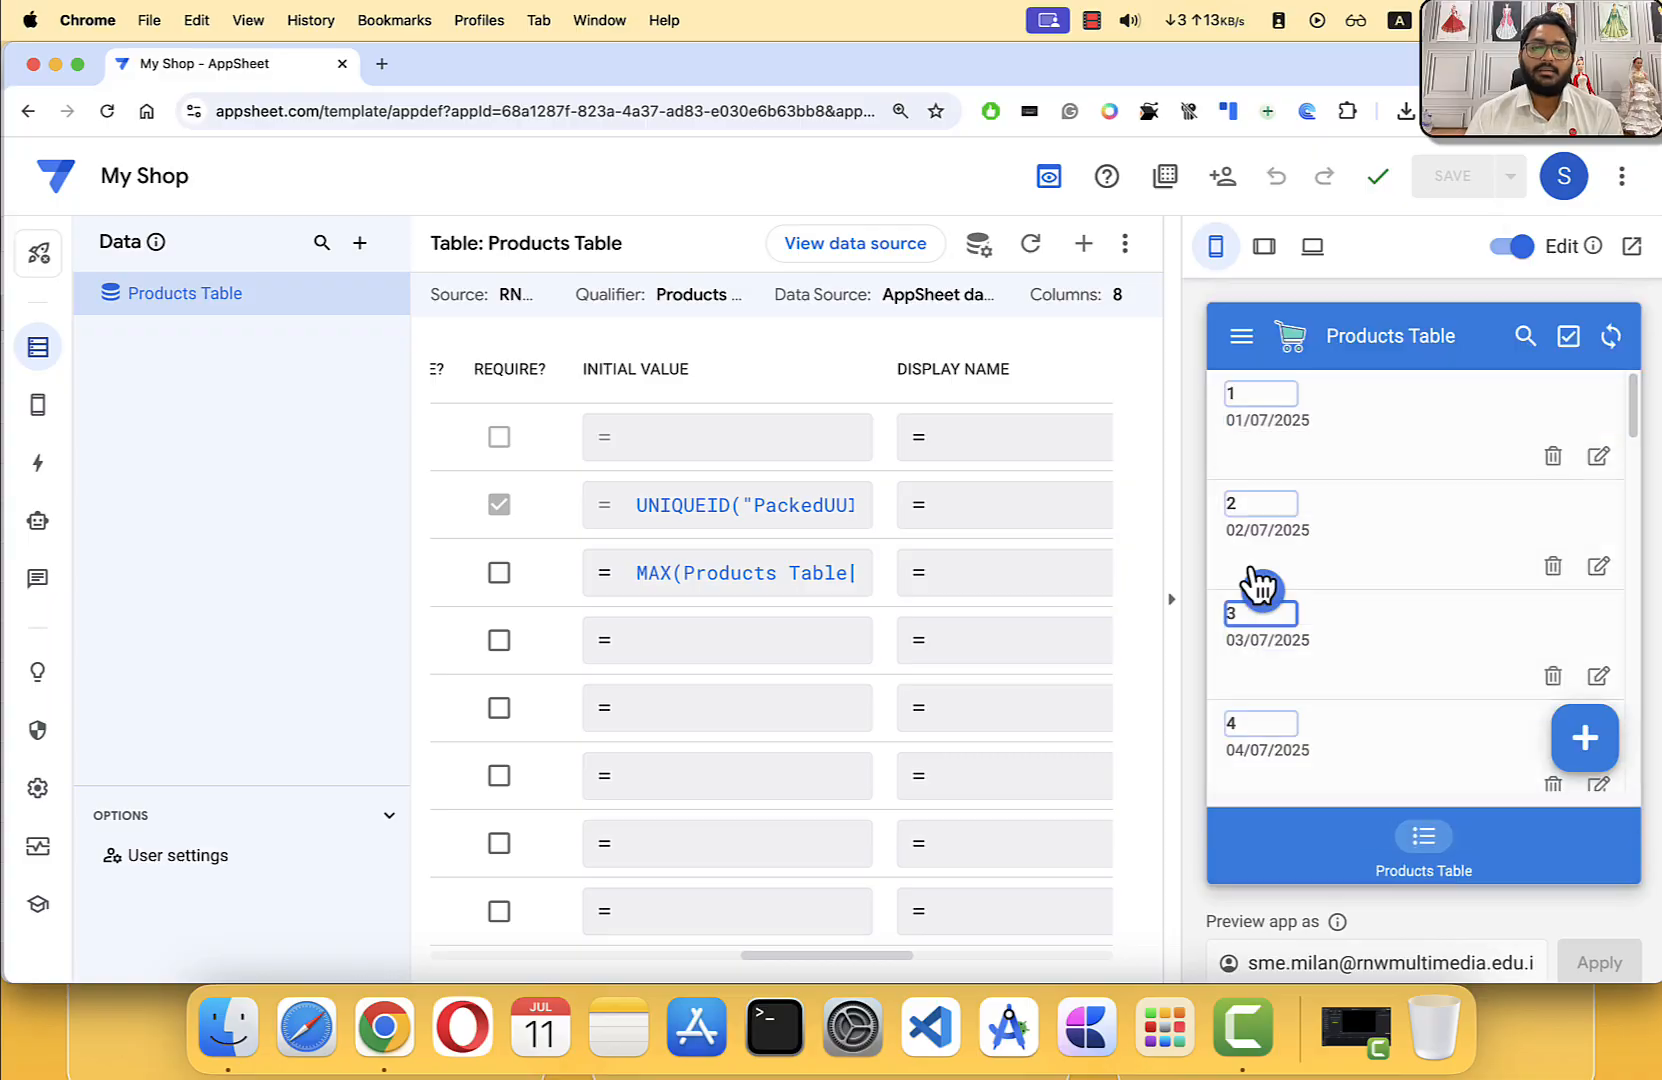
Step: Check the Sr. No field in a new record form in the app preview, and return to the end of the product list
{"action": "scroll", "coordinate": [1400, 648], "scroll_direction": "down", "scroll_amount": 15}
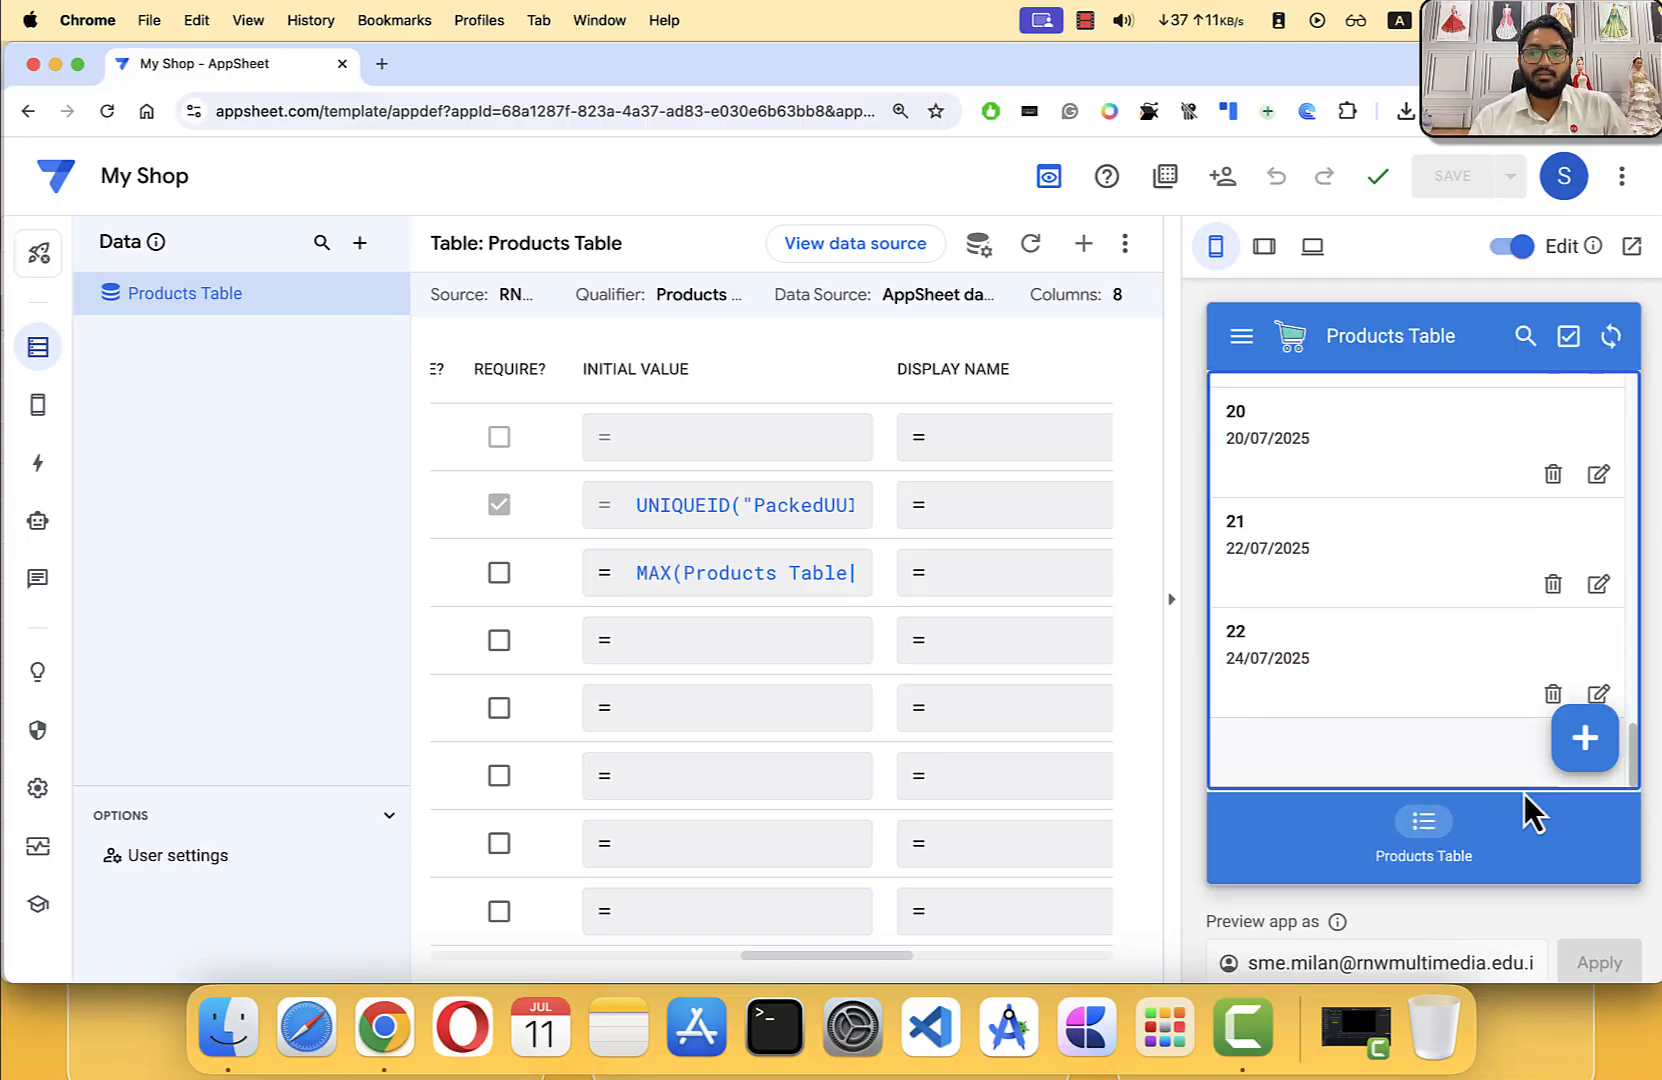
{"action": "left_click", "coordinate": [1583, 748]}
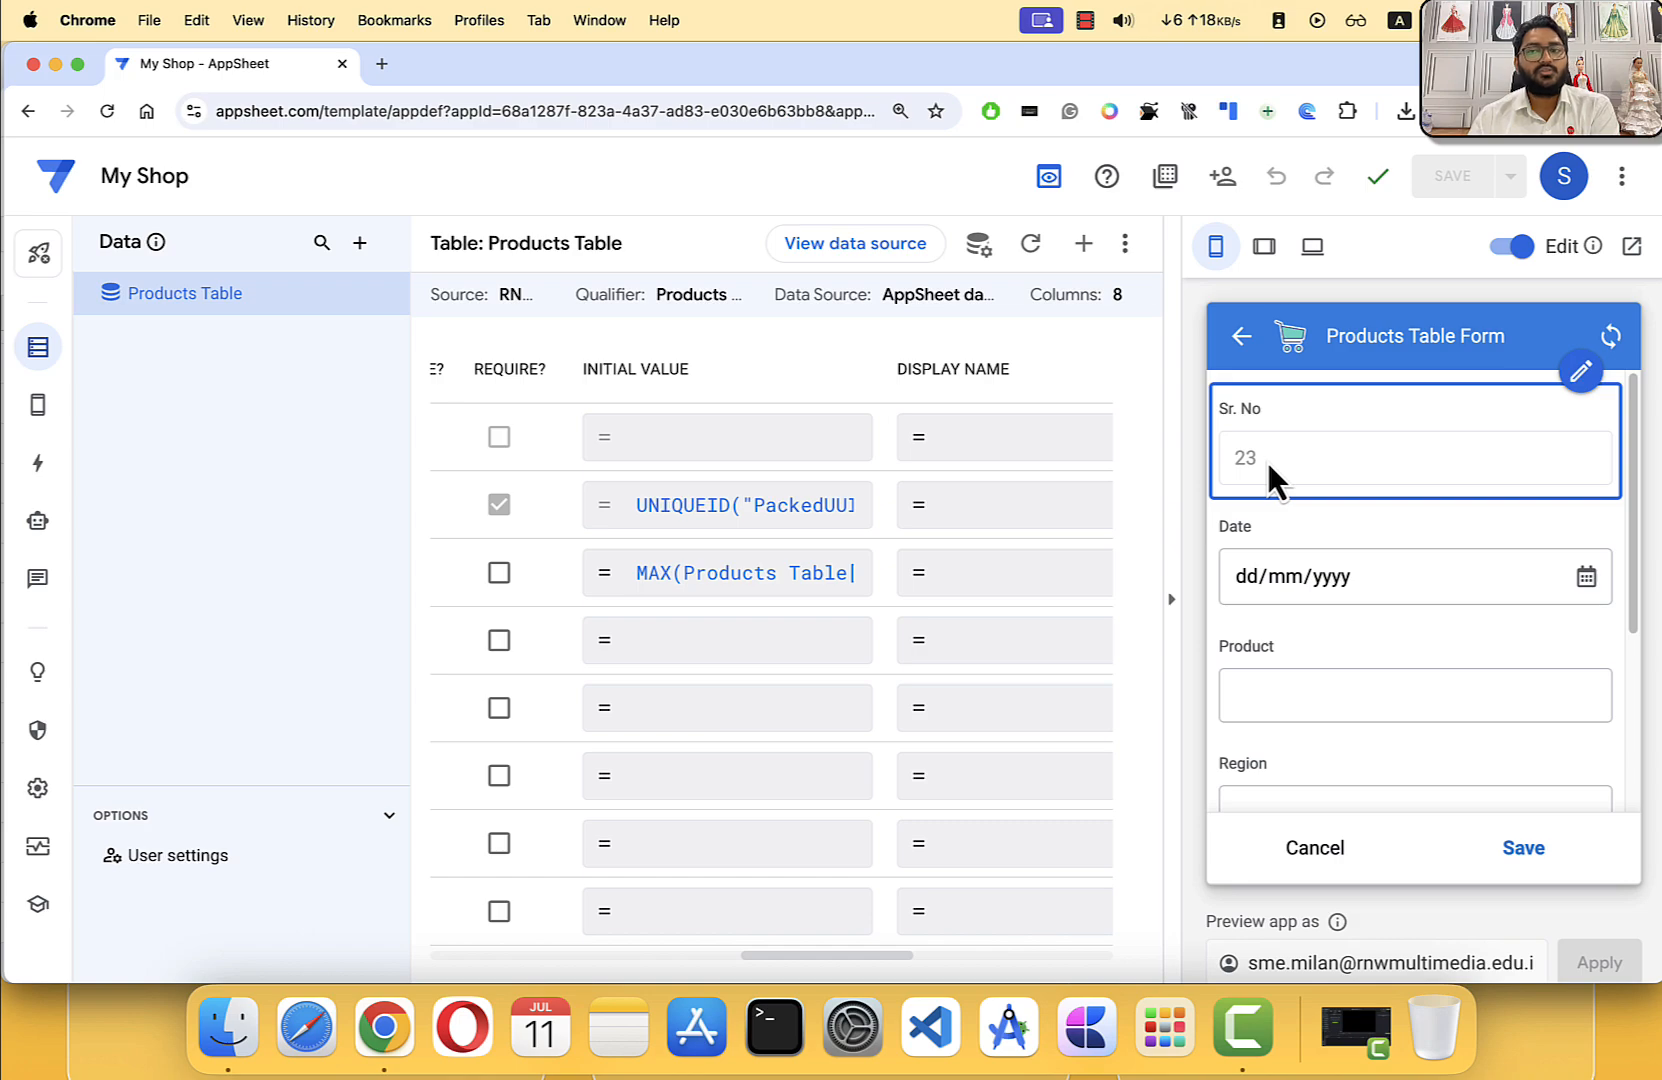
{"action": "left_click", "coordinate": [1243, 338]}
{"action": "scroll", "coordinate": [1373, 590], "scroll_direction": "down", "scroll_amount": 15}
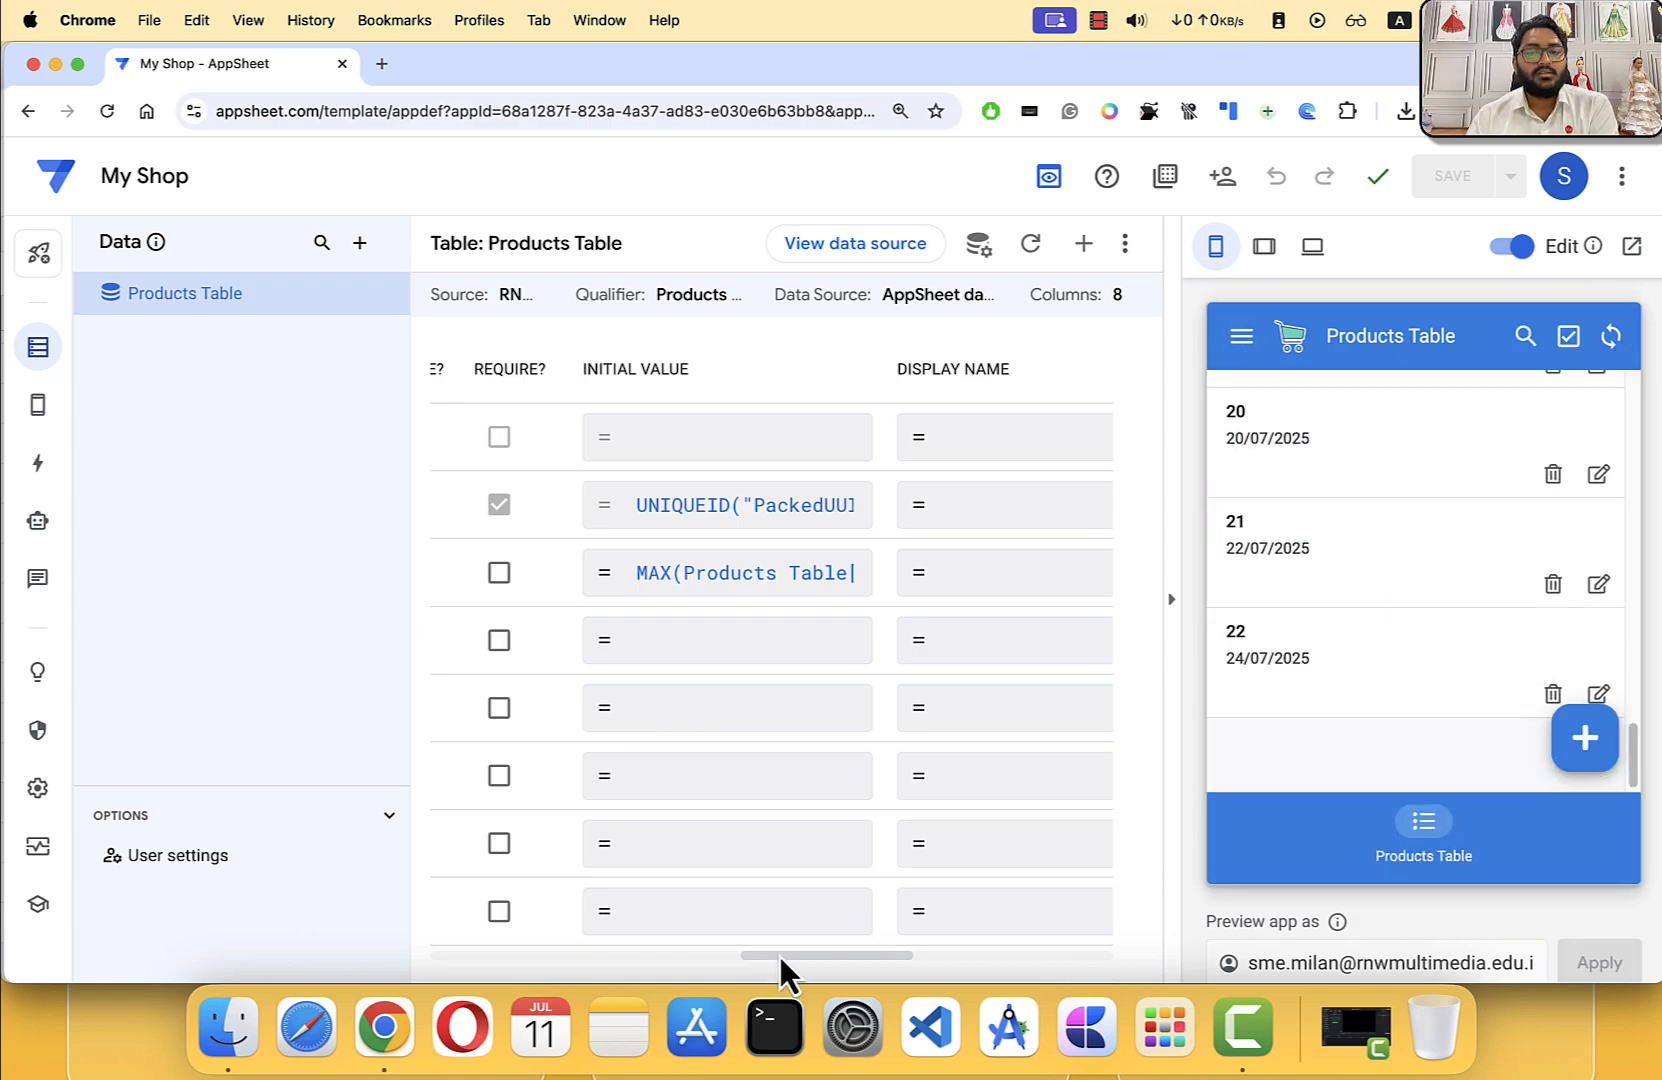
Step: Review the Products Table column settings from Name across to Description, and return to the first columns
{"action": "left_click_drag", "start_coordinate": [780, 956], "coordinate": [434, 935]}
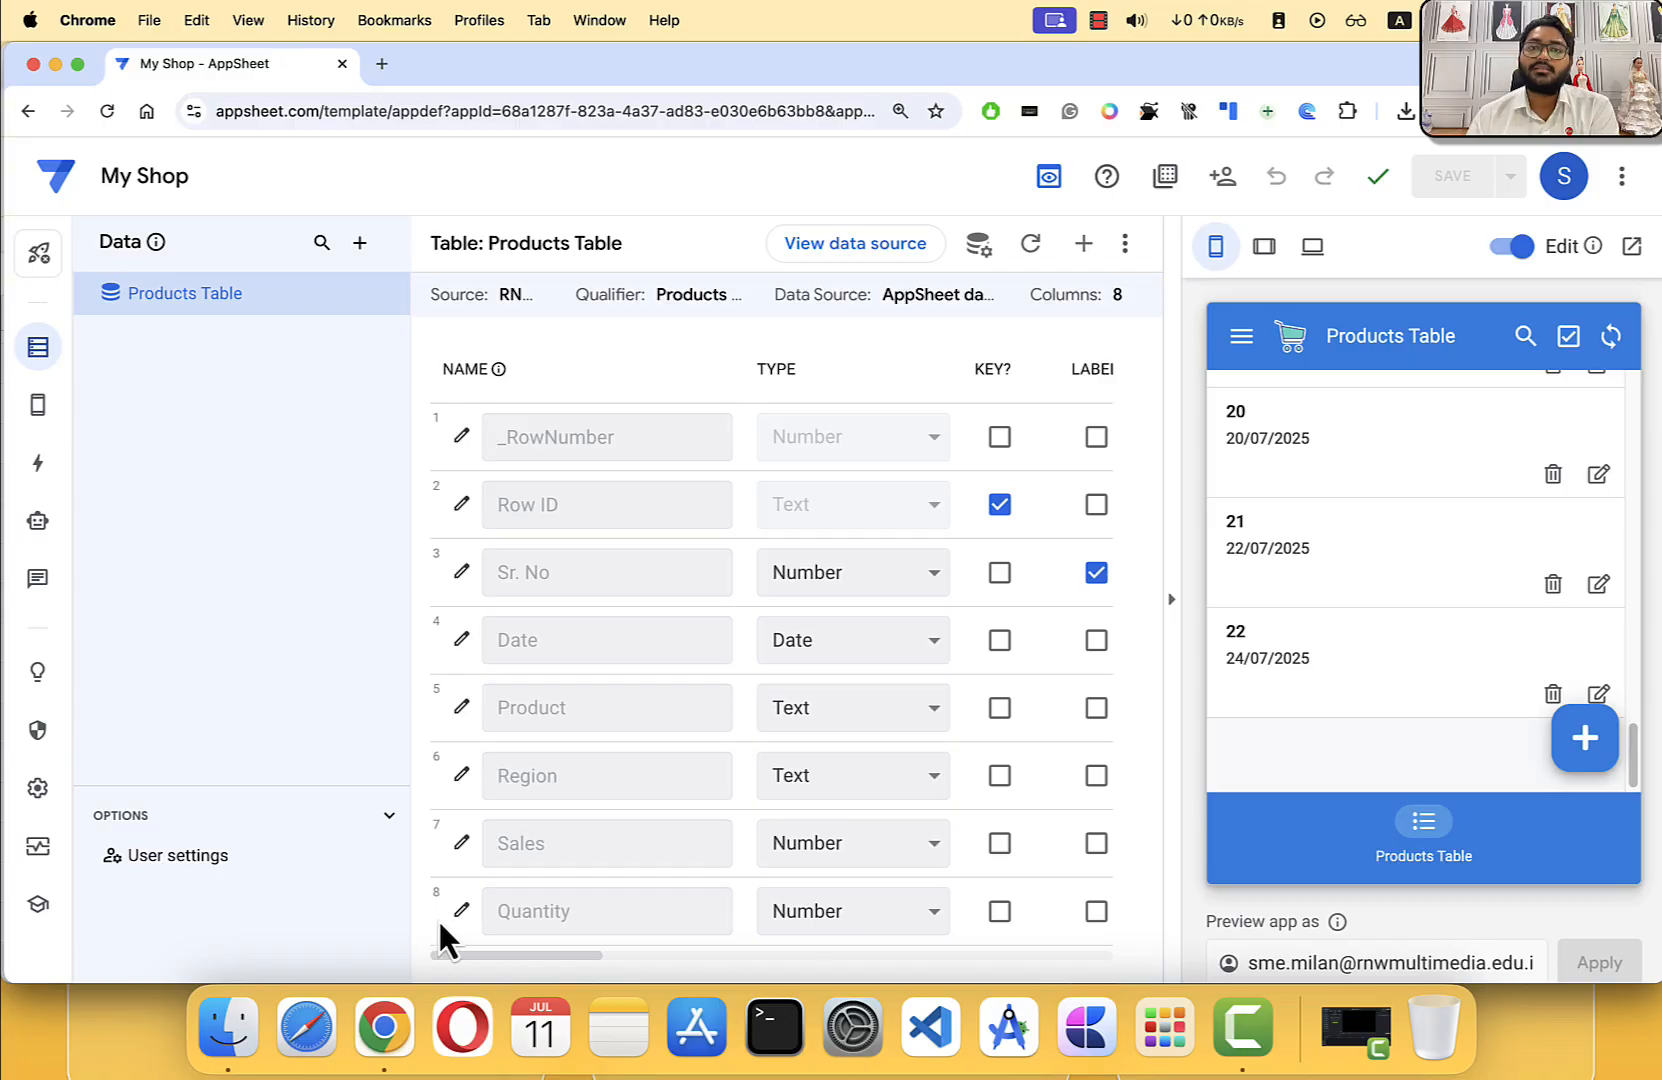
{"action": "scroll", "coordinate": [477, 914], "scroll_direction": "right", "scroll_amount": 3}
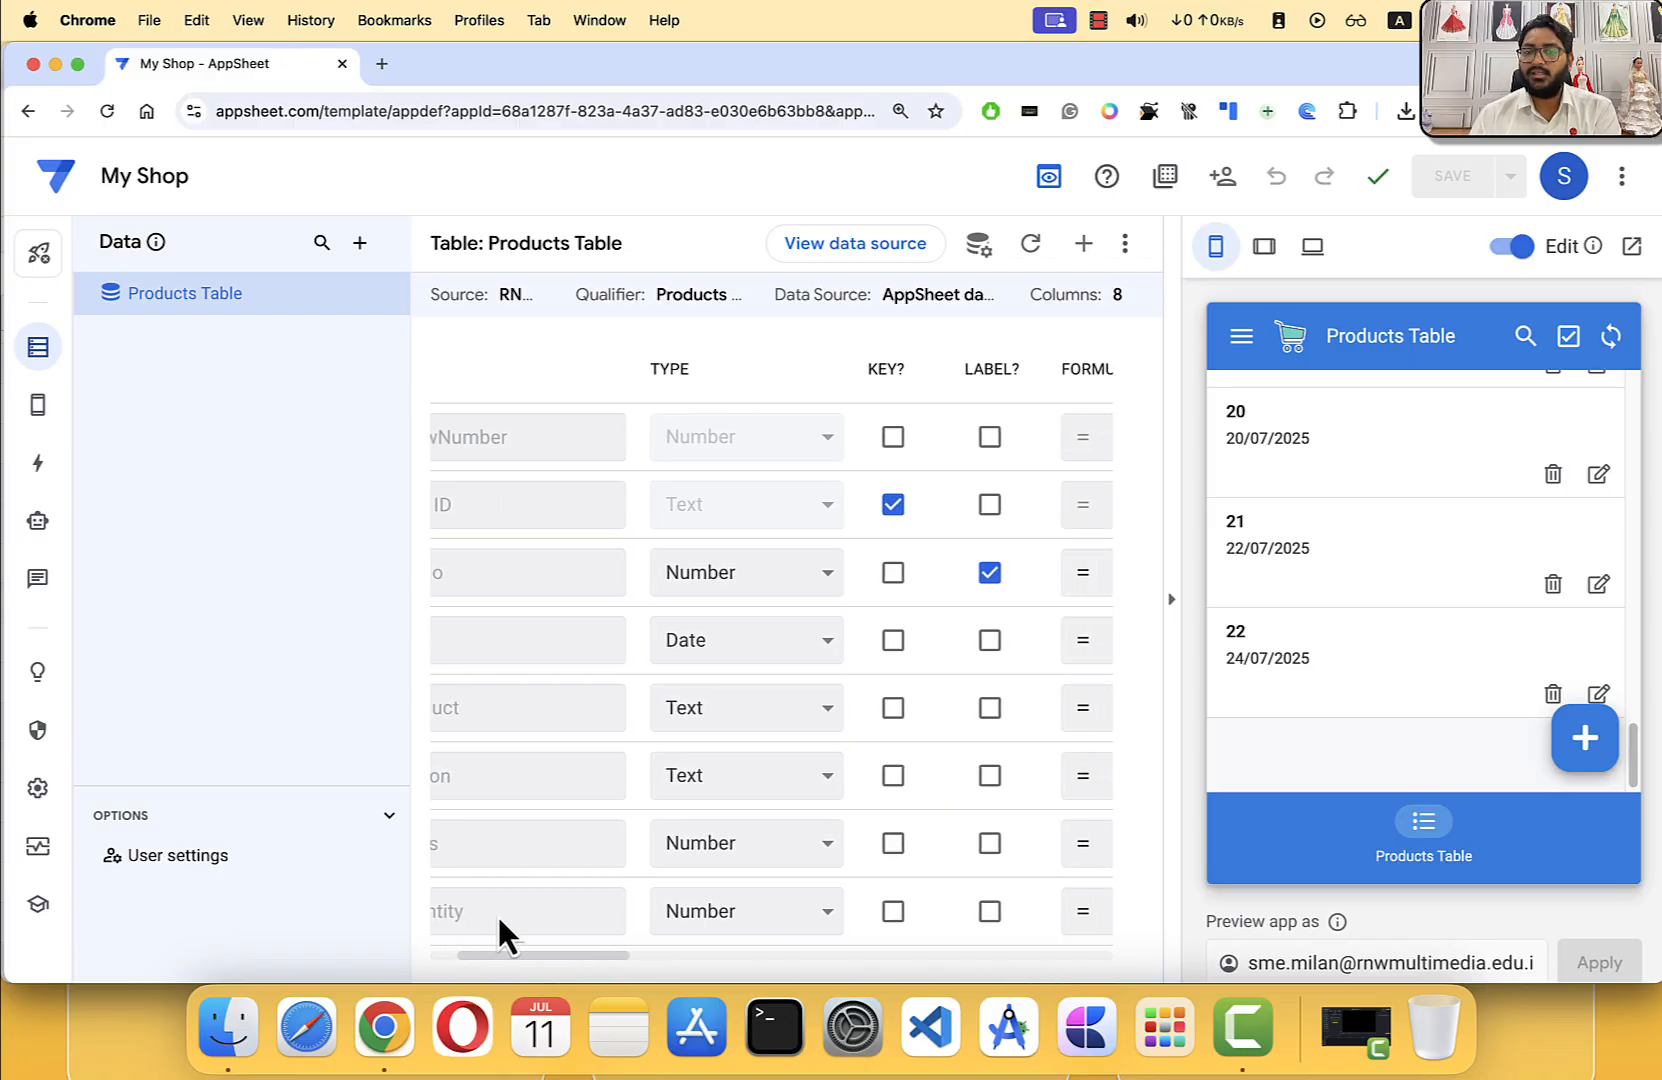
{"action": "scroll", "coordinate": [497, 913], "scroll_direction": "right", "scroll_amount": 10}
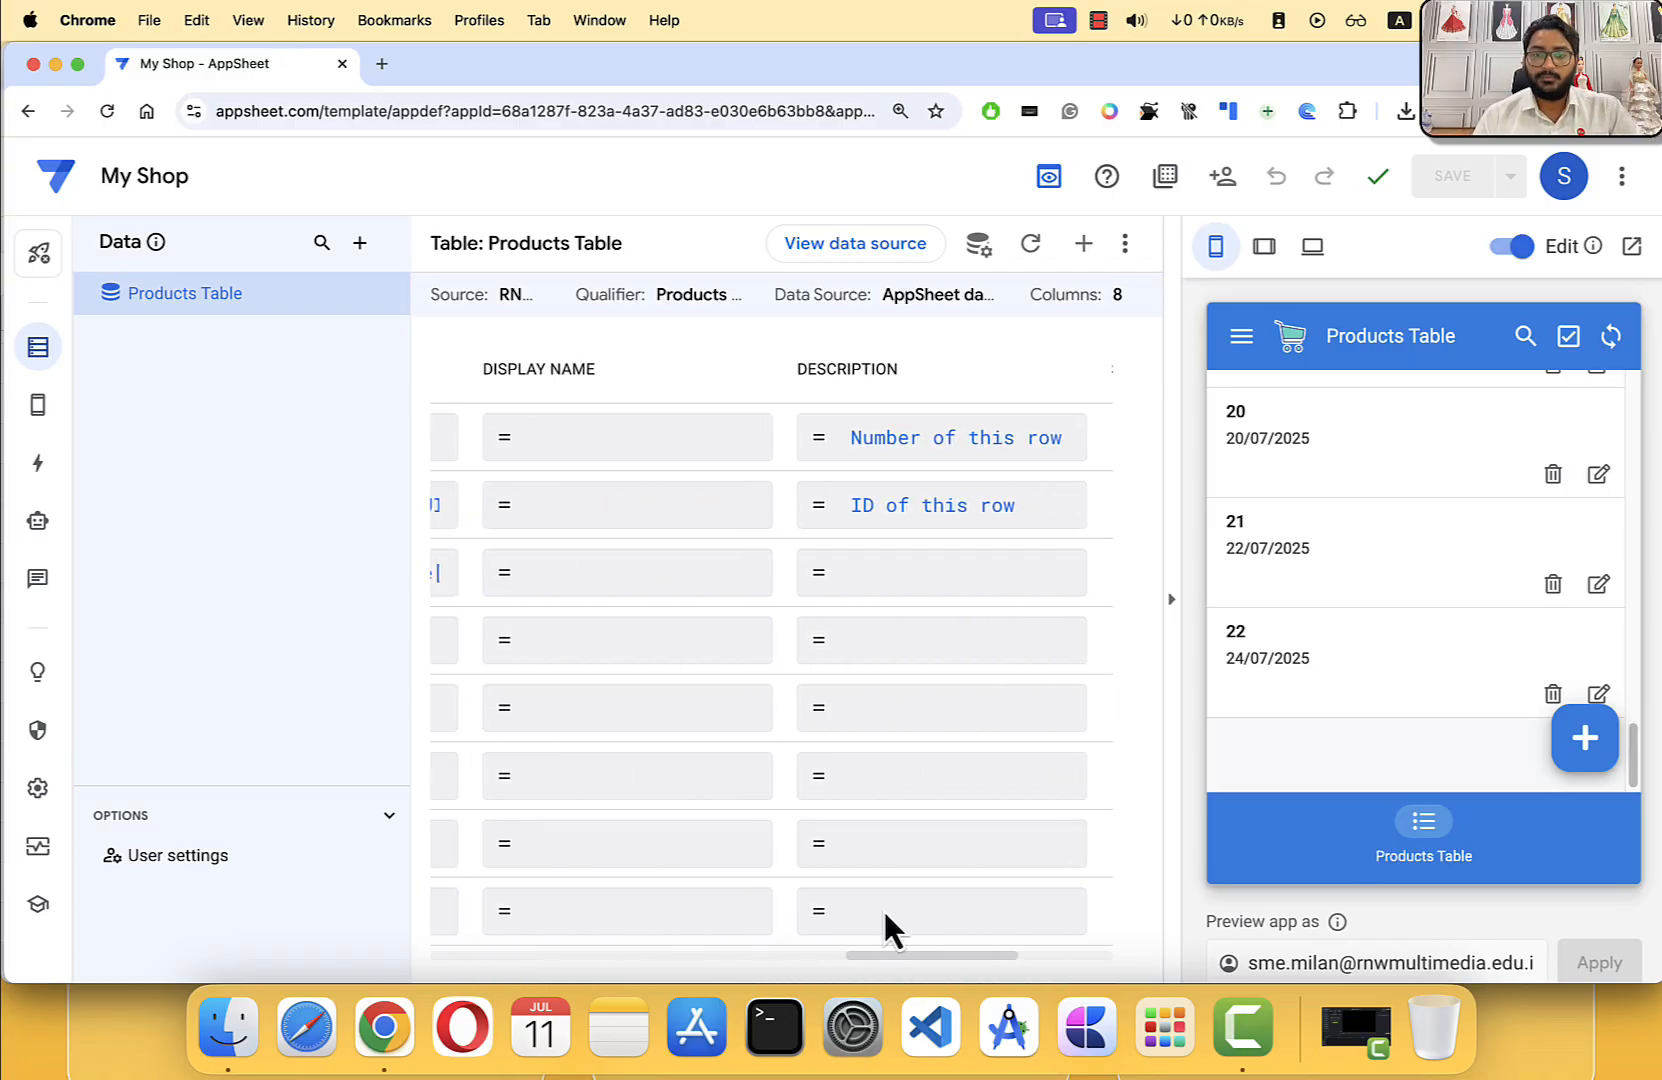
{"action": "scroll", "coordinate": [883, 908], "scroll_direction": "left", "scroll_amount": 15}
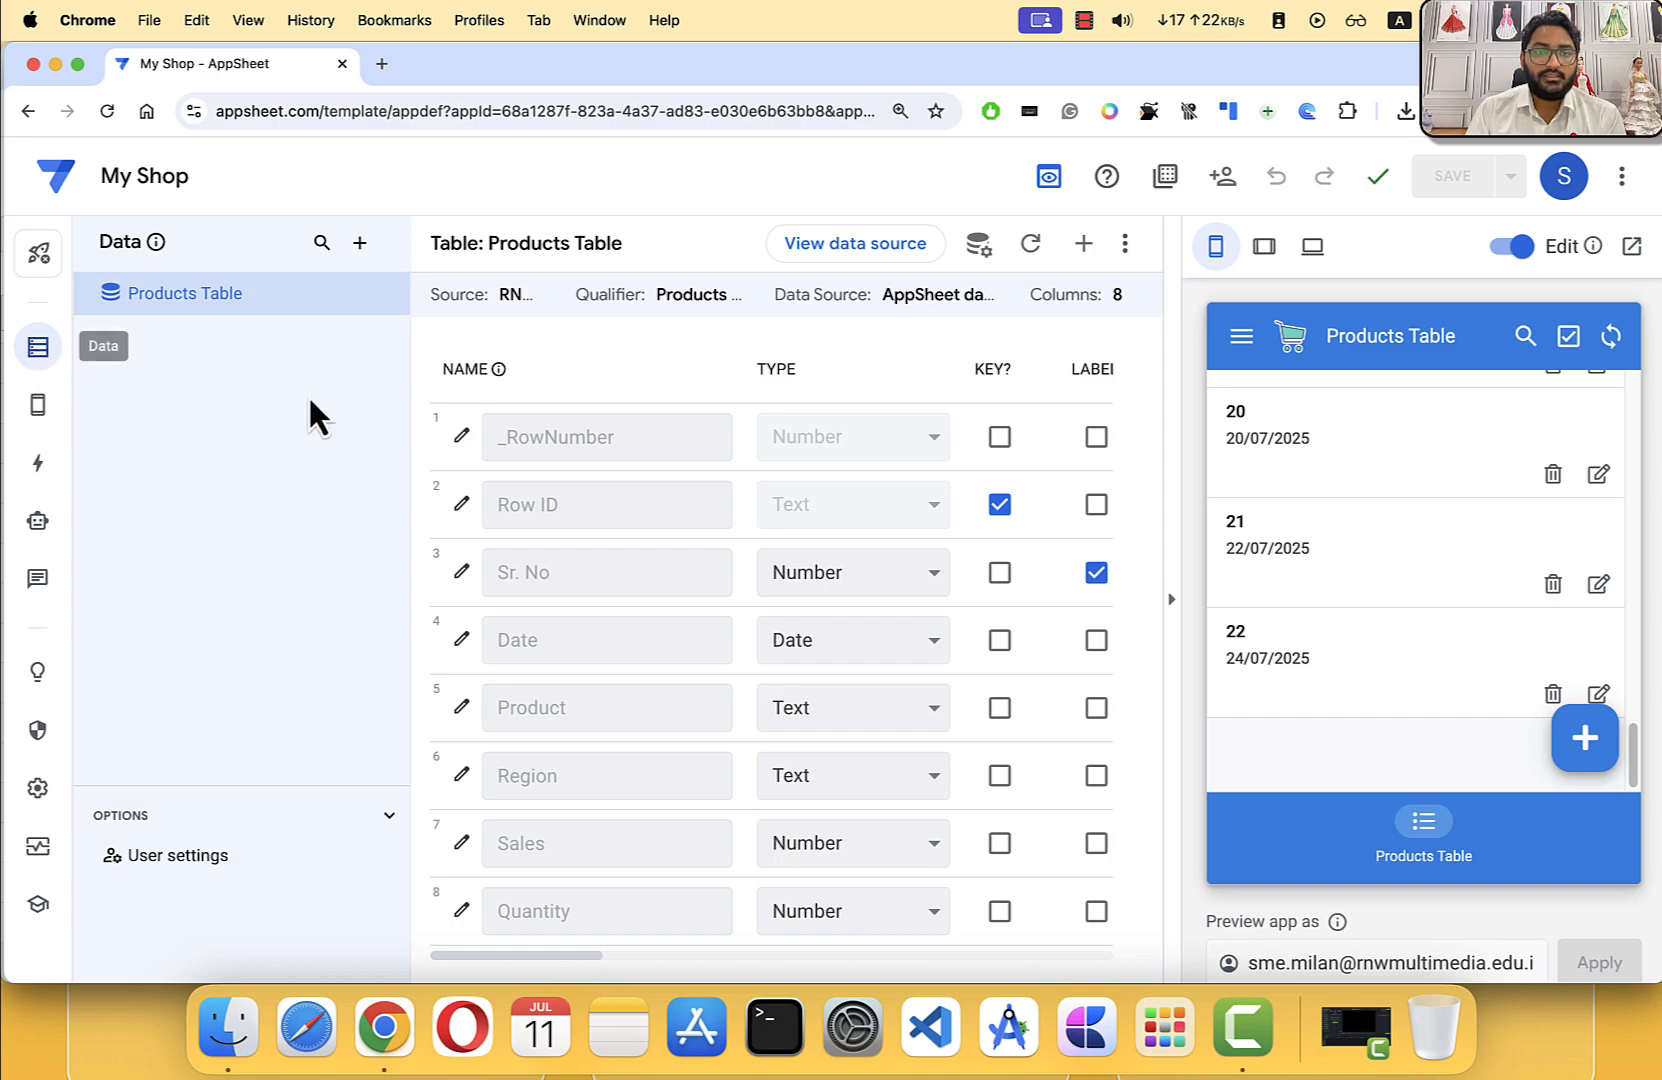
Step: Open the Products Table data source in the RNW DB database and look through its rows
{"action": "left_click", "coordinate": [843, 264]}
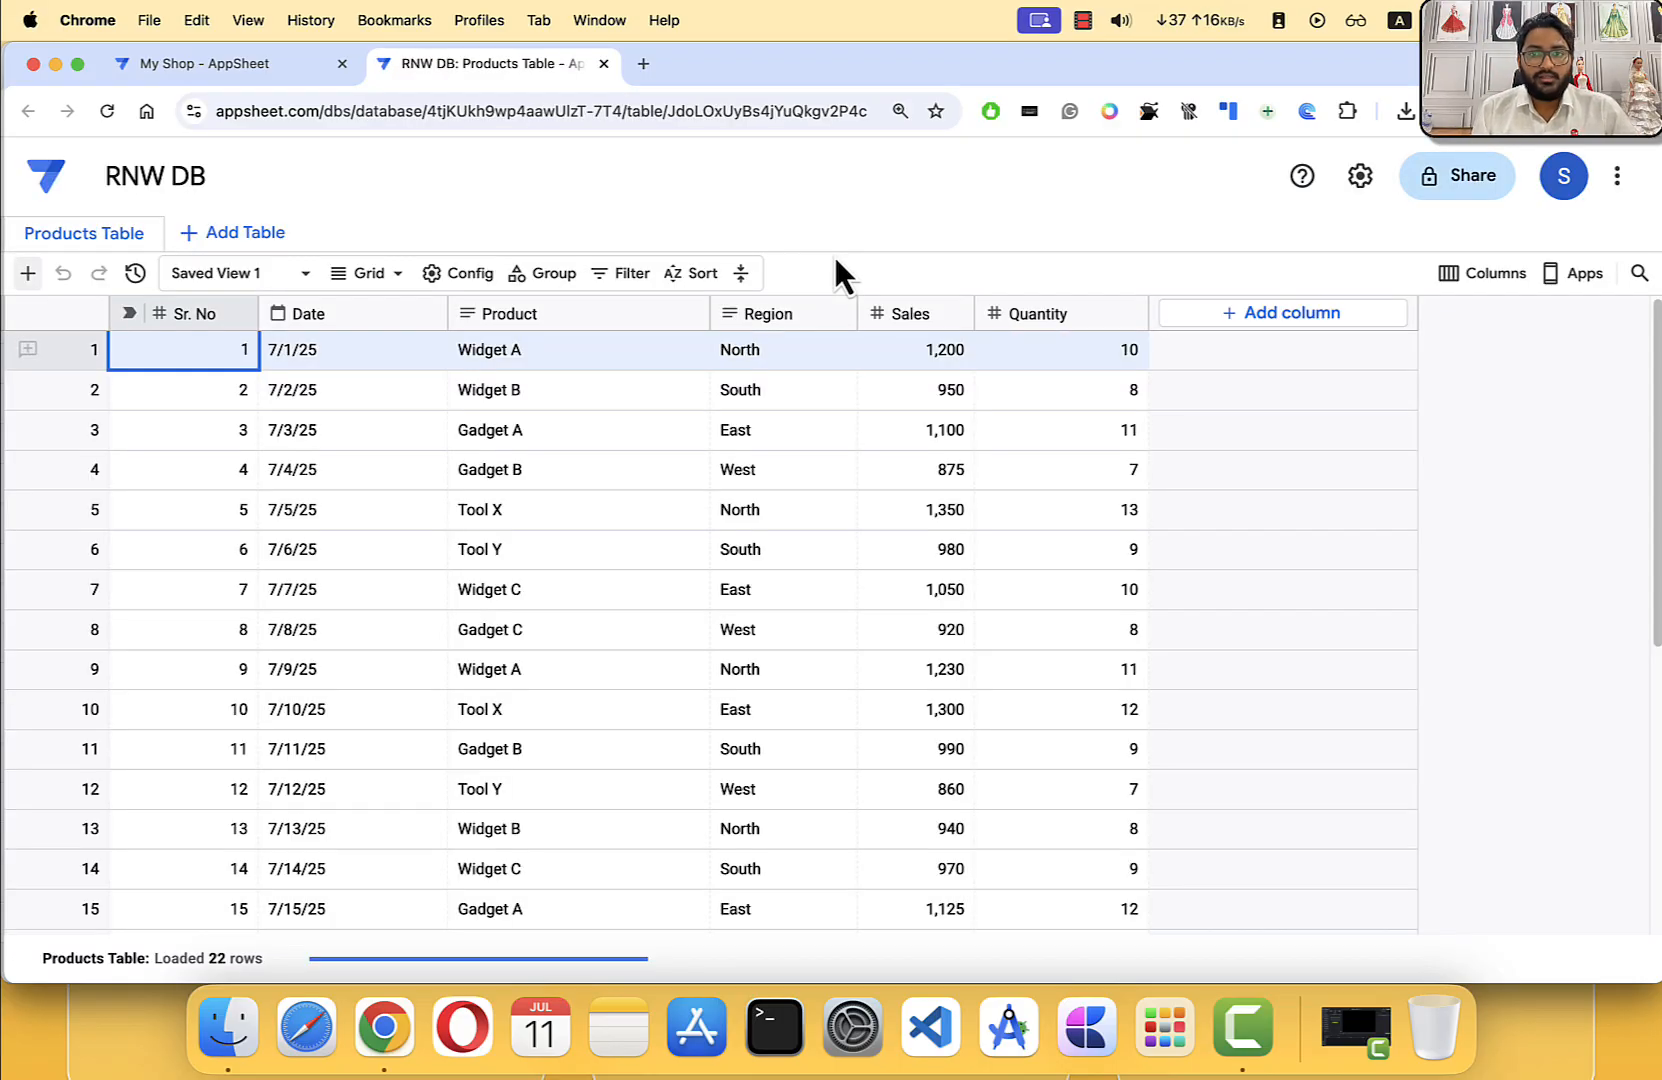
{"action": "scroll", "coordinate": [725, 705], "scroll_direction": "down", "scroll_amount": 5}
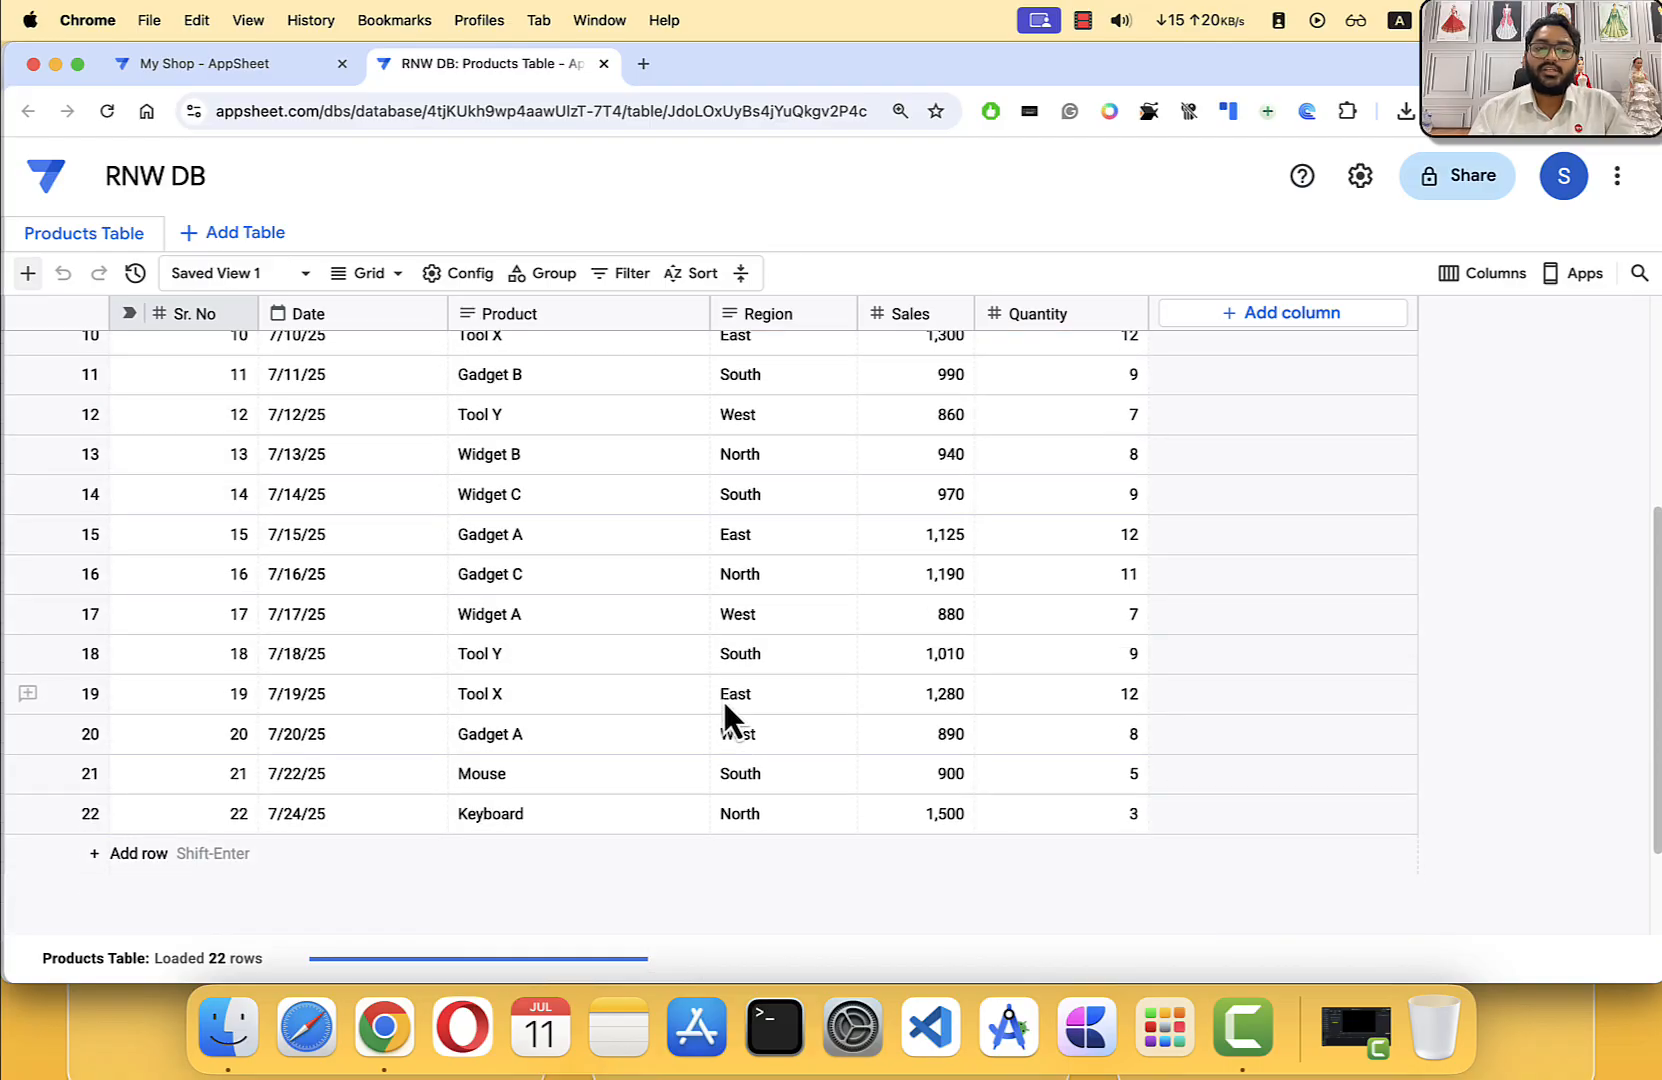
{"action": "scroll", "coordinate": [727, 697], "scroll_direction": "up", "scroll_amount": 5}
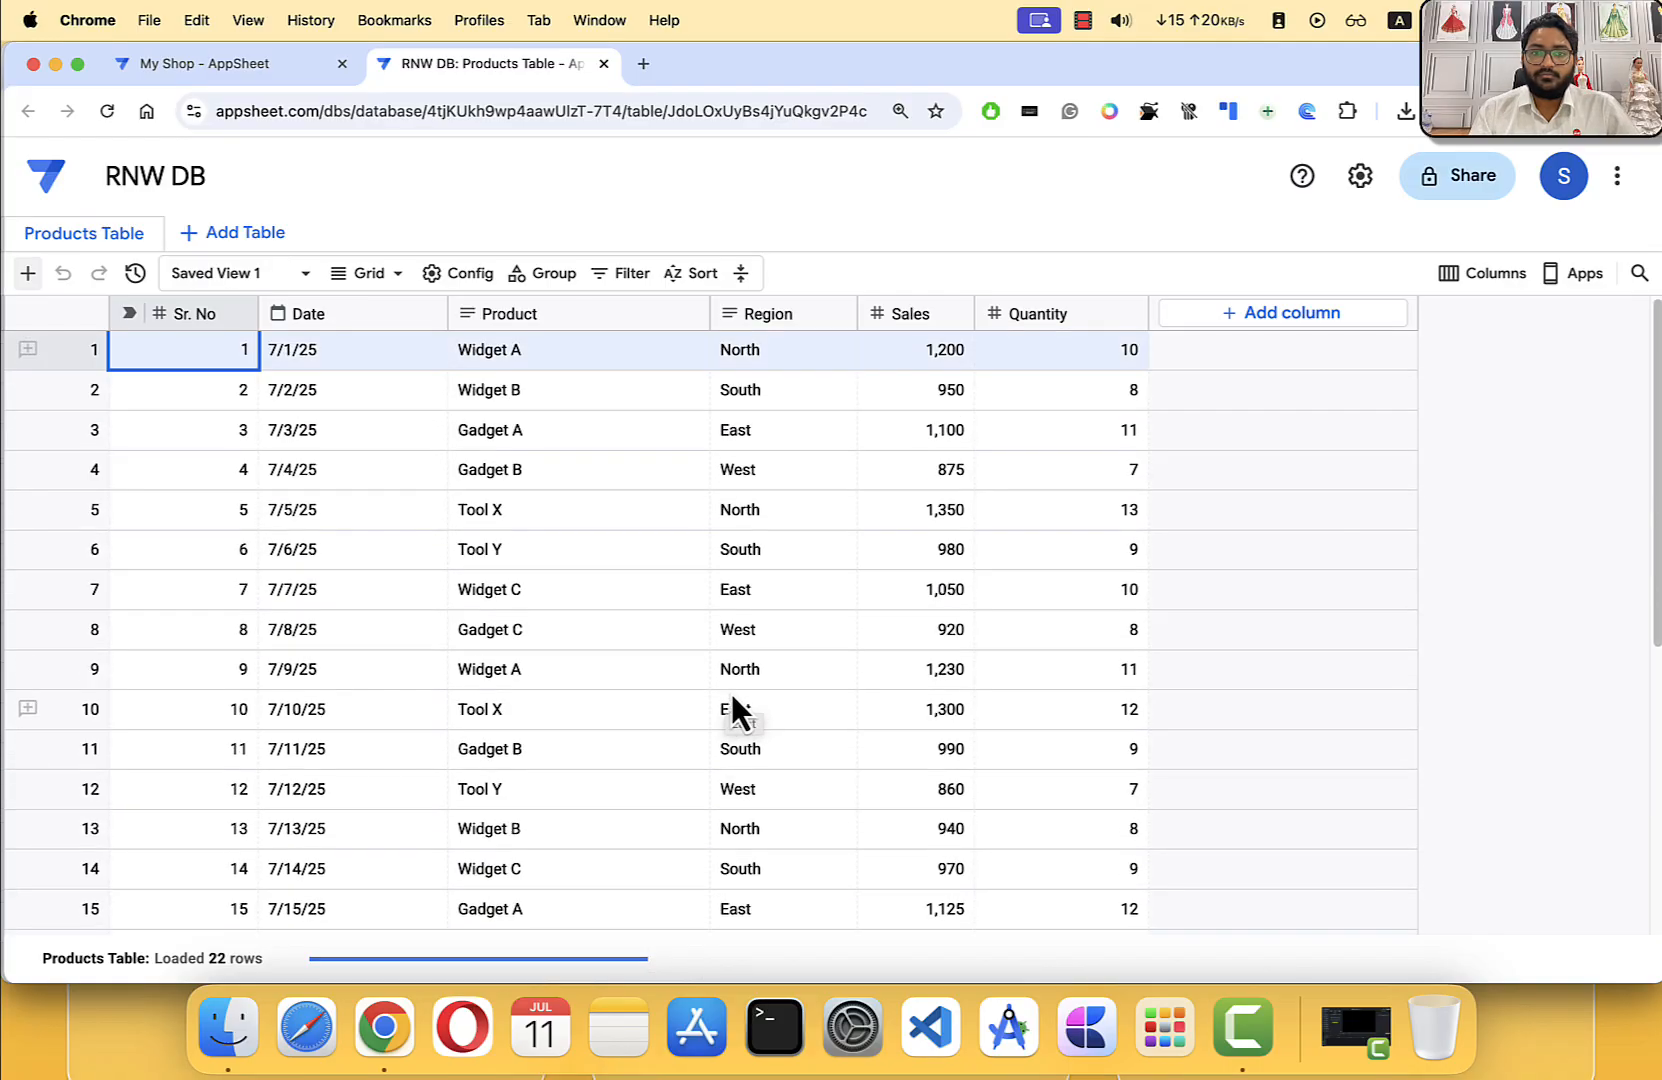
Step: Start a new record in the My Shop preview and compare its Sr. No with the last row in RNW DB
{"action": "left_click", "coordinate": [242, 66]}
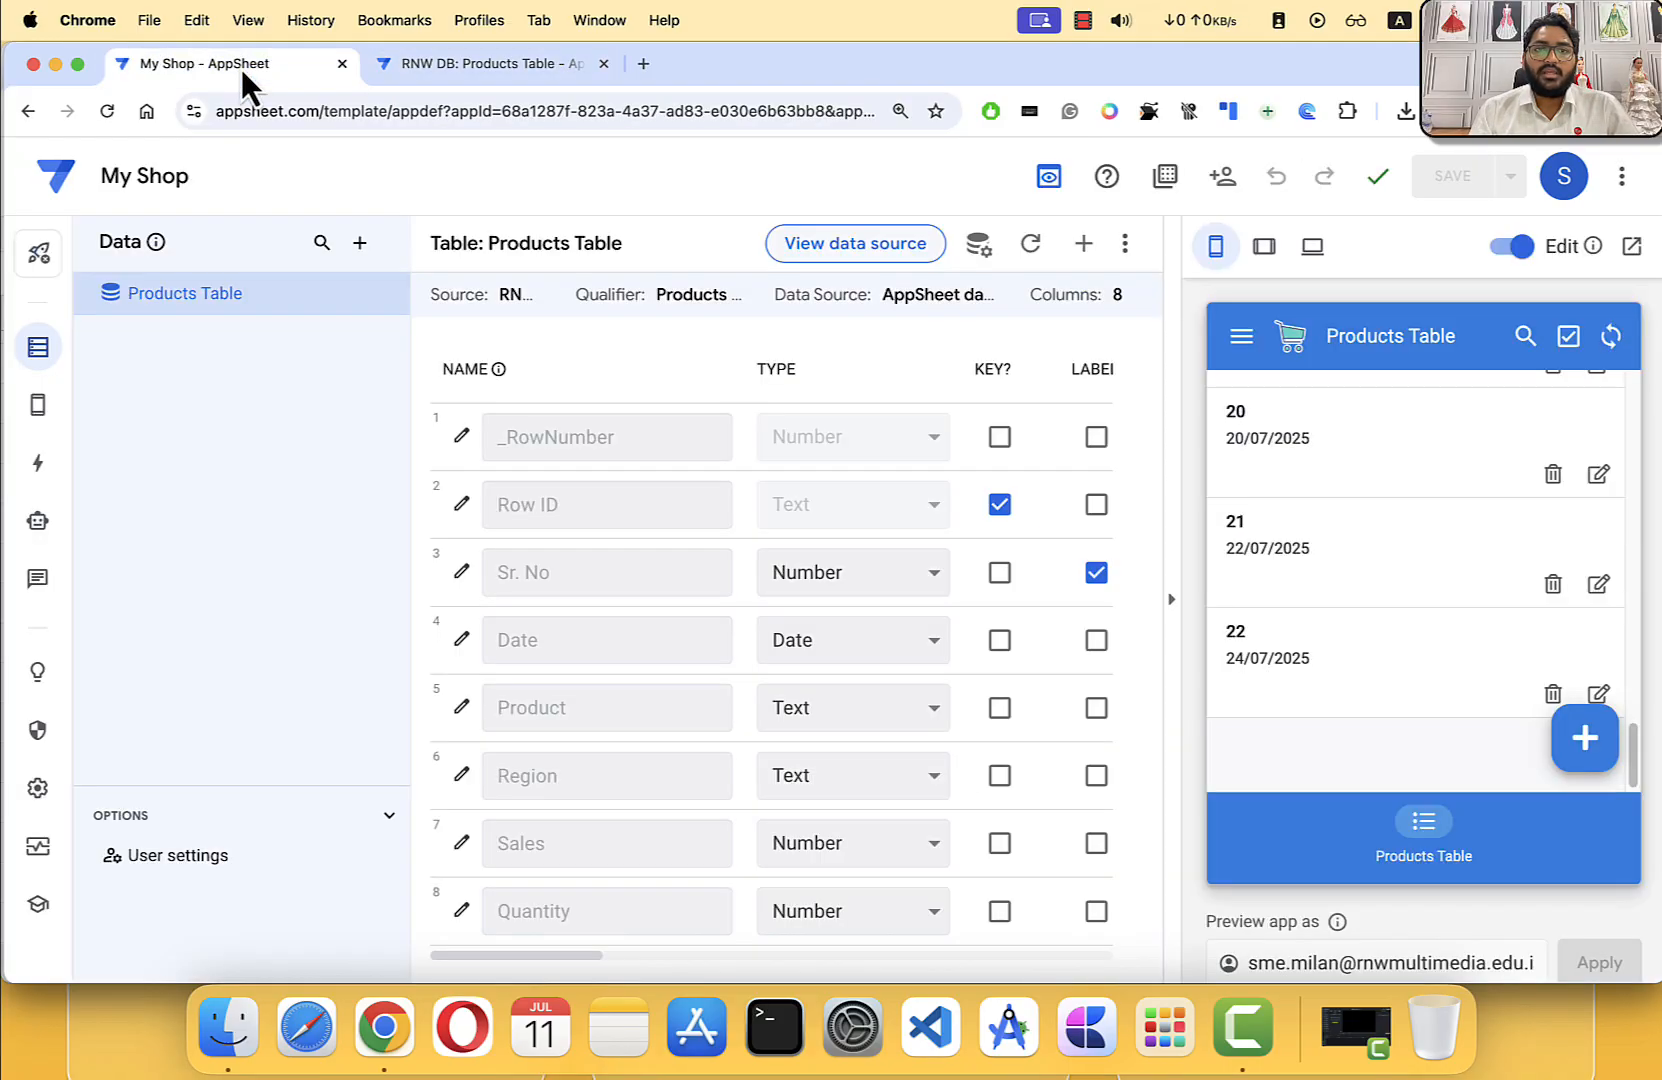
{"action": "left_click", "coordinate": [1584, 765]}
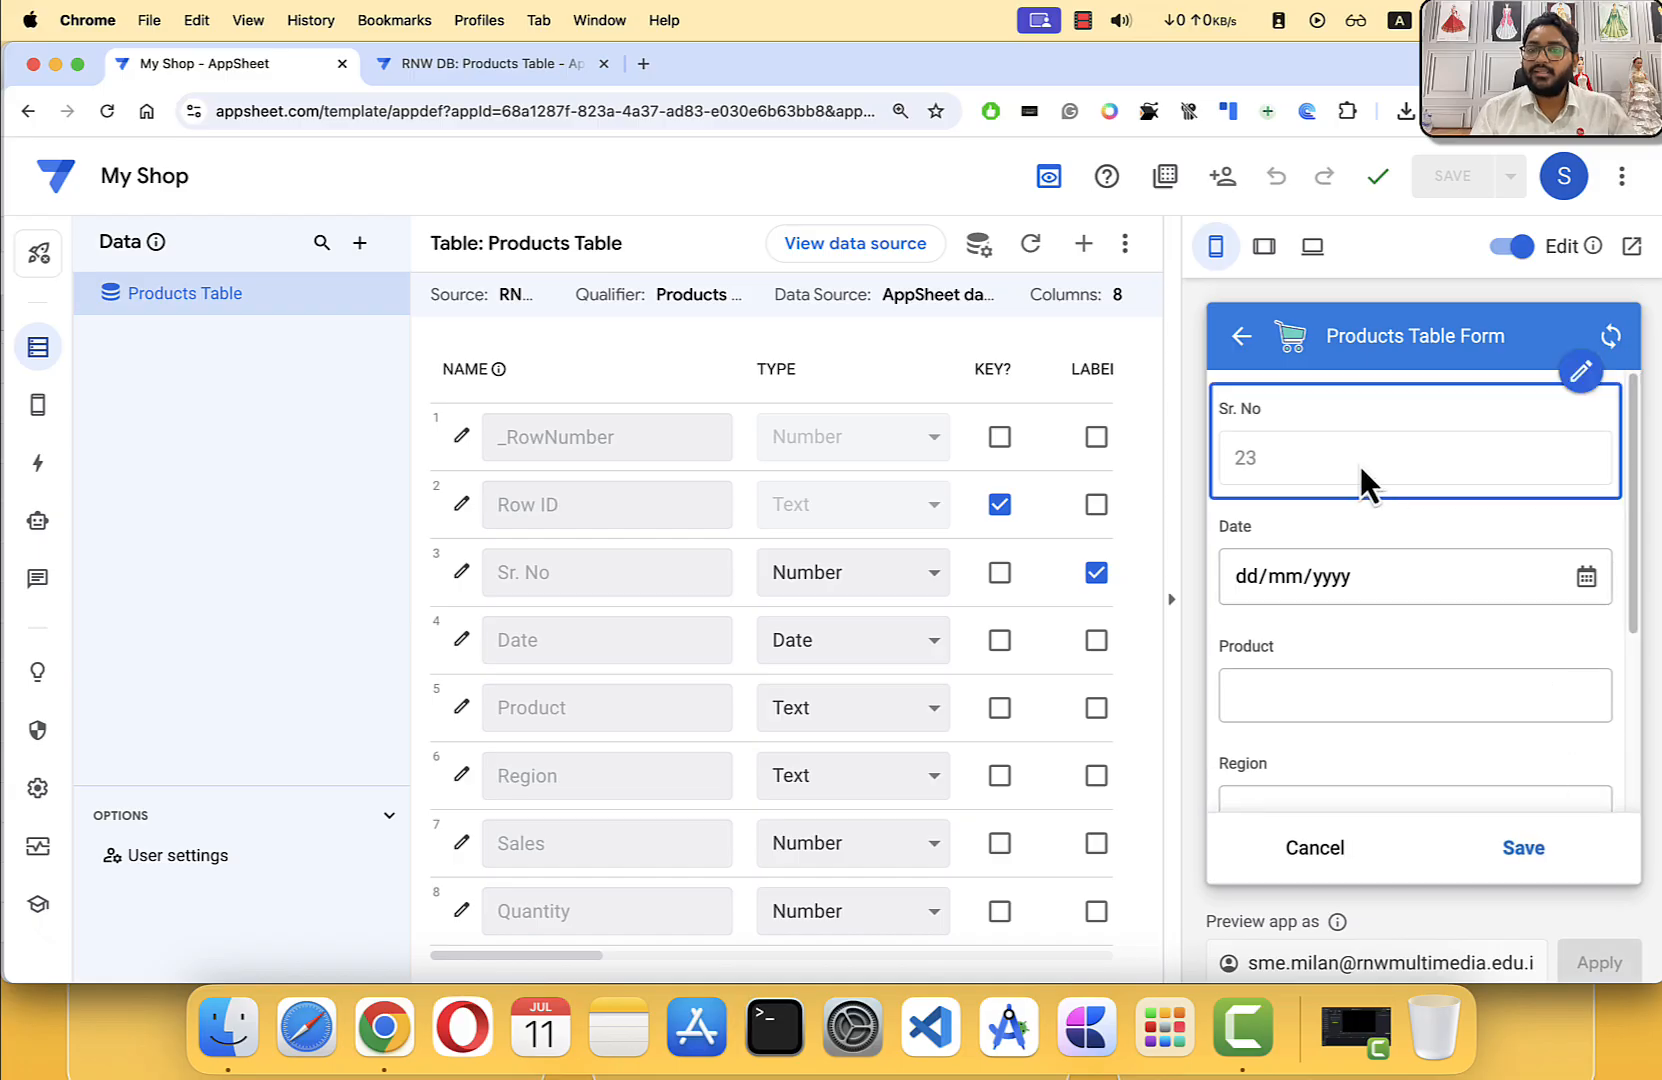
{"action": "left_click", "coordinate": [565, 64]}
{"action": "scroll", "coordinate": [508, 450], "scroll_direction": "down", "scroll_amount": 5}
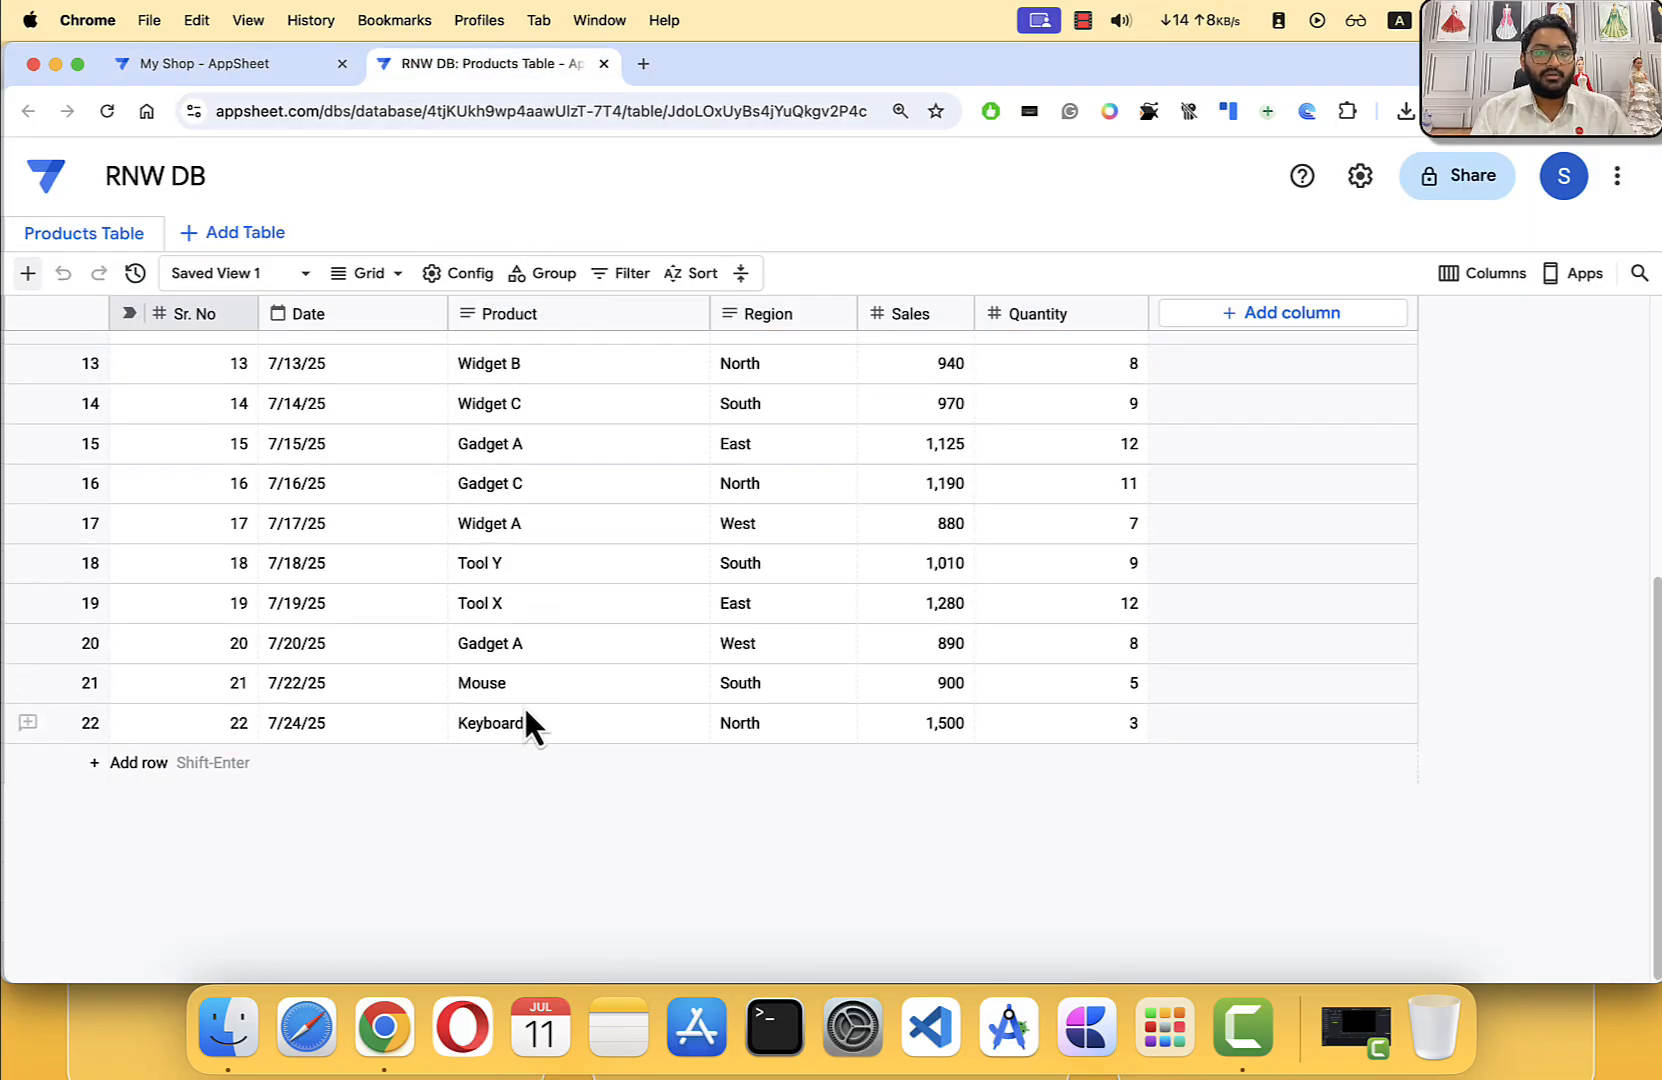
{"action": "scroll", "coordinate": [525, 708], "scroll_direction": "up", "scroll_amount": 5}
{"action": "left_click", "coordinate": [206, 66]}
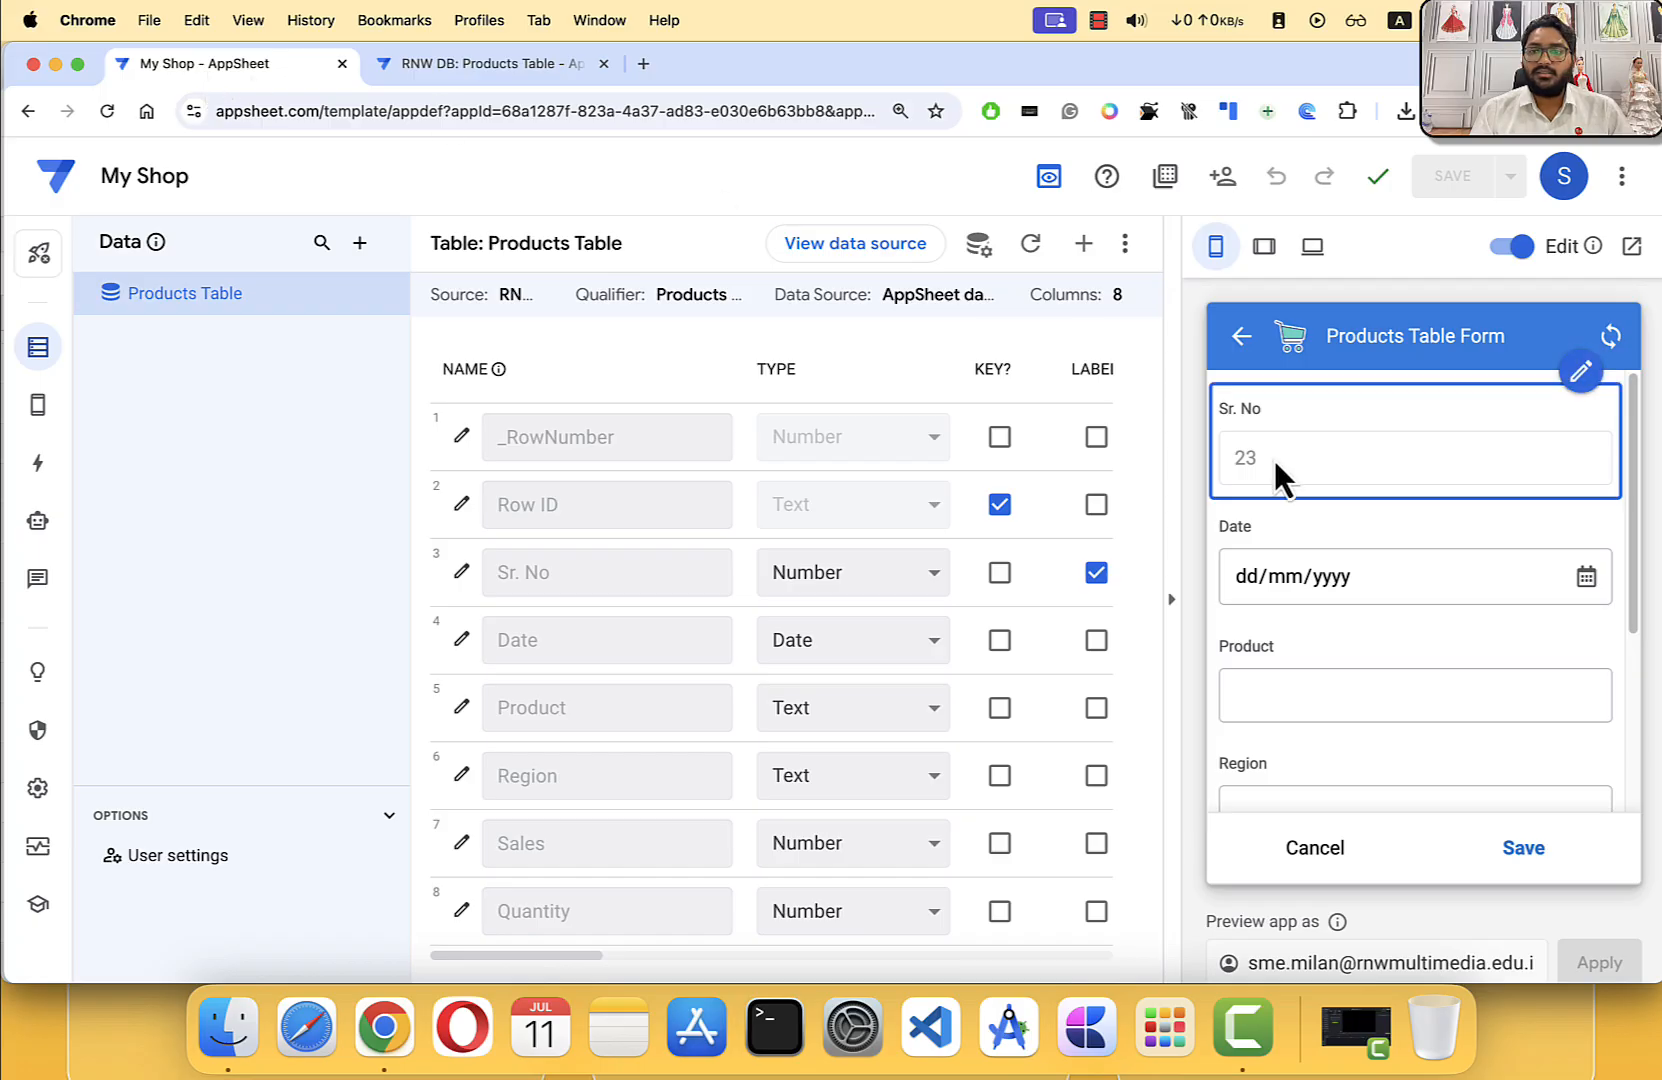
Step: Set the new record's Date to 31/07/2025 and its Product to Pencil
{"action": "left_click", "coordinate": [1430, 588]}
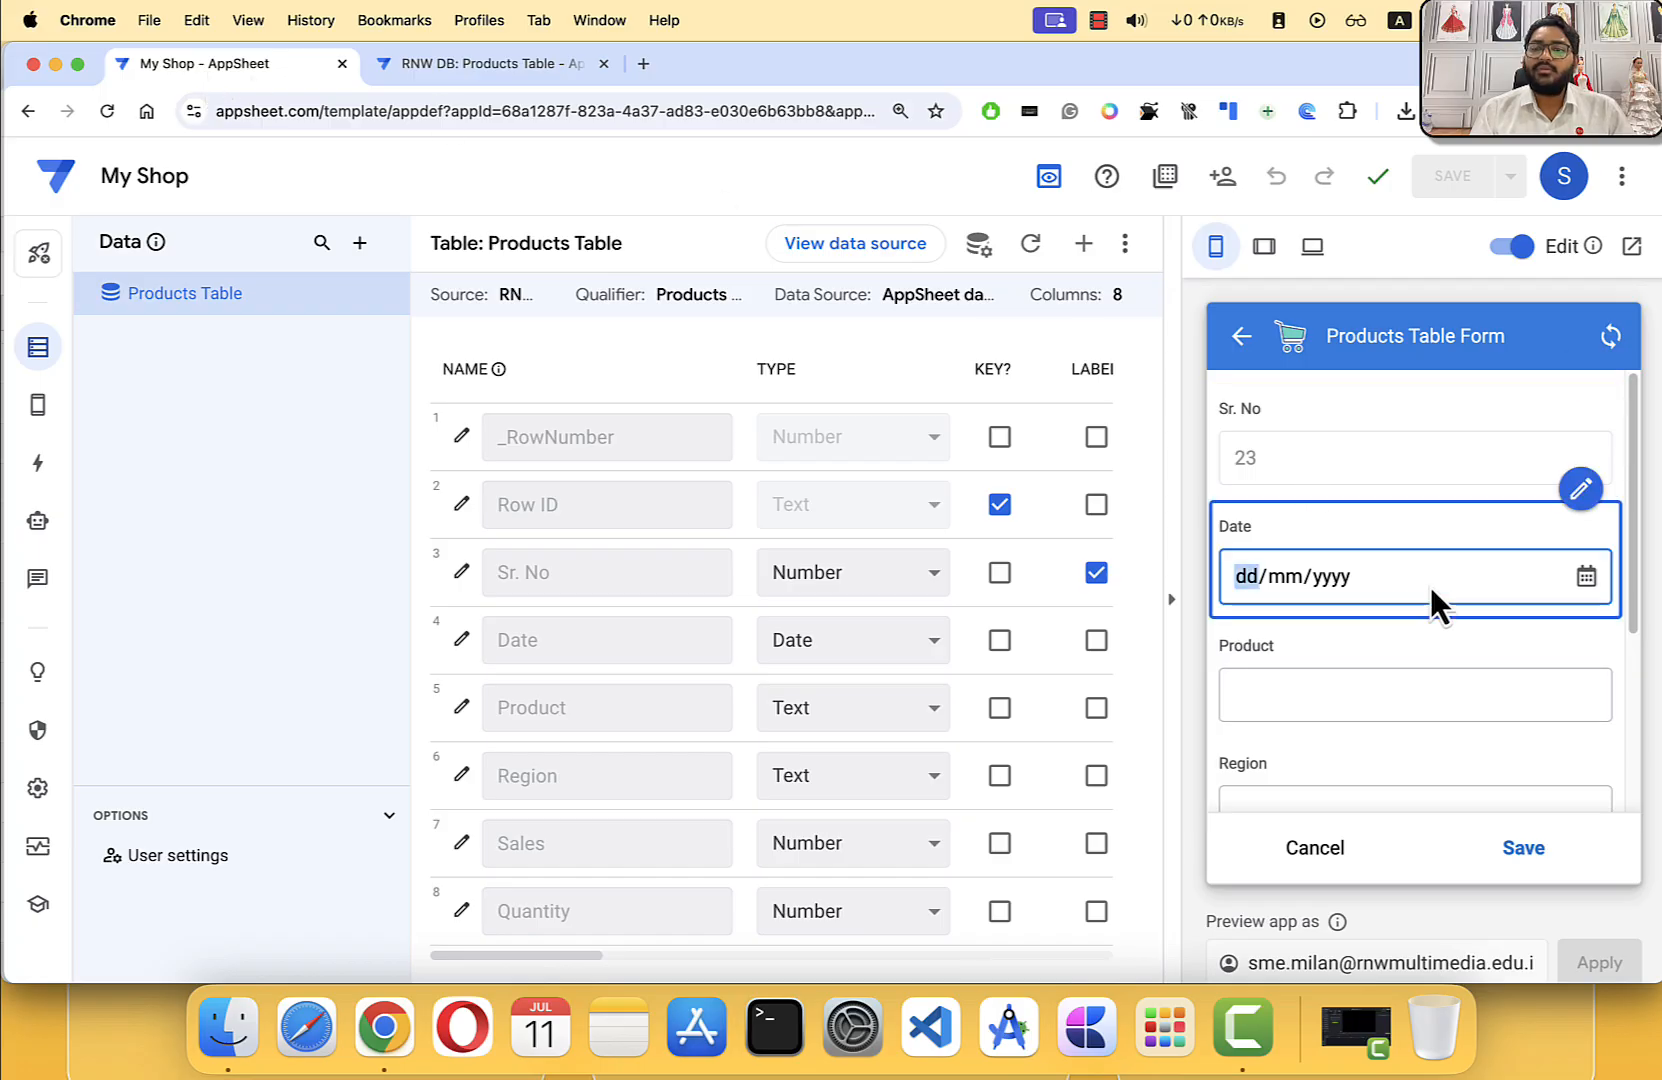
{"action": "left_click", "coordinate": [1586, 578]}
{"action": "left_click", "coordinate": [1389, 847]}
{"action": "left_click", "coordinate": [1350, 700]}
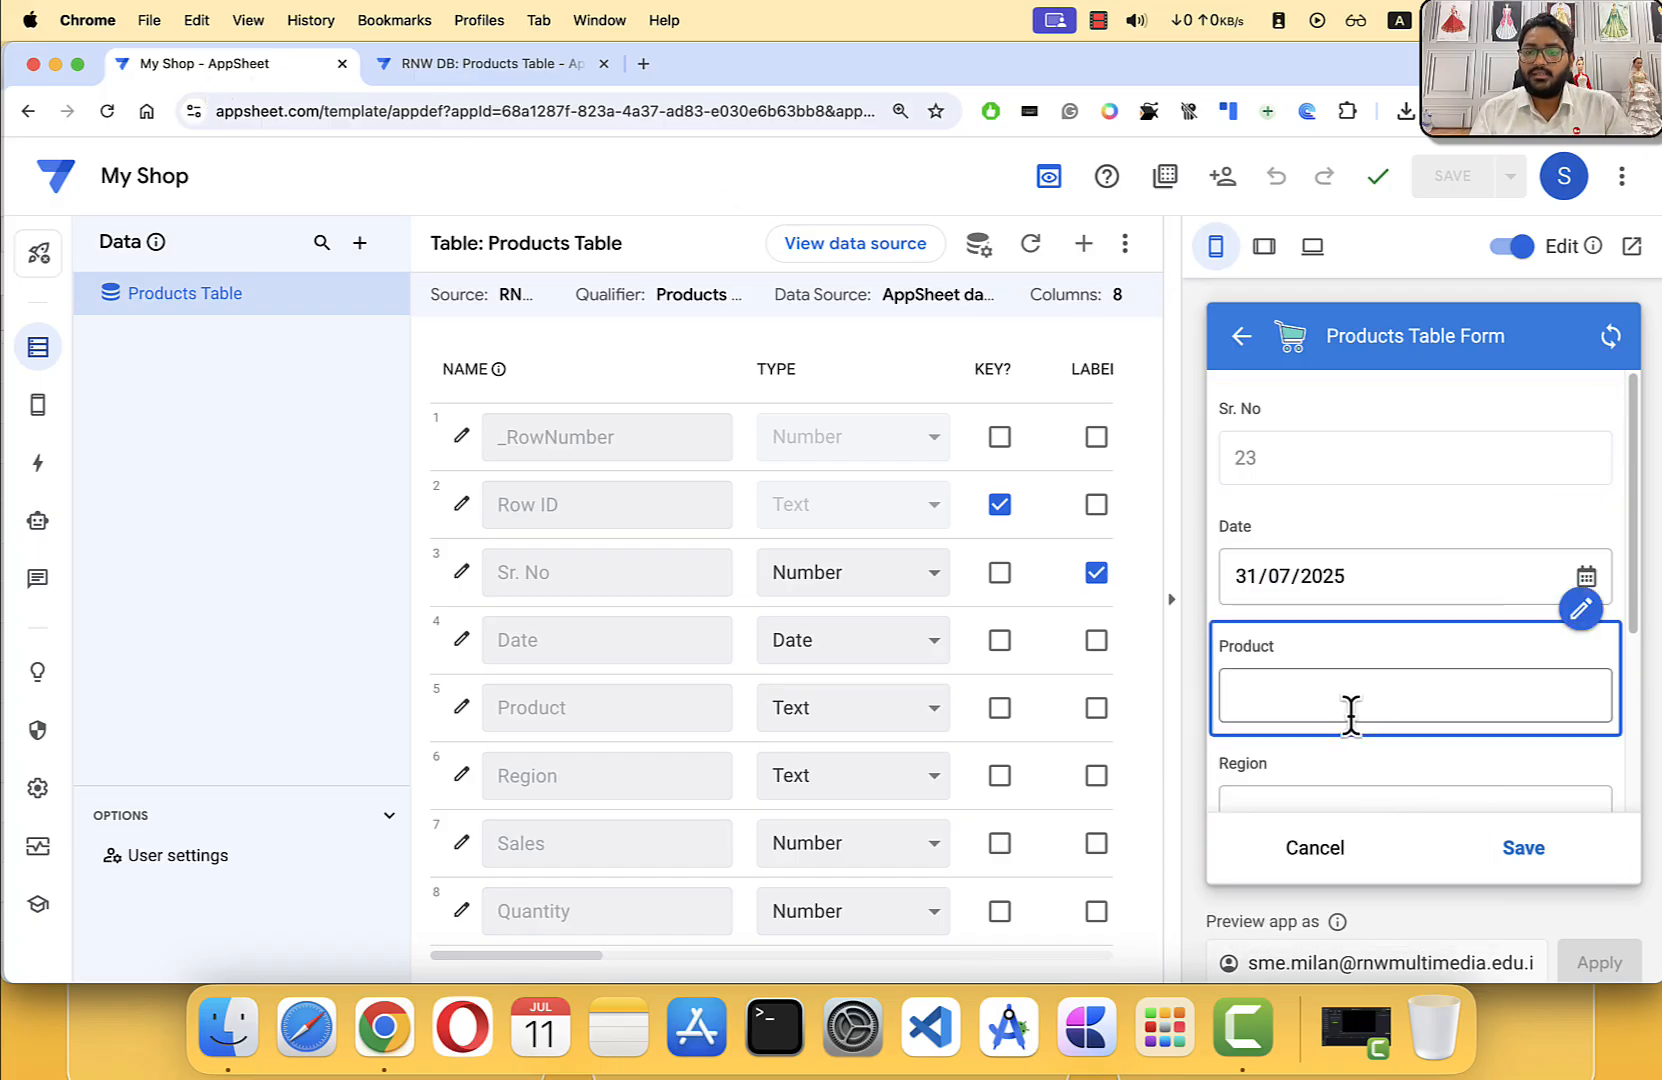
{"action": "type", "text": "Pencil"}
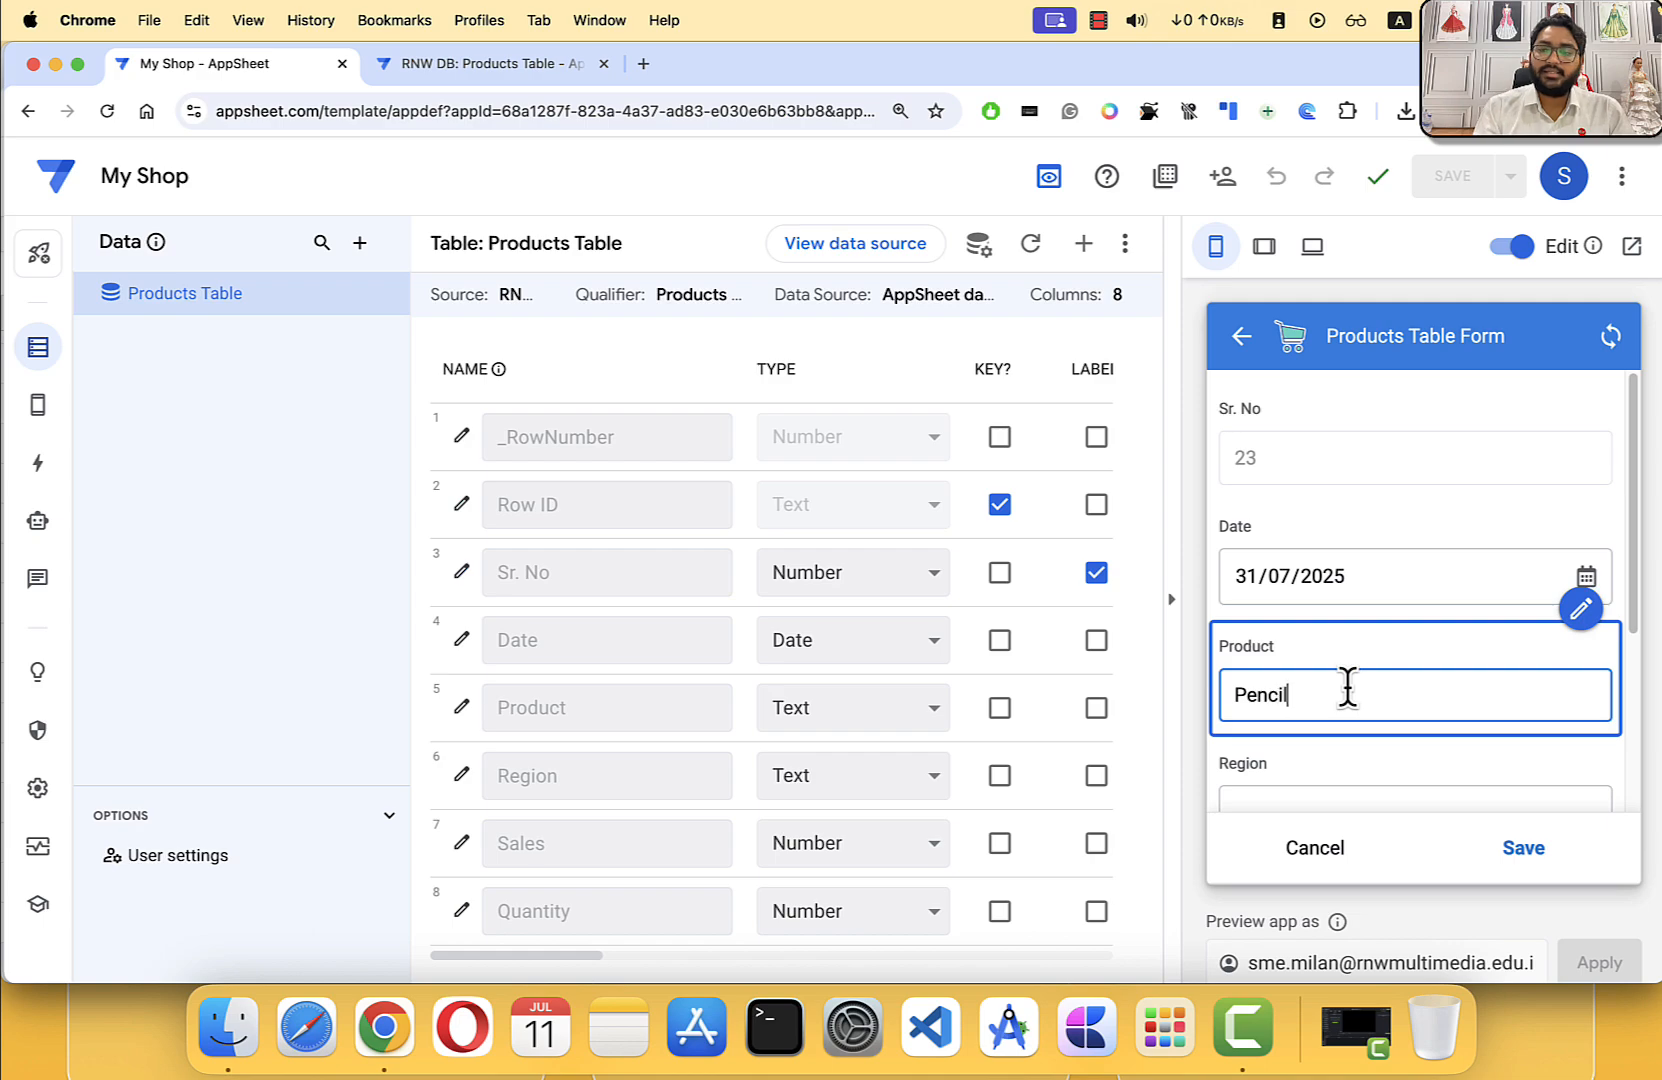
Step: Fill in Region West, Sales 10 and Quantity 100 for the new record and save it
{"action": "scroll", "coordinate": [1347, 680], "scroll_direction": "down", "scroll_amount": 3}
{"action": "left_click", "coordinate": [1328, 671]}
{"action": "left_click", "coordinate": [1306, 548]}
{"action": "type", "text": "W"}
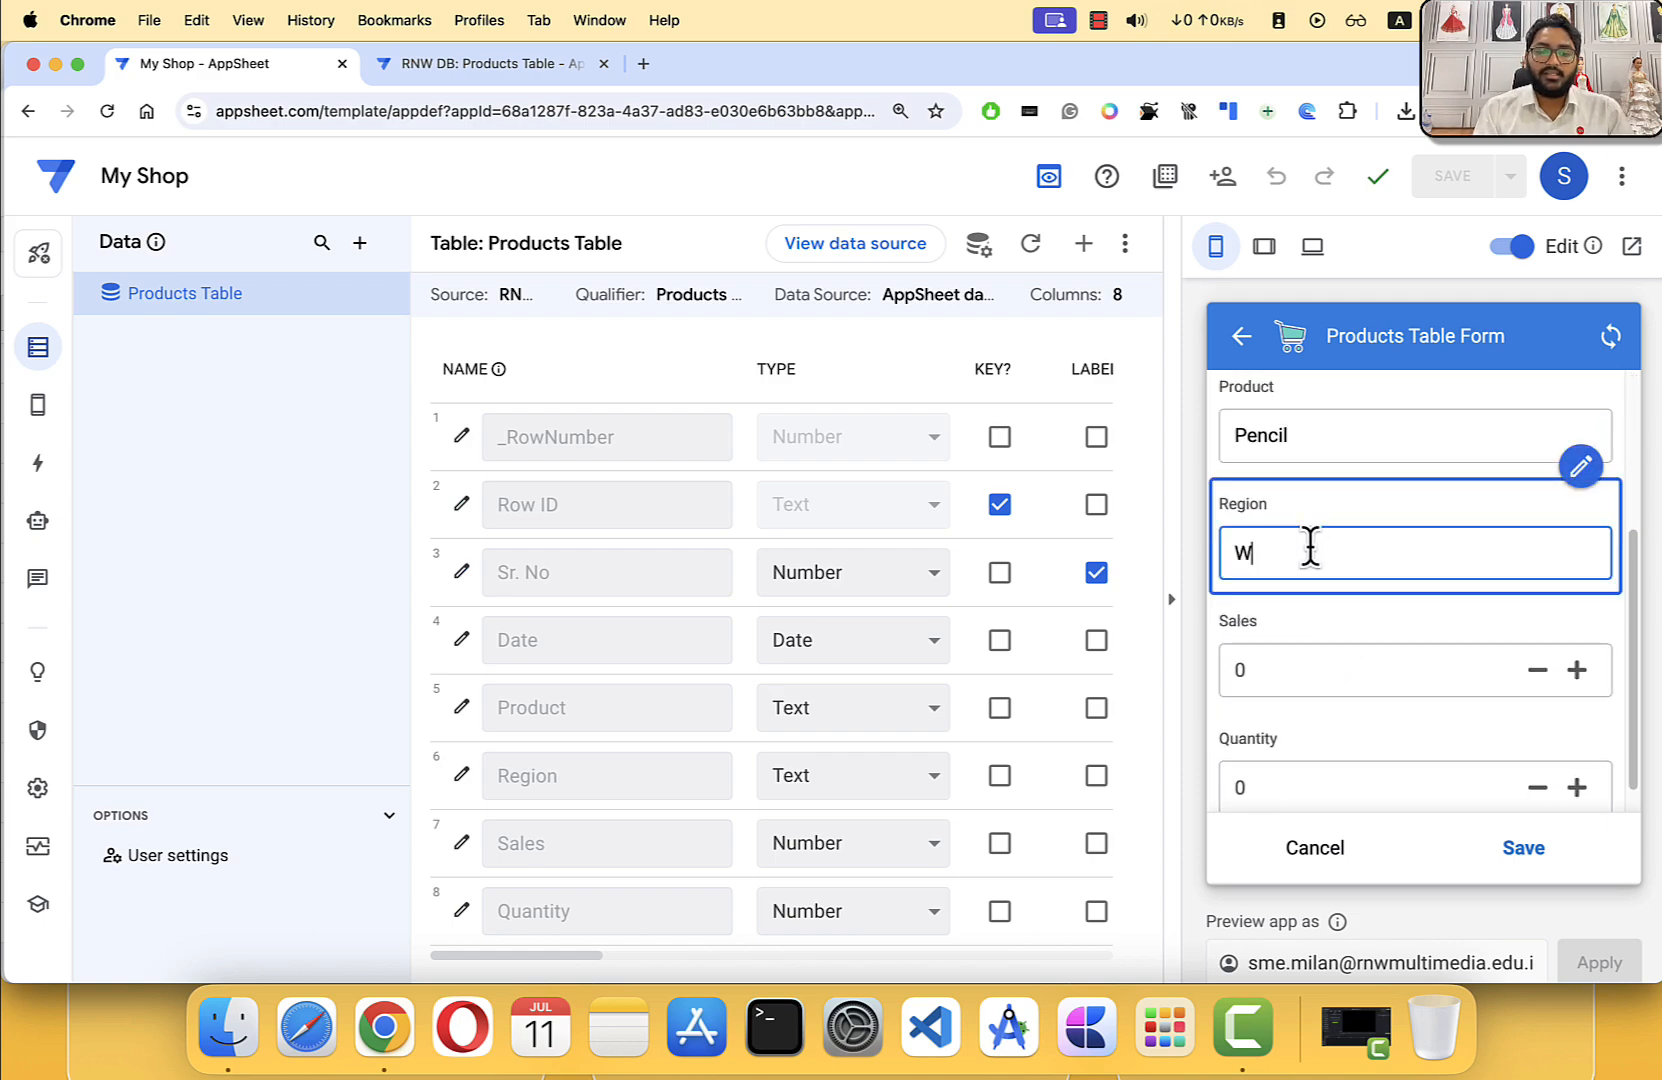
{"action": "type", "text": "est"}
{"action": "left_click", "coordinate": [1274, 662]}
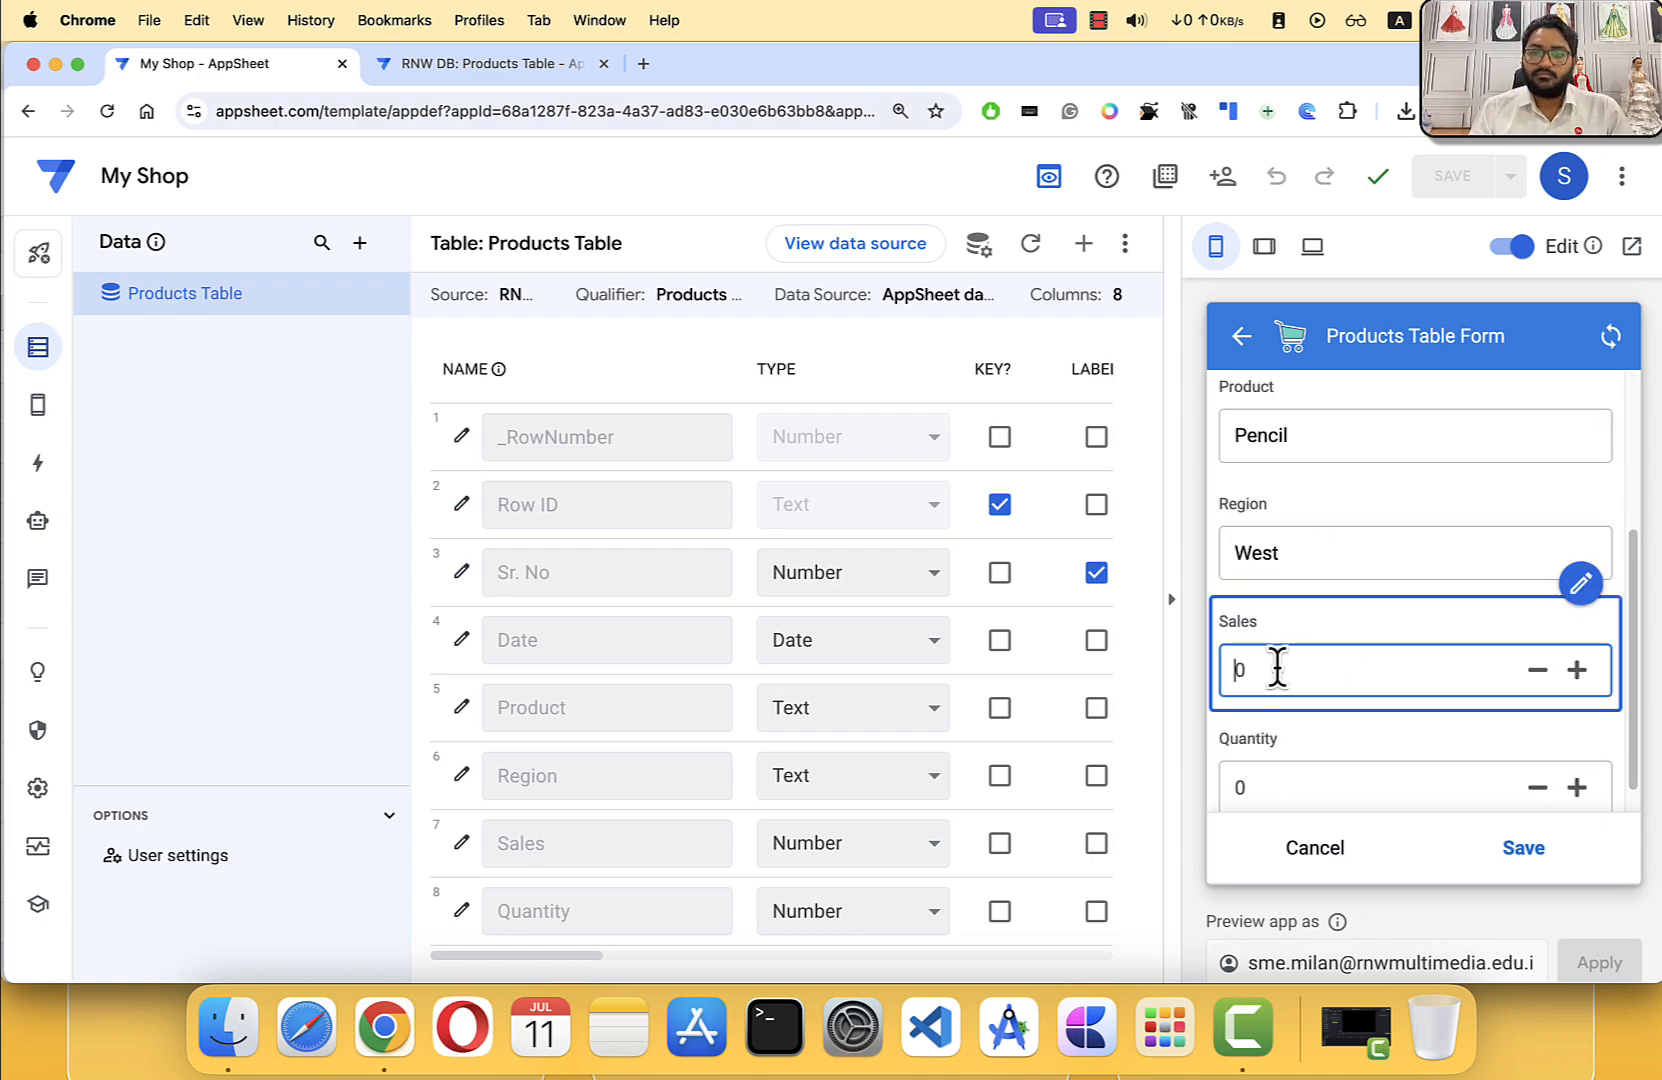
{"action": "type", "text": "10"}
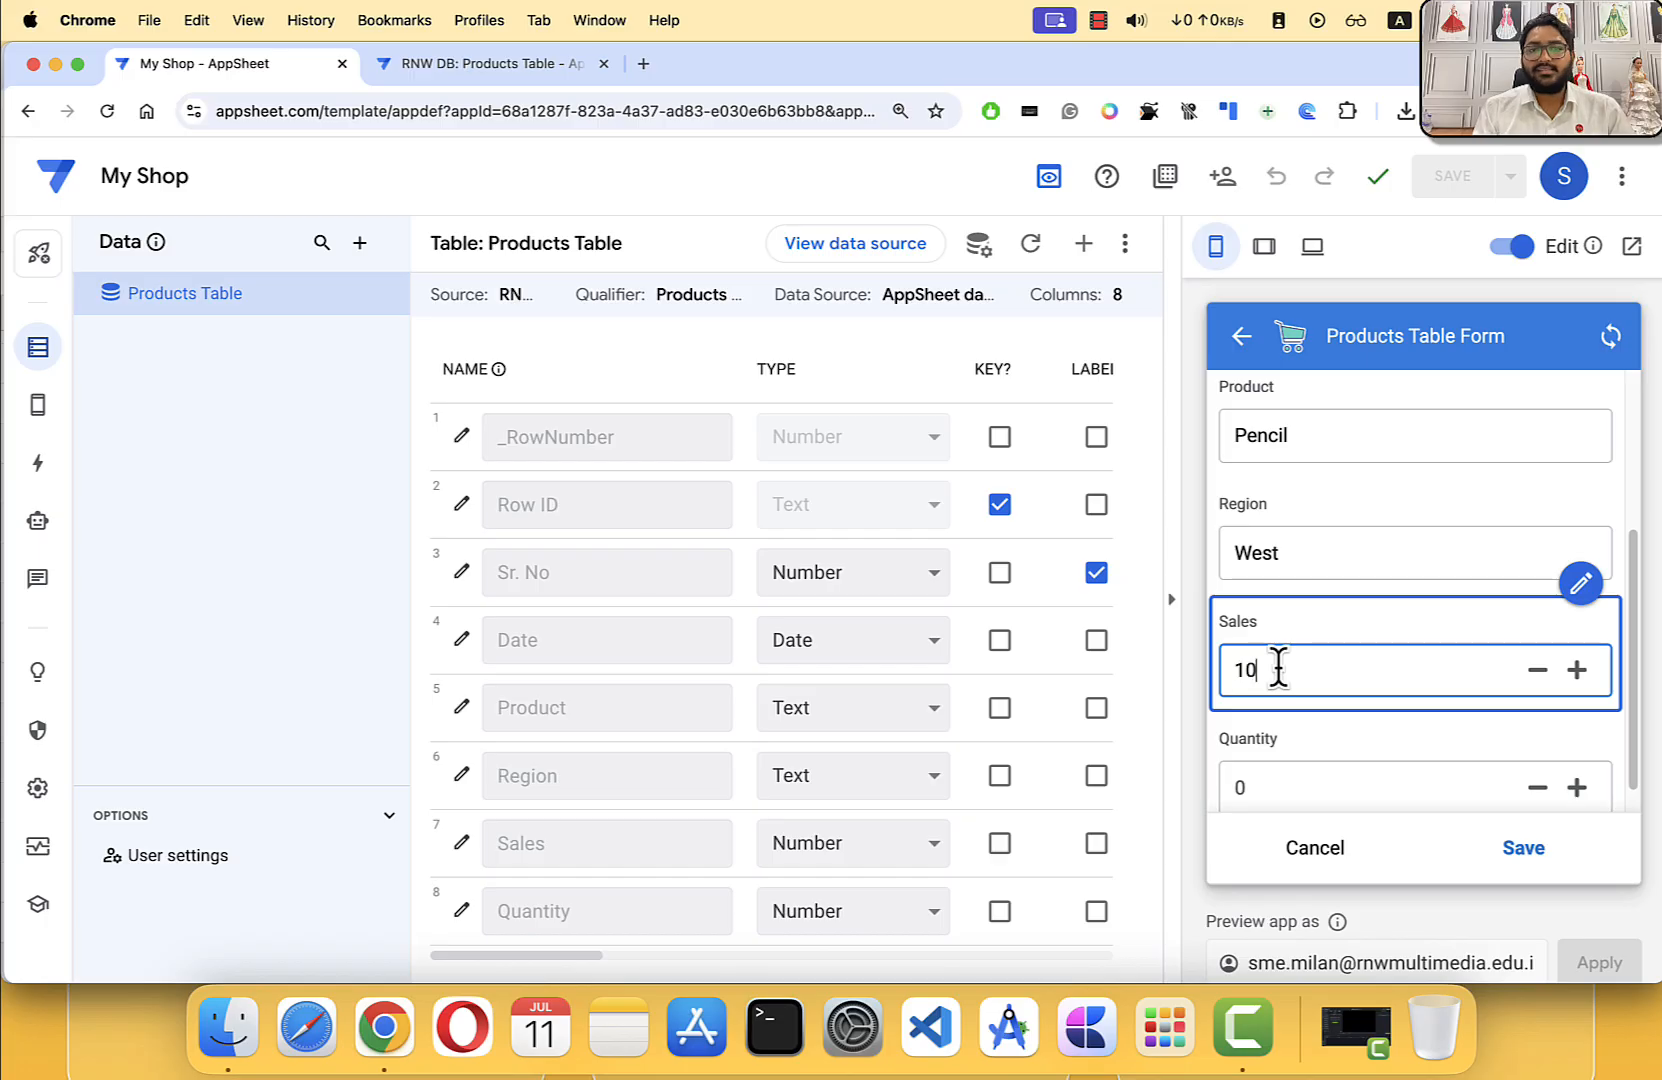
{"action": "left_click", "coordinate": [1280, 738]}
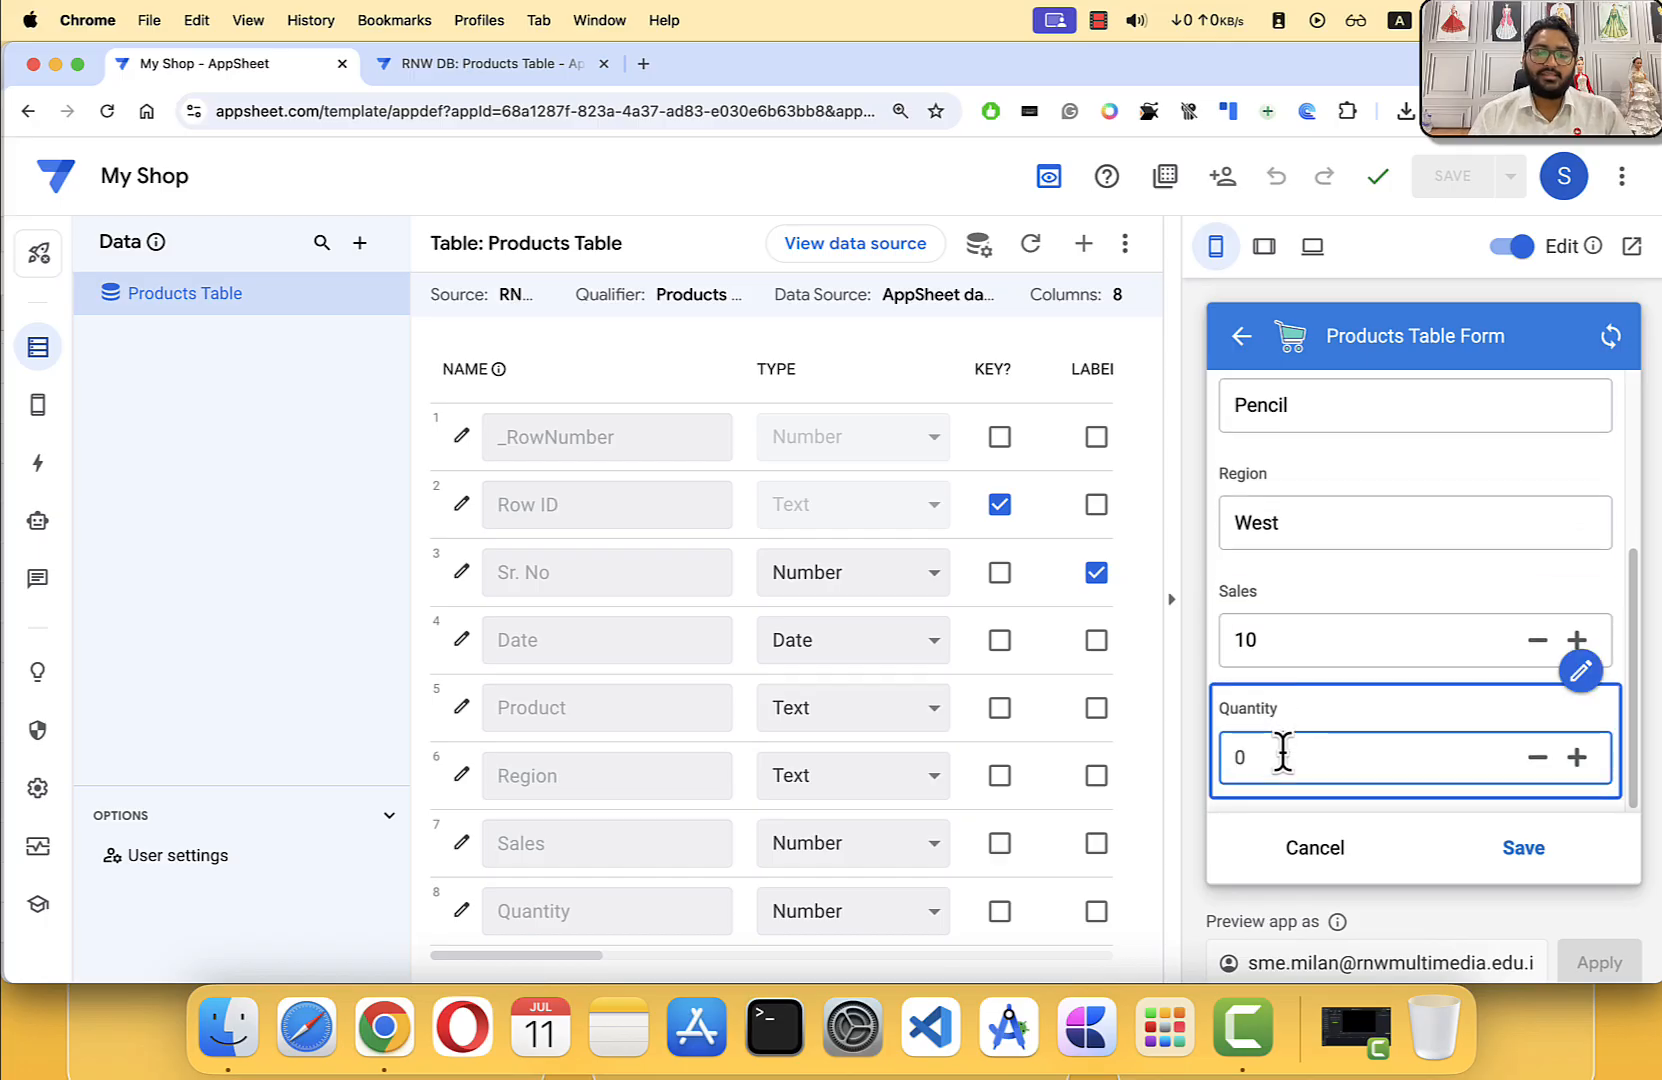
{"action": "type", "text": "100"}
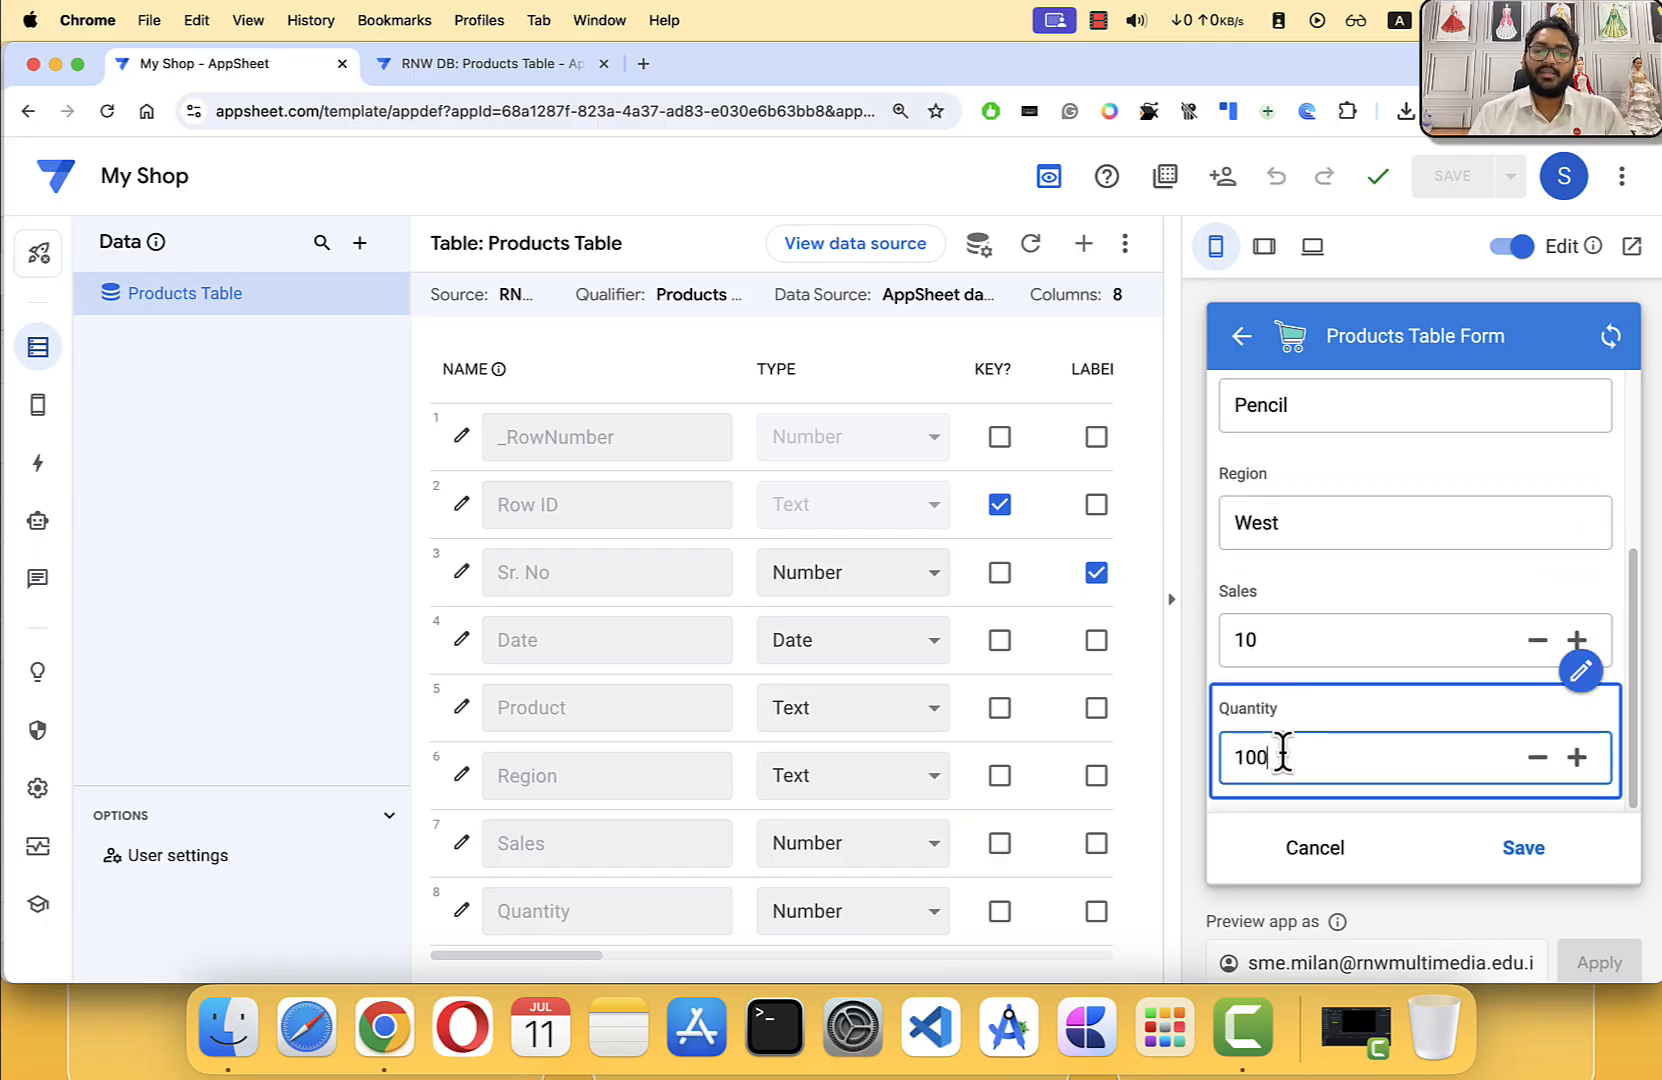
{"action": "left_click", "coordinate": [1520, 852]}
Step: Look for the new Pencil record in the preview's product list and in the RNW DB Products Table
{"action": "scroll", "coordinate": [1470, 700], "scroll_direction": "down", "scroll_amount": 15}
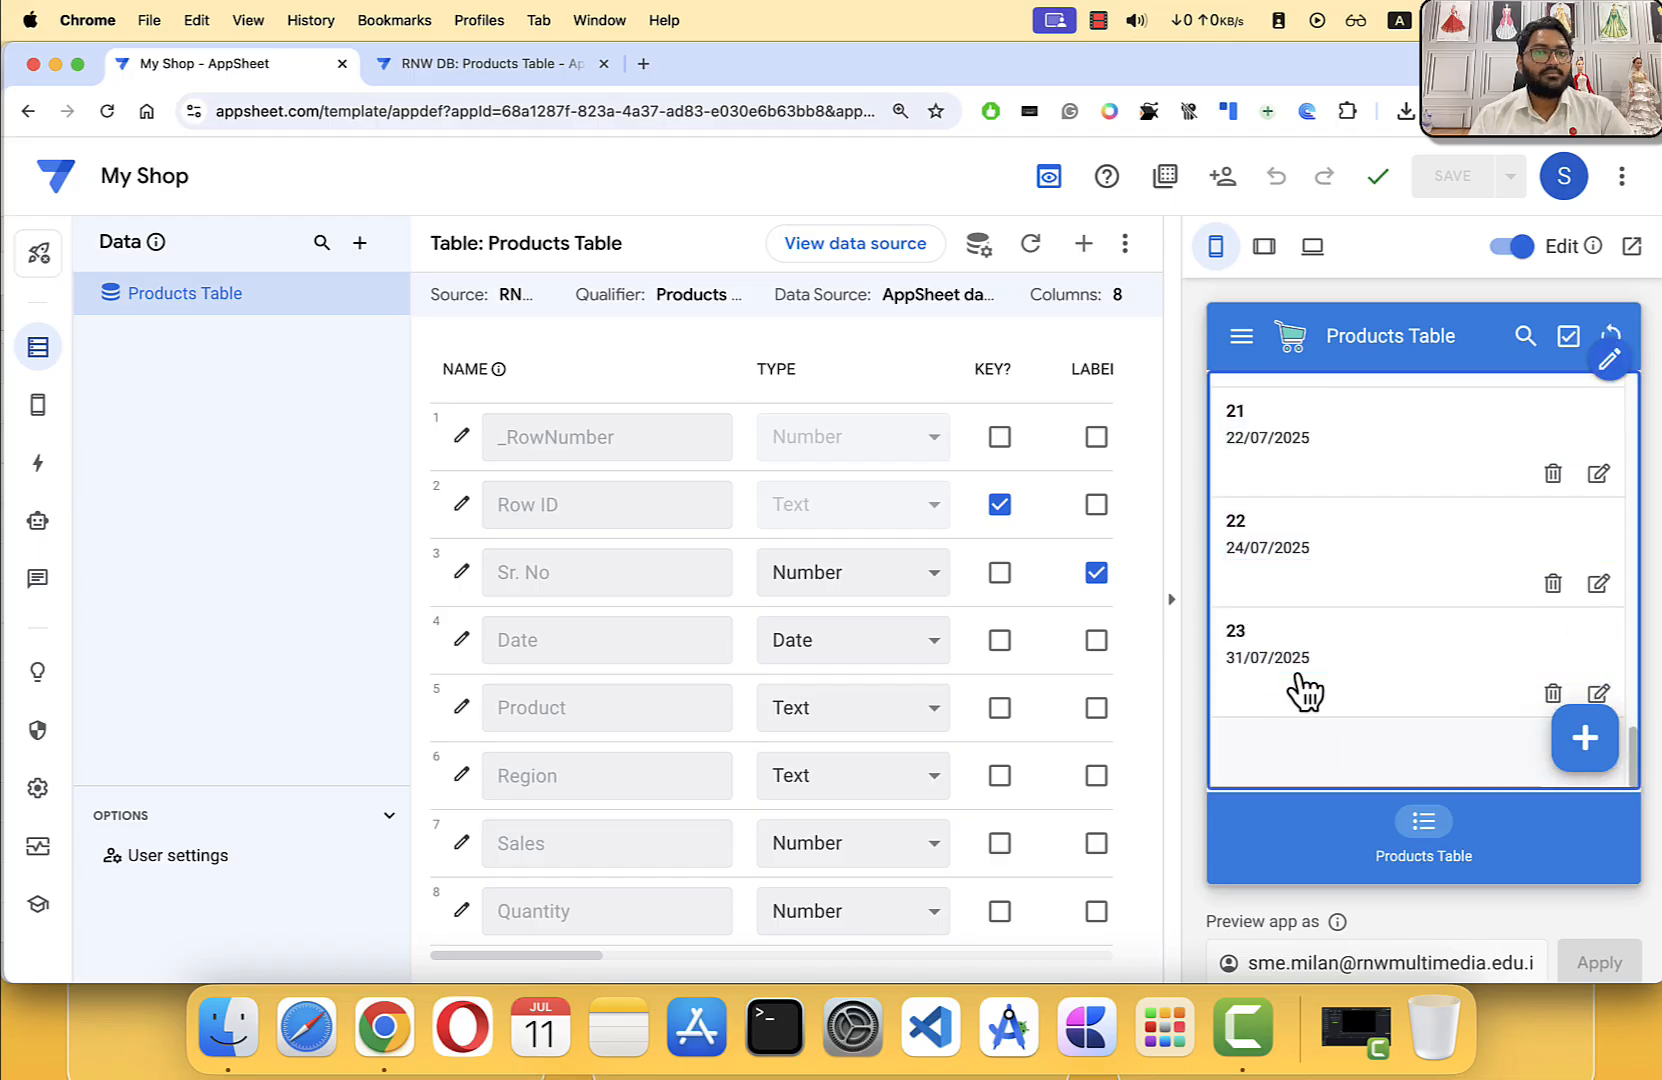
{"action": "left_click", "coordinate": [475, 68]}
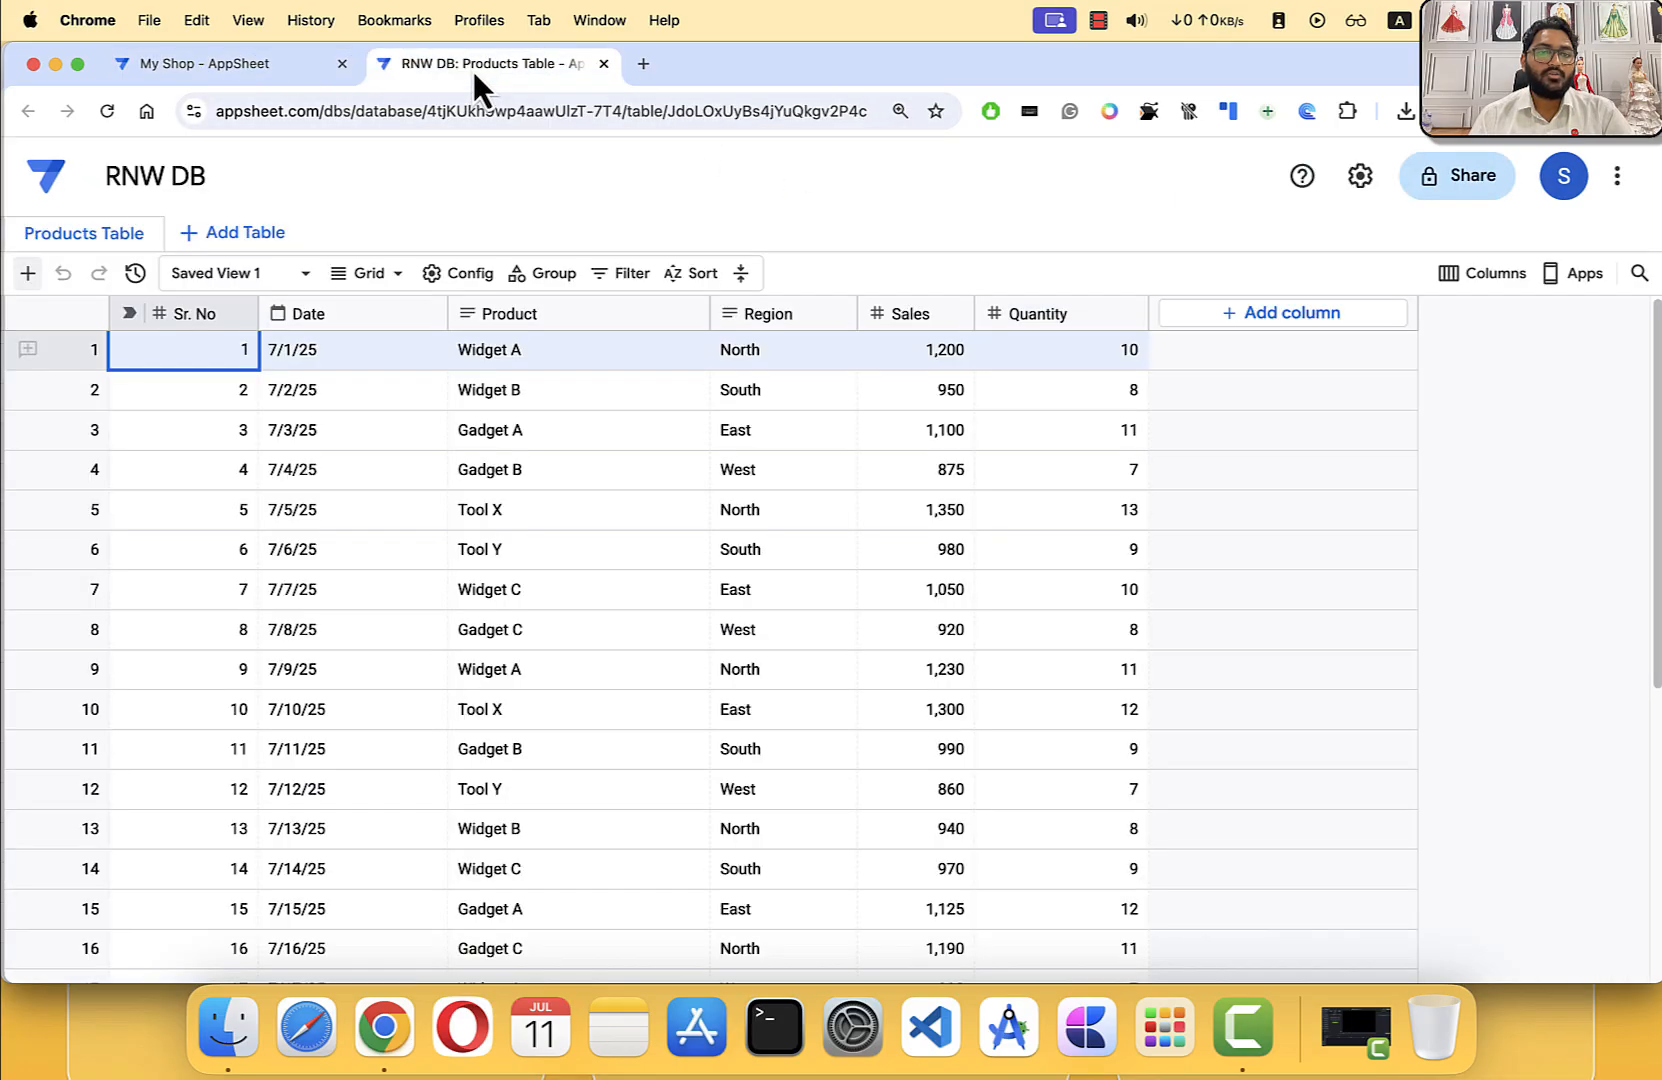
{"action": "scroll", "coordinate": [384, 690], "scroll_direction": "down", "scroll_amount": 8}
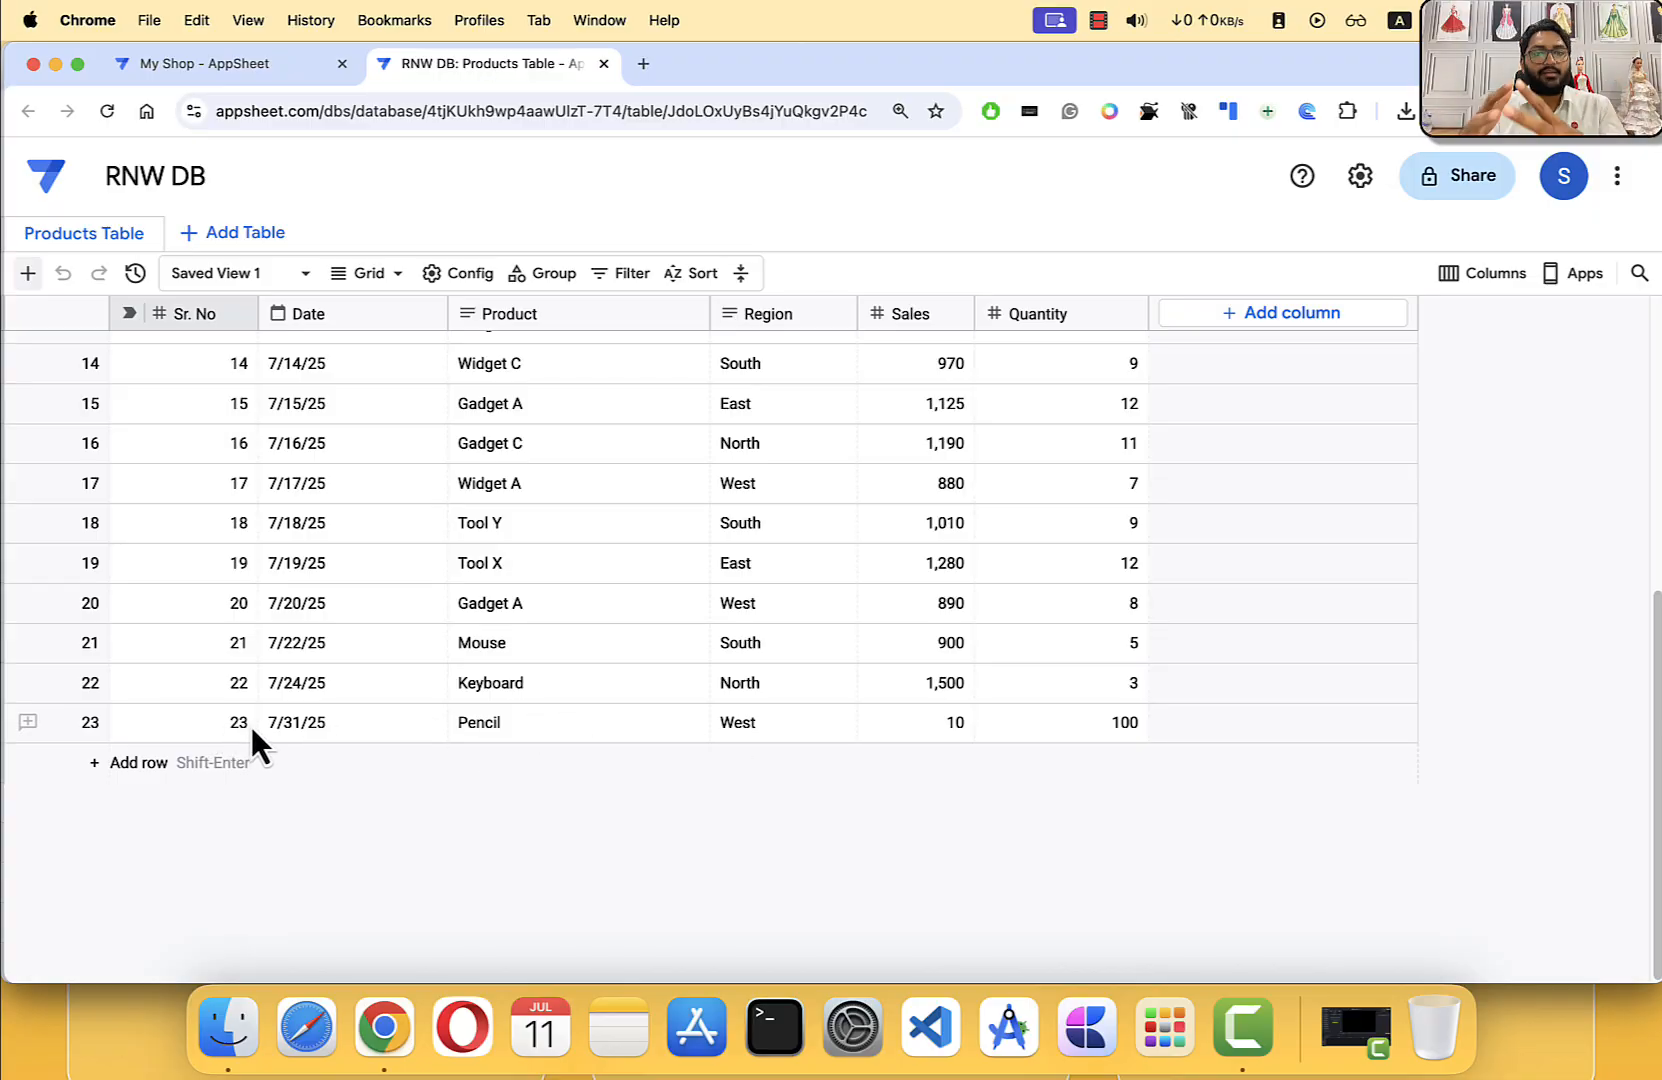
{"action": "scroll", "coordinate": [599, 721], "scroll_direction": "up", "scroll_amount": 1}
{"action": "scroll", "coordinate": [599, 721], "scroll_direction": "up", "scroll_amount": 5}
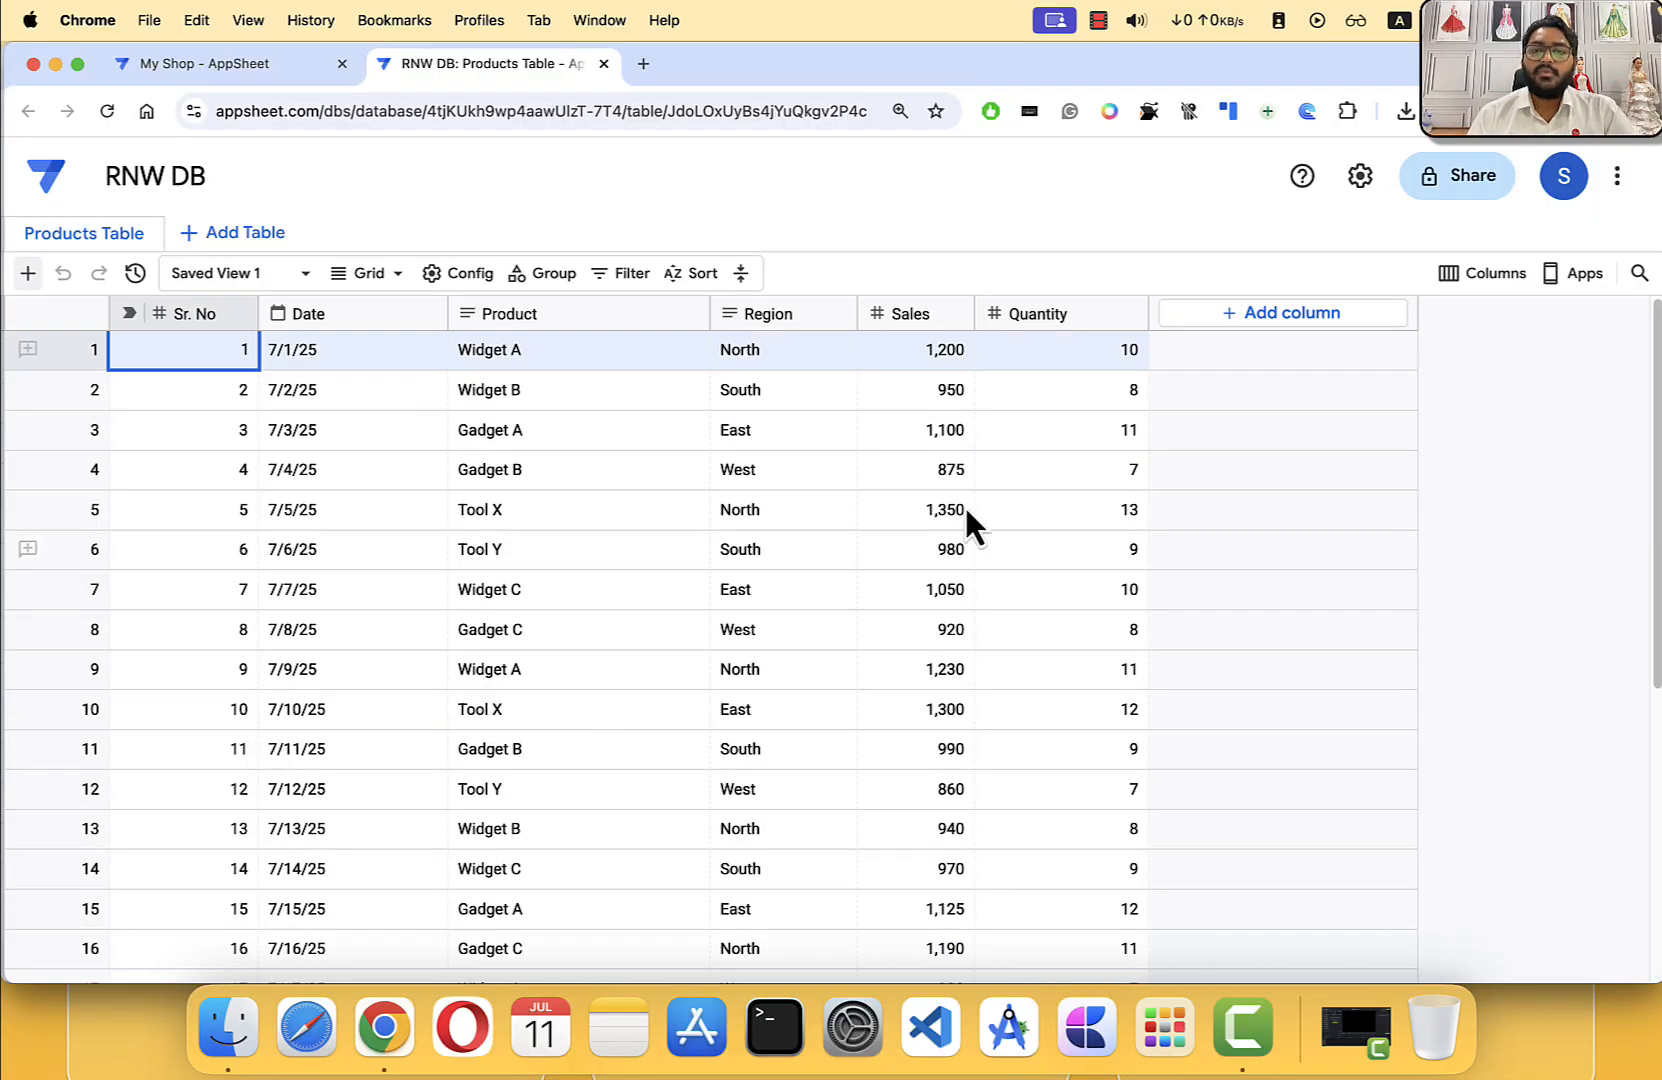
Step: Highlight the Sales and then the Quantity values of rows 1 to 13 in the database table
{"action": "left_click", "coordinate": [909, 351]}
{"action": "left_click_drag", "start_coordinate": [909, 351], "coordinate": [916, 846]}
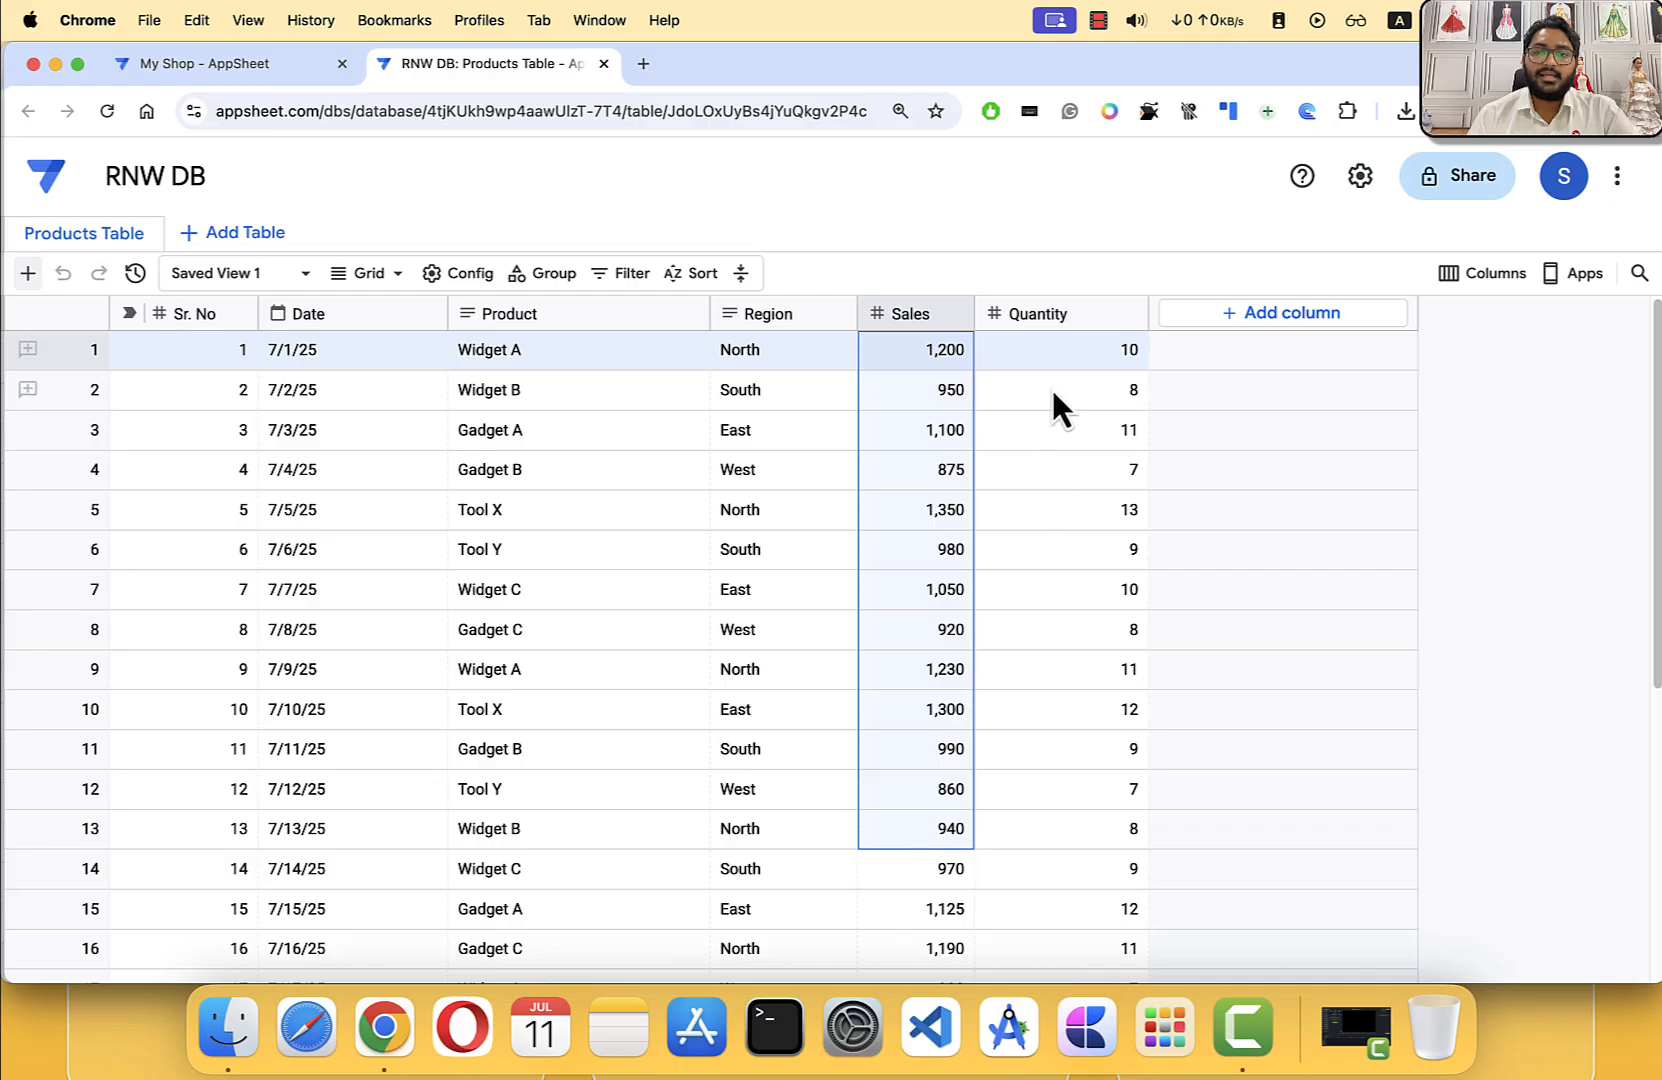
{"action": "left_click_drag", "start_coordinate": [1050, 350], "coordinate": [1030, 847]}
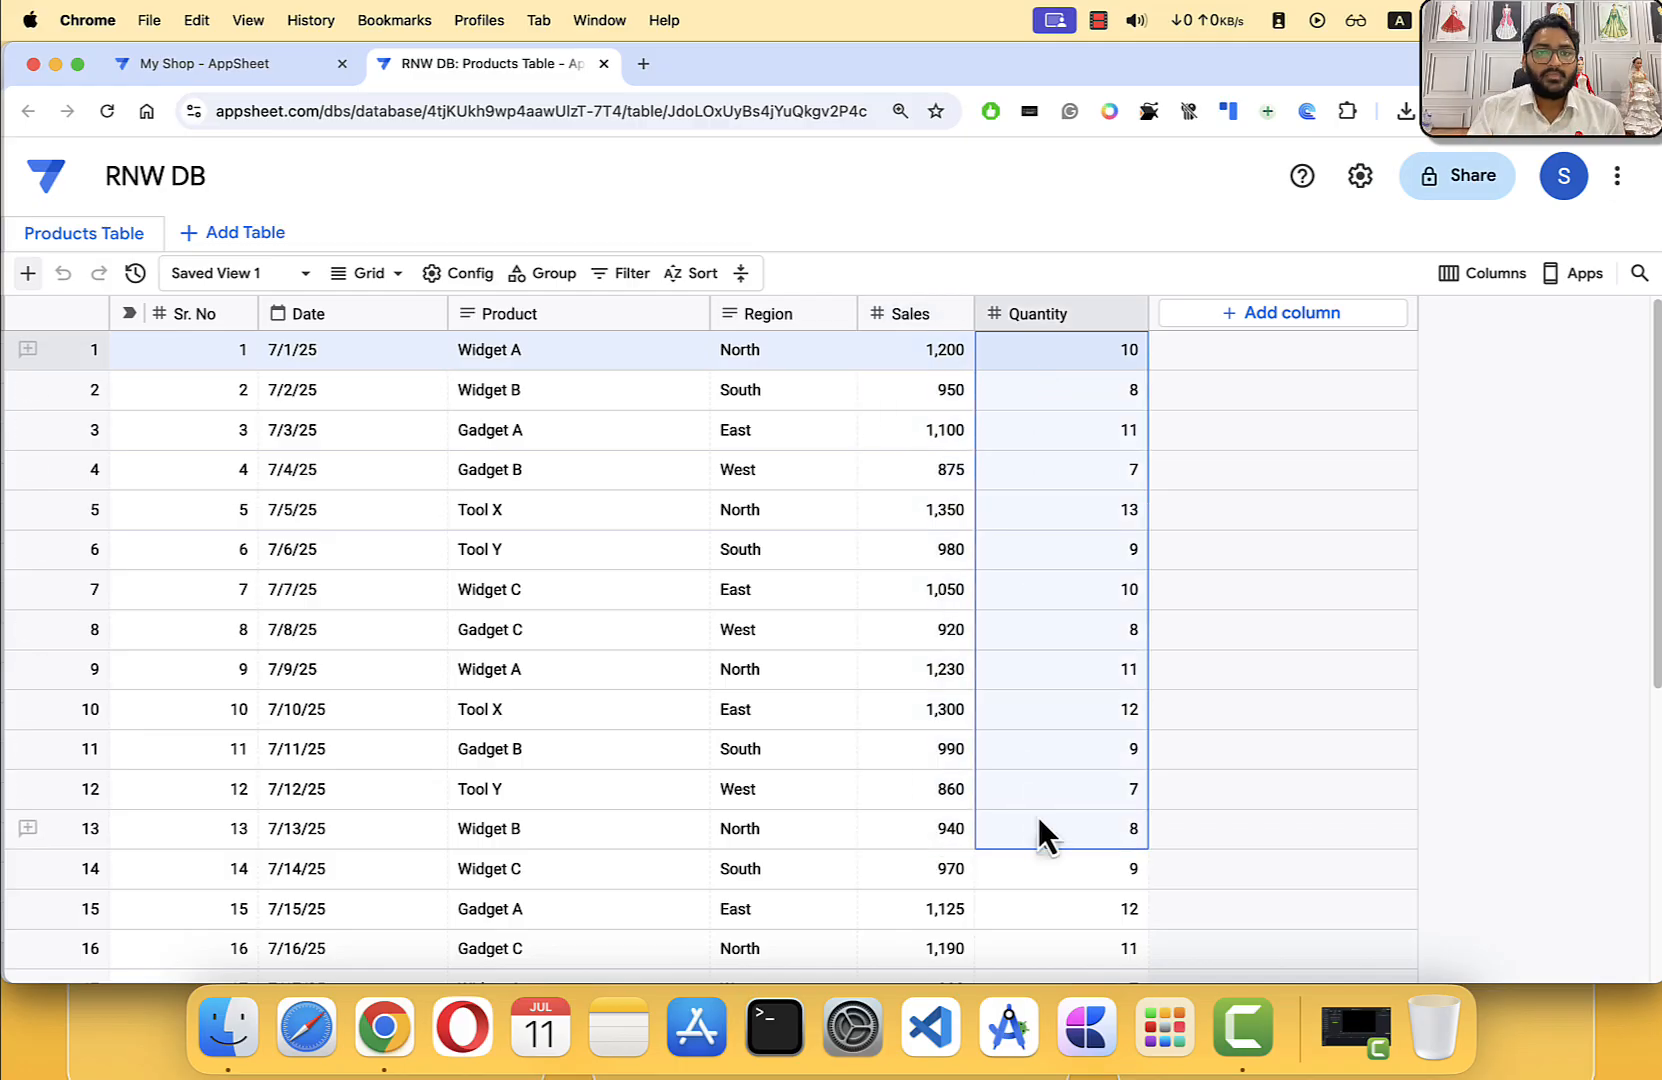
Step: Examine the Pencil row's product, region, sales and quantity cells, and highlight its Sales and Quantity together
{"action": "scroll", "coordinate": [944, 756], "scroll_direction": "down", "scroll_amount": 5}
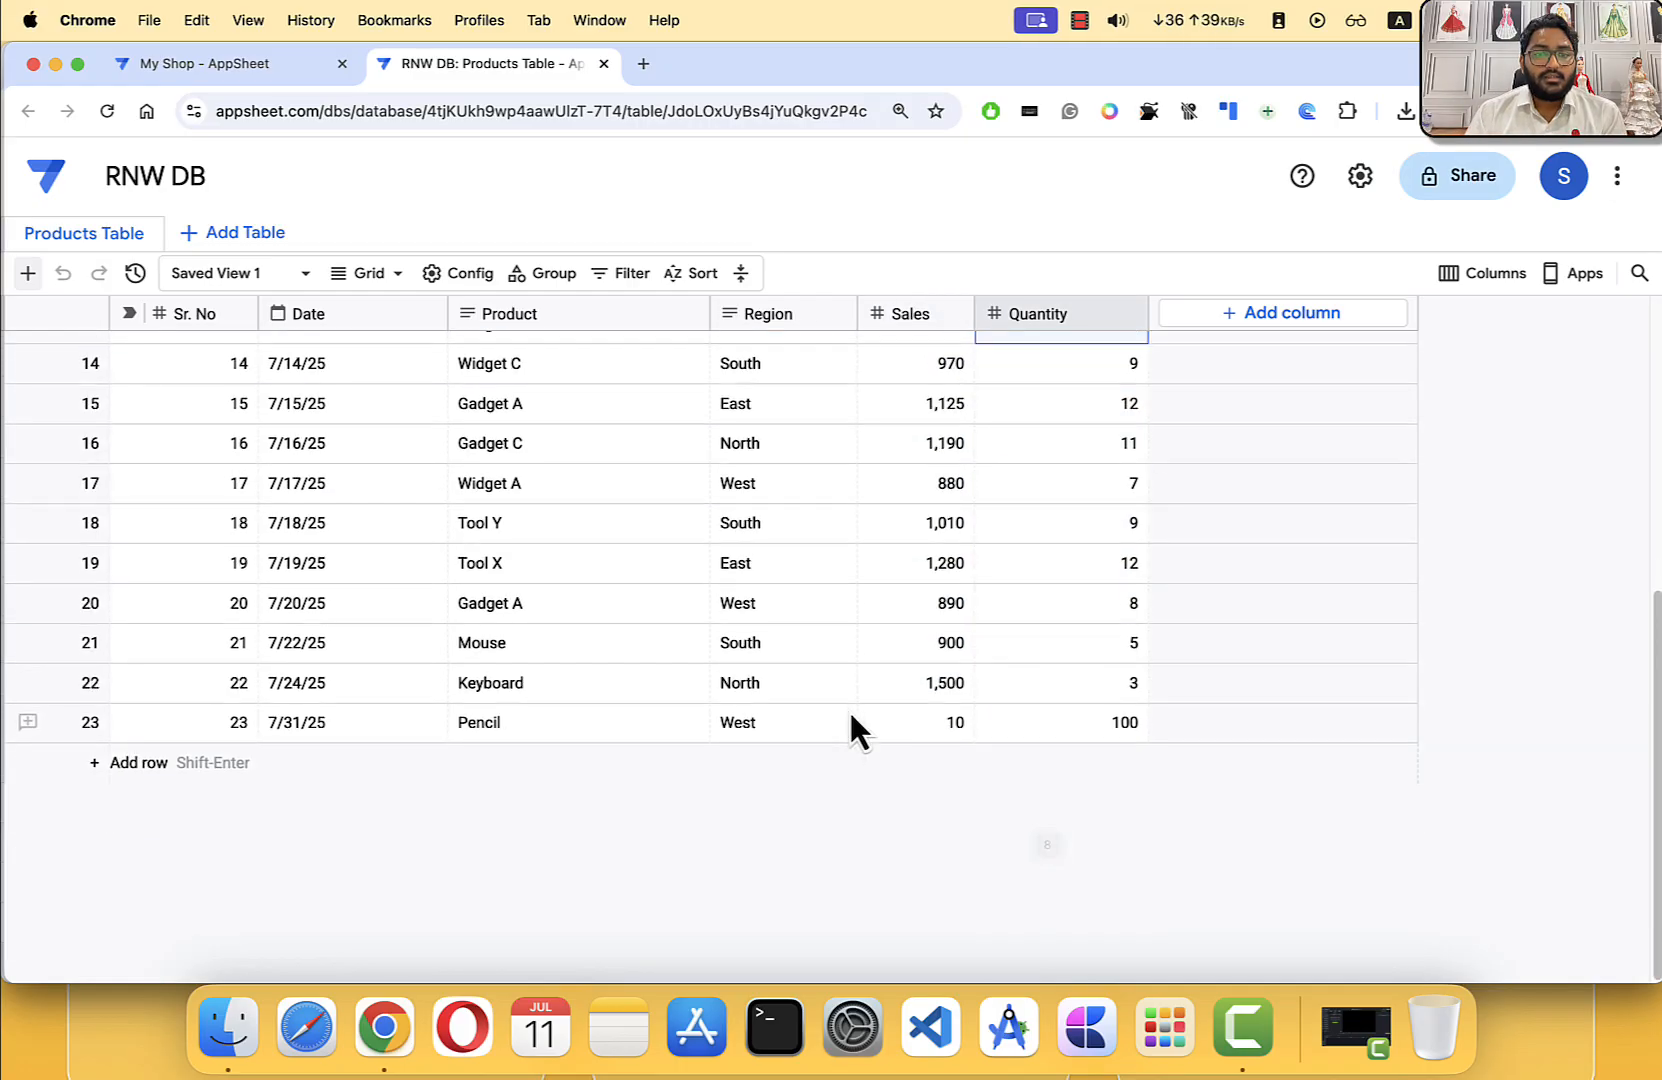
{"action": "left_click", "coordinate": [494, 733]}
{"action": "left_click", "coordinate": [768, 727]}
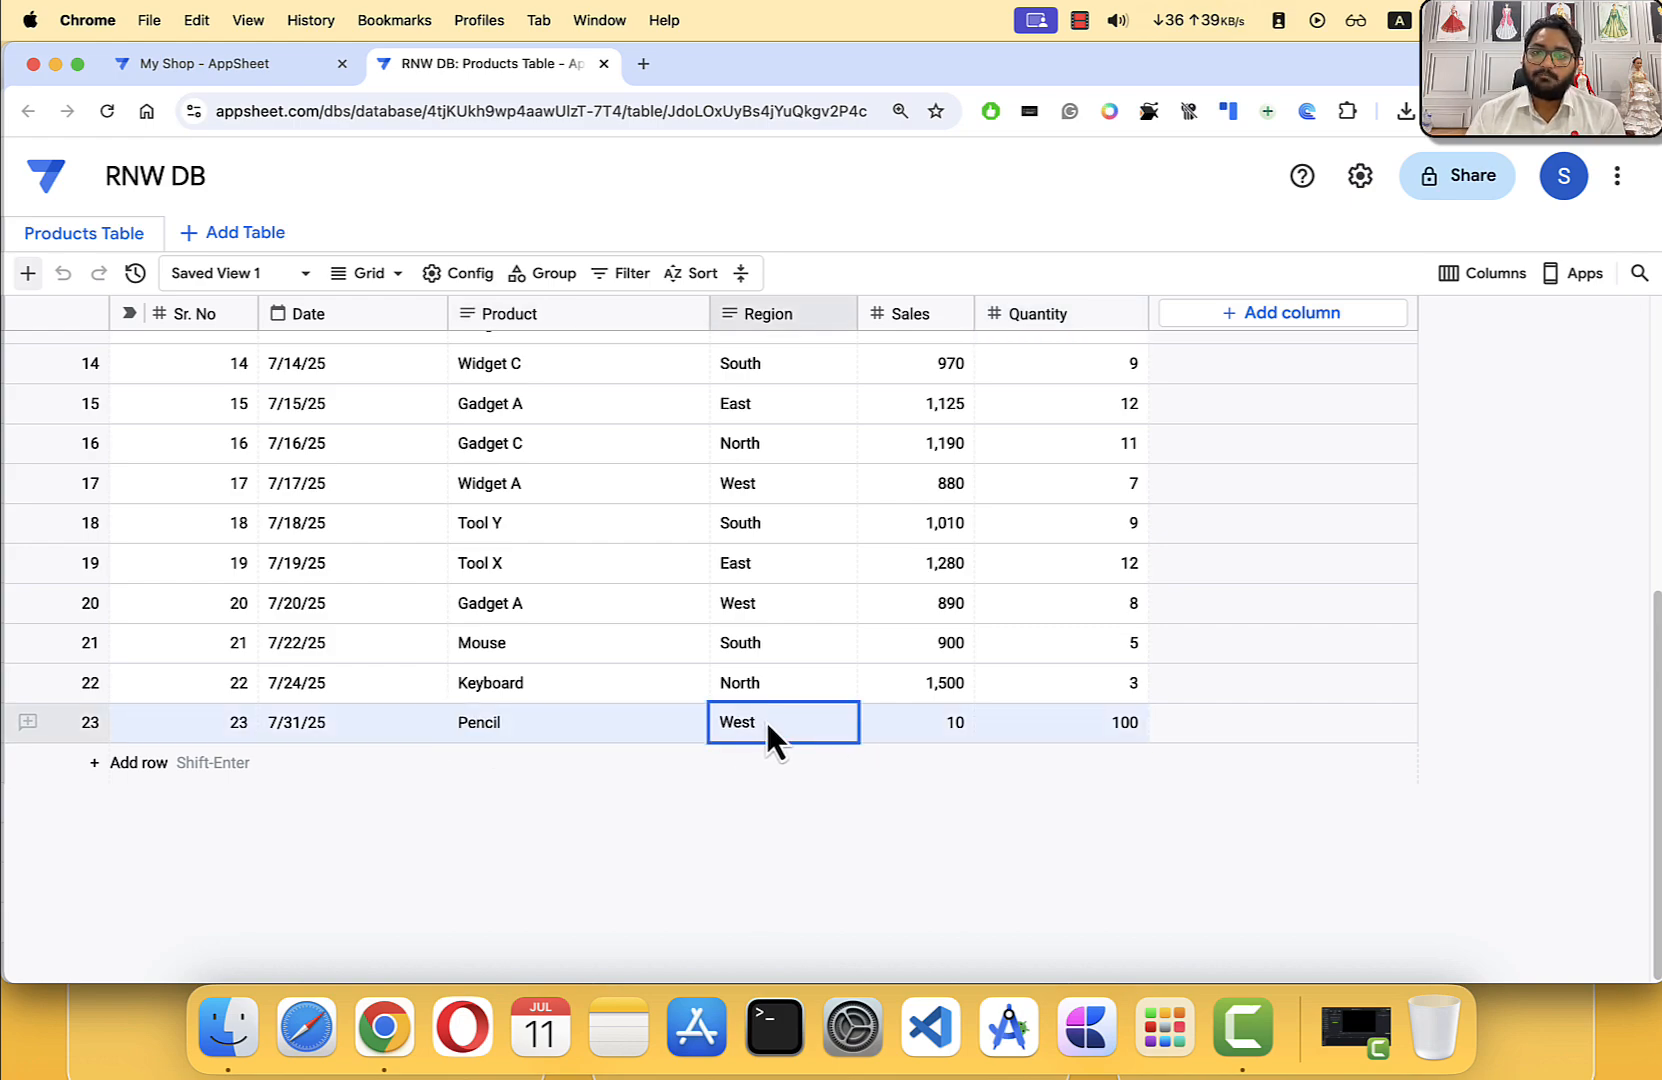
{"action": "left_click", "coordinate": [906, 721]}
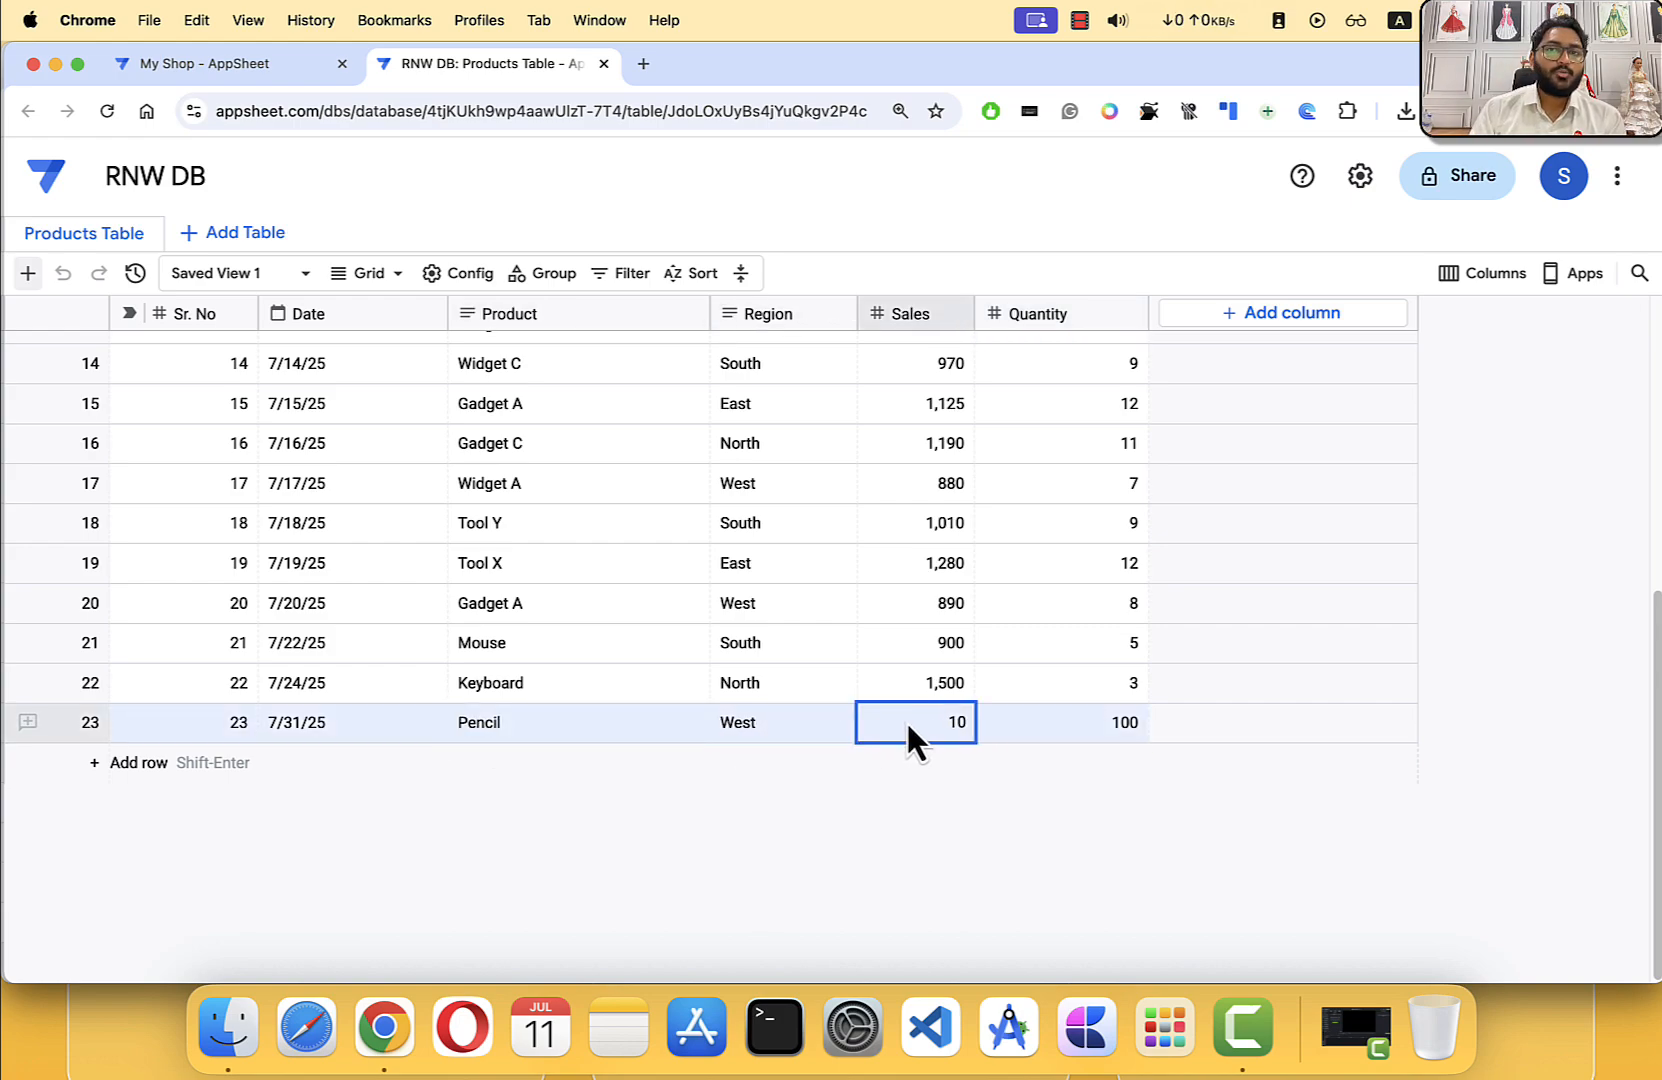
{"action": "left_click", "coordinate": [1091, 725]}
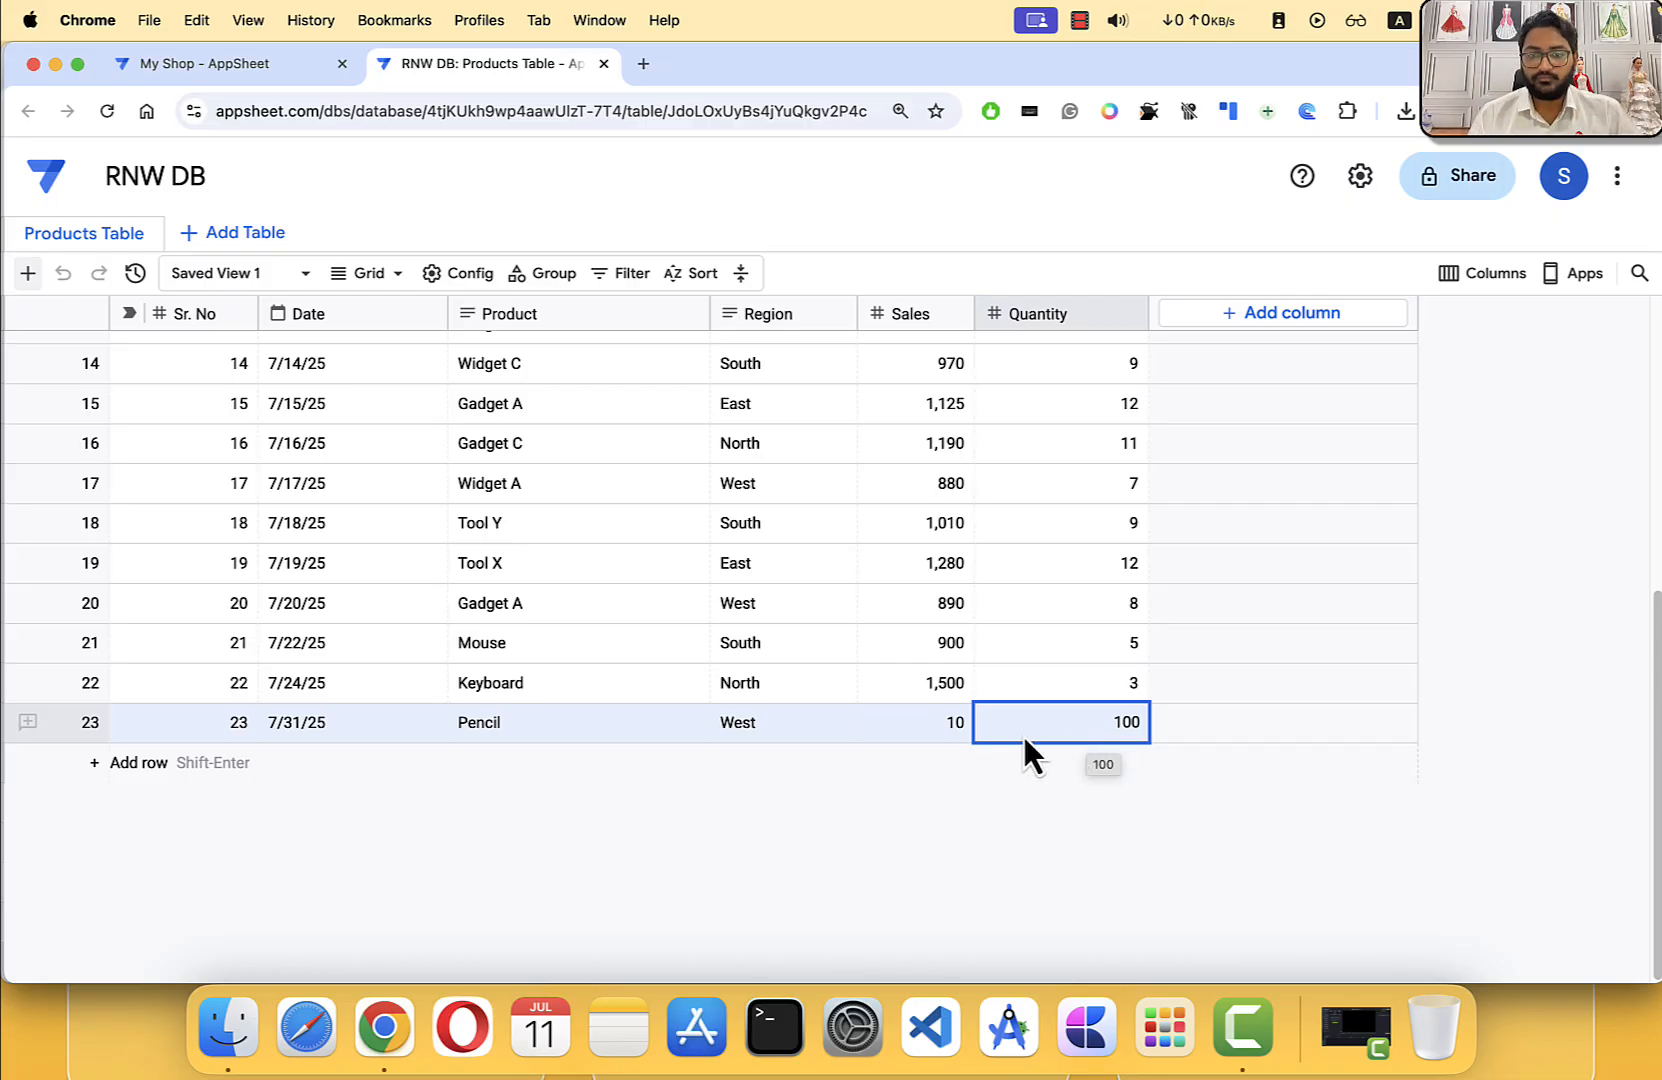
{"action": "left_click_drag", "start_coordinate": [918, 721], "coordinate": [995, 722]}
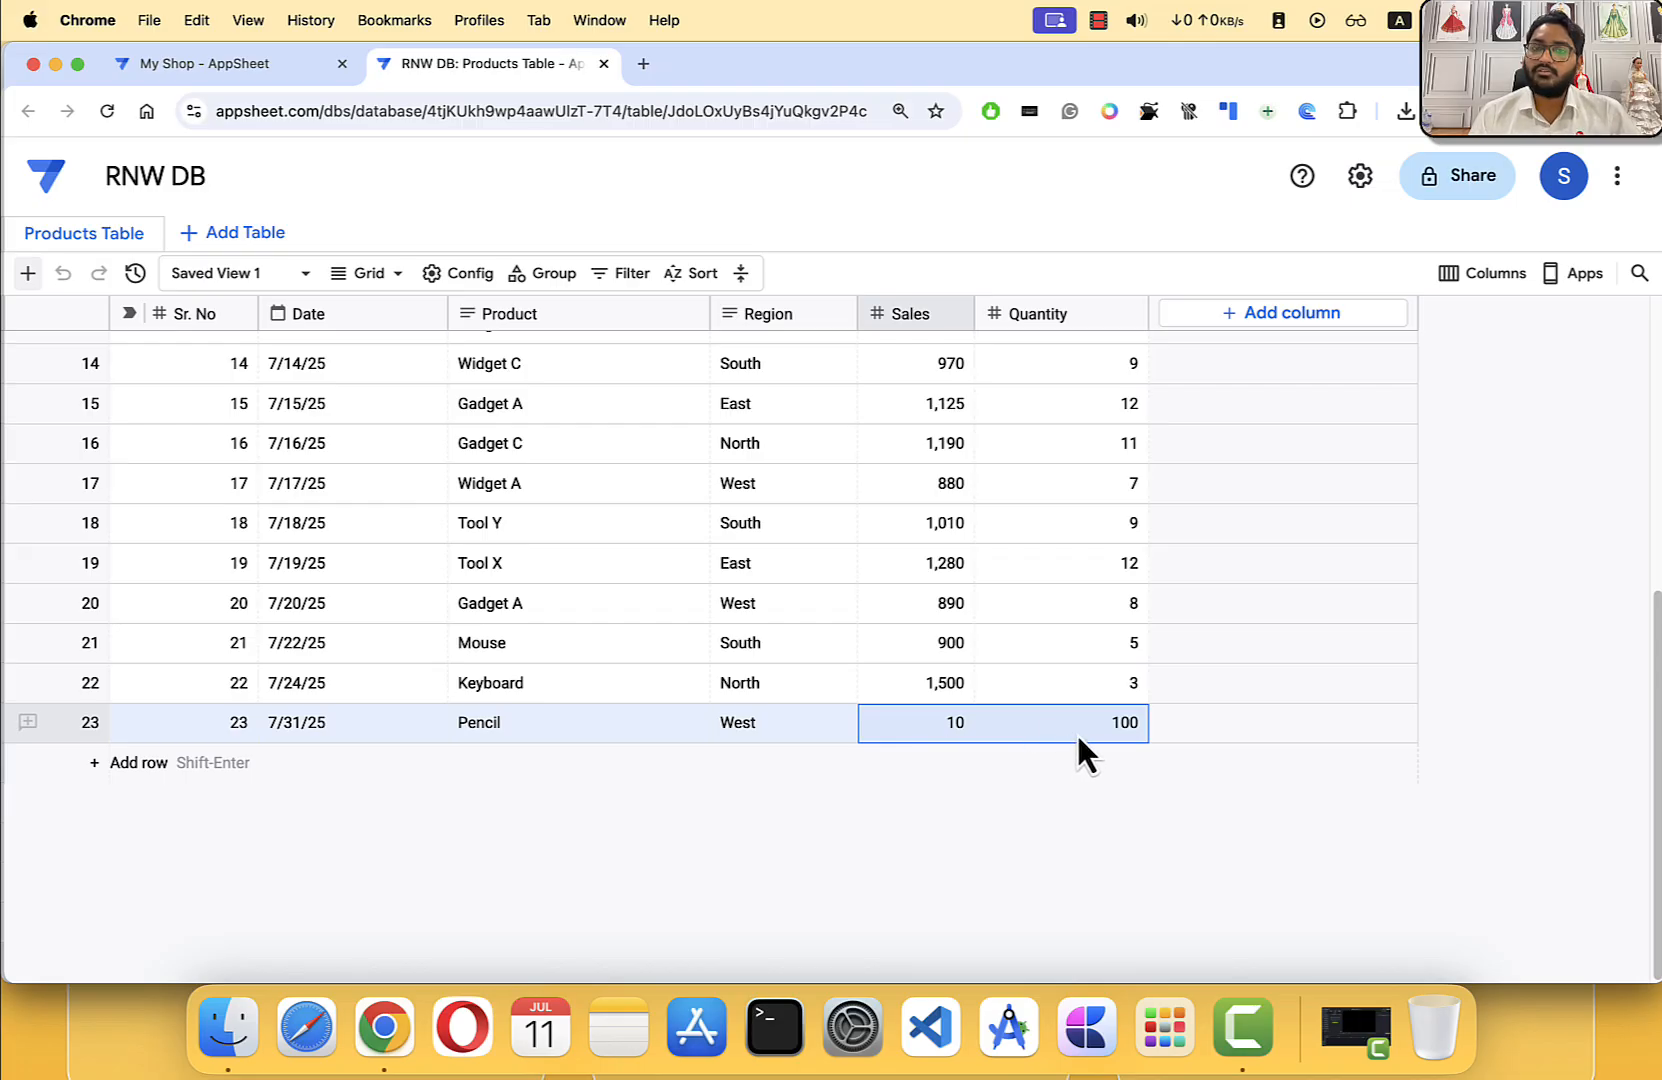
Step: Compare the RNW DB Products Table rows with the column list of the My Shop app
{"action": "scroll", "coordinate": [1220, 575], "scroll_direction": "up", "scroll_amount": 5}
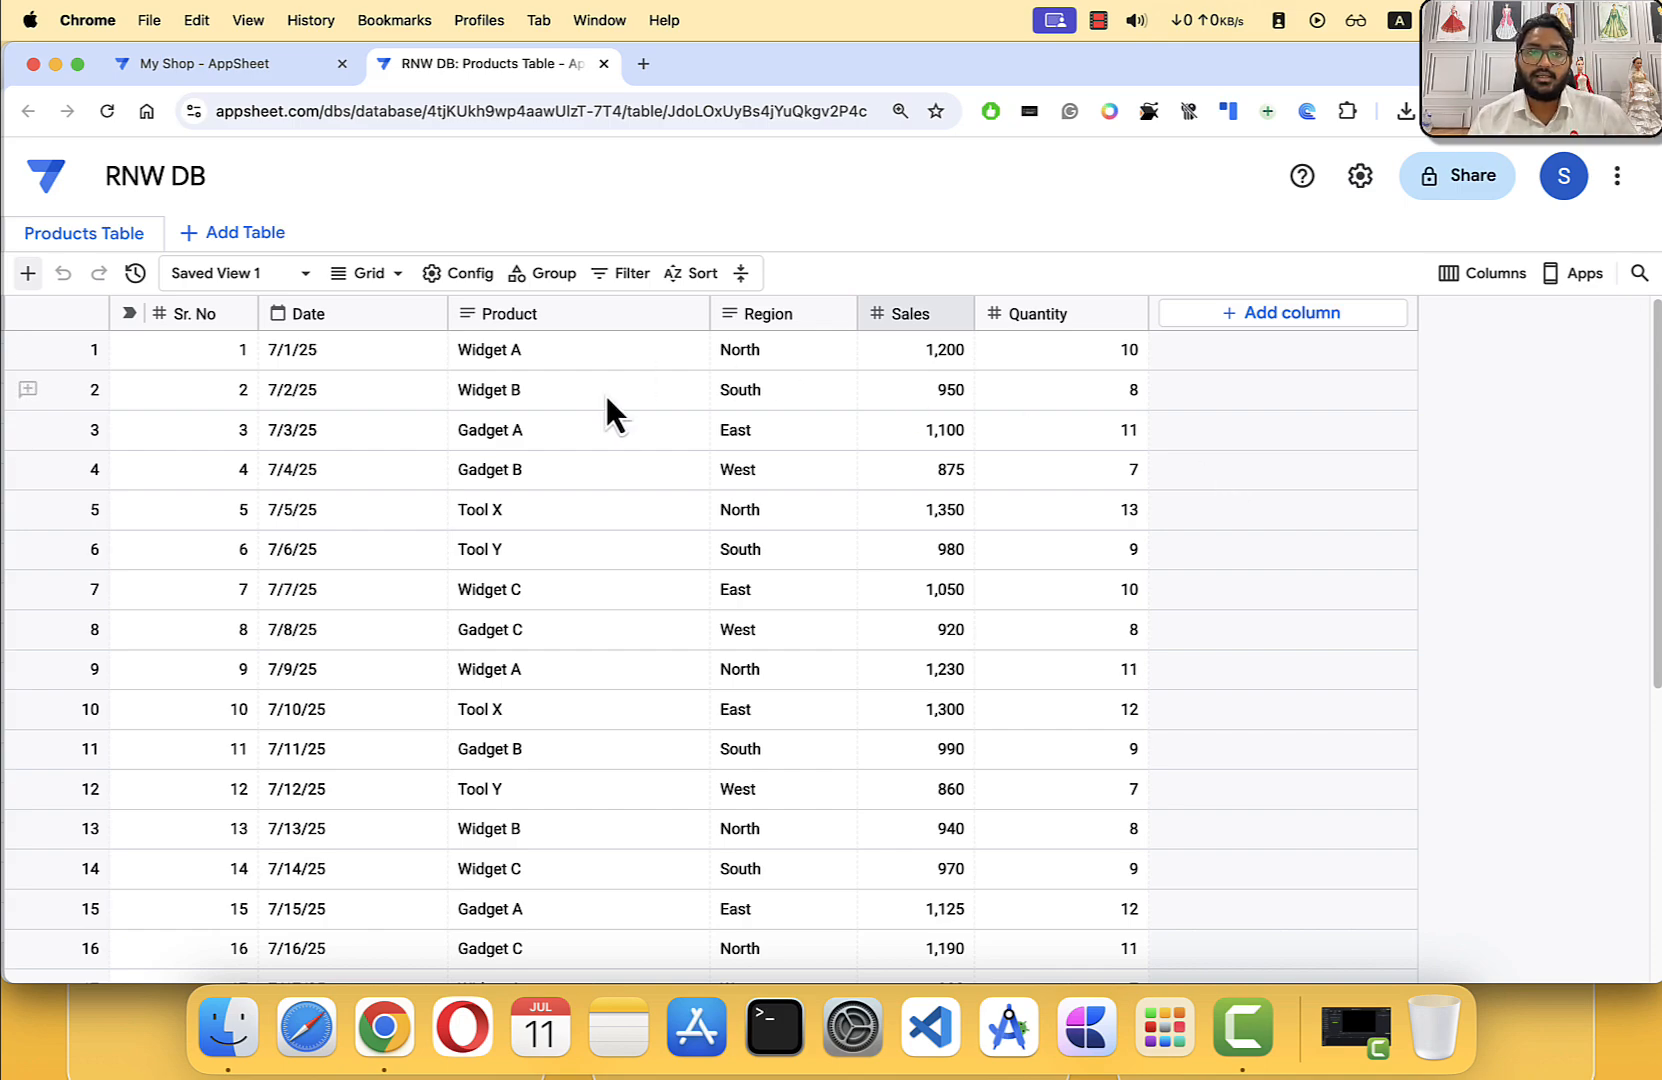
{"action": "scroll", "coordinate": [688, 530], "scroll_direction": "down", "scroll_amount": 10}
{"action": "scroll", "coordinate": [690, 518], "scroll_direction": "up", "scroll_amount": 10}
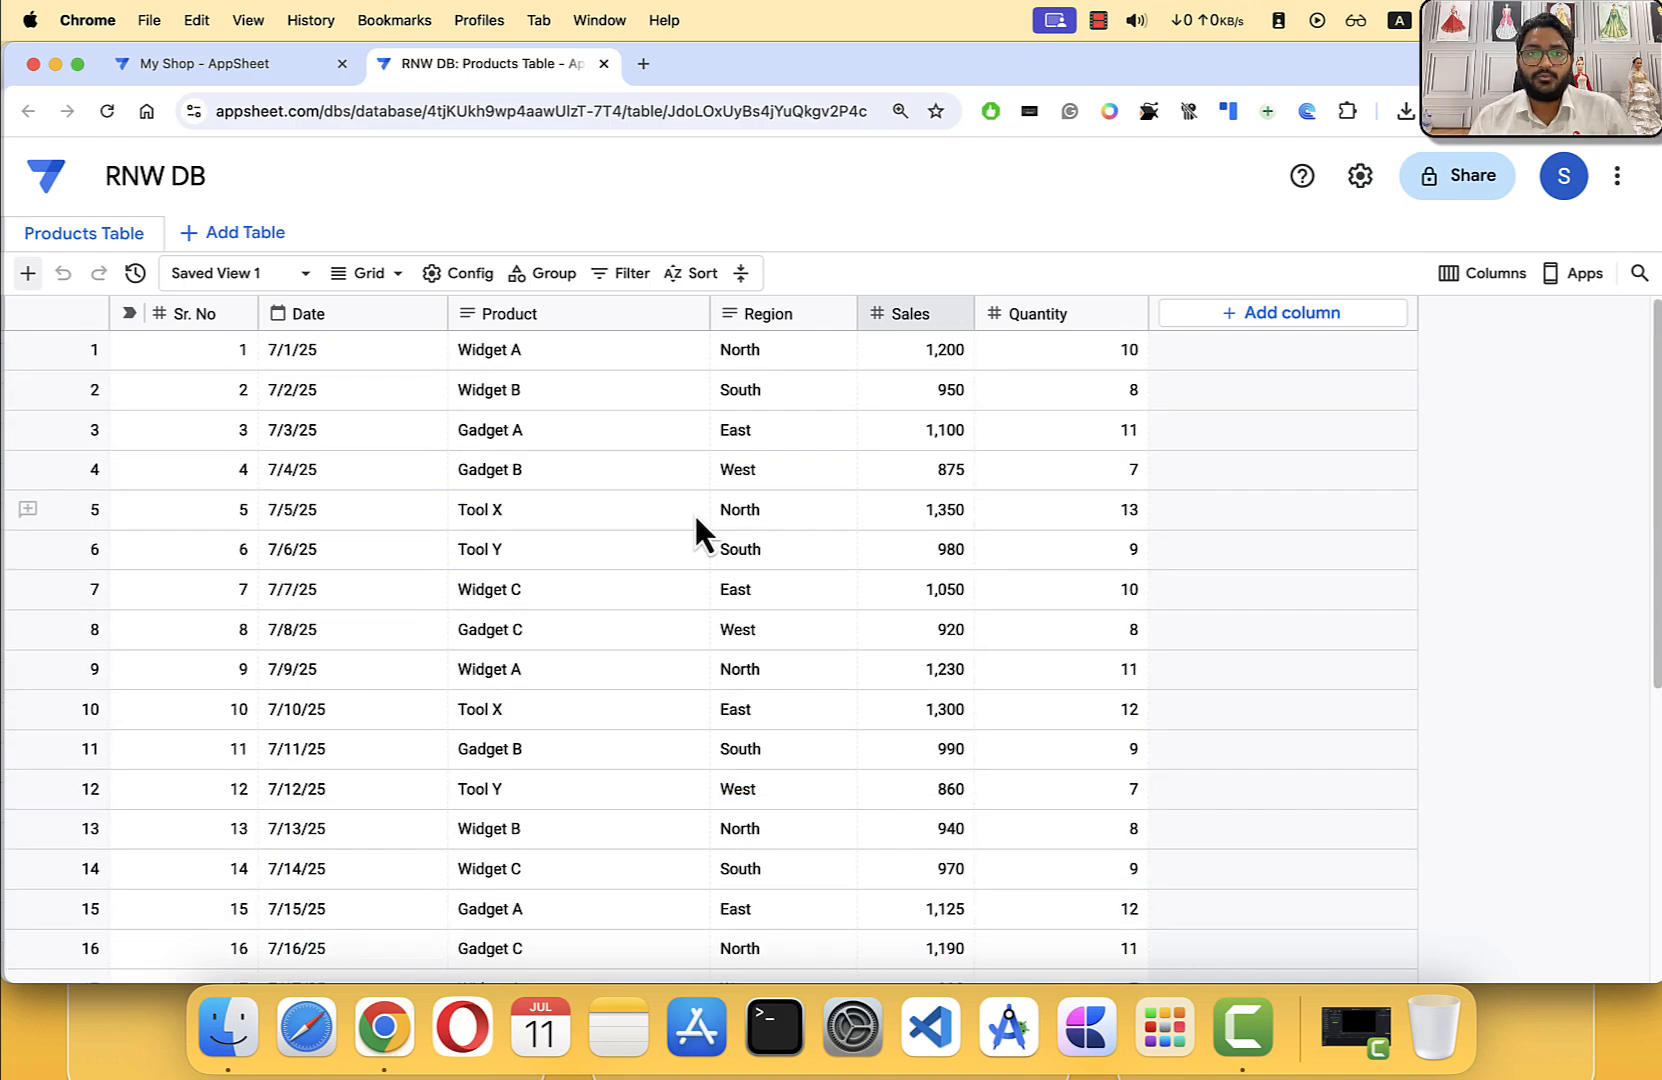
{"action": "left_click", "coordinate": [225, 75]}
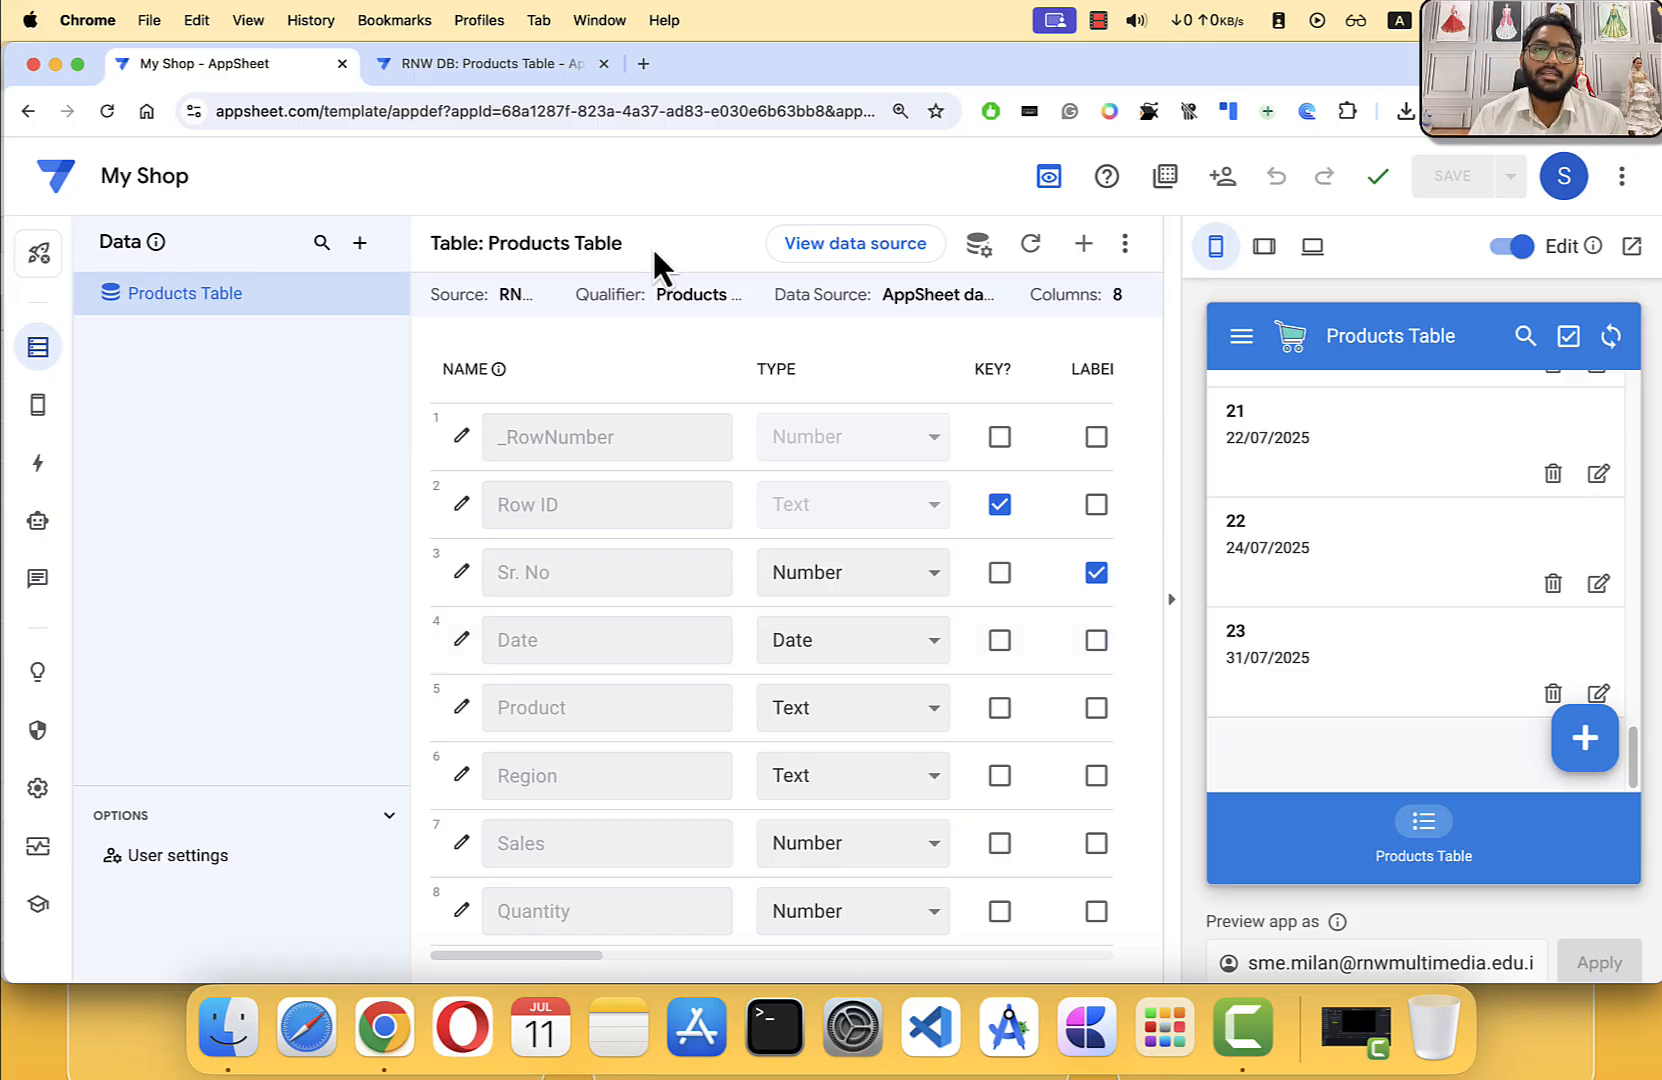
{"action": "left_click", "coordinate": [500, 63]}
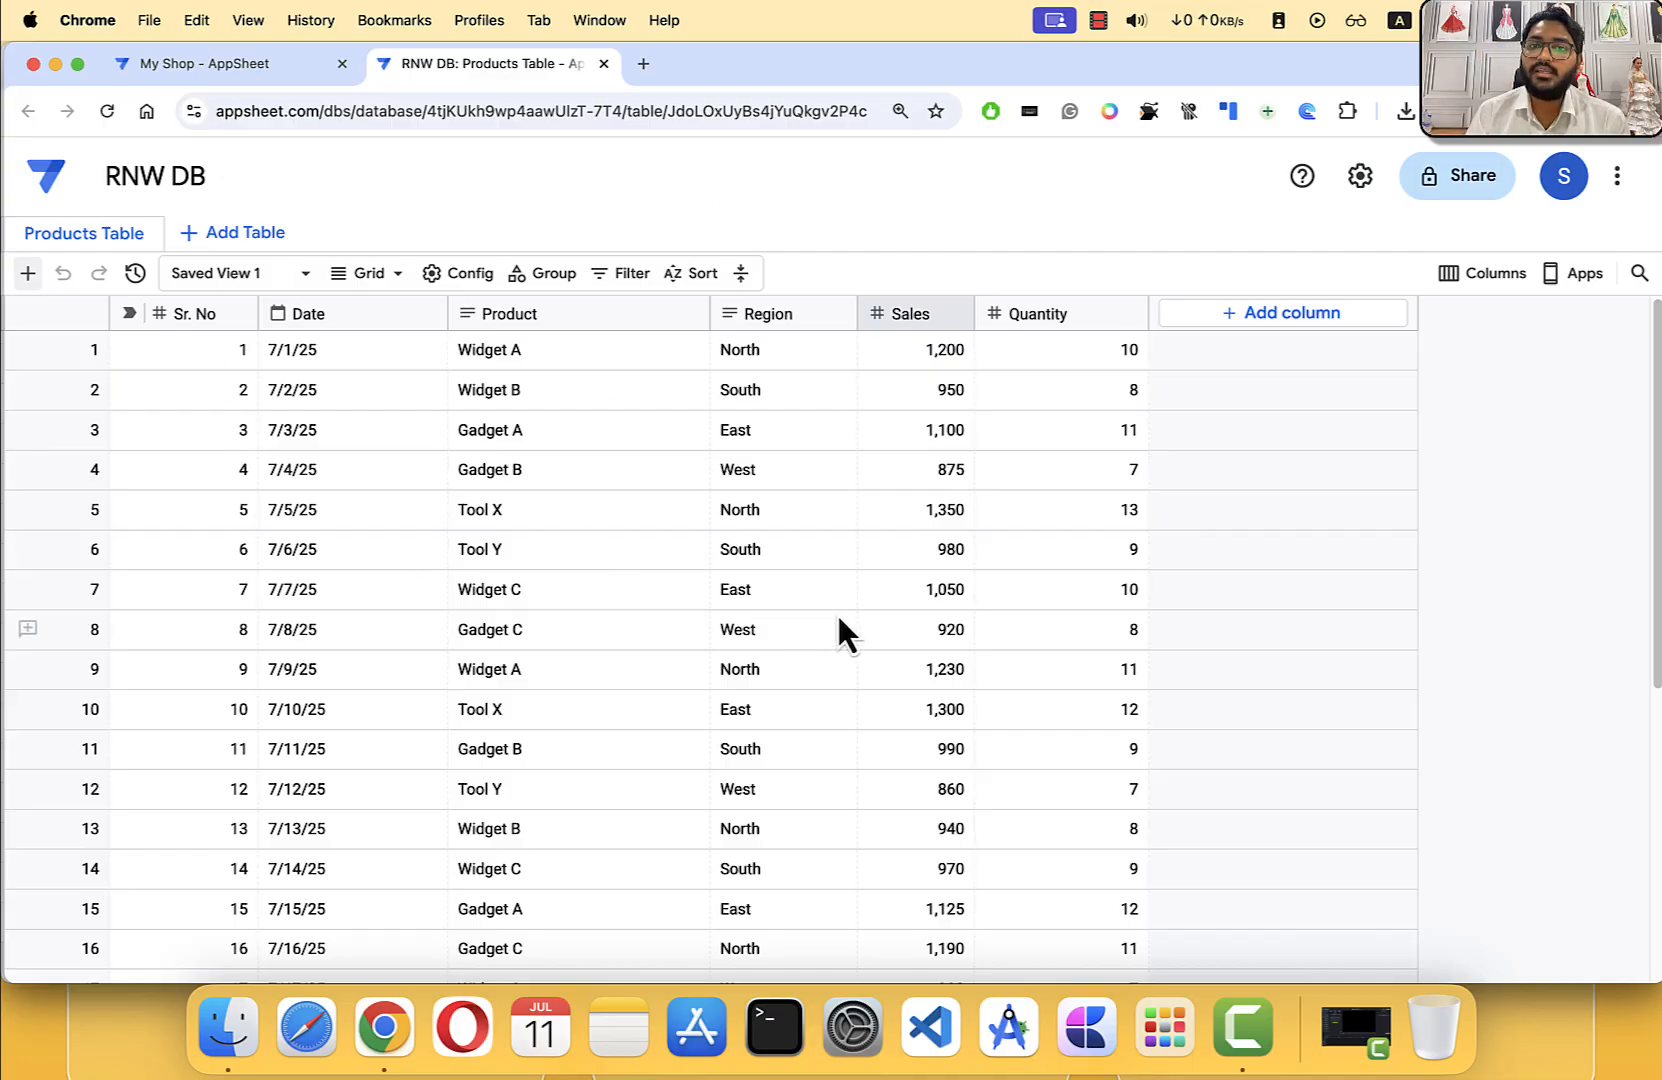
{"action": "left_click", "coordinate": [236, 64]}
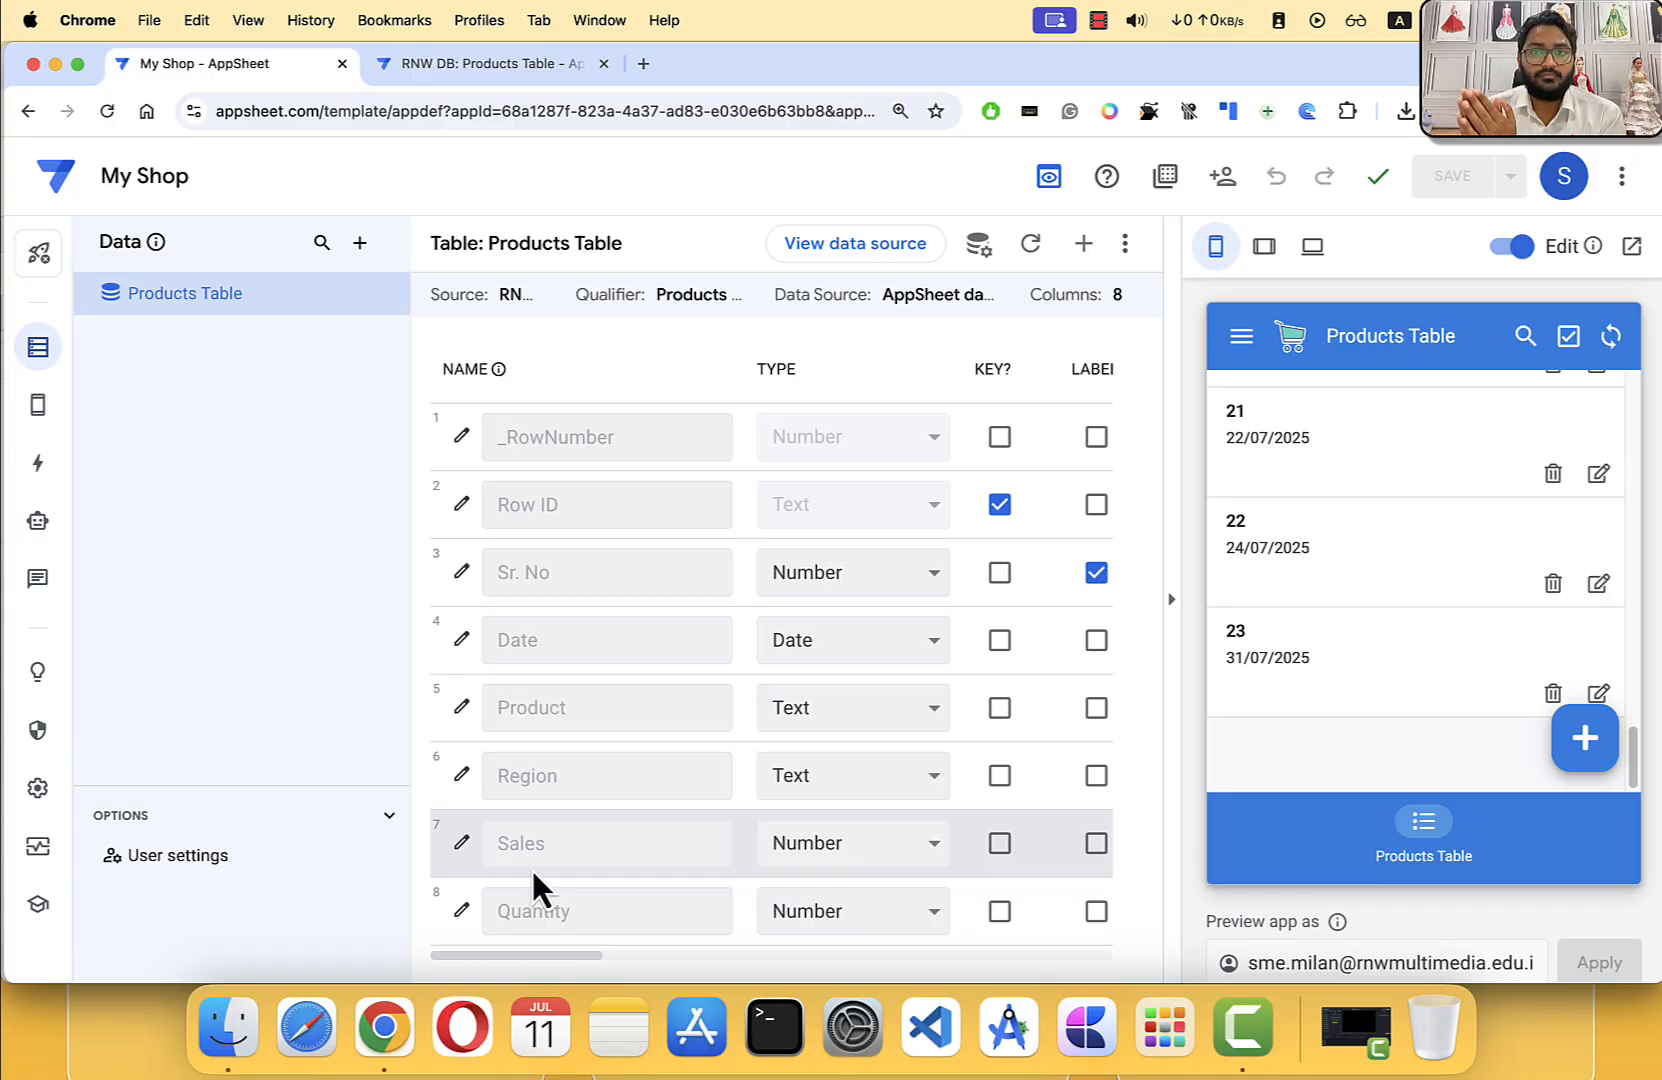
{"action": "left_click", "coordinate": [514, 63]}
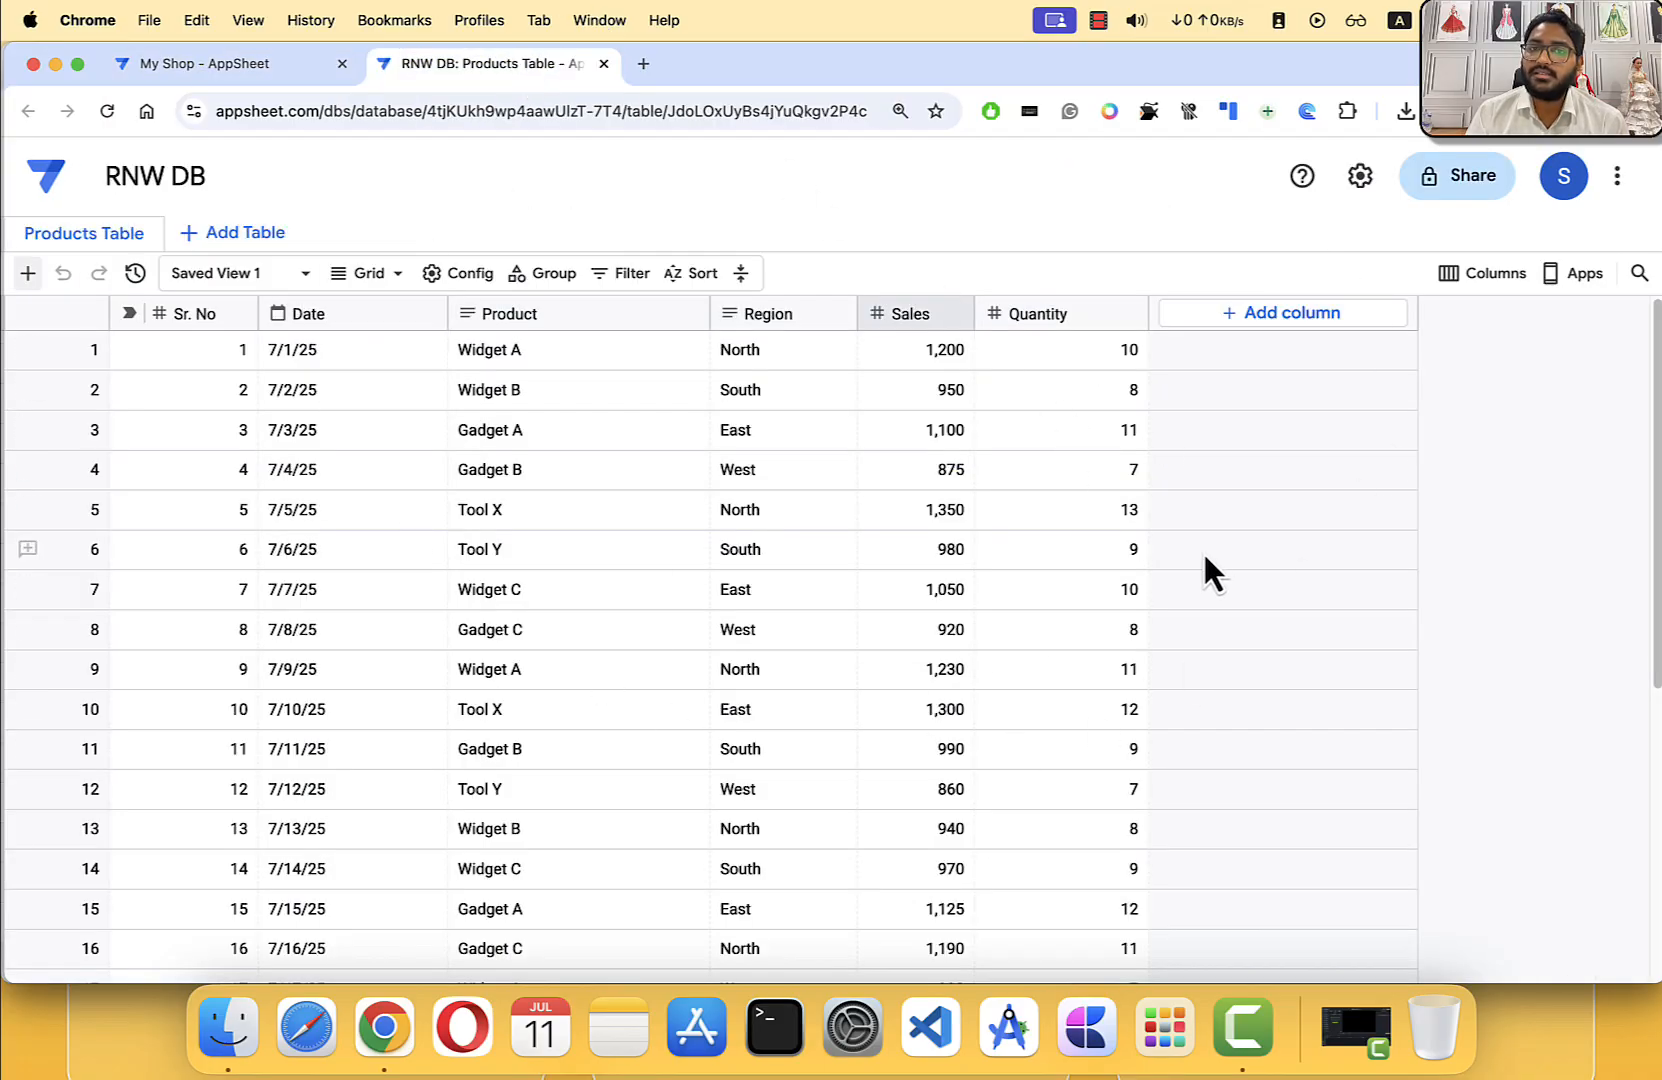
Step: Add a virtual column named Revenue to the Products Table in the My Shop app
{"action": "left_click", "coordinate": [258, 62]}
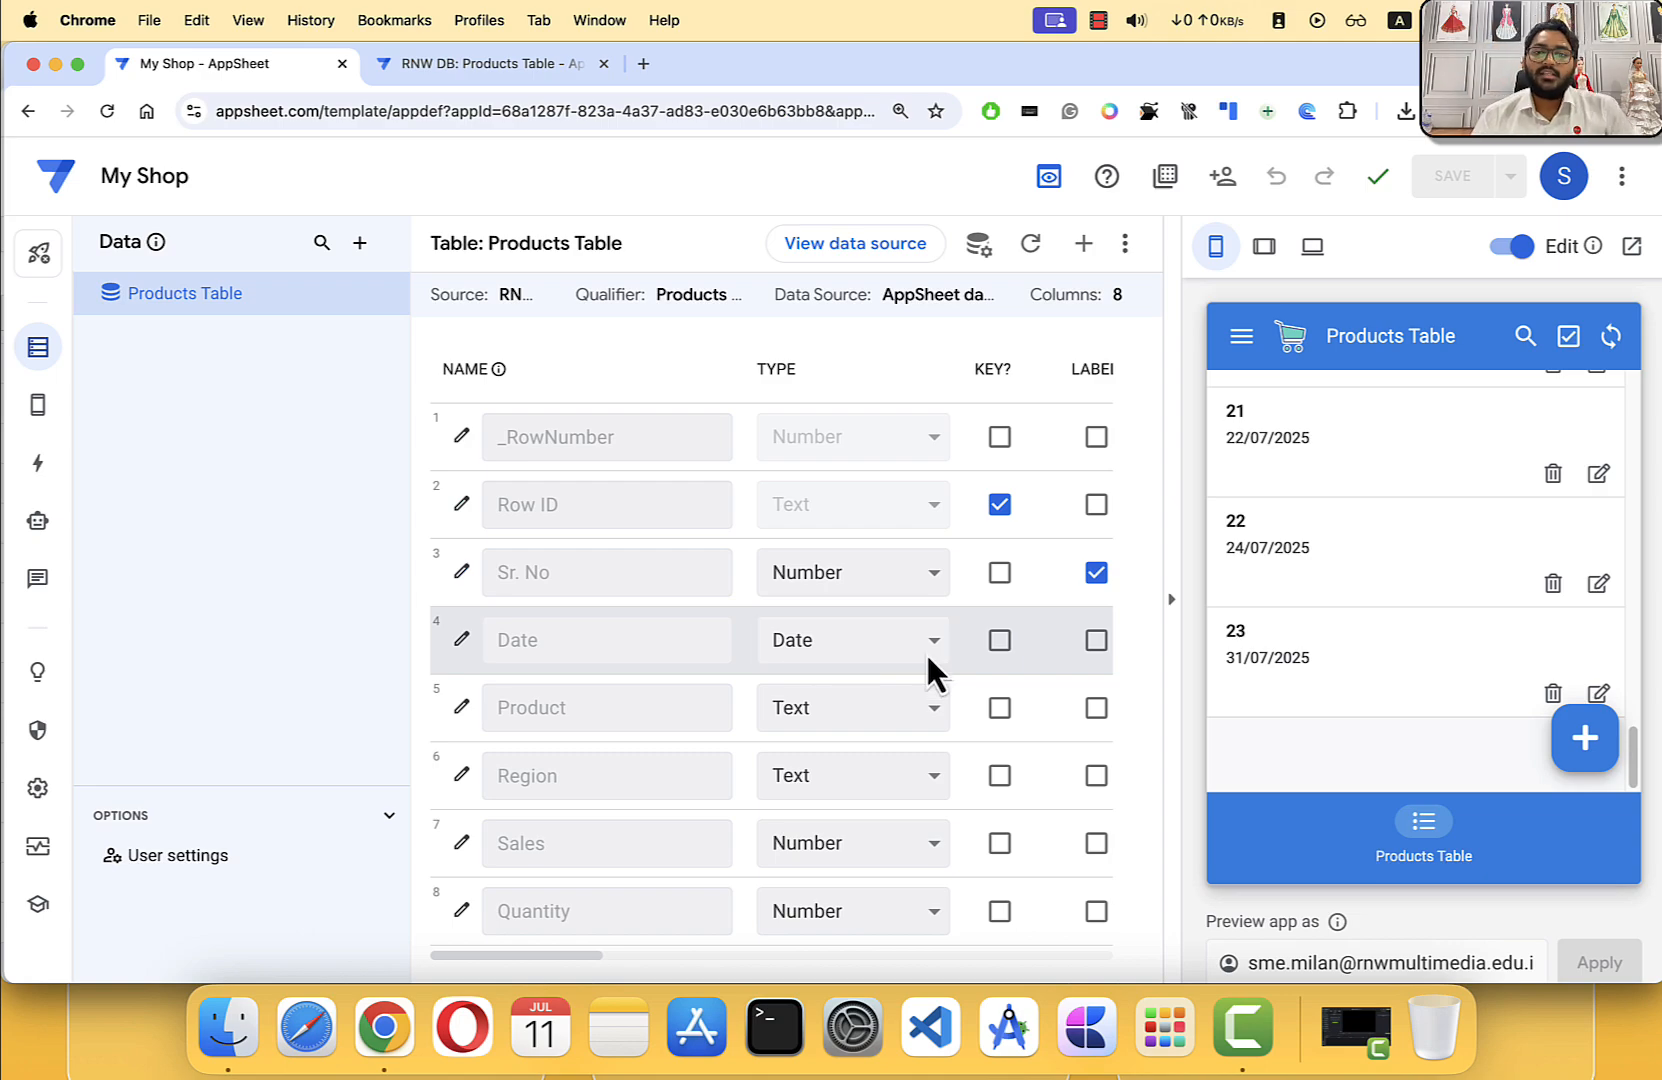
{"action": "left_click", "coordinate": [1087, 262]}
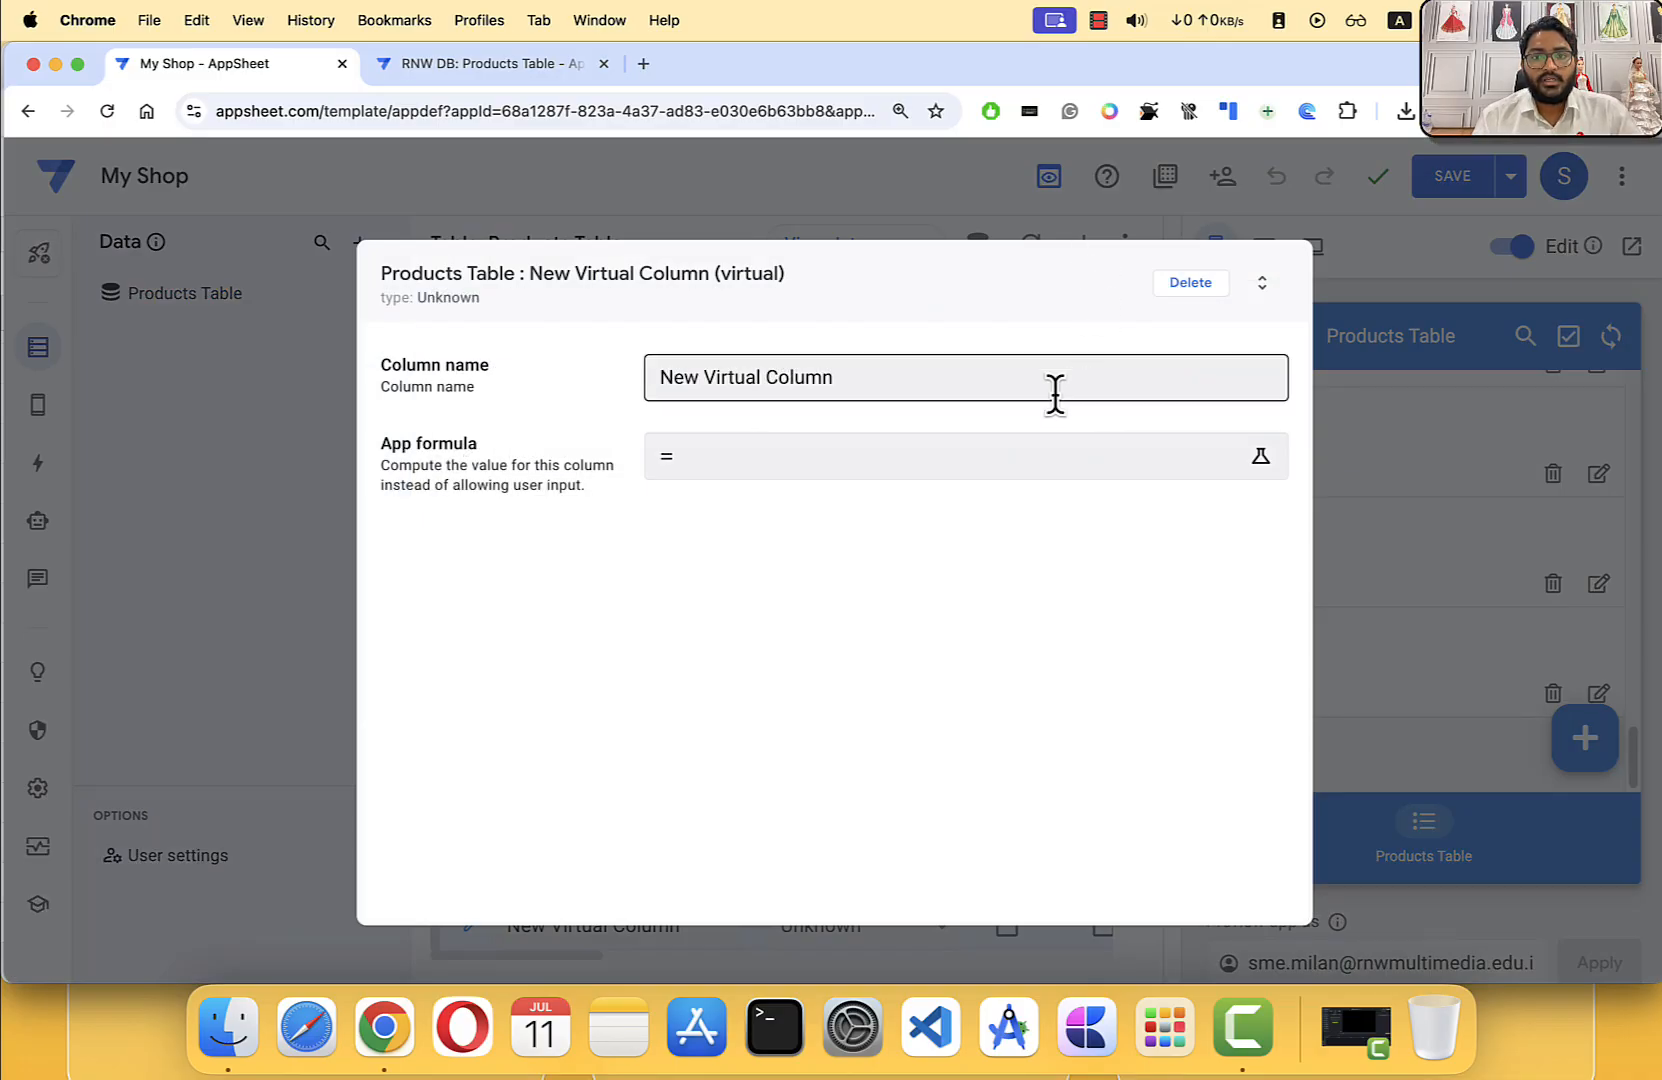
{"action": "left_click_drag", "start_coordinate": [917, 385], "coordinate": [645, 381]}
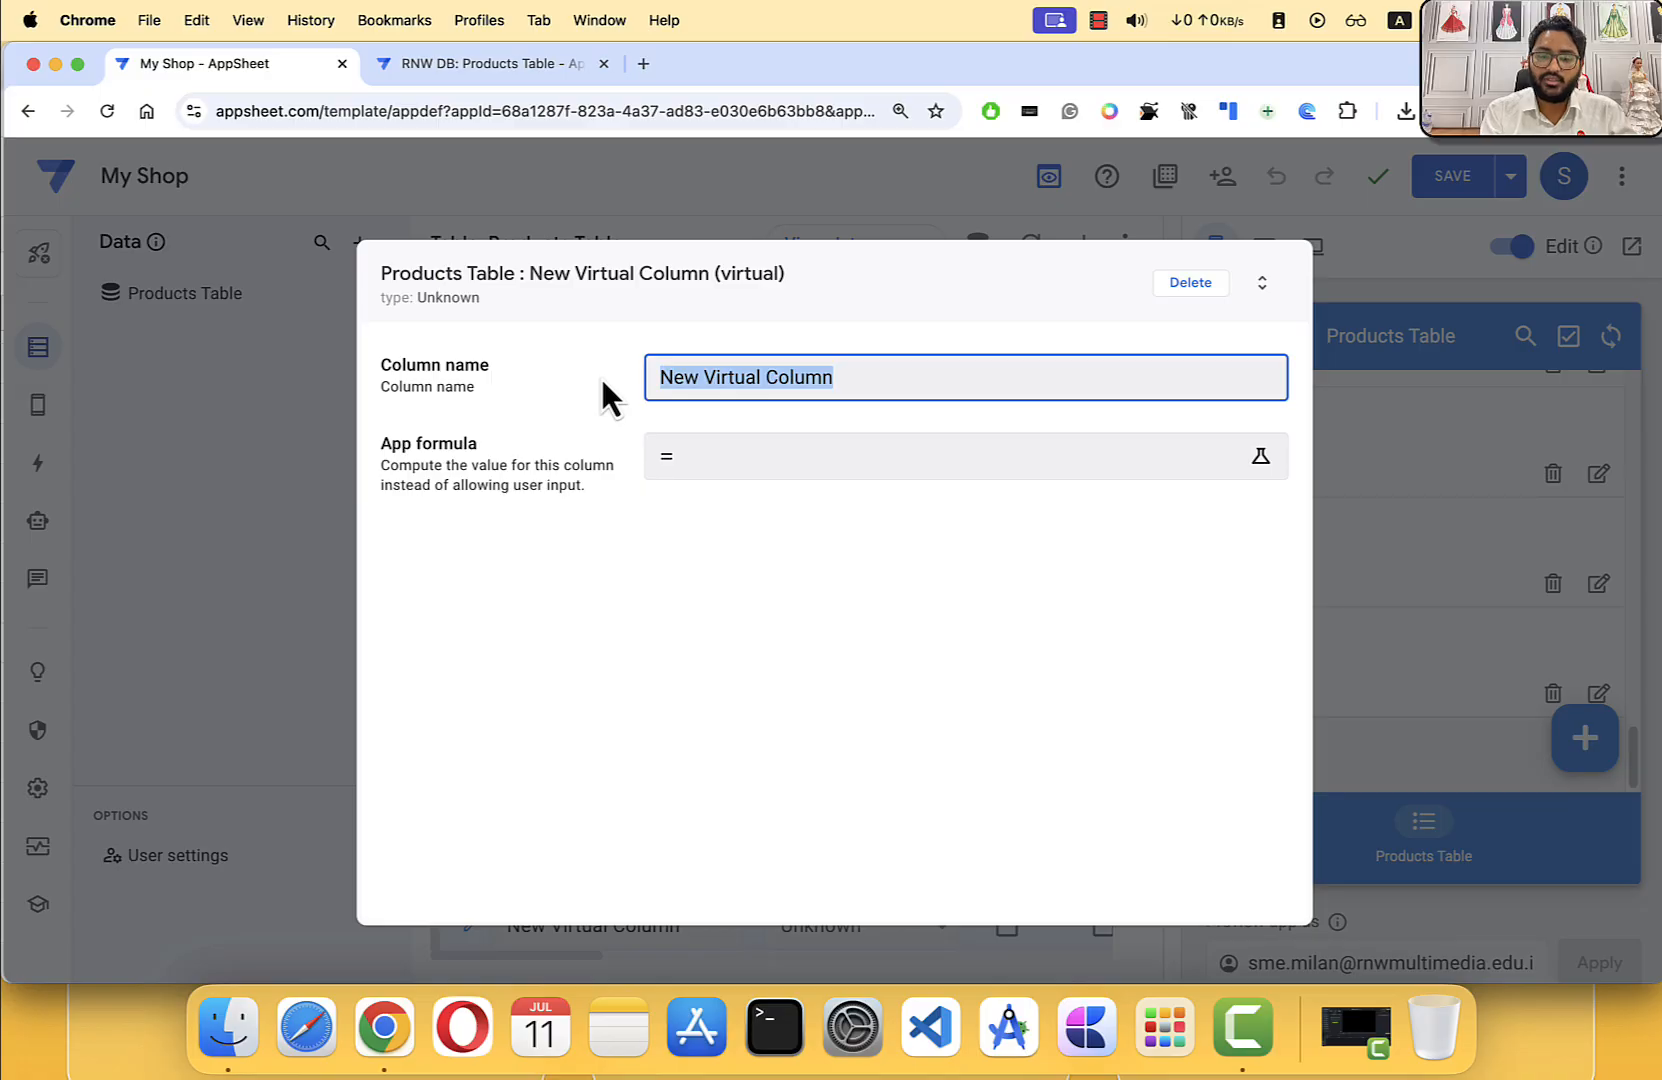
{"action": "type", "text": "Total Sale"}
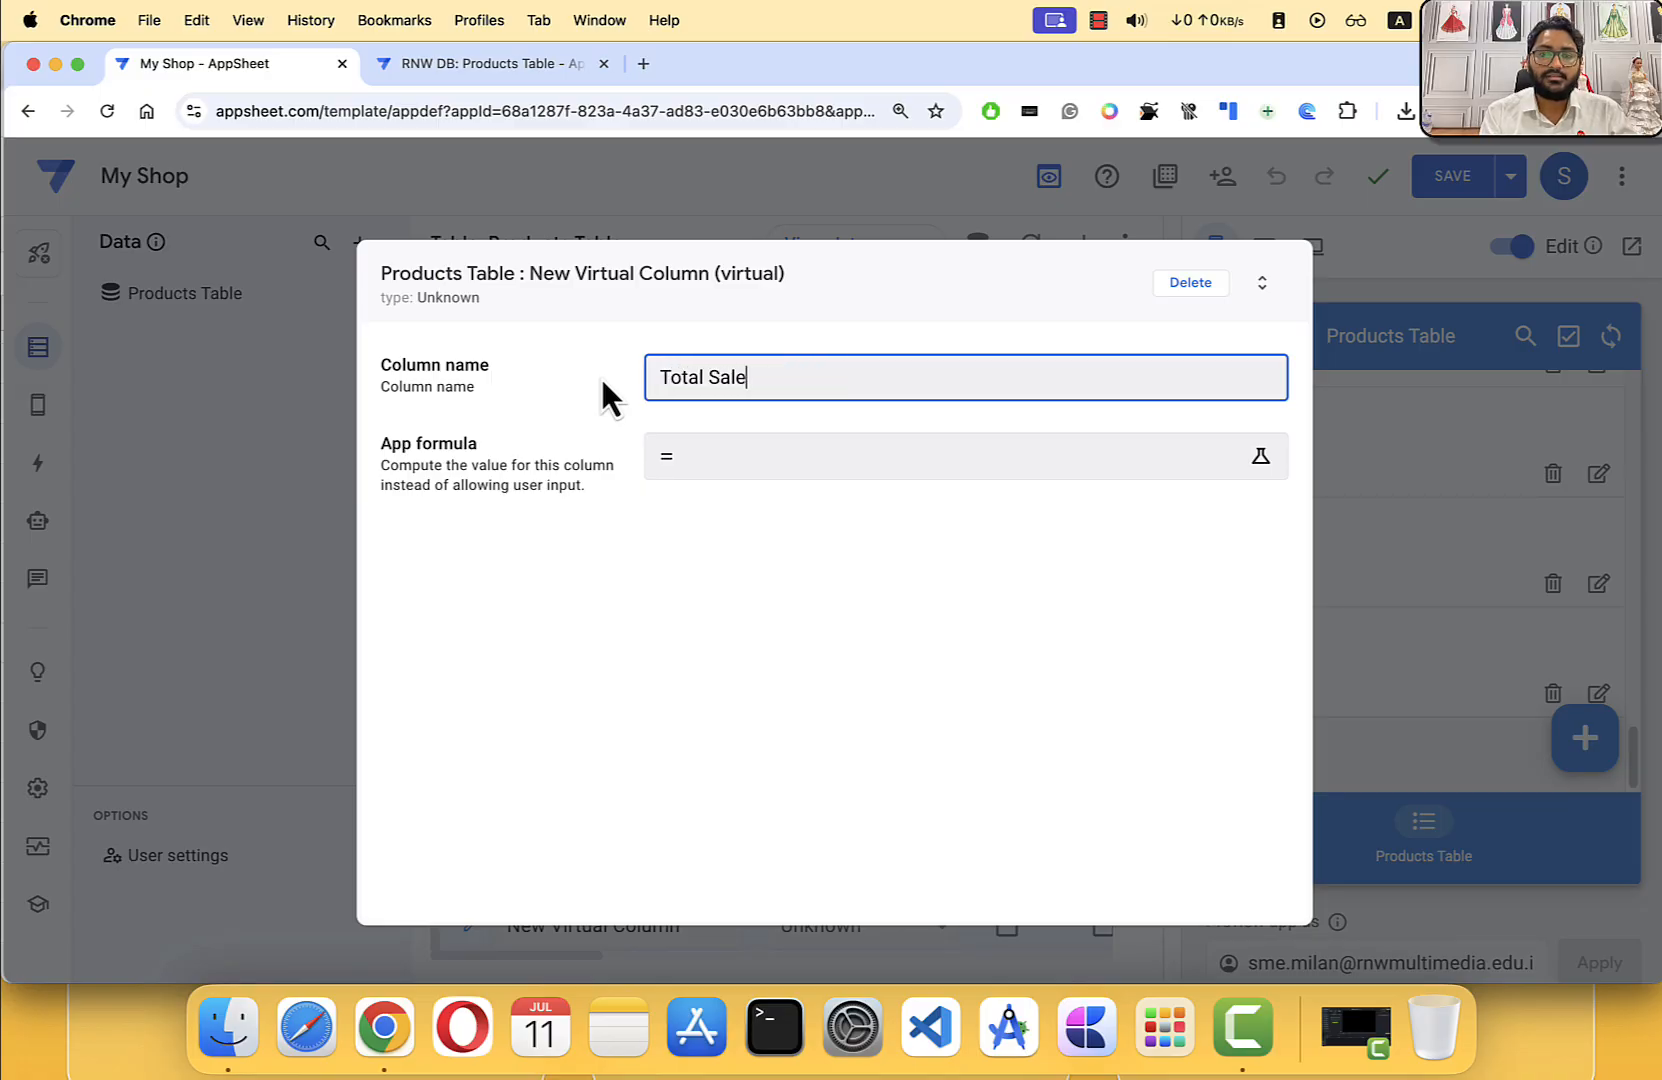
{"action": "type", "text": "s"}
{"action": "key", "text": "super+a"}
{"action": "type", "text": "Reven"}
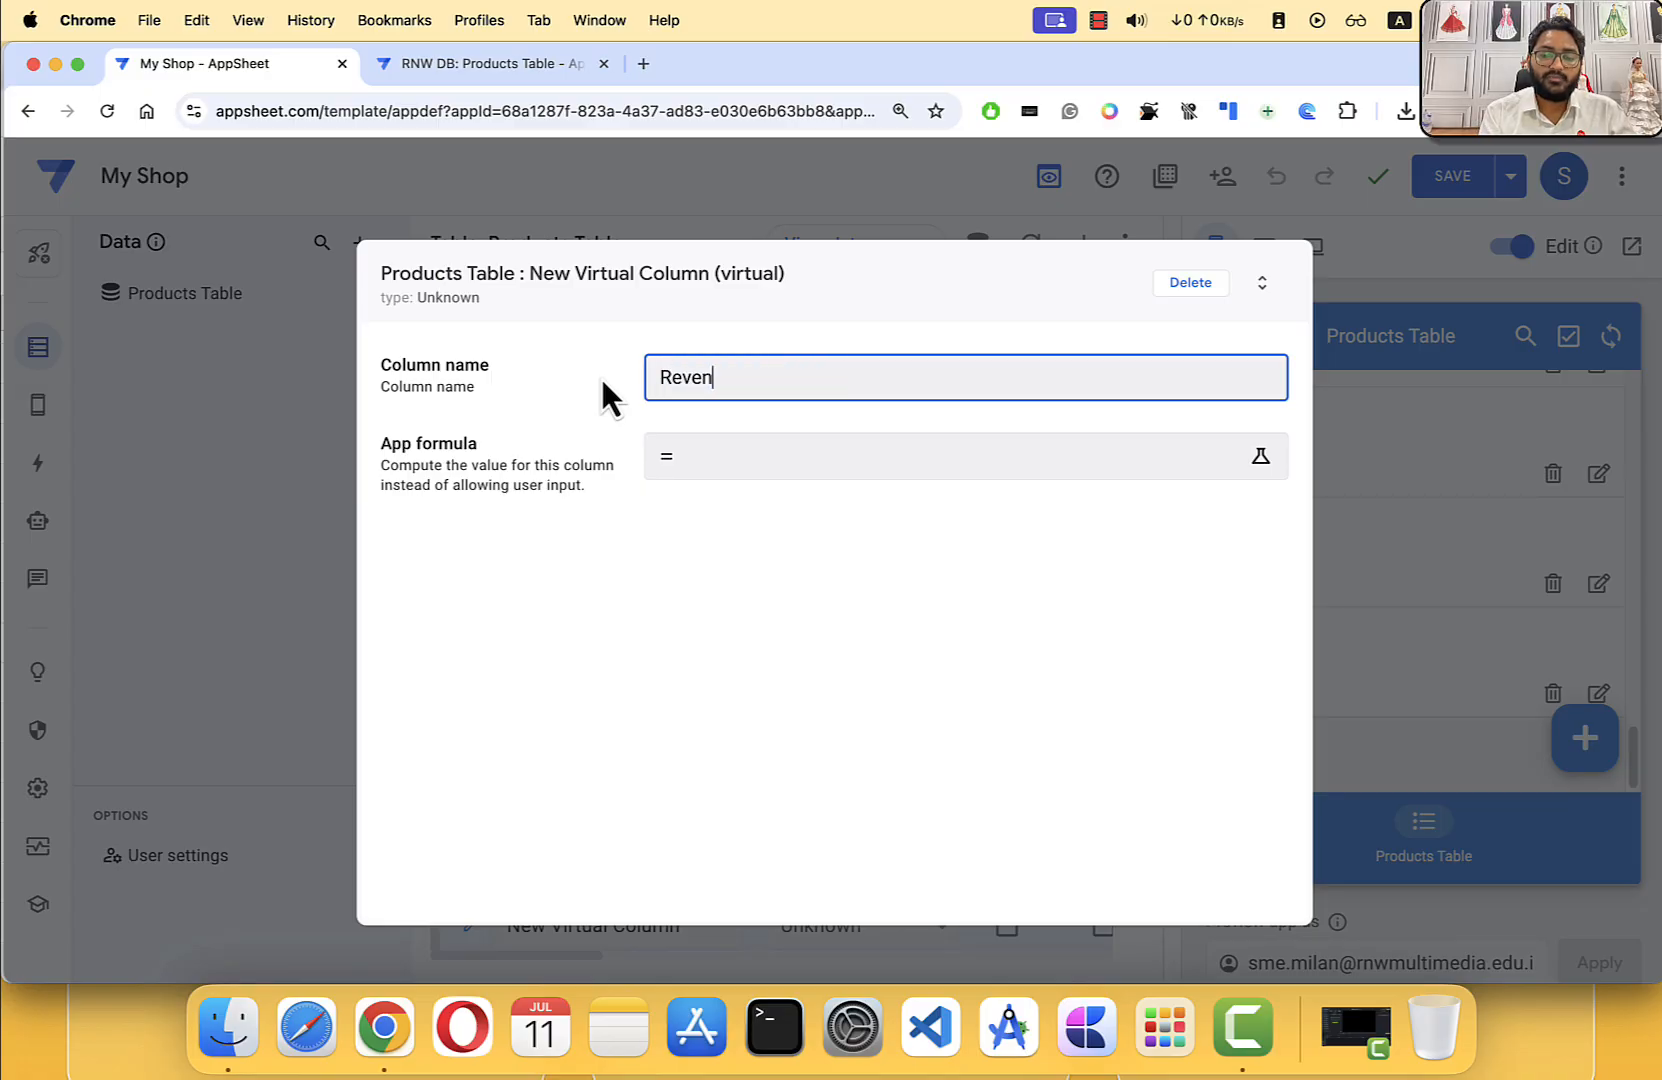
{"action": "type", "text": "ue"}
{"action": "left_click", "coordinate": [738, 465]}
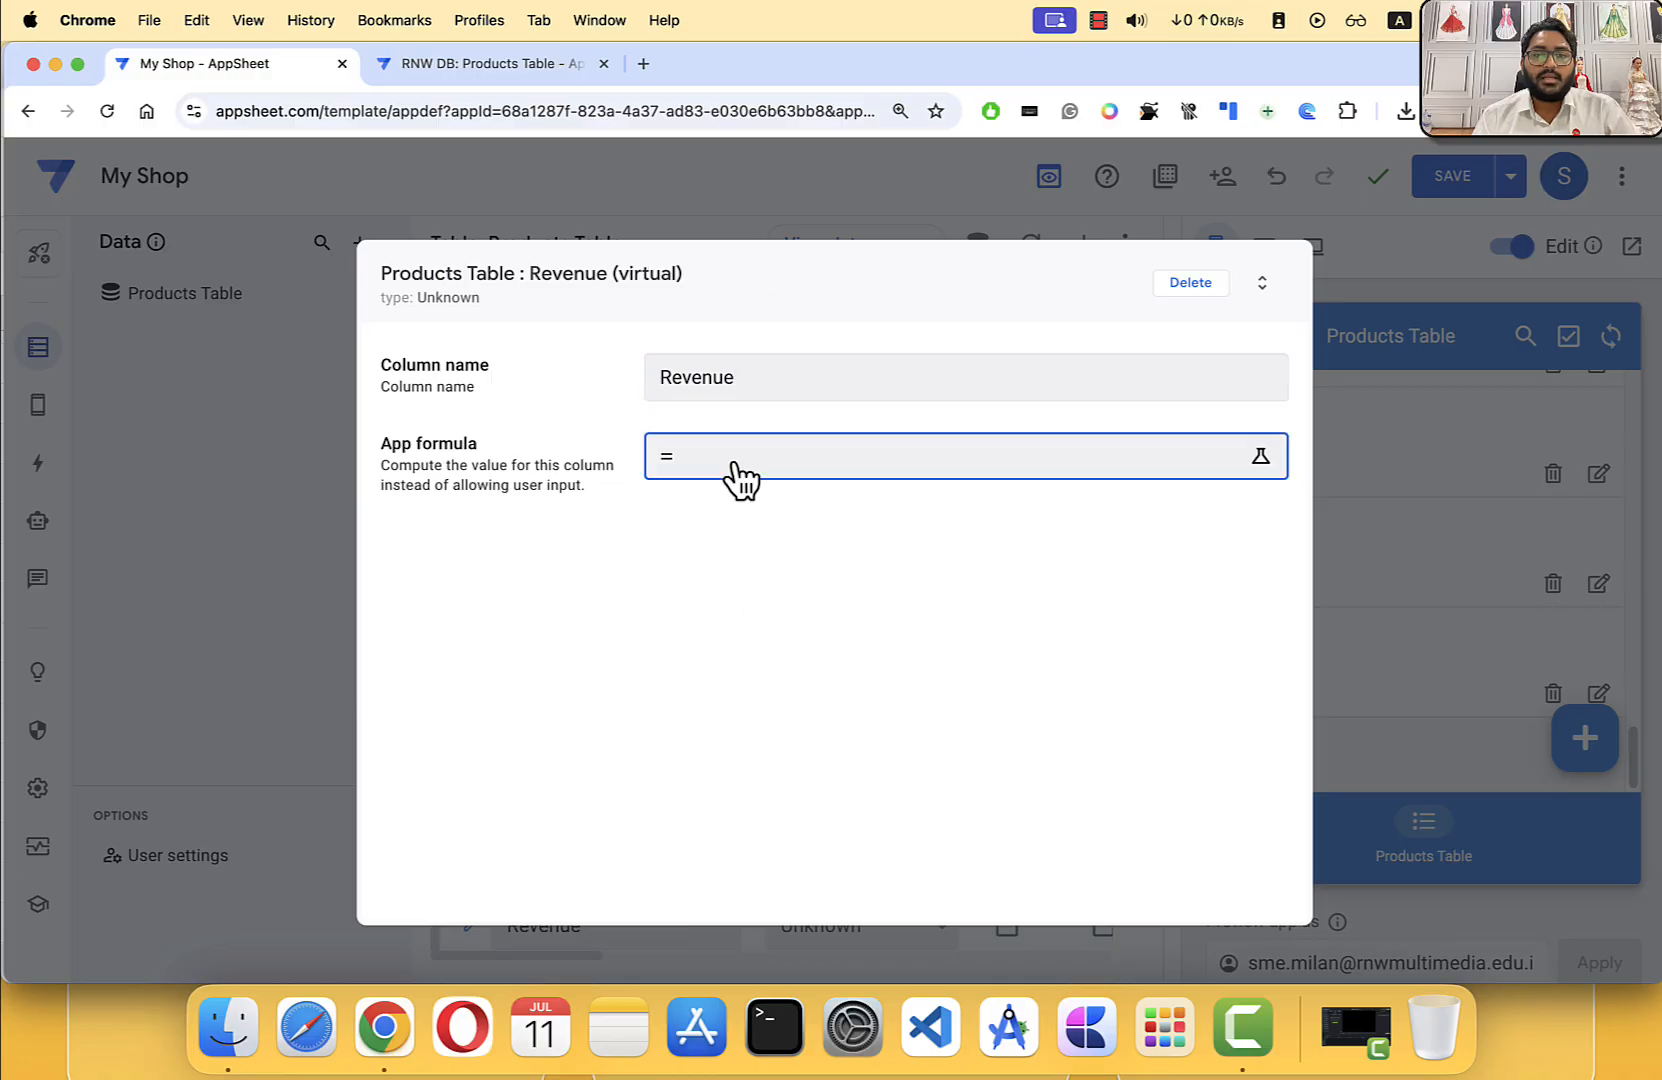
{"action": "left_click", "coordinate": [1366, 216]}
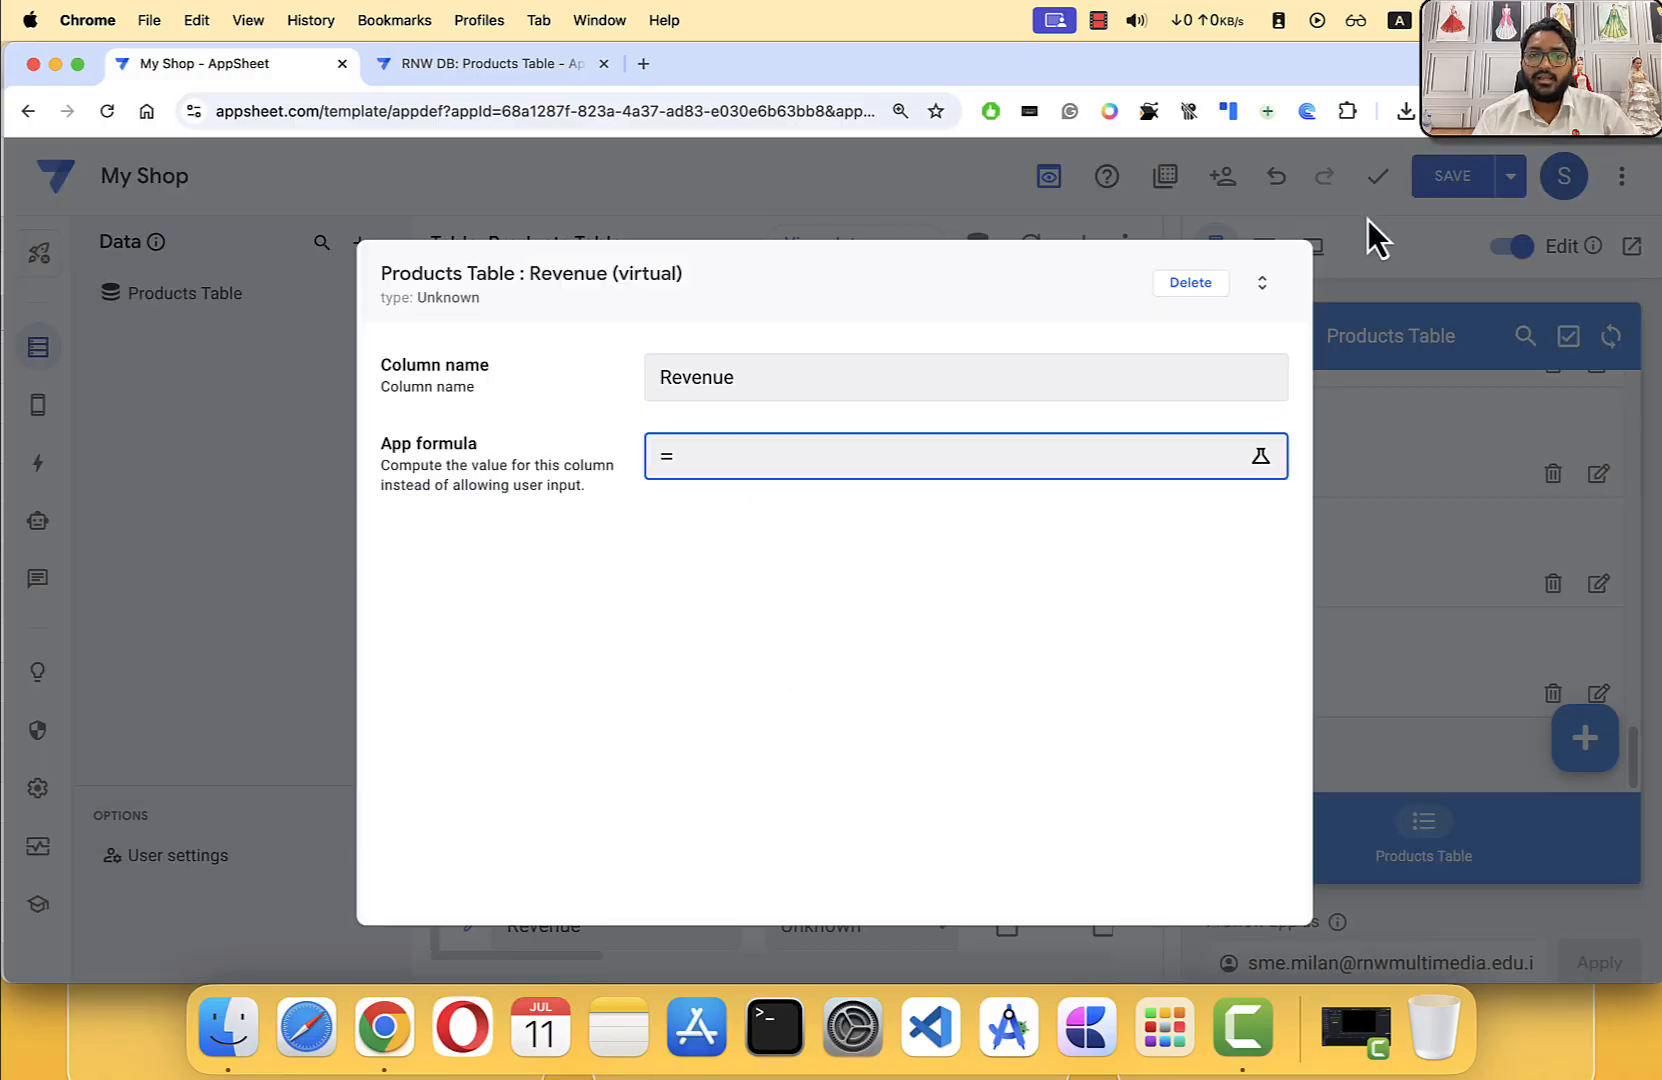
{"action": "left_click", "coordinate": [808, 456]}
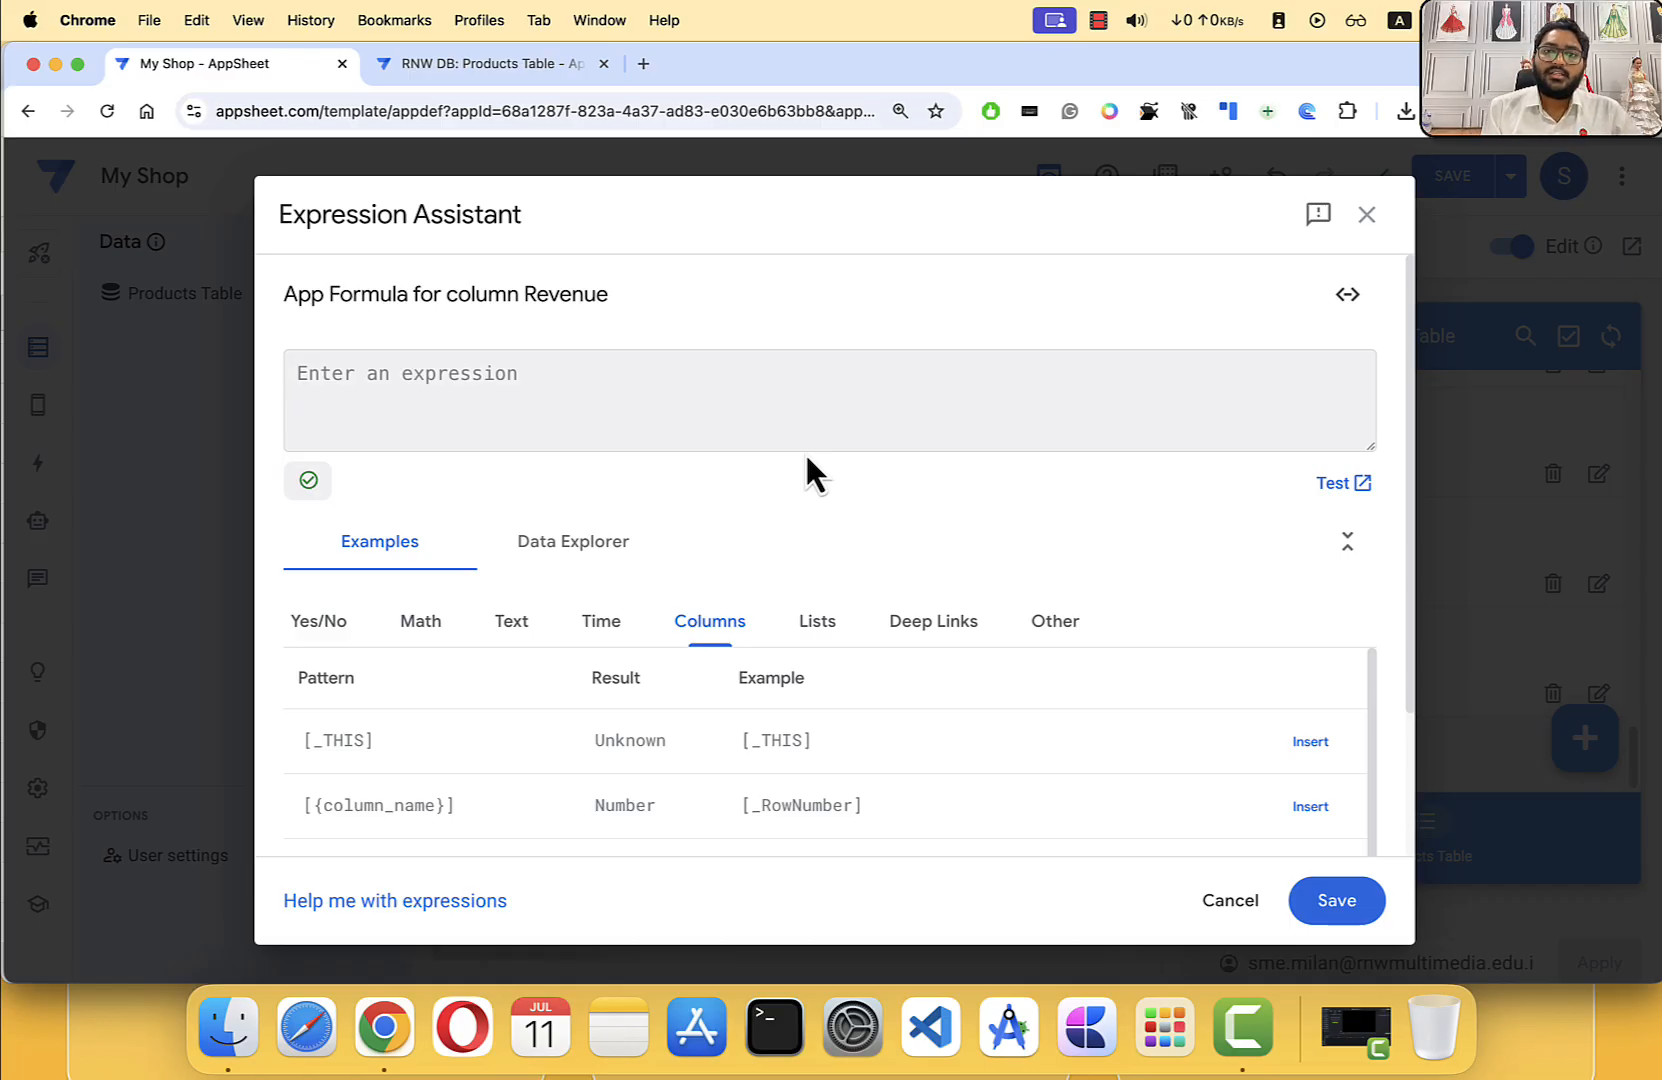
{"action": "type", "text": "Pro"}
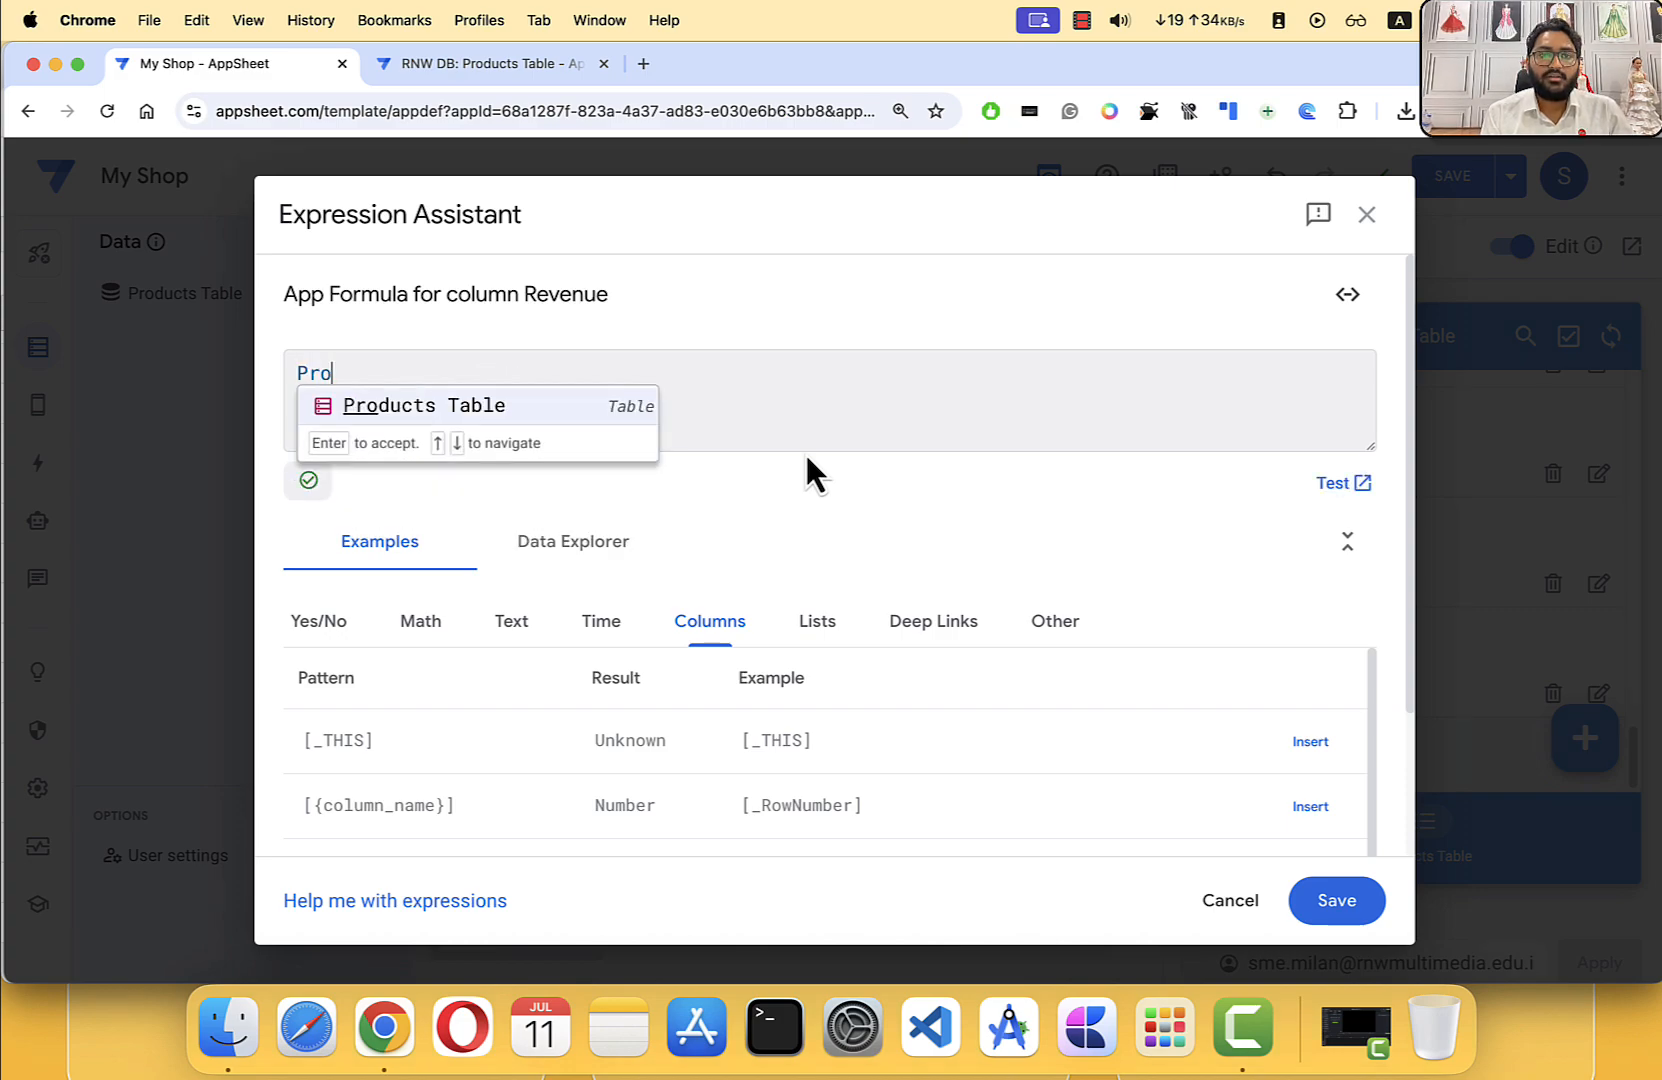
{"action": "key", "text": "Return"}
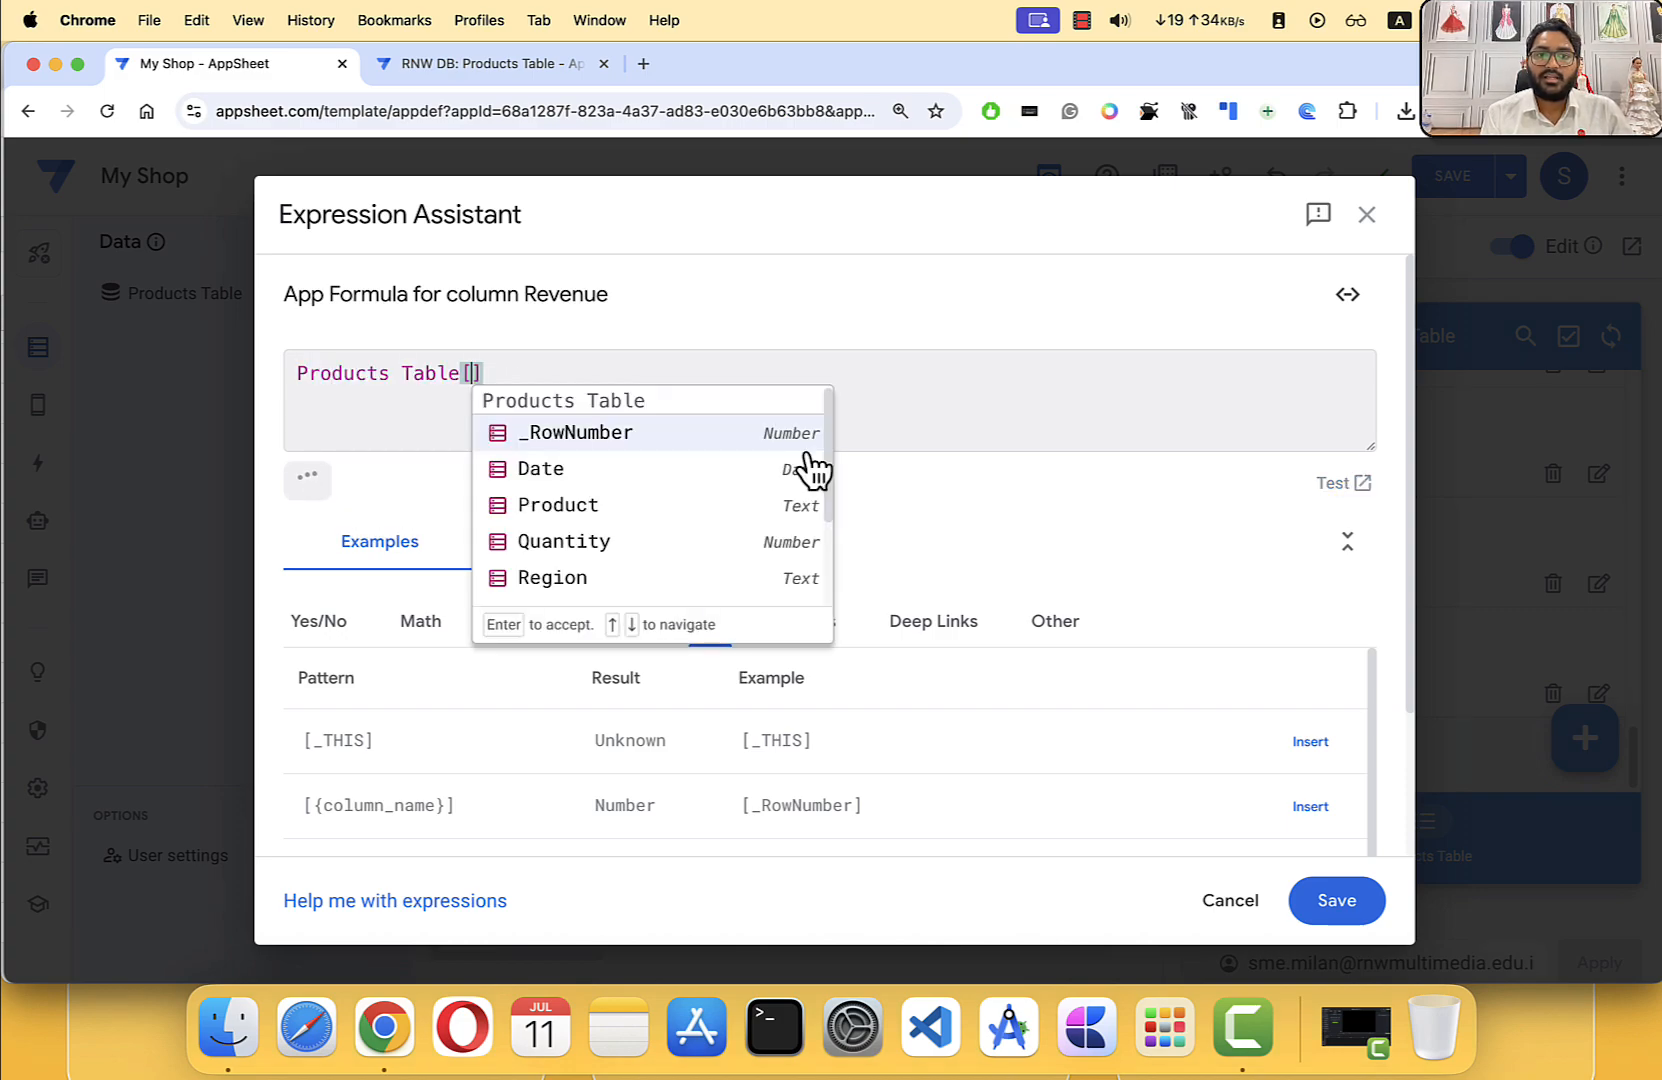
{"action": "scroll", "coordinate": [790, 500], "scroll_direction": "down", "scroll_amount": 3}
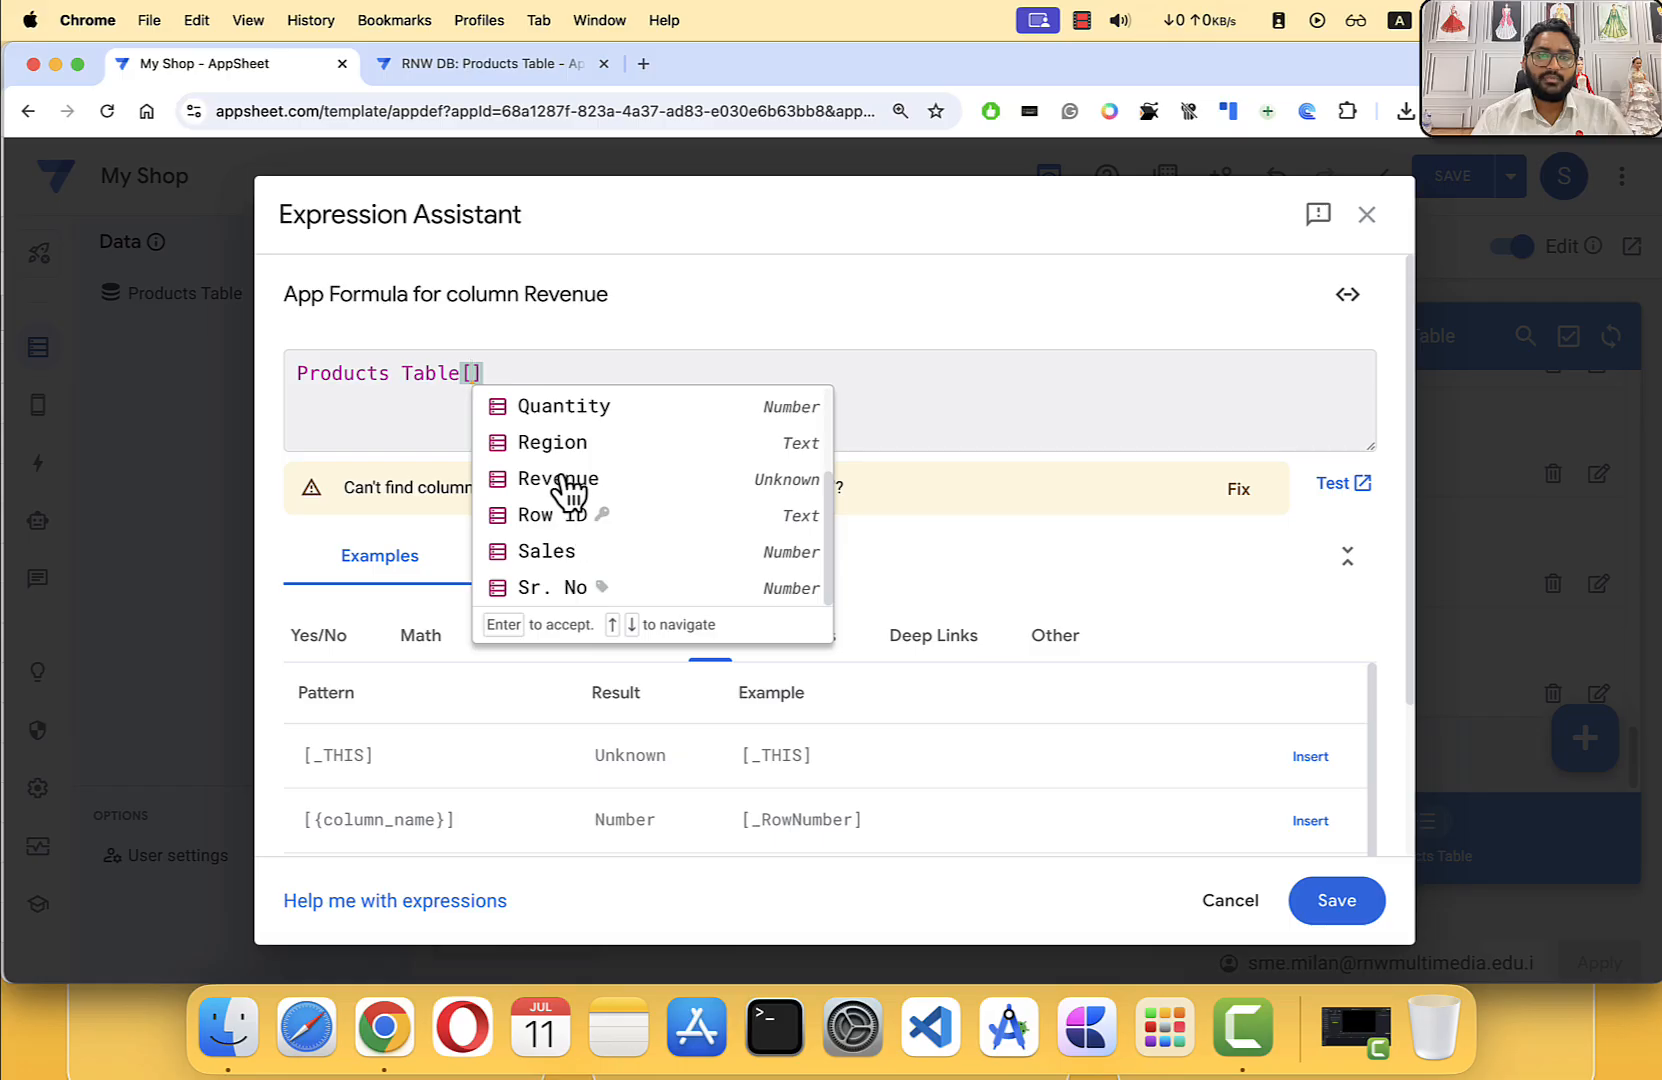
{"action": "scroll", "coordinate": [562, 480], "scroll_direction": "up", "scroll_amount": 3}
{"action": "left_click", "coordinate": [553, 516]}
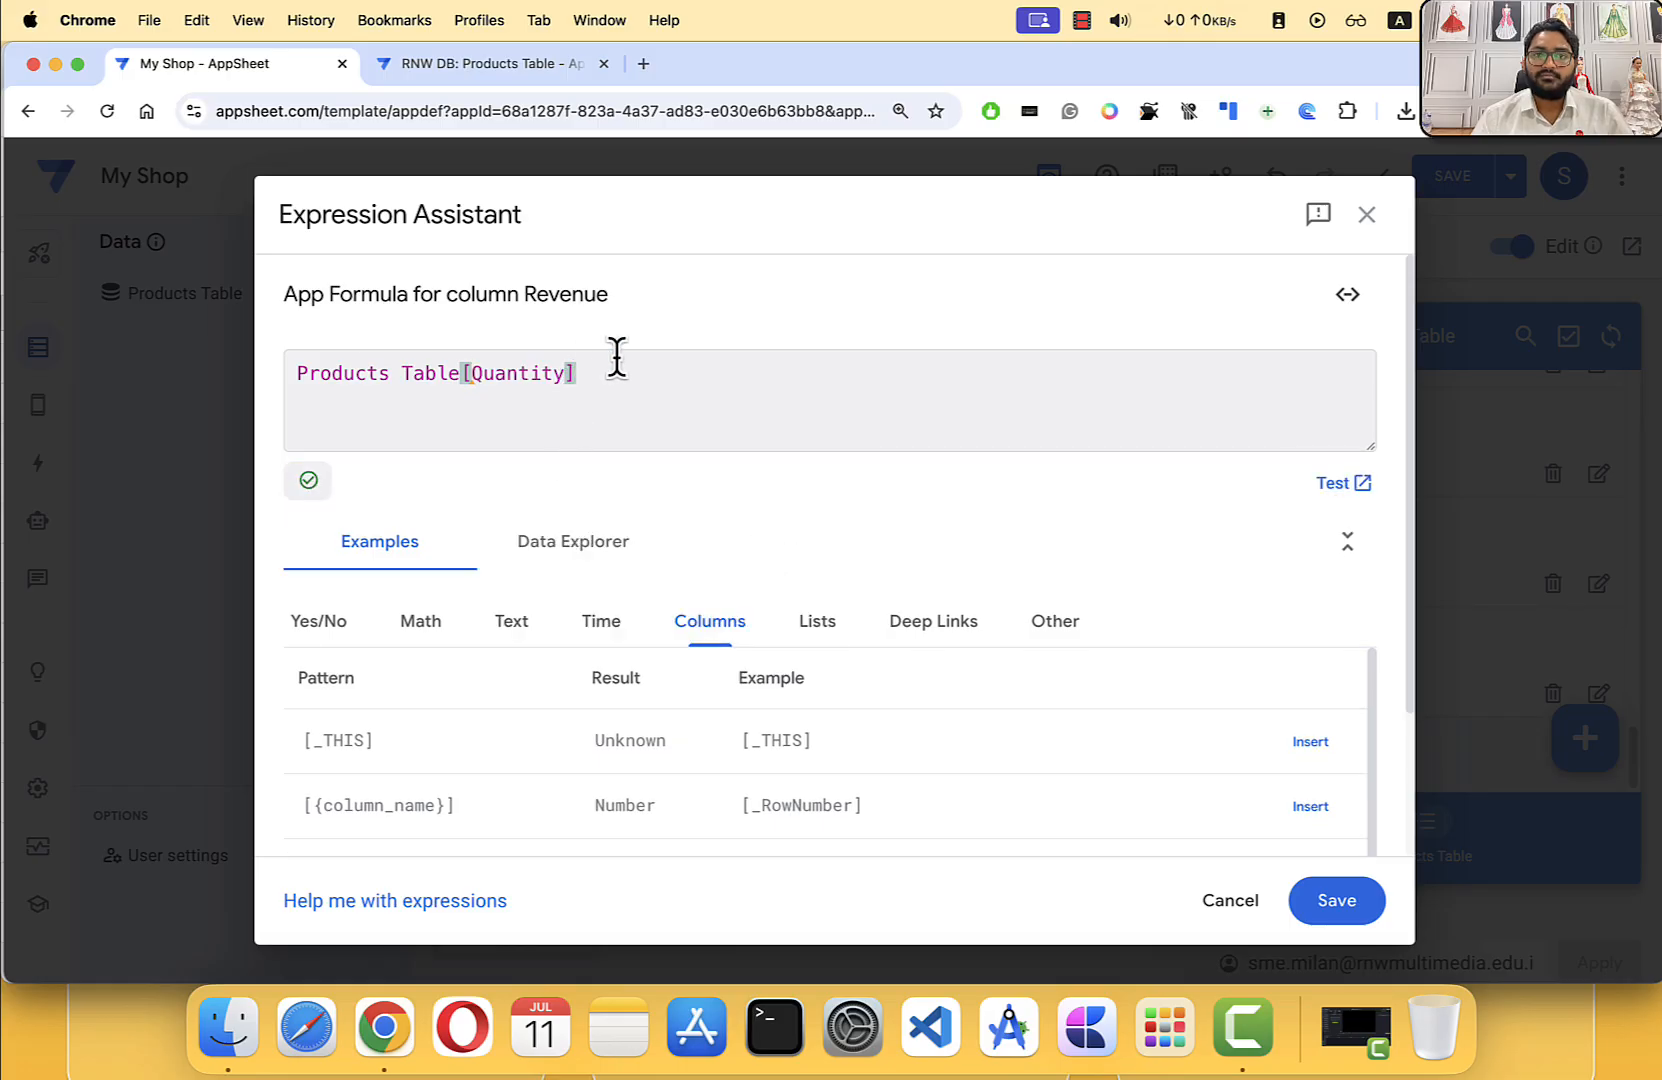
{"action": "left_click_drag", "start_coordinate": [622, 372], "coordinate": [295, 376]}
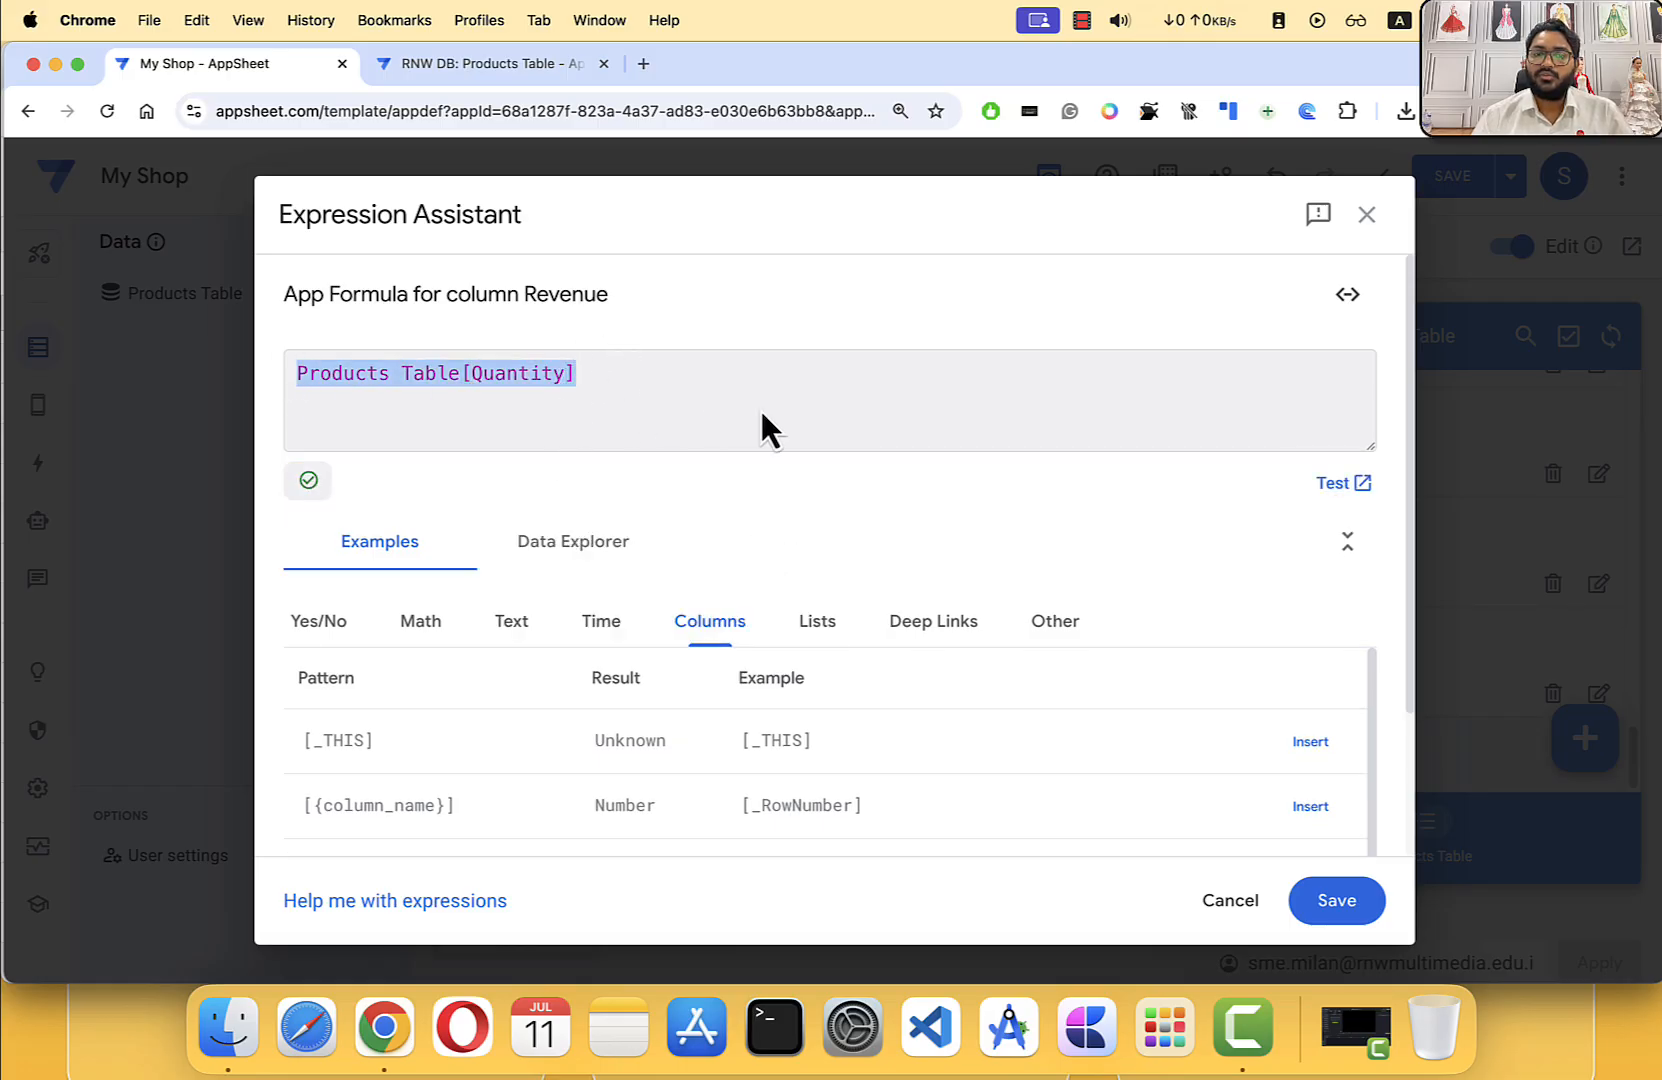
{"action": "left_click", "coordinate": [1366, 215]}
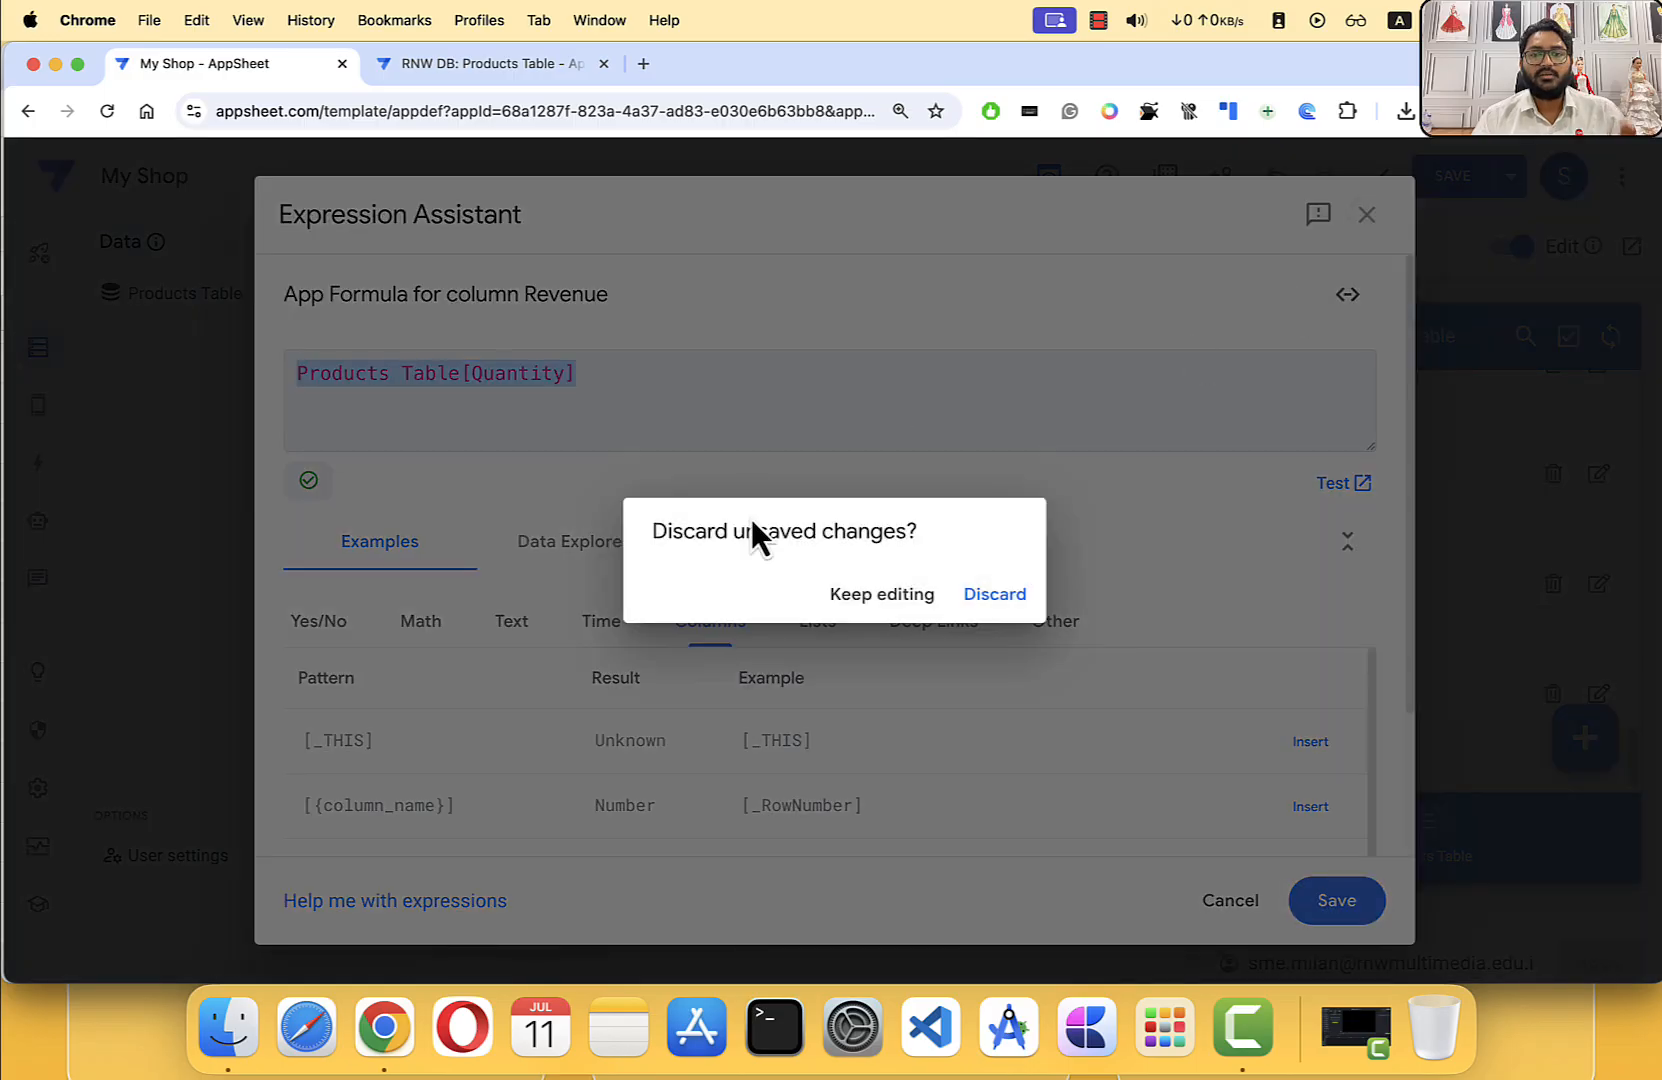
{"action": "left_click", "coordinate": [970, 592]}
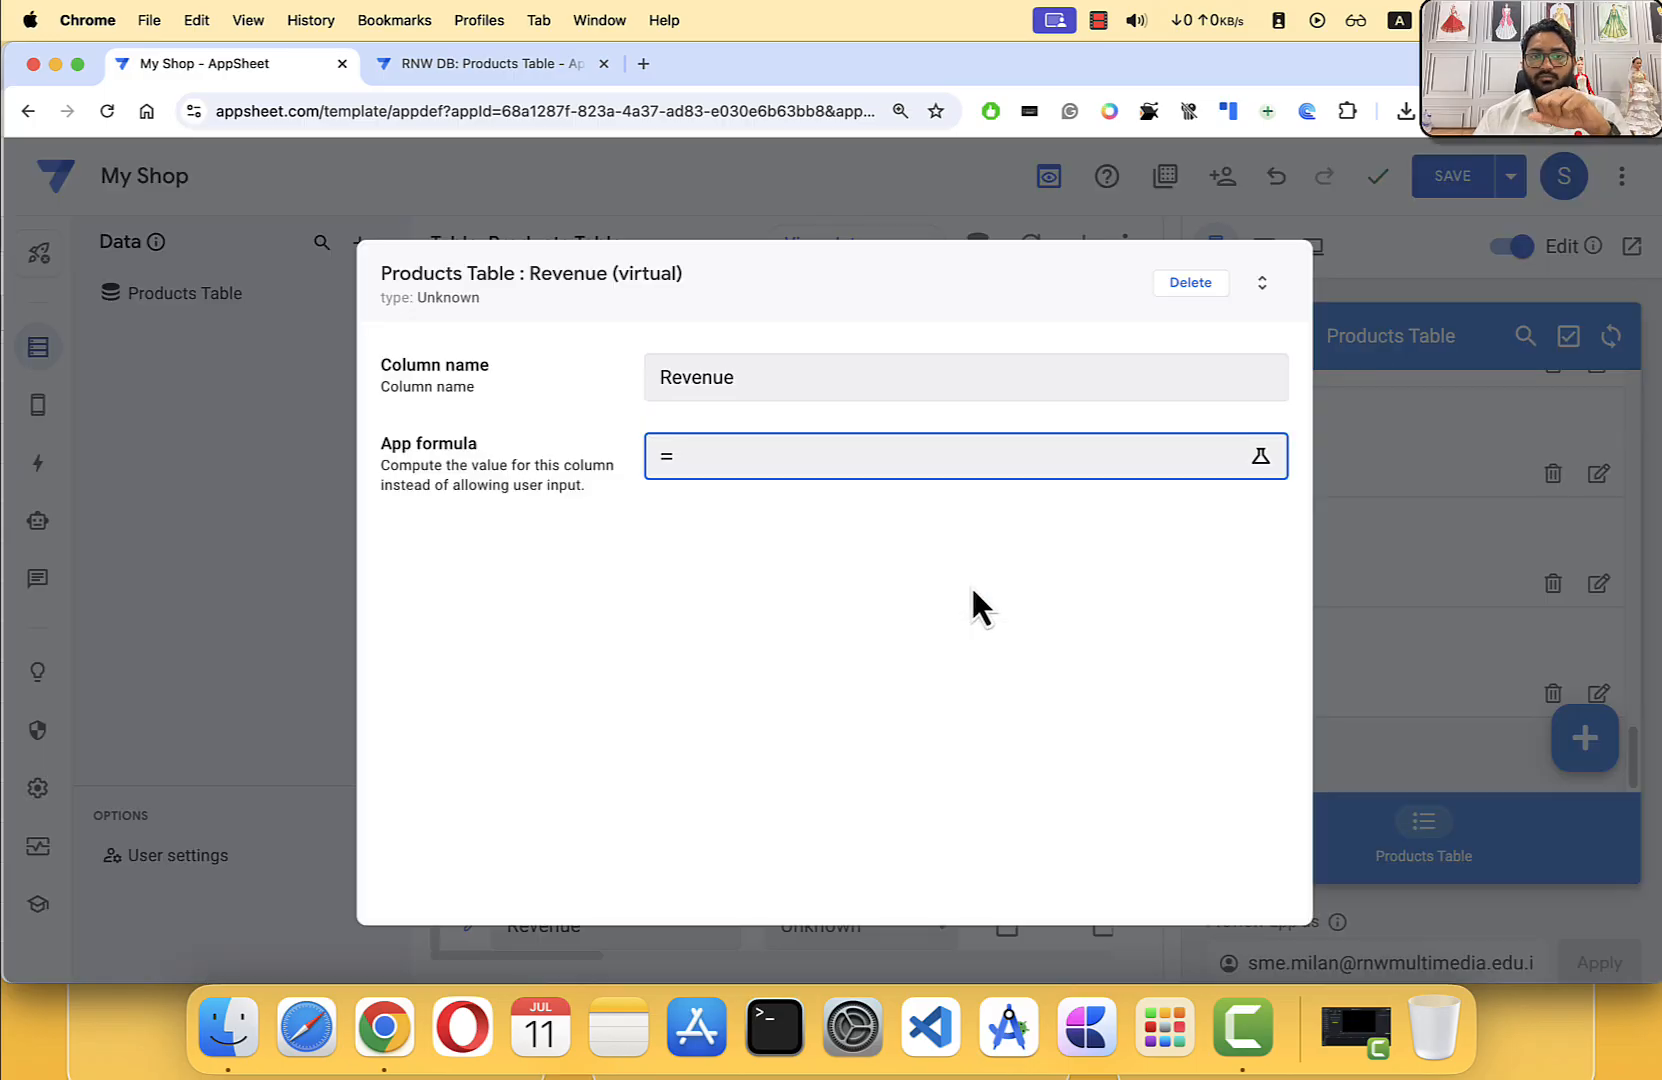
Step: Set the Revenue column's app formula to [Quantity] * [Sales] and save the expression
{"action": "left_click", "coordinate": [795, 458]}
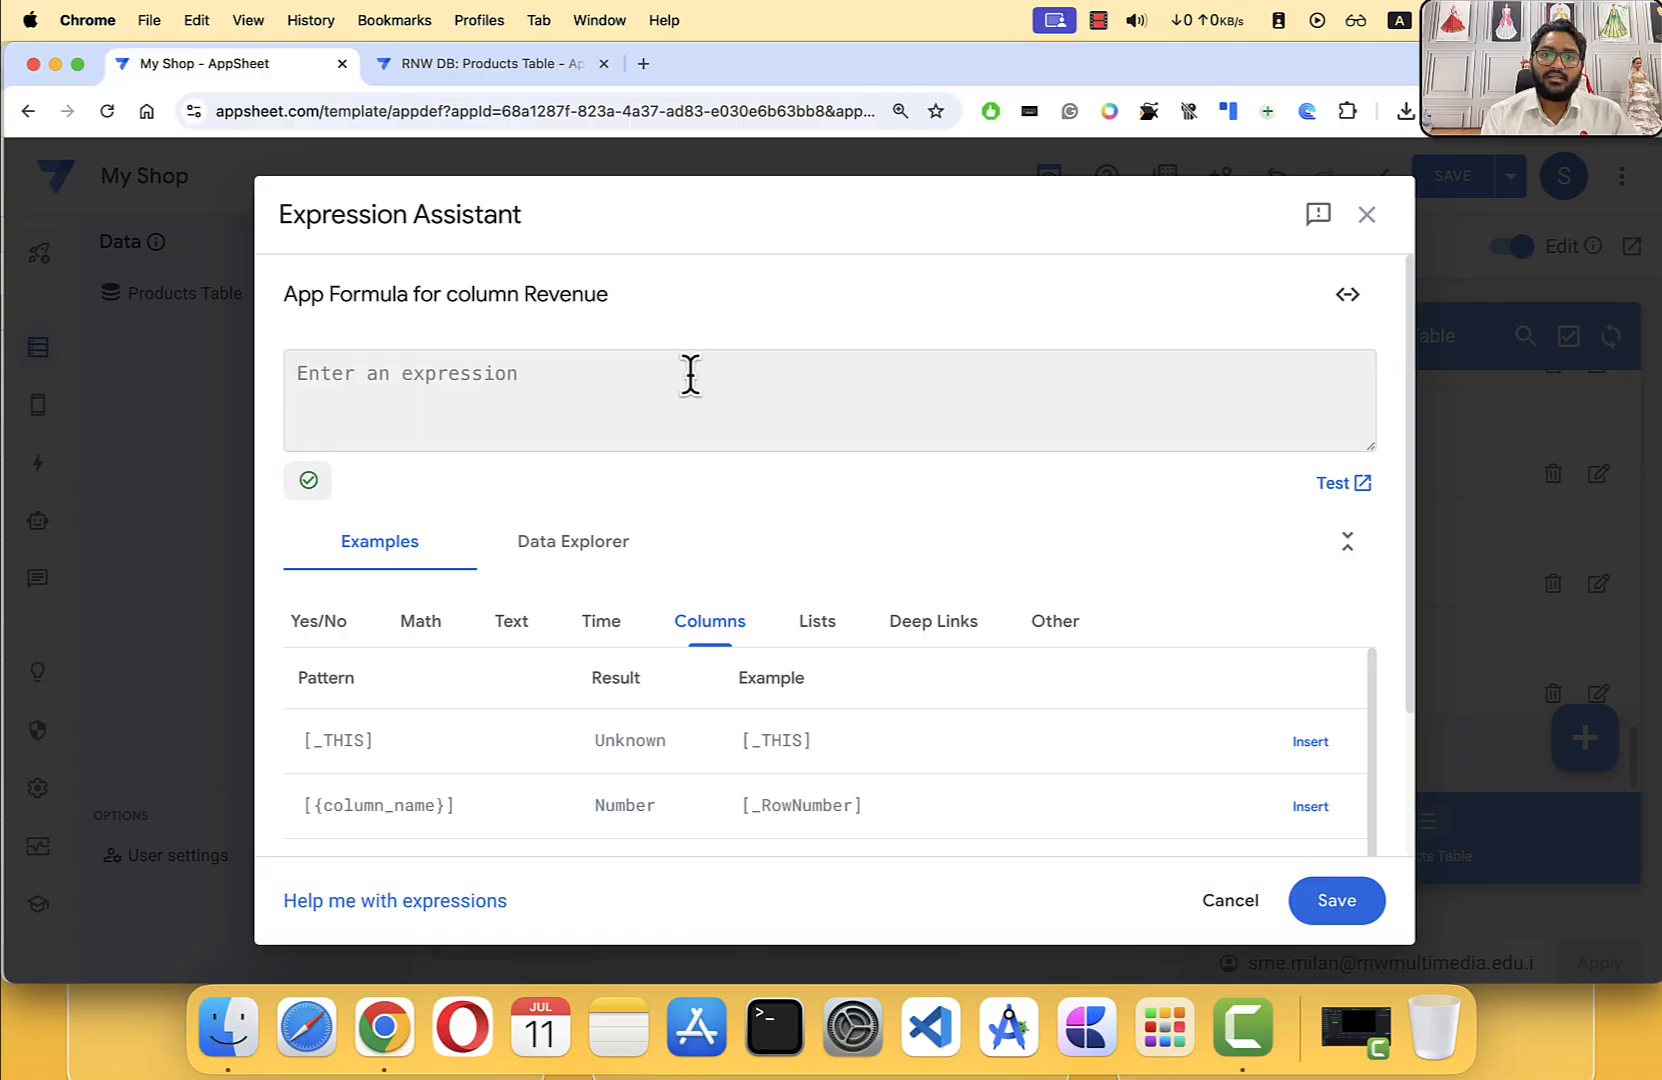
{"action": "type", "text": "["}
{"action": "key", "text": "Down"}
{"action": "key", "text": "Down"}
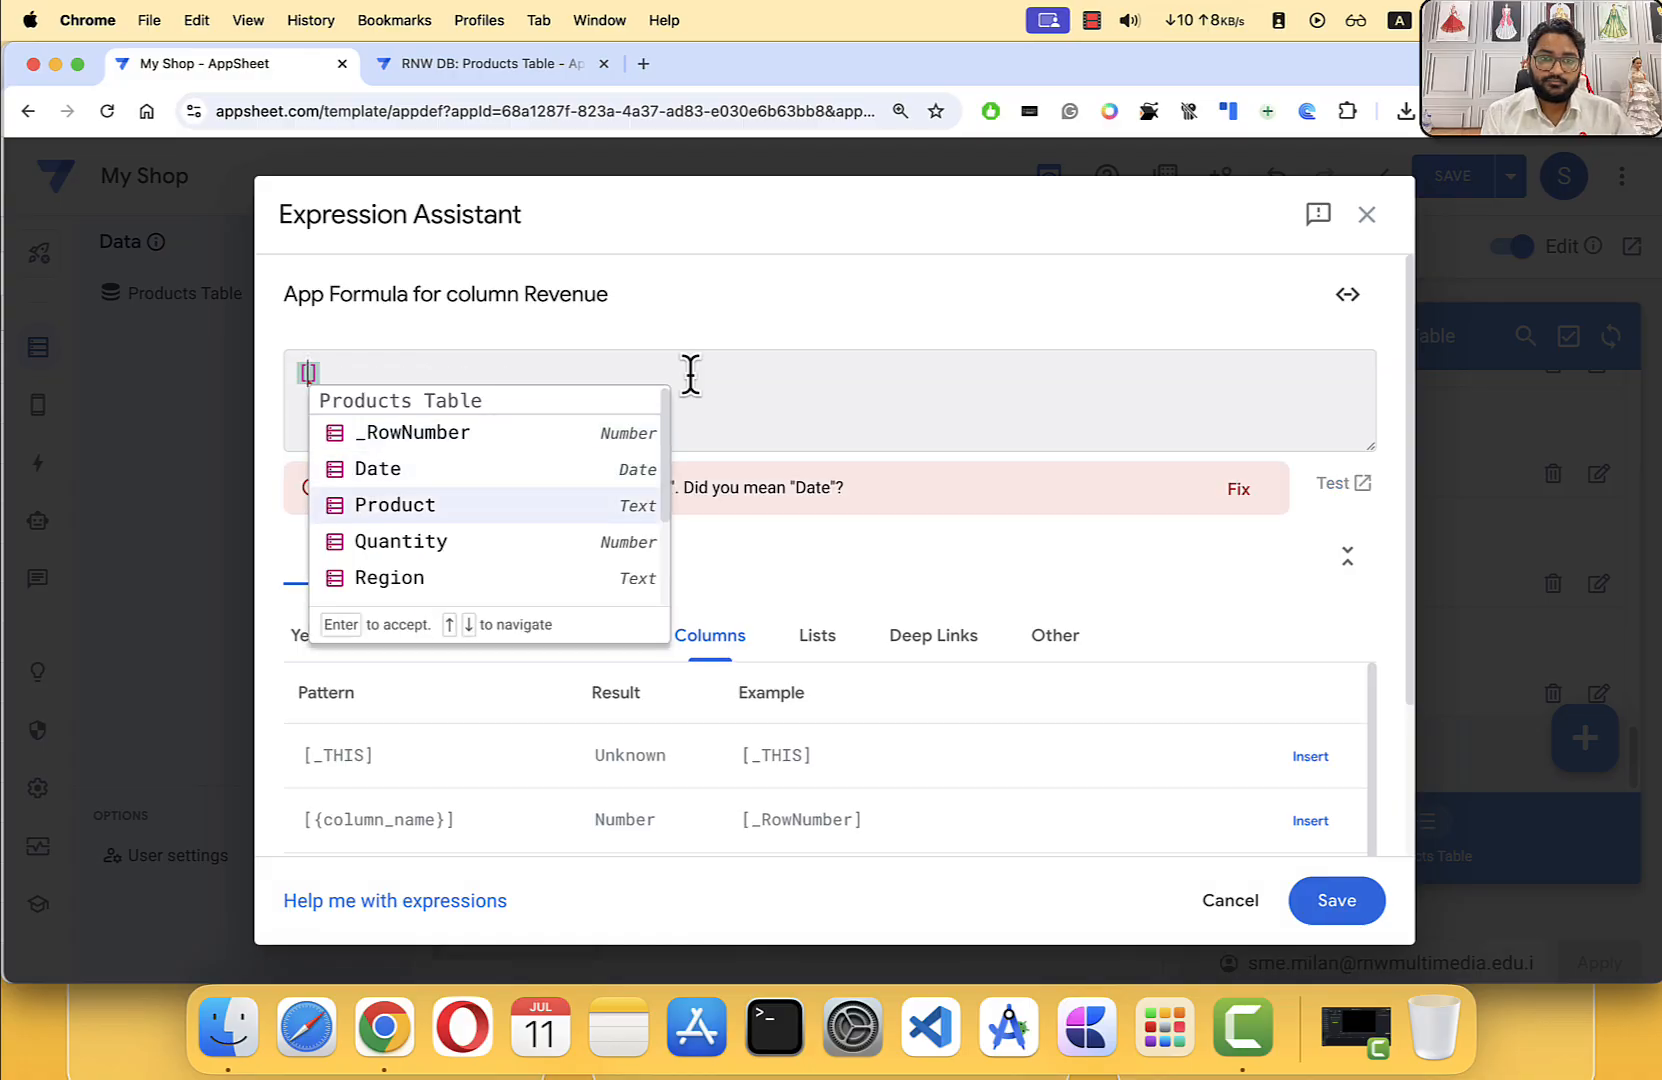
{"action": "key", "text": "Down"}
{"action": "key", "text": "Return"}
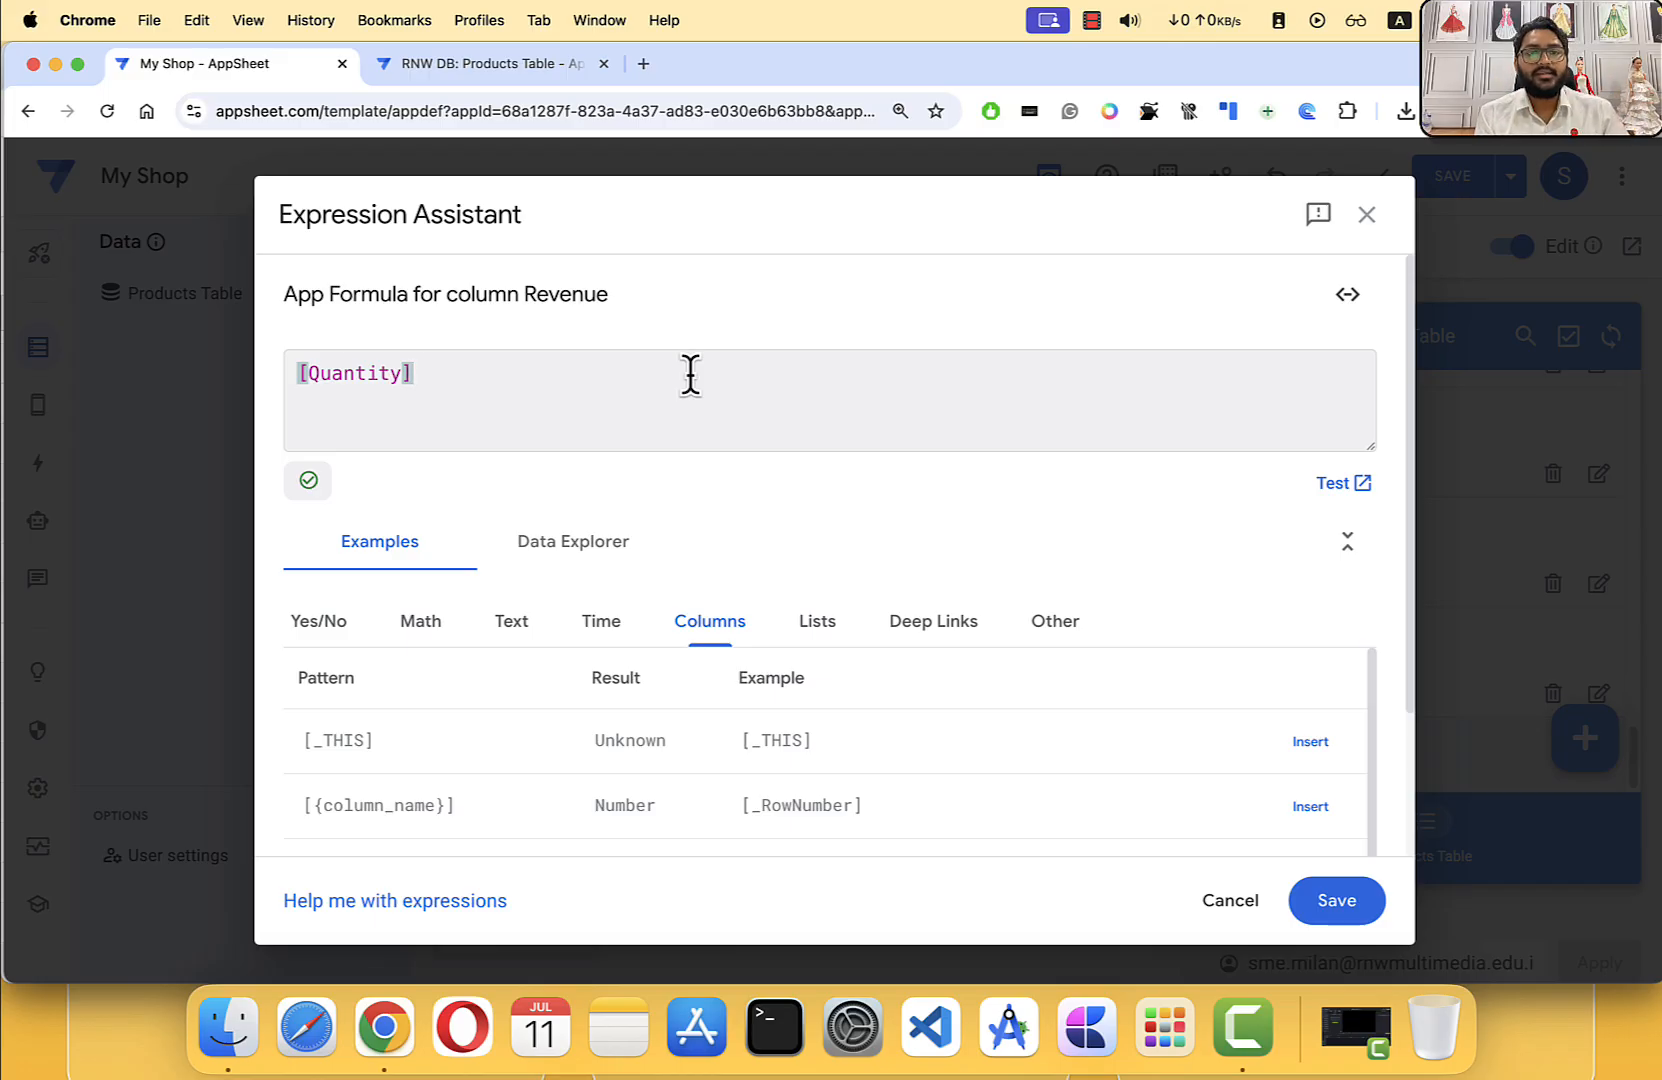
{"action": "type", "text": "* "}
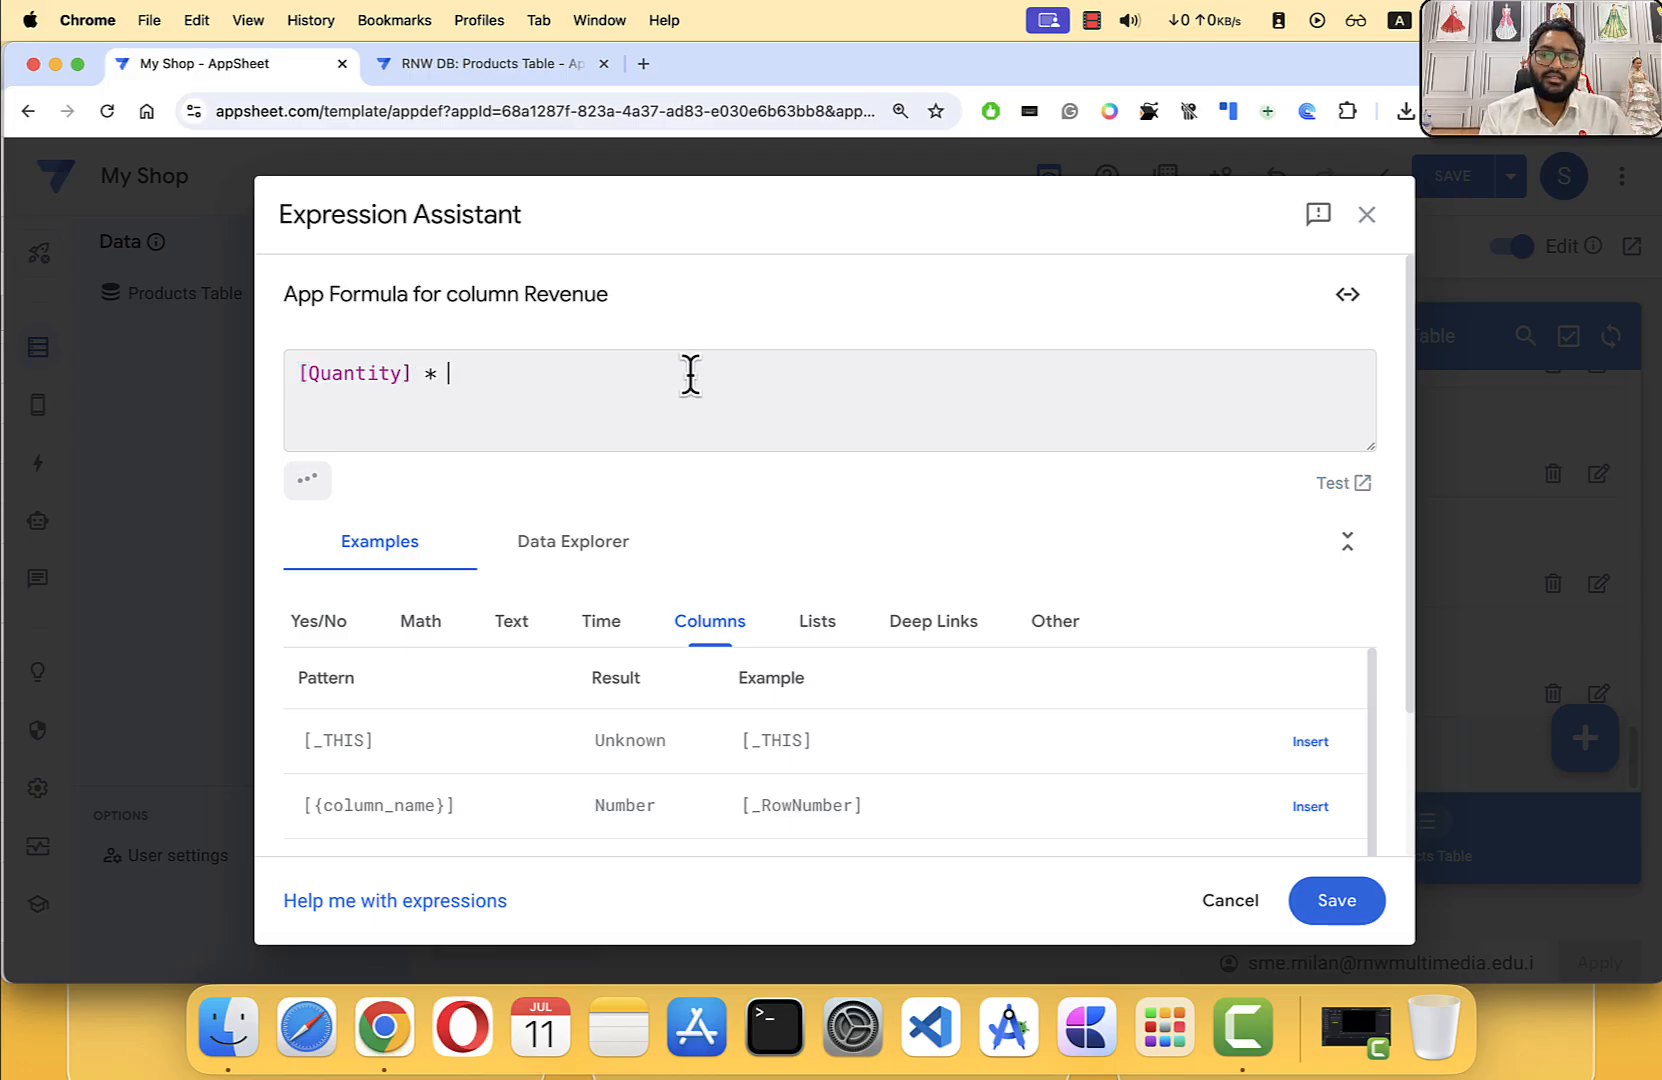
{"action": "type", "text": "[Sa"}
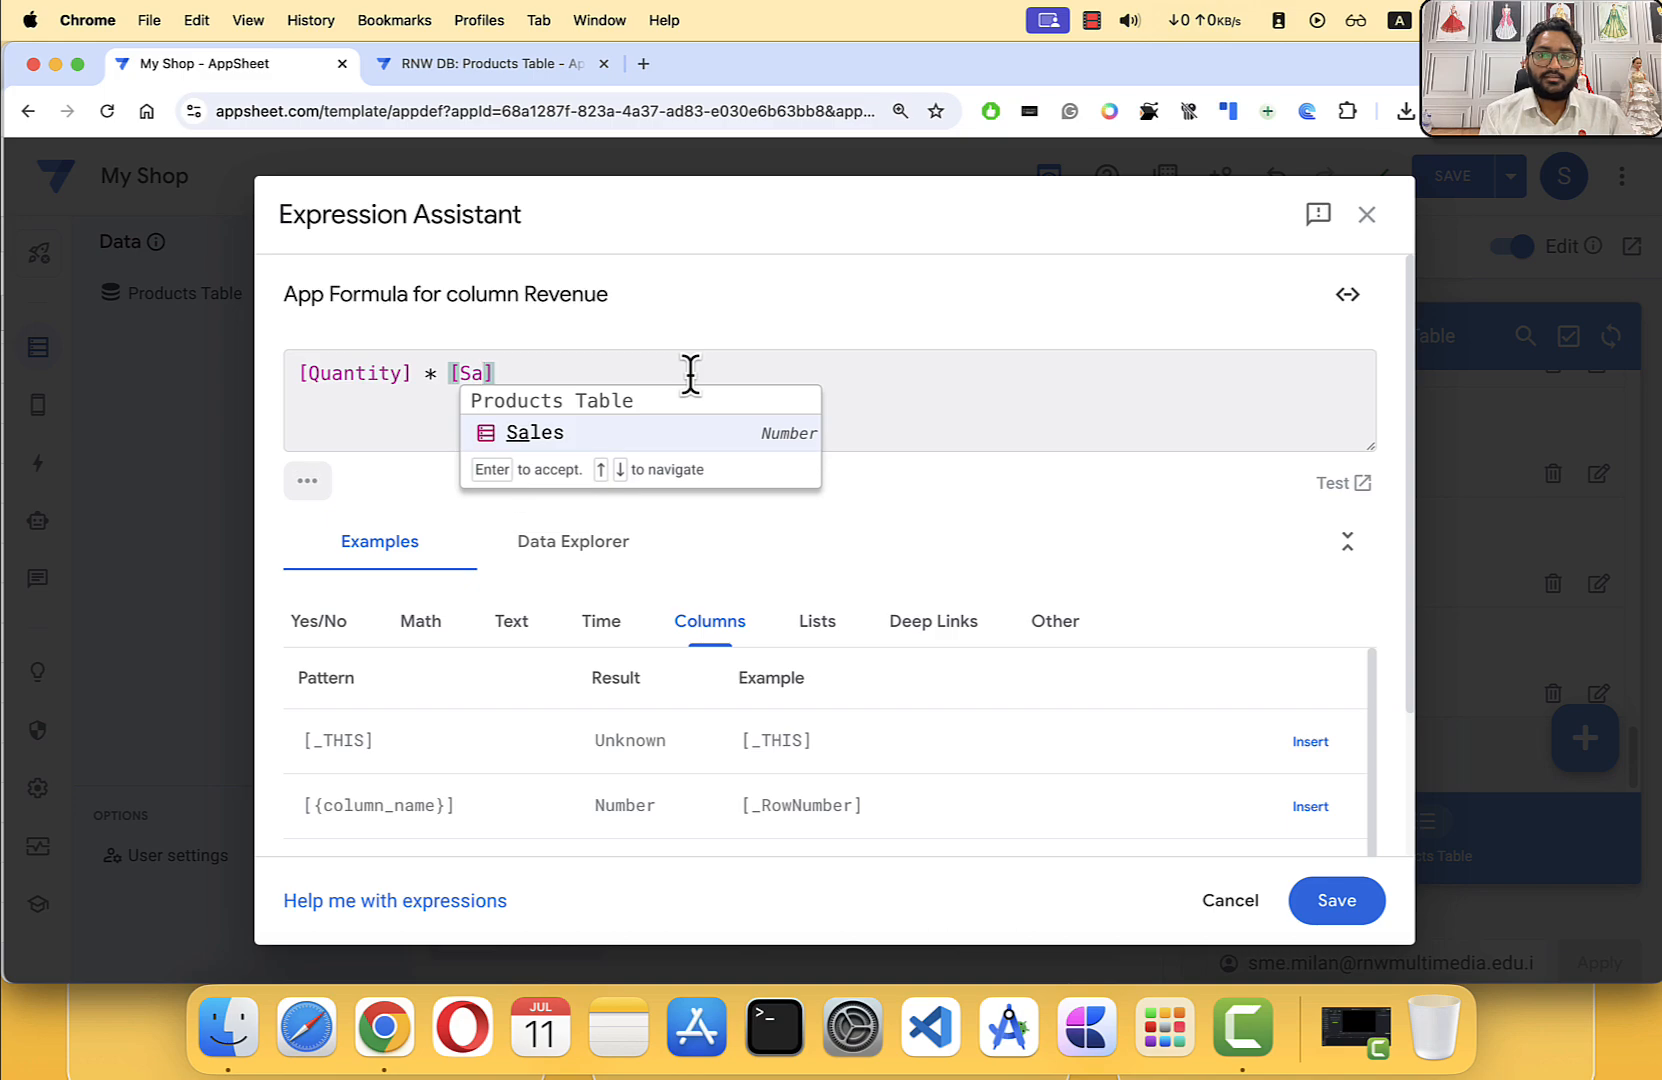
{"action": "key", "text": "Return"}
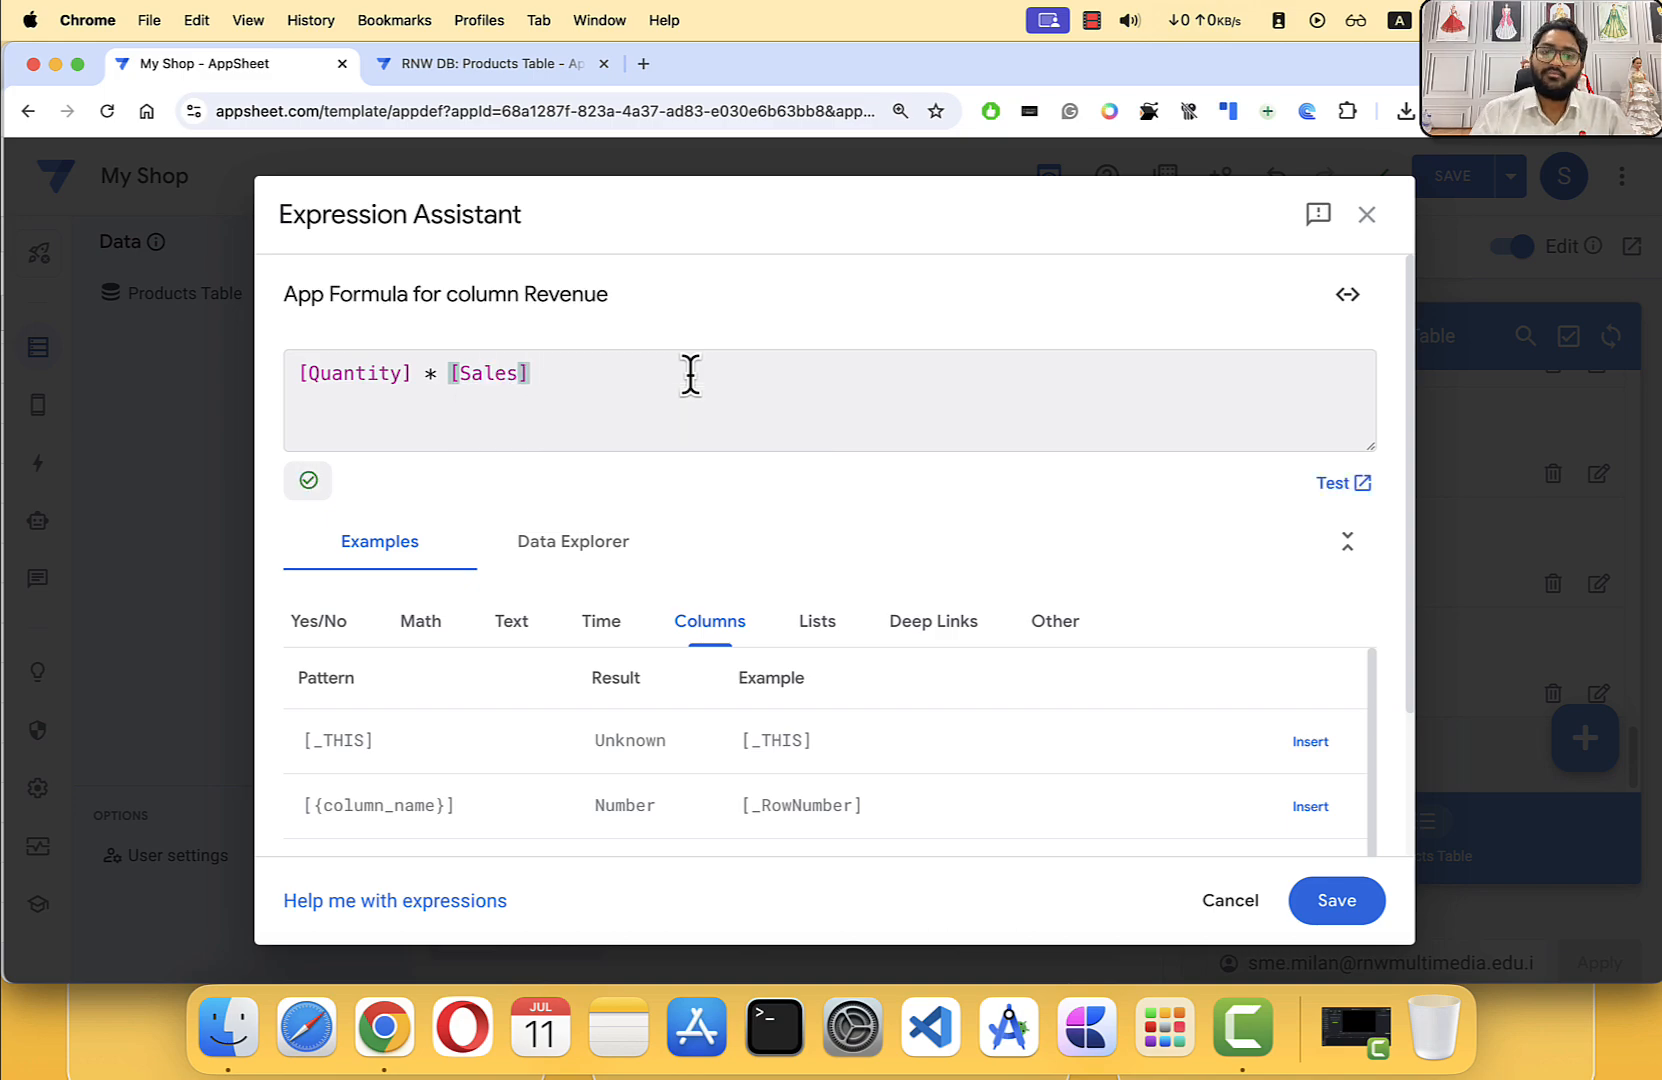
{"action": "left_click", "coordinate": [1335, 905]}
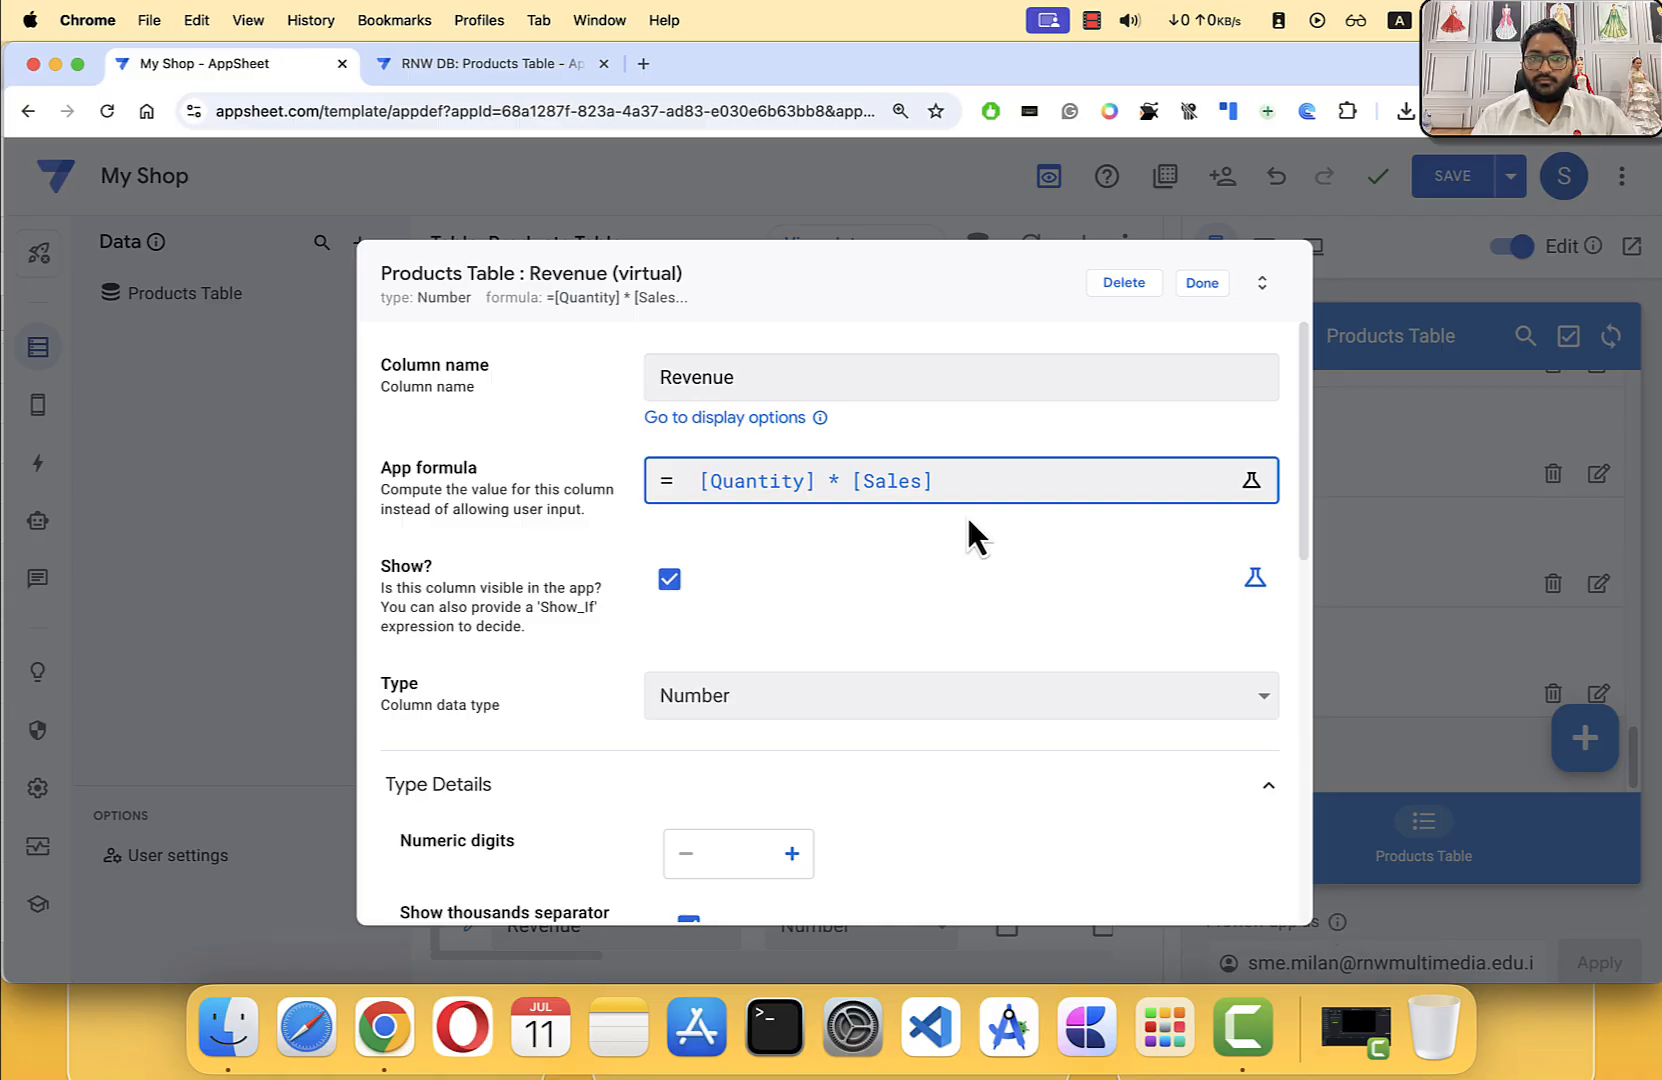
Step: Review the Revenue column's type details and display options, and finish editing the column
{"action": "left_click", "coordinate": [760, 375]}
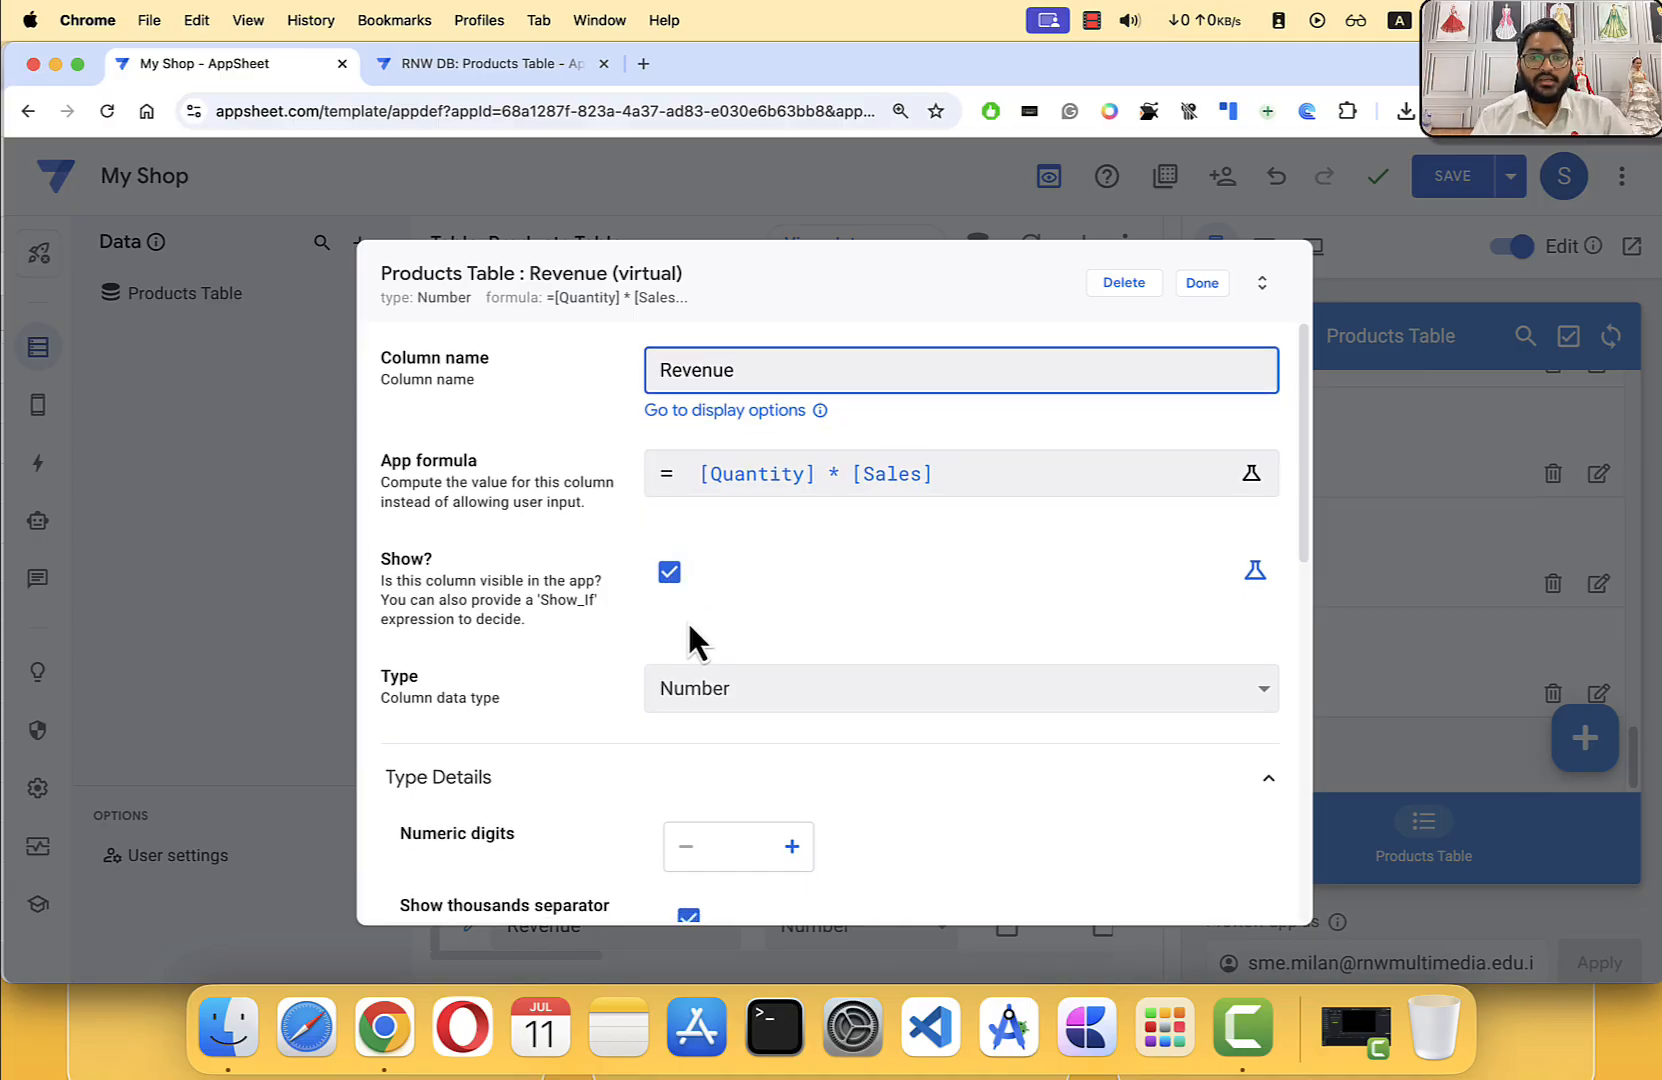
{"action": "scroll", "coordinate": [698, 612], "scroll_direction": "down", "scroll_amount": 2}
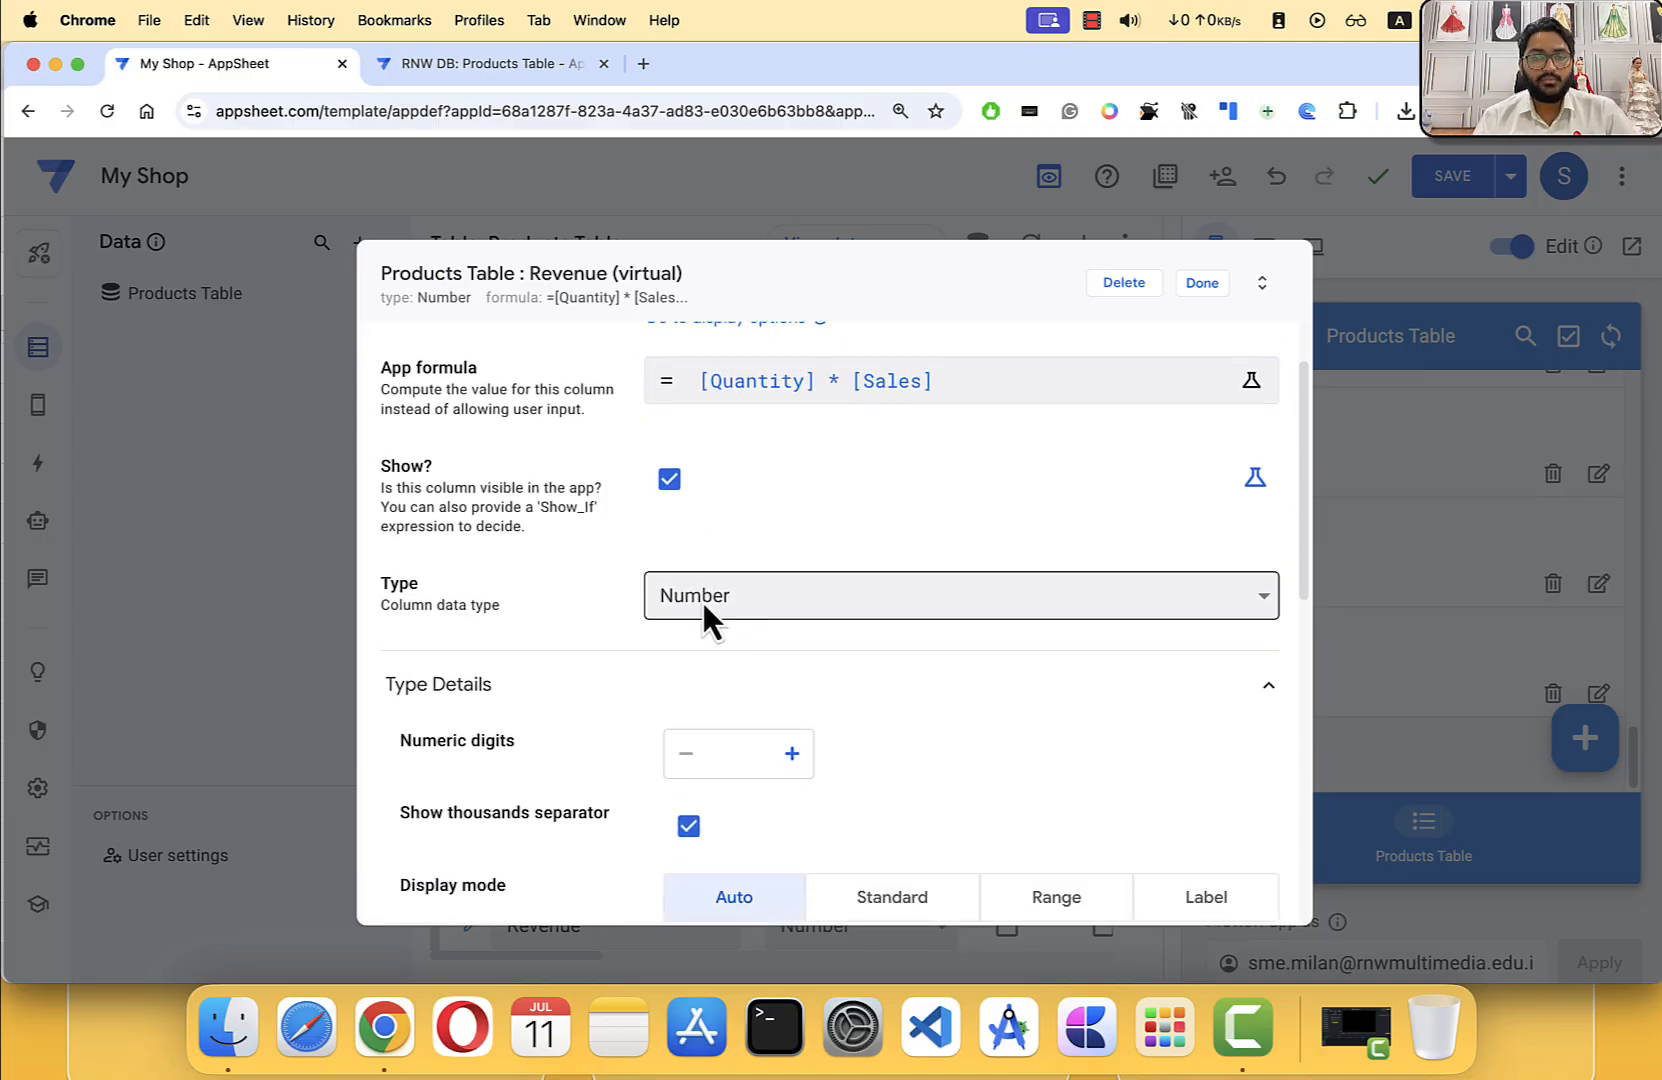
{"action": "scroll", "coordinate": [702, 602], "scroll_direction": "down", "scroll_amount": 4}
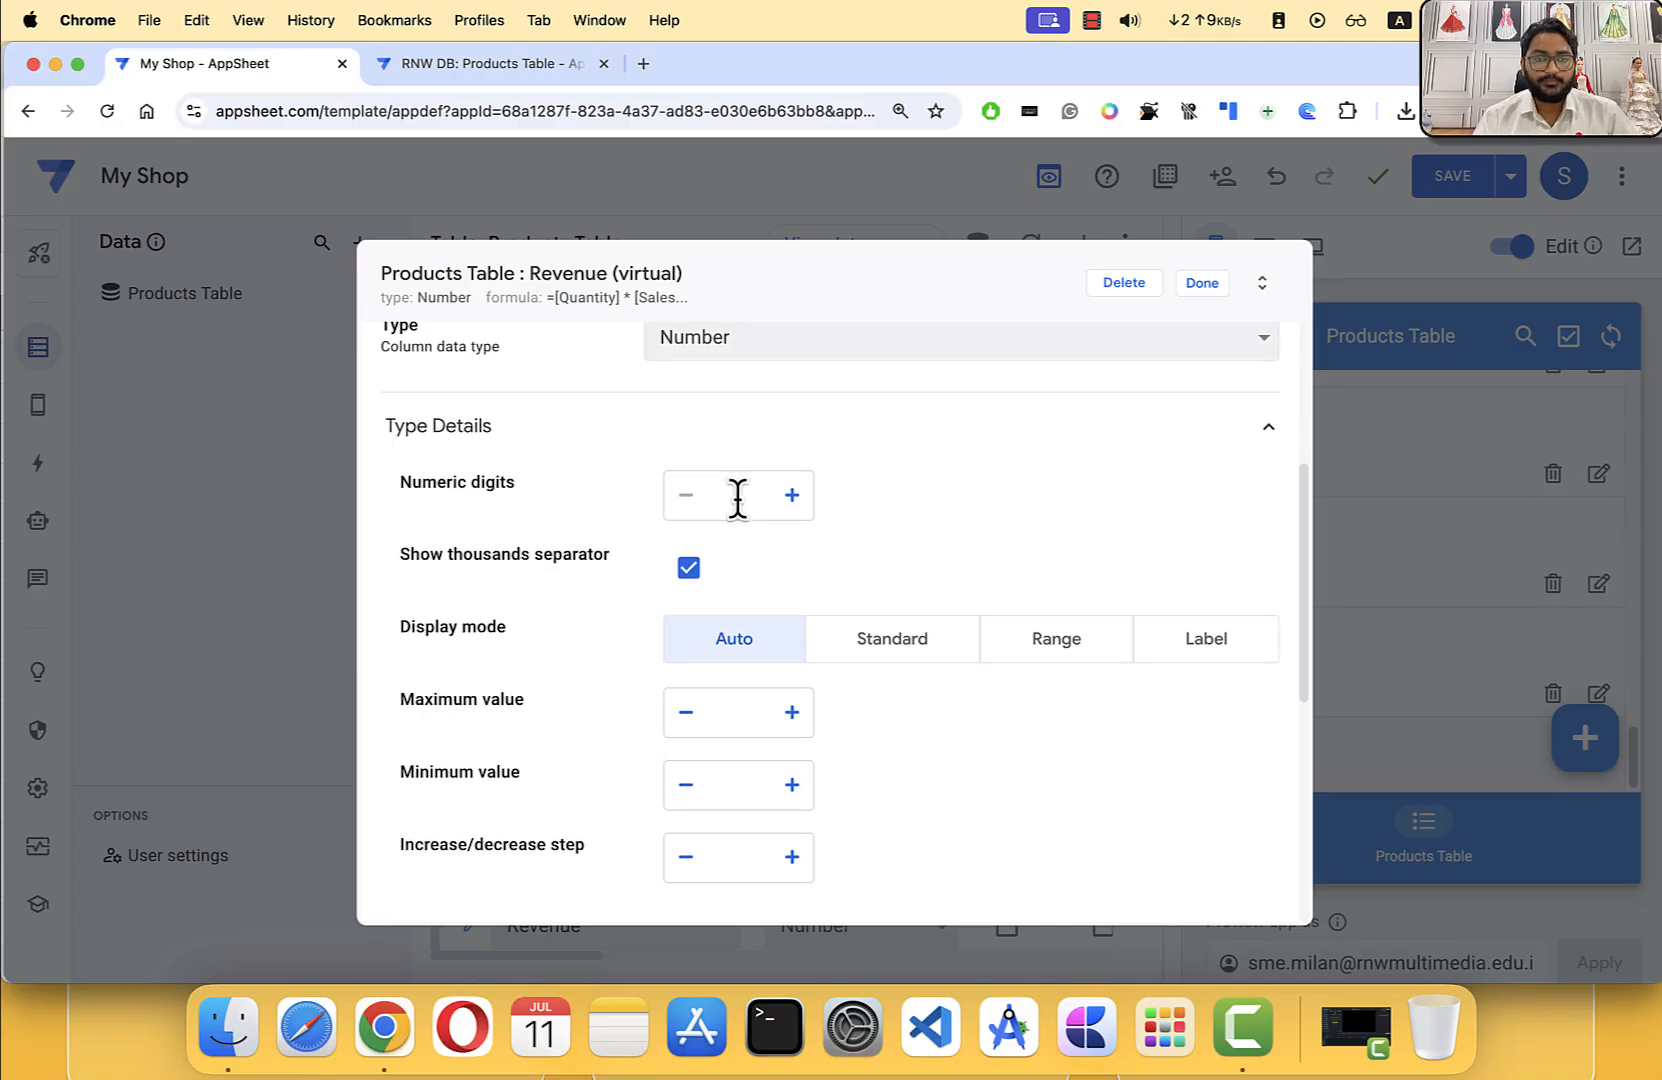
{"action": "scroll", "coordinate": [735, 500], "scroll_direction": "down", "scroll_amount": 3}
{"action": "scroll", "coordinate": [600, 415], "scroll_direction": "up", "scroll_amount": 1}
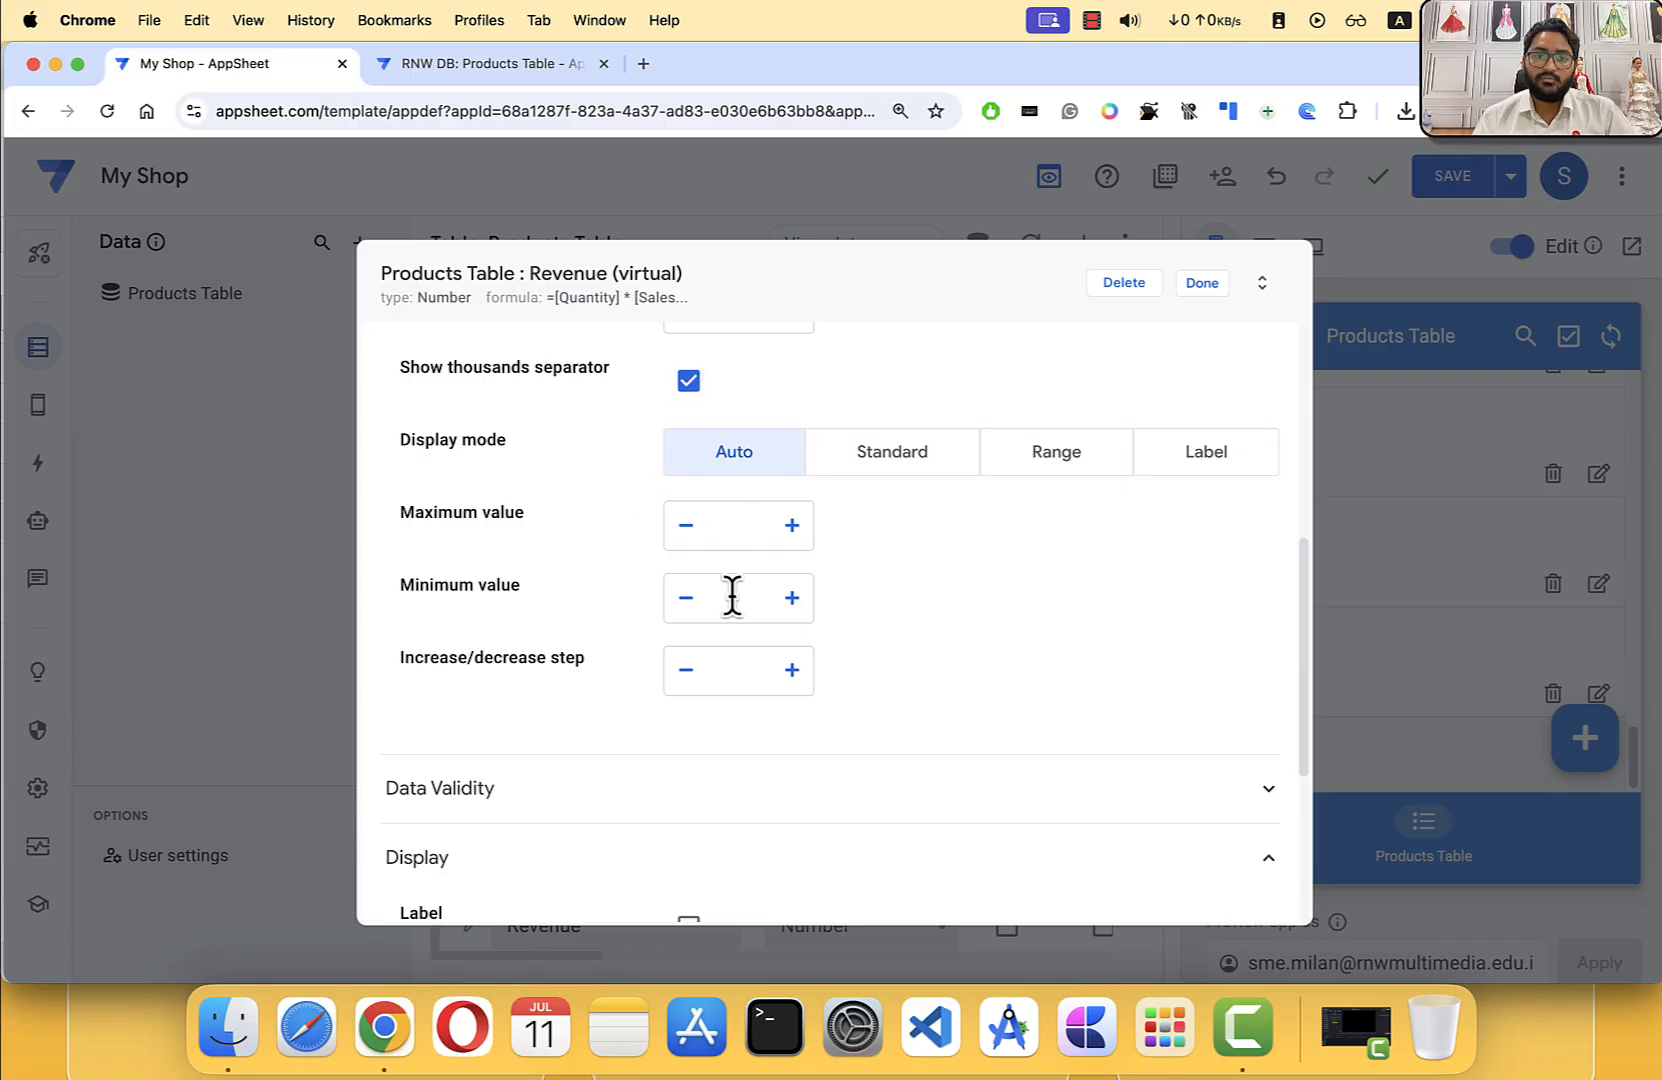
{"action": "scroll", "coordinate": [718, 672], "scroll_direction": "down", "scroll_amount": 5}
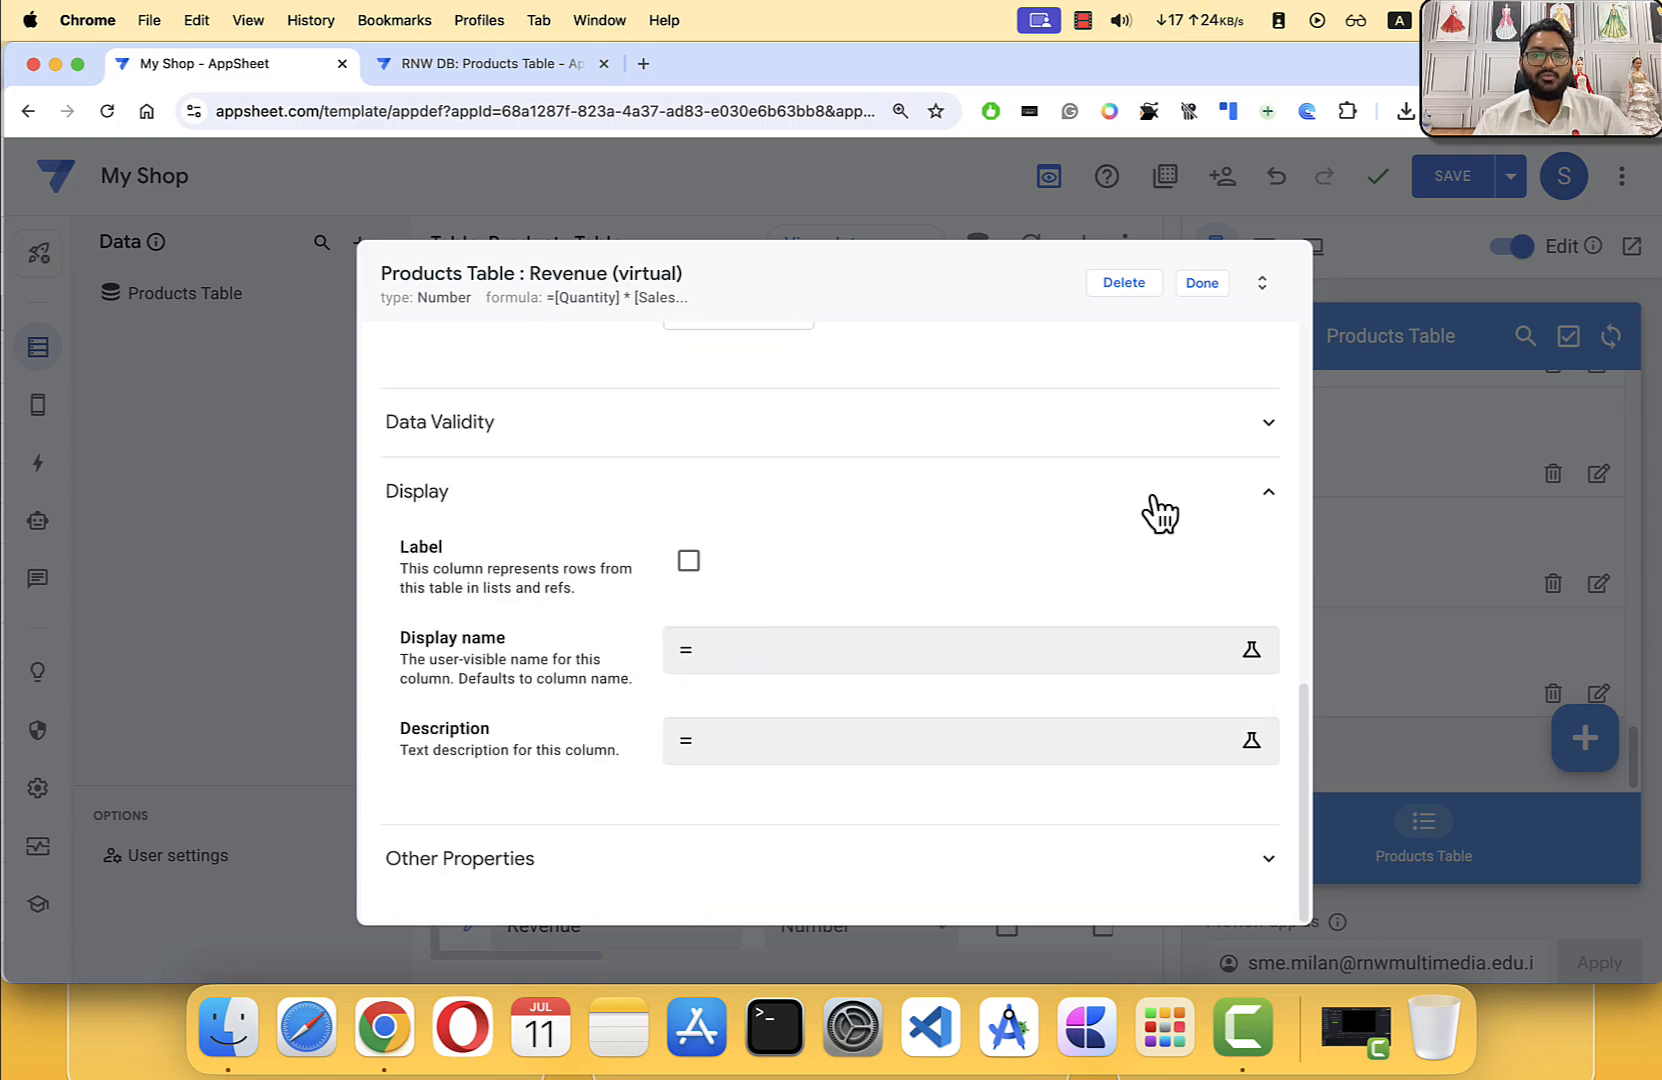
{"action": "scroll", "coordinate": [1020, 516], "scroll_direction": "up", "scroll_amount": 10}
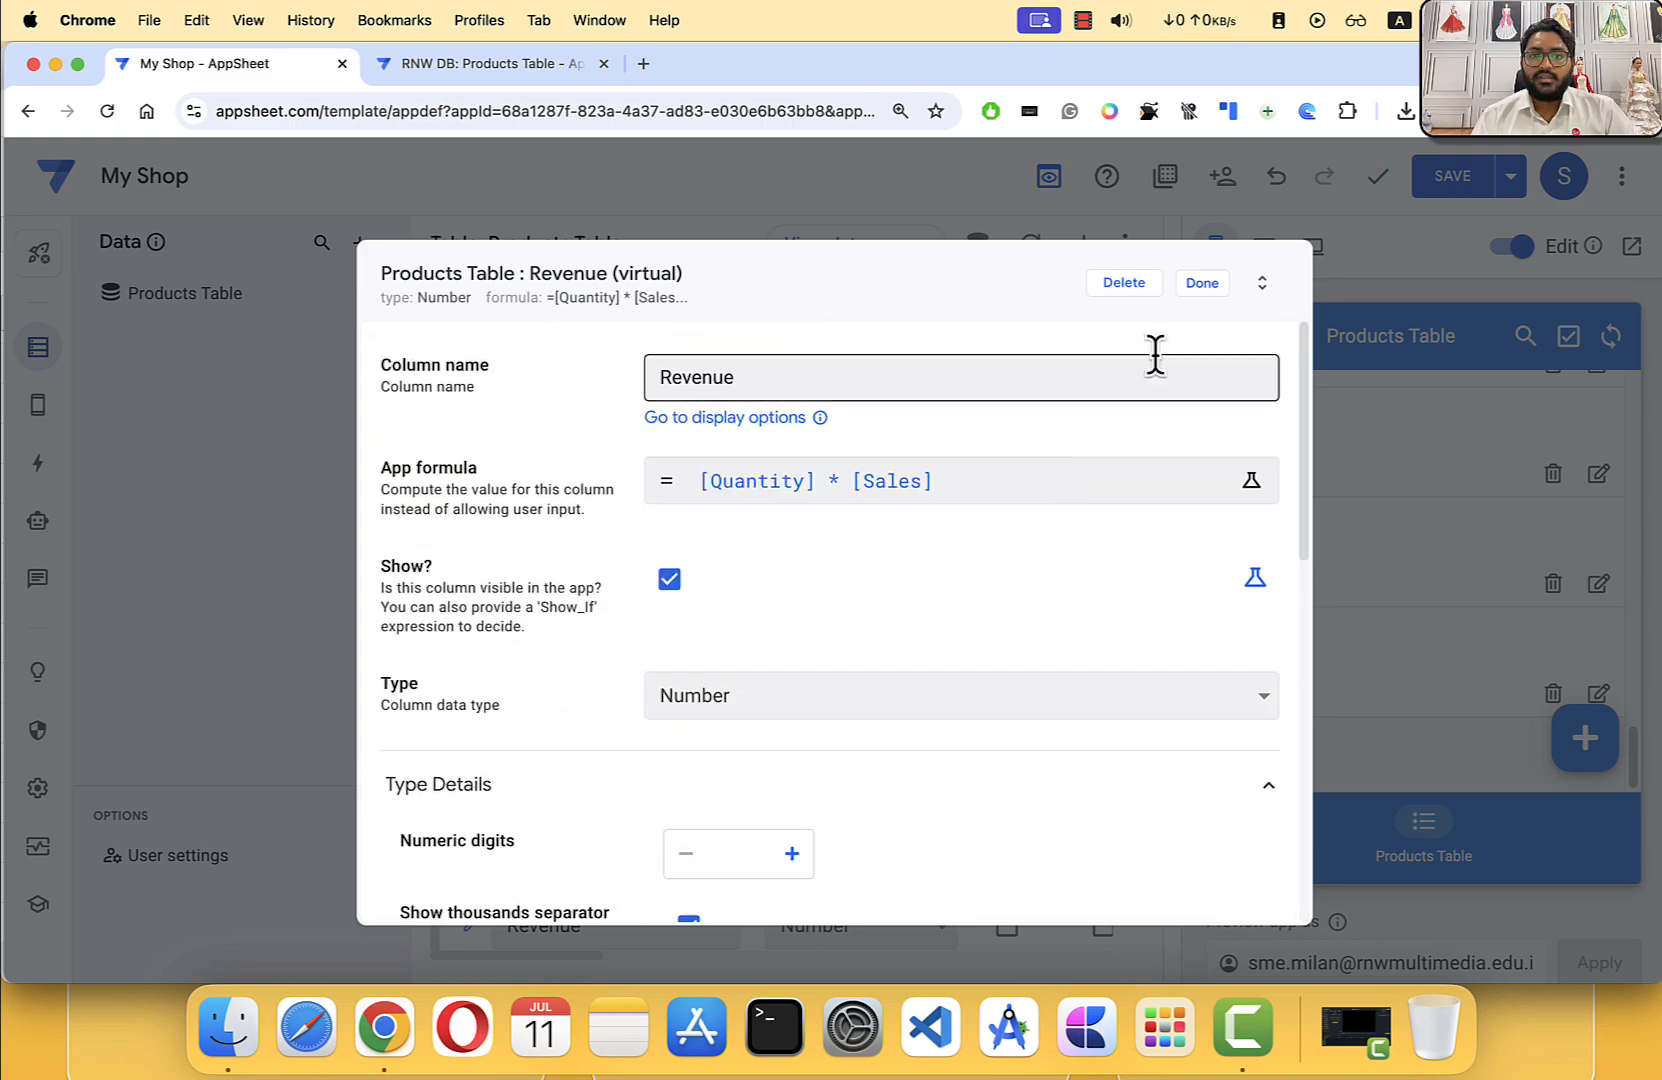
{"action": "left_click", "coordinate": [1201, 287]}
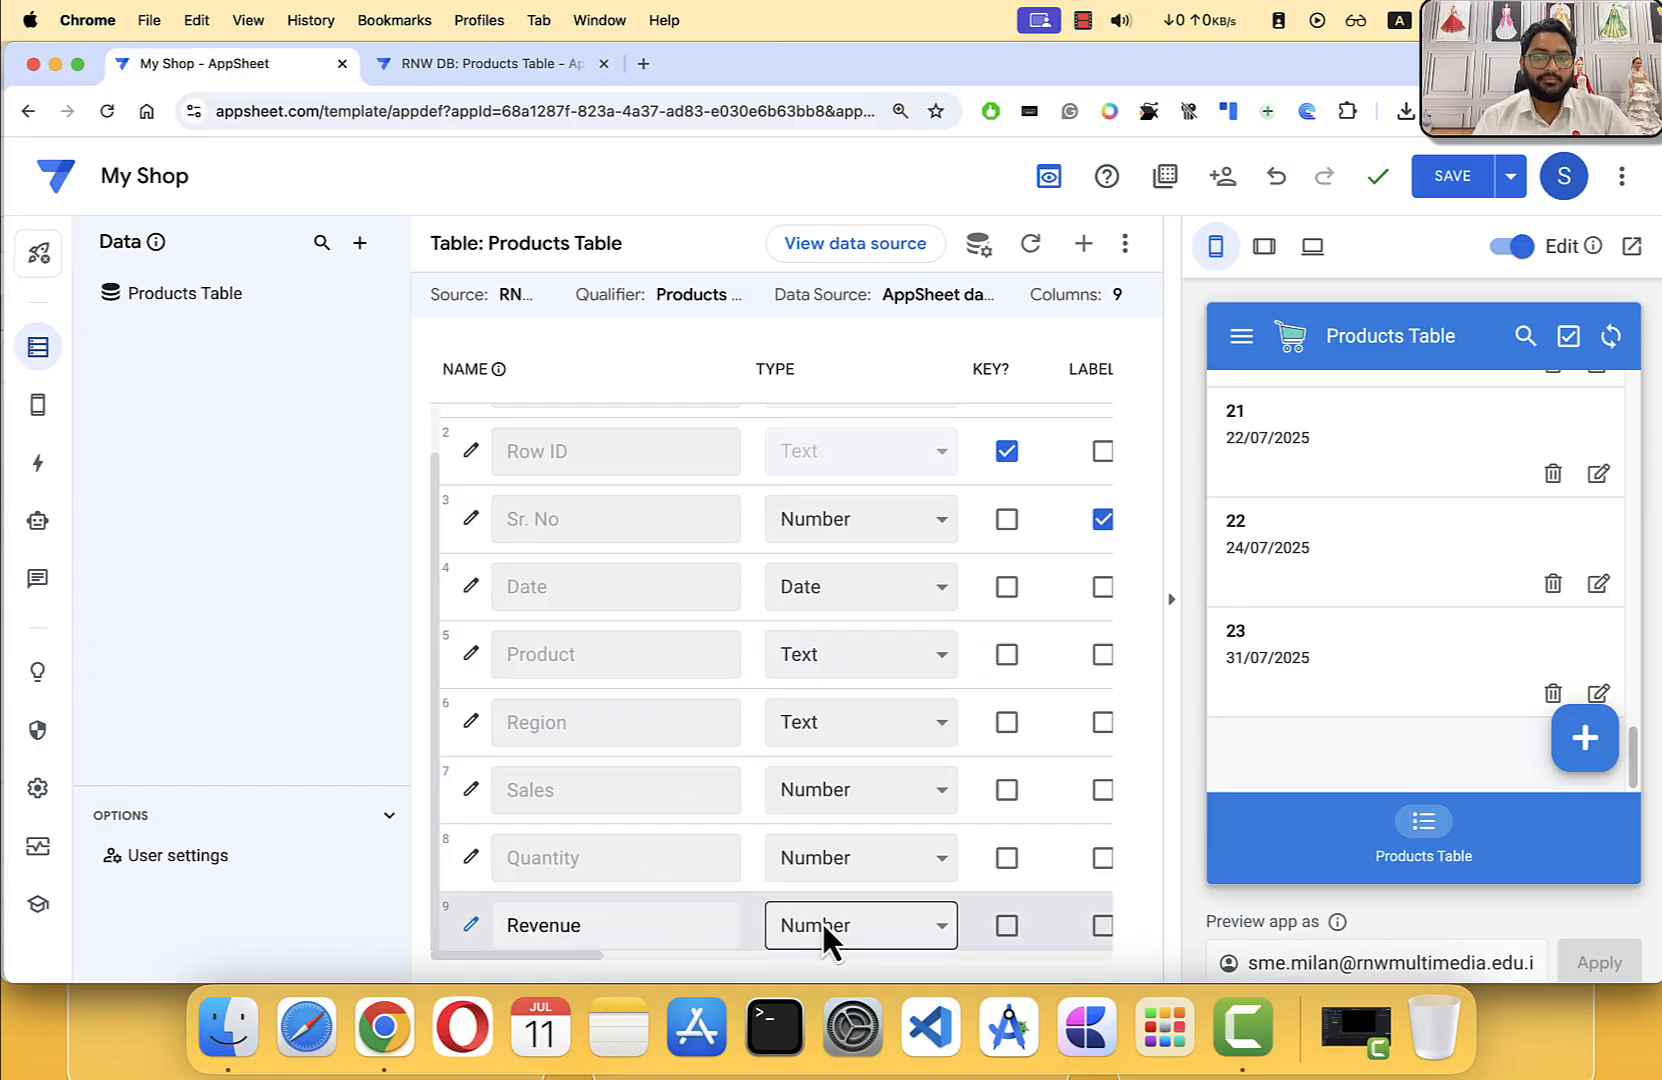
Step: Check the Revenue column's formula, show and editable settings, and compare the app's columns with the RNW DB Products Table
{"action": "left_click_drag", "start_coordinate": [567, 957], "coordinate": [717, 946]}
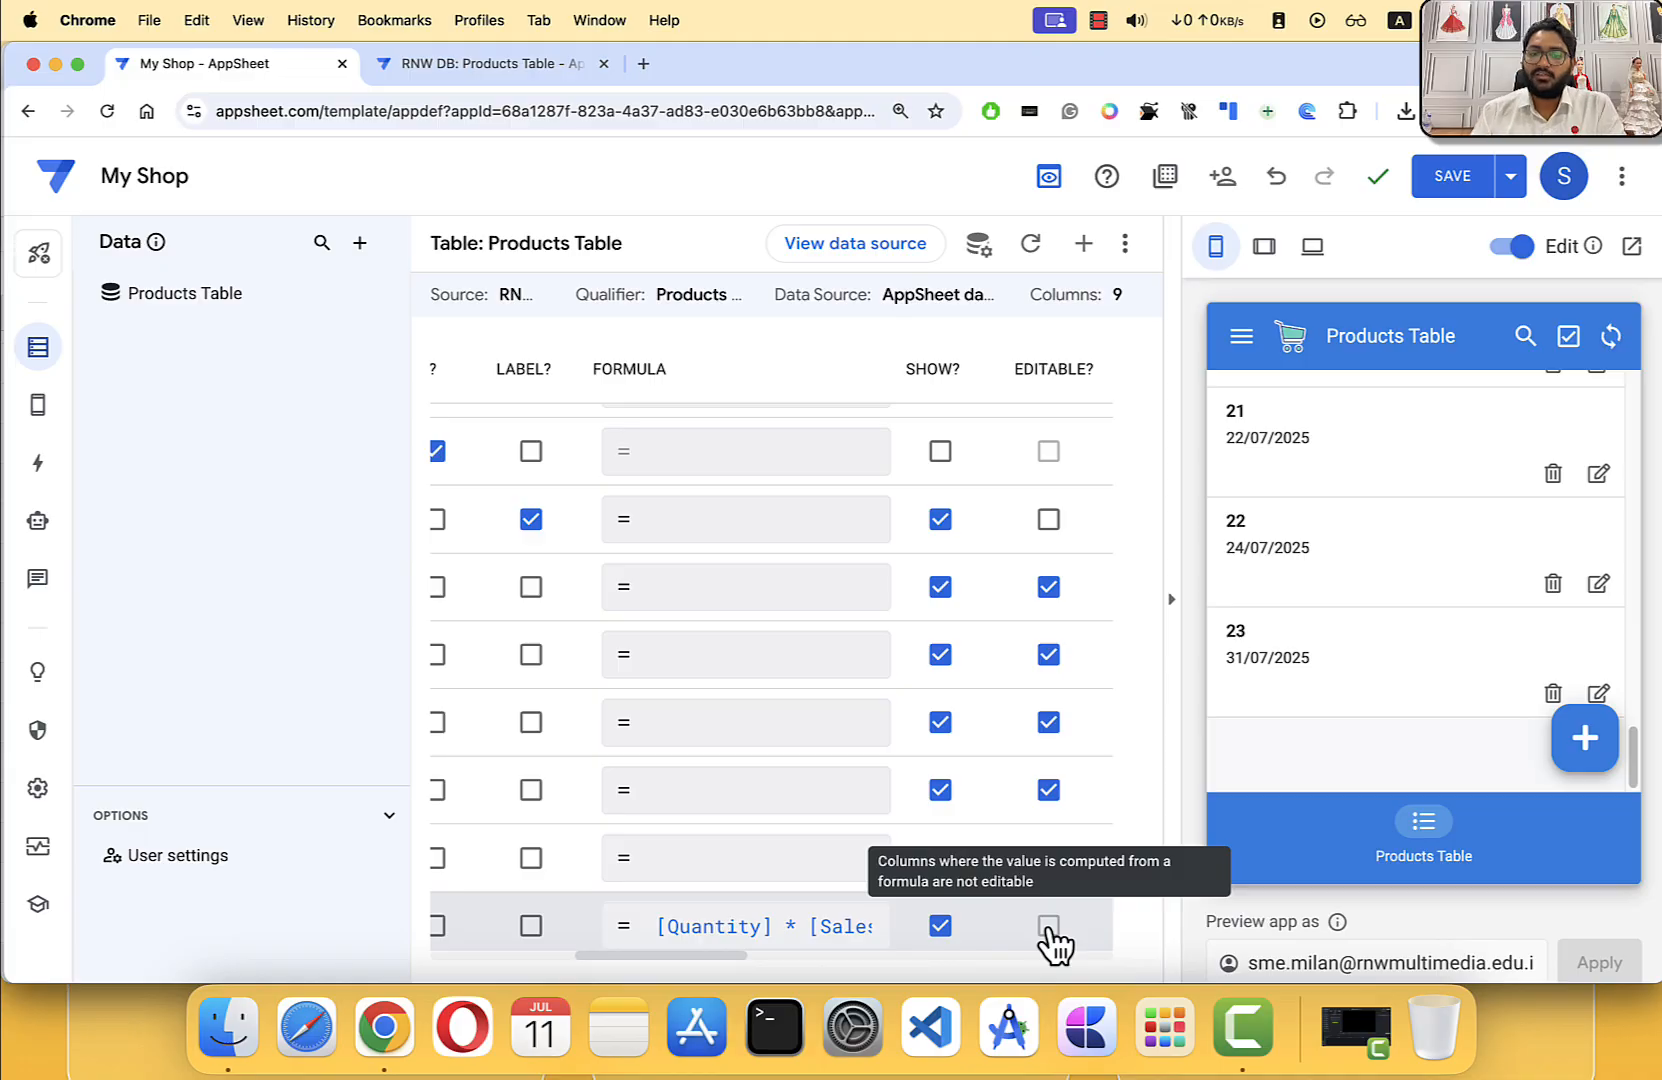
{"action": "left_click_drag", "start_coordinate": [723, 953], "coordinate": [447, 950]}
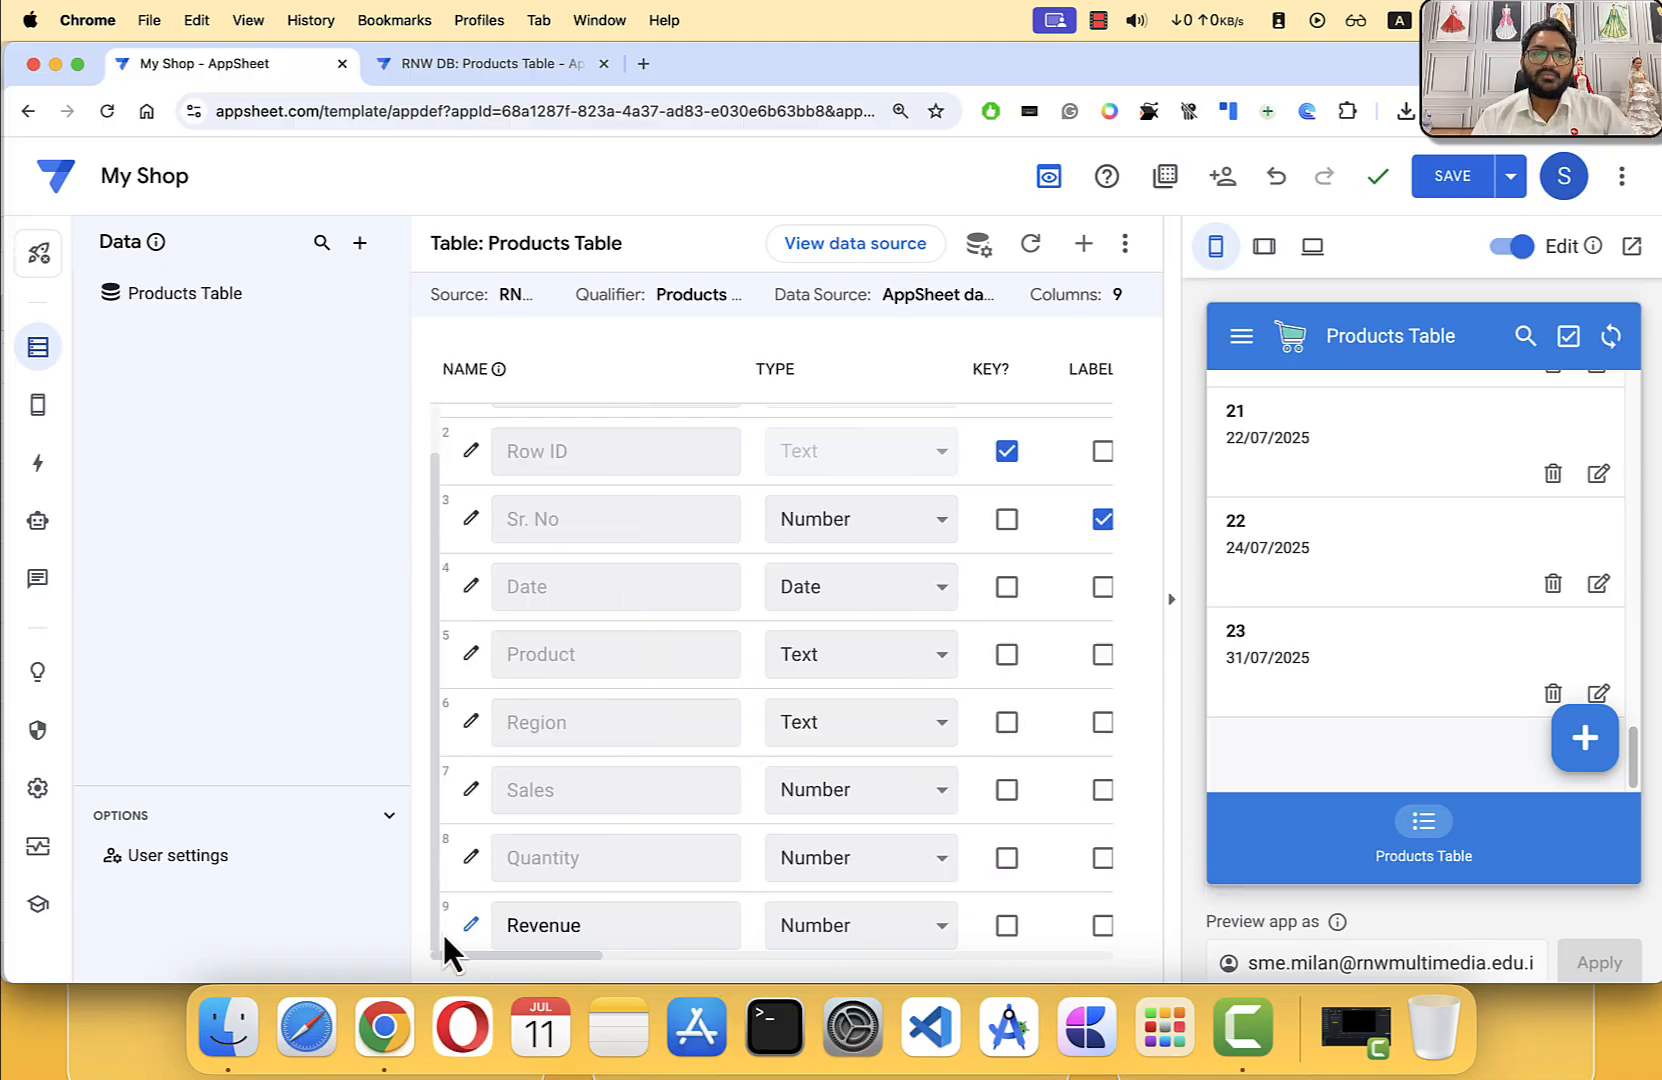
{"action": "left_click", "coordinate": [415, 70]}
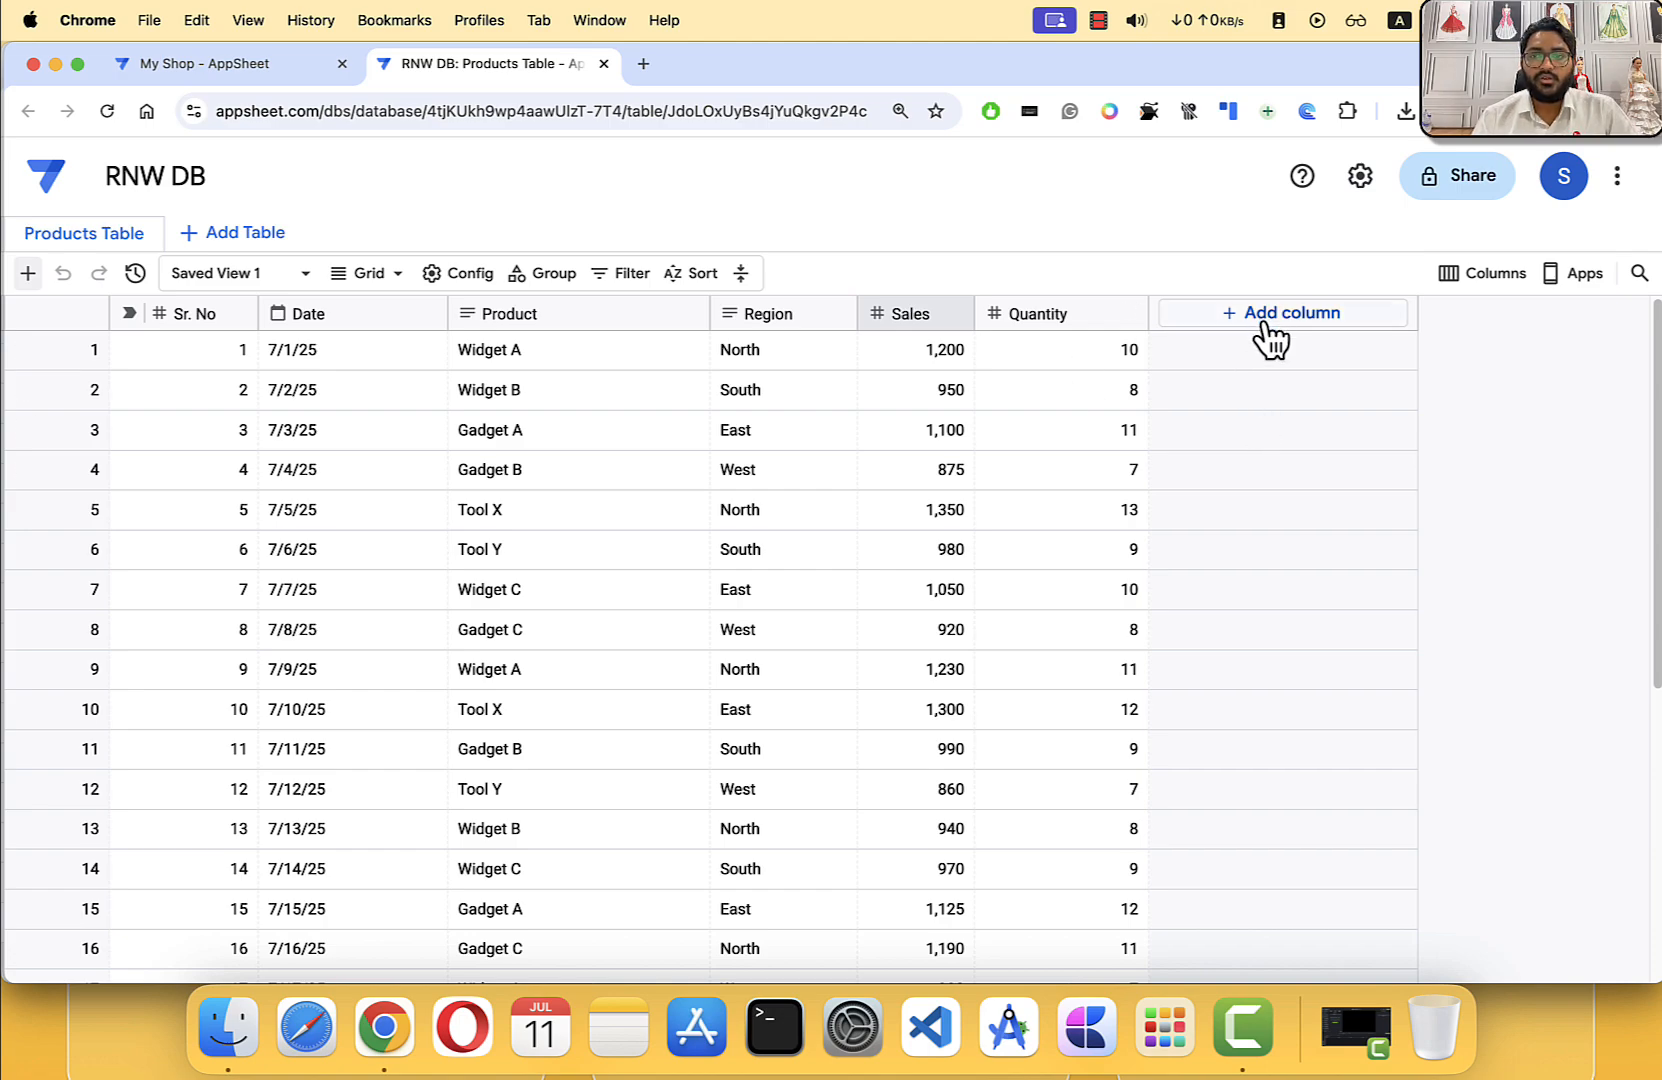
{"action": "left_click", "coordinate": [223, 66]}
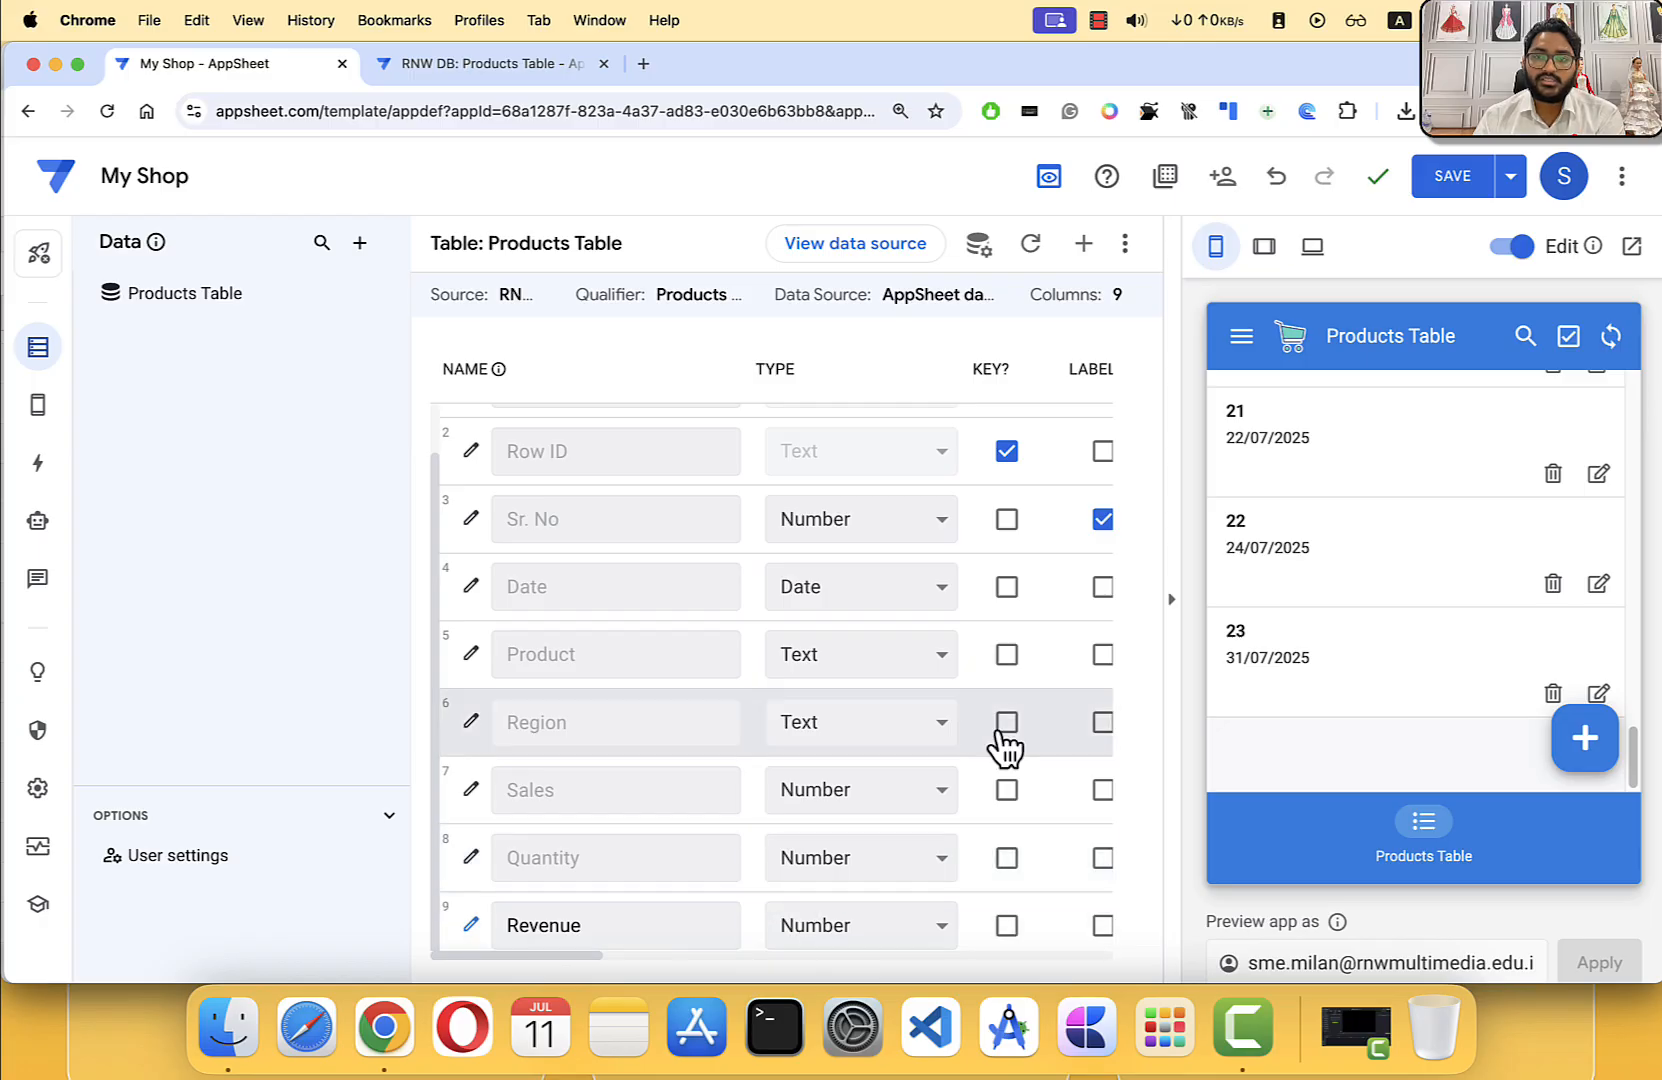
Step: Save the My Shop app and check the Revenue field of product record 23 in the preview
{"action": "left_click", "coordinate": [1445, 178]}
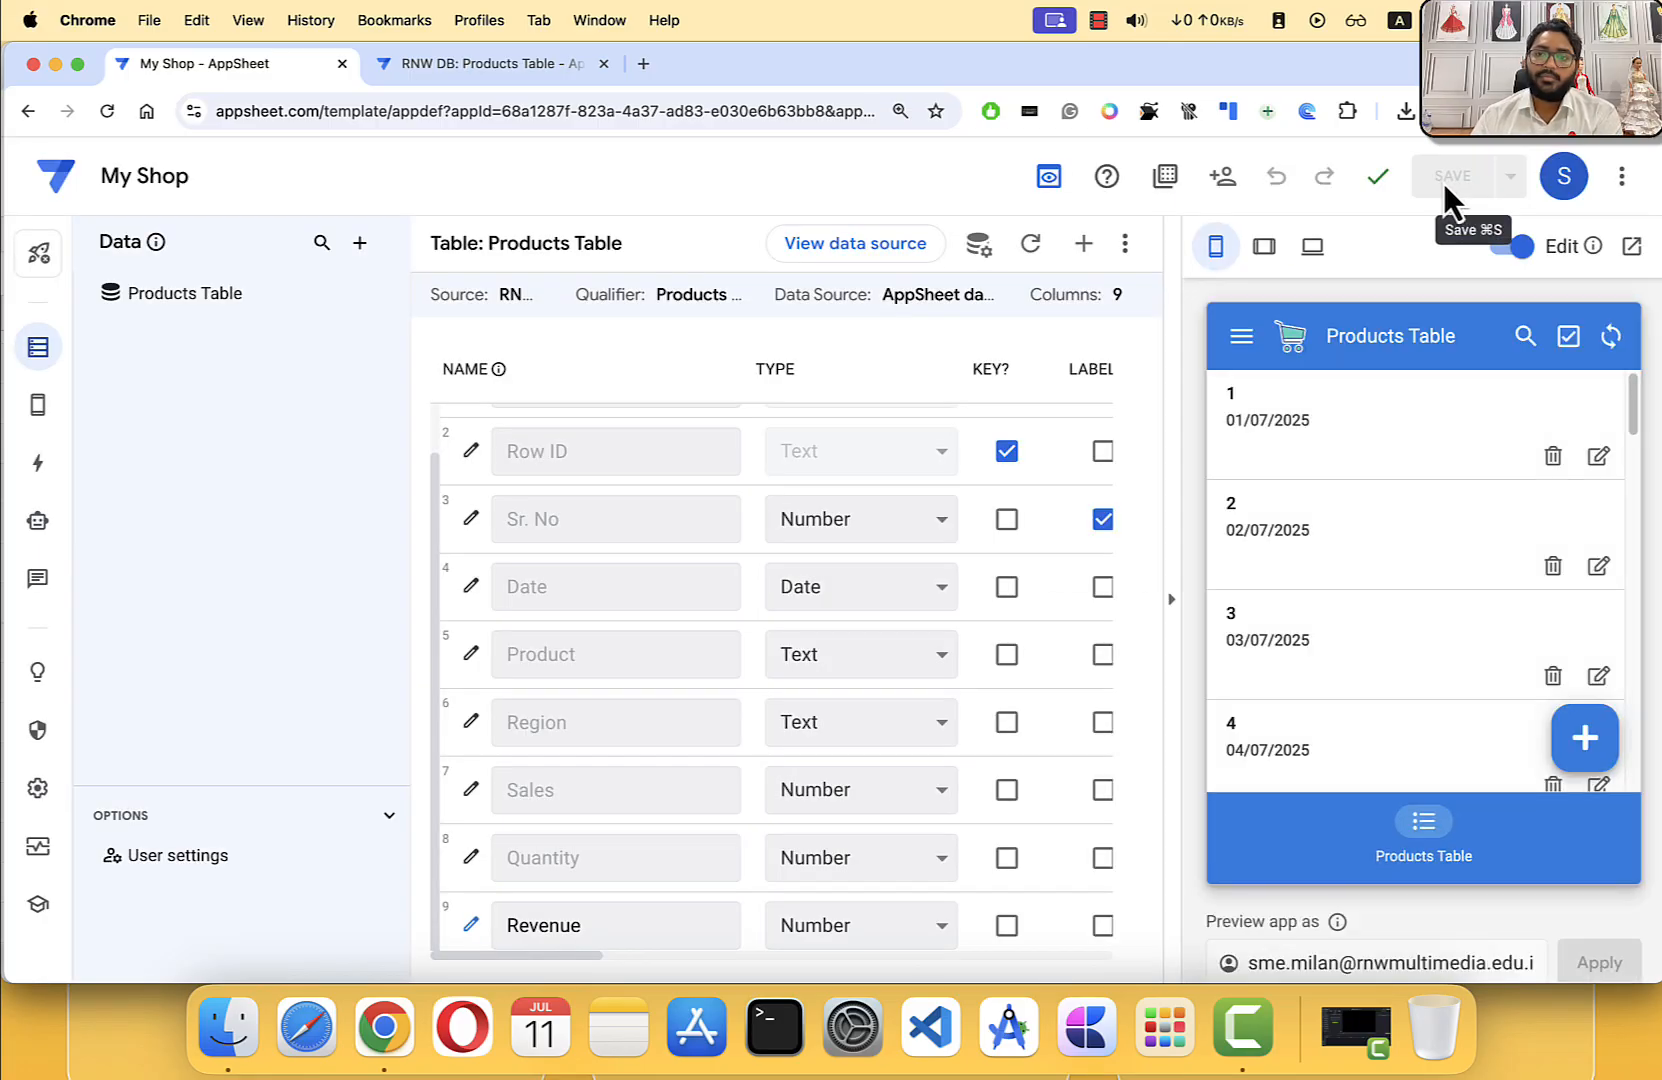
{"action": "scroll", "coordinate": [1358, 584], "scroll_direction": "down", "scroll_amount": 10}
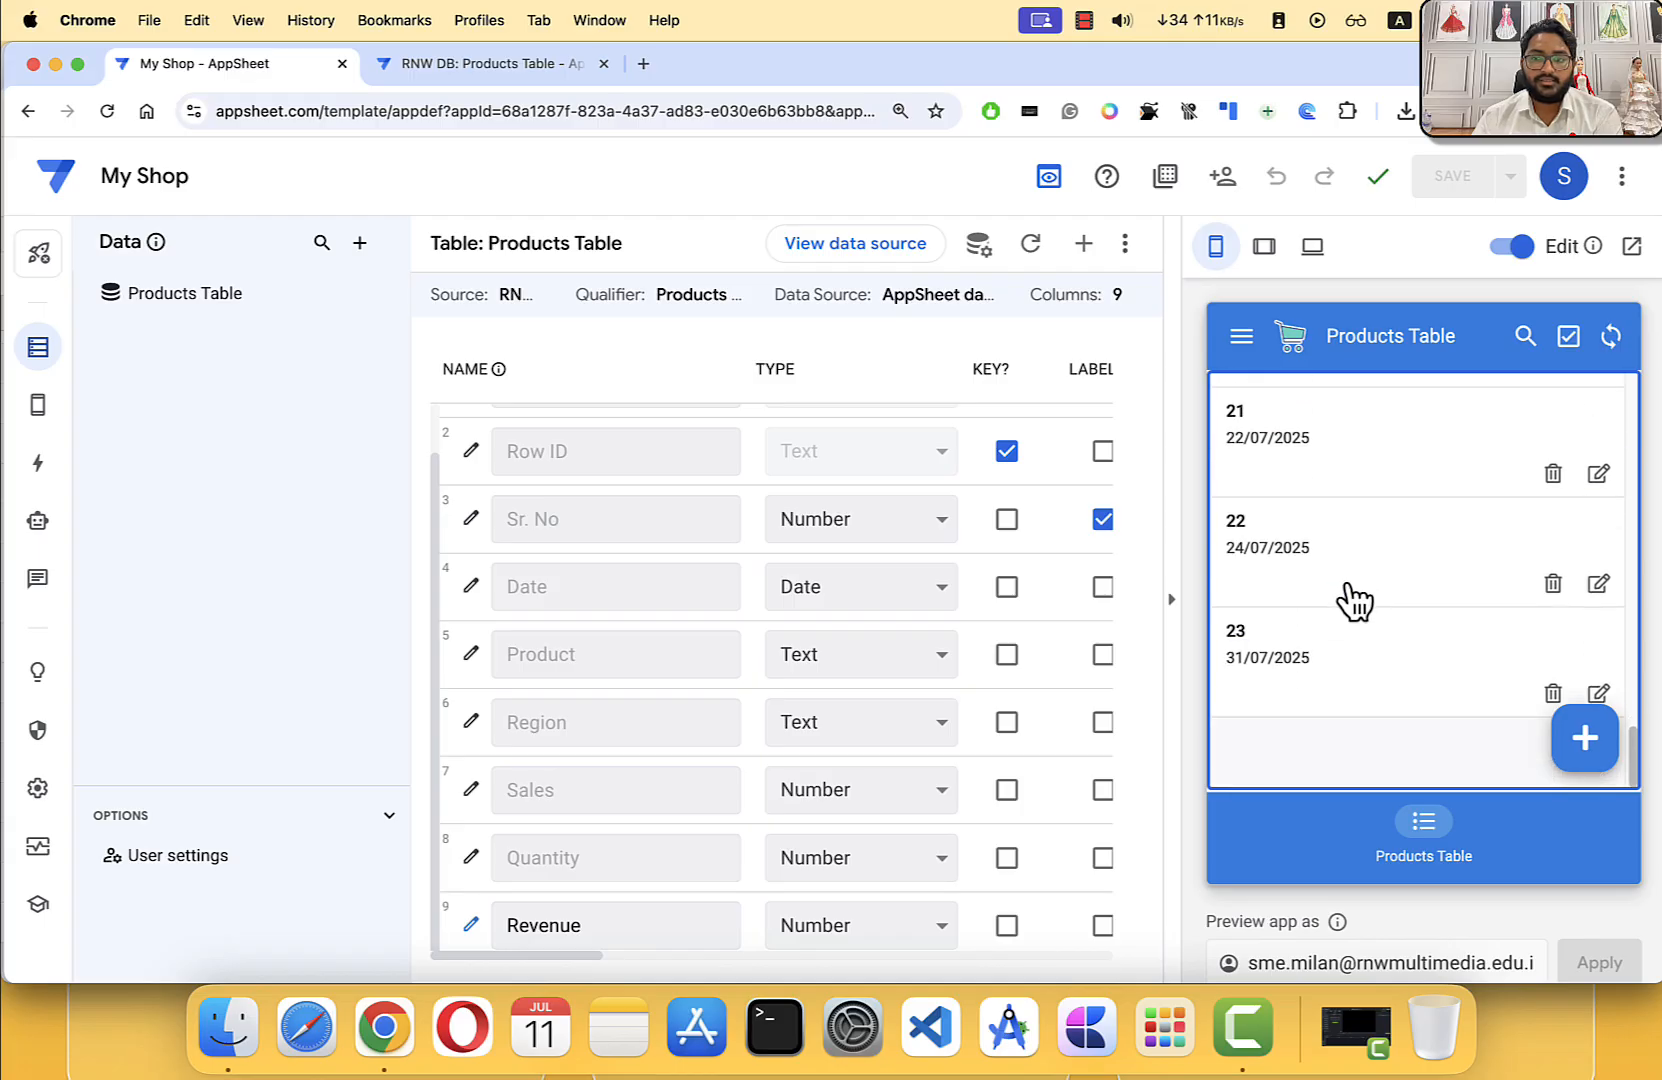
{"action": "left_click", "coordinate": [1378, 672]}
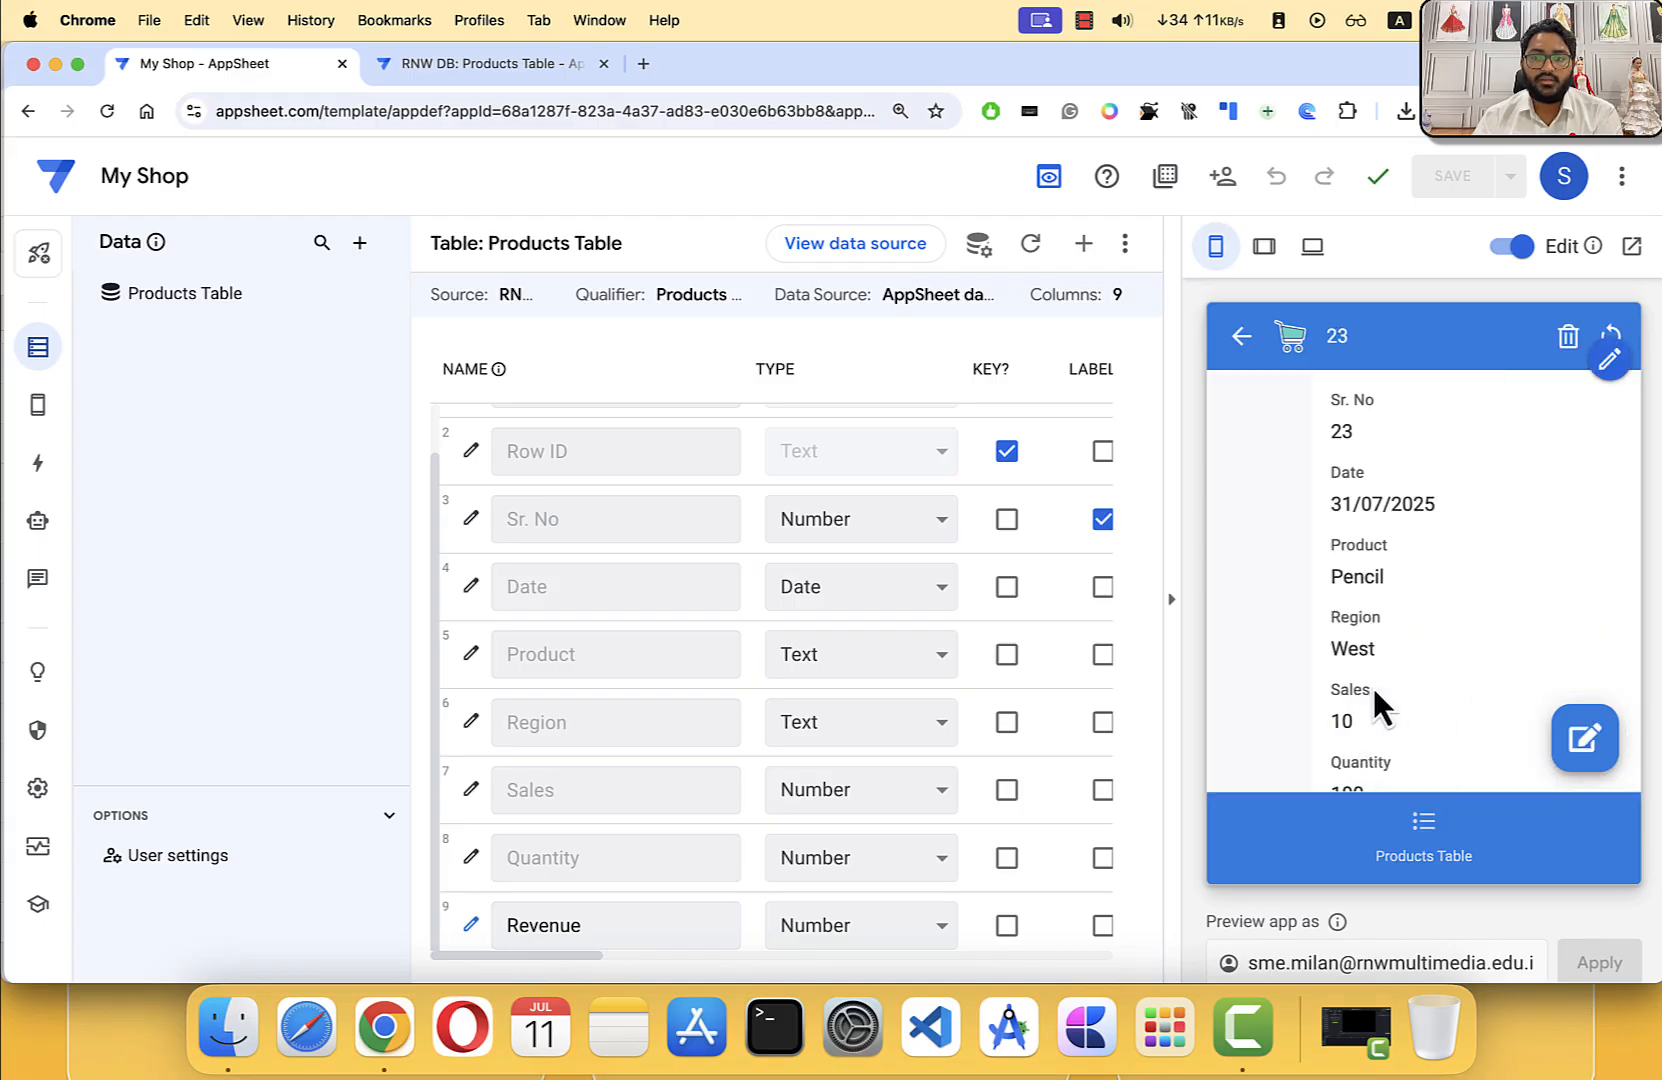
{"action": "scroll", "coordinate": [1378, 690], "scroll_direction": "down", "scroll_amount": 3}
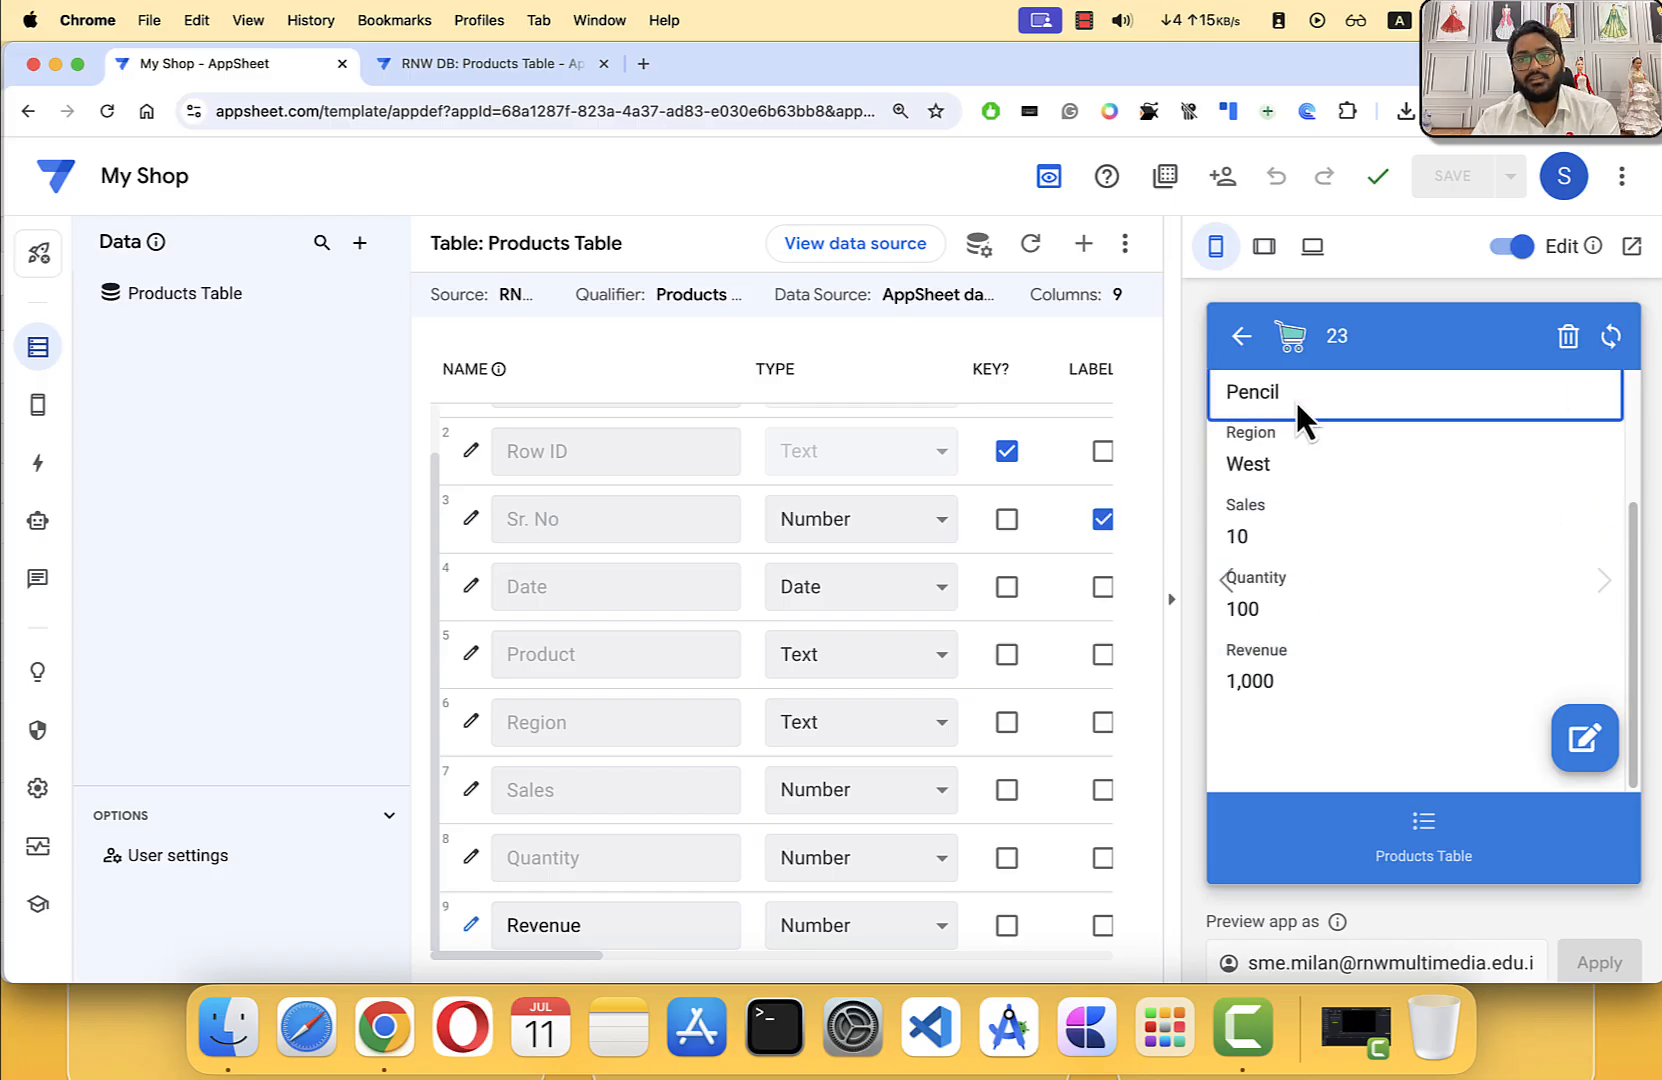
{"action": "left_click", "coordinate": [1238, 345]}
Step: Check the Revenue field of product record 22 in the app preview and return to the product list
{"action": "scroll", "coordinate": [1428, 650], "scroll_direction": "down", "scroll_amount": 10}
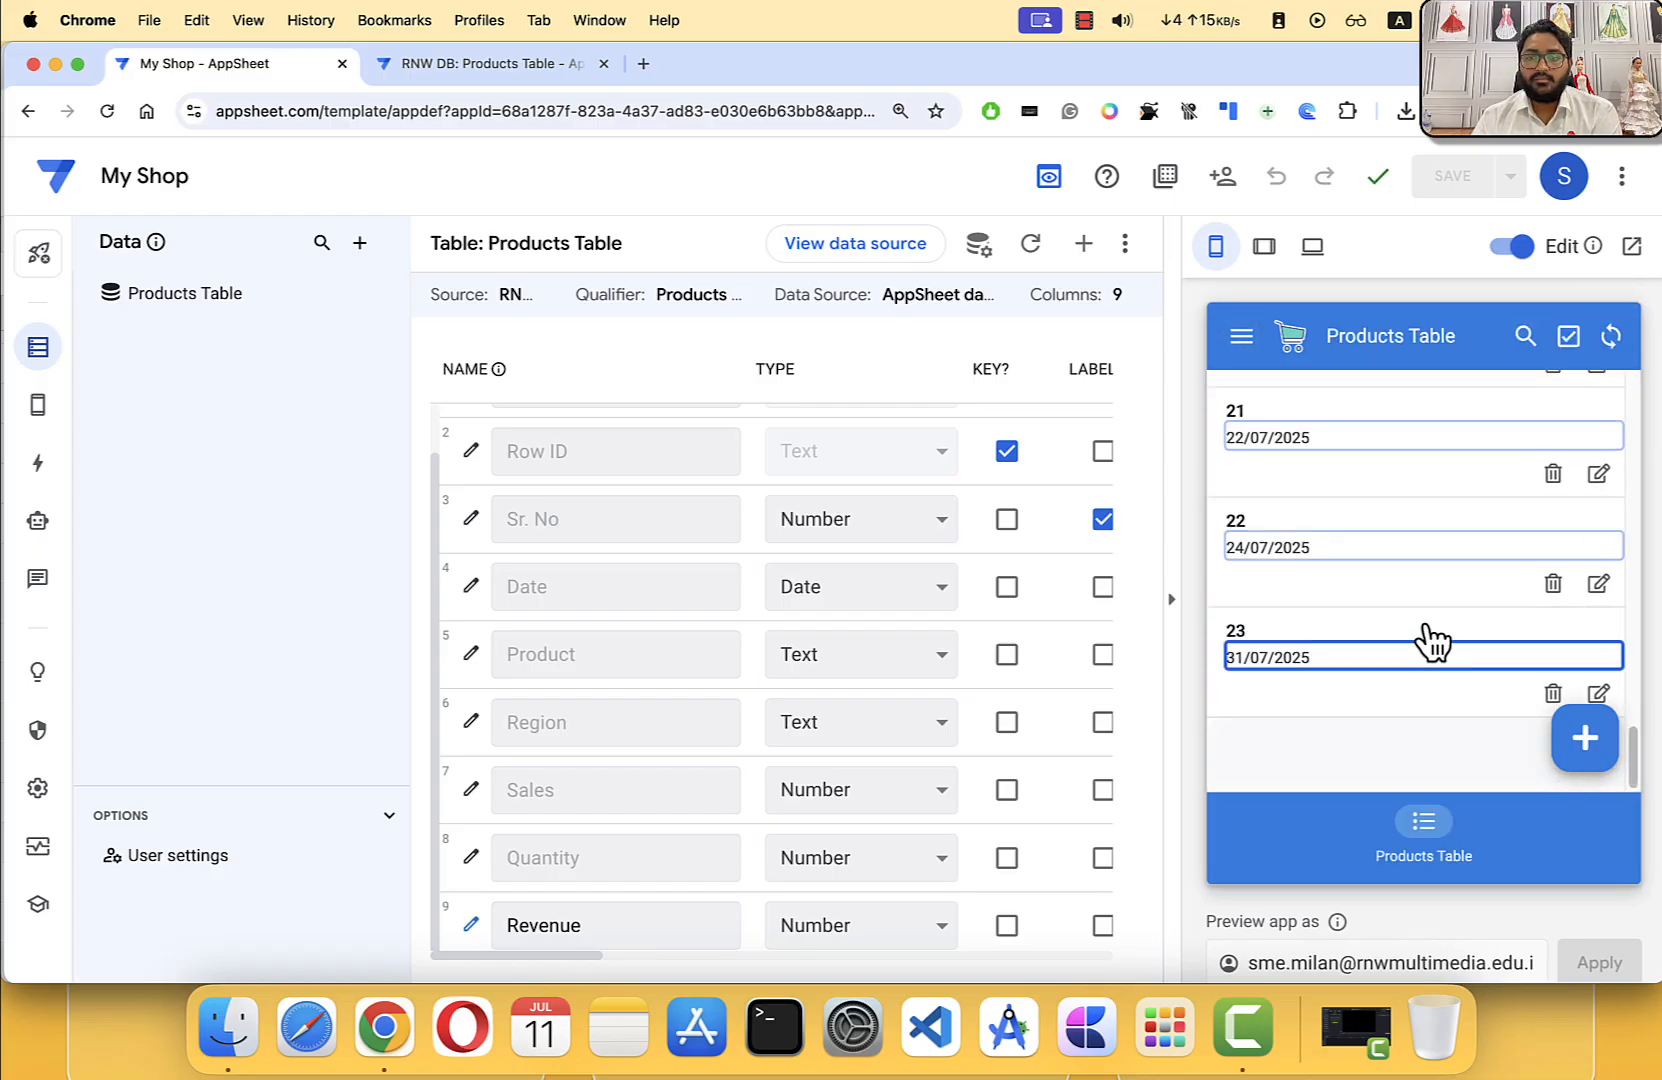
{"action": "left_click", "coordinate": [1414, 515]}
{"action": "scroll", "coordinate": [1361, 567], "scroll_direction": "down", "scroll_amount": 3}
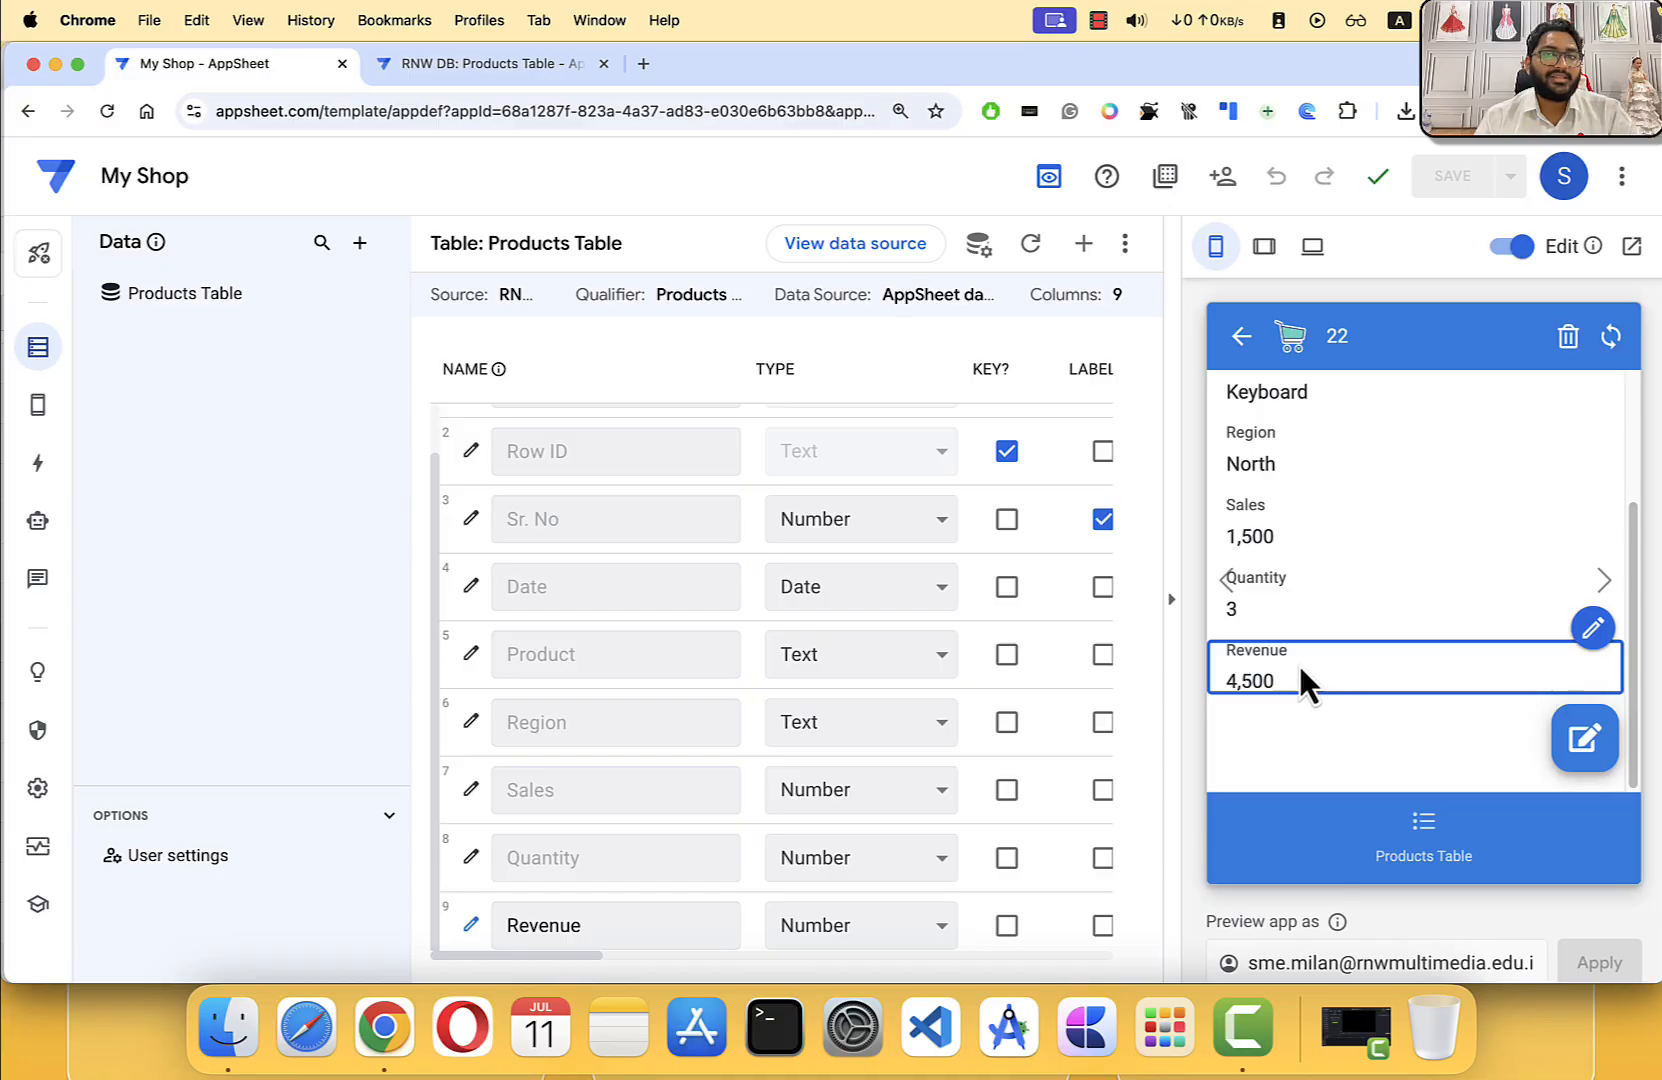
{"action": "scroll", "coordinate": [1280, 520], "scroll_direction": "up", "scroll_amount": 3}
{"action": "left_click", "coordinate": [1248, 350]}
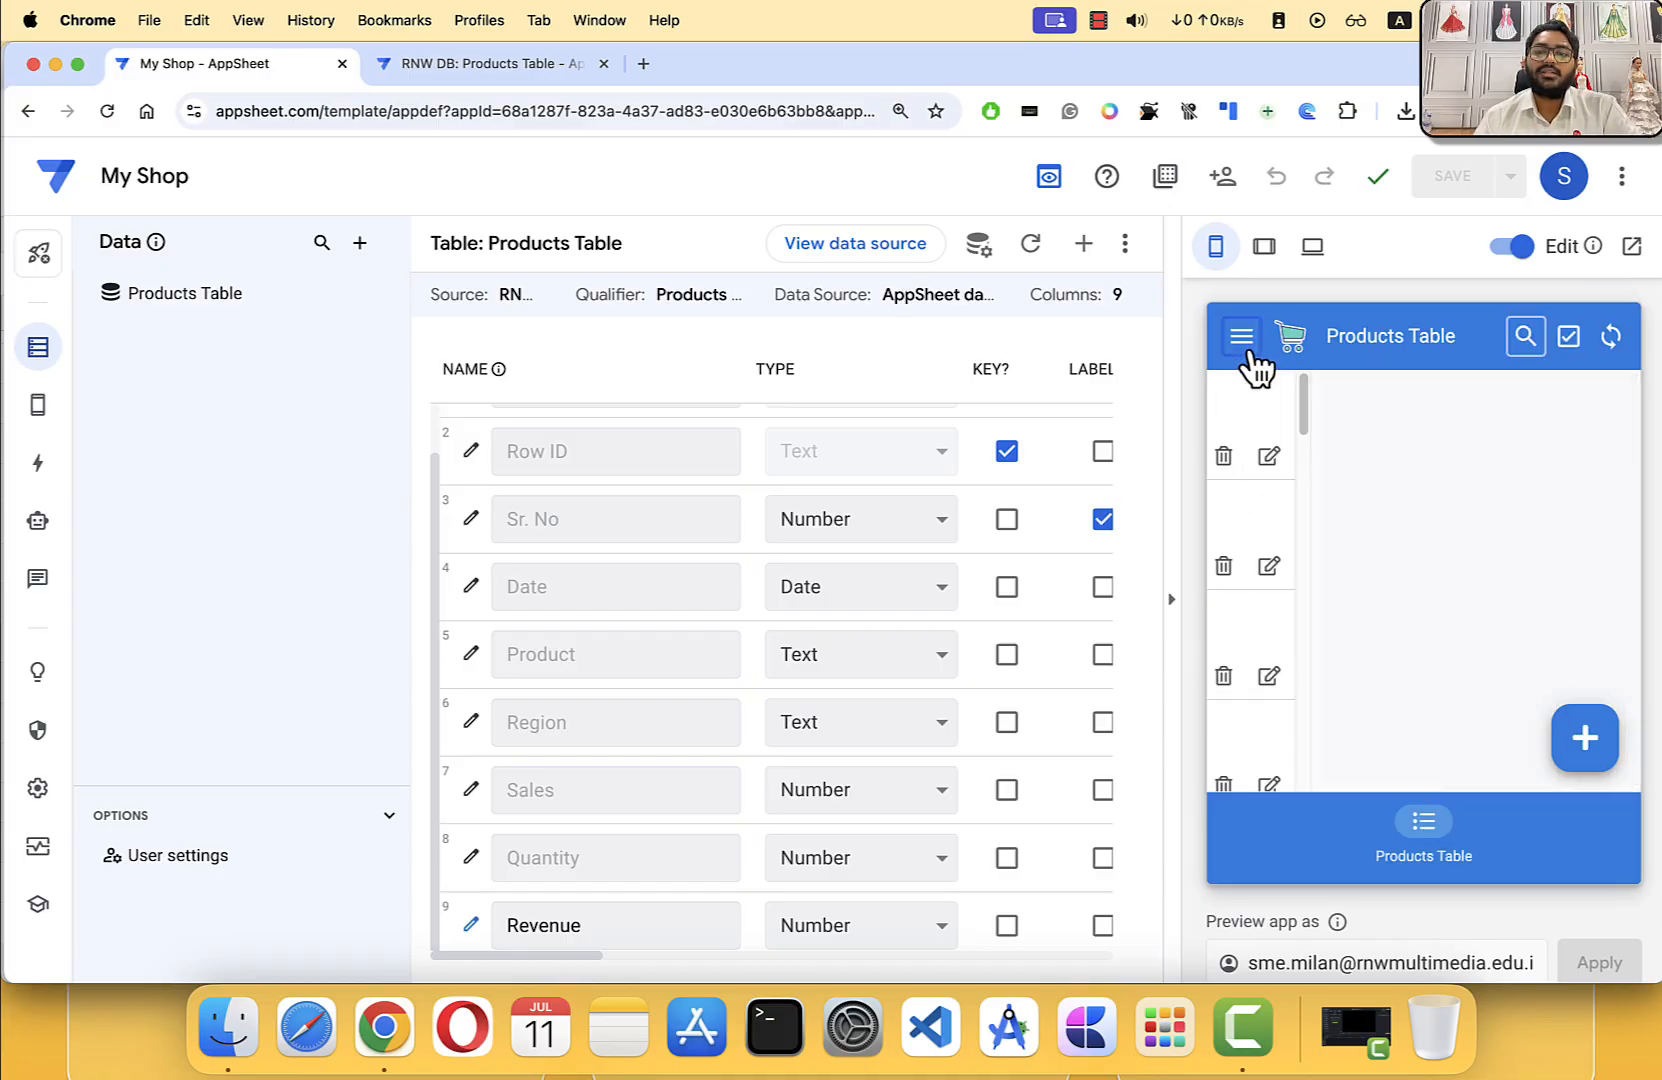
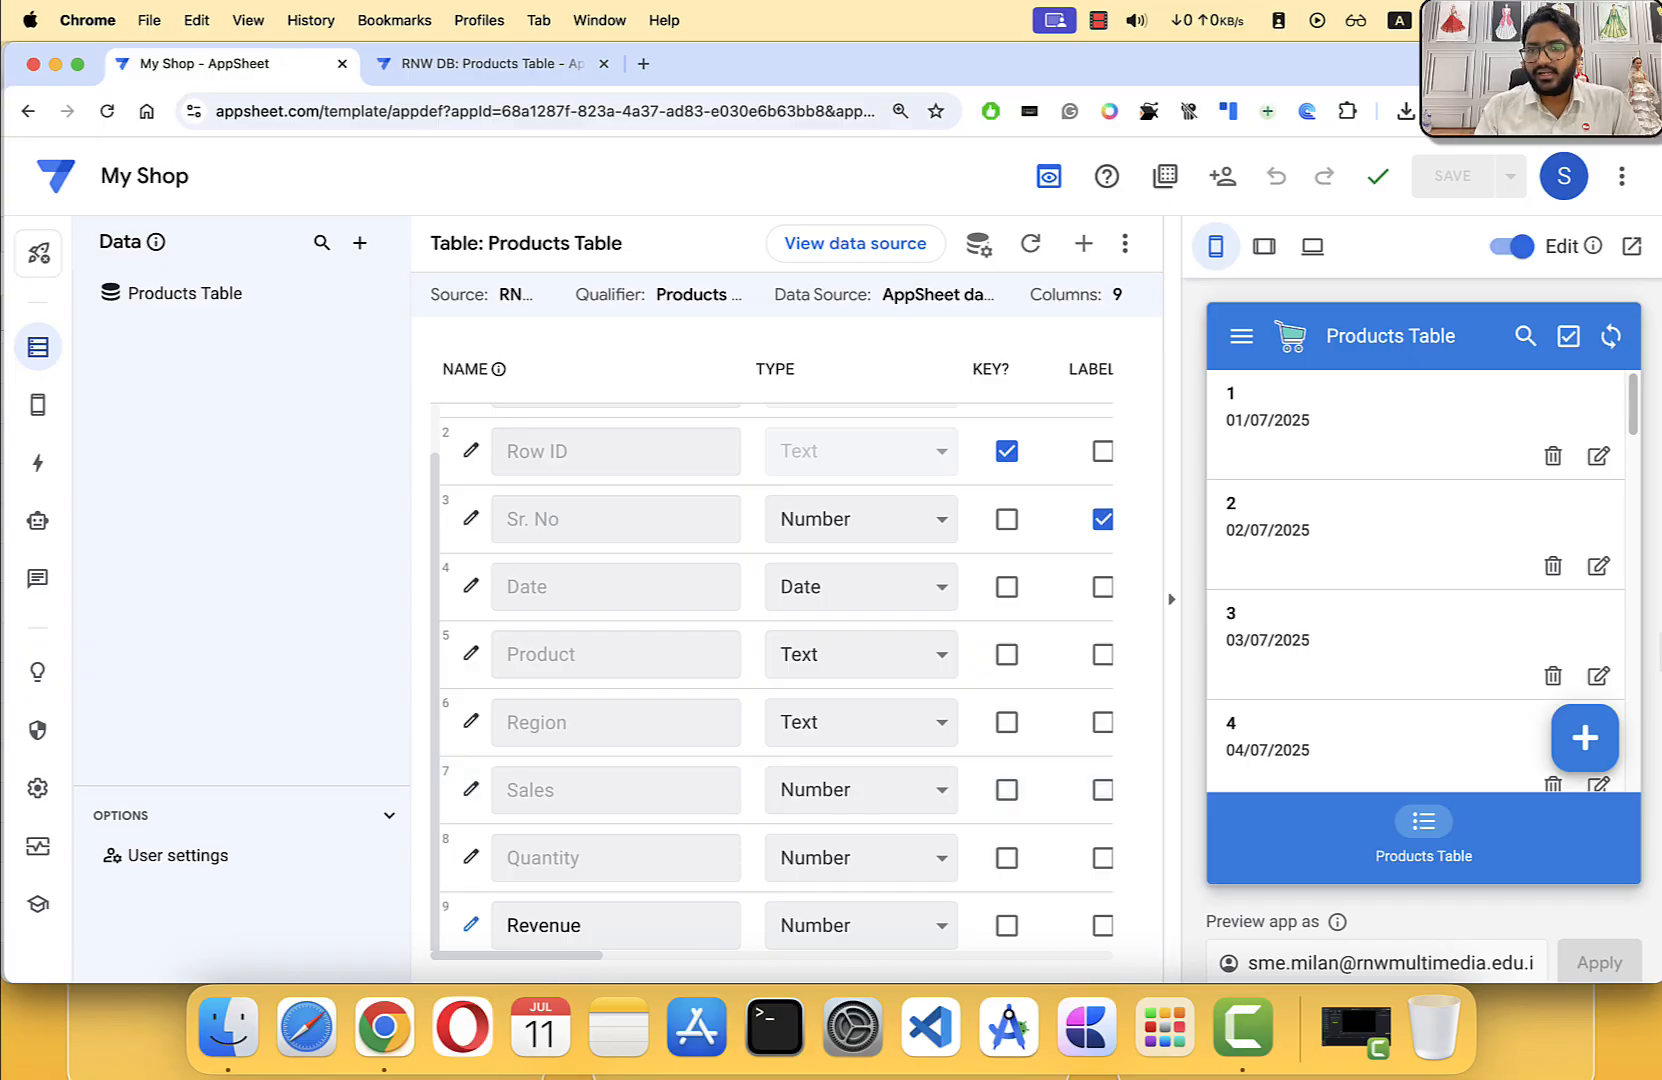
Step: Look over the product list in the preview and open the view settings of the Products Table view
{"action": "scroll", "coordinate": [1370, 480], "scroll_direction": "down", "scroll_amount": 10}
{"action": "scroll", "coordinate": [1380, 600], "scroll_direction": "up", "scroll_amount": 10}
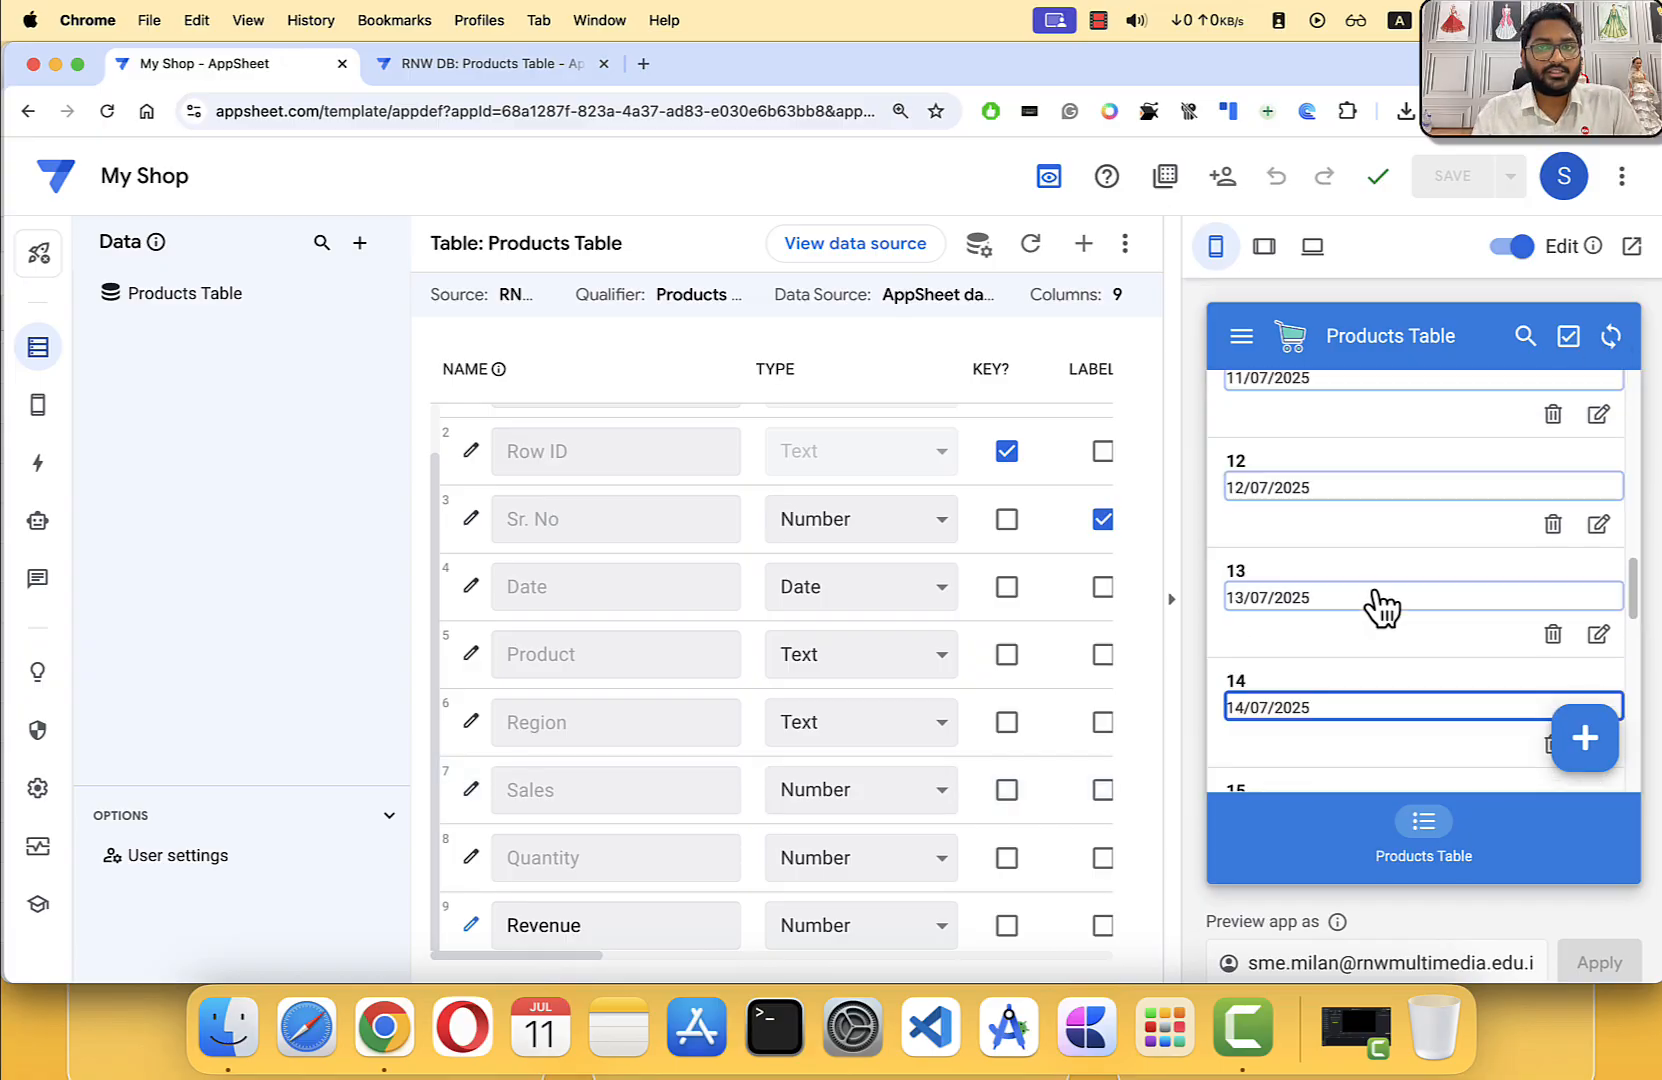
{"action": "scroll", "coordinate": [1414, 453], "scroll_direction": "down", "scroll_amount": 4}
{"action": "scroll", "coordinate": [1425, 515], "scroll_direction": "down", "scroll_amount": 10}
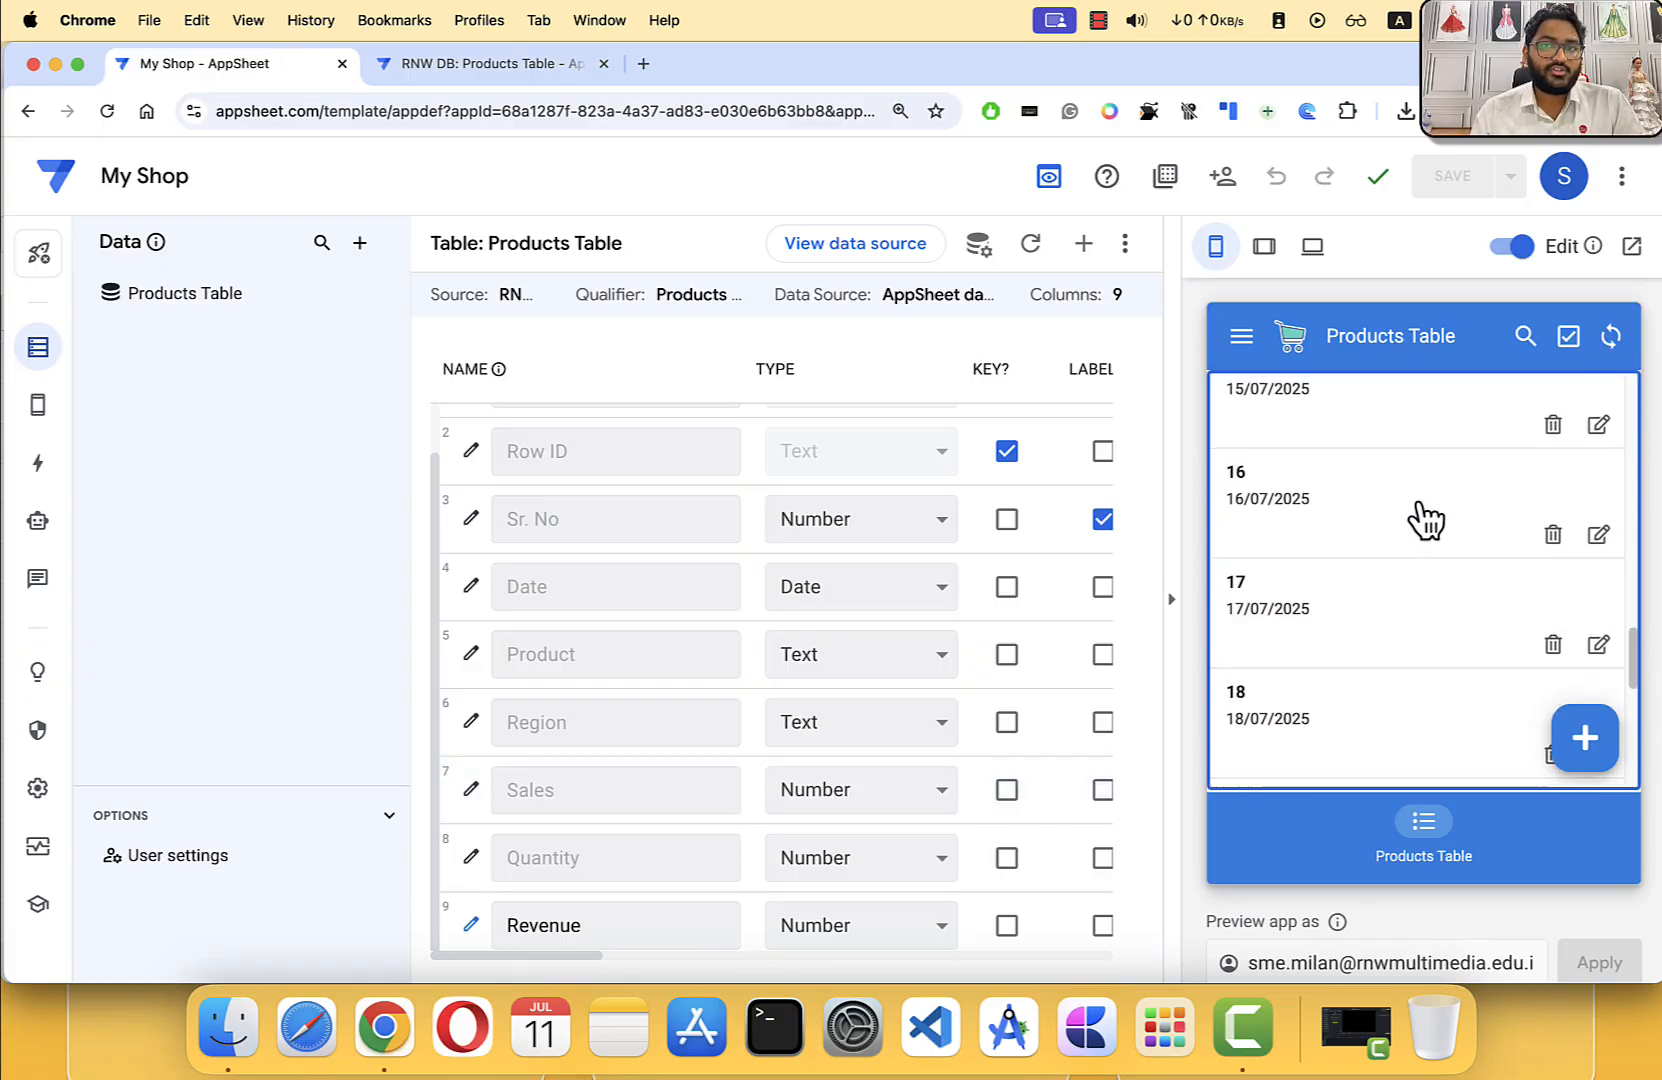
{"action": "scroll", "coordinate": [1417, 560], "scroll_direction": "up", "scroll_amount": 15}
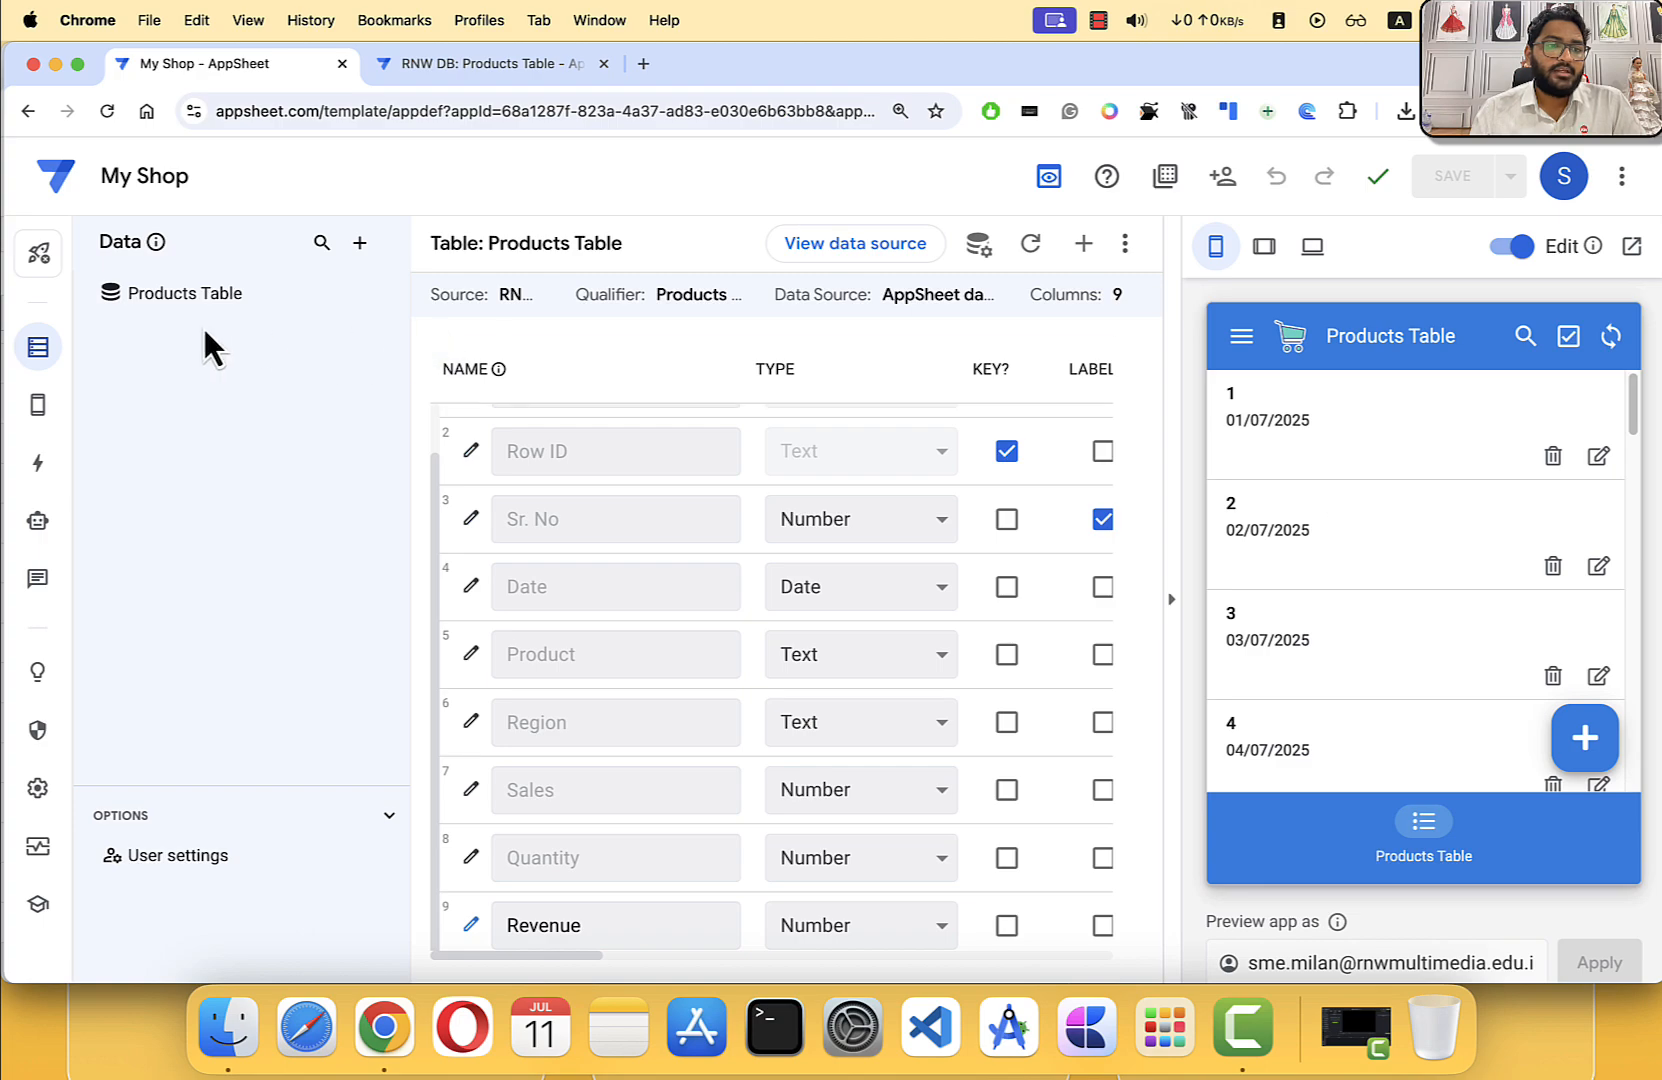
{"action": "left_click", "coordinate": [40, 355]}
{"action": "mouse_move", "coordinate": [40, 408]}
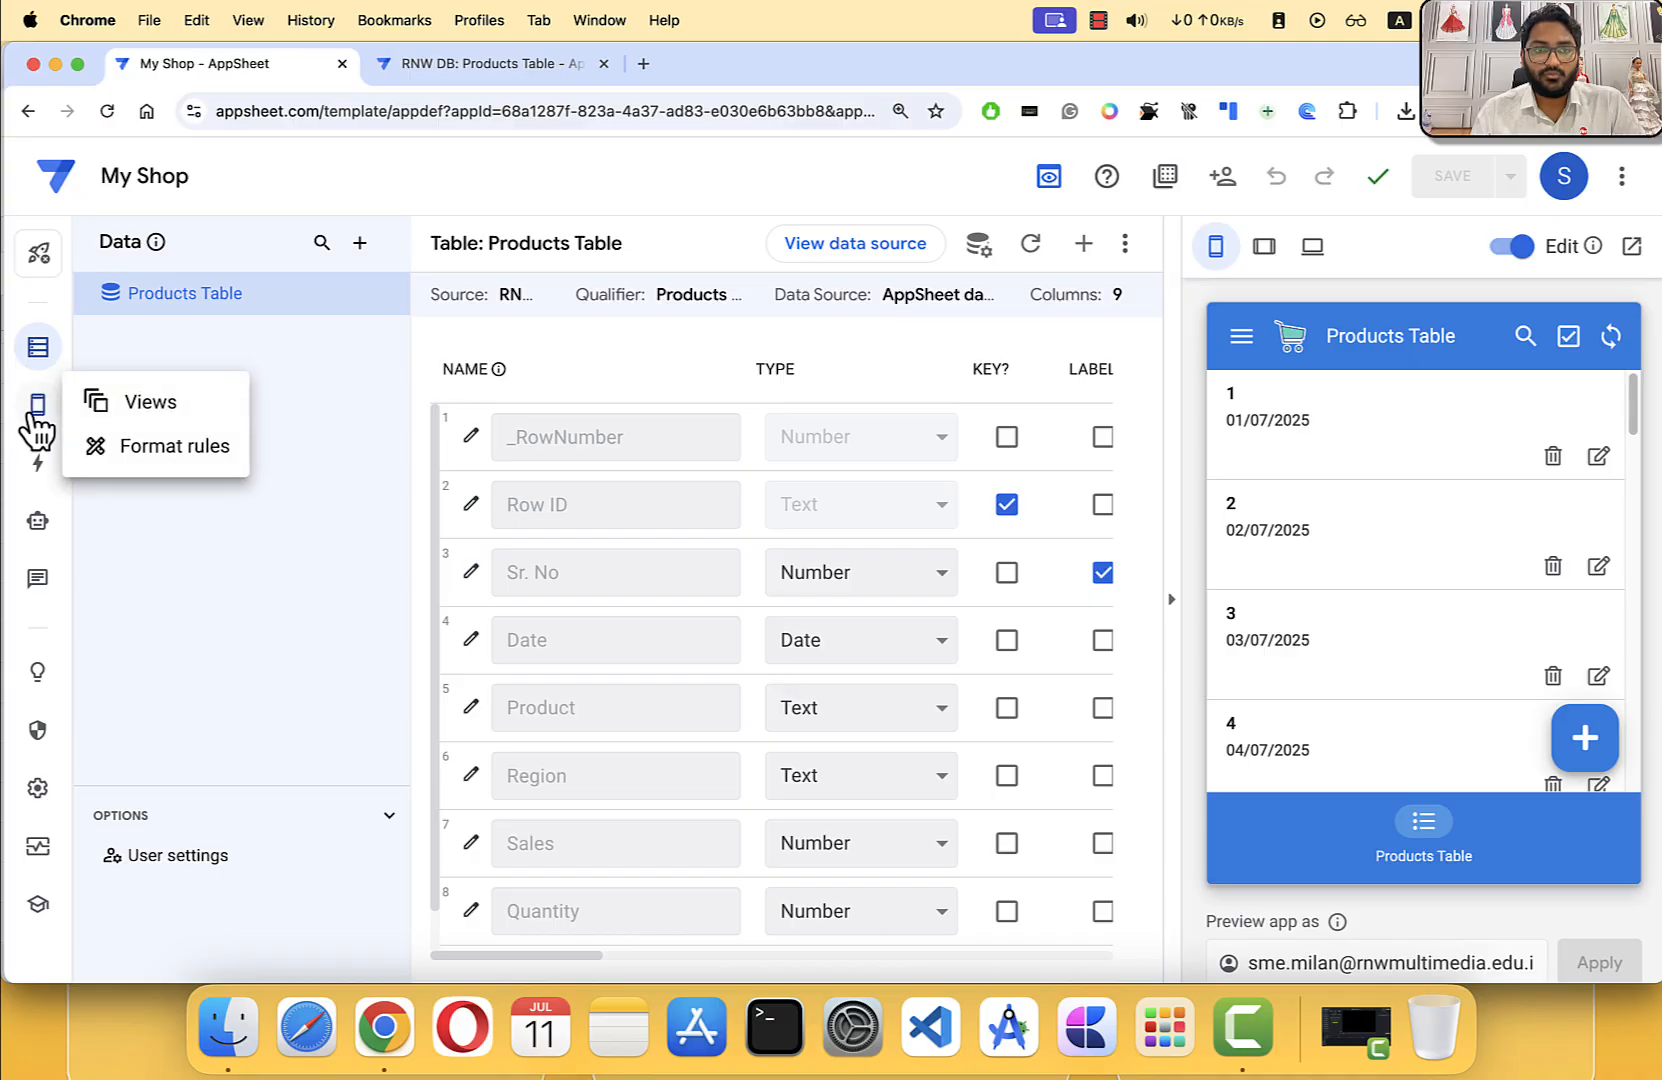
{"action": "left_click", "coordinate": [156, 405]}
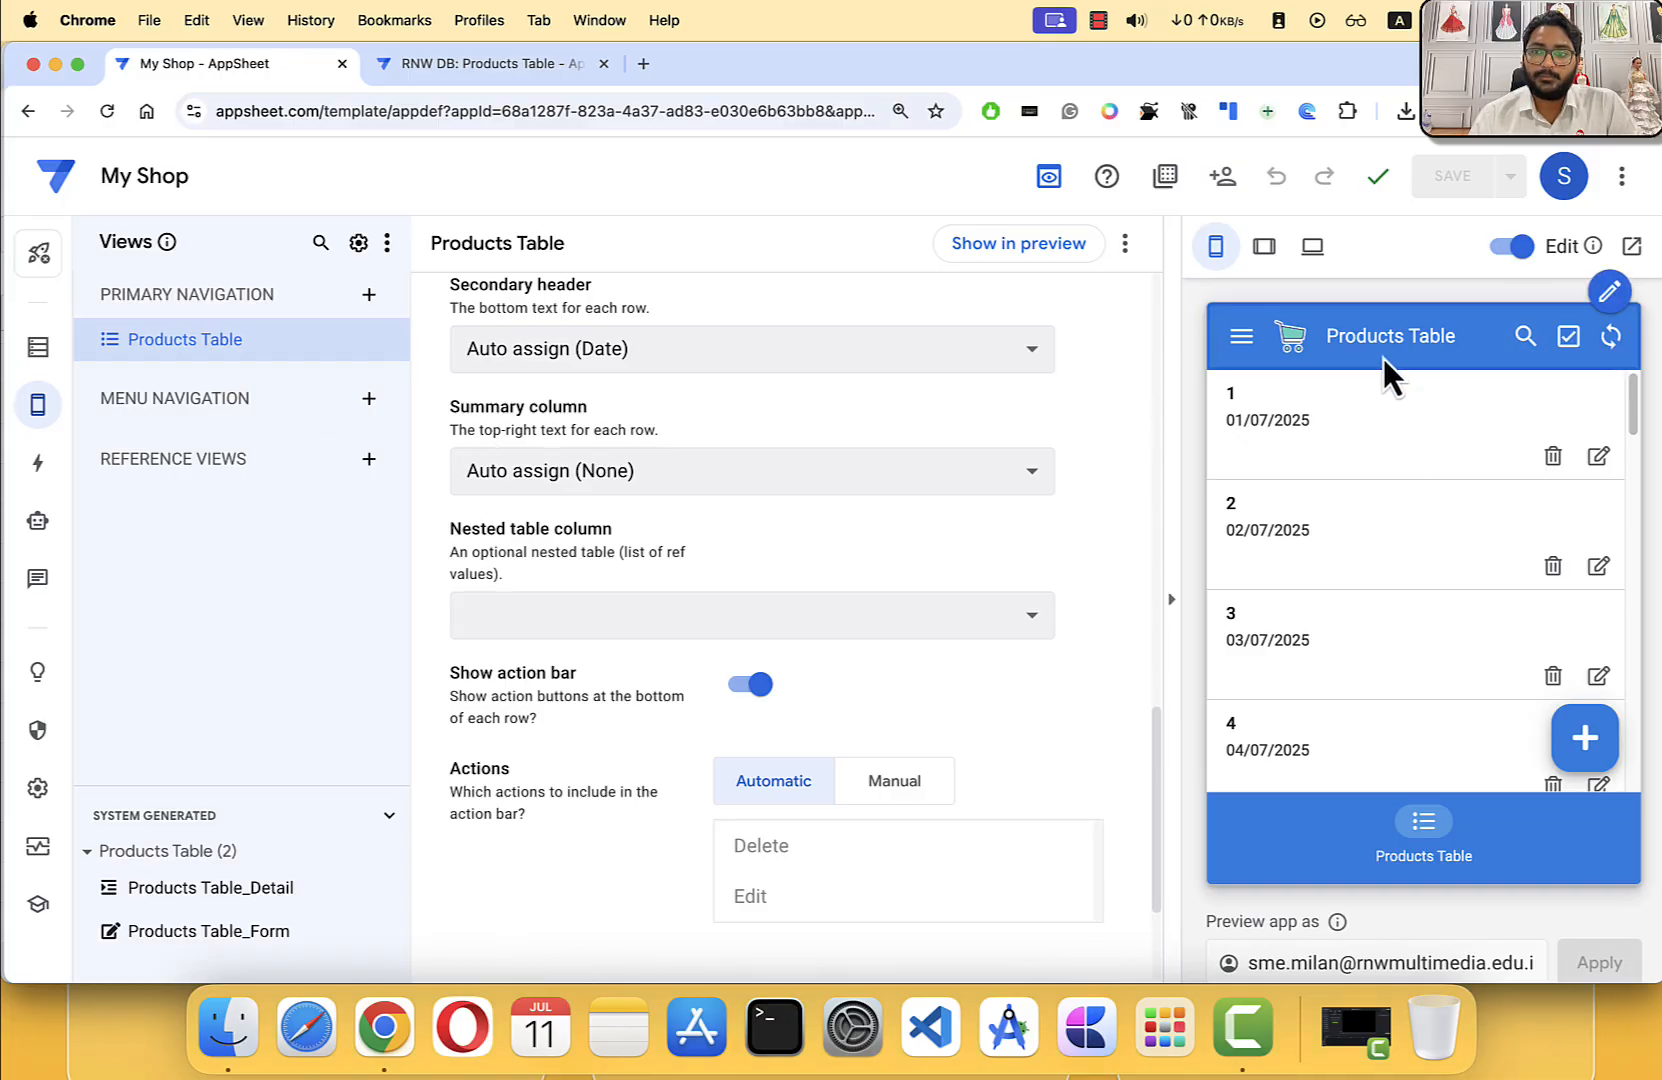
Step: Rename the Products Table view in the primary navigation as All Products
{"action": "scroll", "coordinate": [1462, 600], "scroll_direction": "down", "scroll_amount": 10}
{"action": "scroll", "coordinate": [1465, 623], "scroll_direction": "up", "scroll_amount": 10}
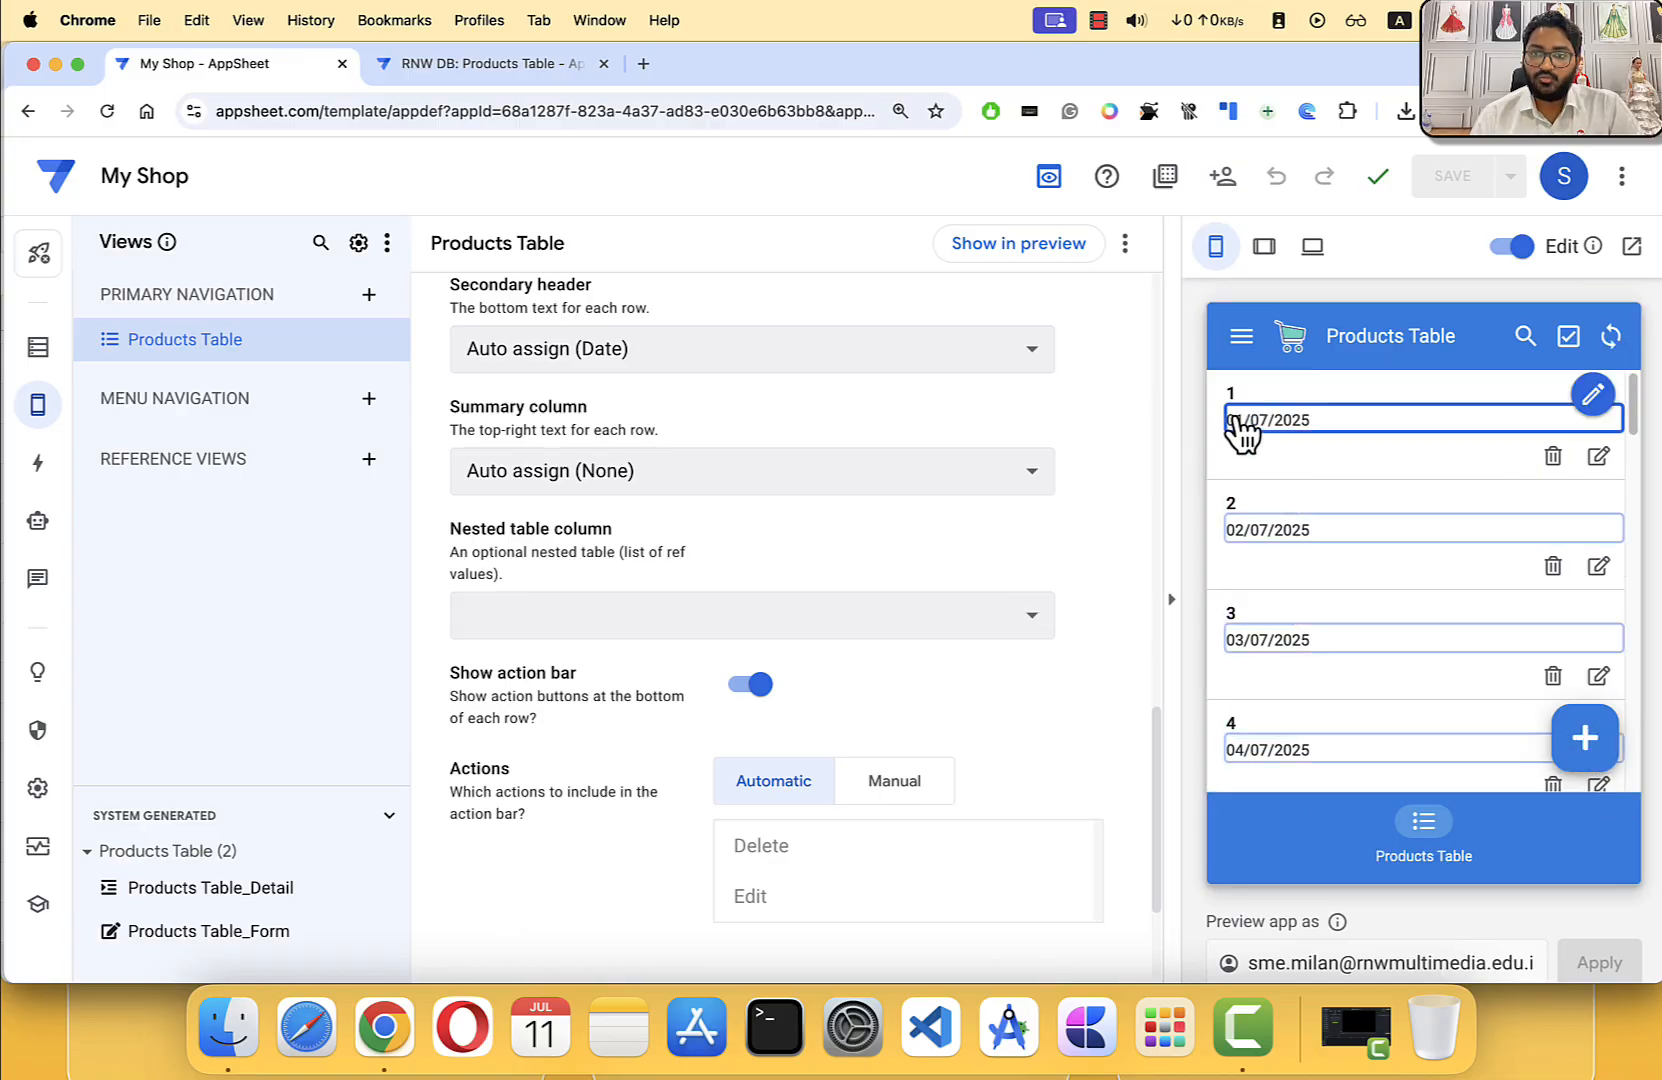
{"action": "scroll", "coordinate": [1432, 542], "scroll_direction": "down", "scroll_amount": 5}
{"action": "scroll", "coordinate": [1432, 542], "scroll_direction": "up", "scroll_amount": 5}
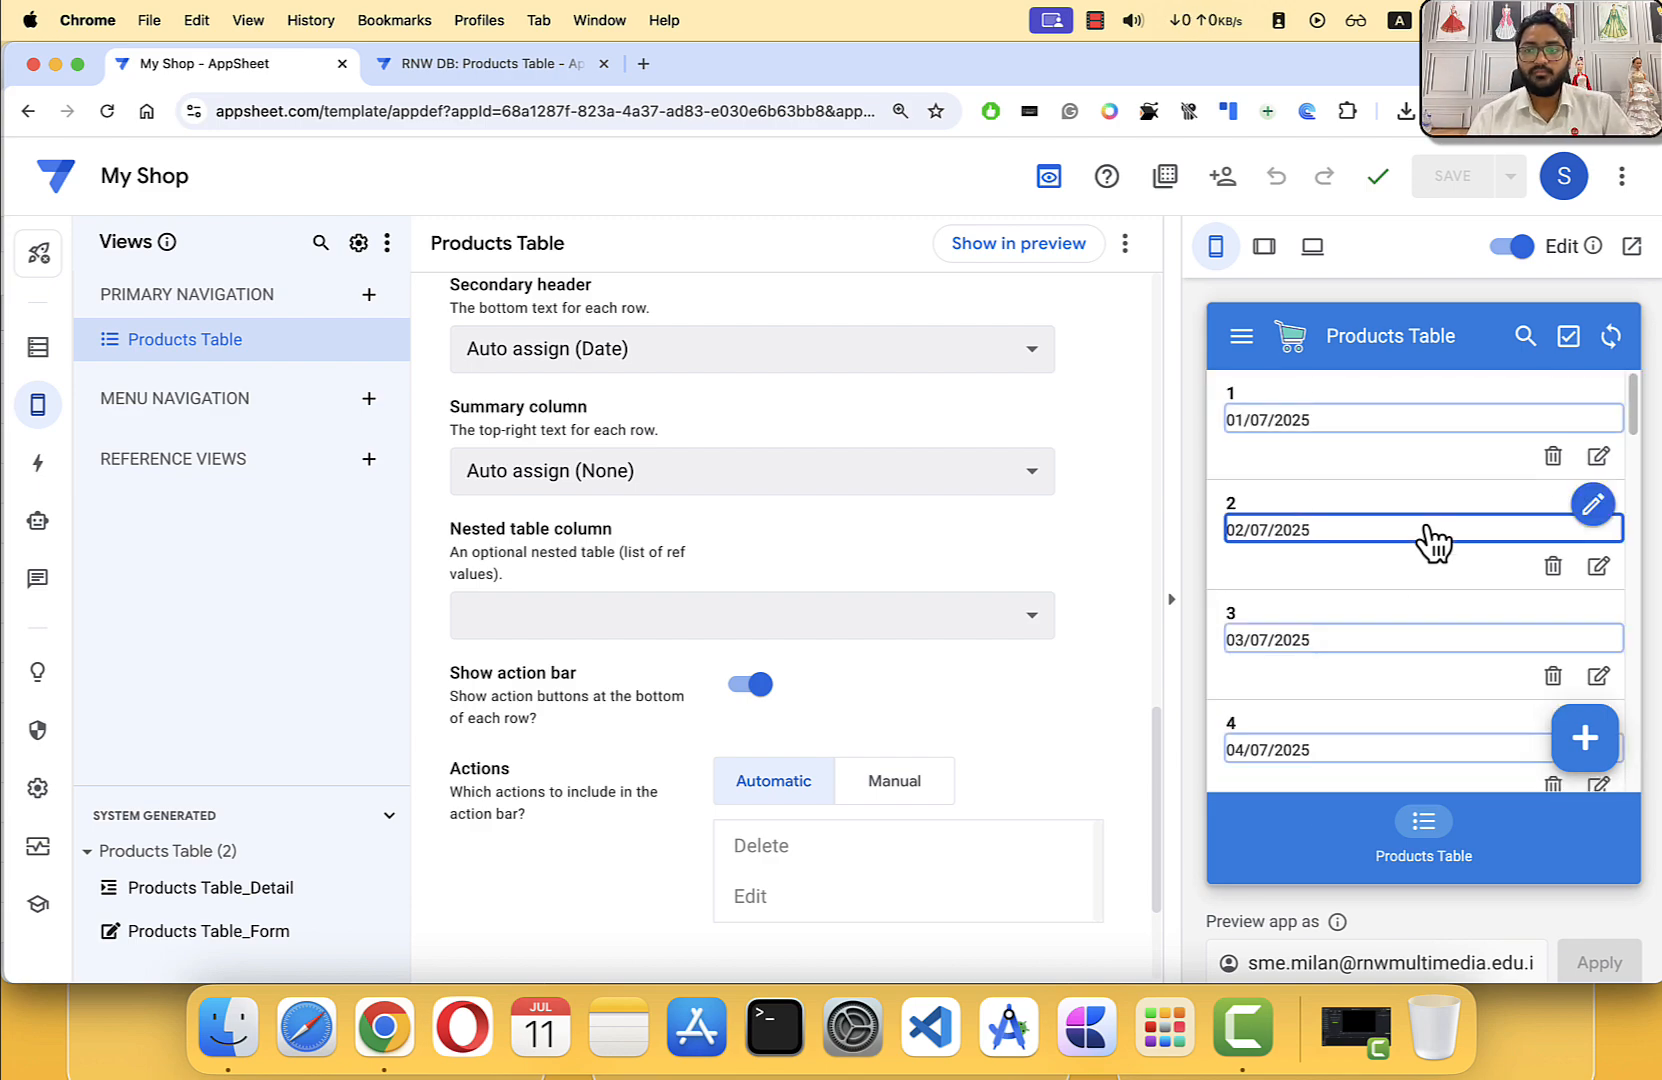
{"action": "left_click", "coordinate": [193, 348]}
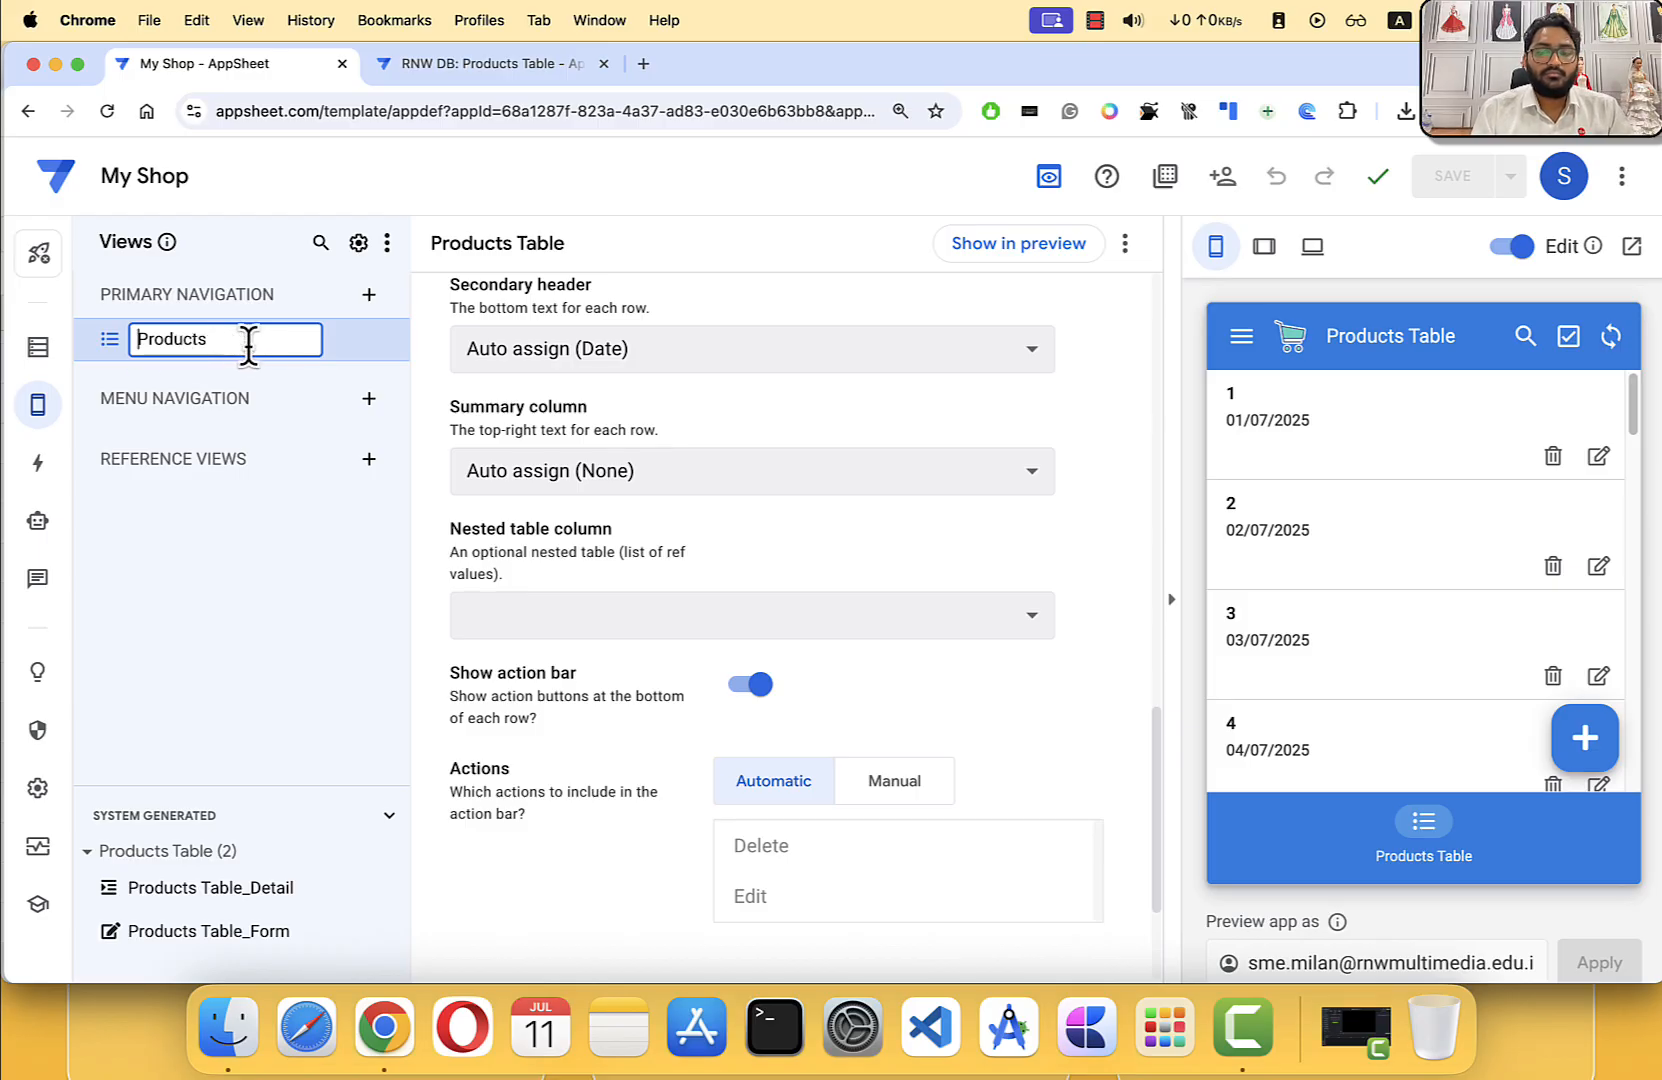
{"action": "type", "text": "All"}
{"action": "key", "text": "Return"}
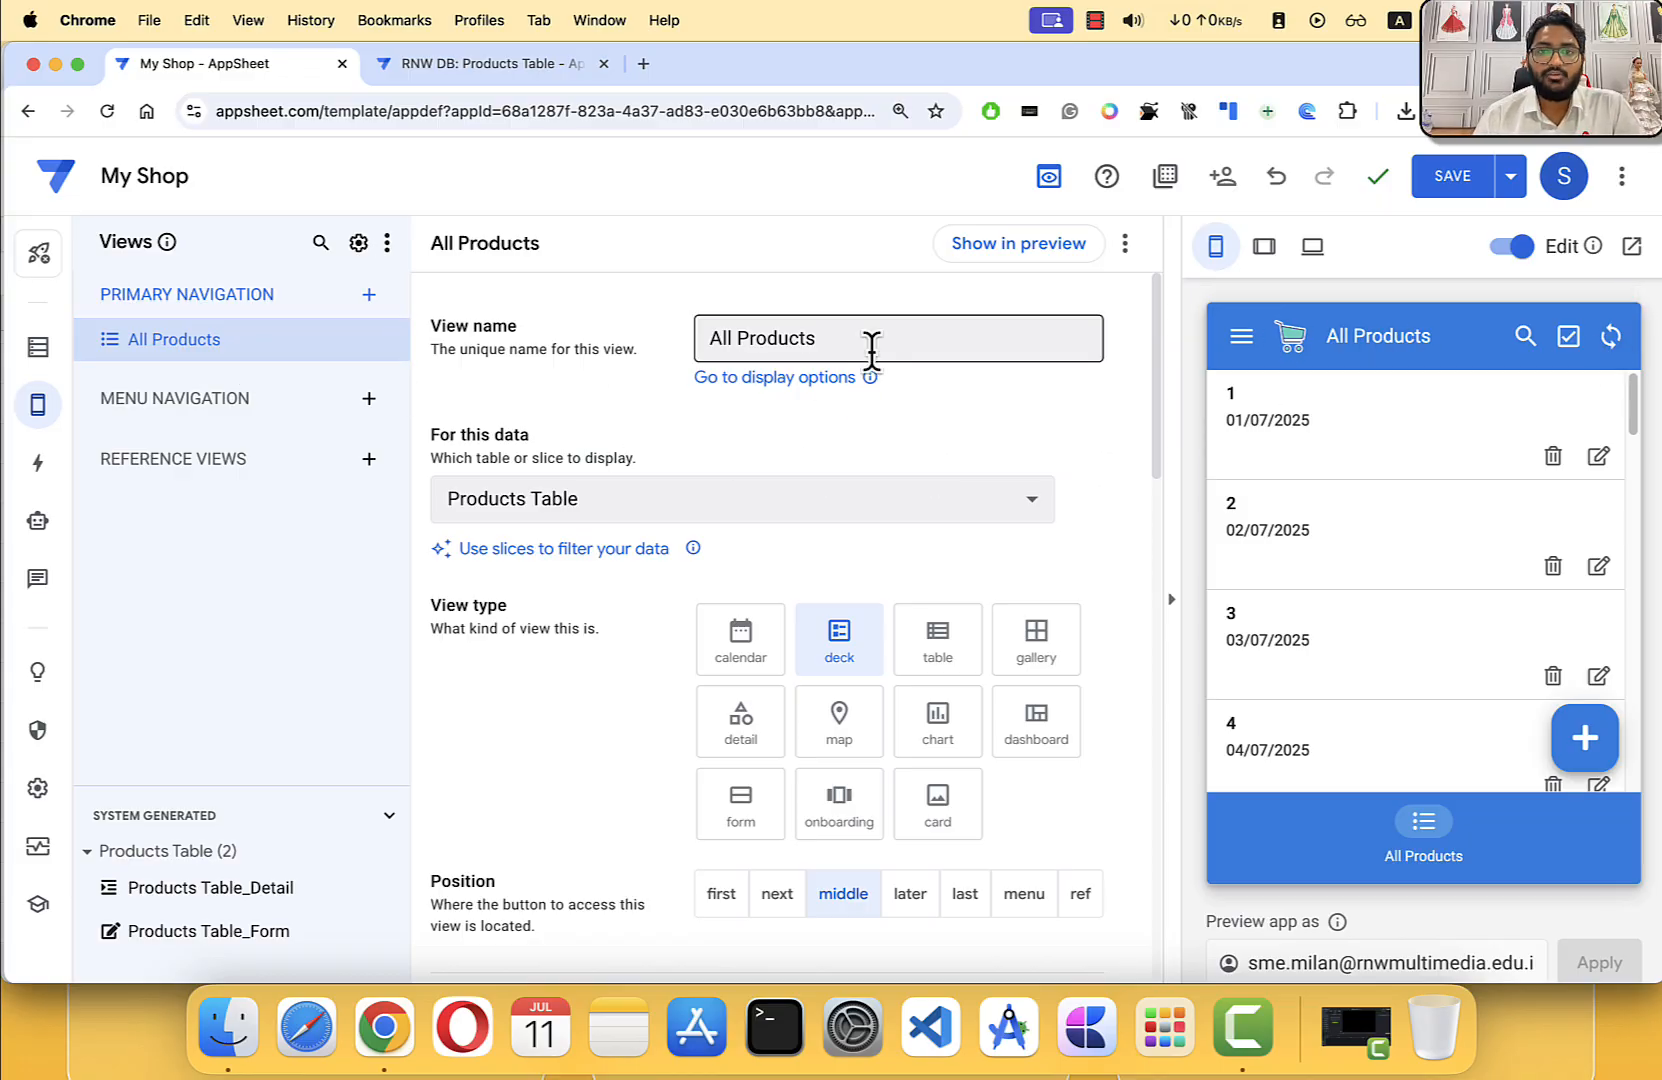
{"action": "left_click_drag", "start_coordinate": [872, 349], "coordinate": [695, 340]}
{"action": "left_click", "coordinate": [667, 333]}
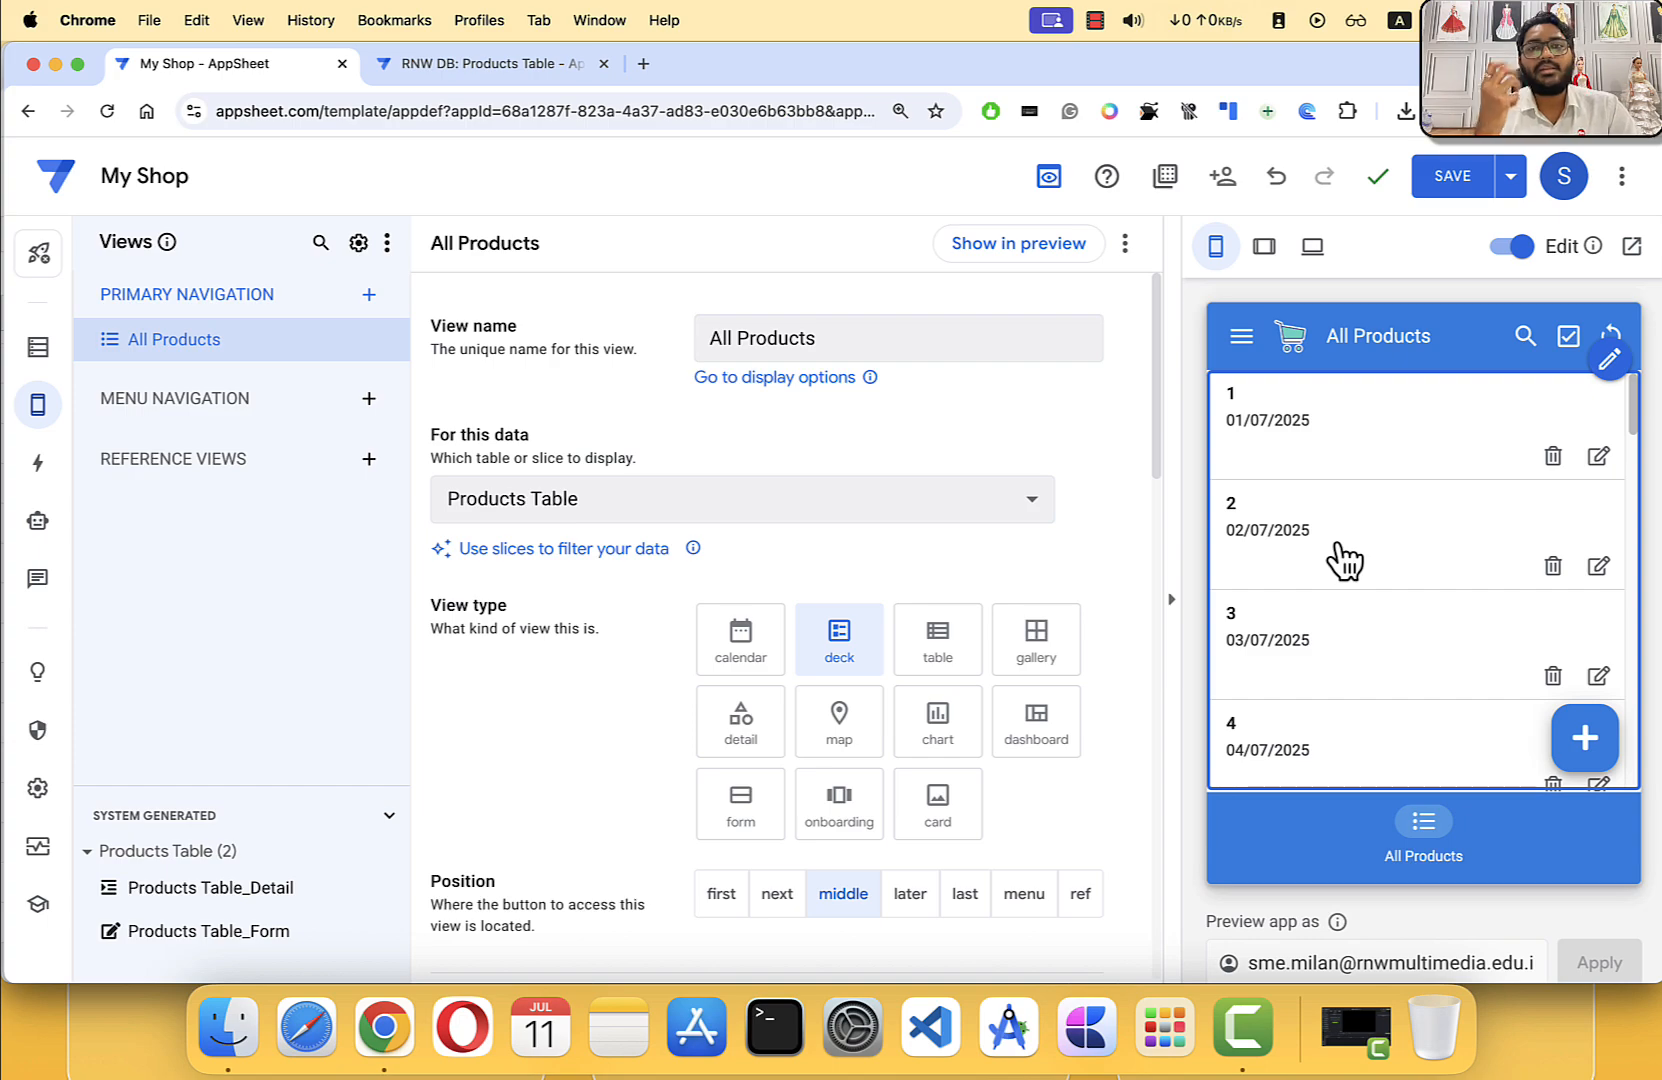
Step: Check which tables the All Products view can use as data and compare them with the tables in RNW DB
{"action": "left_click", "coordinate": [493, 66]}
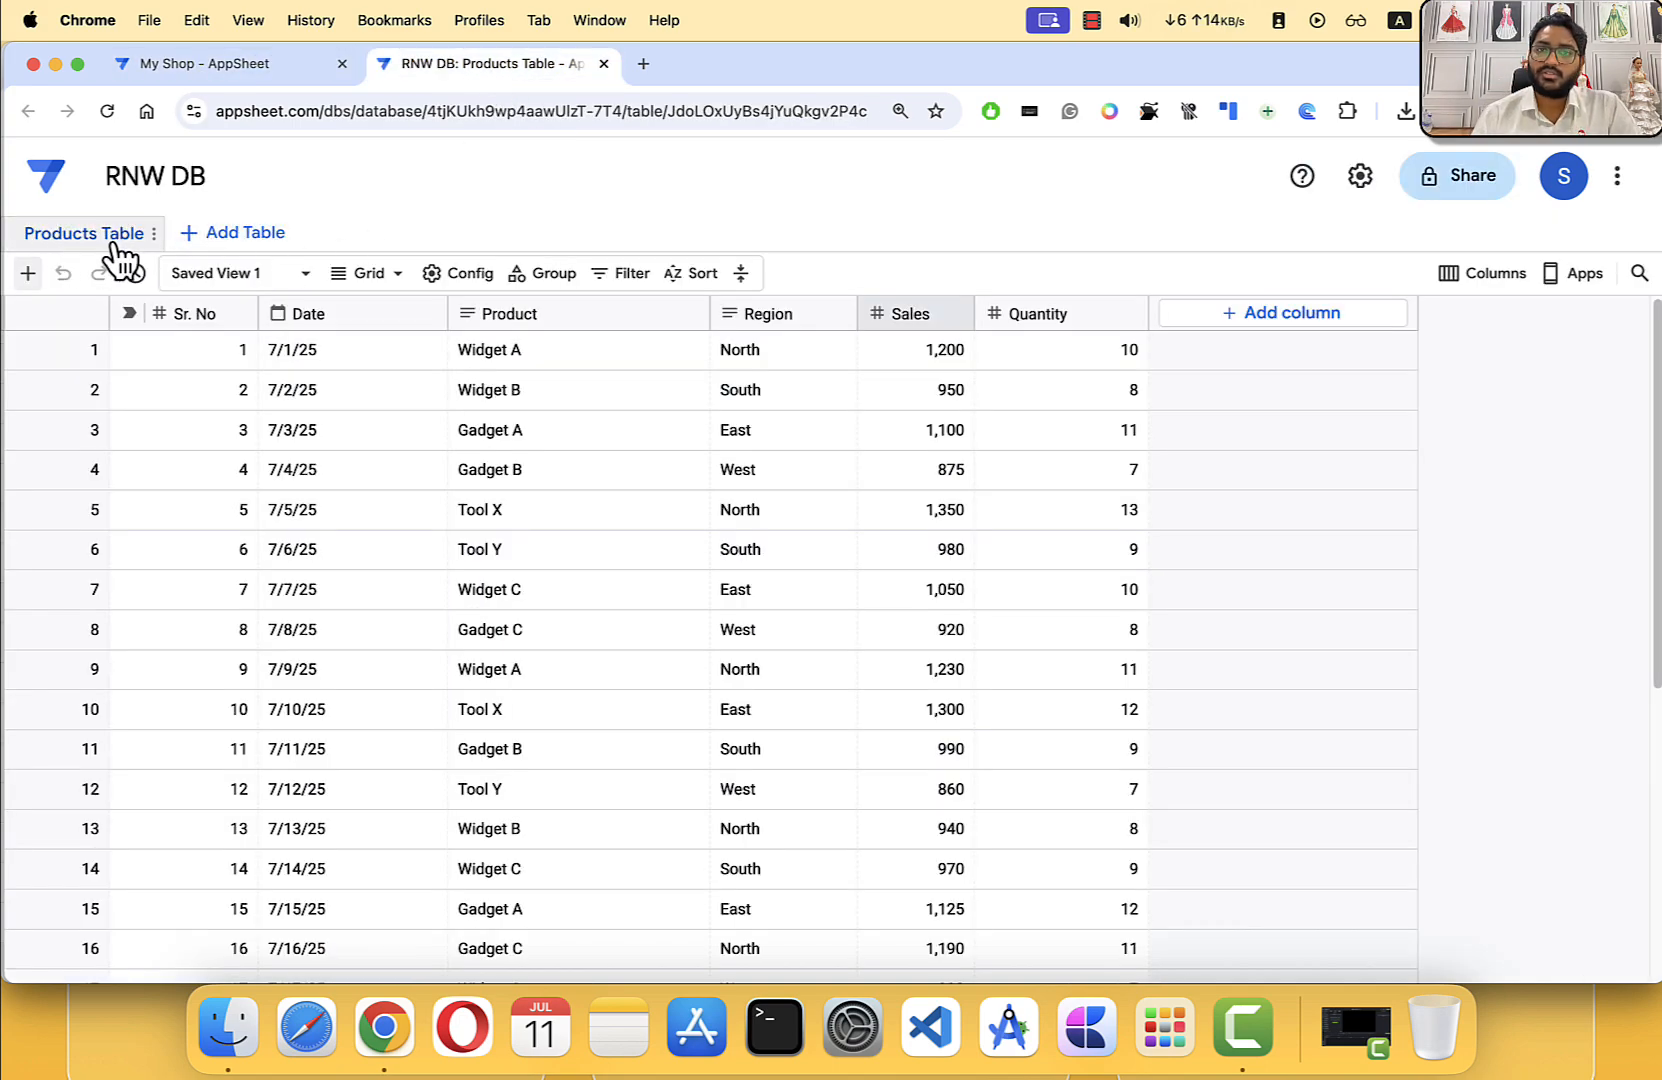
{"action": "left_click", "coordinate": [188, 66]}
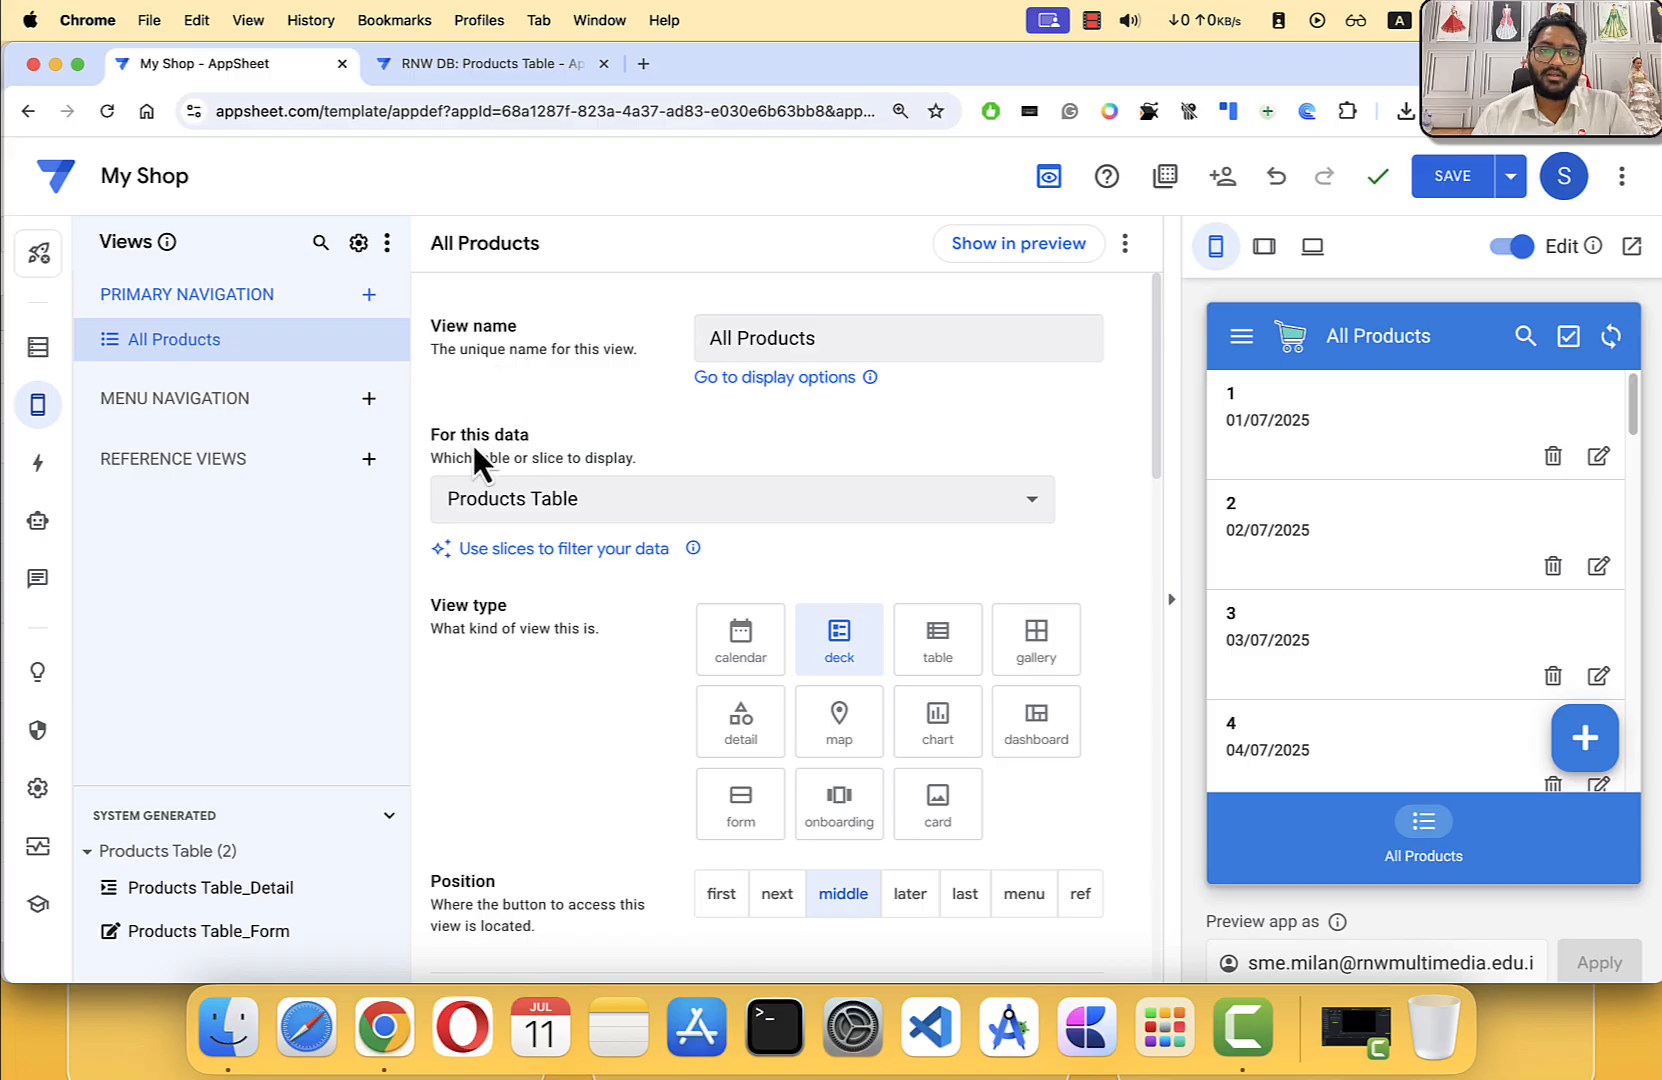
{"action": "left_click", "coordinate": [495, 501]}
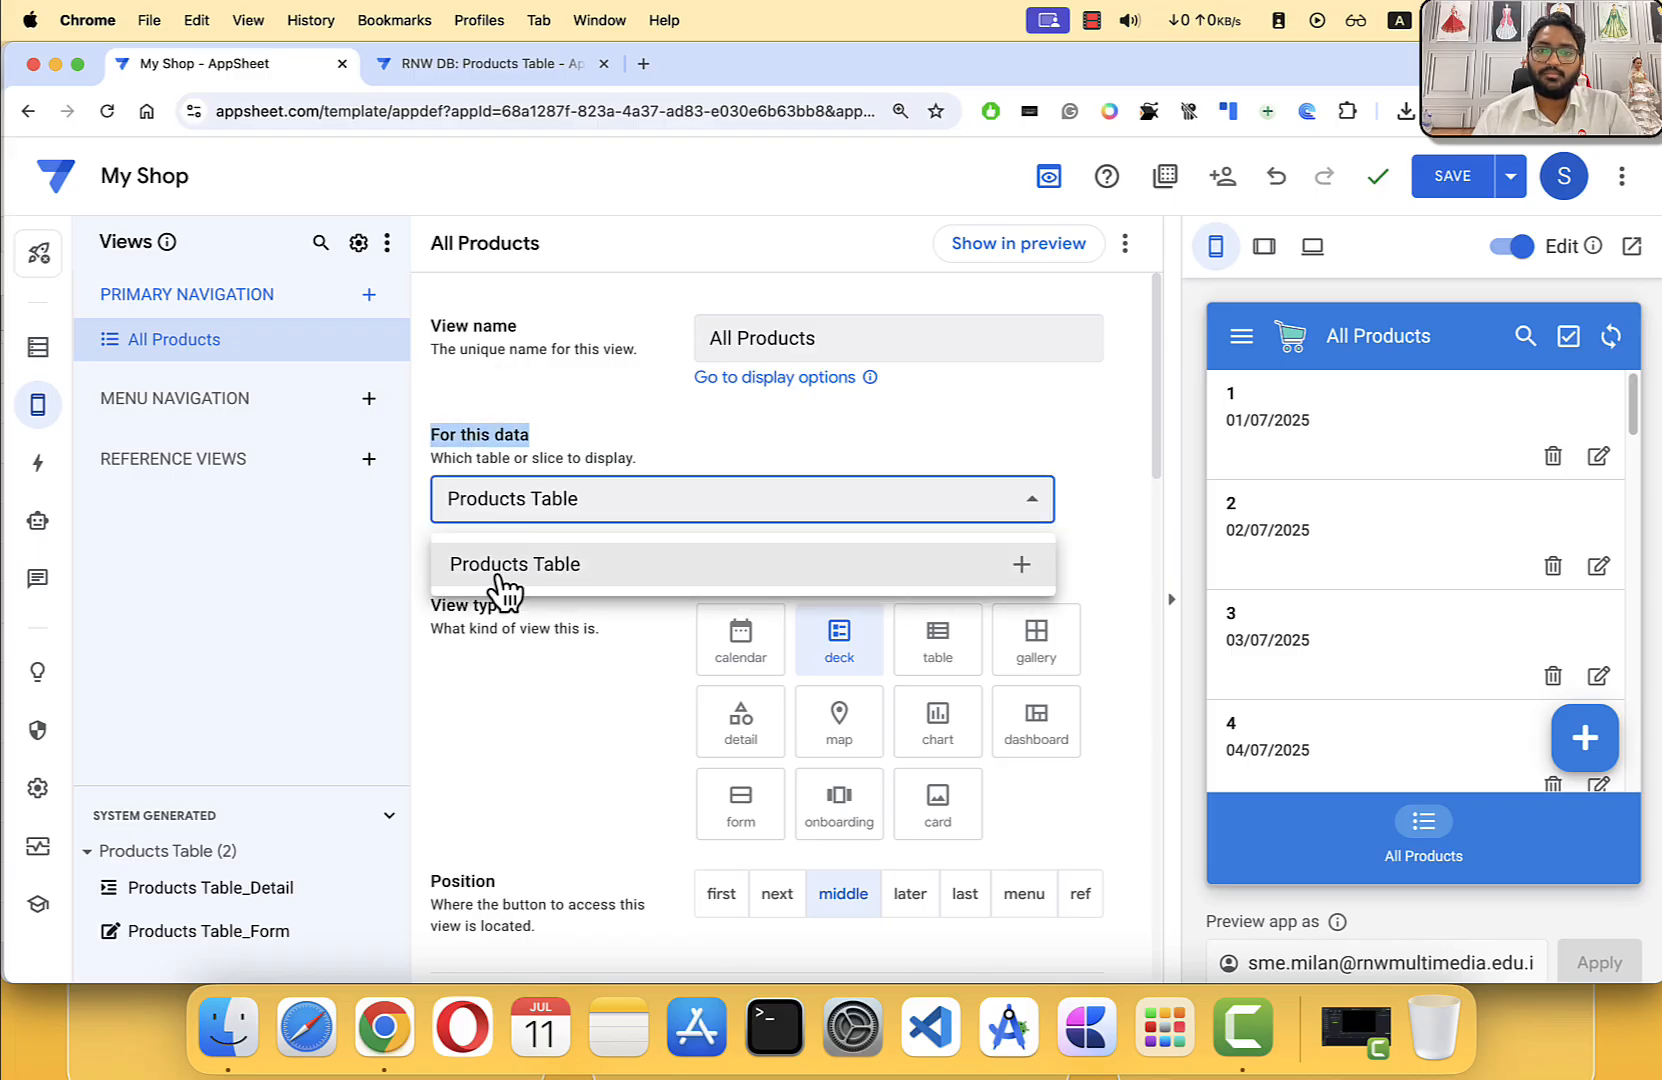
{"action": "left_click", "coordinate": [454, 64]}
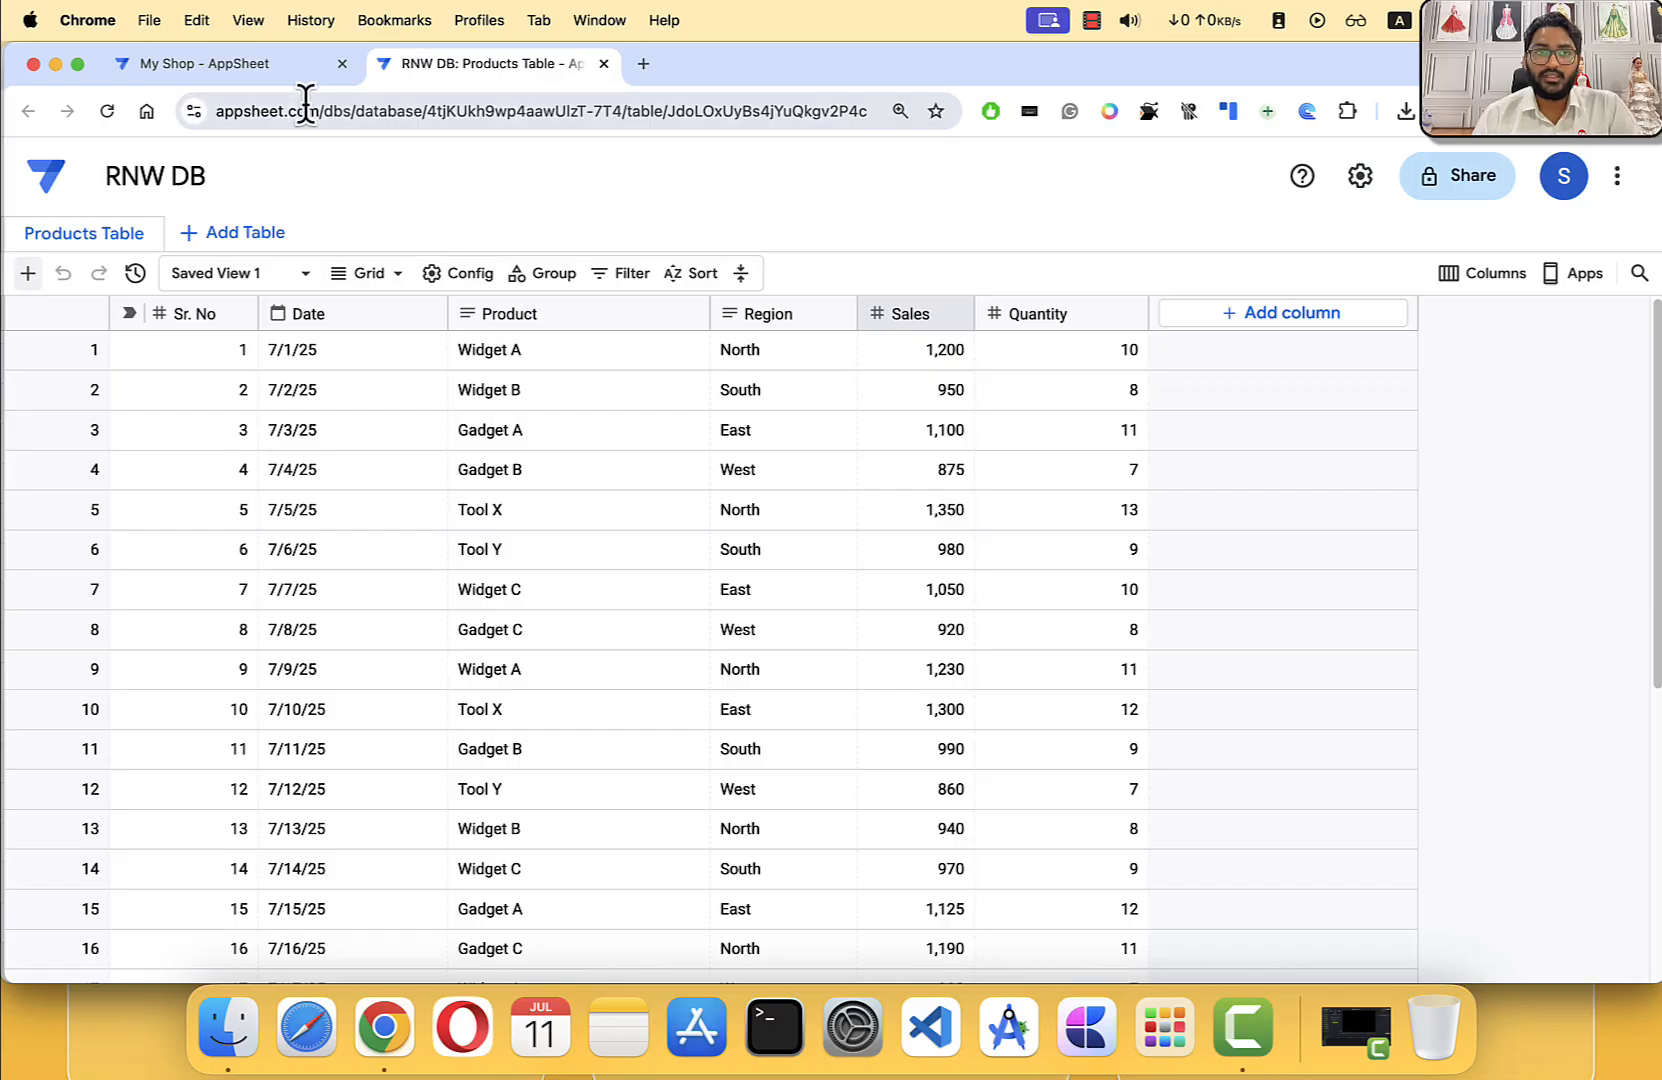
{"action": "left_click", "coordinate": [286, 80]}
{"action": "left_click", "coordinate": [597, 434]}
{"action": "left_click", "coordinate": [597, 513]}
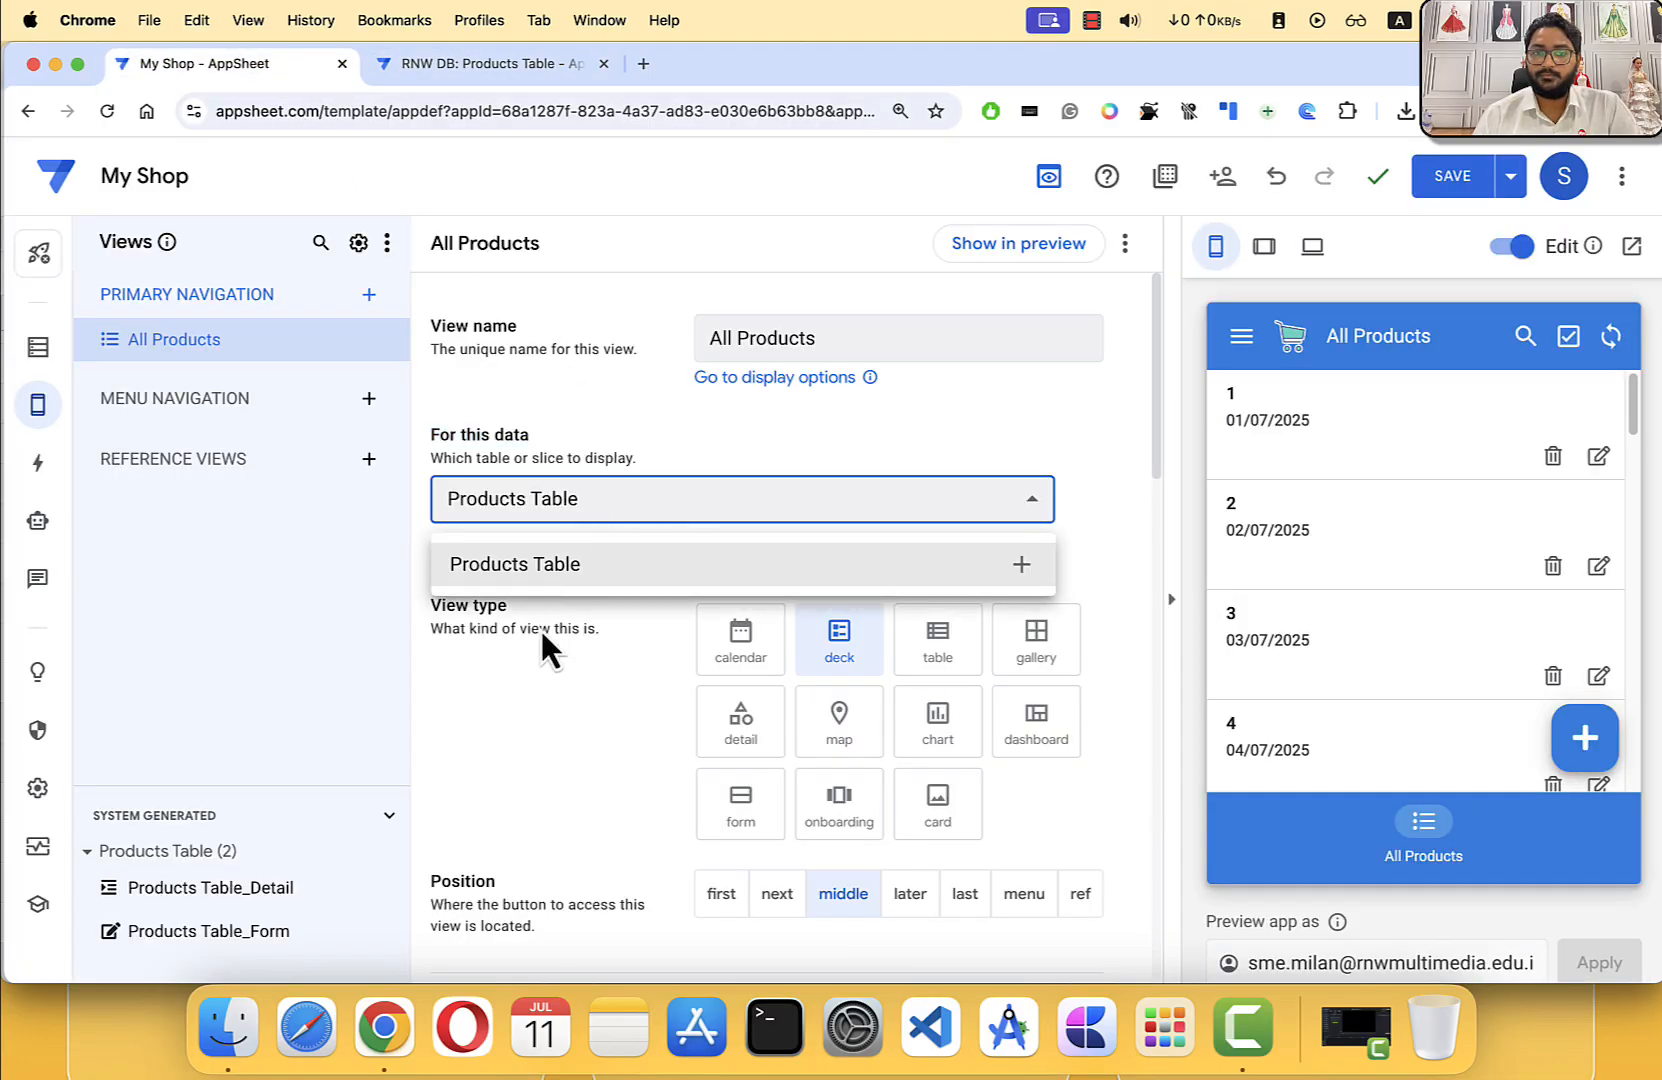
{"action": "left_click", "coordinate": [566, 376]}
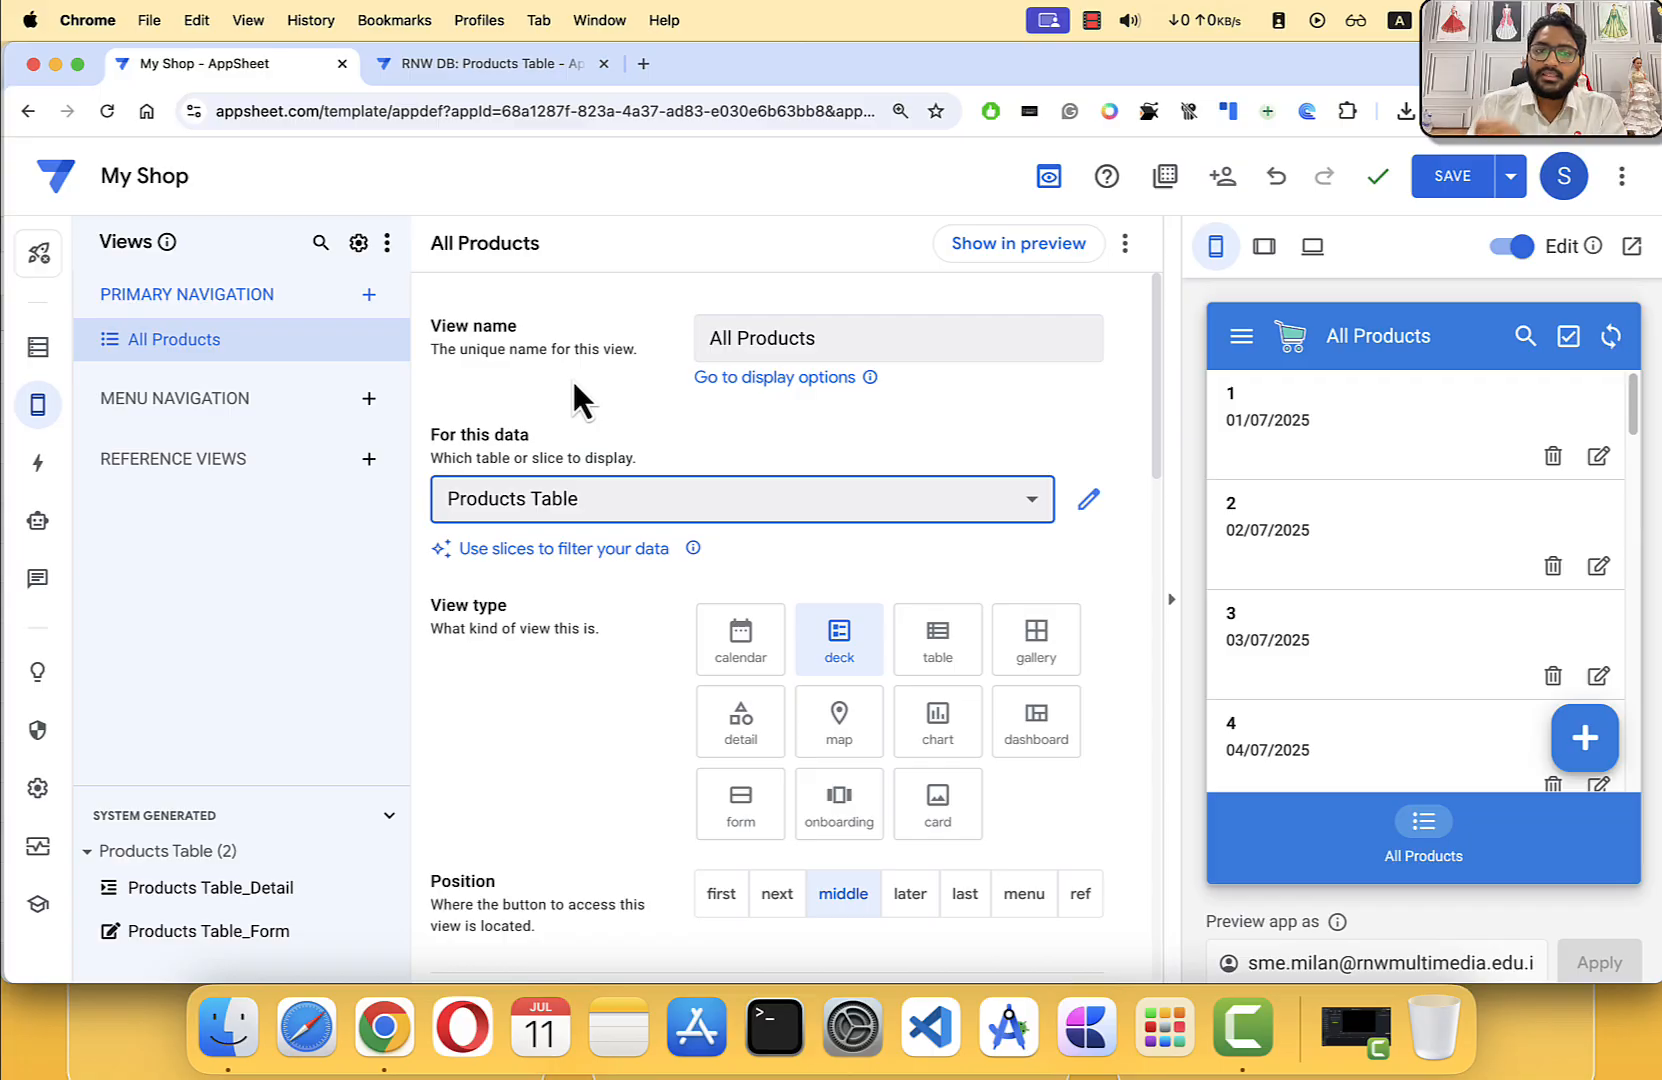
Step: Review the view type, position and sorting options of the All Products view and set its view type to calendar
{"action": "scroll", "coordinate": [577, 380], "scroll_direction": "down", "scroll_amount": 5}
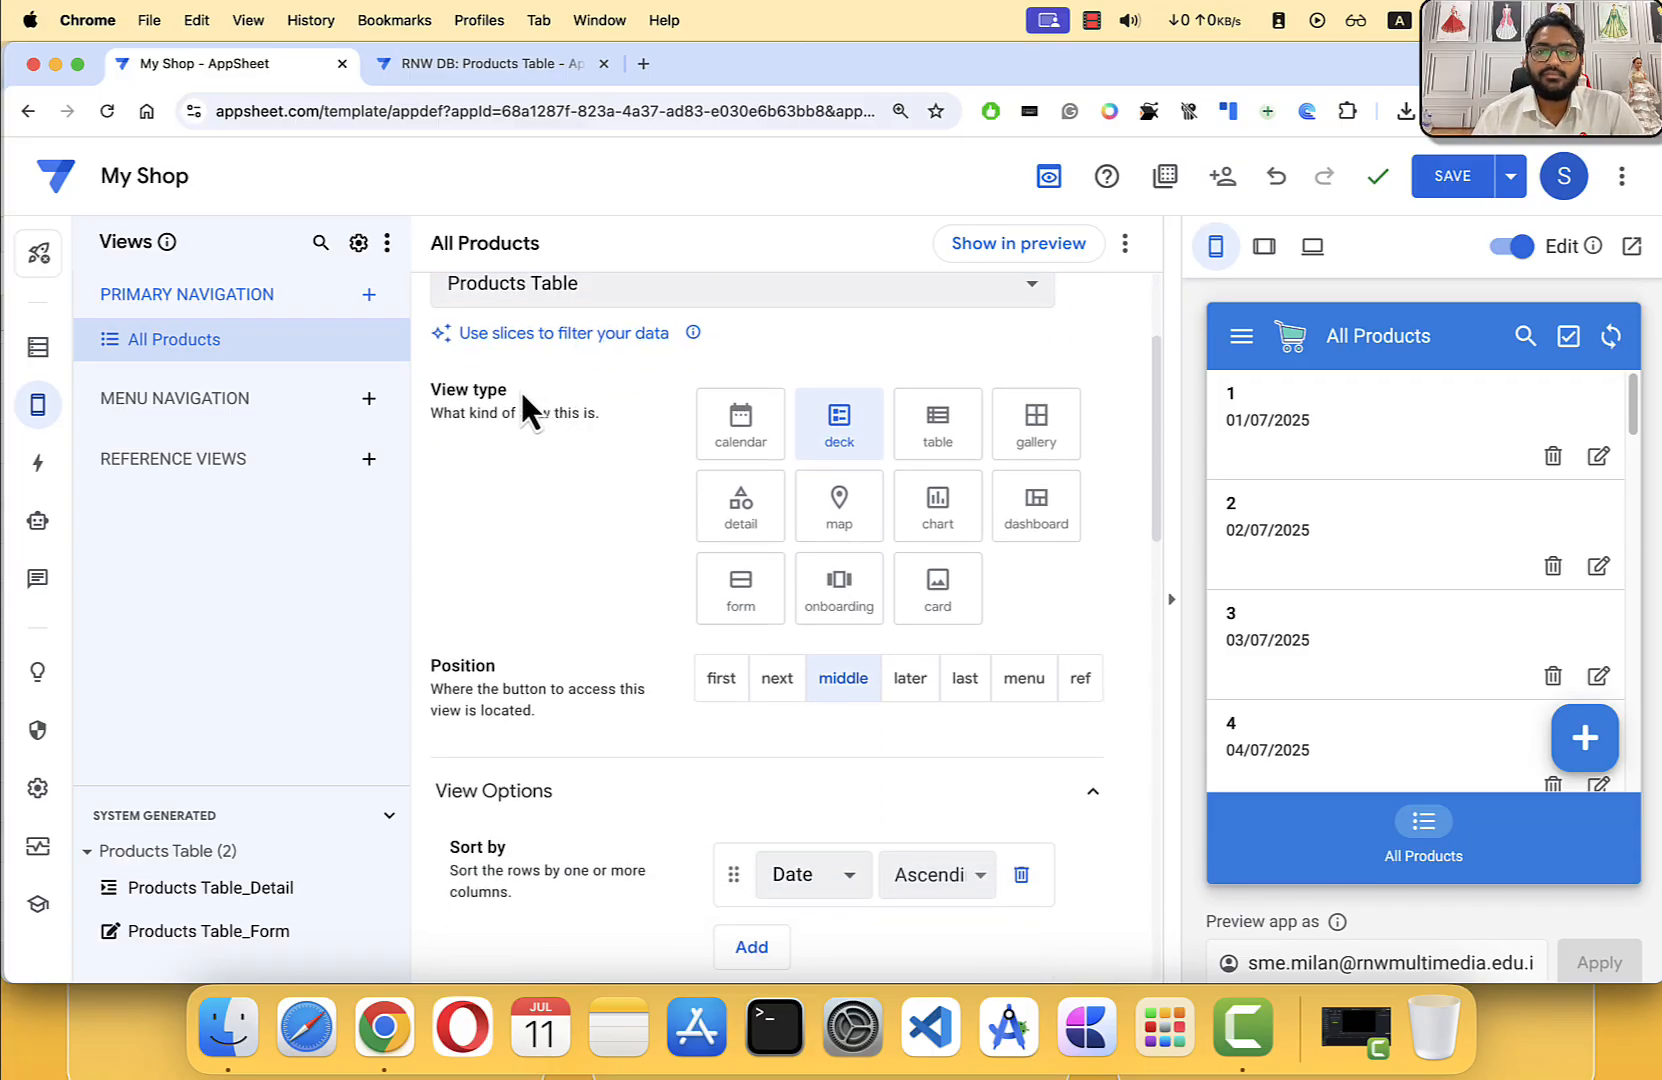
{"action": "left_click", "coordinate": [439, 396]}
{"action": "scroll", "coordinate": [506, 454], "scroll_direction": "down", "scroll_amount": 2}
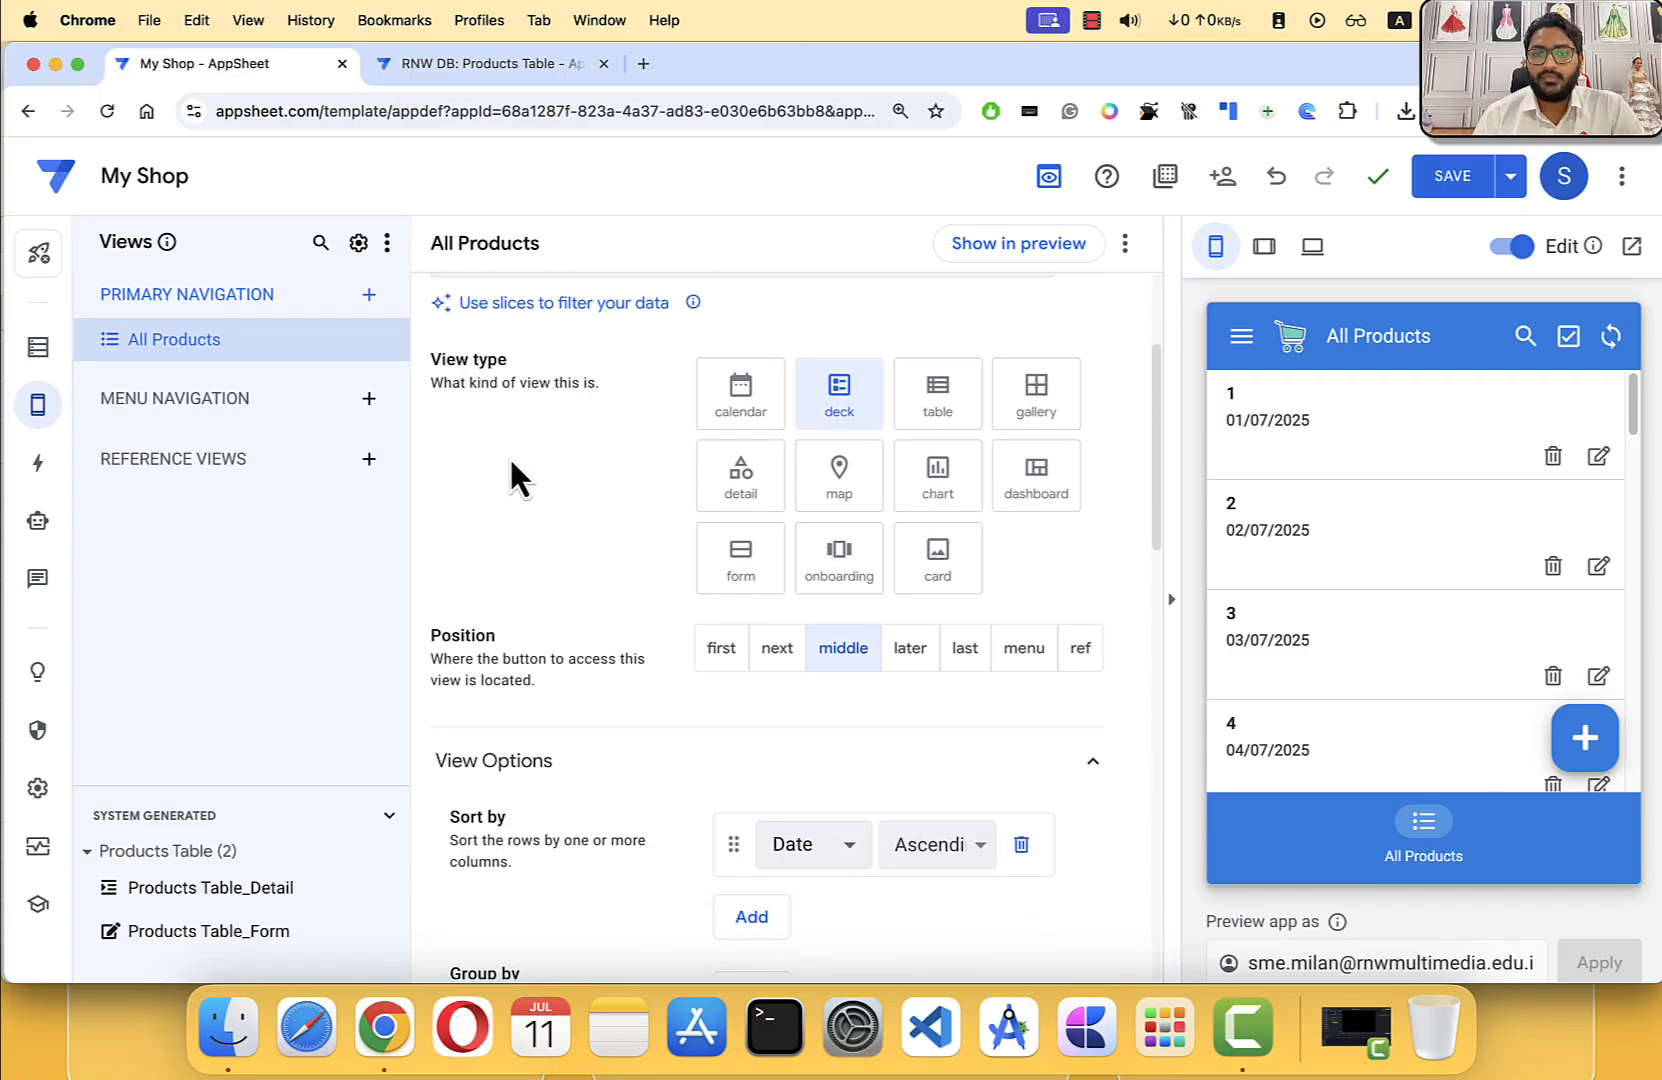
{"action": "scroll", "coordinate": [512, 453], "scroll_direction": "down", "scroll_amount": 2}
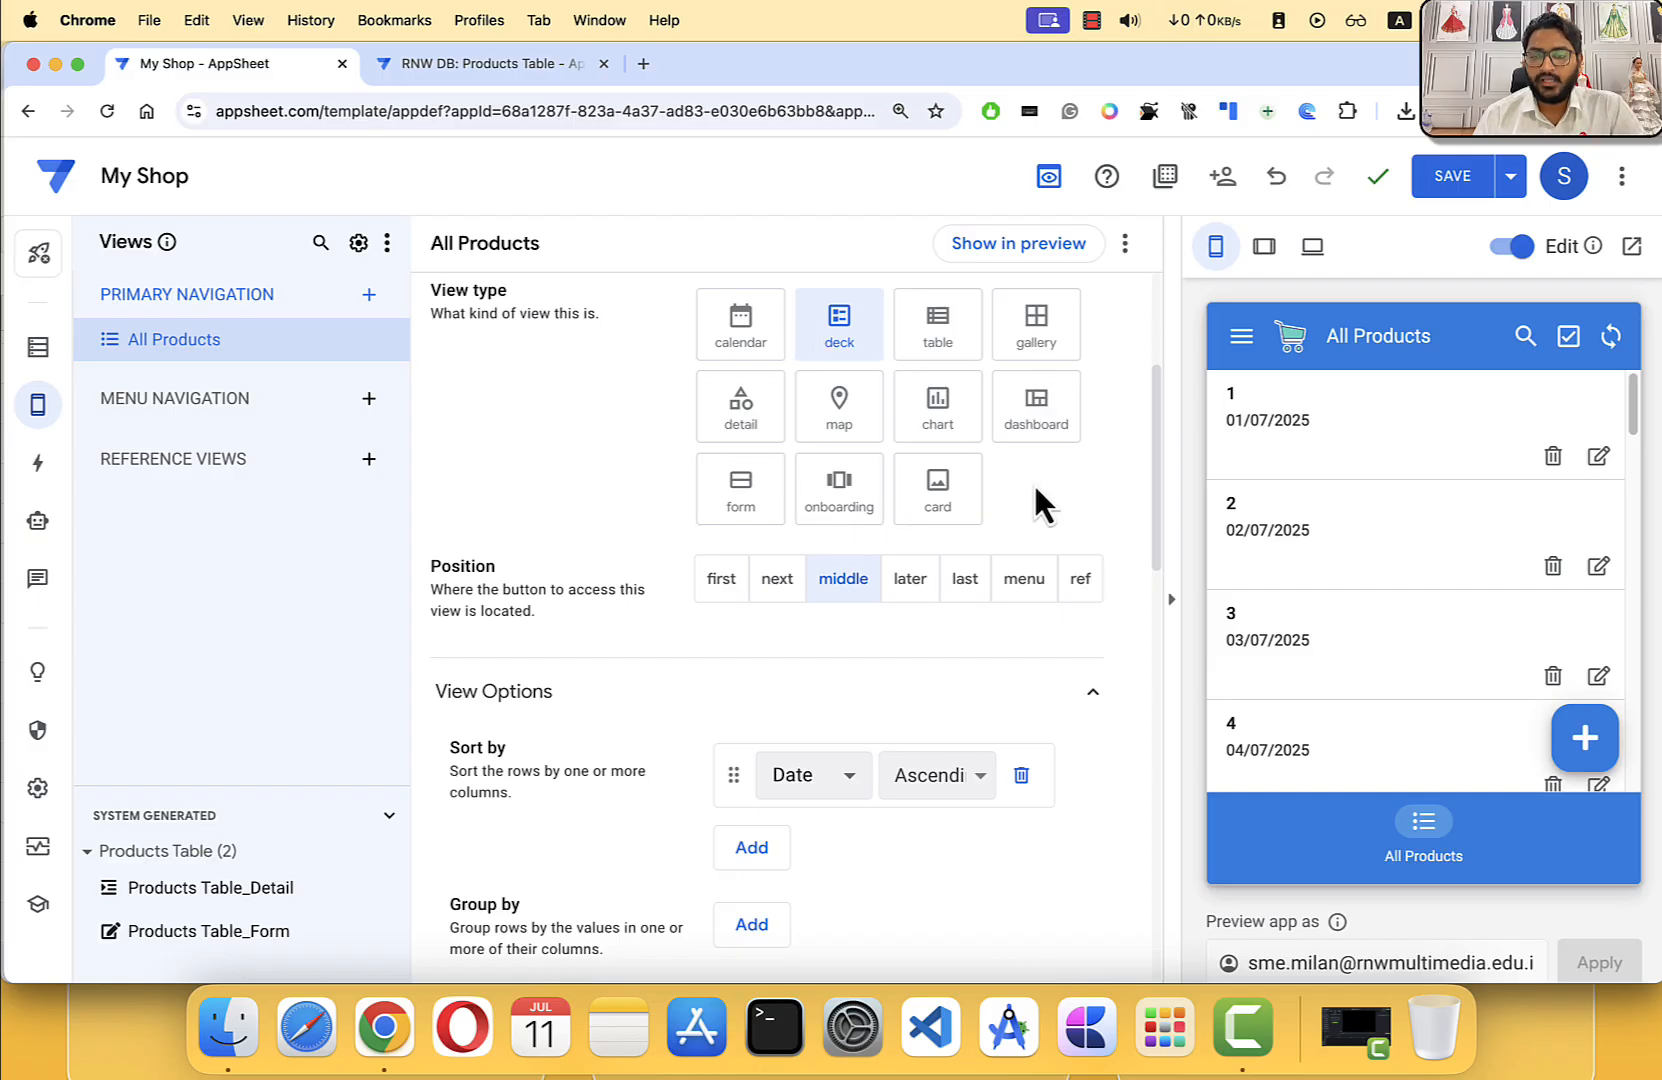
{"action": "scroll", "coordinate": [1330, 490], "scroll_direction": "down", "scroll_amount": 6}
{"action": "scroll", "coordinate": [1345, 549], "scroll_direction": "up", "scroll_amount": 6}
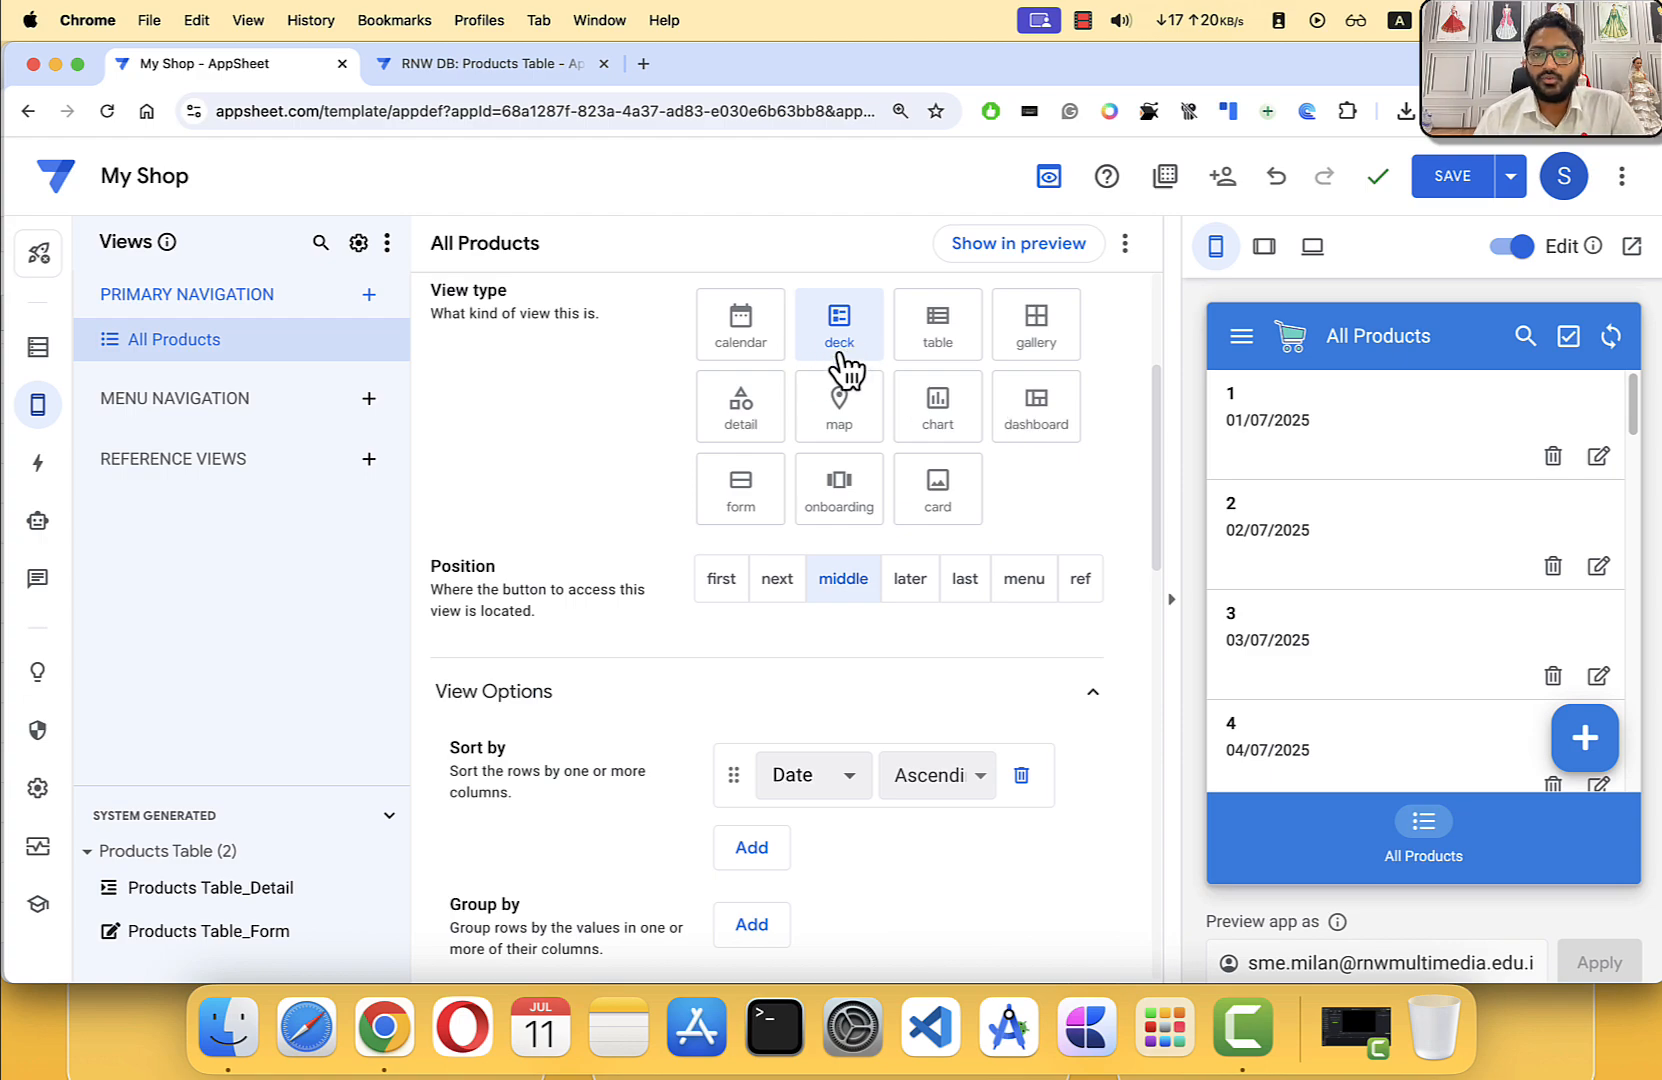
{"action": "left_click", "coordinate": [760, 362]}
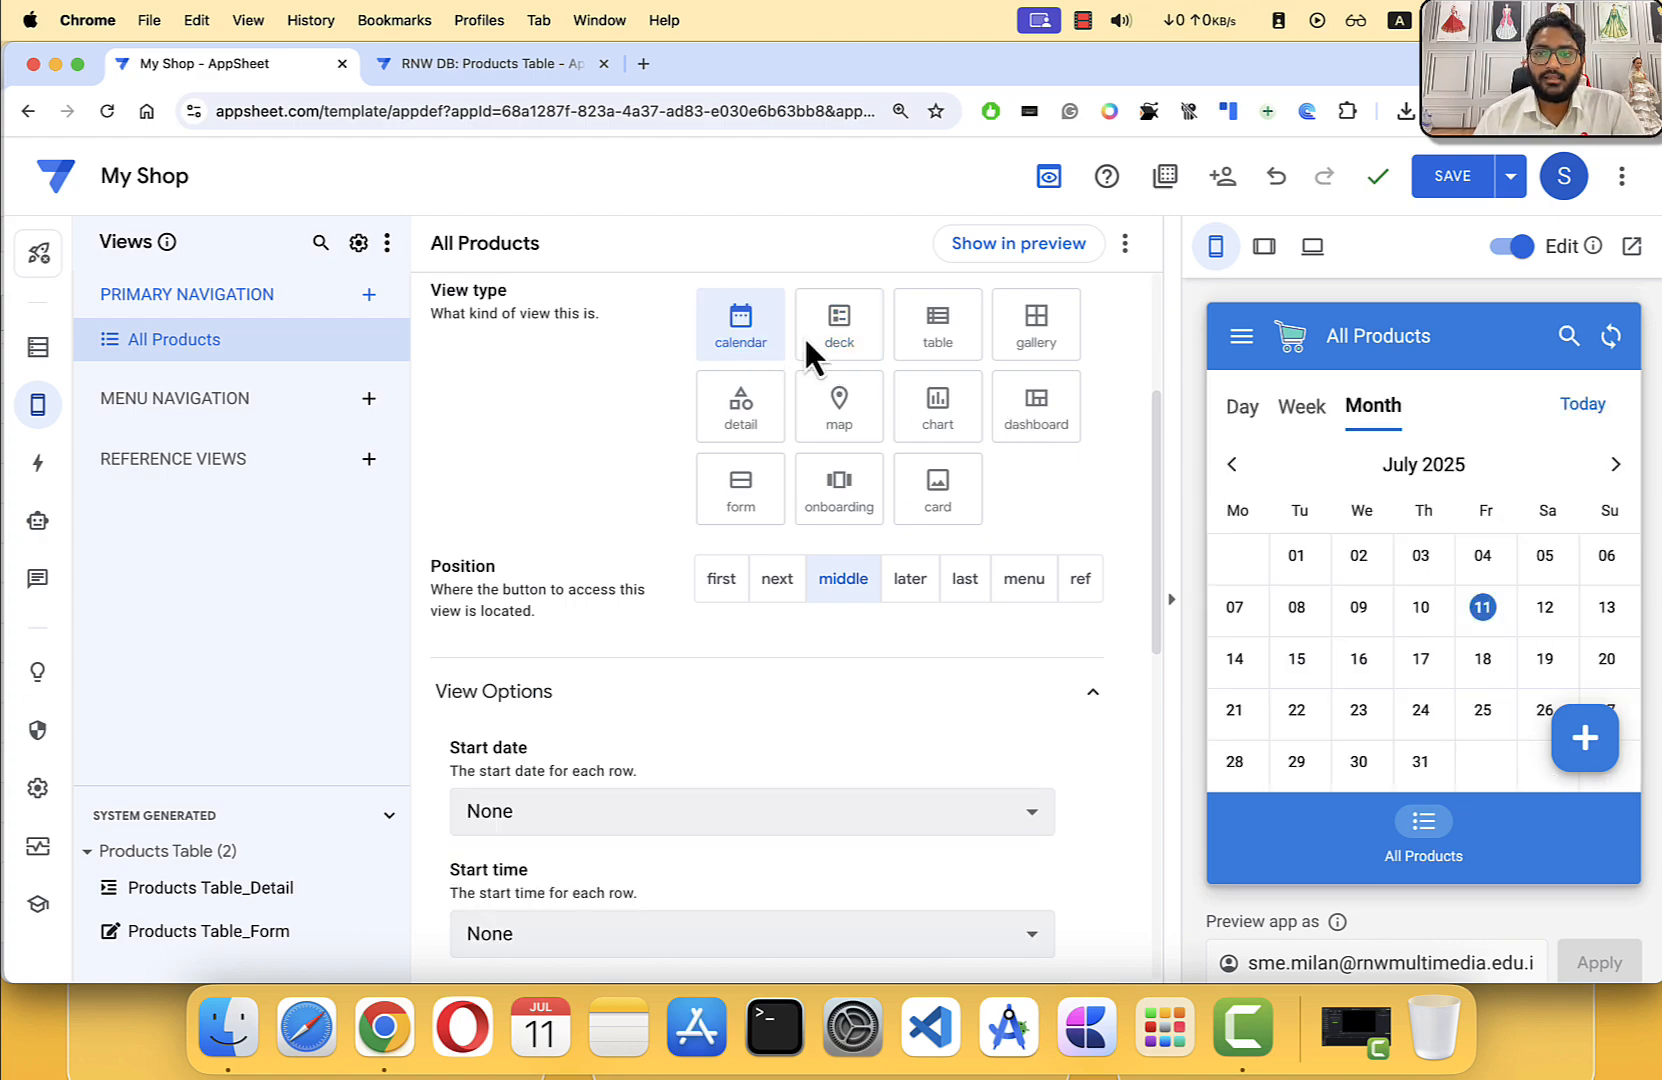
Step: Browse to the neighbouring month in the calendar preview and compare its week, day and month layouts
{"action": "left_click", "coordinate": [1230, 462]}
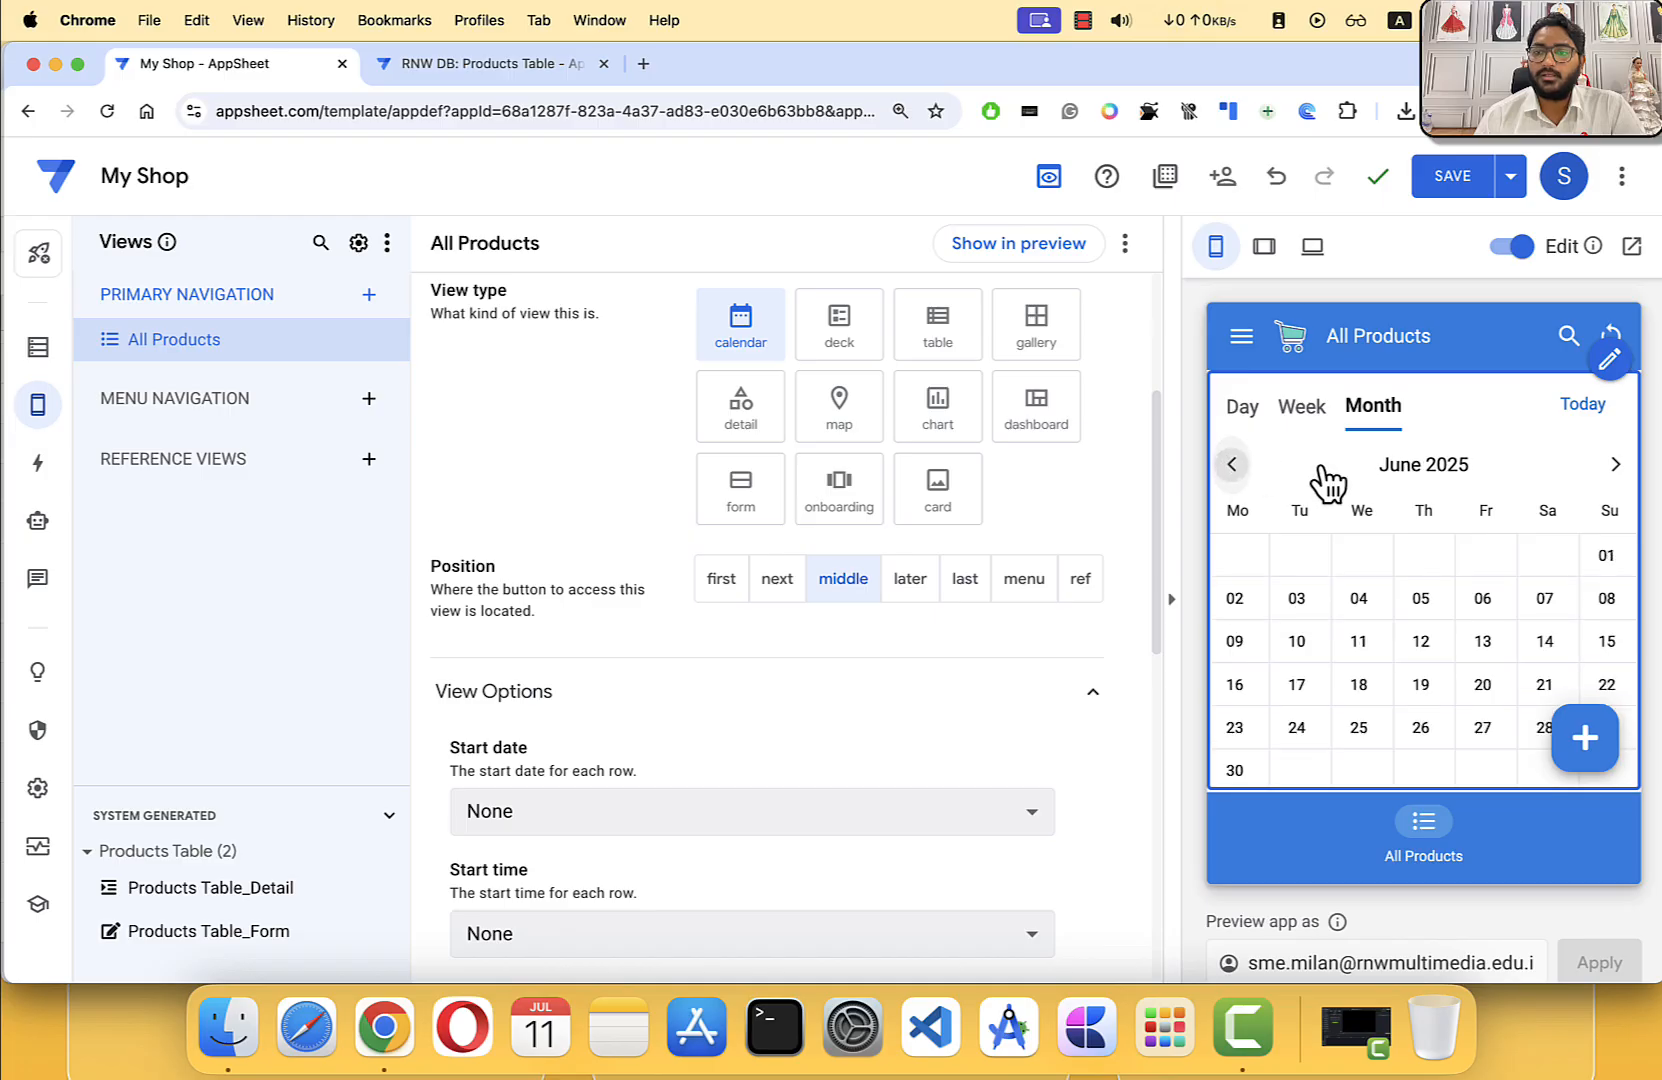
{"action": "left_click", "coordinate": [1616, 465]}
{"action": "left_click", "coordinate": [1303, 408]}
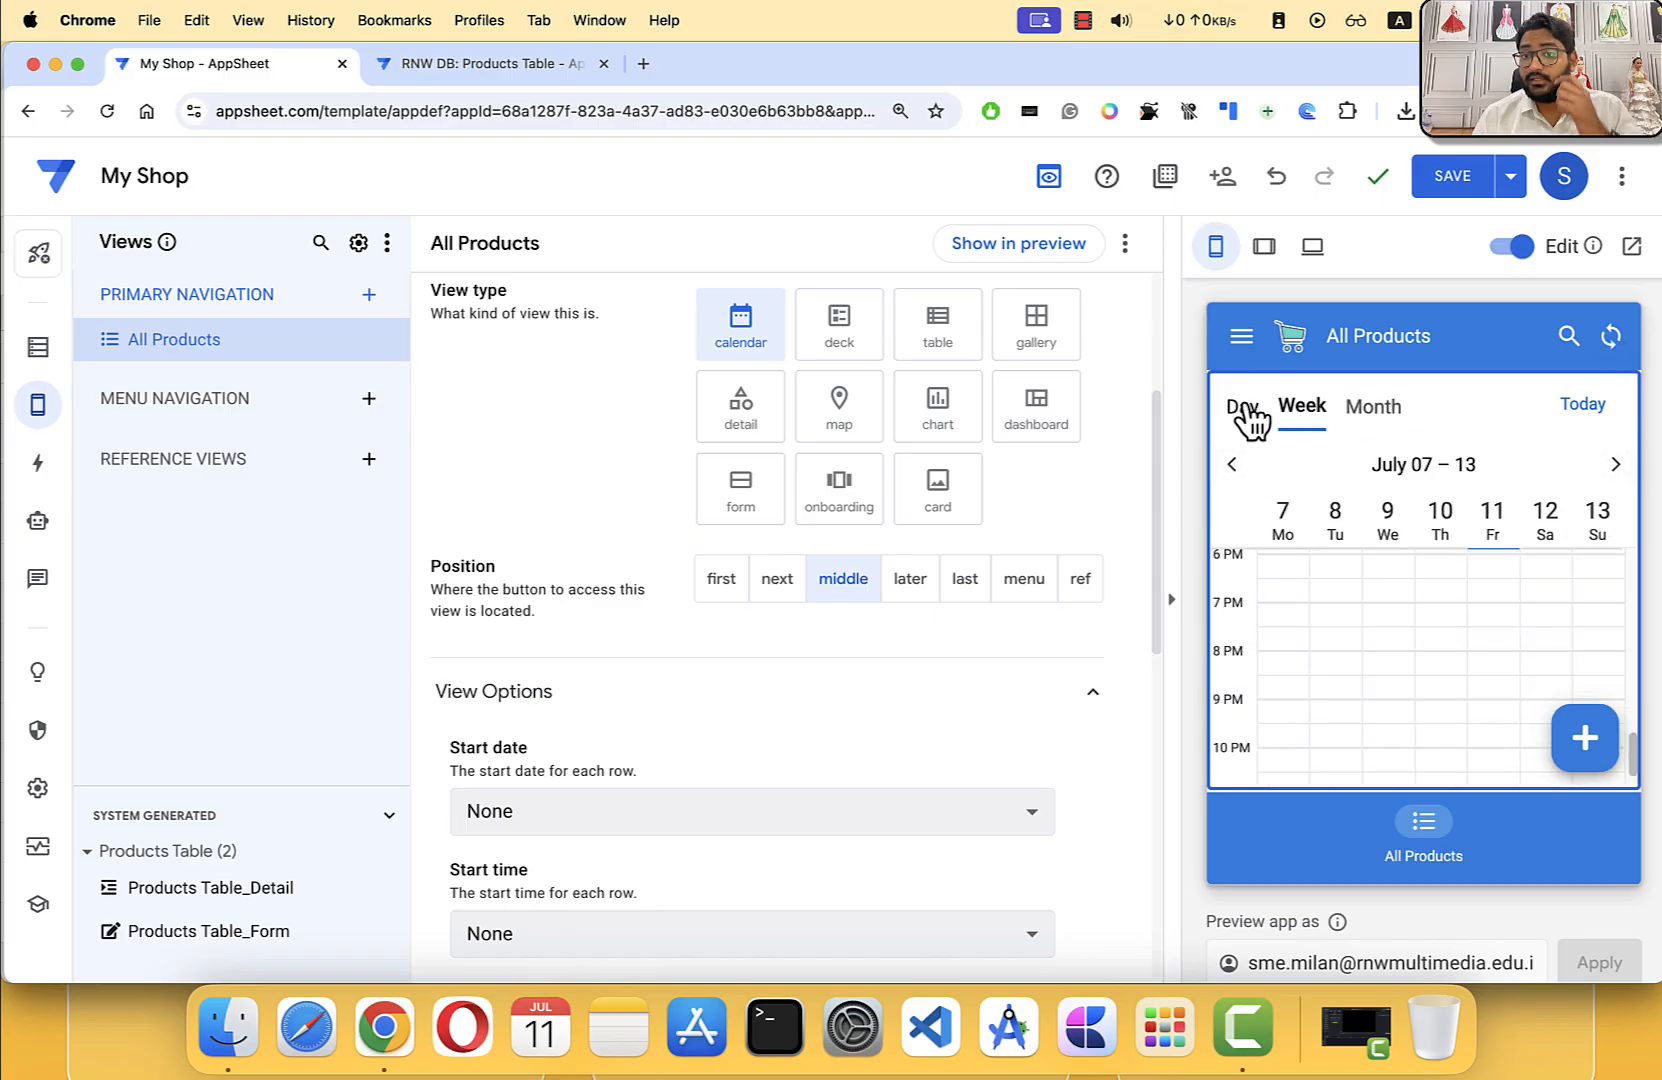
{"action": "left_click", "coordinate": [1244, 416]}
{"action": "left_click", "coordinate": [1305, 420]}
{"action": "left_click", "coordinate": [1376, 416]}
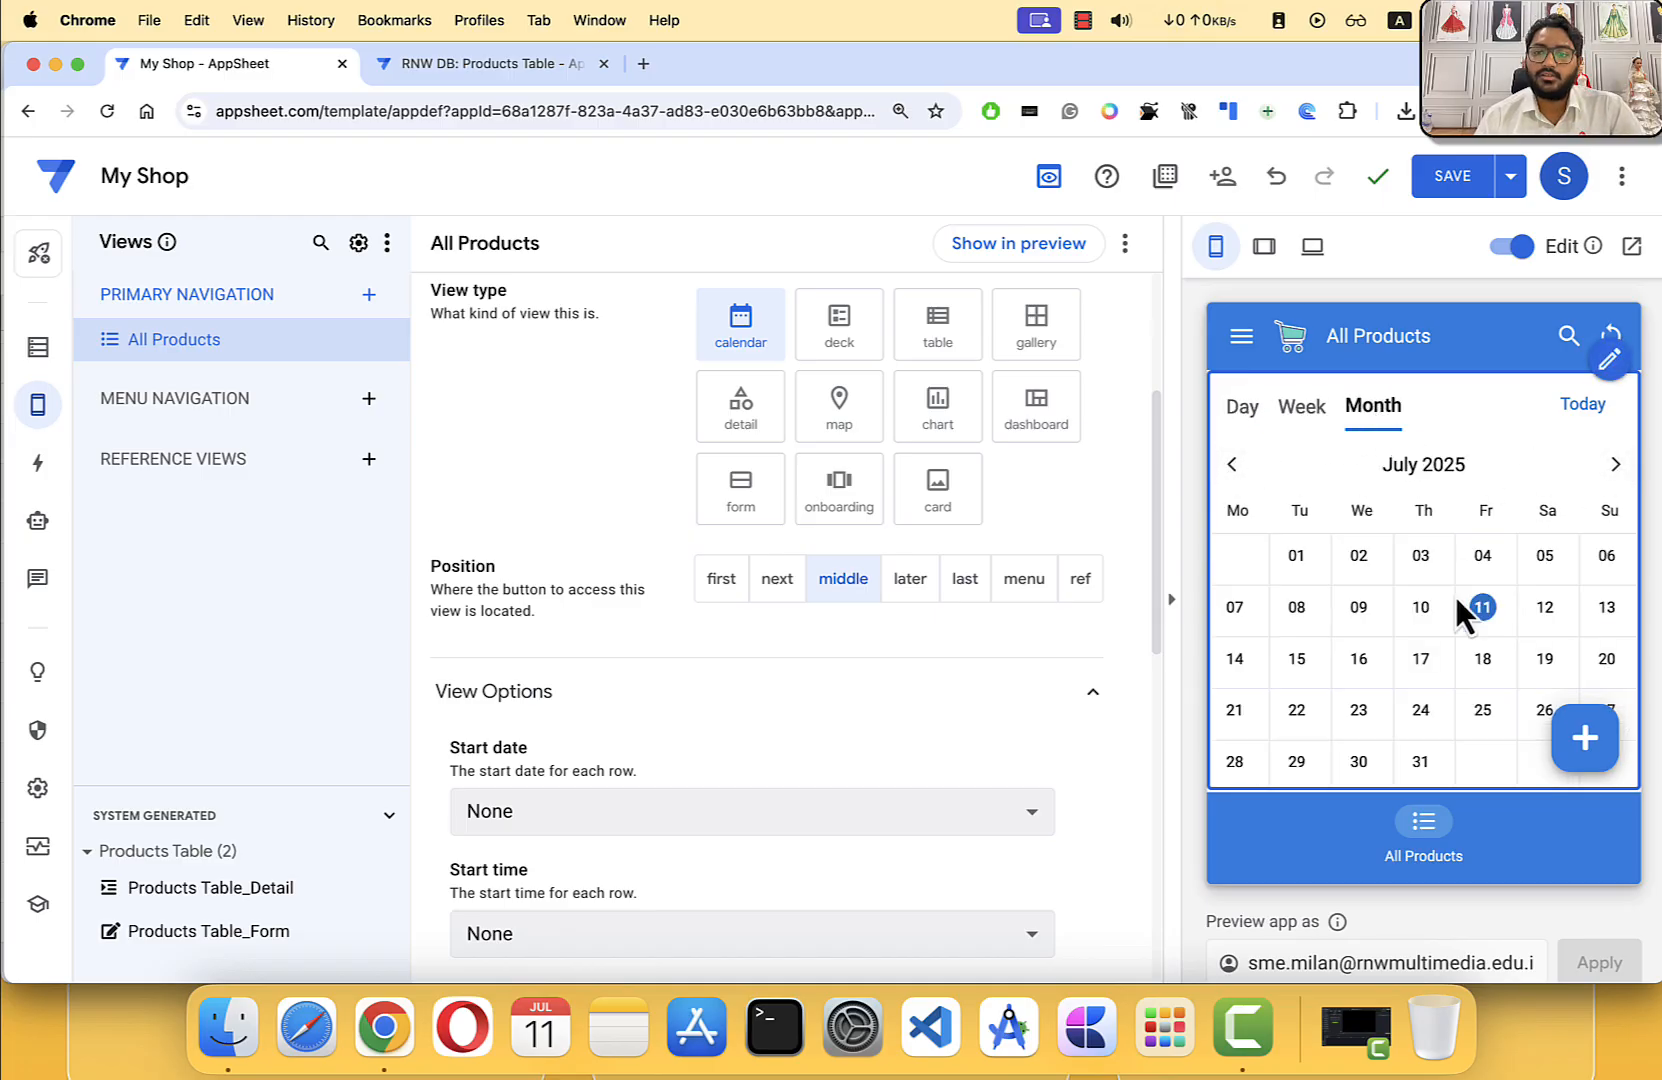
Step: Open 10 July in the calendar preview and step back and forth through the neighbouring days
{"action": "left_click", "coordinate": [1421, 607]}
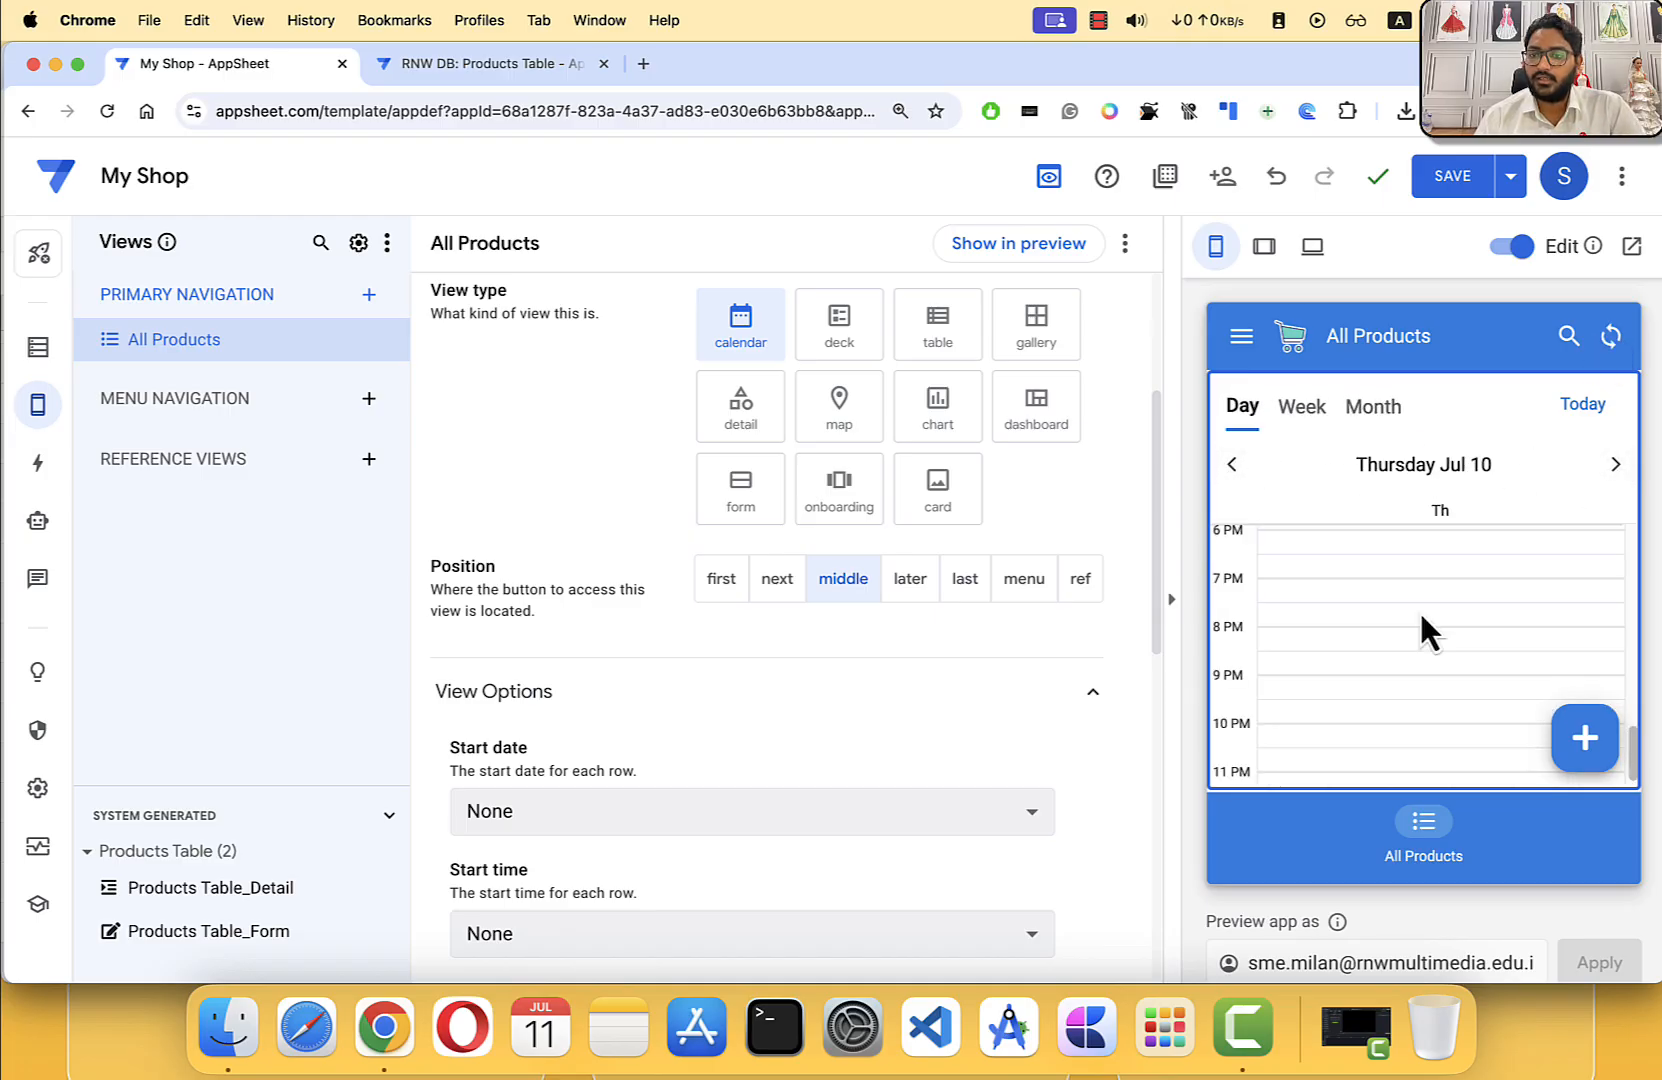
{"action": "left_click", "coordinate": [1232, 464]}
{"action": "left_click", "coordinate": [1617, 466]}
{"action": "left_click", "coordinate": [1617, 466]}
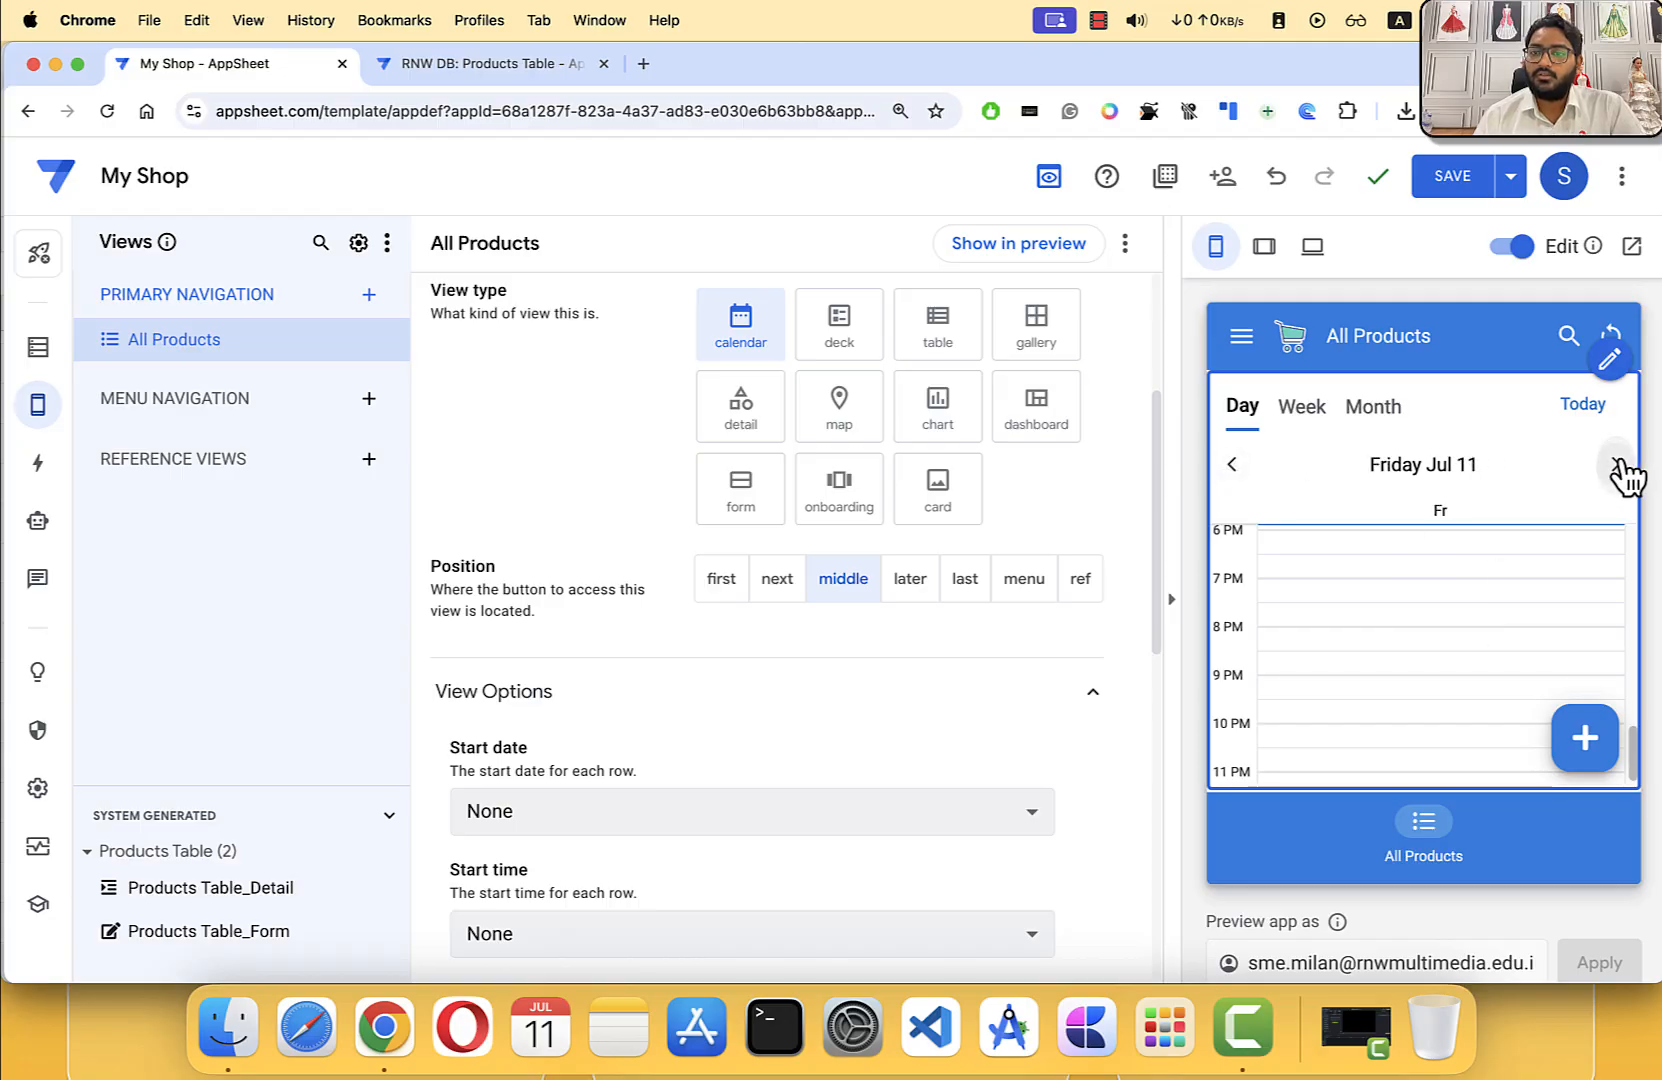
{"action": "left_click", "coordinate": [1617, 466]}
Step: Try the deck and table view types for the All Products view and check each in the preview
{"action": "left_click", "coordinate": [840, 320]}
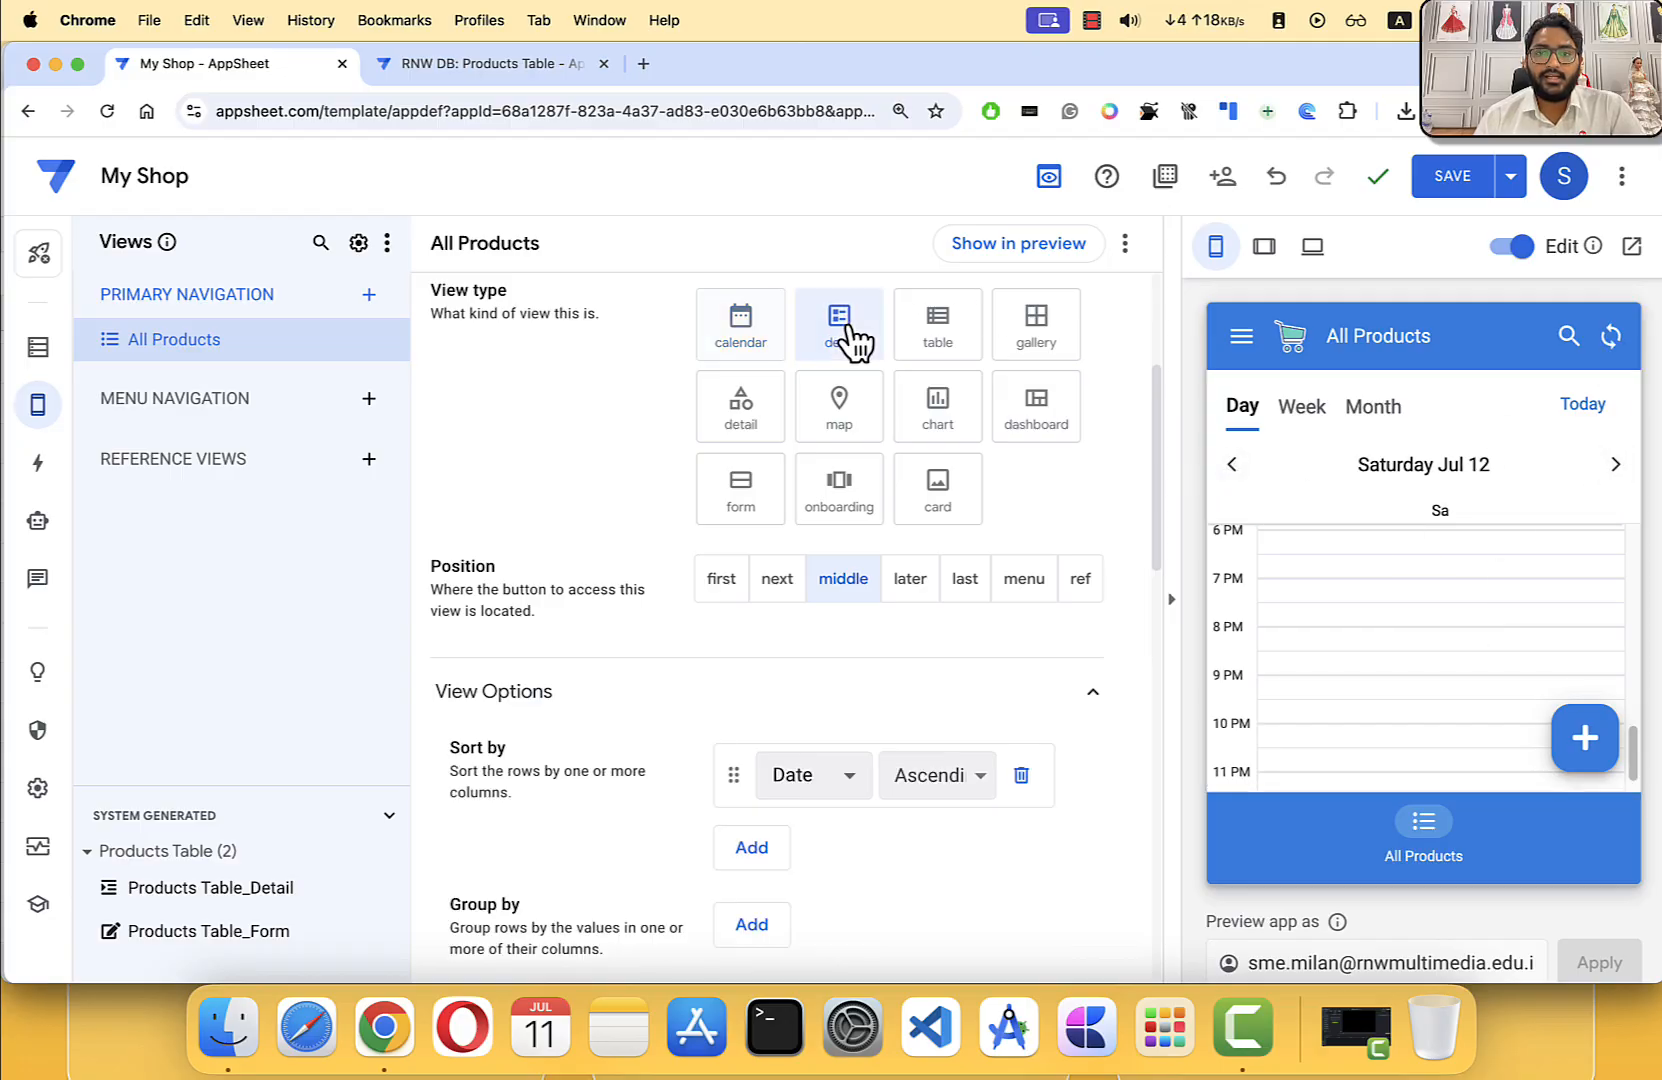
{"action": "scroll", "coordinate": [1352, 510], "scroll_direction": "down", "scroll_amount": 5}
{"action": "scroll", "coordinate": [1358, 557], "scroll_direction": "up", "scroll_amount": 5}
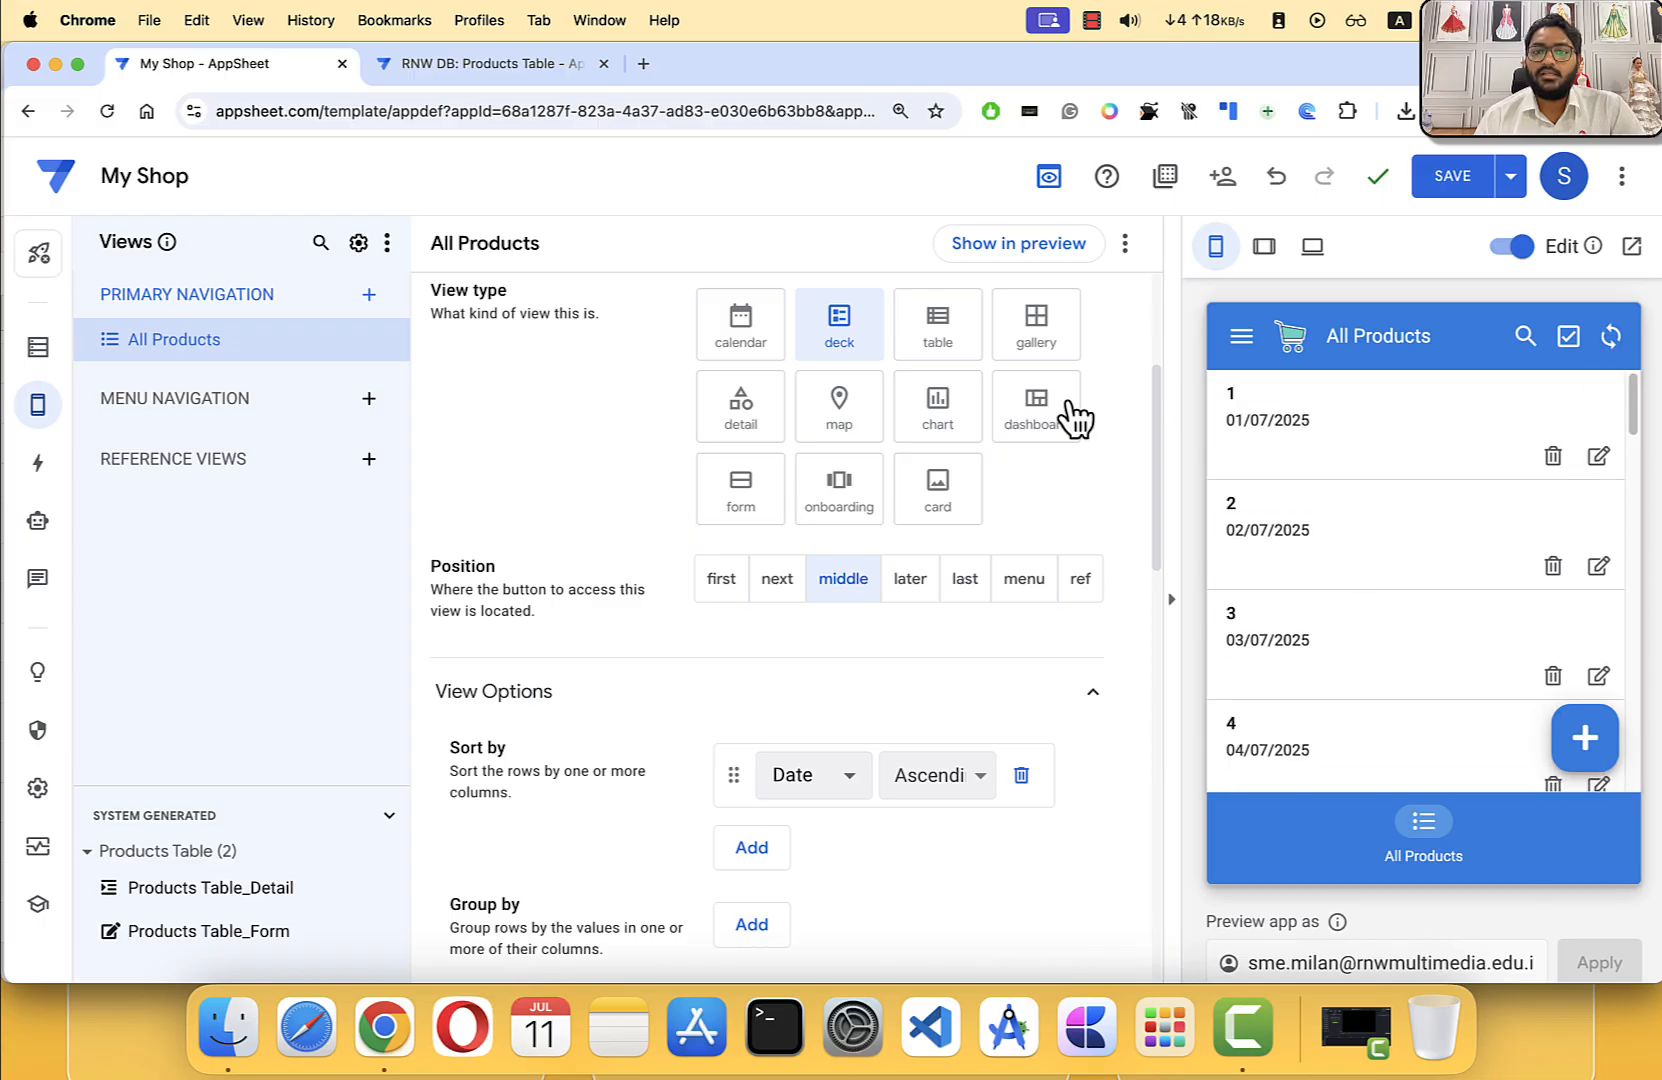
{"action": "left_click", "coordinate": [928, 352]}
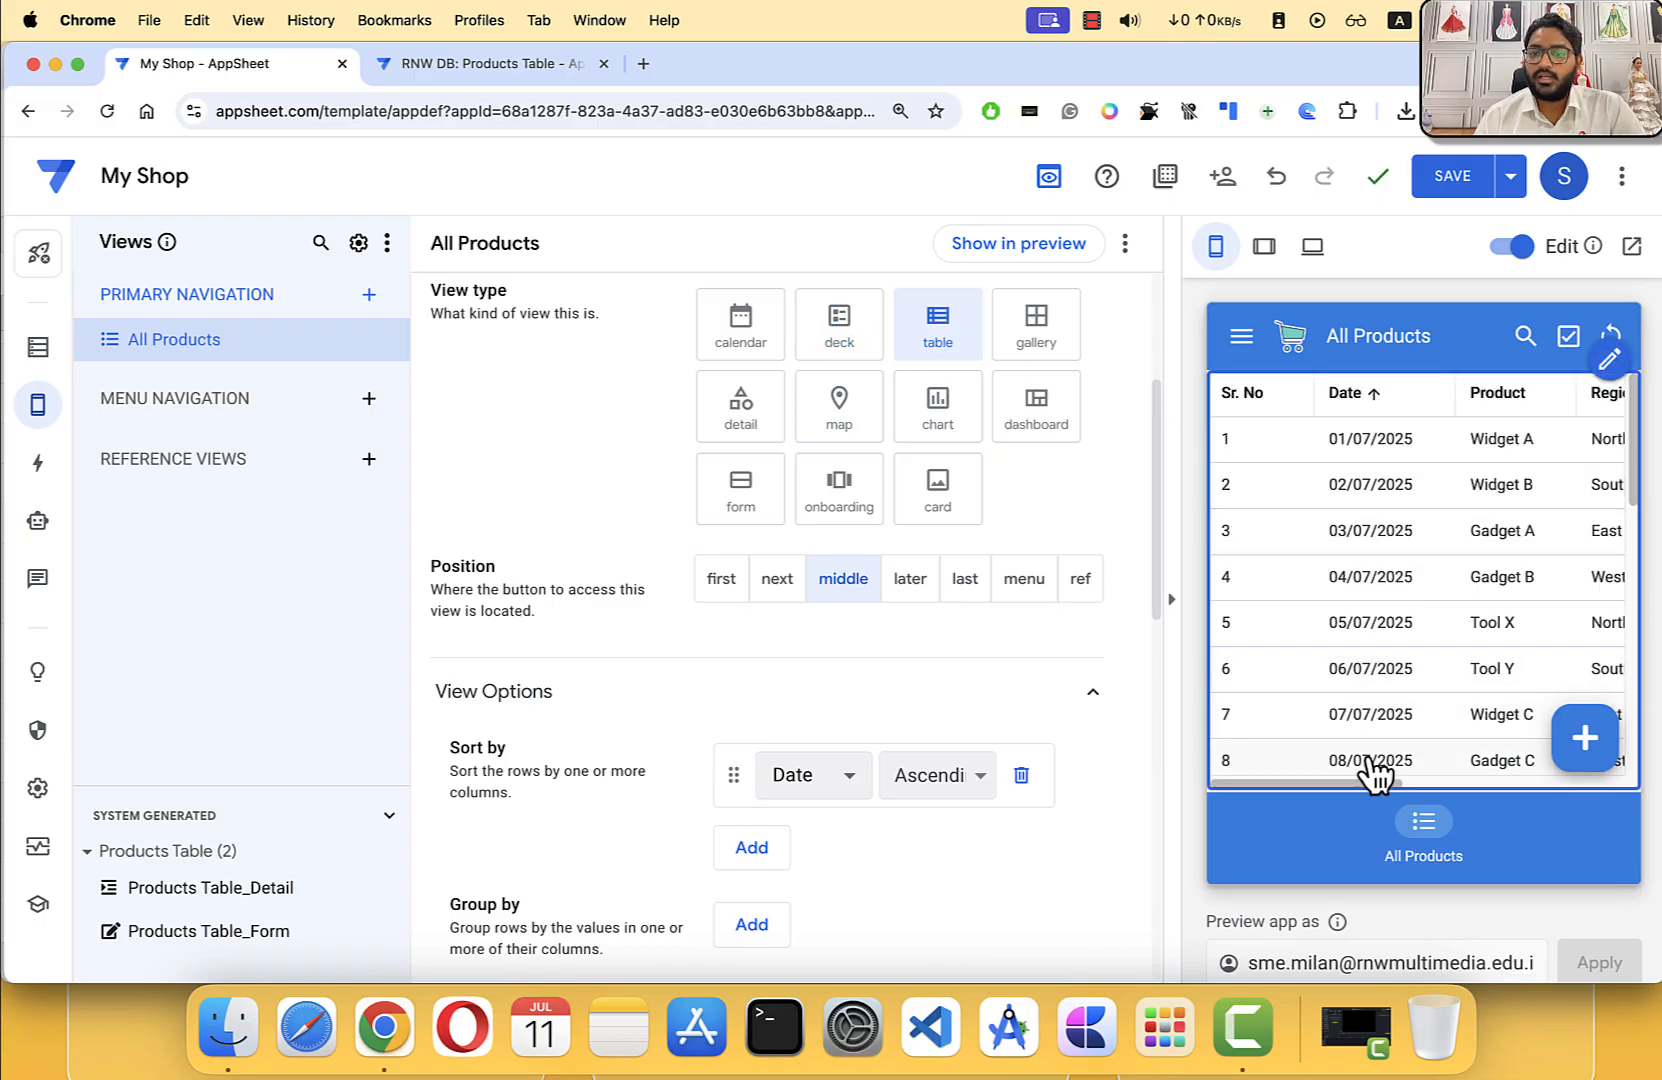
{"action": "left_click_drag", "start_coordinate": [1363, 782], "coordinate": [1330, 774]}
Step: Try the gallery view type for All Products, inspect the details of product 1 in the preview and return to the gallery
{"action": "left_click", "coordinate": [1050, 335]}
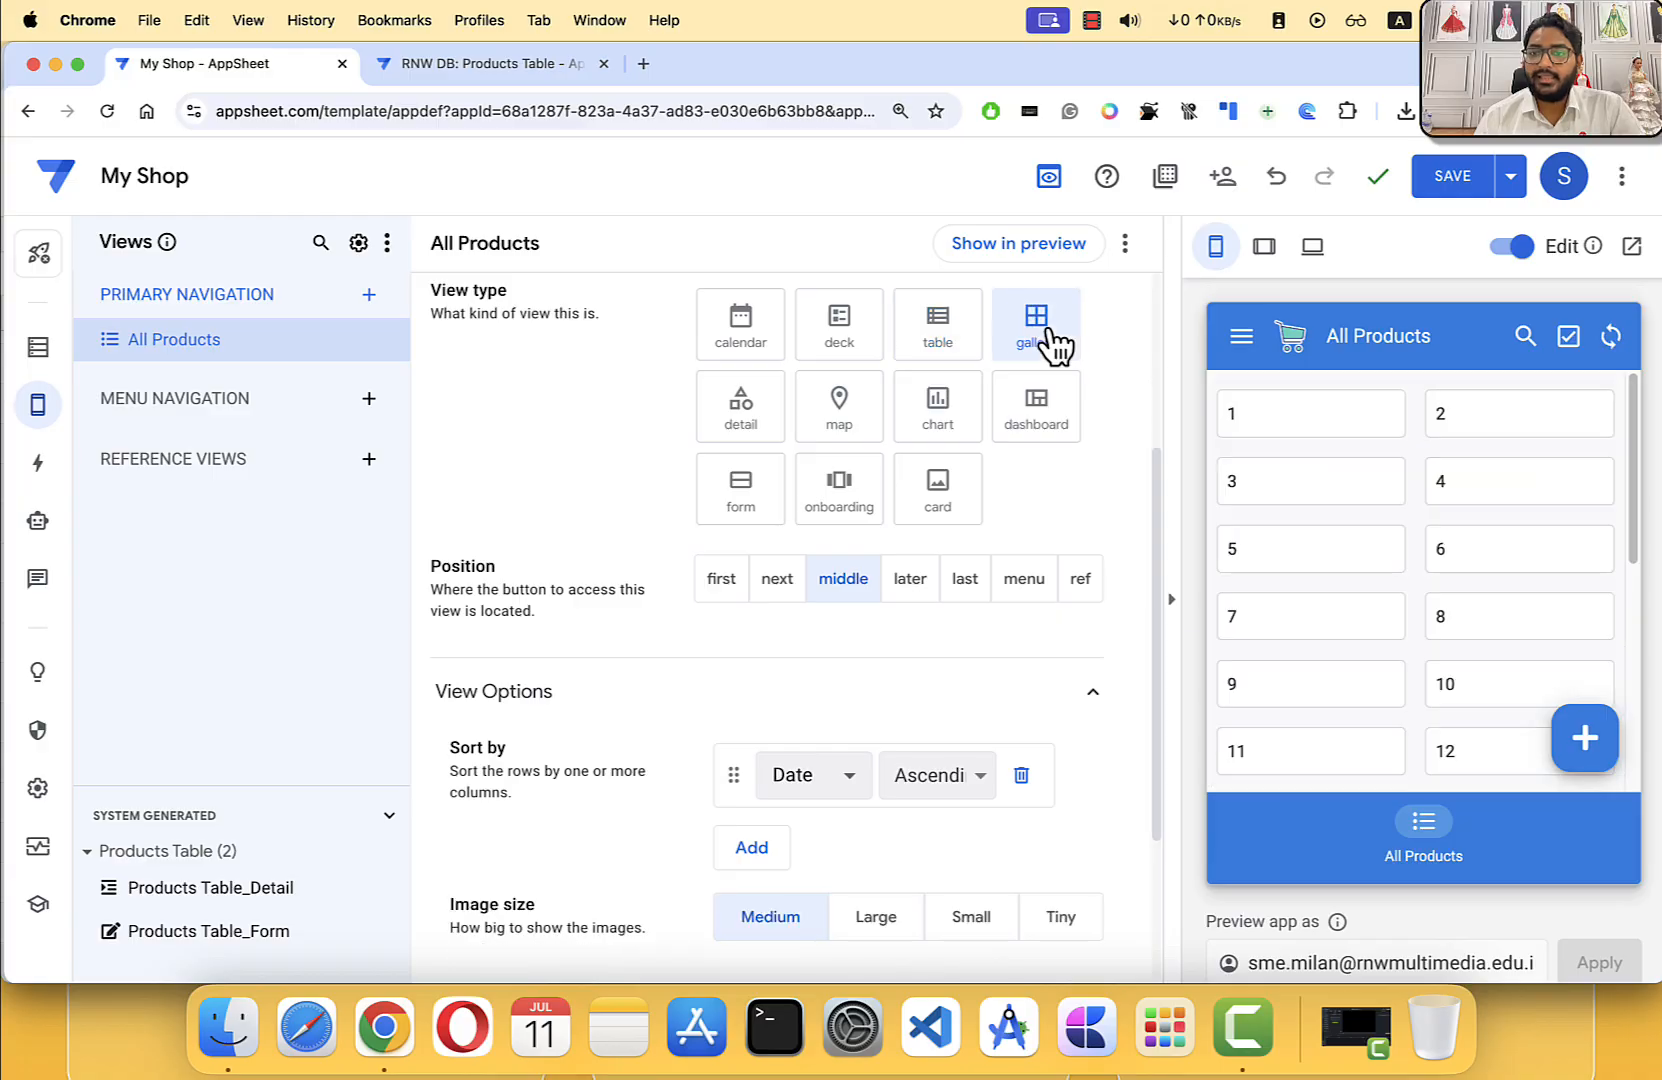
{"action": "scroll", "coordinate": [1298, 487], "scroll_direction": "down", "scroll_amount": 5}
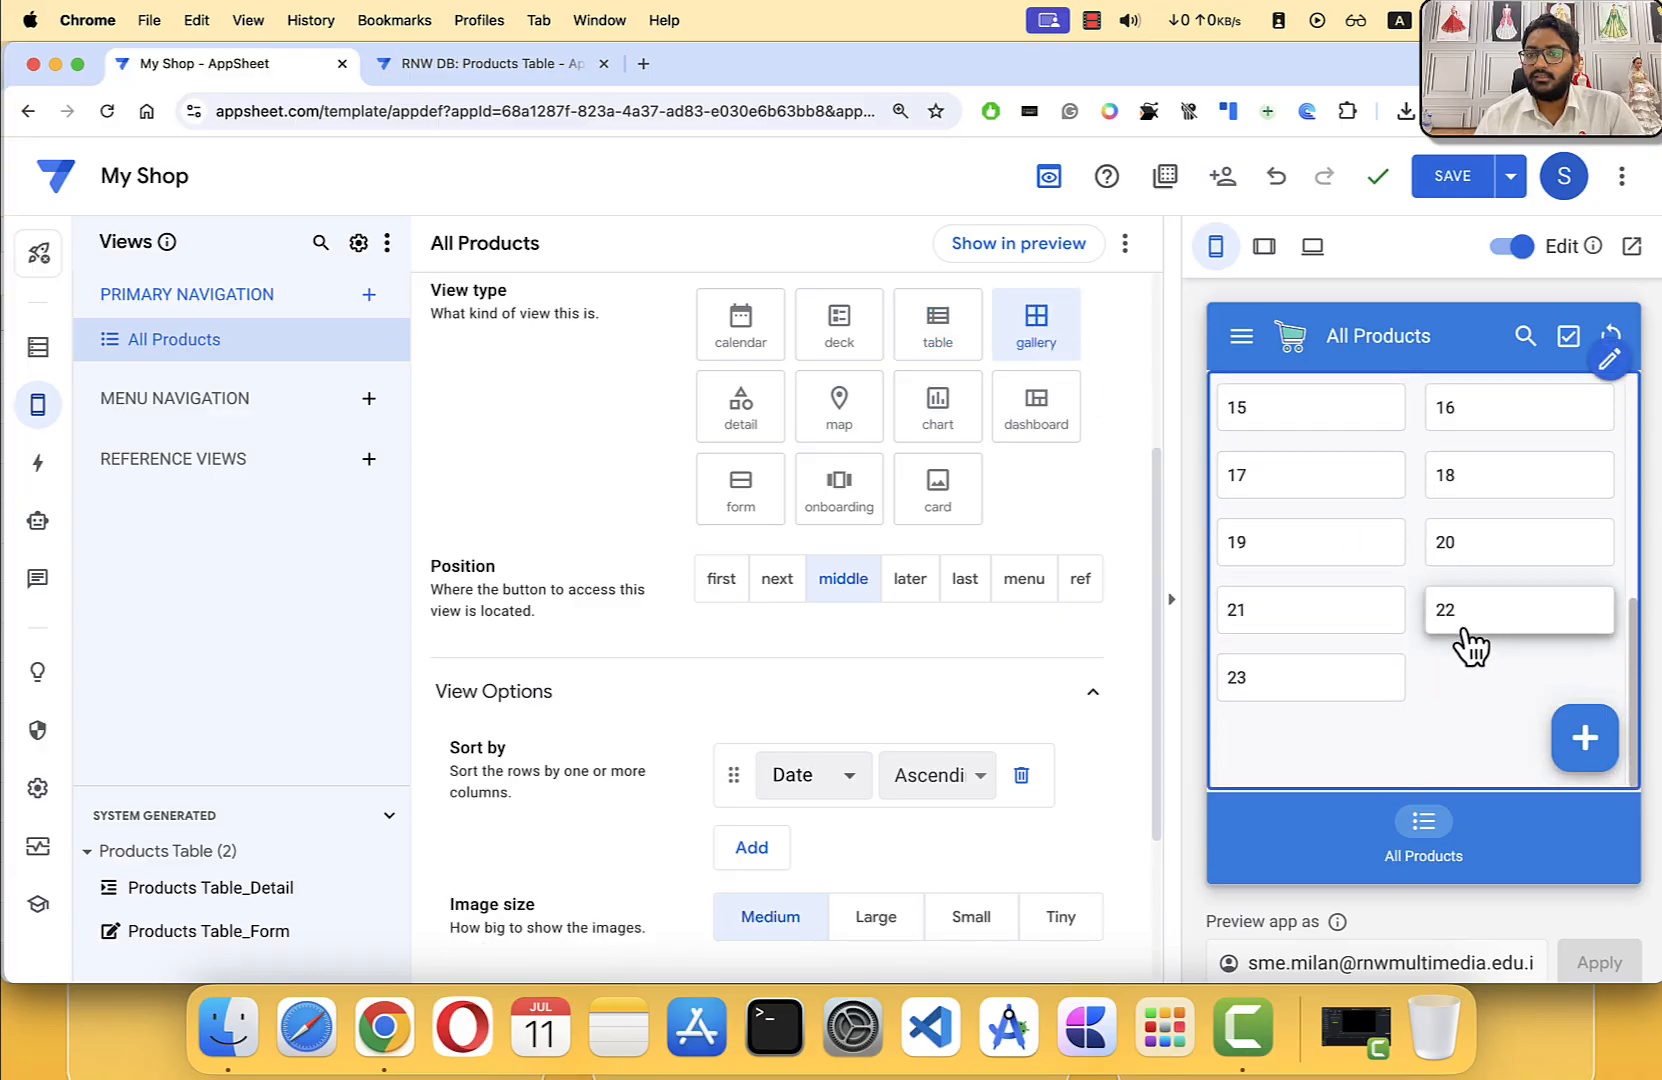
{"action": "scroll", "coordinate": [1331, 630], "scroll_direction": "up", "scroll_amount": 5}
{"action": "left_click", "coordinate": [1270, 410]}
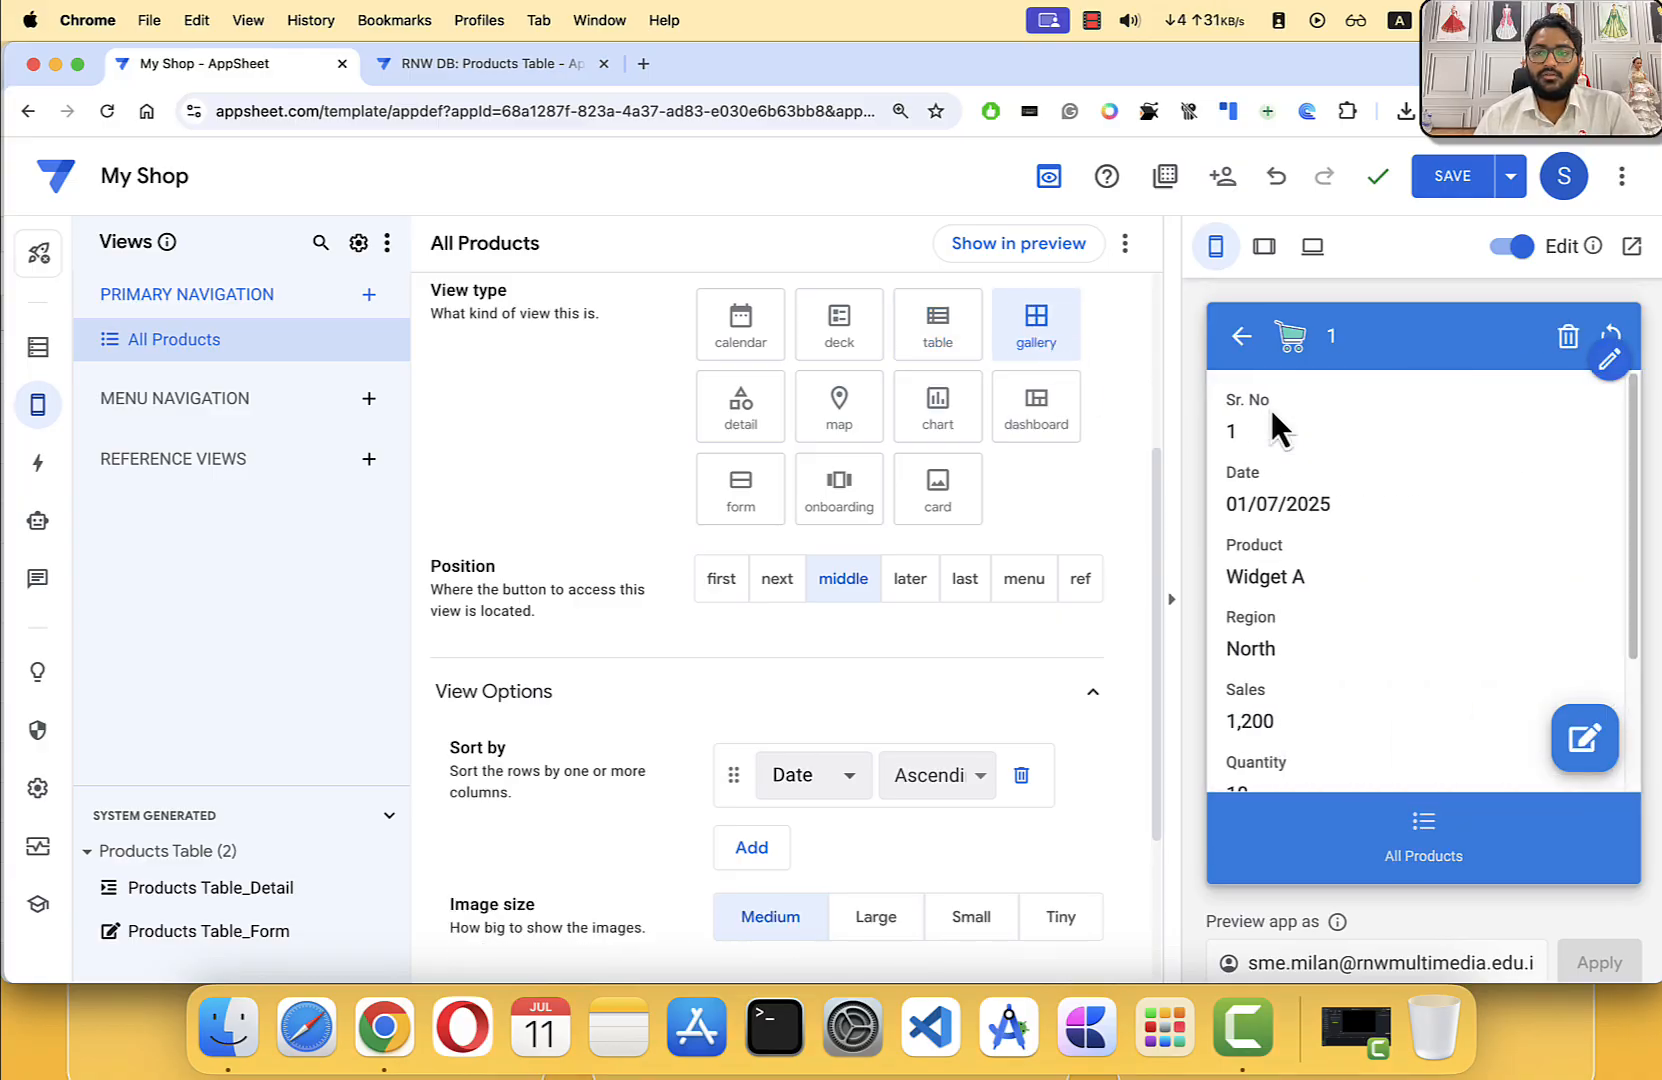
{"action": "scroll", "coordinate": [1355, 520], "scroll_direction": "down", "scroll_amount": 3}
{"action": "scroll", "coordinate": [1374, 540], "scroll_direction": "up", "scroll_amount": 3}
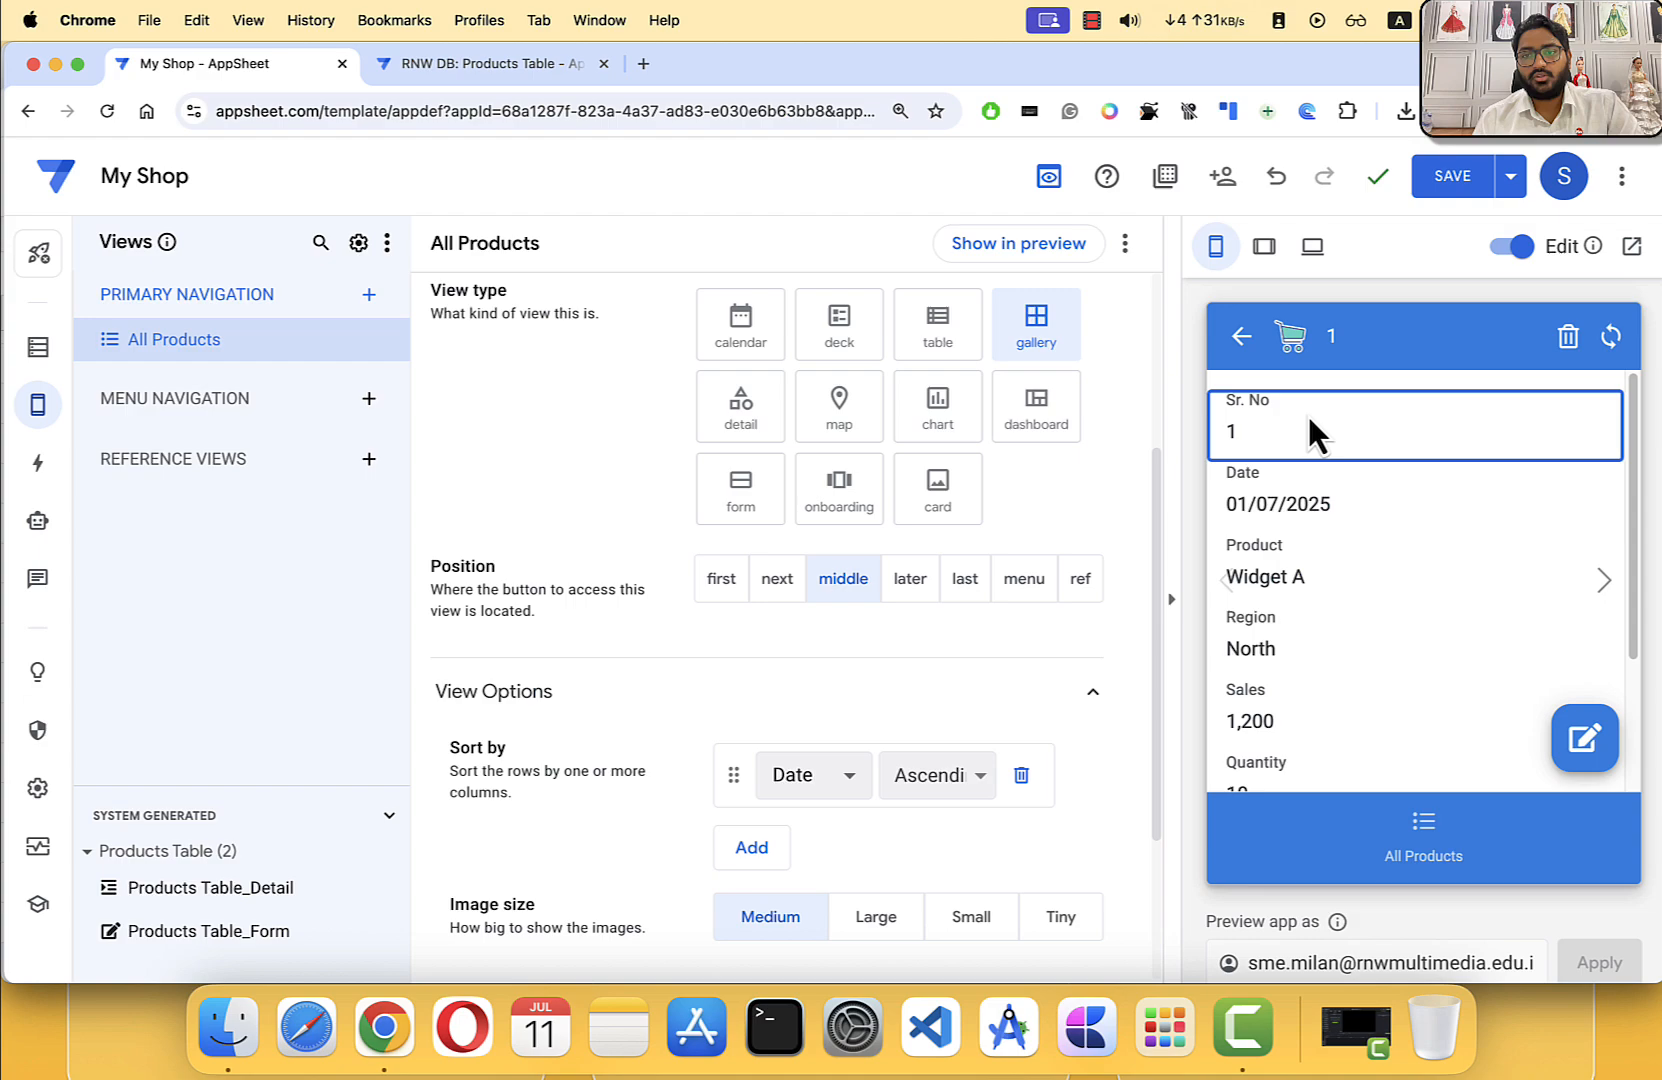
{"action": "left_click", "coordinate": [1241, 336]}
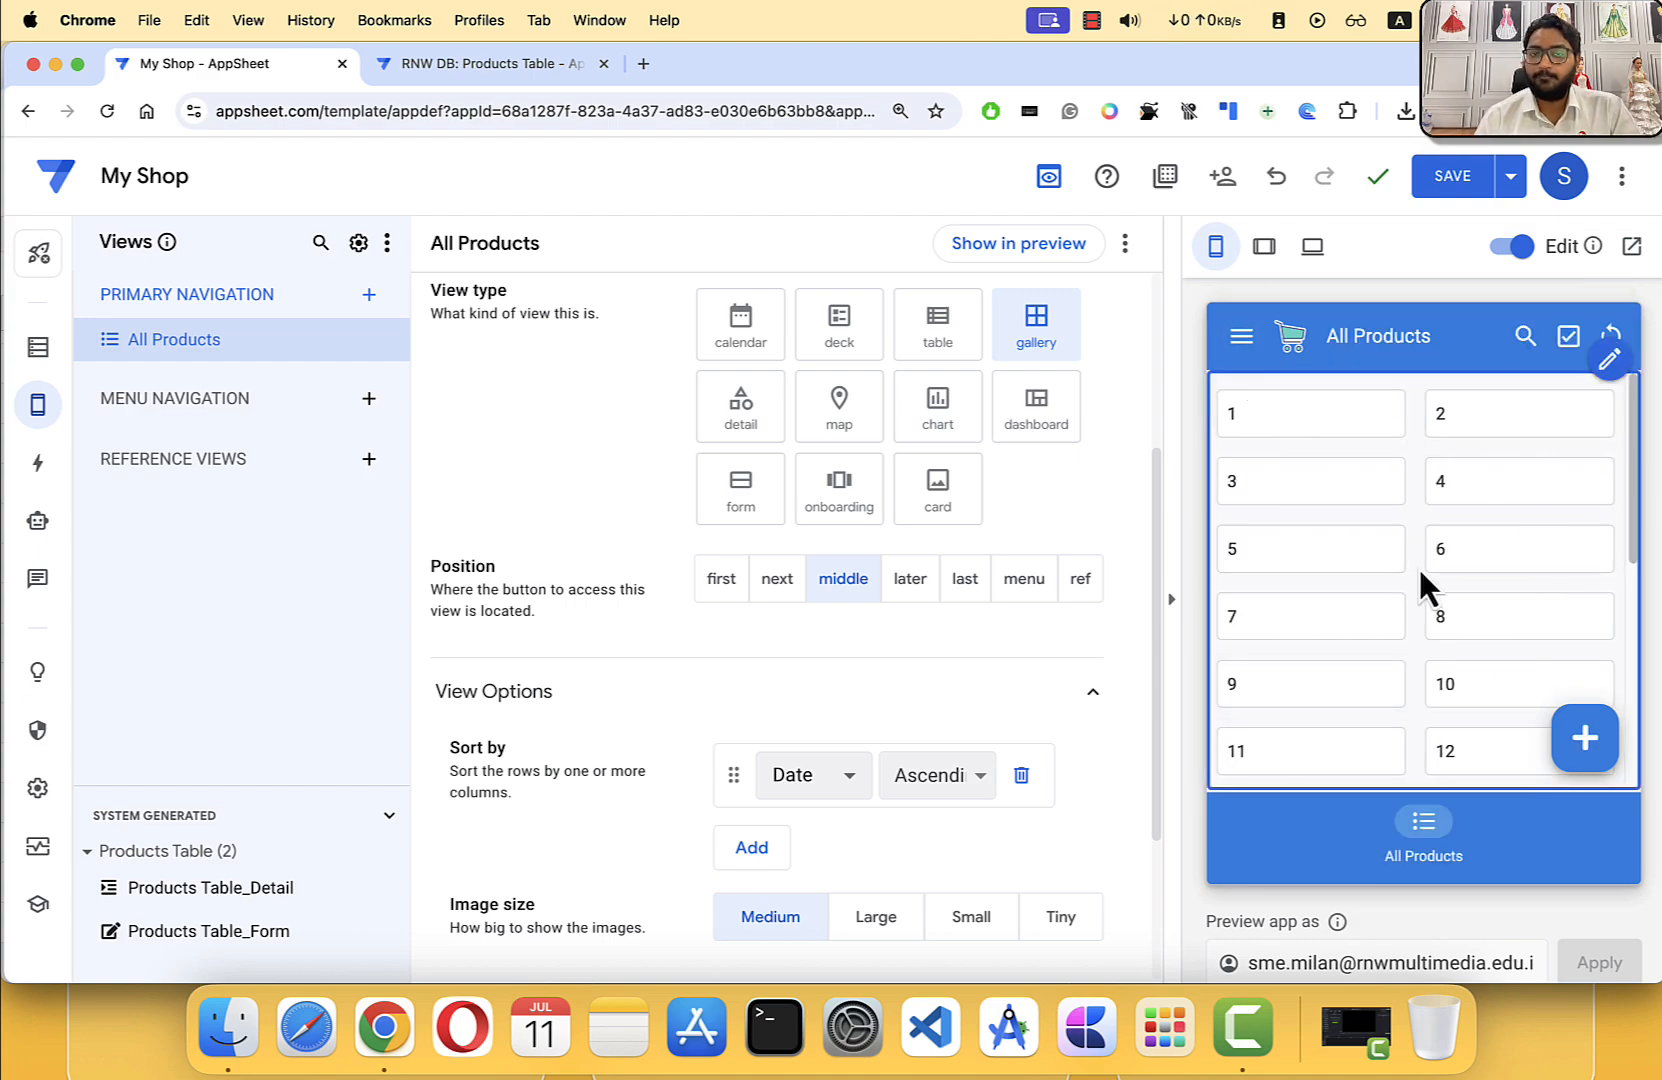
Step: Try the detail view type for All Products and page forward and back through the first three records in the preview
{"action": "left_click", "coordinate": [762, 410]}
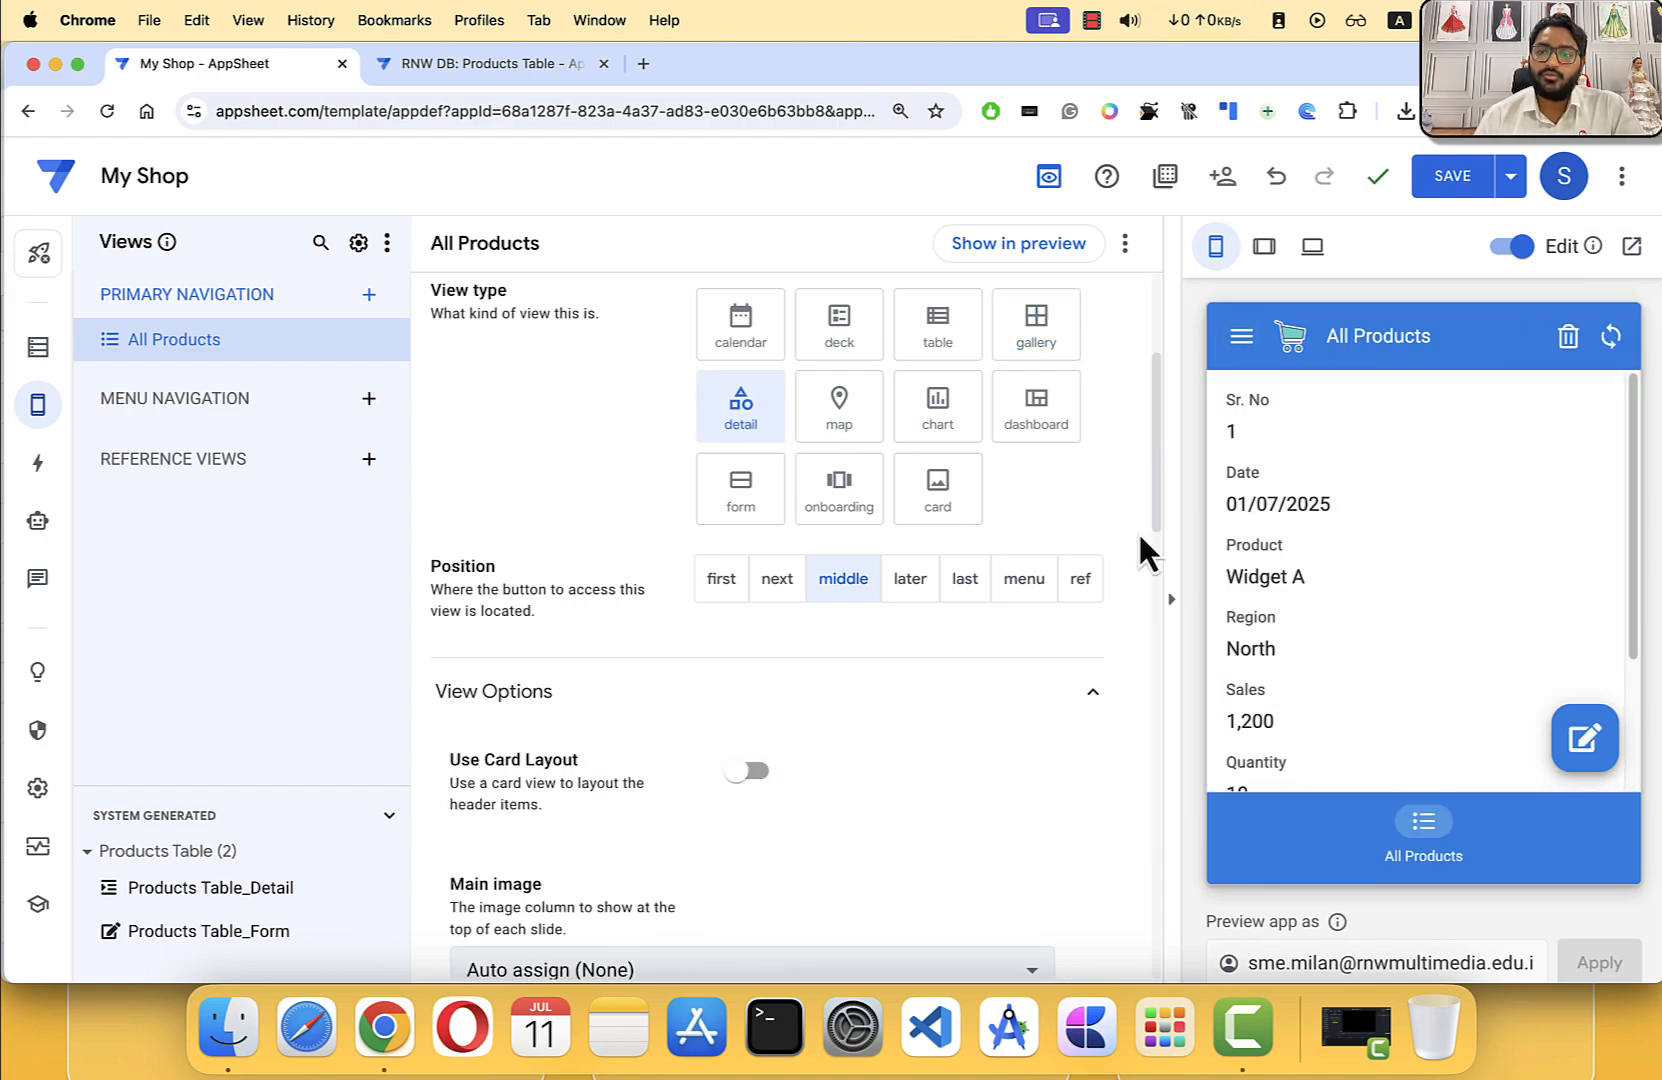
{"action": "scroll", "coordinate": [1395, 508], "scroll_direction": "down", "scroll_amount": 2}
{"action": "scroll", "coordinate": [1395, 509], "scroll_direction": "up", "scroll_amount": 2}
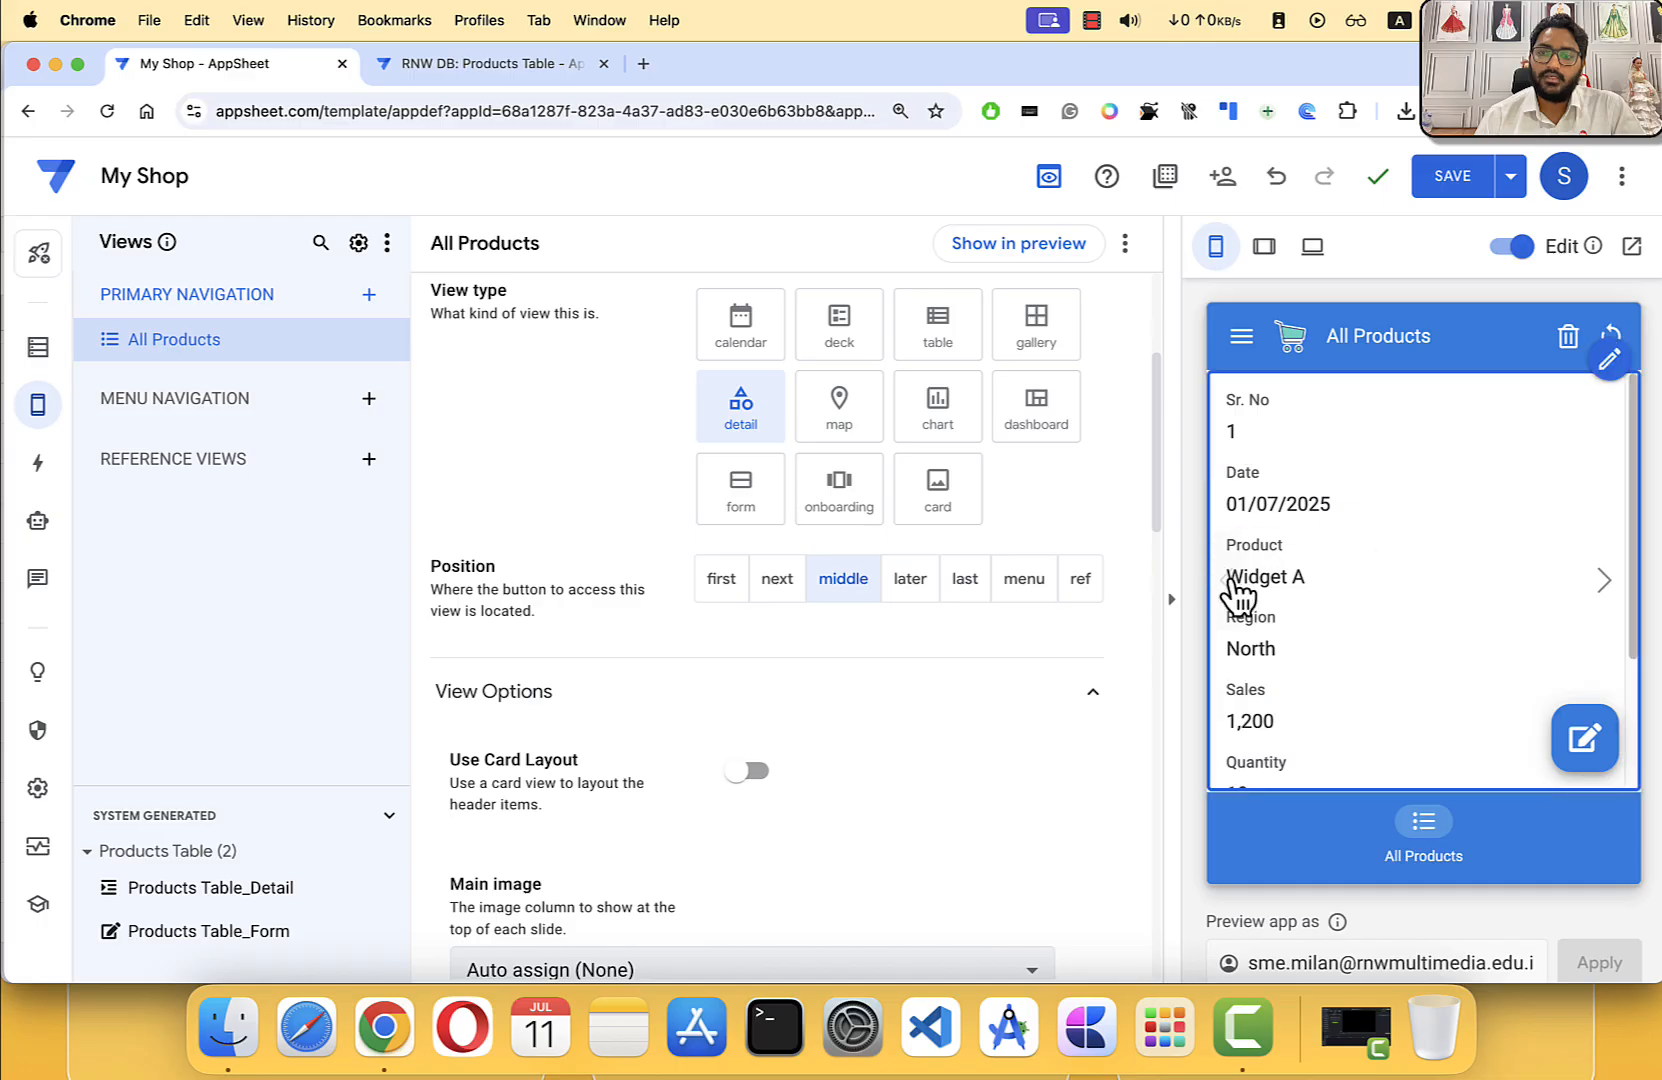
{"action": "left_click", "coordinate": [1603, 595]}
{"action": "left_click", "coordinate": [1602, 600]}
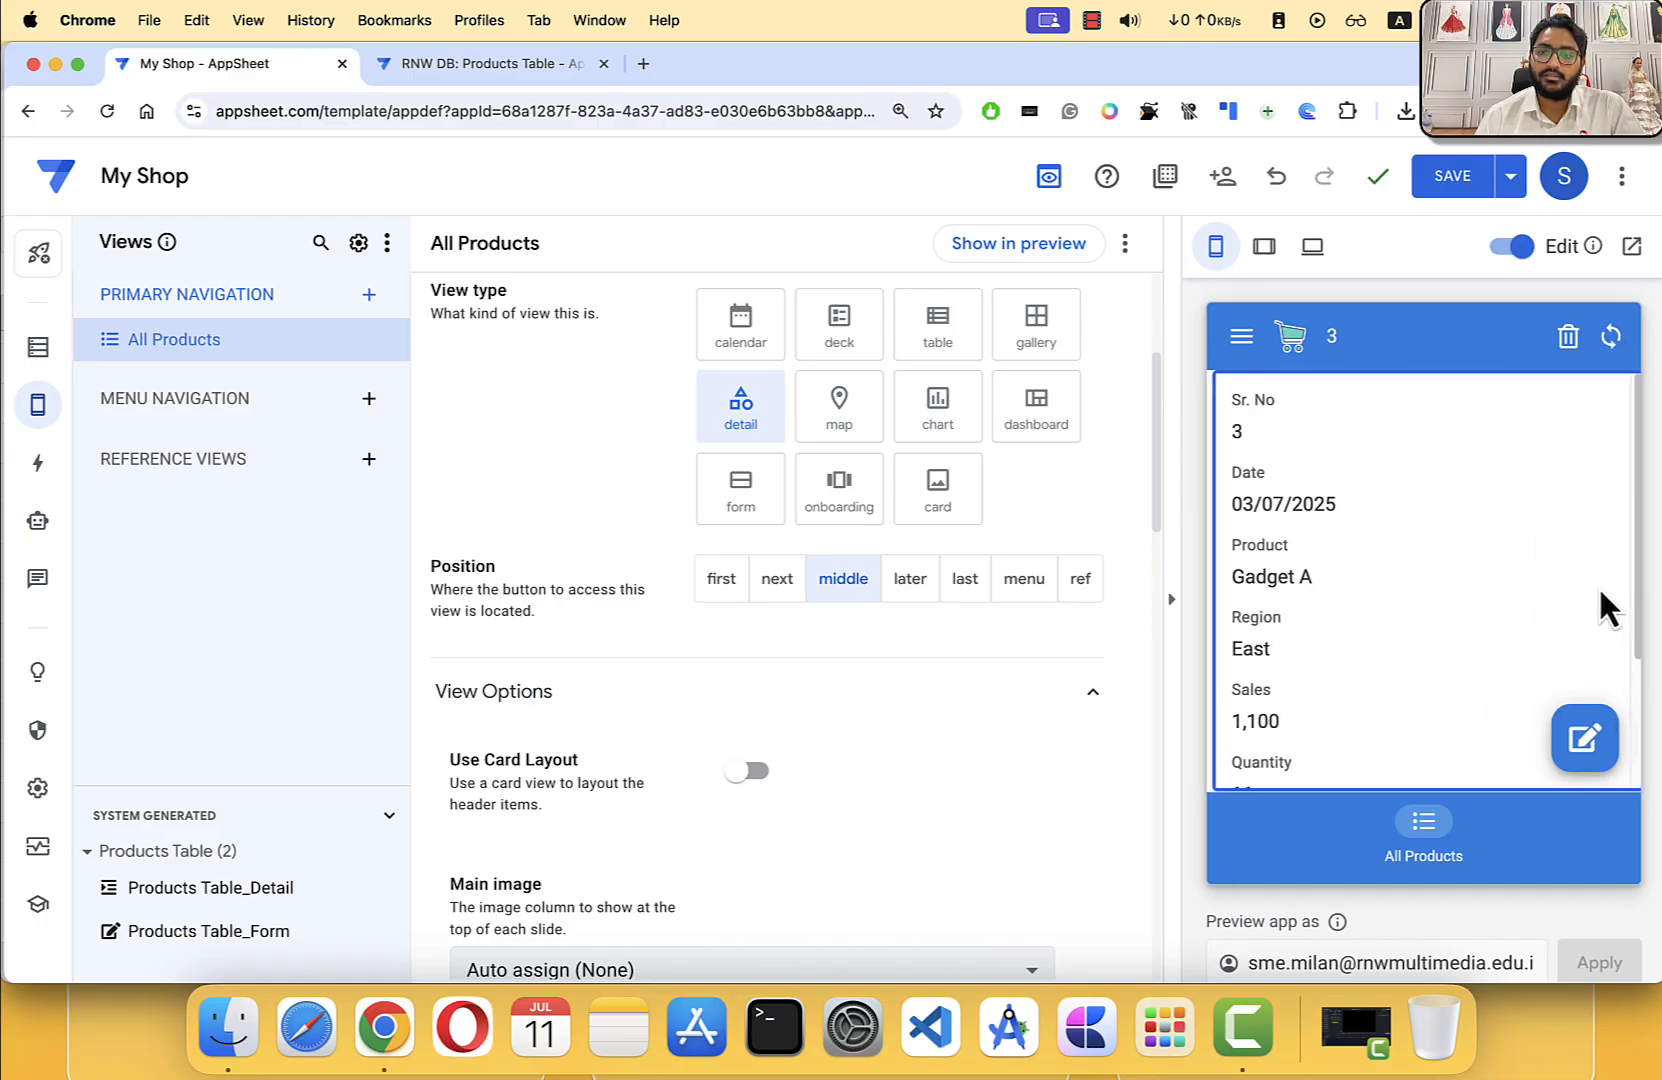
{"action": "left_click", "coordinate": [1245, 600]}
{"action": "left_click", "coordinate": [1240, 602]}
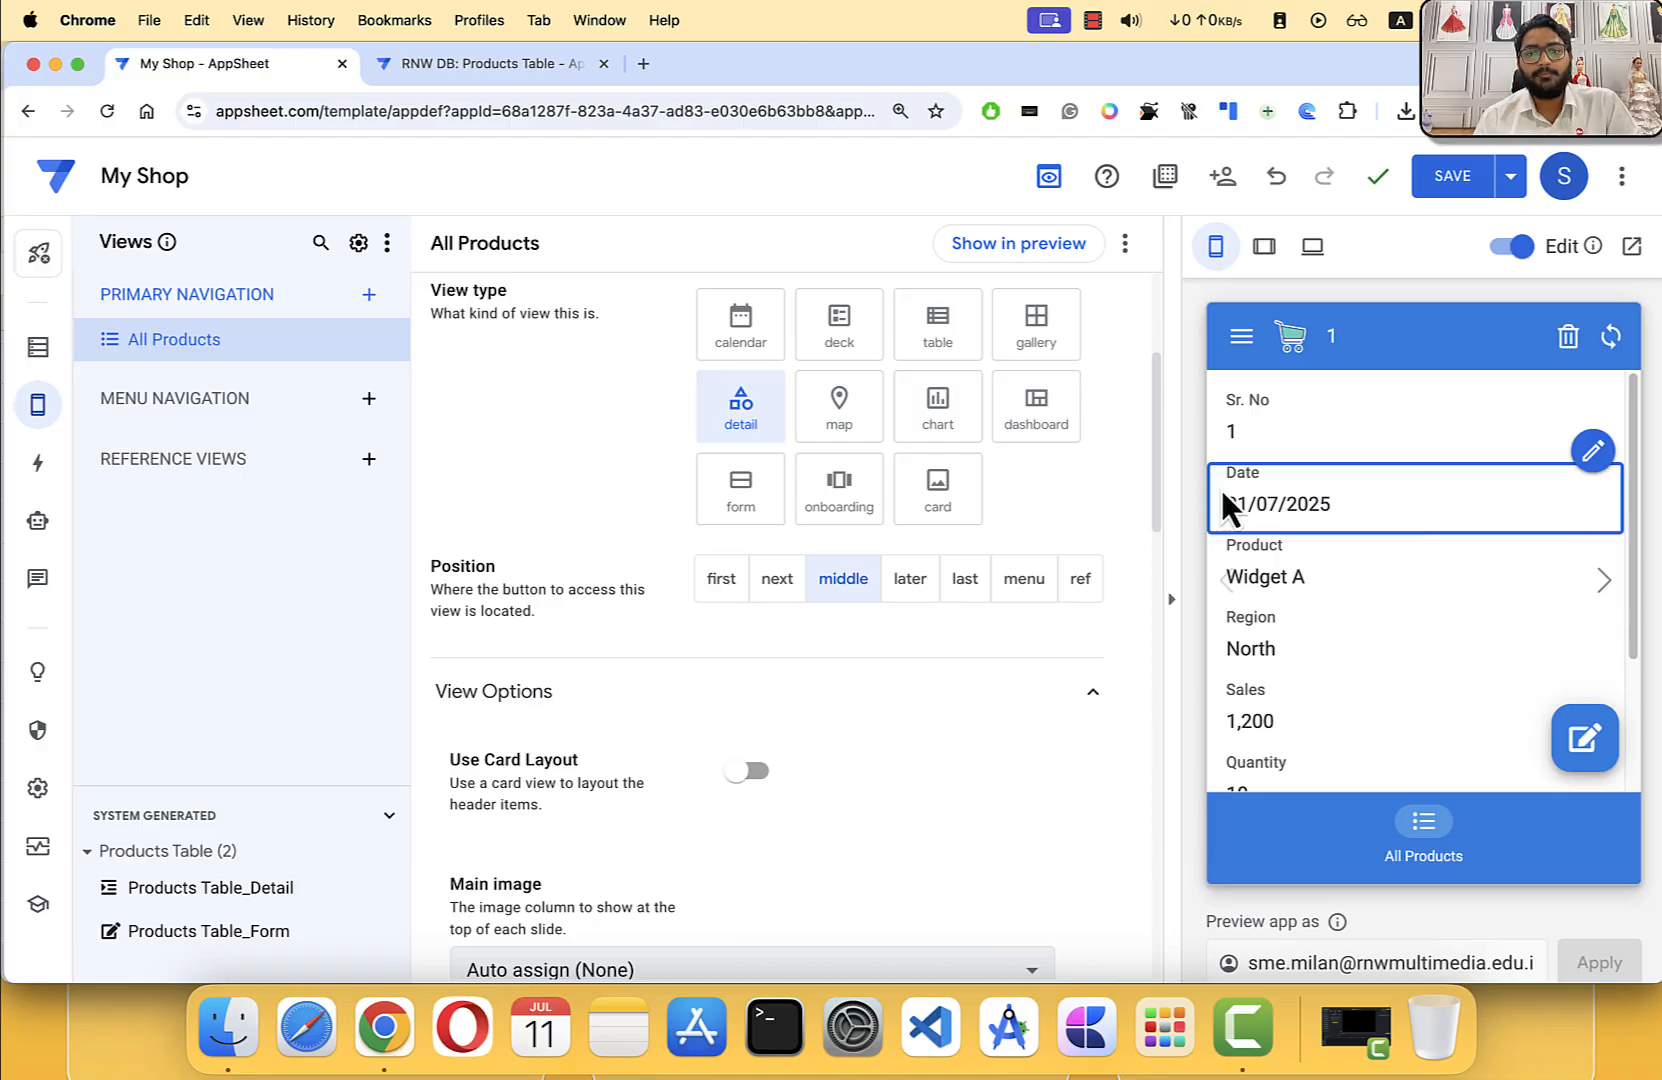
Step: Try the dashboard view type, switch the All Products view to form, and check the form's fields down to Revenue
{"action": "left_click", "coordinate": [1036, 405]}
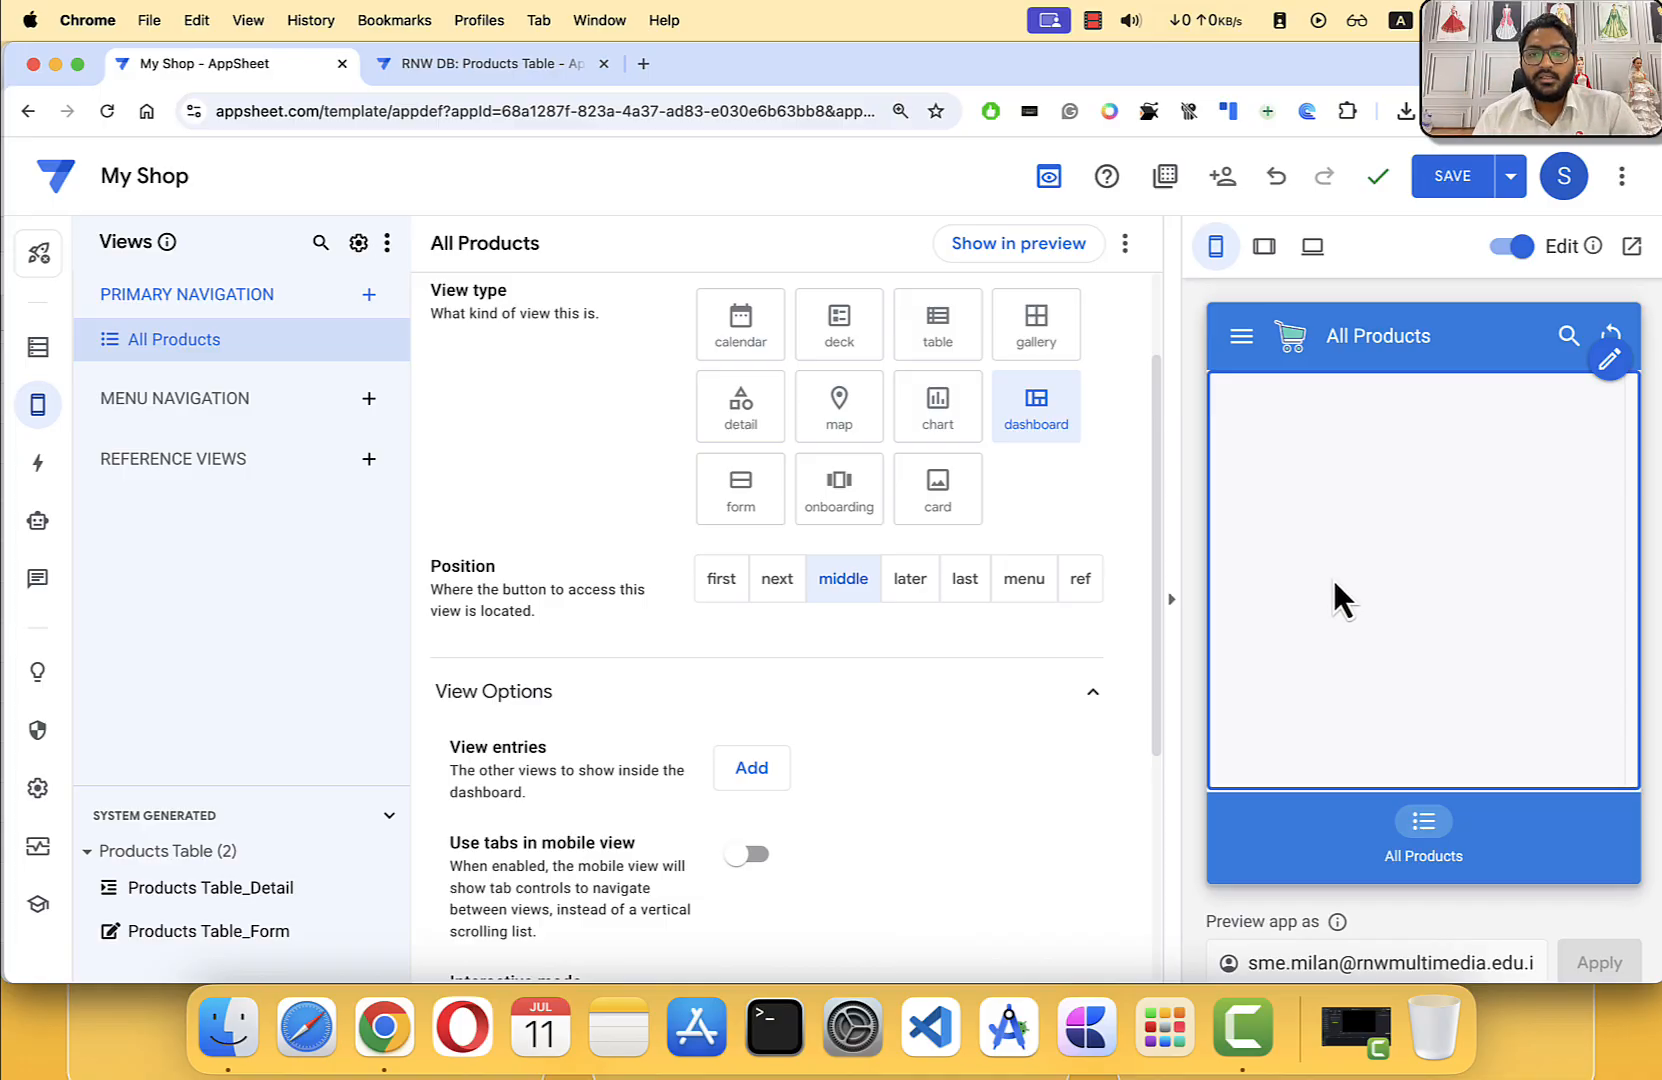
{"action": "left_click", "coordinate": [741, 515]}
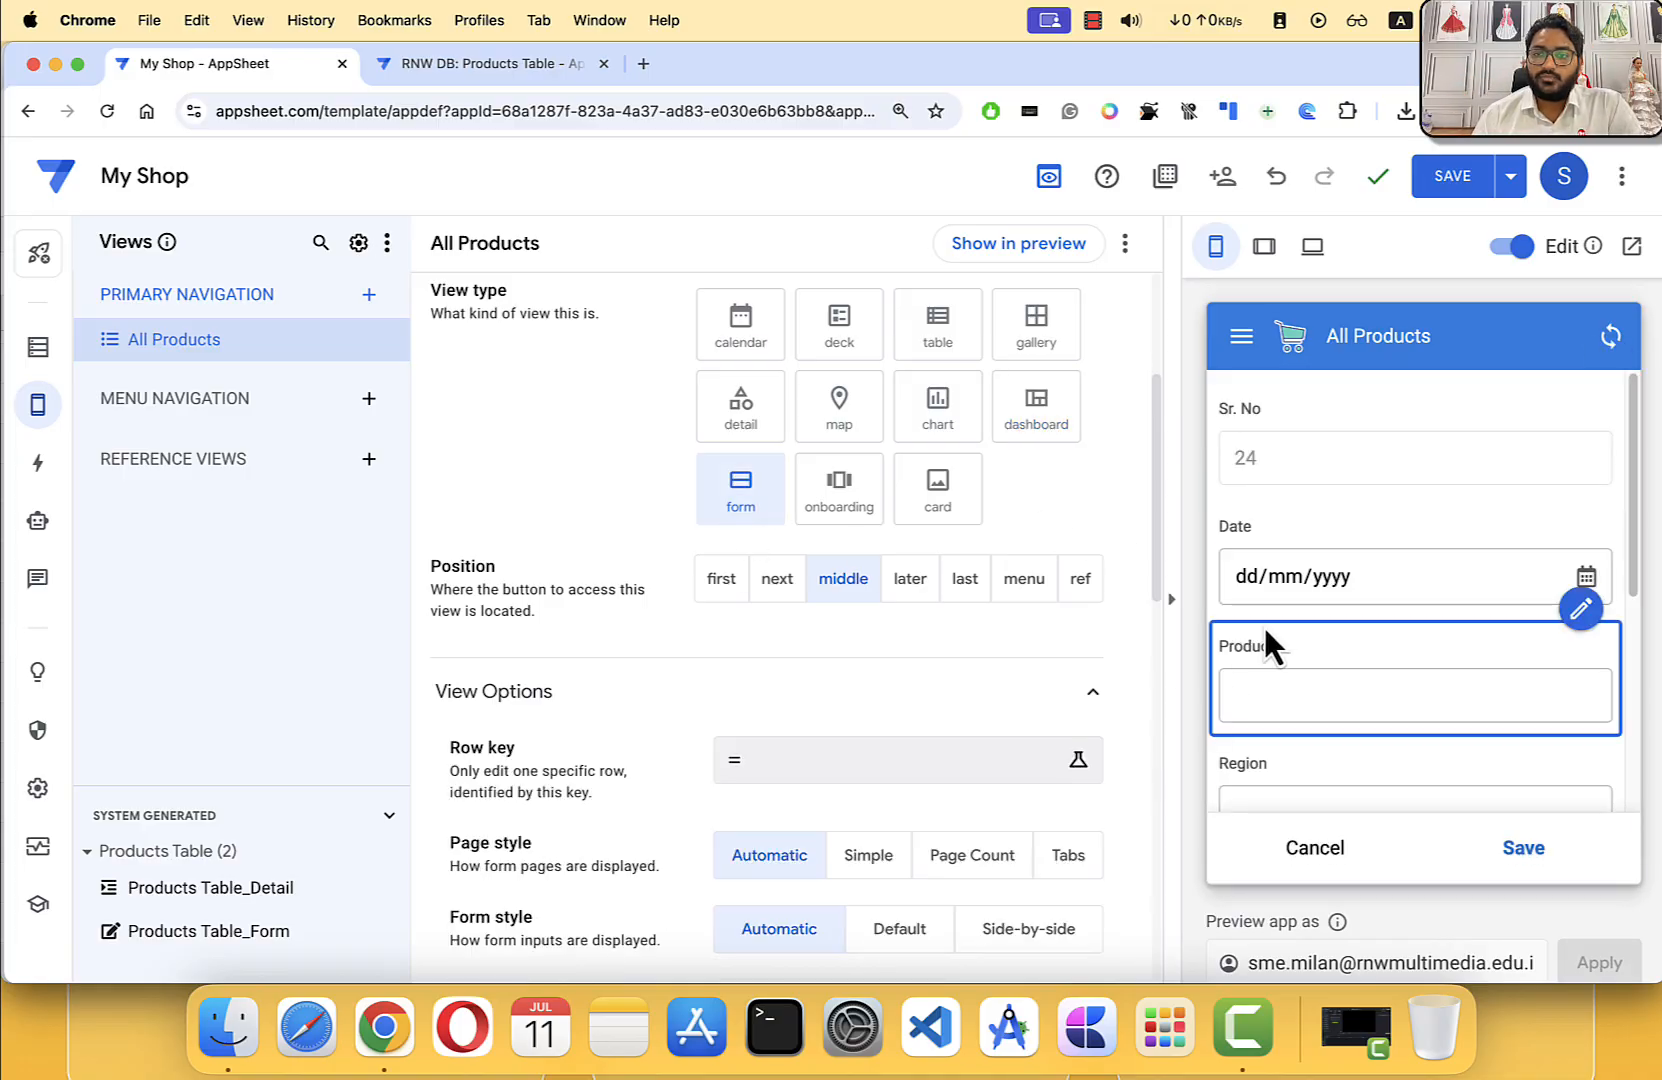
{"action": "scroll", "coordinate": [1325, 460], "scroll_direction": "down", "scroll_amount": 5}
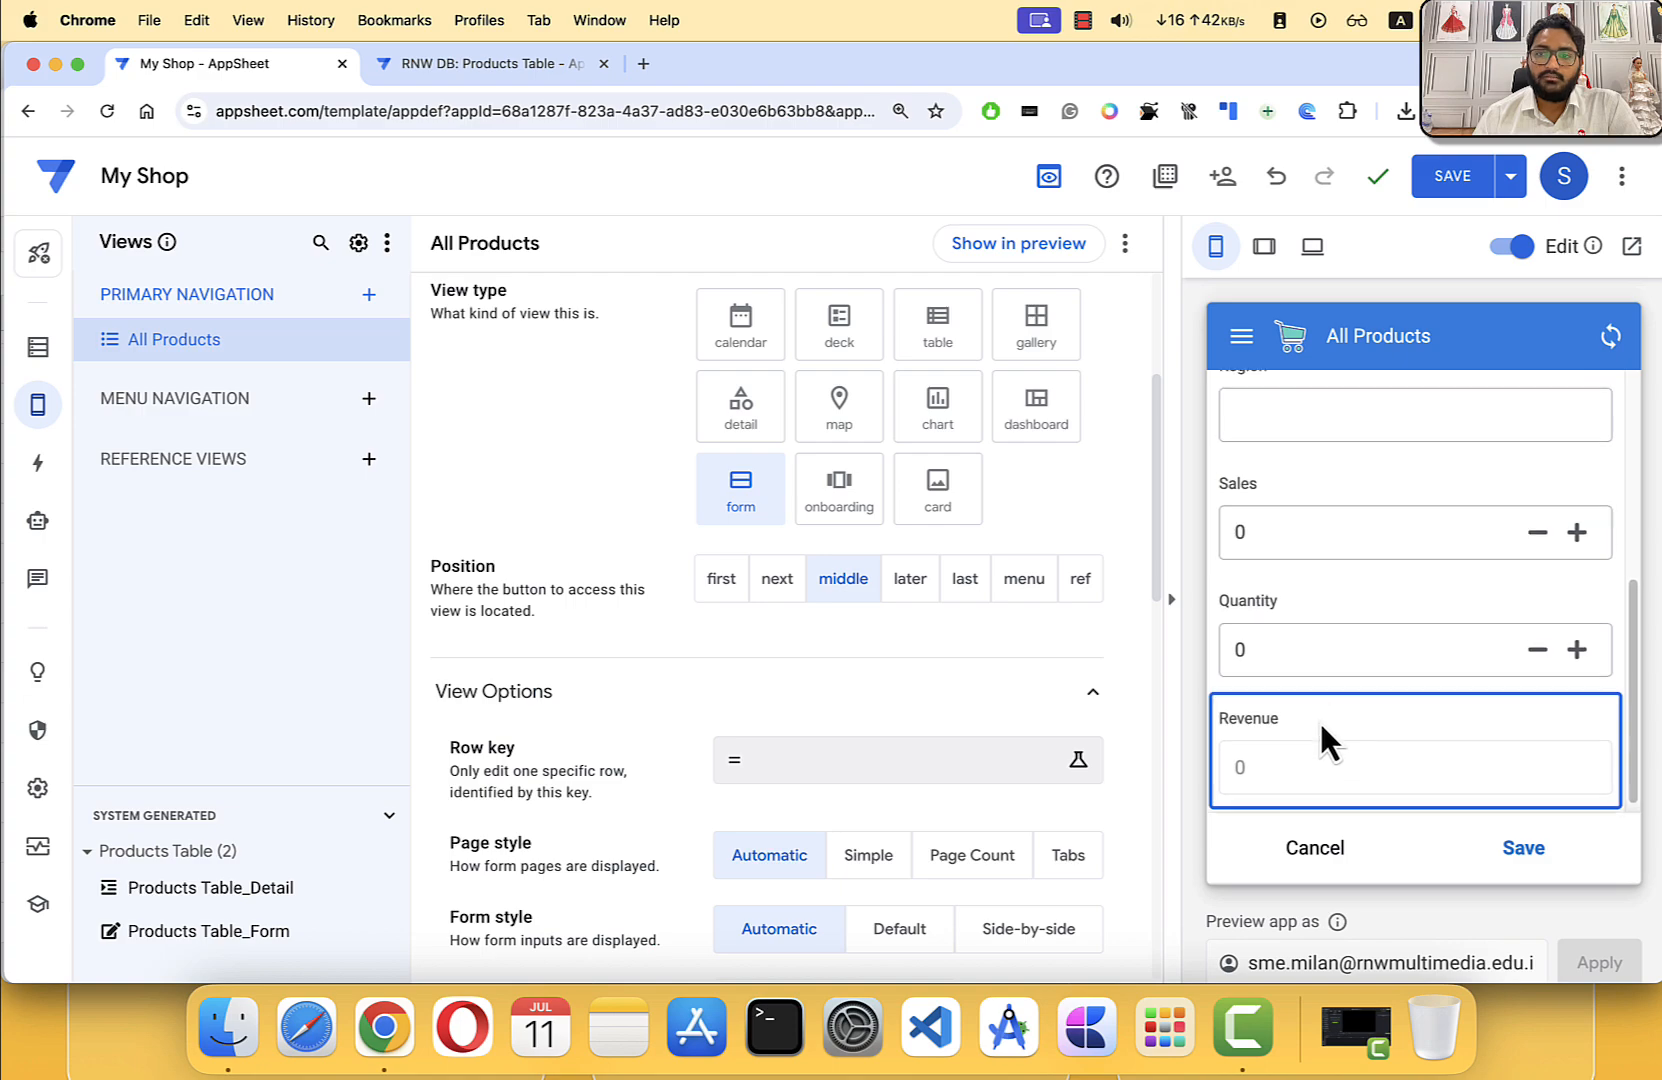
Step: Try the onboarding view type for All Products and page through several product records in the preview
{"action": "scroll", "coordinate": [1320, 725], "scroll_direction": "up", "scroll_amount": 5}
{"action": "scroll", "coordinate": [1340, 535], "scroll_direction": "down", "scroll_amount": 5}
{"action": "scroll", "coordinate": [1338, 650], "scroll_direction": "up", "scroll_amount": 5}
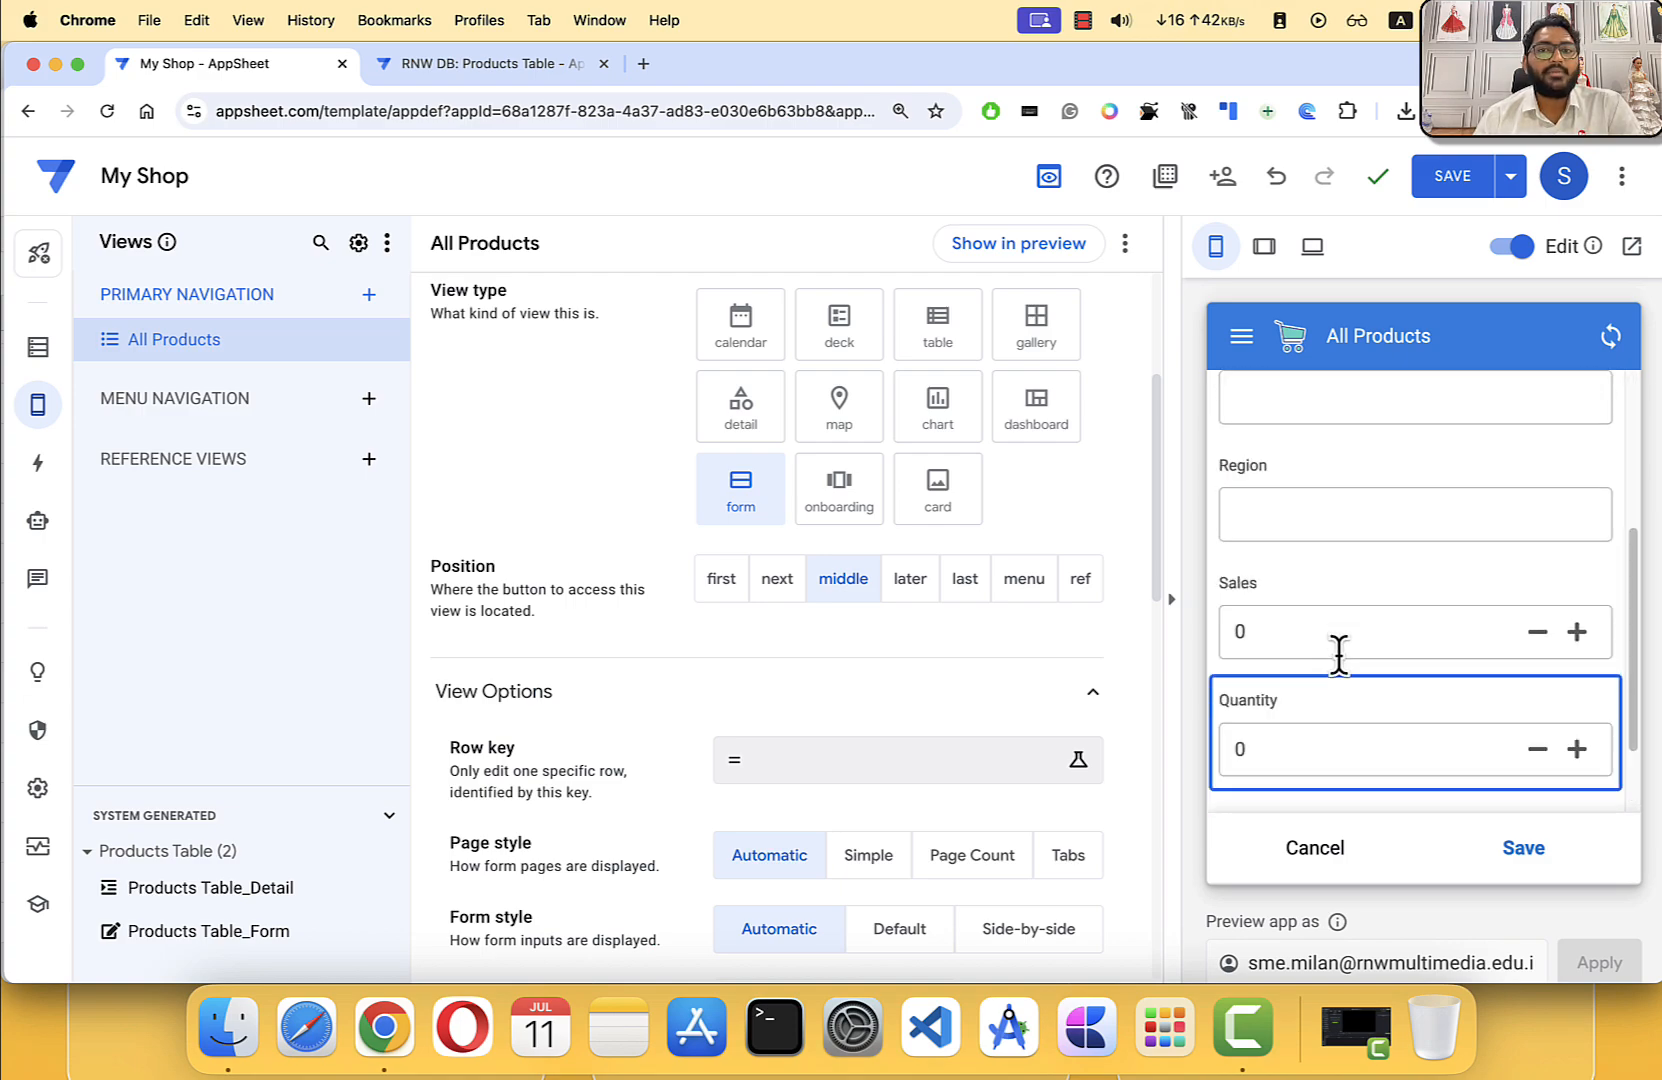
{"action": "left_click", "coordinate": [835, 493]}
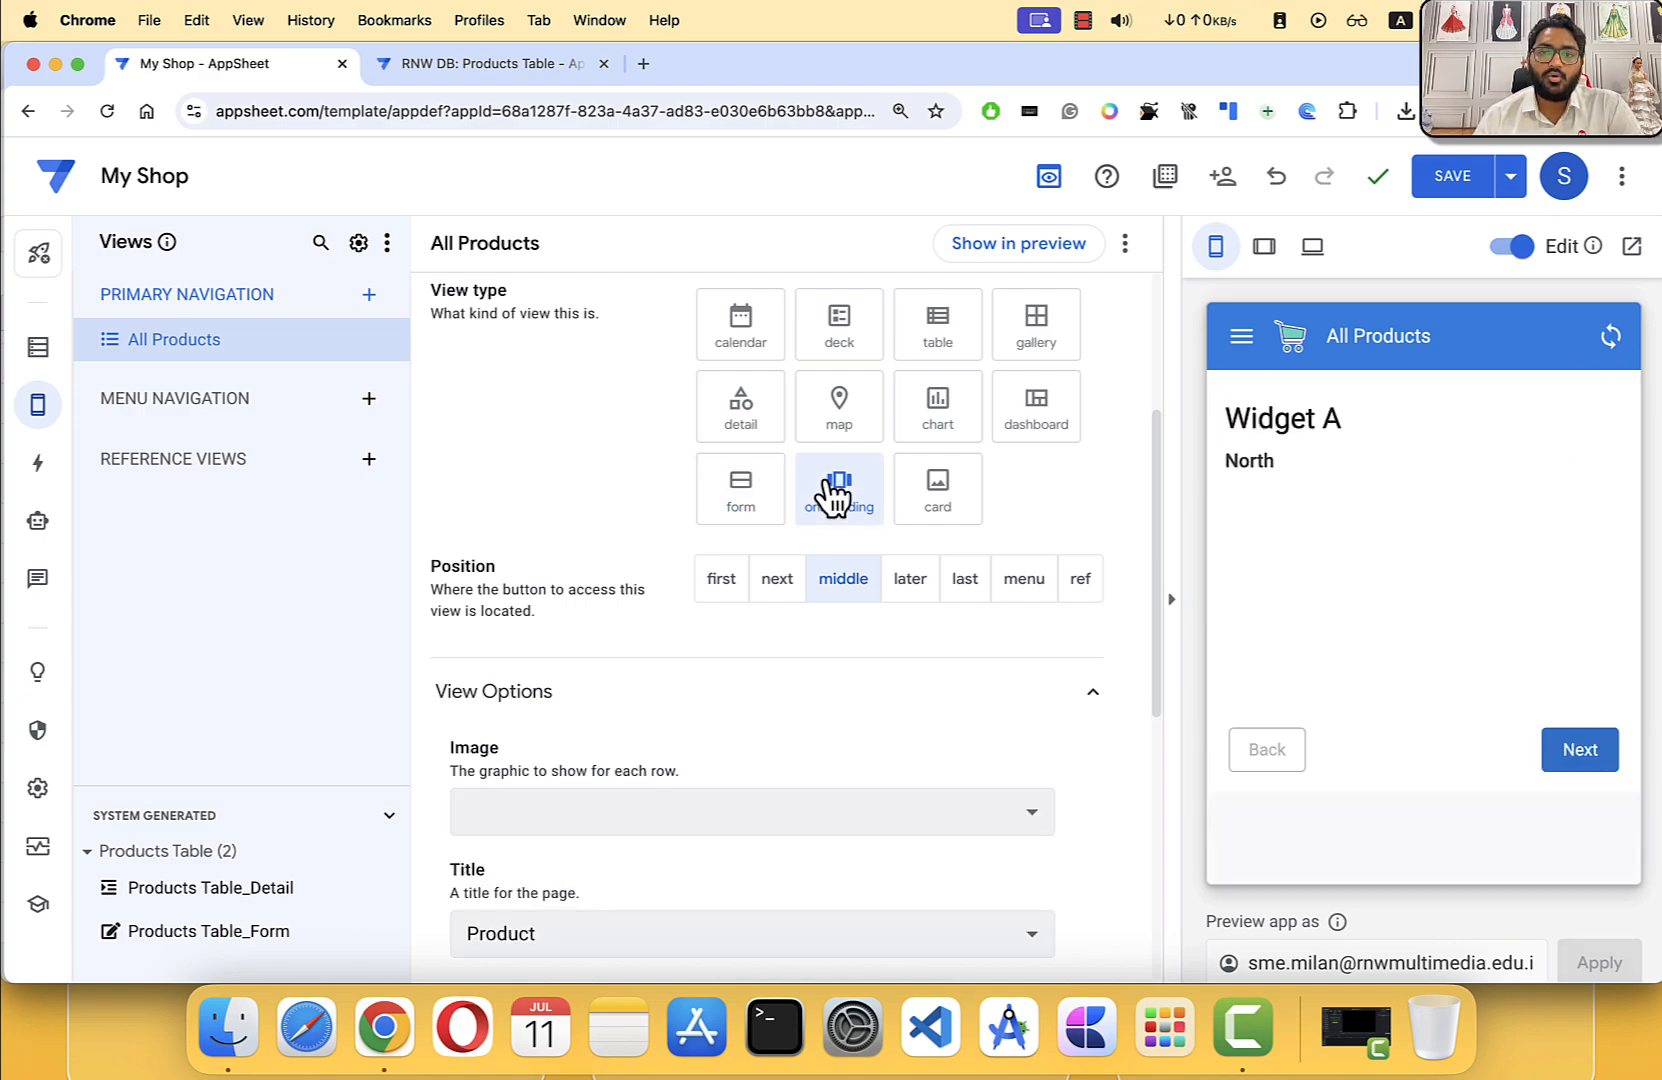
{"action": "left_click", "coordinate": [1580, 750]}
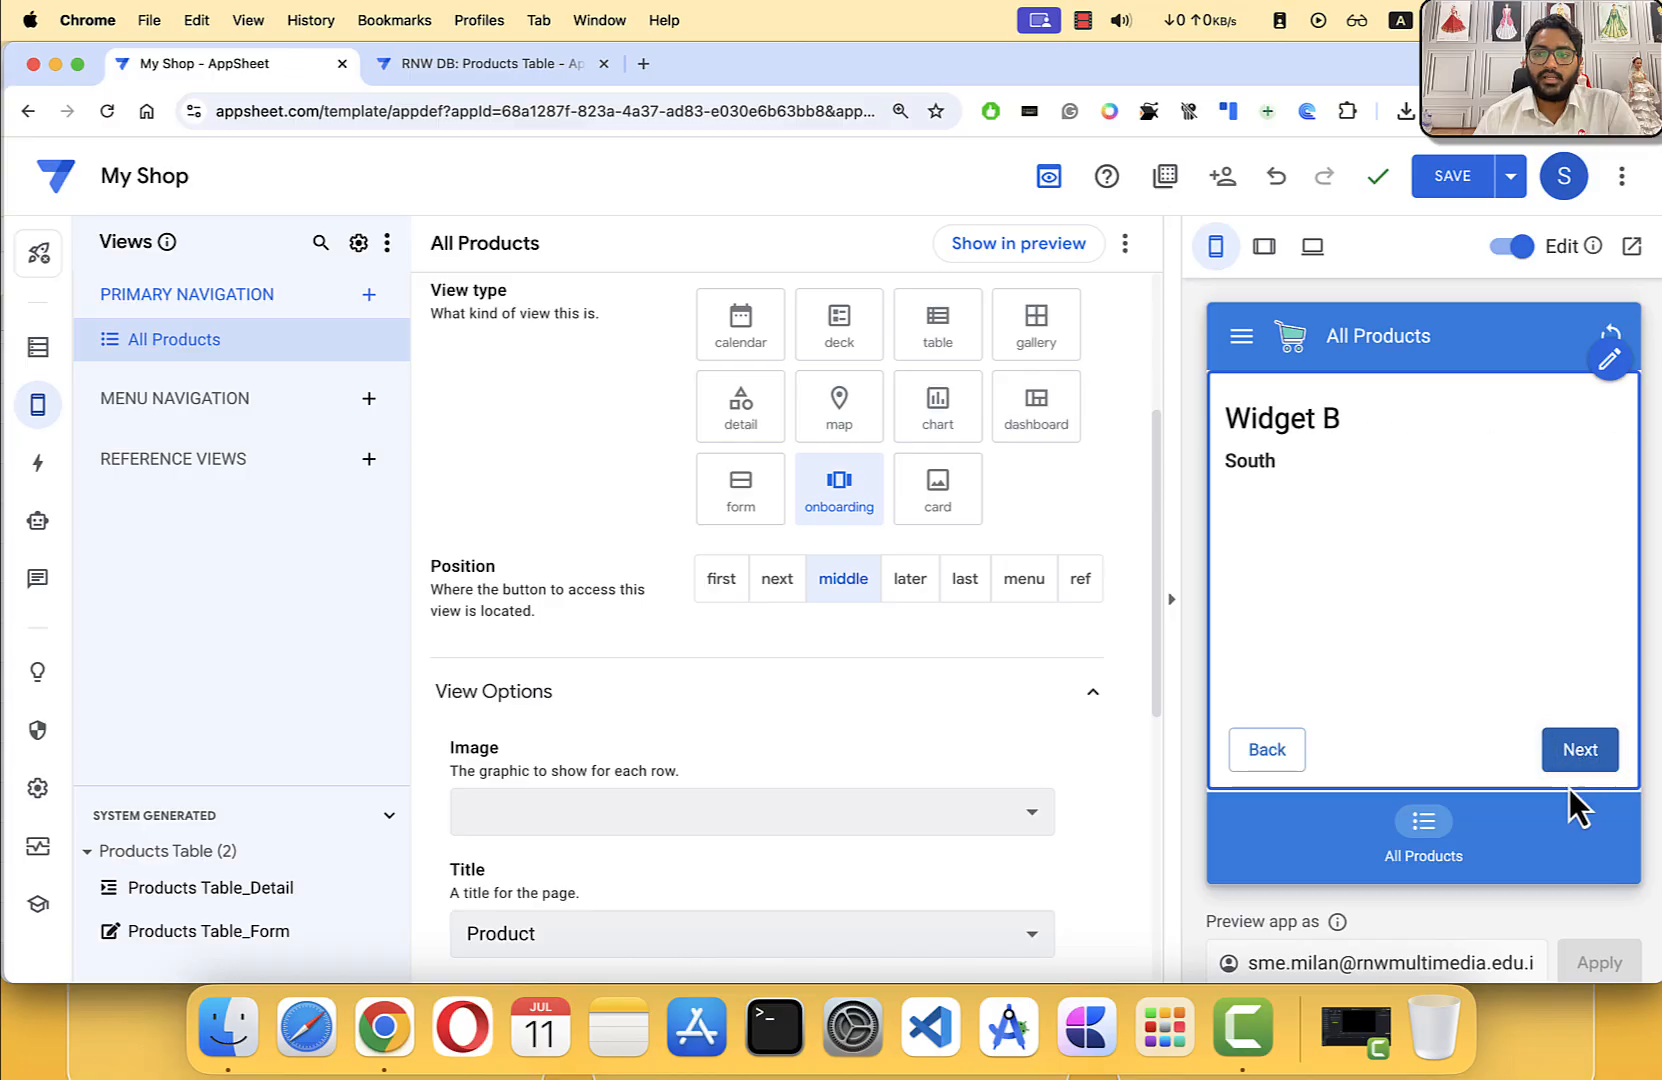
{"action": "left_click", "coordinate": [1582, 752]}
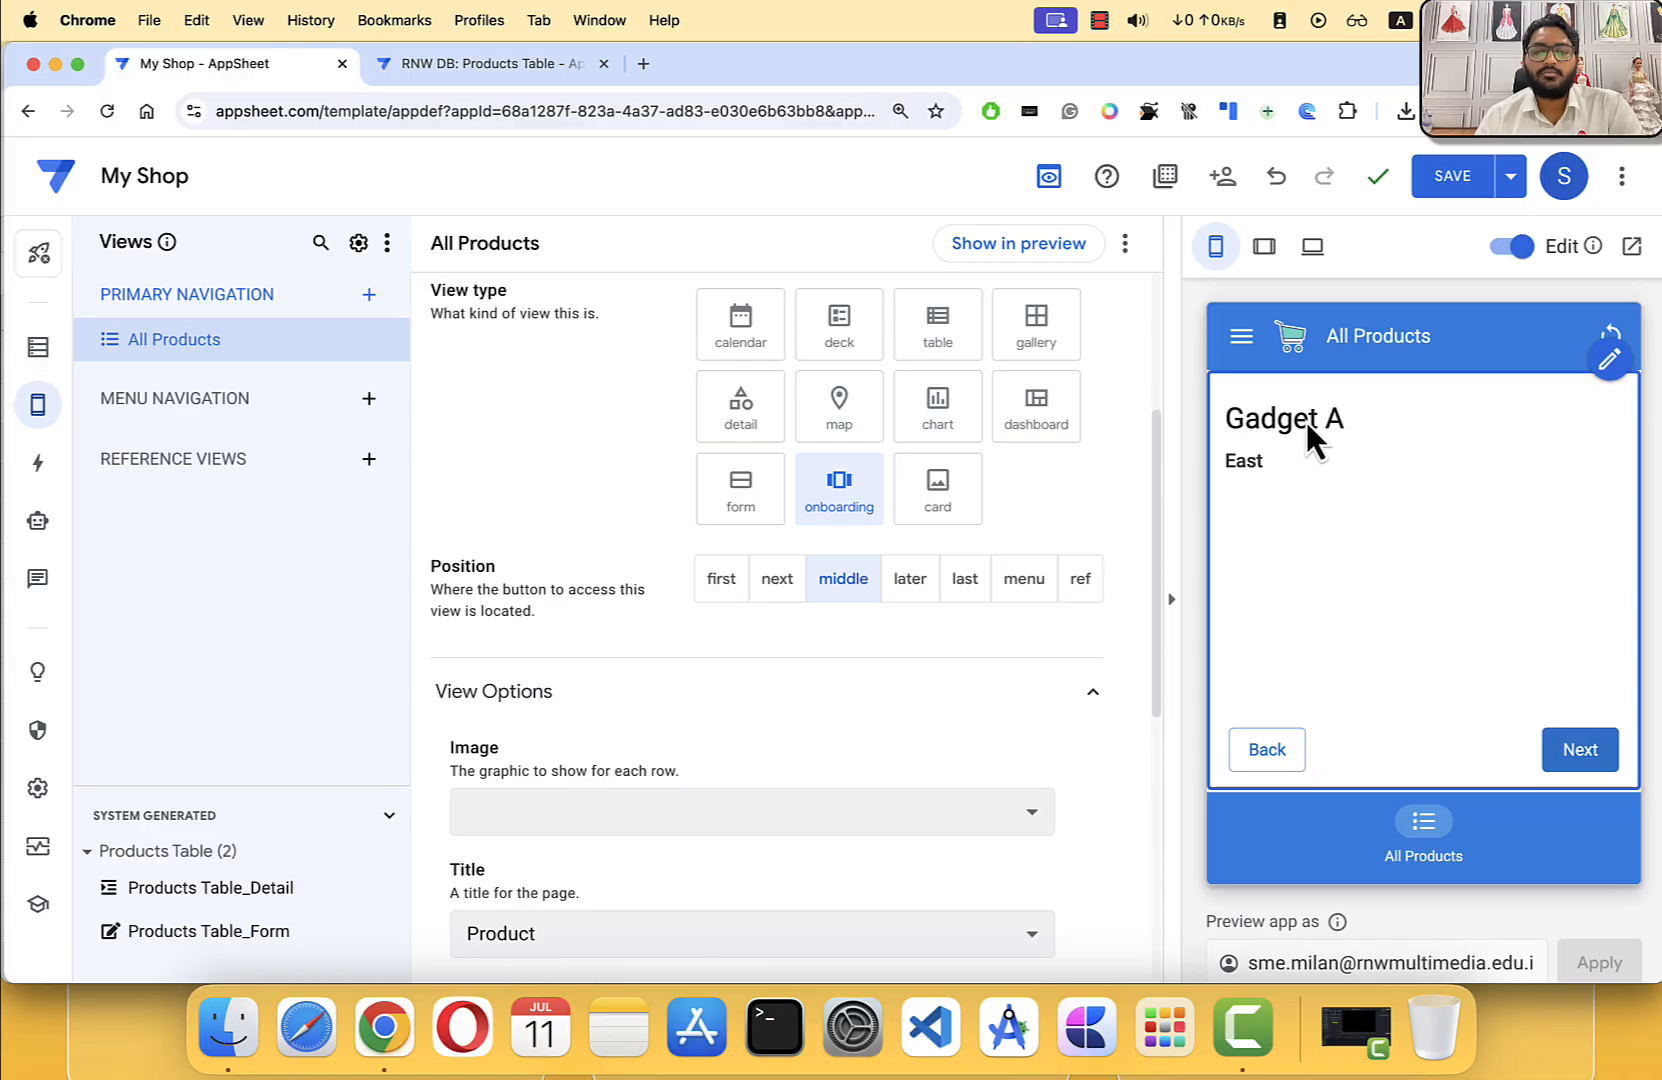
{"action": "left_click", "coordinate": [1578, 755]}
{"action": "left_click", "coordinate": [1578, 755]}
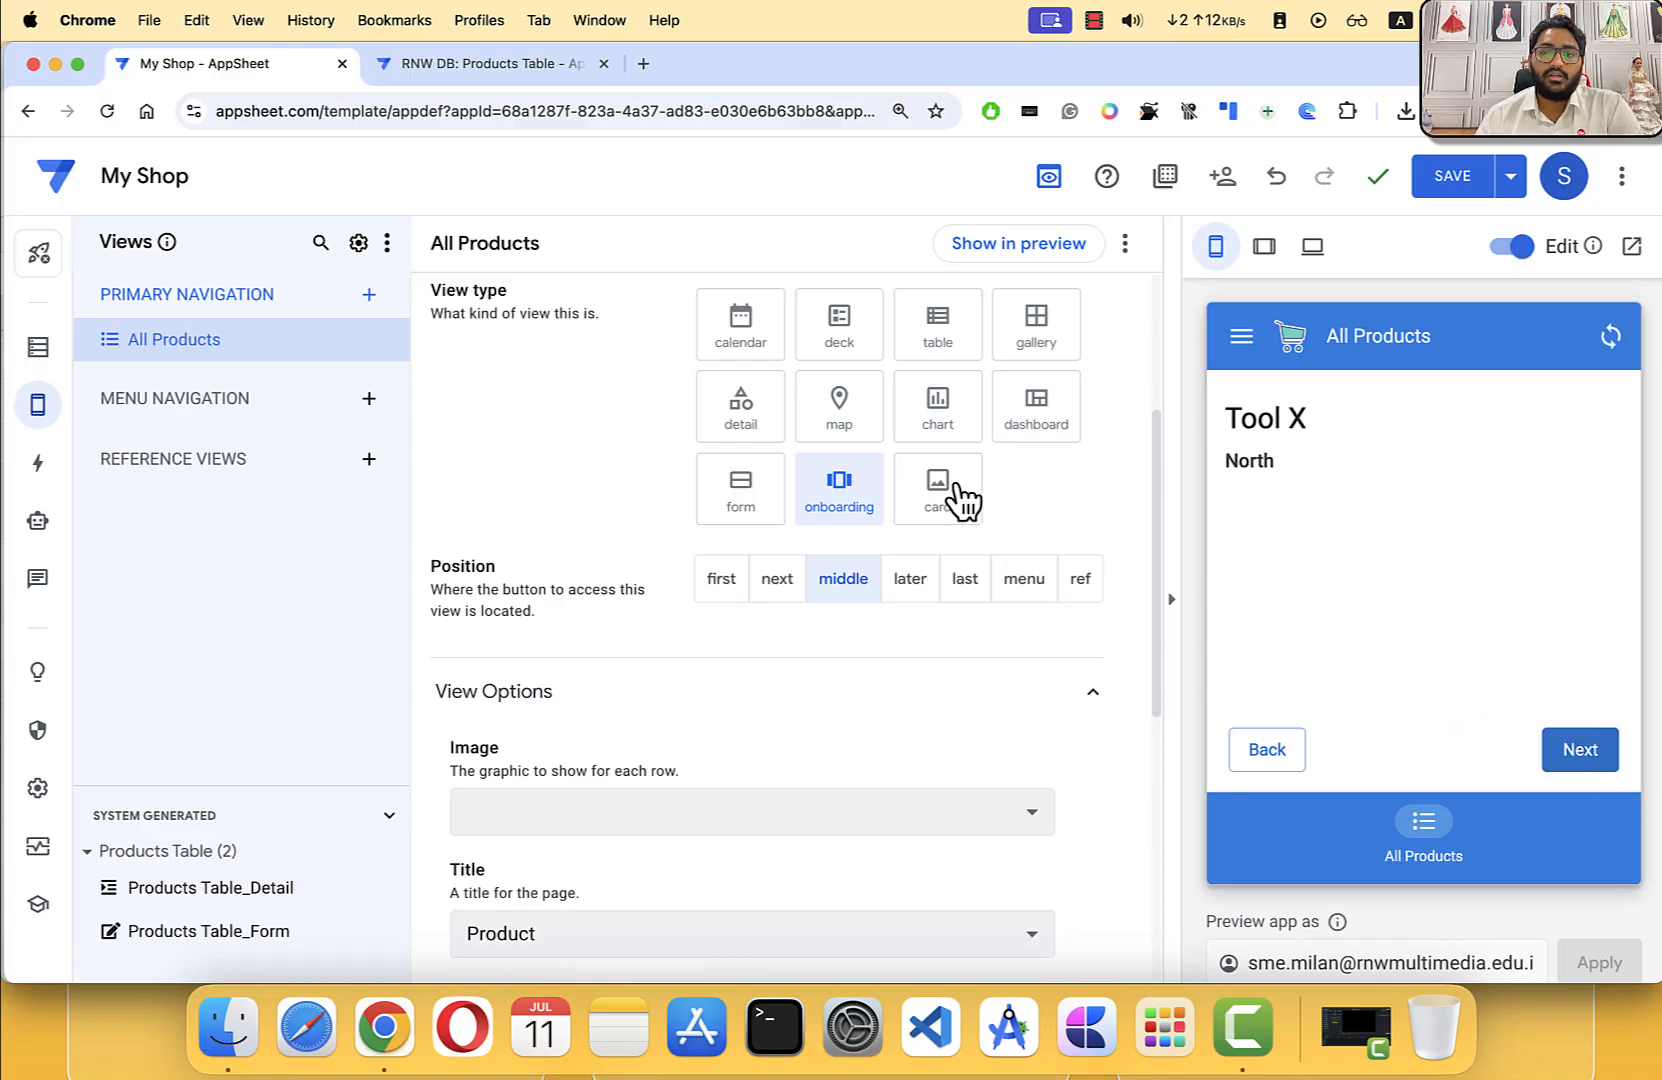
Step: Set the All Products view type to card and browse the resulting product cards in the preview
{"action": "left_click", "coordinate": [936, 508]}
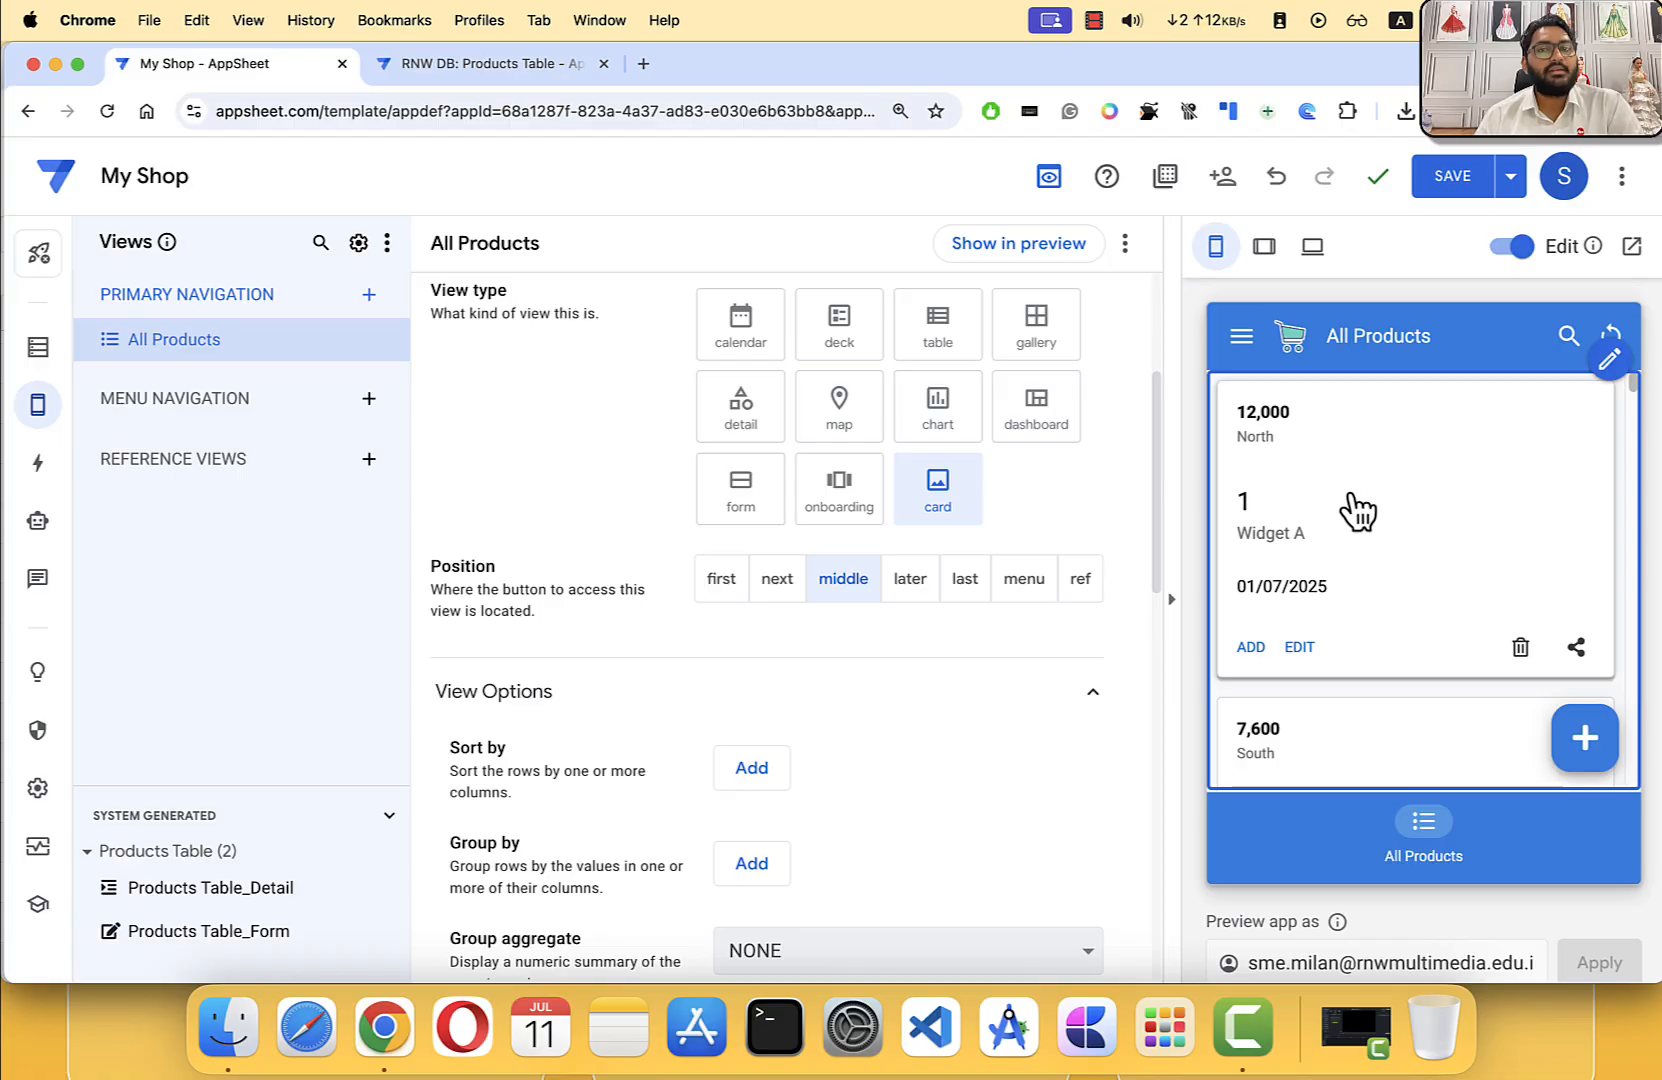
{"action": "scroll", "coordinate": [1400, 517], "scroll_direction": "down", "scroll_amount": 7}
{"action": "scroll", "coordinate": [1405, 517], "scroll_direction": "up", "scroll_amount": 5}
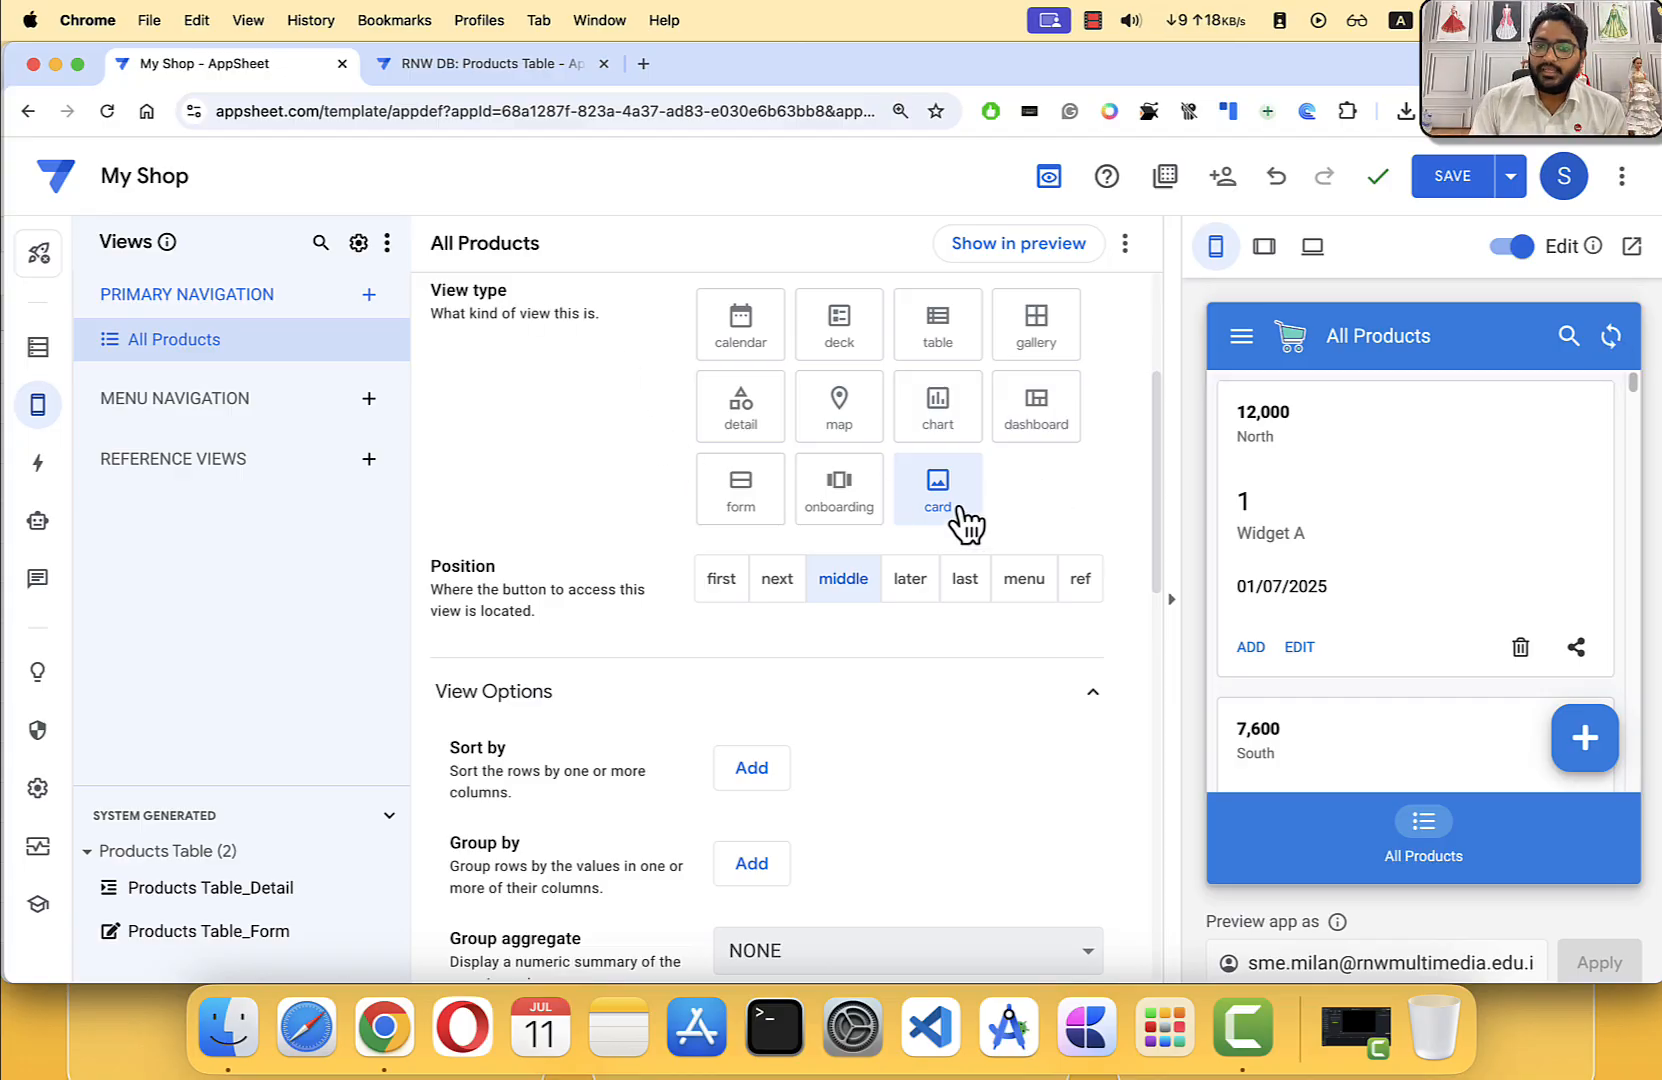
{"action": "scroll", "coordinate": [1408, 515], "scroll_direction": "down", "scroll_amount": 3}
{"action": "scroll", "coordinate": [1400, 517], "scroll_direction": "up", "scroll_amount": 3}
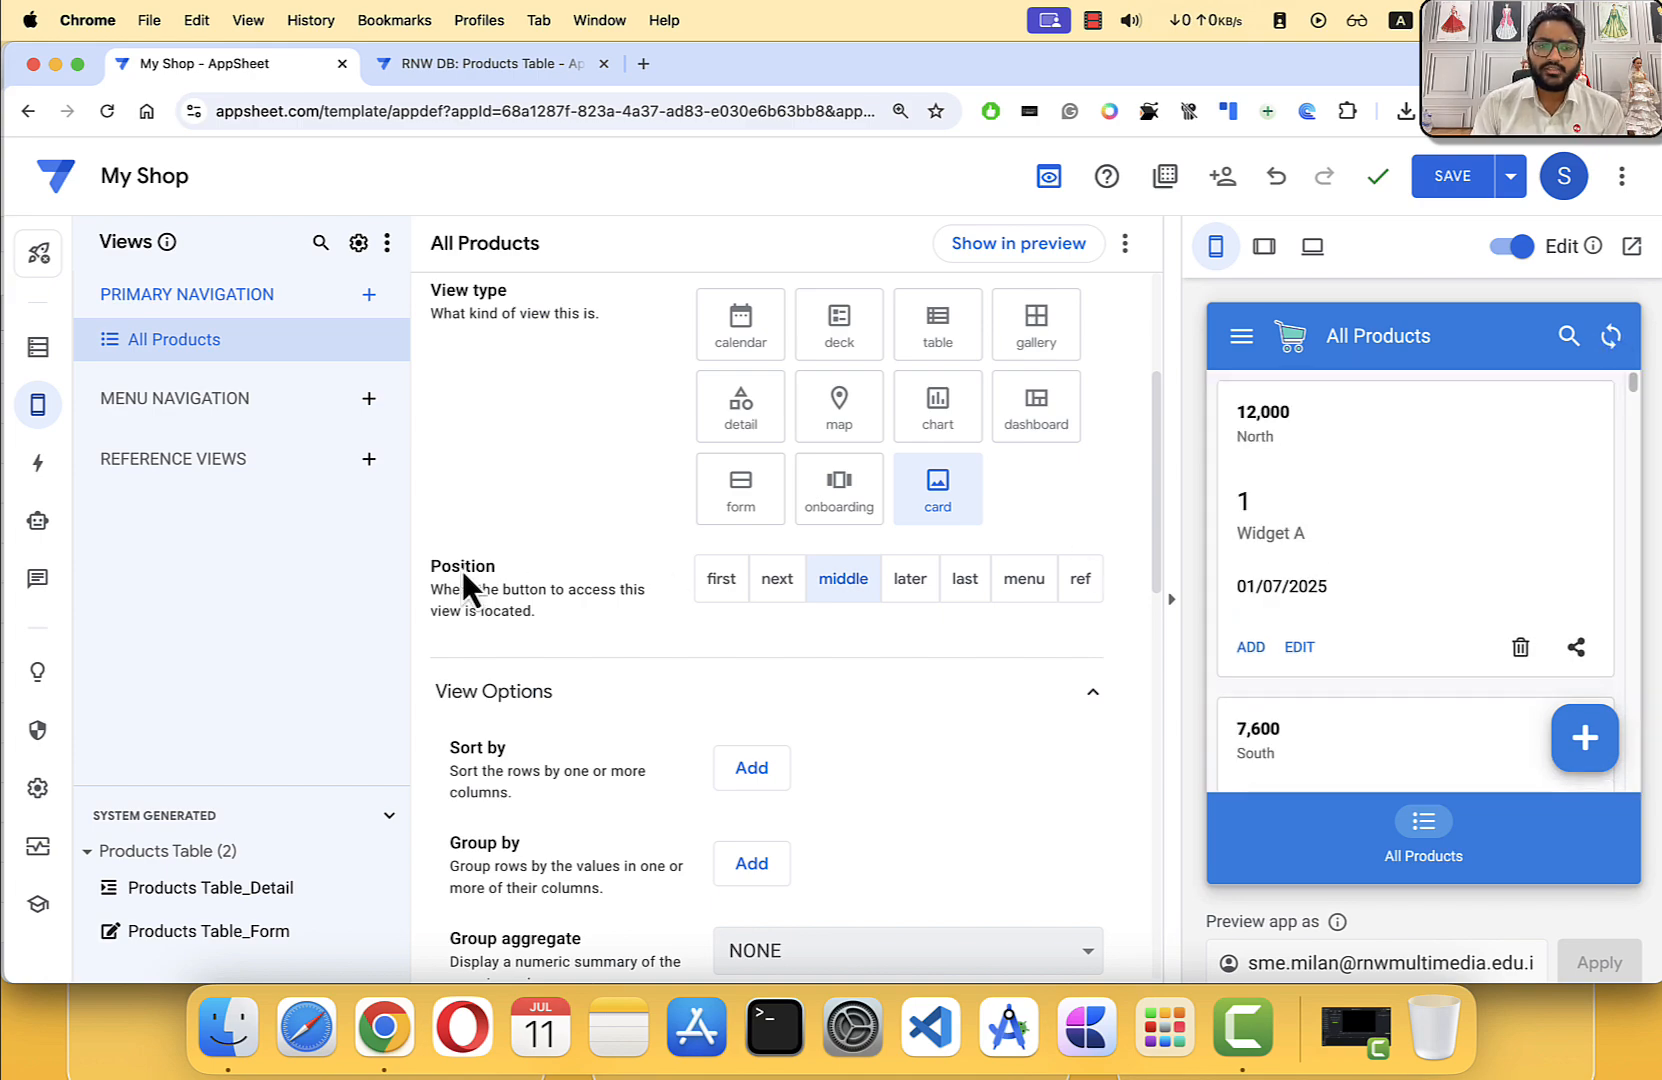
Step: Try the first position for the All Products view, then set its position back to middle
{"action": "left_click", "coordinate": [551, 560]}
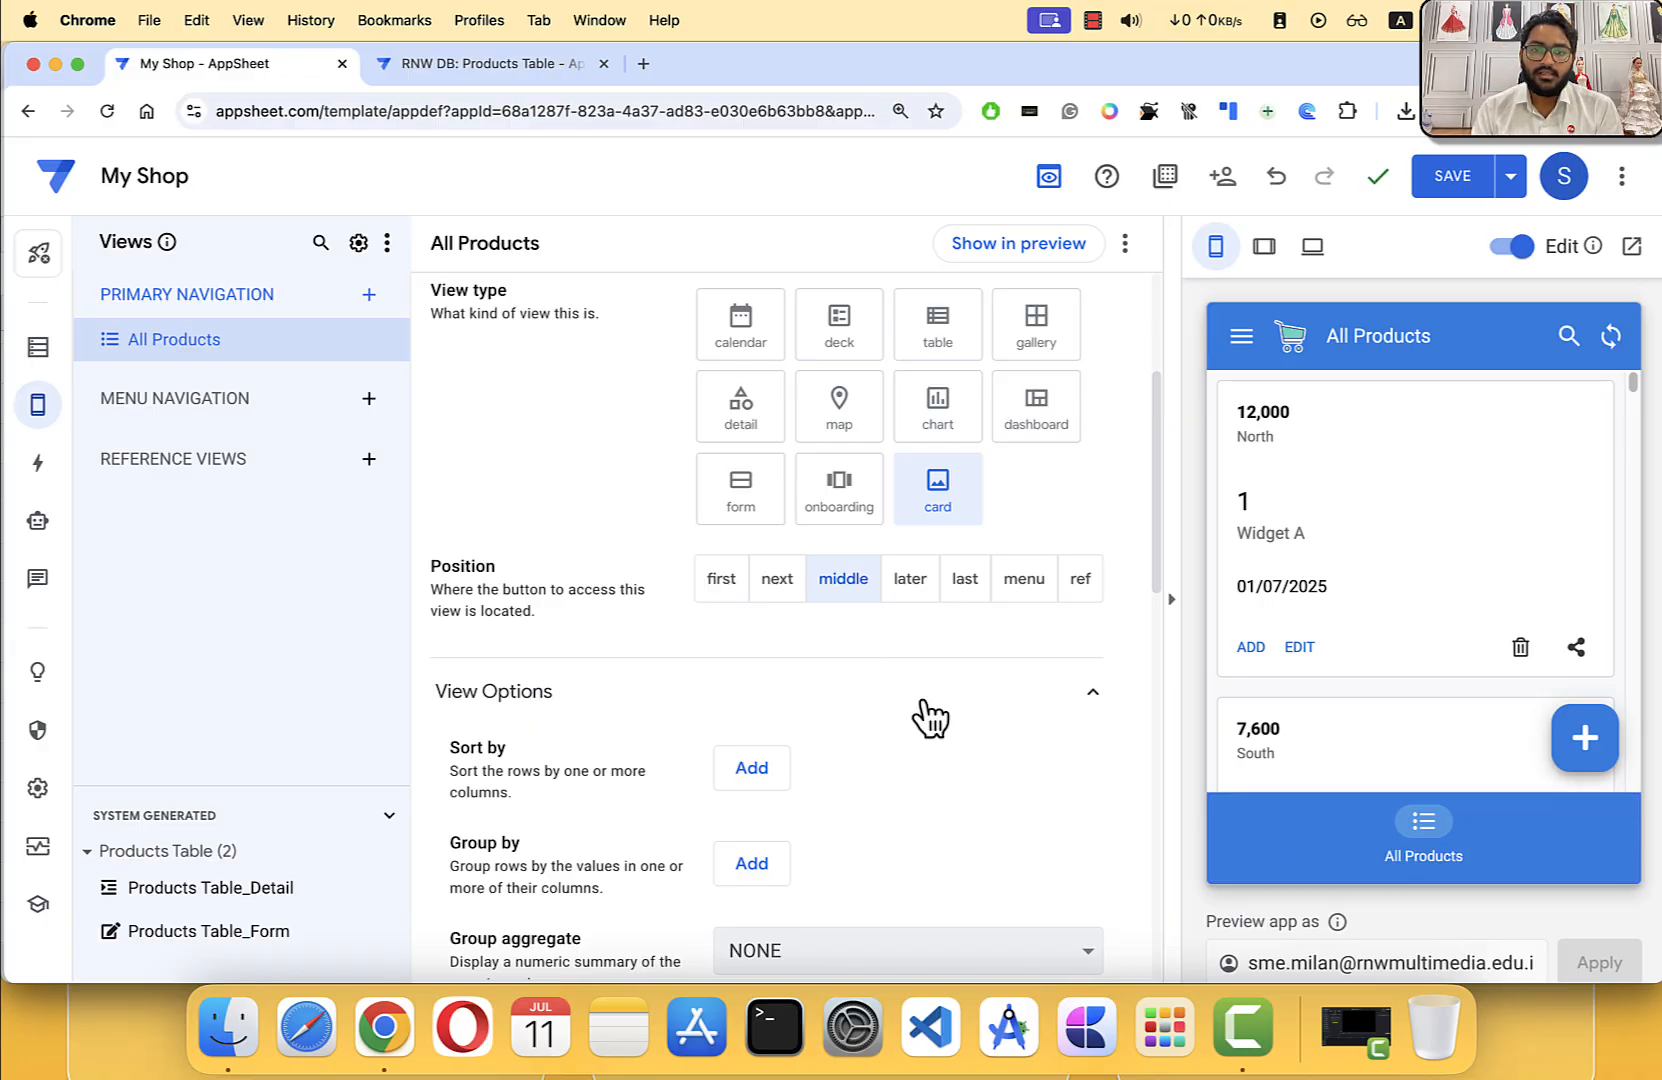
{"action": "left_click", "coordinate": [722, 580]}
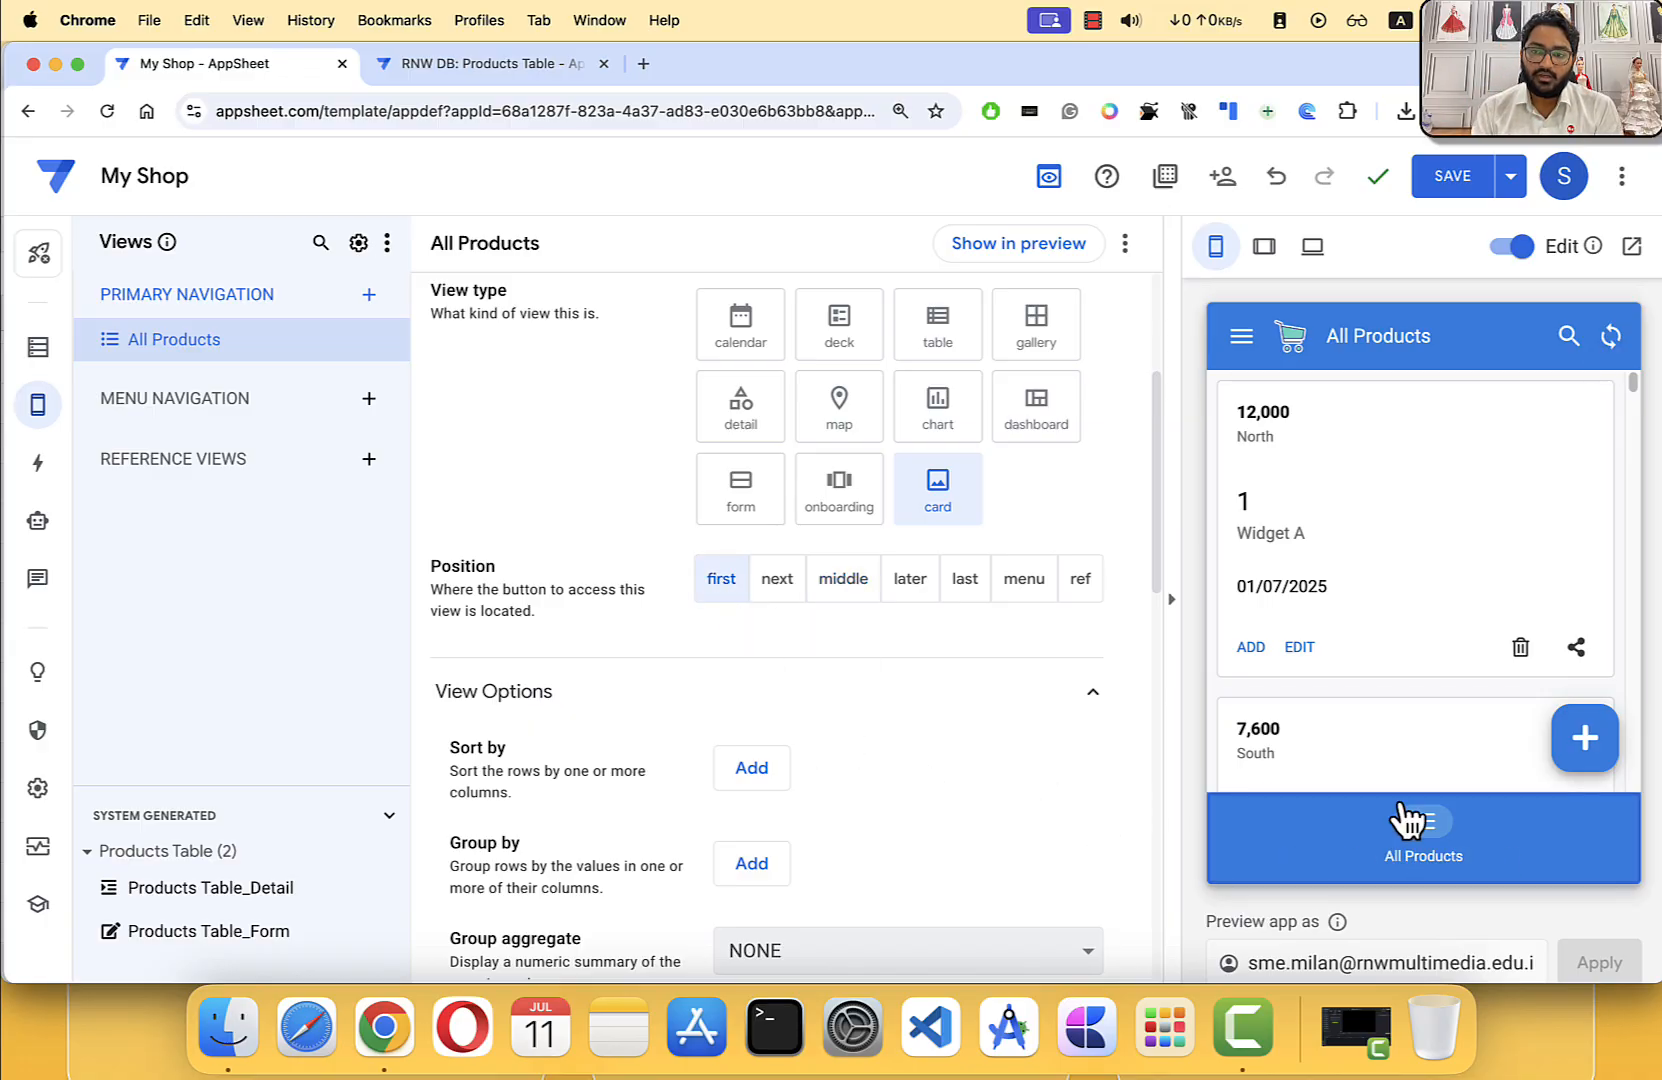
{"action": "left_click", "coordinate": [1458, 852]}
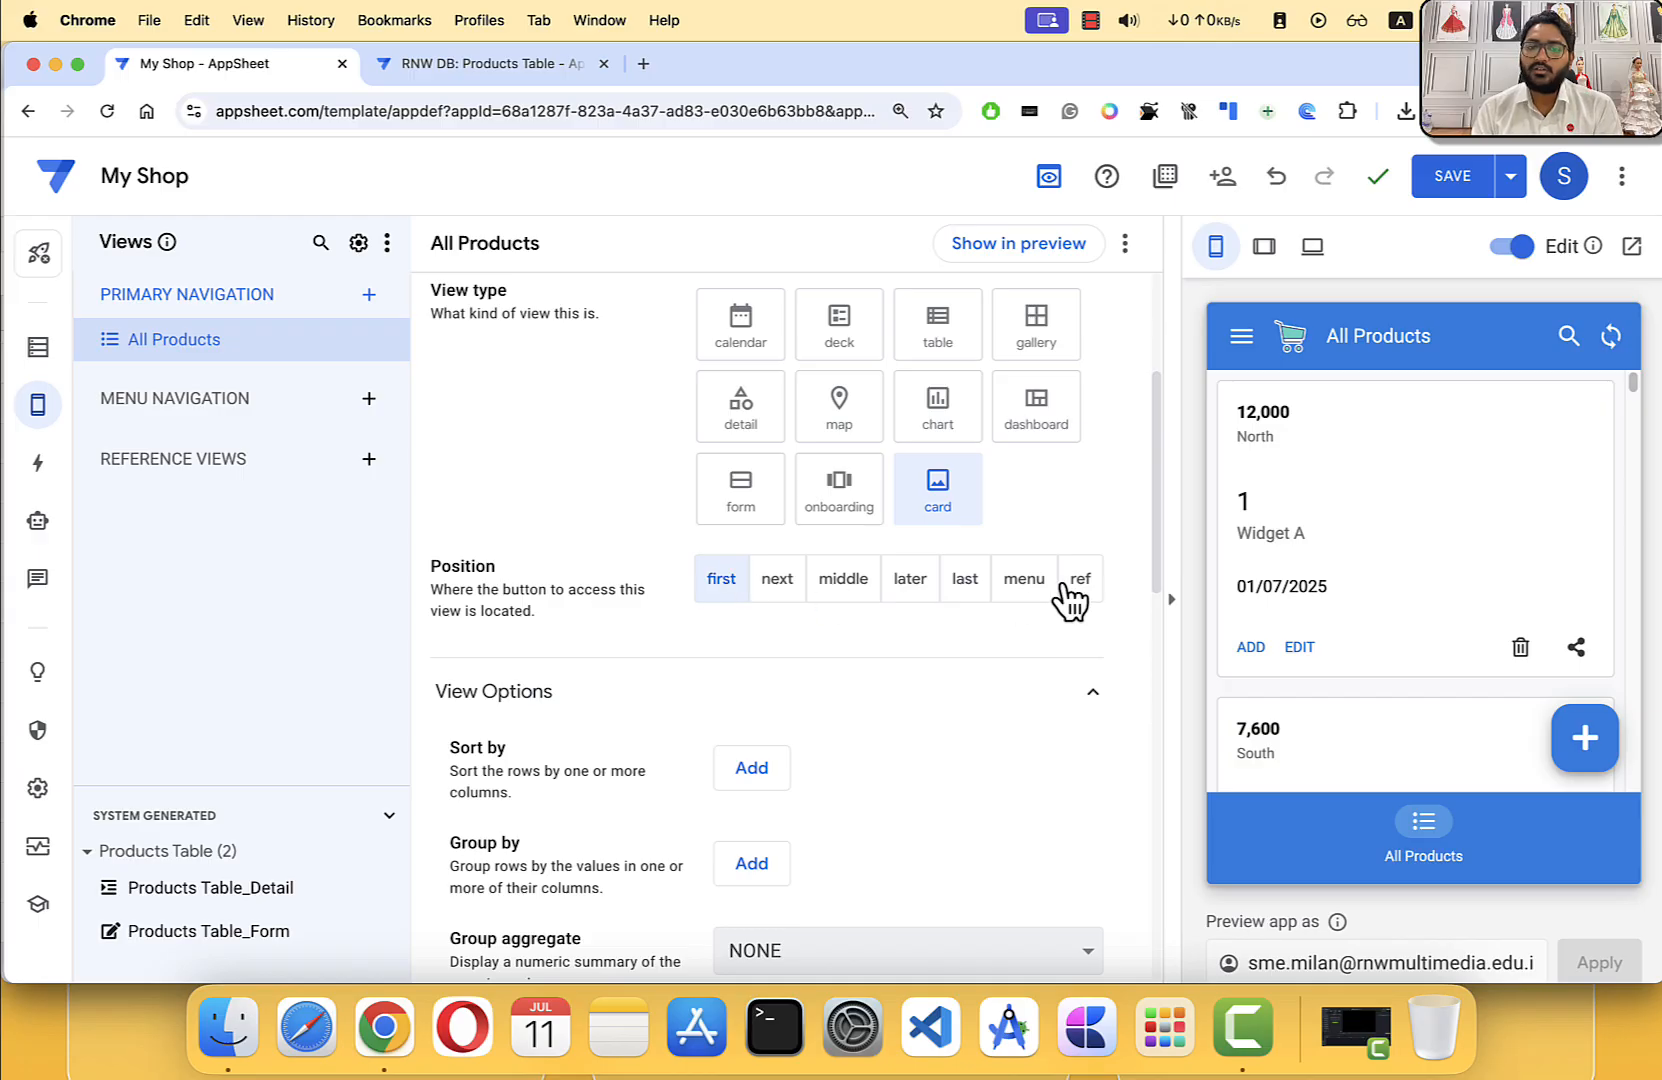
{"action": "left_click", "coordinate": [840, 584]}
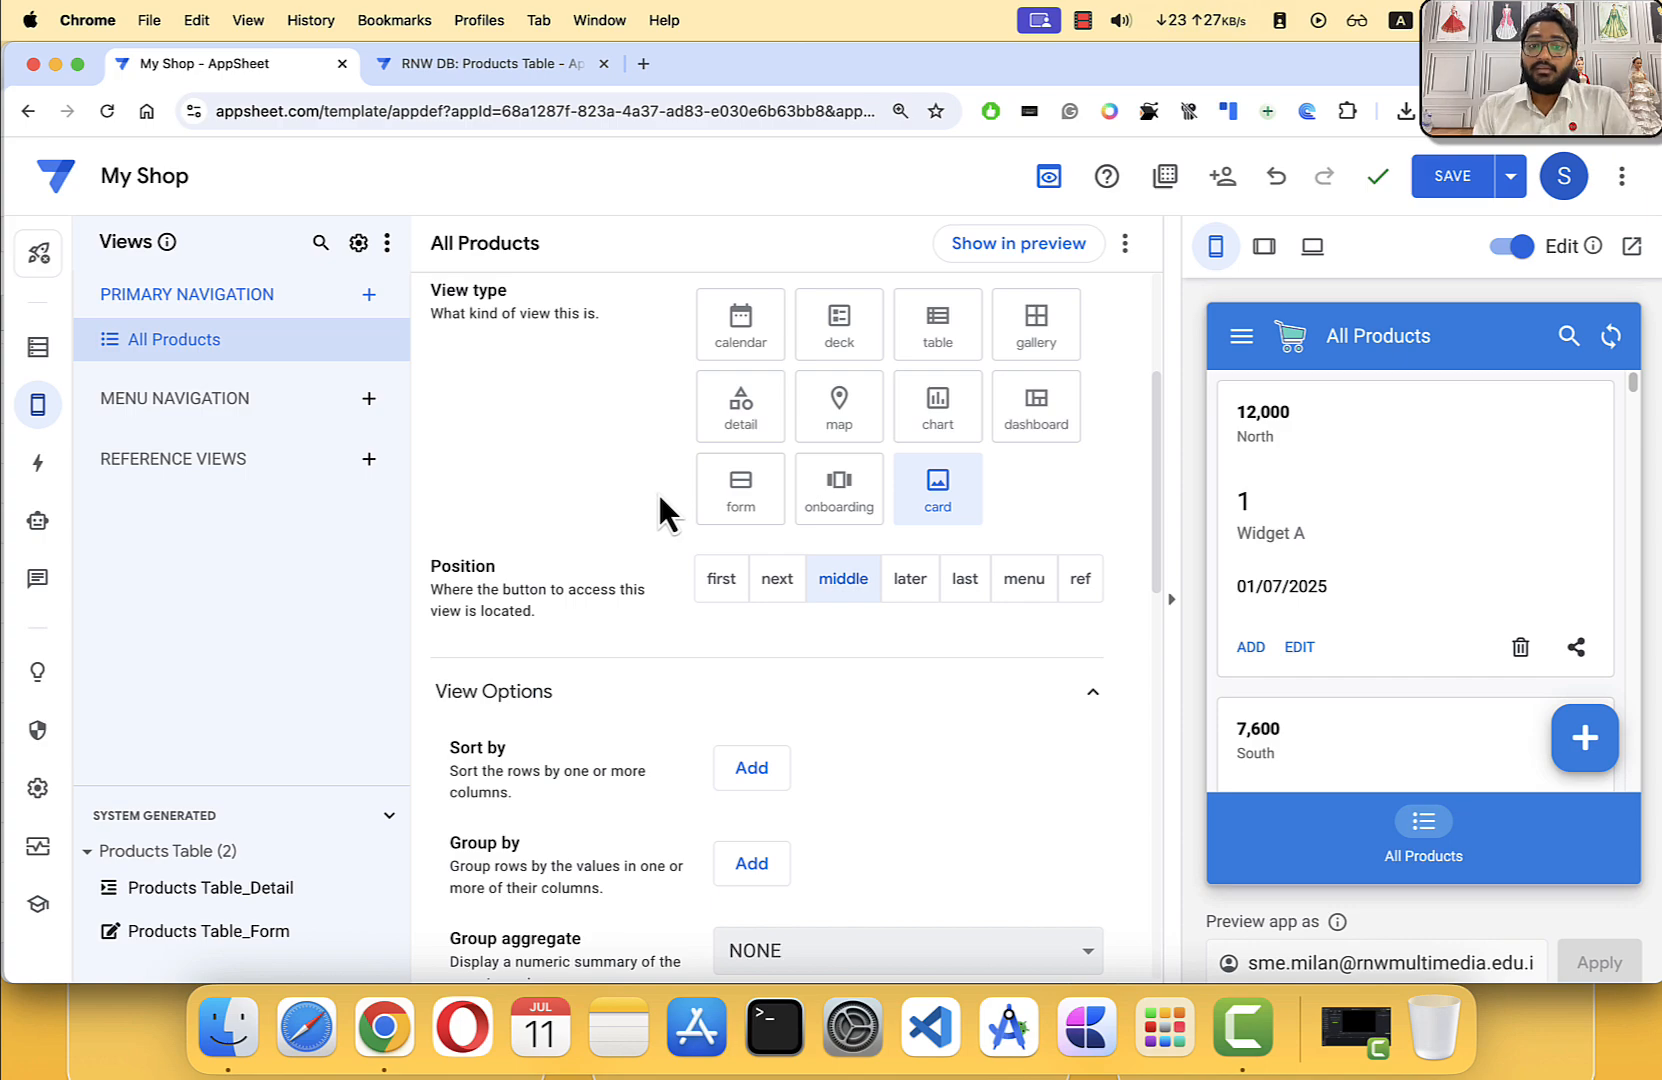
Step: Look over the View Options section of the All Products view, collapsing it and leaving it expanded
{"action": "scroll", "coordinate": [664, 496], "scroll_direction": "down", "scroll_amount": 5}
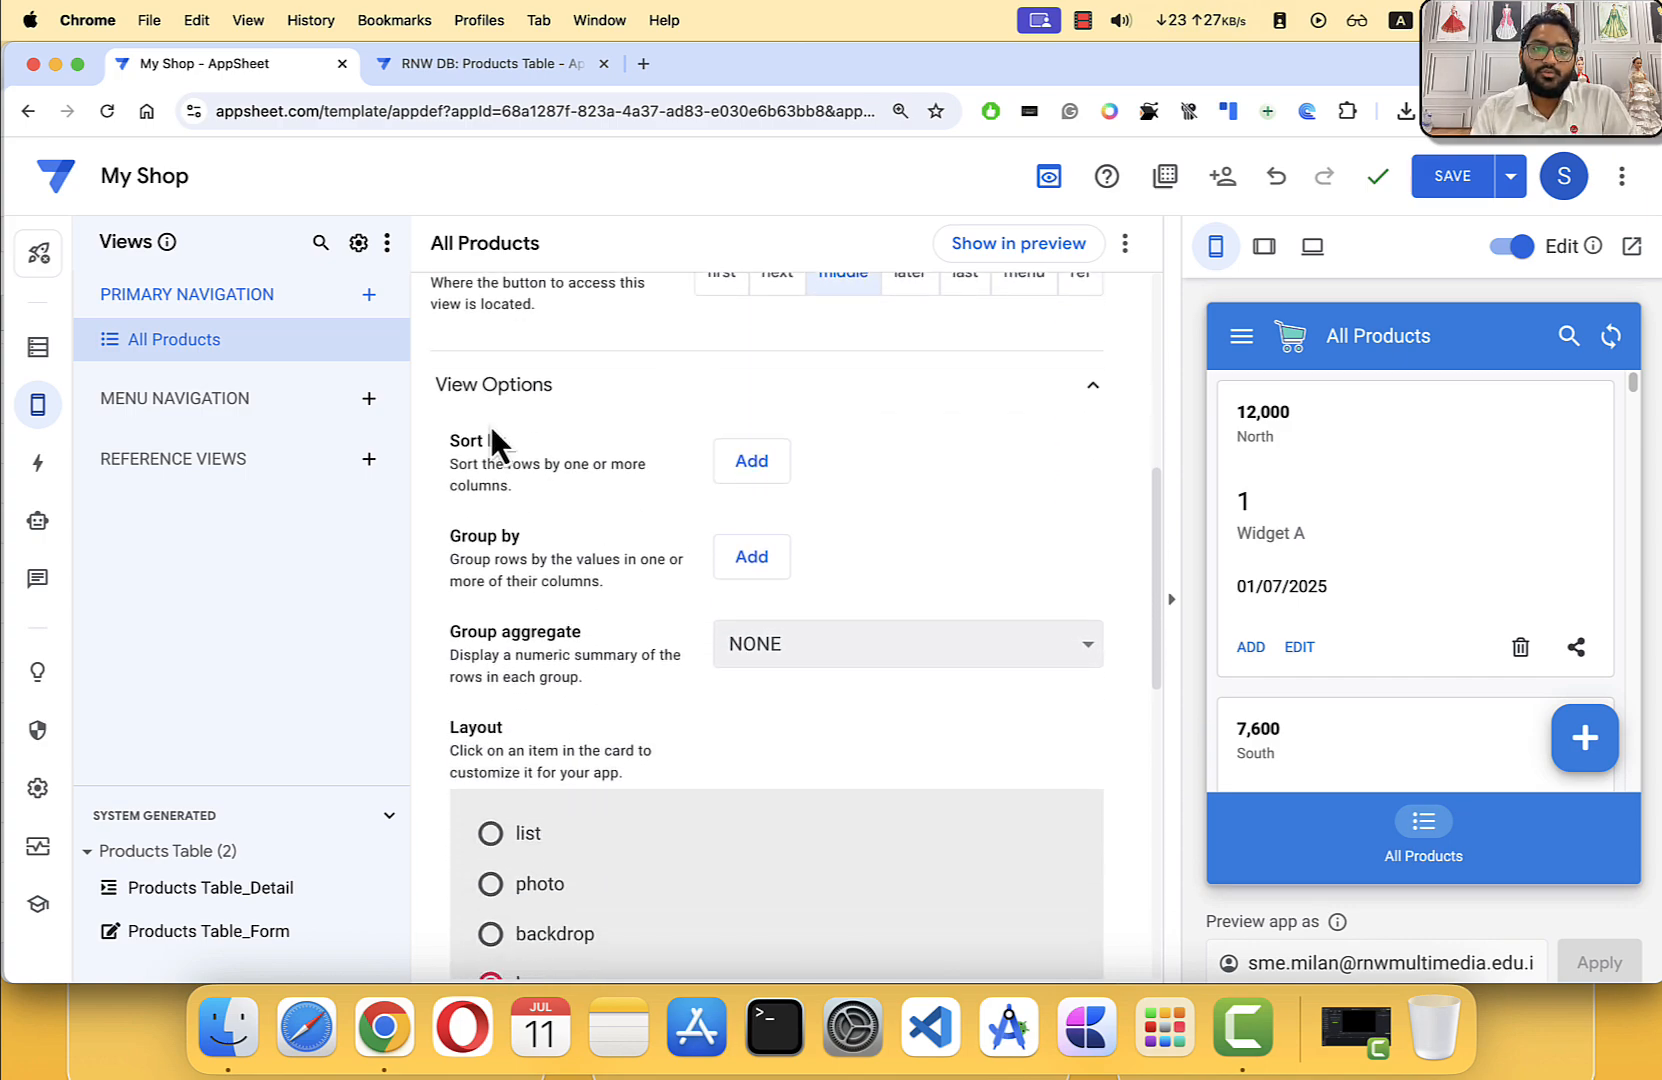
{"action": "left_click", "coordinate": [482, 390]}
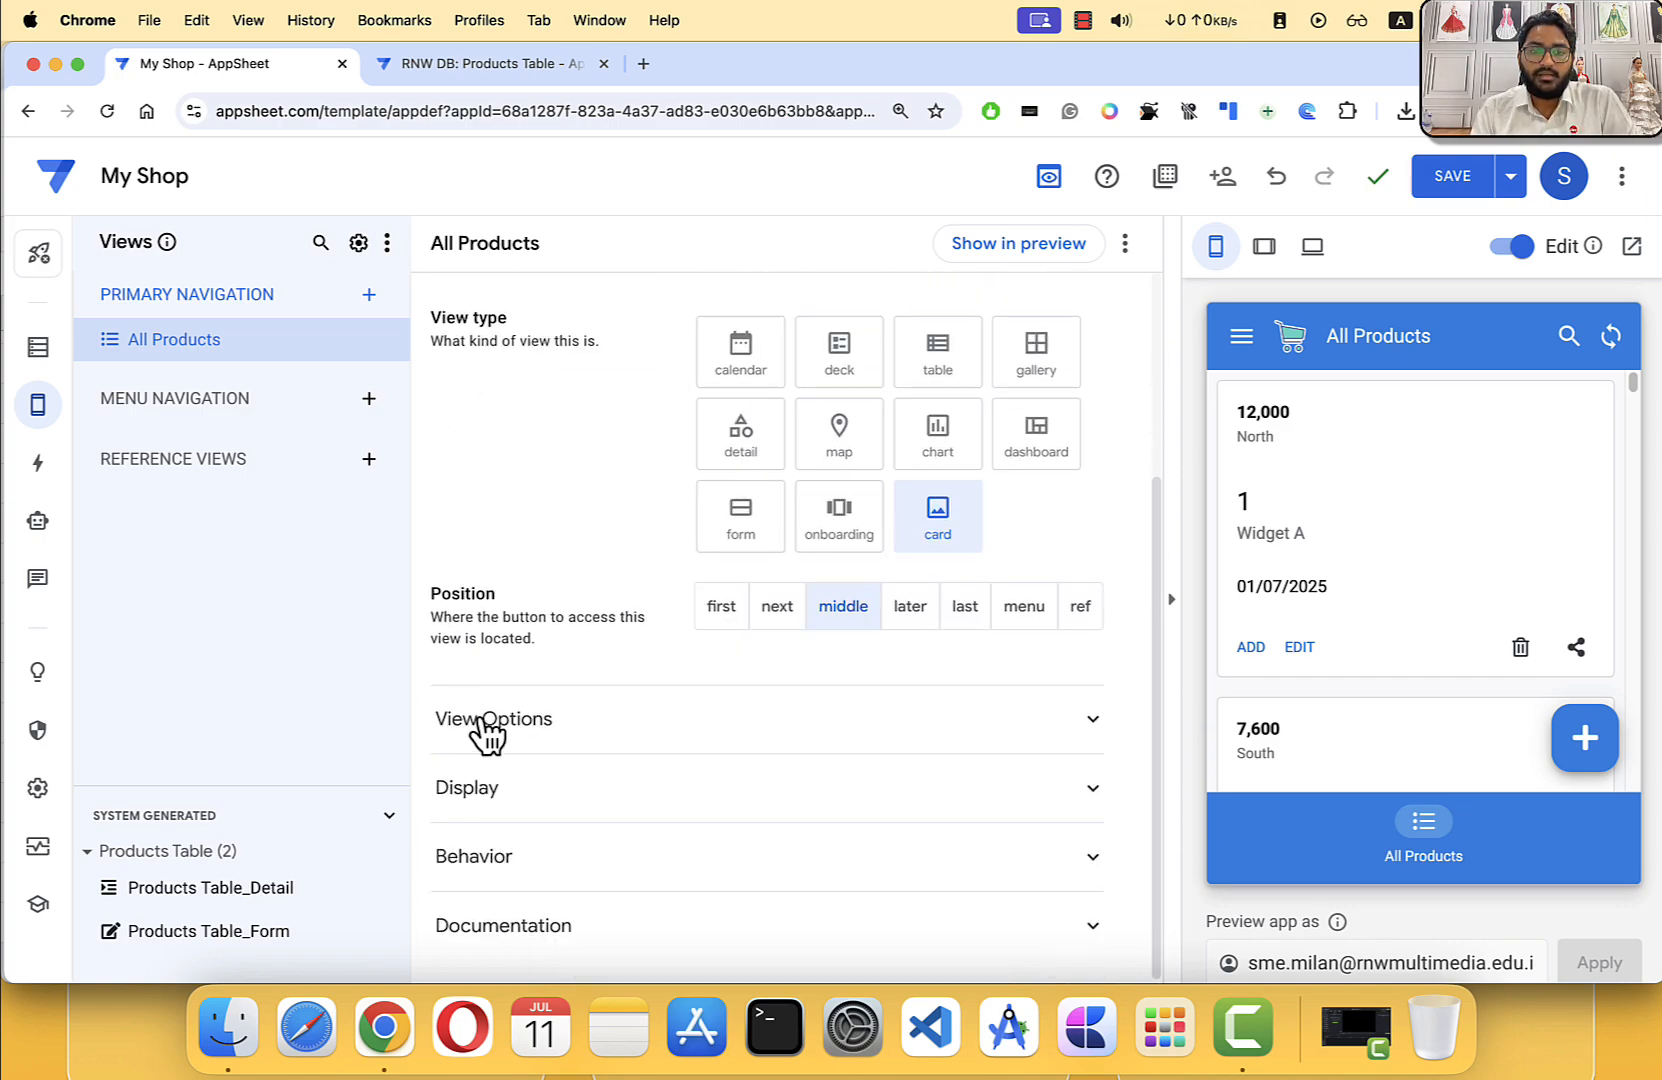
{"action": "scroll", "coordinate": [497, 720], "scroll_direction": "up", "scroll_amount": 3}
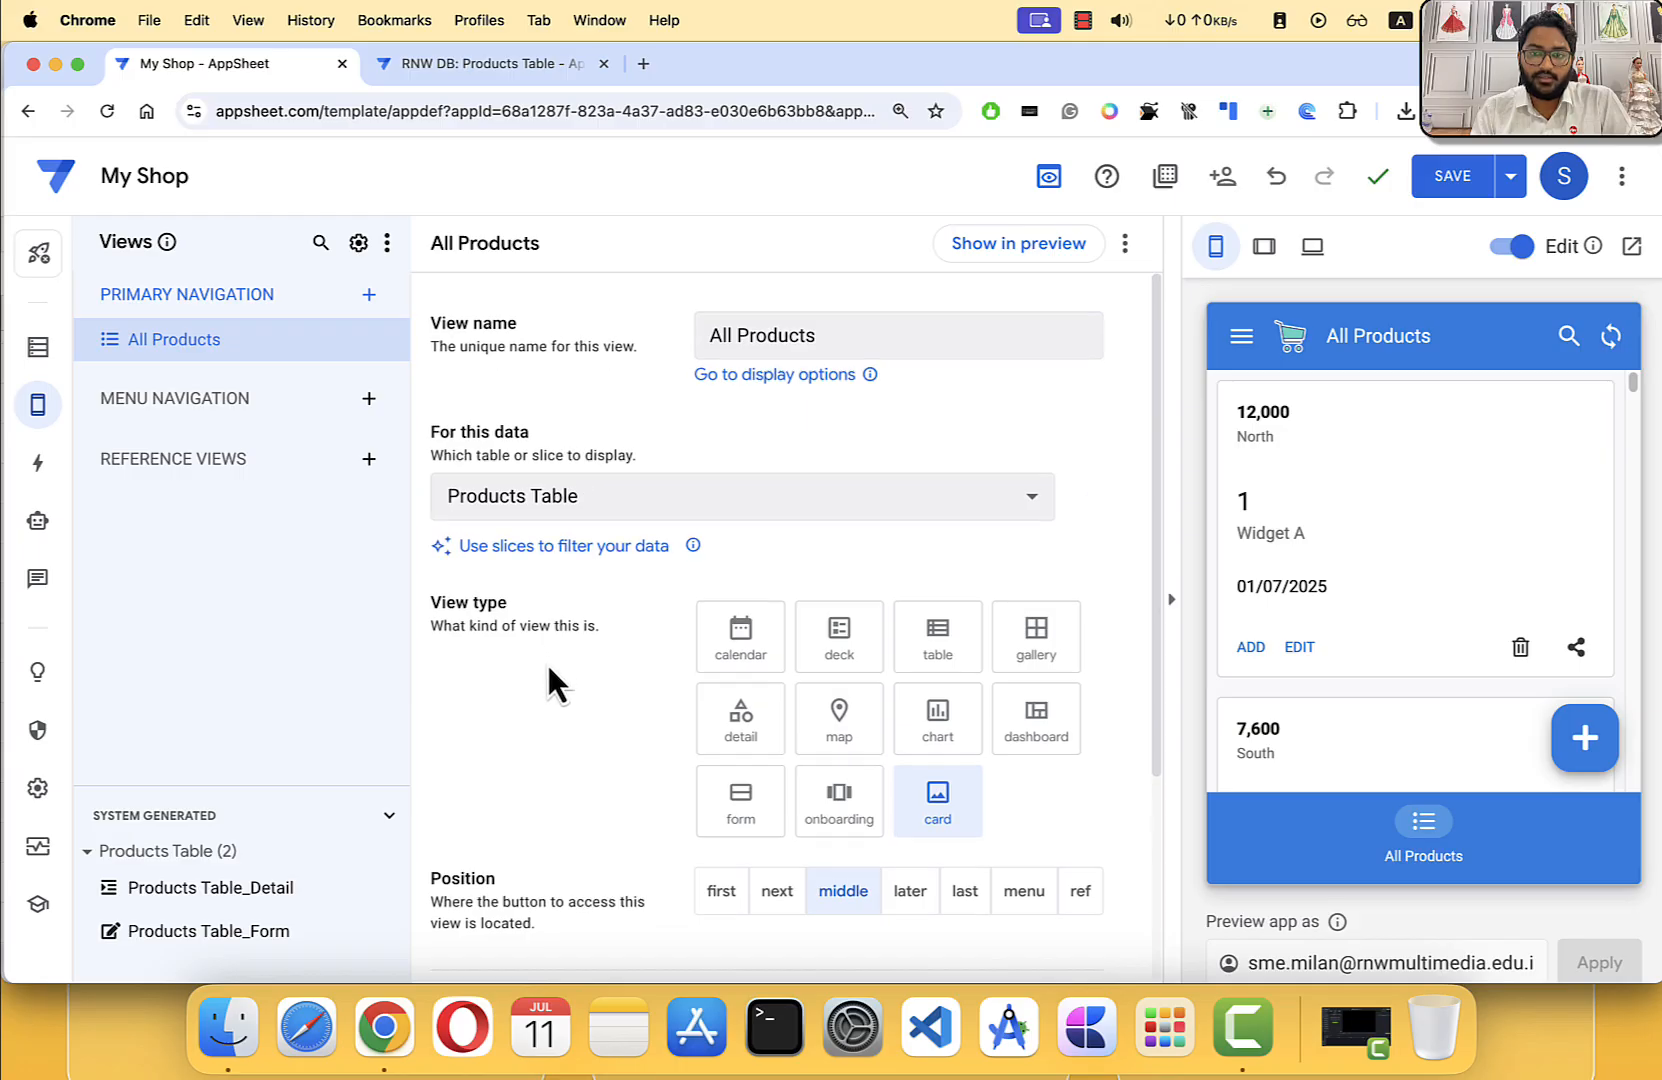
{"action": "scroll", "coordinate": [547, 664], "scroll_direction": "down", "scroll_amount": 3}
{"action": "left_click", "coordinate": [494, 733]}
{"action": "scroll", "coordinate": [503, 700], "scroll_direction": "down", "scroll_amount": 3}
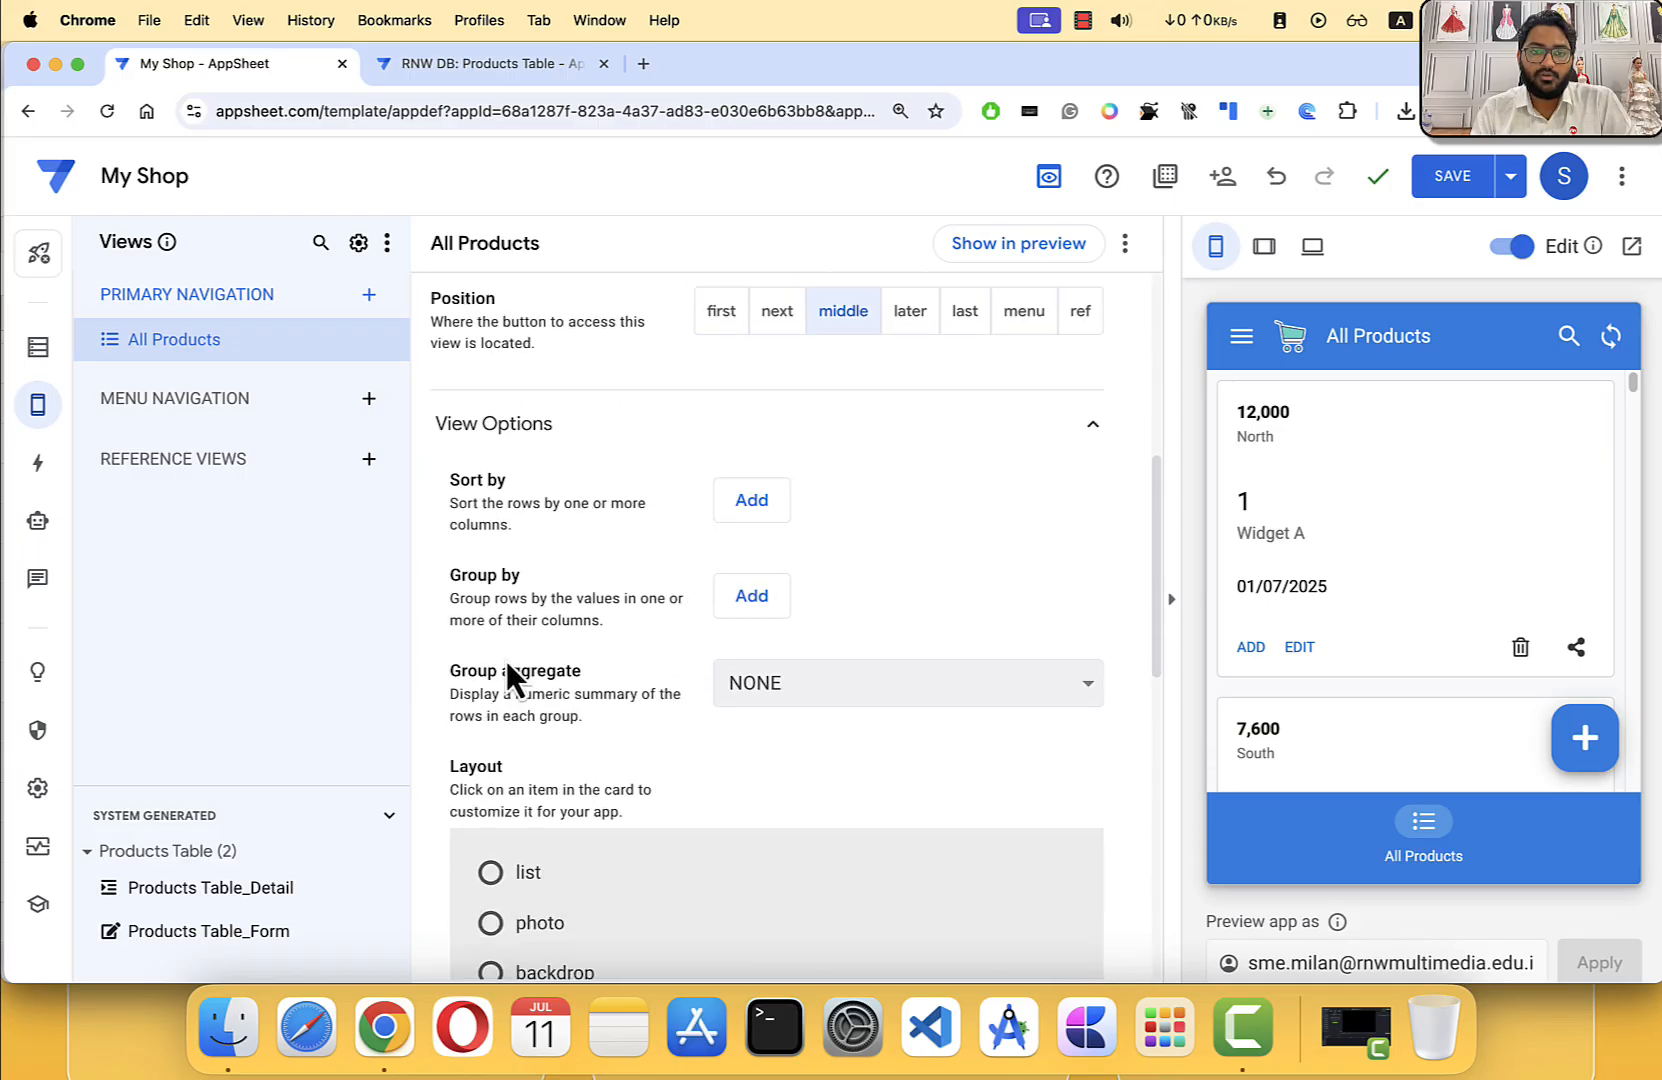
{"action": "left_click", "coordinate": [498, 436]}
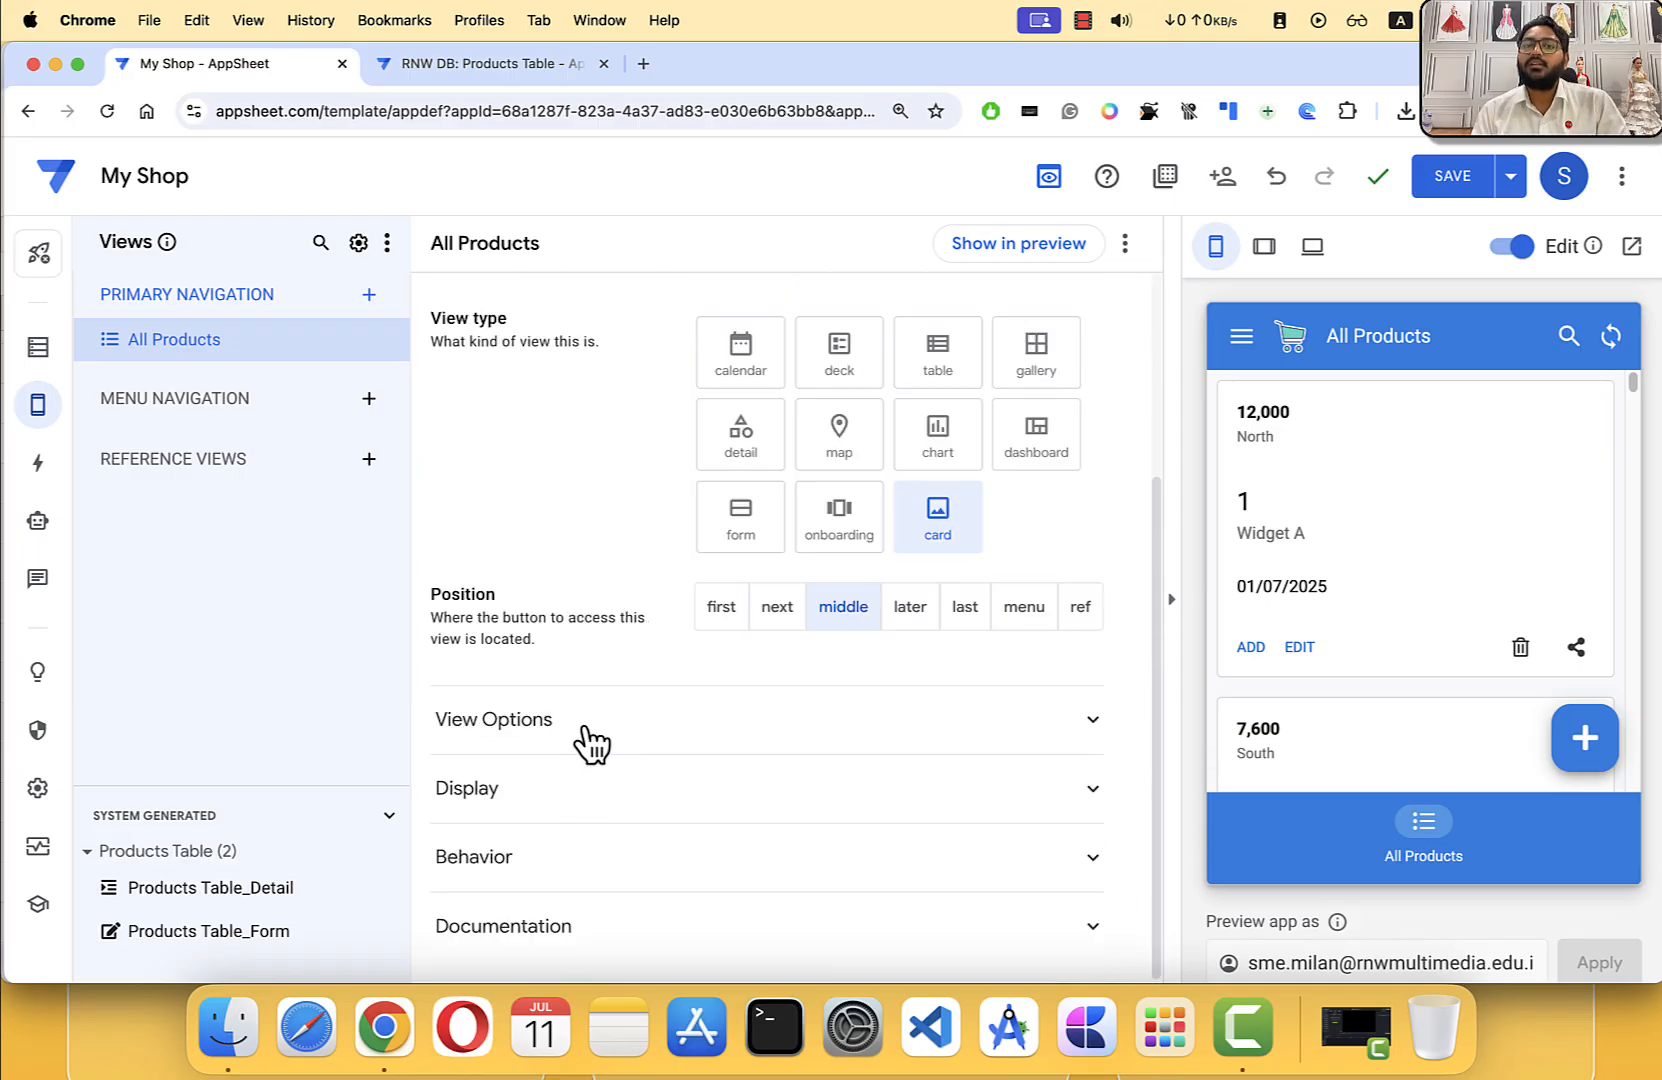
{"action": "left_click", "coordinate": [520, 732]}
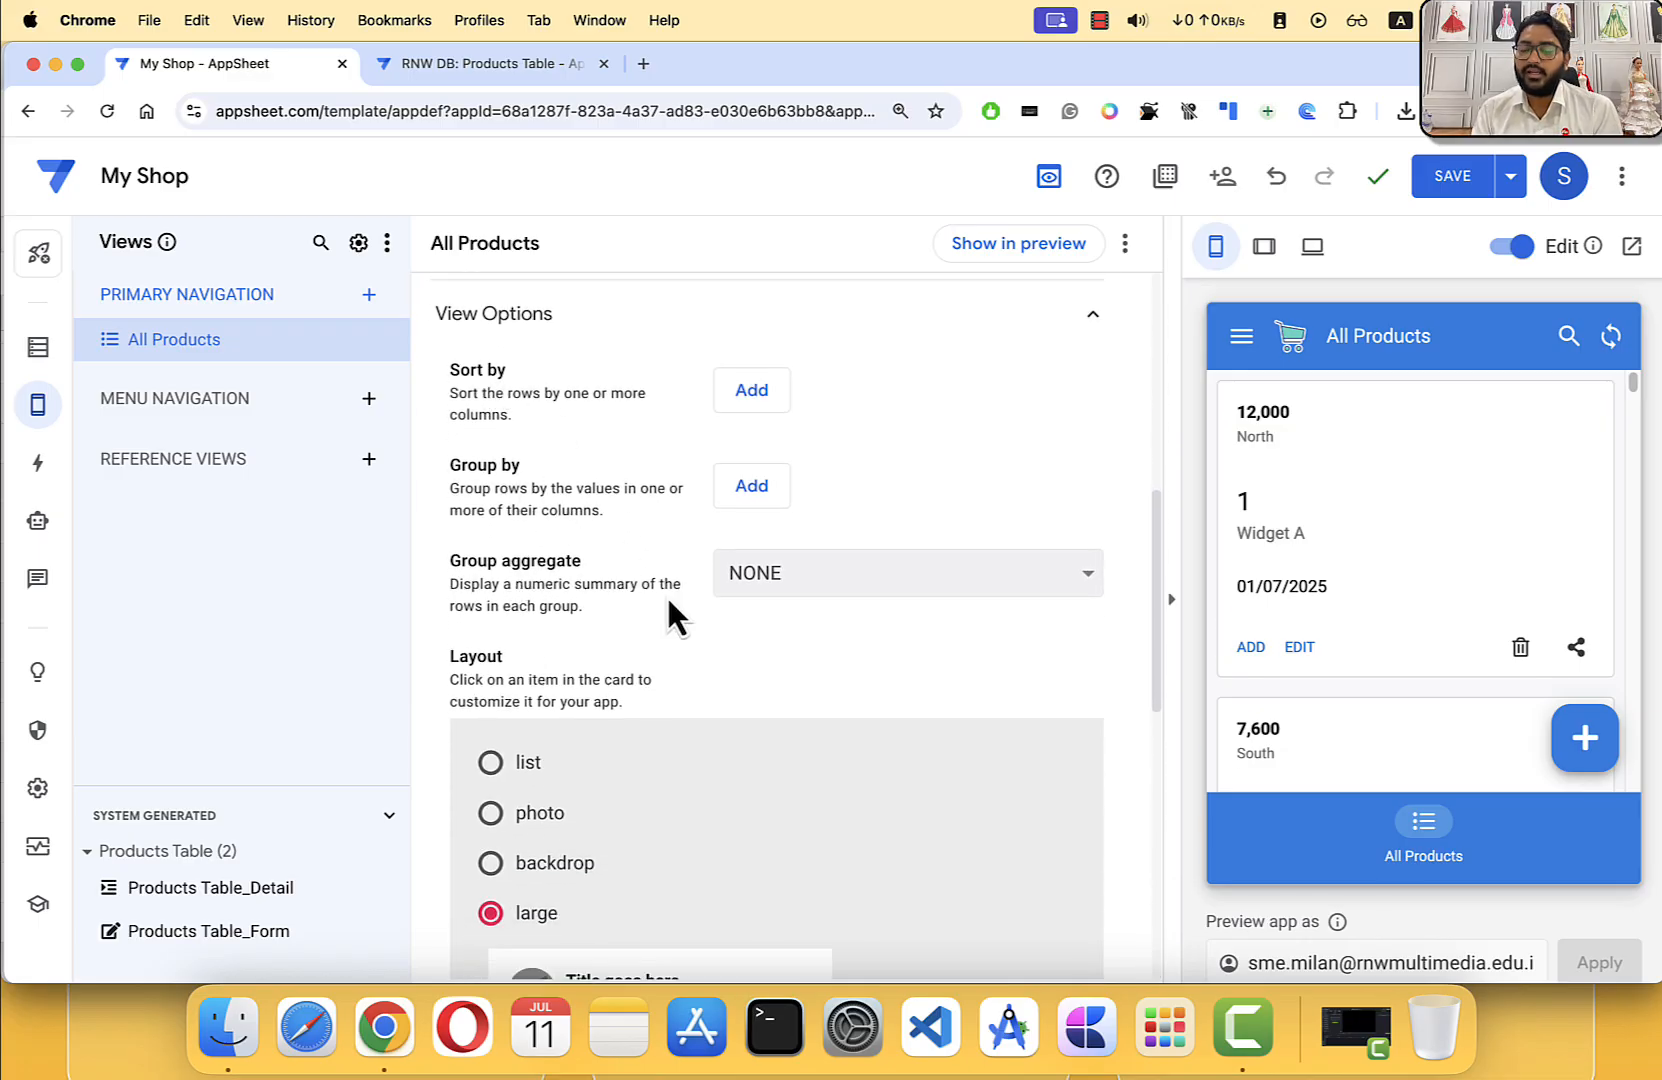
Step: Examine the product cards in the preview and the card view's Layout options and template
{"action": "scroll", "coordinate": [1440, 530], "scroll_direction": "down", "scroll_amount": 10}
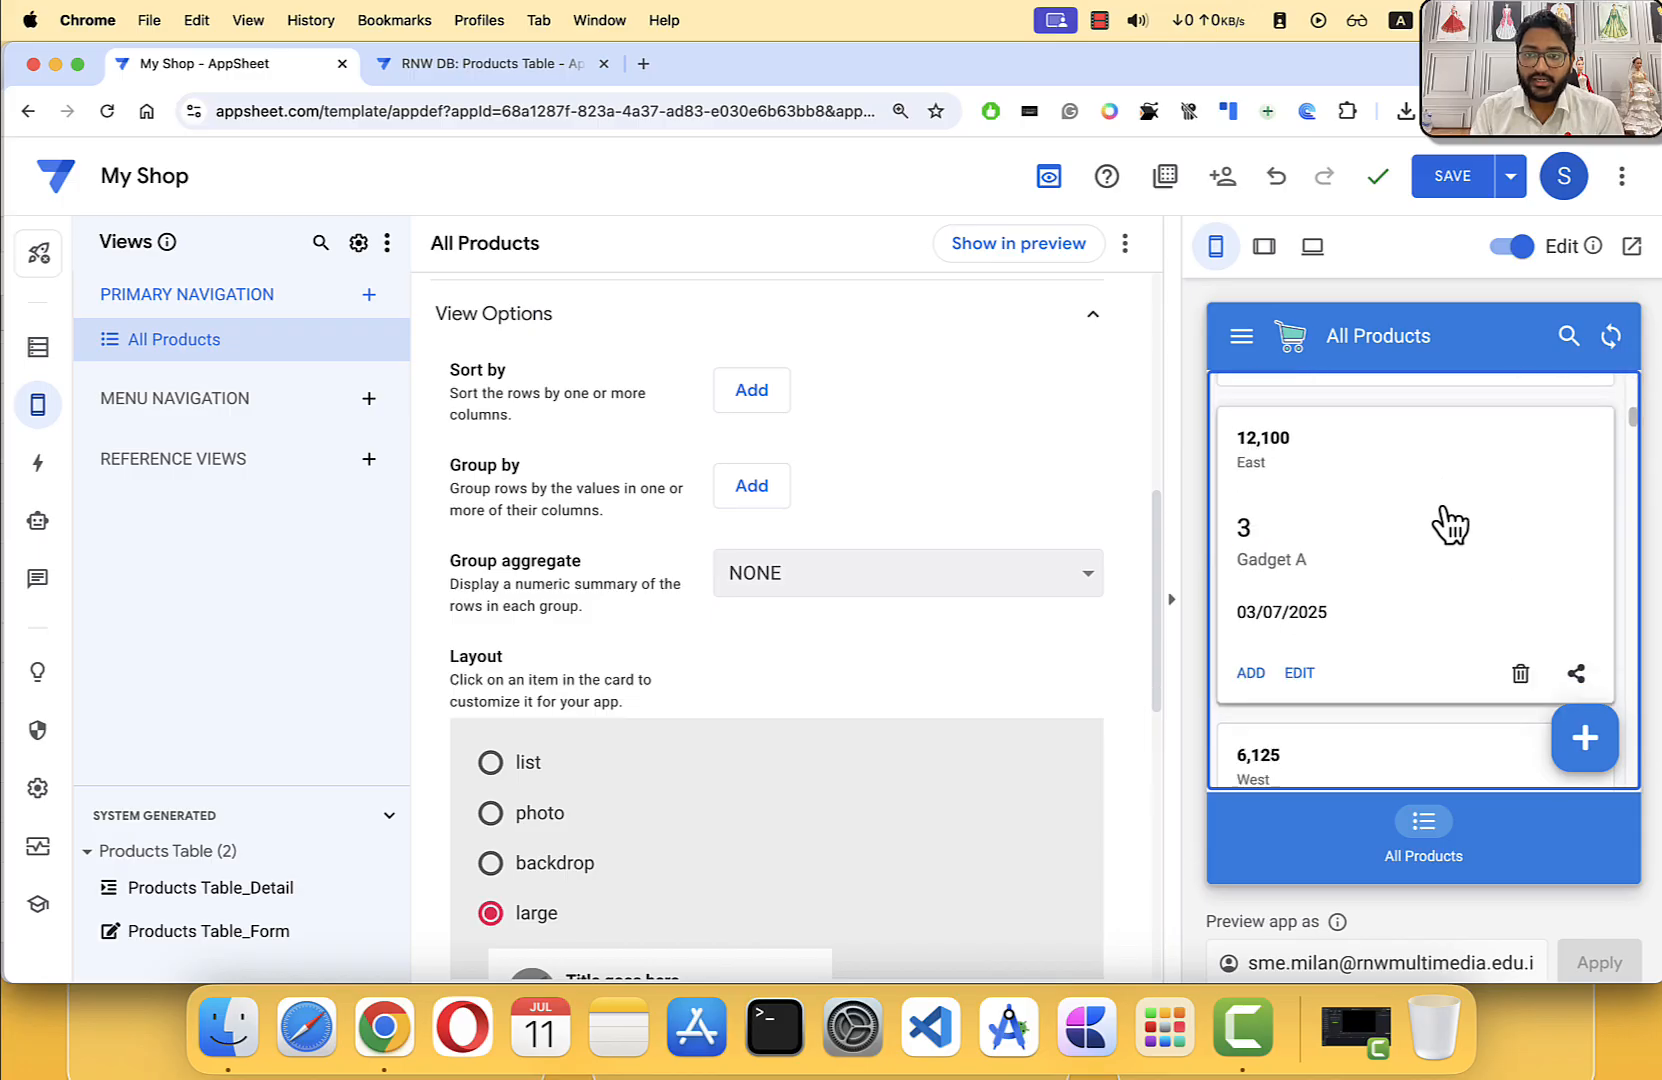
{"action": "scroll", "coordinate": [1443, 541], "scroll_direction": "up", "scroll_amount": 10}
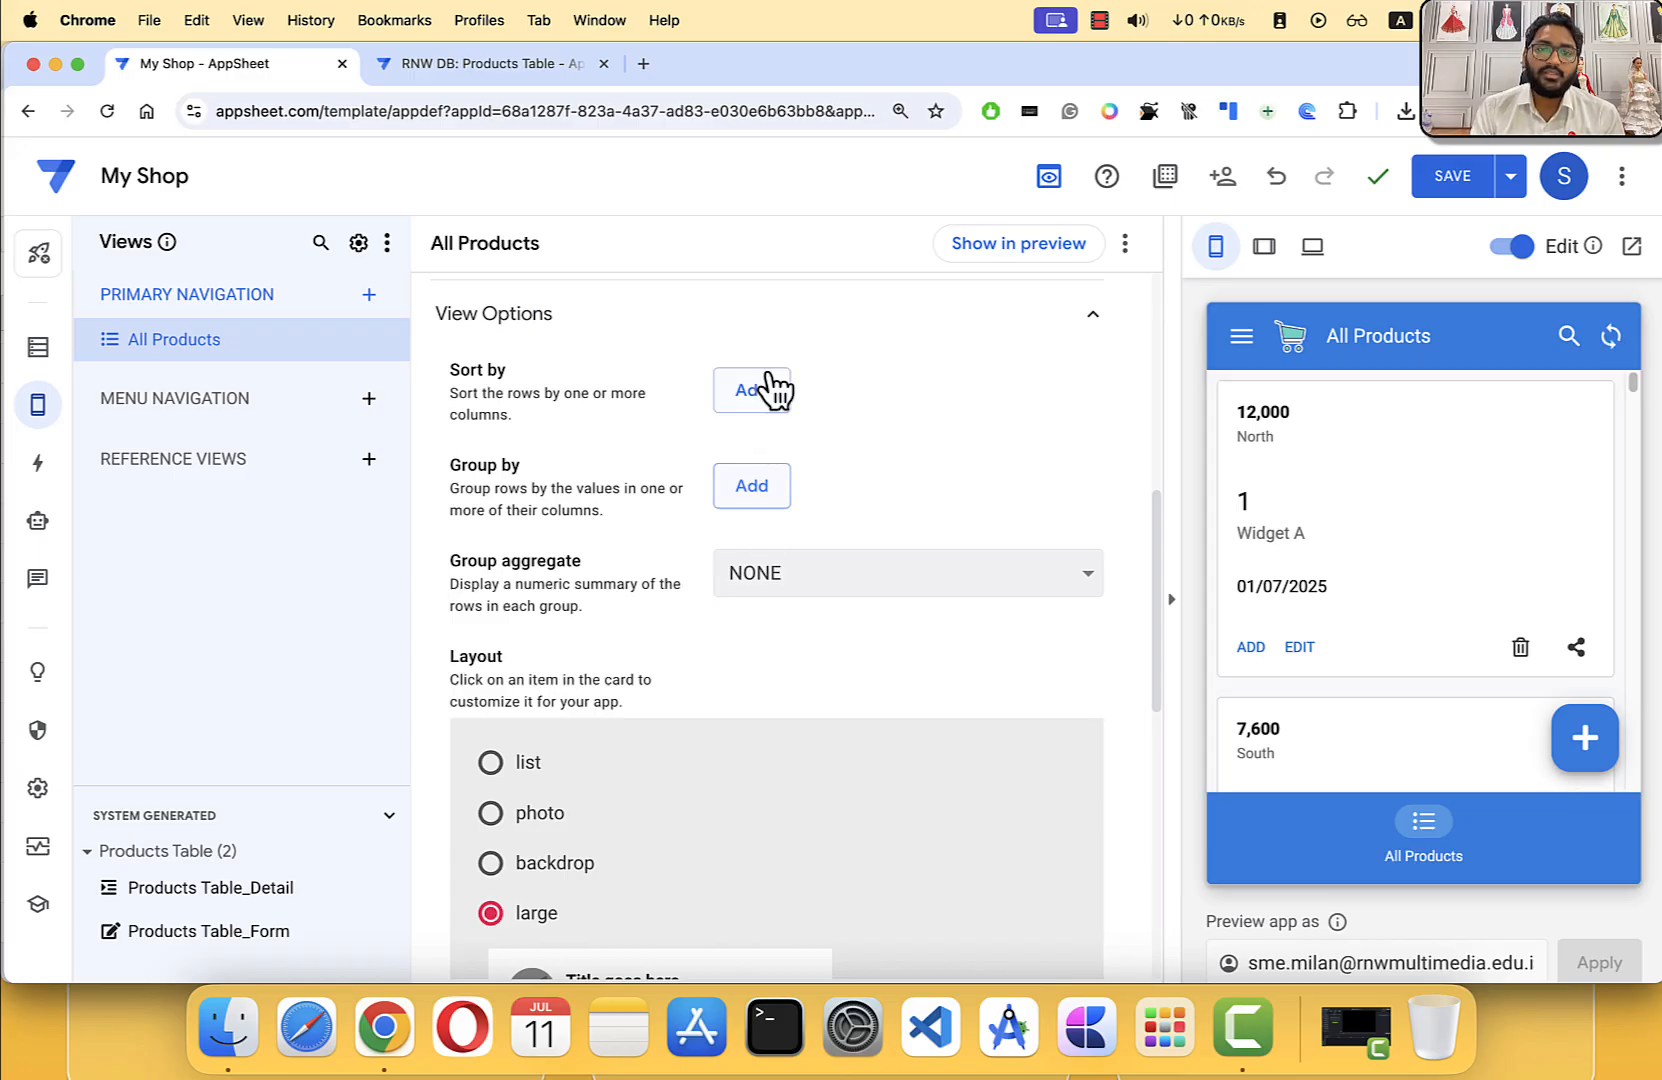
{"action": "scroll", "coordinate": [812, 491], "scroll_direction": "down", "scroll_amount": 5}
{"action": "double_click", "coordinate": [486, 409]}
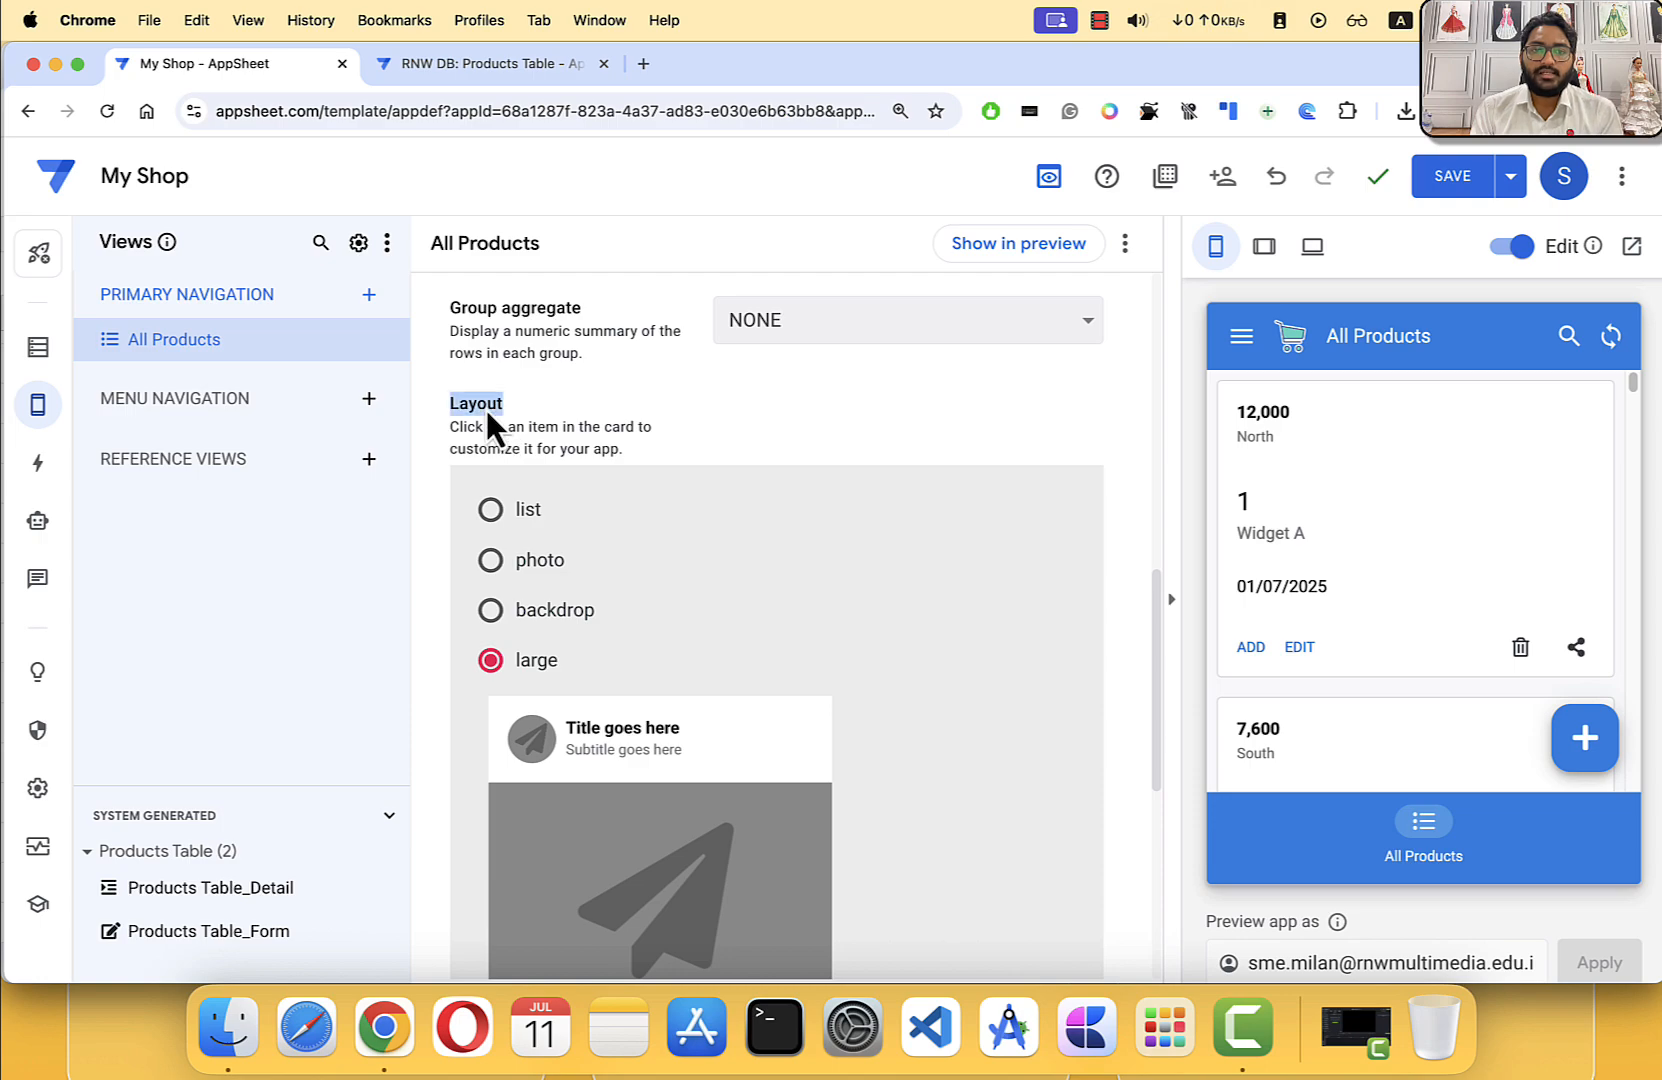
{"action": "left_click", "coordinate": [628, 417]}
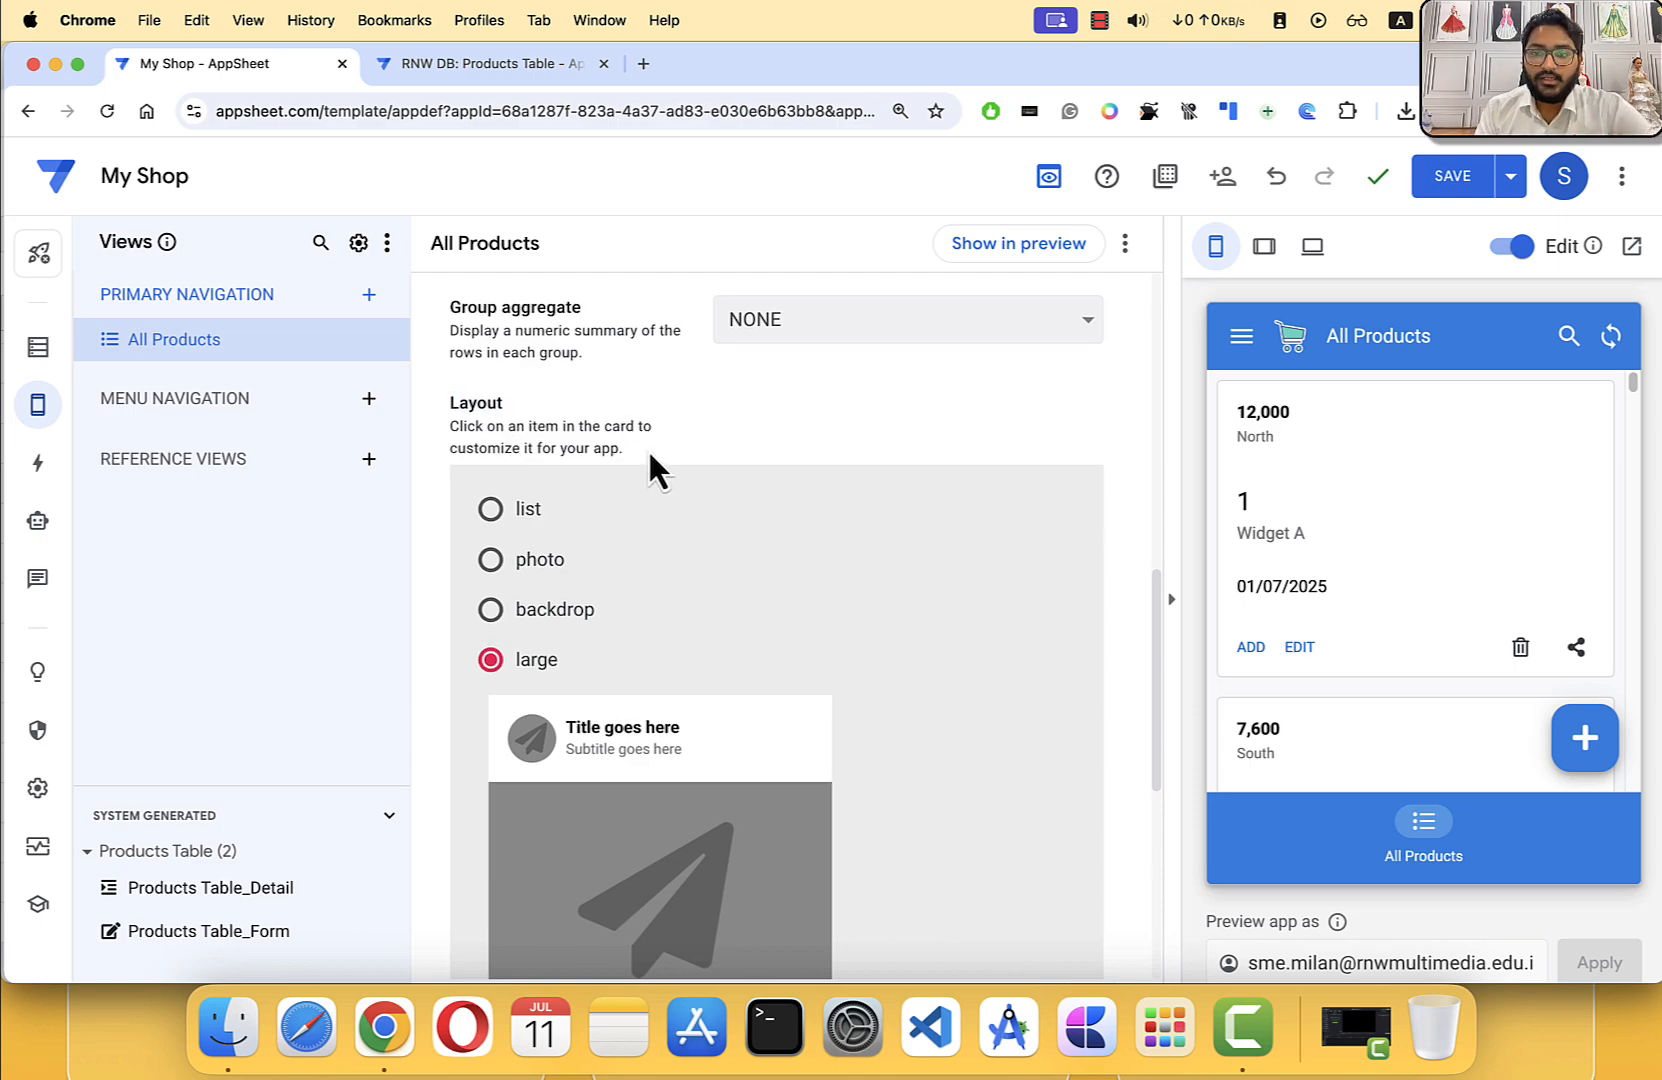
{"action": "scroll", "coordinate": [653, 464], "scroll_direction": "down", "scroll_amount": 4}
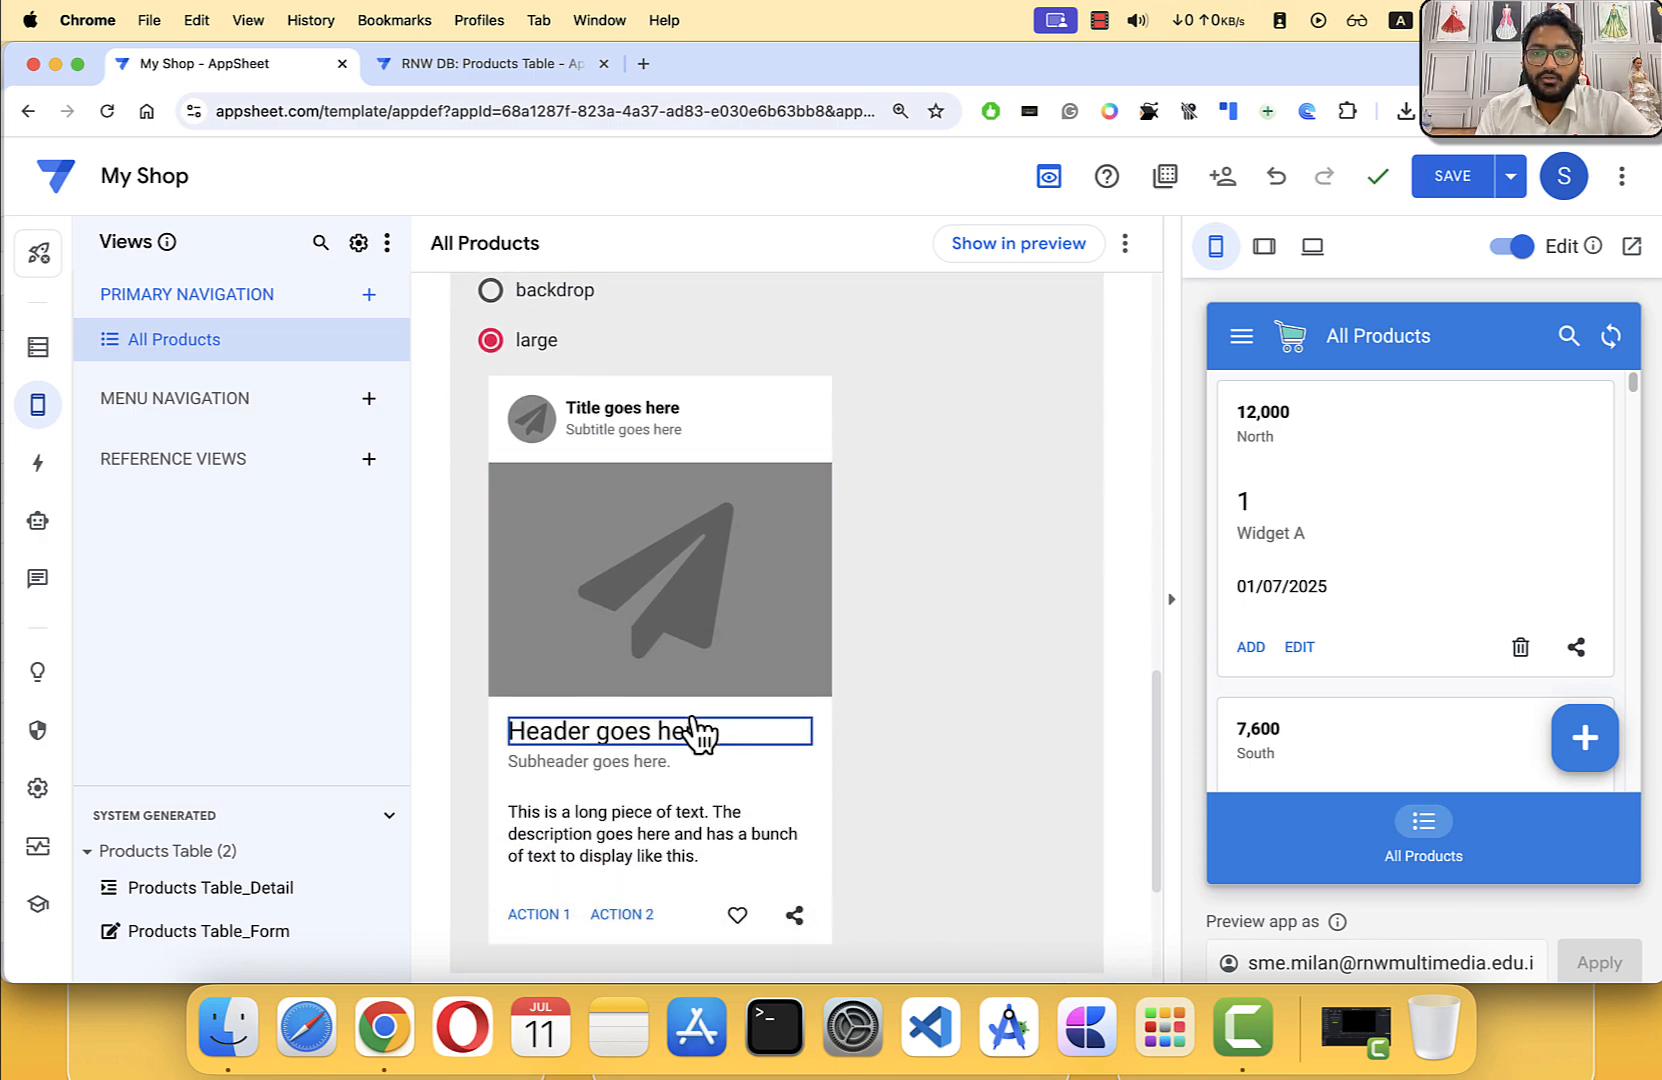
{"action": "scroll", "coordinate": [697, 731], "scroll_direction": "up", "scroll_amount": 4}
Step: Try the list, photo and backdrop card layouts one after another and compare them in the preview
{"action": "left_click", "coordinate": [491, 502]}
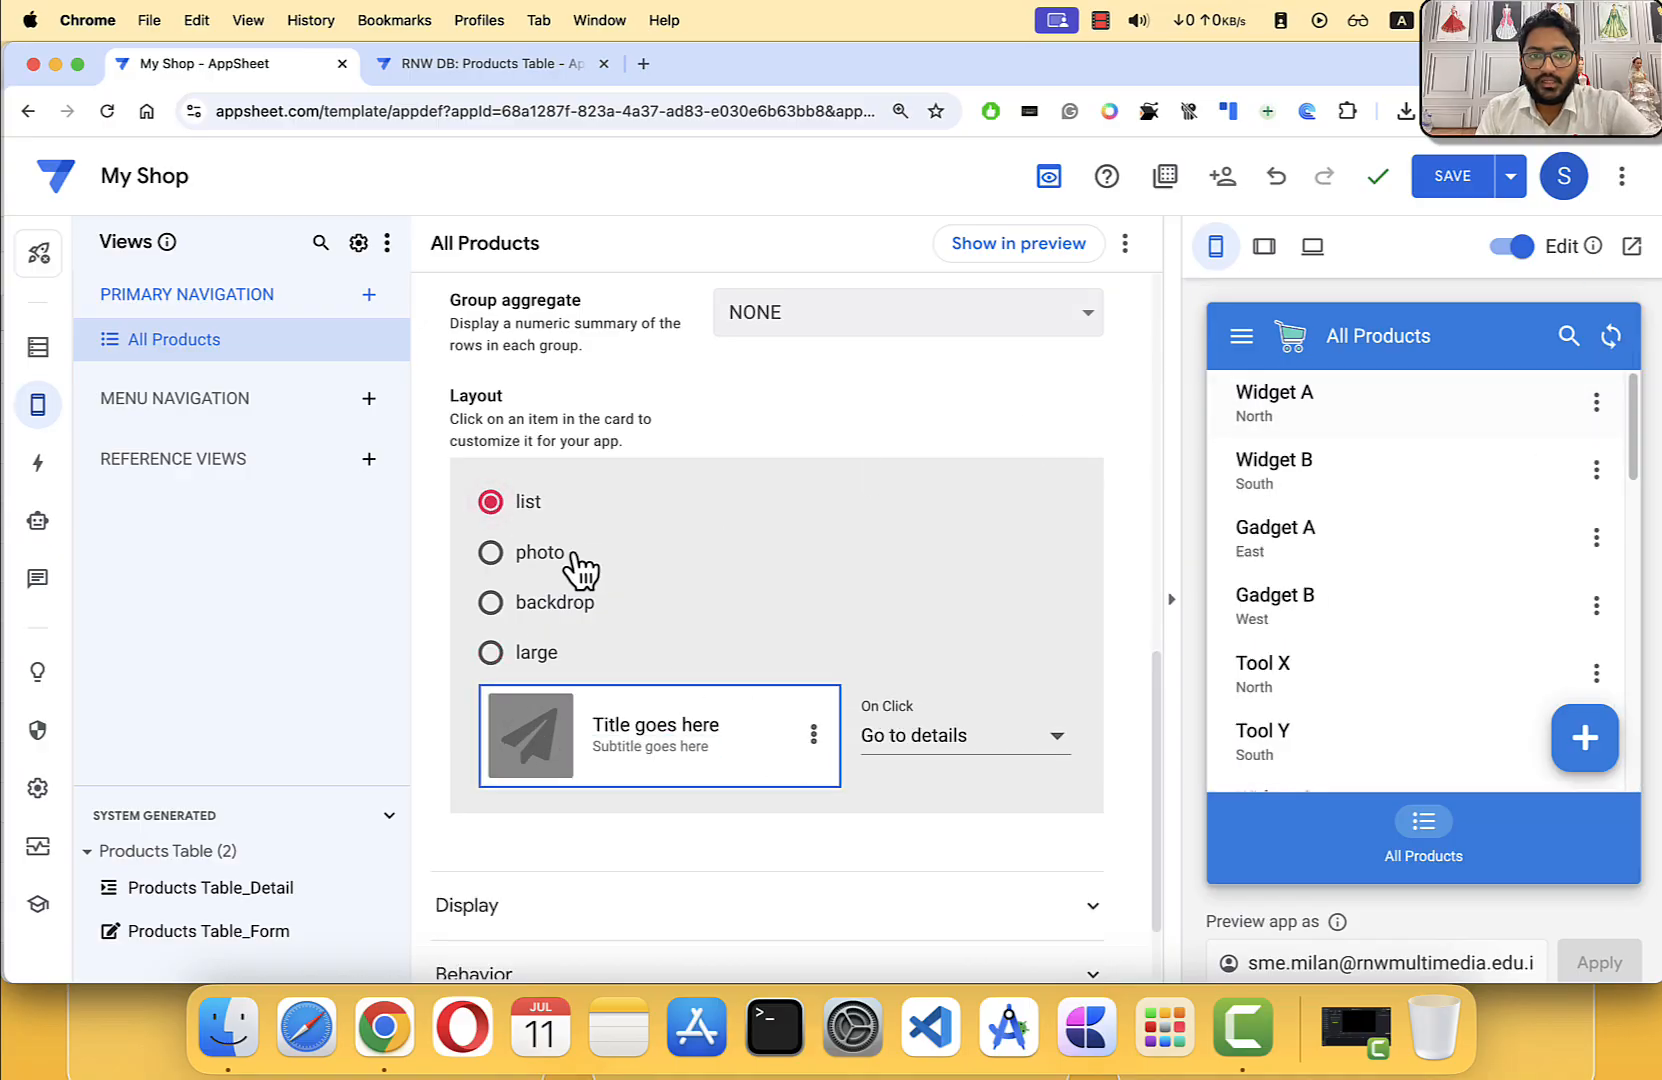
{"action": "left_click", "coordinate": [535, 567]}
{"action": "scroll", "coordinate": [700, 590], "scroll_direction": "down", "scroll_amount": 2}
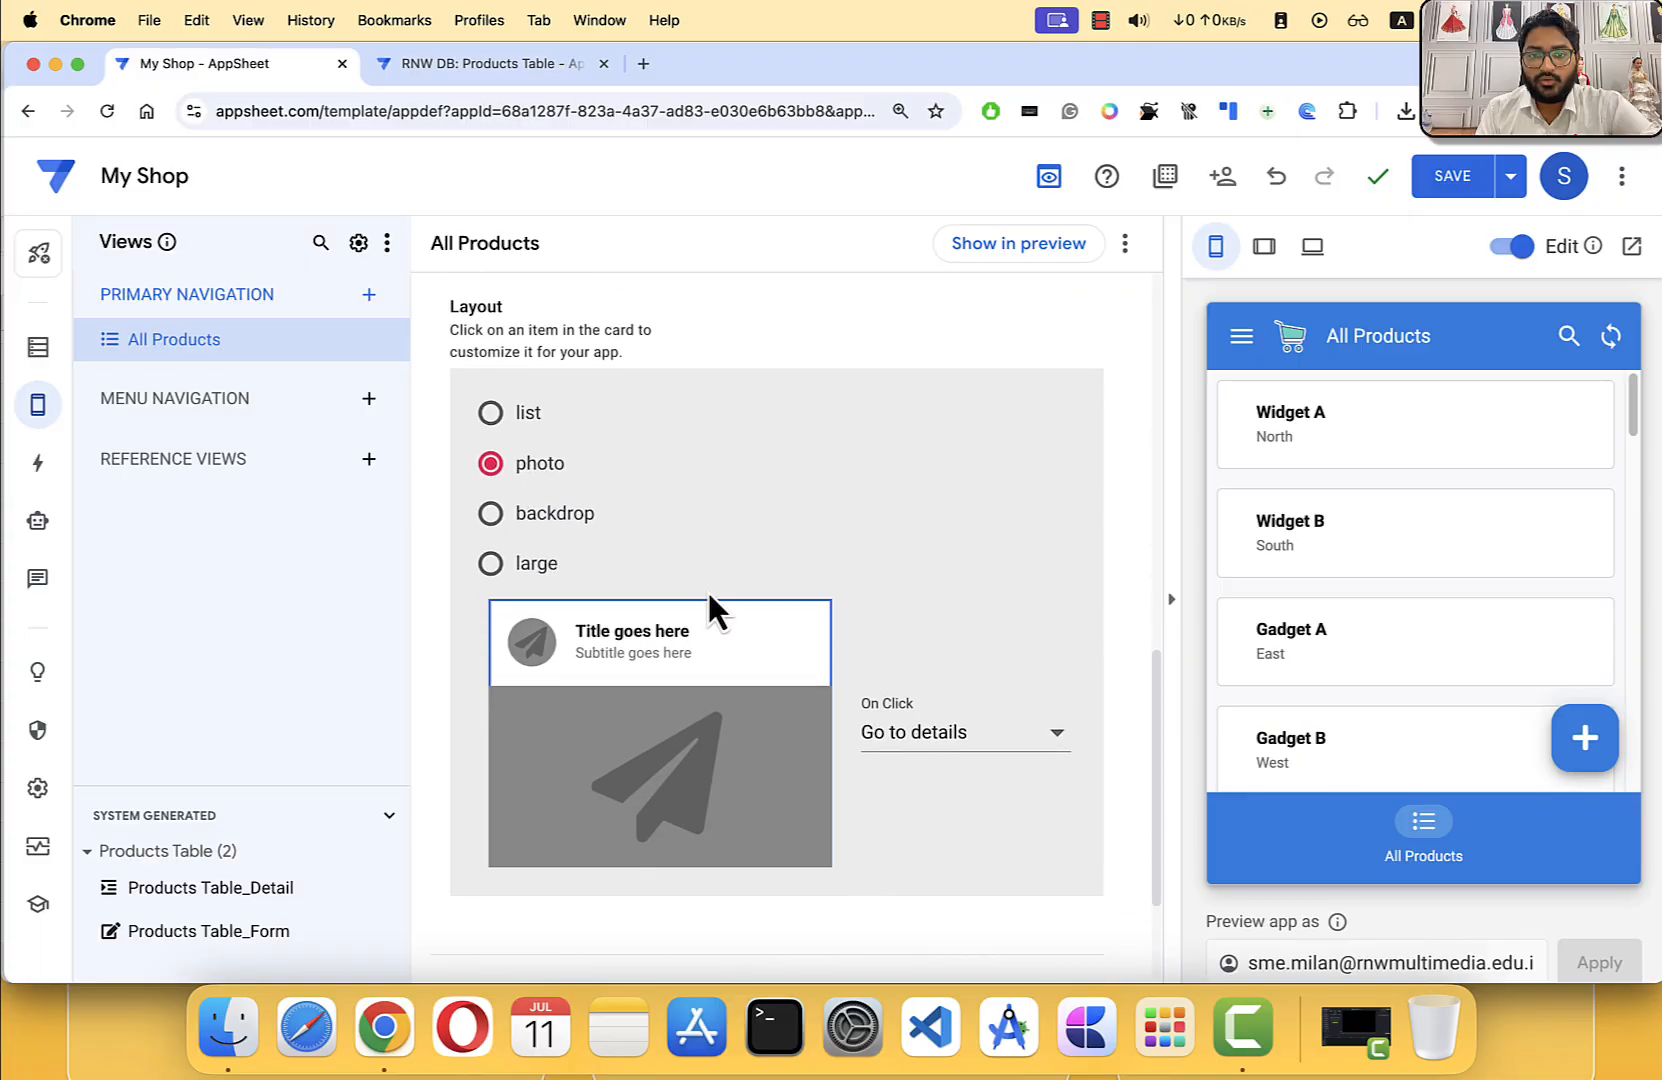
{"action": "left_click", "coordinate": [492, 516]}
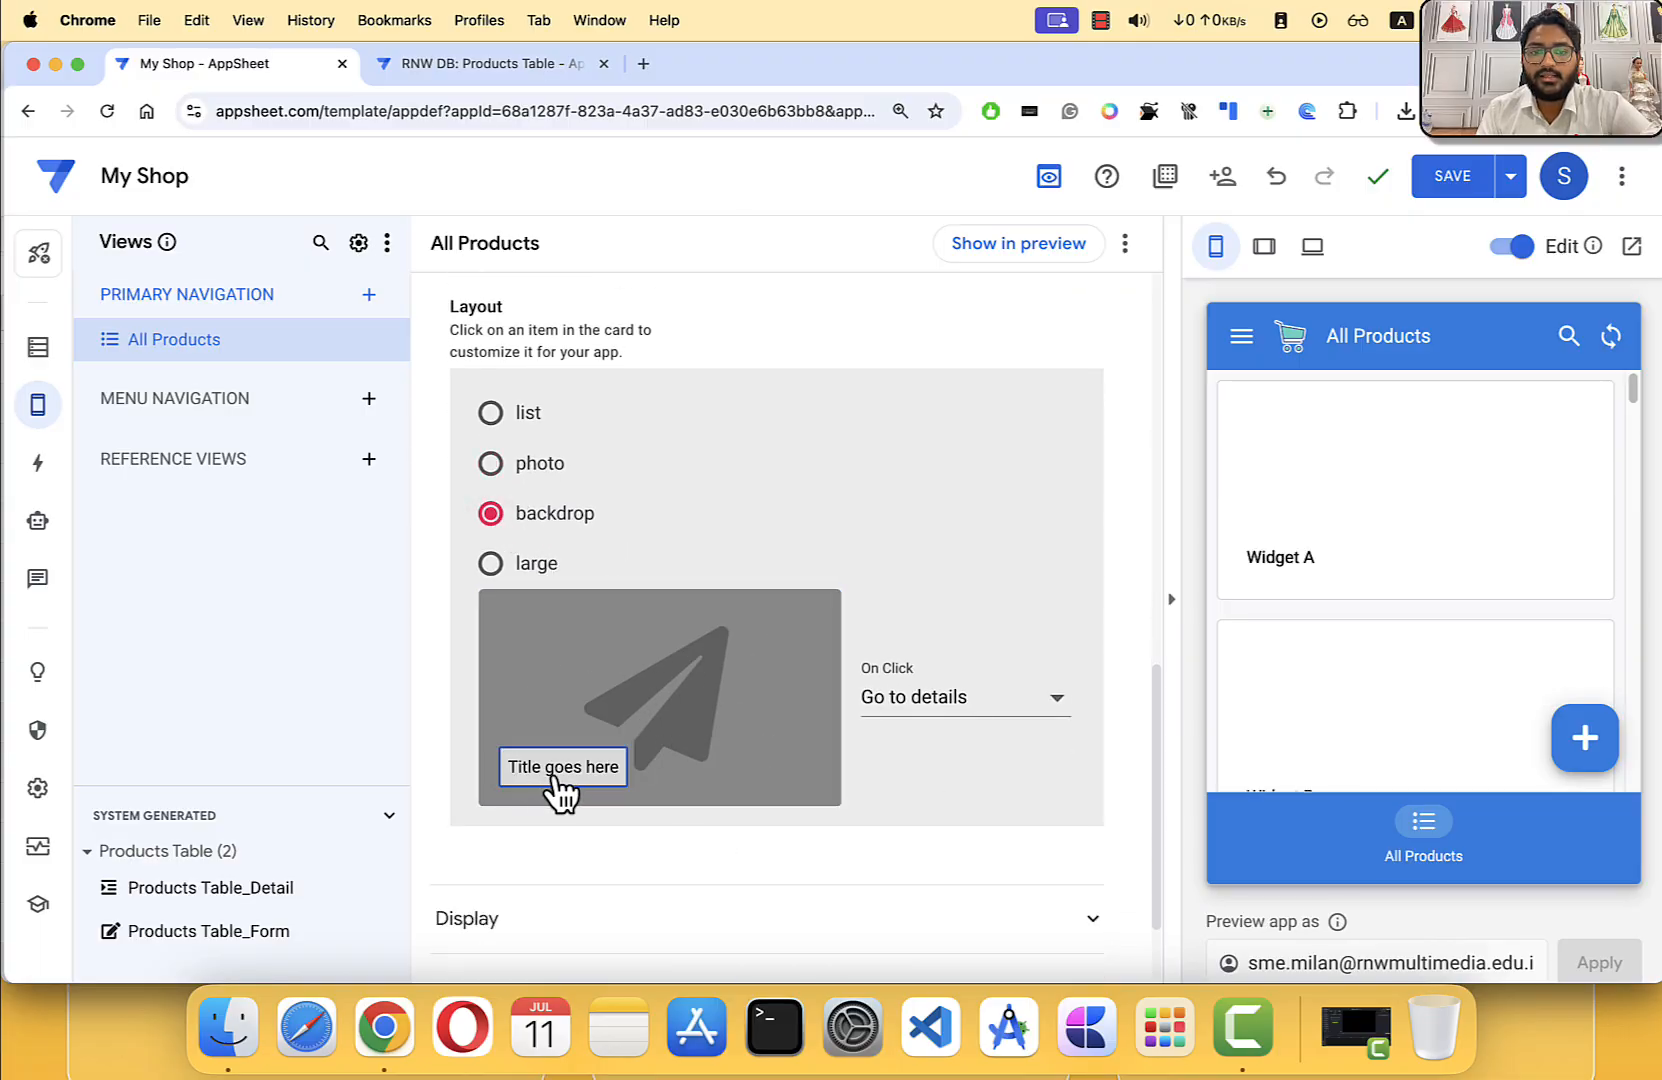
{"action": "scroll", "coordinate": [1331, 590], "scroll_direction": "down", "scroll_amount": 3}
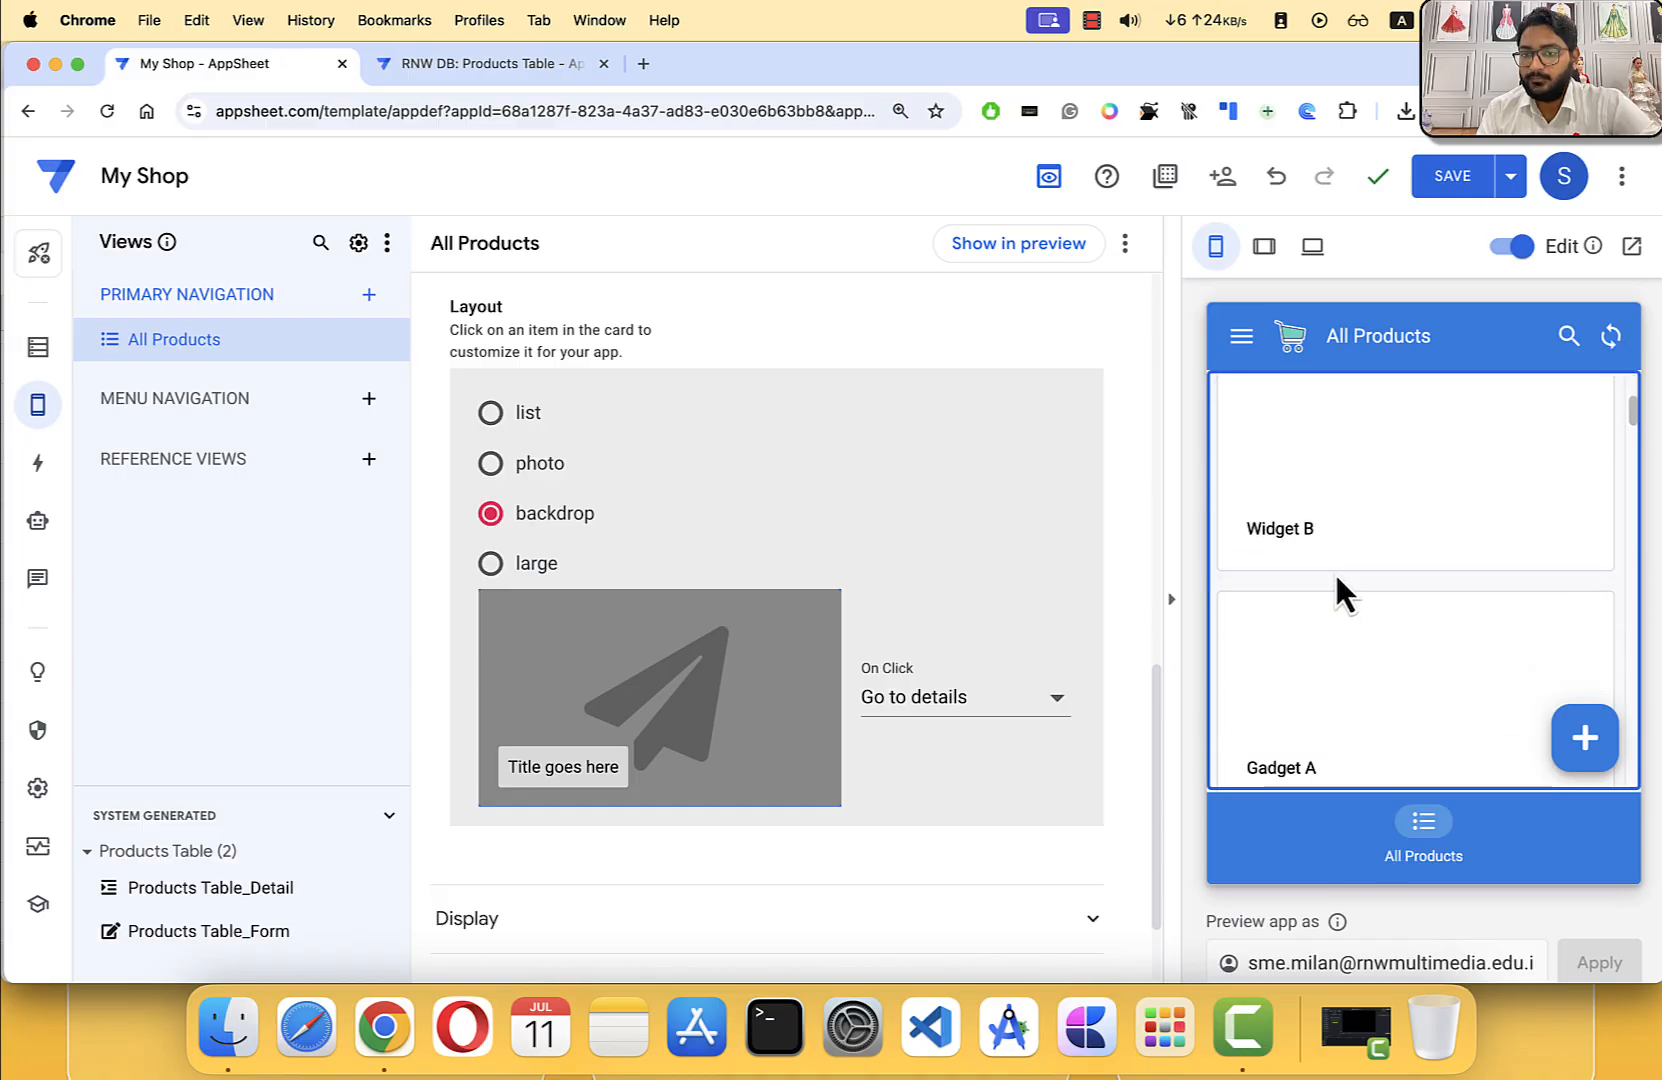
{"action": "scroll", "coordinate": [1334, 573], "scroll_direction": "up", "scroll_amount": 3}
Step: Set the card layout to large and review its template of title, image, header, text and actions
{"action": "left_click", "coordinate": [494, 565]}
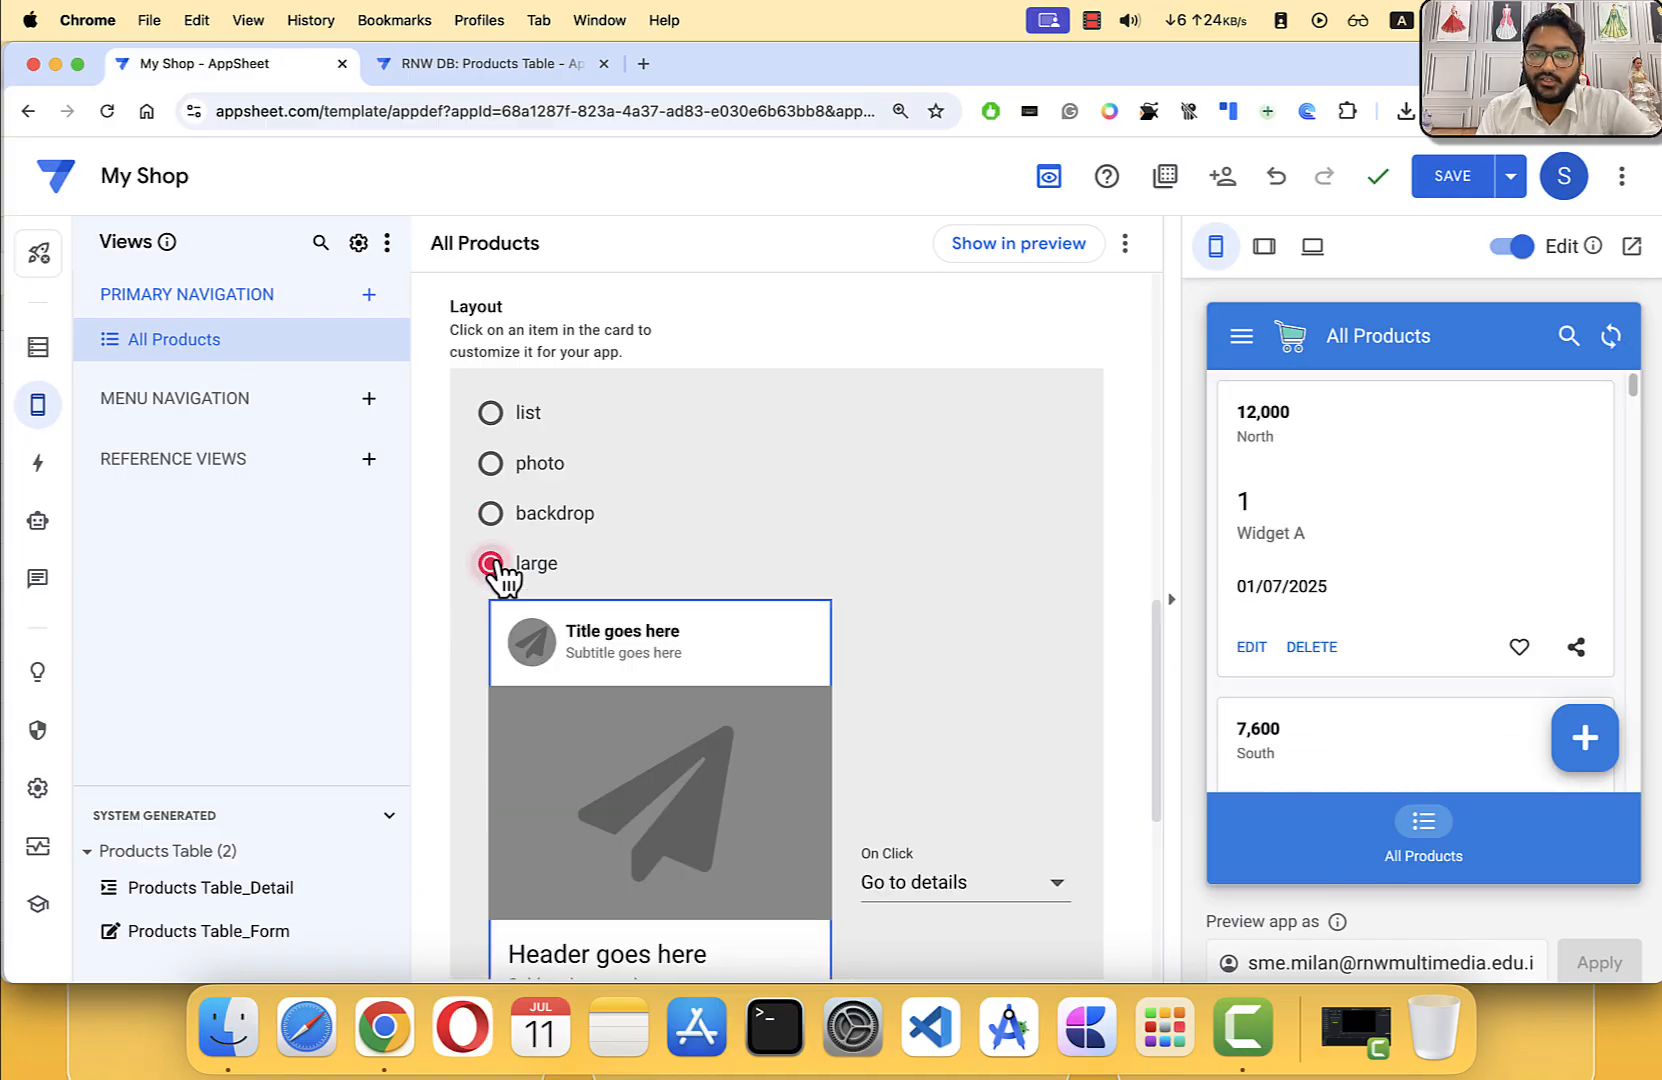
{"action": "scroll", "coordinate": [817, 565], "scroll_direction": "down", "scroll_amount": 3}
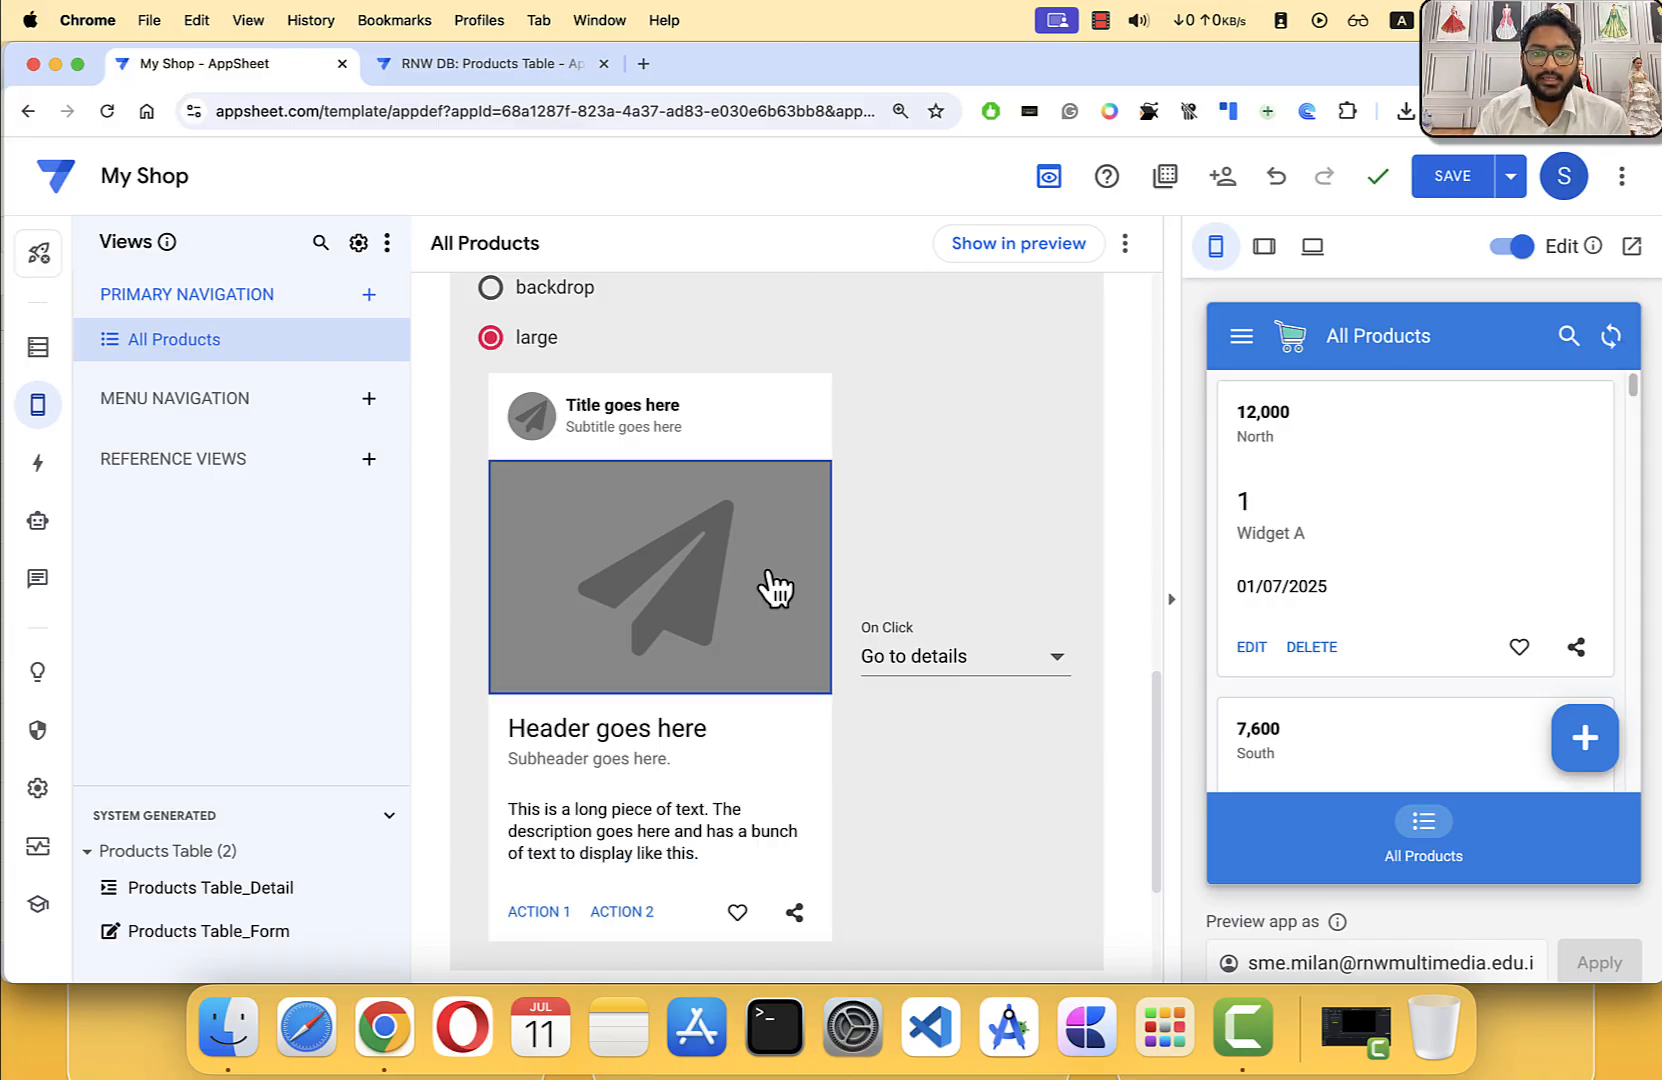
{"action": "scroll", "coordinate": [762, 582], "scroll_direction": "up", "scroll_amount": 3}
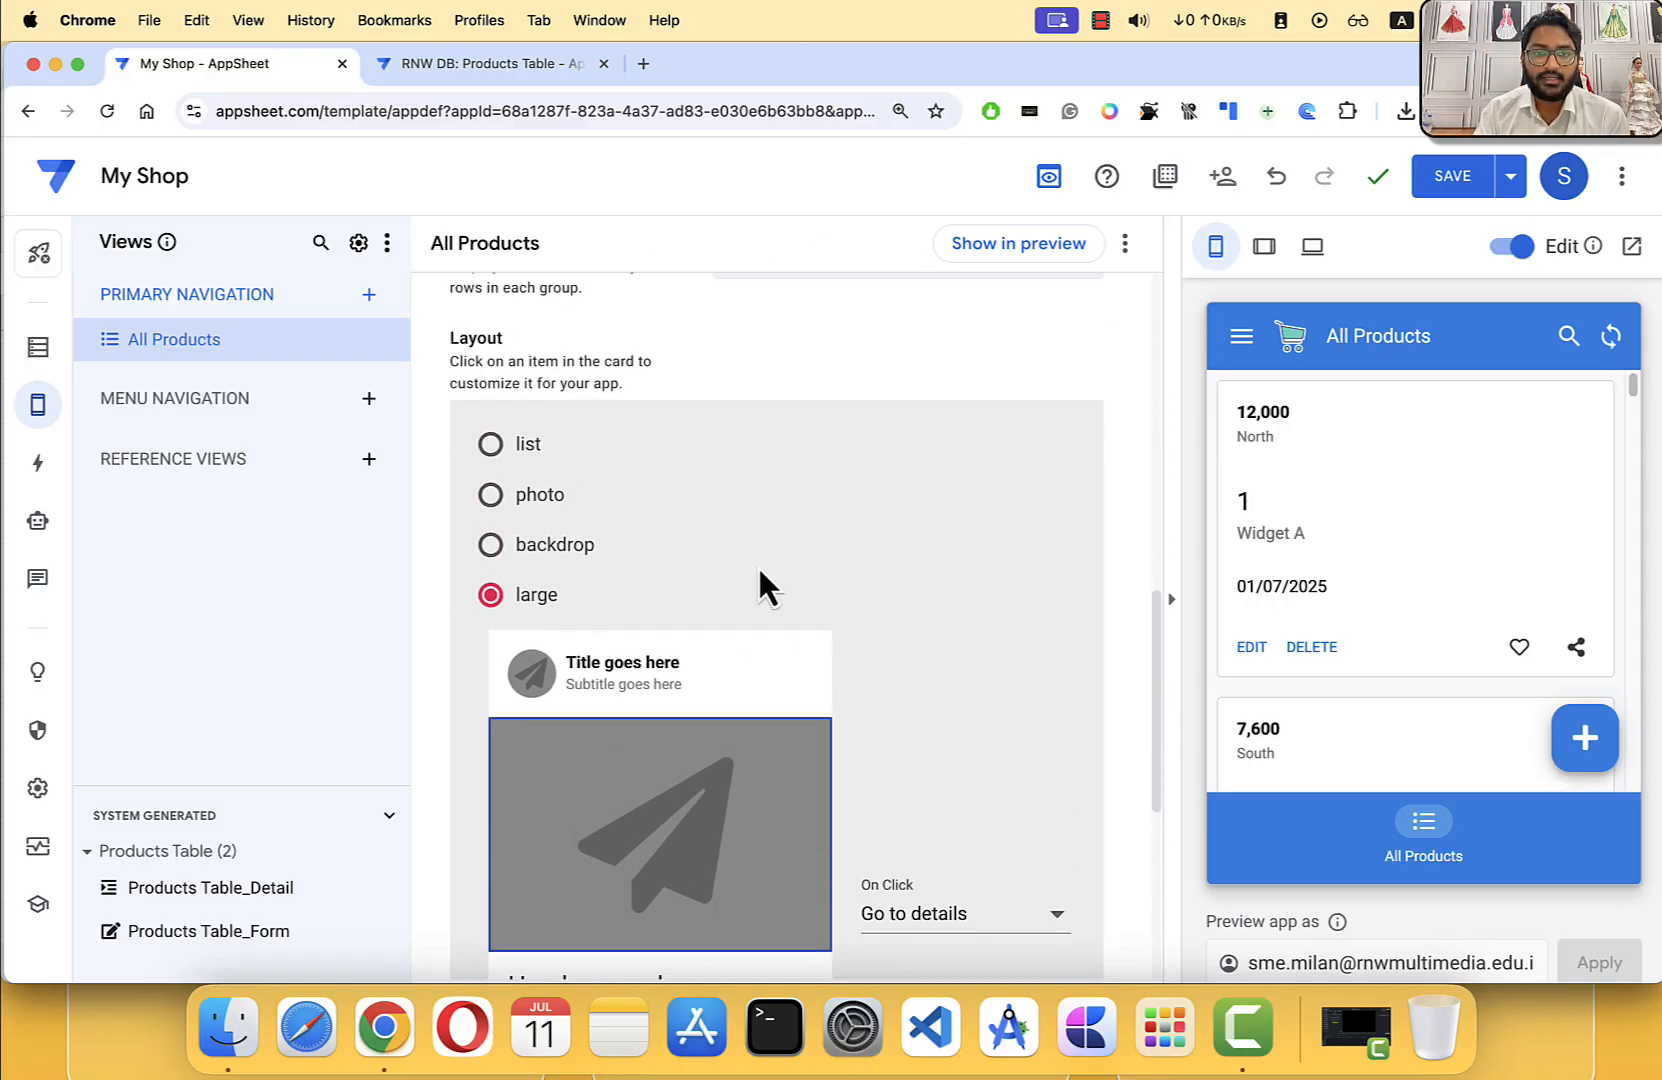
{"action": "left_click", "coordinate": [640, 340]}
{"action": "scroll", "coordinate": [760, 360], "scroll_direction": "down", "scroll_amount": 3}
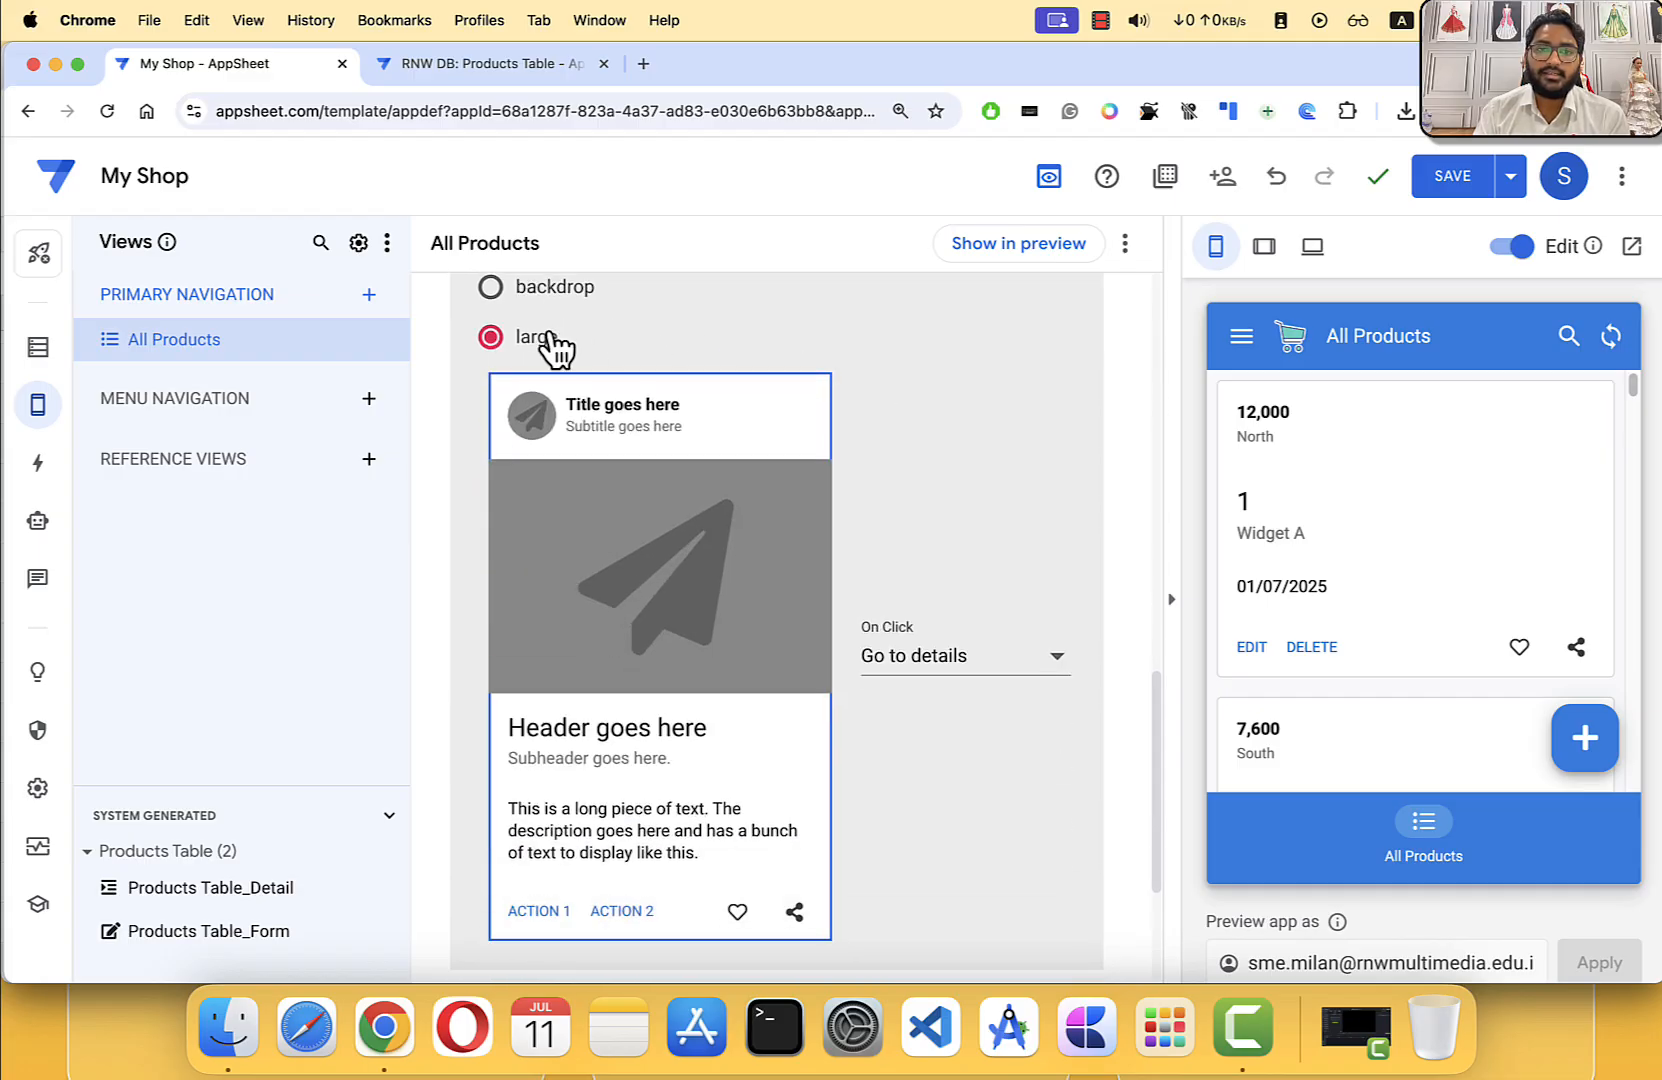
Step: Set the column shown as the large card's title to Sr. No
{"action": "scroll", "coordinate": [555, 347], "scroll_direction": "down", "scroll_amount": 1}
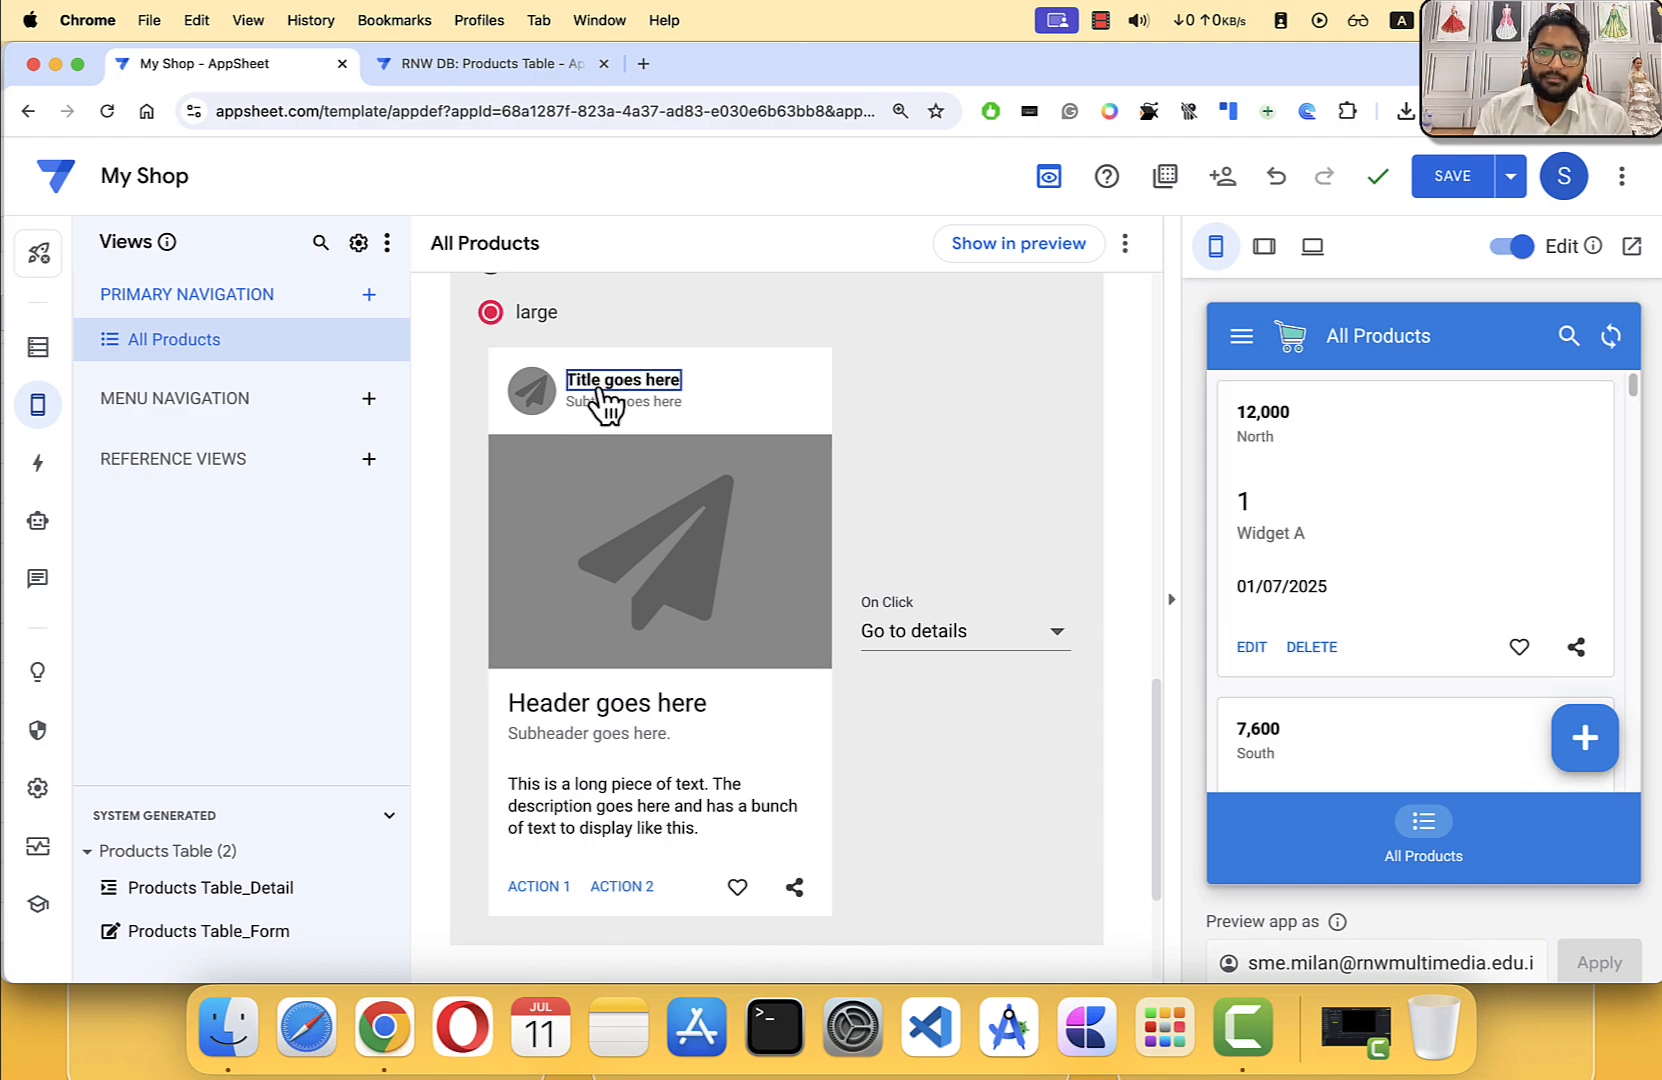
{"action": "left_click", "coordinate": [634, 385]}
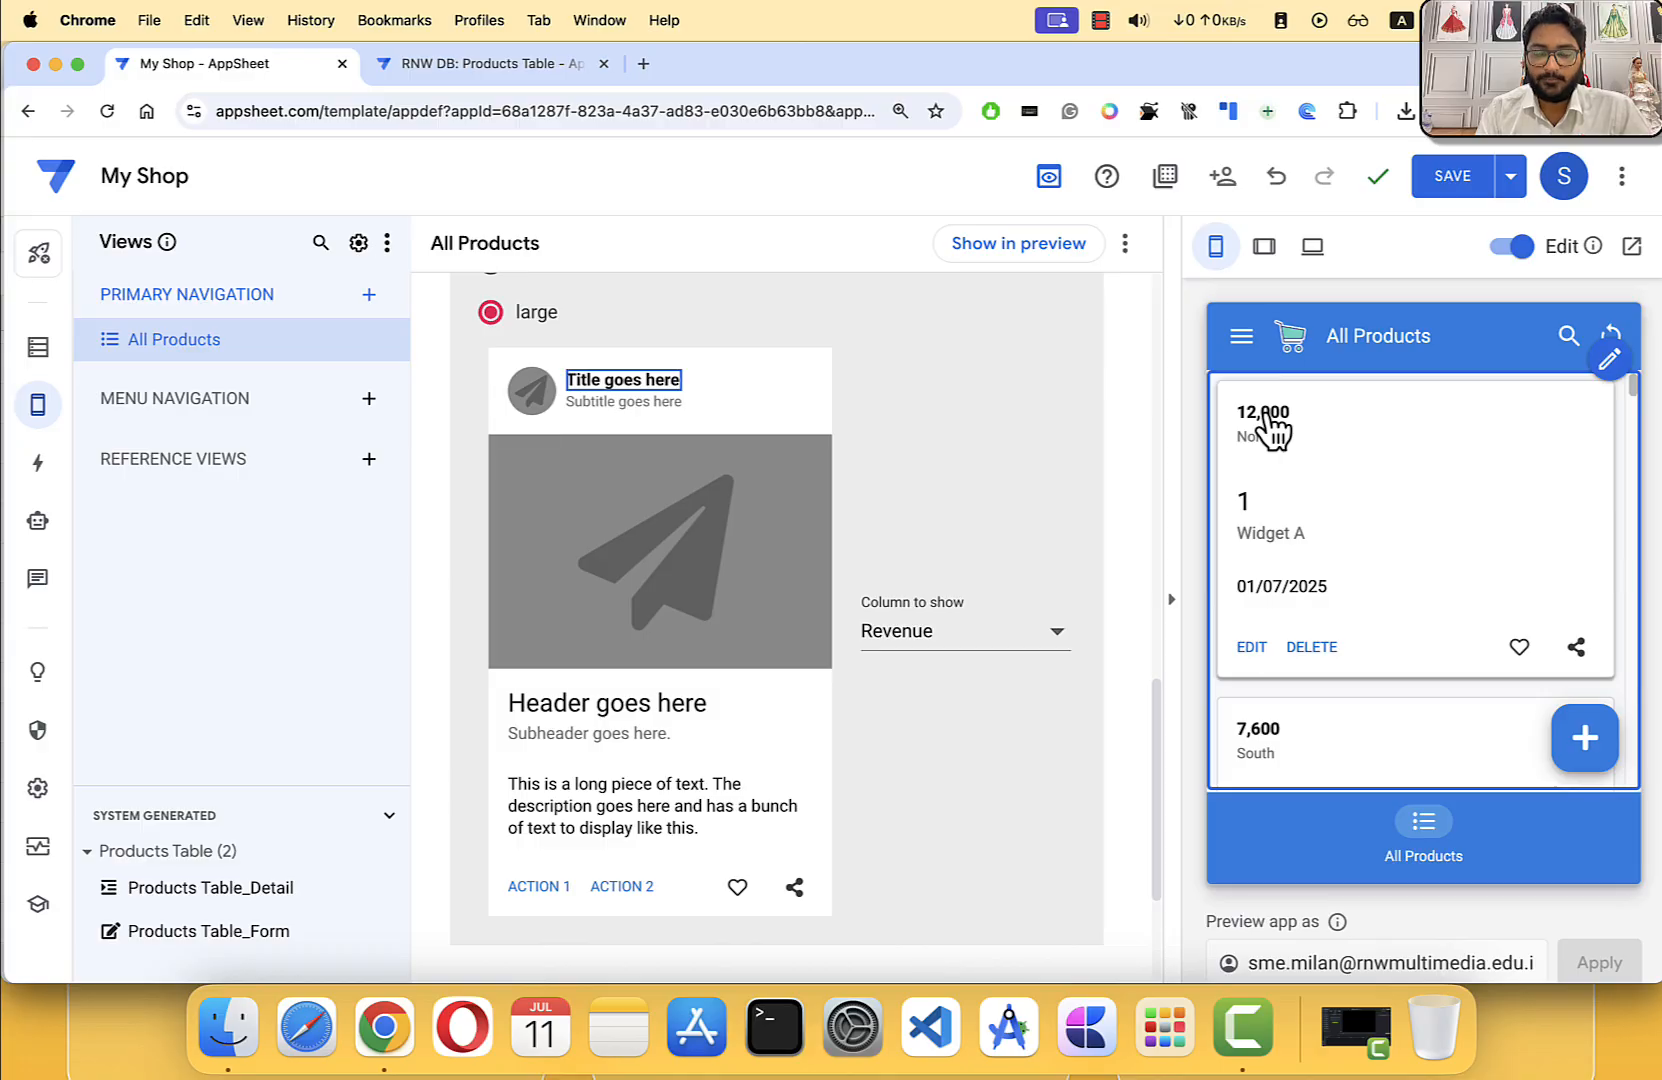
{"action": "left_click", "coordinate": [925, 648]}
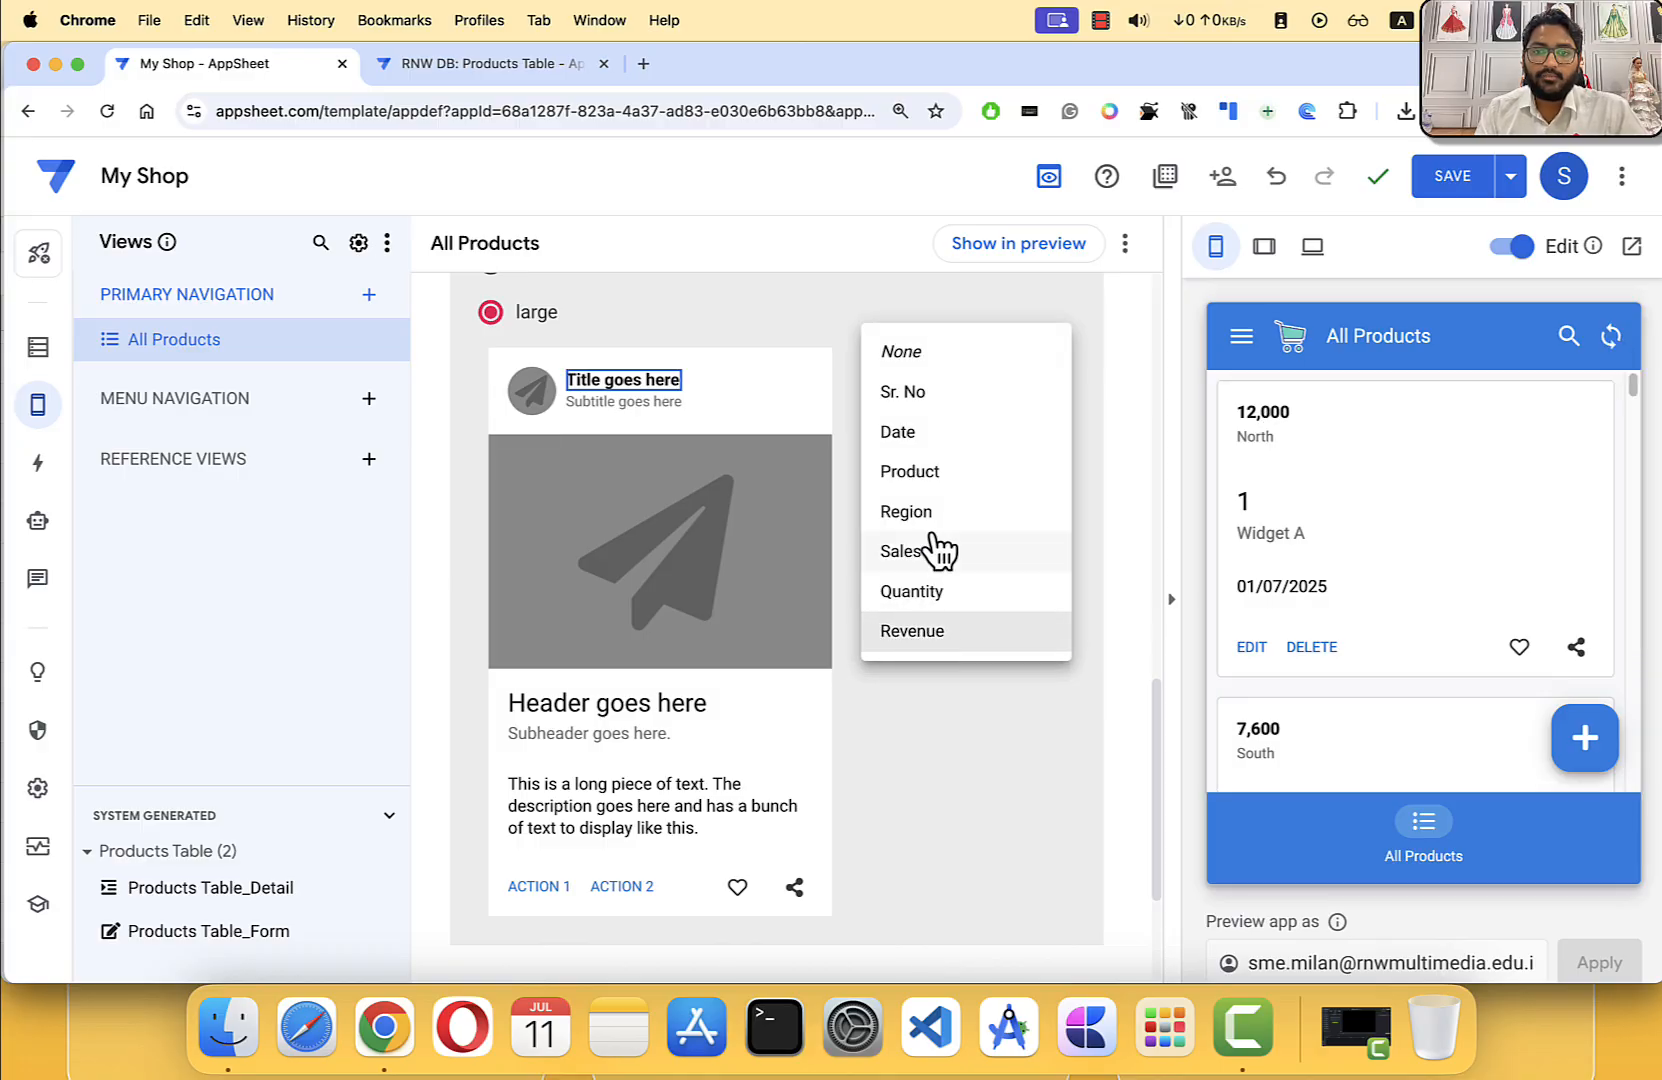
{"action": "left_click", "coordinate": [925, 395]}
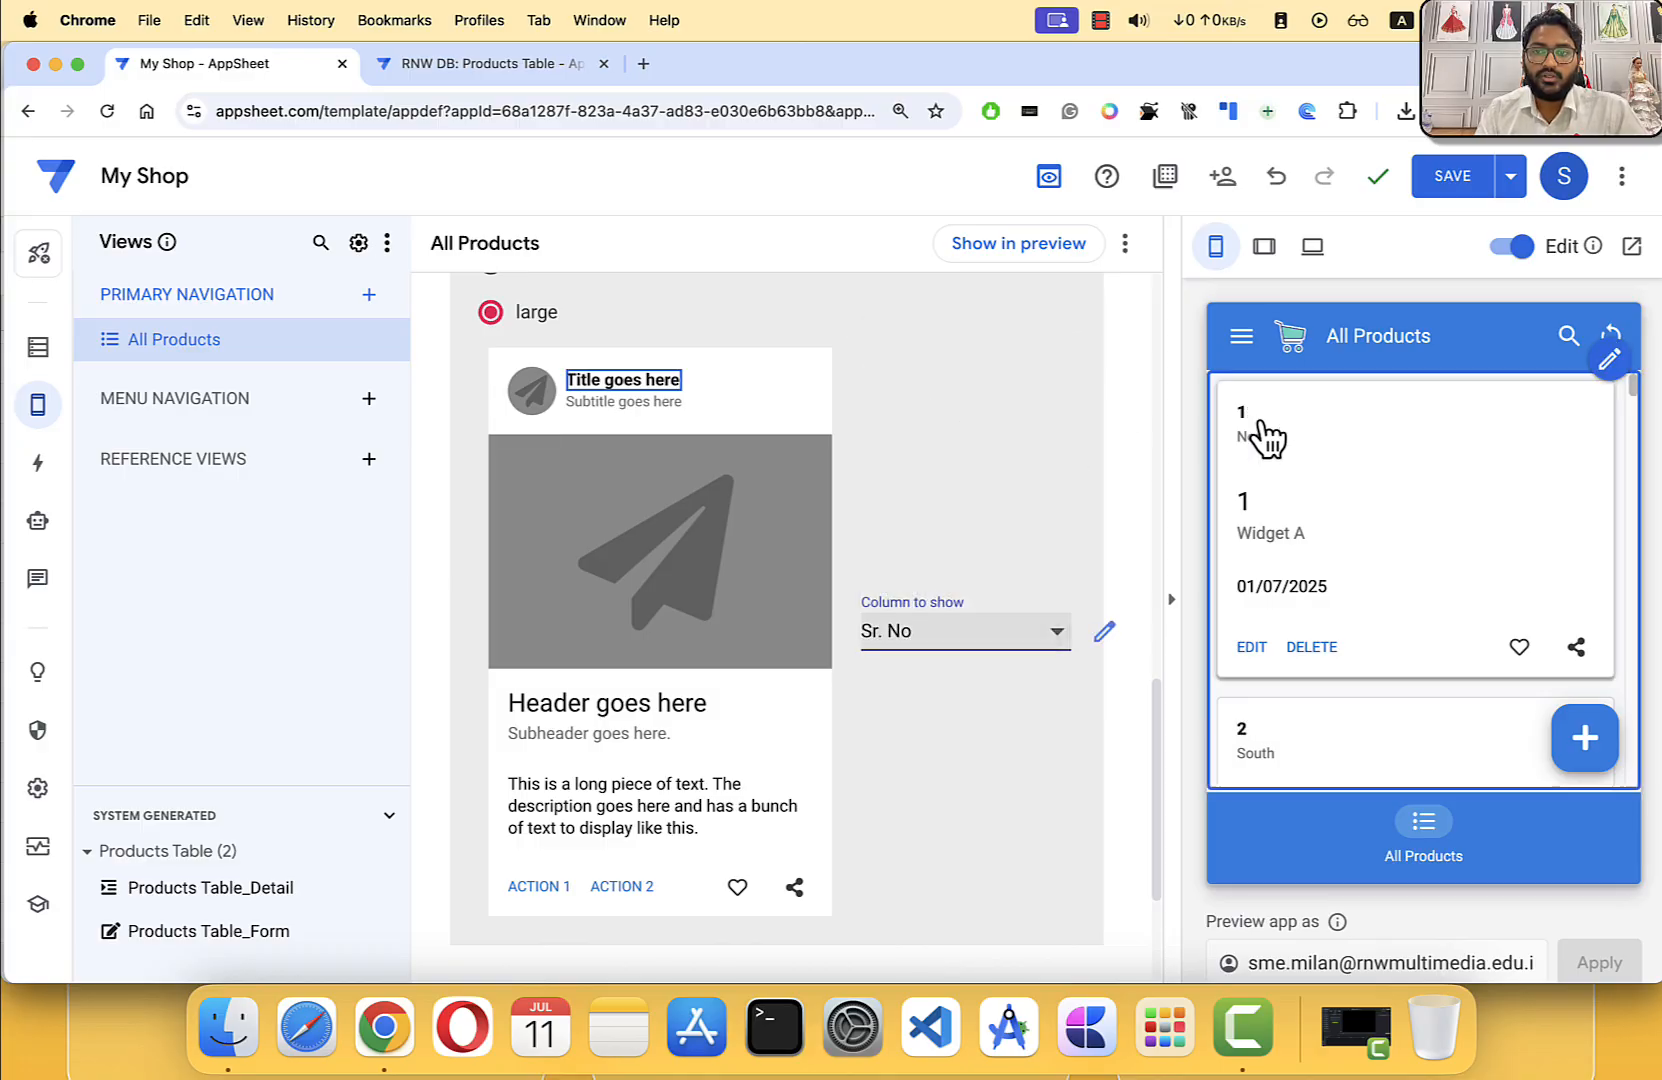
Step: Check the Sr. No titles on the preview cards and set the large card's subtitle column to Date
{"action": "scroll", "coordinate": [1260, 432], "scroll_direction": "down", "scroll_amount": 5}
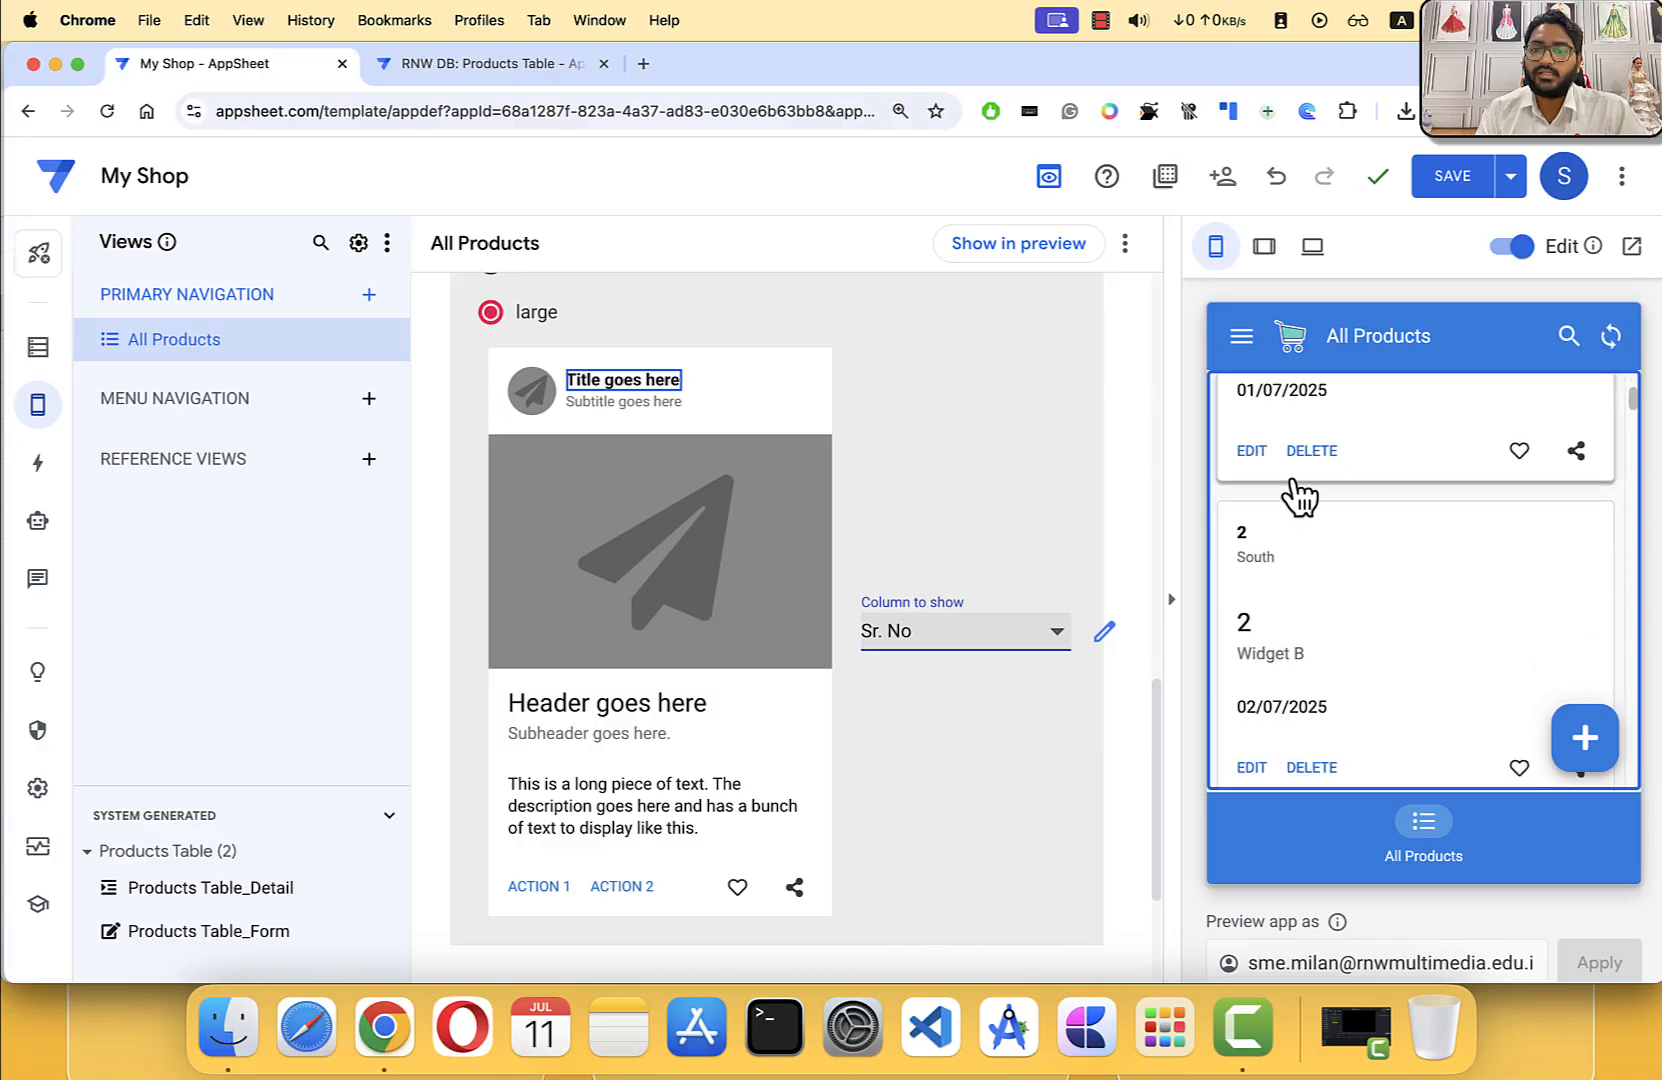
{"action": "scroll", "coordinate": [1255, 603], "scroll_direction": "down", "scroll_amount": 20}
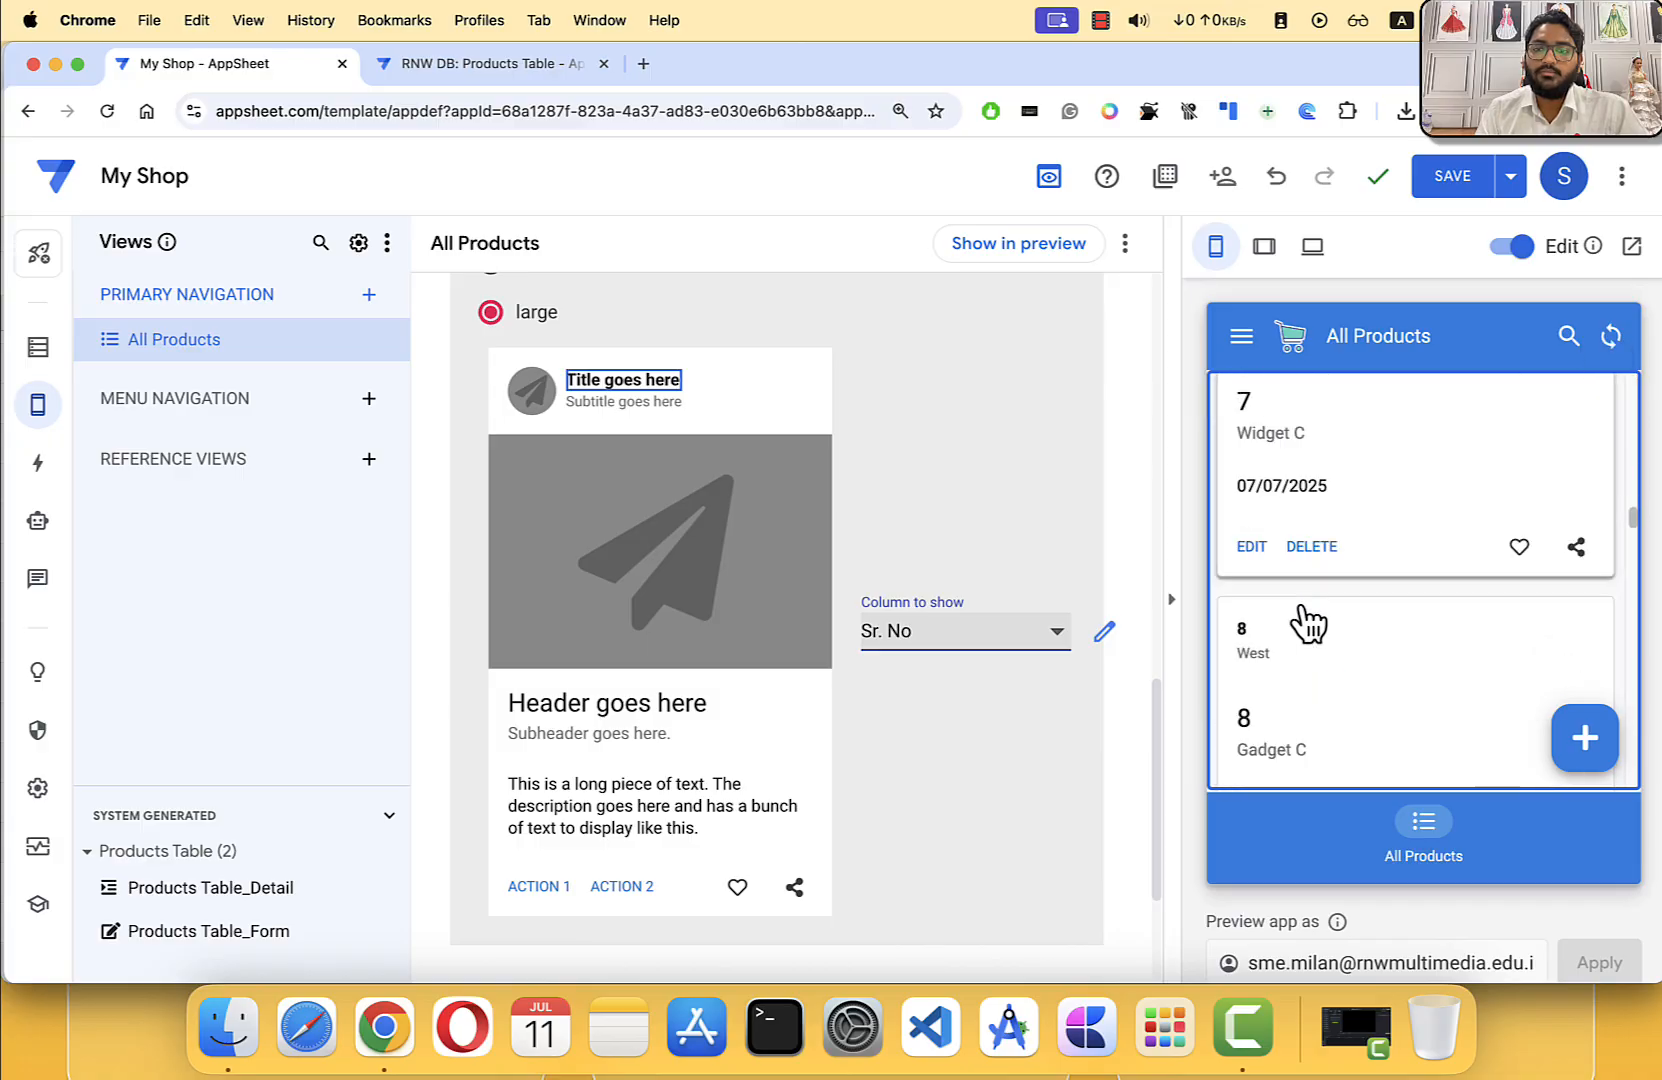
{"action": "scroll", "coordinate": [1278, 534], "scroll_direction": "up", "scroll_amount": 20}
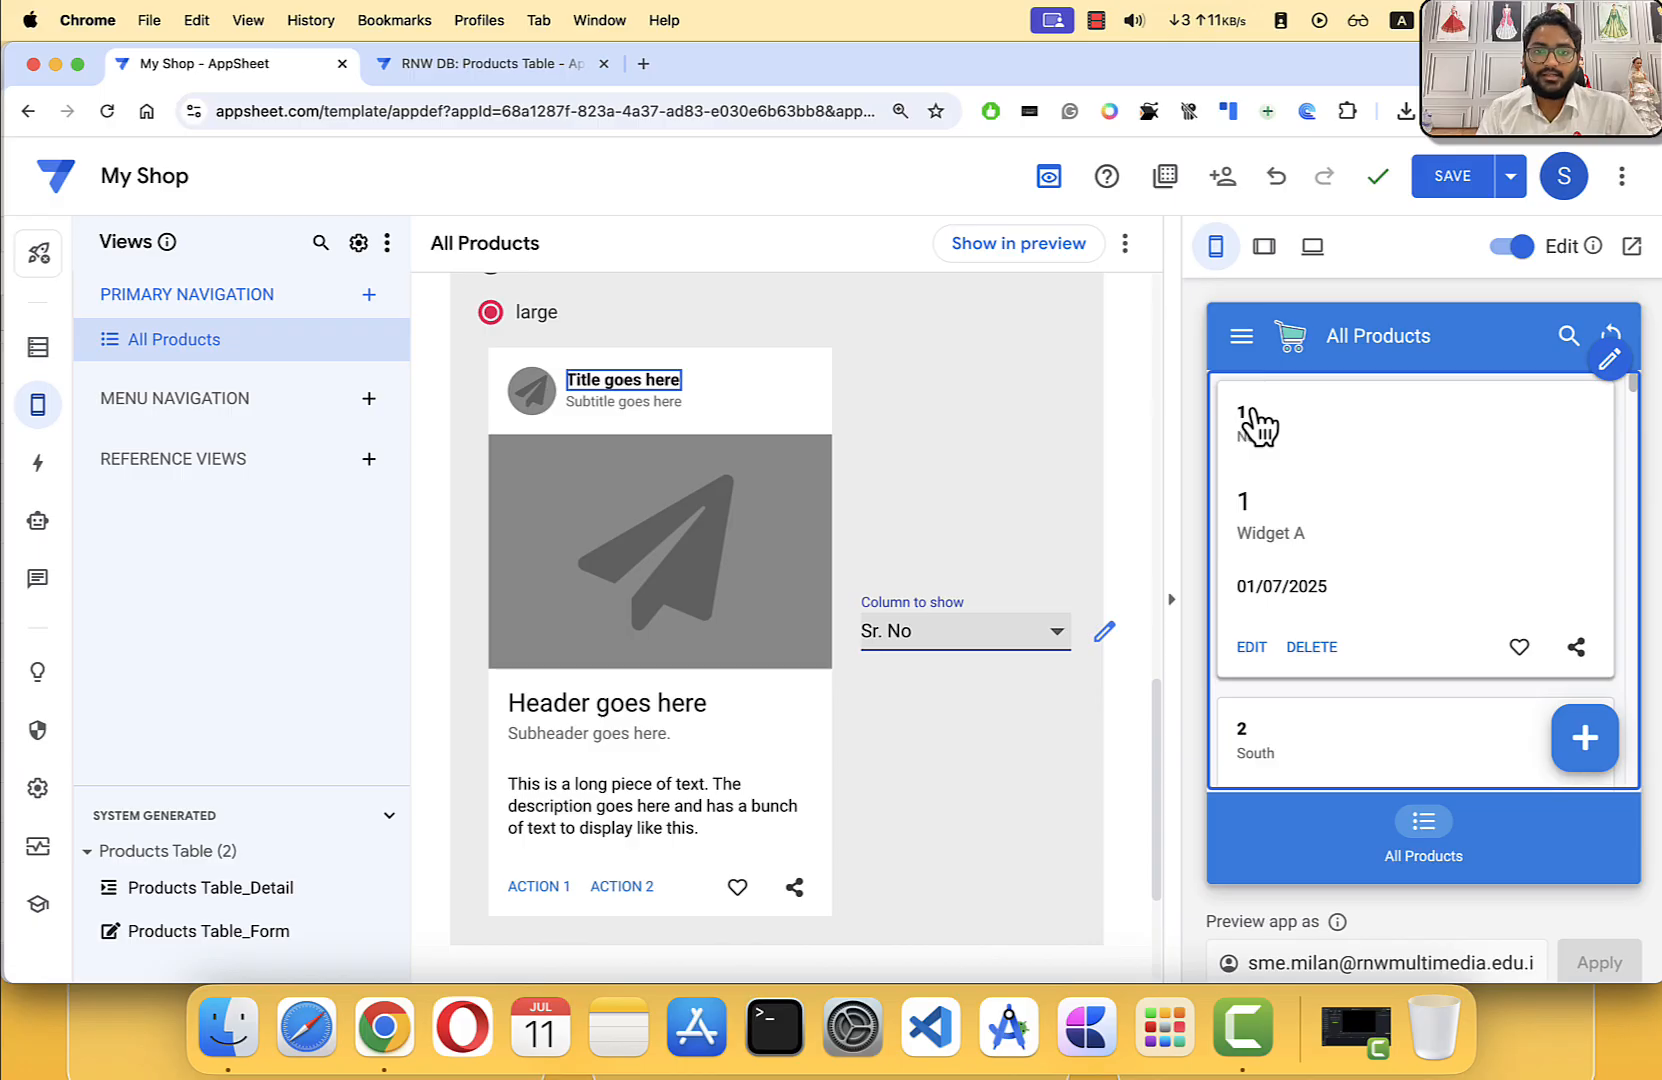
{"action": "left_click", "coordinate": [610, 402]}
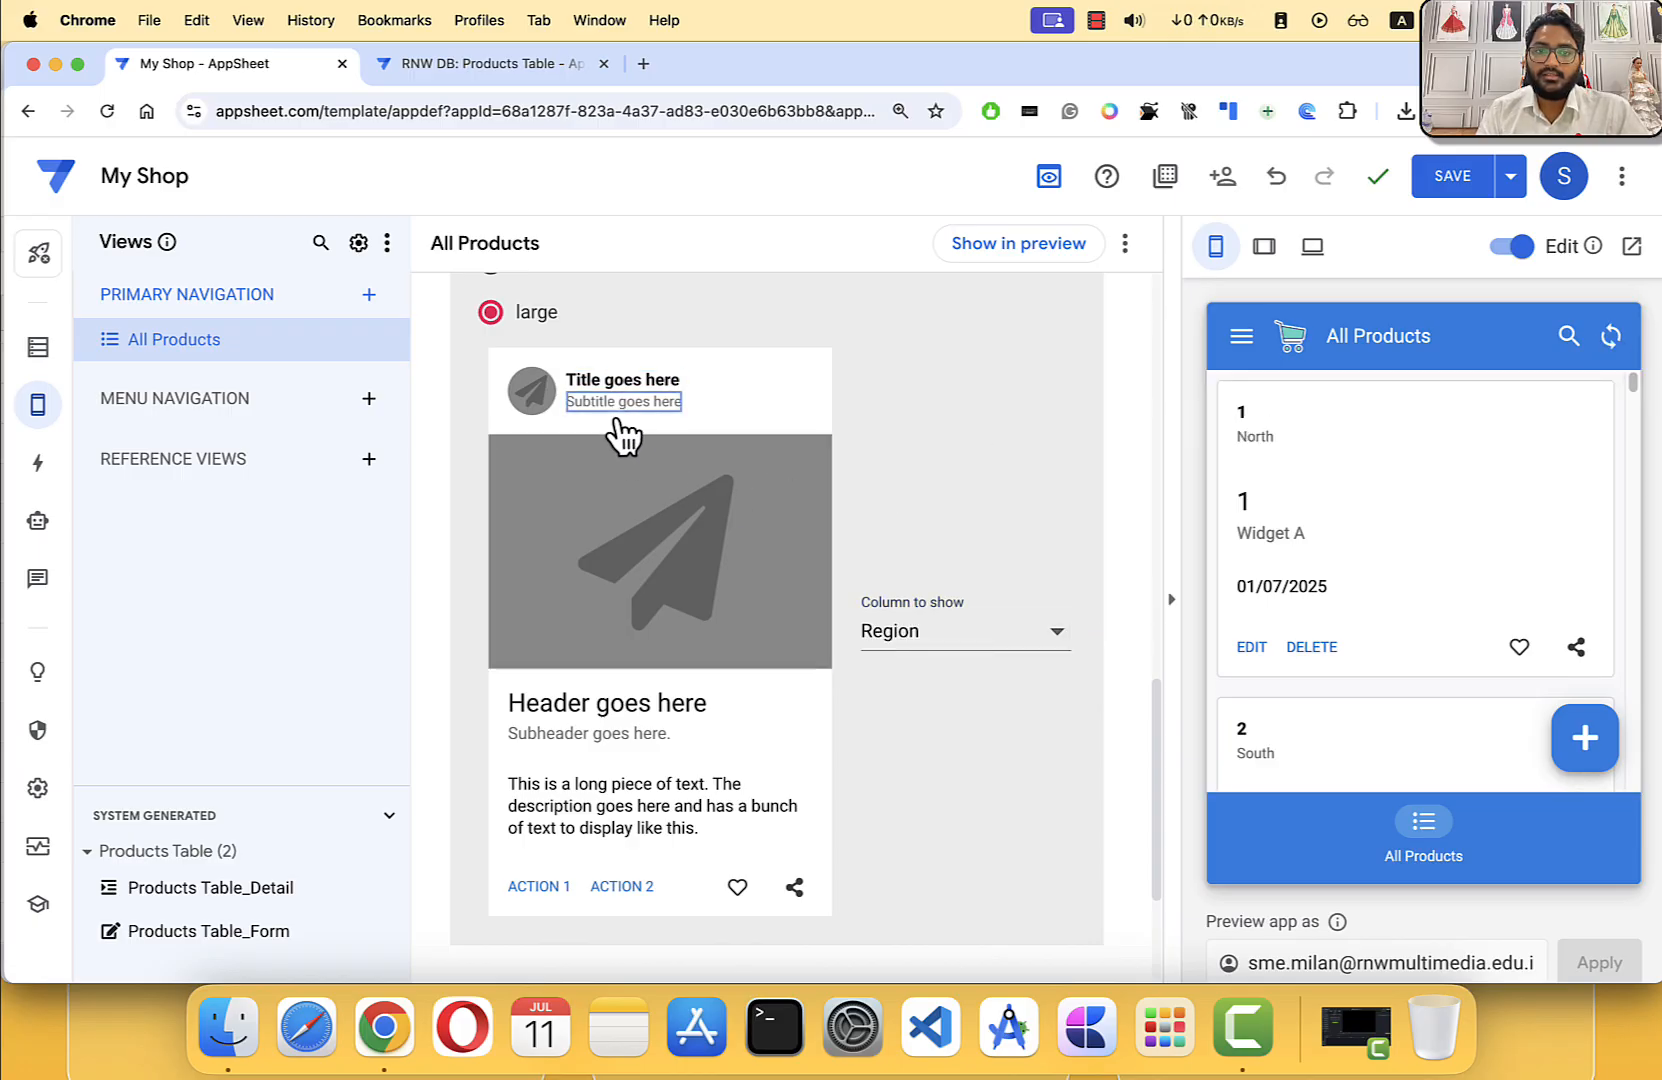
{"action": "left_click", "coordinate": [921, 643]}
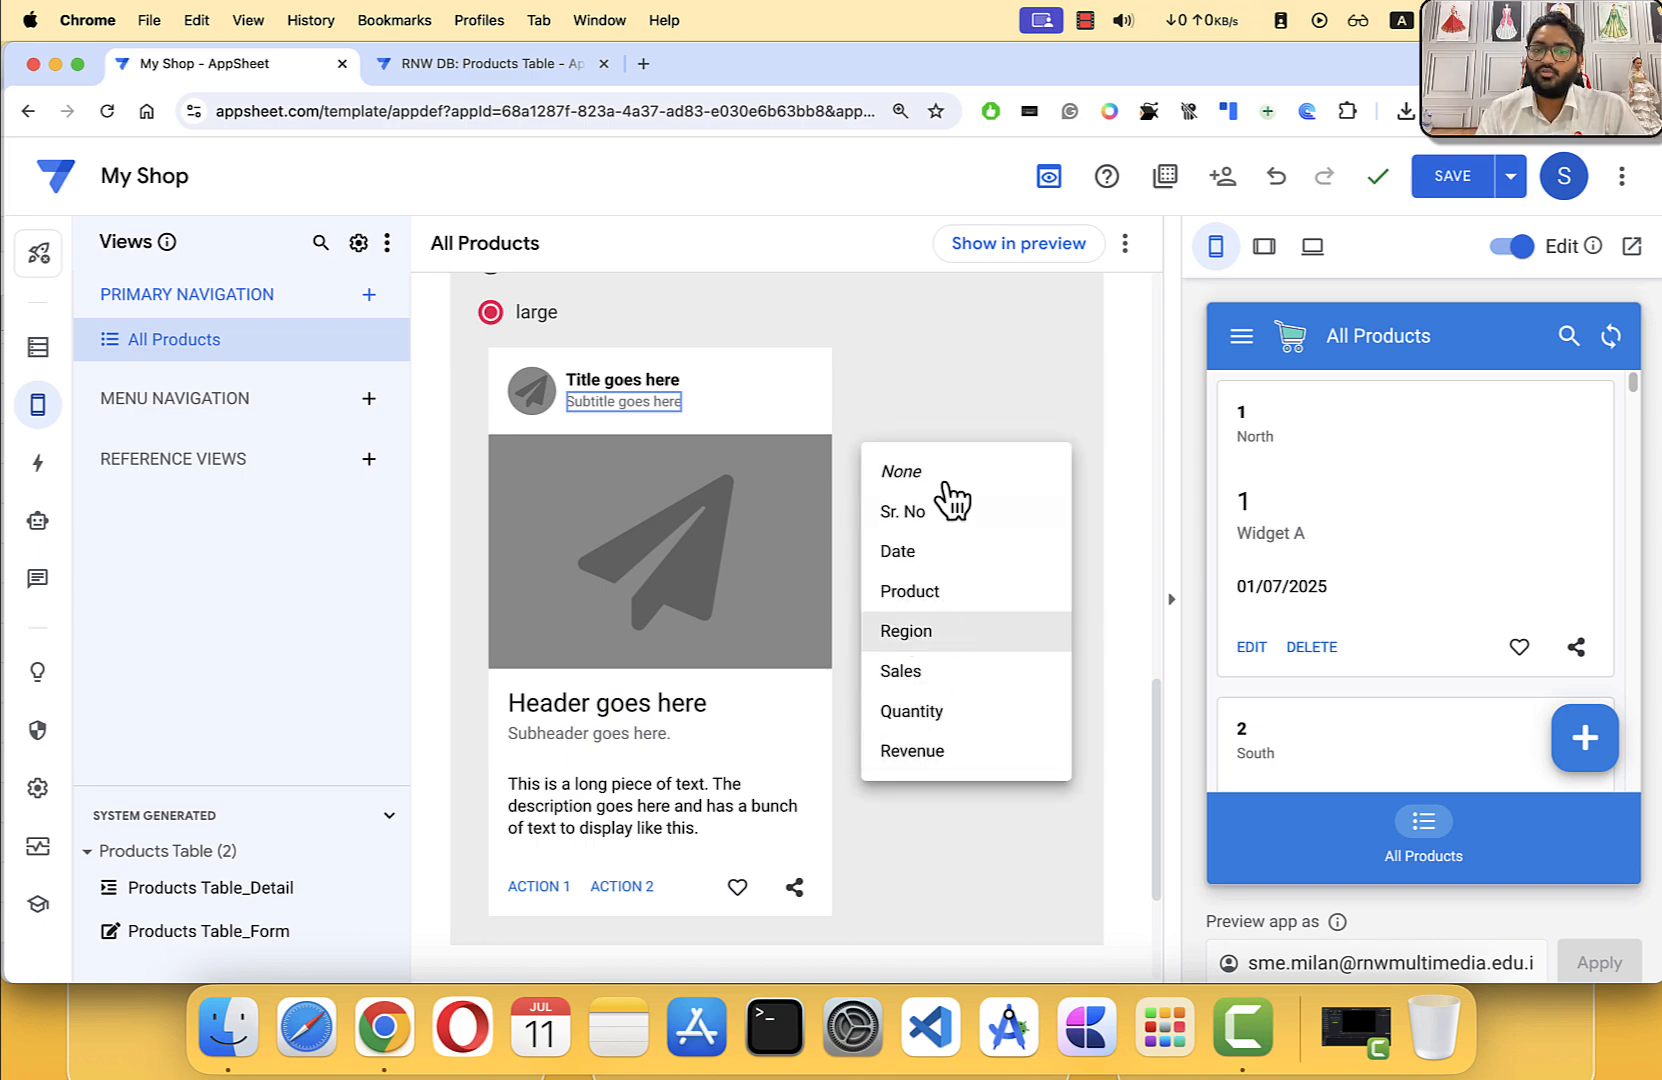
{"action": "left_click", "coordinate": [924, 558]}
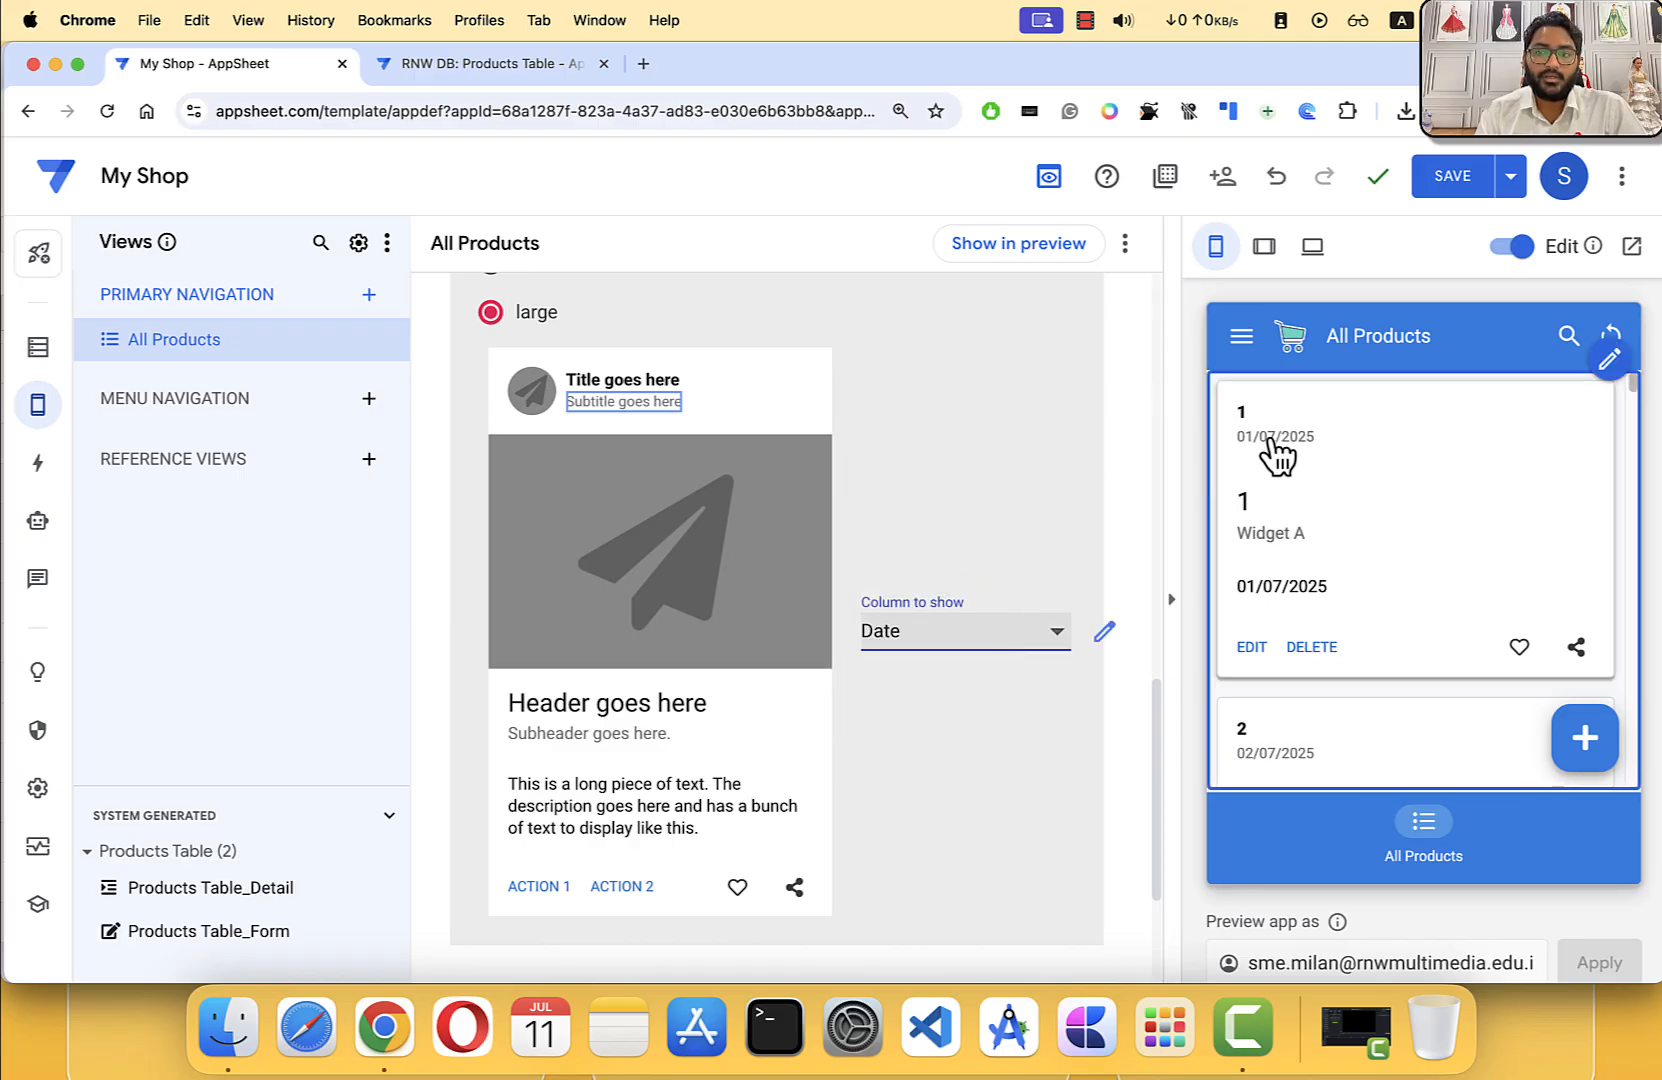
Step: Set the large card's header column to Product and its subheader column to Region
{"action": "left_click", "coordinate": [681, 570]}
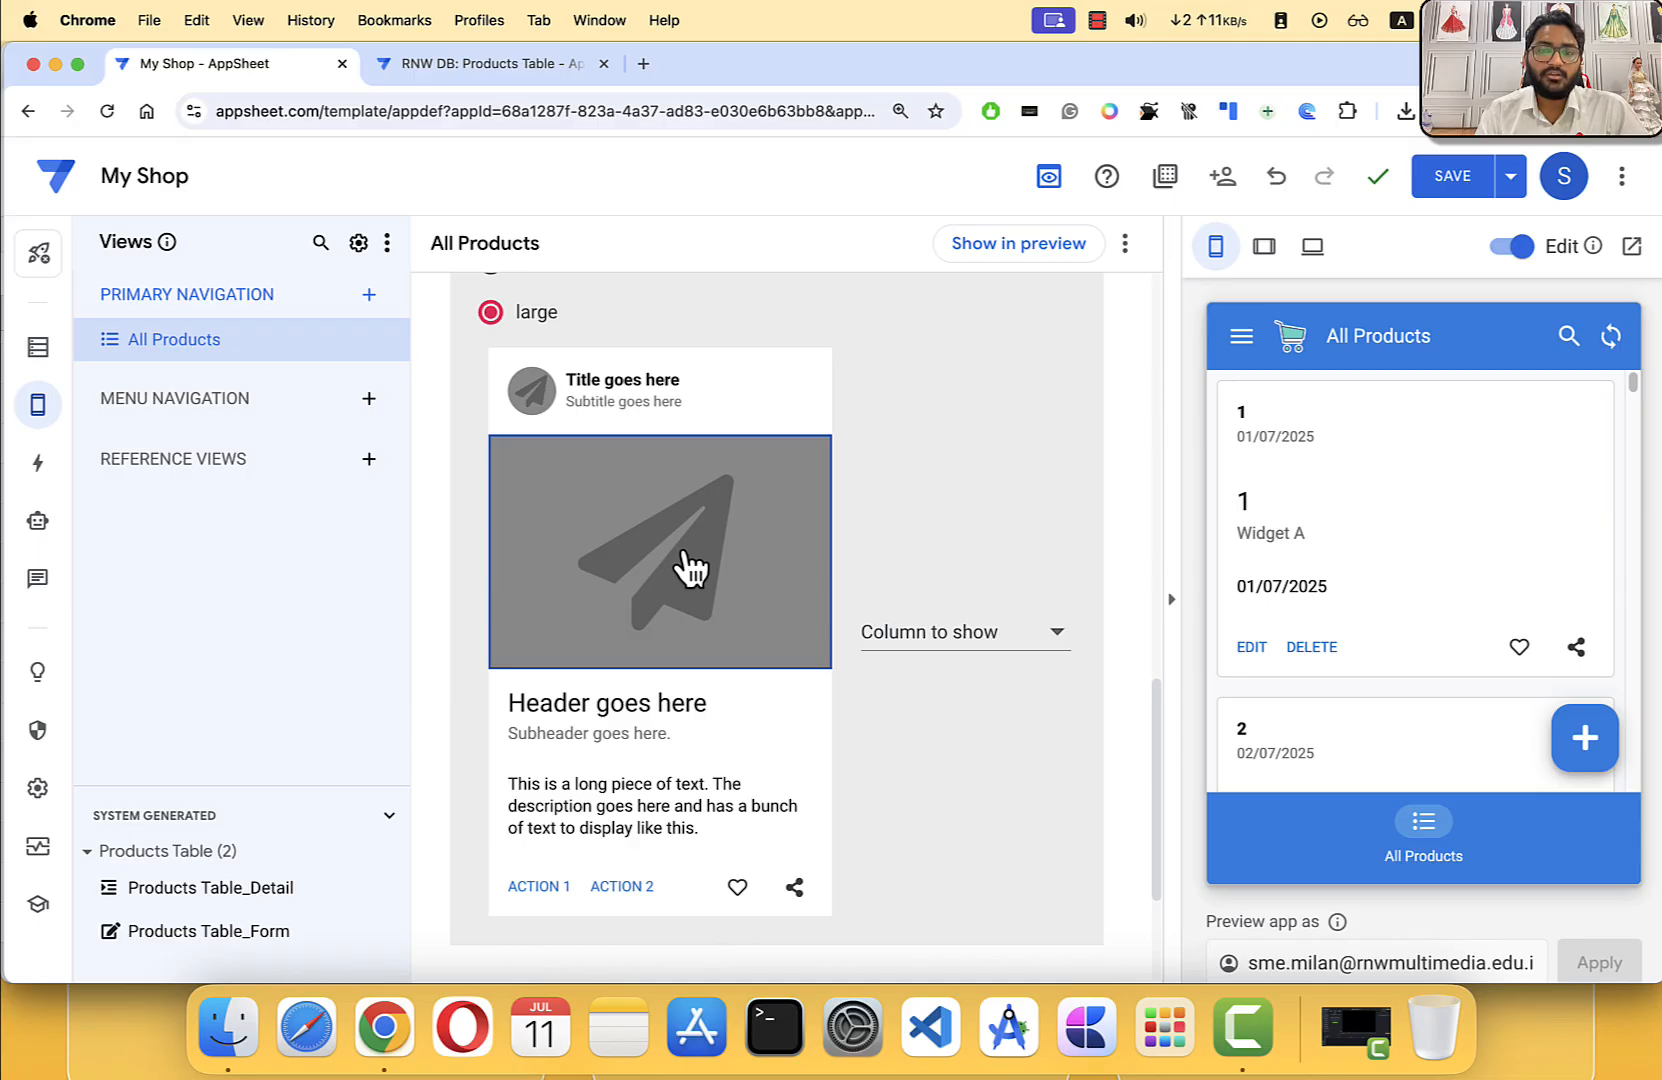
{"action": "scroll", "coordinate": [686, 568], "scroll_direction": "down", "scroll_amount": 1}
{"action": "left_click", "coordinate": [652, 662]}
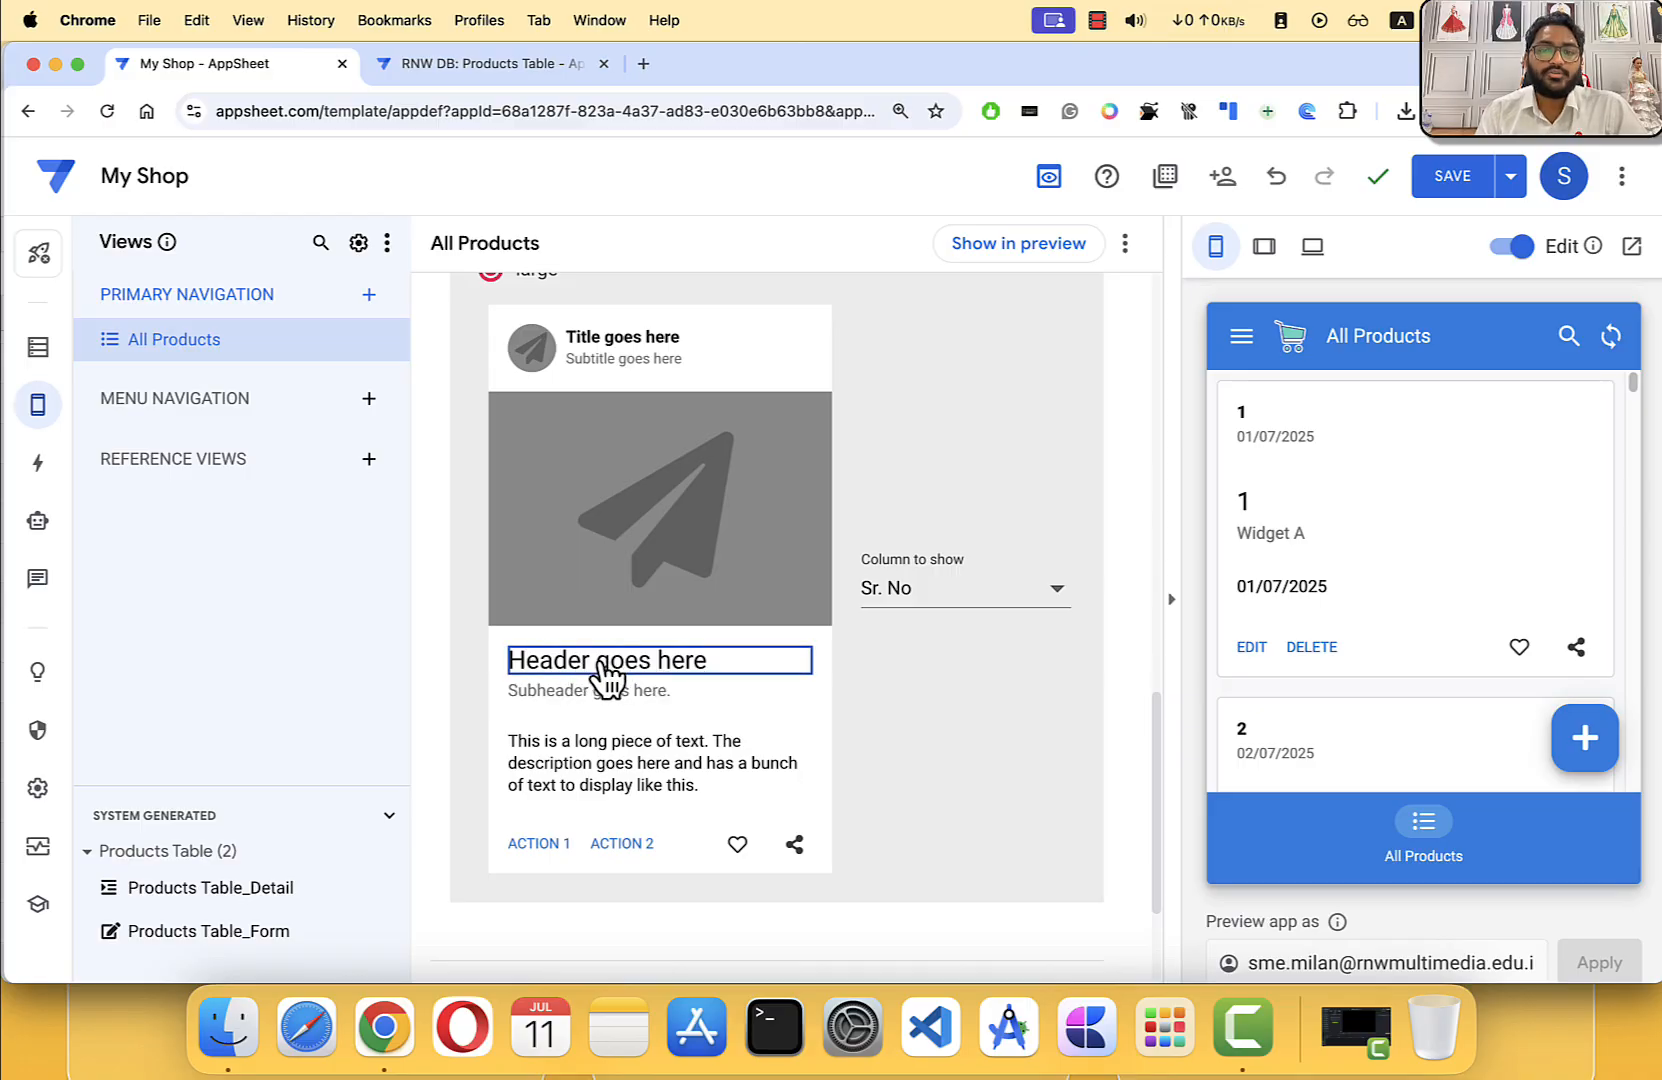
{"action": "left_click", "coordinate": [987, 598]}
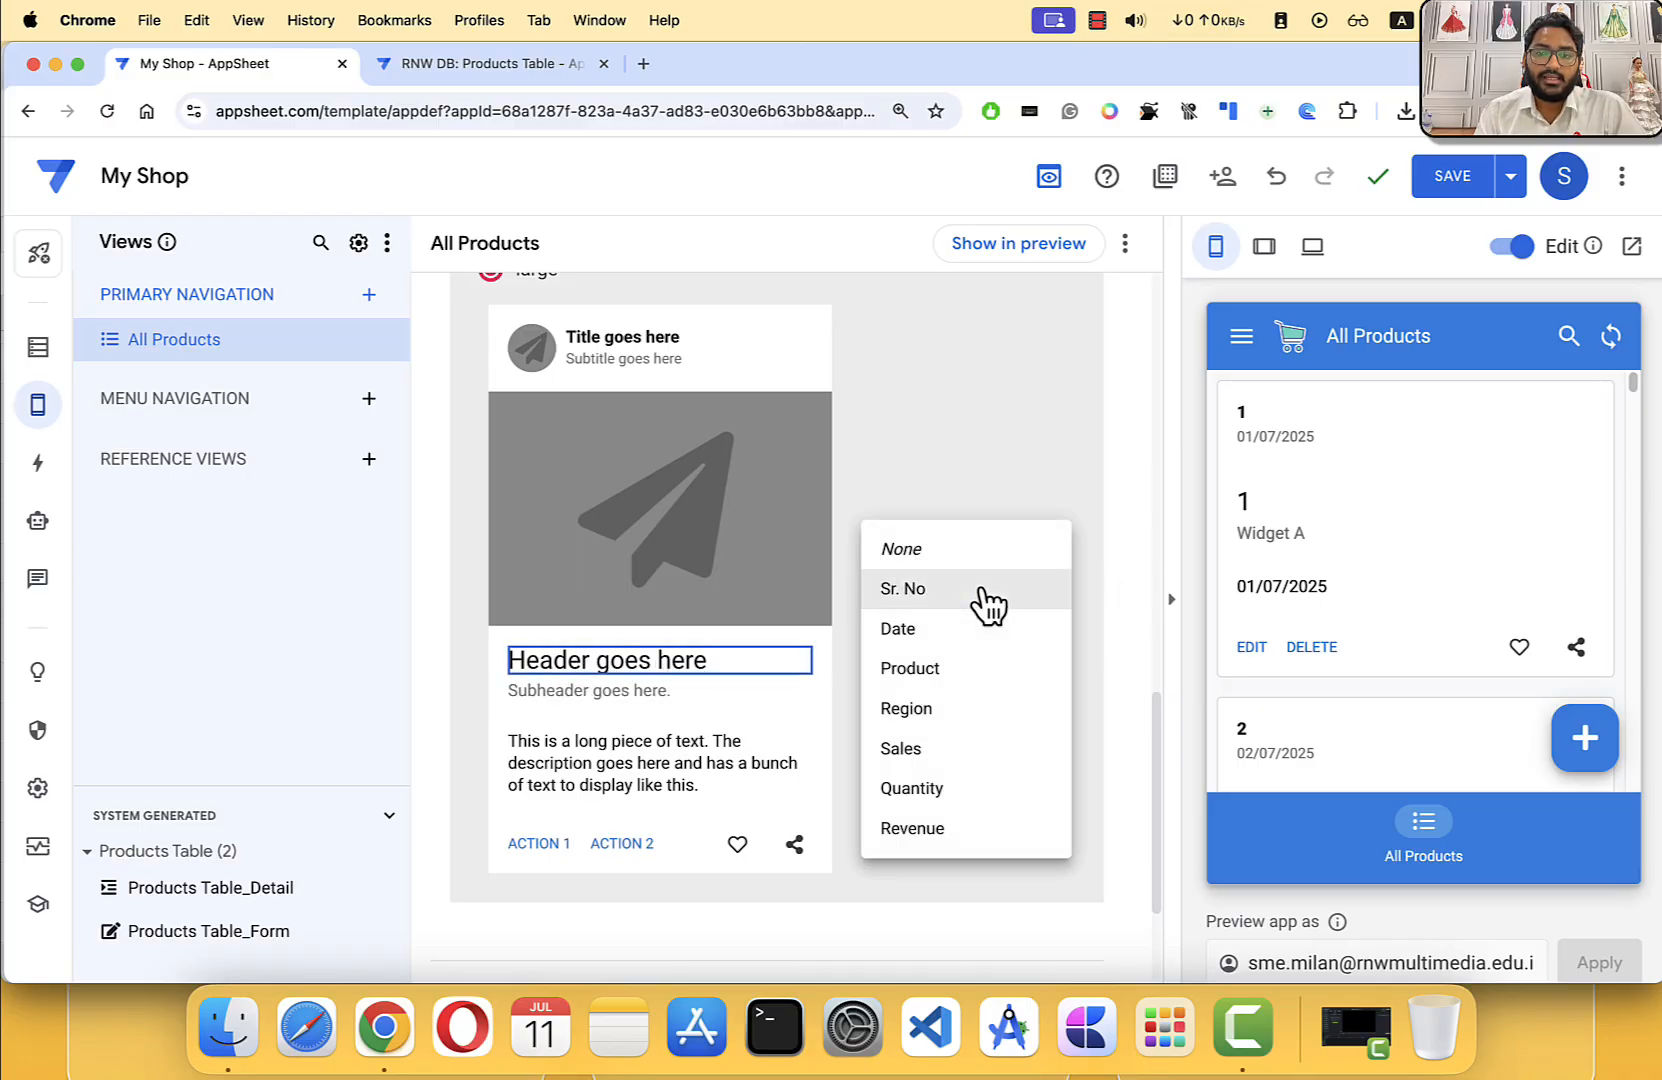
{"action": "left_click", "coordinate": [957, 670]}
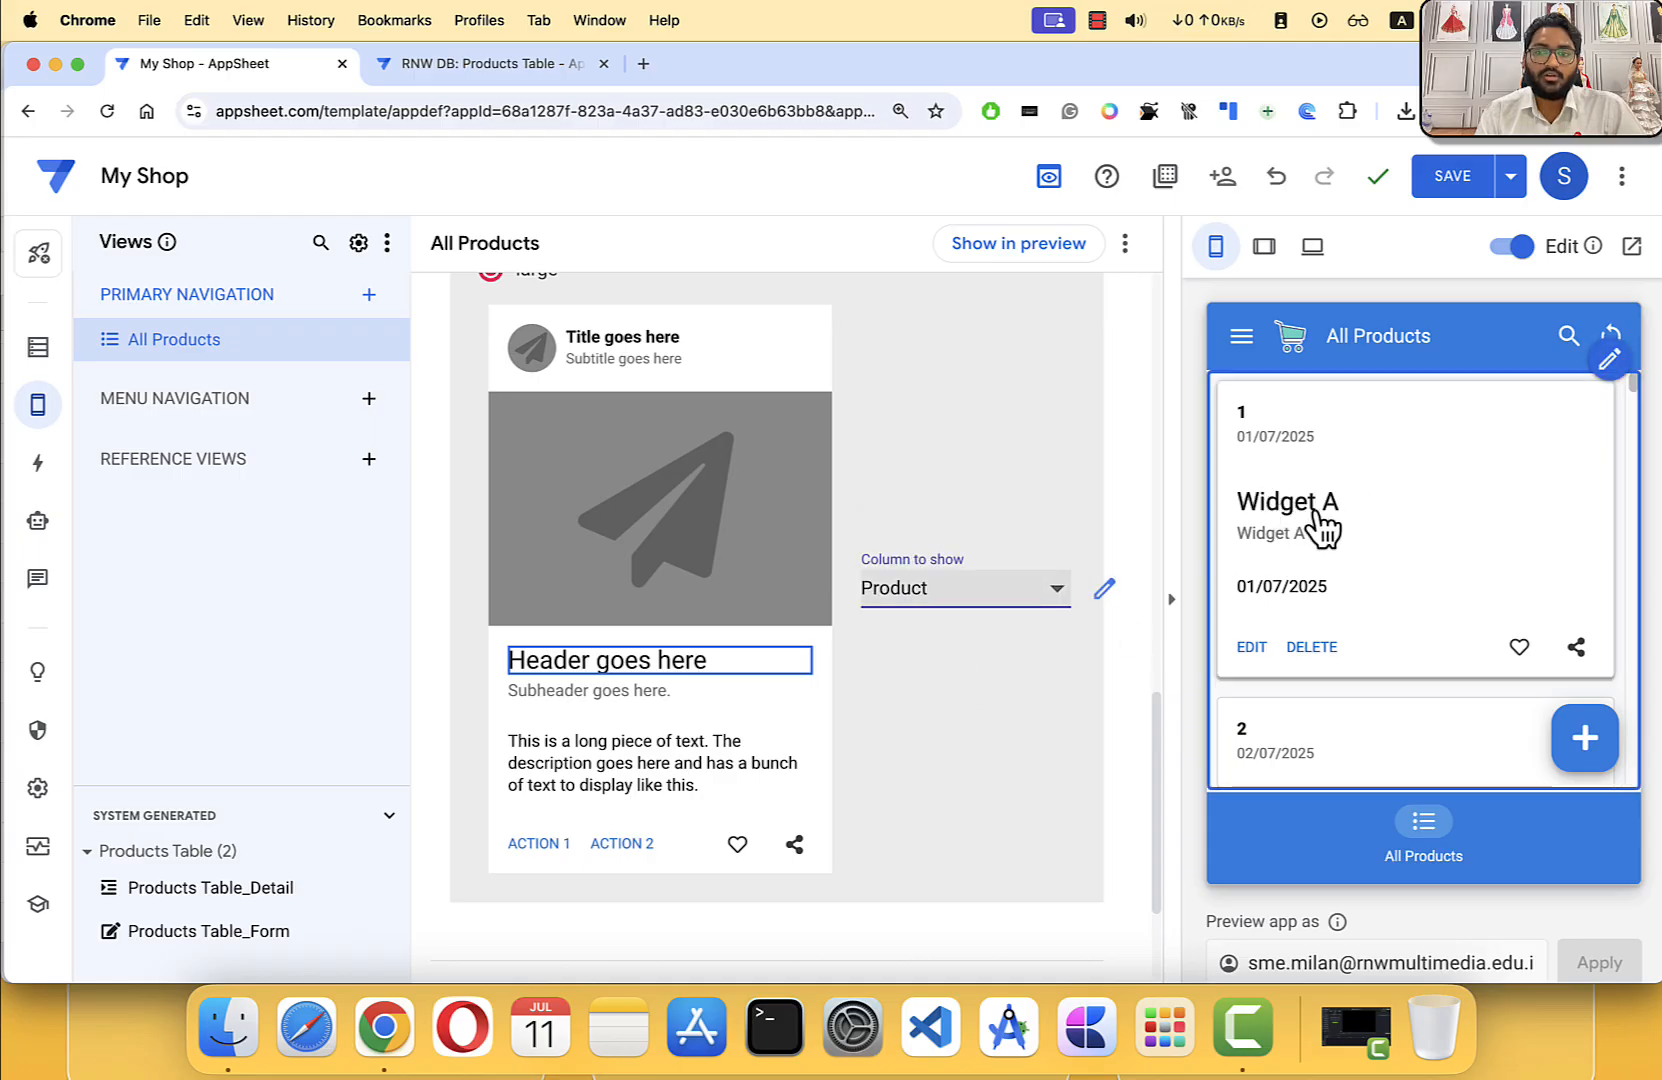
{"action": "left_click", "coordinate": [597, 701]}
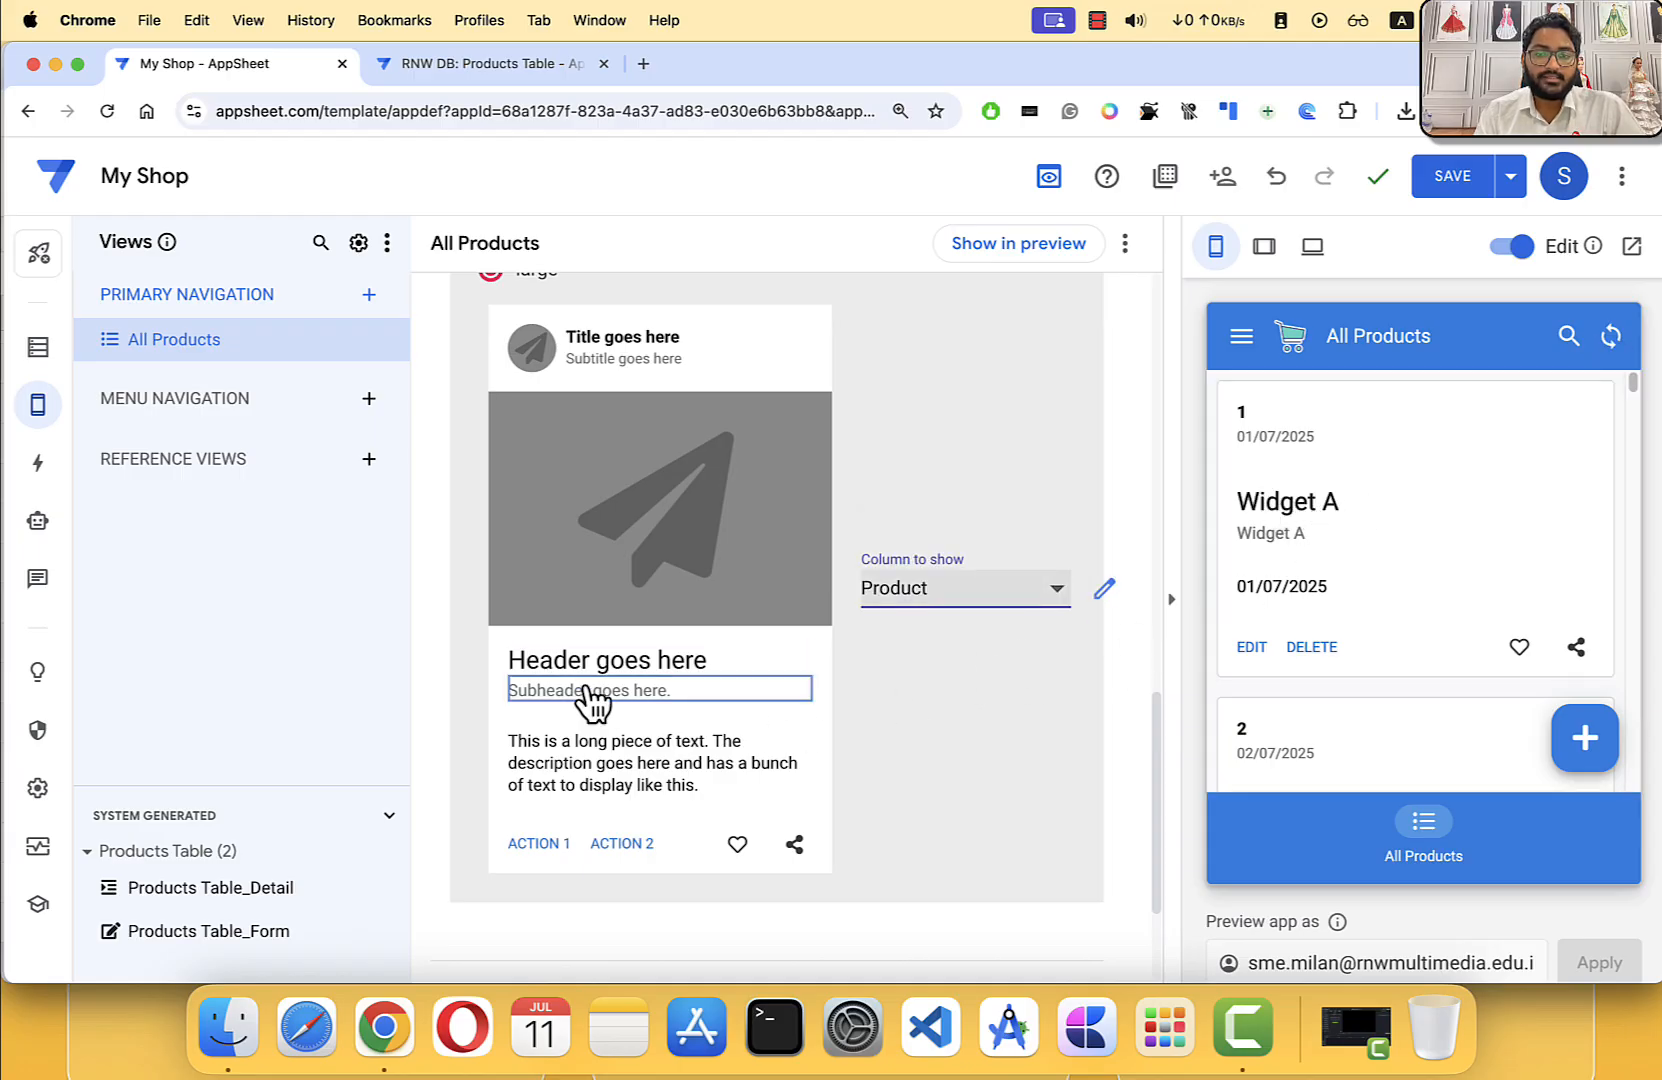
{"action": "left_click", "coordinate": [952, 600]}
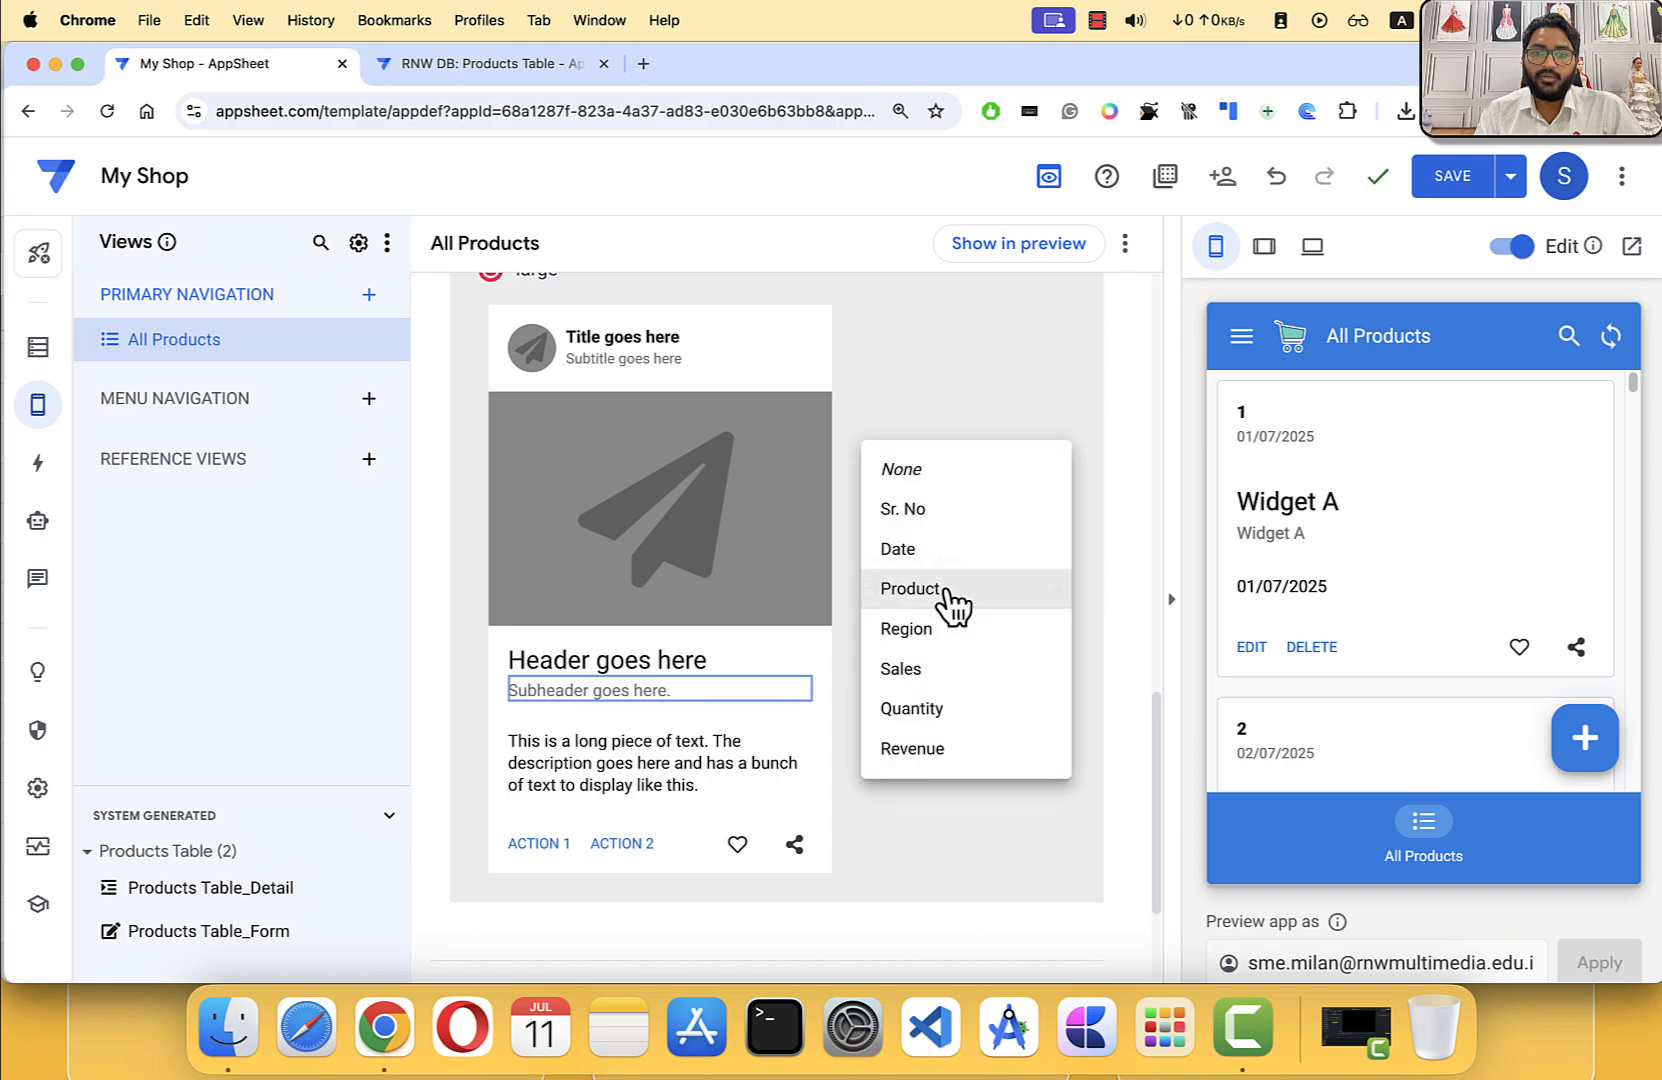
{"action": "left_click", "coordinate": [930, 628]}
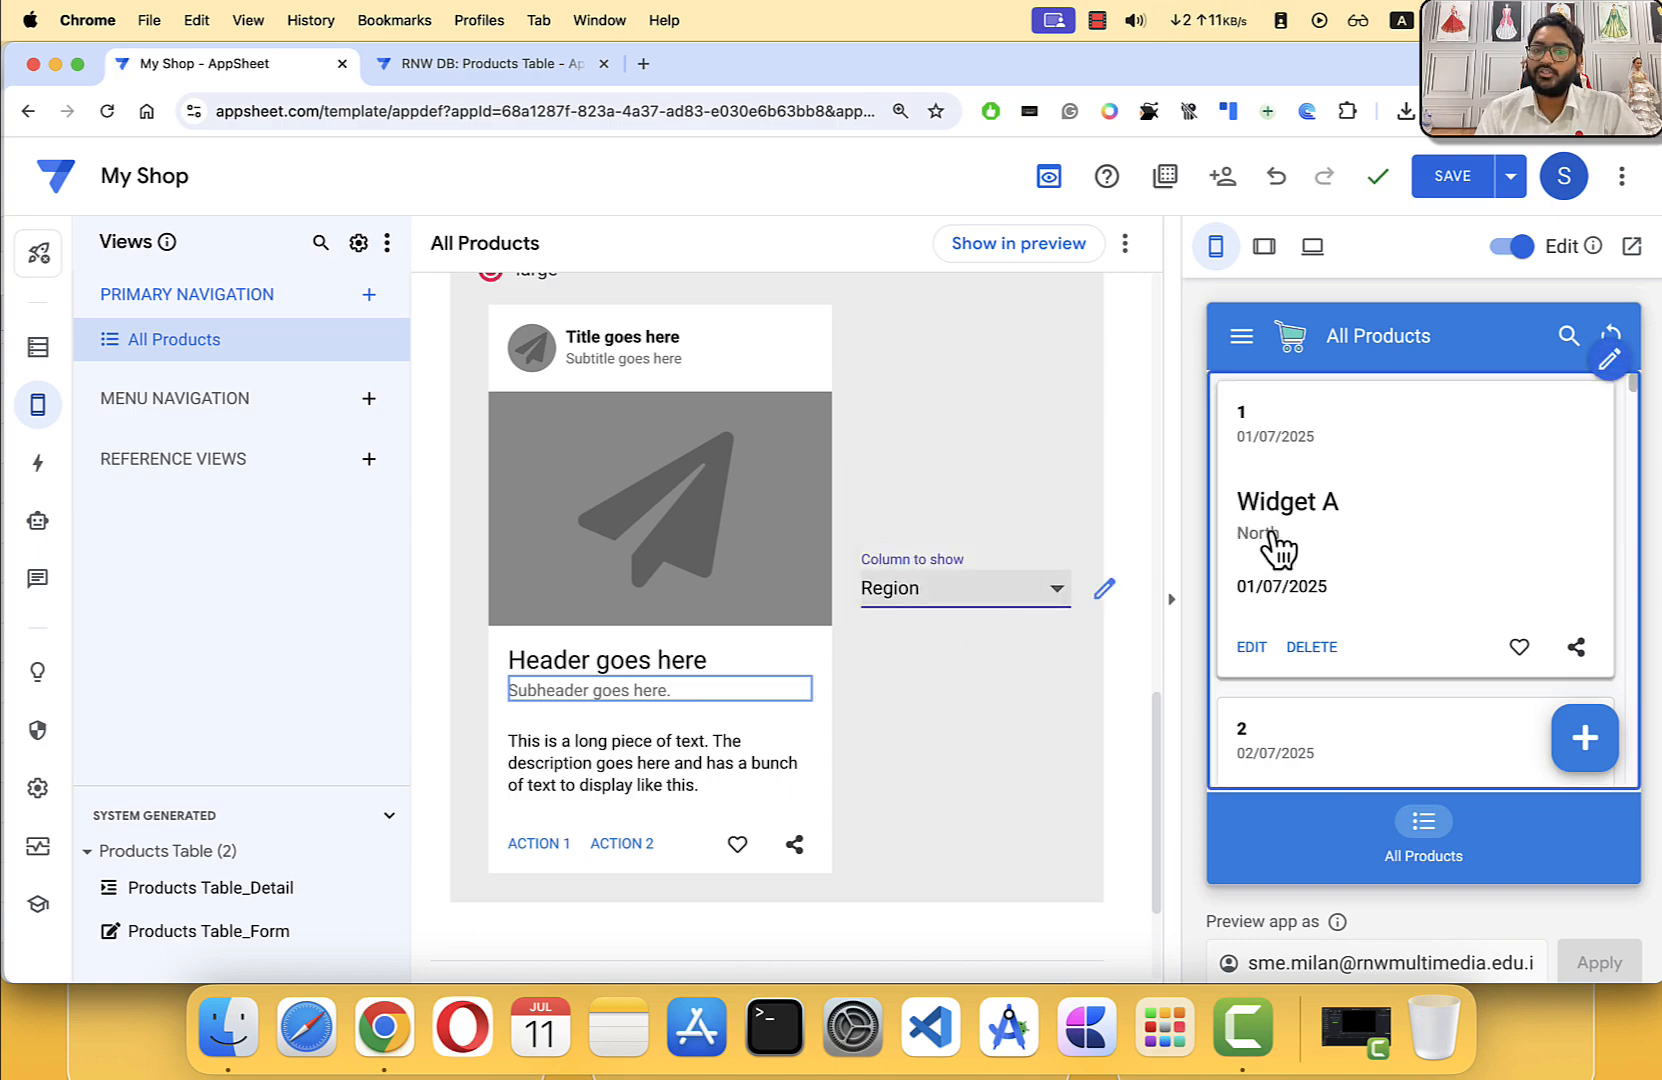
Step: Set the column shown as the large card's description text to Revenue
{"action": "left_click", "coordinate": [680, 755]}
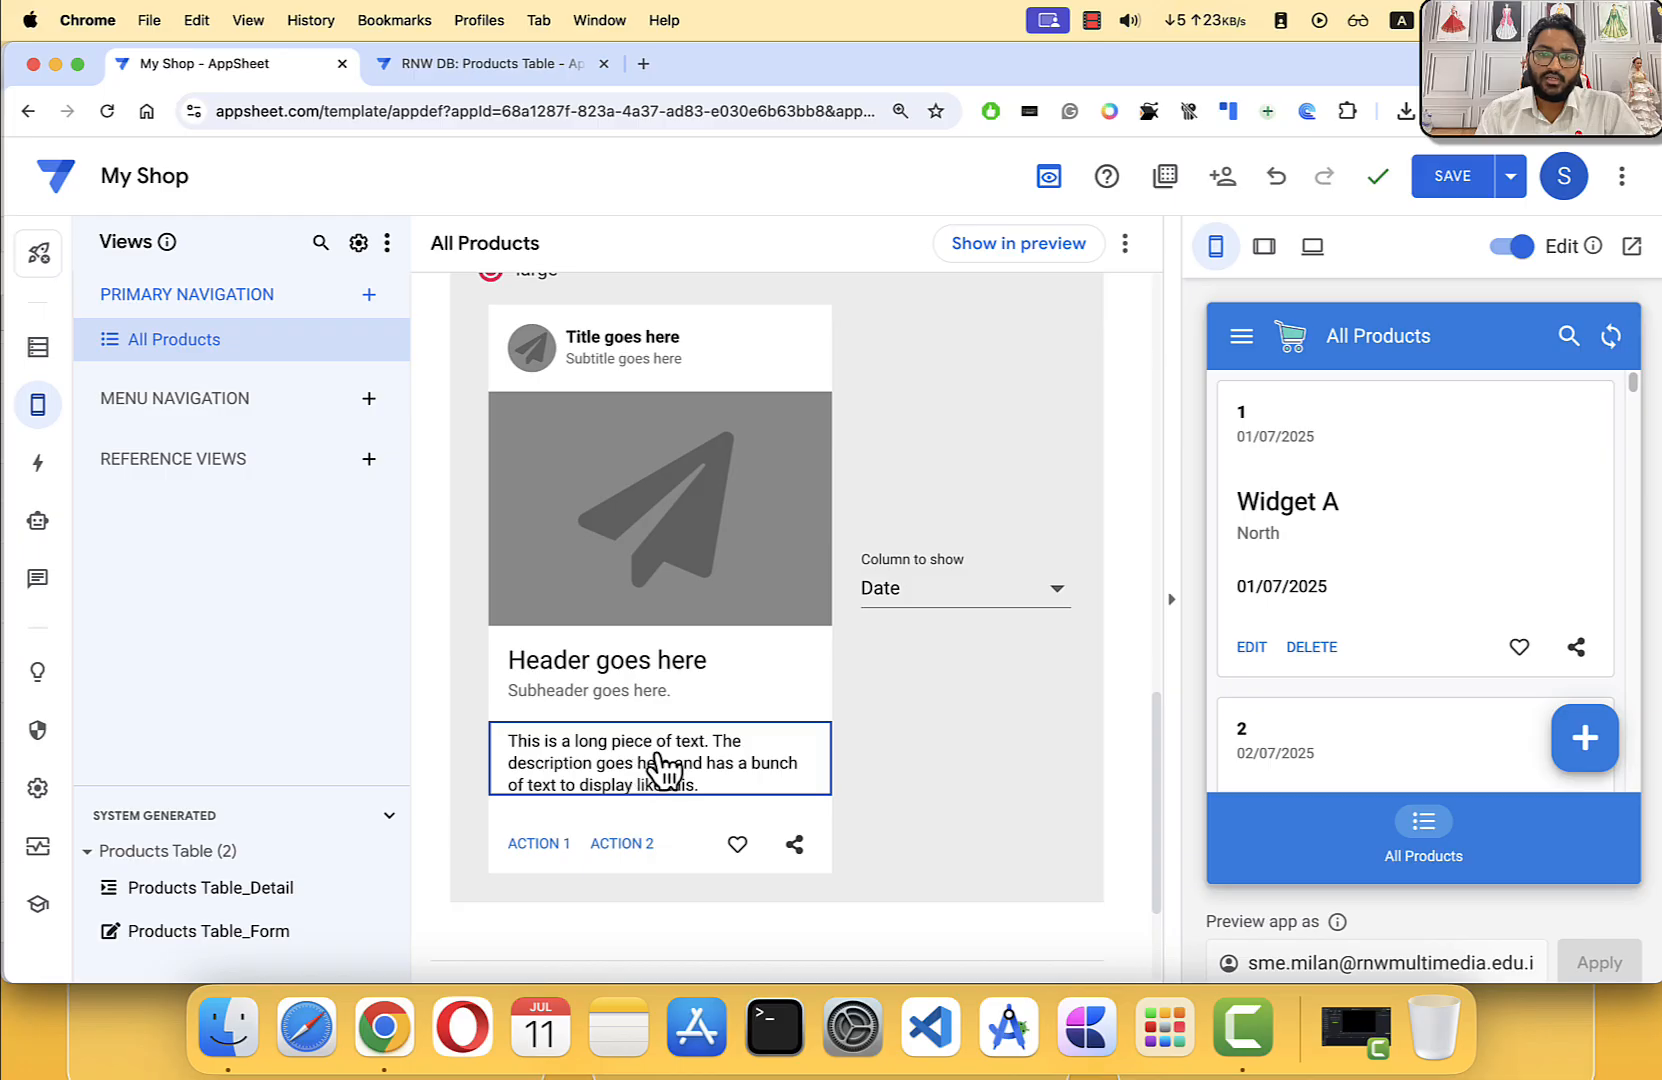
{"action": "left_click", "coordinate": [950, 600]}
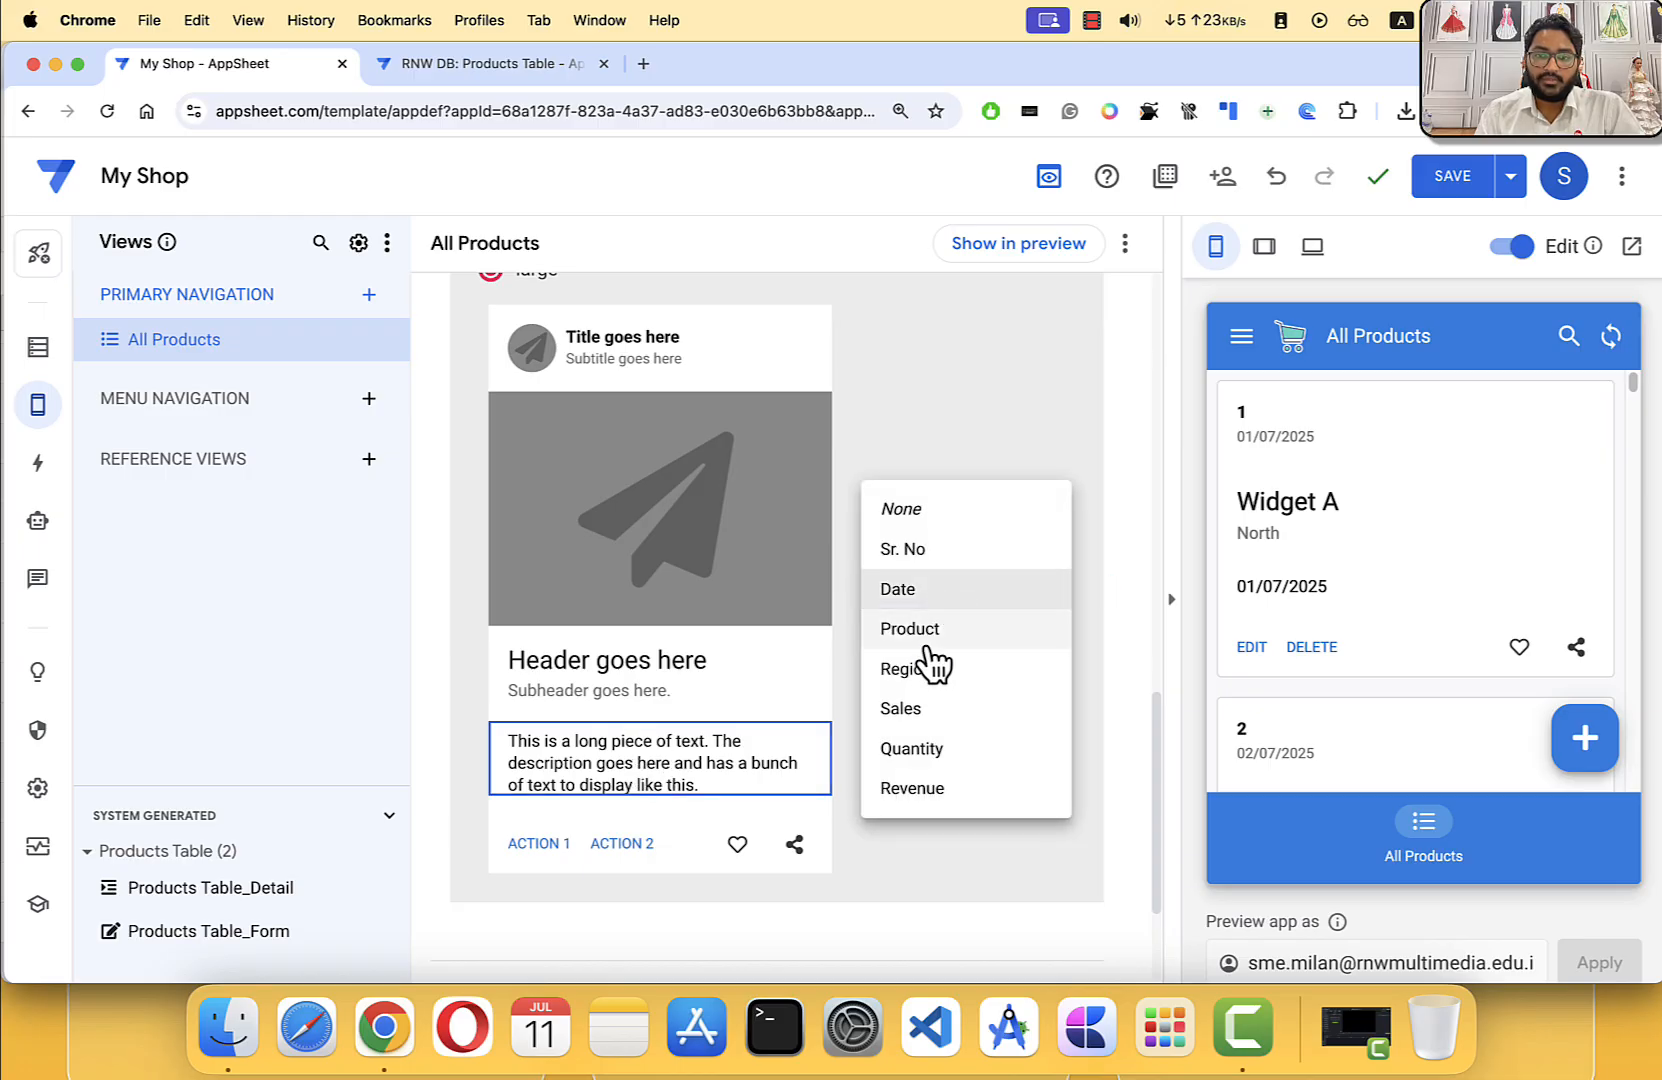
{"action": "left_click", "coordinate": [921, 790]}
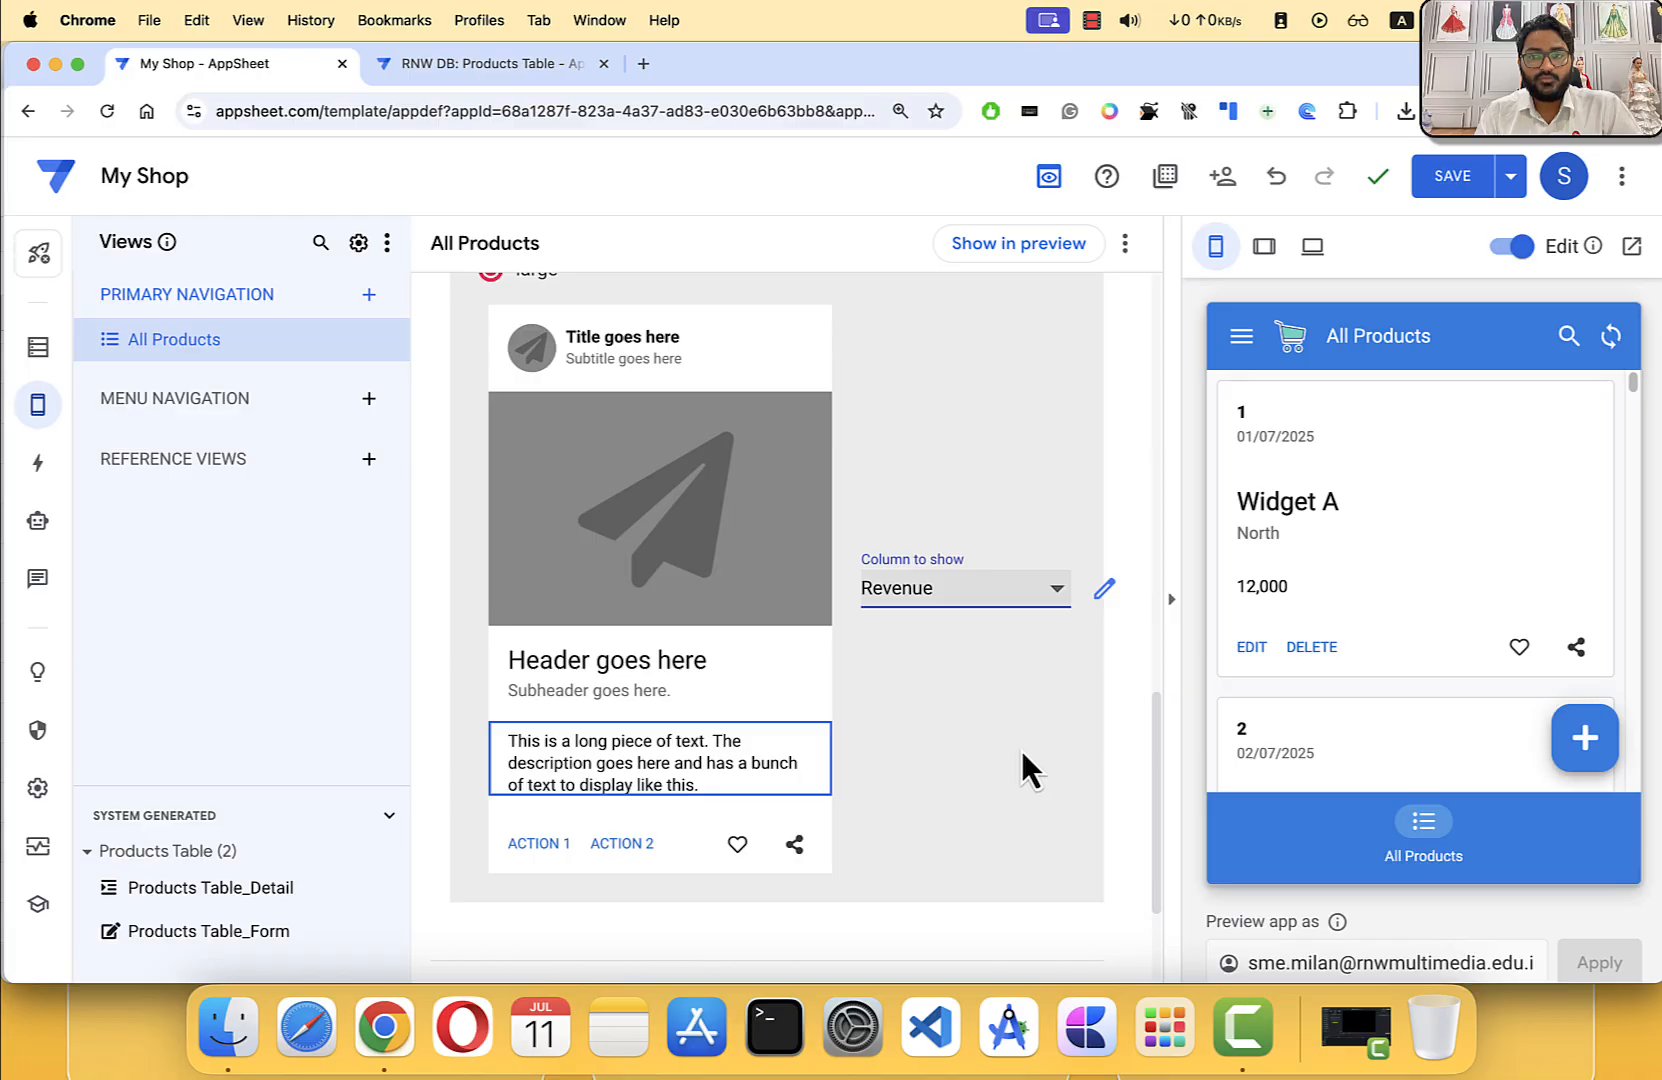
Step: Examine the reconfigured product cards in the preview, from the first record through to the last
{"action": "scroll", "coordinate": [1330, 555], "scroll_direction": "down", "scroll_amount": 10}
{"action": "scroll", "coordinate": [1346, 568], "scroll_direction": "down", "scroll_amount": 15}
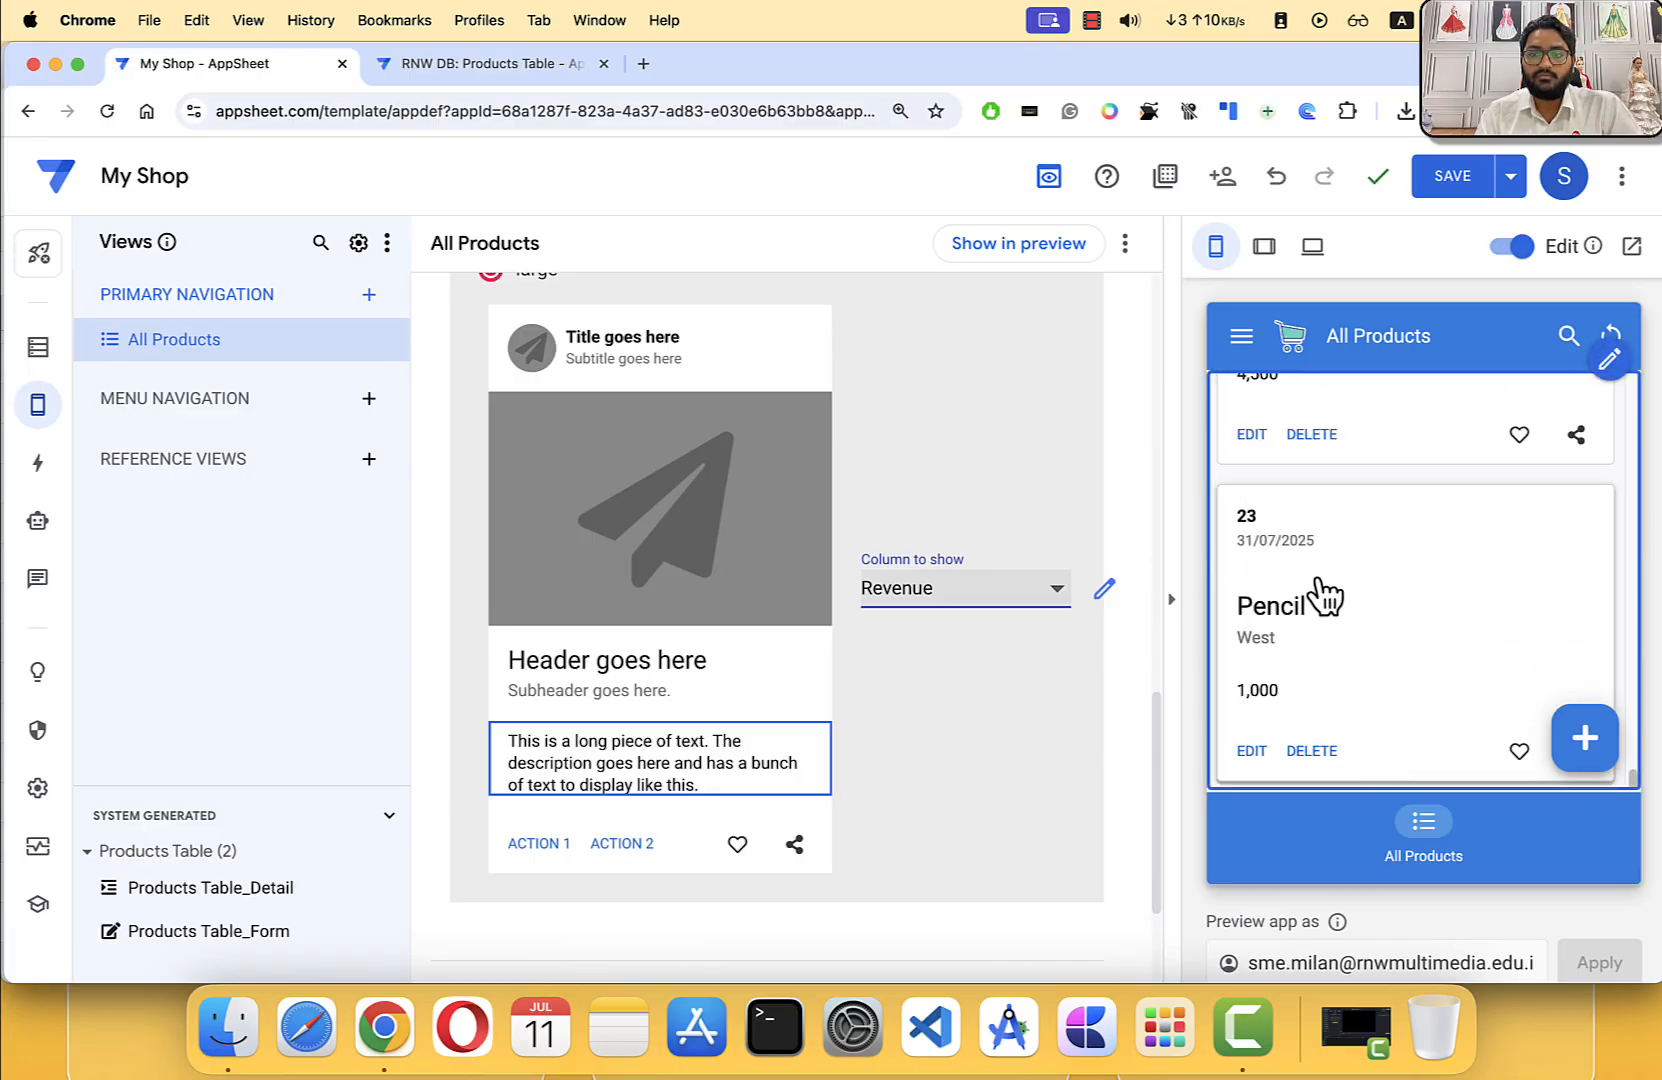
{"action": "scroll", "coordinate": [1310, 640], "scroll_direction": "up", "scroll_amount": 5}
{"action": "scroll", "coordinate": [1324, 625], "scroll_direction": "down", "scroll_amount": 4}
{"action": "scroll", "coordinate": [1322, 618], "scroll_direction": "up", "scroll_amount": 5}
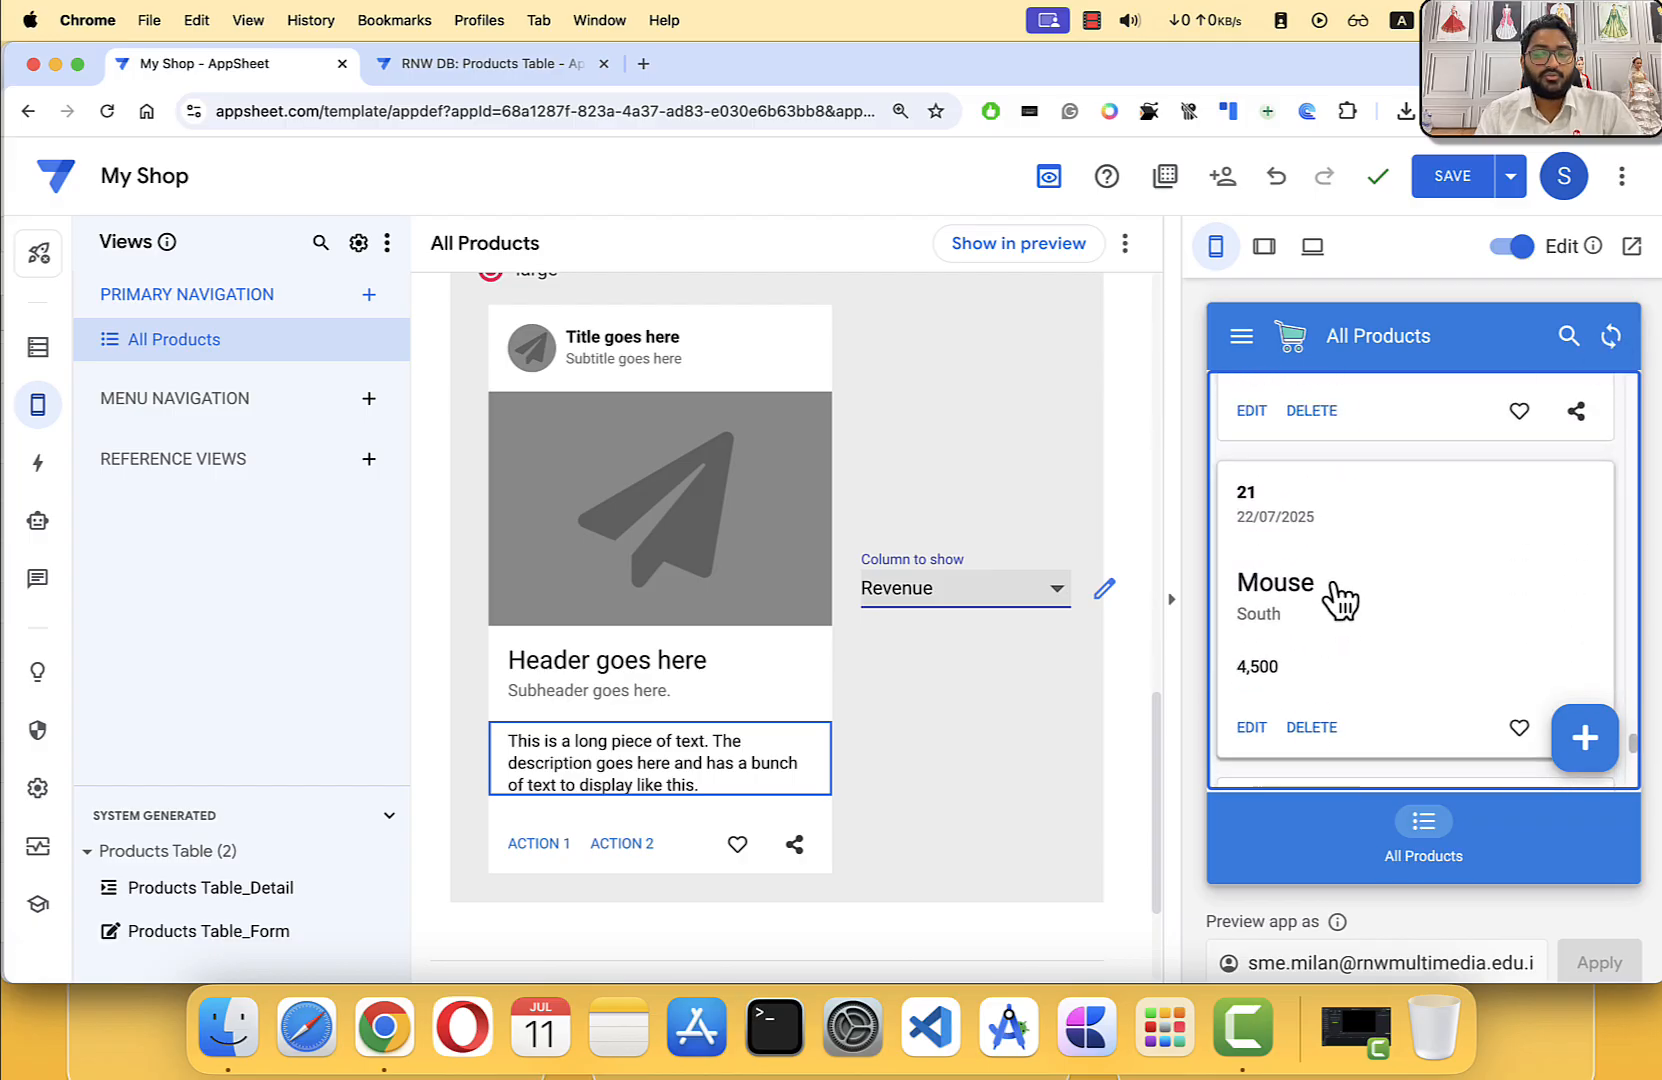
{"action": "scroll", "coordinate": [1340, 598], "scroll_direction": "up", "scroll_amount": 17}
{"action": "scroll", "coordinate": [1341, 598], "scroll_direction": "up", "scroll_amount": 2}
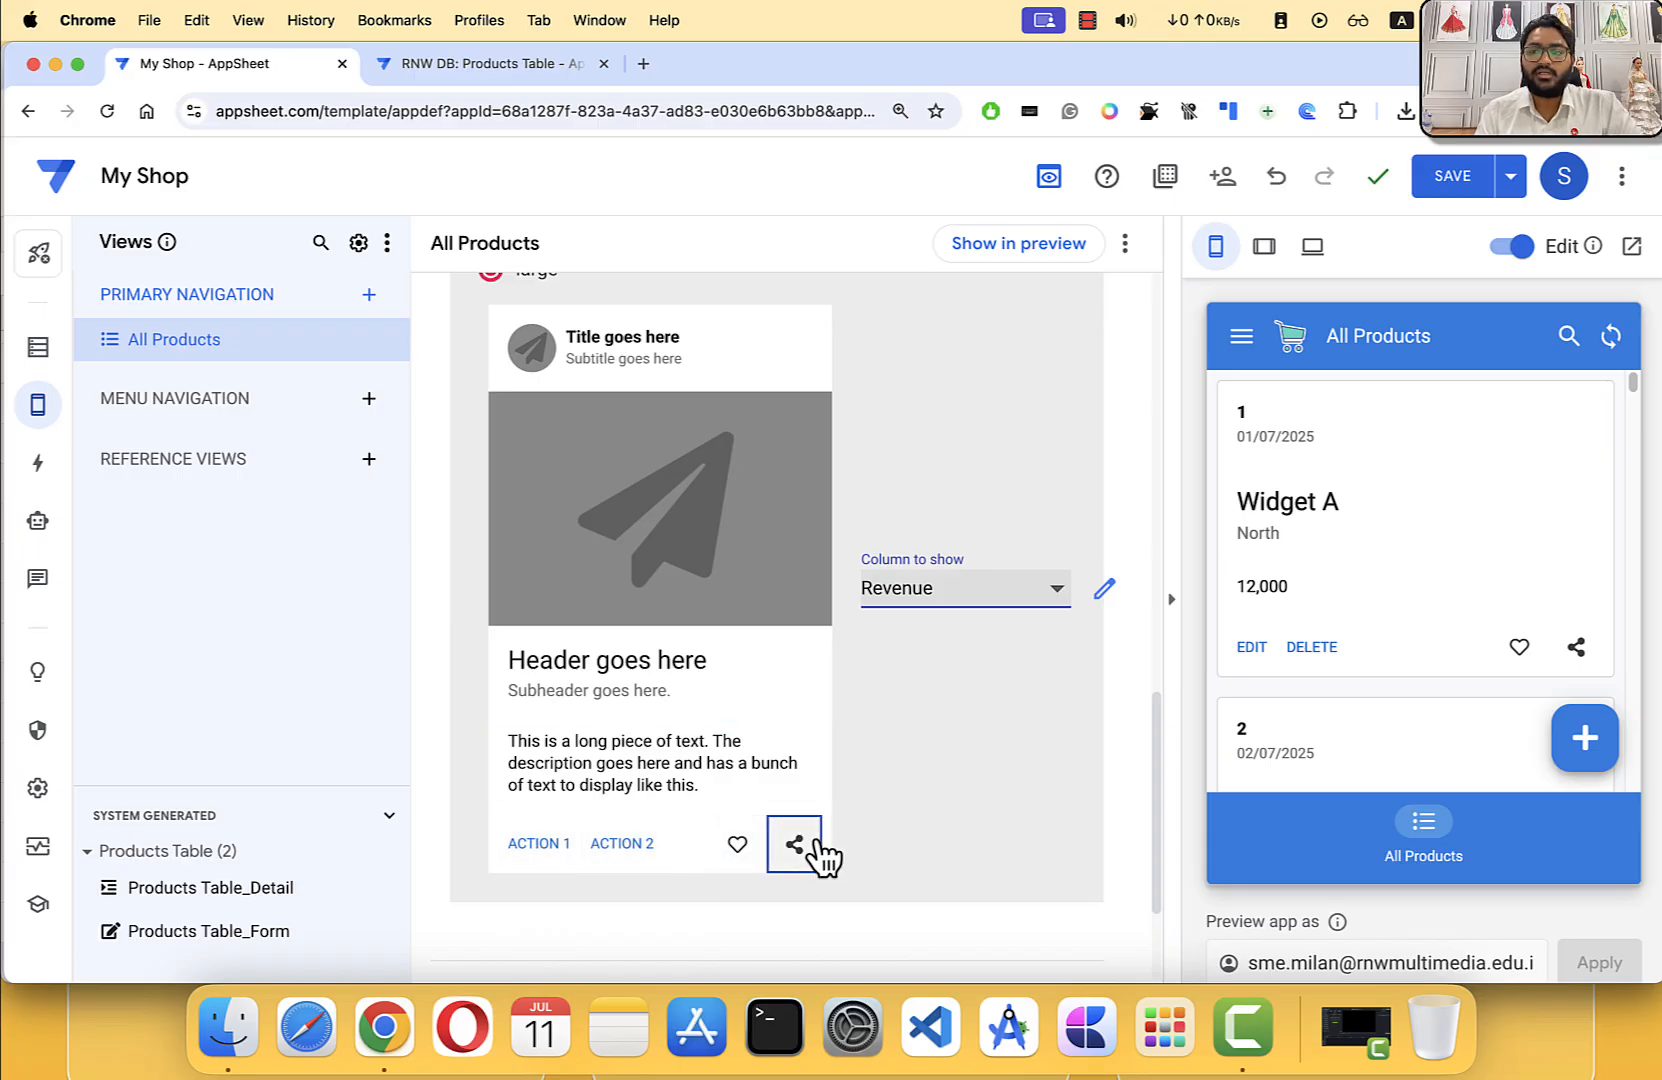
Step: Assign the Edit action to the large card's heart icon and the Delete action to its share icon
{"action": "left_click", "coordinate": [740, 850]}
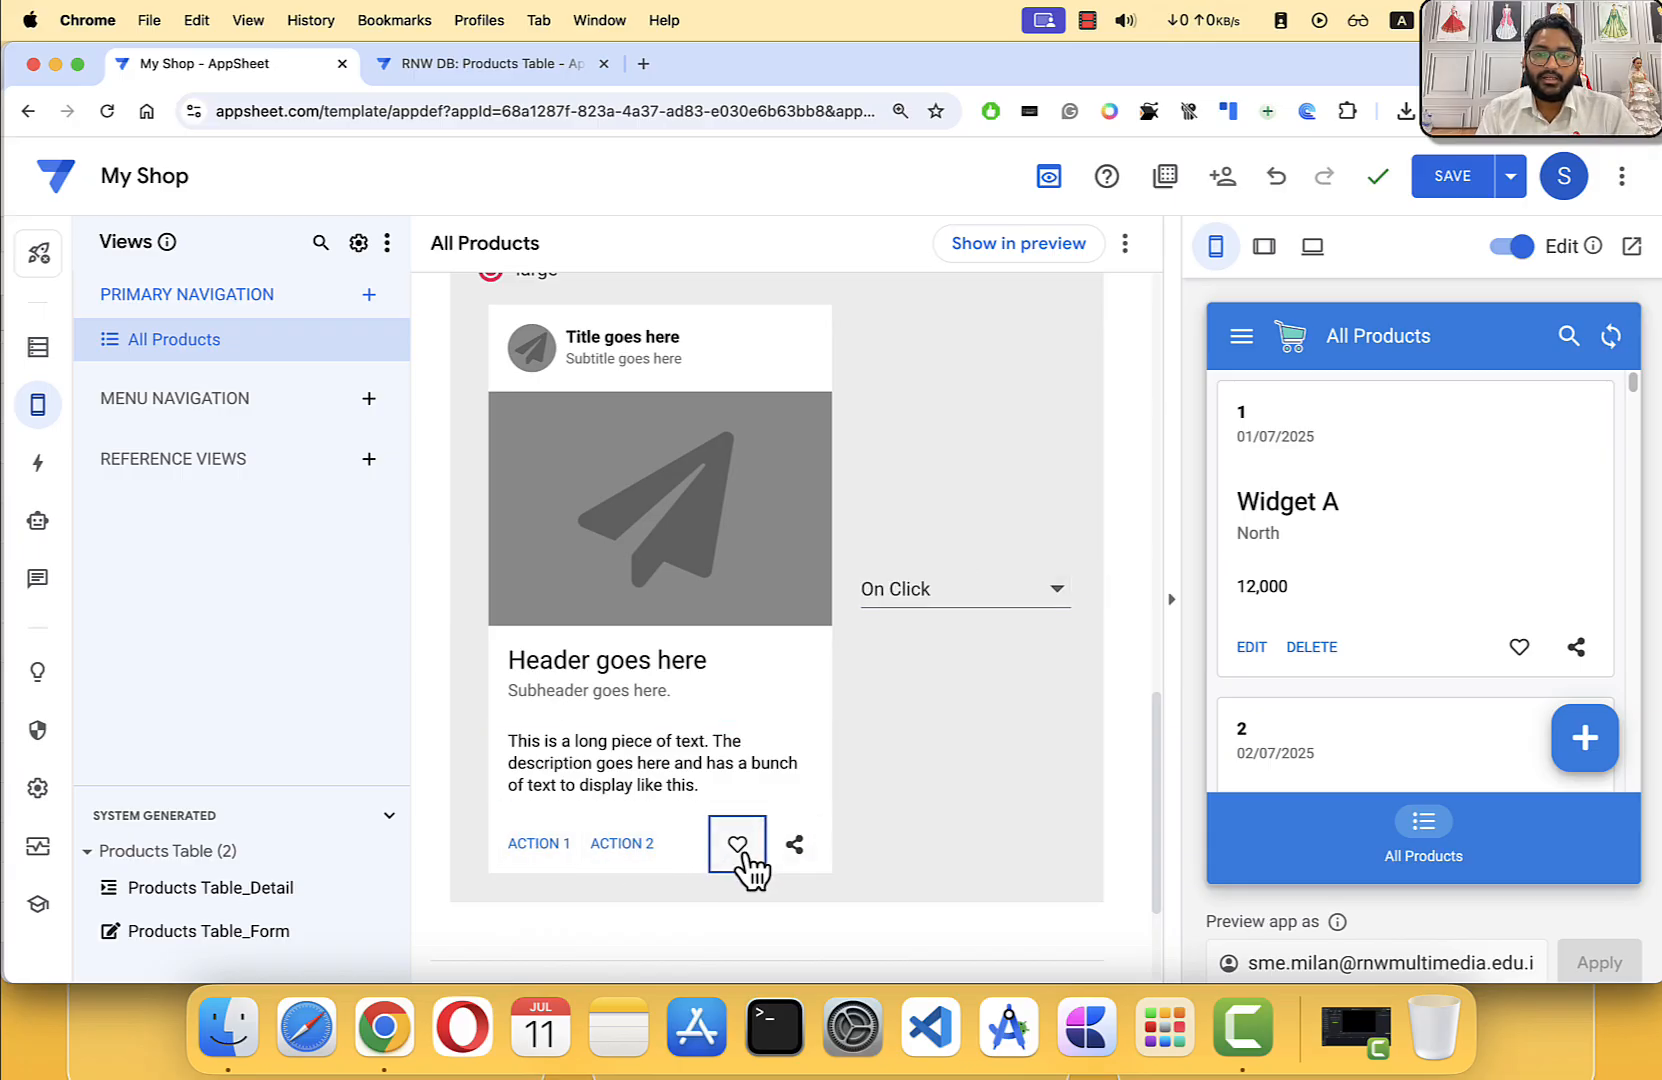
{"action": "left_click", "coordinate": [915, 598]}
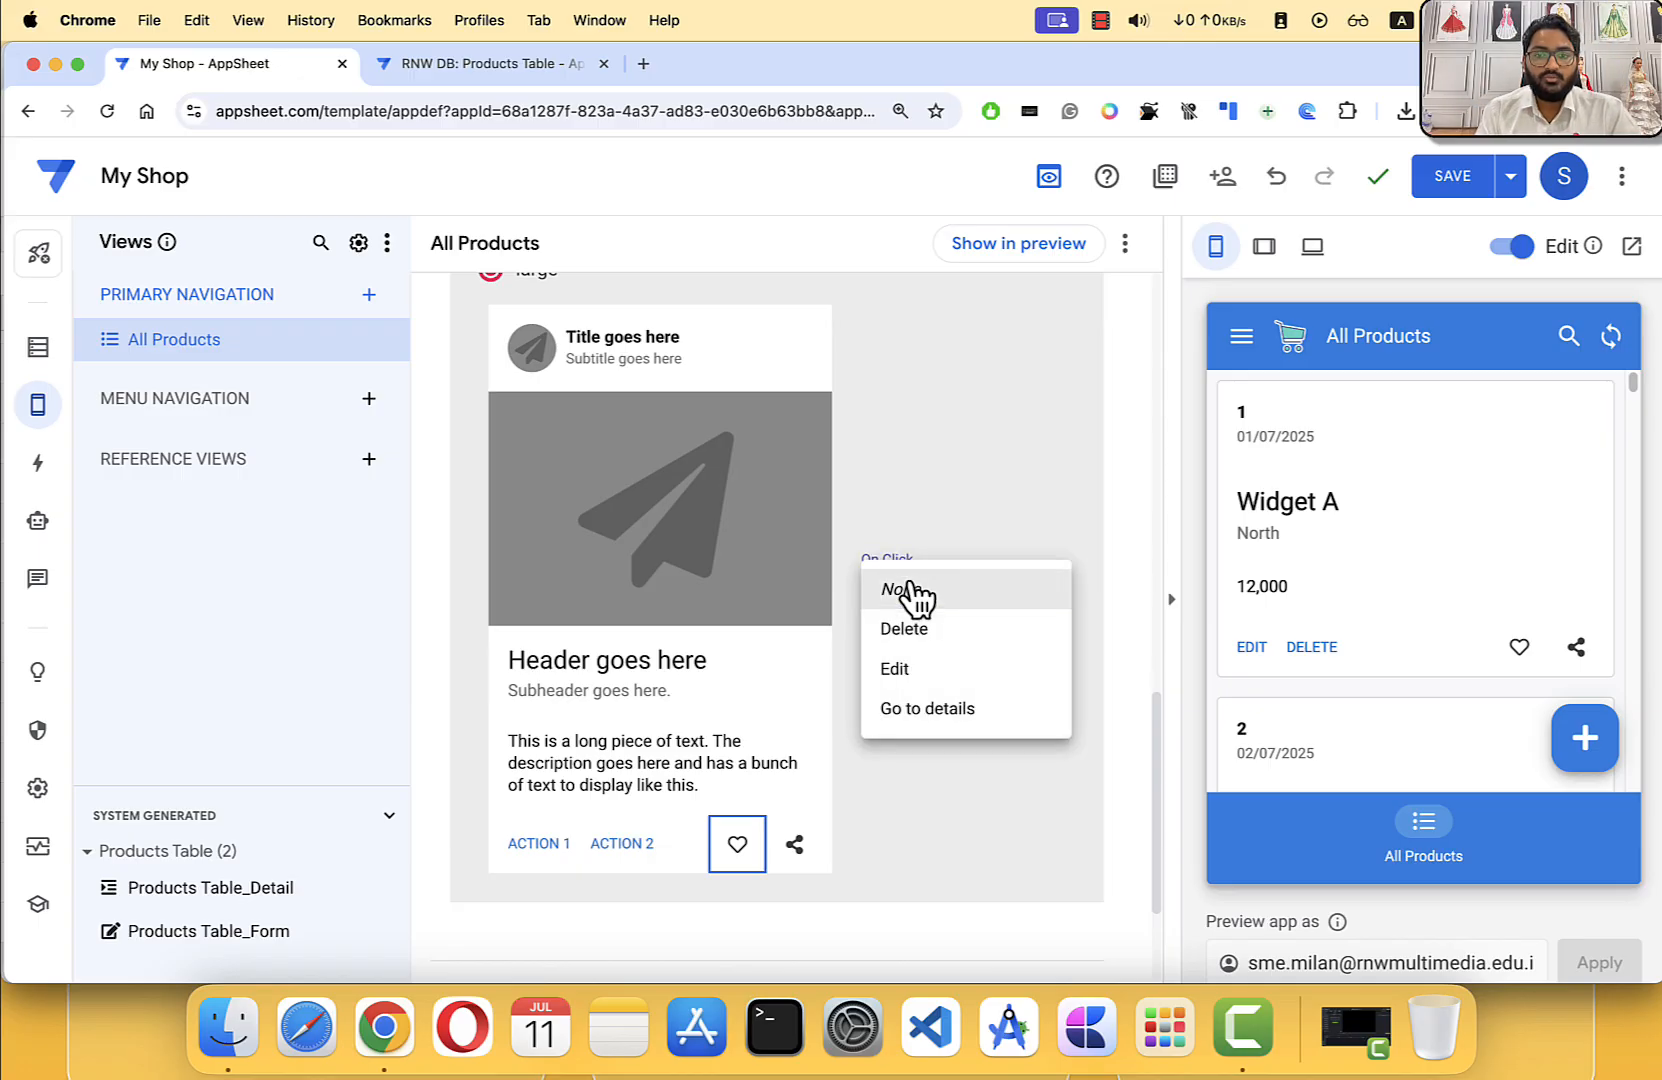
{"action": "left_click", "coordinate": [900, 676]}
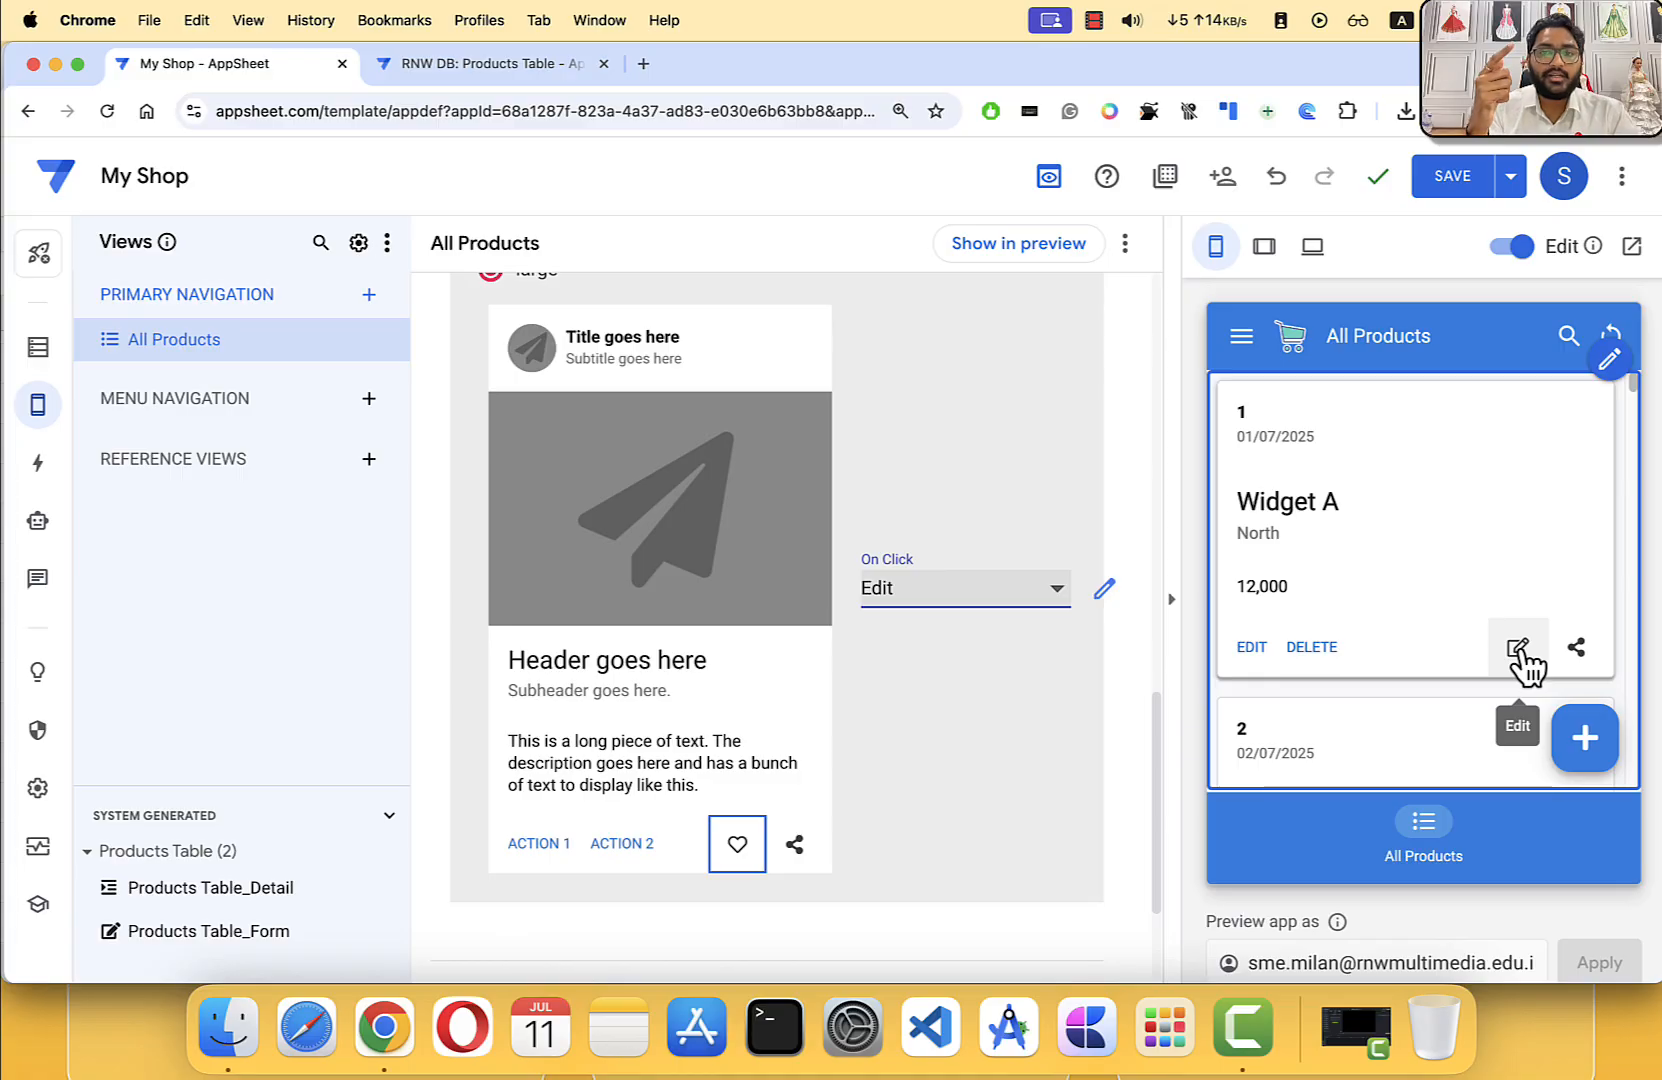
{"action": "left_click", "coordinate": [798, 852]}
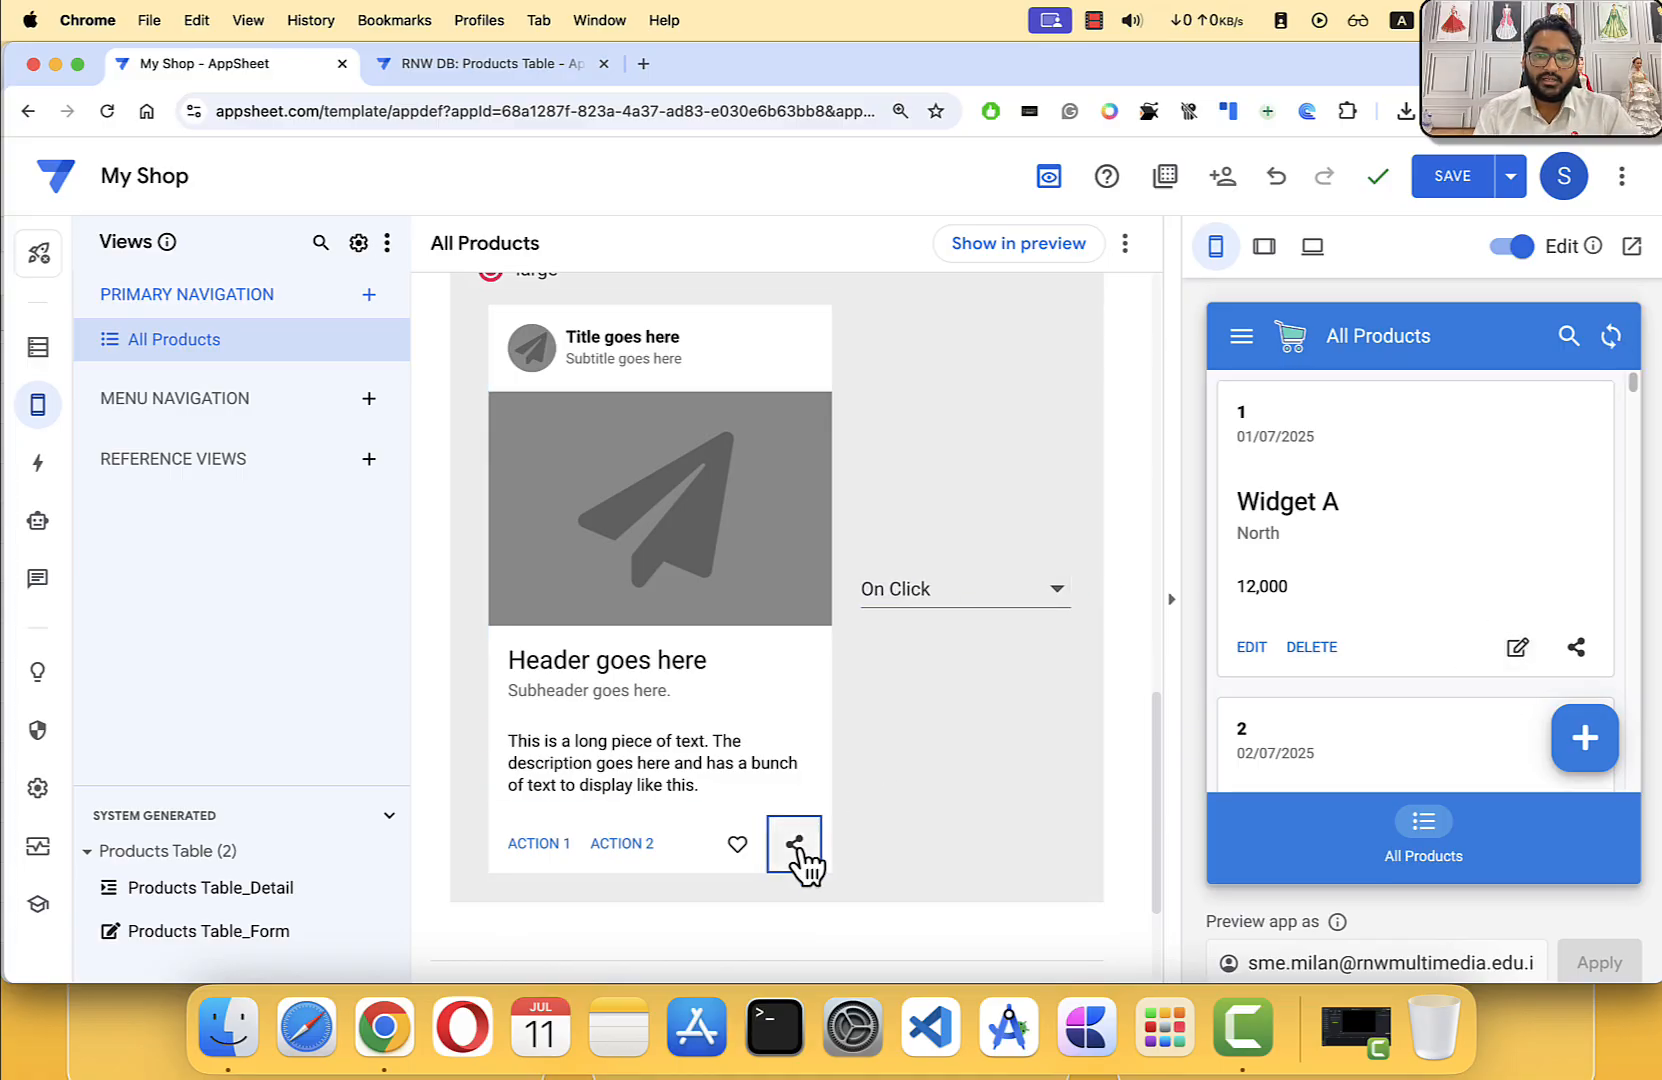
{"action": "left_click", "coordinate": [916, 600]}
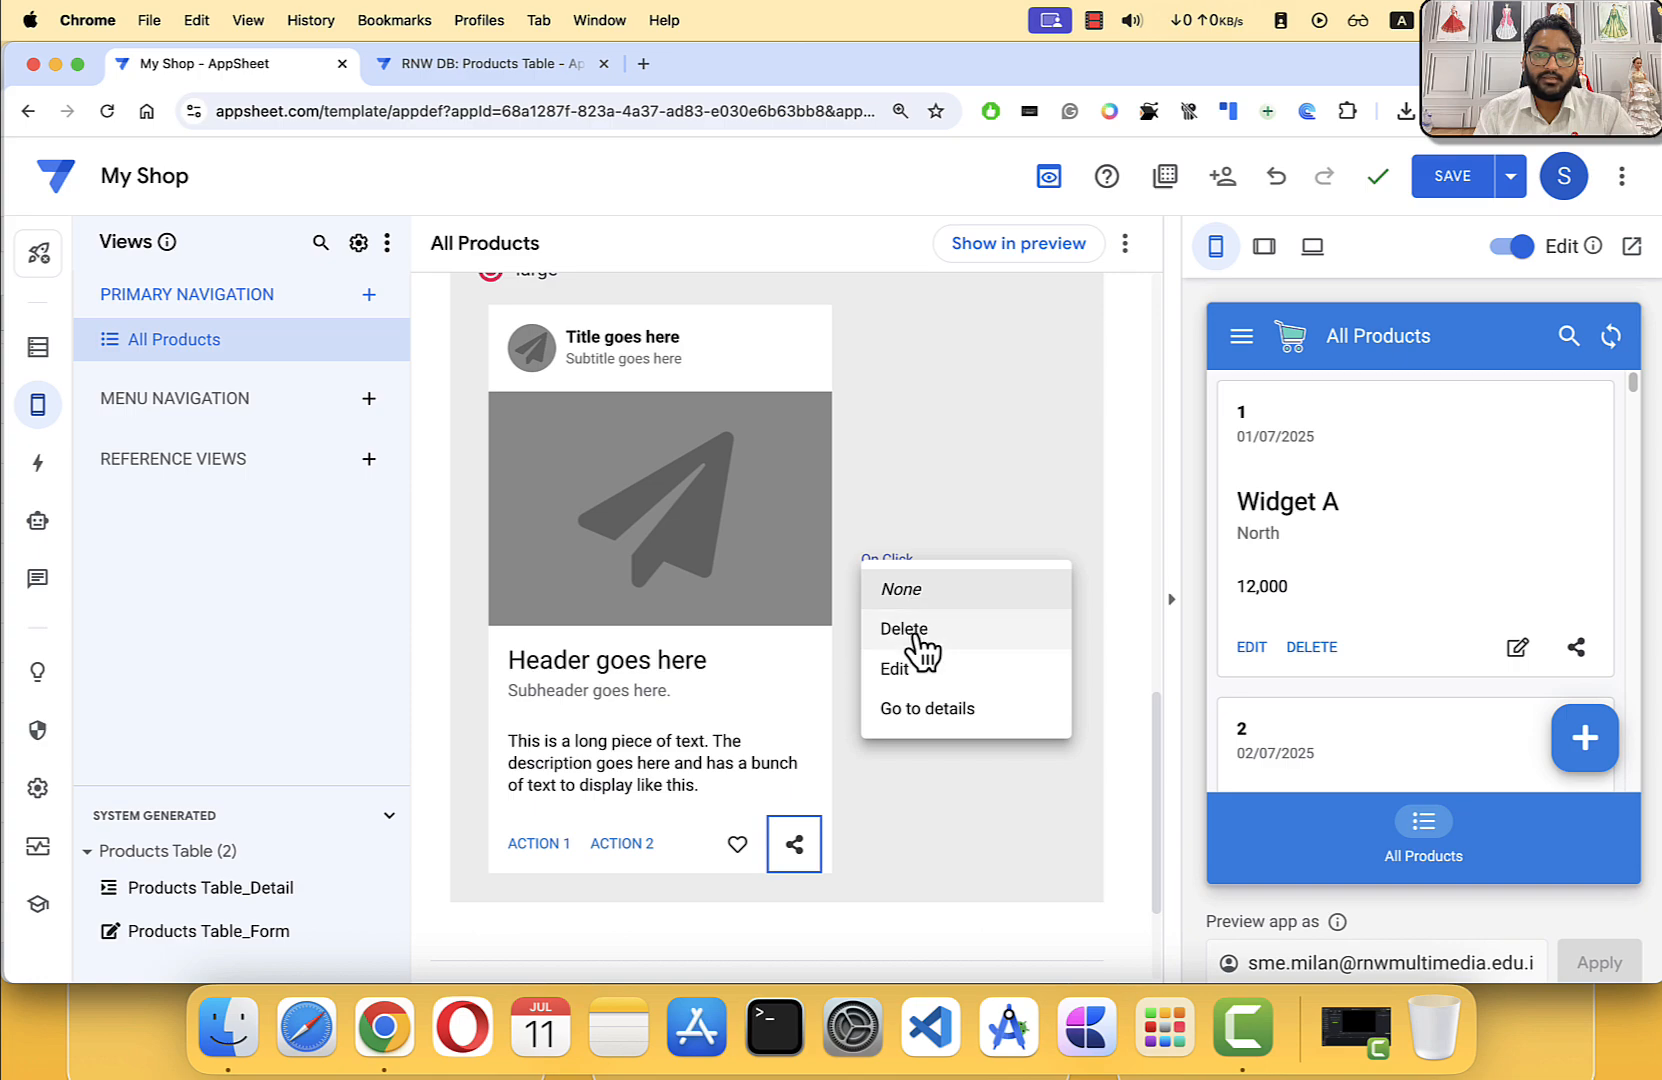
{"action": "left_click", "coordinate": [905, 629]}
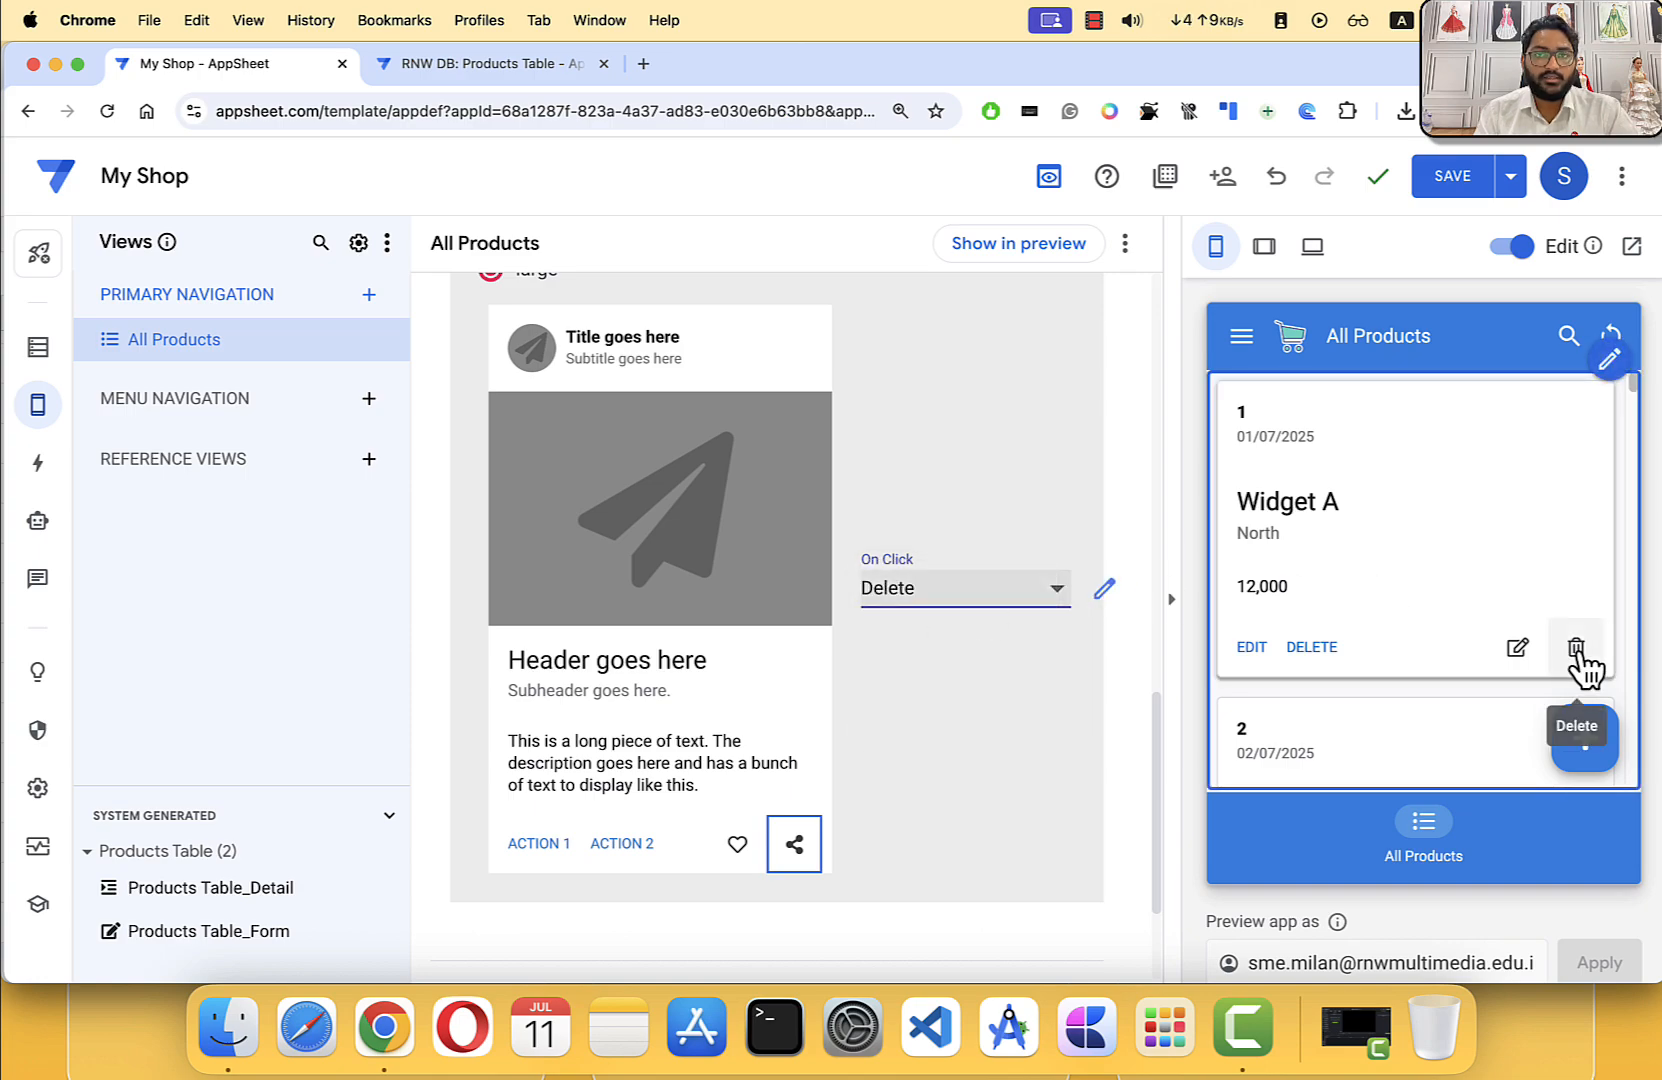
Step: Set the large card's Action 1 to Go to details and its Action 2 to None
{"action": "left_click", "coordinate": [540, 848]}
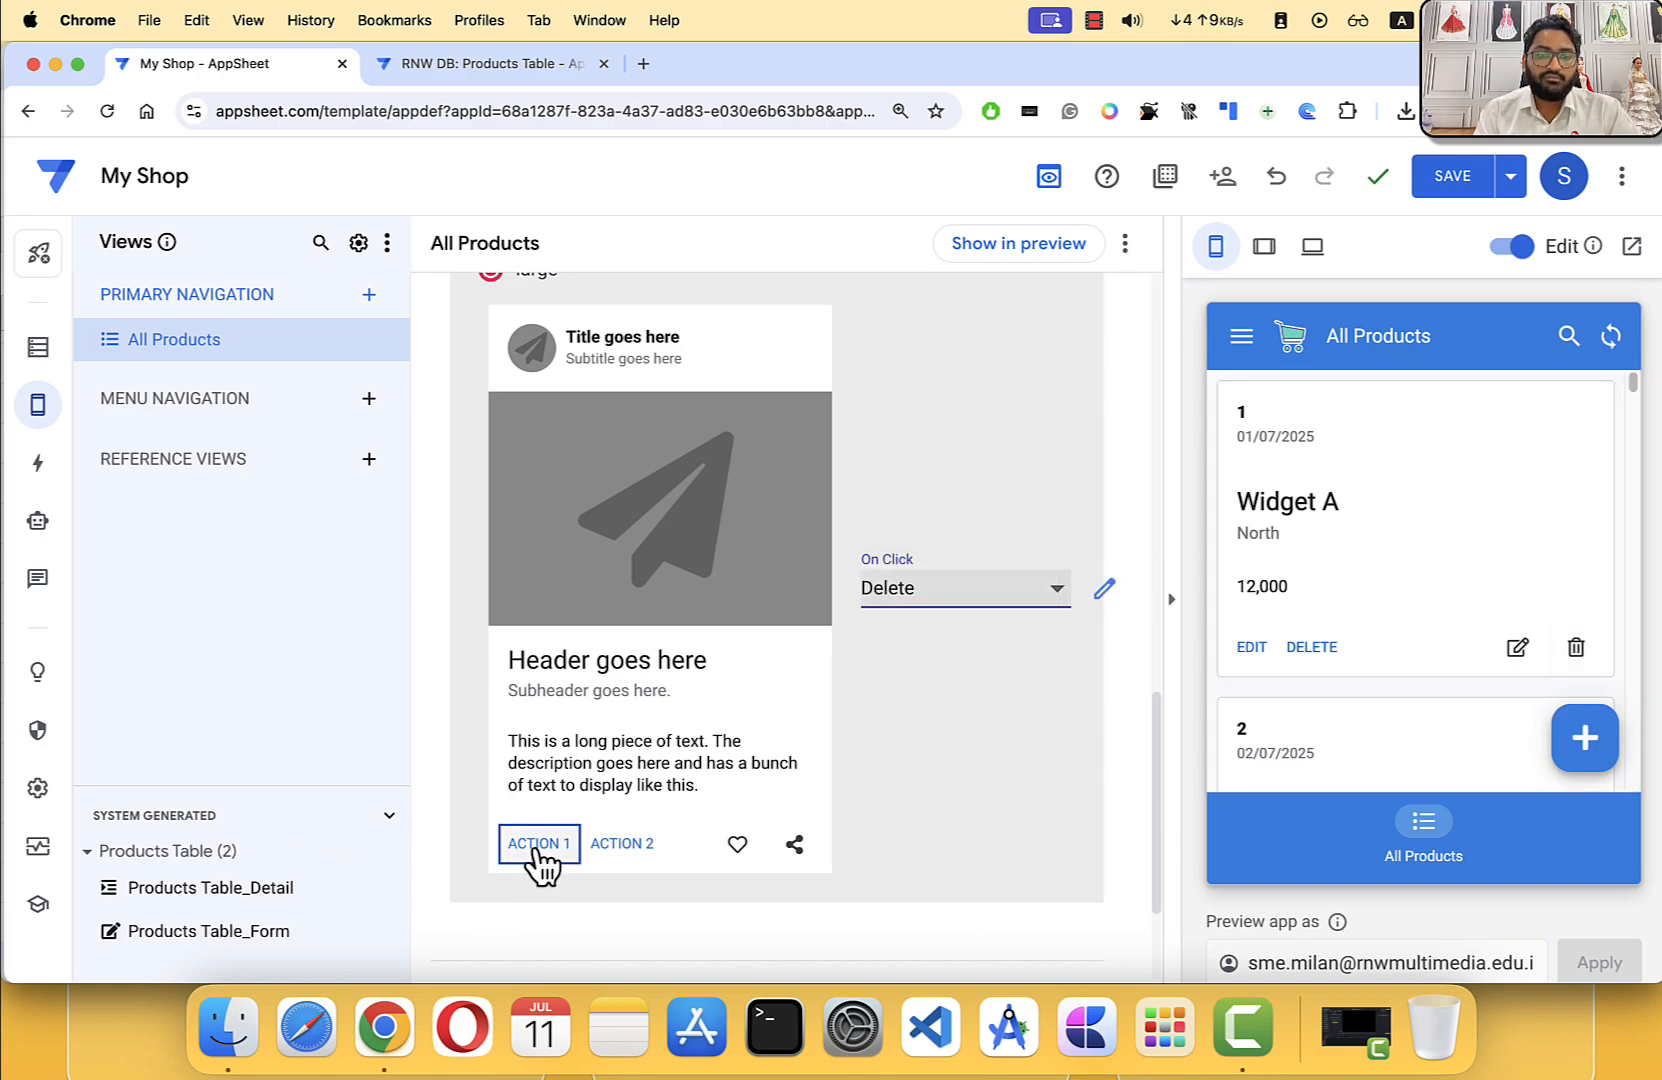
{"action": "left_click", "coordinate": [900, 600]}
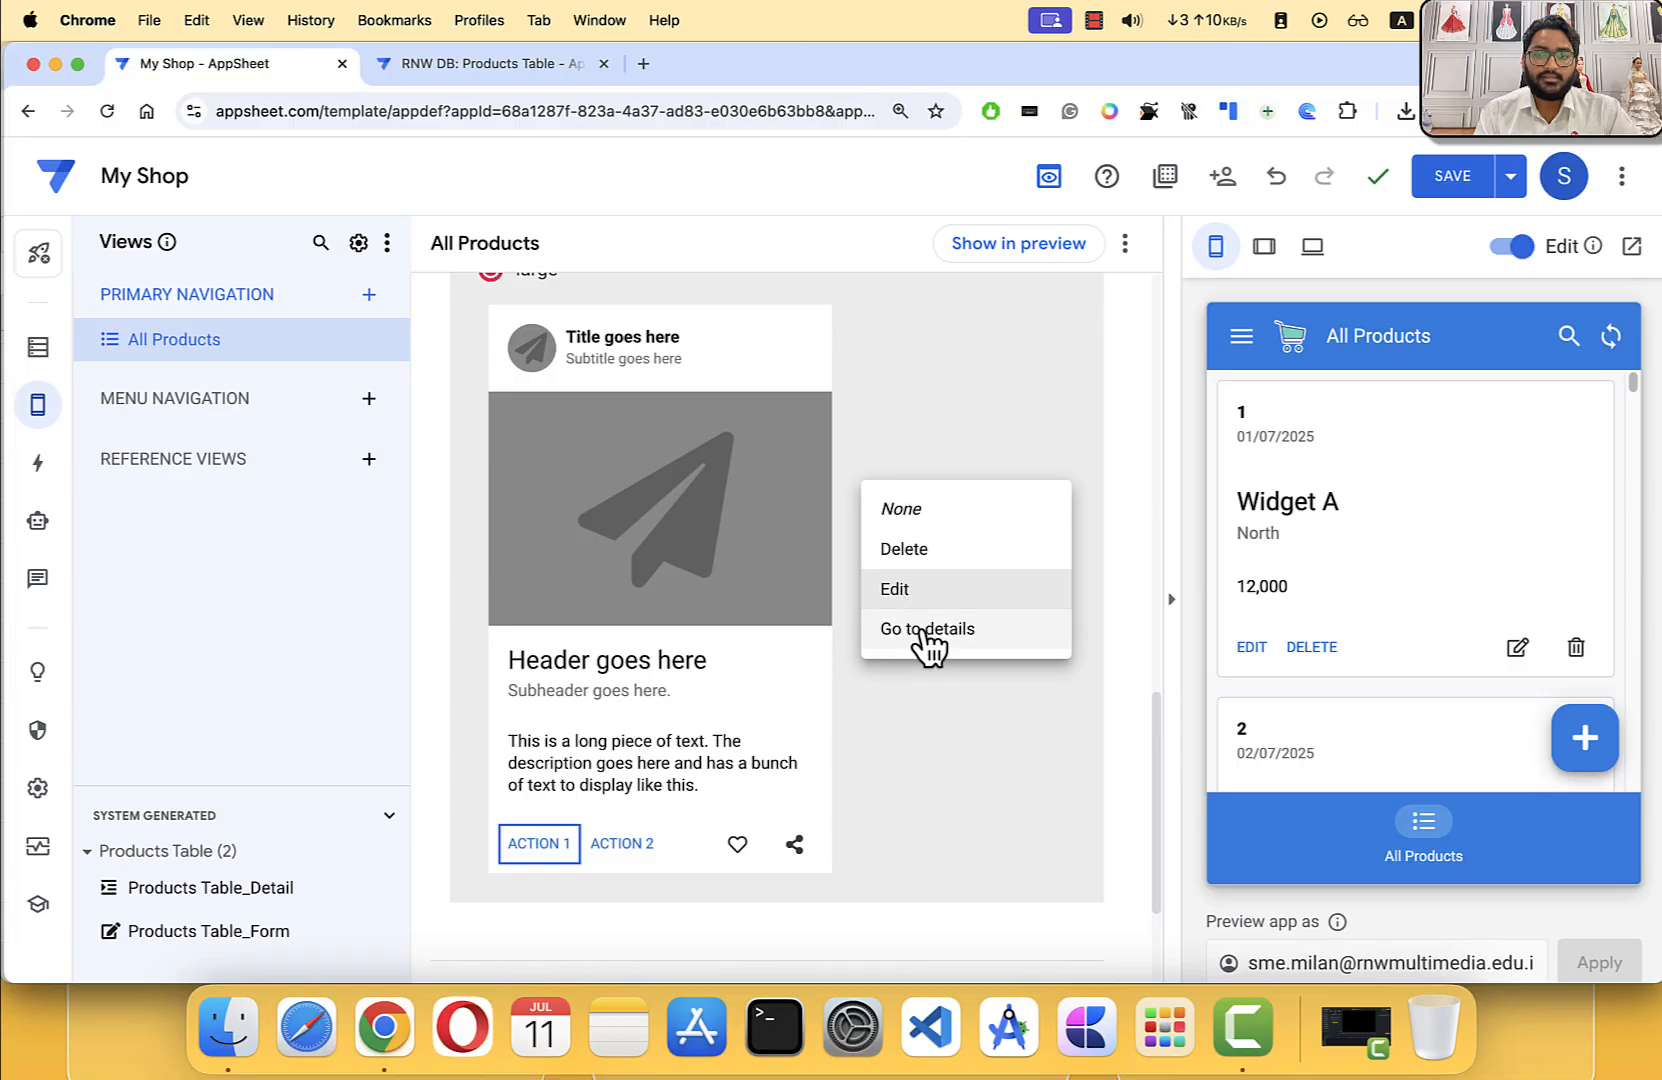
{"action": "left_click", "coordinate": [925, 630]}
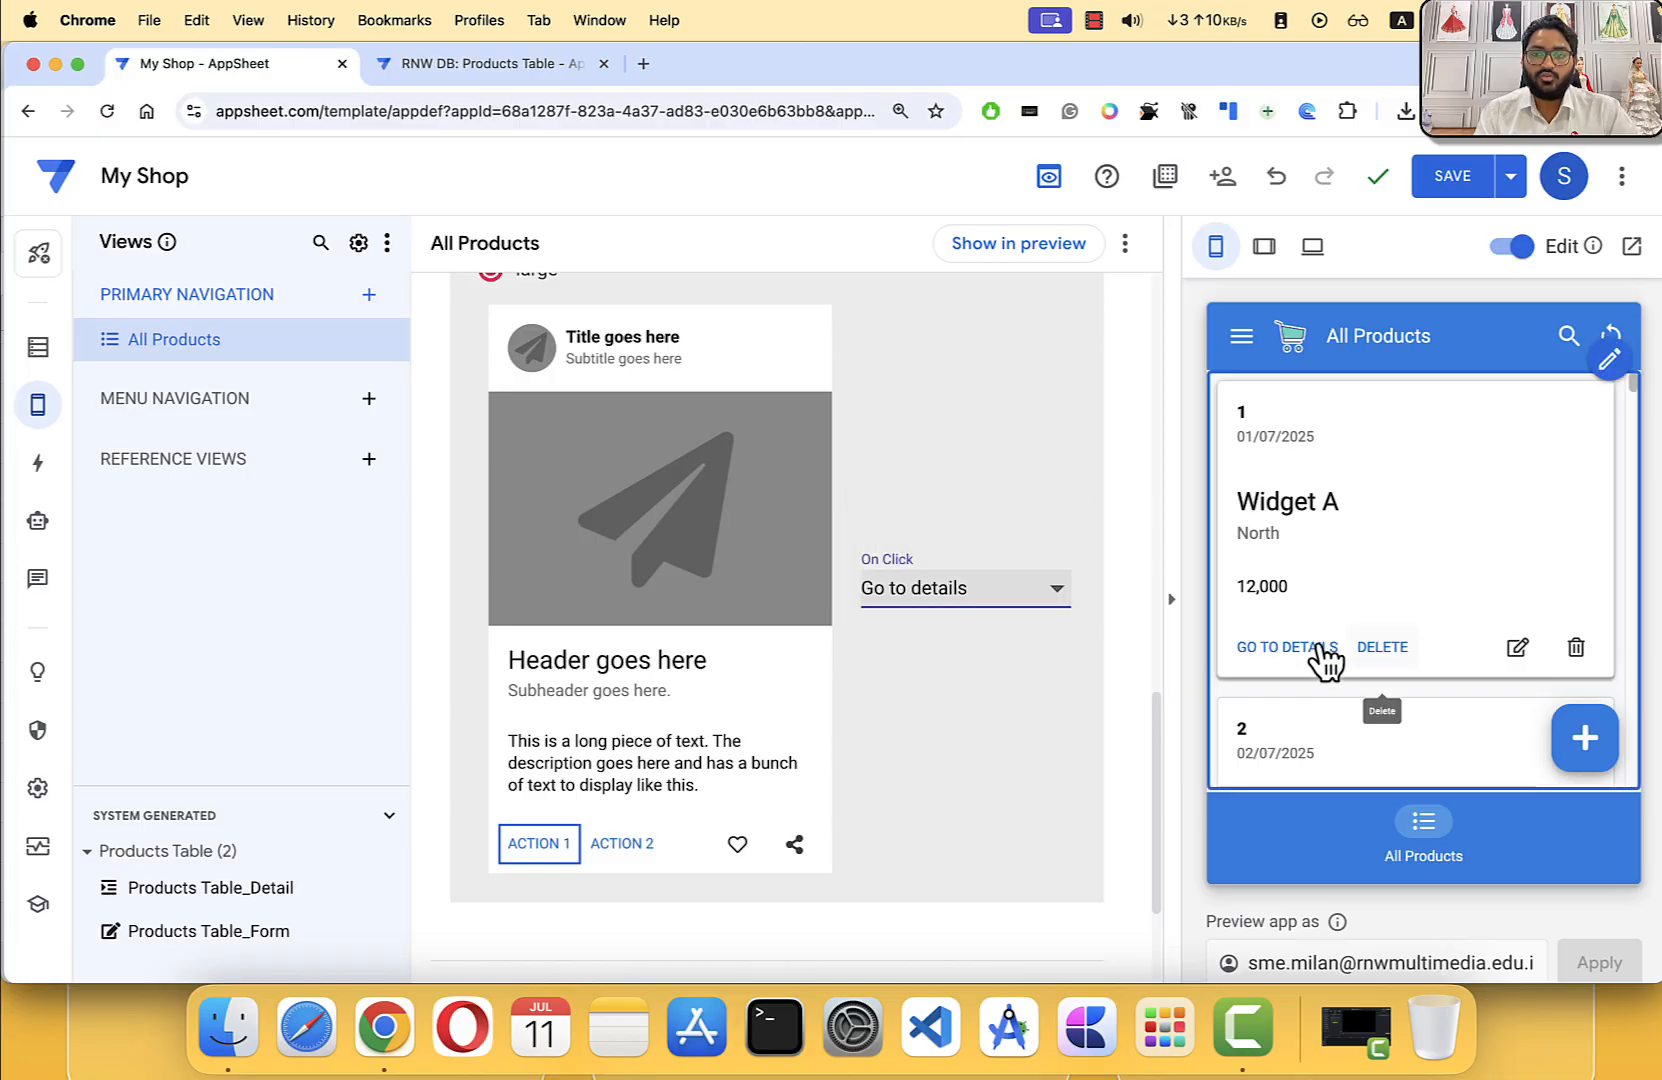
{"action": "left_click", "coordinate": [622, 848]}
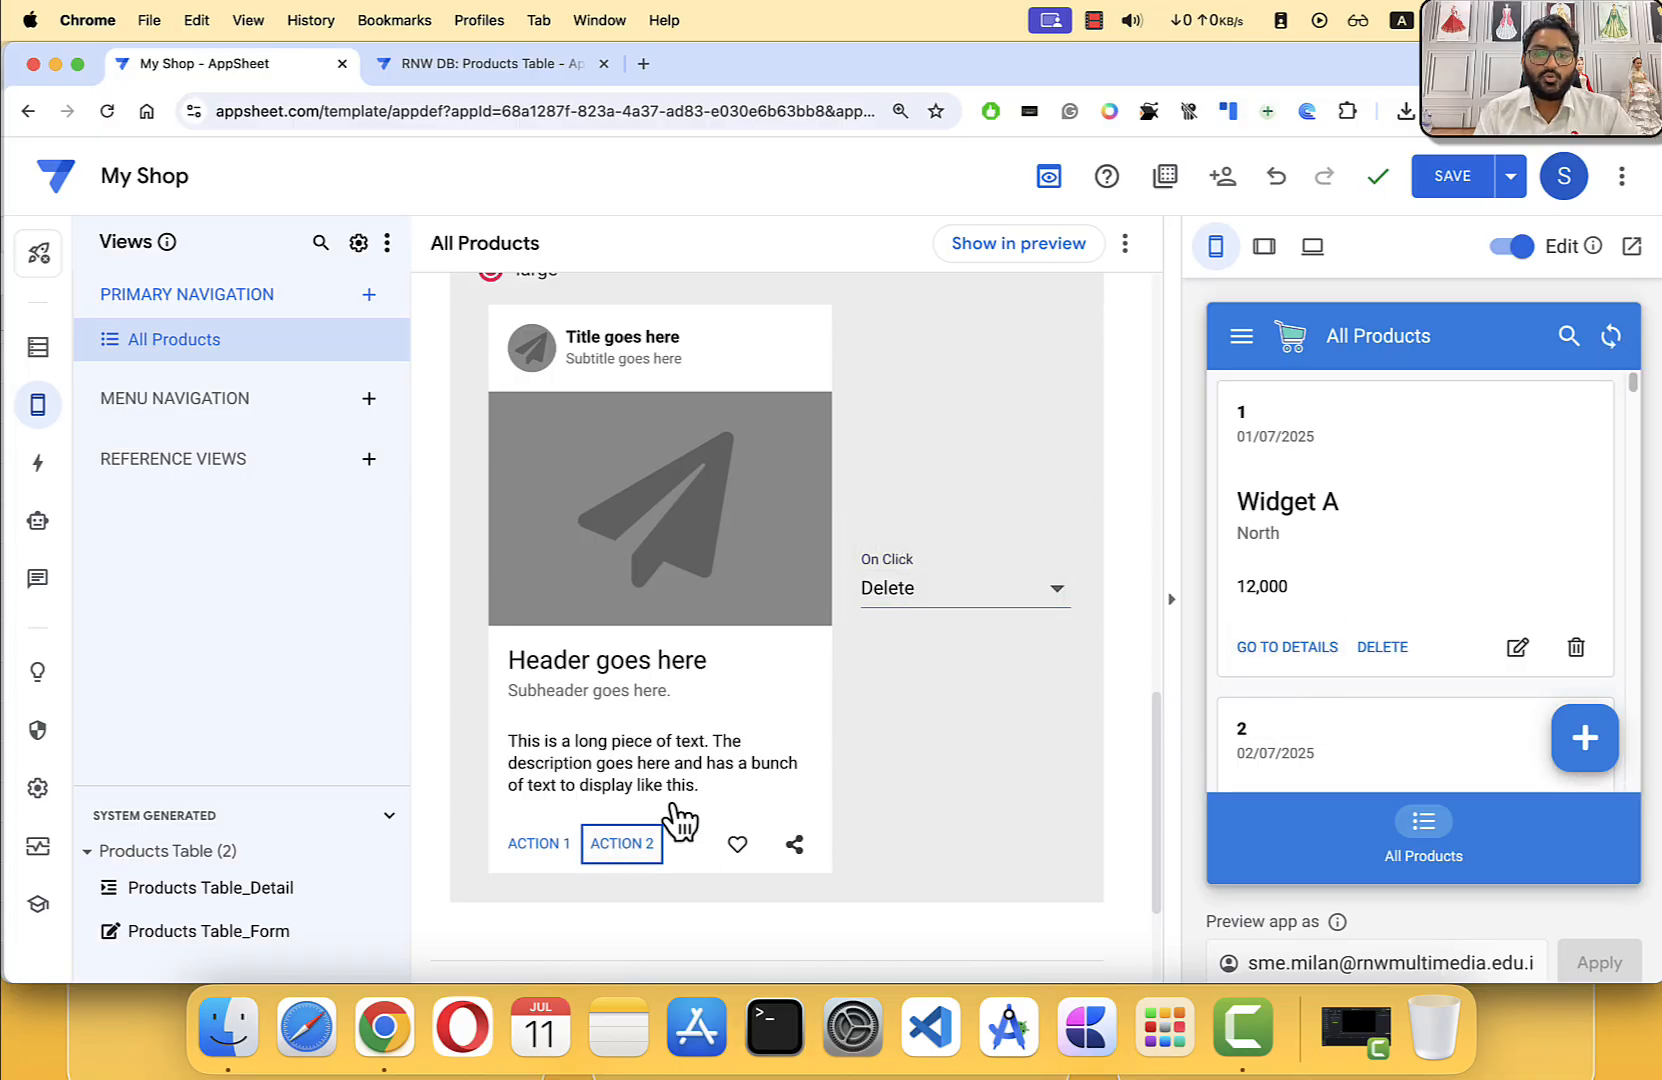
{"action": "left_click", "coordinate": [946, 600]}
{"action": "left_click", "coordinate": [918, 553]}
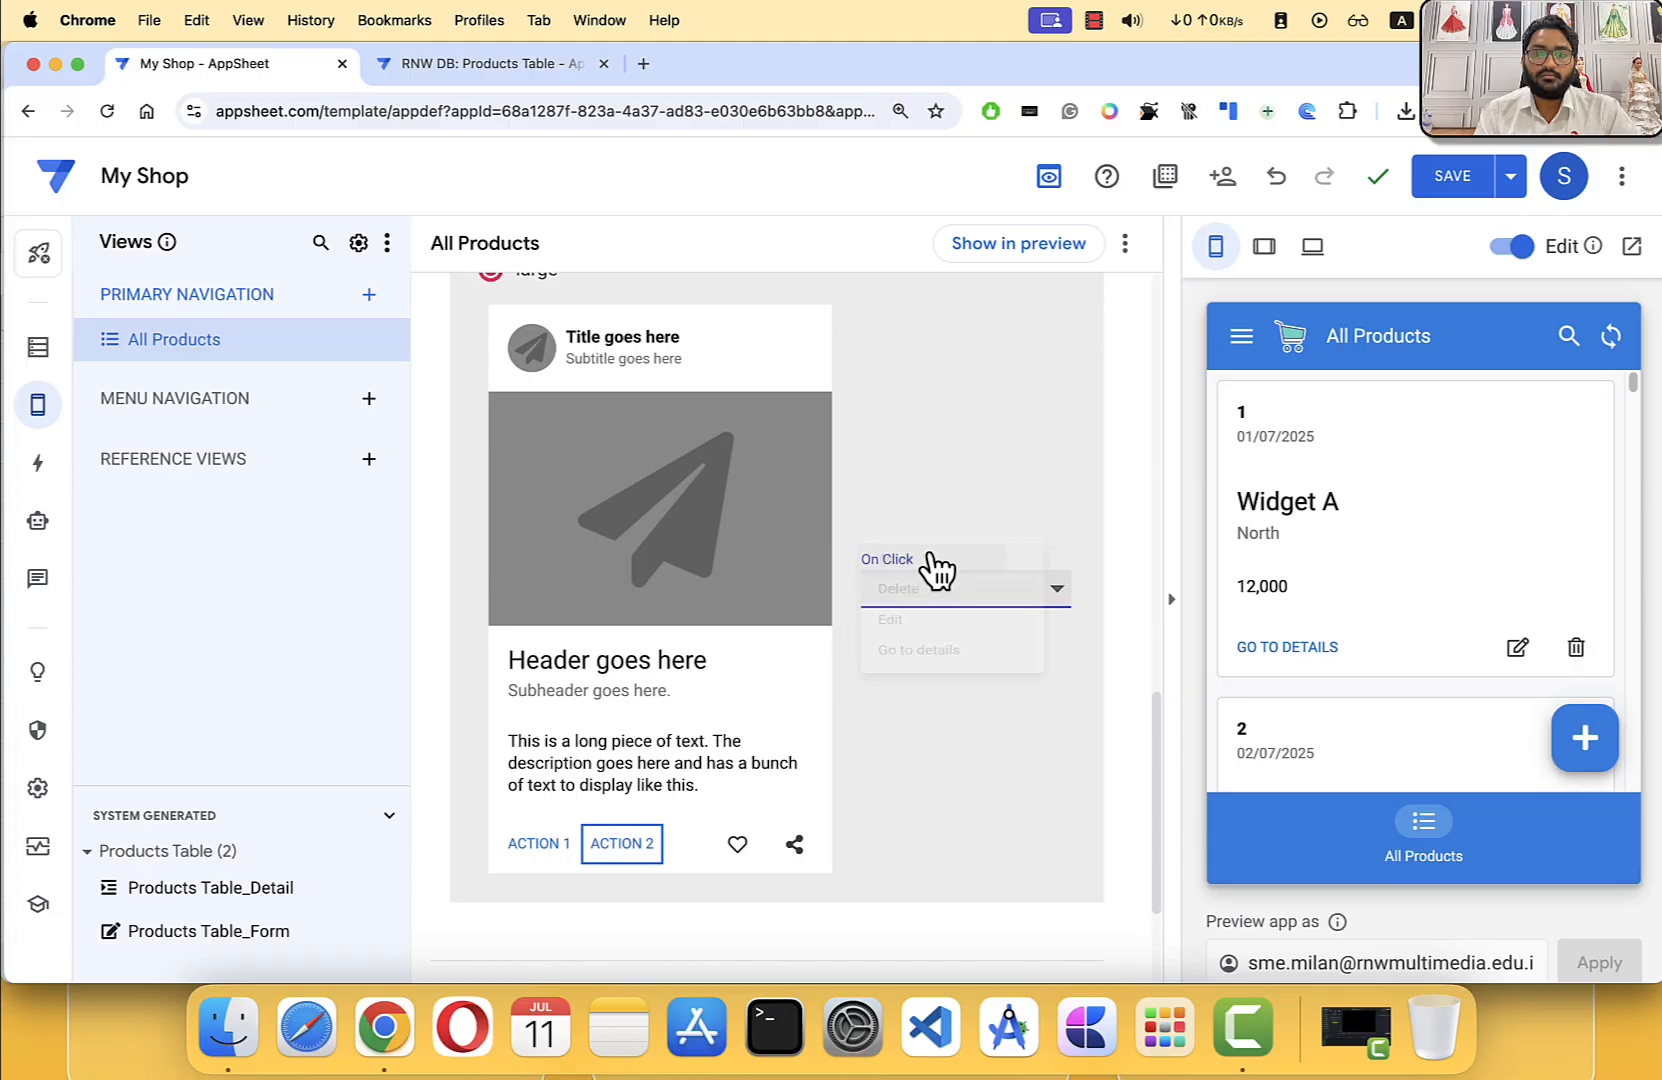
{"action": "left_click", "coordinate": [1013, 690]}
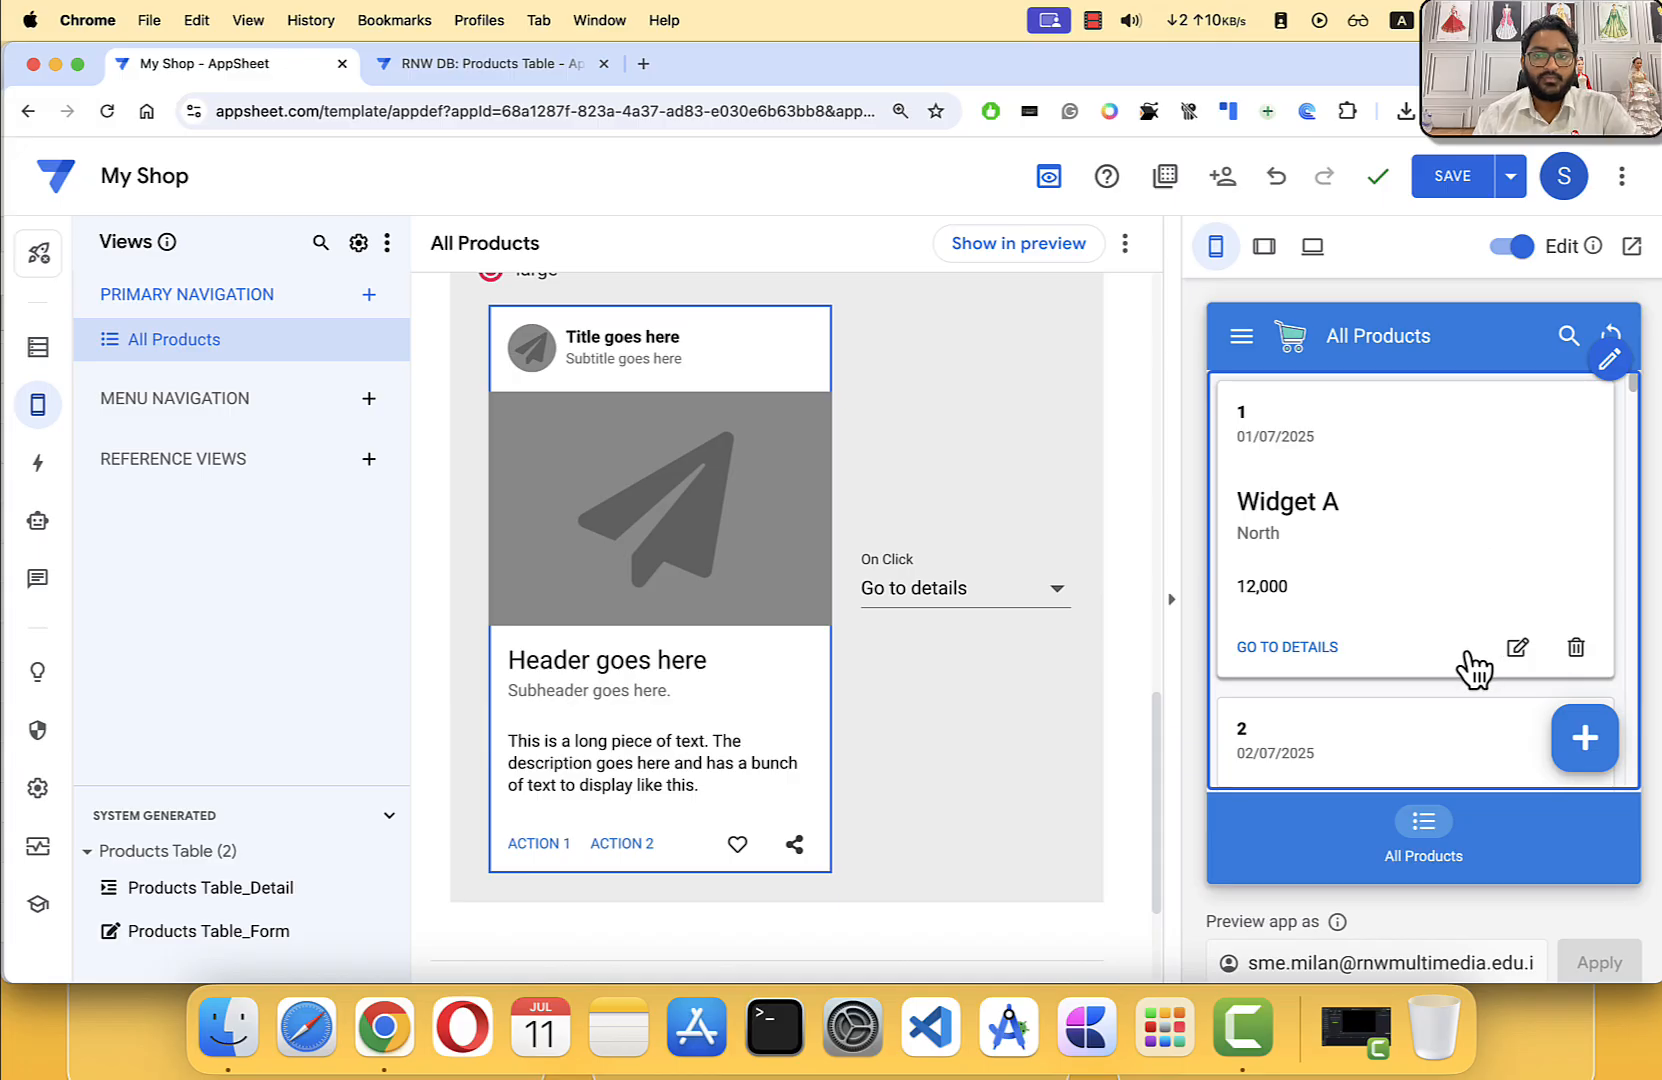
Step: Test the first product card's Go to details, Edit and Delete actions in the preview, leaving the record unedited and cancelling the deletion
{"action": "left_click", "coordinate": [1282, 648]}
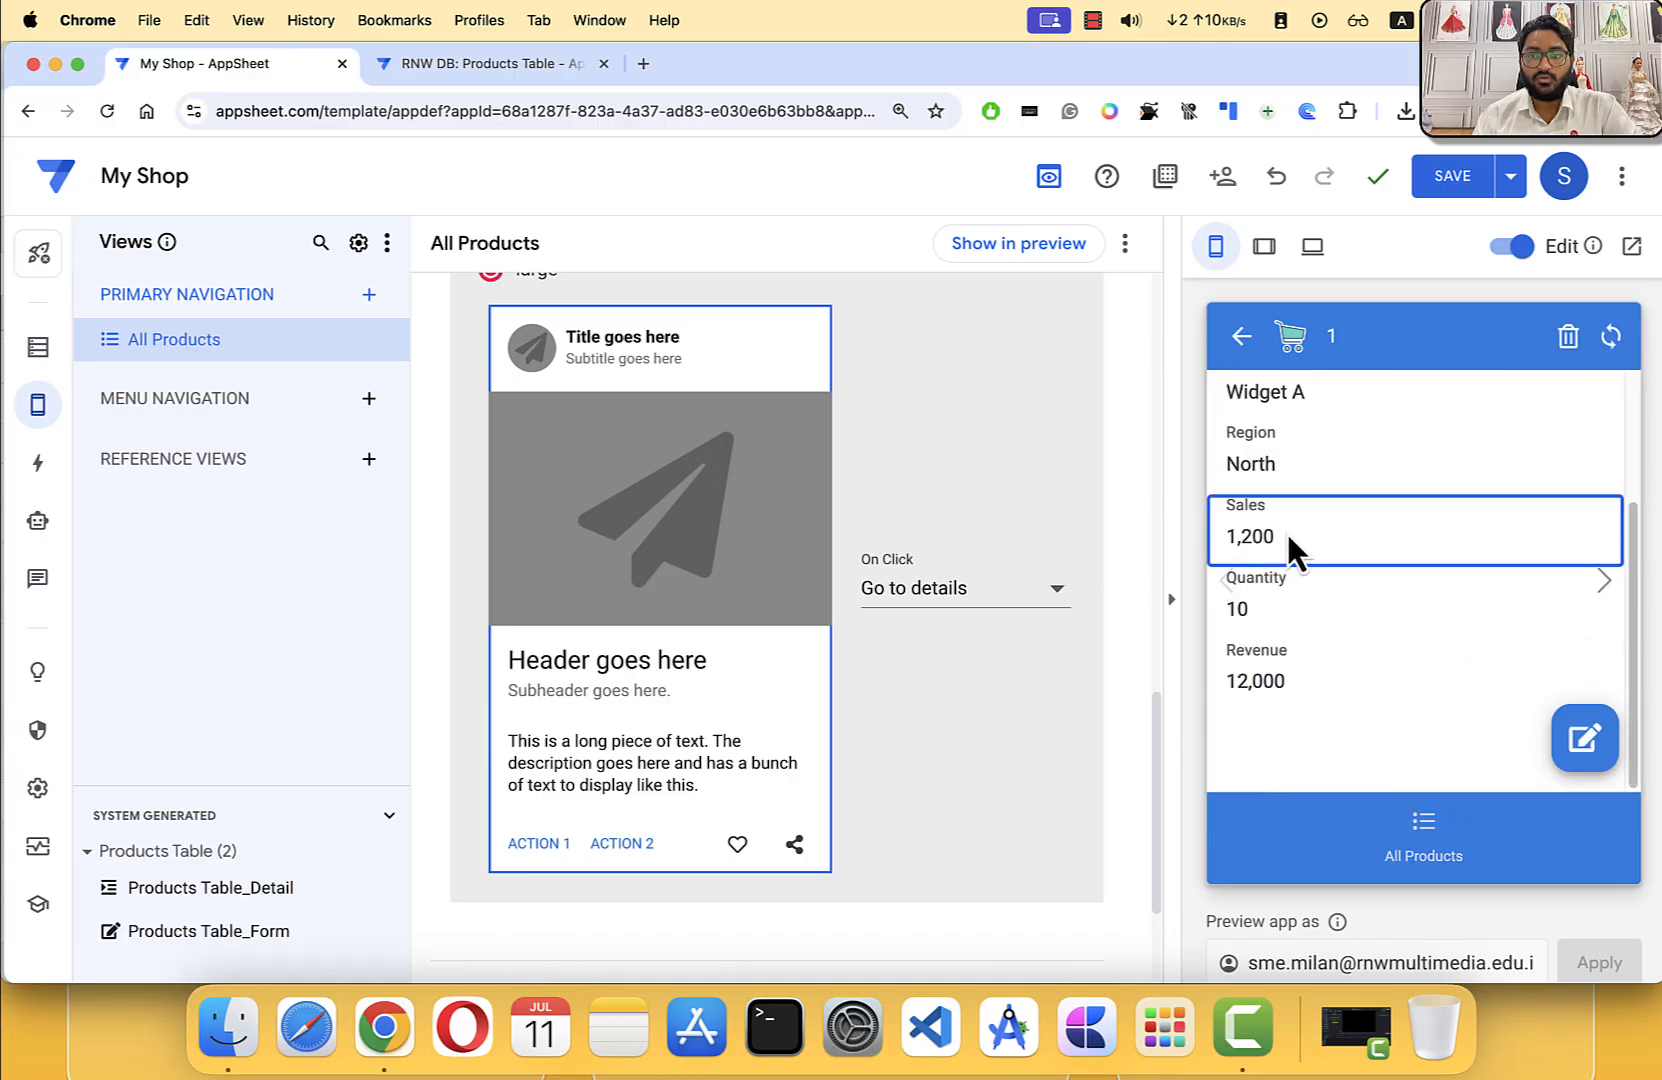
{"action": "left_click", "coordinate": [1248, 350]}
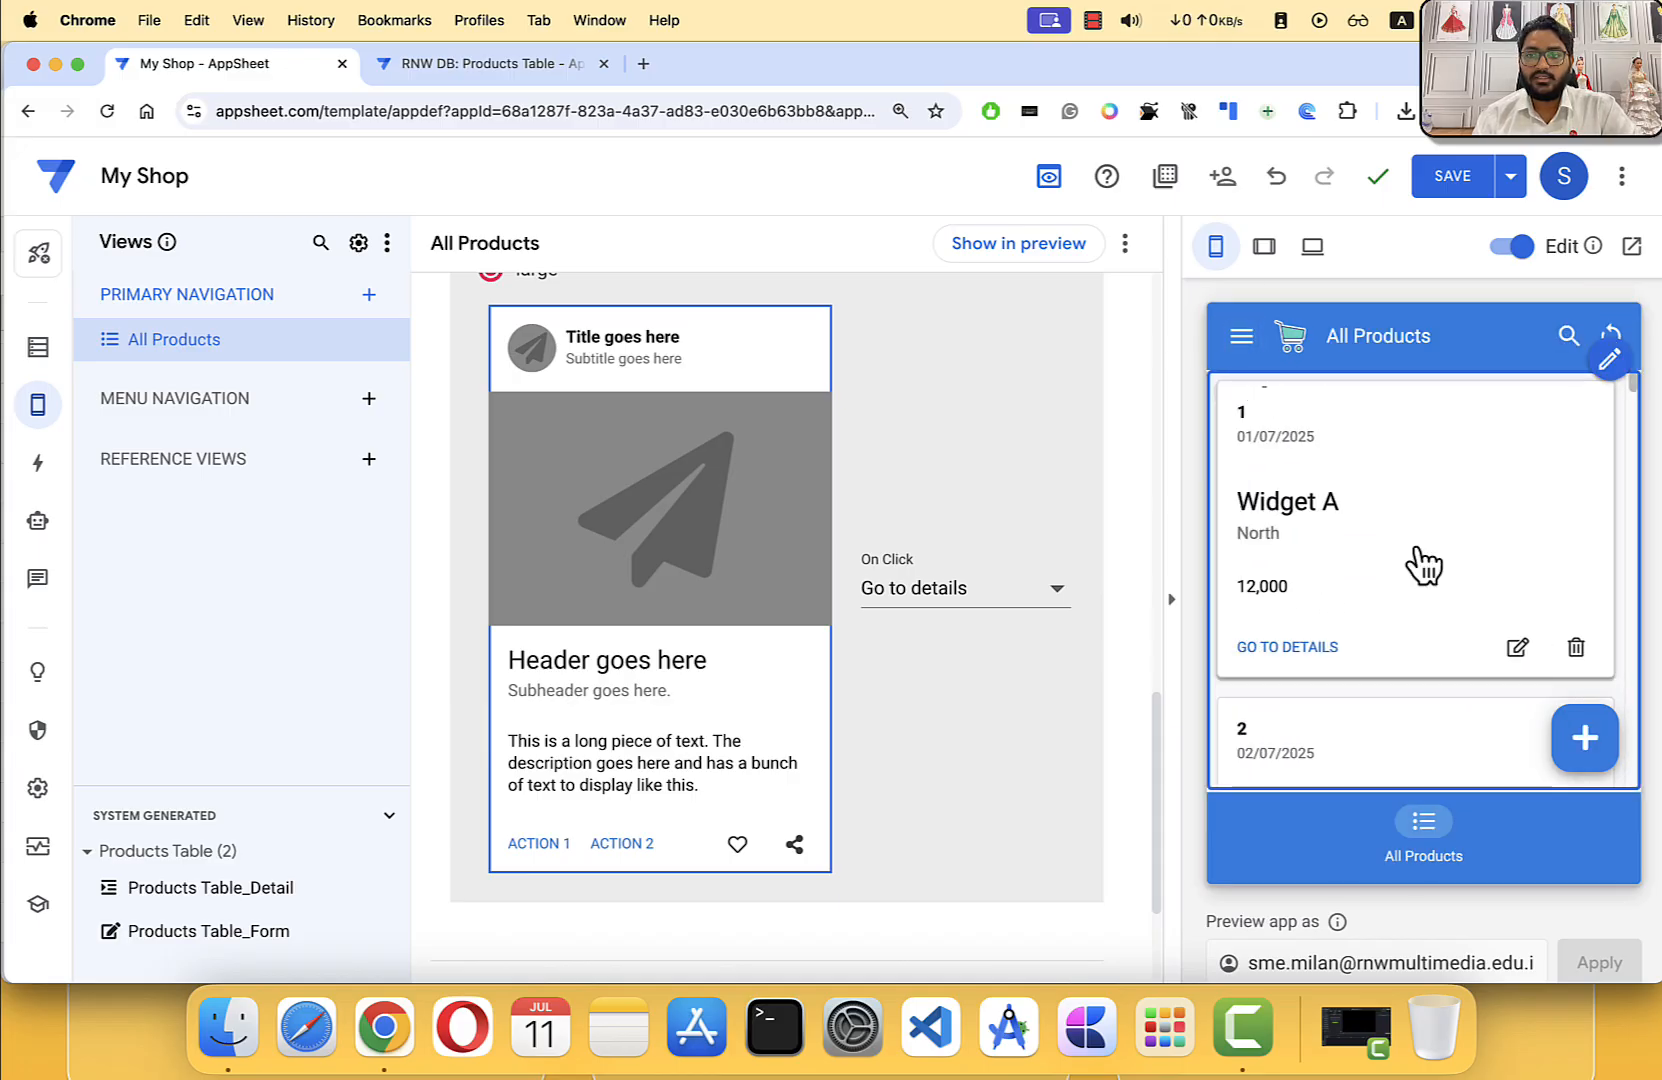
{"action": "left_click", "coordinate": [1512, 652]}
{"action": "scroll", "coordinate": [1320, 600], "scroll_direction": "down", "scroll_amount": 3}
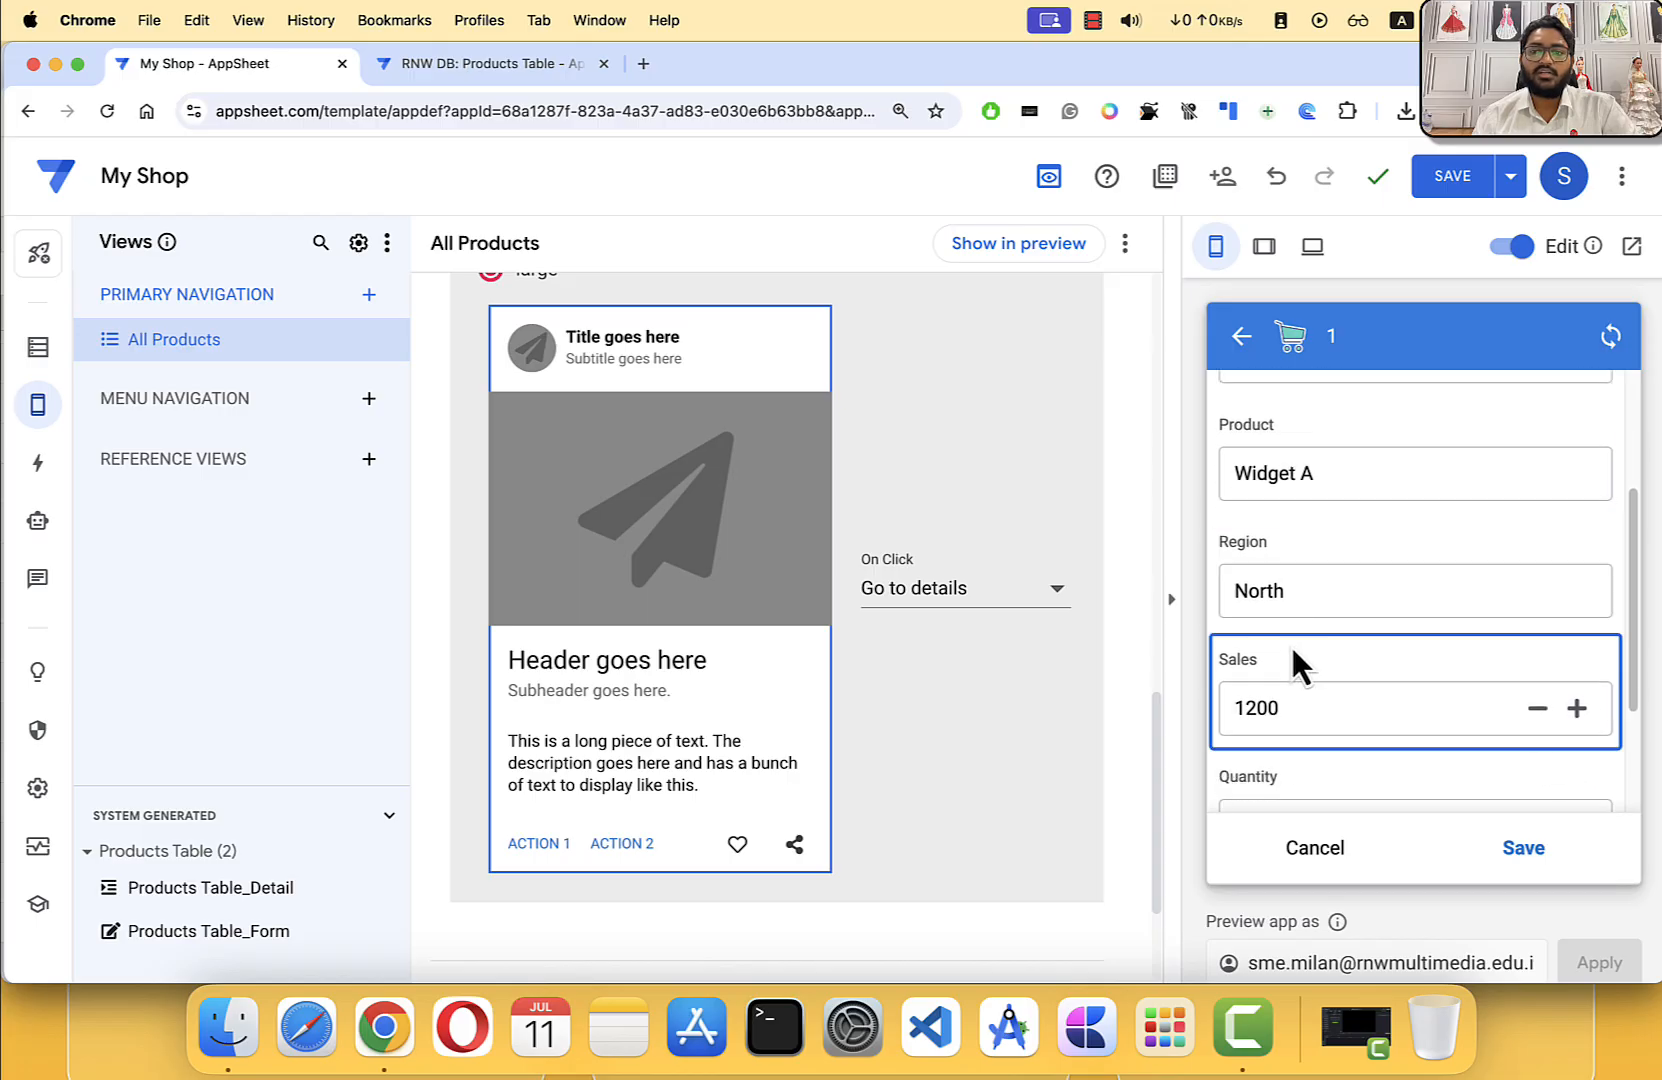
{"action": "scroll", "coordinate": [1292, 634], "scroll_direction": "down", "scroll_amount": 2}
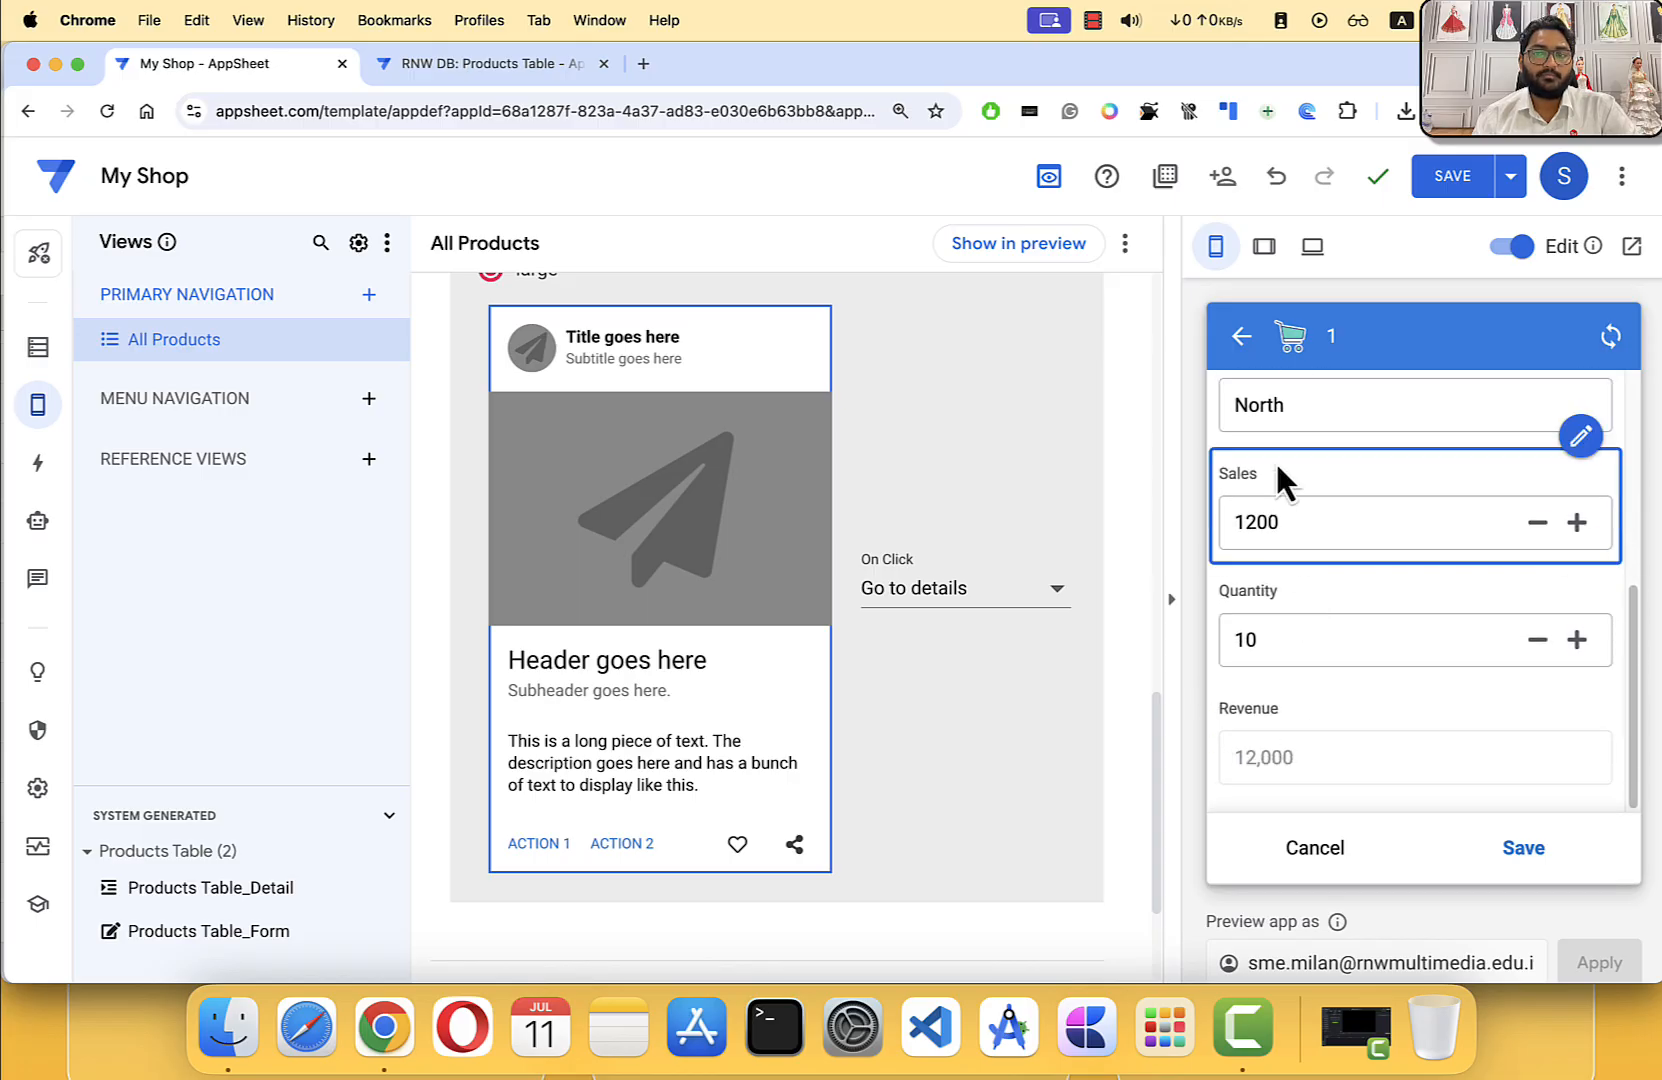
{"action": "left_click", "coordinate": [1243, 340]}
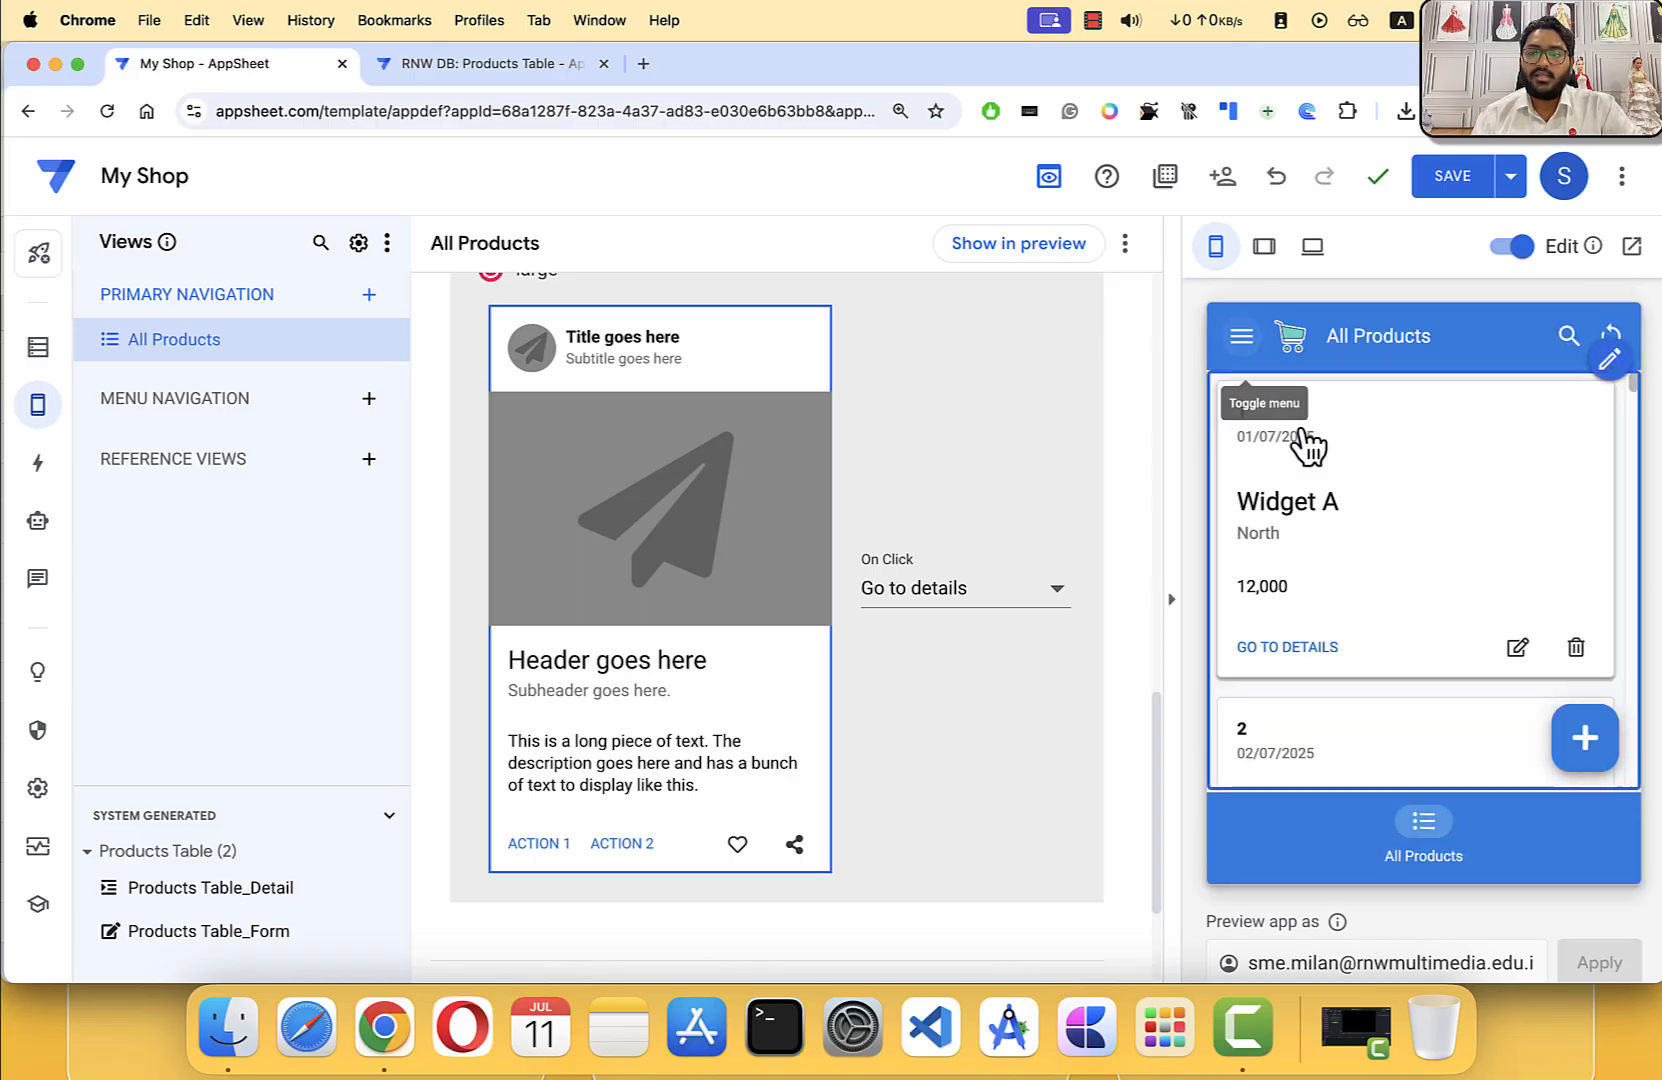
{"action": "left_click", "coordinate": [1576, 647]}
{"action": "left_click", "coordinate": [1469, 672]}
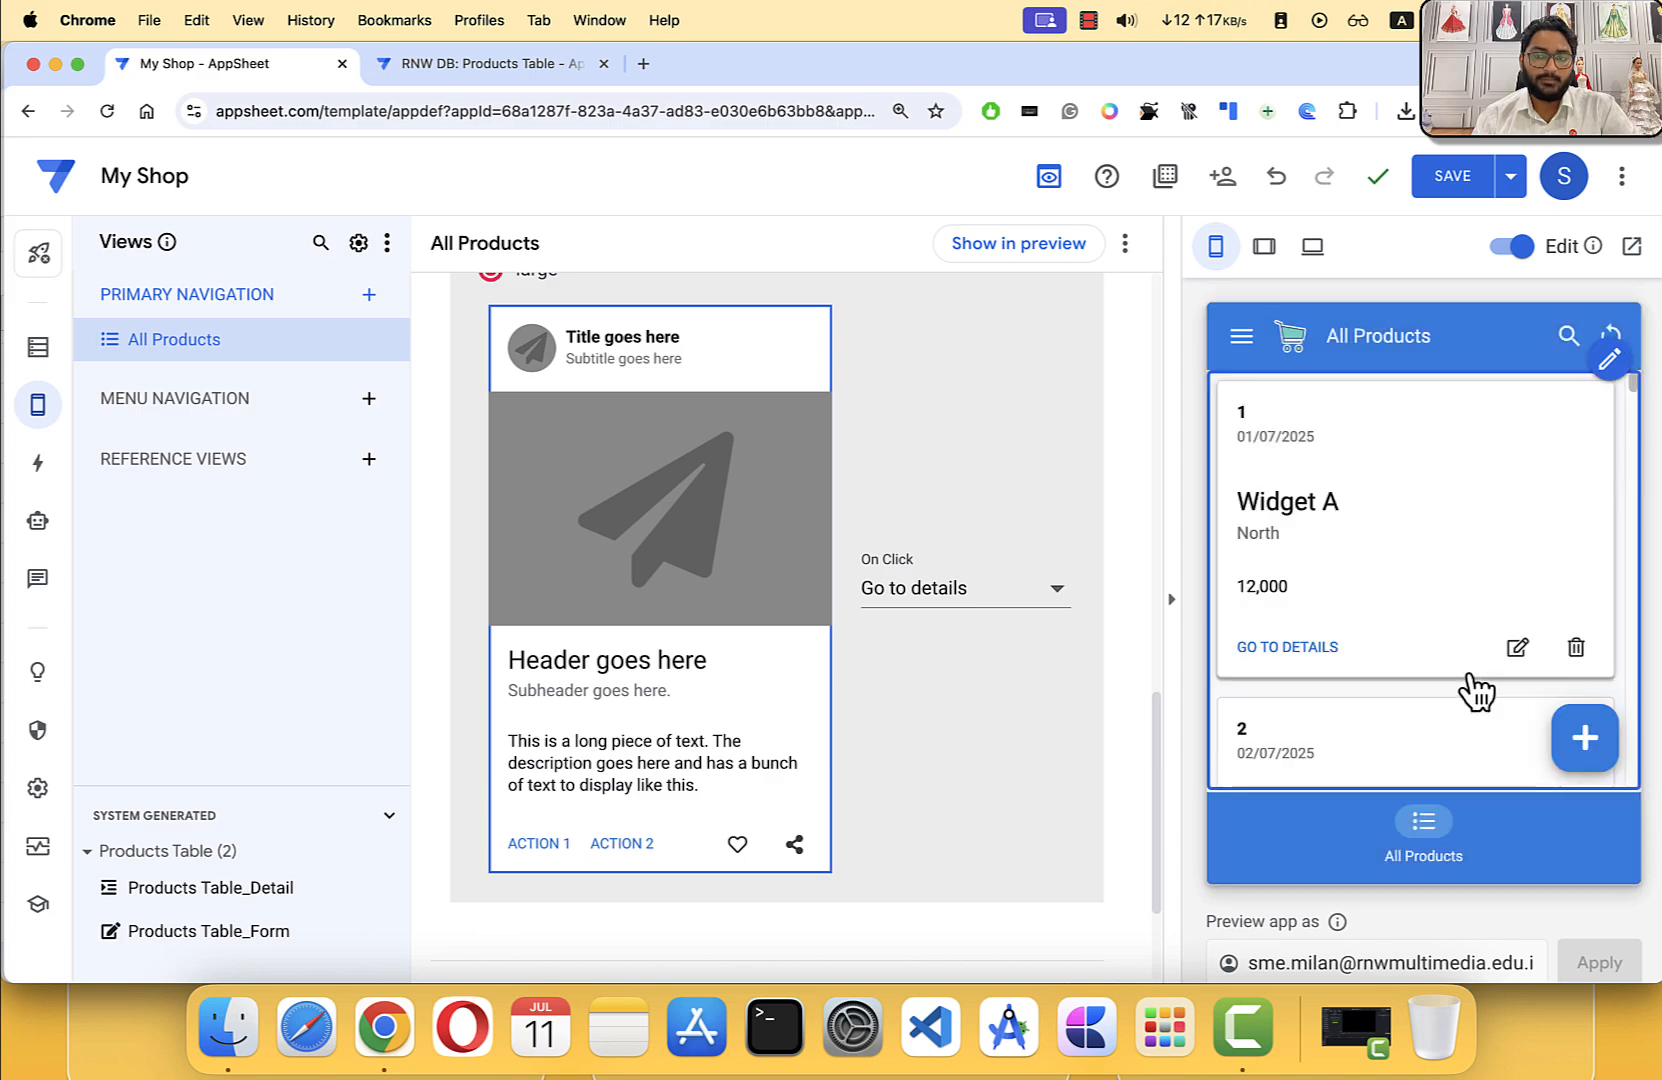
Step: Sort the All Products view by Sr. No in ascending order and check the card order in the preview
{"action": "scroll", "coordinate": [760, 360], "scroll_direction": "up", "scroll_amount": 5}
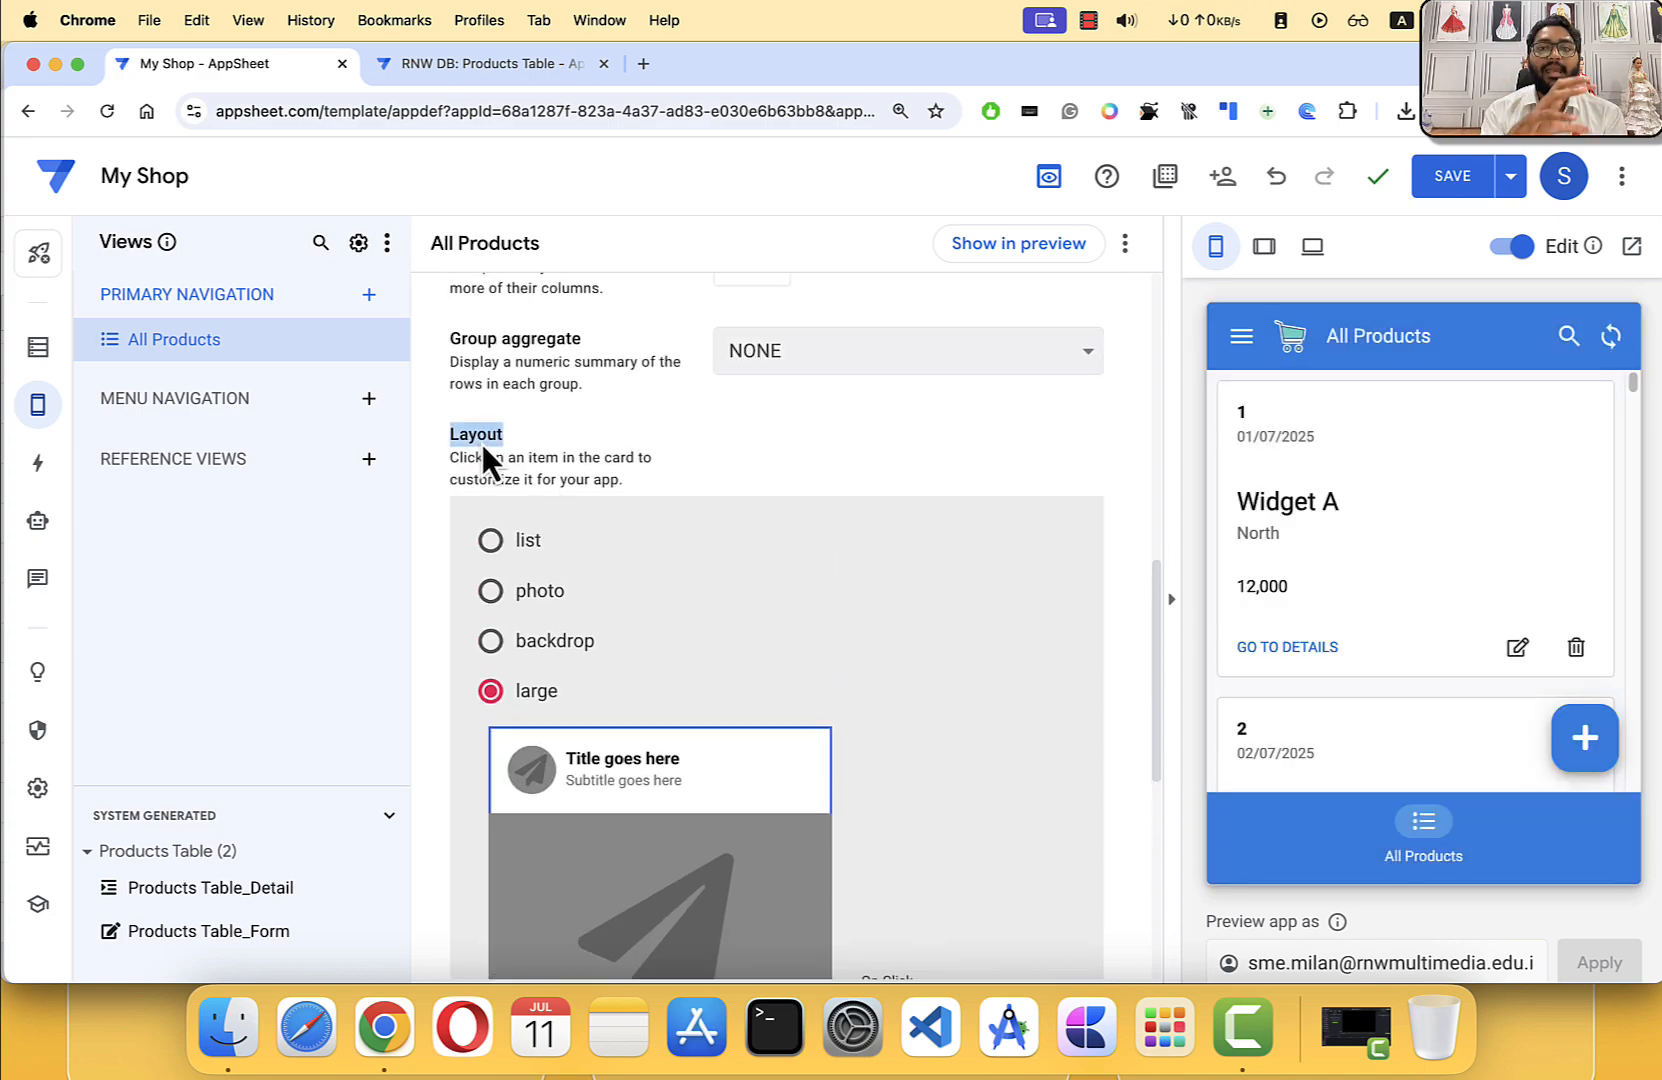
{"action": "left_click", "coordinate": [580, 448]}
{"action": "scroll", "coordinate": [768, 470], "scroll_direction": "down", "scroll_amount": 3}
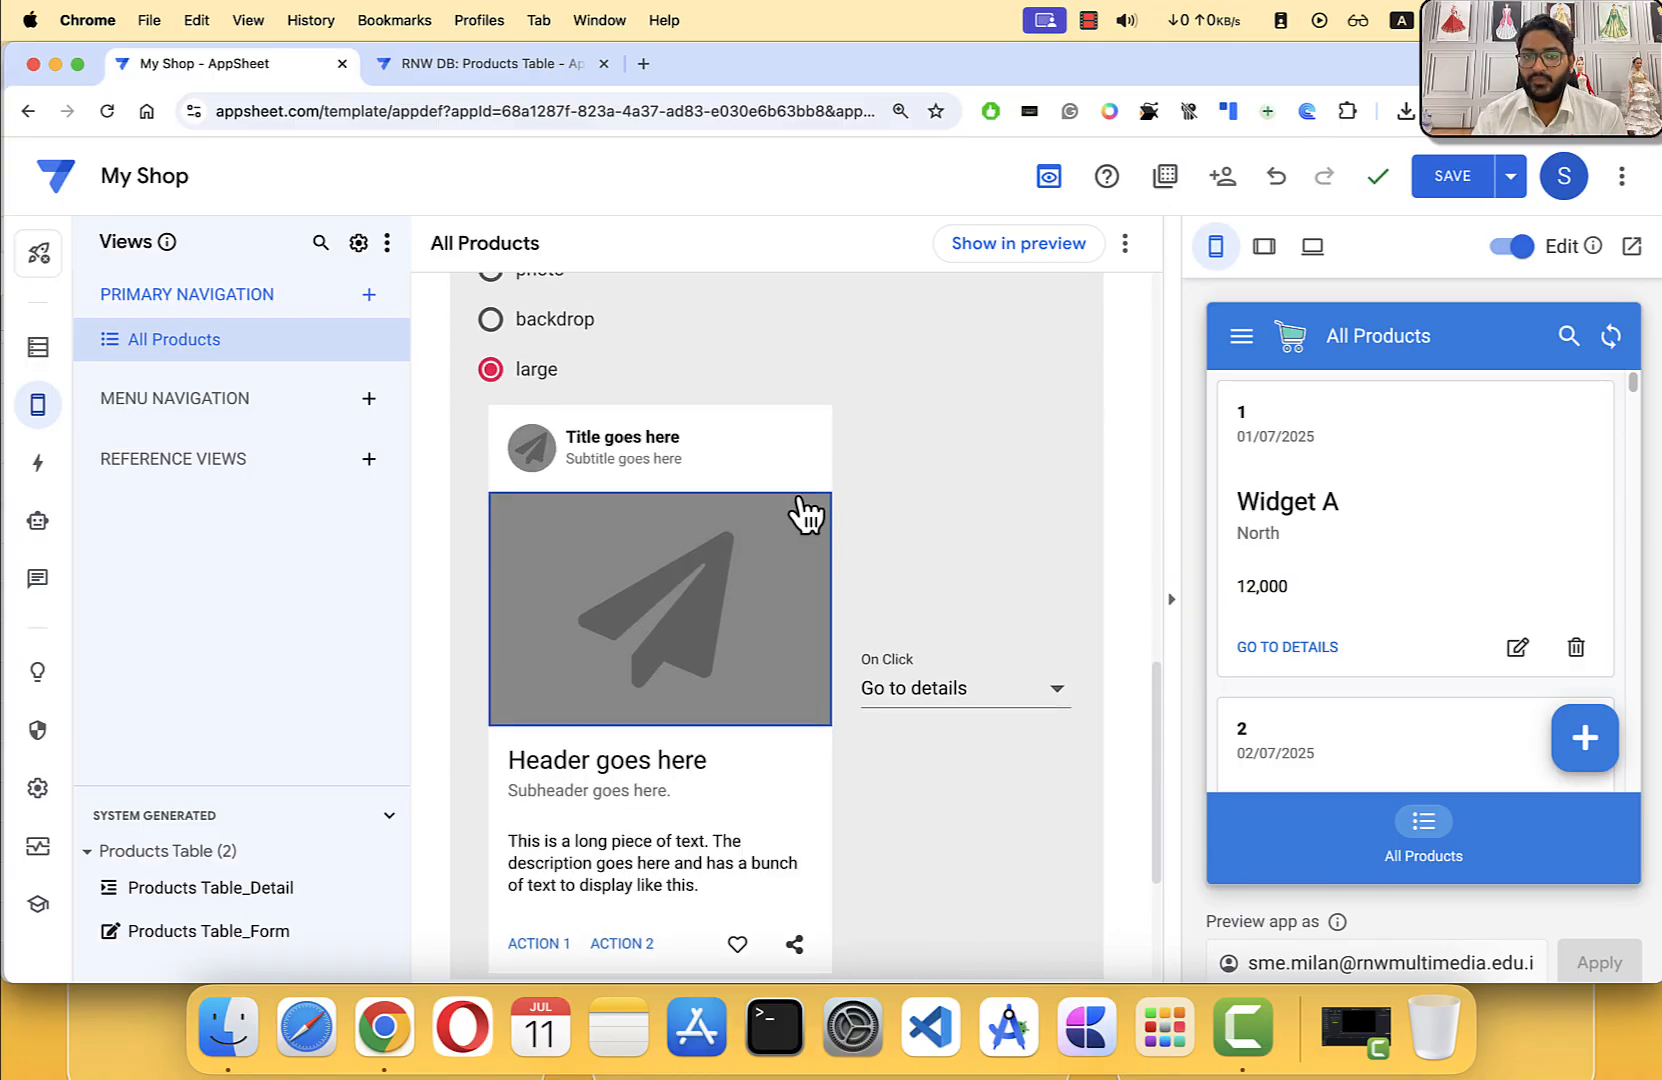
{"action": "scroll", "coordinate": [780, 515], "scroll_direction": "up", "scroll_amount": 6}
{"action": "left_click", "coordinate": [750, 530]}
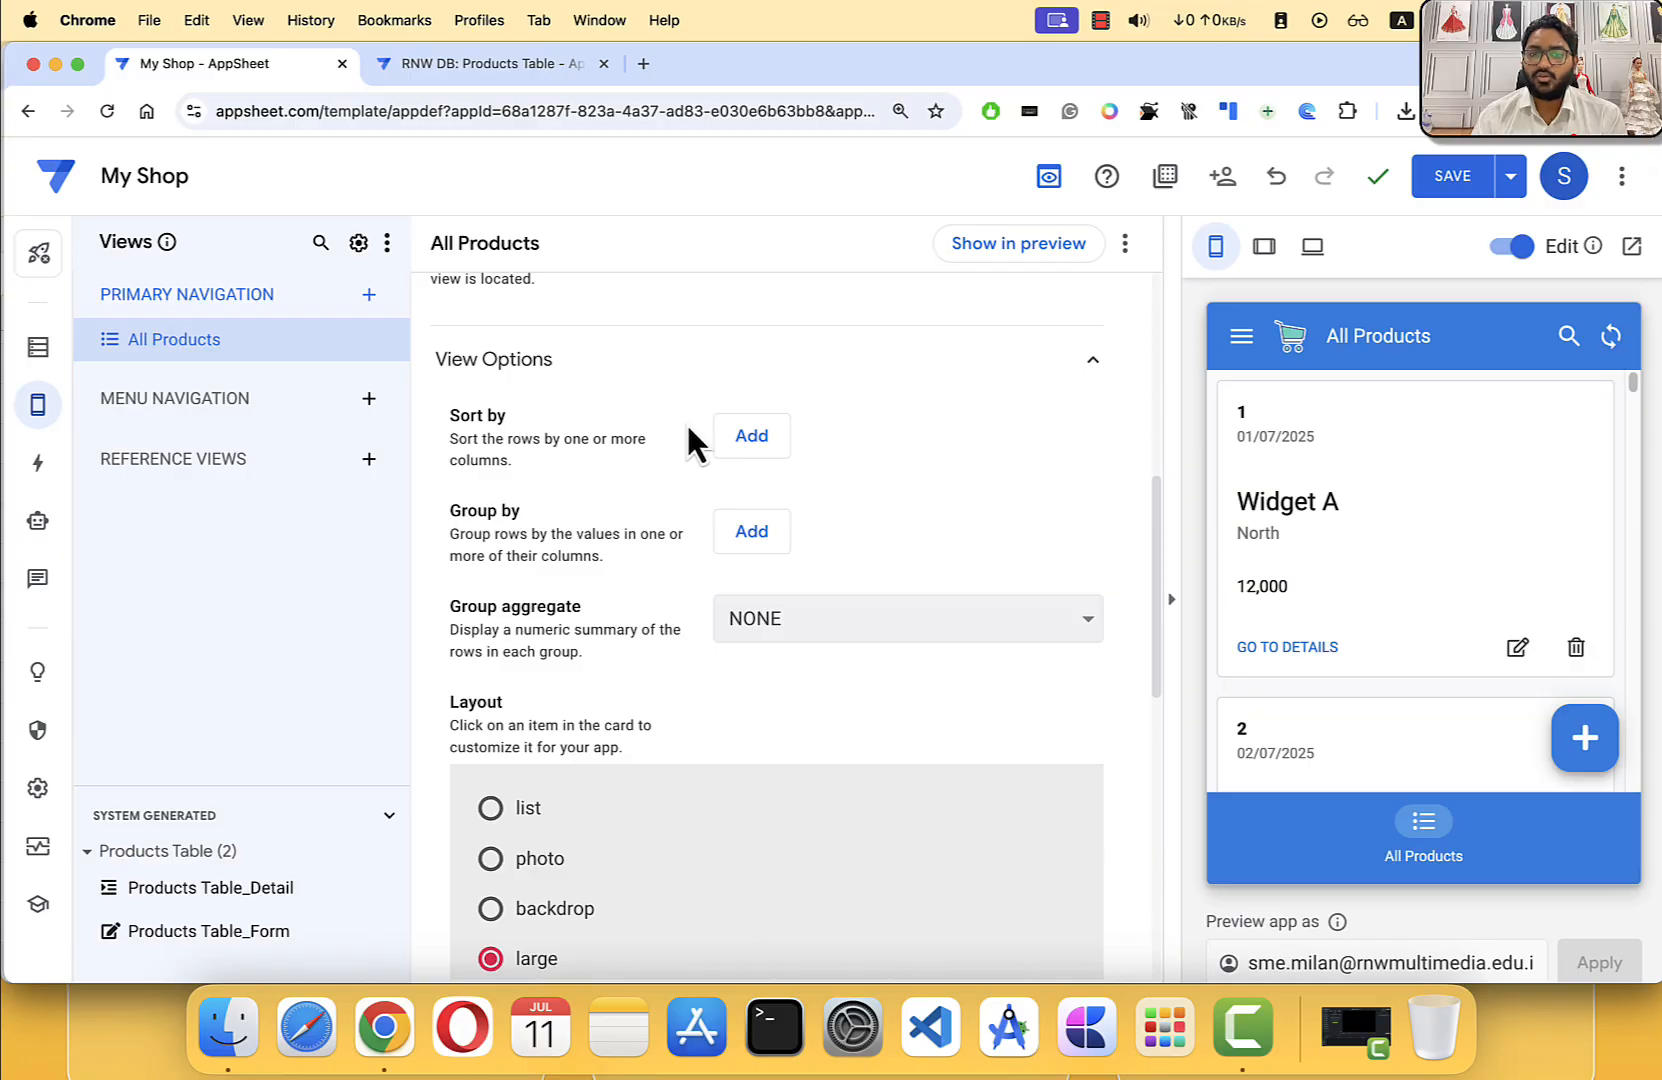
{"action": "left_click", "coordinate": [745, 437]}
{"action": "left_click", "coordinate": [903, 446]}
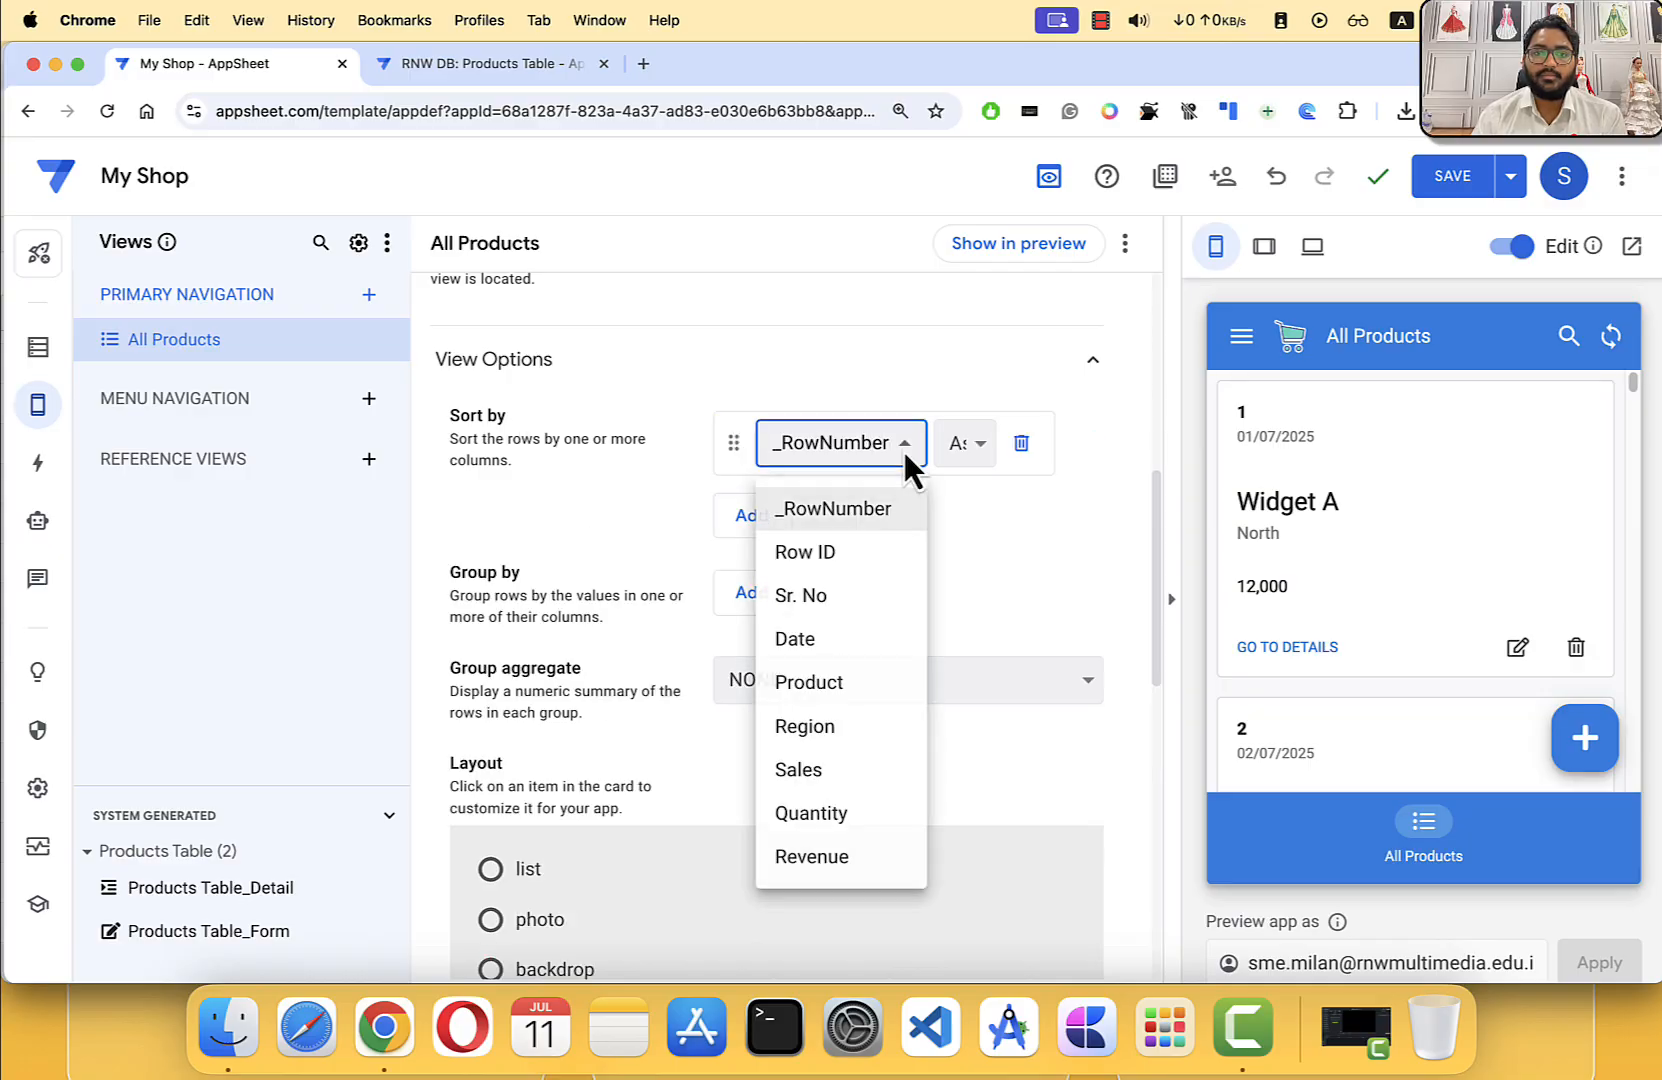
{"action": "left_click", "coordinate": [816, 596]}
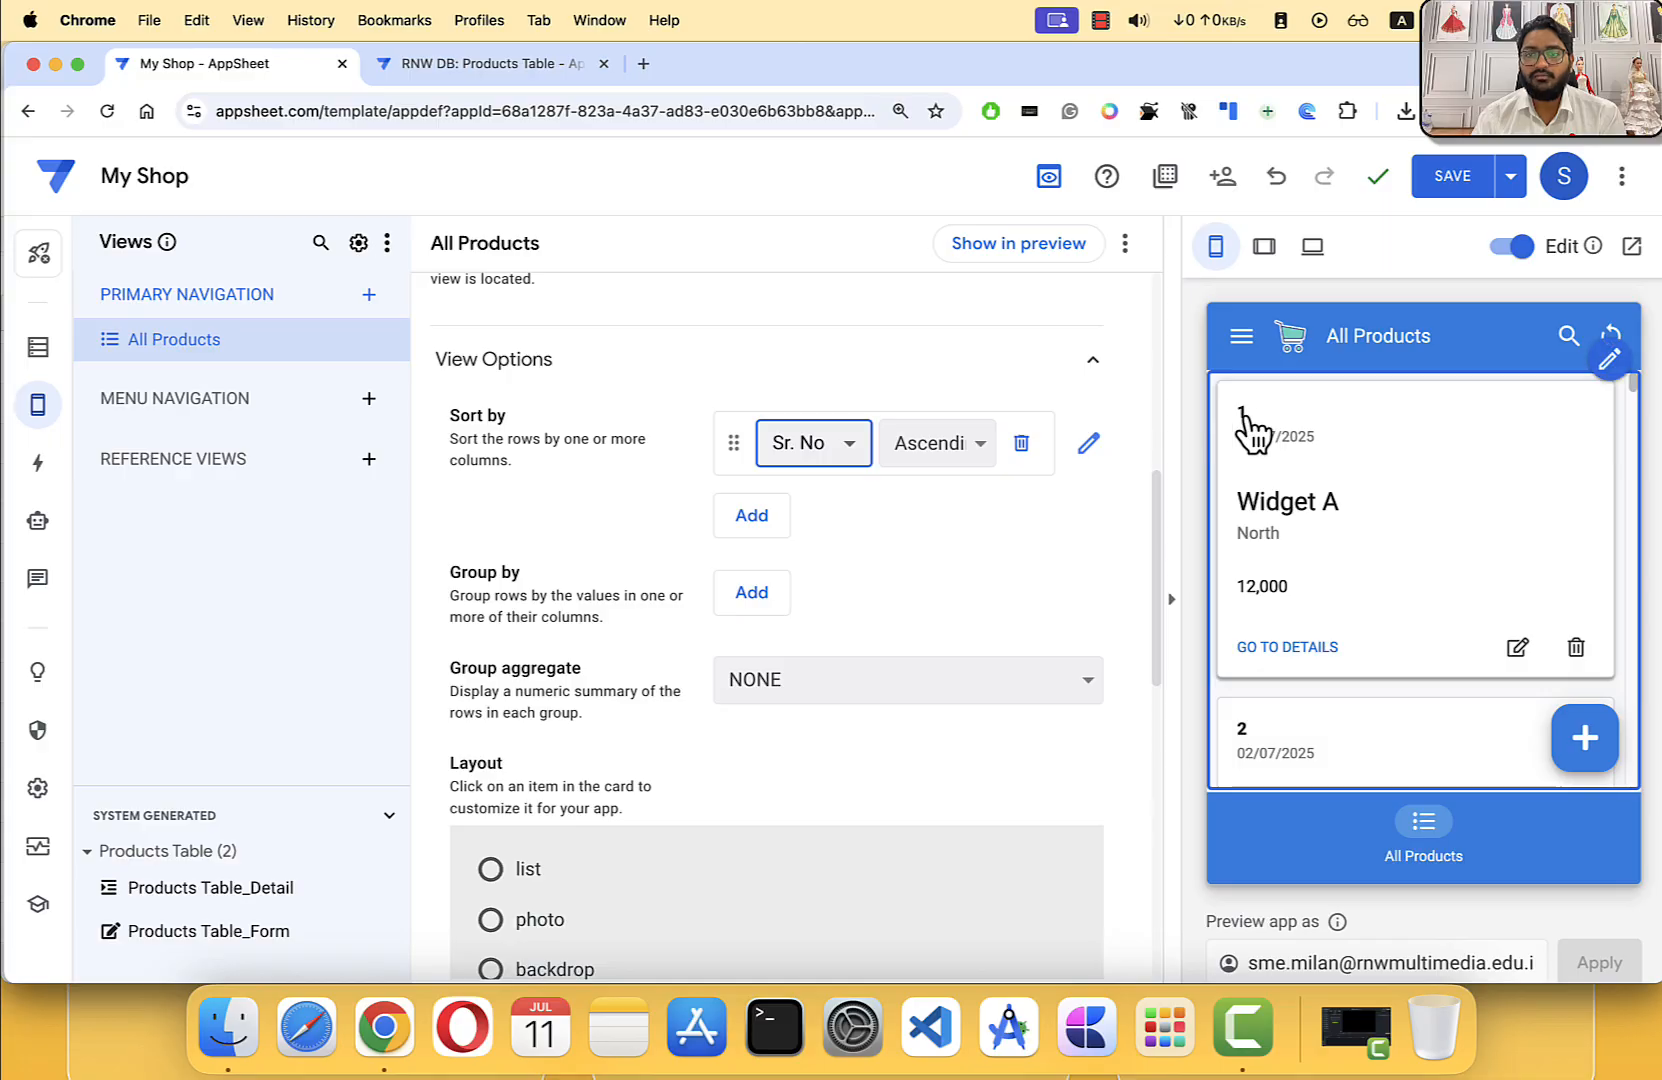
{"action": "scroll", "coordinate": [1245, 437], "scroll_direction": "down", "scroll_amount": 1}
{"action": "scroll", "coordinate": [1250, 500], "scroll_direction": "down", "scroll_amount": 2}
{"action": "scroll", "coordinate": [1255, 605], "scroll_direction": "down", "scroll_amount": 10}
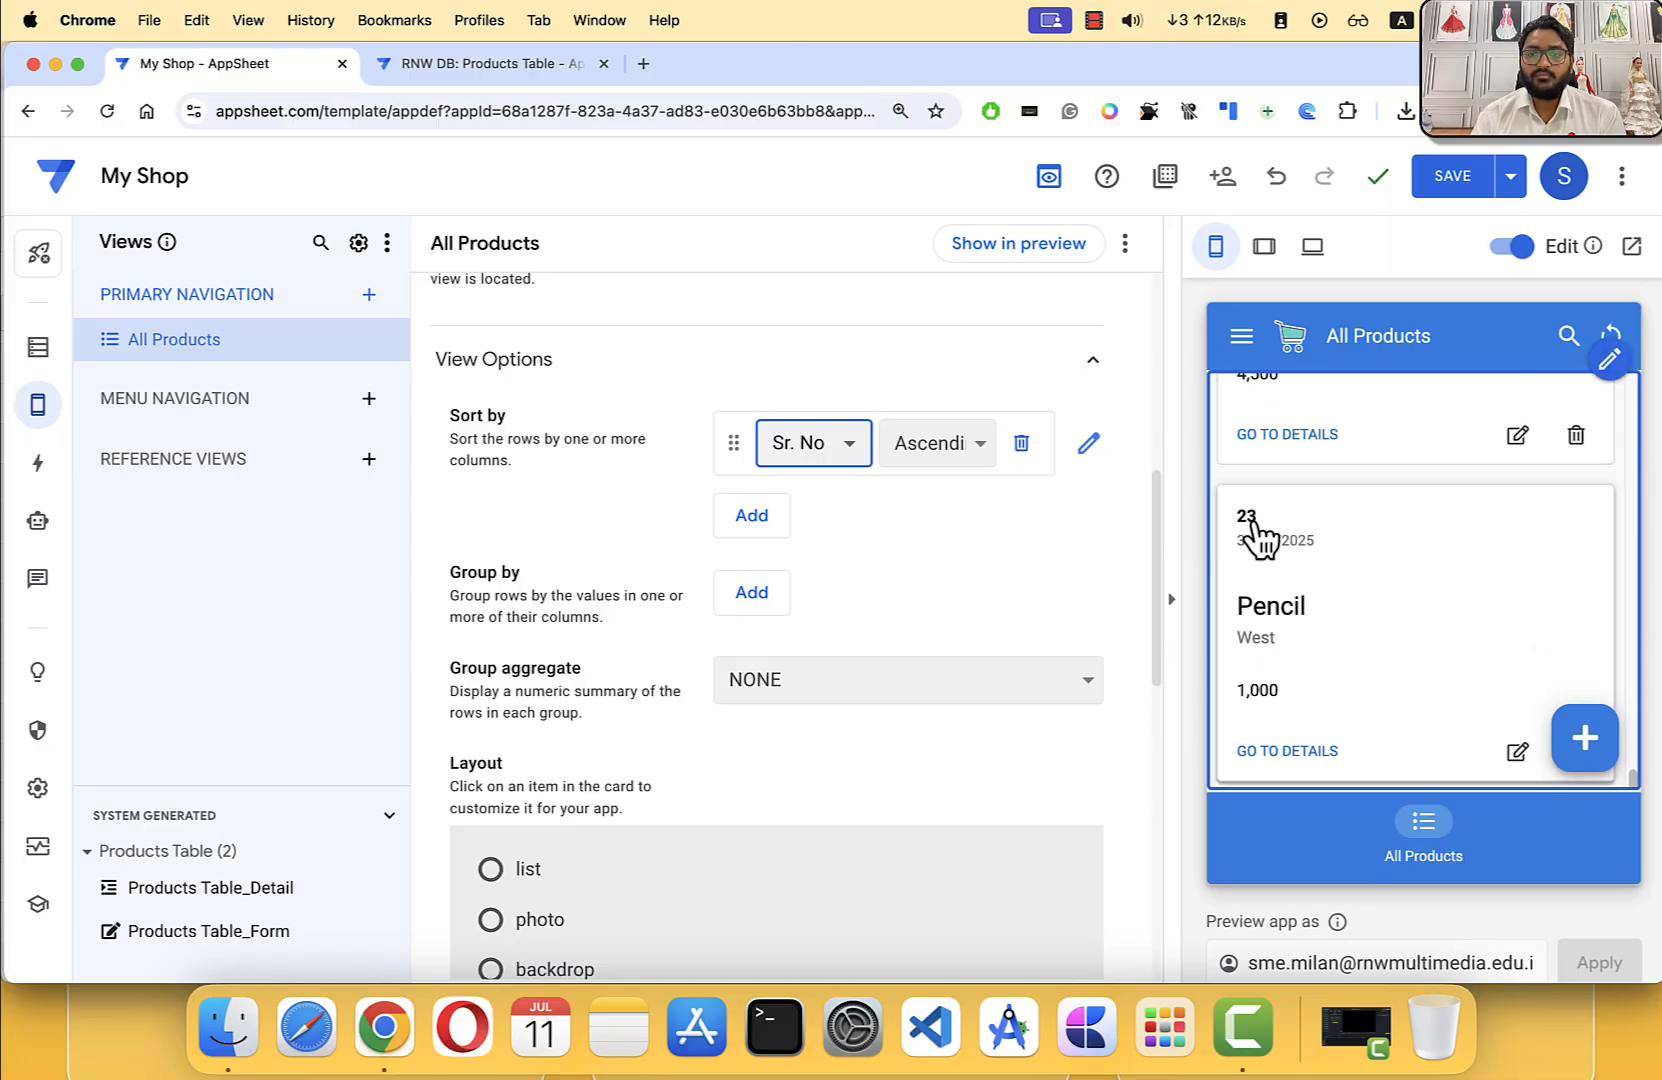
{"action": "scroll", "coordinate": [1268, 526], "scroll_direction": "up", "scroll_amount": 20}
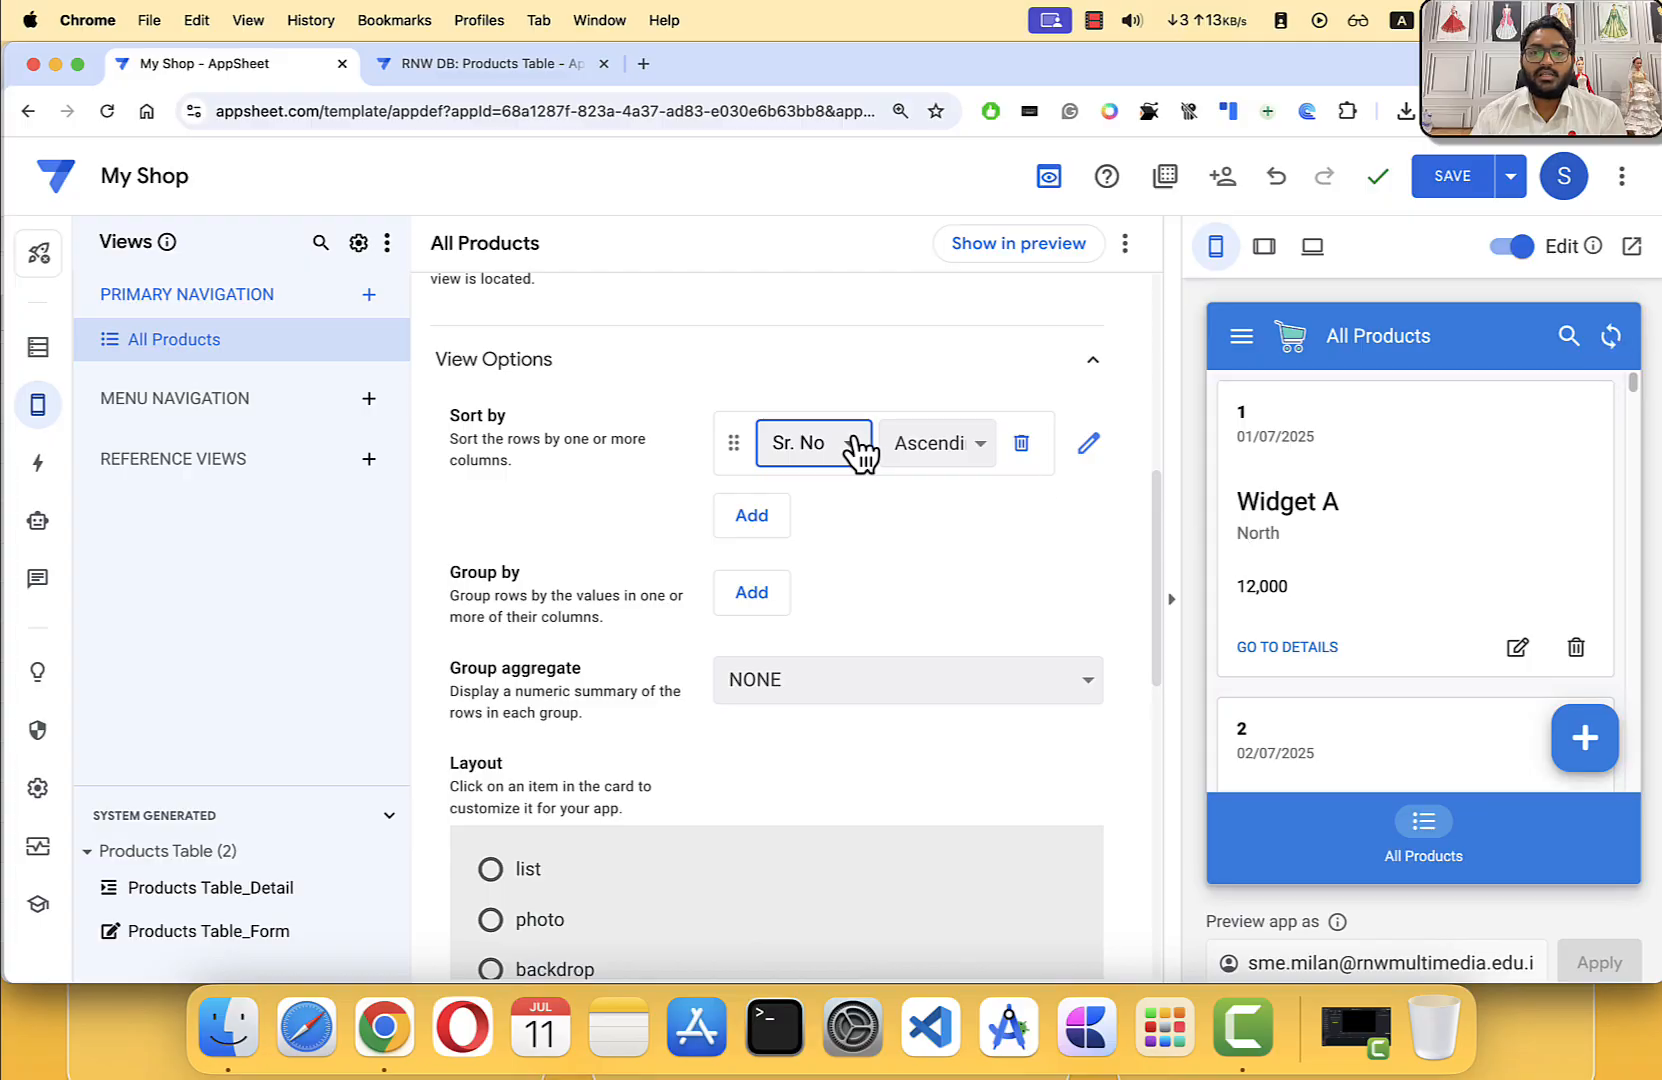
Step: Try a descending sort on Sr. No, check the cards in the preview, and return the order to Ascending
{"action": "left_click", "coordinate": [896, 444]}
{"action": "left_click", "coordinate": [908, 474]}
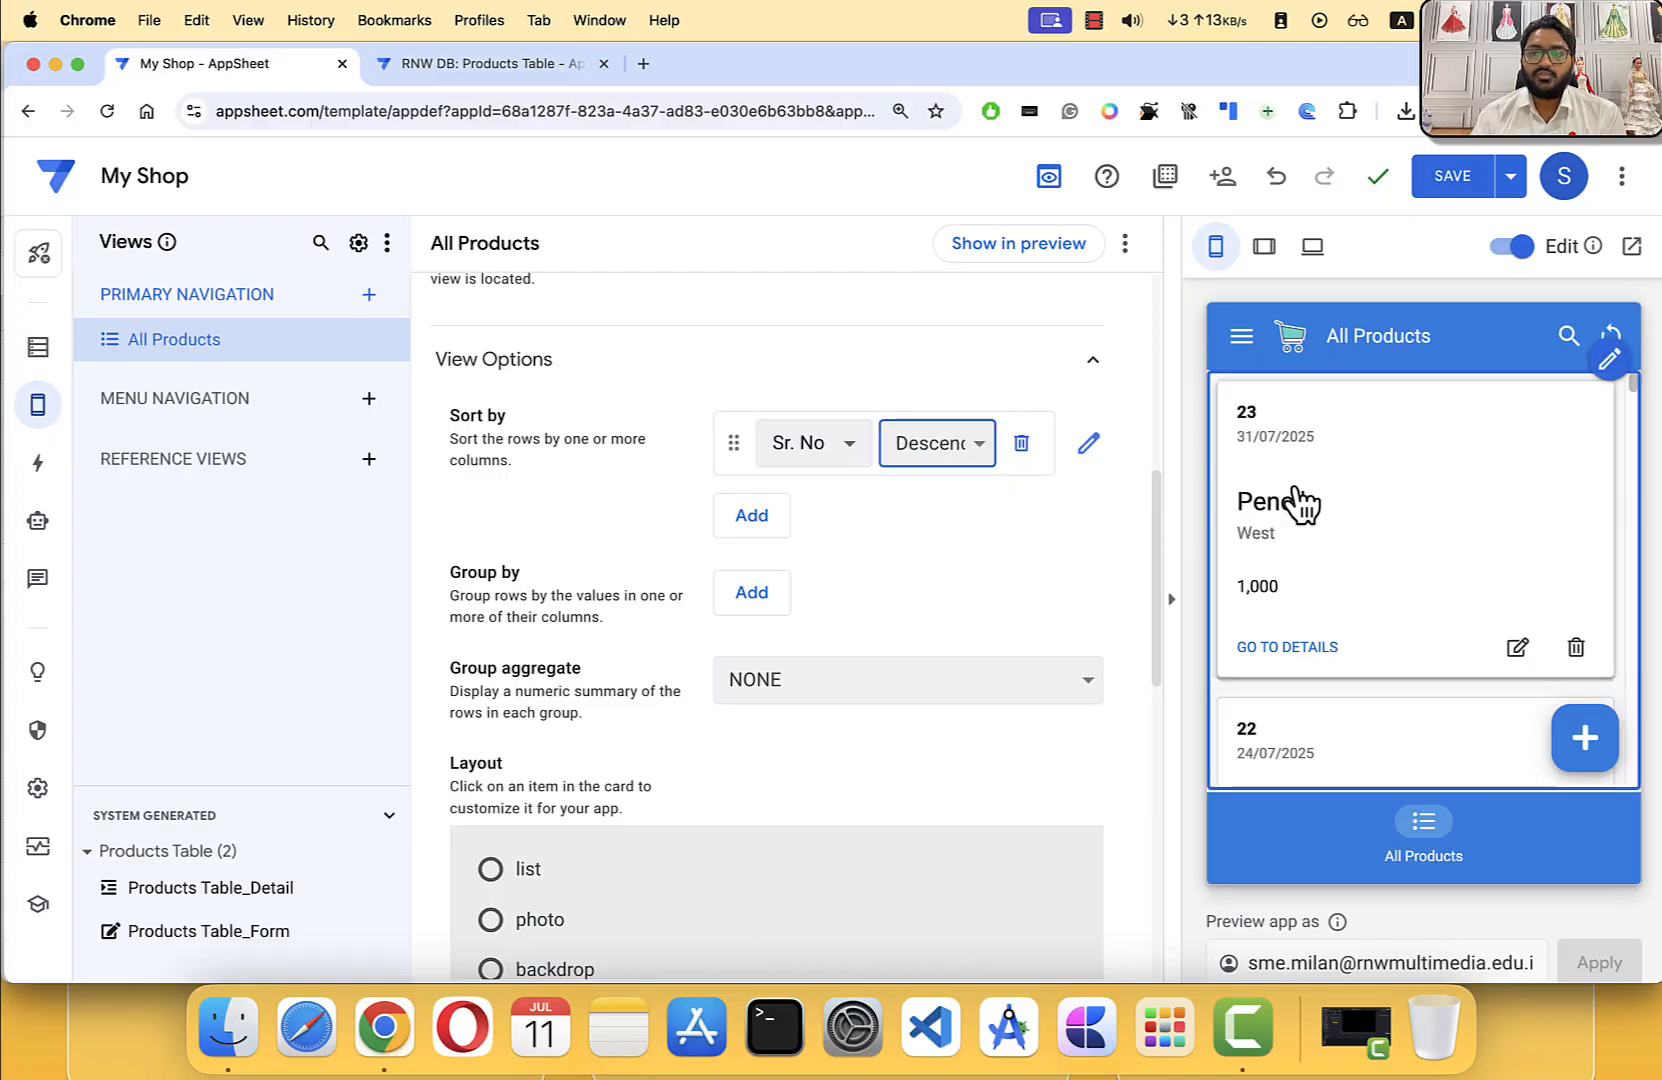
{"action": "scroll", "coordinate": [1262, 440], "scroll_direction": "down", "scroll_amount": 3}
{"action": "scroll", "coordinate": [1250, 495], "scroll_direction": "down", "scroll_amount": 20}
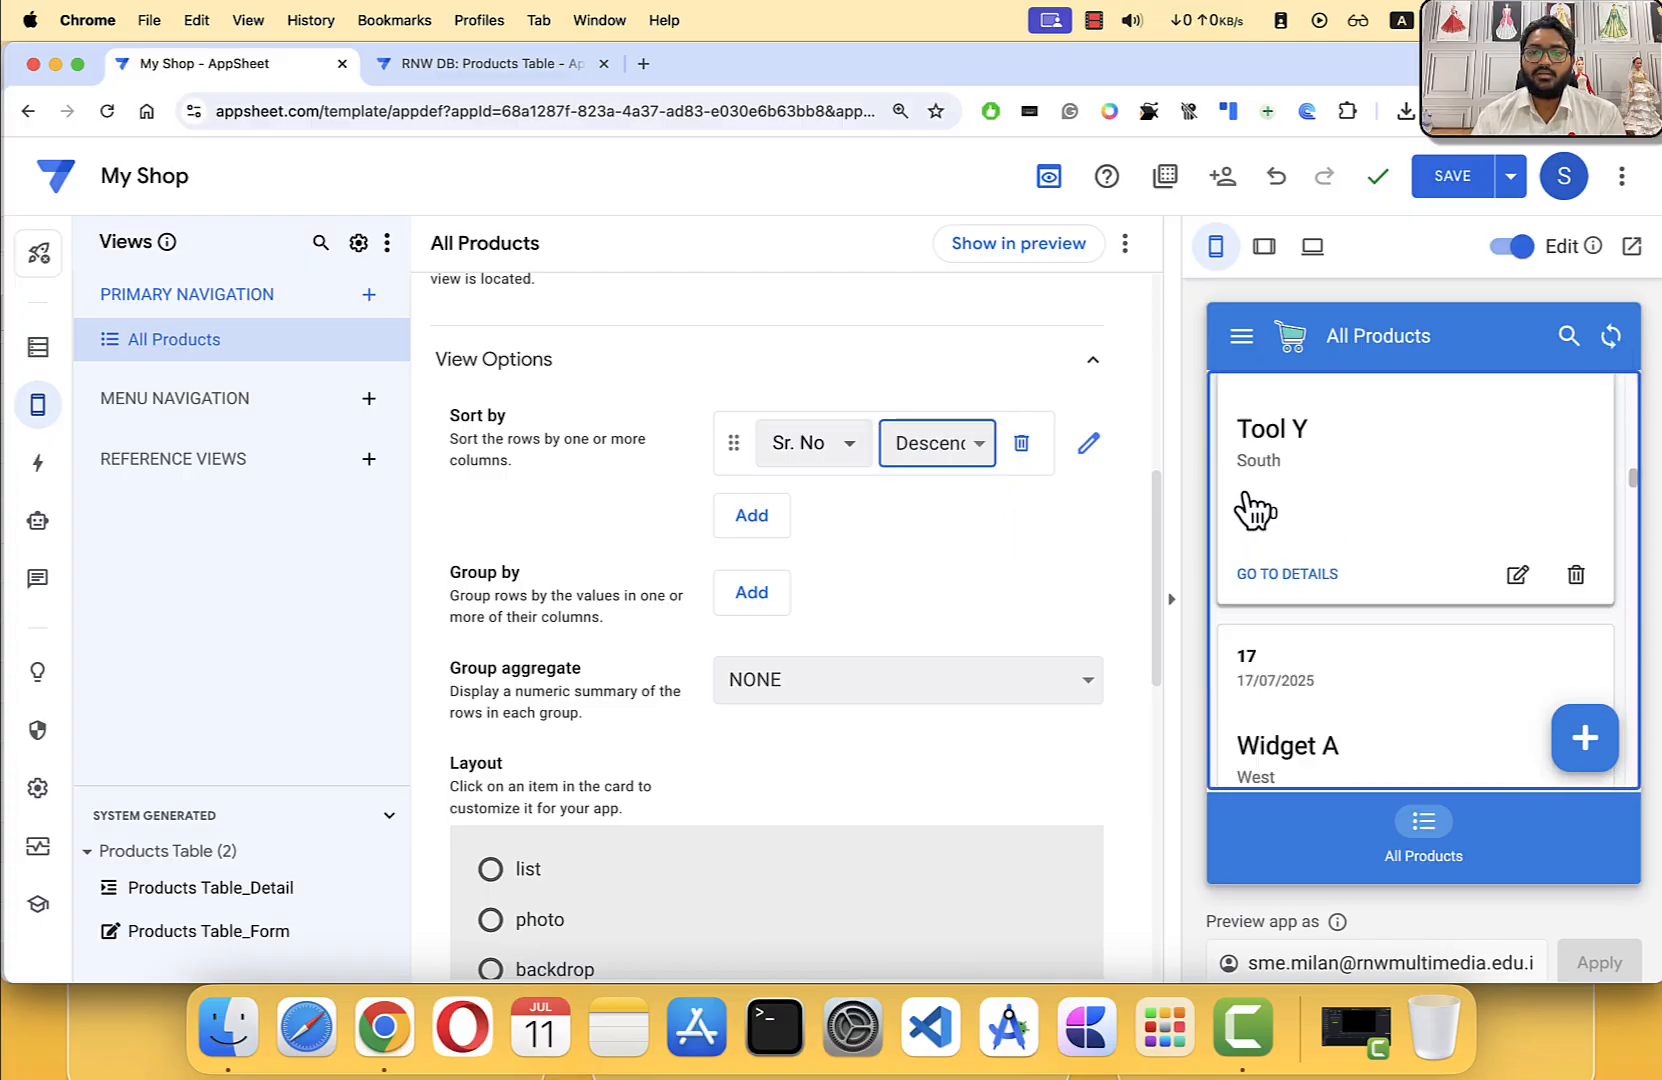
{"action": "scroll", "coordinate": [1258, 525], "scroll_direction": "up", "scroll_amount": 20}
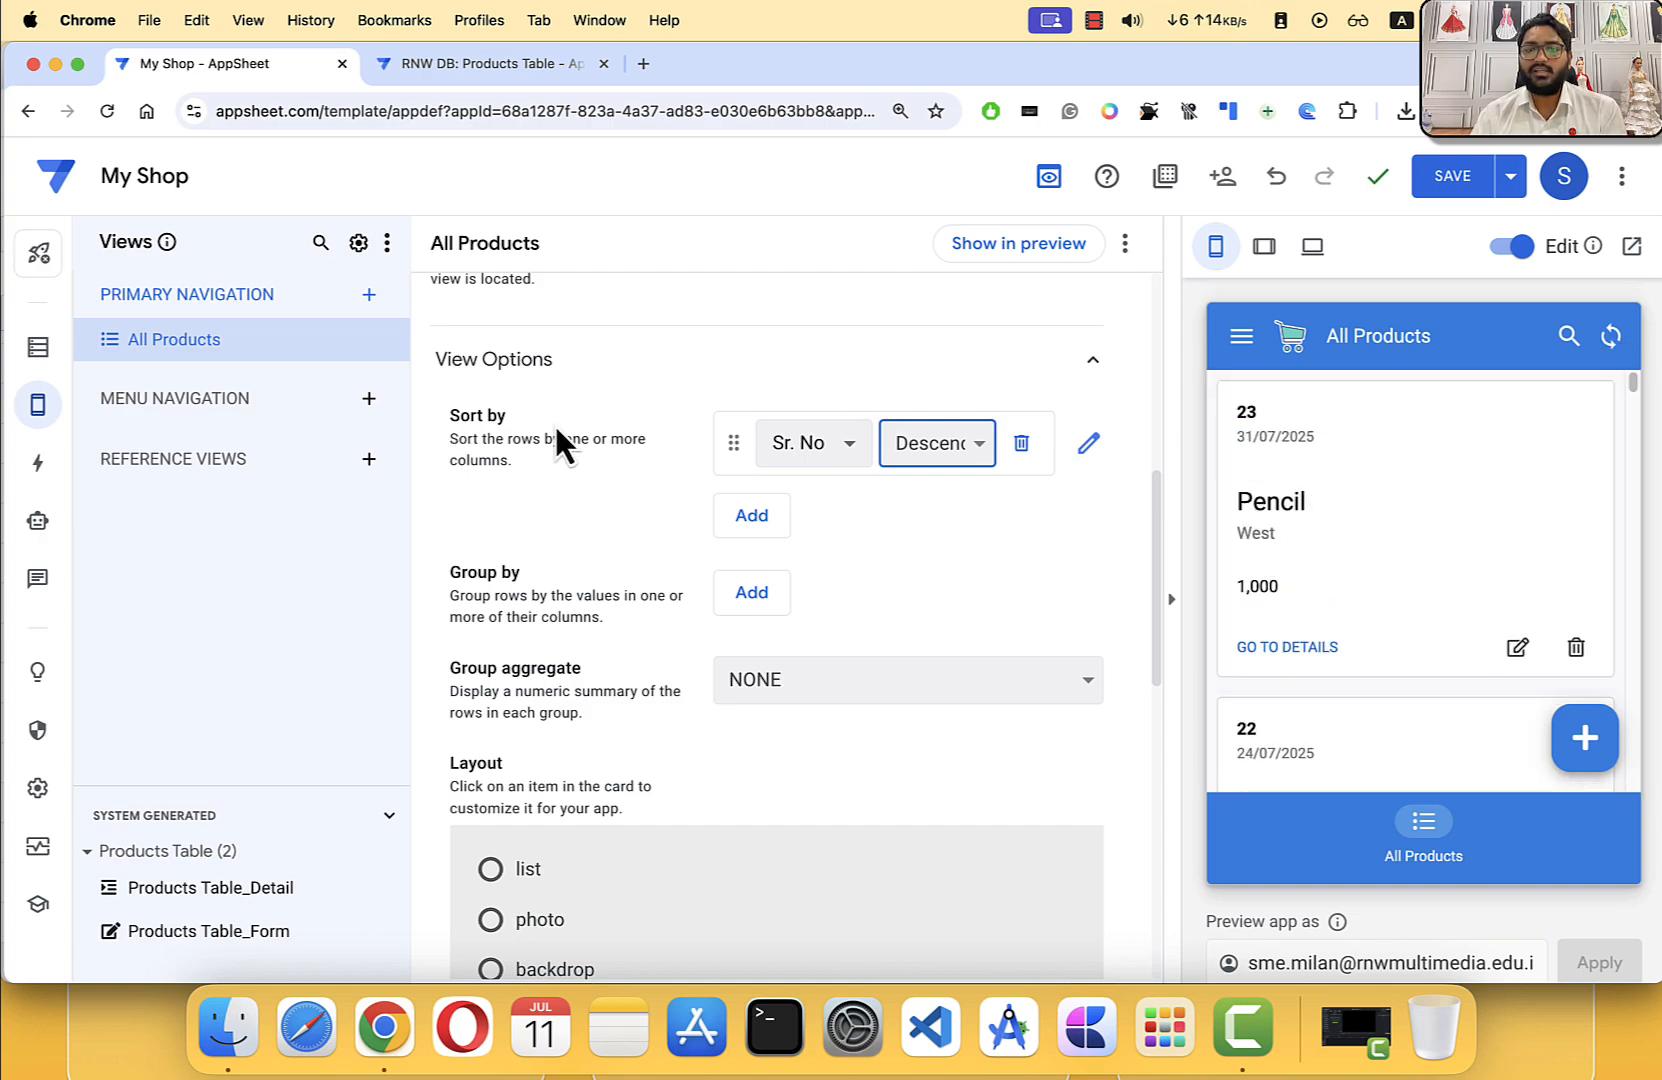
{"action": "left_click", "coordinate": [910, 443]}
{"action": "left_click", "coordinate": [934, 419]}
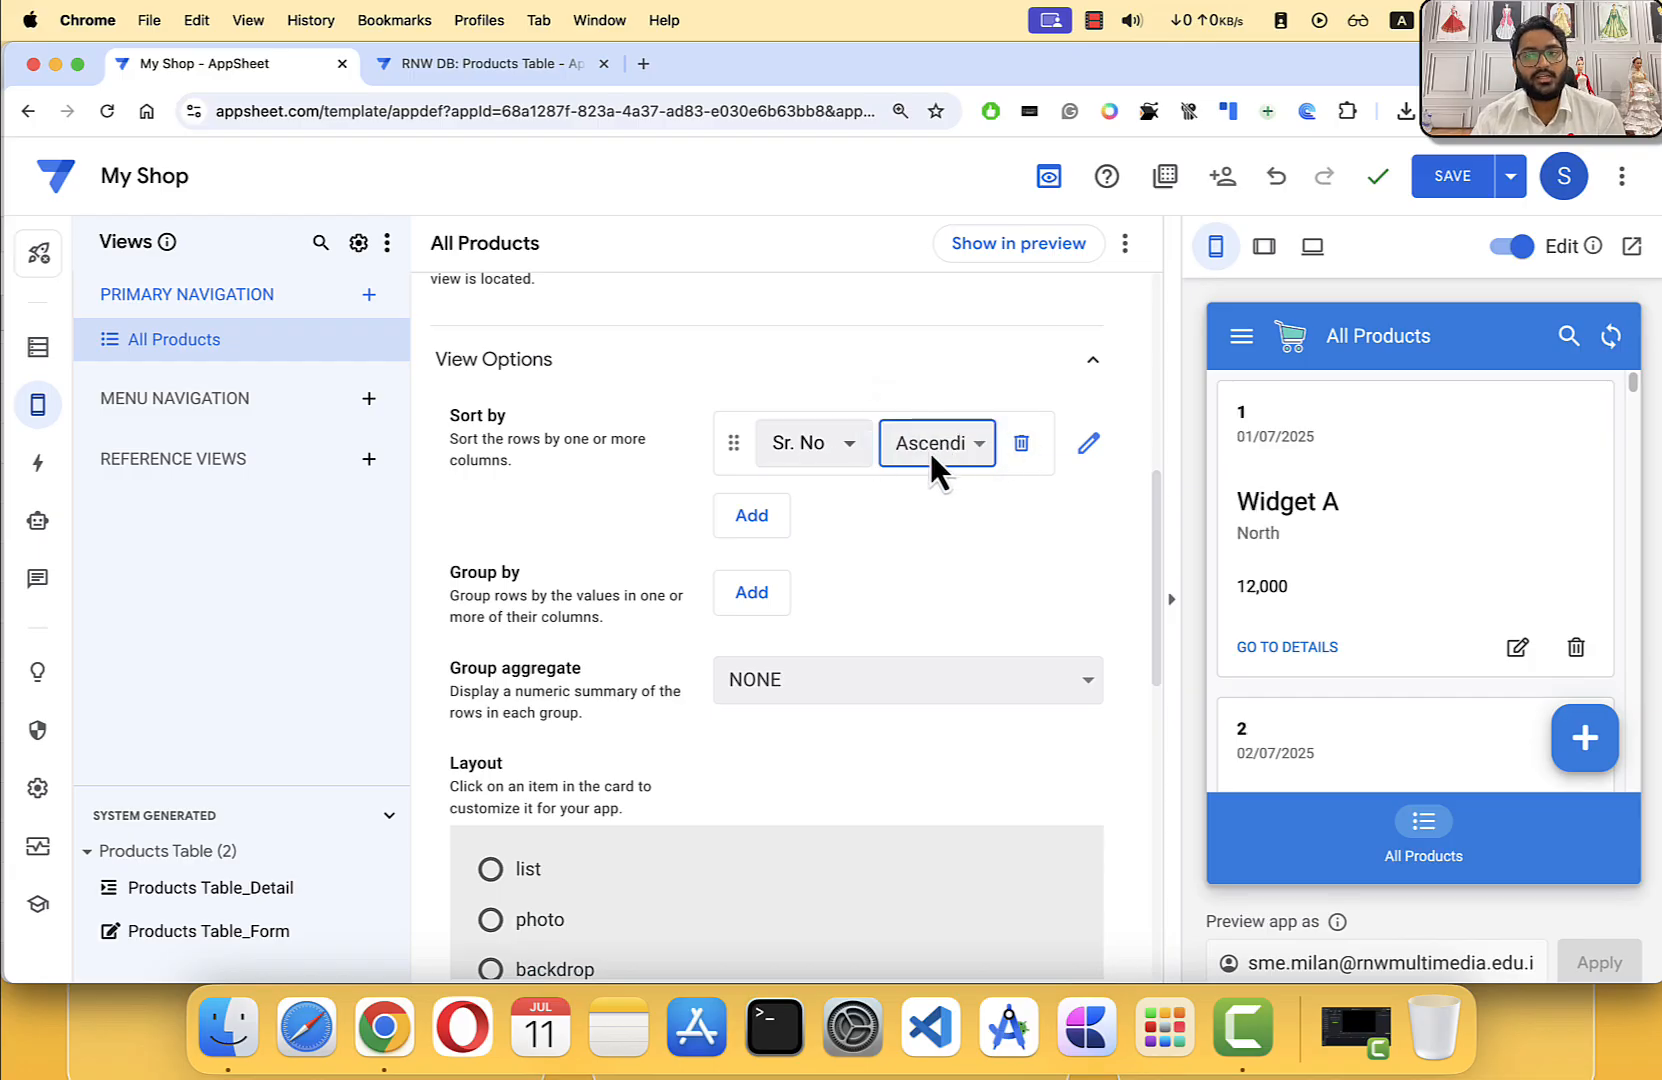
Step: Group the All Products rows by Region in ascending order
{"action": "scroll", "coordinate": [1362, 531], "scroll_direction": "down", "scroll_amount": 5}
{"action": "scroll", "coordinate": [1362, 523], "scroll_direction": "up", "scroll_amount": 5}
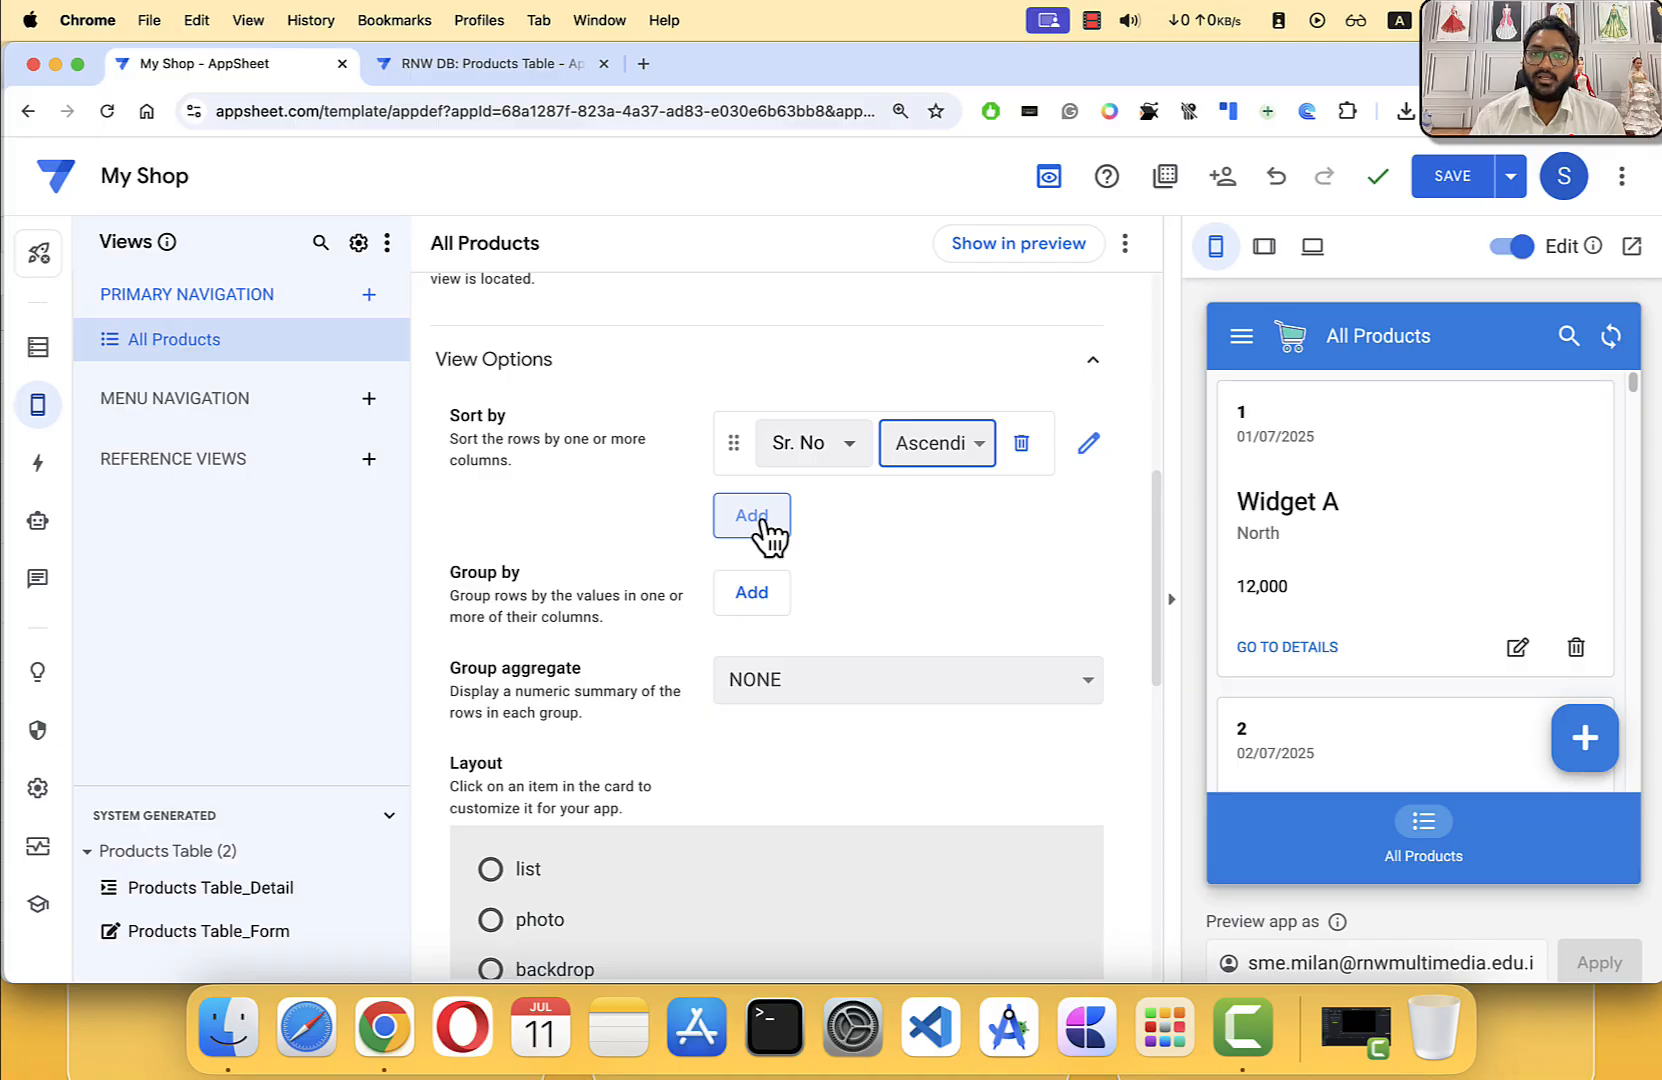
{"action": "left_click_drag", "start_coordinate": [510, 578], "coordinate": [473, 578]}
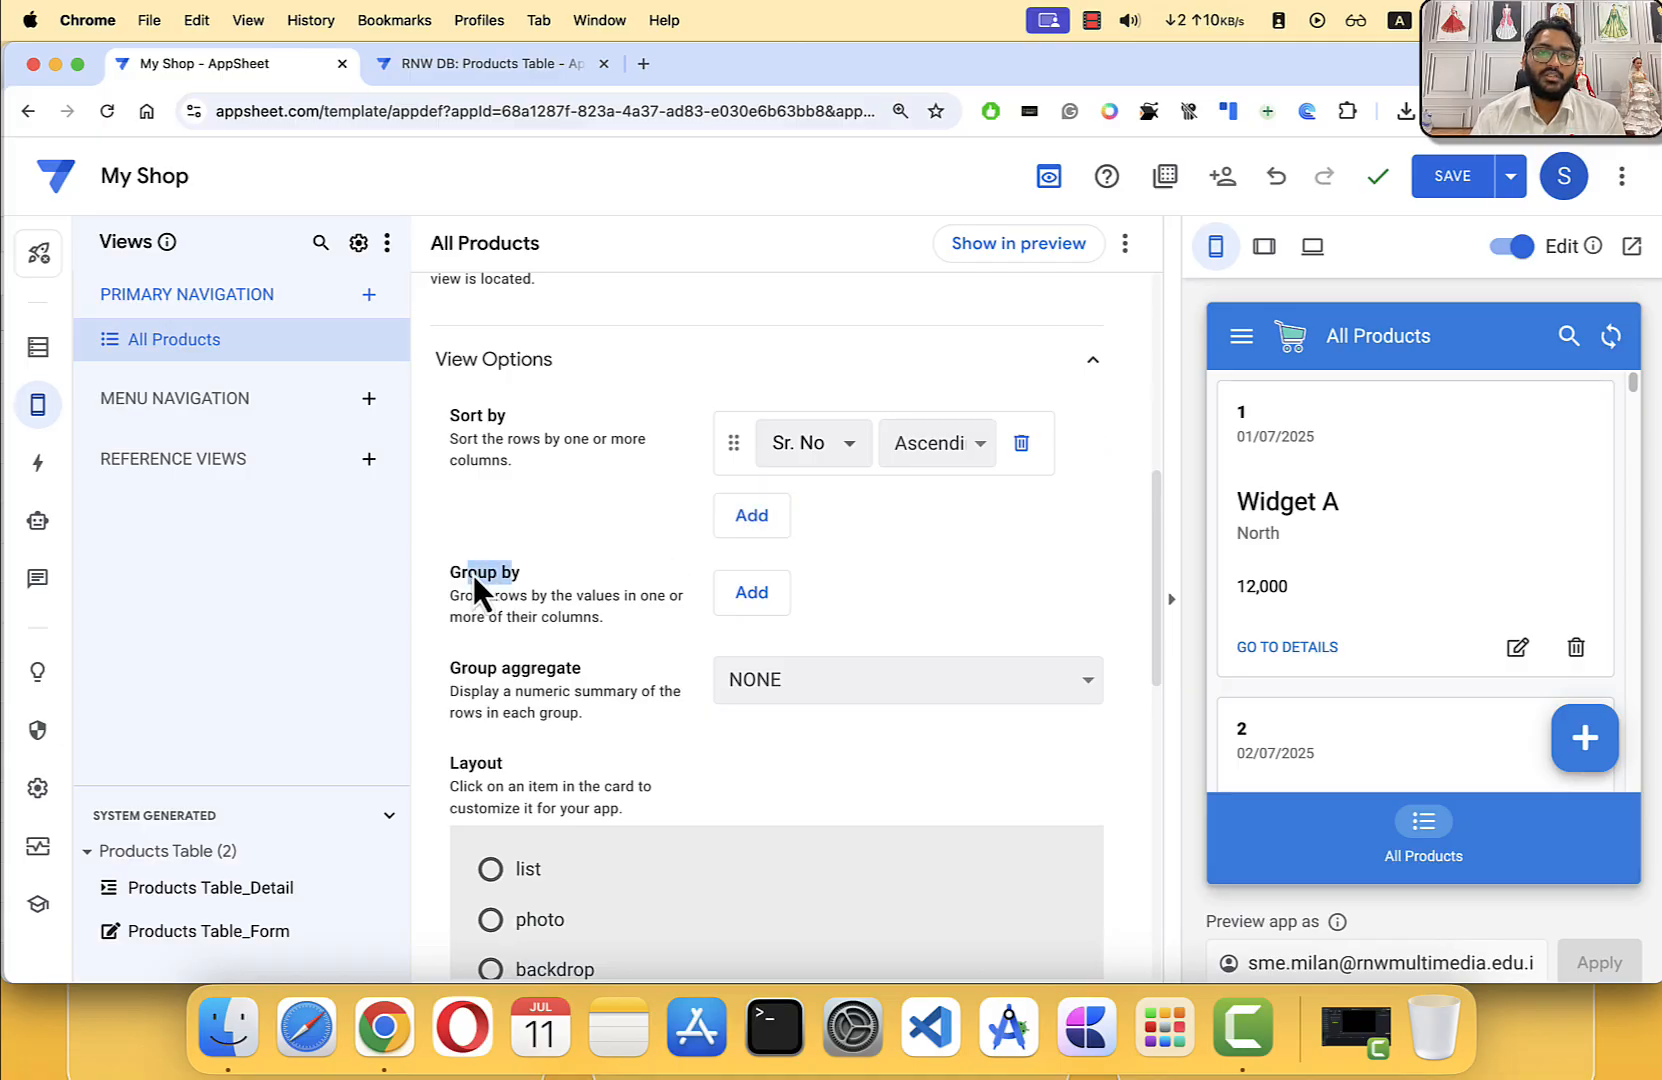
{"action": "left_click", "coordinate": [538, 578]}
{"action": "left_click", "coordinate": [752, 598]}
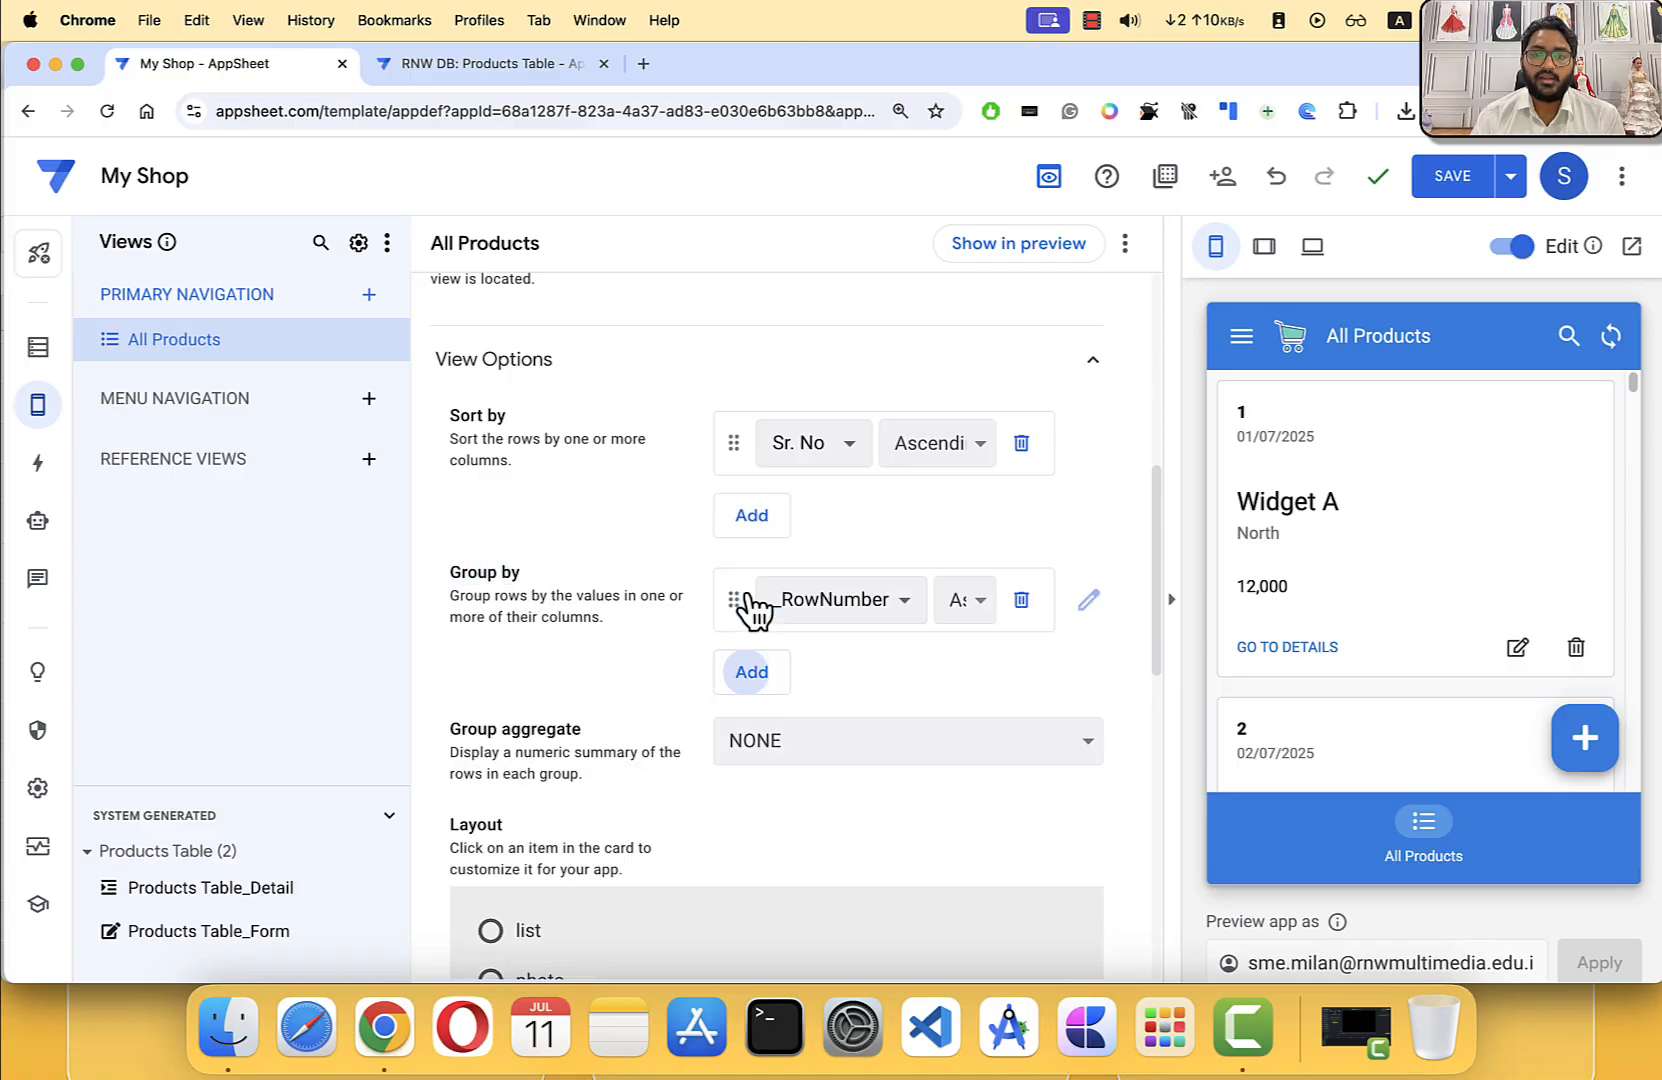
{"action": "left_click", "coordinate": [845, 598]}
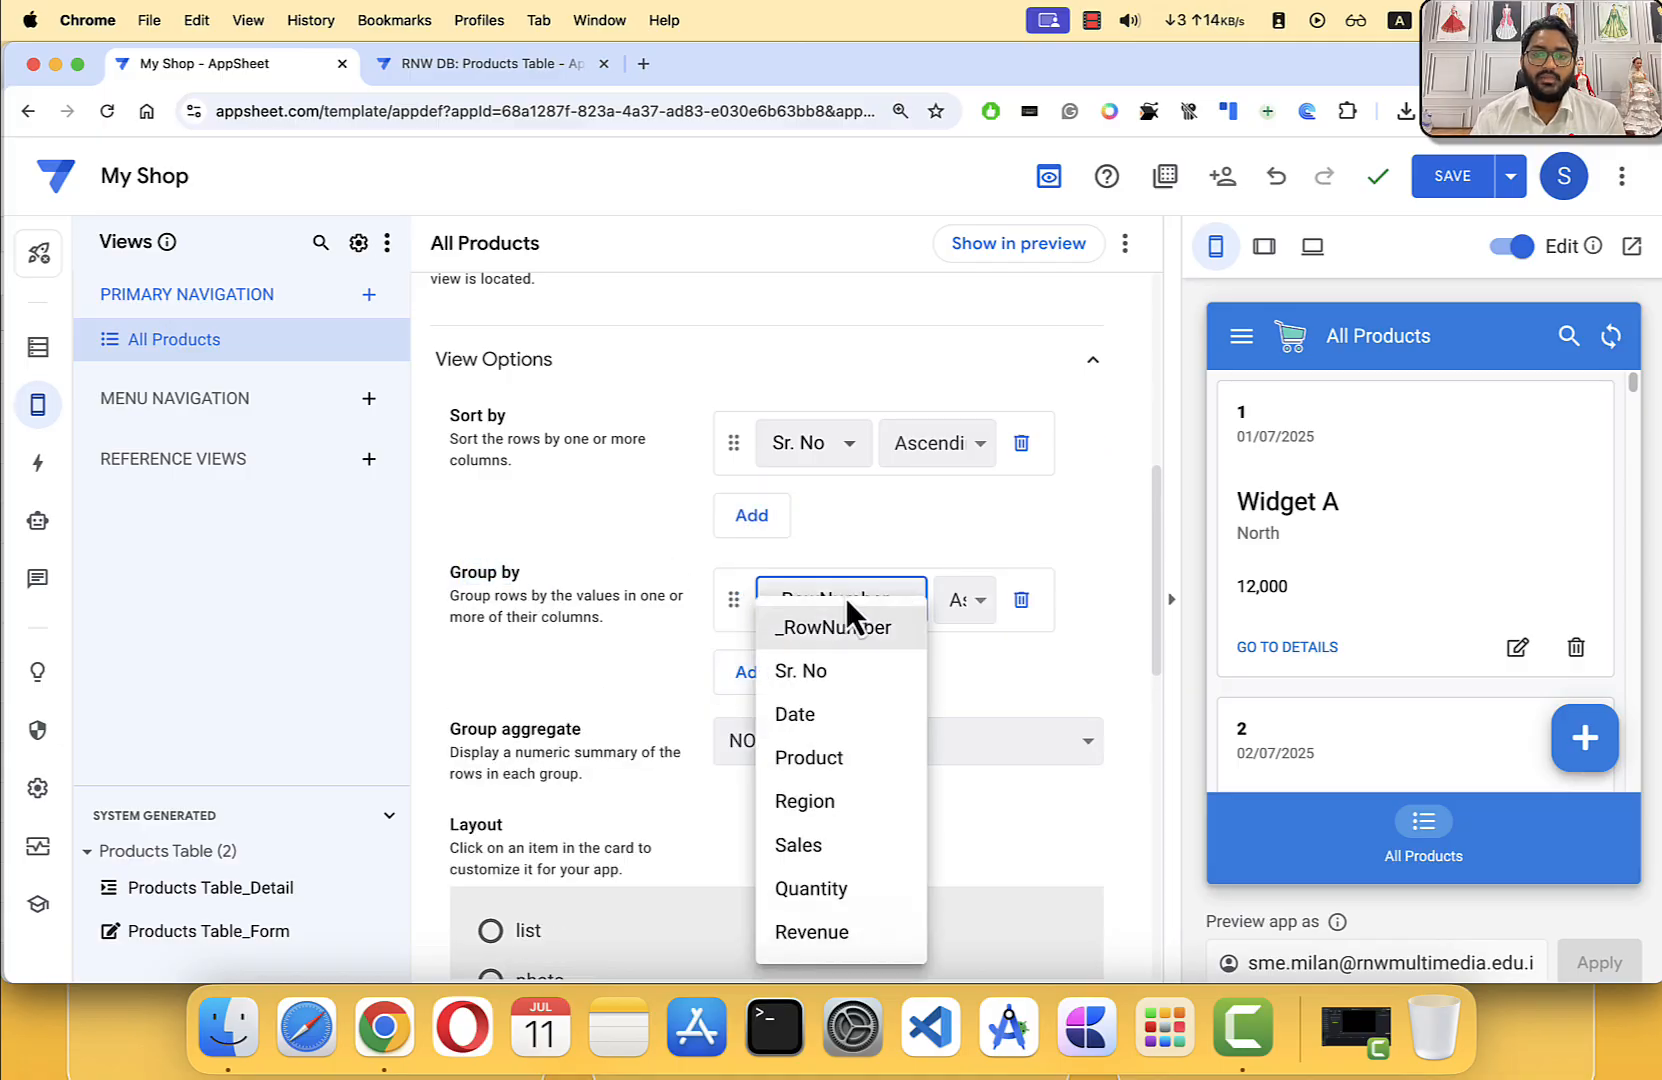
{"action": "left_click", "coordinate": [836, 804]}
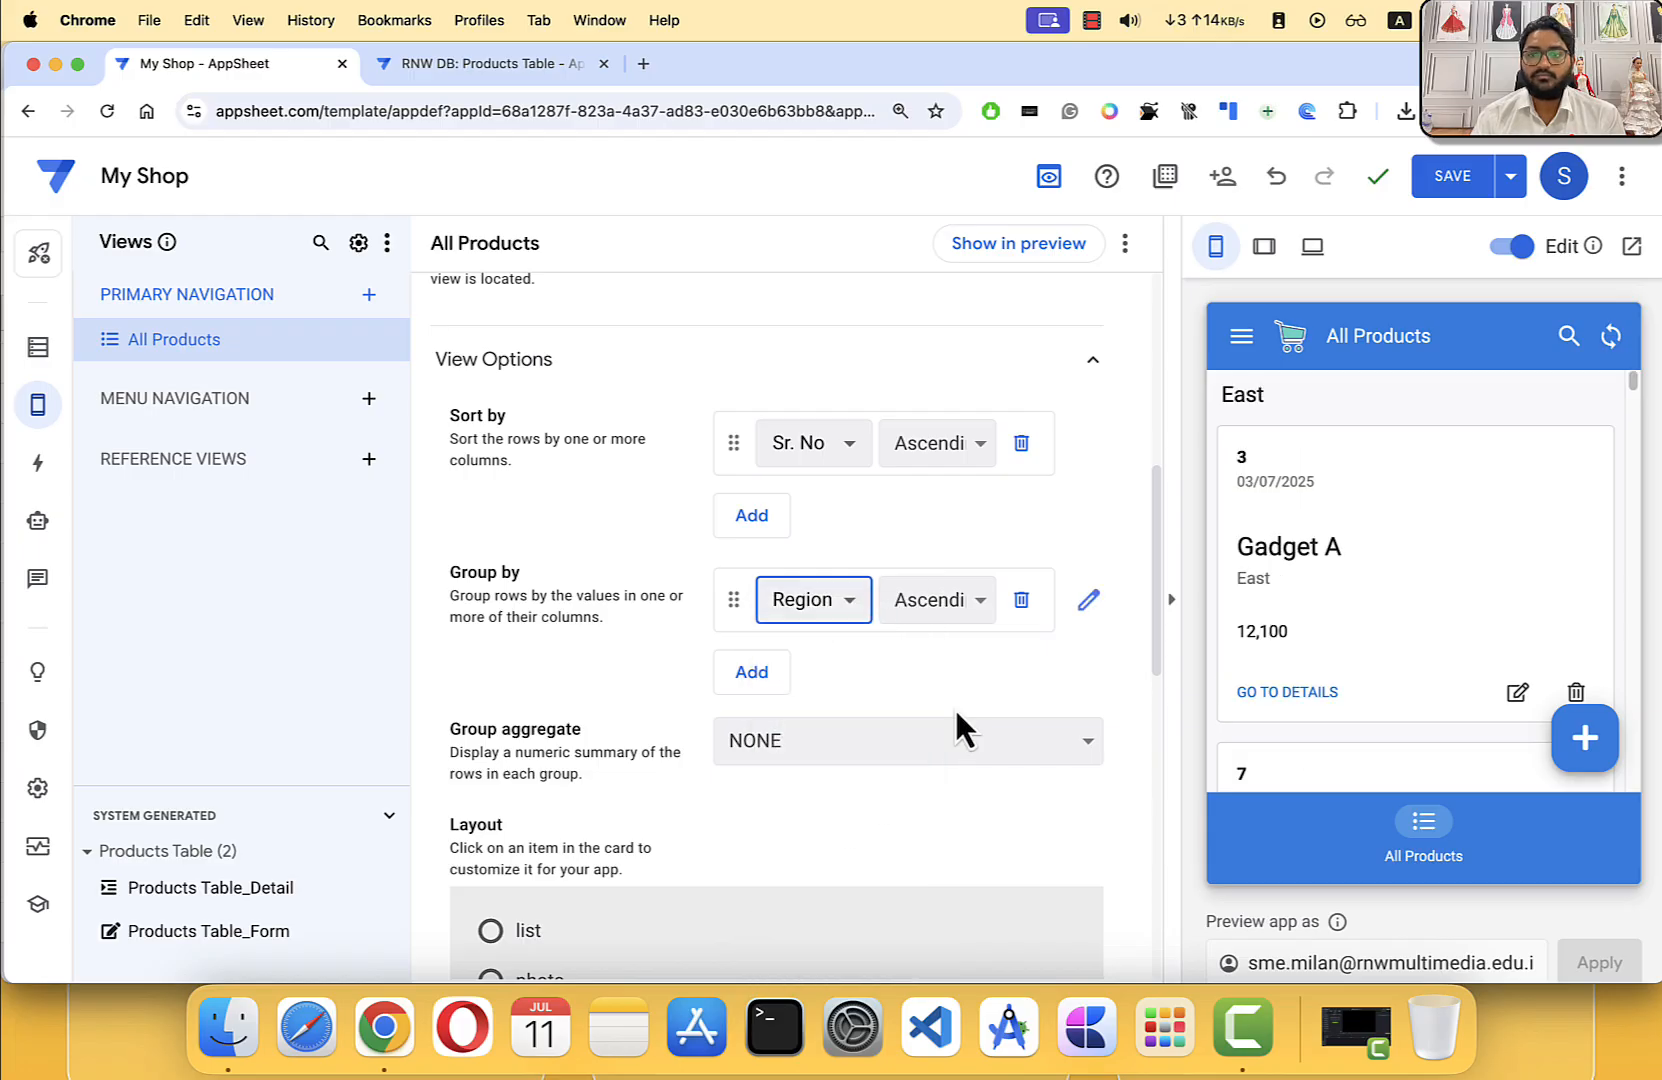
{"action": "left_click", "coordinate": [930, 600]}
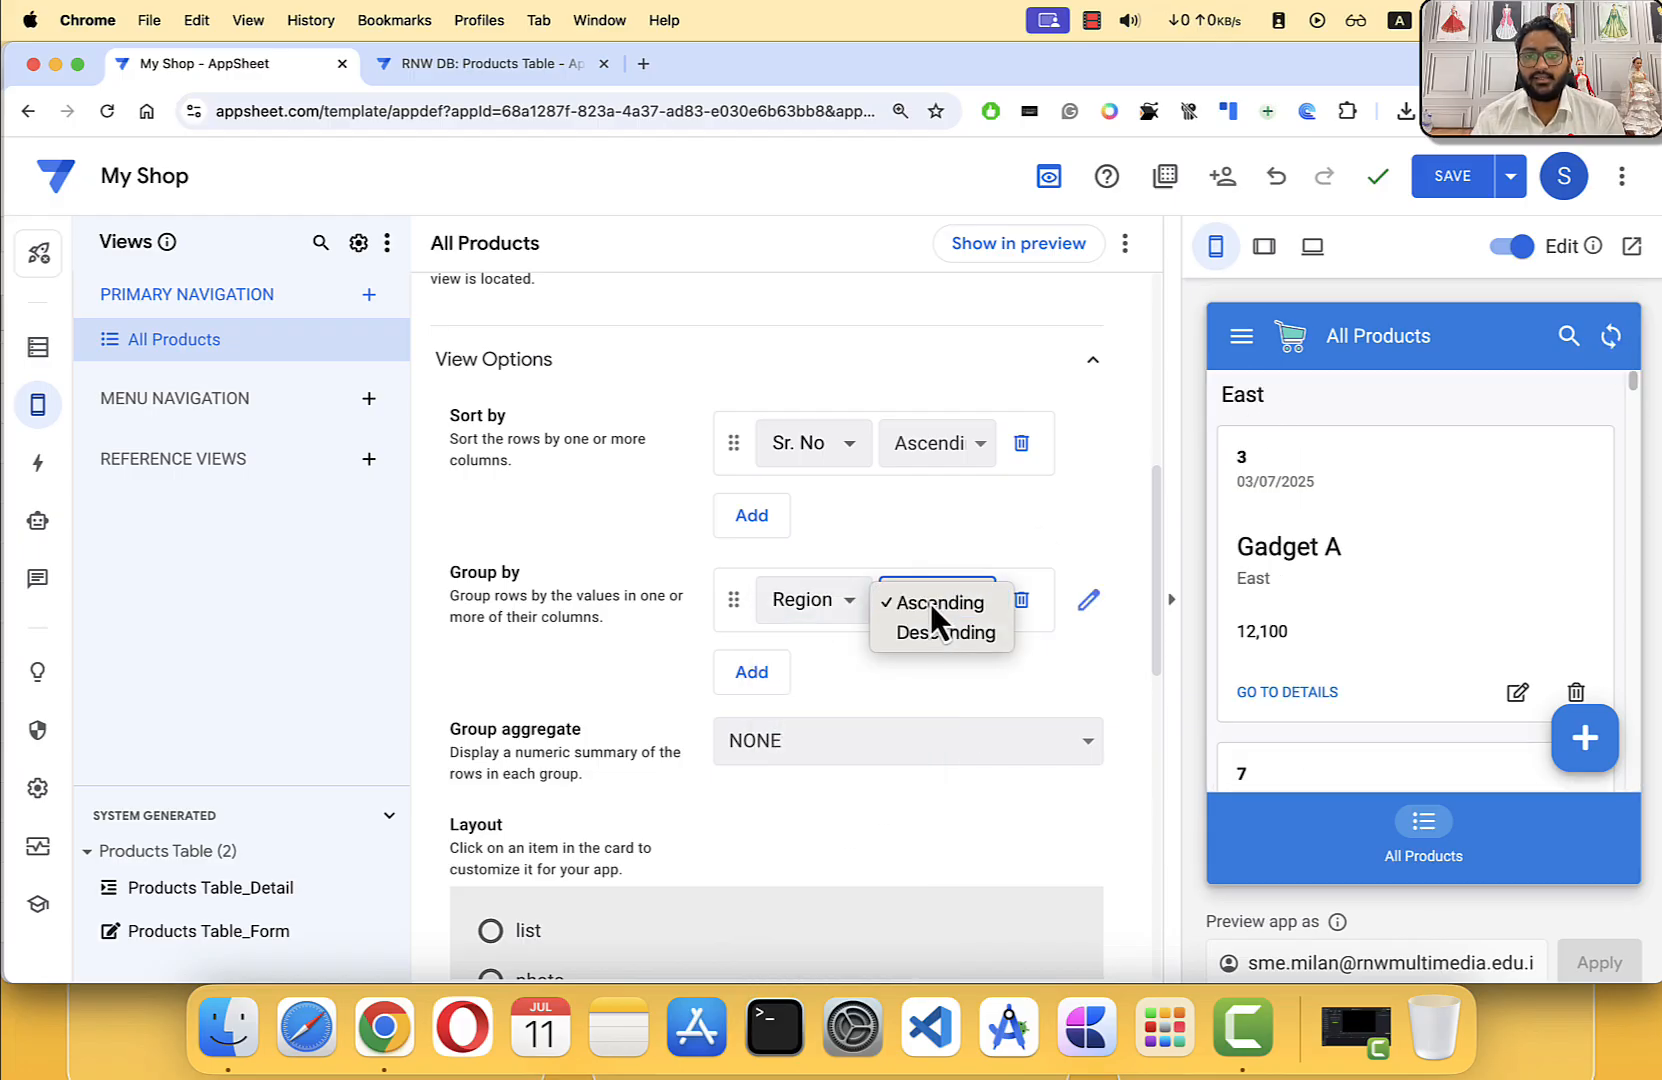
{"action": "left_click", "coordinate": [930, 602]}
Step: Examine the region groups in the preview and remove the Region grouping from the view
{"action": "scroll", "coordinate": [1260, 480], "scroll_direction": "down", "scroll_amount": 5}
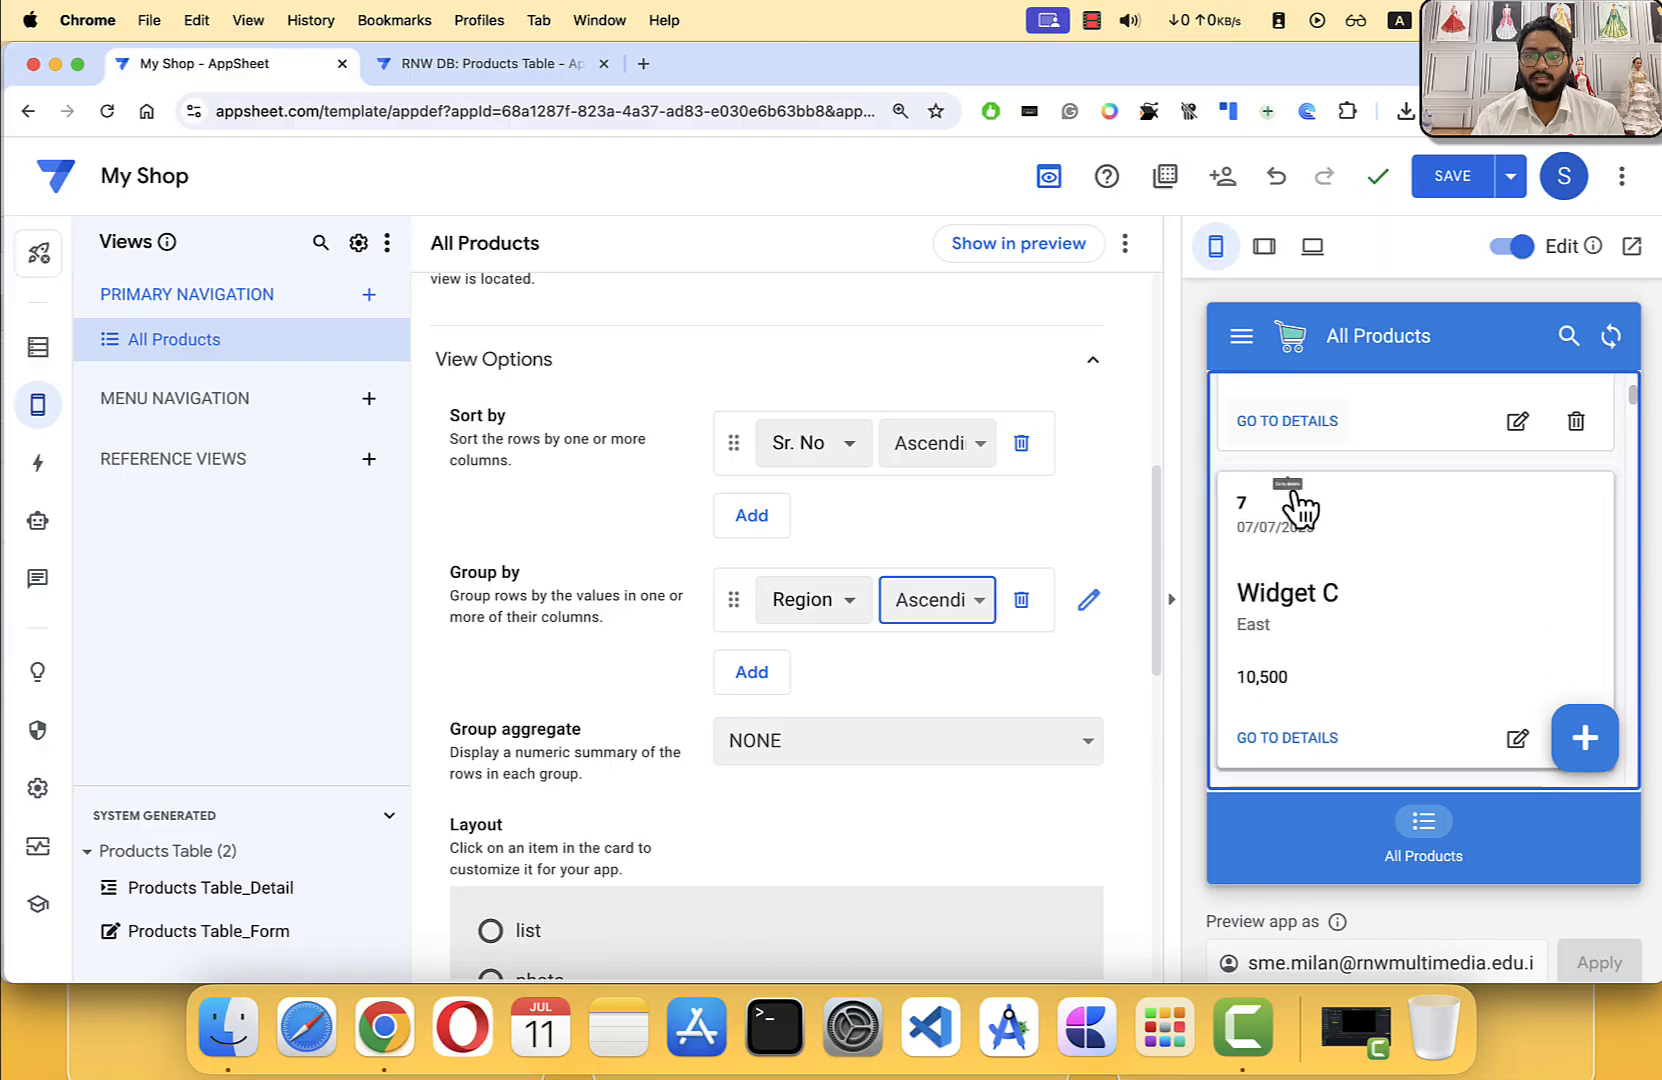
{"action": "scroll", "coordinate": [1300, 505], "scroll_direction": "down", "scroll_amount": 10}
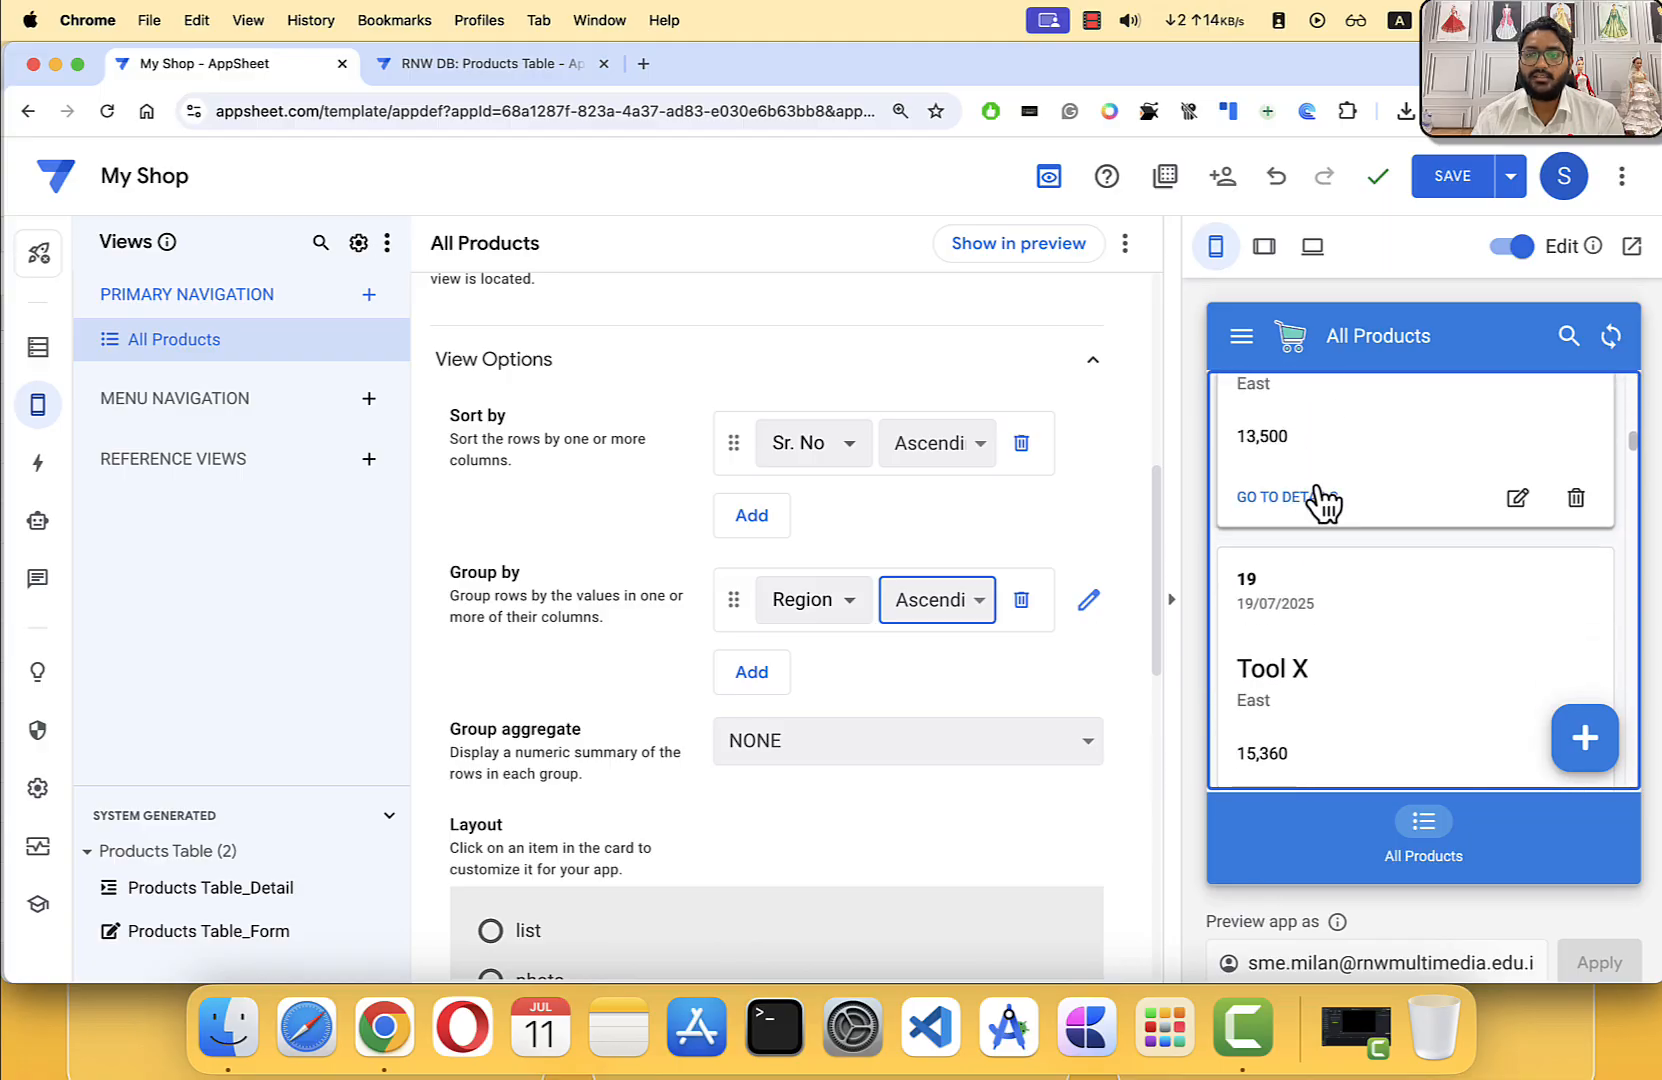
{"action": "scroll", "coordinate": [1323, 500], "scroll_direction": "down", "scroll_amount": 5}
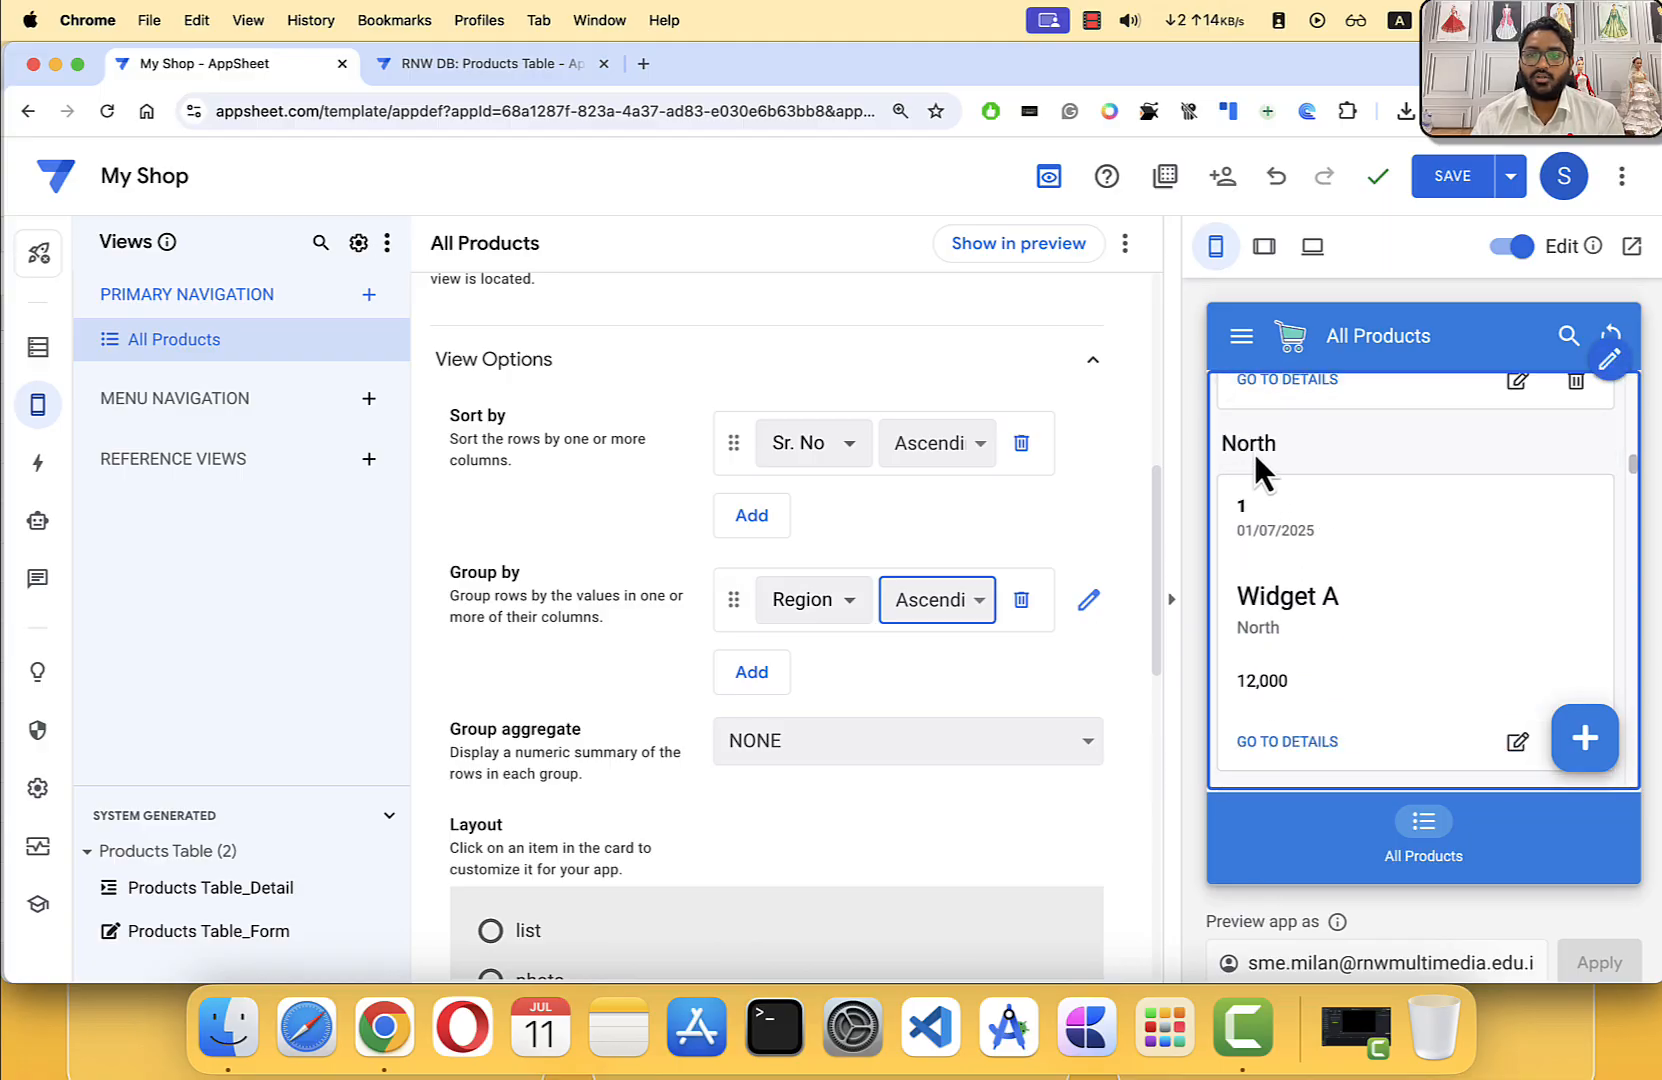
{"action": "scroll", "coordinate": [1287, 520], "scroll_direction": "down", "scroll_amount": 6}
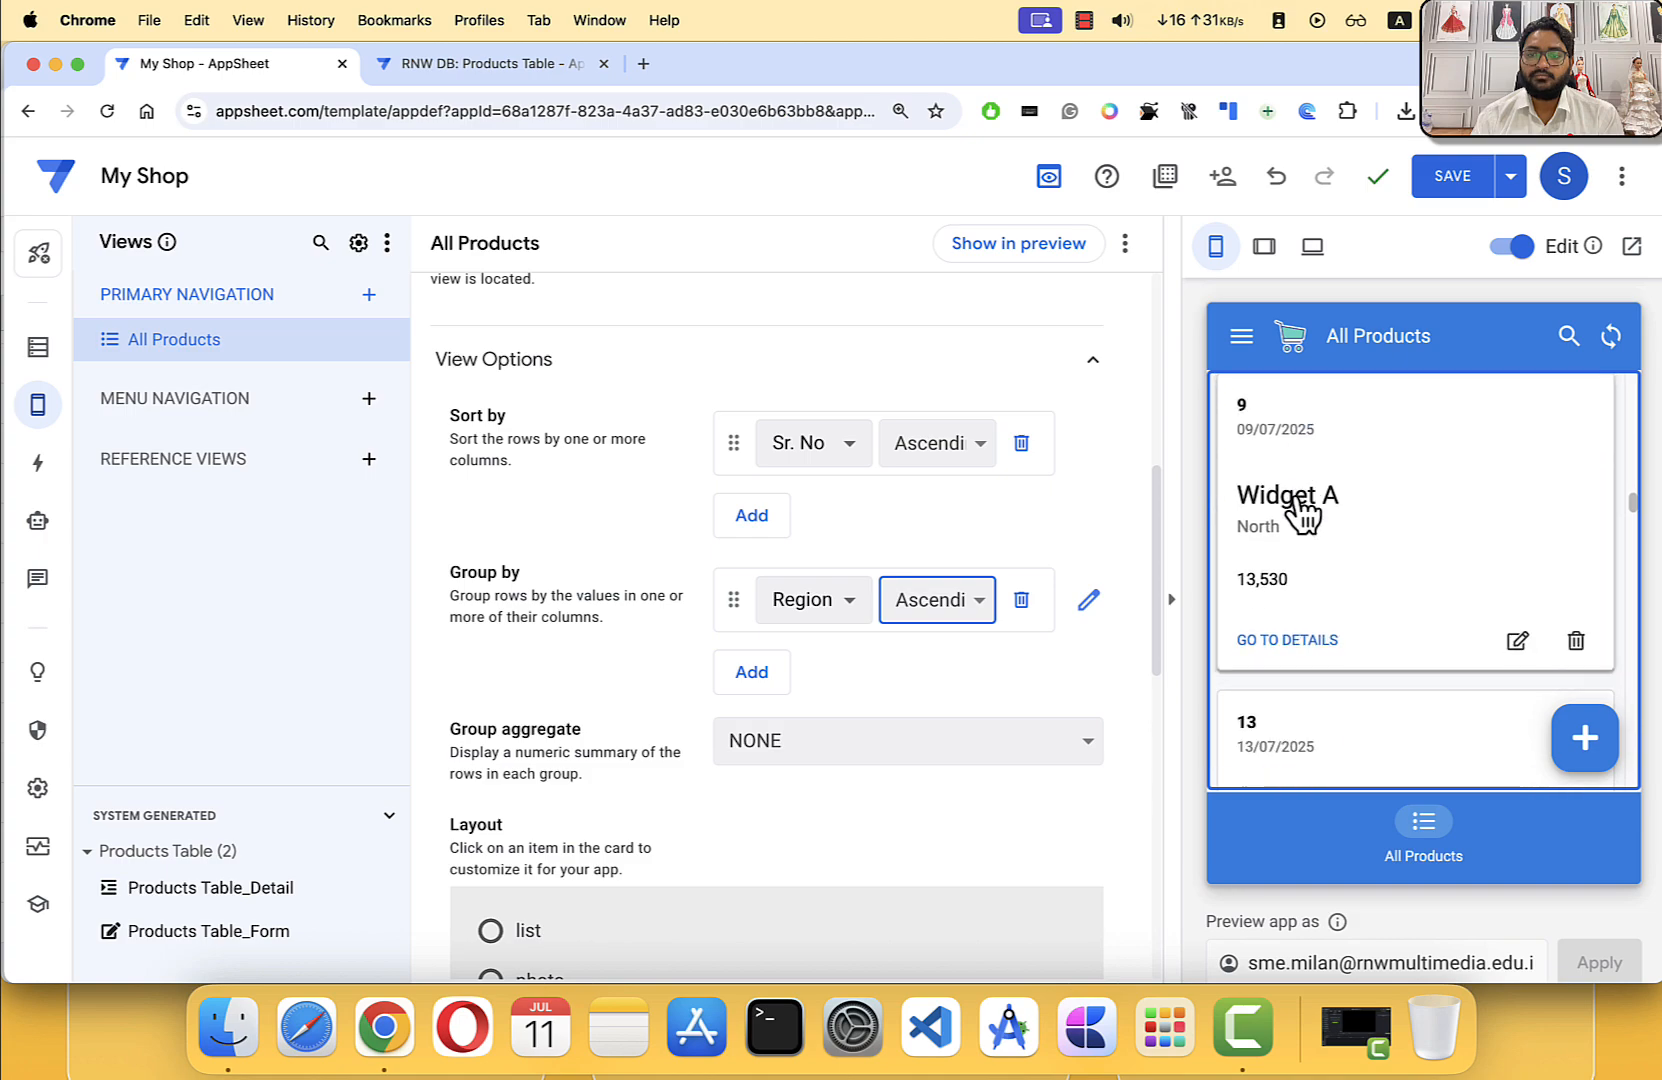
{"action": "scroll", "coordinate": [1302, 512], "scroll_direction": "down", "scroll_amount": 8}
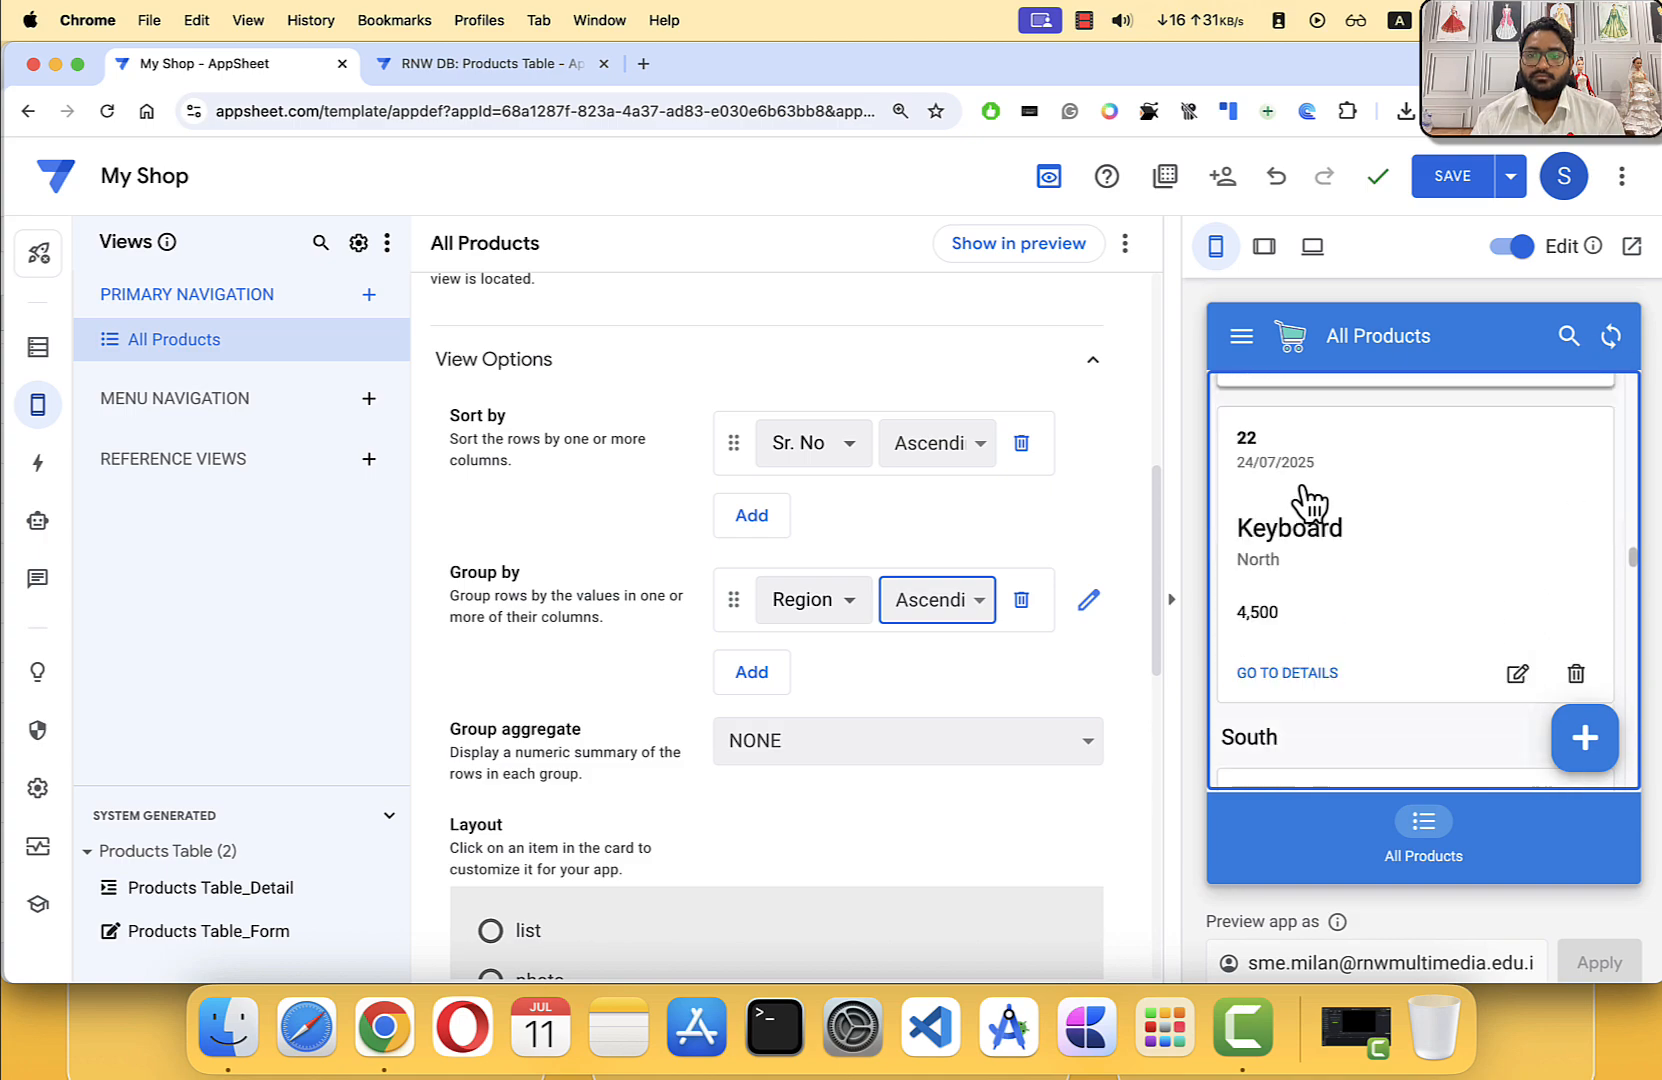
{"action": "scroll", "coordinate": [1300, 500], "scroll_direction": "down", "scroll_amount": 5}
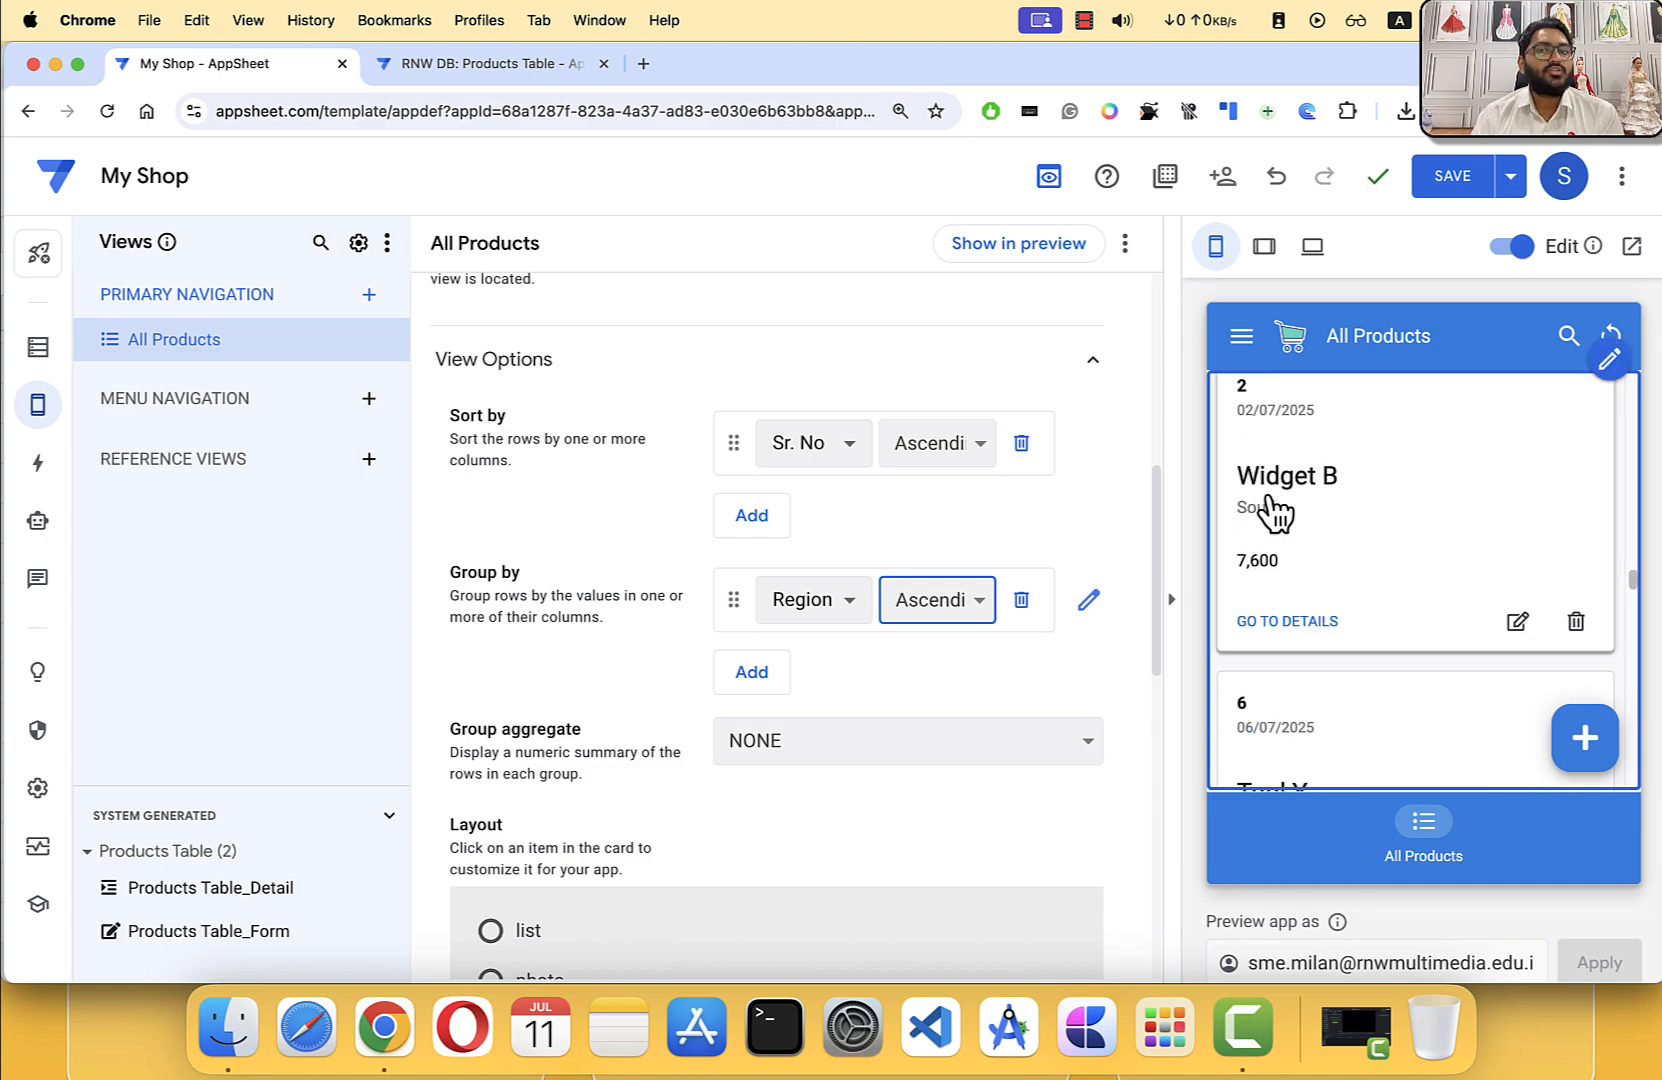
{"action": "left_click", "coordinate": [1021, 600]}
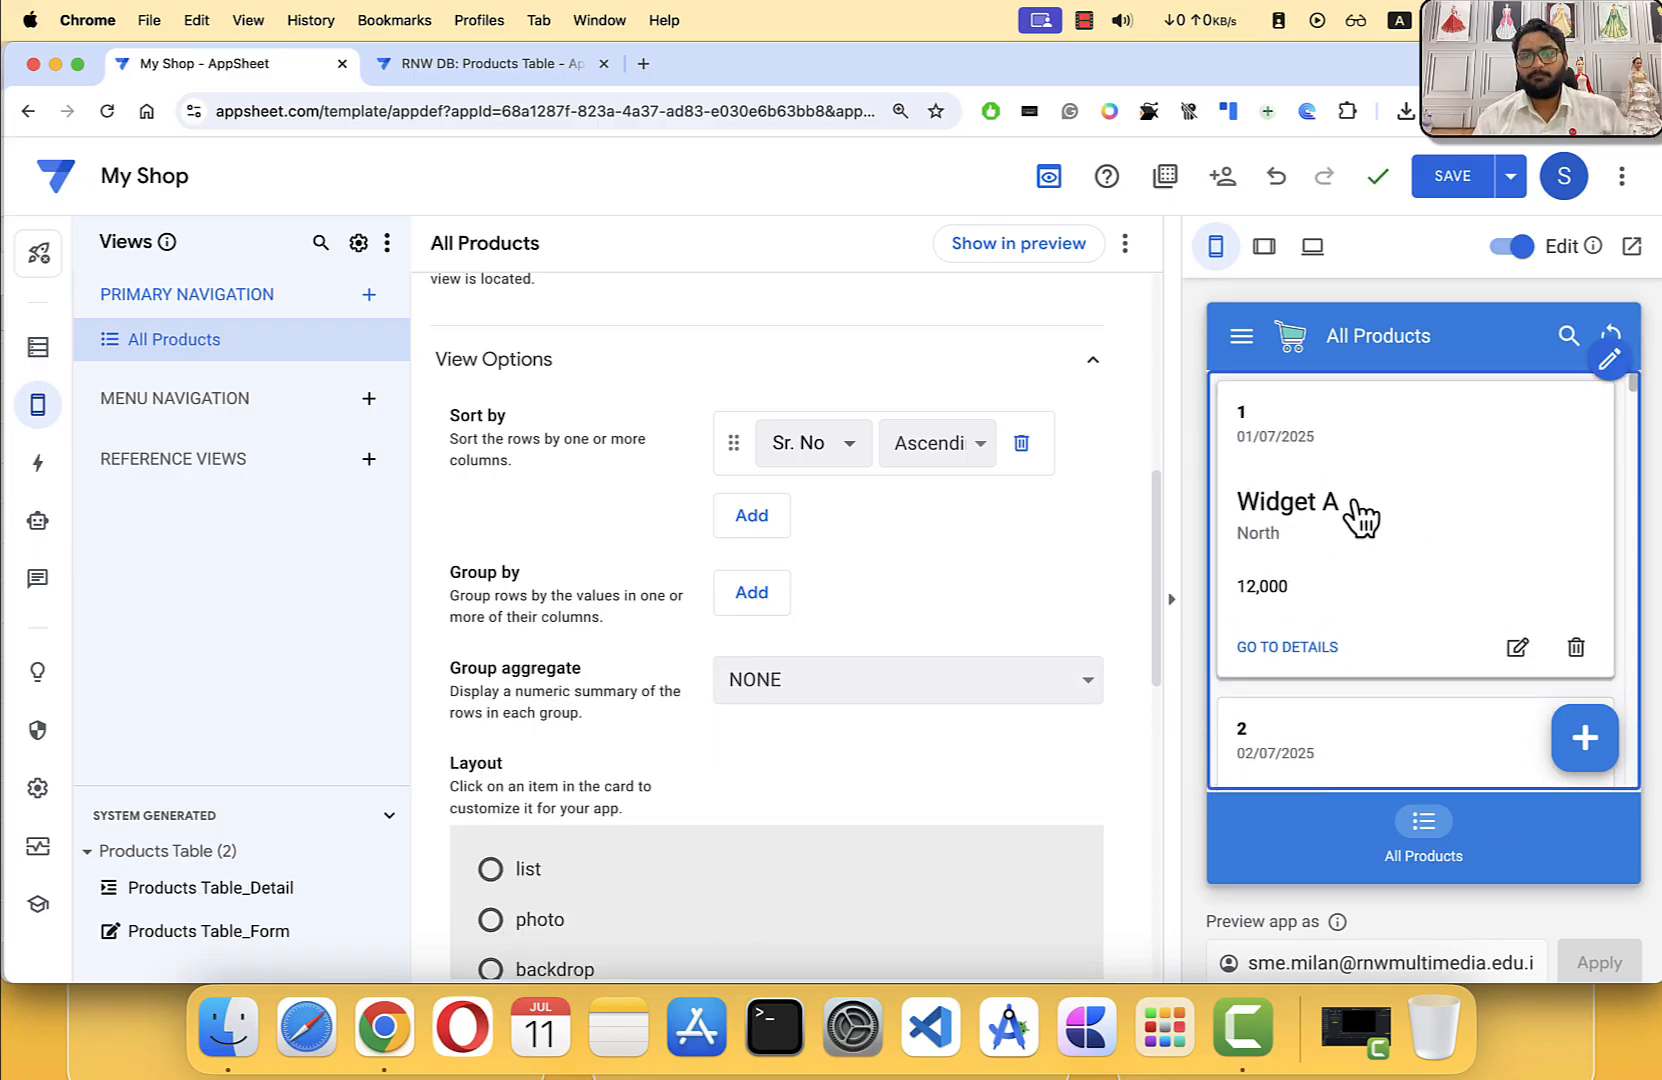
Step: Review the All Products view's settings, from the card layout and collapsed sections back to its name, data and view type
{"action": "scroll", "coordinate": [897, 596], "scroll_direction": "down", "scroll_amount": 10}
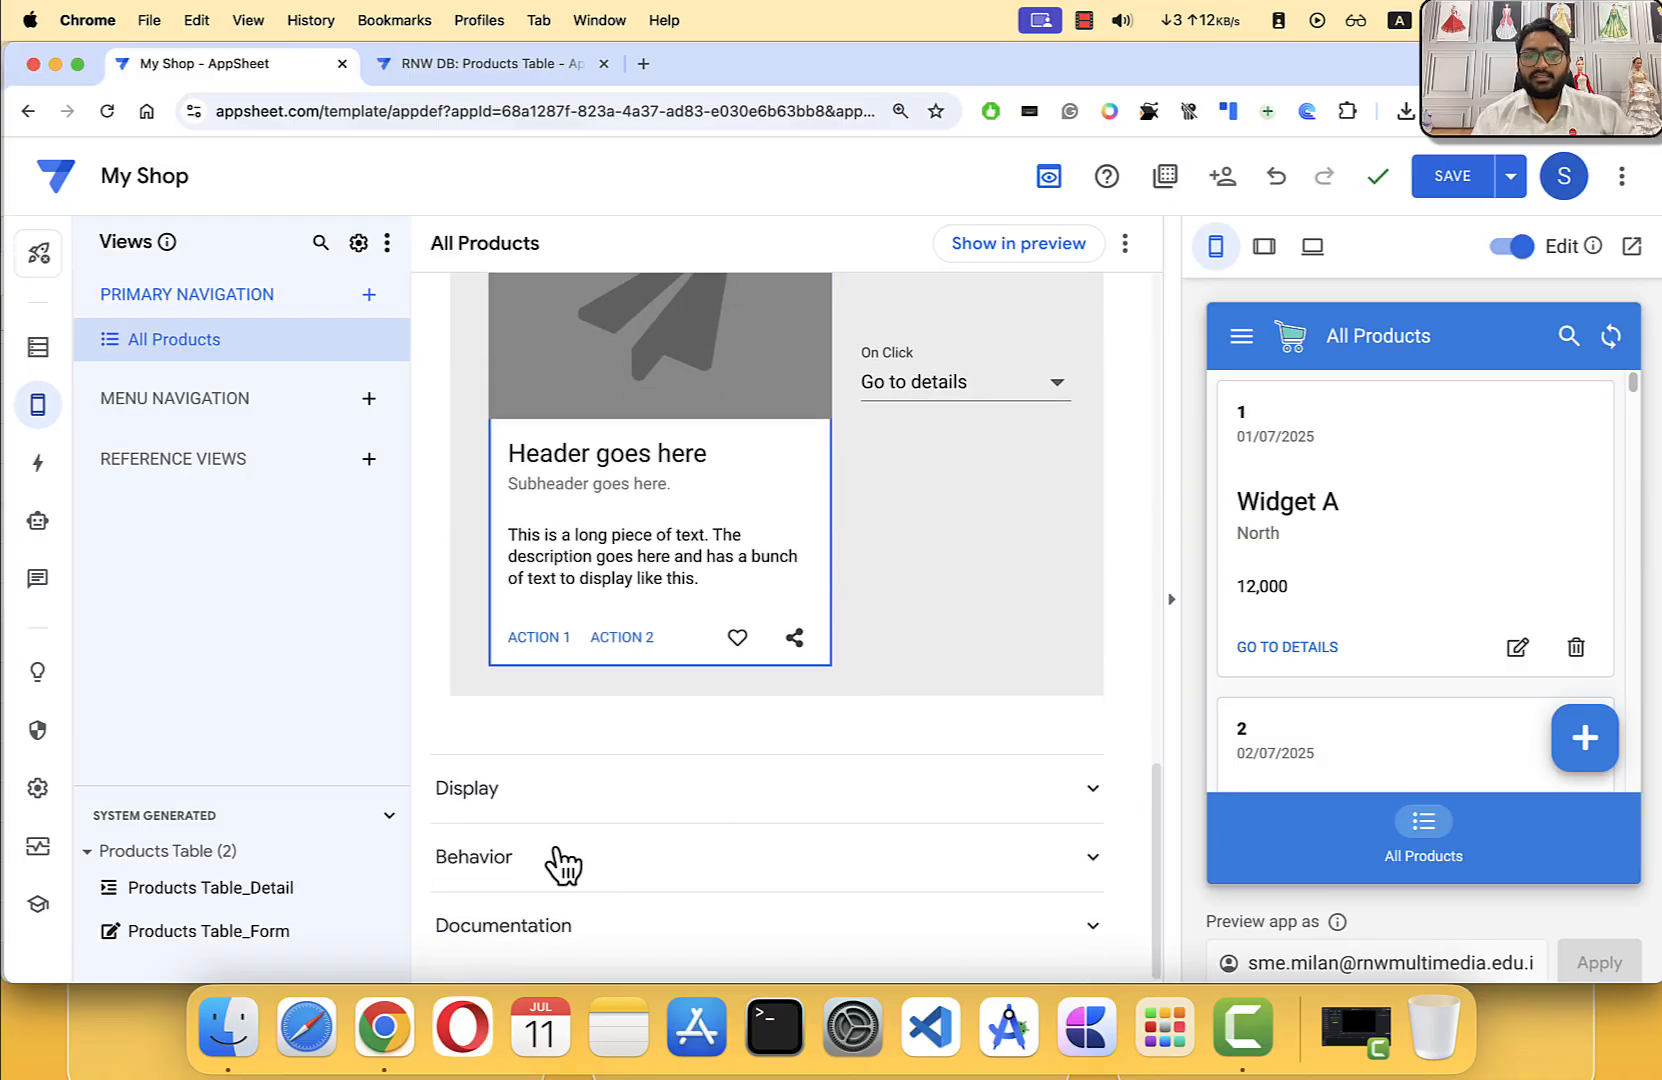
{"action": "scroll", "coordinate": [443, 634], "scroll_direction": "up", "scroll_amount": 1}
{"action": "scroll", "coordinate": [445, 625], "scroll_direction": "up", "scroll_amount": 5}
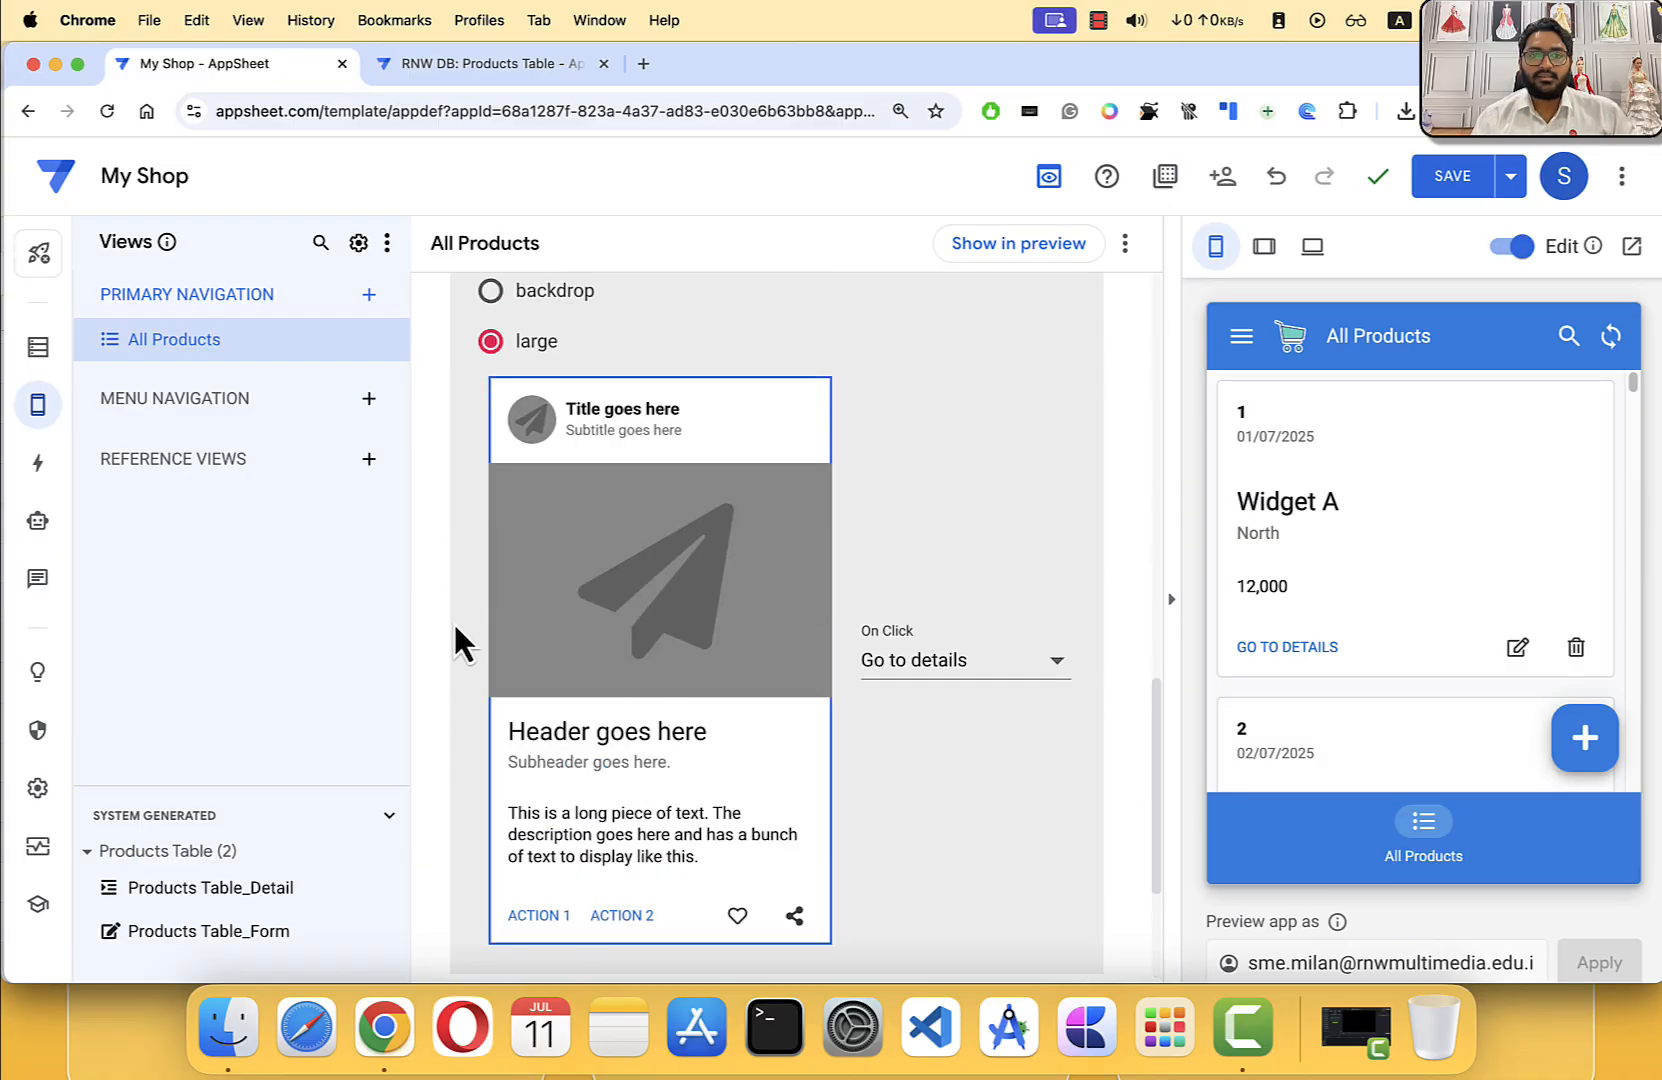
{"action": "scroll", "coordinate": [1384, 580], "scroll_direction": "down", "scroll_amount": 8}
{"action": "scroll", "coordinate": [1384, 580], "scroll_direction": "up", "scroll_amount": 8}
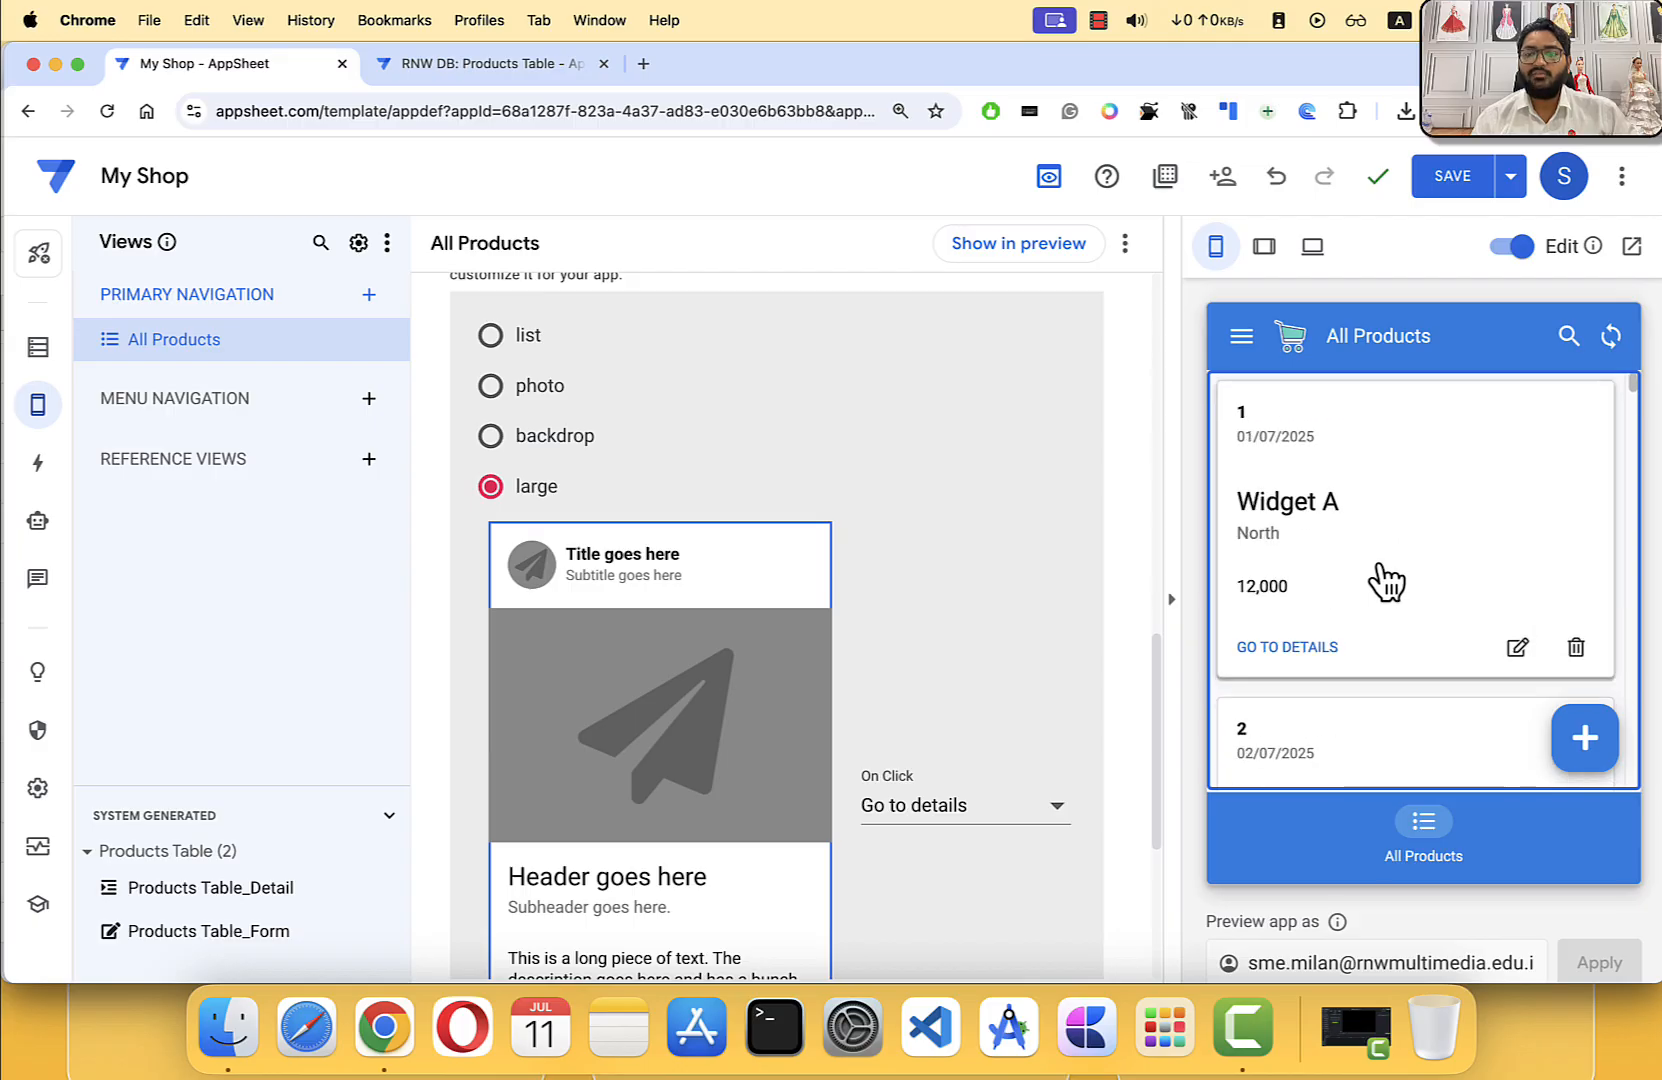
{"action": "scroll", "coordinate": [1000, 500], "scroll_direction": "up", "scroll_amount": 5}
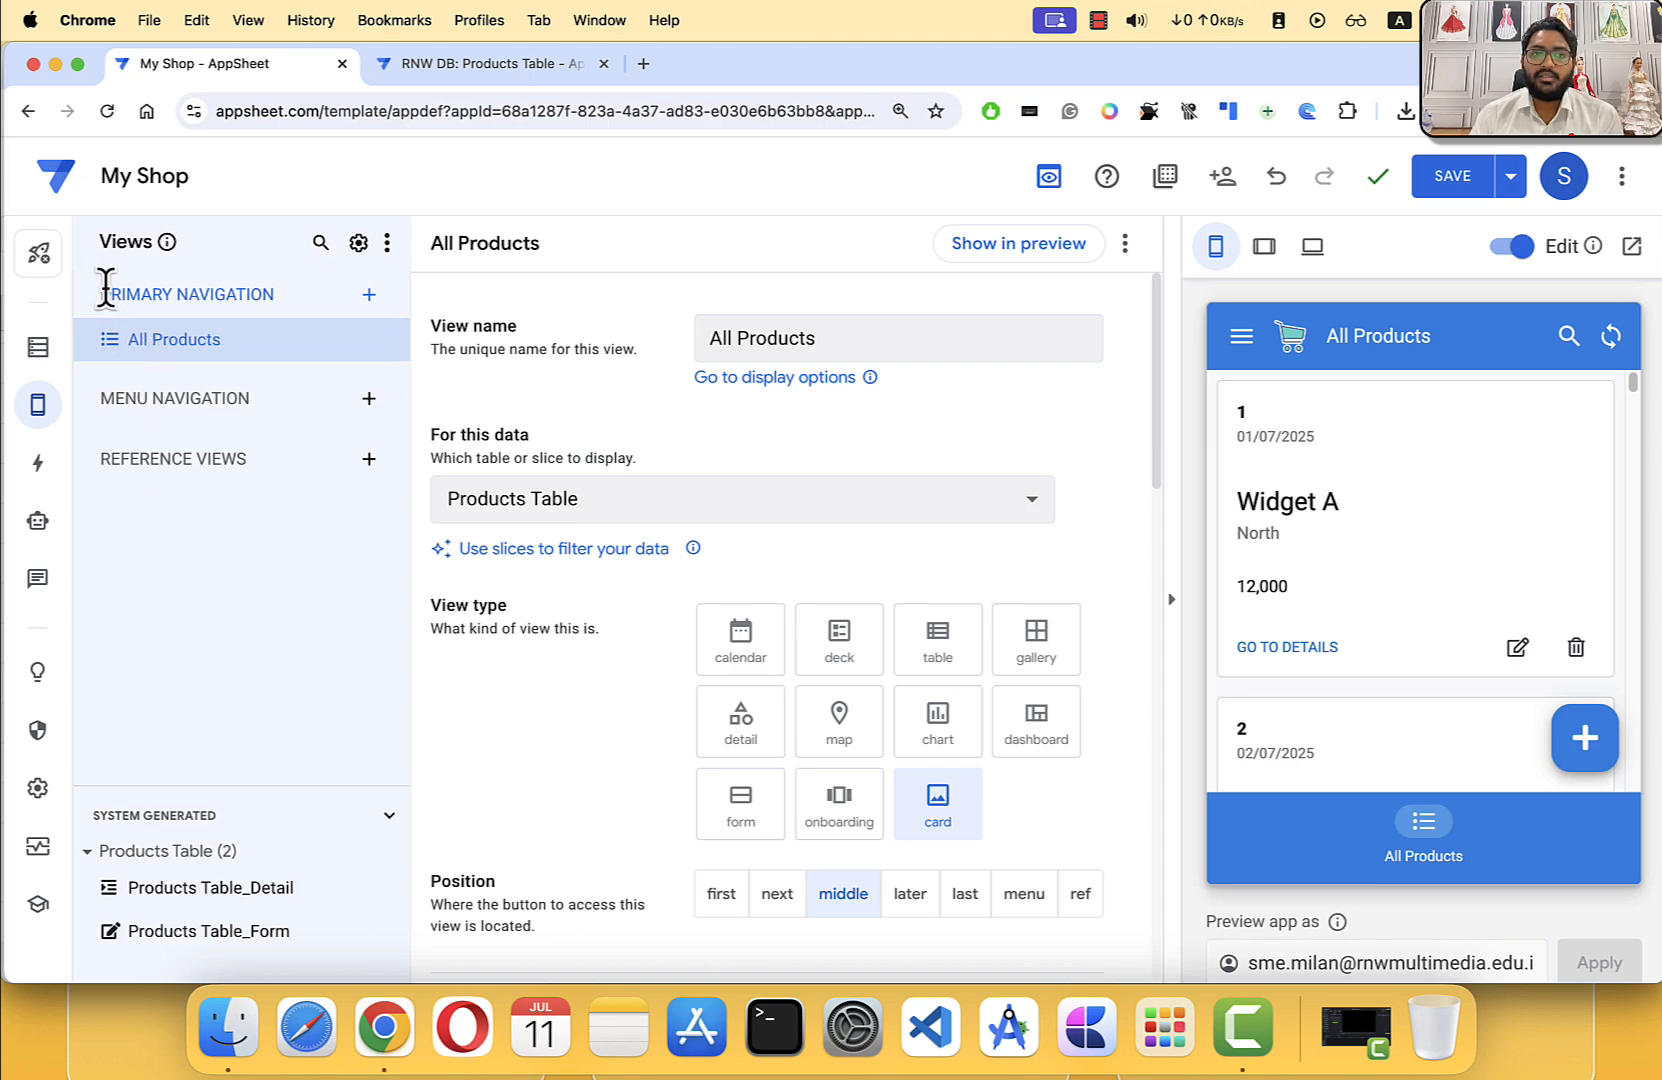
{"action": "left_click_drag", "start_coordinate": [105, 287], "coordinate": [255, 297]}
{"action": "left_click", "coordinate": [286, 413]}
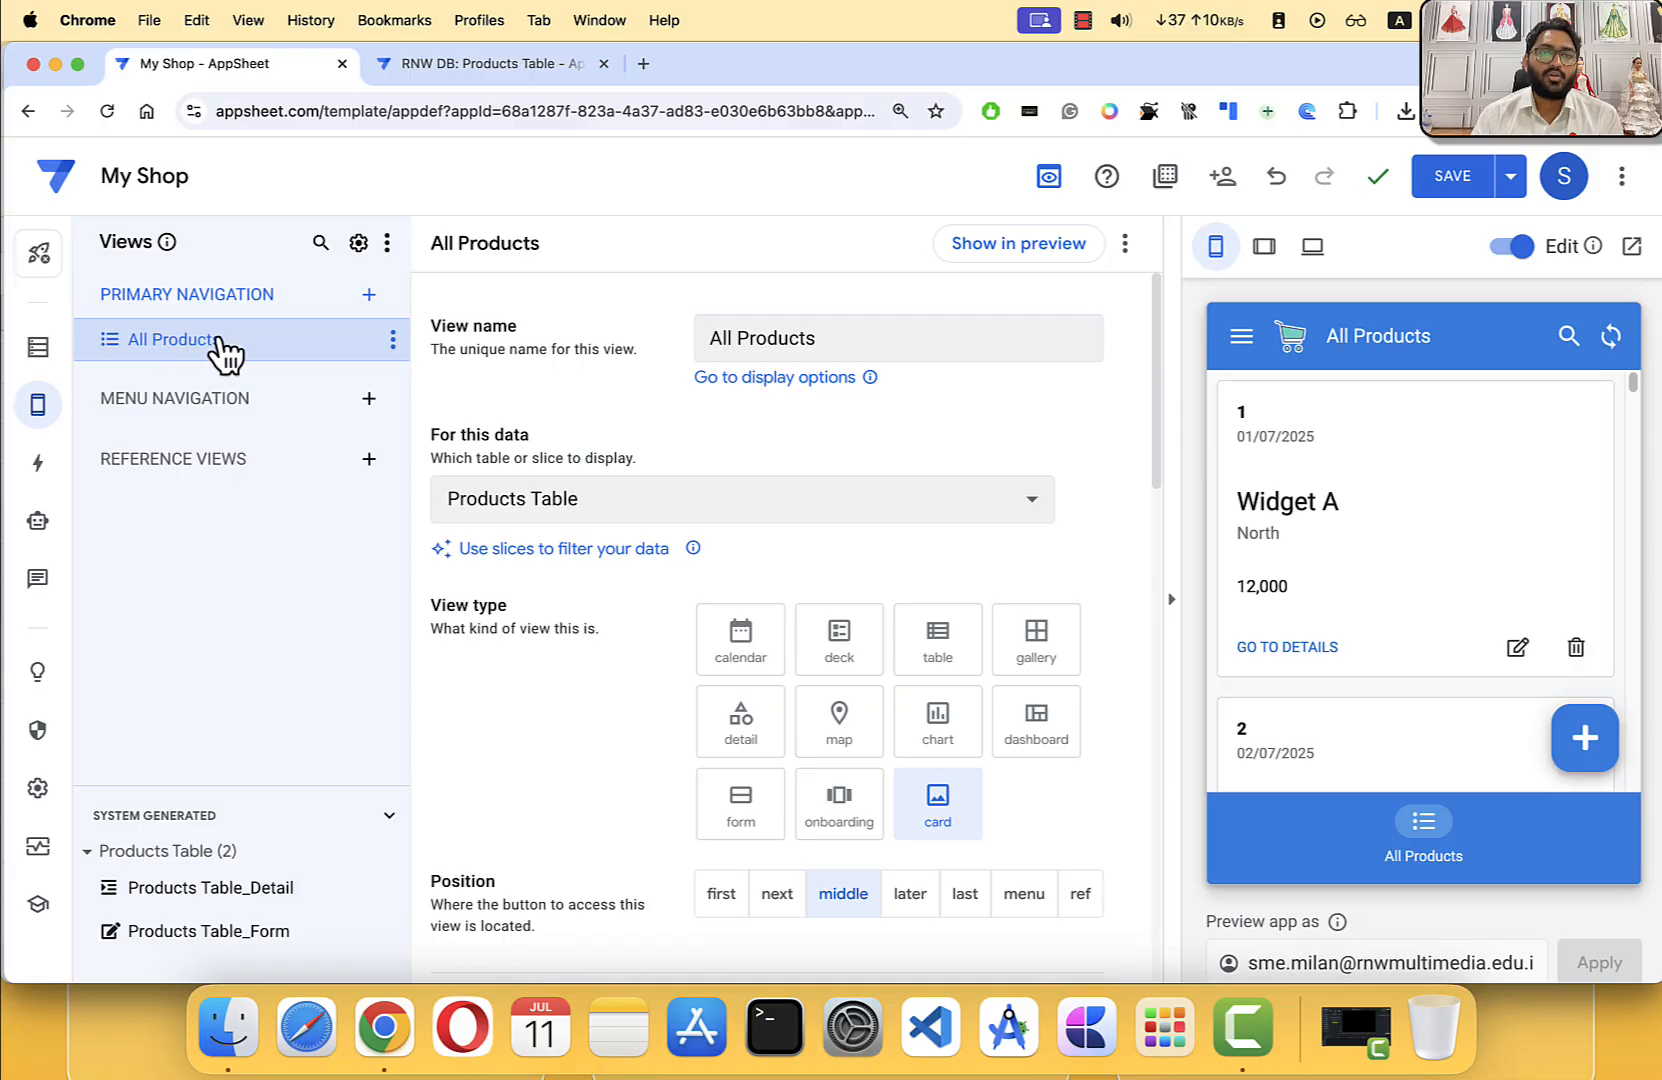
Step: Create a new view under Primary Navigation and name it Dashboard
{"action": "left_click", "coordinate": [369, 296]}
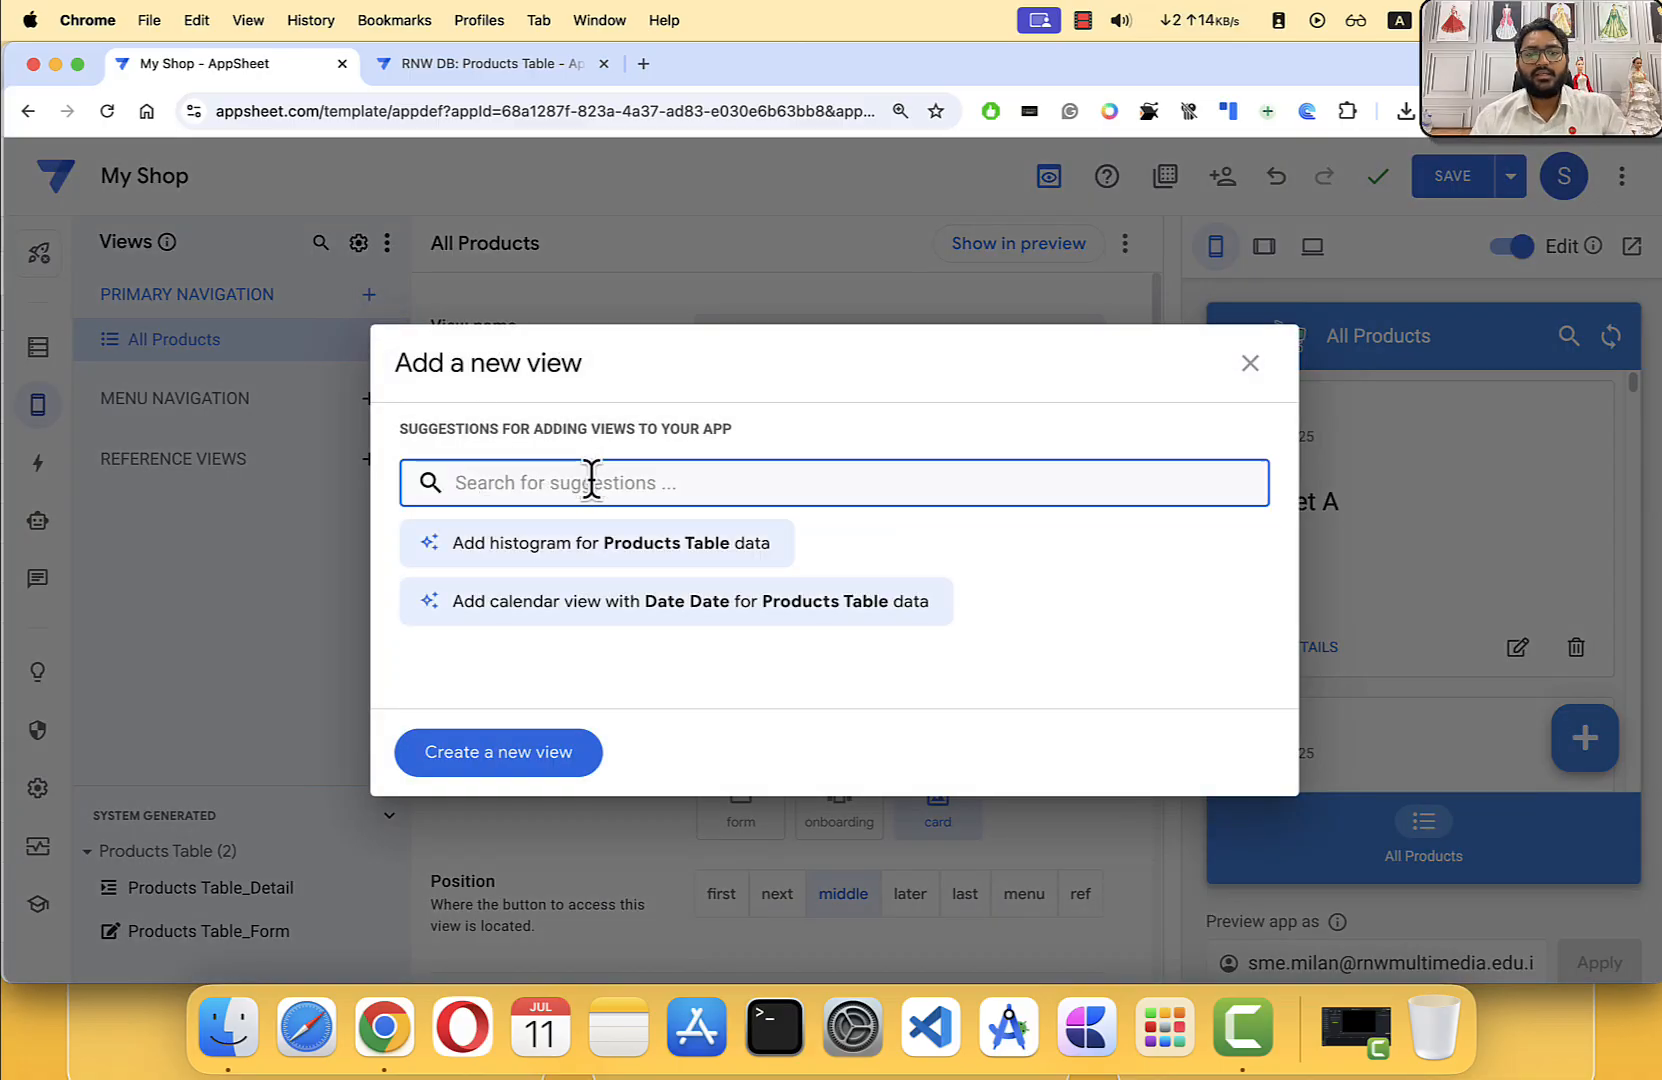
{"action": "type", "text": "Dashboard"}
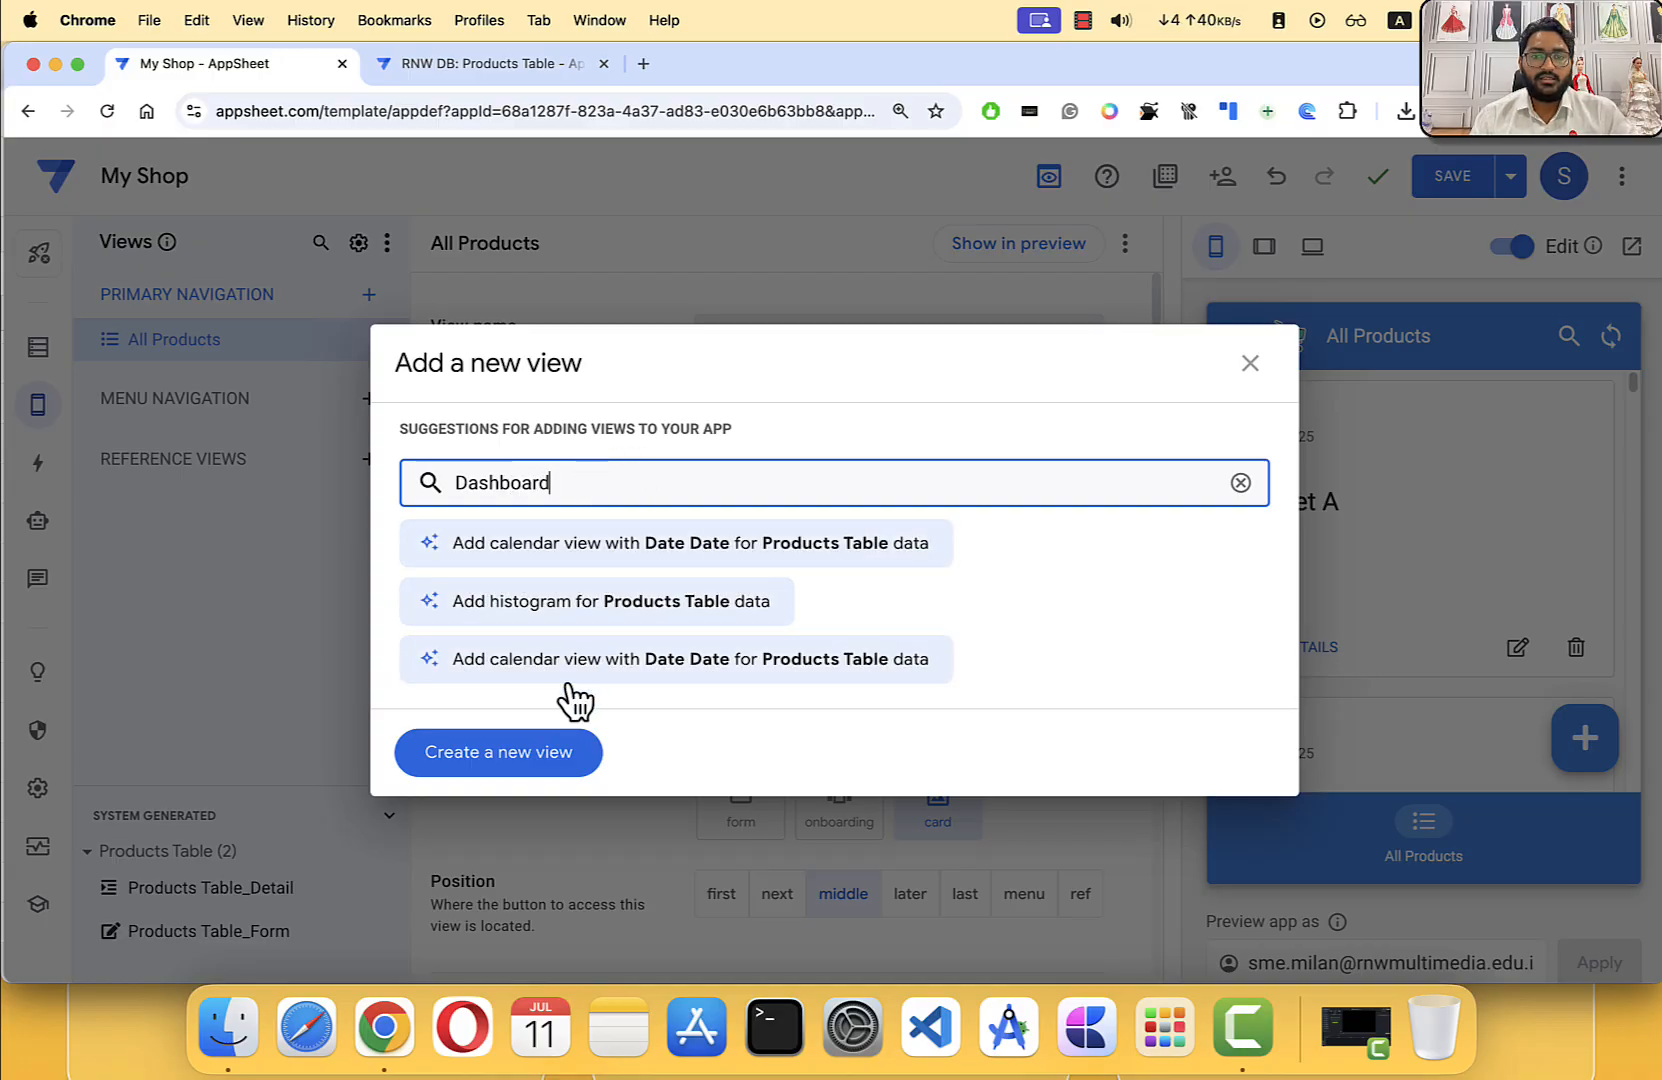
{"action": "left_click", "coordinate": [545, 760]}
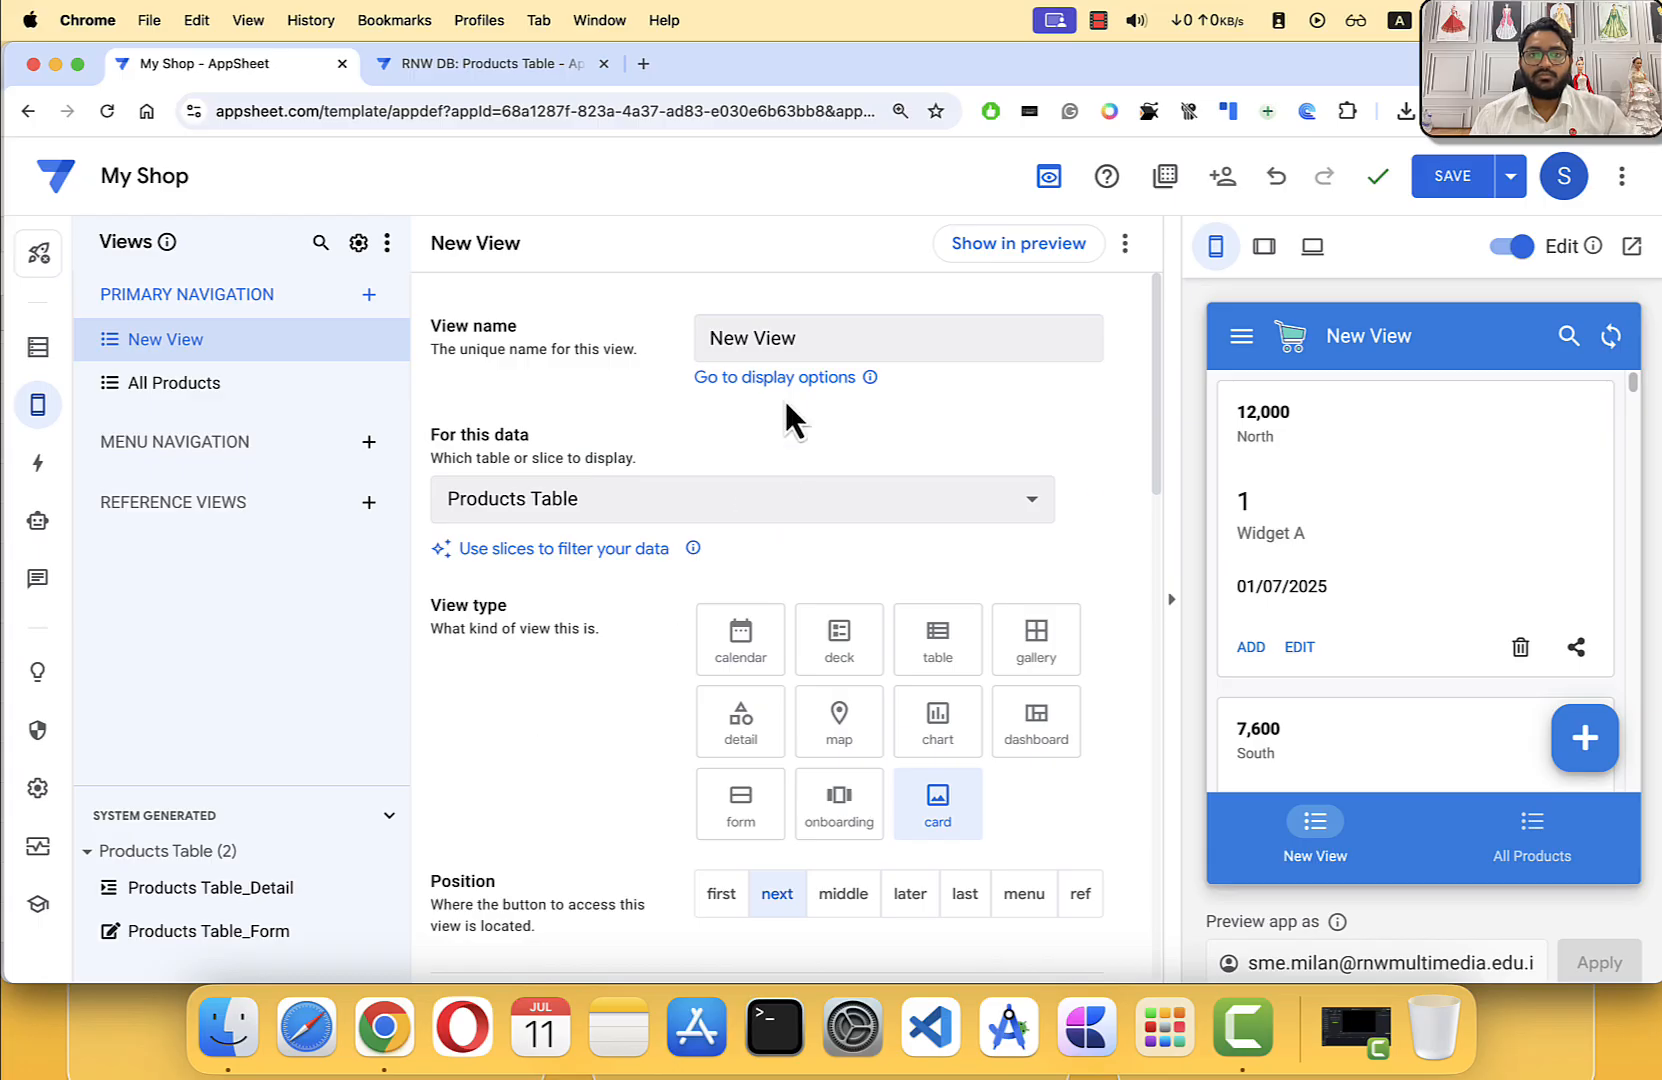
{"action": "left_click_drag", "start_coordinate": [798, 332], "coordinate": [701, 336]}
{"action": "type", "text": "Dash"}
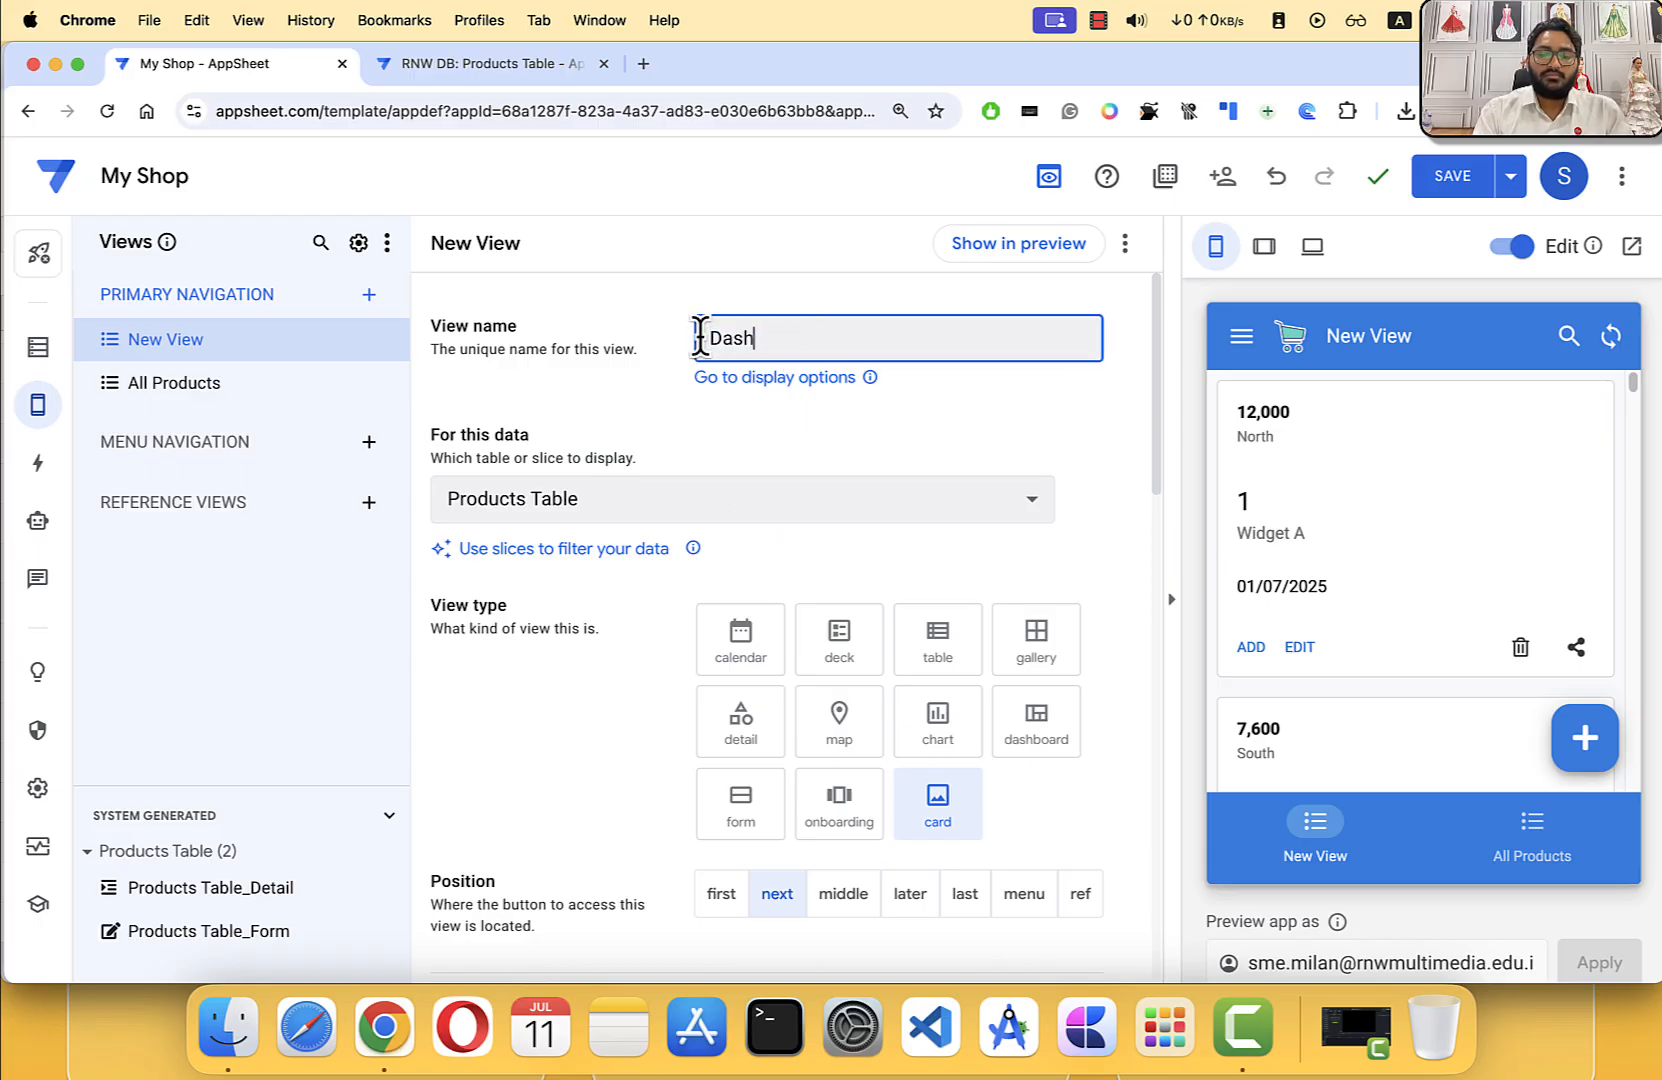
{"action": "type", "text": "board"}
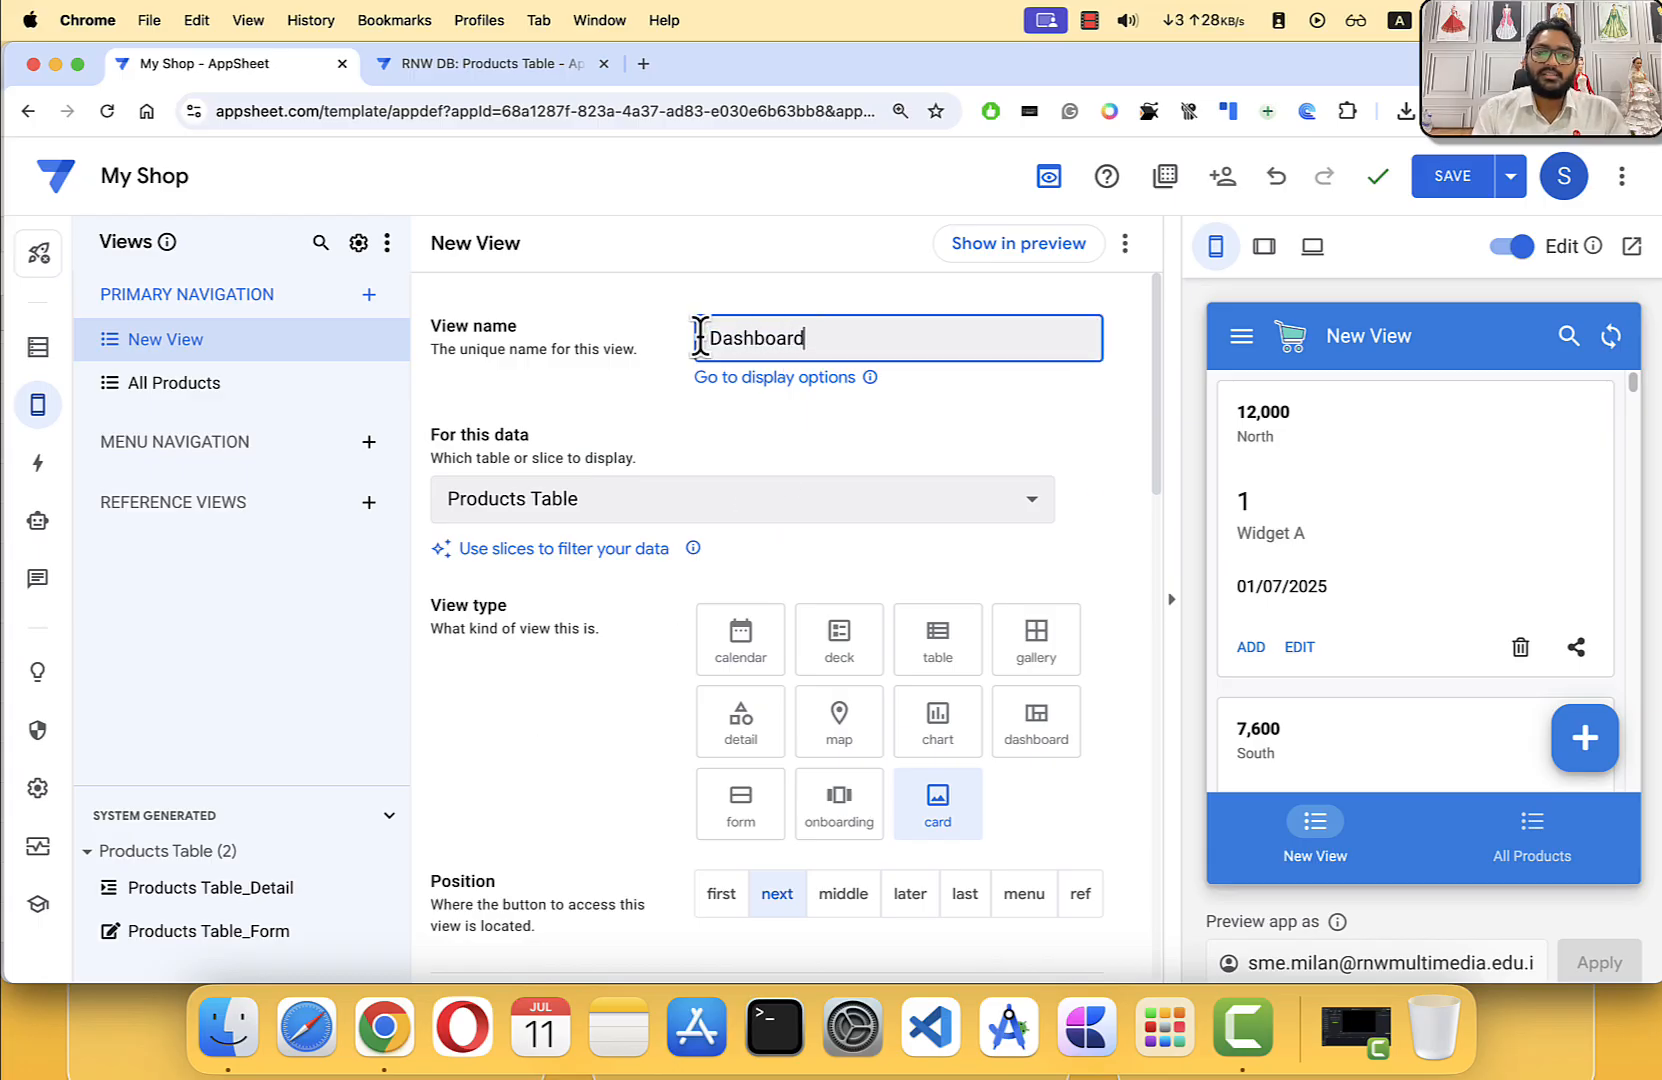
{"action": "key", "text": "Return"}
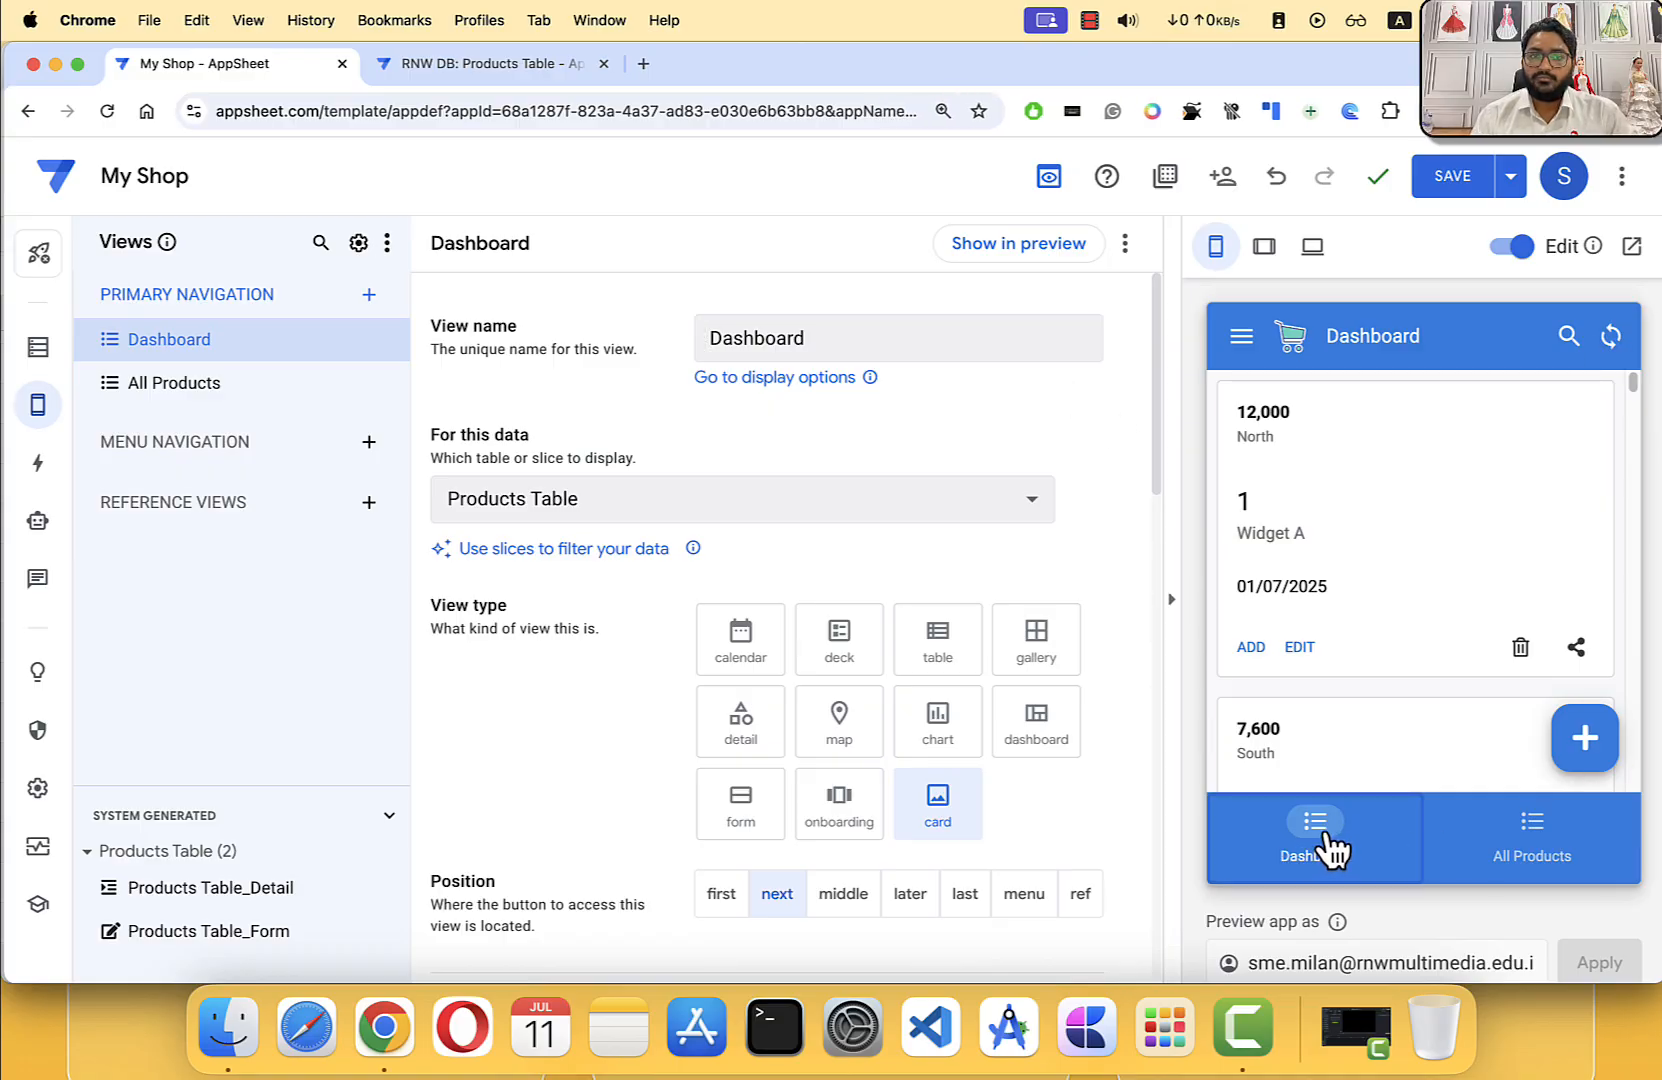
Step: Change the Dashboard view's type from card to dashboard
{"action": "left_click", "coordinate": [815, 330]}
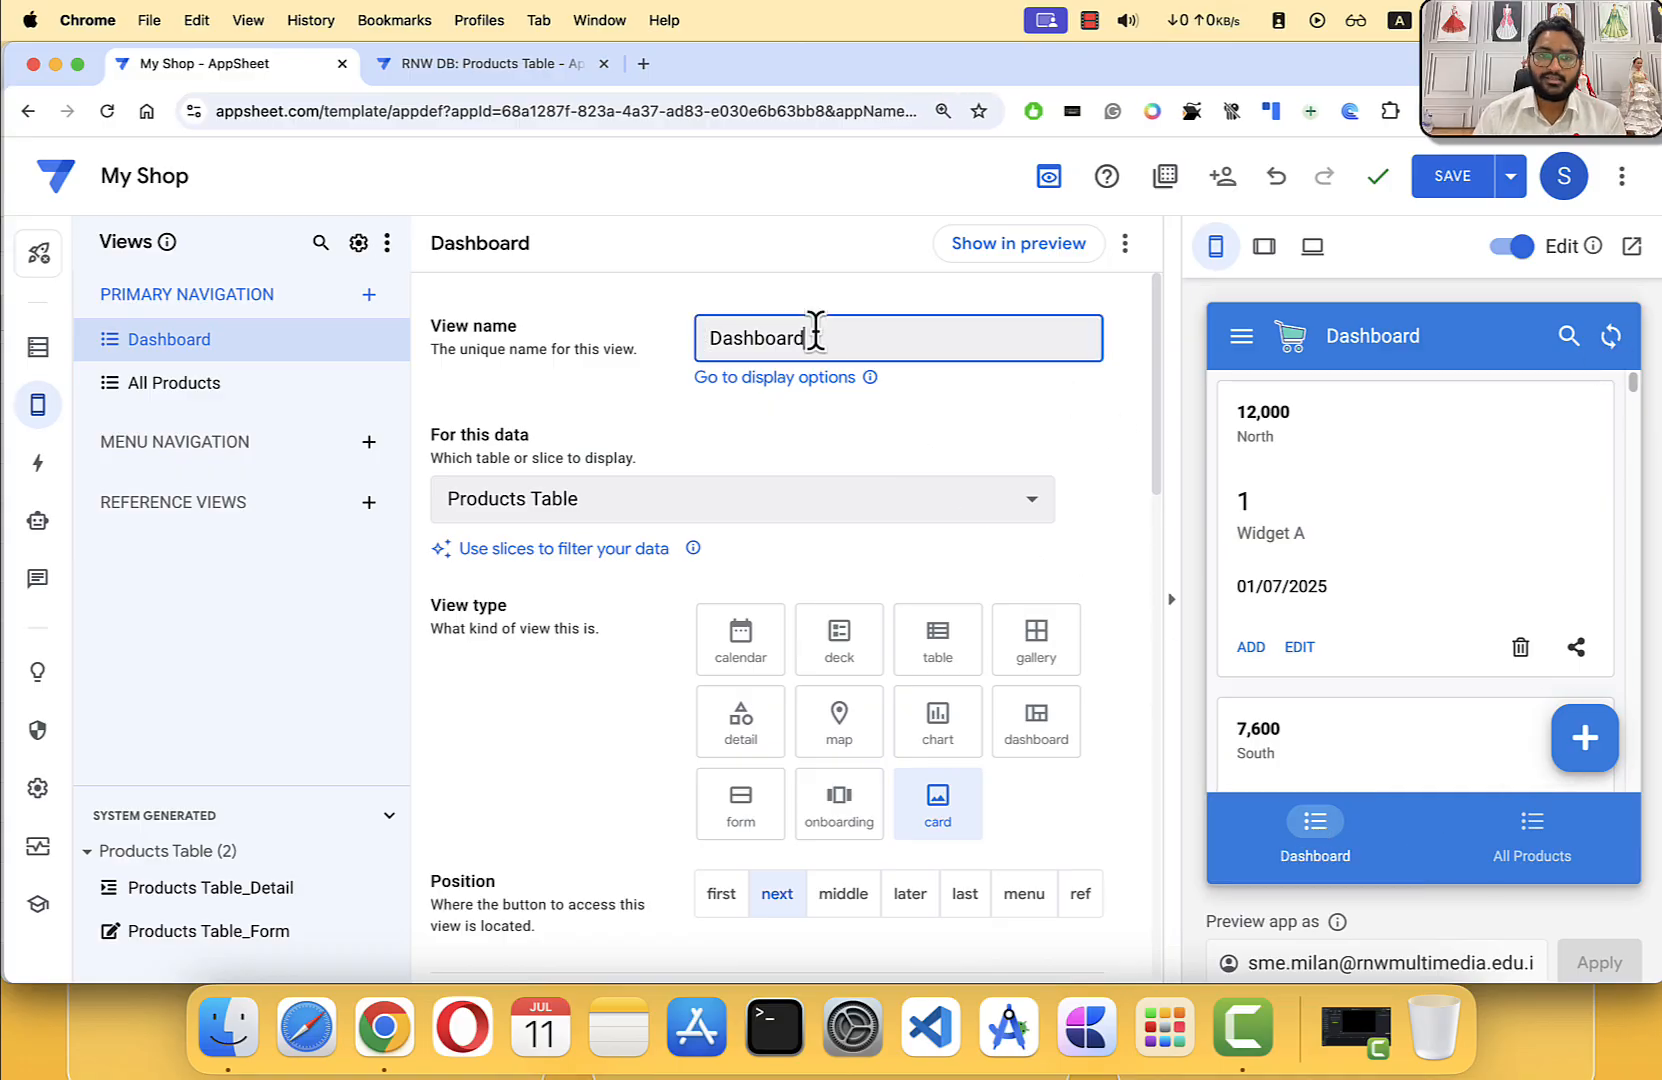
{"action": "scroll", "coordinate": [690, 470], "scroll_direction": "down", "scroll_amount": 2}
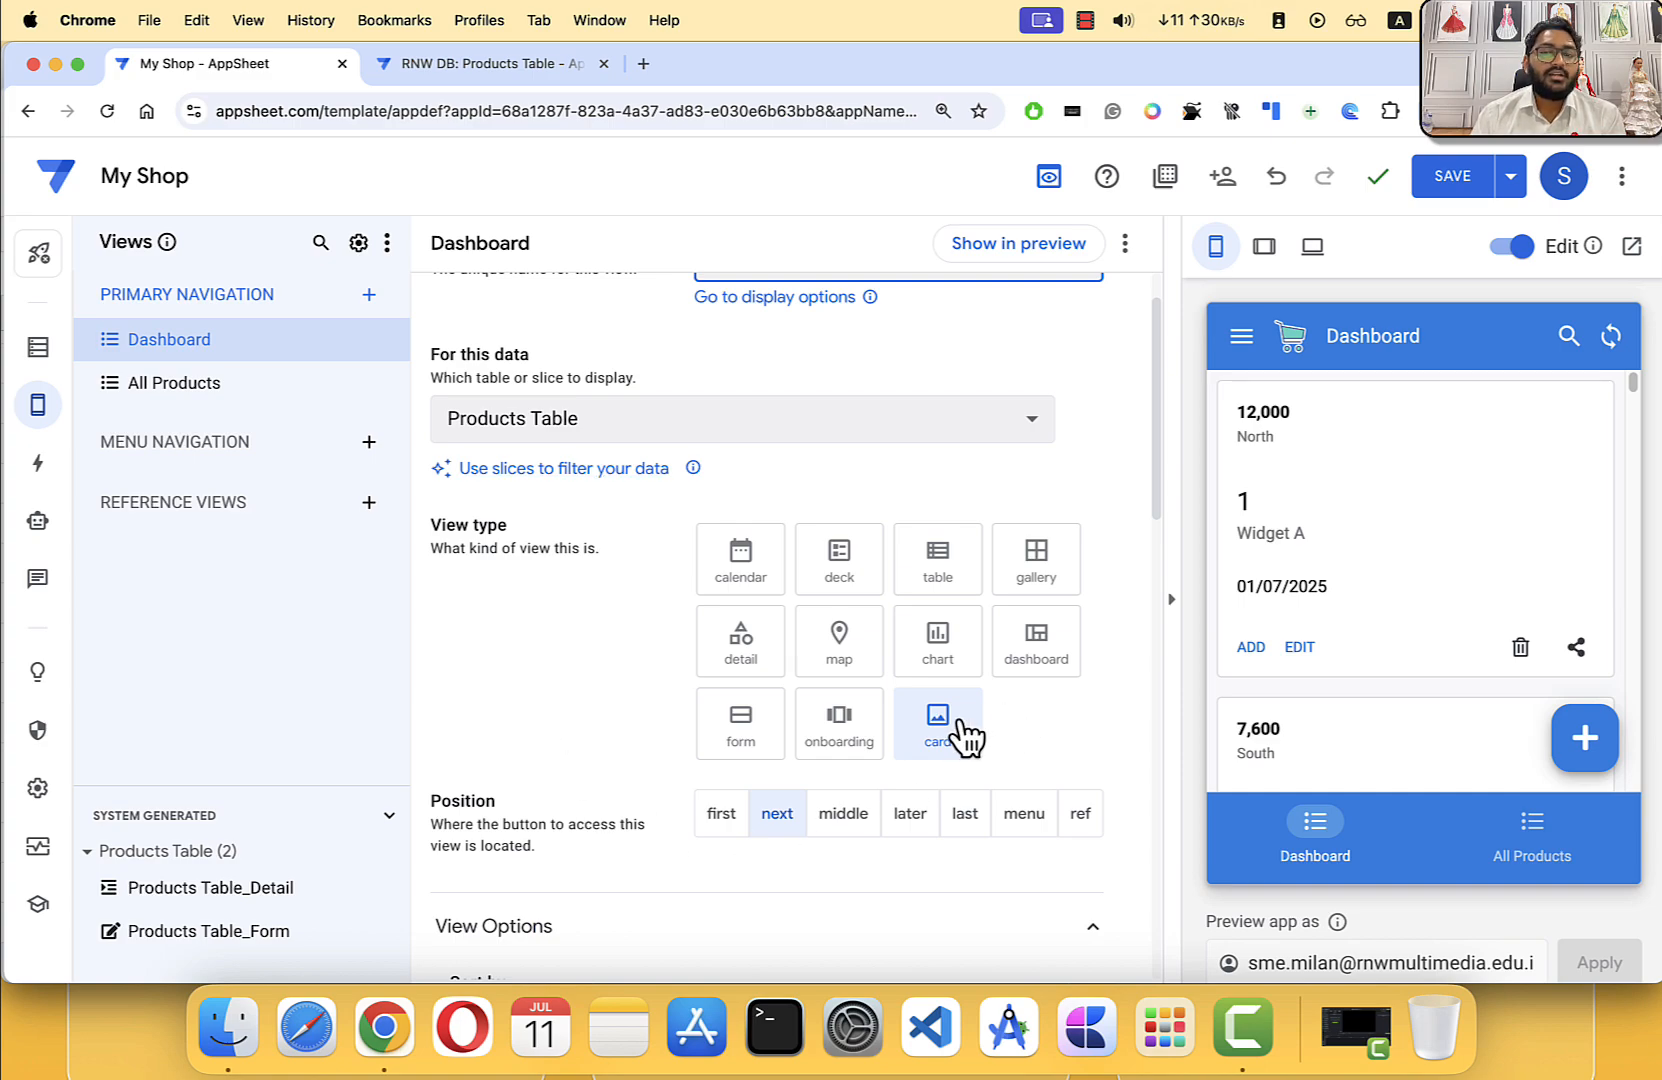
{"action": "left_click", "coordinate": [1045, 660]}
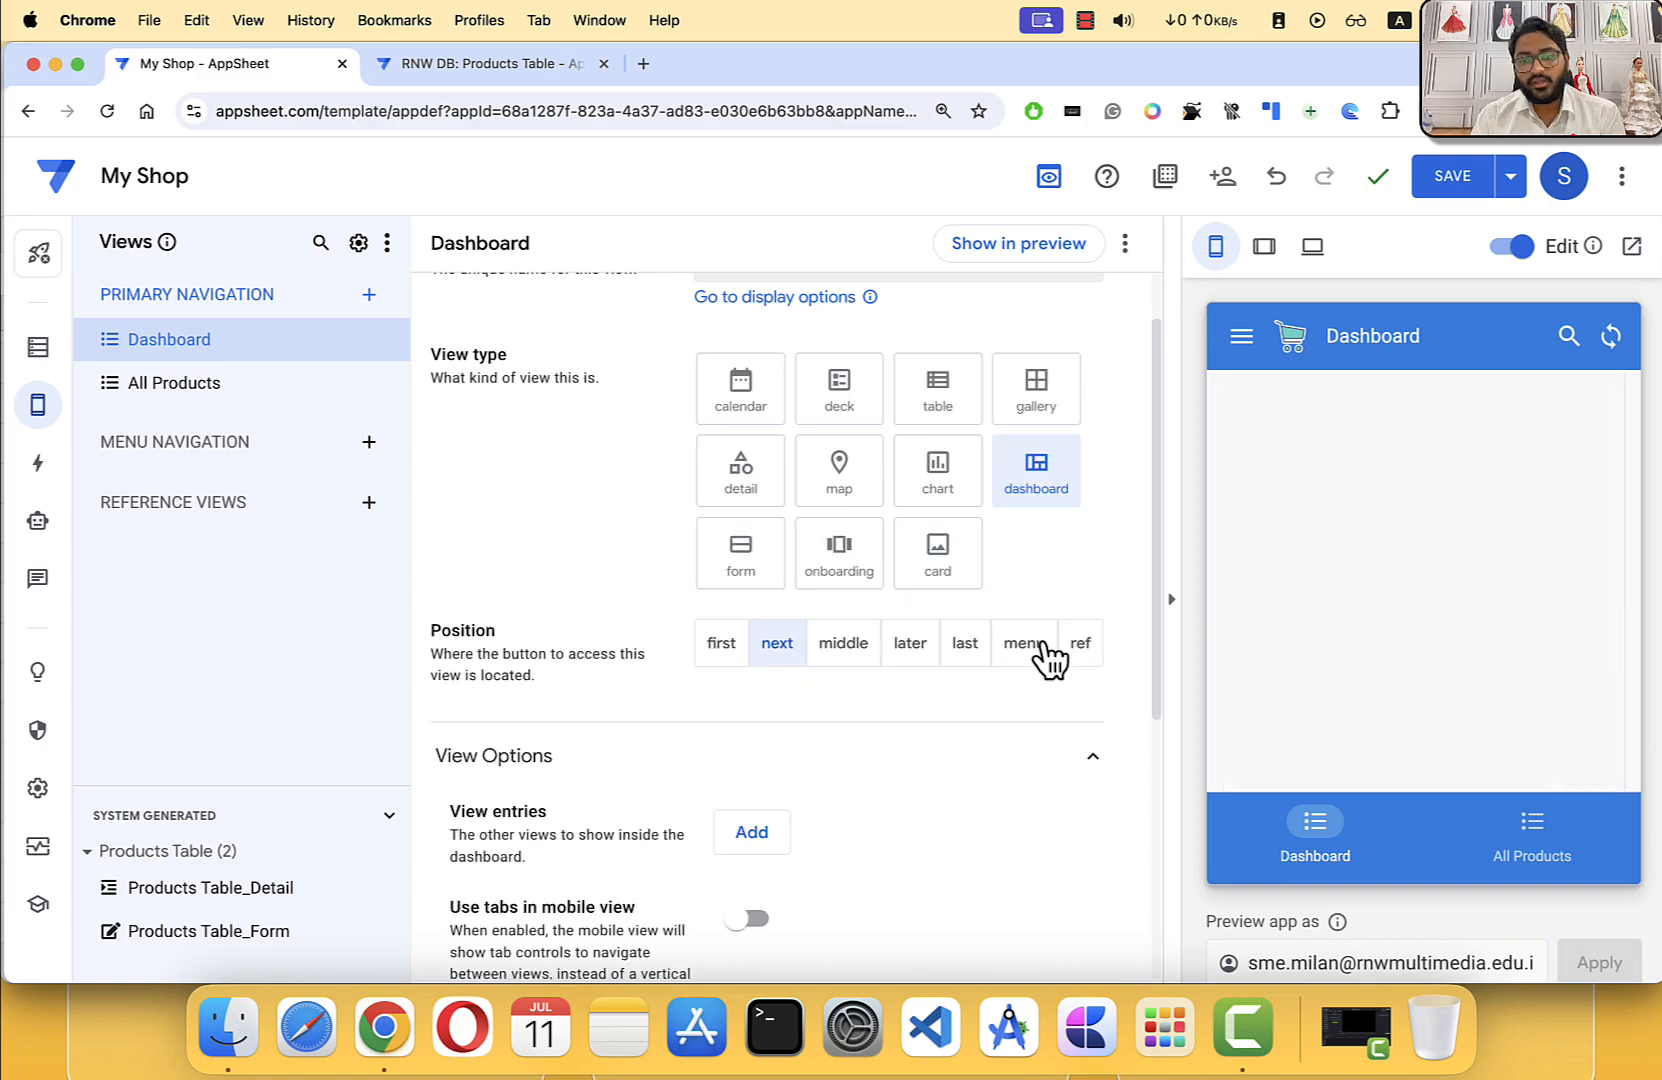
Step: Try the last position for the Dashboard view's button, then set its position to first
{"action": "scroll", "coordinate": [1027, 455], "scroll_direction": "up", "scroll_amount": 2}
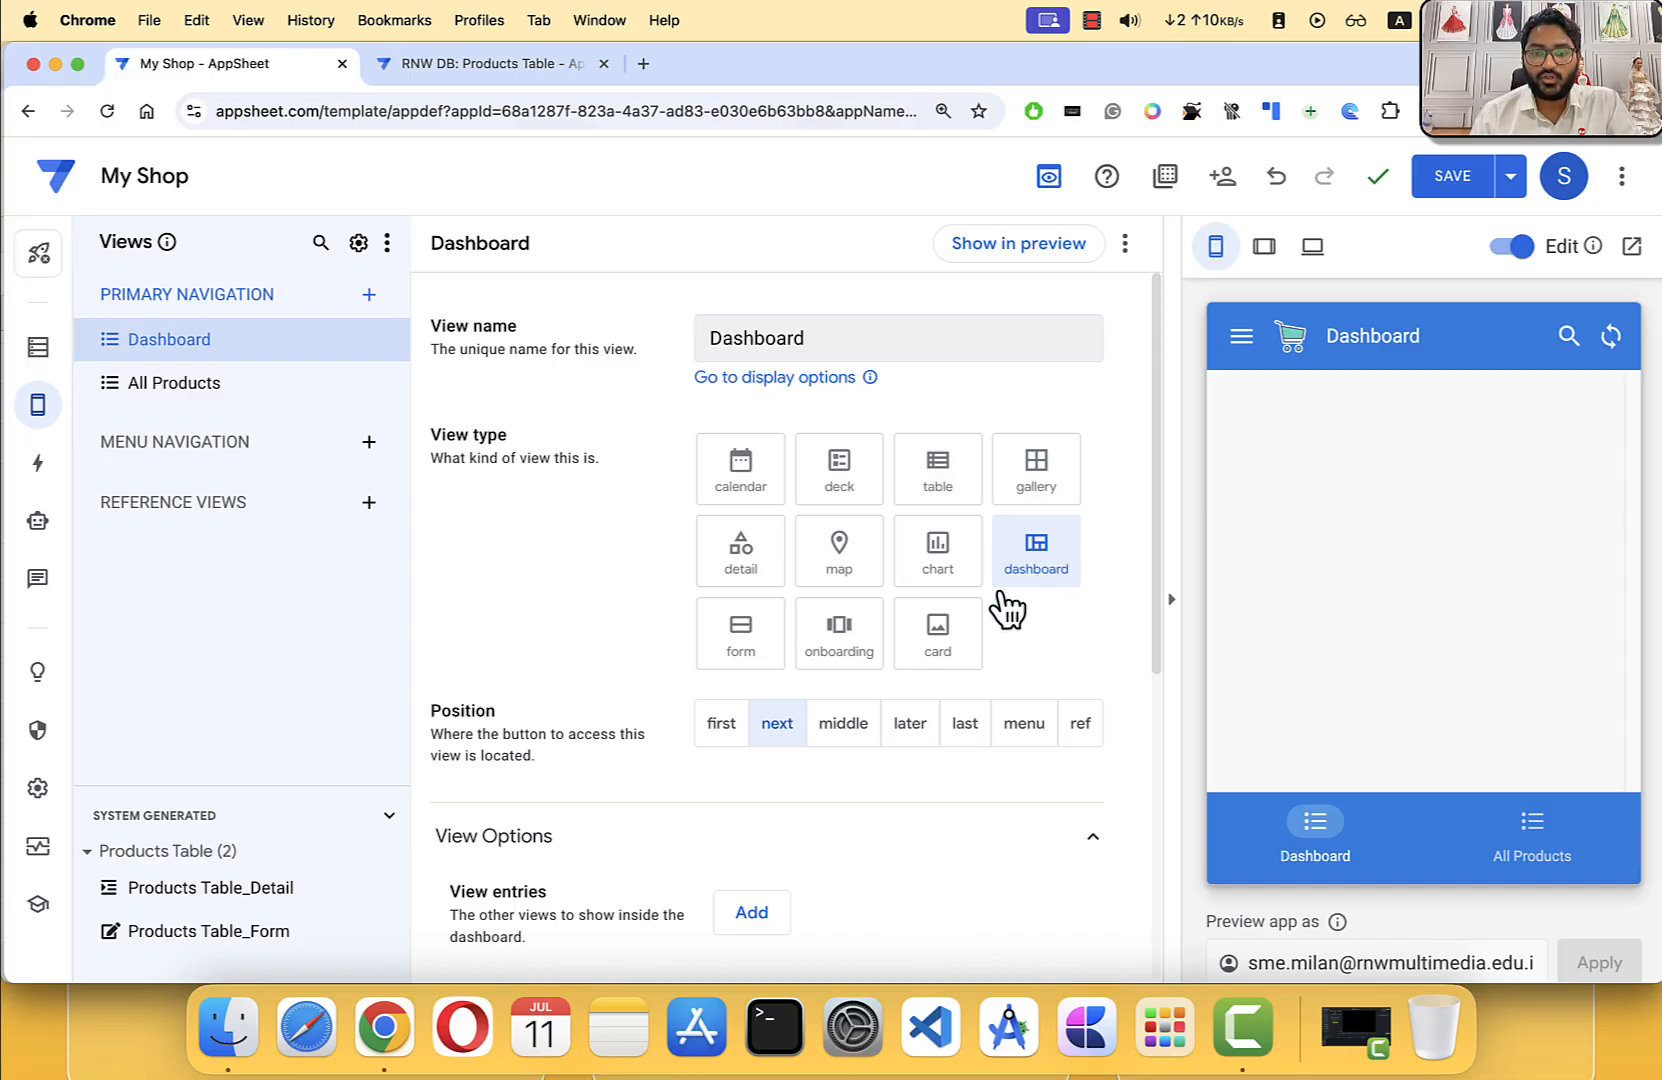
{"action": "left_click", "coordinate": [724, 729]}
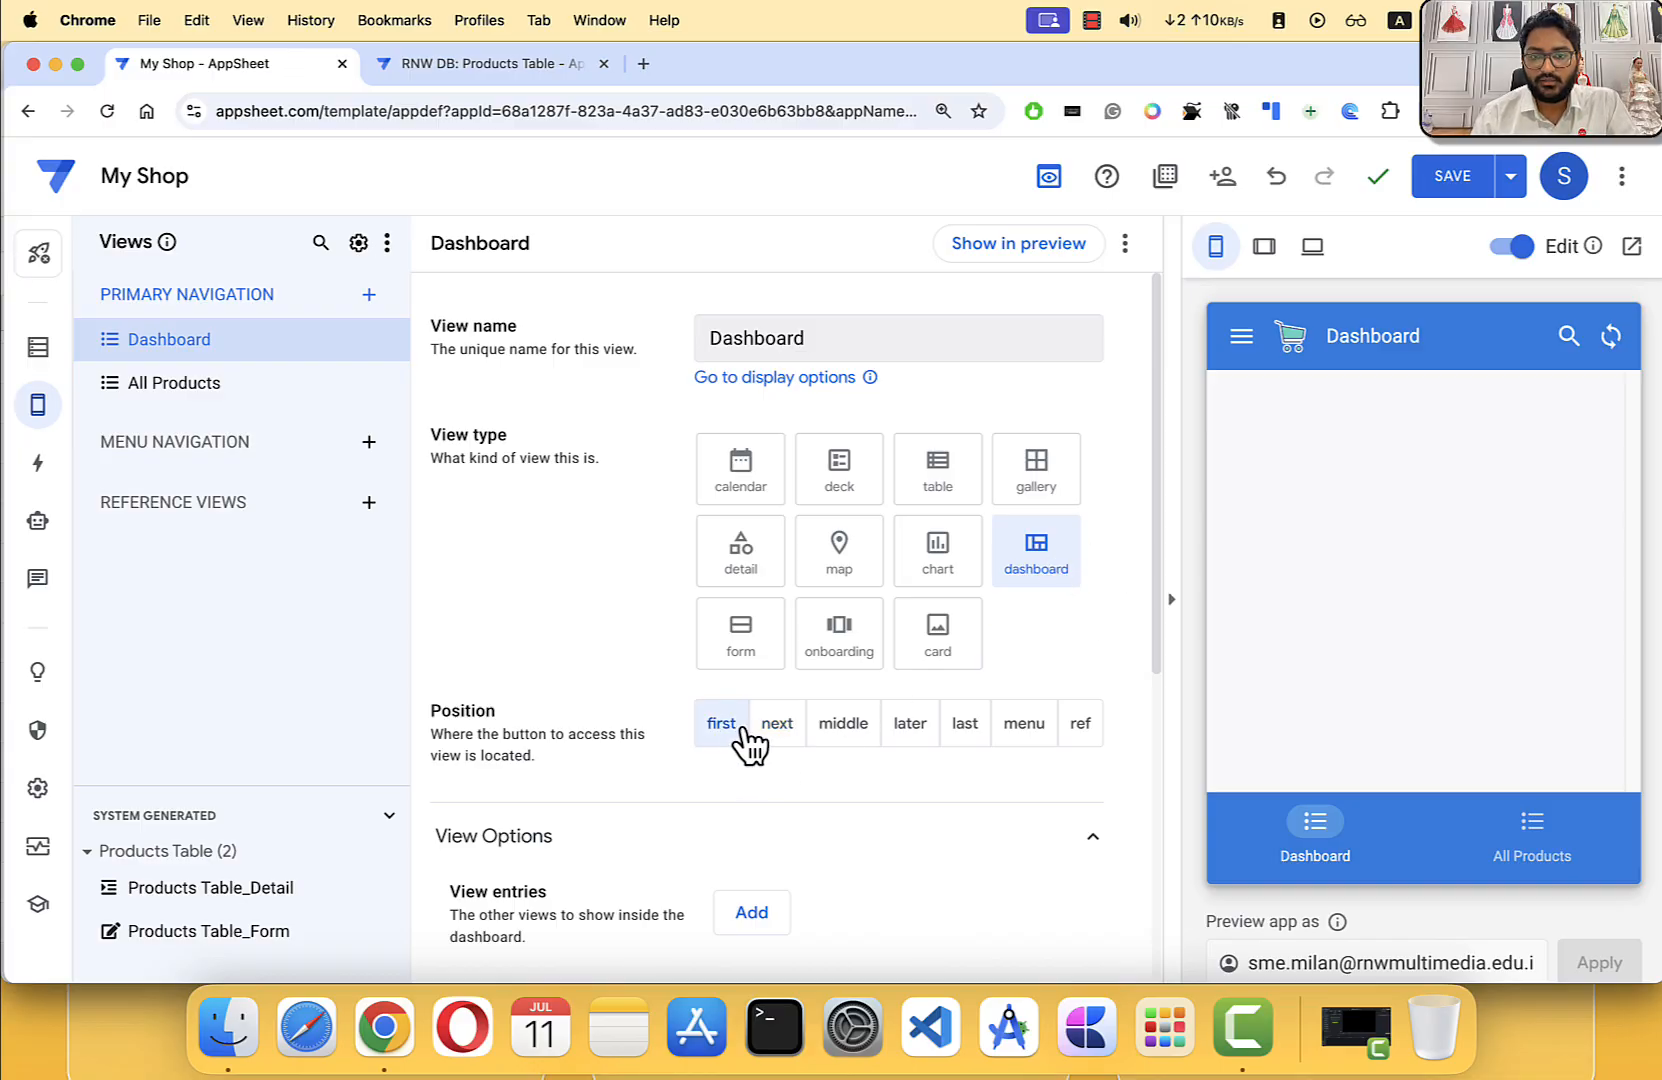
{"action": "left_click", "coordinate": [966, 742]}
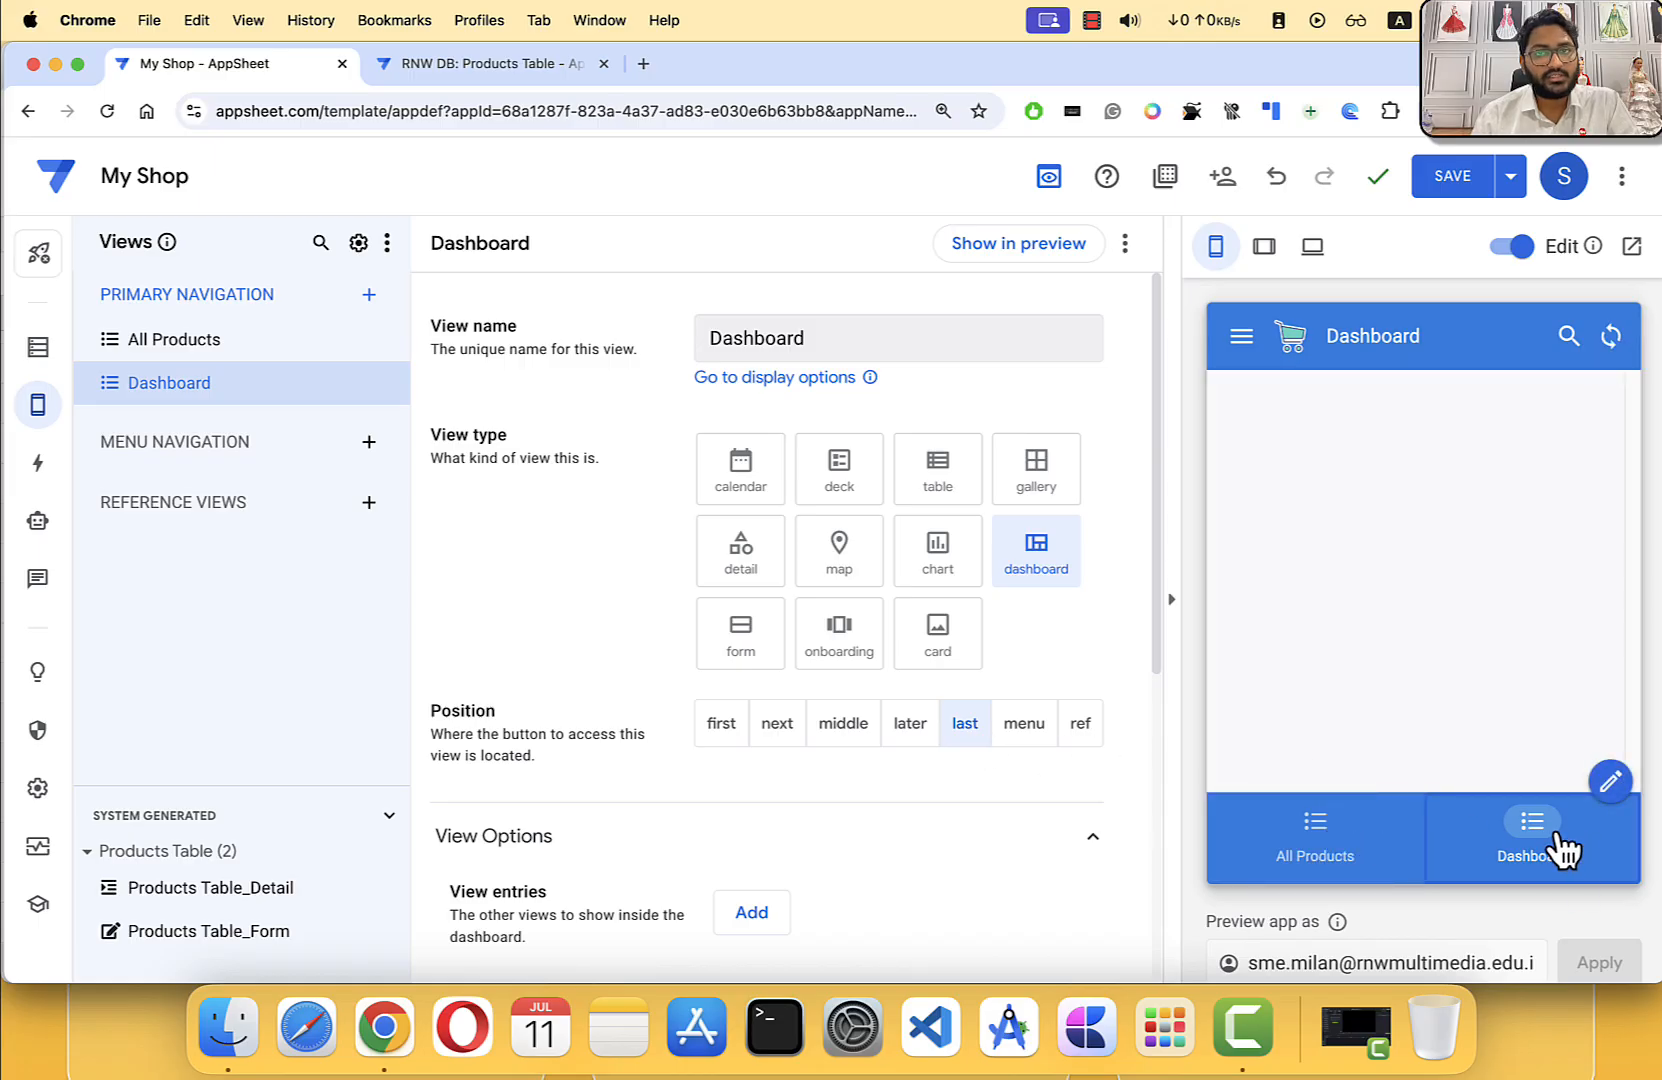
{"action": "left_click", "coordinate": [724, 730]}
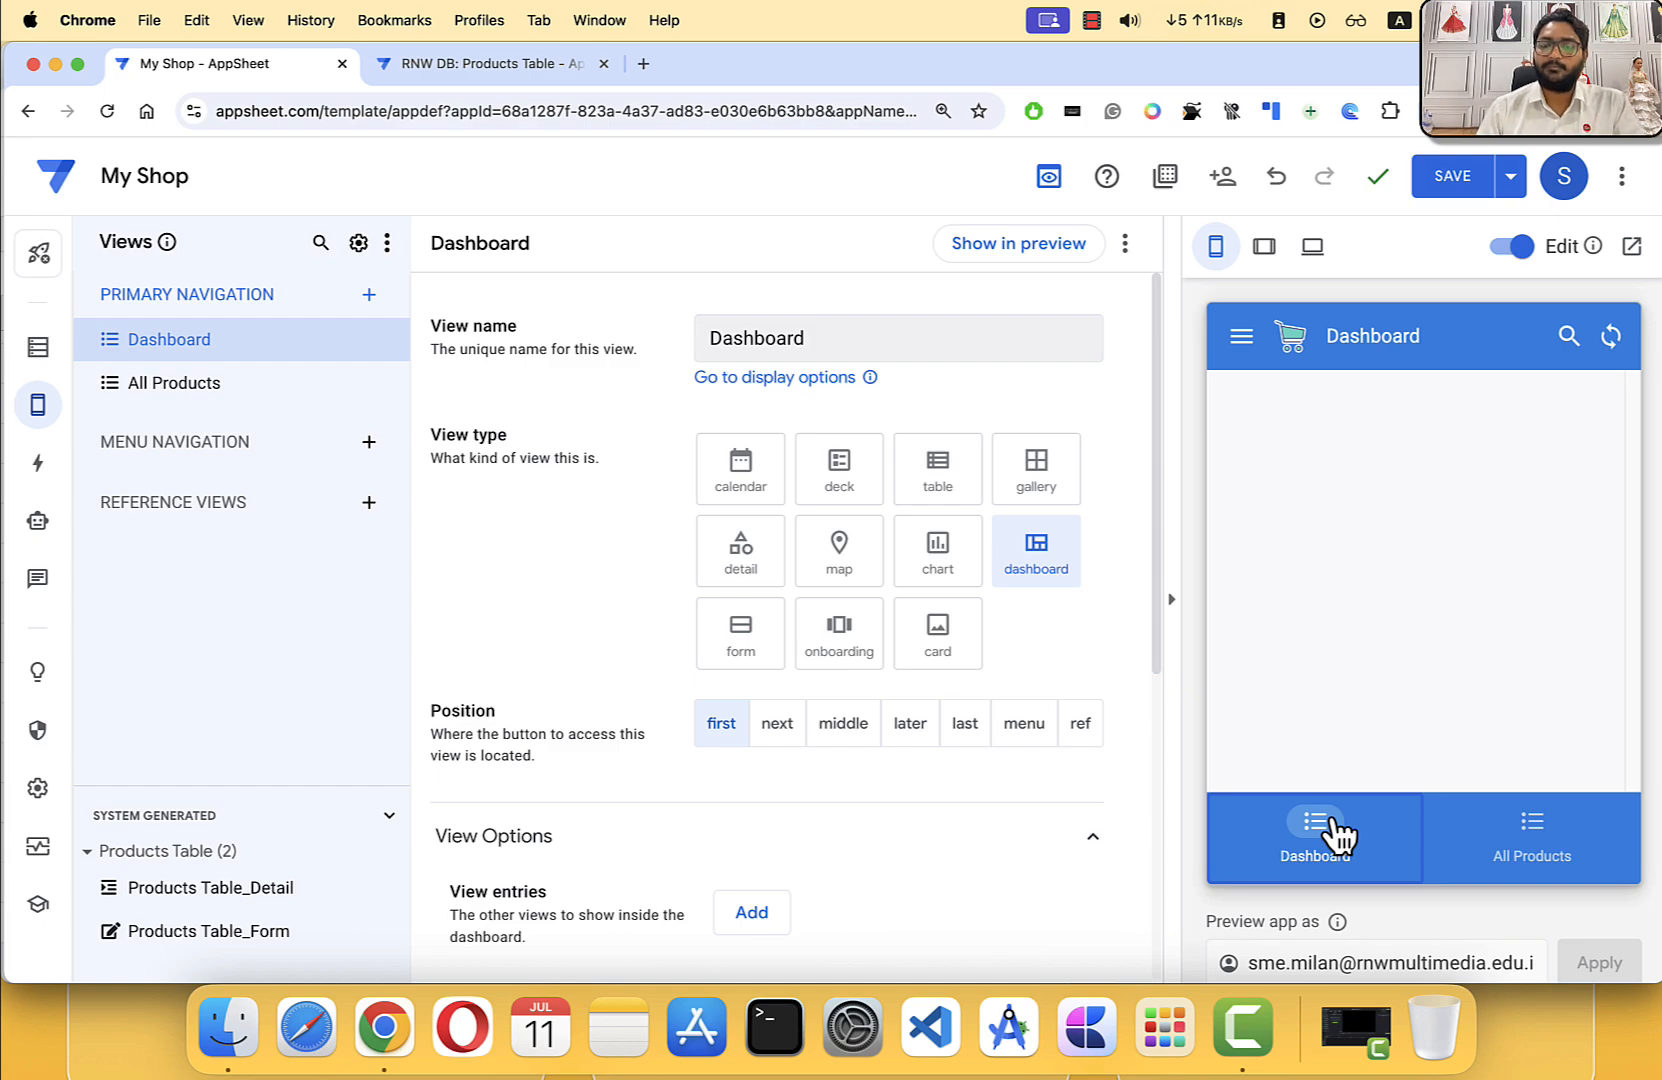
Step: Set the All Products view's position to next and check both the Dashboard and All Products views in the preview
{"action": "left_click", "coordinate": [236, 405]}
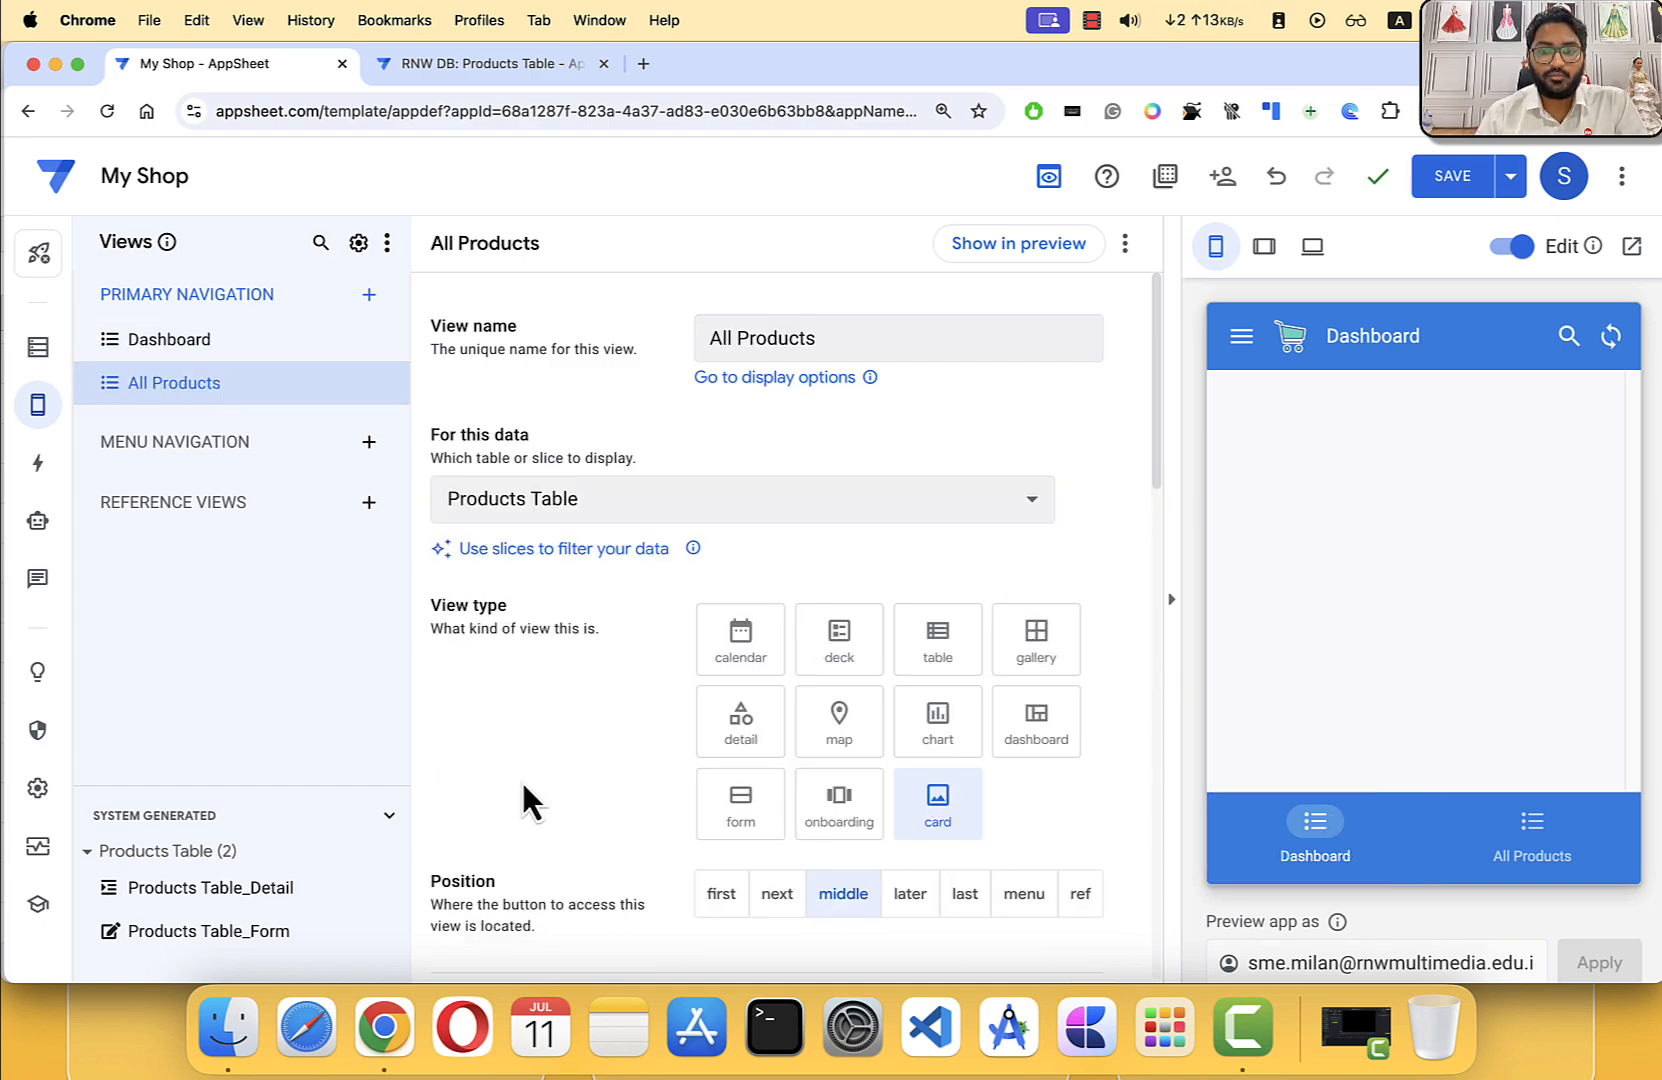
{"action": "left_click", "coordinate": [779, 896]}
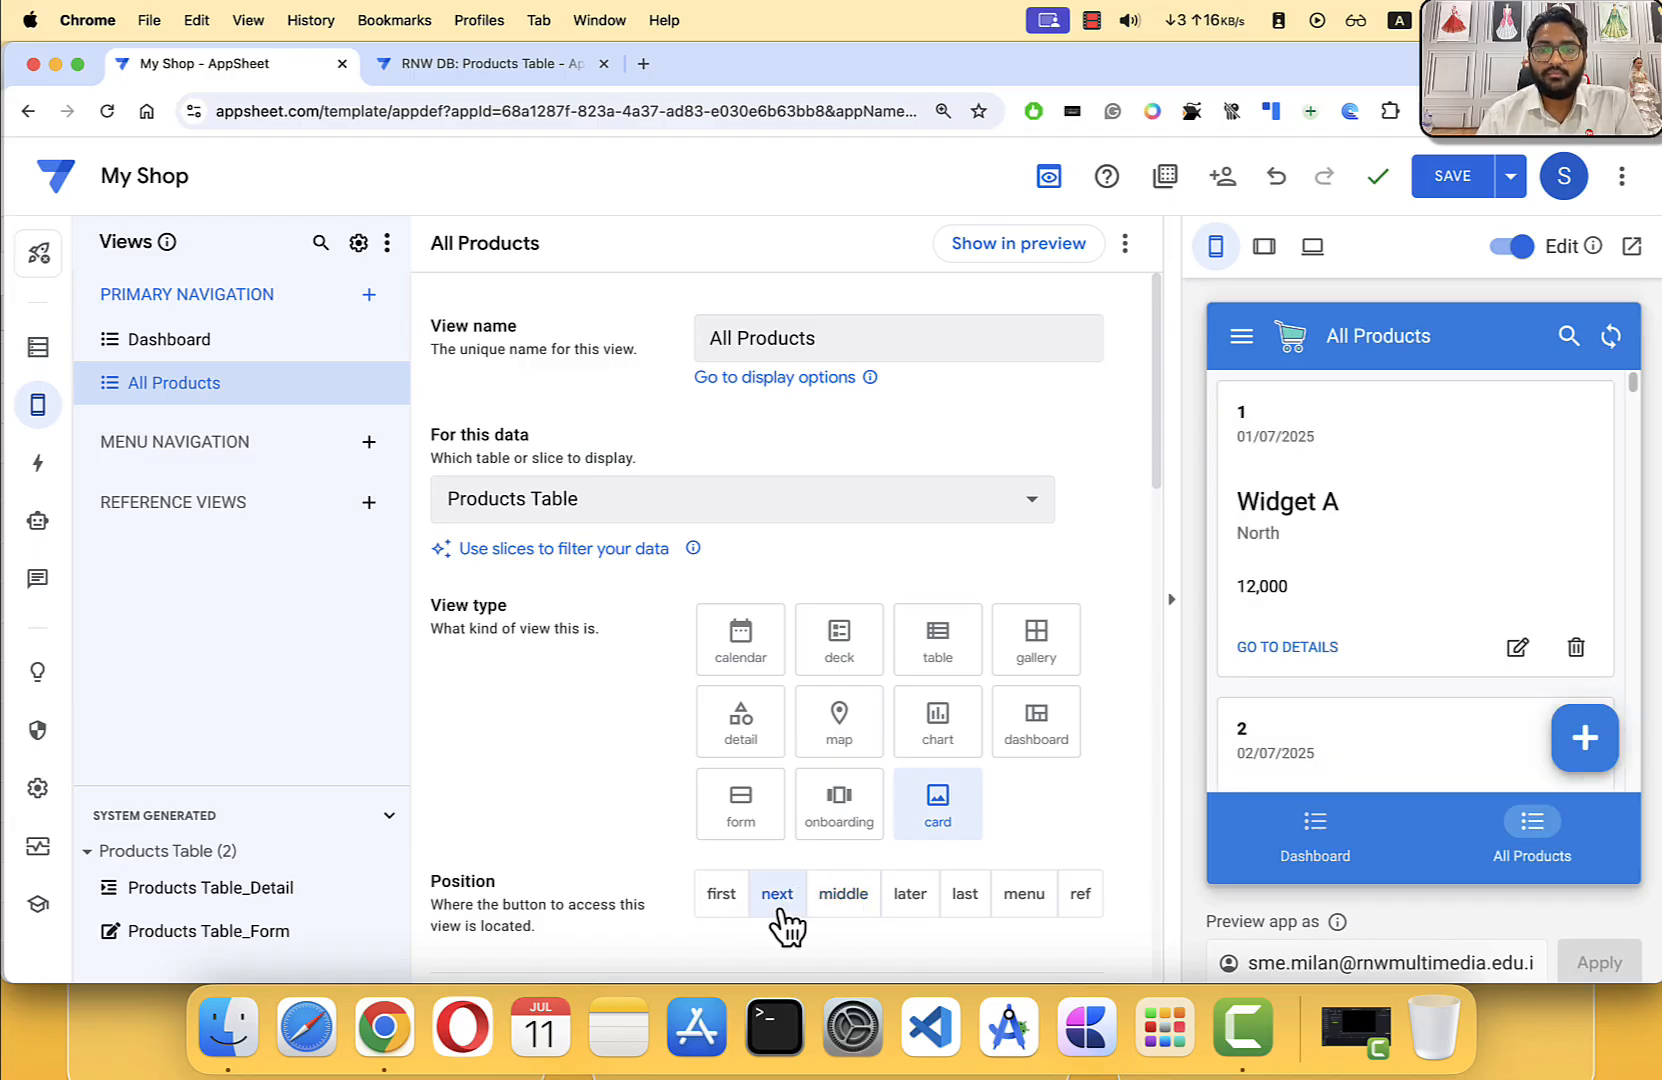
{"action": "left_click", "coordinate": [172, 345]}
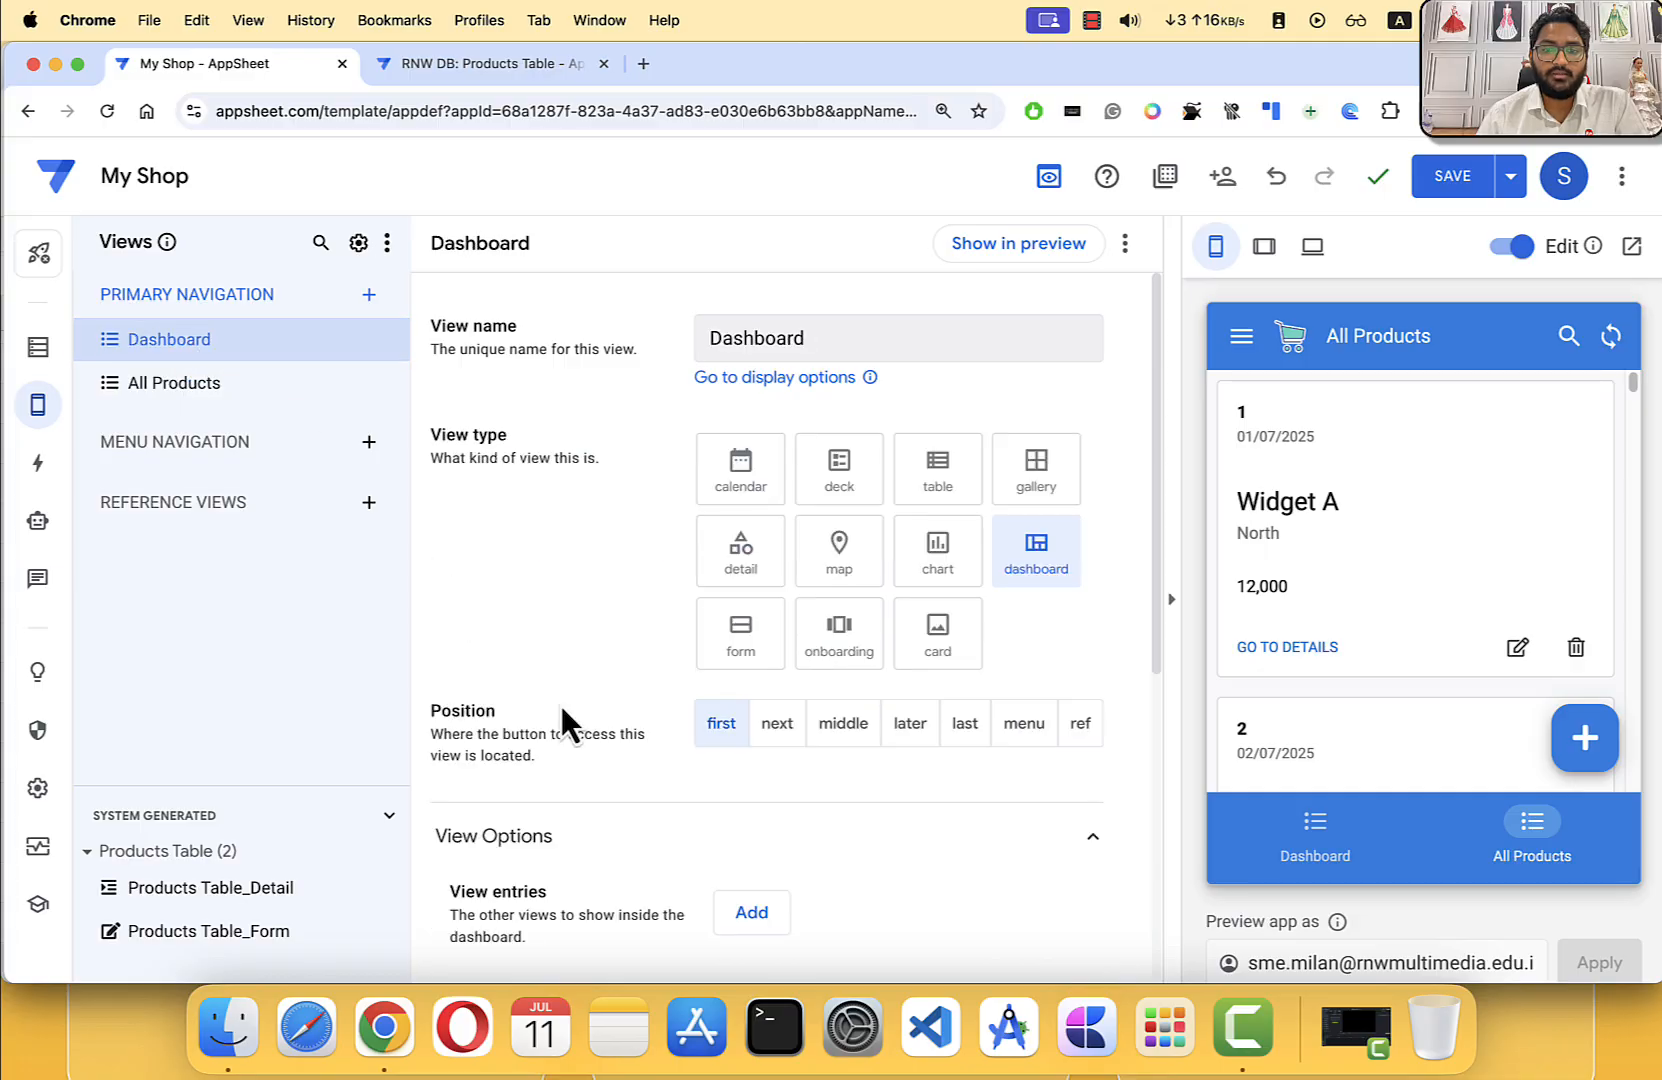
{"action": "left_click", "coordinate": [1322, 840]}
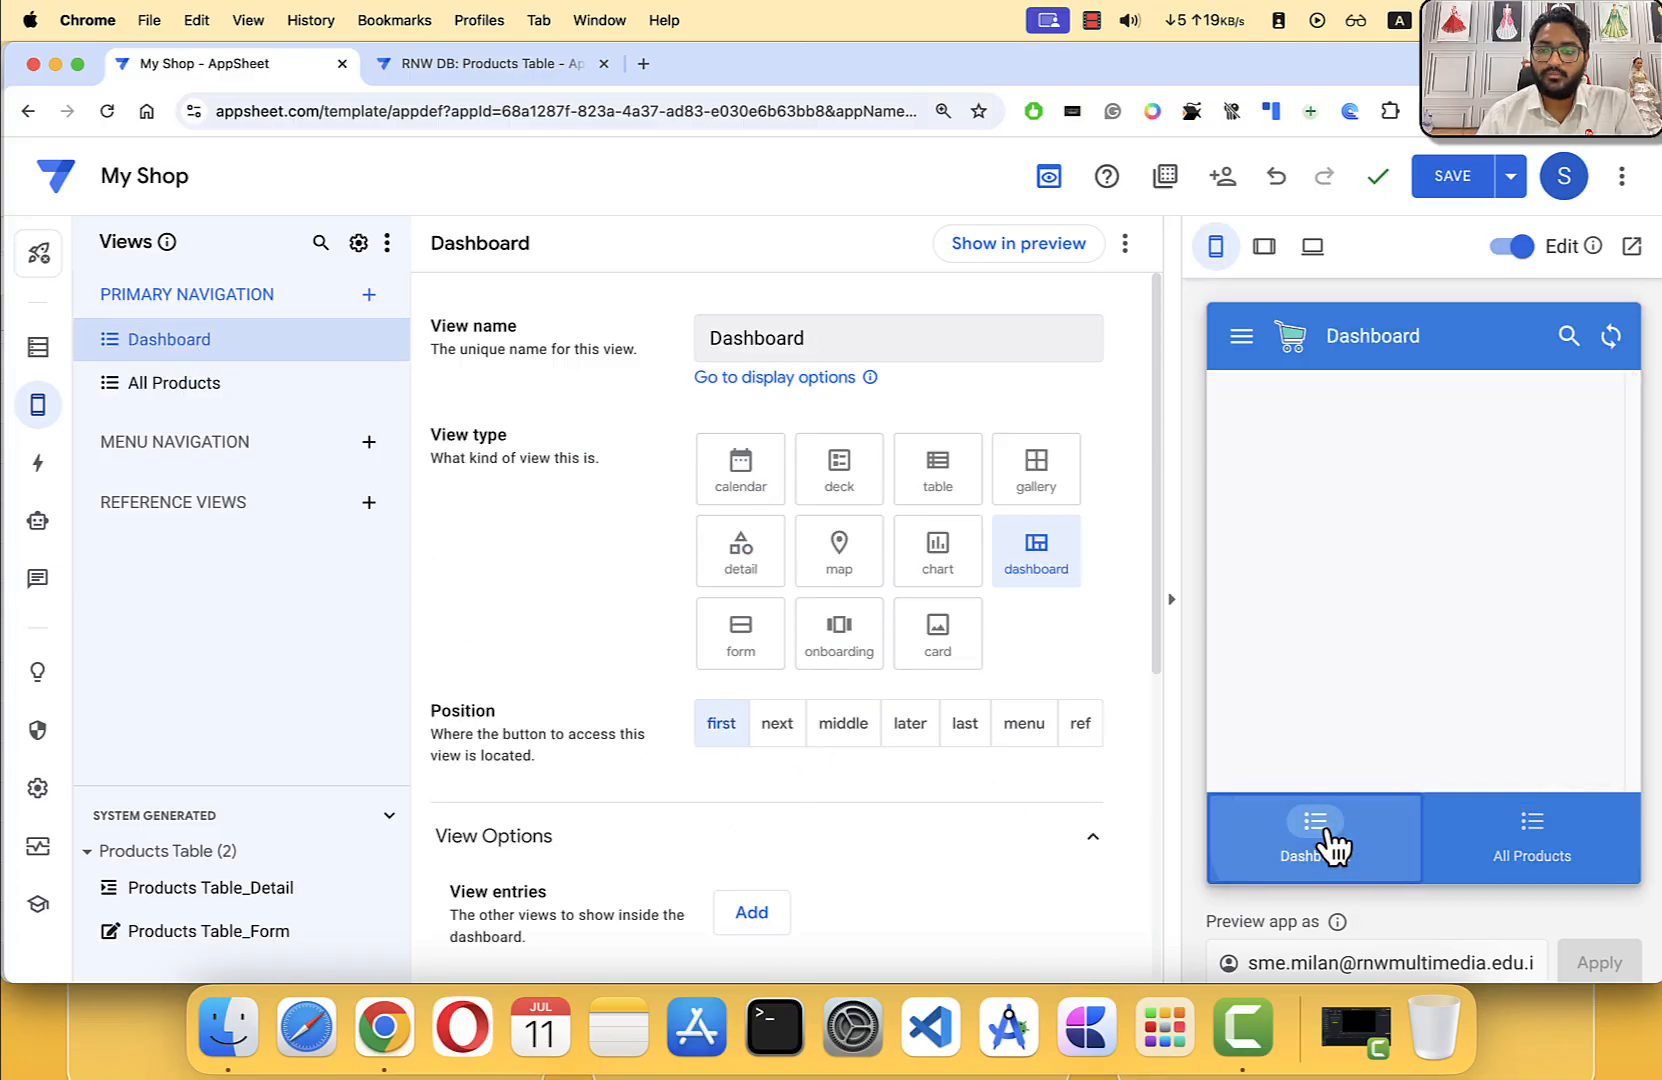
{"action": "left_click", "coordinate": [1535, 830]}
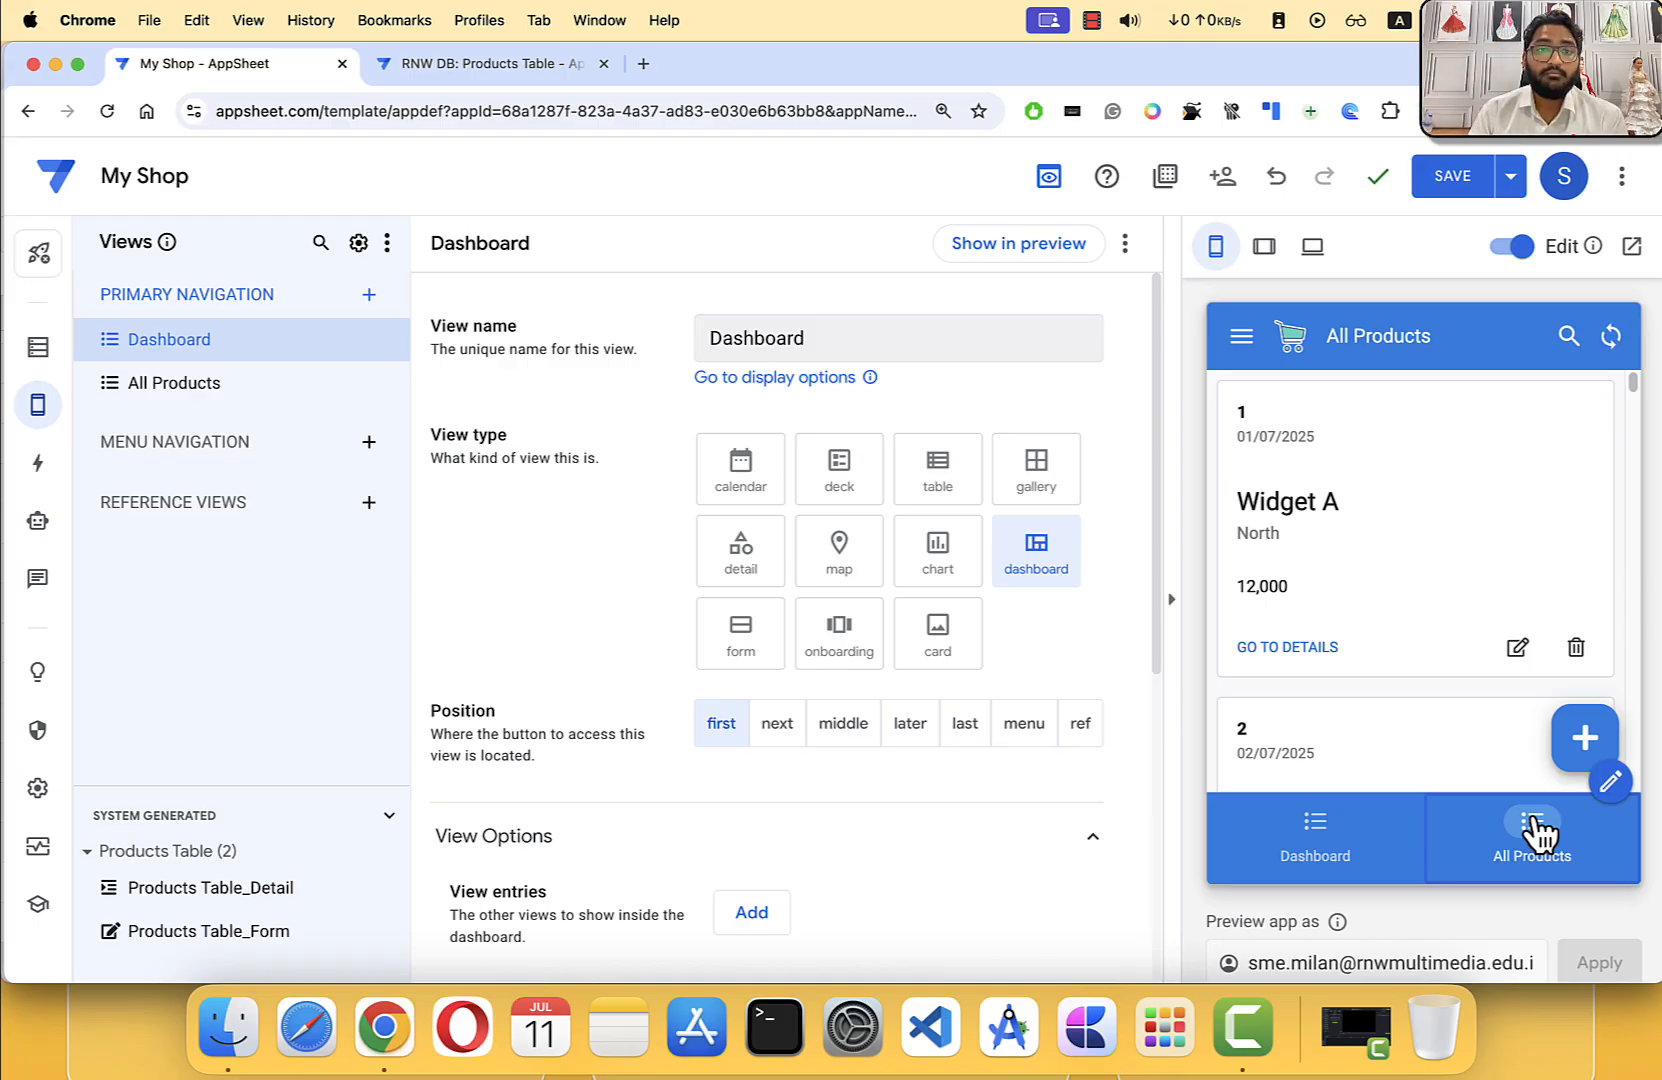
{"action": "left_click", "coordinate": [1345, 865]}
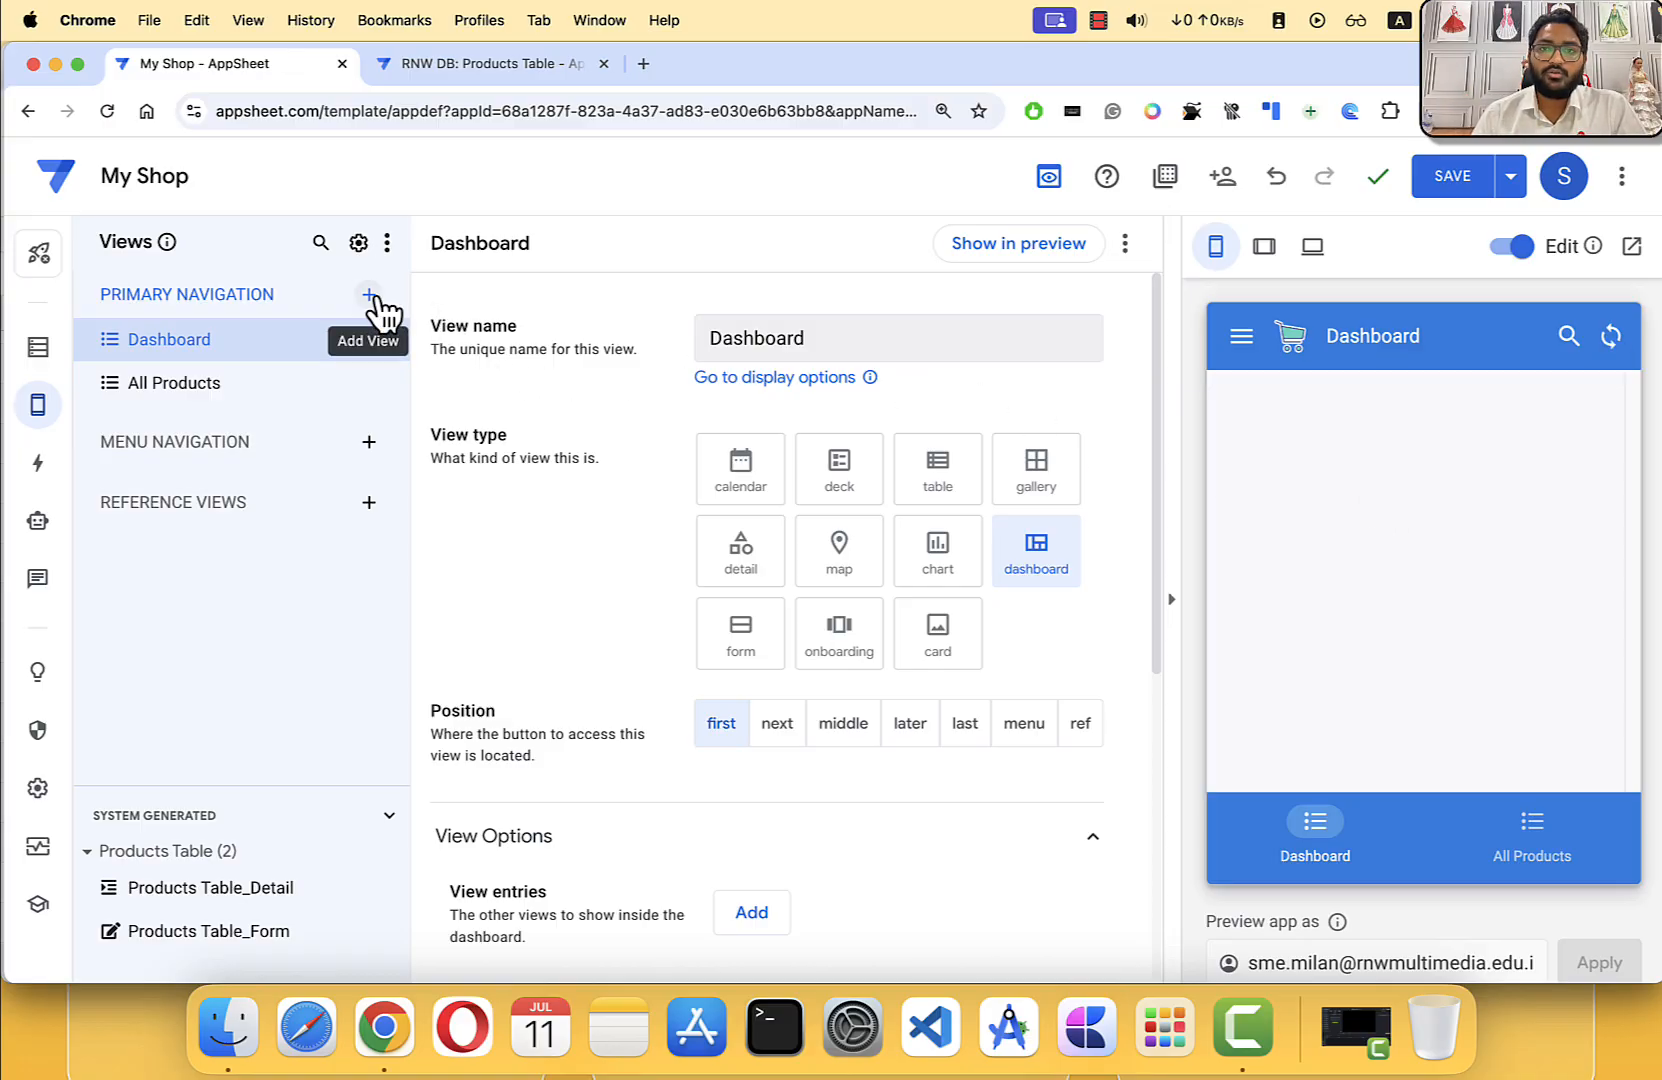
Step: Compare the Primary Navigation and Reference Views sections in the list of views
{"action": "left_click_drag", "start_coordinate": [272, 294], "coordinate": [104, 284]}
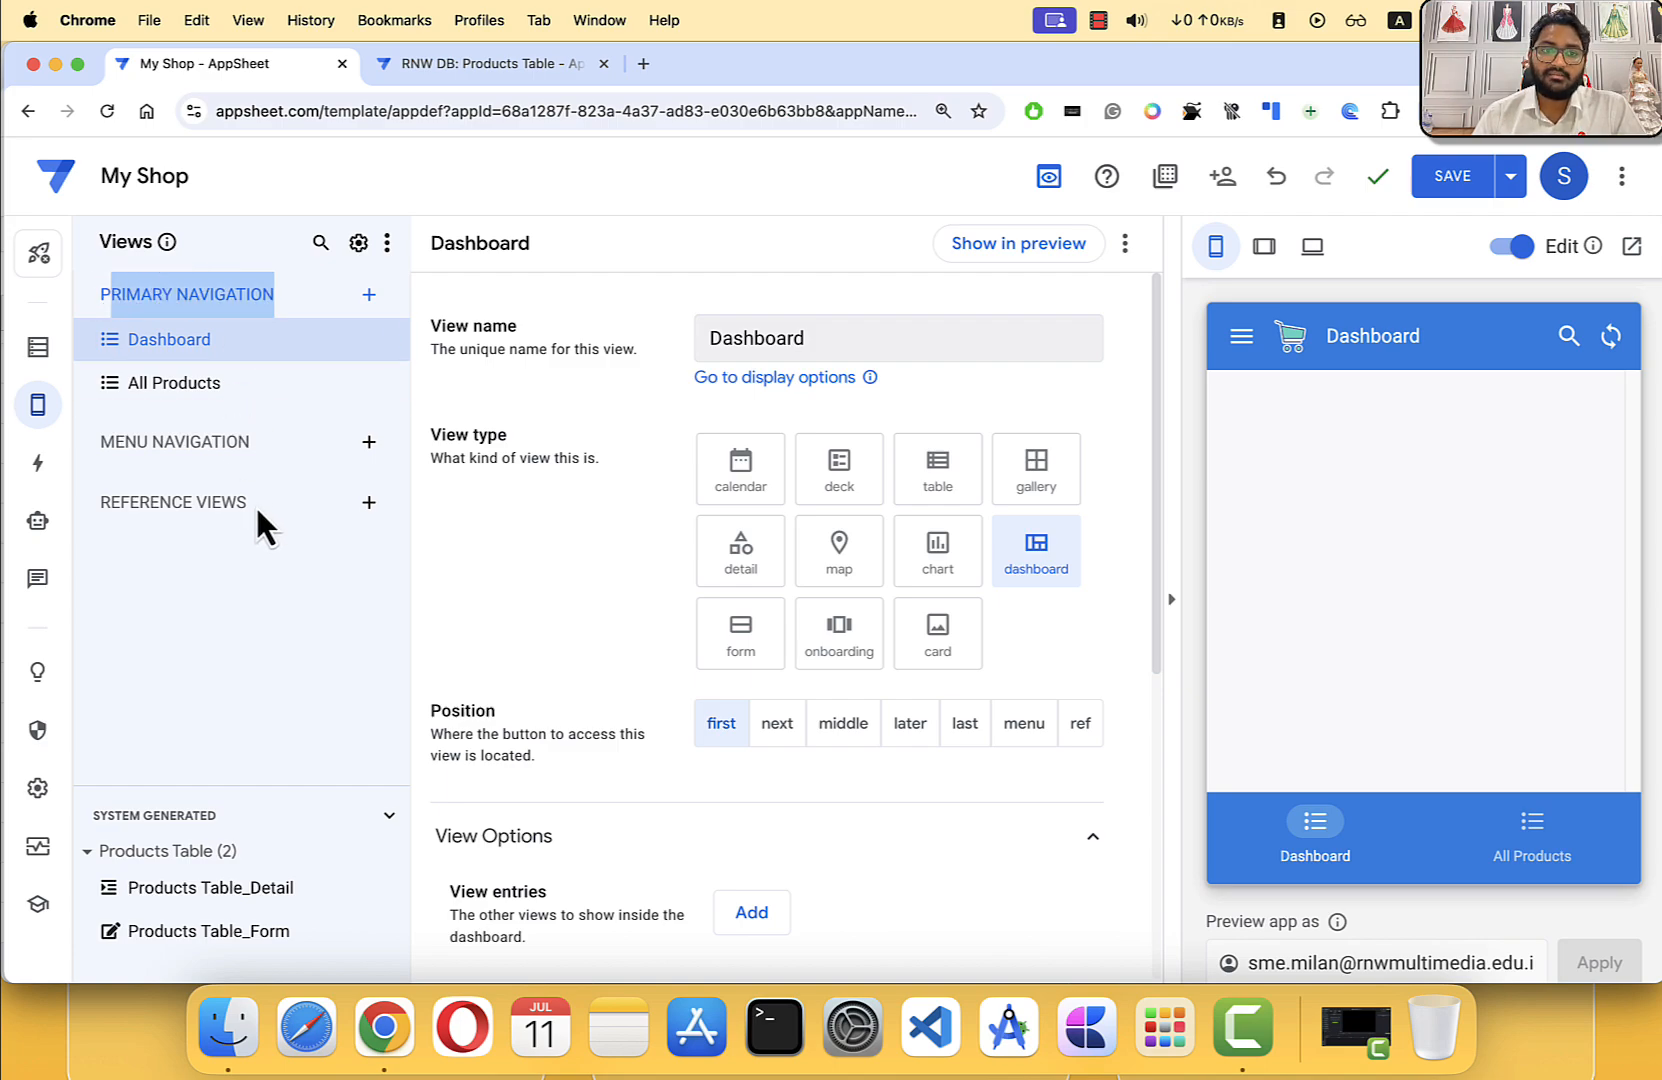
{"action": "left_click_drag", "start_coordinate": [254, 504], "coordinate": [101, 498]}
{"action": "left_click", "coordinate": [222, 604]}
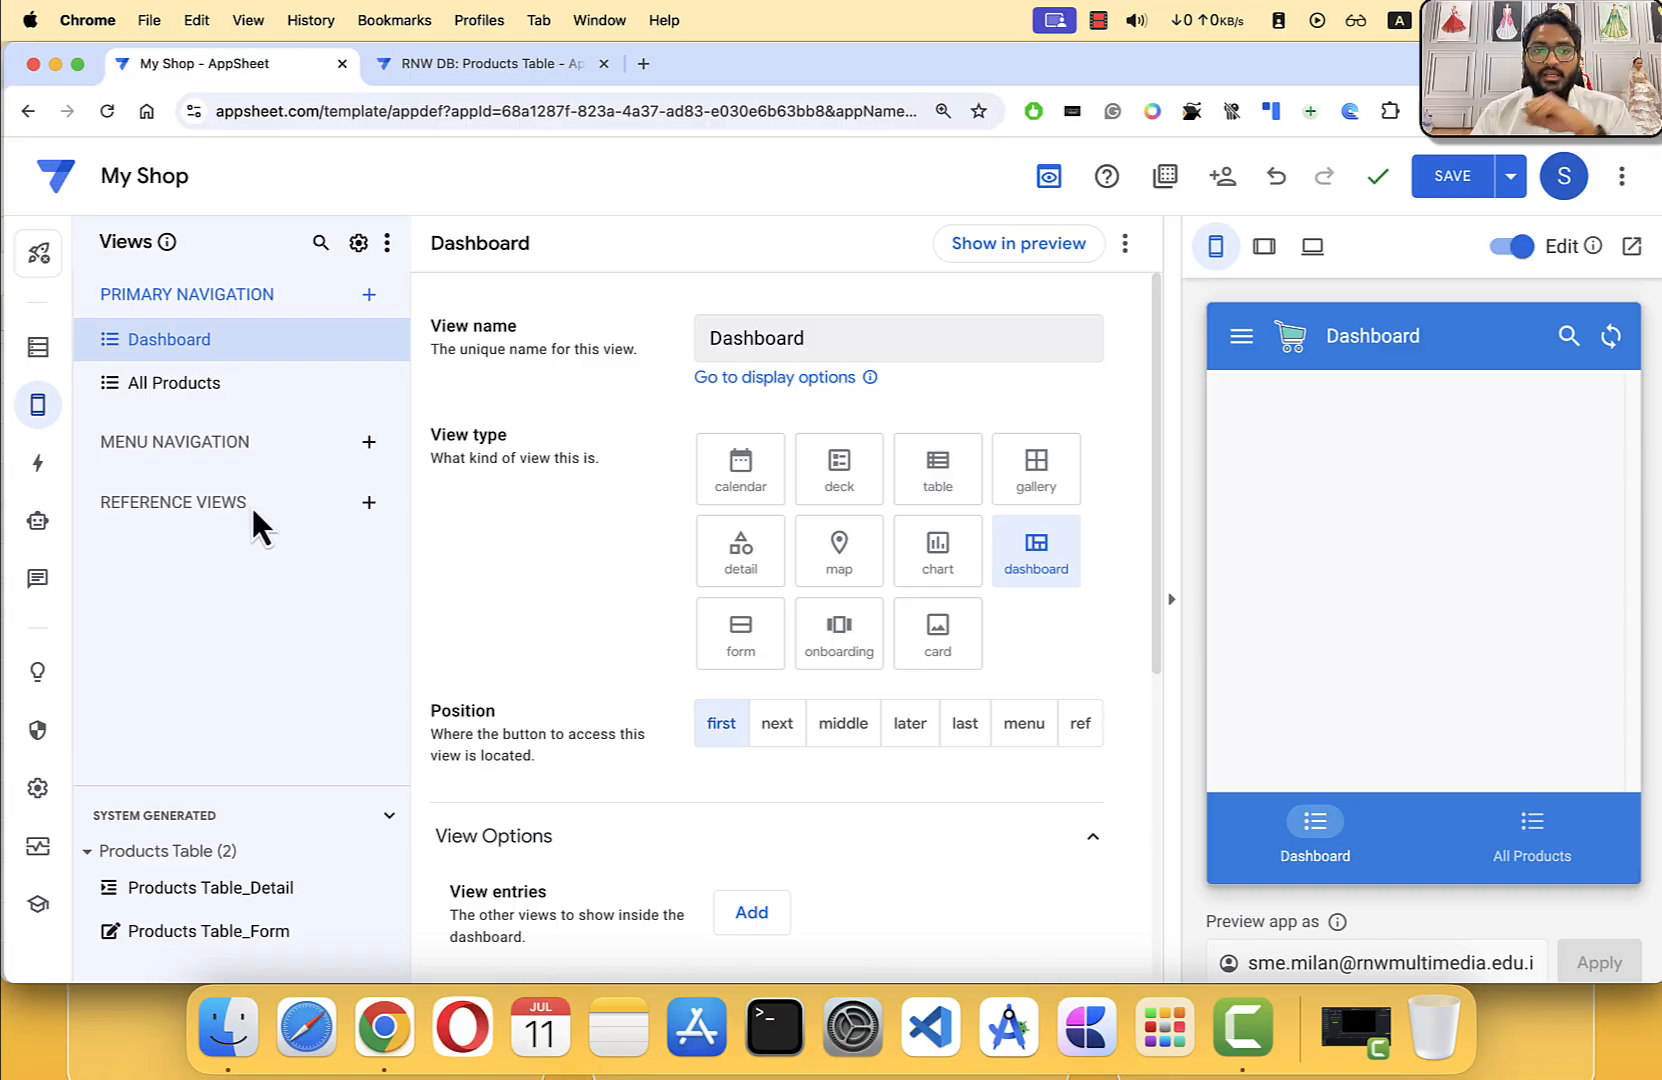
{"action": "left_click_drag", "start_coordinate": [251, 504], "coordinate": [148, 500]}
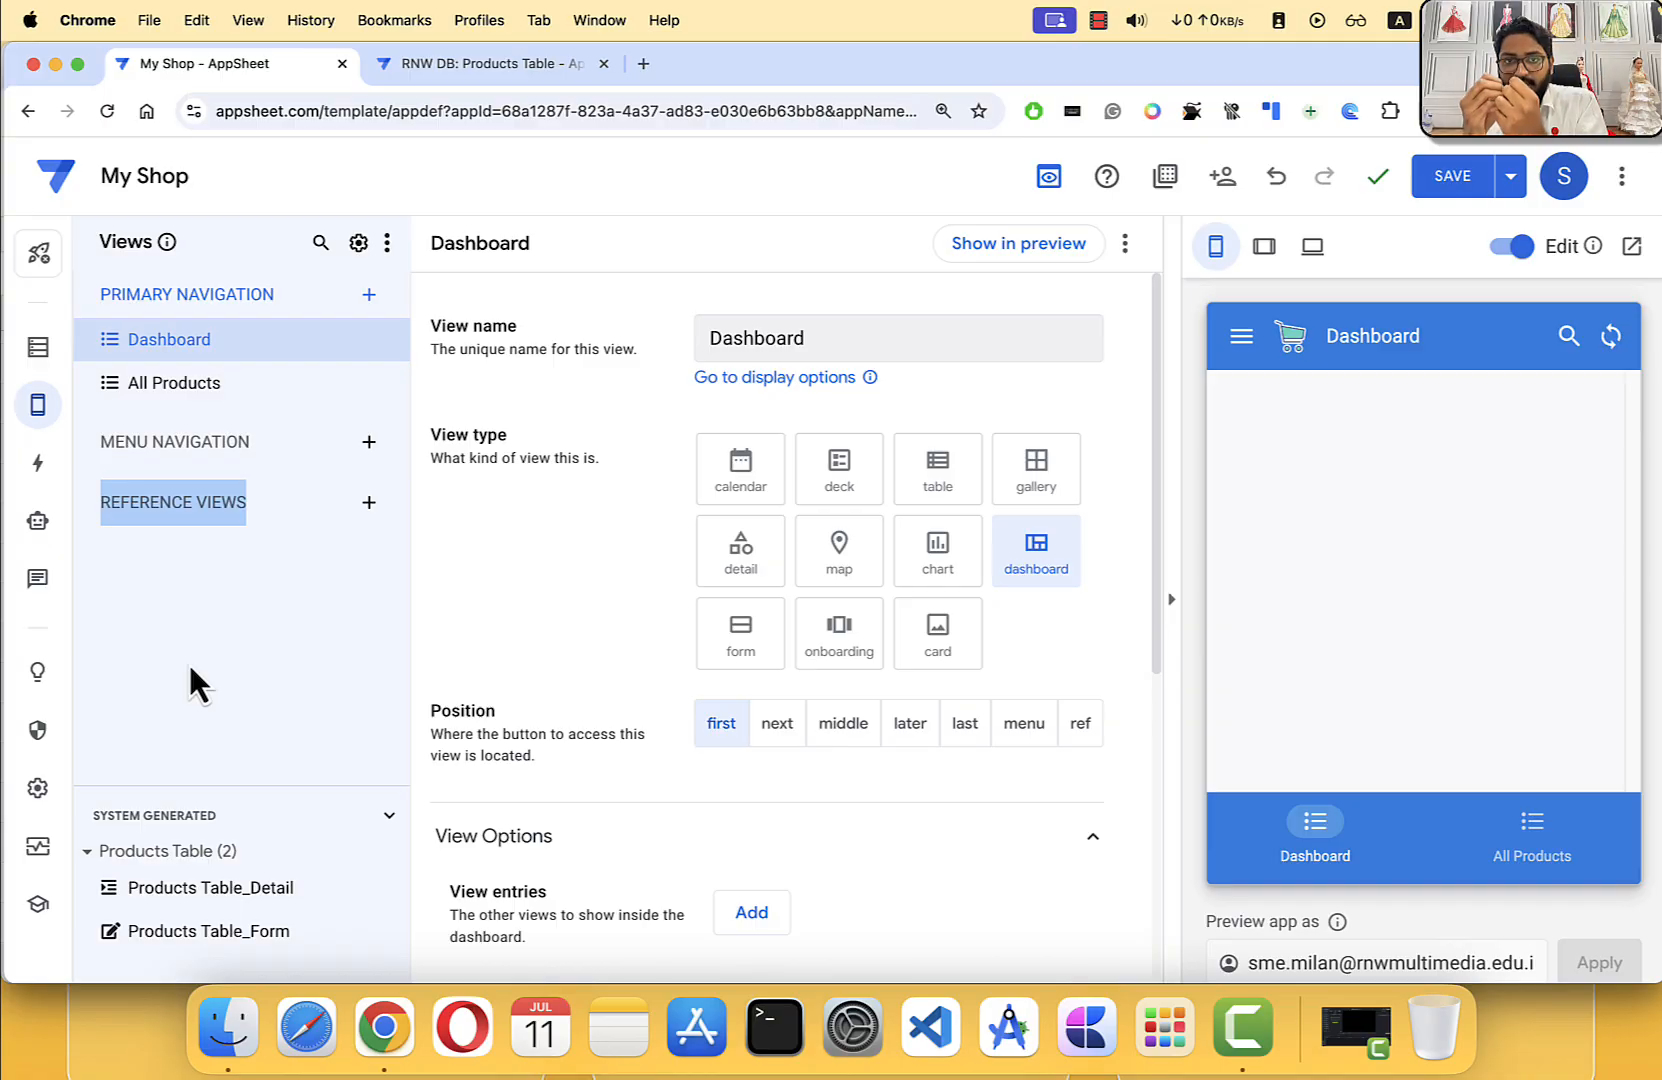
{"action": "left_click", "coordinate": [1418, 460]}
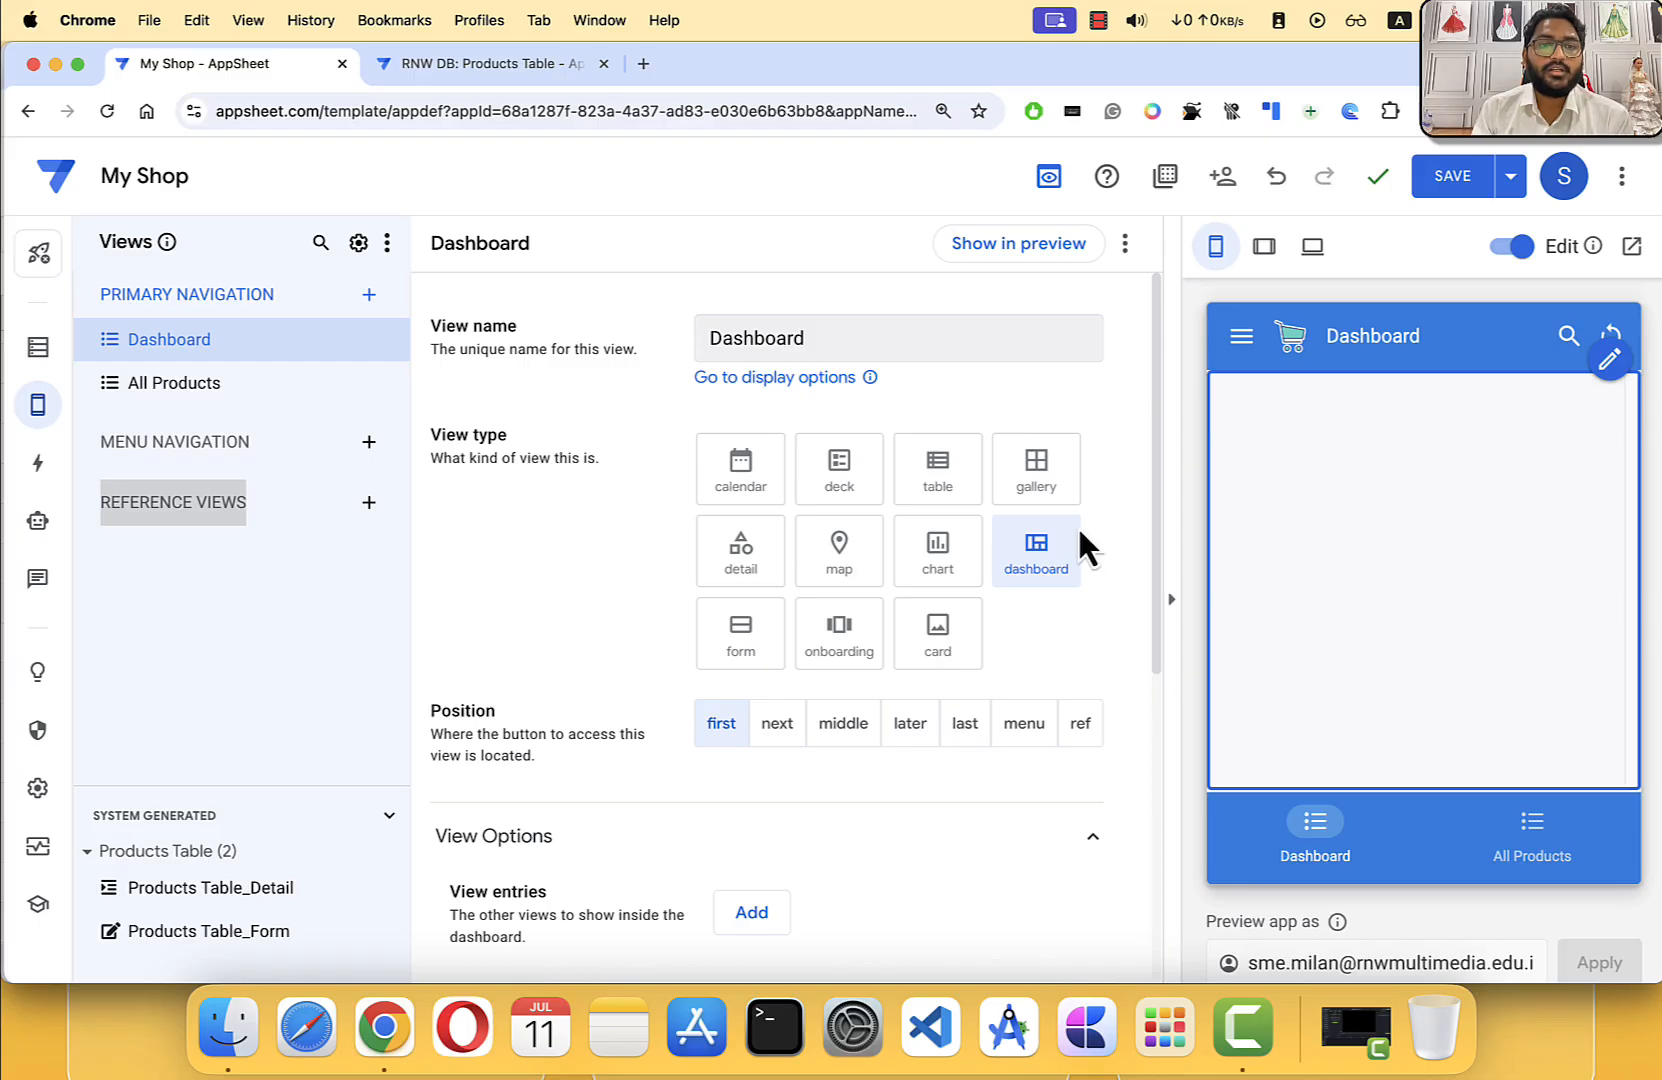
{"action": "triple_click", "coordinate": [182, 501]}
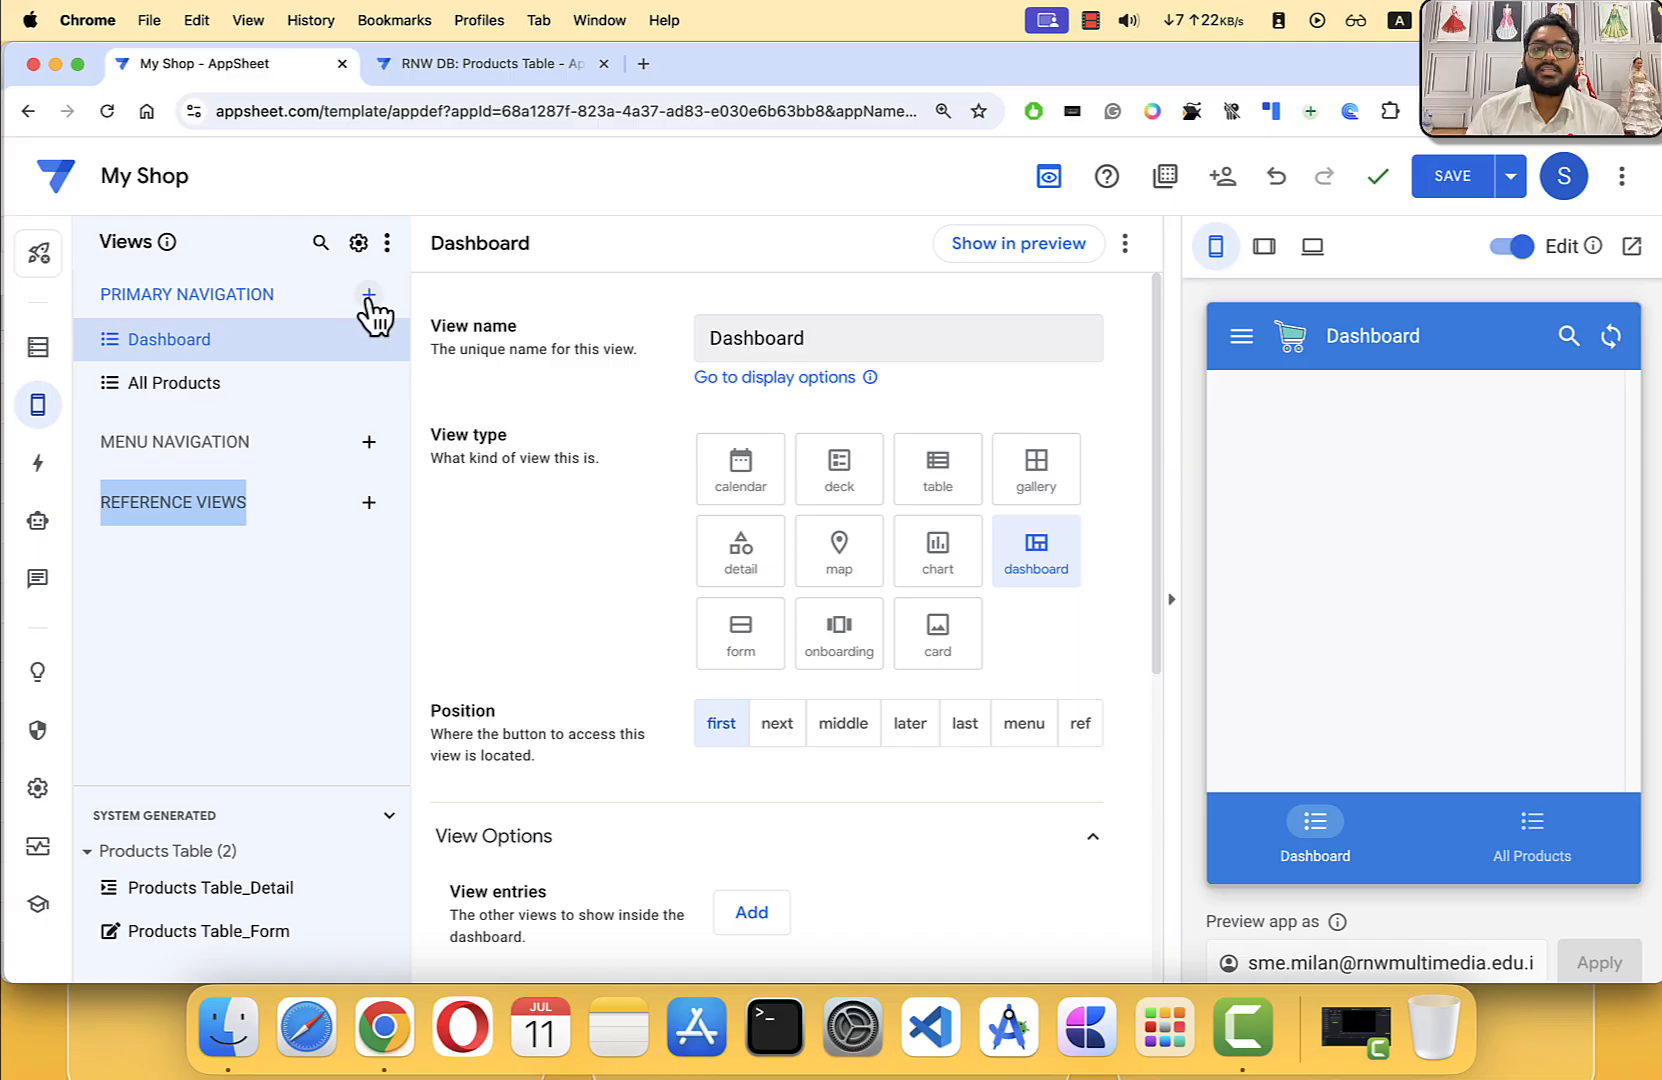
{"action": "triple_click", "coordinate": [175, 292]}
{"action": "left_click", "coordinate": [189, 630]}
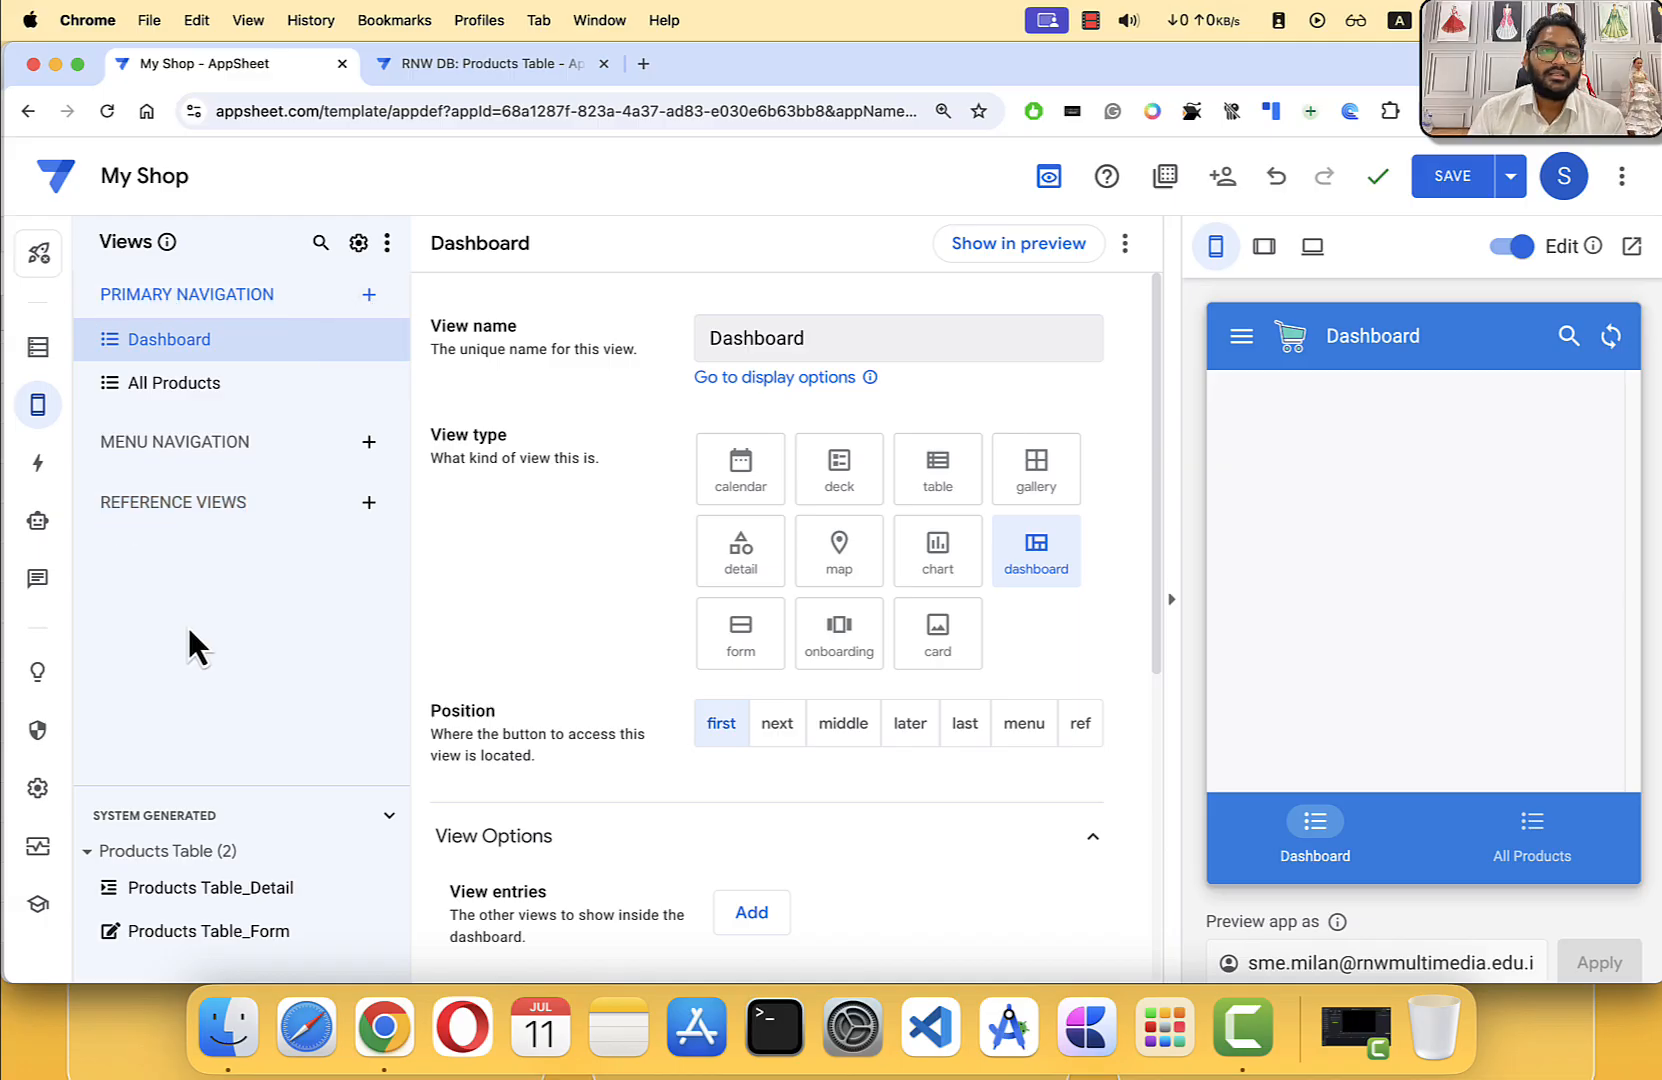
{"action": "triple_click", "coordinate": [164, 502]}
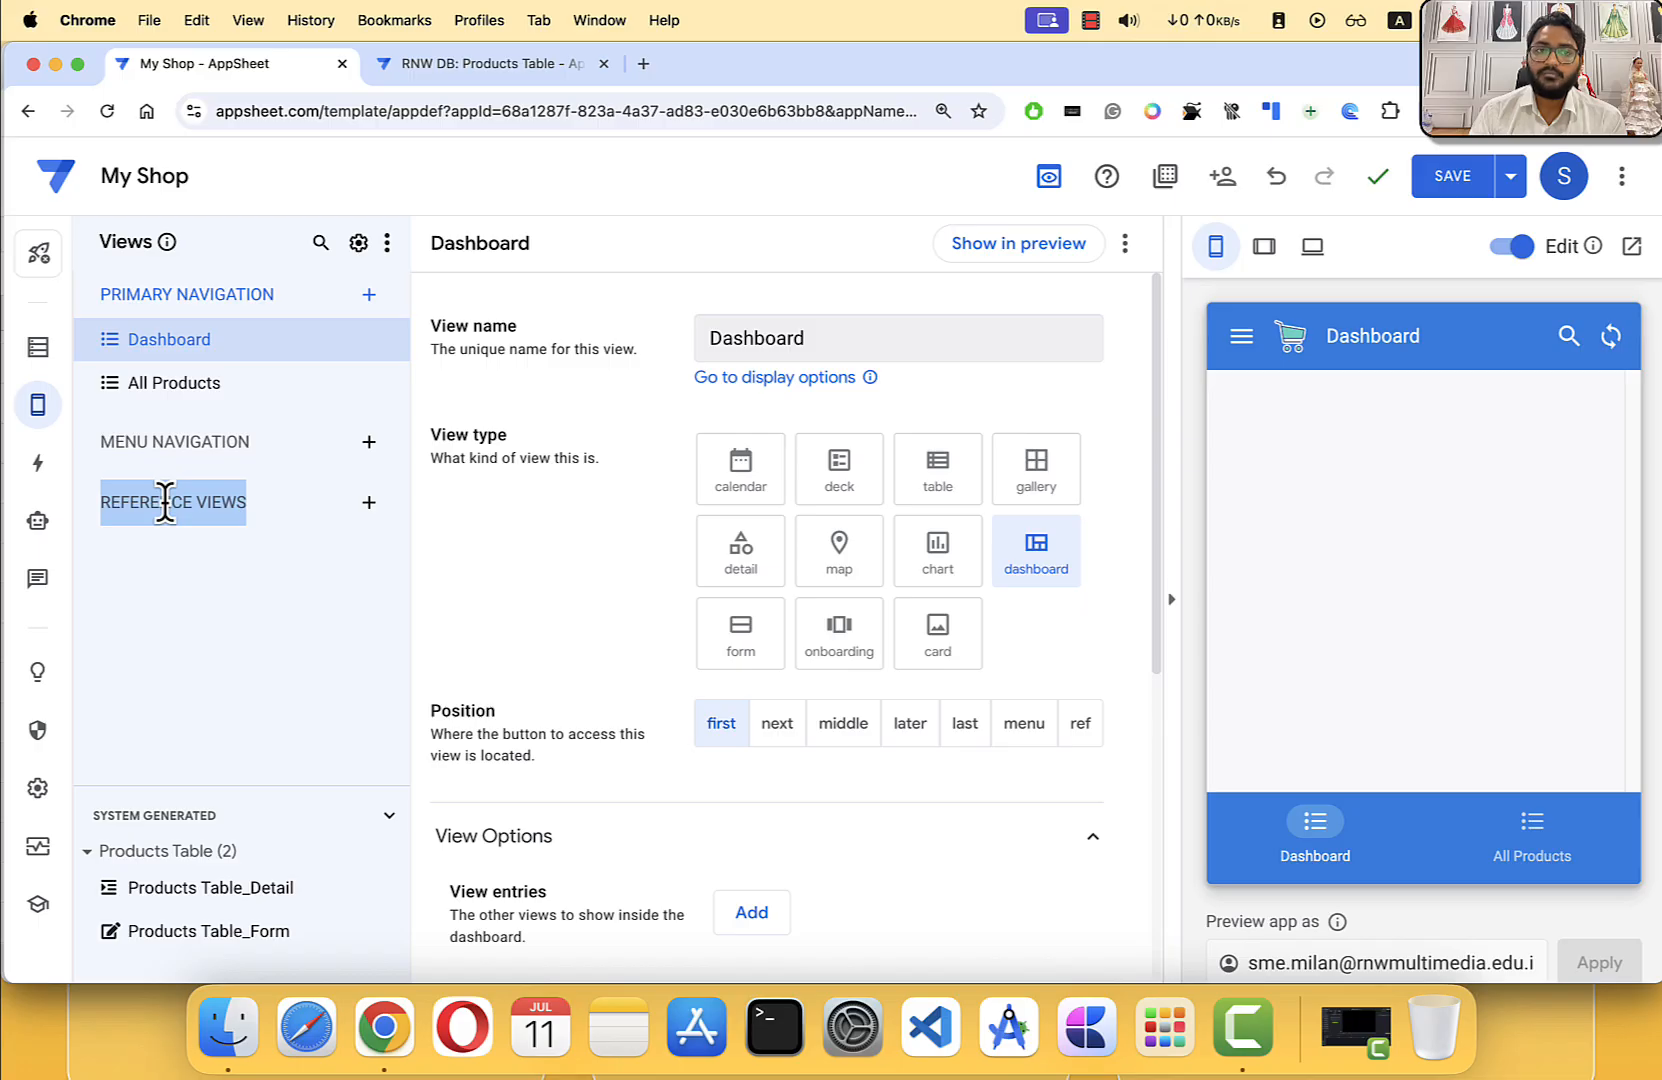
{"action": "triple_click", "coordinate": [238, 295]}
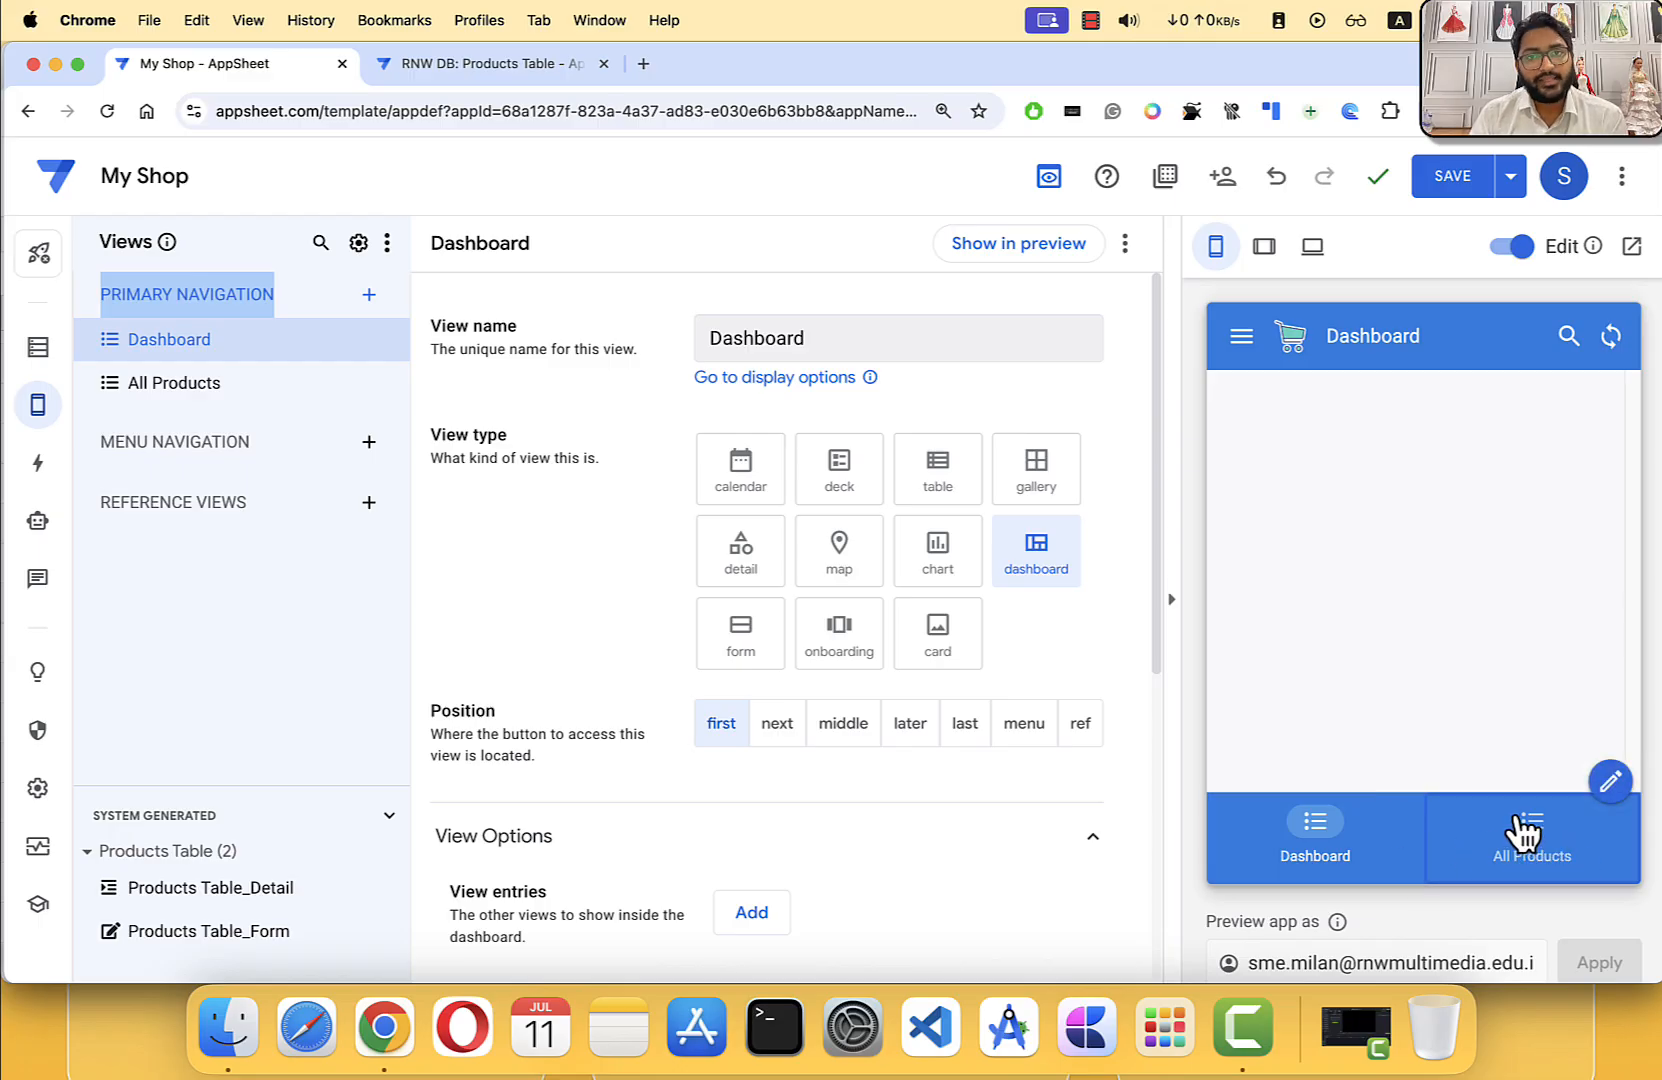
{"action": "left_click", "coordinate": [200, 540]}
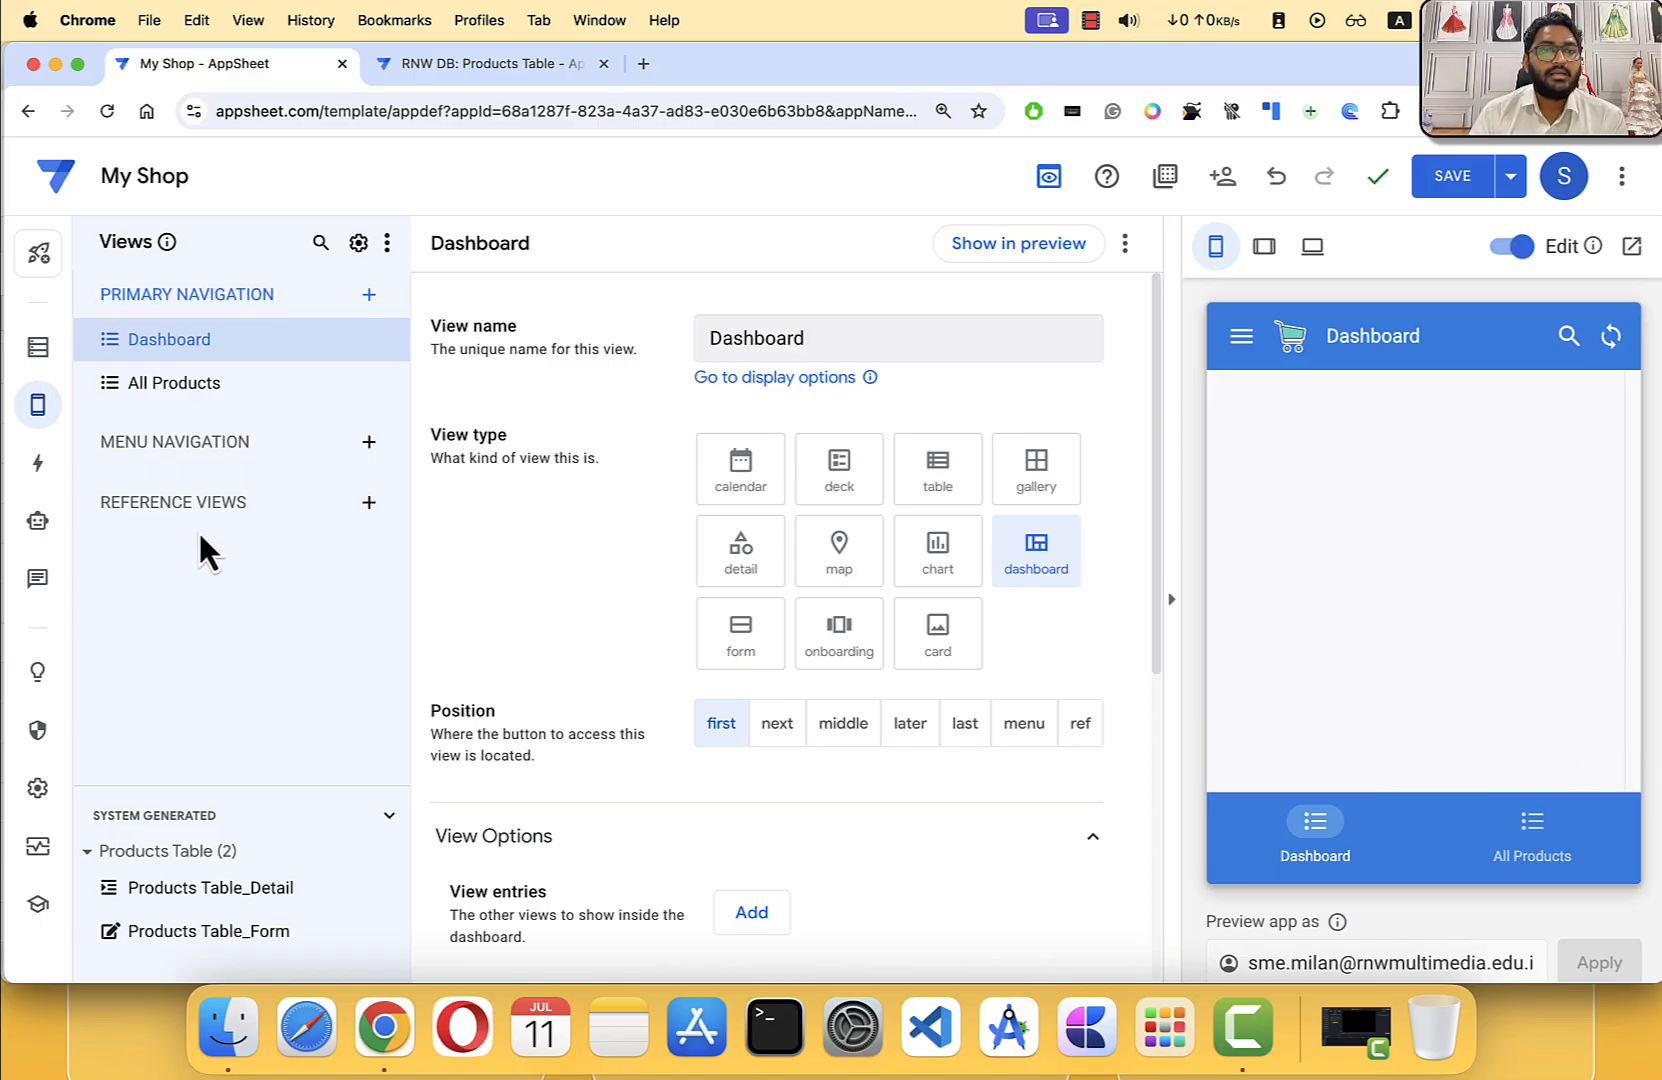
{"action": "double_click", "coordinate": [182, 507]}
{"action": "left_click", "coordinate": [205, 548]}
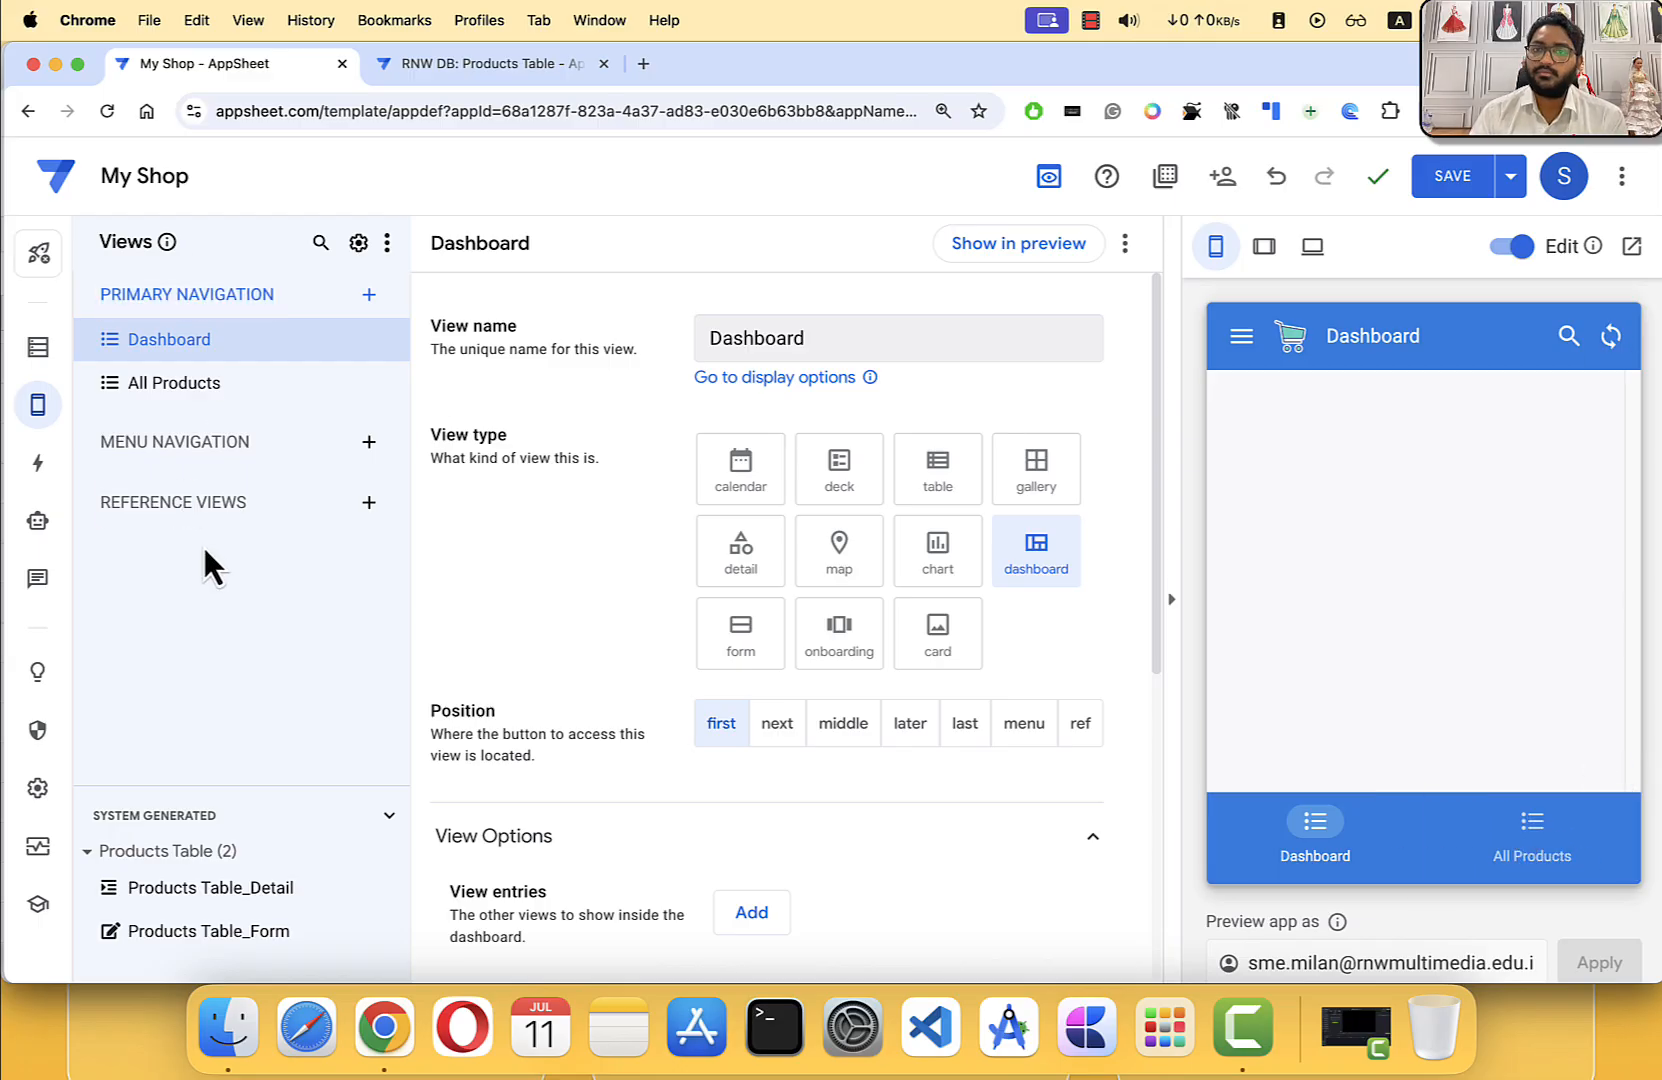
Step: Start adding a reference view and search the view suggestions for Pie Chart, clearing the search when done
{"action": "left_click", "coordinate": [370, 504]}
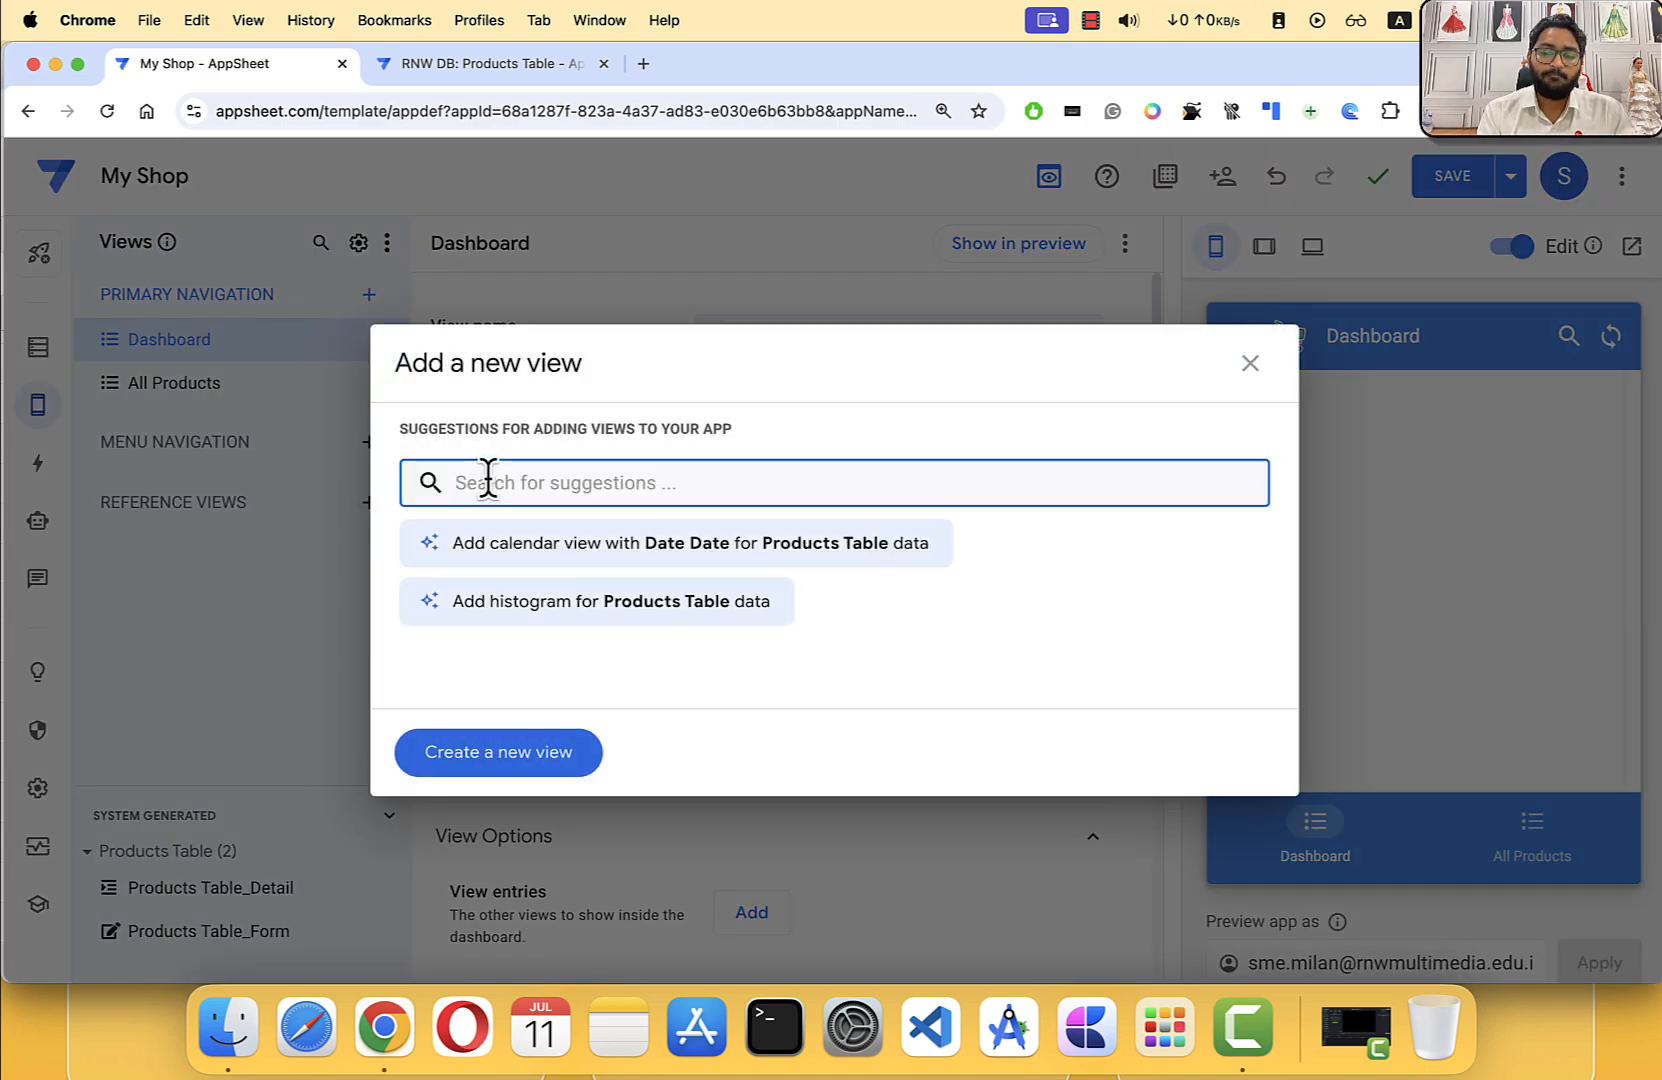
{"action": "type", "text": "Pie Chart"}
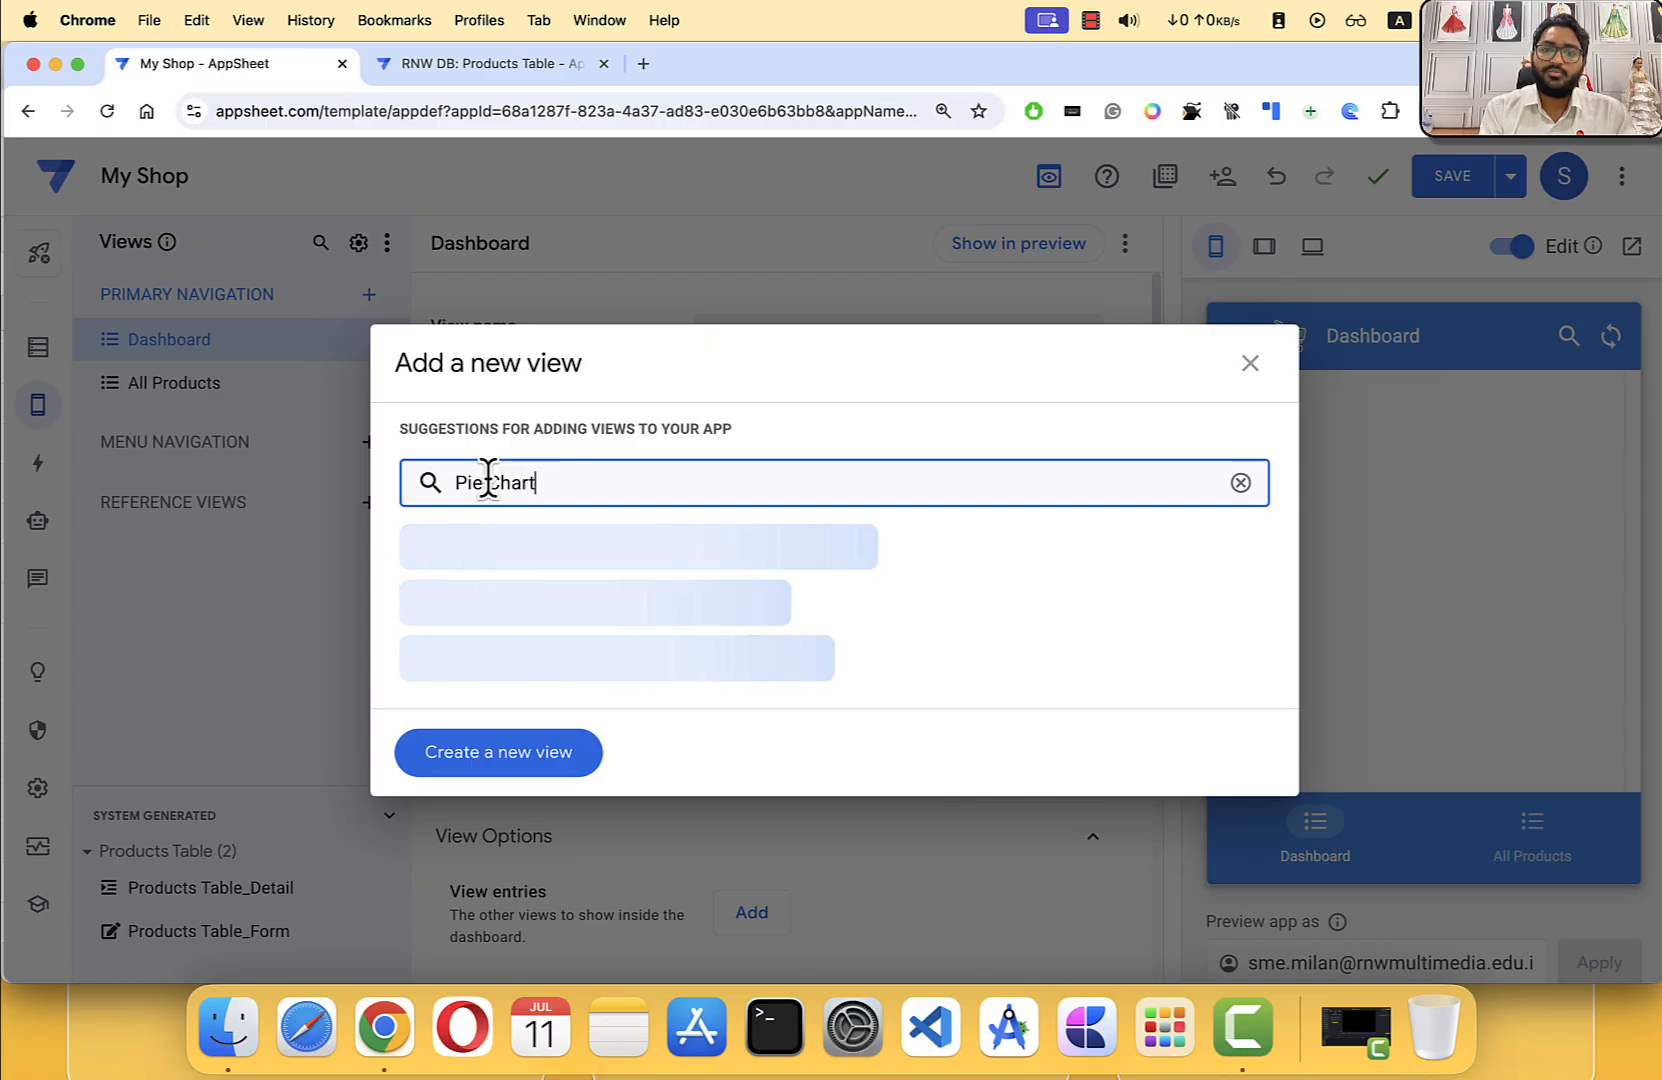
{"action": "key", "text": "super+a"}
{"action": "key", "text": "BackSpace"}
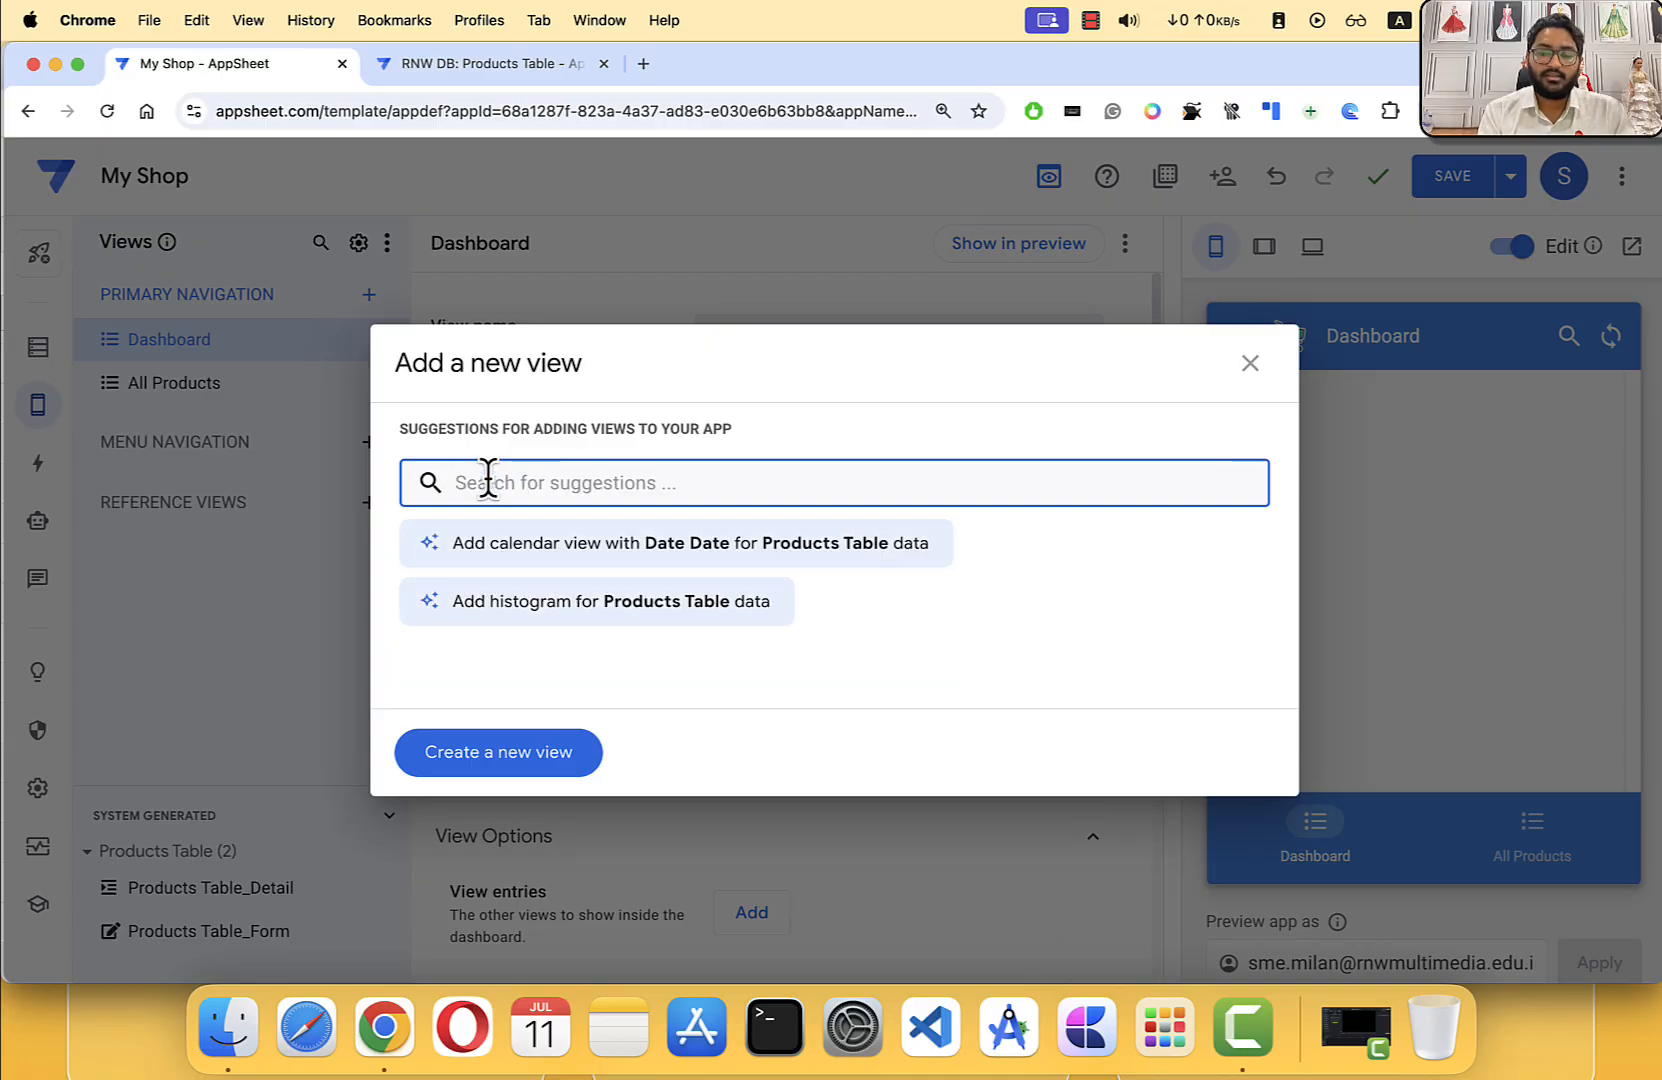
Step: Search the new view suggestions for Regional Sales
{"action": "type", "text": "M"}
{"action": "key", "text": "BackSpace"}
{"action": "type", "text": "Recto"}
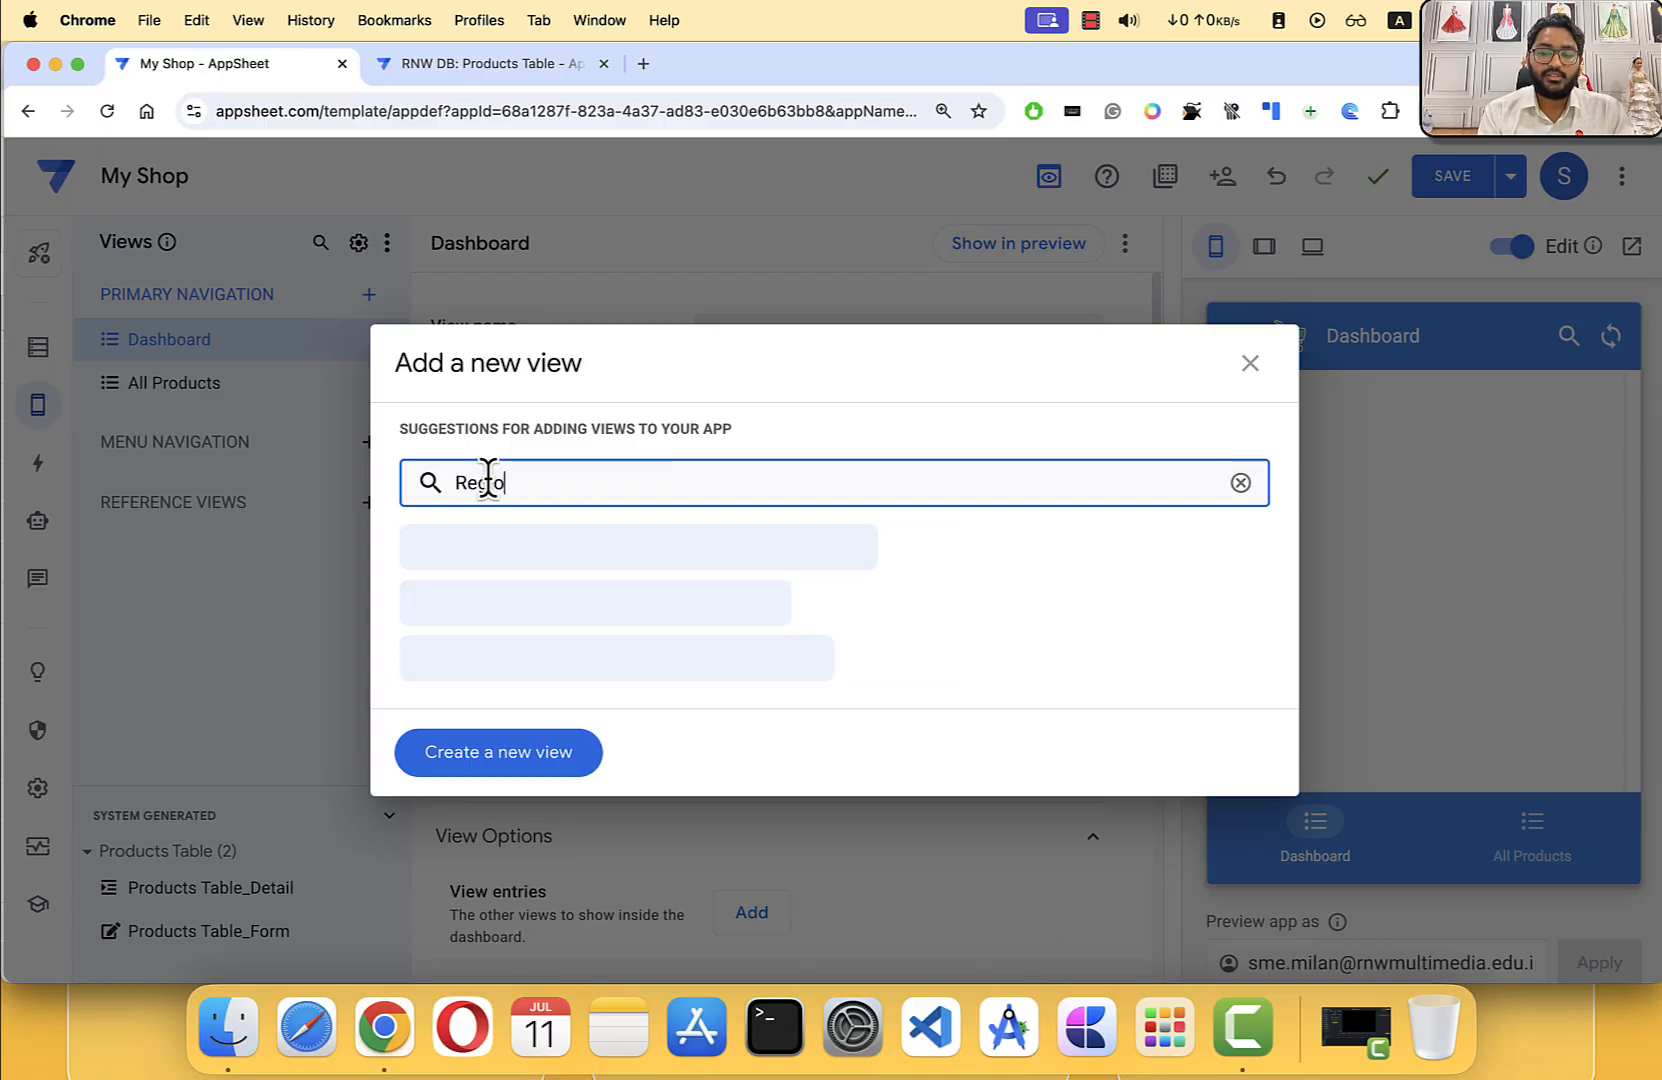
{"action": "type", "text": "n Sa"}
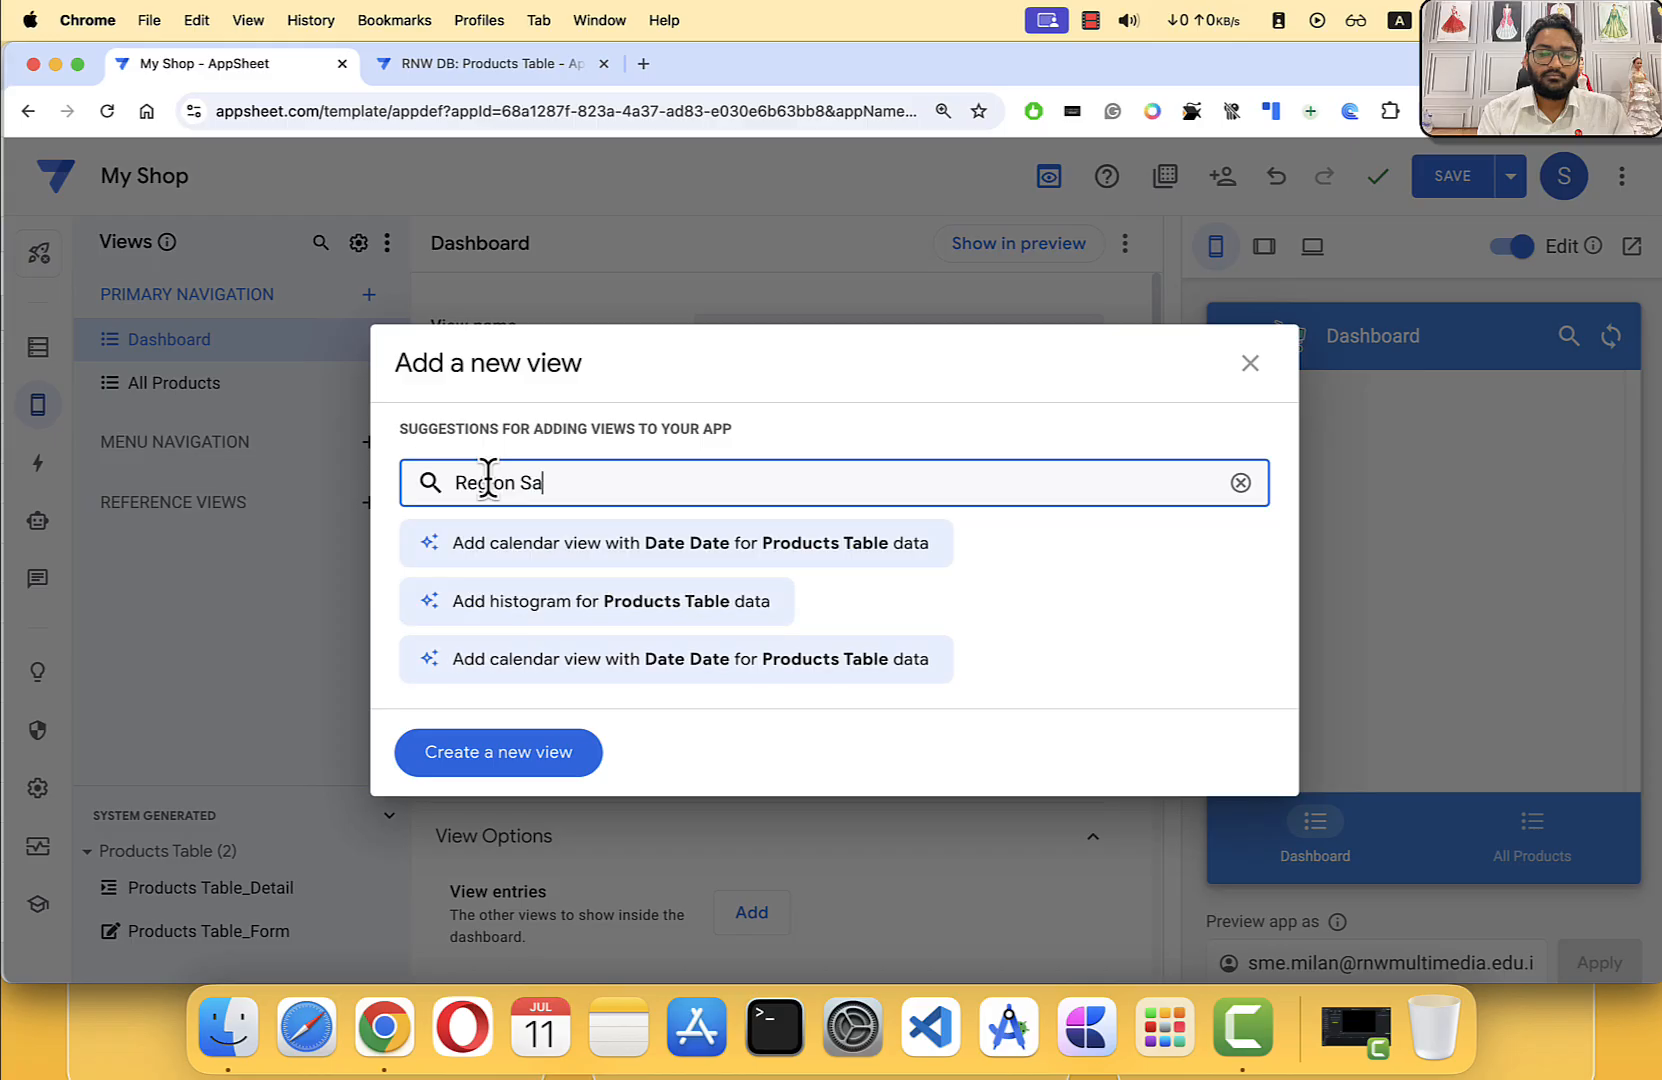
{"action": "type", "text": "les"}
{"action": "key", "text": "Left"}
{"action": "key", "text": "Left"}
{"action": "key", "text": "Left"}
{"action": "key", "text": "Left"}
{"action": "key", "text": "Left"}
{"action": "key", "text": "Left"}
{"action": "type", "text": "al"}
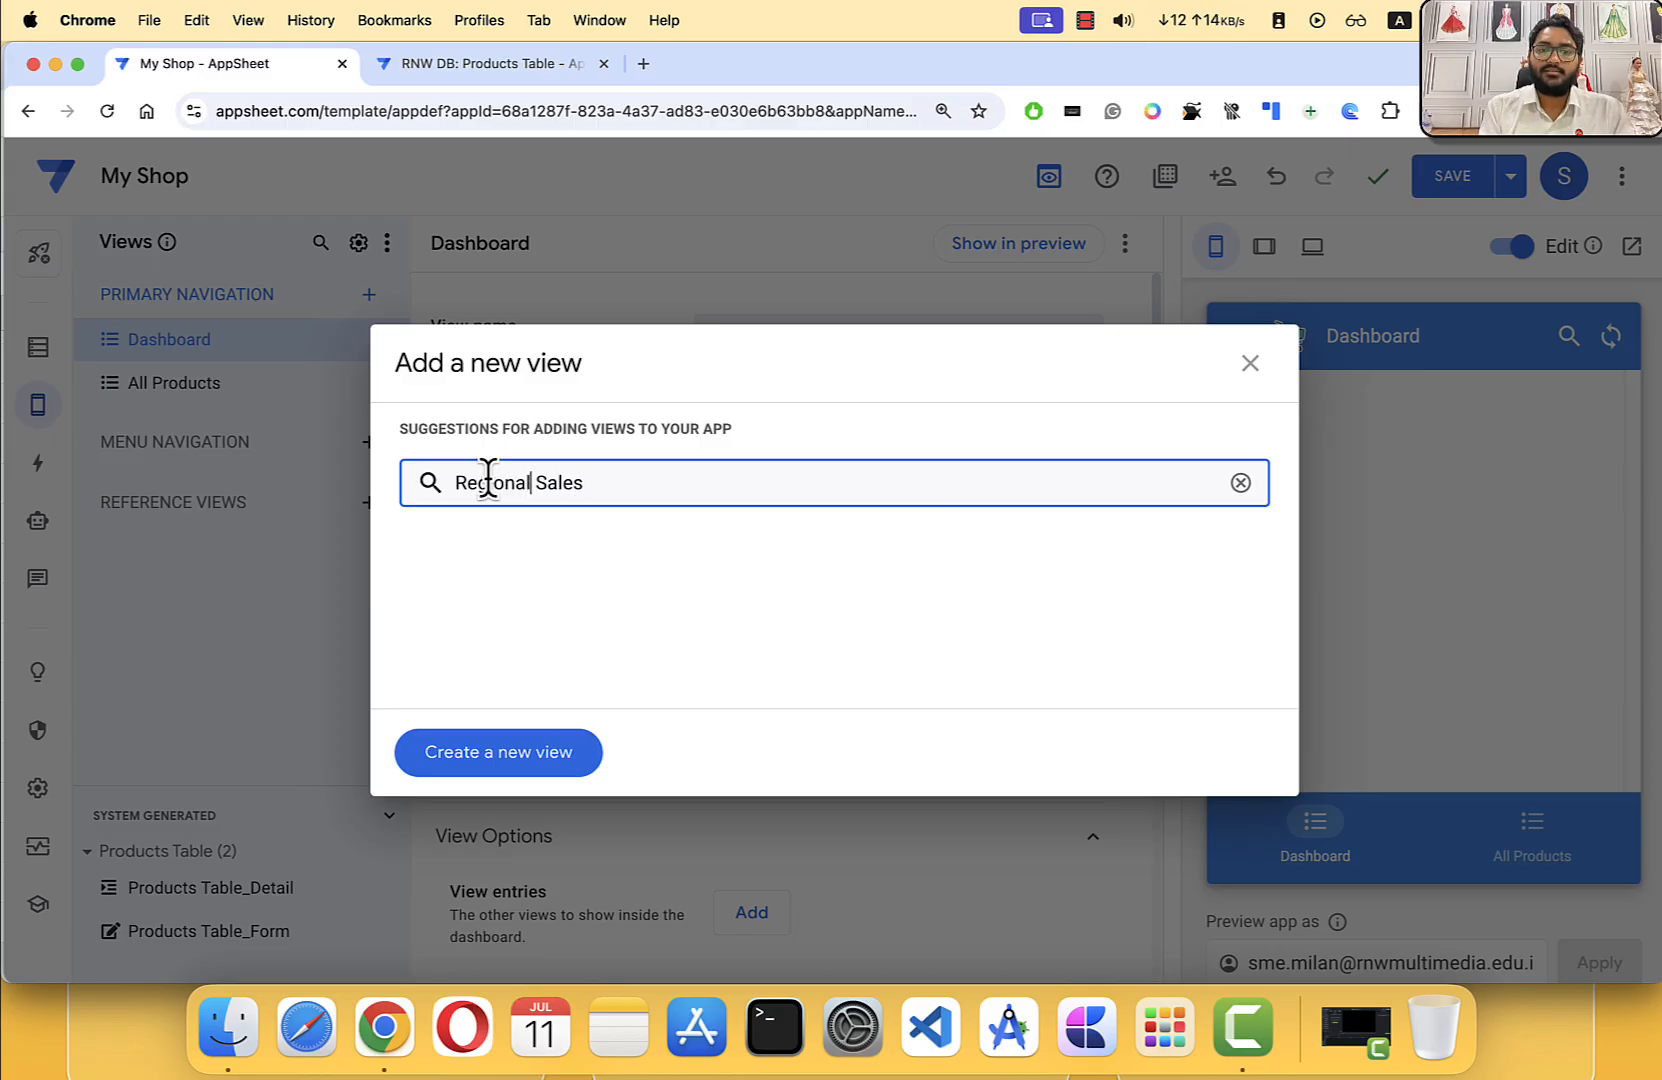
Step: Create a new reference view and name it Regional Sales
{"action": "left_click", "coordinate": [445, 762]}
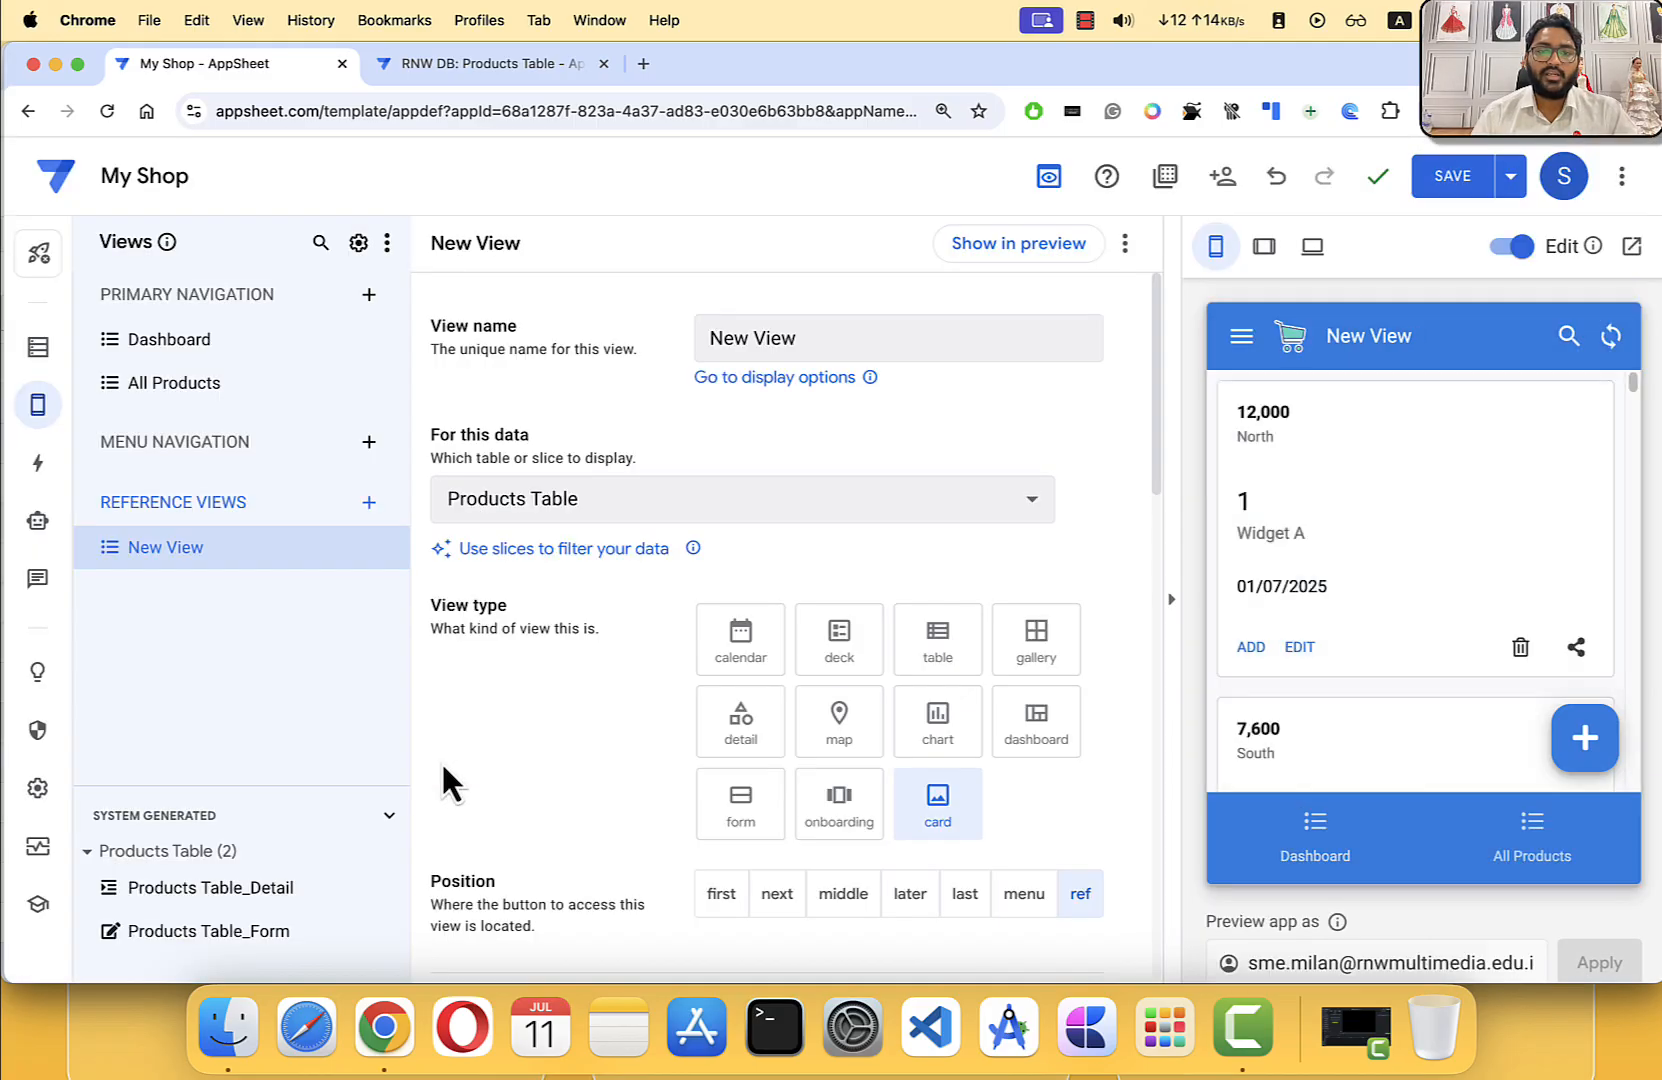
{"action": "left_click_drag", "start_coordinate": [798, 338], "coordinate": [694, 338]}
{"action": "type", "text": "Region"}
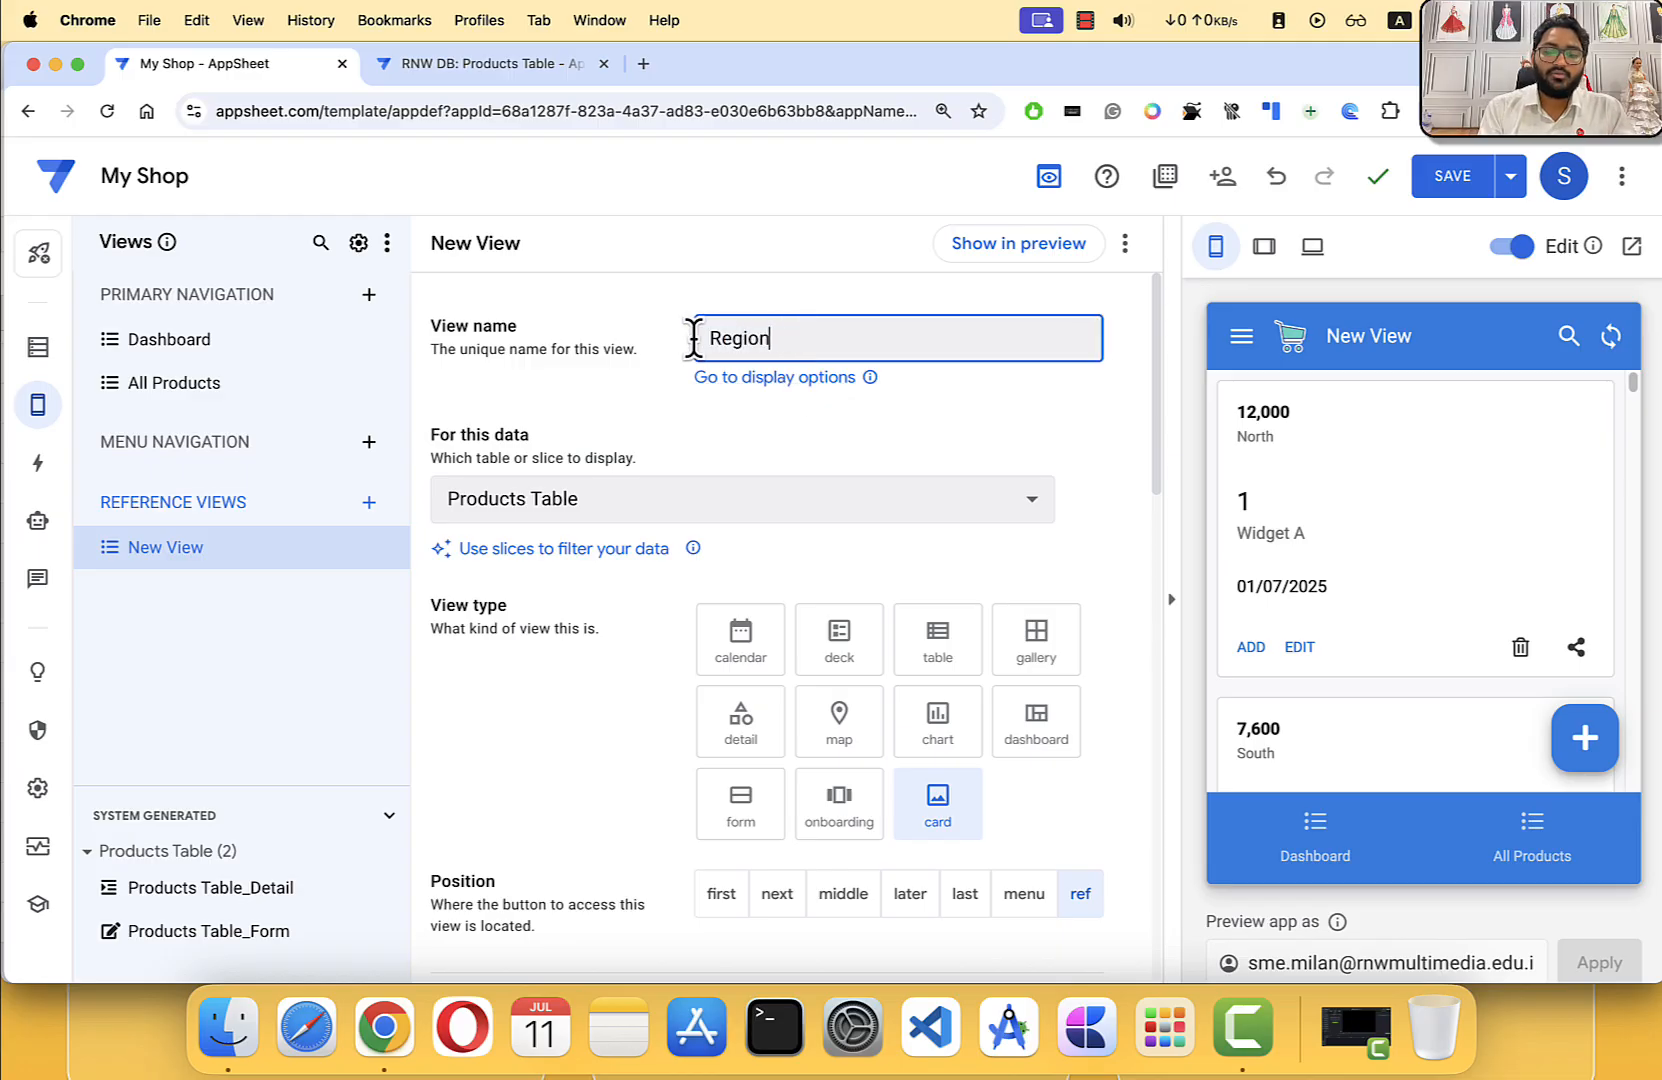
{"action": "type", "text": "al Sales"}
{"action": "key", "text": "Return"}
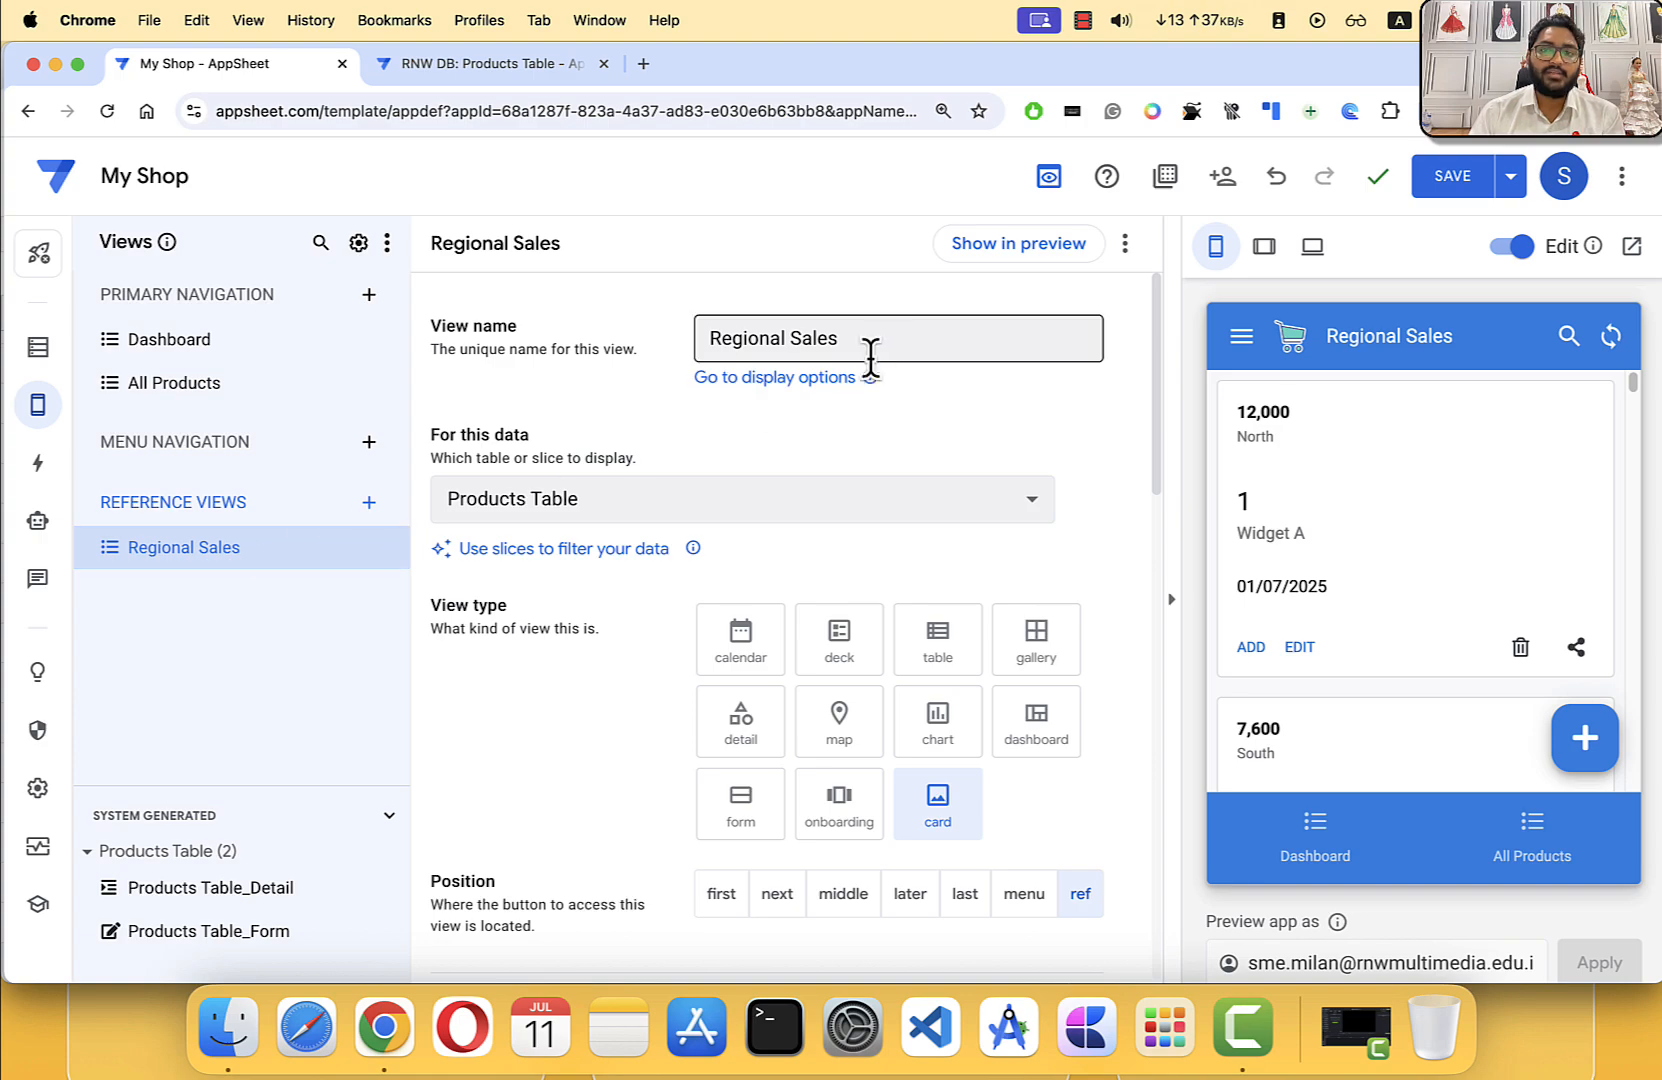
Step: Change the Regional Sales view's type to chart
{"action": "left_click", "coordinate": [886, 328]}
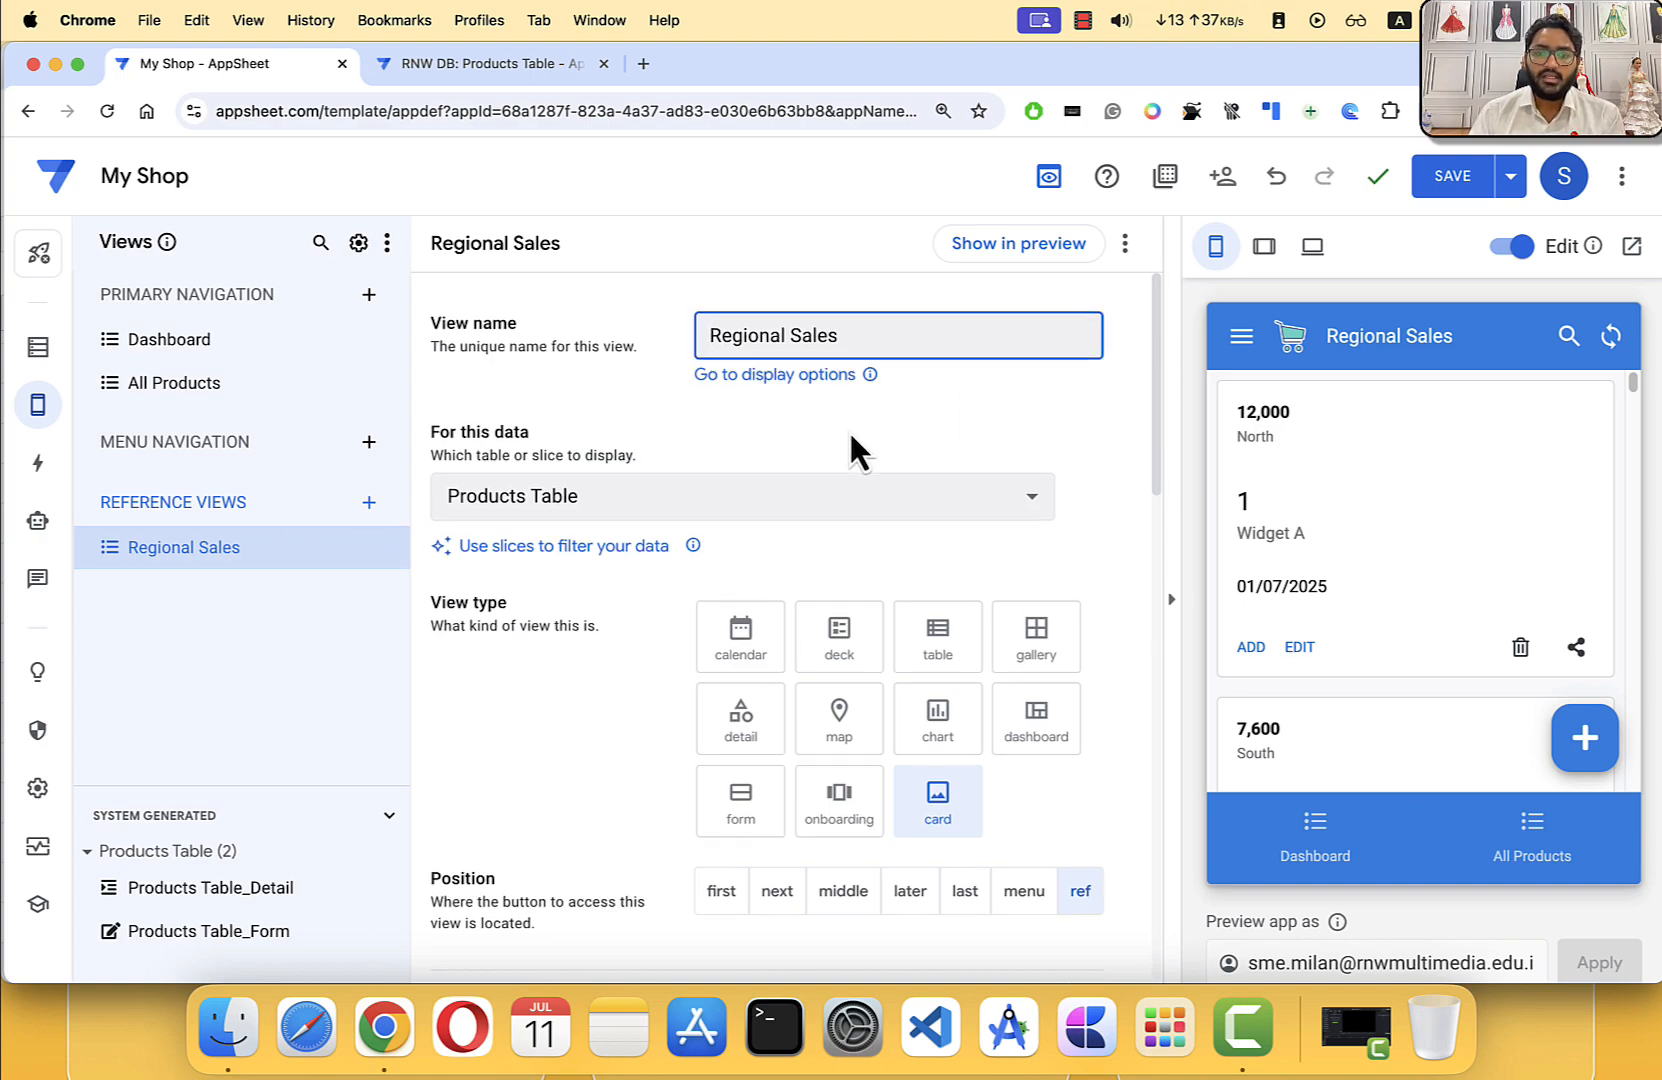
{"action": "scroll", "coordinate": [850, 445], "scroll_direction": "down", "scroll_amount": 1}
{"action": "left_click", "coordinate": [944, 700]}
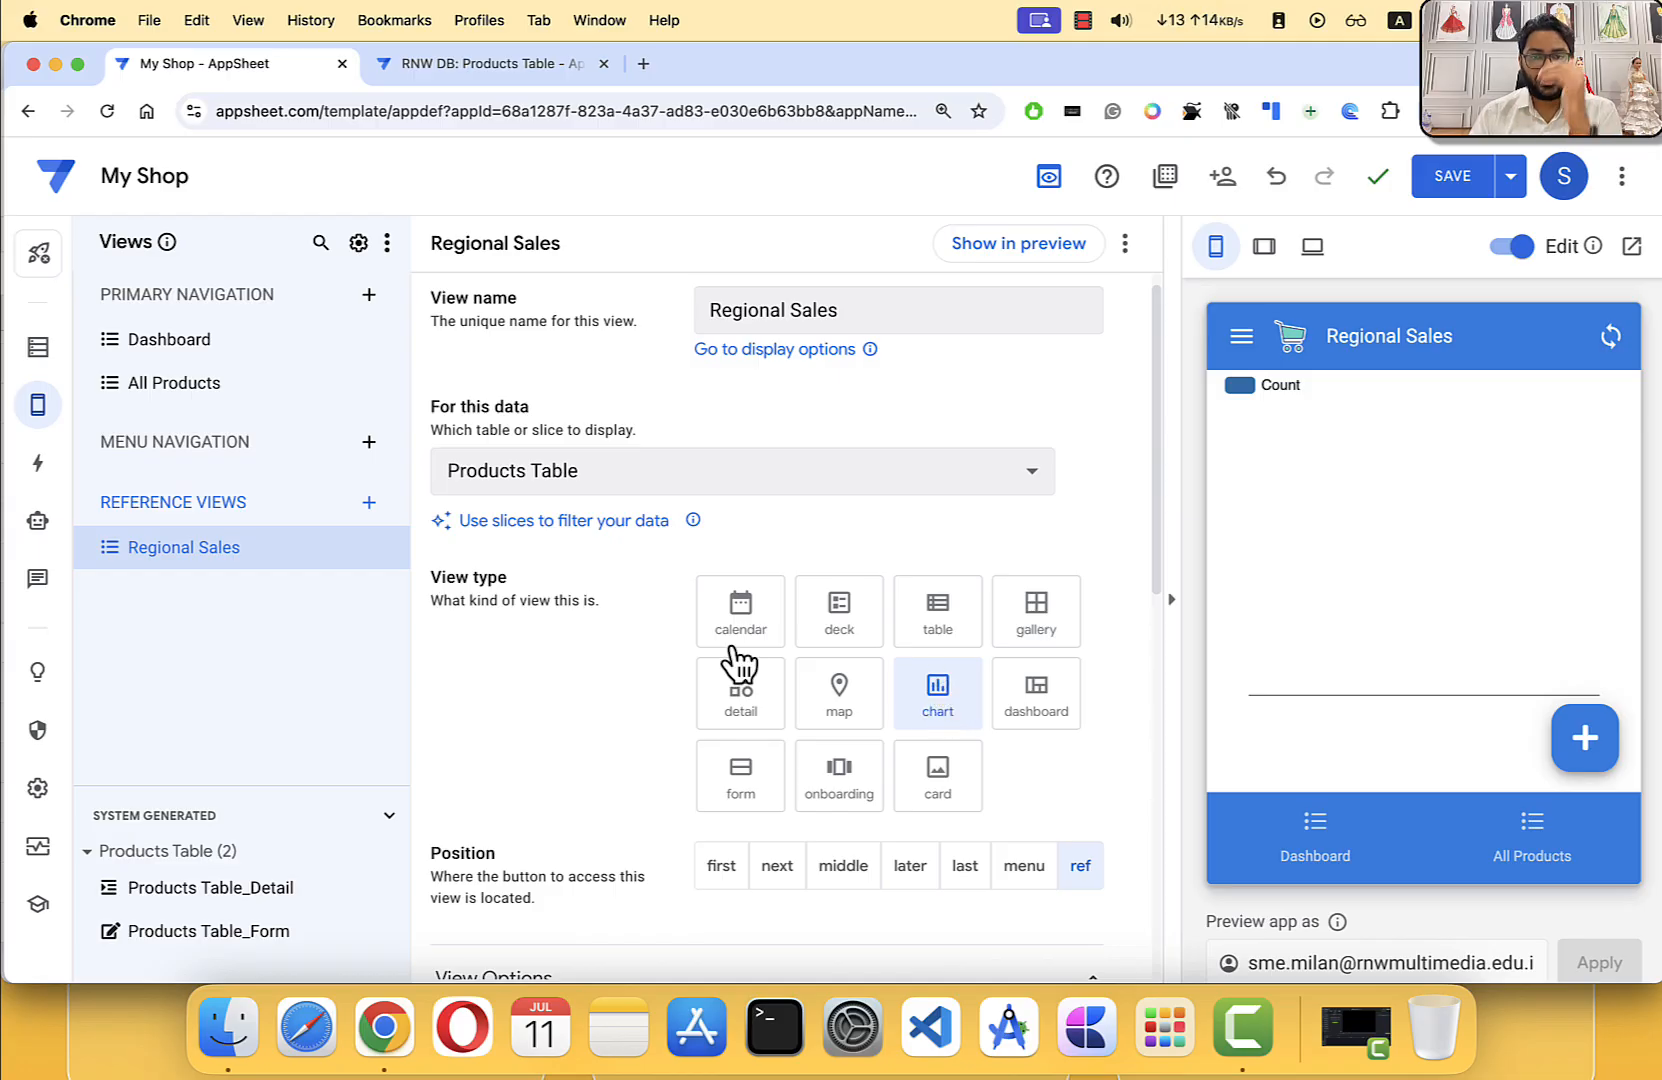
Step: Set the Regional Sales chart type to piechart in the view options
{"action": "scroll", "coordinate": [600, 660], "scroll_direction": "down", "scroll_amount": 5}
{"action": "scroll", "coordinate": [617, 626], "scroll_direction": "down", "scroll_amount": 10}
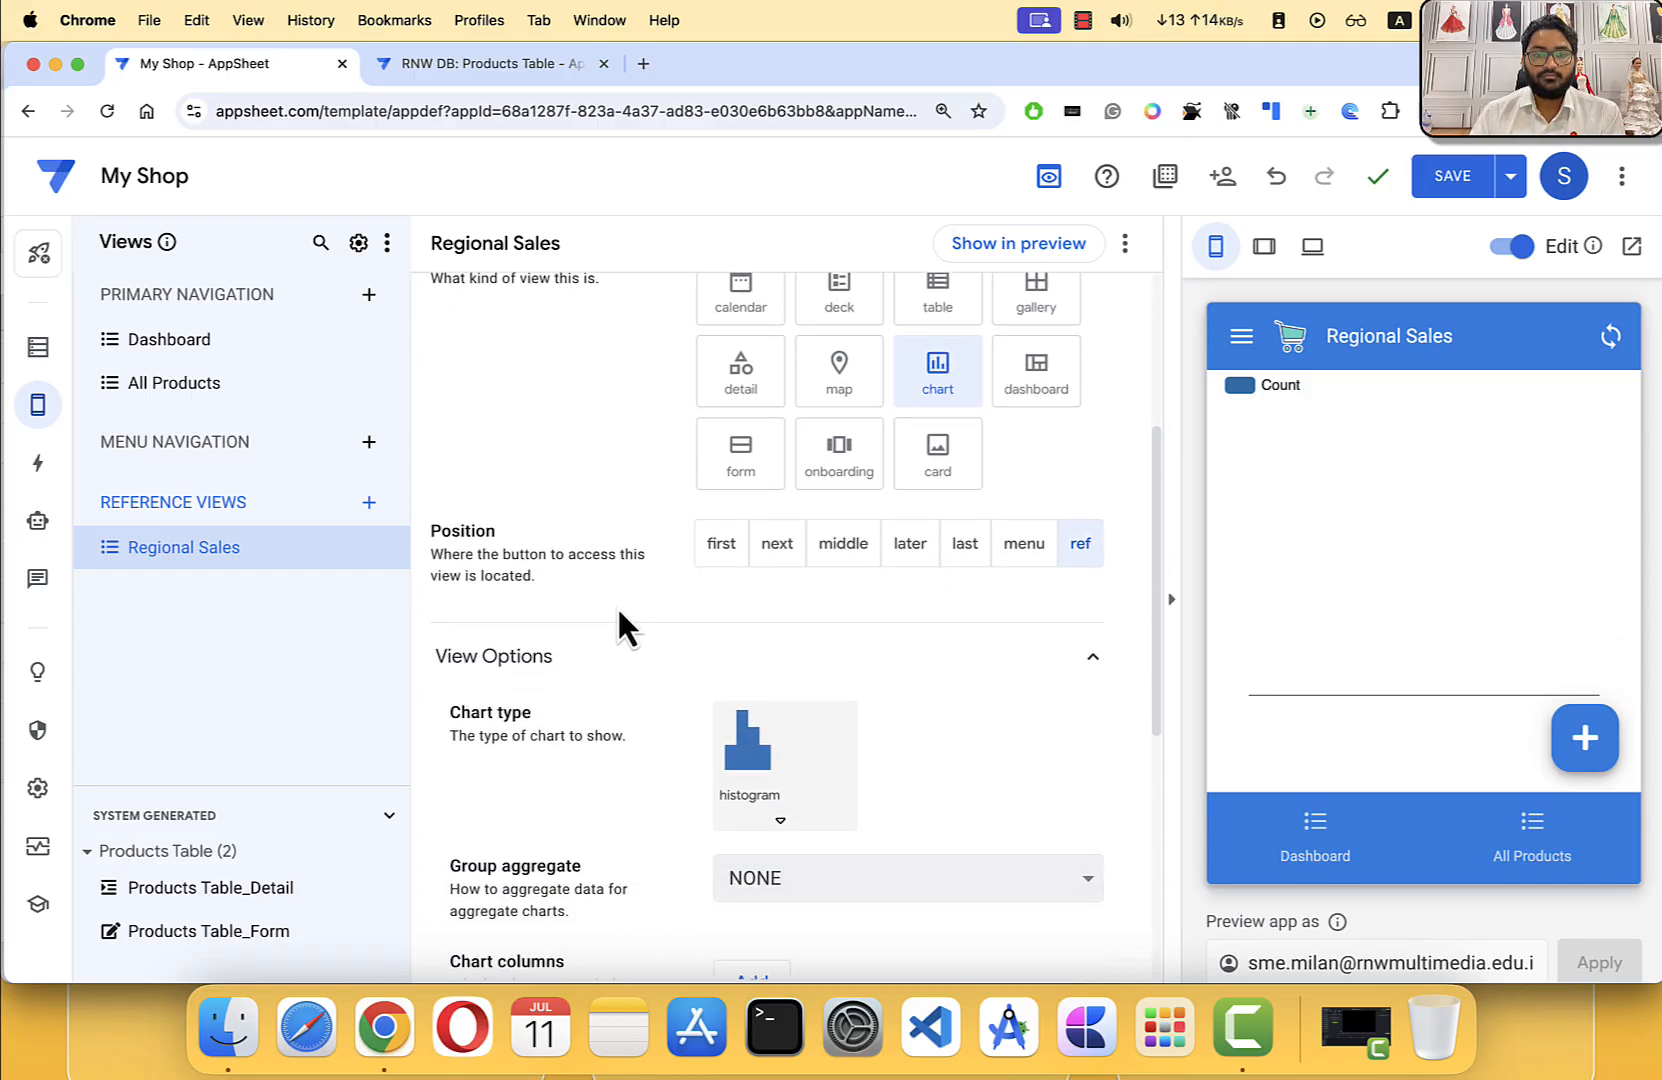
{"action": "left_click", "coordinate": [829, 506]}
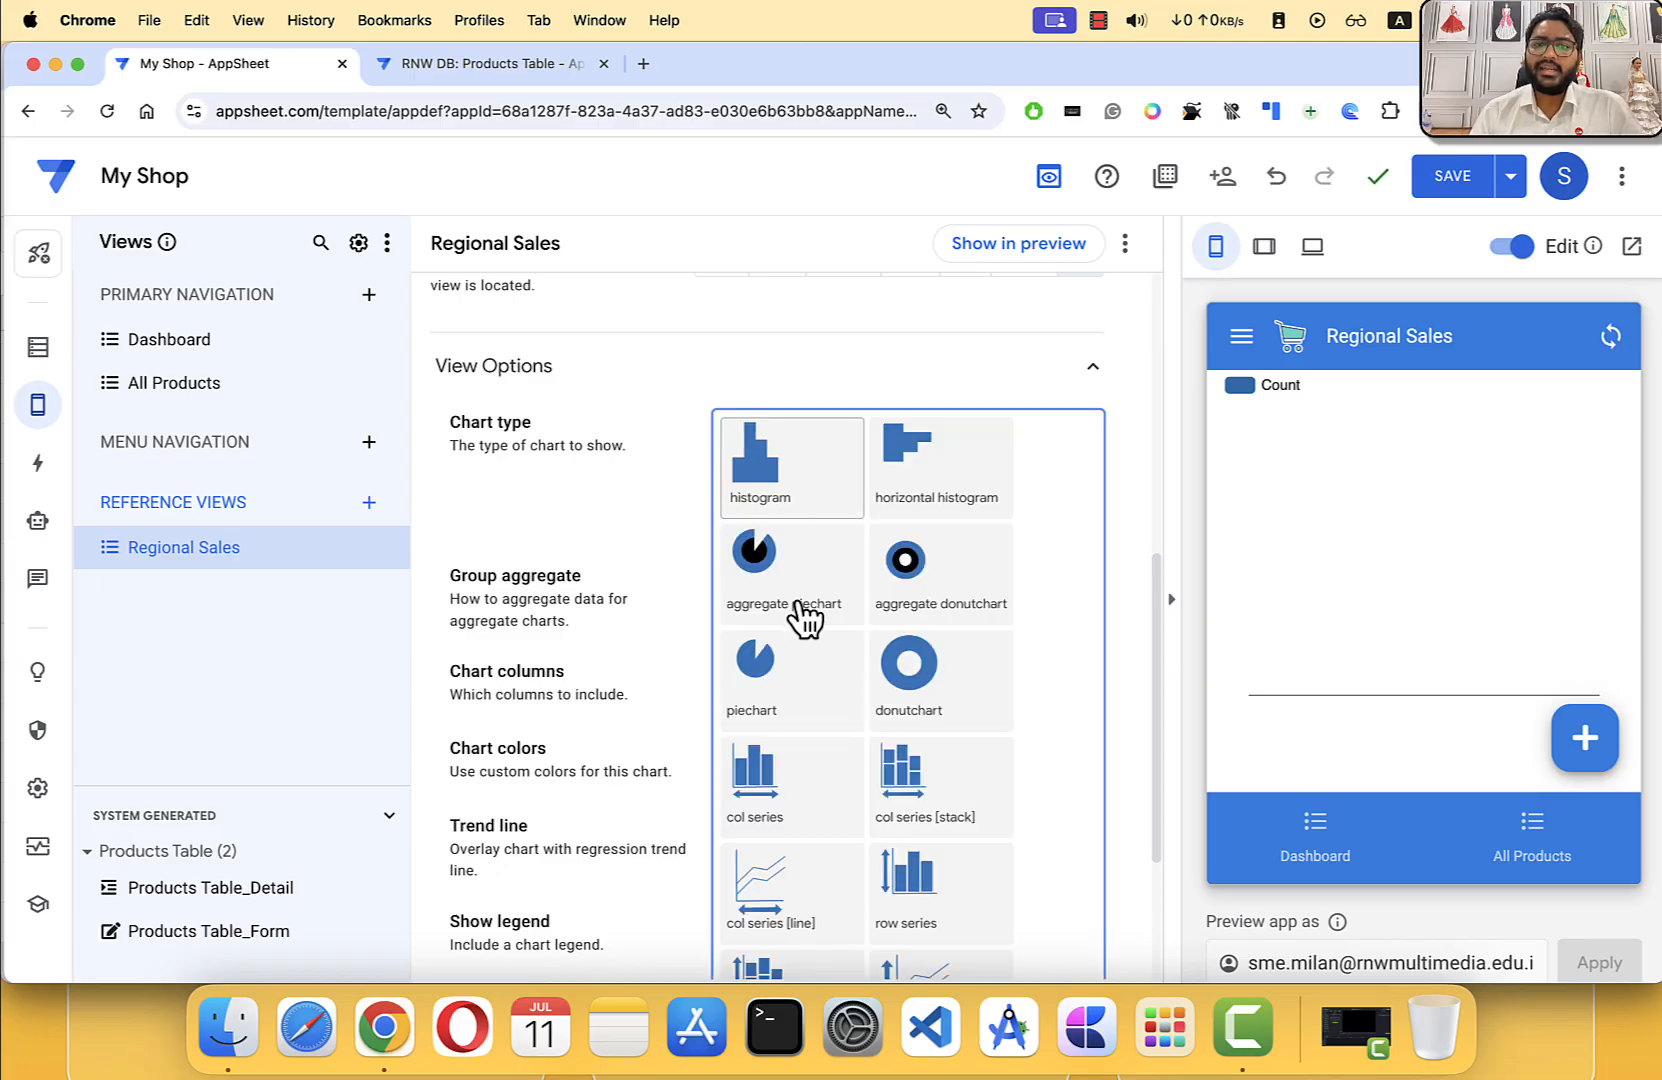
{"action": "left_click", "coordinate": [766, 695]}
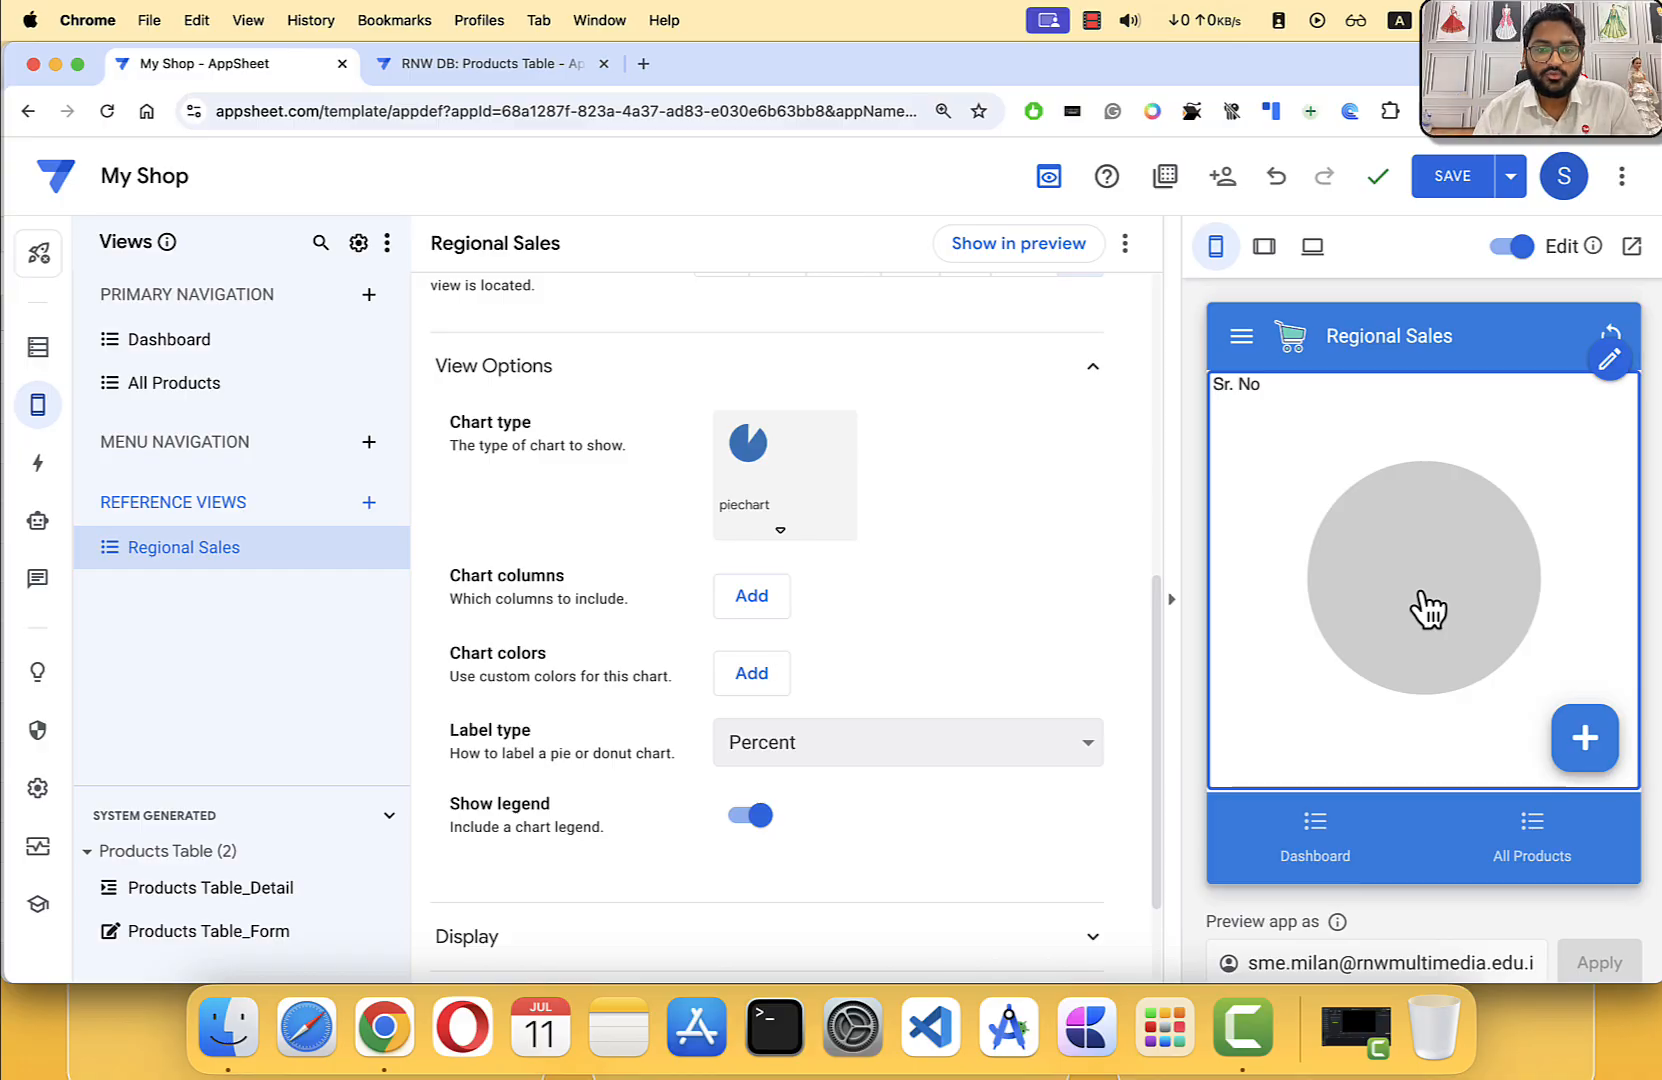
Step: Add a chart column to the pie chart, trying Sales and Quantity and then choosing Revenue
{"action": "triple_click", "coordinate": [529, 578]}
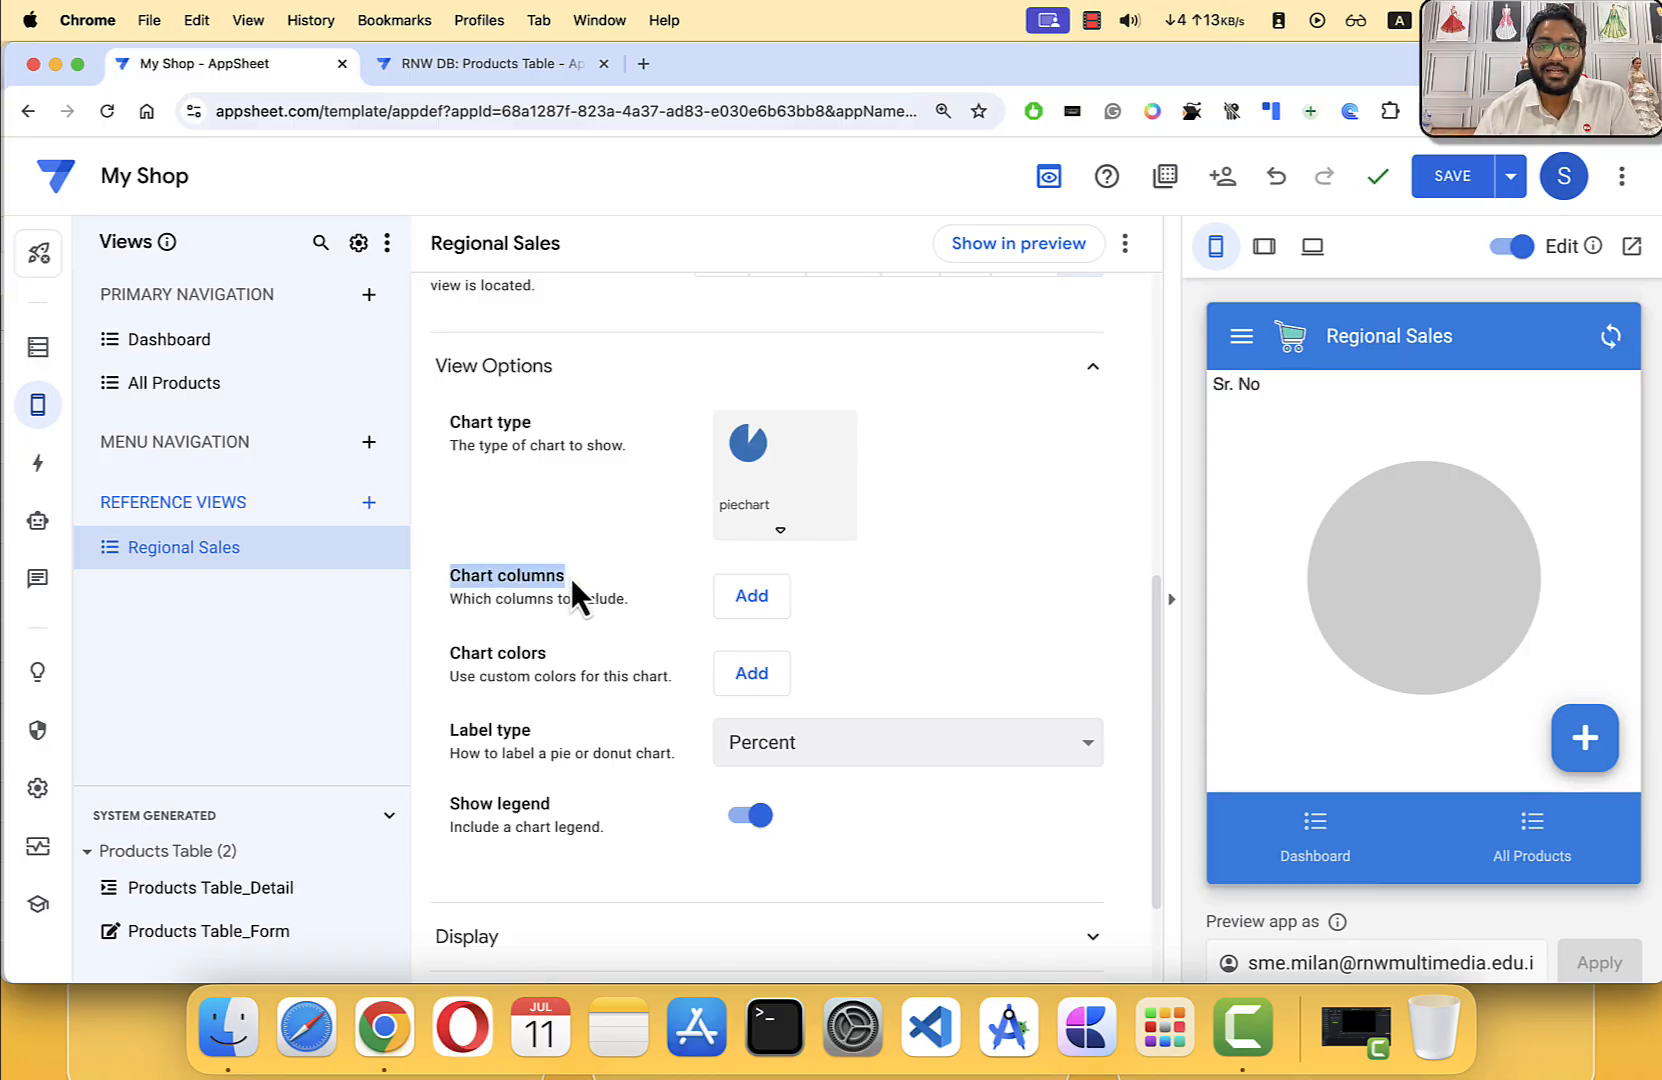
{"action": "left_click", "coordinate": [736, 608]}
{"action": "left_click", "coordinate": [882, 608]}
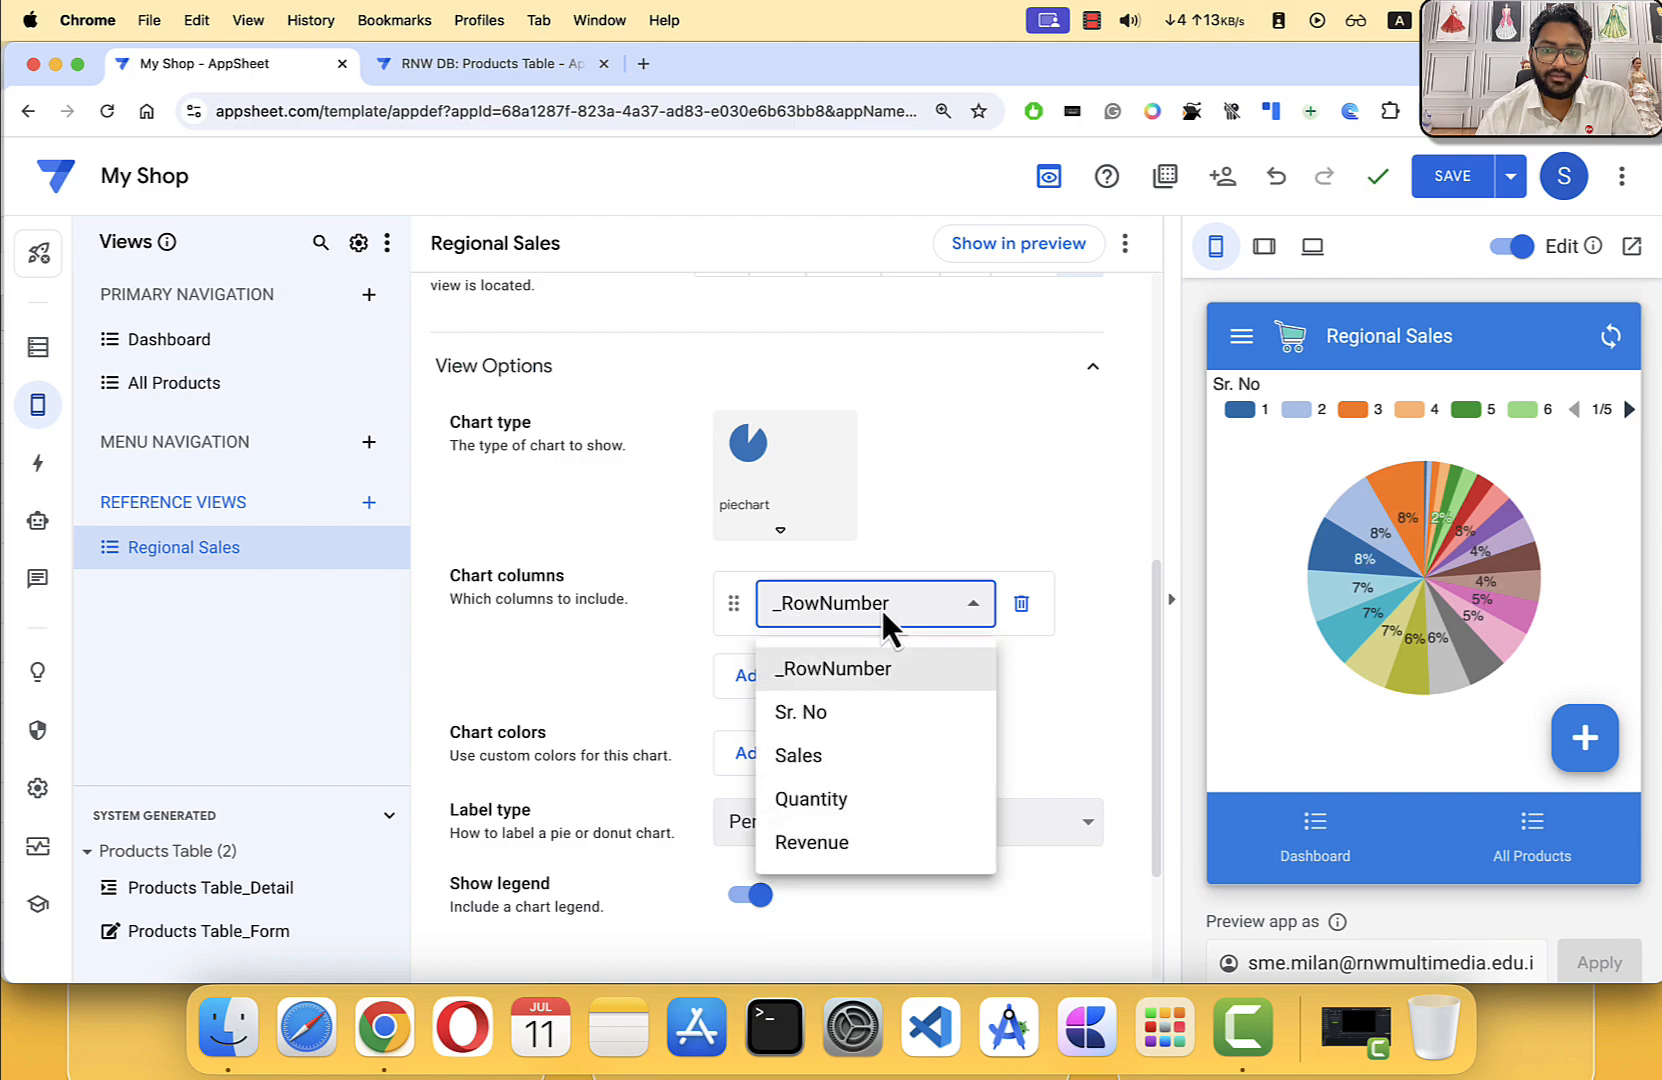
{"action": "left_click", "coordinate": [835, 755]}
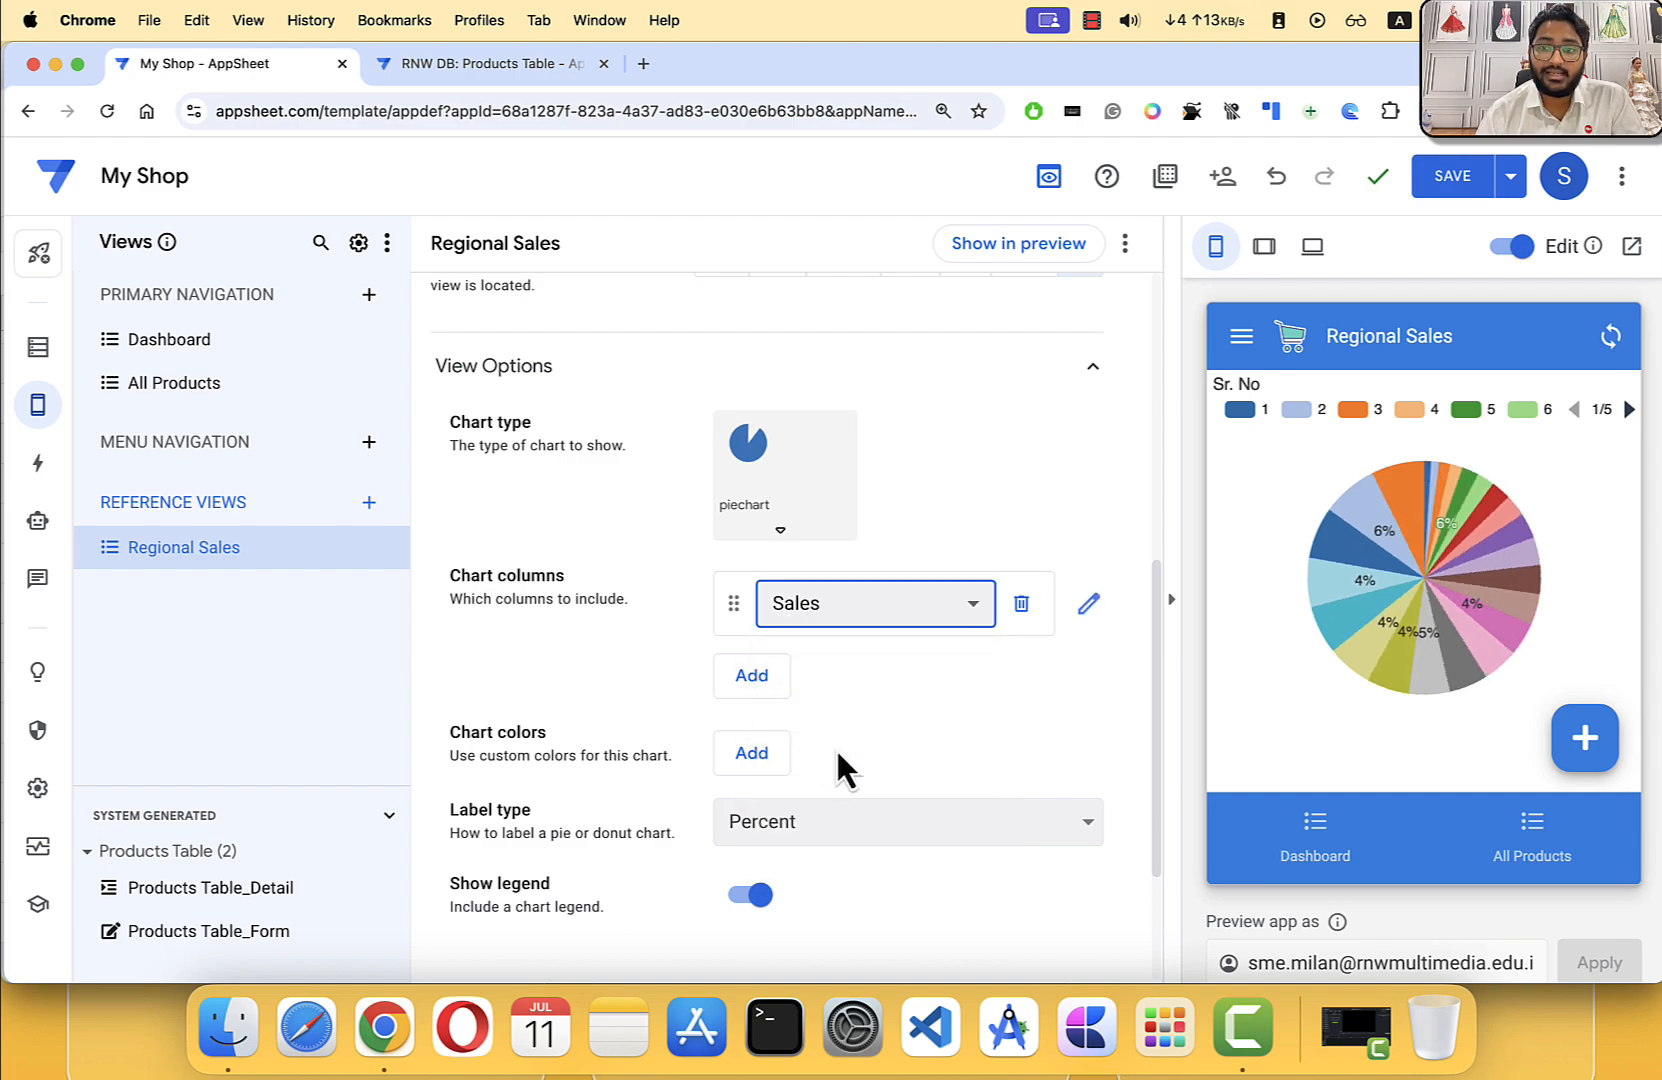
{"action": "left_click", "coordinate": [882, 603]}
{"action": "left_click", "coordinate": [846, 798]}
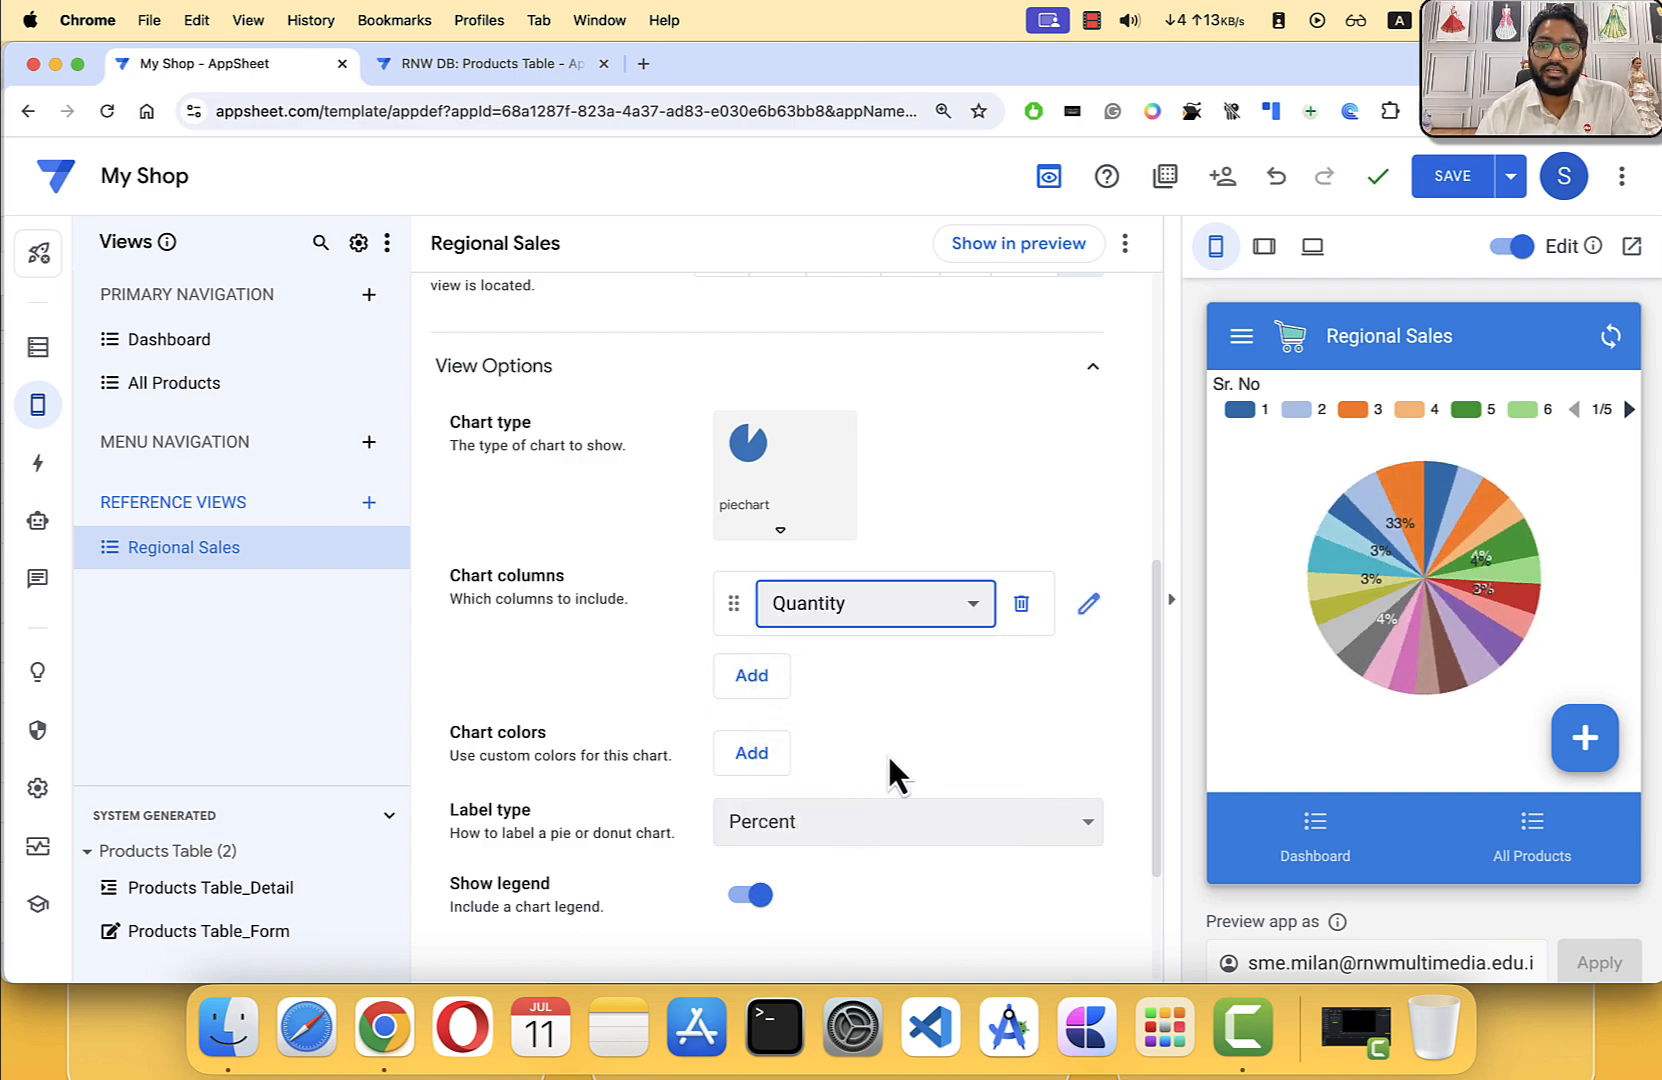
{"action": "left_click", "coordinate": [908, 612]}
{"action": "left_click", "coordinate": [858, 843]}
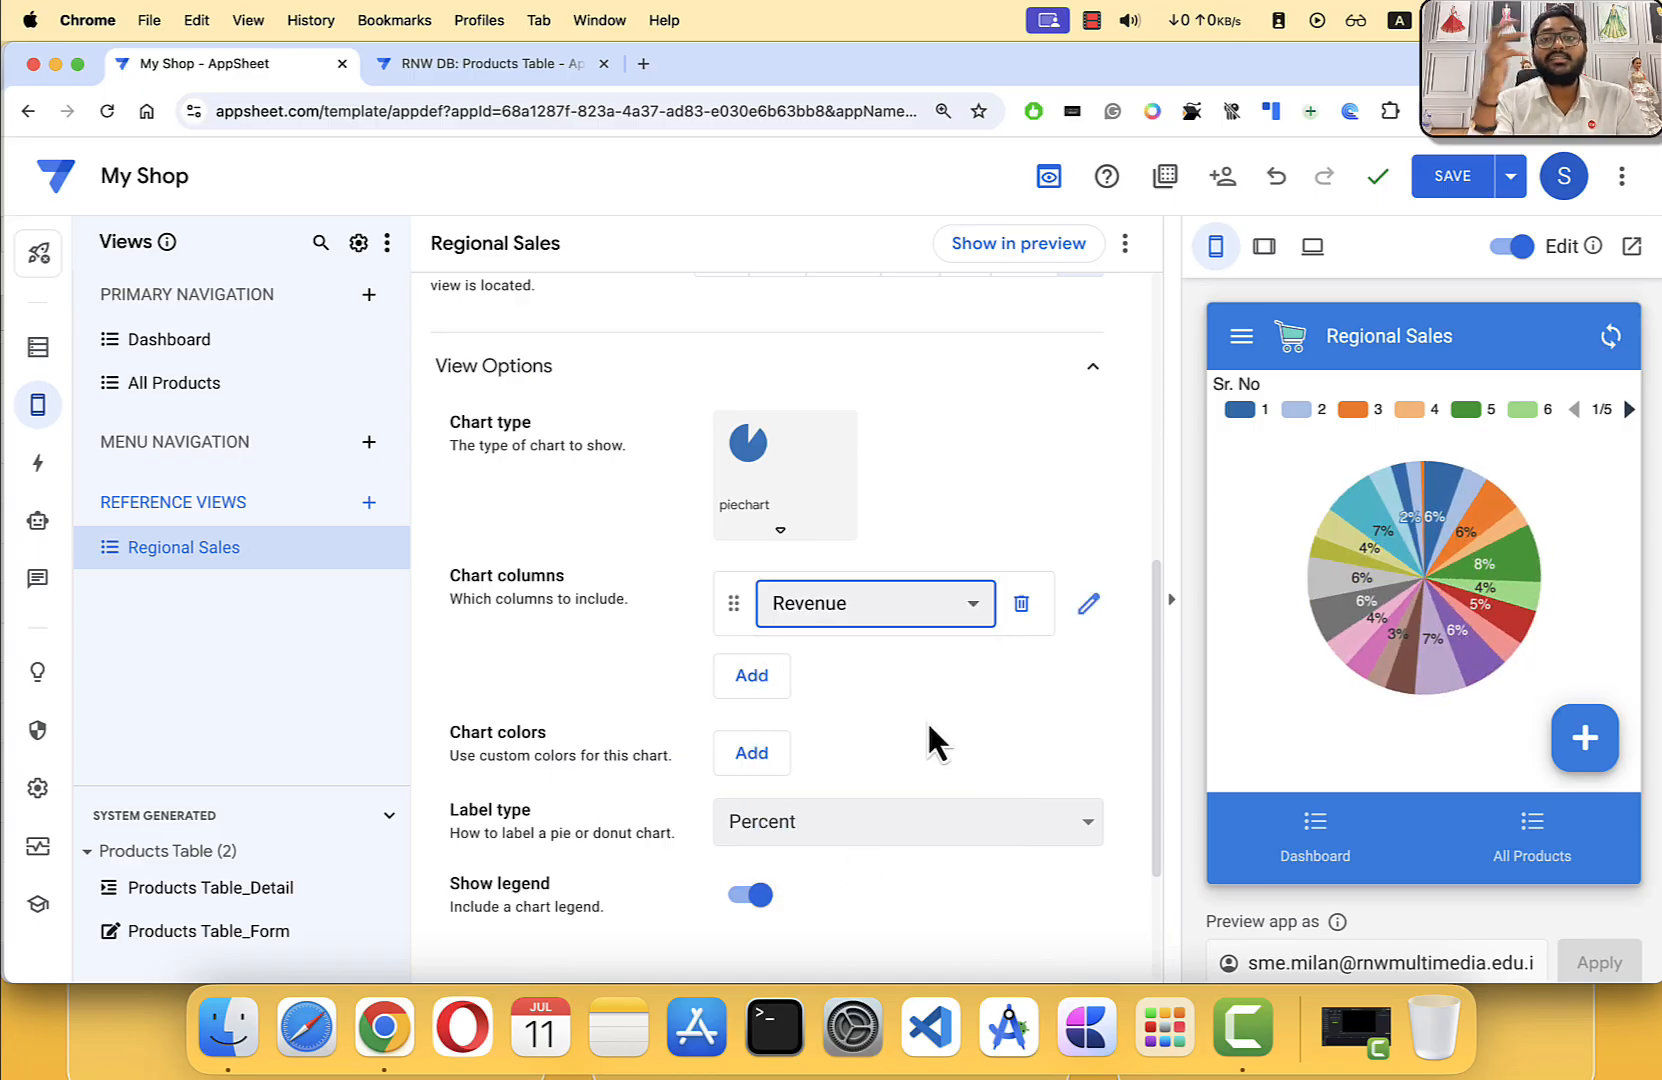
{"action": "left_click", "coordinate": [891, 604]}
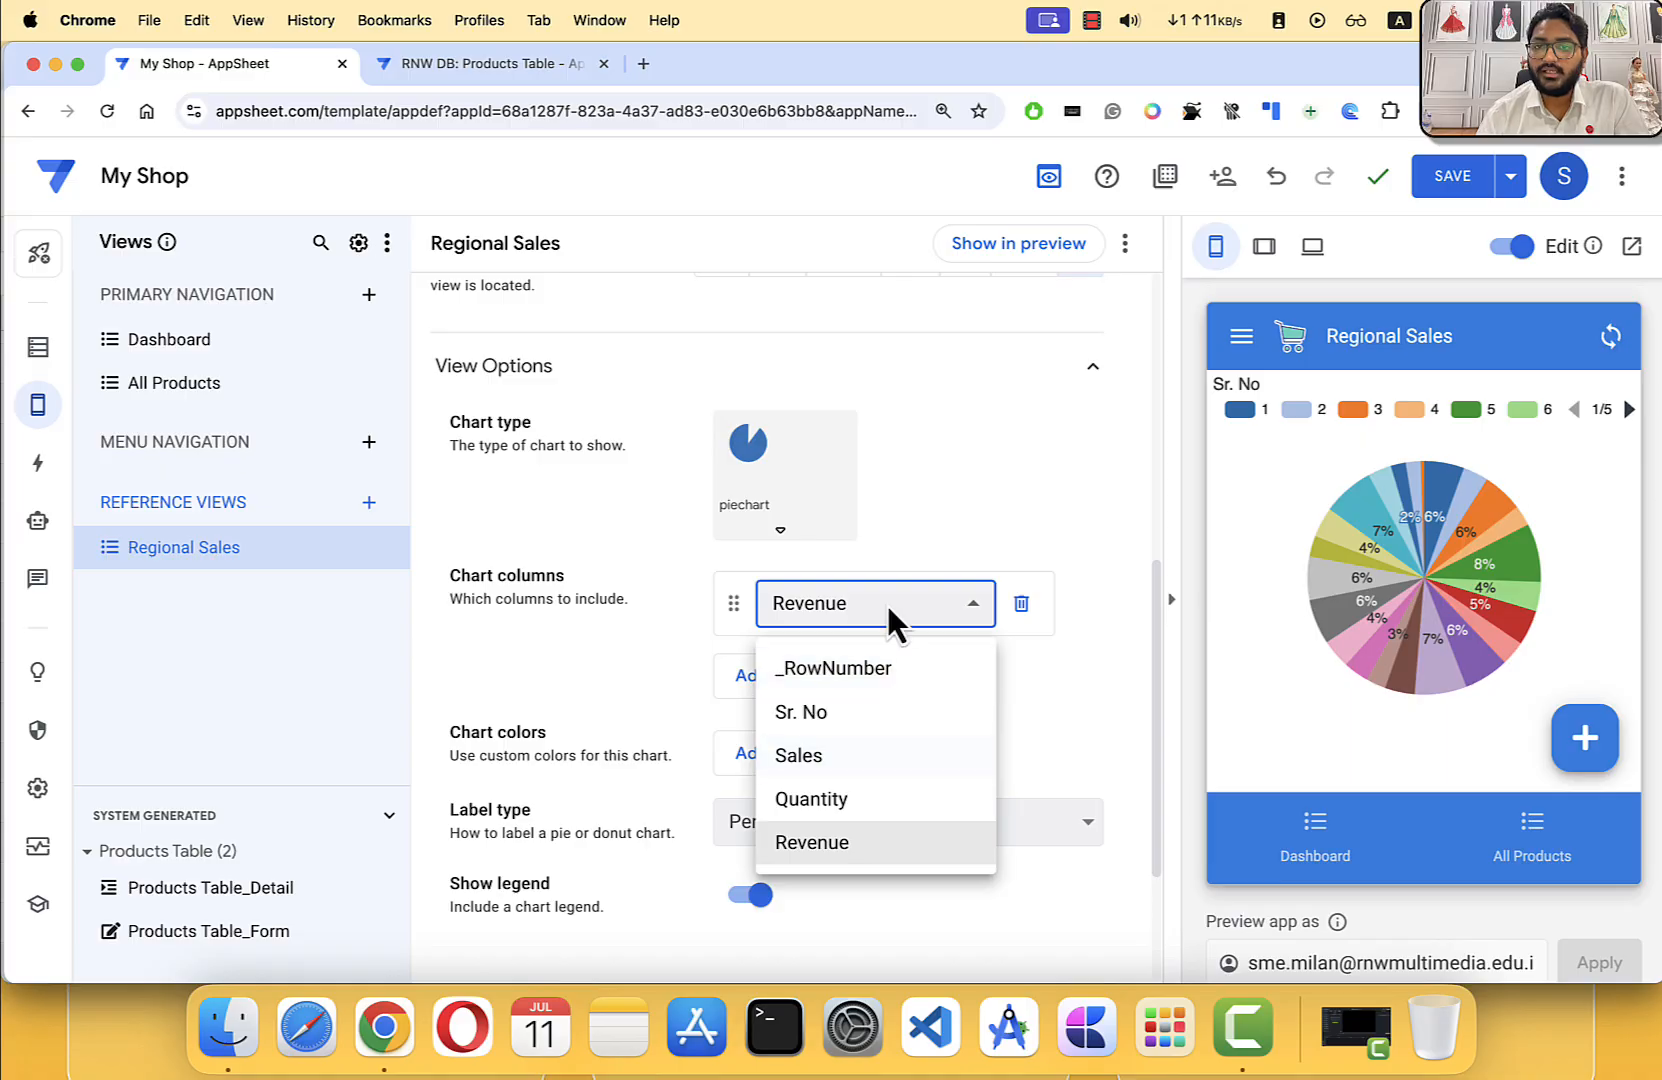
{"action": "left_click", "coordinate": [930, 490]}
Step: Change the chart type to aggregate piechart and look through the available group aggregate options
{"action": "left_click", "coordinate": [760, 515]}
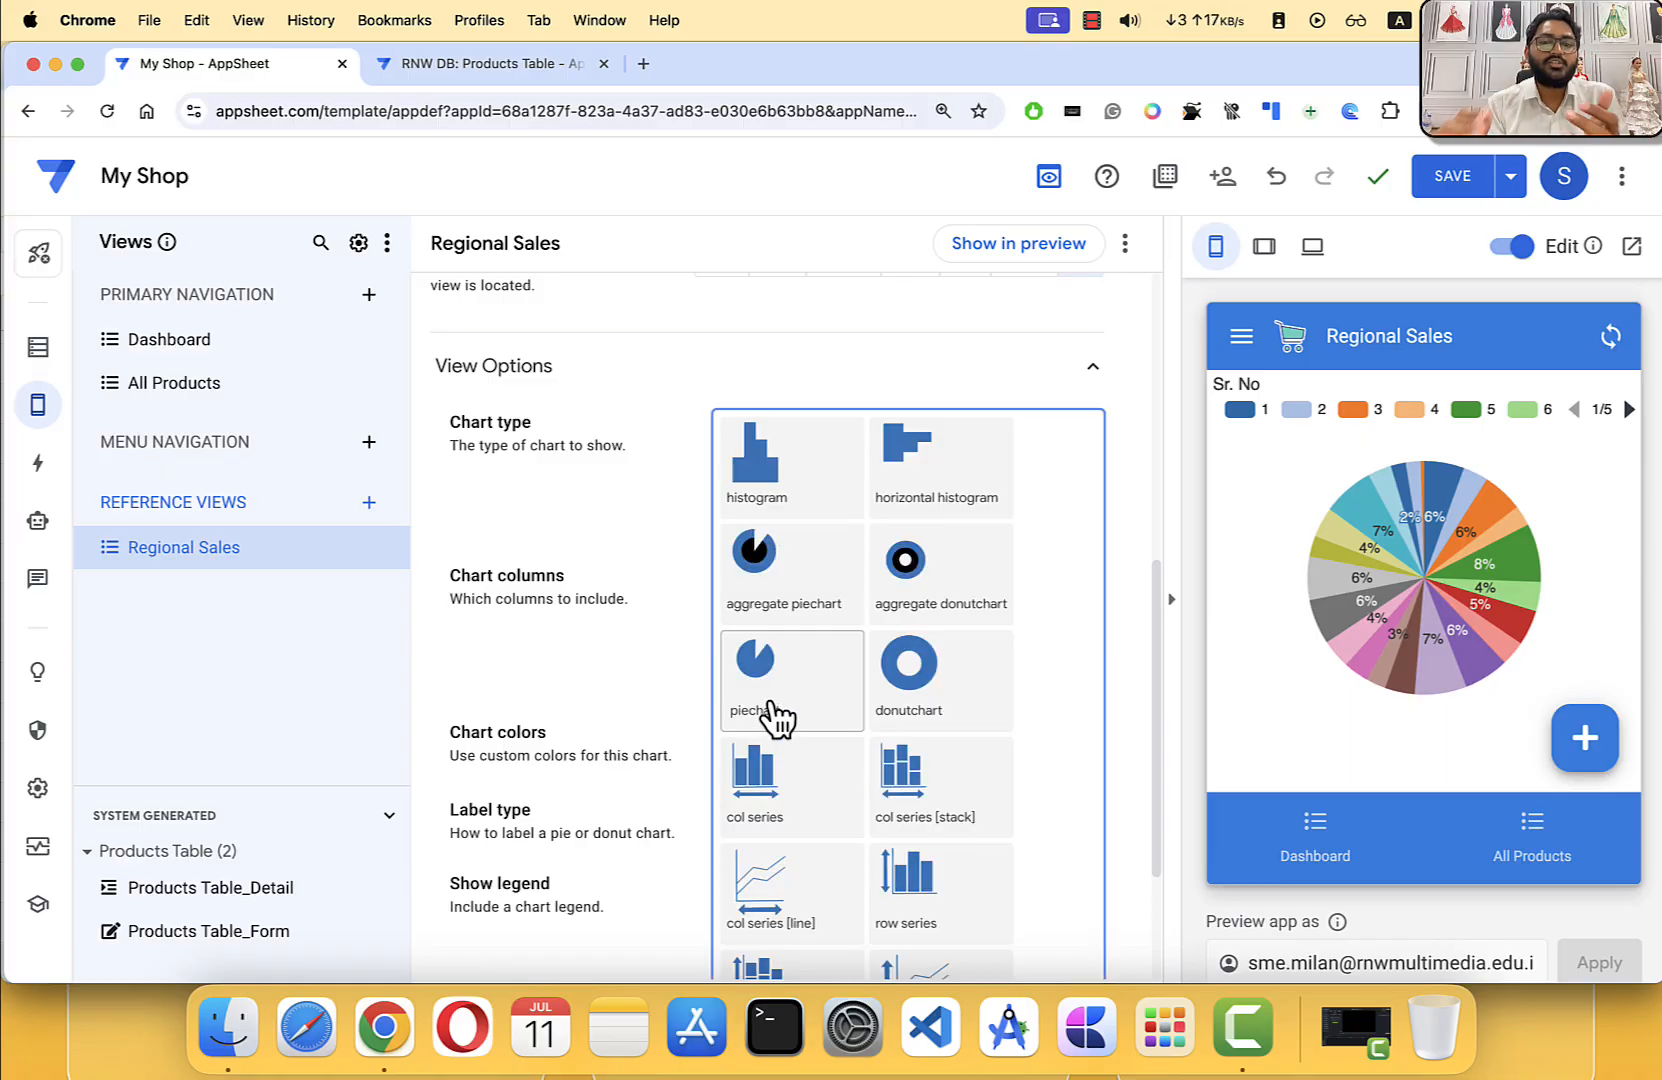
{"action": "left_click", "coordinate": [803, 612]}
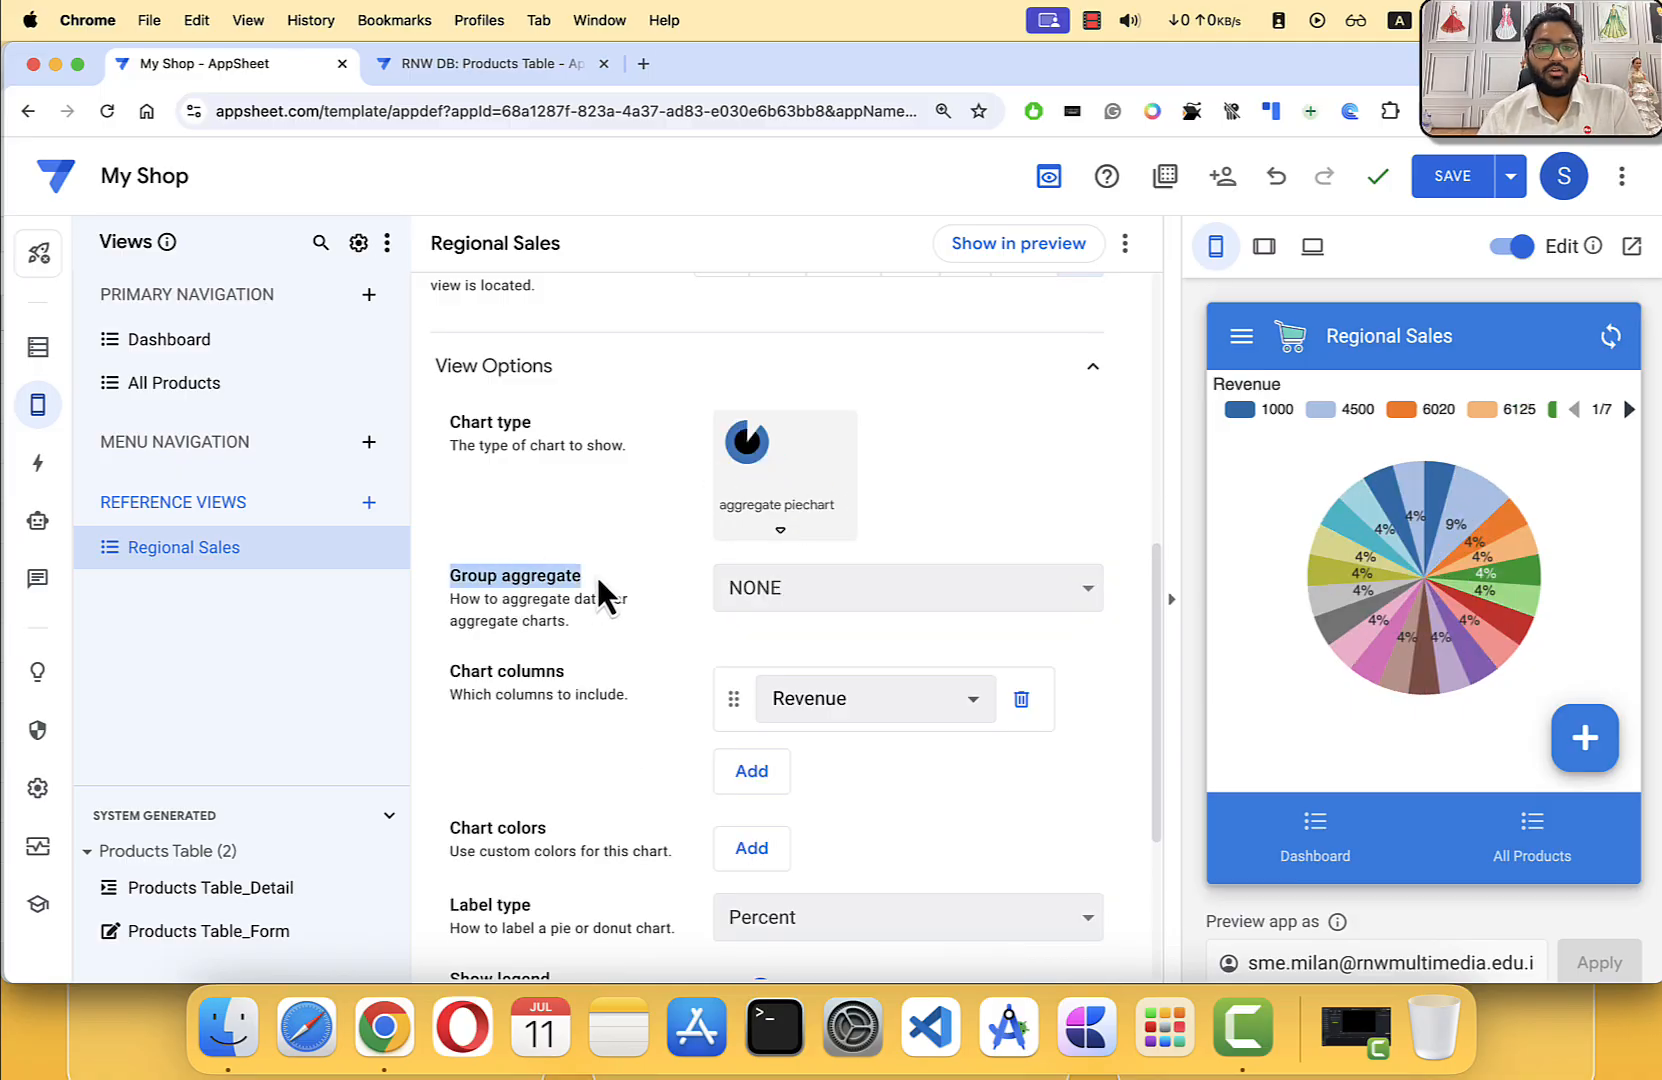
{"action": "left_click", "coordinate": [784, 592]}
{"action": "scroll", "coordinate": [802, 613], "scroll_direction": "down", "scroll_amount": 3}
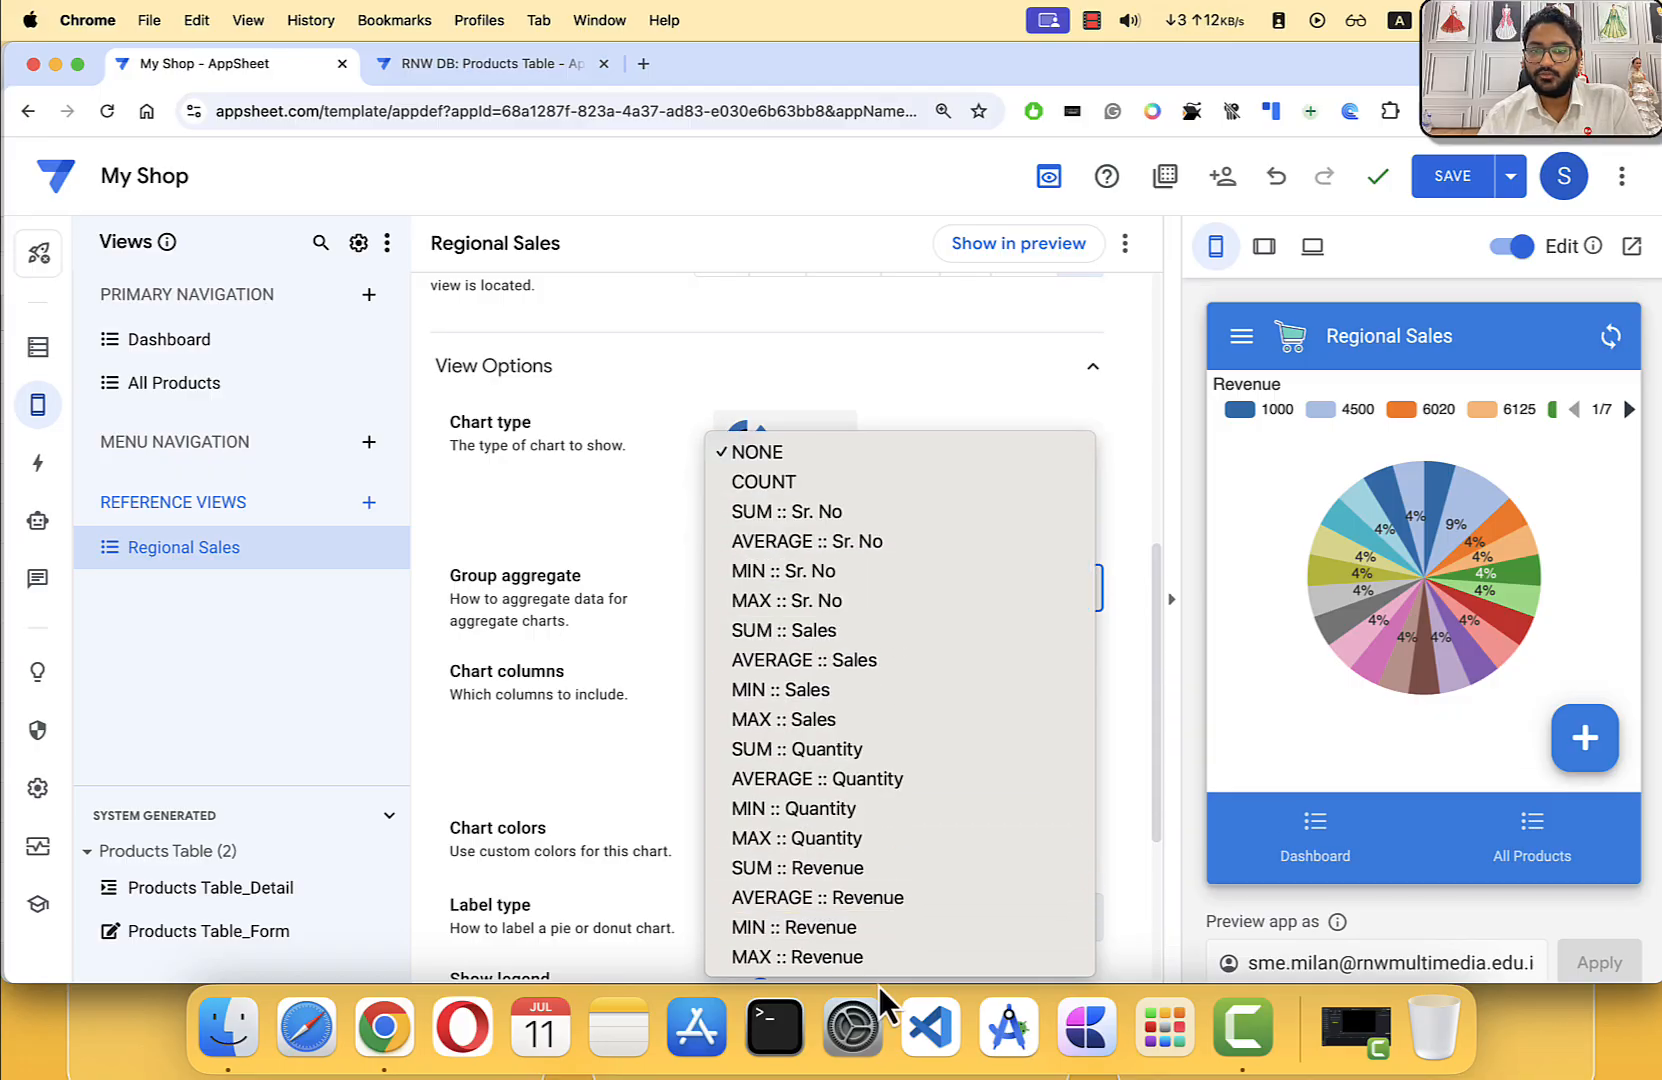
{"action": "left_click", "coordinate": [553, 641]}
Step: Set the aggregate pie chart's column to Region
{"action": "triple_click", "coordinate": [493, 676]}
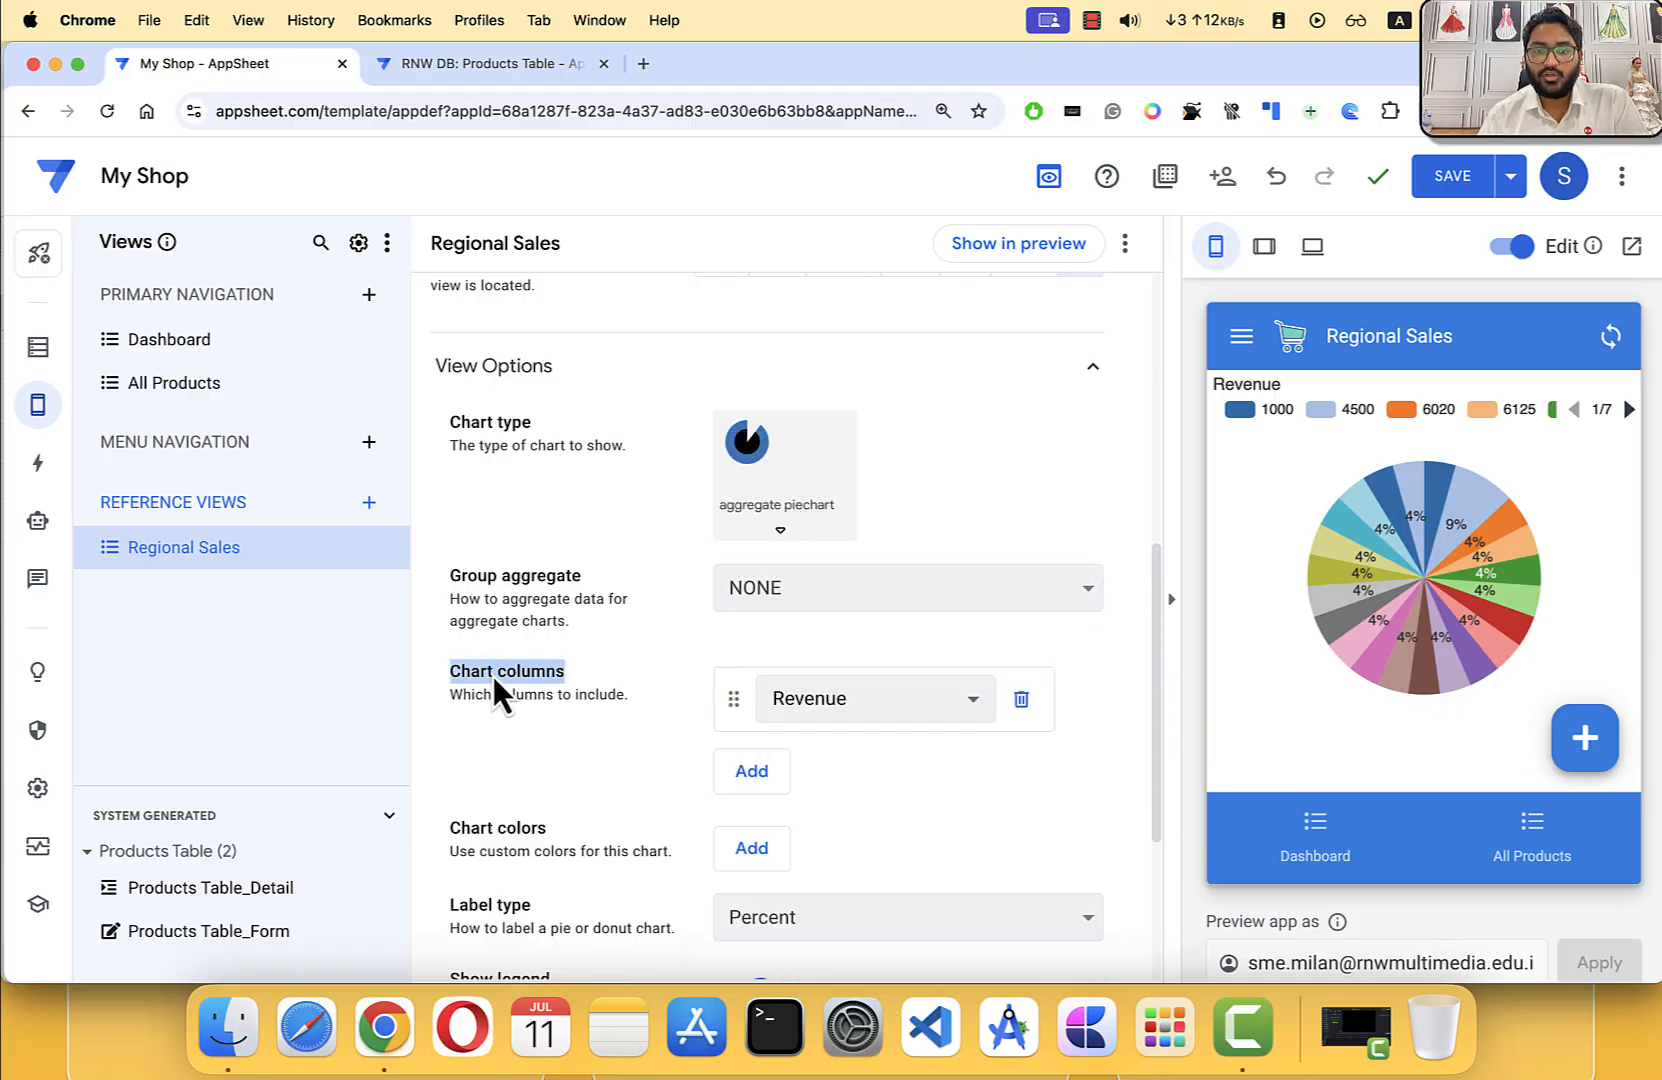
{"action": "left_click", "coordinate": [858, 712]}
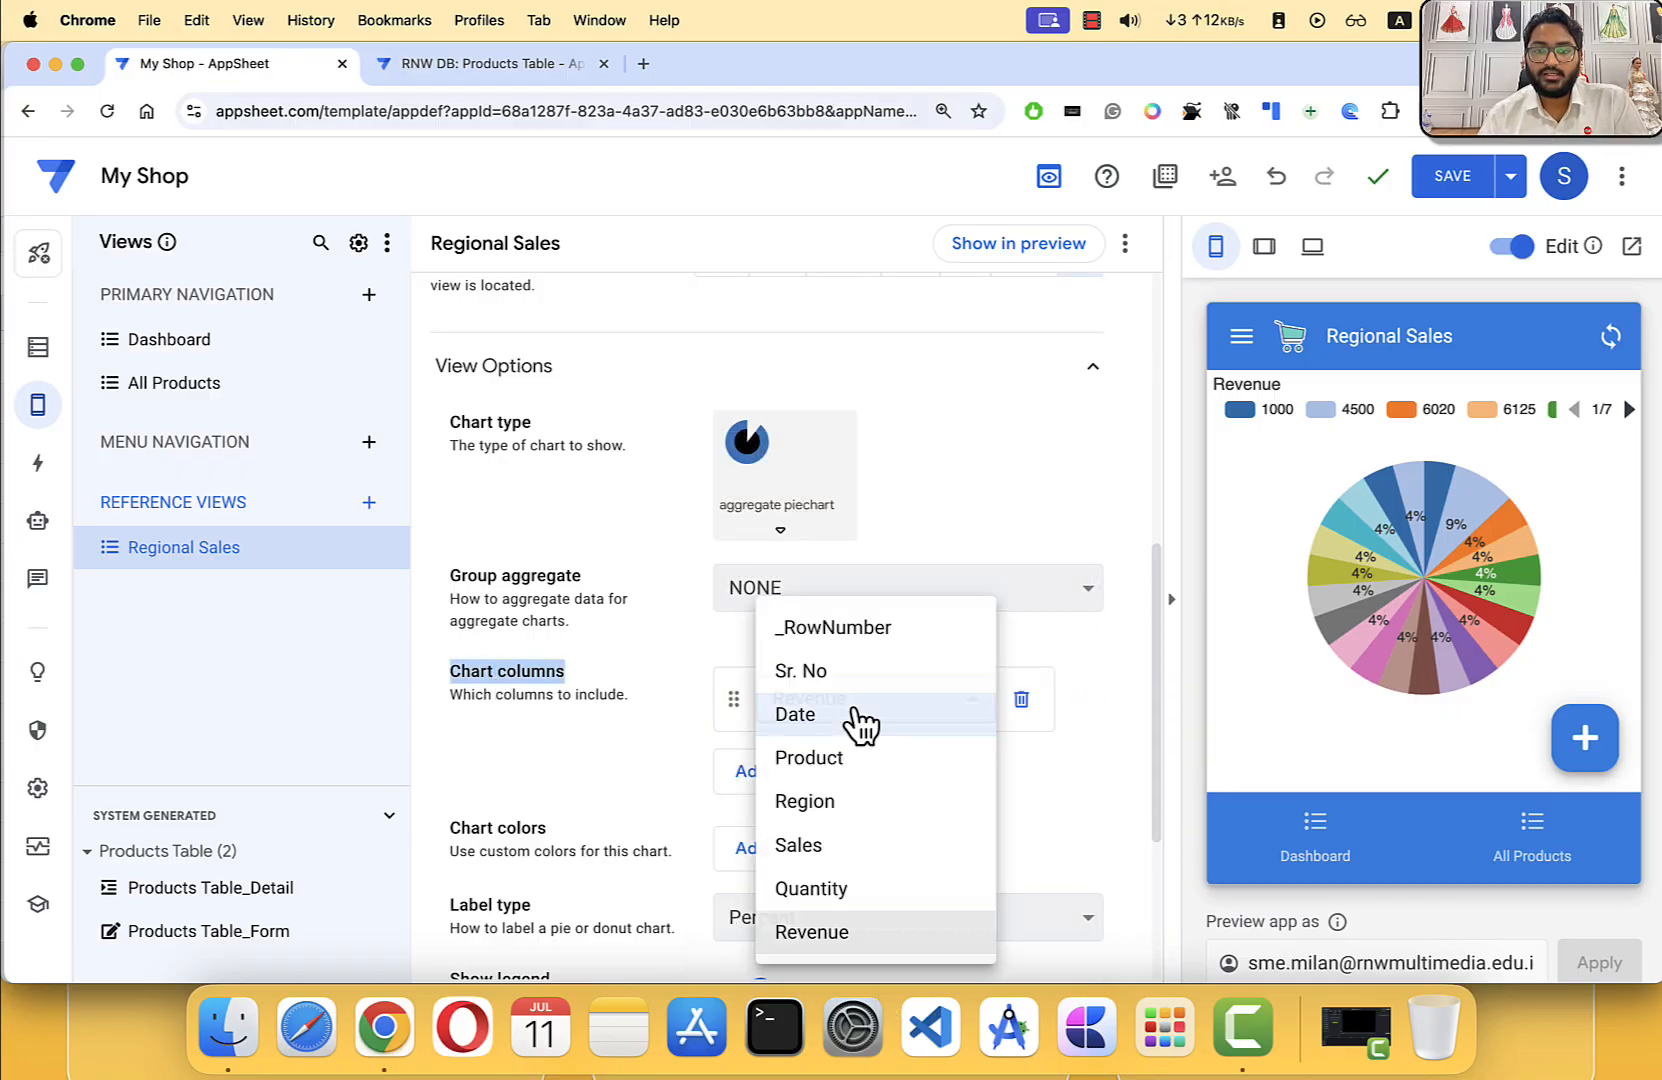
{"action": "left_click", "coordinate": [828, 805]}
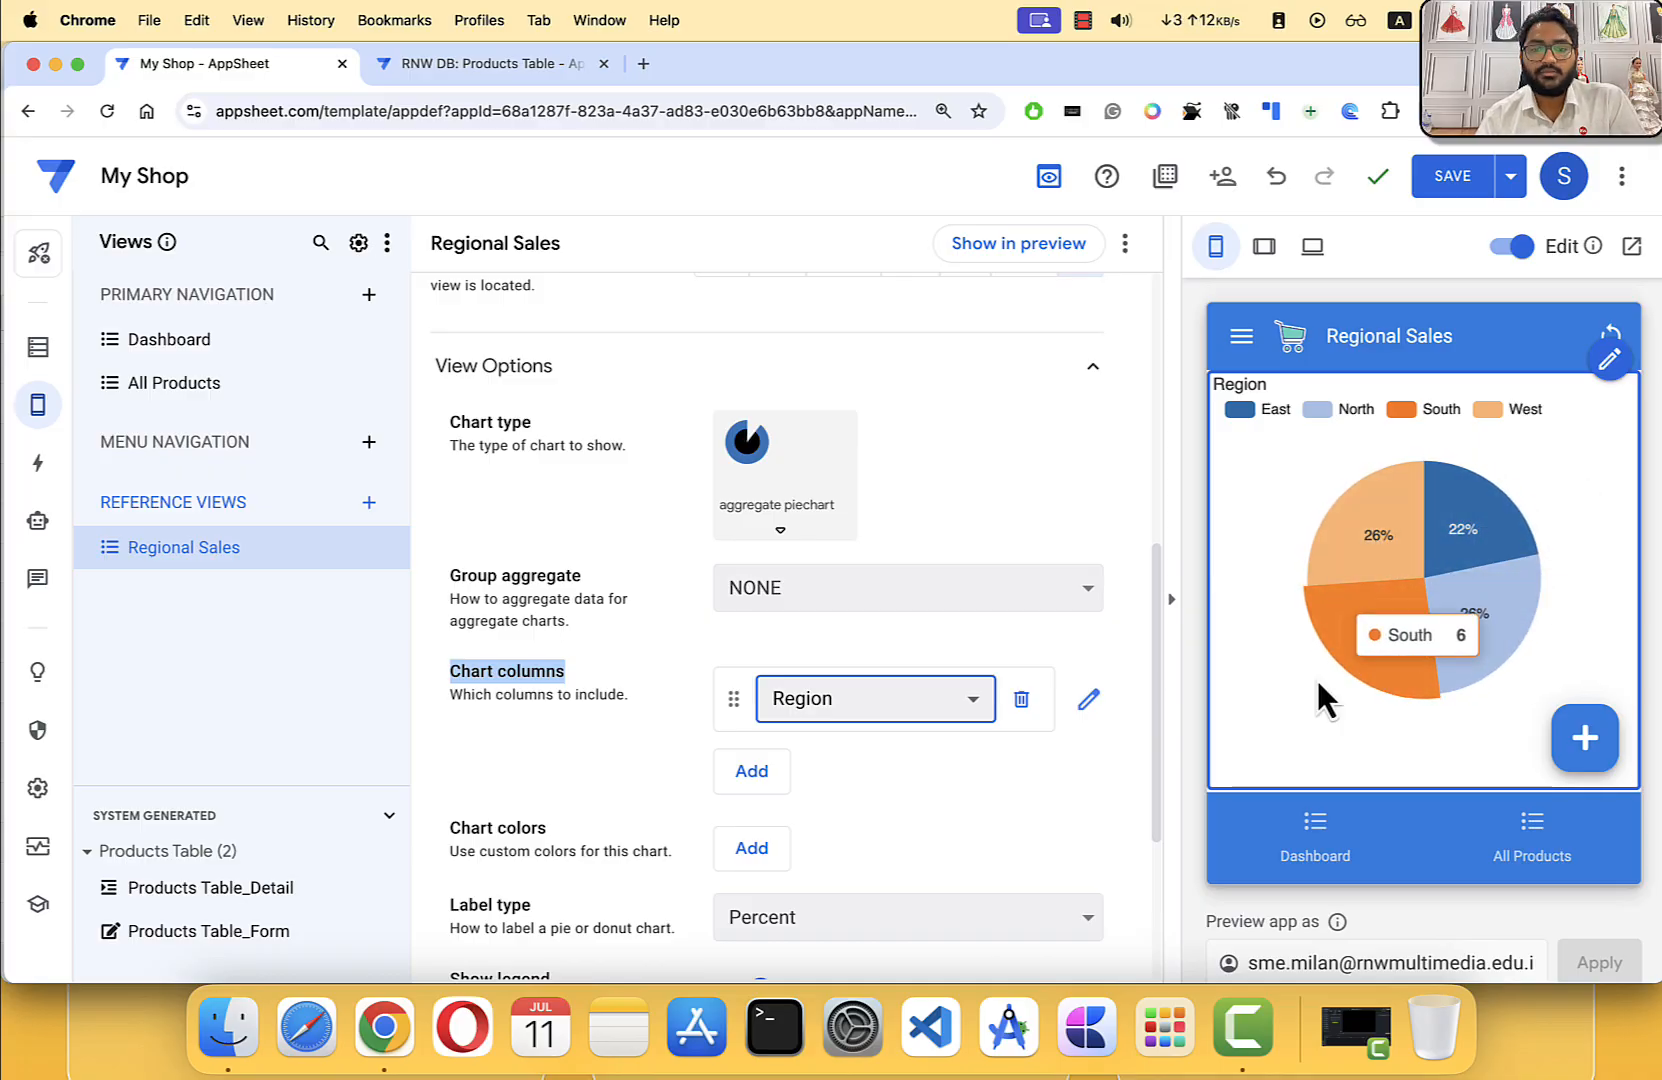
Step: Set the pie chart's label type to Value and check the North slice in the preview
{"action": "scroll", "coordinate": [939, 785], "scroll_direction": "down", "scroll_amount": 2}
{"action": "scroll", "coordinate": [914, 767], "scroll_direction": "down", "scroll_amount": 4}
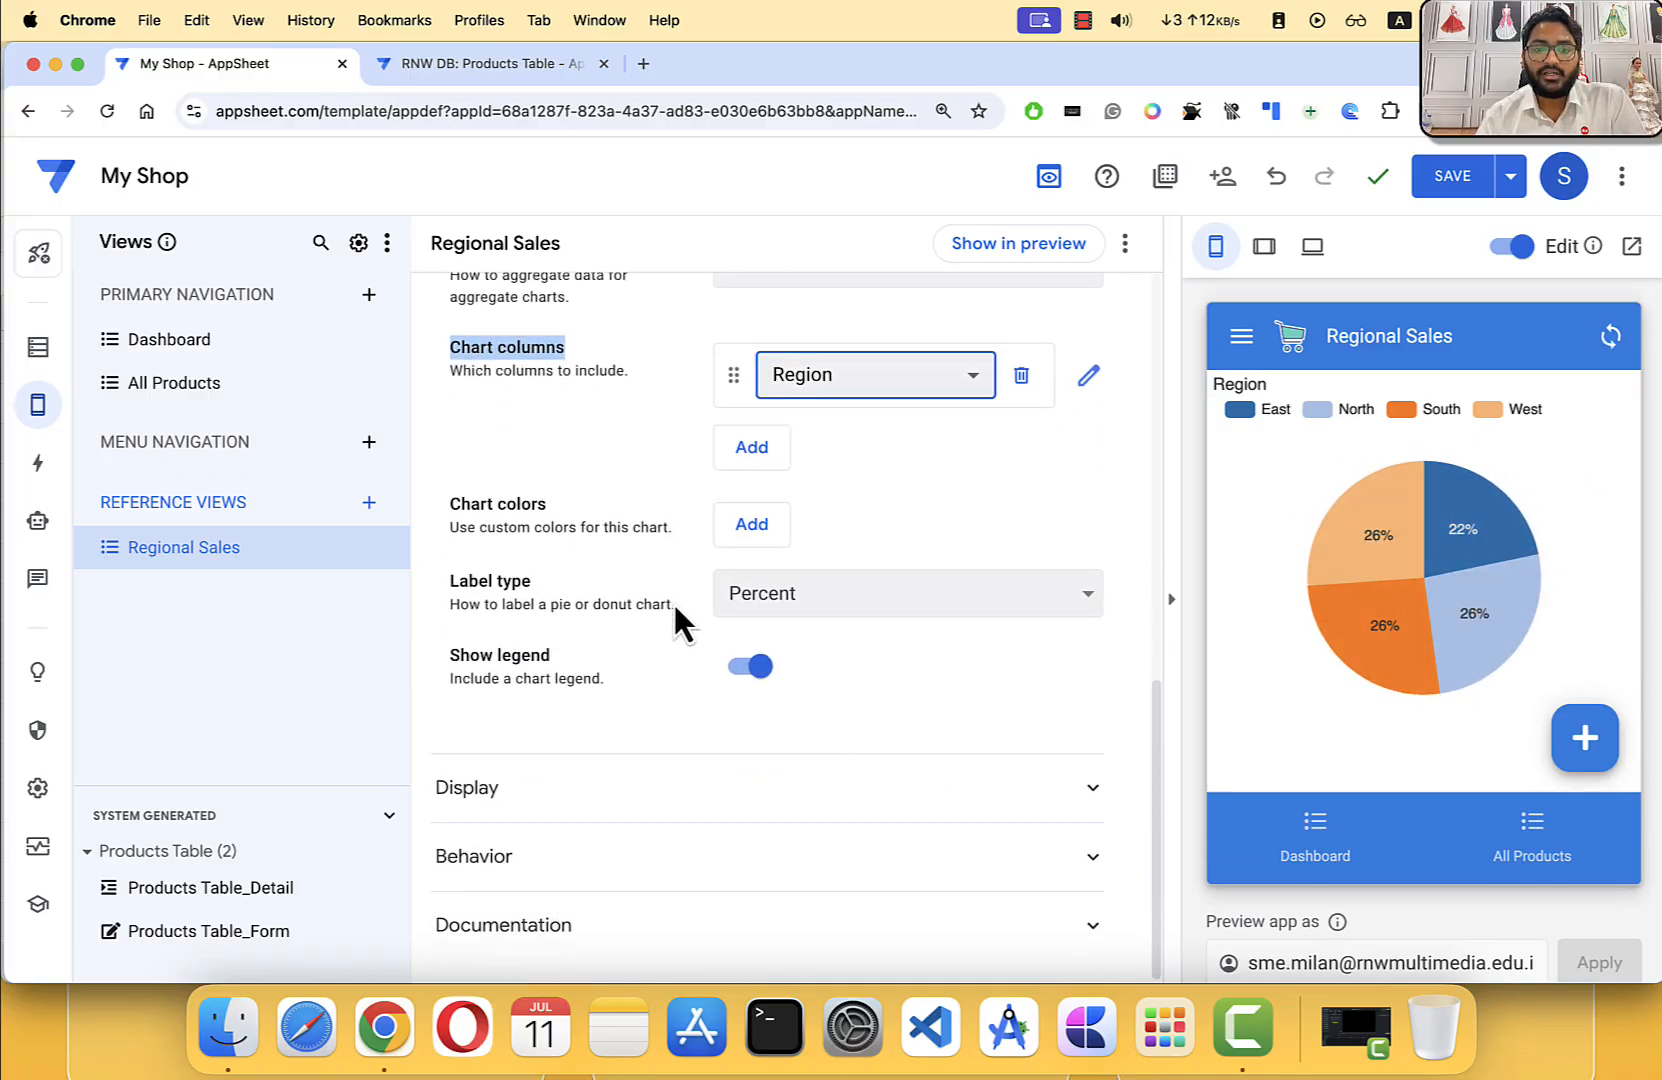
{"action": "left_click", "coordinate": [805, 612]}
{"action": "left_click", "coordinate": [808, 567]}
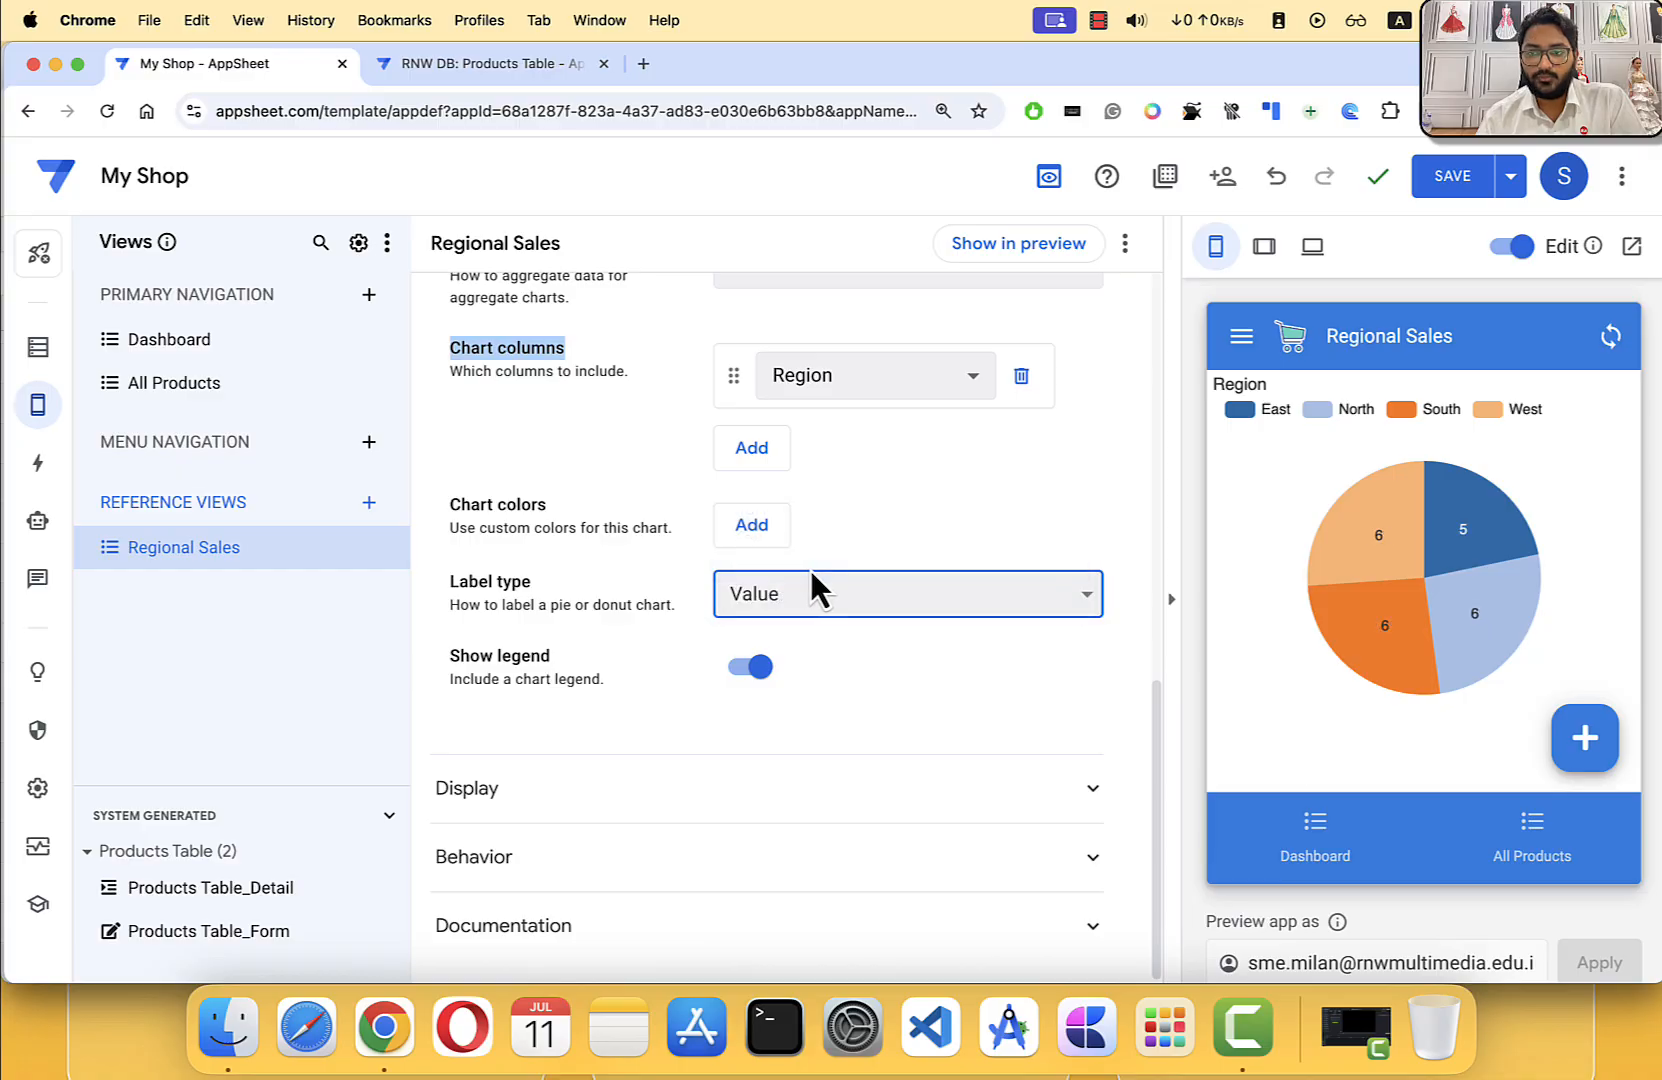
{"action": "mouse_move", "coordinate": [1486, 625]}
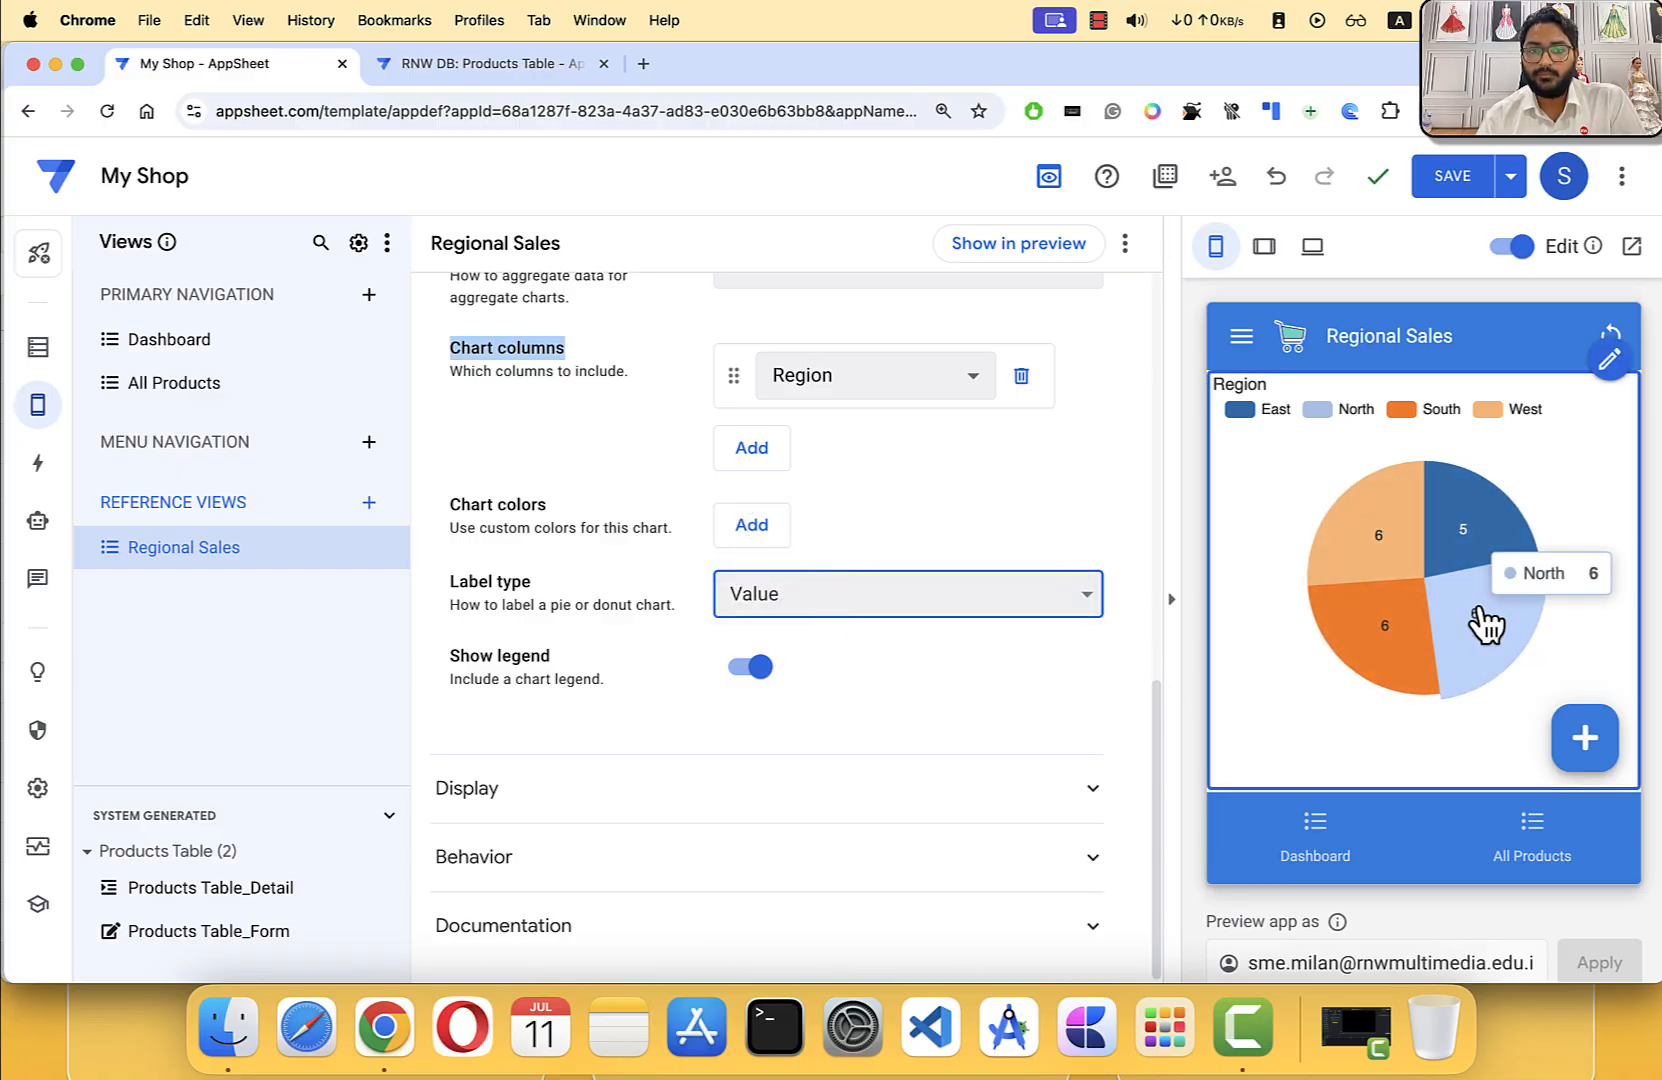
Step: Try COUNT as the group aggregate, then set it to SUM :: Sales and check the North slice in the preview
{"action": "scroll", "coordinate": [752, 445], "scroll_direction": "up", "scroll_amount": 2}
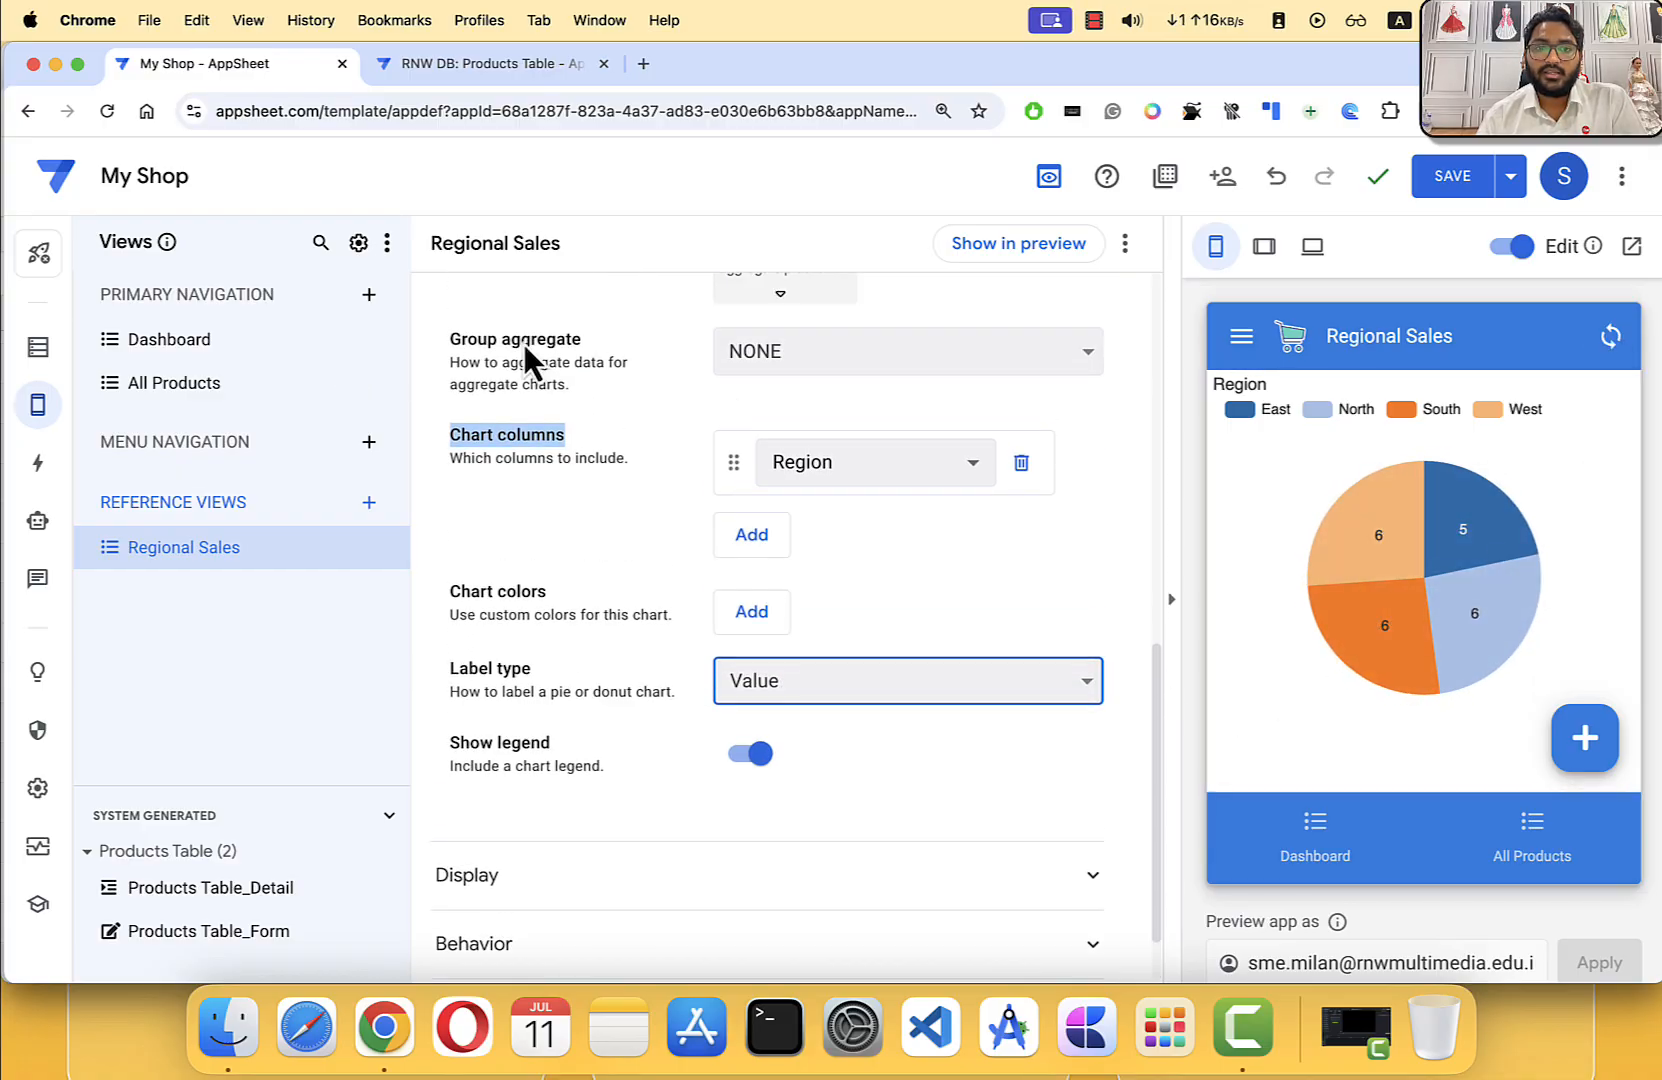
{"action": "left_click", "coordinate": [828, 364]}
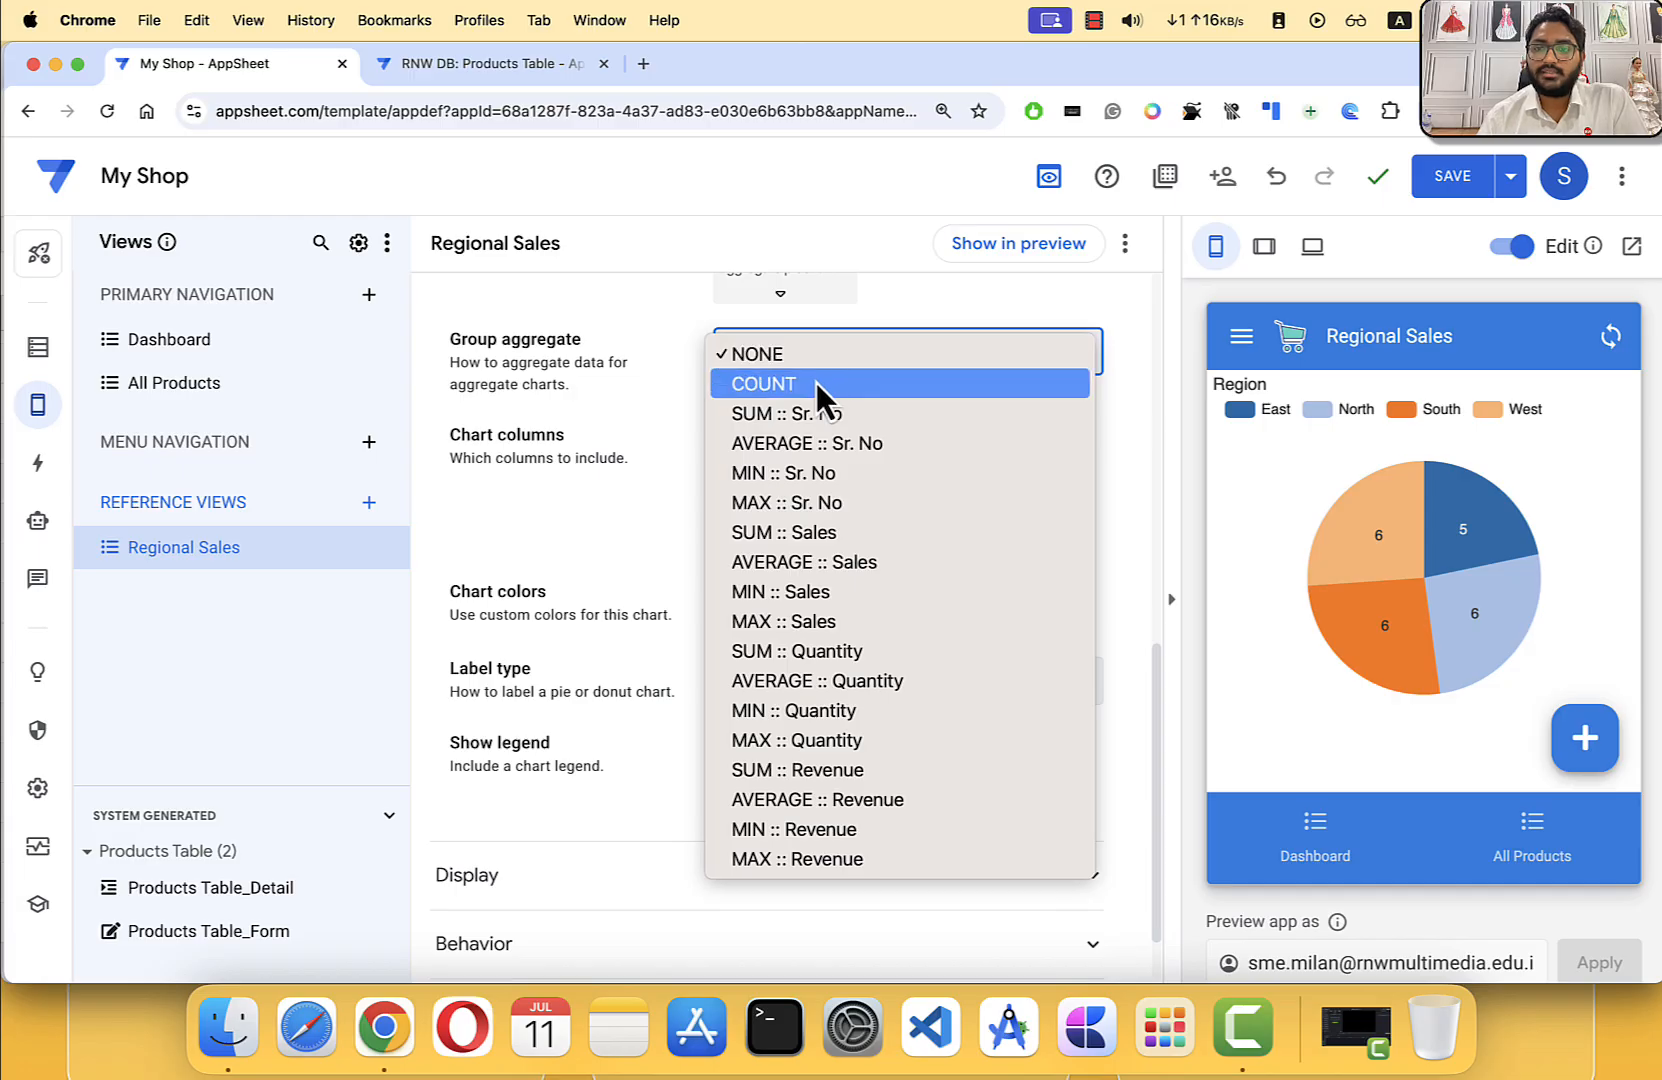
{"action": "left_click", "coordinate": [815, 382]}
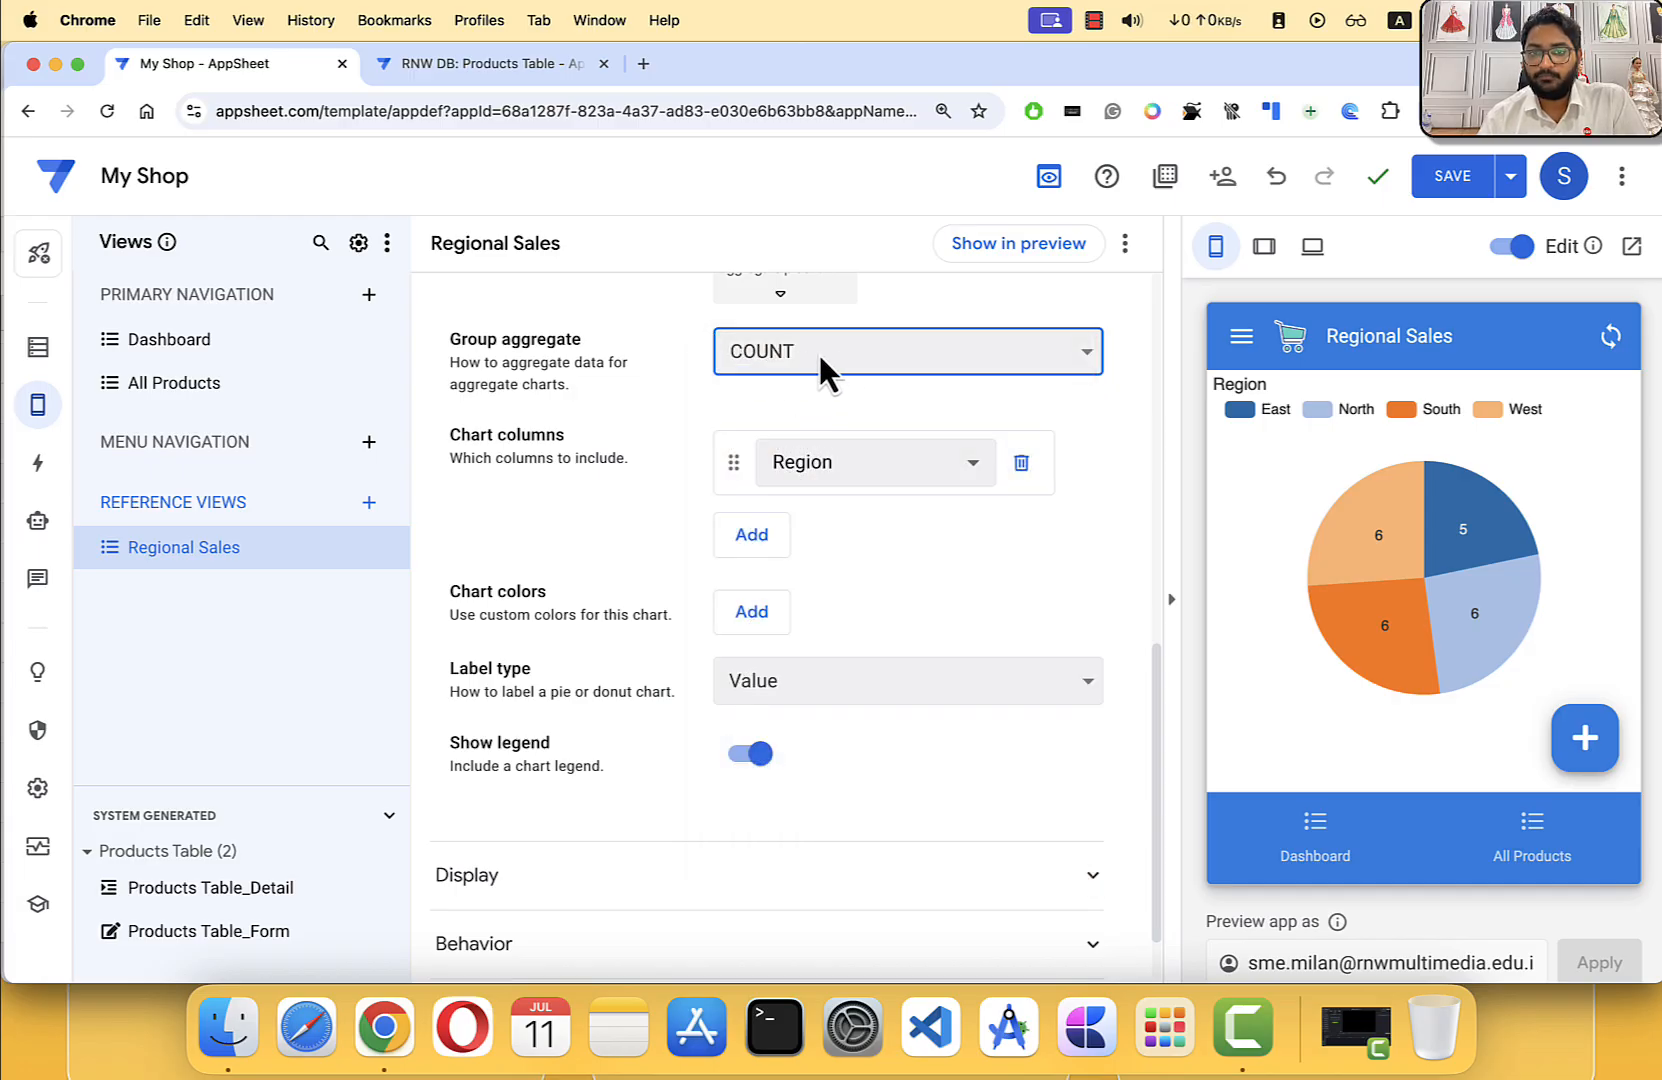
{"action": "left_click", "coordinate": [818, 351]}
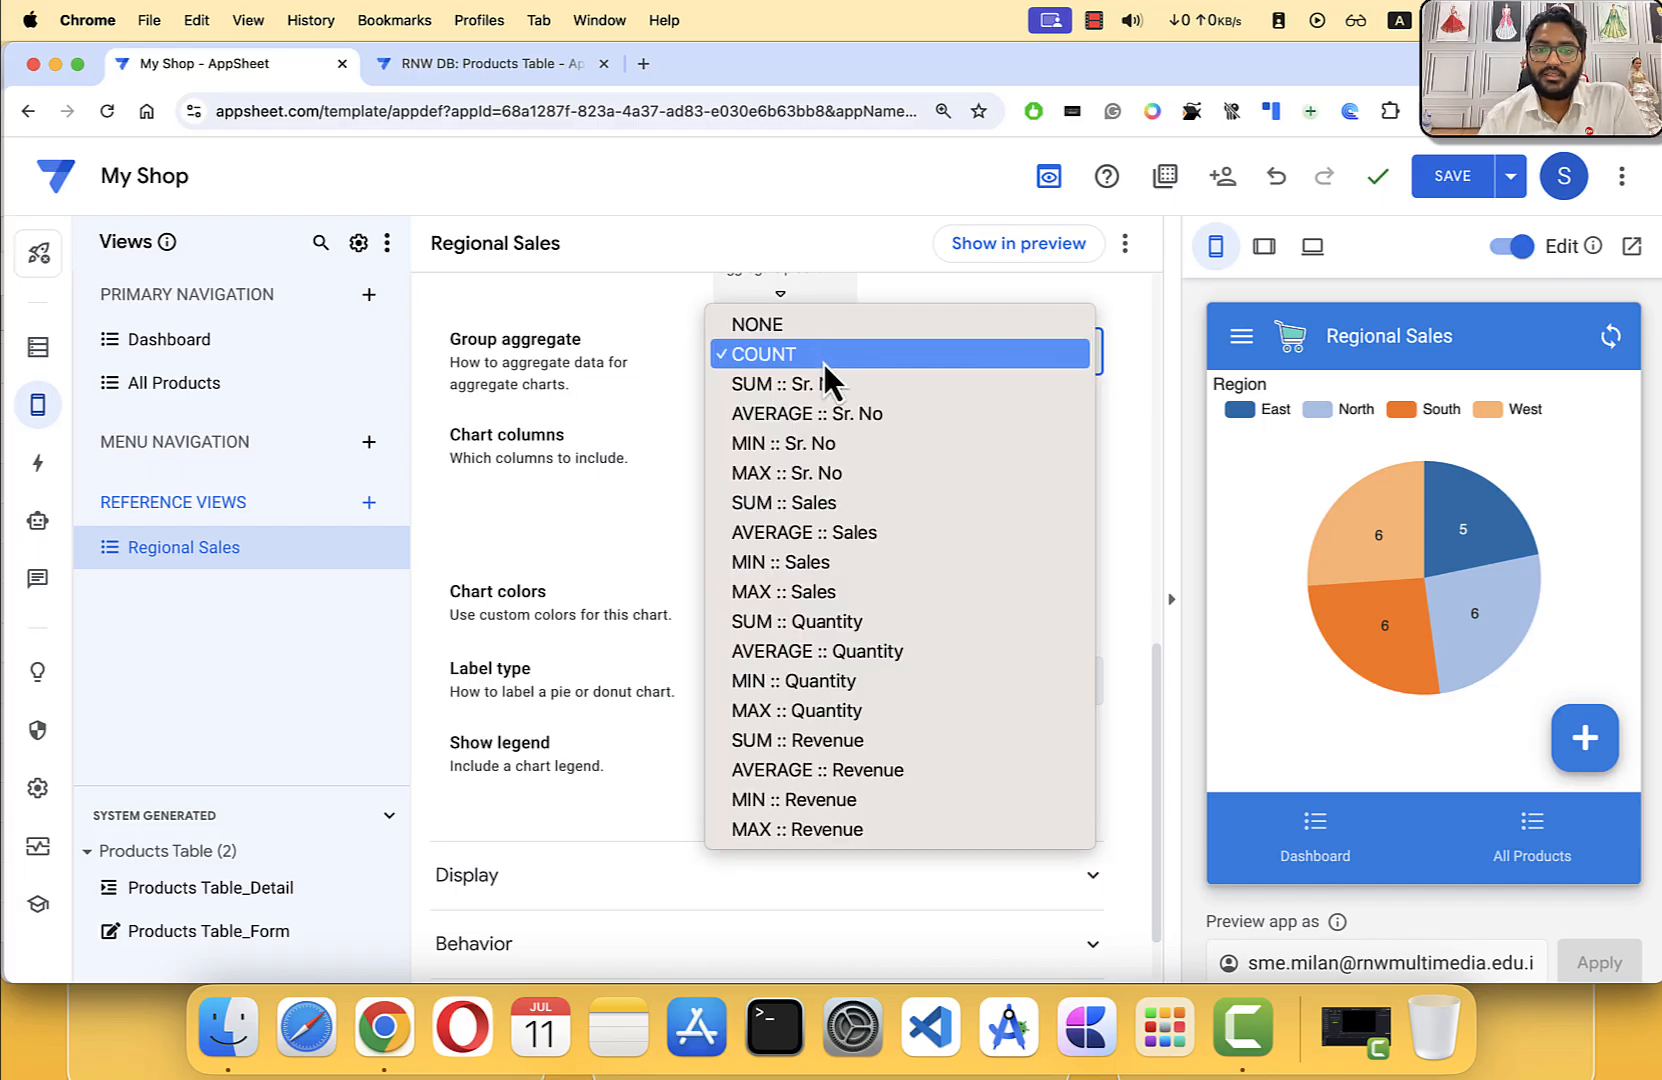
{"action": "left_click", "coordinate": [793, 505]}
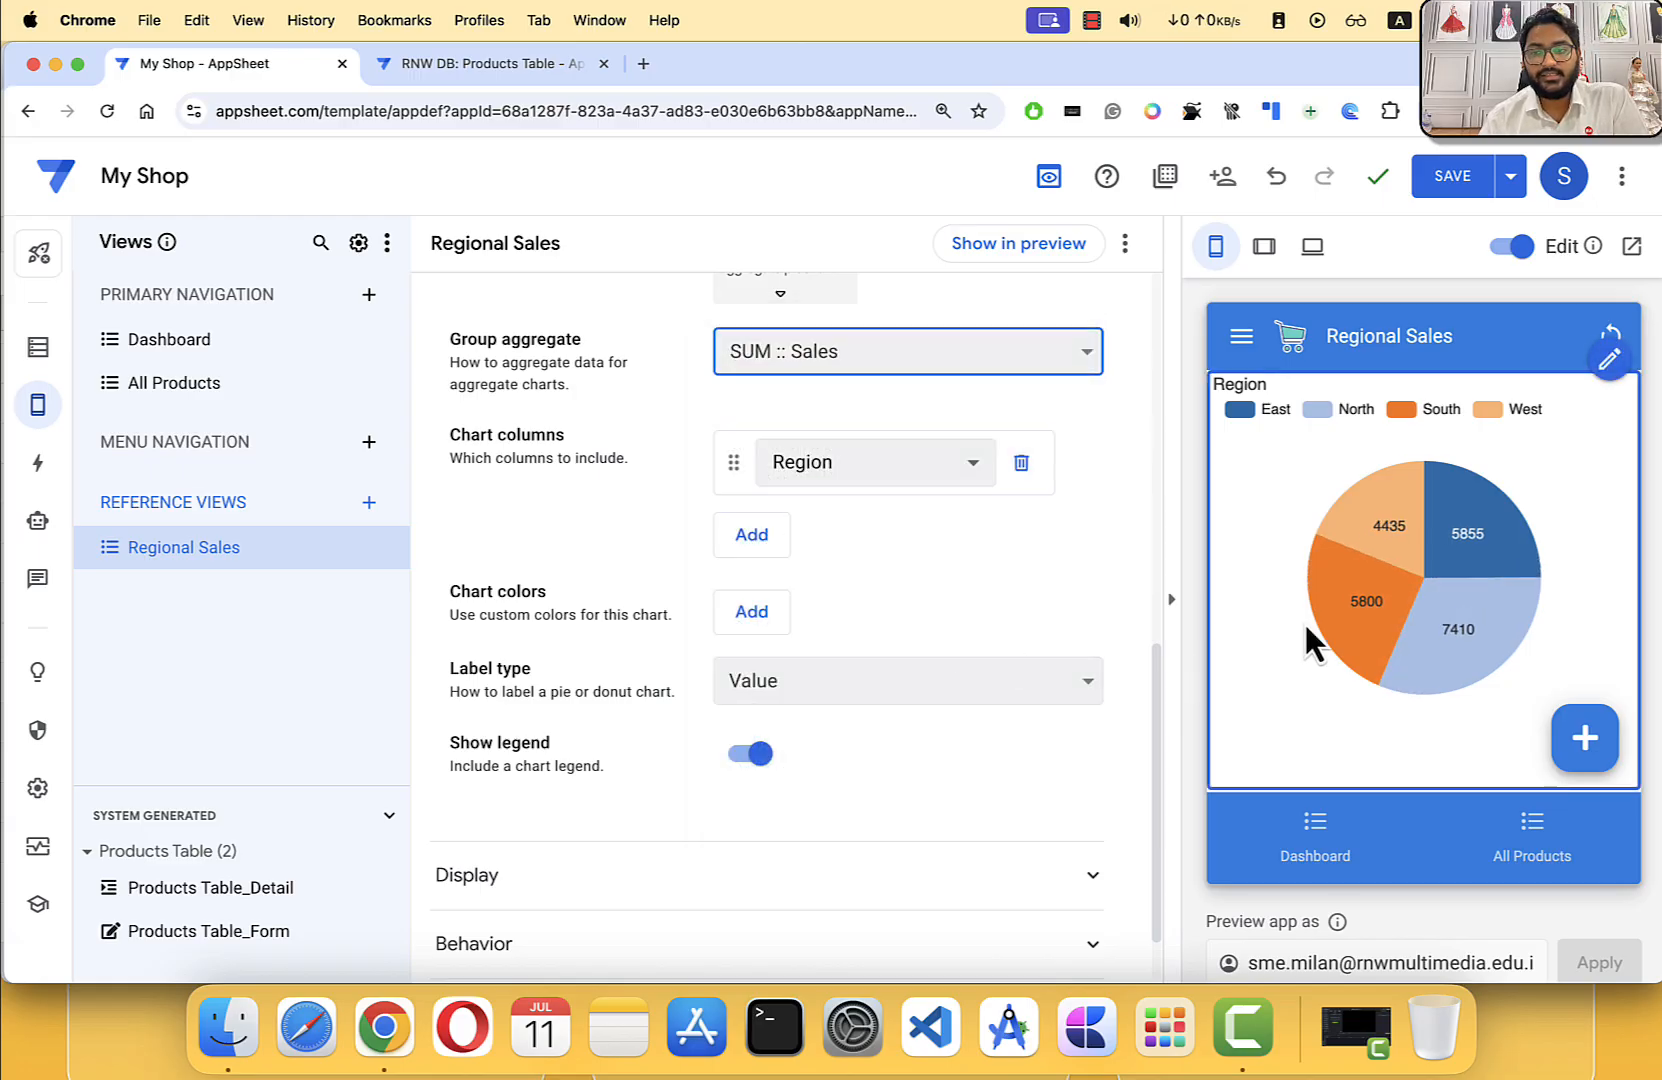
{"action": "mouse_move", "coordinate": [1448, 638]}
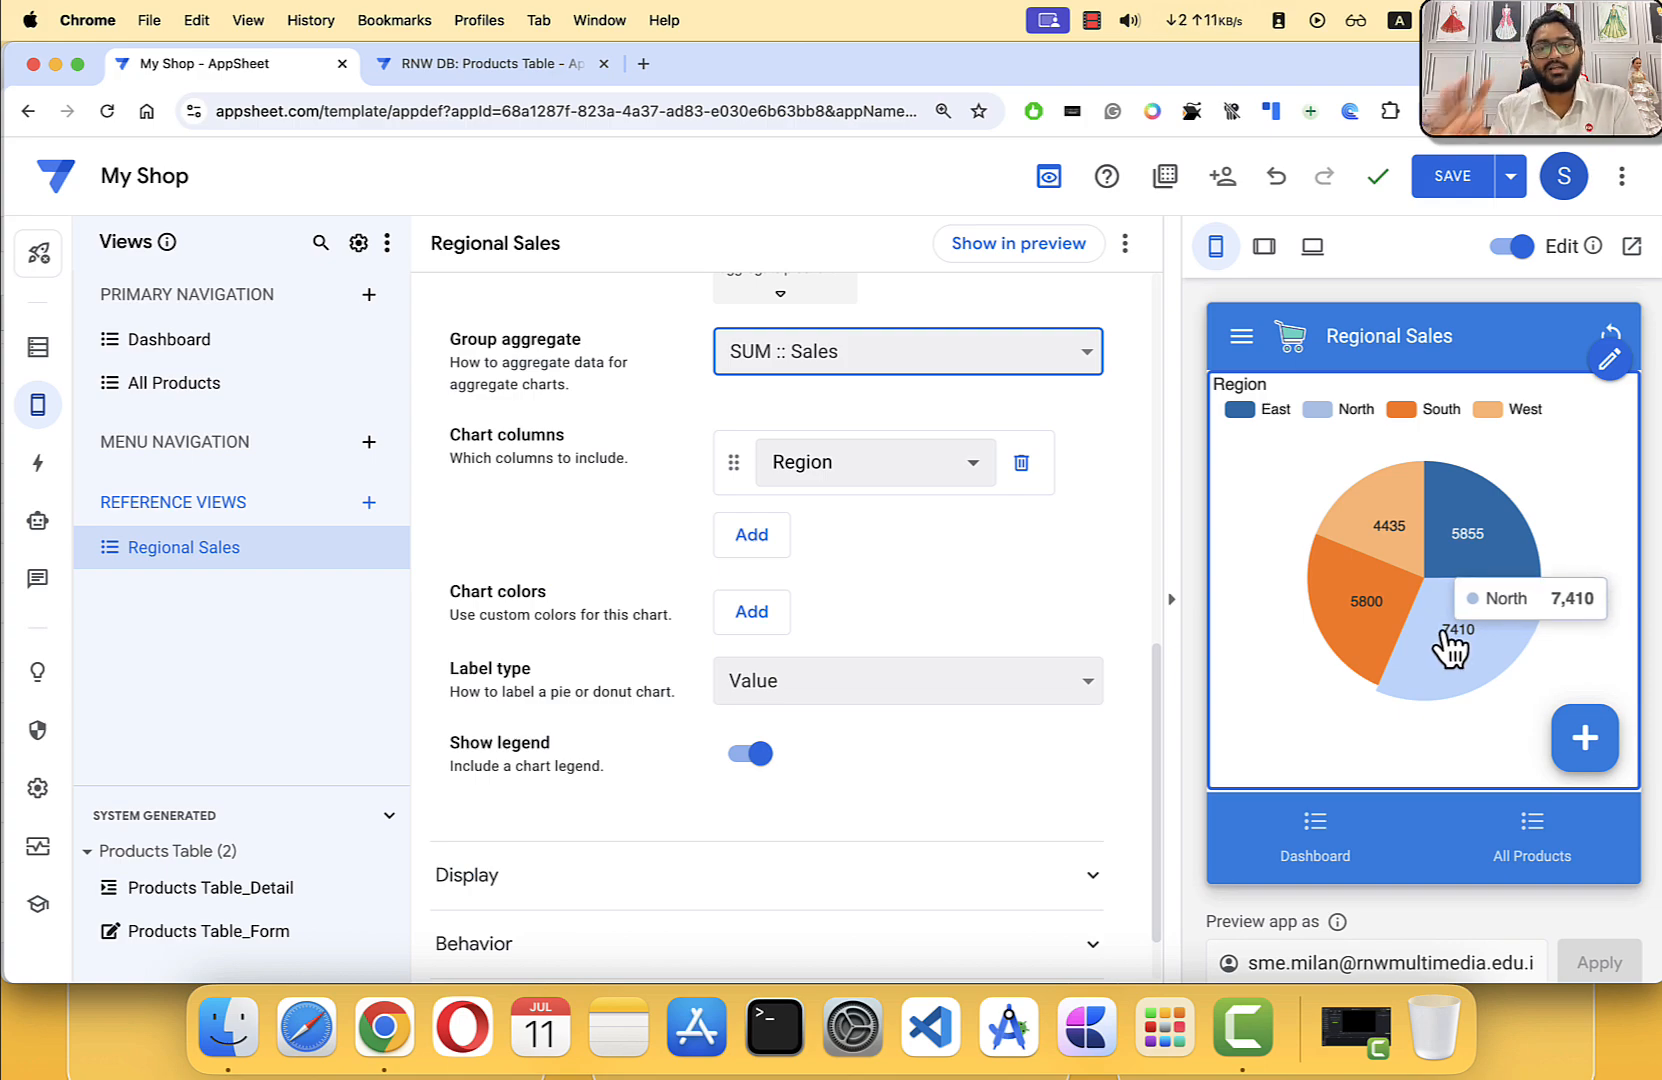
Step: Set the Regional Sales chart's group aggregate to SUM :: Revenue and check the slices in the preview
{"action": "left_click", "coordinate": [862, 349]}
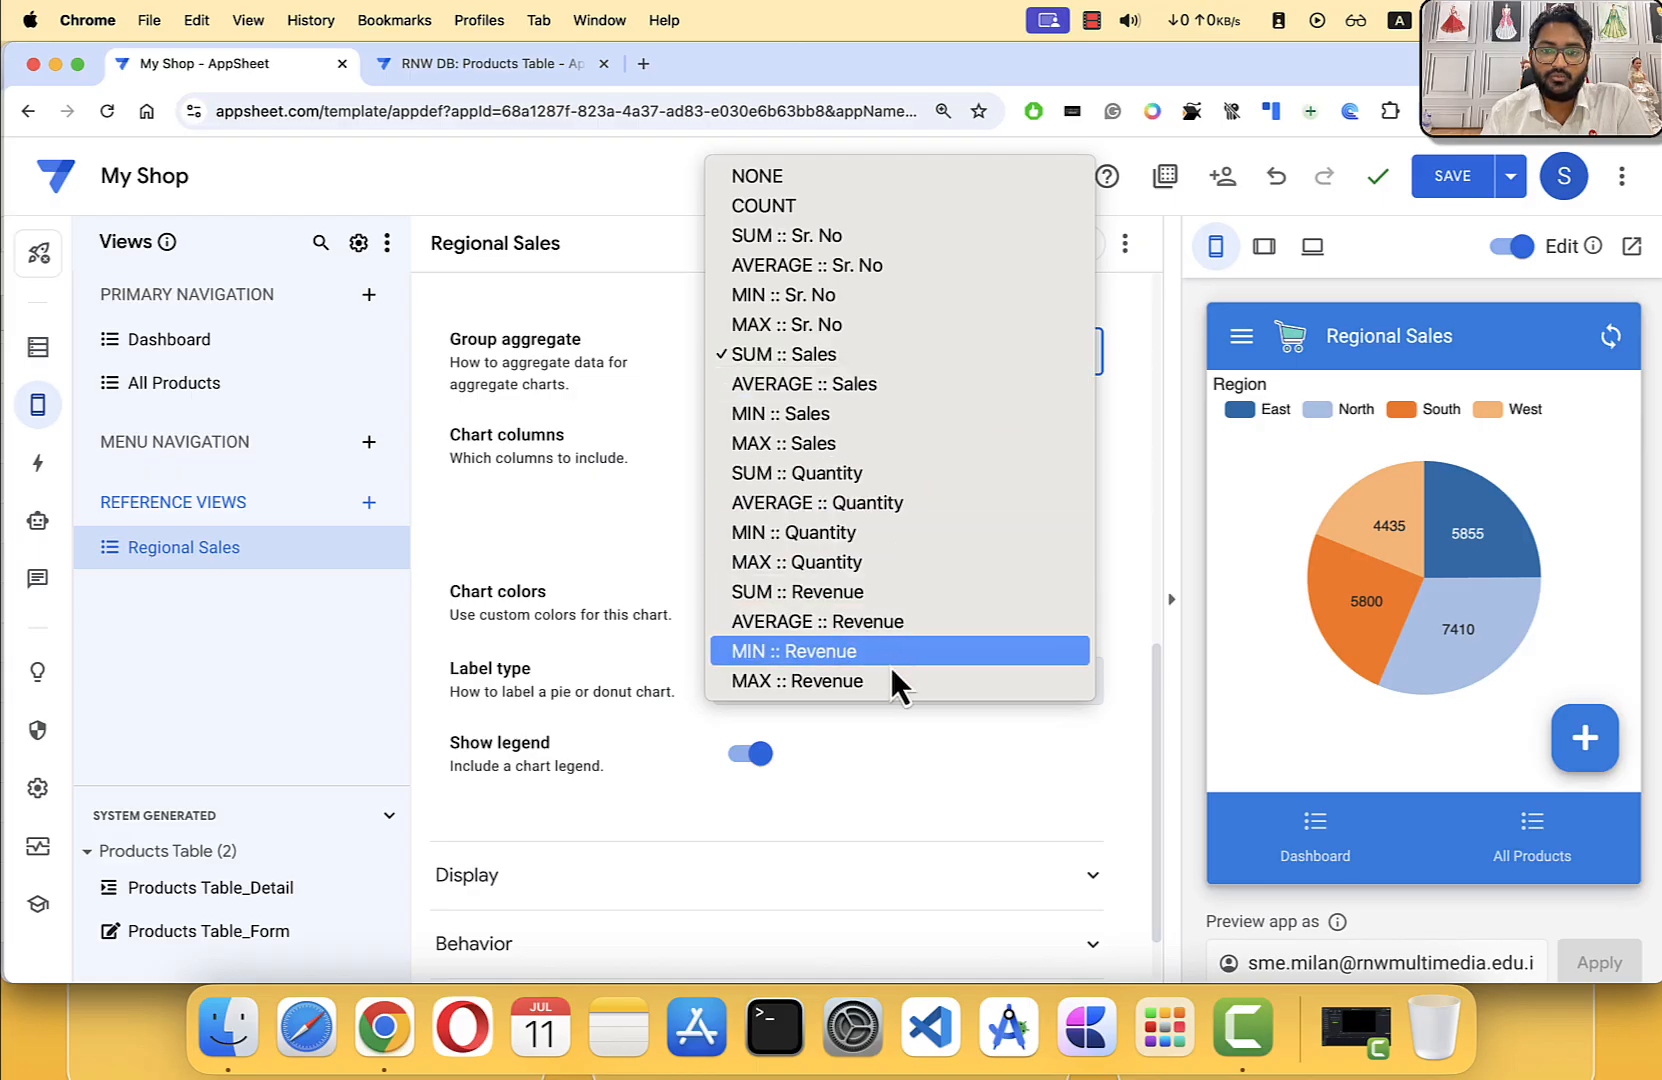
{"action": "left_click", "coordinate": [818, 596]}
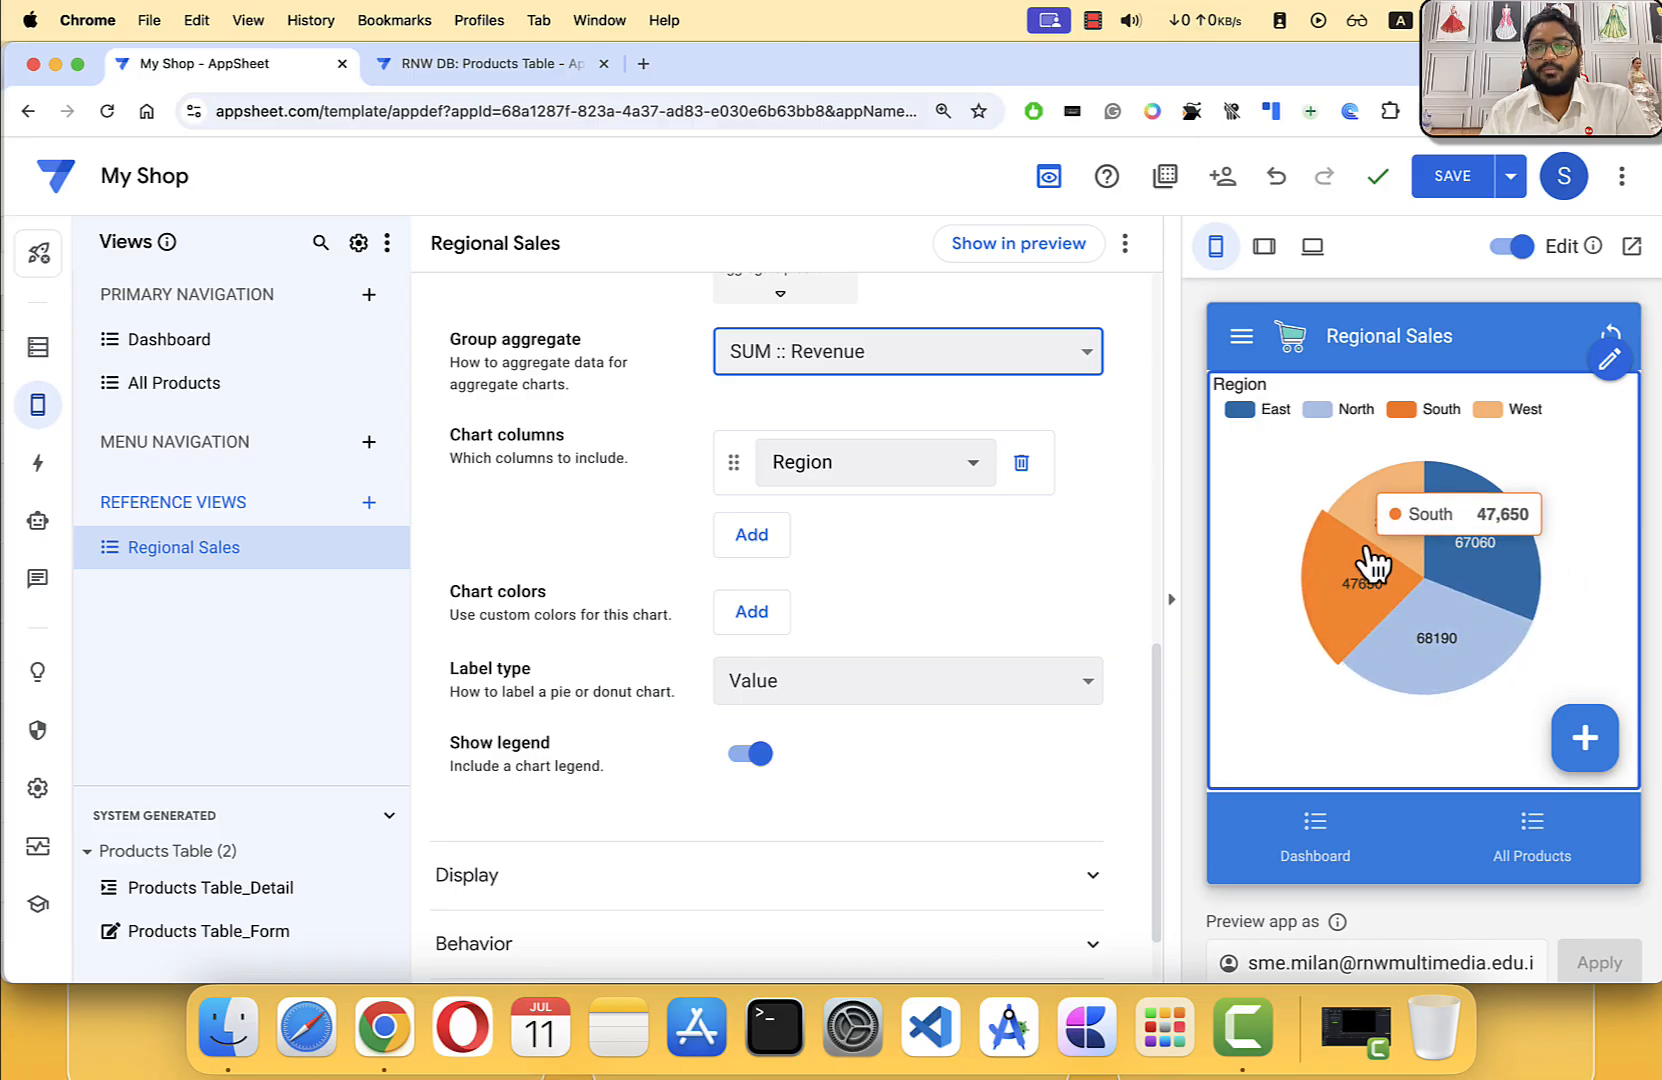
{"action": "mouse_move", "coordinate": [1490, 545]}
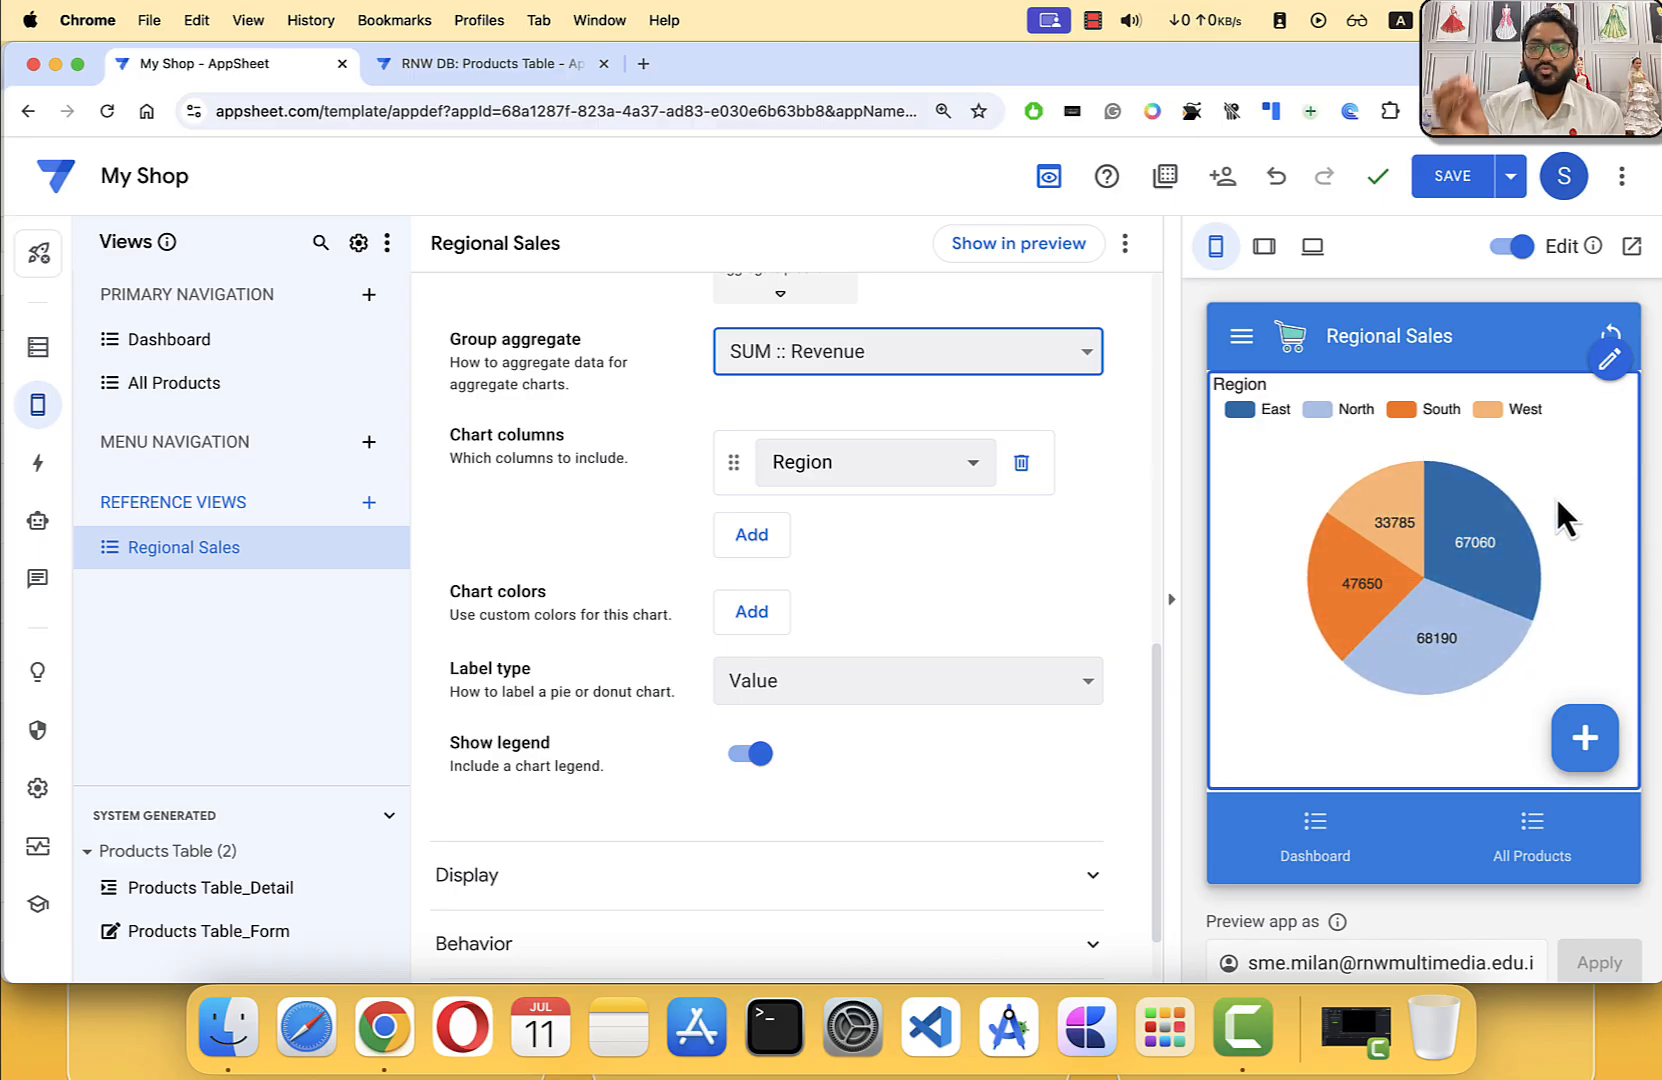
Step: Try the Key and Value label types, then set the pie chart's label type to Percent and check the slices
{"action": "left_click", "coordinate": [796, 681]}
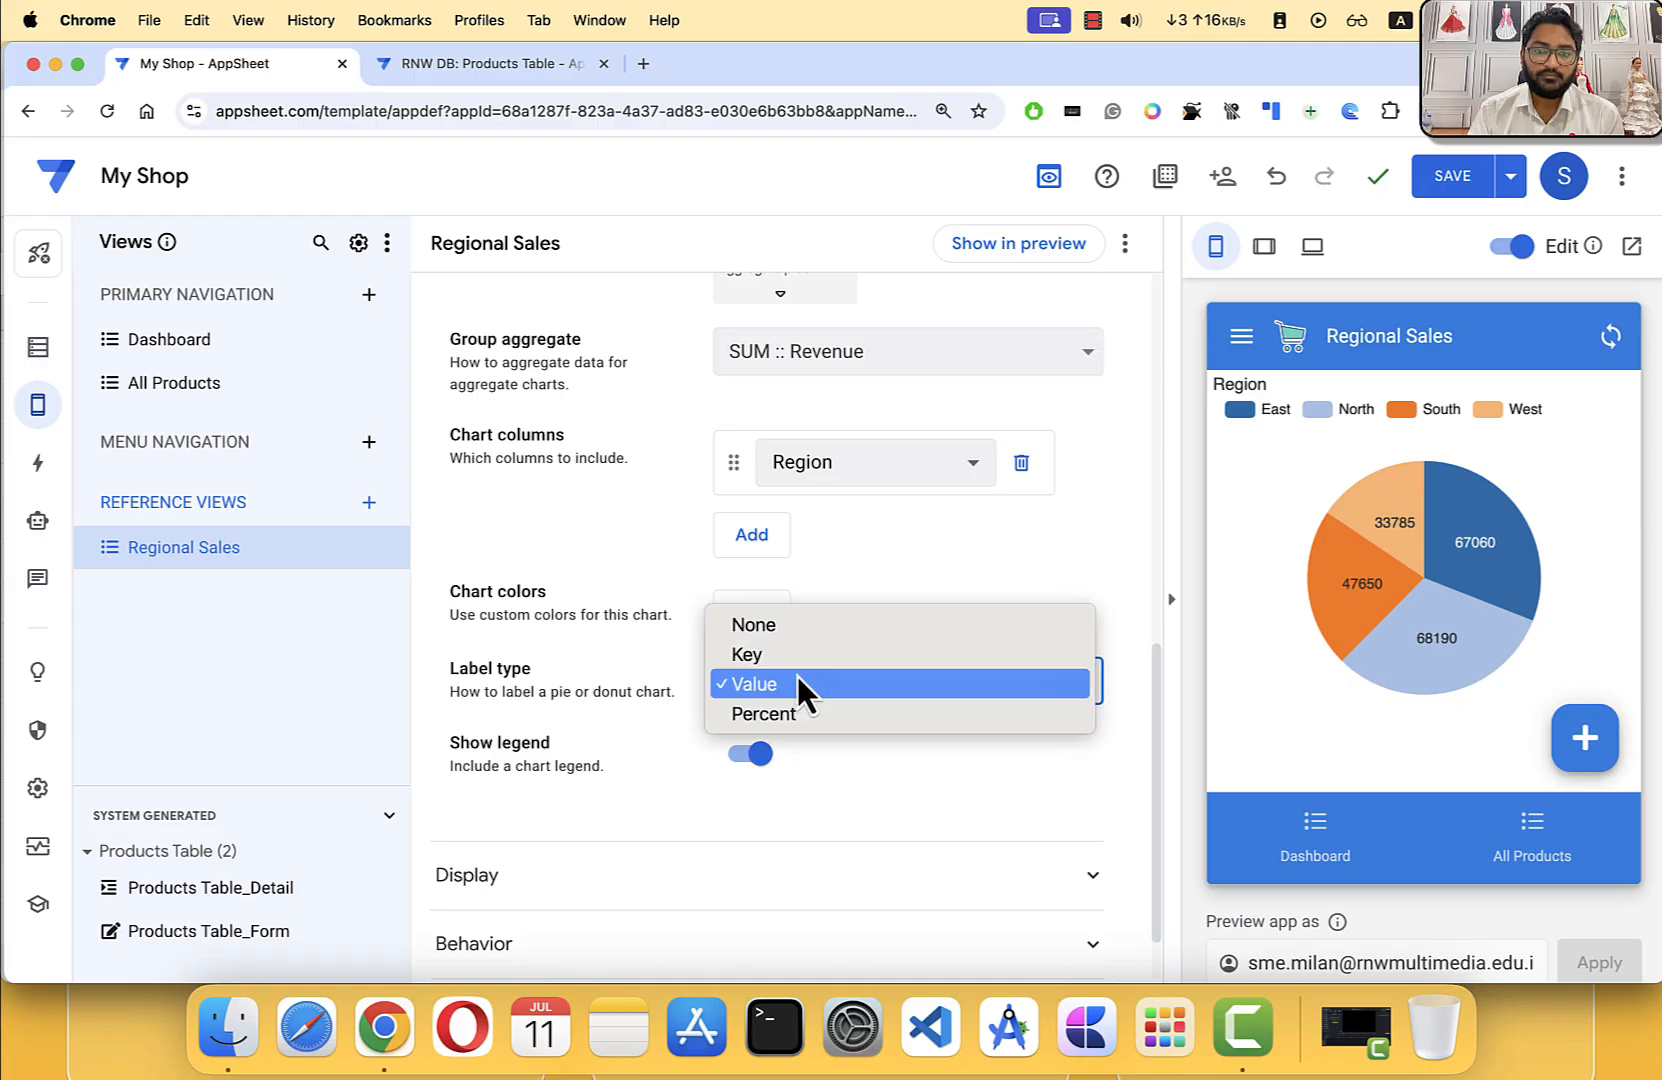
{"action": "left_click", "coordinate": [747, 654]}
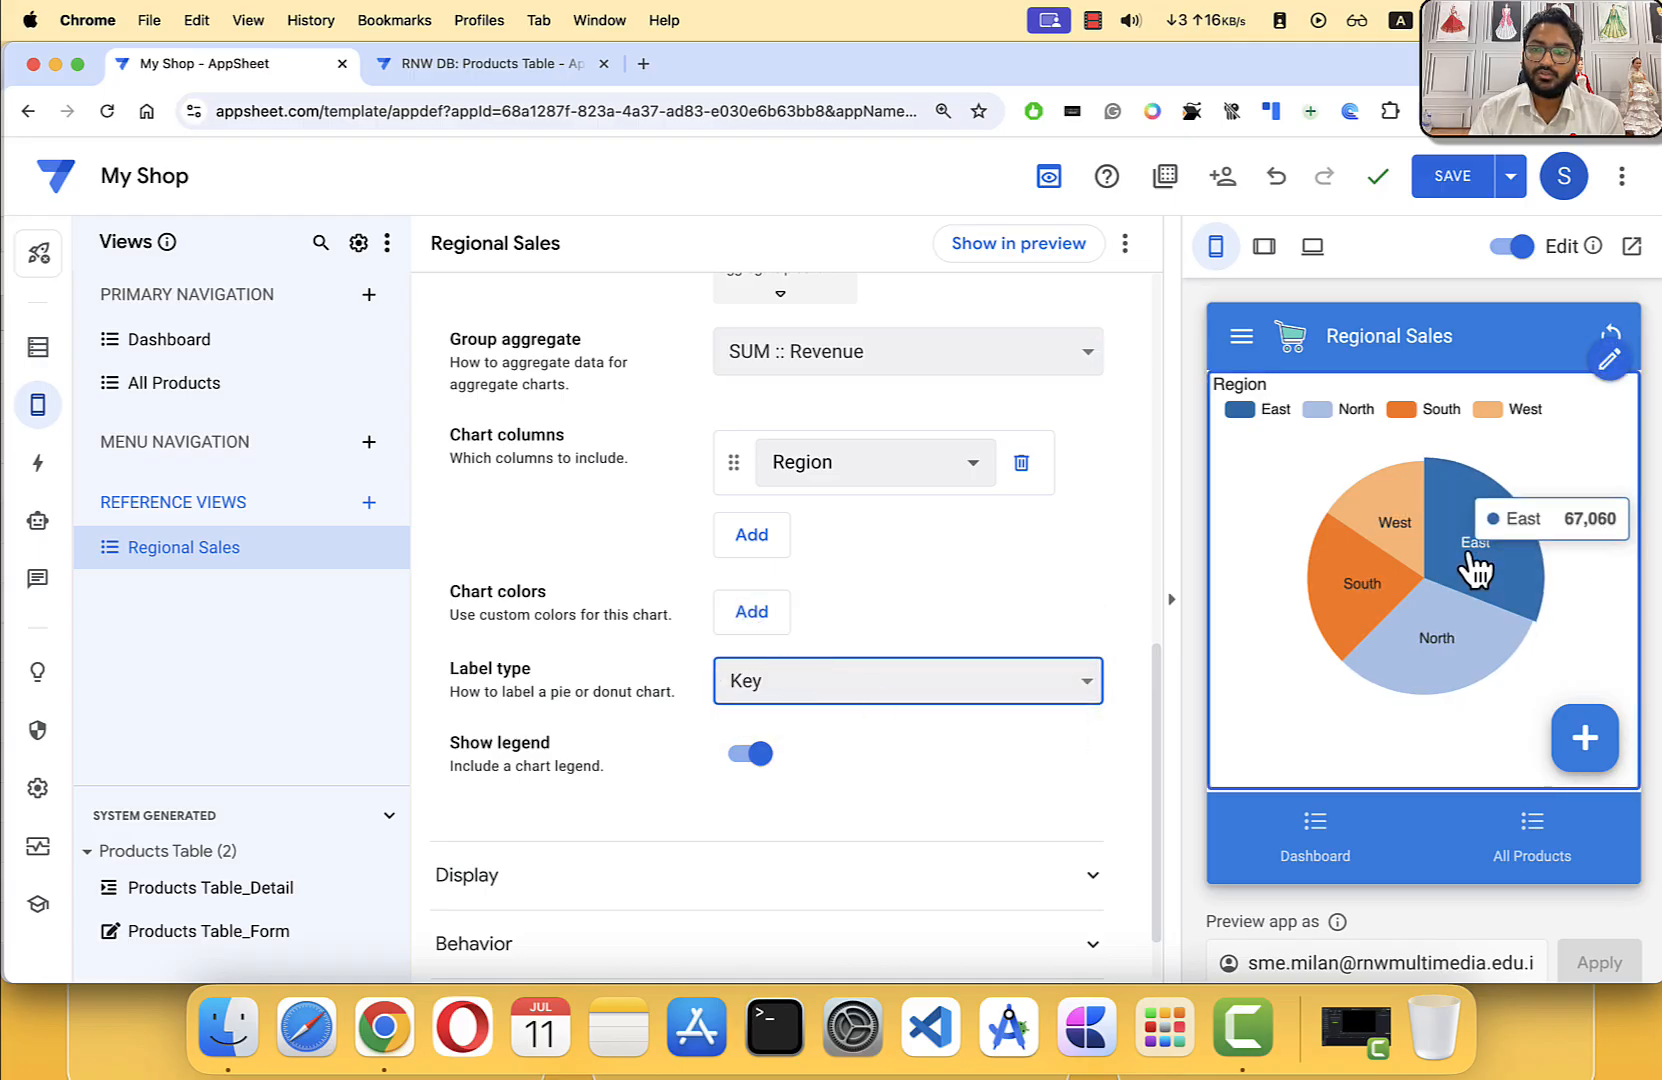
{"action": "left_click", "coordinate": [777, 697]}
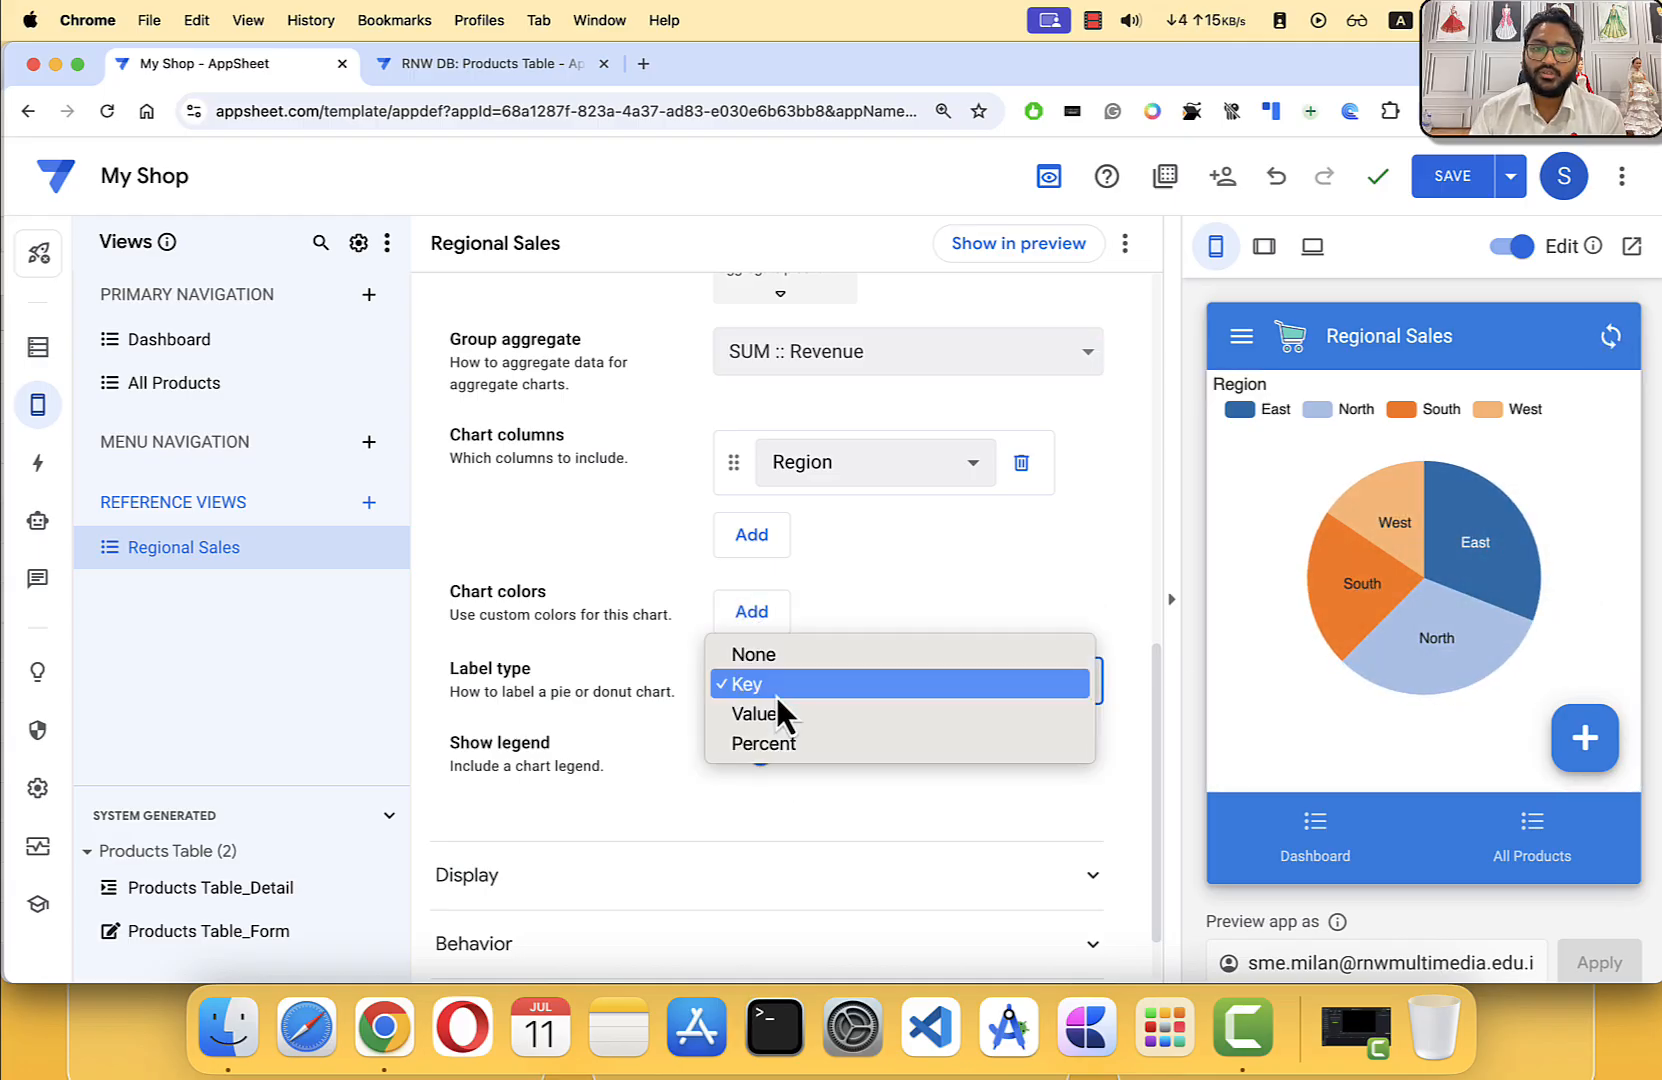
{"action": "left_click", "coordinate": [772, 718]}
{"action": "left_click", "coordinate": [840, 678]}
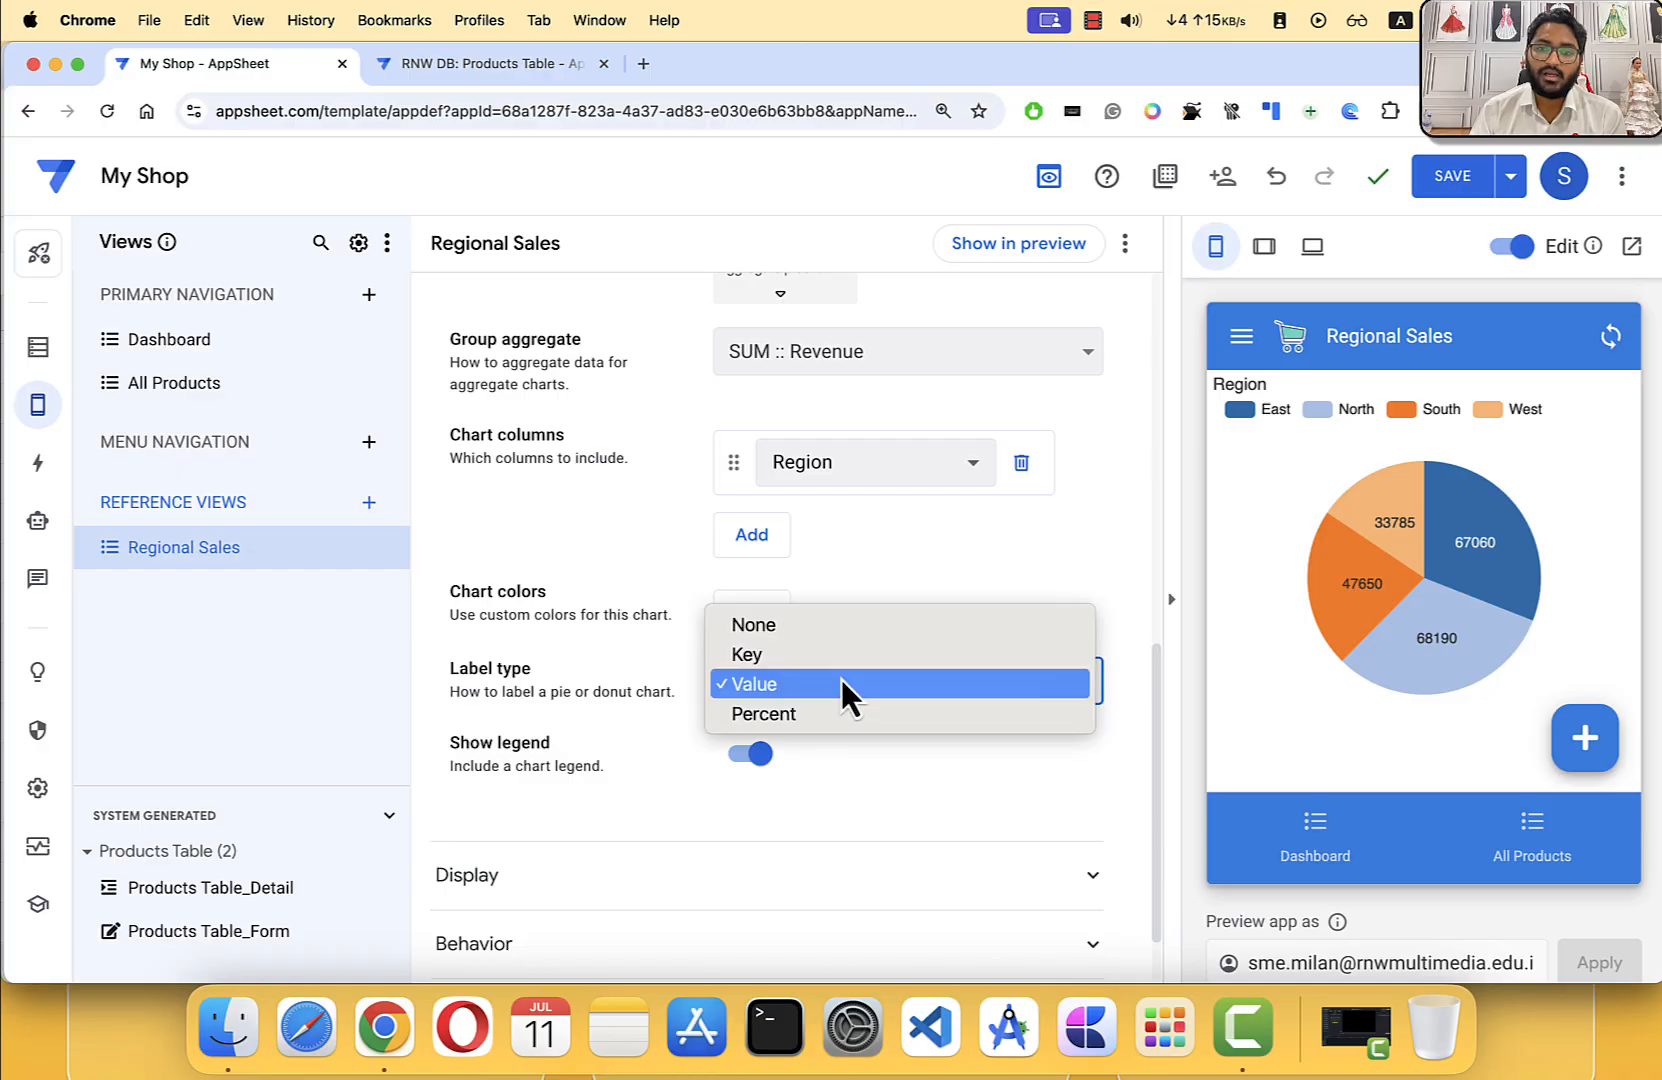
{"action": "left_click", "coordinate": [815, 715]}
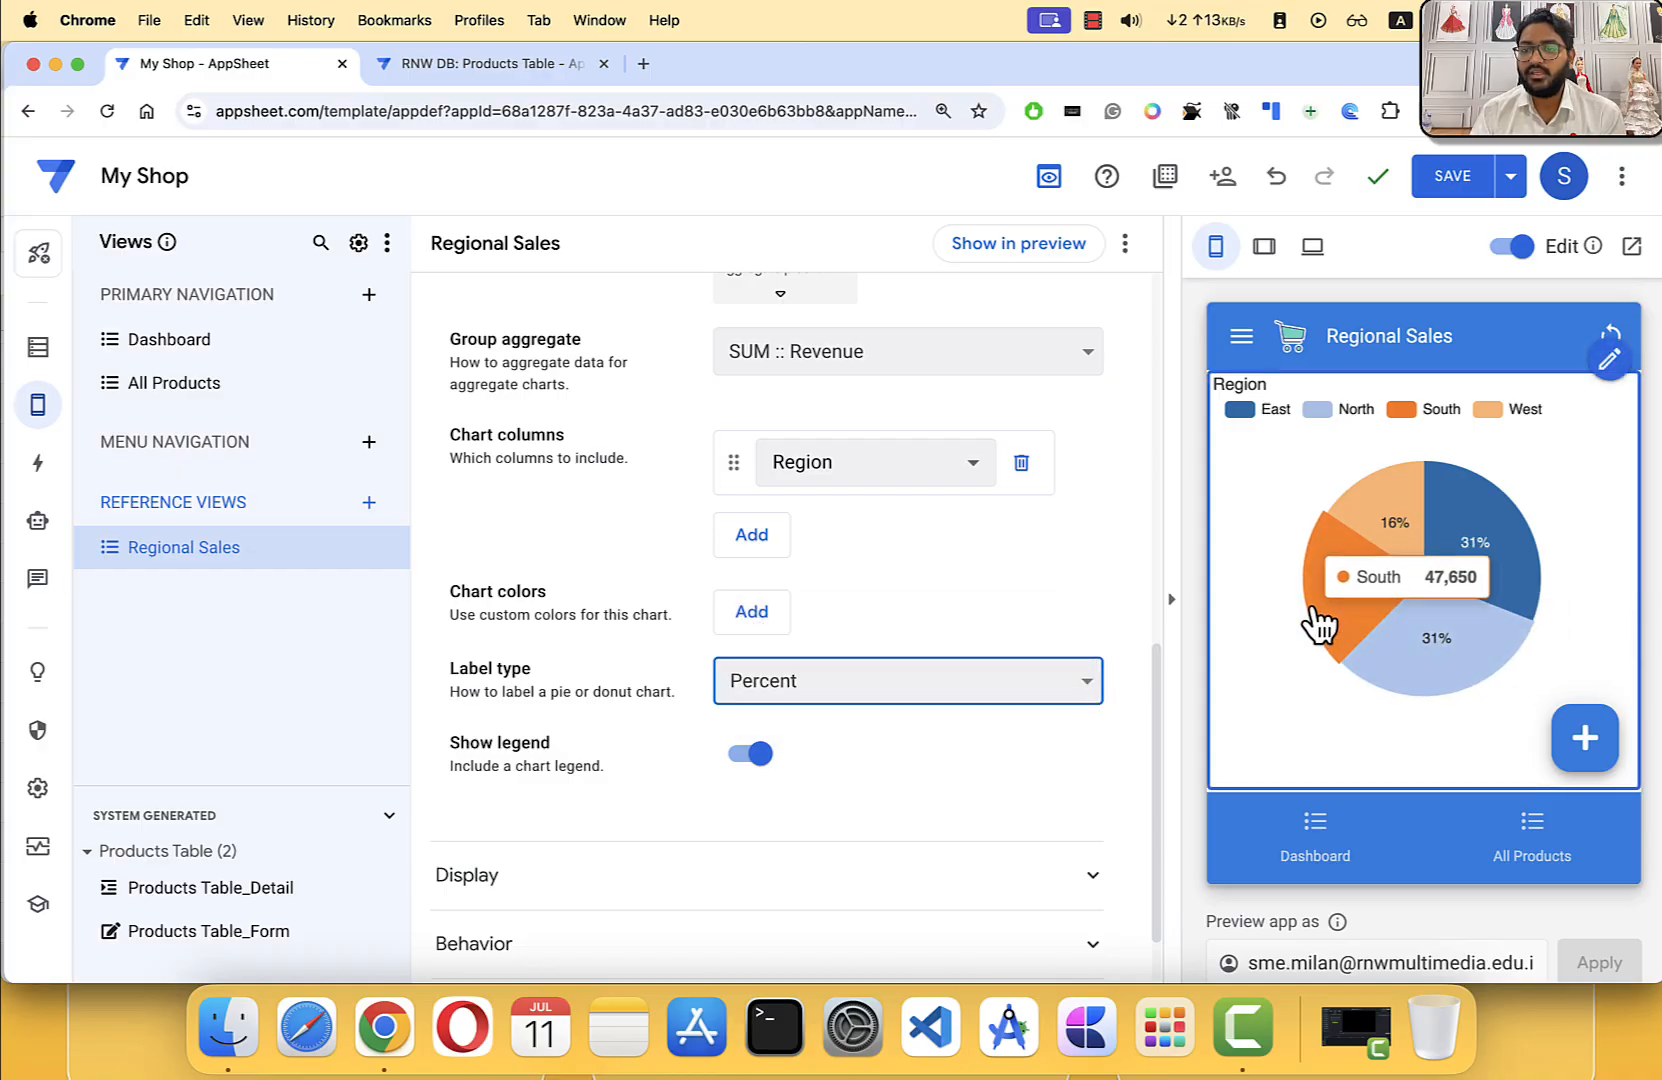
{"action": "mouse_move", "coordinate": [1452, 658]}
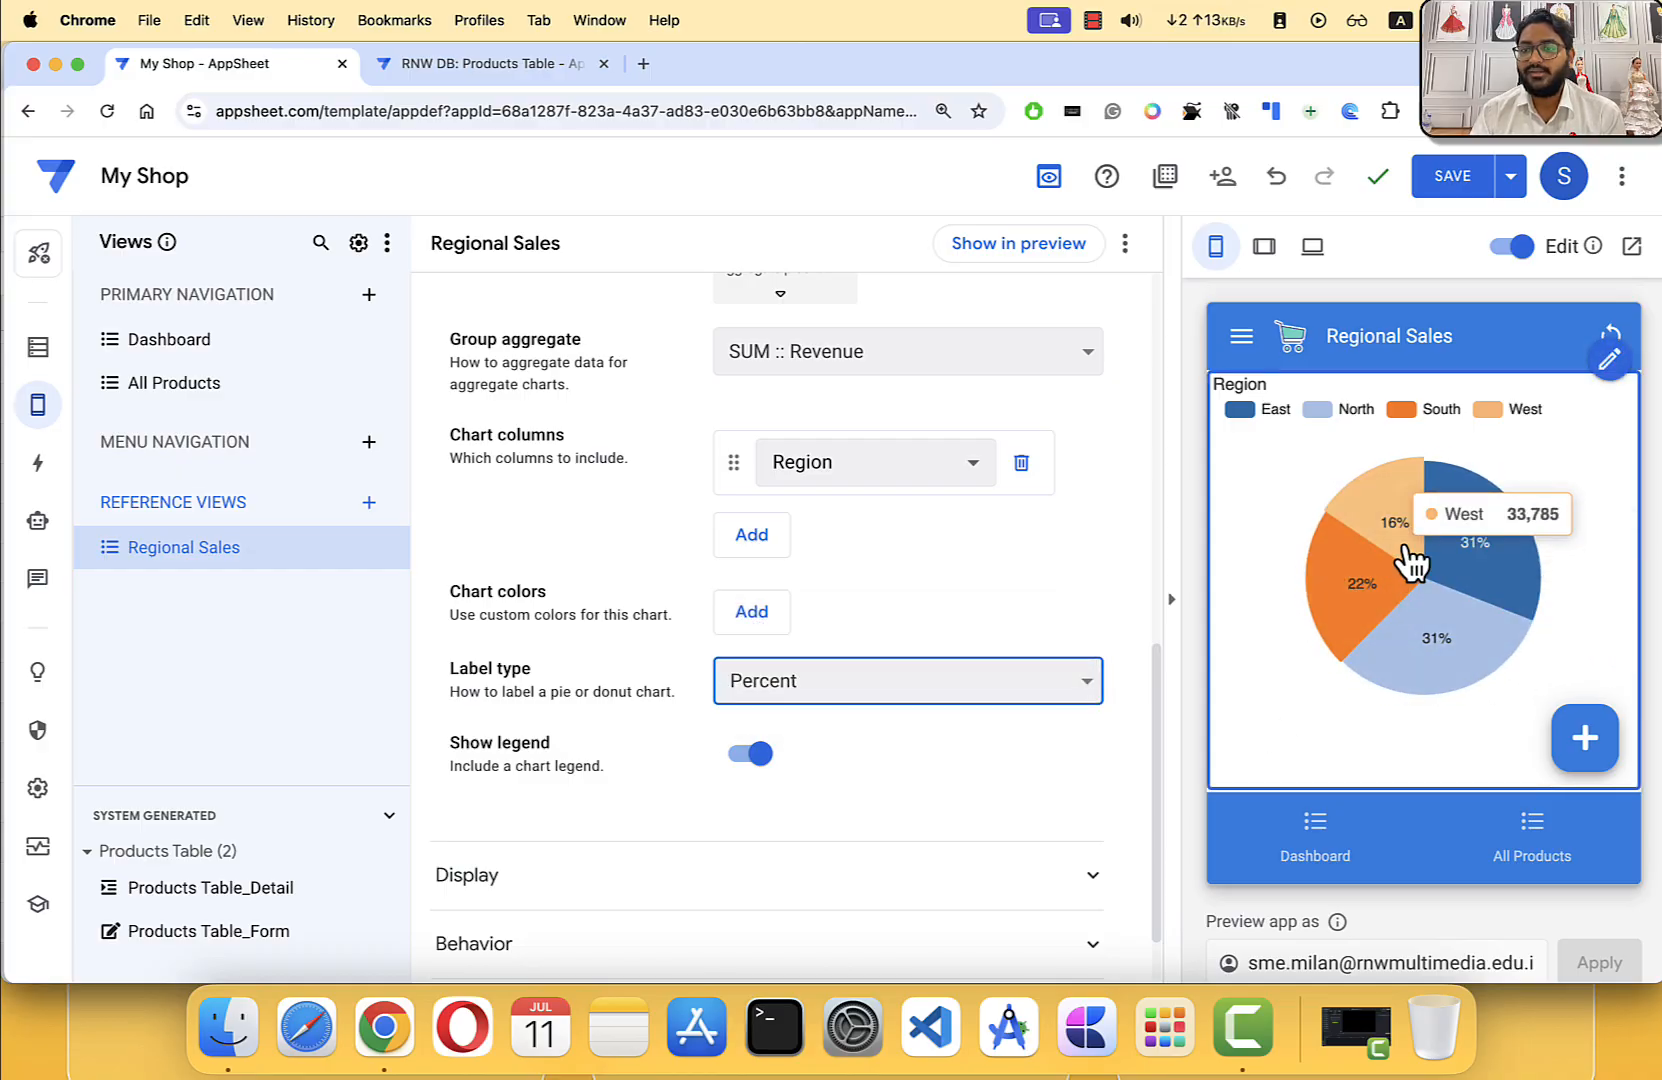
{"action": "mouse_move", "coordinate": [1472, 560]}
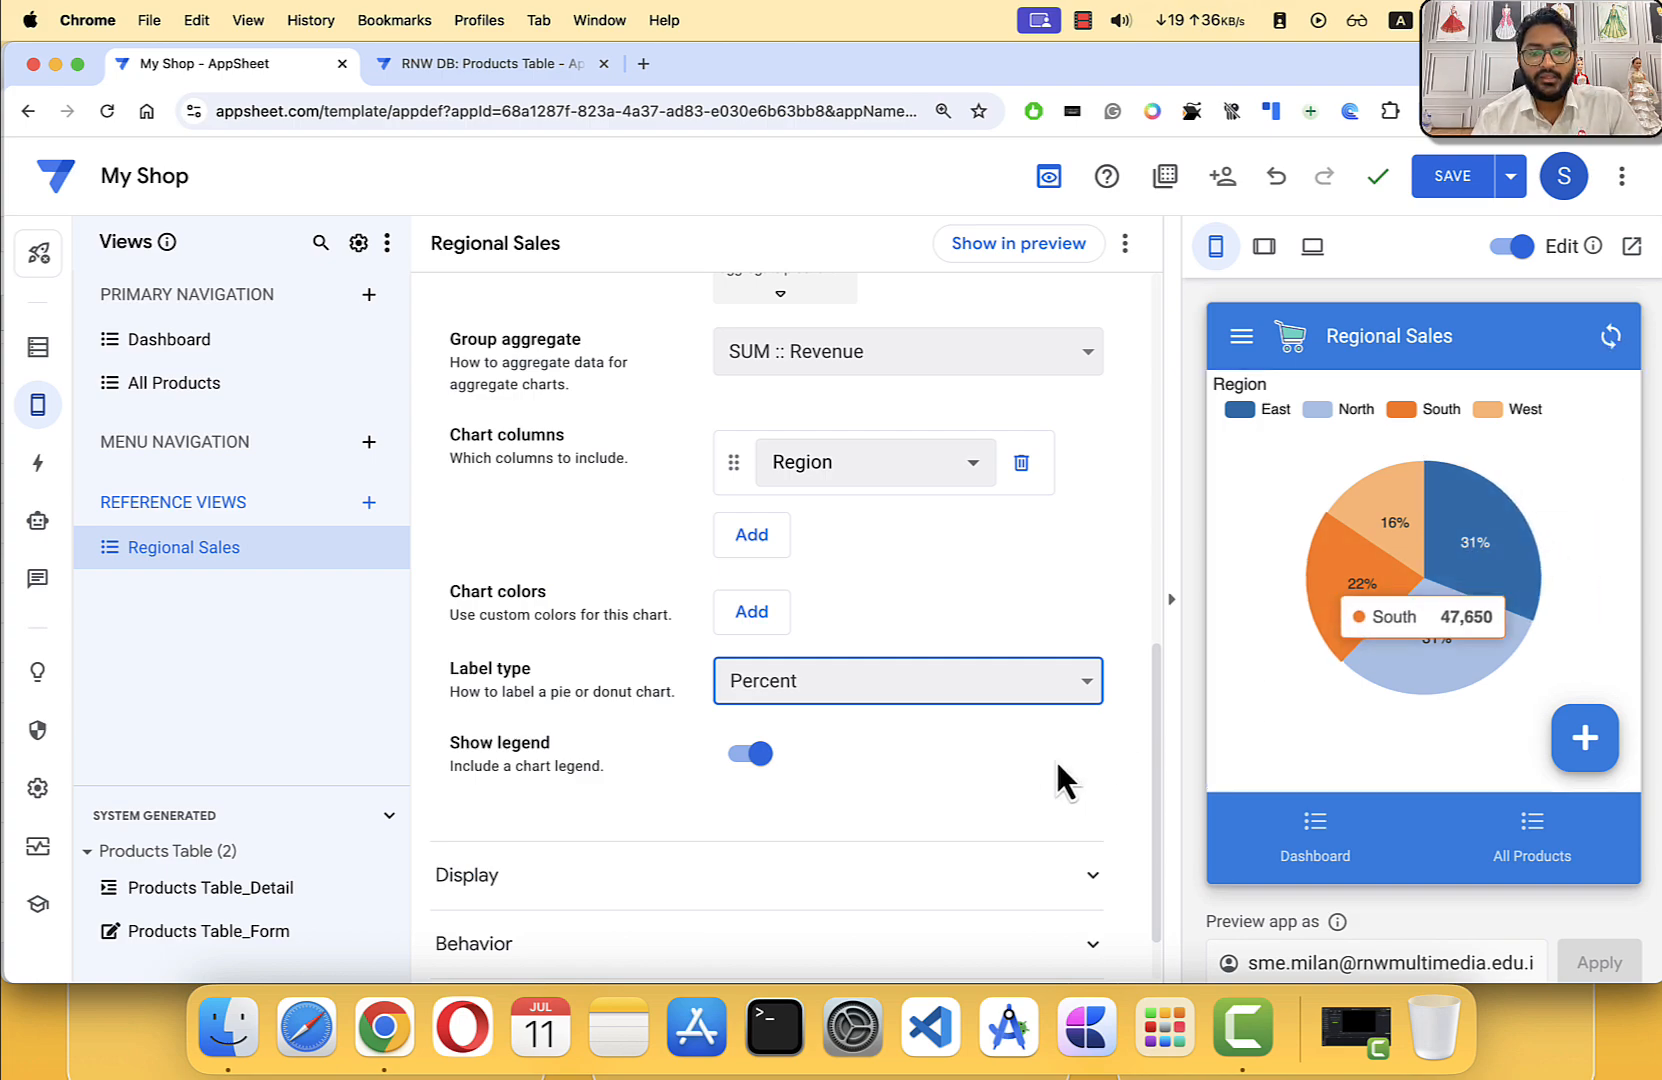
Step: Turn the pie chart's legend off, check the preview, and turn the legend back on
{"action": "left_click", "coordinate": [752, 755]}
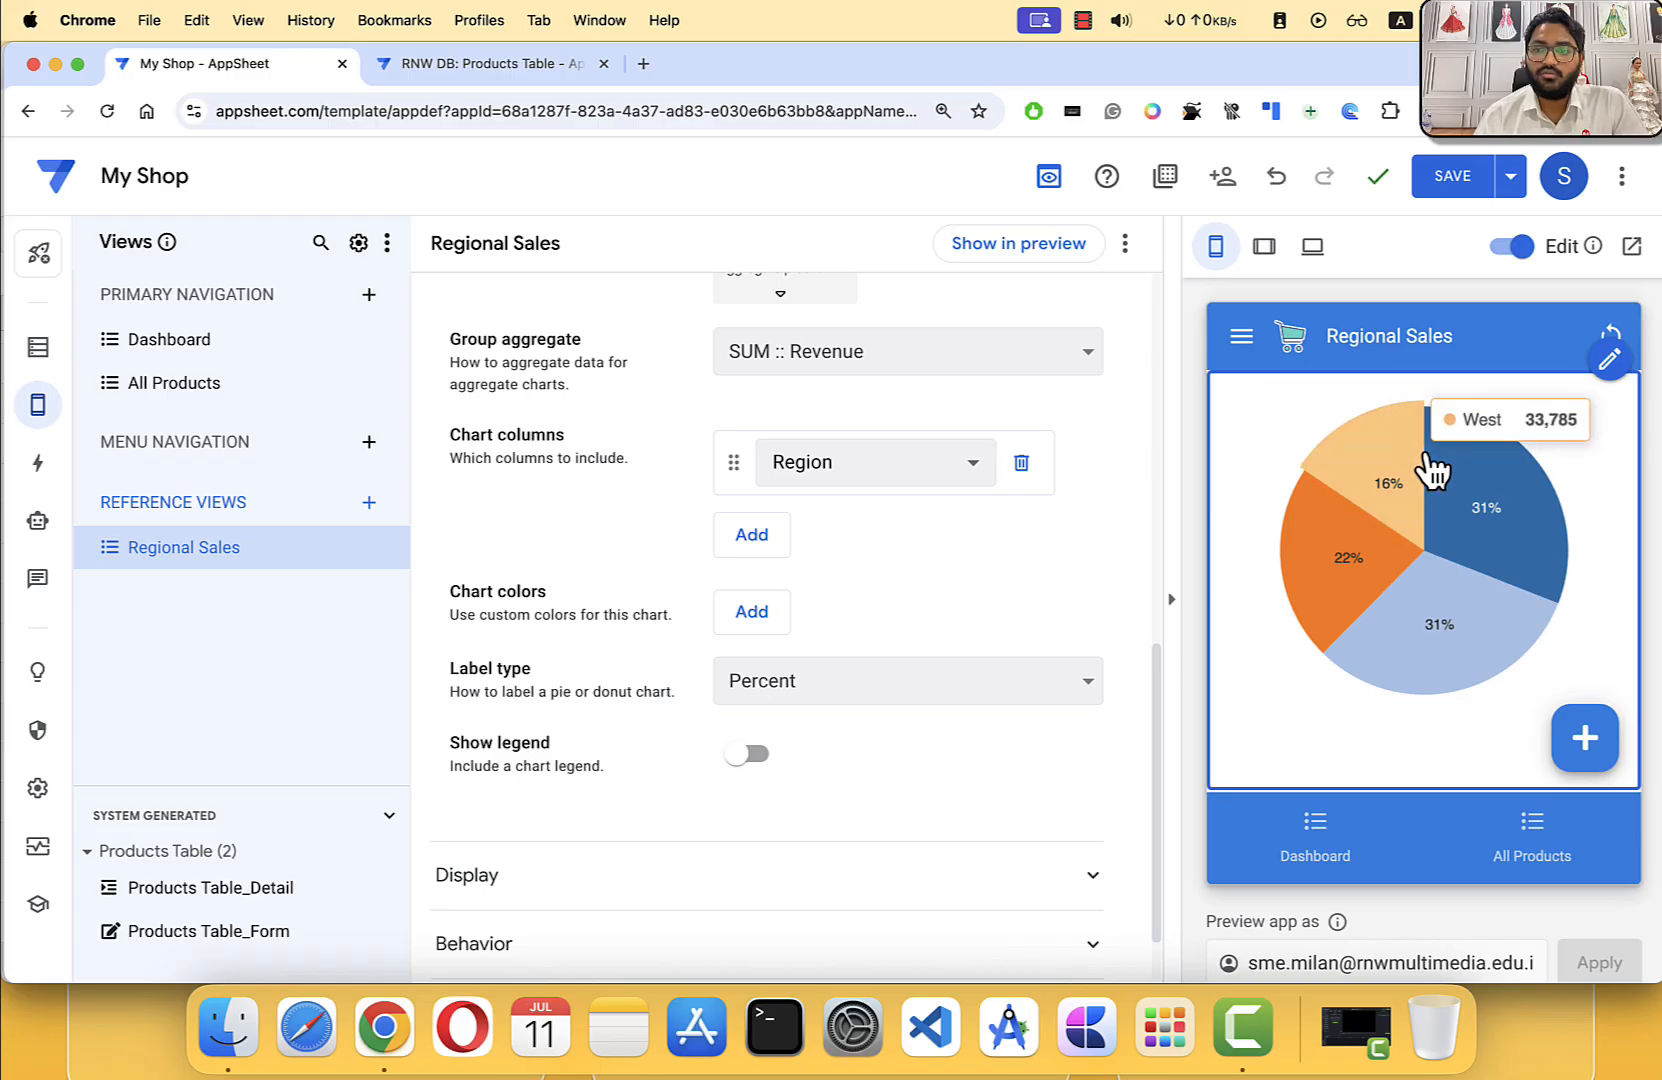
{"action": "mouse_move", "coordinate": [1386, 475]}
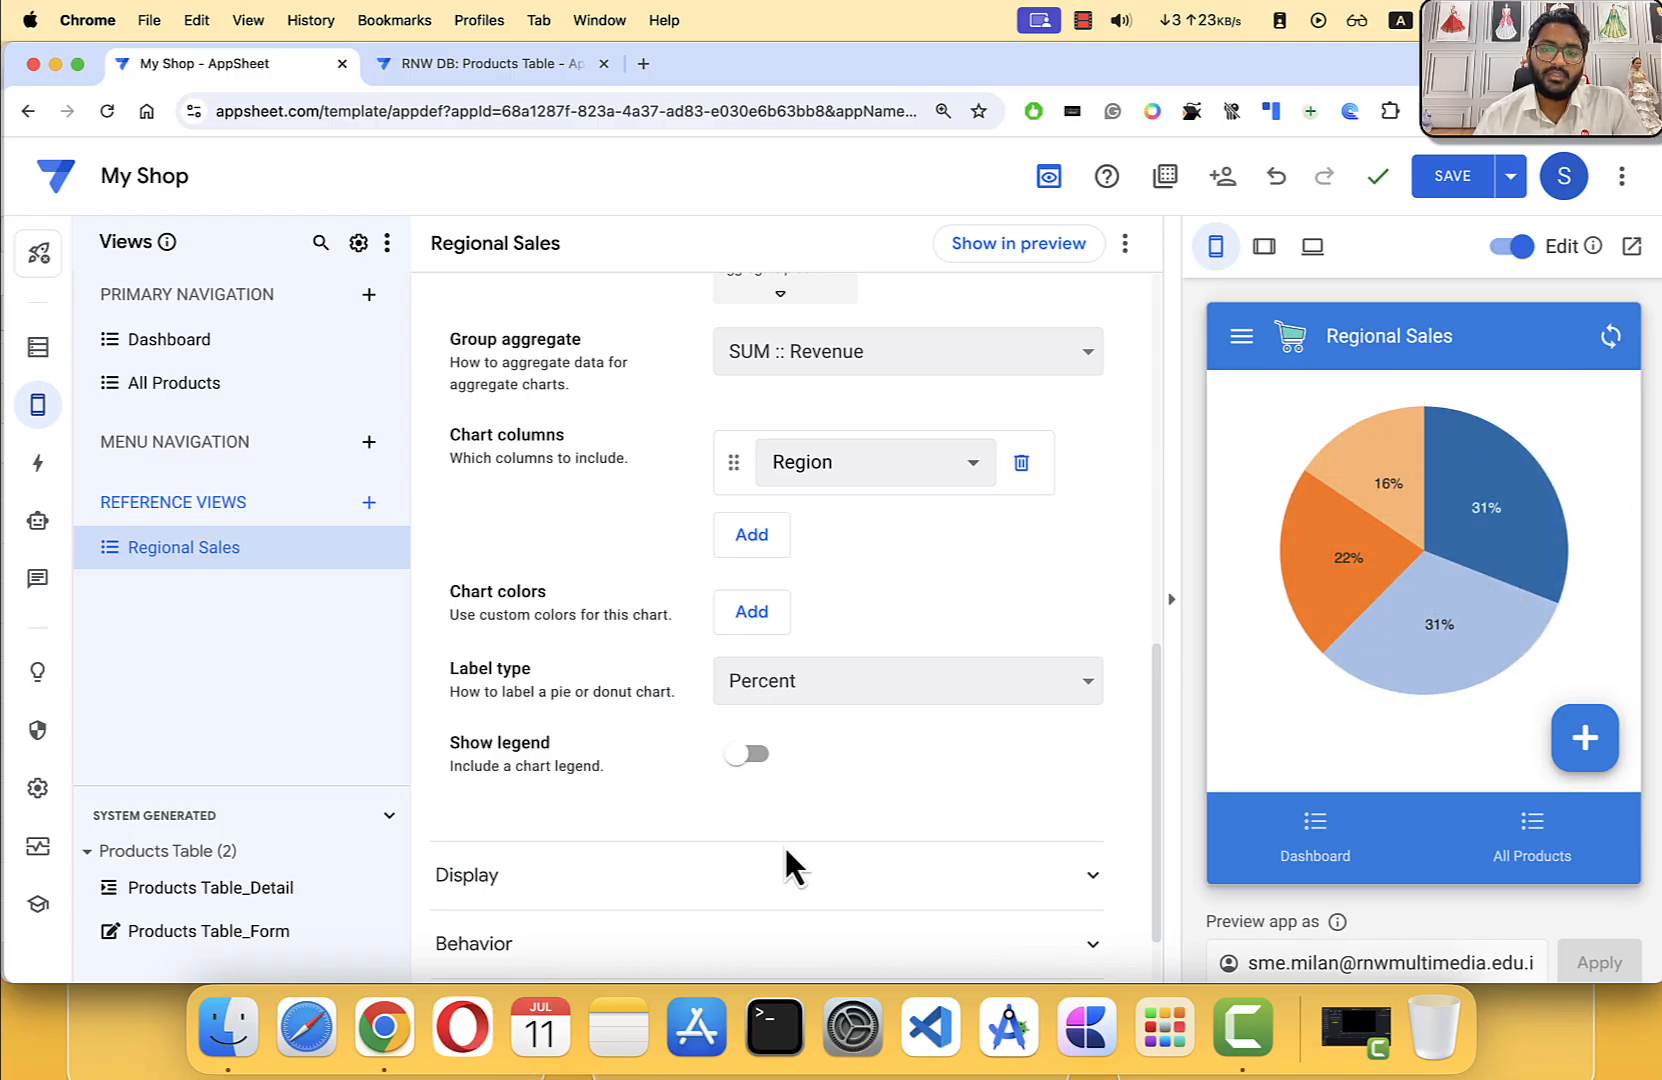
{"action": "left_click", "coordinate": [748, 760]}
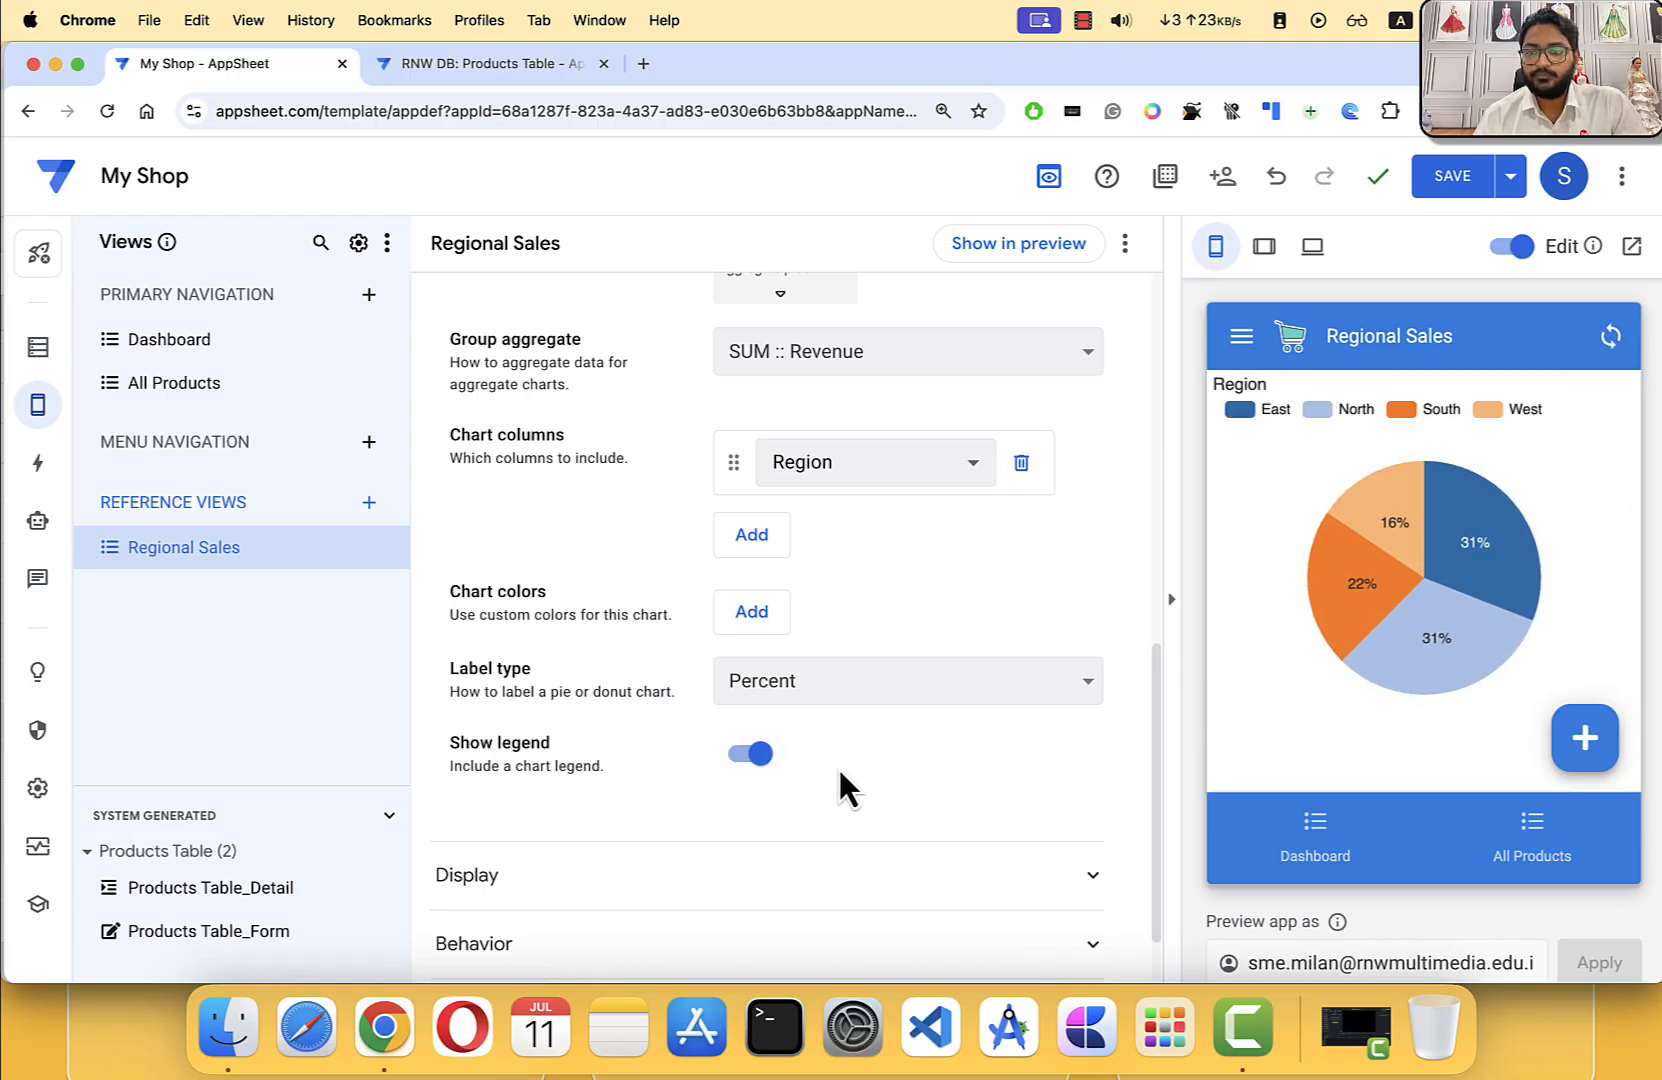
Step: Review the view type, position and chart type settings of the Regional Sales view
{"action": "scroll", "coordinate": [667, 561], "scroll_direction": "up", "scroll_amount": 10}
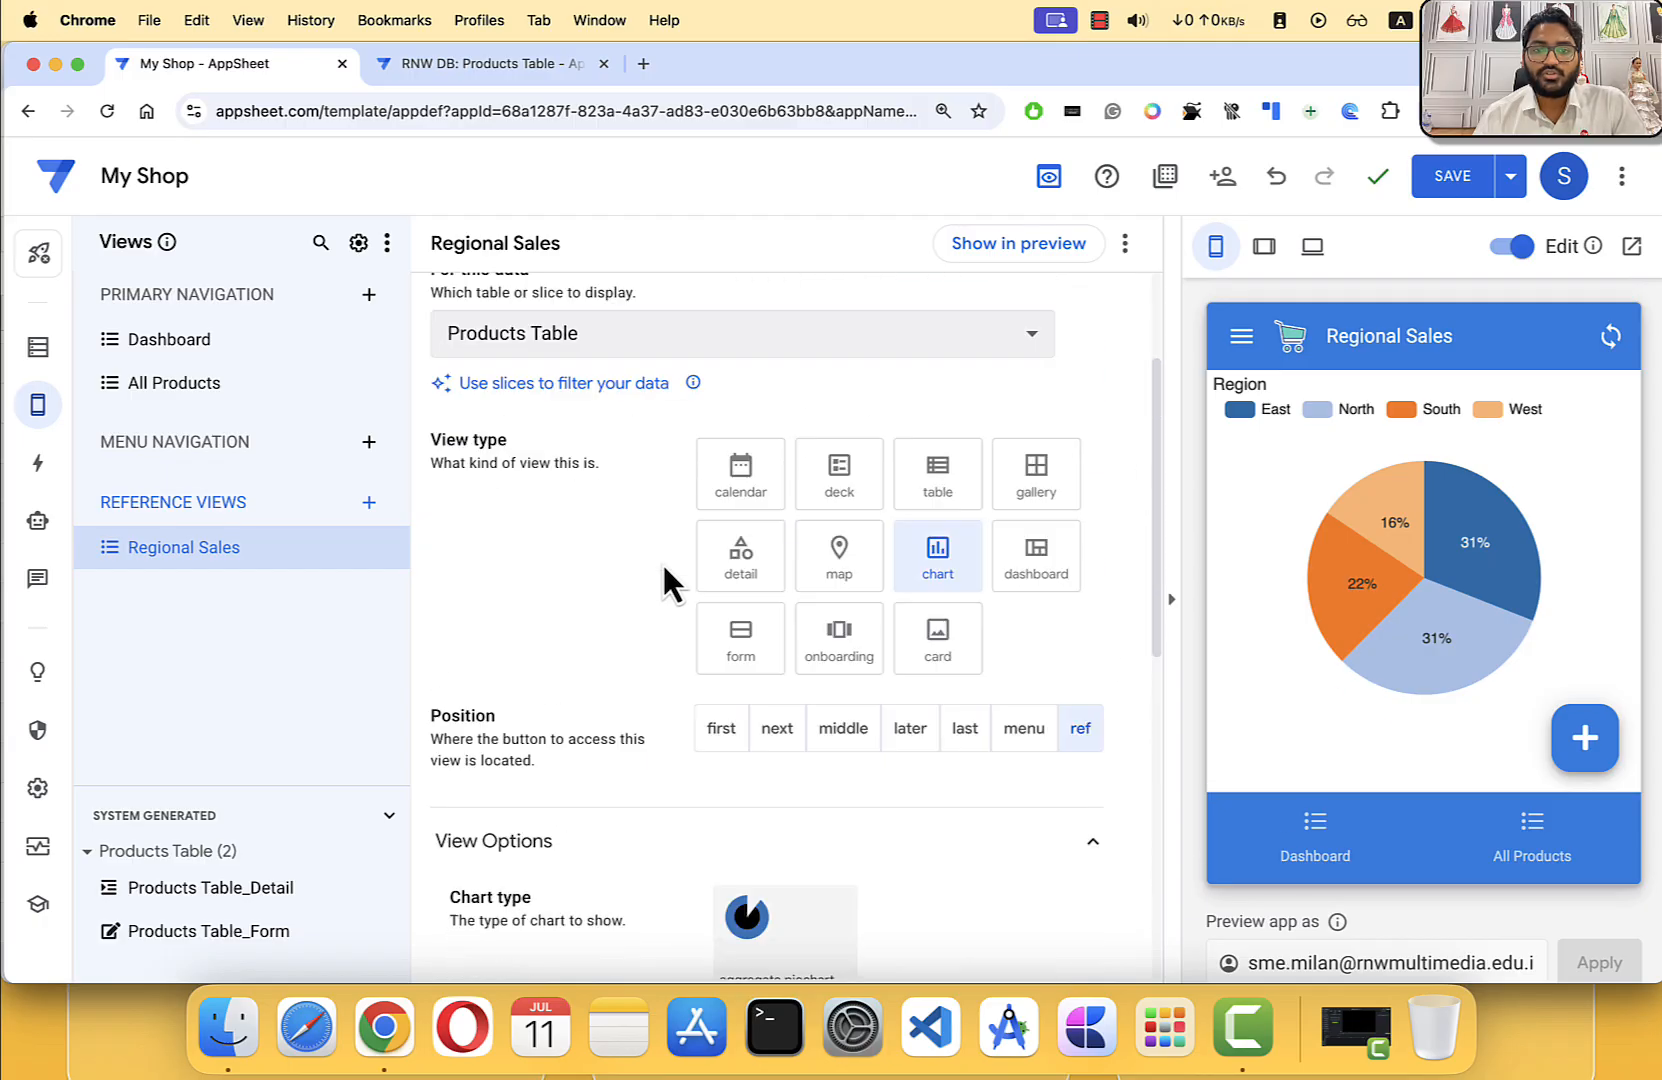
{"action": "scroll", "coordinate": [661, 562], "scroll_direction": "down", "scroll_amount": 3}
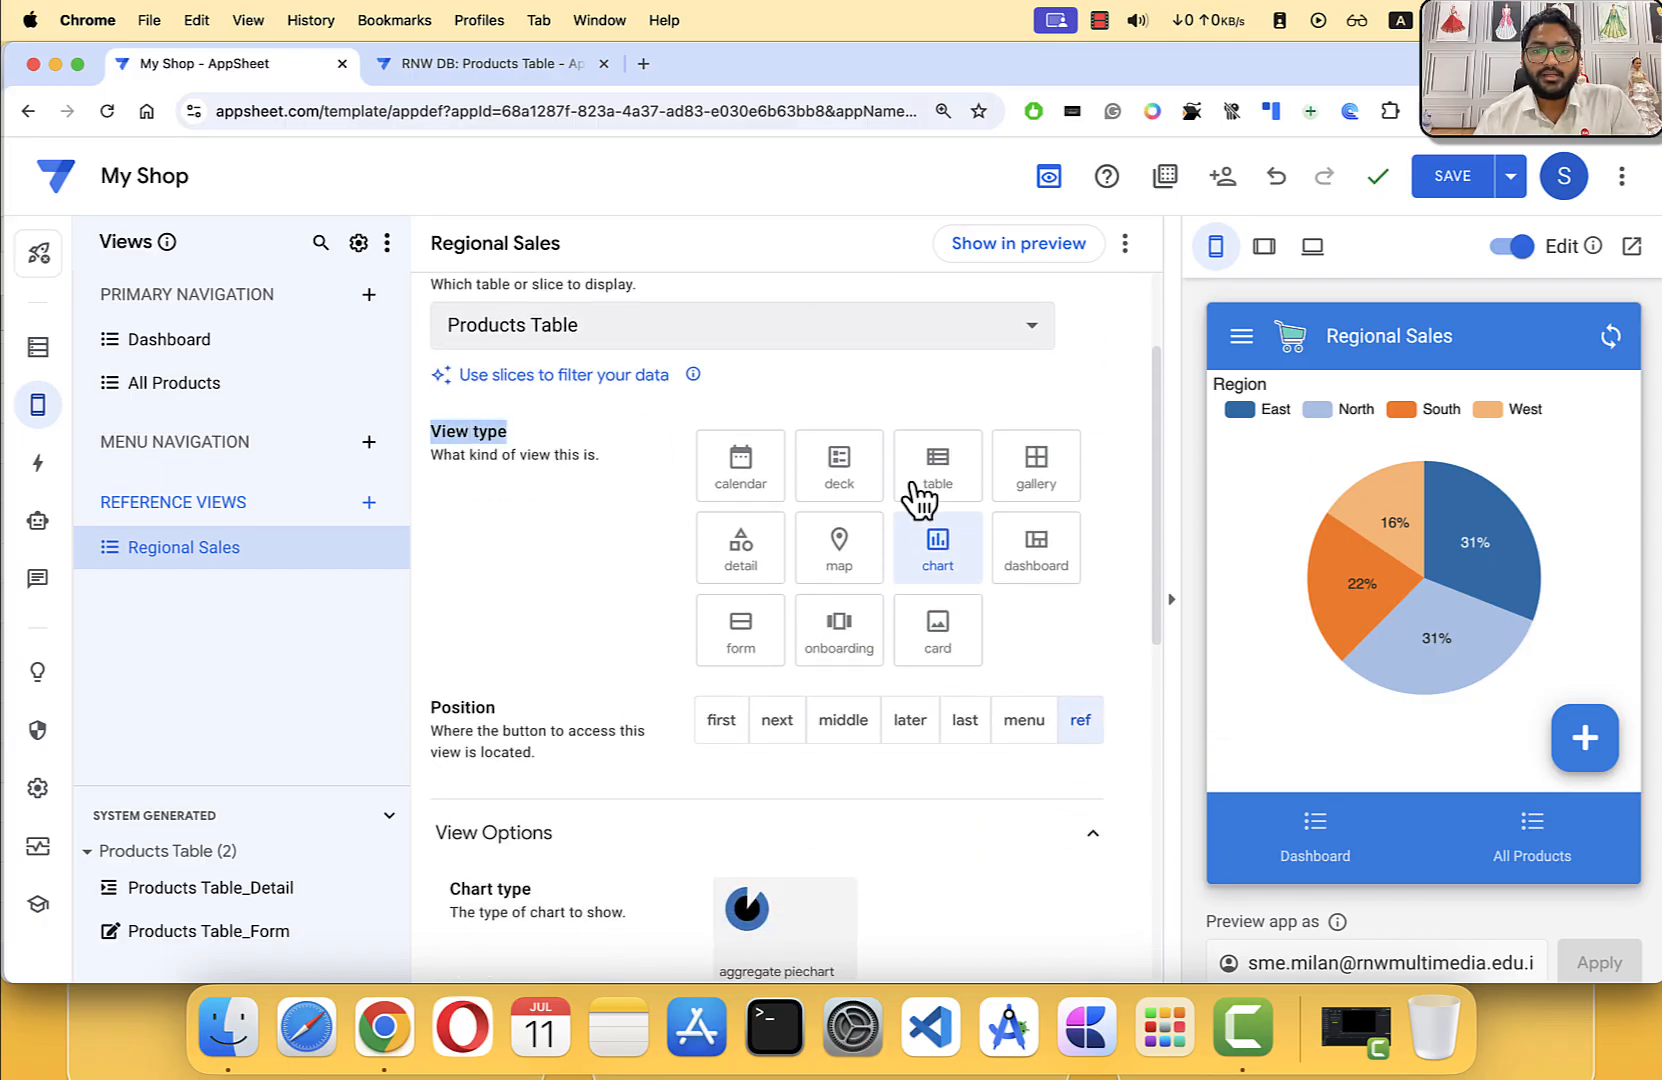
{"action": "double_click", "coordinate": [475, 710]}
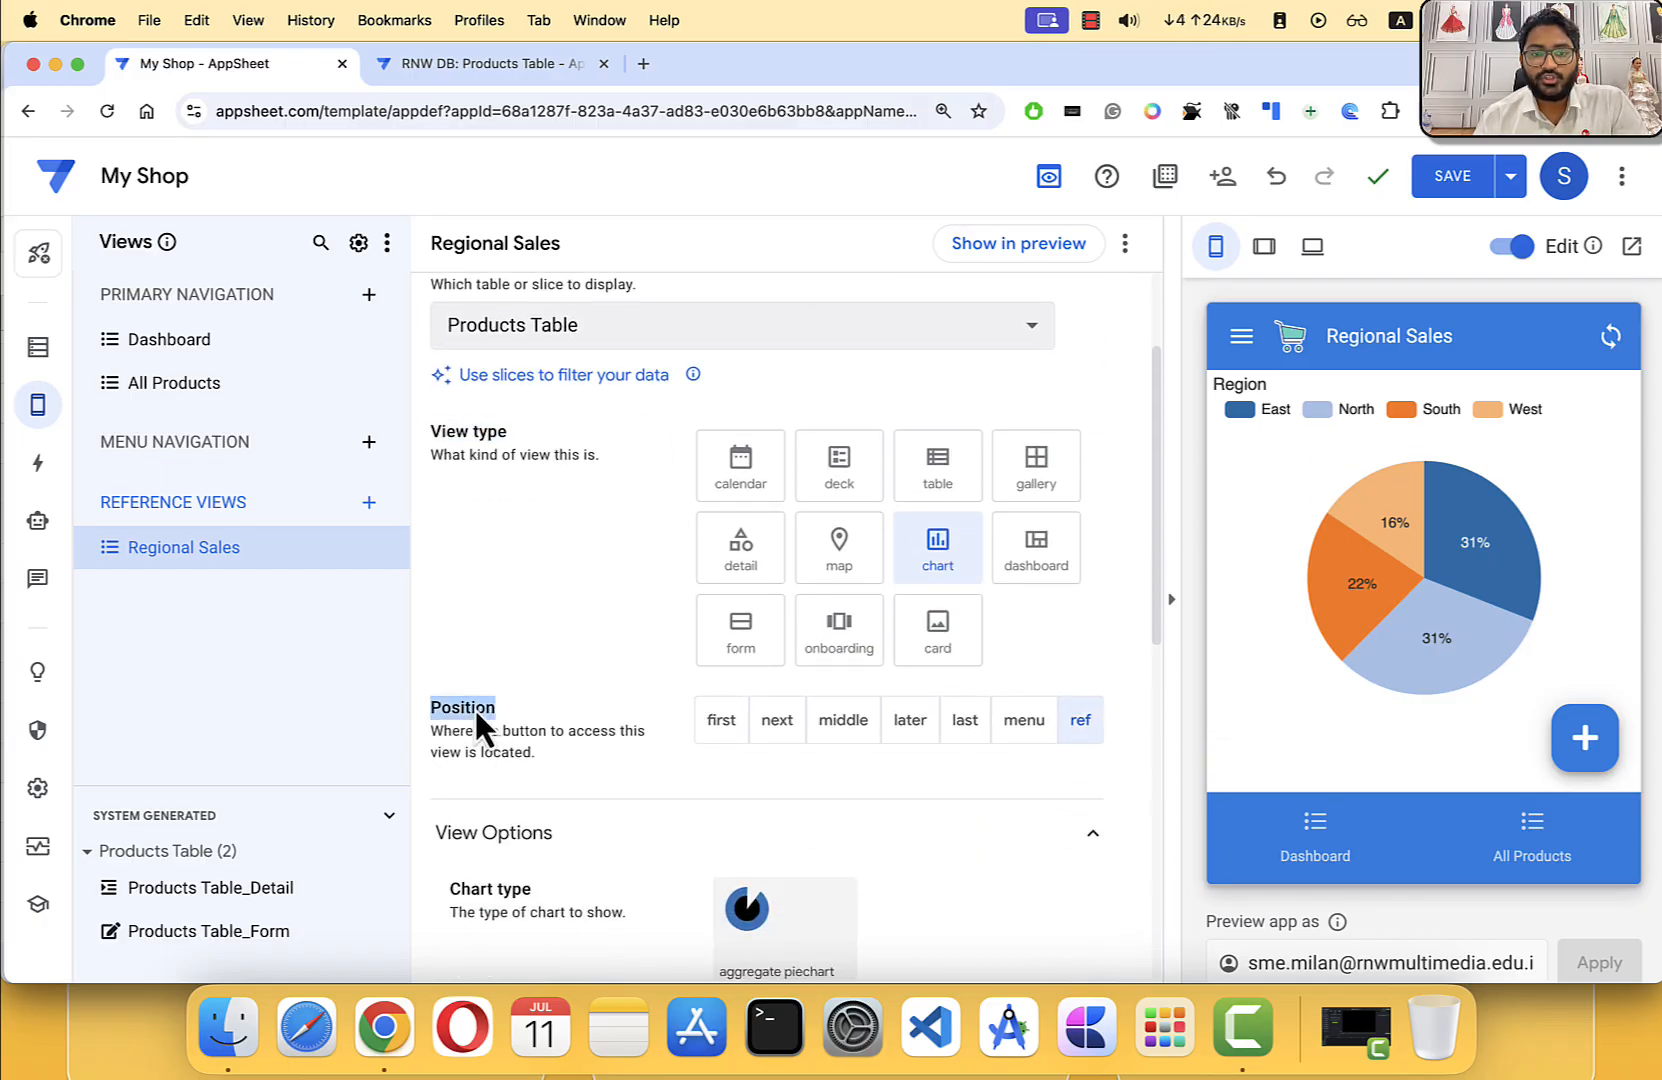
{"action": "scroll", "coordinate": [474, 710], "scroll_direction": "down", "scroll_amount": 3}
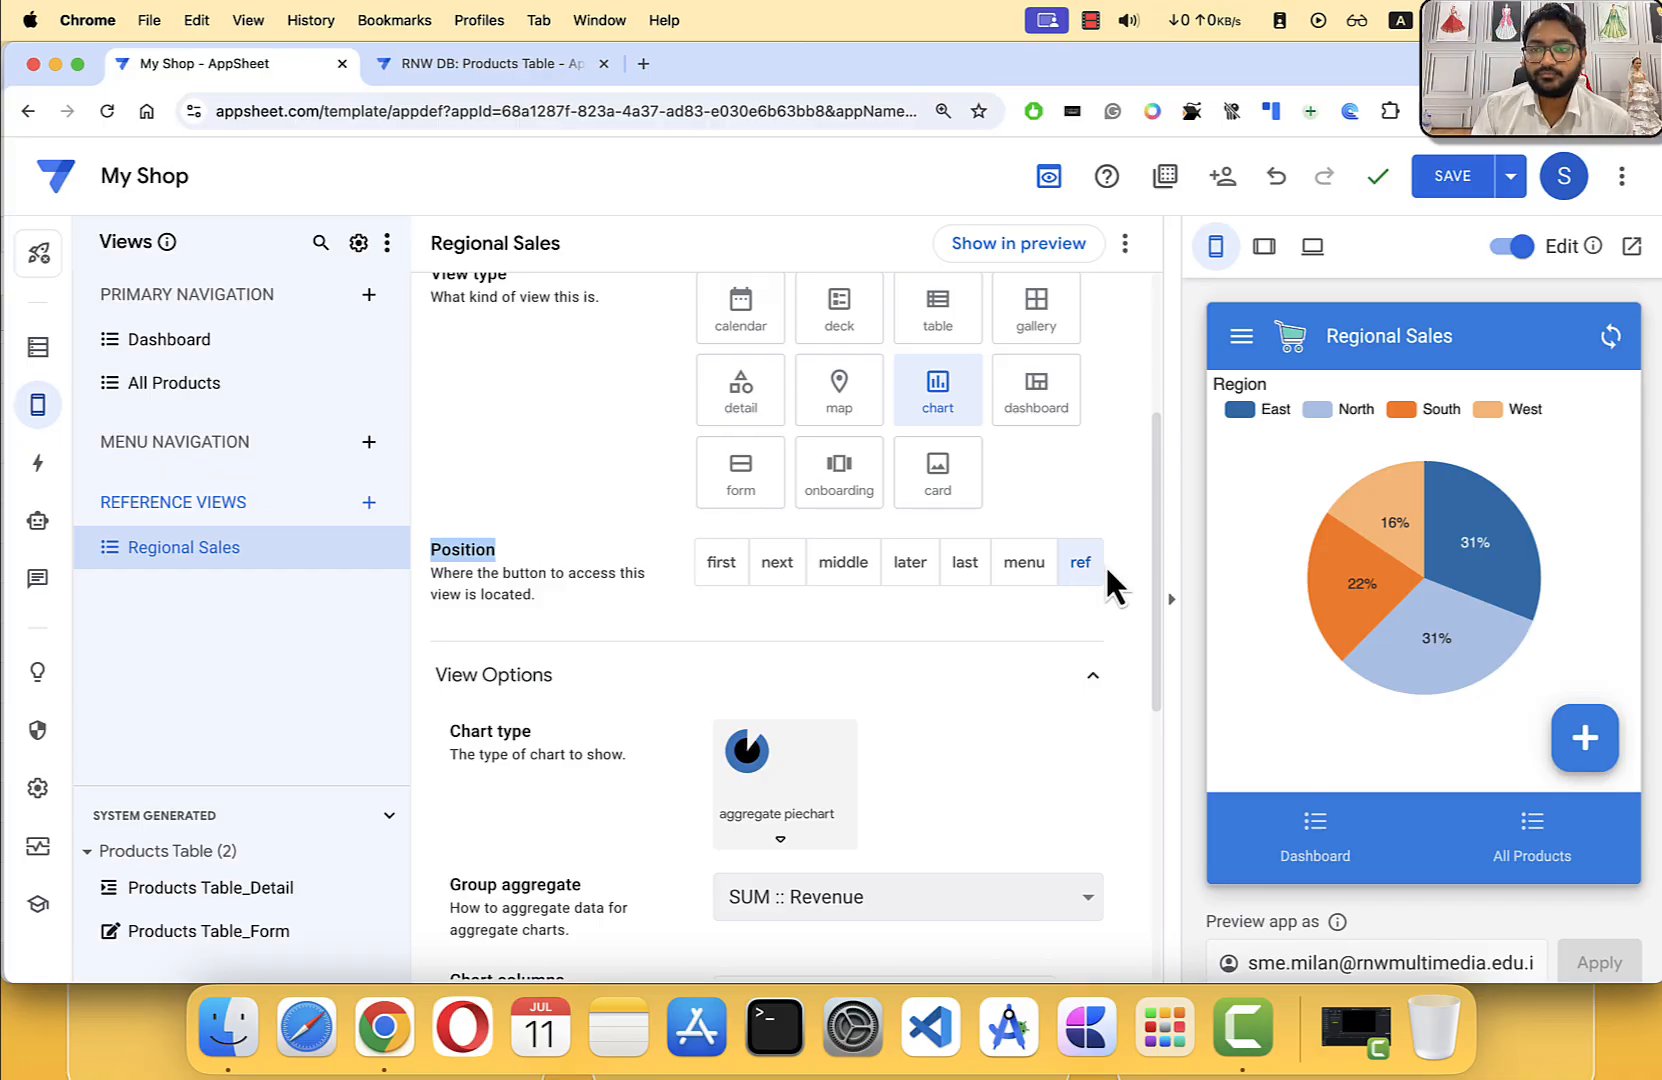
{"action": "mouse_move", "coordinate": [1385, 668]}
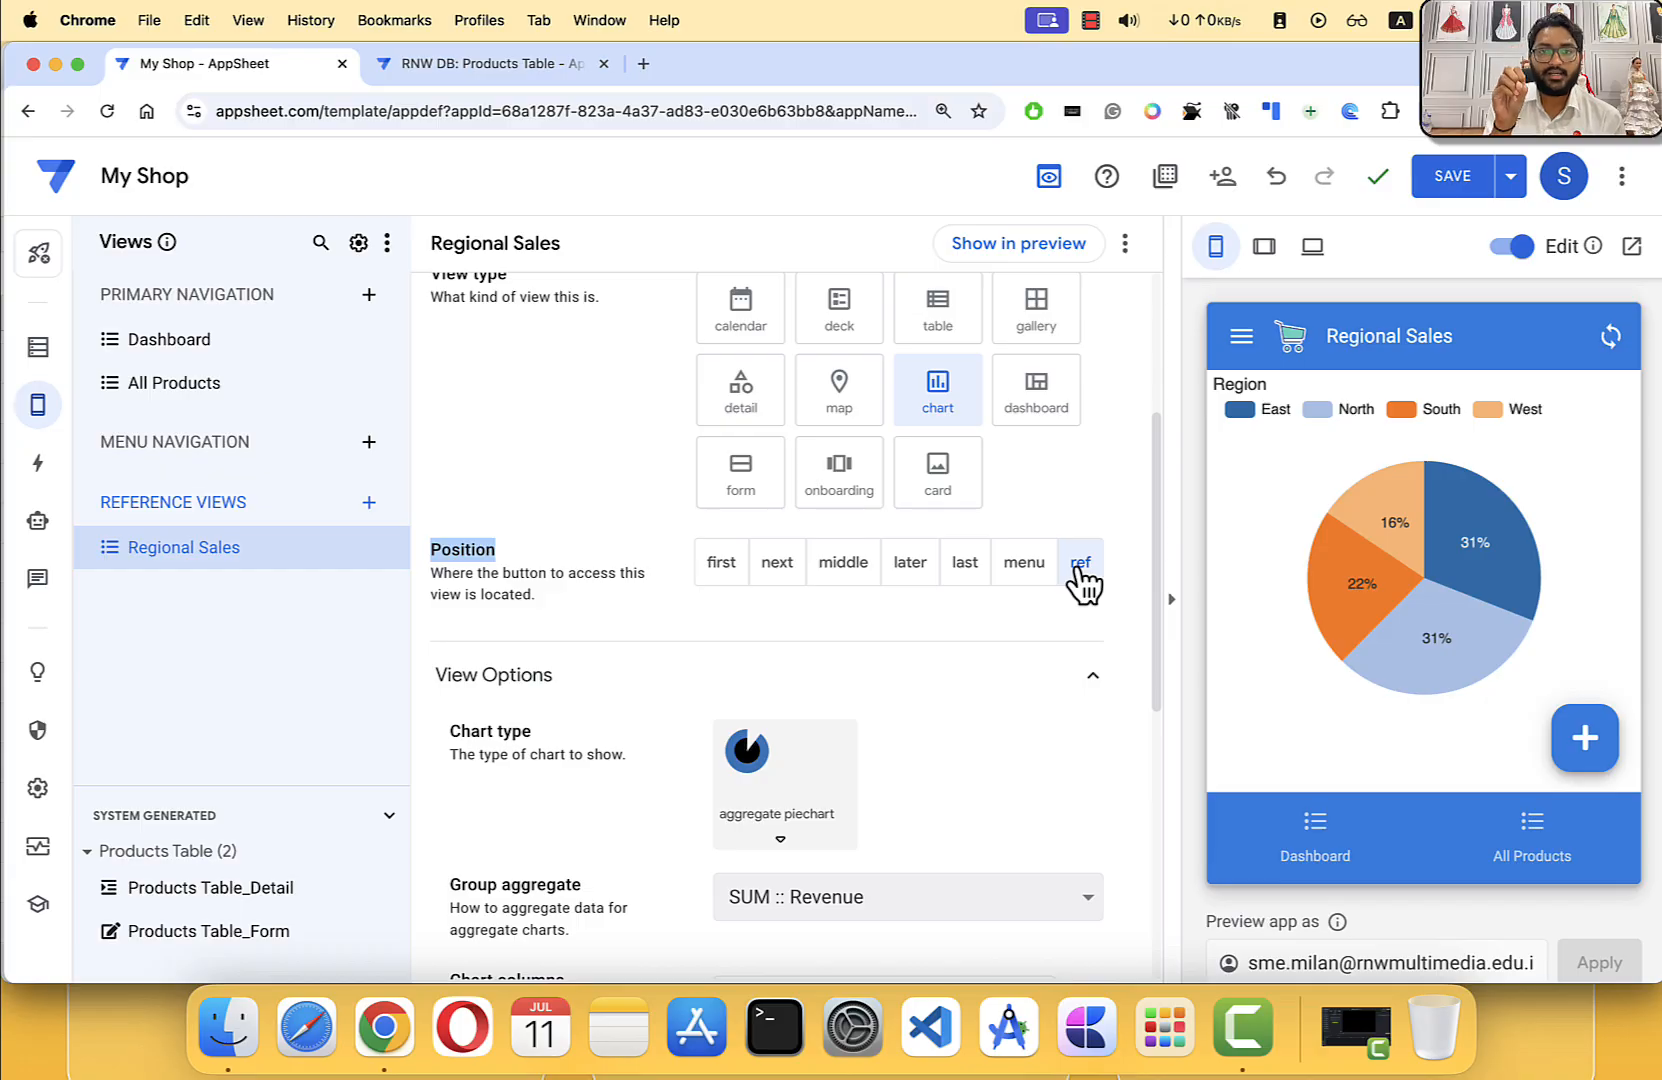
Step: Open the Dashboard view's settings and add a view entry showing Regional Sales
{"action": "left_click", "coordinate": [176, 345]}
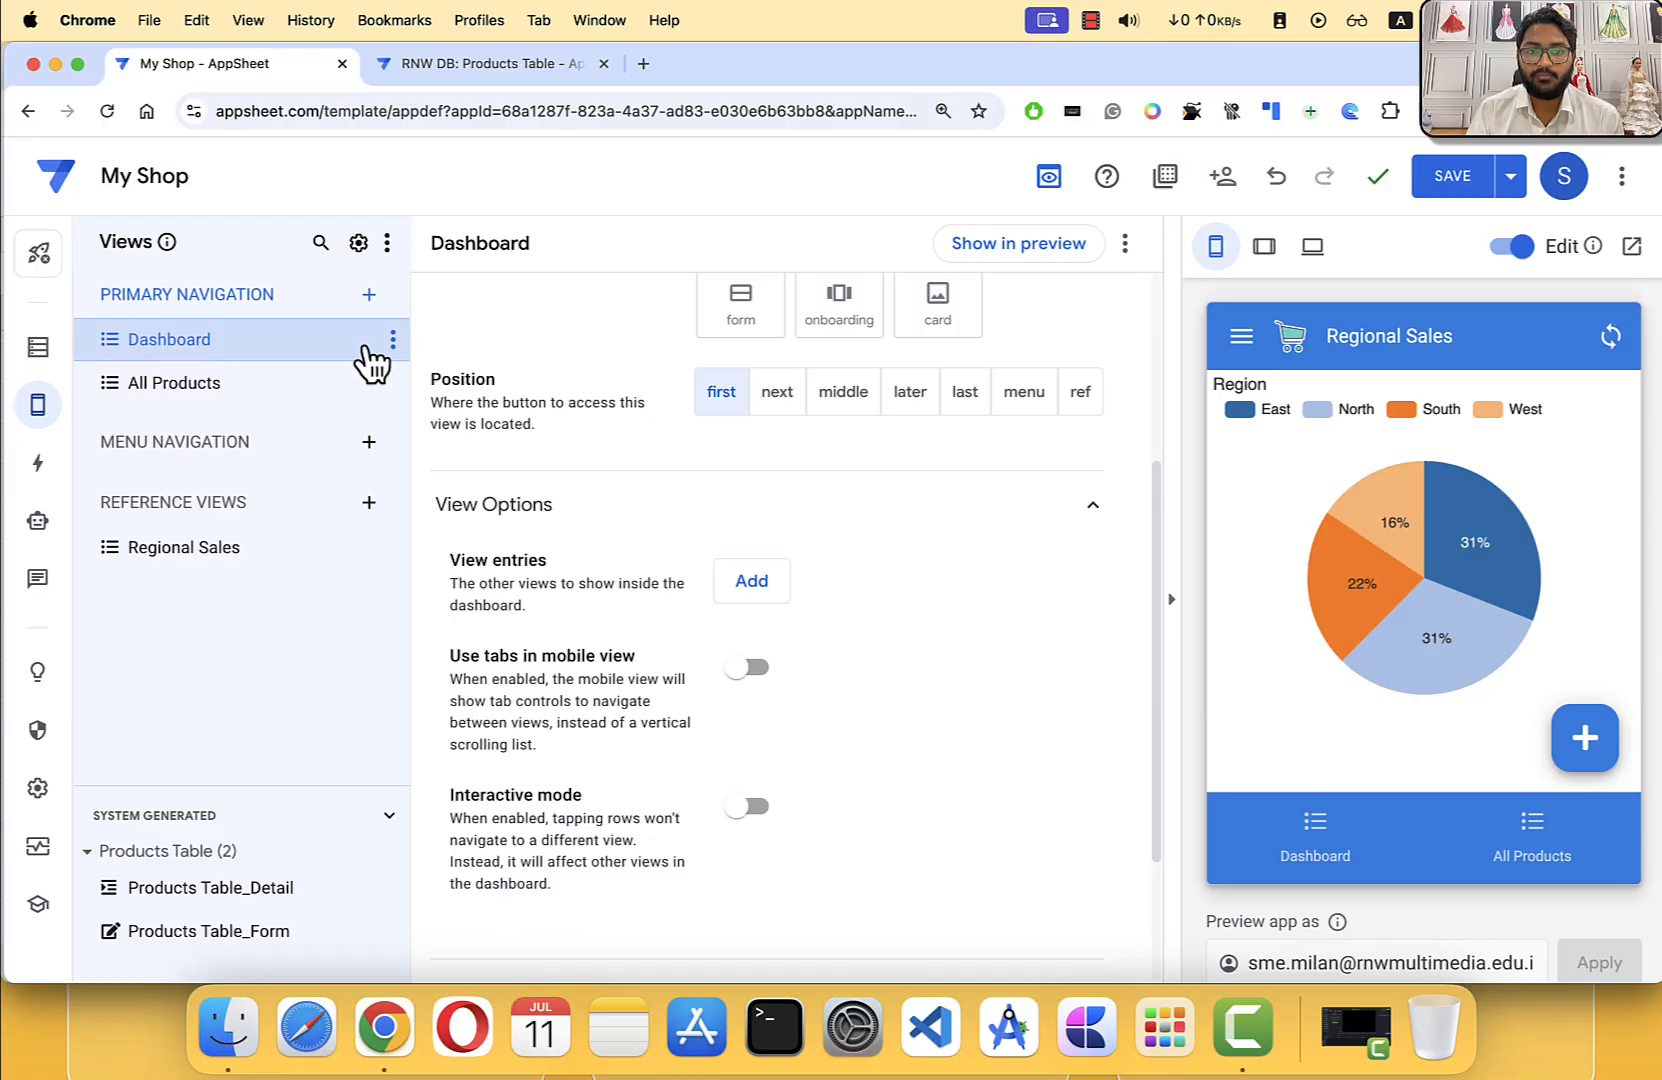
{"action": "scroll", "coordinate": [593, 466], "scroll_direction": "up", "scroll_amount": 5}
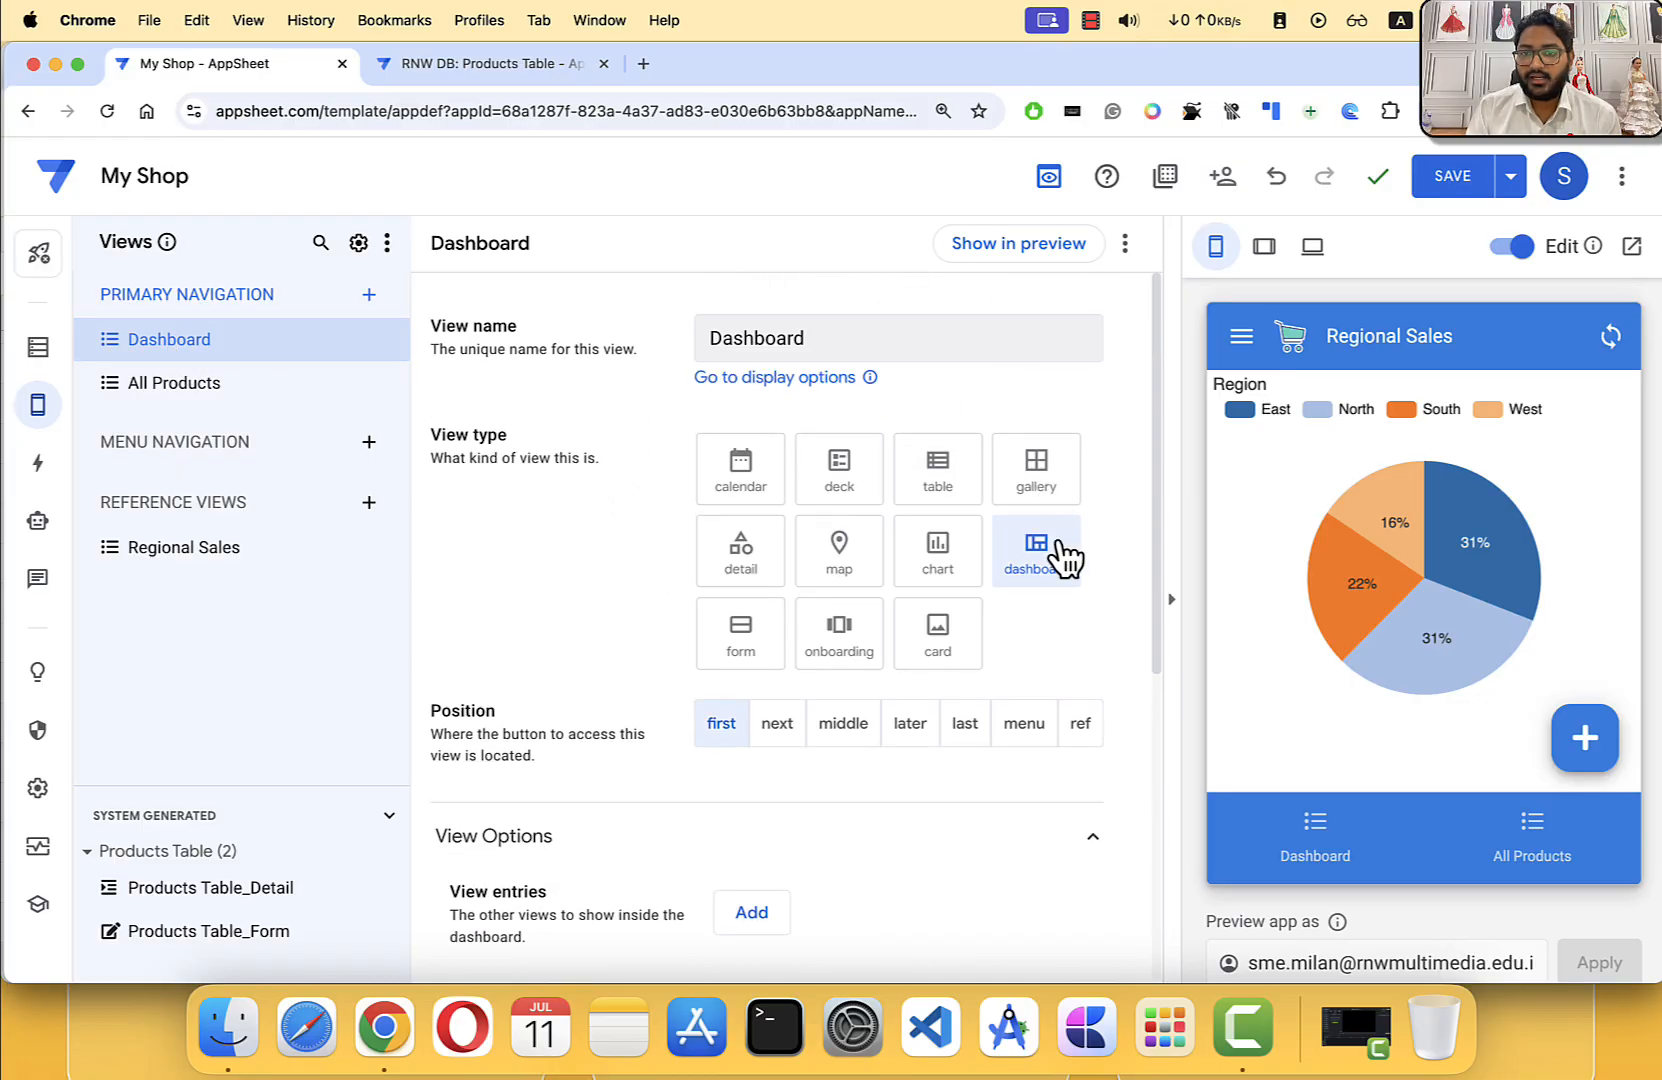
{"action": "scroll", "coordinate": [554, 564], "scroll_direction": "down", "scroll_amount": 4}
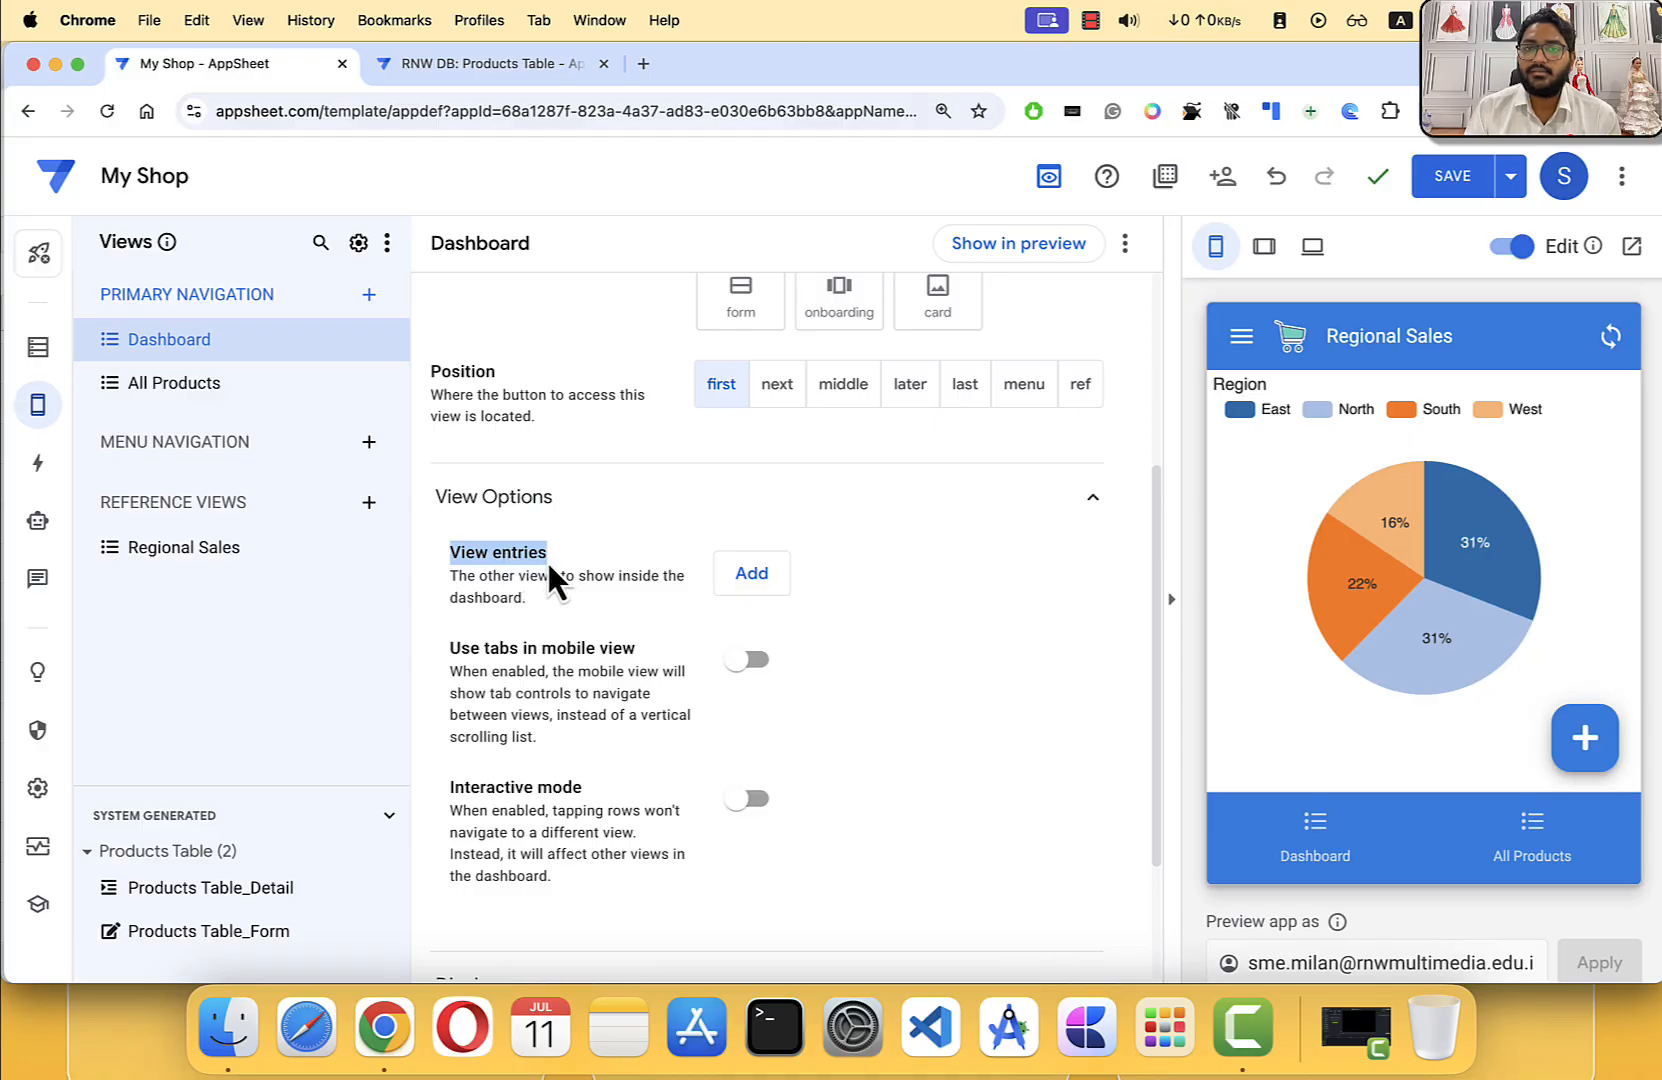
{"action": "left_click", "coordinate": [571, 536]}
{"action": "scroll", "coordinate": [569, 534], "scroll_direction": "down", "scroll_amount": 1}
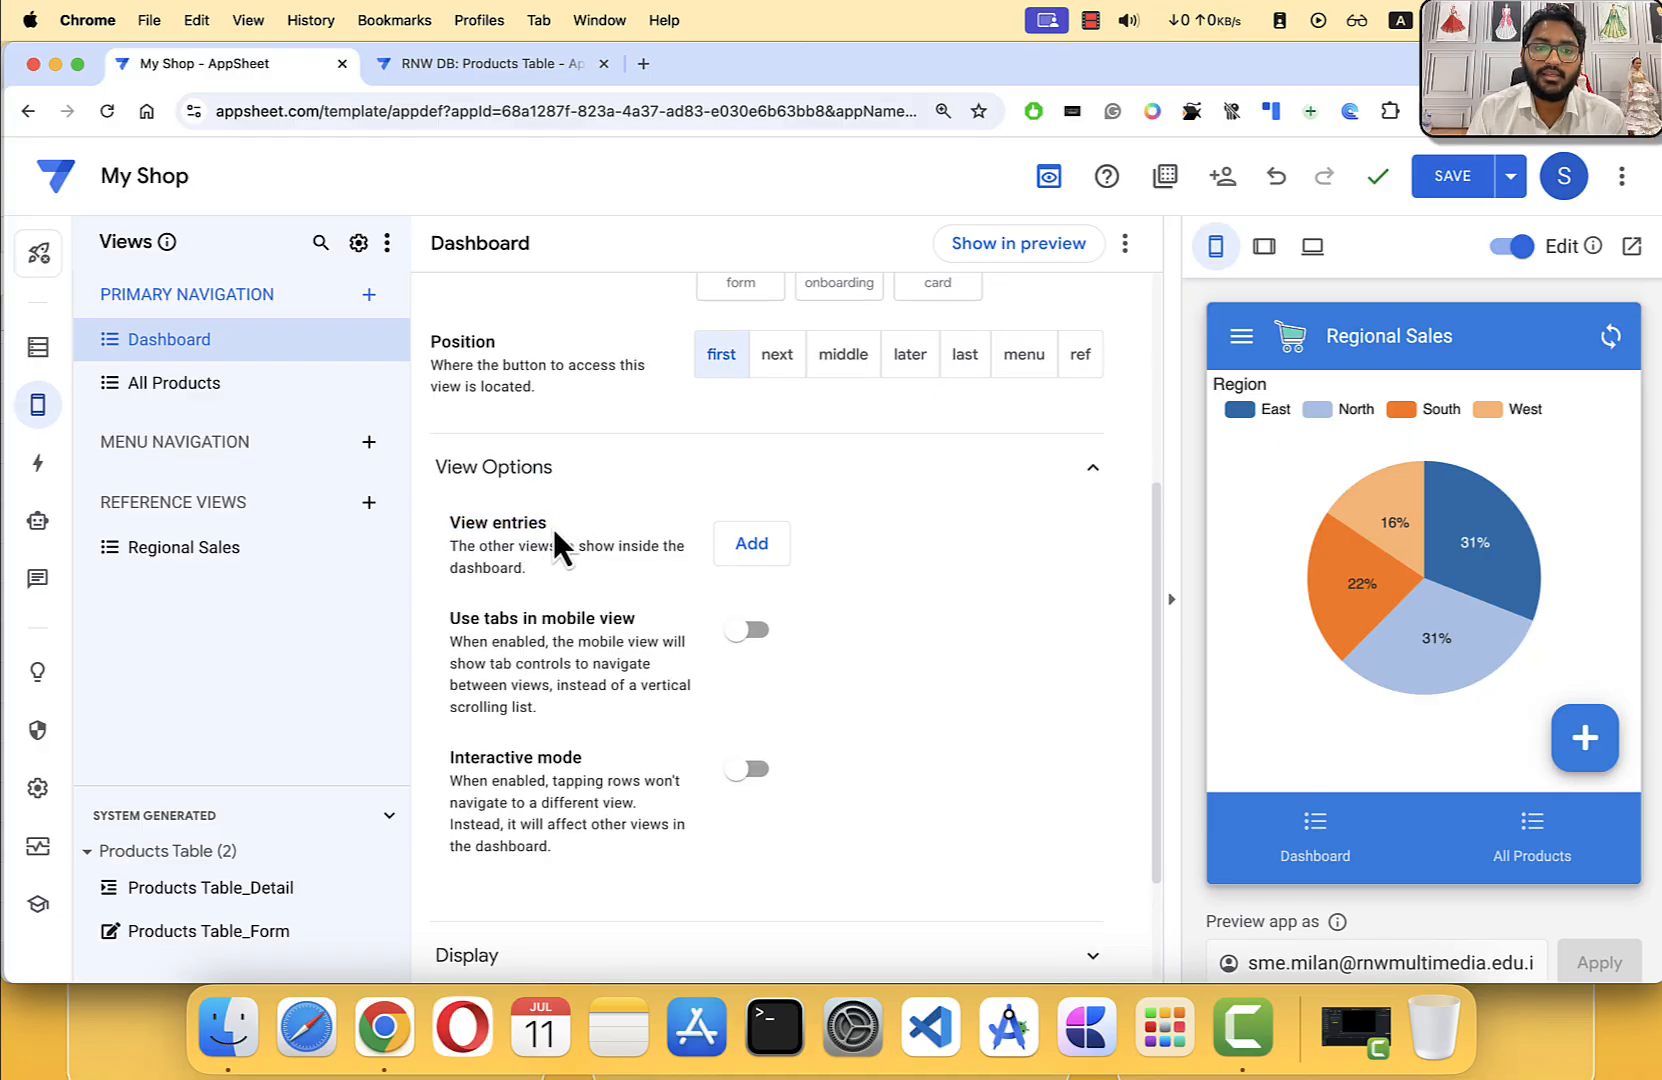
{"action": "triple_click", "coordinate": [519, 526]}
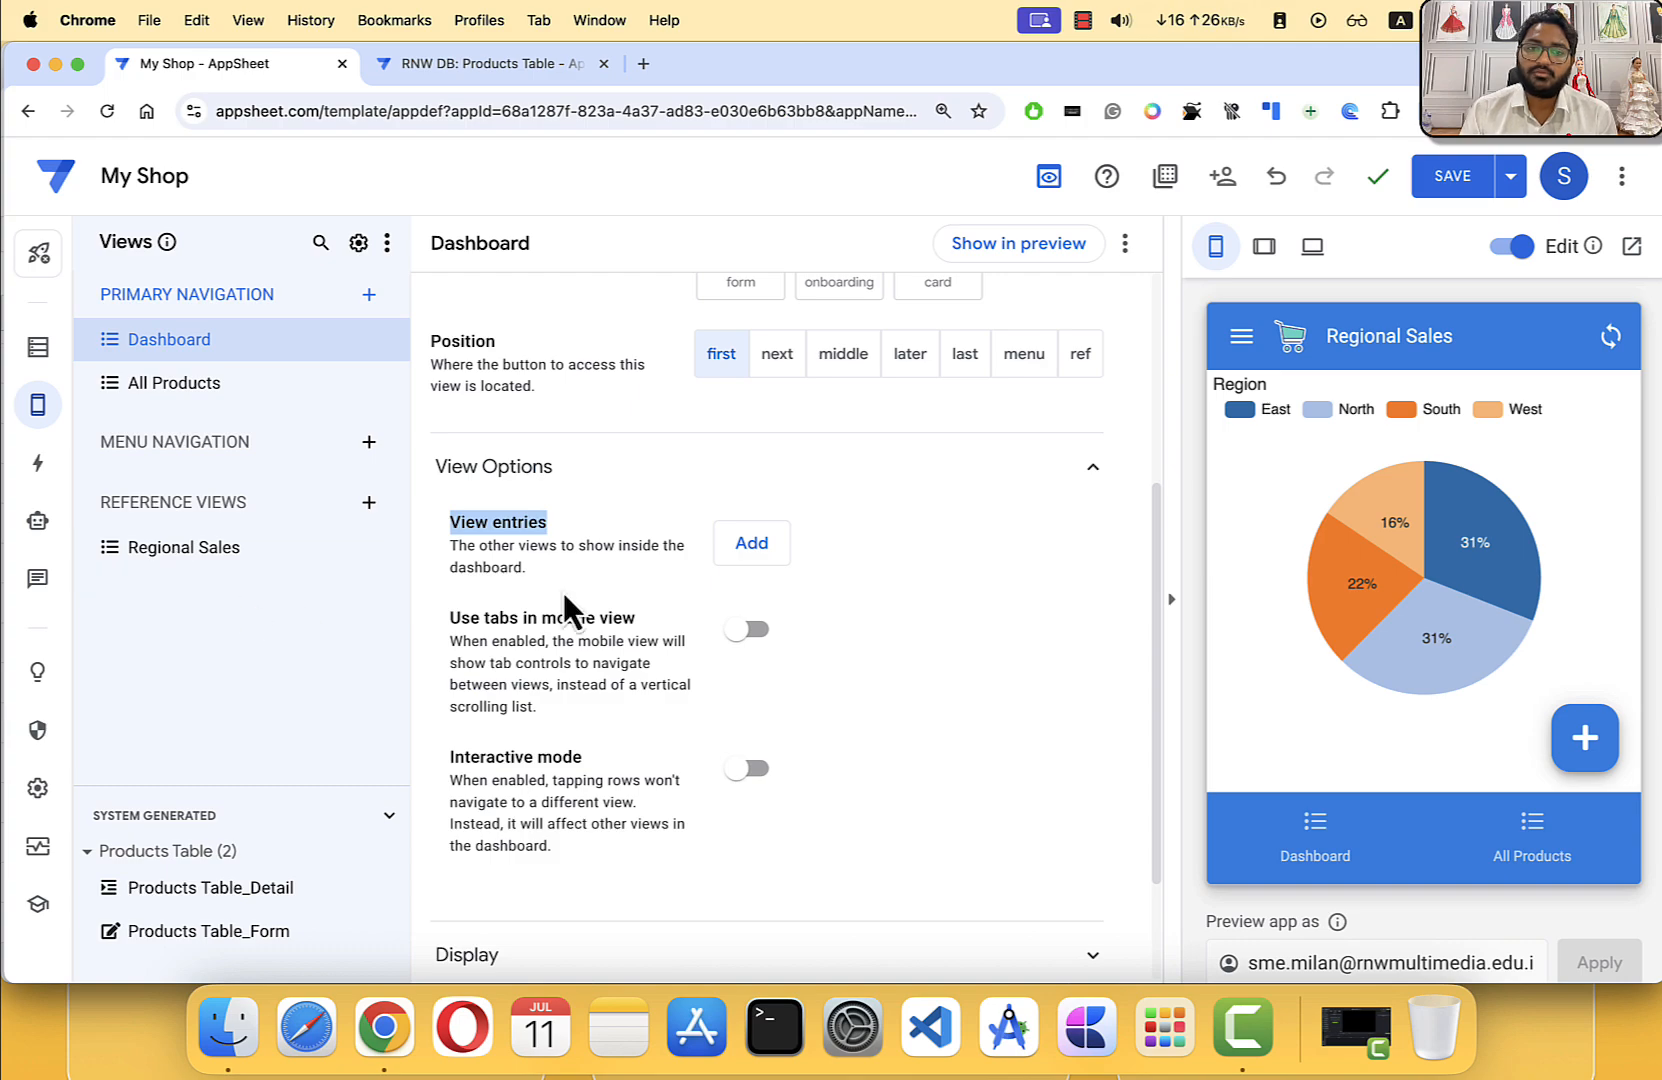
{"action": "left_click", "coordinate": [576, 558]}
{"action": "left_click", "coordinate": [752, 543]}
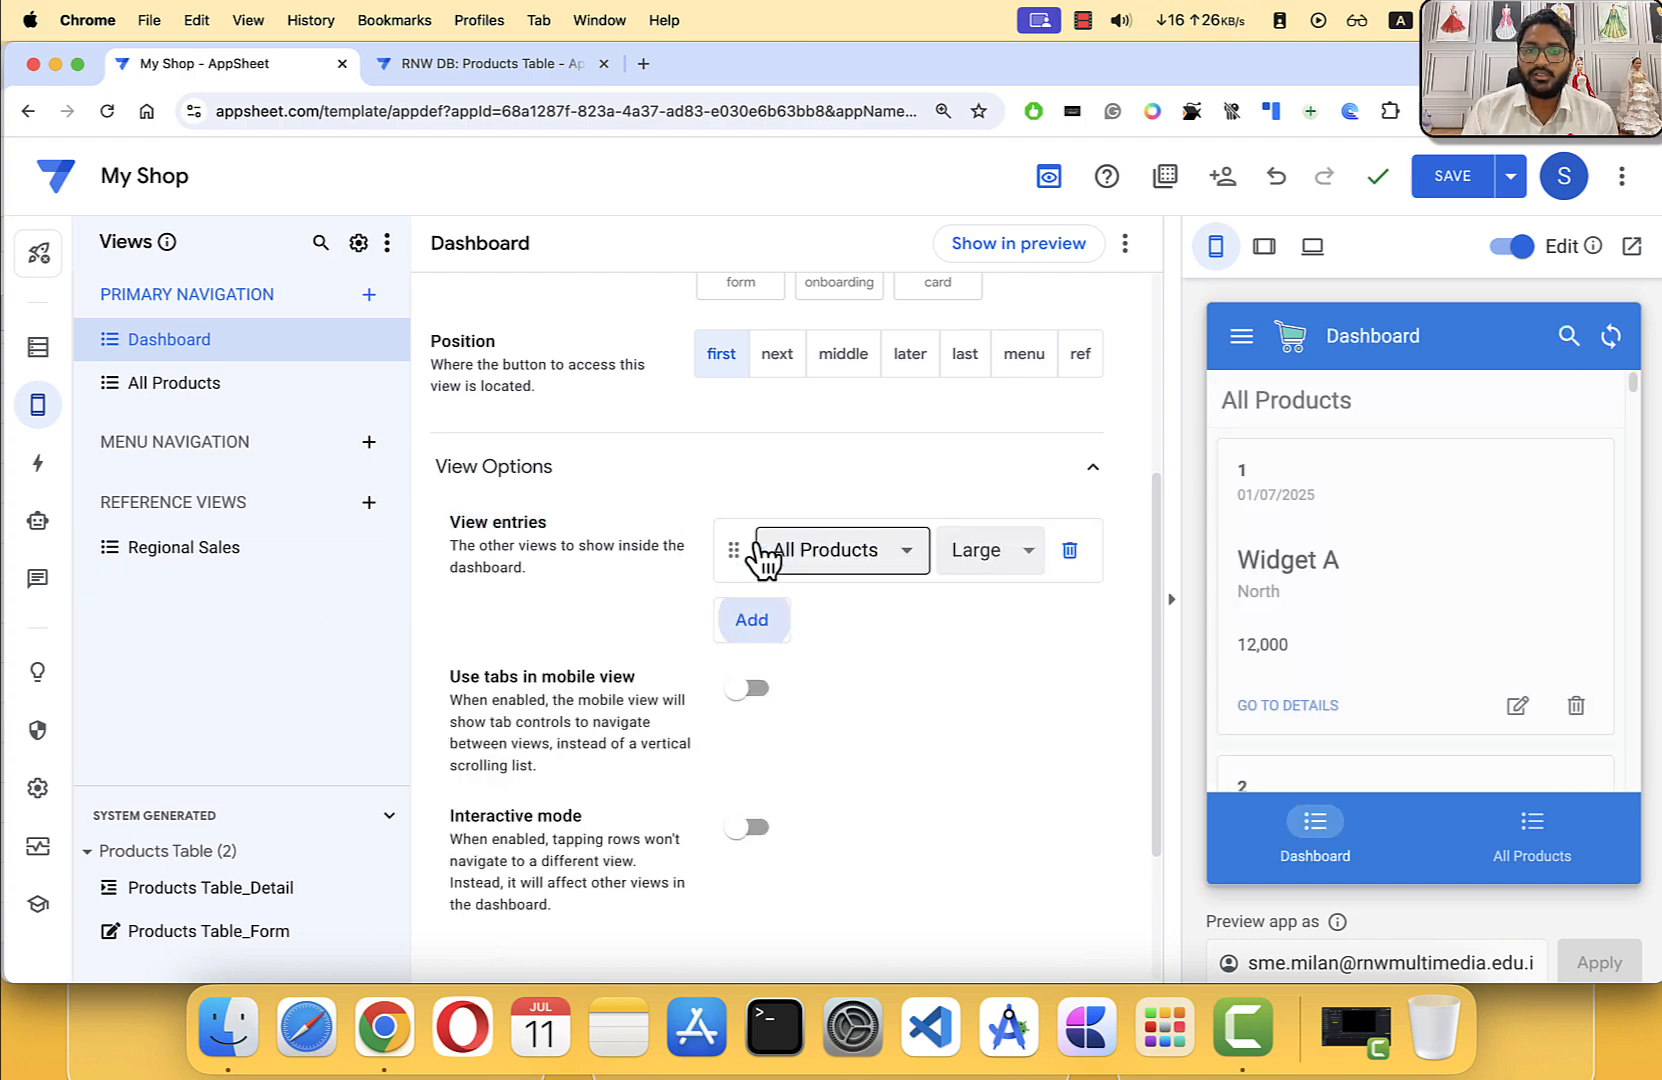
{"action": "left_click", "coordinate": [812, 550]}
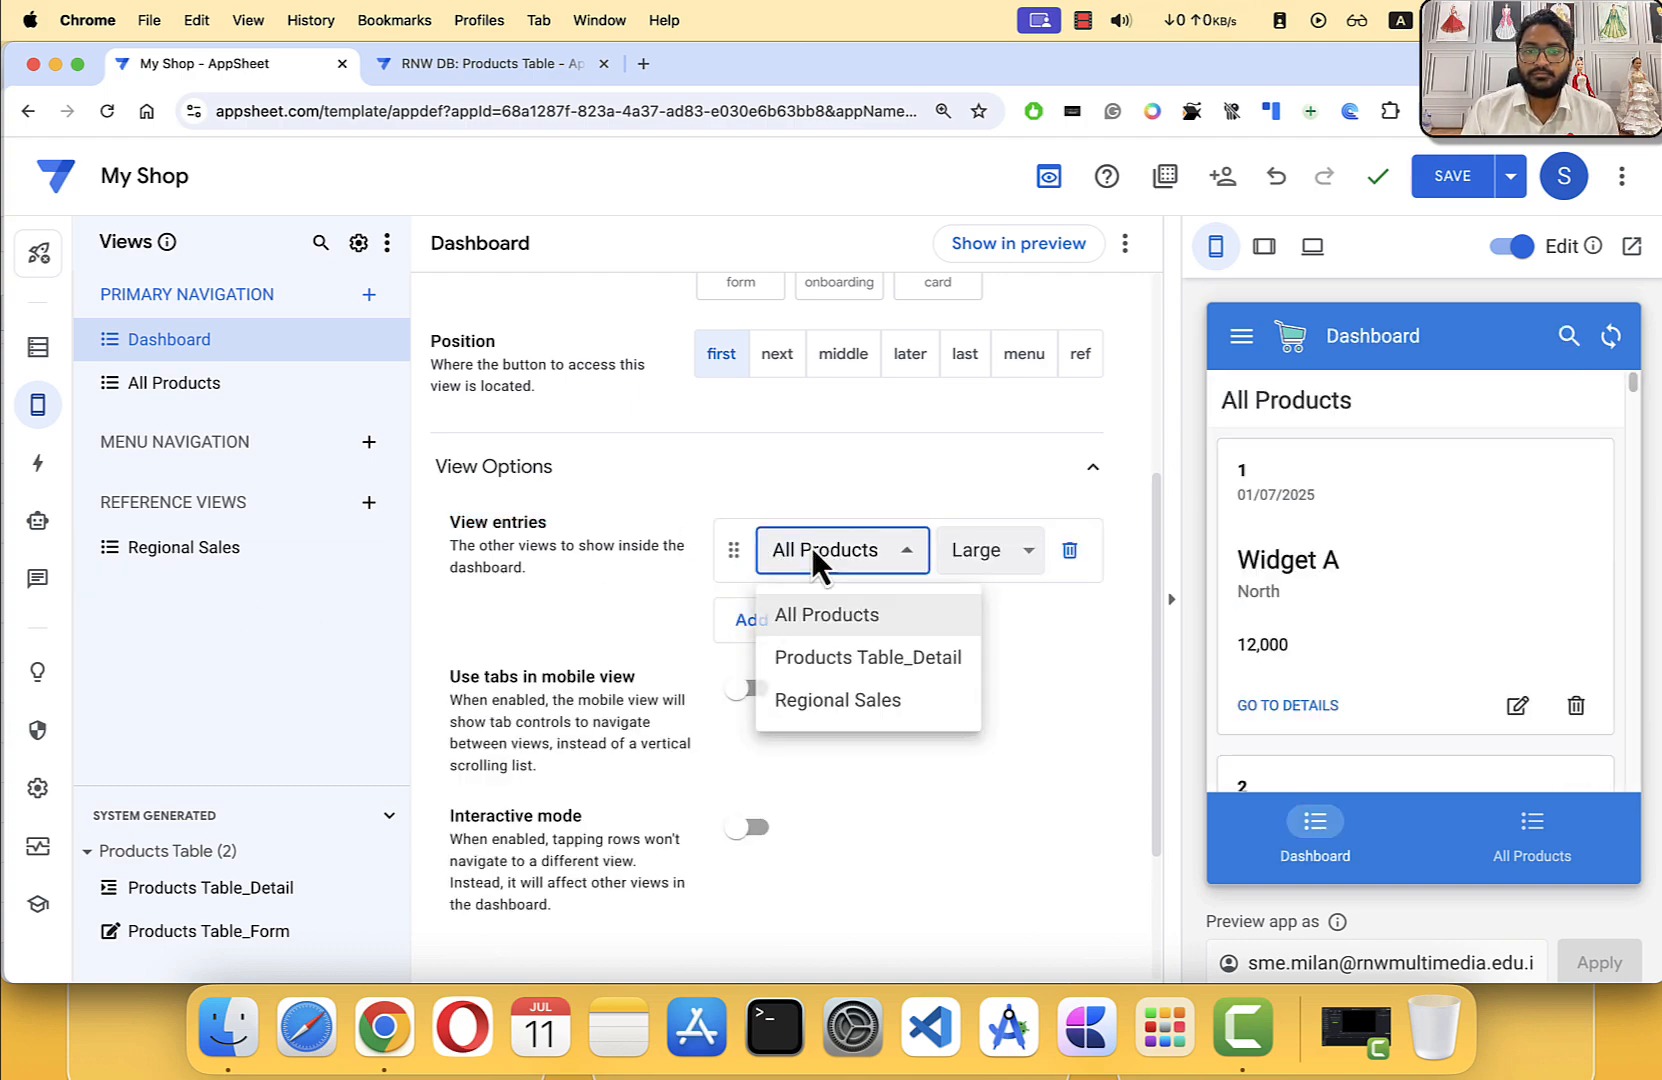
{"action": "left_click", "coordinate": [846, 702]}
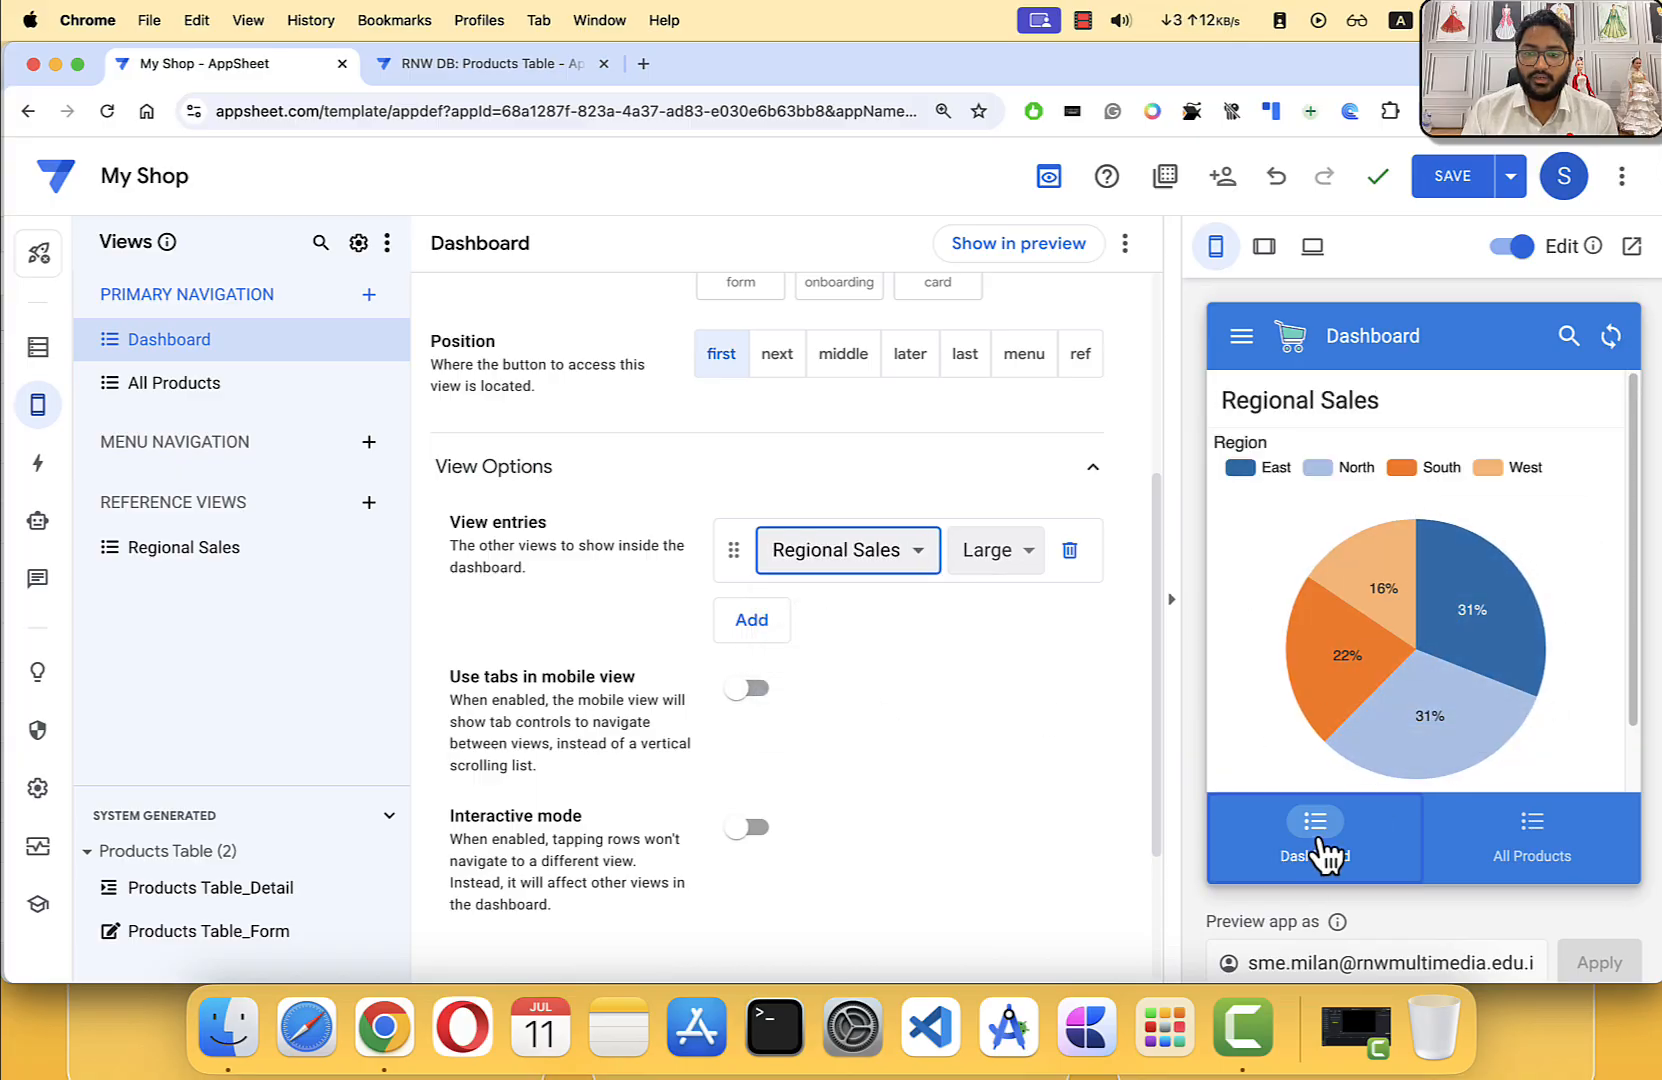
Step: Look over the Dashboard in the app preview, switching to All Products and back
{"action": "scroll", "coordinate": [1398, 584], "scroll_direction": "down", "scroll_amount": 2}
{"action": "scroll", "coordinate": [1370, 612], "scroll_direction": "up", "scroll_amount": 2}
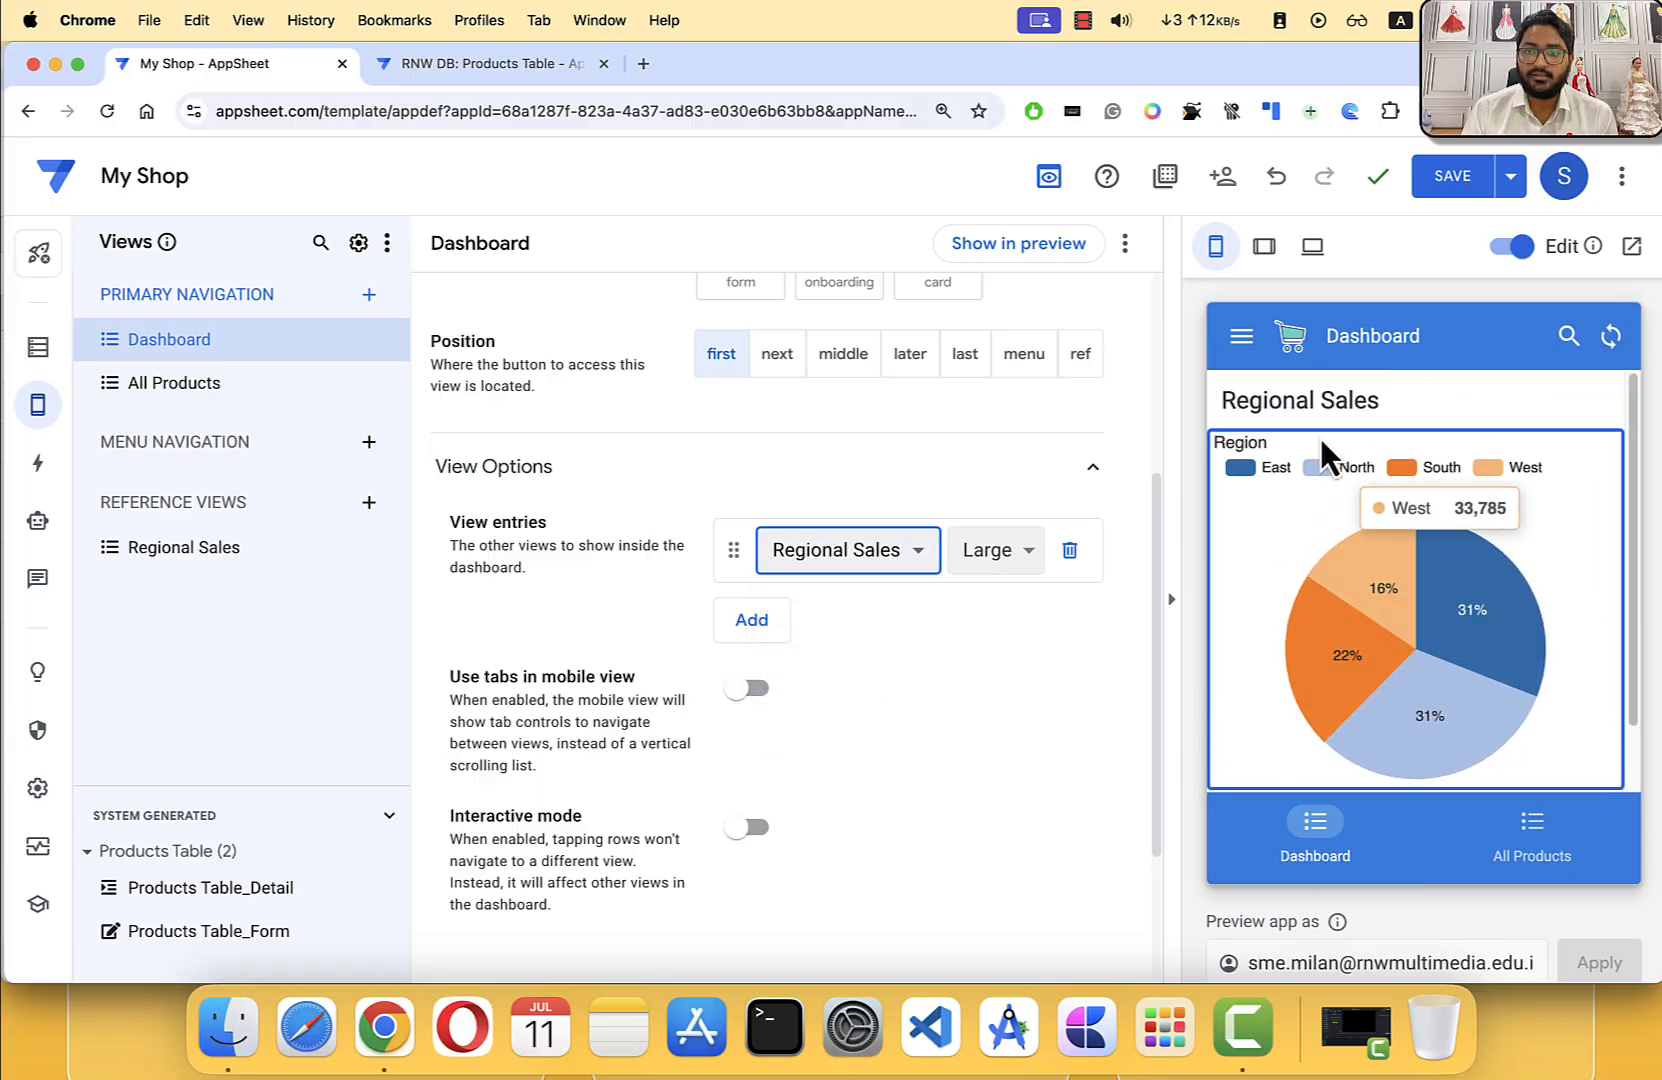
{"action": "left_click", "coordinate": [1527, 865]}
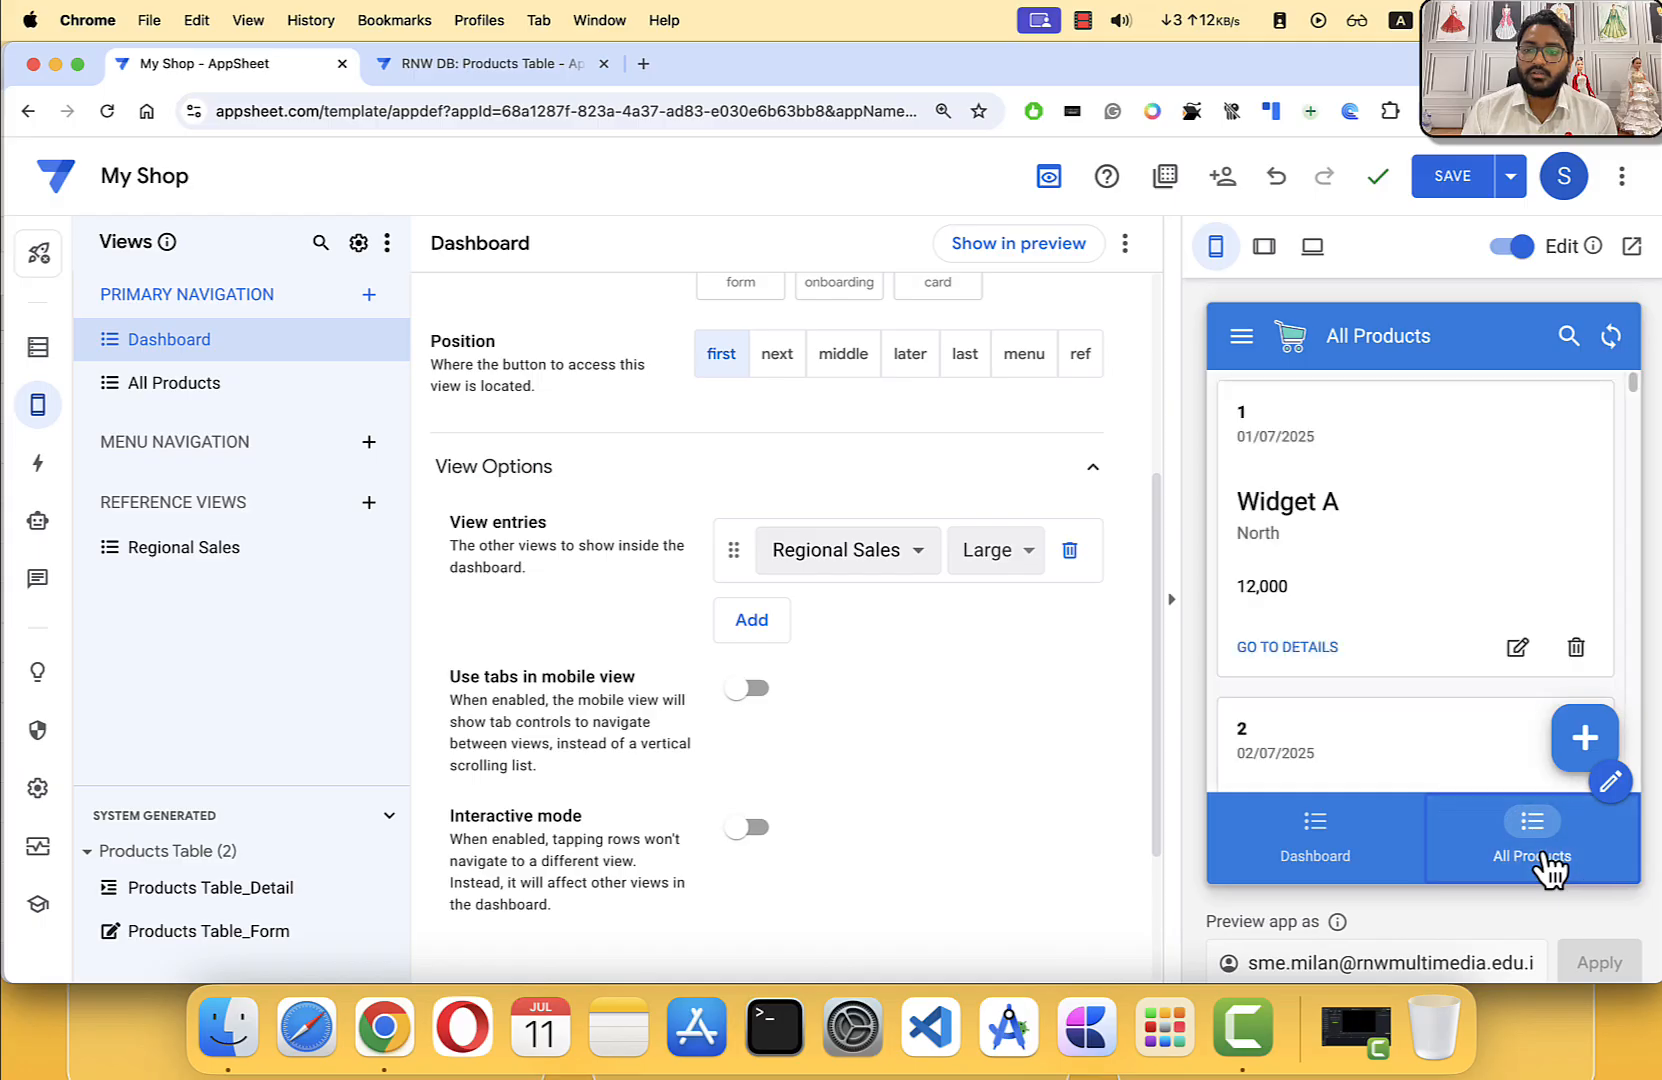
{"action": "left_click", "coordinate": [1372, 850]}
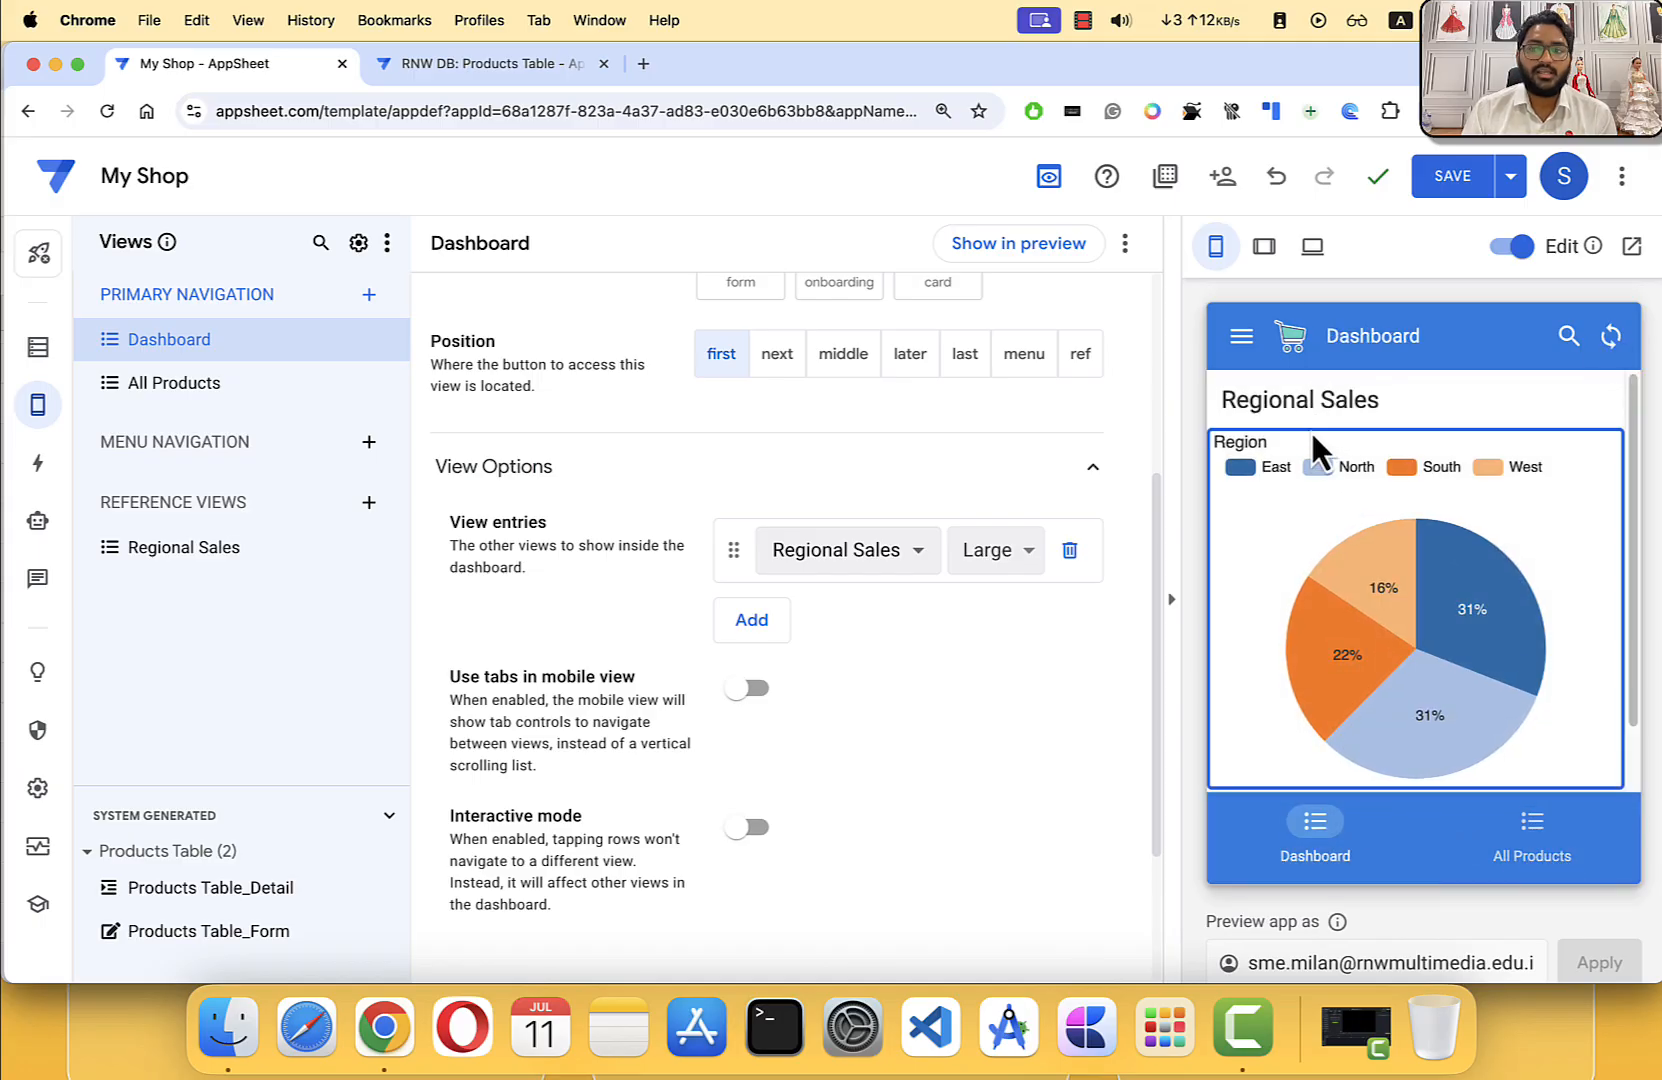
{"action": "scroll", "coordinate": [1305, 440], "scroll_direction": "down", "scroll_amount": 2}
{"action": "scroll", "coordinate": [1298, 449], "scroll_direction": "up", "scroll_amount": 2}
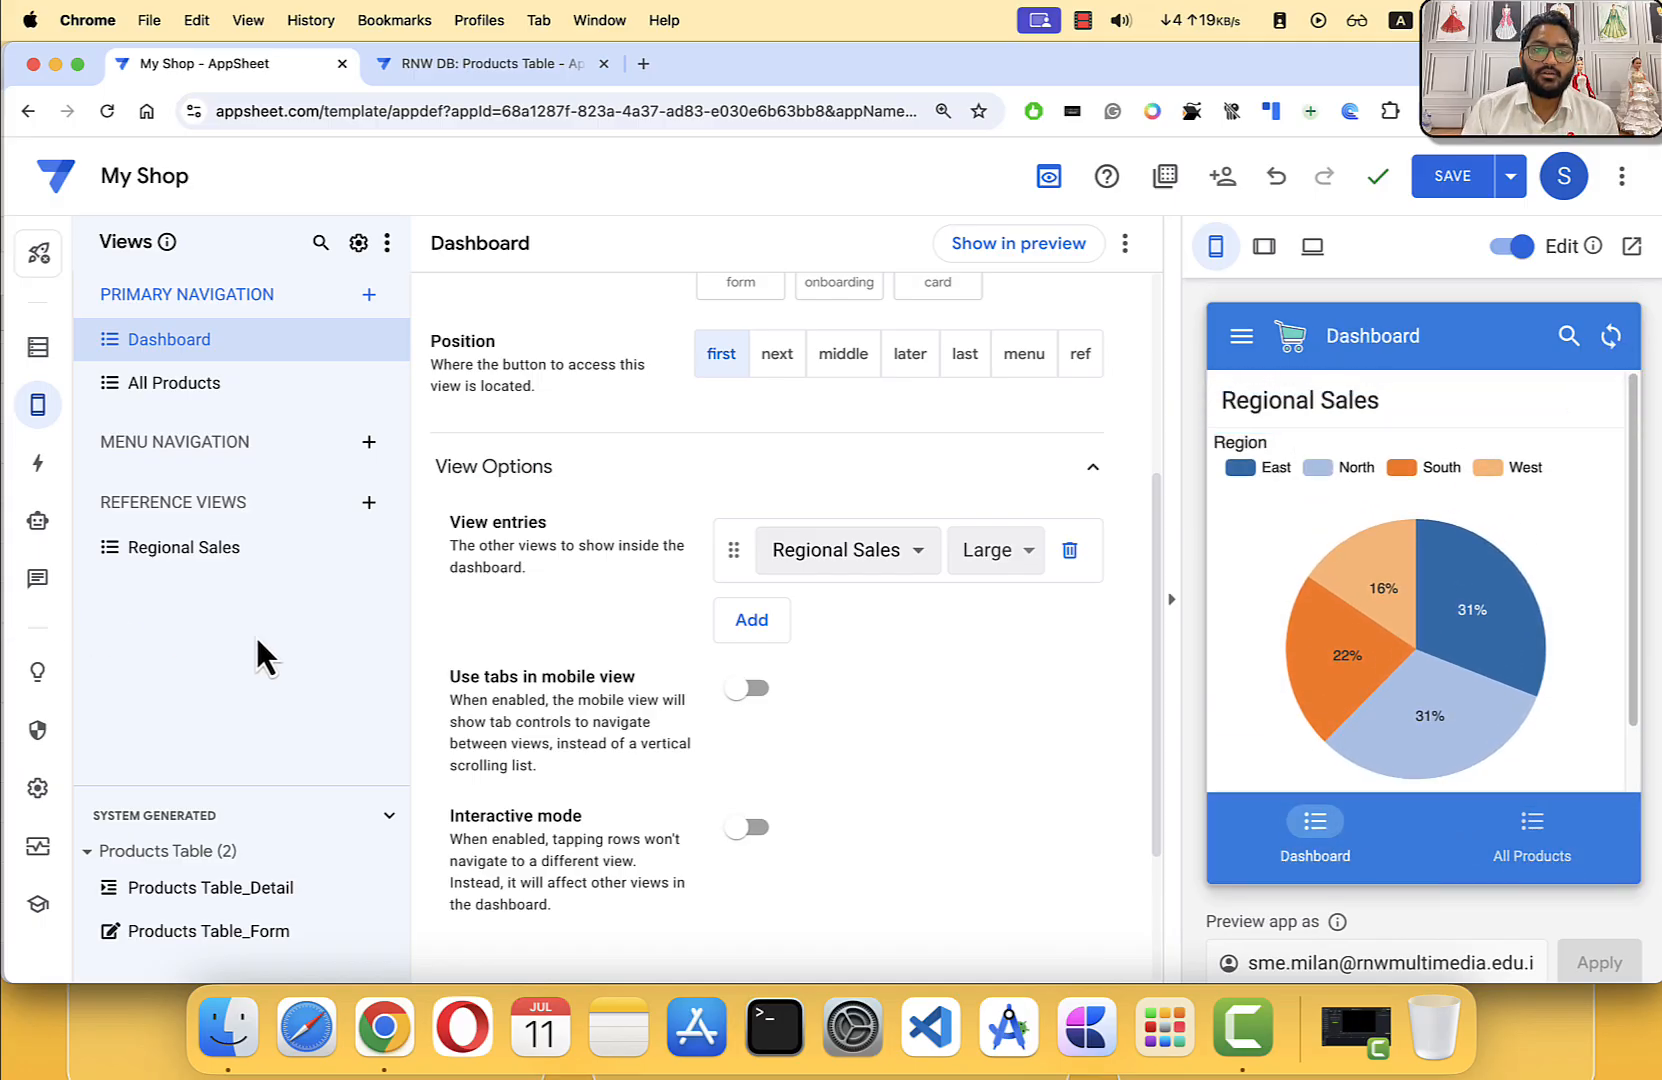
Step: Review the Regional Sales view's position setting and the Dashboard's view entries against the preview
{"action": "left_click", "coordinate": [211, 553]}
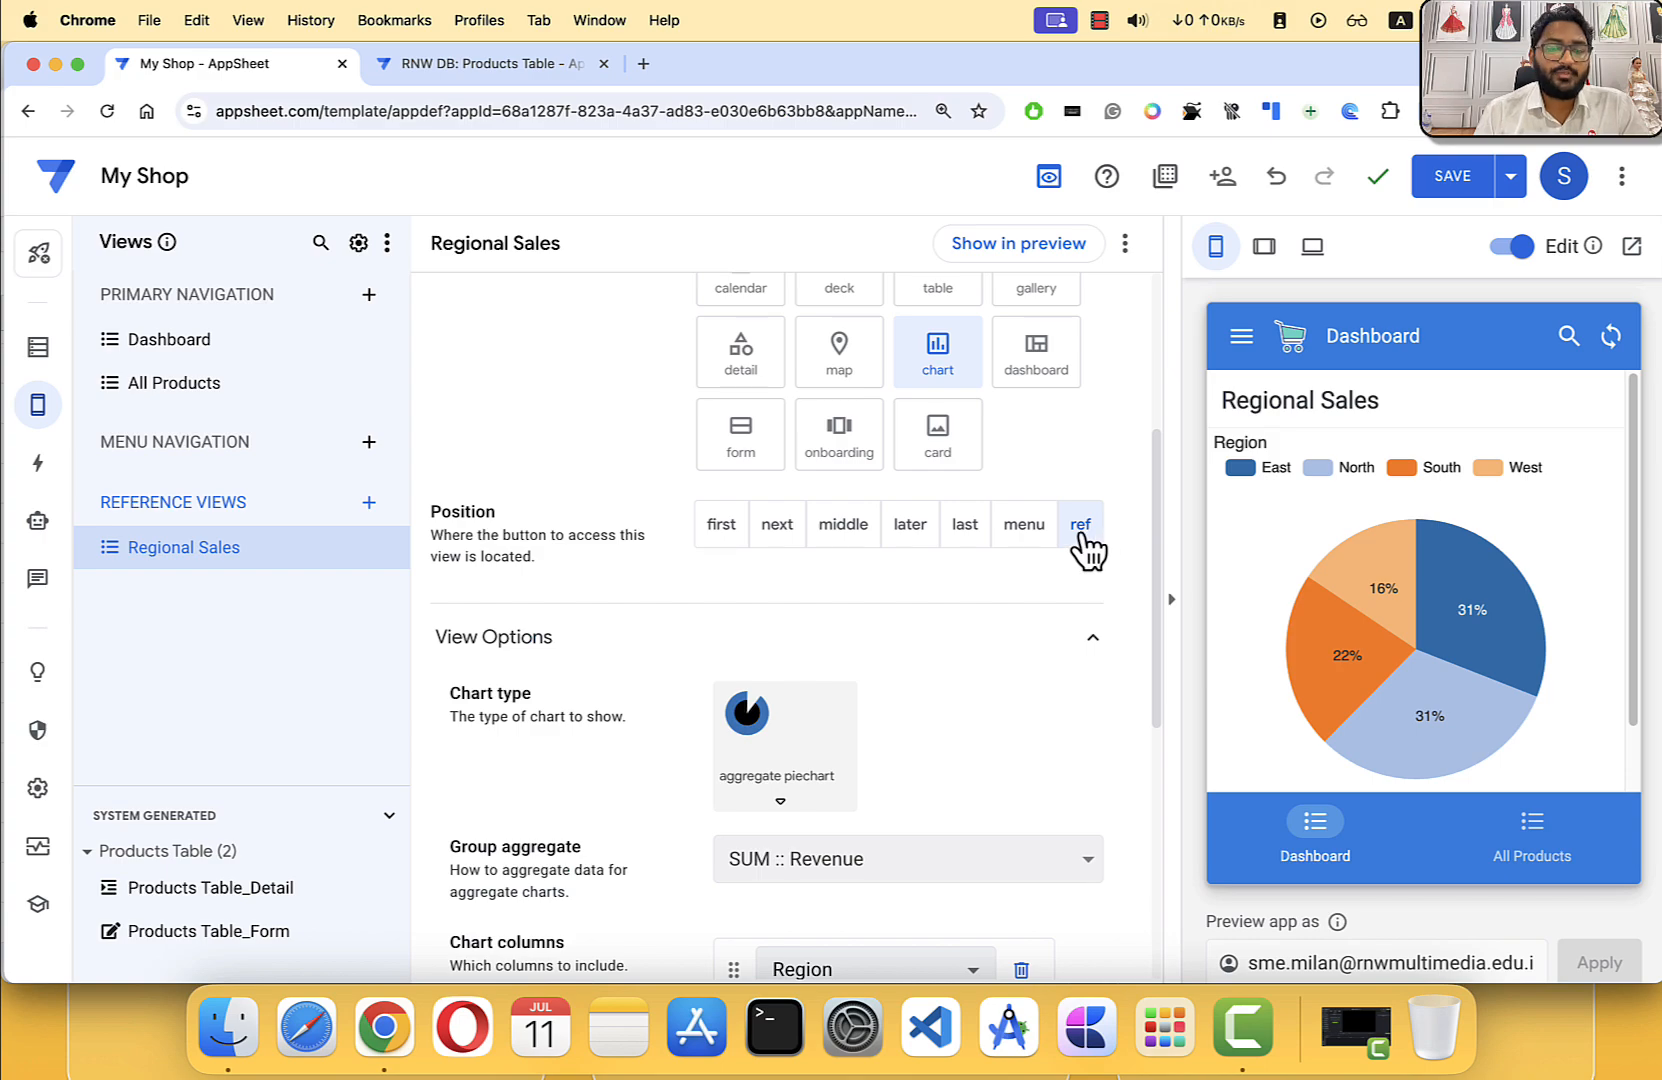
{"action": "left_click", "coordinate": [150, 345]}
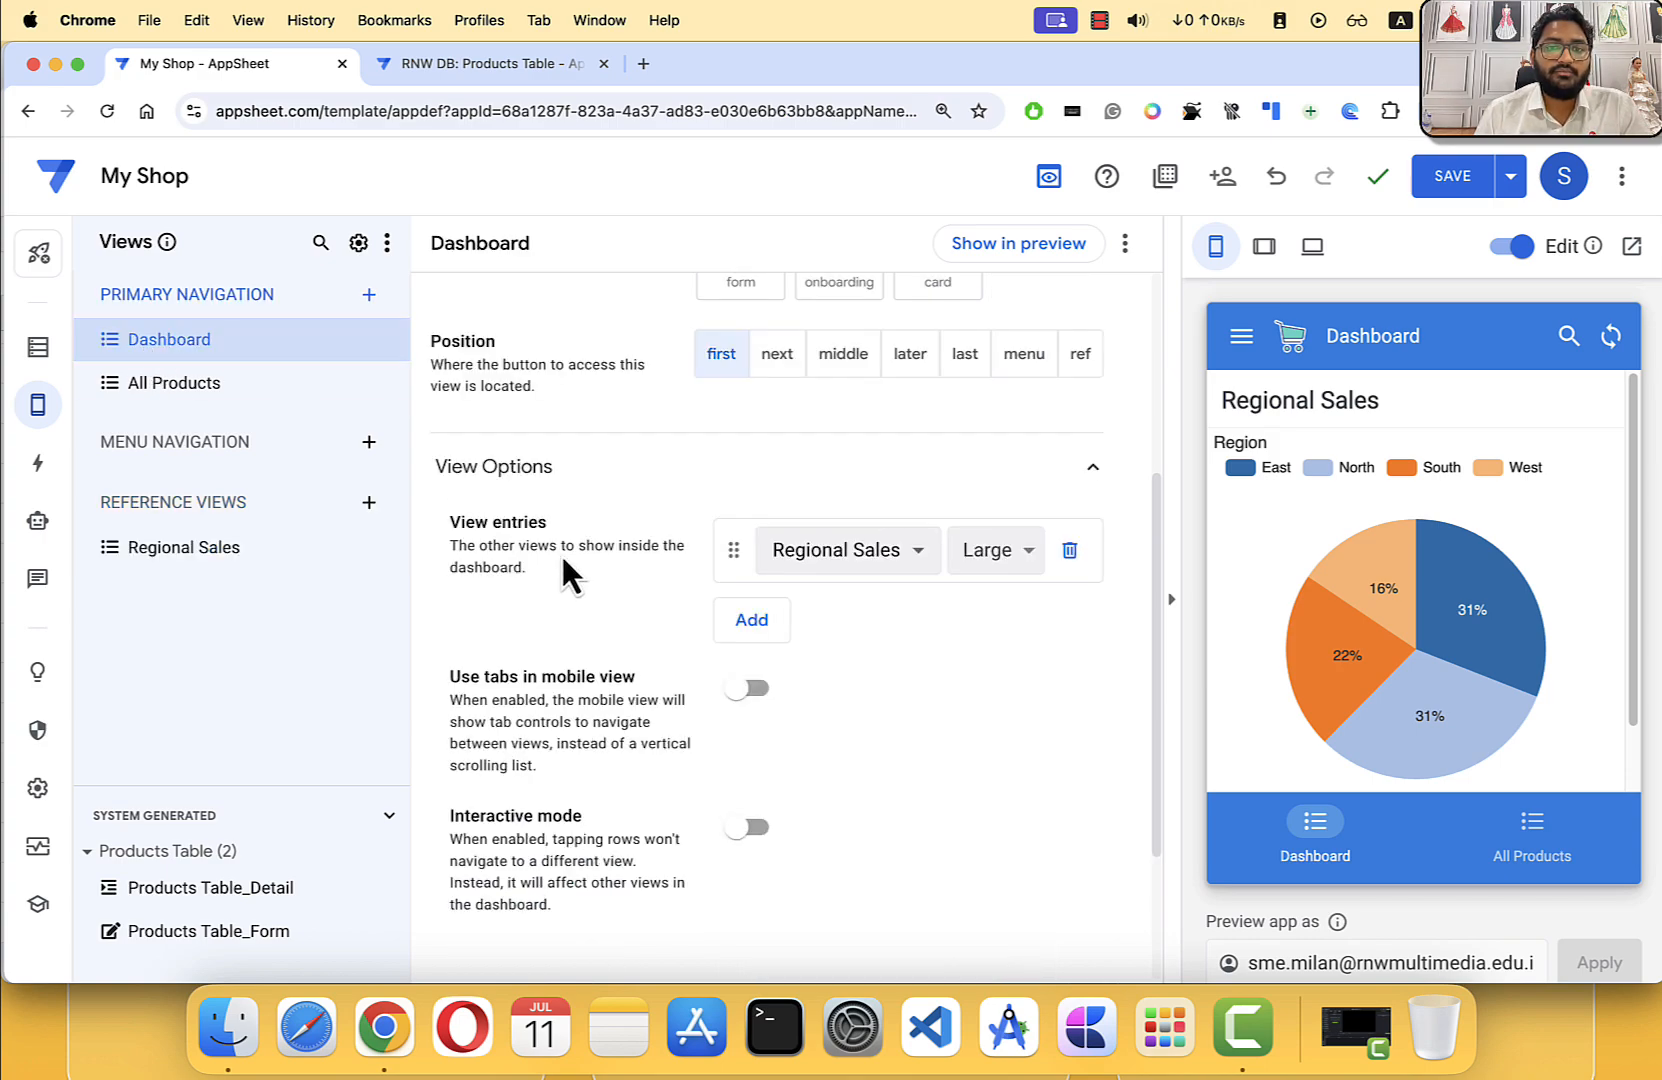
{"action": "triple_click", "coordinate": [495, 523]}
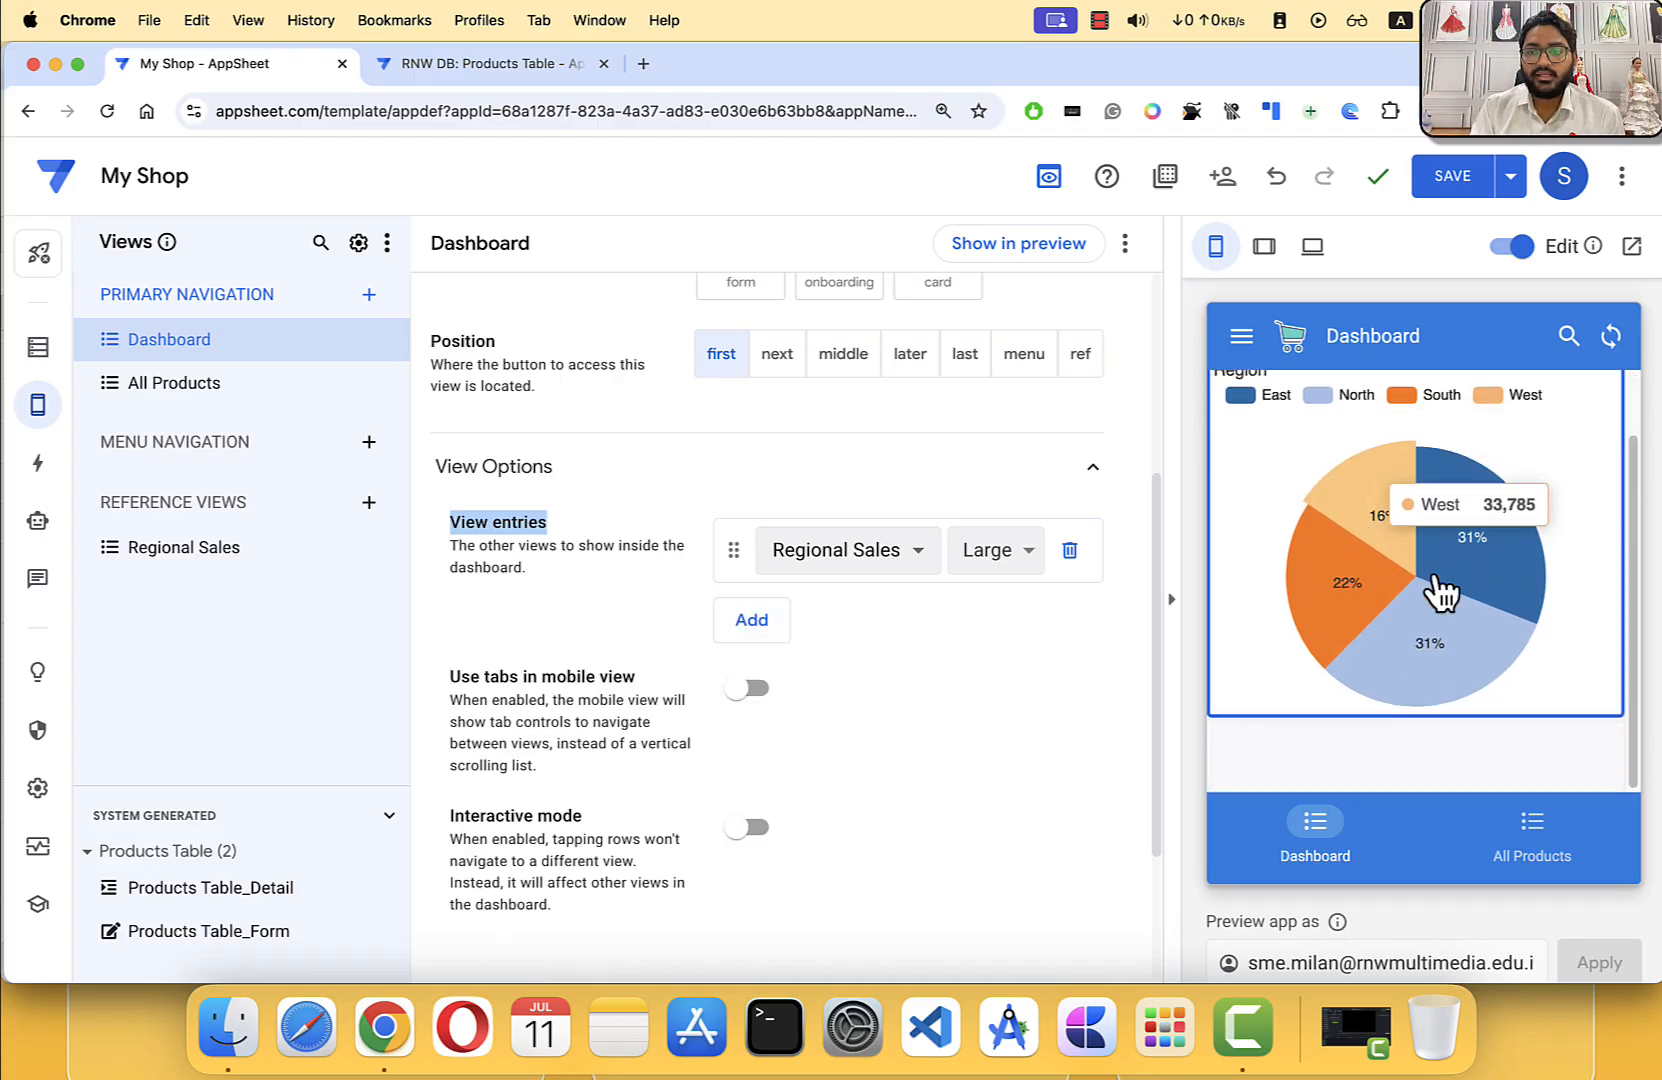
{"action": "scroll", "coordinate": [1511, 747], "scroll_direction": "down", "scroll_amount": 2}
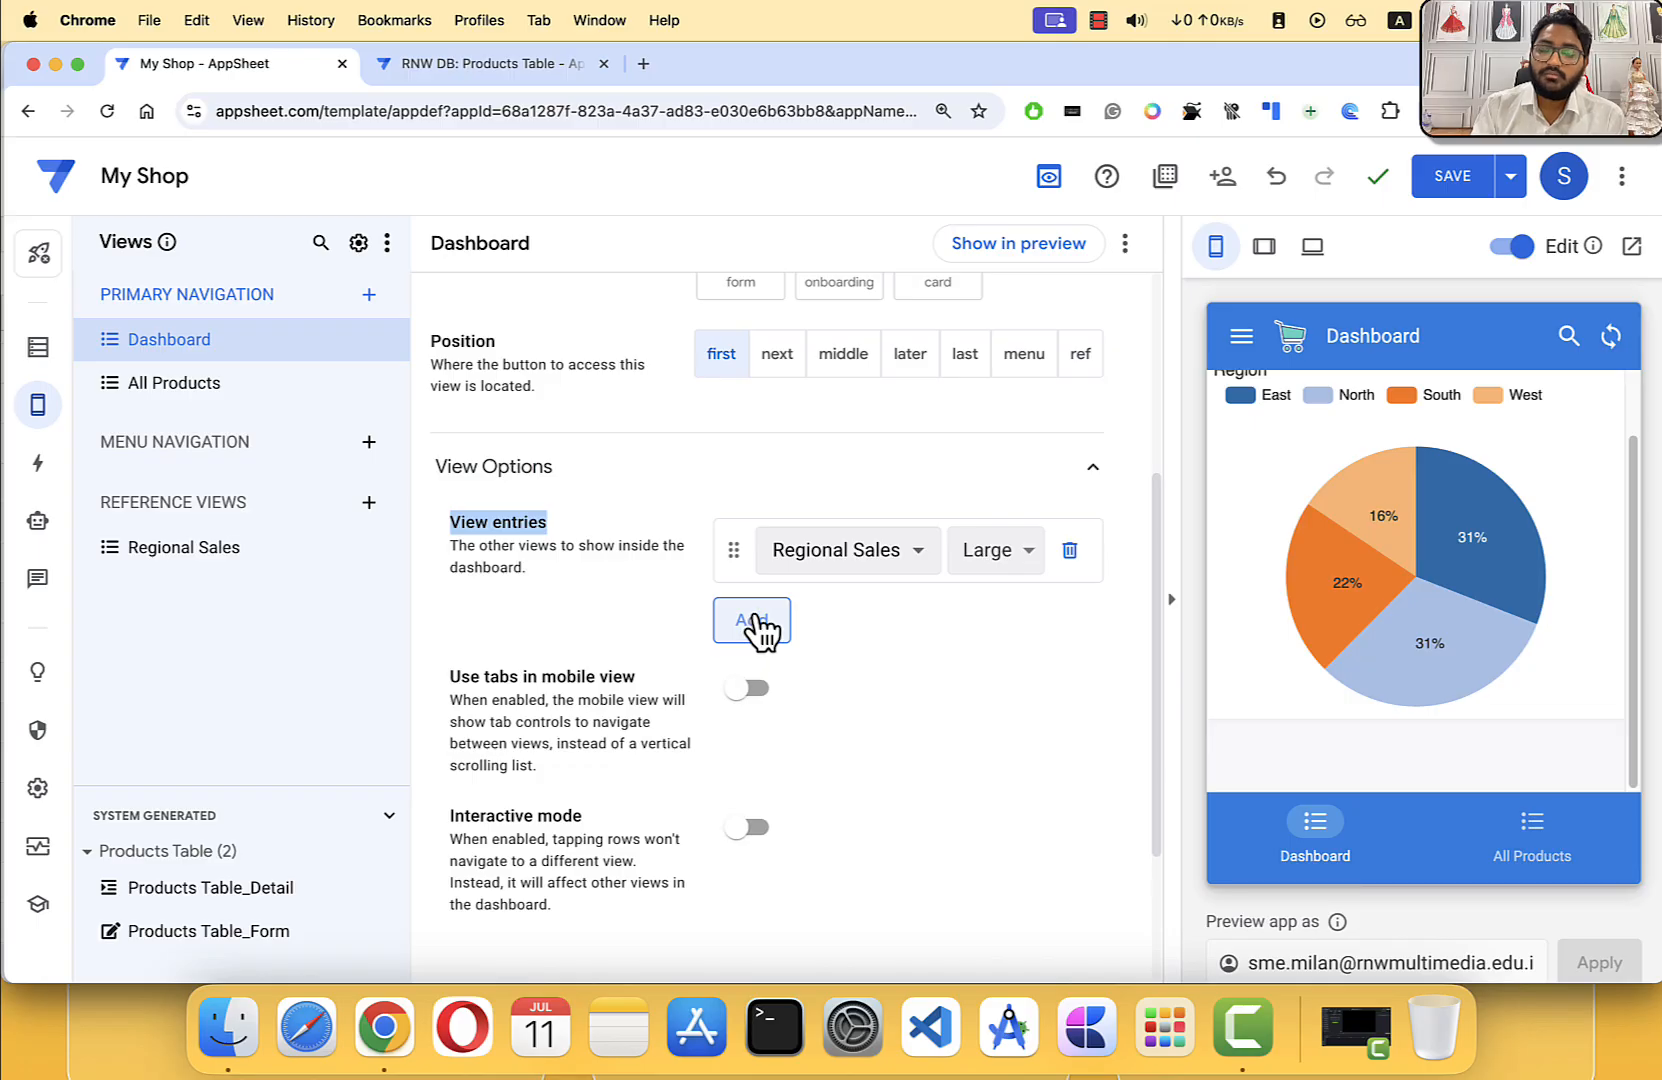
{"action": "left_click", "coordinate": [519, 591]}
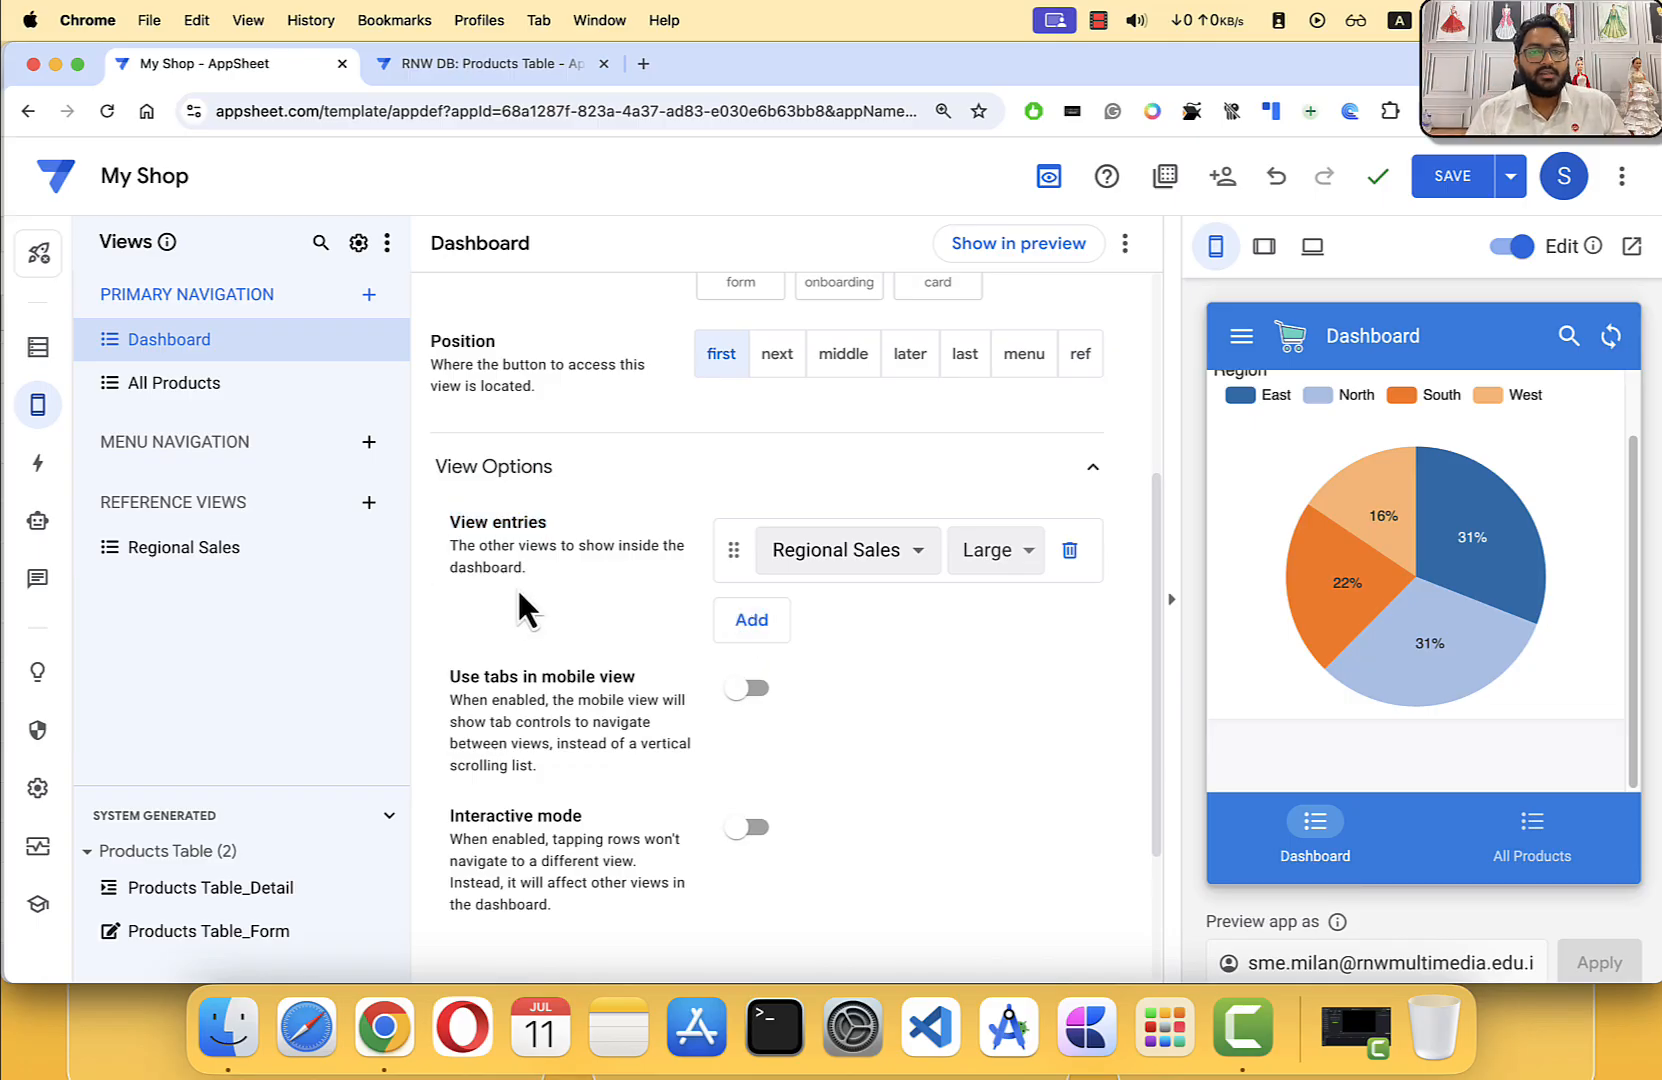
Step: Create a new reference view from scratch and name it Total Revenue
{"action": "triple_click", "coordinate": [189, 492]}
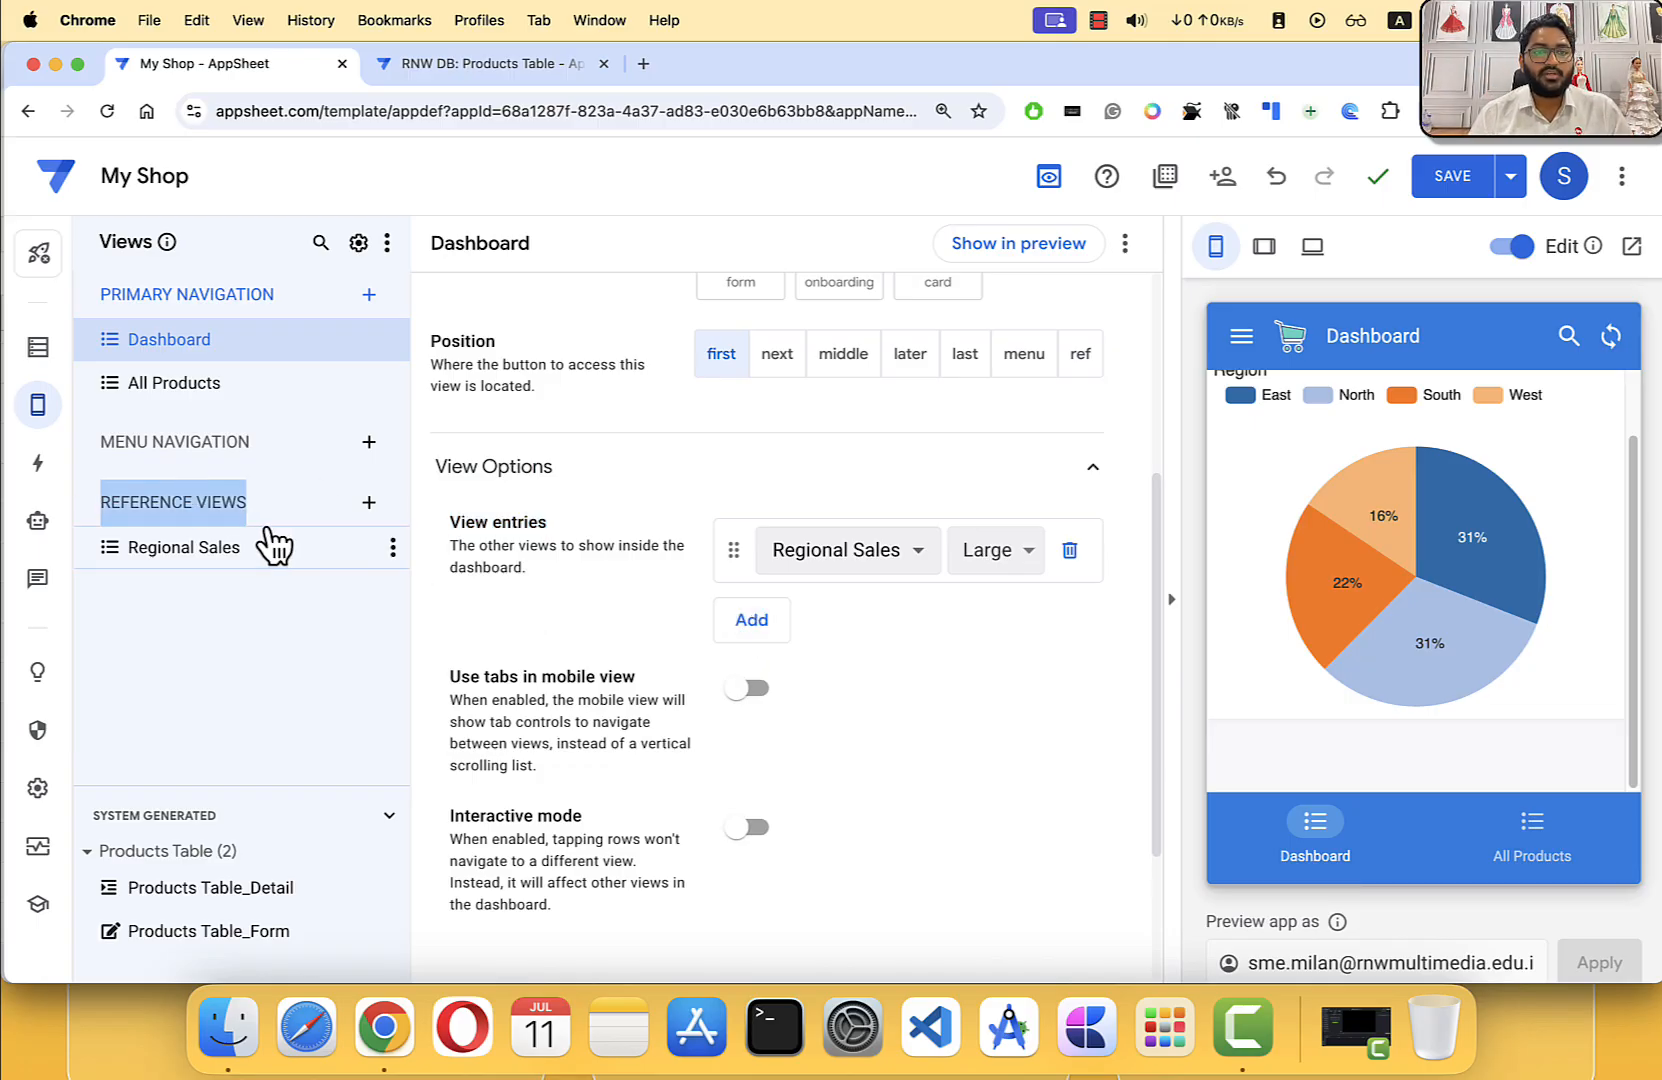
{"action": "left_click", "coordinate": [369, 503]}
{"action": "type", "text": "sfdfg"}
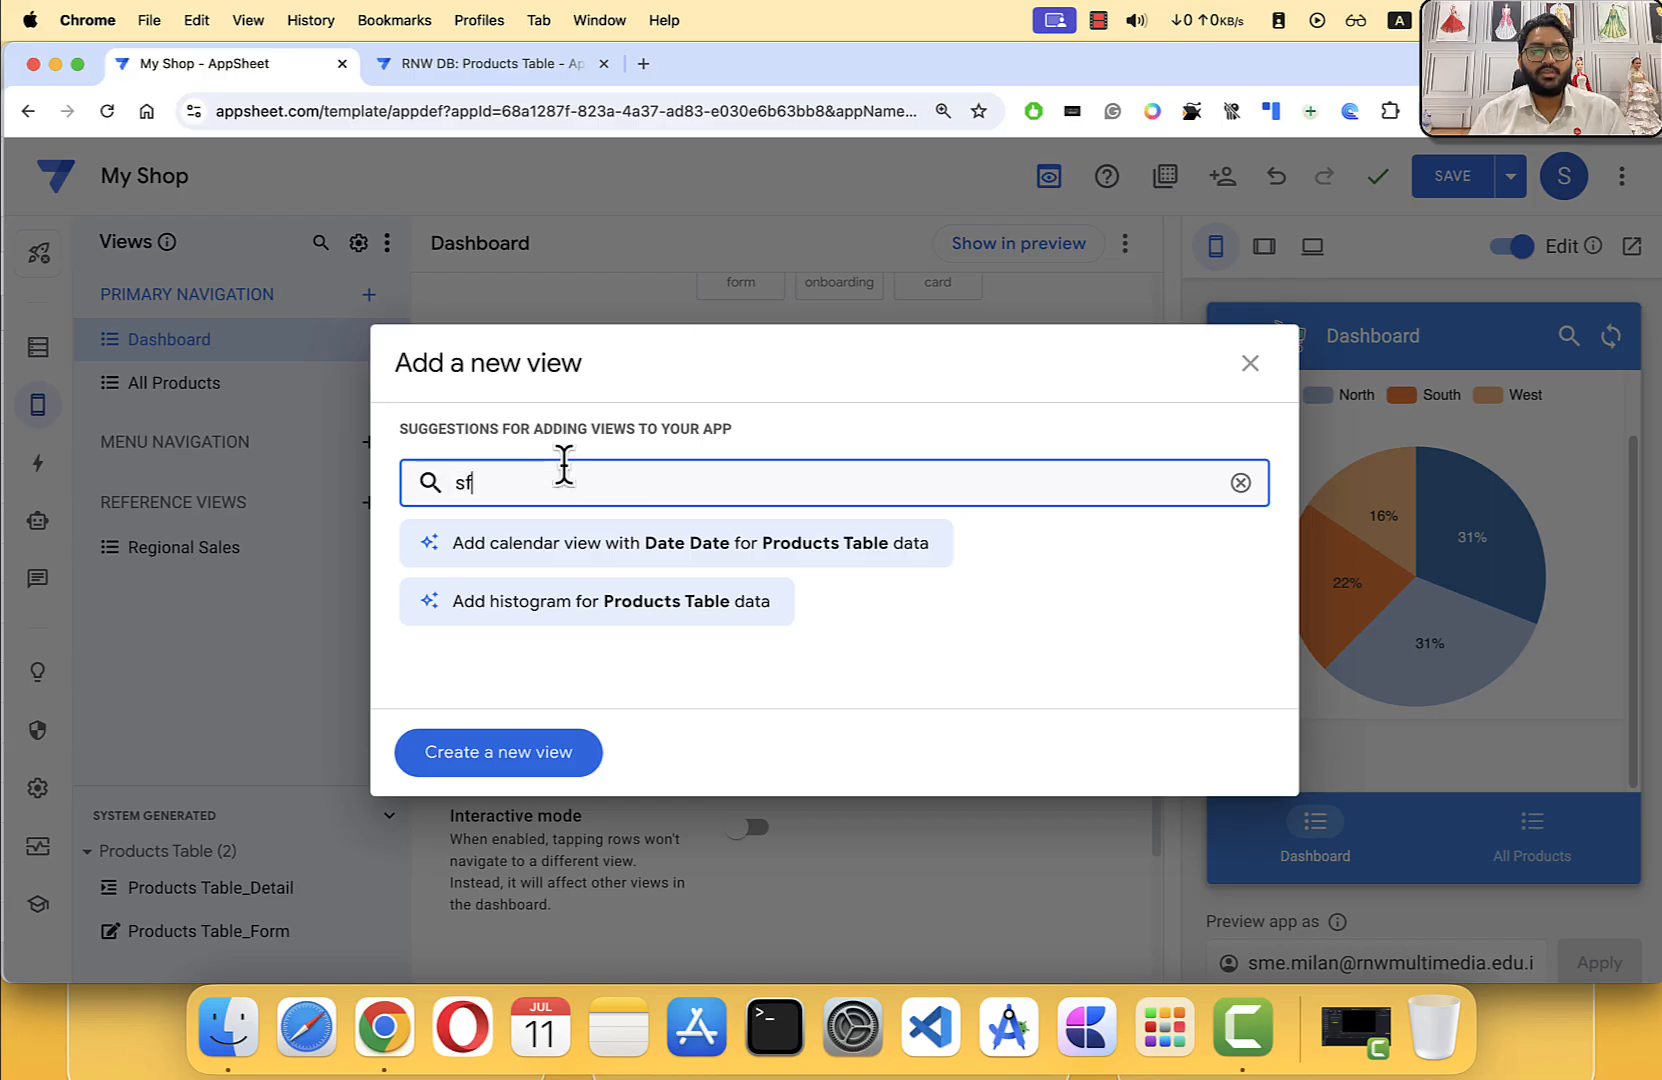
{"action": "left_click", "coordinate": [565, 748]}
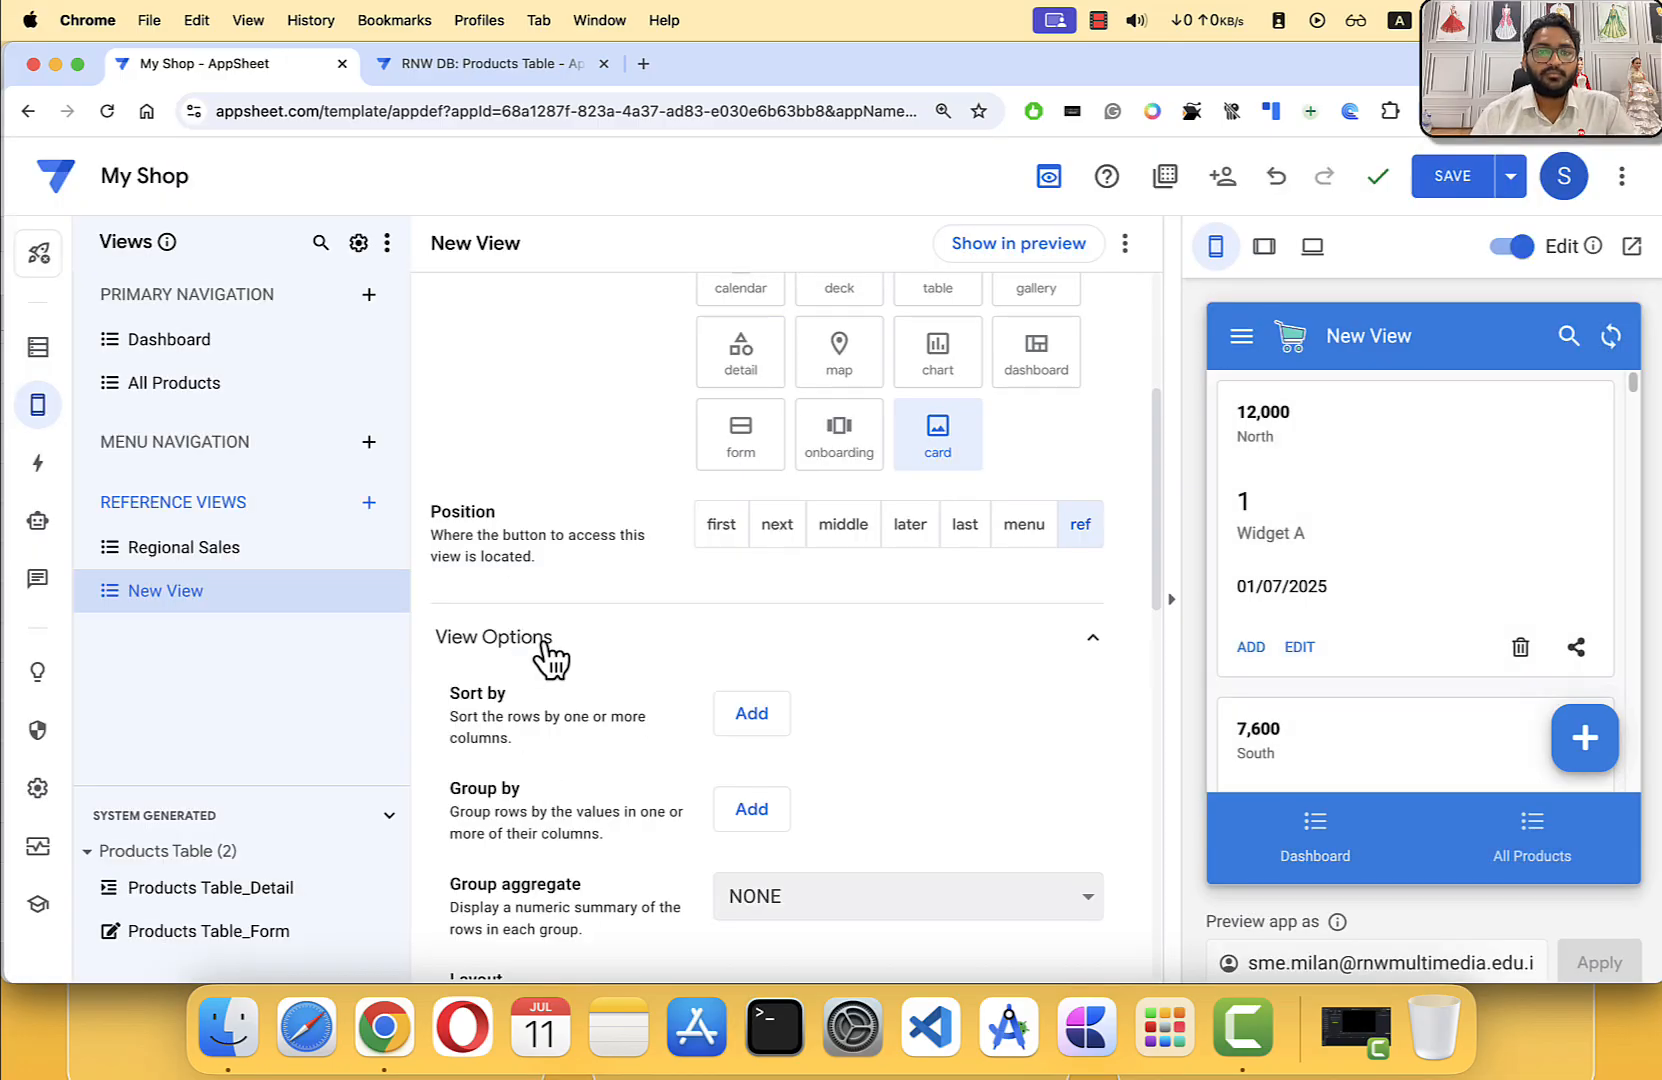
{"action": "scroll", "coordinate": [700, 500], "scroll_direction": "up", "scroll_amount": 4}
{"action": "left_click_drag", "start_coordinate": [785, 335], "coordinate": [701, 335]}
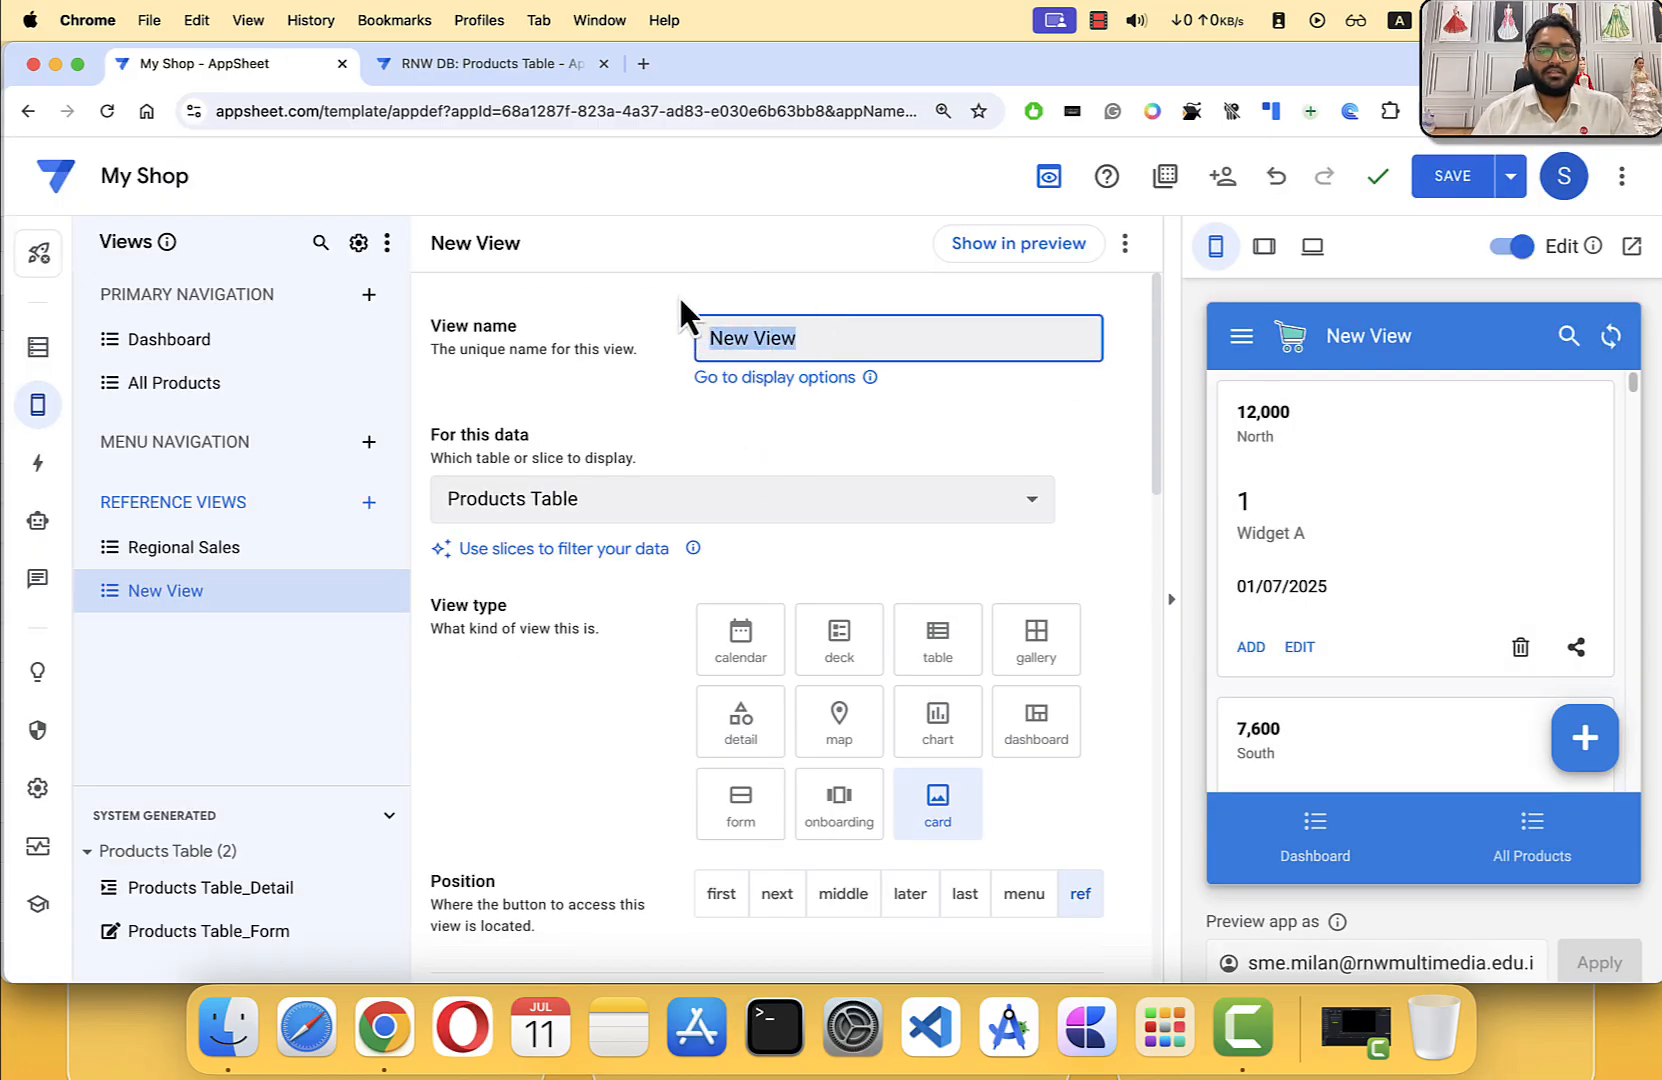
{"action": "type", "text": "Tot"}
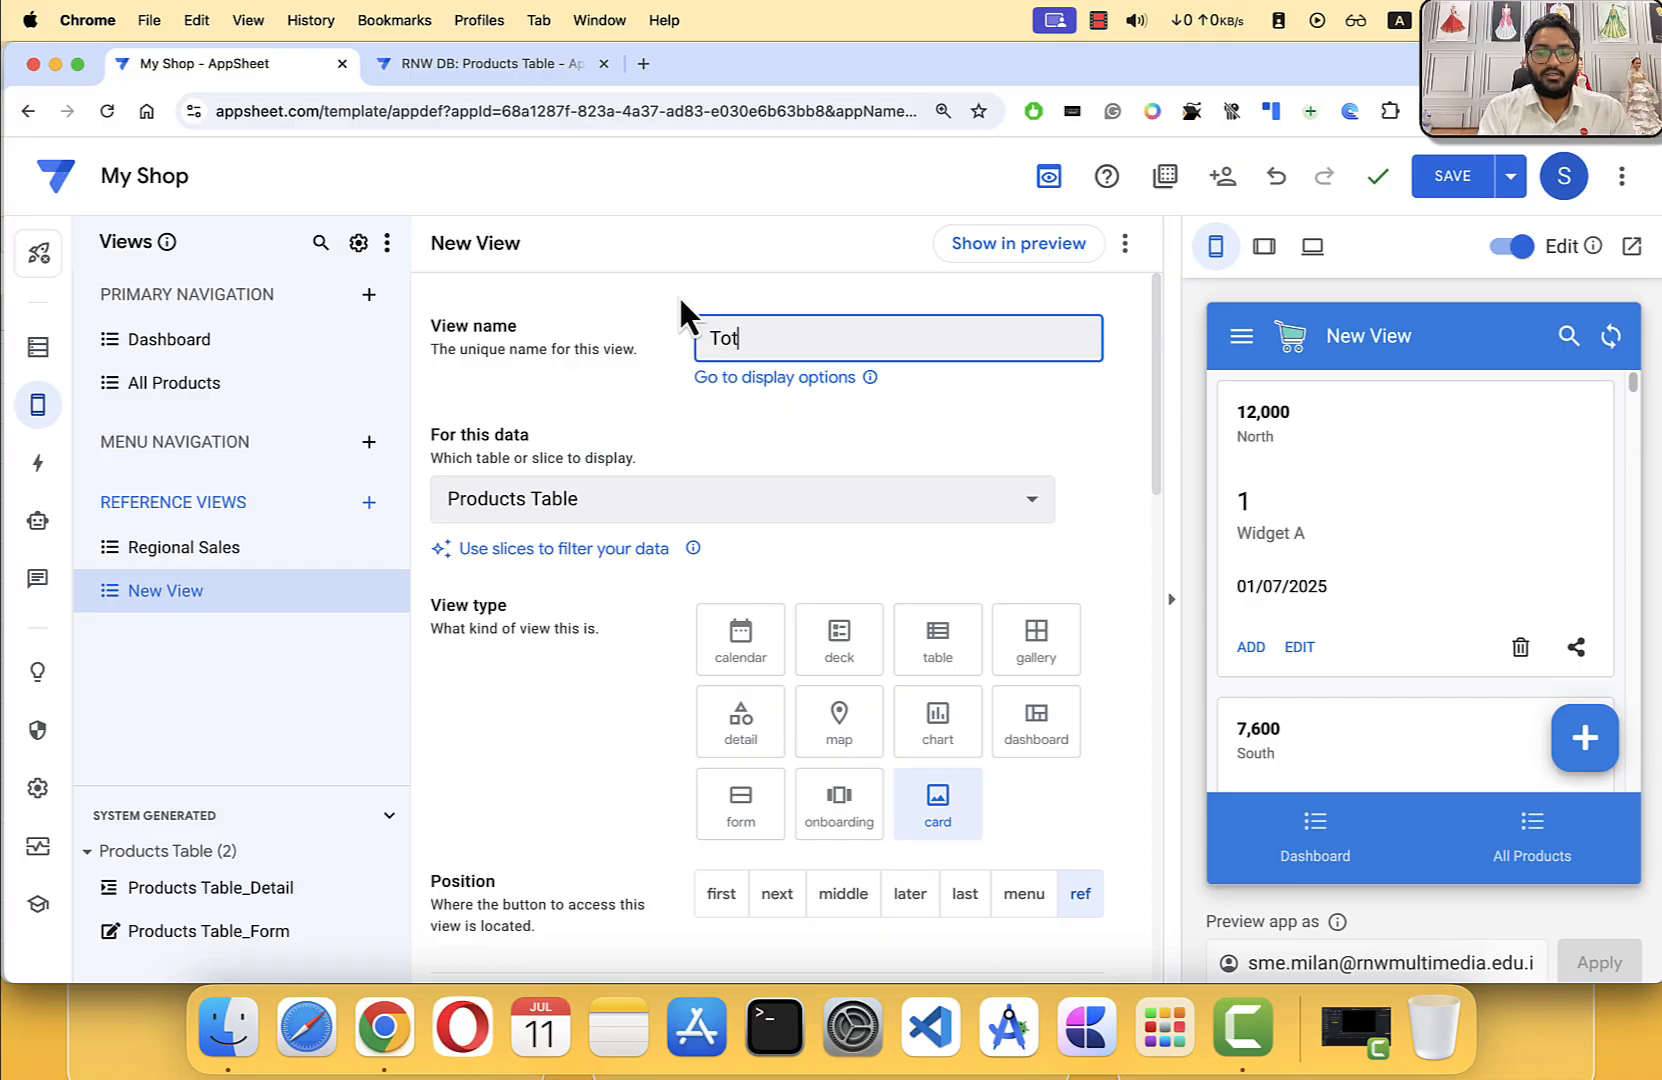
{"action": "type", "text": "al Revenue"}
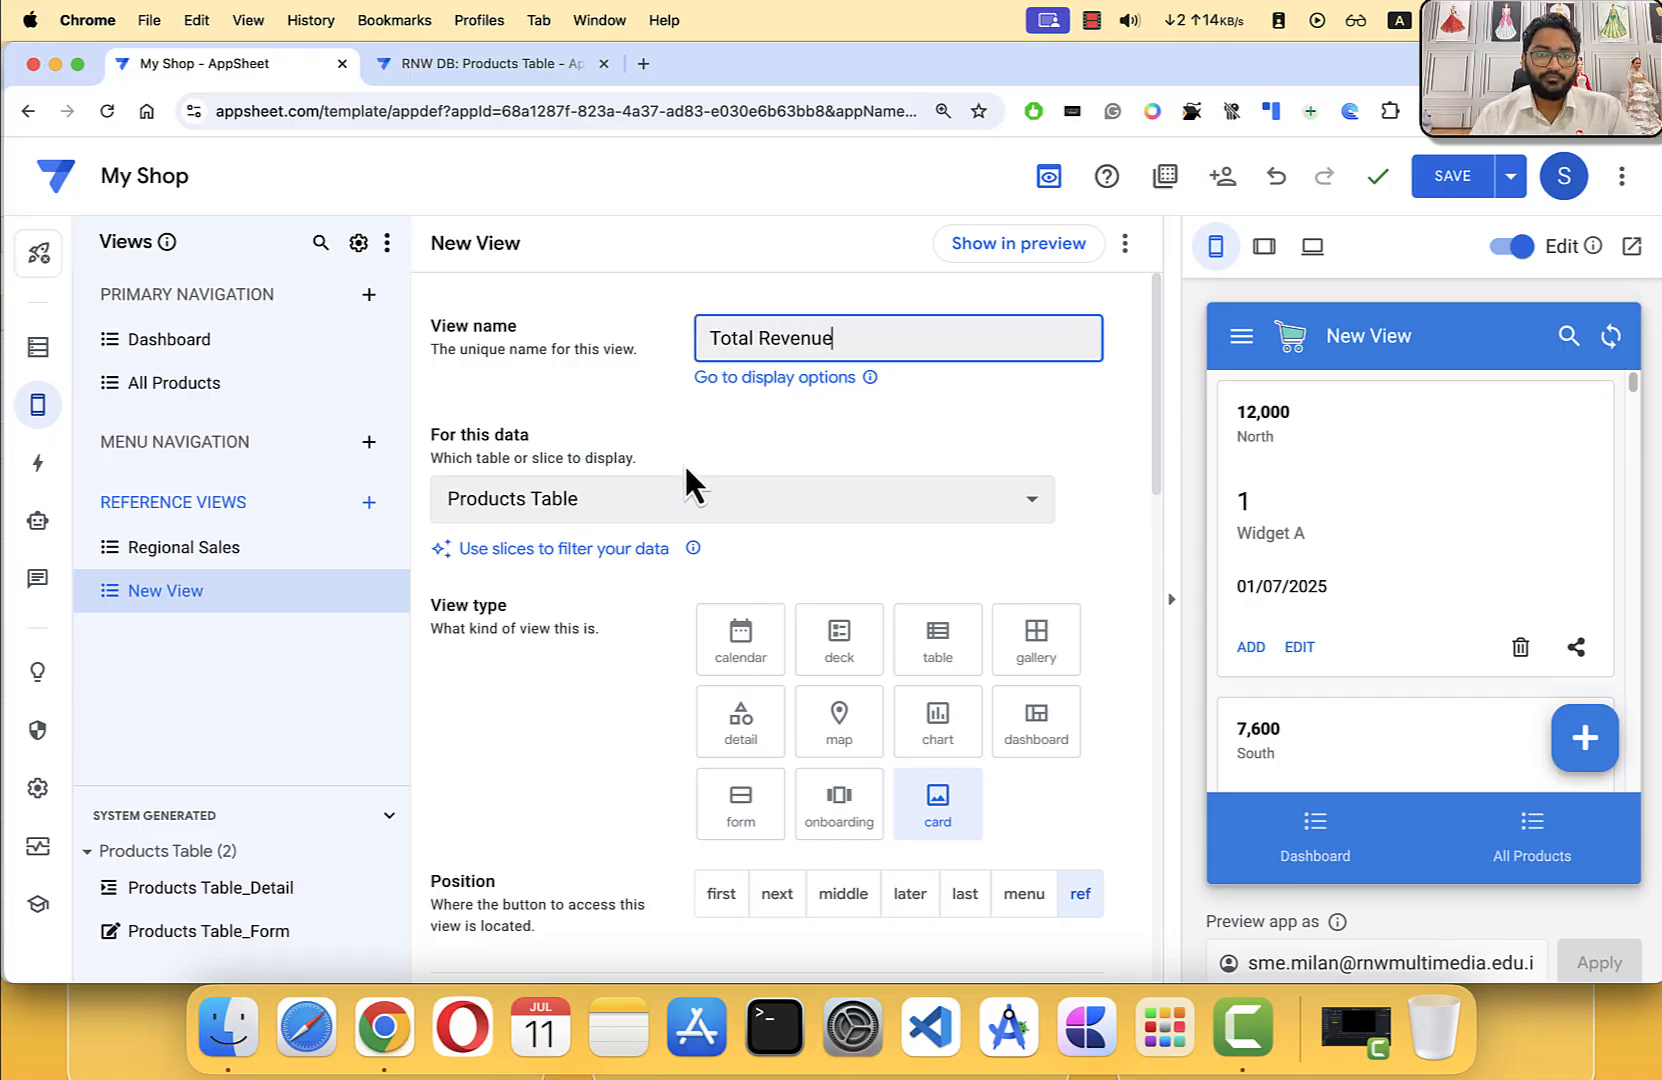
Step: Make the Total Revenue view a chart in the ref position, using the col series chart type
{"action": "scroll", "coordinate": [648, 567], "scroll_direction": "down", "scroll_amount": 3}
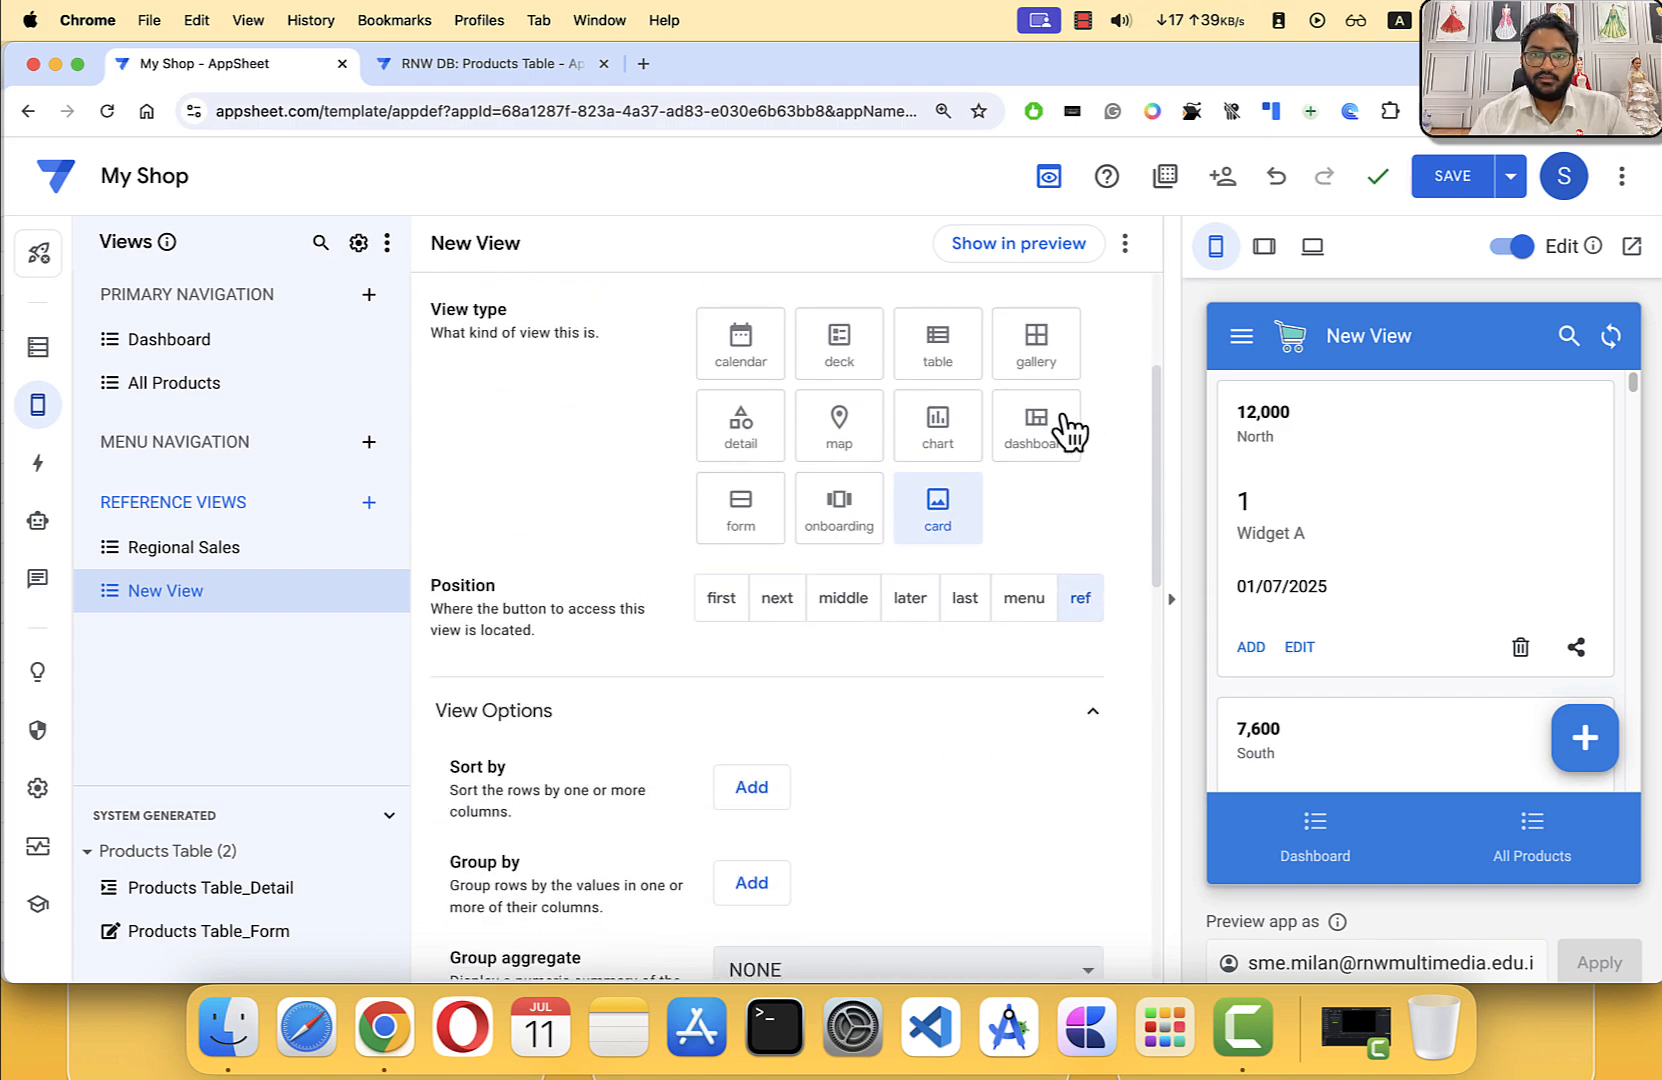
{"action": "left_click", "coordinate": [1084, 600]}
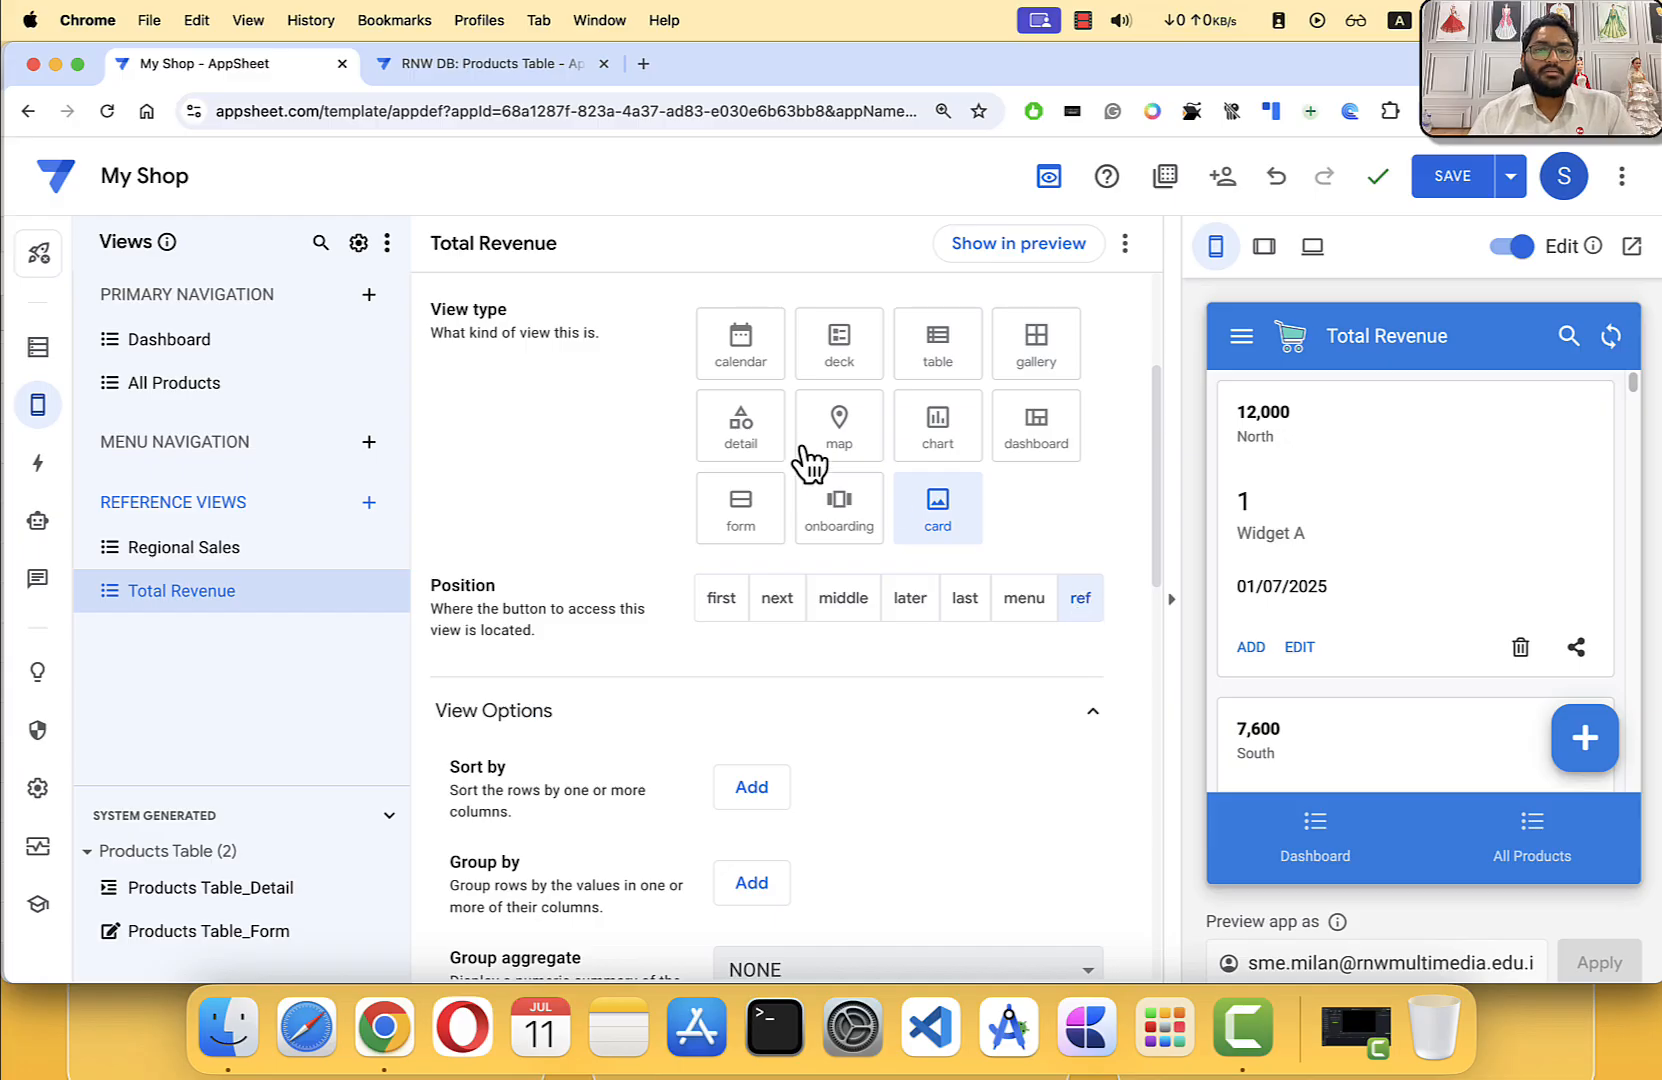
{"action": "left_click", "coordinate": [957, 452]}
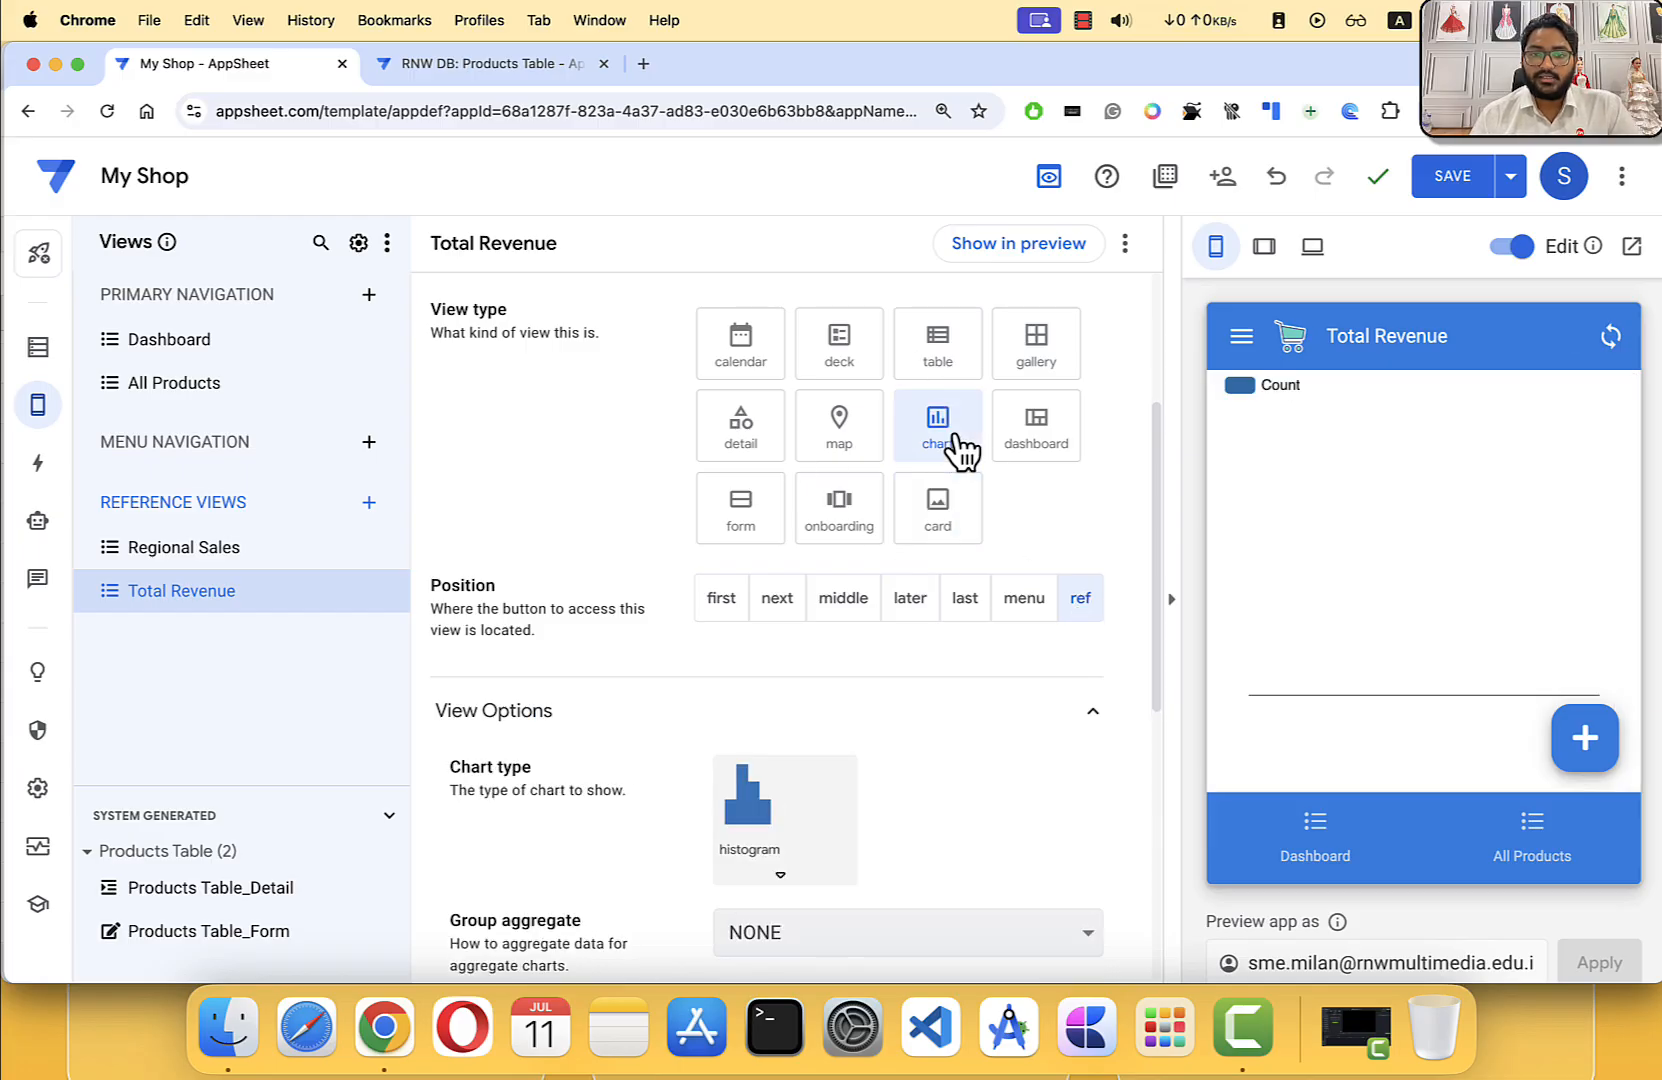
{"action": "scroll", "coordinate": [797, 738], "scroll_direction": "down", "scroll_amount": 3}
{"action": "left_click", "coordinate": [798, 709]}
{"action": "scroll", "coordinate": [890, 630], "scroll_direction": "down", "scroll_amount": 5}
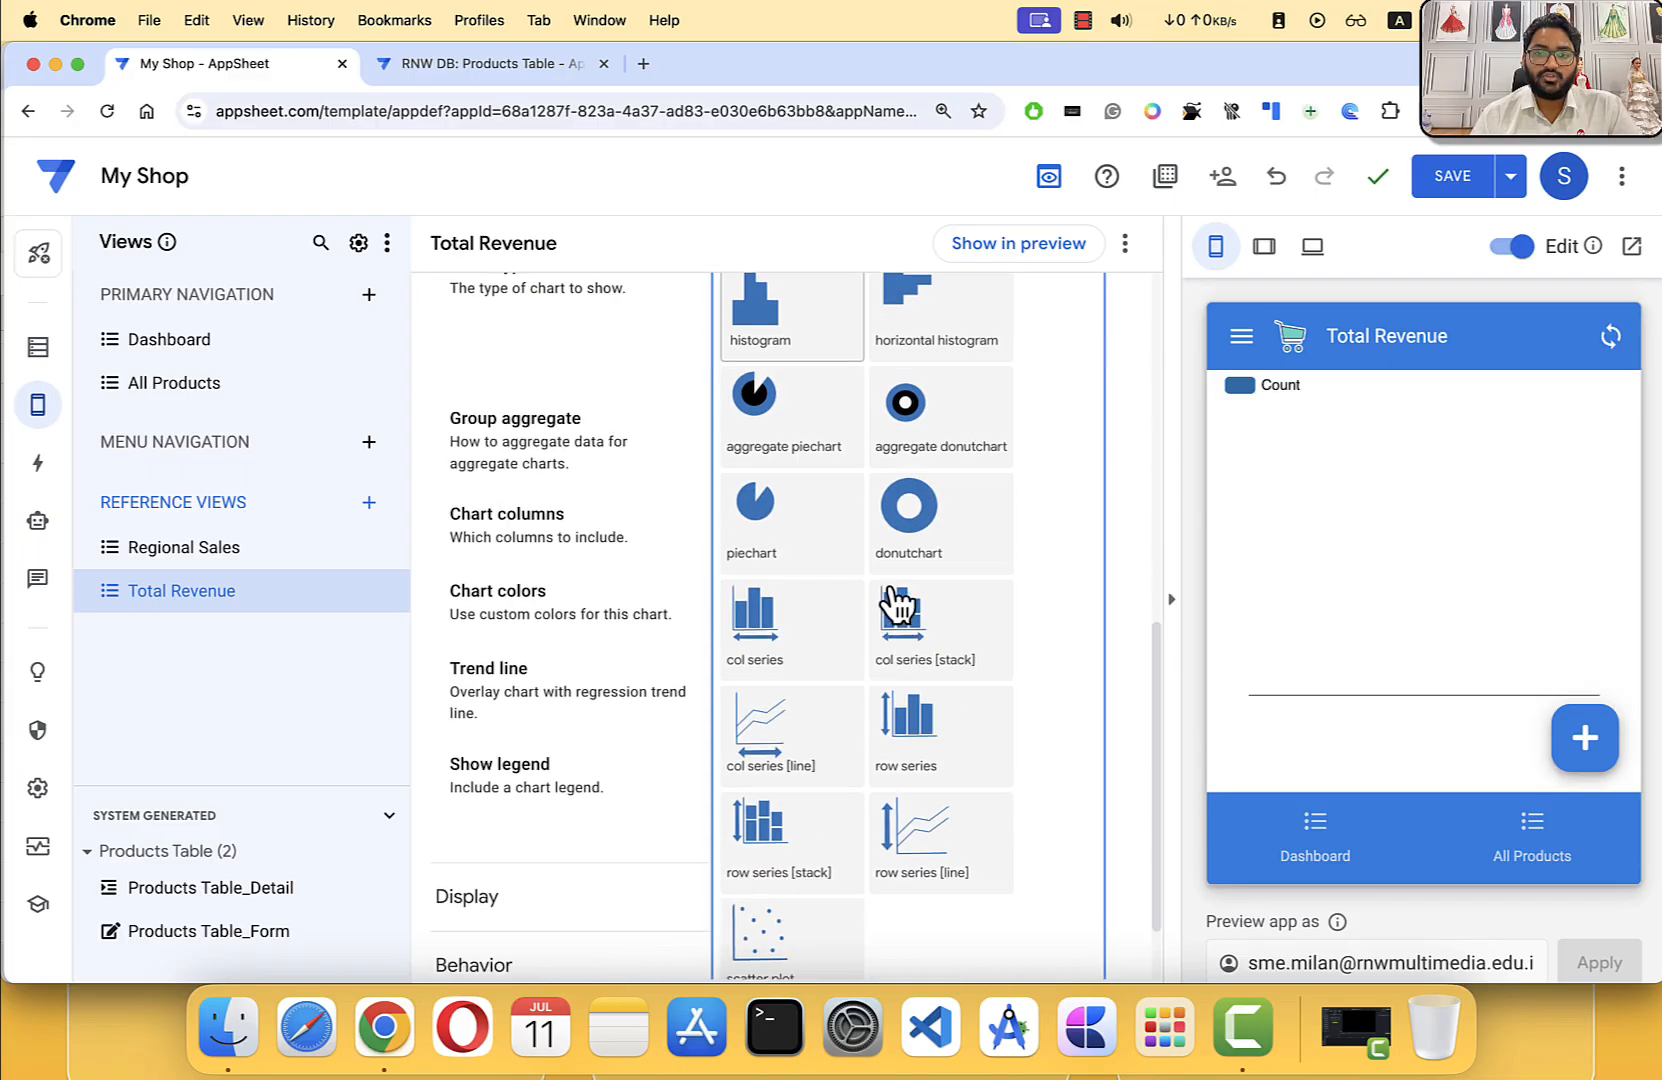
{"action": "scroll", "coordinate": [957, 562], "scroll_direction": "down", "scroll_amount": 2}
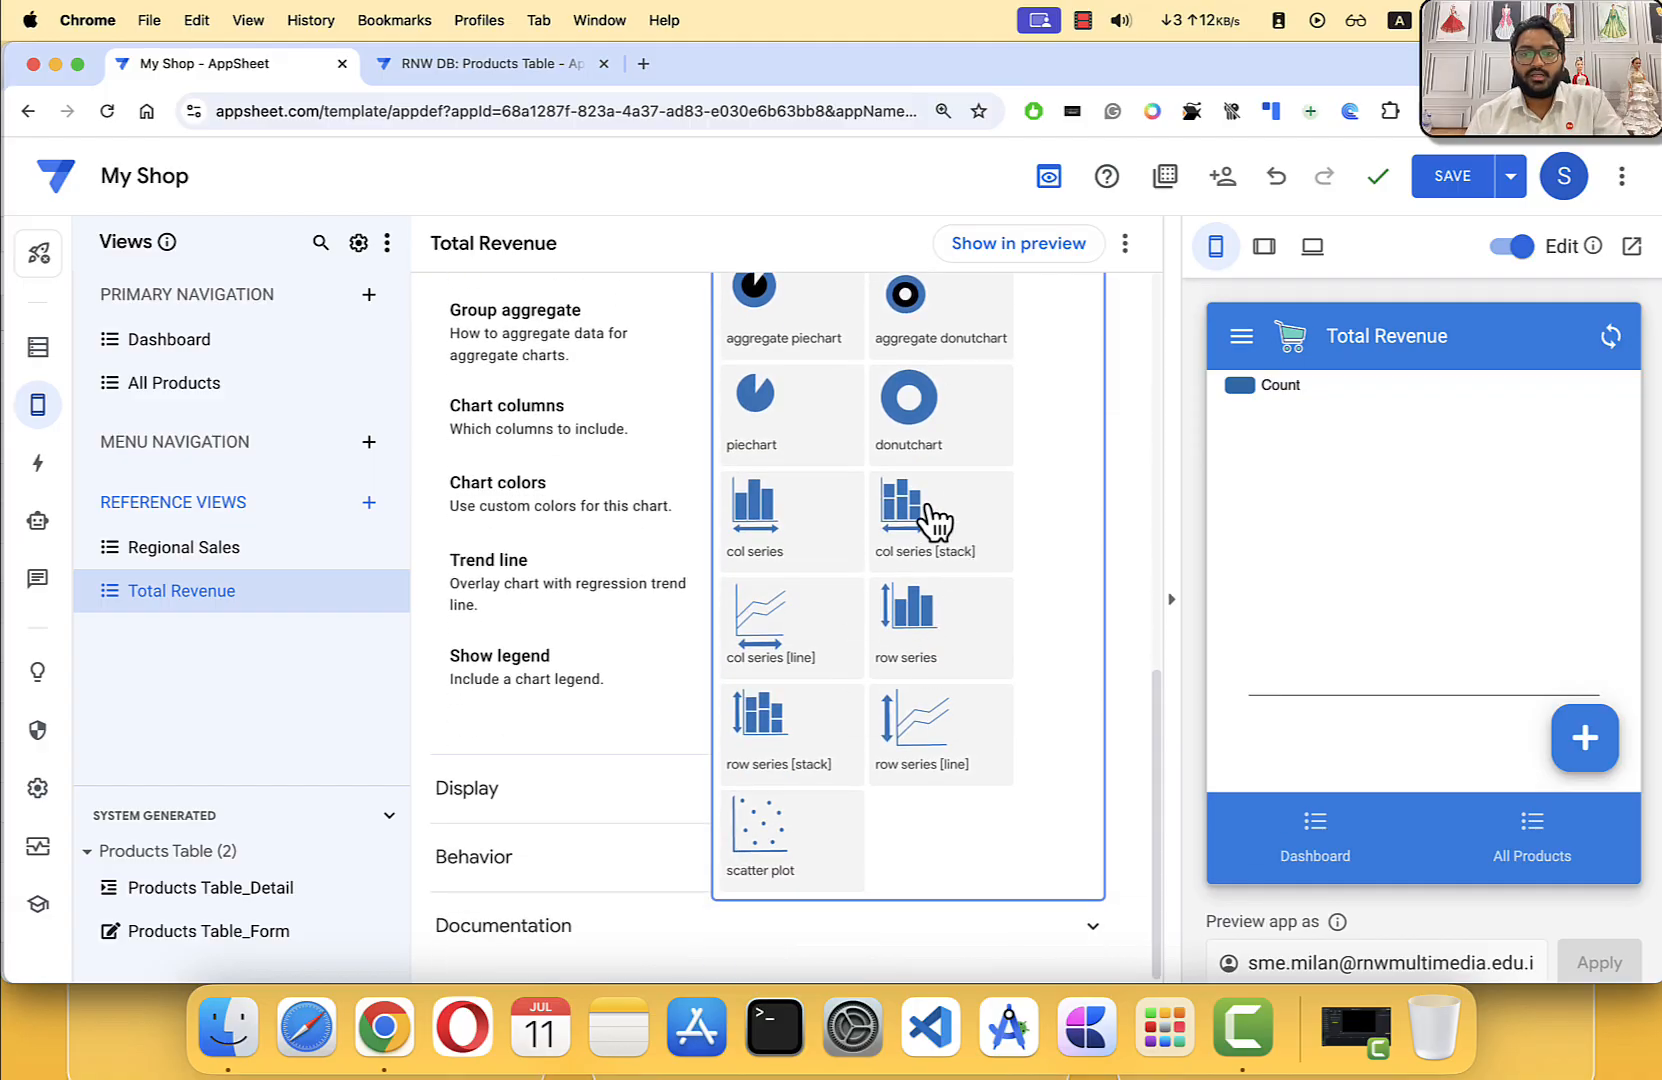
{"action": "left_click", "coordinate": [775, 545]}
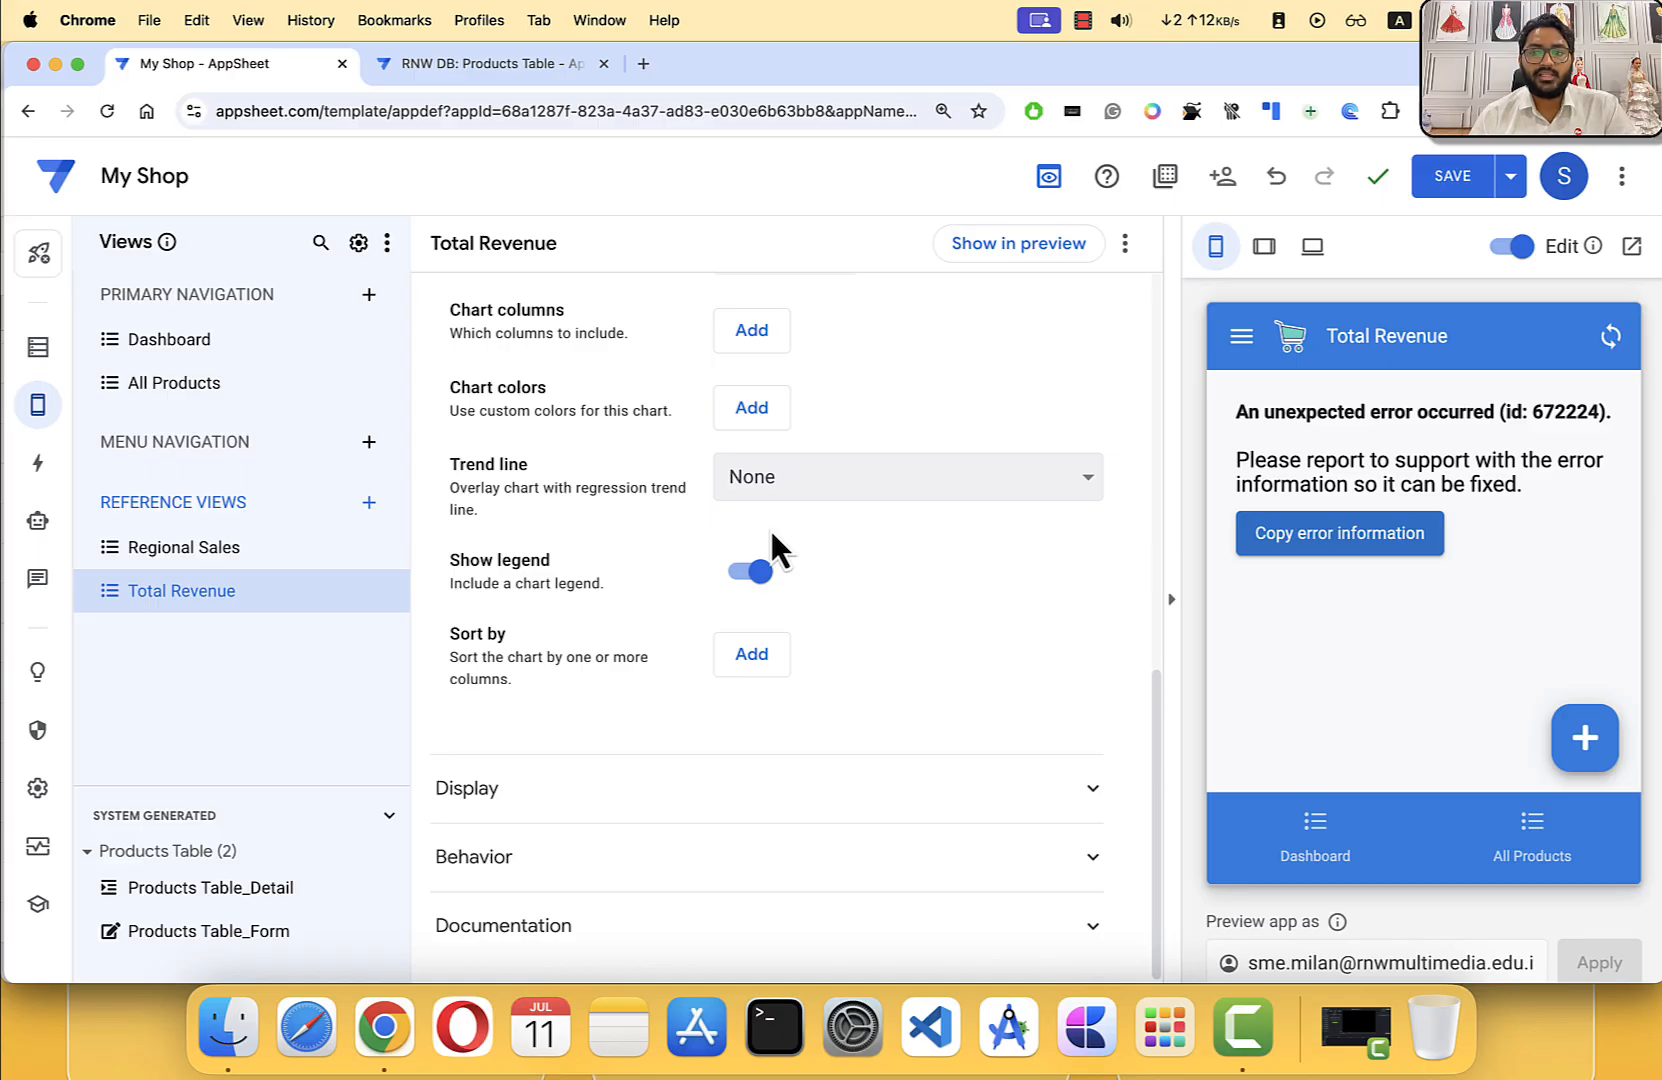
Step: Add Revenue and Sr. No as the chart columns of the Total Revenue view
{"action": "scroll", "coordinate": [809, 575], "scroll_direction": "up", "scroll_amount": 4}
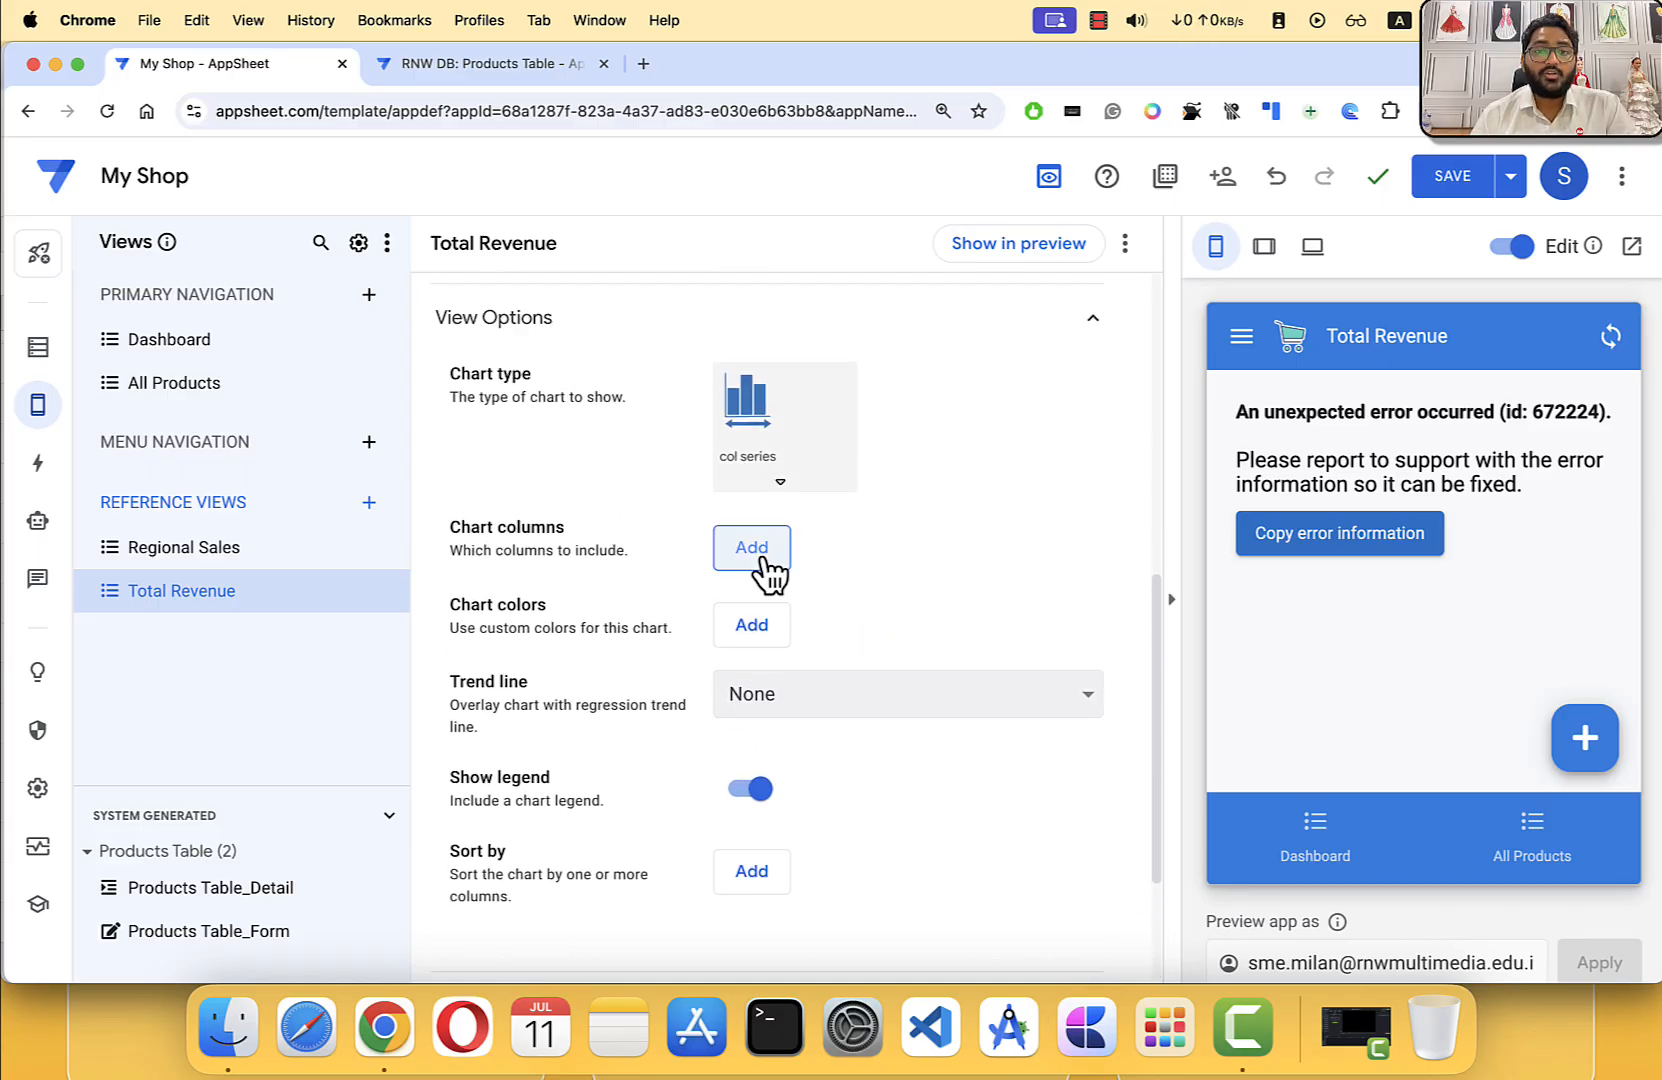
{"action": "left_click", "coordinate": [770, 550]}
{"action": "left_click", "coordinate": [834, 556]}
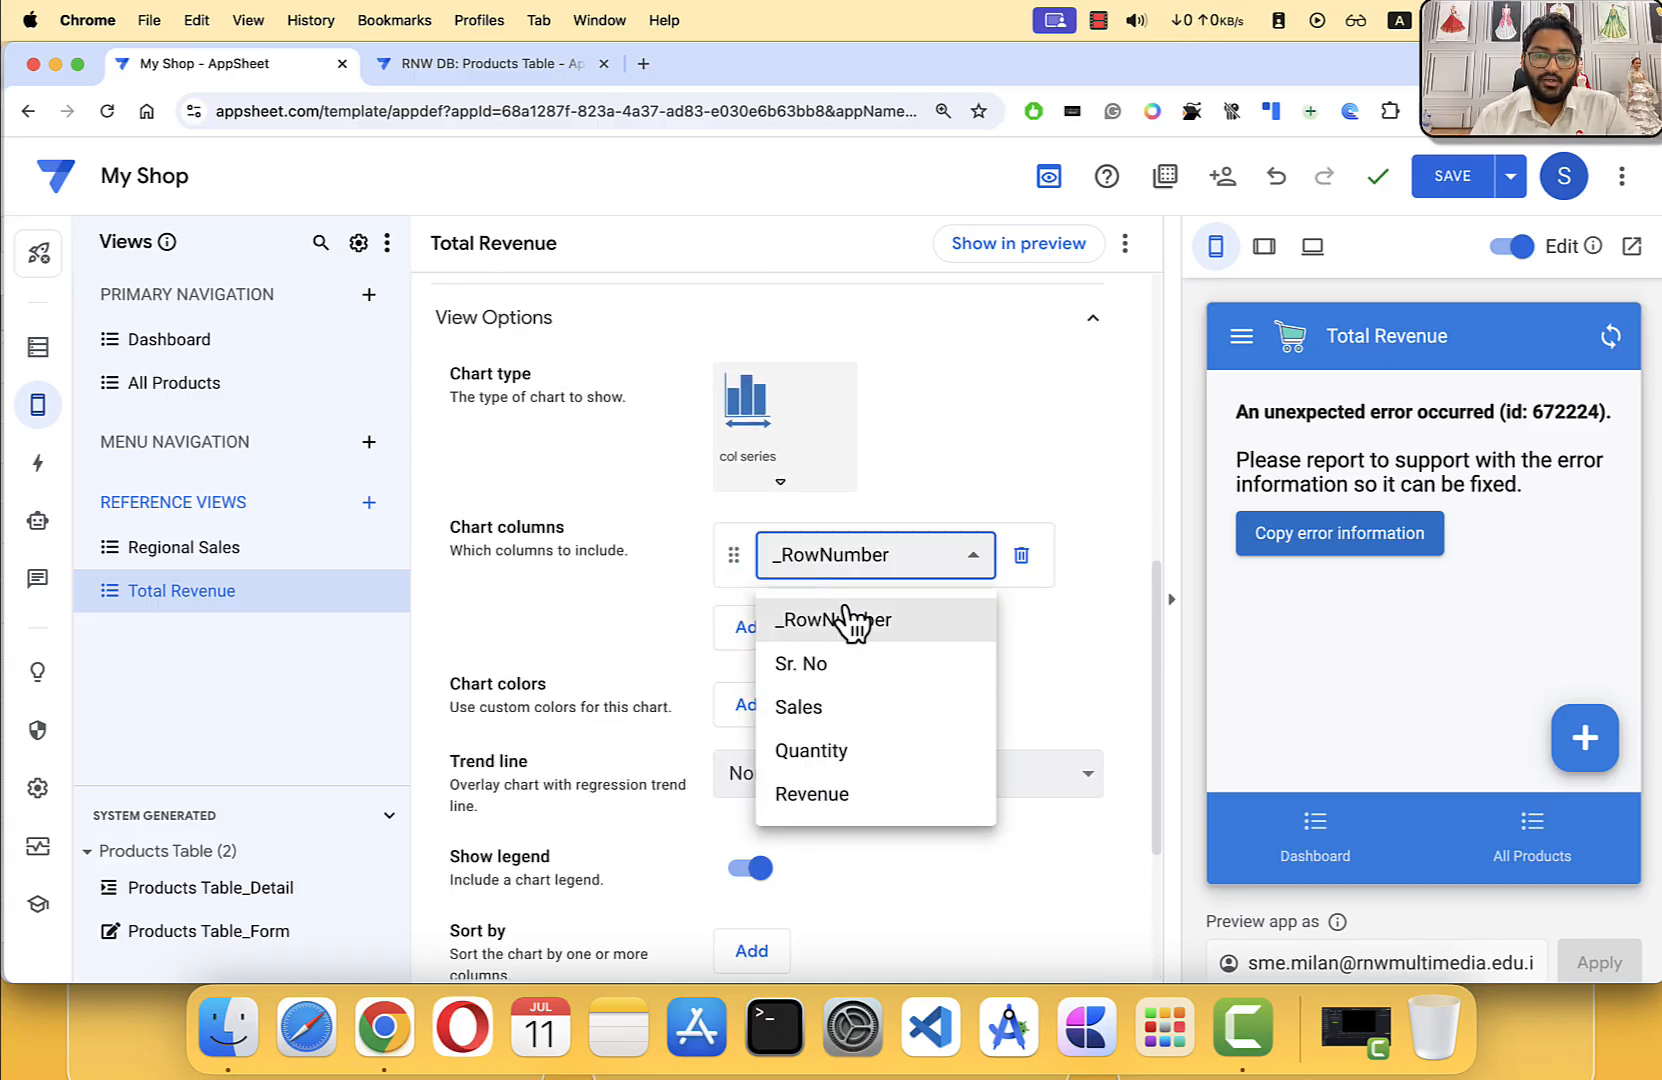
{"action": "left_click", "coordinate": [795, 795]}
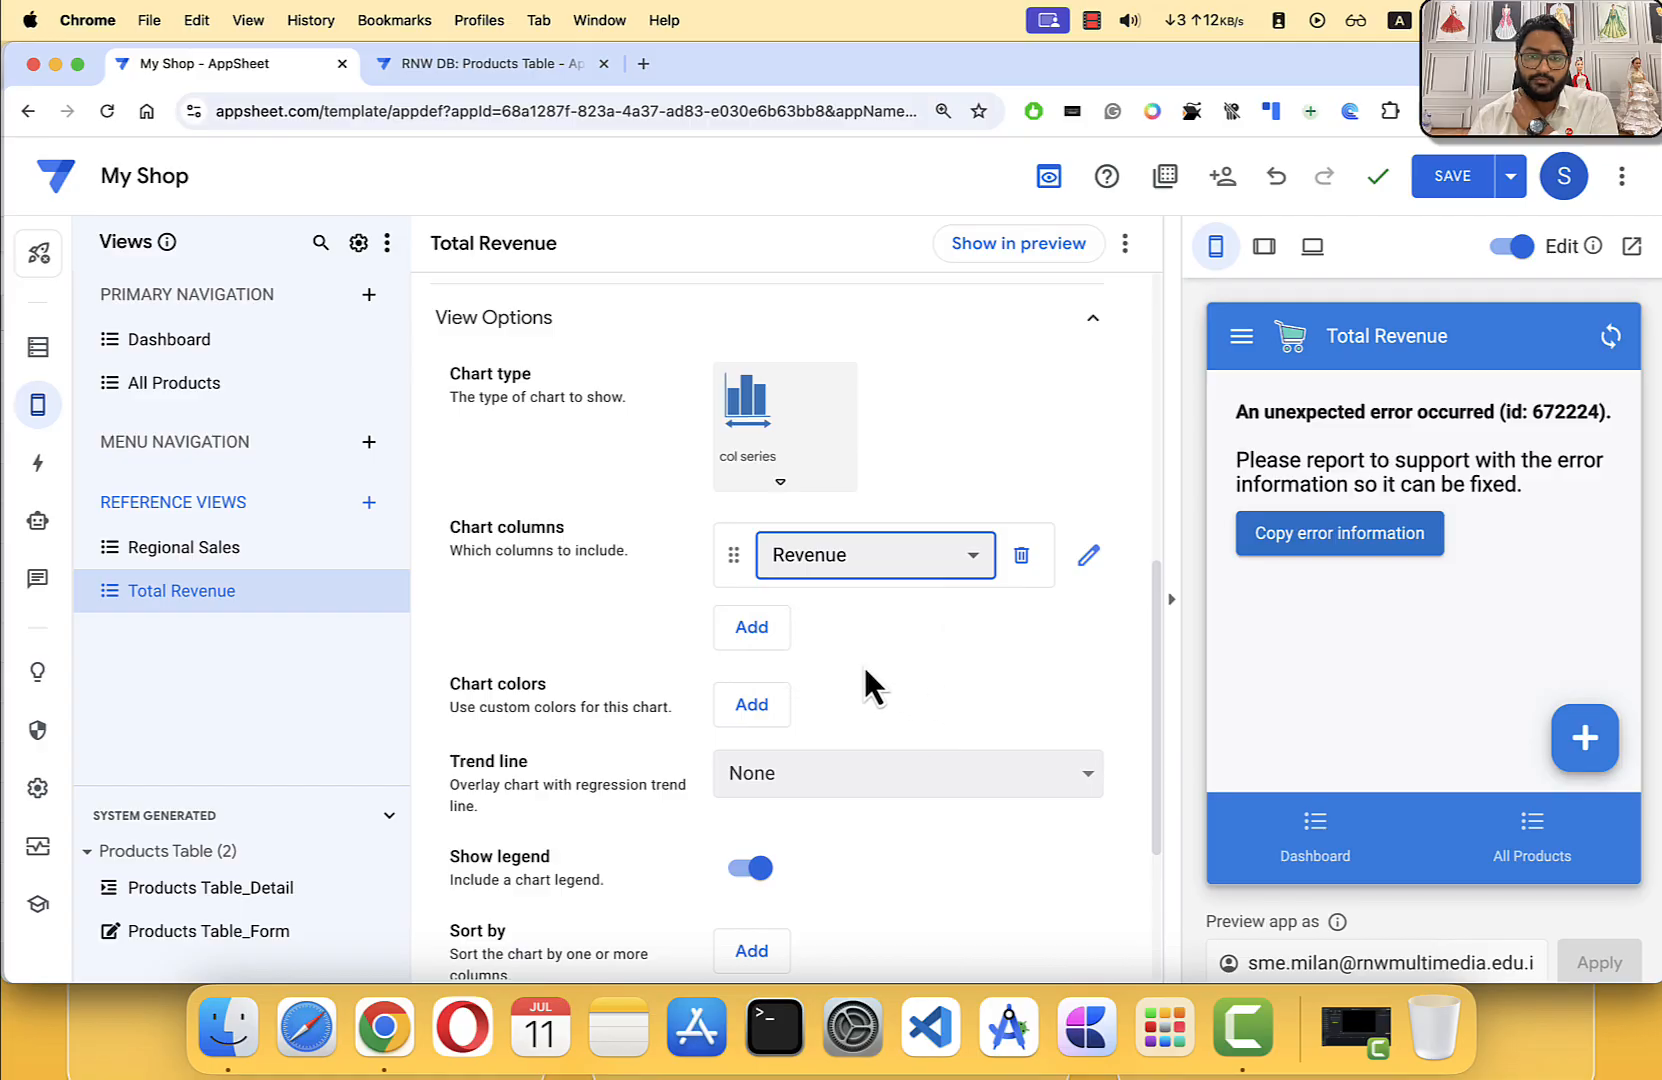
{"action": "left_click", "coordinate": [752, 627]}
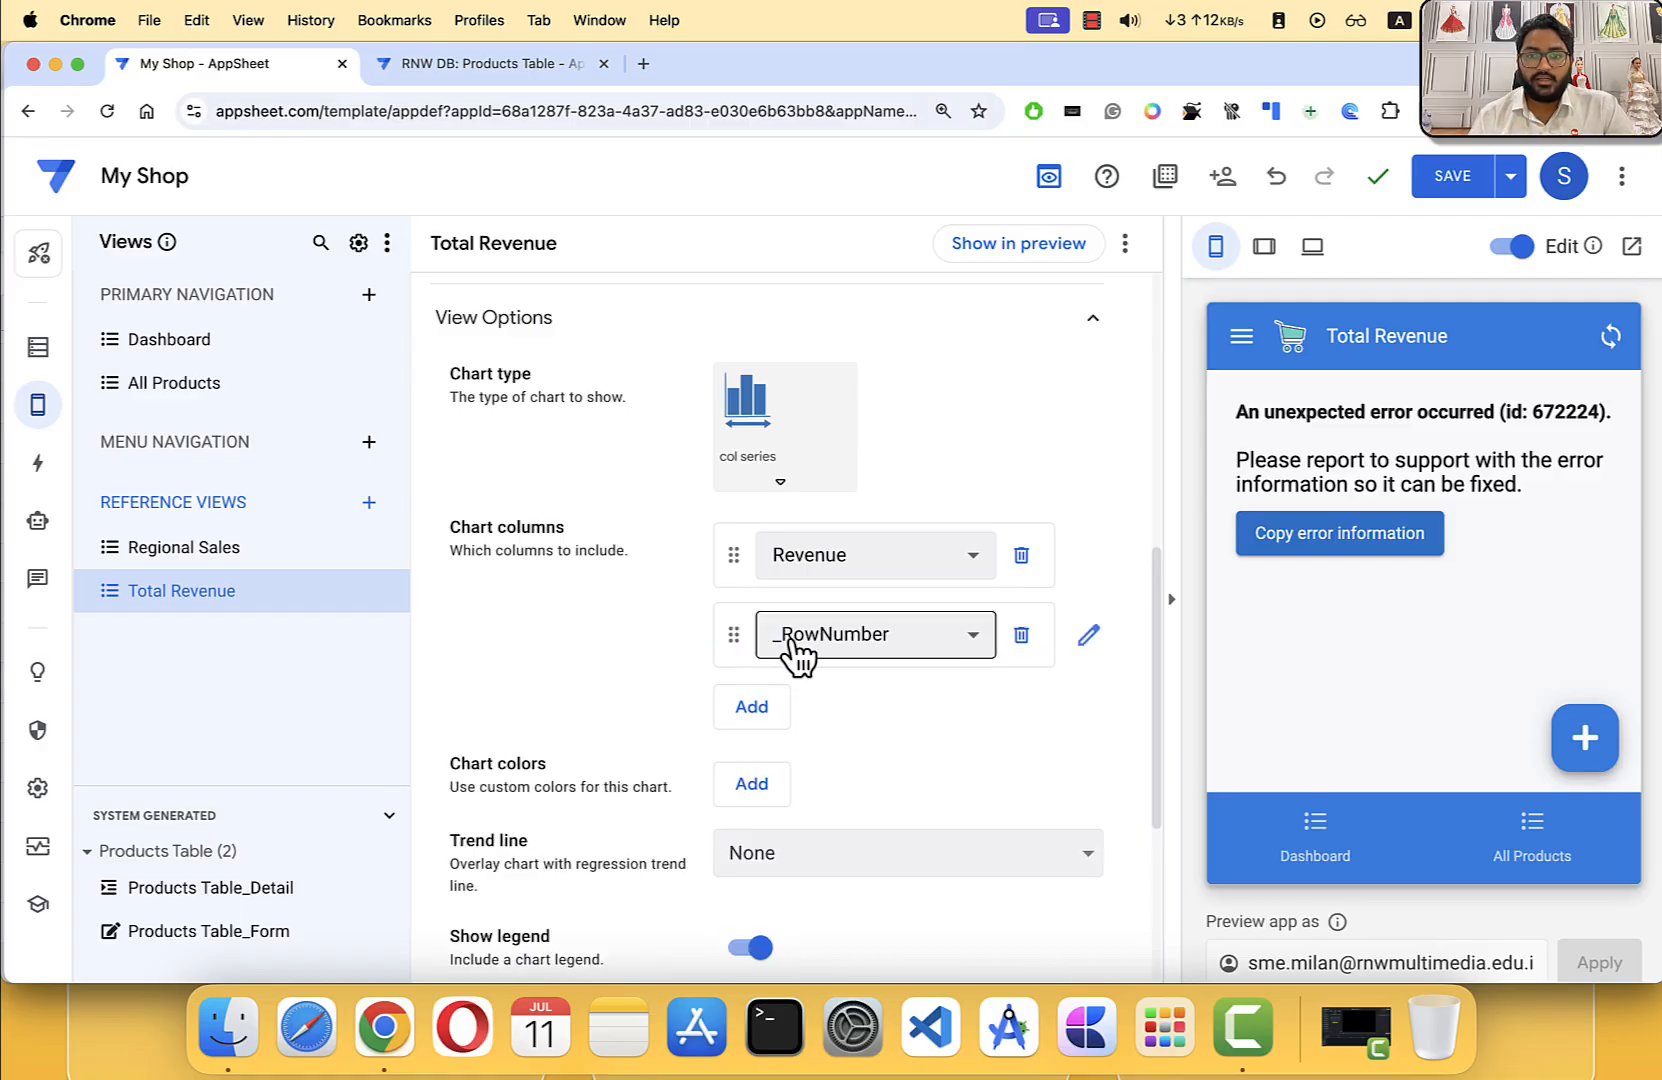
{"action": "left_click", "coordinate": [795, 645]}
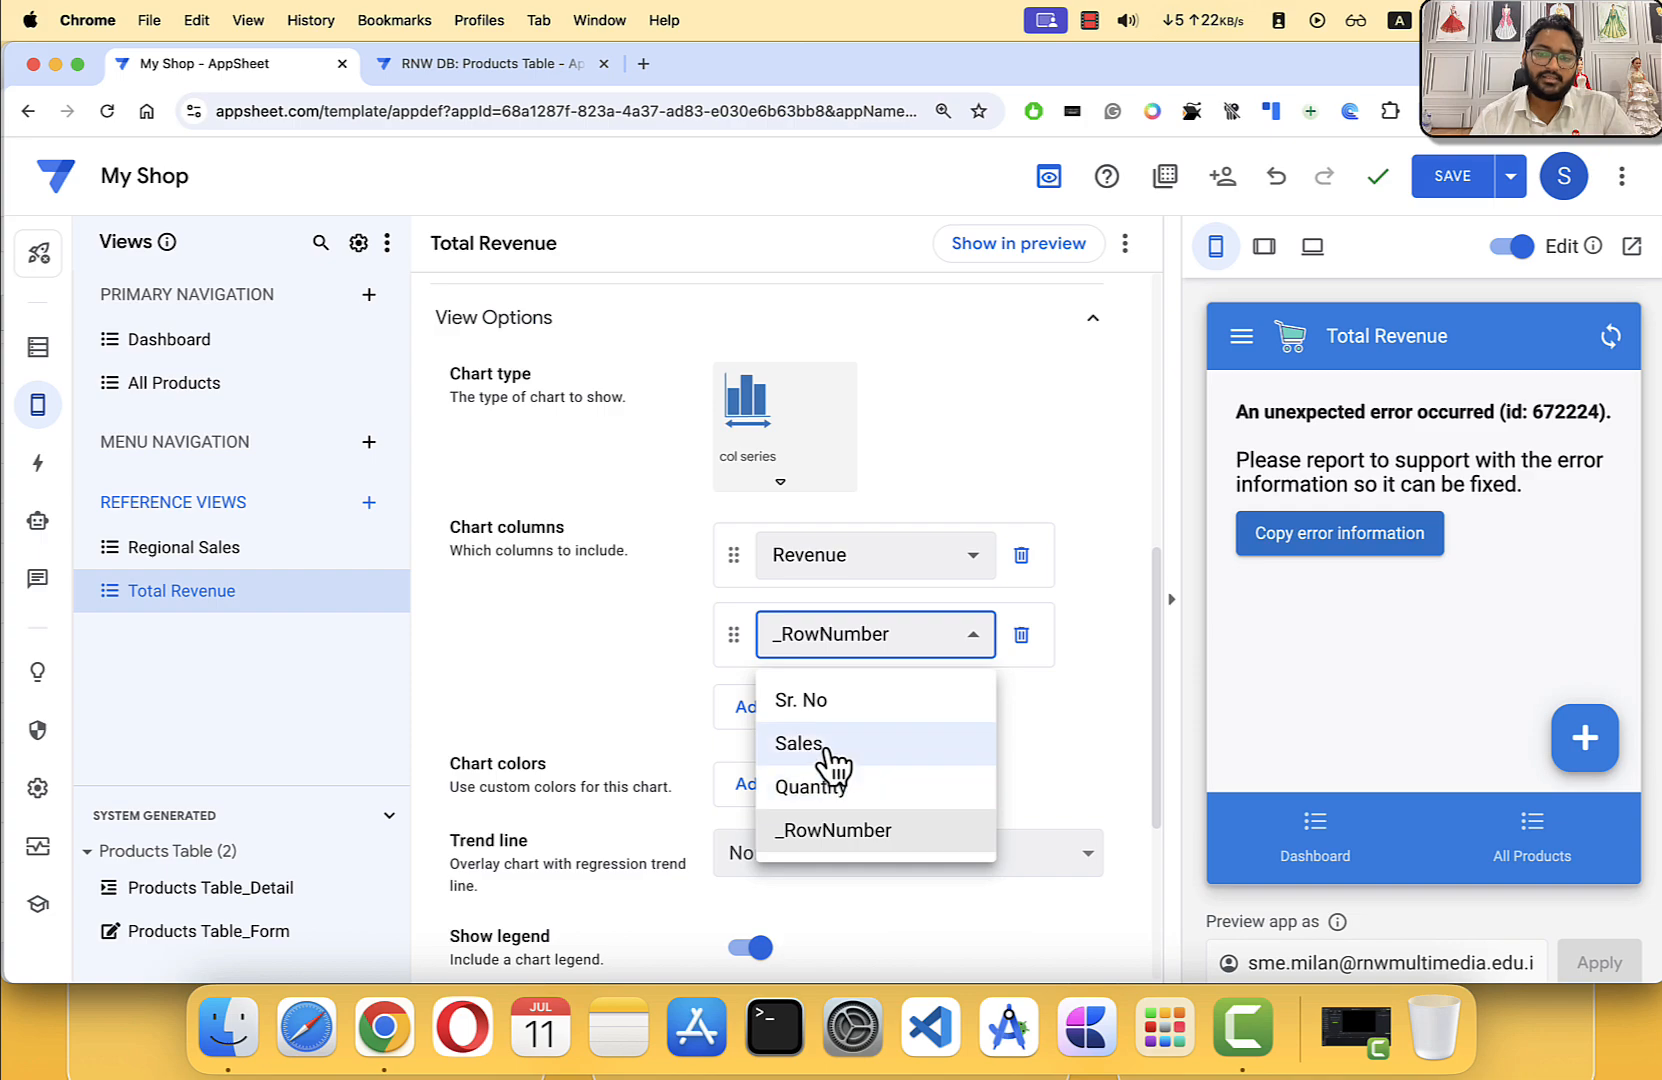
{"action": "left_click", "coordinate": [840, 700]}
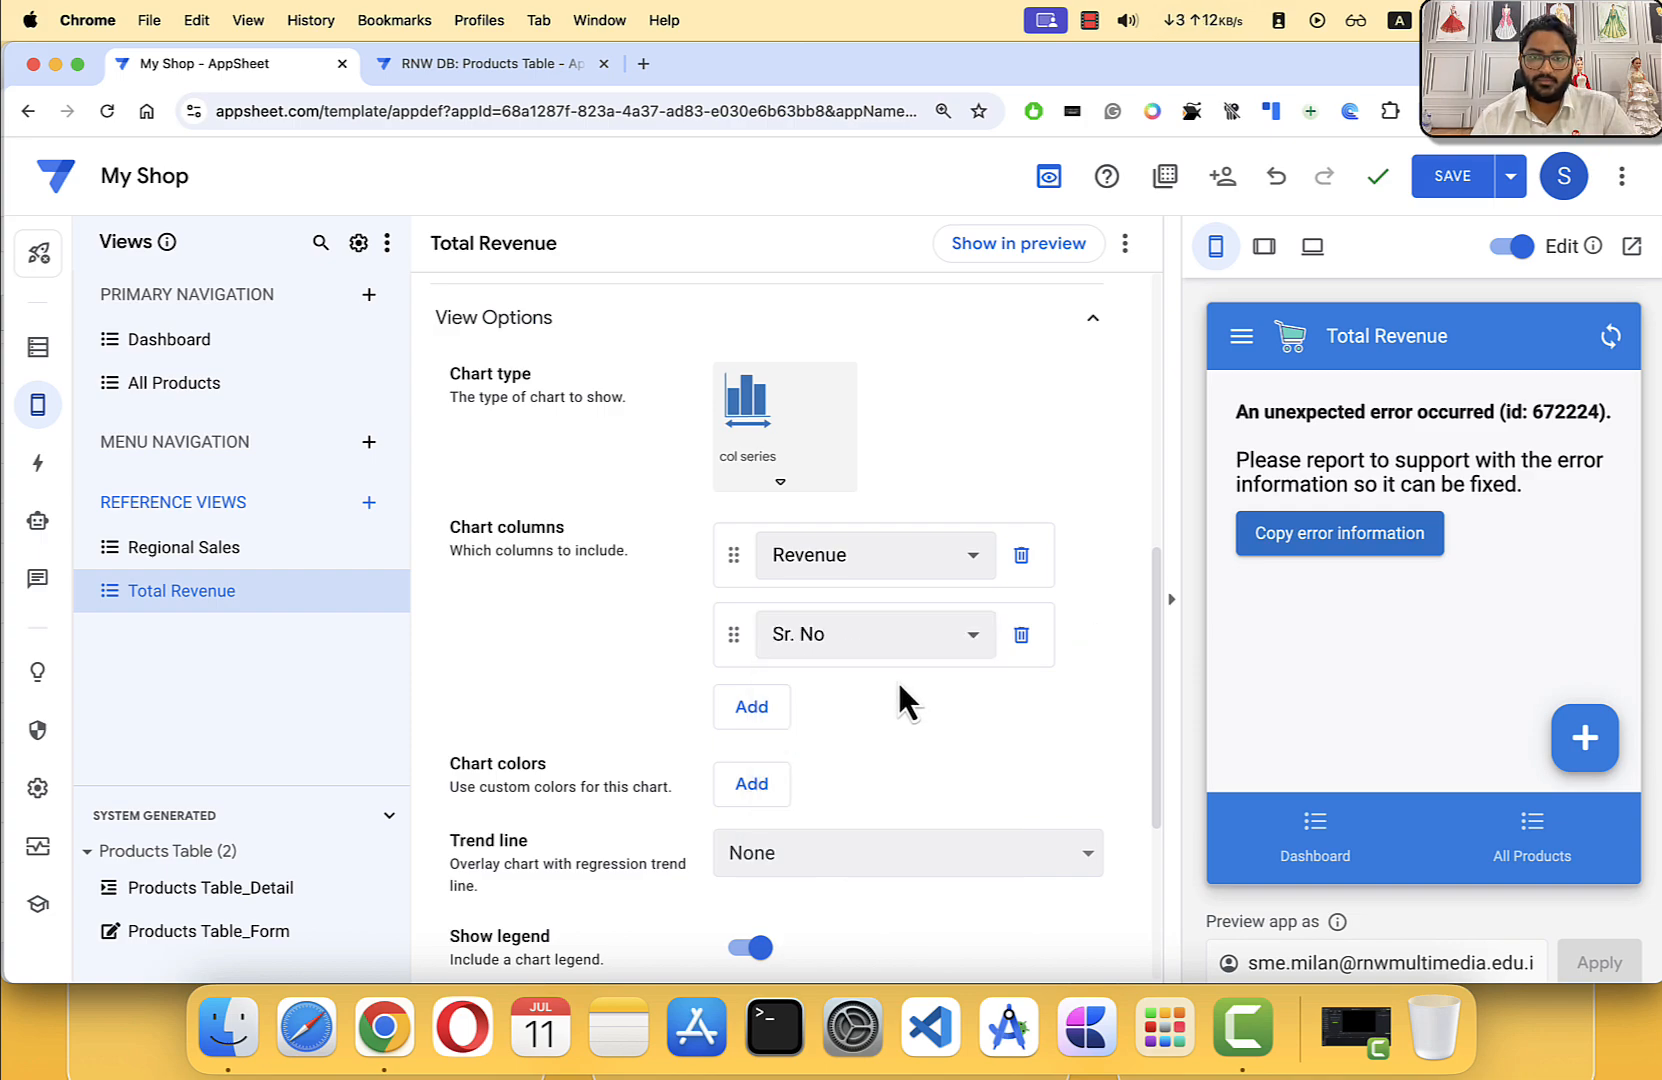
Step: Sync the app preview and switch it to the Dashboard to check how it loads
{"action": "scroll", "coordinate": [897, 679], "scroll_direction": "up", "scroll_amount": 3}
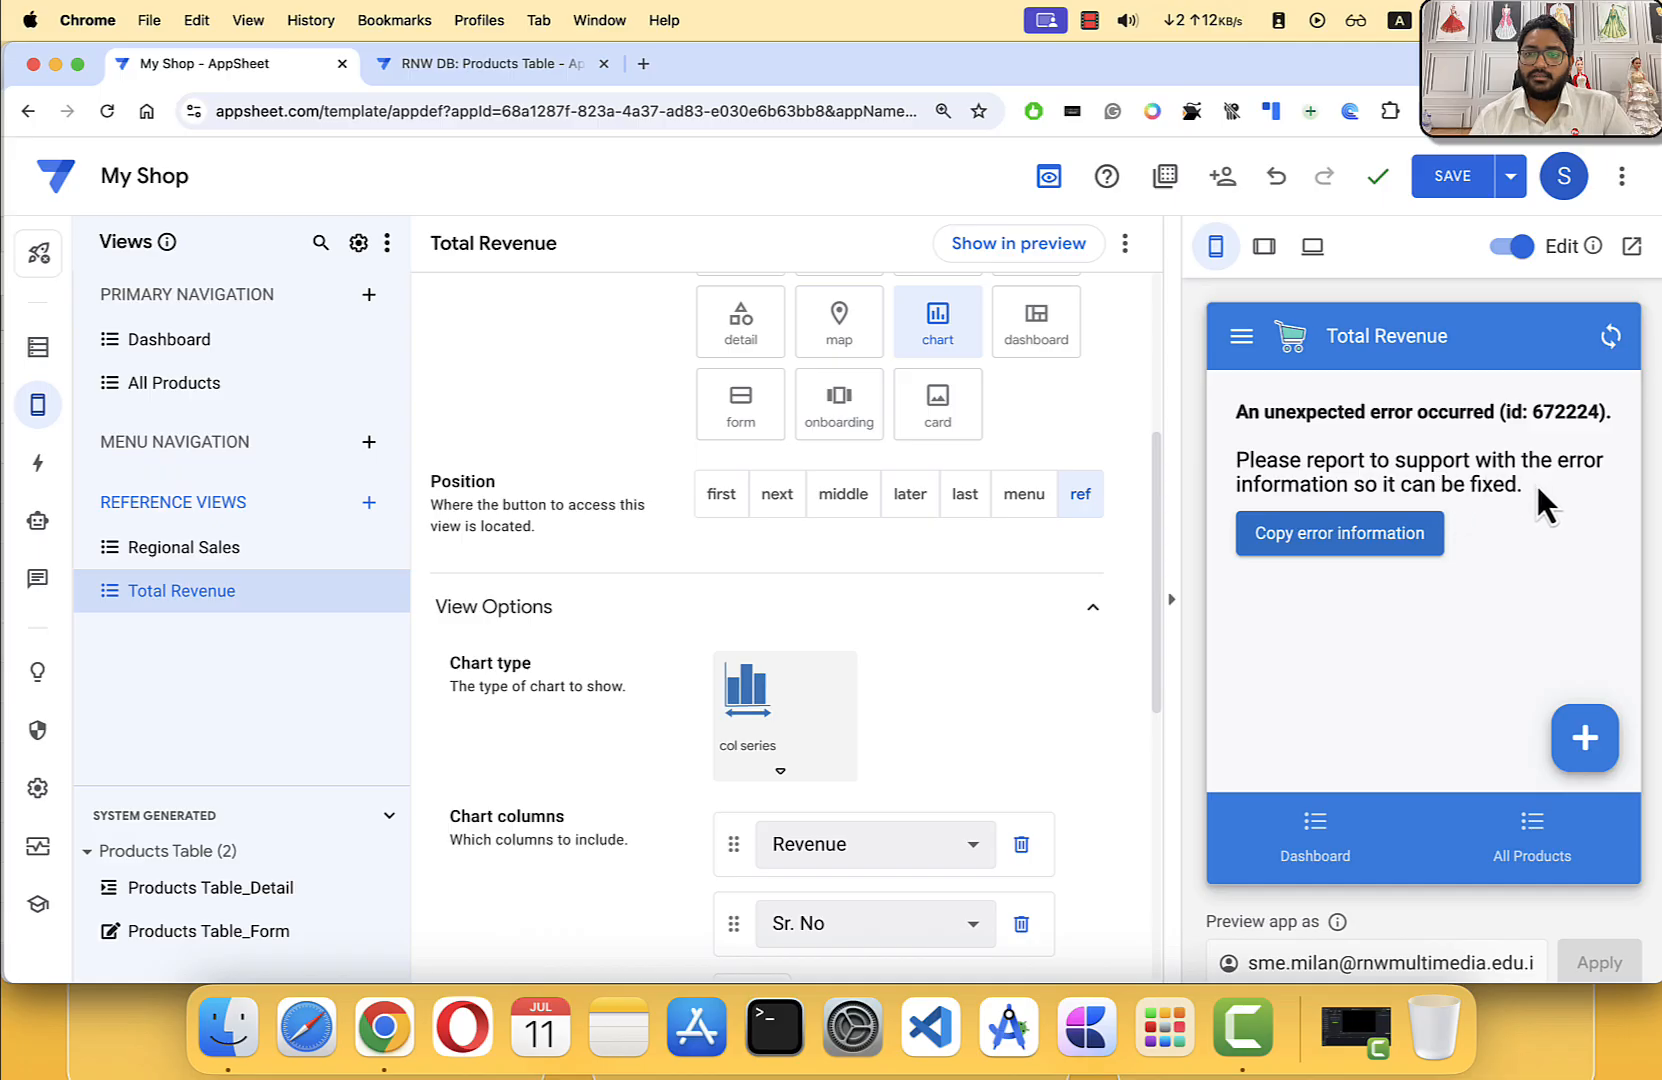
{"action": "left_click", "coordinate": [1610, 337]}
{"action": "left_click", "coordinate": [1470, 615]}
{"action": "left_click", "coordinate": [1530, 850]}
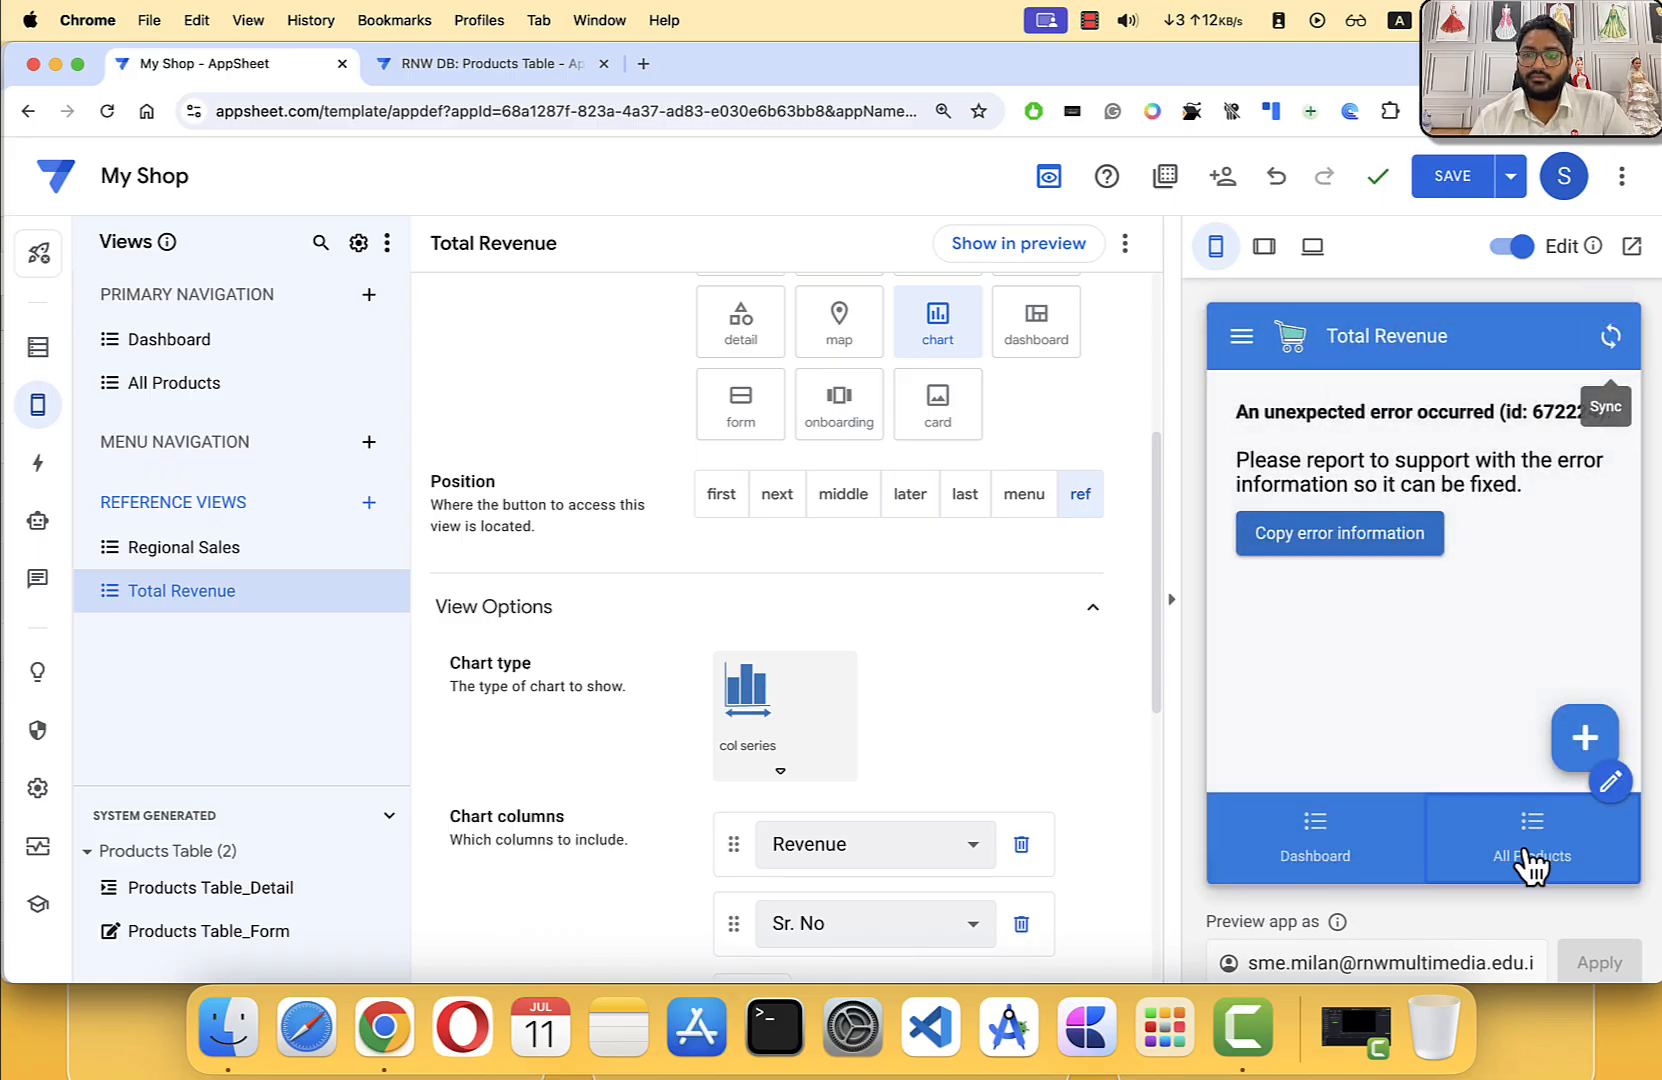
{"action": "left_click", "coordinate": [1333, 851]}
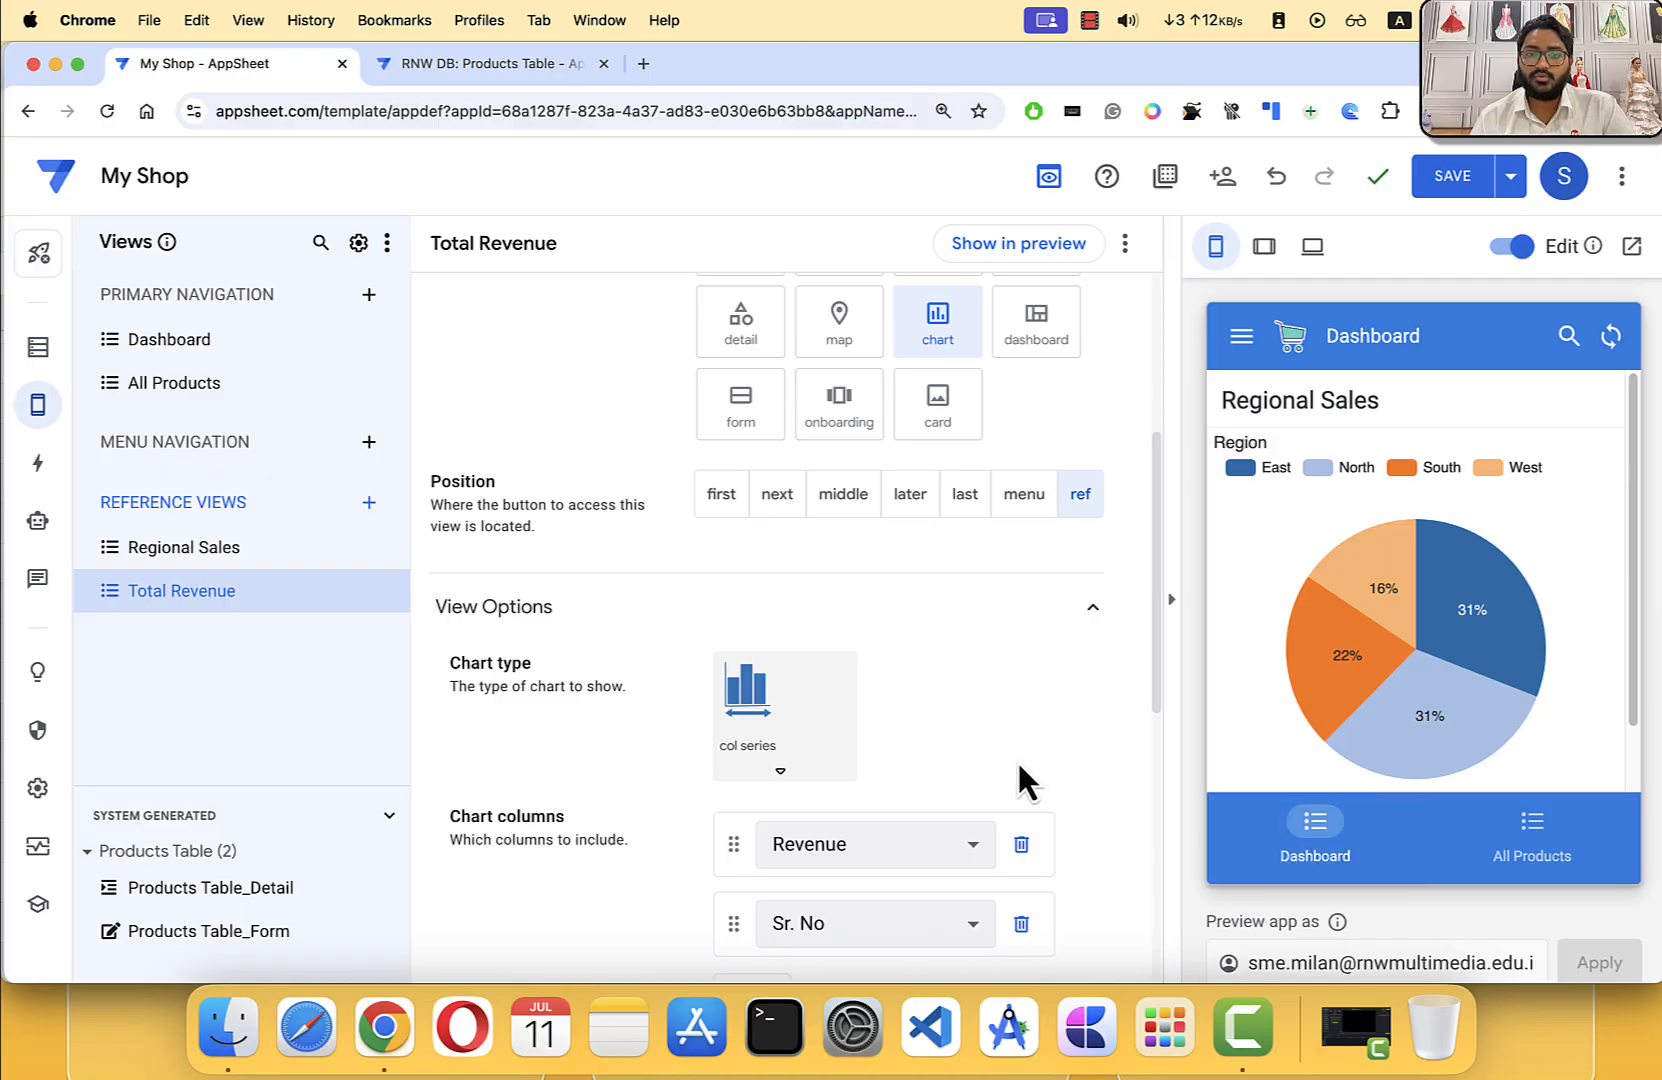
Step: Turn the Total Revenue chart's legend off and back on to refresh its preview
{"action": "scroll", "coordinate": [985, 720], "scroll_direction": "down", "scroll_amount": 4}
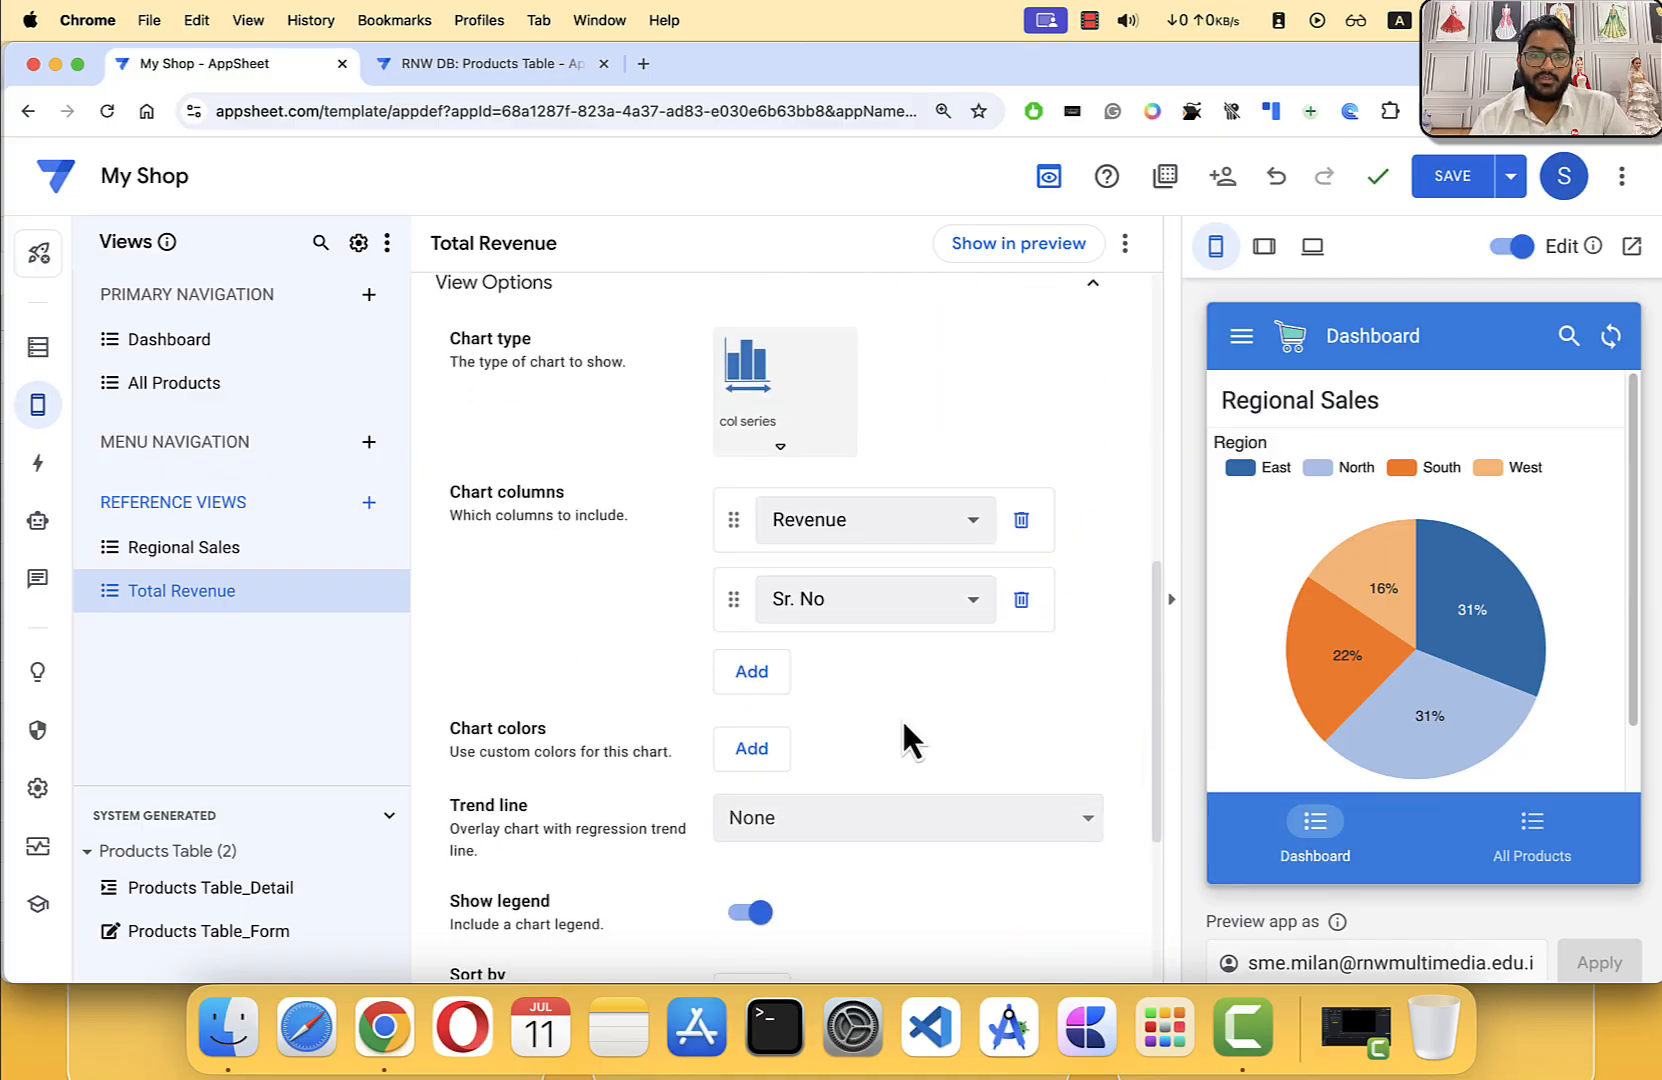
{"action": "scroll", "coordinate": [890, 660], "scroll_direction": "down", "scroll_amount": 1}
{"action": "scroll", "coordinate": [830, 705], "scroll_direction": "down", "scroll_amount": 2}
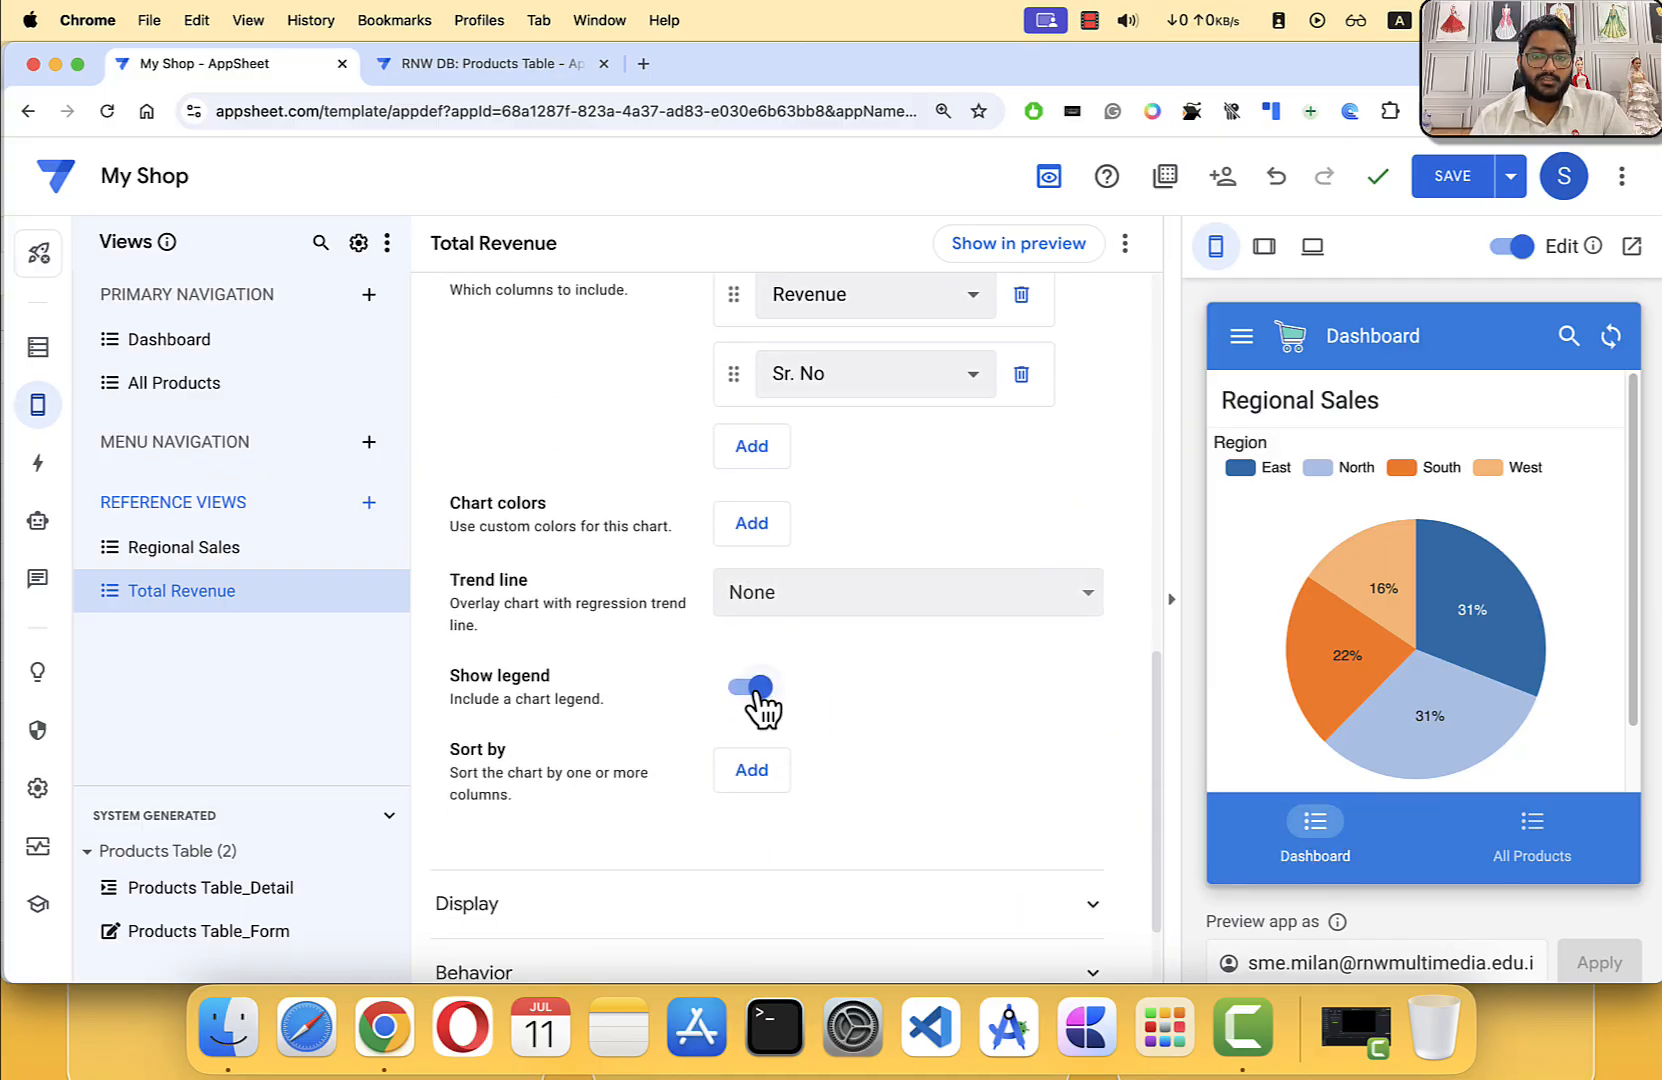
{"action": "left_click", "coordinate": [748, 688]}
{"action": "left_click", "coordinate": [742, 686]}
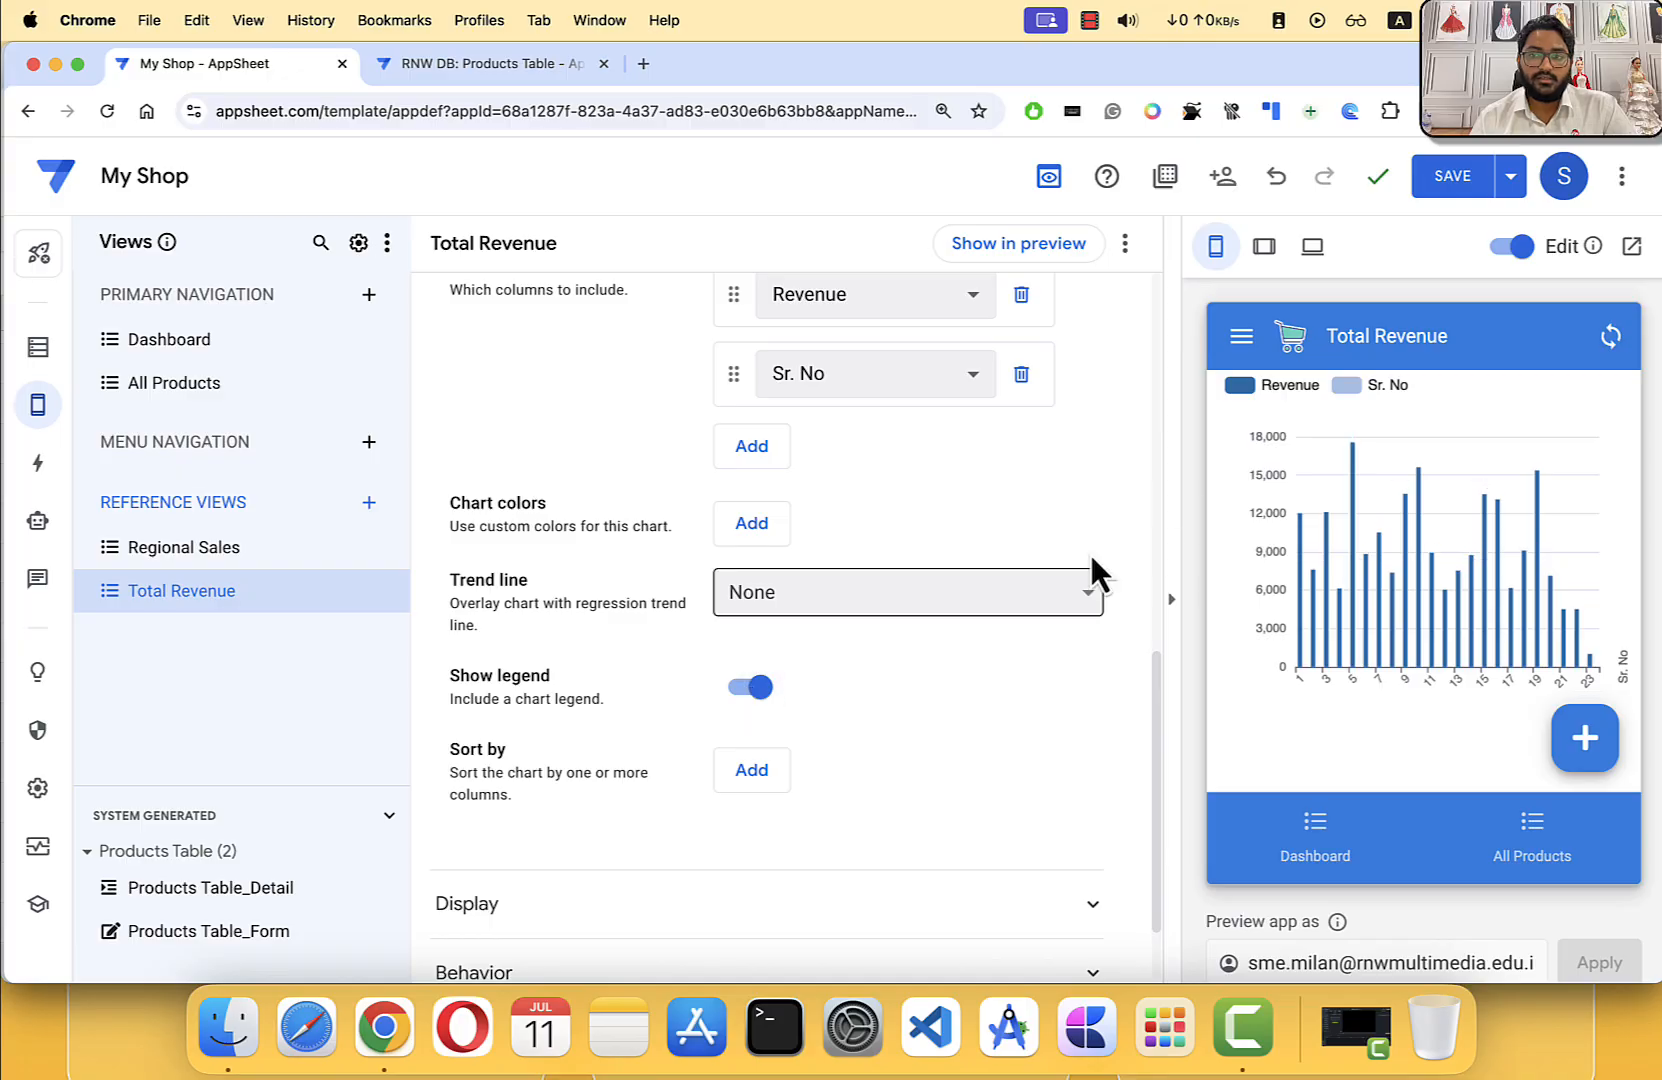
Step: Turn off the legend of the Total Revenue chart
{"action": "scroll", "coordinate": [1031, 580], "scroll_direction": "up", "scroll_amount": 3}
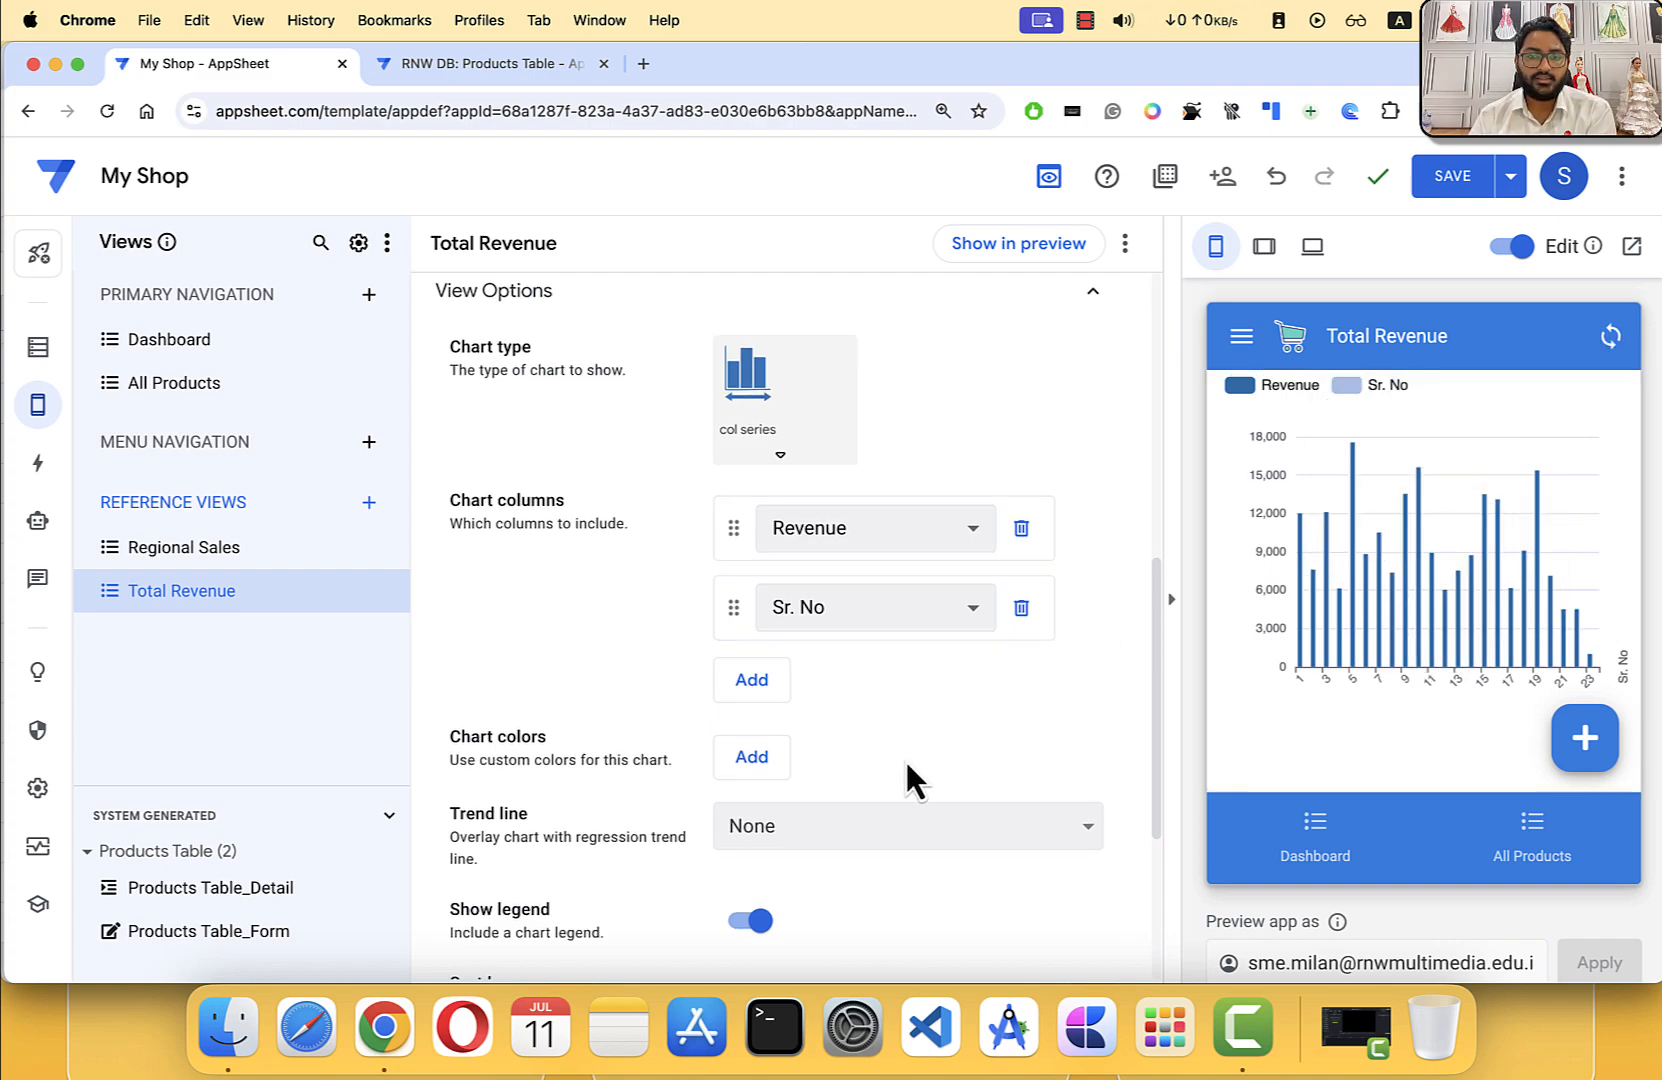
{"action": "scroll", "coordinate": [800, 810], "scroll_direction": "down", "scroll_amount": 2}
{"action": "left_click", "coordinate": [750, 830]}
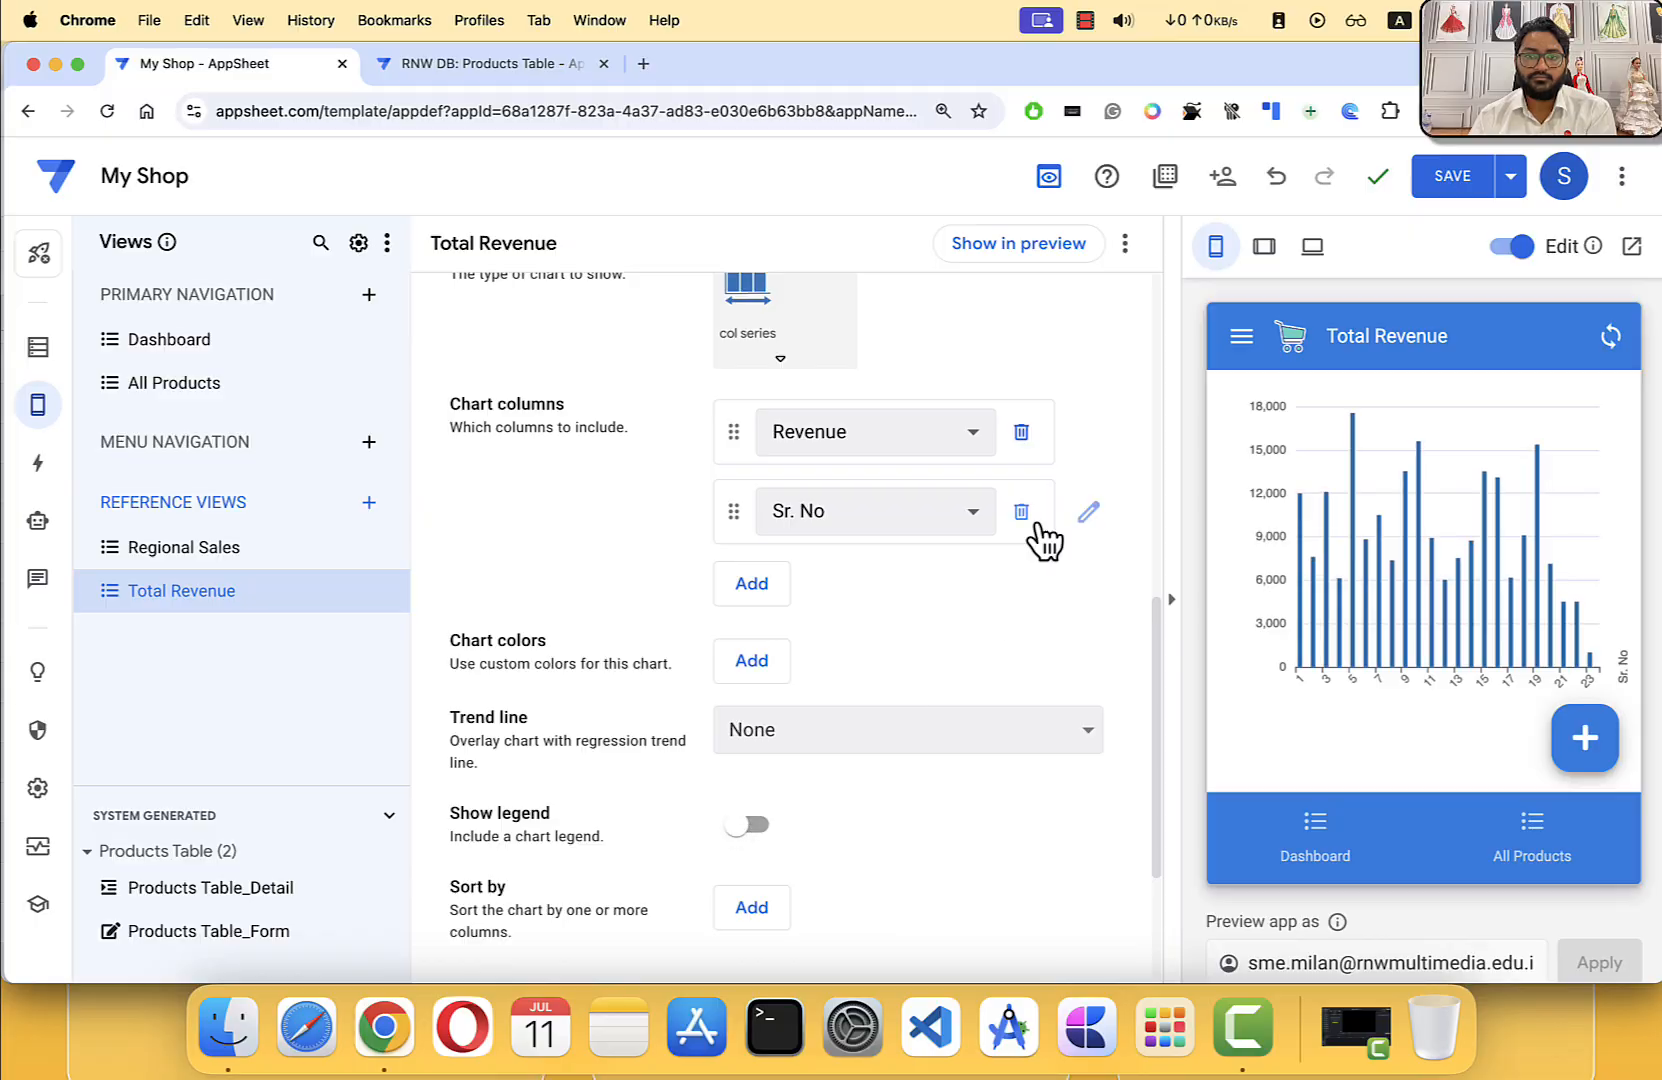
Step: Rename the Total Revenue view to Product-wise Revenue
{"action": "scroll", "coordinate": [1040, 582], "scroll_direction": "up", "scroll_amount": 6}
{"action": "scroll", "coordinate": [1035, 580], "scroll_direction": "up", "scroll_amount": 2}
{"action": "left_click", "coordinate": [878, 340]}
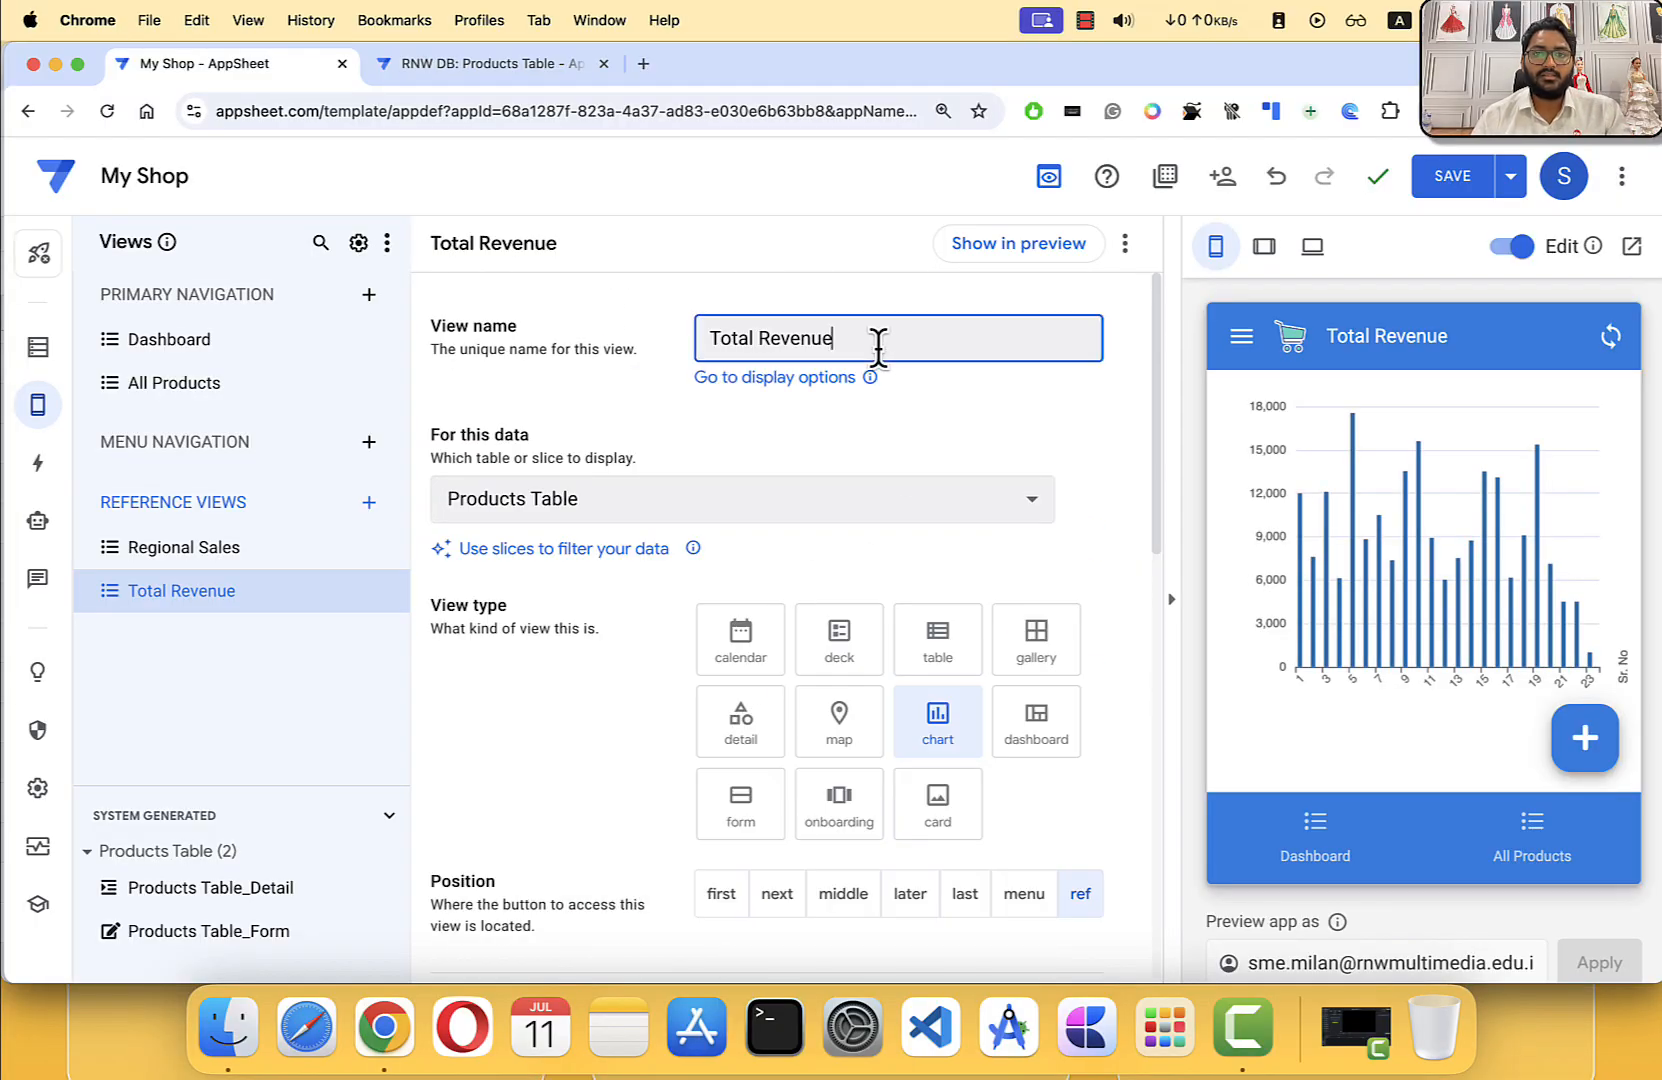
{"action": "type", "text": "Product-wise"}
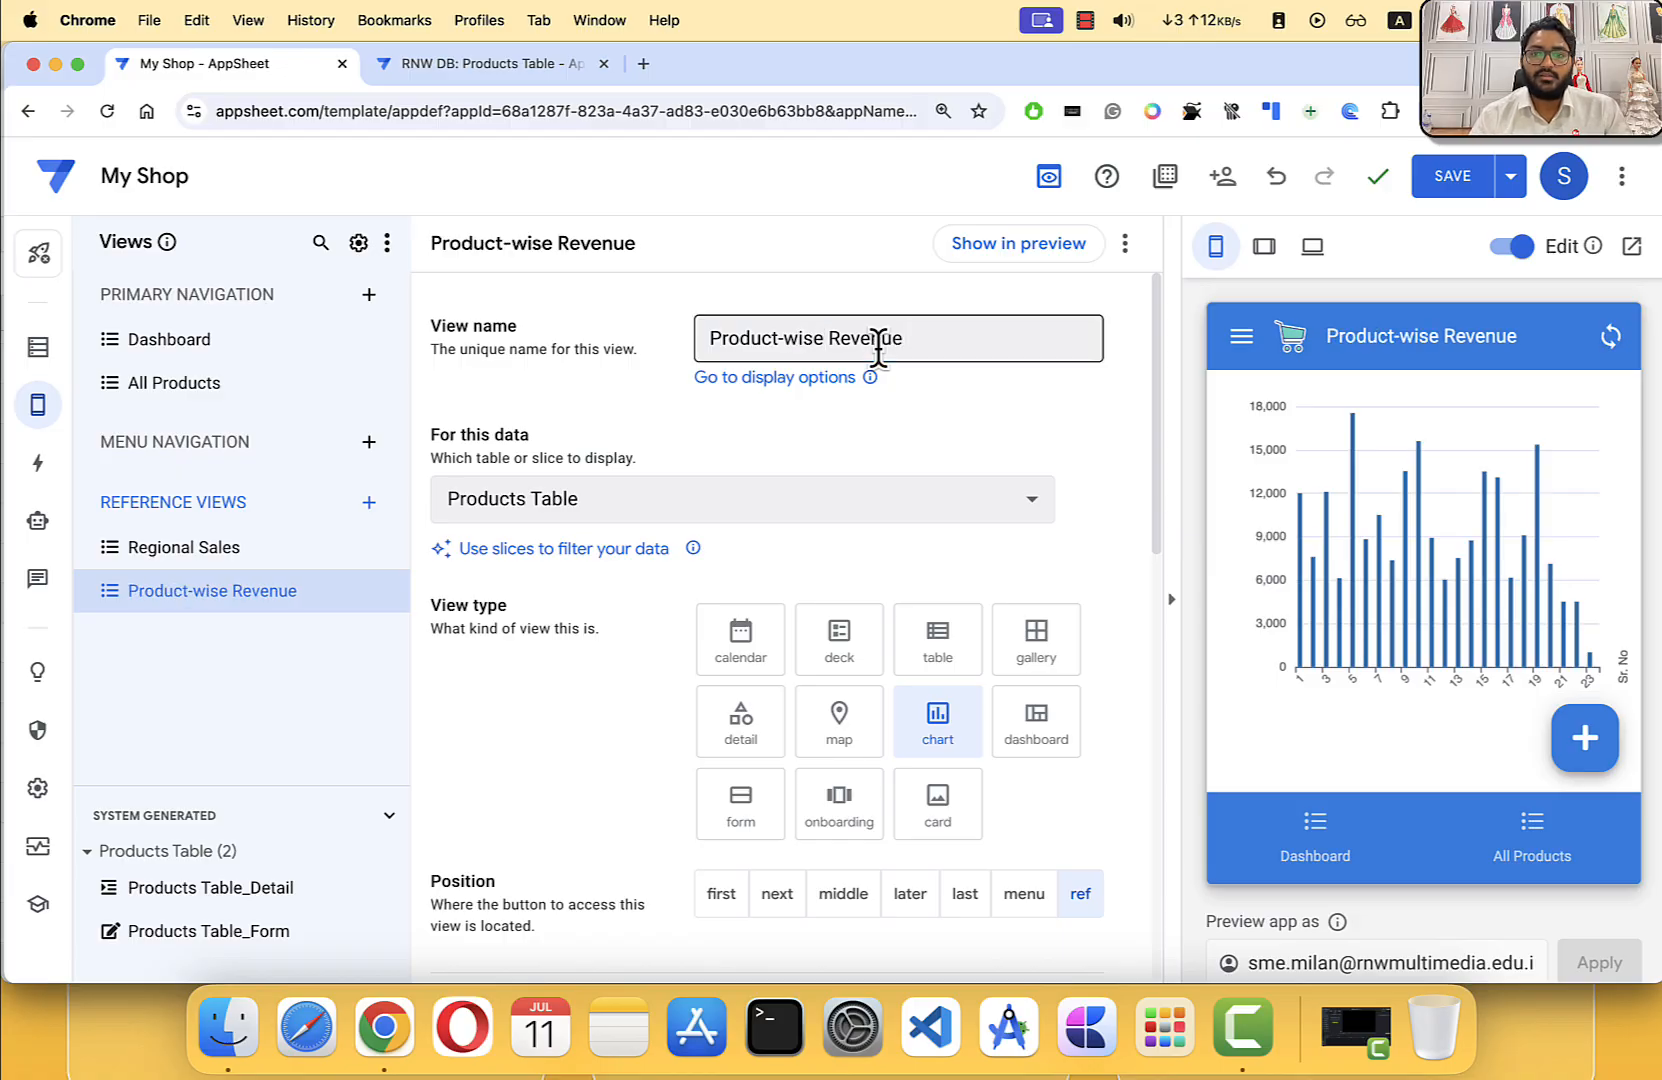
{"action": "left_click", "coordinate": [970, 434]}
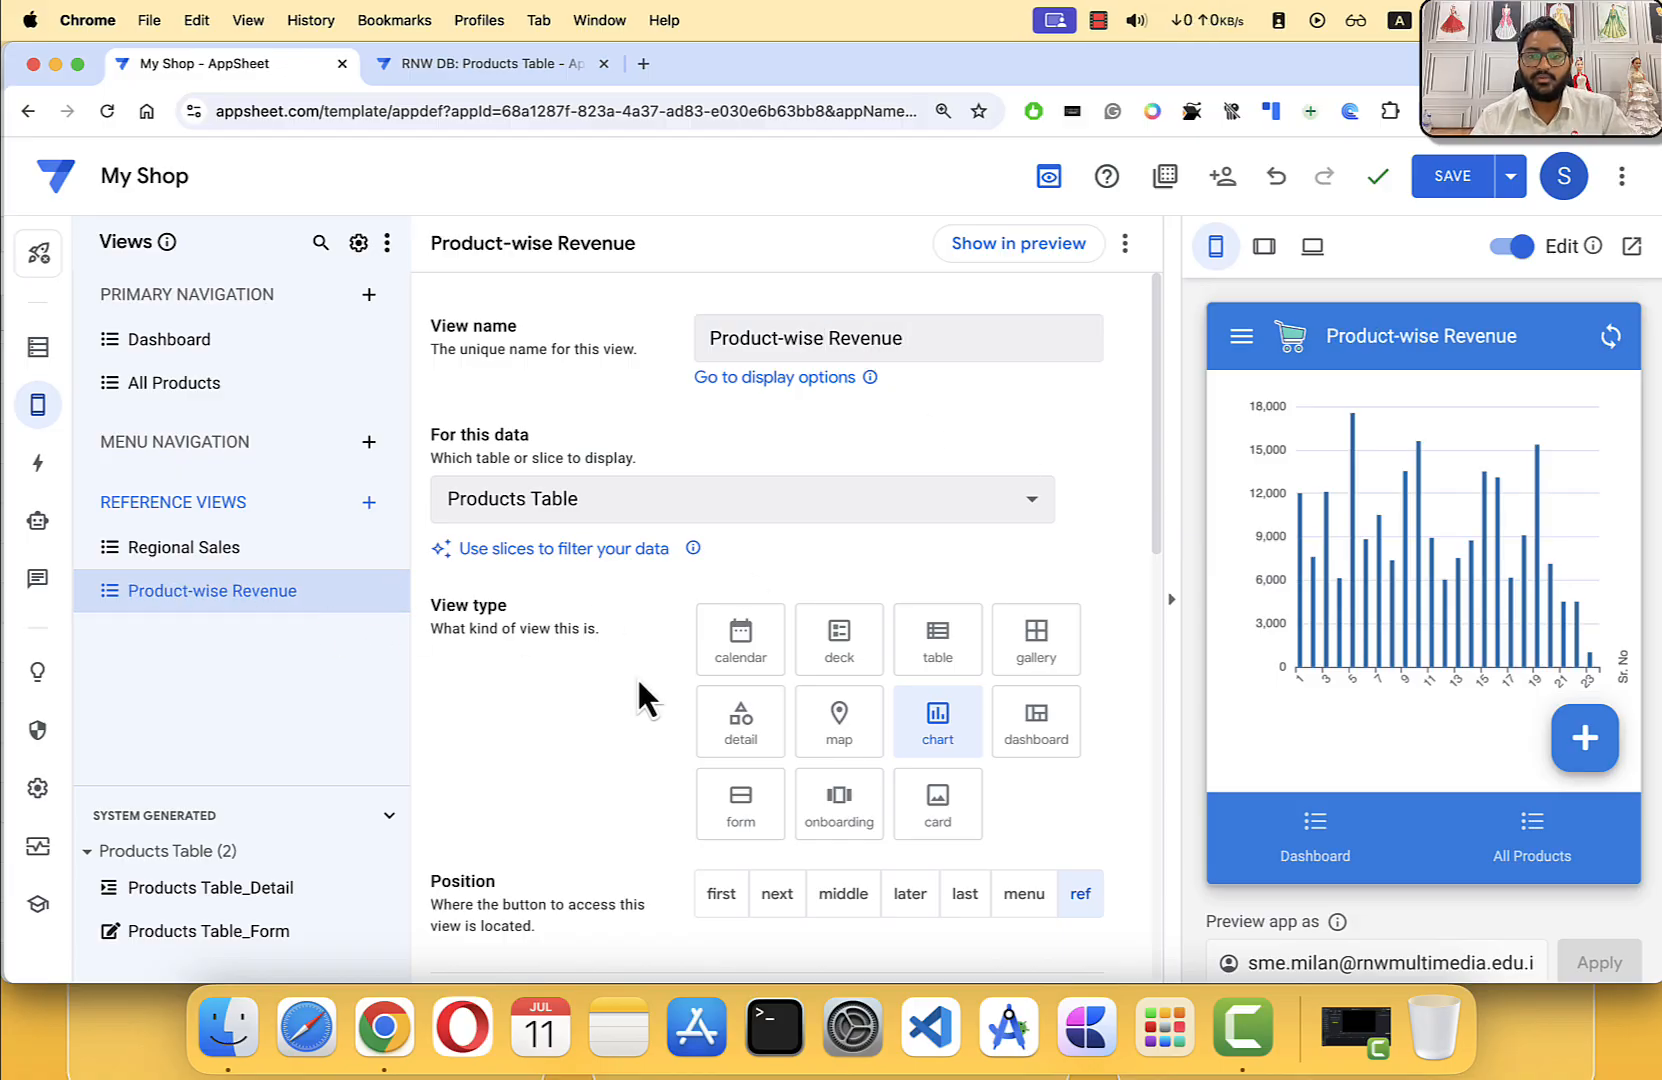
Step: Check the Dashboard in the preview and add a second view entry to it showing Product-wise Revenue
{"action": "scroll", "coordinate": [1030, 740], "scroll_direction": "down", "scroll_amount": 3}
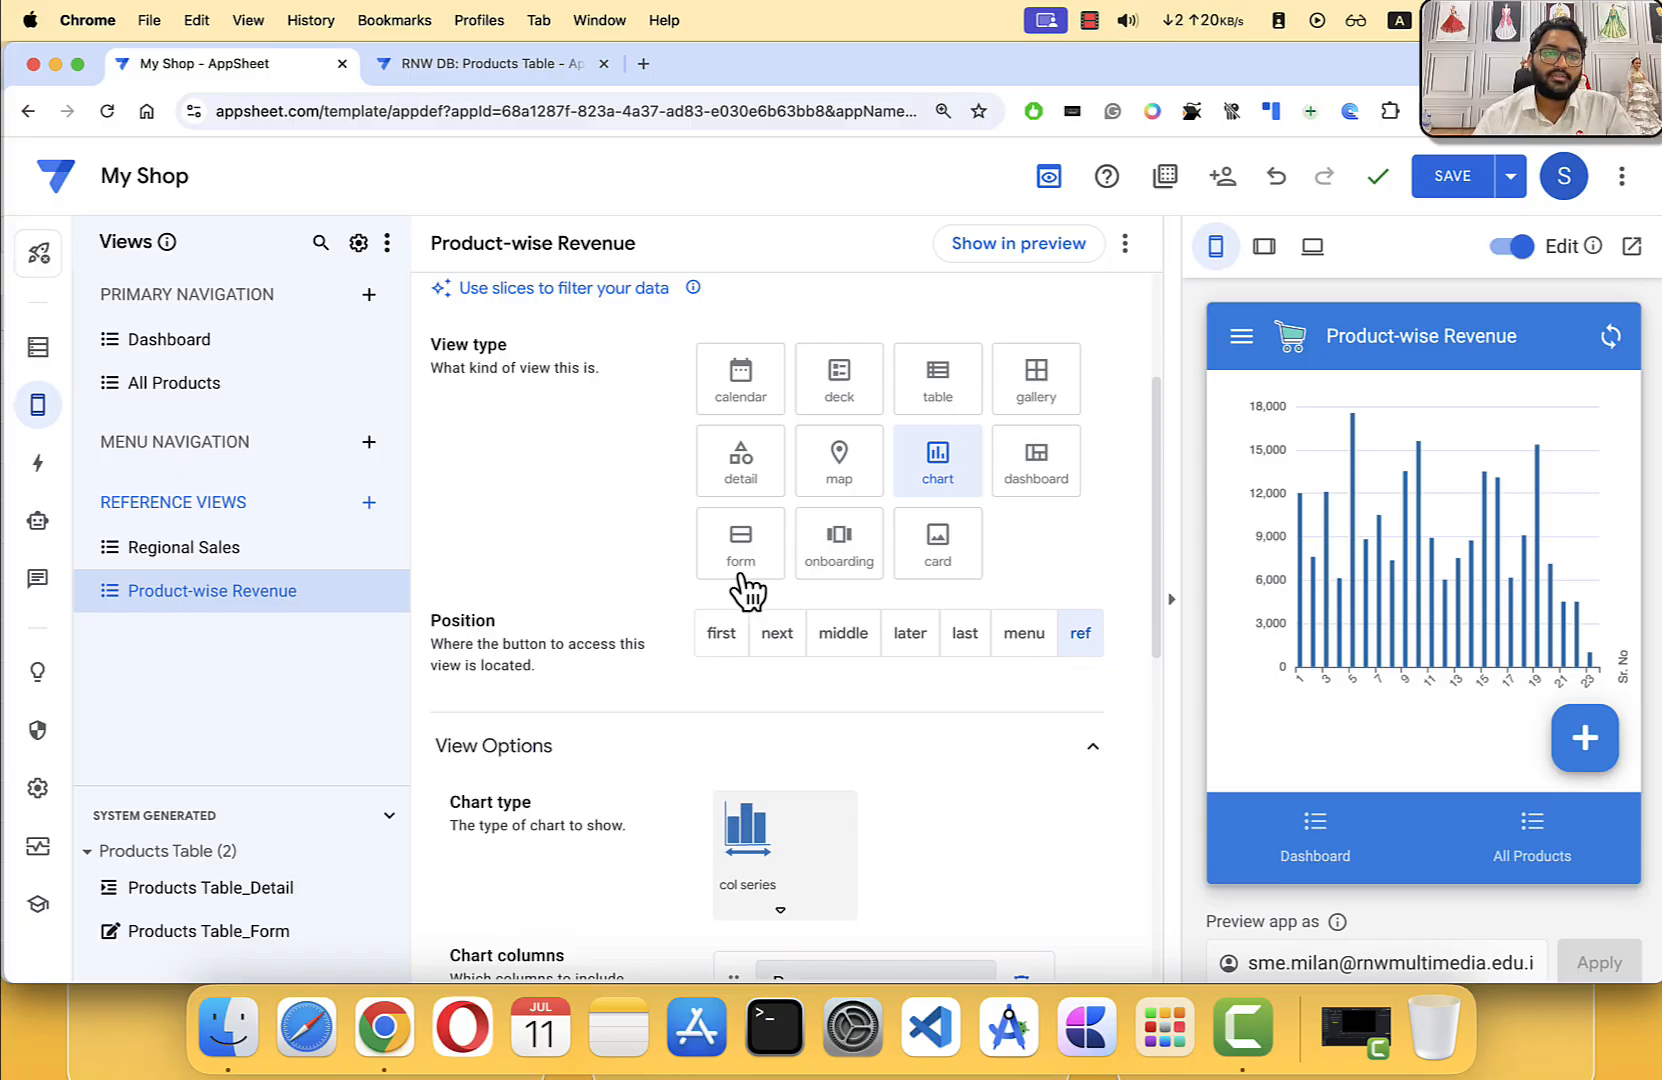
{"action": "left_click", "coordinate": [207, 343]}
{"action": "scroll", "coordinate": [550, 490], "scroll_direction": "down", "scroll_amount": 2}
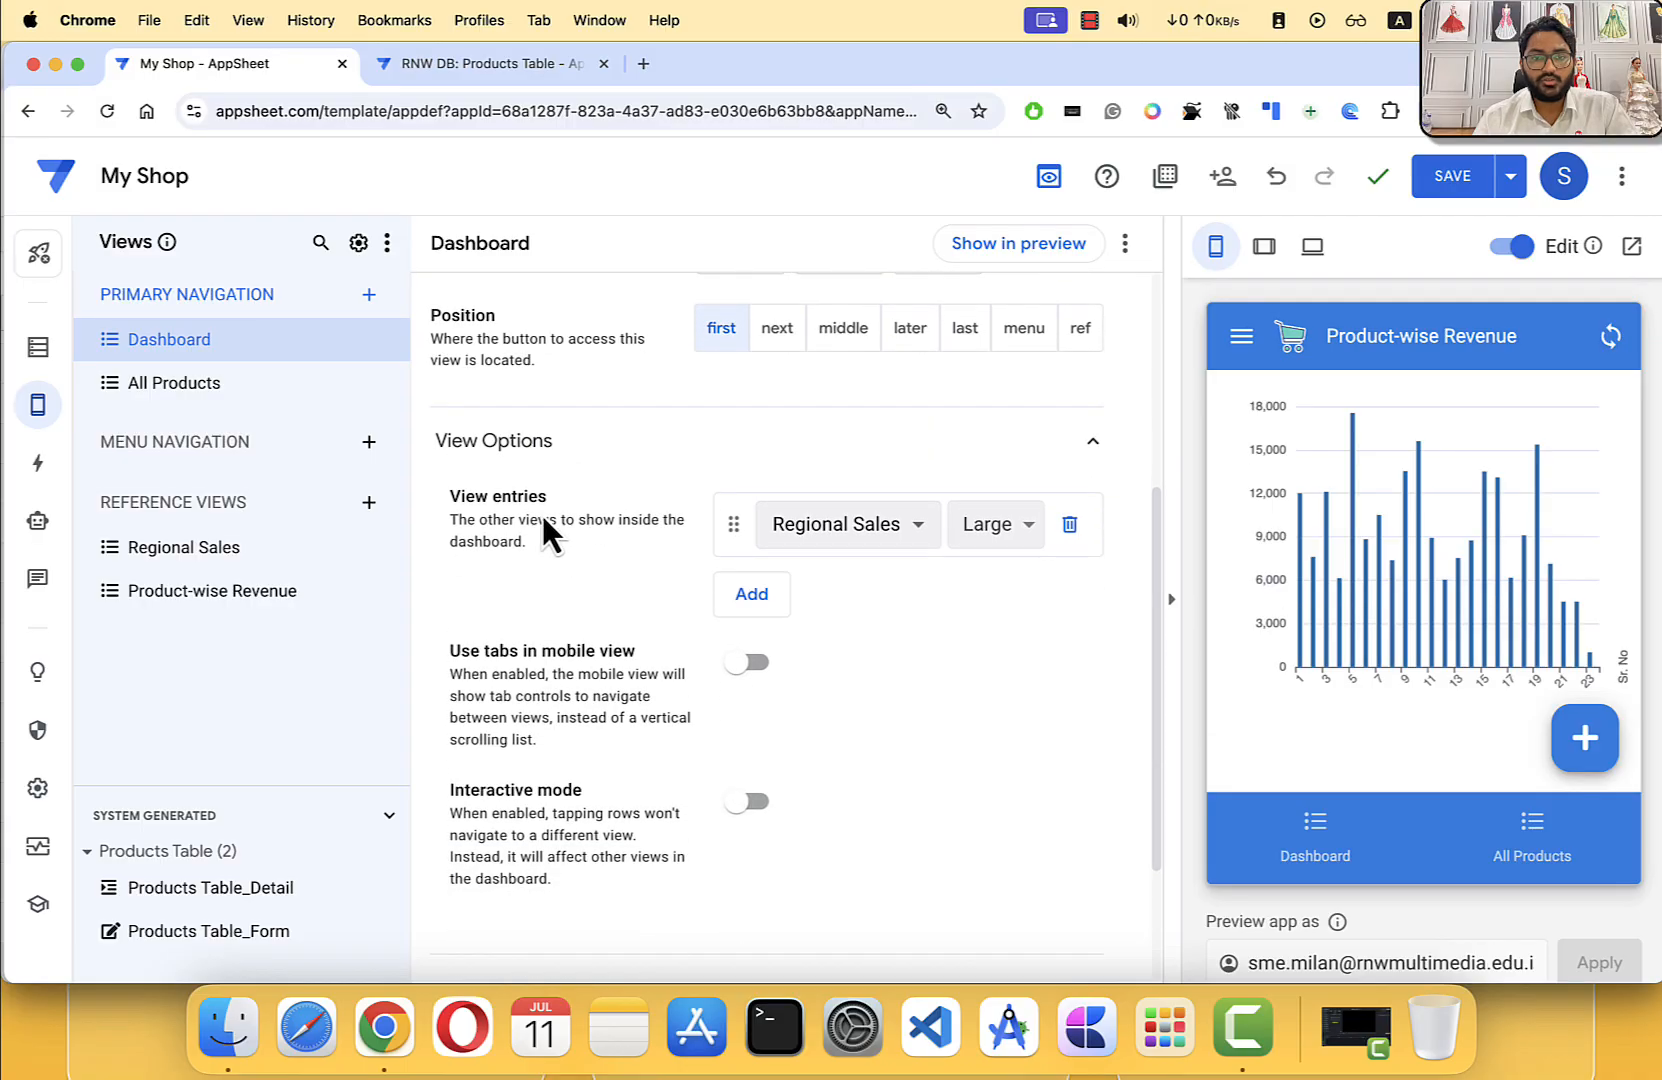
{"action": "left_click", "coordinate": [1320, 868]}
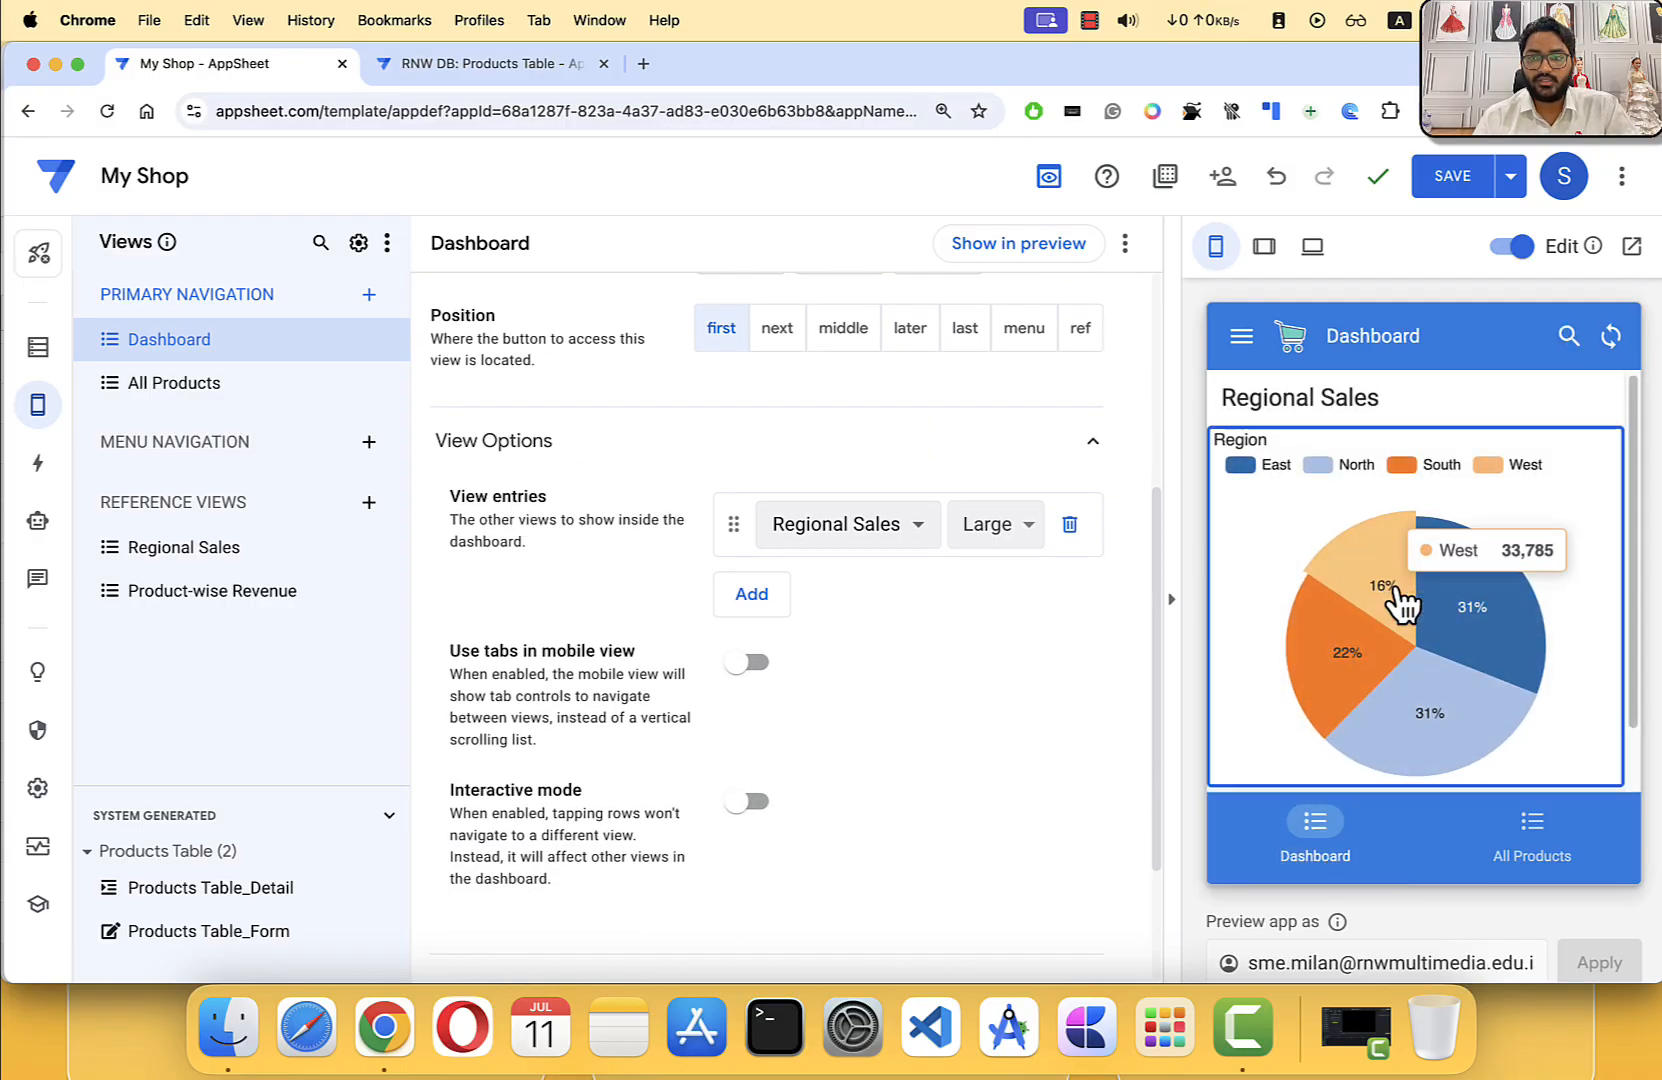
{"action": "scroll", "coordinate": [1300, 757], "scroll_direction": "down", "scroll_amount": 1}
{"action": "scroll", "coordinate": [1297, 736], "scroll_direction": "up", "scroll_amount": 1}
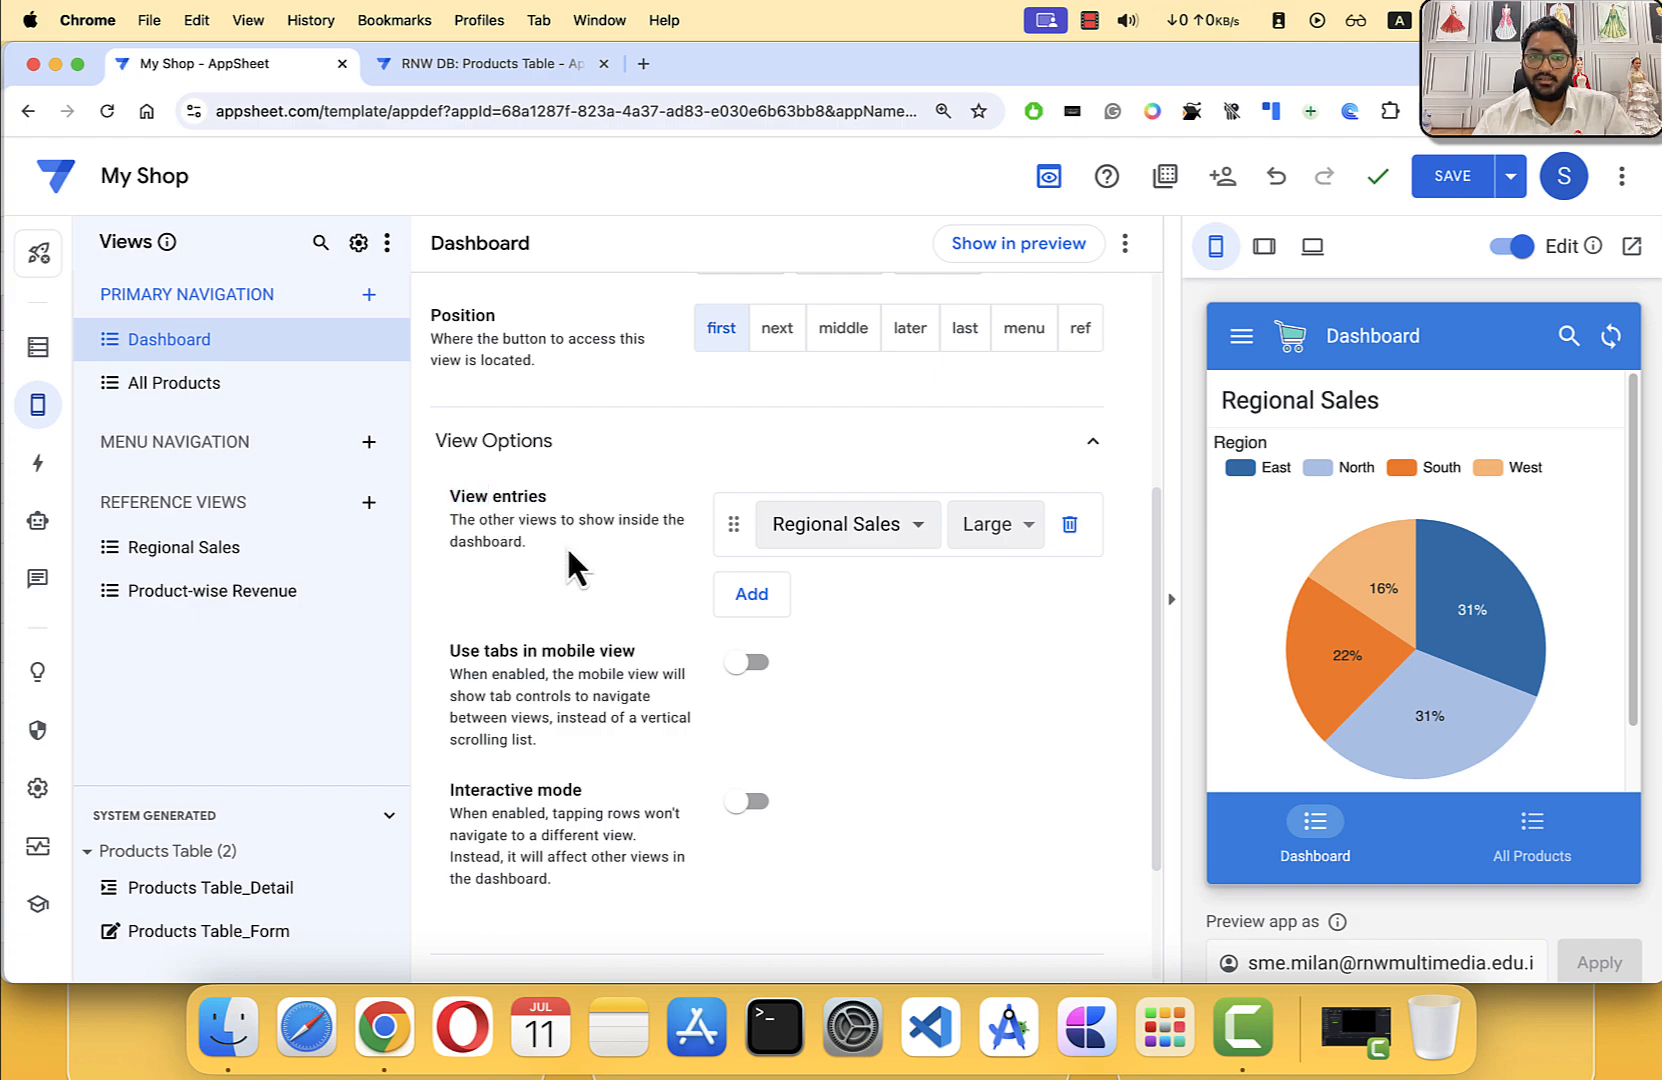
{"action": "left_click", "coordinate": [762, 600]}
{"action": "left_click", "coordinate": [860, 612]}
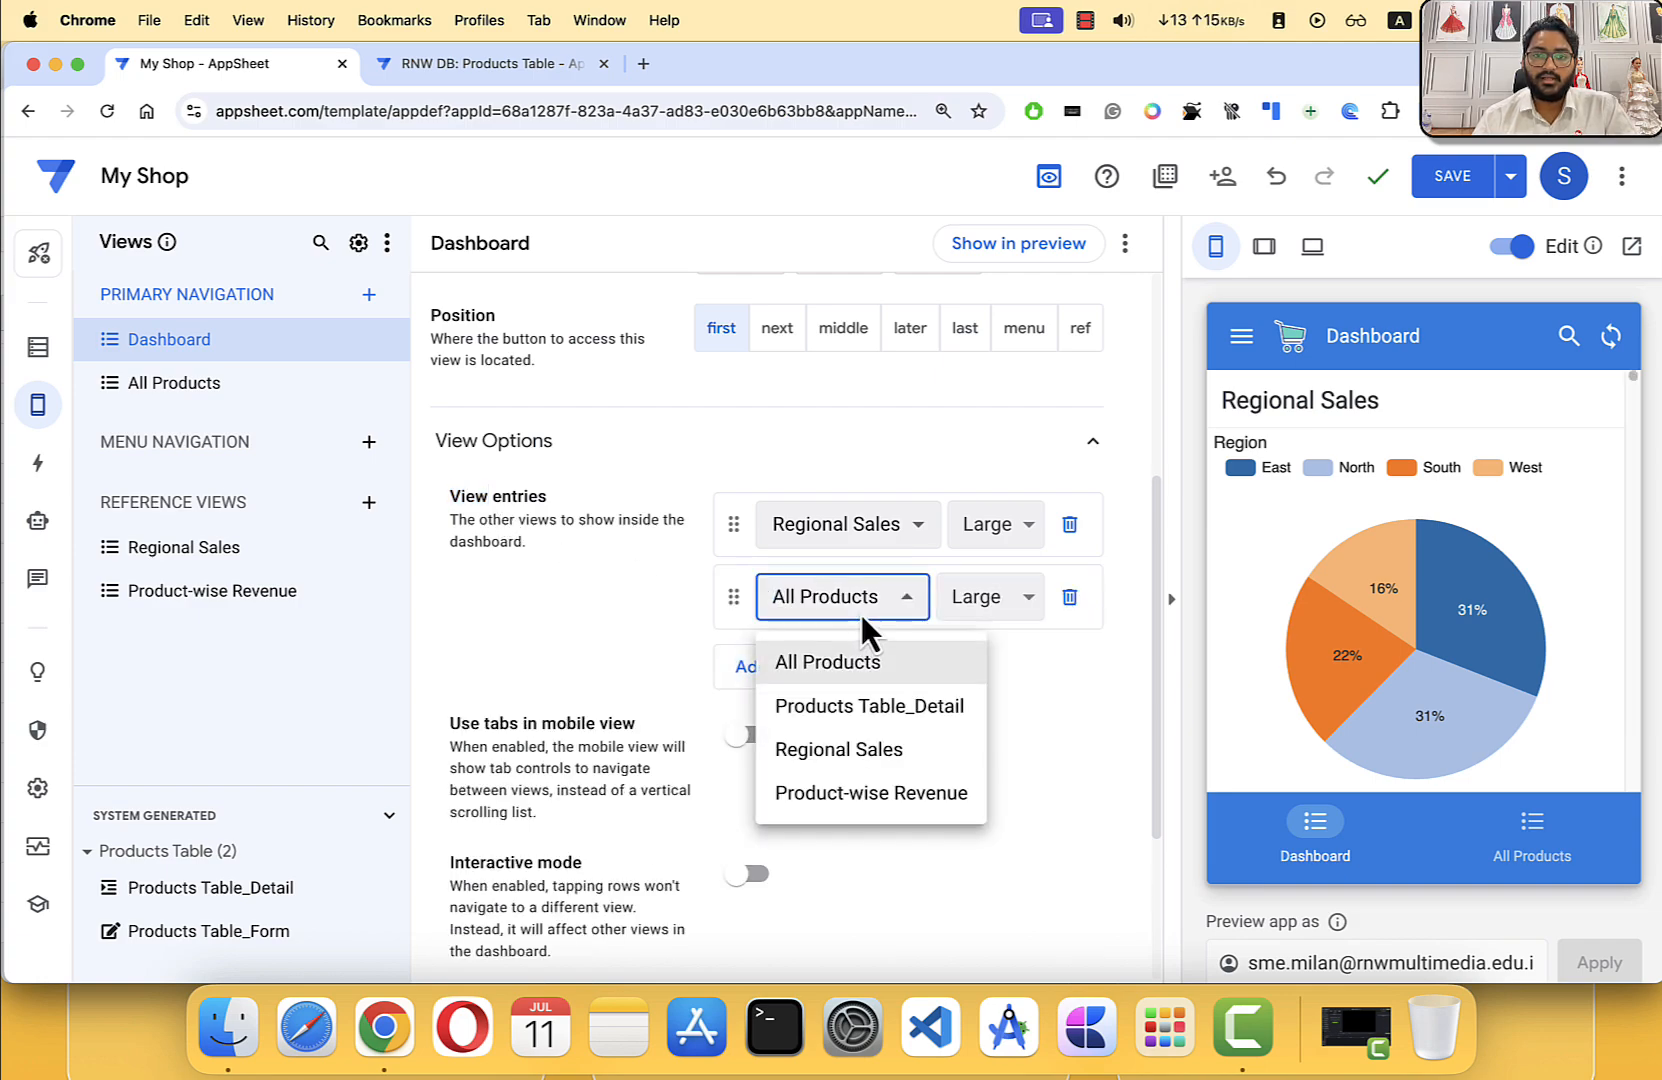
{"action": "left_click", "coordinate": [857, 792]}
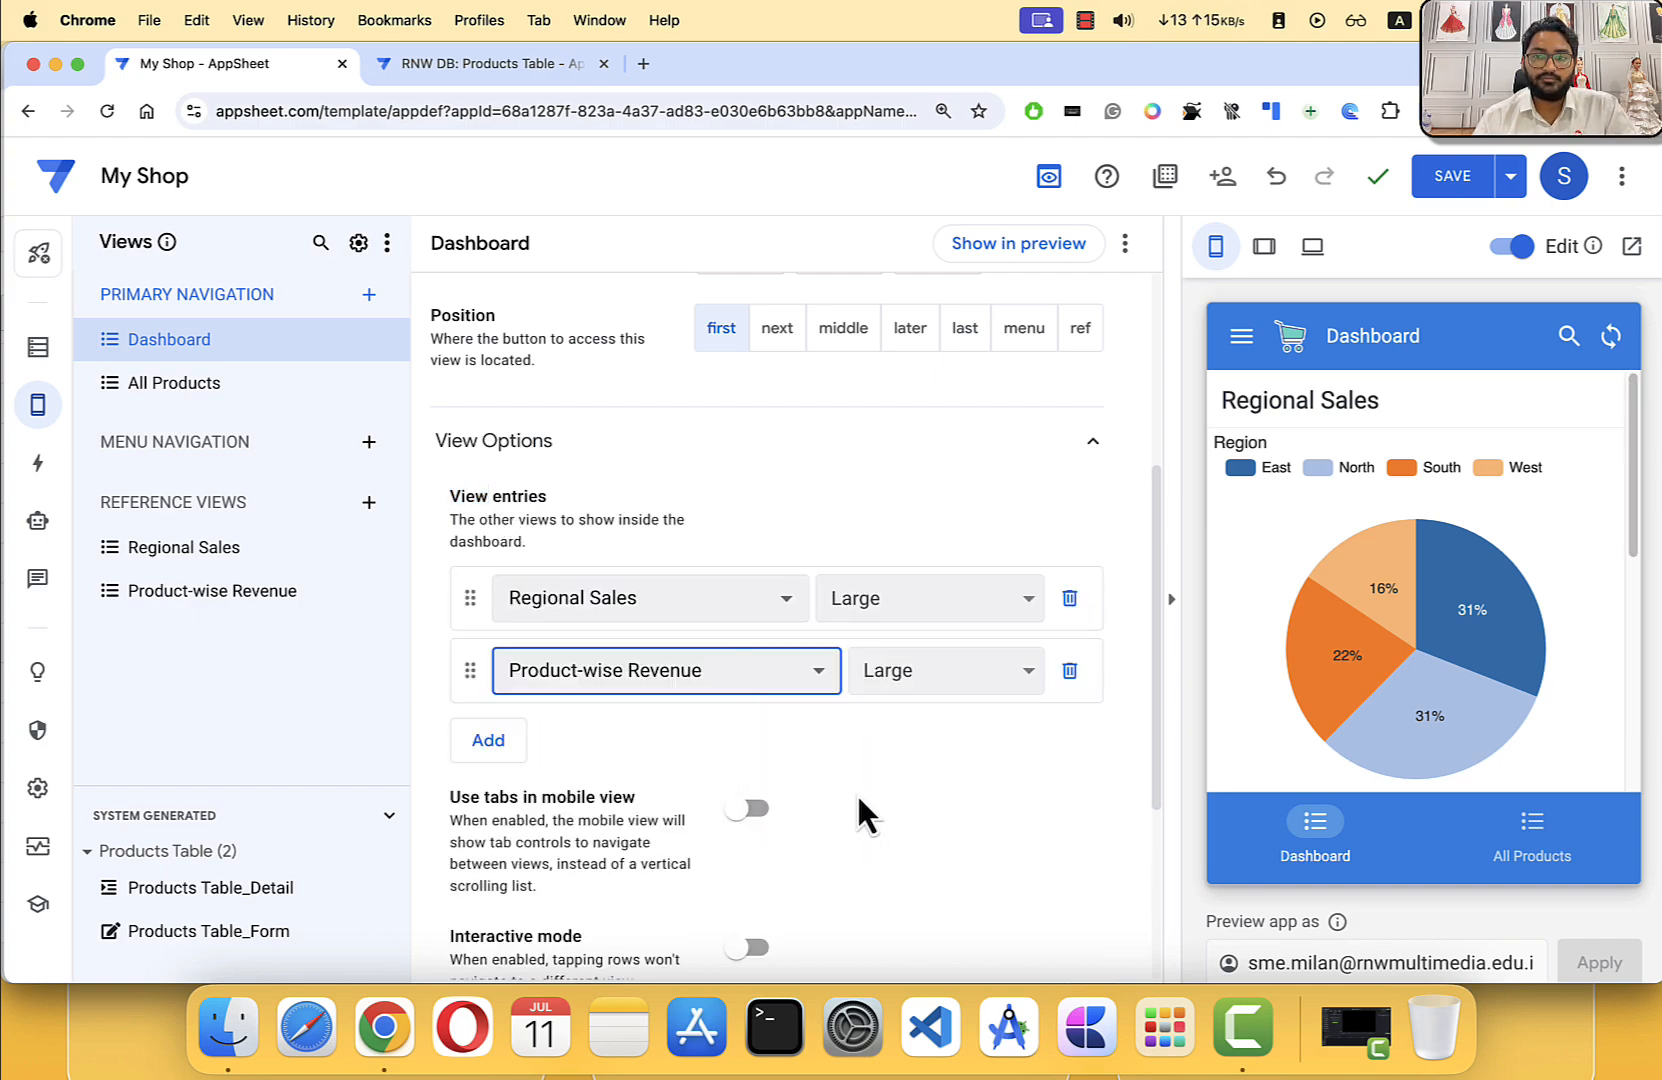
Step: Examine the Regional Sales pie chart and the Product-wise Revenue chart together in the Dashboard preview
{"action": "scroll", "coordinate": [1499, 638], "scroll_direction": "down", "scroll_amount": 5}
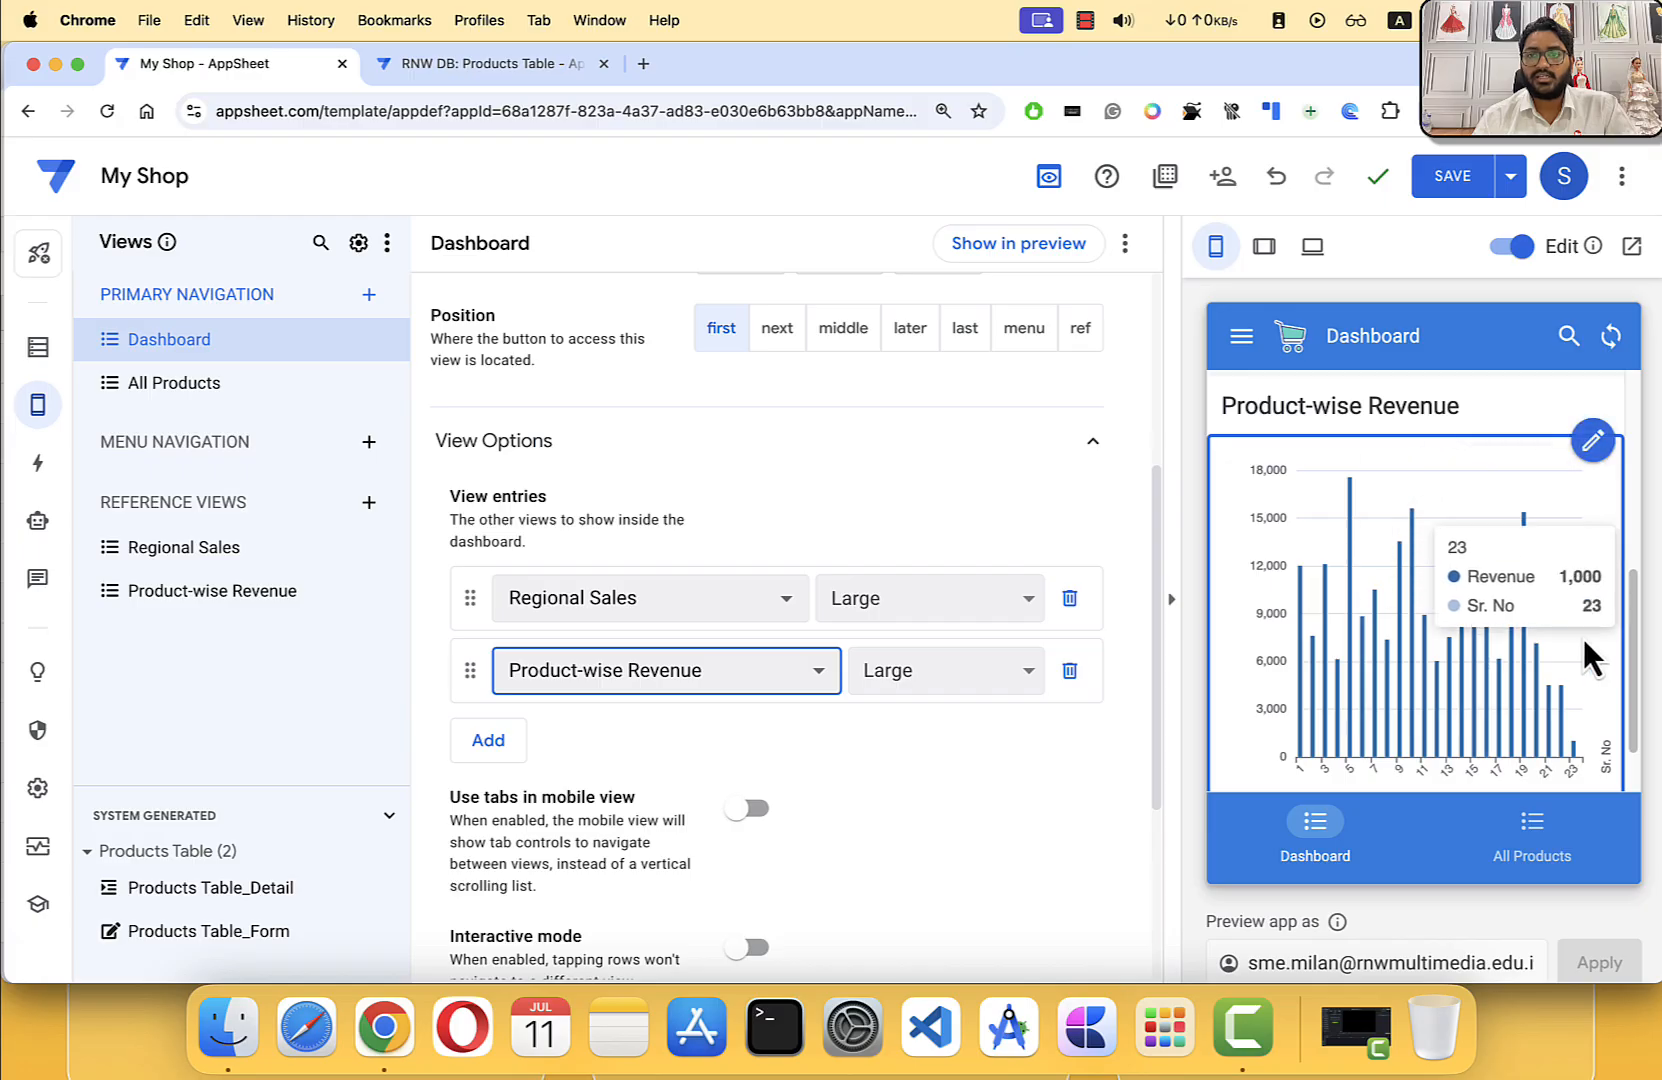
{"action": "scroll", "coordinate": [1584, 640], "scroll_direction": "down", "scroll_amount": 1}
{"action": "left_click", "coordinate": [1353, 848]}
{"action": "scroll", "coordinate": [1378, 585], "scroll_direction": "up", "scroll_amount": 1}
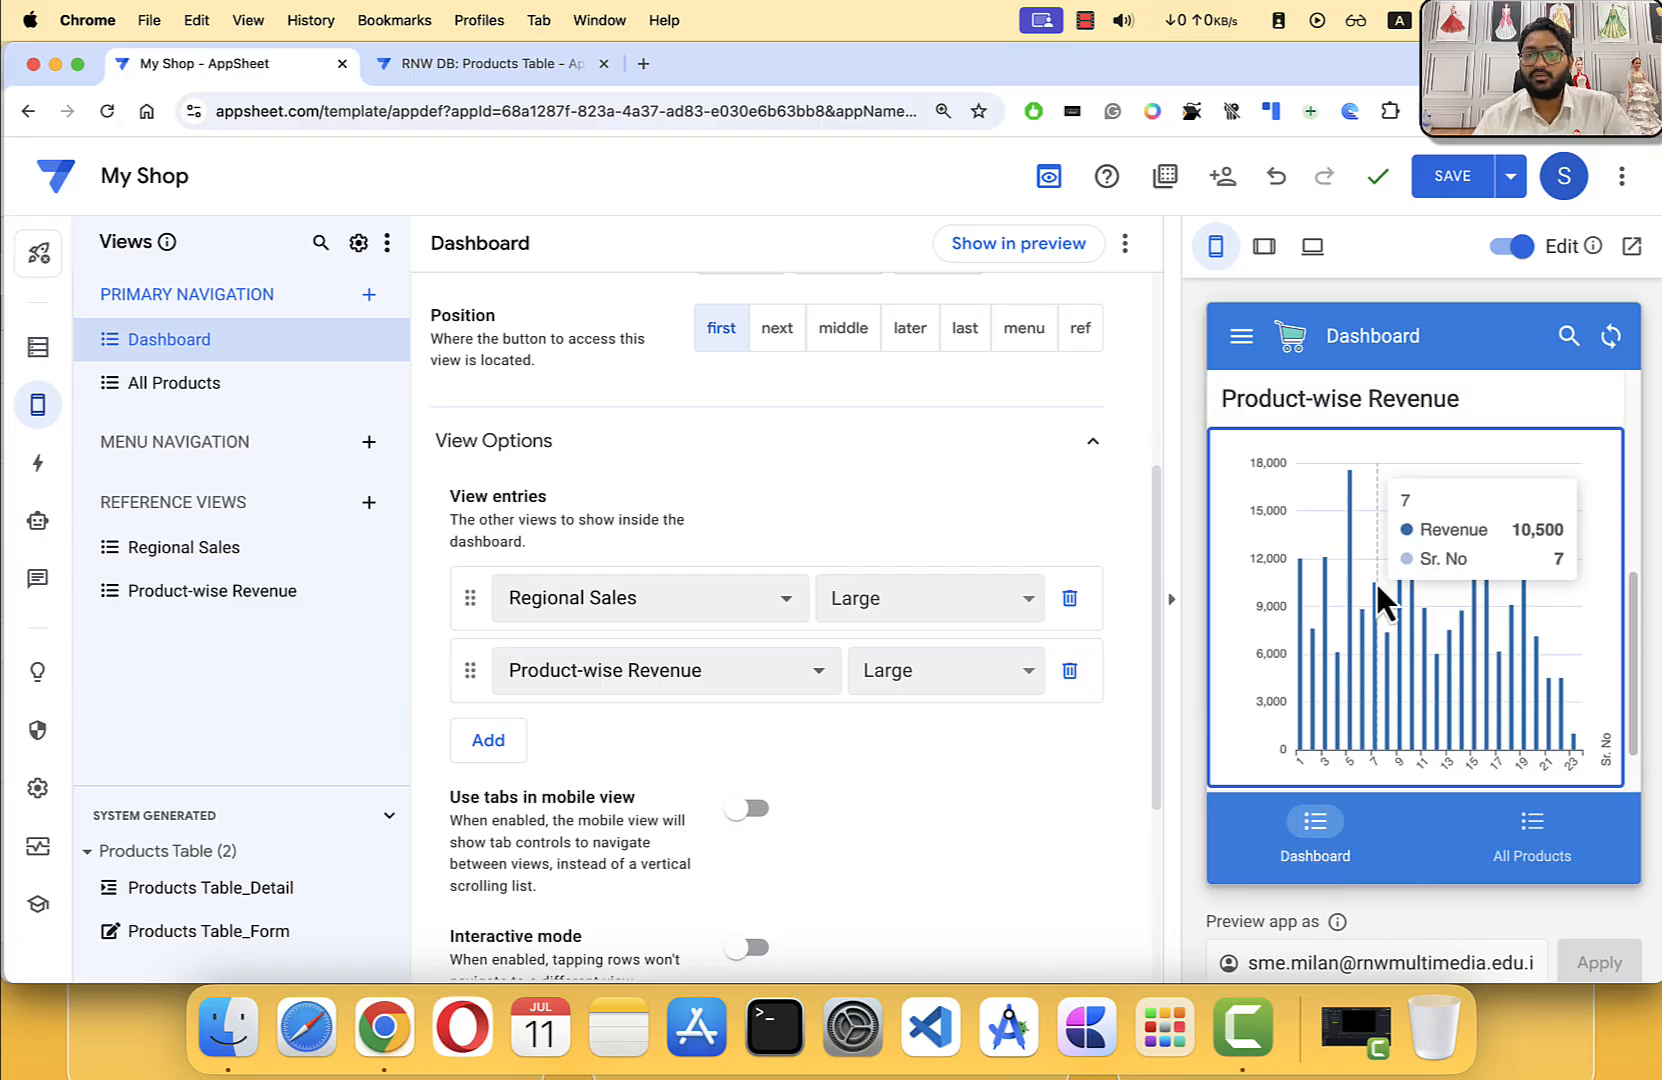
{"action": "scroll", "coordinate": [1378, 583], "scroll_direction": "up", "scroll_amount": 3}
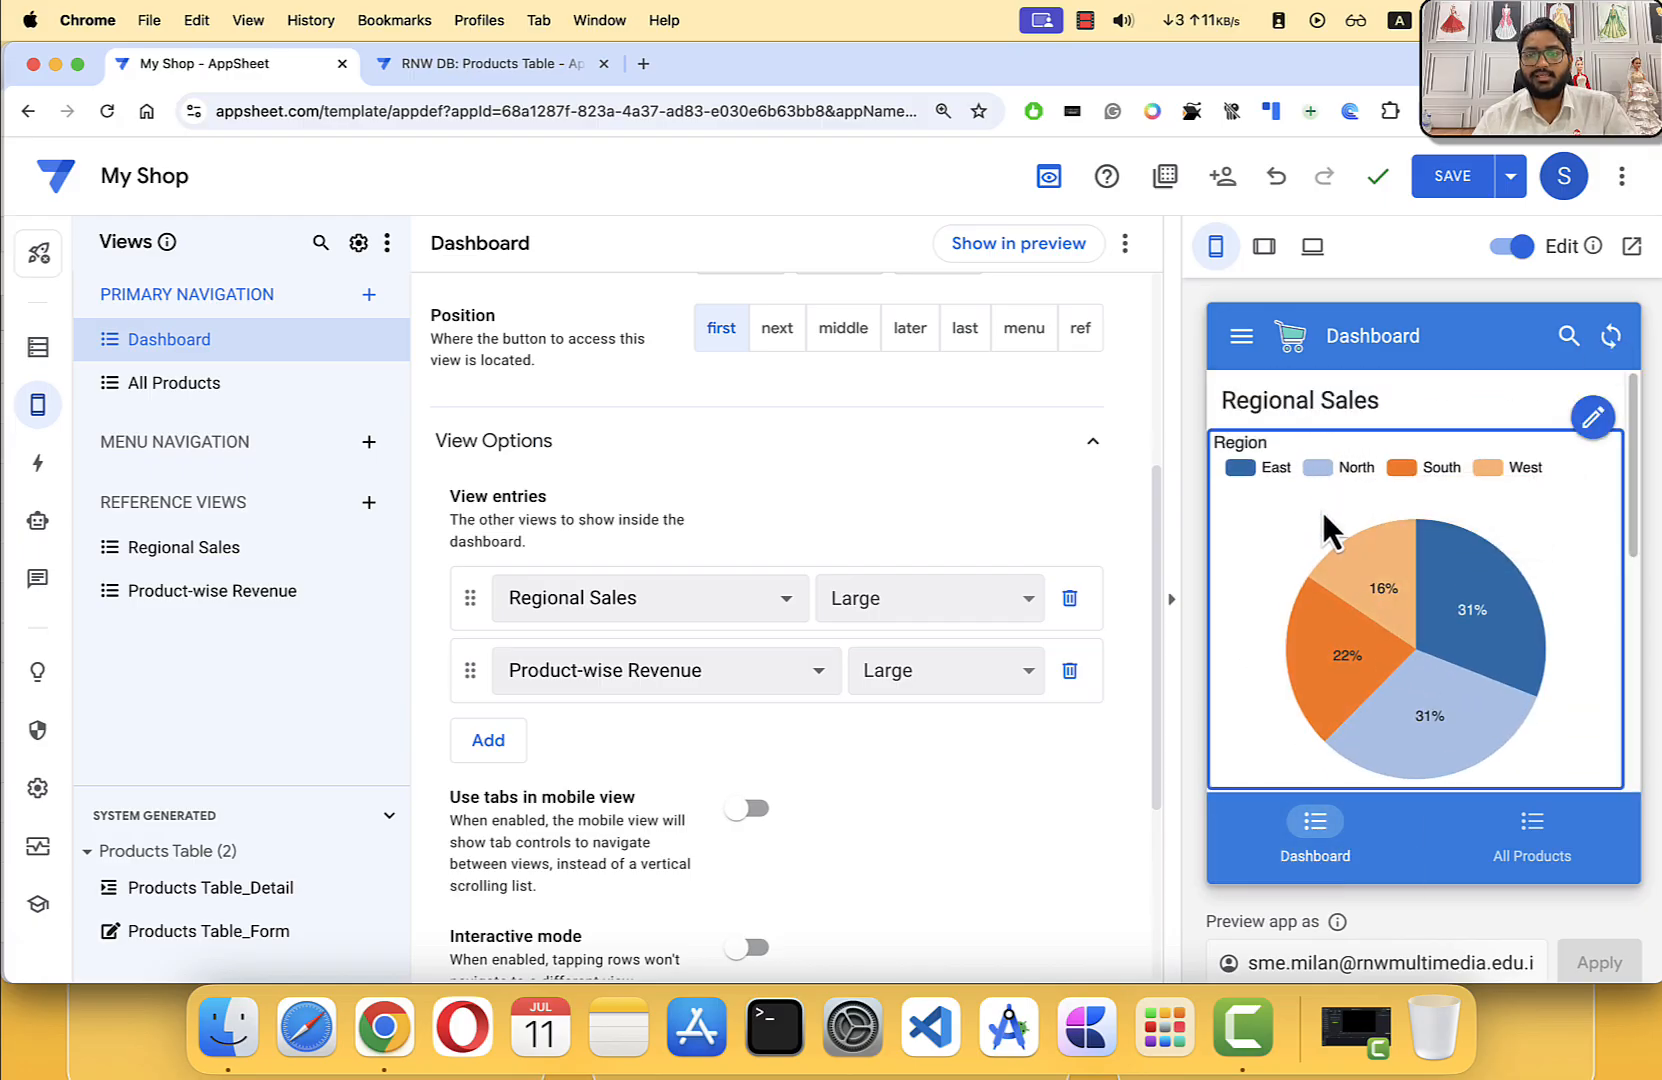
{"action": "scroll", "coordinate": [1321, 510], "scroll_direction": "down", "scroll_amount": 5}
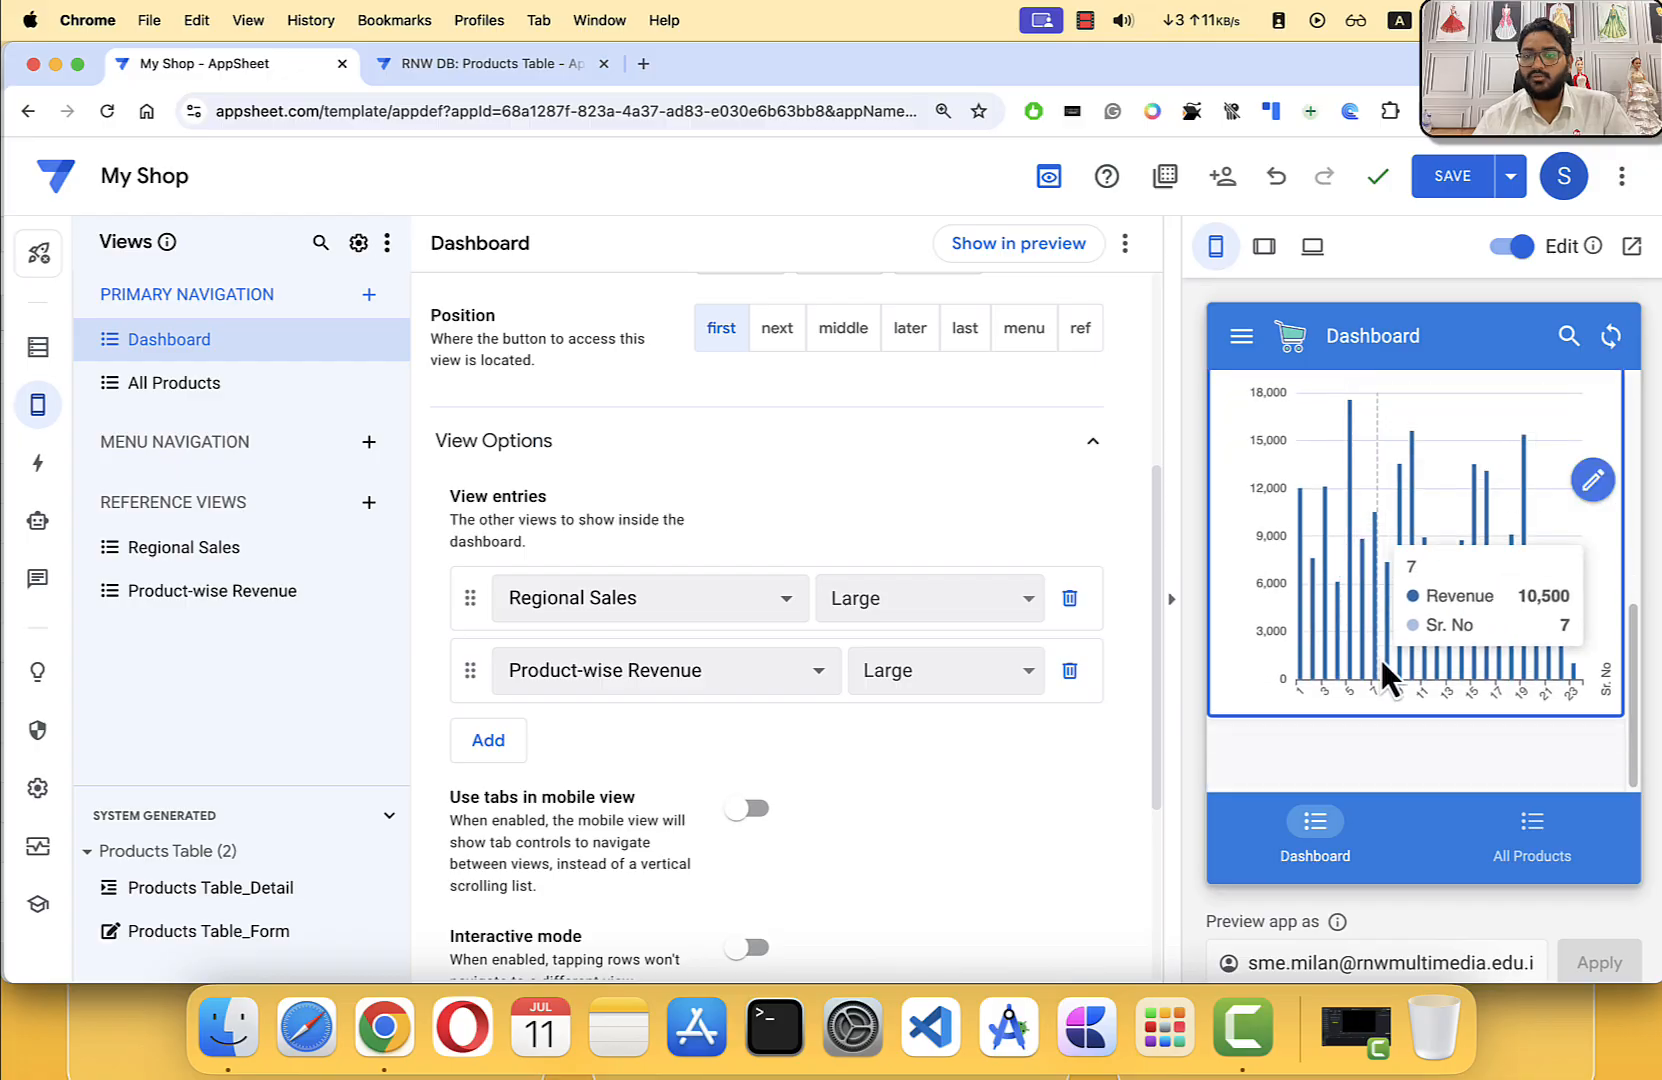
{"action": "scroll", "coordinate": [1382, 660], "scroll_direction": "up", "scroll_amount": 5}
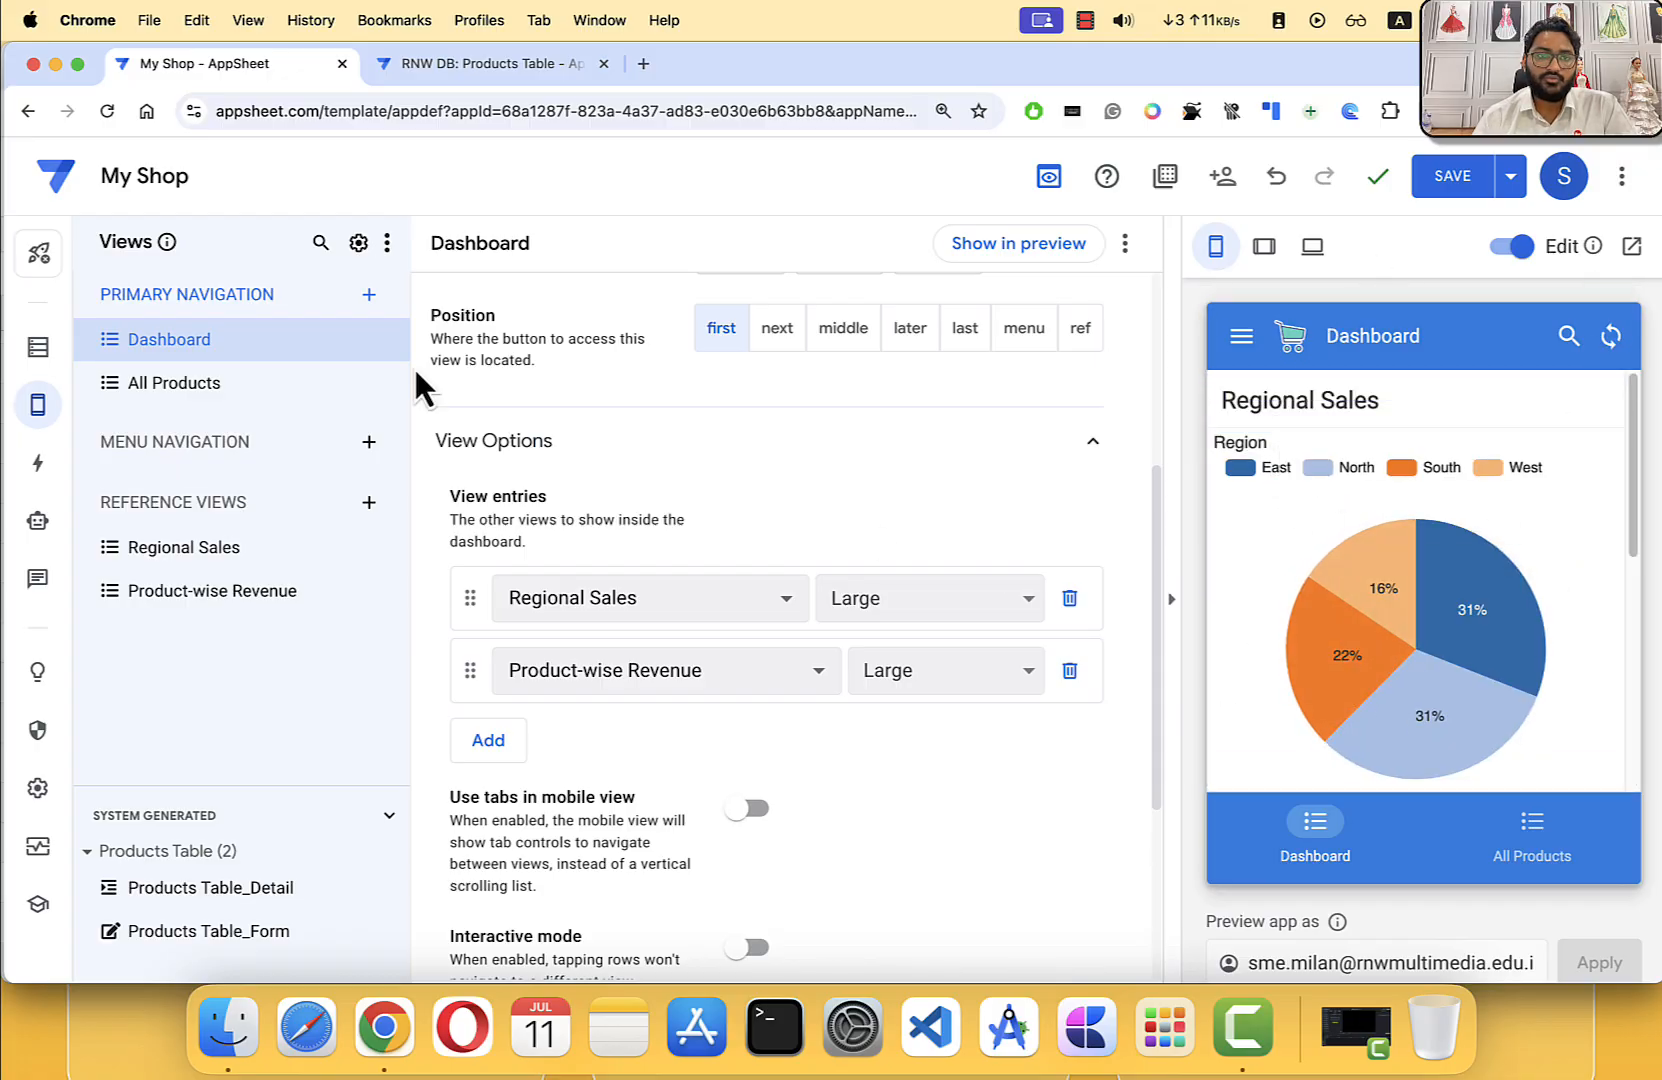
Step: Turn off the legend of the Regional Sales chart, comparing its preview with and without the legend
{"action": "left_click", "coordinate": [205, 549]}
{"action": "scroll", "coordinate": [908, 545], "scroll_direction": "down", "scroll_amount": 2}
{"action": "scroll", "coordinate": [900, 545], "scroll_direction": "down", "scroll_amount": 4}
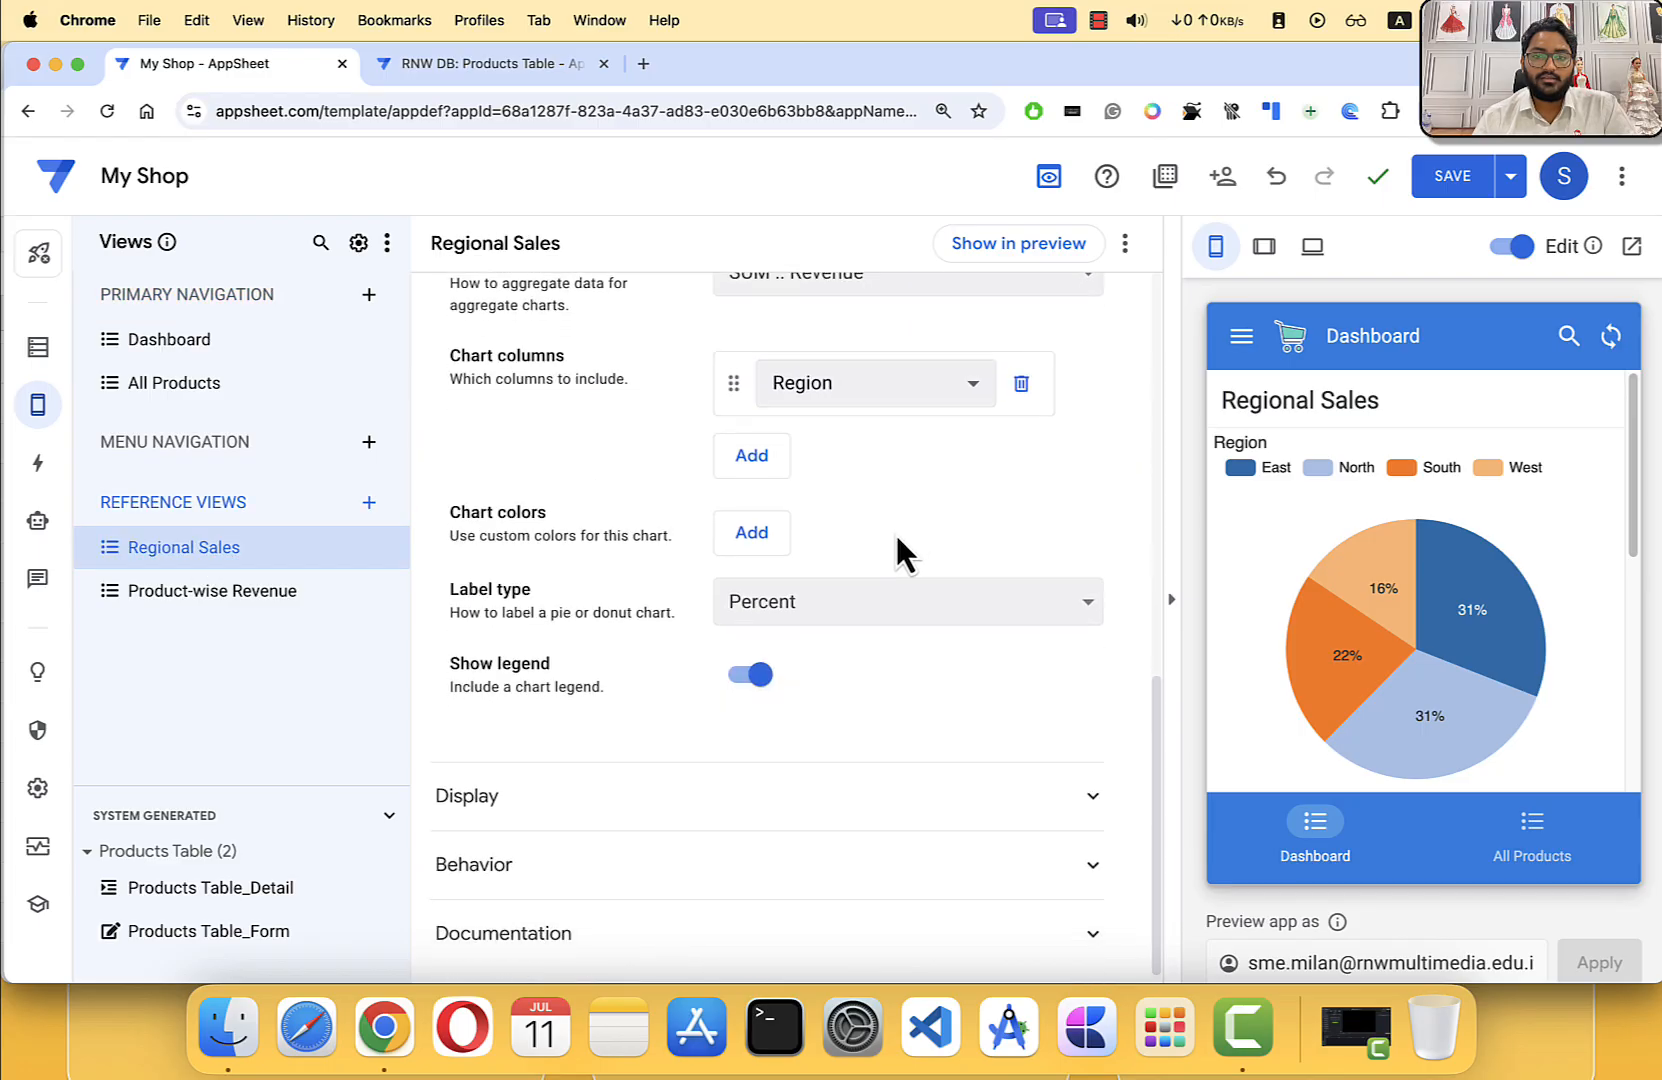
{"action": "left_click", "coordinate": [753, 678]}
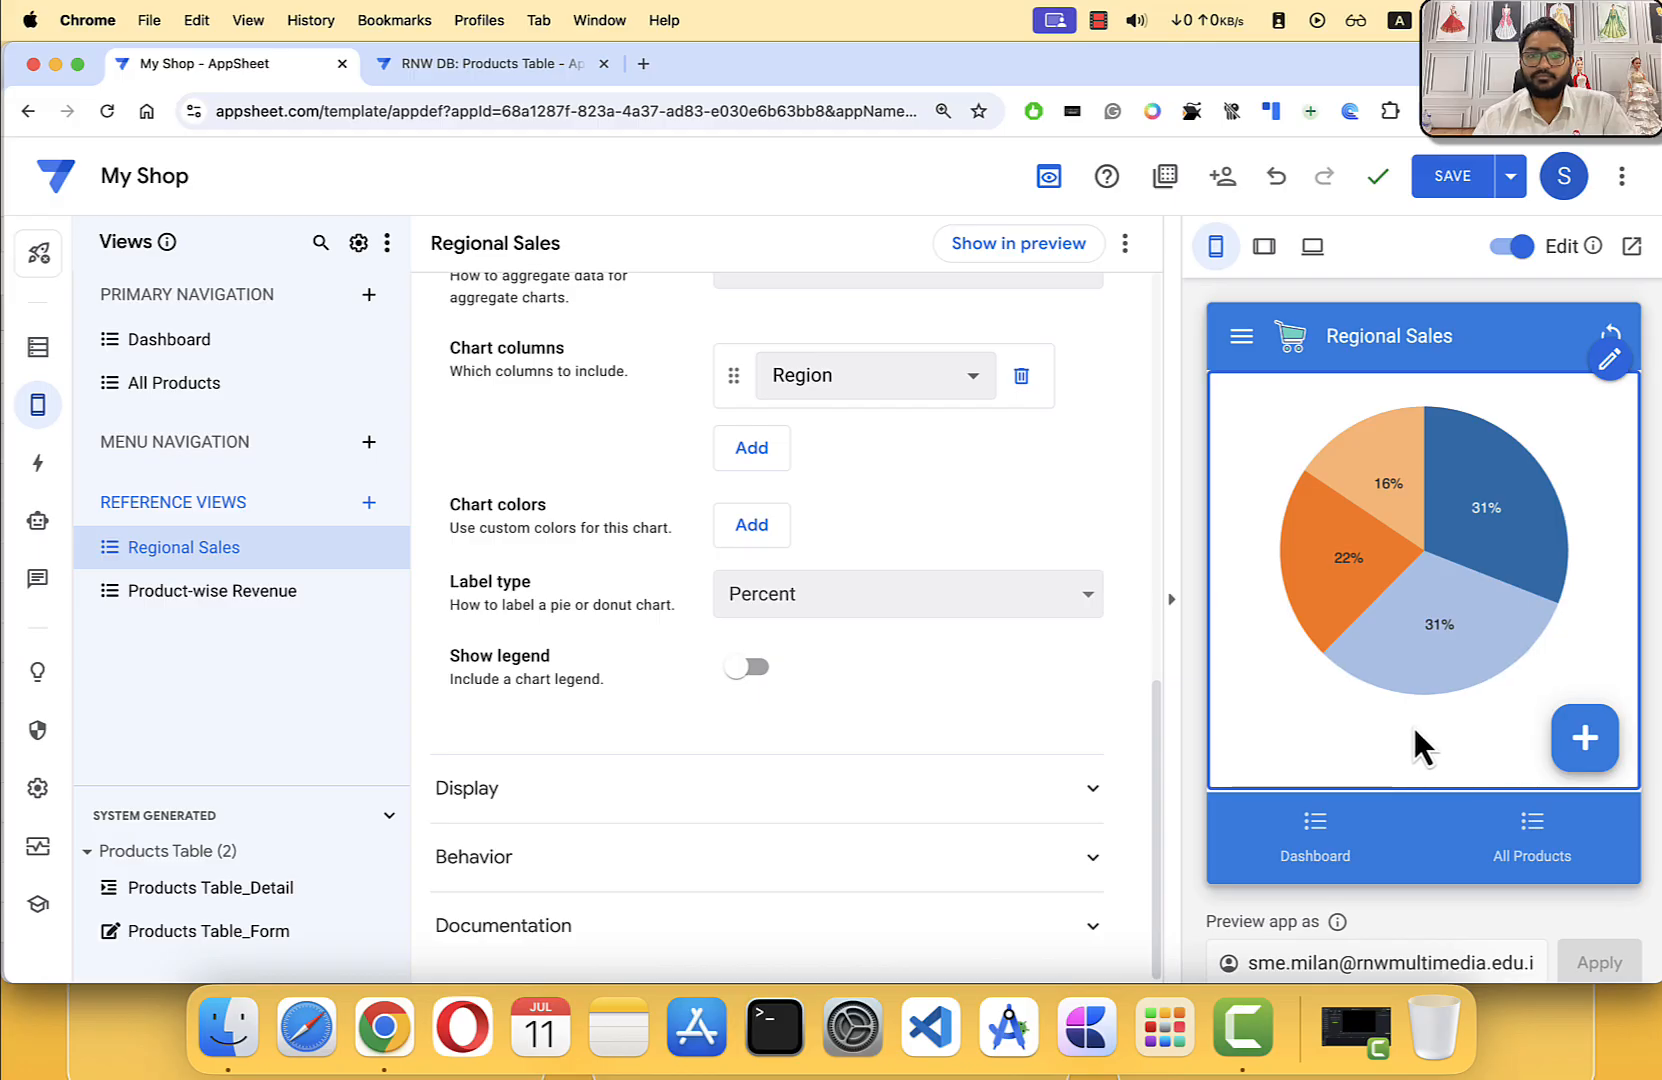
{"action": "left_click", "coordinate": [750, 670]}
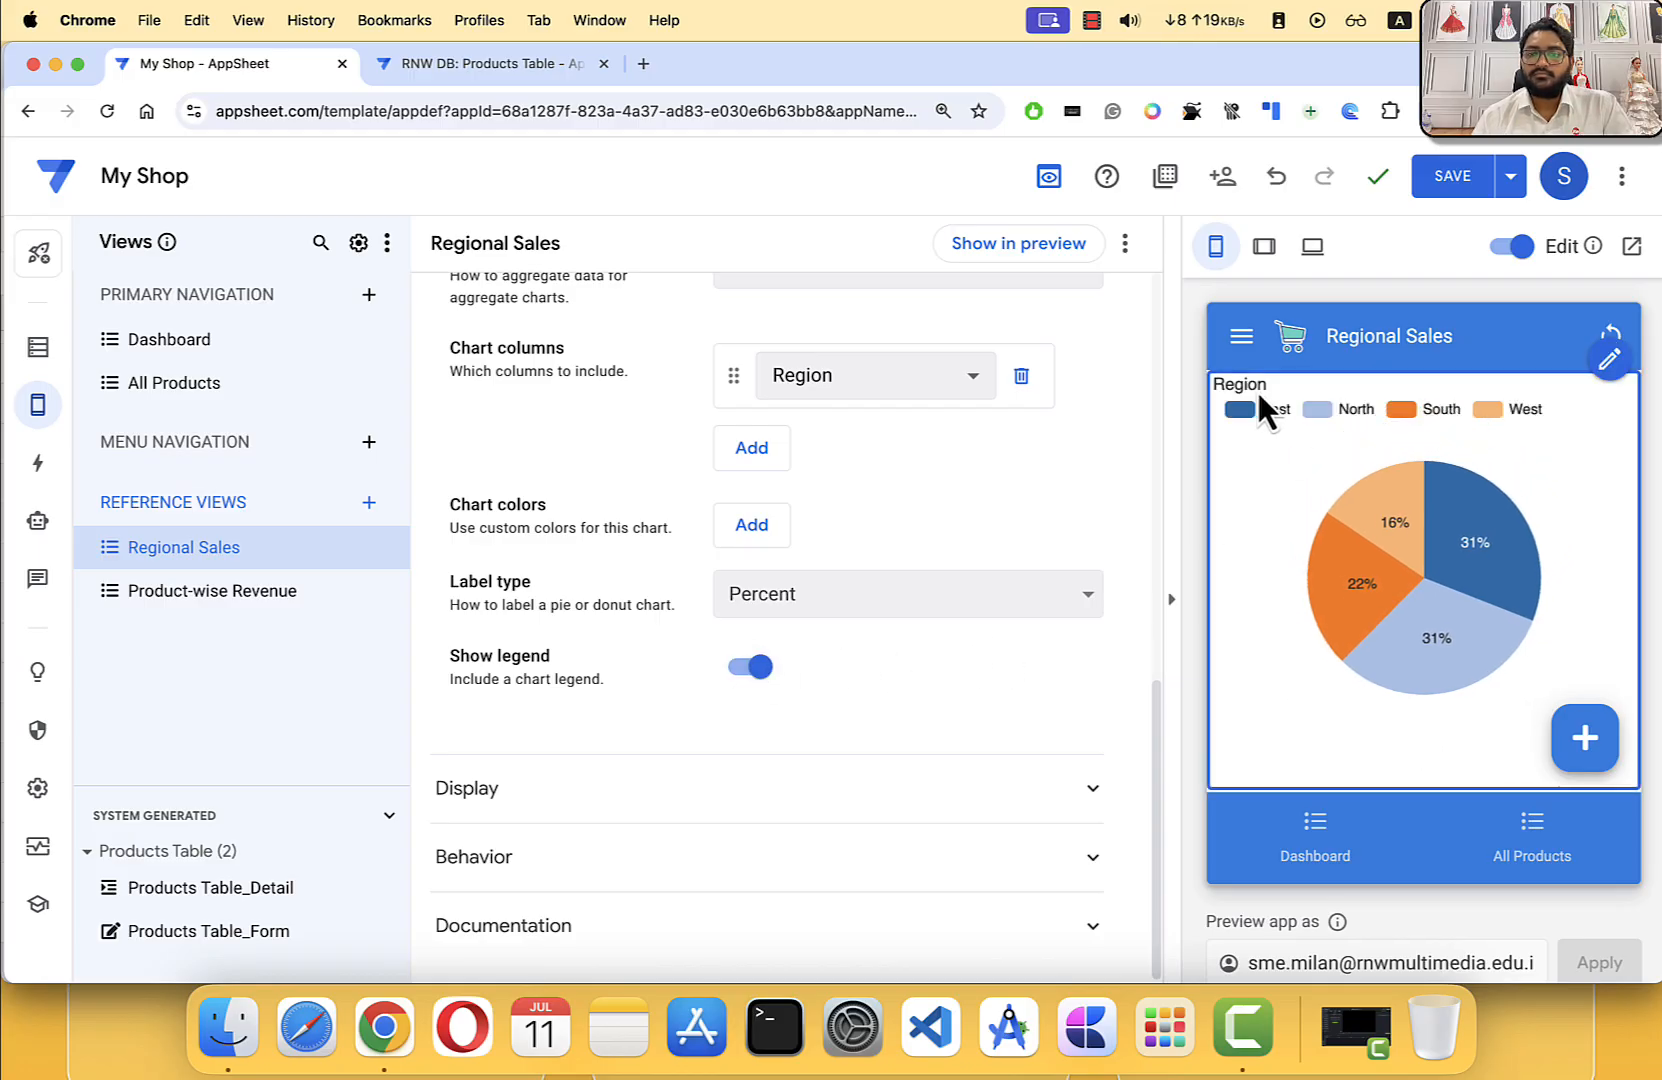
{"action": "left_click", "coordinate": [745, 672]}
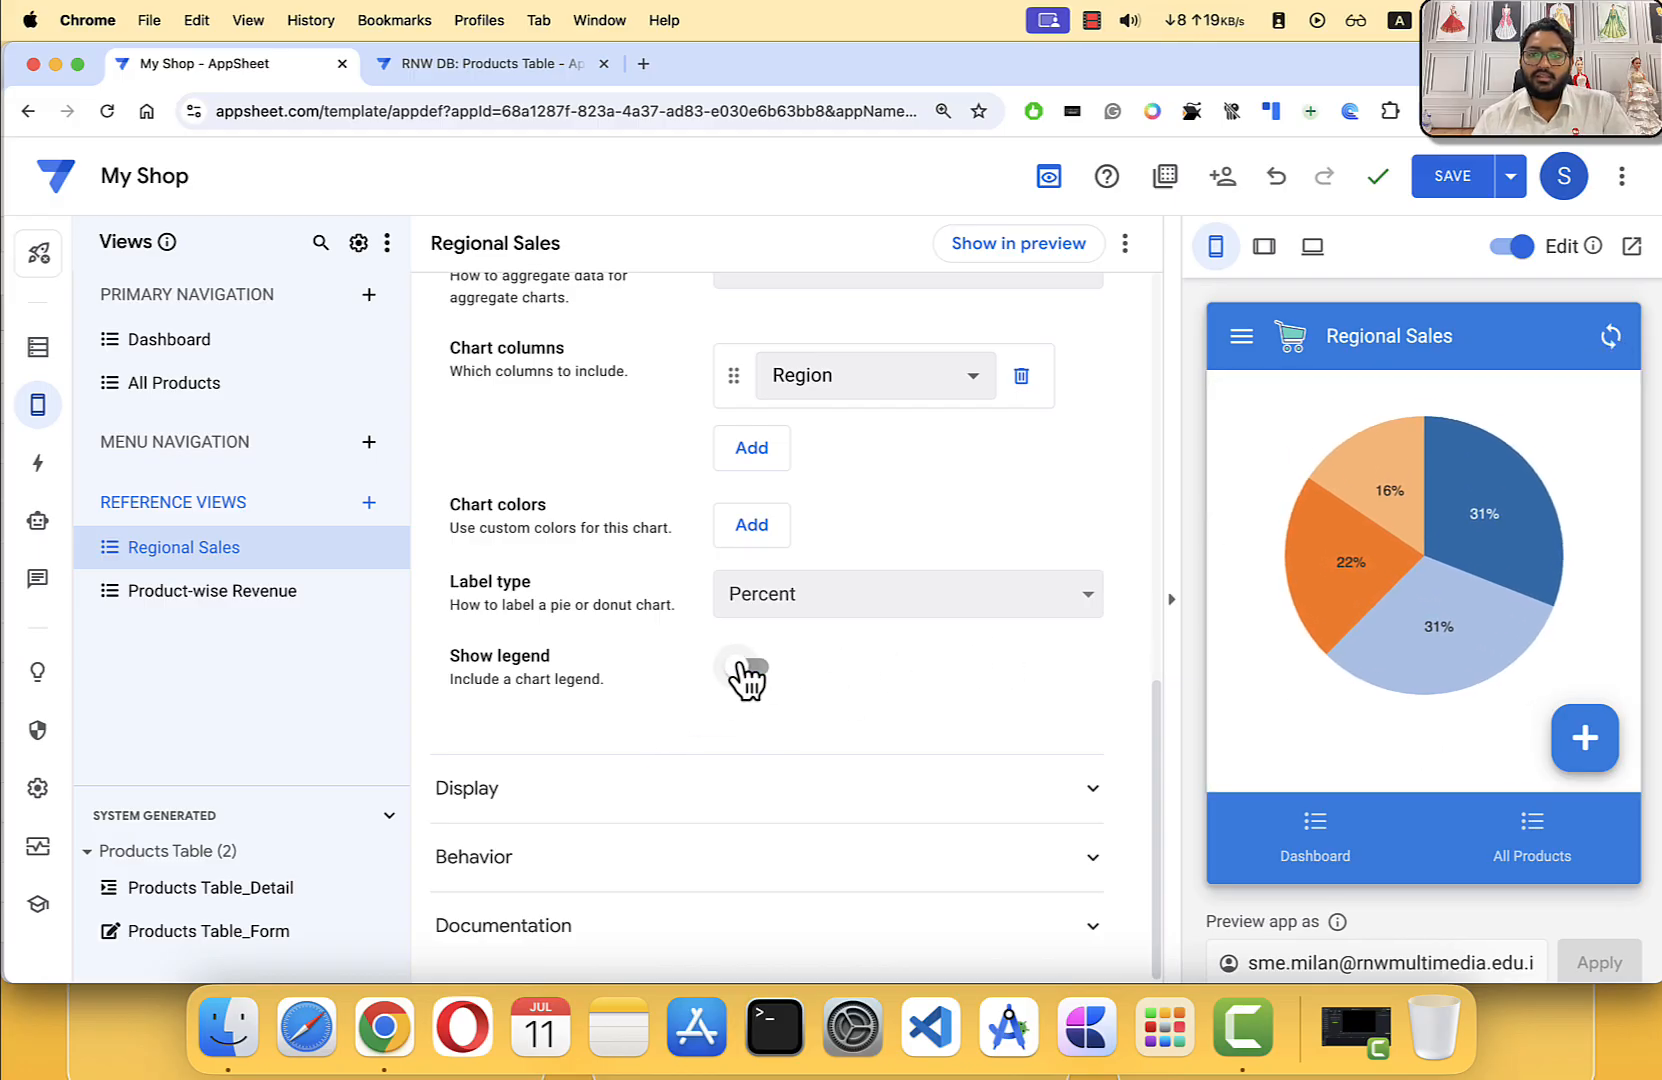
Step: Open the Dashboard view's settings and check both of its charts in the app preview
{"action": "left_click", "coordinate": [170, 342]}
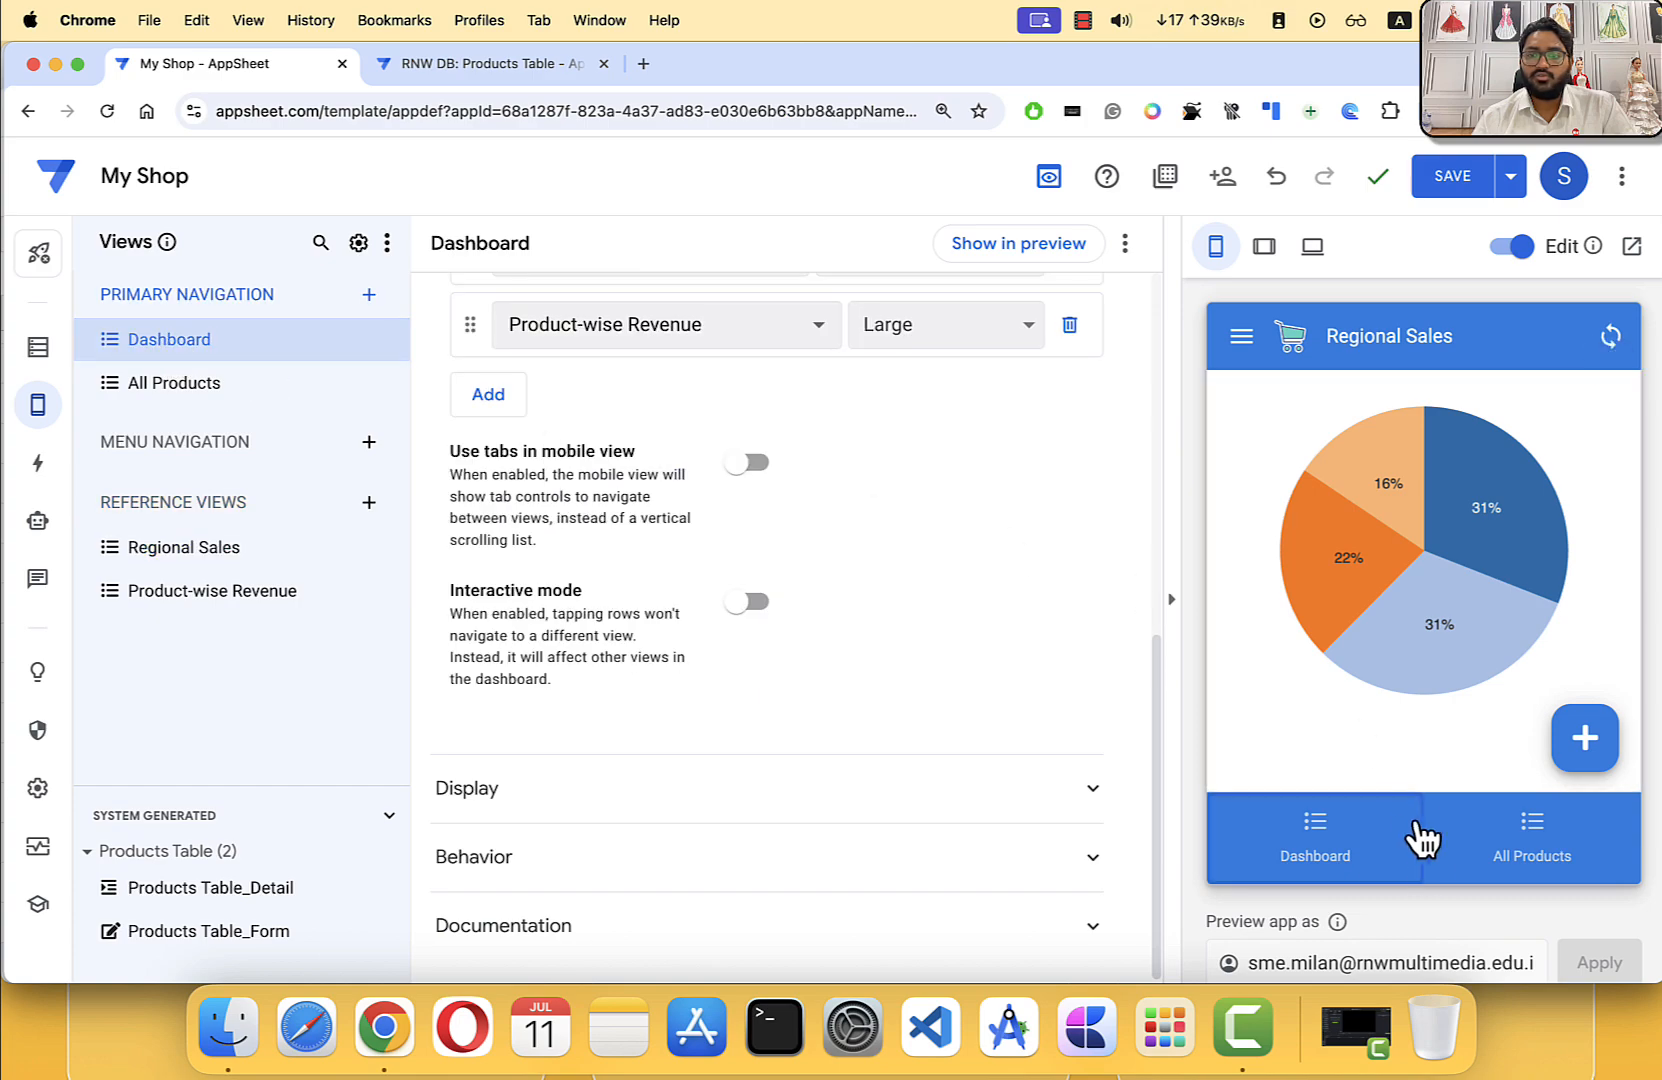
{"action": "left_click", "coordinate": [1366, 845]}
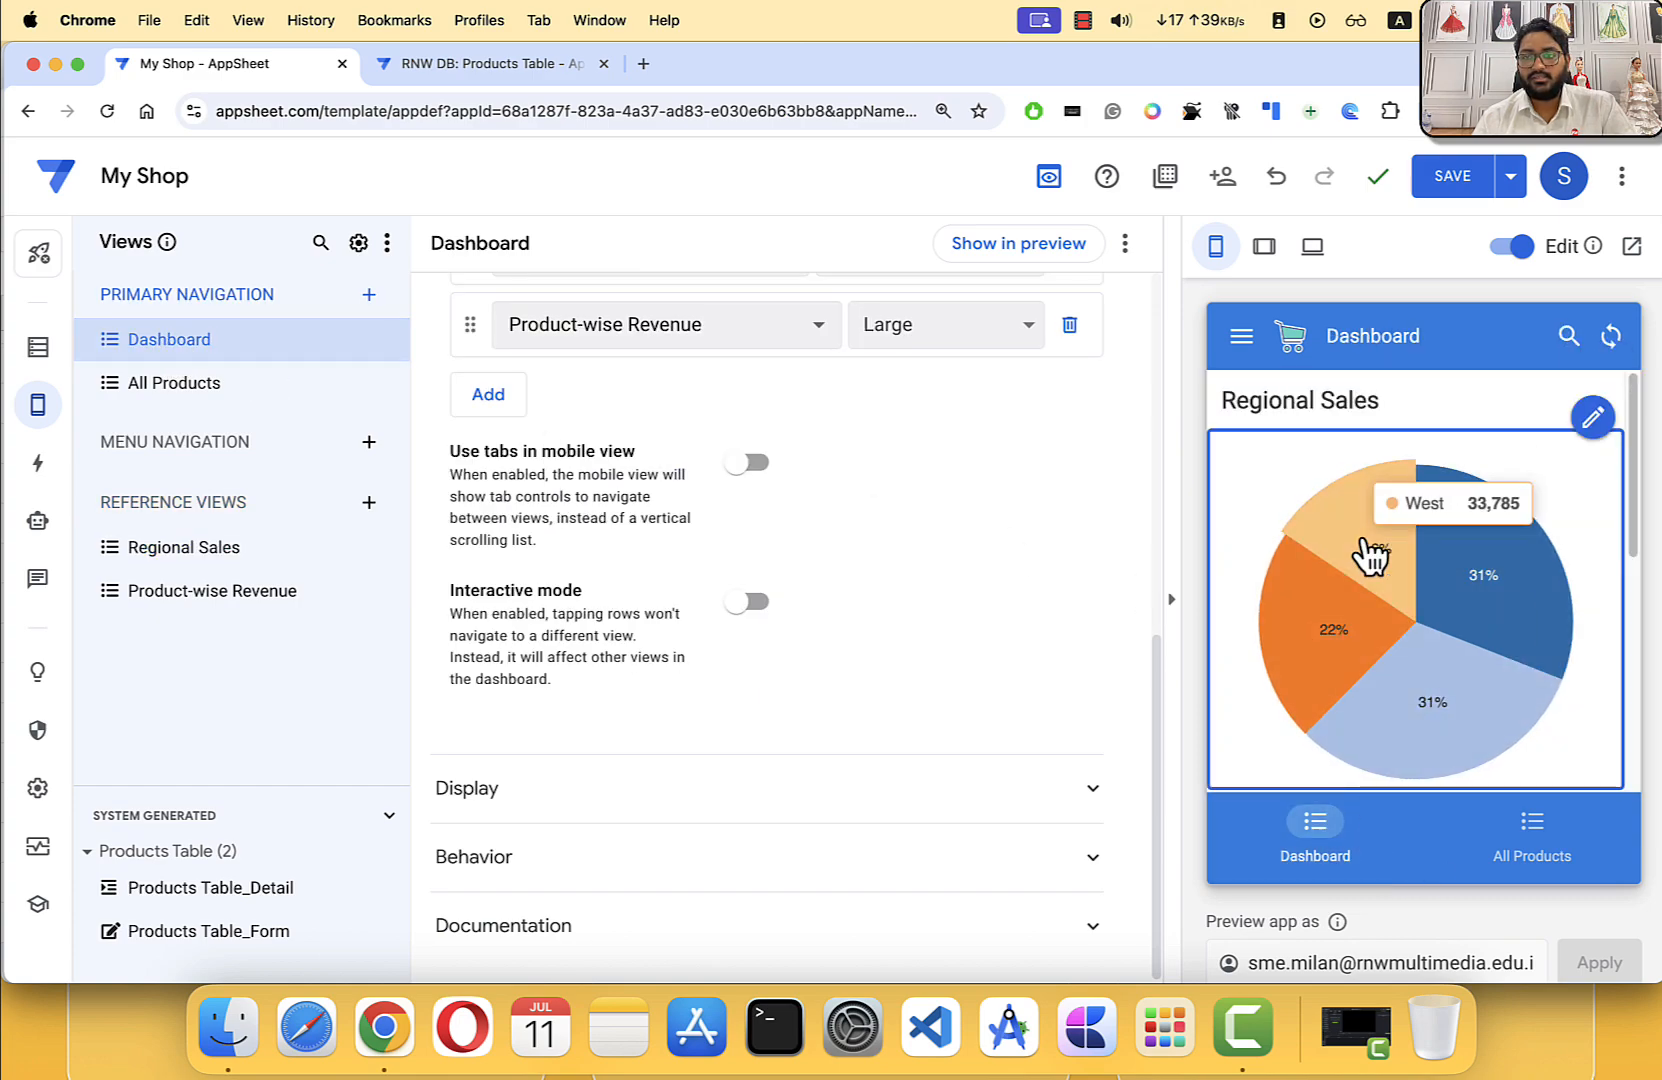
{"action": "mouse_move", "coordinate": [1388, 543]}
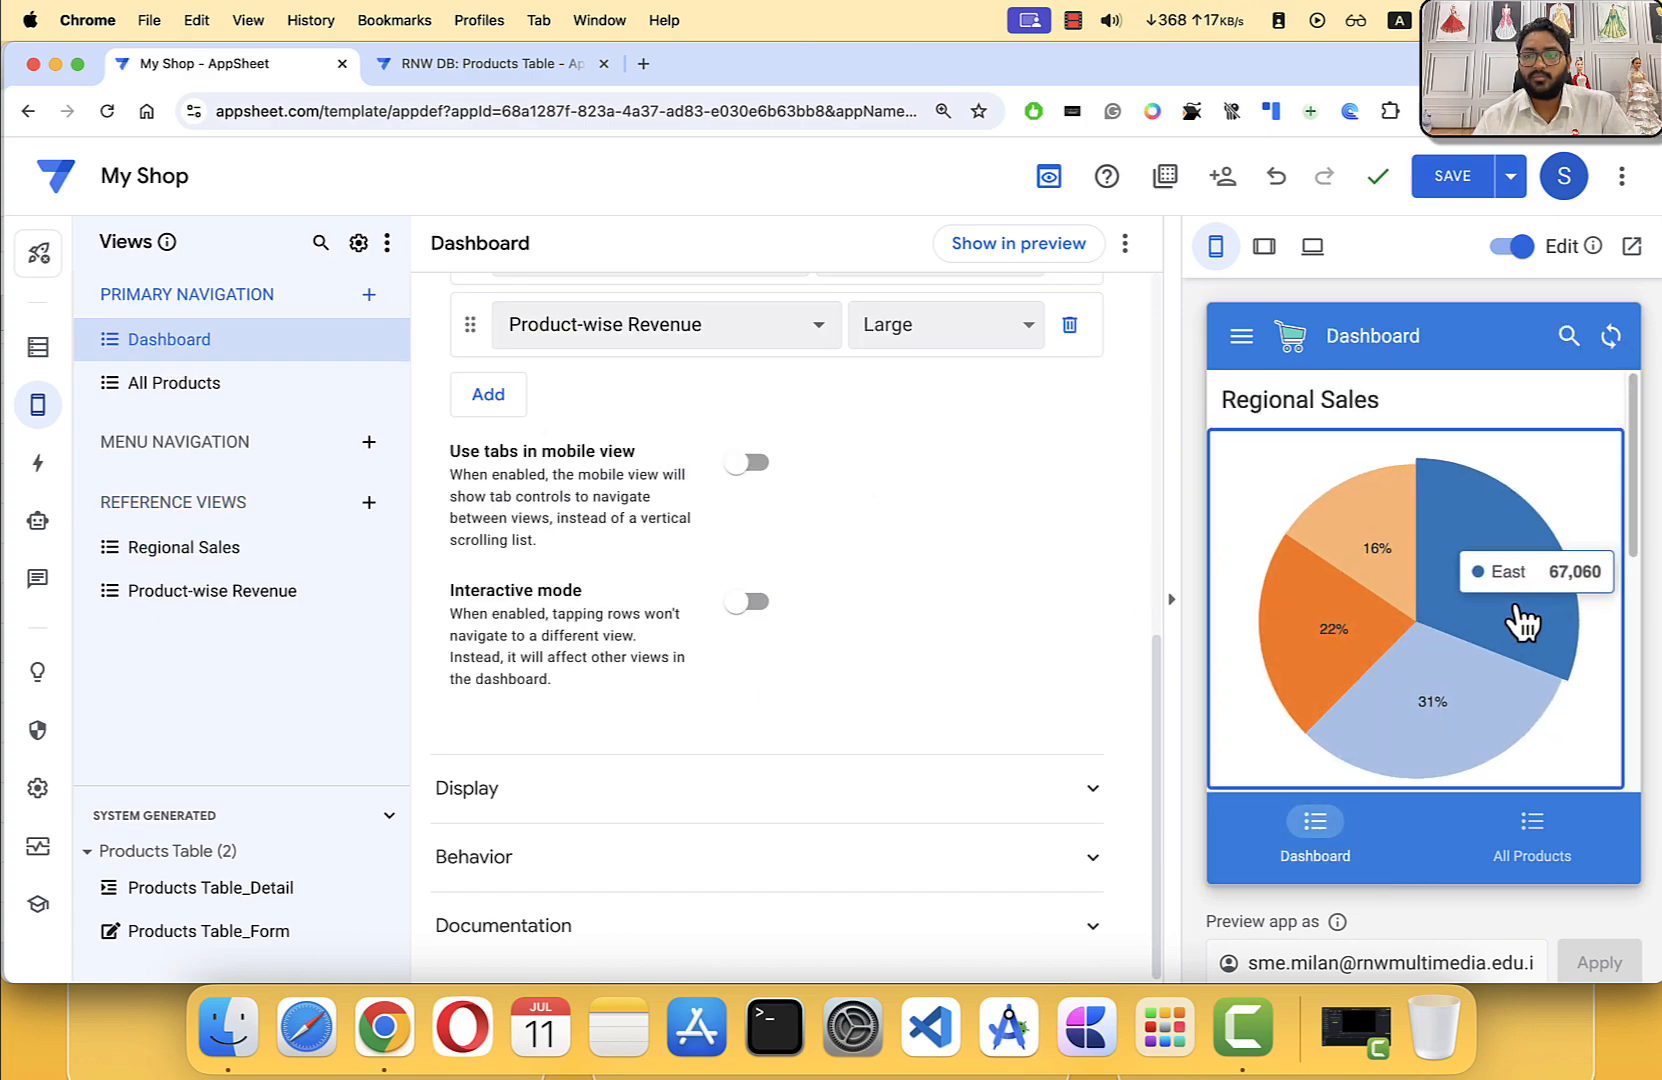
{"action": "scroll", "coordinate": [1506, 610], "scroll_direction": "down", "scroll_amount": 5}
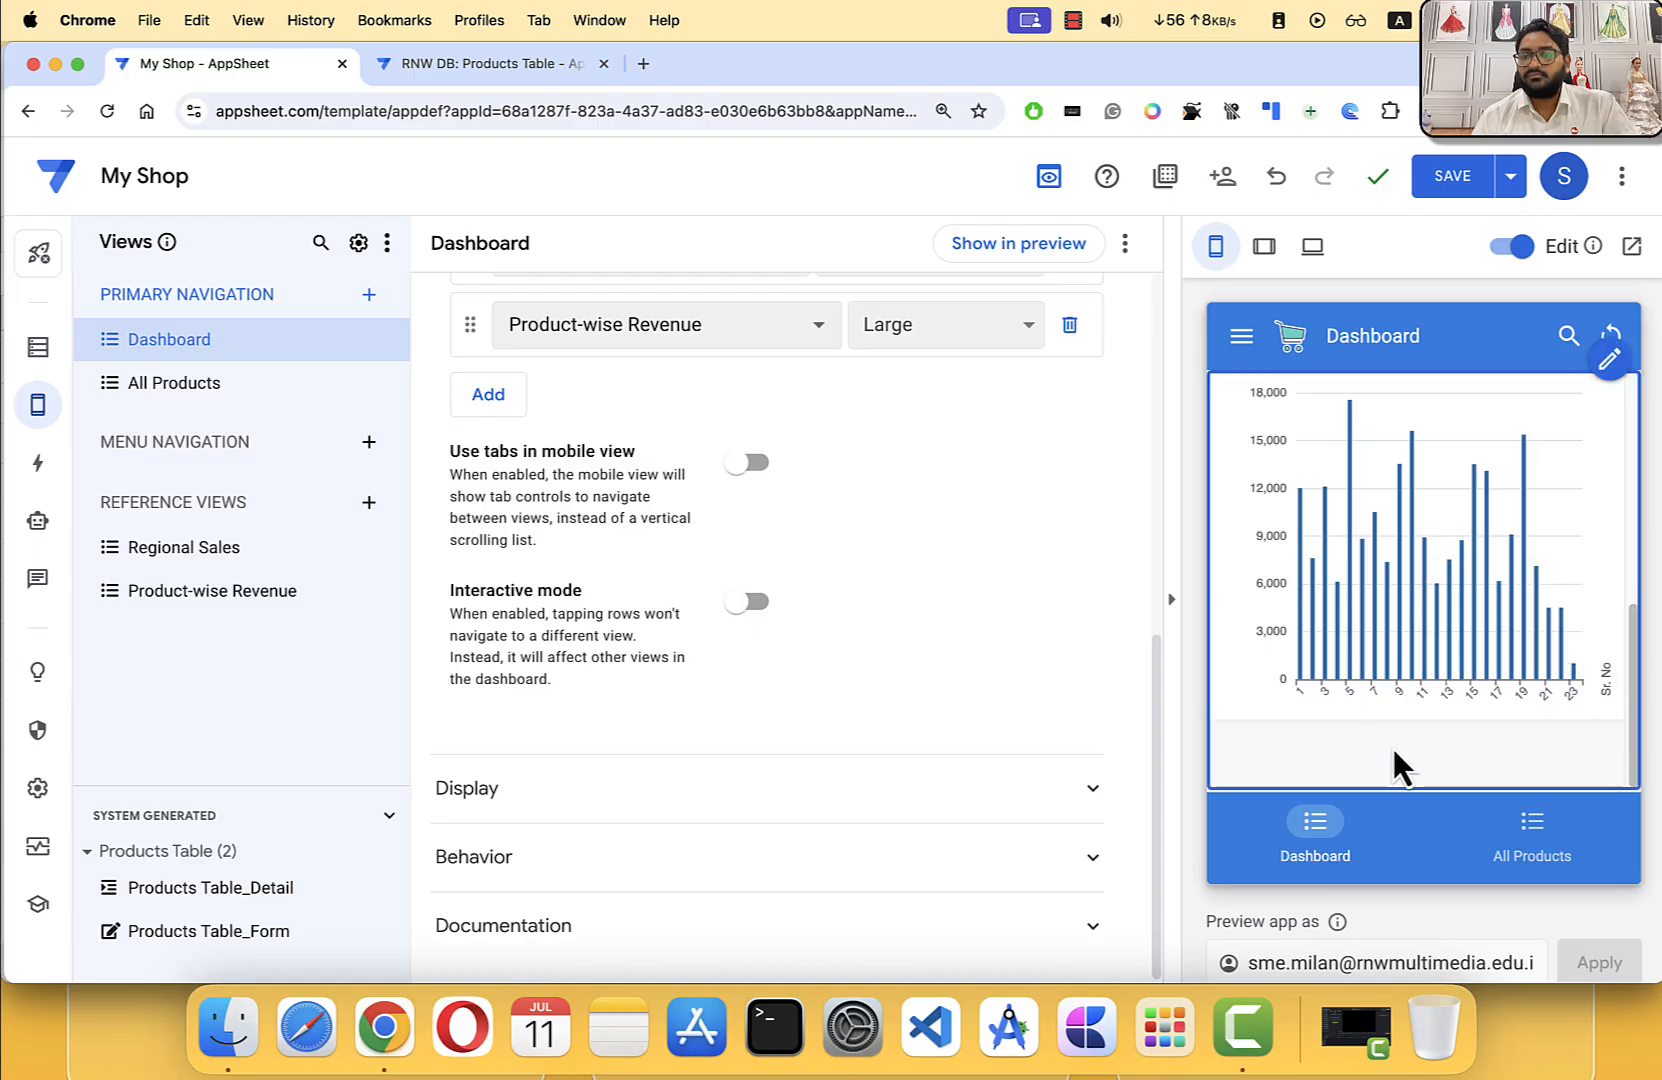
{"action": "scroll", "coordinate": [1400, 760], "scroll_direction": "up", "scroll_amount": 5}
Step: Alternate between All Products and Dashboard in the app preview, looking through the product cards and both charts
{"action": "left_click", "coordinate": [1500, 858]}
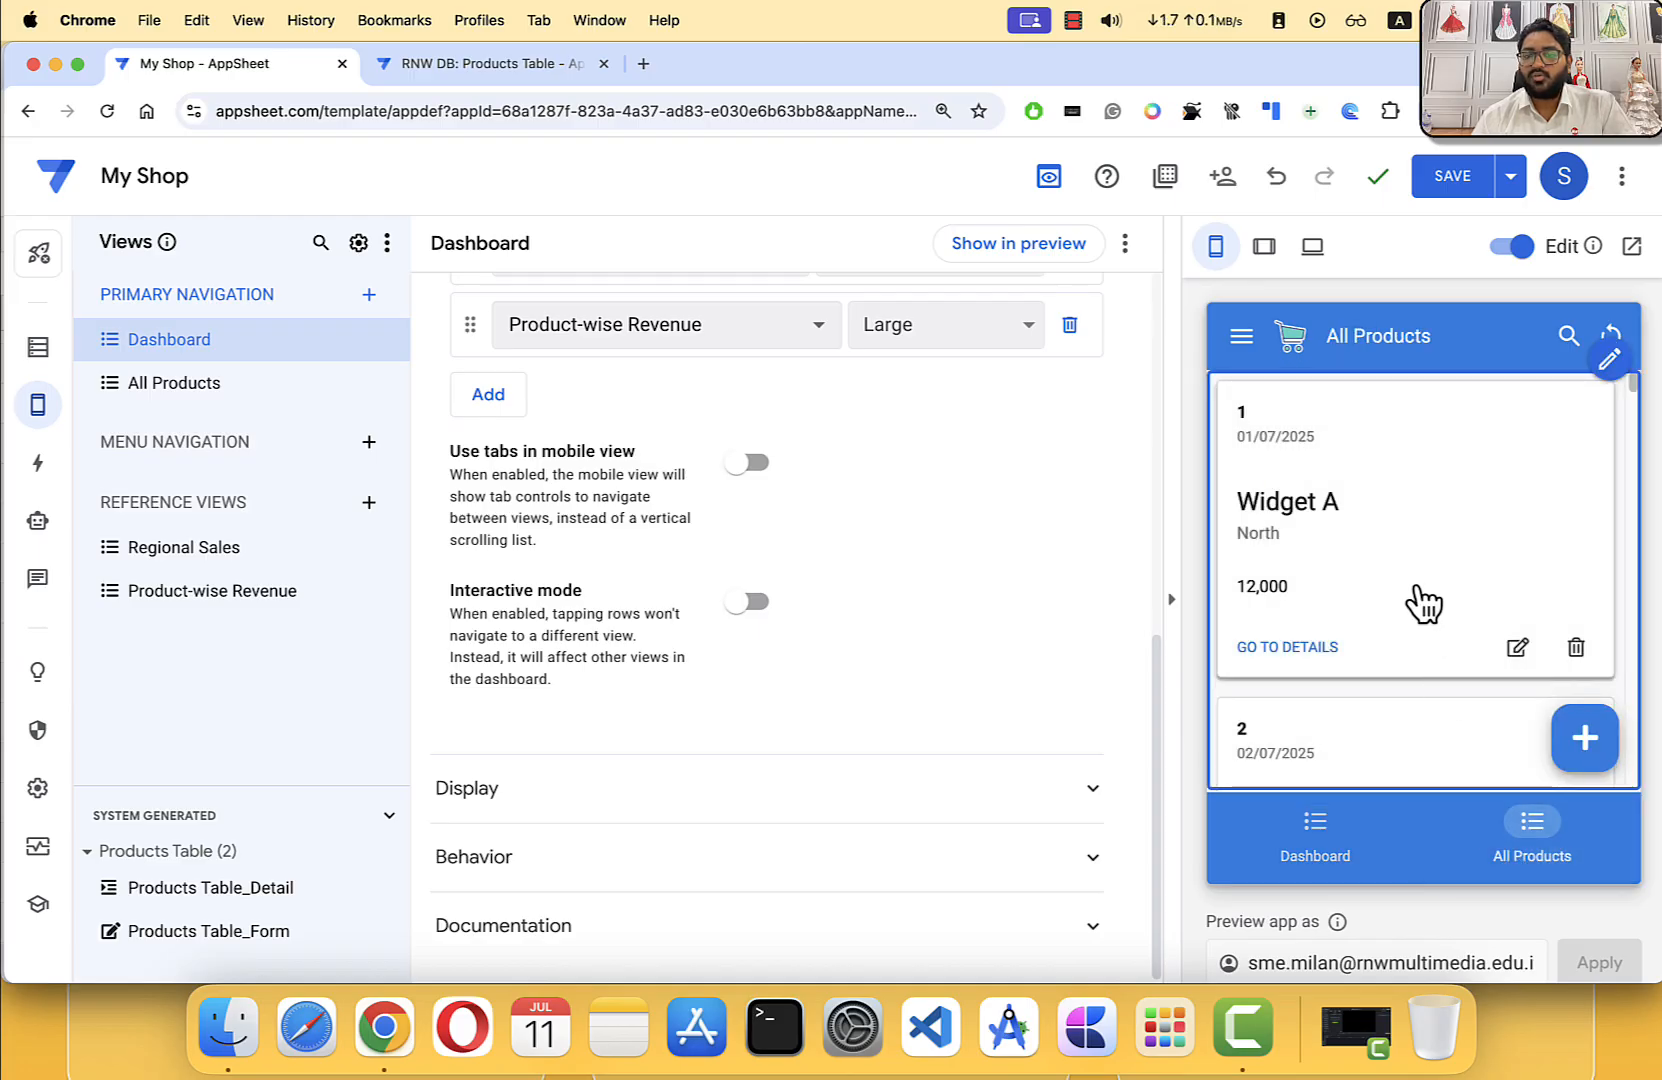
{"action": "scroll", "coordinate": [1413, 601], "scroll_direction": "down", "scroll_amount": 5}
{"action": "scroll", "coordinate": [1413, 601], "scroll_direction": "up", "scroll_amount": 5}
{"action": "left_click", "coordinate": [1333, 852]}
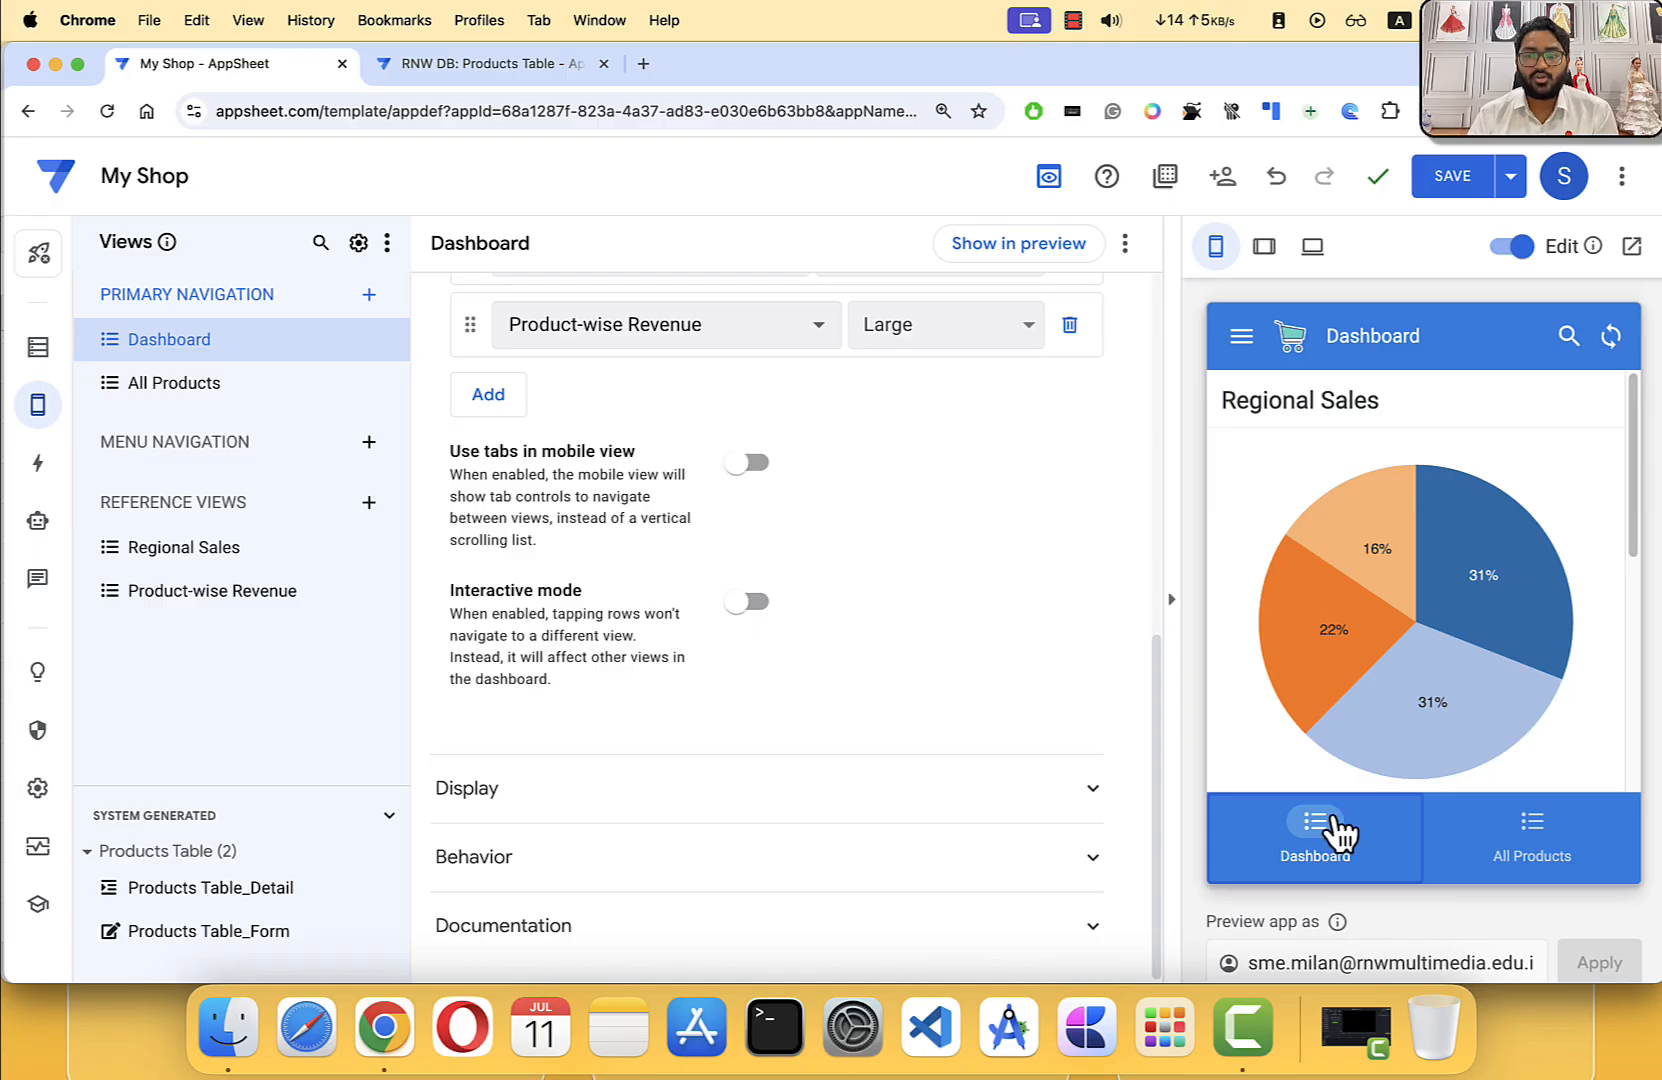
{"action": "left_click", "coordinate": [1500, 835]}
{"action": "scroll", "coordinate": [1390, 670], "scroll_direction": "down", "scroll_amount": 5}
{"action": "scroll", "coordinate": [1372, 645], "scroll_direction": "up", "scroll_amount": 5}
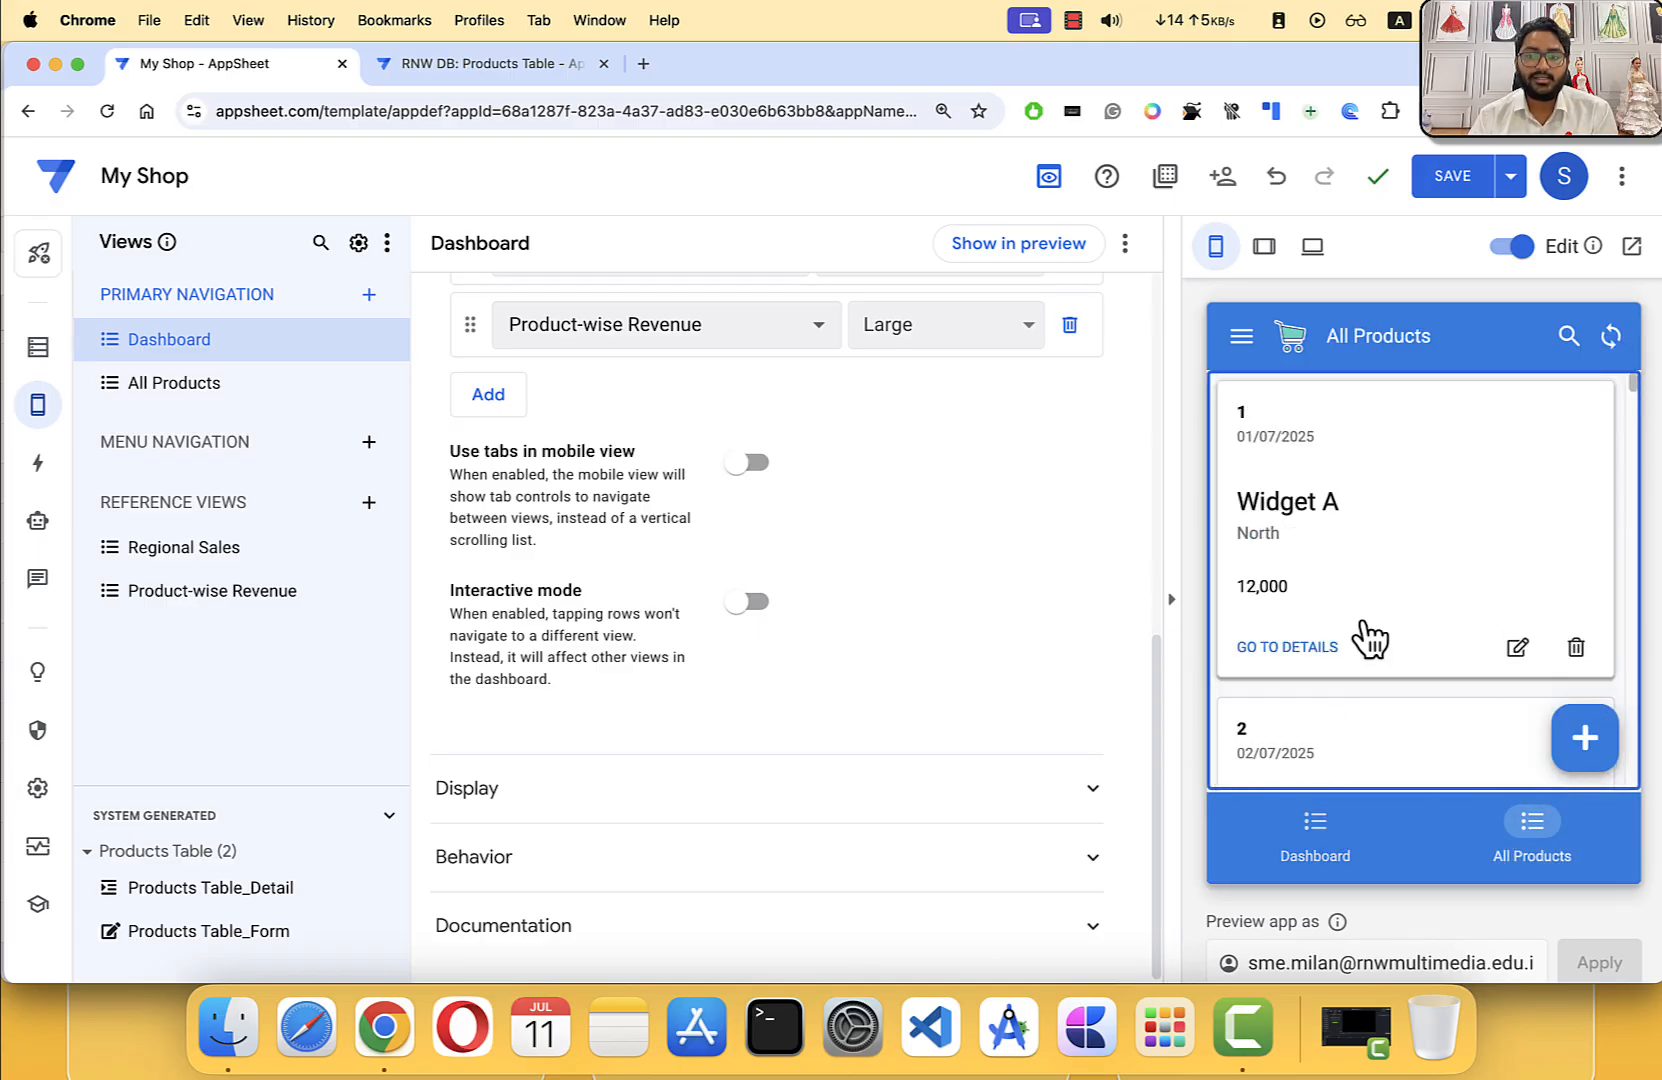
{"action": "left_click", "coordinate": [1320, 830]}
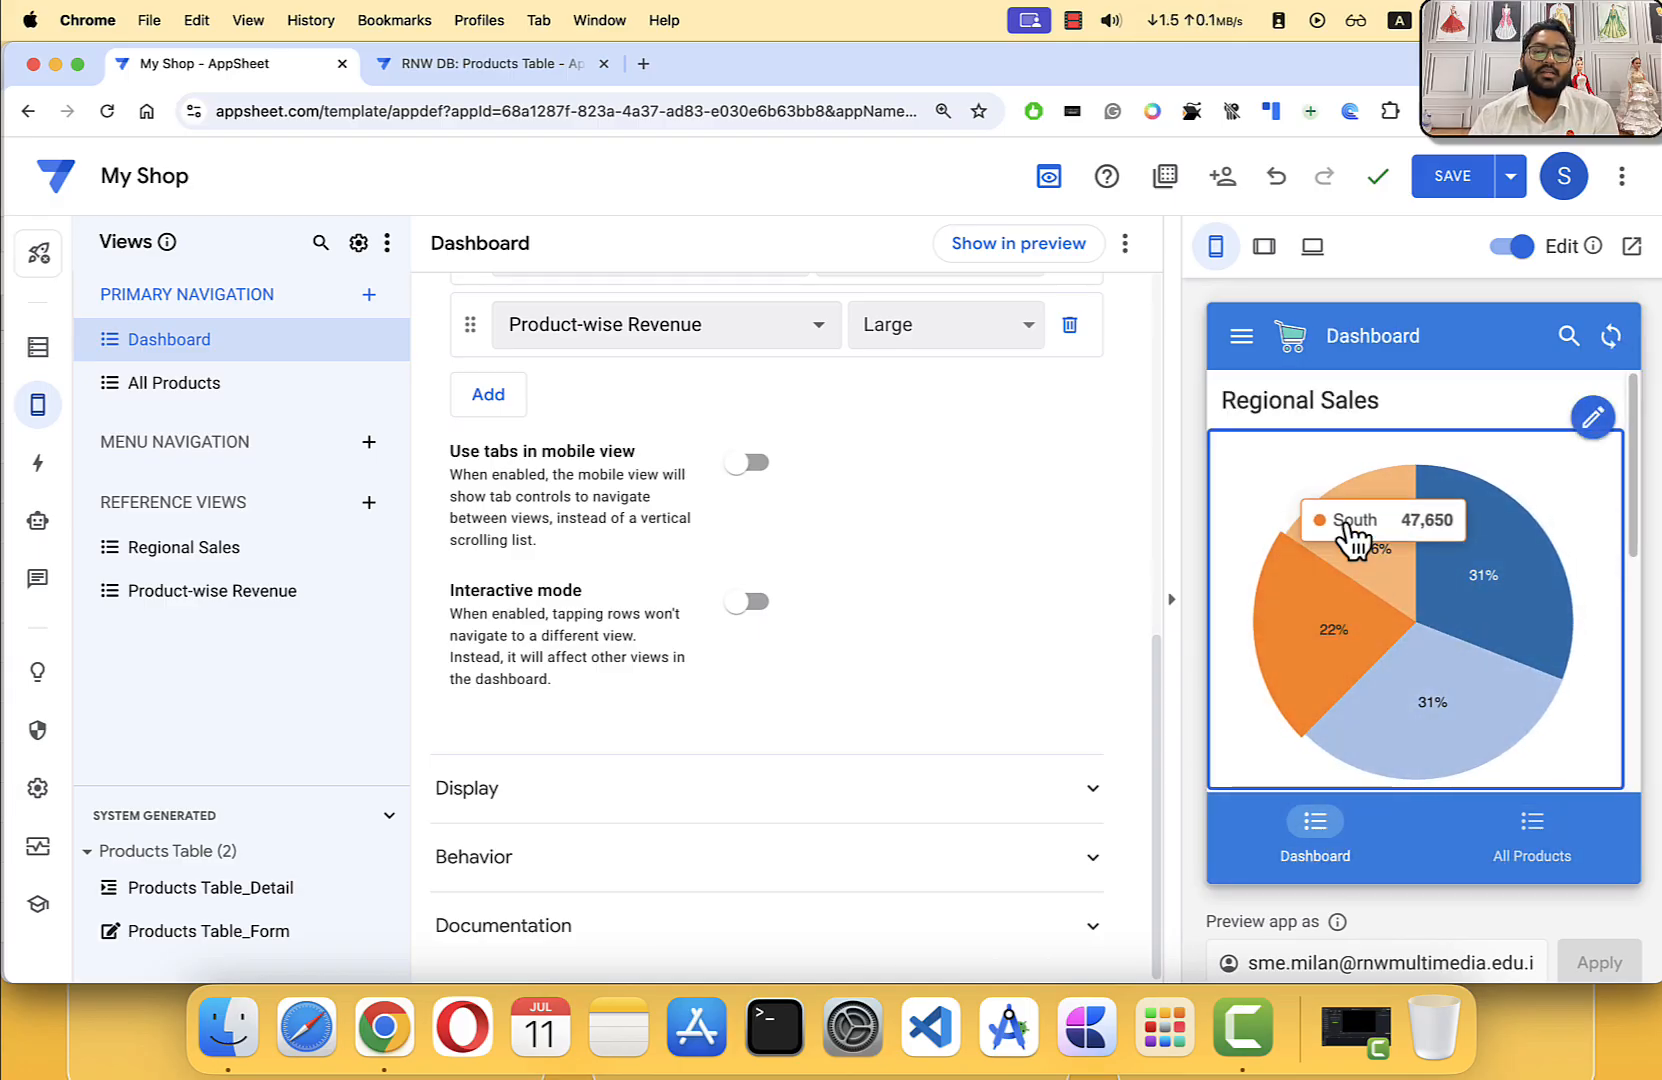
{"action": "scroll", "coordinate": [1484, 655], "scroll_direction": "down", "scroll_amount": 5}
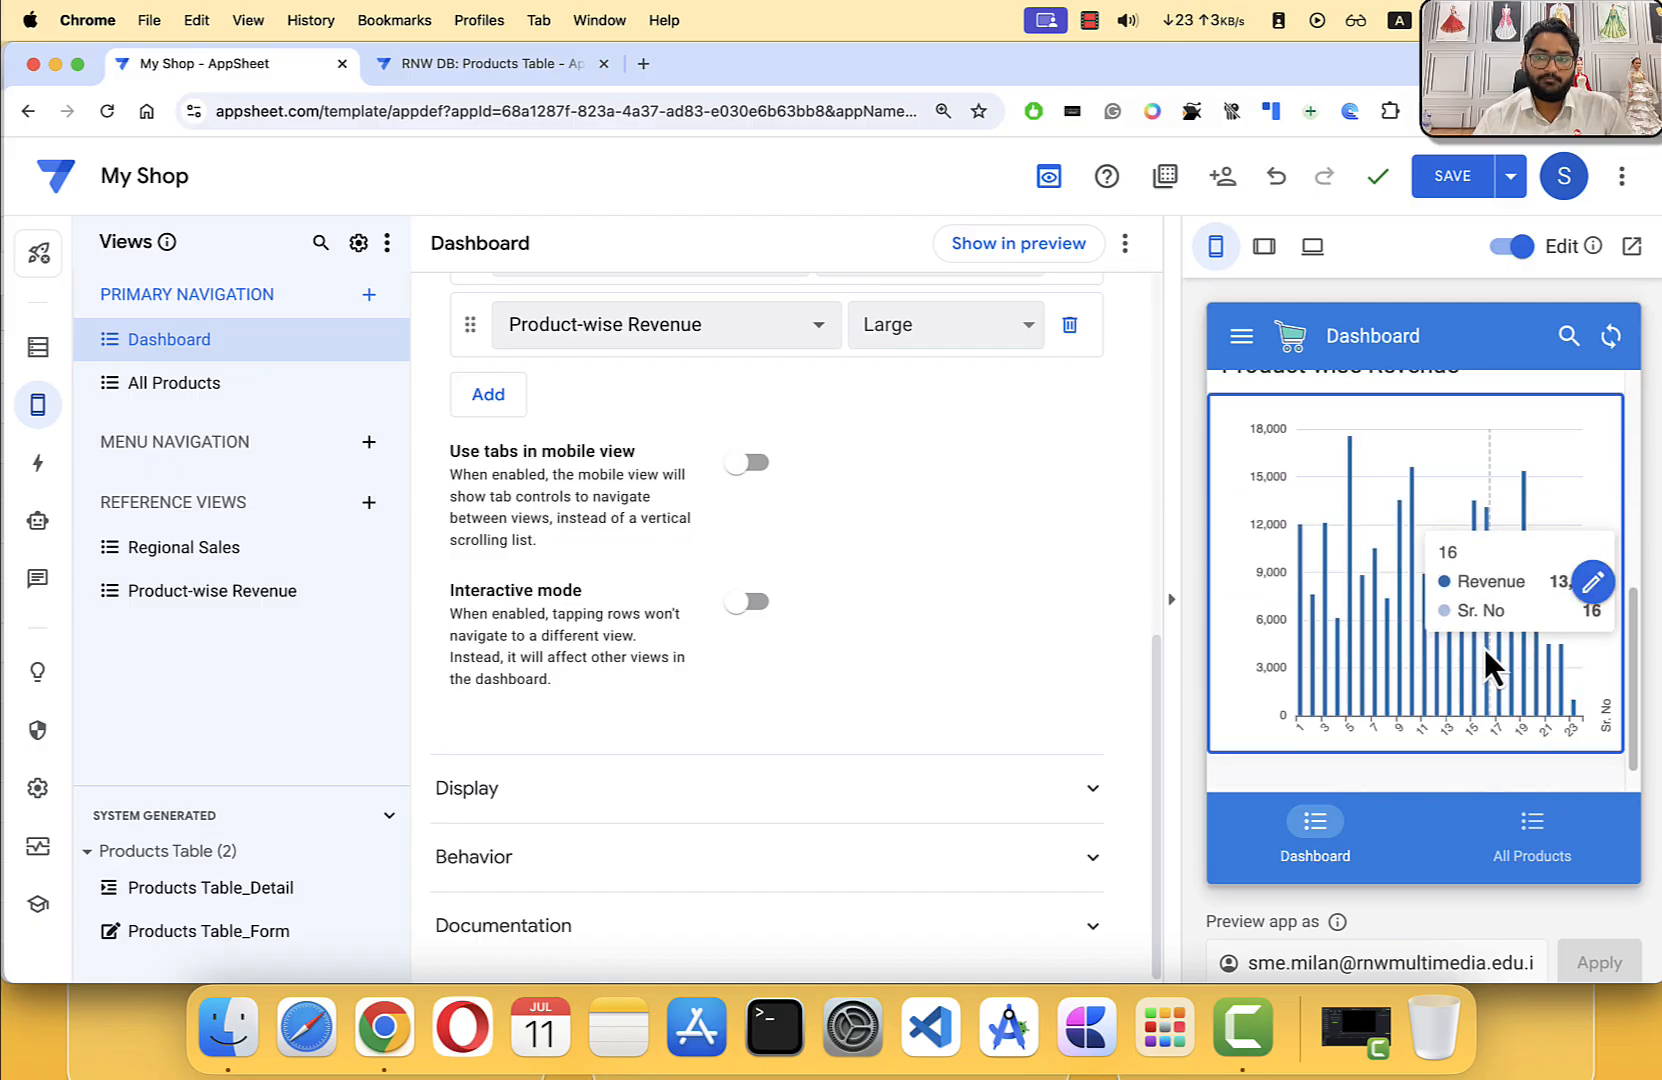
{"action": "scroll", "coordinate": [1246, 602], "scroll_direction": "up", "scroll_amount": 5}
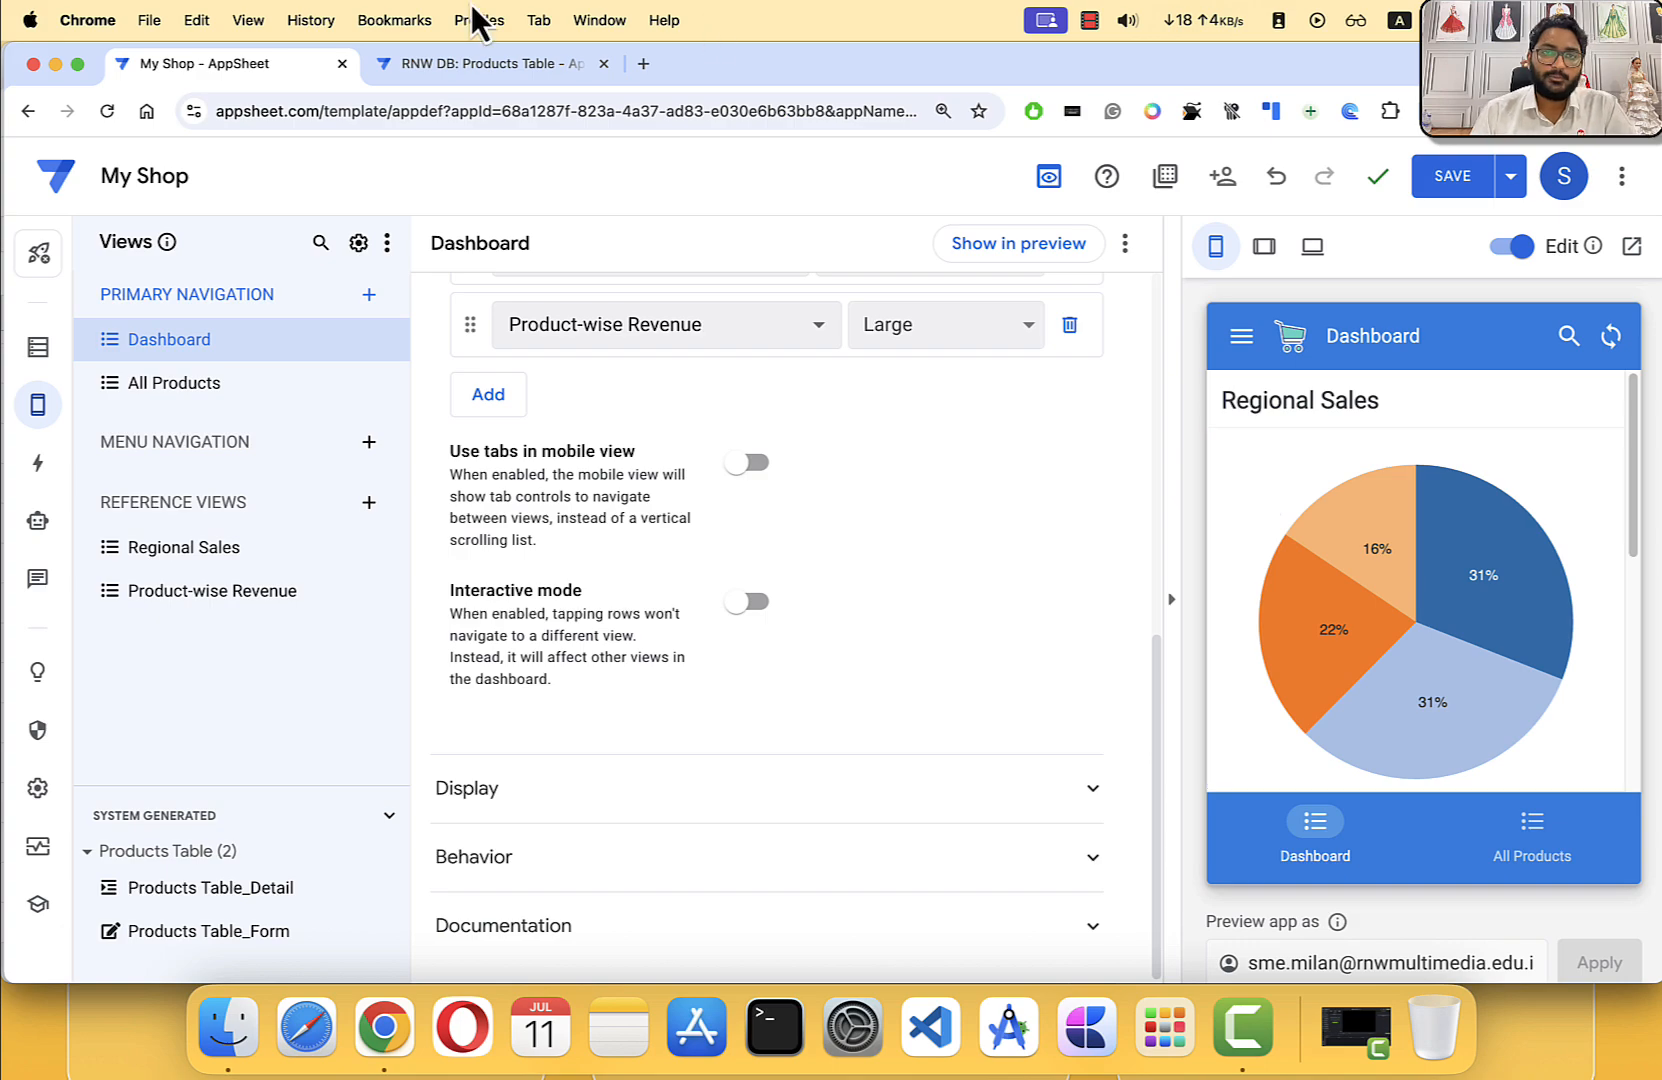
Step: Glance at the Products Table in the RNW DB database and save the My Shop app
{"action": "left_click", "coordinate": [403, 70]}
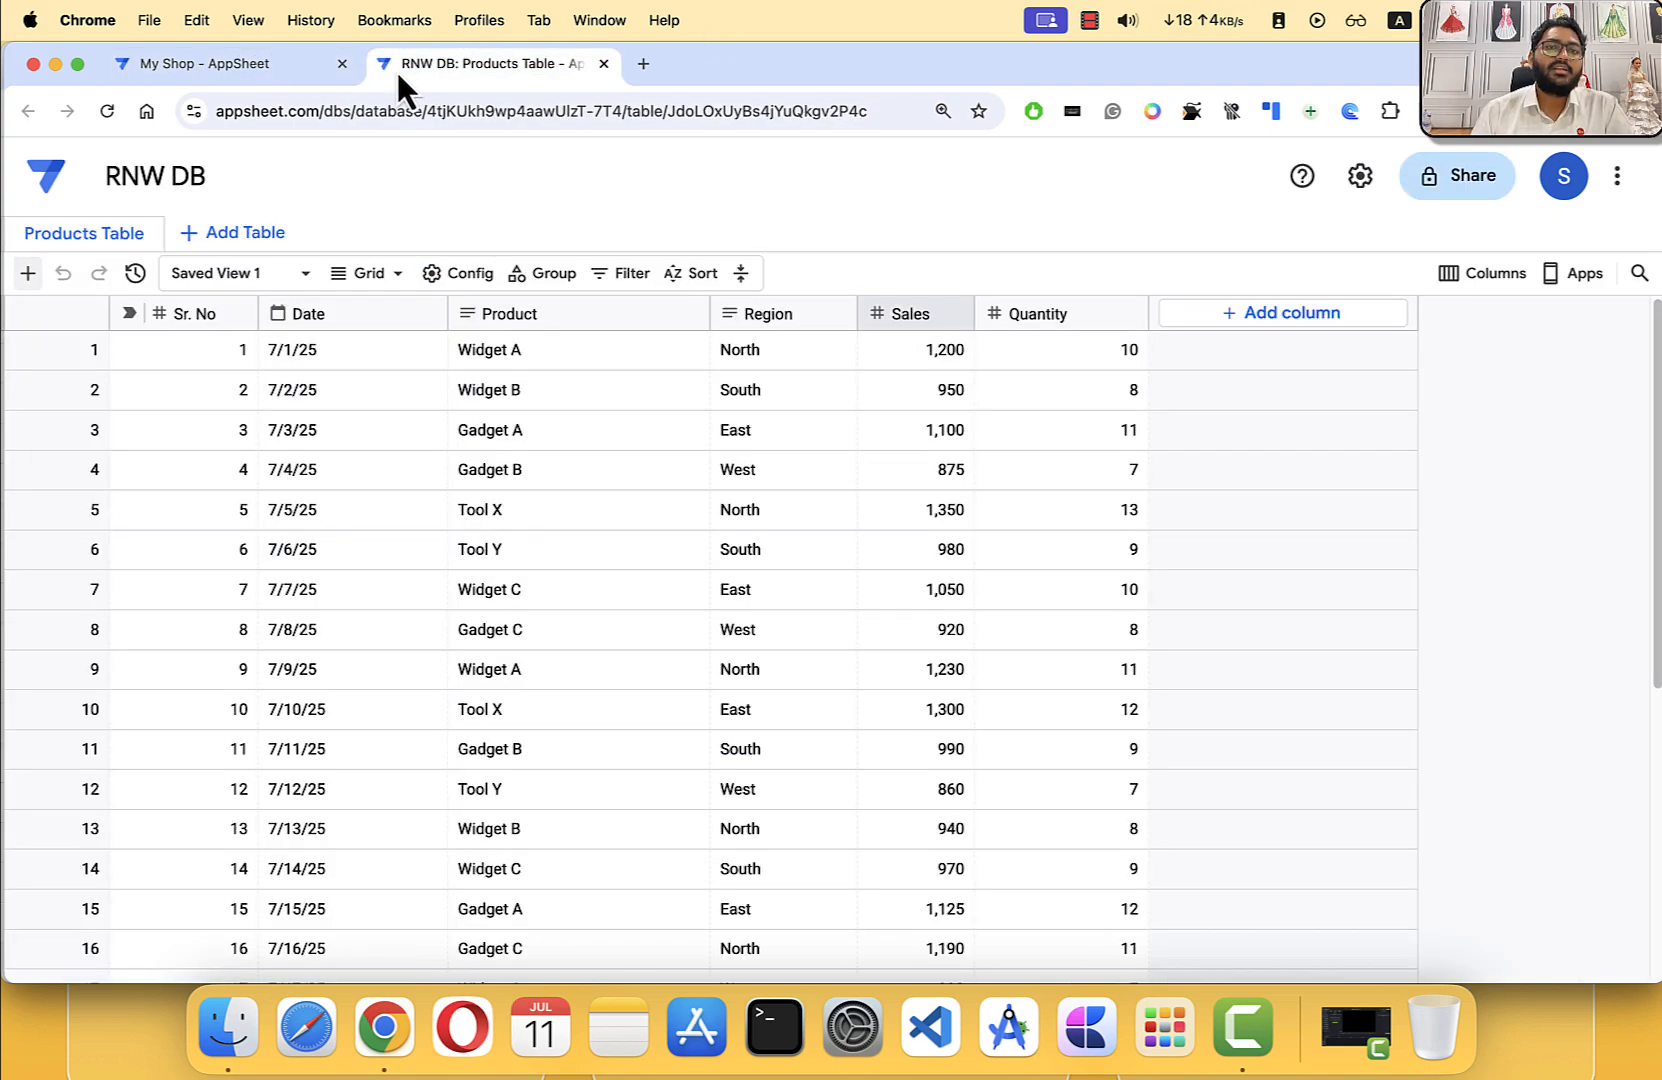
{"action": "left_click", "coordinate": [254, 76]}
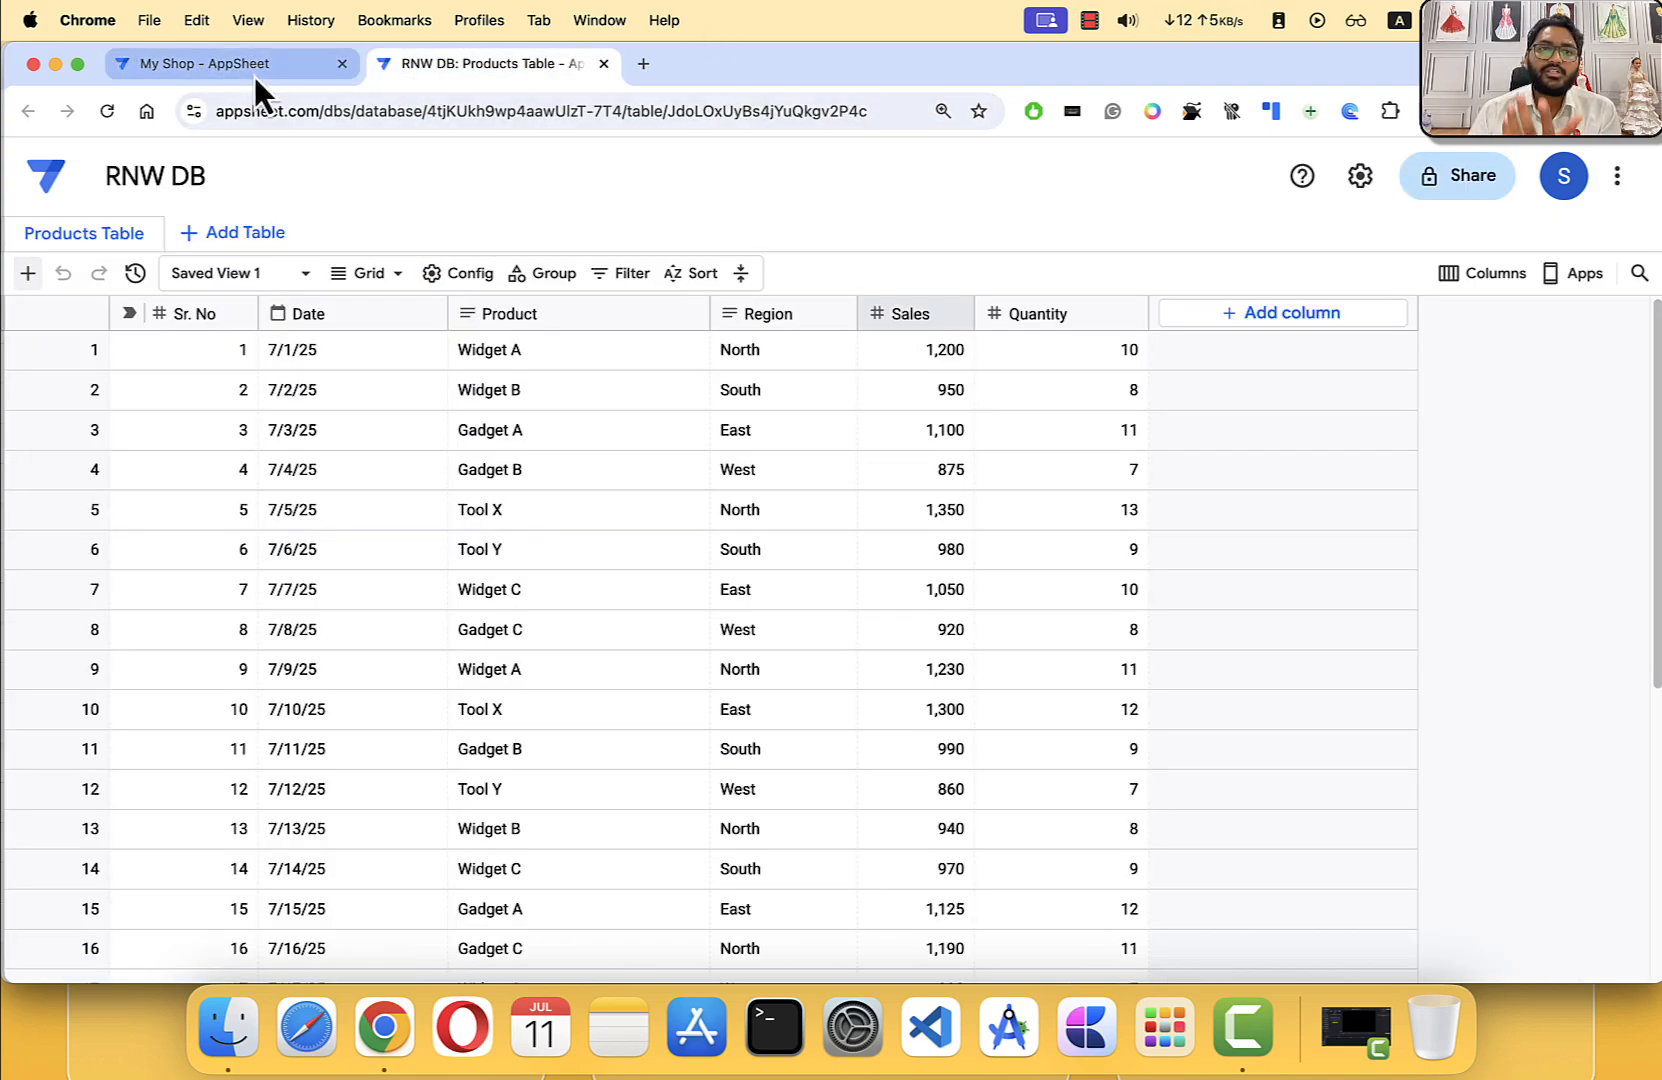
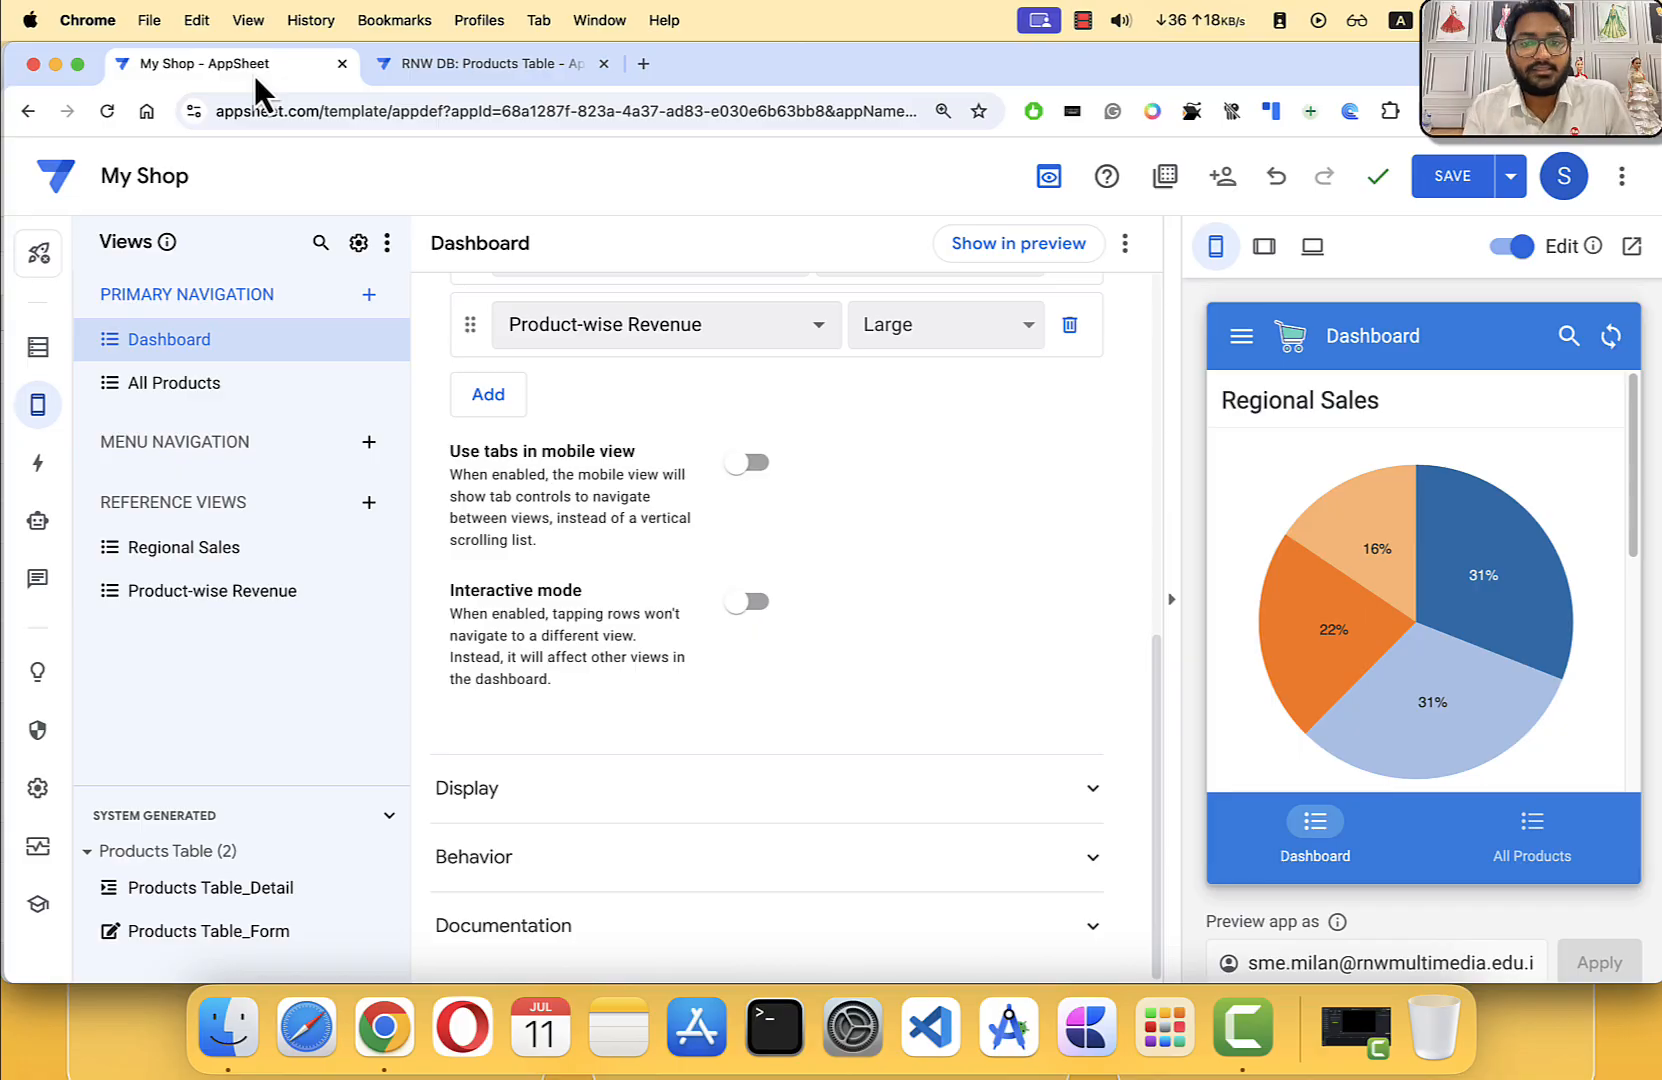
{"action": "scroll", "coordinate": [920, 476], "scroll_direction": "up", "scroll_amount": 10}
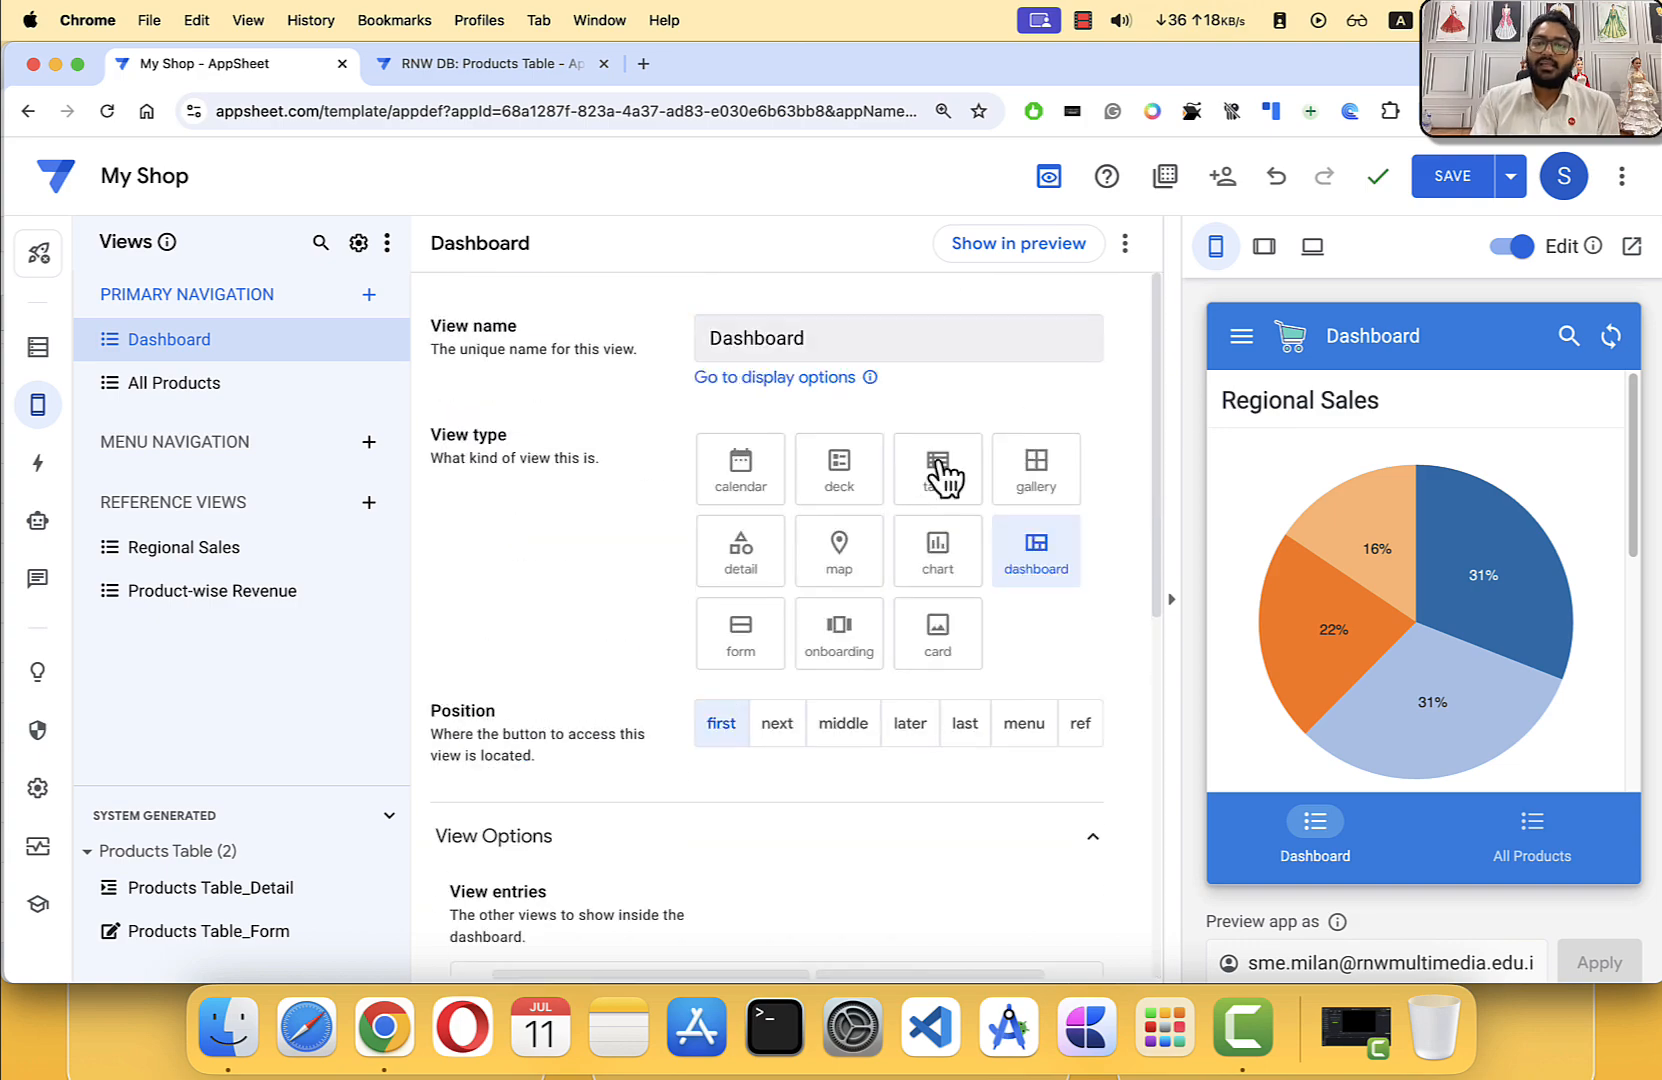
{"action": "left_click", "coordinate": [1433, 190]}
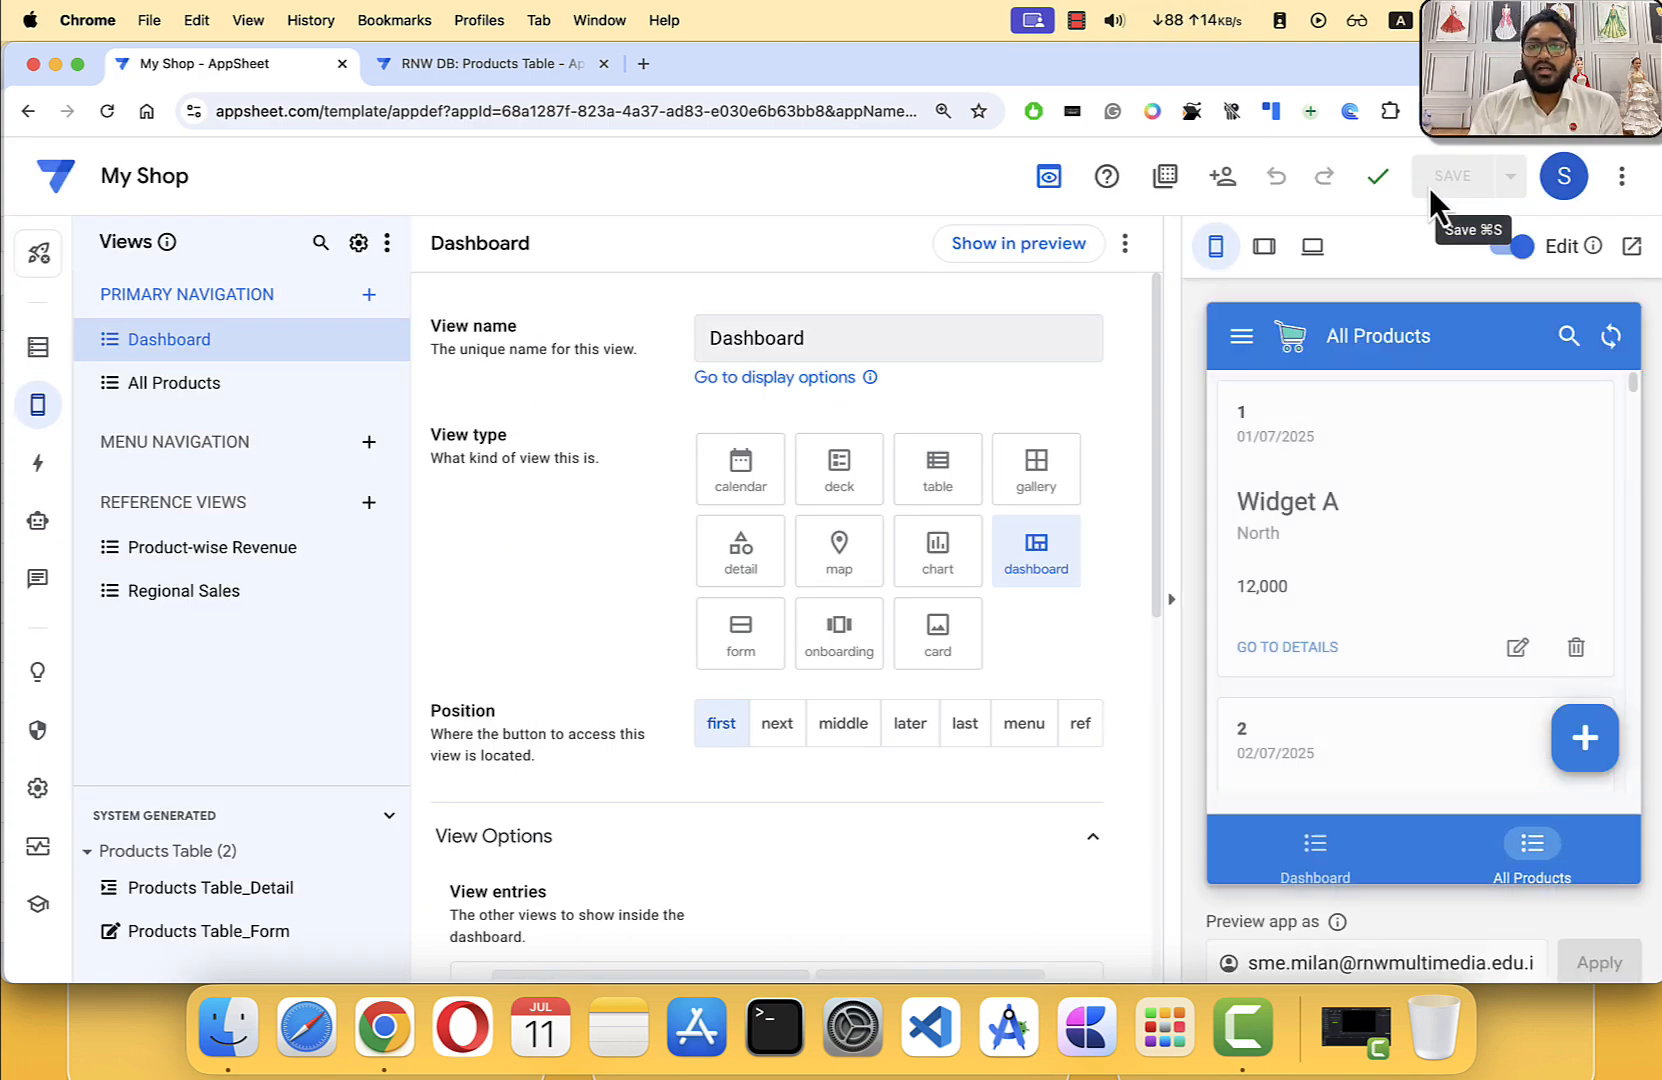
Step: Check the saved app's Dashboard and All Products views in the preview, including the Product-wise Revenue chart's data points
{"action": "left_click", "coordinate": [1334, 840]}
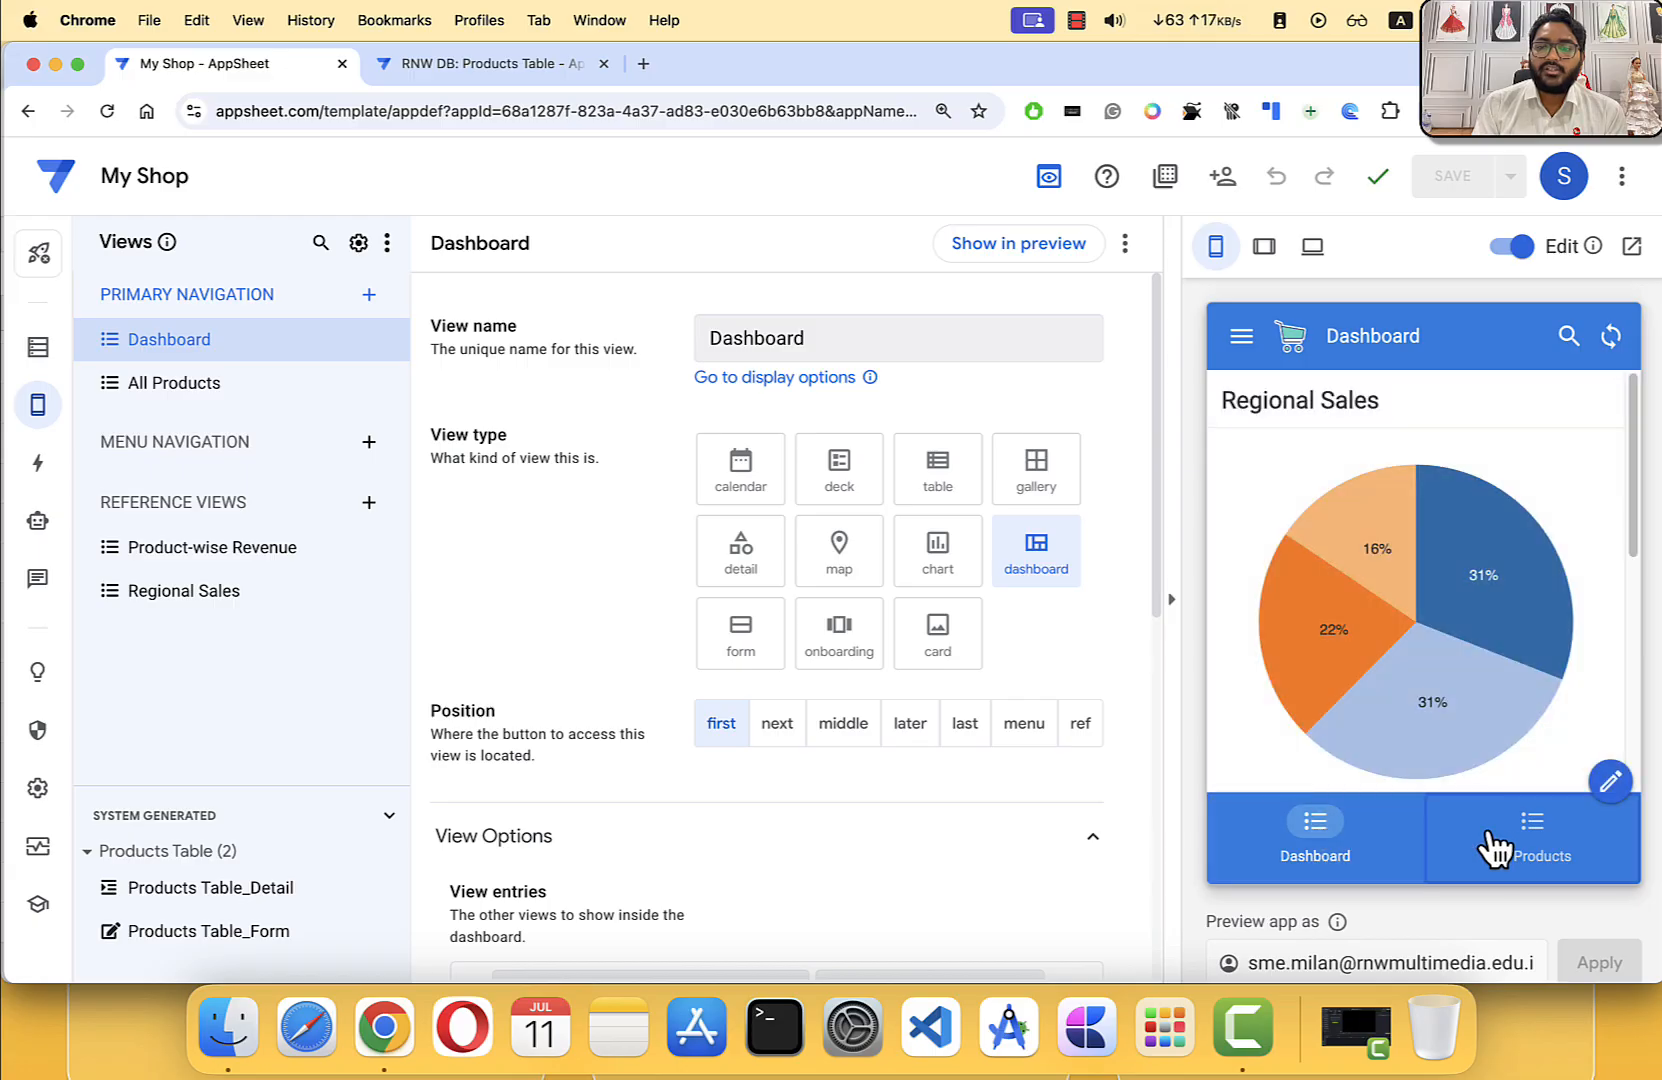
{"action": "left_click", "coordinate": [1497, 846]}
{"action": "left_click", "coordinate": [1365, 842]}
{"action": "scroll", "coordinate": [1409, 595], "scroll_direction": "down", "scroll_amount": 5}
{"action": "mouse_move", "coordinate": [1409, 593]}
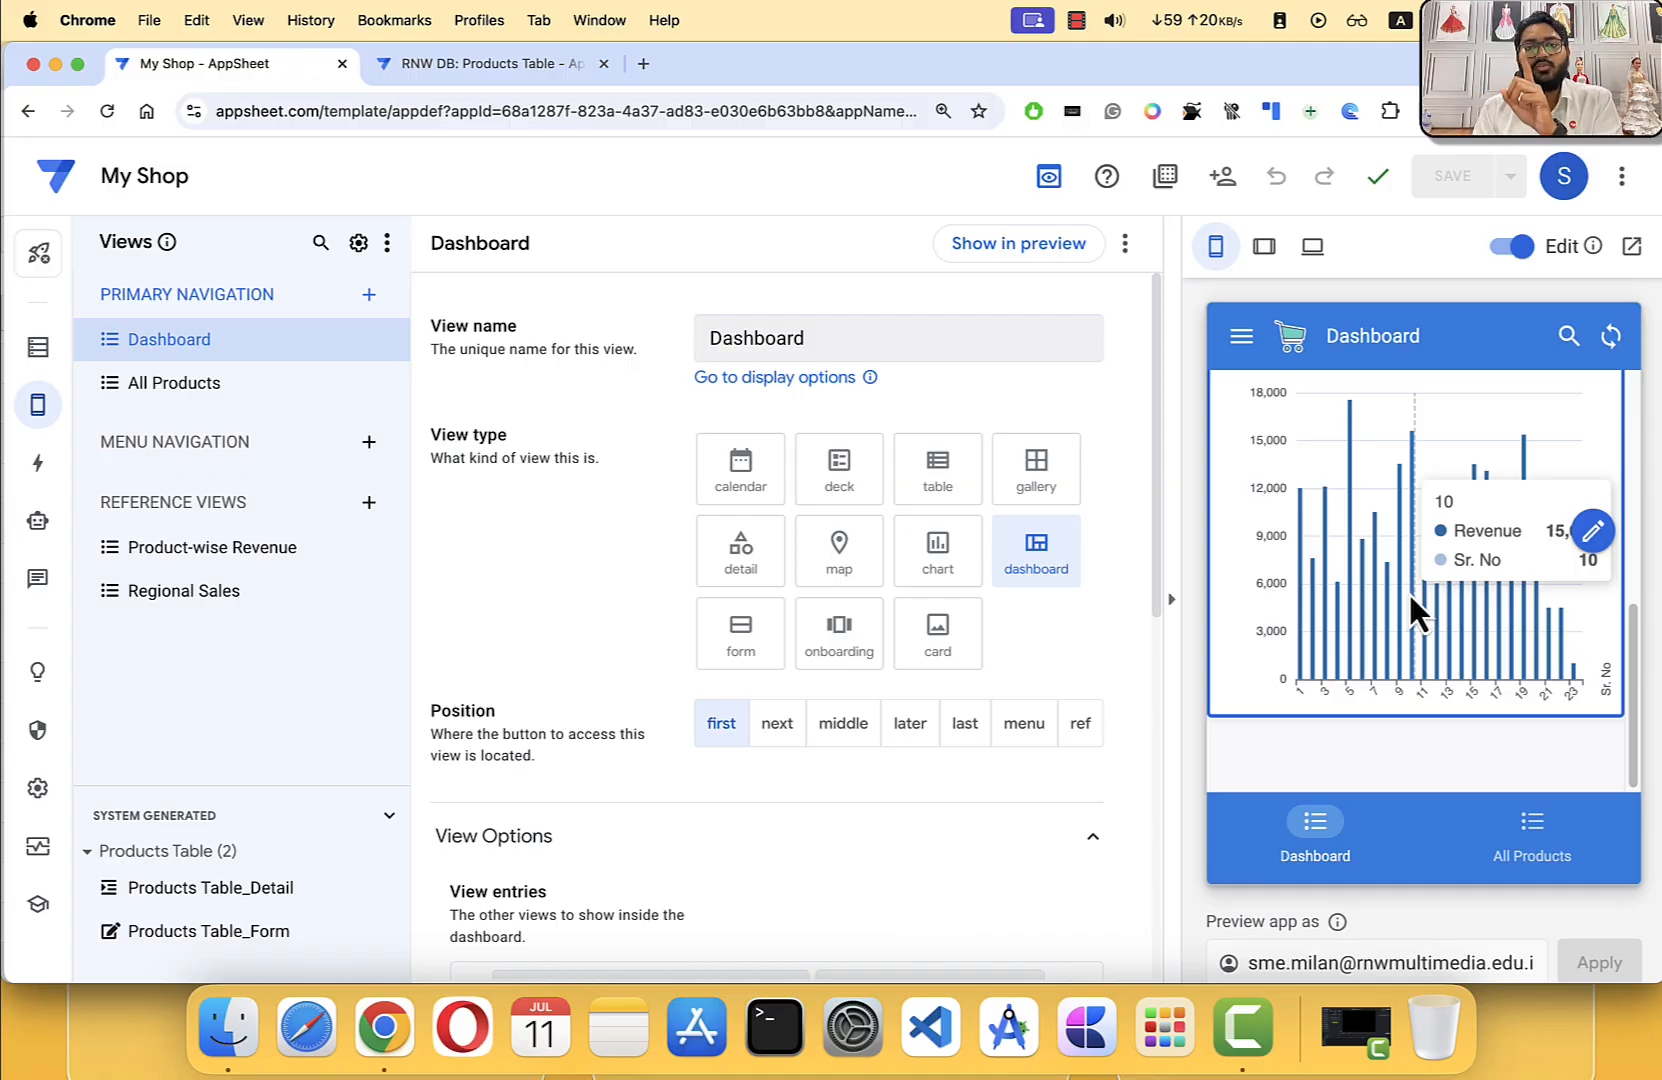
Step: Search Google for "play store" in a new browser tab and open the Google Play site
{"action": "left_click", "coordinate": [645, 65]}
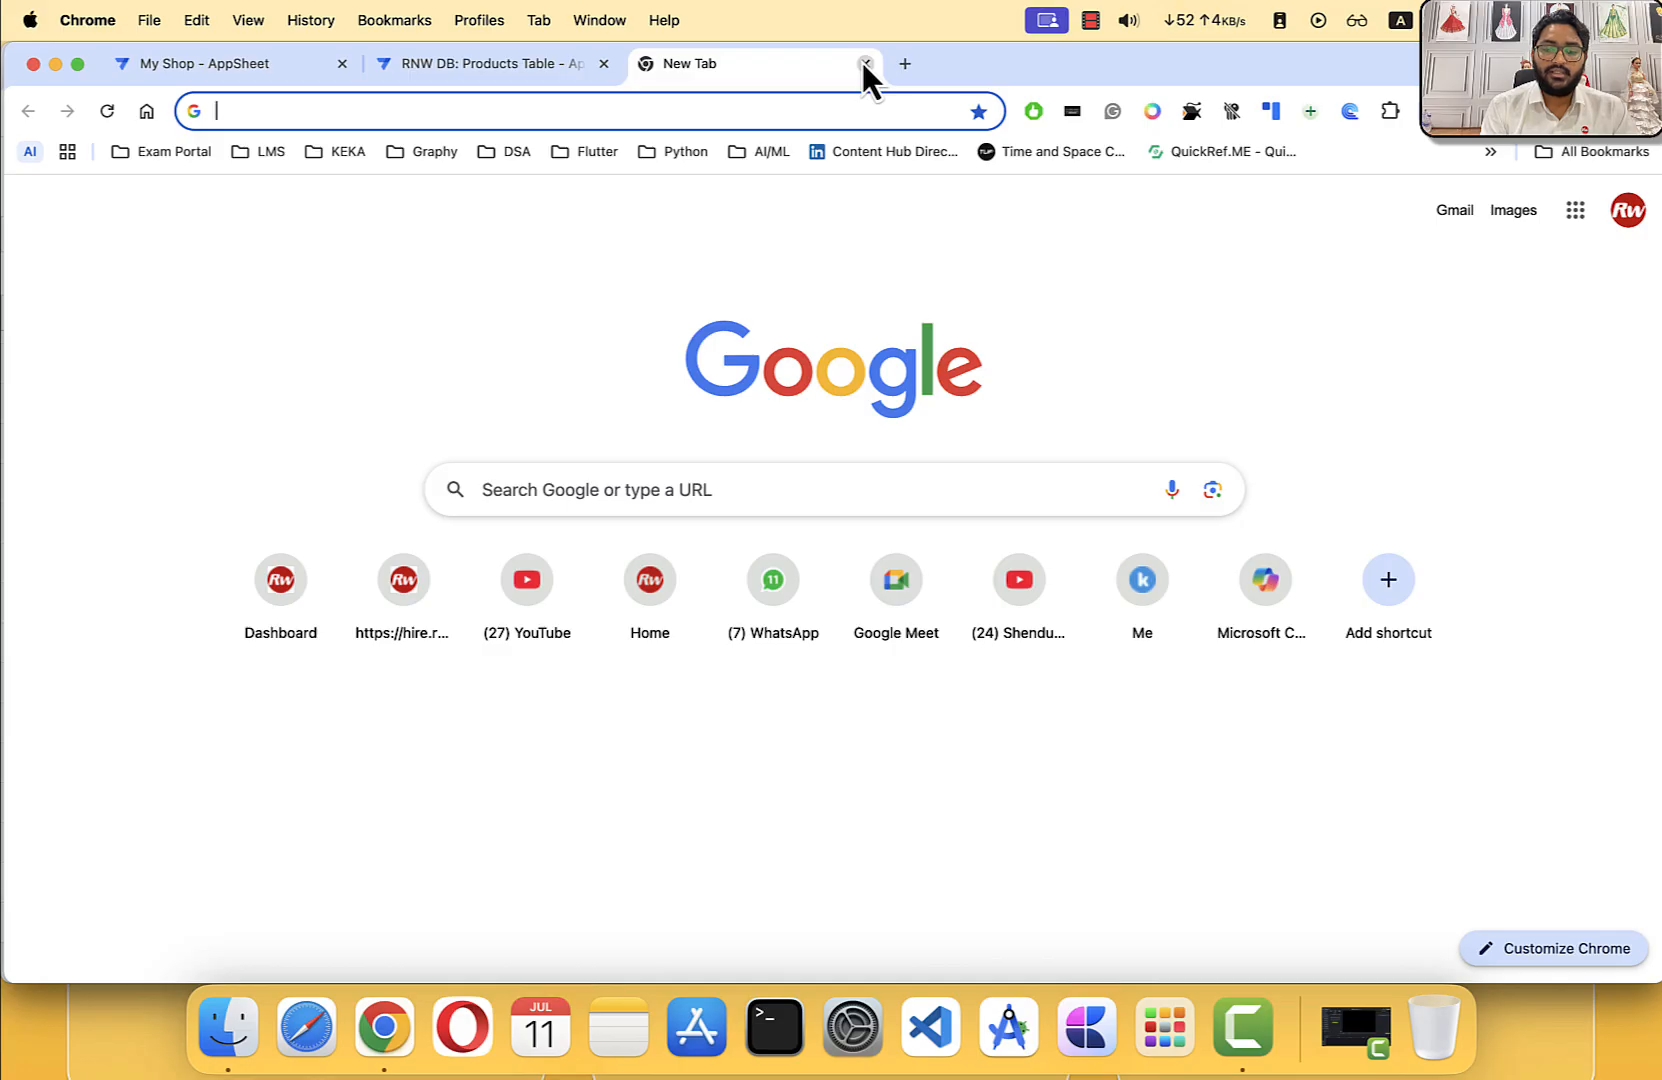
{"action": "type", "text": "play store"}
{"action": "key", "text": "Return"}
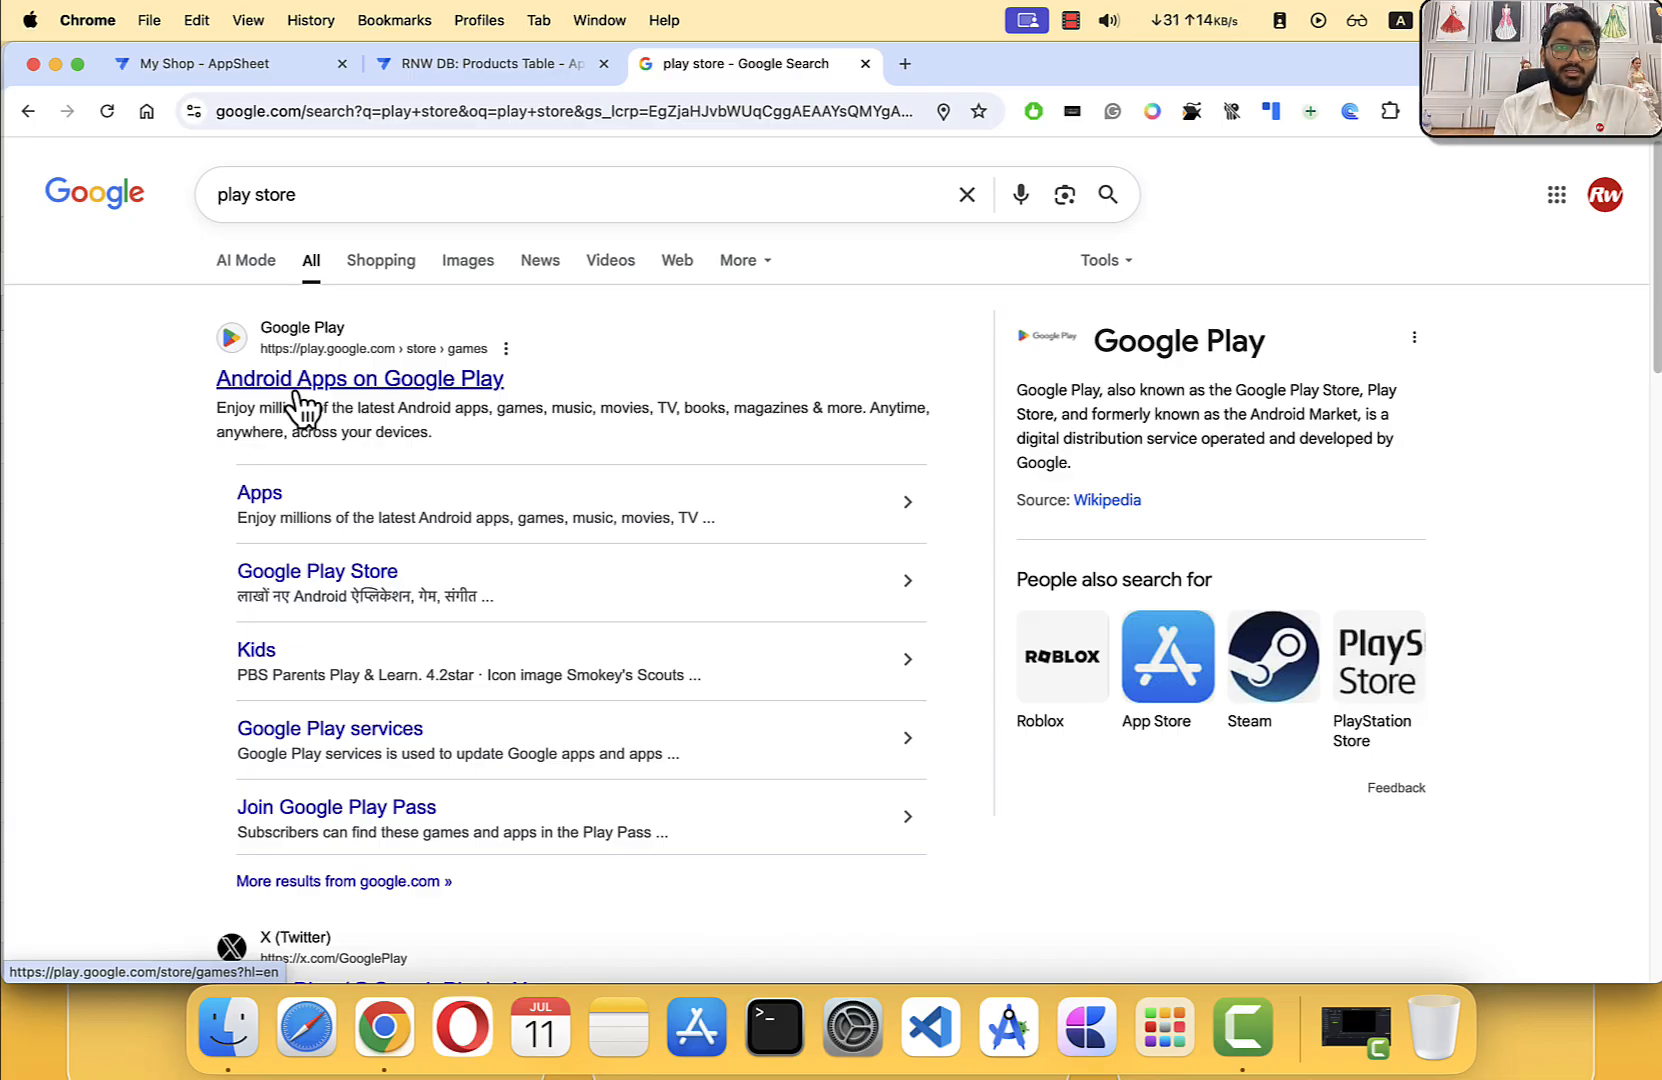
{"action": "left_click", "coordinate": [240, 386]}
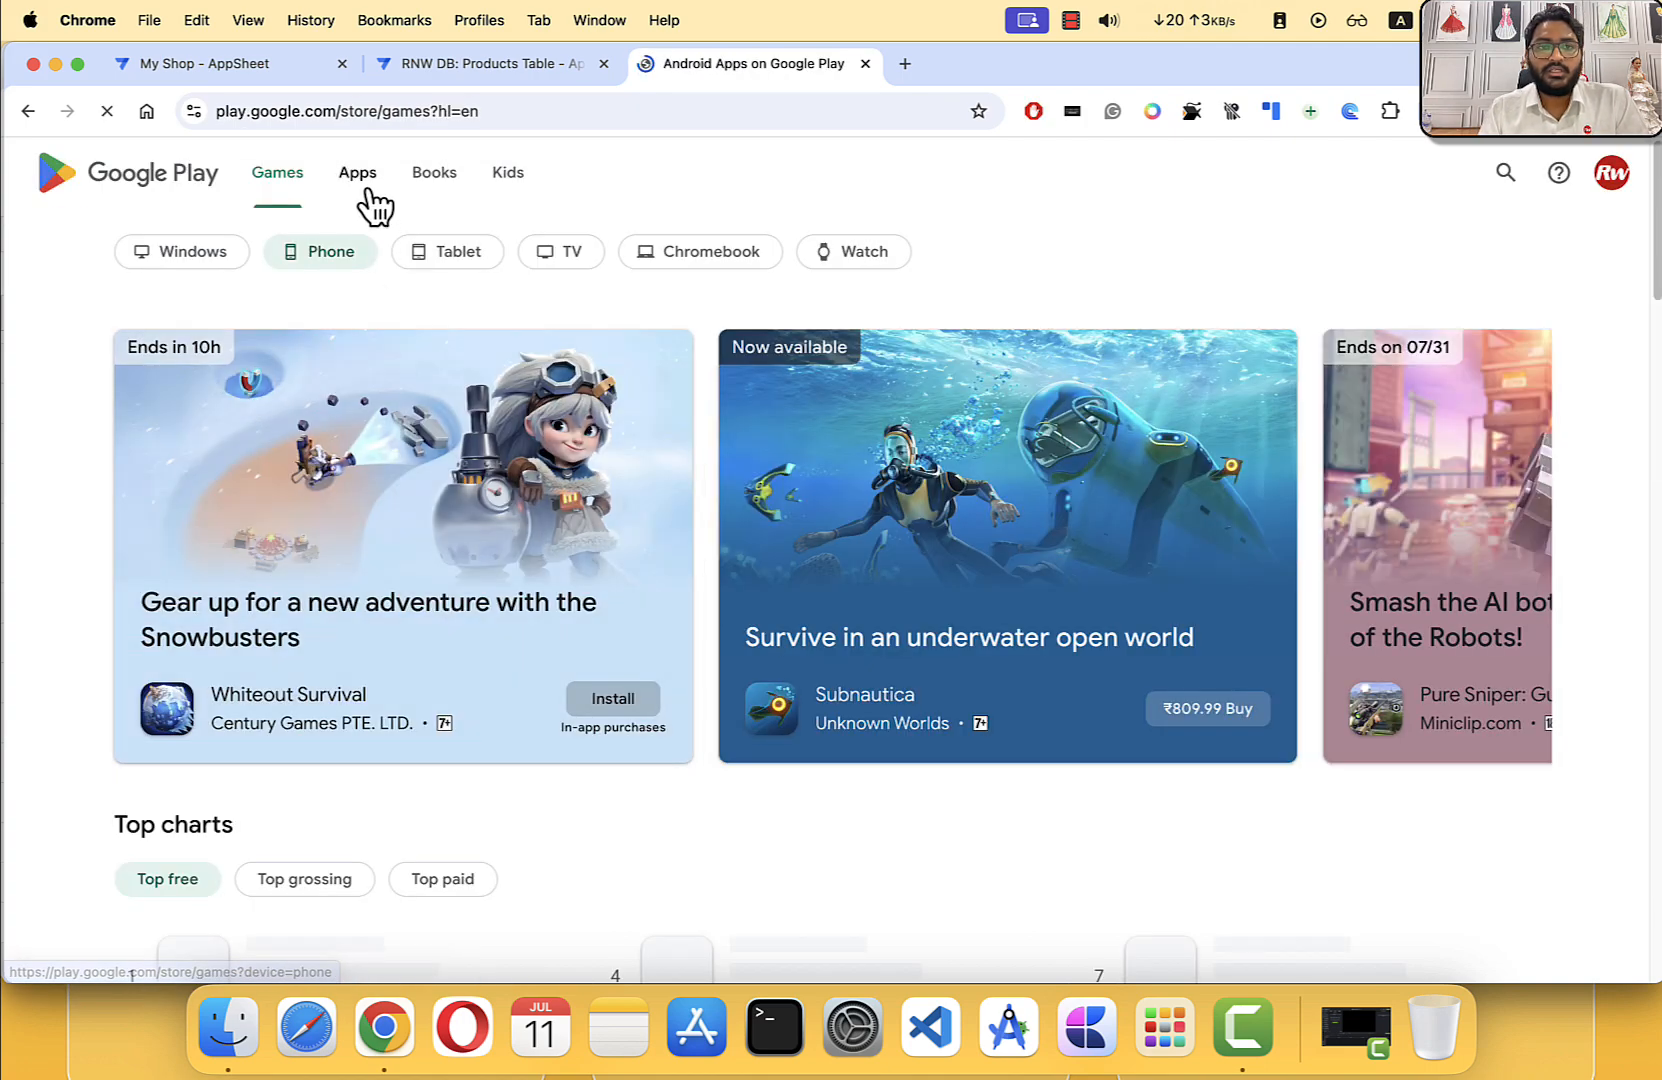
Step: Search the apps section of Google Play for "appsheet"
{"action": "left_click", "coordinate": [360, 180]}
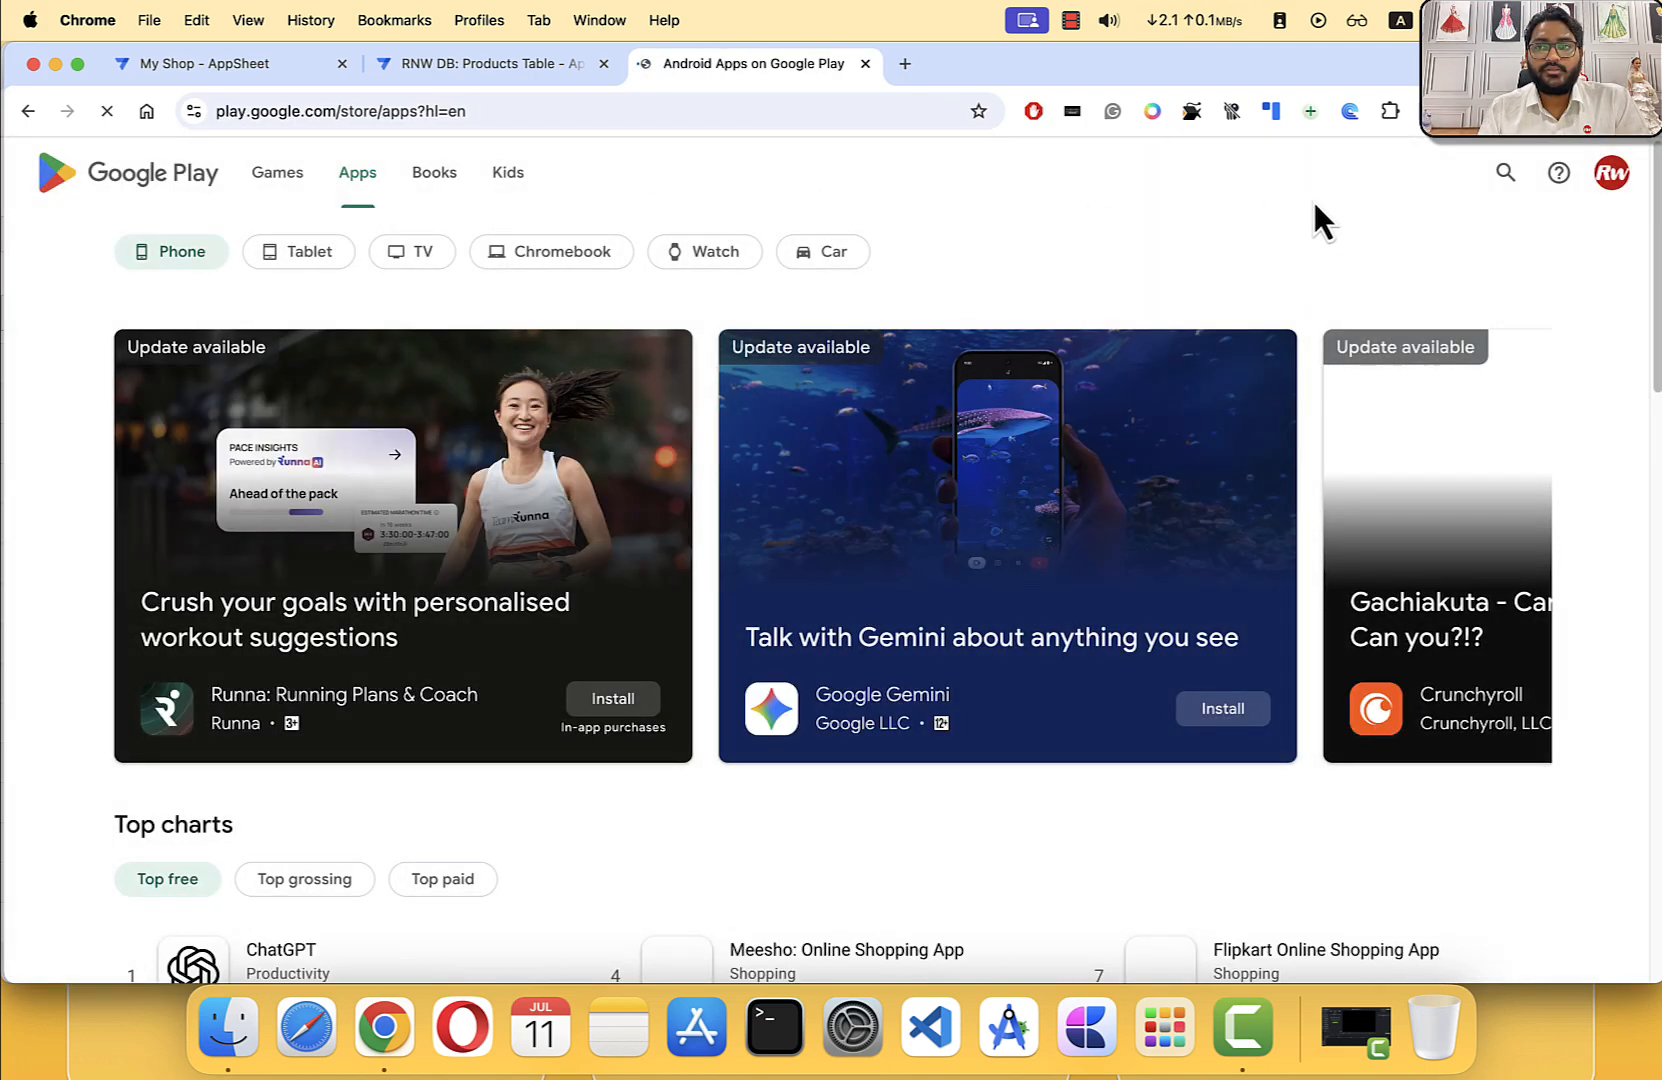
{"action": "left_click", "coordinate": [1508, 176]}
{"action": "type", "text": "appsheet"}
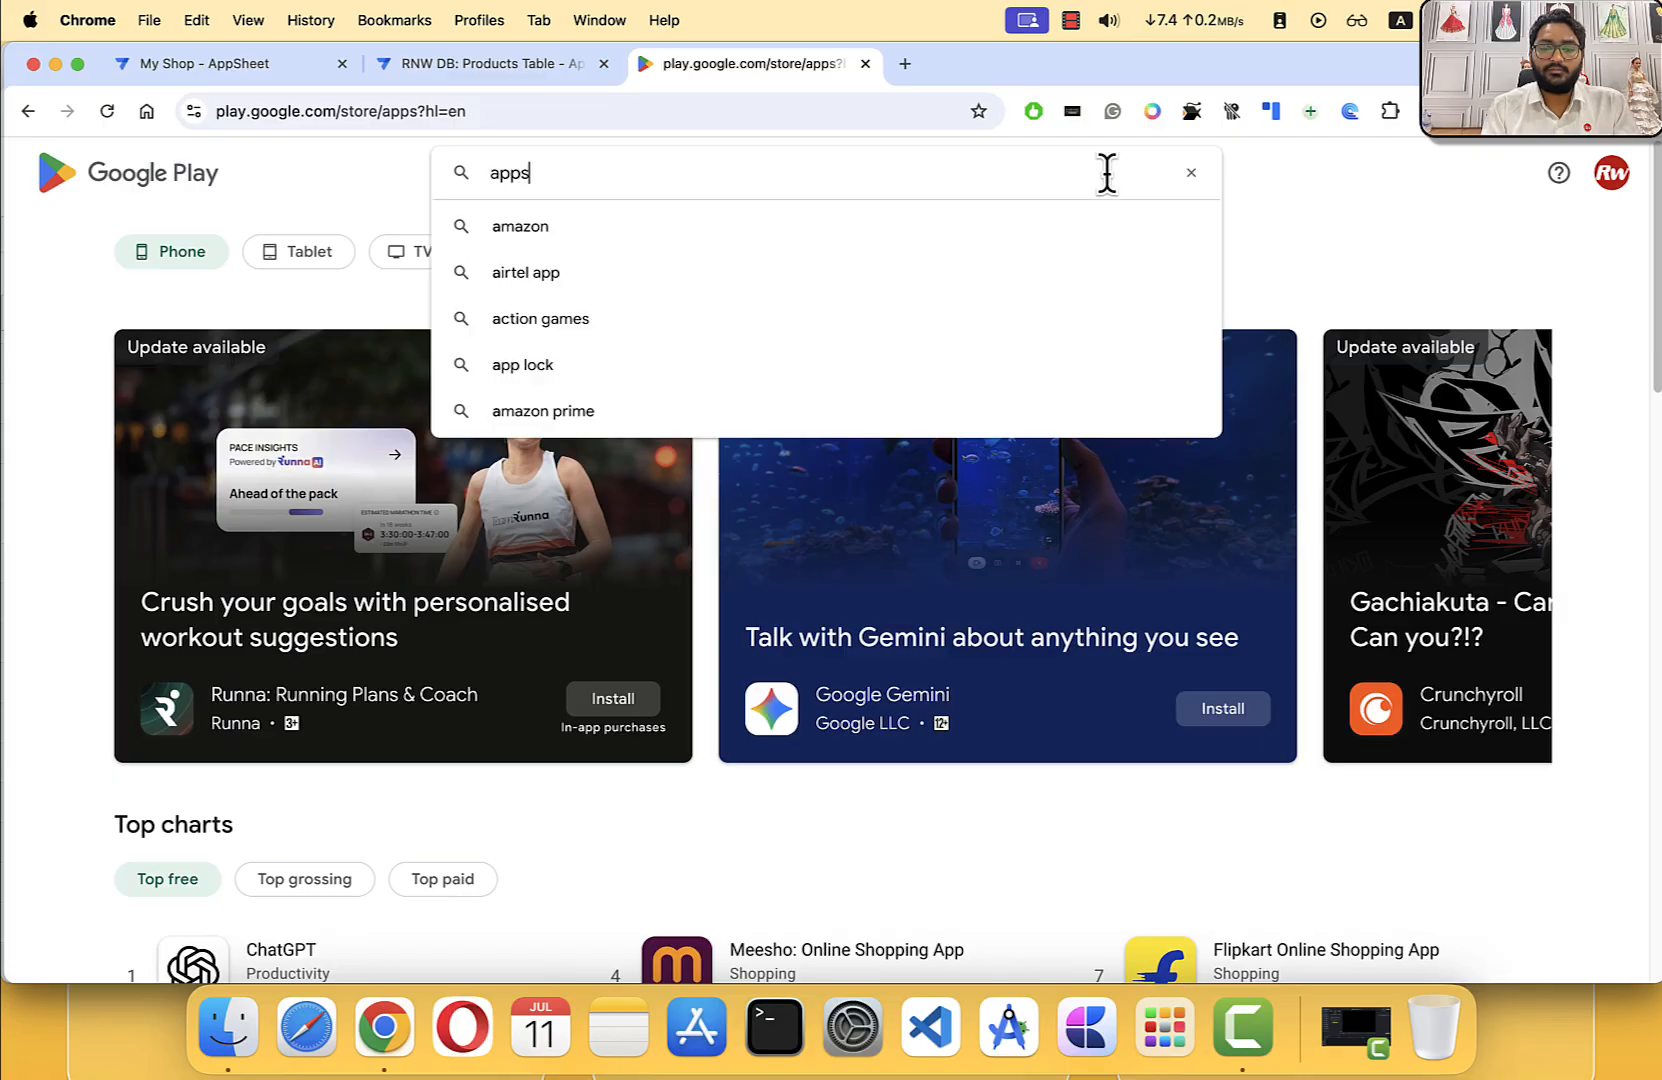
{"action": "key", "text": "Return"}
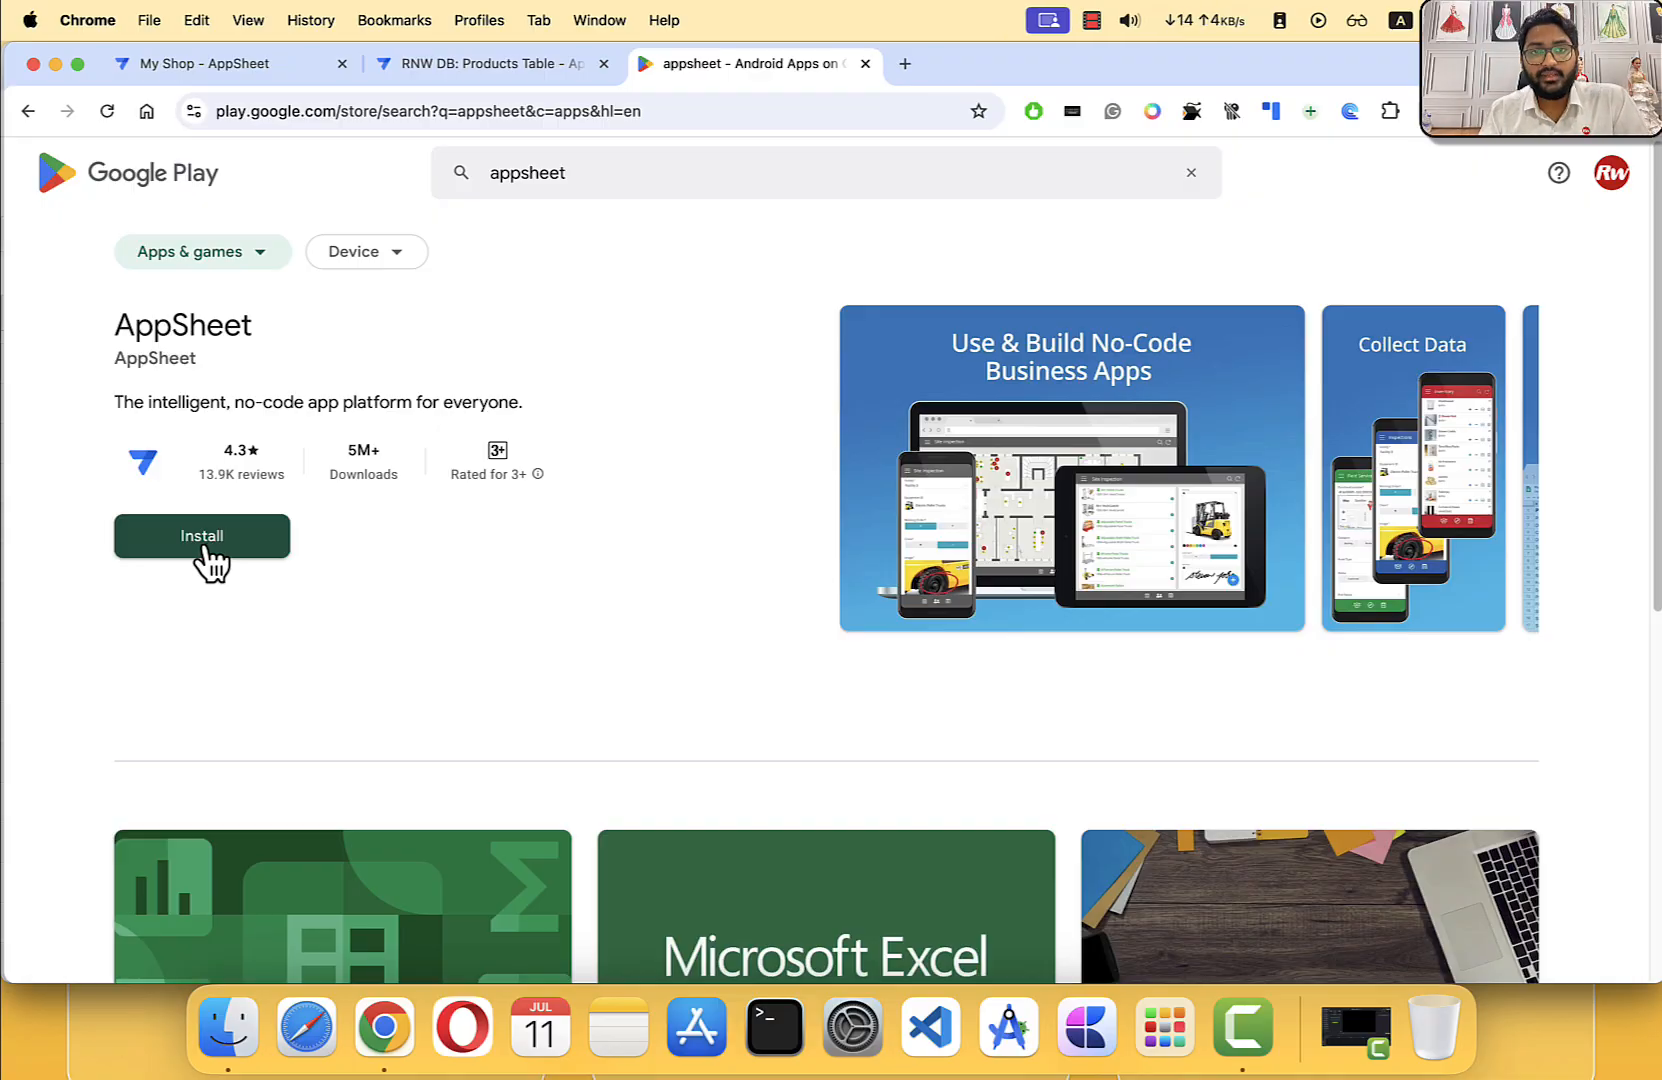
Step: Return to the My Shop editor and check which account is signed in
{"action": "left_click", "coordinate": [509, 77]}
{"action": "left_click", "coordinate": [296, 66]}
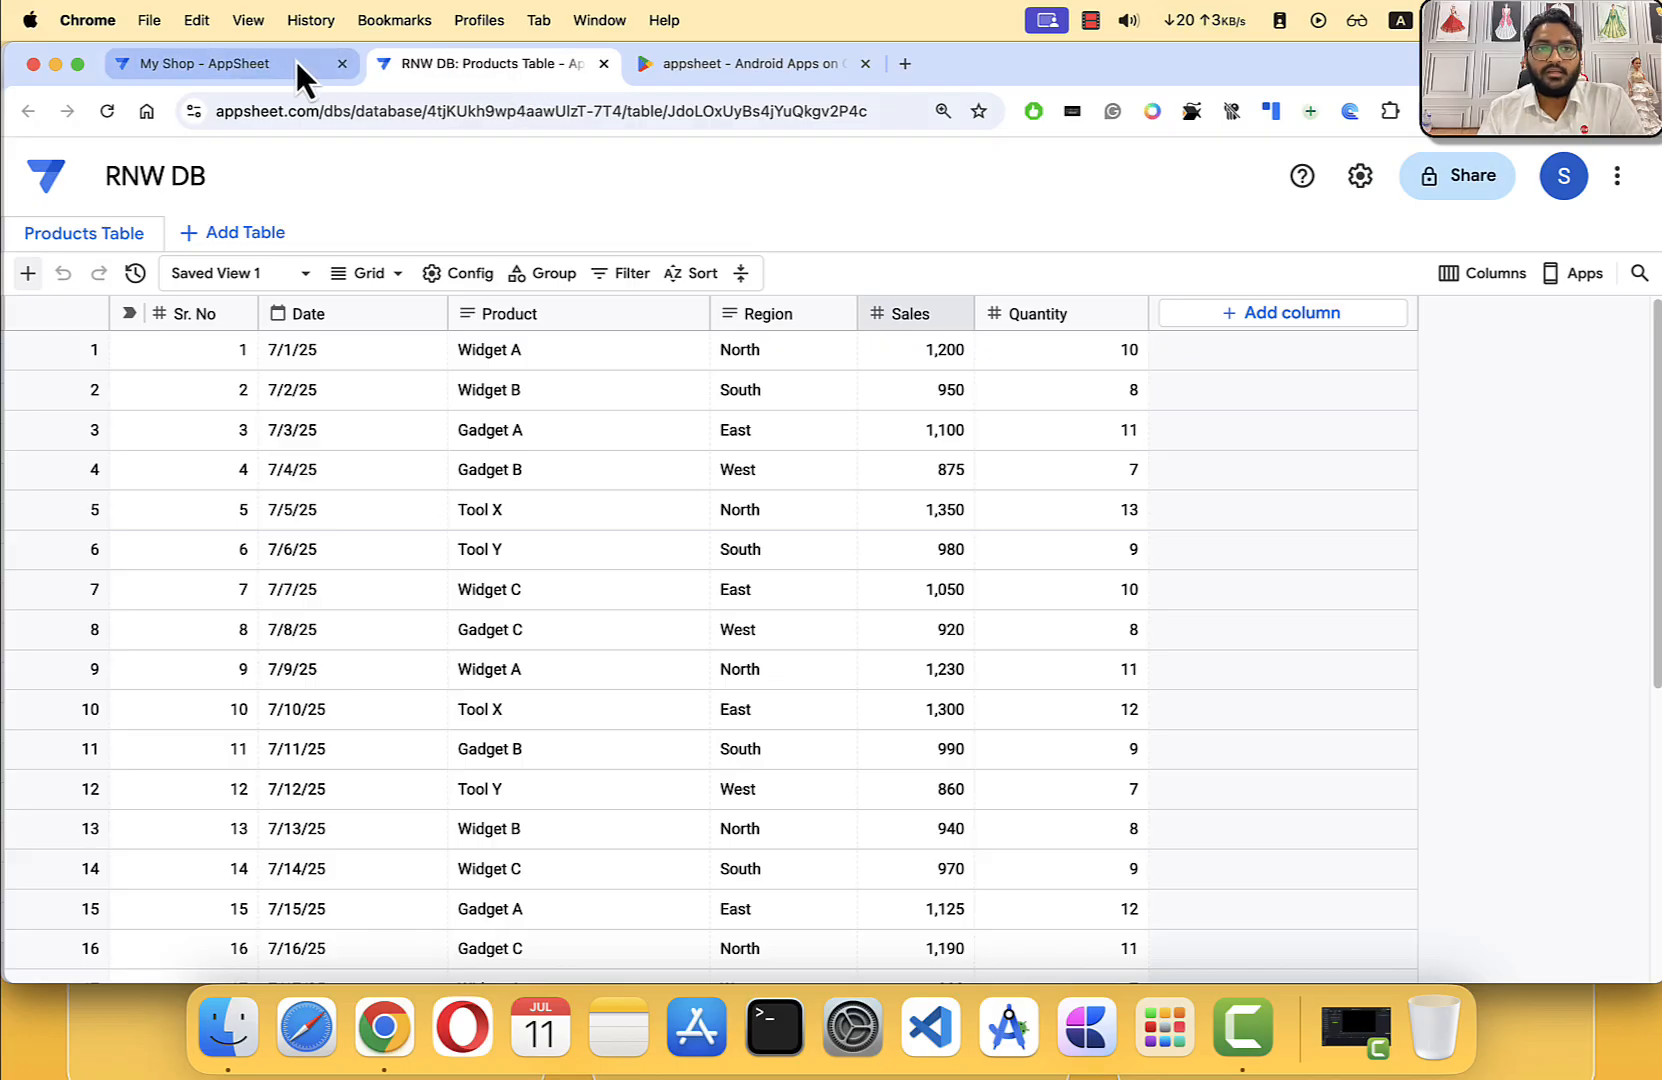
{"action": "left_click", "coordinate": [1565, 178]}
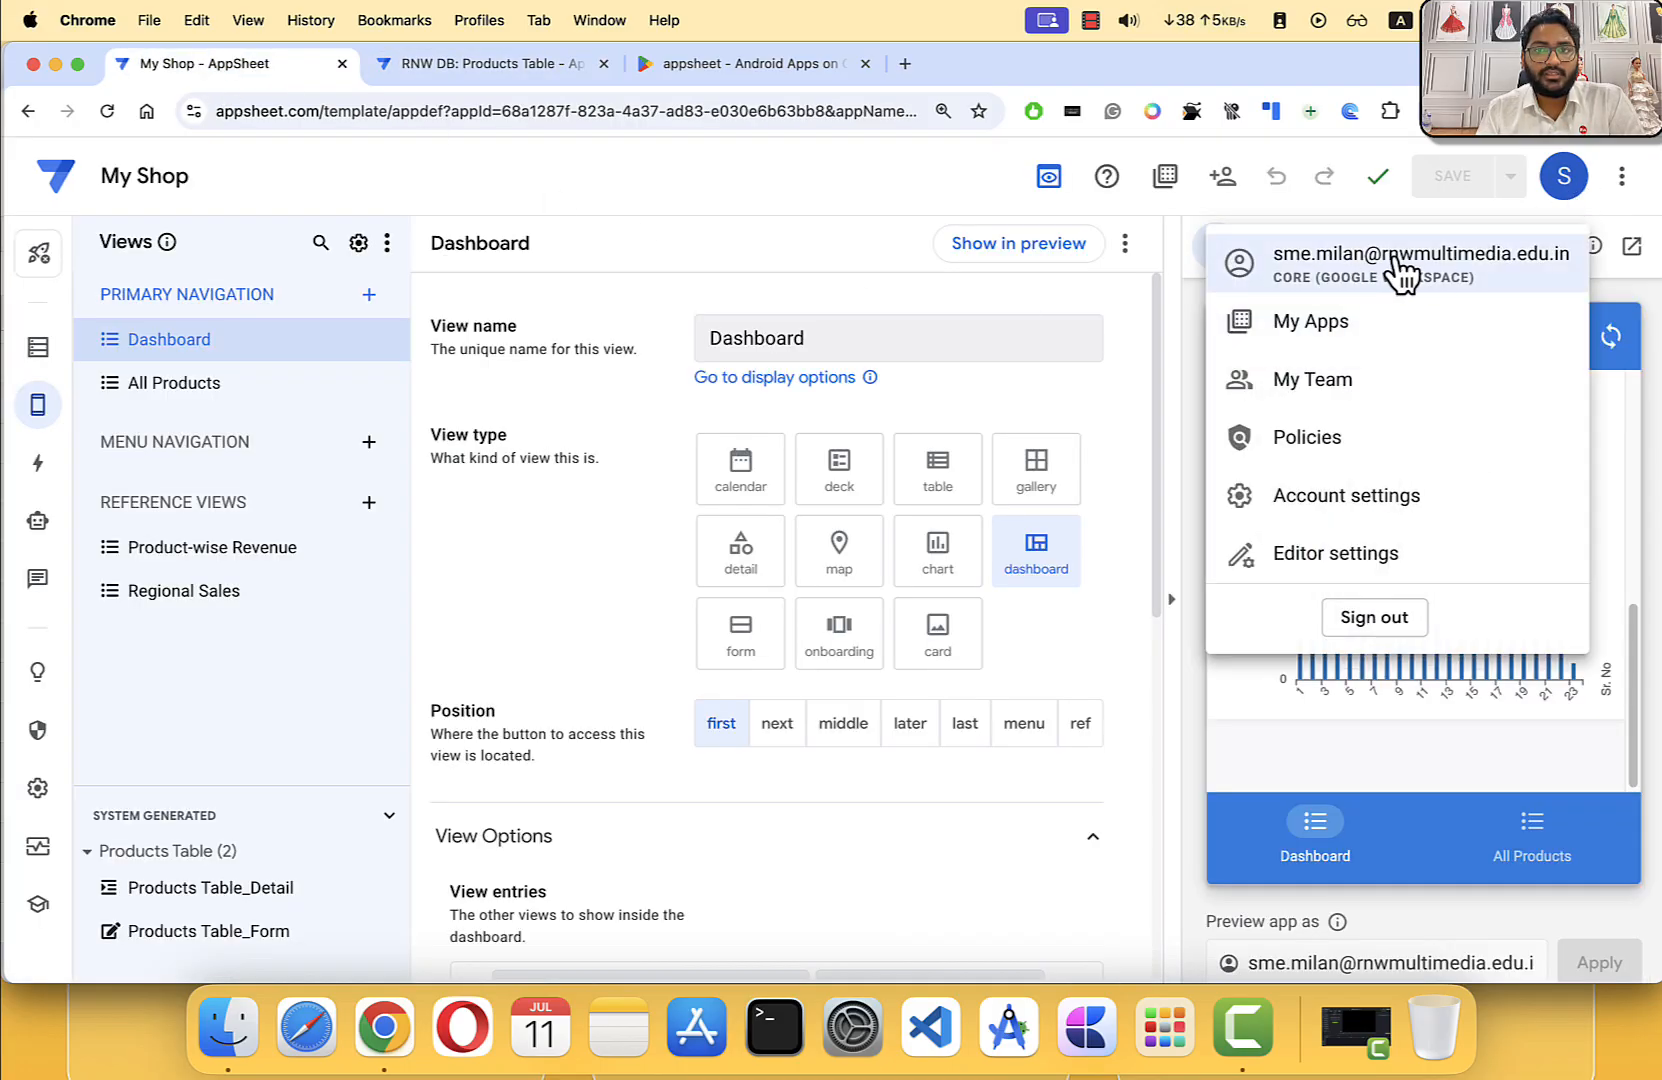
{"action": "left_click", "coordinate": [1000, 205]}
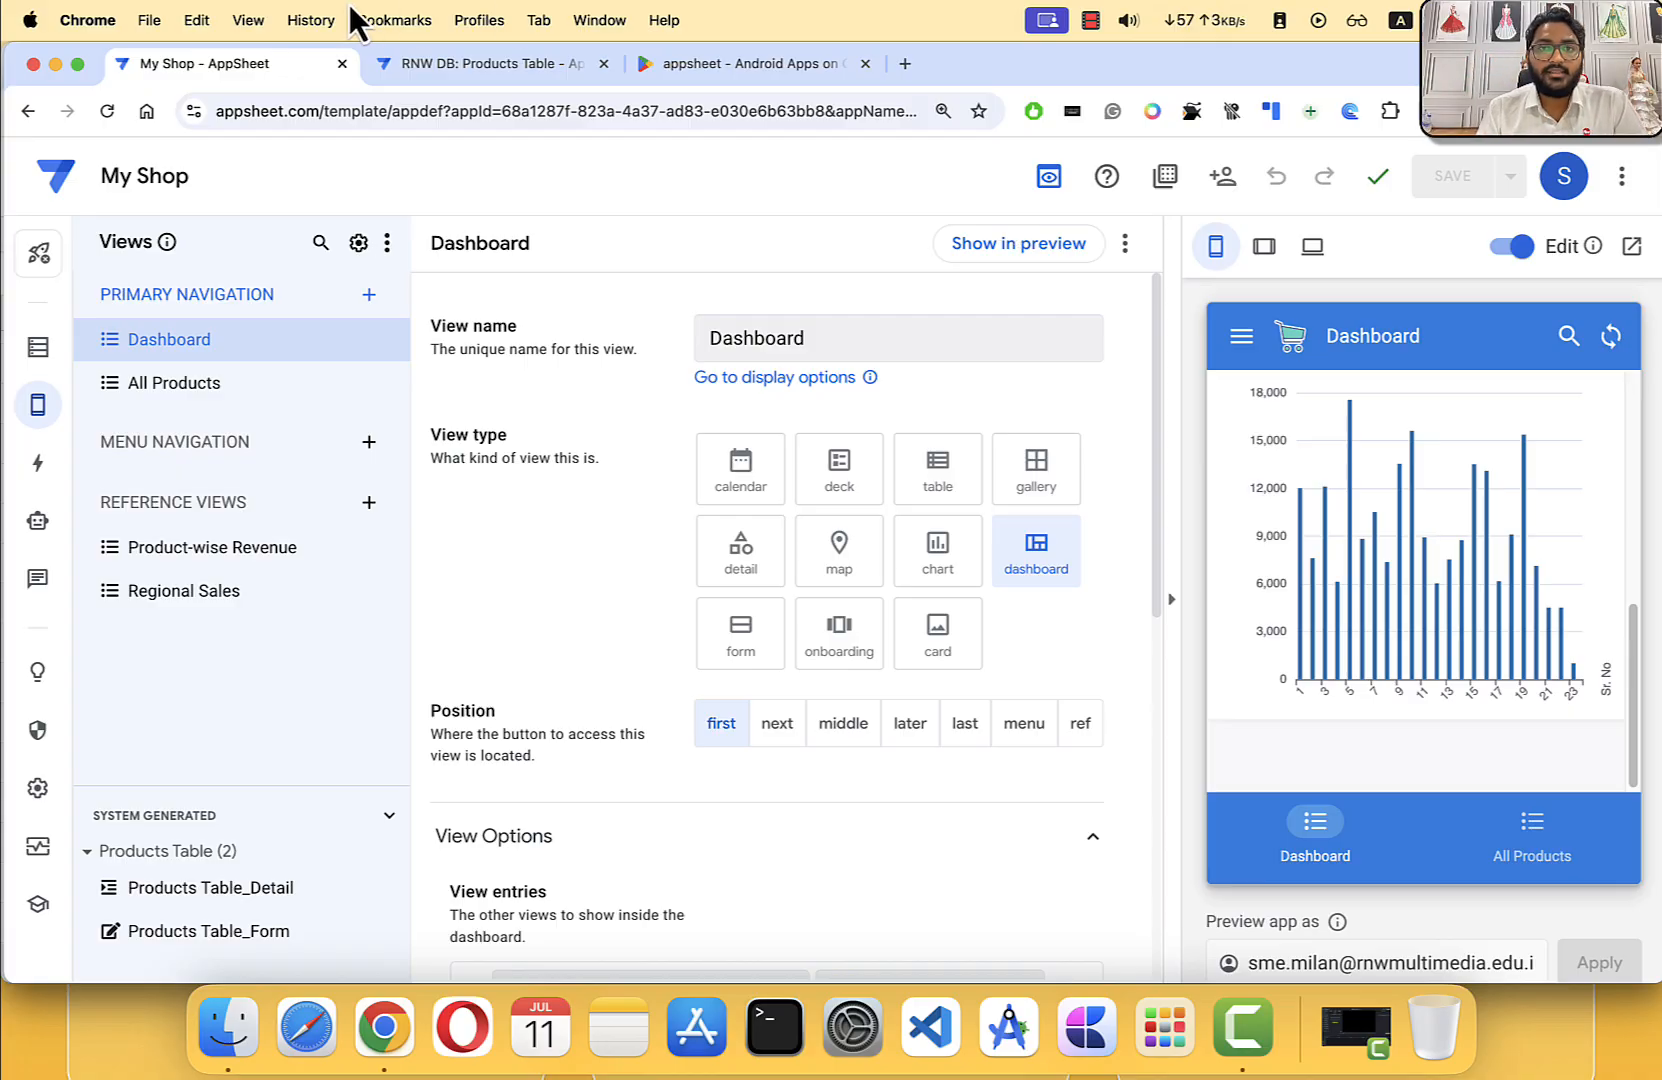
Step: Look over the AppSheet listing on Google Play and the Dashboard and All Products views in the My Shop preview
{"action": "left_click", "coordinate": [738, 66]}
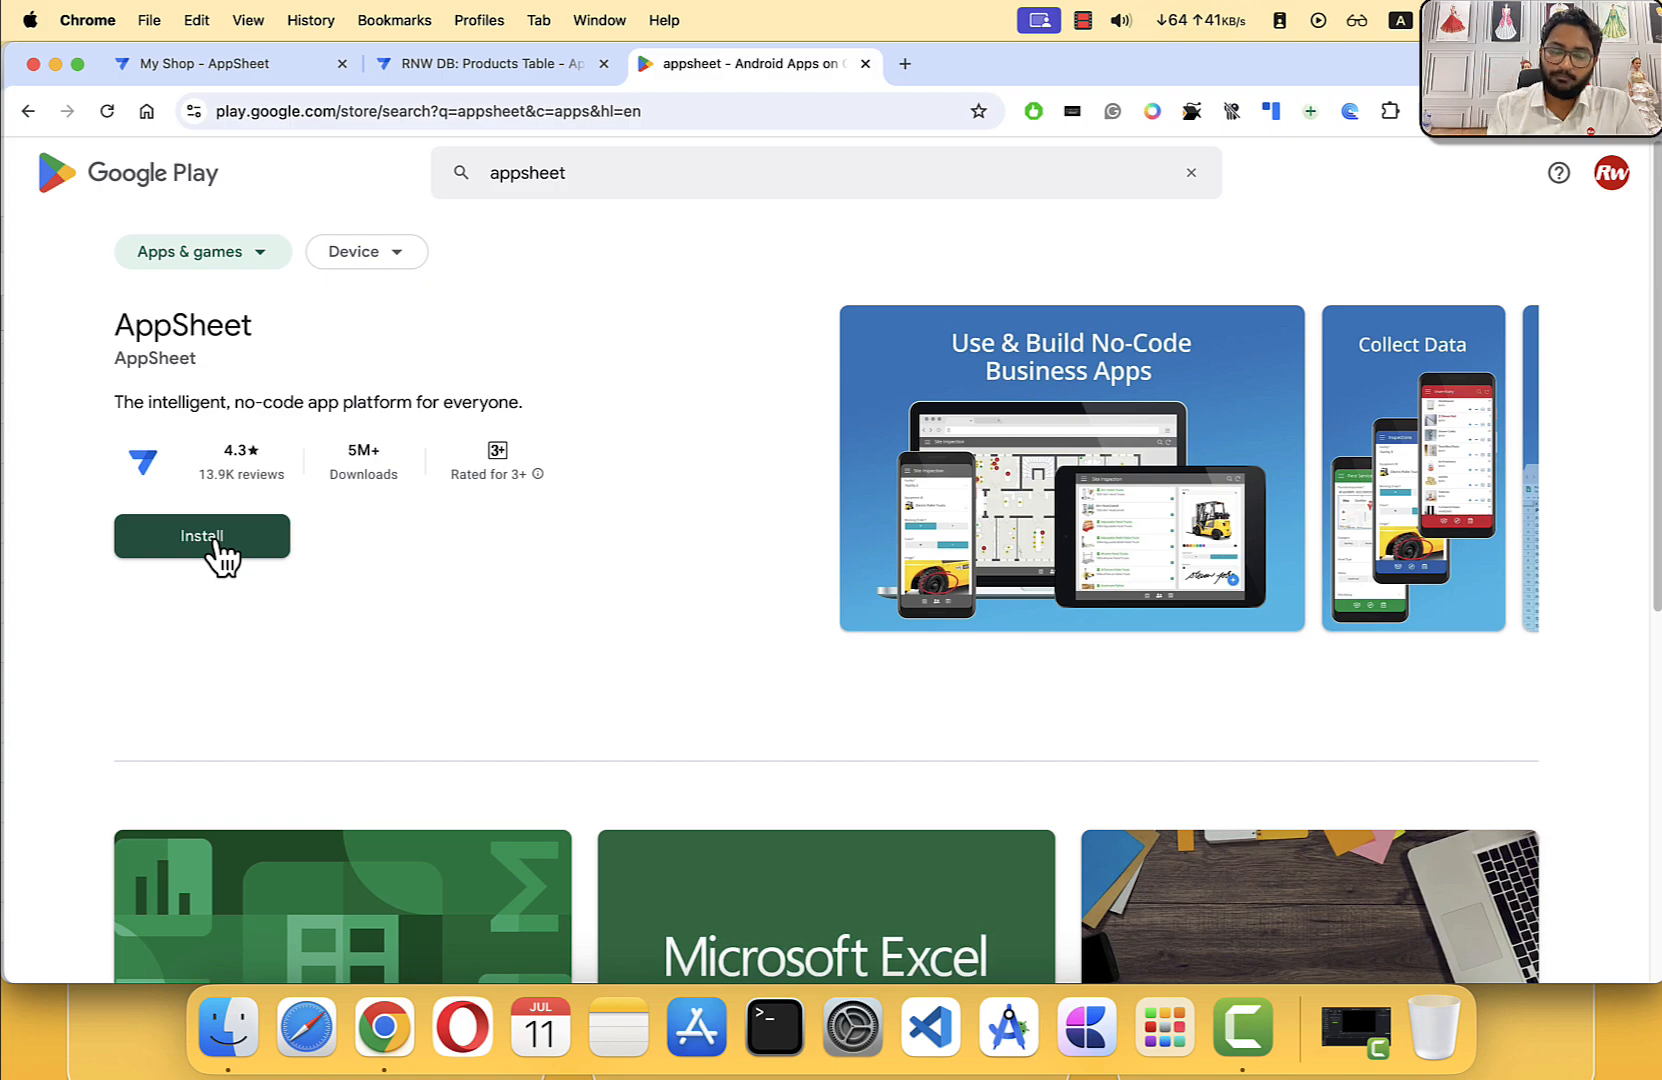
{"action": "left_click", "coordinate": [208, 68]}
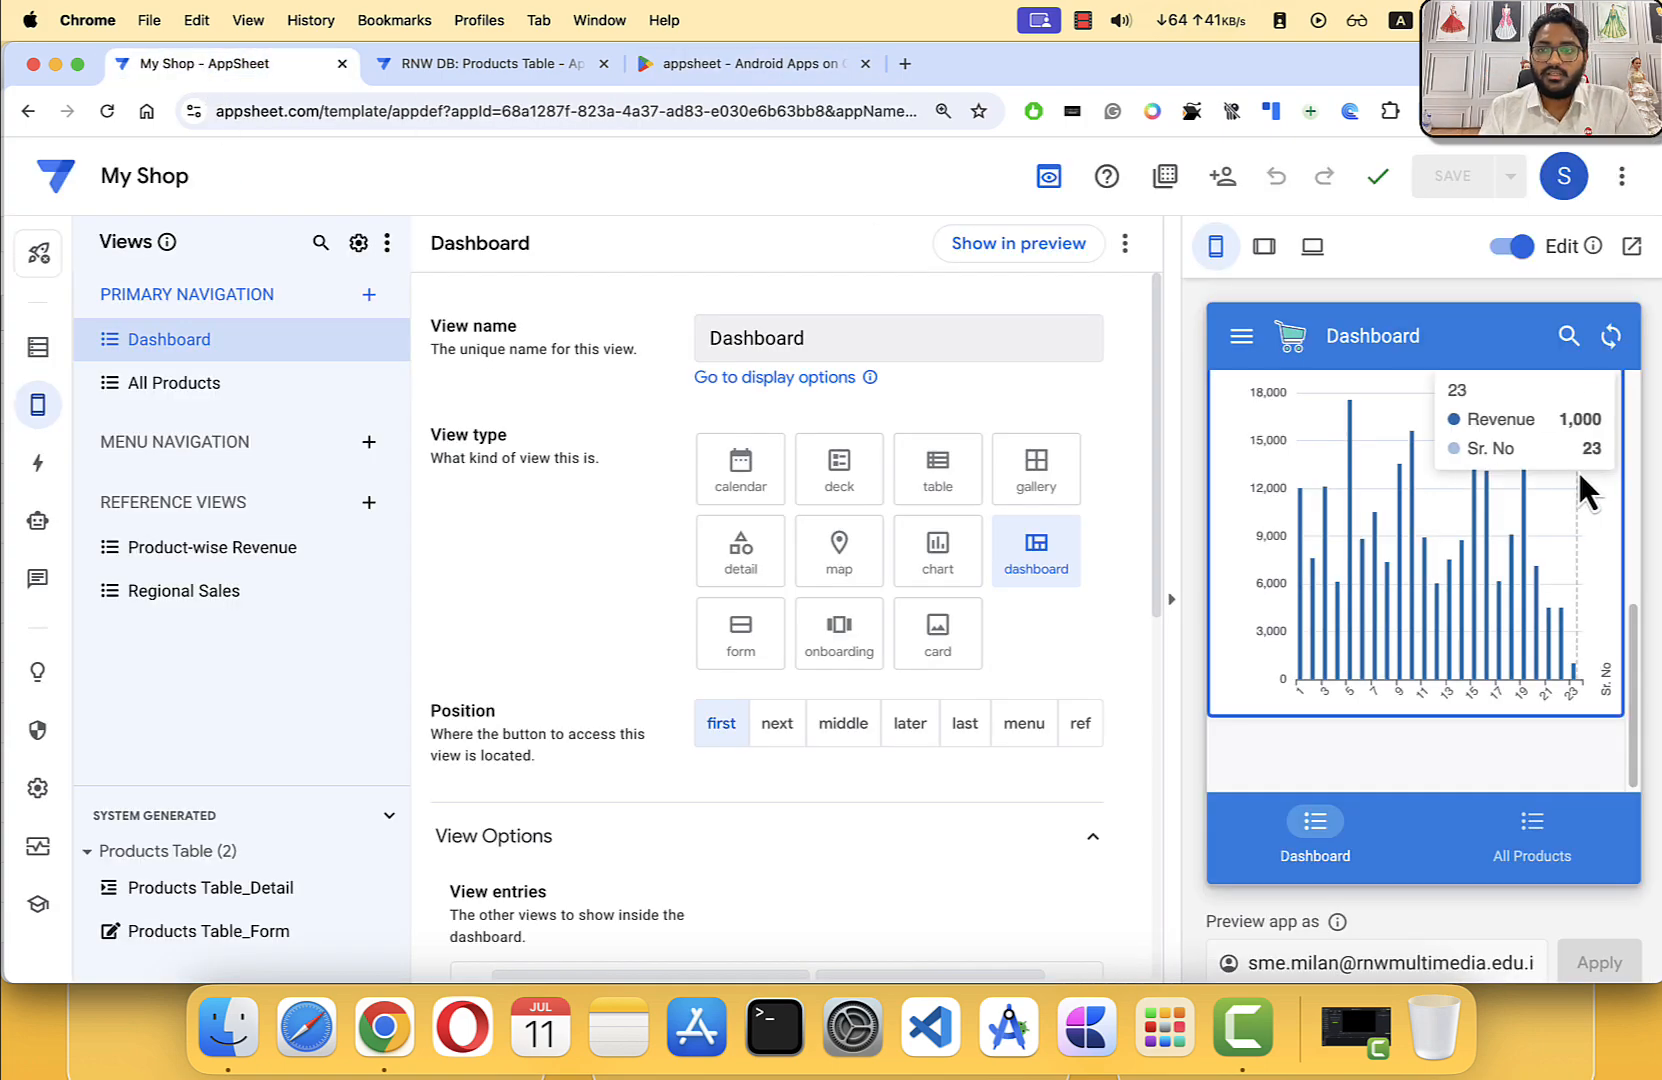
{"action": "scroll", "coordinate": [1404, 632], "scroll_direction": "up", "scroll_amount": 5}
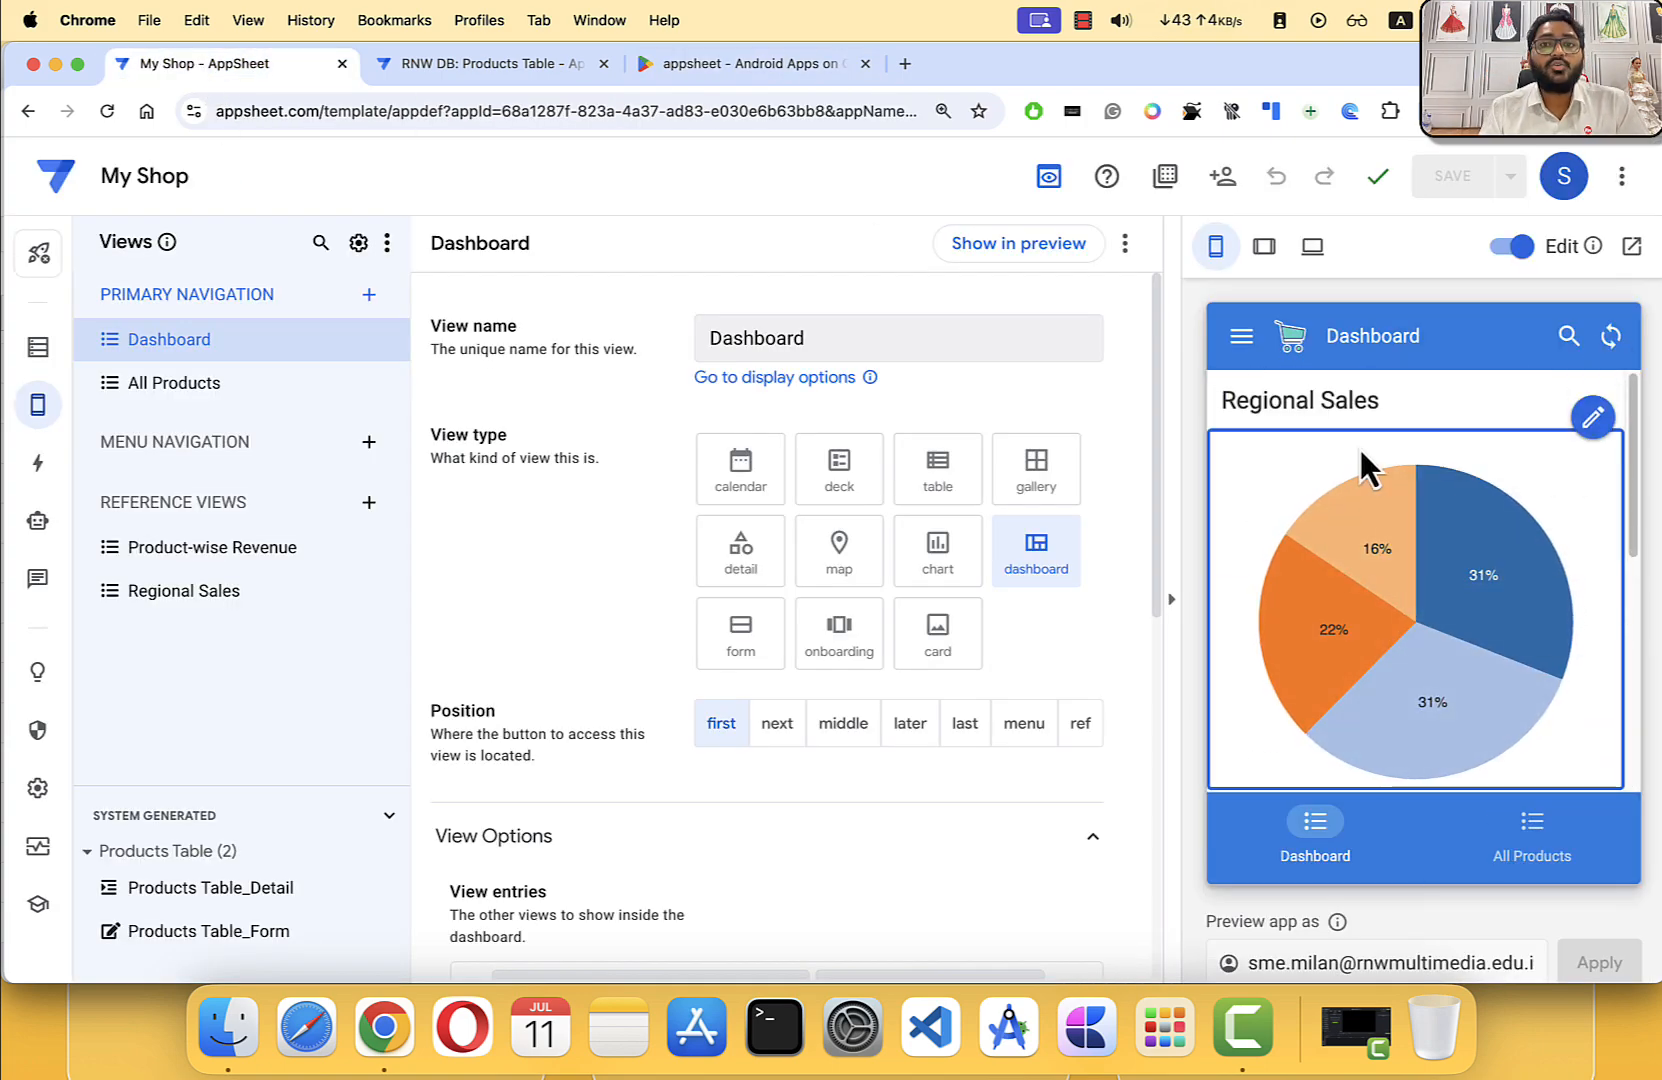
{"action": "left_click", "coordinate": [1514, 862]}
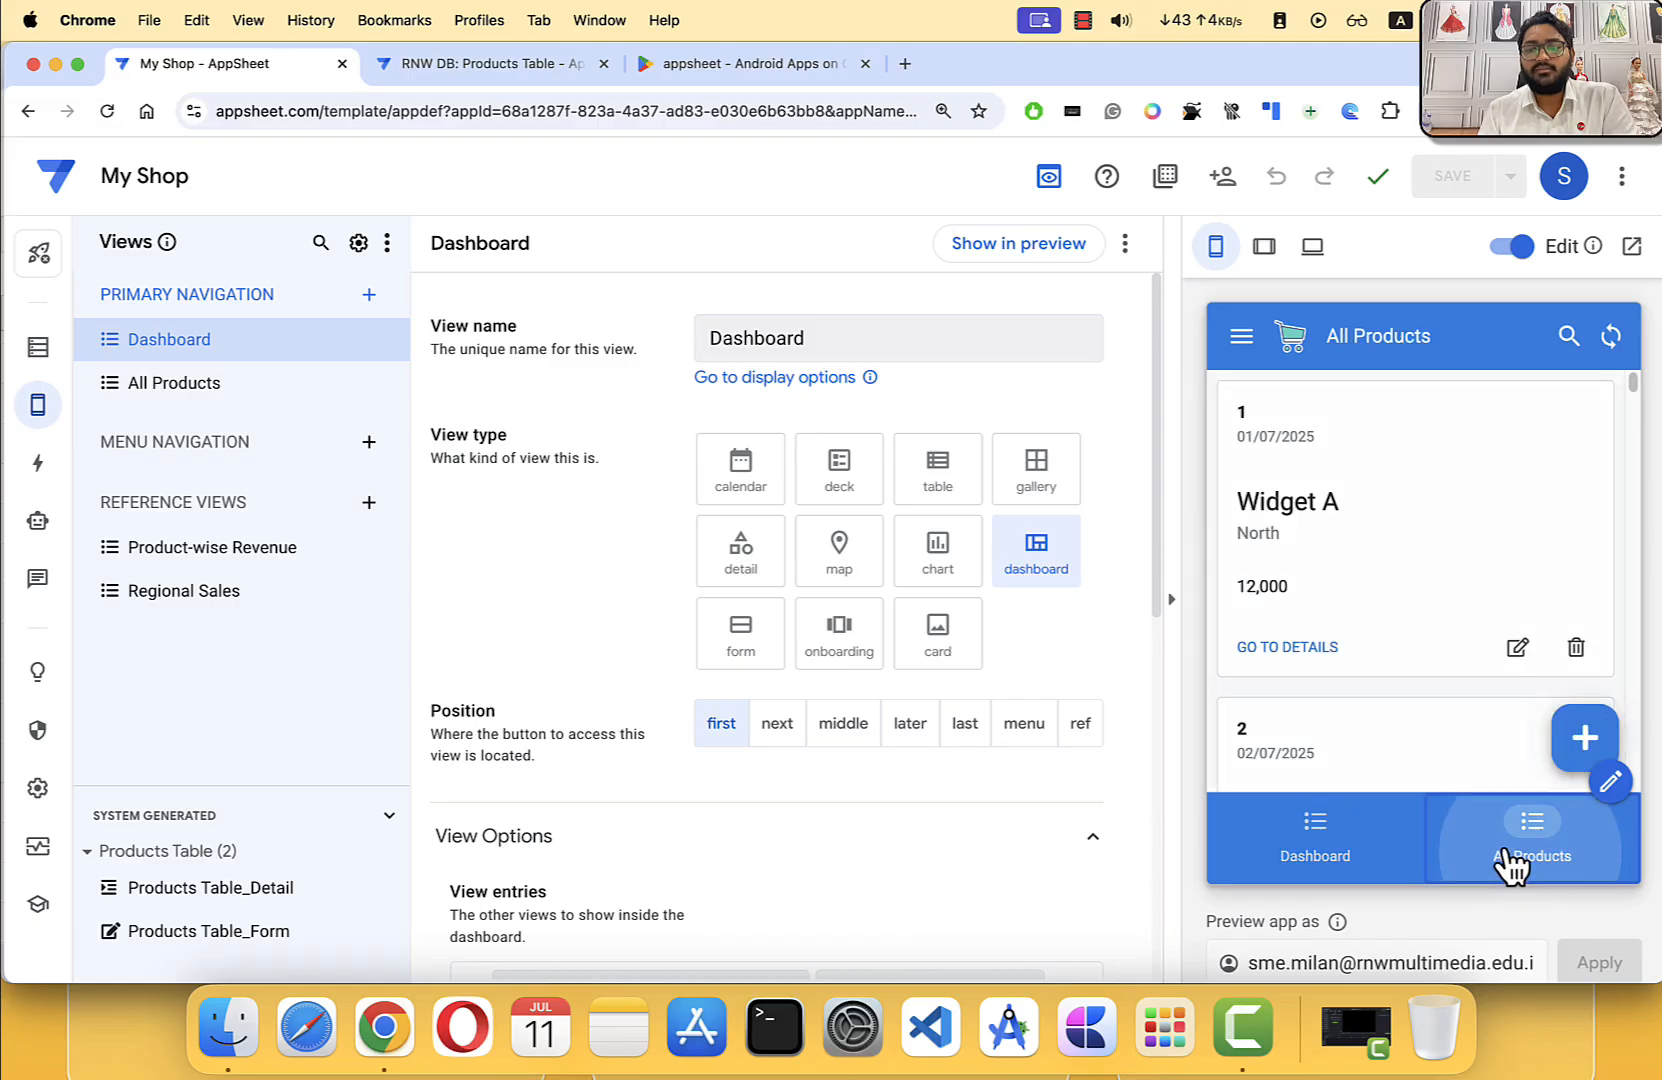
{"action": "left_click", "coordinate": [1380, 858]}
{"action": "left_click", "coordinate": [1536, 852]}
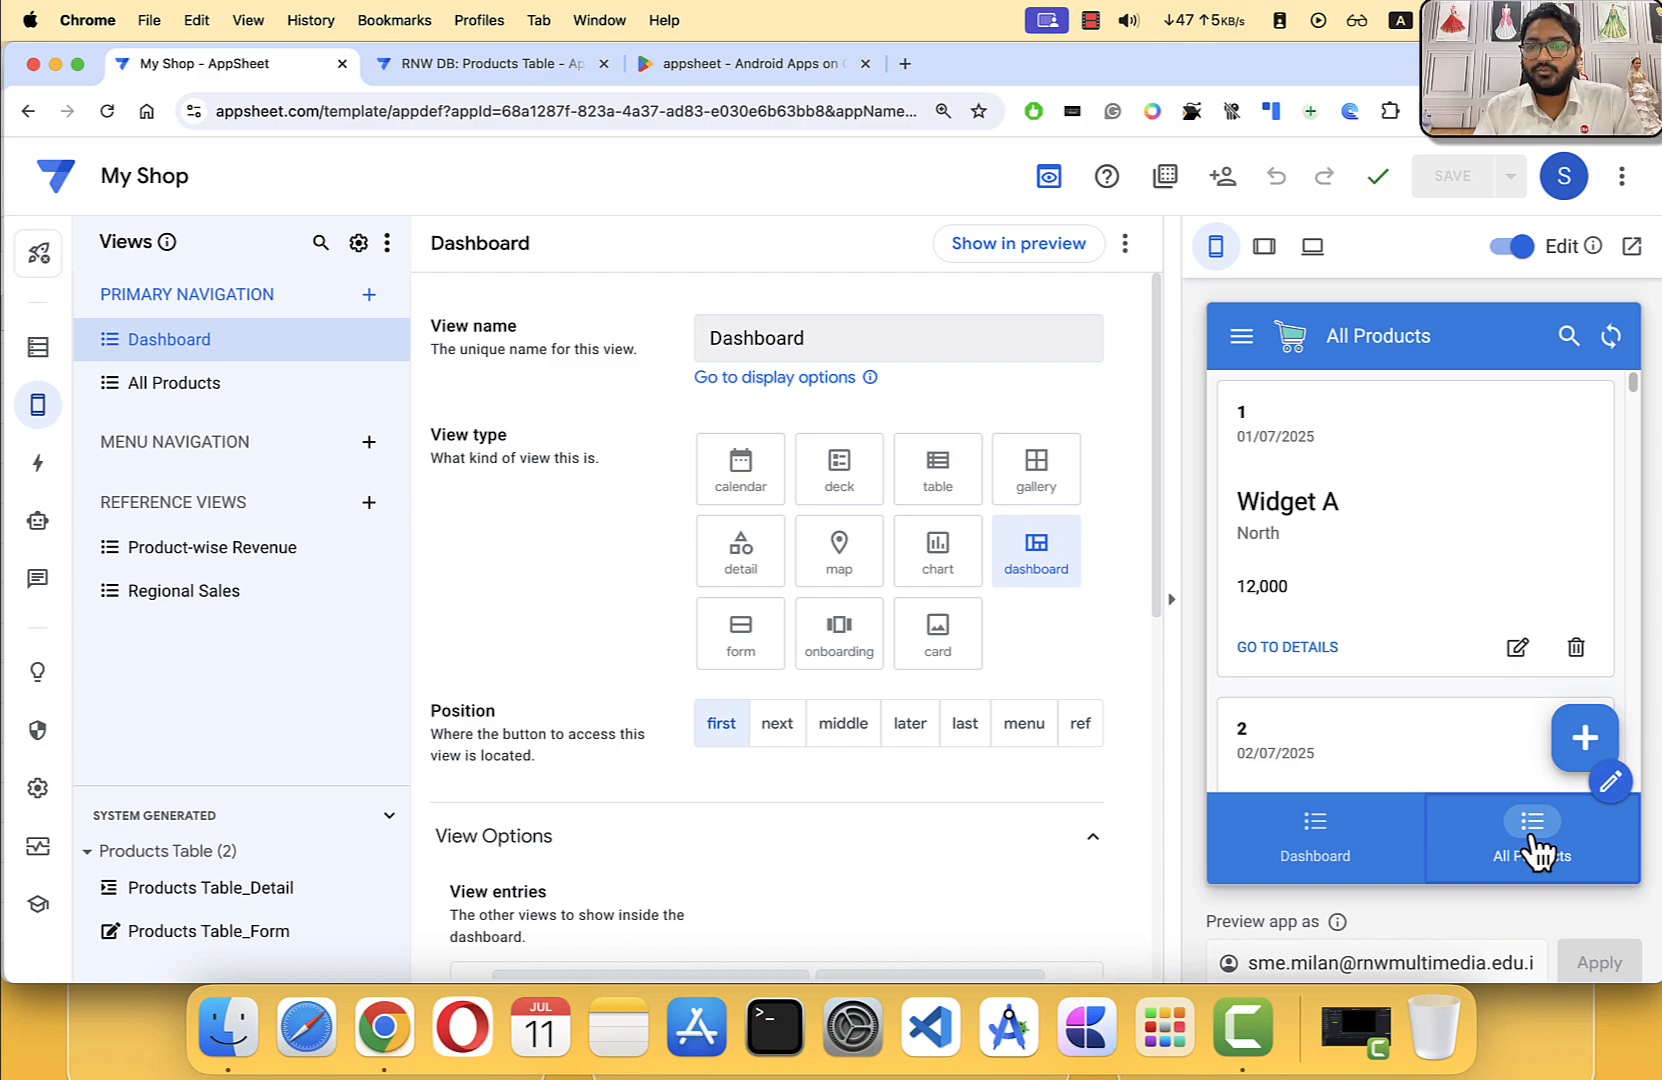
{"action": "scroll", "coordinate": [1354, 530], "scroll_direction": "down", "scroll_amount": 10}
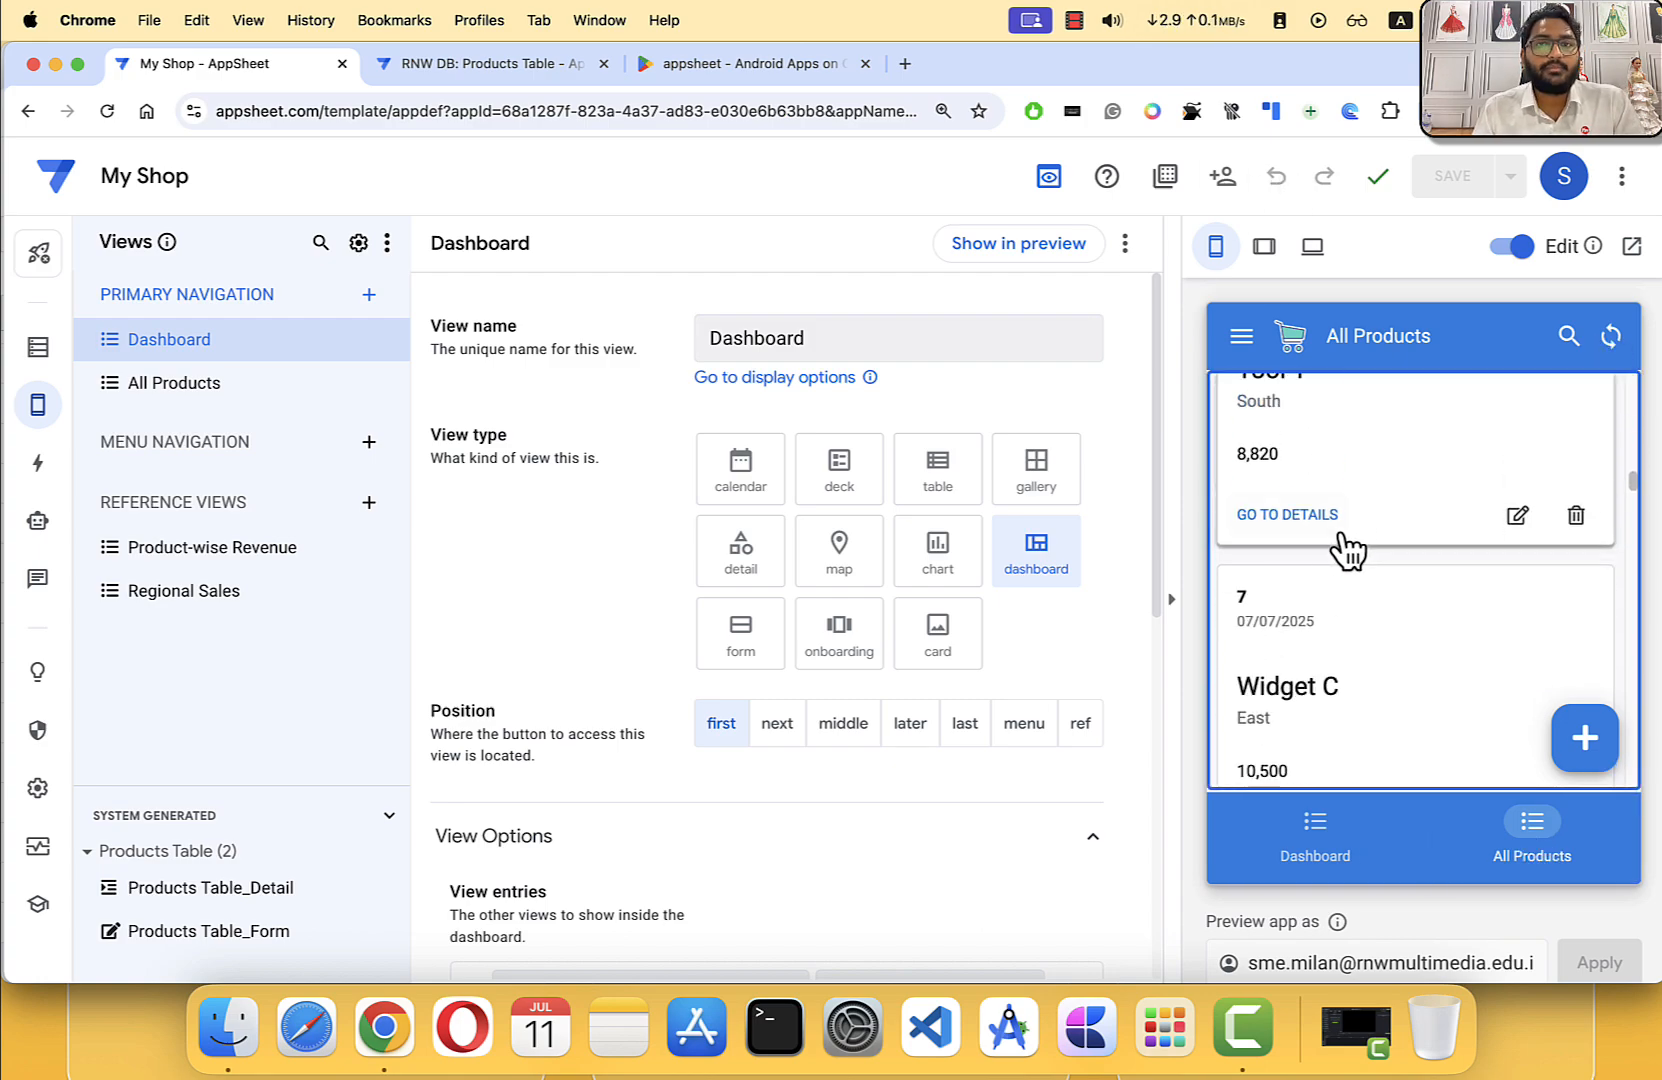
{"action": "scroll", "coordinate": [1347, 545], "scroll_direction": "up", "scroll_amount": 10}
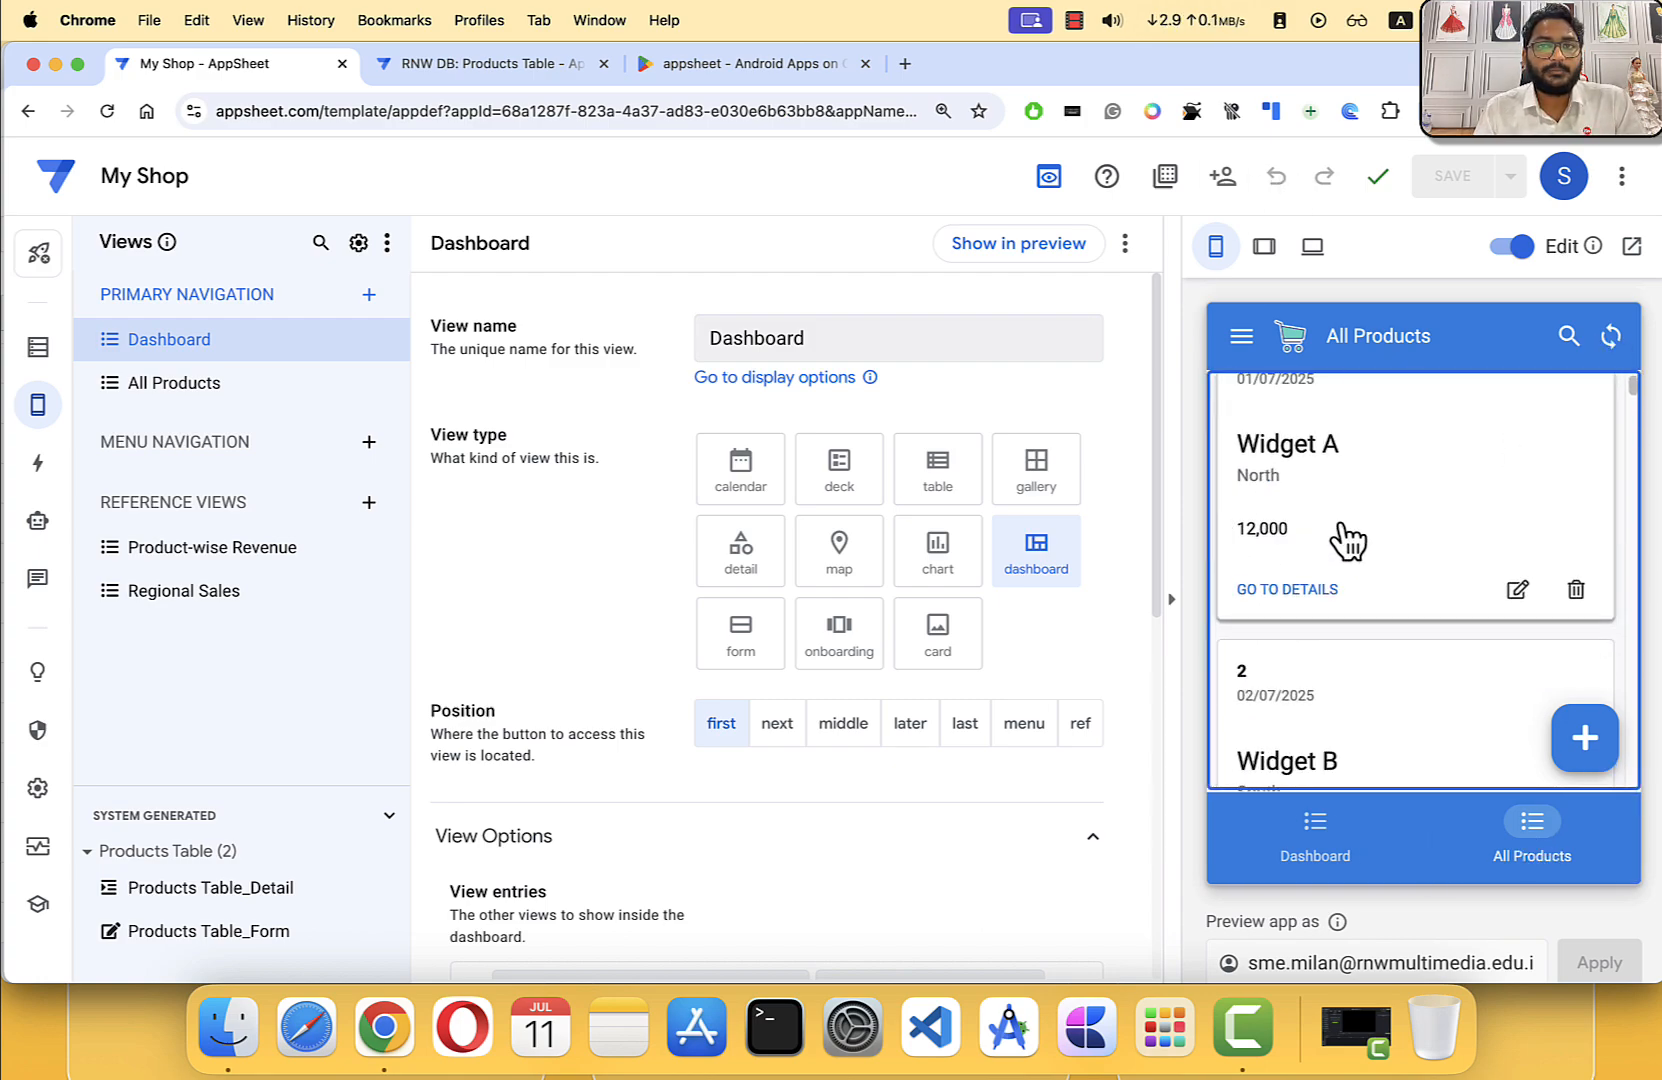
{"action": "left_click", "coordinate": [1380, 850]}
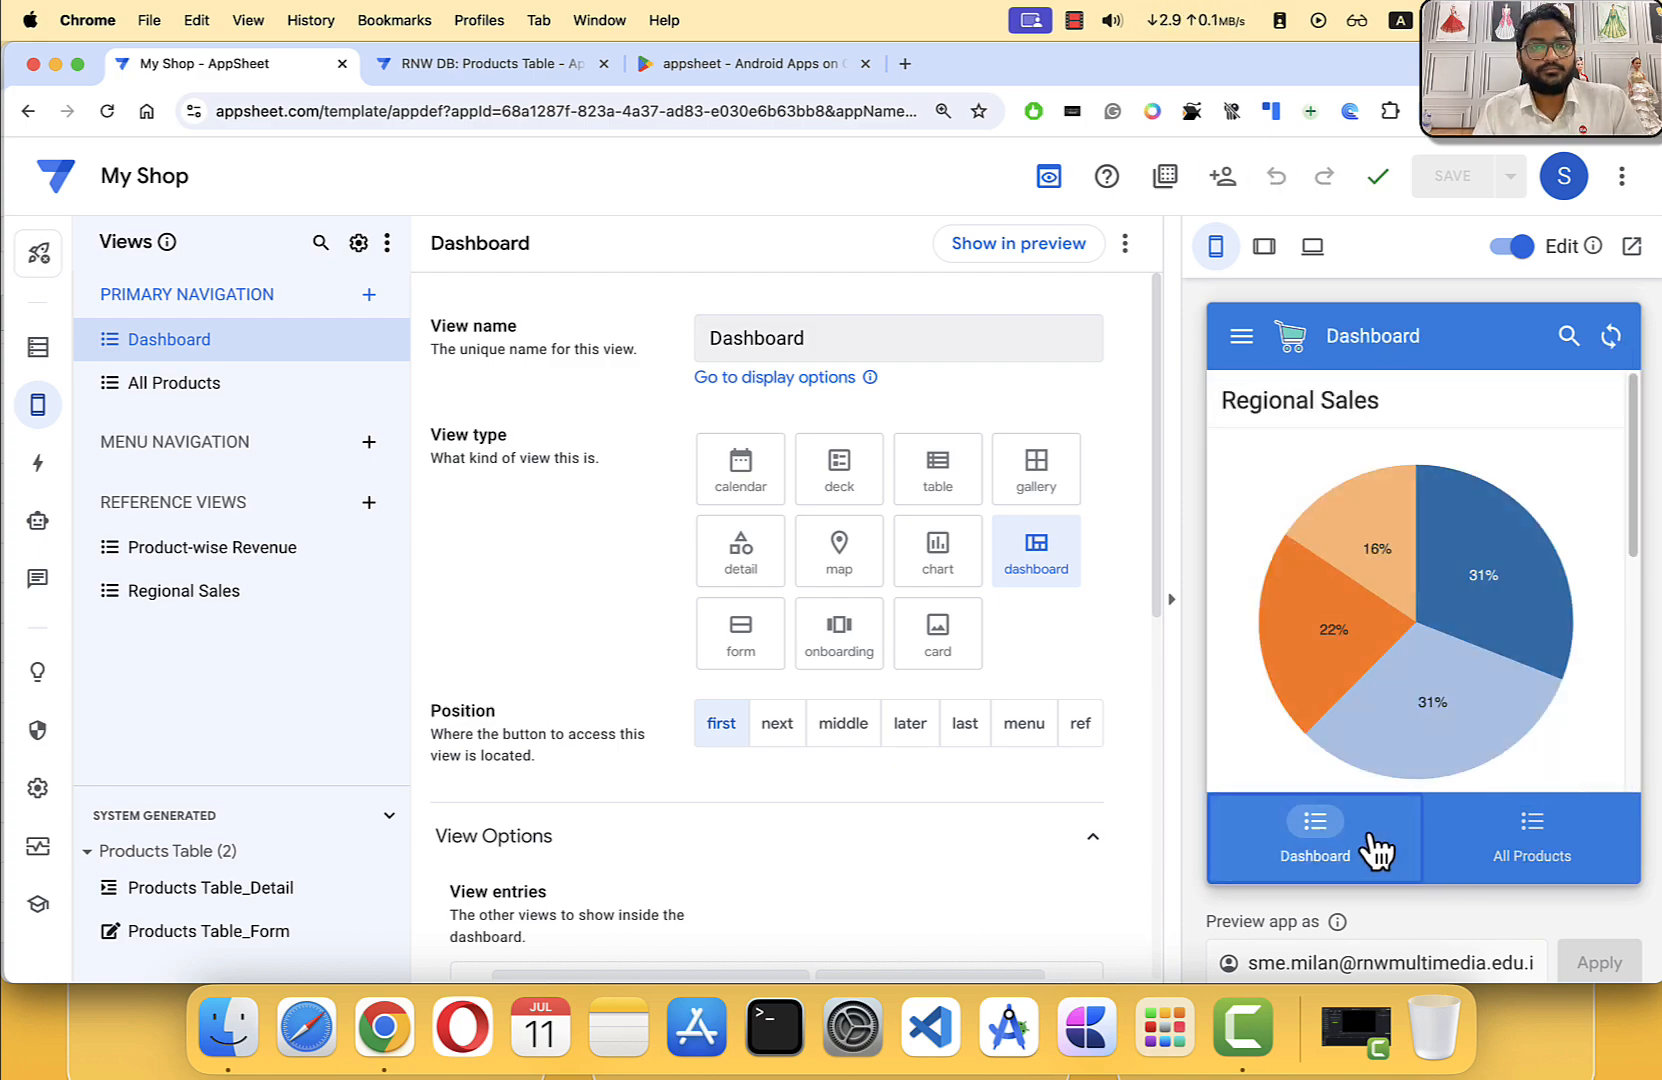
{"action": "left_click", "coordinate": [1503, 843]}
{"action": "scroll", "coordinate": [1395, 545], "scroll_direction": "down", "scroll_amount": 6}
{"action": "scroll", "coordinate": [1399, 543], "scroll_direction": "up", "scroll_amount": 6}
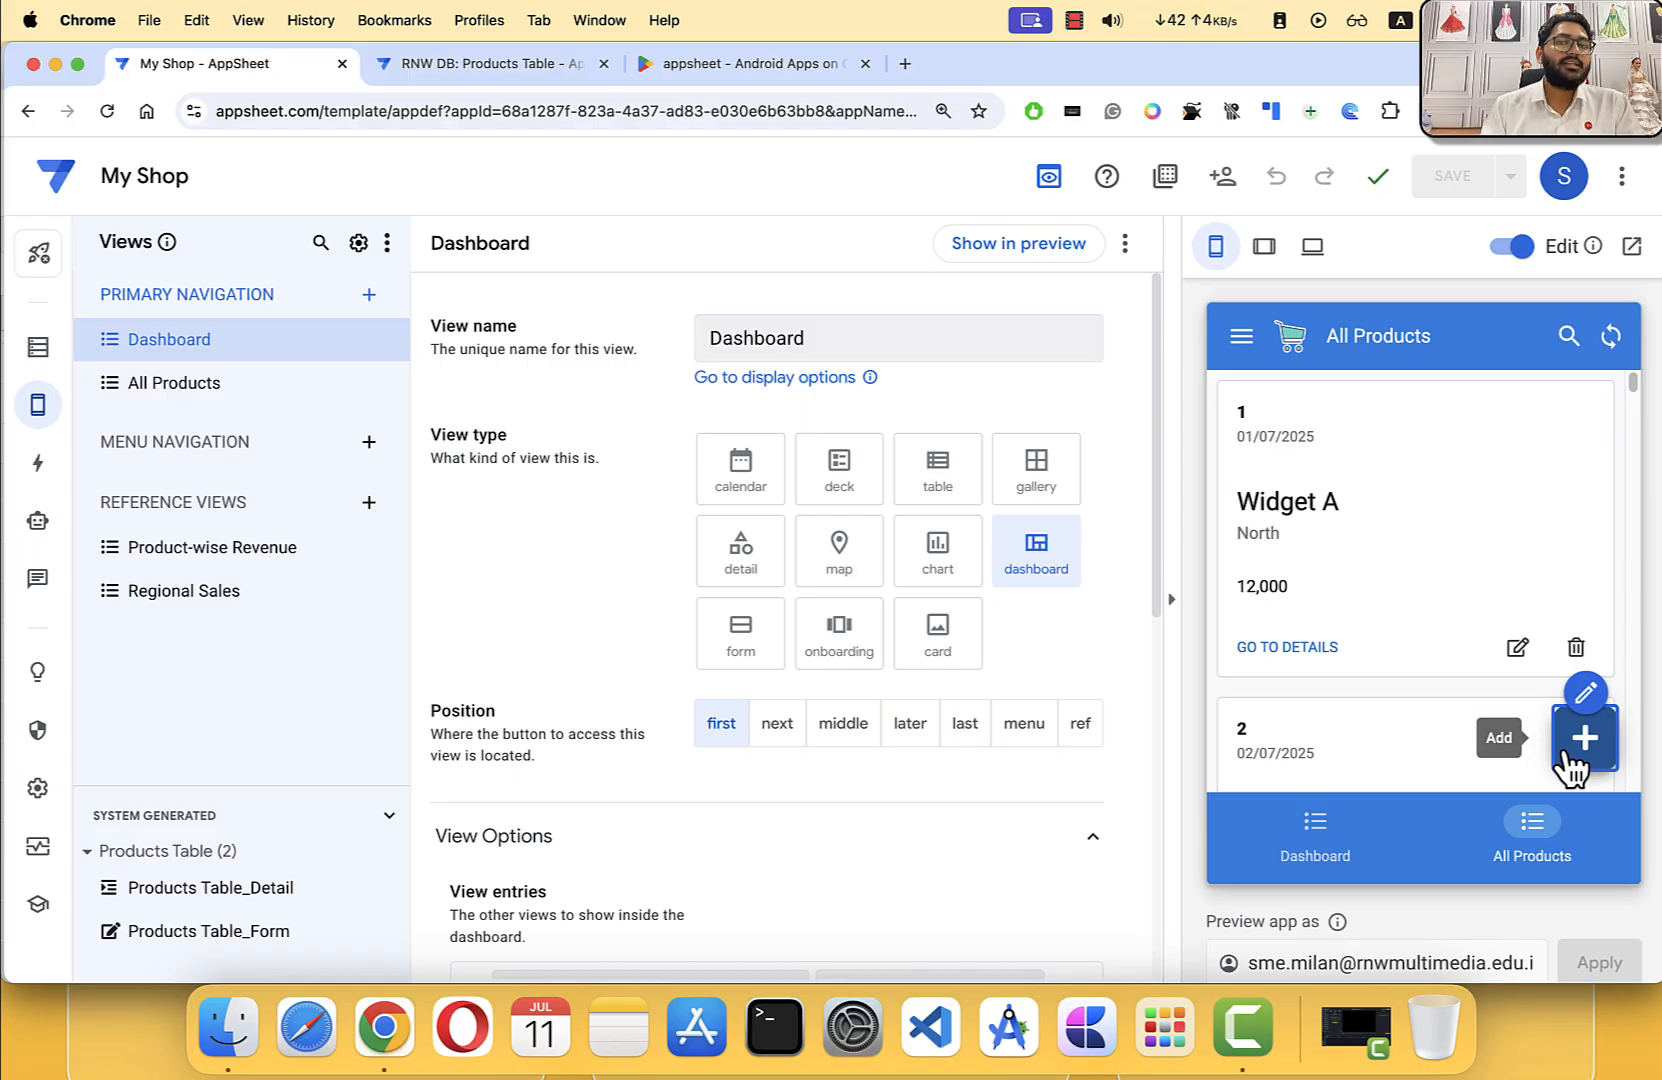
Step: Review the rows of the Products Table in the RNW DB database
{"action": "left_click", "coordinate": [480, 65]}
{"action": "scroll", "coordinate": [600, 500], "scroll_direction": "down", "scroll_amount": 5}
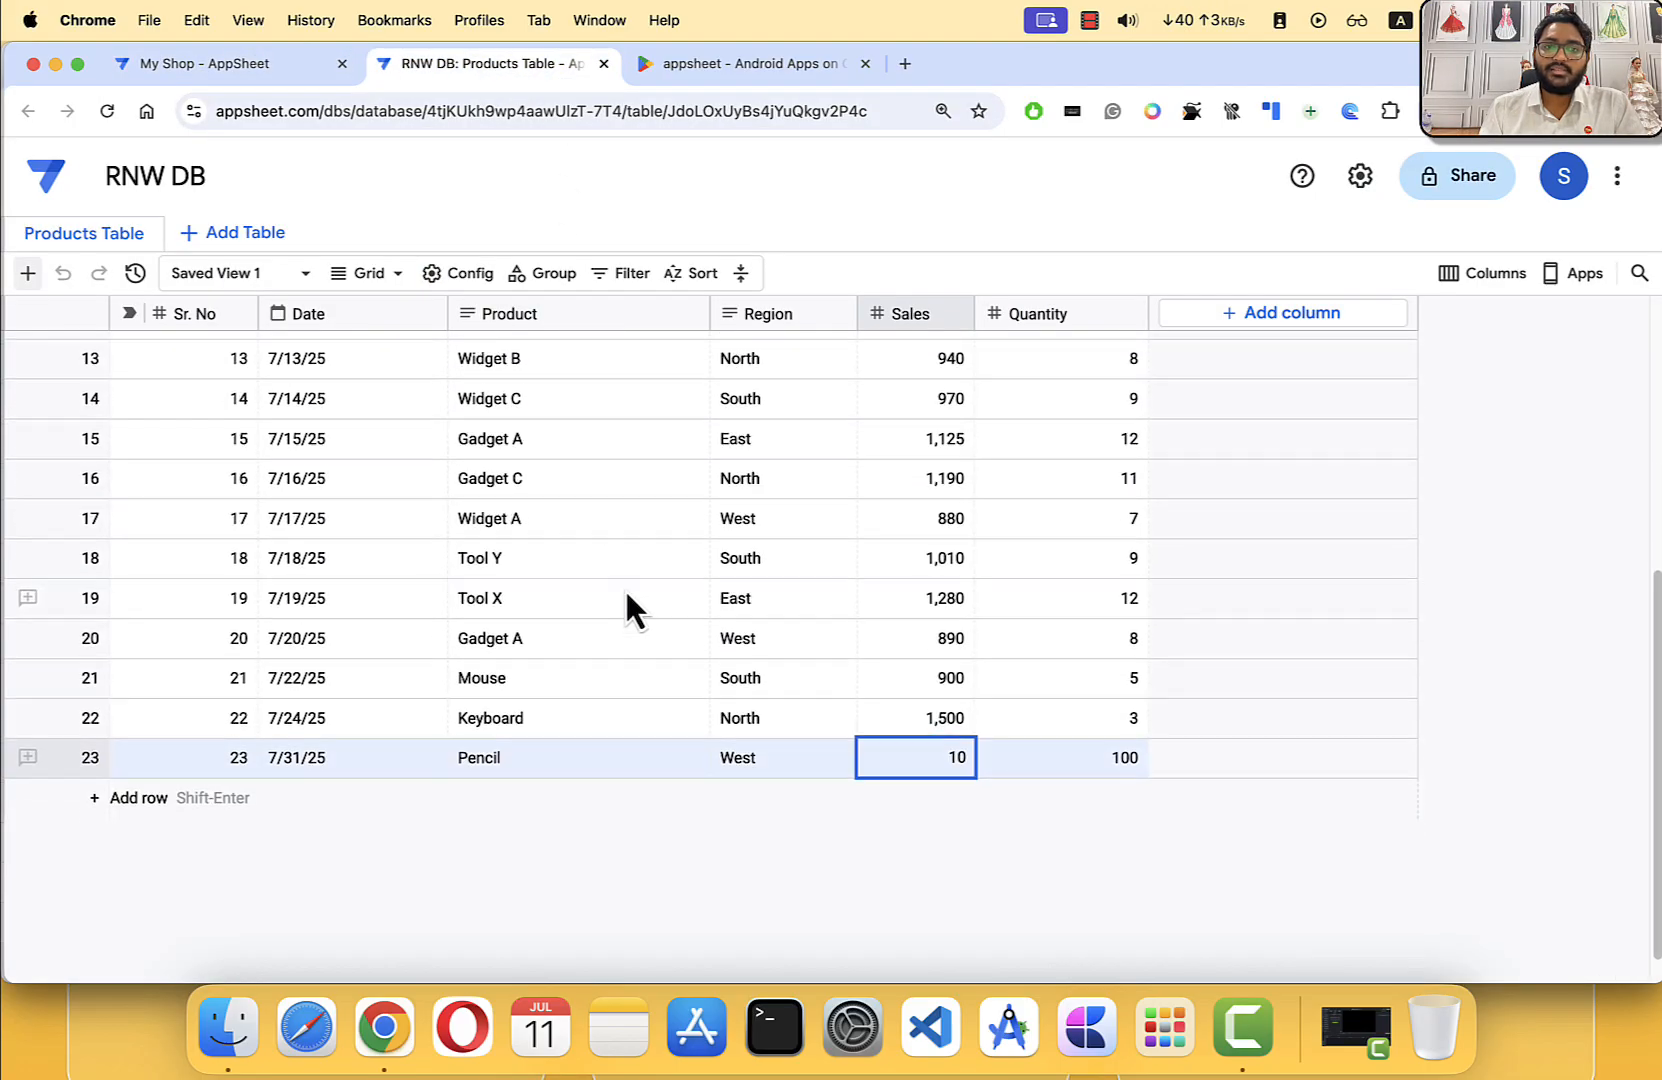
{"action": "scroll", "coordinate": [626, 587], "scroll_direction": "up", "scroll_amount": 5}
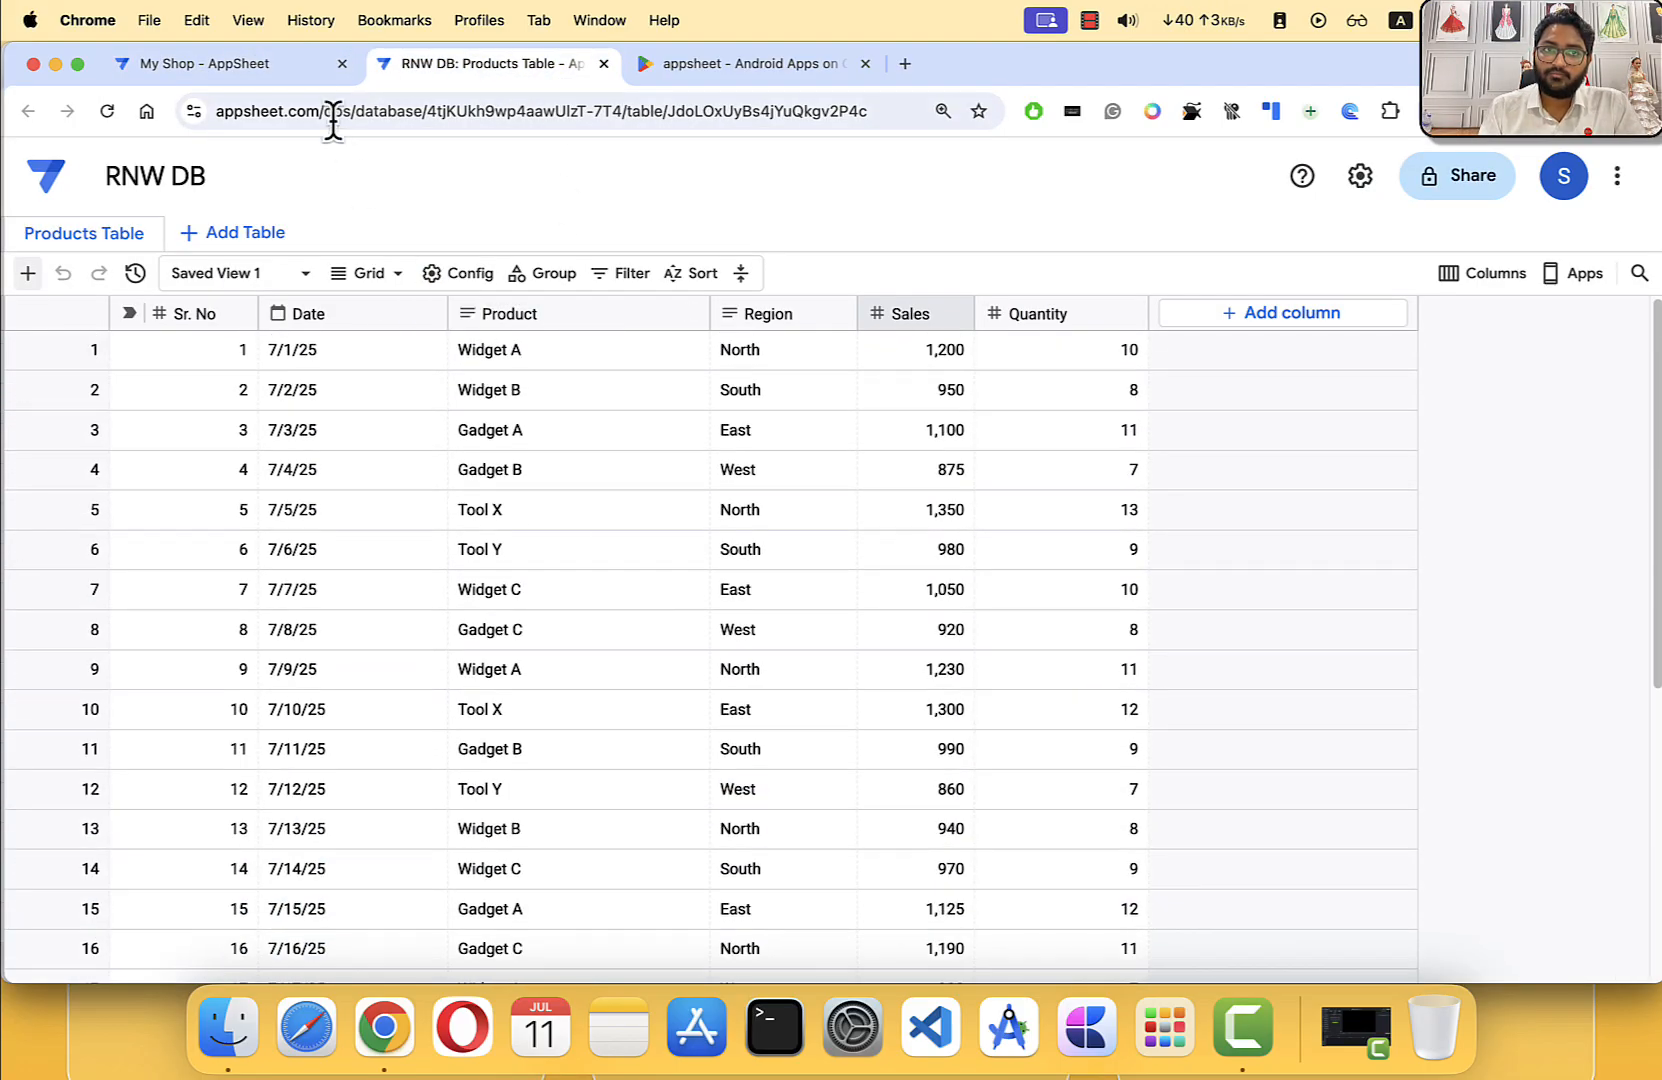
Step: Try entering "ejsdgfhksdfl" as a recipient in the My Shop app's sharing settings and cancel the sharing
{"action": "left_click", "coordinate": [286, 68]}
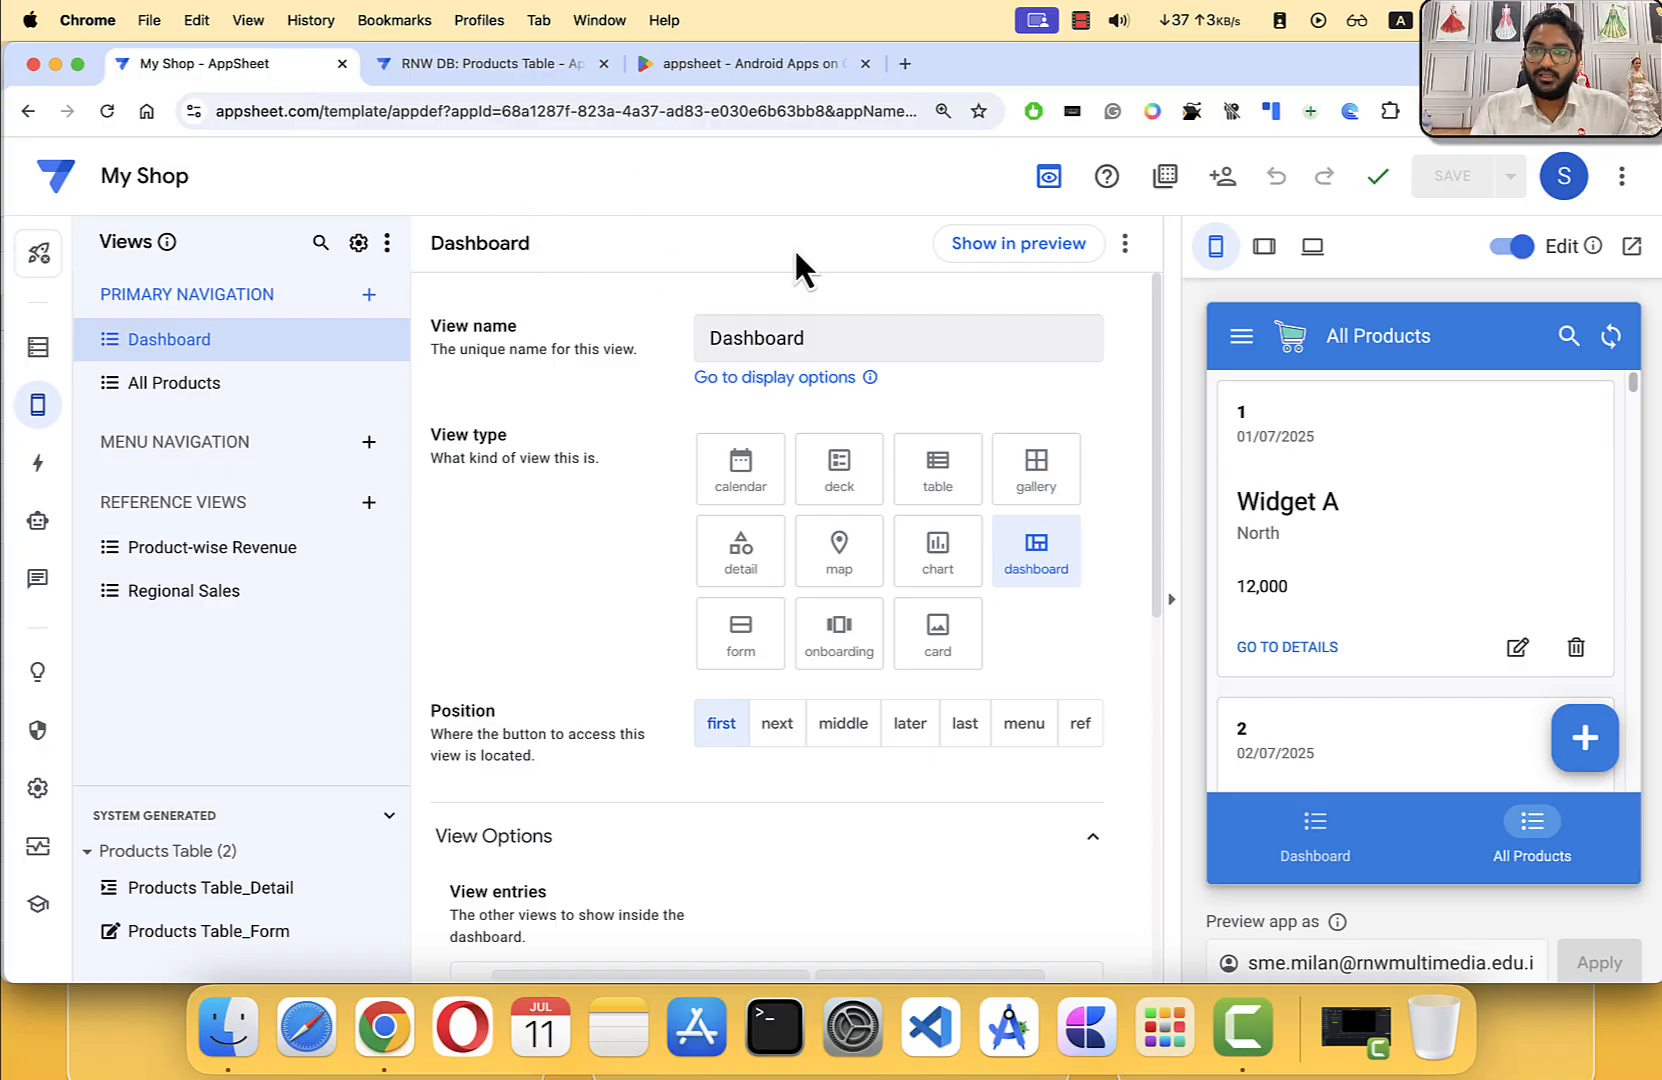
{"action": "left_click", "coordinate": [1222, 178]}
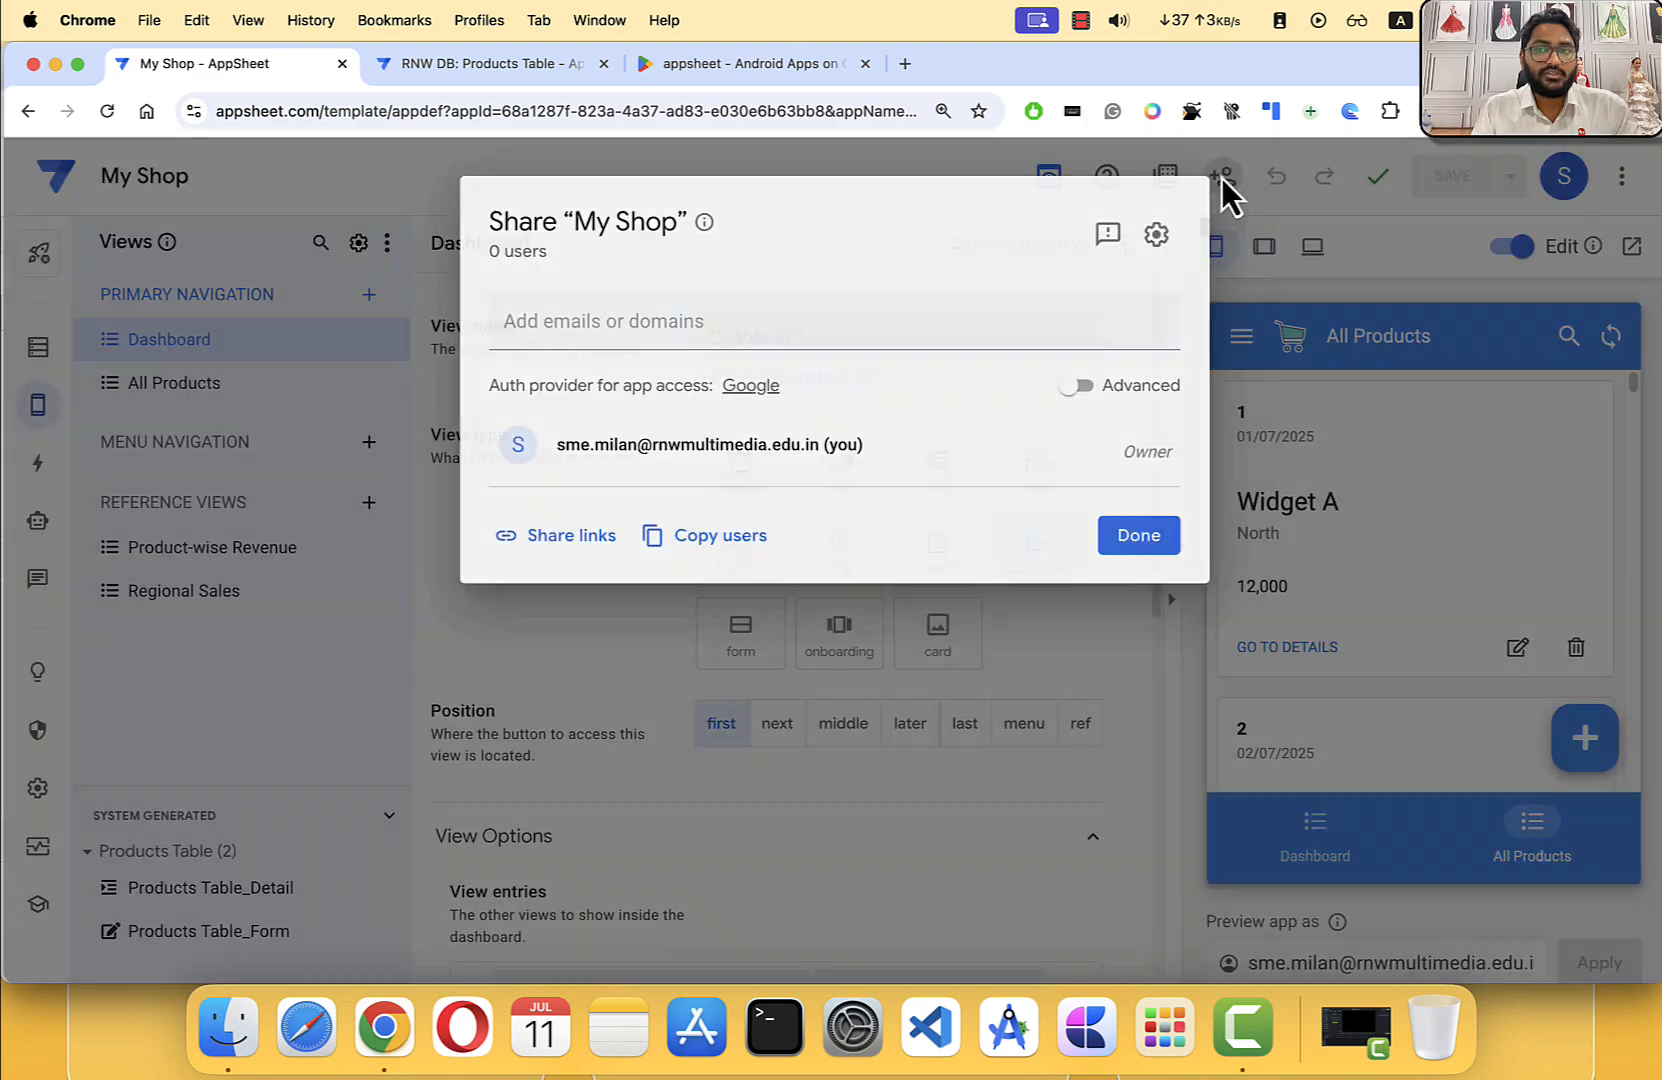
{"action": "left_click", "coordinate": [594, 320]}
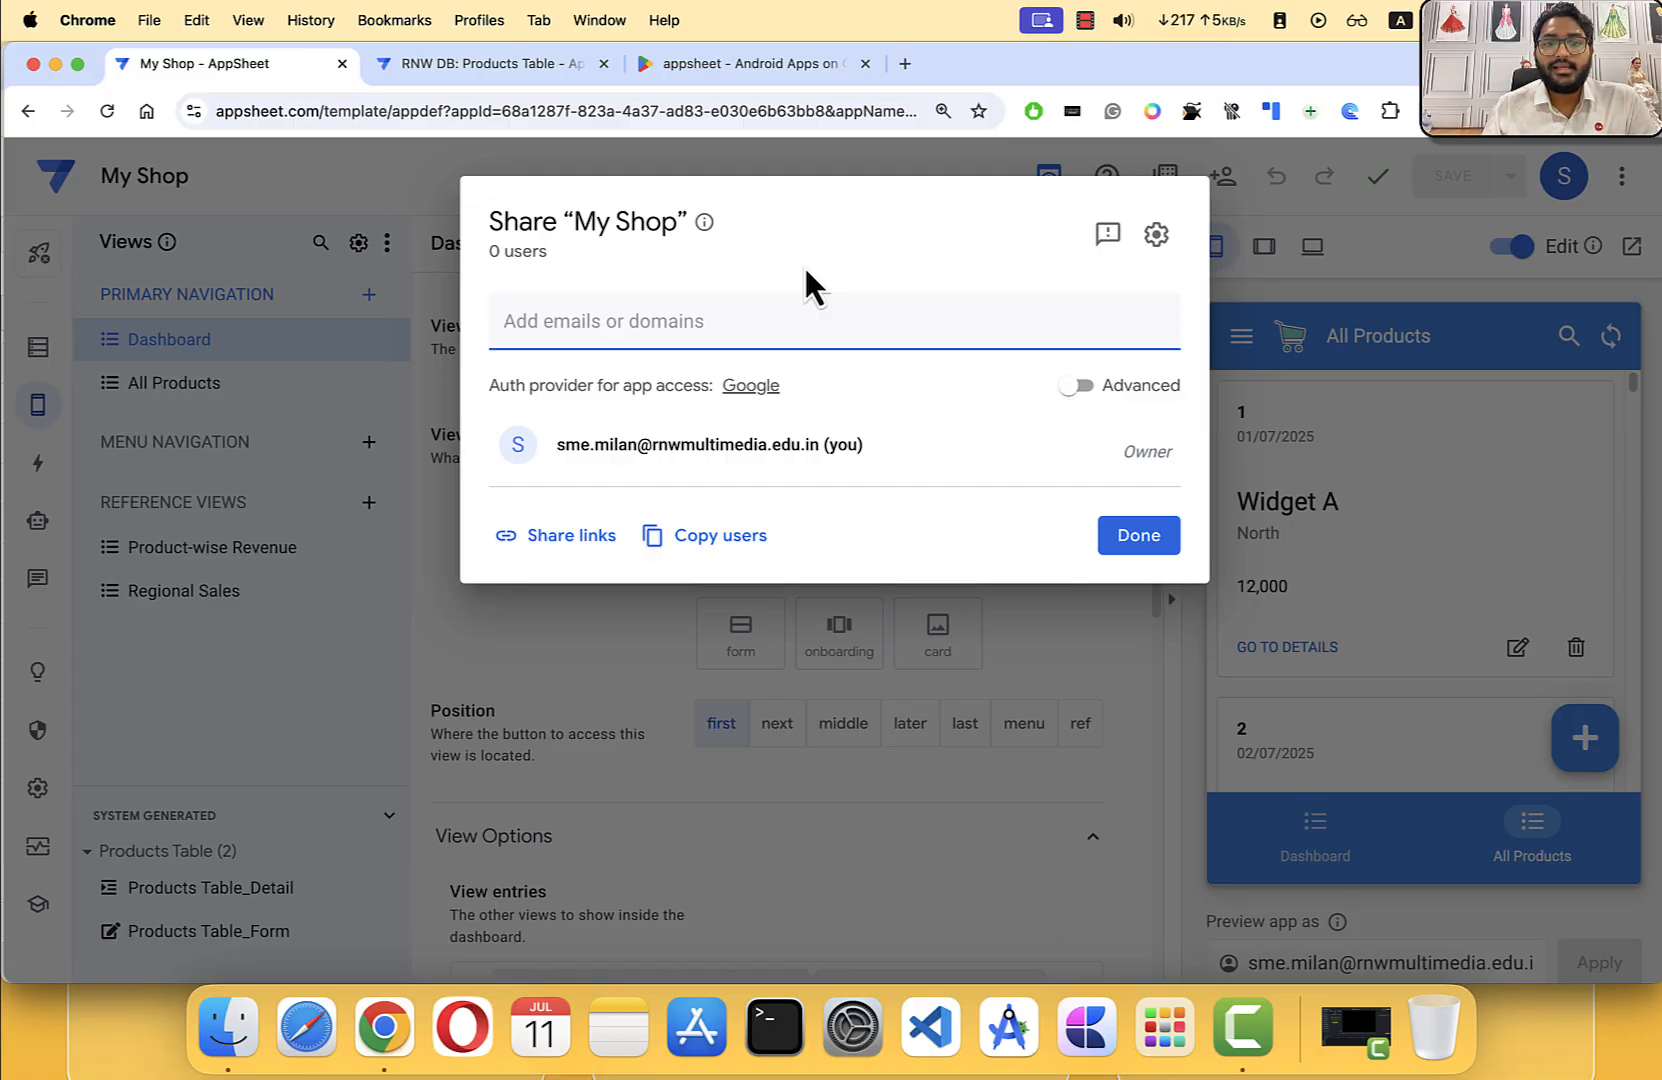
{"action": "type", "text": "ejsdgfhksdfl"}
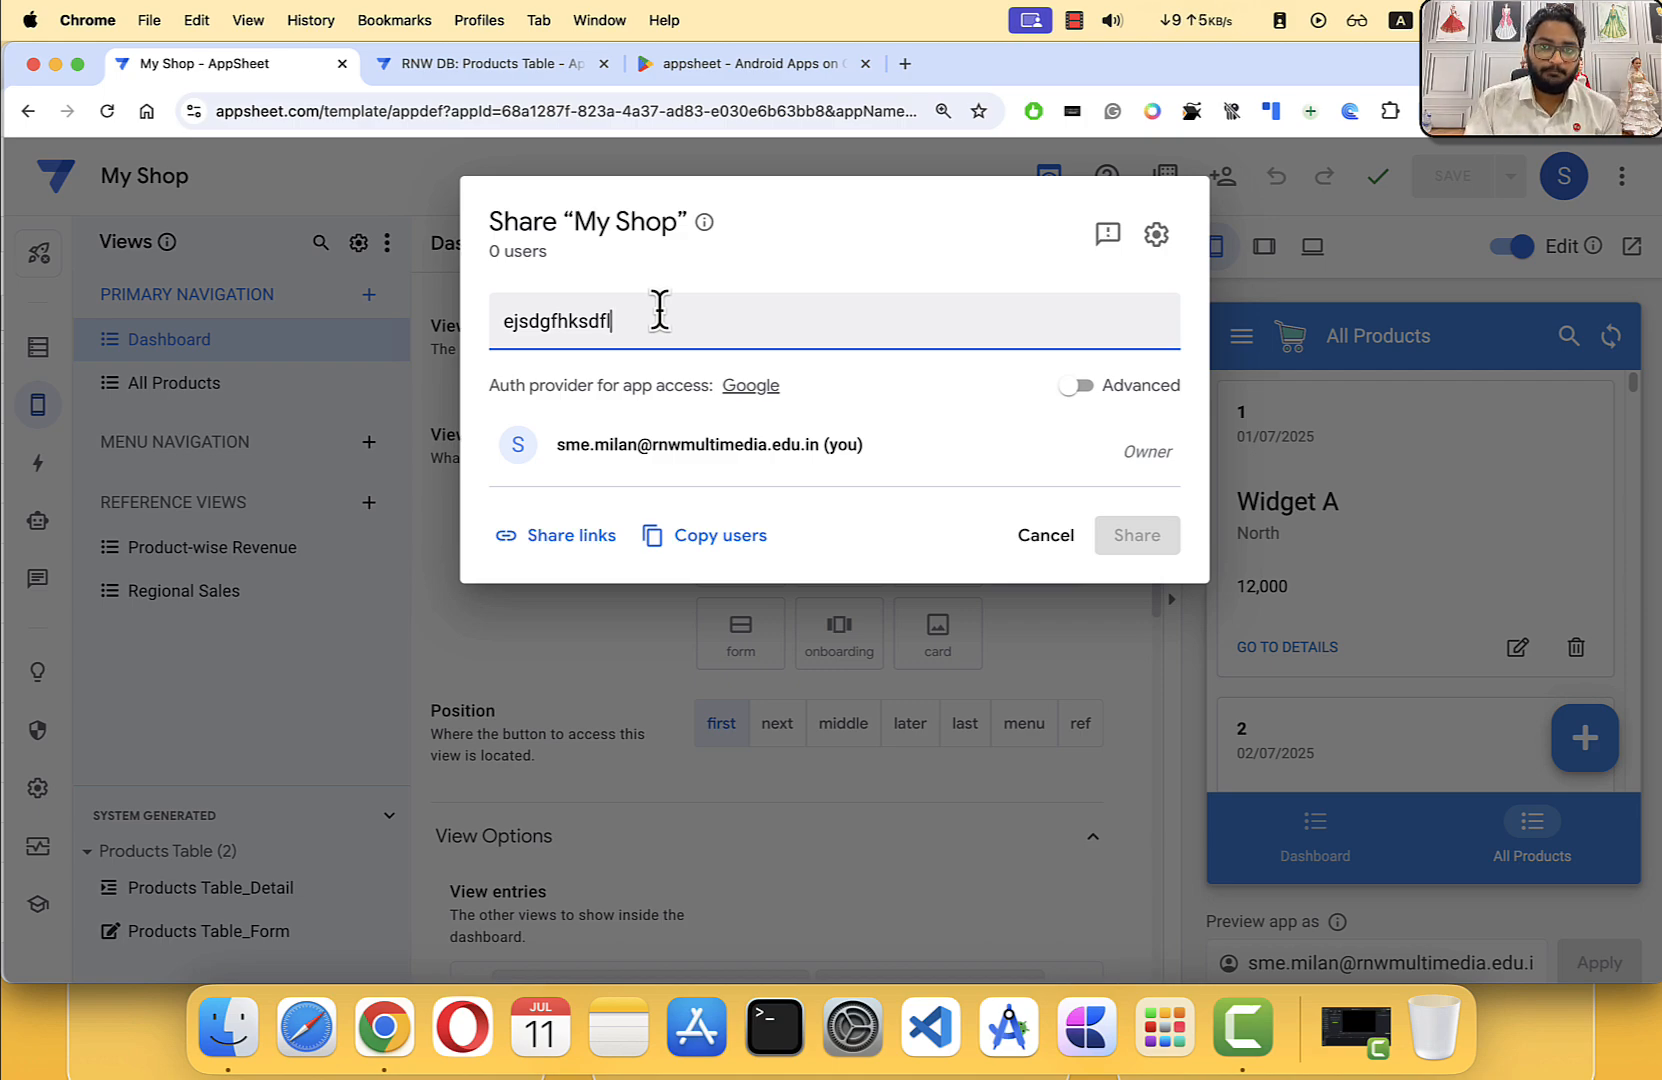
{"action": "left_click", "coordinate": [1052, 533]}
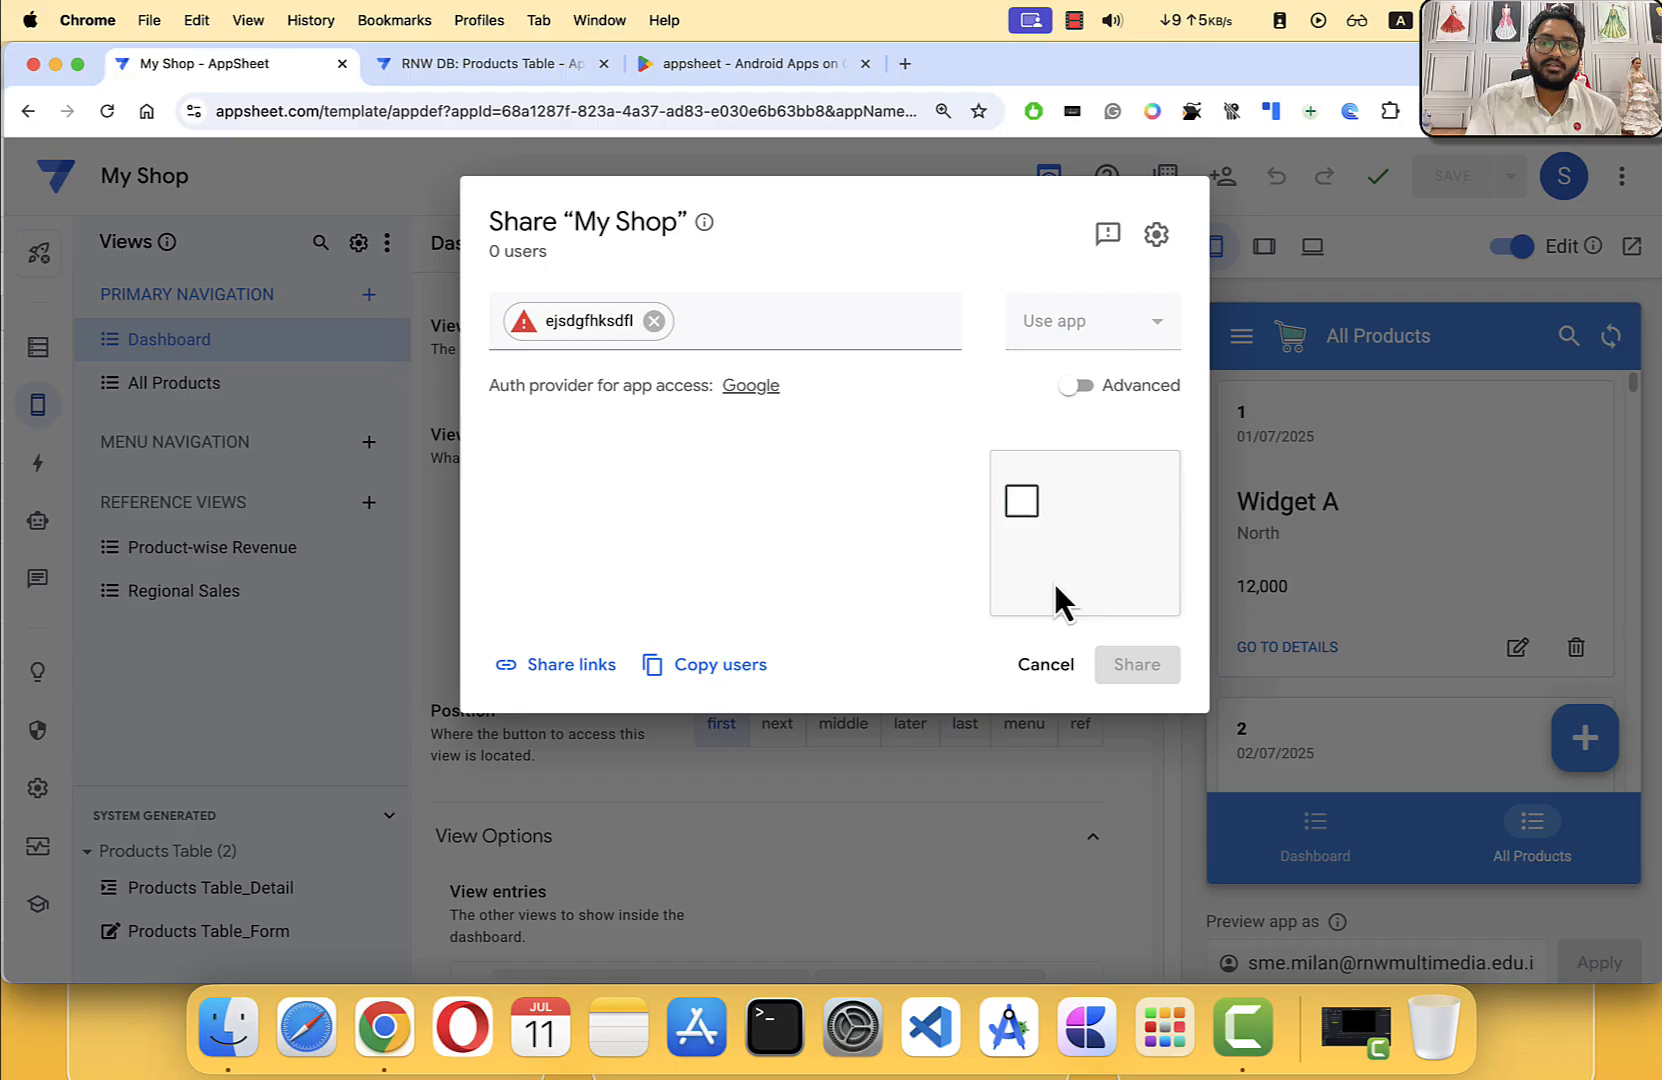
{"action": "left_click", "coordinate": [1045, 667]}
{"action": "left_click", "coordinate": [972, 603]}
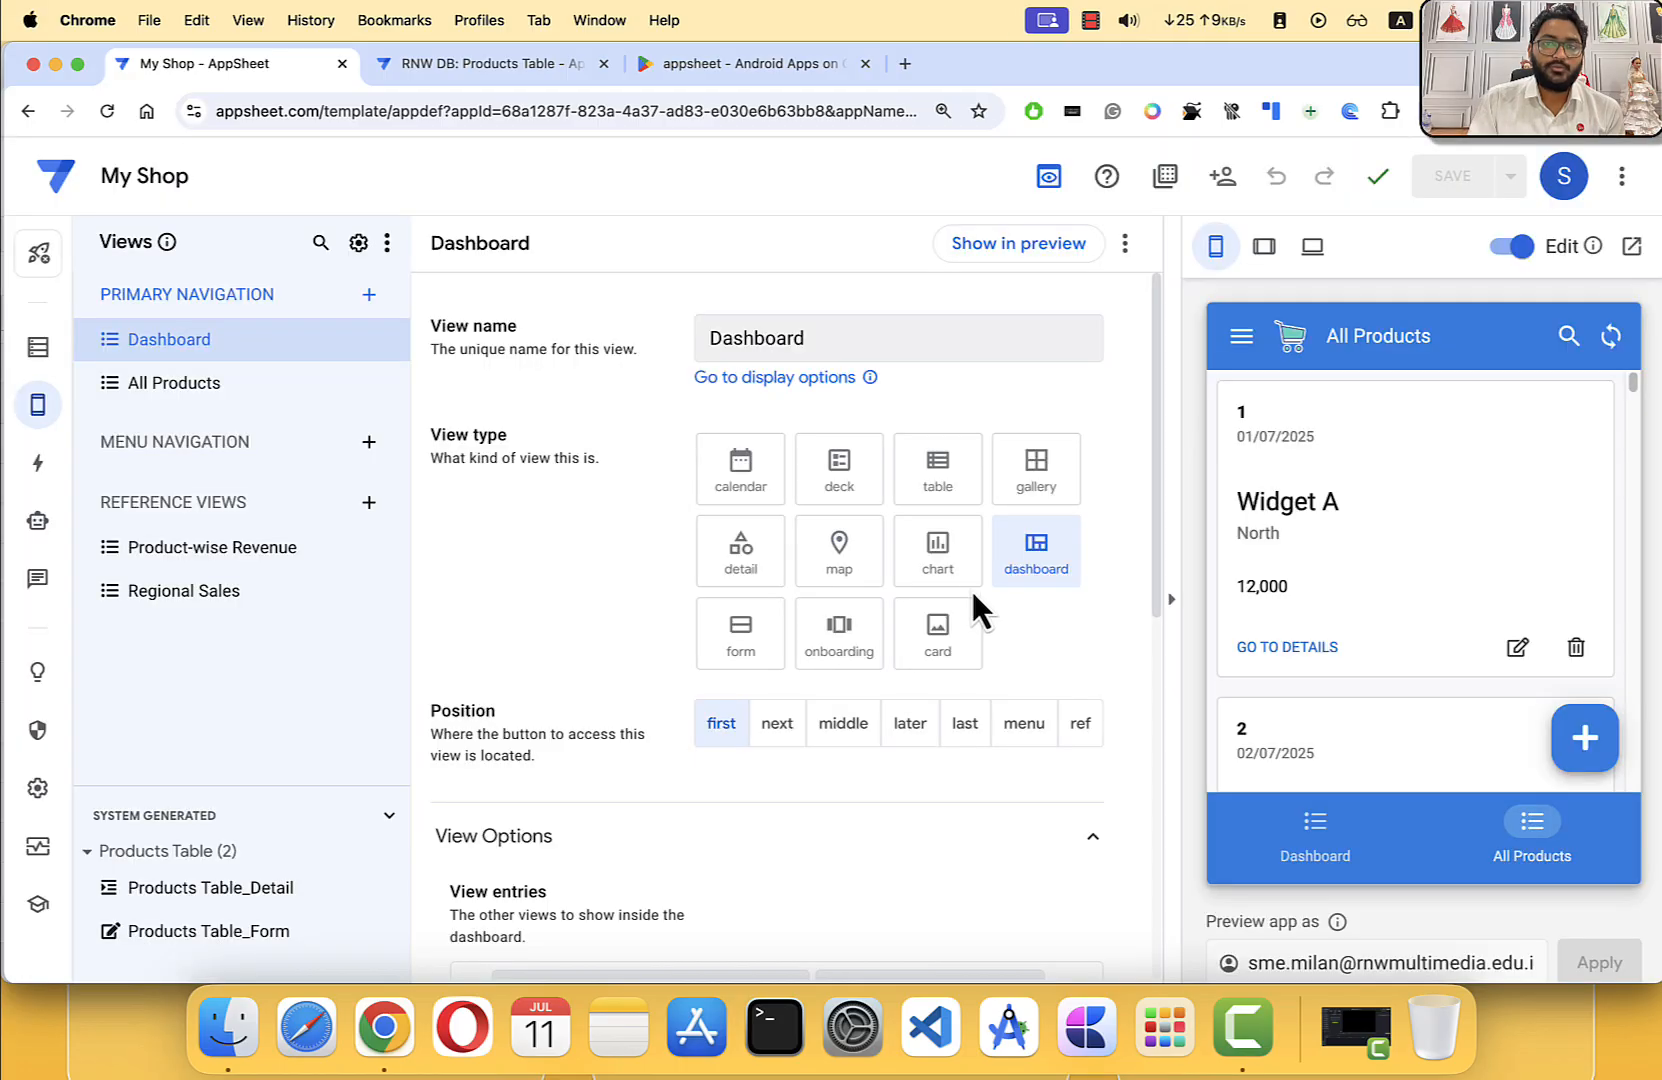
Step: Check the All Products cards and the North slice of the Regional Sales pie chart in the app preview
{"action": "scroll", "coordinate": [1373, 440], "scroll_direction": "down", "scroll_amount": 2}
{"action": "scroll", "coordinate": [1373, 440], "scroll_direction": "up", "scroll_amount": 2}
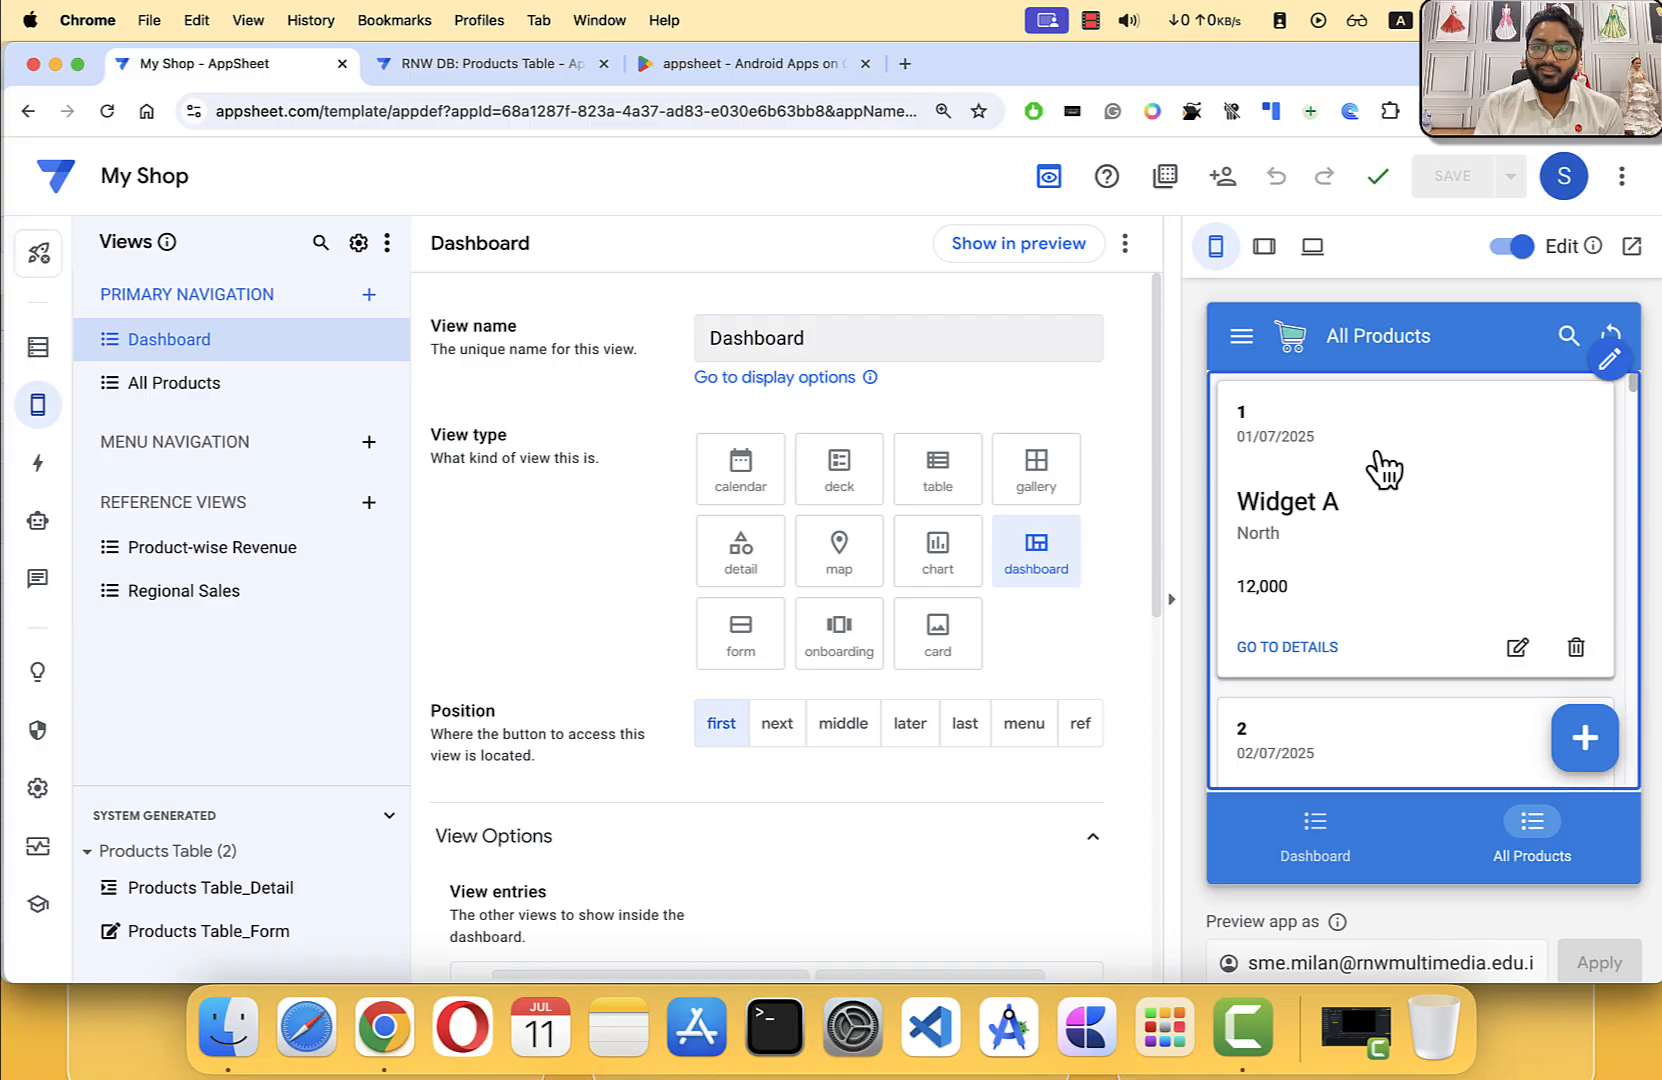
{"action": "left_click", "coordinate": [1350, 845]}
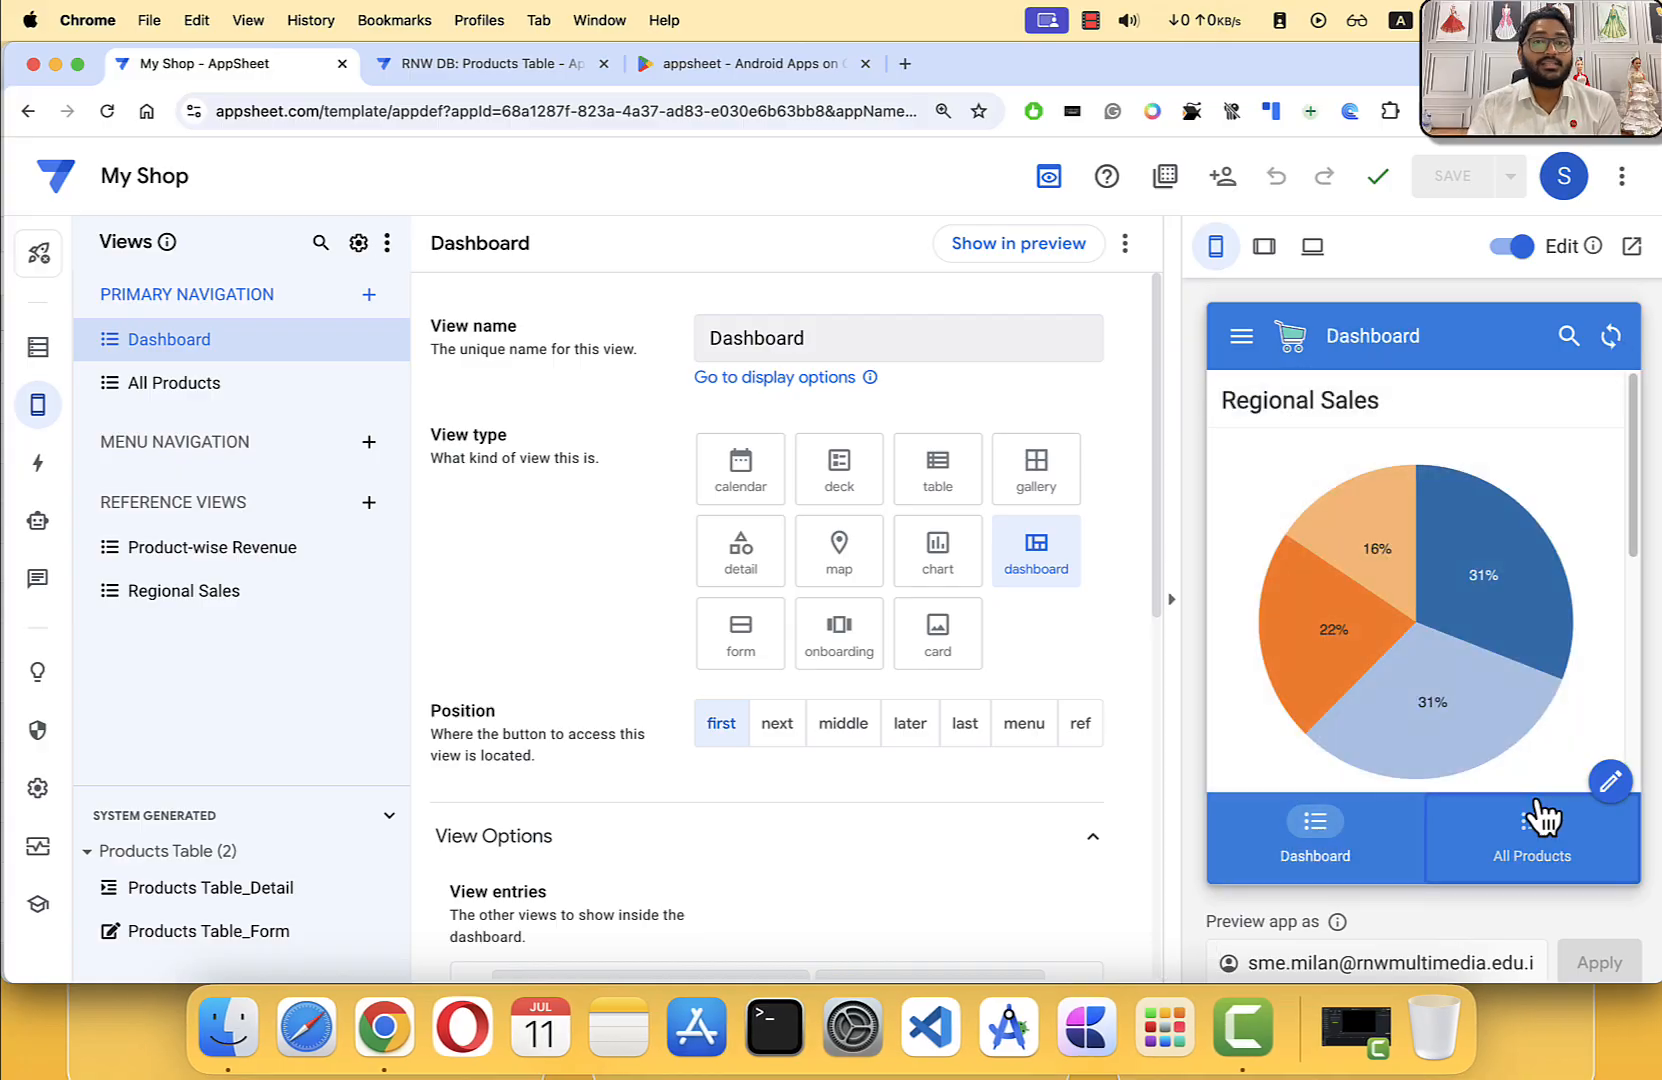
{"action": "mouse_move", "coordinate": [1478, 720]}
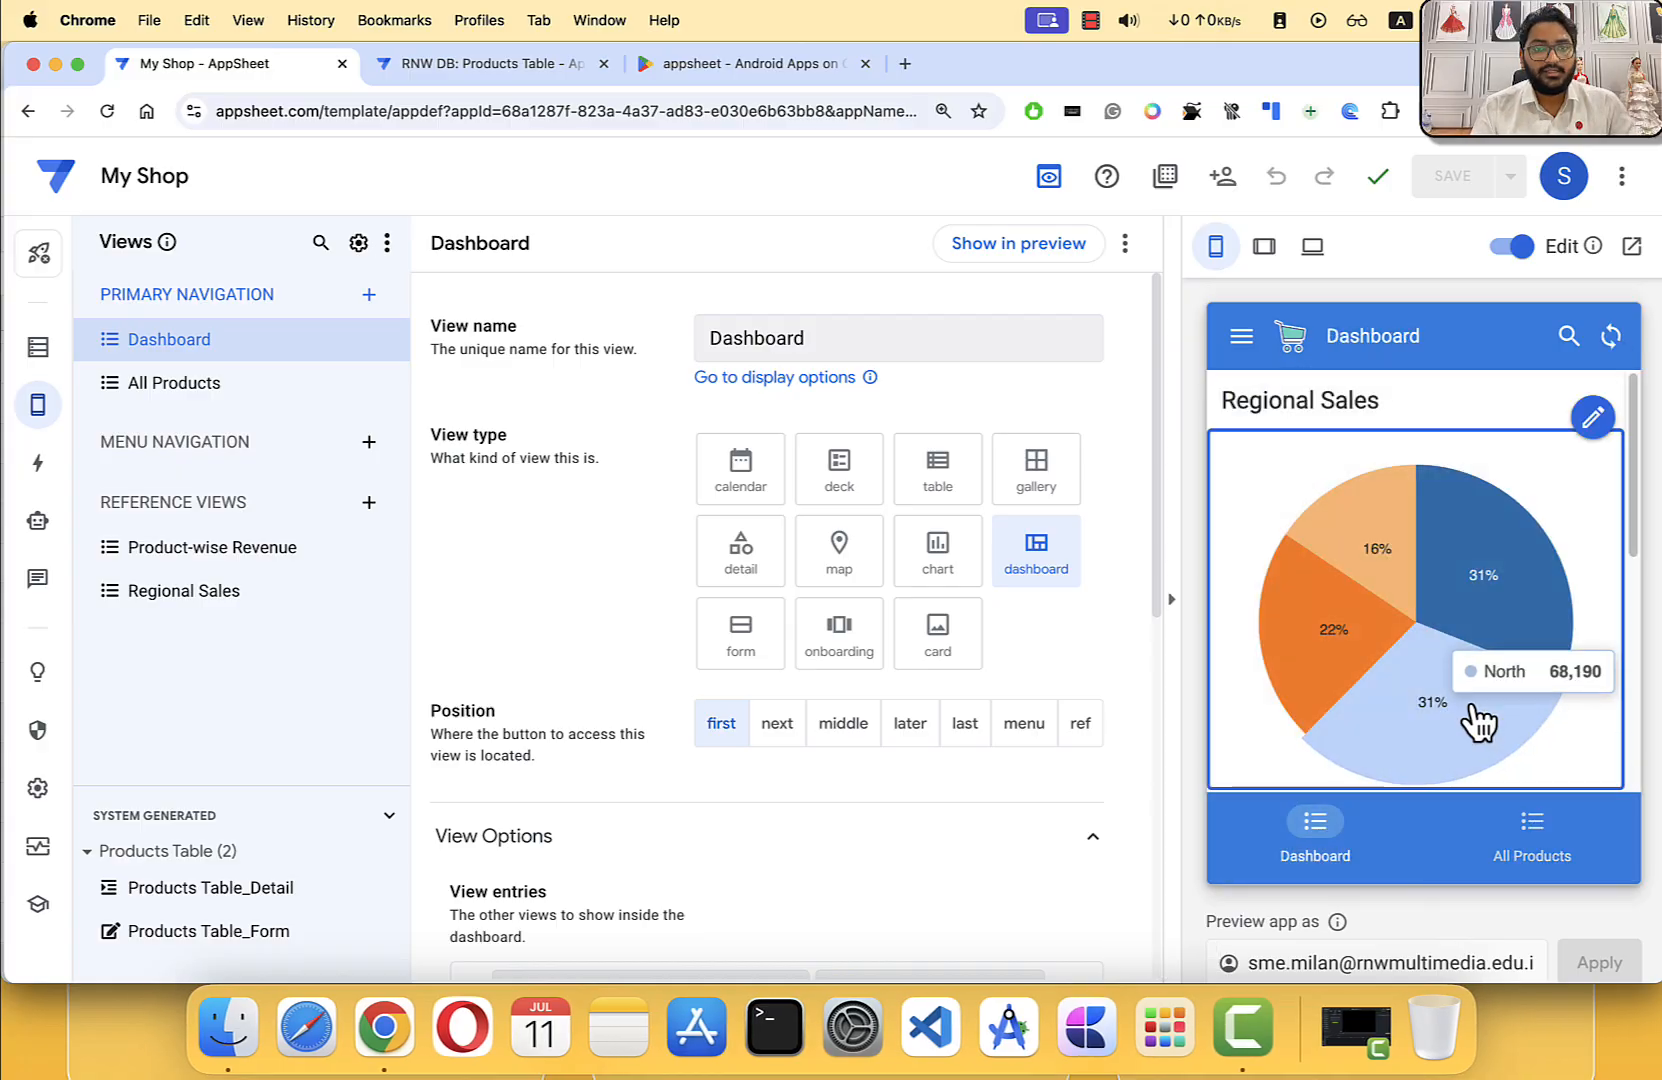
Step: Move the My Shop browser window aside and show the Feedback QR.png image from Google Drive in the other window
{"action": "left_click_drag", "start_coordinate": [1004, 62], "coordinate": [1005, 406]}
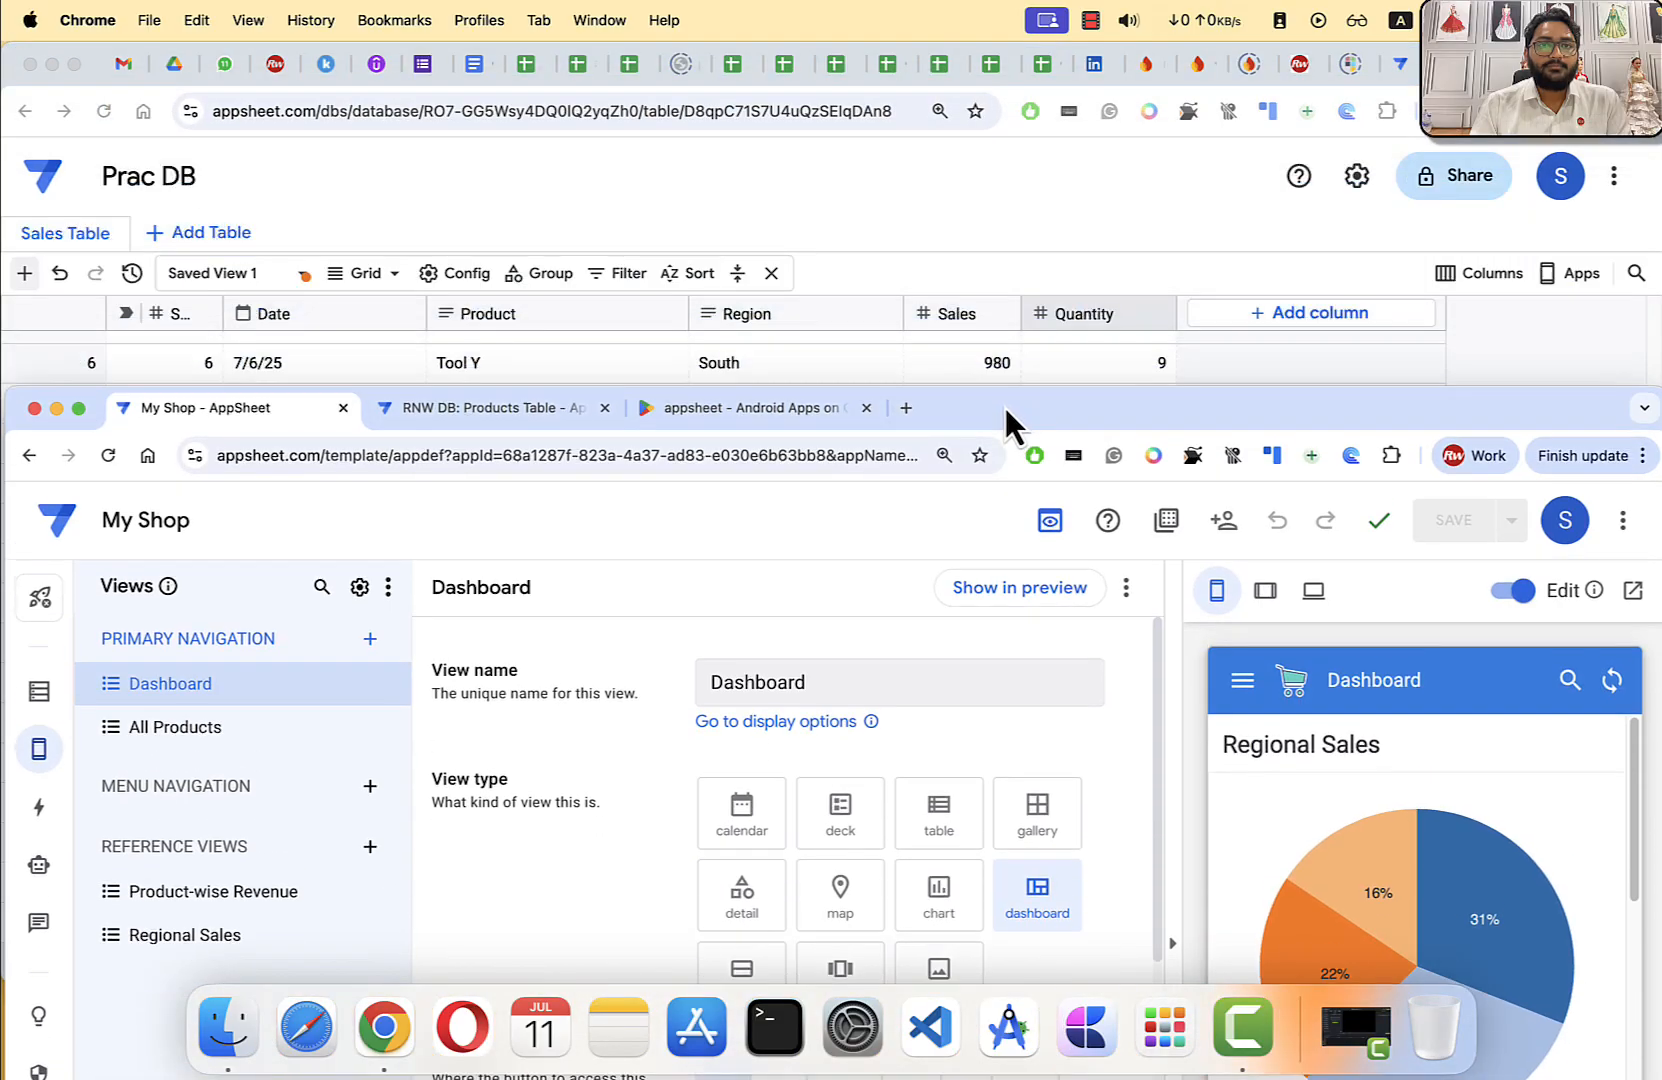
{"action": "left_click", "coordinate": [185, 64]}
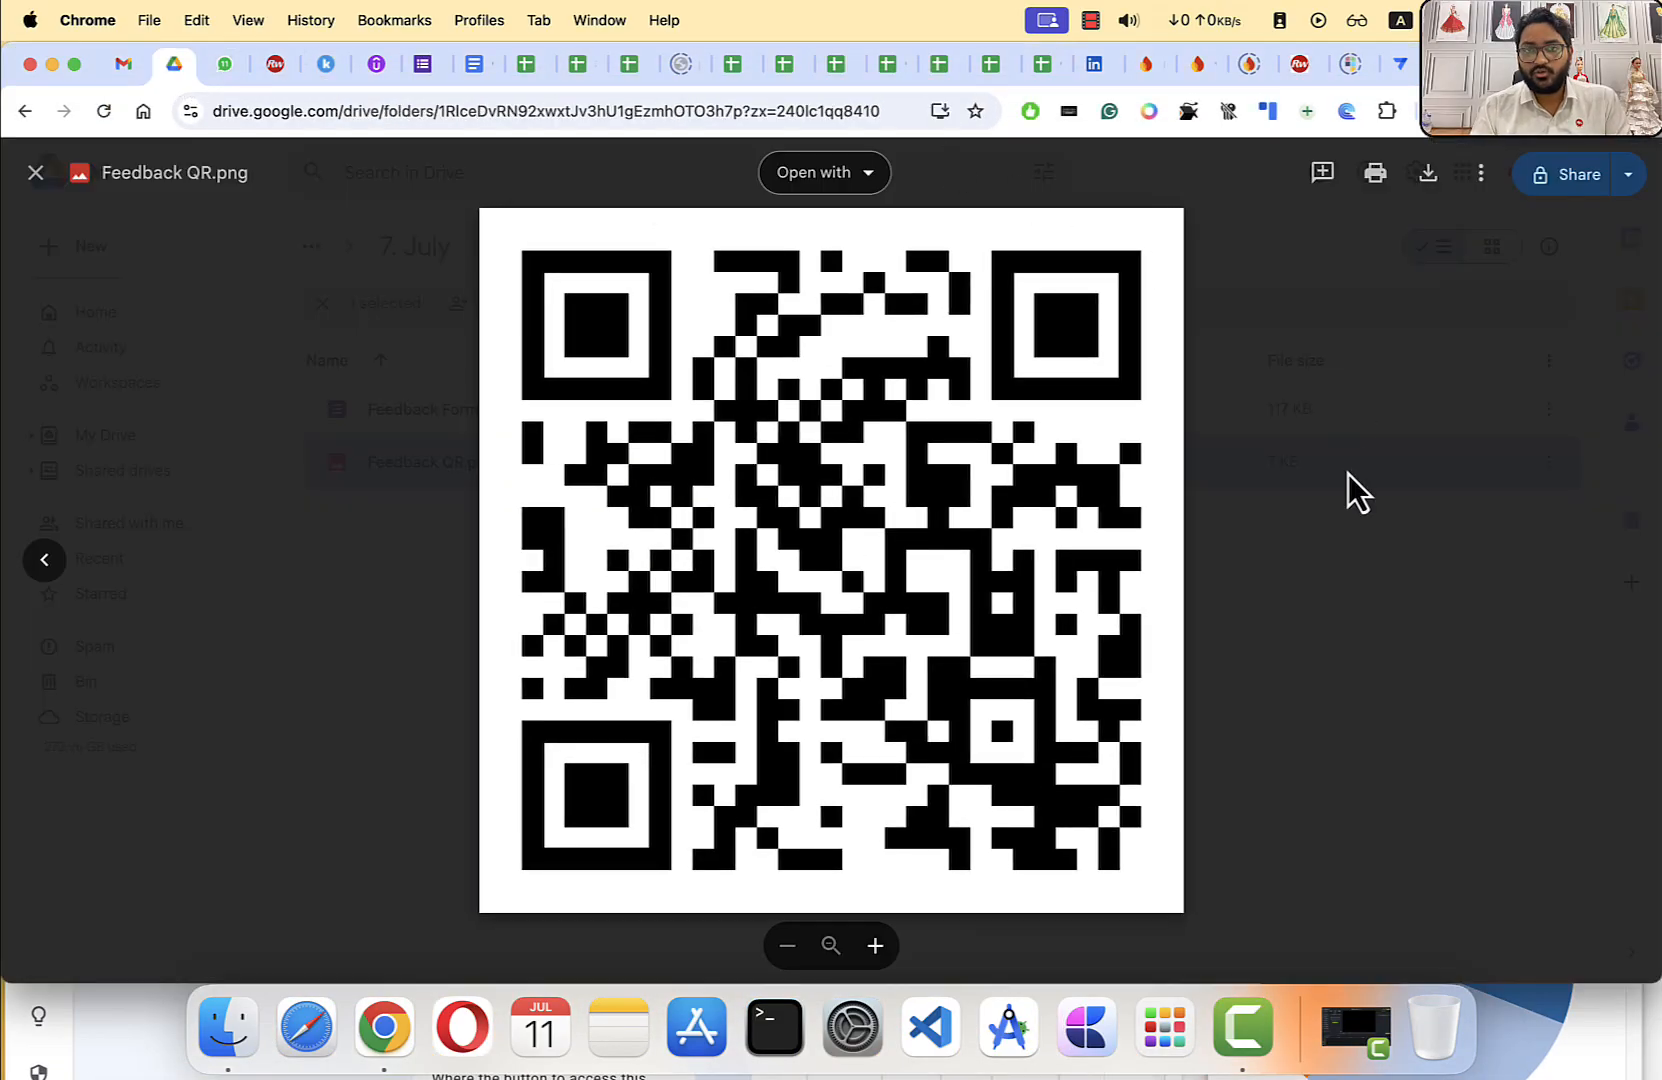